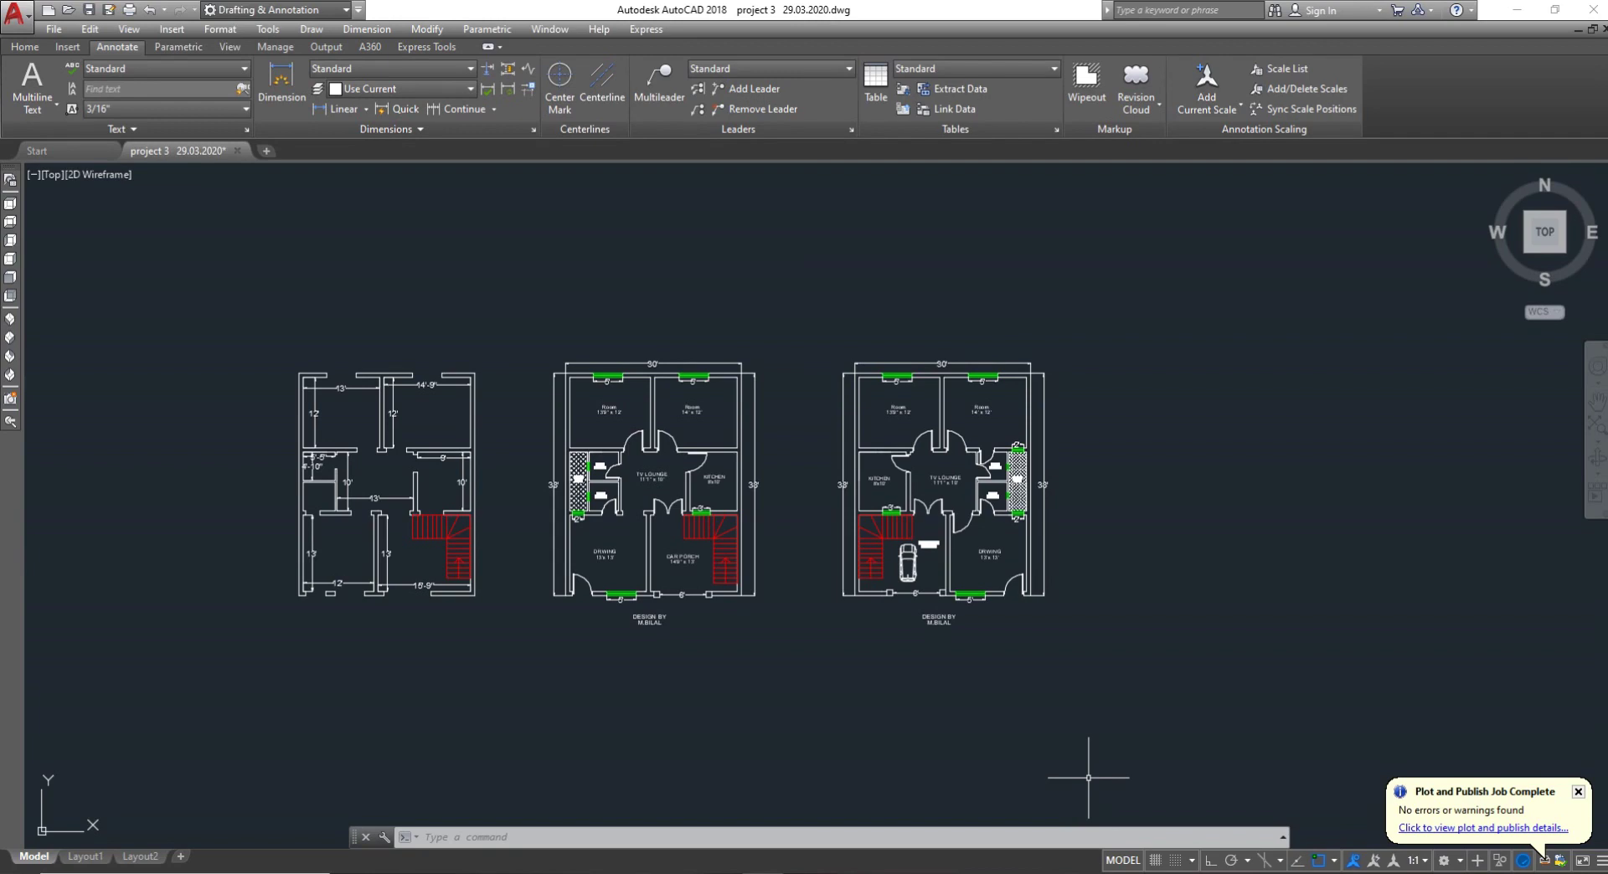
Look over the three house floor plans in the drawing, from the wall-only plan to the two finished layouts
scroll(1119, 495, "down", 2)
scroll(1118, 491, "up", 4)
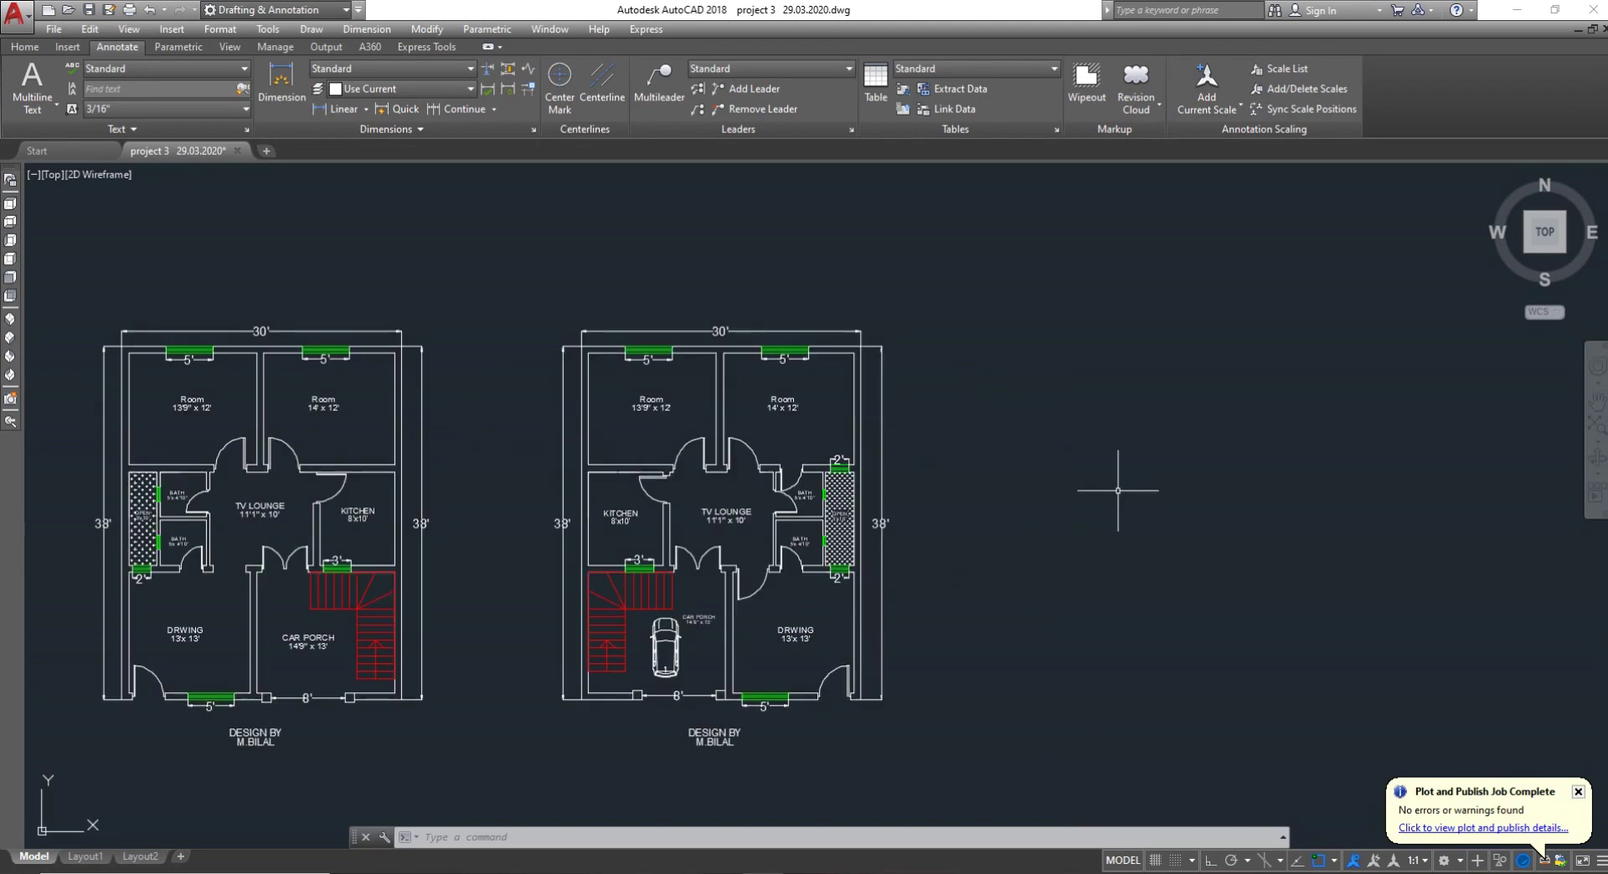
key("Escape")
key("Escape")
scroll(940, 538, "down", 3)
scroll(918, 535, "up", 2)
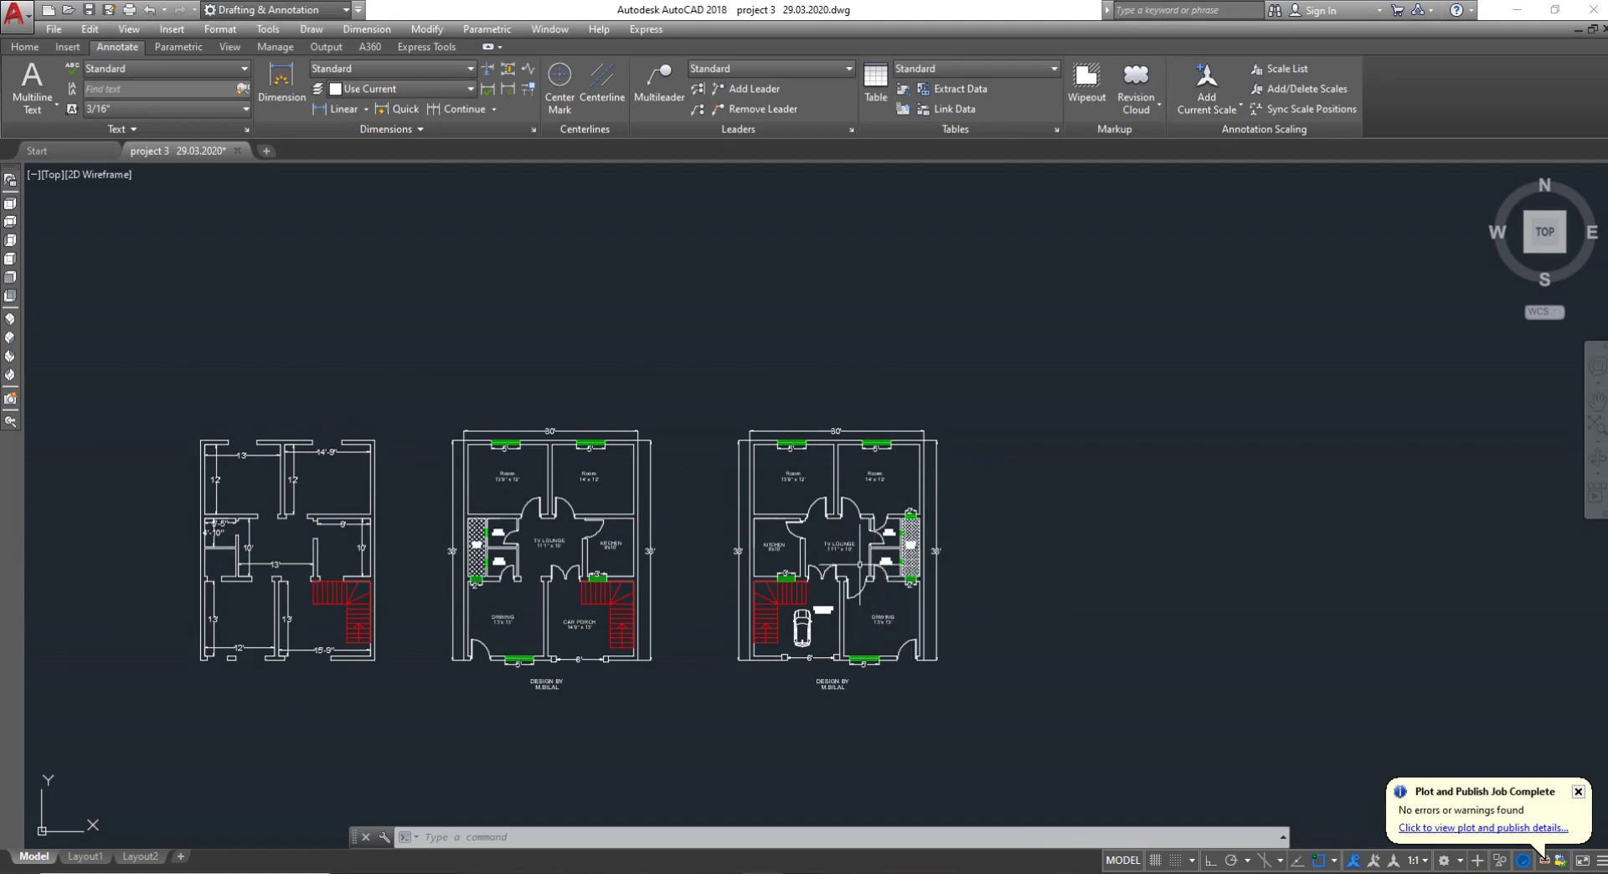
key("Escape")
key("Escape")
key("Escape")
key("Escape")
scroll(650, 423, "down", 4)
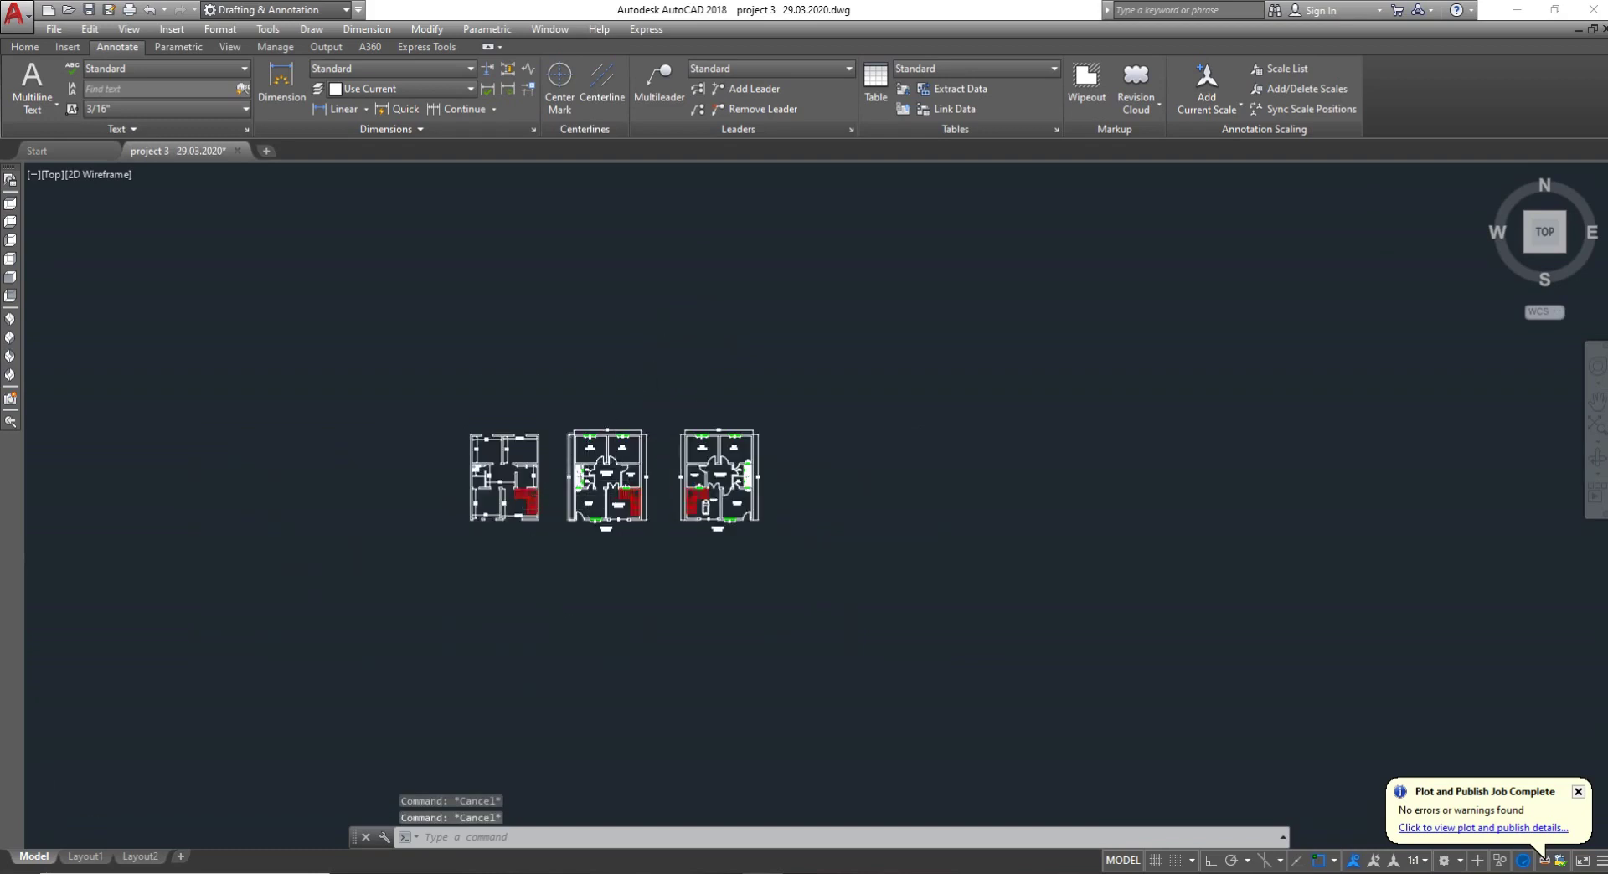
scroll(626, 458, "up", 2)
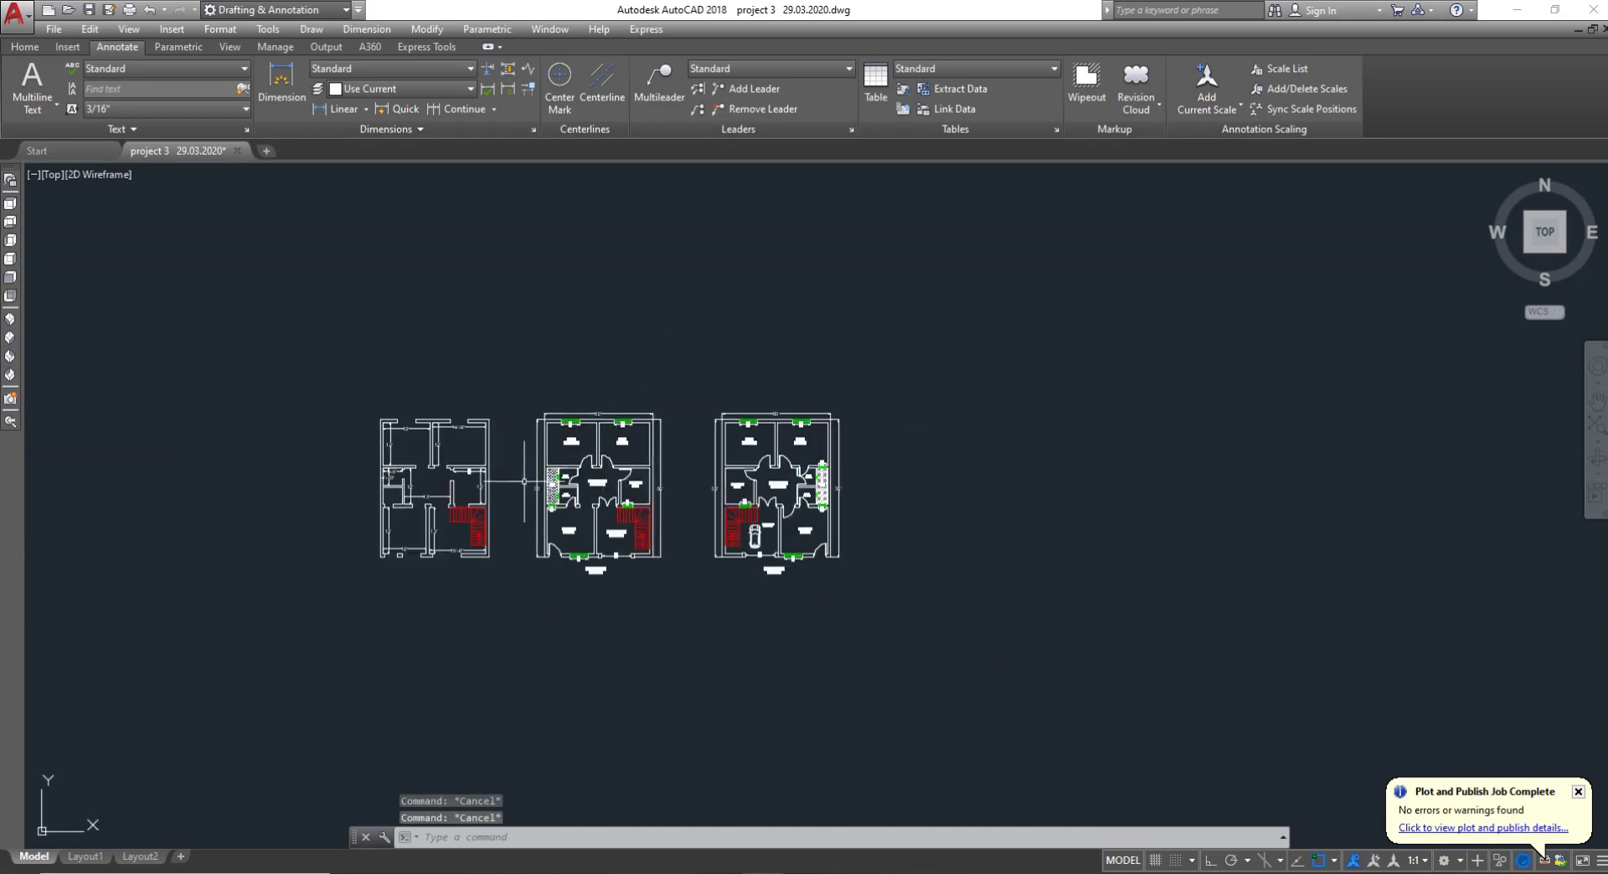
mouse_move(485, 521)
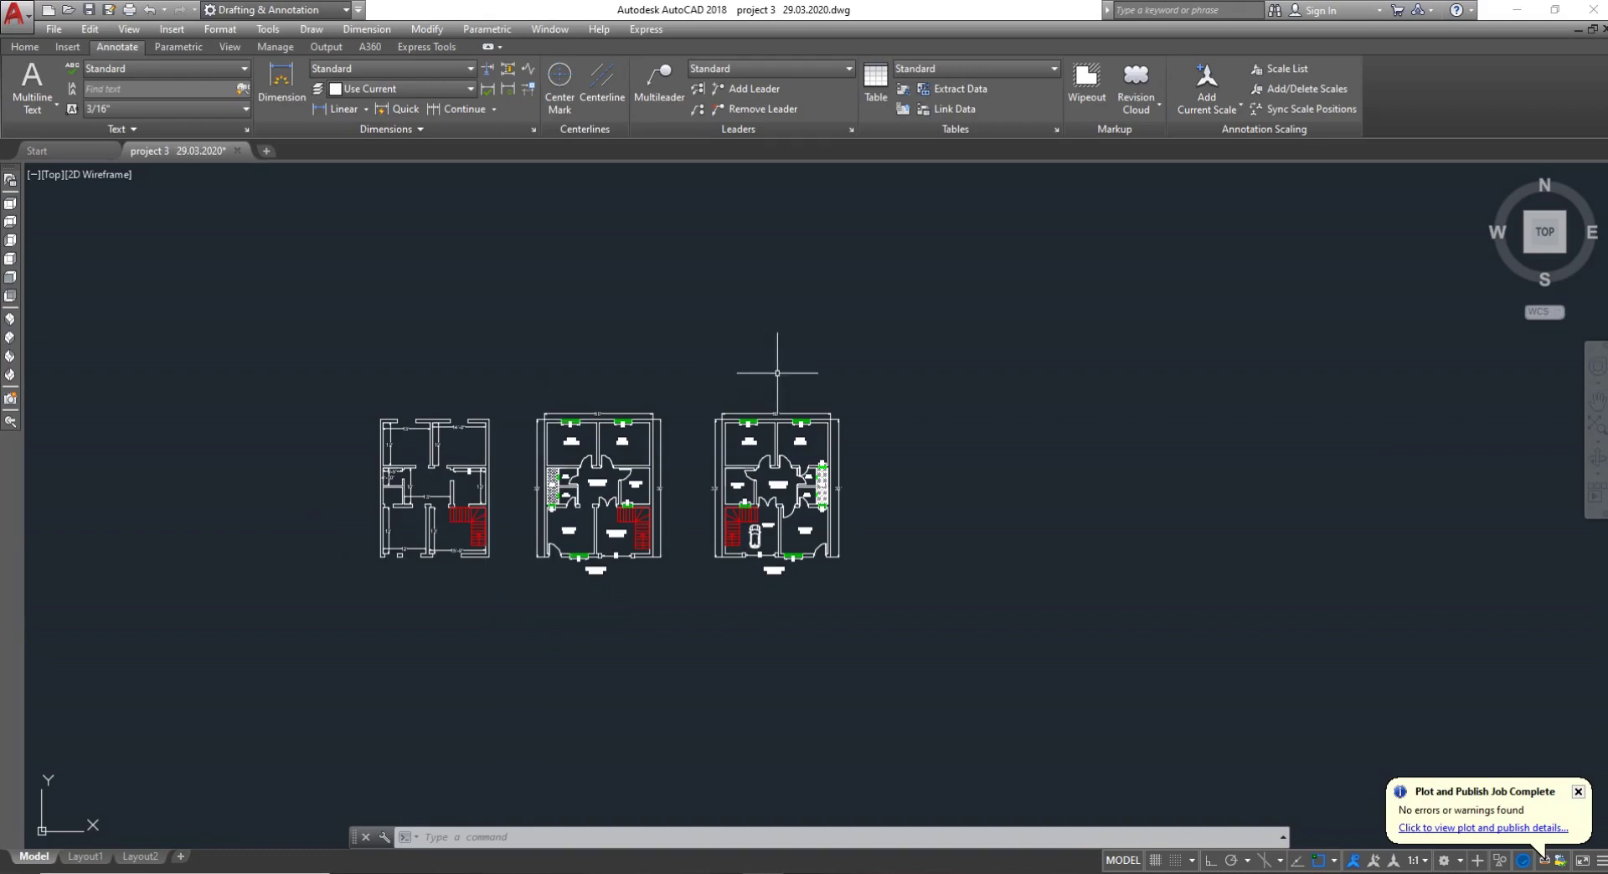
key("Escape")
key("Escape")
key("Escape")
key("Escape")
scroll(610, 500, "up", 2)
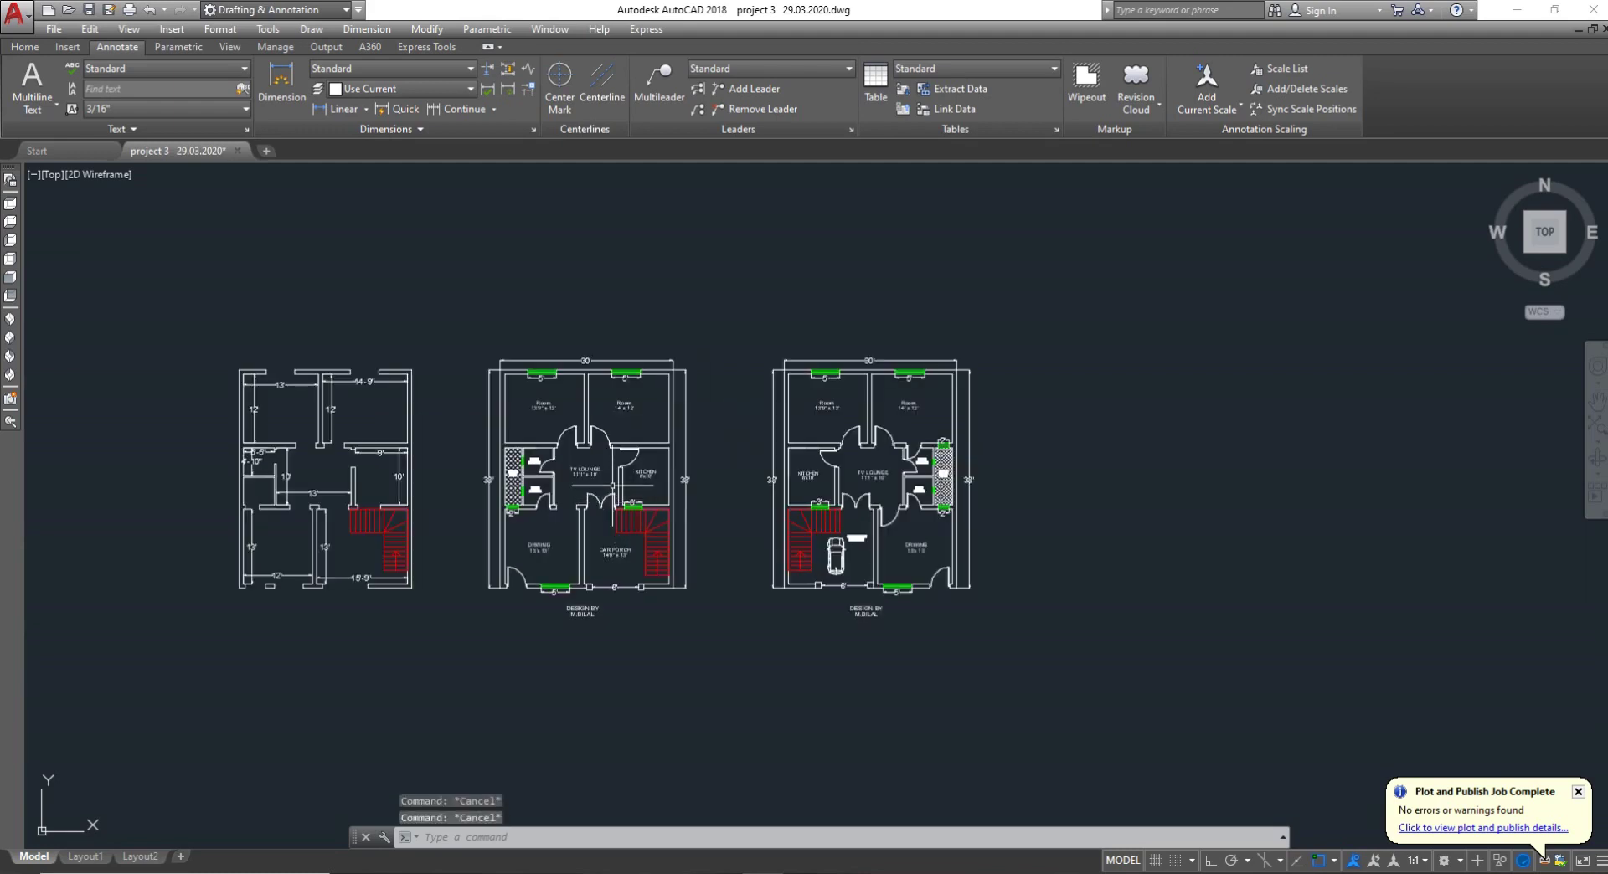
Examine the middle floor plan around its baths and TV lounge, alongside the wall-only plan
scroll(579, 407, "up", 2)
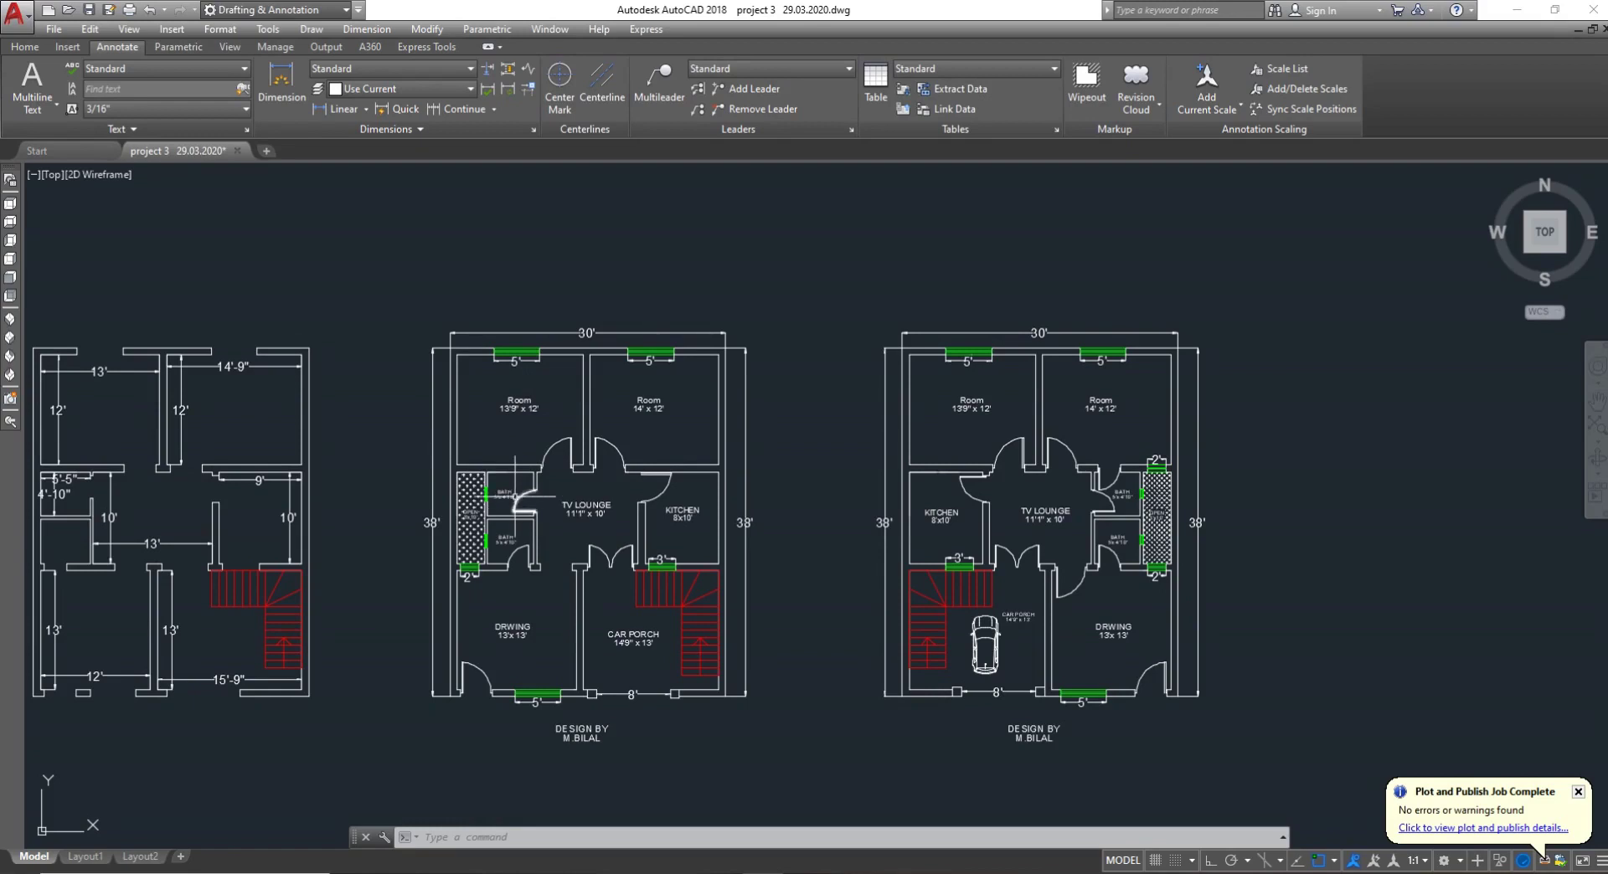
key("Escape")
key("Escape")
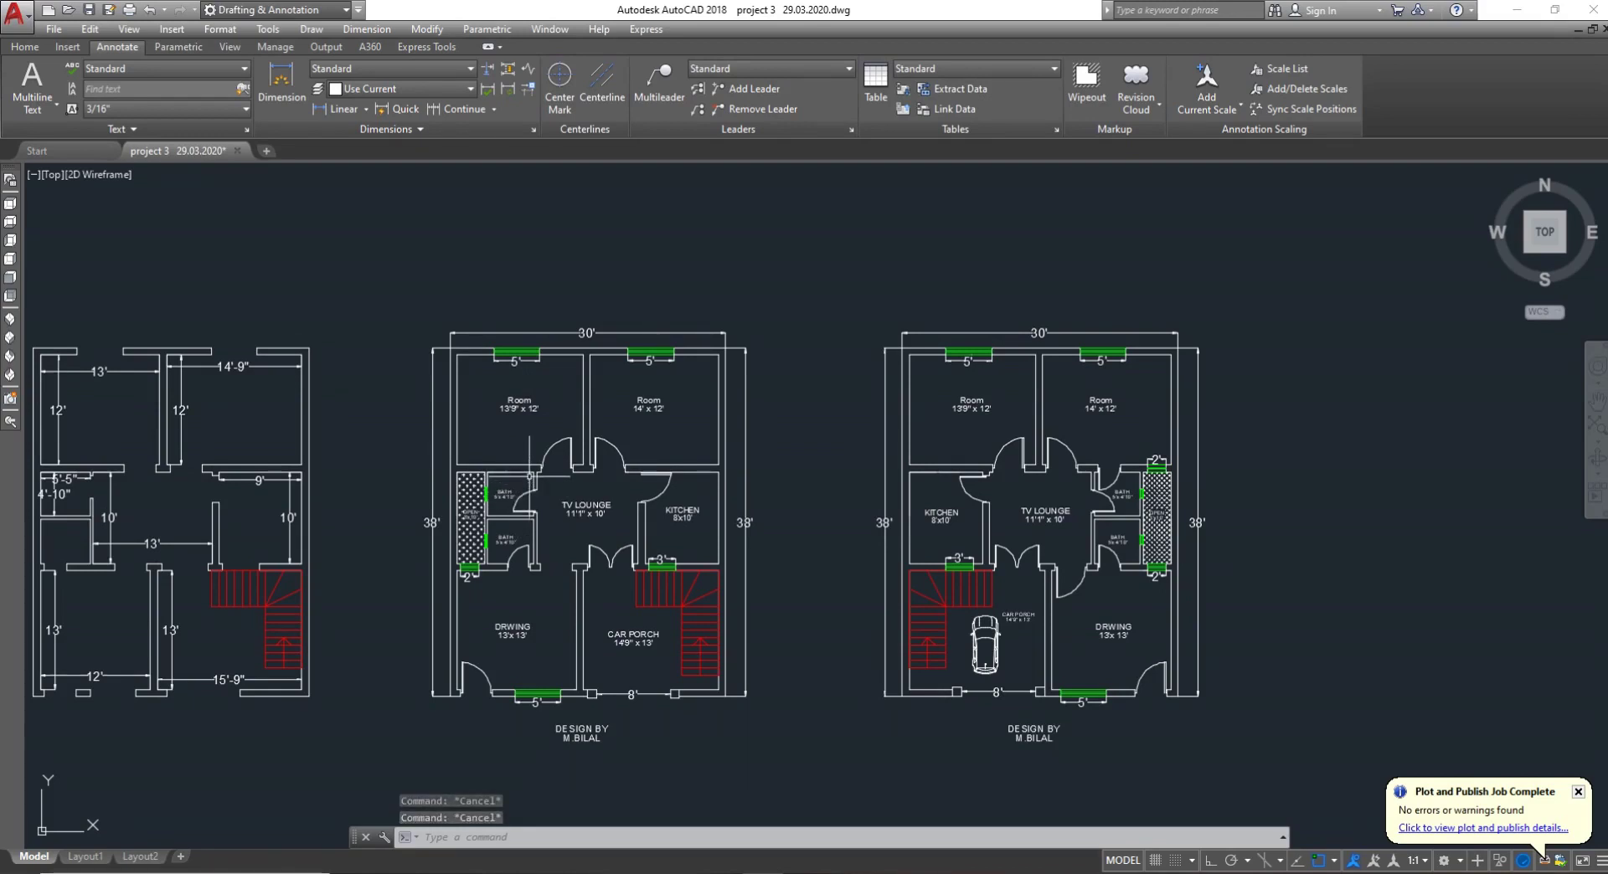
key("Escape")
scroll(502, 506, "down", 3)
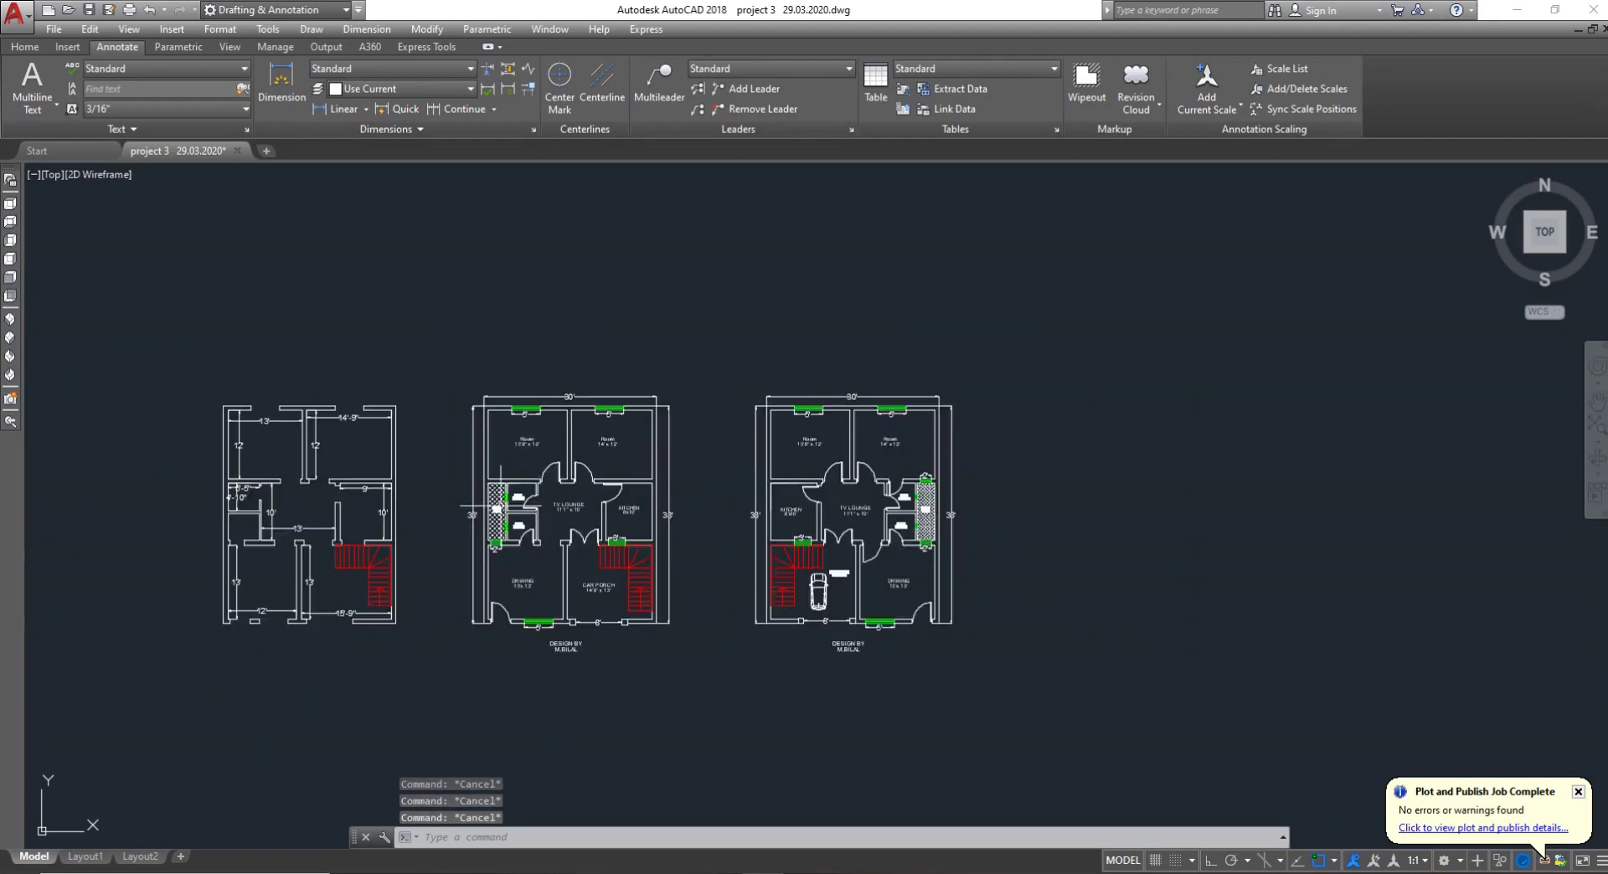
scroll(340, 470, "up", 3)
scroll(457, 565, "down", 3)
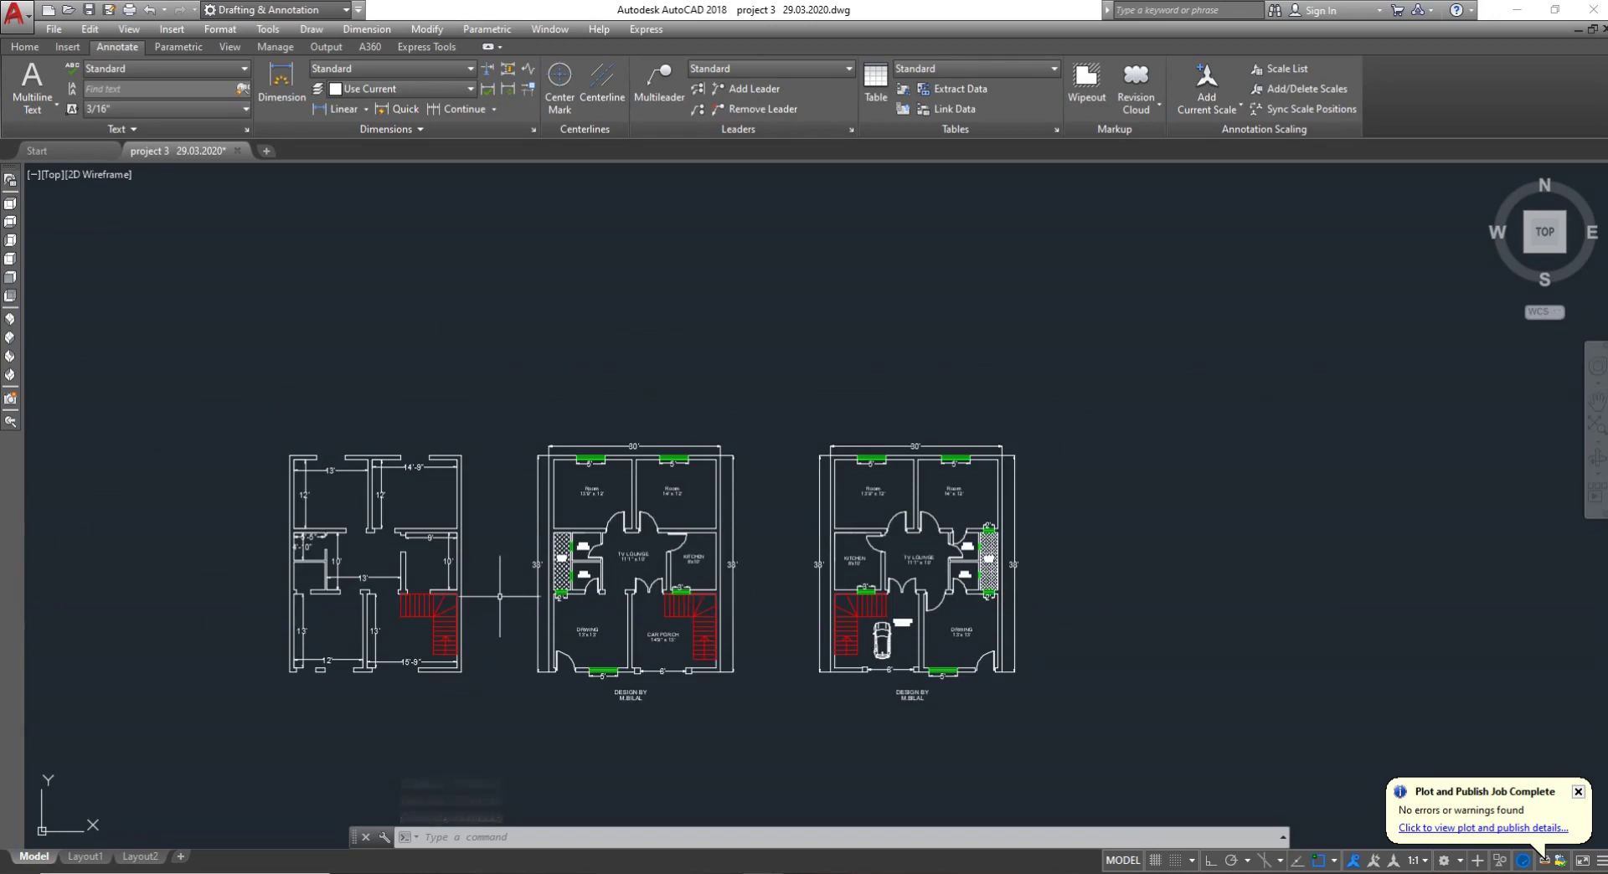
scroll(587, 565, "up", 2)
scroll(584, 563, "down", 2)
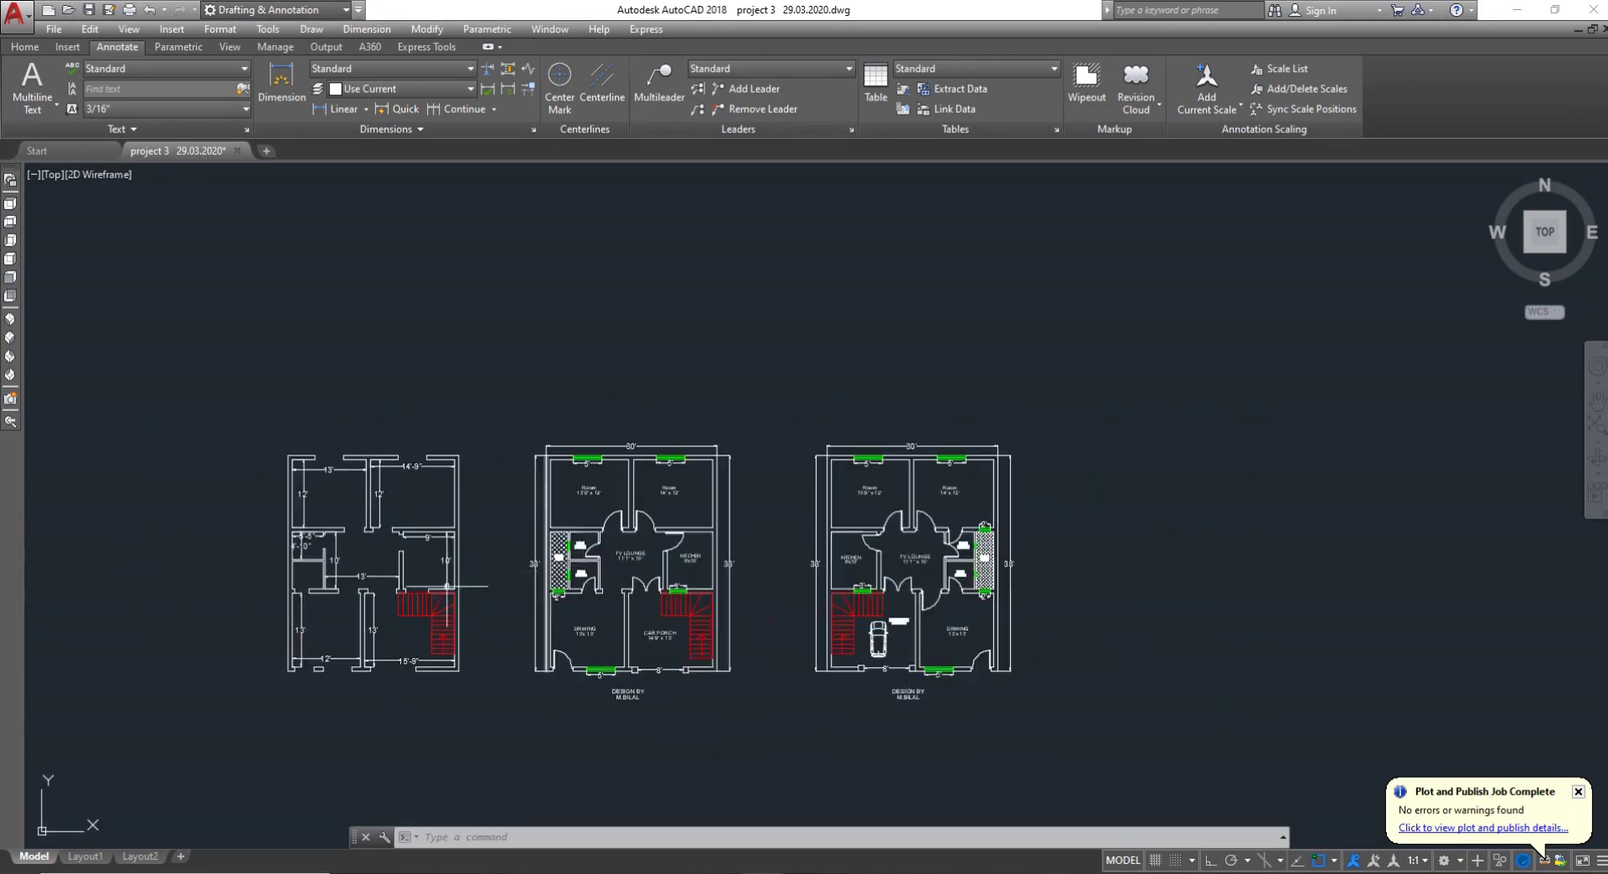
scroll(376, 601, "up", 2)
scroll(645, 590, "down", 2)
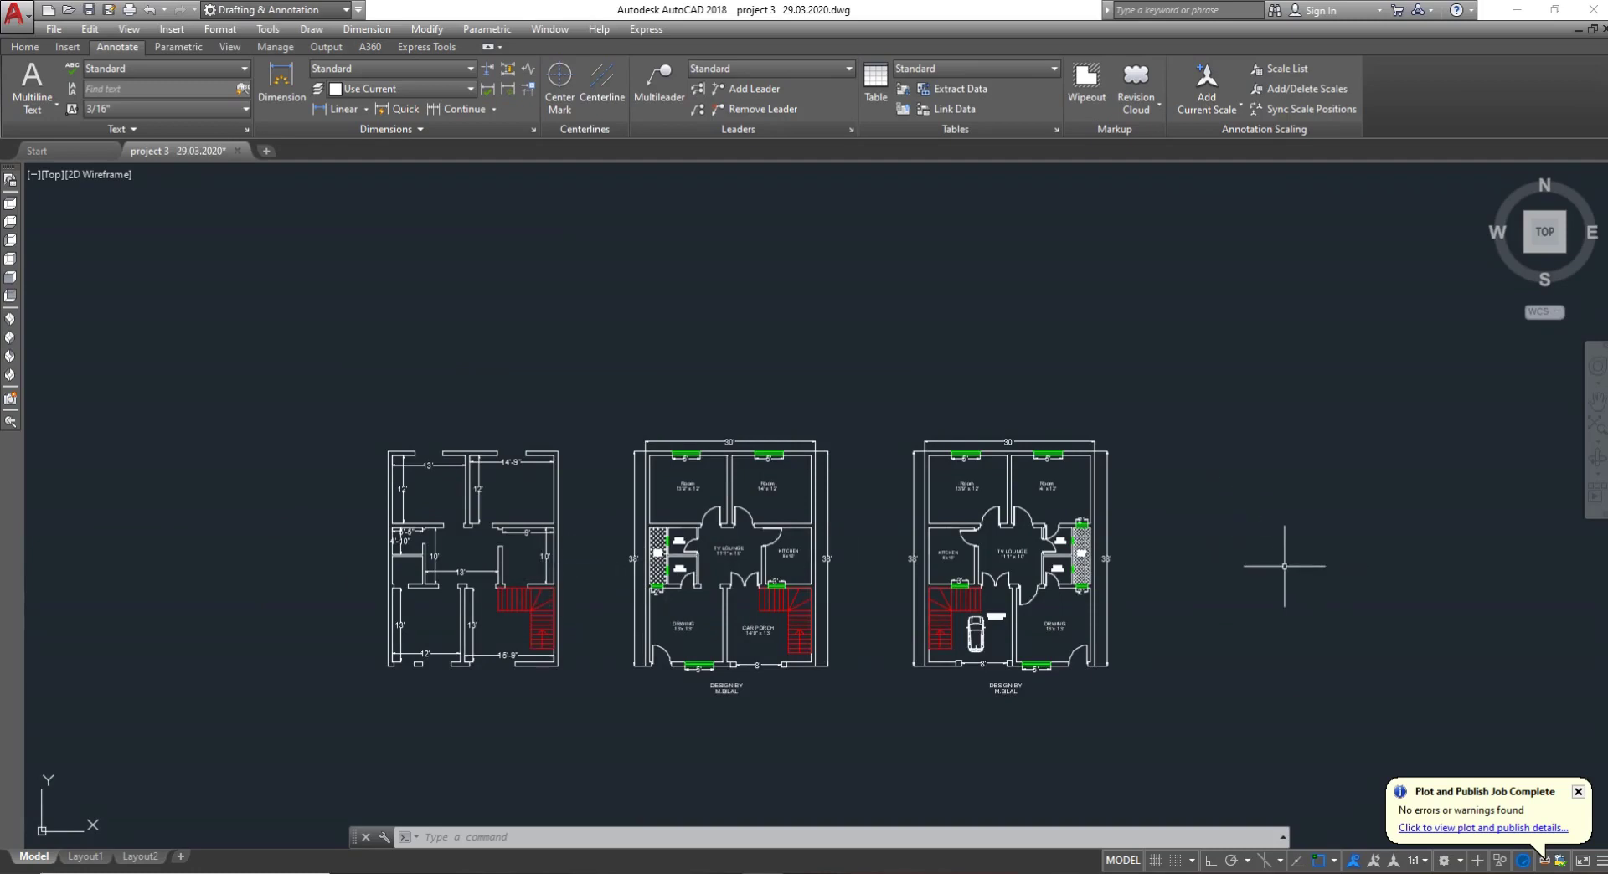
Examine the room dimensions on the wall-only plan and the room size labels on the middle plan
key("Escape")
key("Escape")
scroll(520, 551, "up", 1)
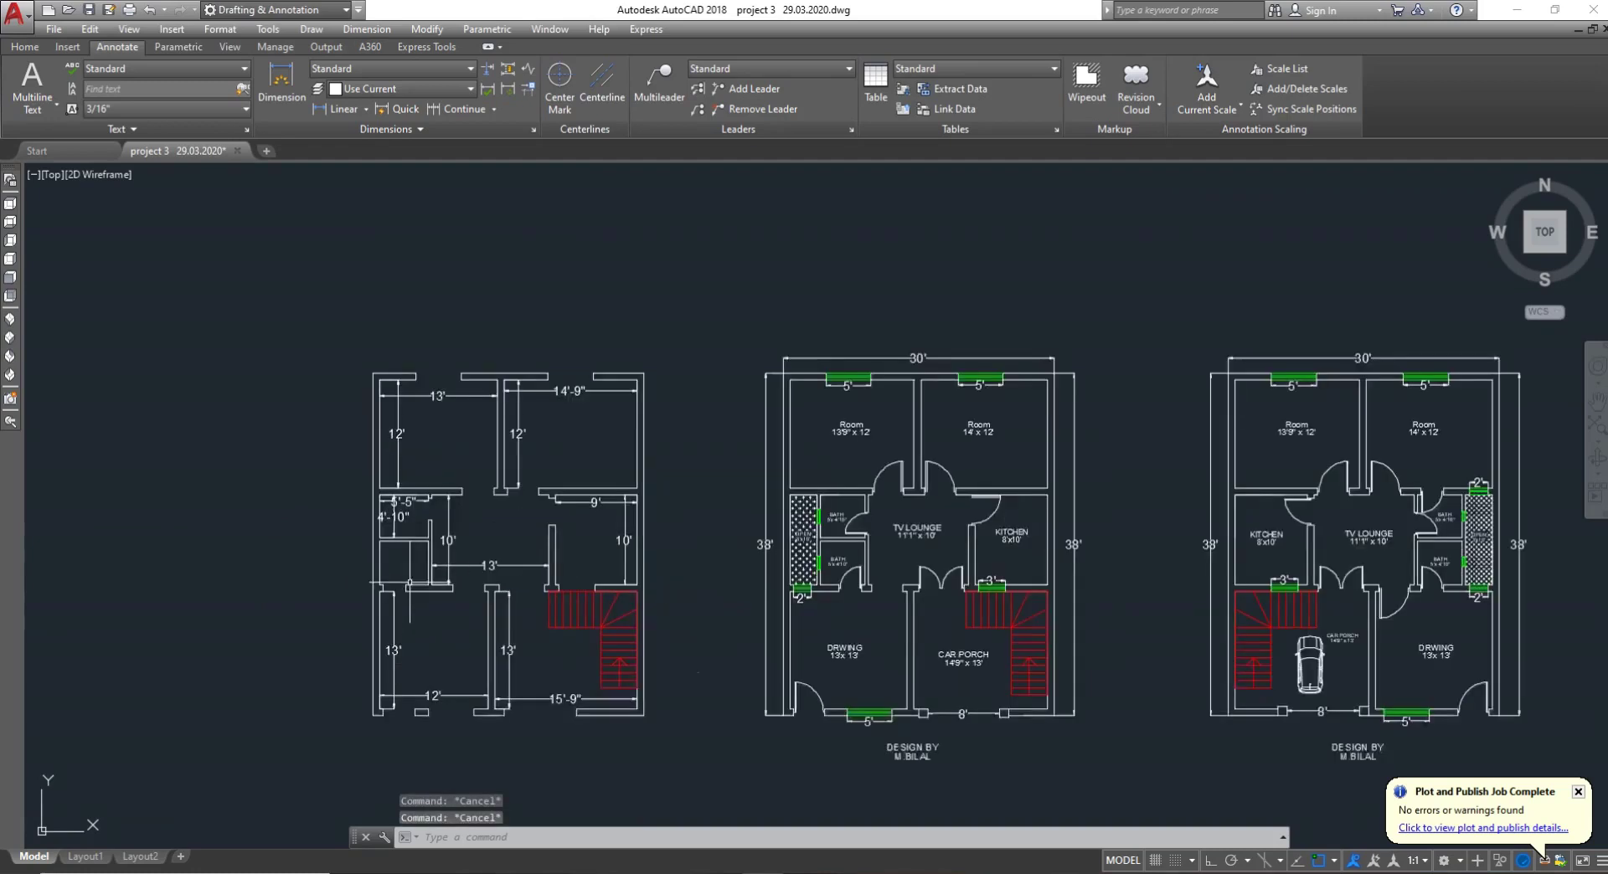
scroll(385, 494, "up", 2)
scroll(385, 418, "up", 1)
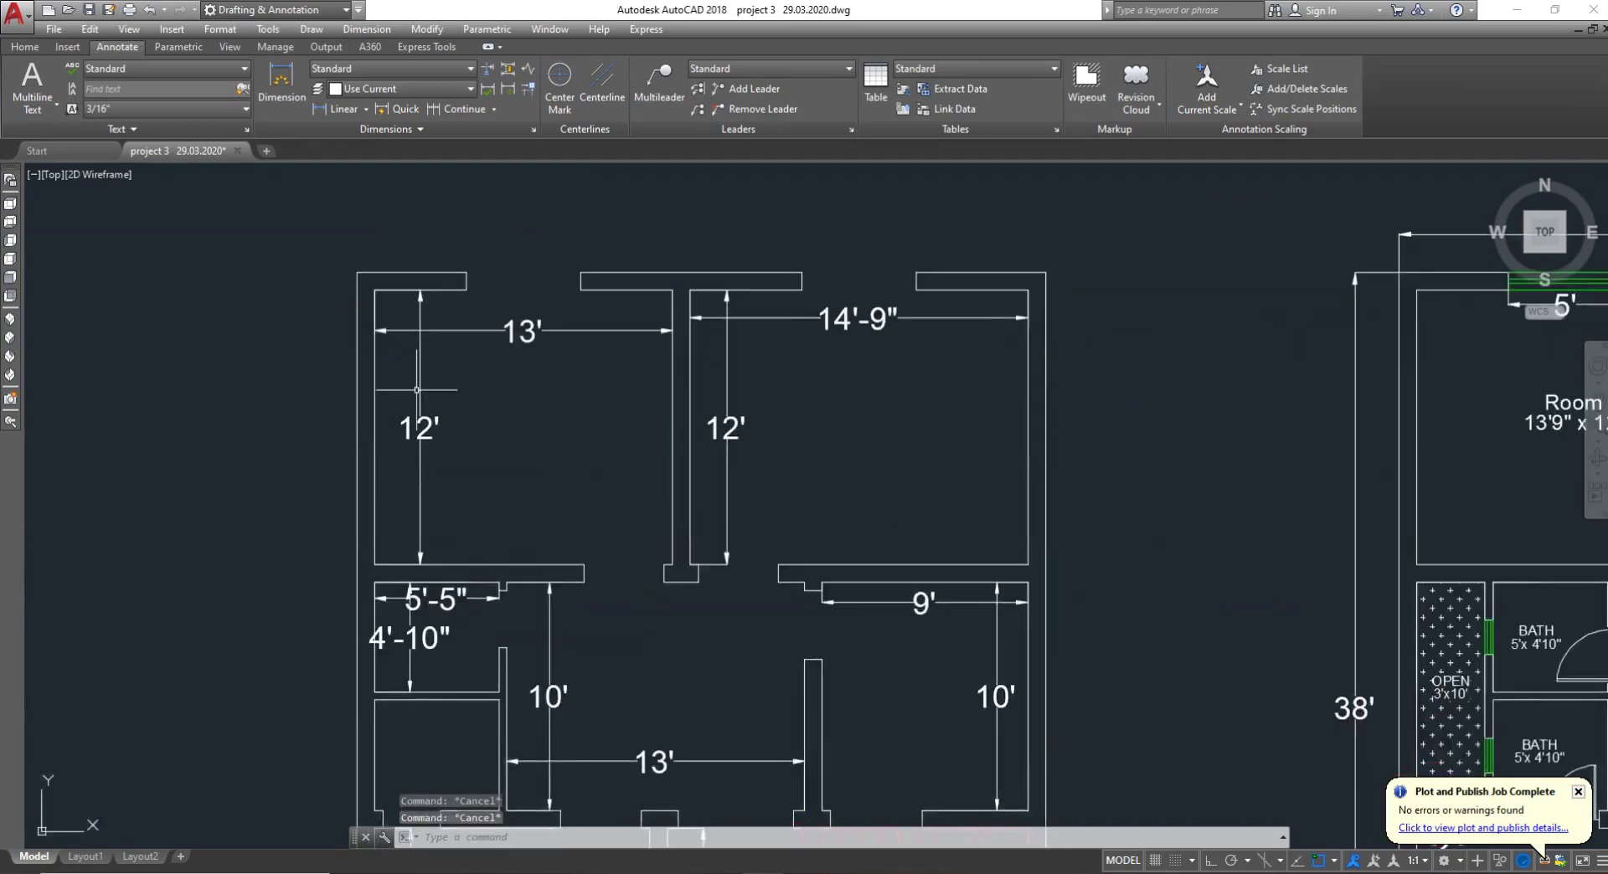
scroll(397, 348, "down", 1)
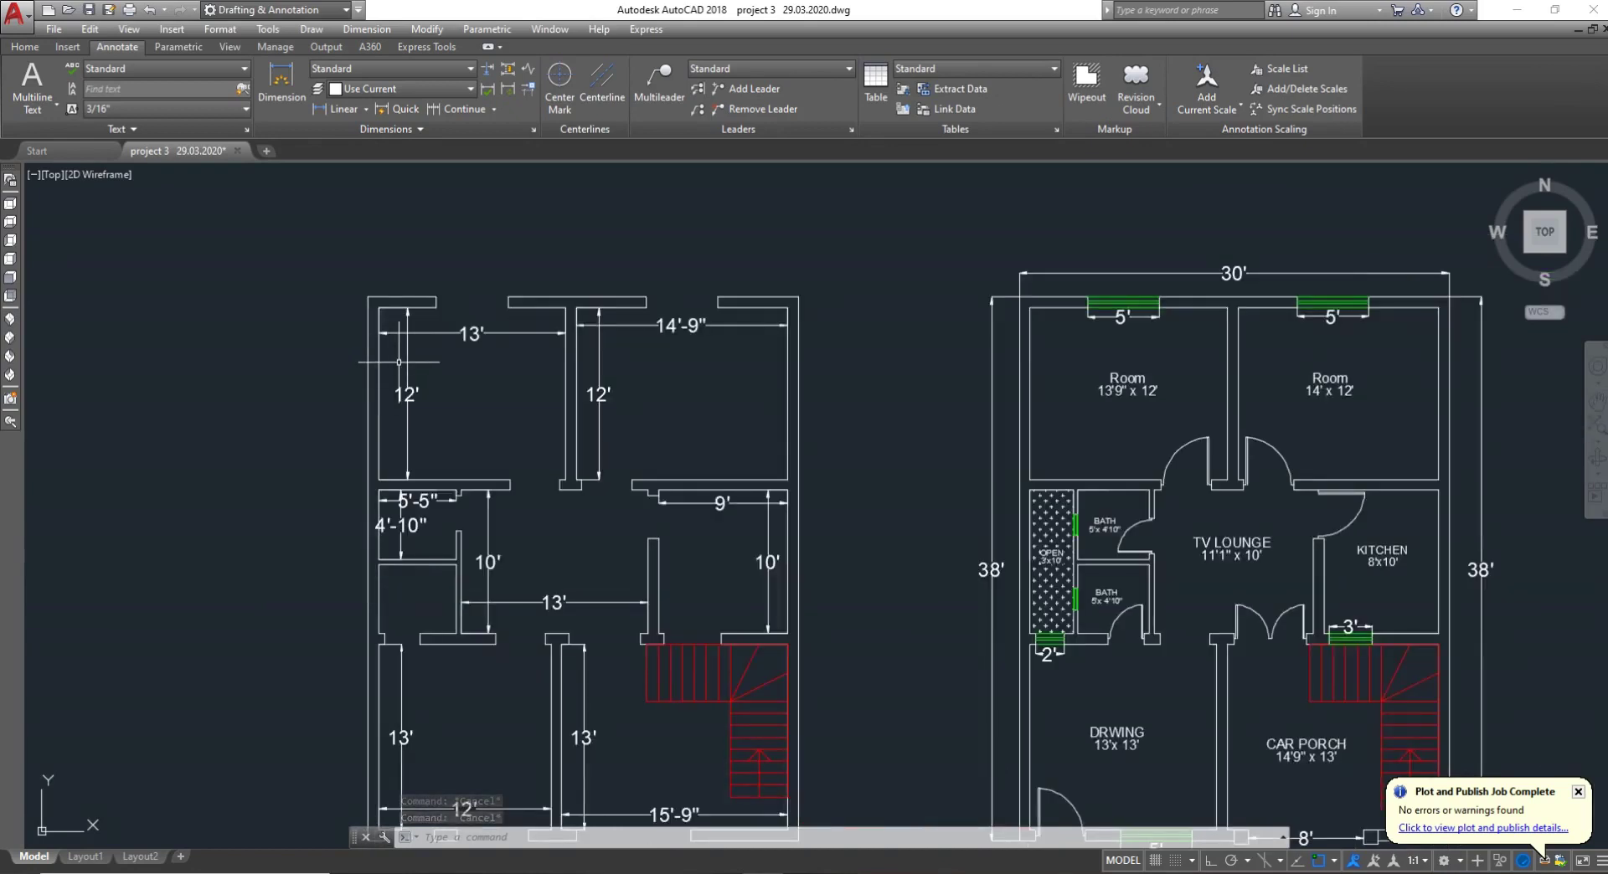
scroll(397, 347, "down", 4)
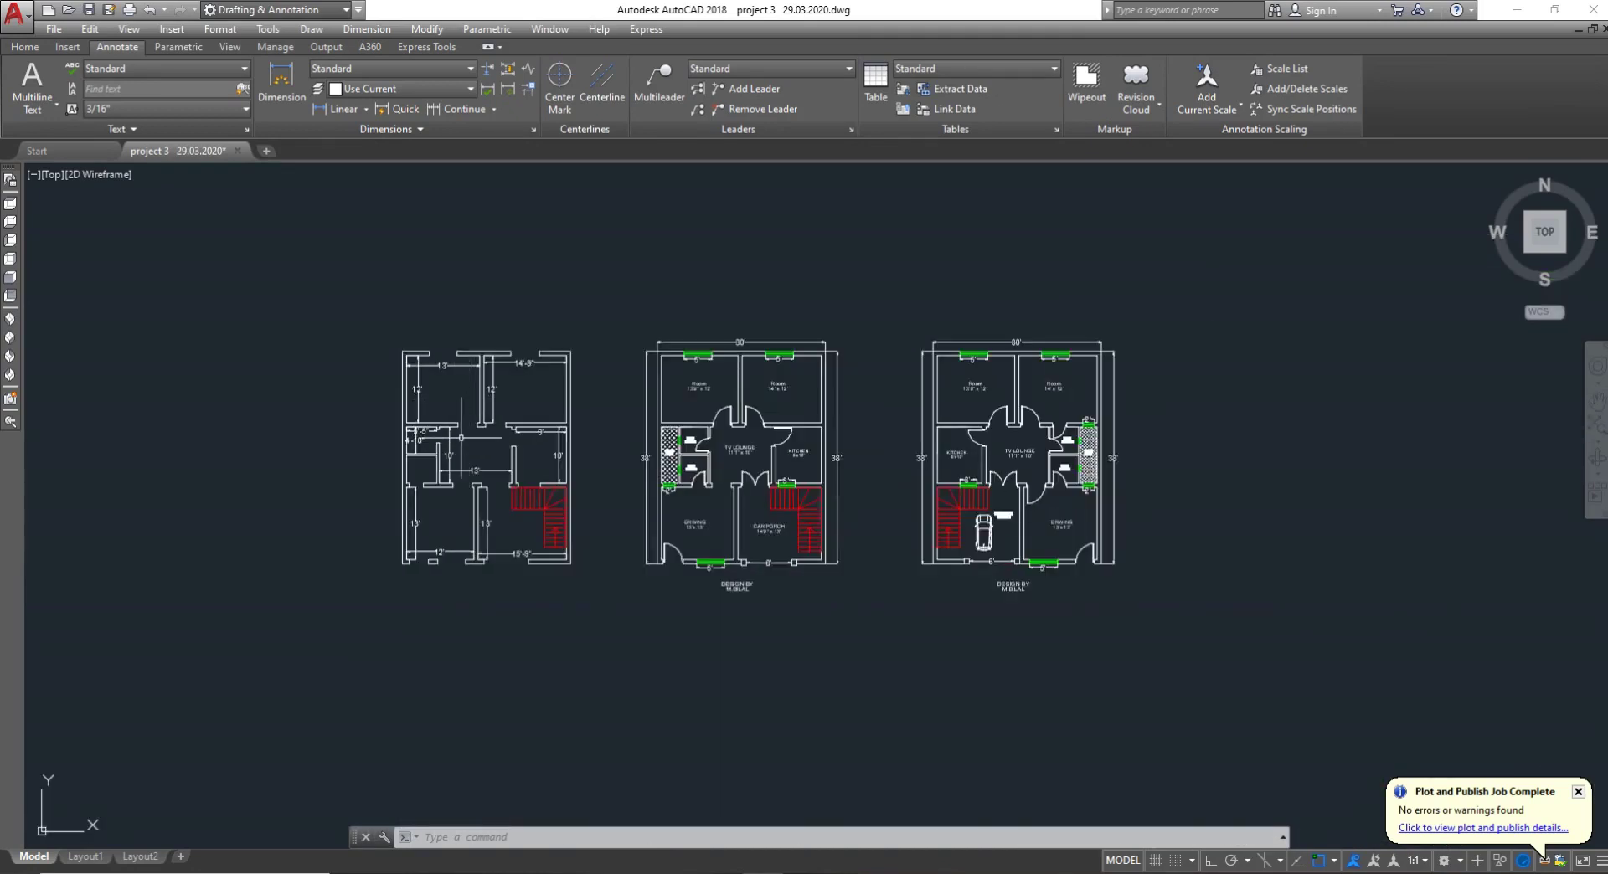
scroll(465, 405, "up", 1)
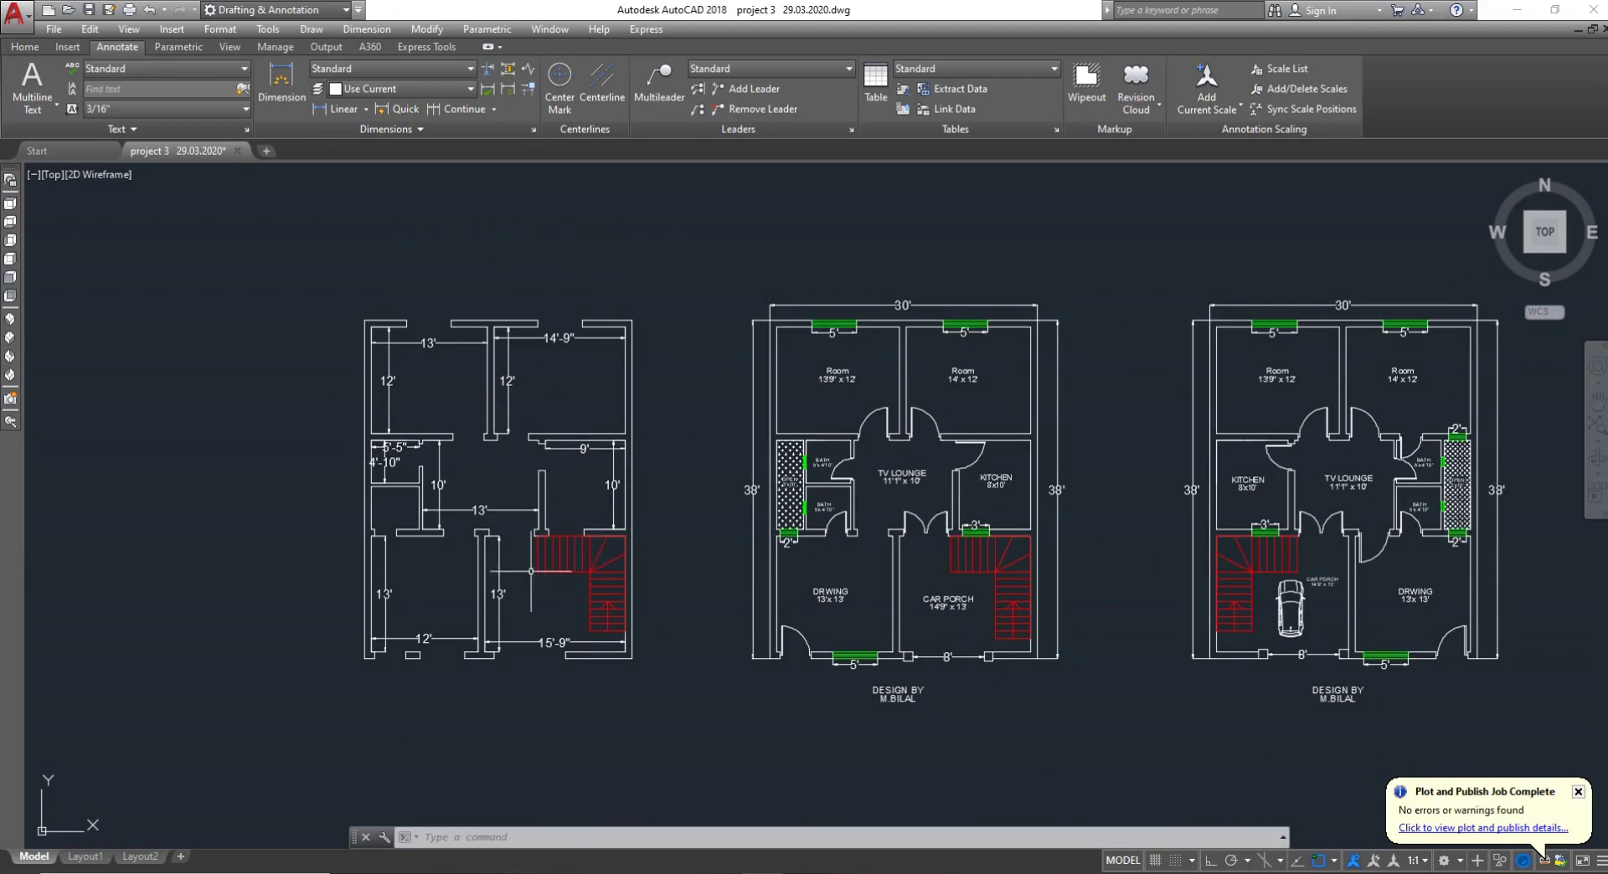
scroll(508, 348, "up", 2)
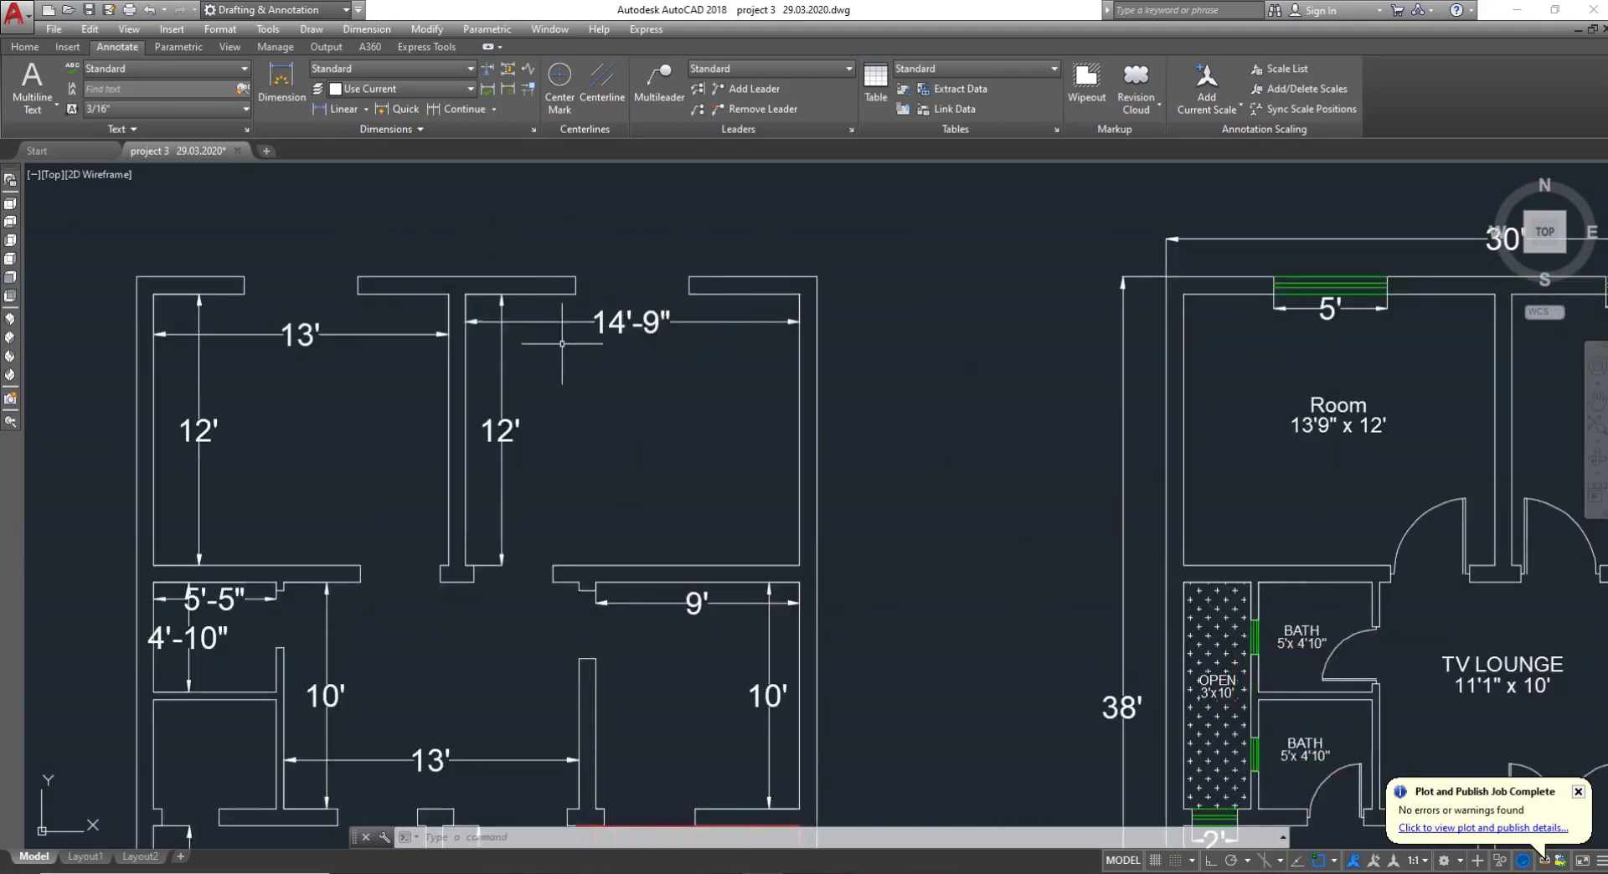
scroll(472, 418, "down", 2)
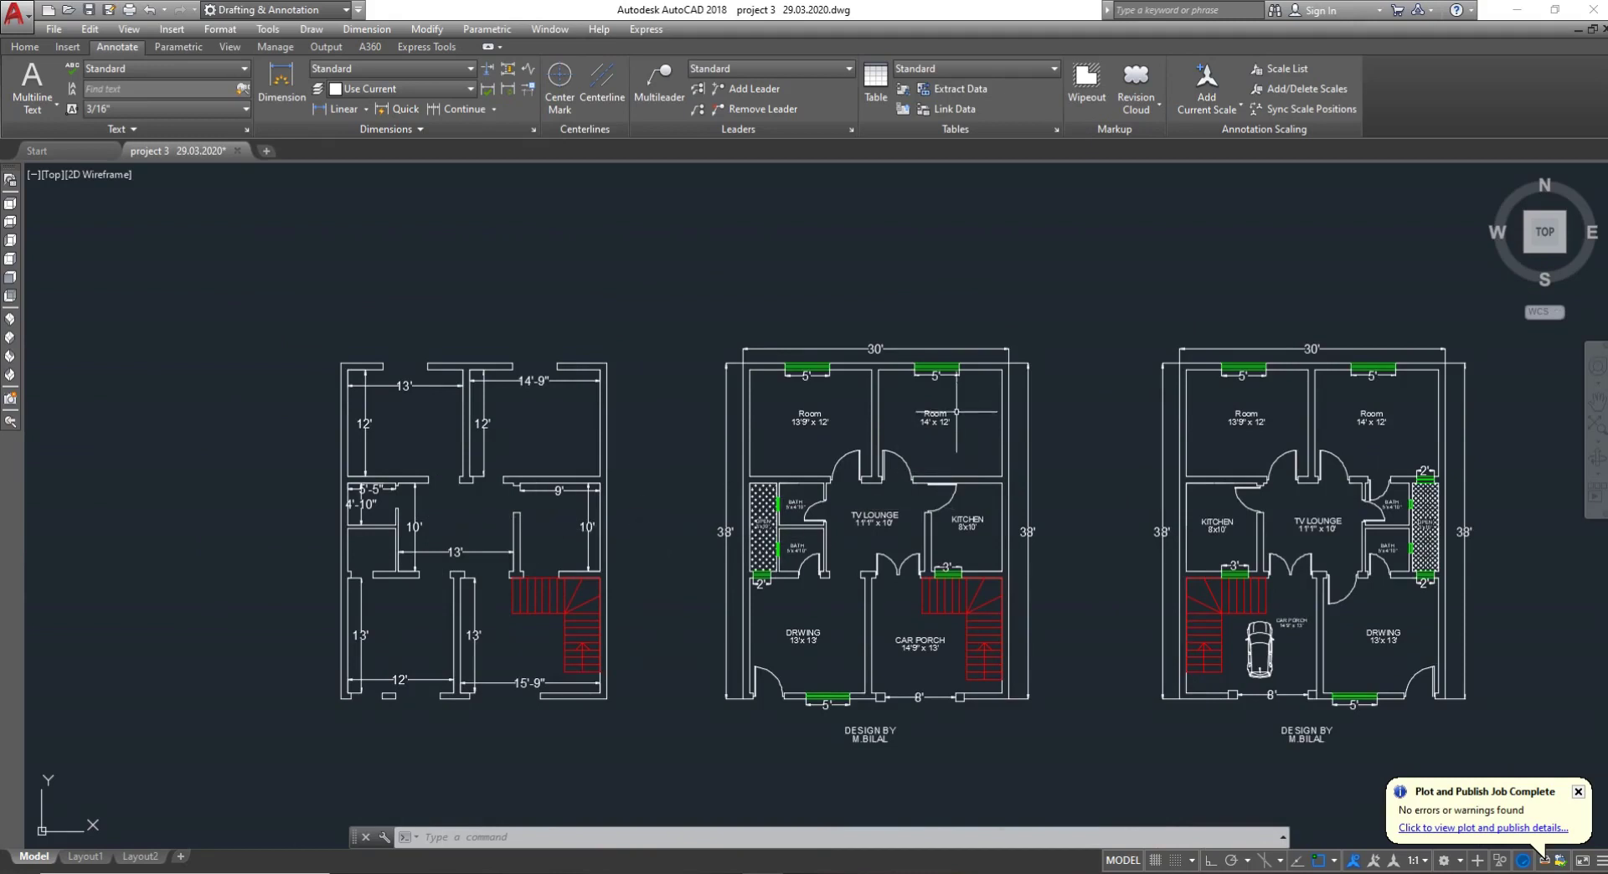
scroll(959, 410, "up", 1)
scroll(926, 402, "up", 1)
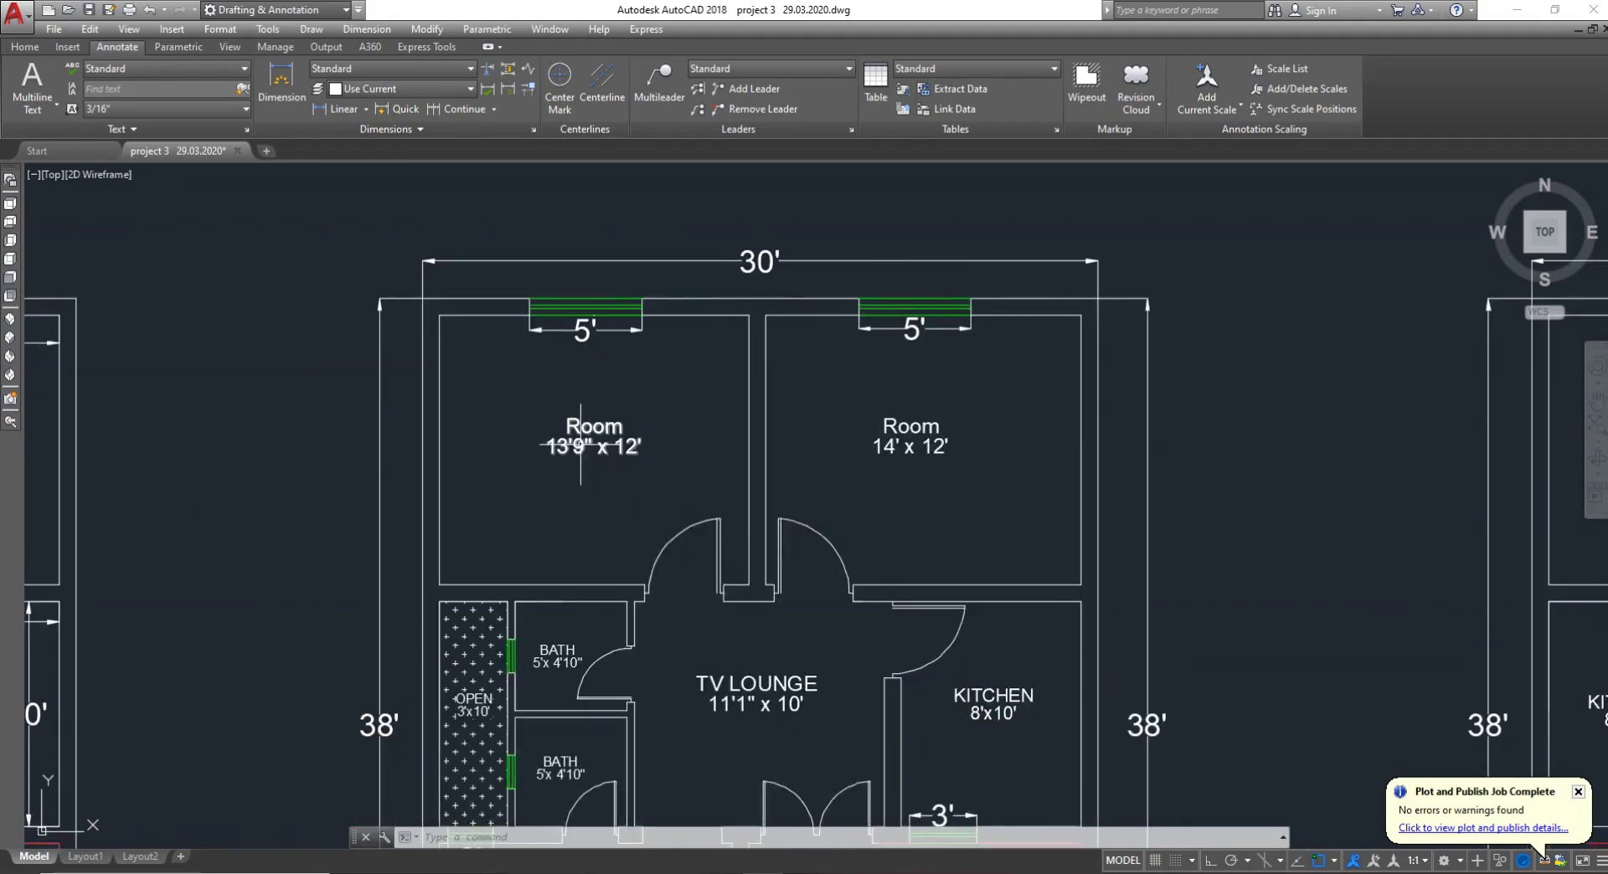
scroll(580, 444, "down", 3)
scroll(612, 603, "down", 3)
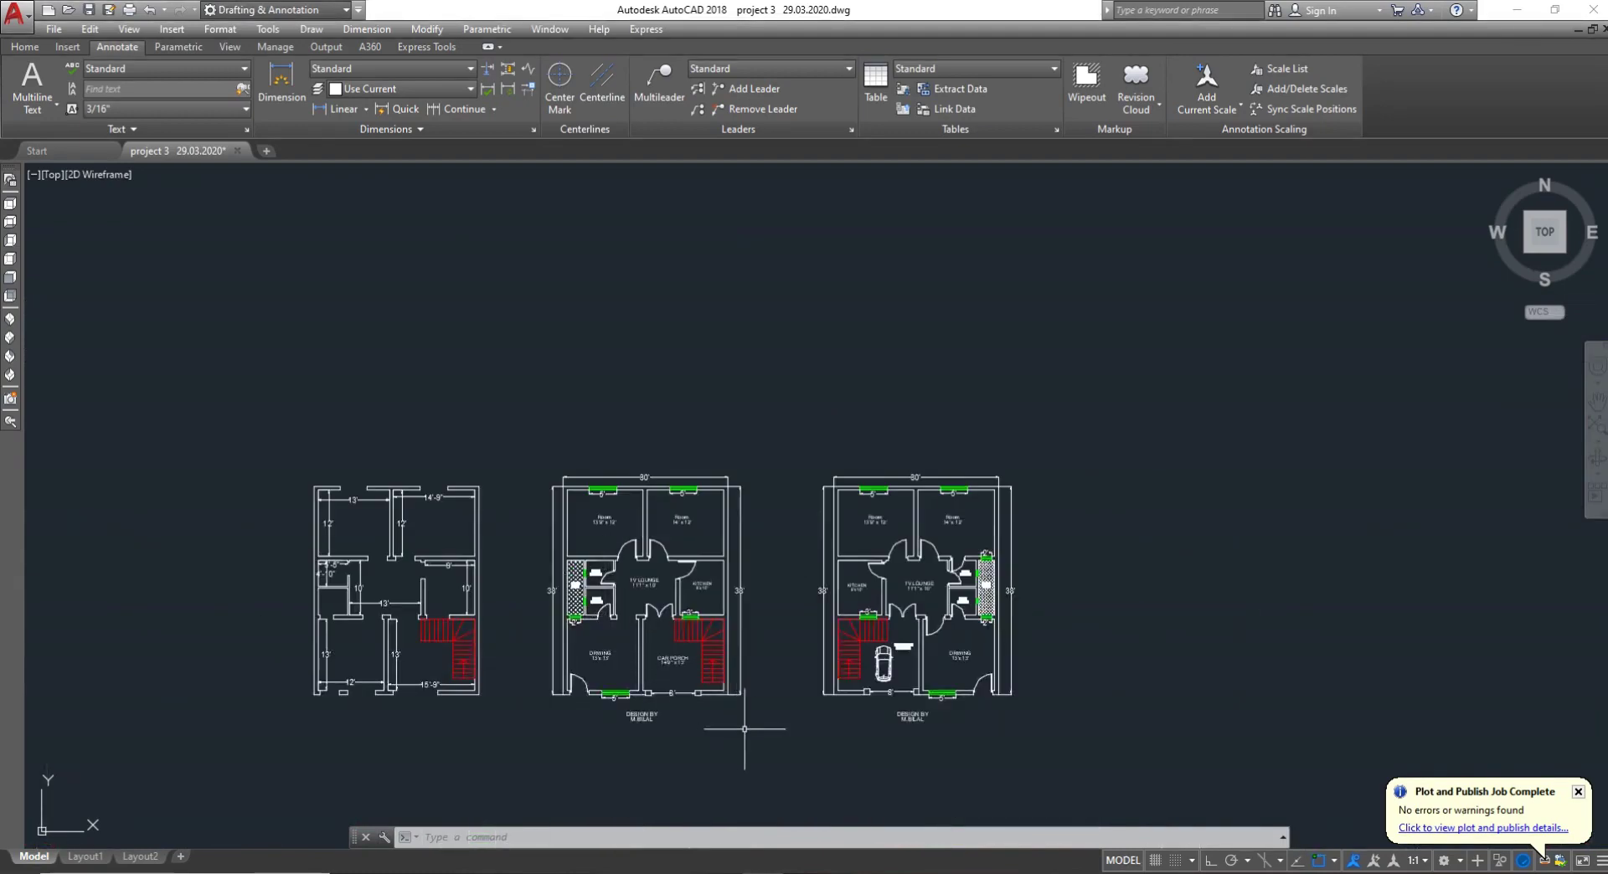
left_click(766, 755)
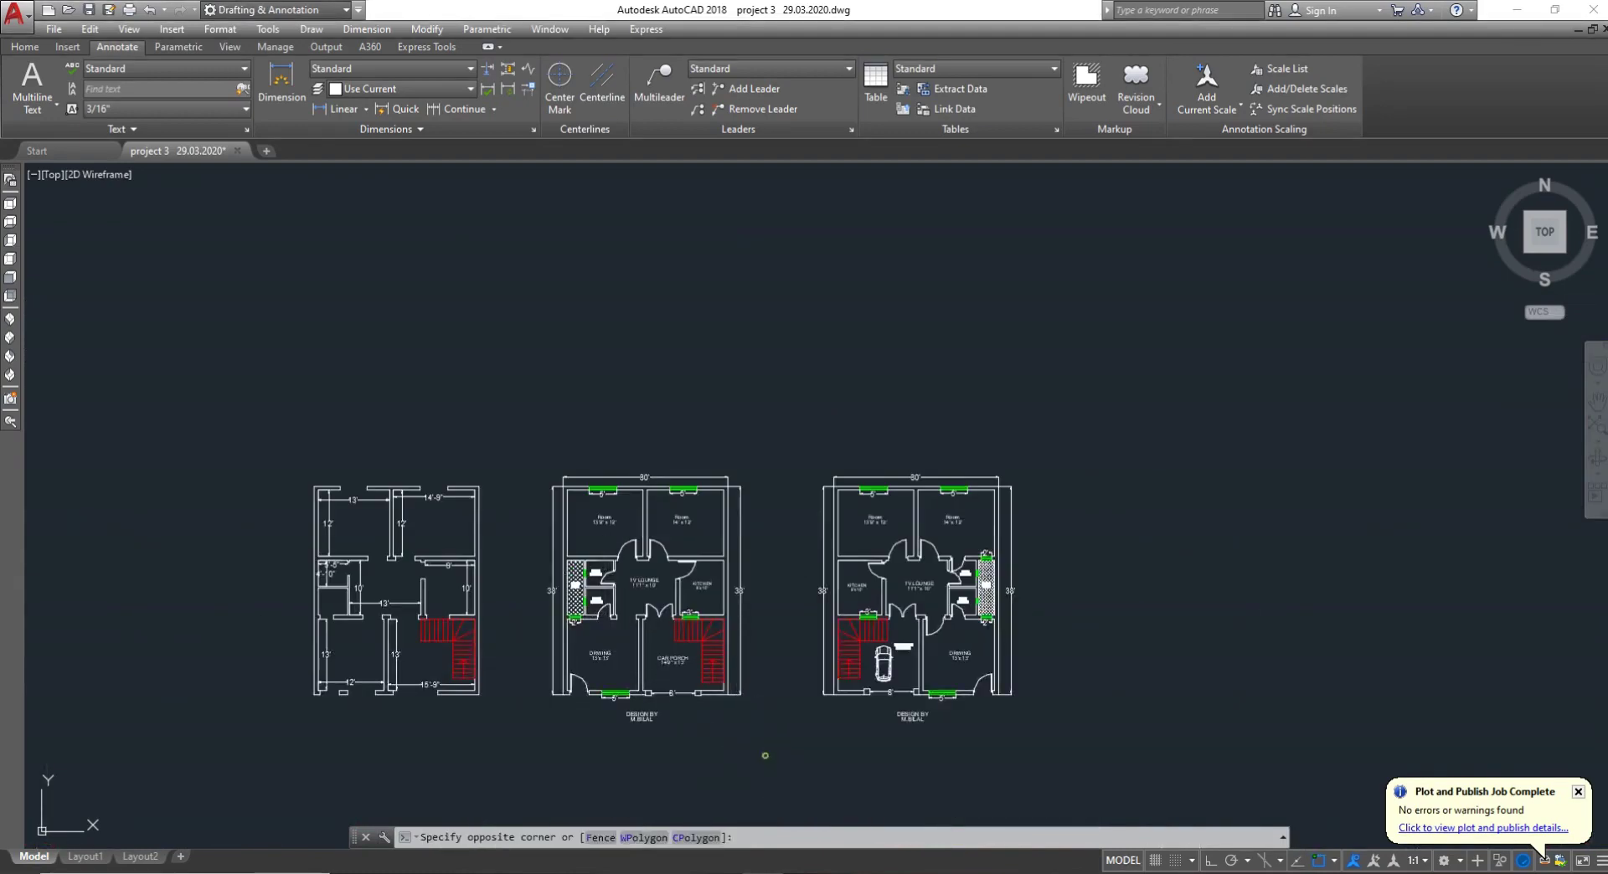
left_click(541, 458)
key("Escape")
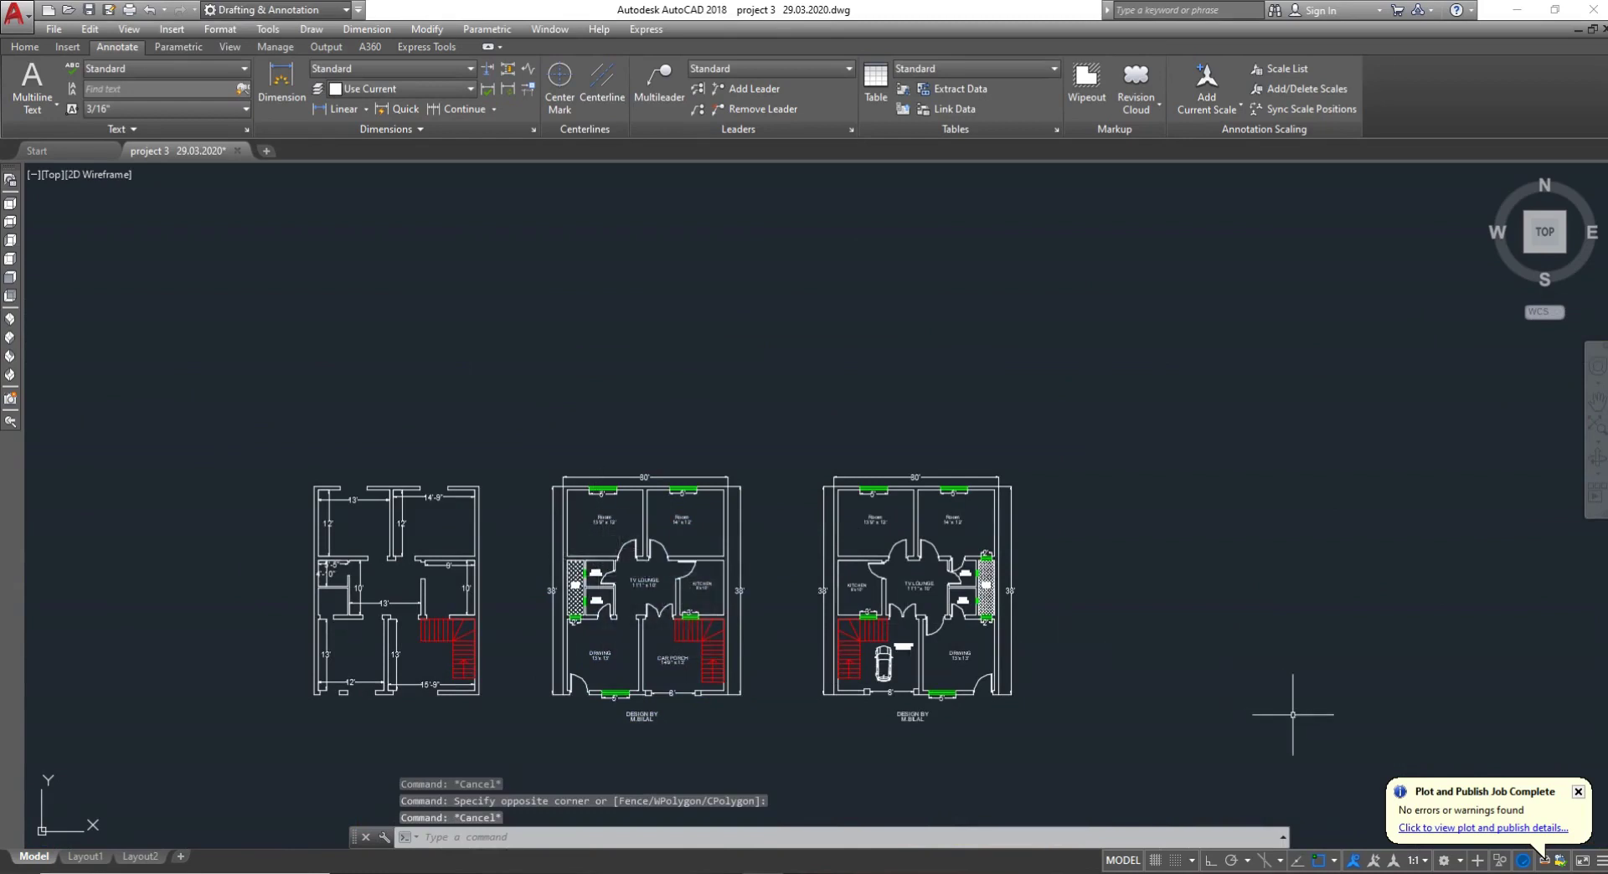
Dismiss the plot and publish notification
left_click(1578, 791)
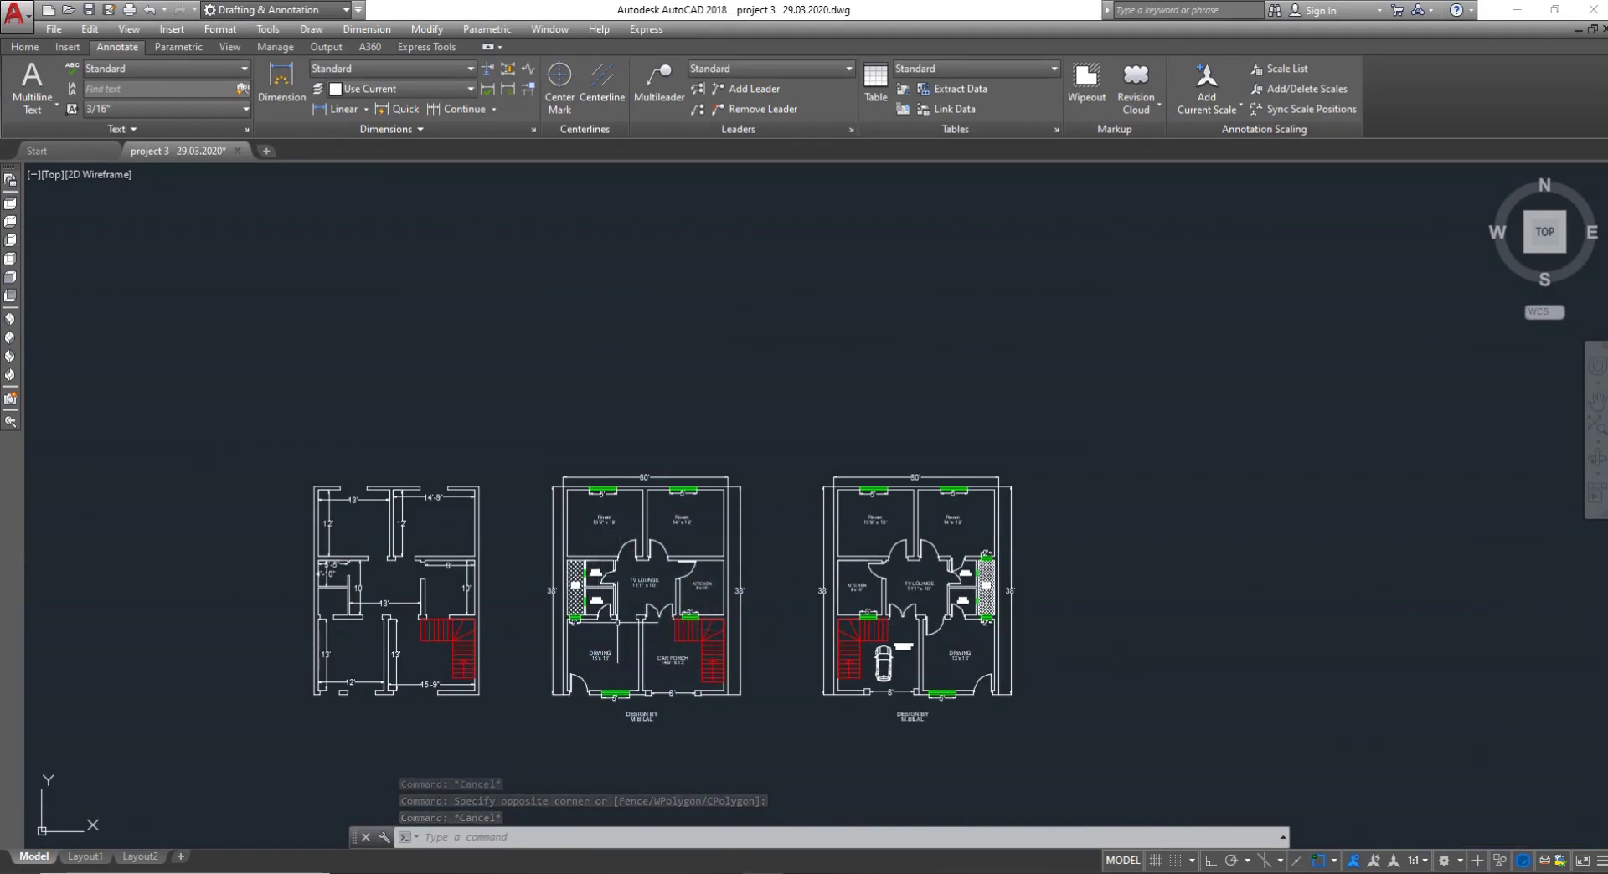
key("Escape")
key("Escape")
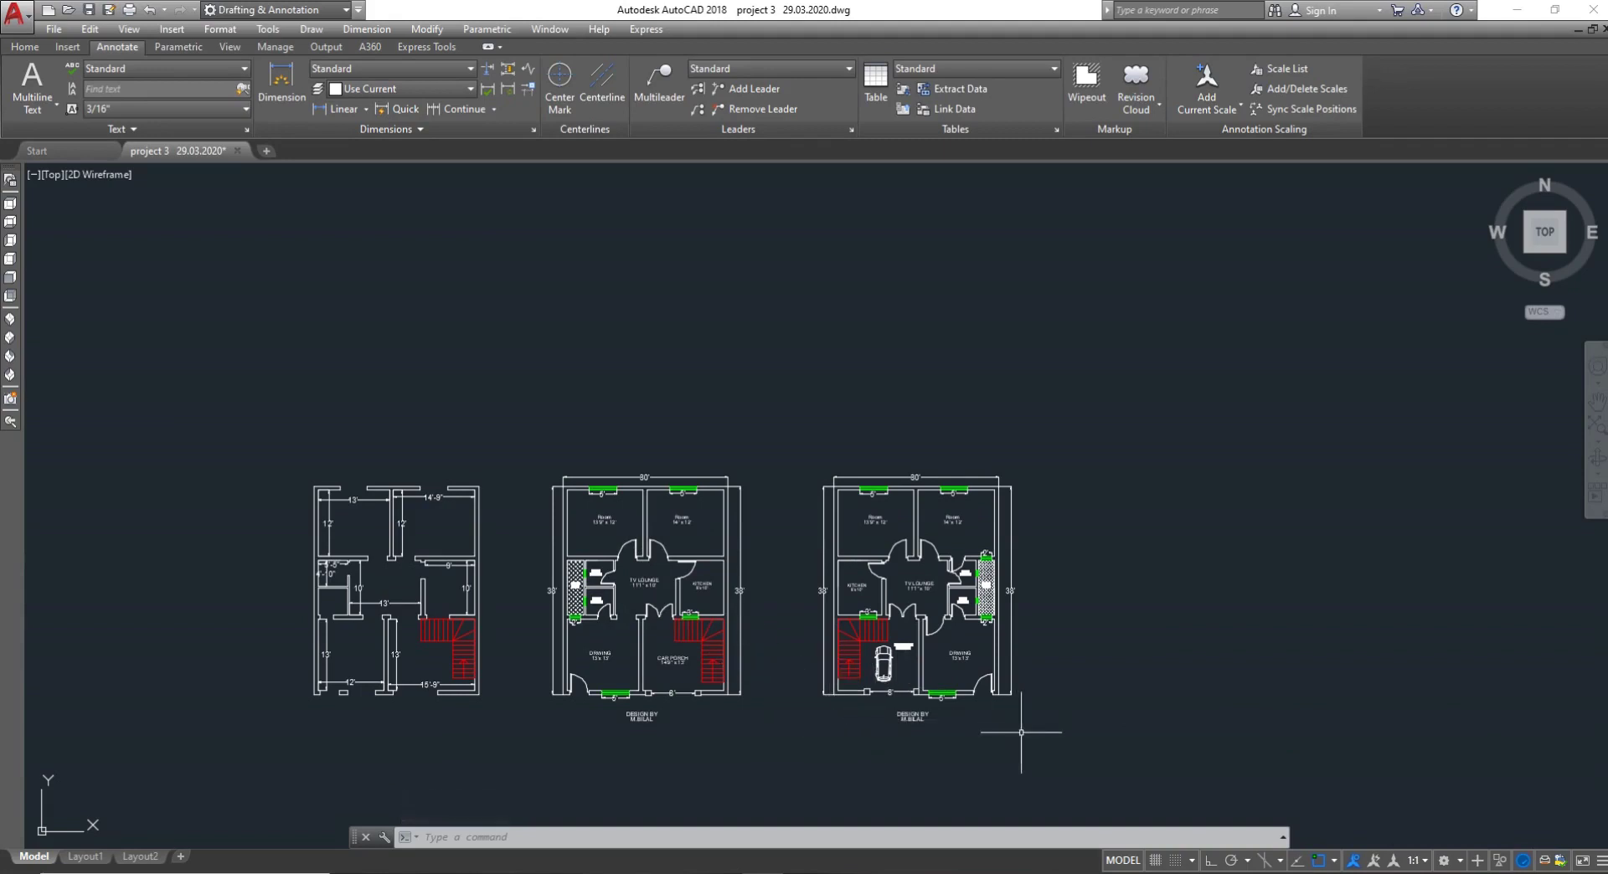
Compare the two finished floor plans, including the car porch, drawing room, baths and open area of the mirrored version
scroll(1033, 721, "up", 2)
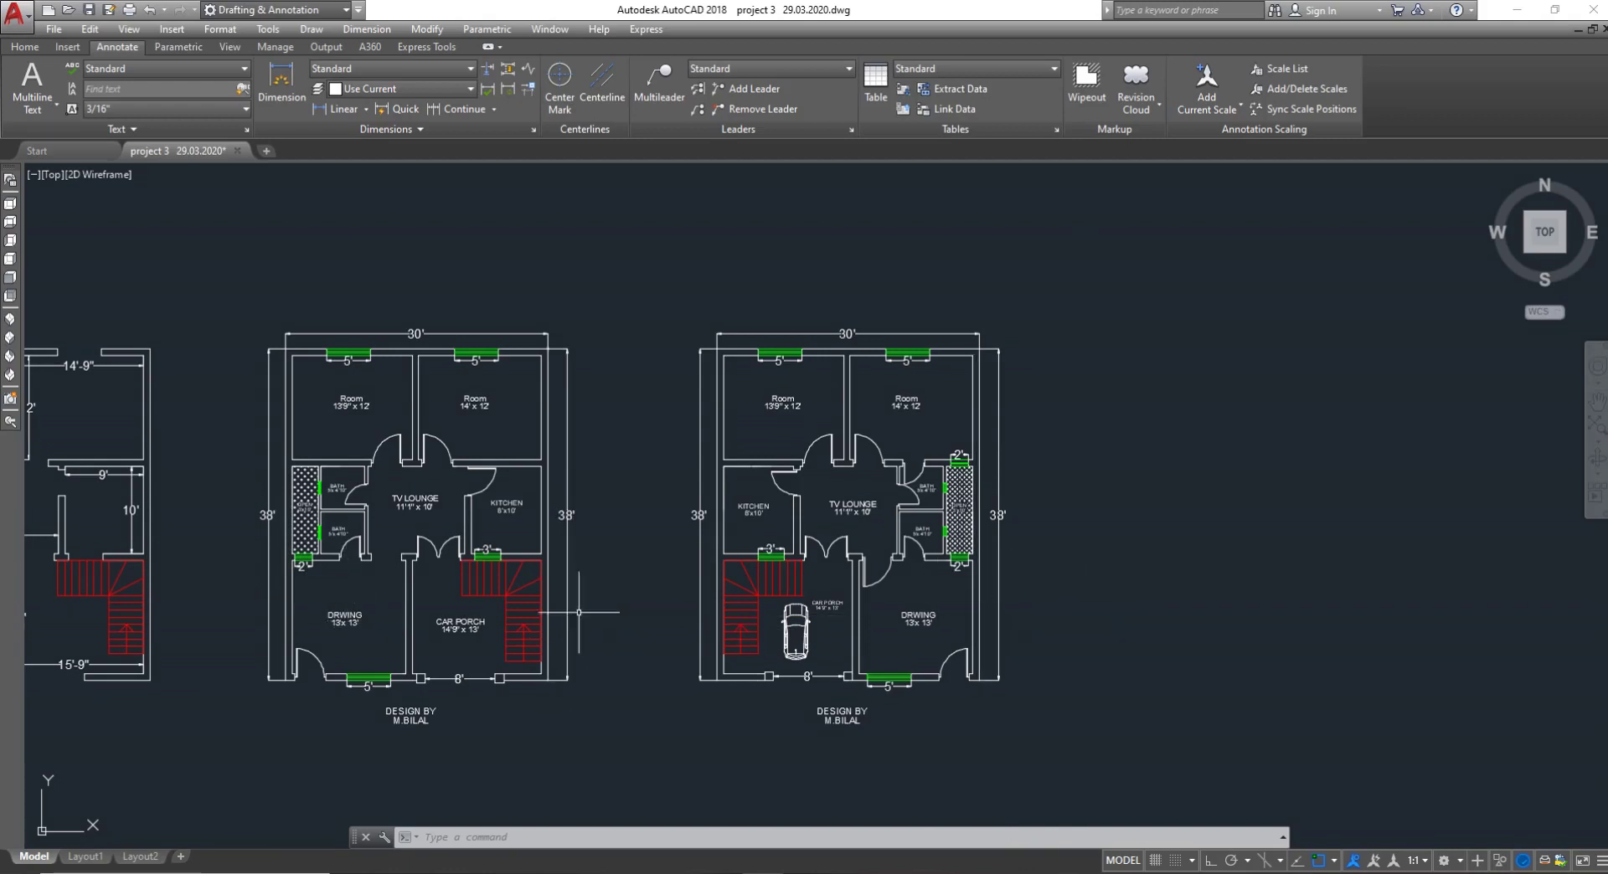
scroll(432, 593, "up", 2)
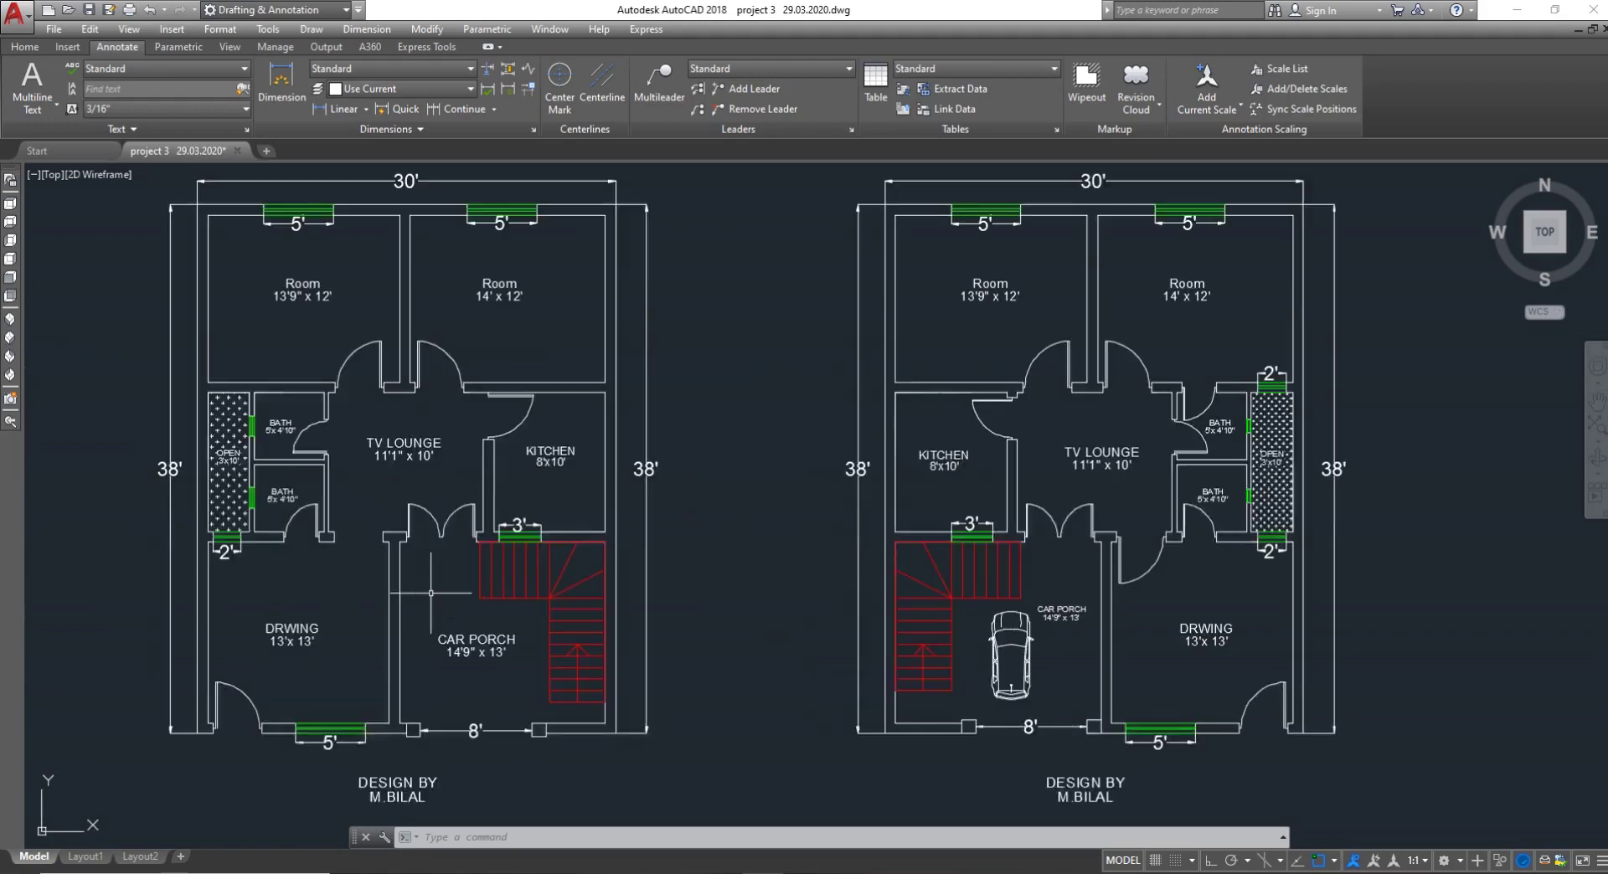
scroll(471, 552, "down", 2)
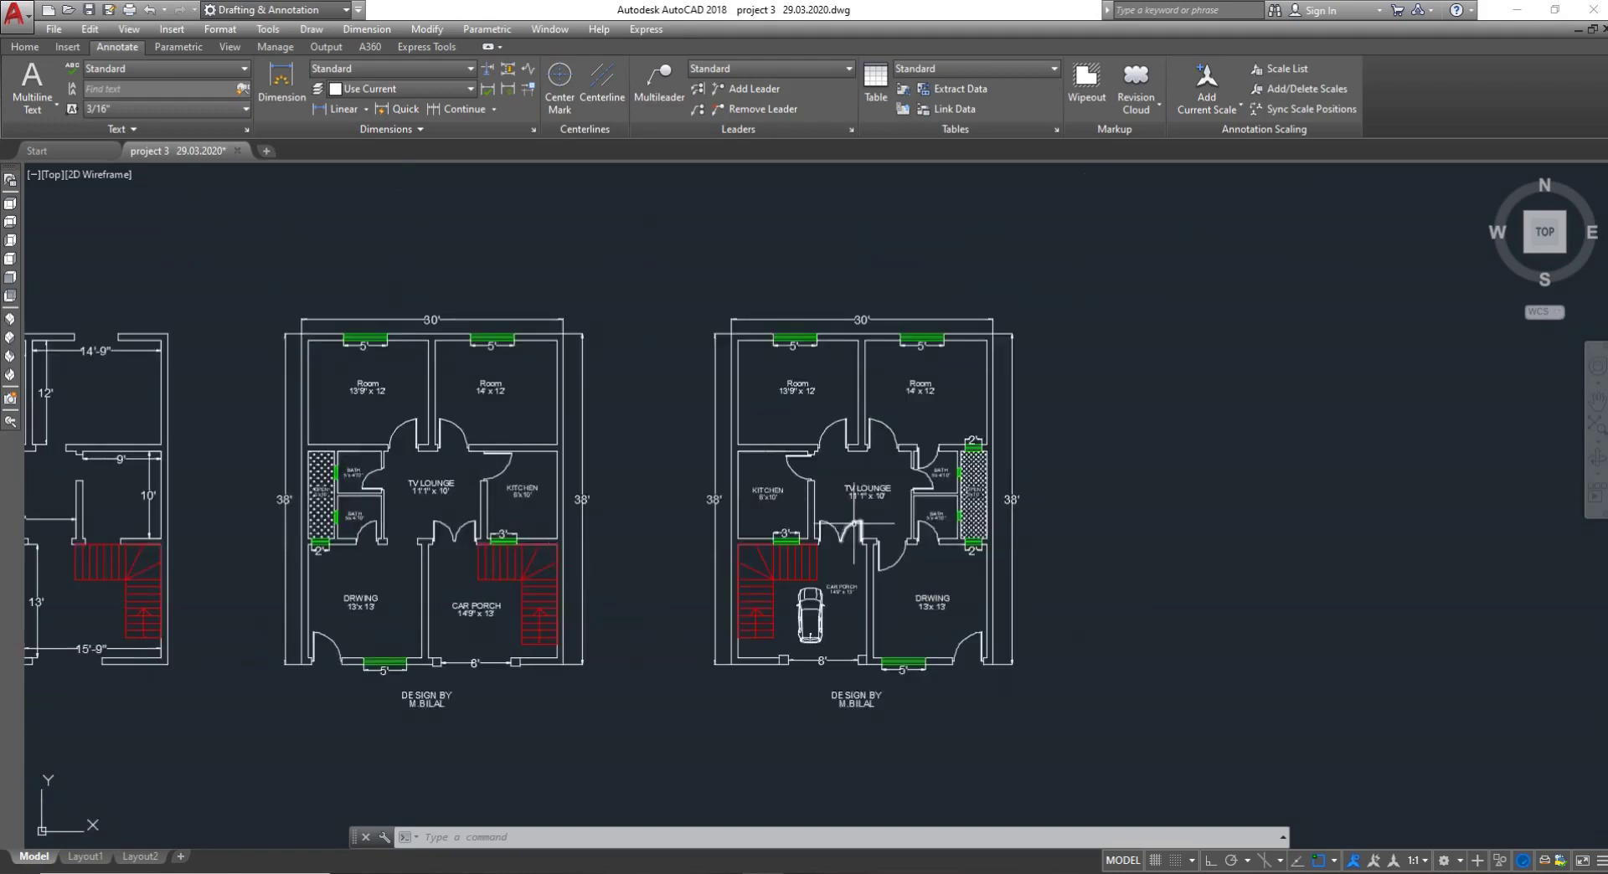
scroll(989, 477, "up", 2)
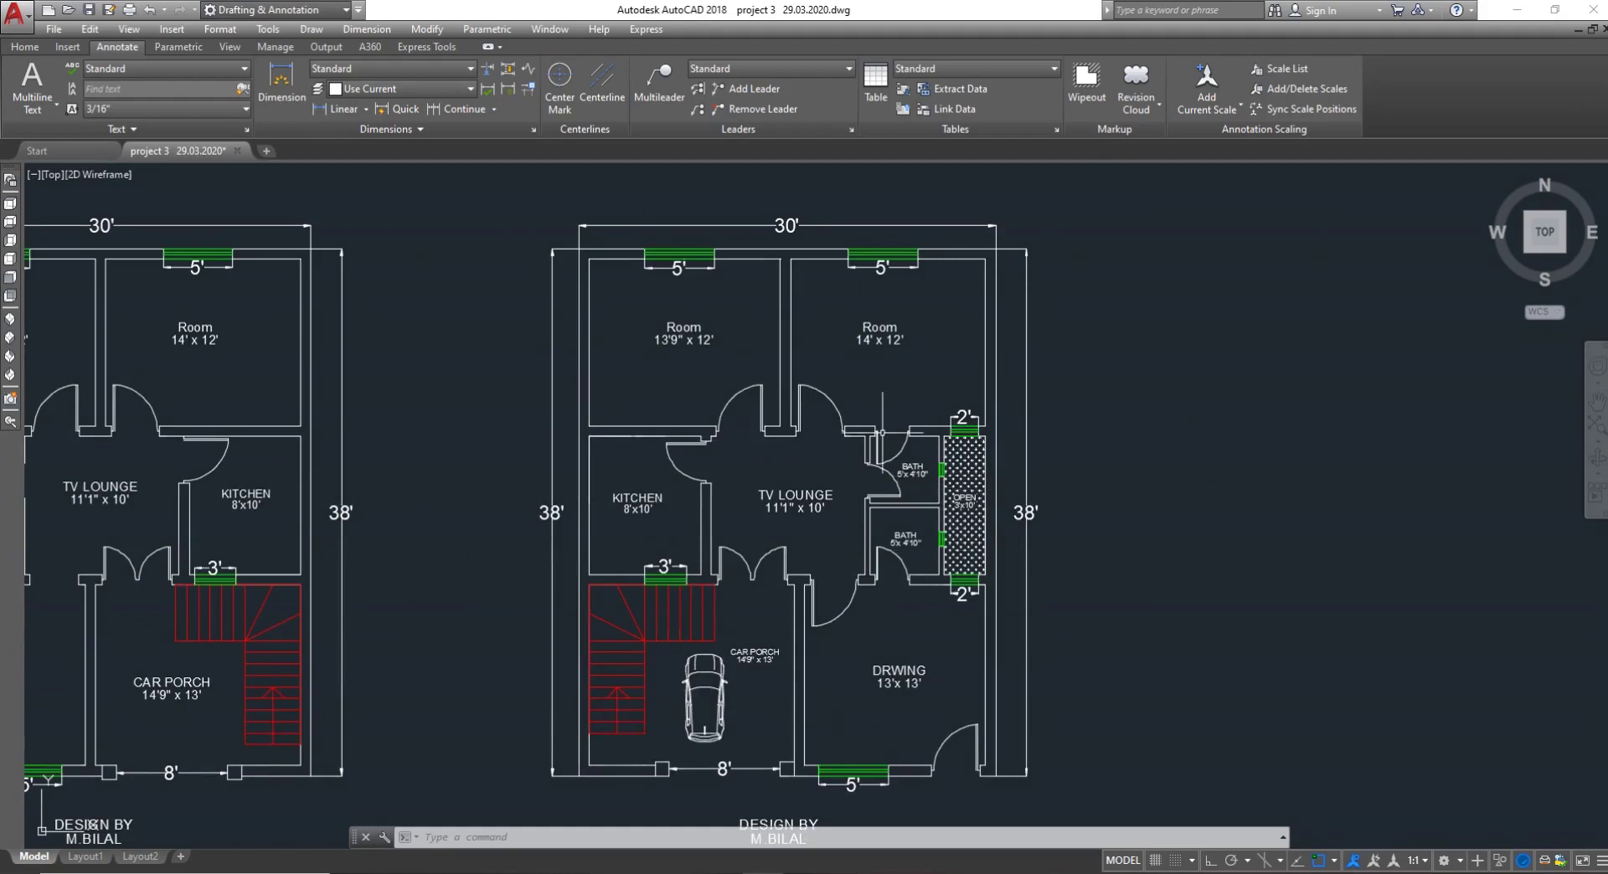
scroll(833, 662, "down", 4)
scroll(809, 724, "up", 6)
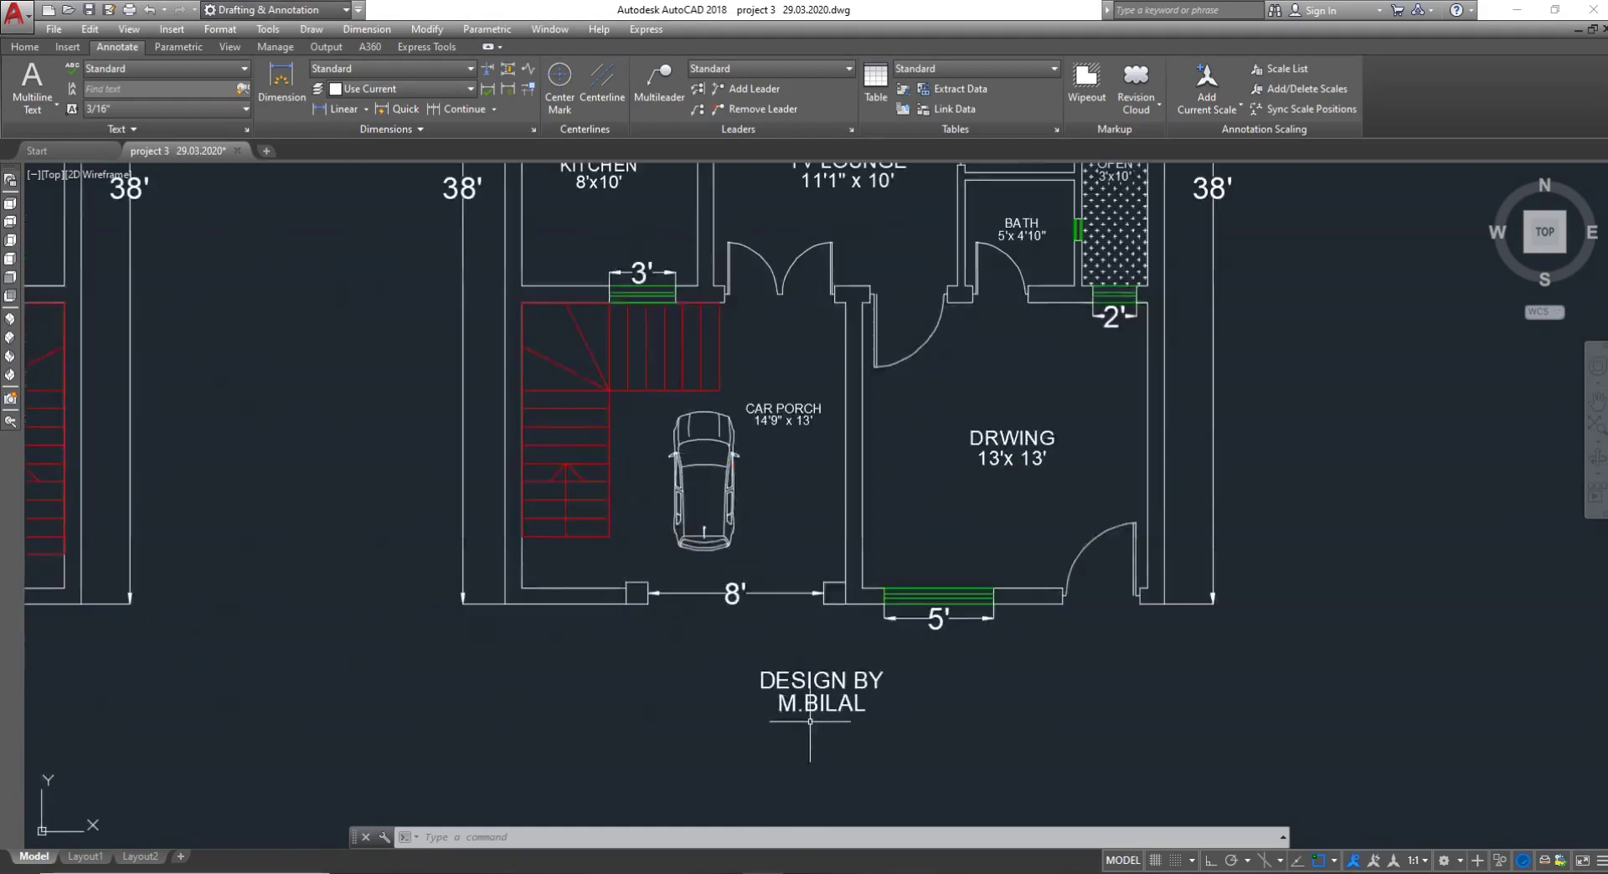
scroll(810, 718, "down", 5)
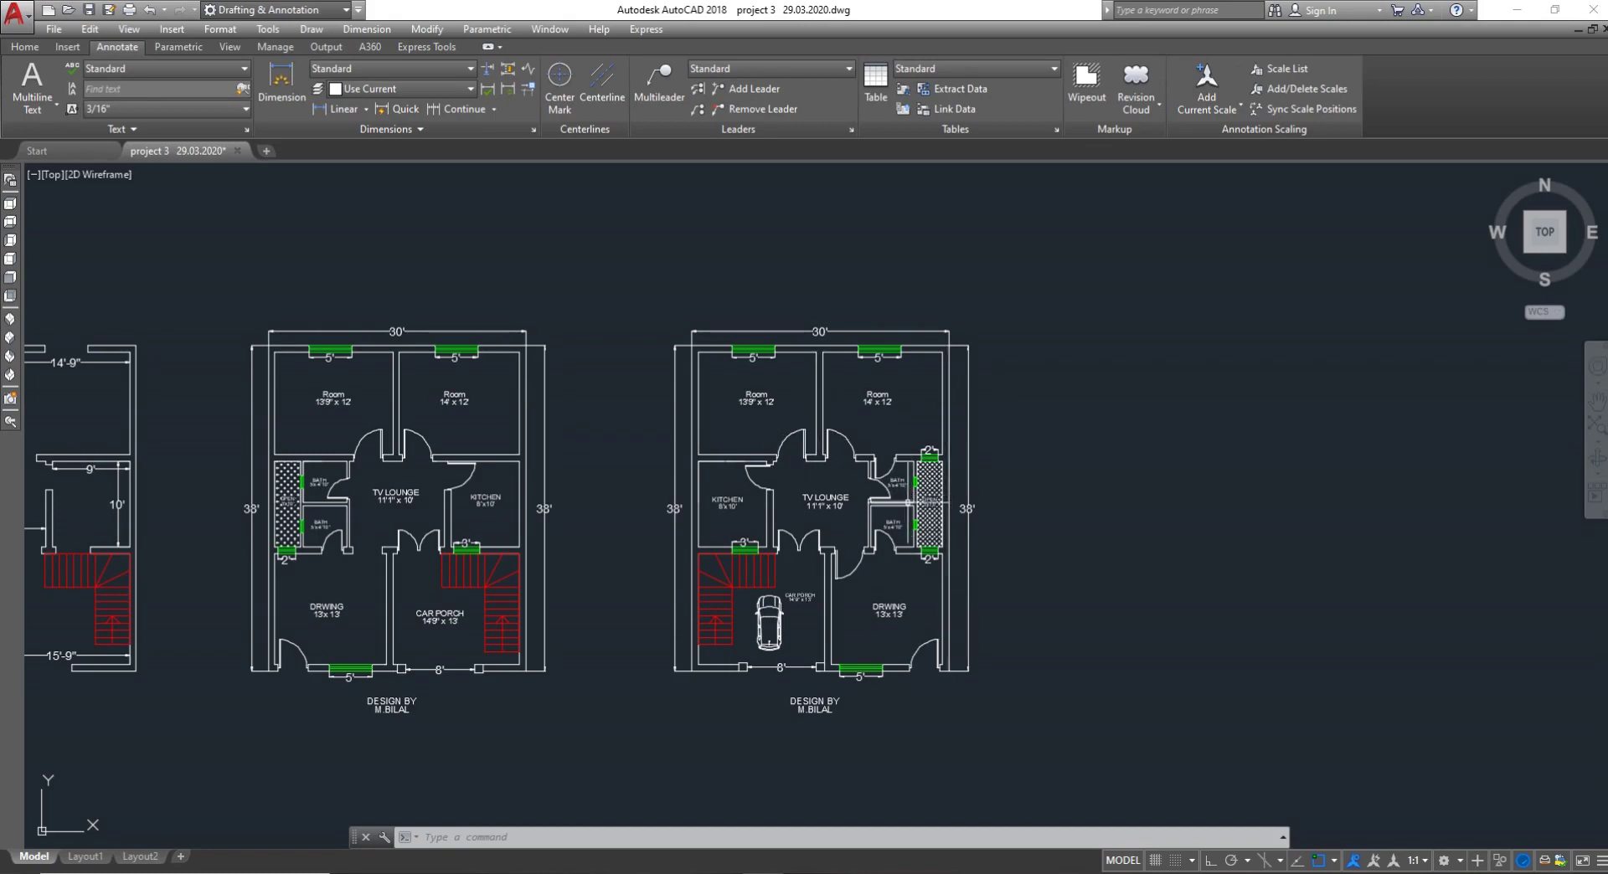
scroll(902, 503, "up", 2)
scroll(900, 503, "down", 2)
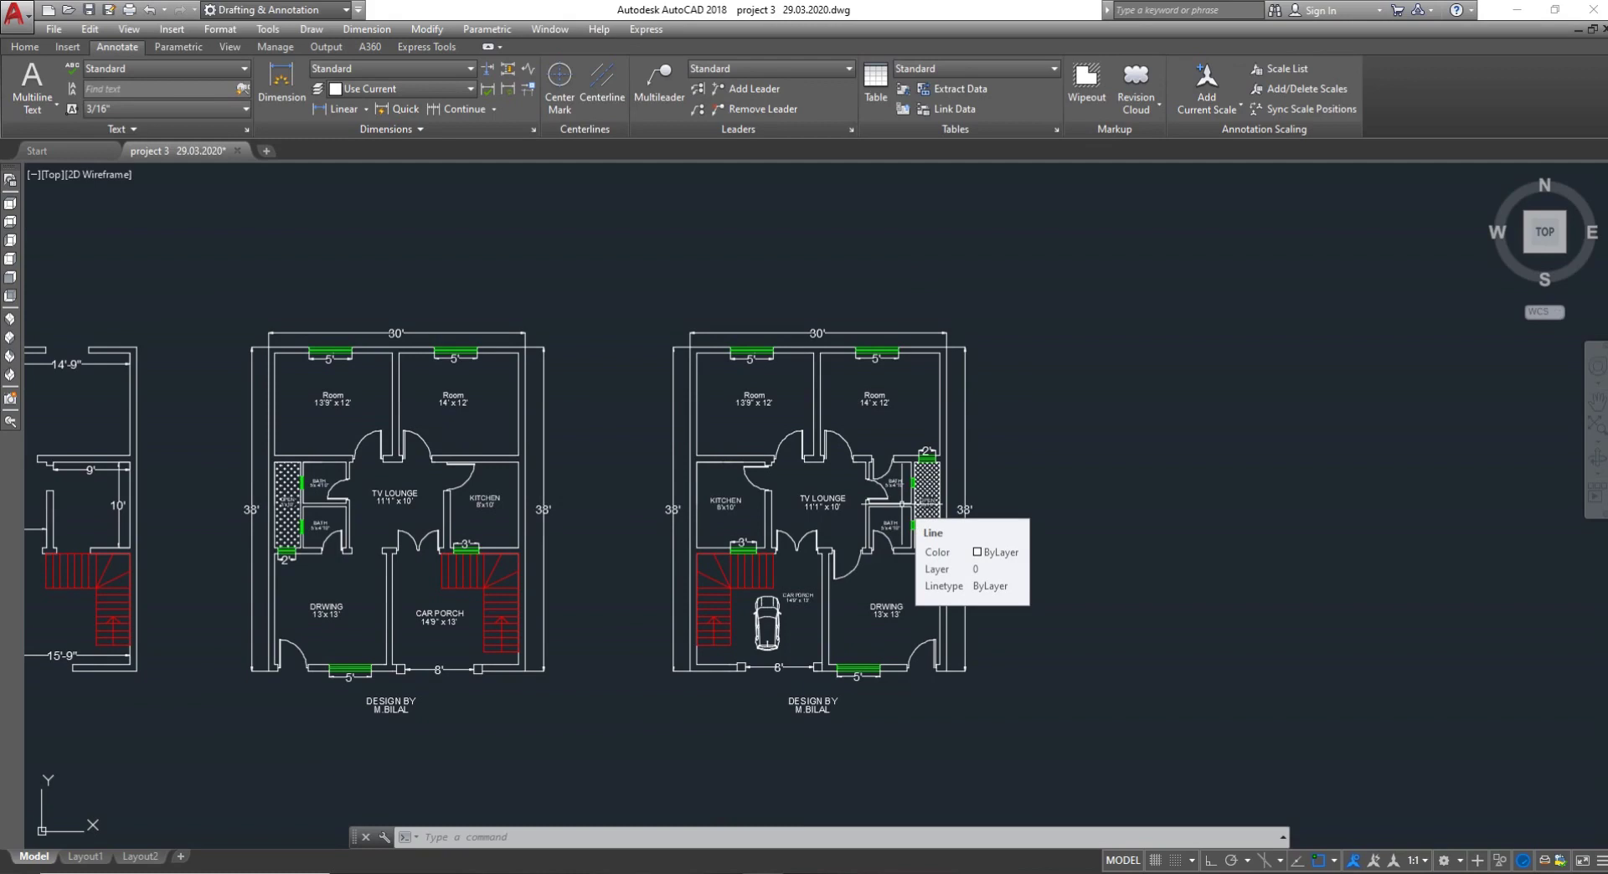
key("Escape")
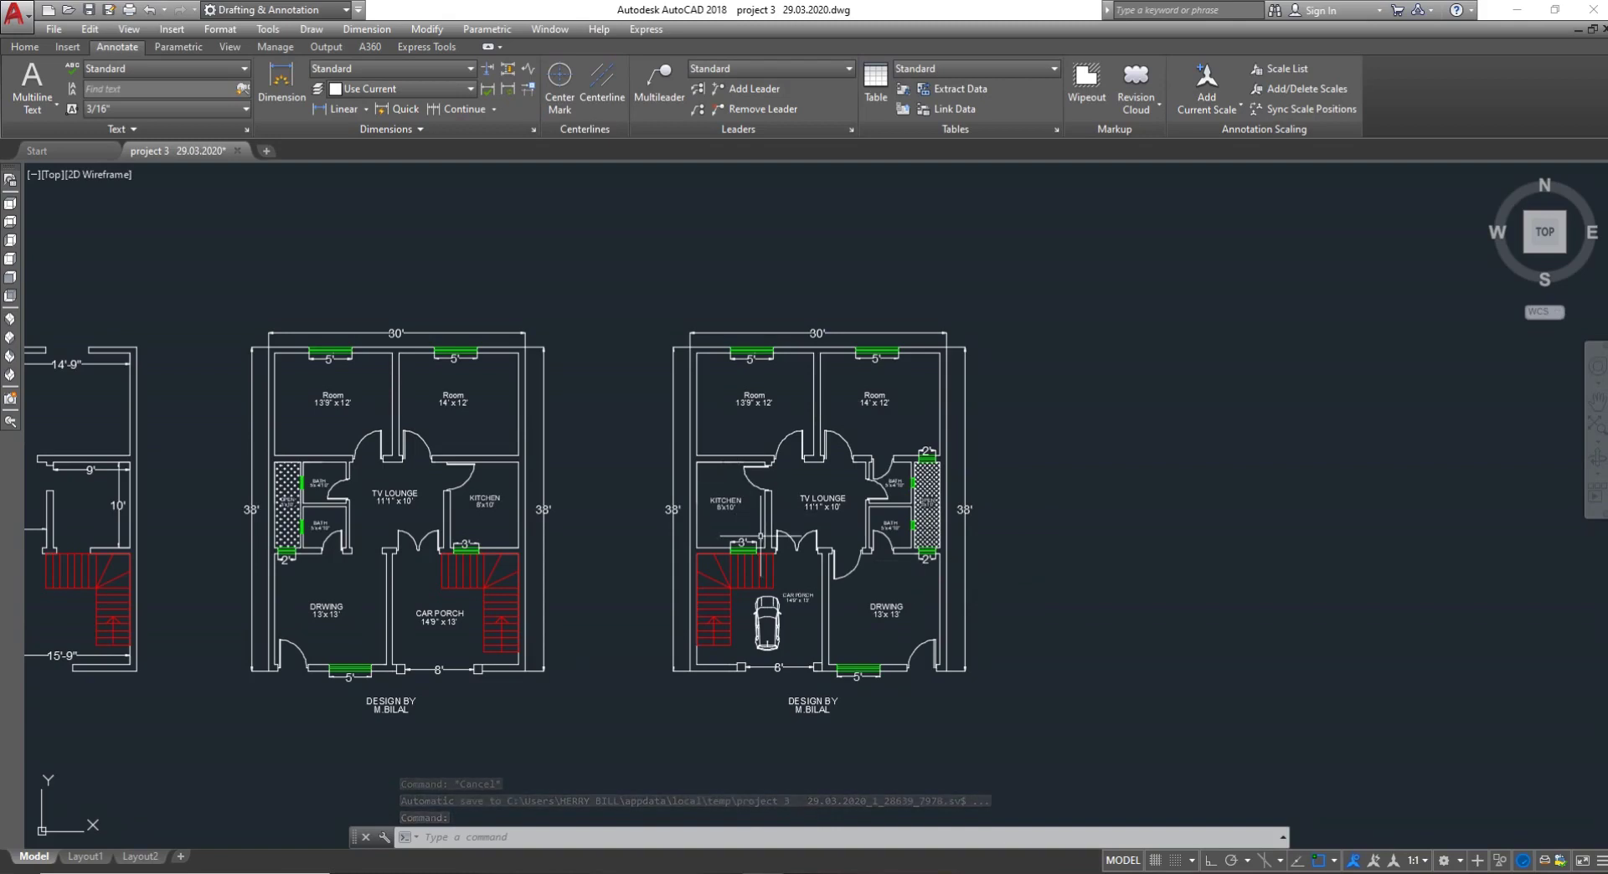
key("Escape")
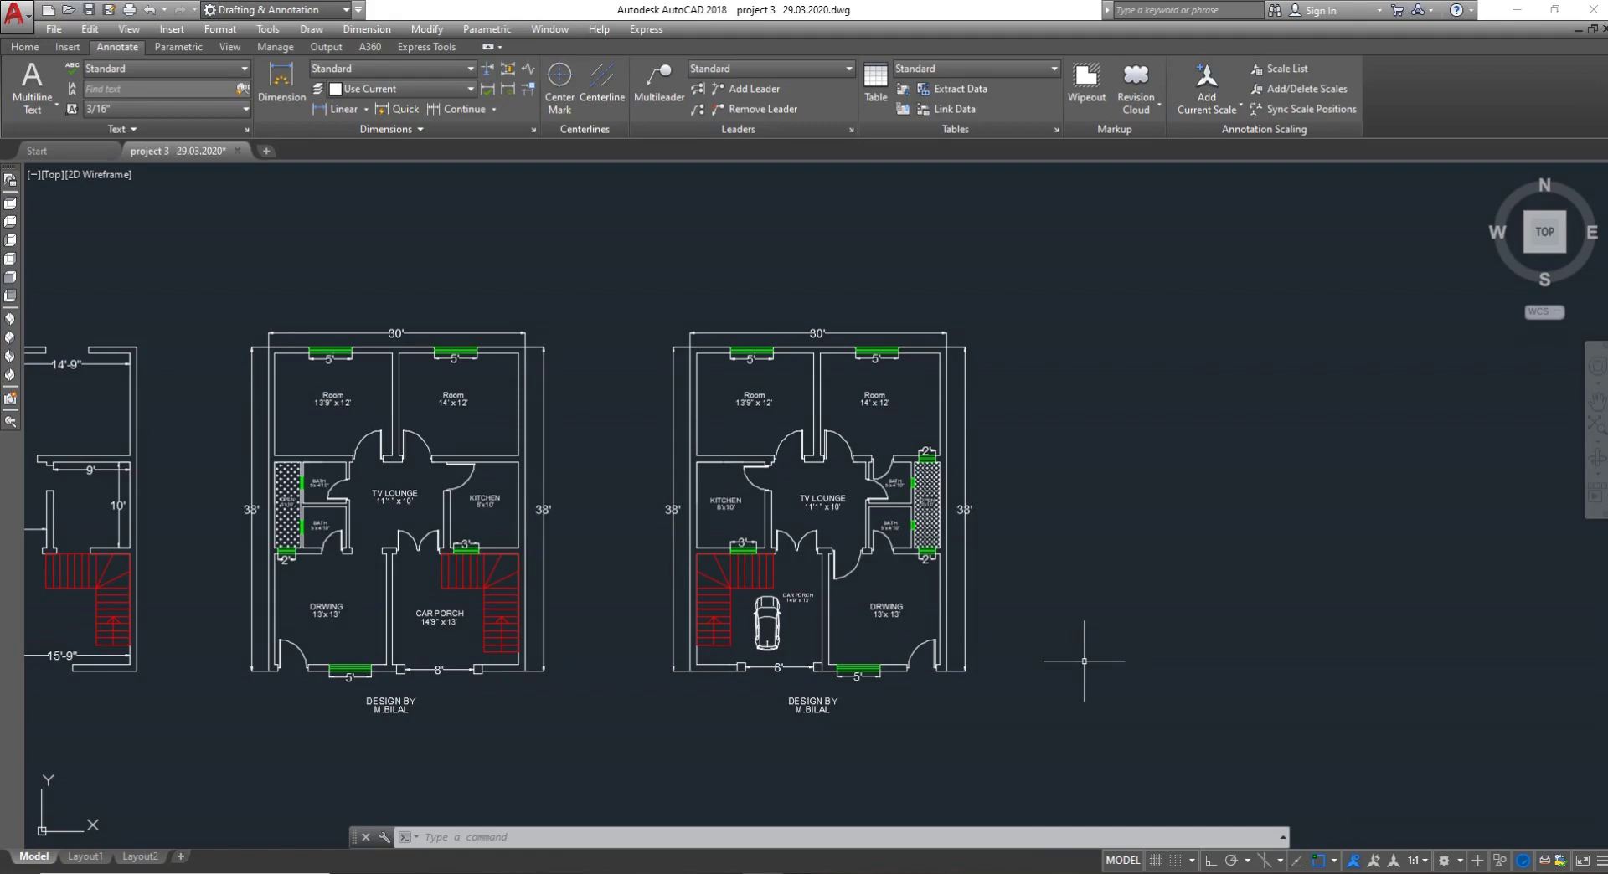
key("Escape")
key("Escape")
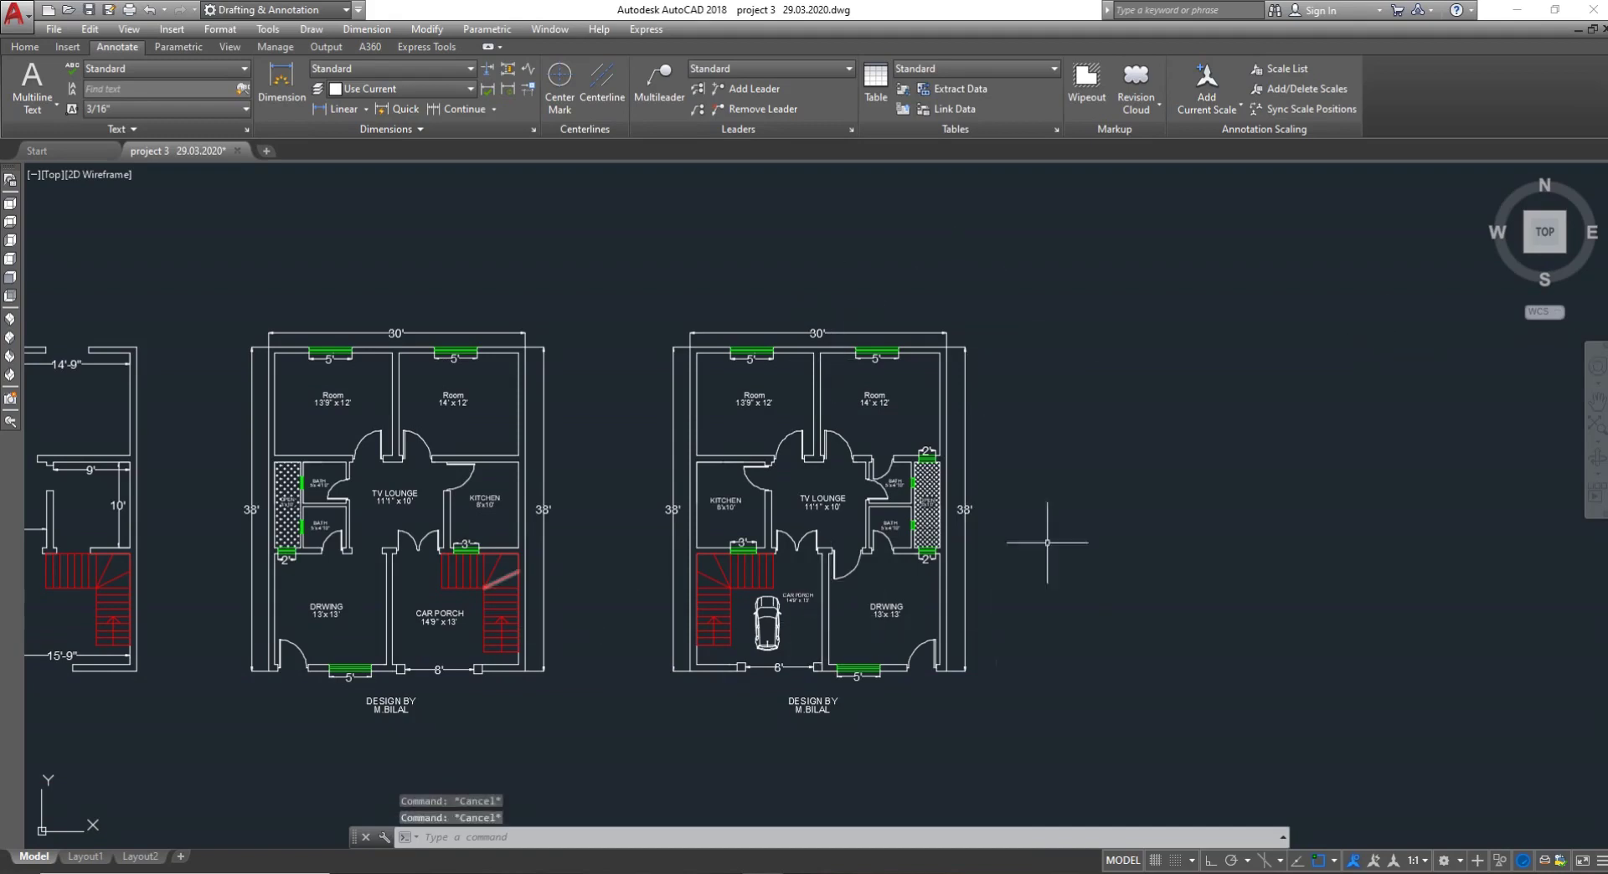
Compare the three floor plans, focusing on the dimensioned wall-only plan beside the finished middle plan
scroll(670, 618, "down", 6)
scroll(618, 706, "up", 4)
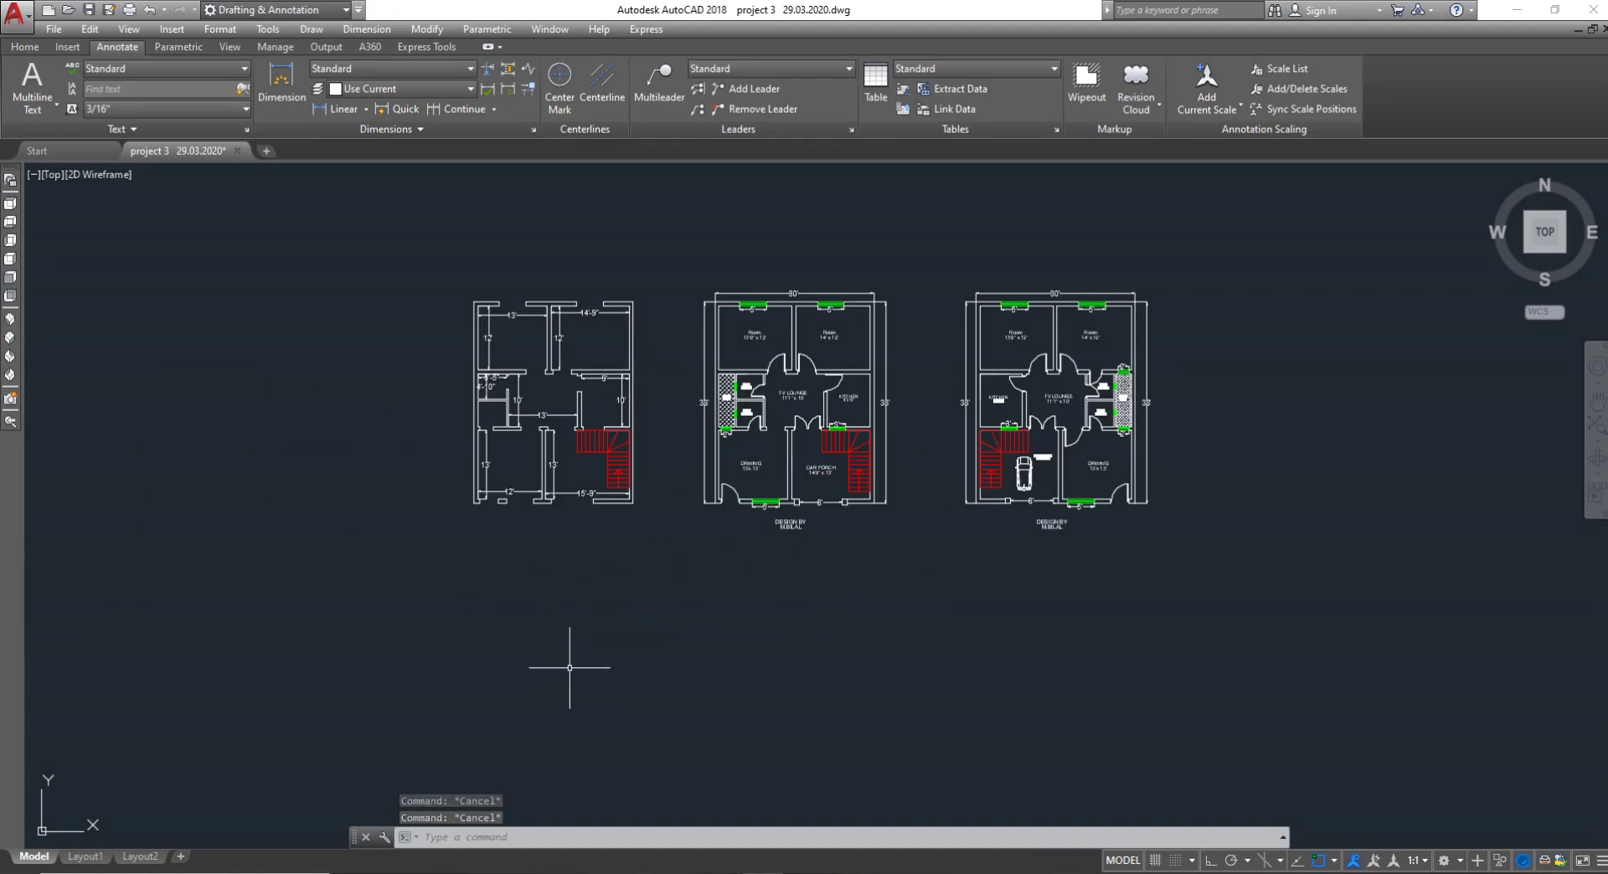
scroll(570, 668, "up", 2)
scroll(564, 658, "down", 2)
scroll(649, 322, "up", 2)
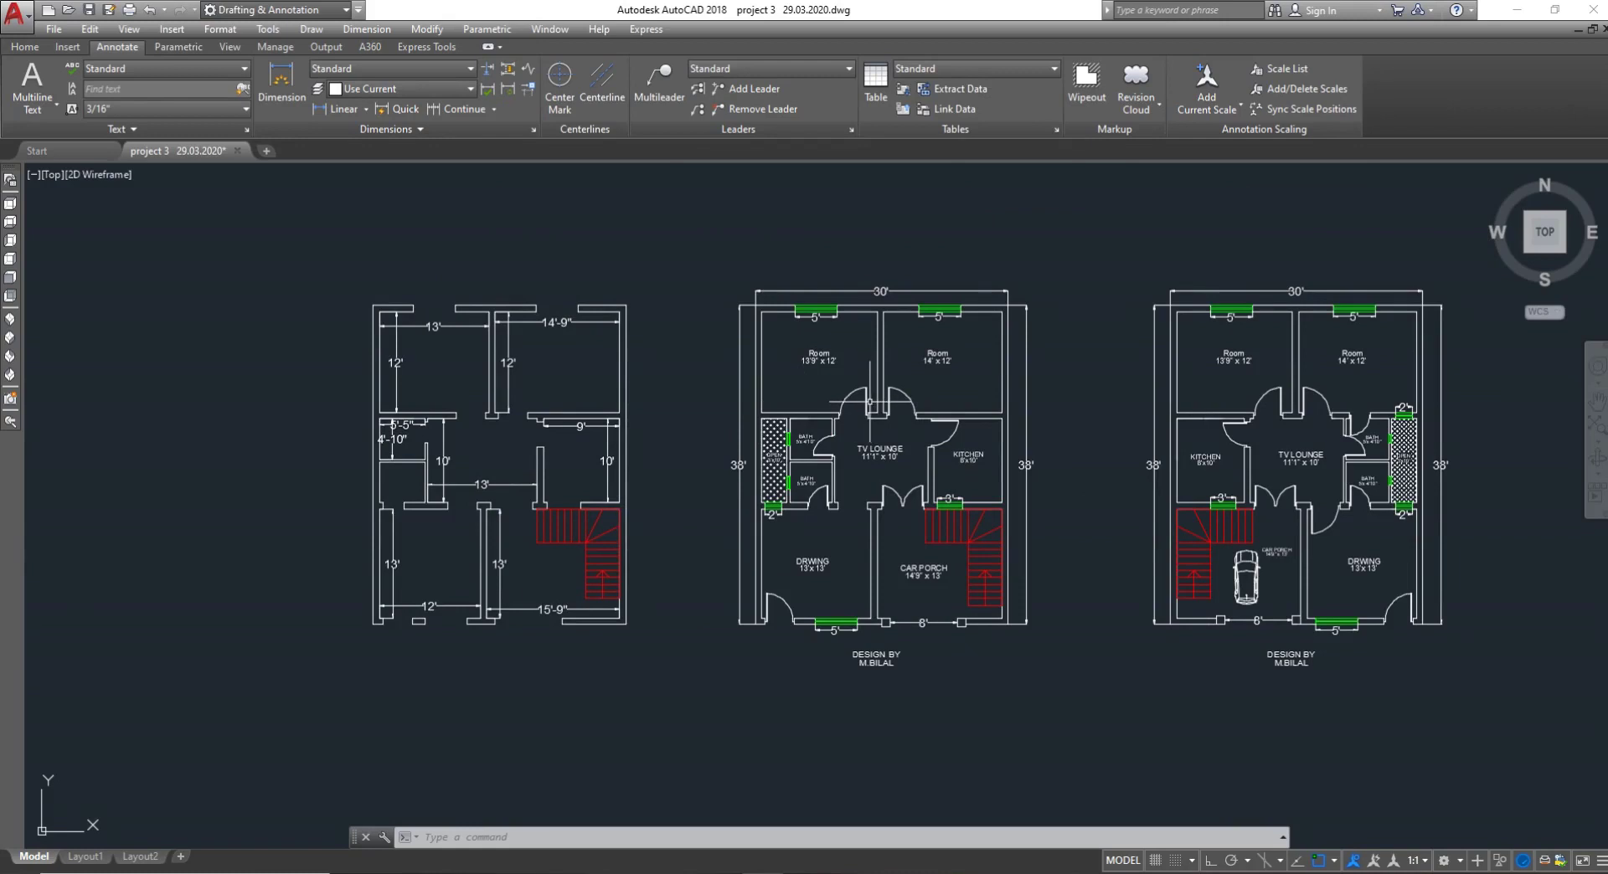
scroll(618, 355, "up", 2)
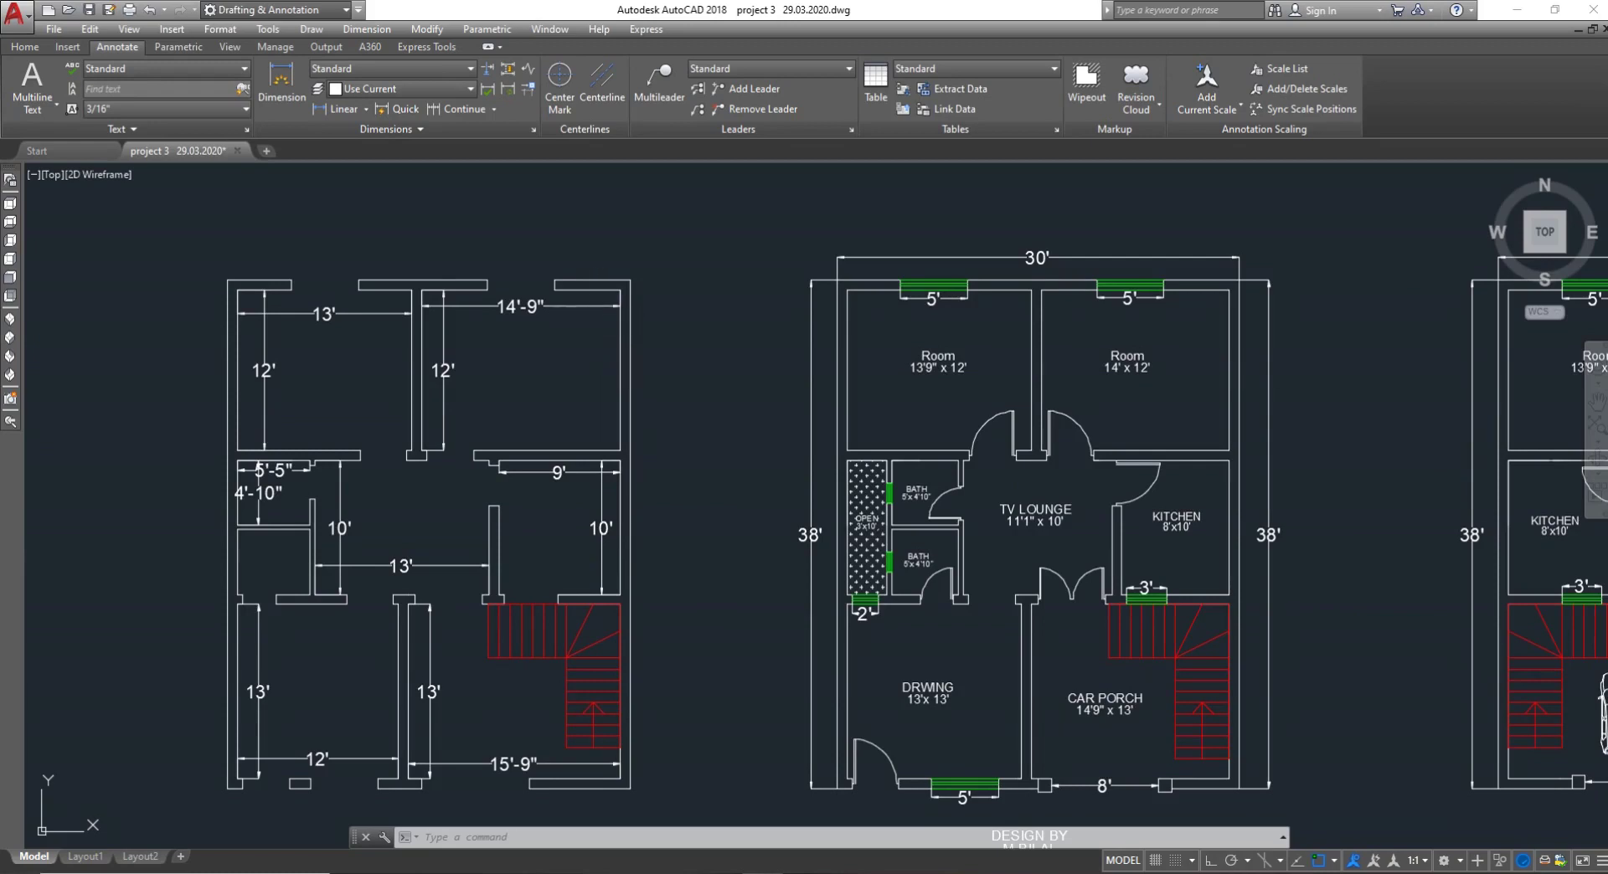
Add an aligned dimension for the overall length of the wall-only plan, placed outside its right-hand outer wall
key("Escape")
key("Escape")
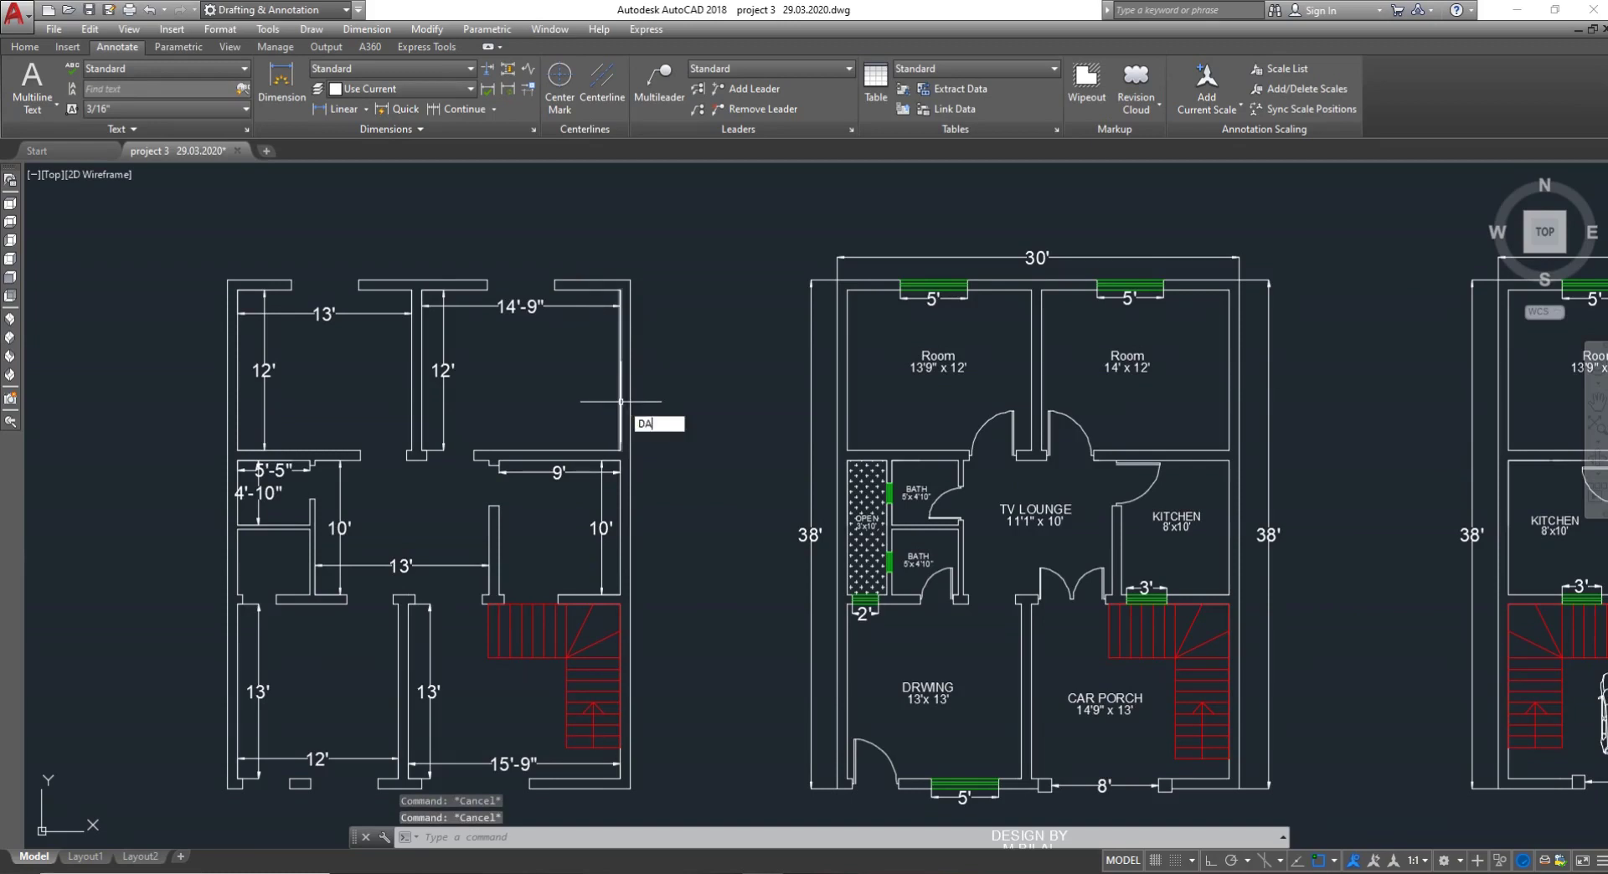
key("Escape")
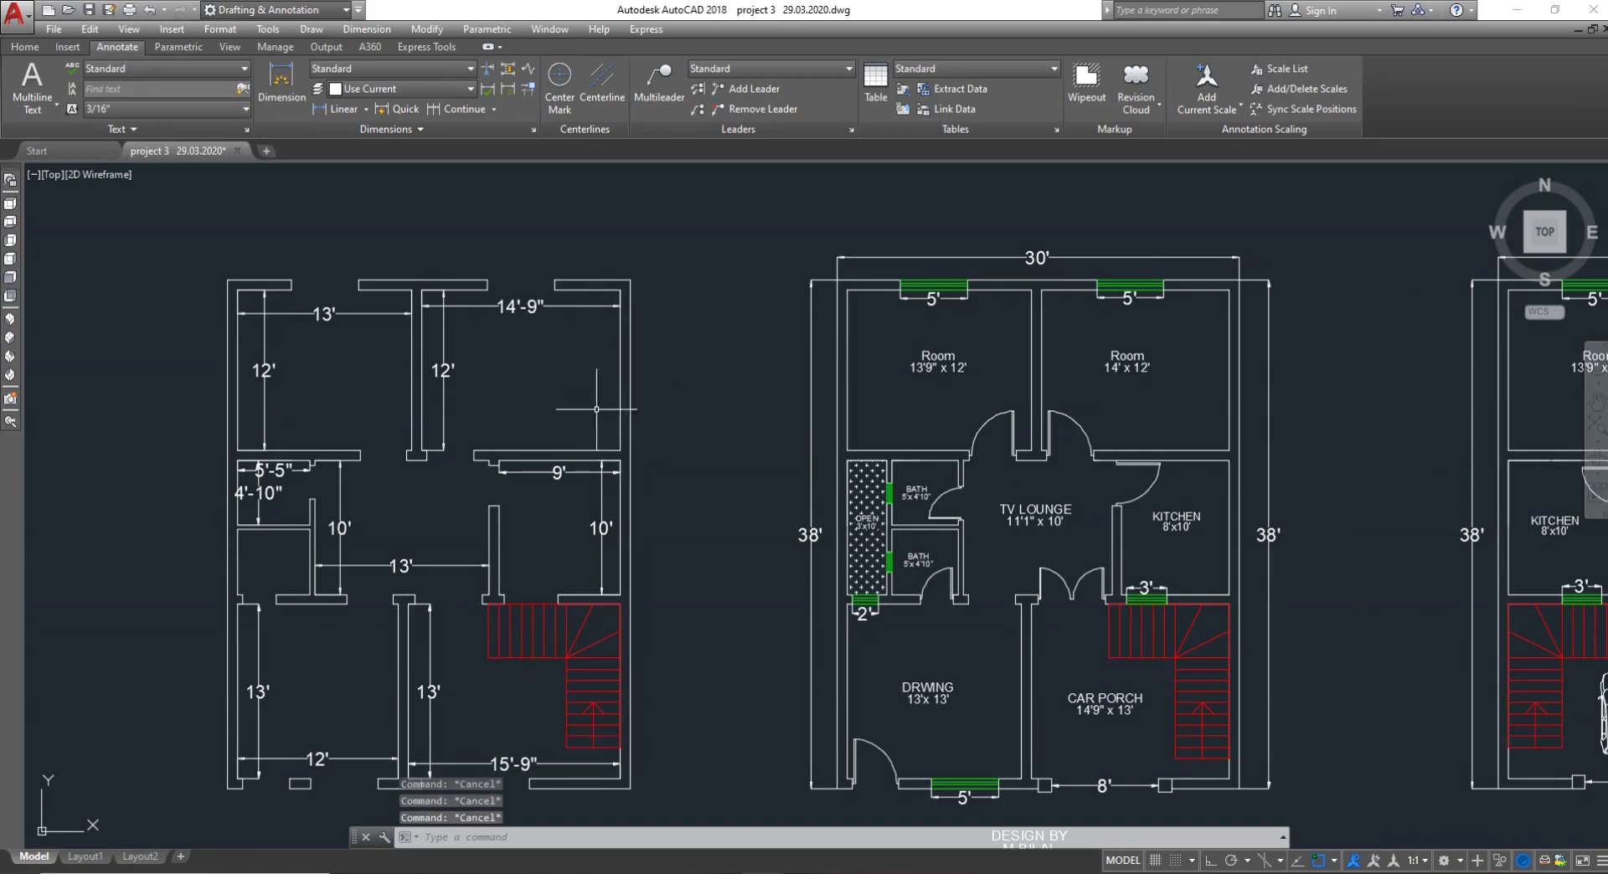
type("dal")
key("Return")
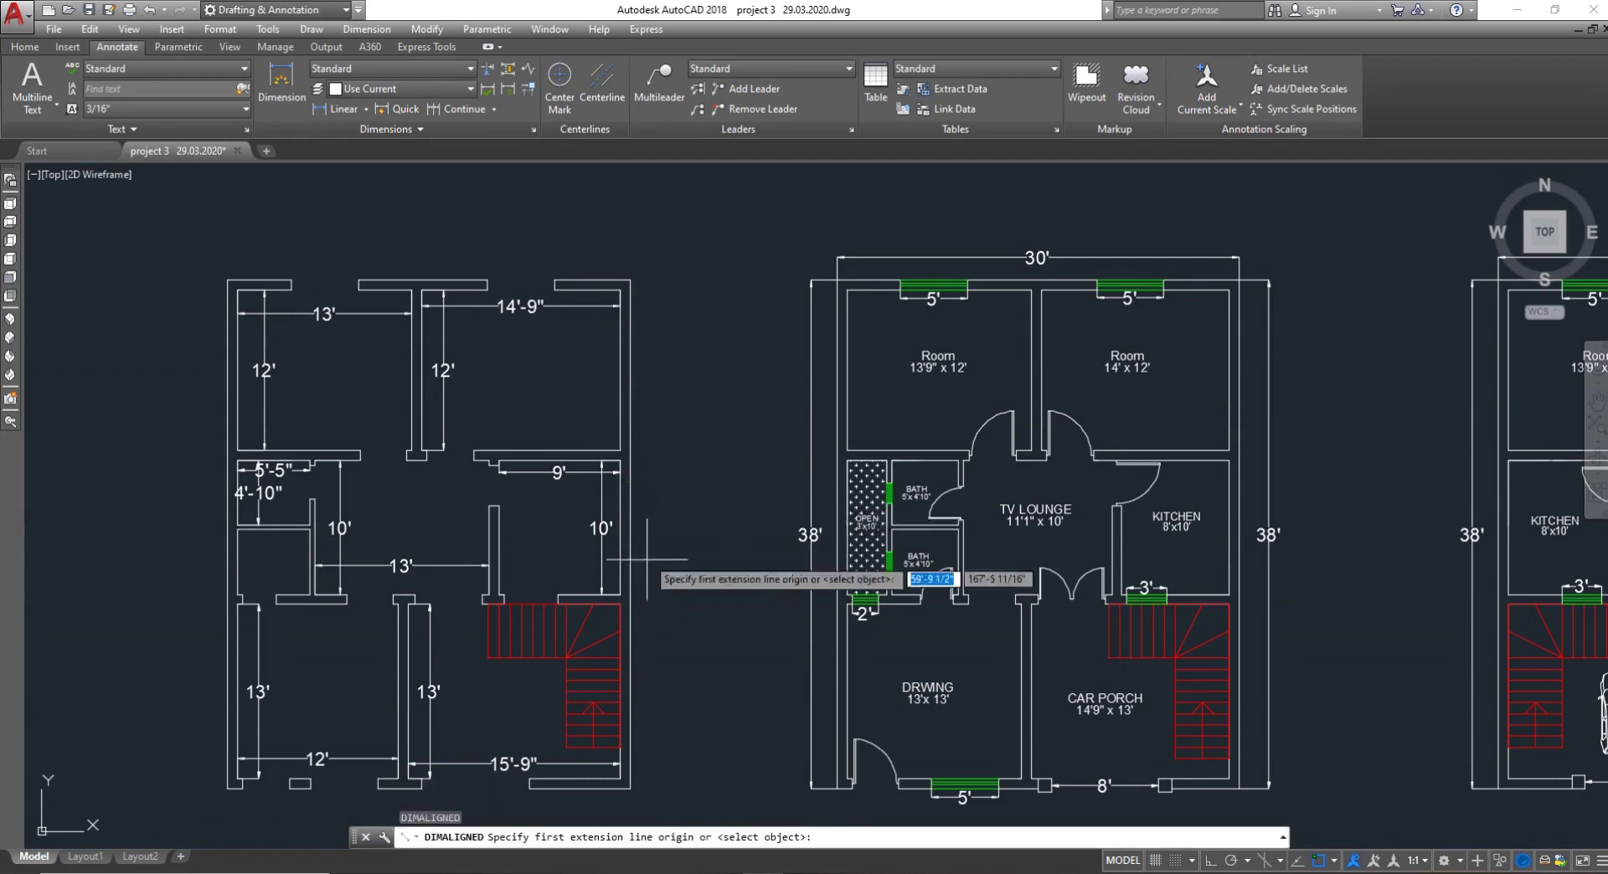
left_click(630, 788)
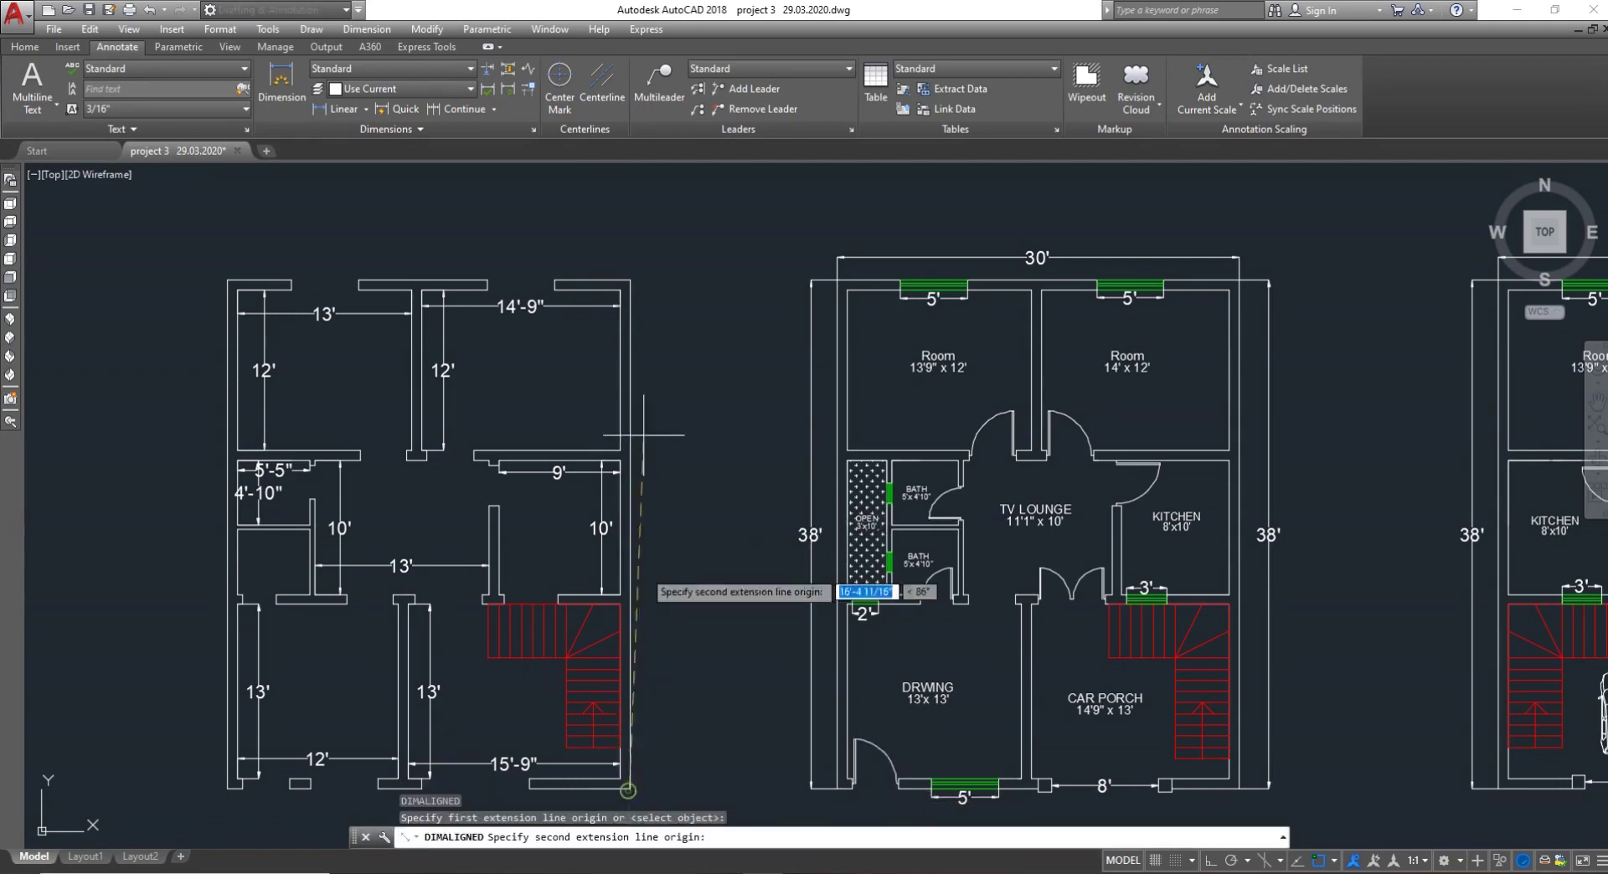
left_click(629, 282)
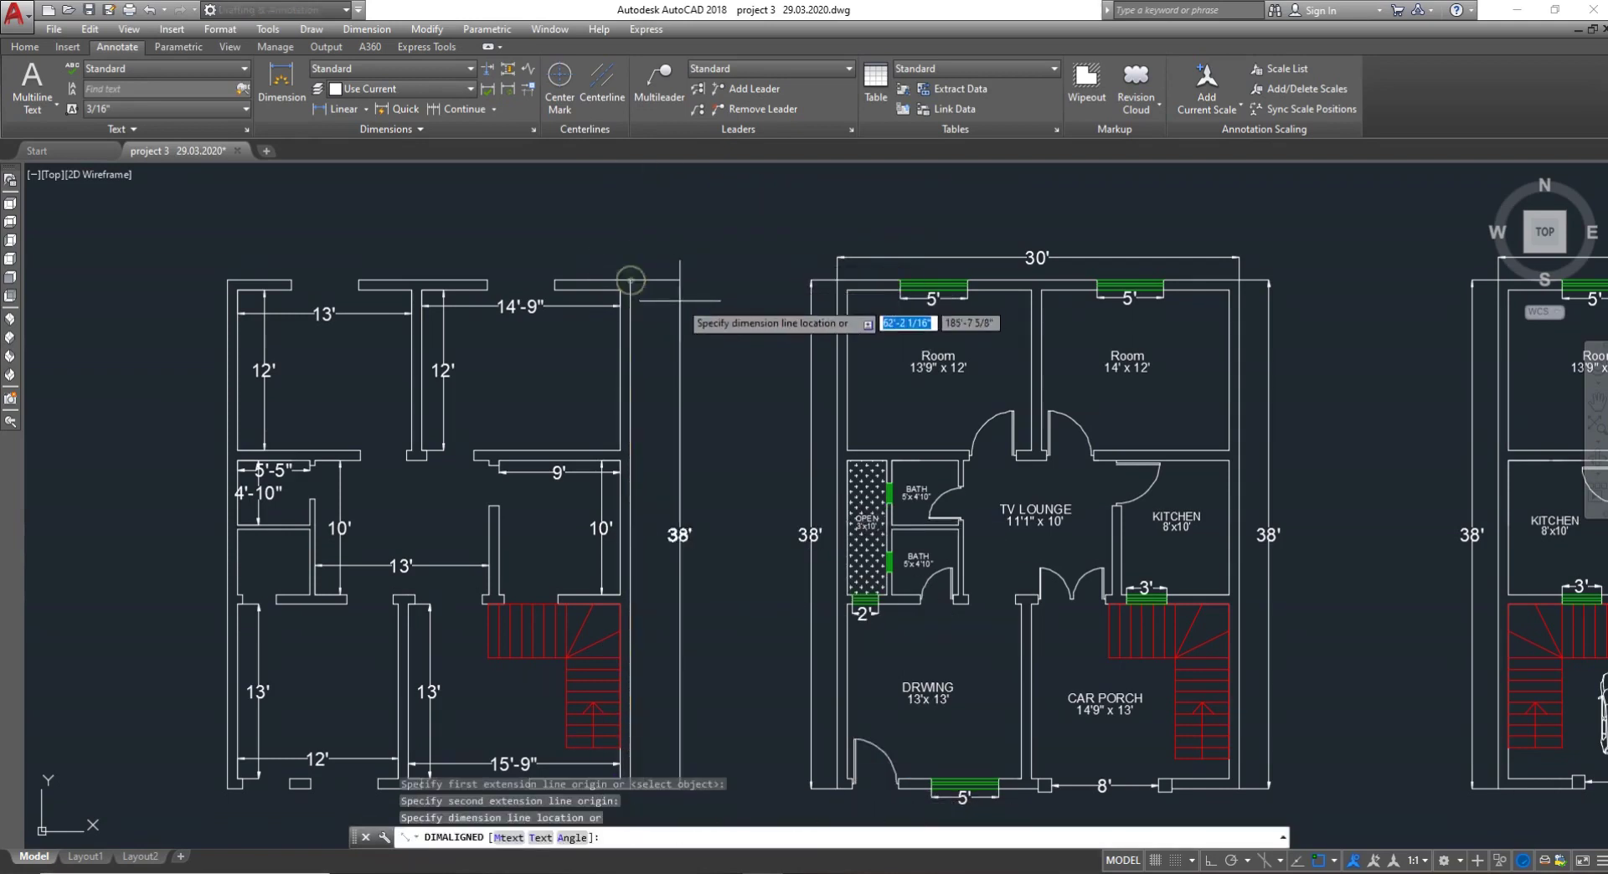
left_click(676, 301)
Add an aligned dimension for the overall length along the left-hand outer wall of the wall-only plan
key("Return")
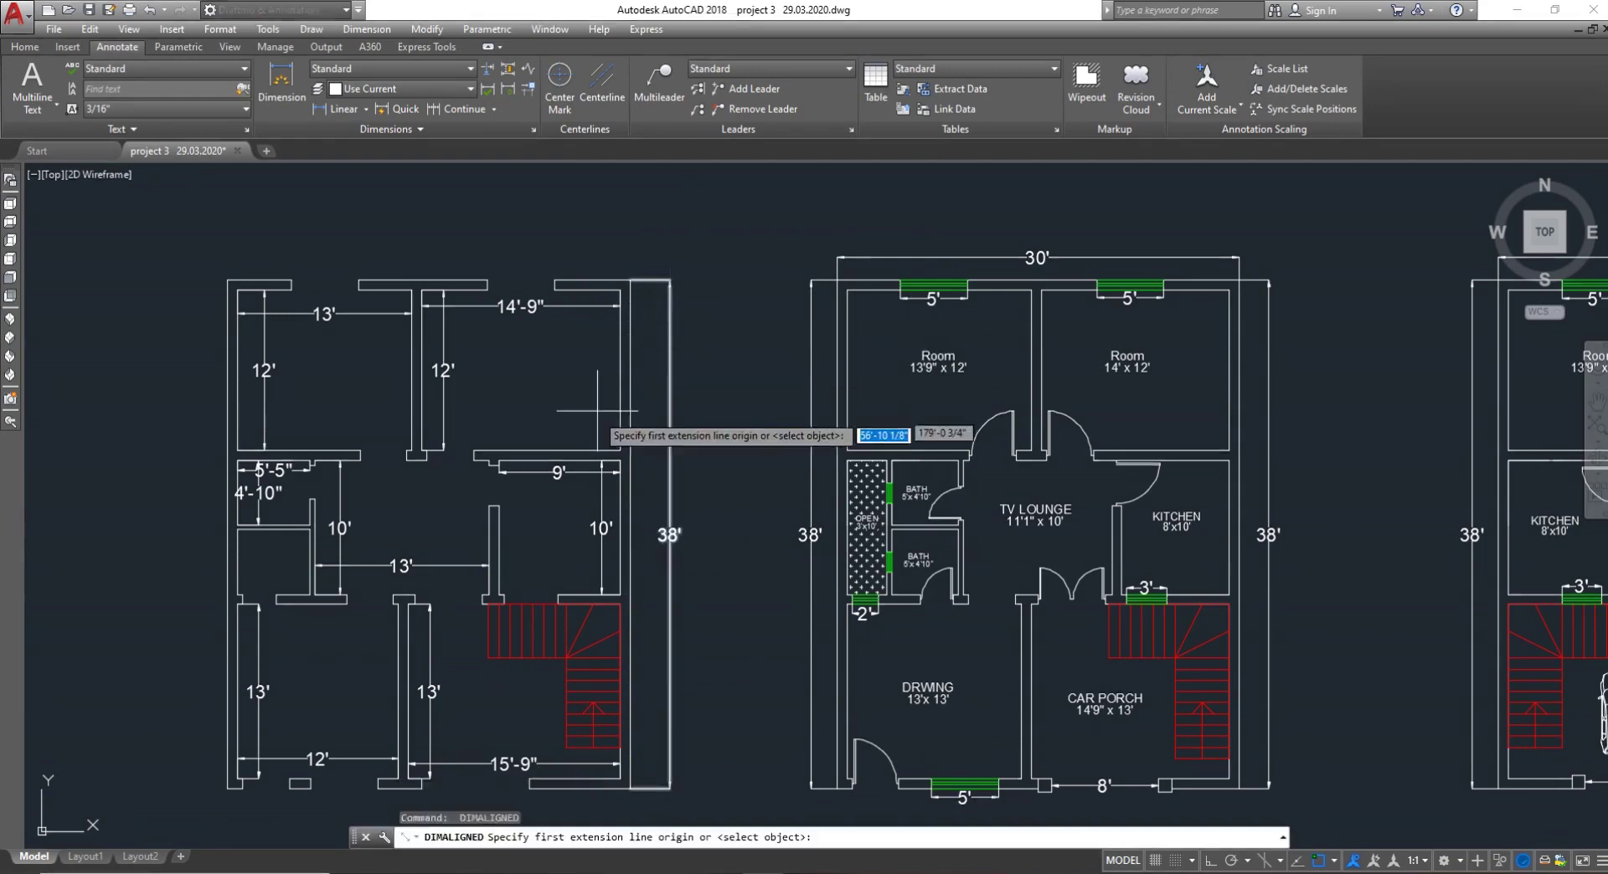
scroll(591, 426, "down", 2)
scroll(362, 657, "down", 1)
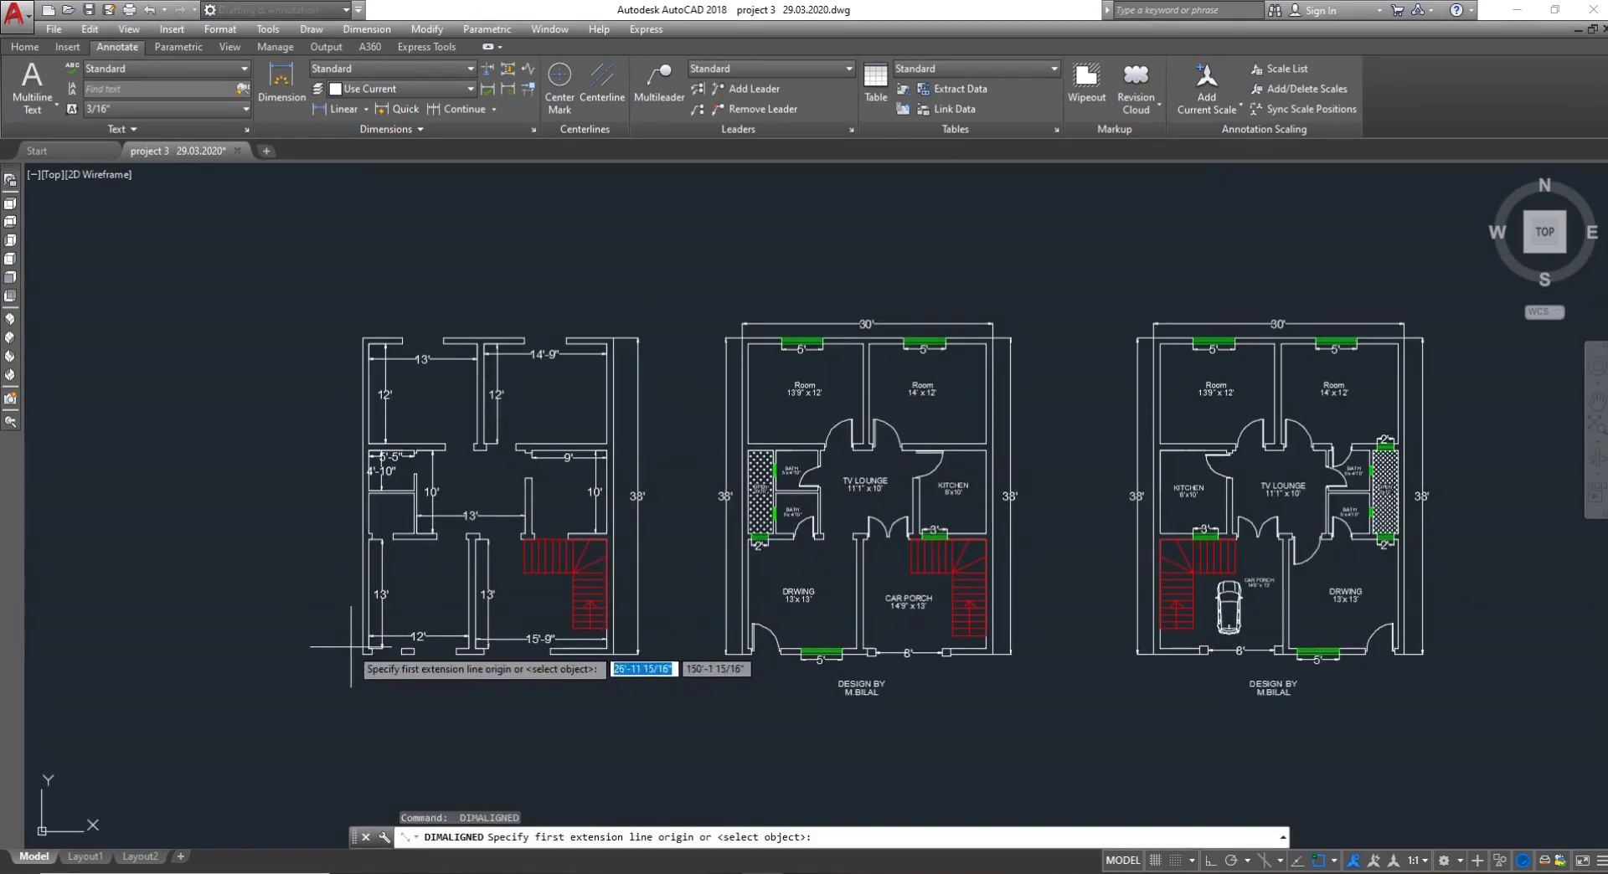
left_click(362, 655)
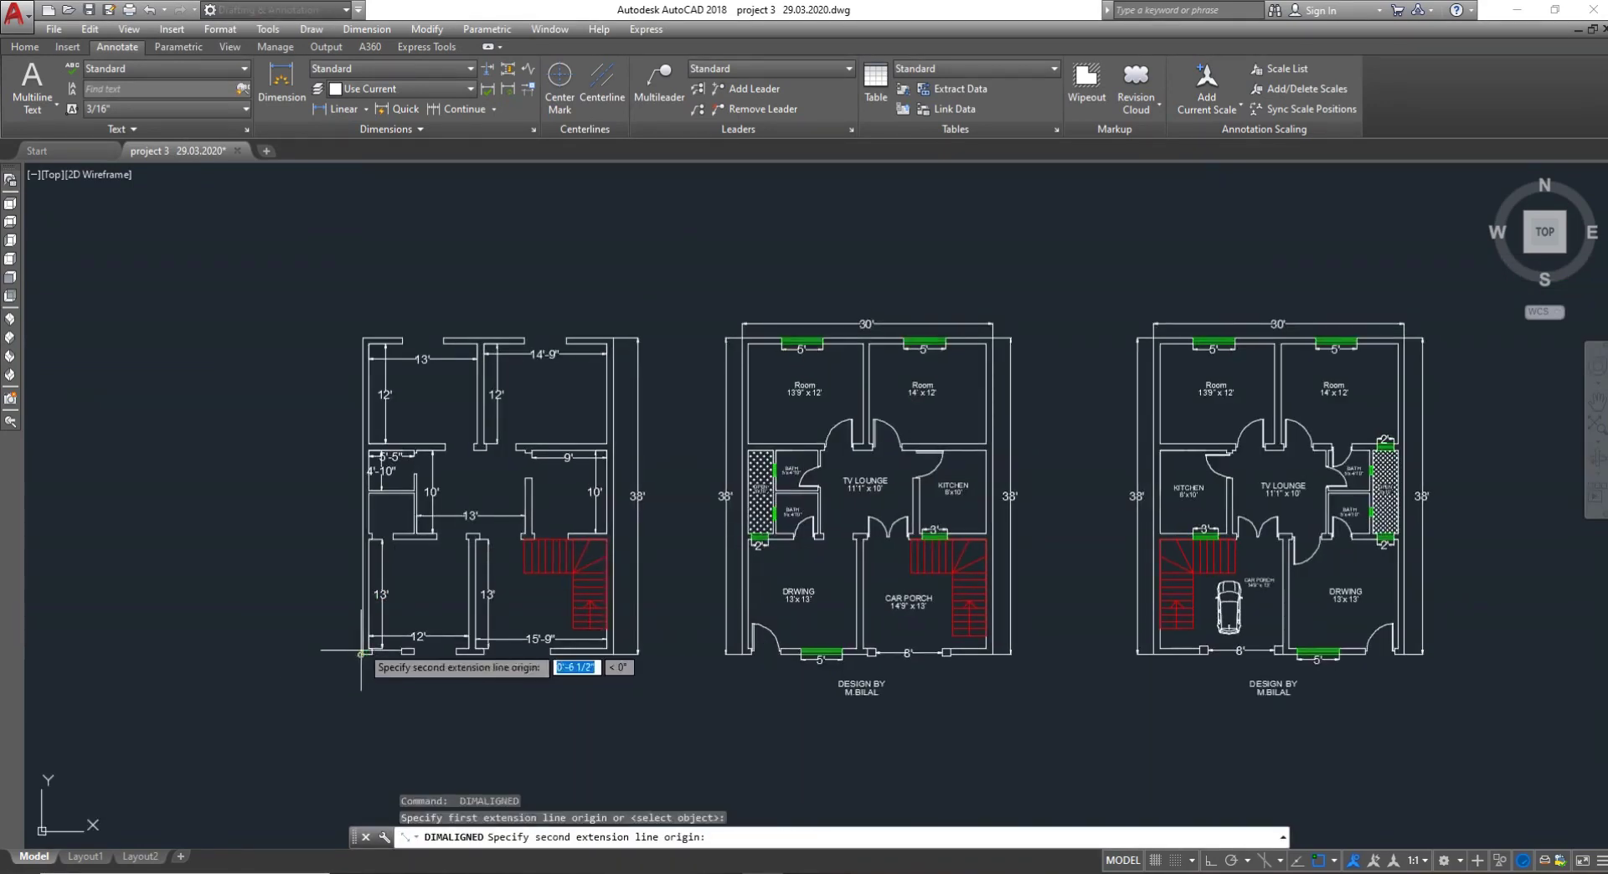
left_click(361, 334)
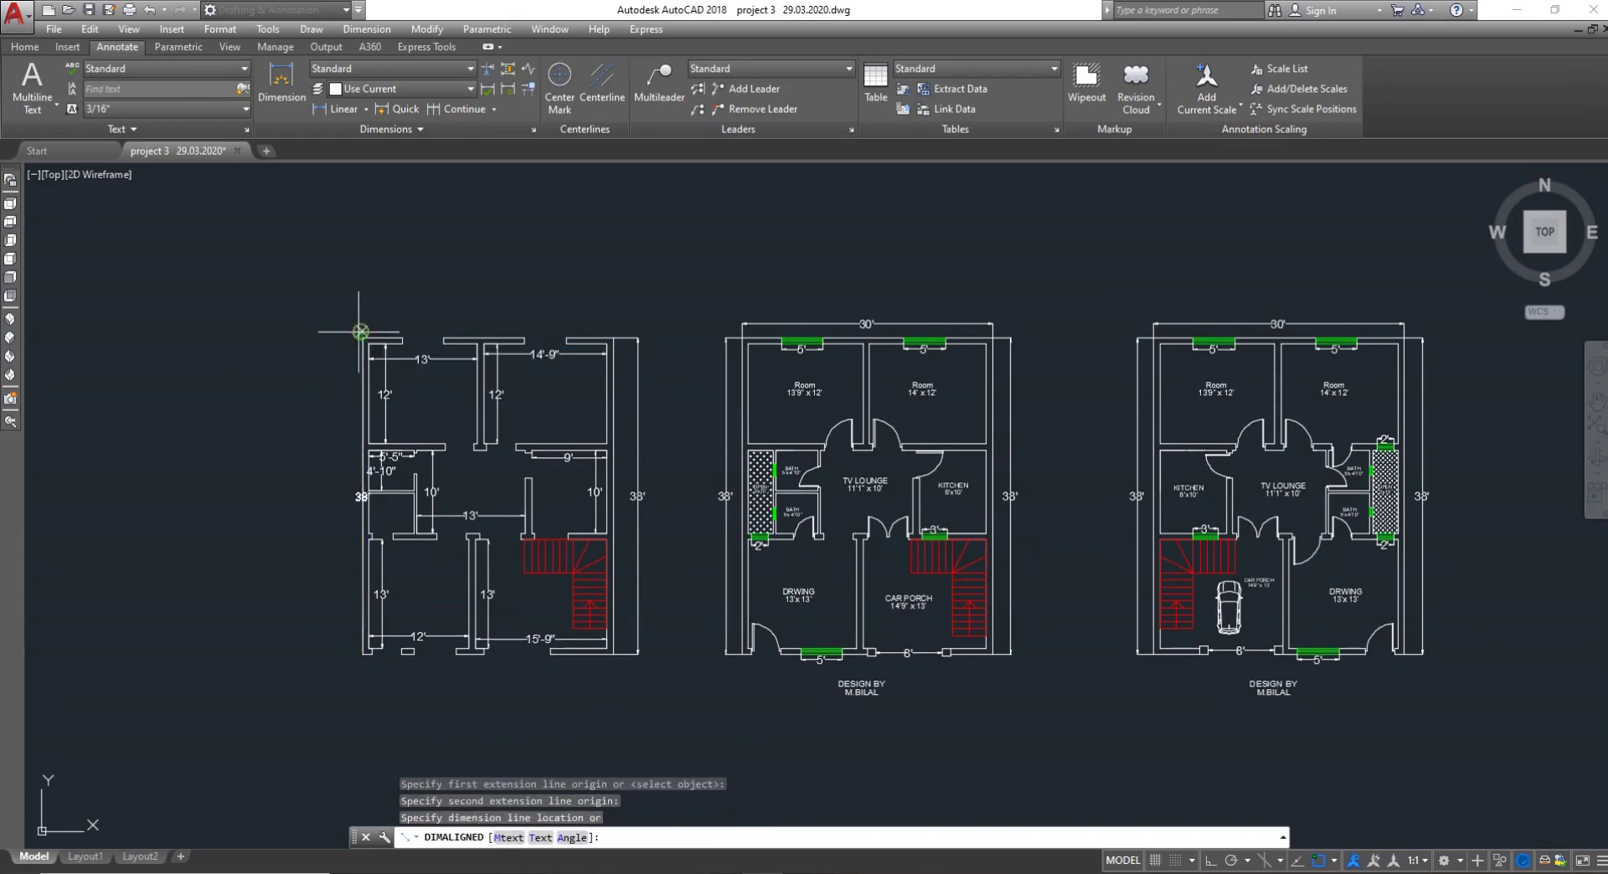
left_click(341, 389)
Add an aligned dimension for the overall width above the rear wall of the wall-only plan
key("Return")
scroll(402, 335, "up", 5)
scroll(419, 427, "down", 3)
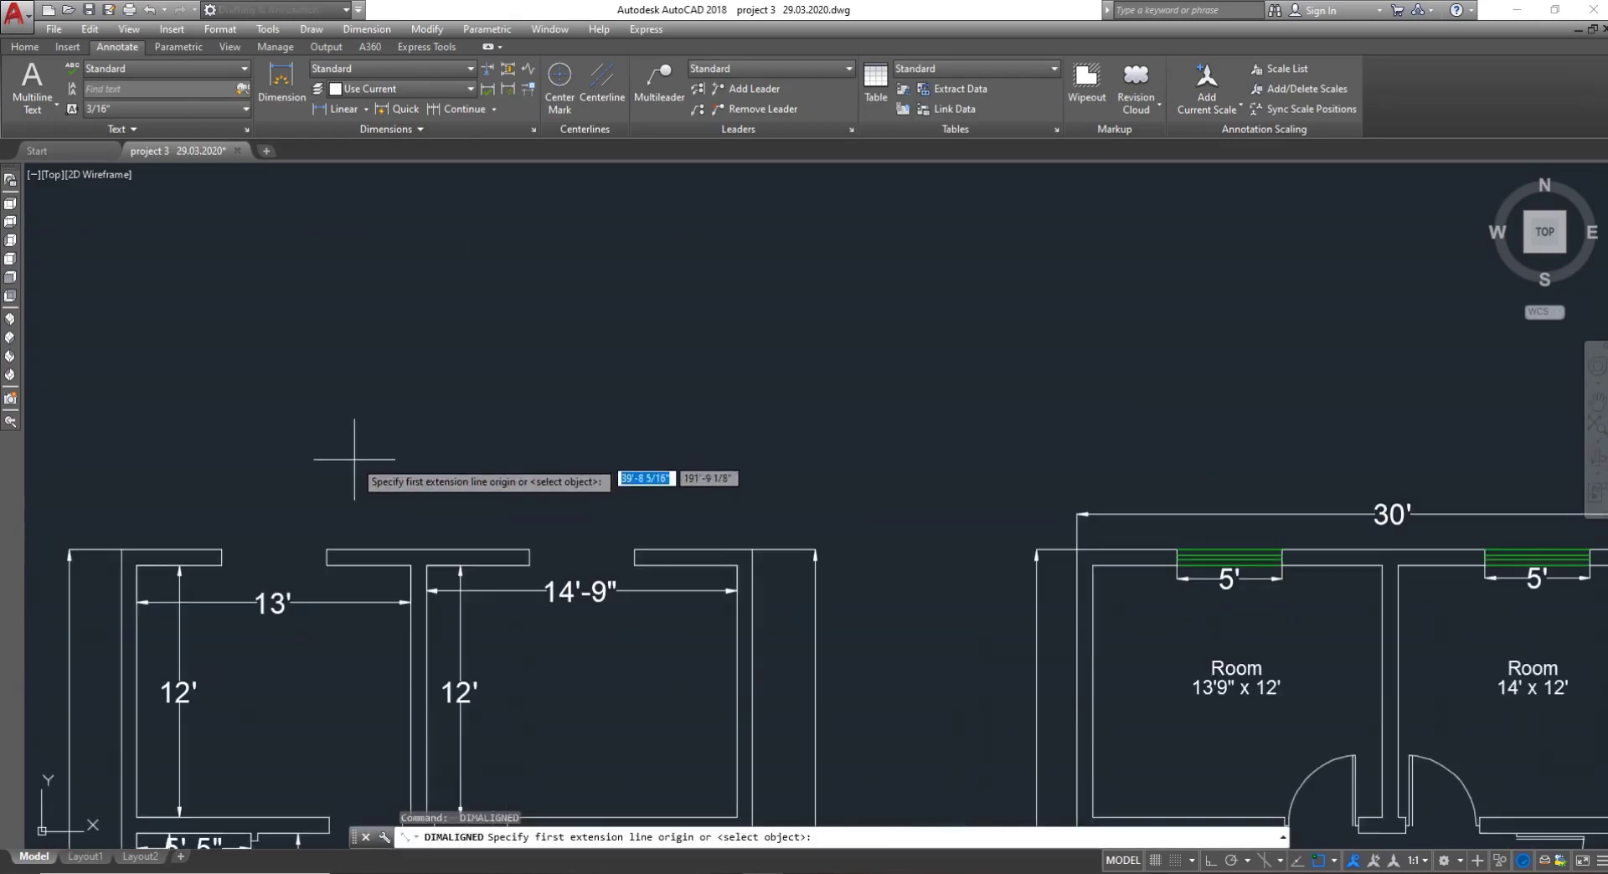
left_click(123, 551)
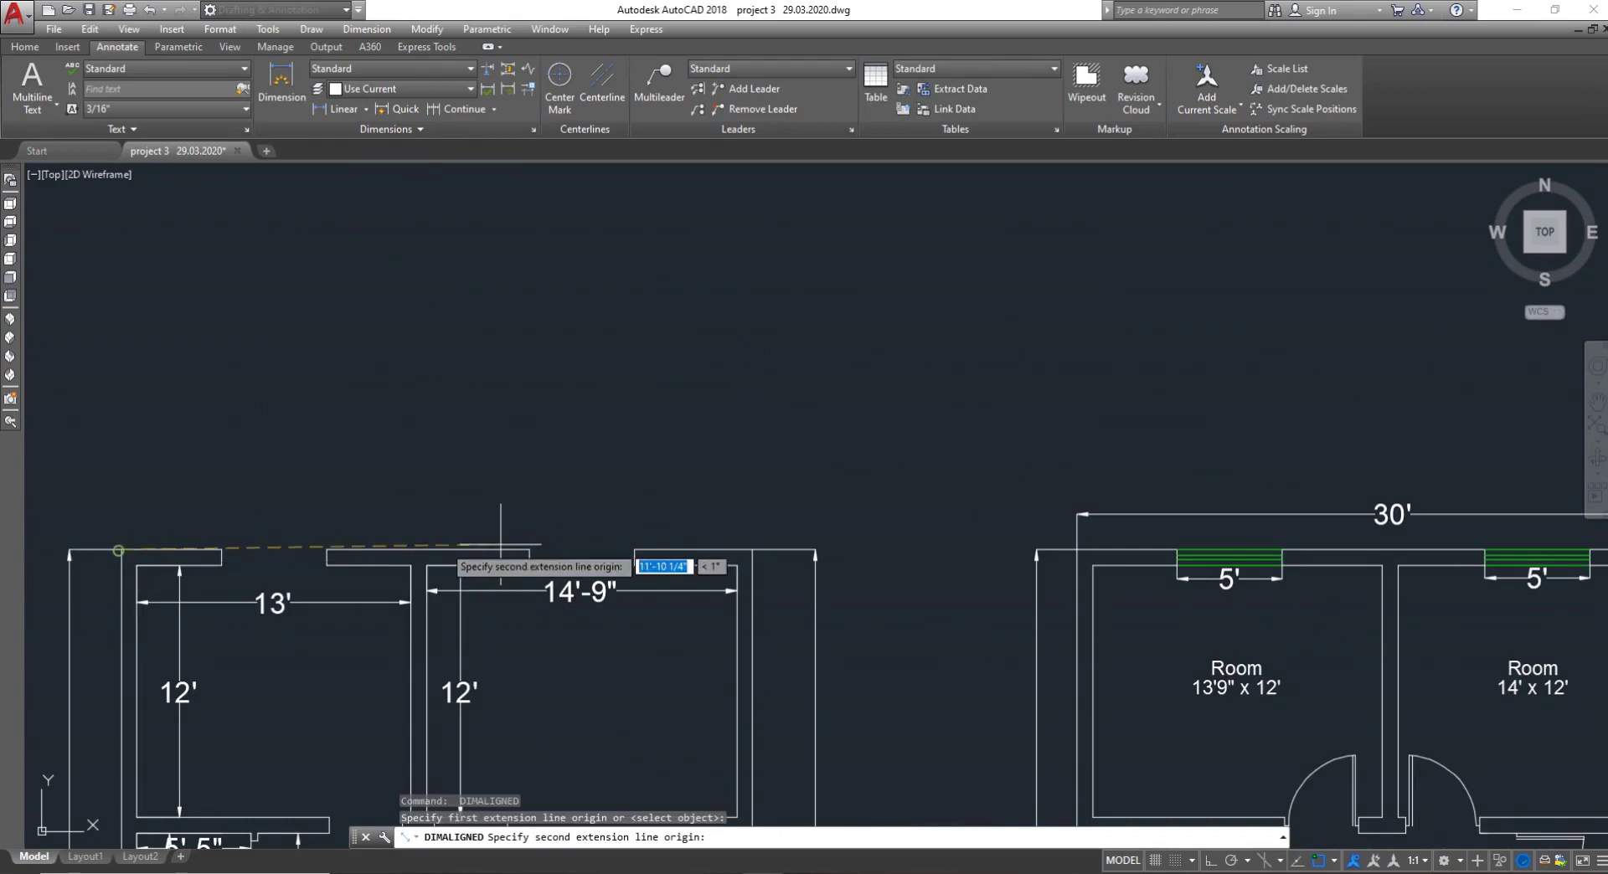
left_click(741, 550)
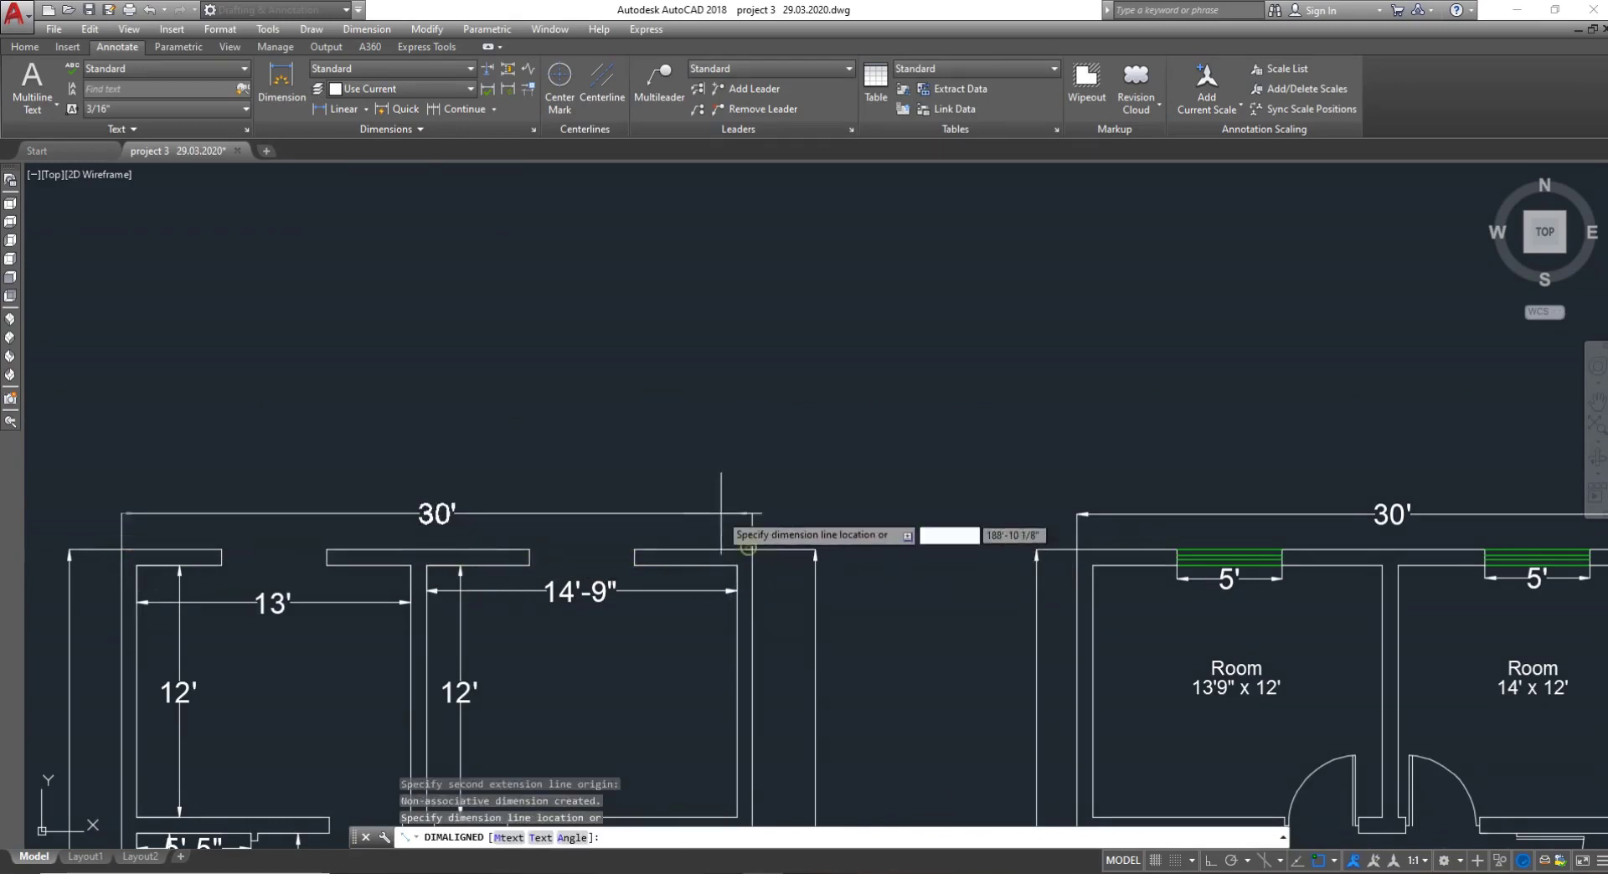
left_click(690, 482)
scroll(628, 469, "down", 7)
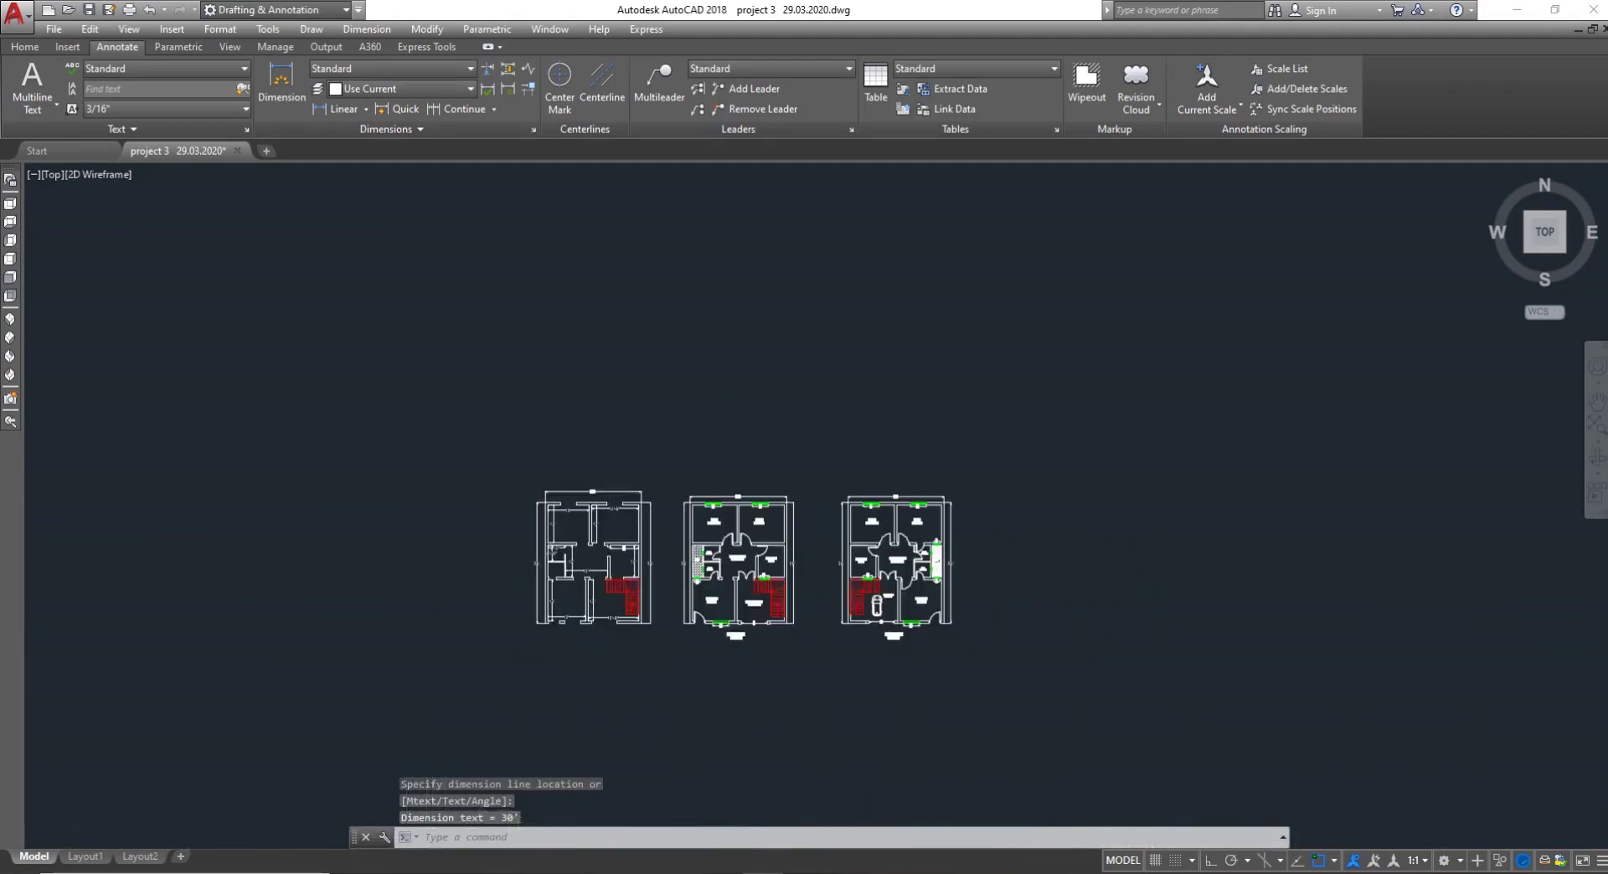
scroll(597, 627, "up", 3)
scroll(597, 628, "up", 6)
key("Return")
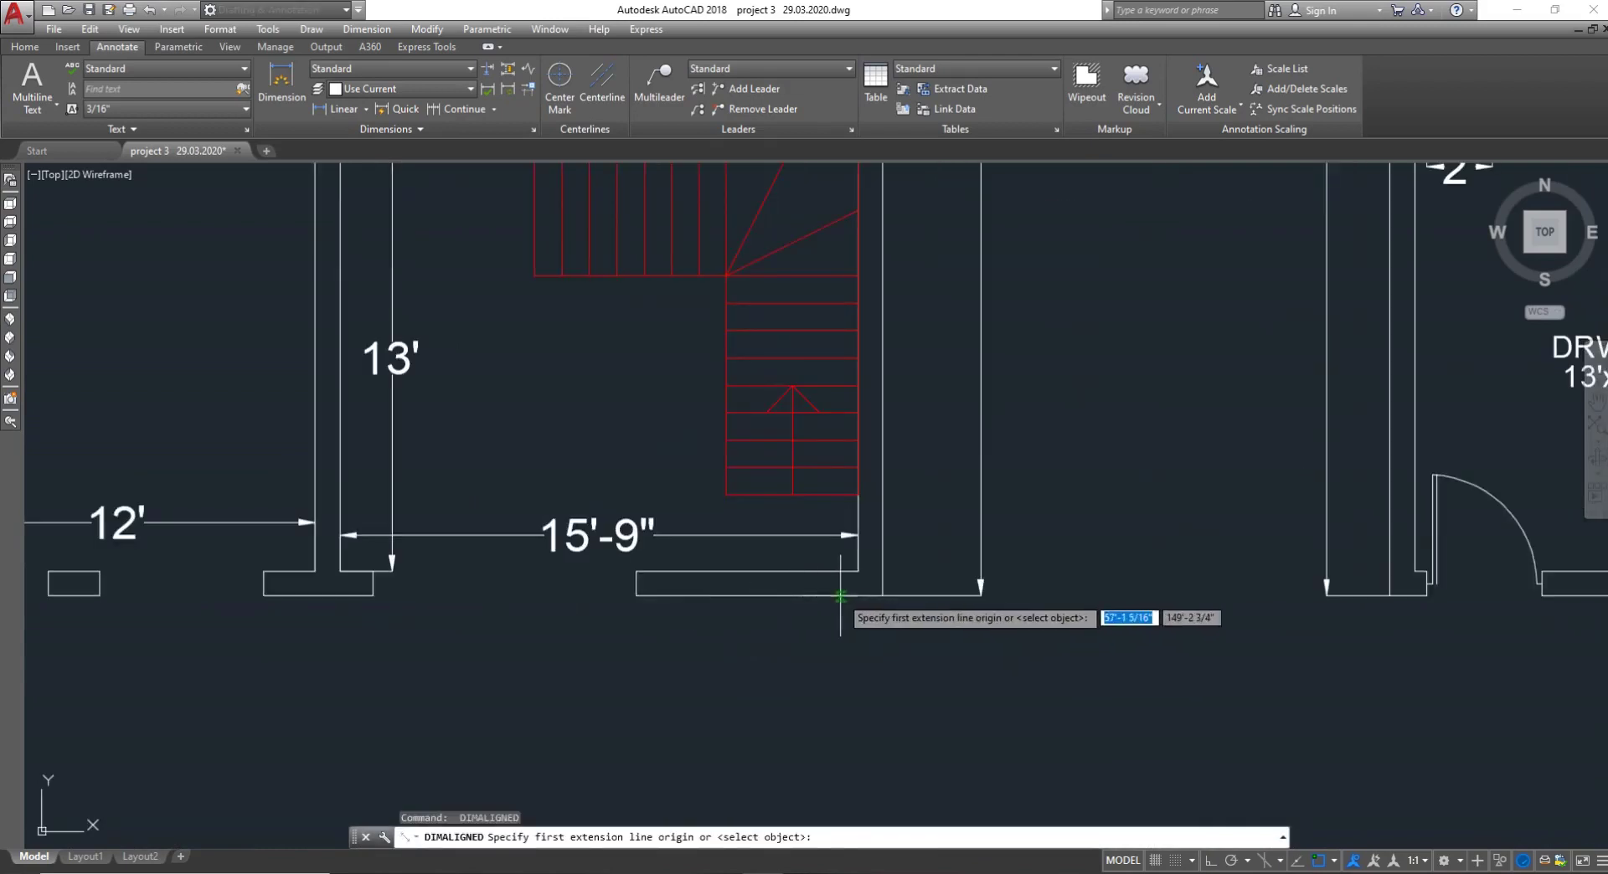
left_click(882, 597)
scroll(879, 593, "down", 5)
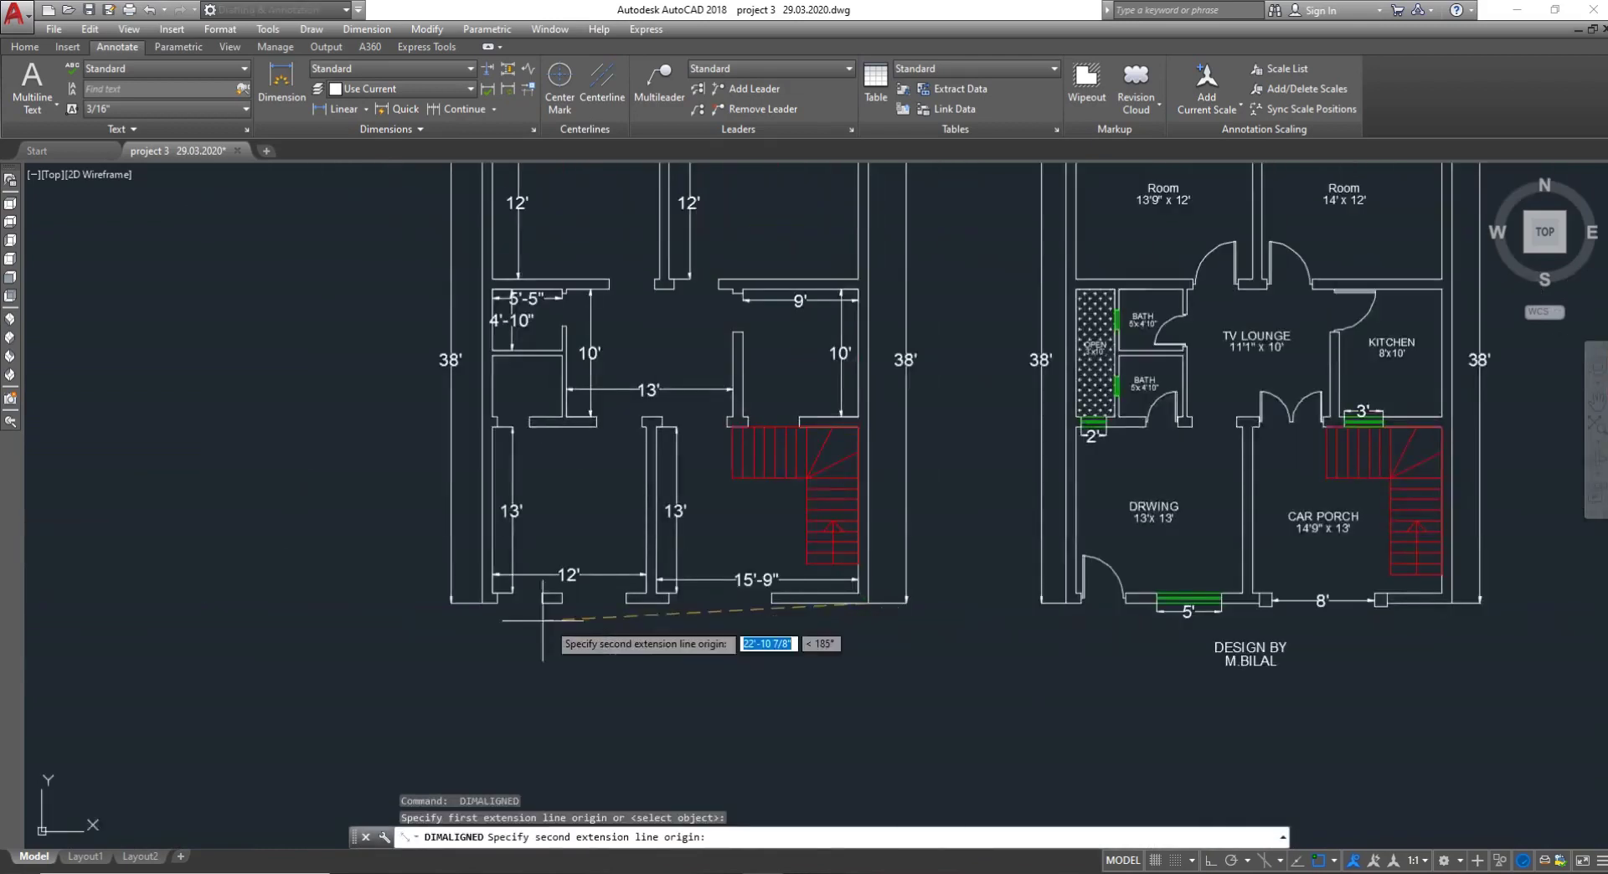
scroll(519, 616, "up", 5)
scroll(507, 602, "up", 2)
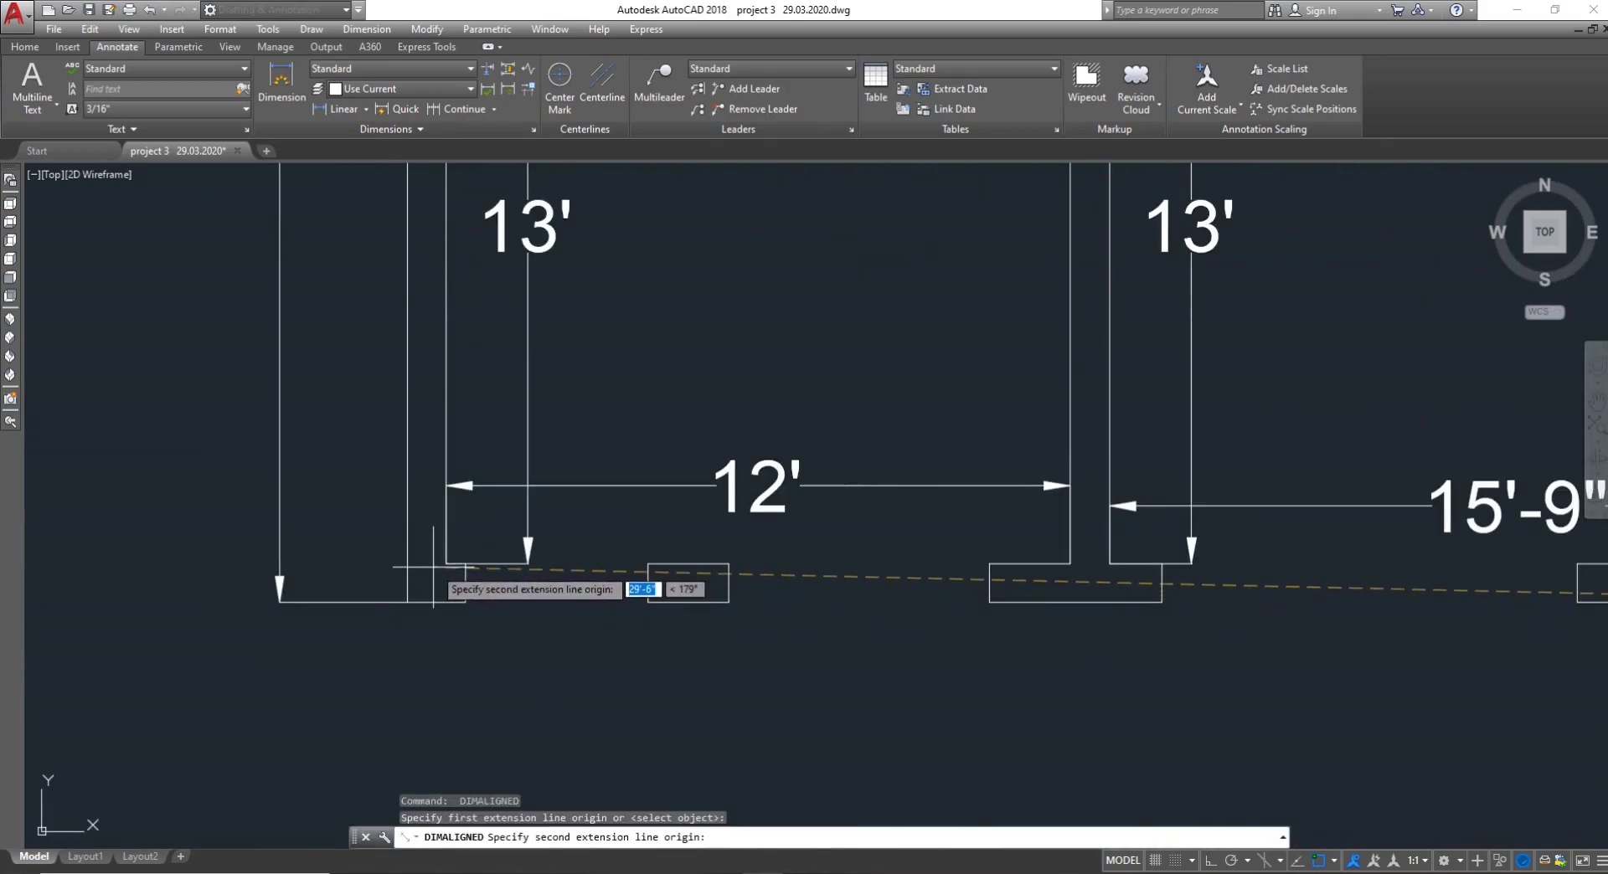
left_click(446, 563)
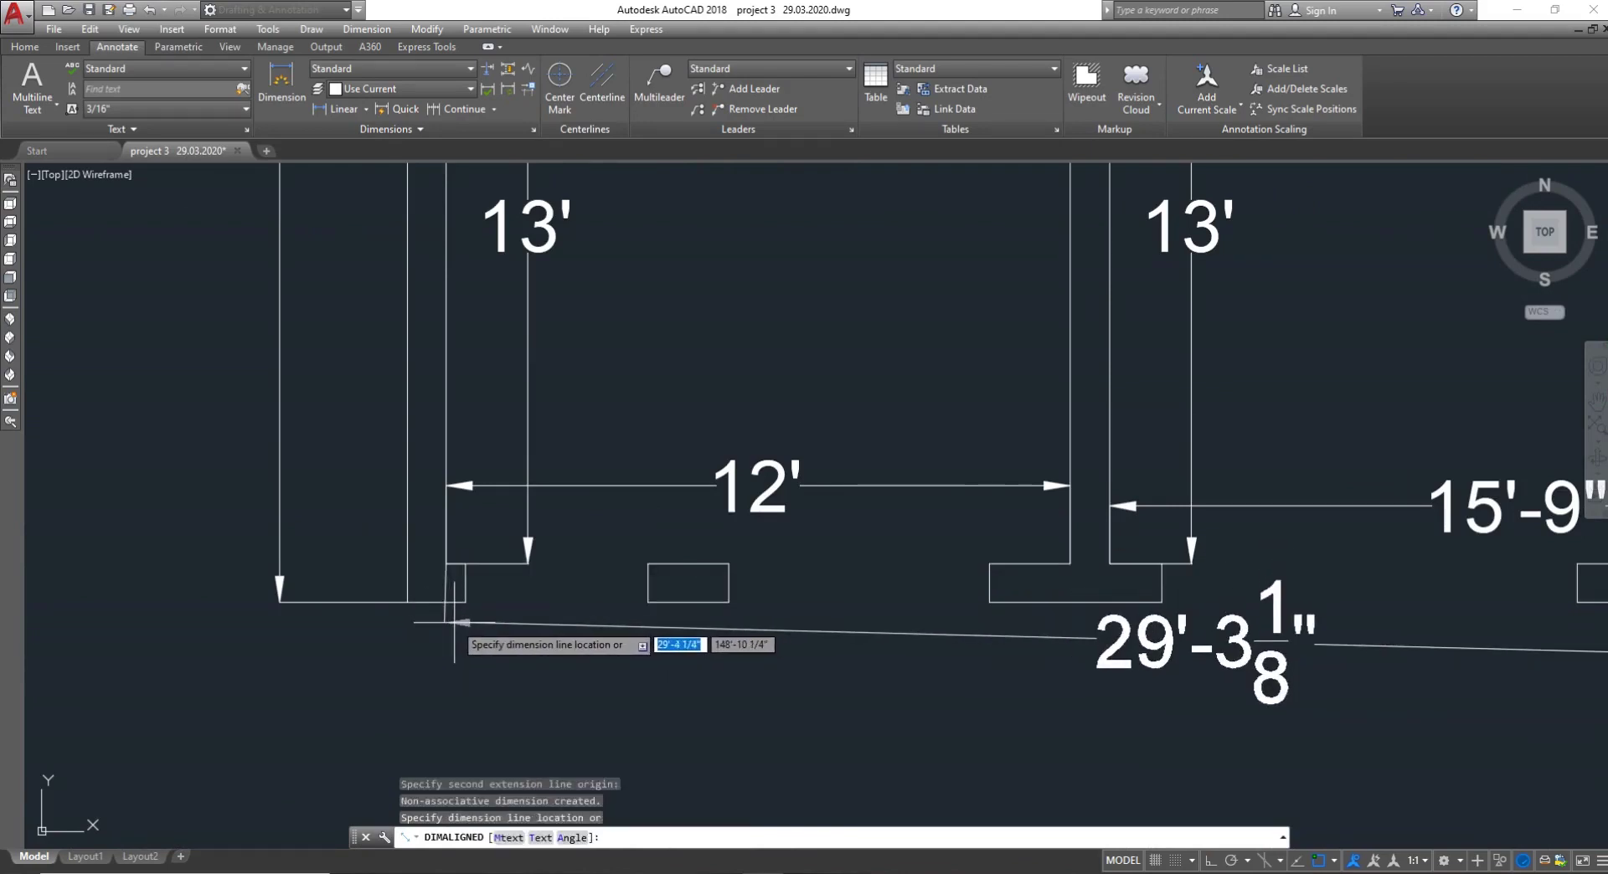
key("Escape")
Add an aligned dimension for the overall width below the front wall of the wall-only plan, between its outer corners
scroll(457, 623, "down", 4)
key("Return")
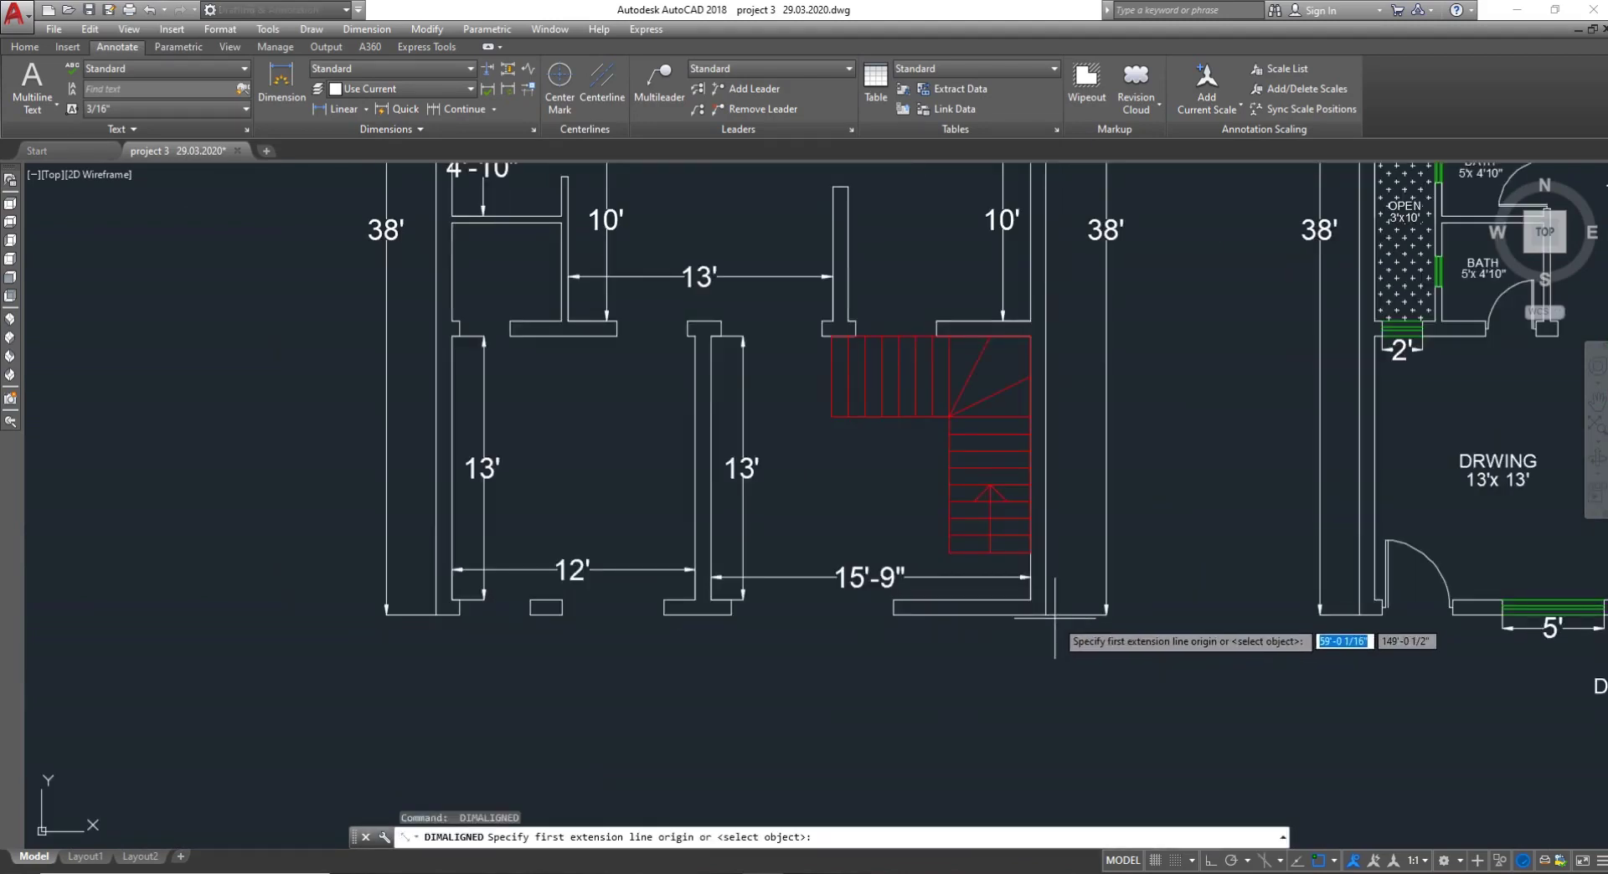
left_click(1045, 616)
scroll(477, 621, "up", 4)
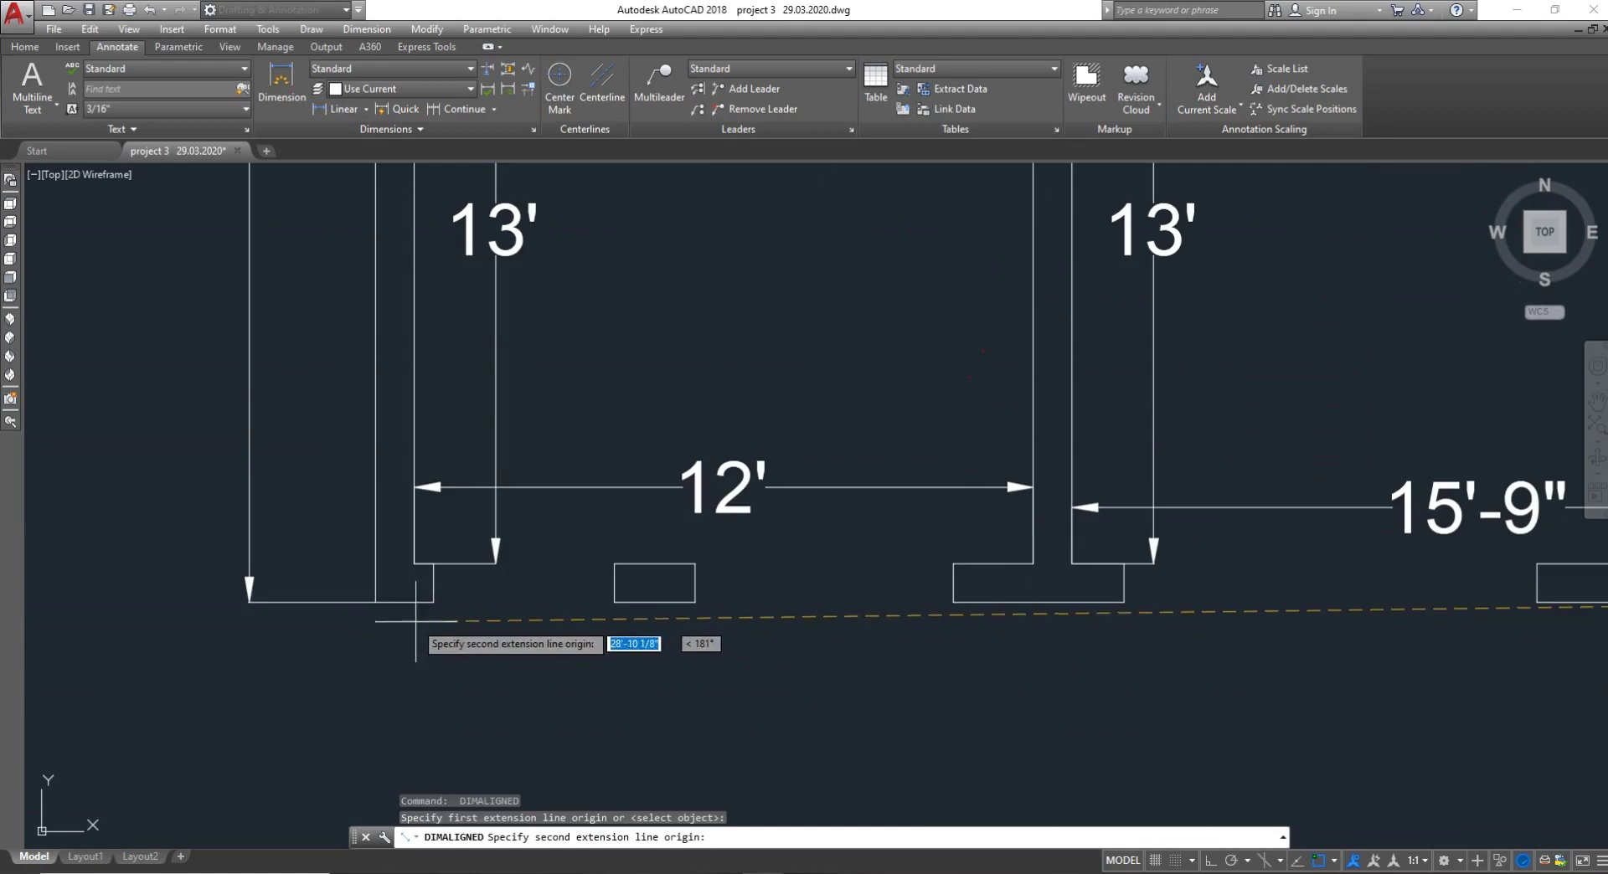
left_click(374, 602)
scroll(377, 620, "down", 4)
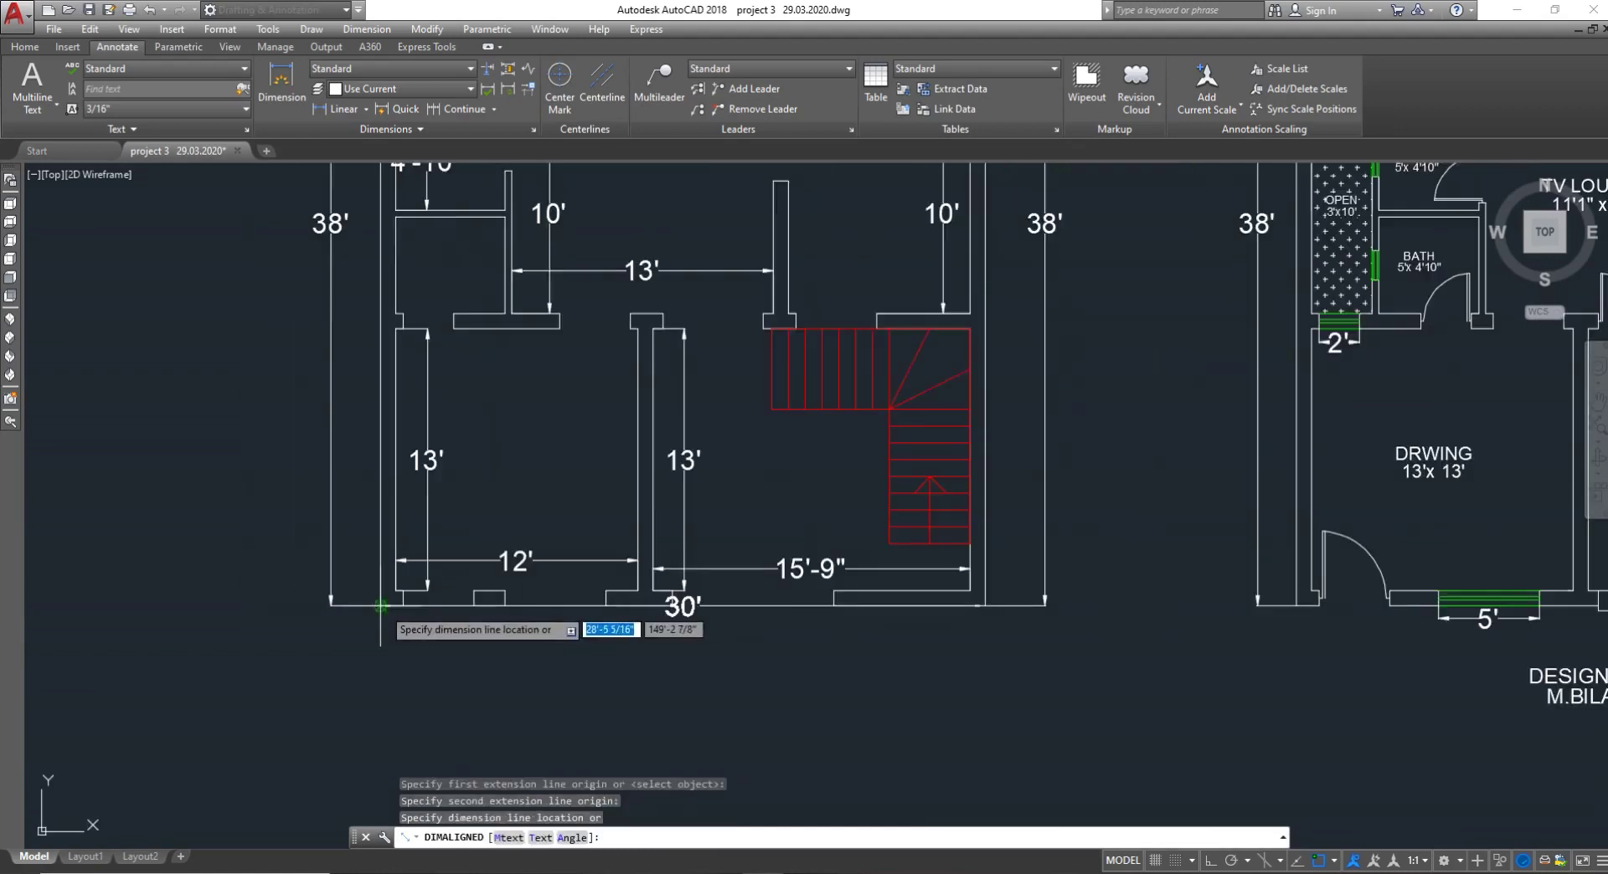
left_click(373, 656)
key("Escape")
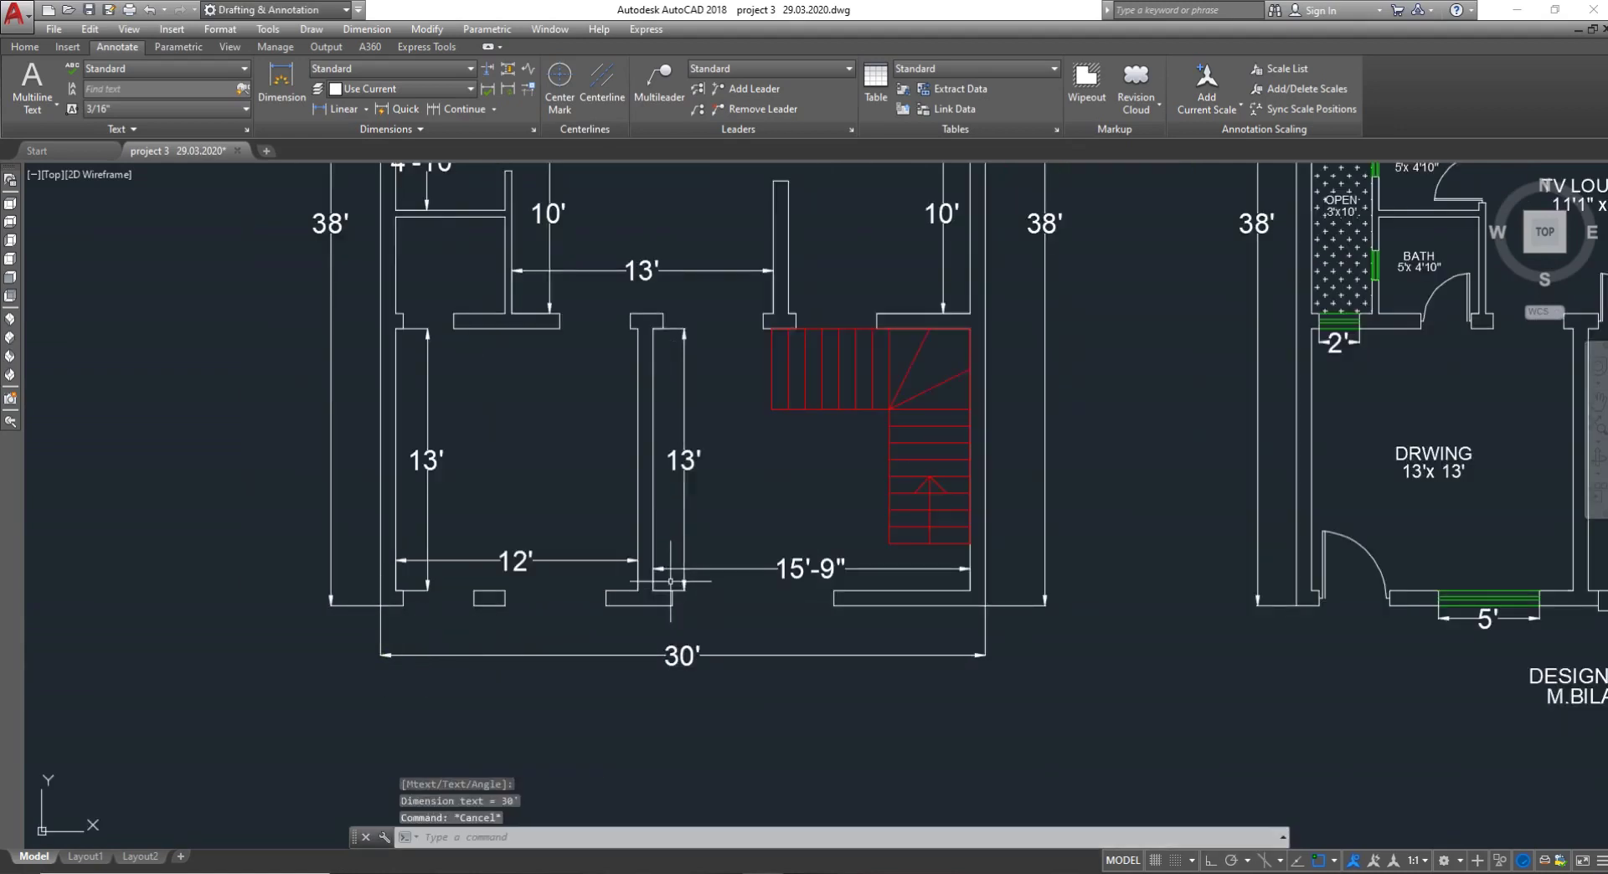
Draw a 36' vertical line upward in the empty area below the wall-only plan, with Ortho on
scroll(670, 580, "down", 4)
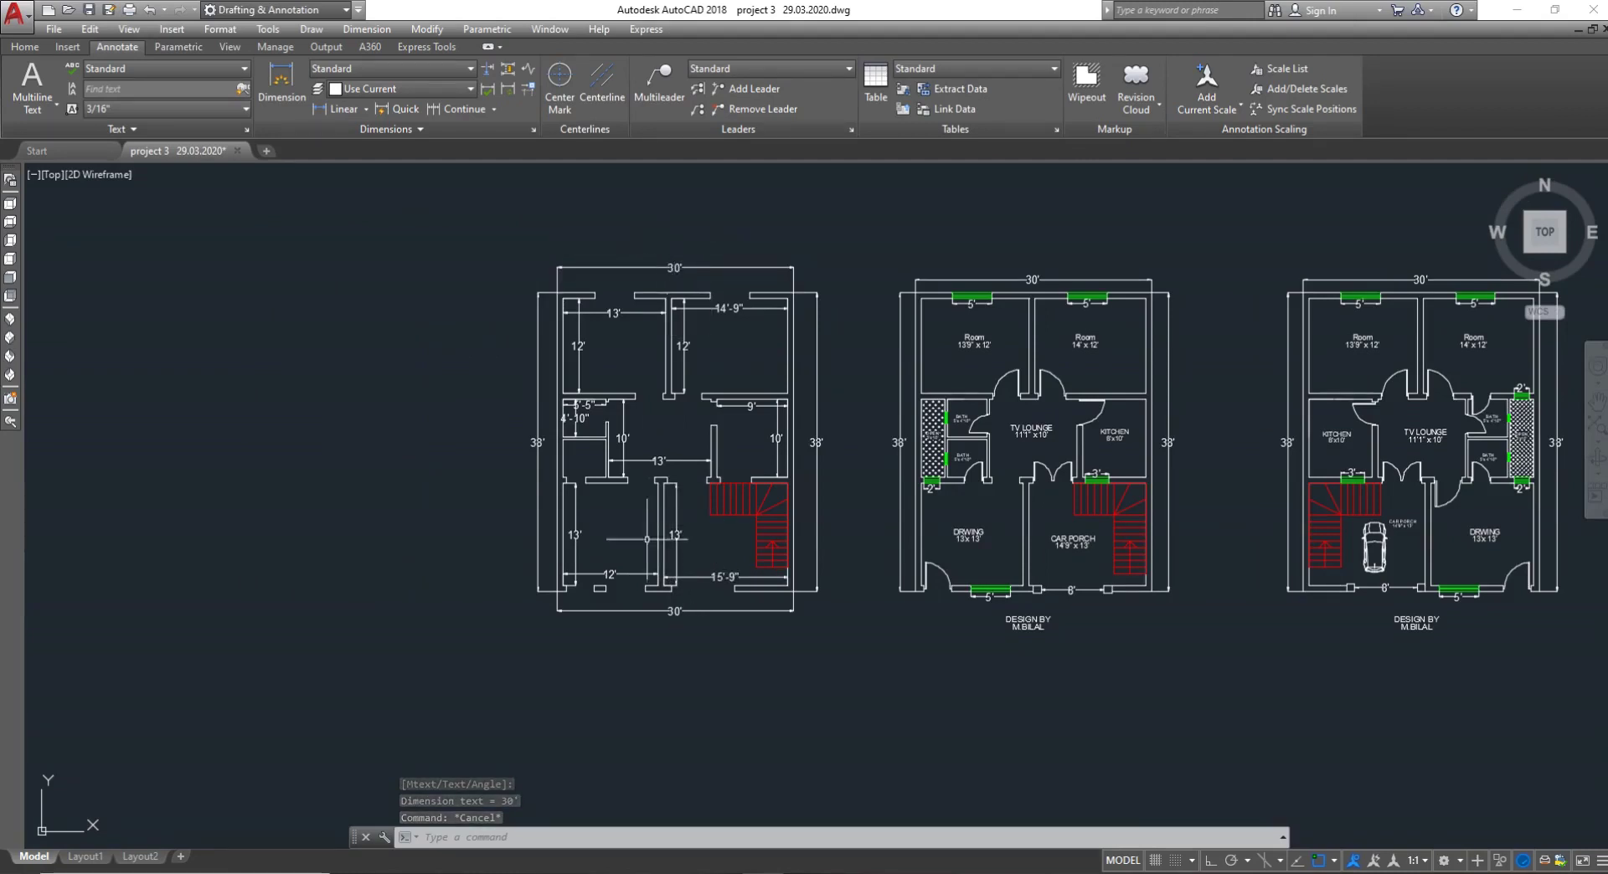
scroll(881, 432, "down", 2)
scroll(628, 635, "down", 2)
scroll(639, 649, "up", 1)
key("Escape")
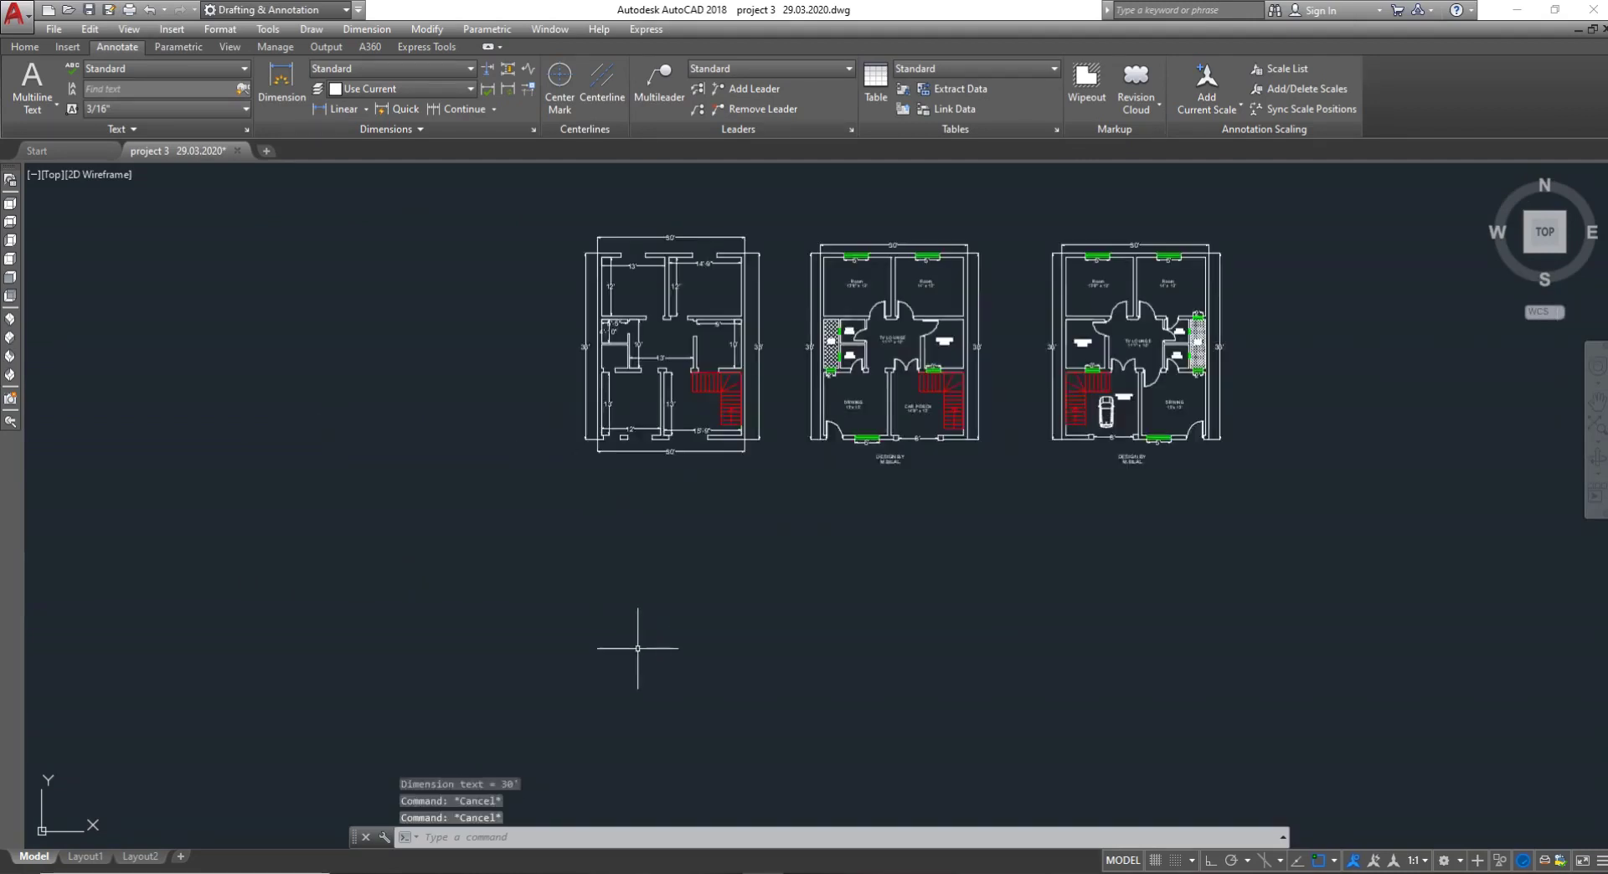
scroll(623, 646, "up", 2)
type("l")
key("Return")
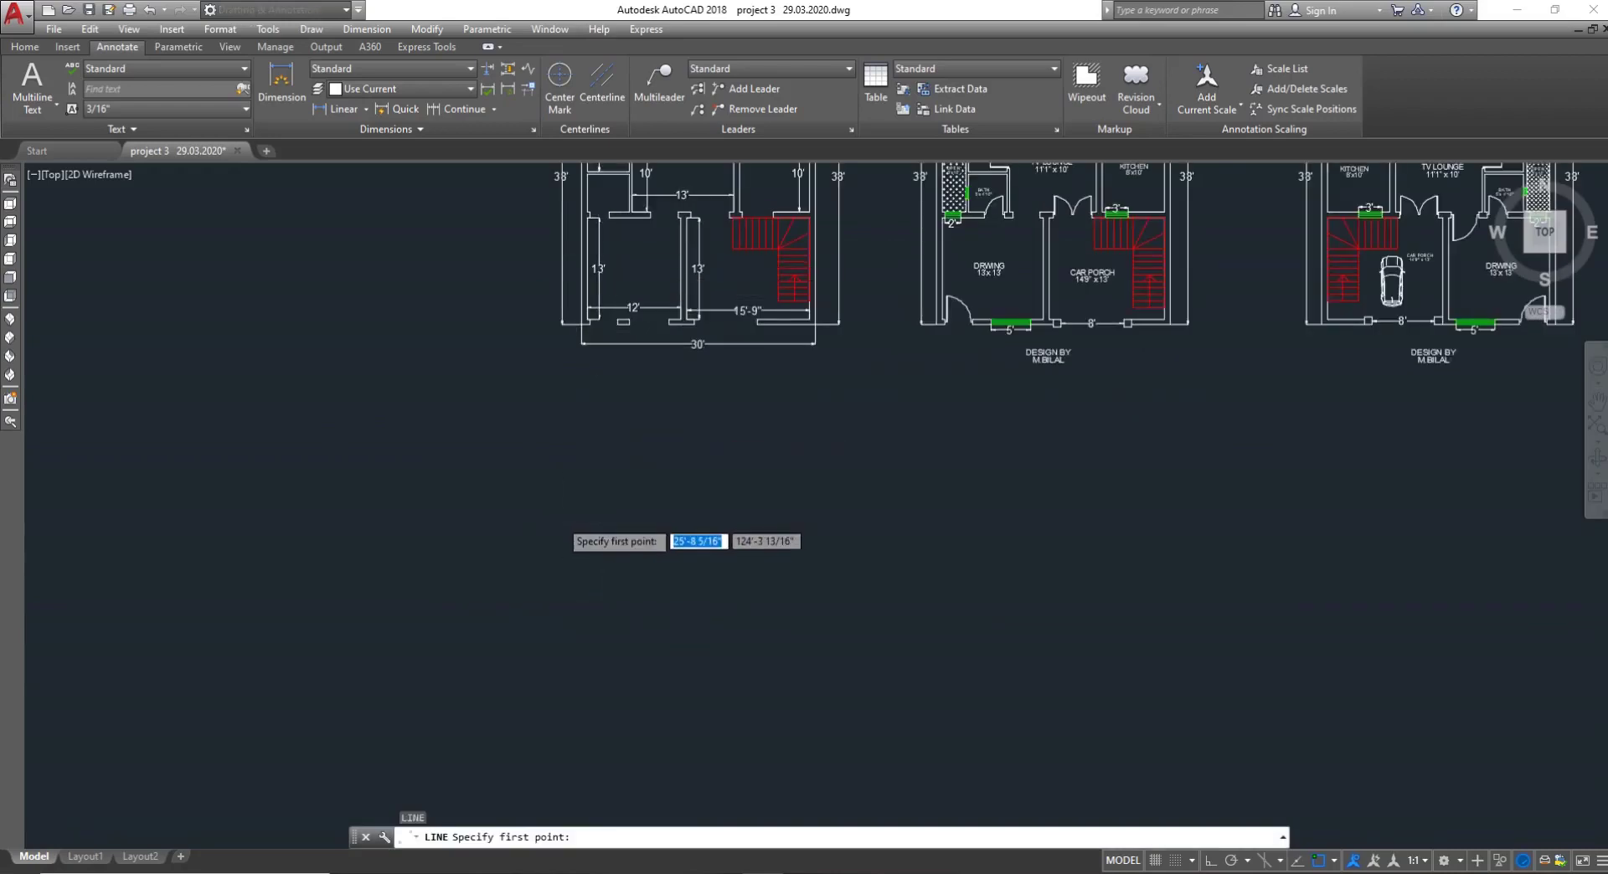
scroll(561, 548, "down", 2)
left_click(553, 706)
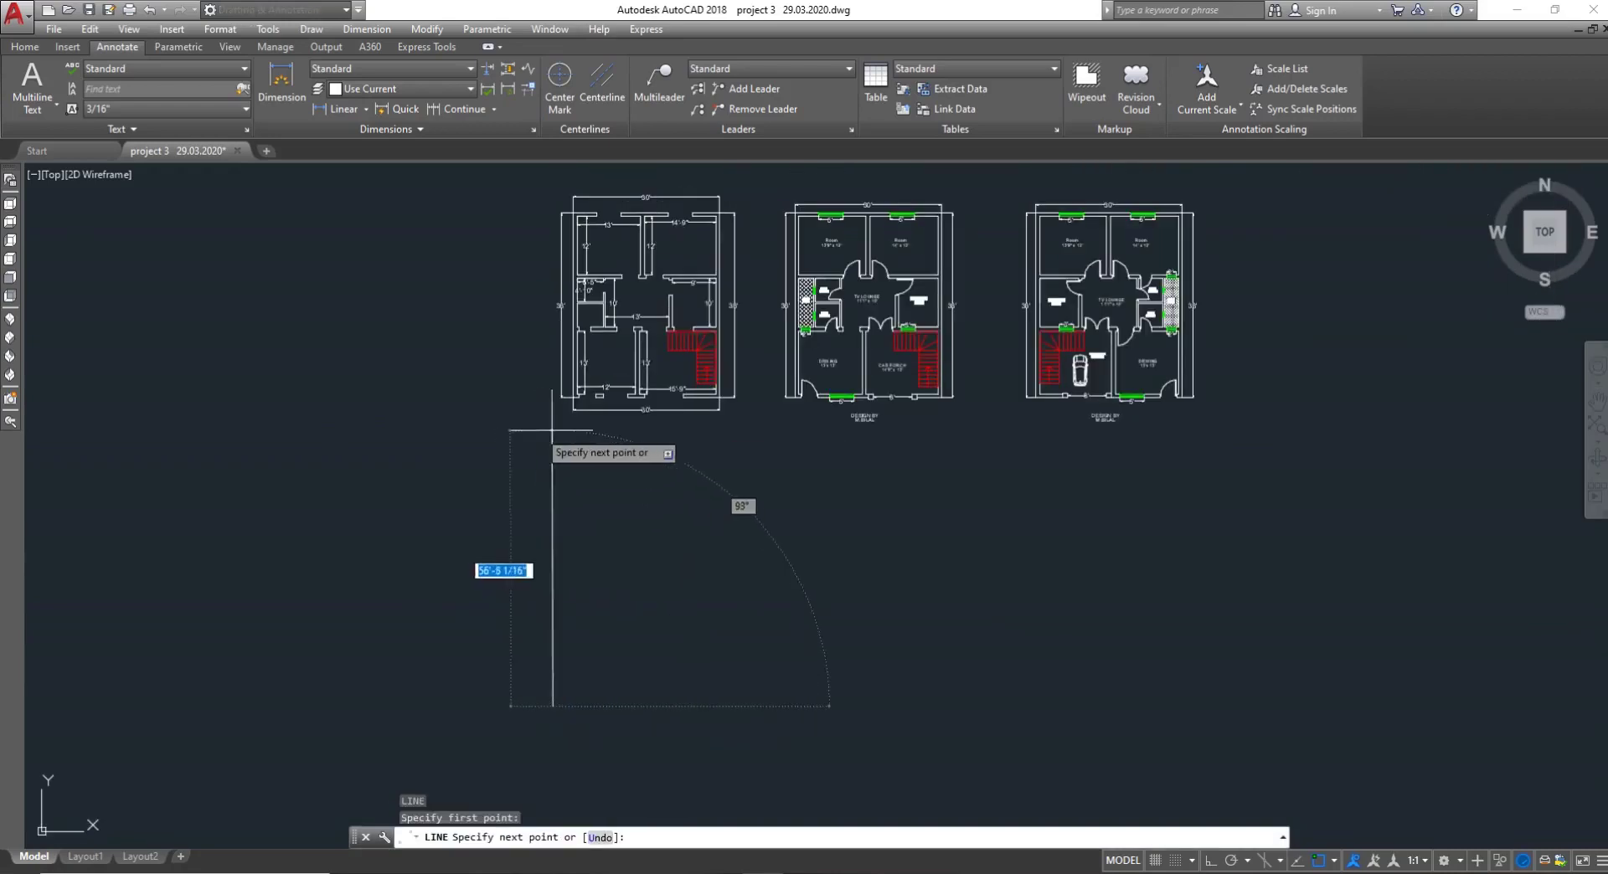
key("F8")
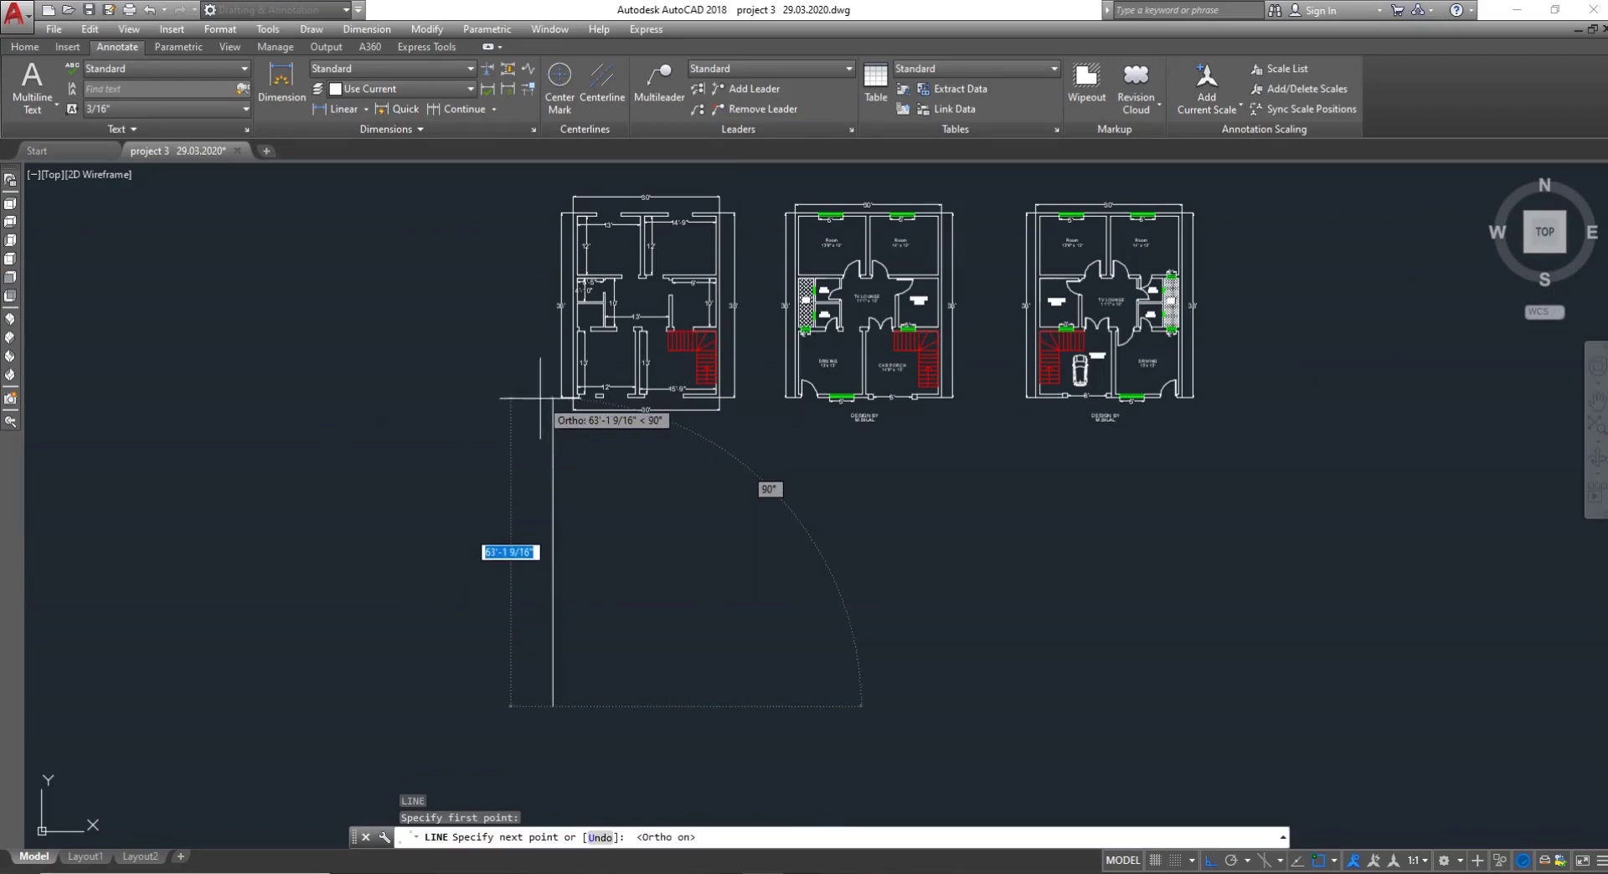
type("36")
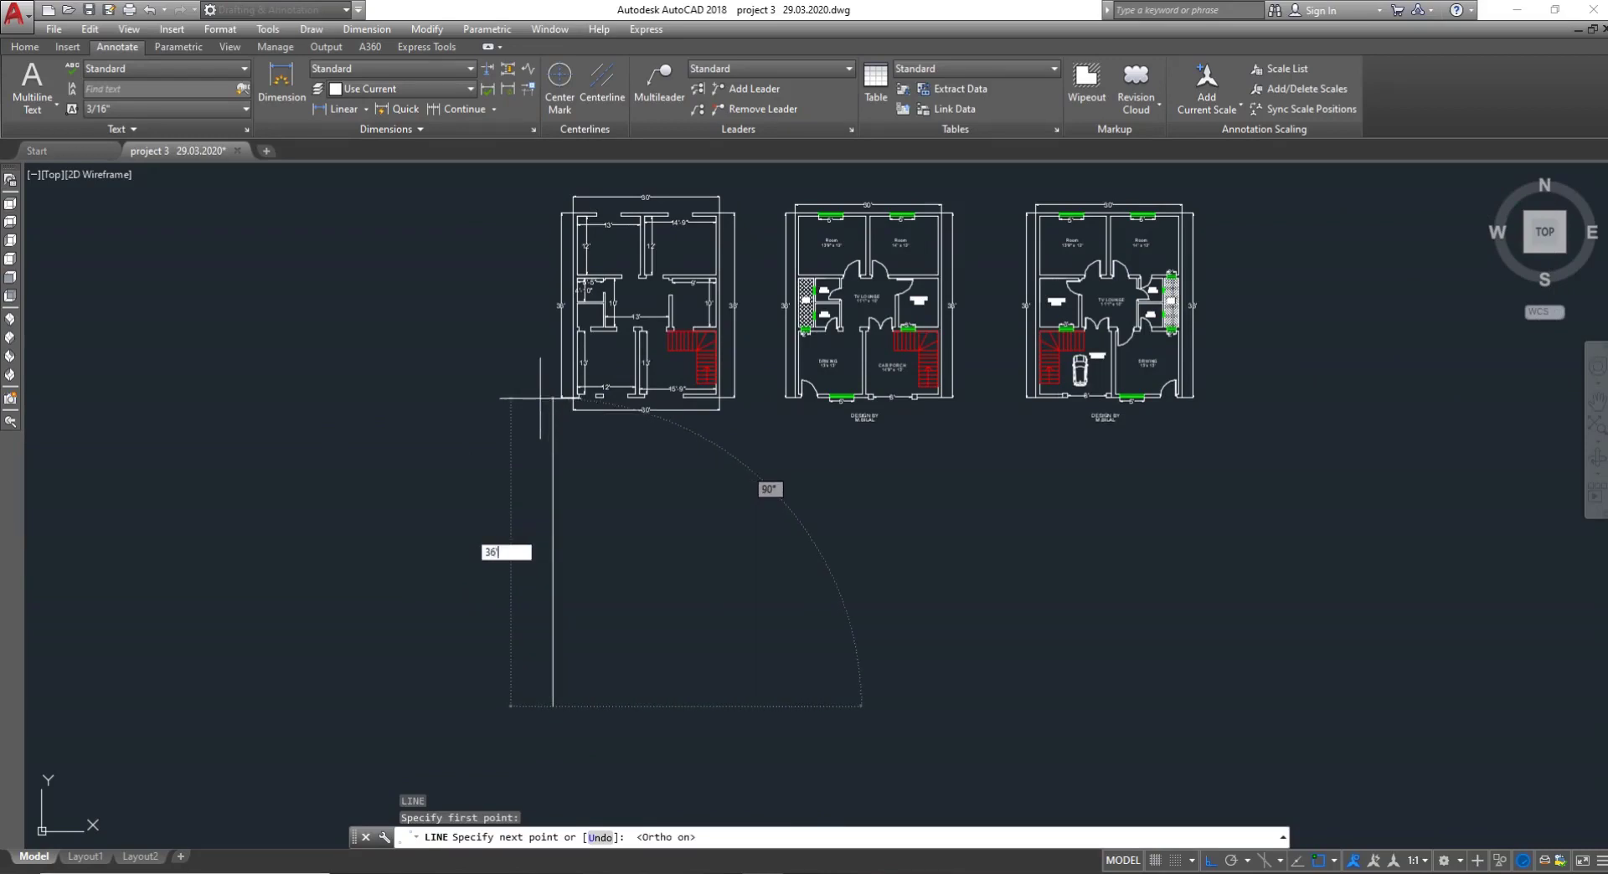
key("Return")
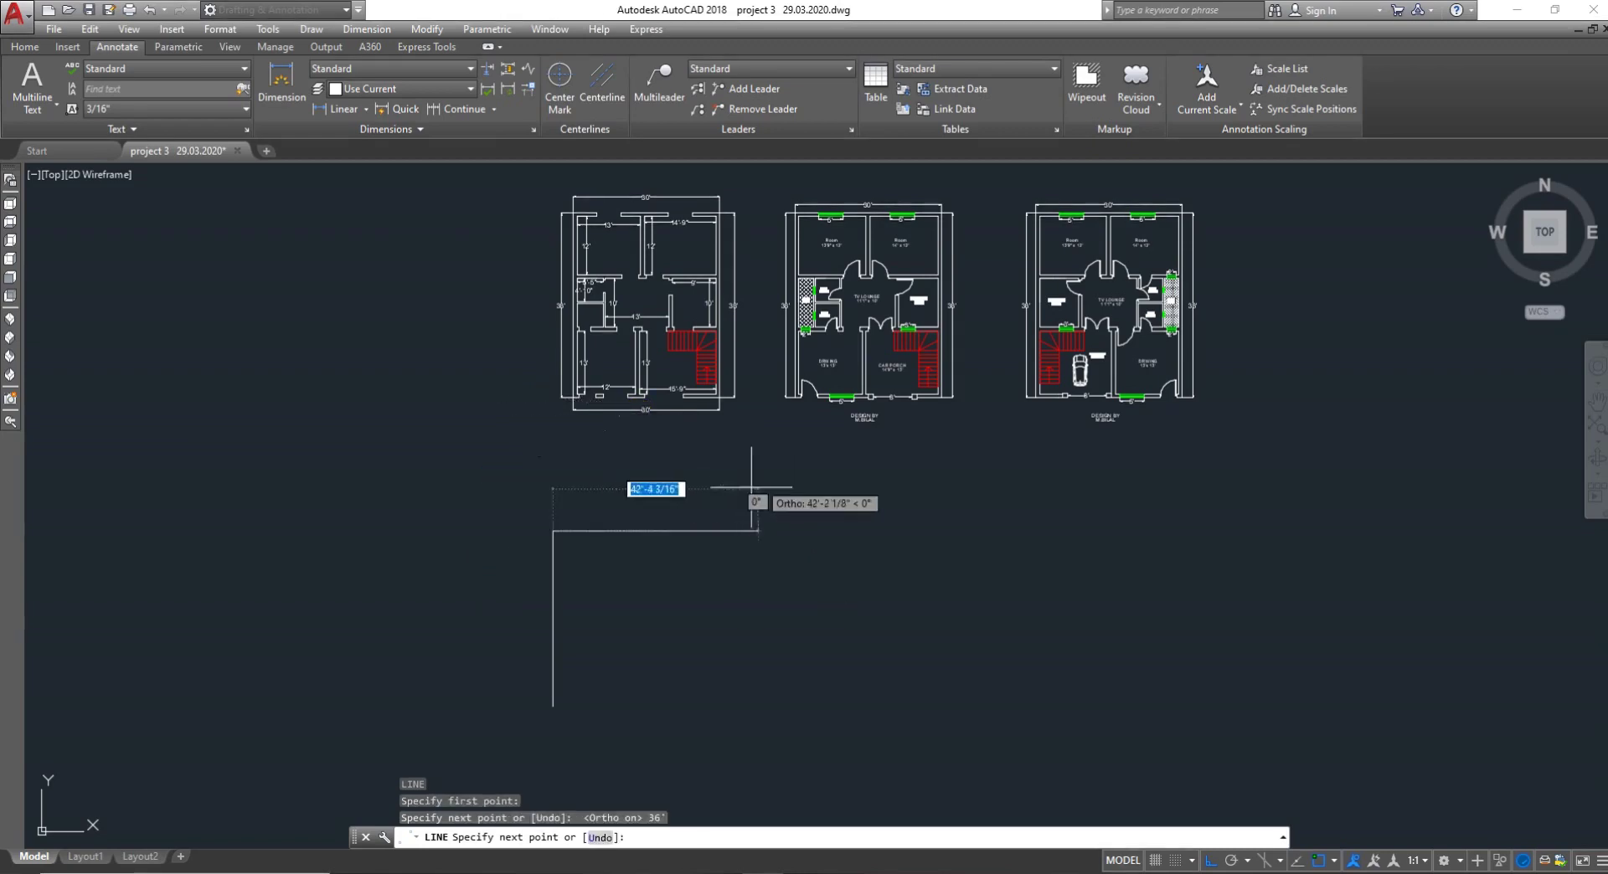
Continue the line 30' horizontally to the right from the upper end of the vertical line
type("3")
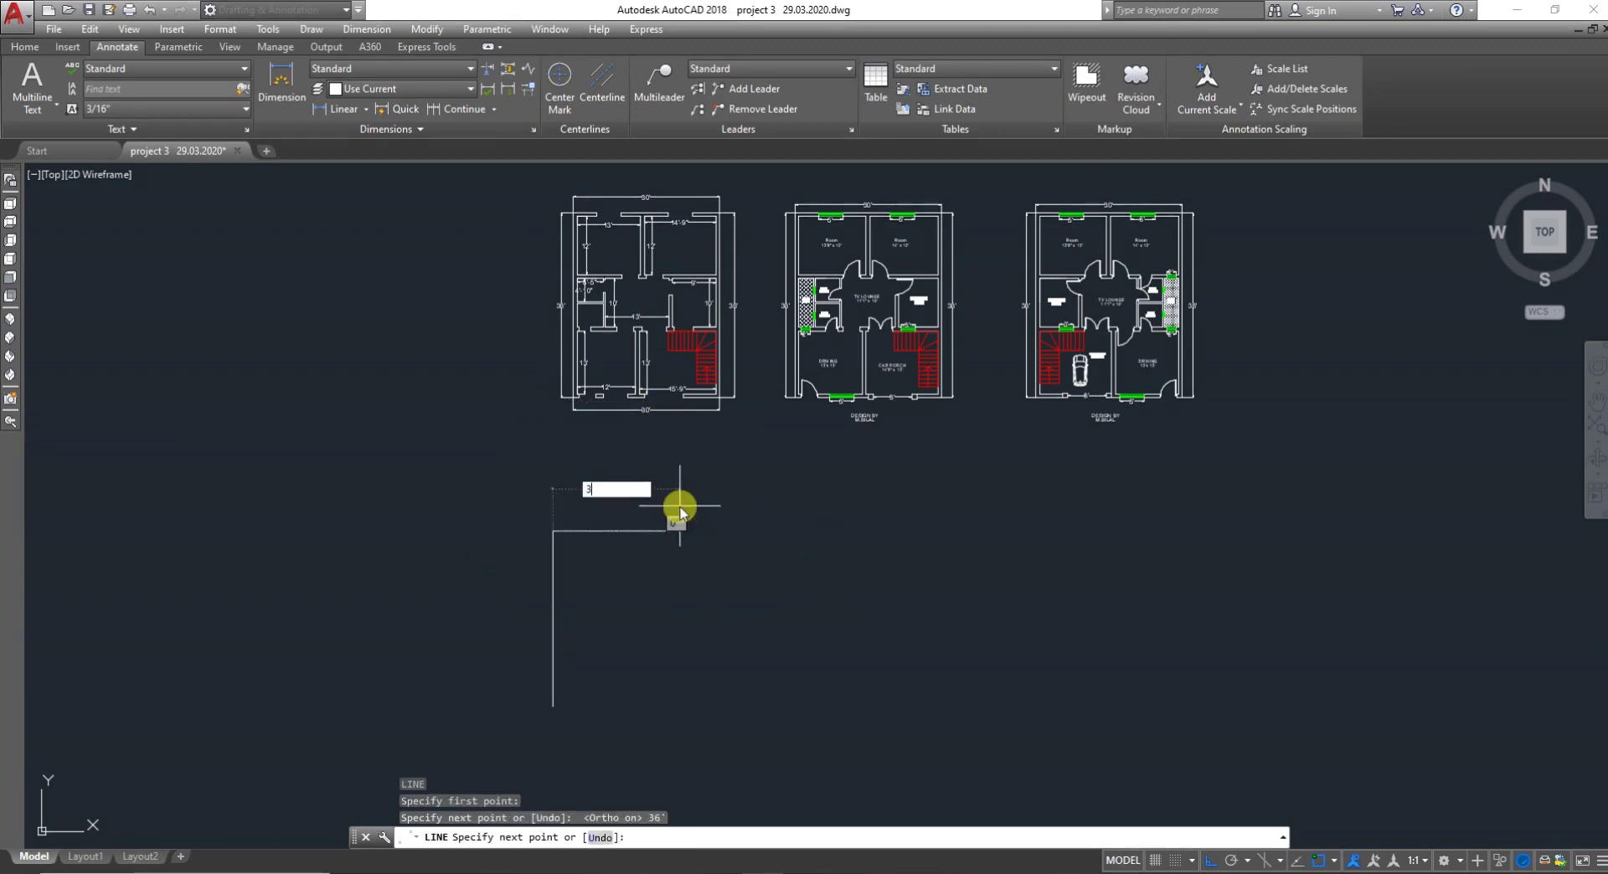
type("0'")
key("Return")
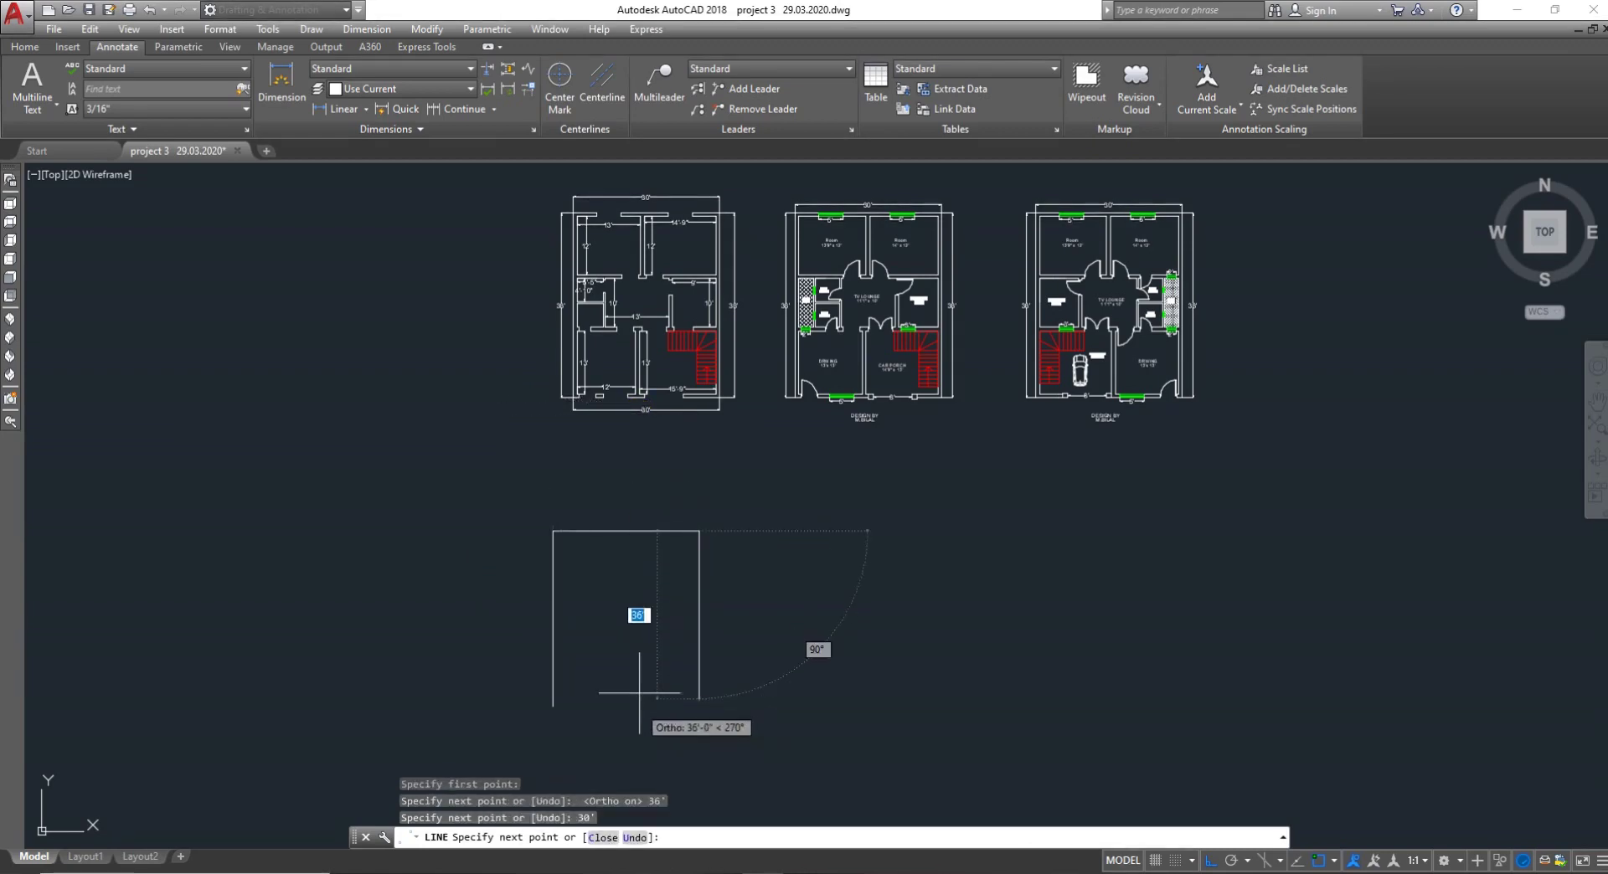
type("30'")
key("Return")
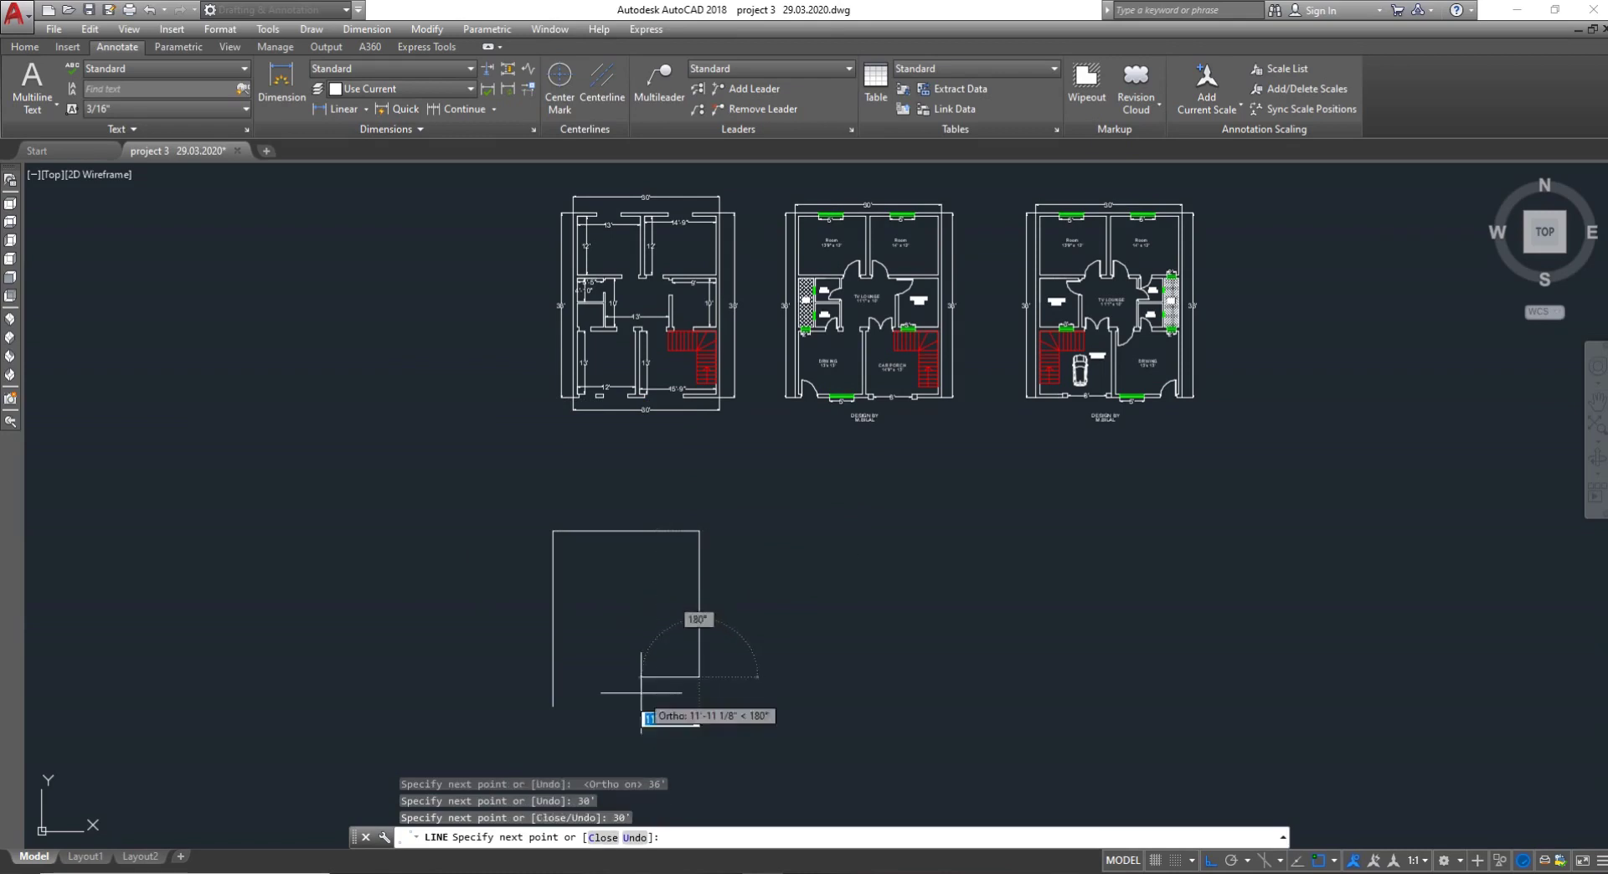
key("Down")
left_click(624, 658)
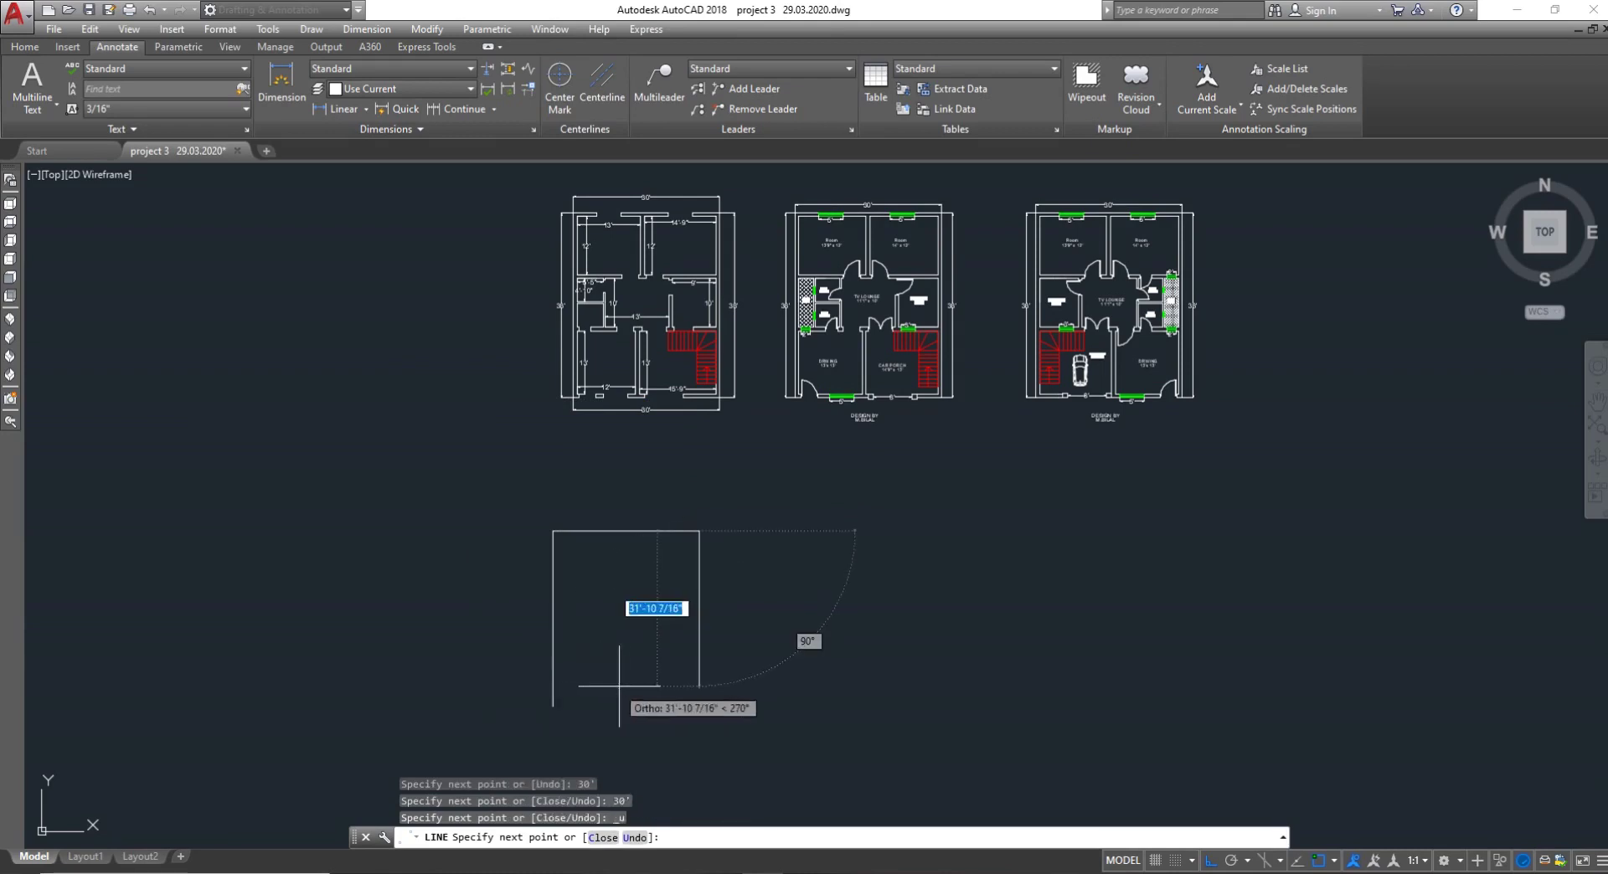
Continue the outline 36' downward from its upper right corner and close it back to the starting point
type("36")
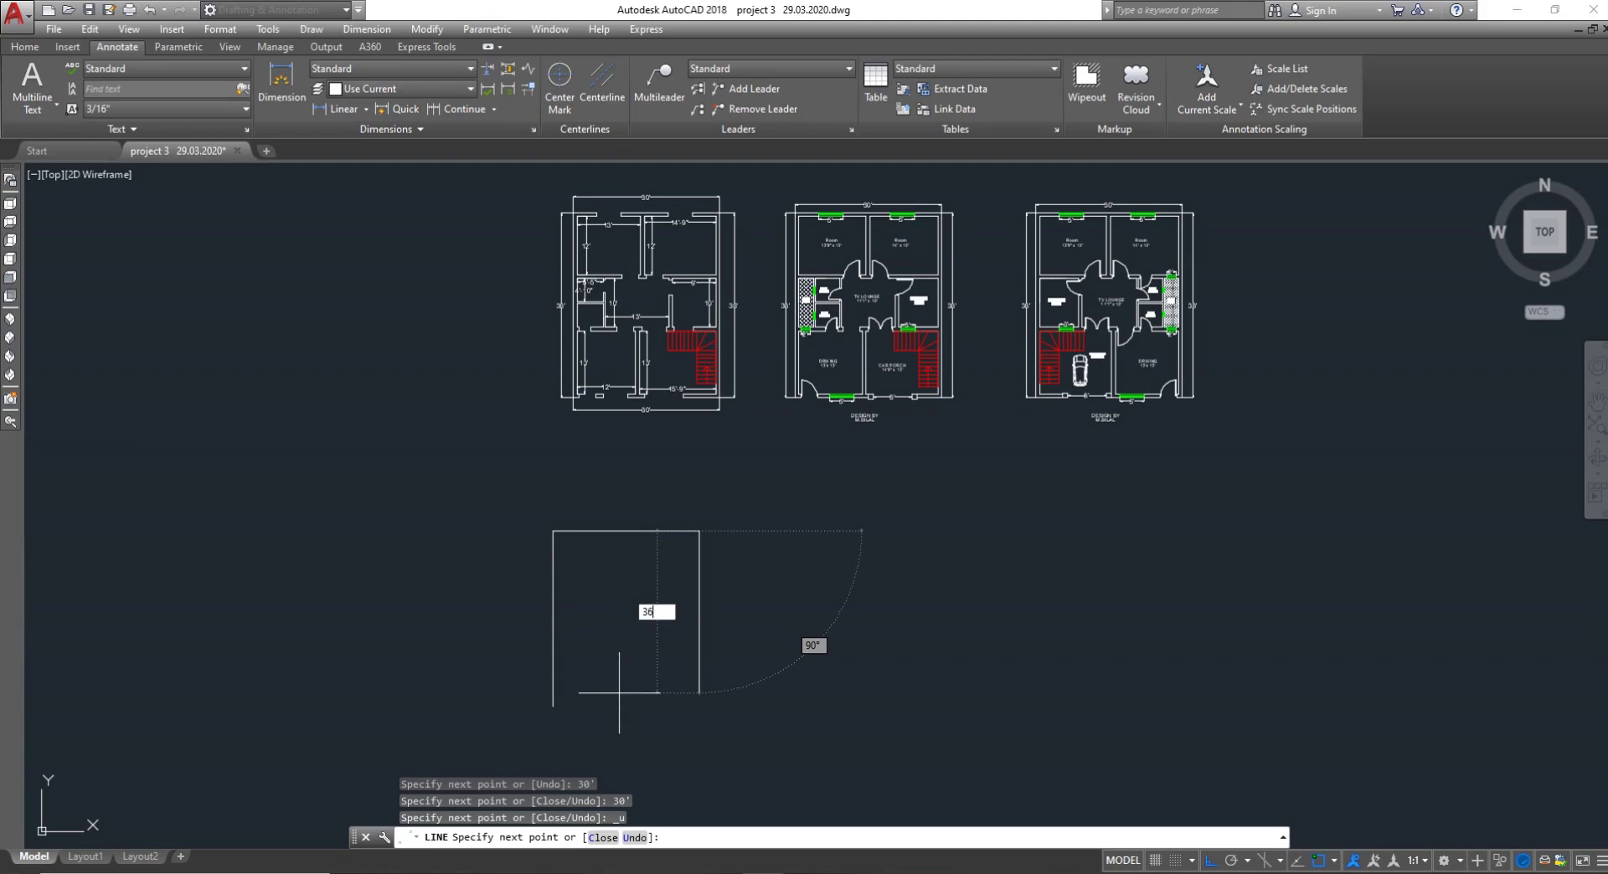
type("0'")
key("Return")
type("c")
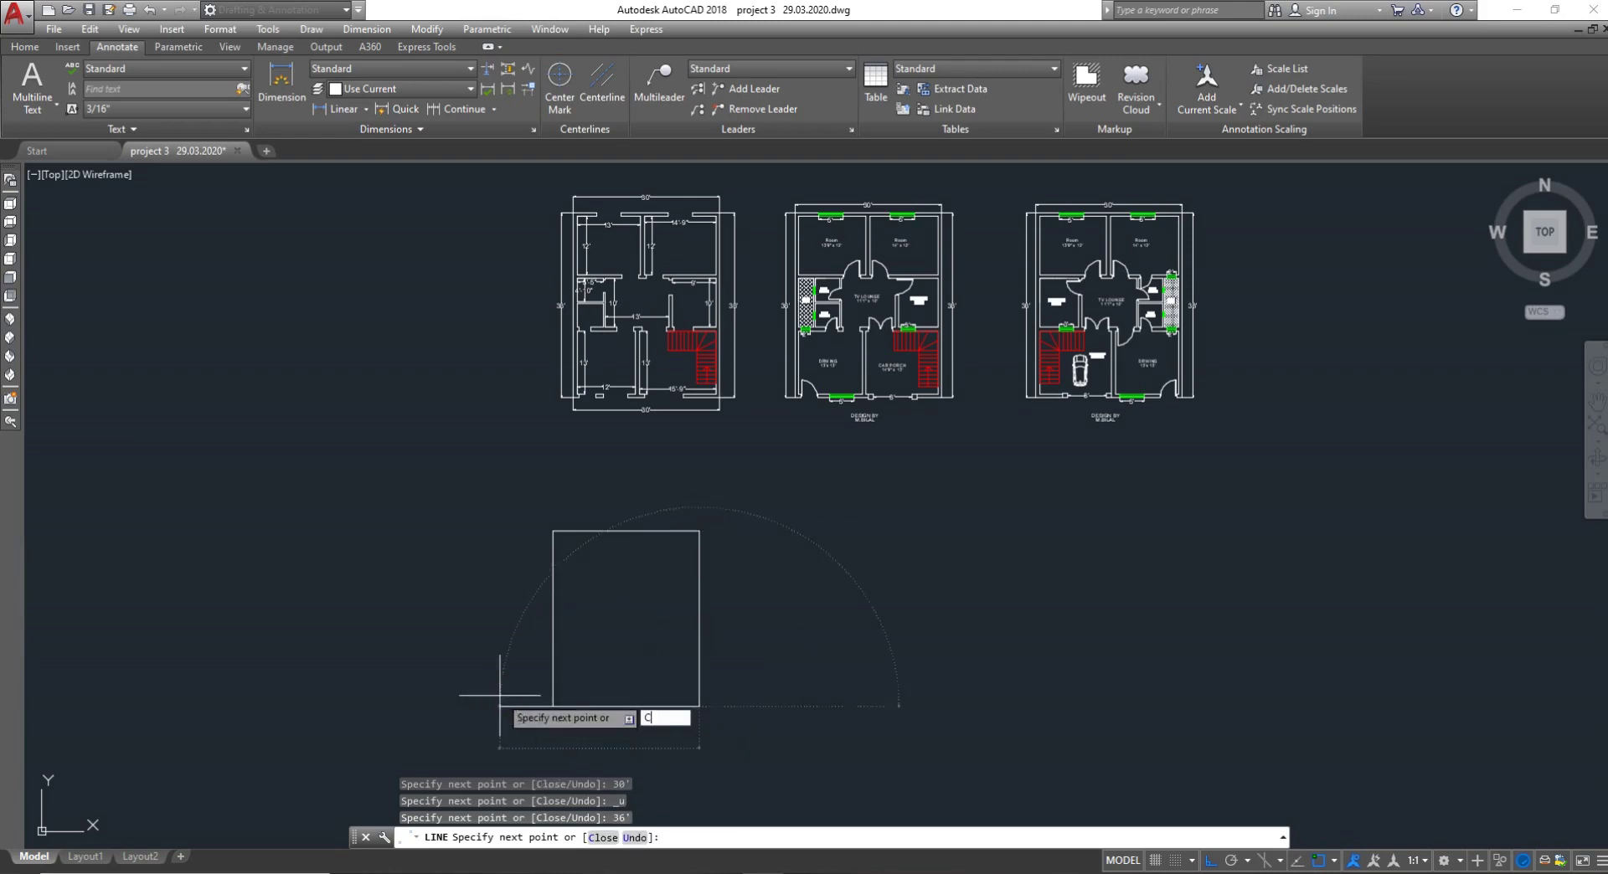
key("Return")
key("Escape")
Offset the rear, left and right lines of the new house outline 9" inward to form the outer walls
scroll(640, 513, "up", 2)
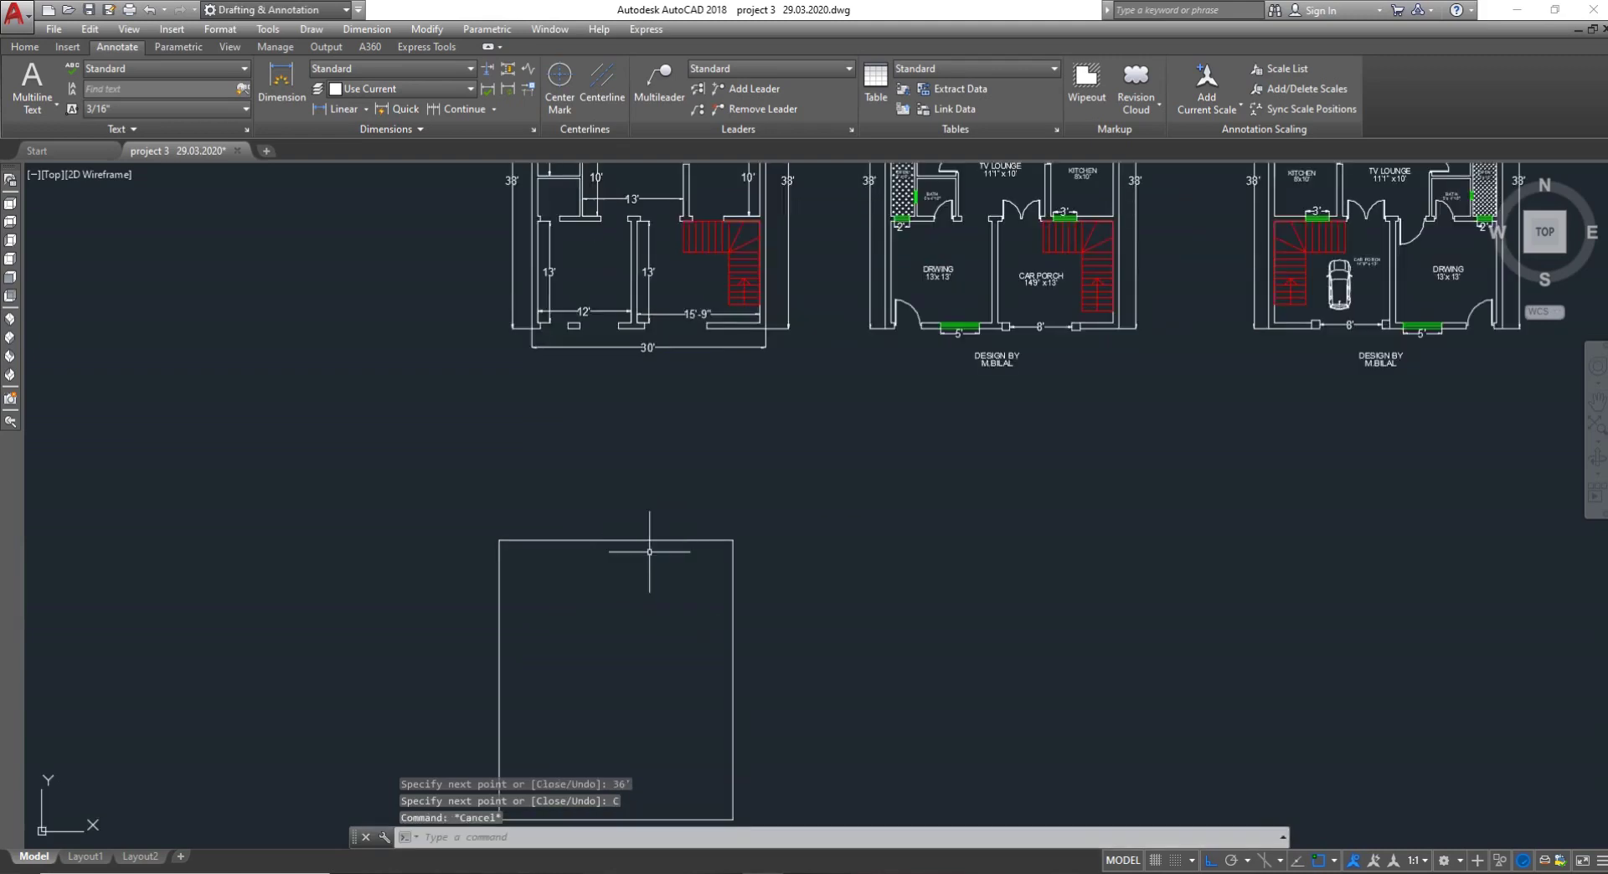
type("o")
key("Return")
type("9")
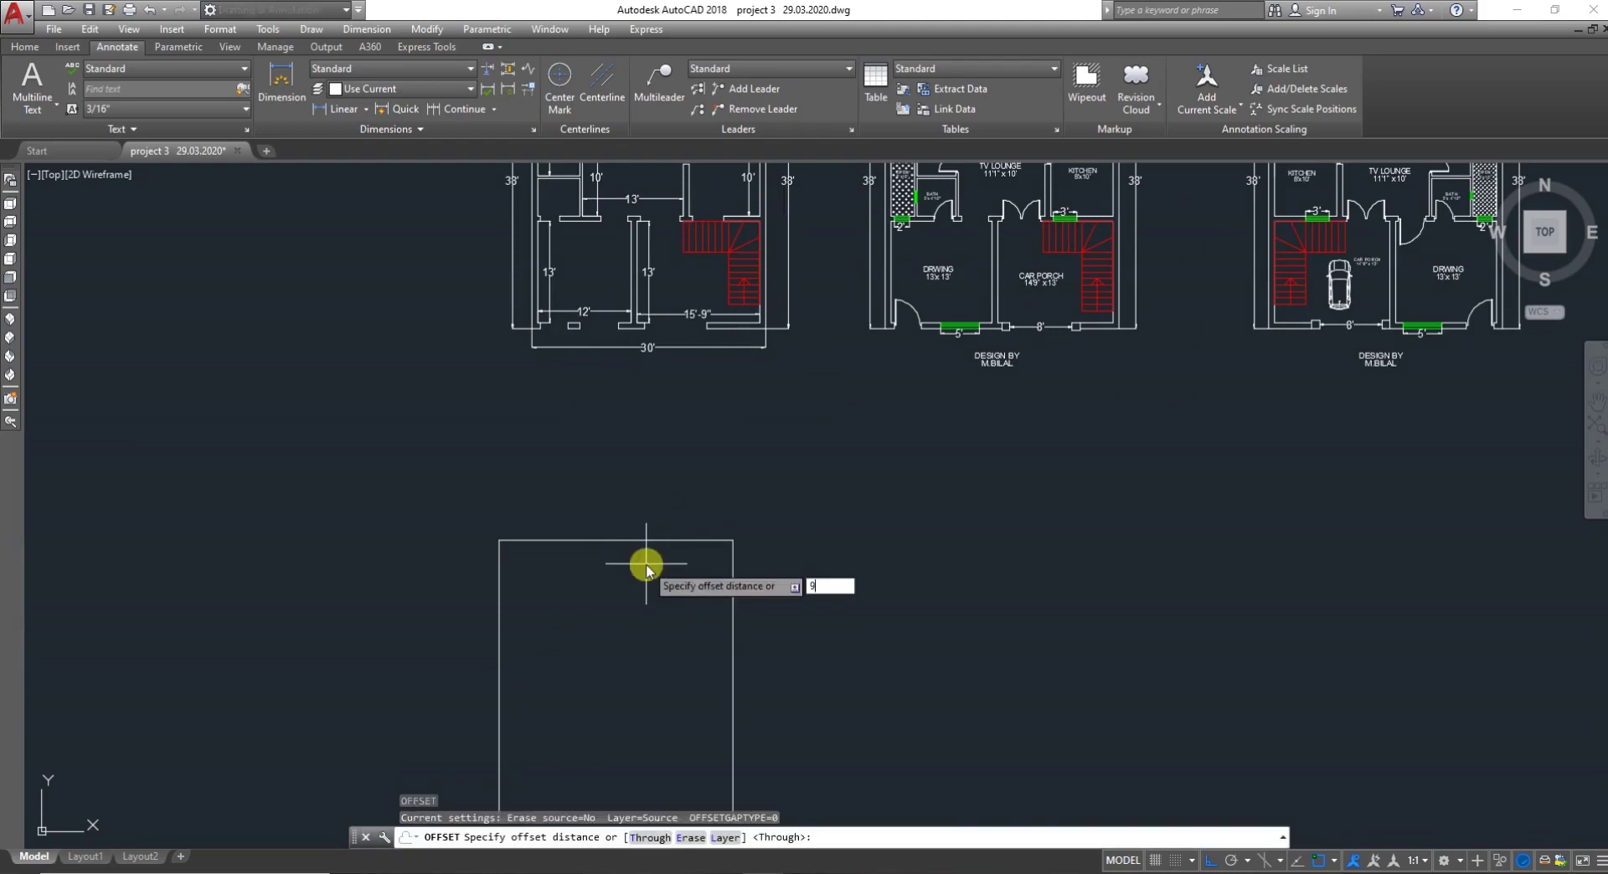
key("Return")
left_click(646, 541)
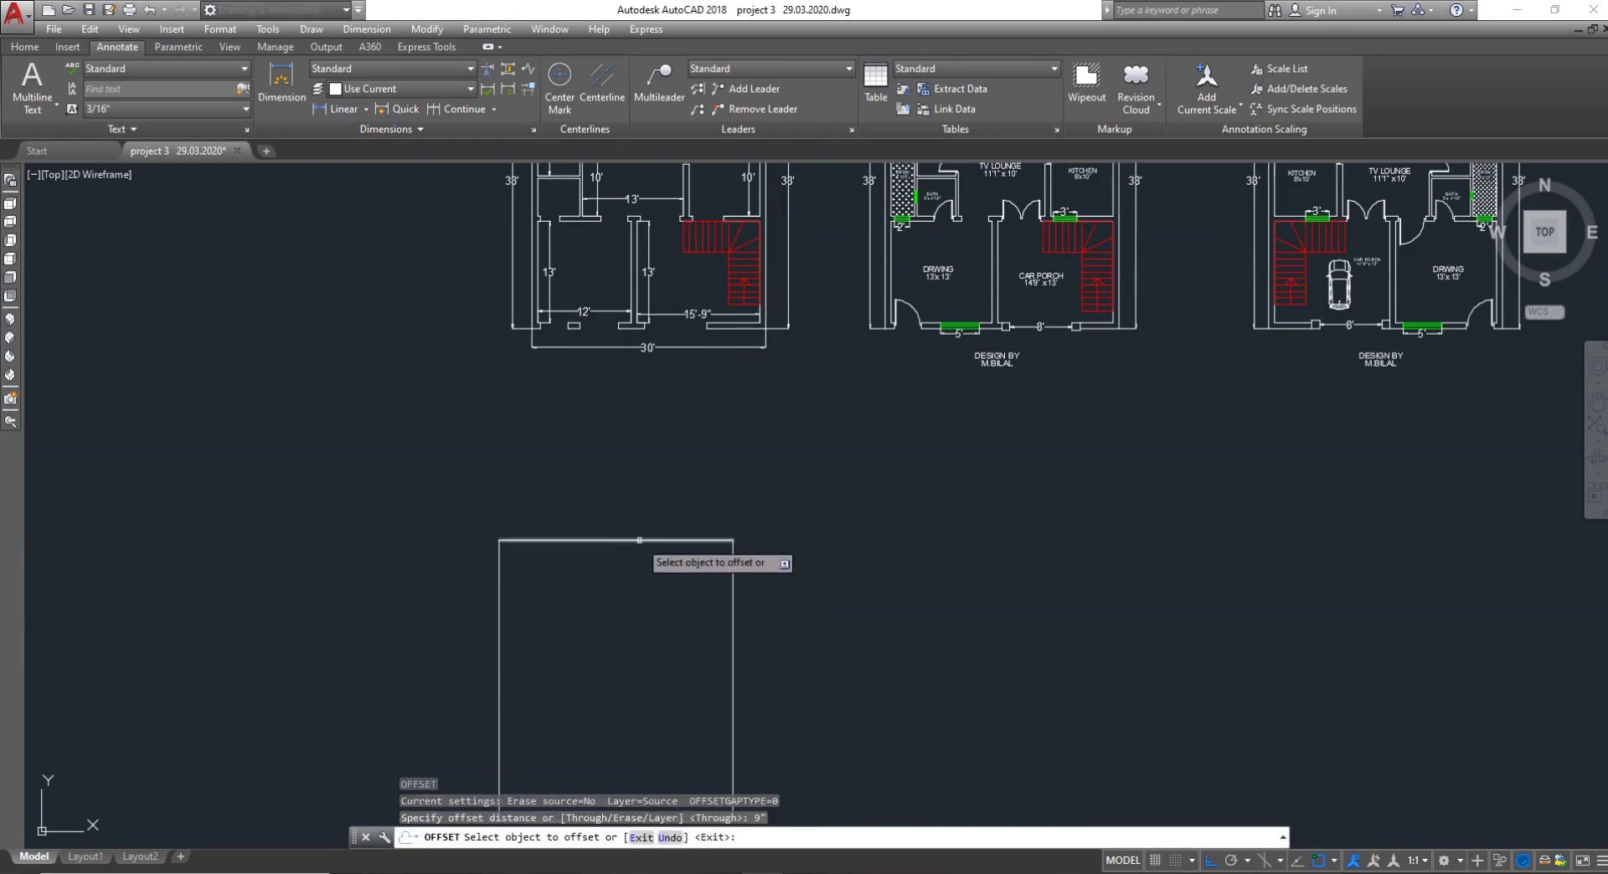
left_click(621, 644)
left_click(500, 666)
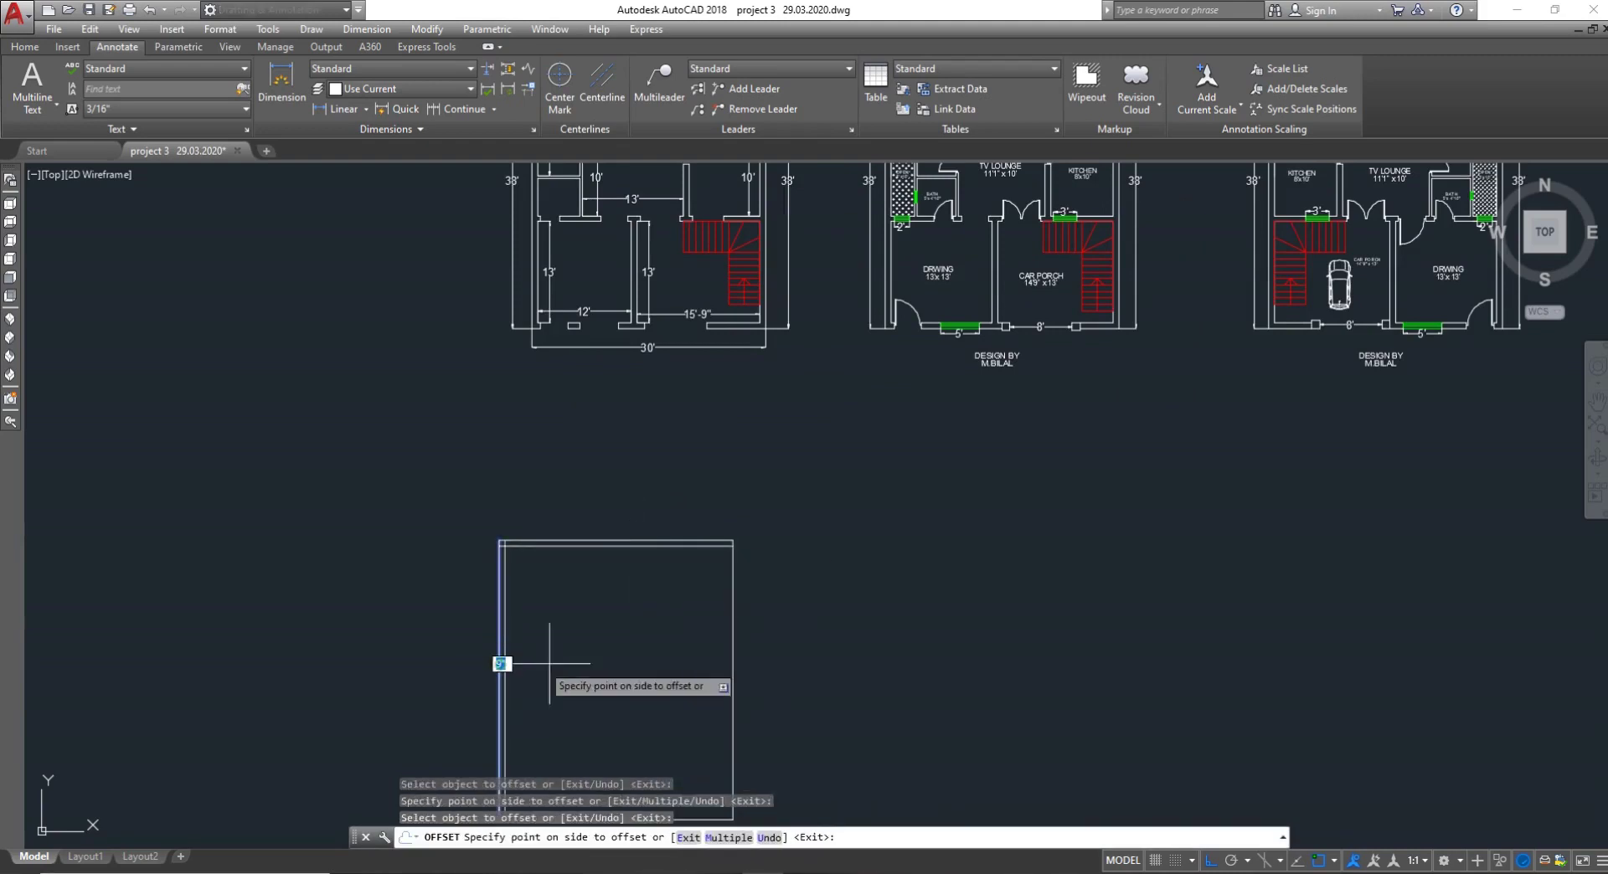
left_click(567, 663)
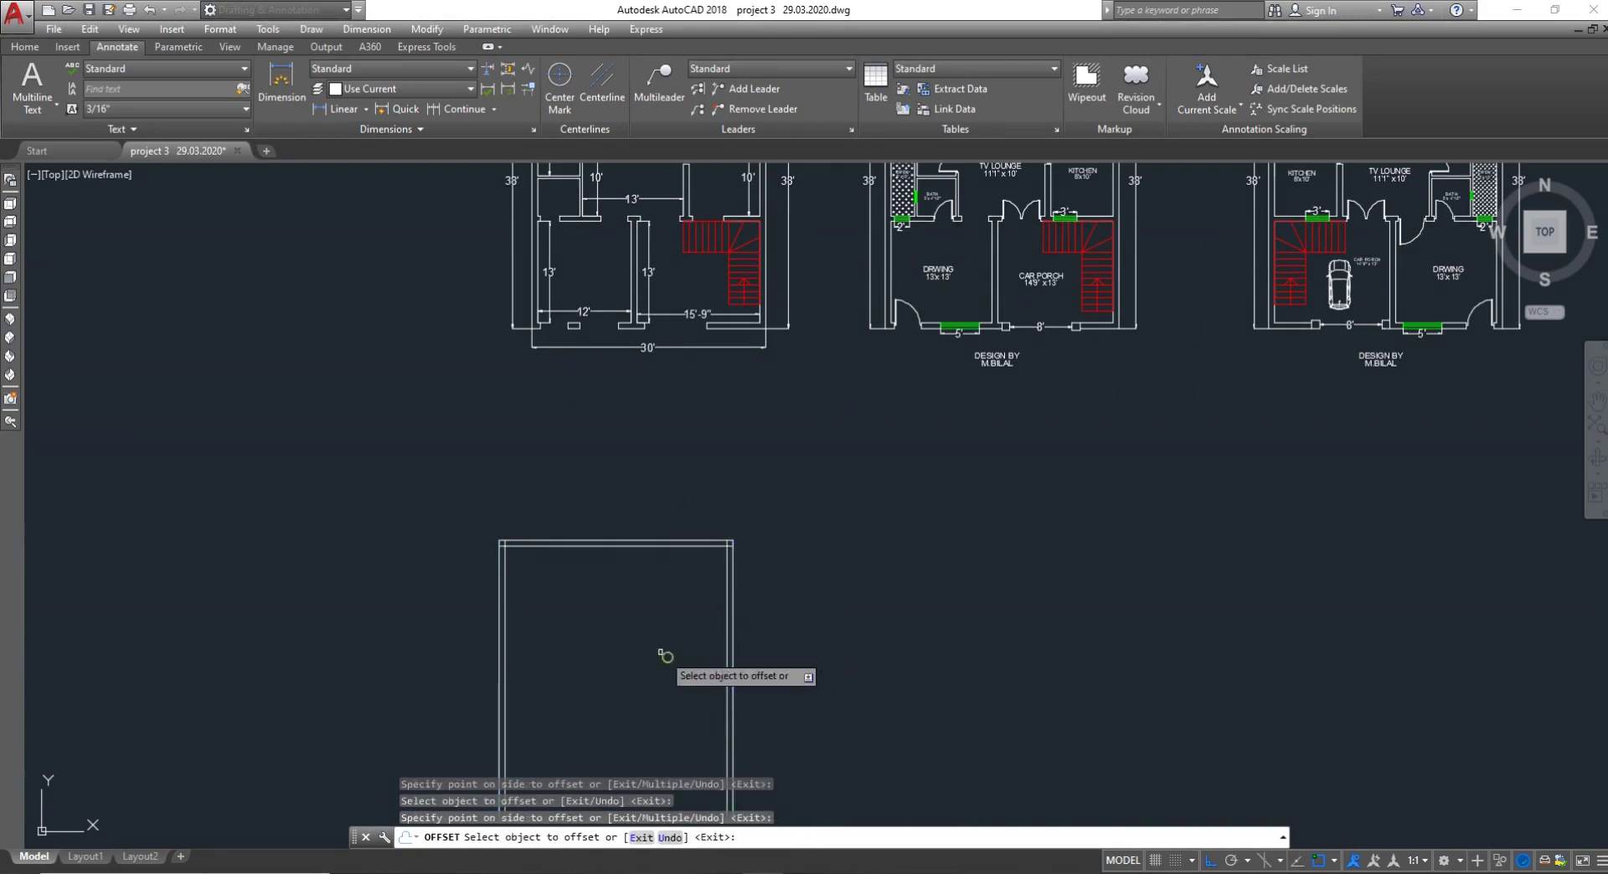
Offset the front line of the new house outline 9" inward
scroll(660, 645, "down", 2)
left_click(641, 755)
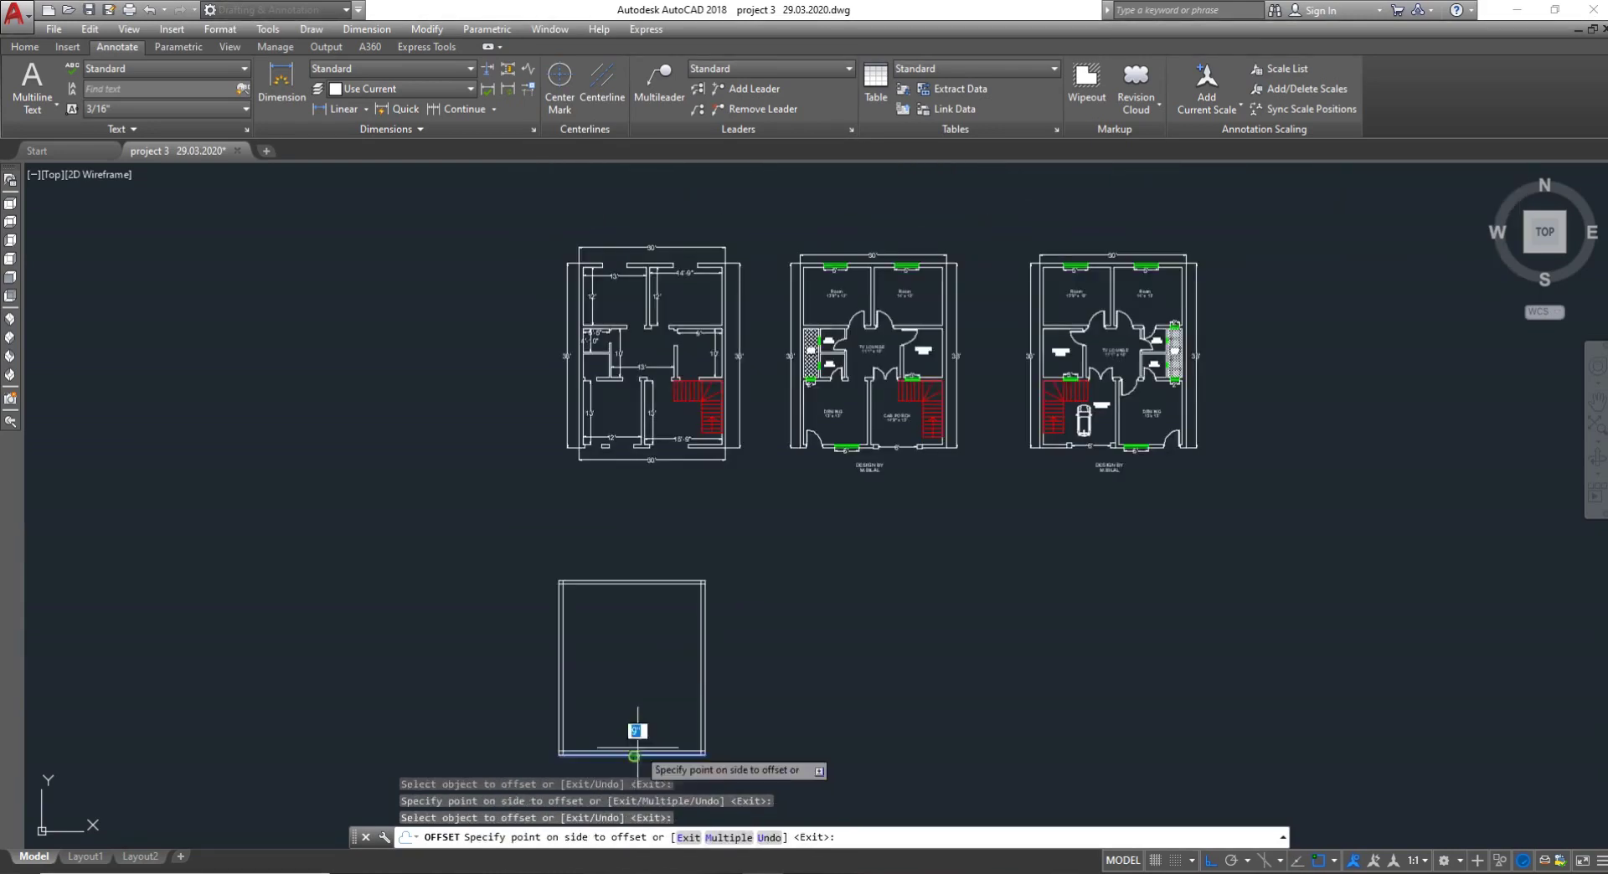
left_click(642, 705)
scroll(587, 603, "up", 8)
key("Escape")
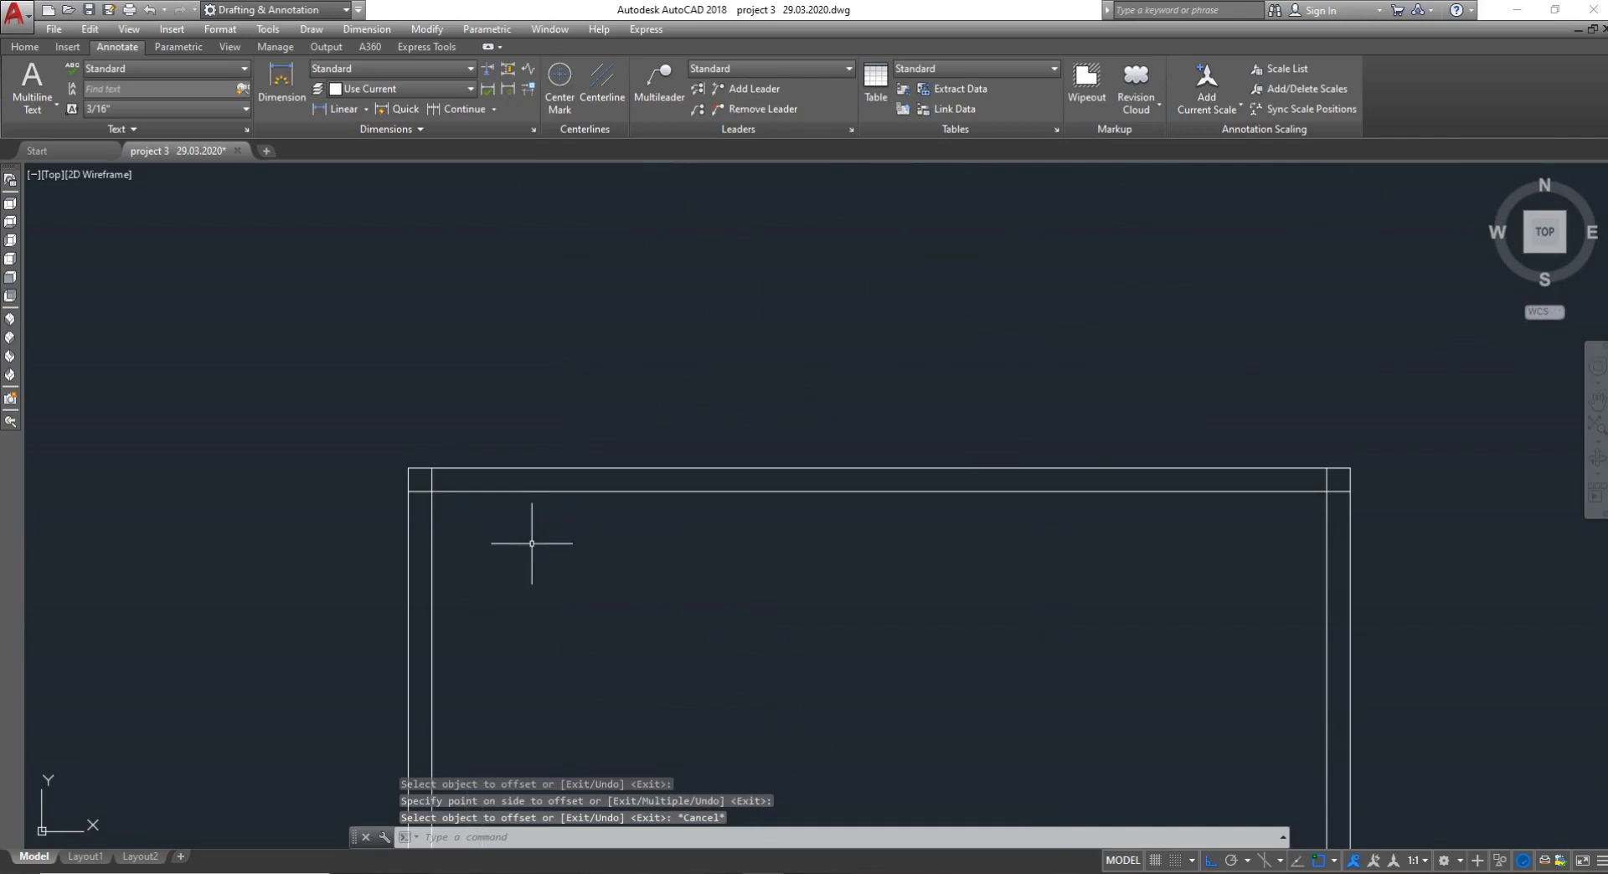
type("o")
key("Return")
type("r")
key("Return")
type("0")
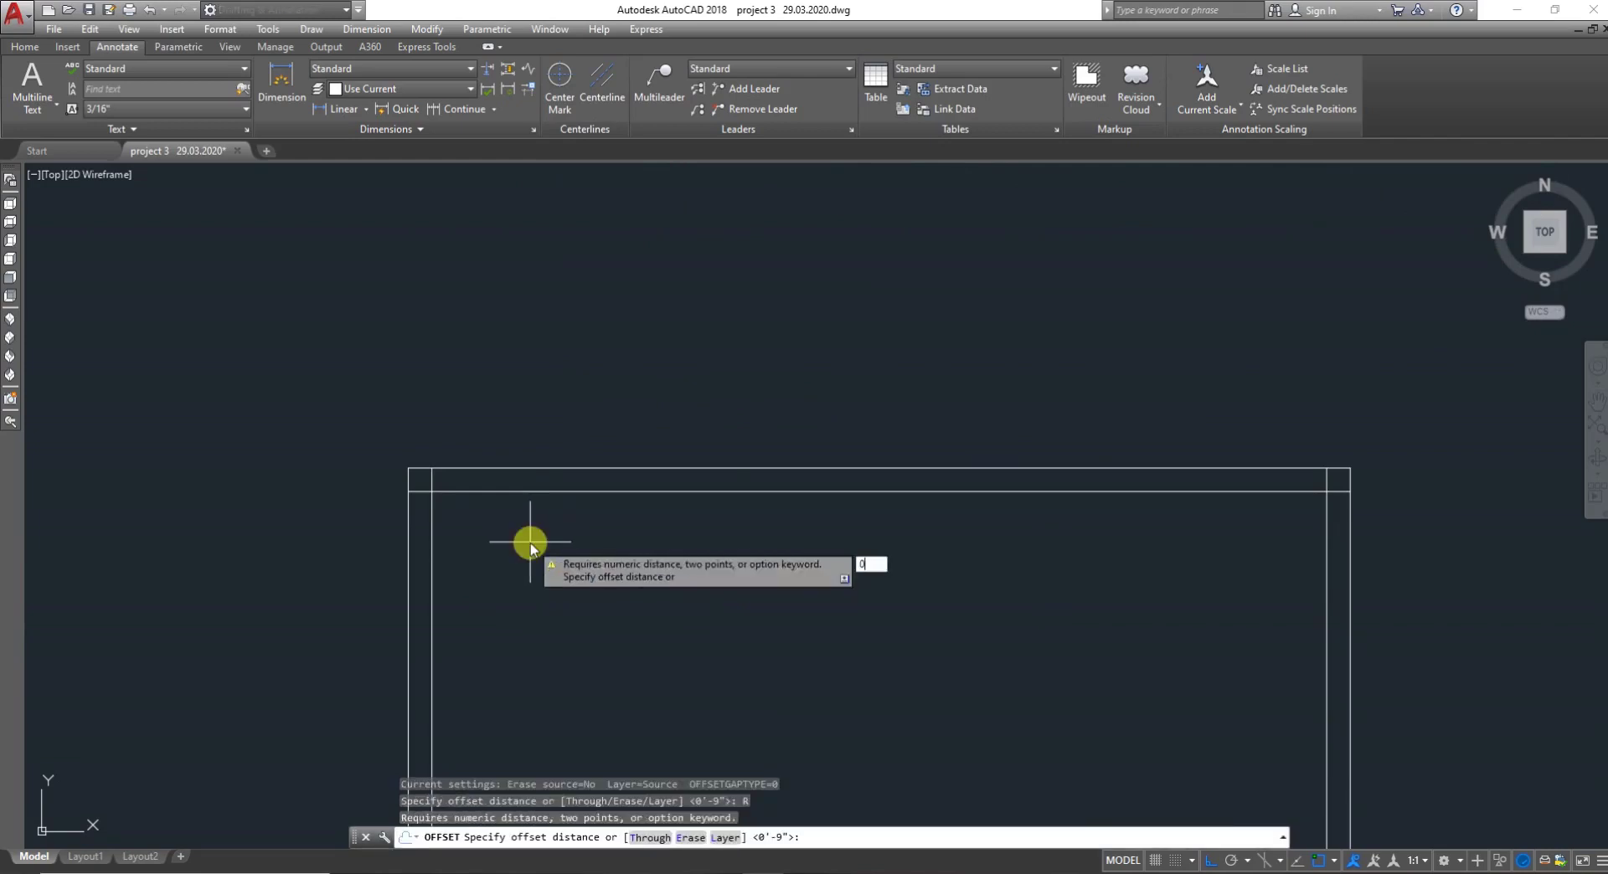
key("Return")
key("Escape")
key("Escape")
key("Escape")
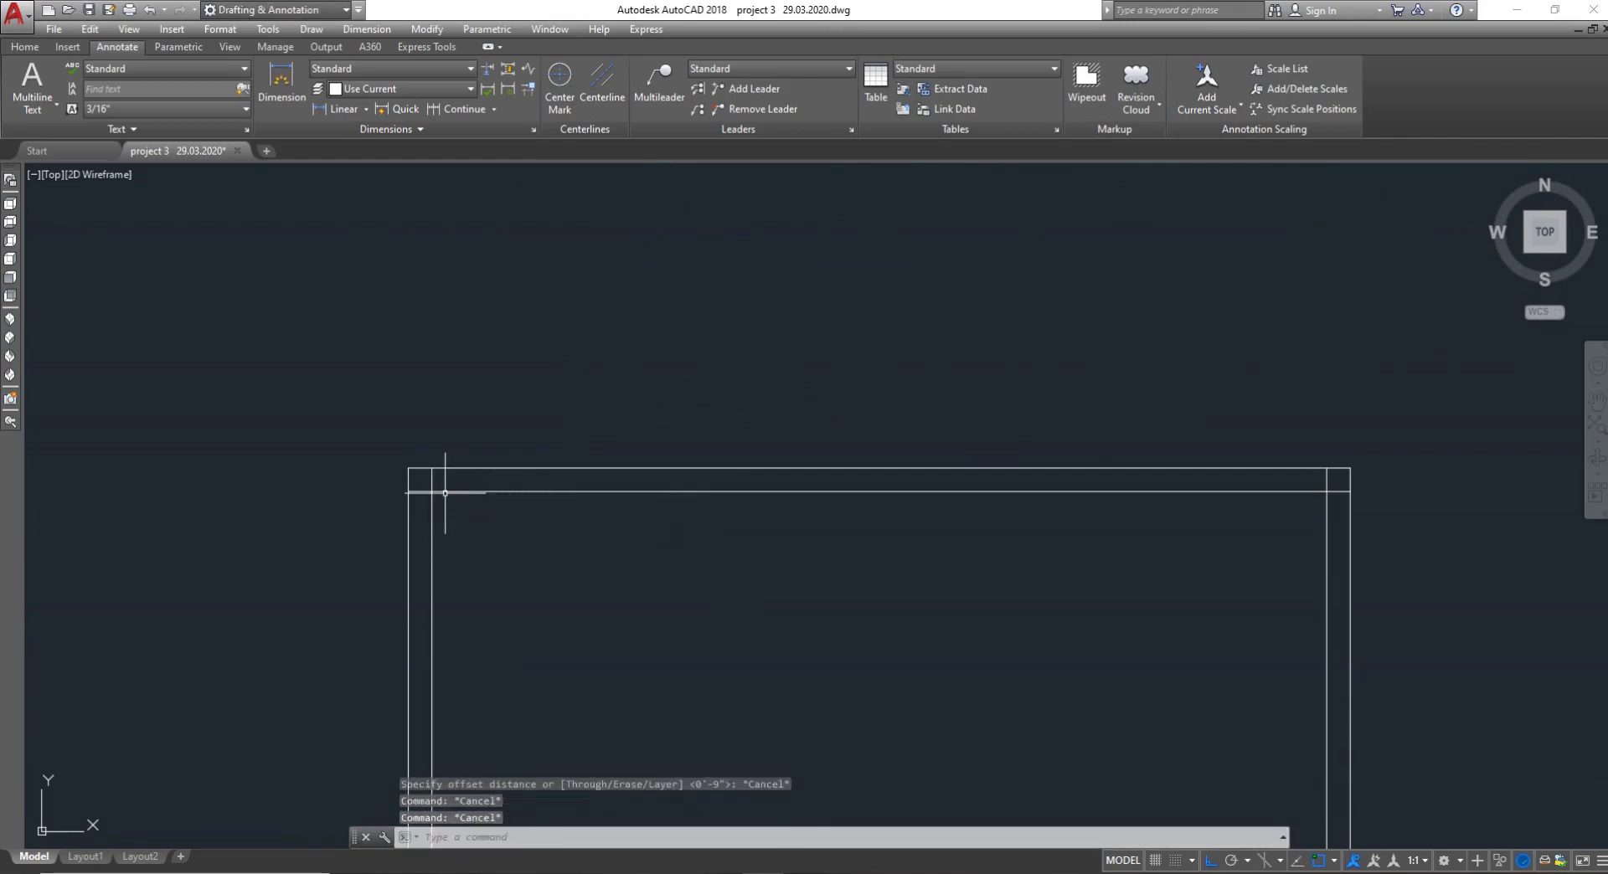
Fillet the inner wall lines with radius 0 at both rear corners of the new outline
type("f")
key("Return")
type("r")
key("Return")
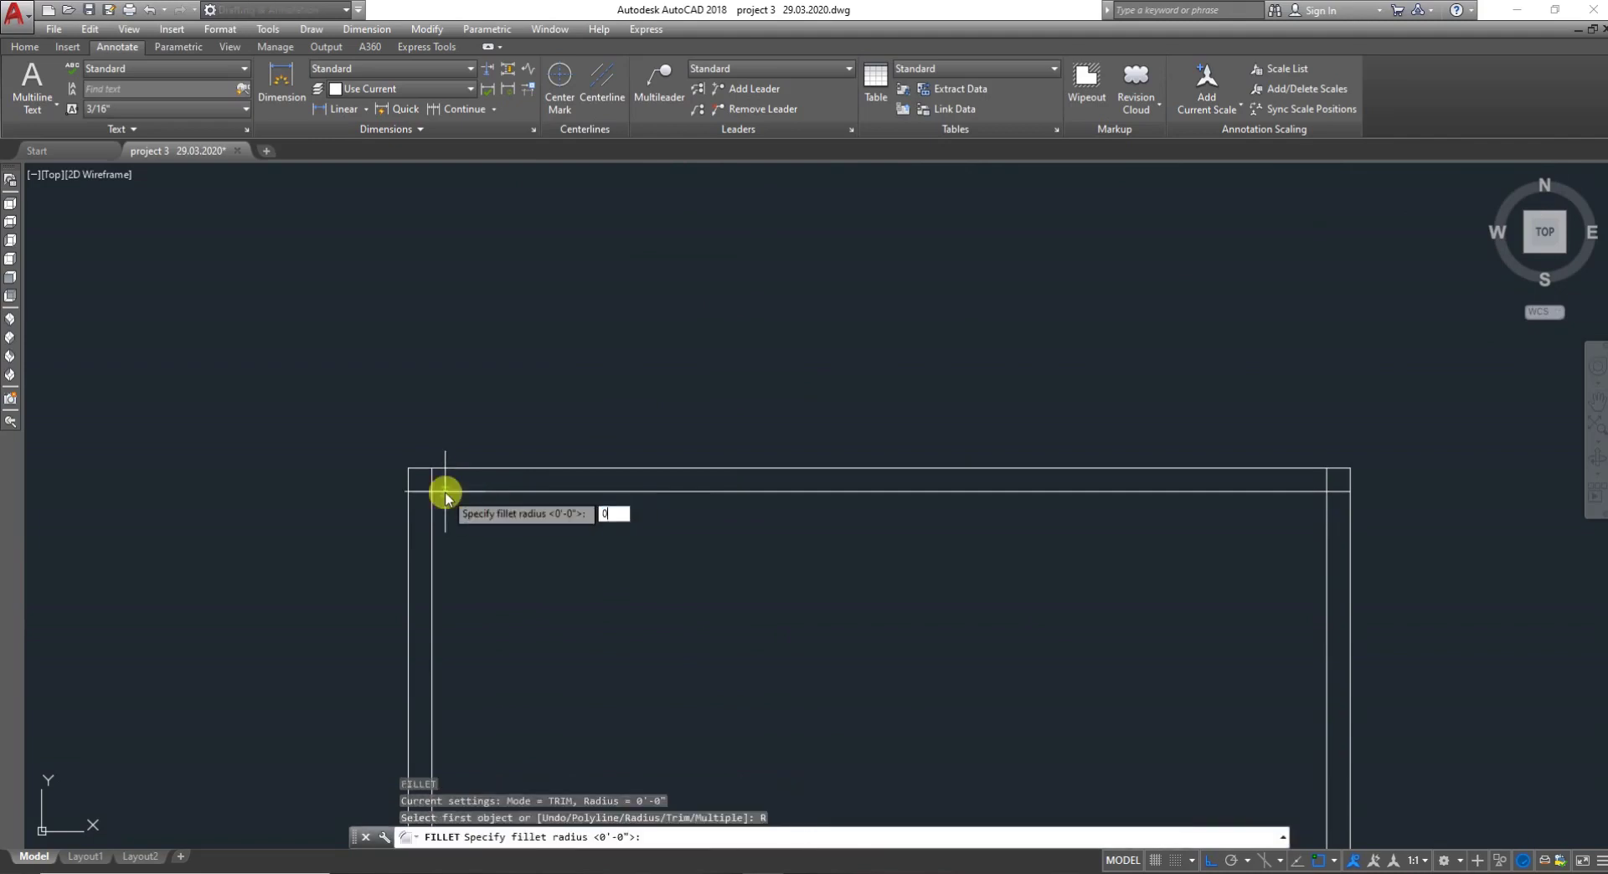
key("Return")
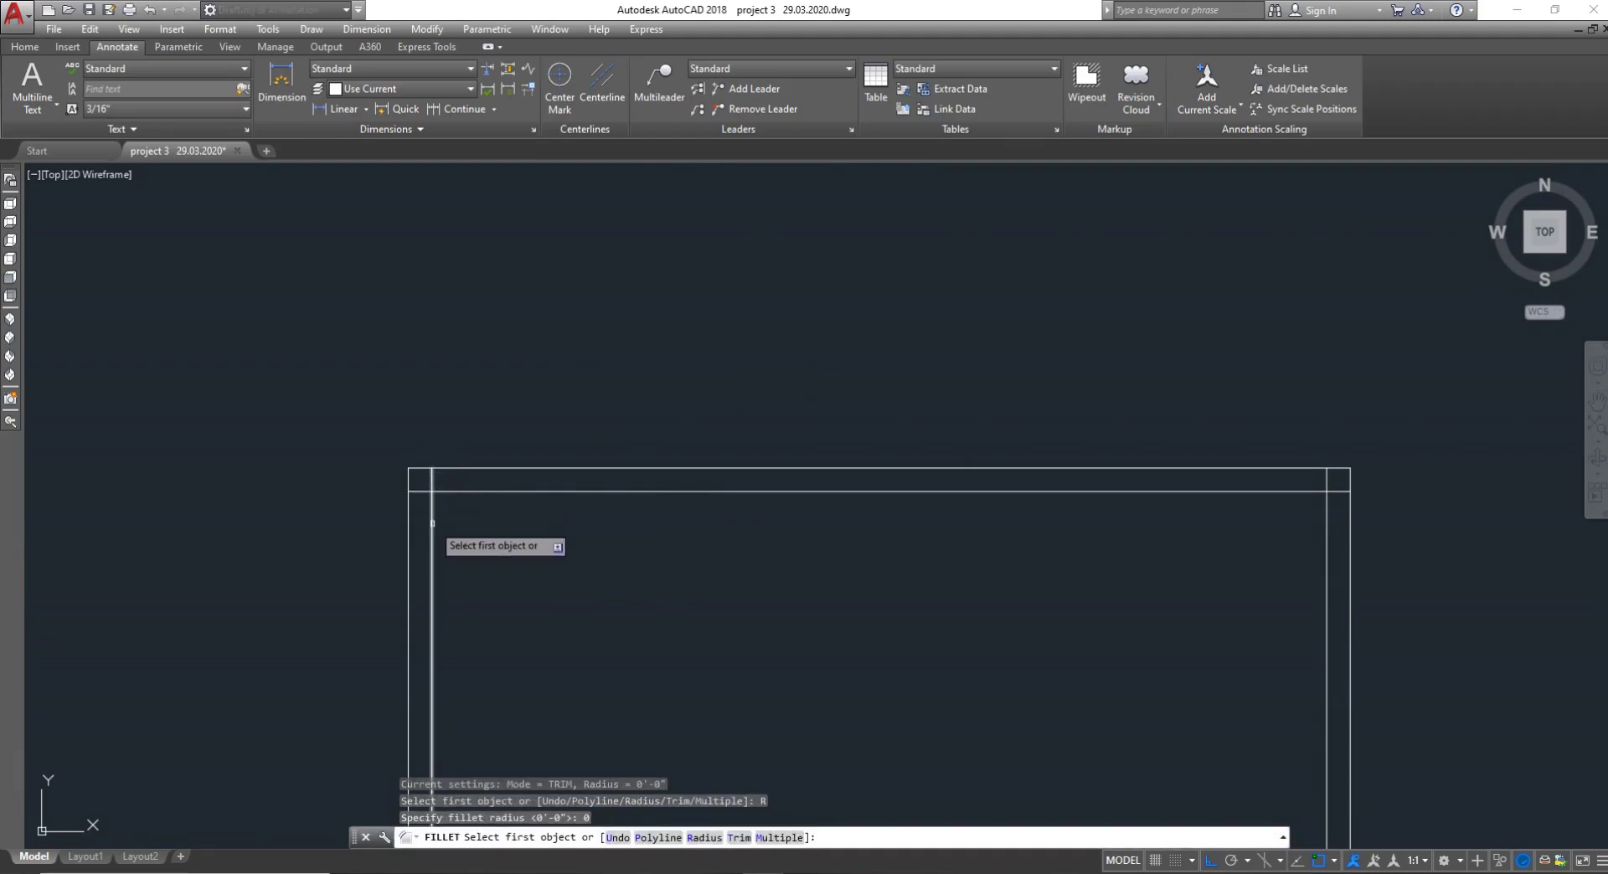
left_click(432, 524)
left_click(463, 491)
key("Return")
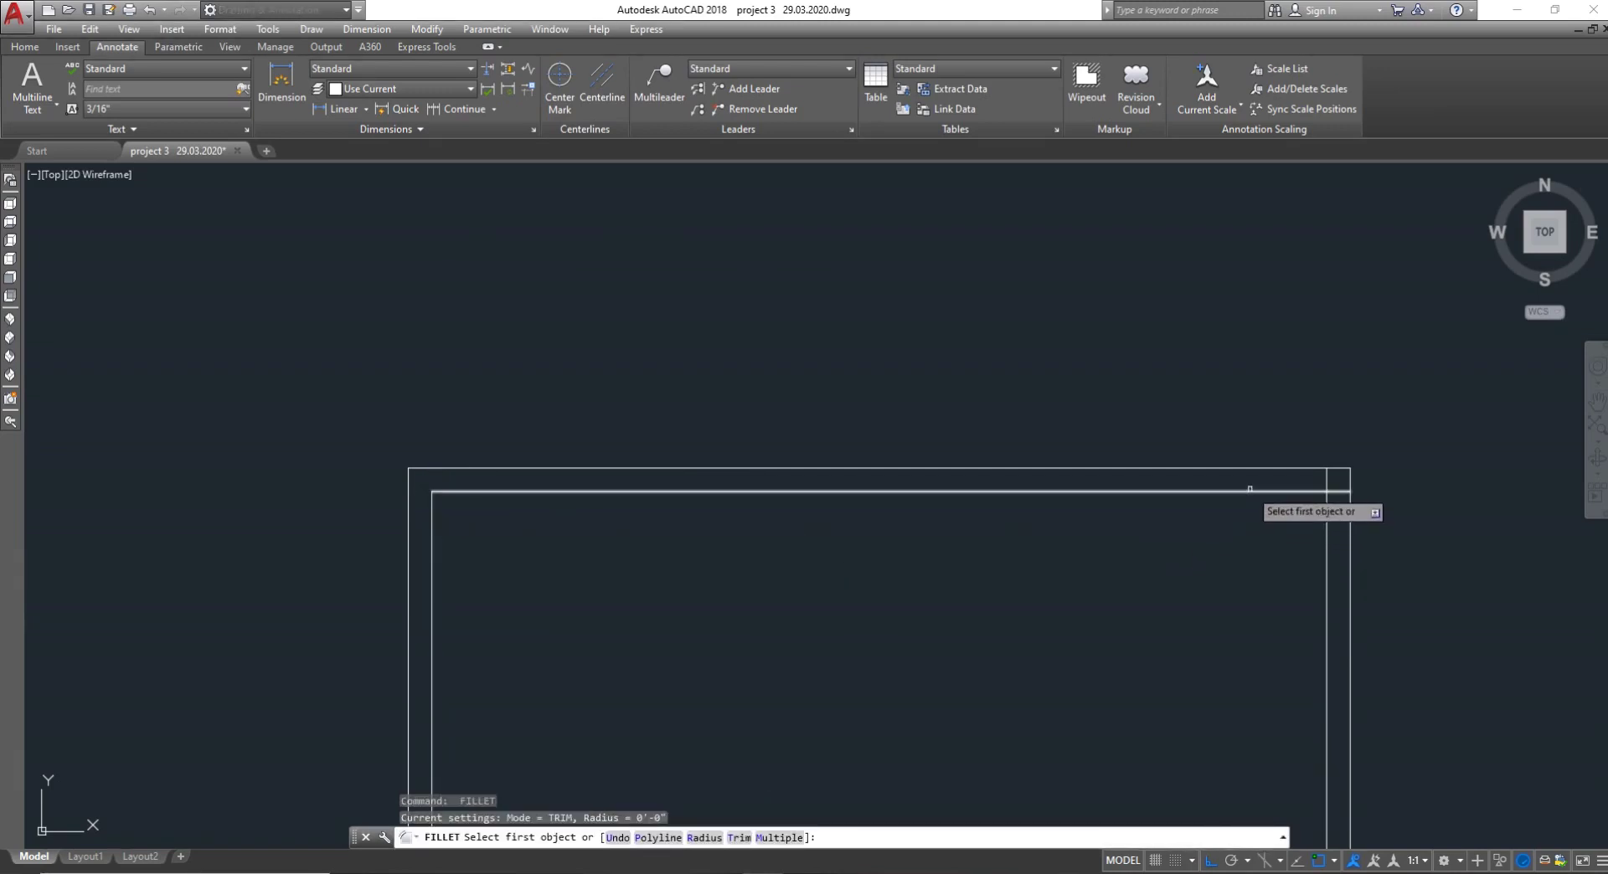
left_click(1327, 533)
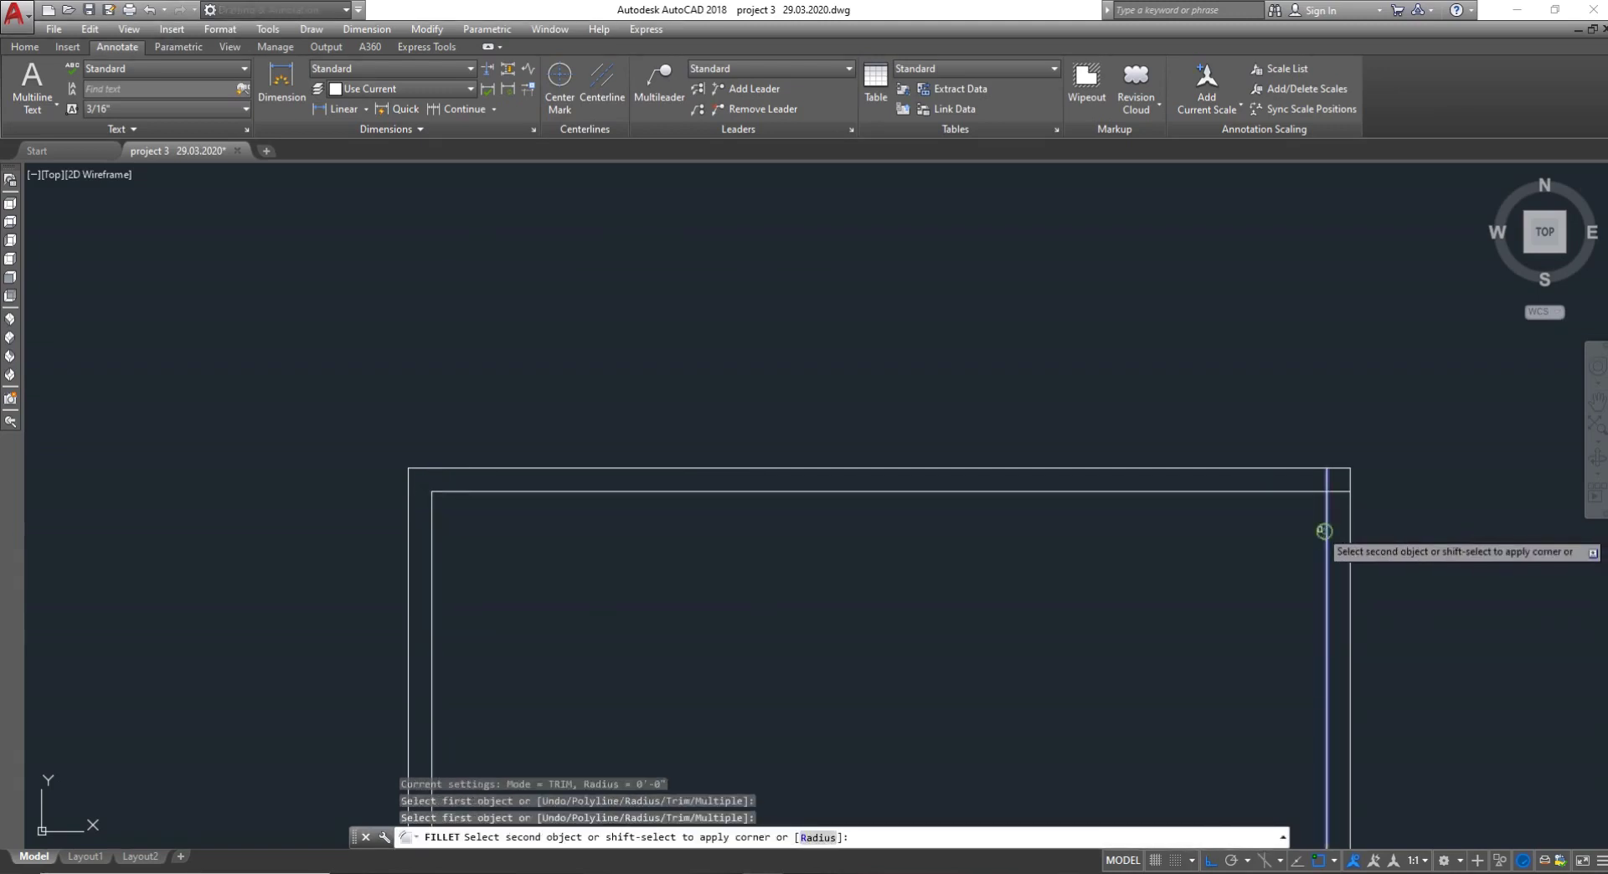
left_click(1294, 492)
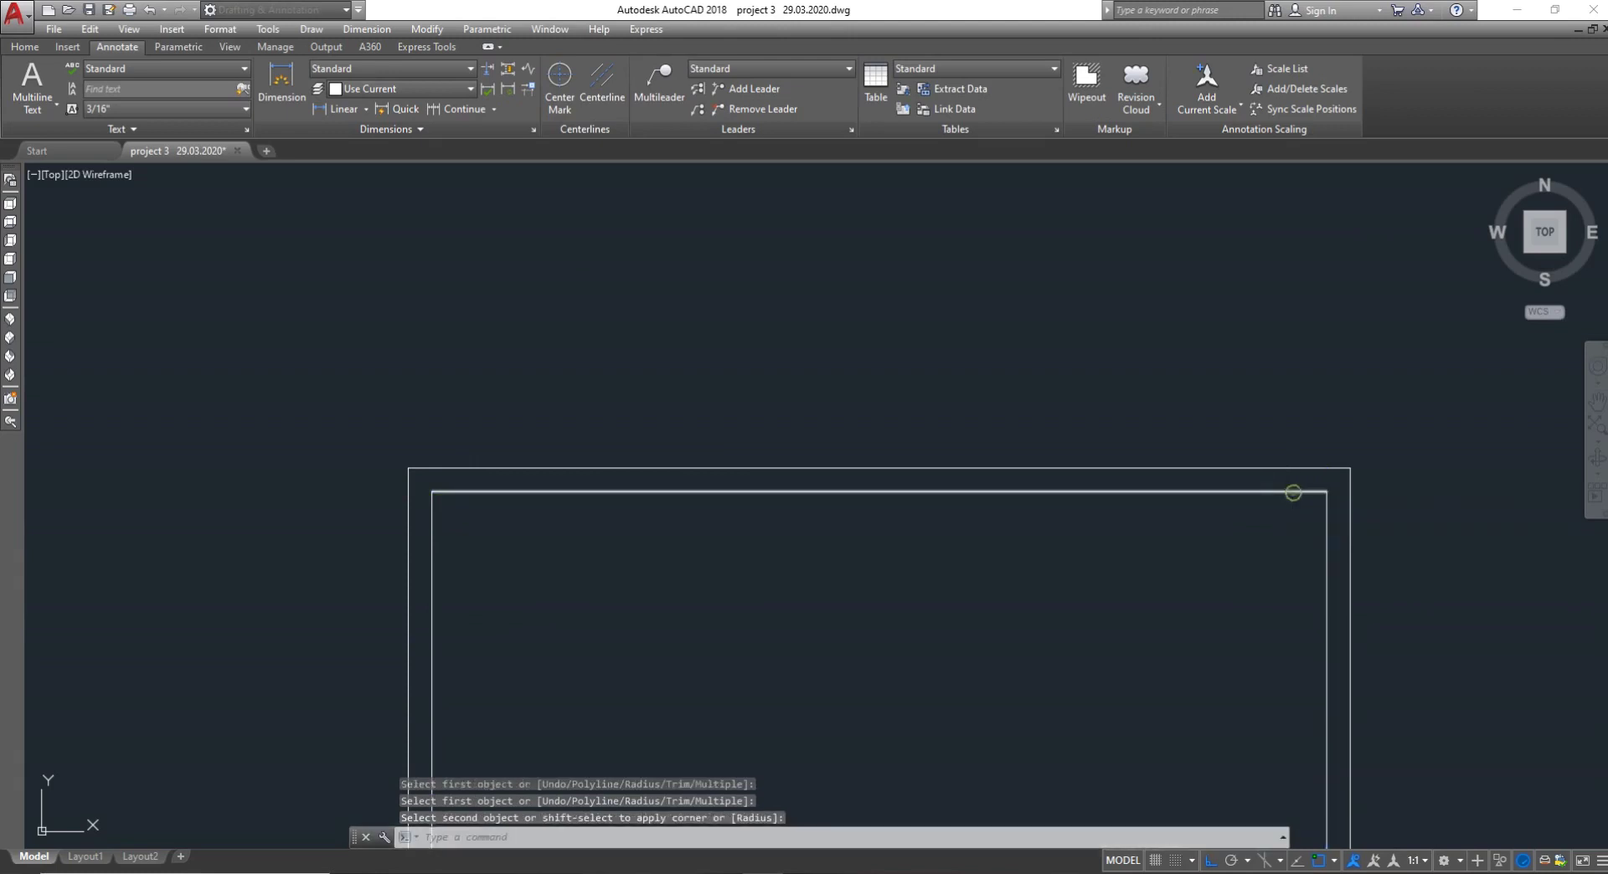
Fillet the inner wall lines with radius 0 at the front right corner of the new outline
key("Return")
scroll(1122, 557, "down", 10)
scroll(1134, 618, "up", 4)
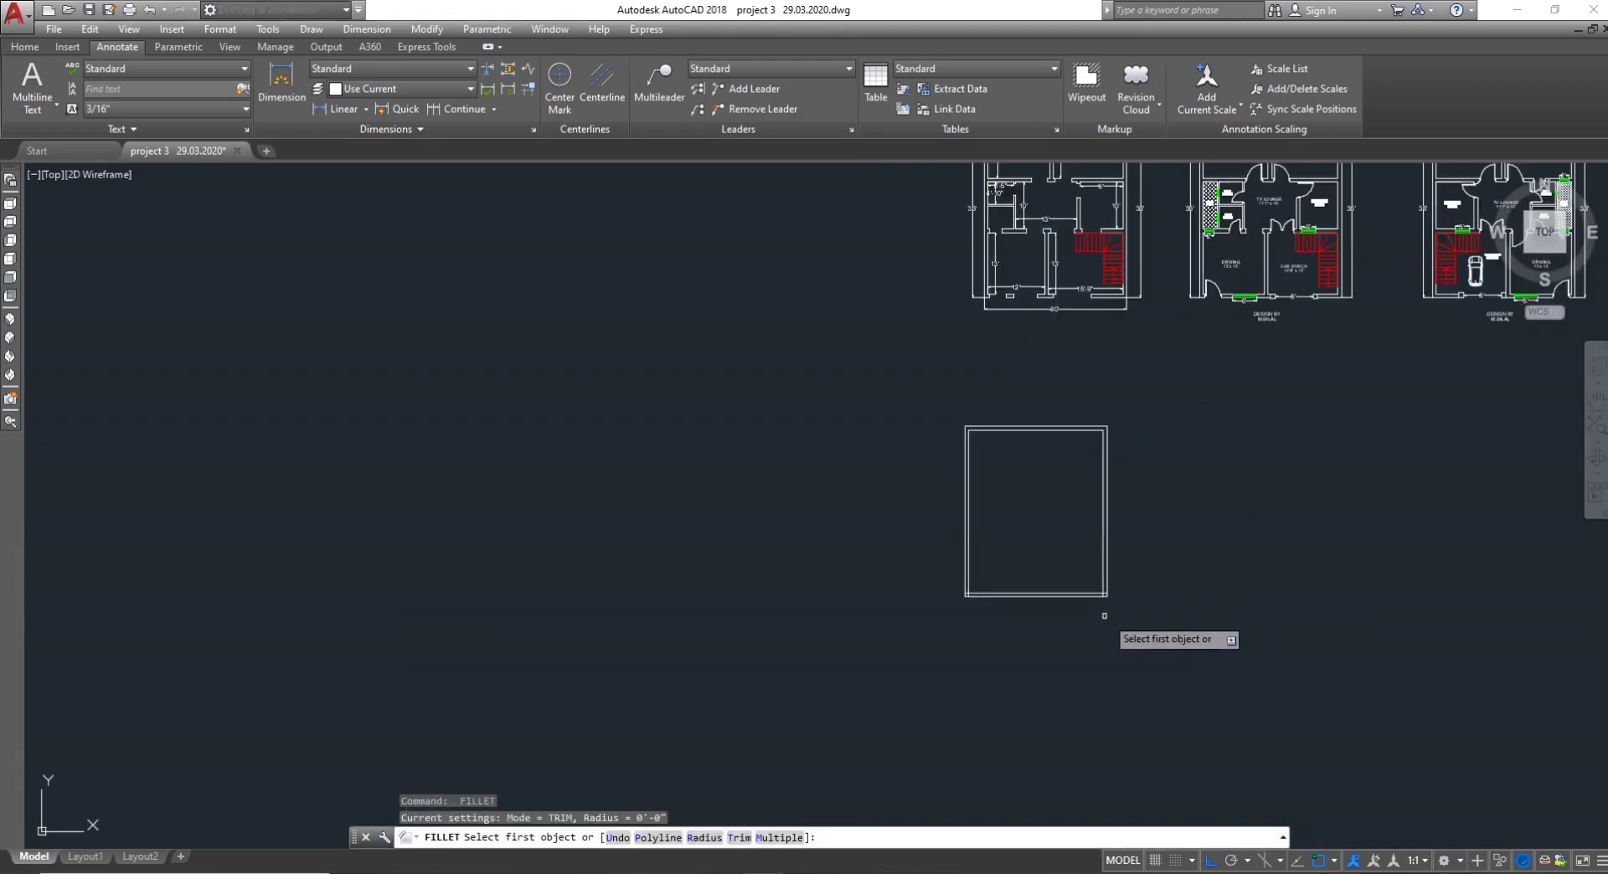
scroll(1104, 616, "up", 6)
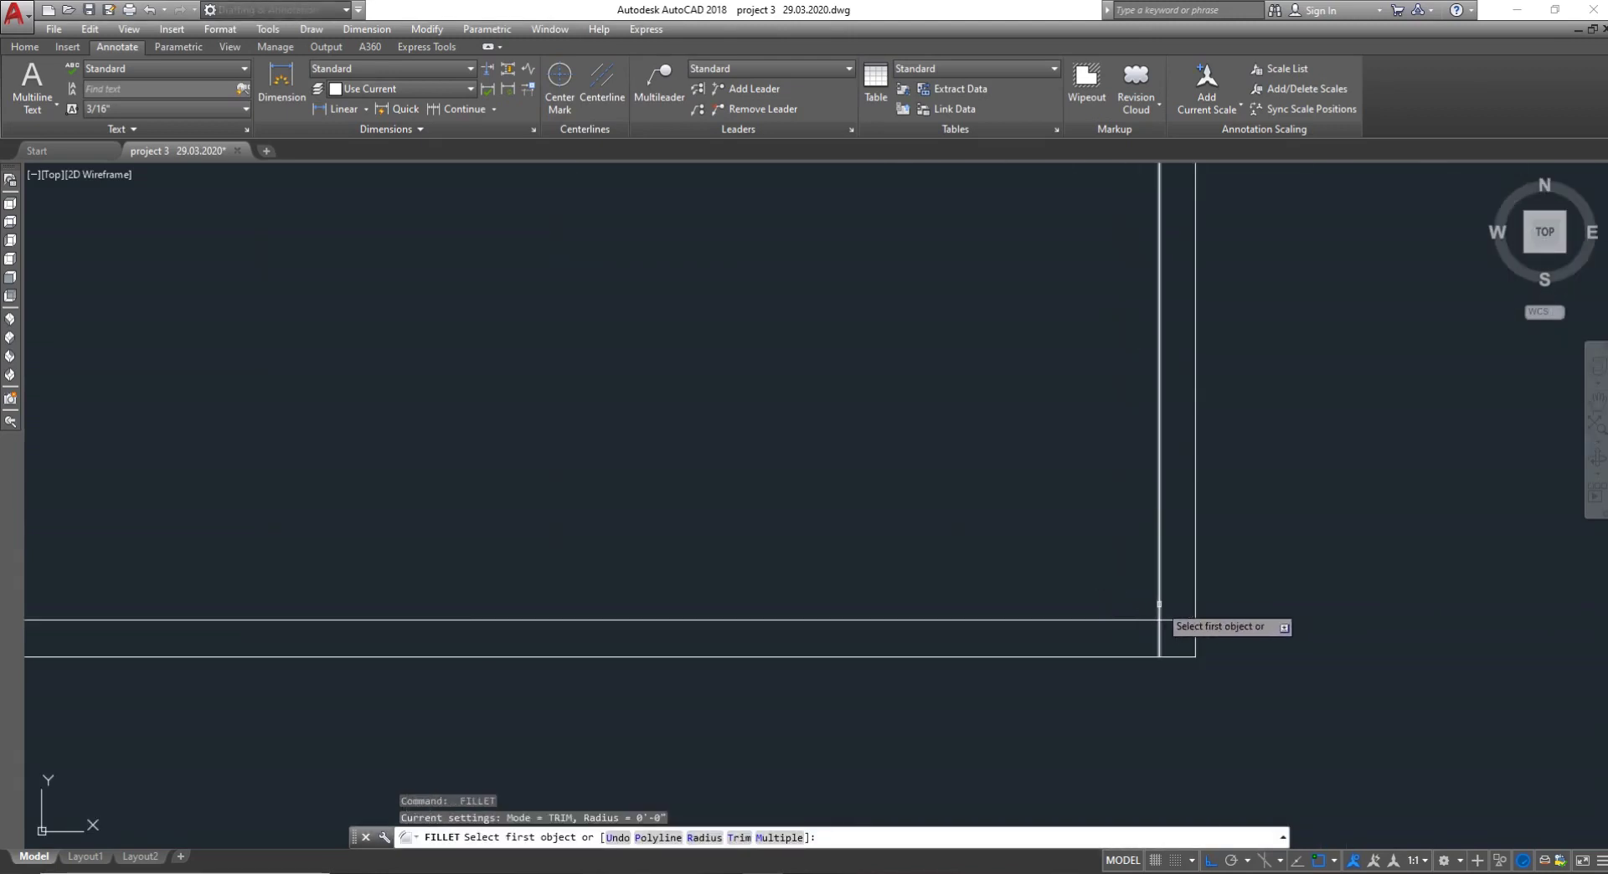
left_click(1159, 604)
left_click(1135, 621)
Fillet the inner wall lines with radius 0 at the front left corner and save the drawing
key("Return")
scroll(1134, 621, "down", 6)
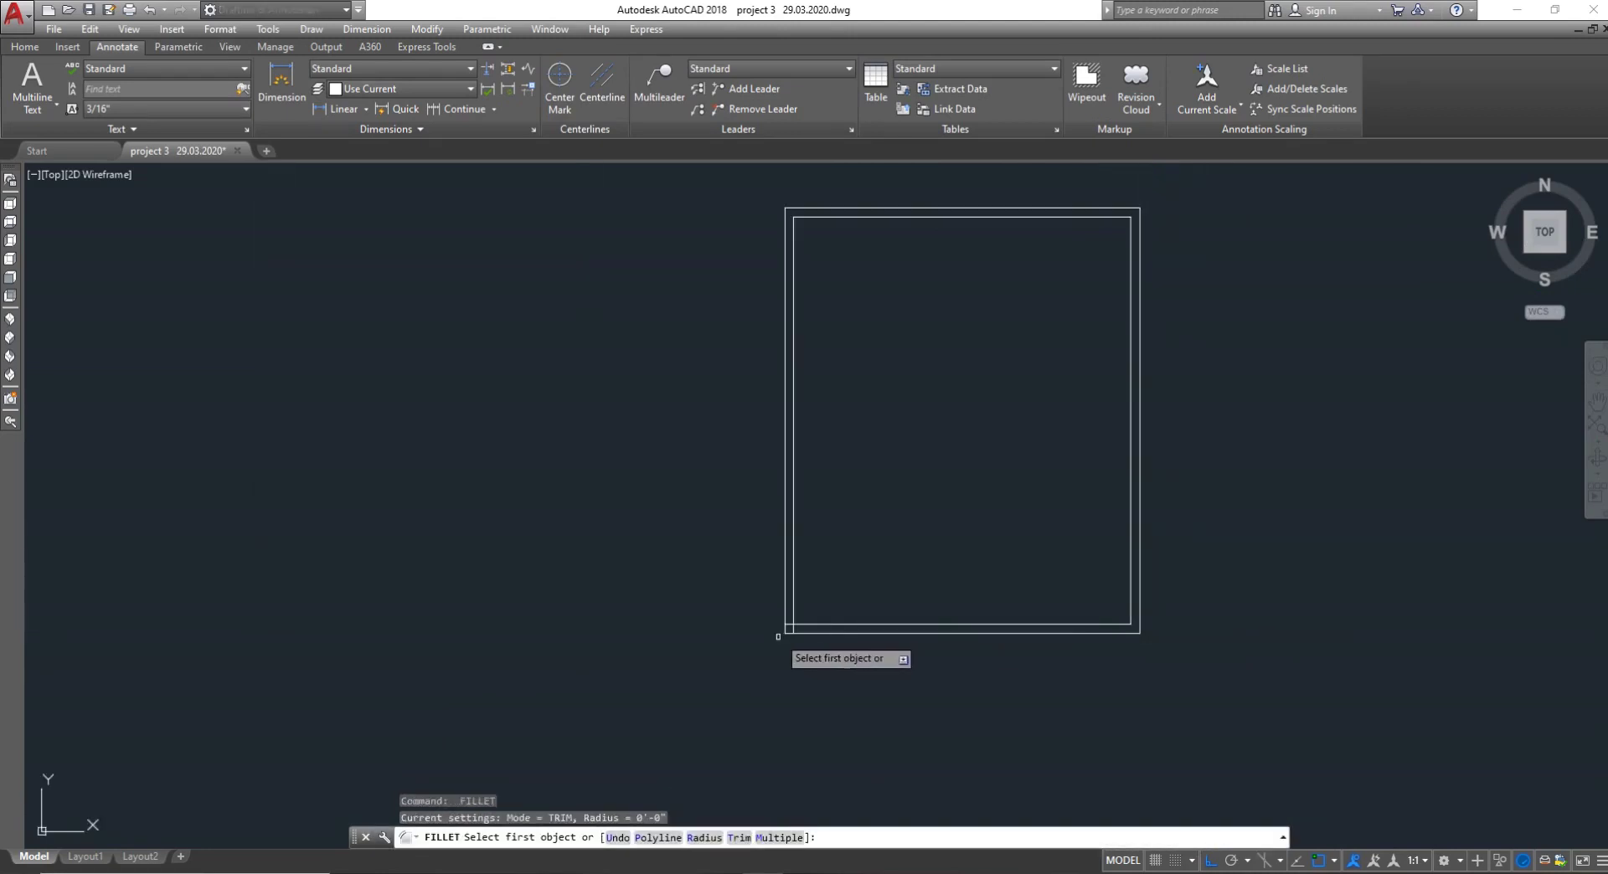
scroll(778, 637, "up", 6)
left_click(817, 613)
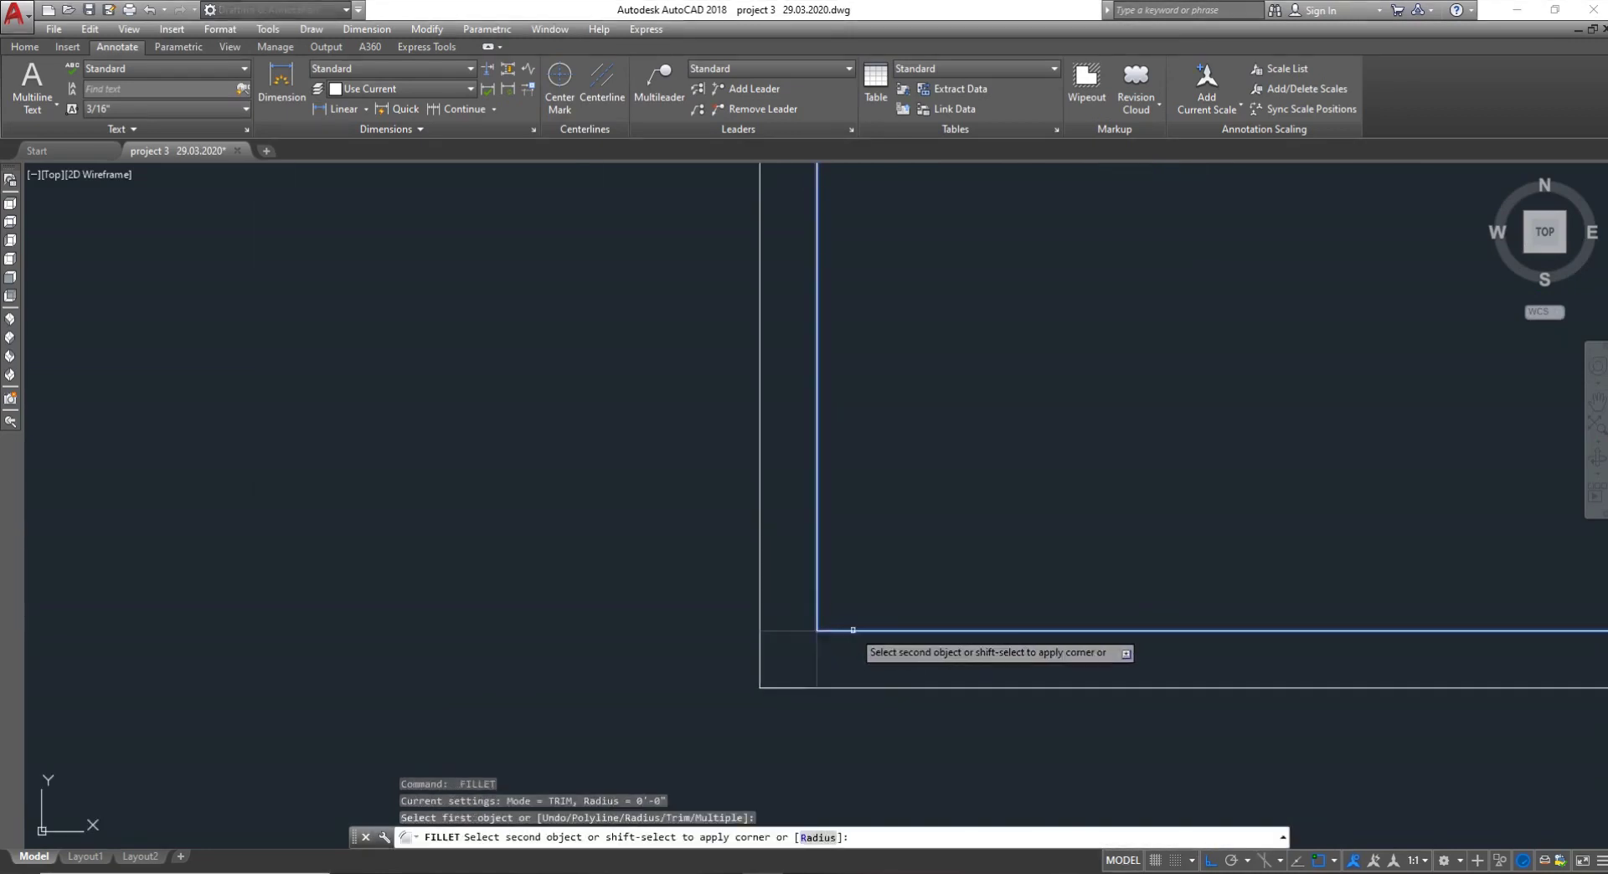
key("Escape")
scroll(856, 633, "down", 4)
key("Escape")
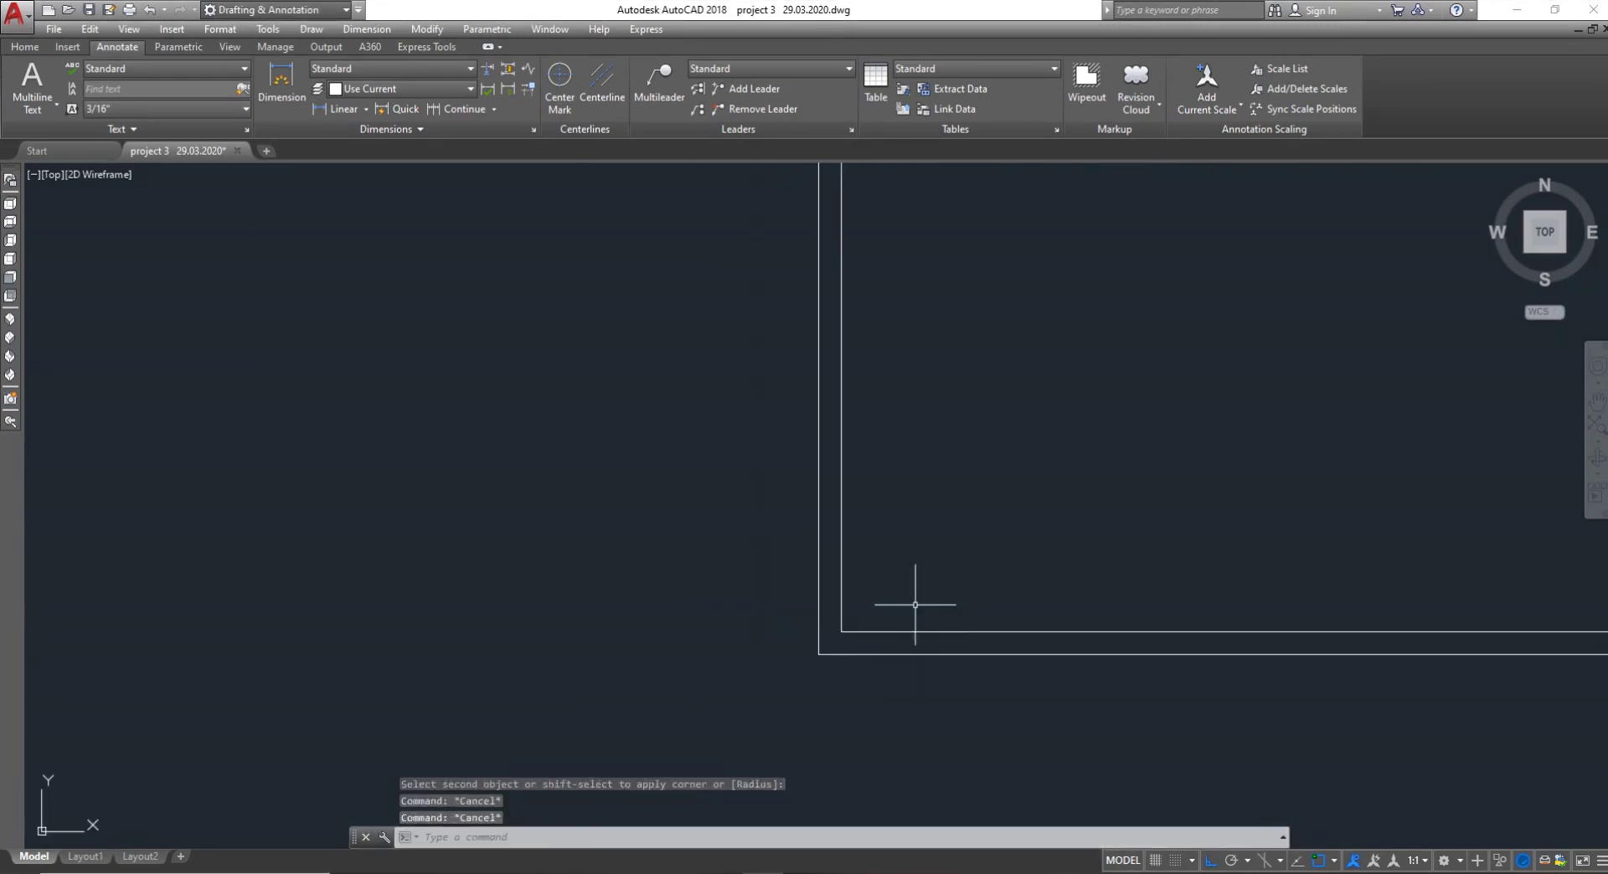
scroll(916, 604, "down", 7)
key("ctrl+s")
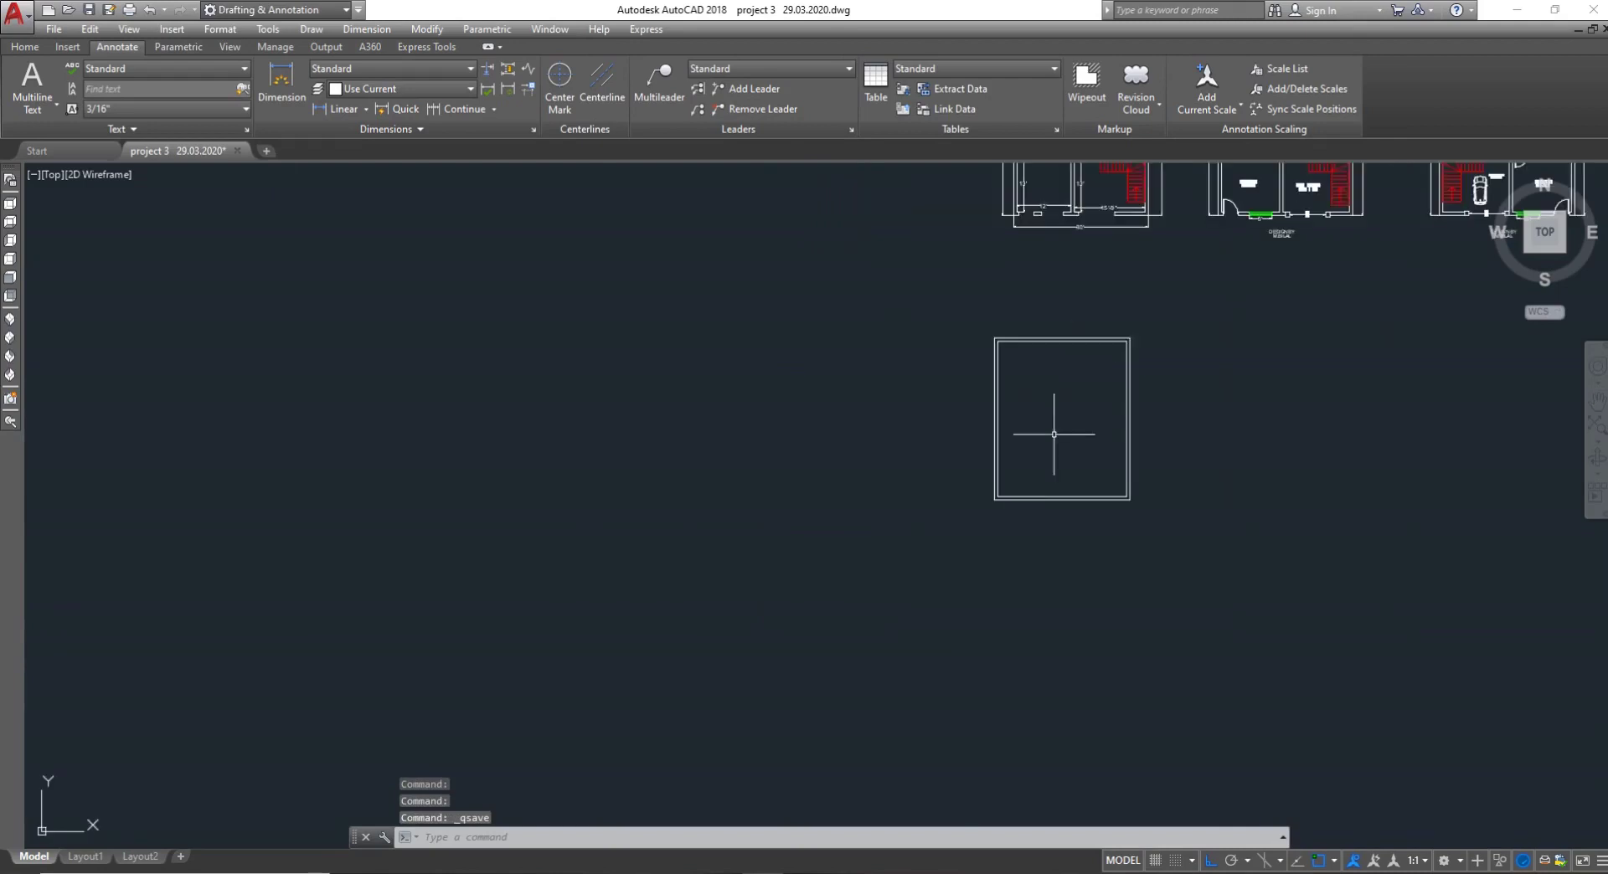
Offset the inner line of the left wall 13' to the right, following the rear left room's width in the wall-only plan
scroll(1013, 570, "down", 4)
scroll(1055, 443, "up", 15)
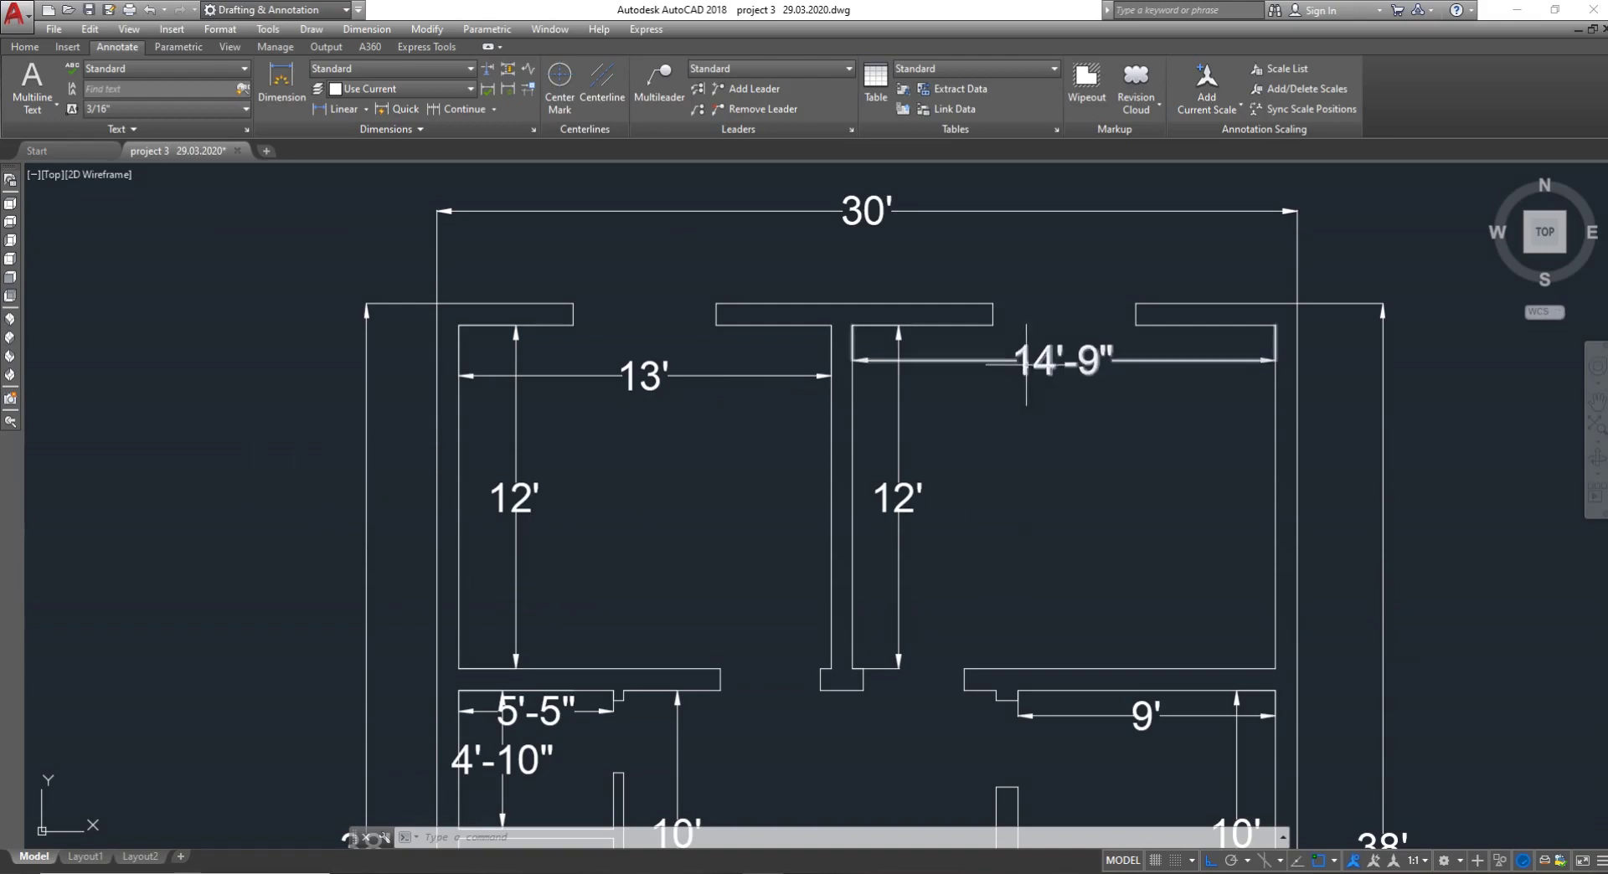
scroll(964, 387, "down", 5)
key("Escape")
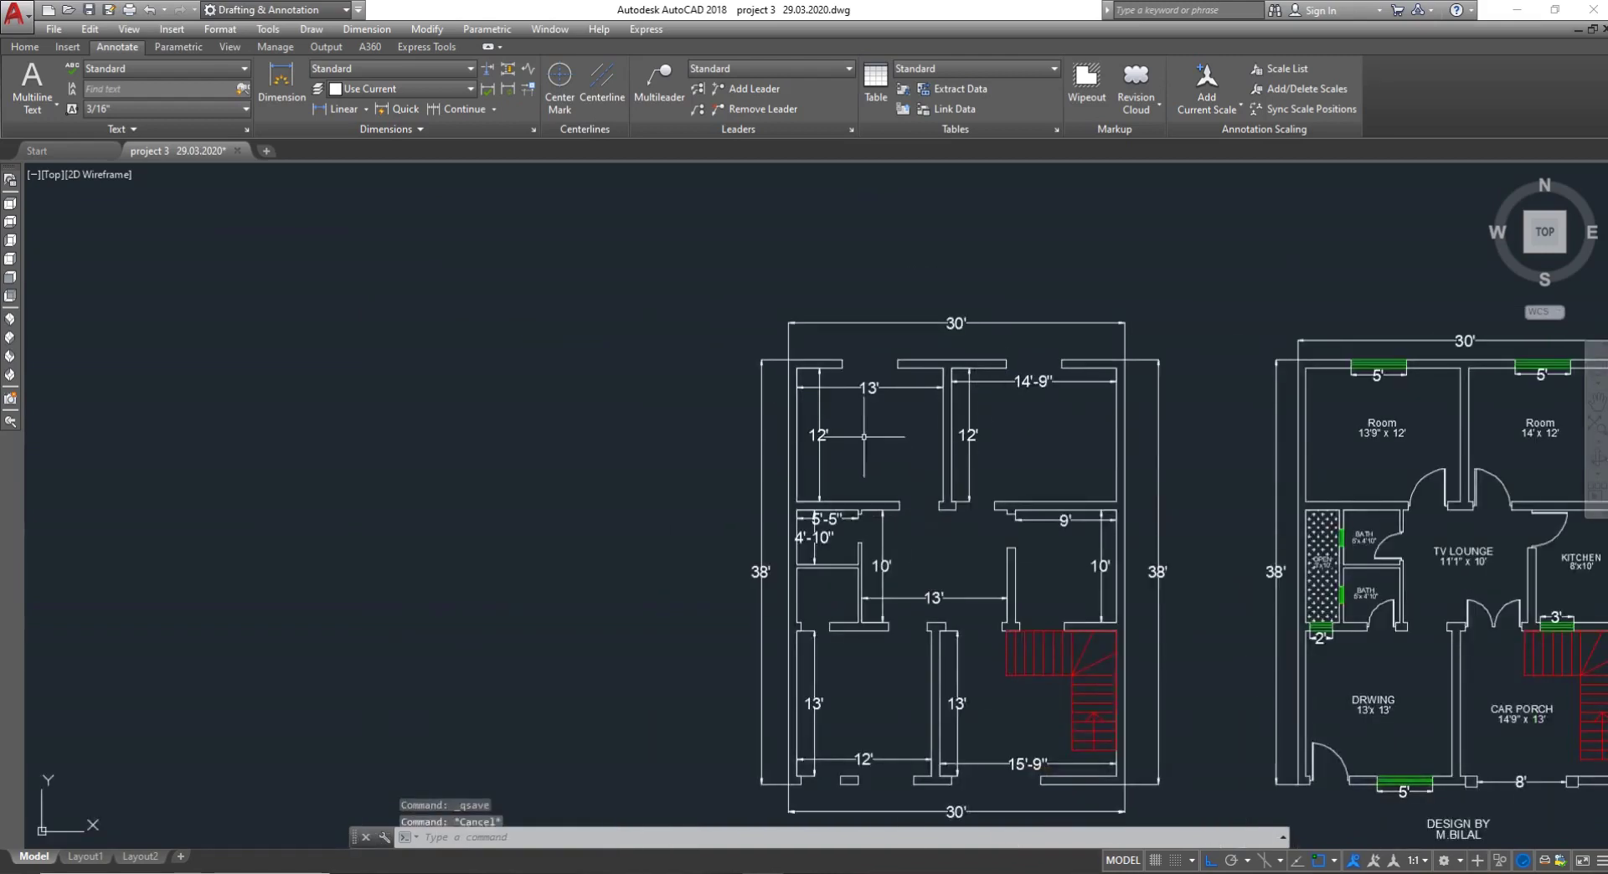
scroll(850, 410, "down", 7)
scroll(829, 578, "up", 6)
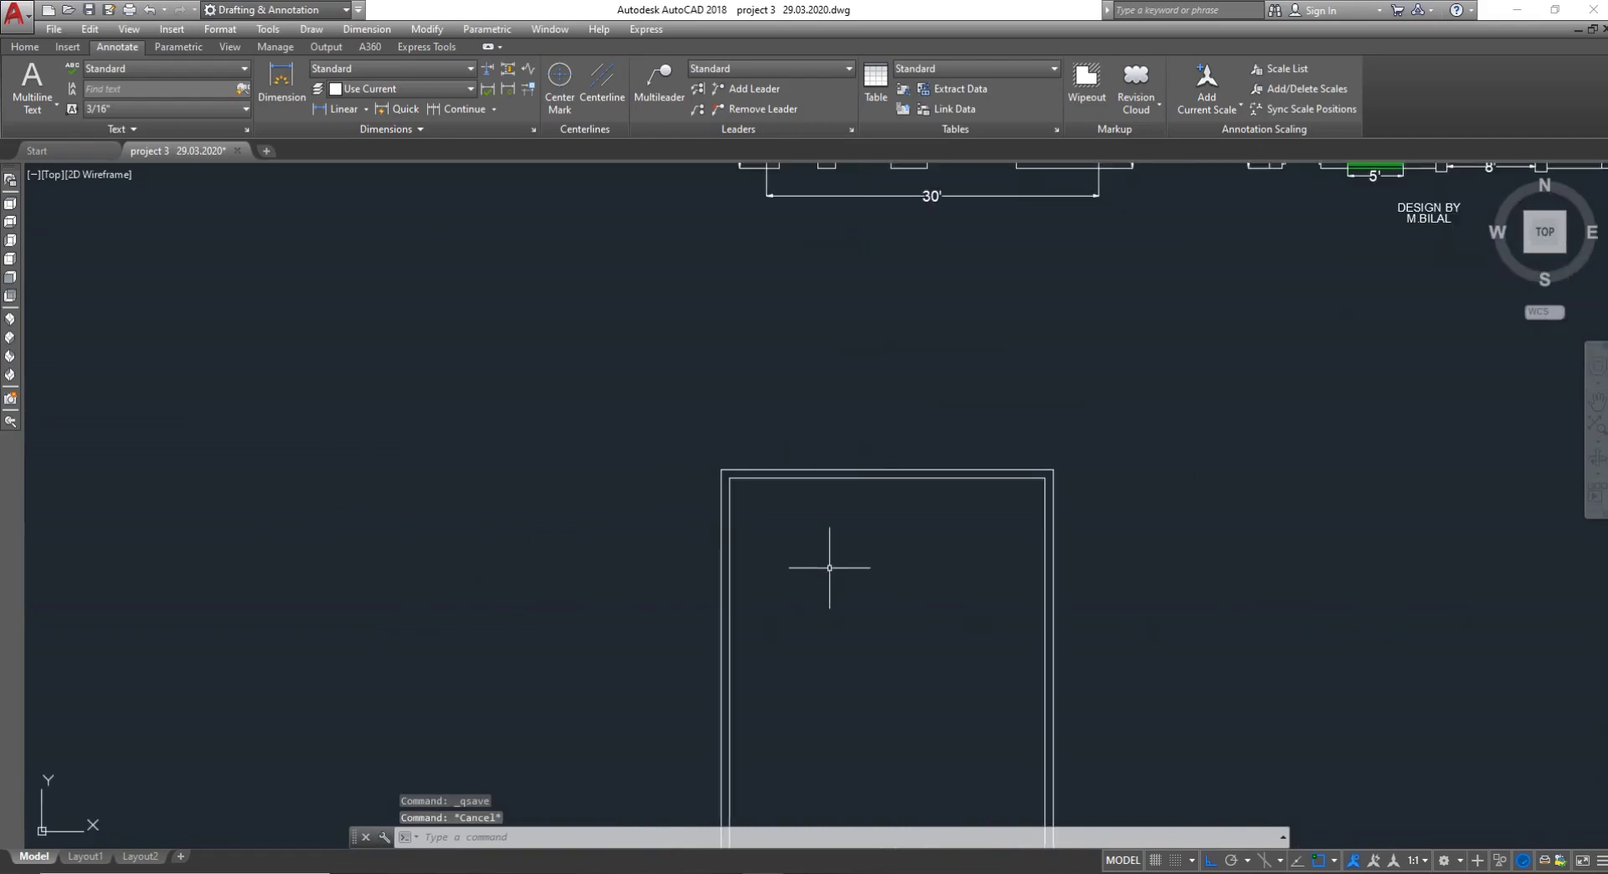
type("o")
key("Return")
type("1")
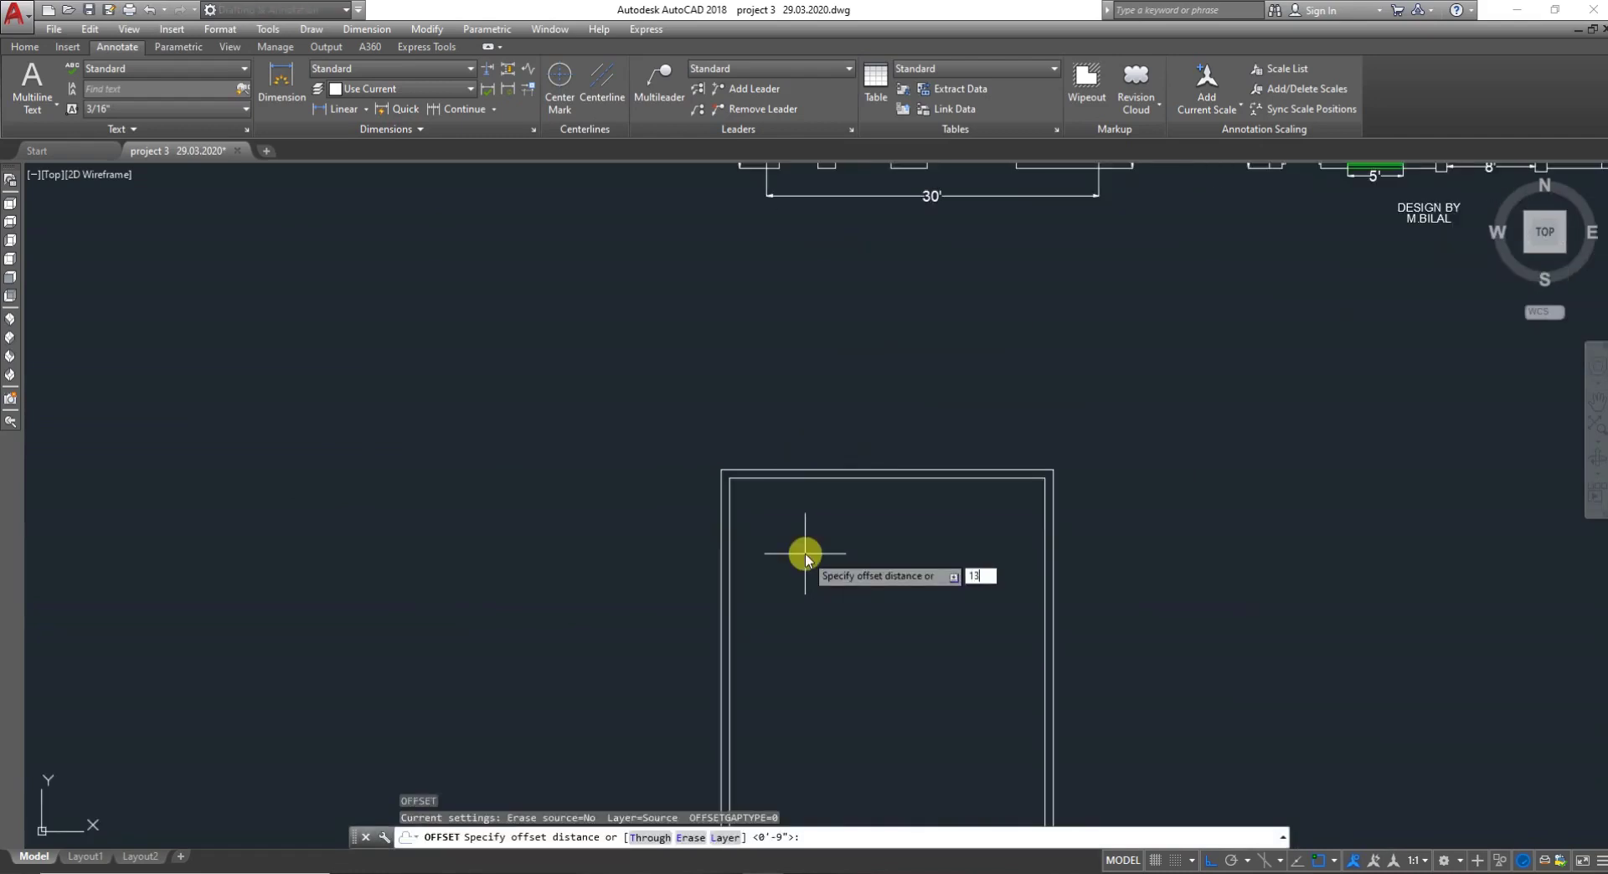
type("3")
key("Return")
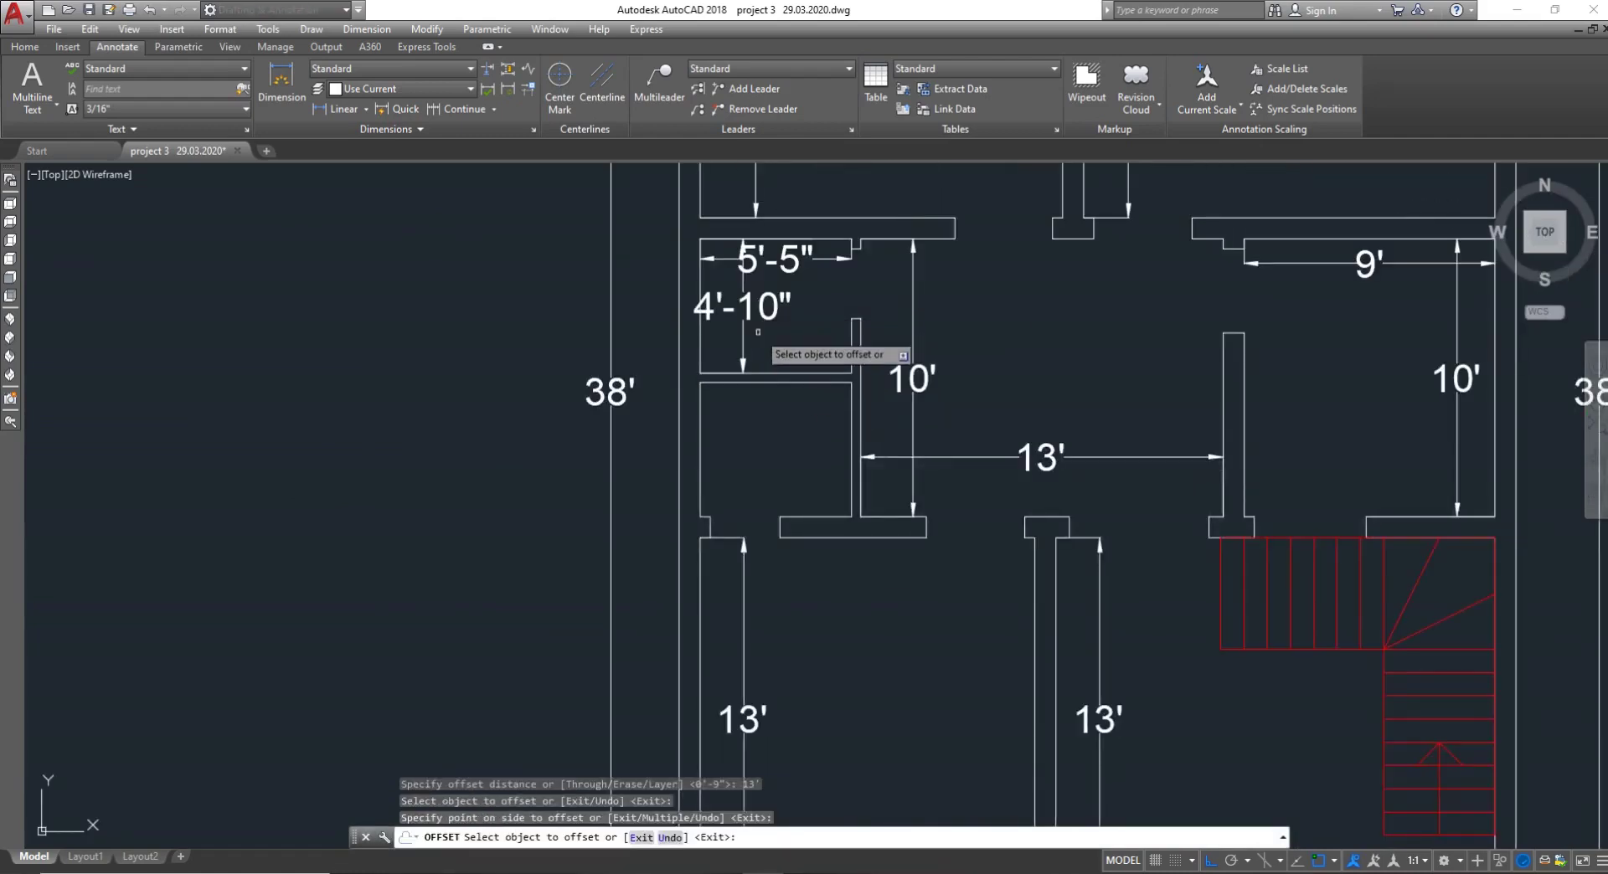
scroll(762, 335, "down", 6)
scroll(759, 390, "up", 5)
key("Escape")
Offset the inner line of the rear wall 12' toward the front to set the rear rooms' depth
scroll(737, 251, "down", 5)
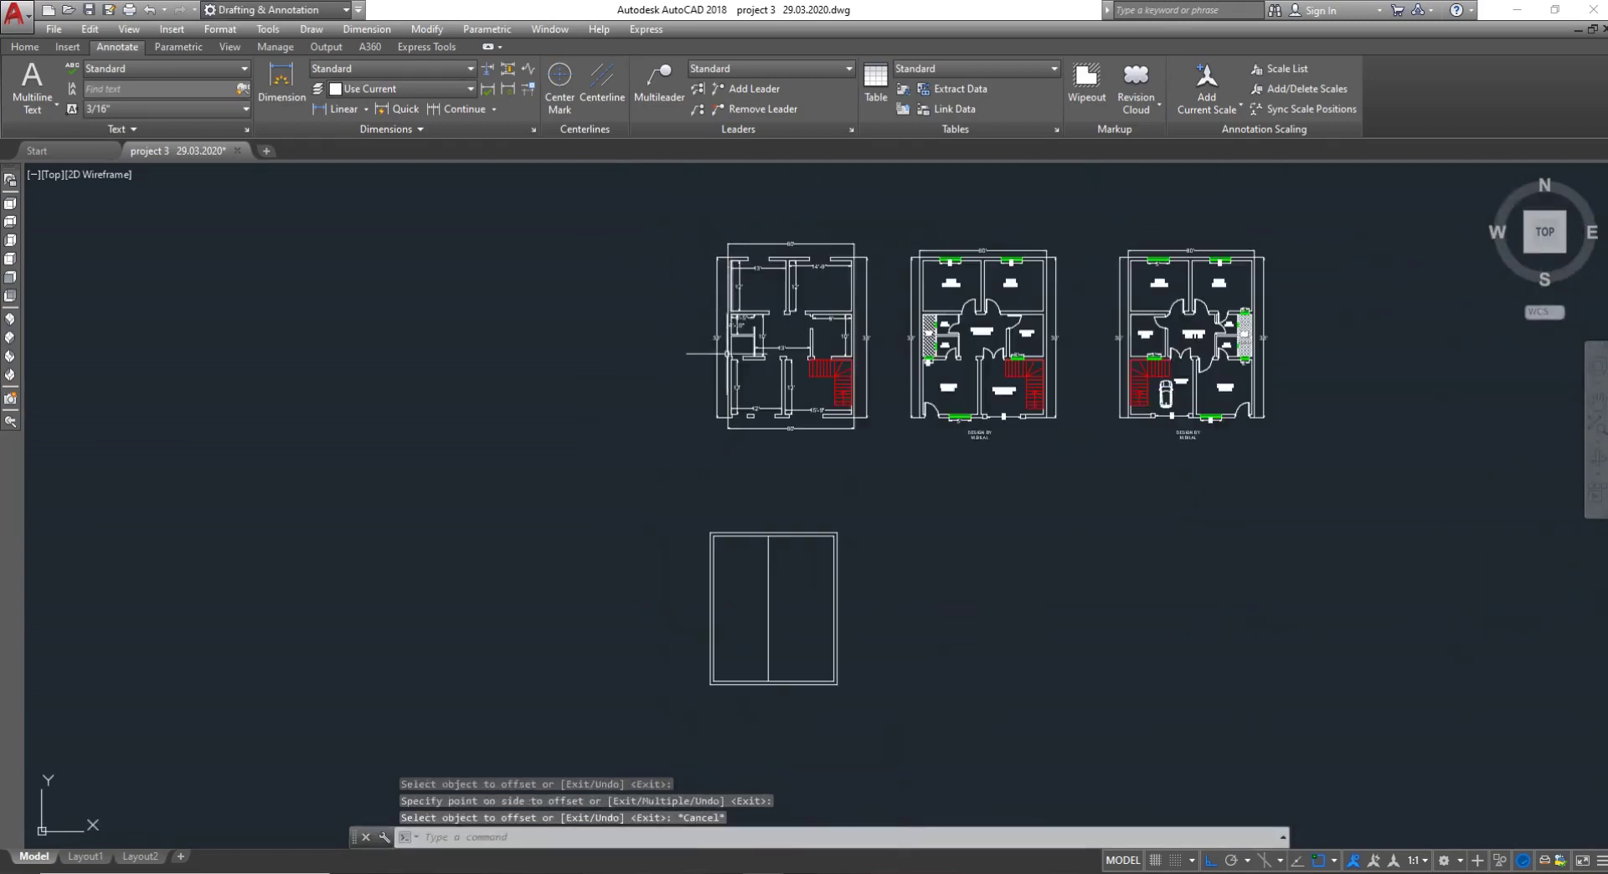
scroll(742, 561, "up", 4)
key("Return")
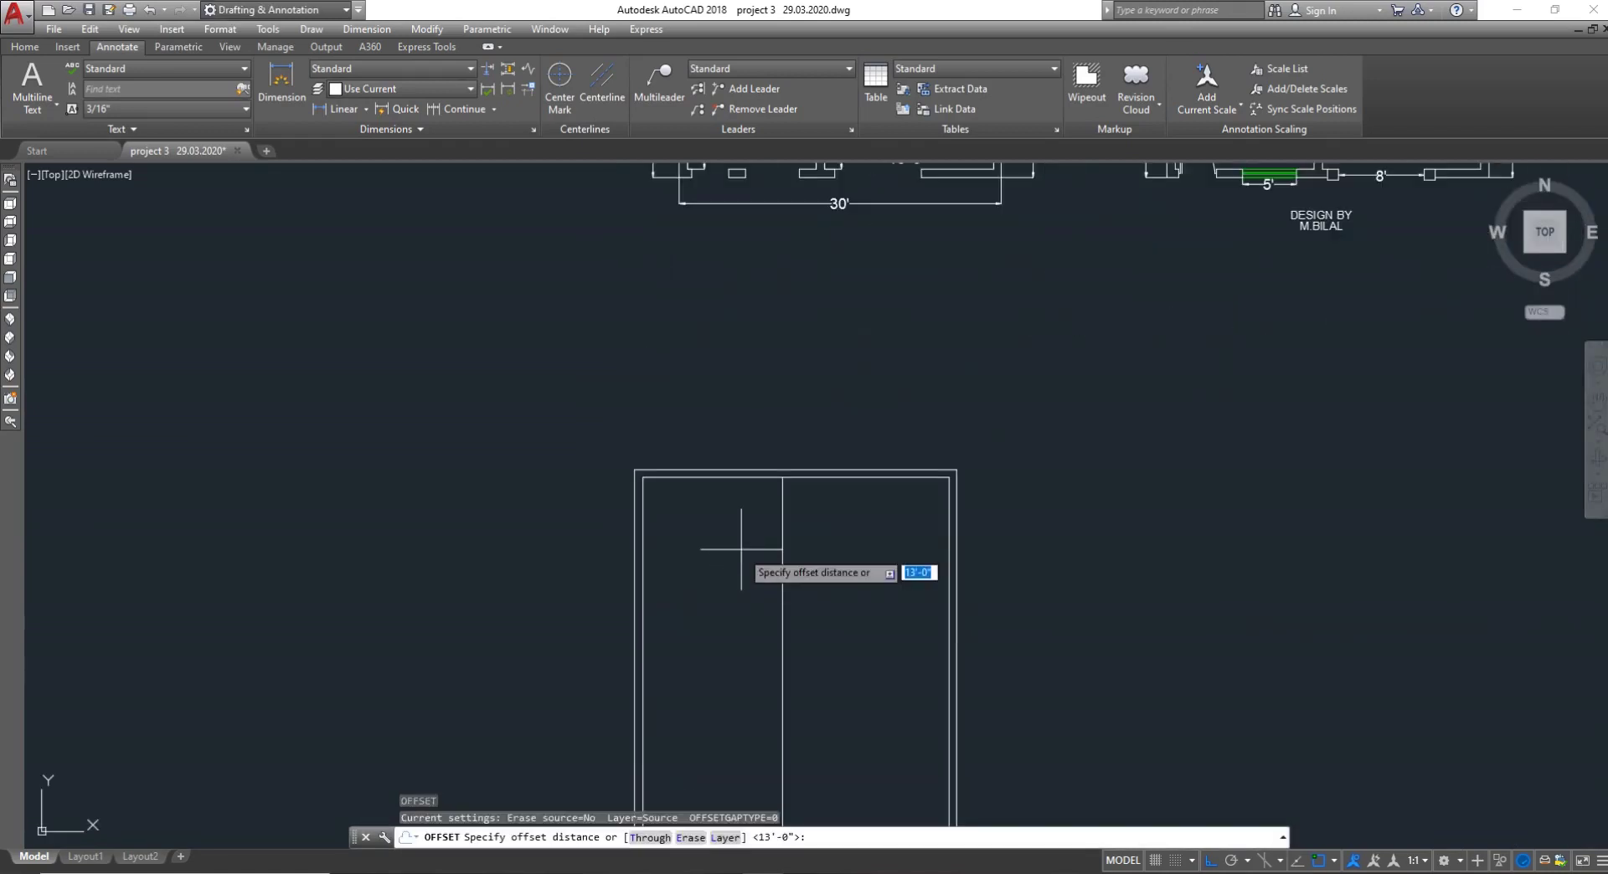
type("12'")
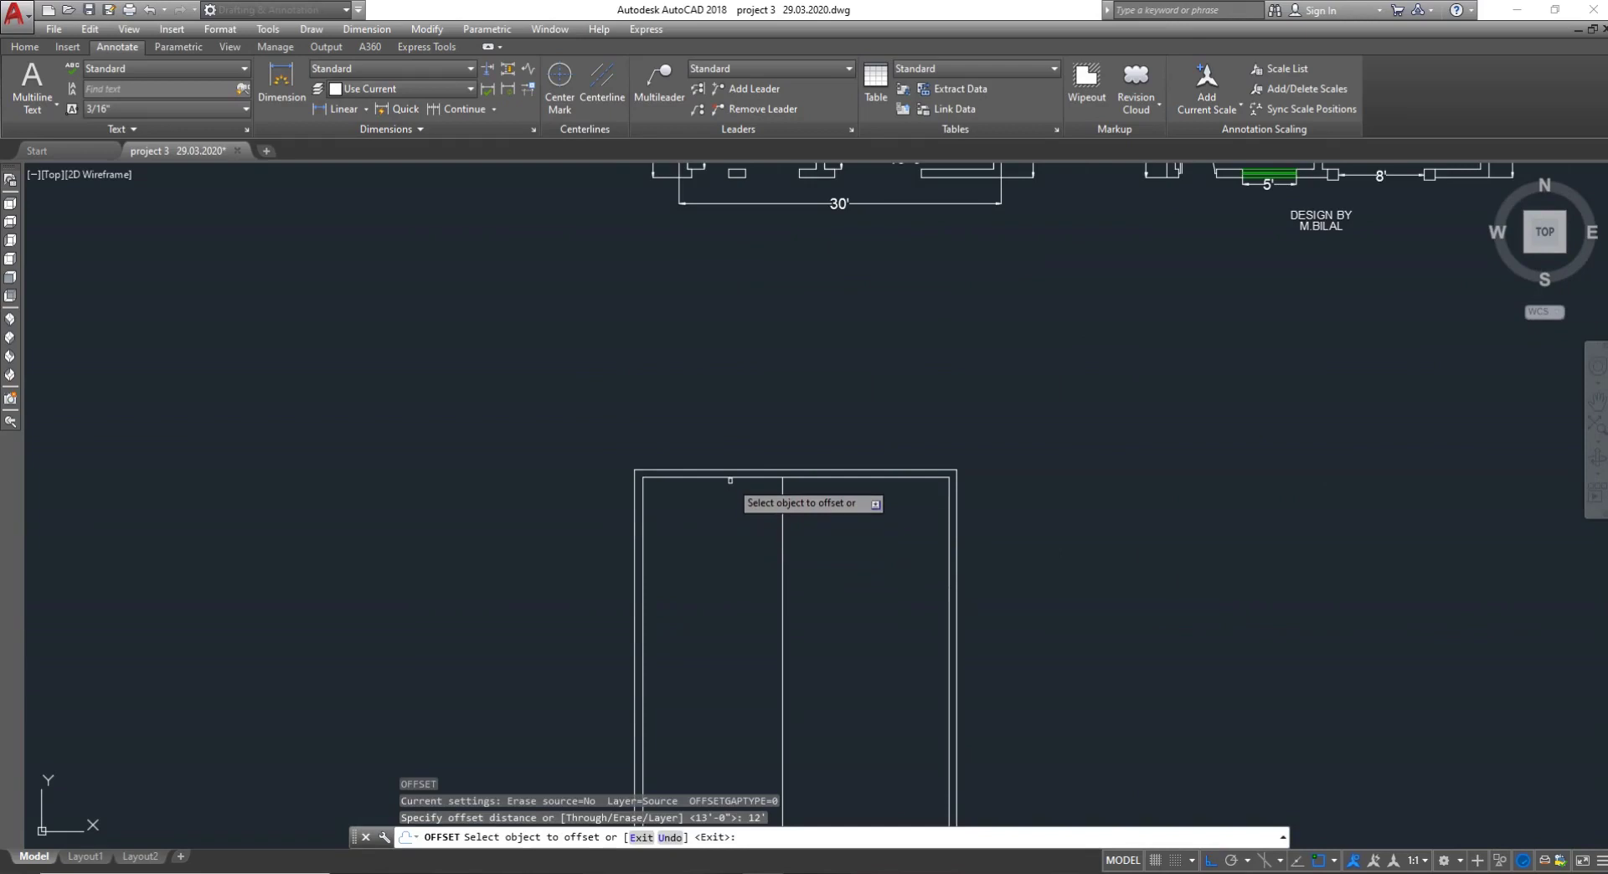
left_click(730, 480)
left_click(726, 586)
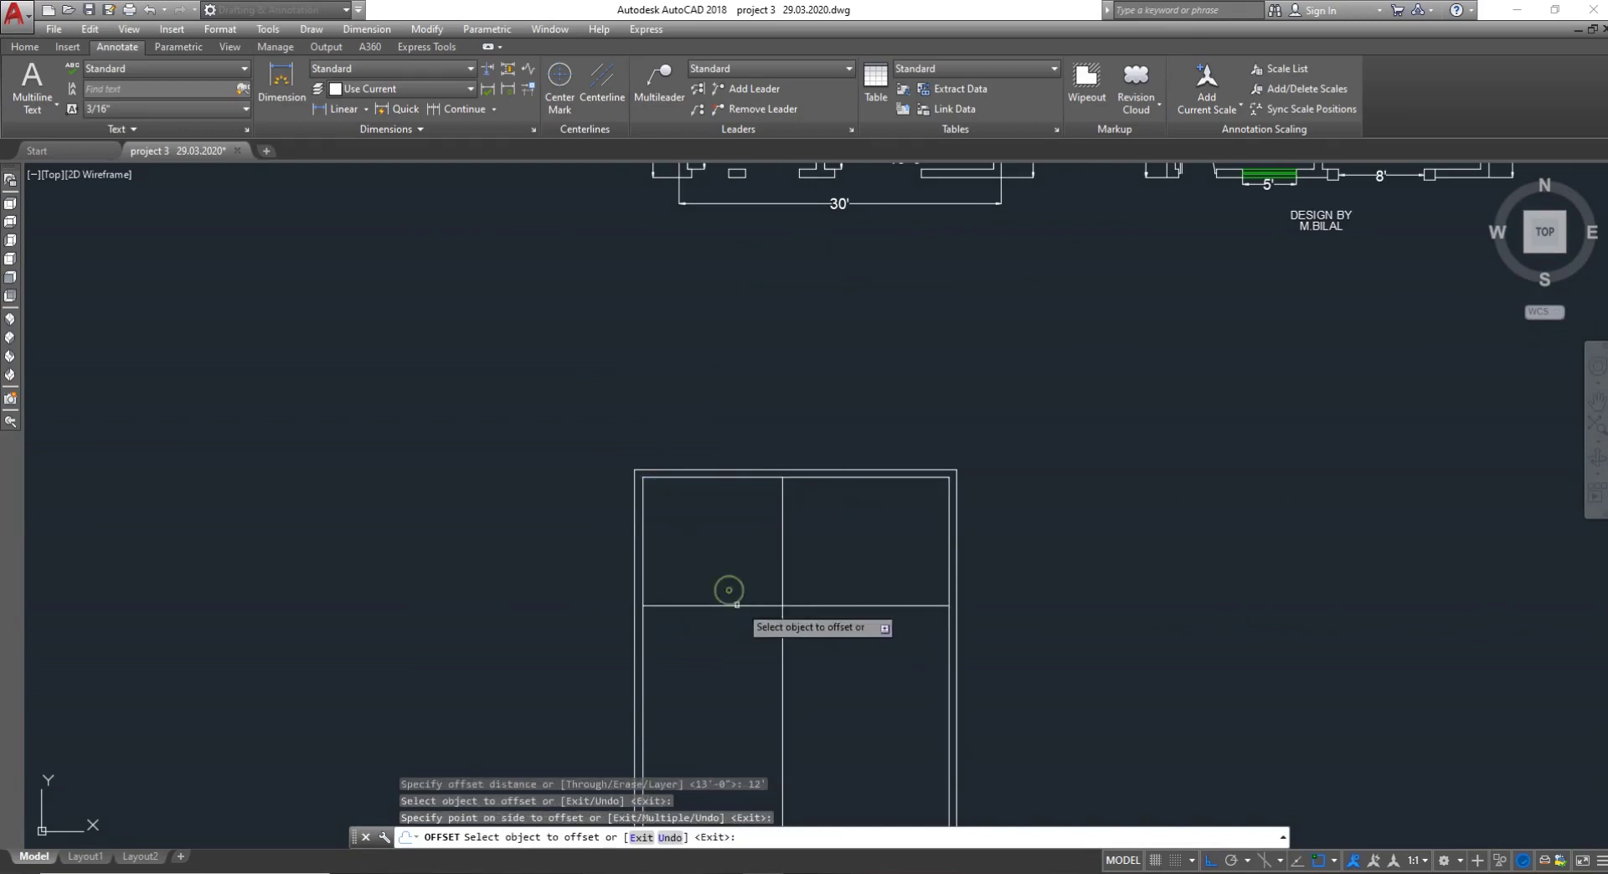
key("Escape")
Try to offset the vertical partition line between the rear rooms 9' to the right
scroll(812, 539, "up", 4)
type("o")
key("Return")
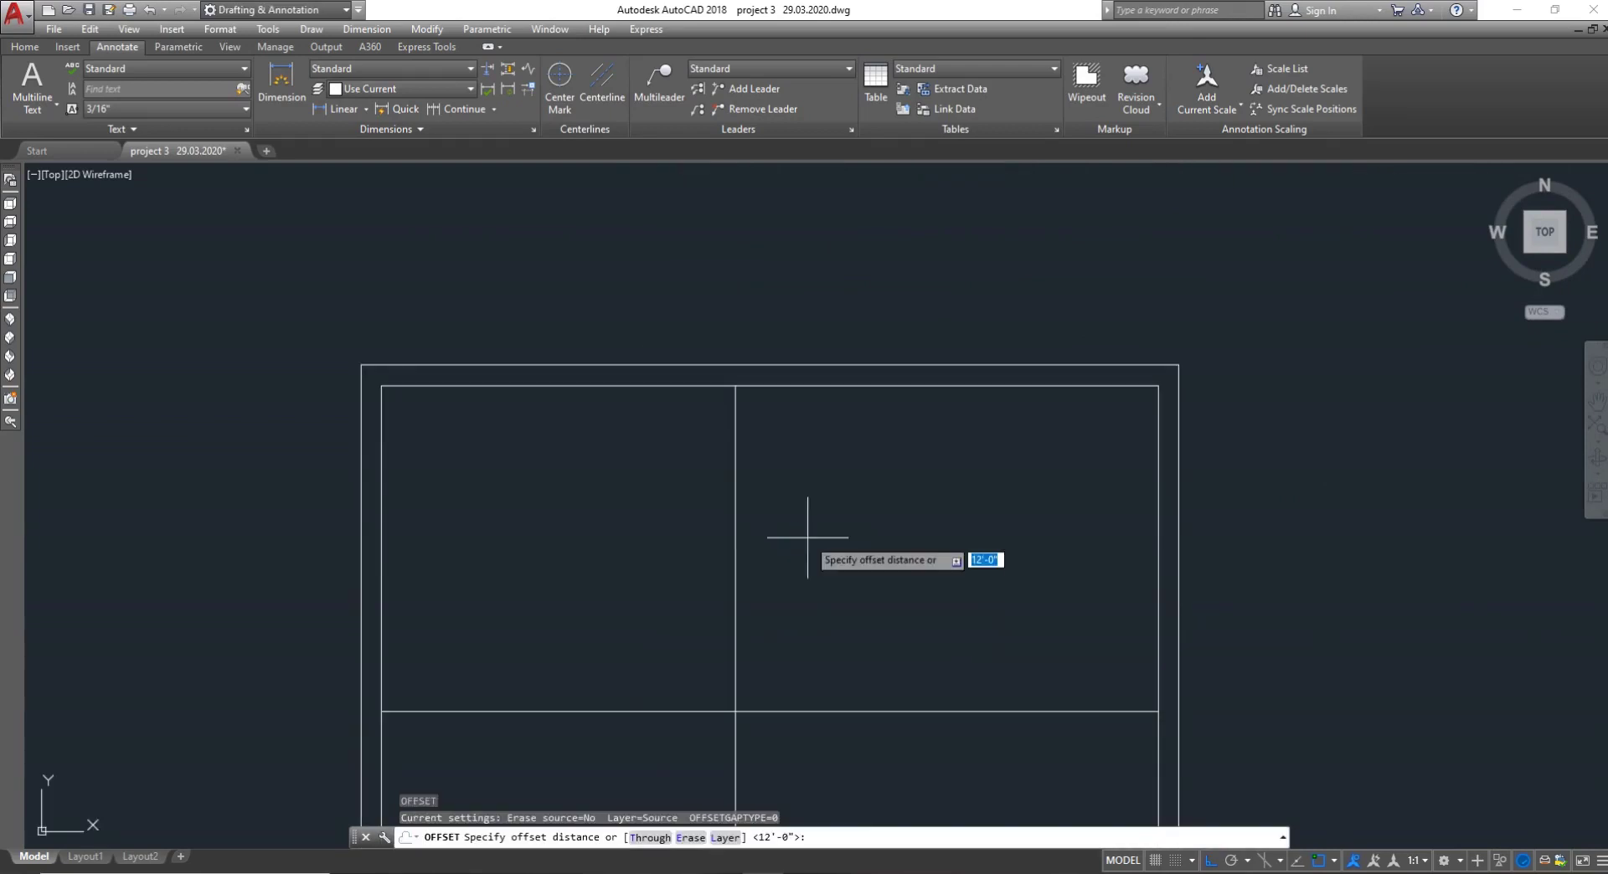
type("9'")
key("Return")
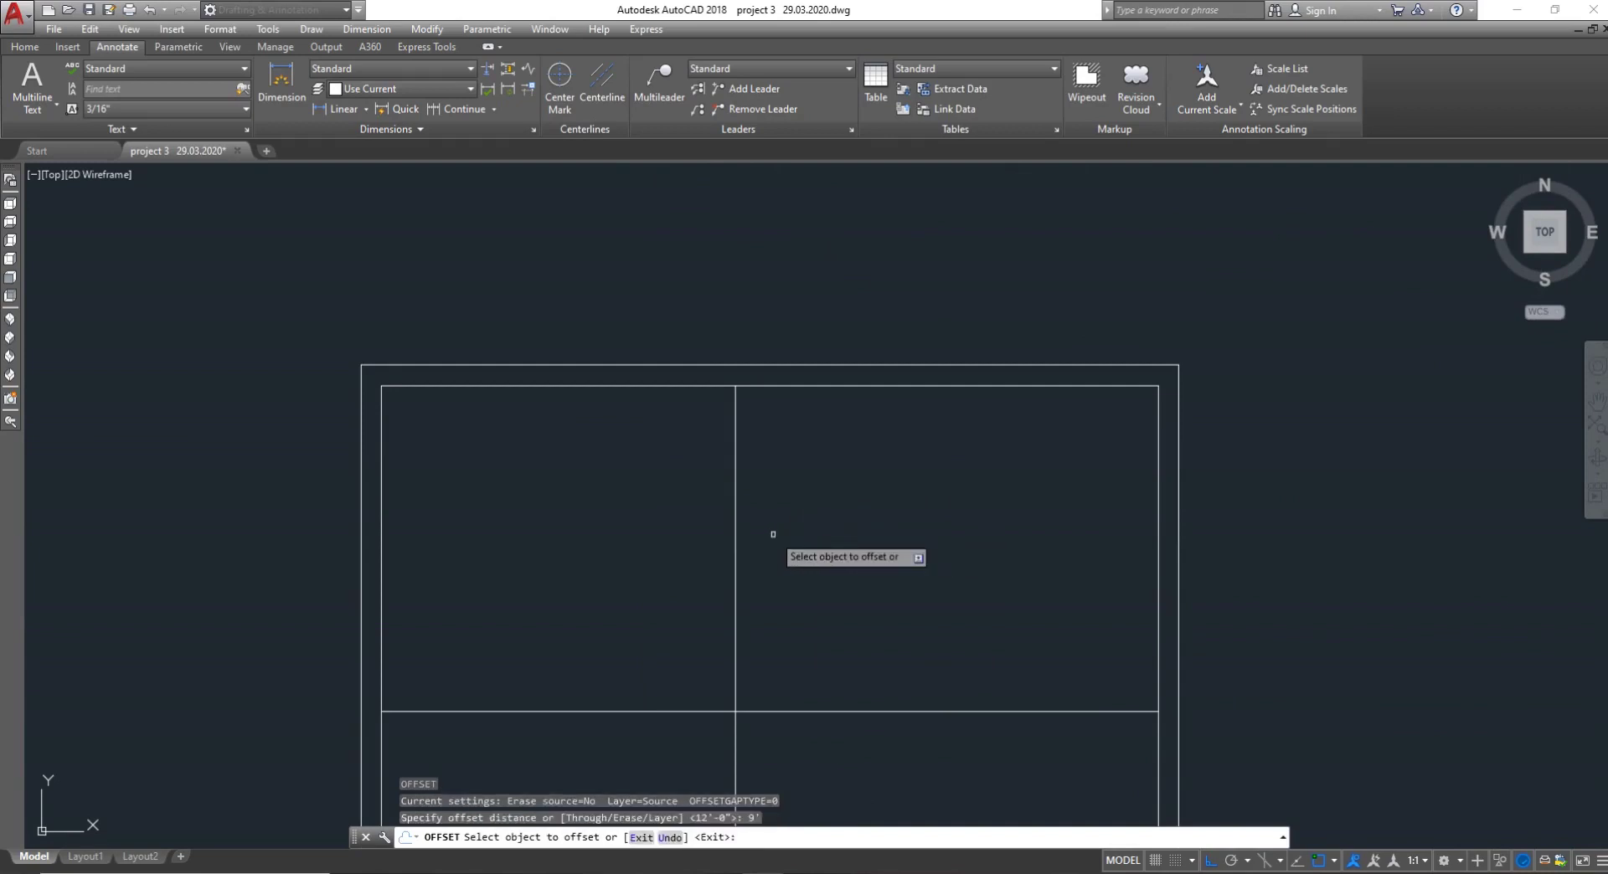
left_click(737, 534)
left_click(779, 546)
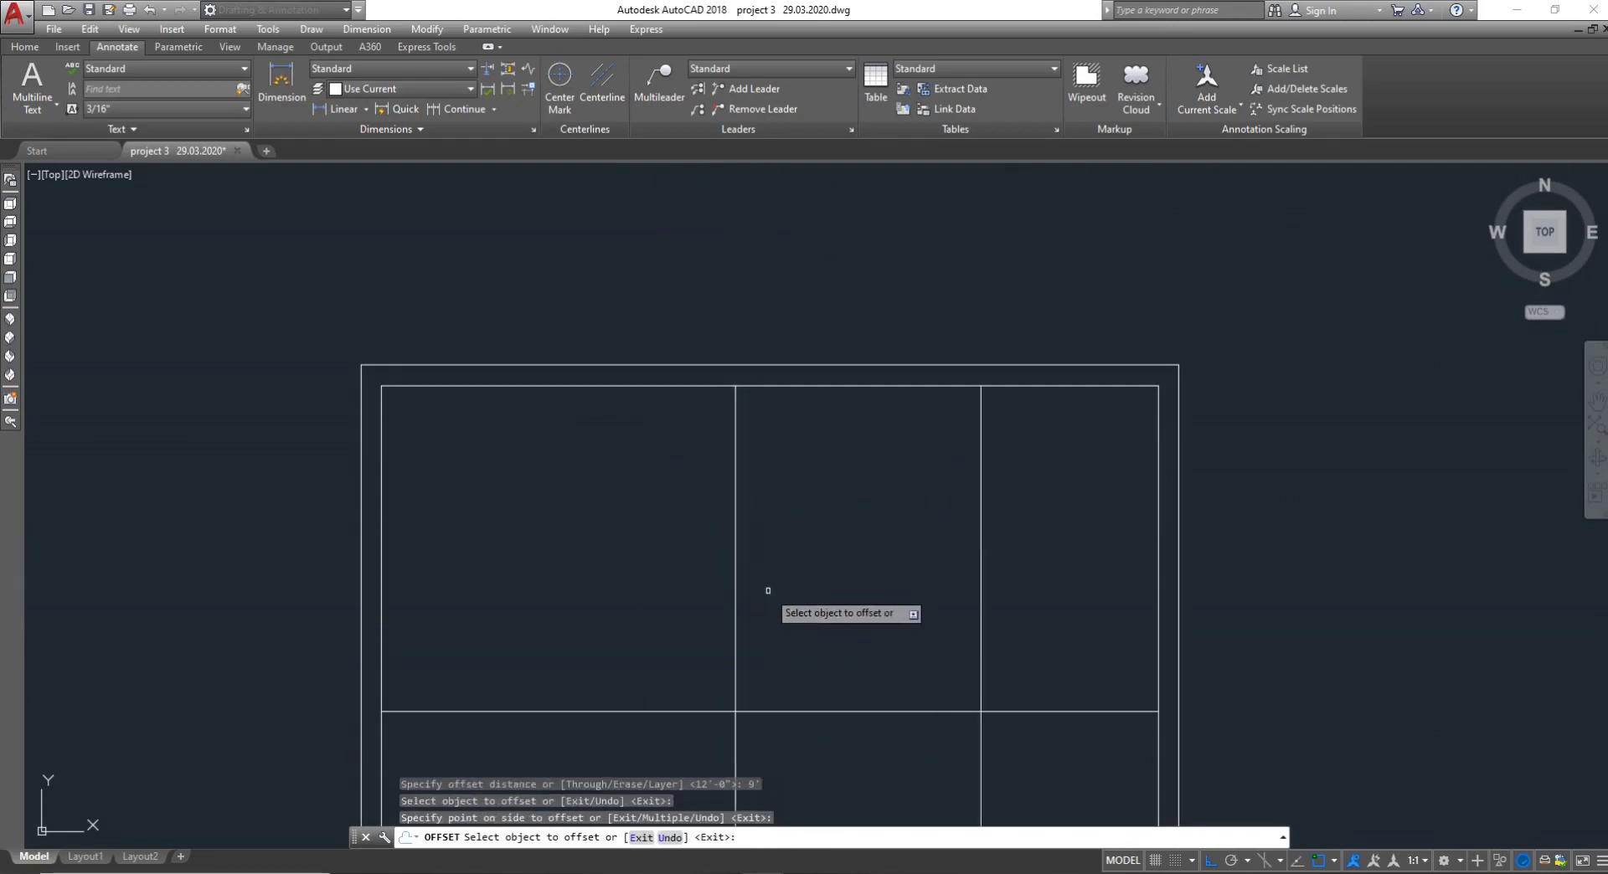
key("ctrl+z")
key("Escape")
right_click(766, 589)
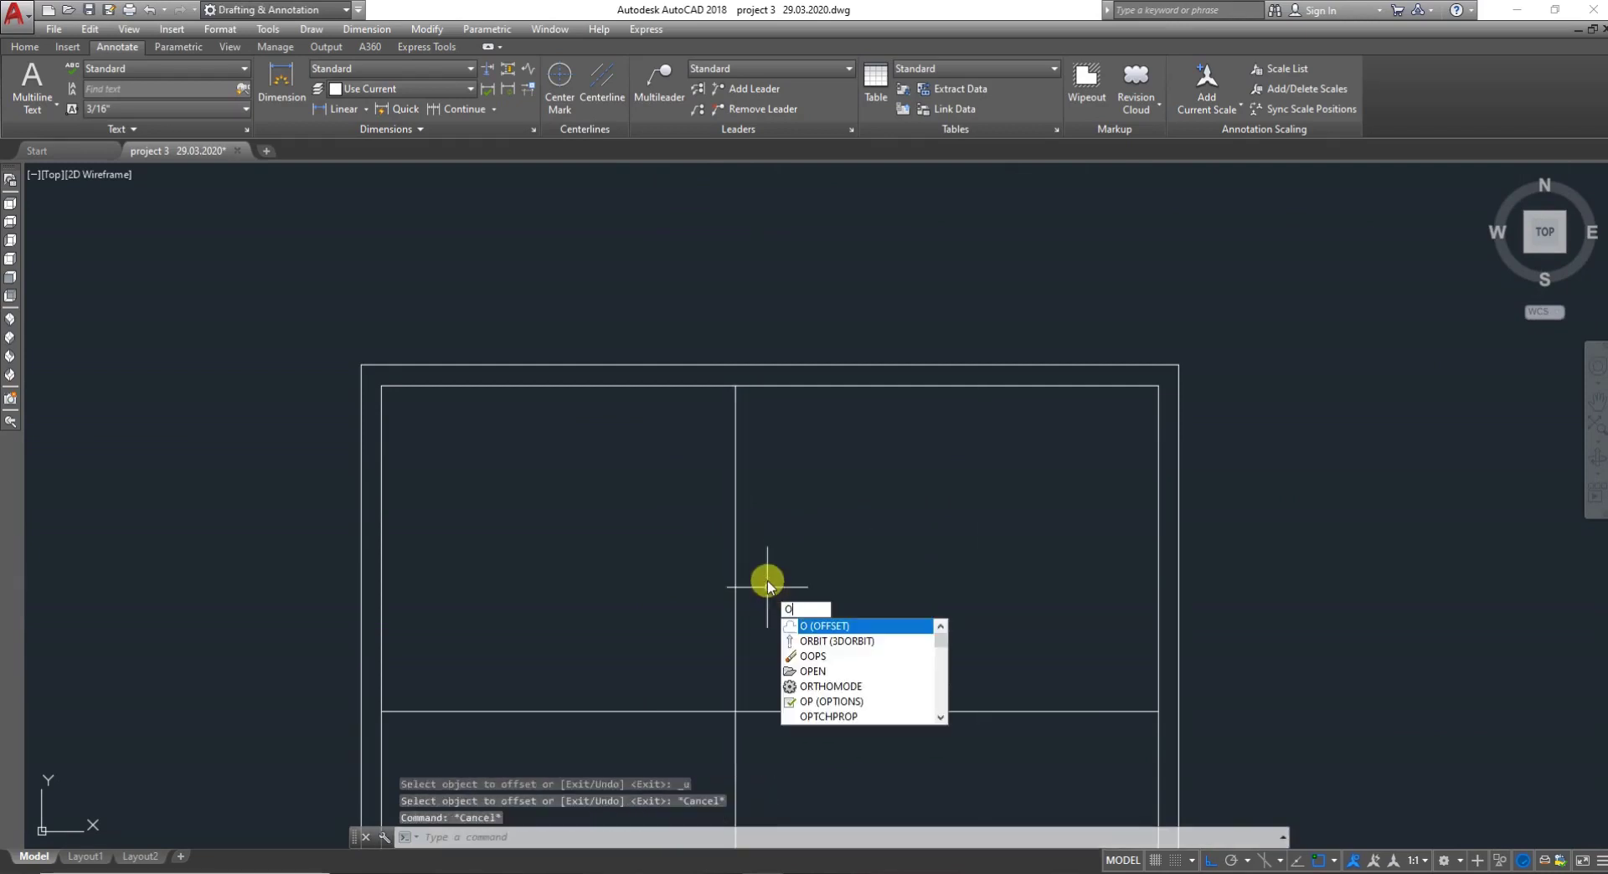
Offset the vertical partition line 9" to the right and the horizontal partition line 9" toward the front to give both partitions thickness
key("Escape")
key("Return")
type("9\"")
key("Return")
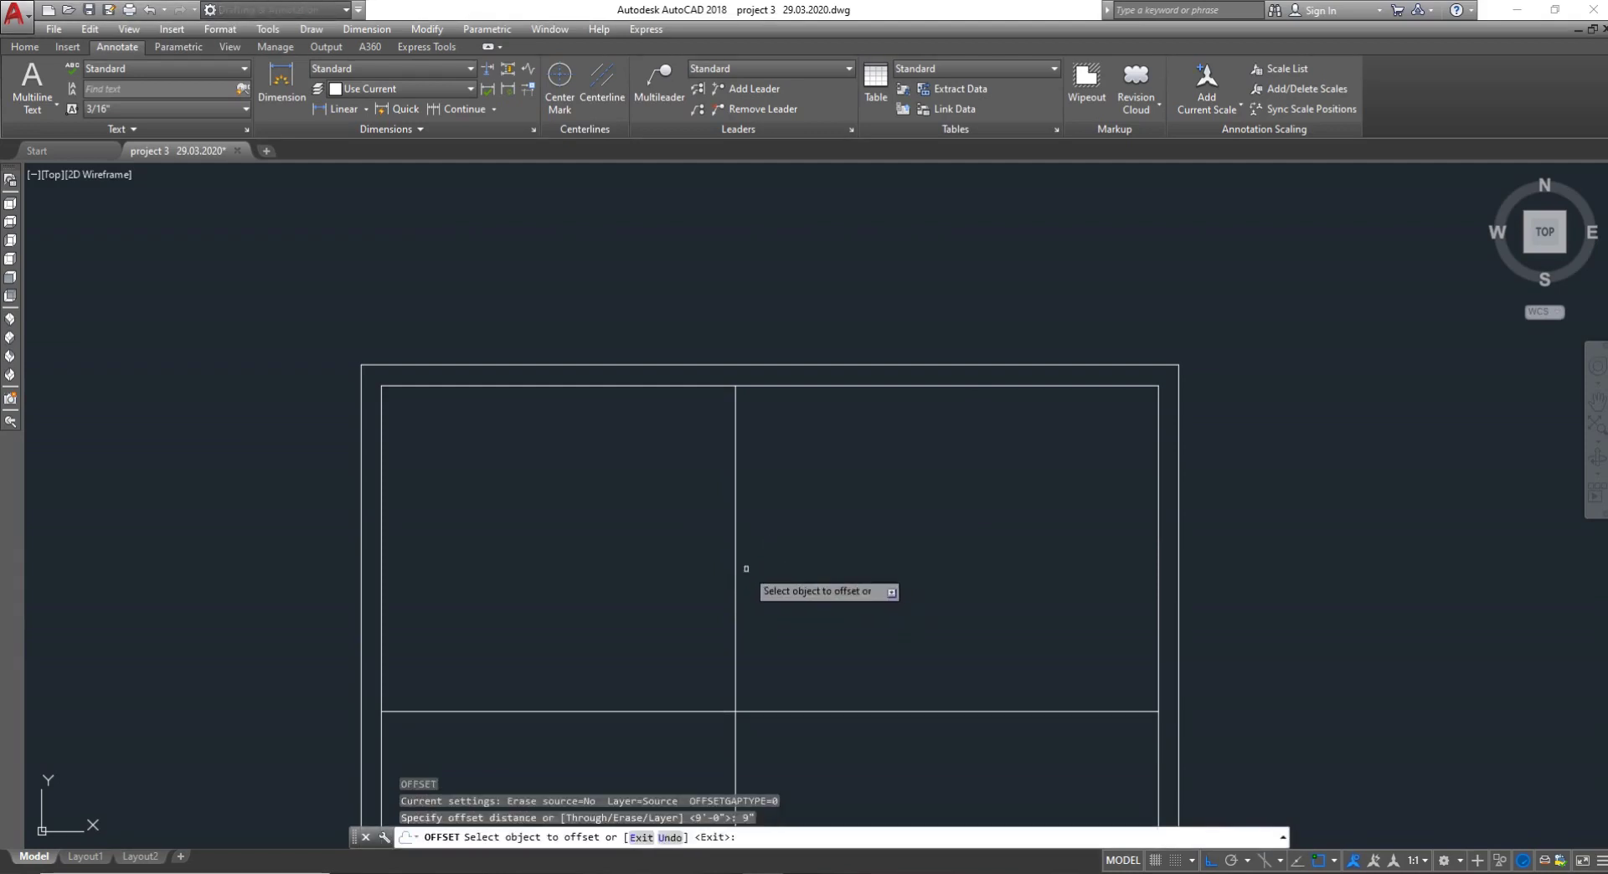
left_click(736, 570)
left_click(770, 572)
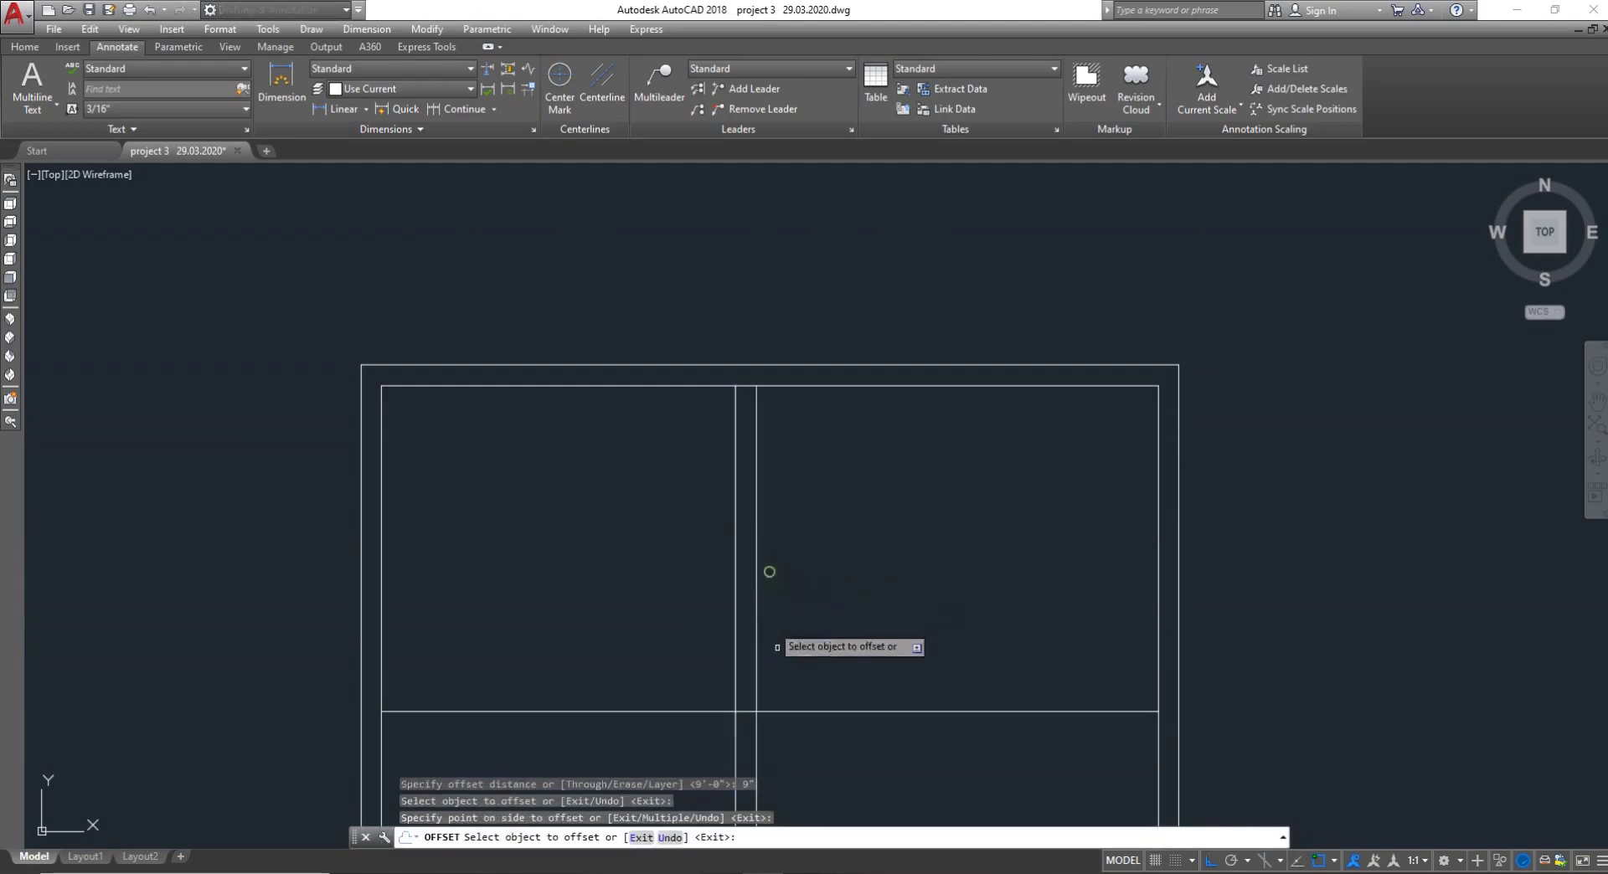
left_click(801, 711)
left_click(794, 747)
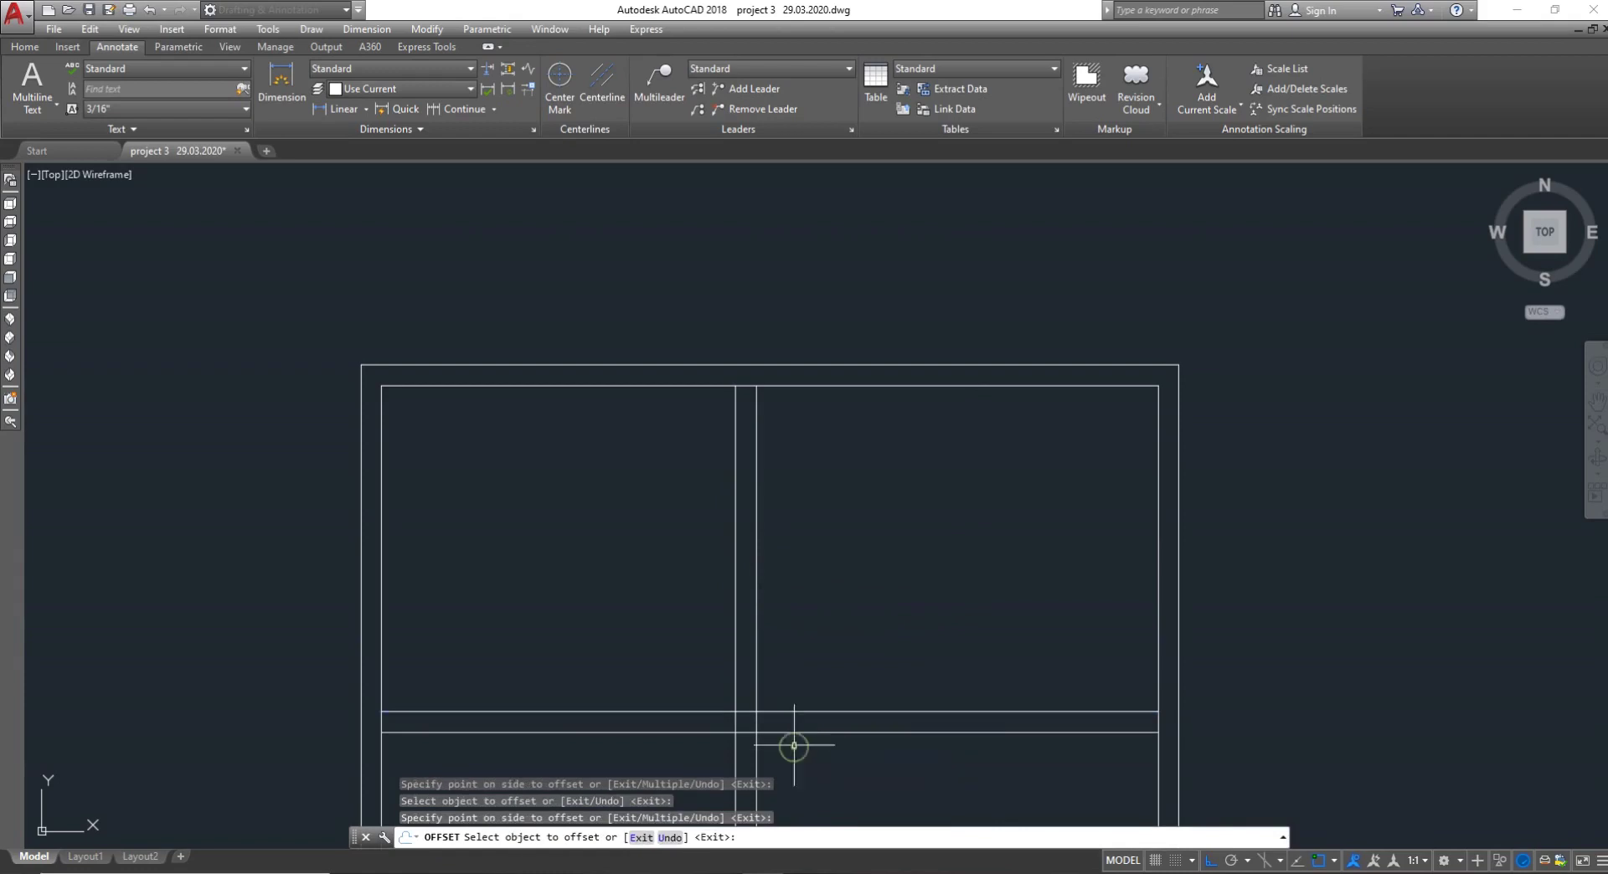
key("Escape")
Measure the rear right room's inner width with an aligned dimension and compare it with the same room in the wall-only plan
type("DIMA")
type("L")
key("Return")
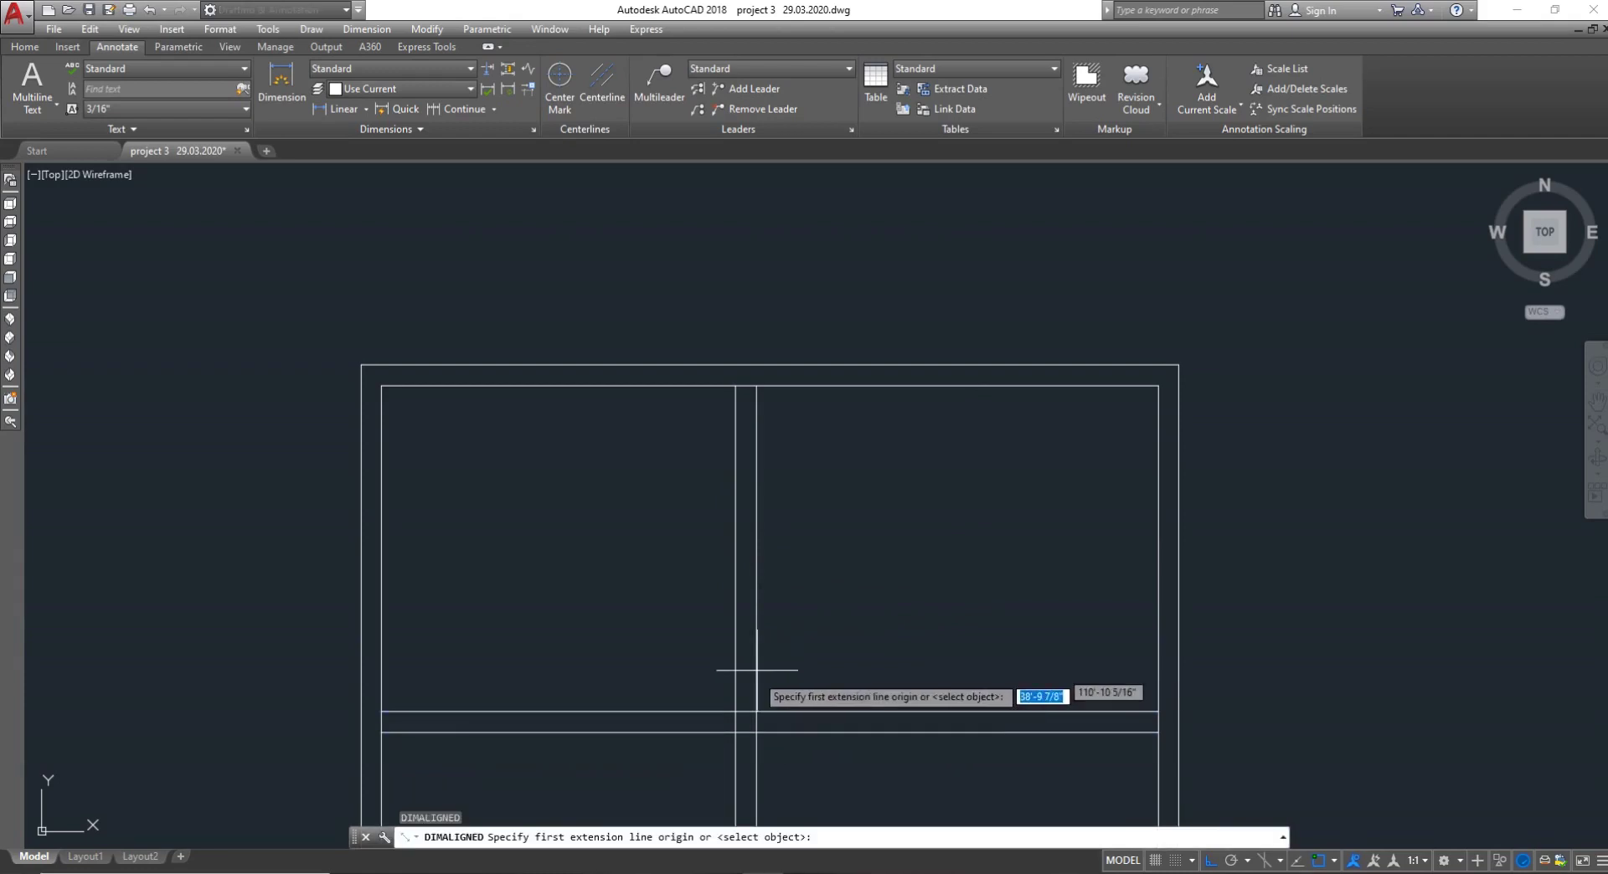
left_click(756, 712)
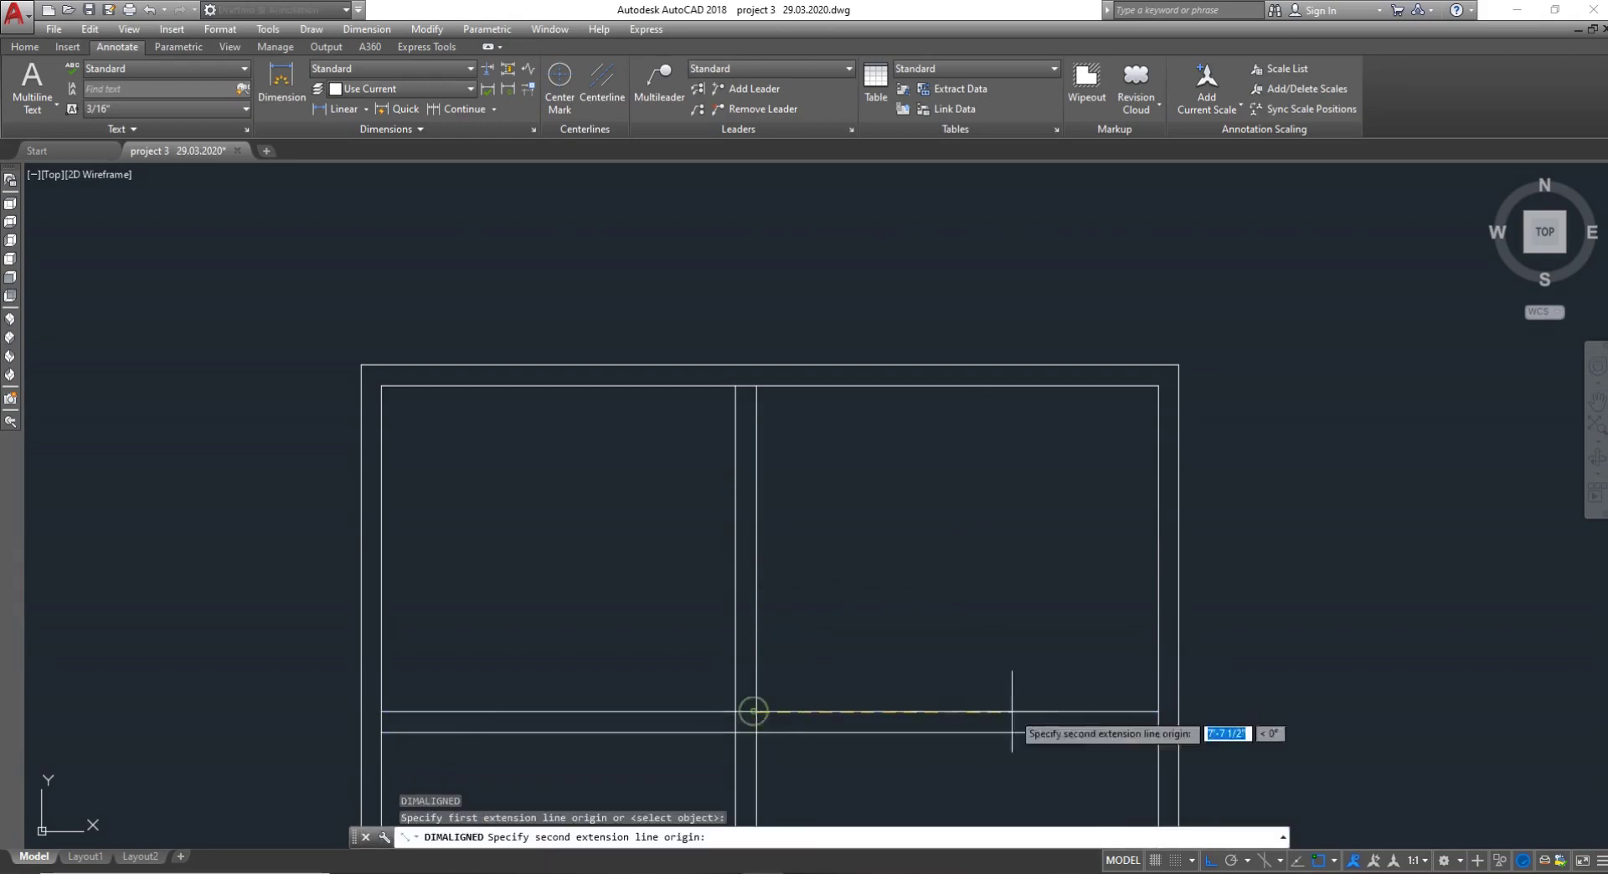
left_click(1159, 712)
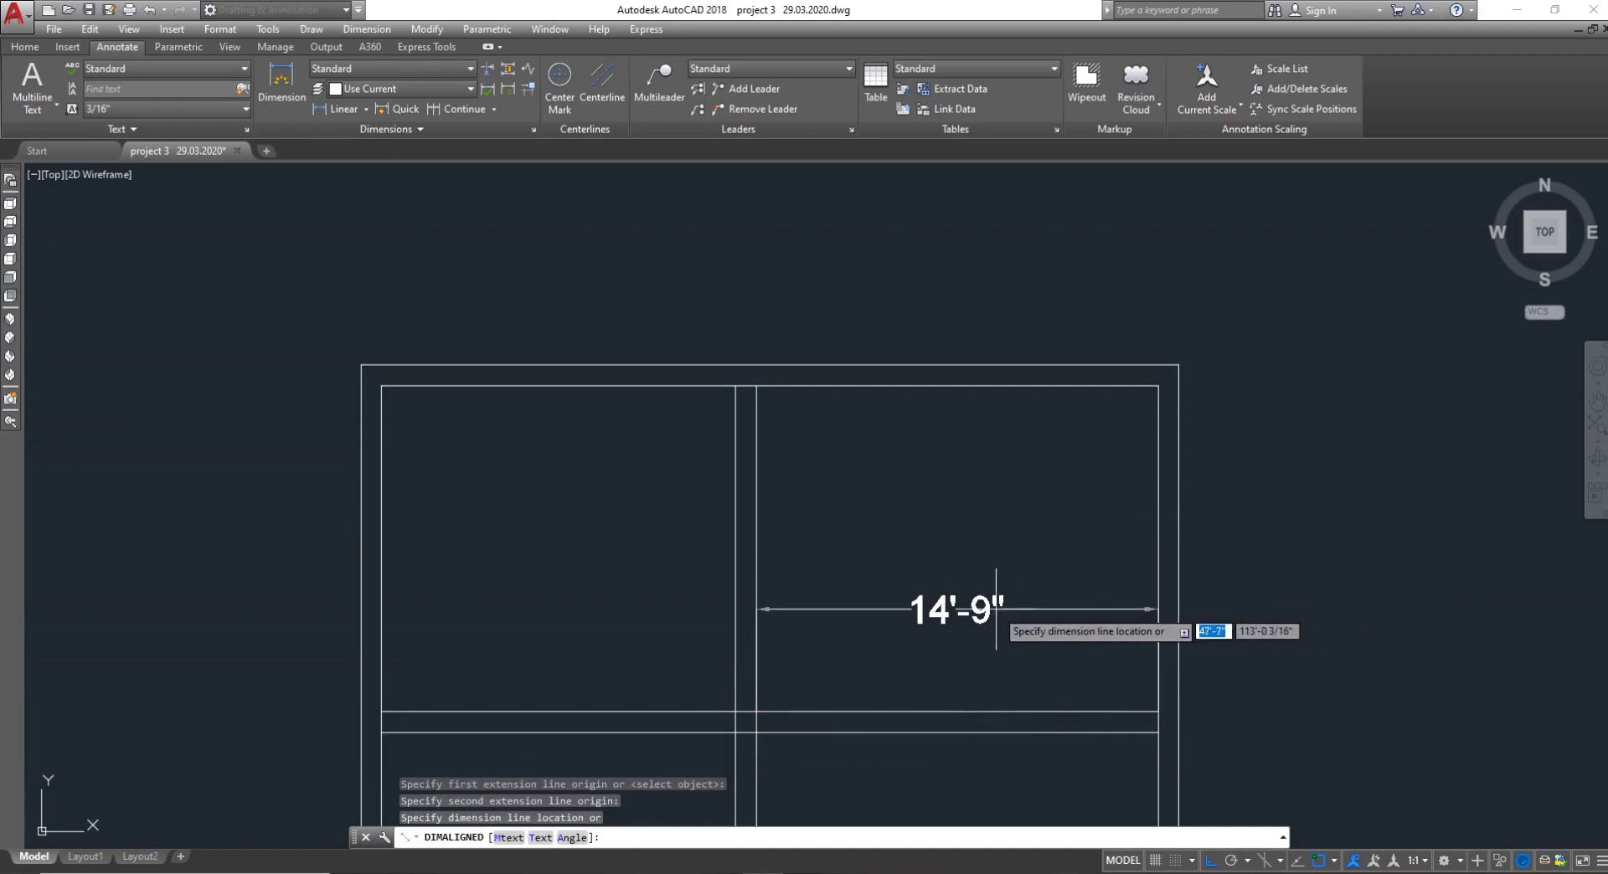
key("Escape")
scroll(994, 618, "down", 4)
scroll(994, 619, "down", 5)
scroll(1023, 280, "up", 10)
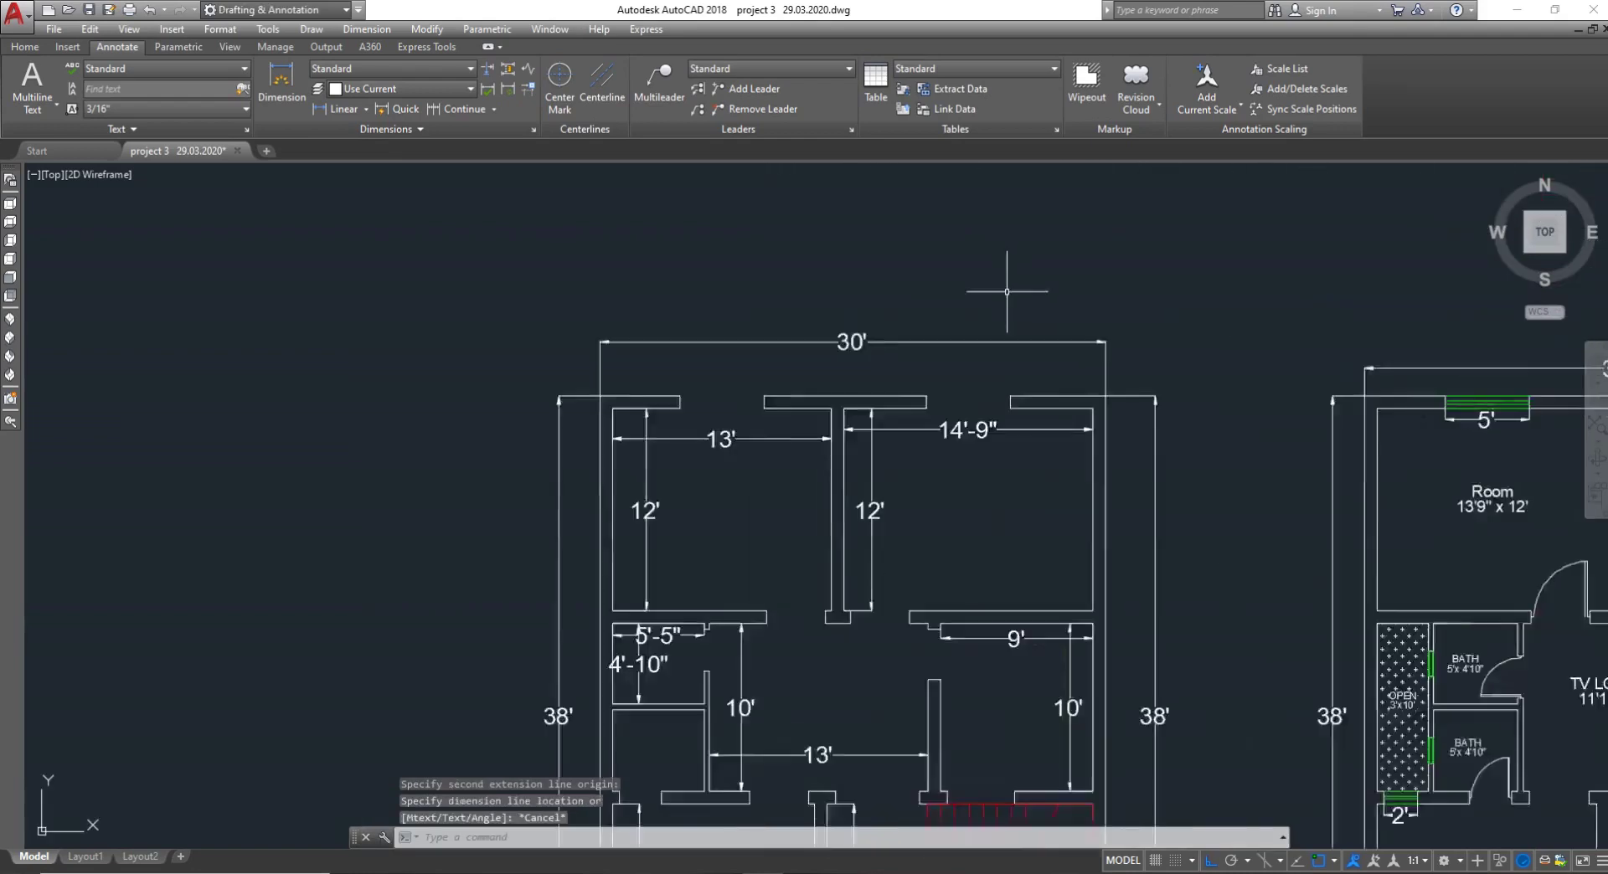
scroll(928, 540, "down", 8)
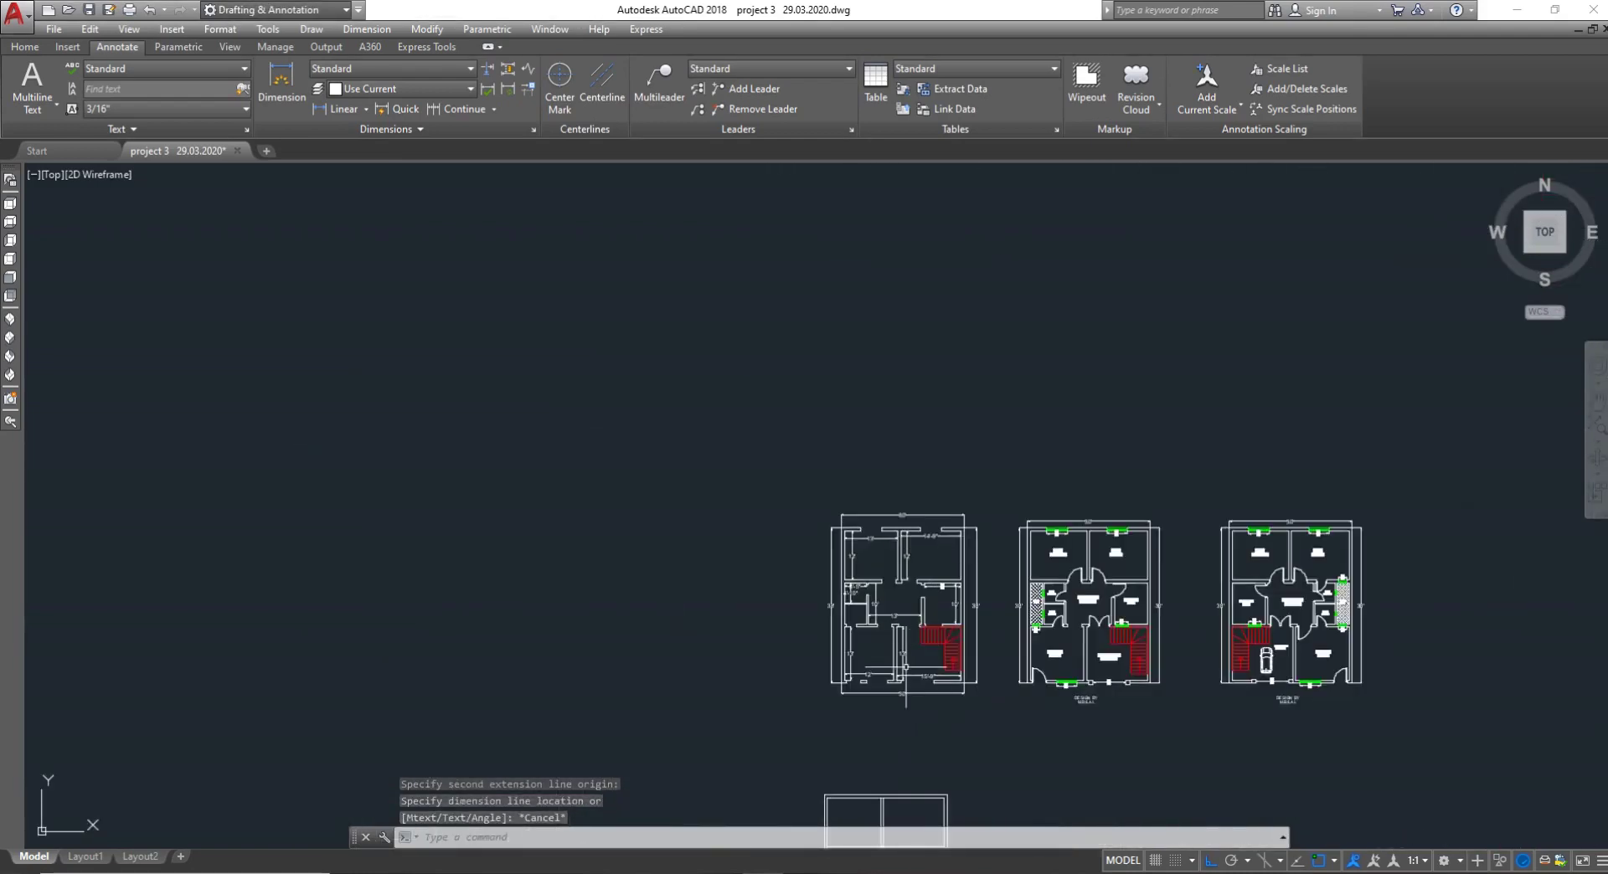
scroll(896, 670, "down", 3)
scroll(882, 718, "up", 12)
key("Escape")
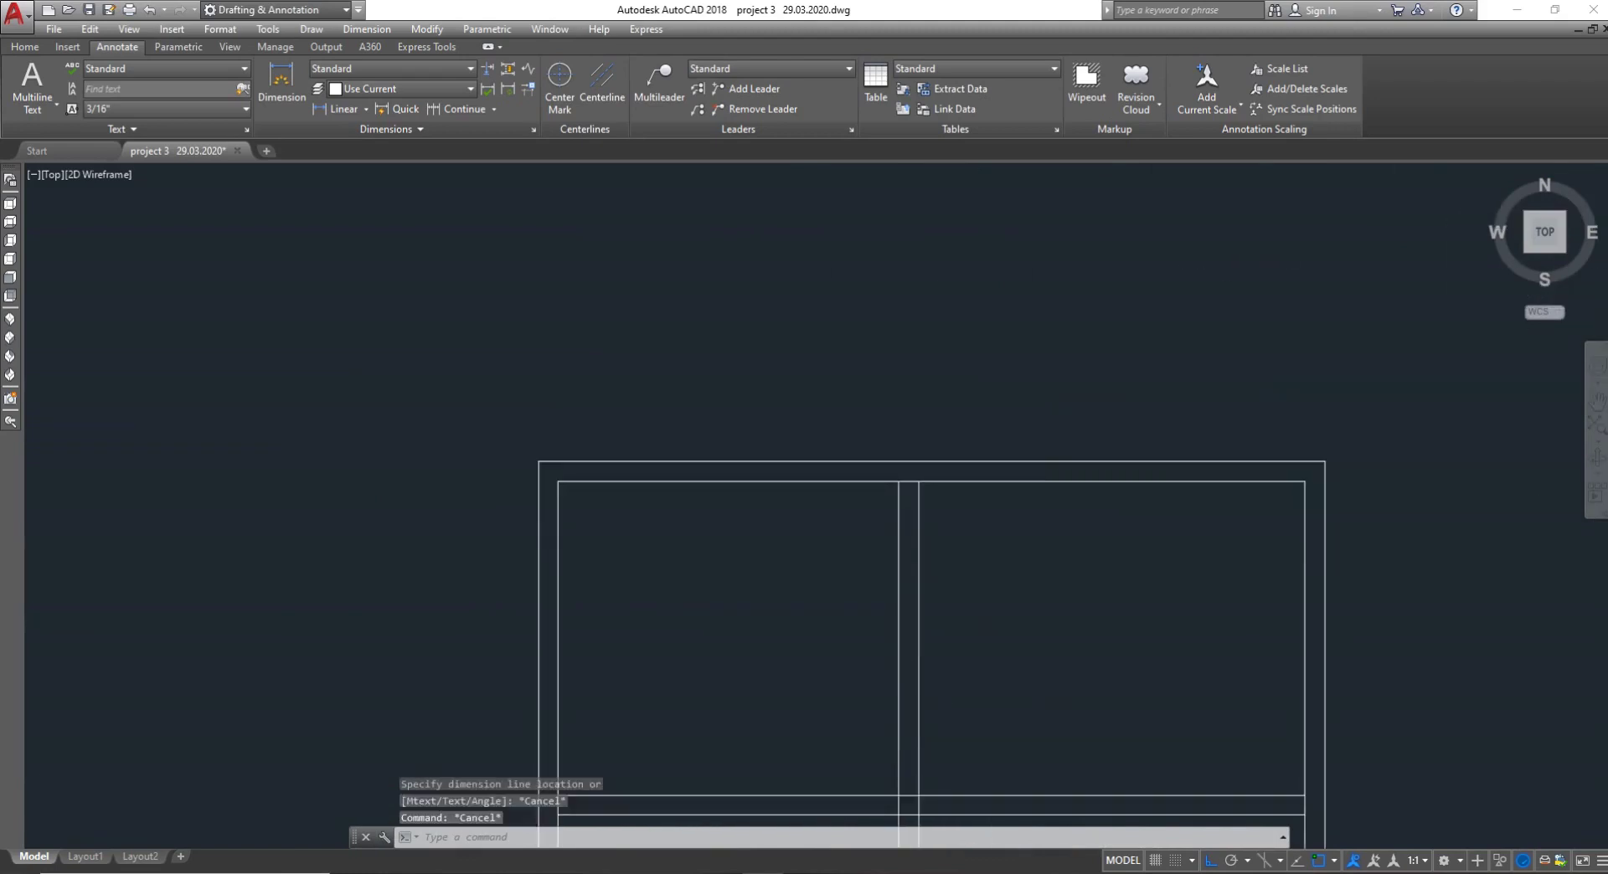
Trim the two vertical partition lines where they extend in front of the horizontal partition
scroll(909, 734, "up", 2)
scroll(910, 731, "down", 6)
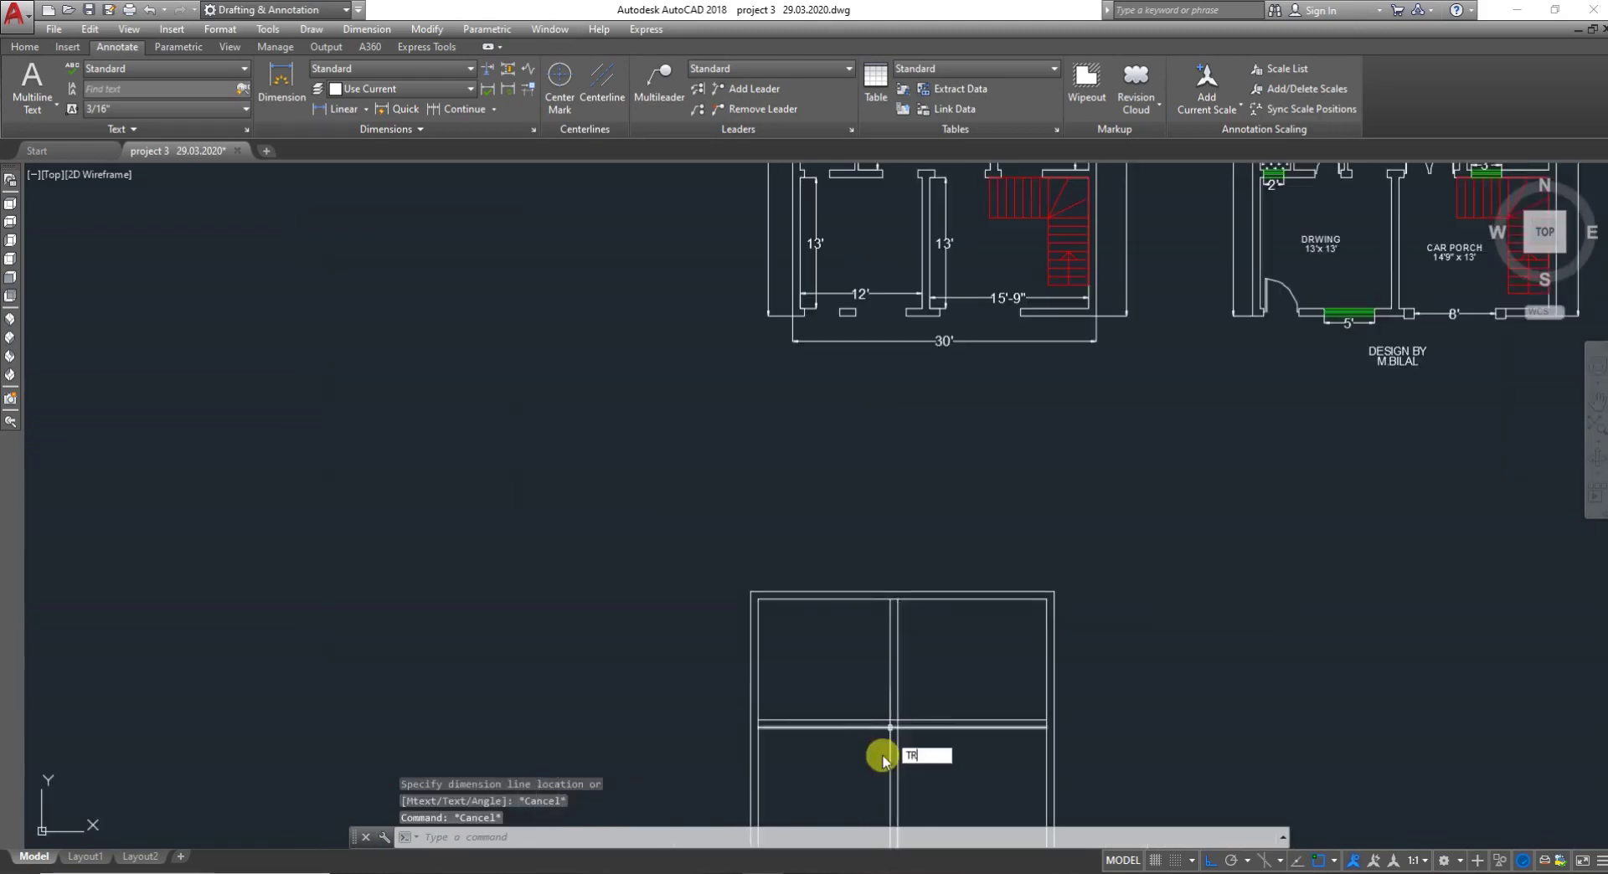
type("tr")
key("Return")
key("Return")
left_click(917, 771)
left_click(863, 765)
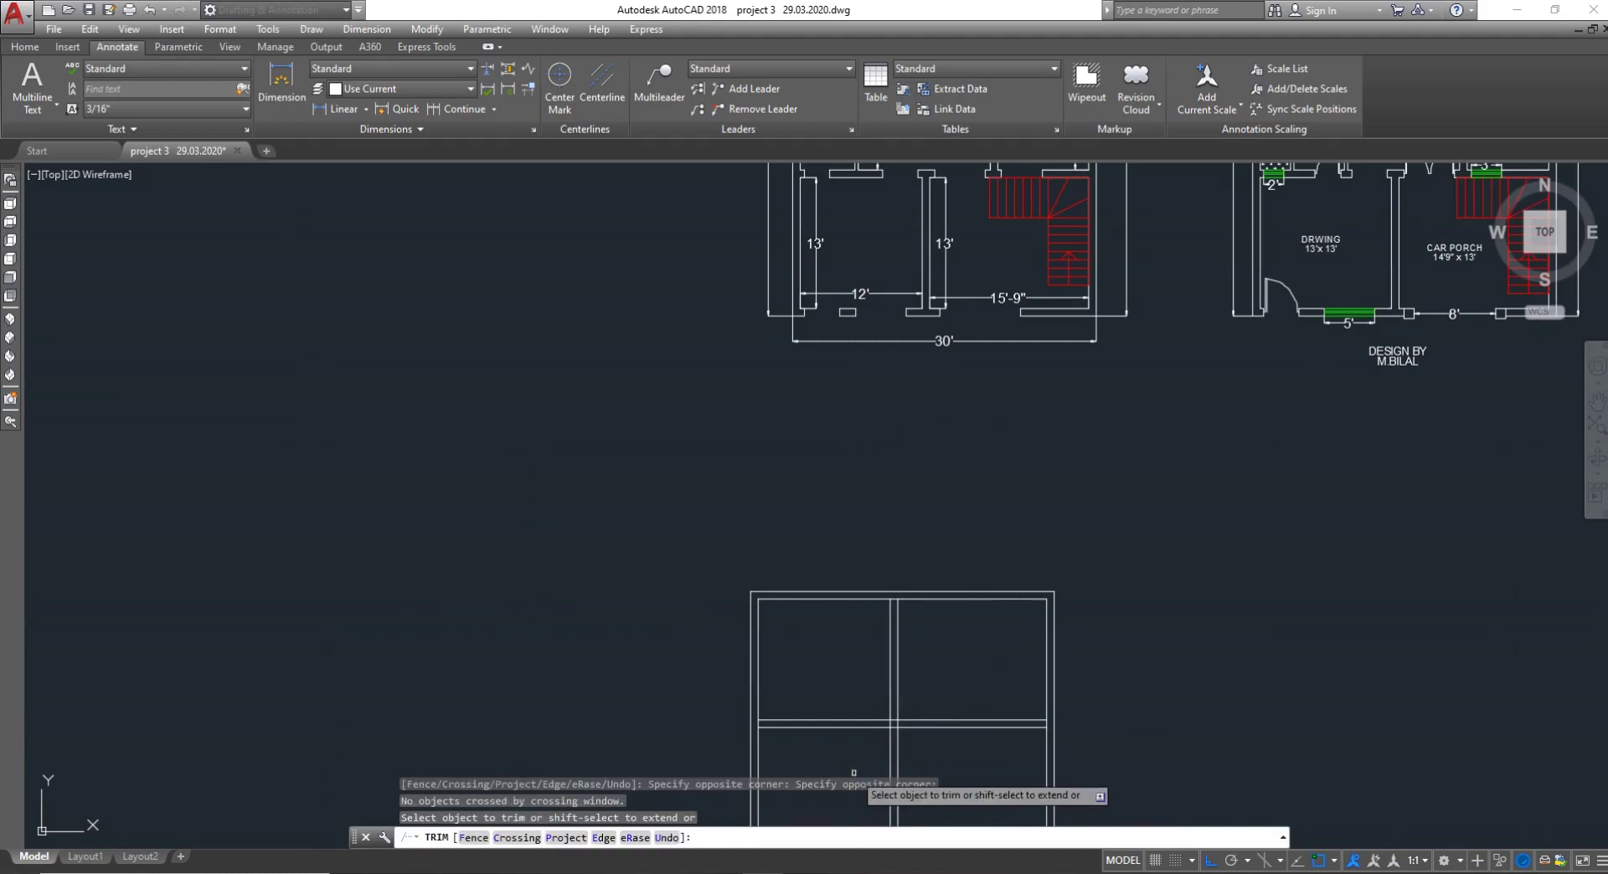
key("Escape")
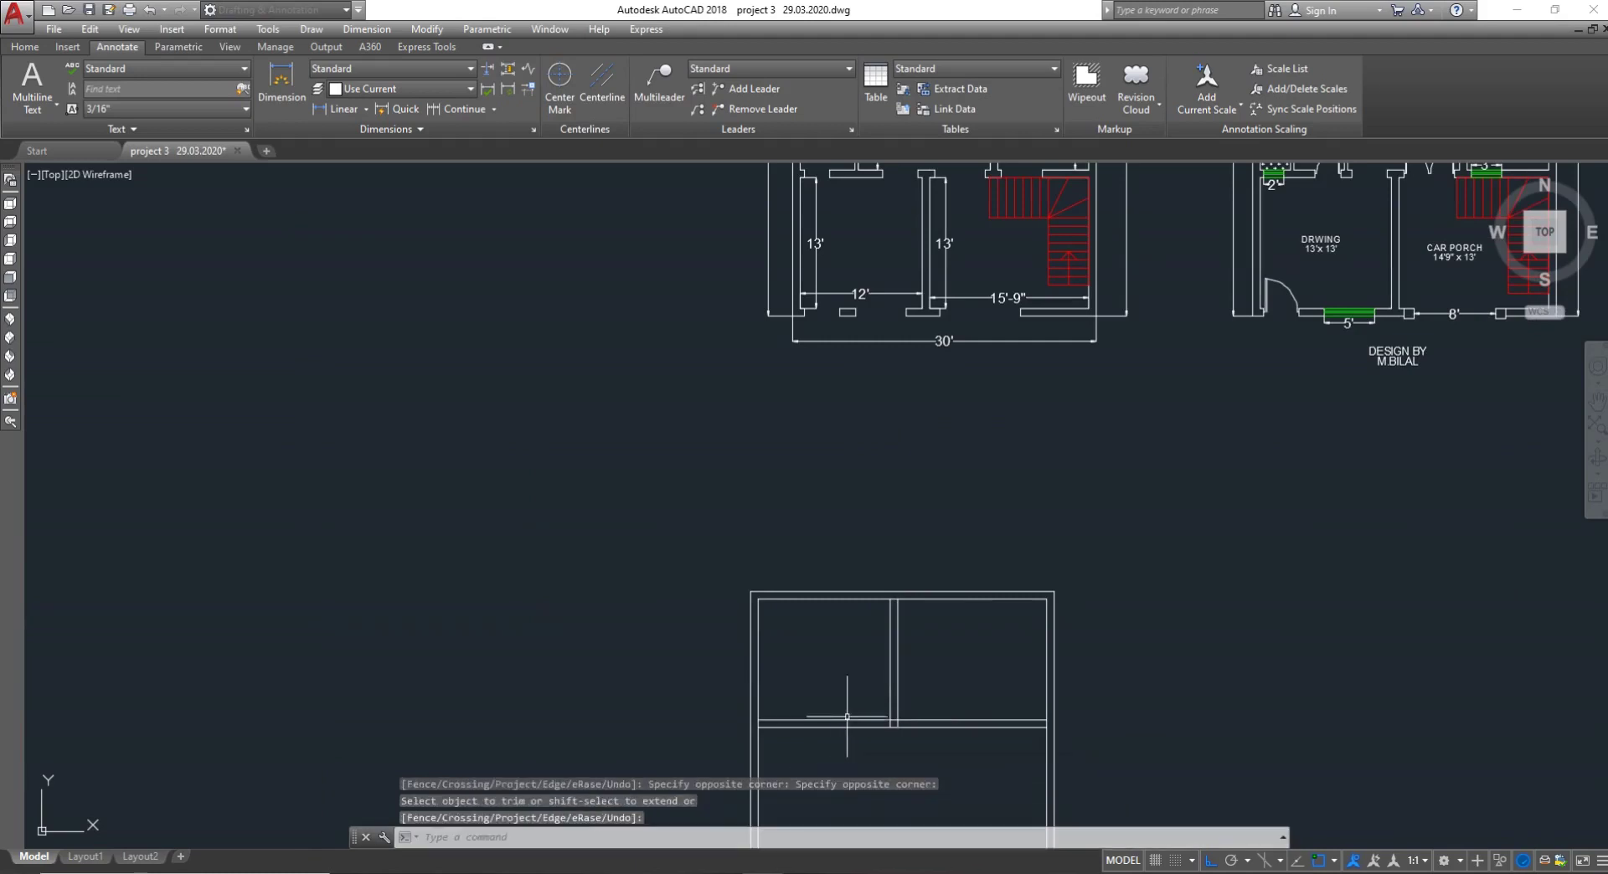
Examine the room dimensions and wall layout of the wall-only plan behind and around the lounge
scroll(892, 659, "down", 6)
scroll(893, 551, "up", 10)
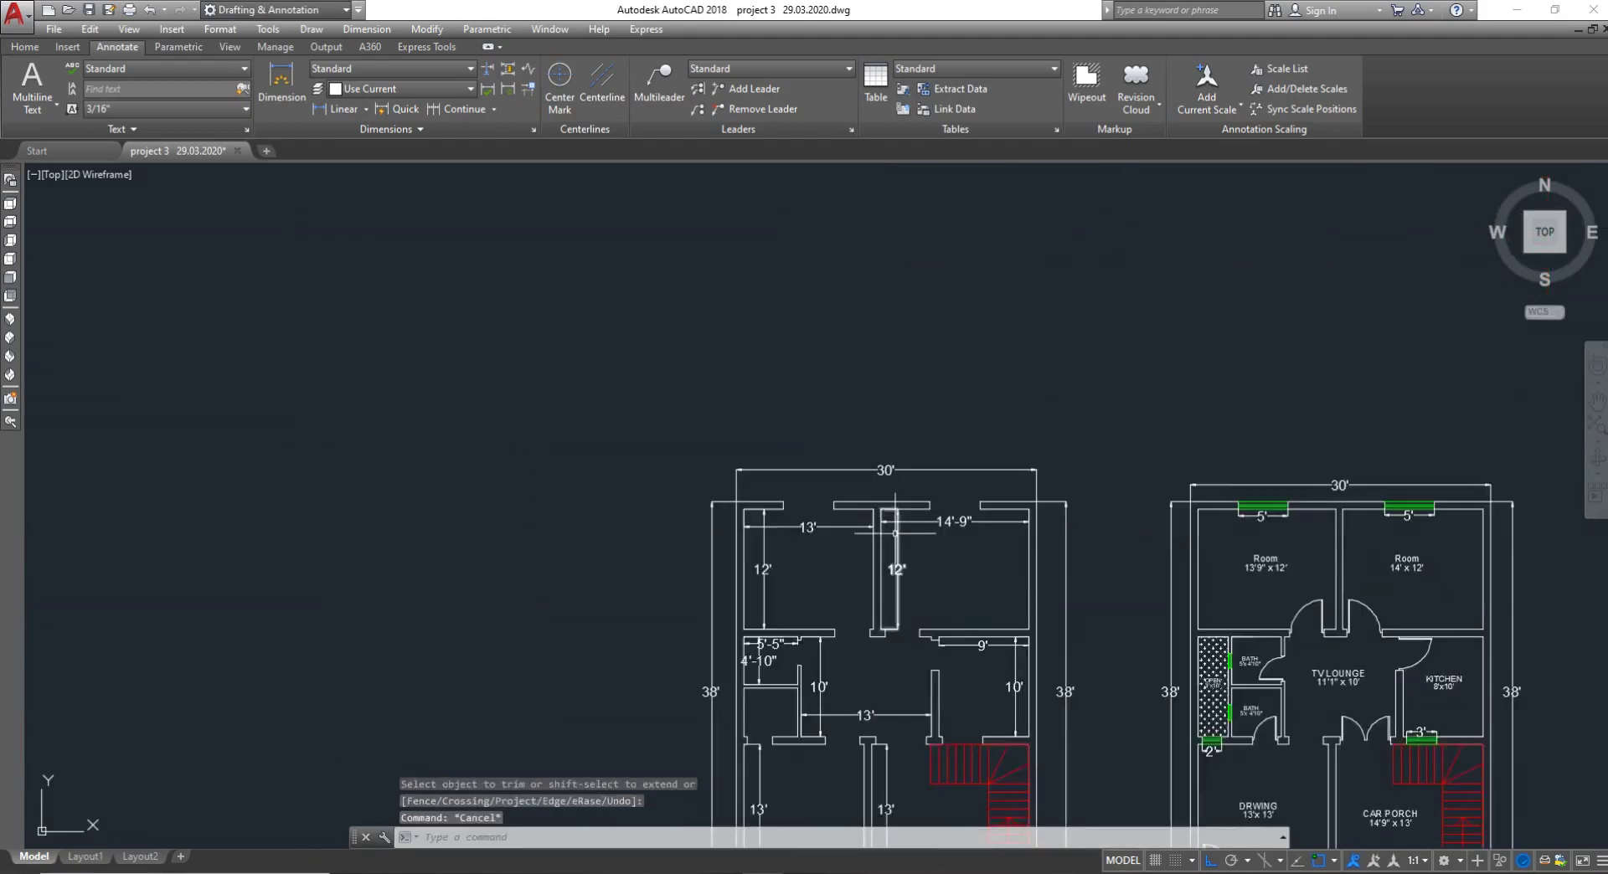
scroll(874, 600, "down", 2)
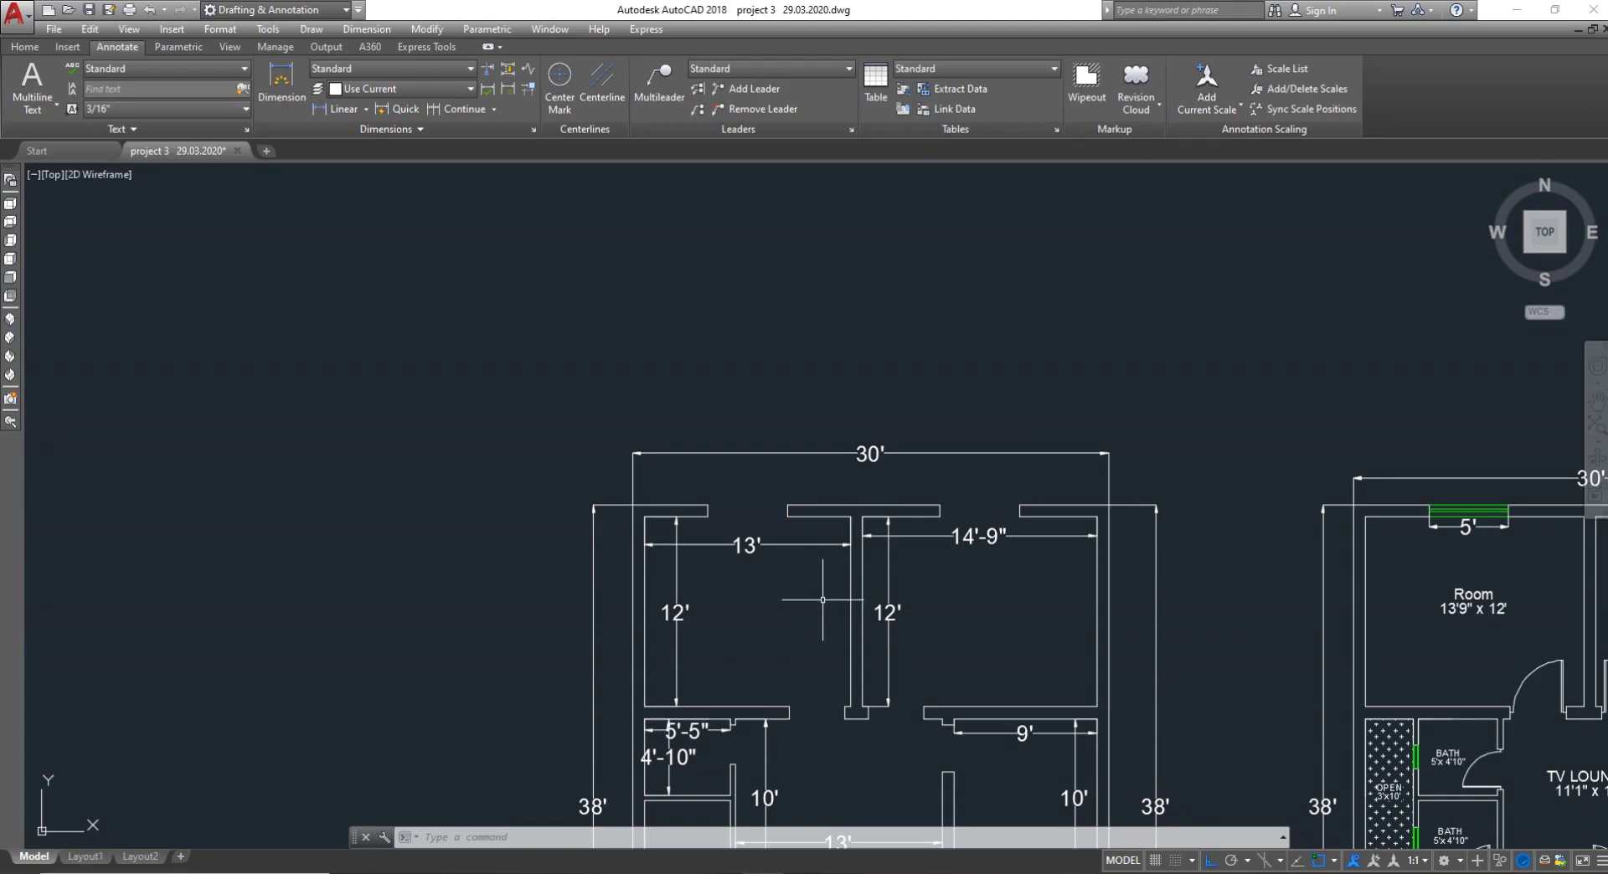
scroll(818, 595, "down", 4)
scroll(825, 645, "up", 4)
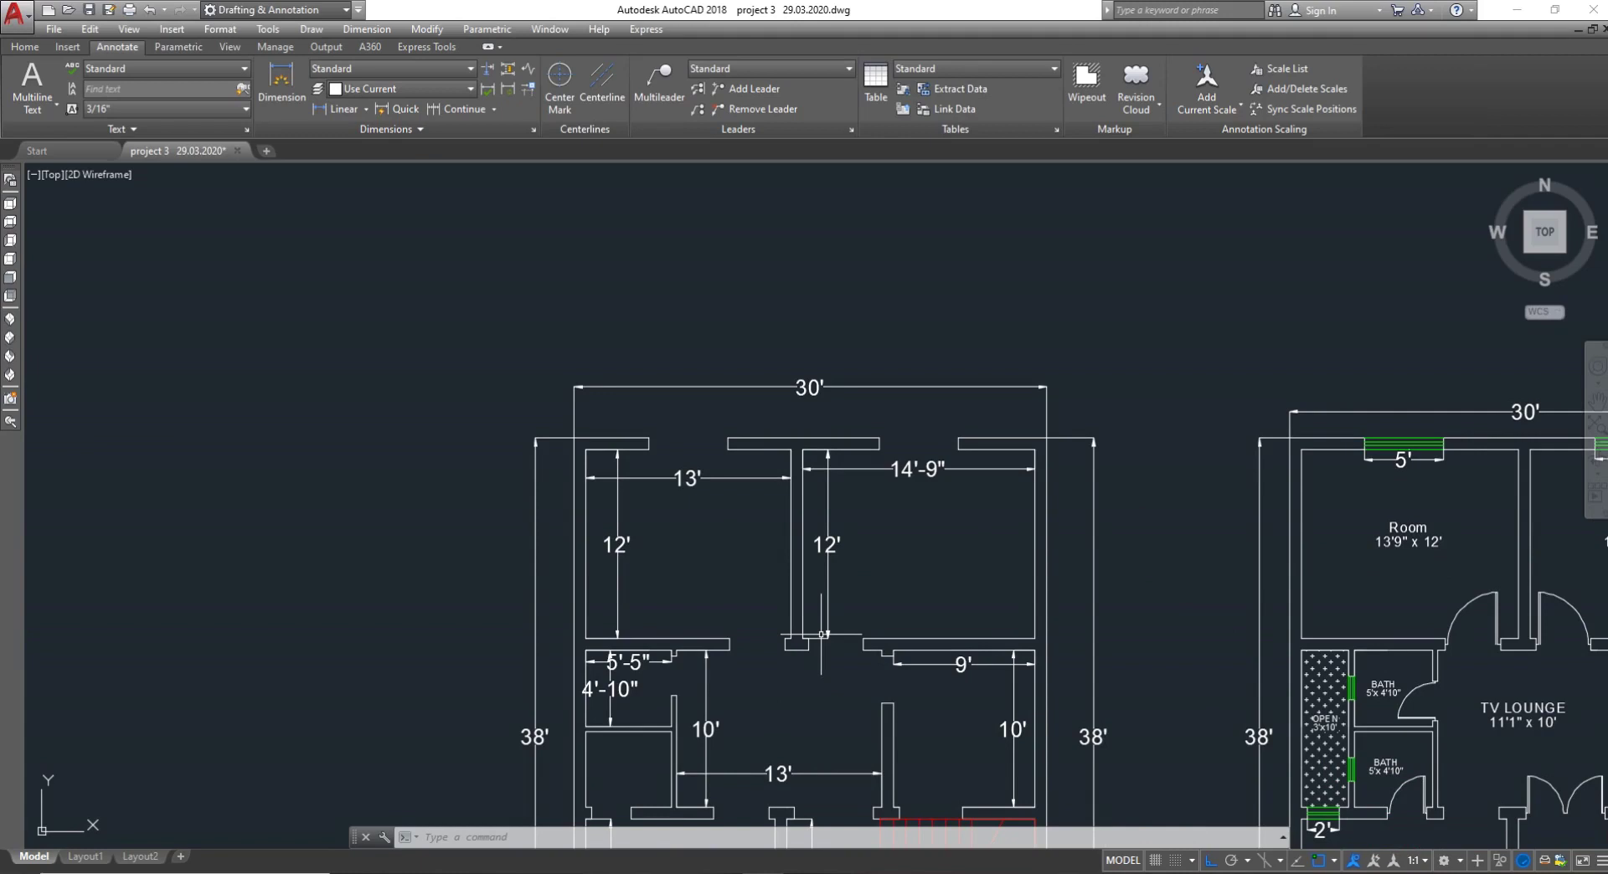
scroll(816, 635, "down", 4)
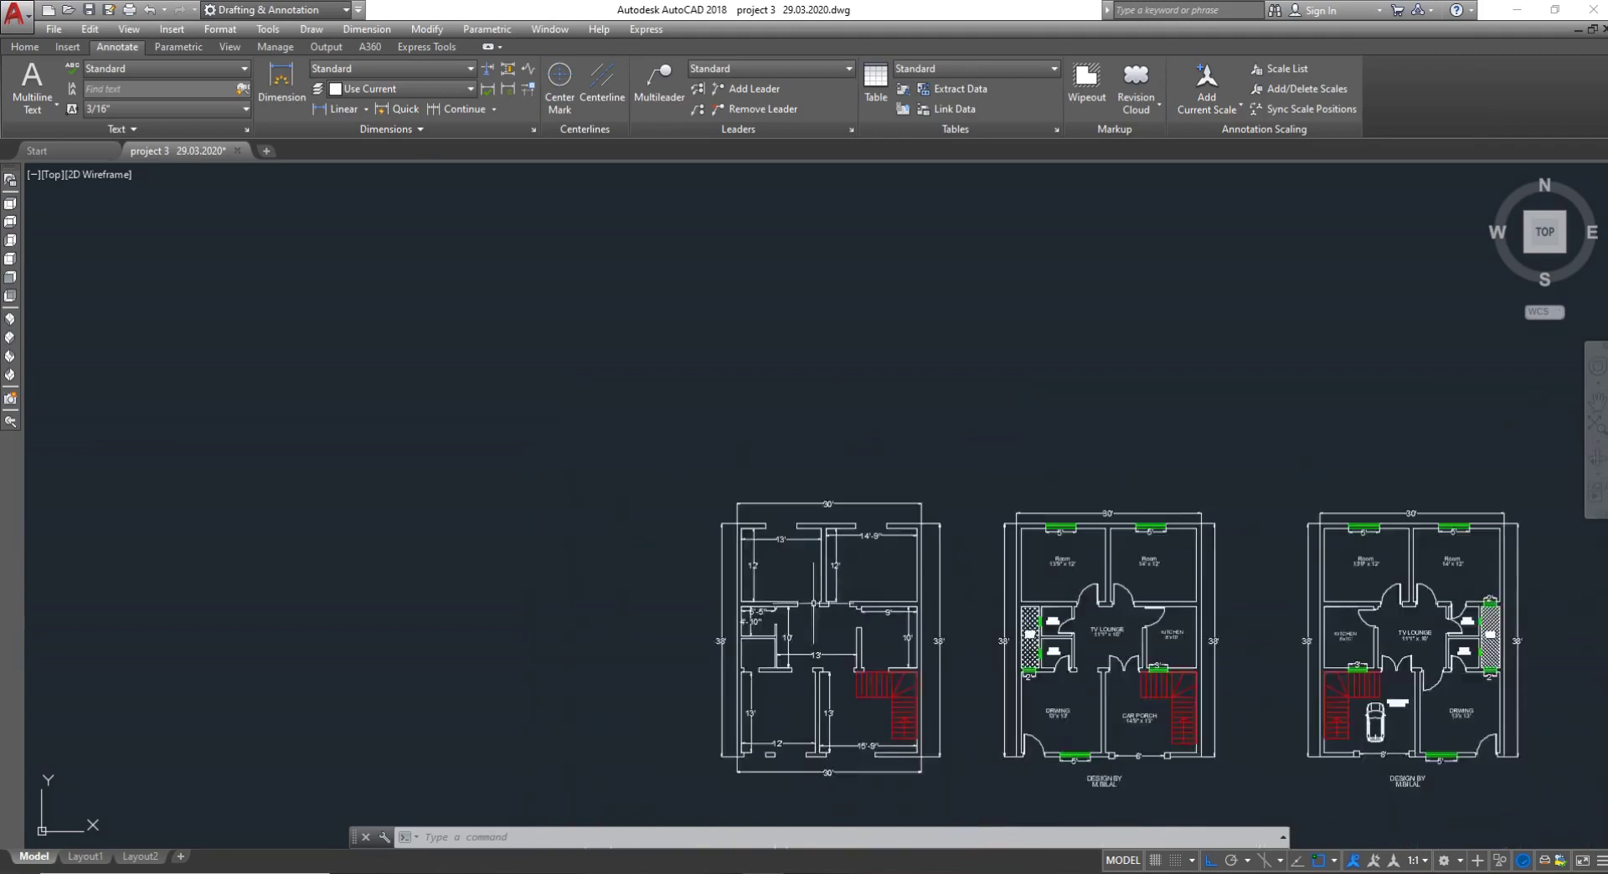
scroll(808, 637, "up", 4)
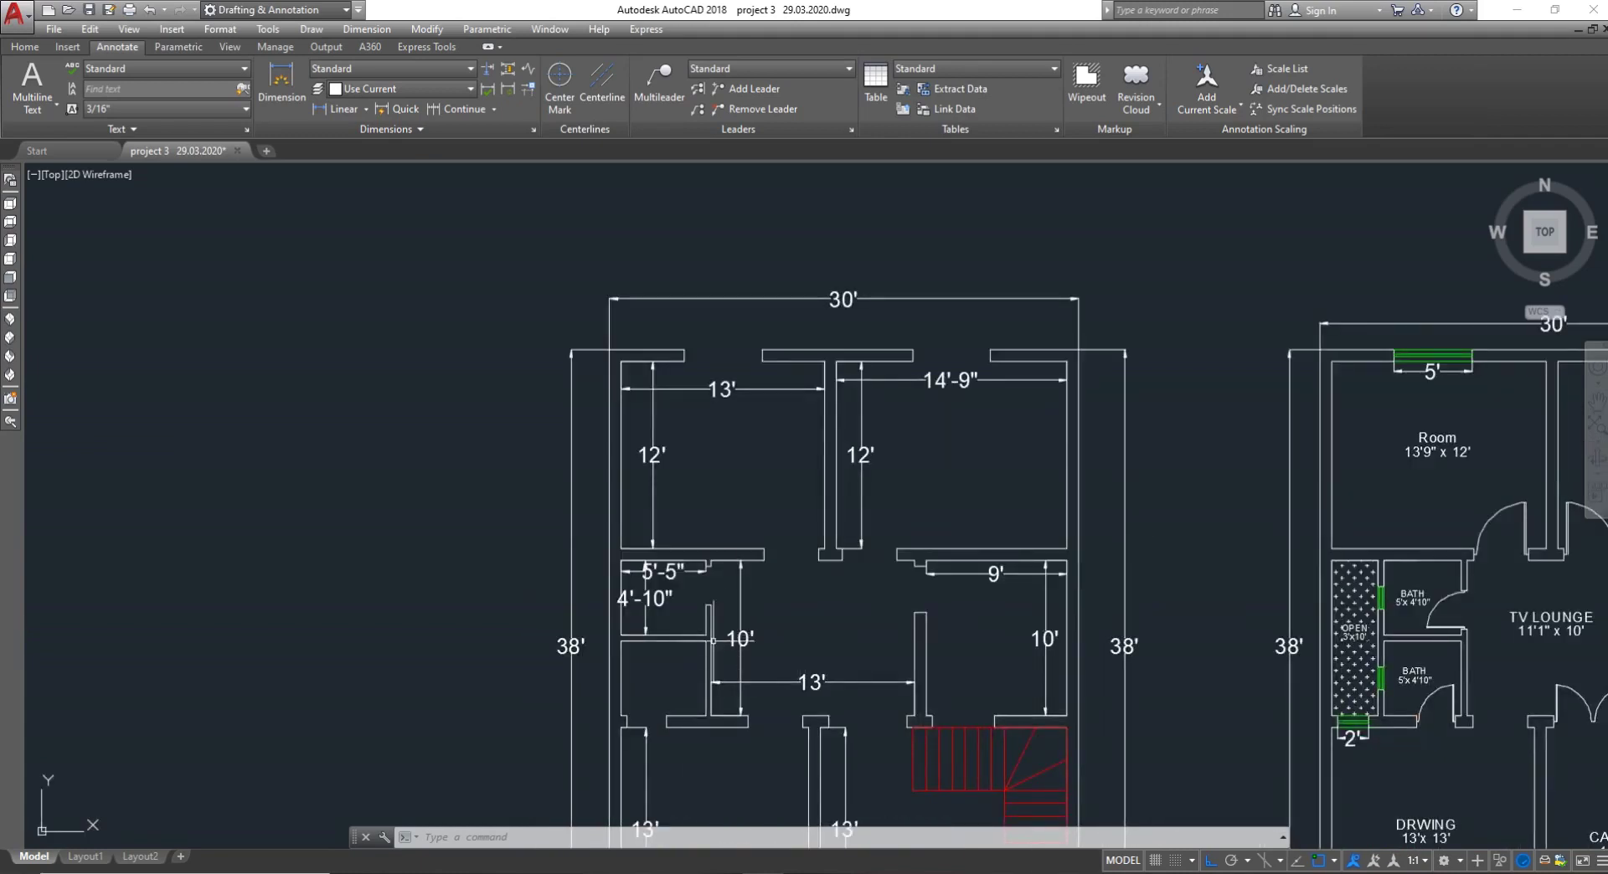
scroll(694, 627, "down", 2)
scroll(825, 556, "up", 2)
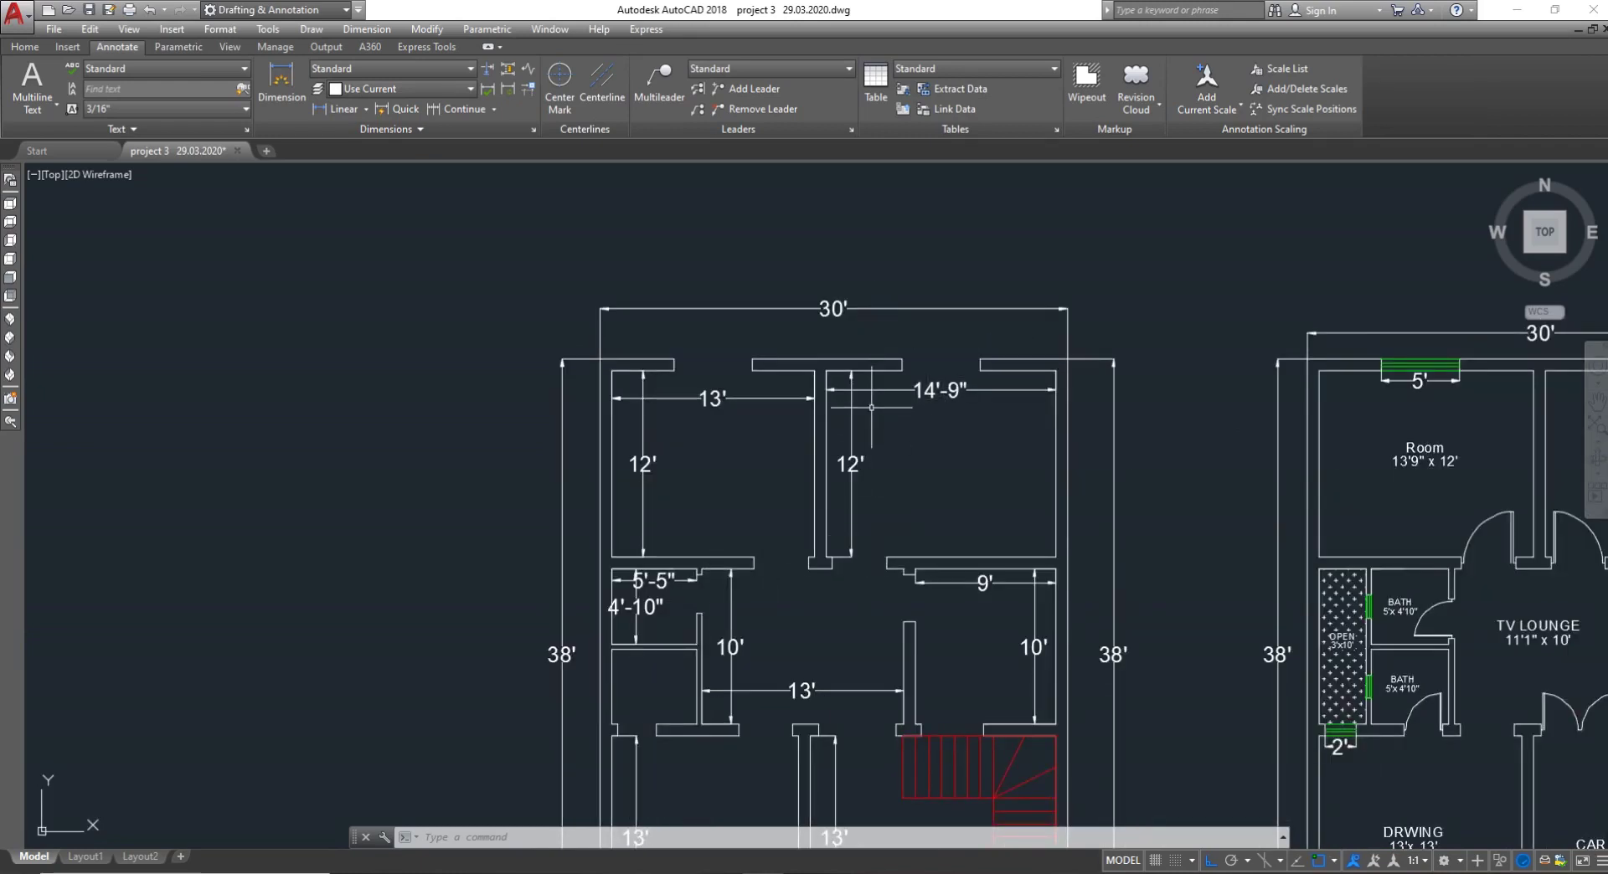
Trim the rear wall's inner line between the two vertical partition lines to open the wall junction
key("Escape")
key("Escape")
scroll(884, 463, "down", 6)
scroll(872, 531, "up", 6)
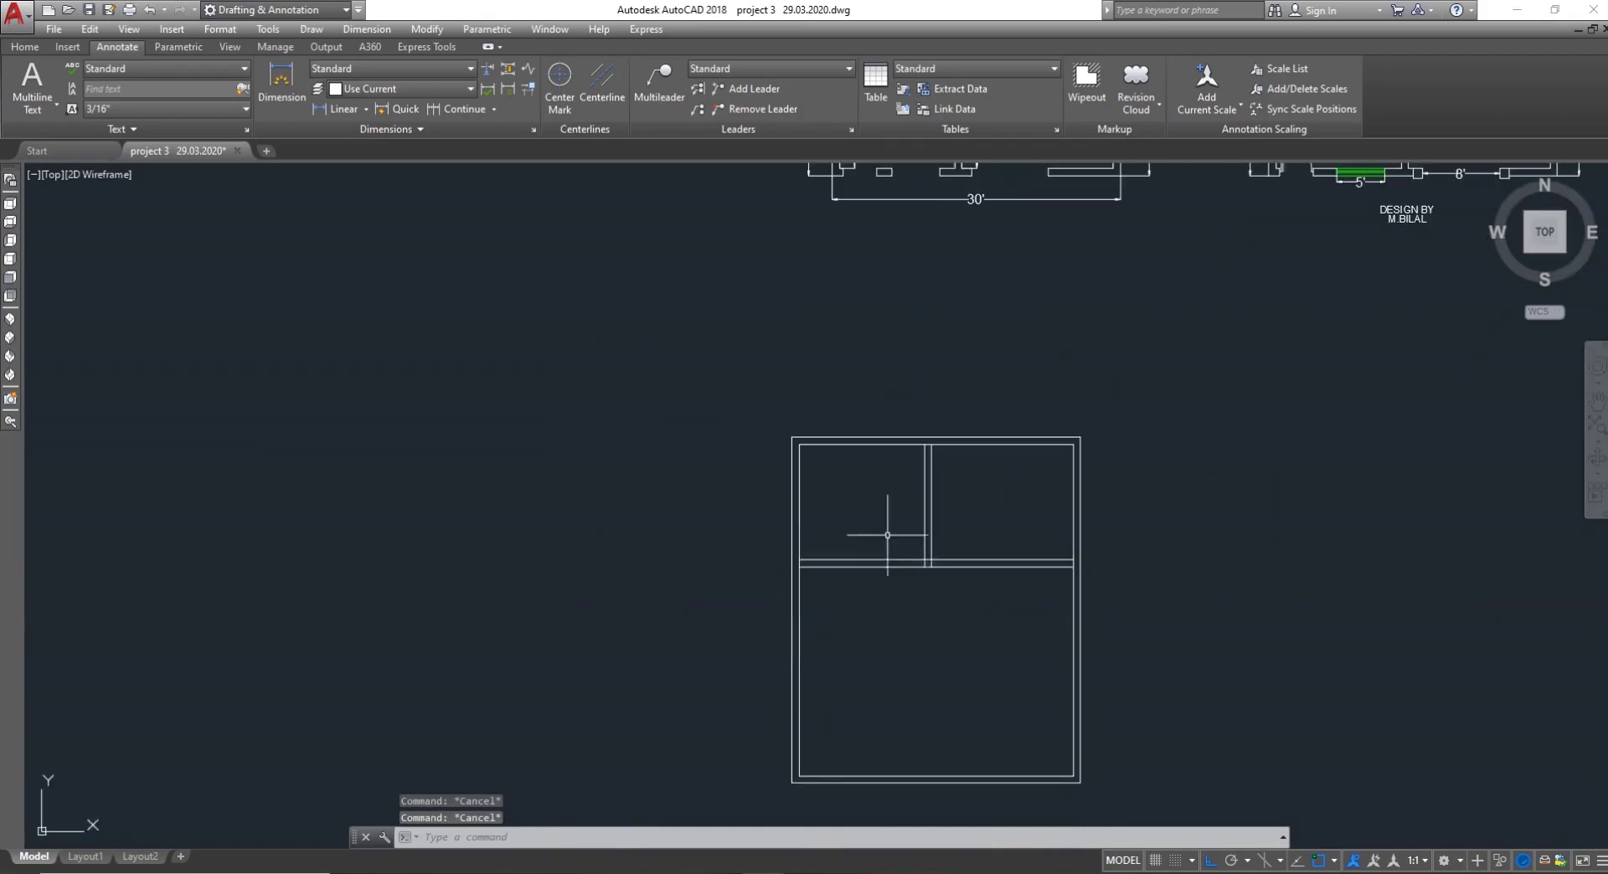
type("TR")
key("Return")
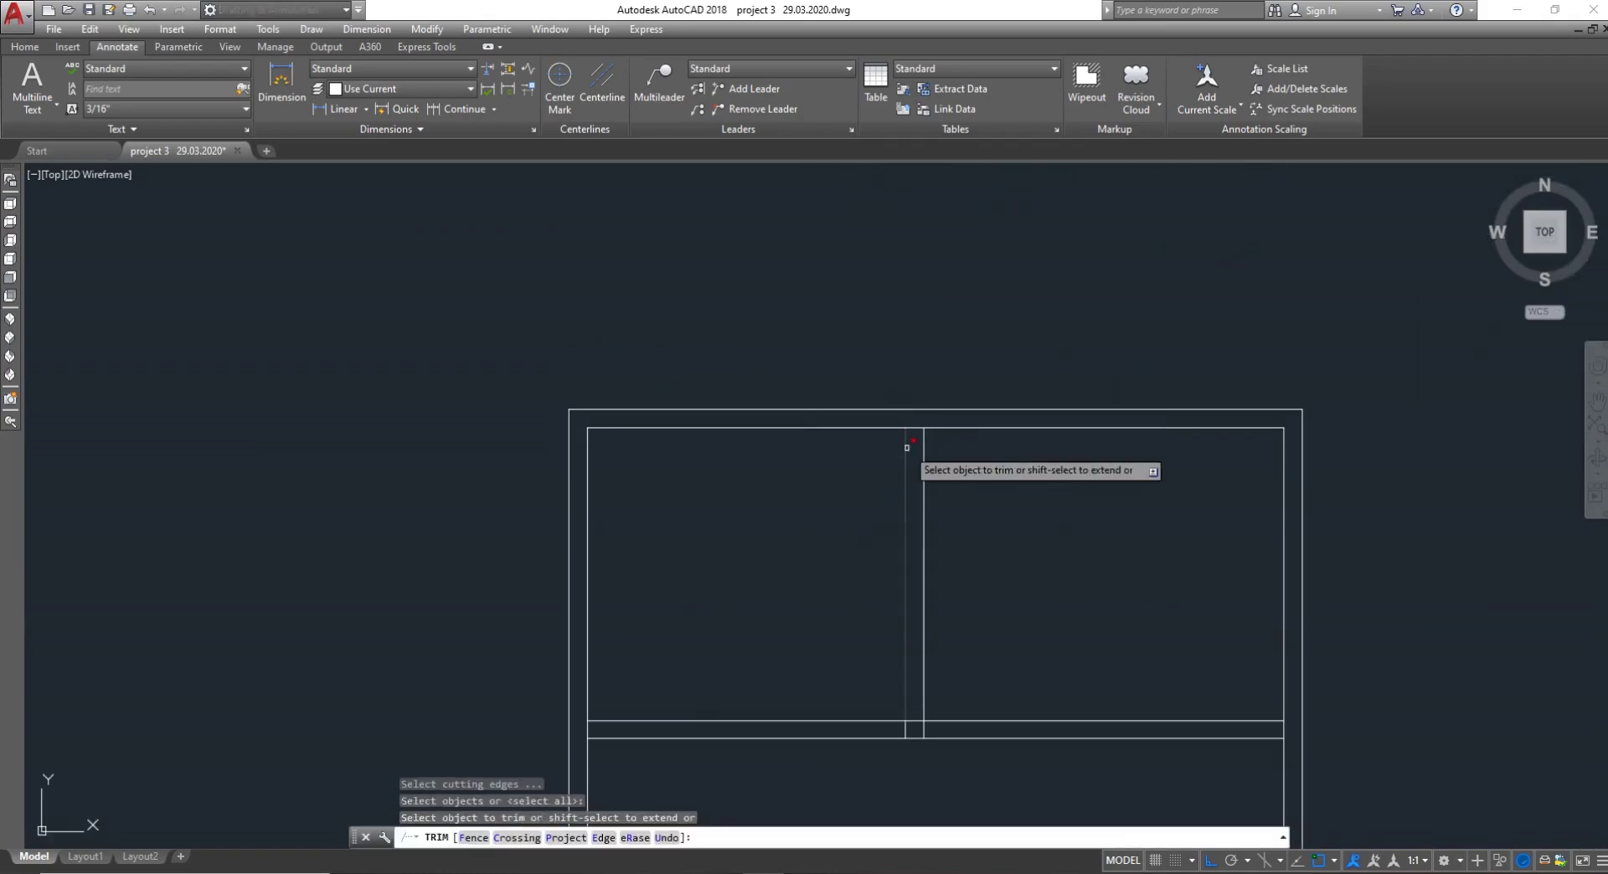
key("Return")
left_click(926, 384)
left_click(913, 412)
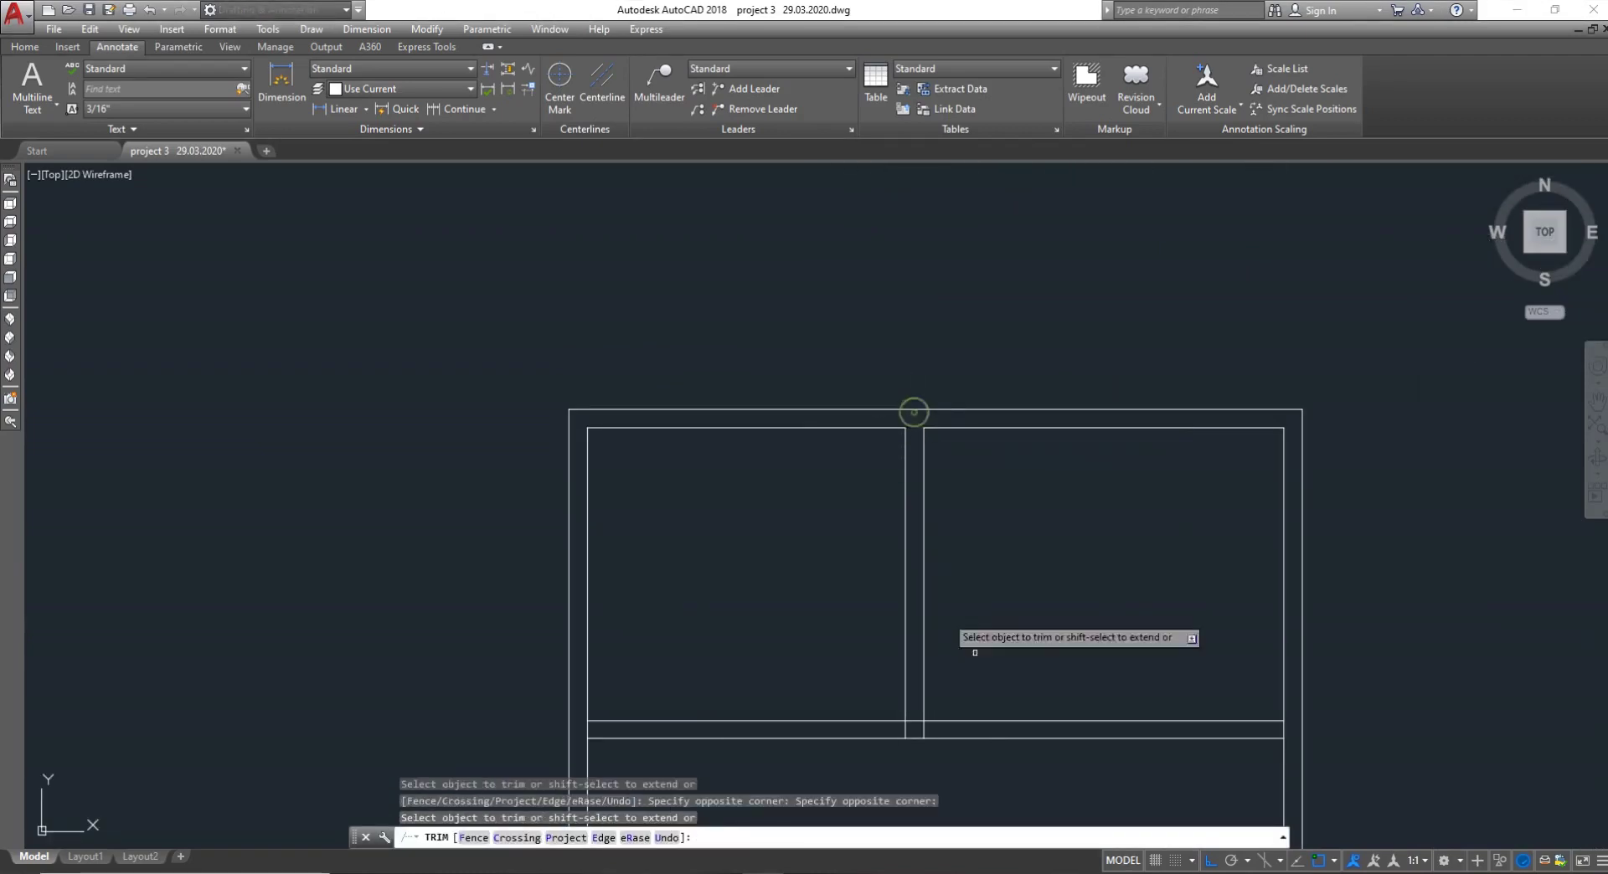
Trim the side wall and vertical partition lines inside the horizontal partition, and the horizontal line crossing the vertical partition
left_click(1290, 728)
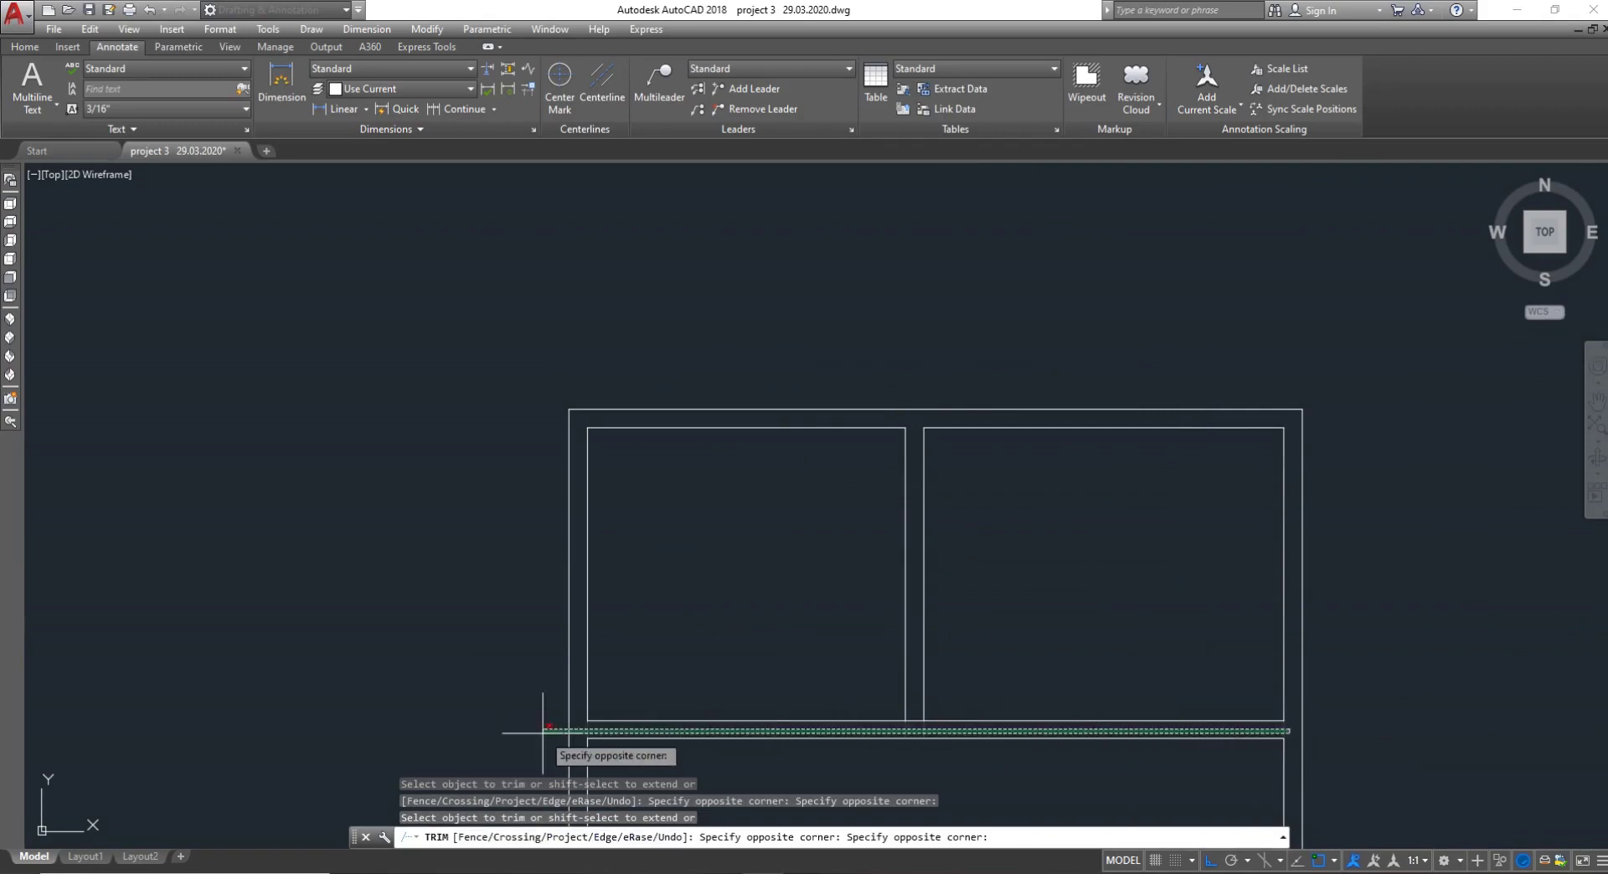
left_click(578, 725)
left_click(918, 735)
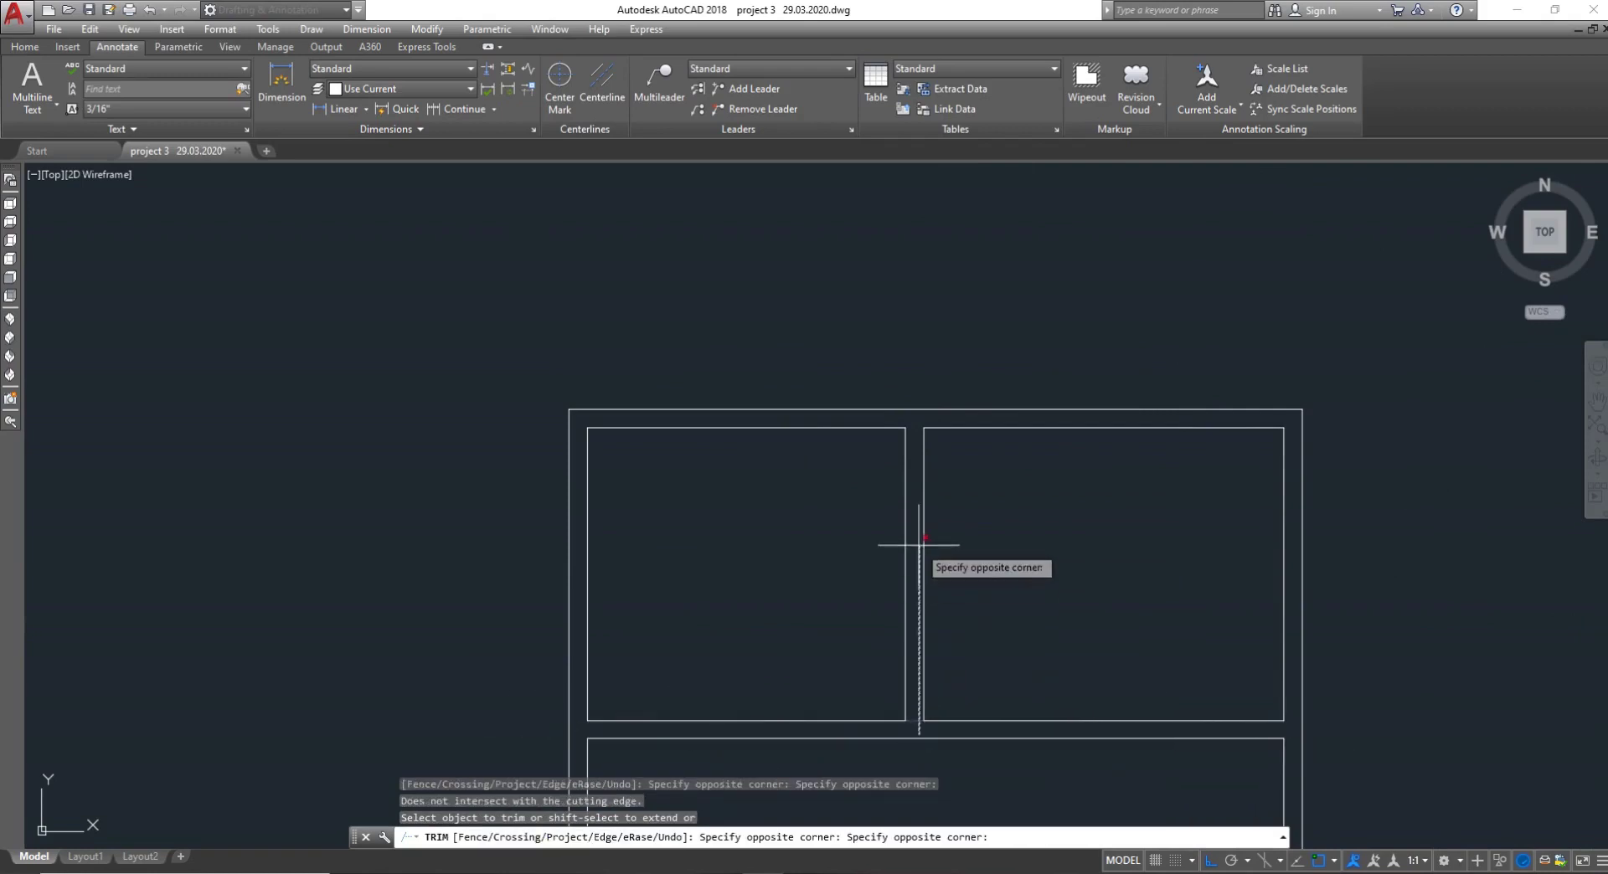
left_click(917, 570)
scroll(912, 602, "down", 5)
key("Escape")
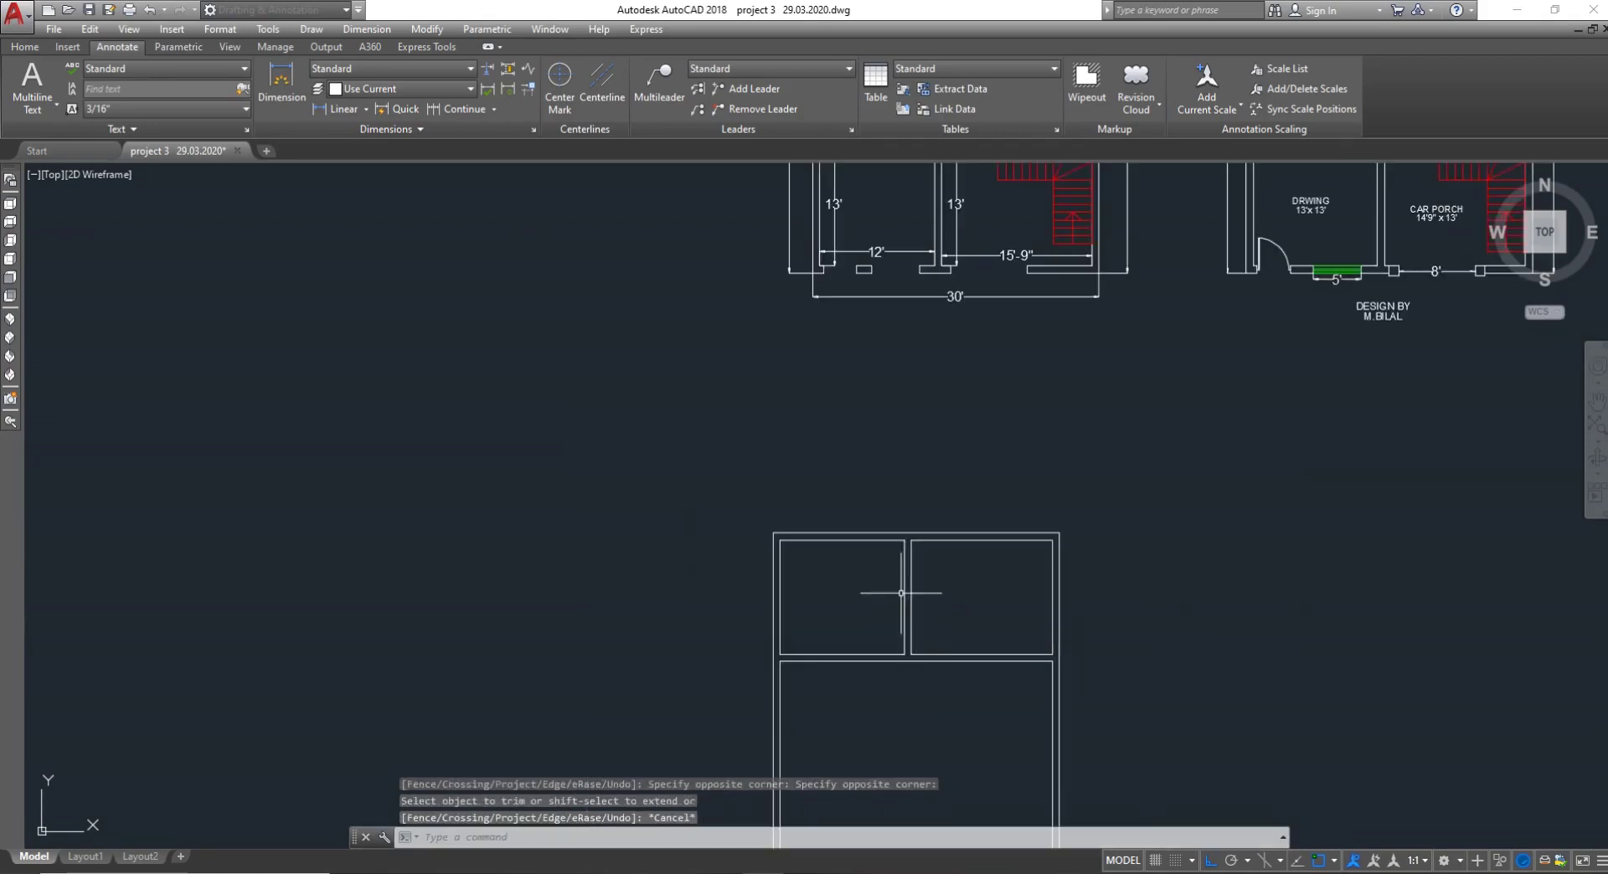
Examine the bathroom, lounge and front room dimensions in the wall-only plan and compare them with the new drawing
scroll(880, 378, "up", 3)
scroll(879, 378, "up", 3)
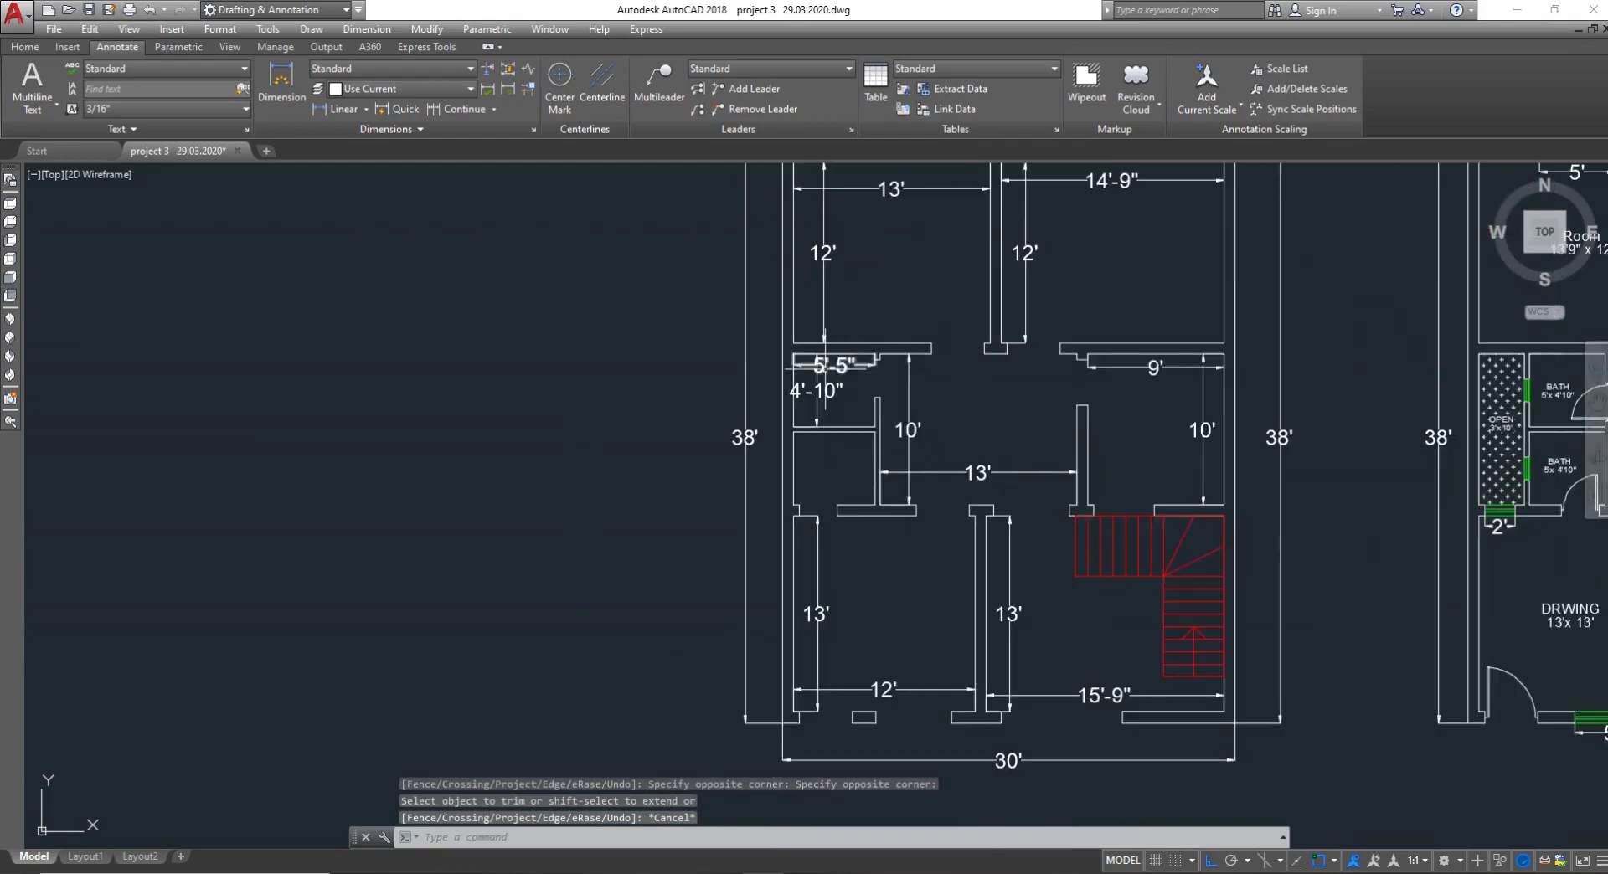
key("Escape")
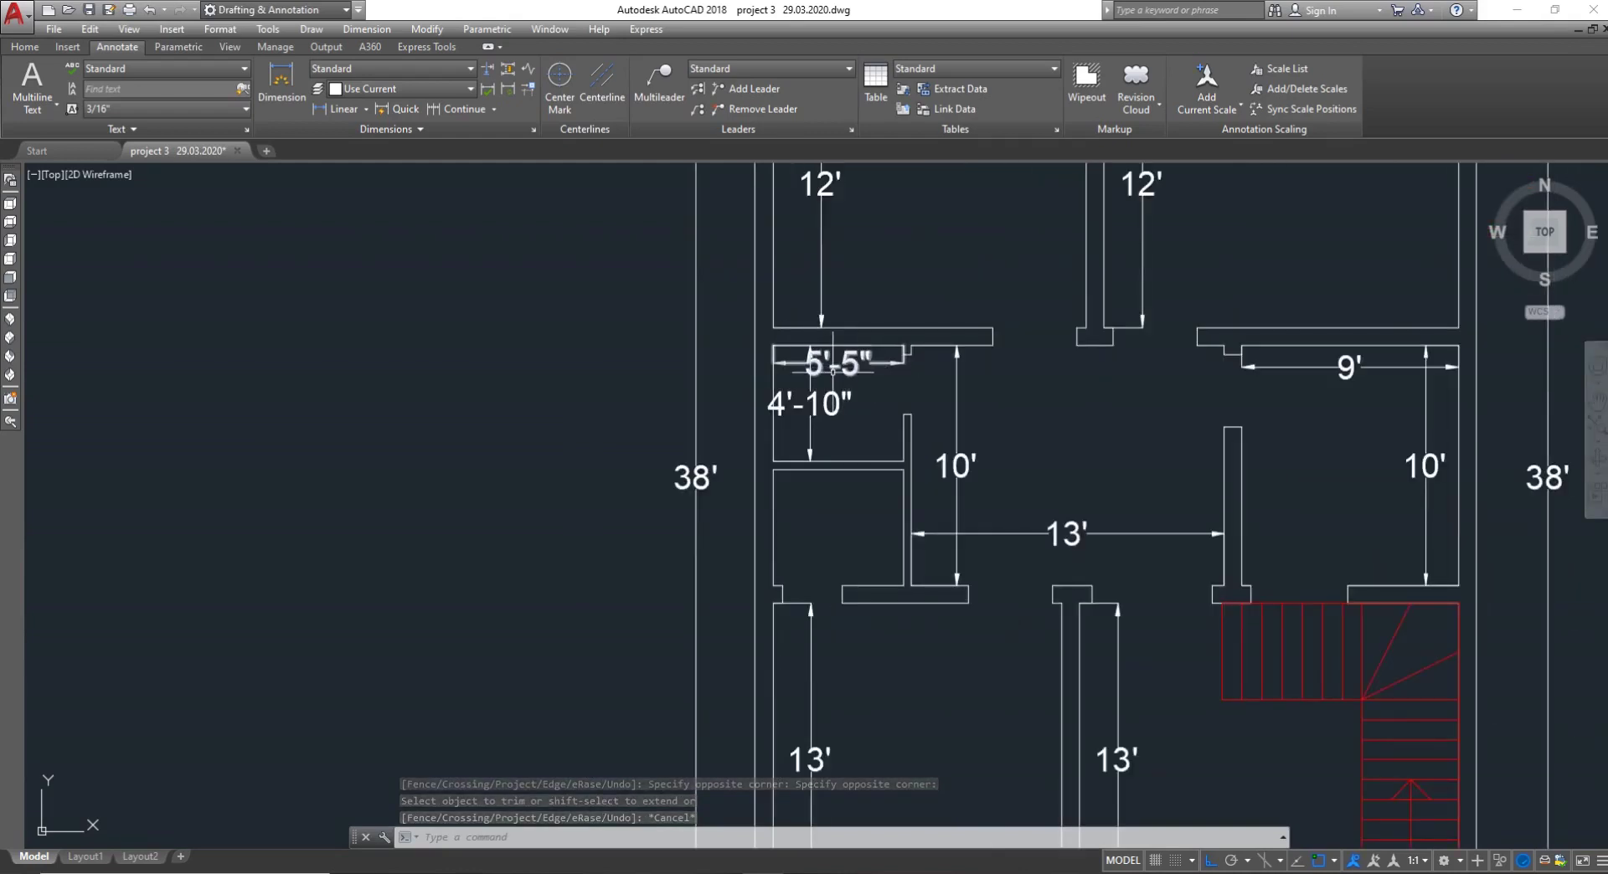
scroll(799, 461, "down", 4)
scroll(805, 460, "up", 4)
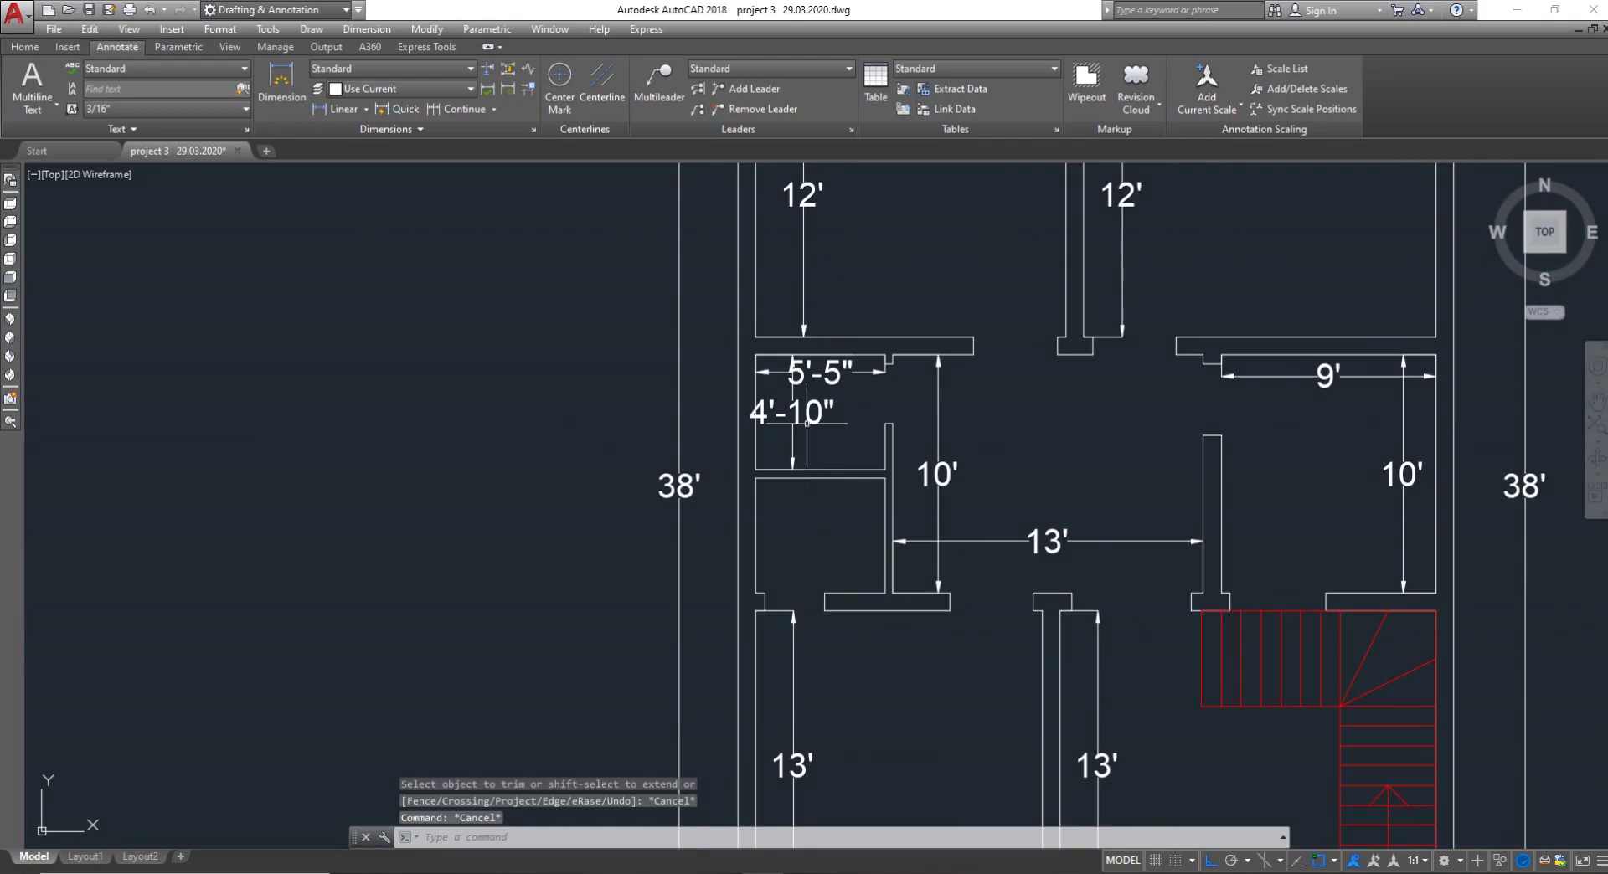
scroll(800, 456, "down", 3)
scroll(796, 494, "up", 1)
scroll(804, 674, "up", 1)
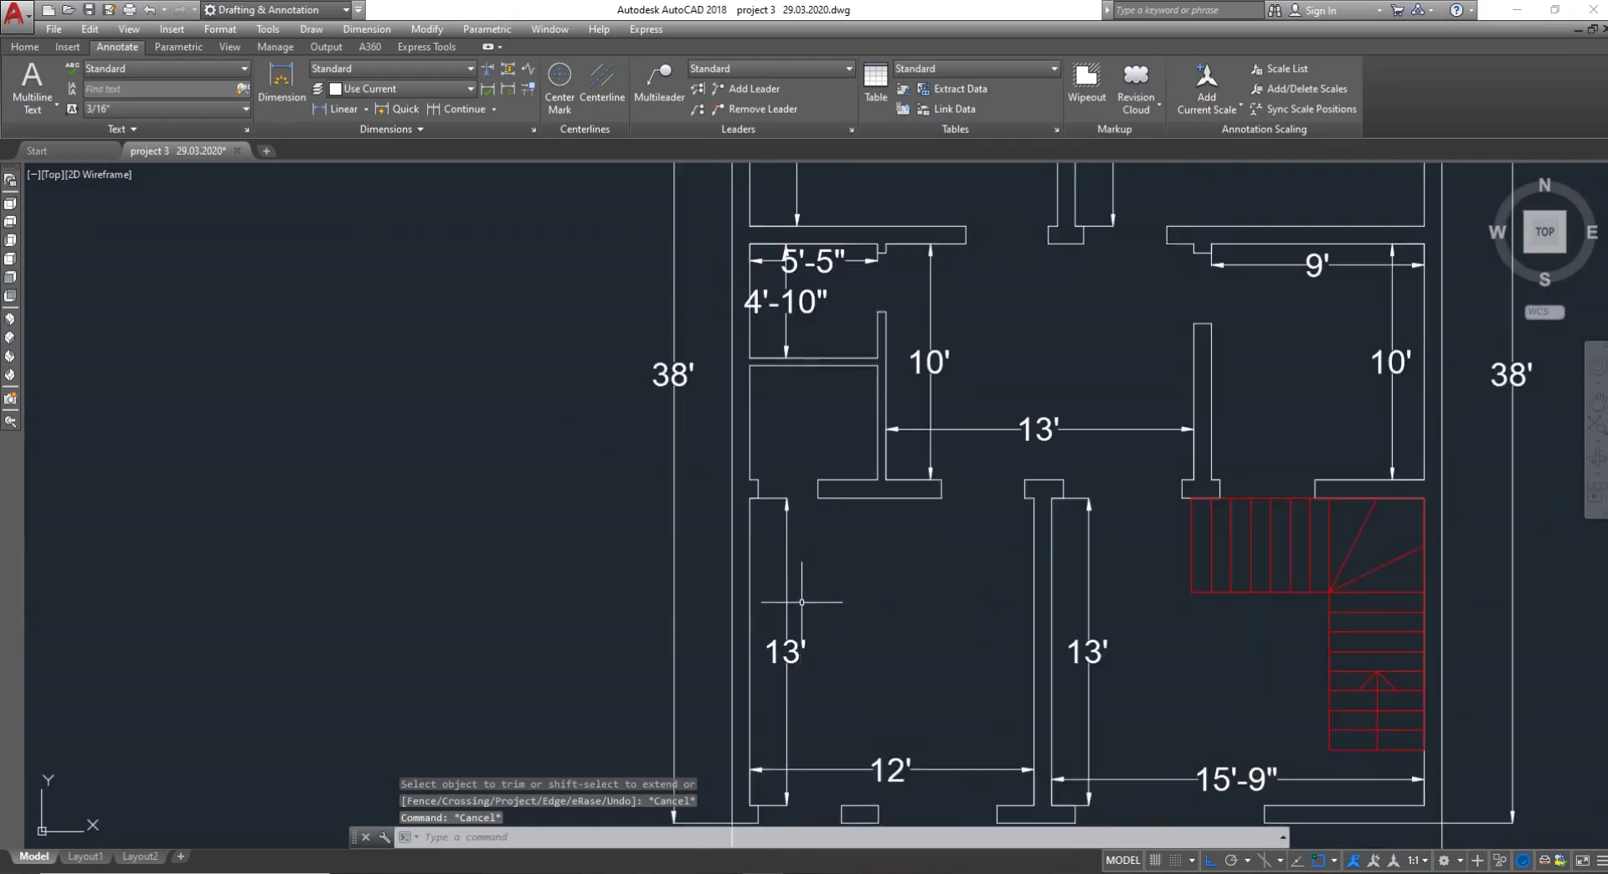
scroll(754, 620, "down", 5)
scroll(770, 670, "up", 5)
scroll(794, 715, "down", 7)
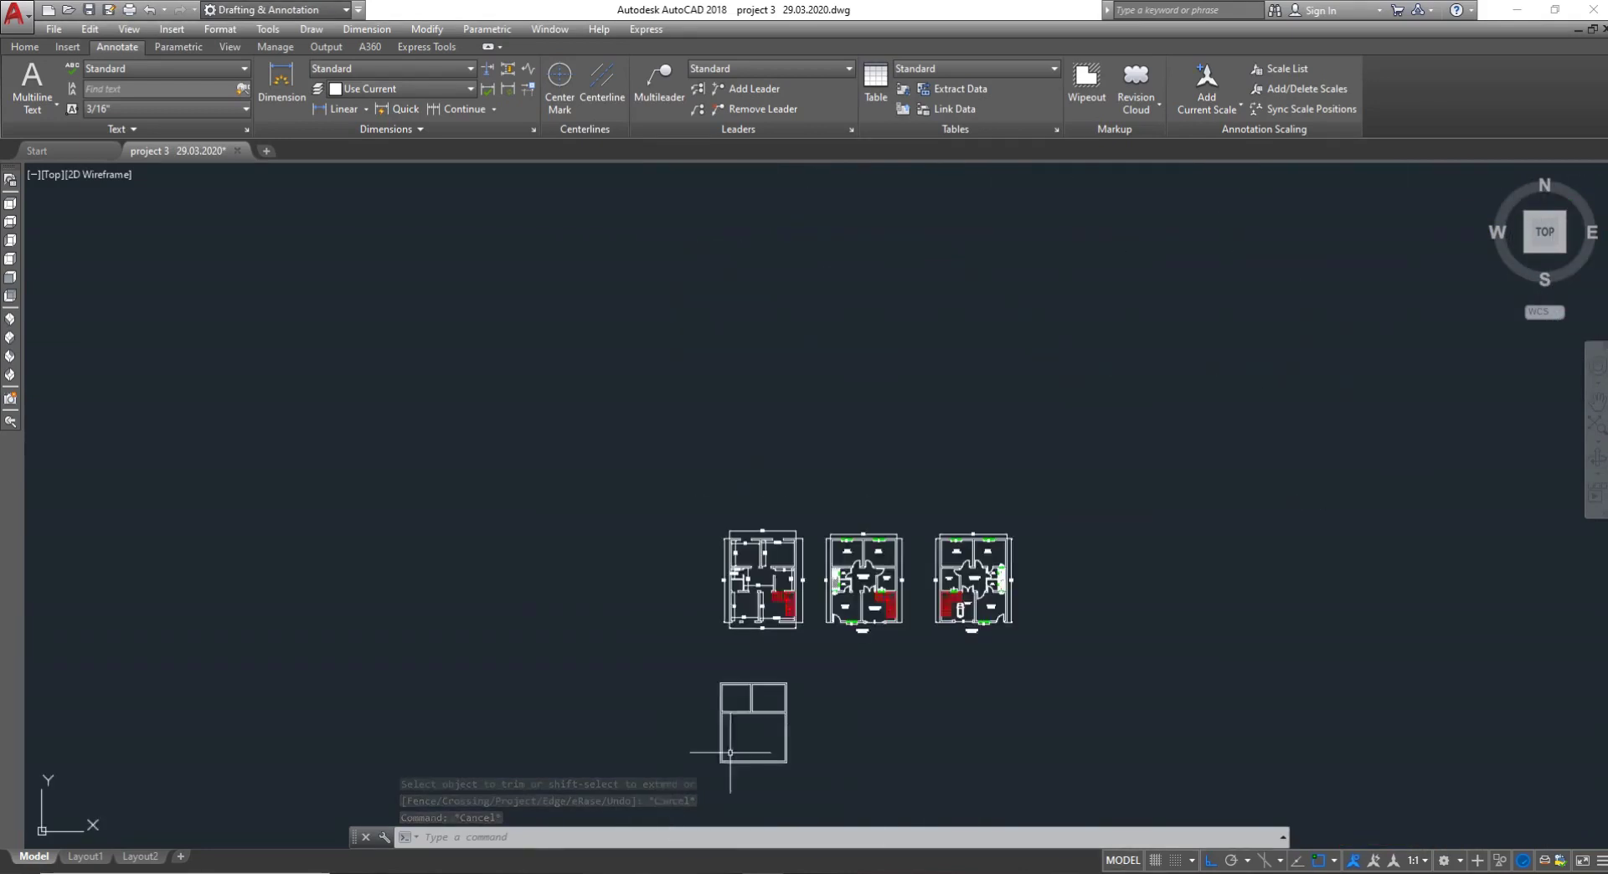
scroll(737, 712, "up", 4)
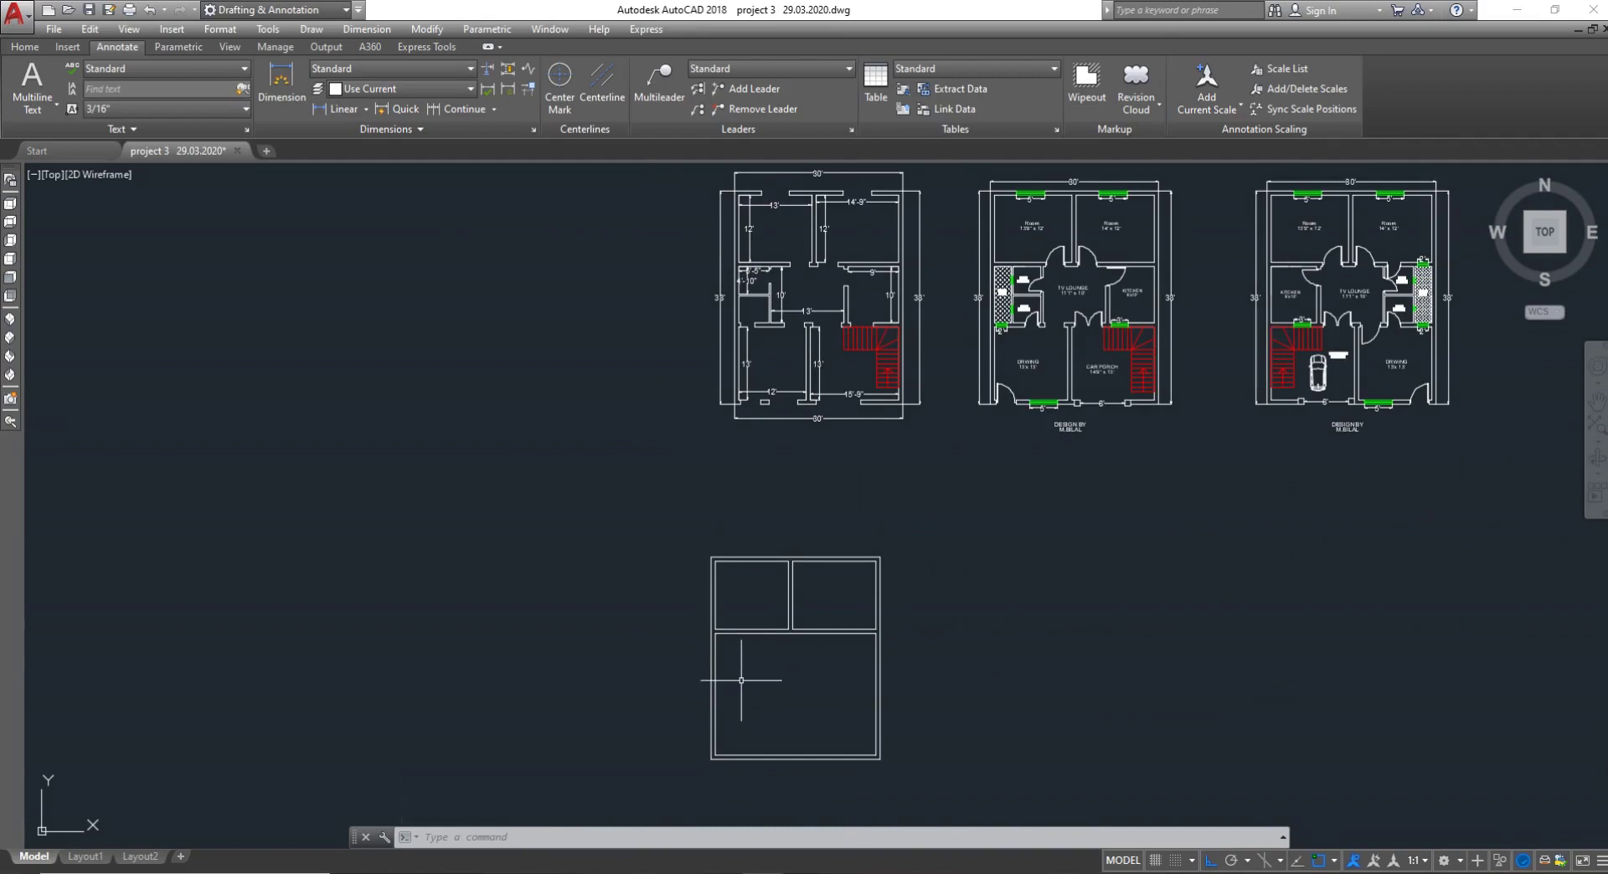
scroll(759, 360, "up", 2)
scroll(761, 343, "down", 2)
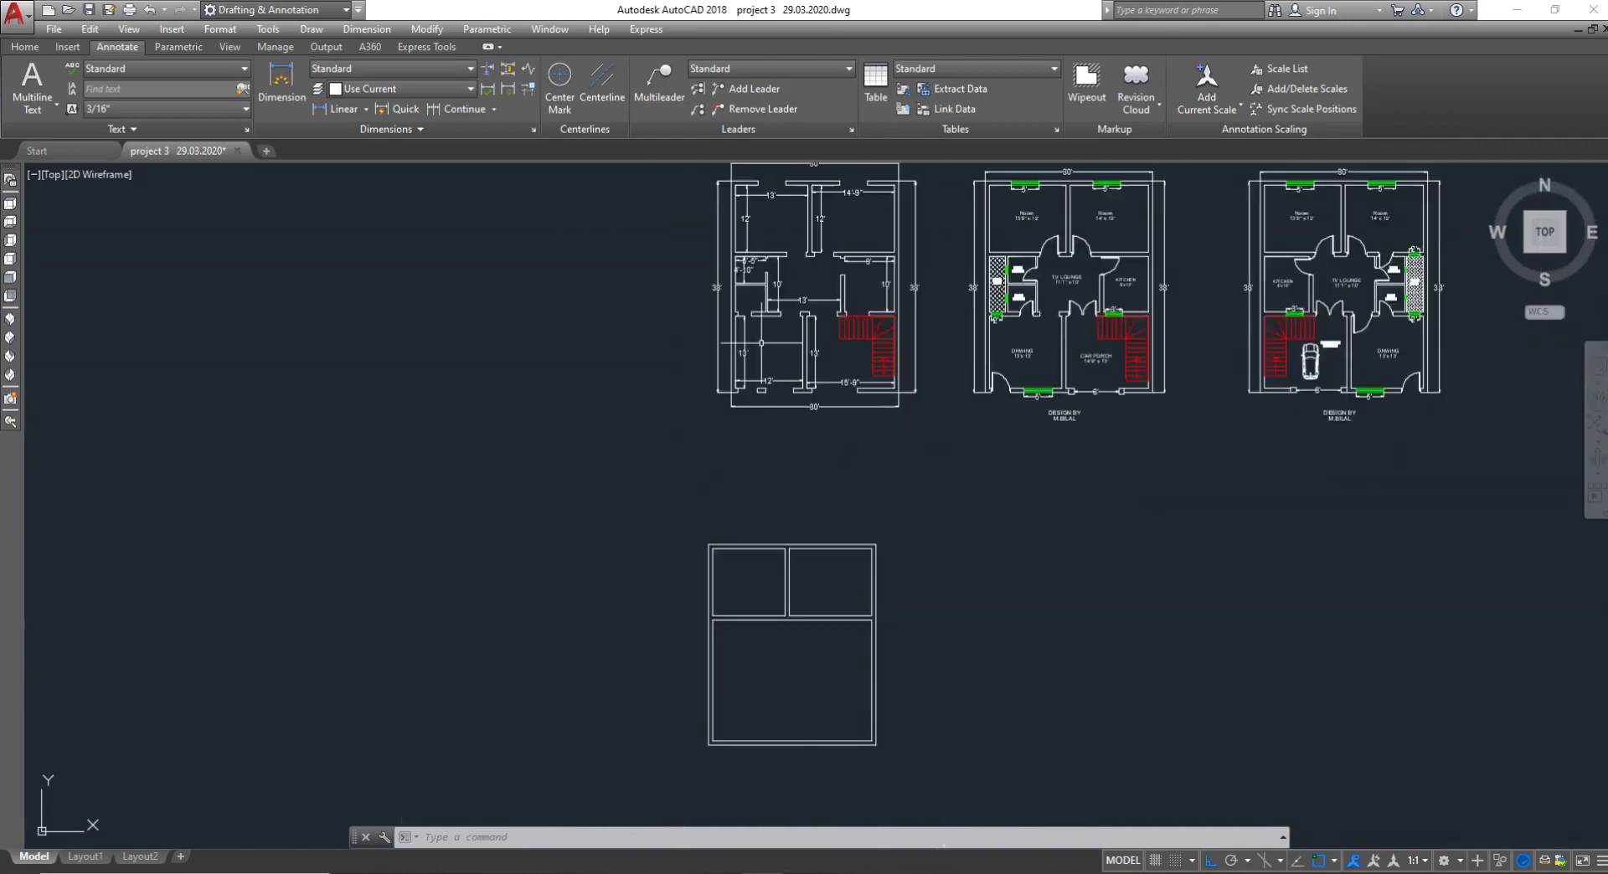
scroll(761, 402, "up", 2)
scroll(737, 538, "down", 4)
scroll(740, 538, "up", 5)
Offset the left wall's inner line in front of the rear rooms 5'5" to the right, following the bathroom width
key("Escape")
key("Escape")
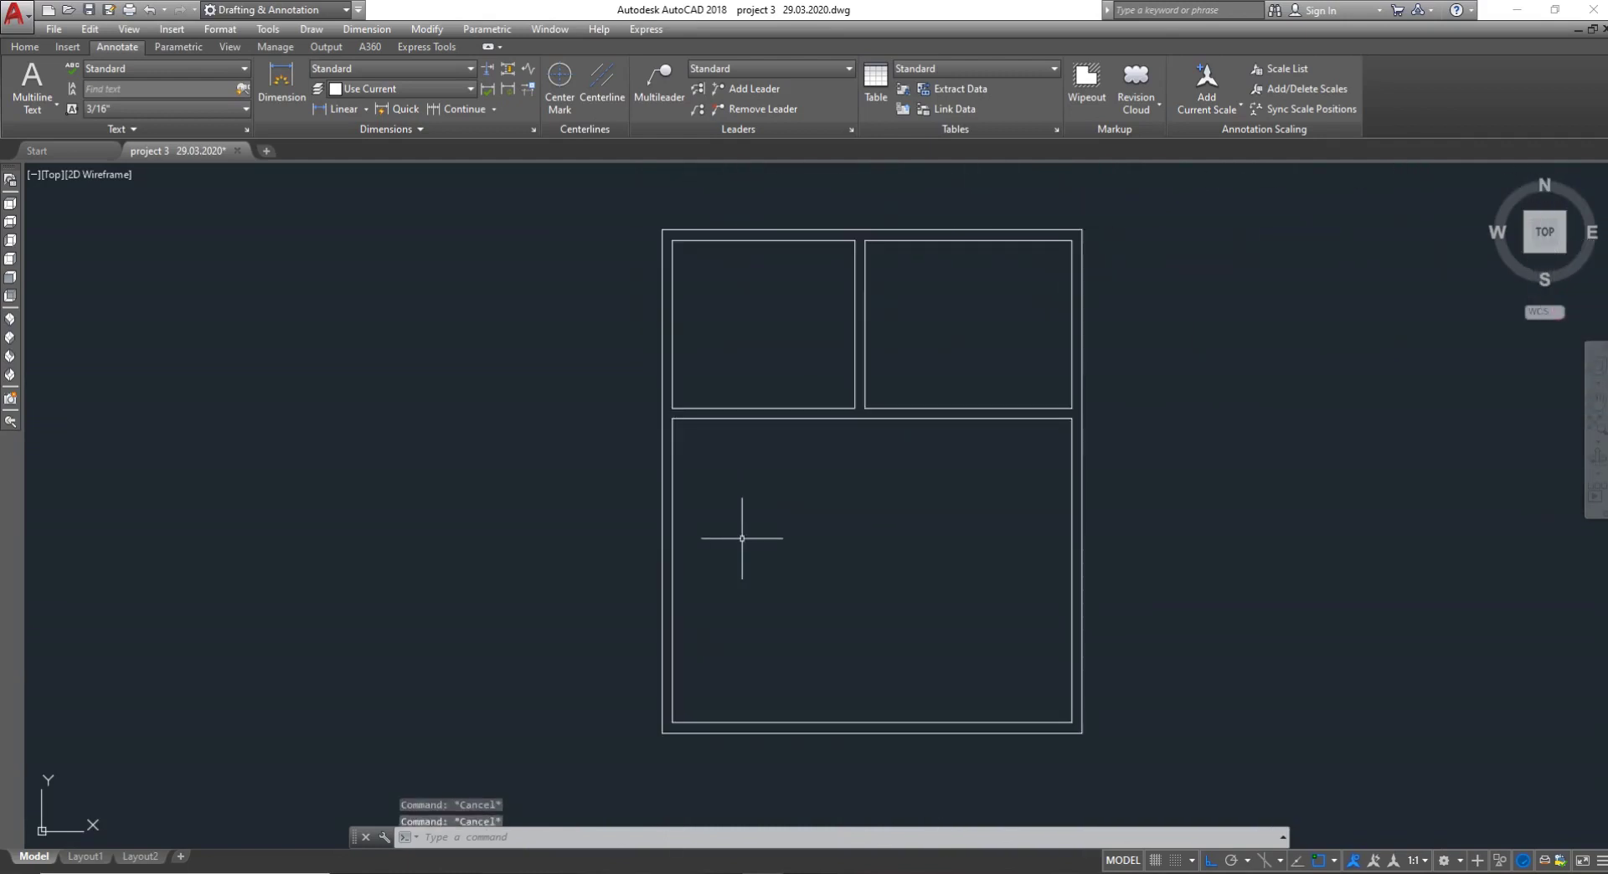
type("o")
key("Return")
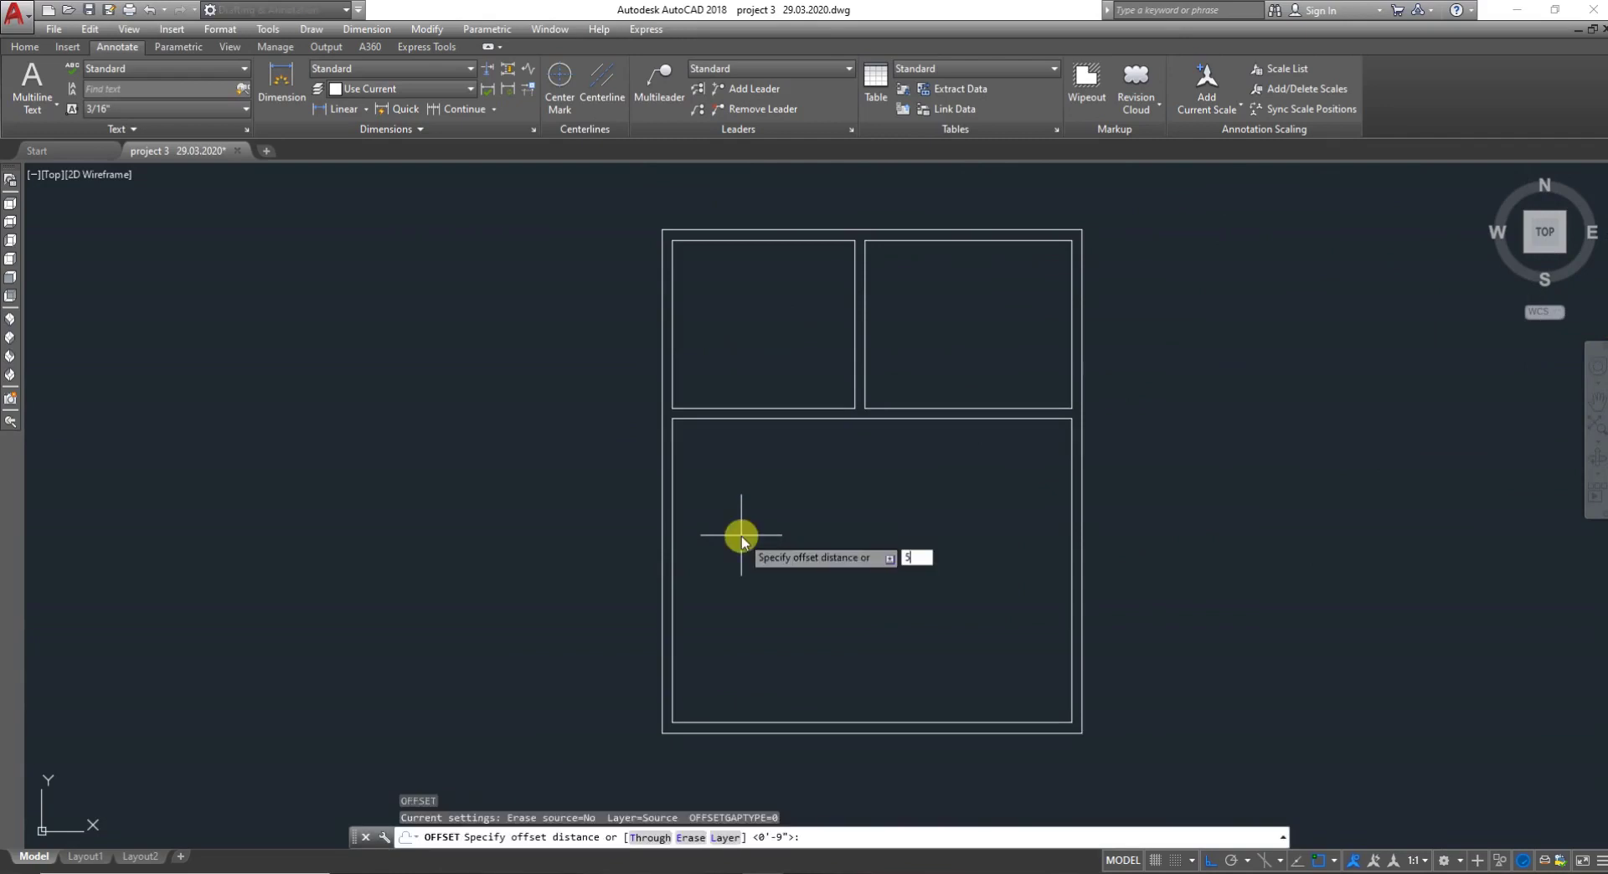
type("5'5")
key("Return")
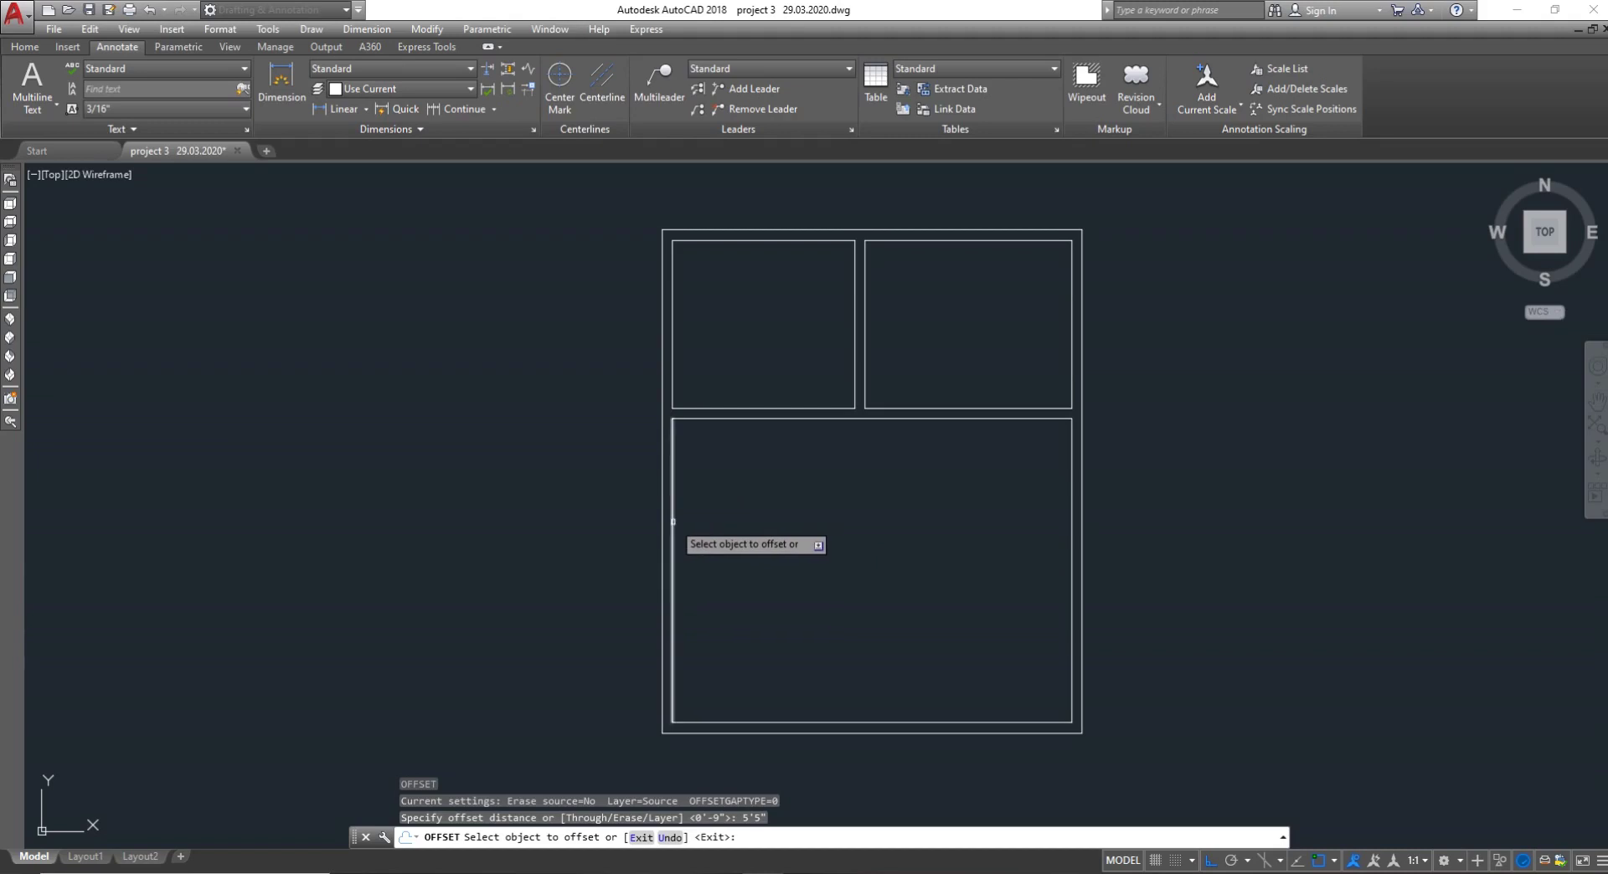
left_click(673, 523)
left_click(785, 508)
key("Escape")
Offset the front line of the wall behind the bathroom 4'10" toward the front of the house
type("o")
key("Return")
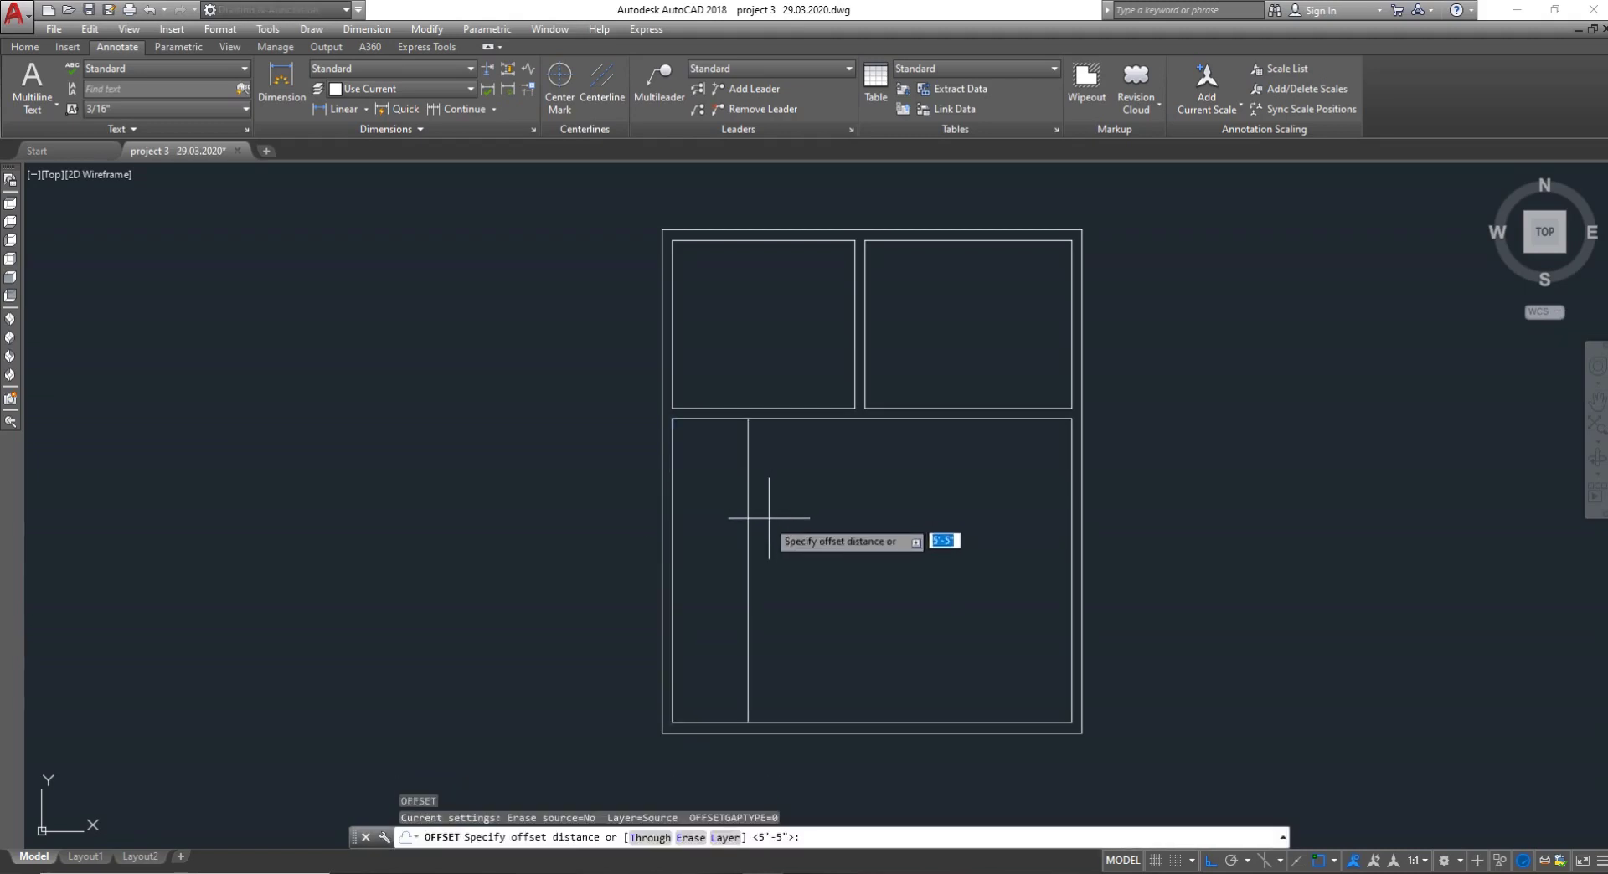
scroll(713, 408, "down", 3)
scroll(791, 259, "up", 4)
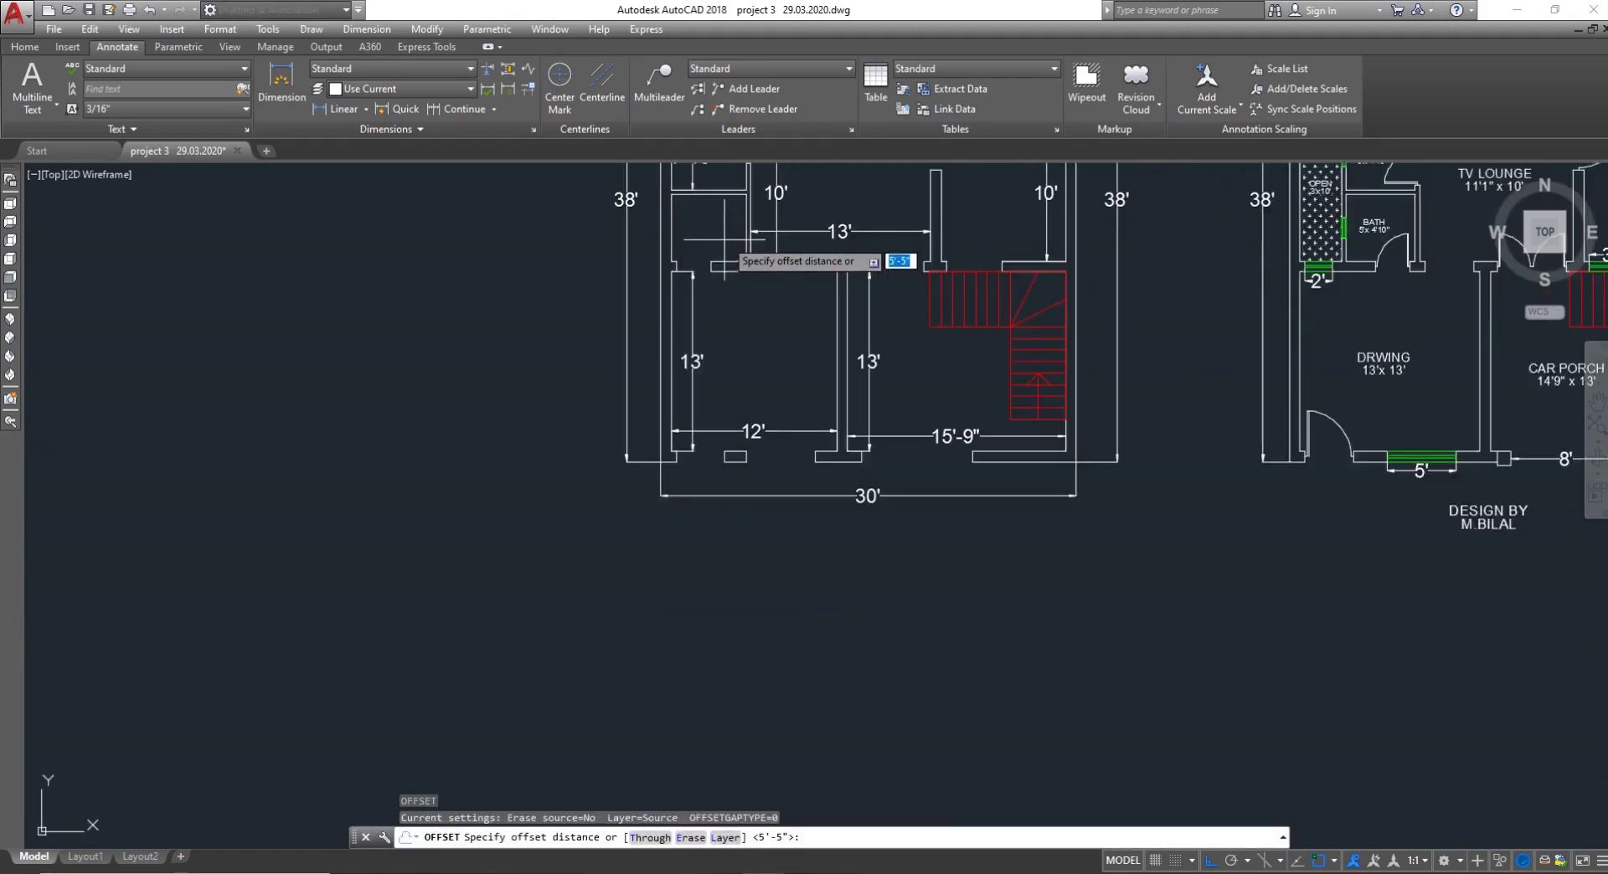
scroll(719, 229, "down", 2)
scroll(718, 228, "up", 1)
scroll(706, 684, "down", 4)
scroll(703, 505, "up", 5)
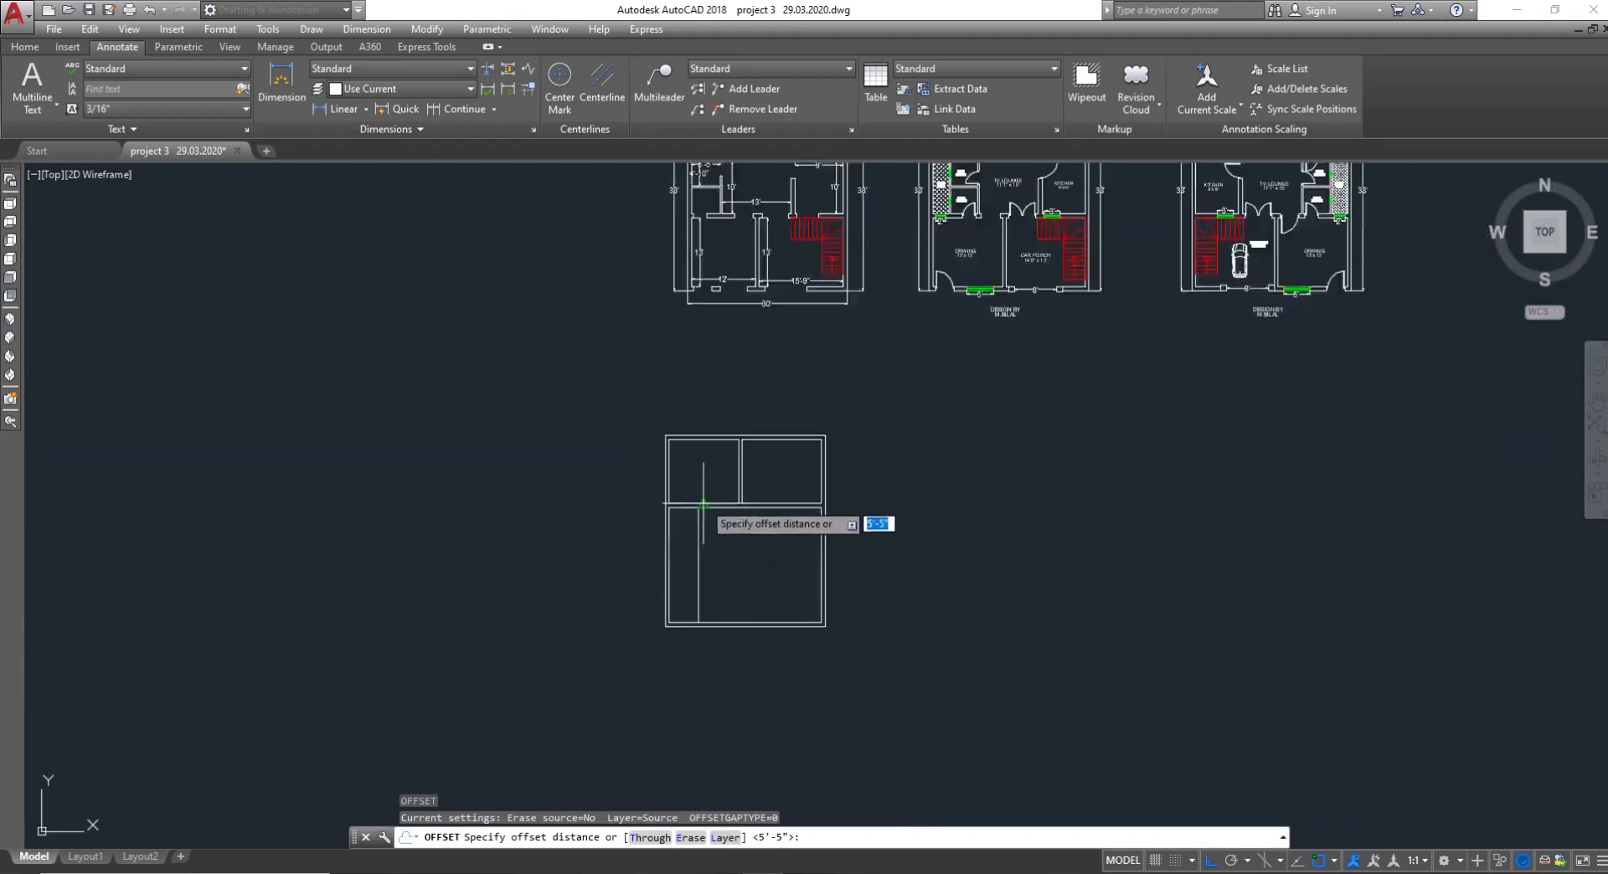
scroll(687, 561, "up", 3)
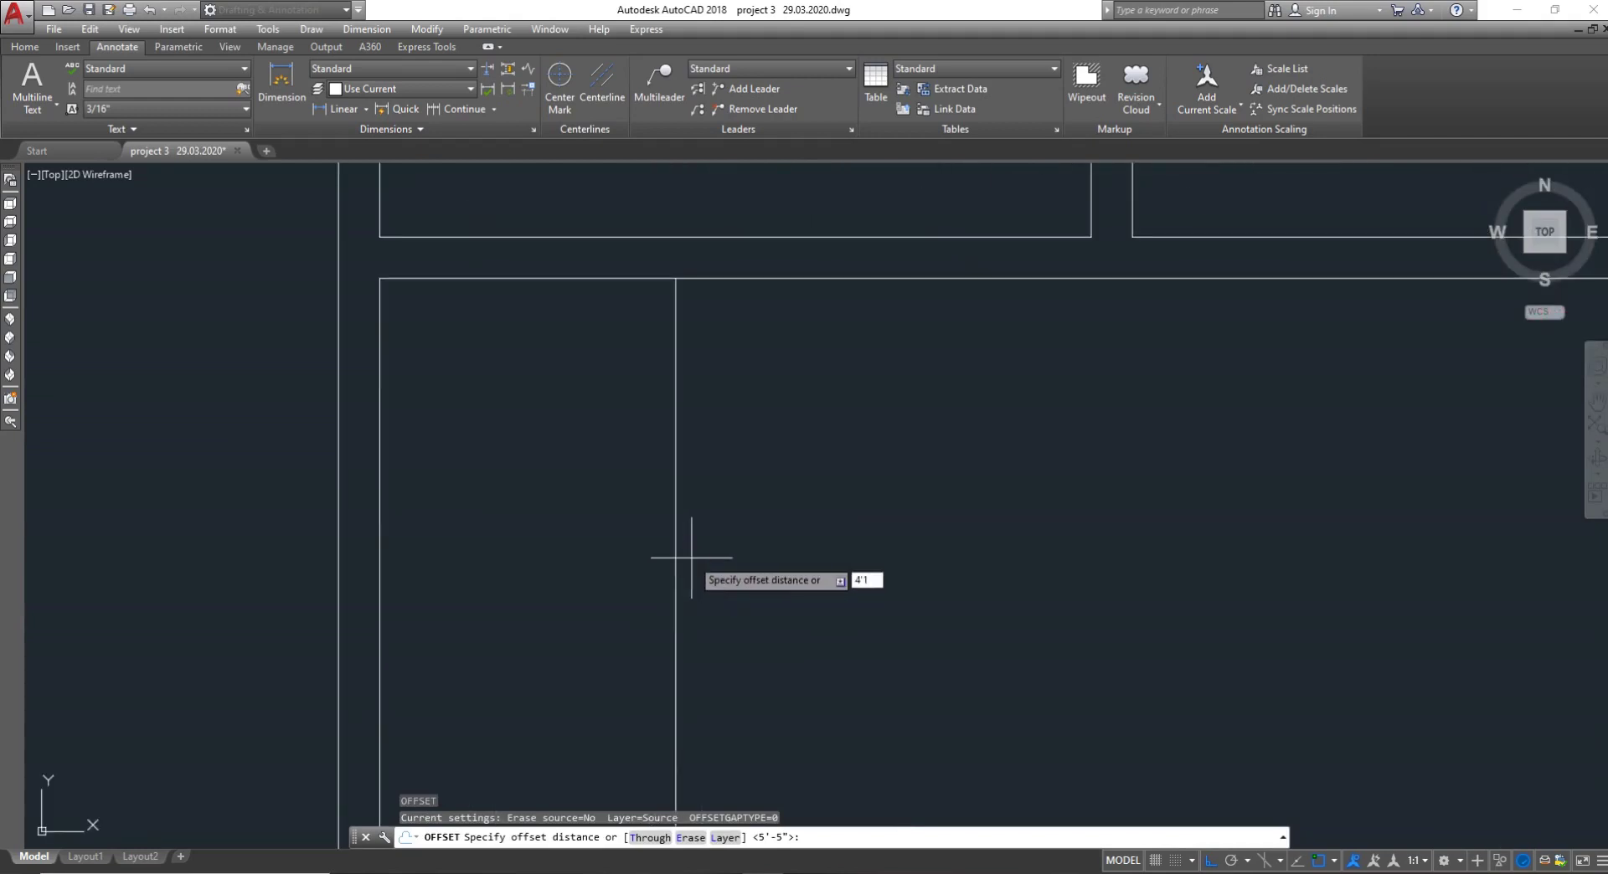
key("Return")
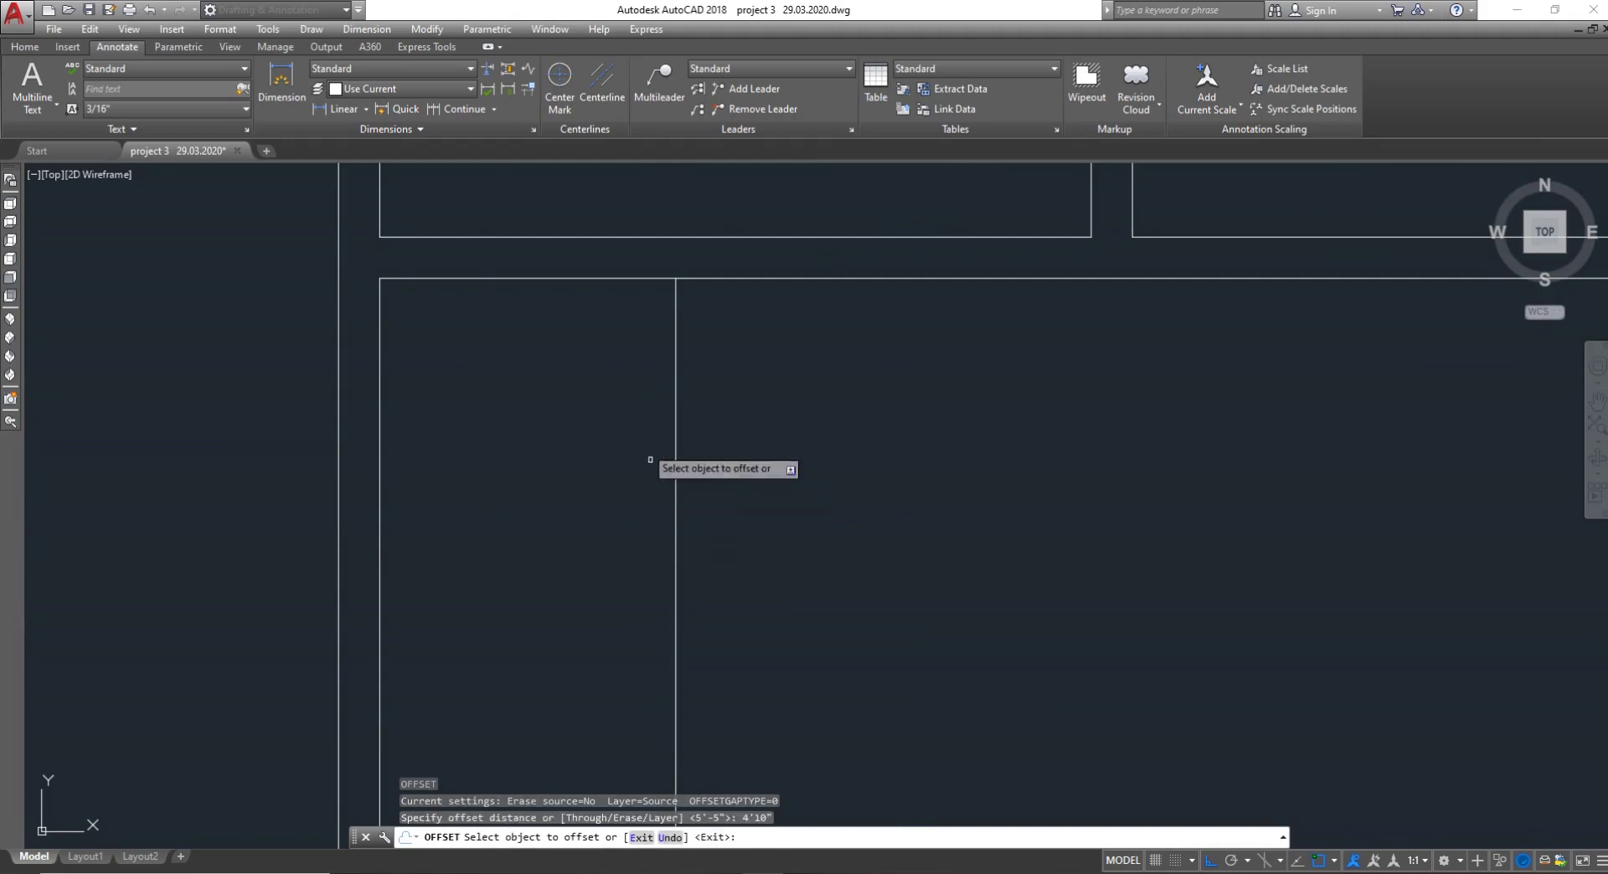
left_click(582, 276)
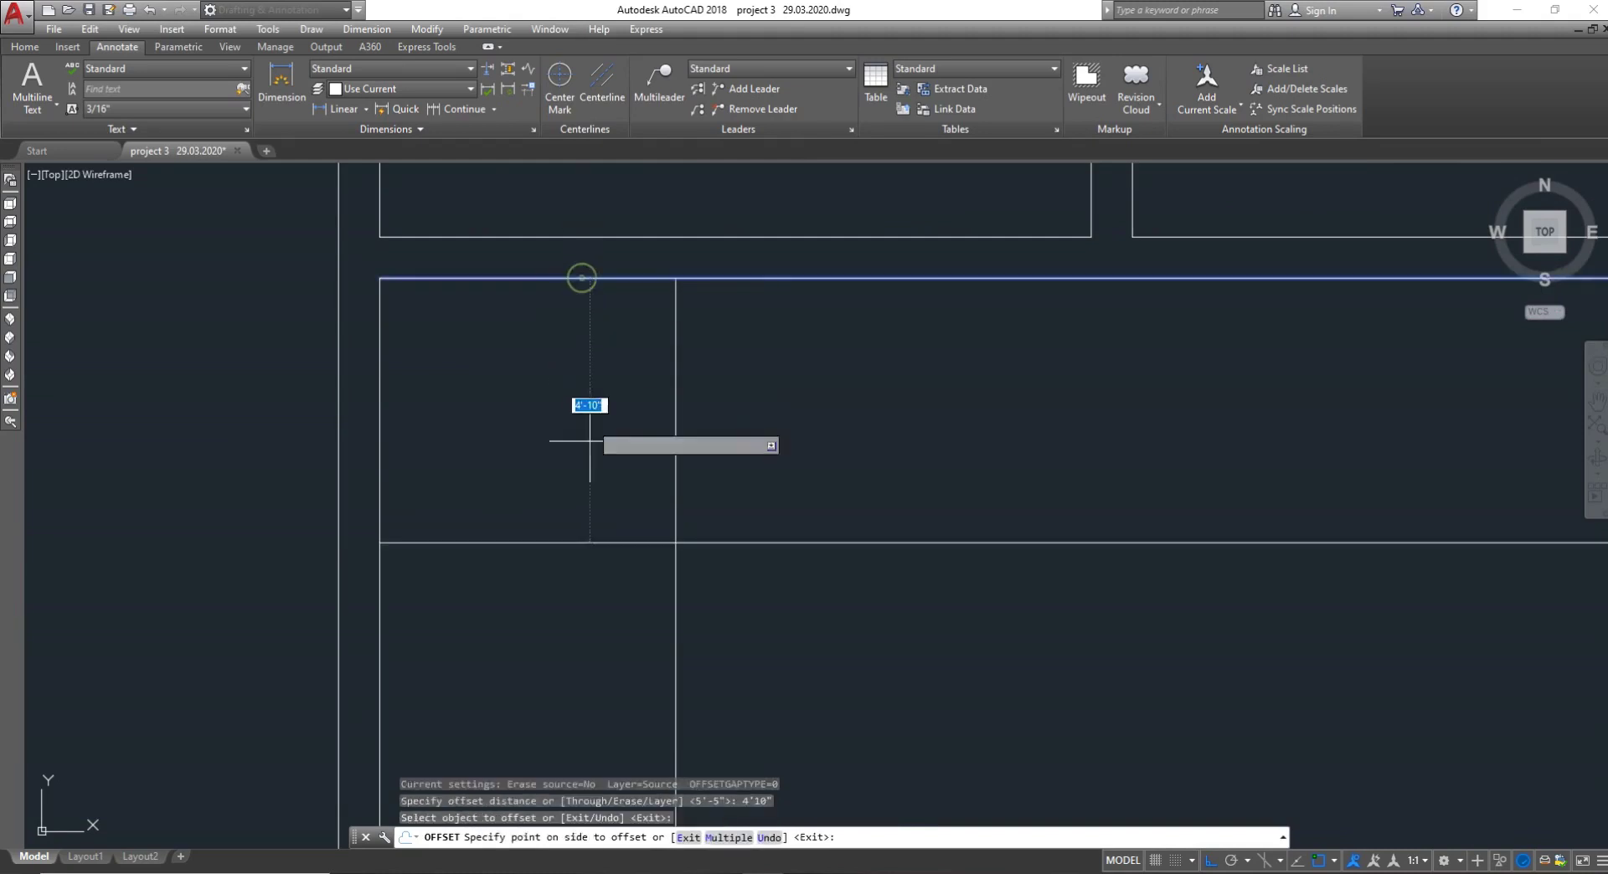
left_click(591, 486)
key("Escape")
Offset the bathroom's vertical and horizontal boundary lines 9" outward to form its walls
right_click(615, 500)
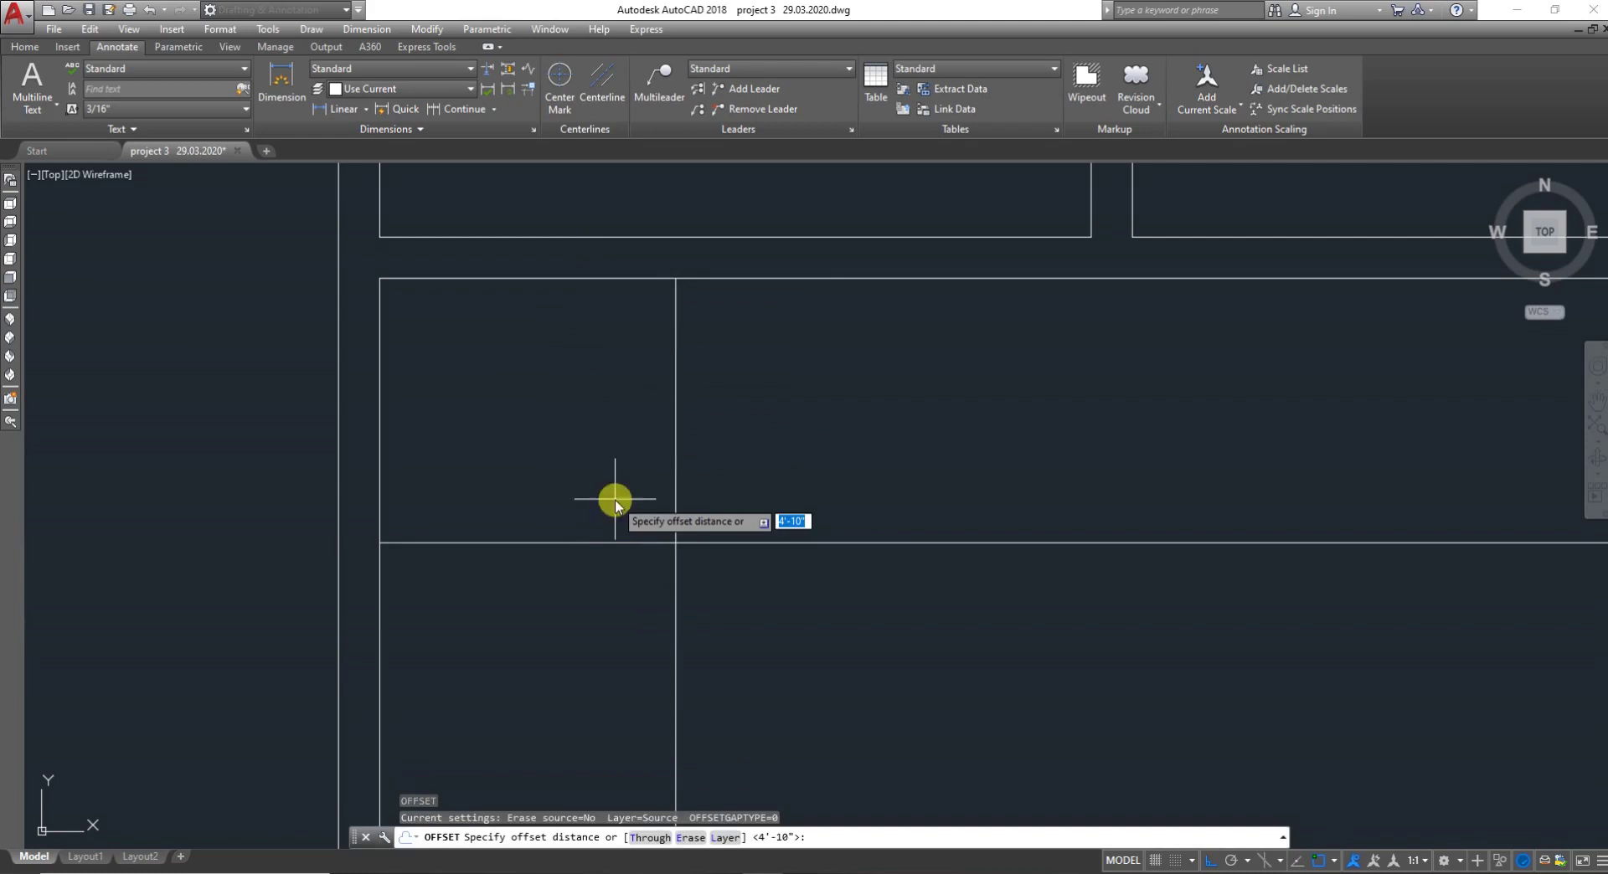
type("9\"")
key("Return")
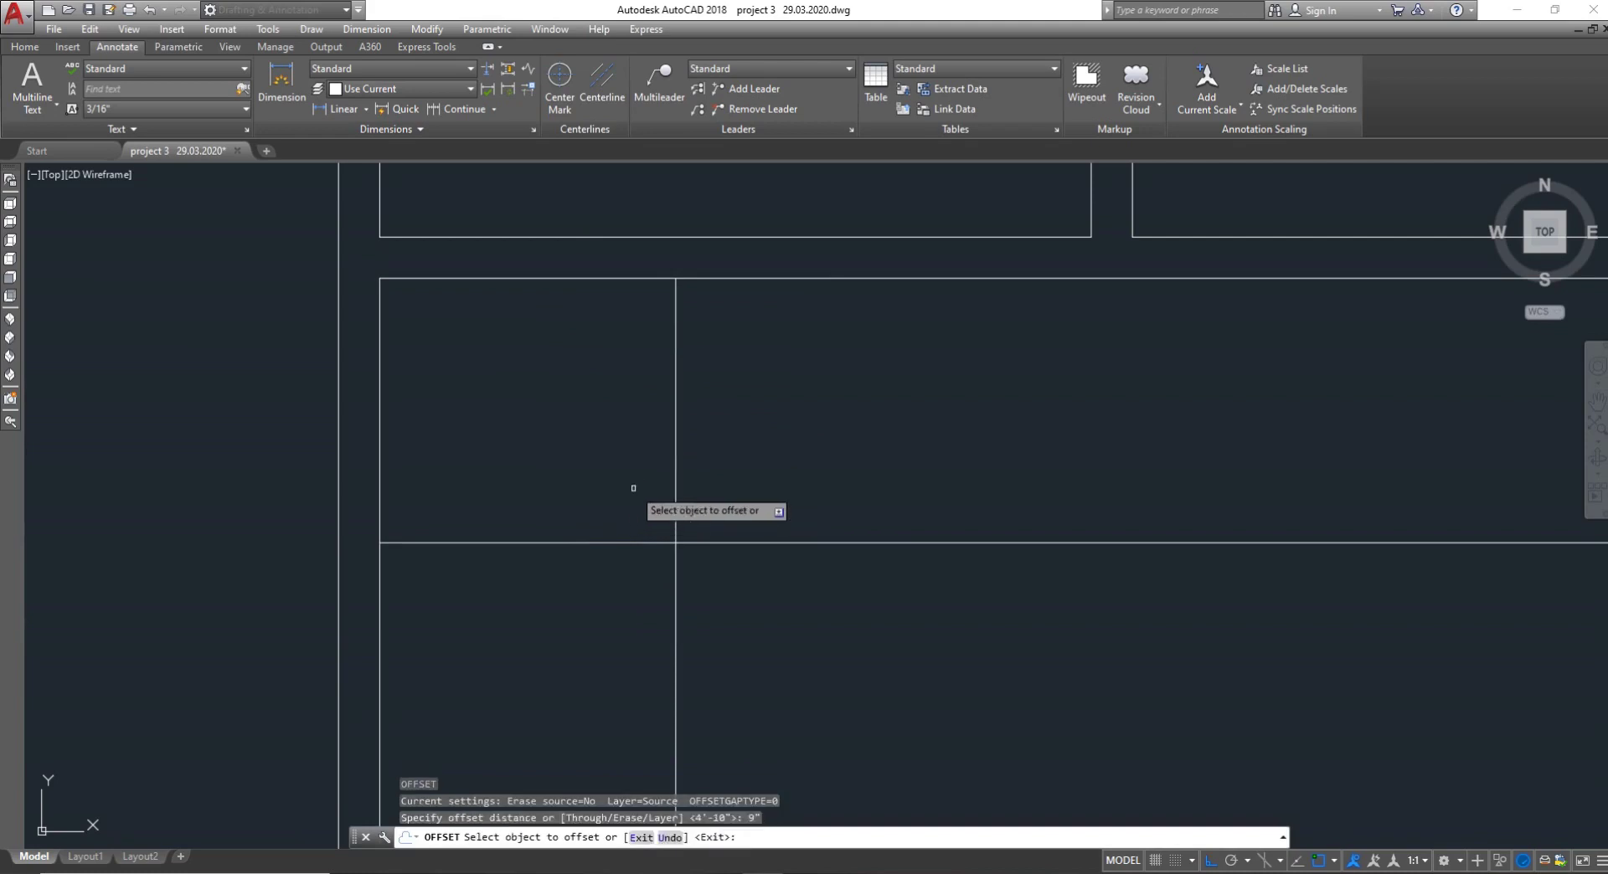
left_click(676, 502)
left_click(736, 506)
left_click(752, 543)
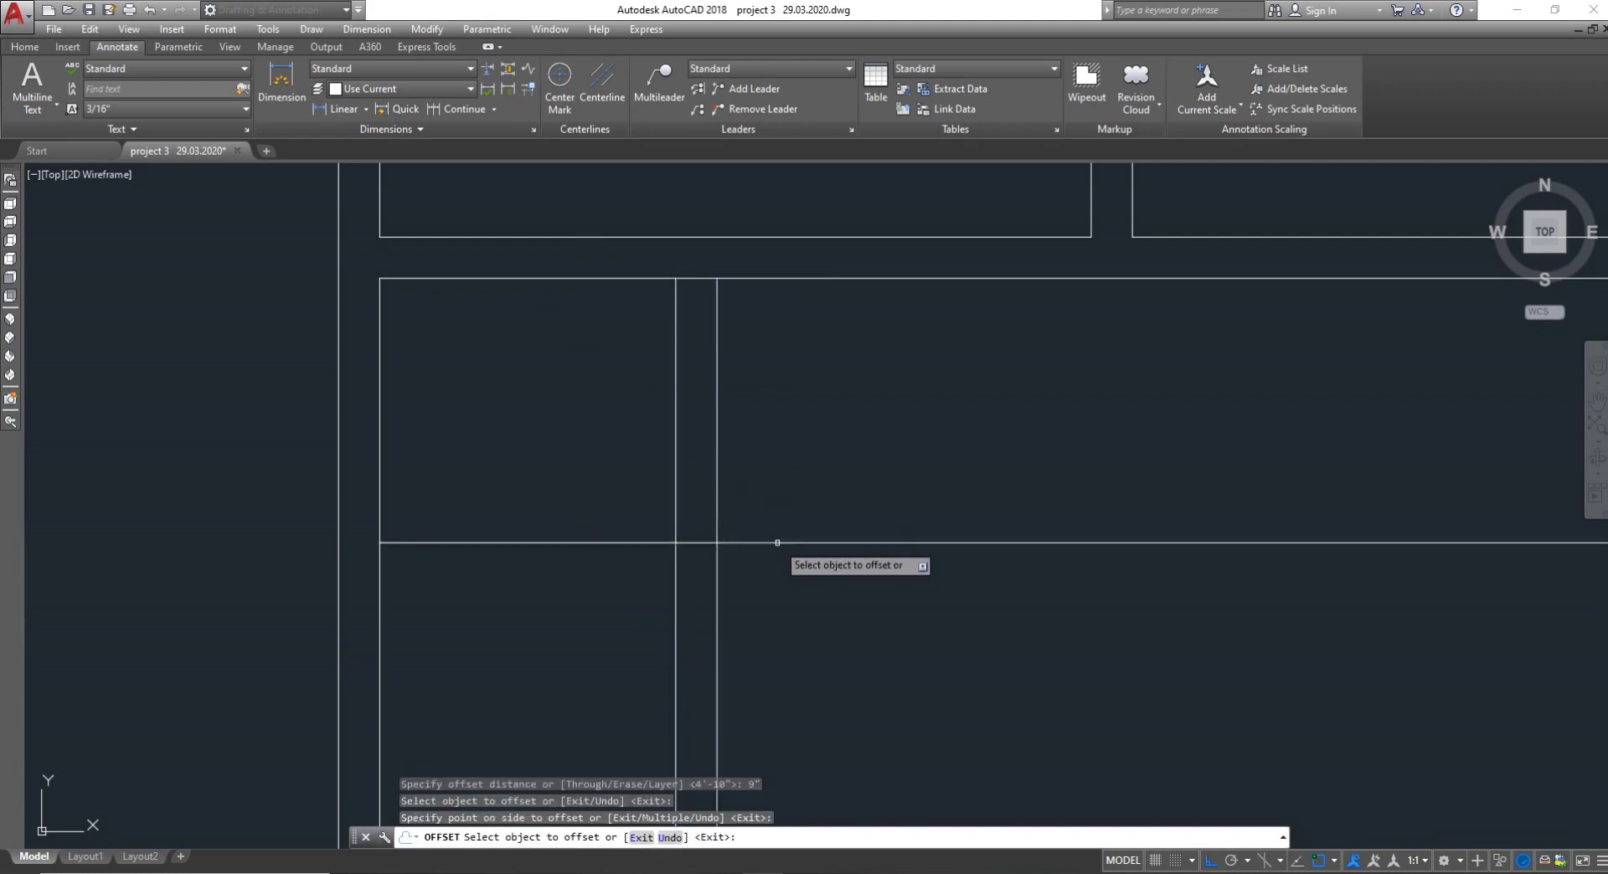
left_click(751, 637)
key("Escape")
Trim the bathroom wall lines that run past the bathroom's outer corner toward the lounge and the front of the house
type("TR")
key("Return")
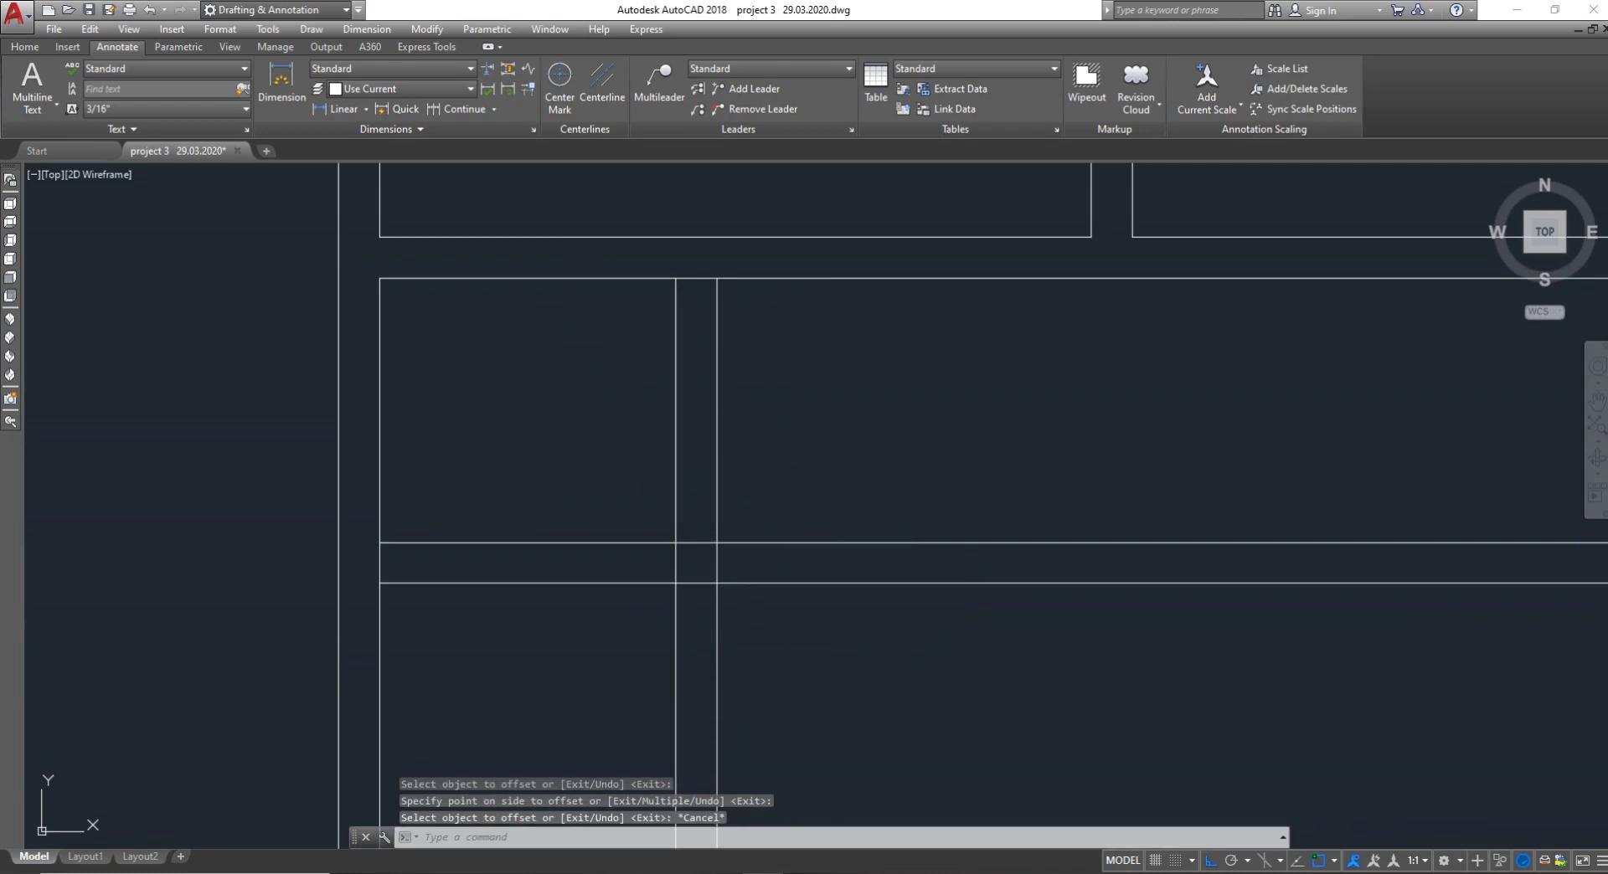
left_click(838, 519)
left_click(787, 599)
left_click(800, 610)
left_click(603, 737)
scroll(616, 704, "down", 4)
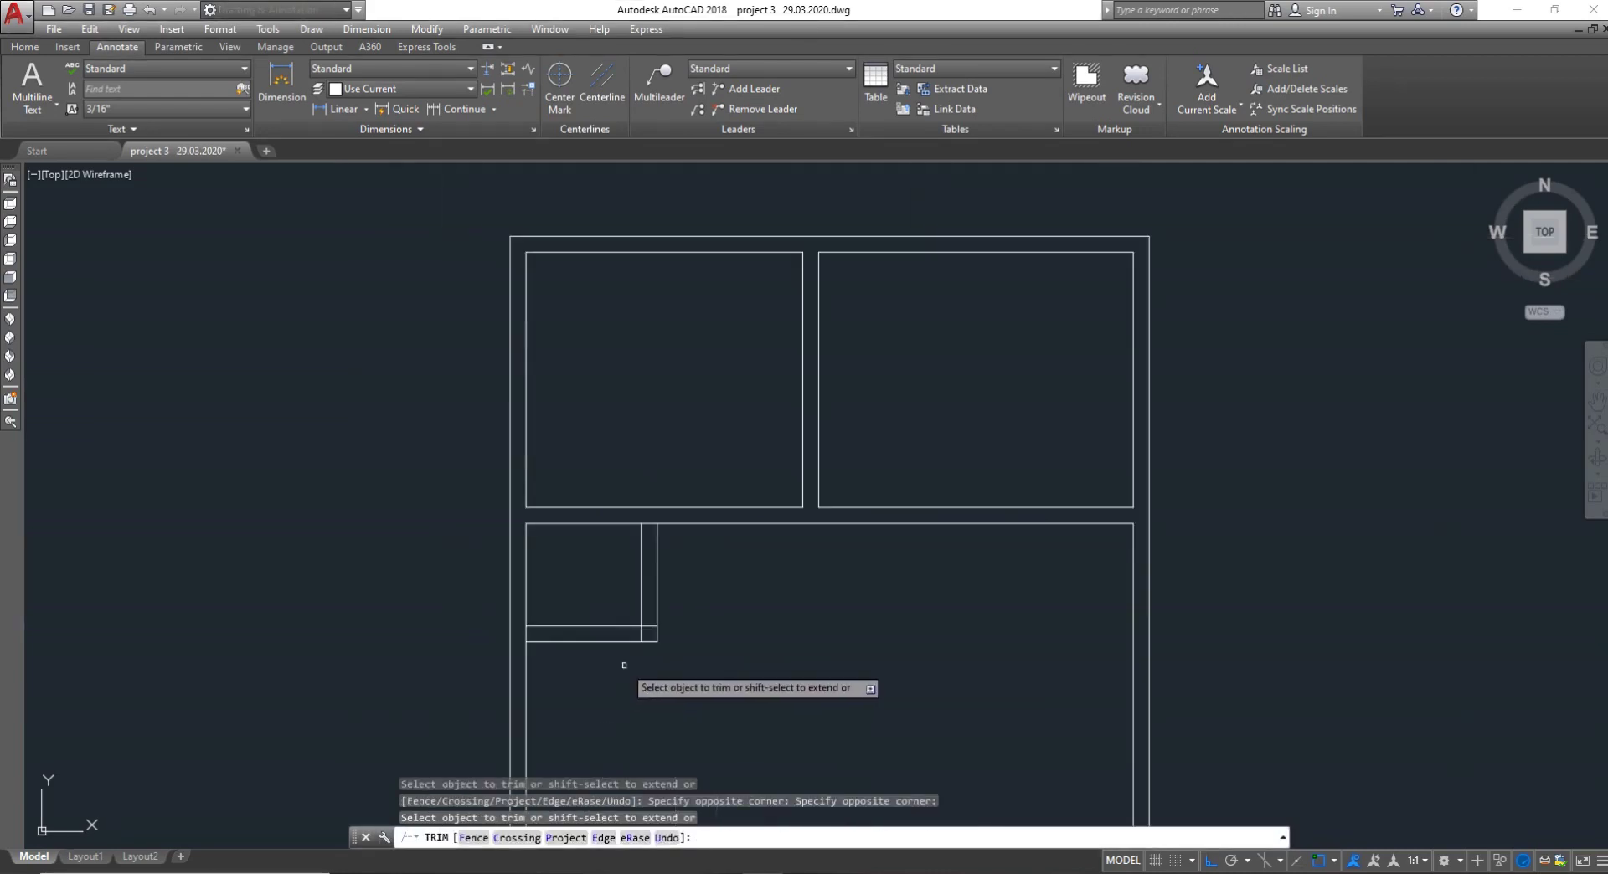
Trim the crossing line ends at the bathroom's outer corner and the side wall's inner line within the bathroom's front wall
scroll(649, 614, "up", 3)
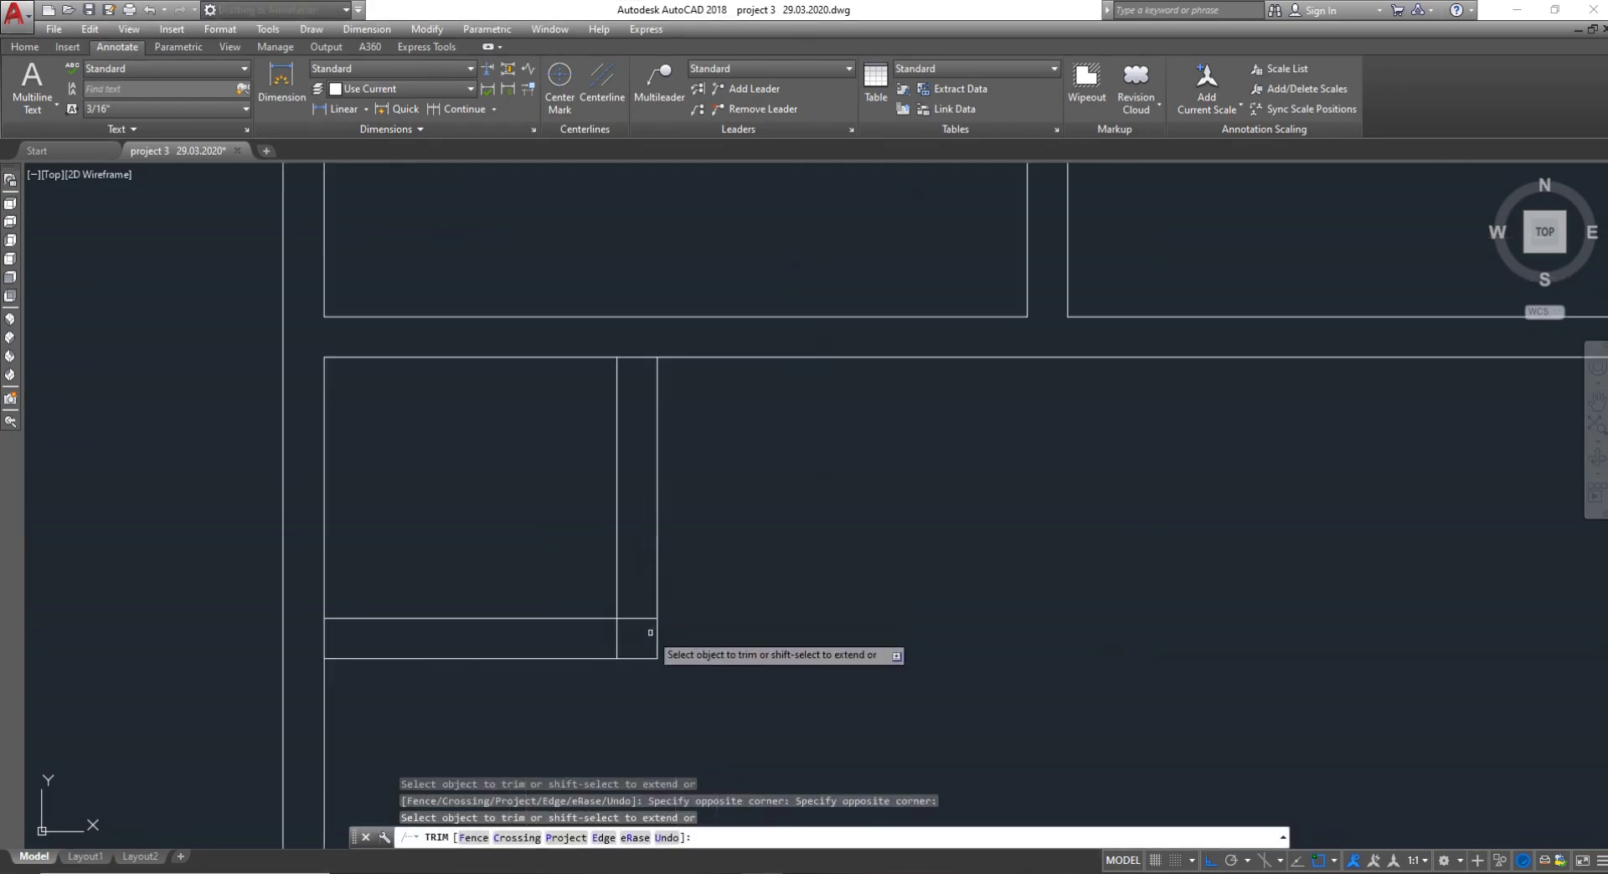
left_click(639, 618)
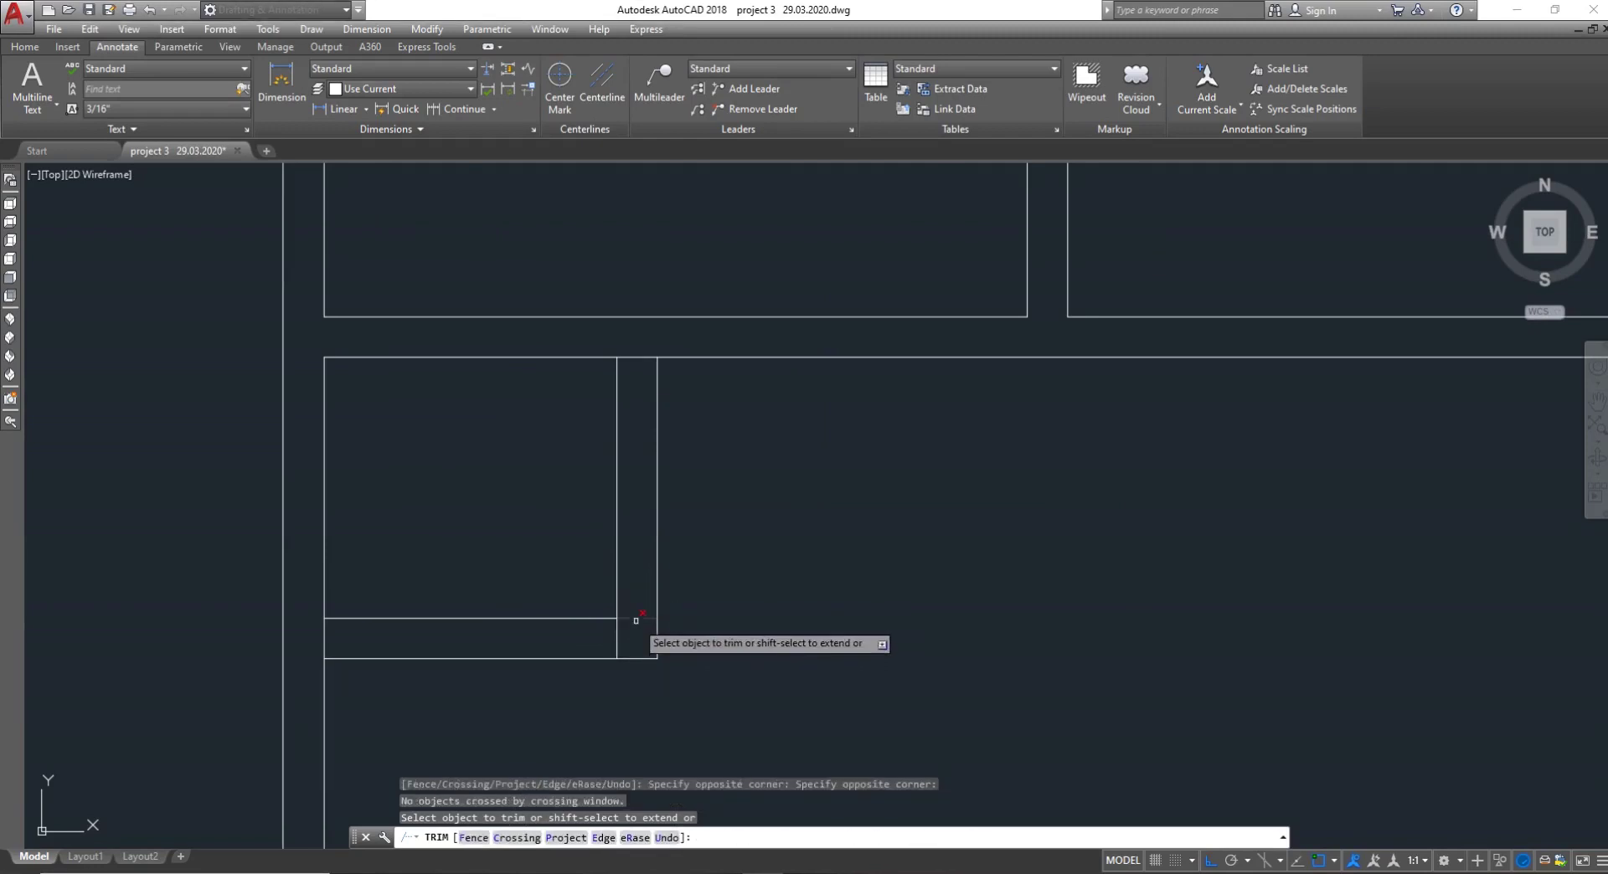
left_click(636, 658)
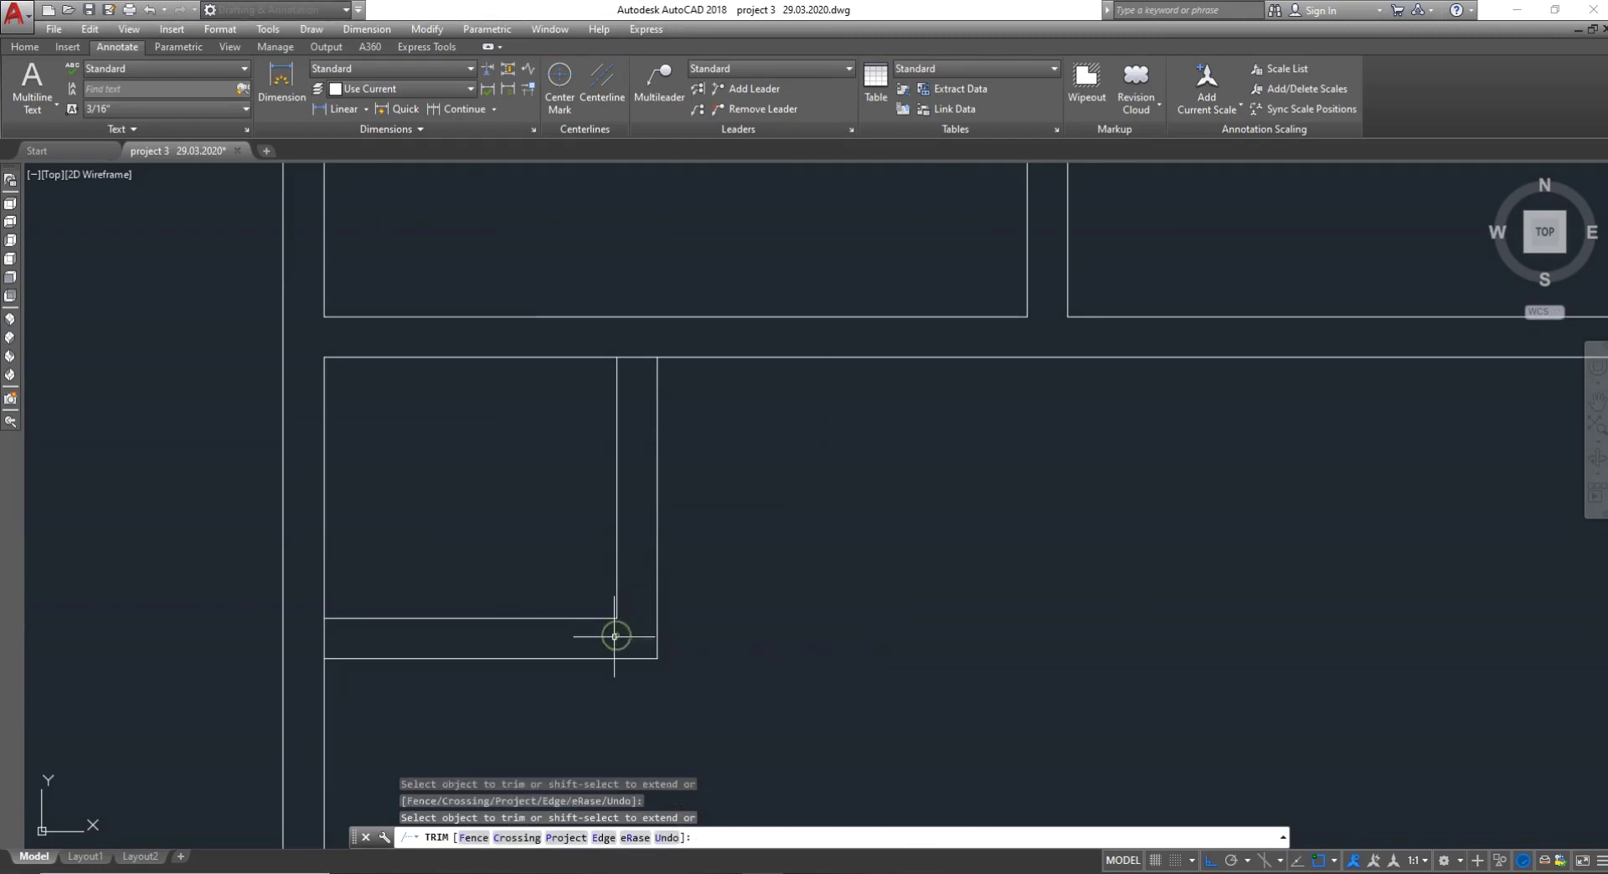
key("Escape")
type("TR")
key("Return")
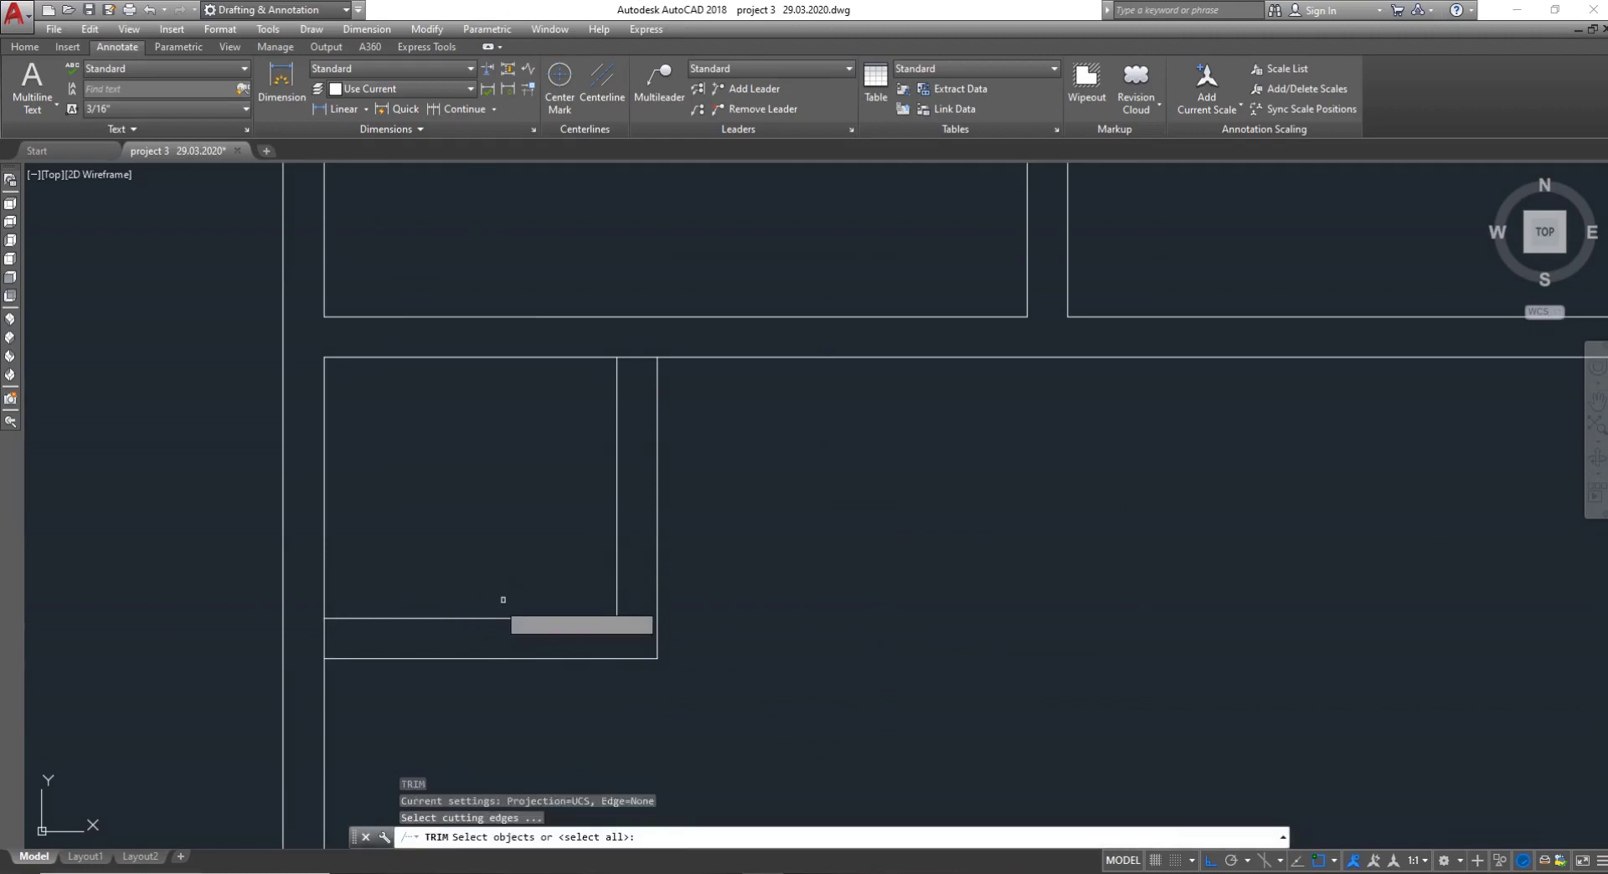
key("Return")
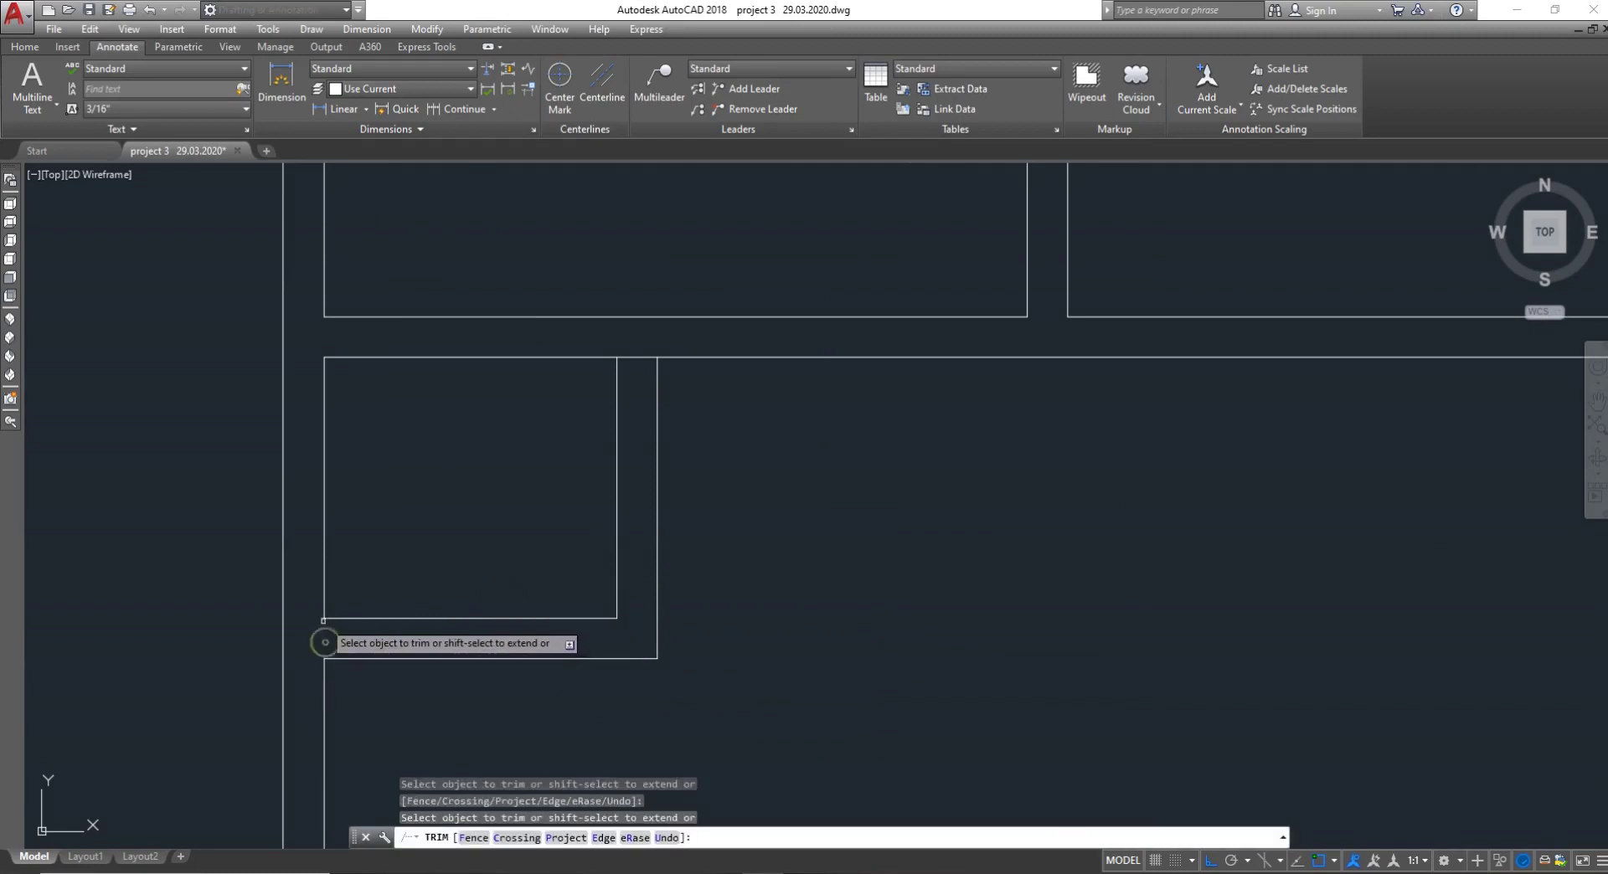
key("Escape")
scroll(543, 542, "down", 2)
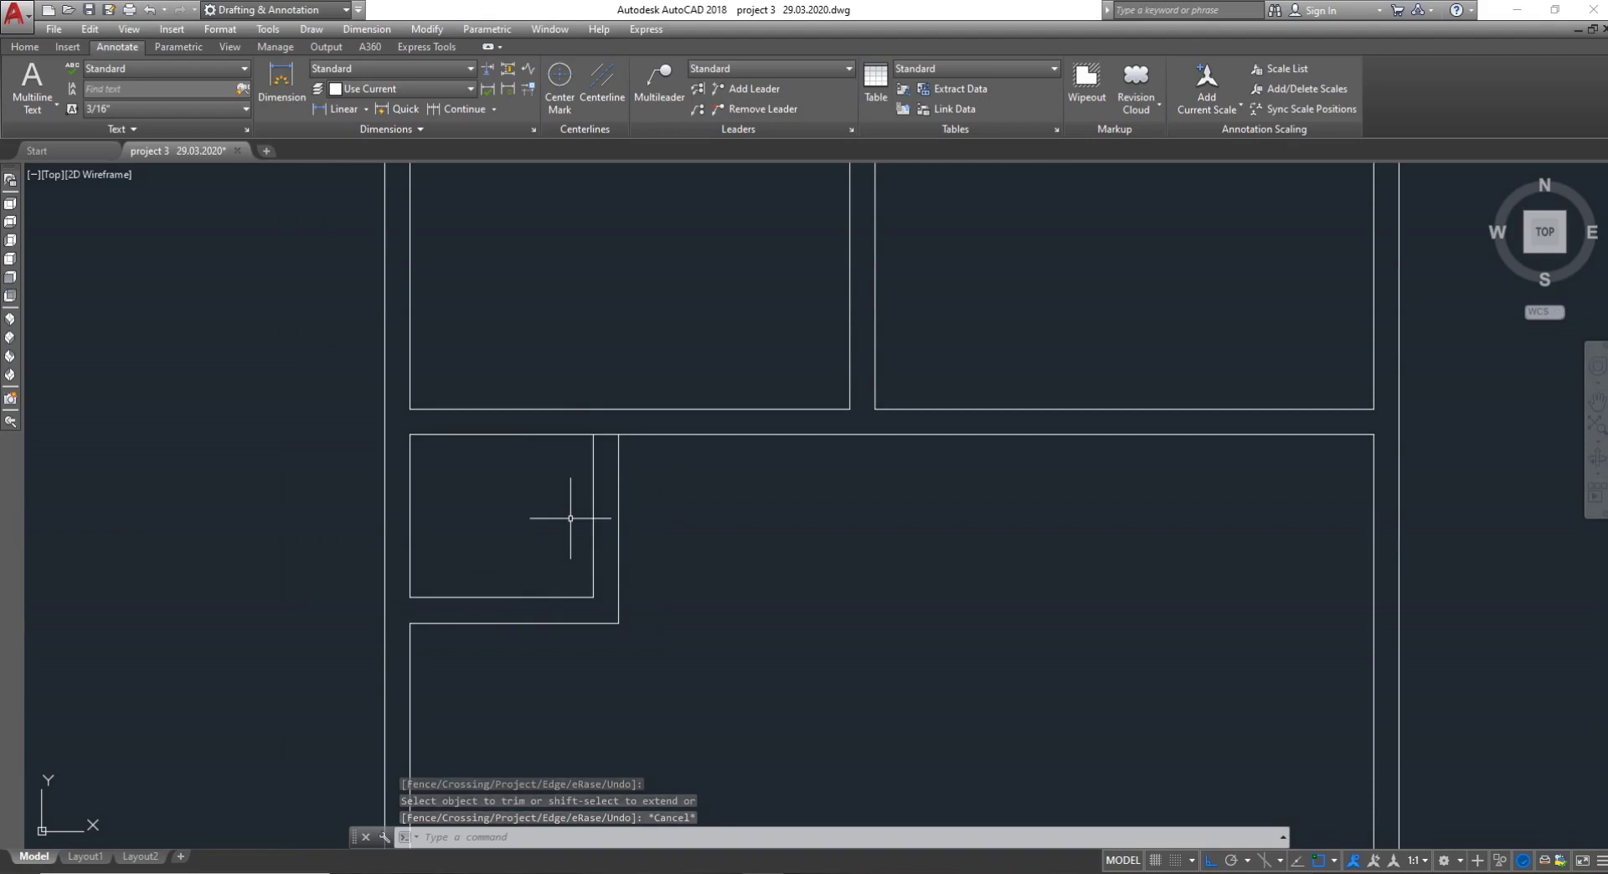
type("T")
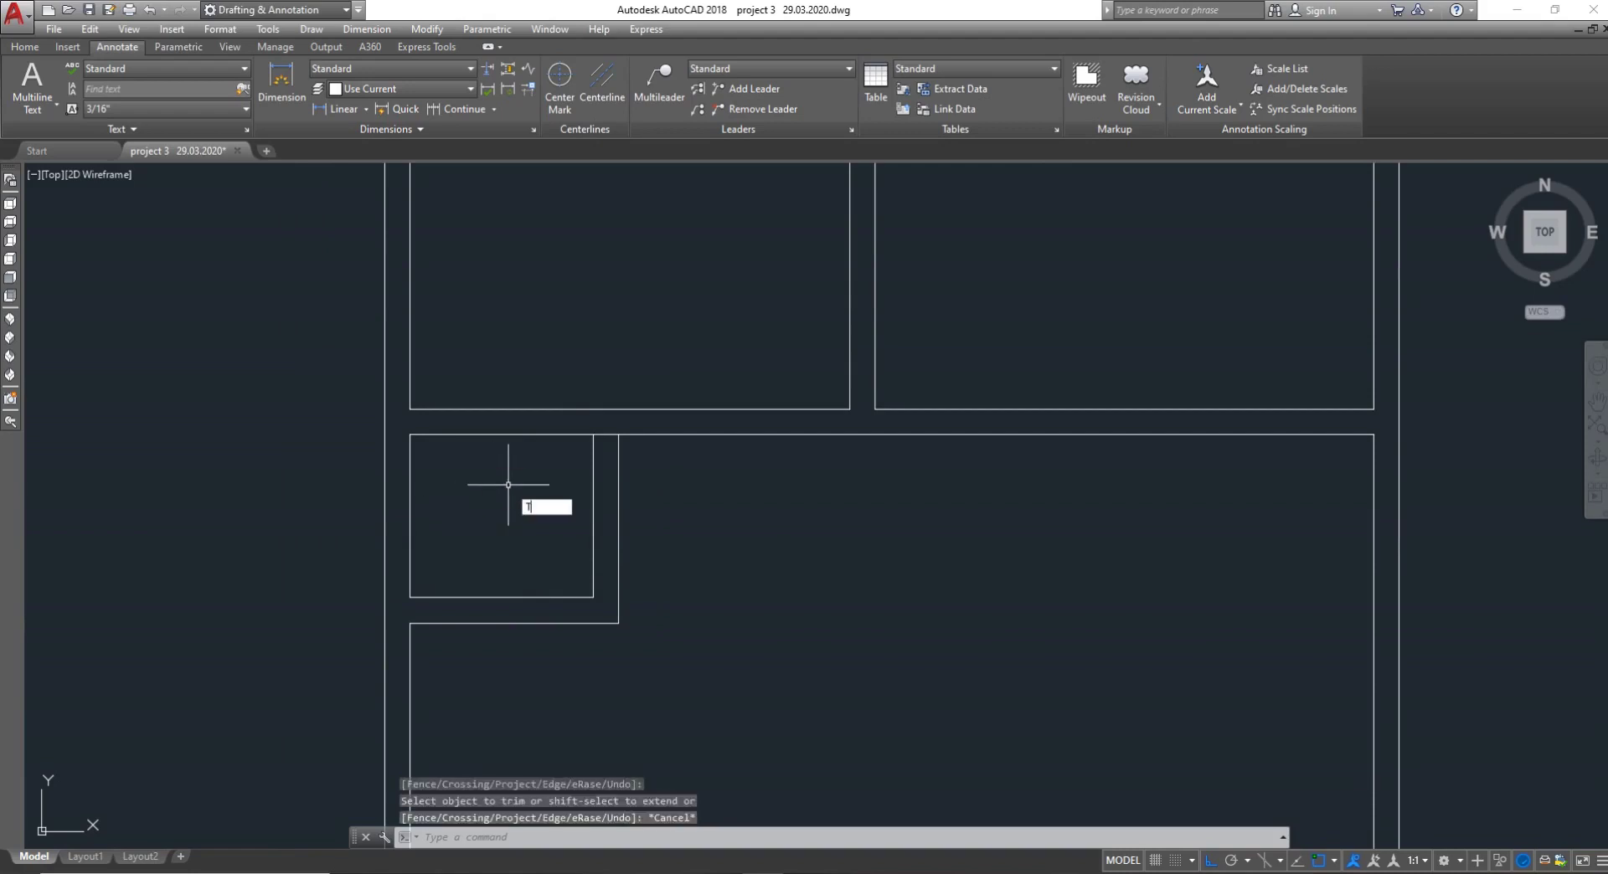
type("R")
key("Return")
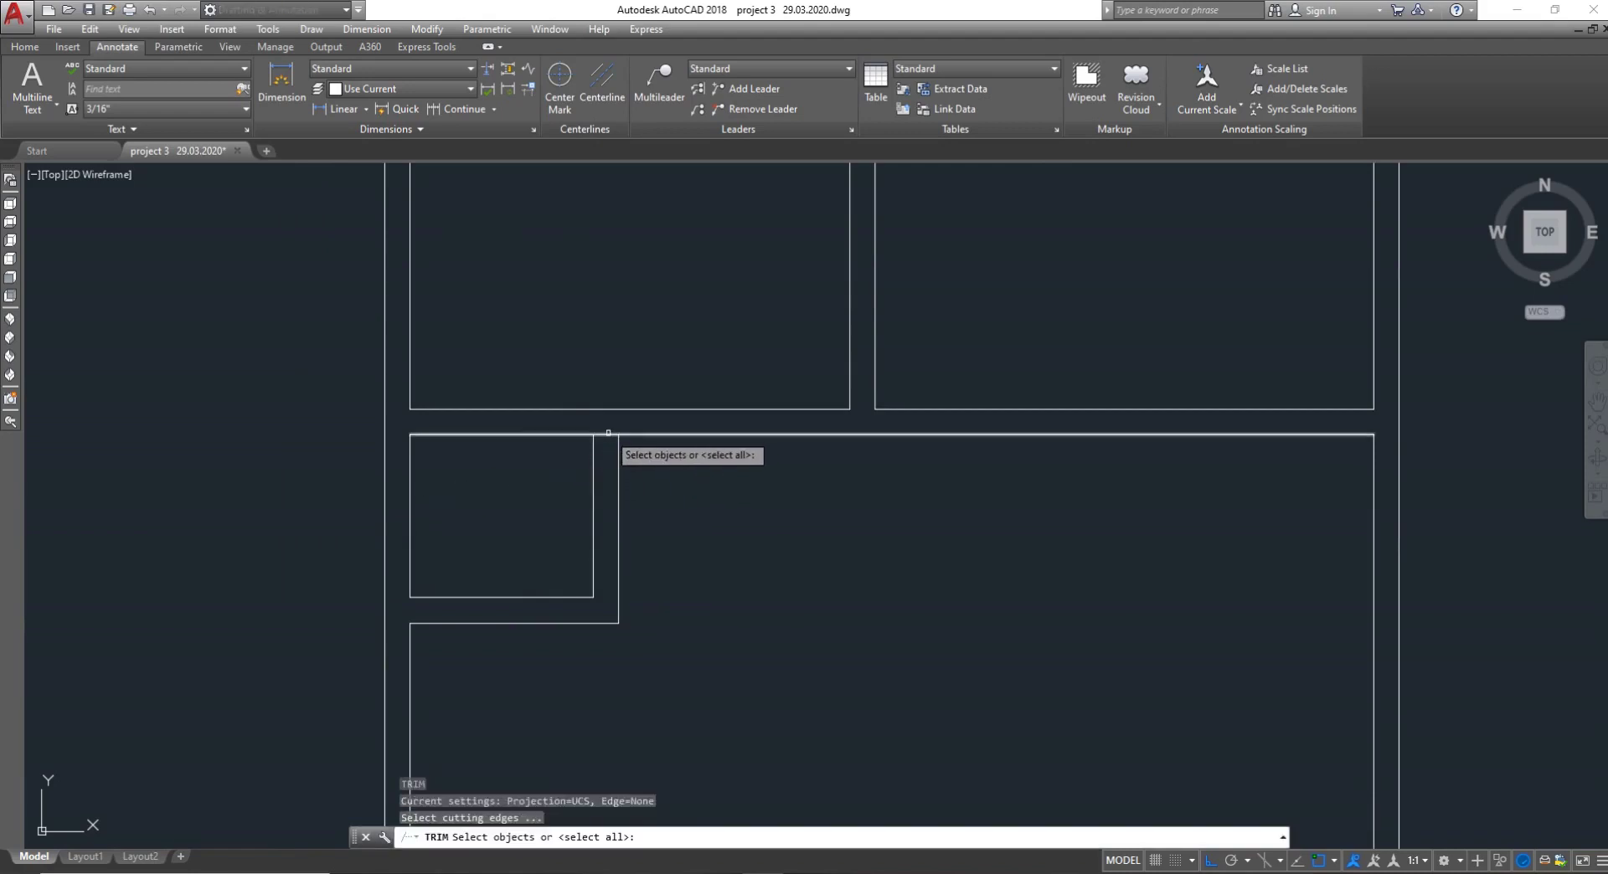
left_click(601, 434)
key("Escape")
Trim the rear partition's front line between the two vertical bathroom wall lines to open the junction
scroll(578, 432, "up", 2)
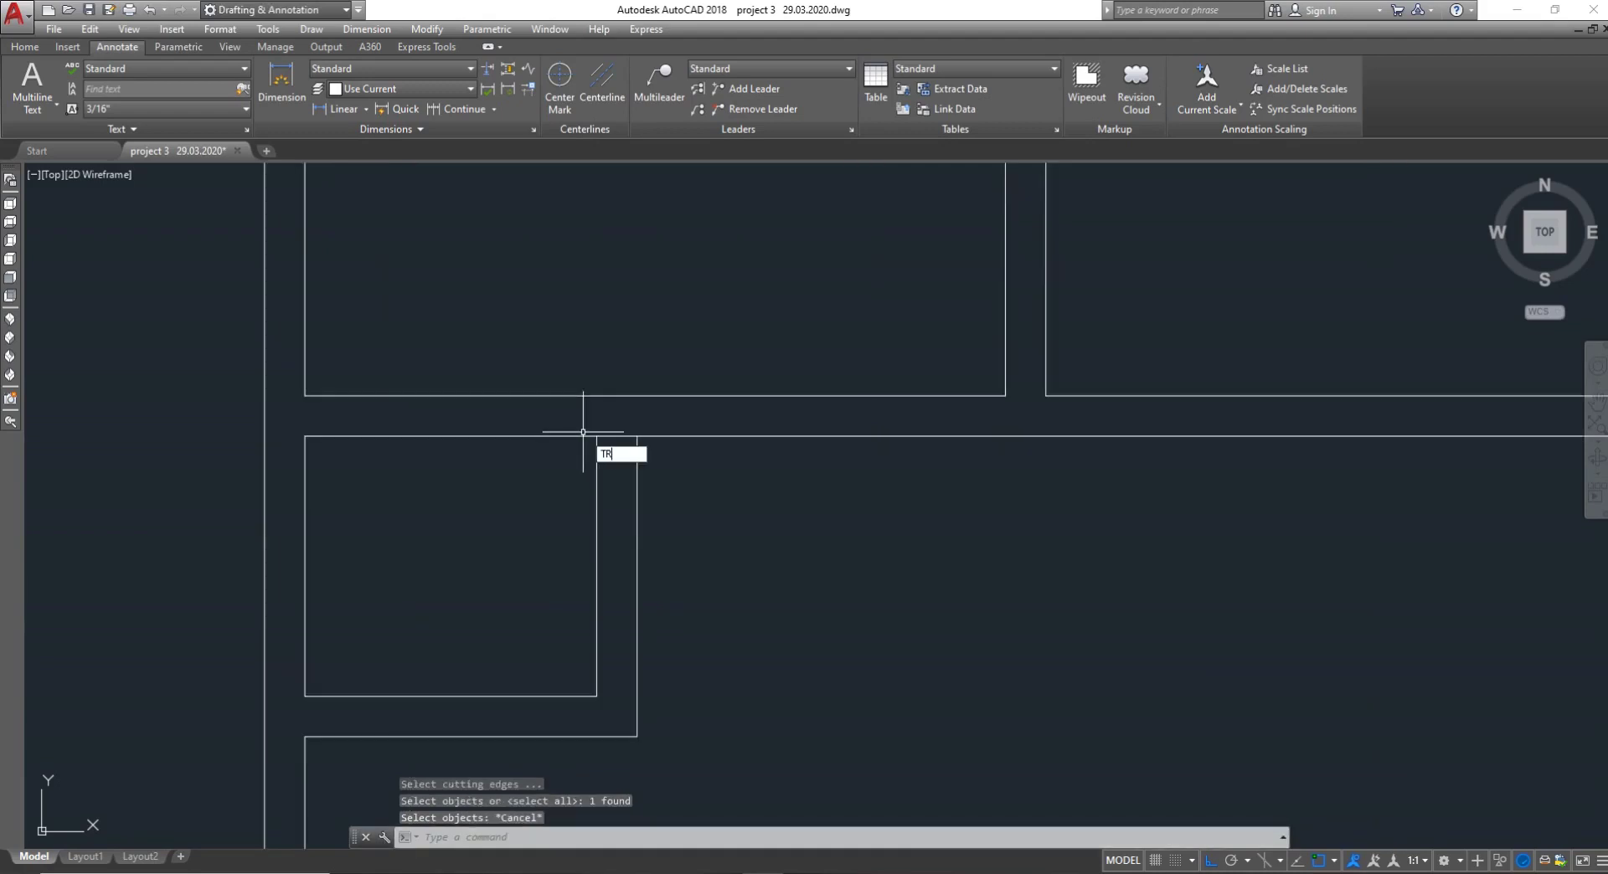
type("TR")
key("Return")
key("Return")
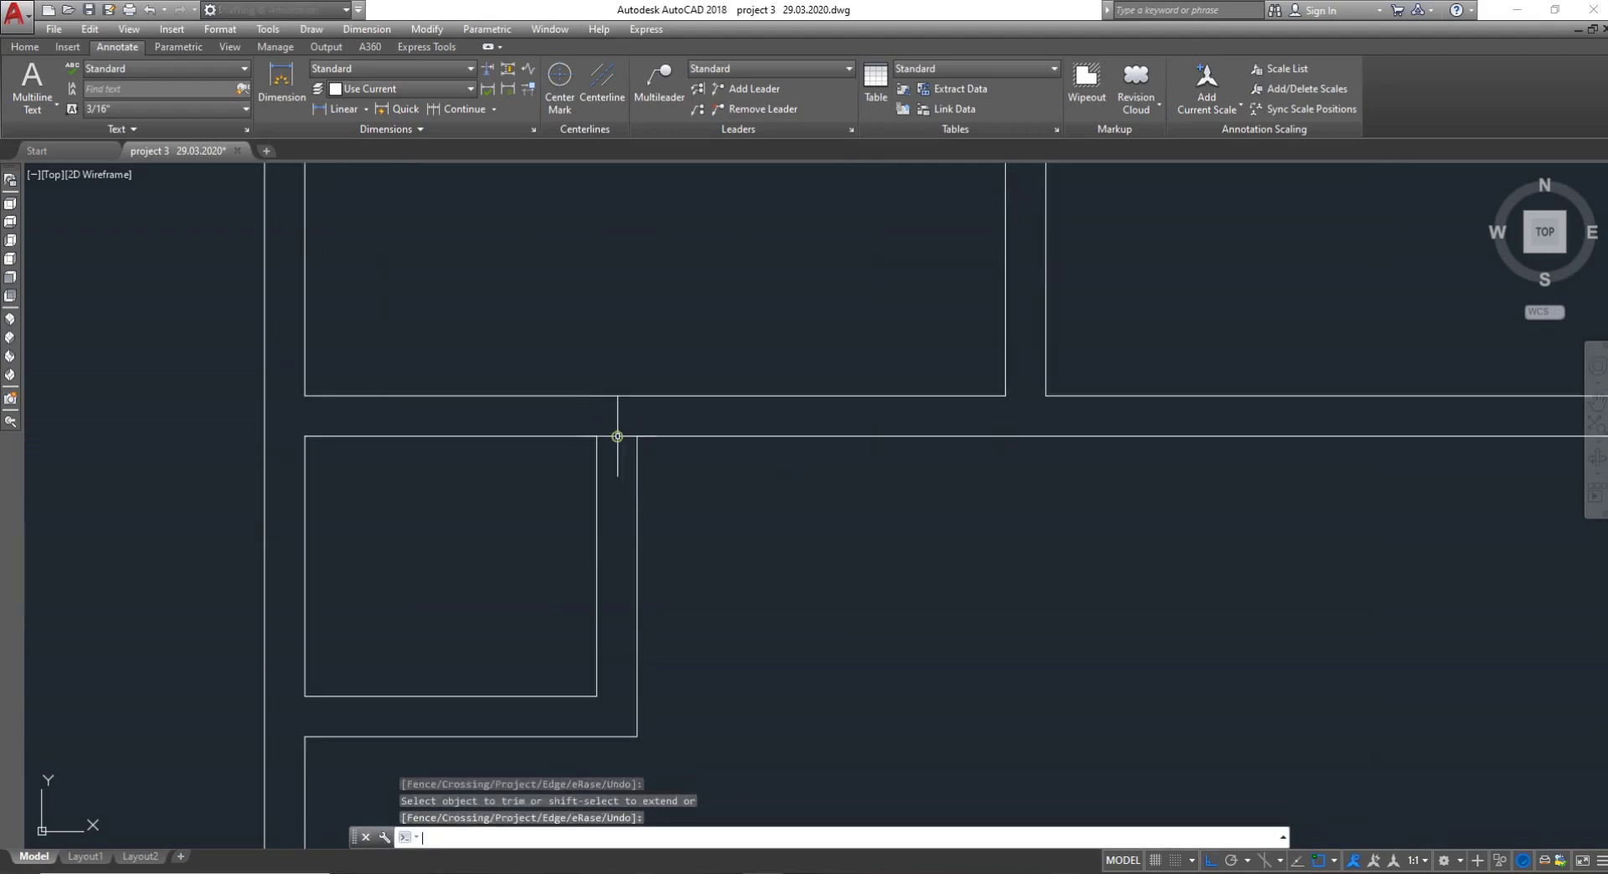
key("Escape")
scroll(596, 607, "down", 2)
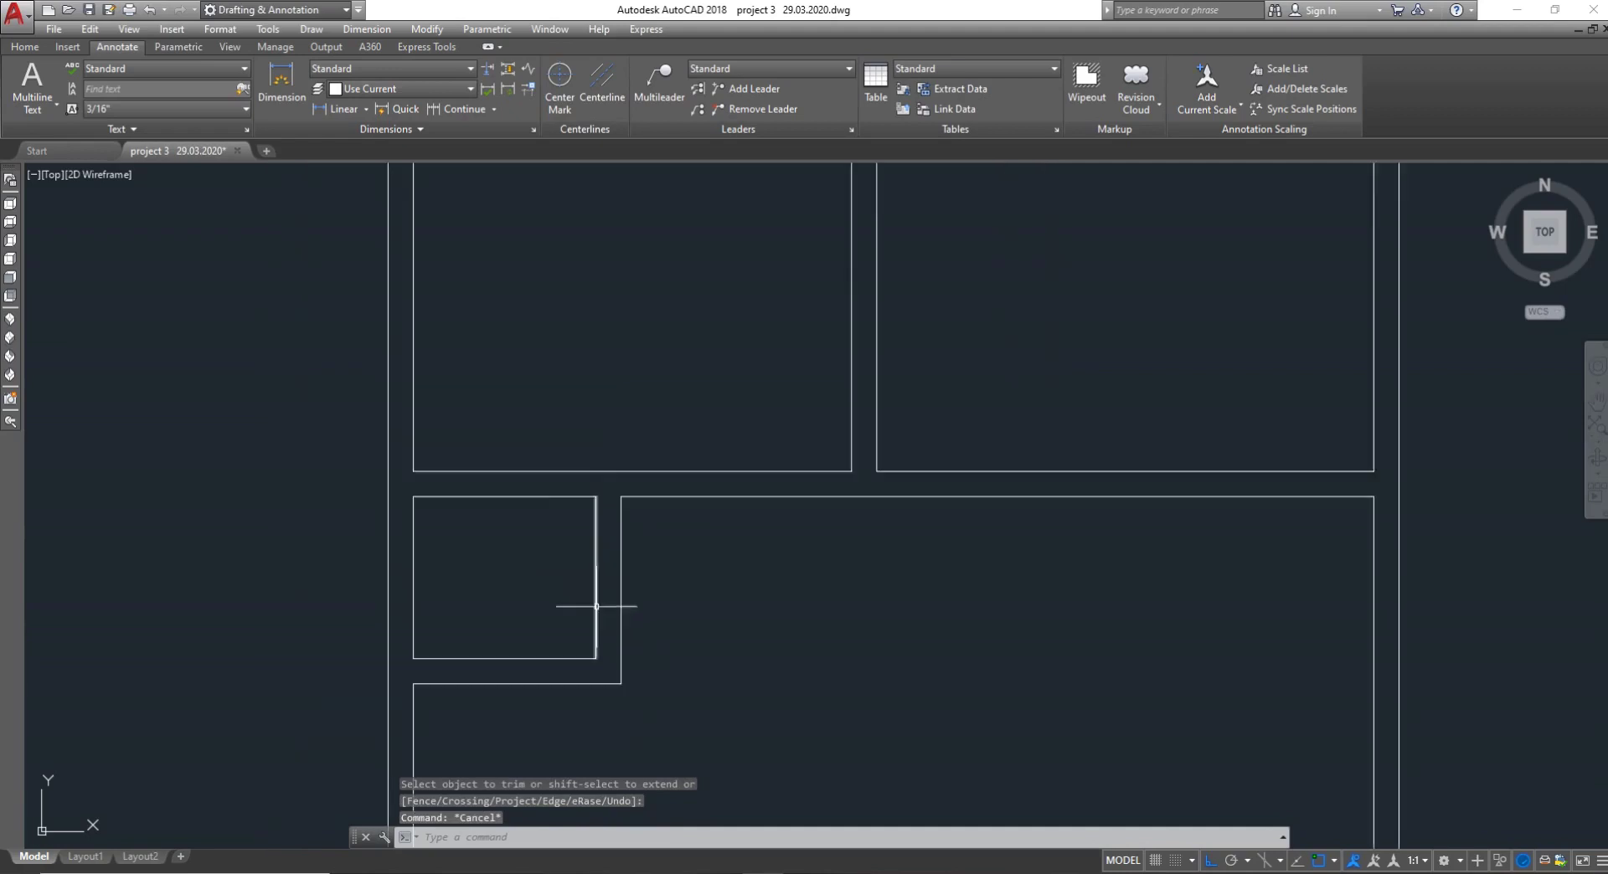
Move the whole new plan horizontally so it sits below the middle labelled plan
scroll(597, 606, "down", 5)
type("M")
key("Return")
left_click(920, 737)
left_click(647, 496)
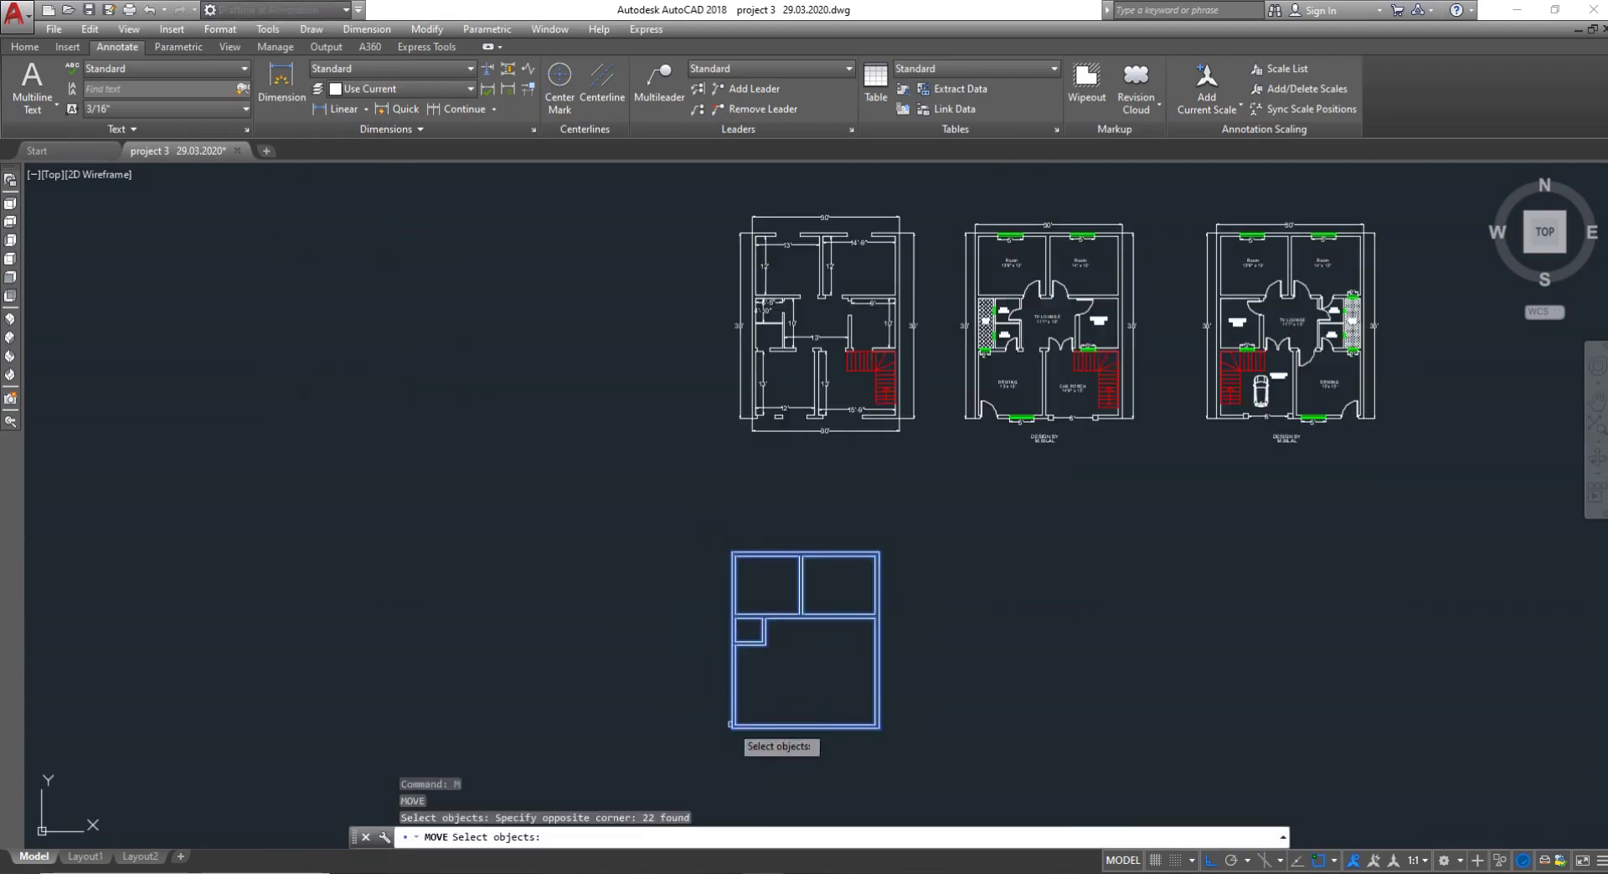
key("Return")
left_click(731, 726)
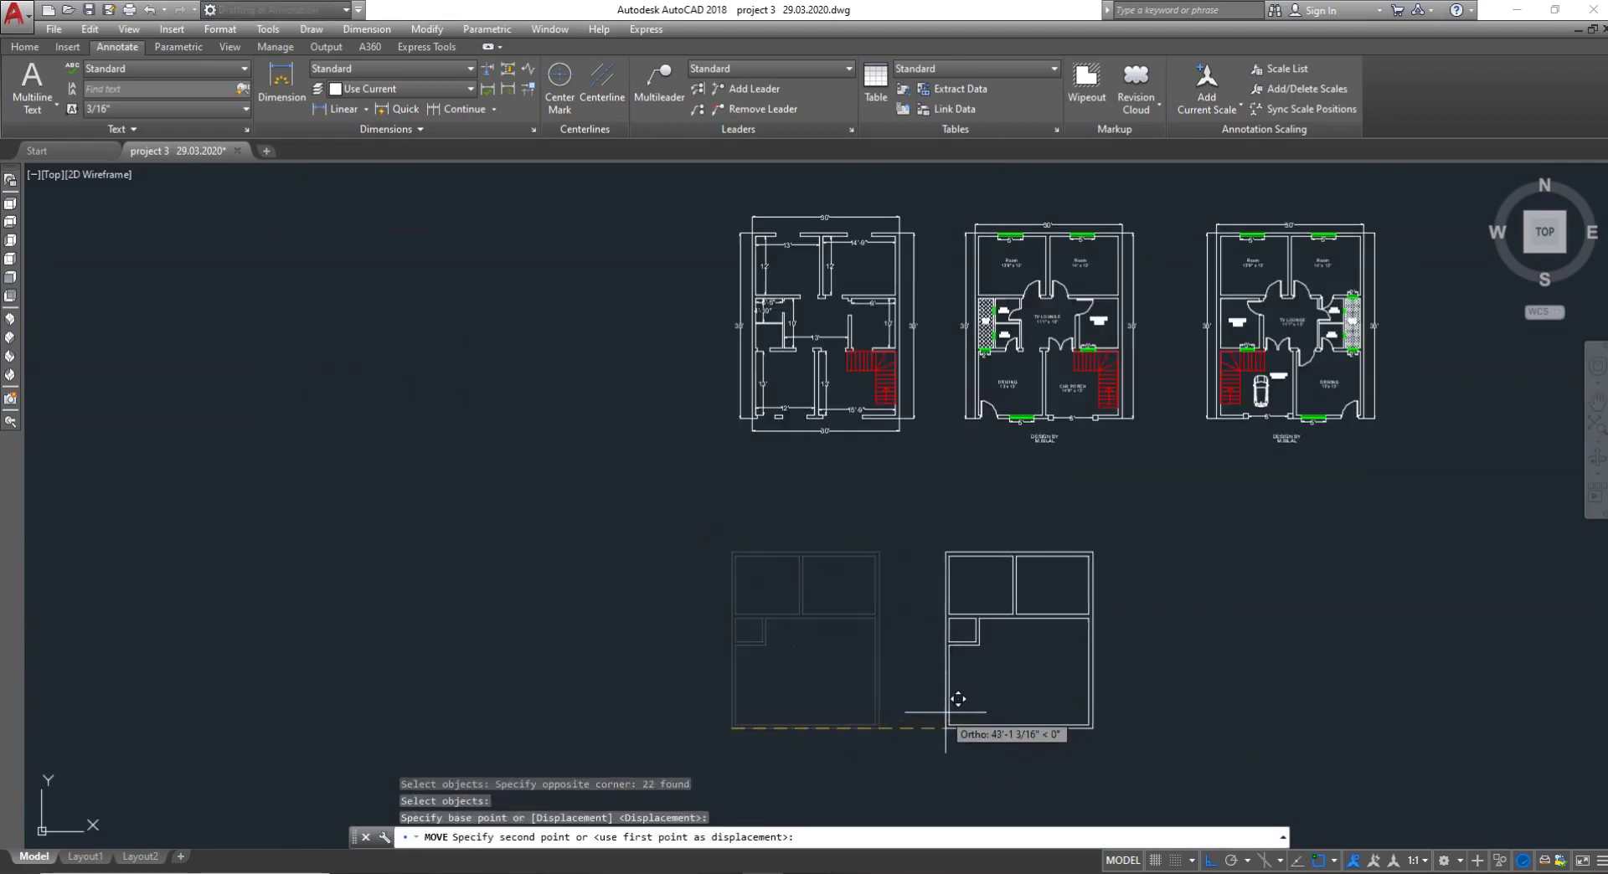
left_click(962, 698)
key("Escape")
Check the rear rooms in the middle labelled plan and erase the two vertical partition lines between the new plan's rear rooms
scroll(1015, 239, "up", 6)
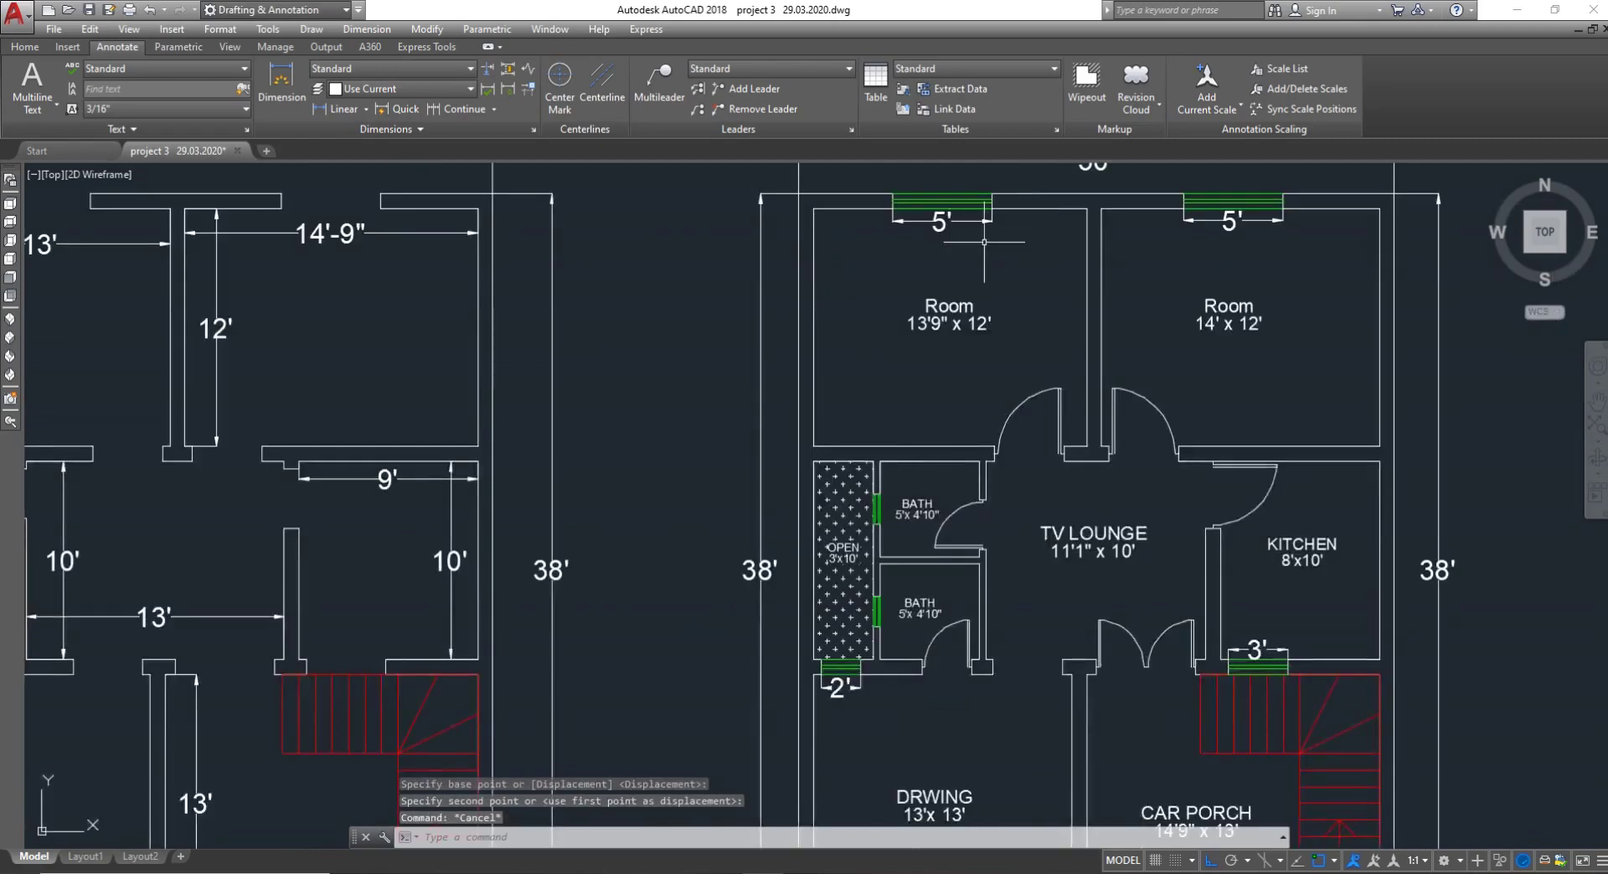
scroll(968, 334, "down", 6)
scroll(1045, 688, "up", 4)
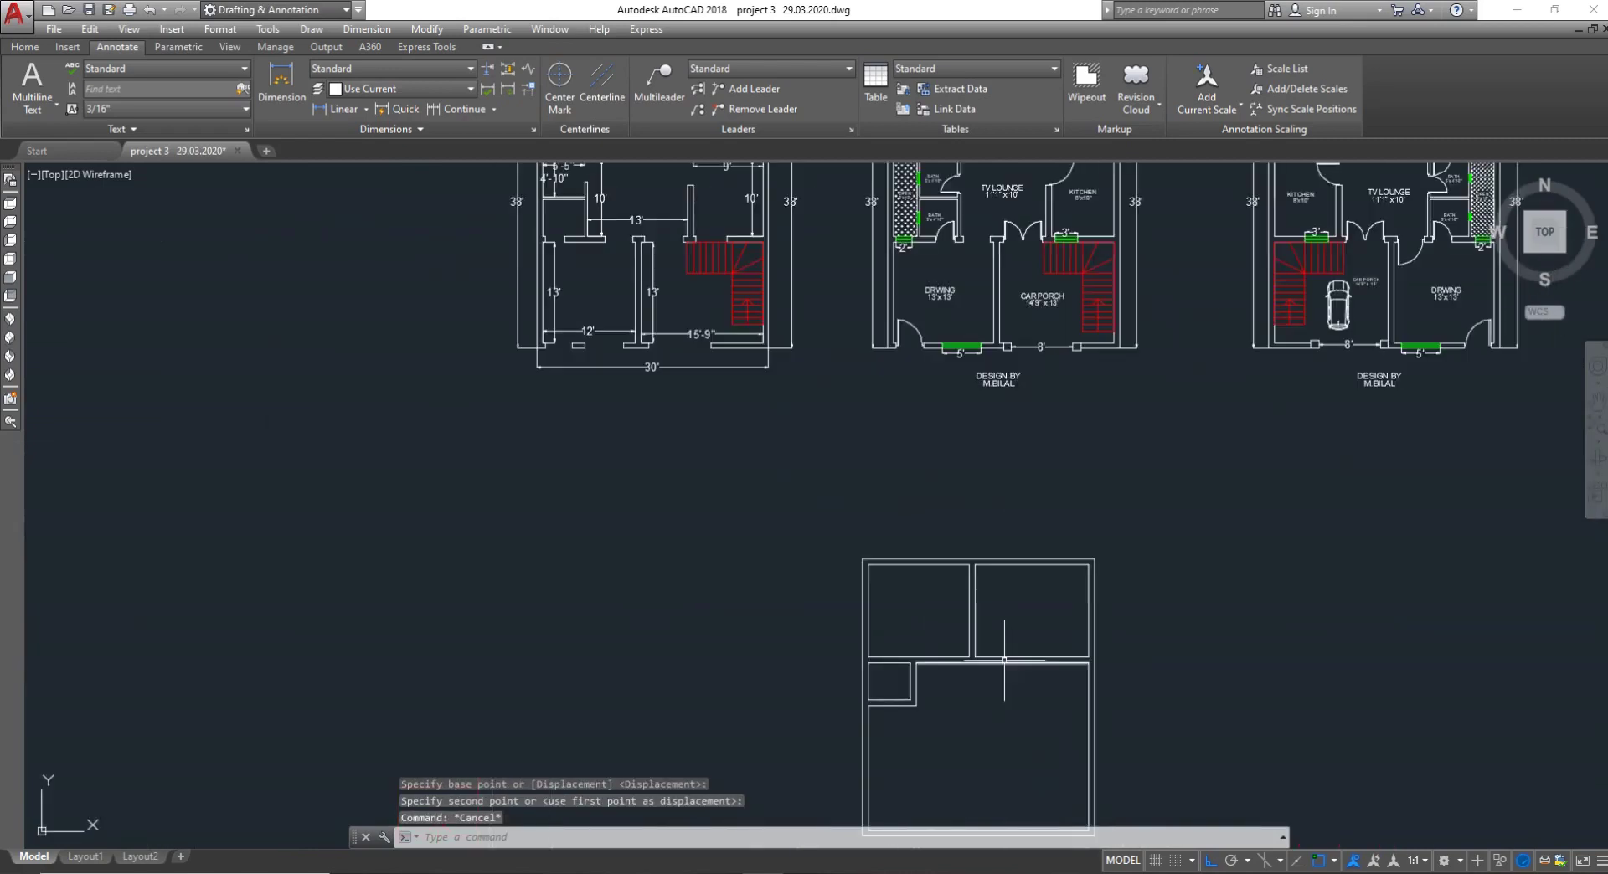
key("Escape")
type("e")
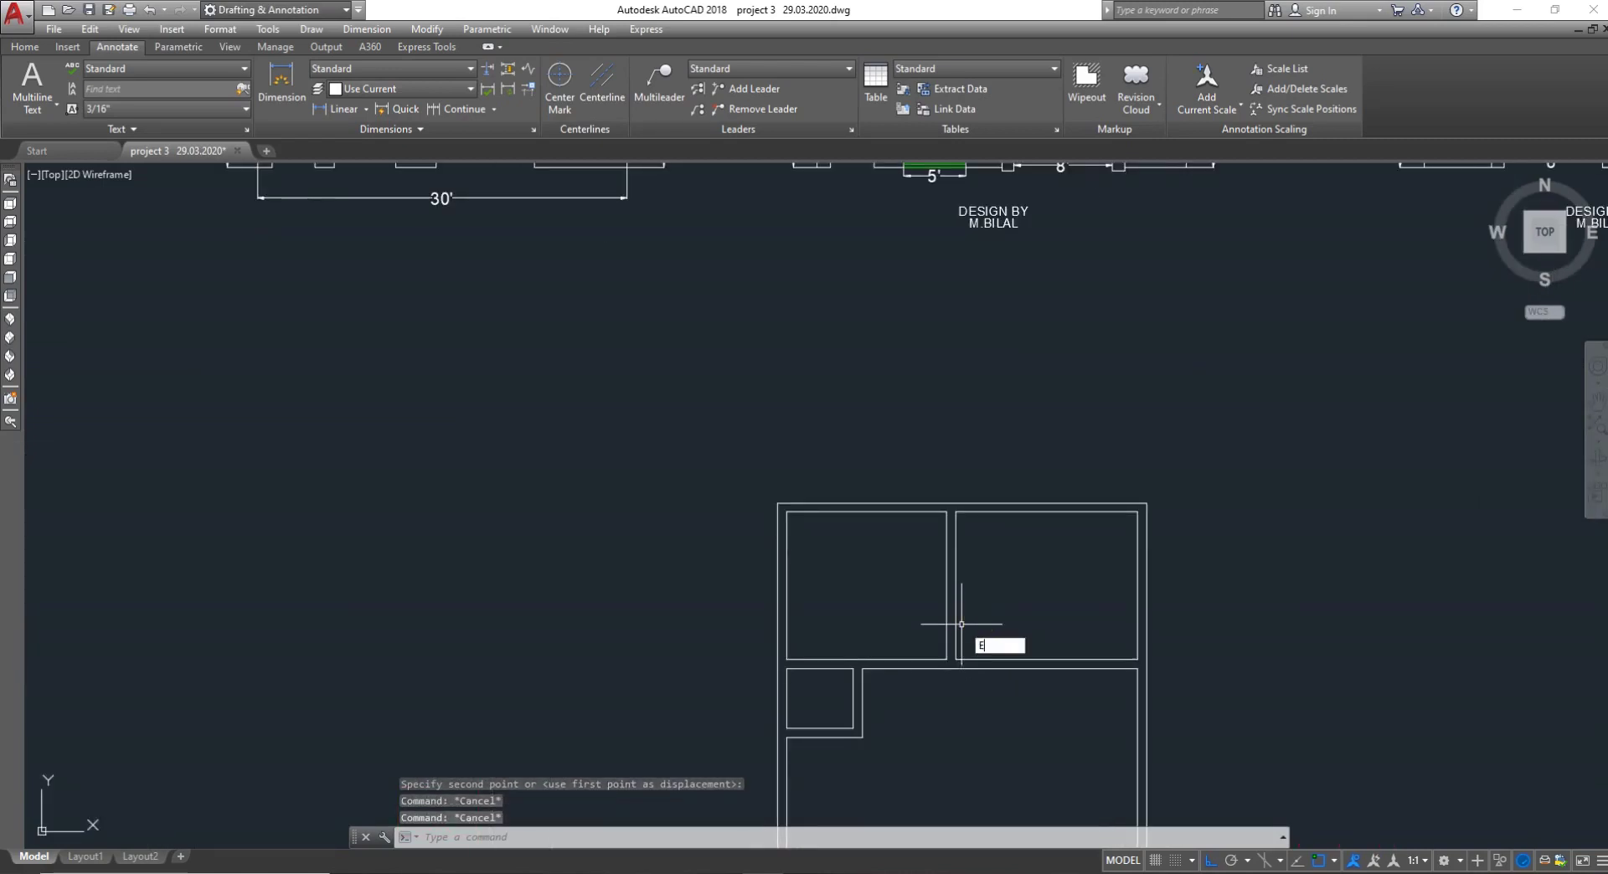
key("Return")
left_click(1005, 607)
left_click(923, 601)
scroll(923, 545, "down", 4)
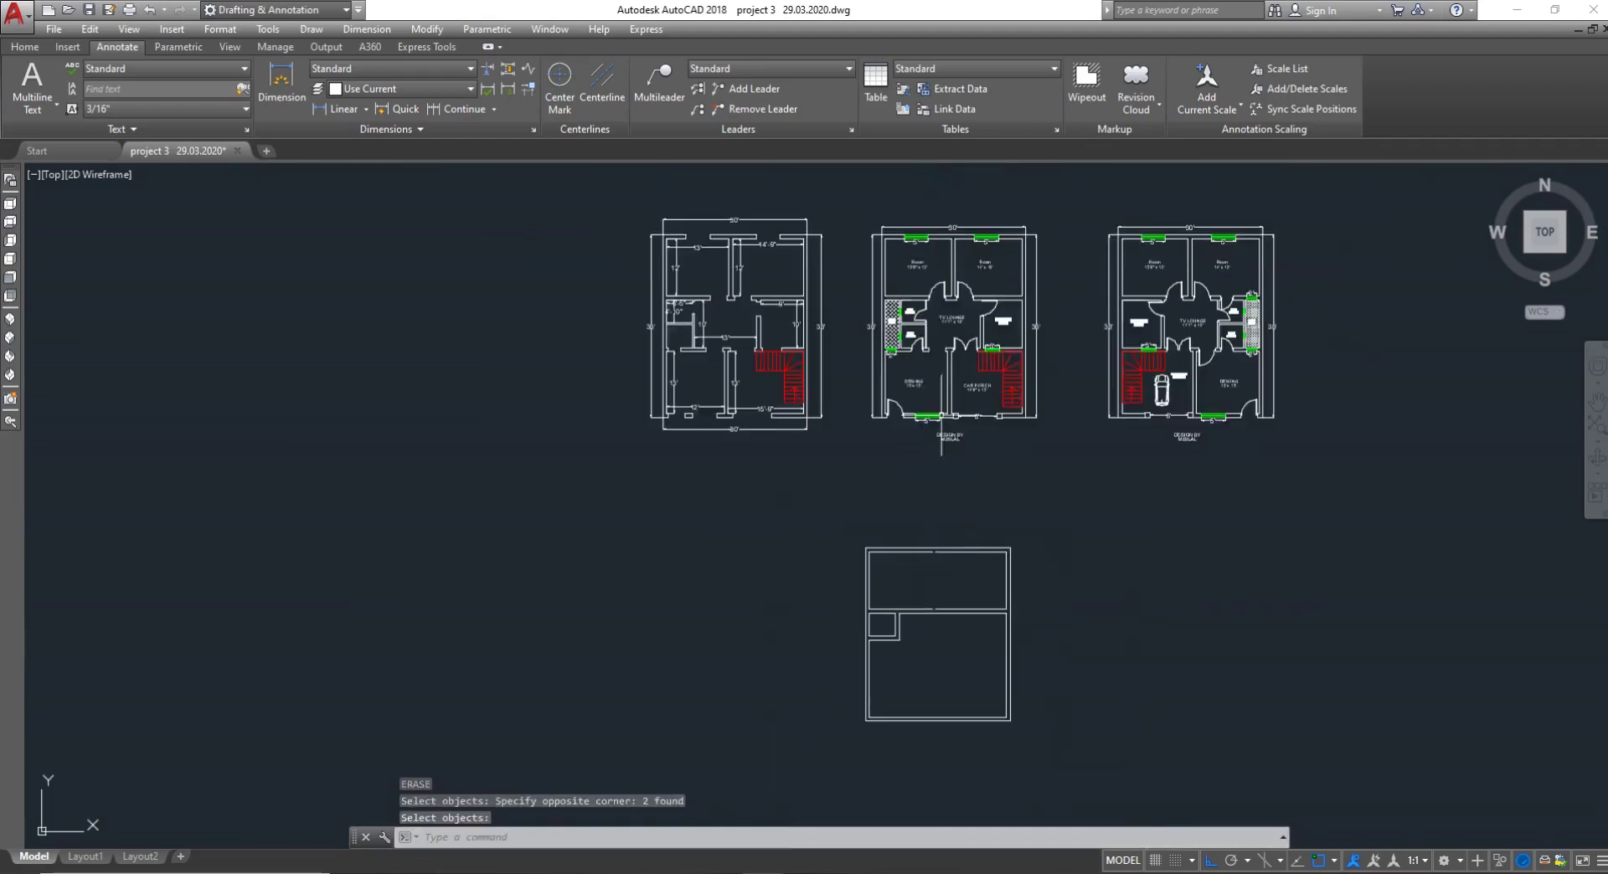
key("Escape")
Extend the rear wall's inner line and the horizontal partition line to close the gaps at the erased partition
scroll(938, 490, "up", 1)
type("EX")
key("Return")
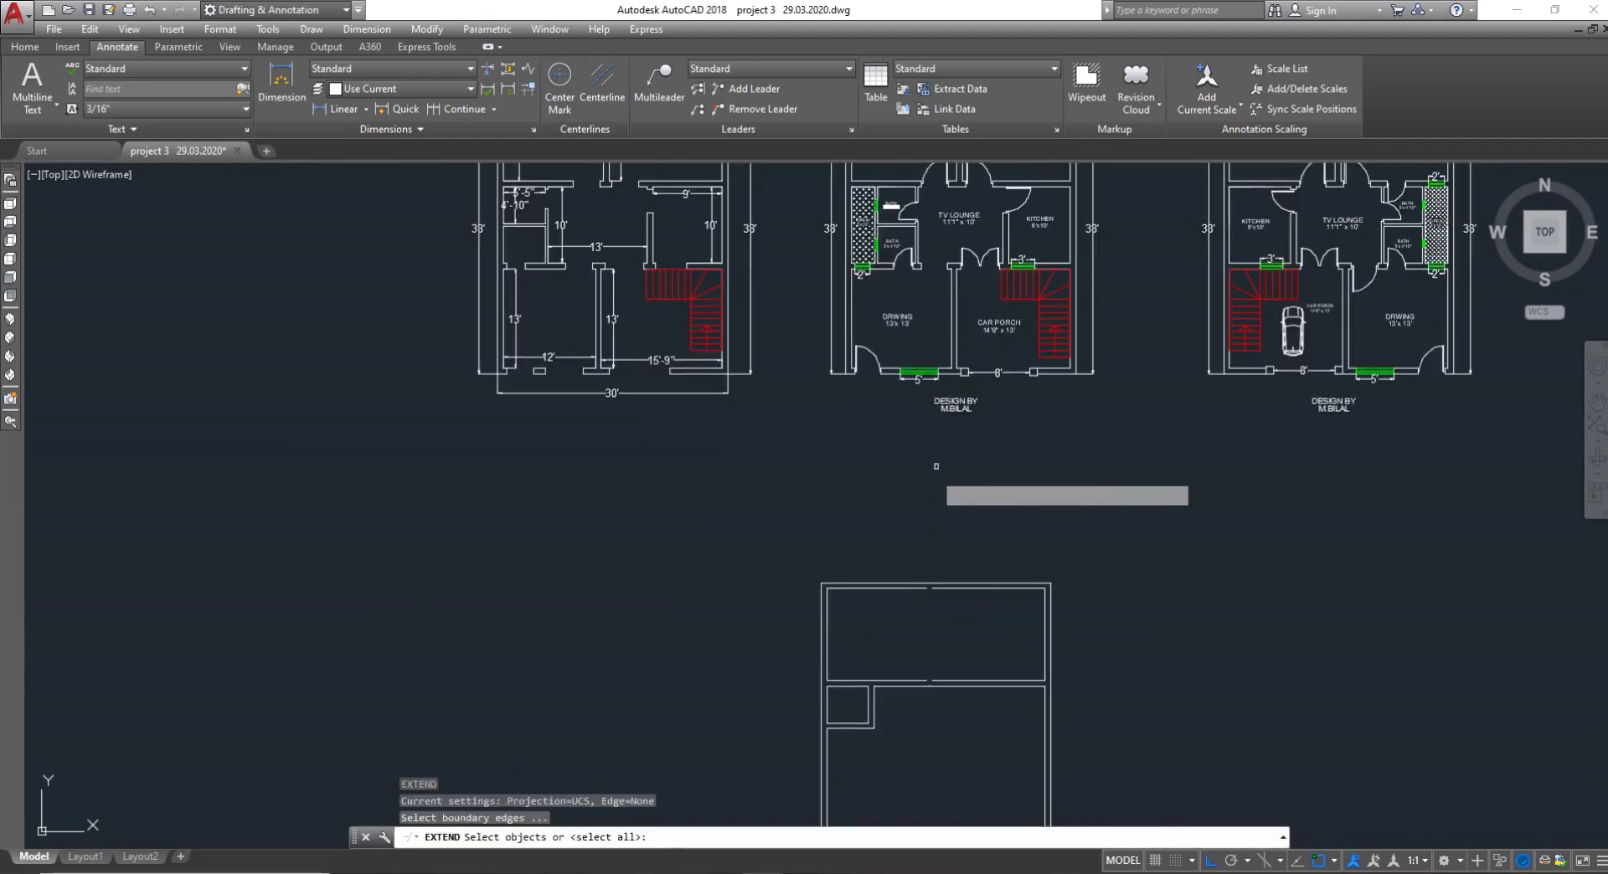
scroll(924, 611, "up", 2)
key("Return")
left_click(943, 574)
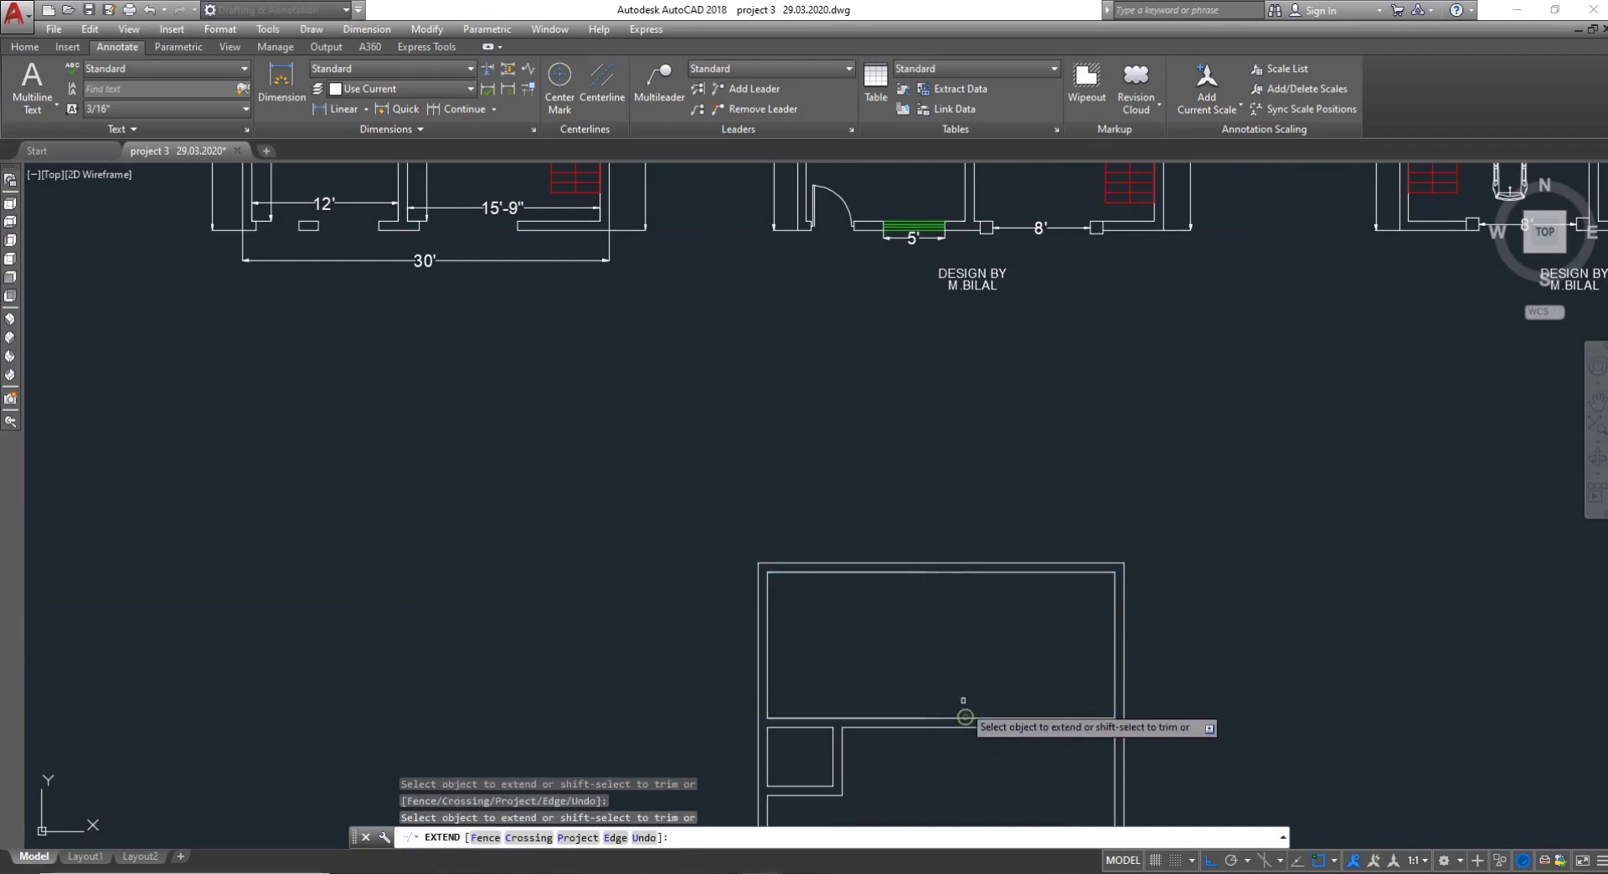
key("Escape")
scroll(952, 513, "down", 3)
scroll(963, 293, "up", 4)
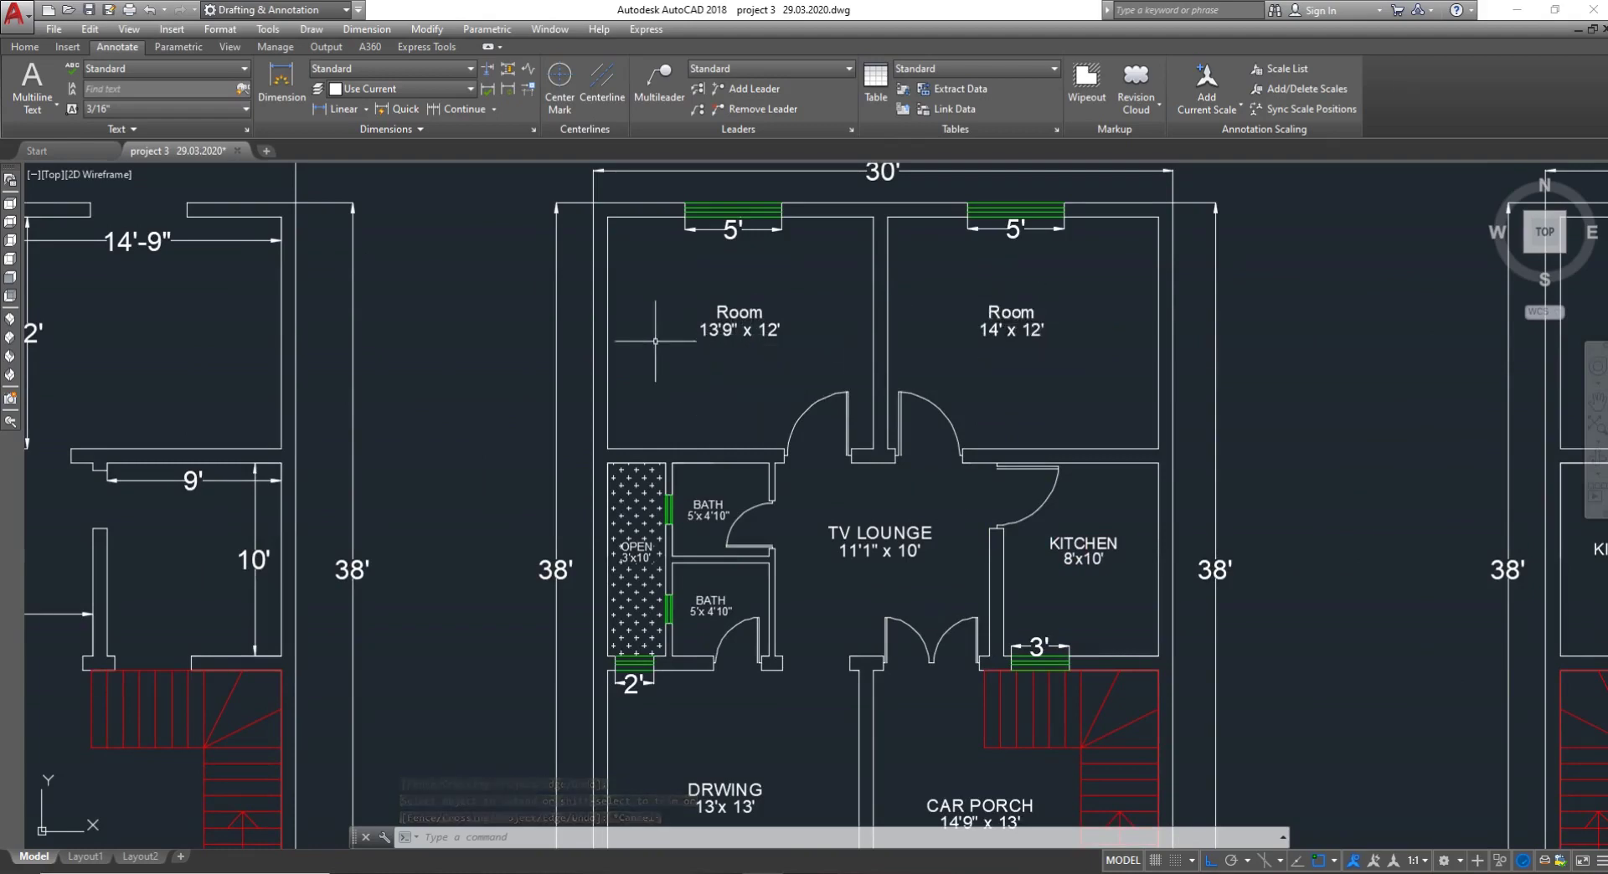
key("Escape")
scroll(796, 342, "down", 5)
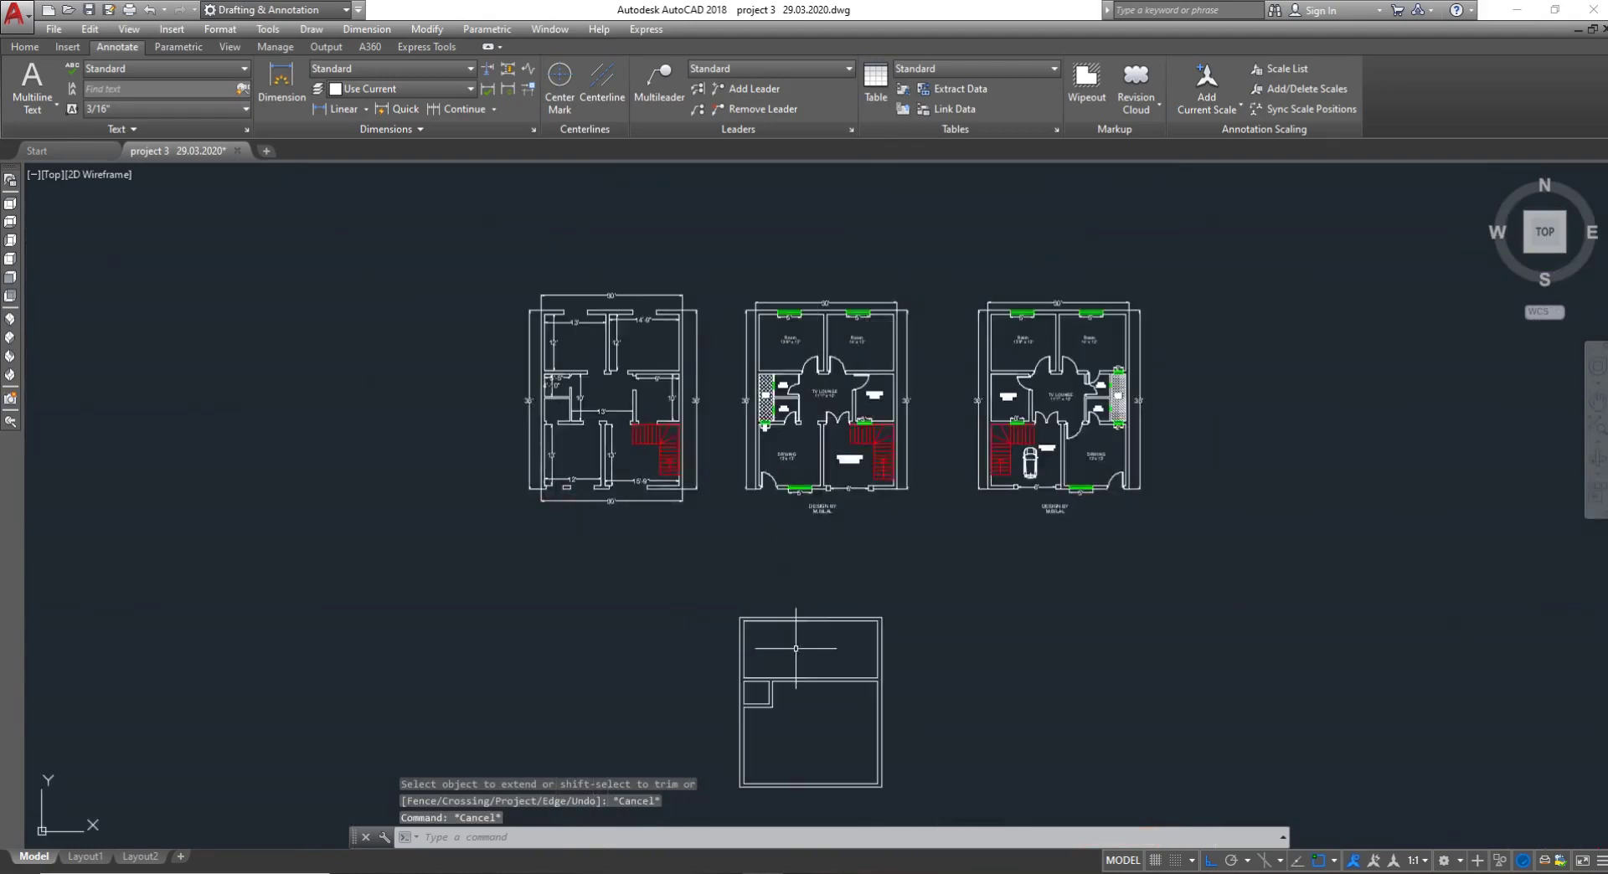
scroll(789, 679, "up", 6)
type("o")
key("Return")
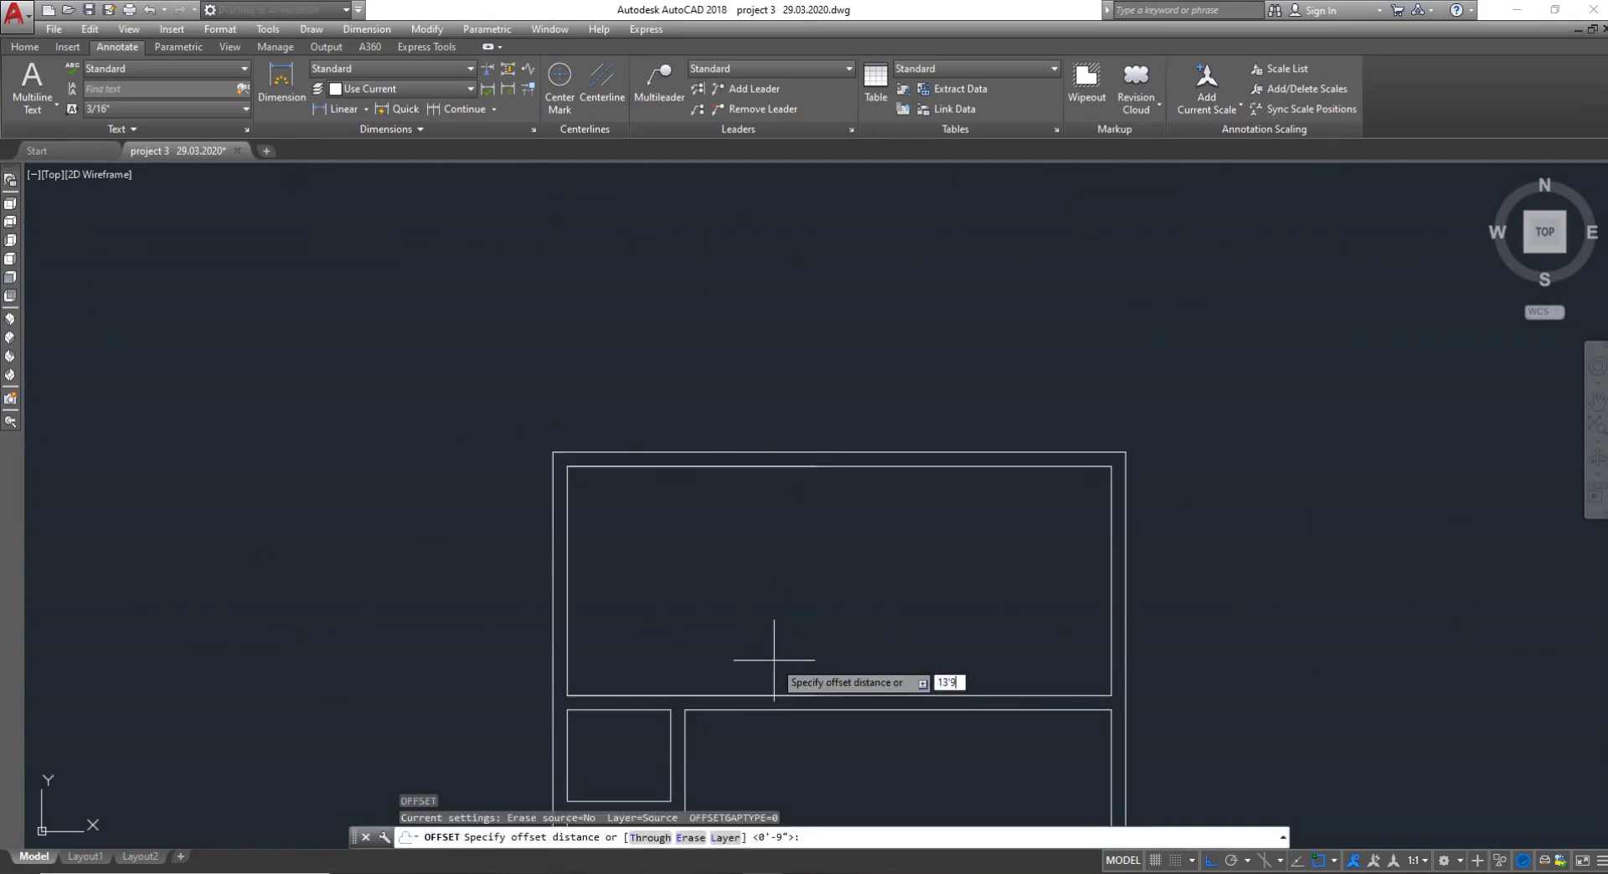
type("13'9\"")
key("Return")
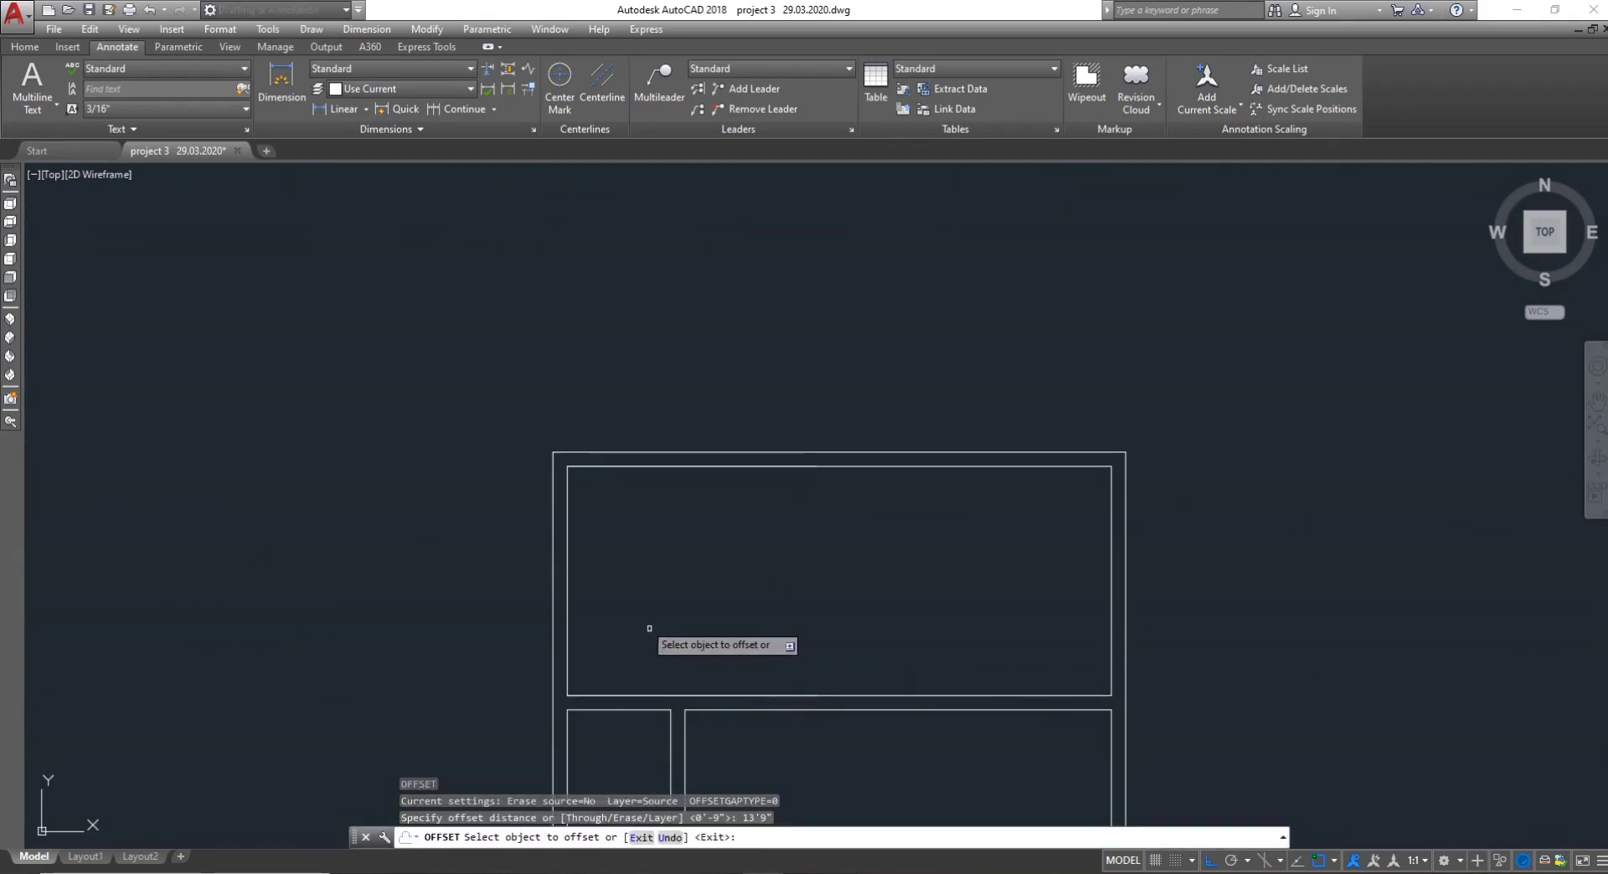
left_click(566, 603)
key("Escape")
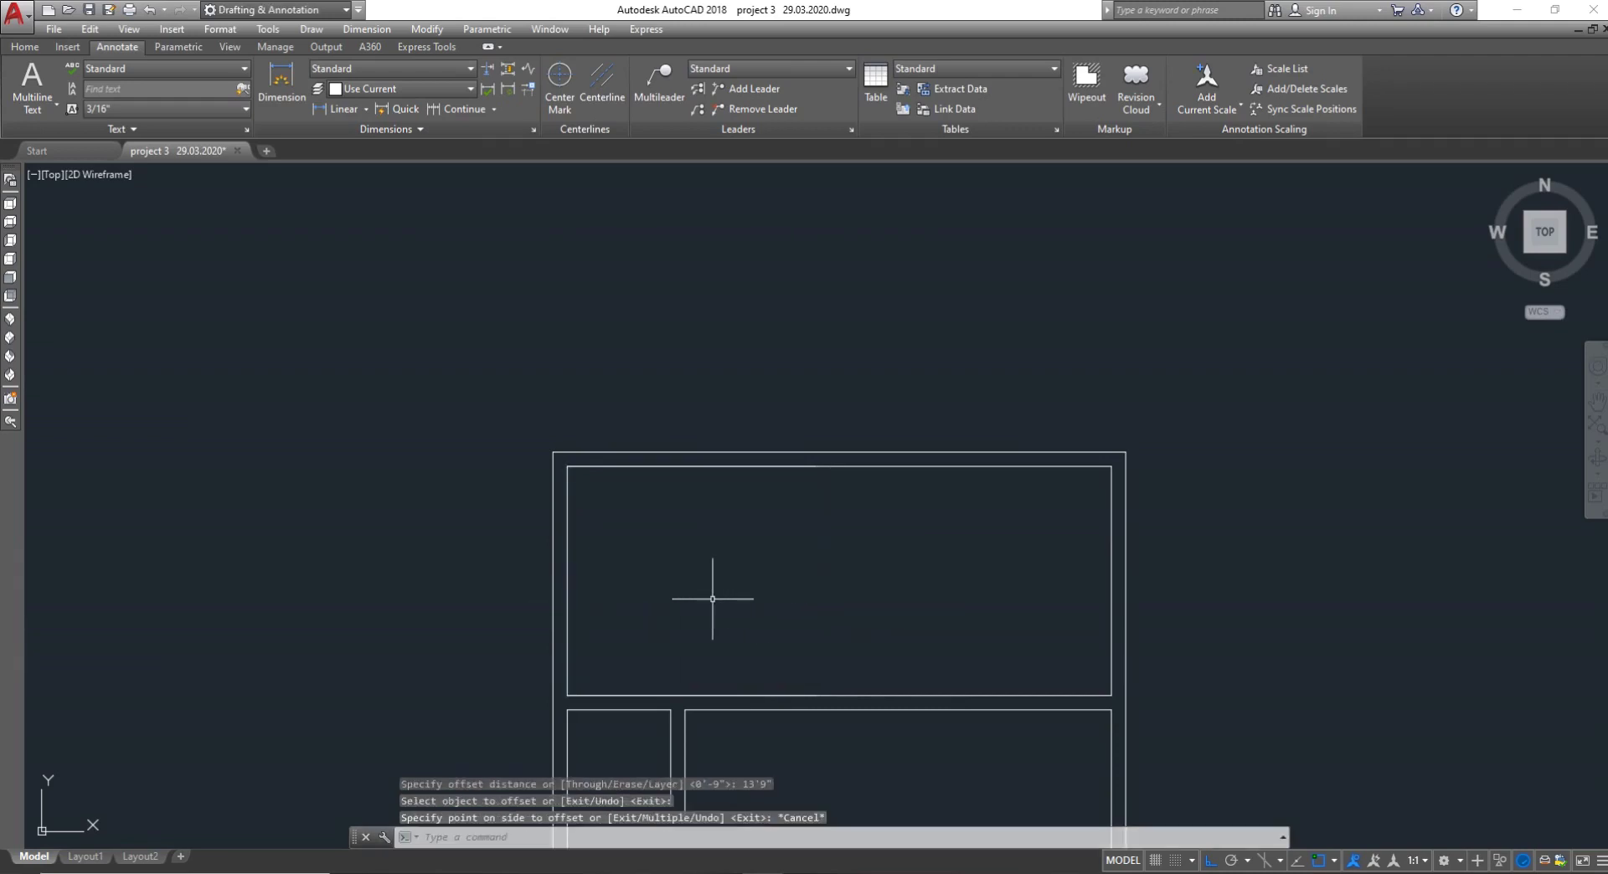
Offset the inner line of the rear room's left side wall 13'9" into the room
key("Return")
key("Return")
left_click(565, 603)
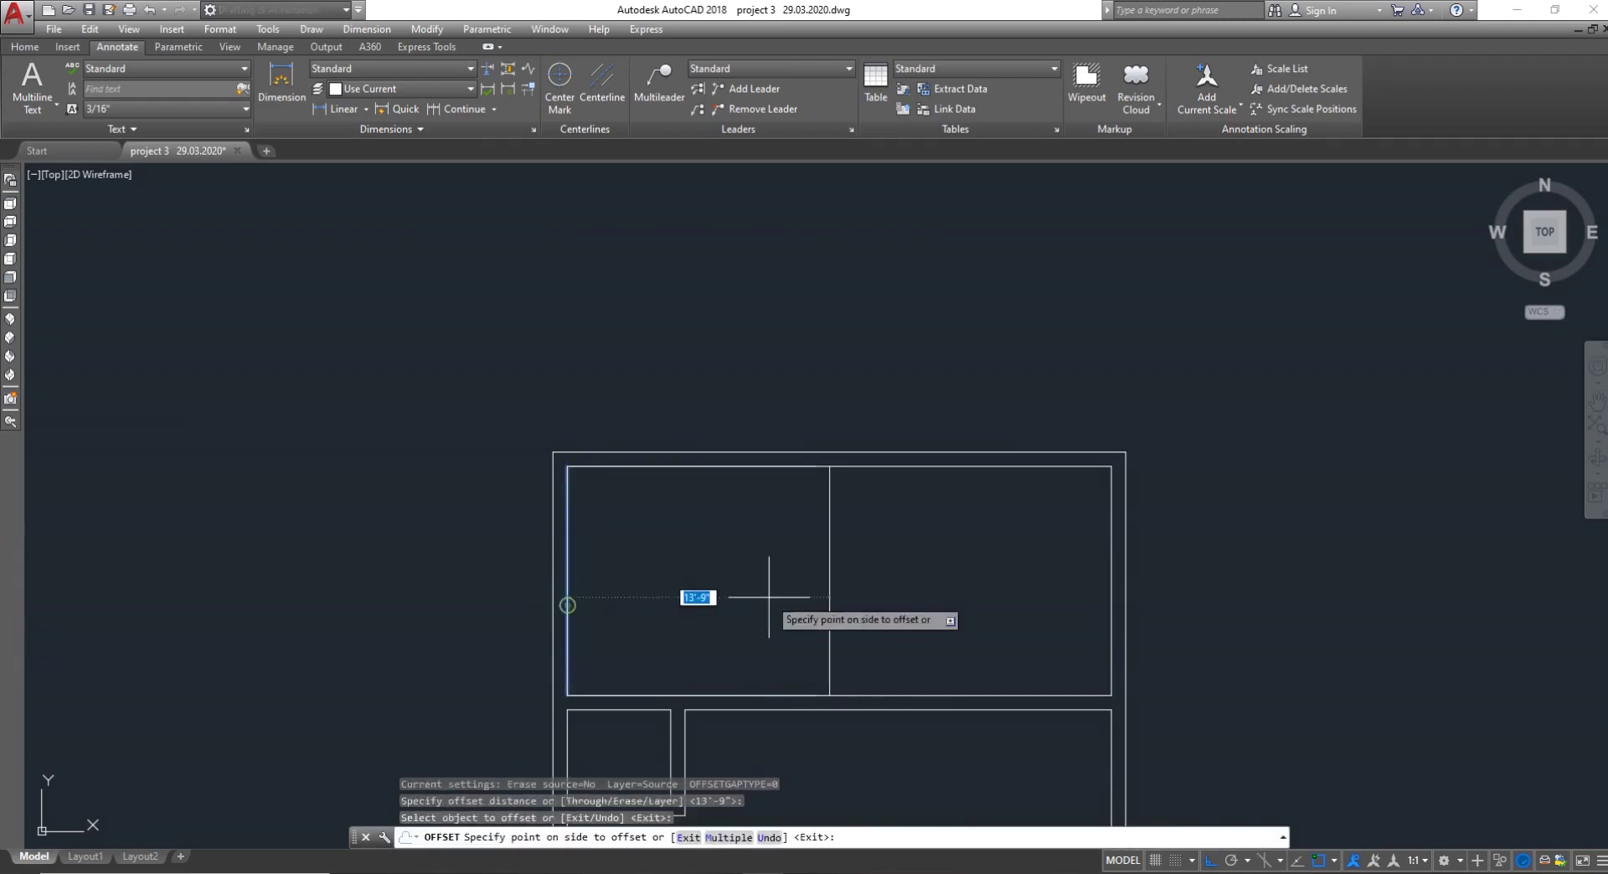
left_click(822, 602)
key("Escape")
Offset the new vertical line 9" toward the right rear room to form the partition's thickness
key("Return")
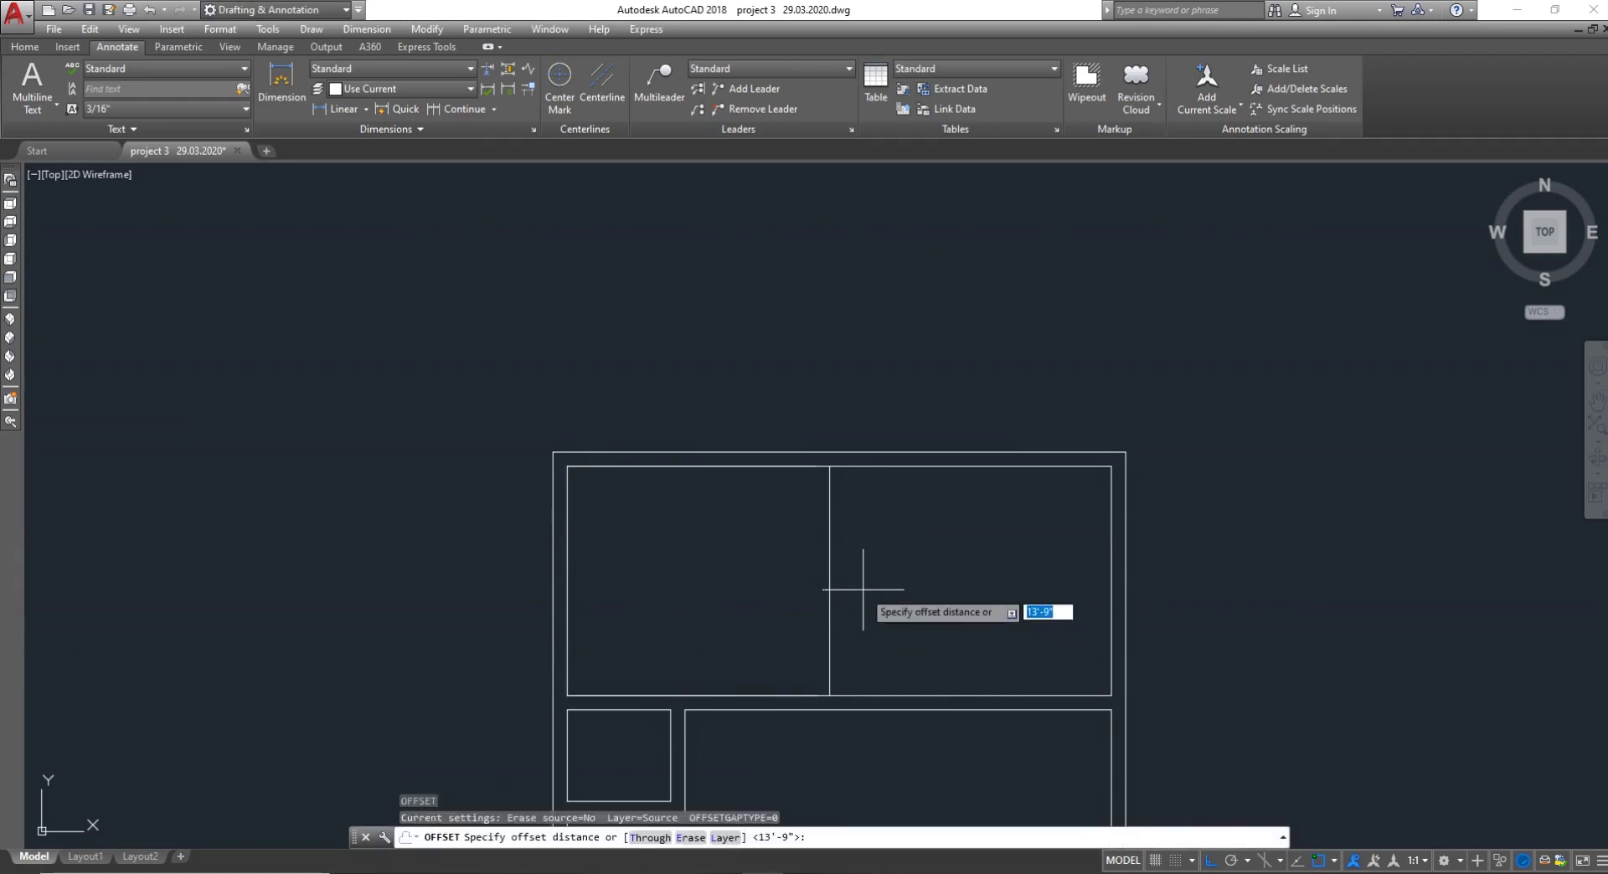
type("9")
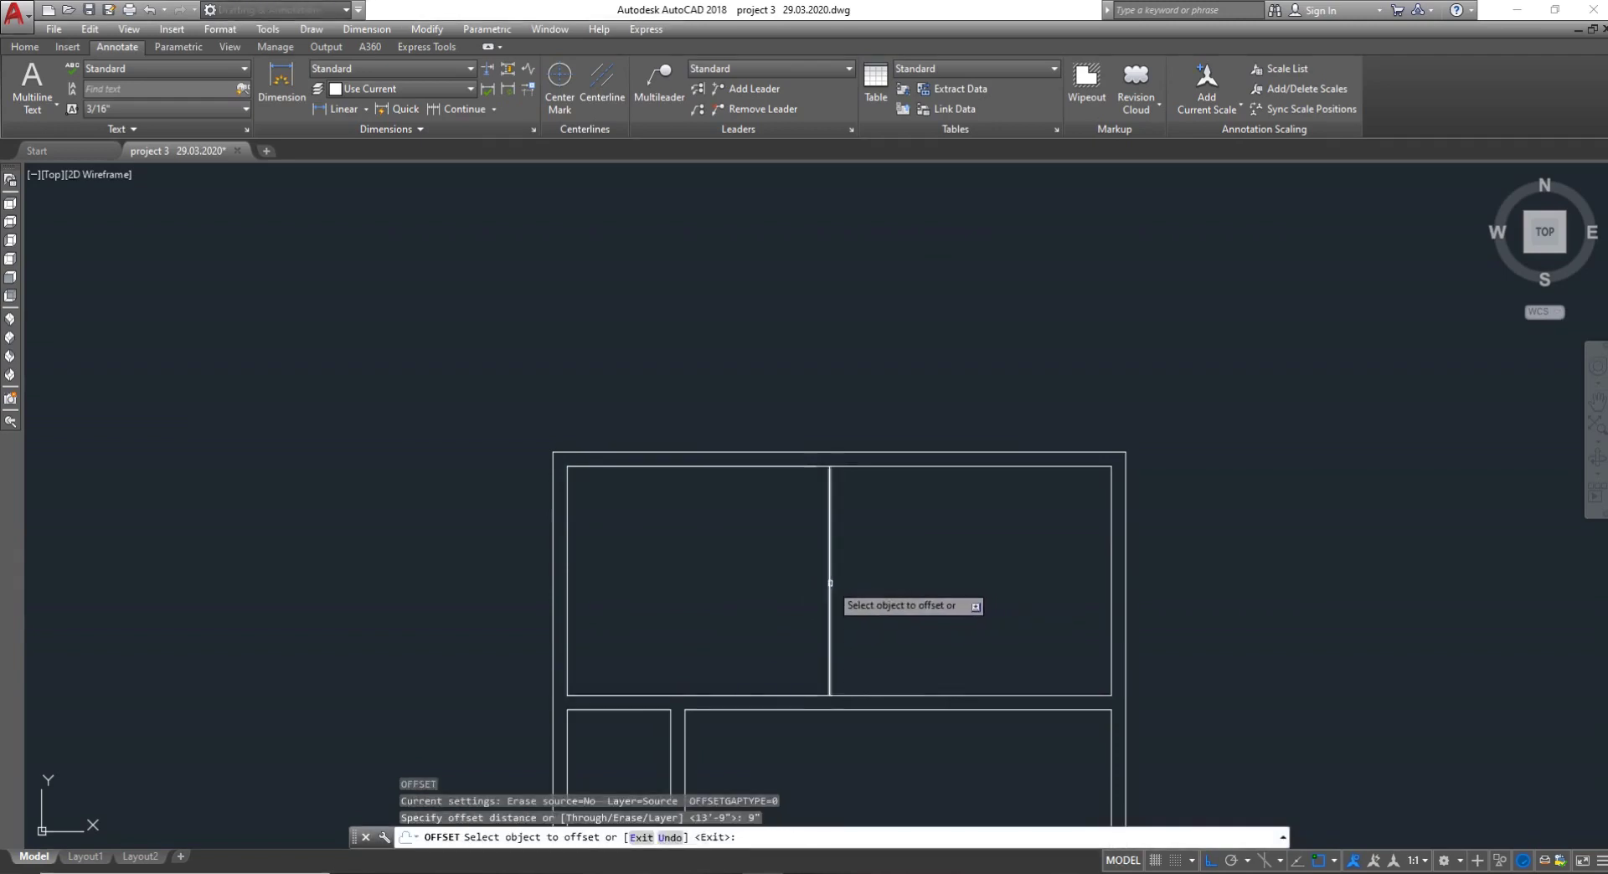
left_click(831, 580)
left_click(914, 578)
key("Escape")
Measure the right rear room's width along the rear wall's inner line with an aligned dimension, without placing it
type("DA")
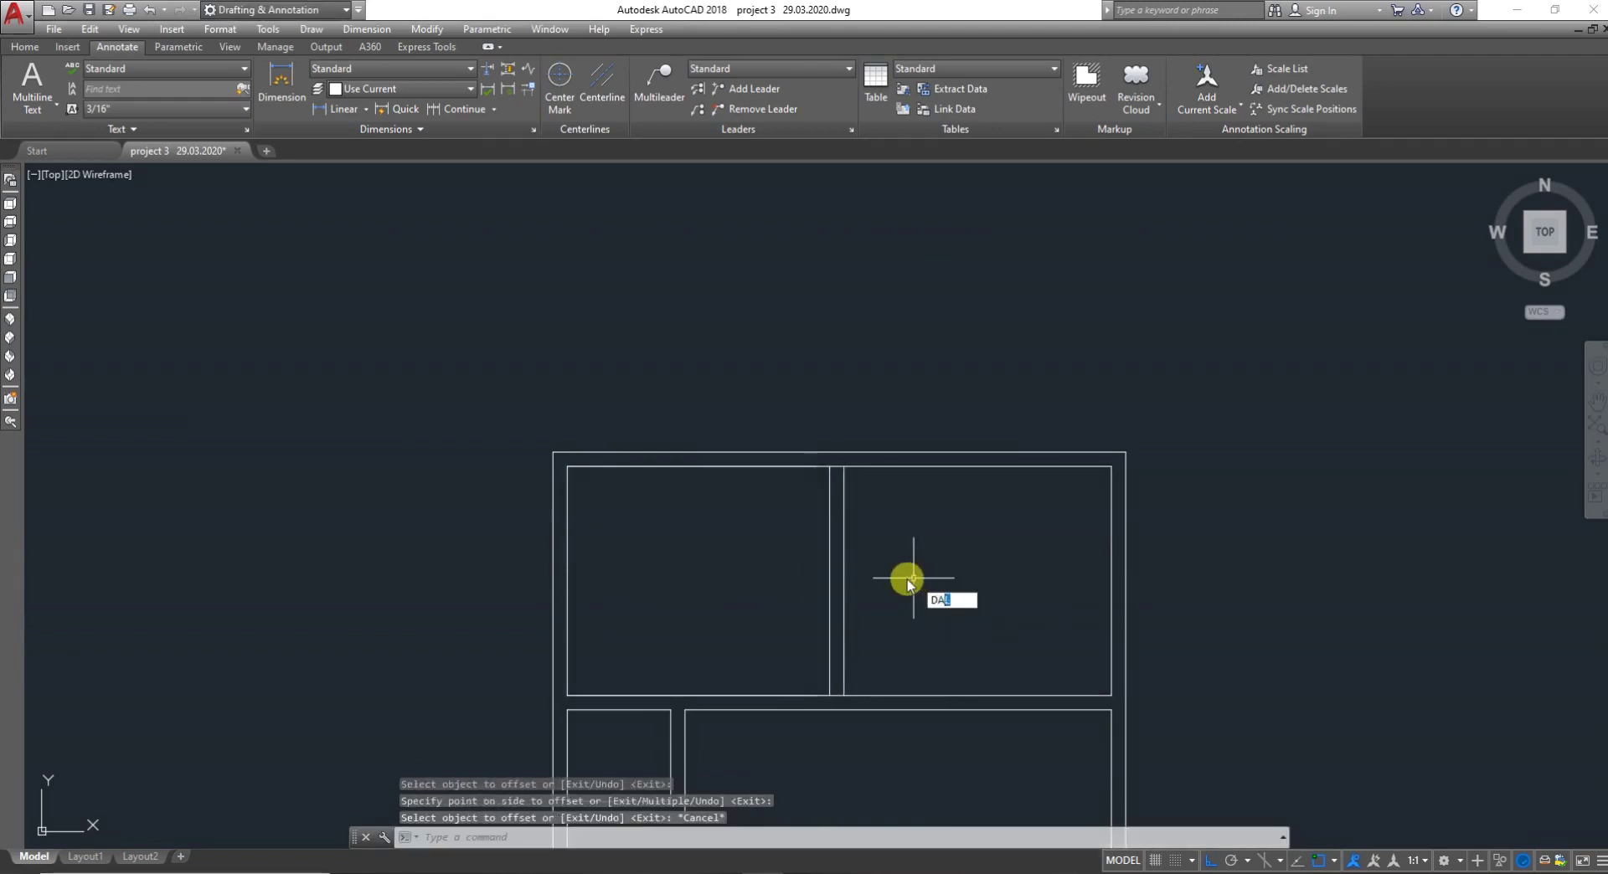
type("L")
key("Return")
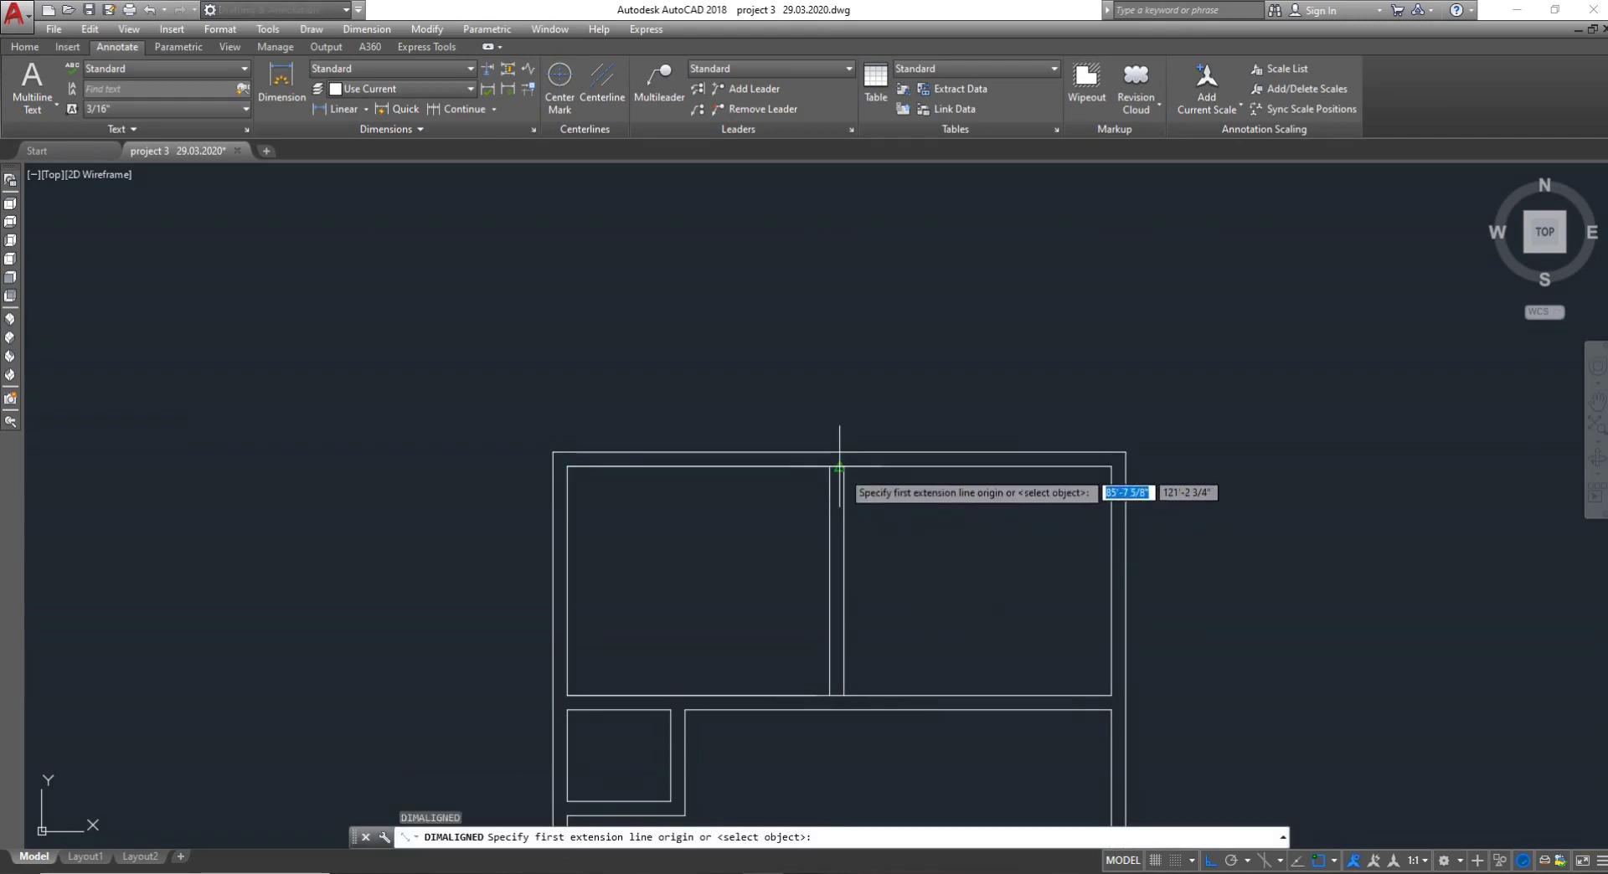
left_click(844, 466)
key("Escape")
type("DIMA")
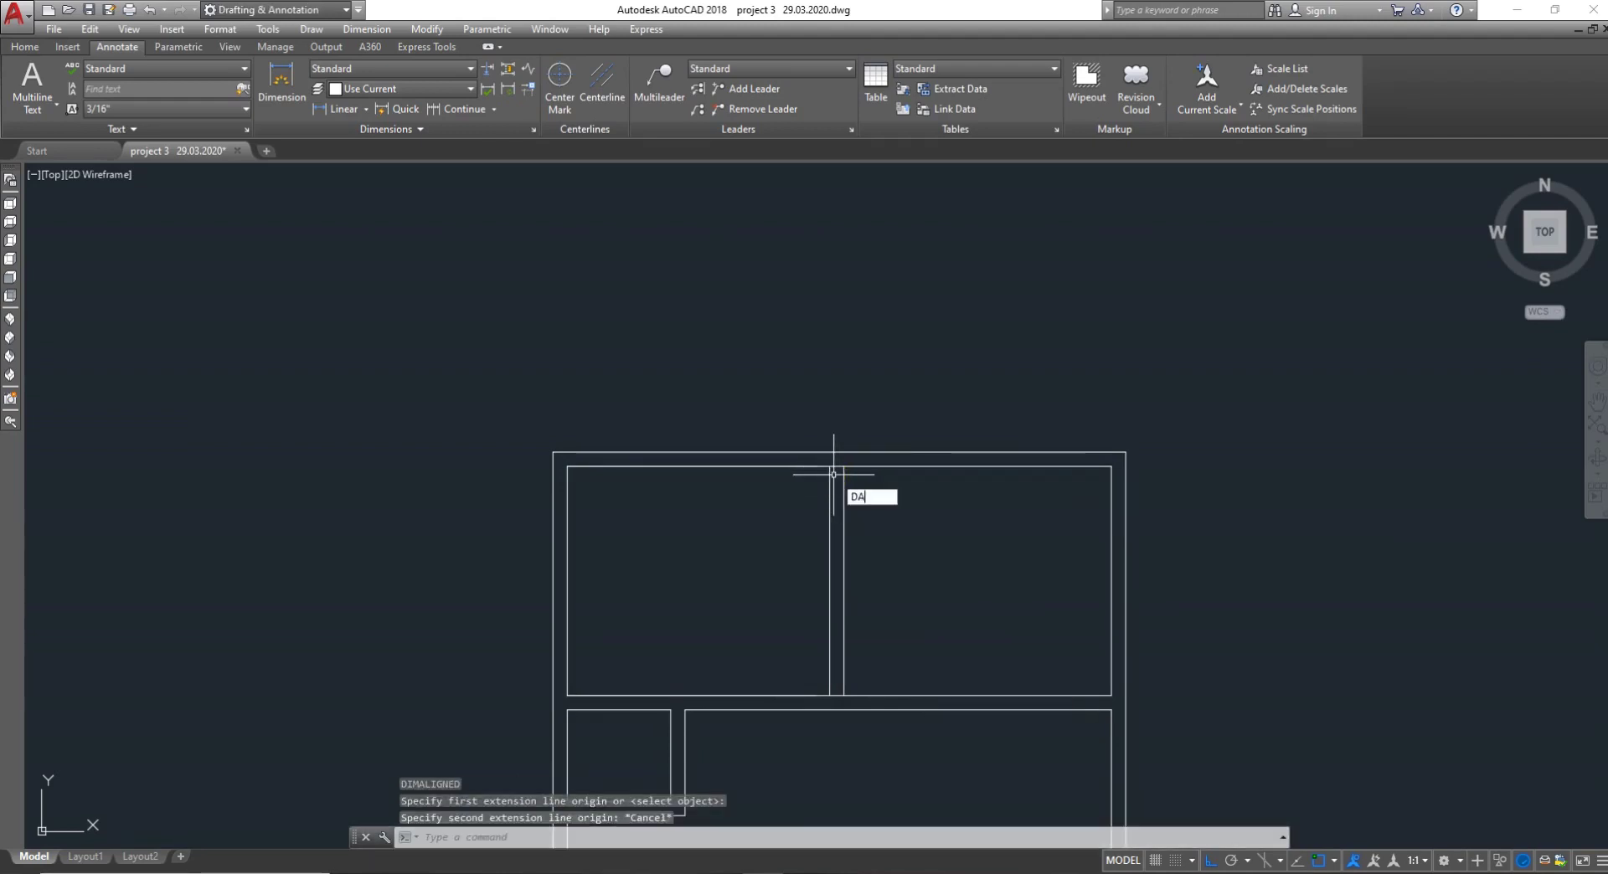
type("L")
key("Return")
left_click(845, 466)
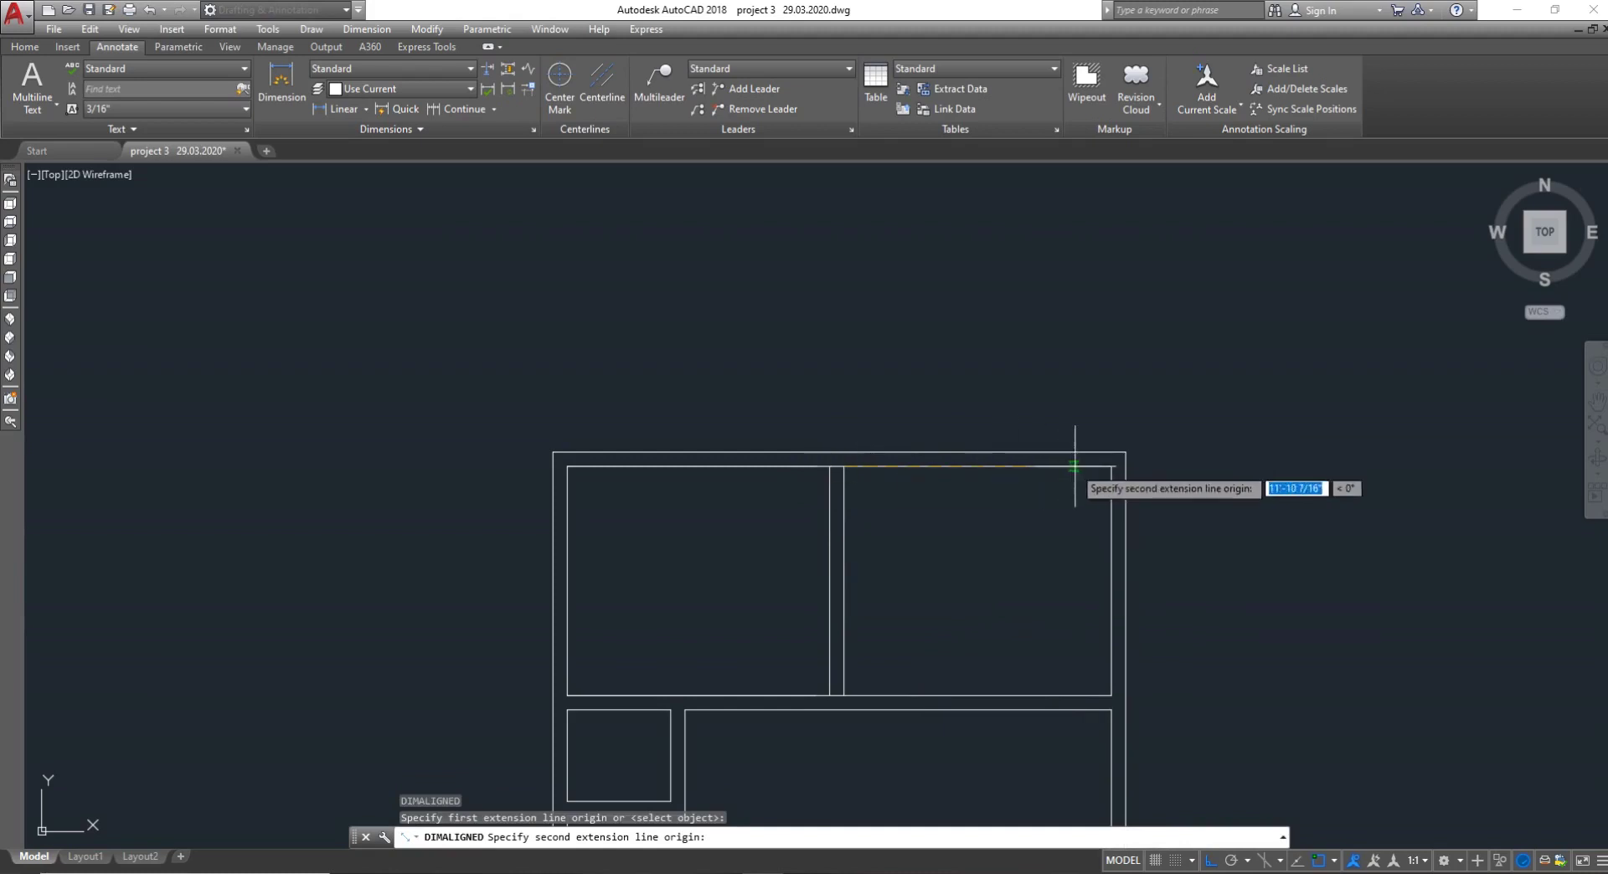
left_click(1111, 467)
key("Escape")
Examine the rear room sizes in the original plans and the open area beside the bathrooms in the middle labelled plan
scroll(890, 624, "down", 4)
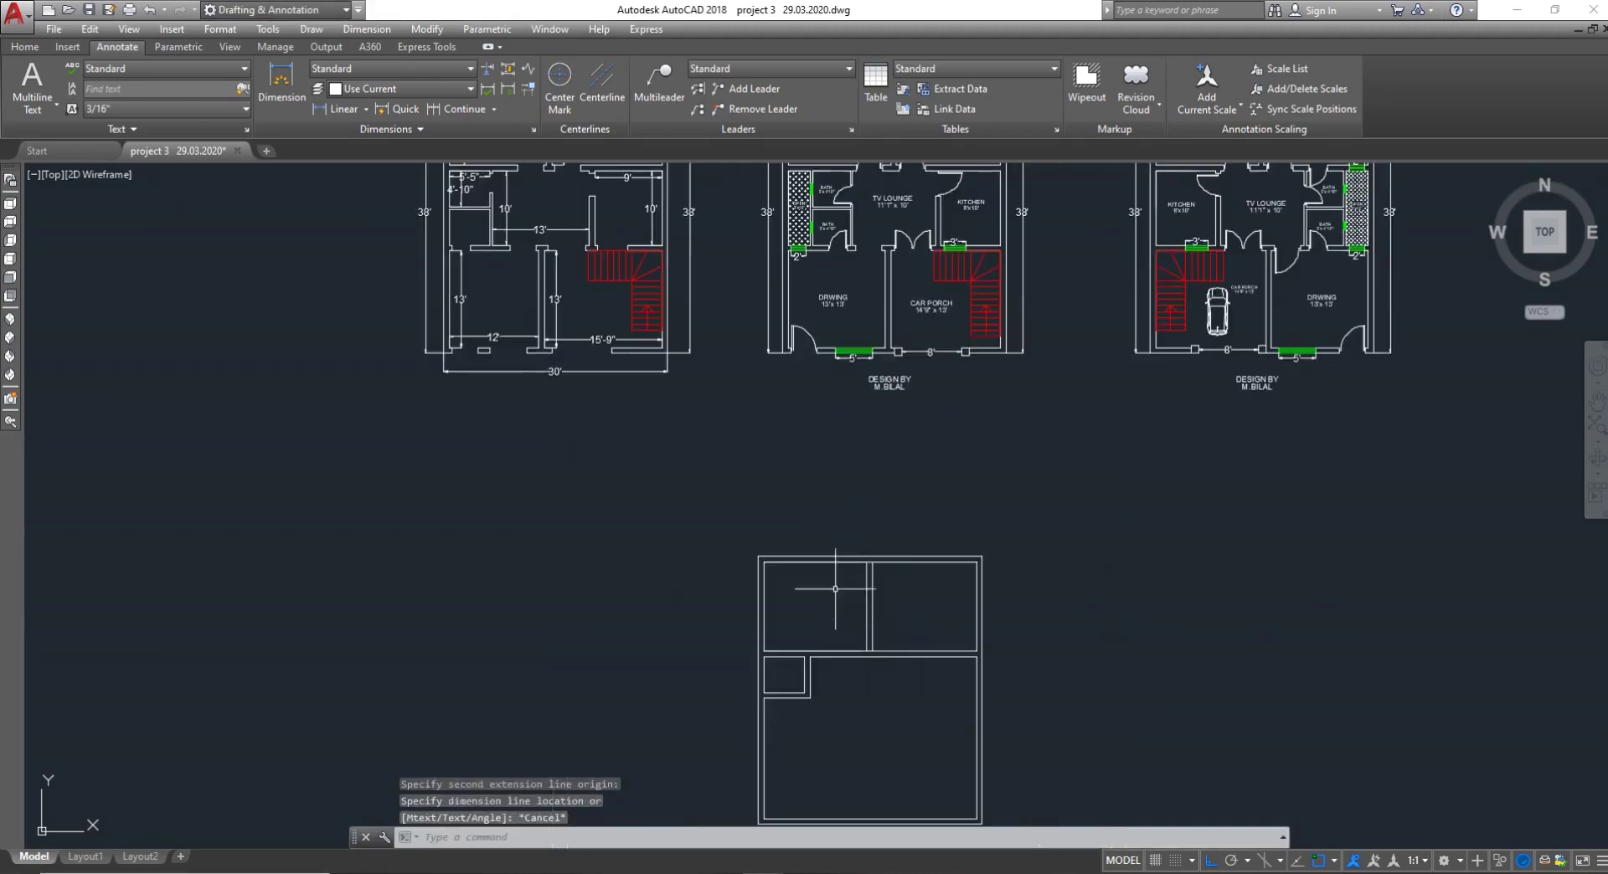
scroll(557, 343, "down", 3)
scroll(540, 201, "up", 7)
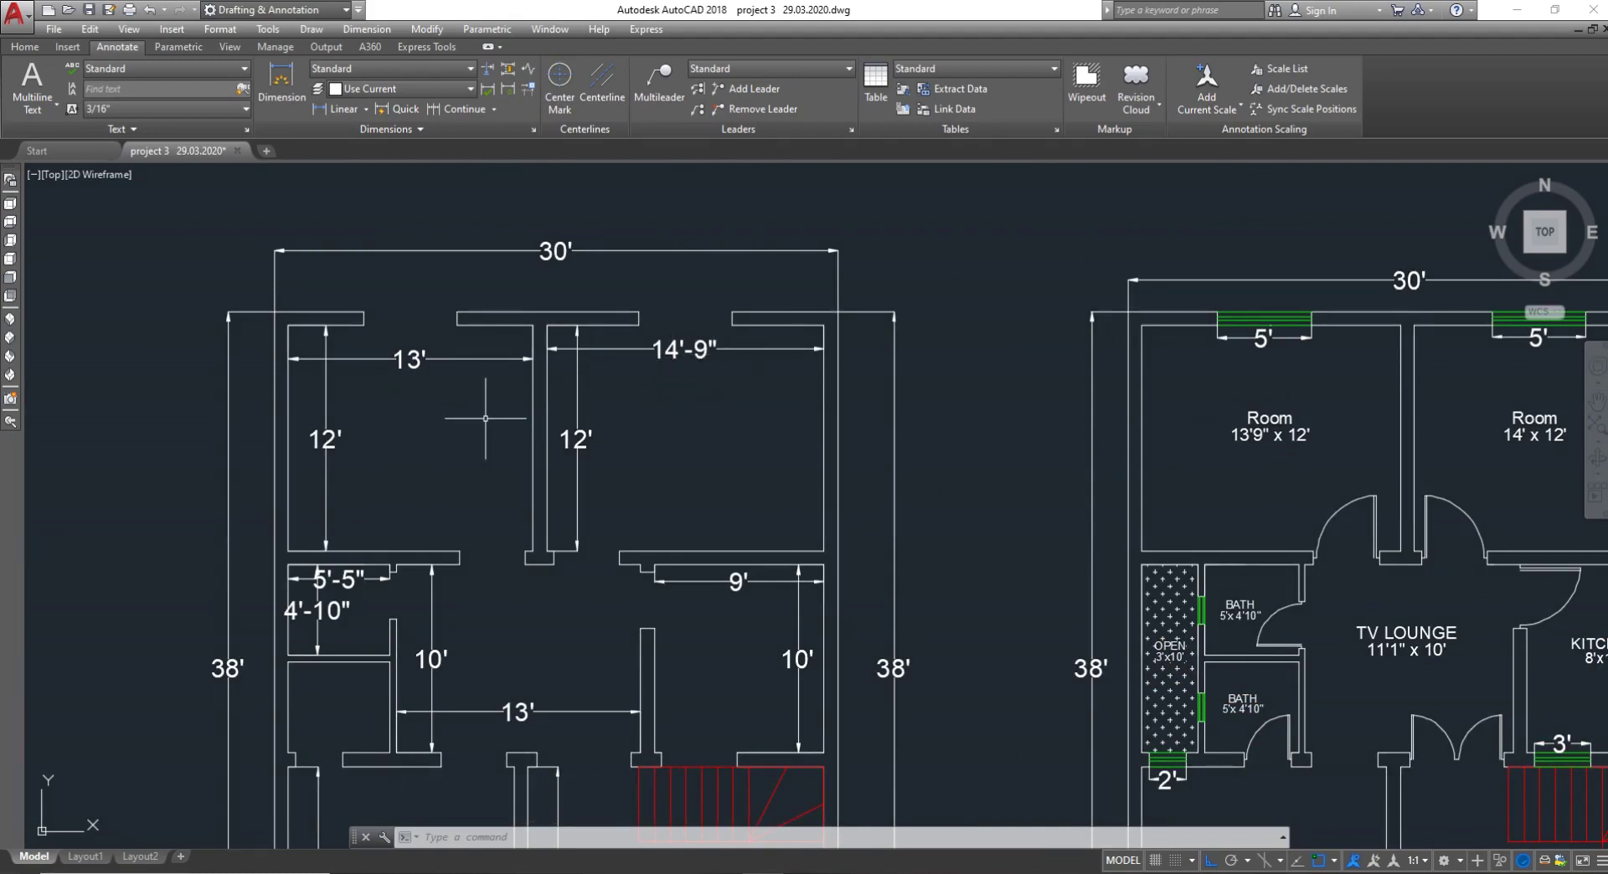
scroll(732, 462, "down", 2)
scroll(1243, 440, "up", 2)
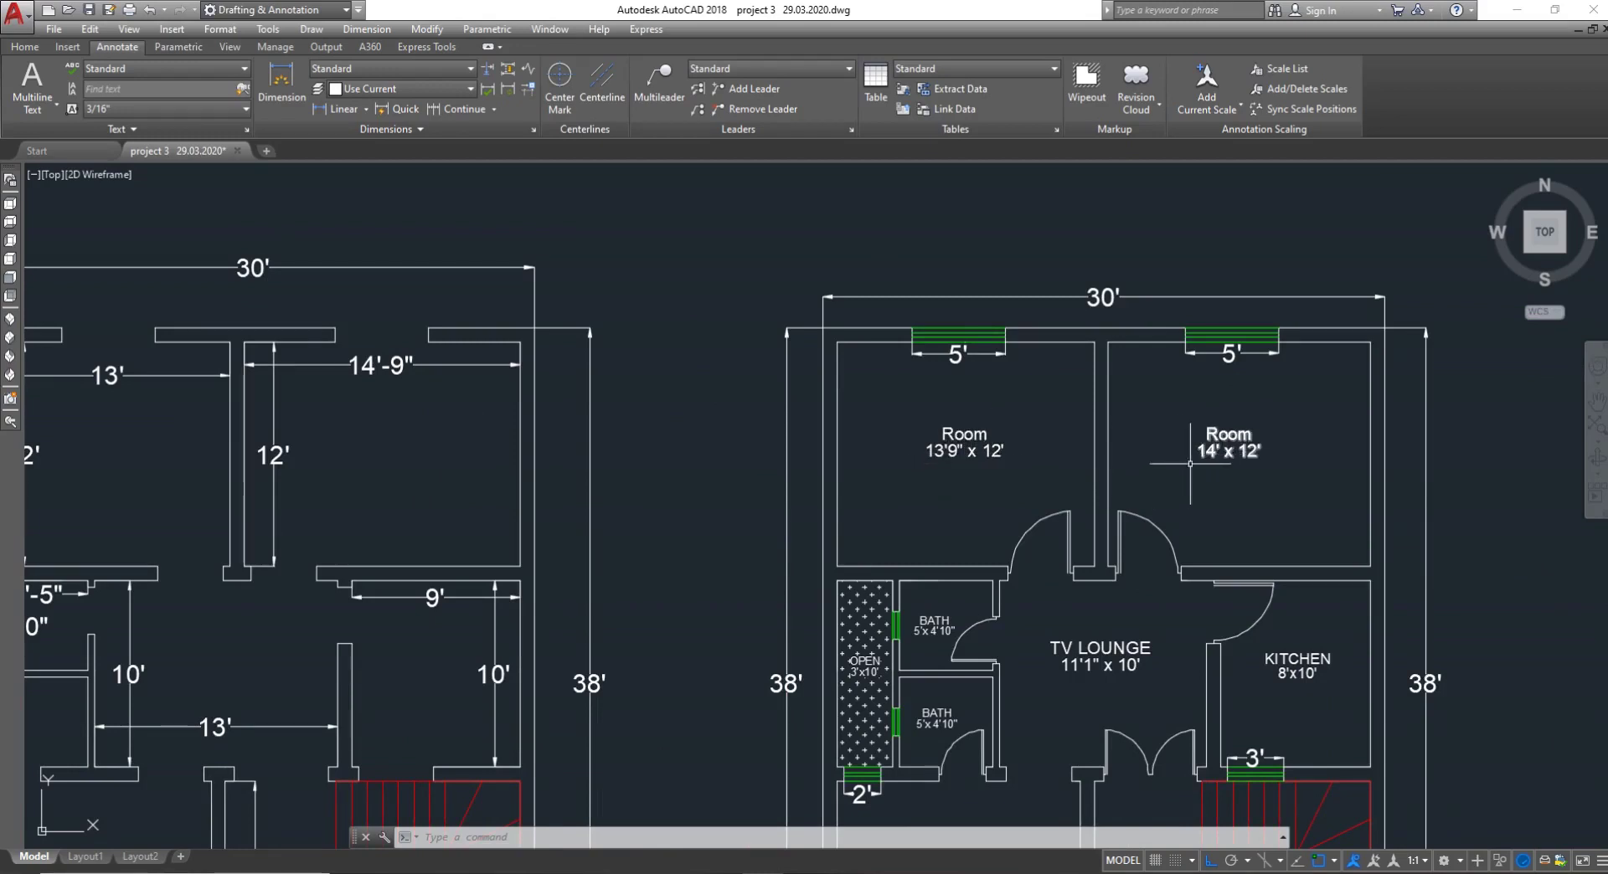
scroll(1083, 754, "down", 5)
scroll(1077, 689, "up", 2)
scroll(1072, 686, "down", 3)
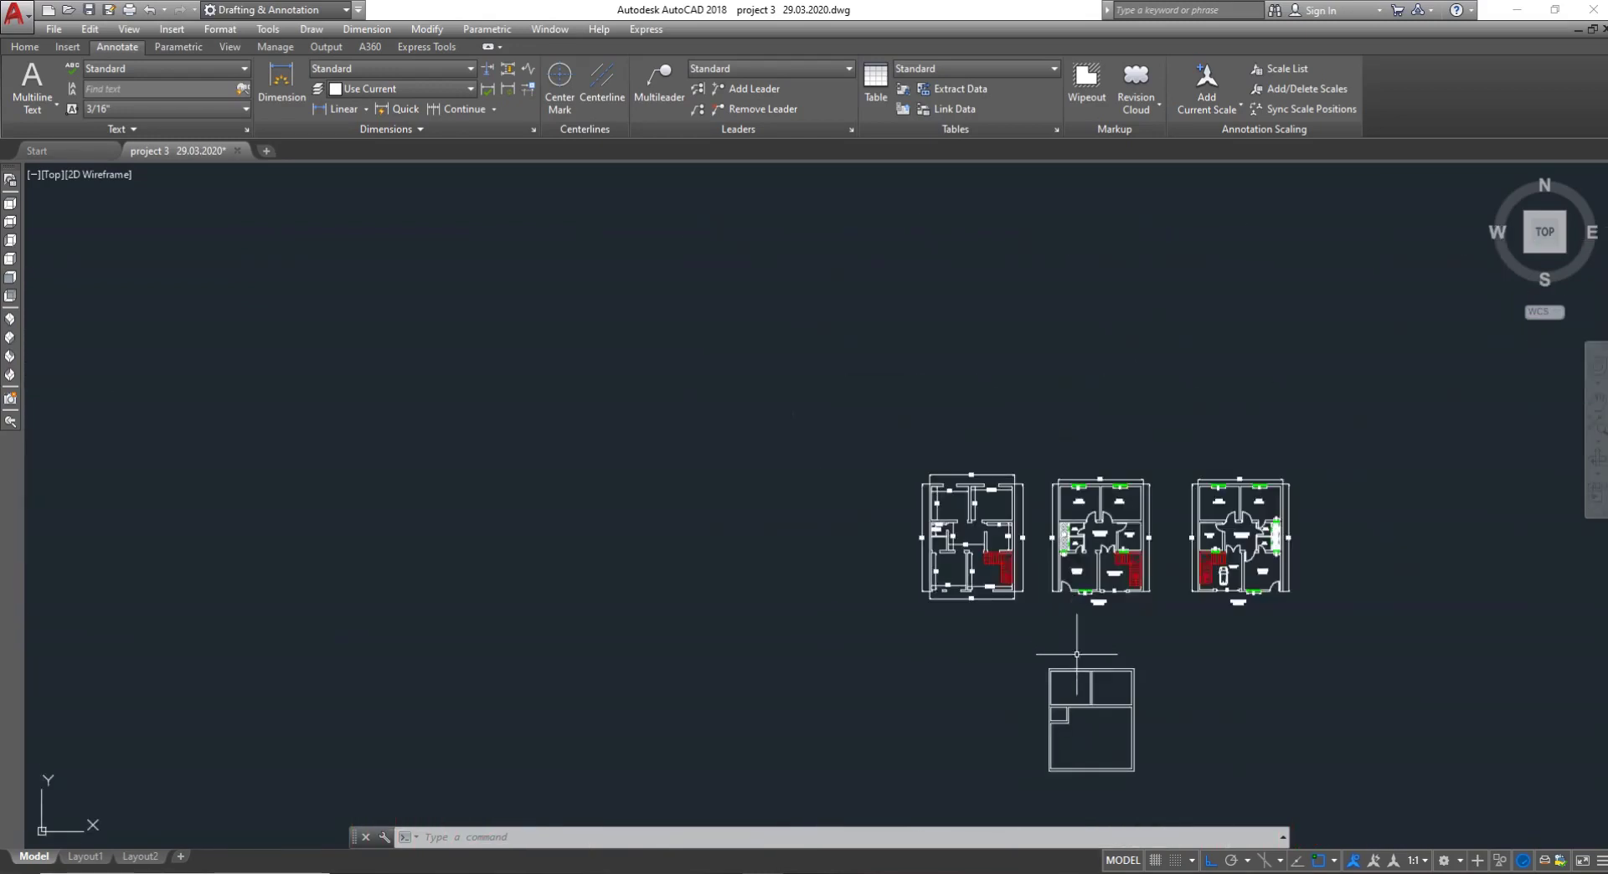
scroll(1085, 734, "up", 2)
scroll(1069, 404, "up", 8)
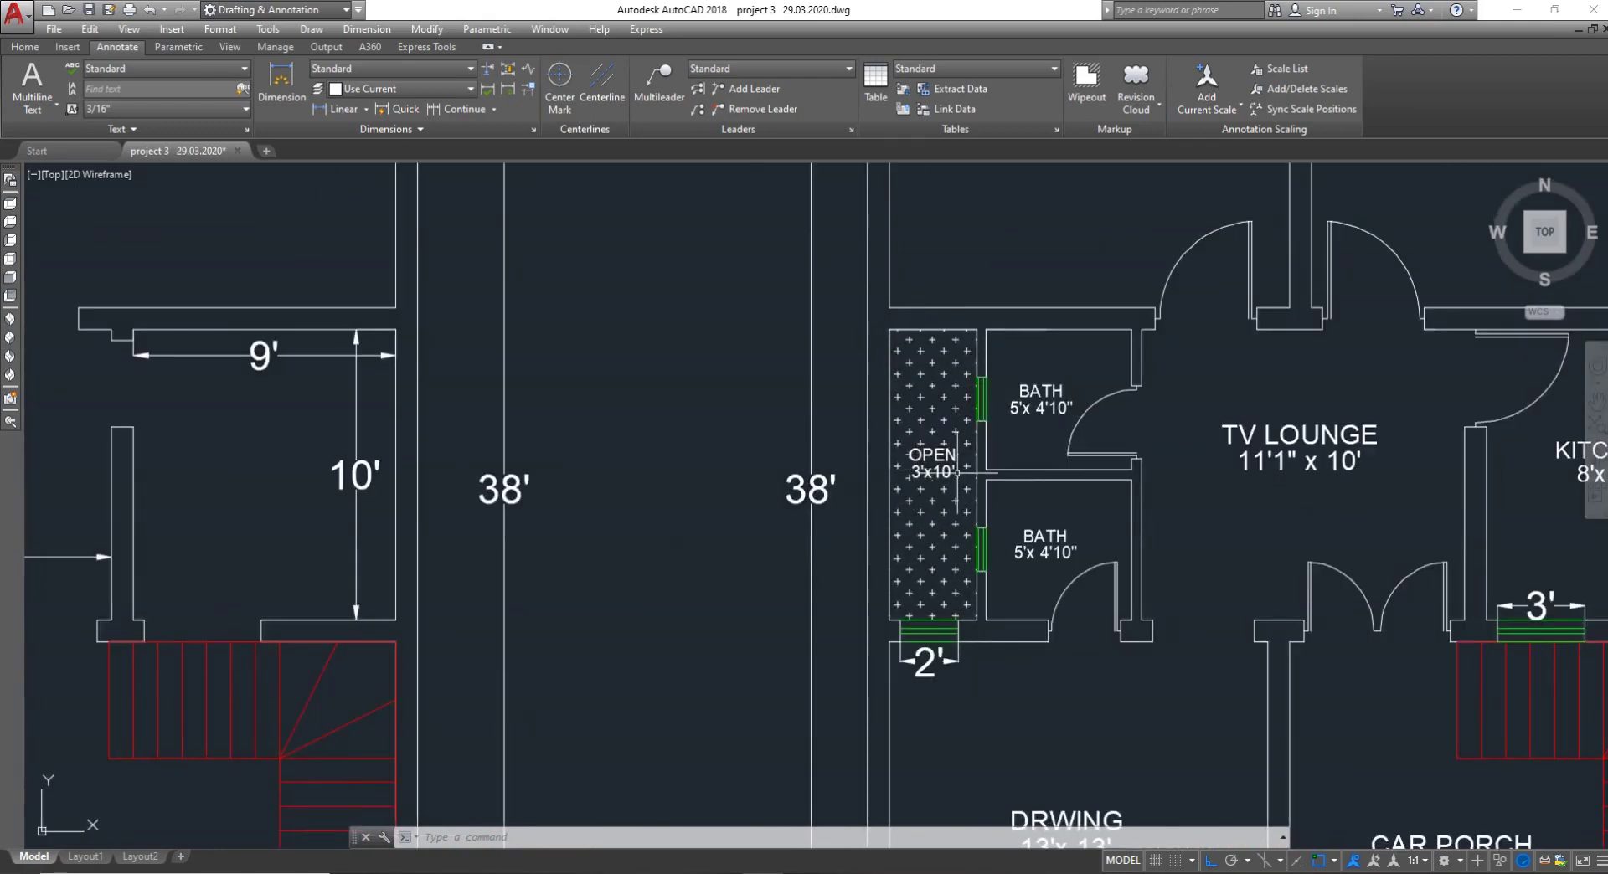
key("Escape")
scroll(944, 462, "down", 8)
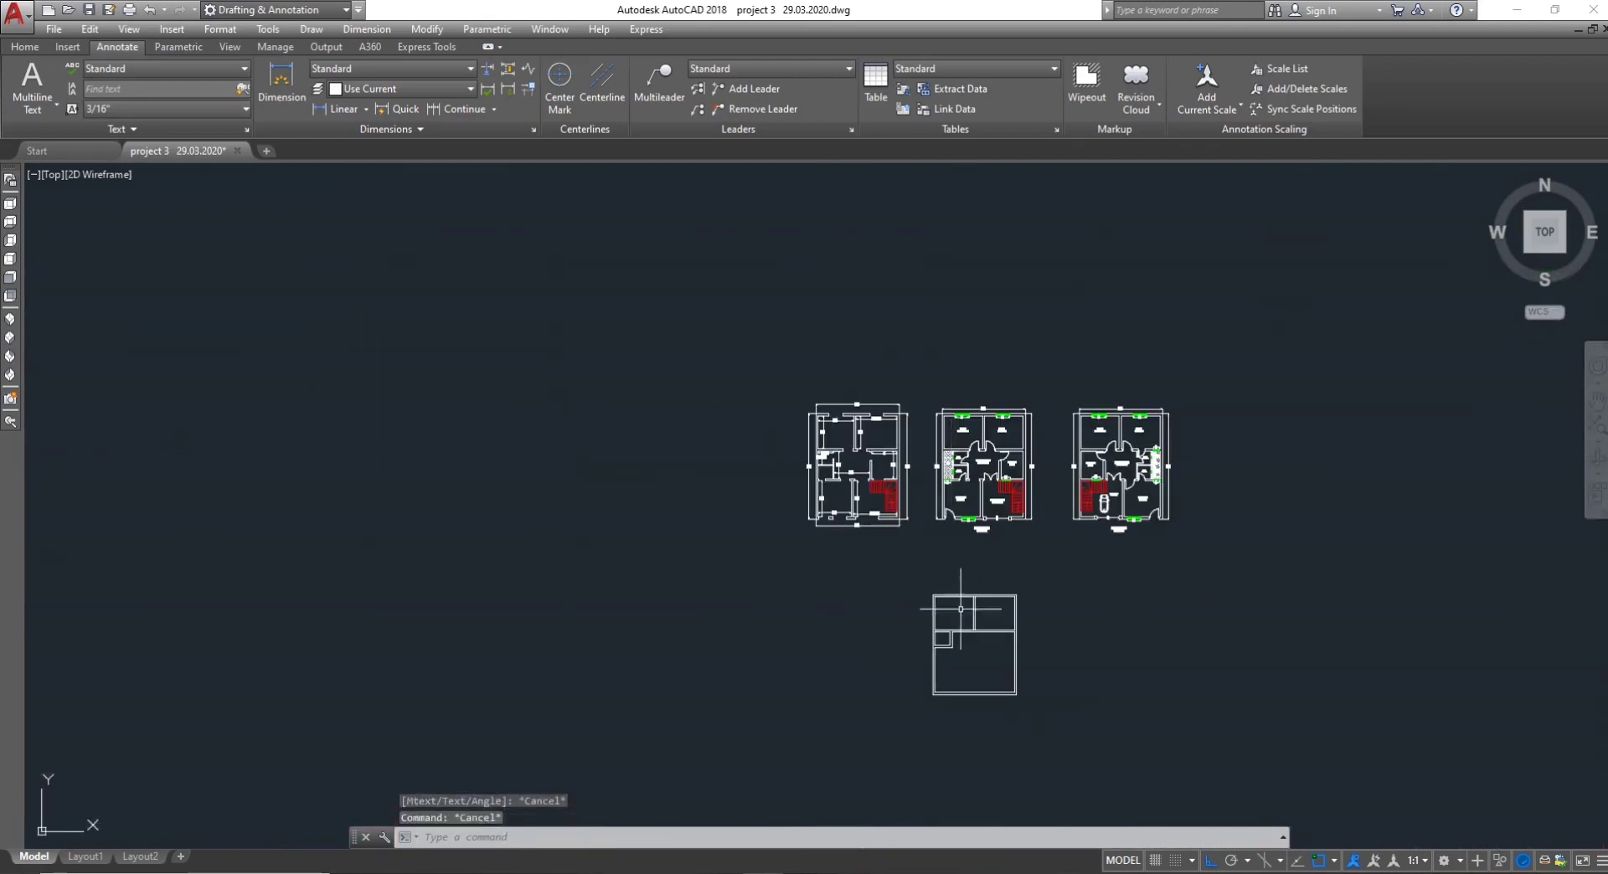
scroll(961, 609, "up", 8)
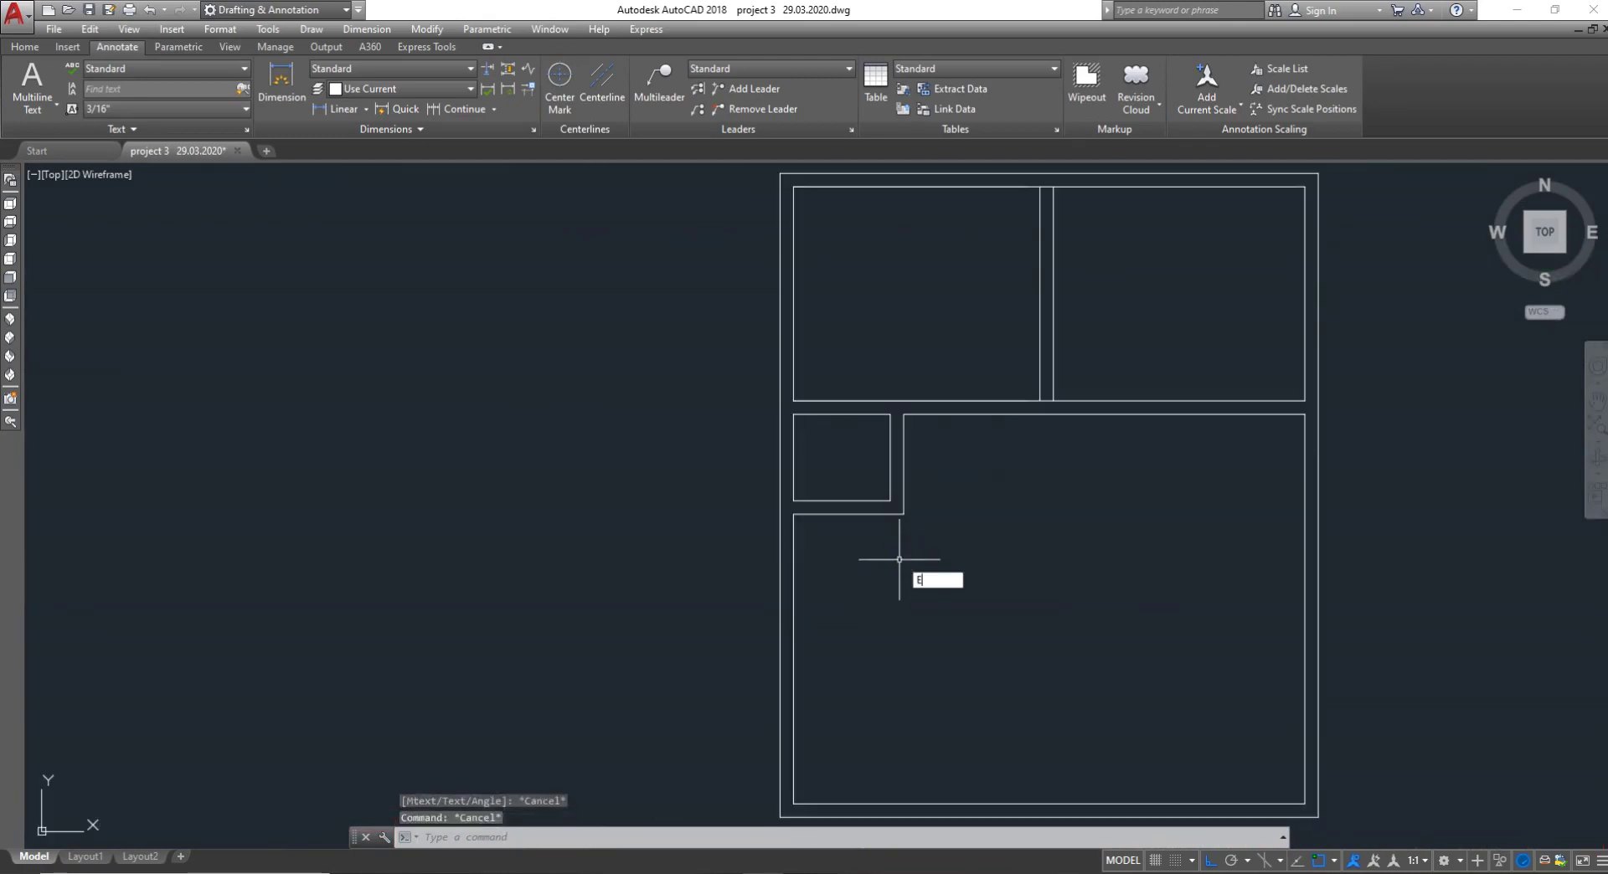
key("Return")
left_click(948, 581)
left_click(829, 501)
key("Escape")
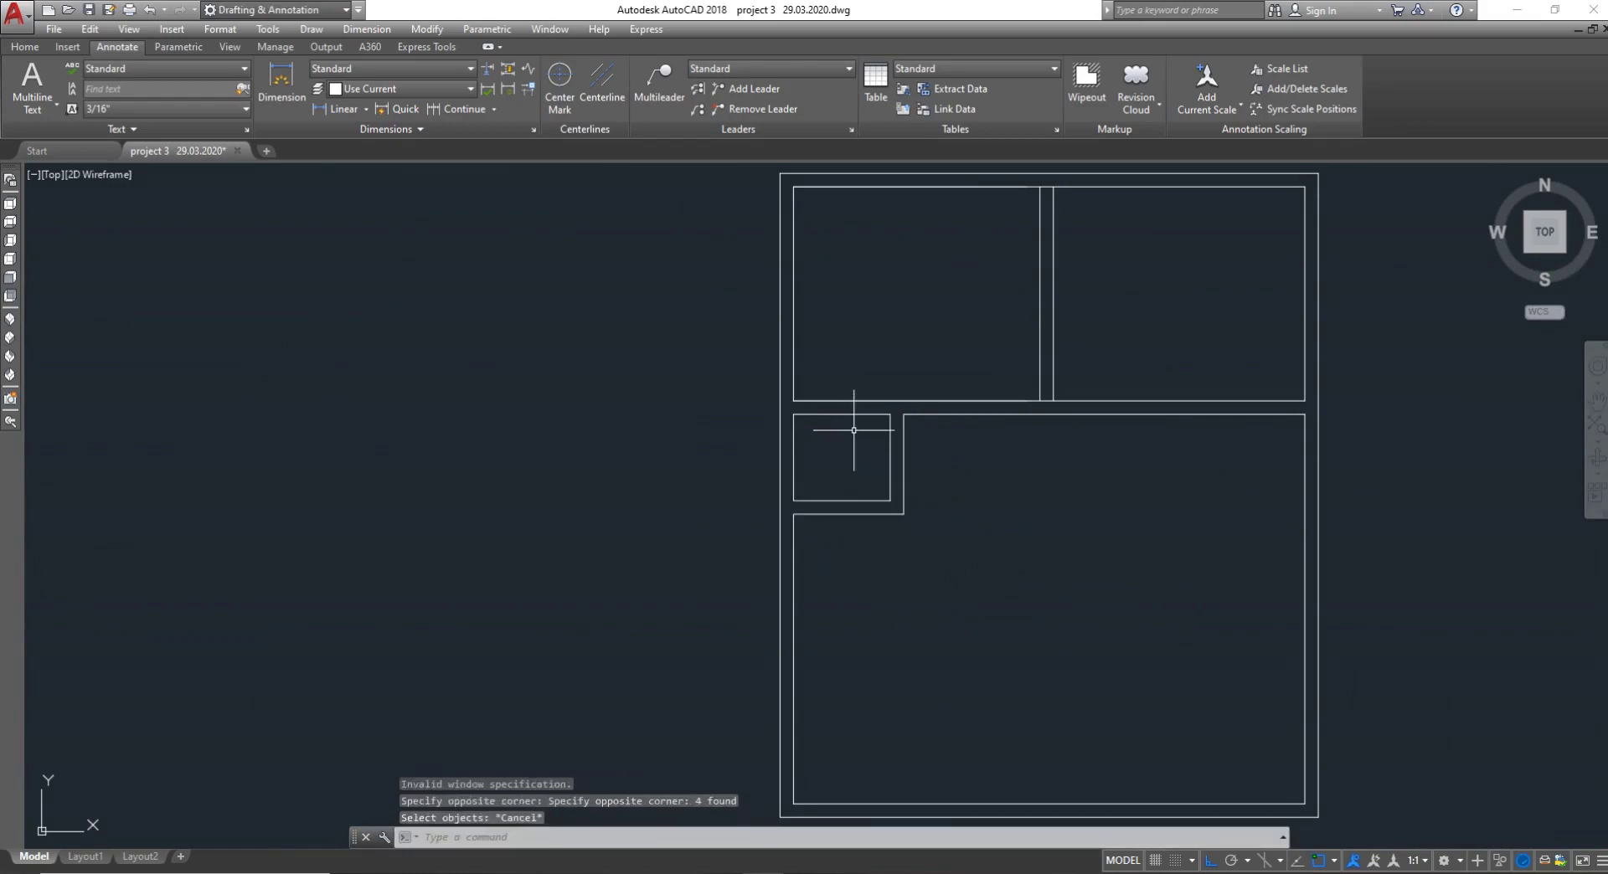
Erase the four wall lines enclosing the small bathroom in front of the left rear room
key("Return")
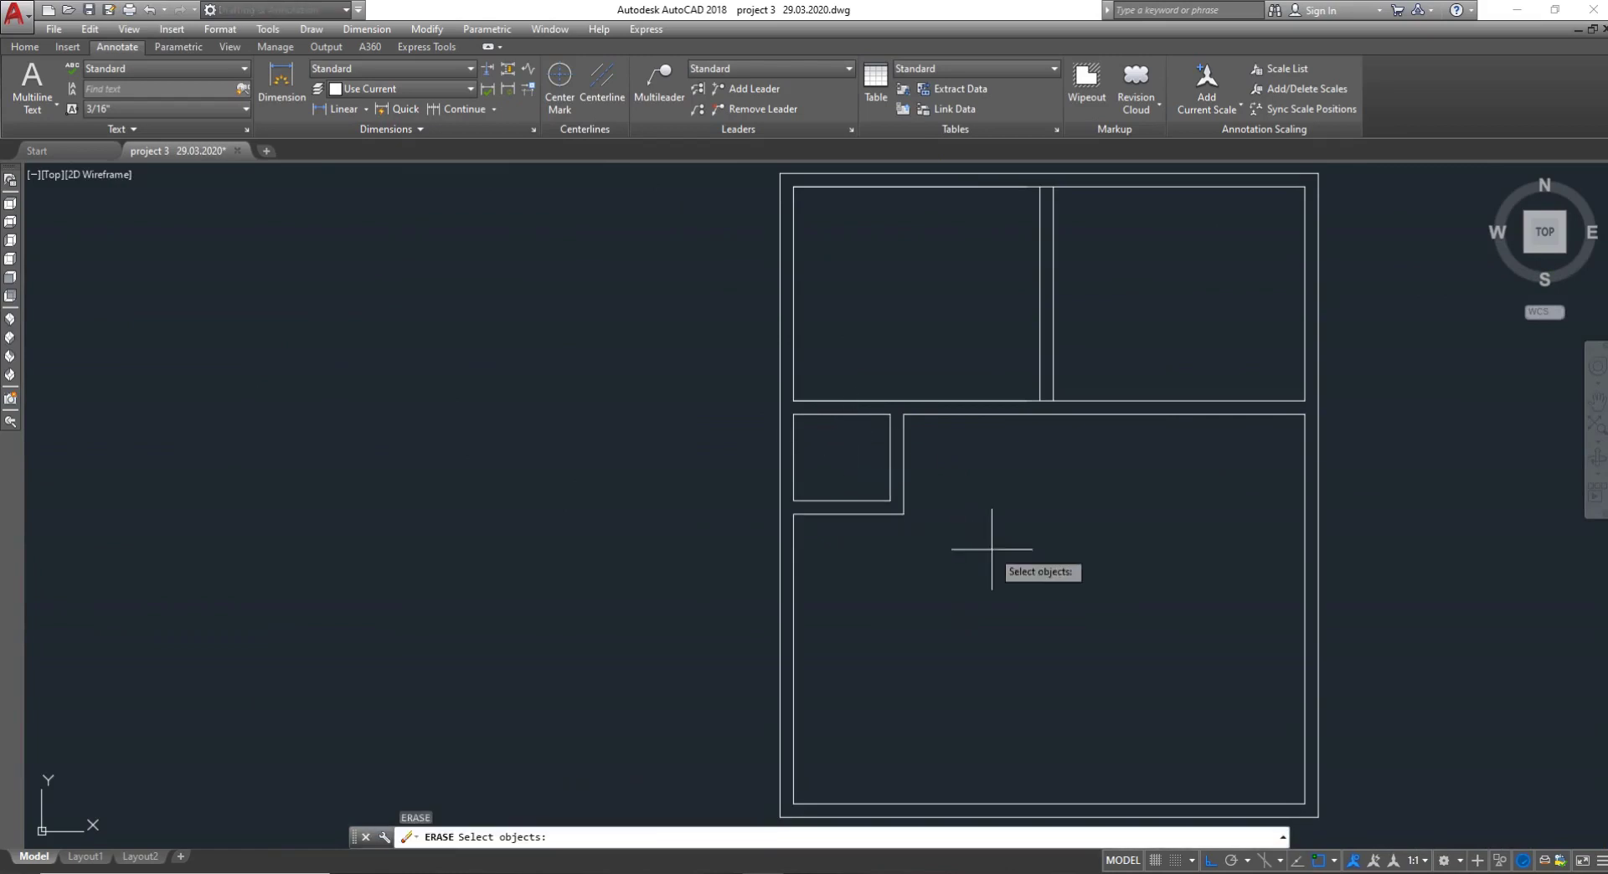
left_click(994, 552)
left_click(844, 443)
key("Return")
key("Escape")
Extend the horizontal partition line and the left wall's inner line to close the gaps at the erased bathroom
left_click(870, 427)
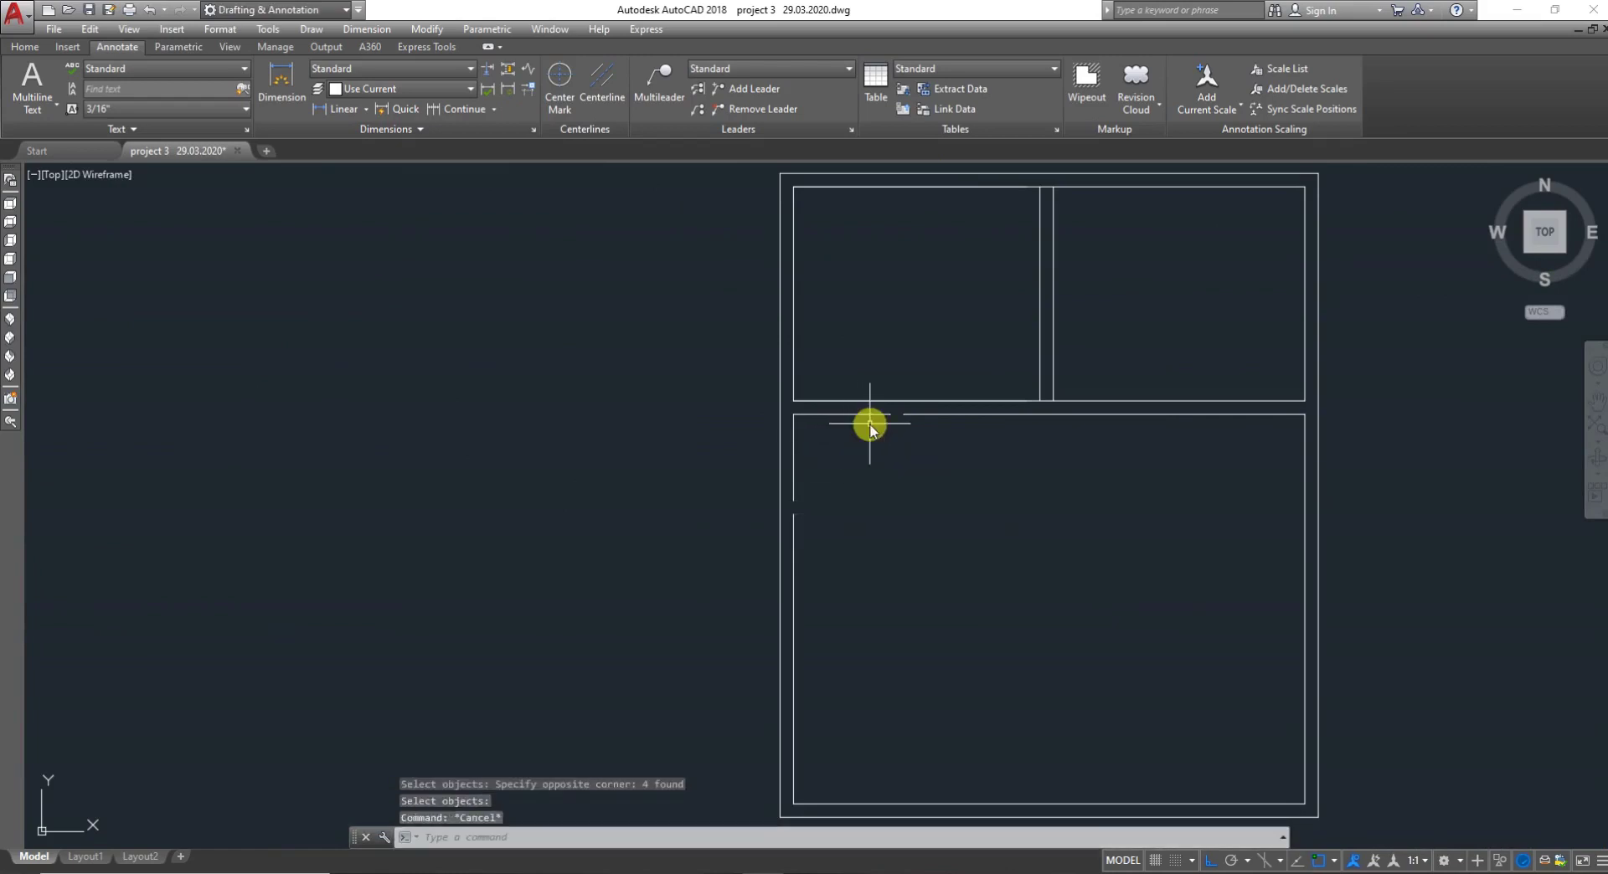
type("EX")
key("Return")
key("Return")
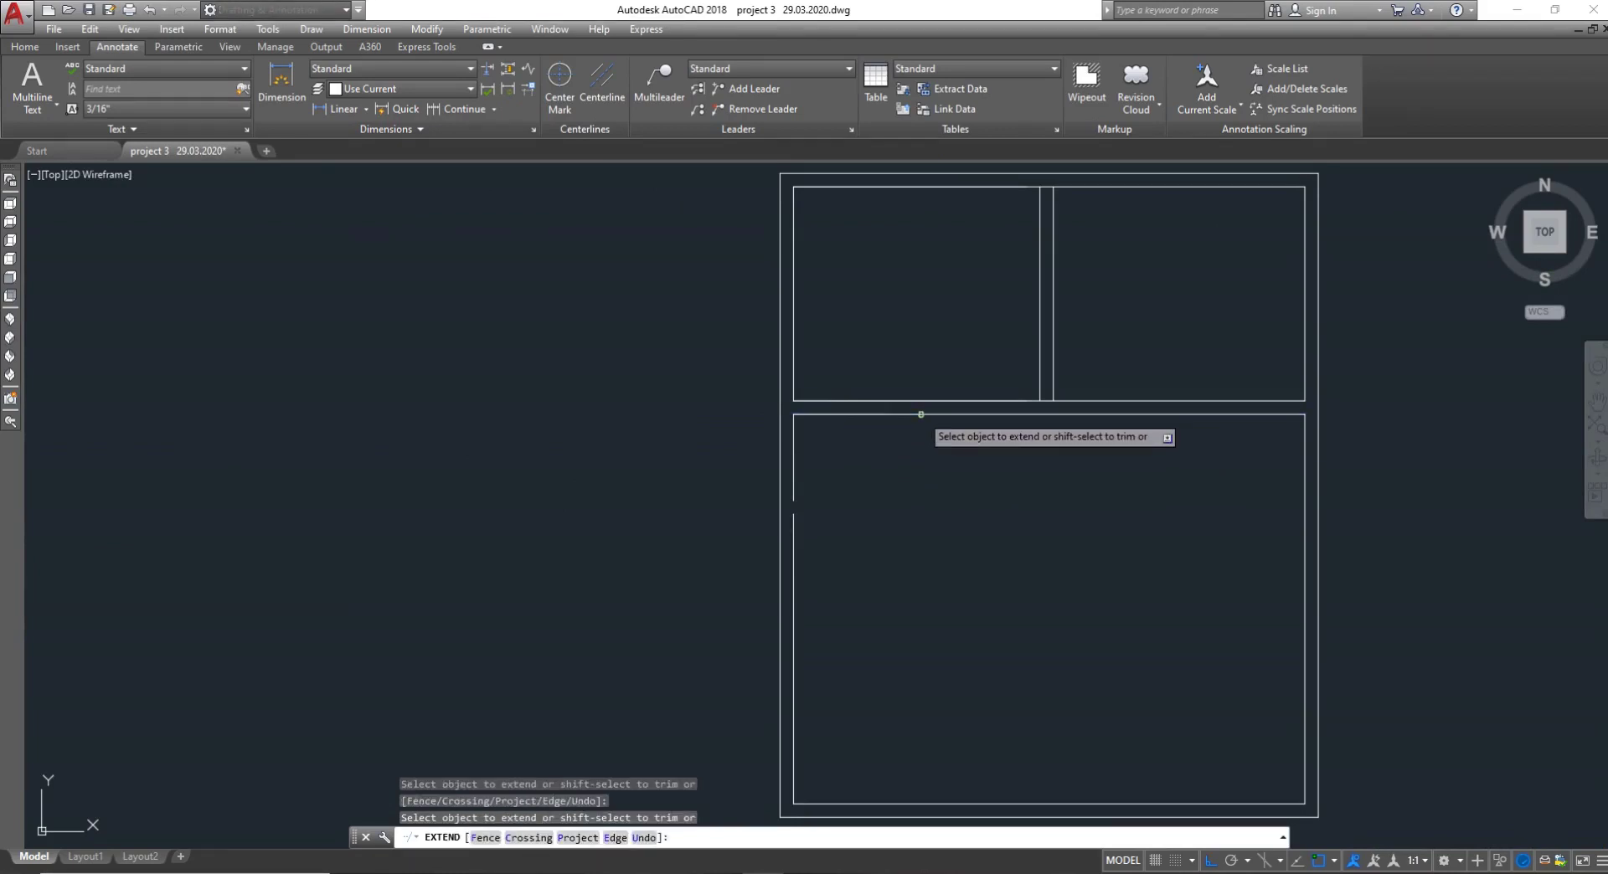
key("Escape")
type("EX")
key("Return")
key("Return")
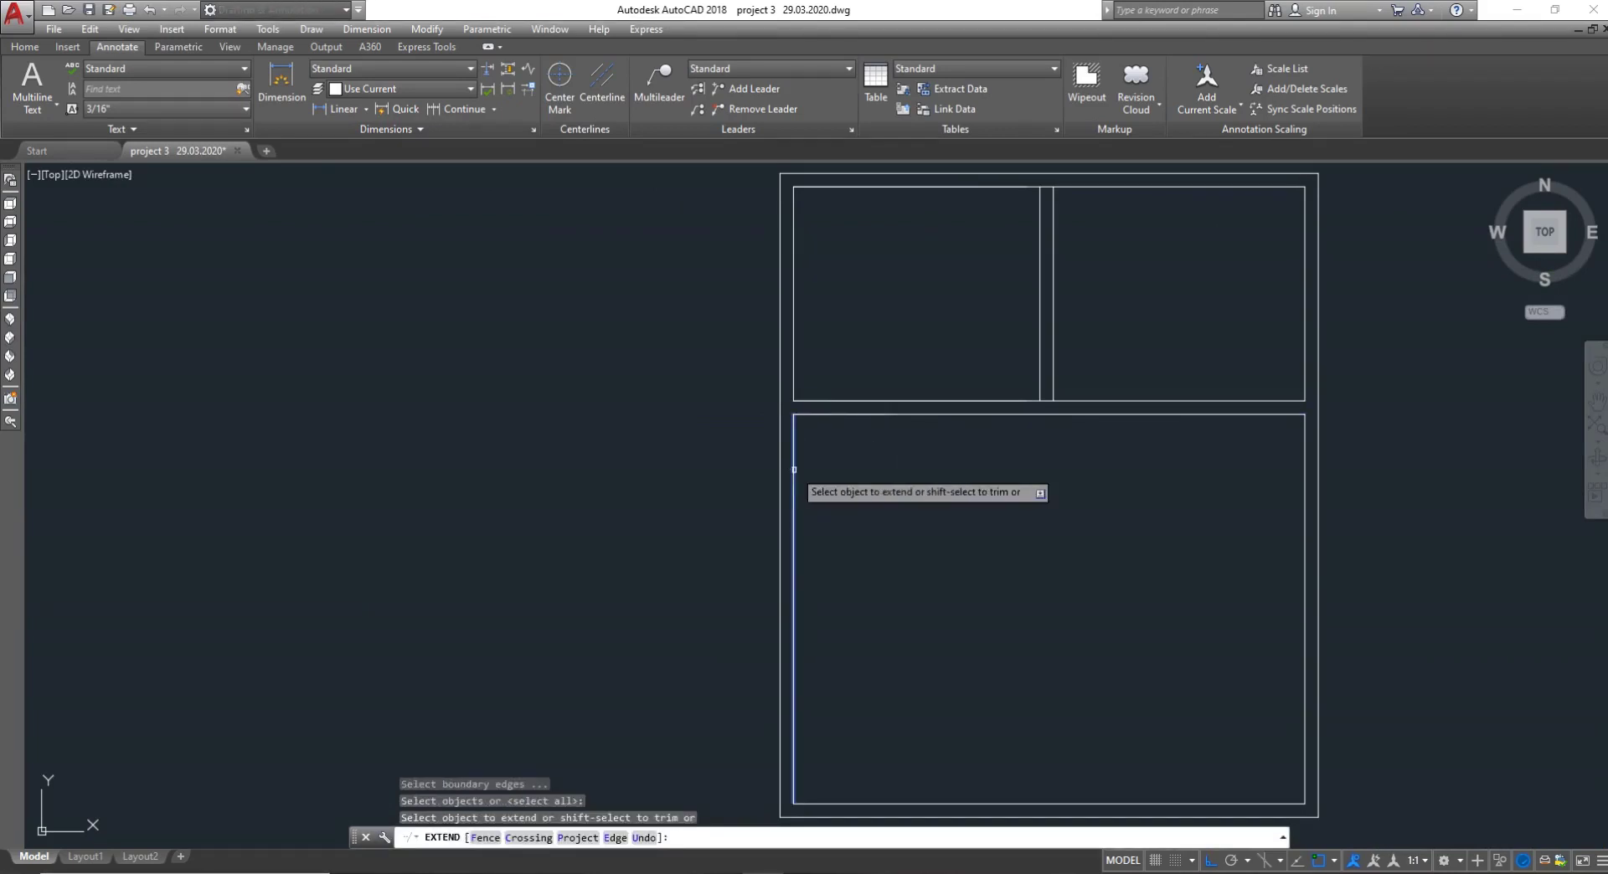
left_click(795, 468)
key("Escape")
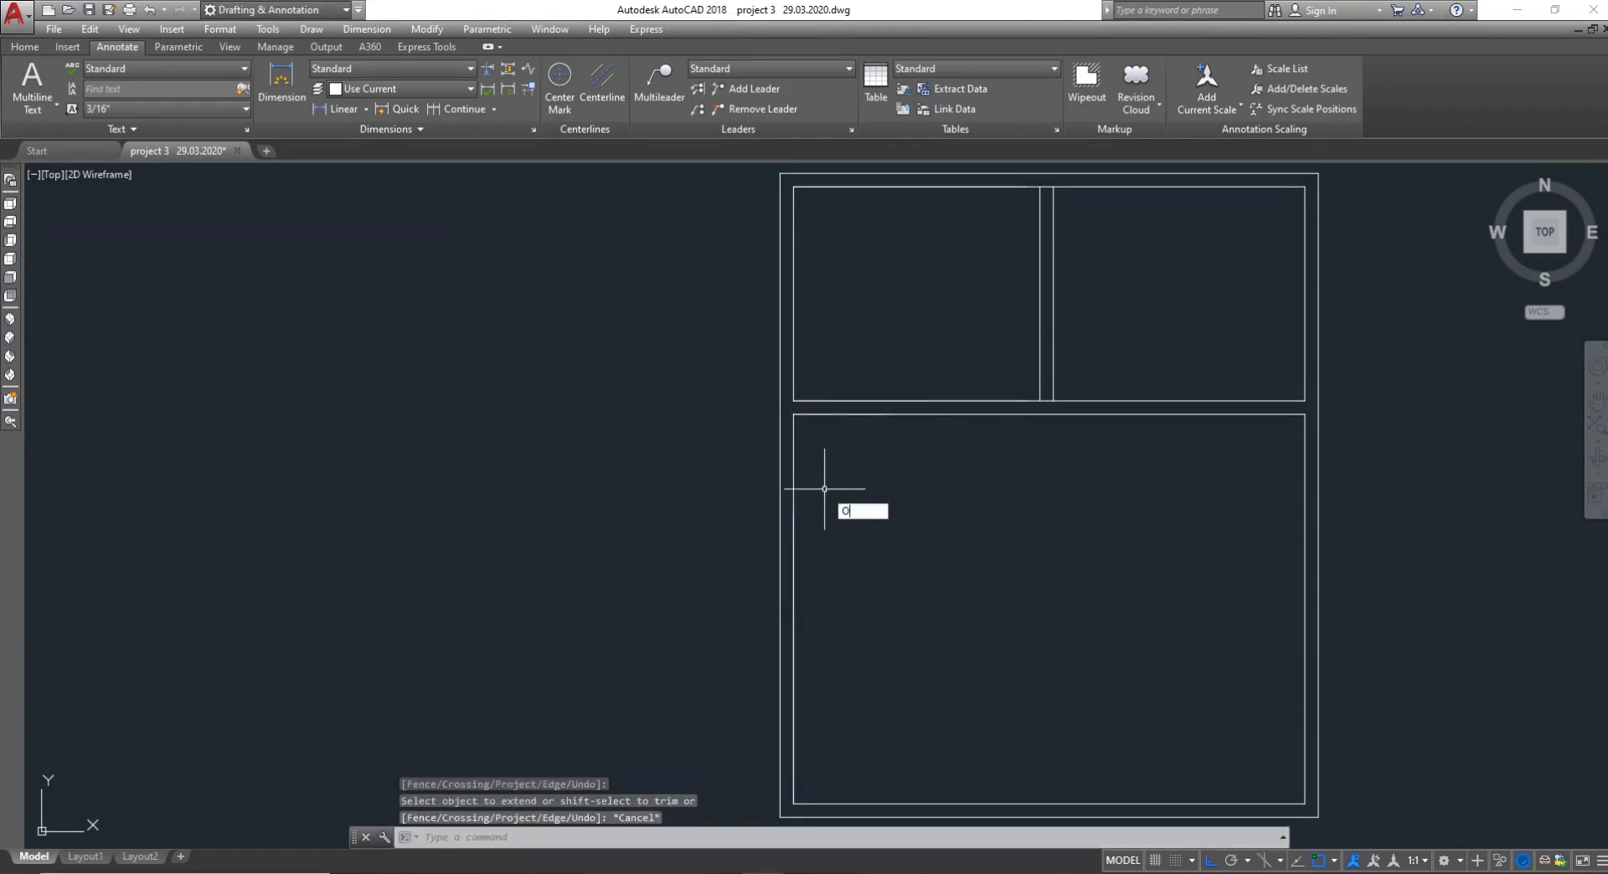
type("O")
key("Return")
type("3'")
key("Return")
scroll(815, 484, "down", 6)
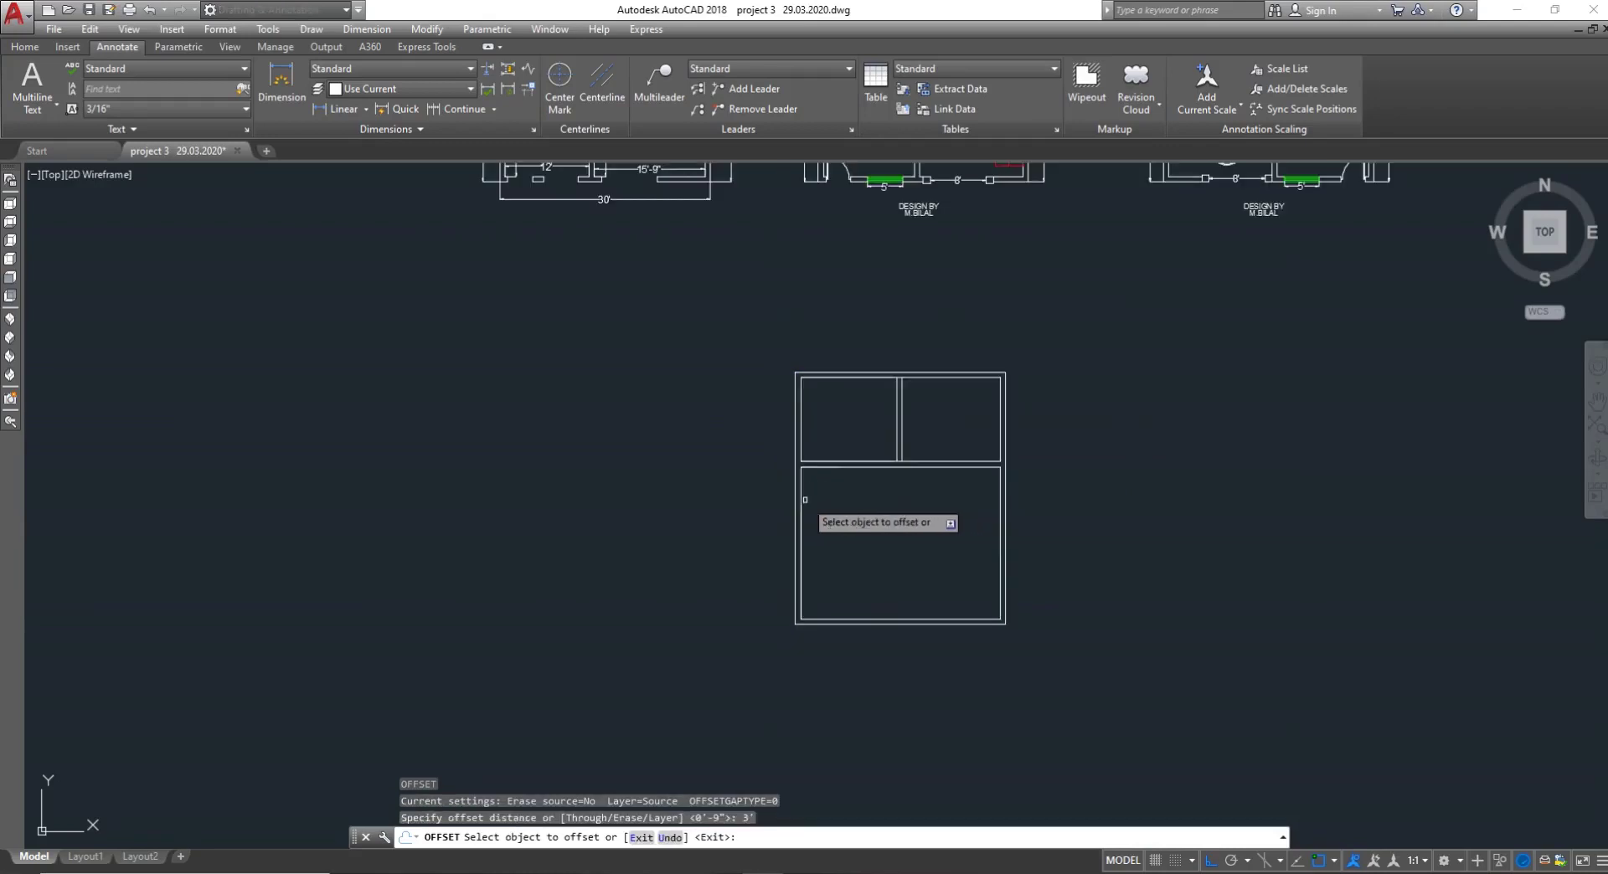
scroll(823, 289, "up", 8)
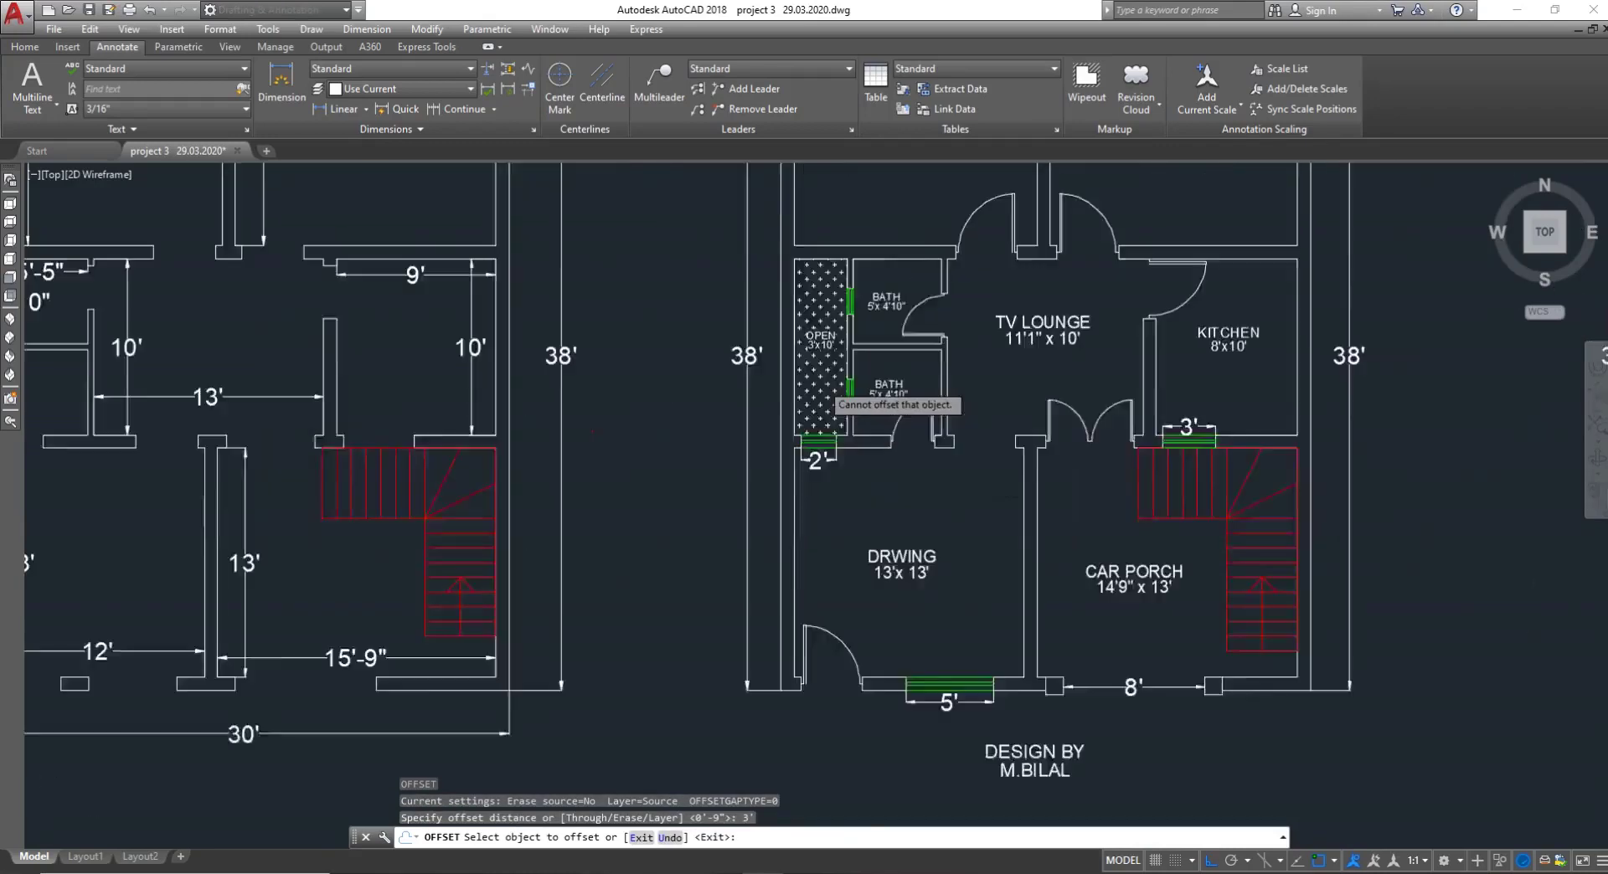
scroll(837, 477, "down", 6)
scroll(816, 704, "down", 3)
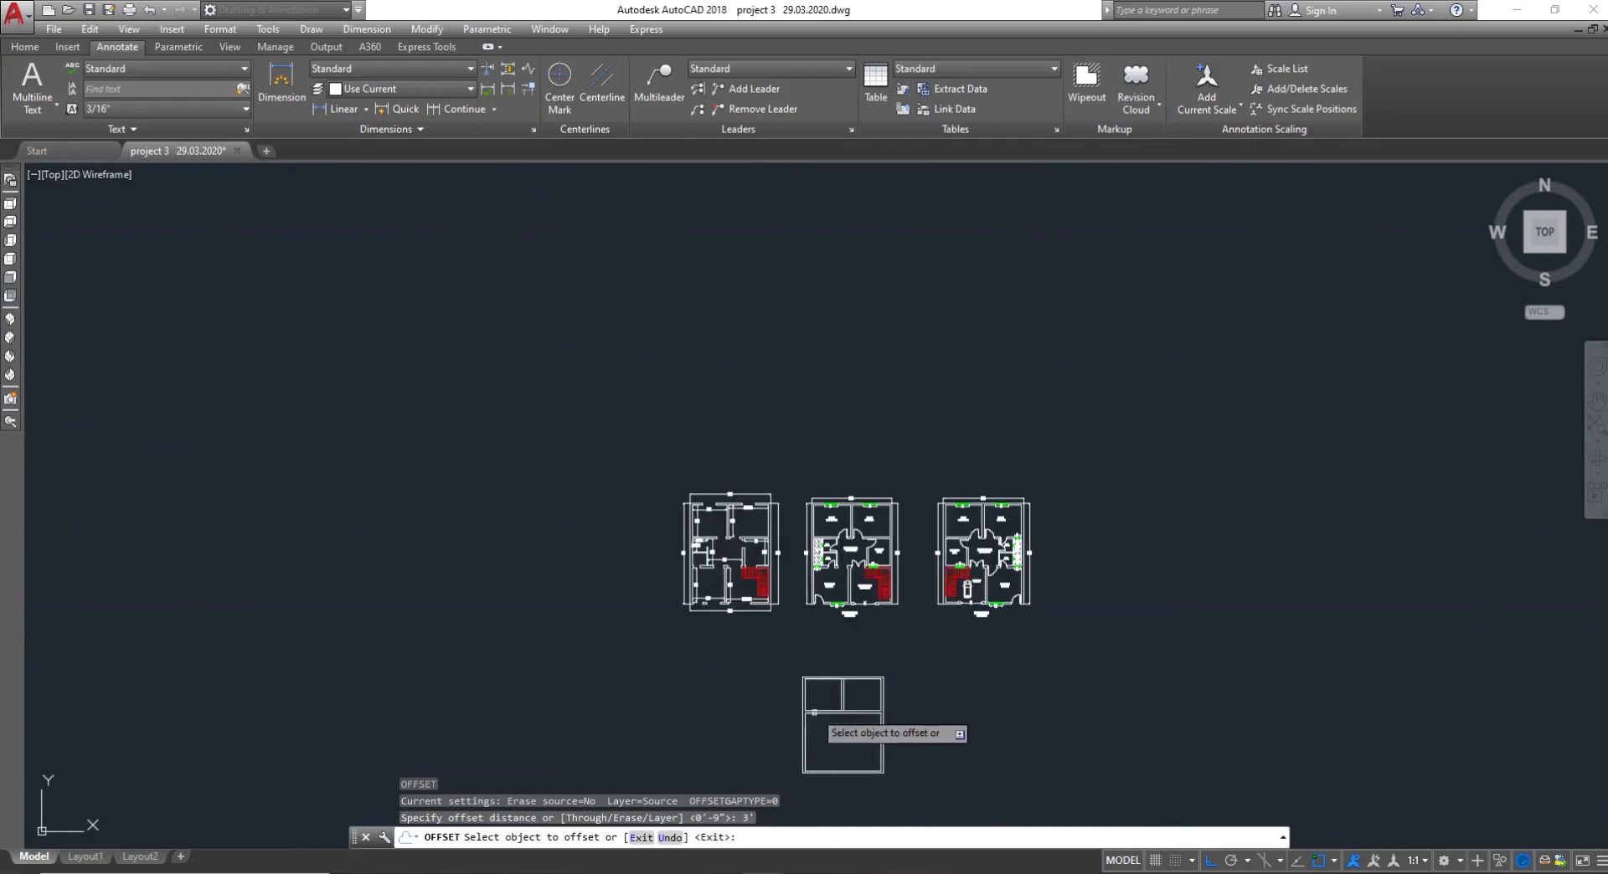
scroll(810, 720, "up", 7)
scroll(809, 654, "up", 4)
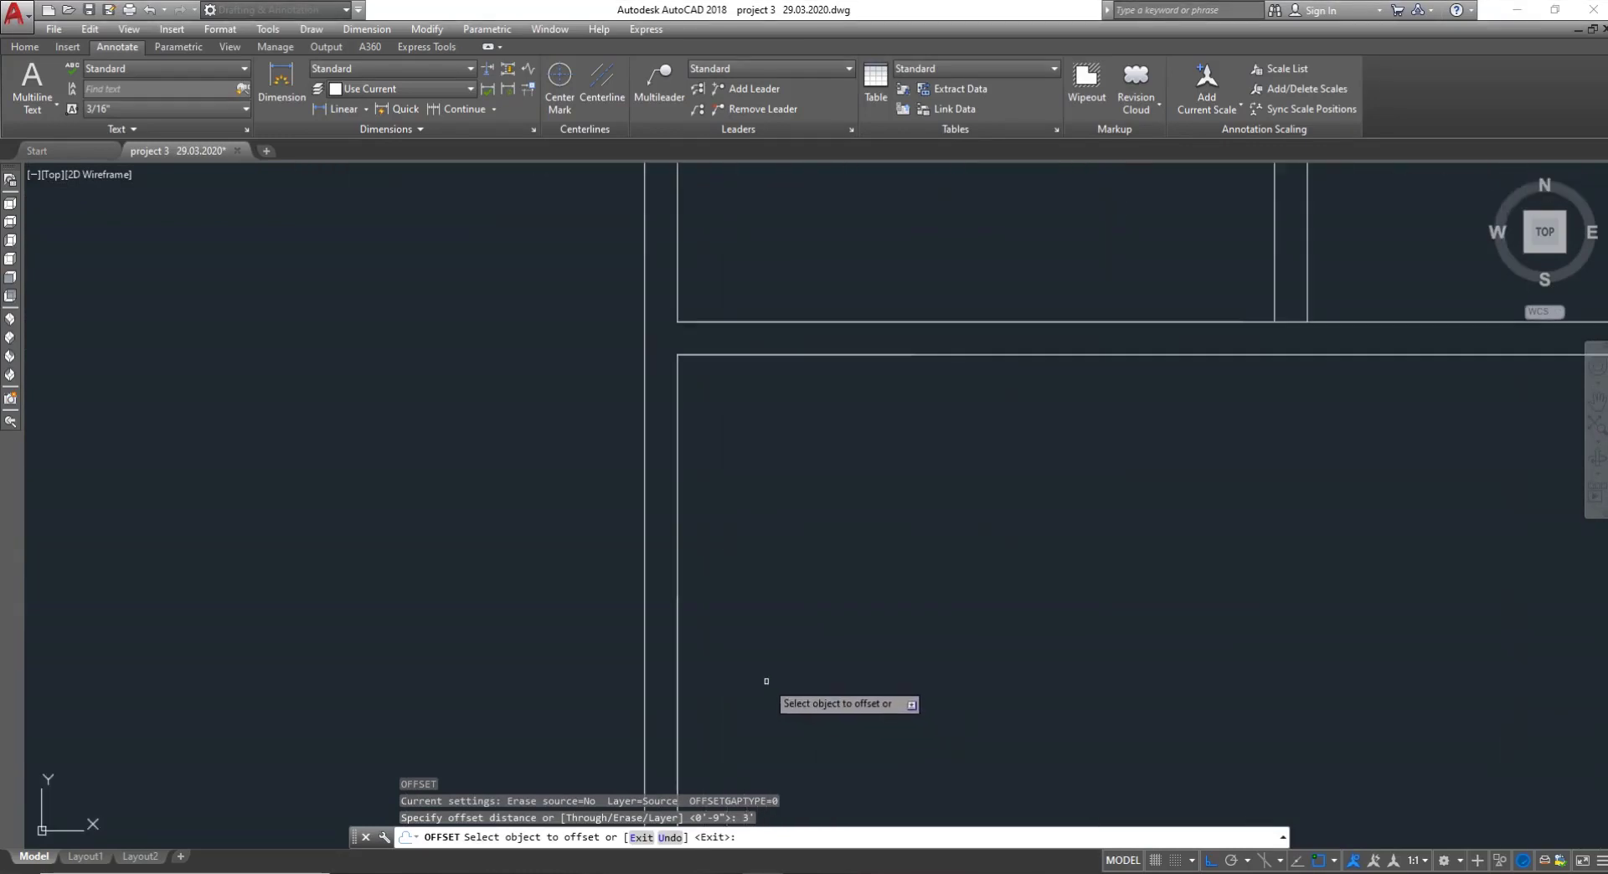
left_click(677, 649)
key("Escape")
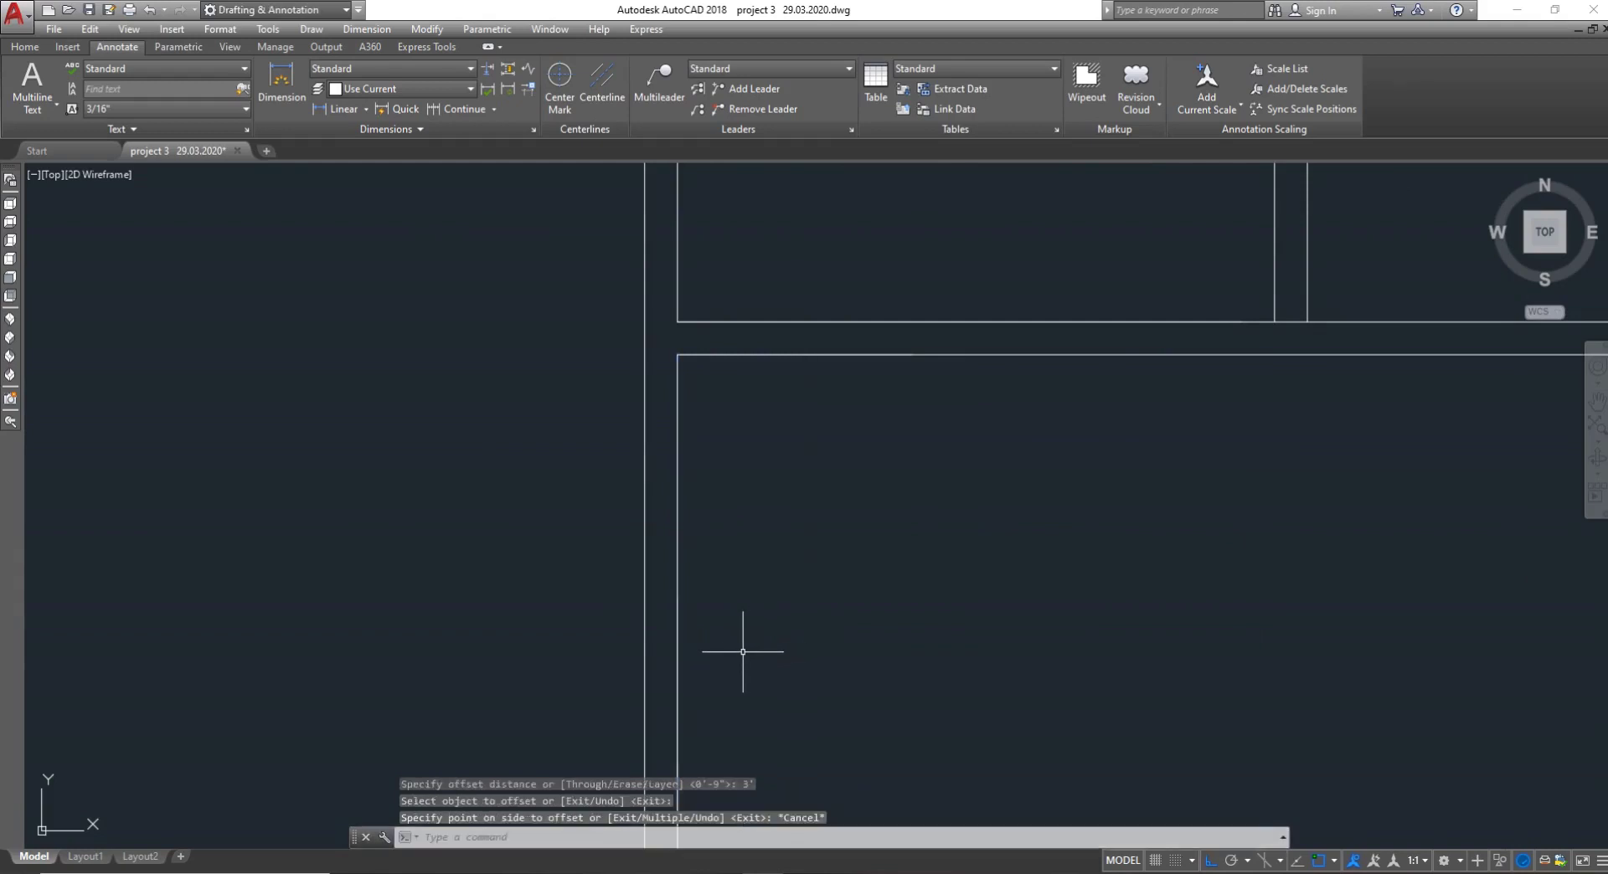
Offset the left wall's inner line 3'10" into the front area to start the open space's partition
key("Return")
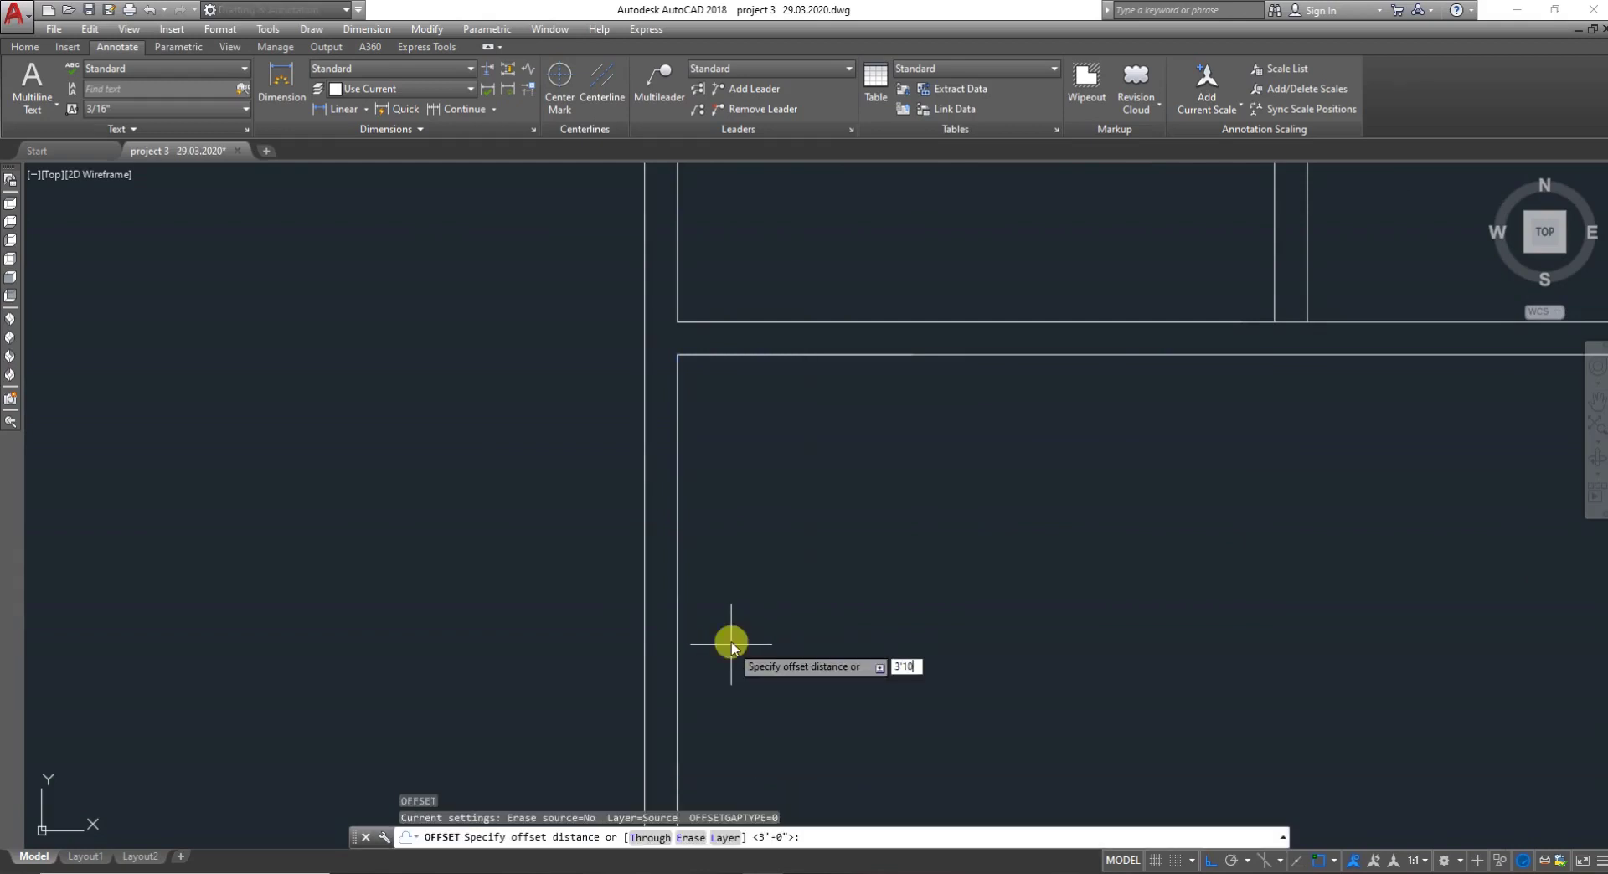
key("Return")
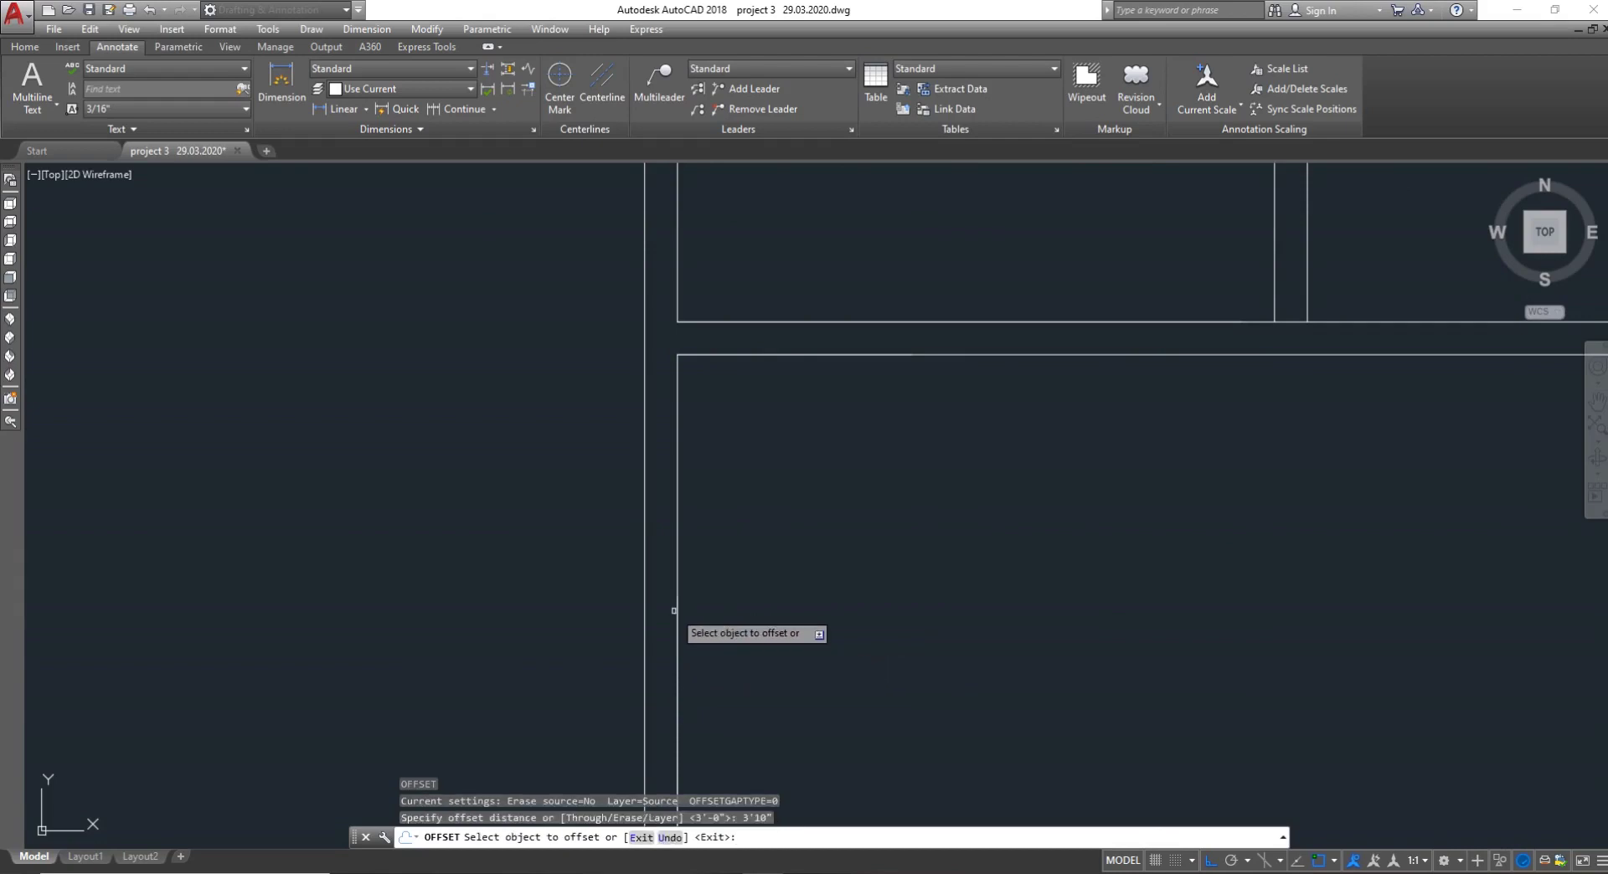
left_click(678, 632)
left_click(886, 577)
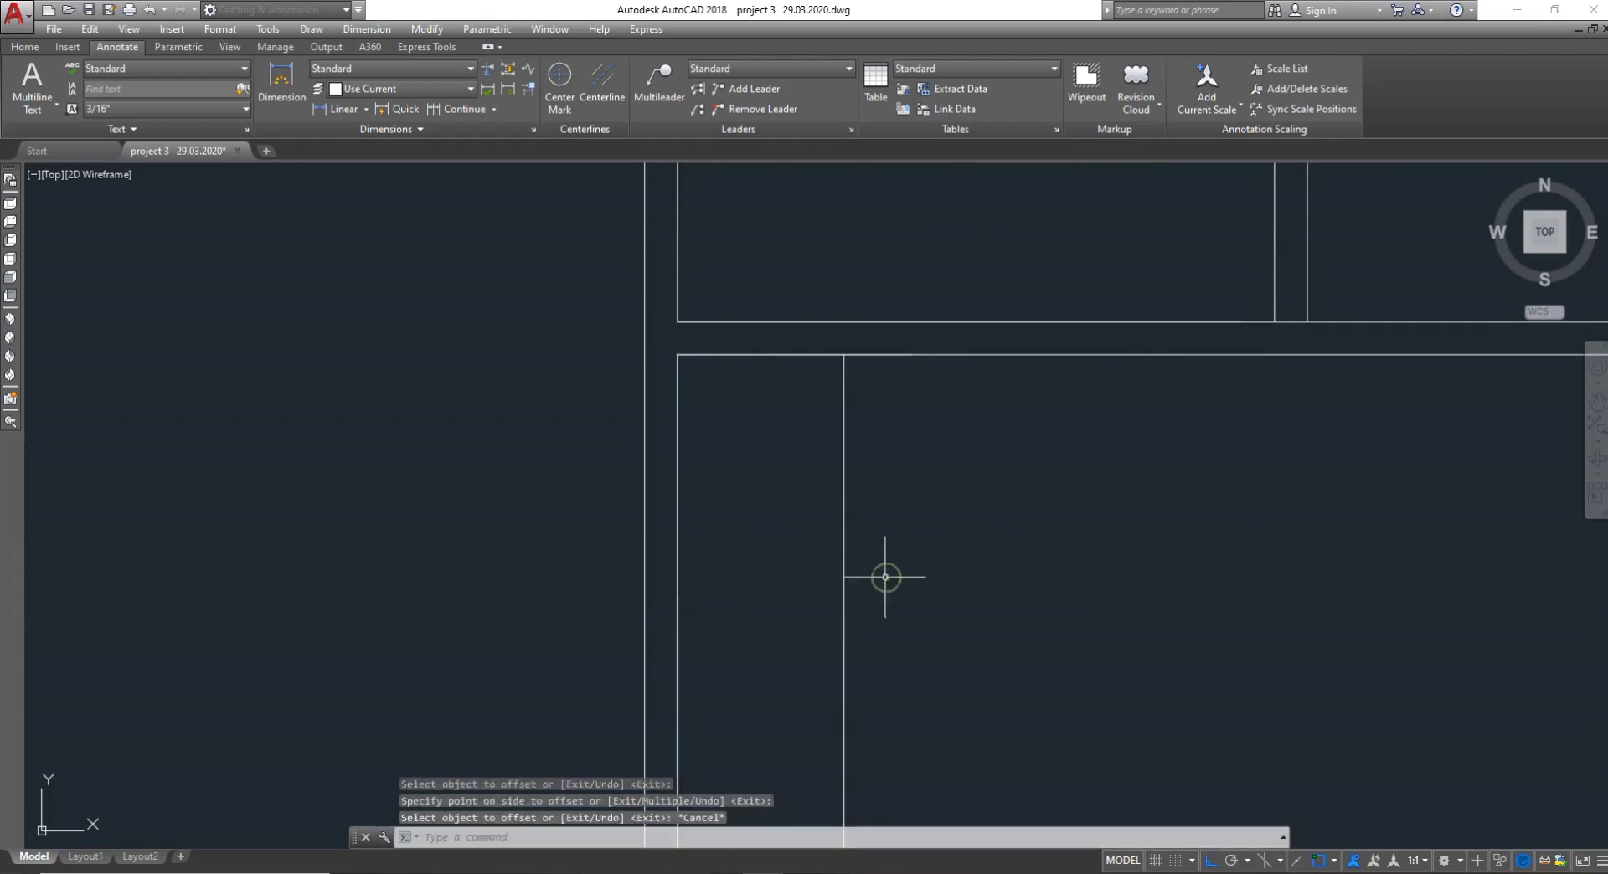
key("Escape")
Examine the open space, its partition wall and the two bathrooms in the middle labelled plan
scroll(855, 578, "down", 2)
scroll(839, 537, "down", 4)
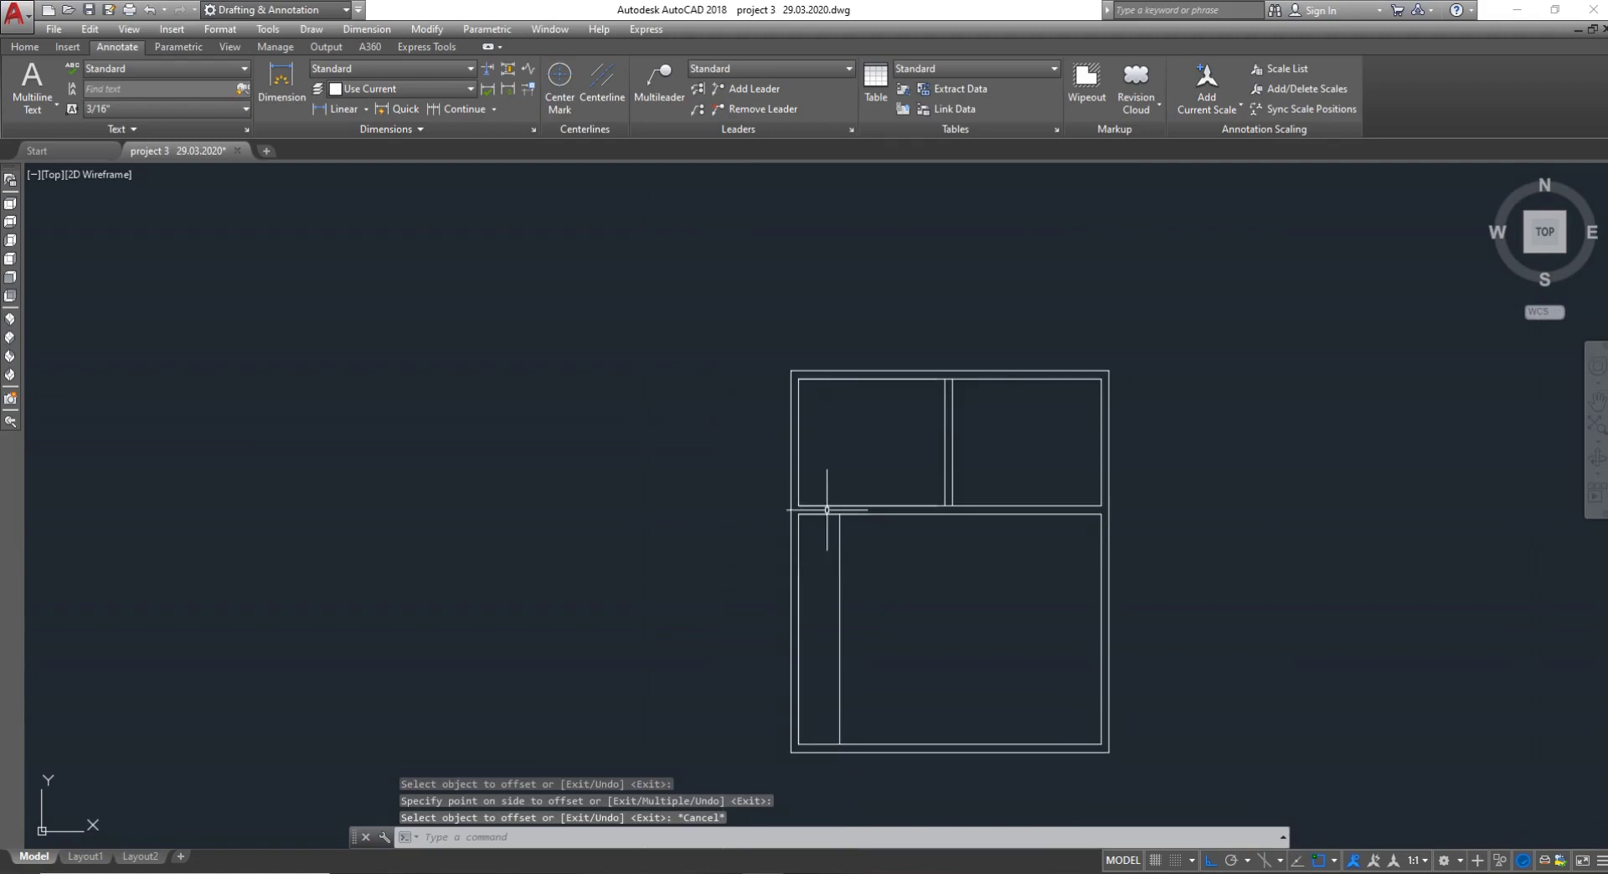
scroll(827, 510, "down", 4)
scroll(720, 530, "up", 8)
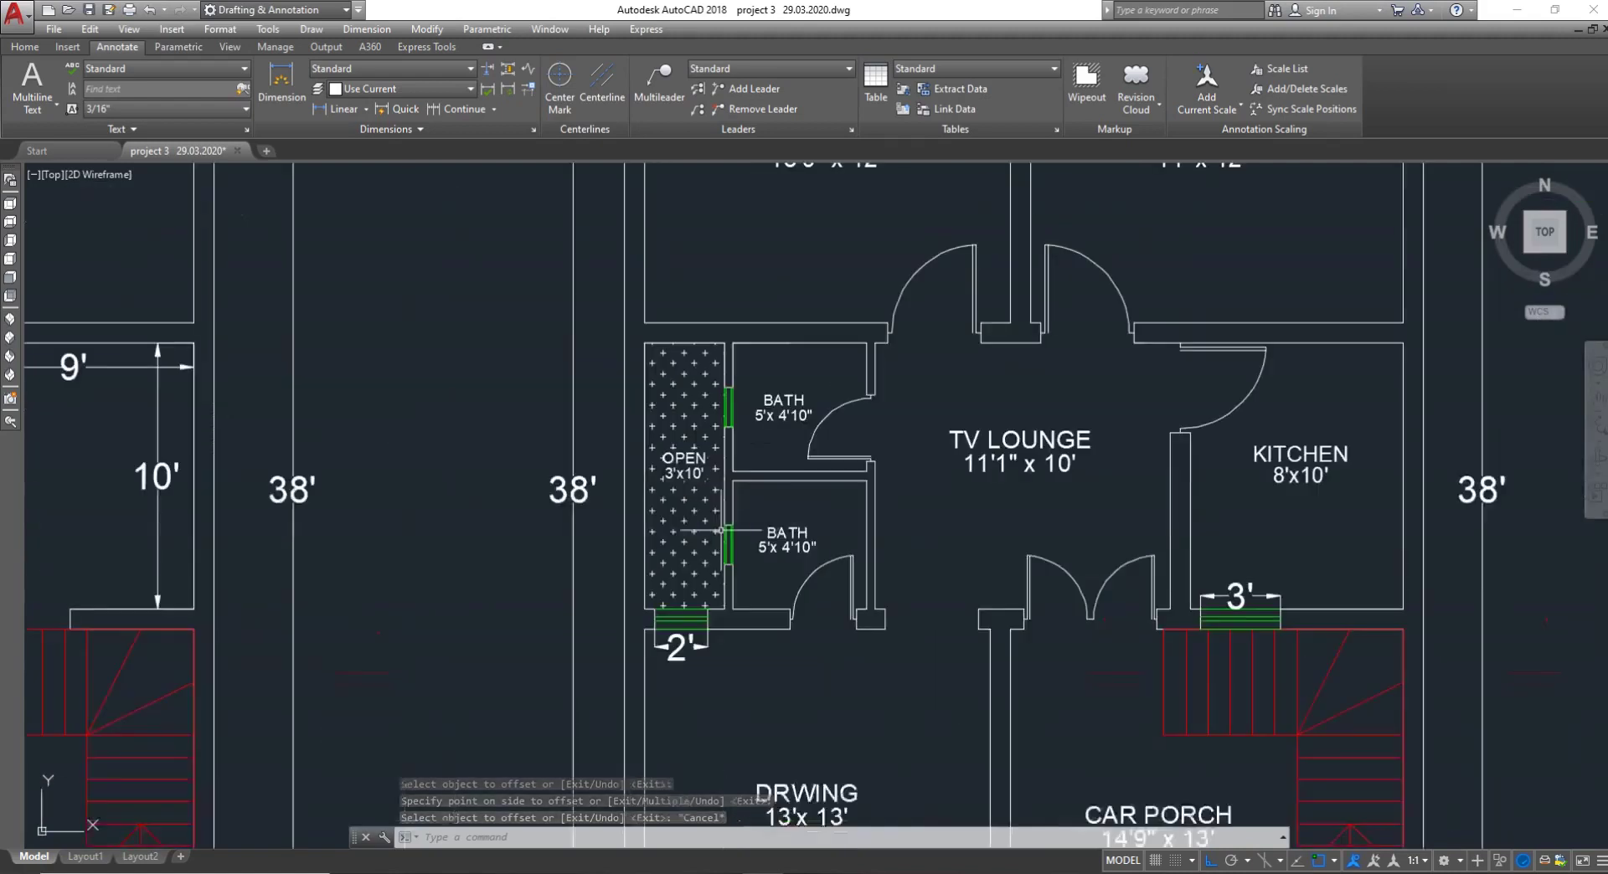
scroll(680, 486, "up", 4)
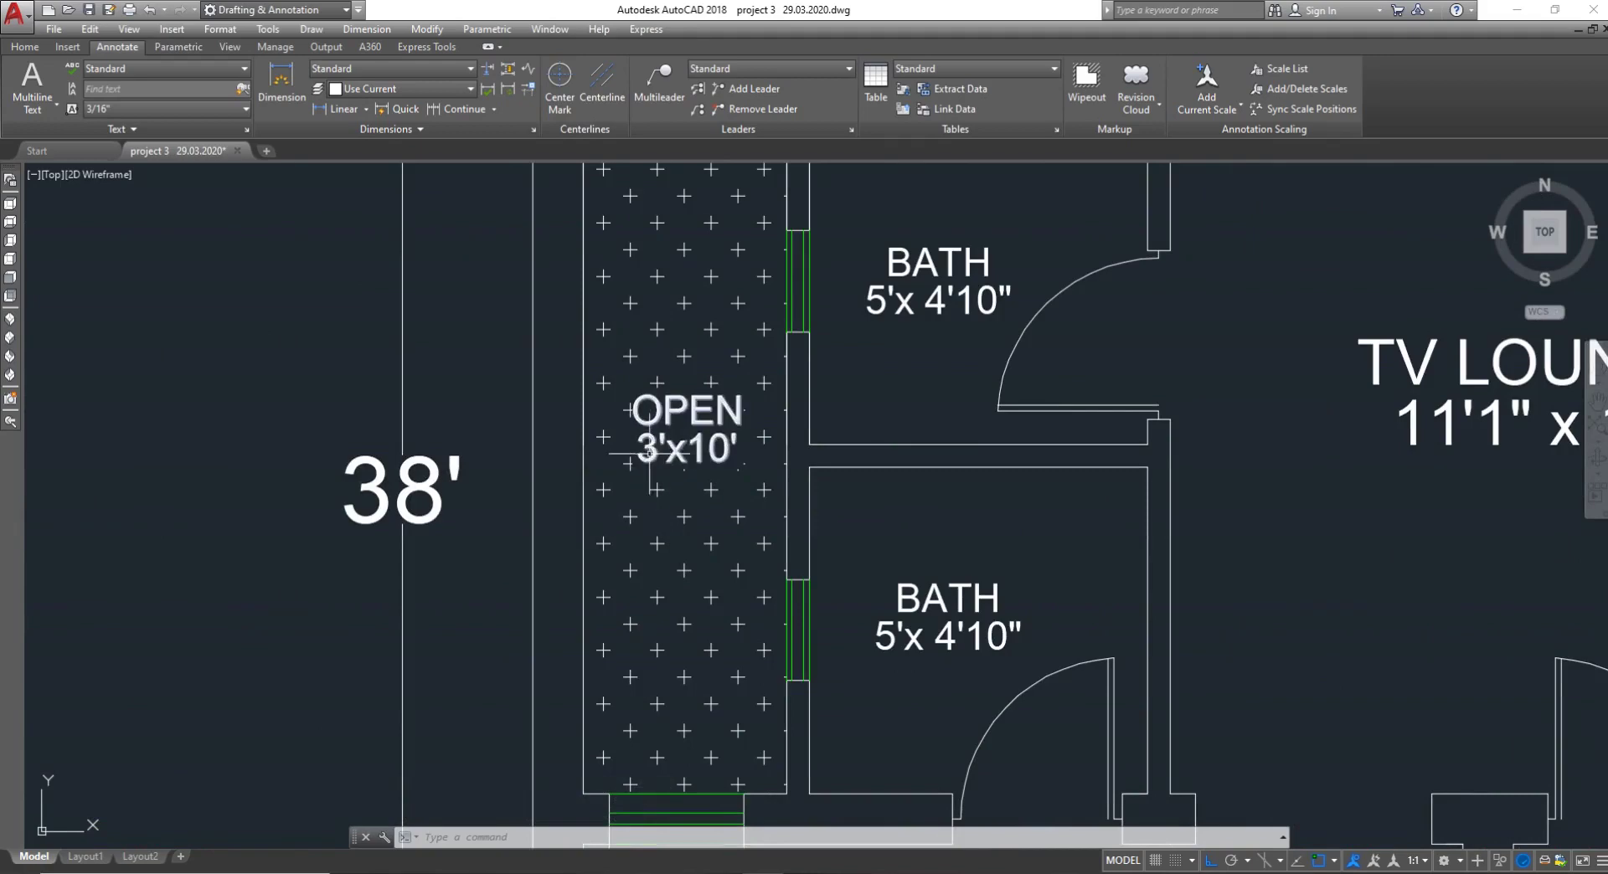
scroll(666, 456, "down", 6)
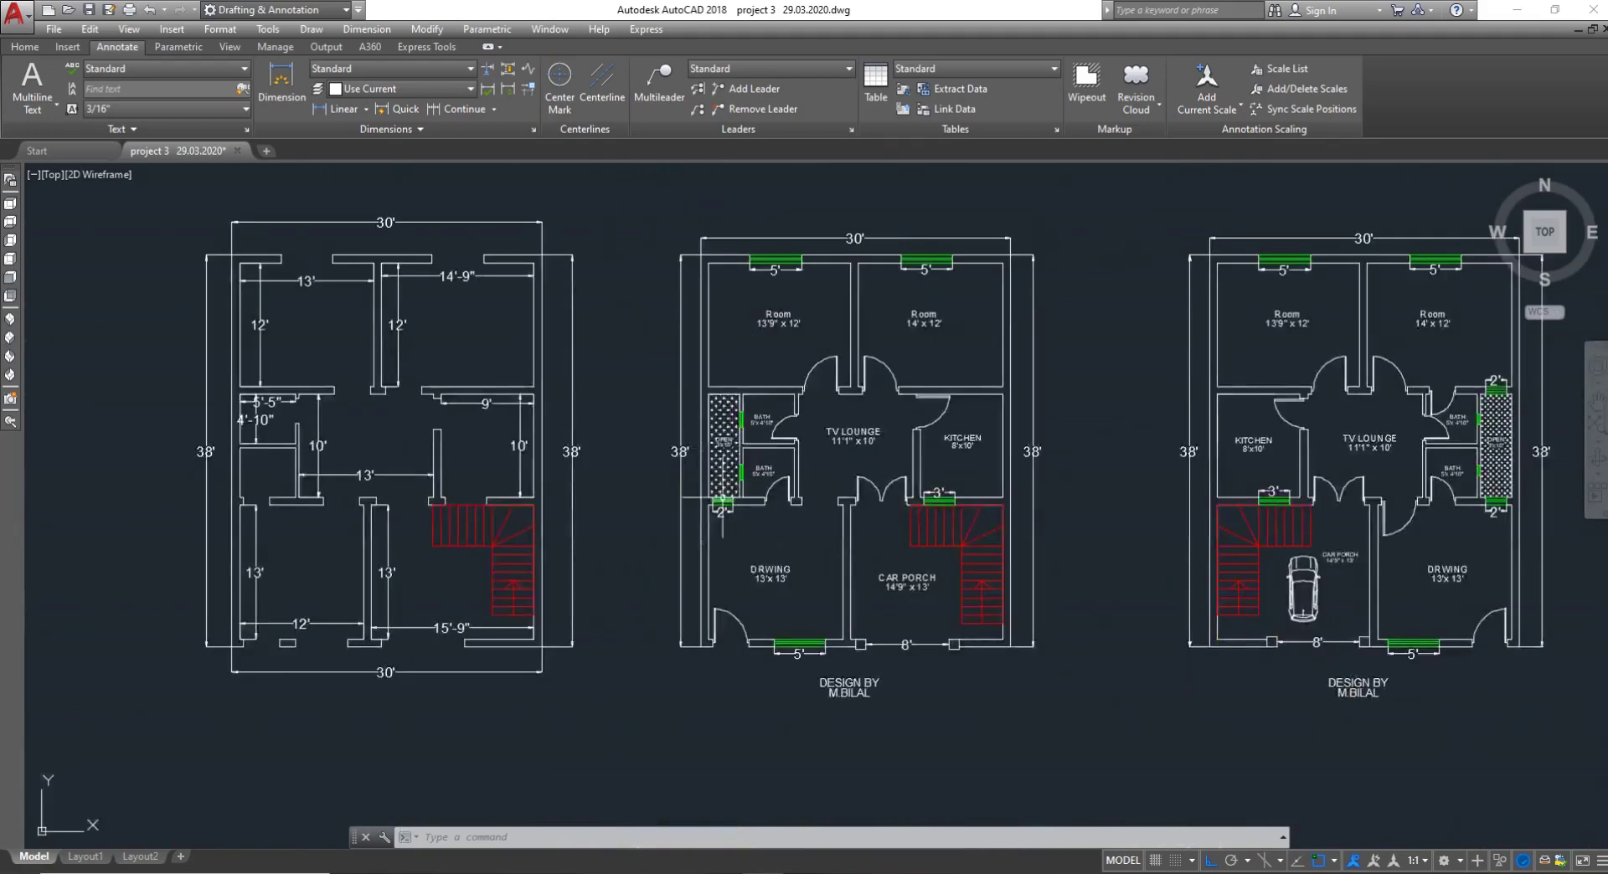
scroll(697, 473, "up", 6)
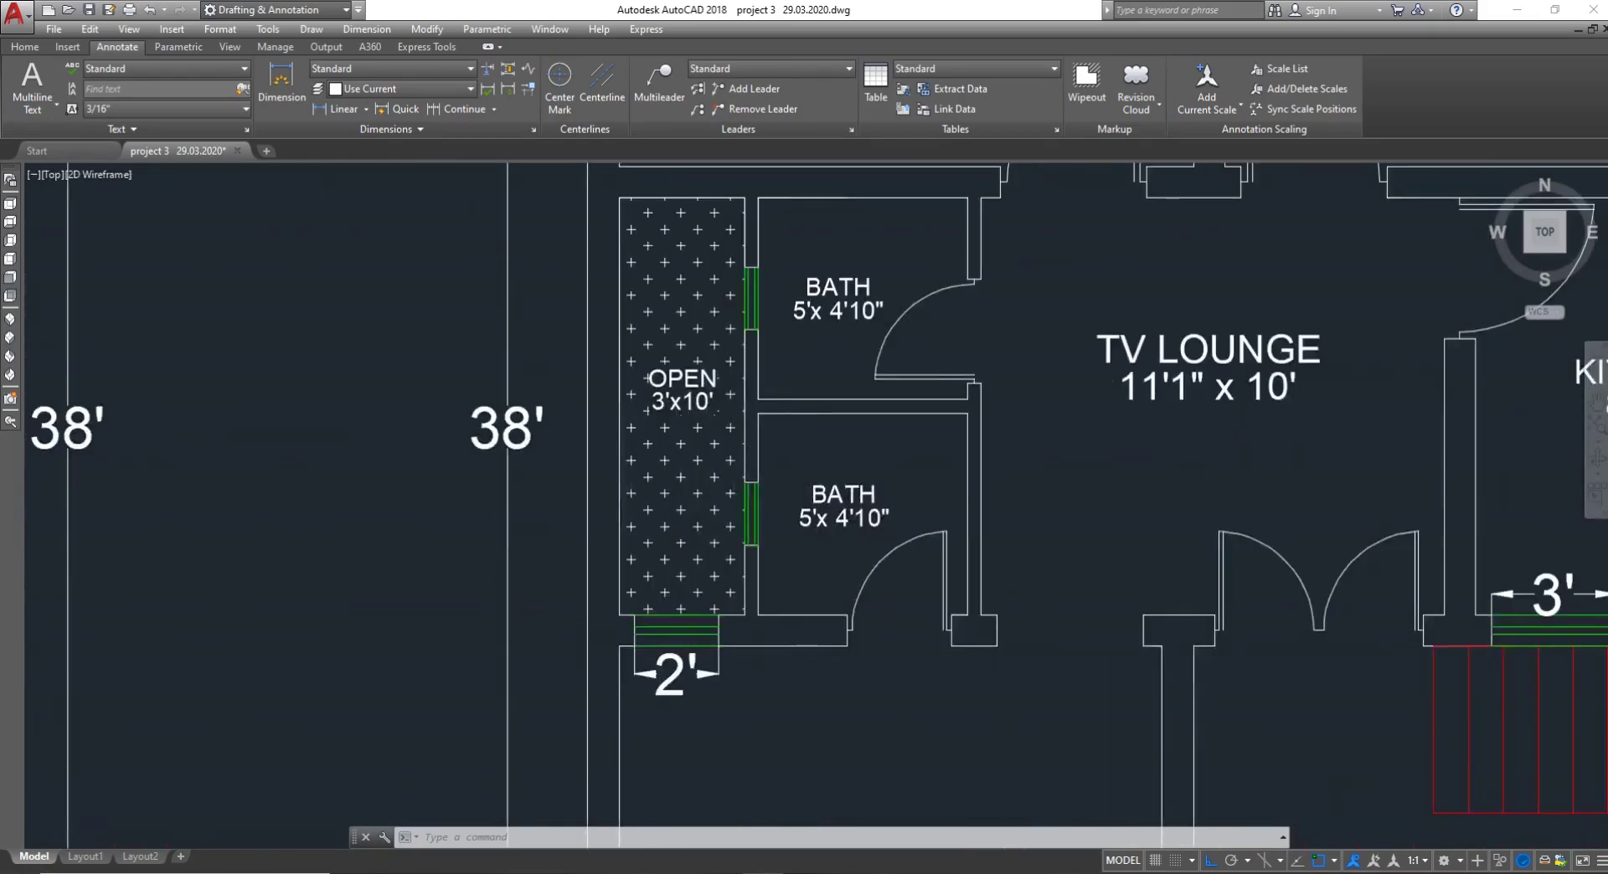
scroll(740, 520, "down", 10)
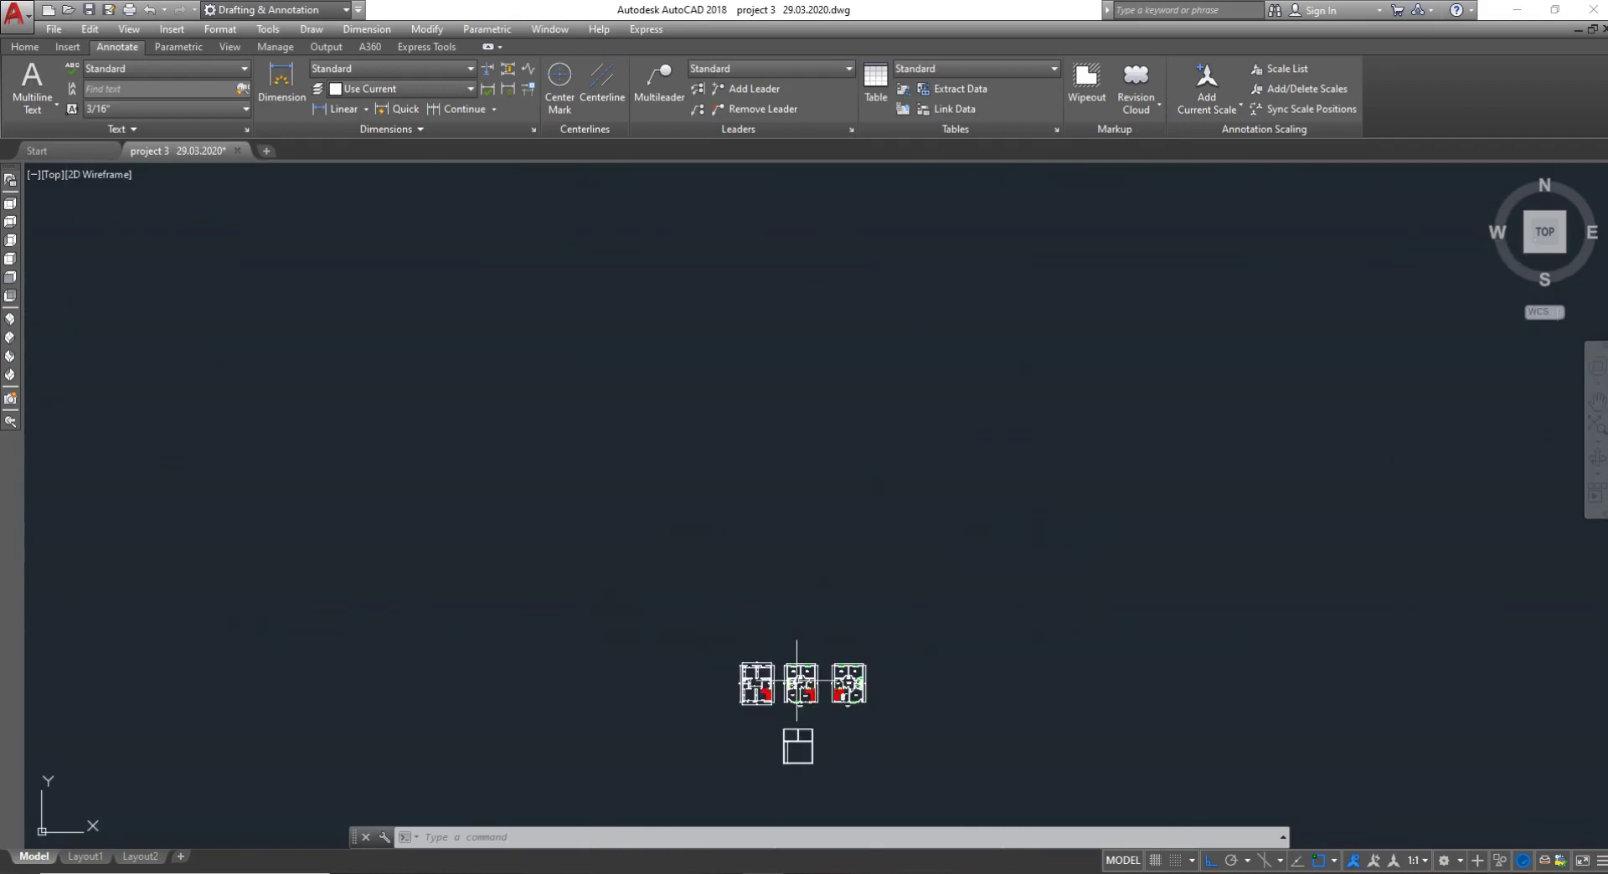
scroll(794, 696, "up", 3)
scroll(783, 670, "down", 5)
scroll(778, 639, "up", 8)
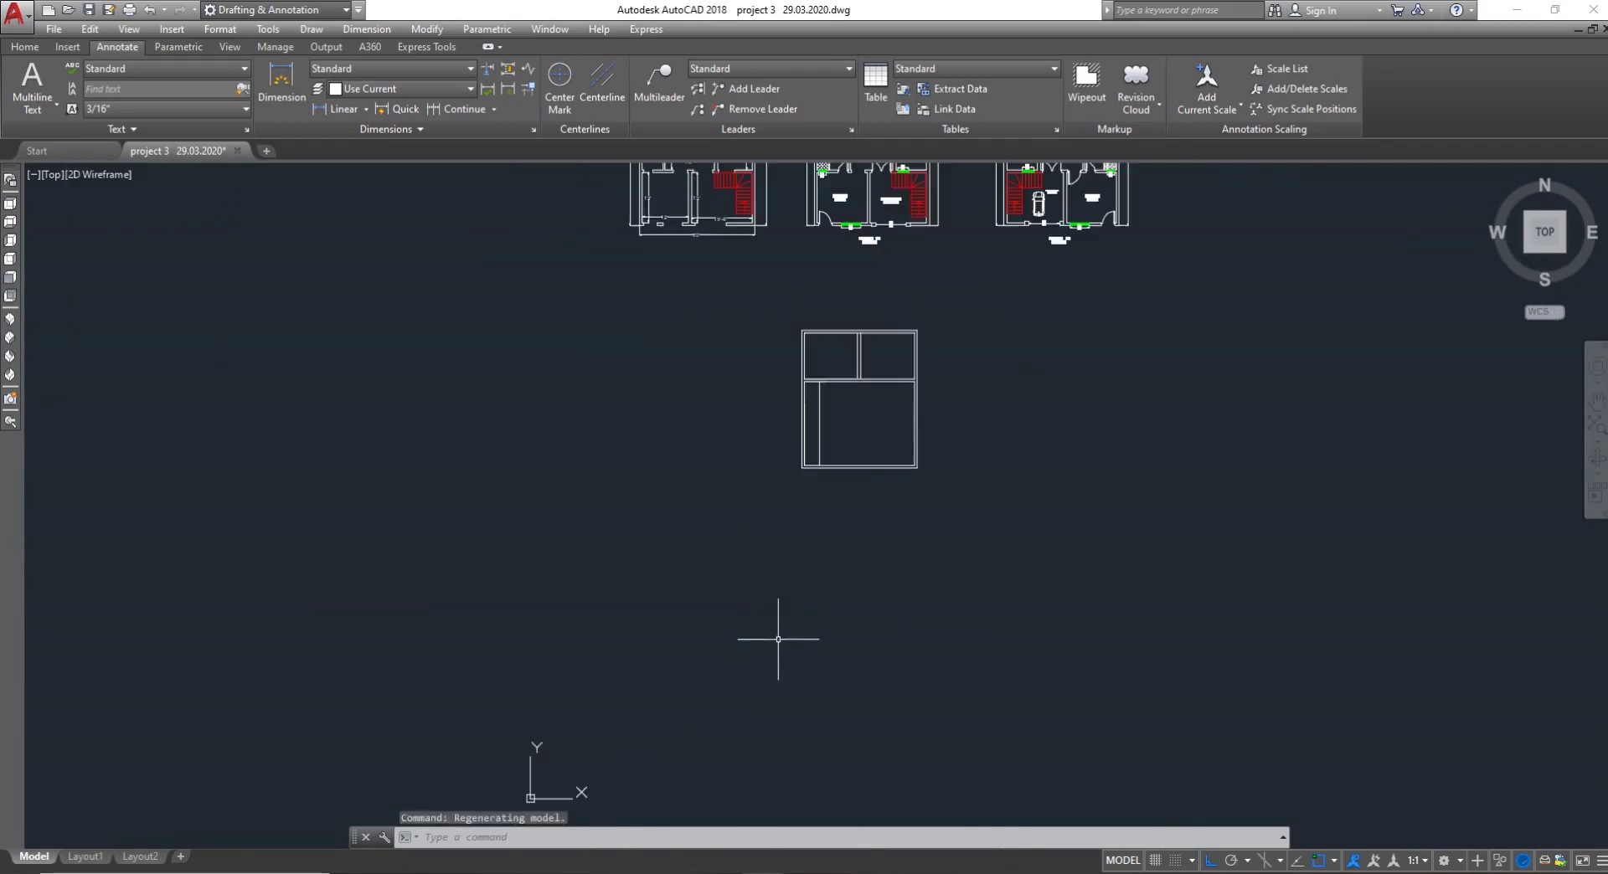
Erase the single vertical partition line beside the left wall in the front area
scroll(829, 381, "up", 6)
key("Escape")
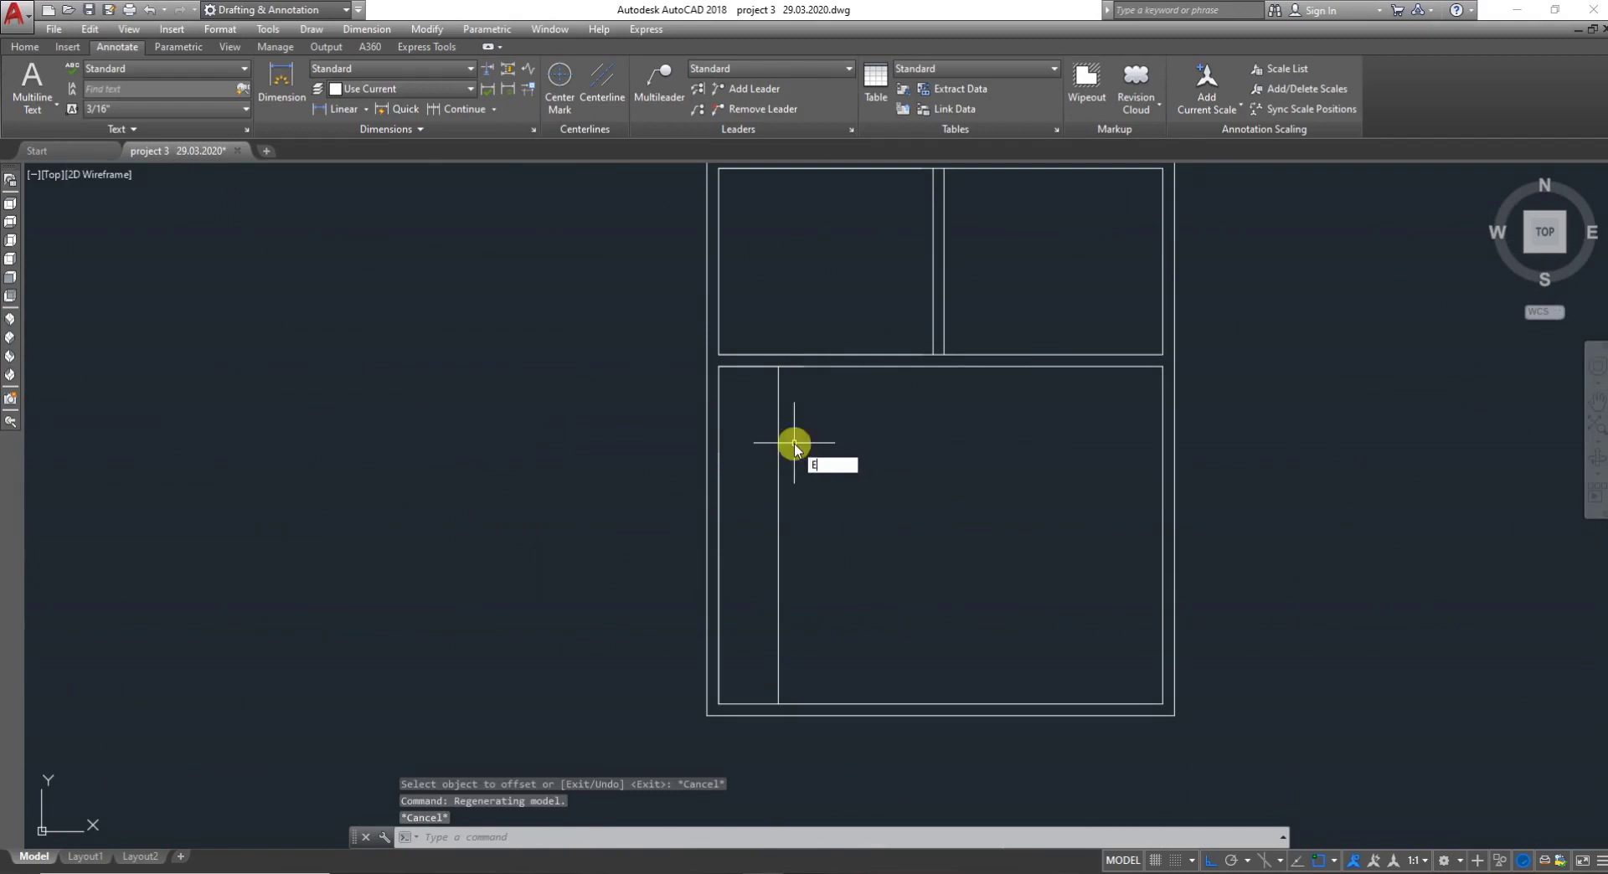
type("e")
key("Return")
left_click(778, 478)
key("Return")
key("Escape")
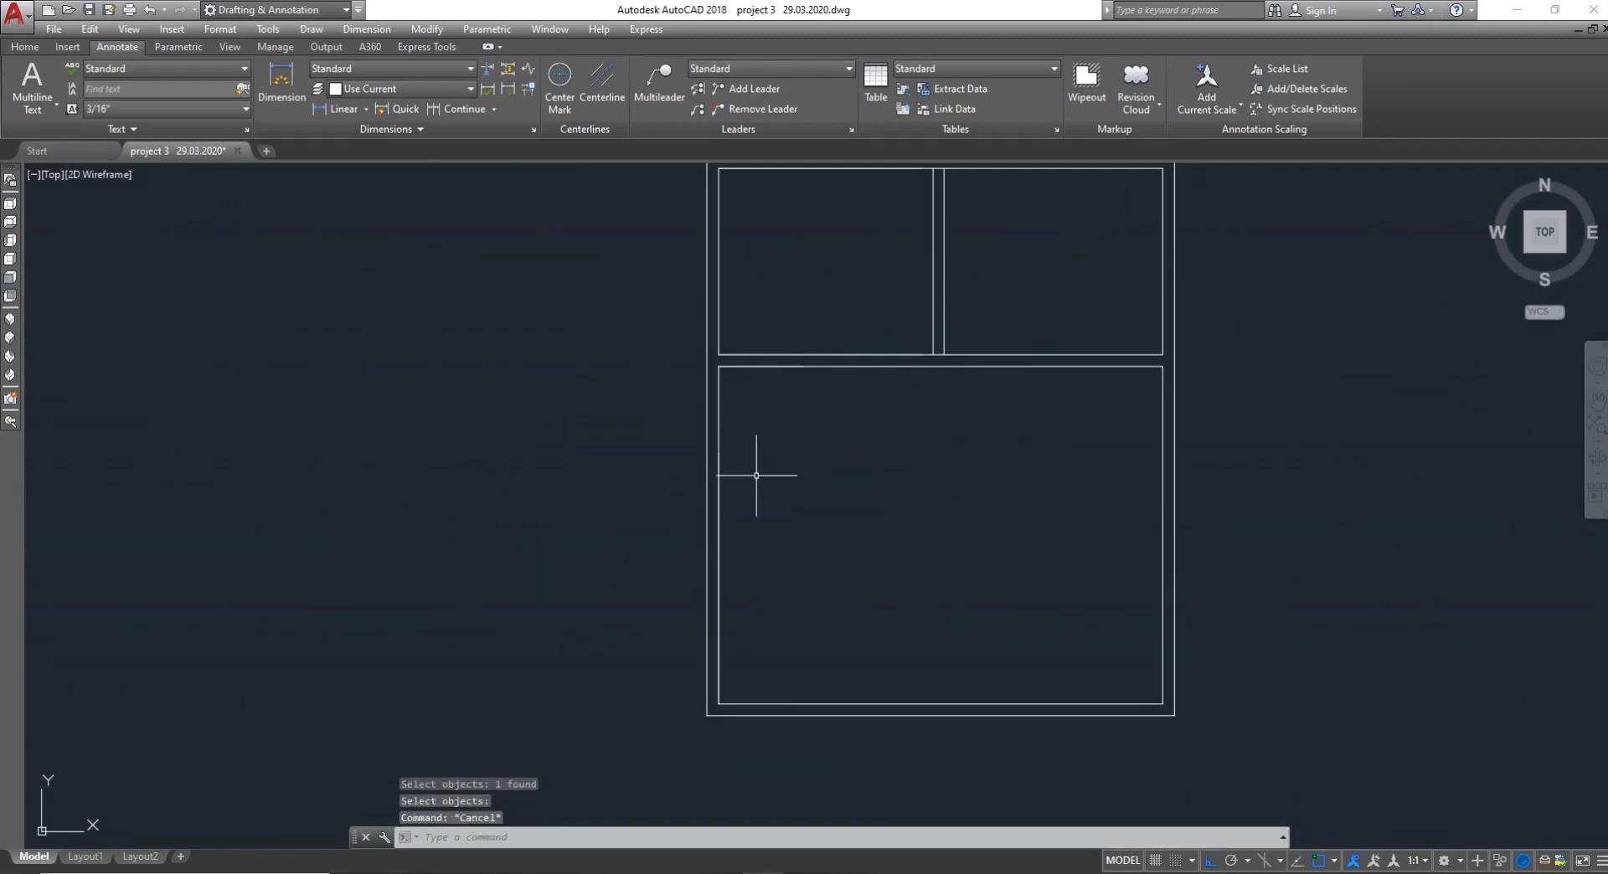
Offset the left wall's inner line 3' into the front area to start the open space's partition
type("o")
key("Return")
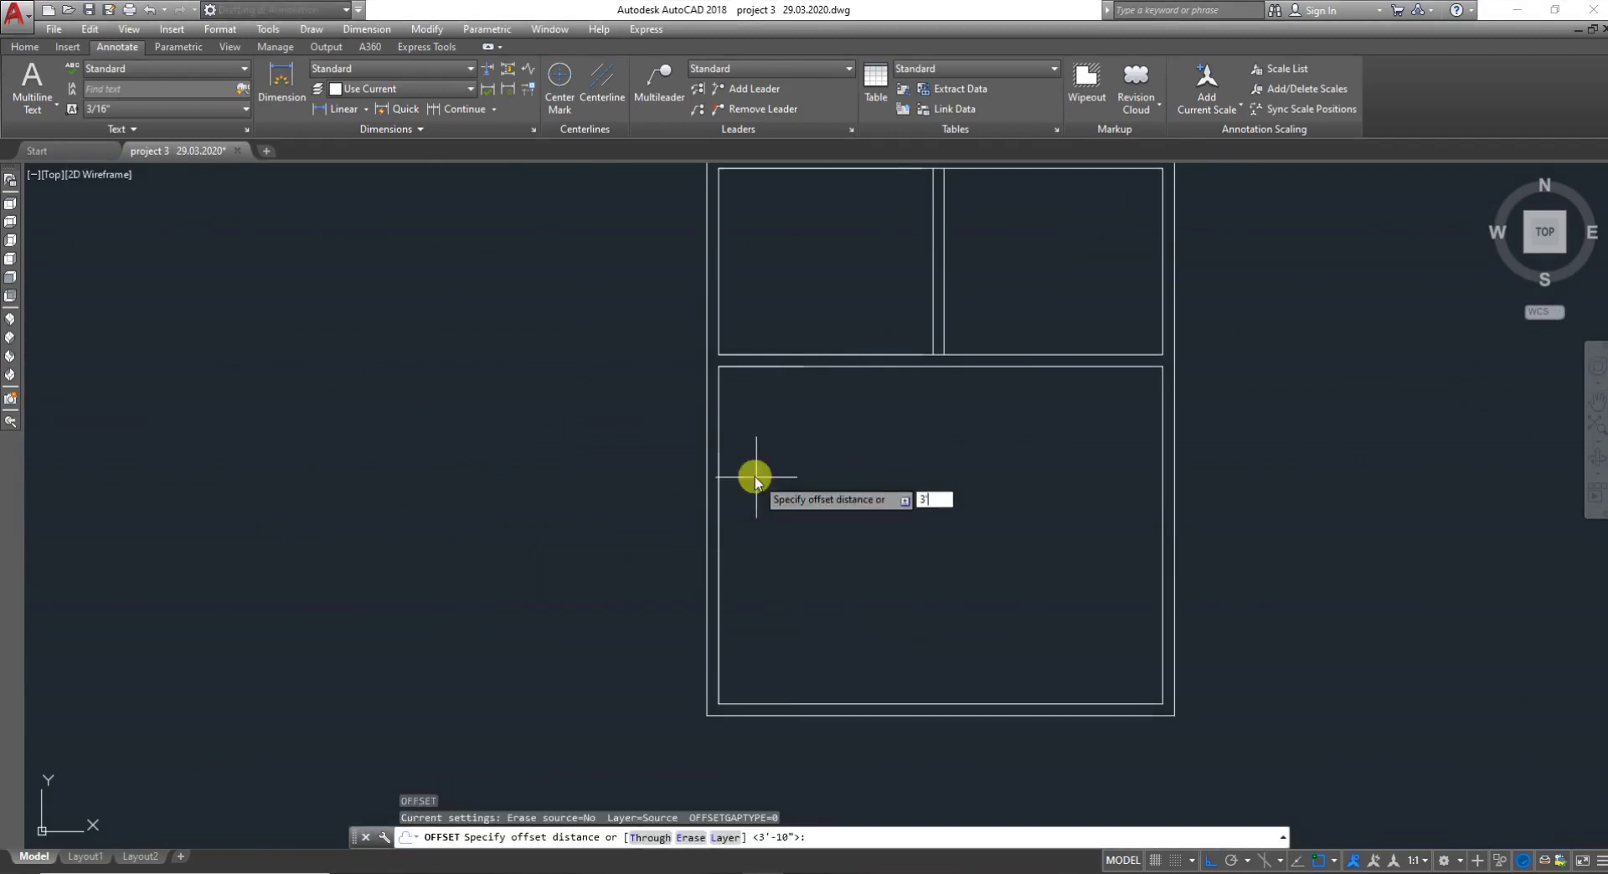
key("Return")
left_click(869, 483)
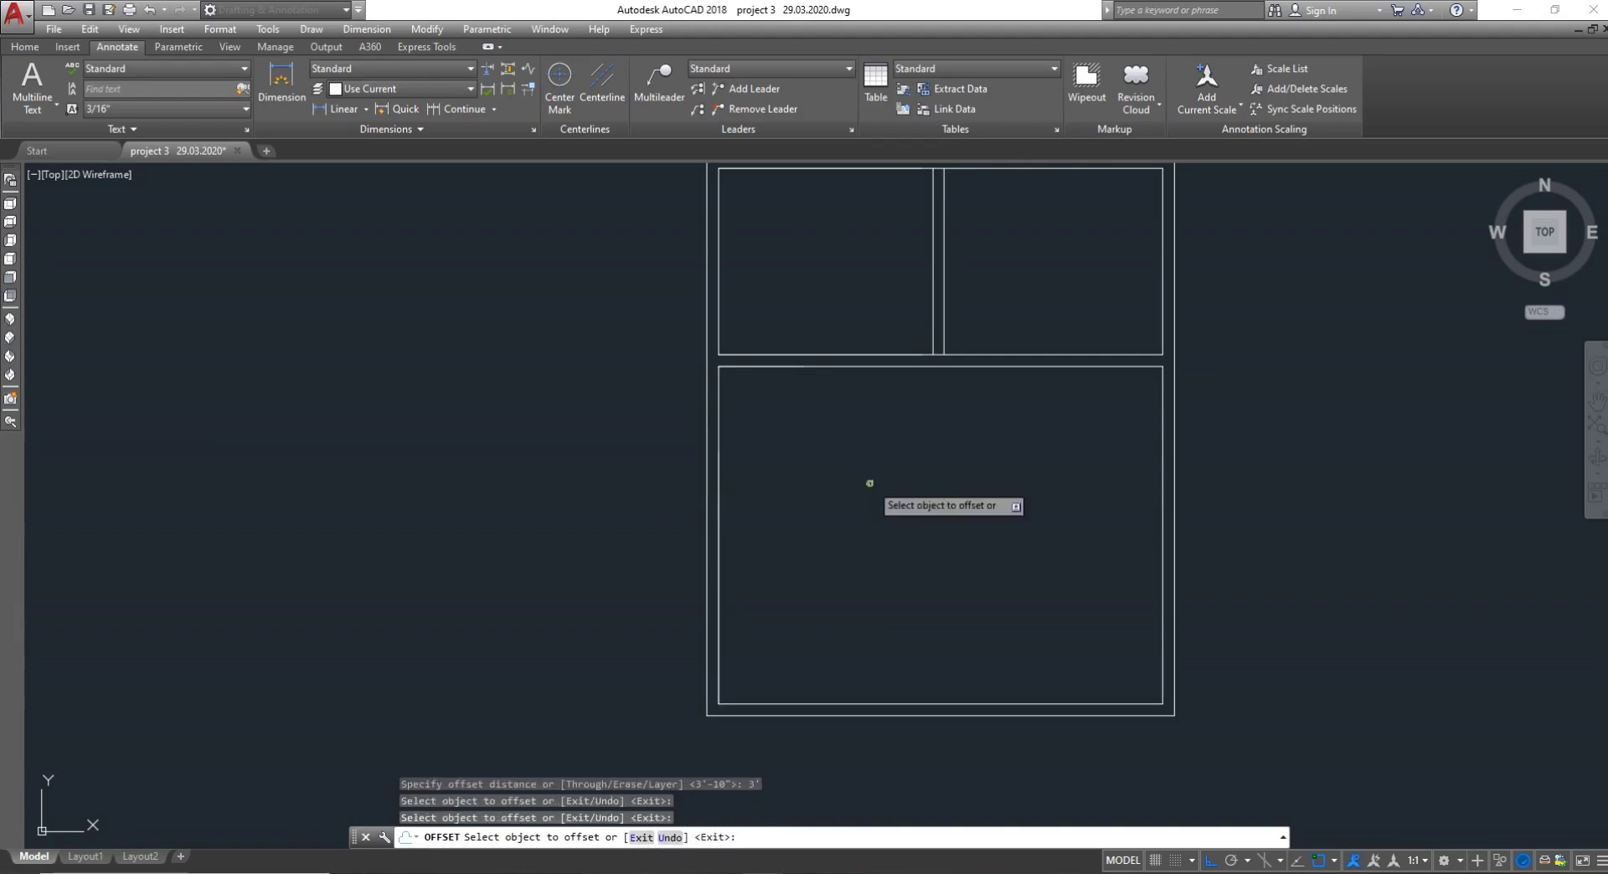
left_click(725, 499)
left_click(838, 485)
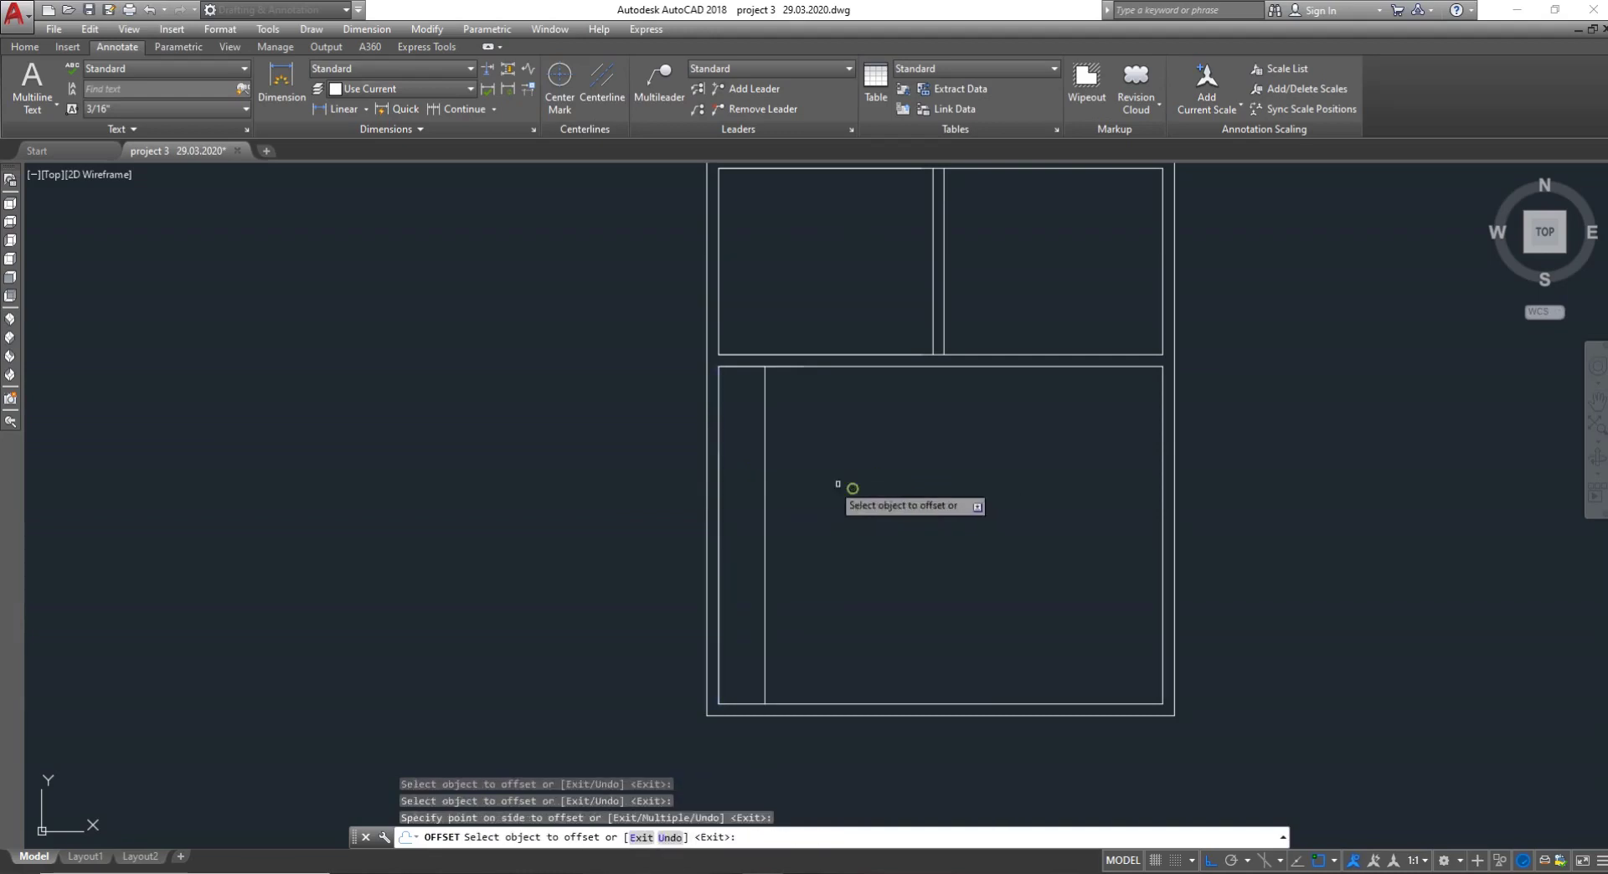
key("Escape")
Offset the front line of the rear rooms' horizontal wall 10' toward the front of the house
key("Return")
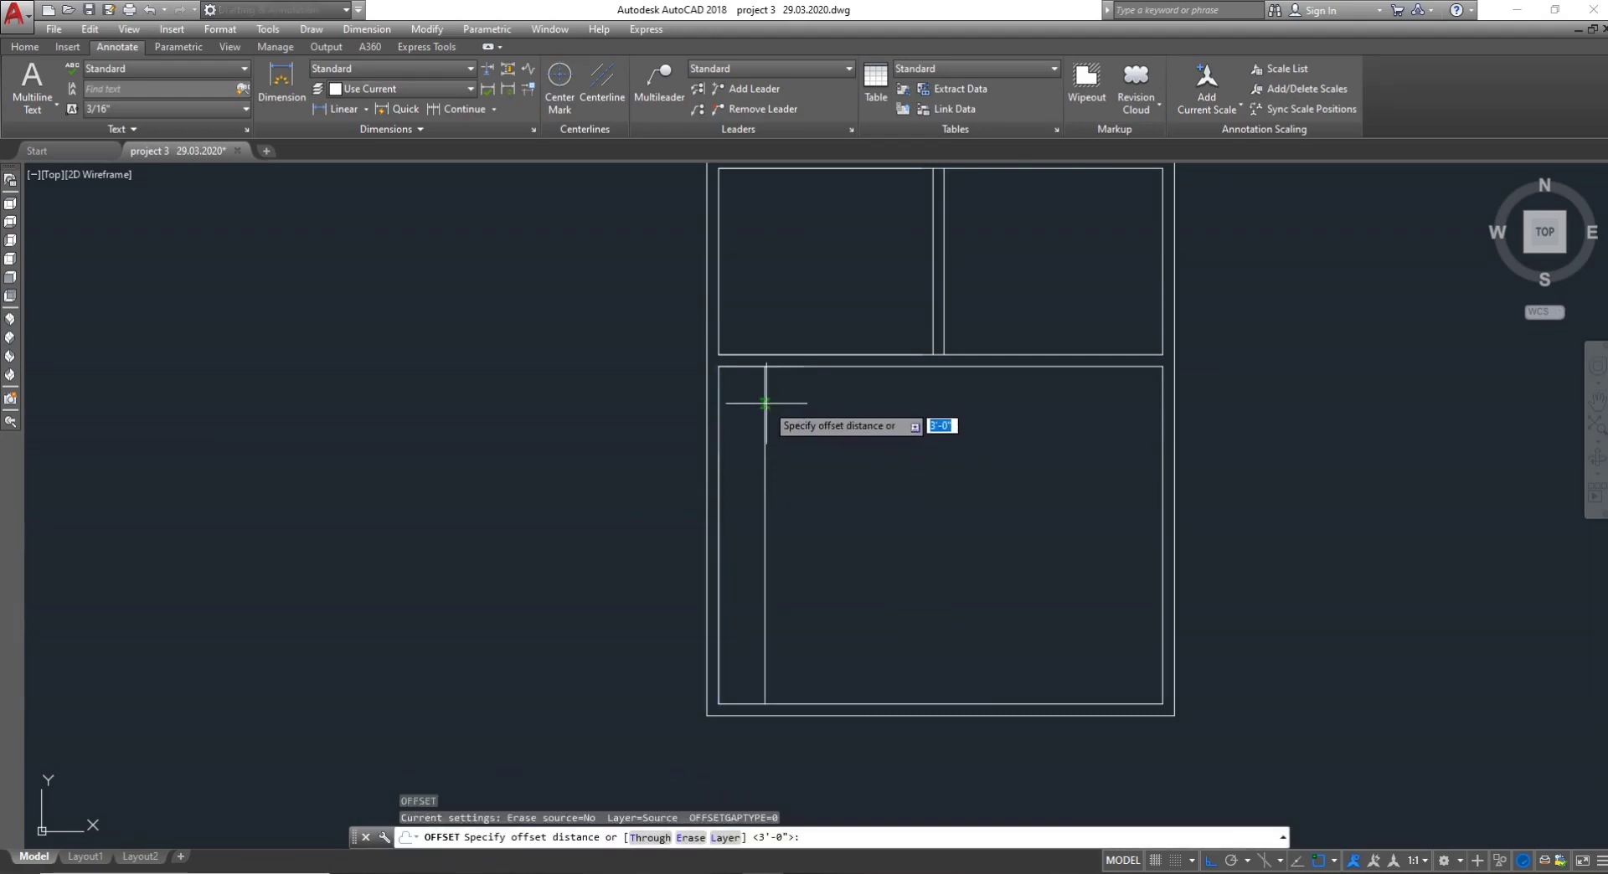
type("1")
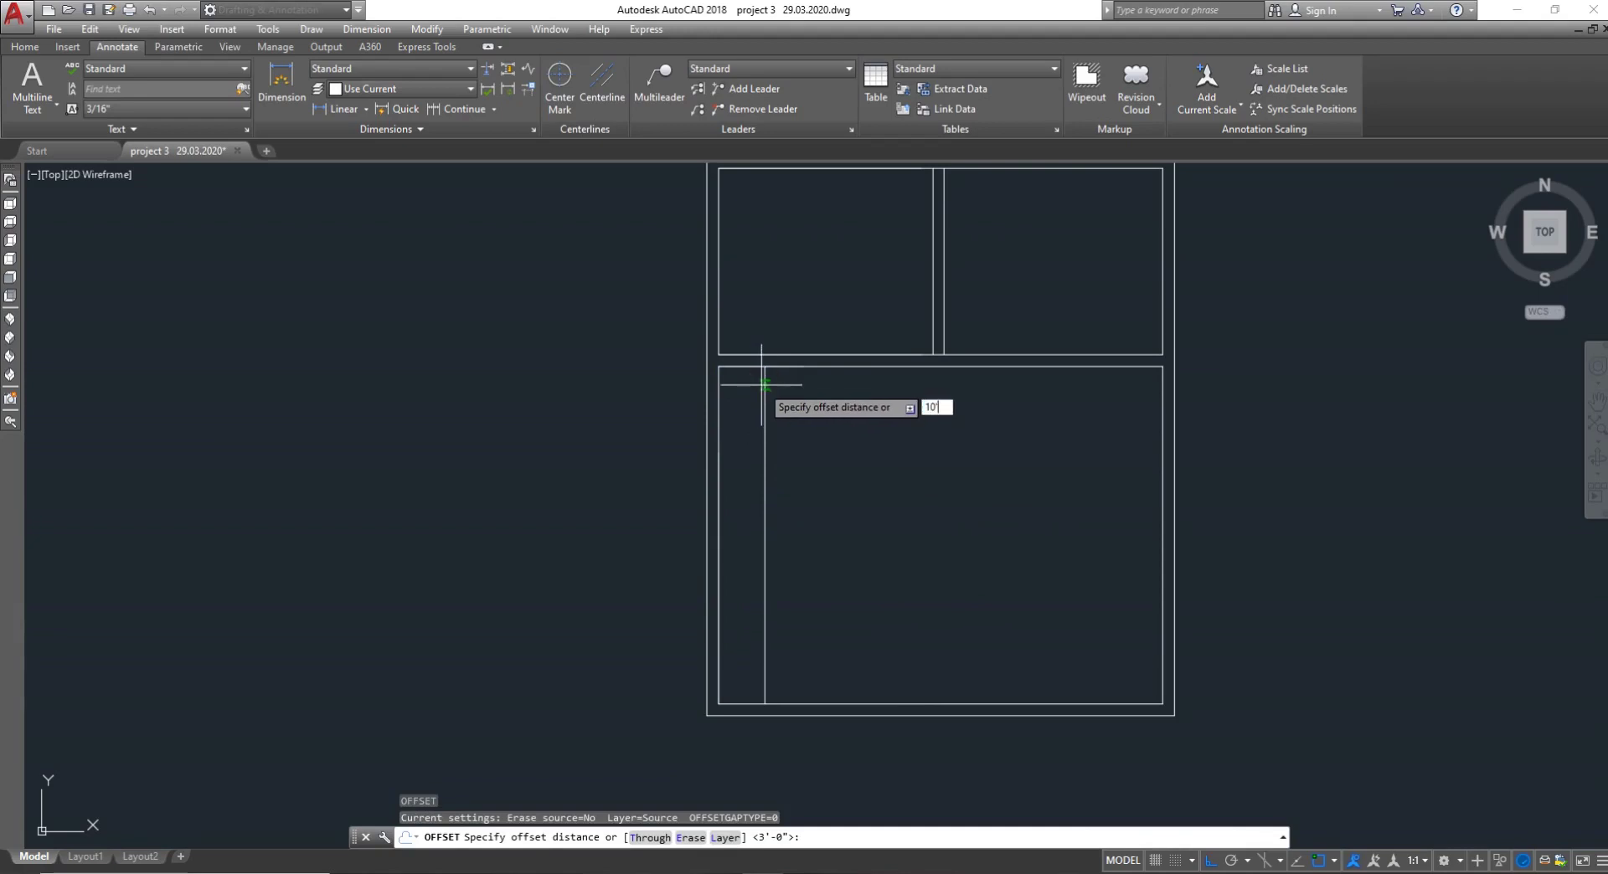
type("0'")
key("Return")
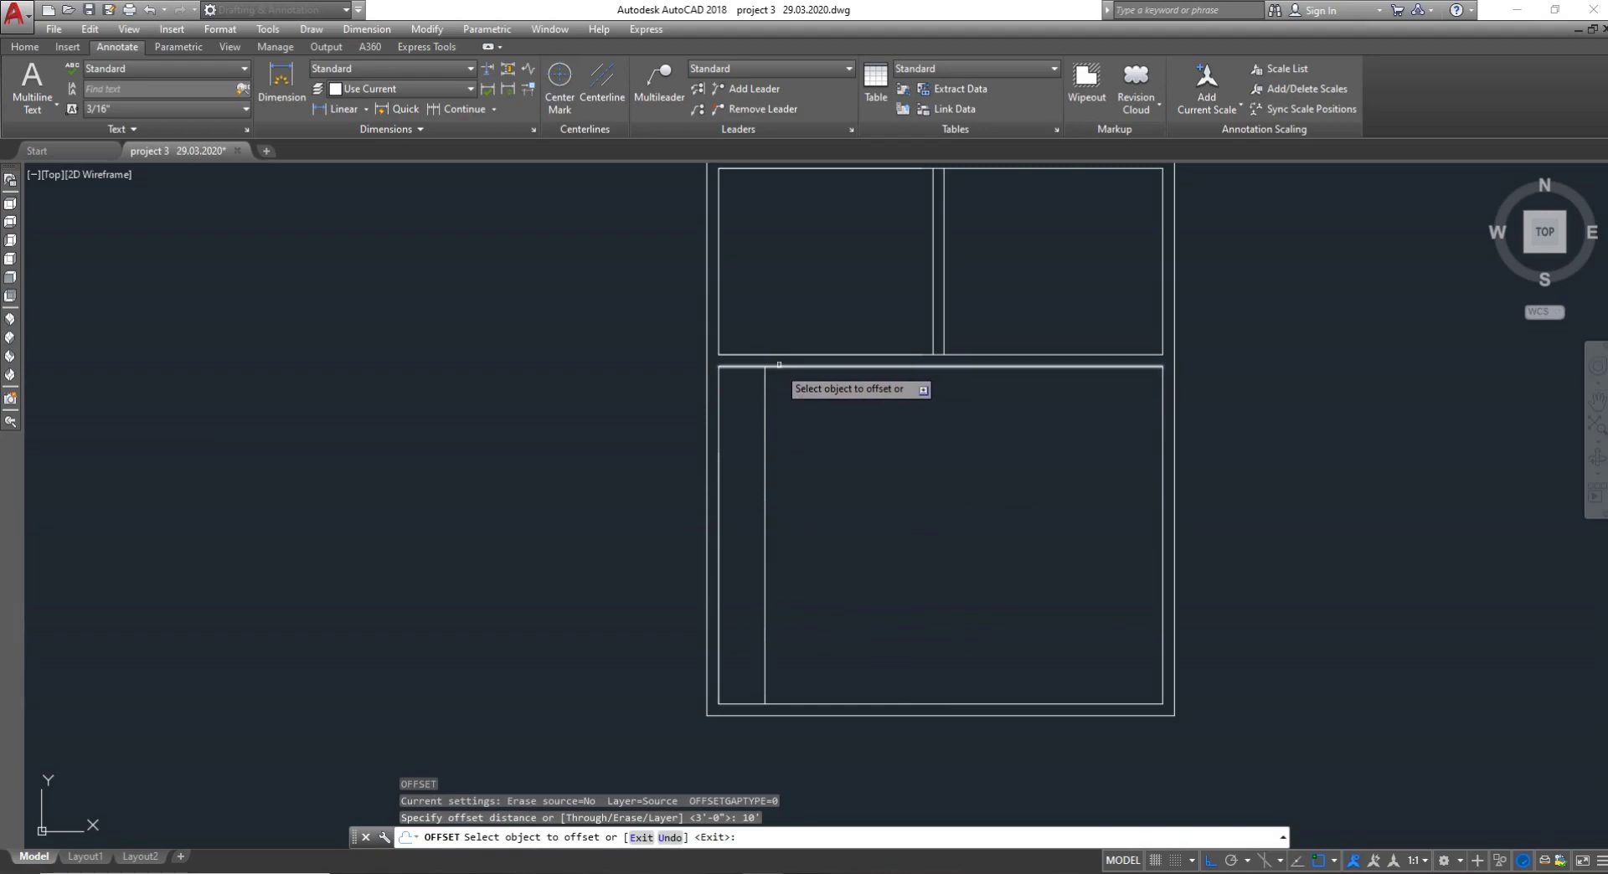
left_click(777, 360)
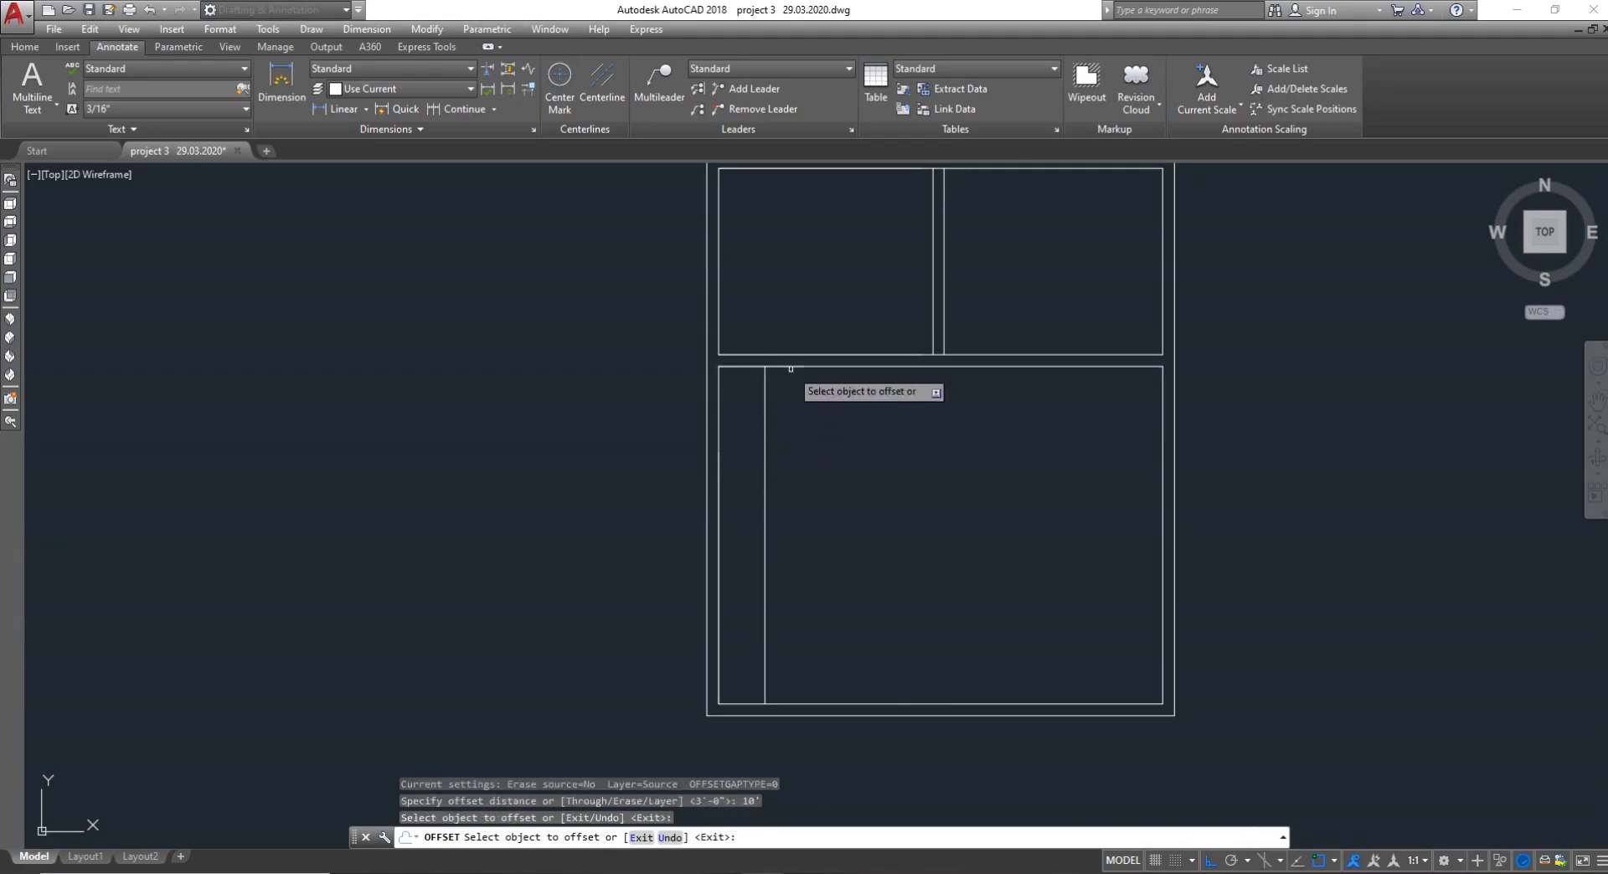
left_click(794, 367)
left_click(779, 492)
key("Escape")
Offset the open space's partition line 4" toward the house interior to give the partition its thickness
scroll(762, 524, "down", 3)
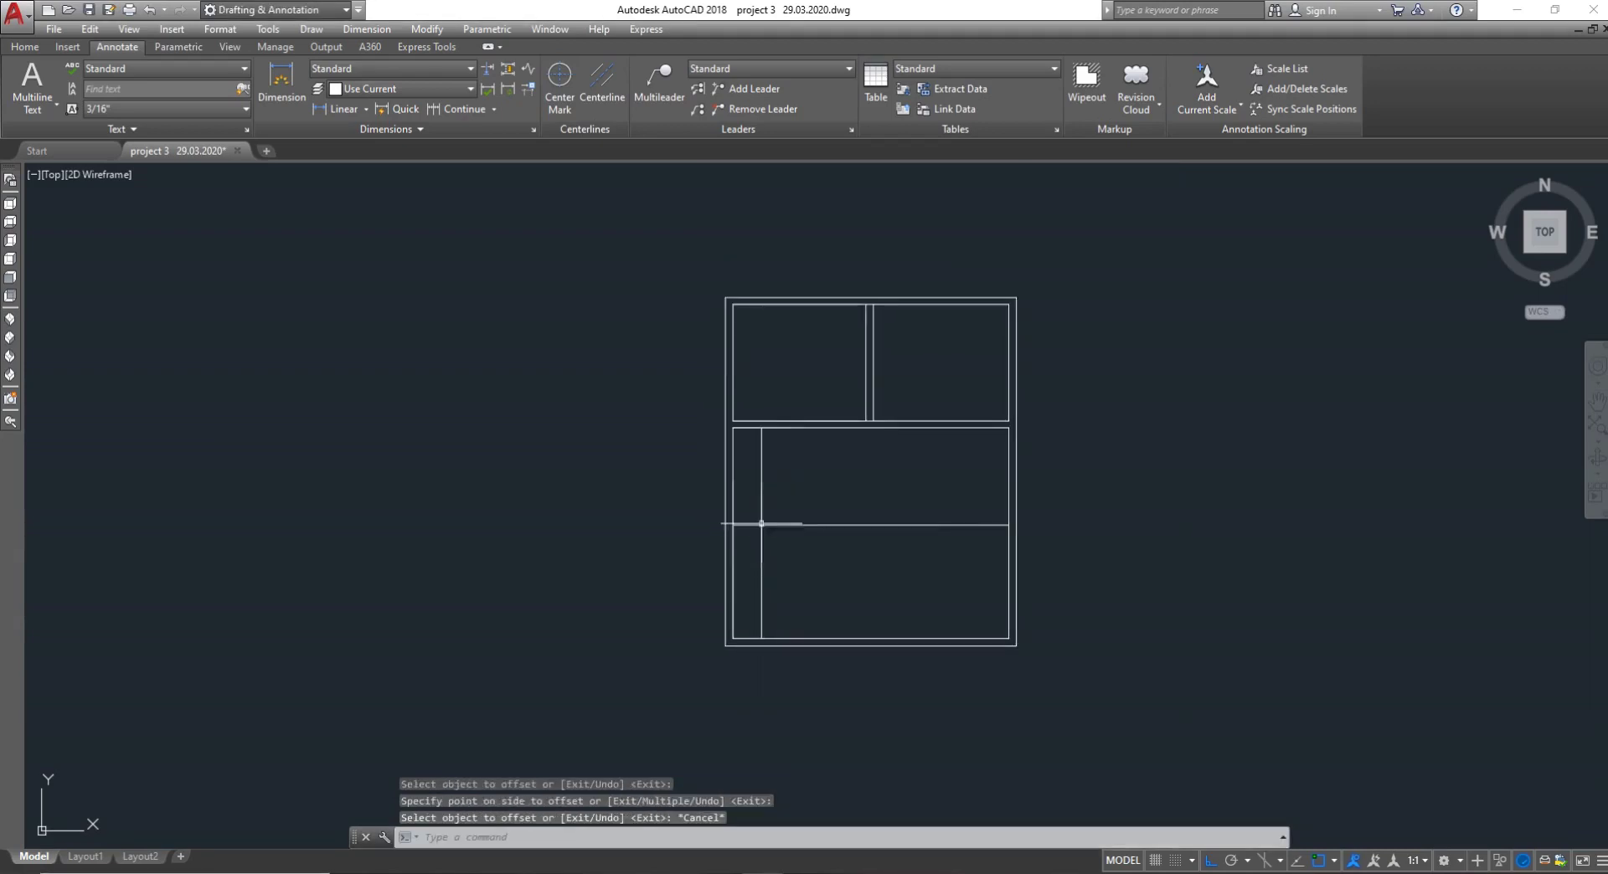
scroll(779, 438, "down", 6)
scroll(778, 318, "up", 10)
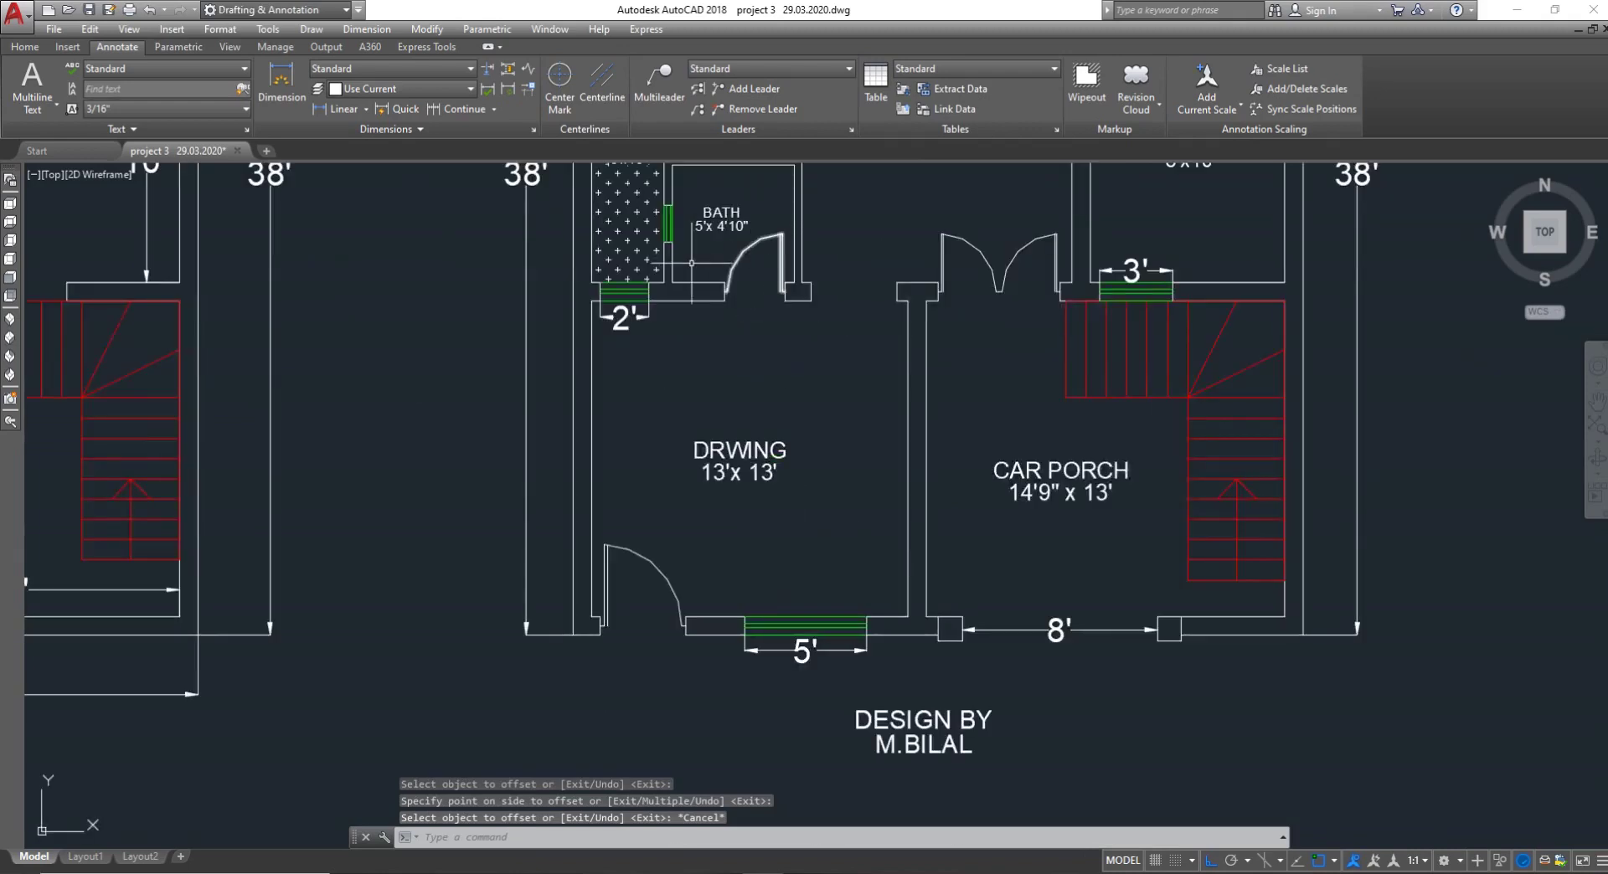
scroll(692, 263, "down", 5)
scroll(664, 671, "up", 8)
scroll(620, 729, "down", 2)
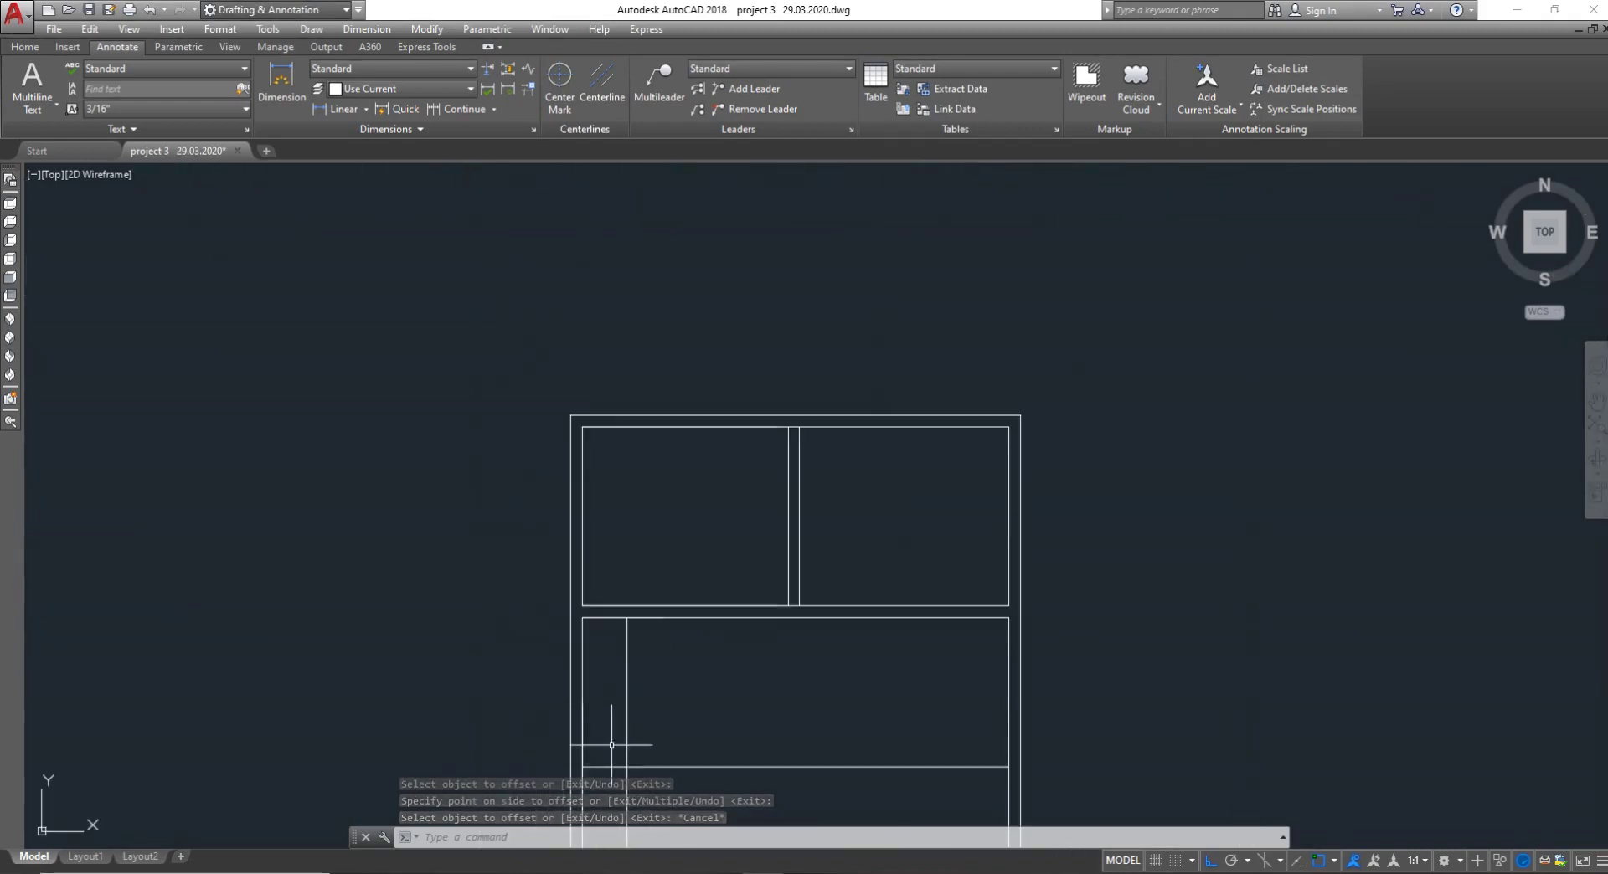
scroll(611, 745, "up", 4)
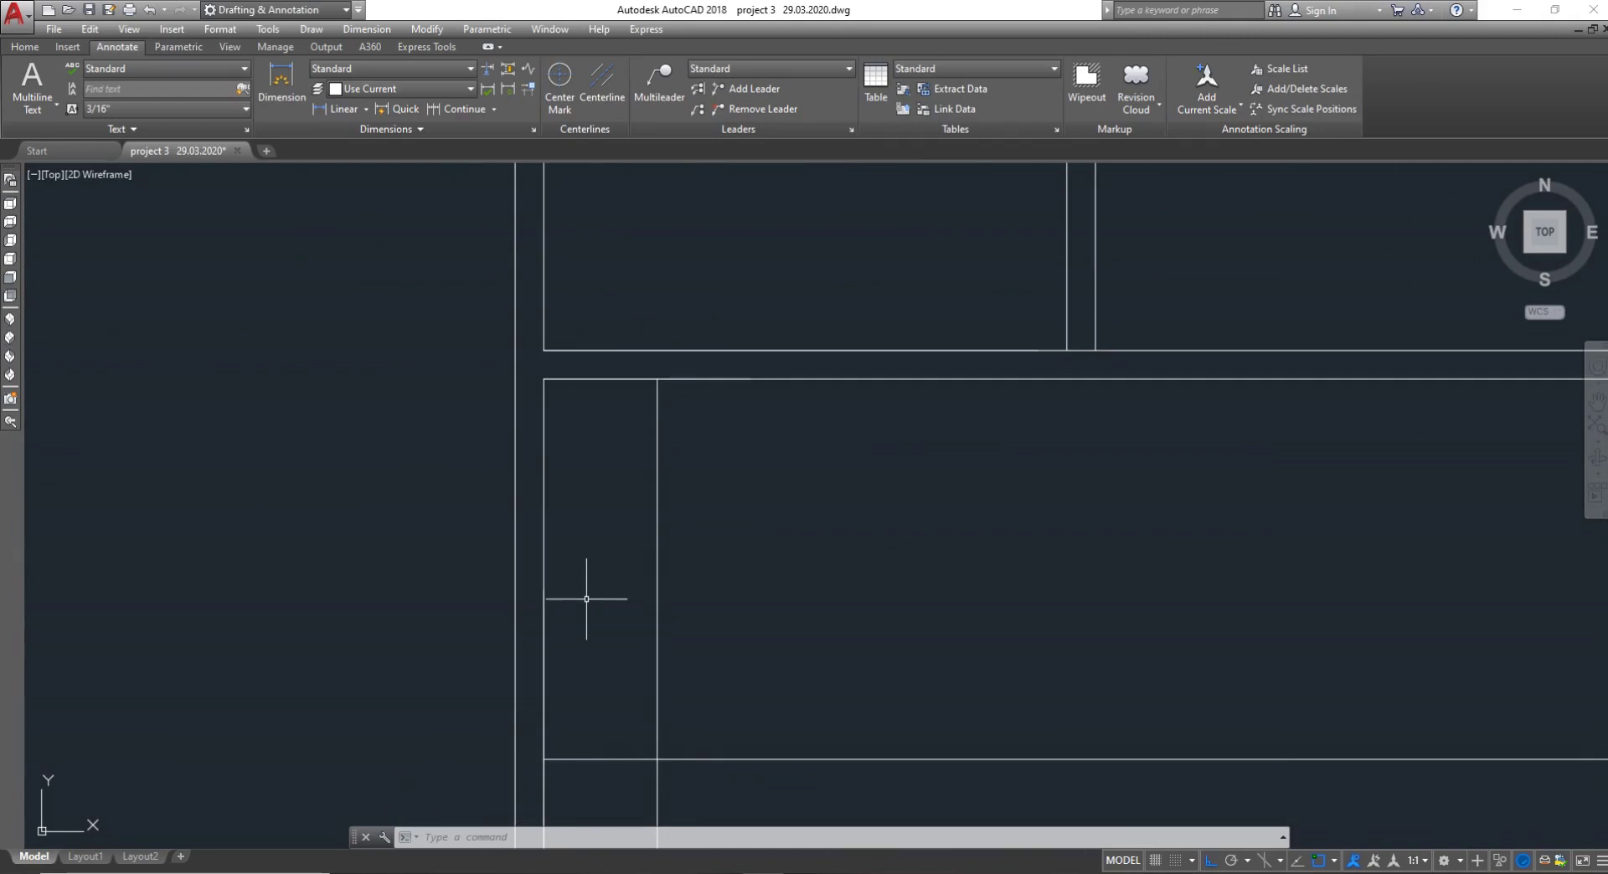
key("Return")
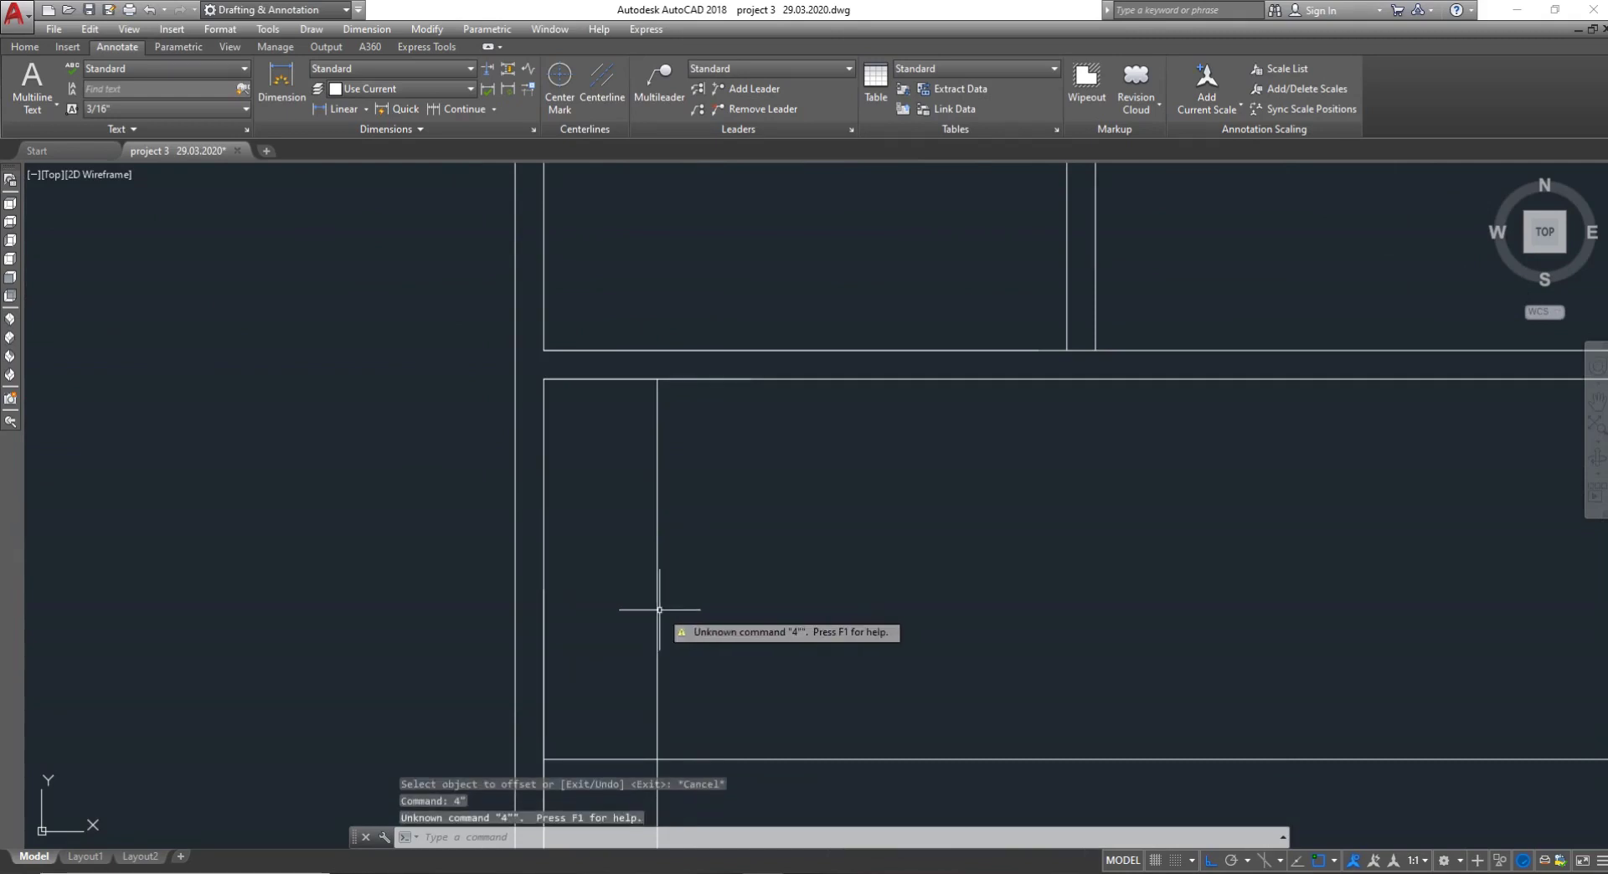
key("Escape")
key("Escape")
type("o")
key("Return")
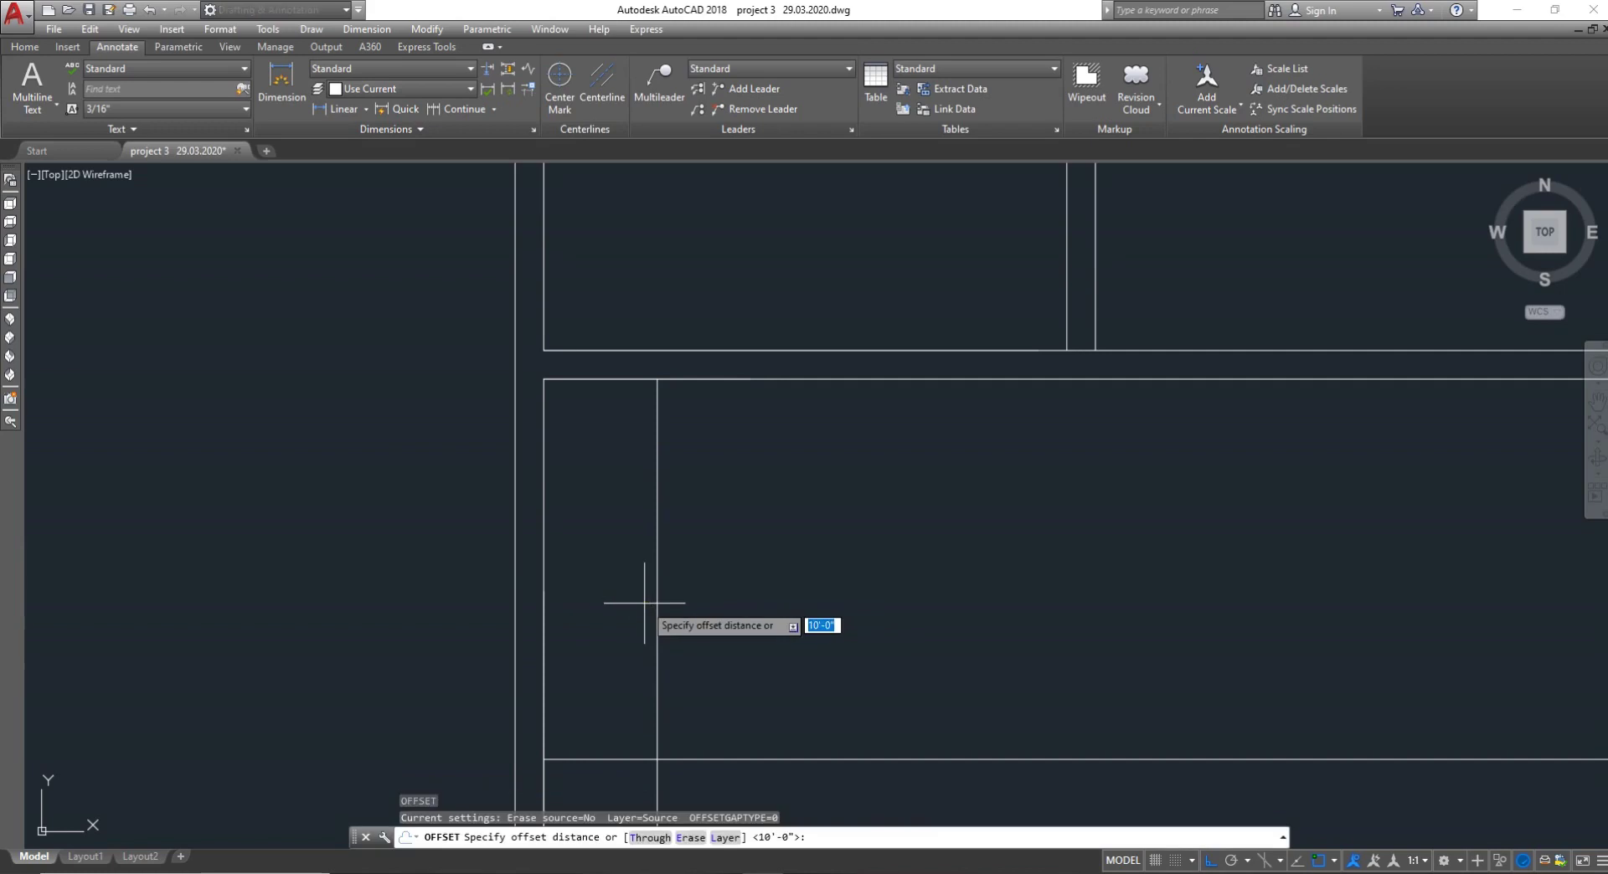
key("Return")
left_click(657, 605)
left_click(705, 603)
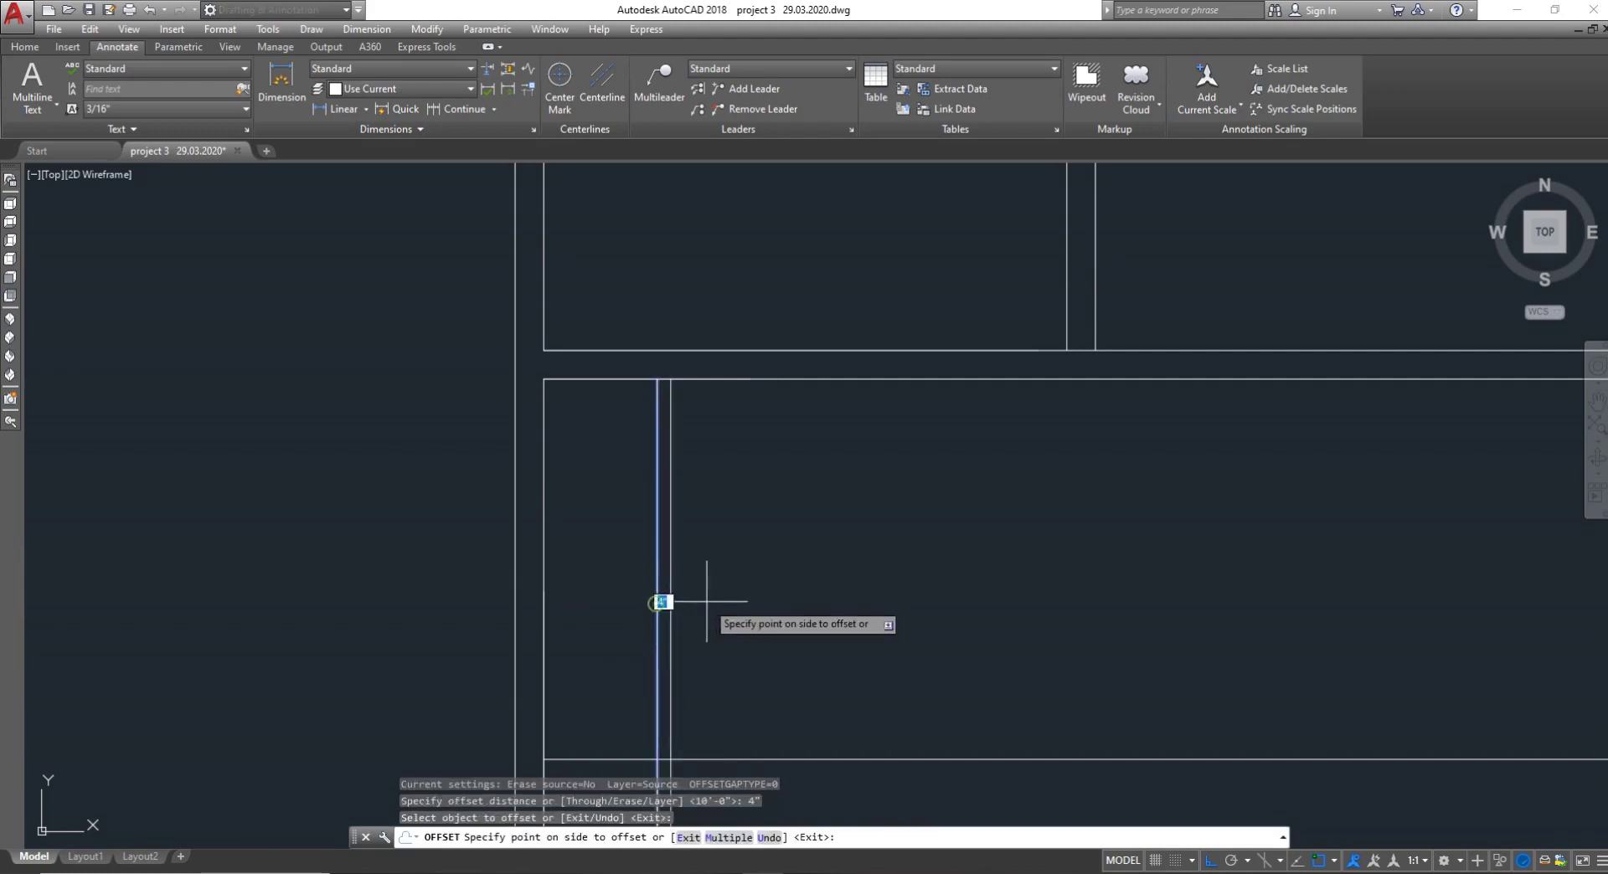
key("Escape")
Check the bathroom size in the middle labelled plan and offset the partition's inner line 5' for the bathroom width
scroll(705, 600, "down", 2)
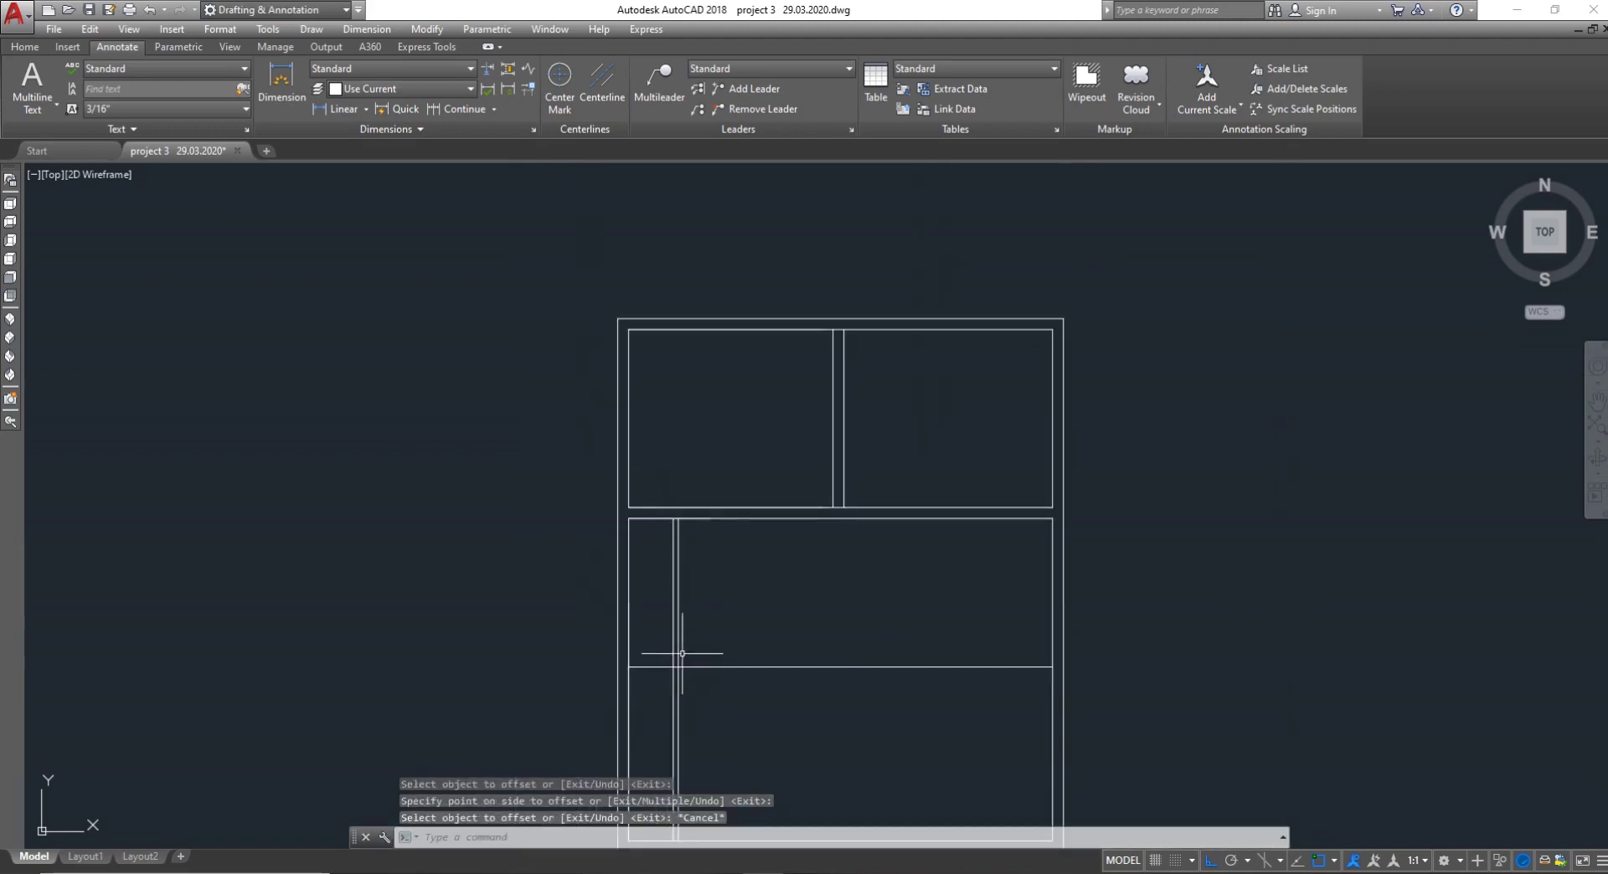
type("o")
key("Return")
scroll(695, 469, "down", 5)
scroll(687, 310, "up", 6)
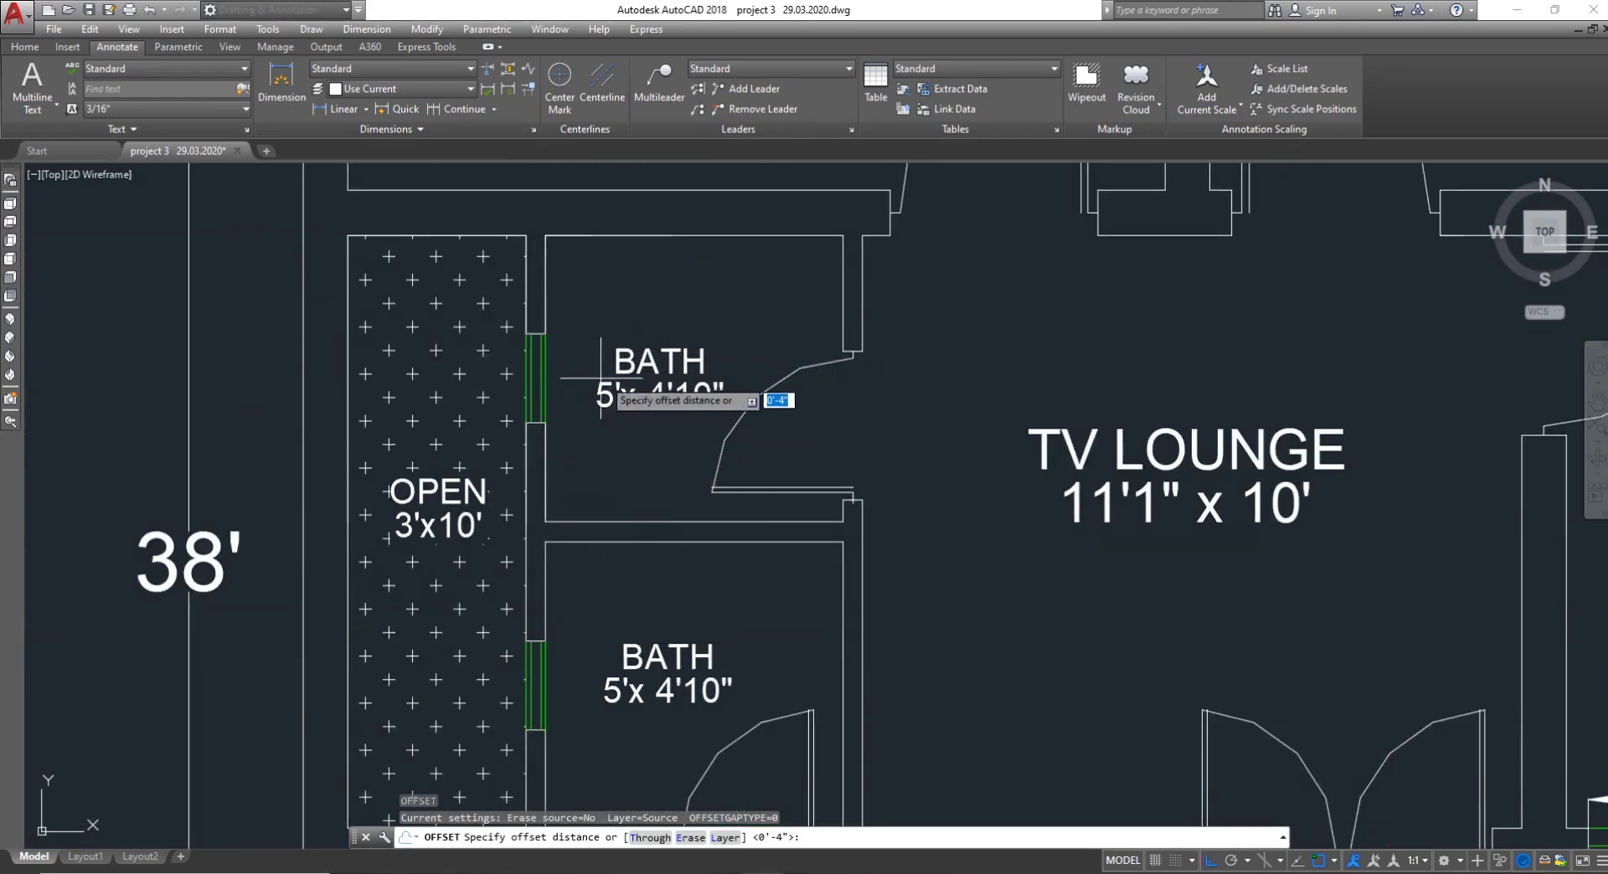
scroll(704, 389, "down", 5)
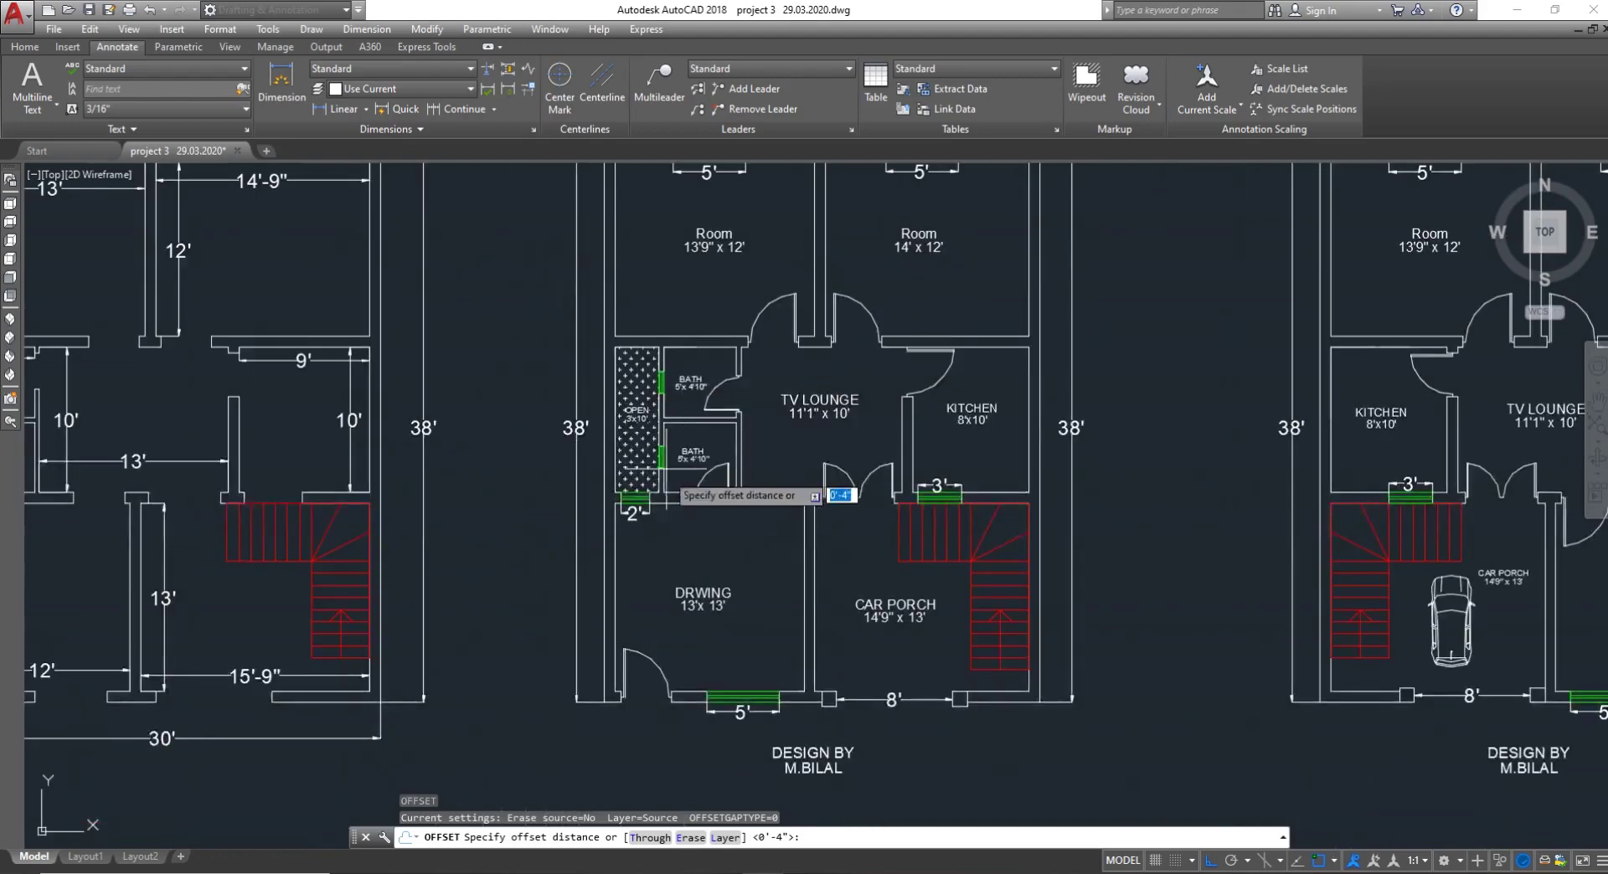
scroll(666, 499, "up", 4)
scroll(796, 427, "down", 8)
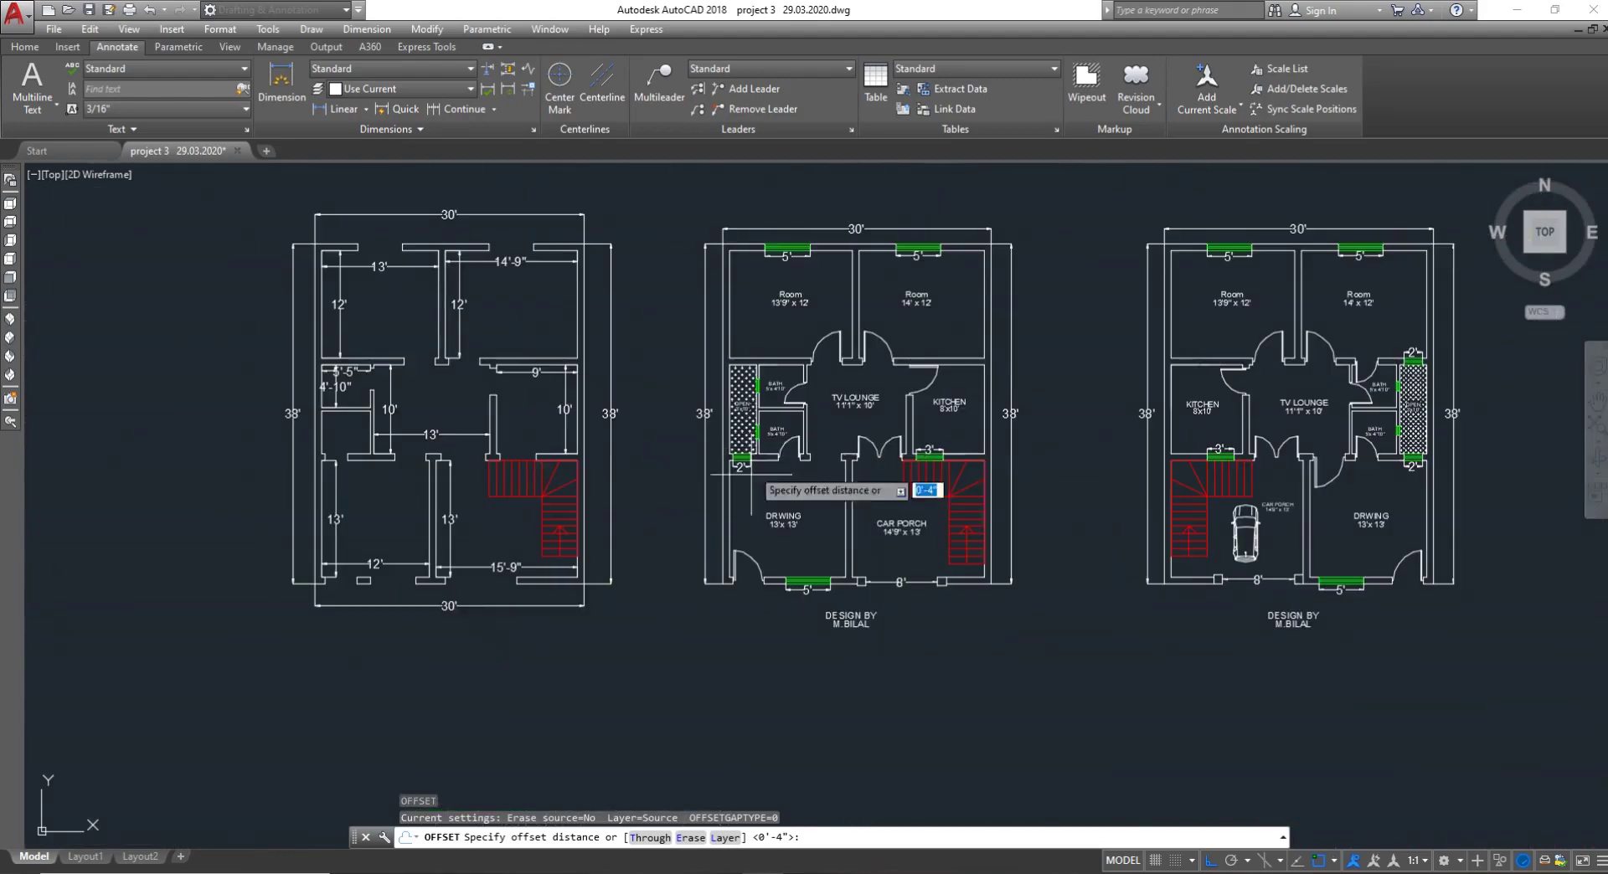
scroll(741, 670, "down", 8)
scroll(746, 716, "up", 10)
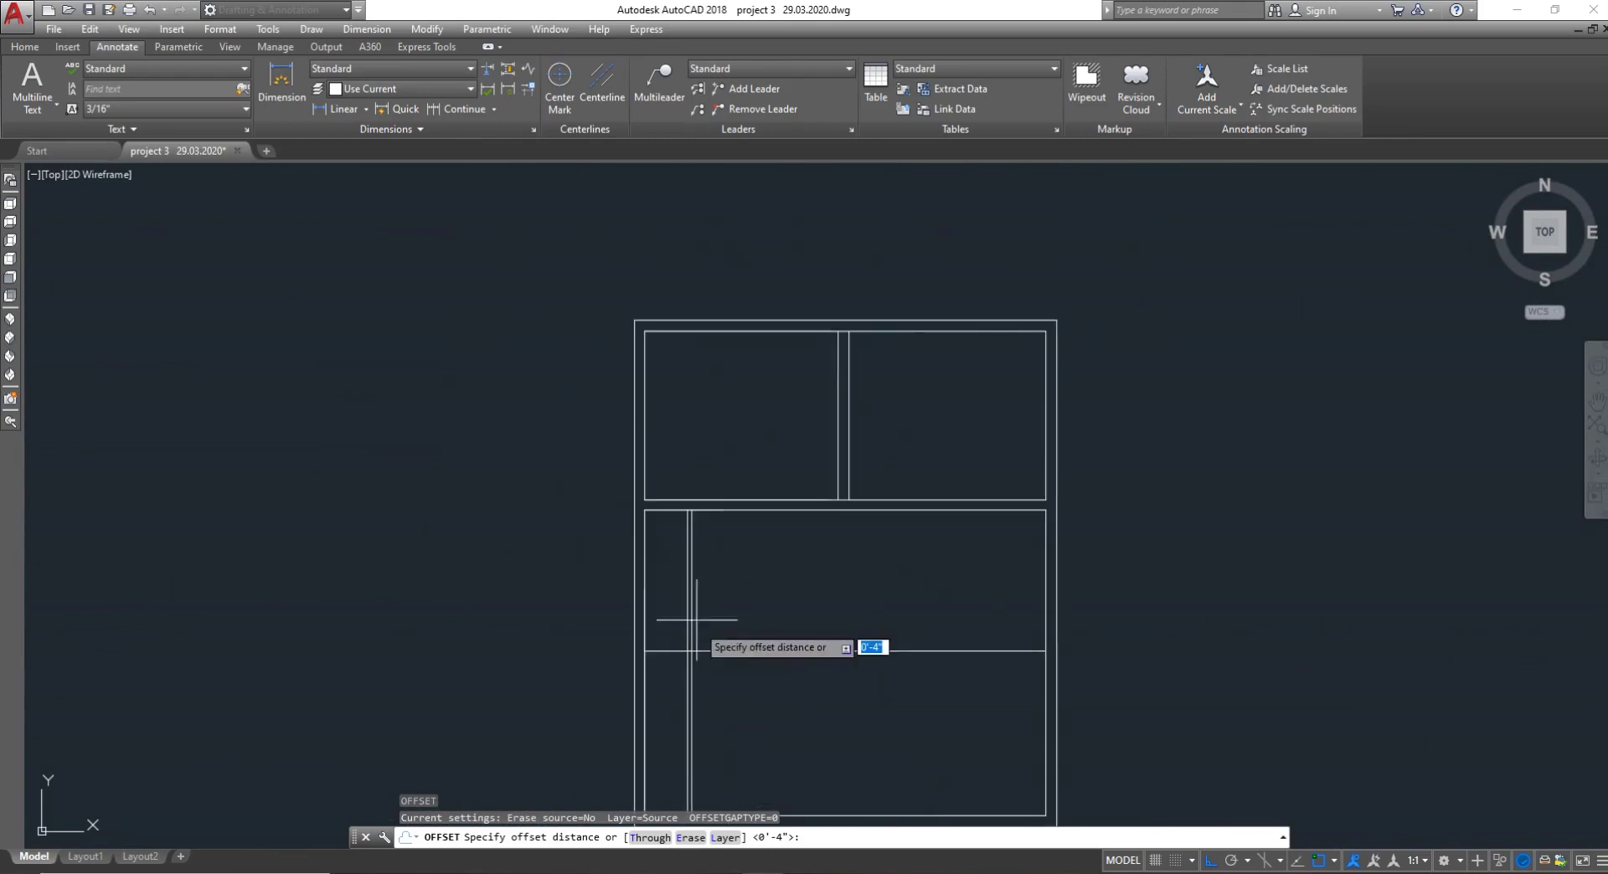
type("'")
key("Return")
left_click(693, 574)
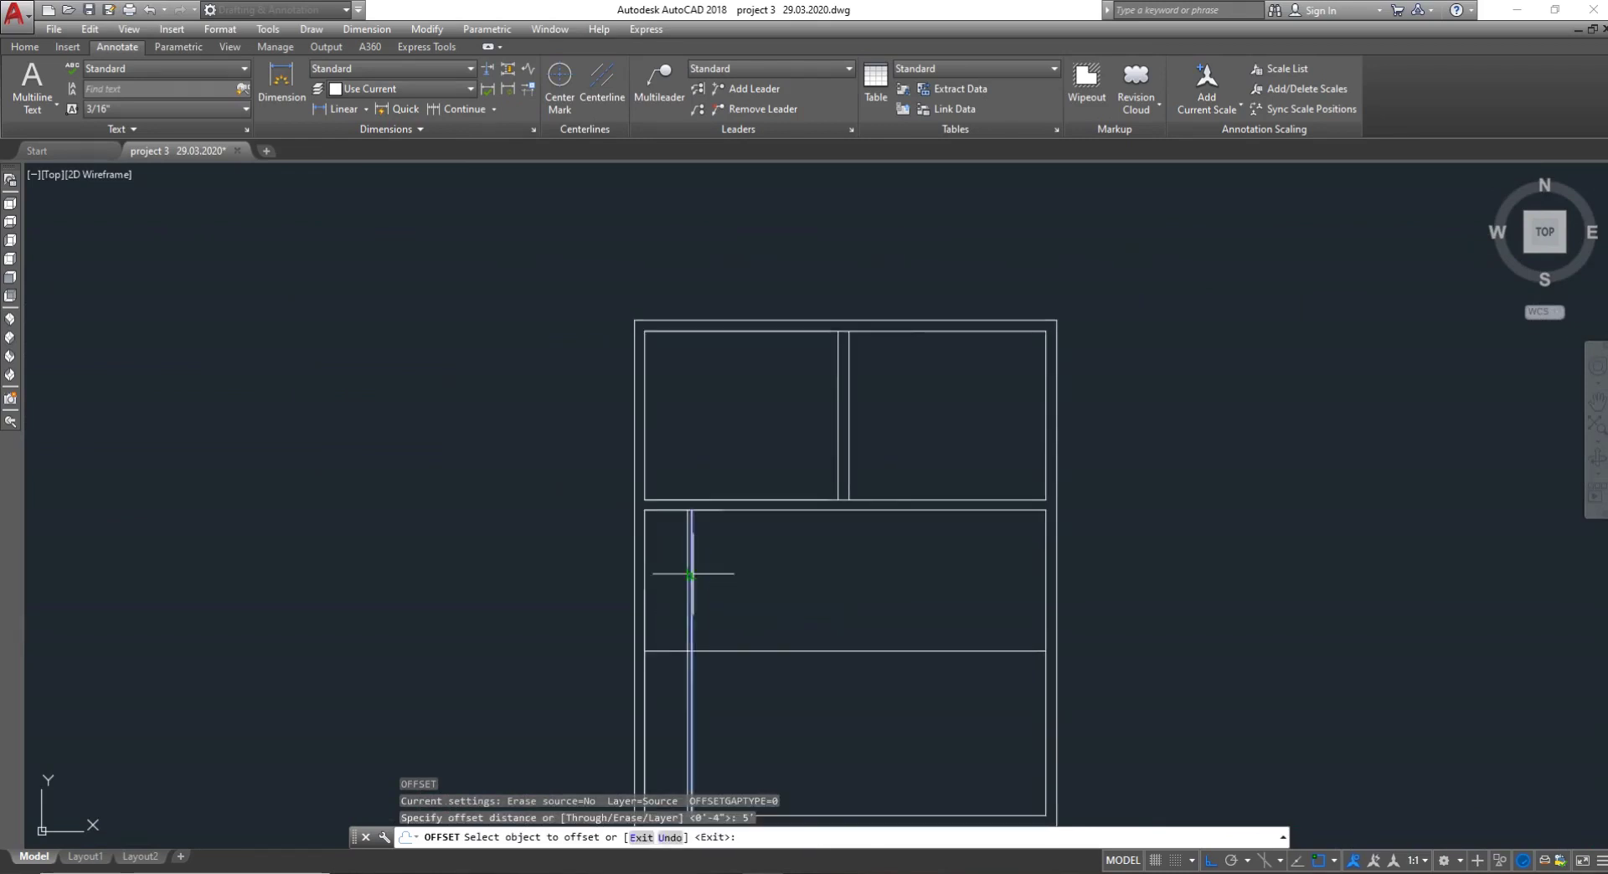
left_click(759, 576)
key("Escape")
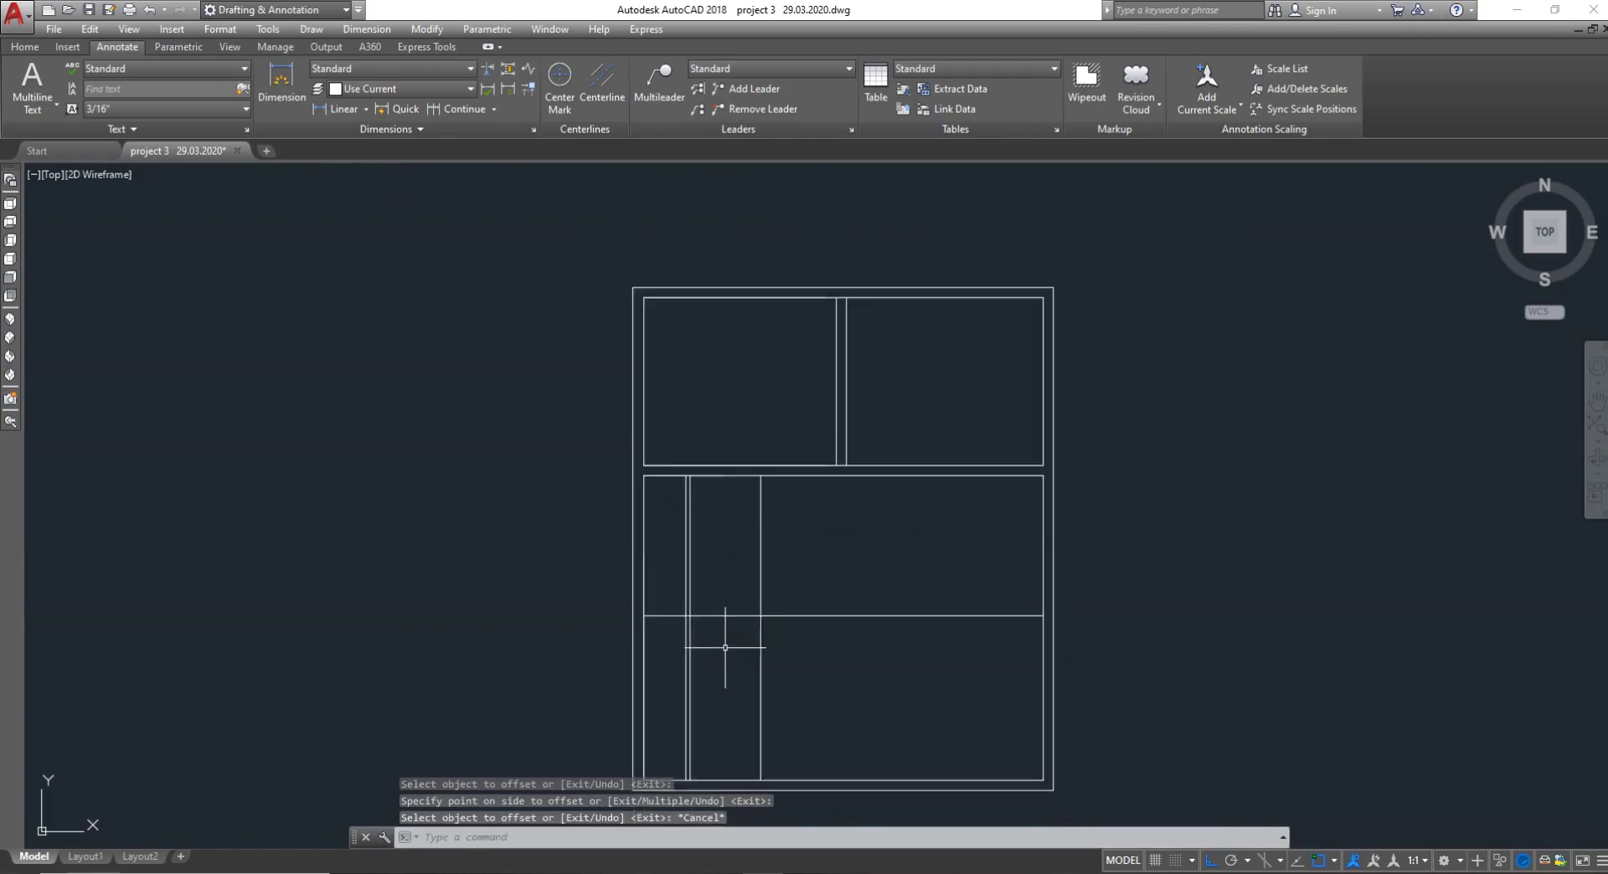
Trim the open space's partition lines and the bathroom's side line where they run past the new horizontal line
scroll(725, 640, "up", 2)
scroll(725, 639, "down", 4)
scroll(731, 620, "up", 4)
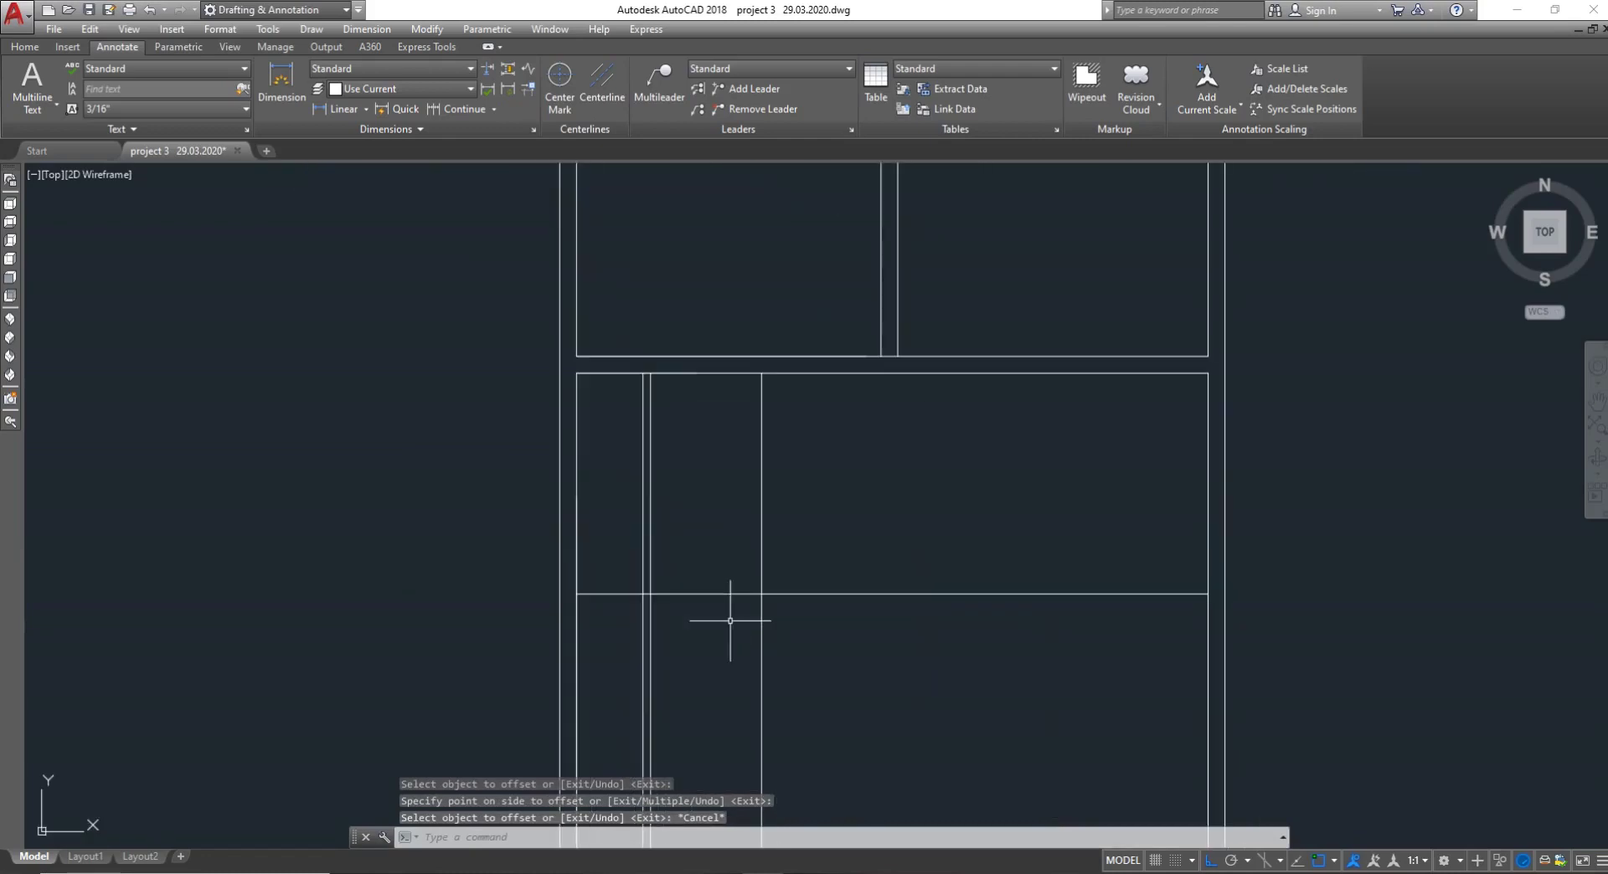
key("Escape")
key("Return")
key("Return")
left_click(861, 661)
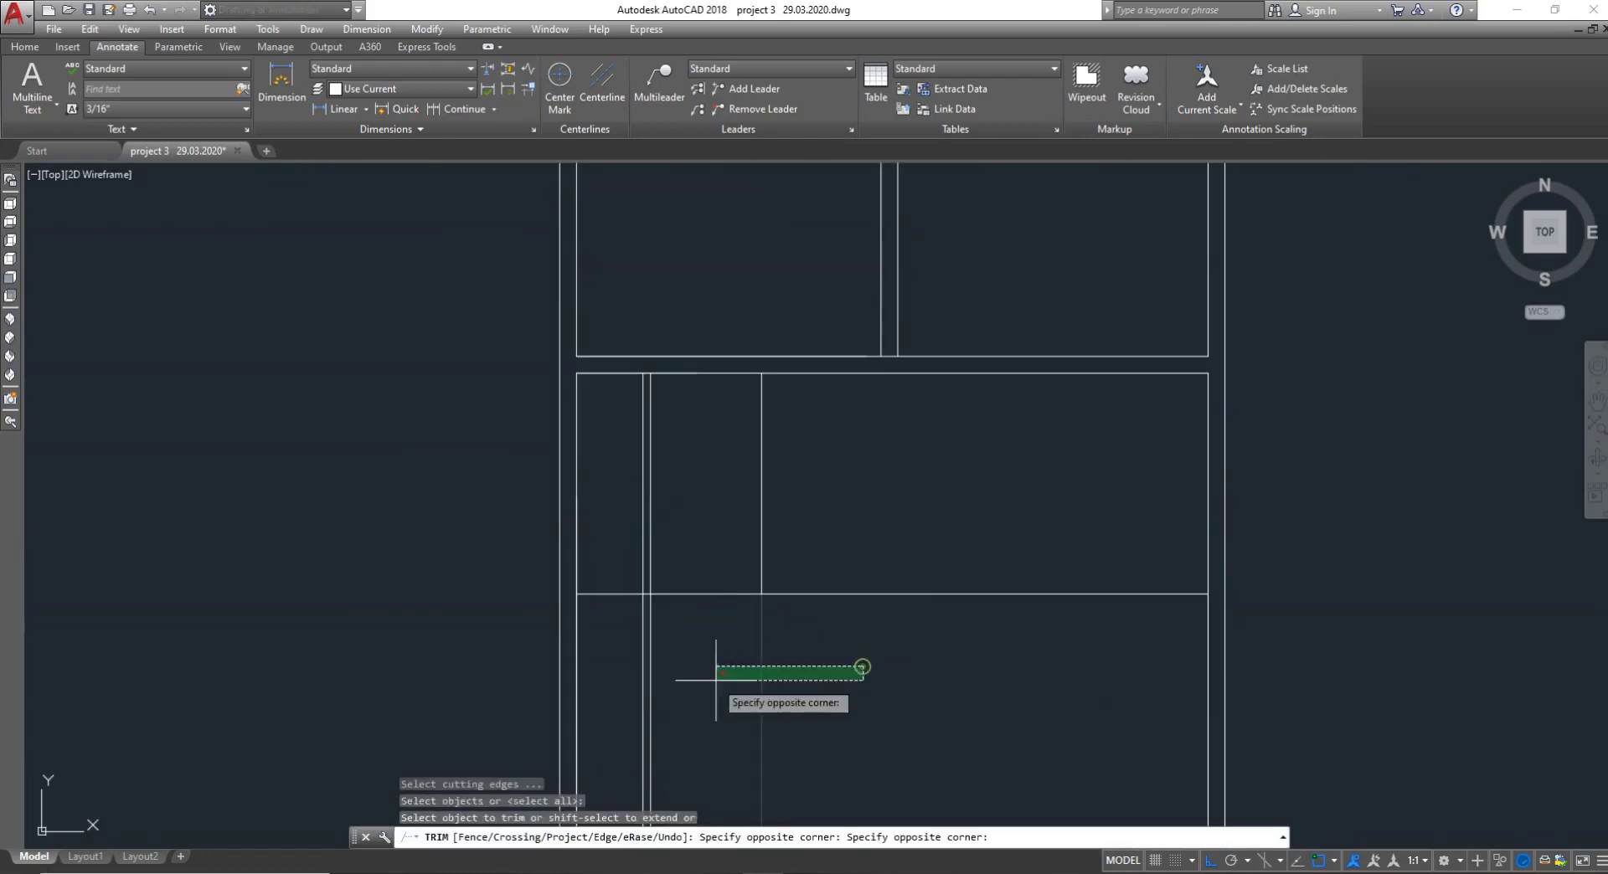
left_click(604, 682)
key("Return")
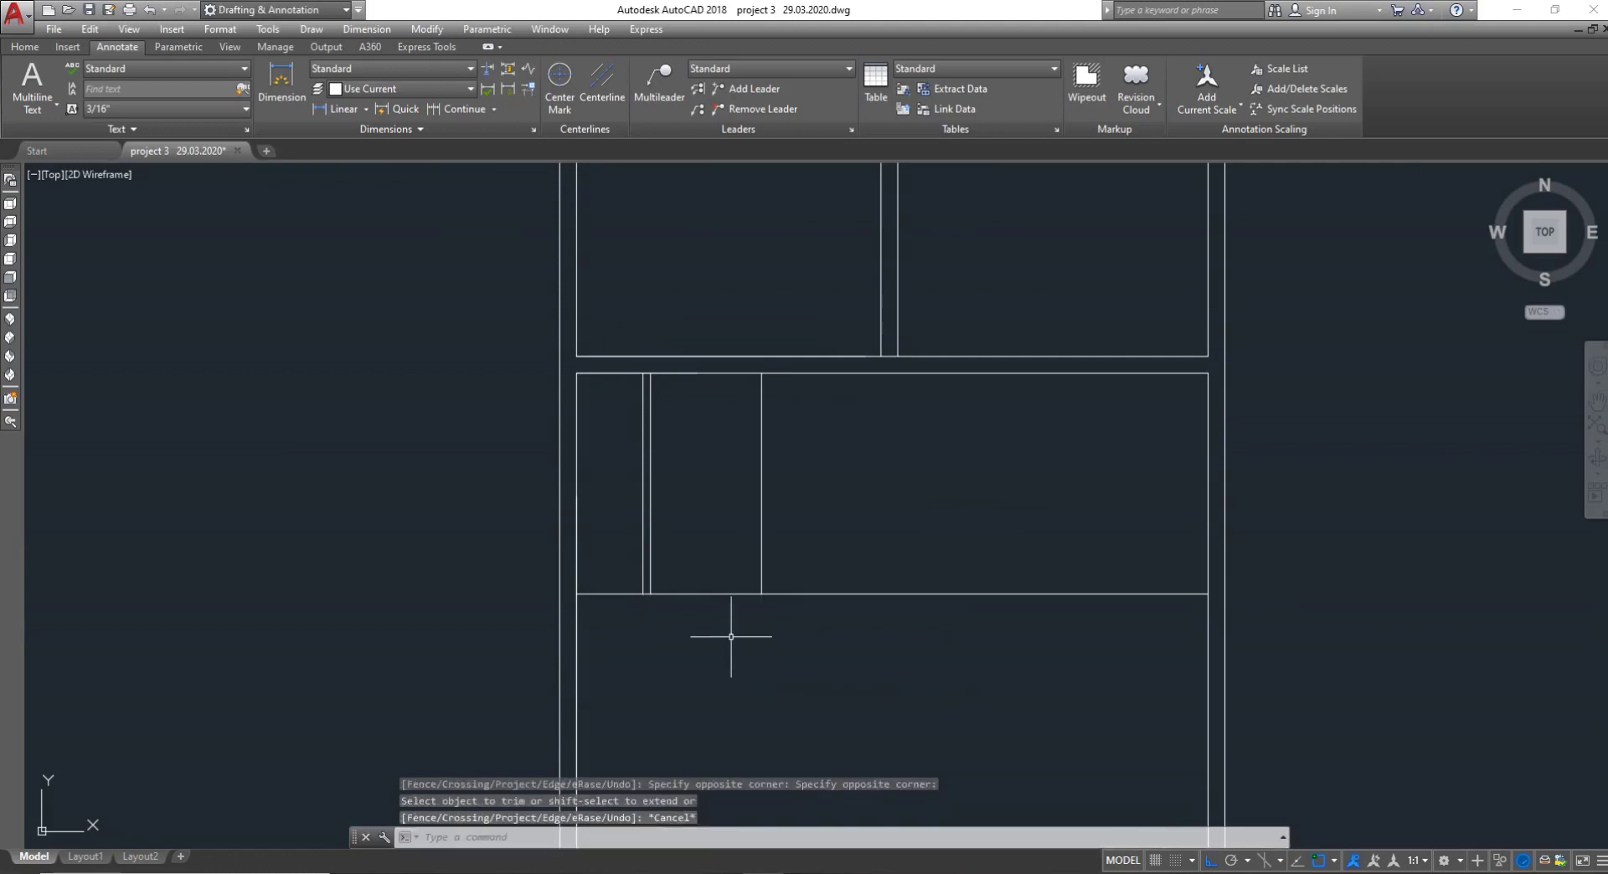
Offset the horizontal line in front of the bathroom area 9" toward the front to form the wall
type("o")
key("Return")
type("9\"")
key("Return")
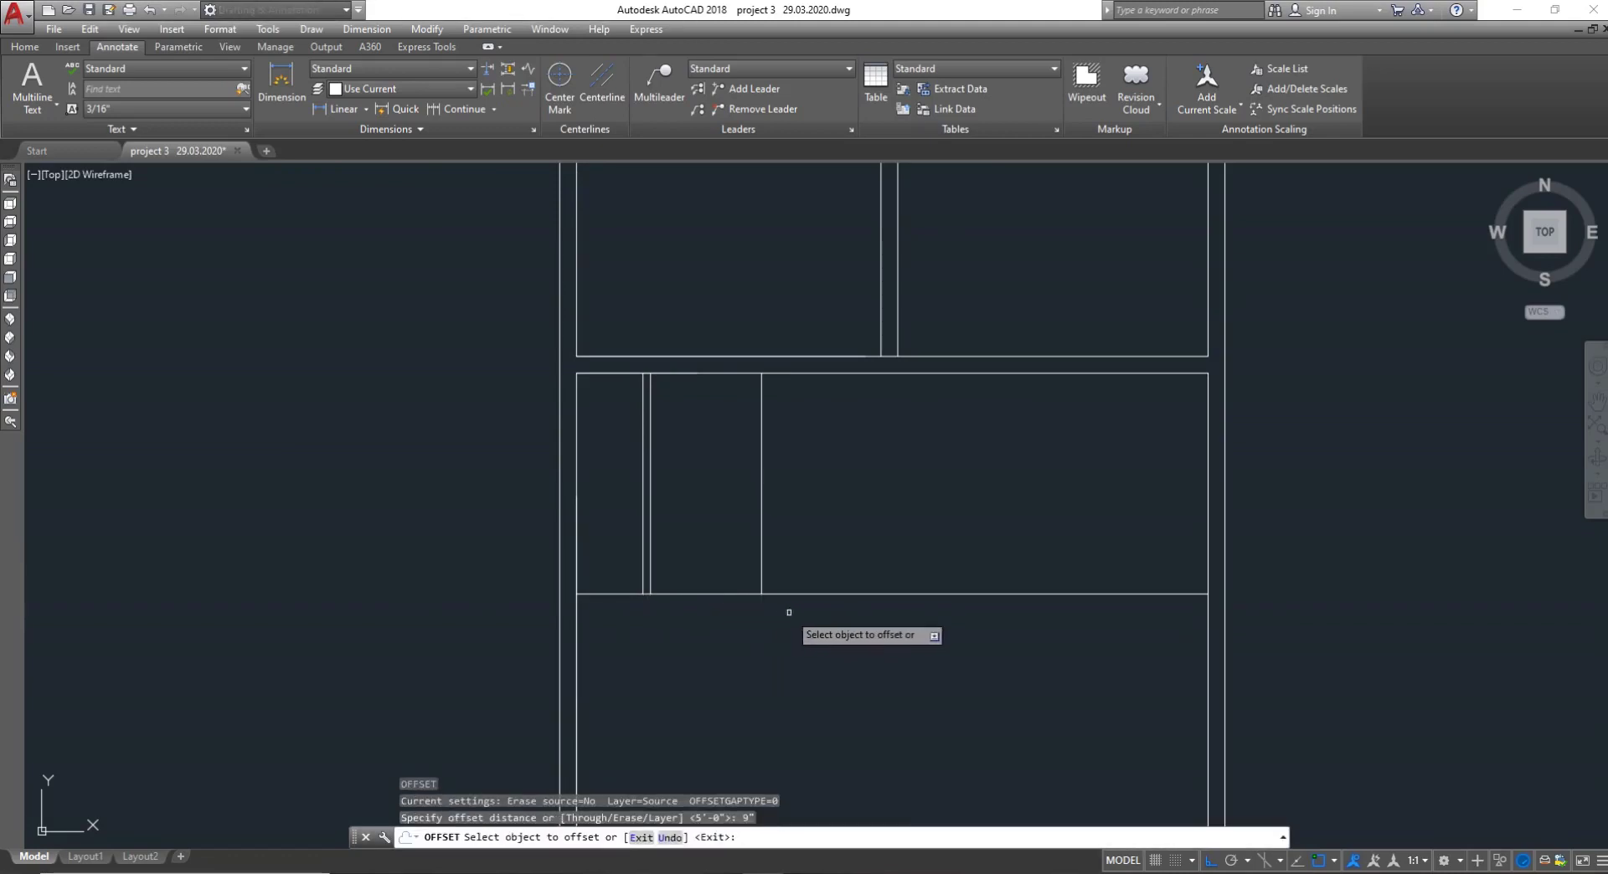
left_click(808, 595)
left_click(804, 629)
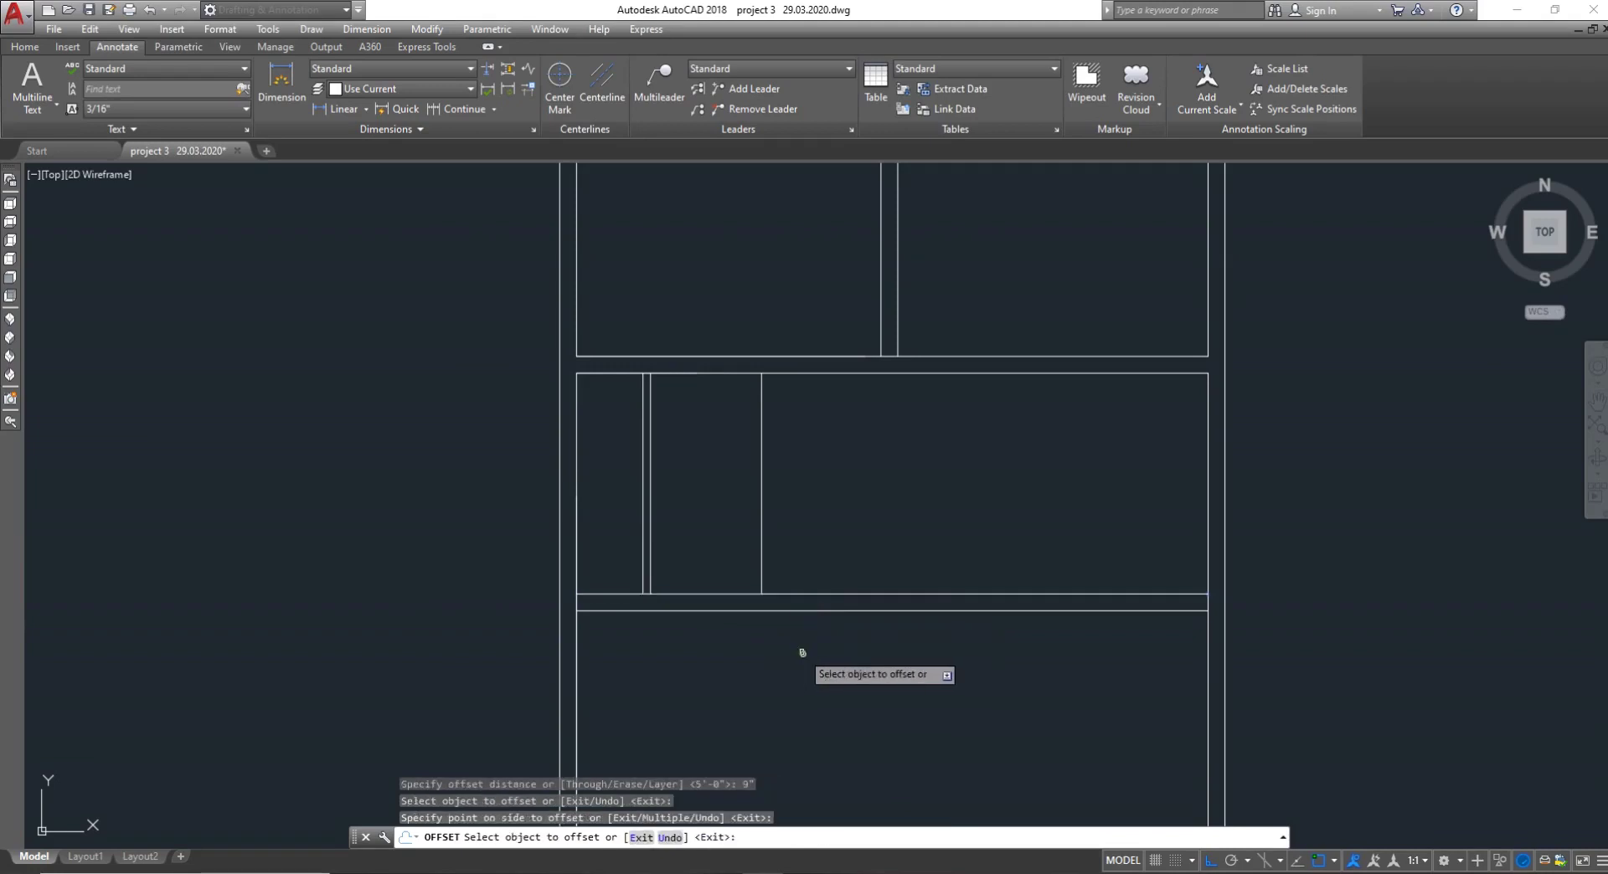
key("Escape")
Offset the front line of the rear rooms' horizontal wall 4'10" into the bathroom area for the first bathroom's depth
scroll(697, 402, "up", 2)
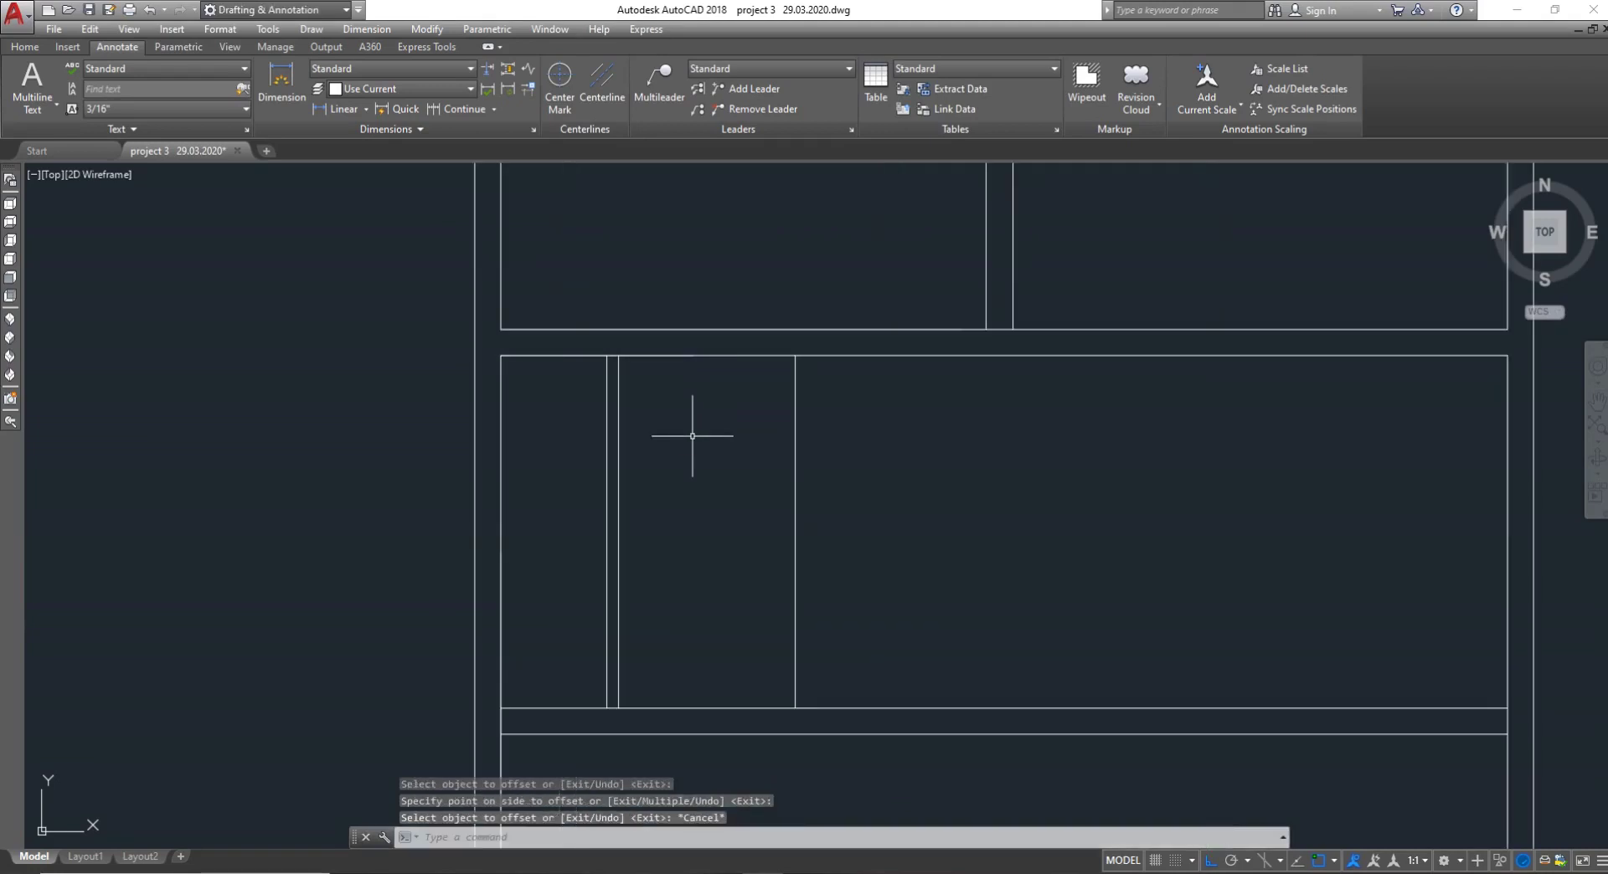
key("Return")
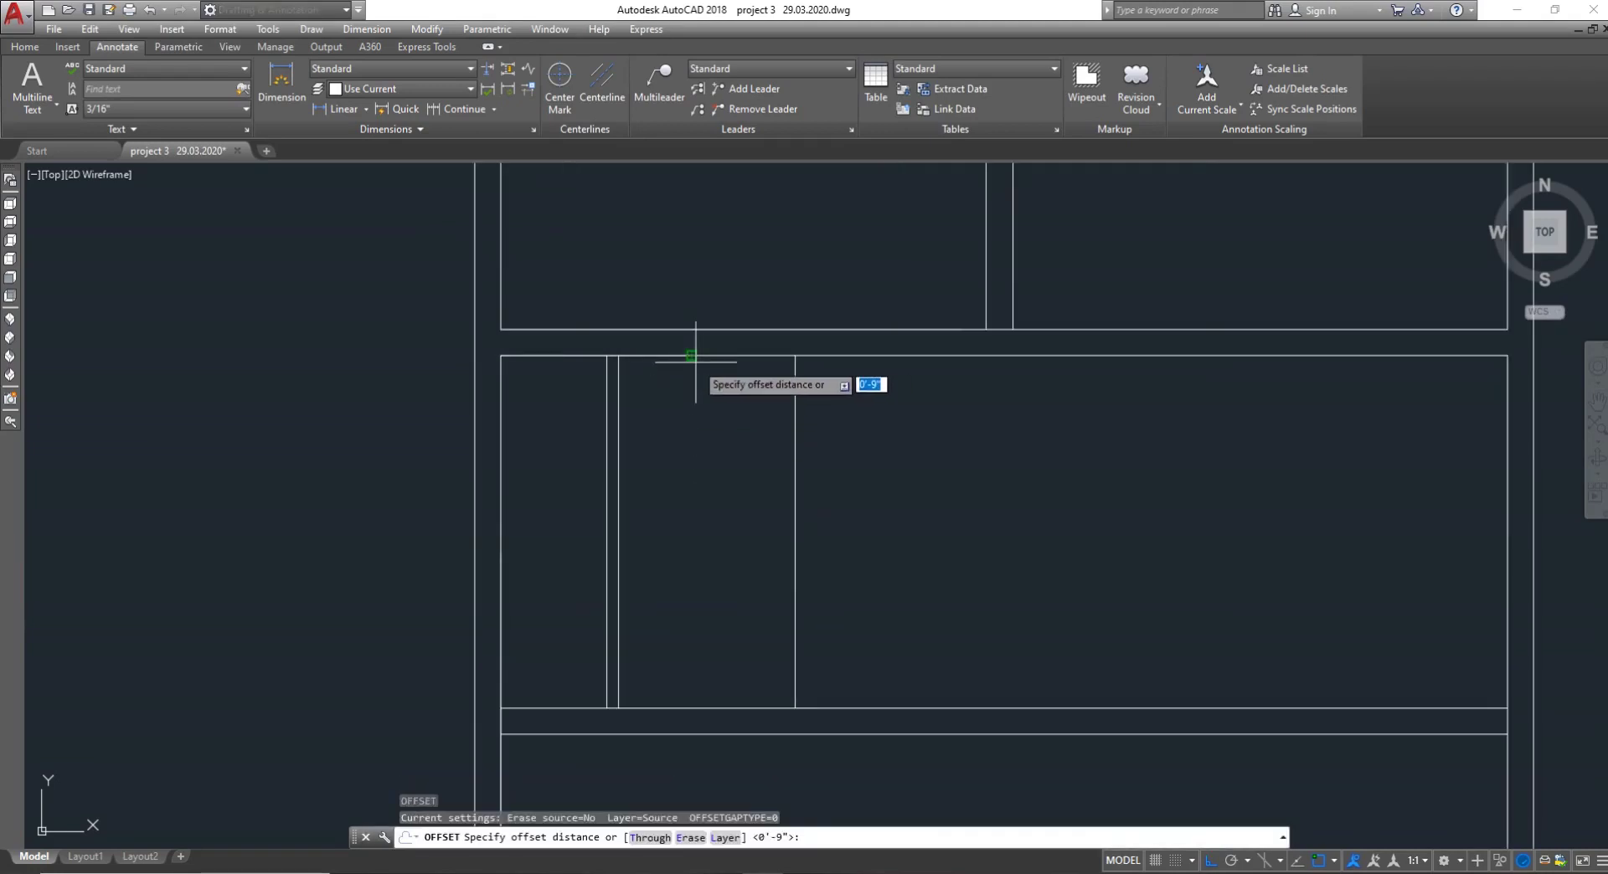
type("4'10")
key("Return")
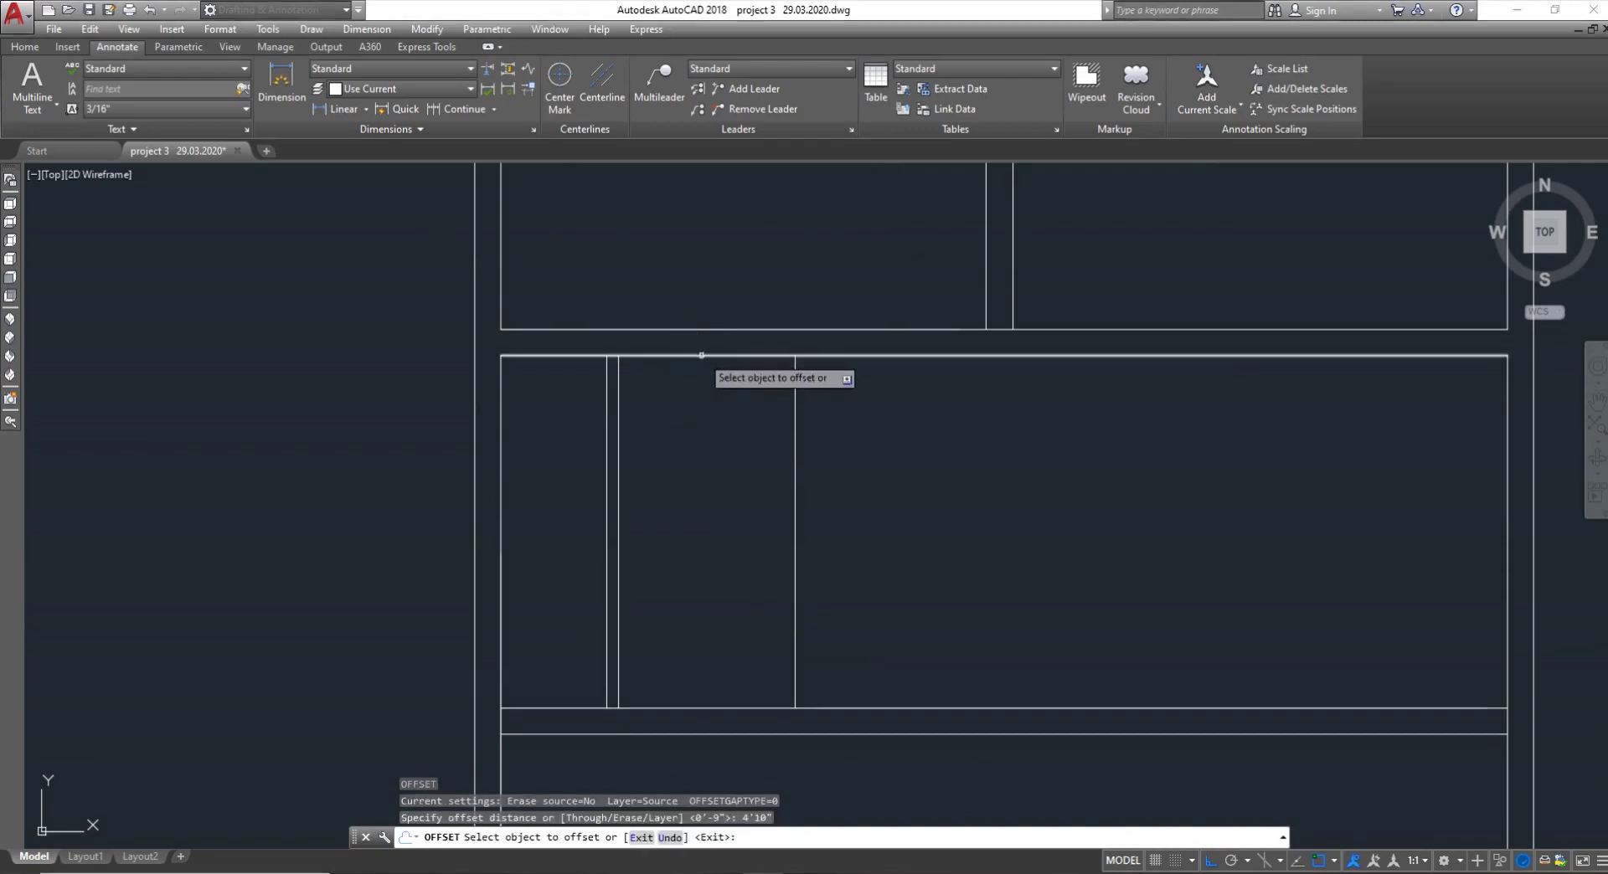
left_click(696, 356)
left_click(698, 483)
key("Escape")
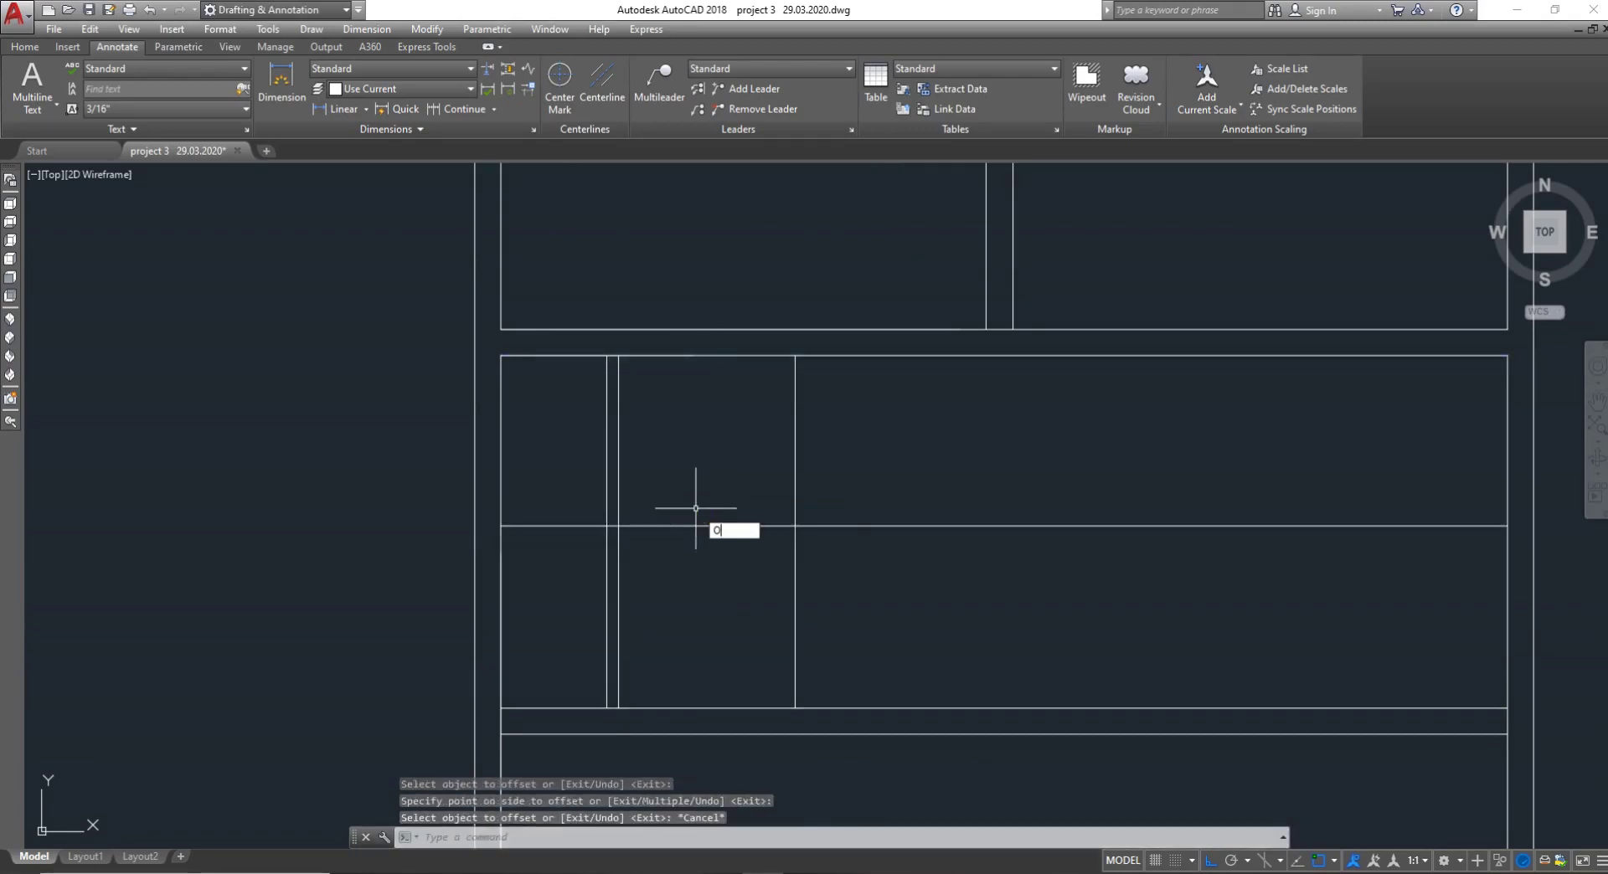
key("Return")
type("2'")
key("Return")
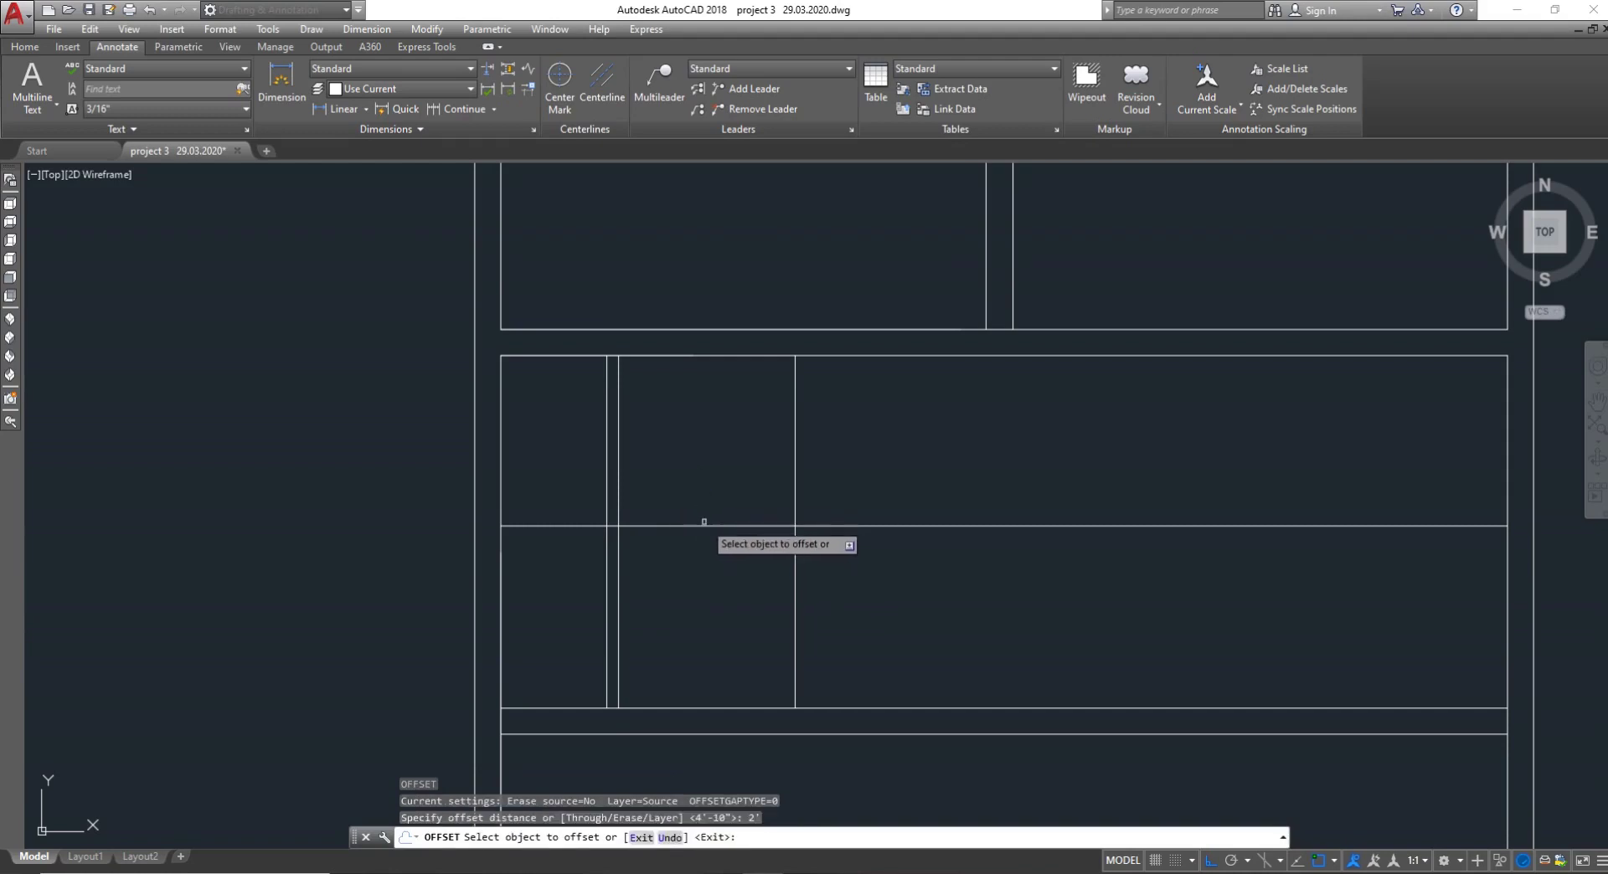
left_click(706, 526)
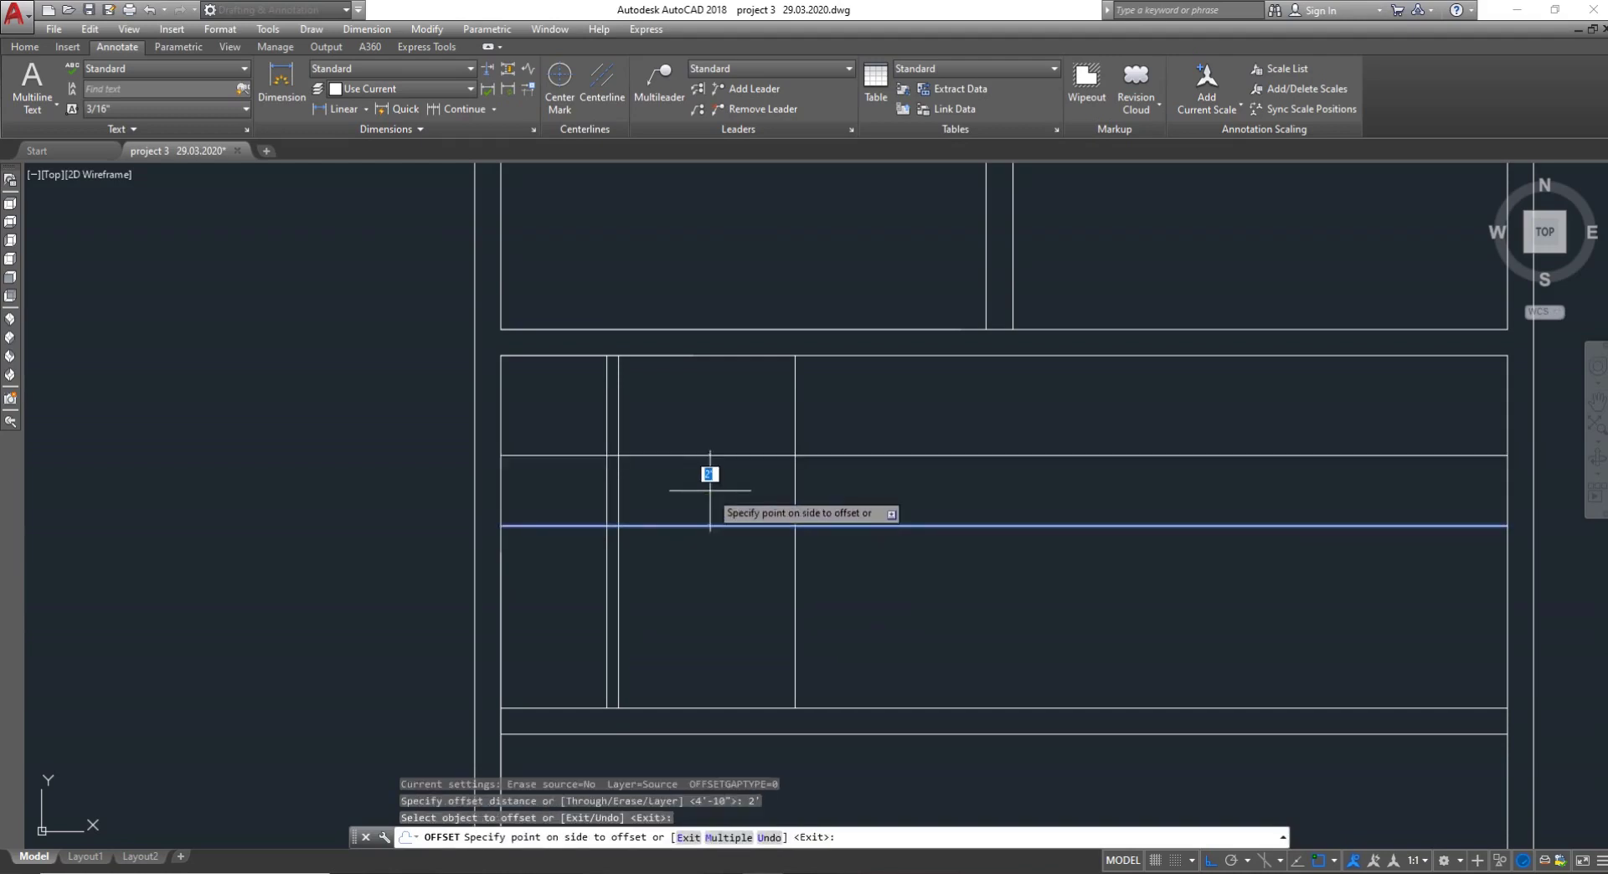
key("Escape")
scroll(702, 533, "up", 2)
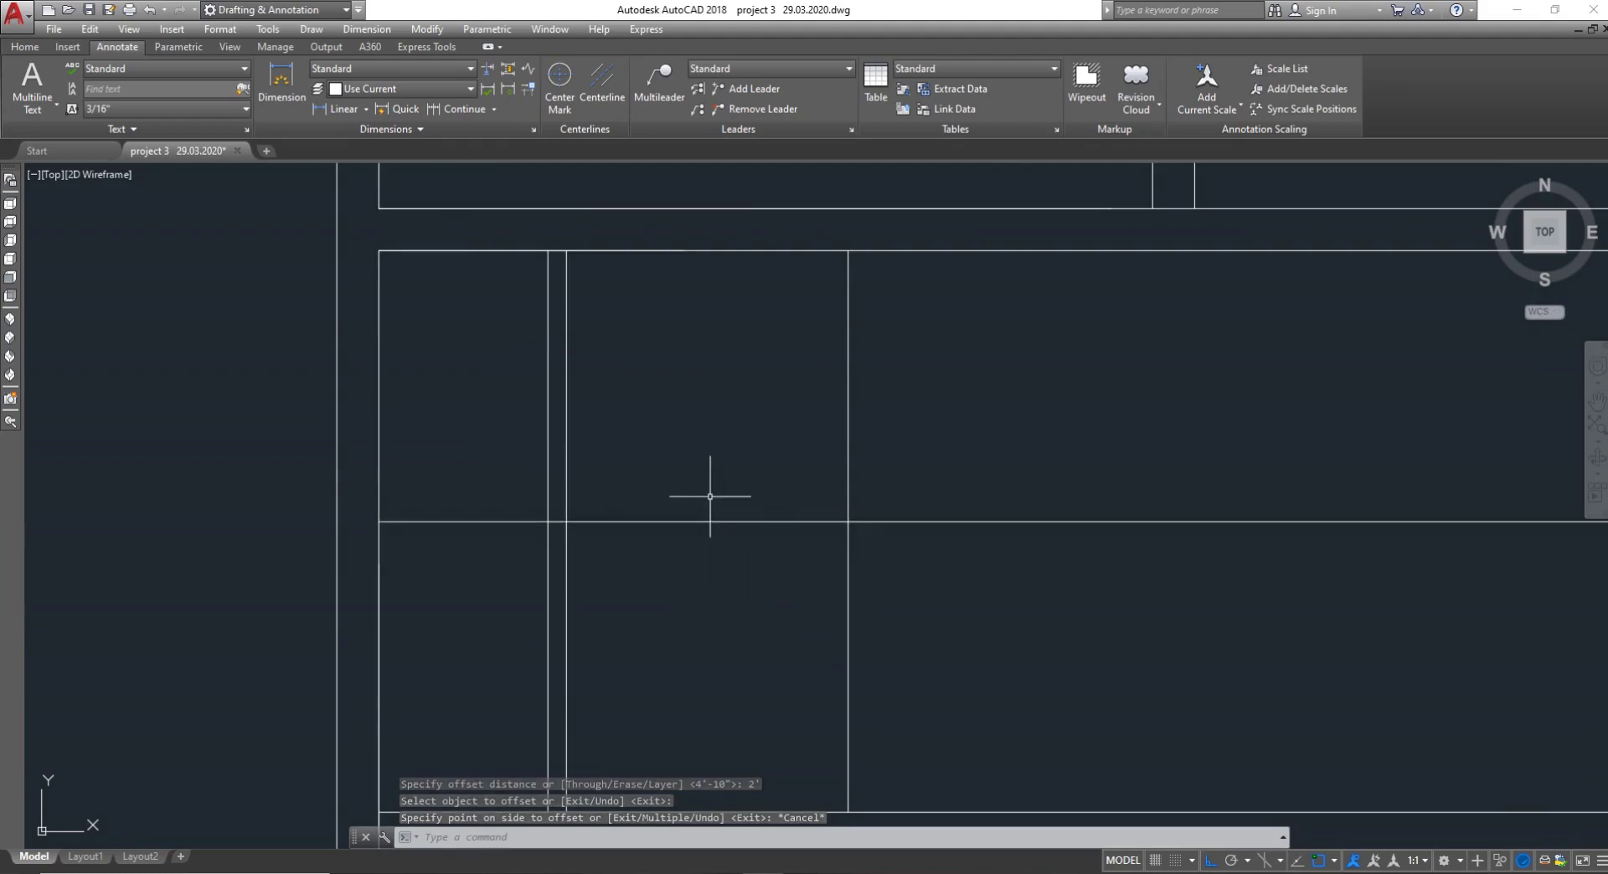
type("2")
key("Return")
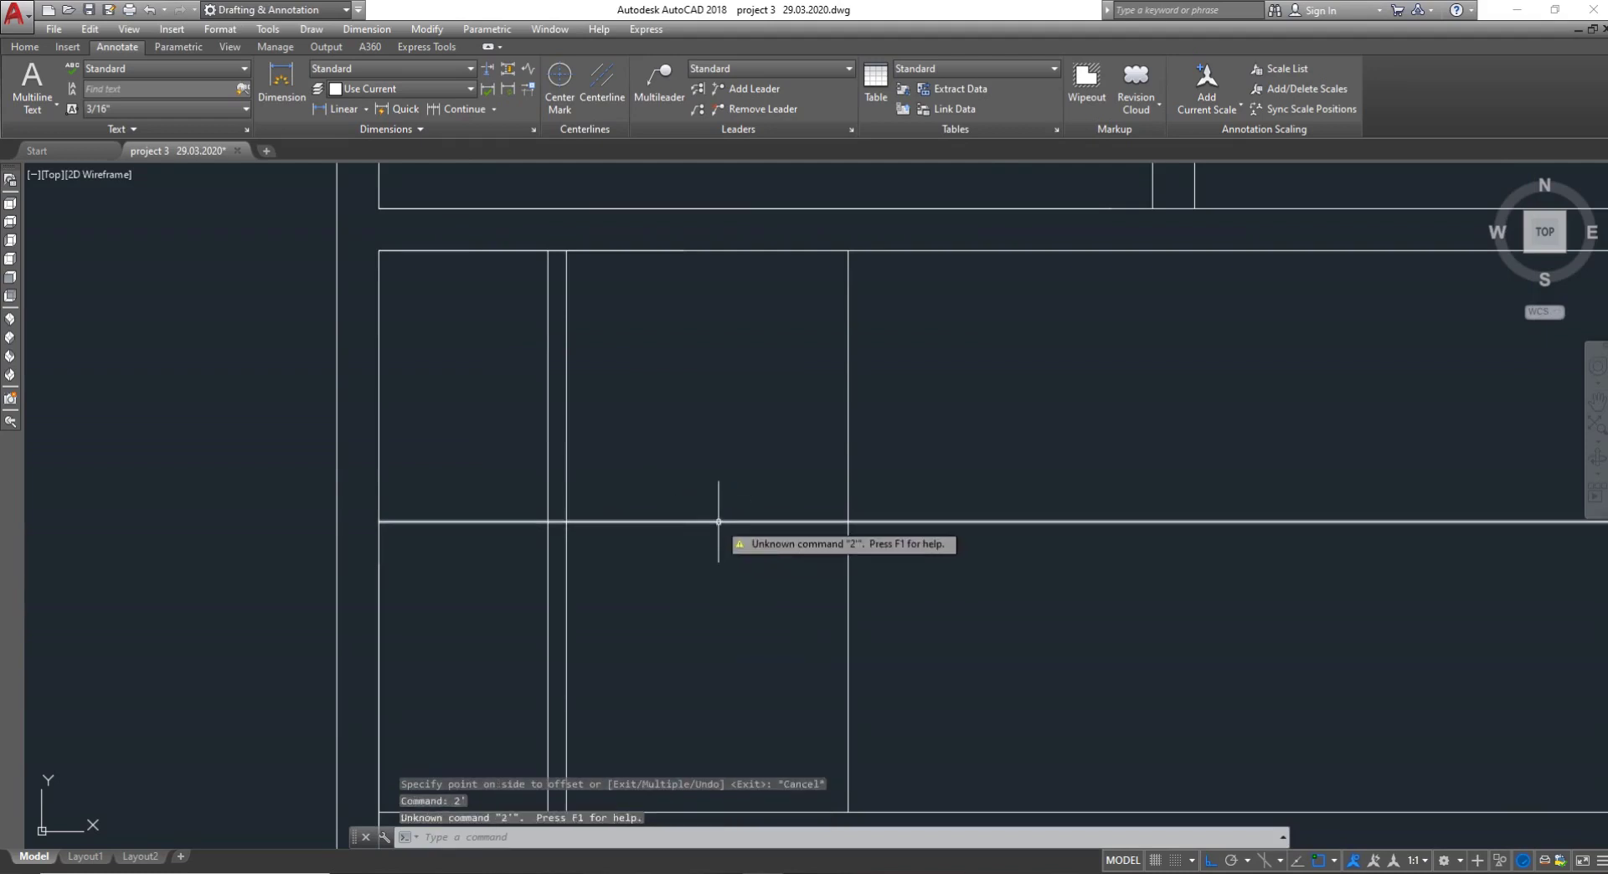
key("Escape")
key("Escape")
type("o")
key("Return")
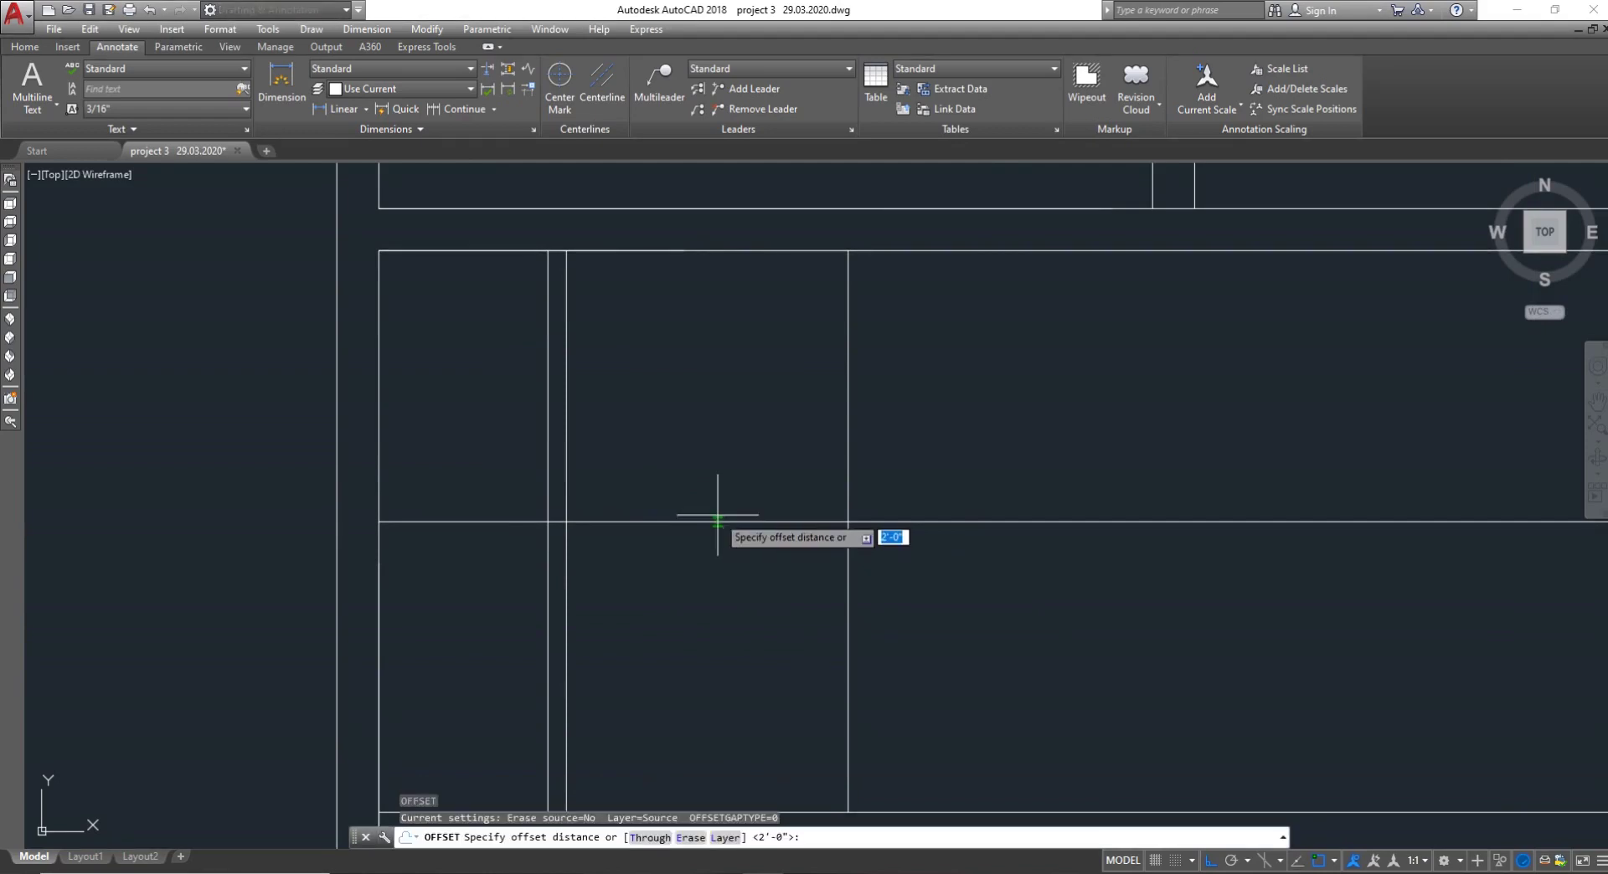
type("2'")
key("Return")
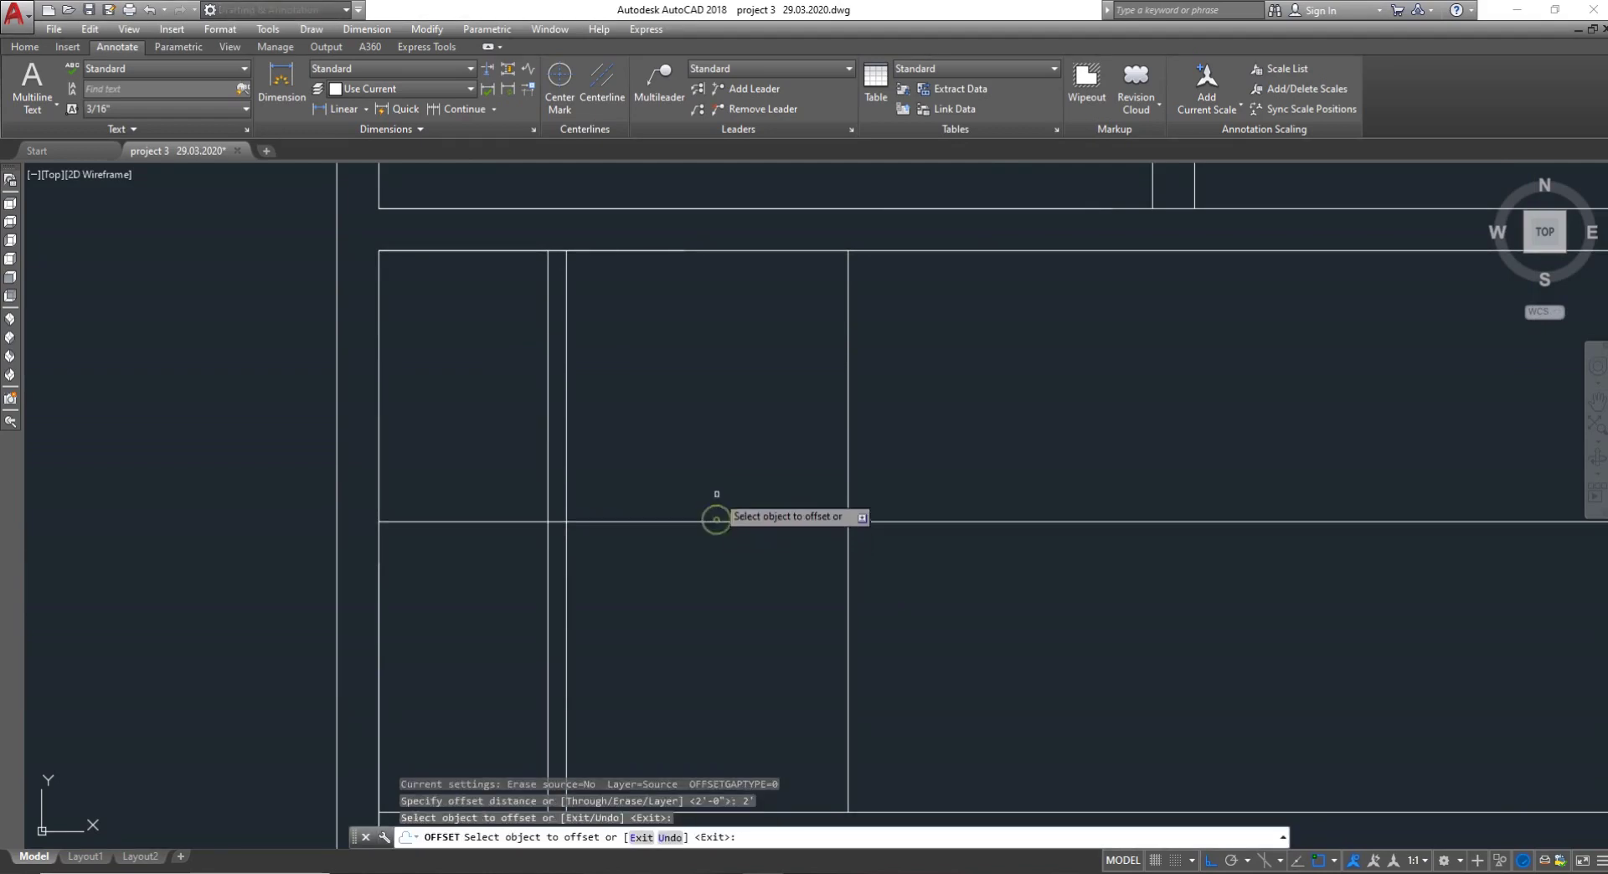
left_click(717, 520)
key("Escape")
key("Escape")
key("Escape")
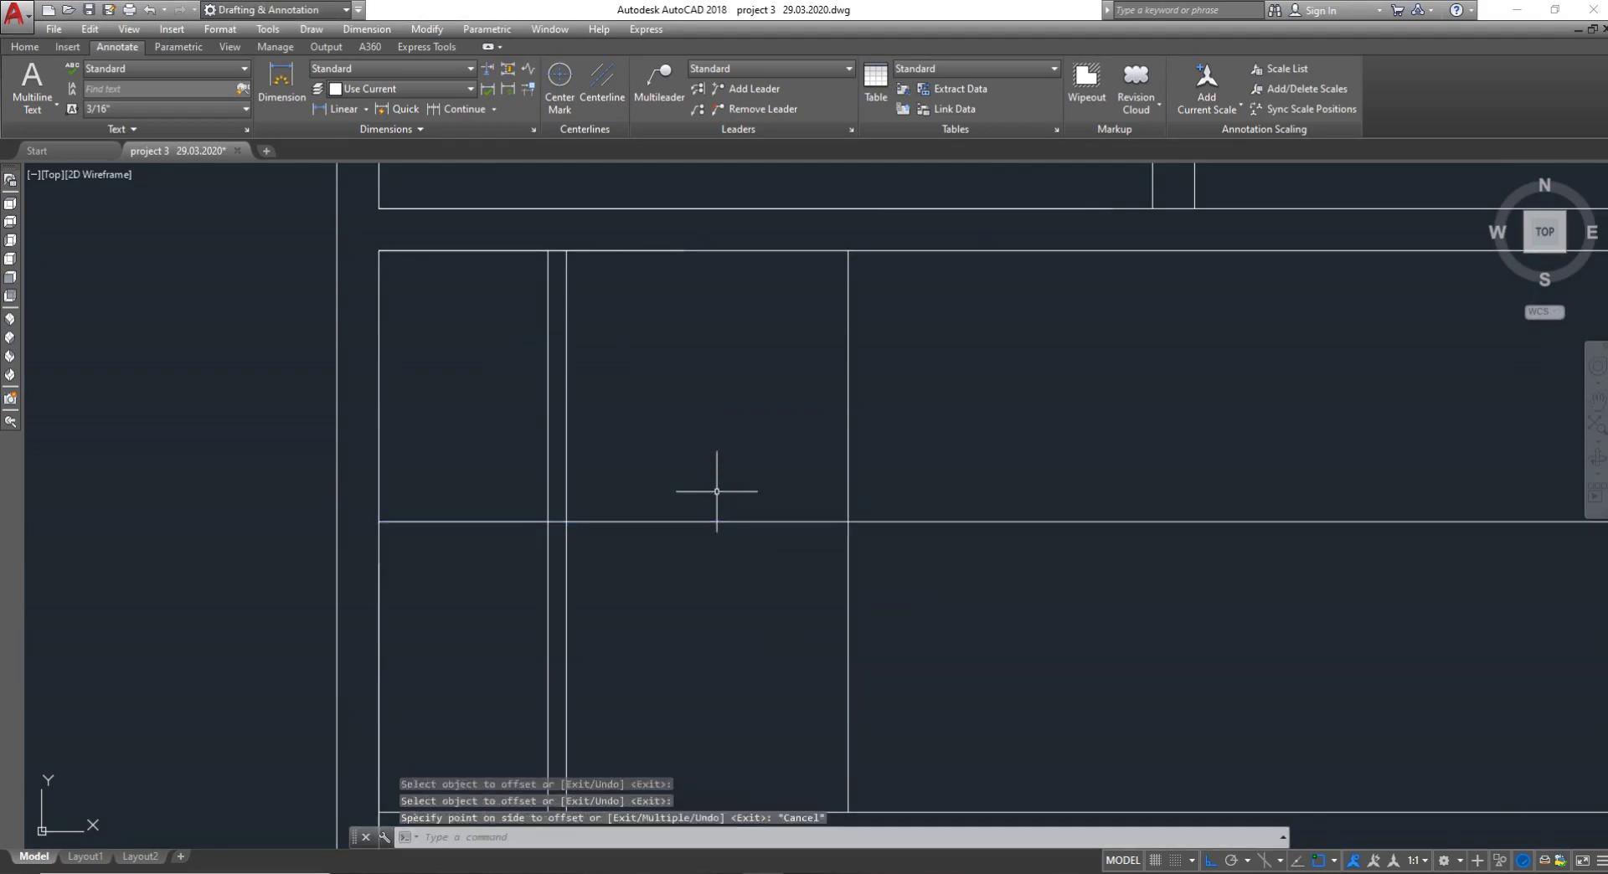
Offset the horizontal line between the two bathrooms 2" toward both the rear and the front
type("o")
key("Return")
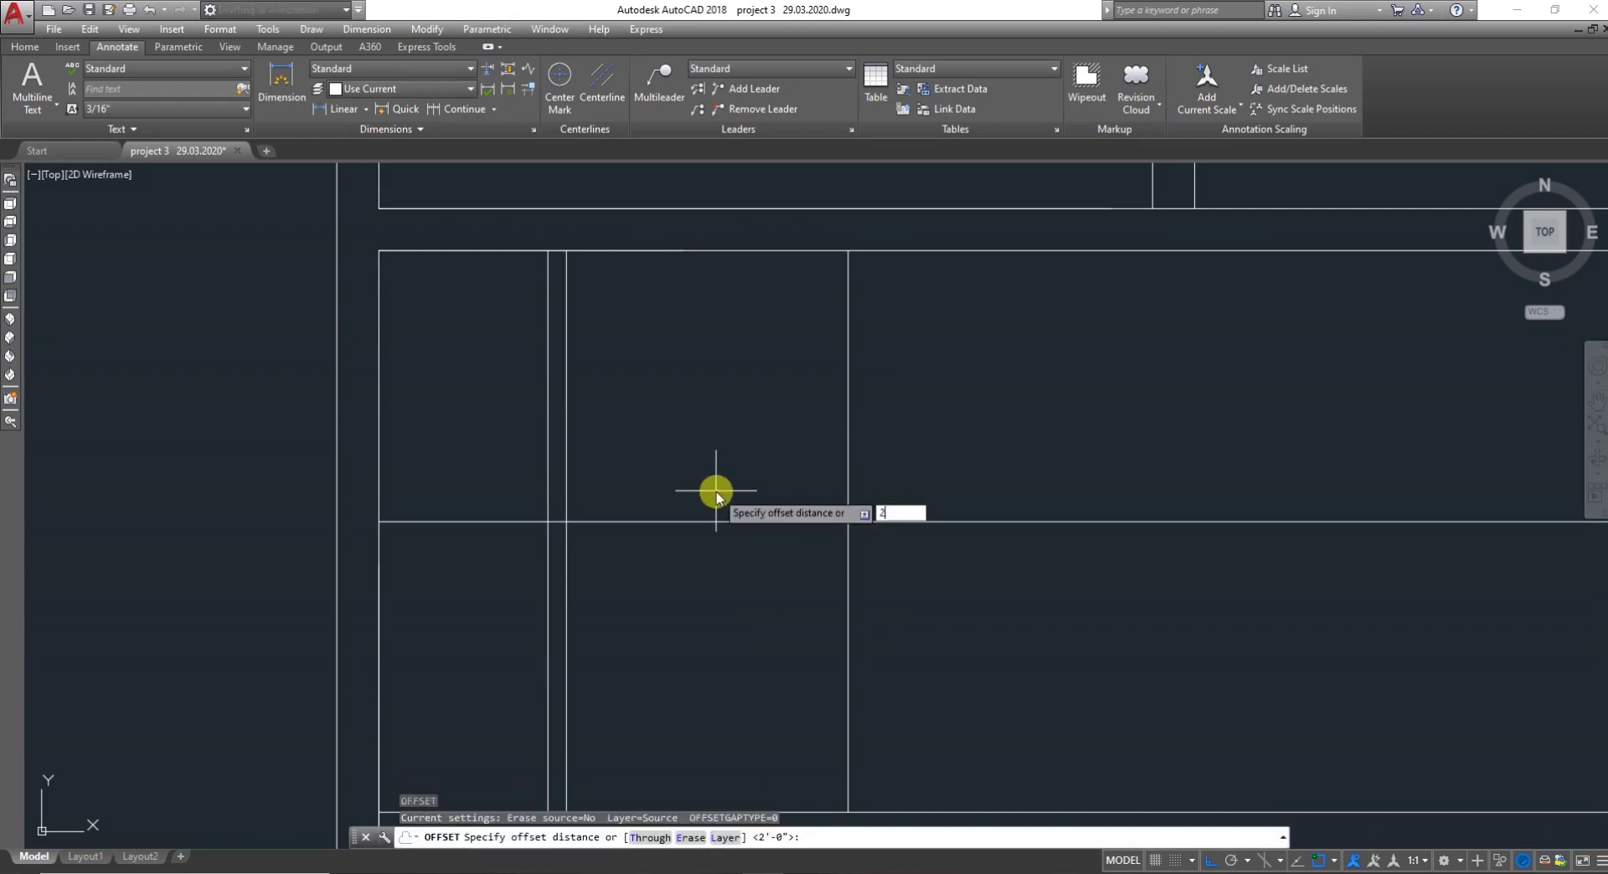
type("2\"")
key("Return")
left_click(717, 521)
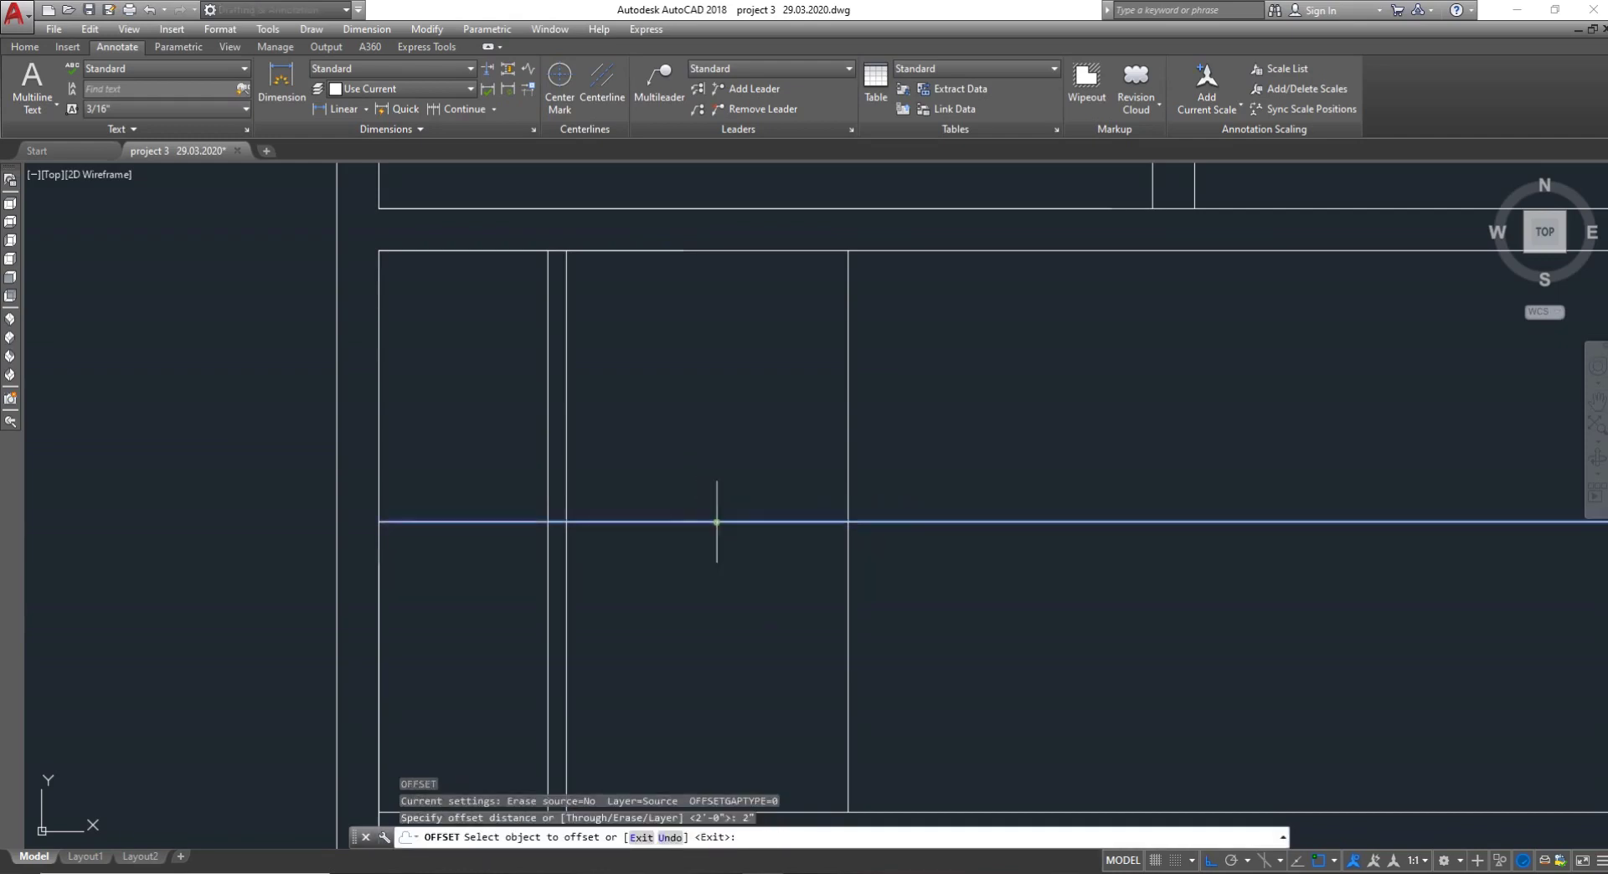
left_click(718, 499)
left_click(717, 521)
left_click(714, 544)
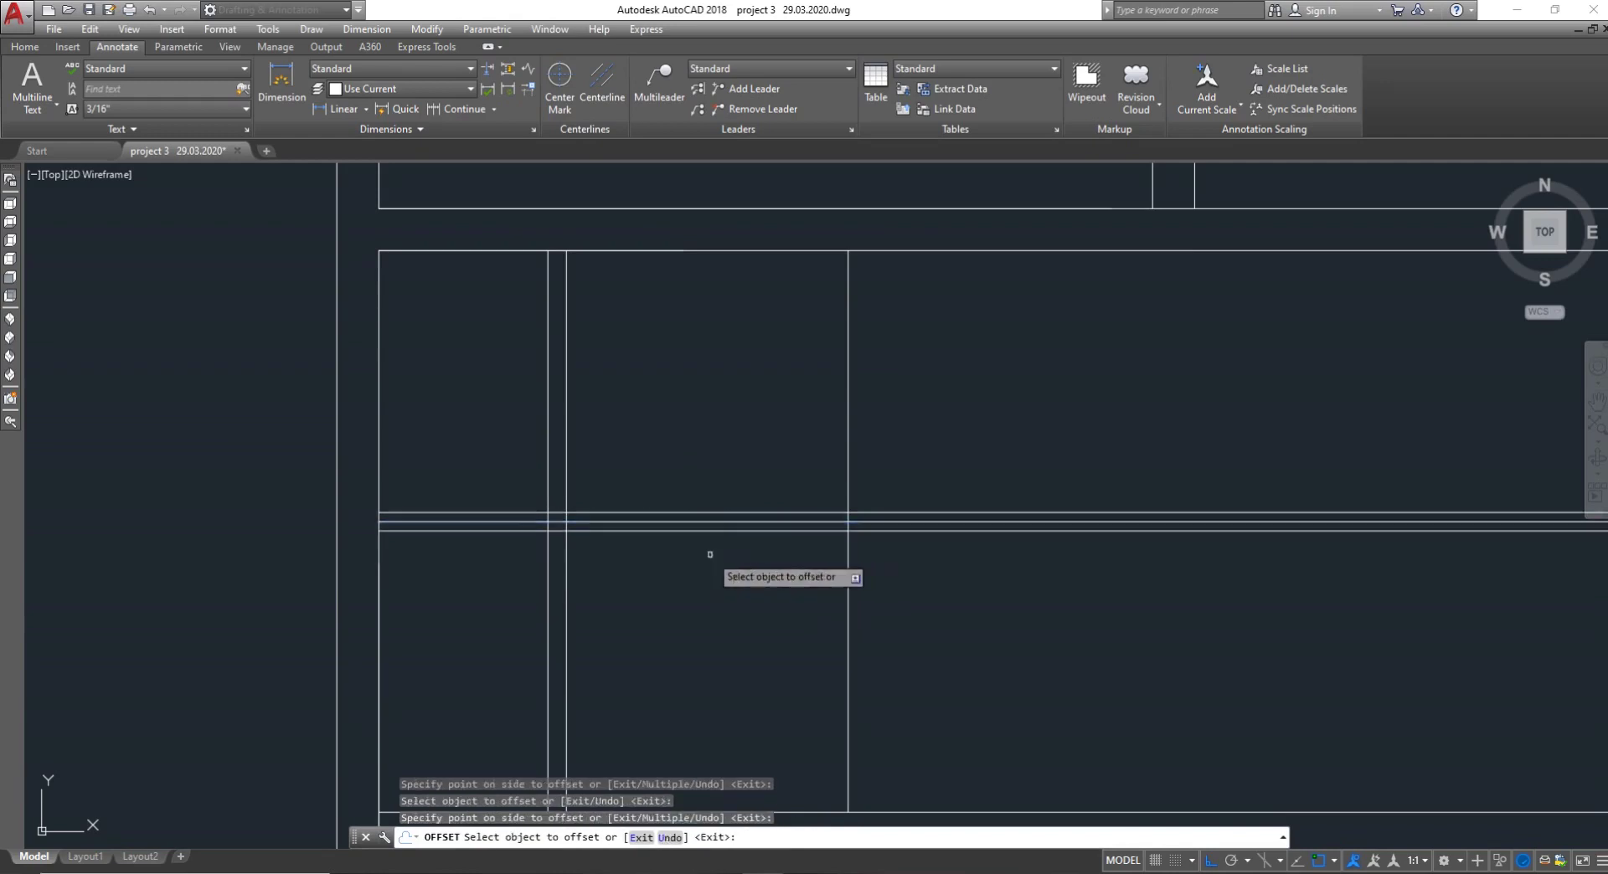
key("Escape")
Erase the middle of the three horizontal lines between the bathrooms
key("Return")
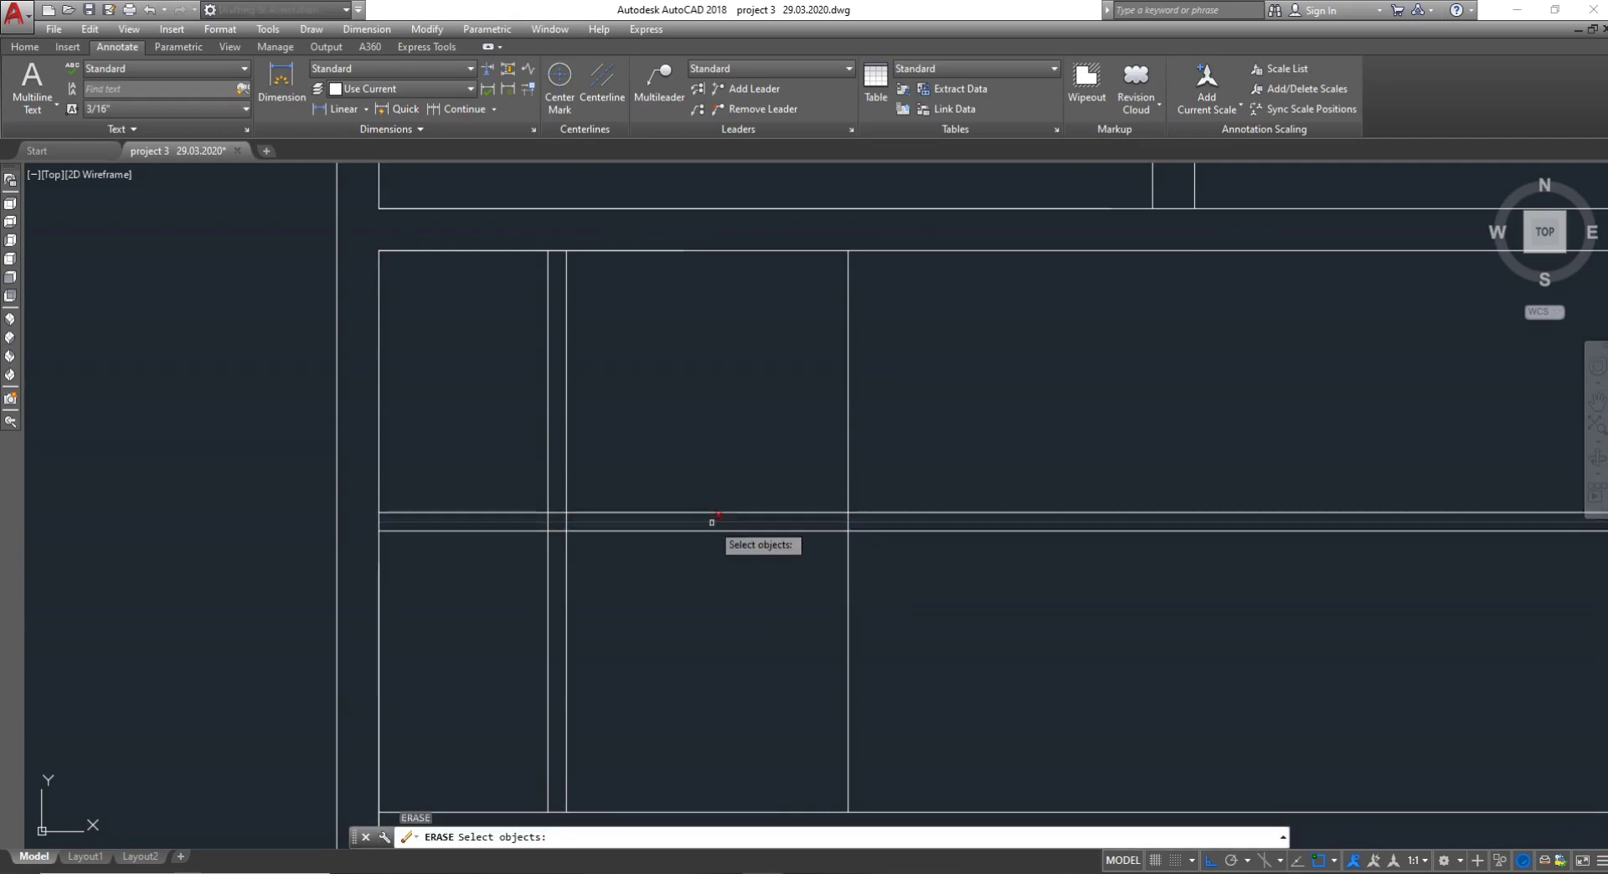
left_click(714, 522)
key("Return")
key("Escape")
Measure the depths of the rear and front bathrooms on either side of the dividing wall with aligned dimensions
type("DIMA")
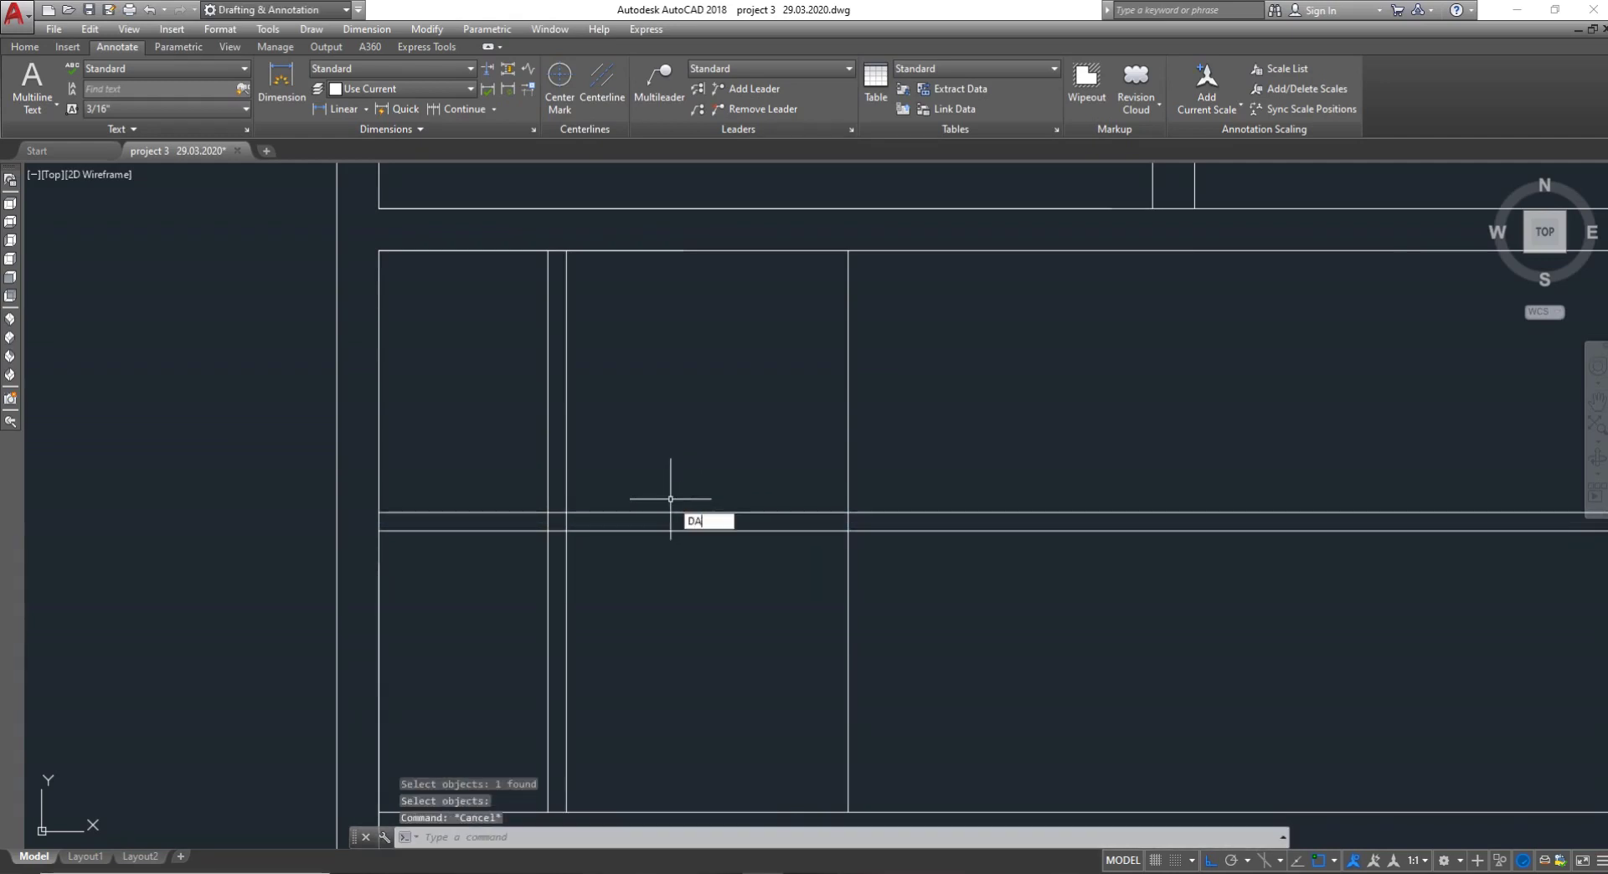
type("L")
key("Return")
left_click(566, 512)
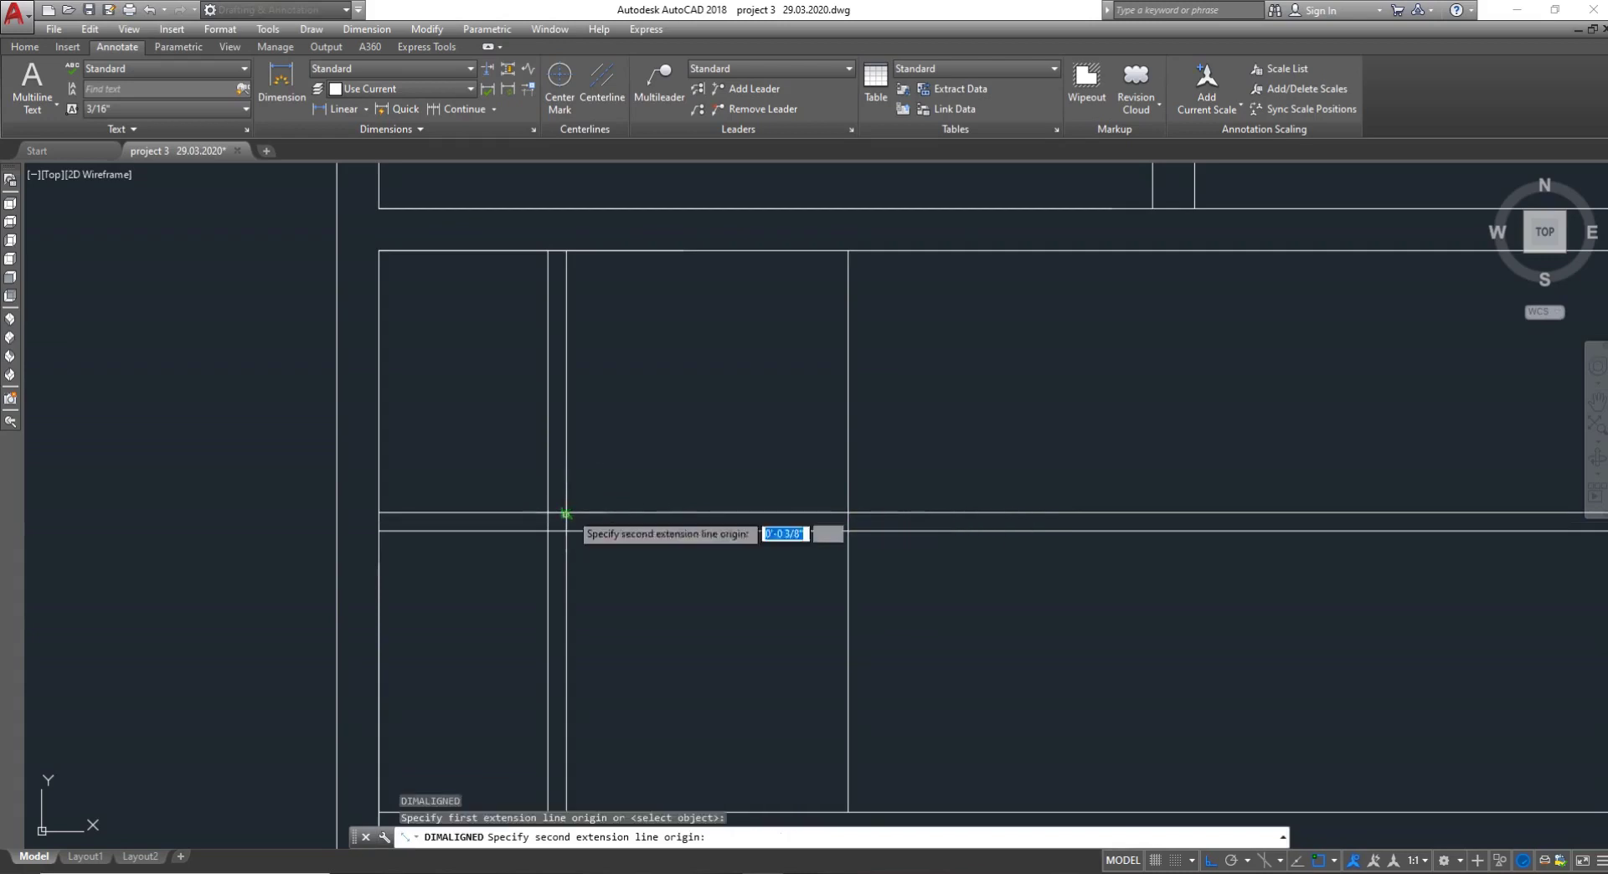
left_click(565, 251)
key("Escape")
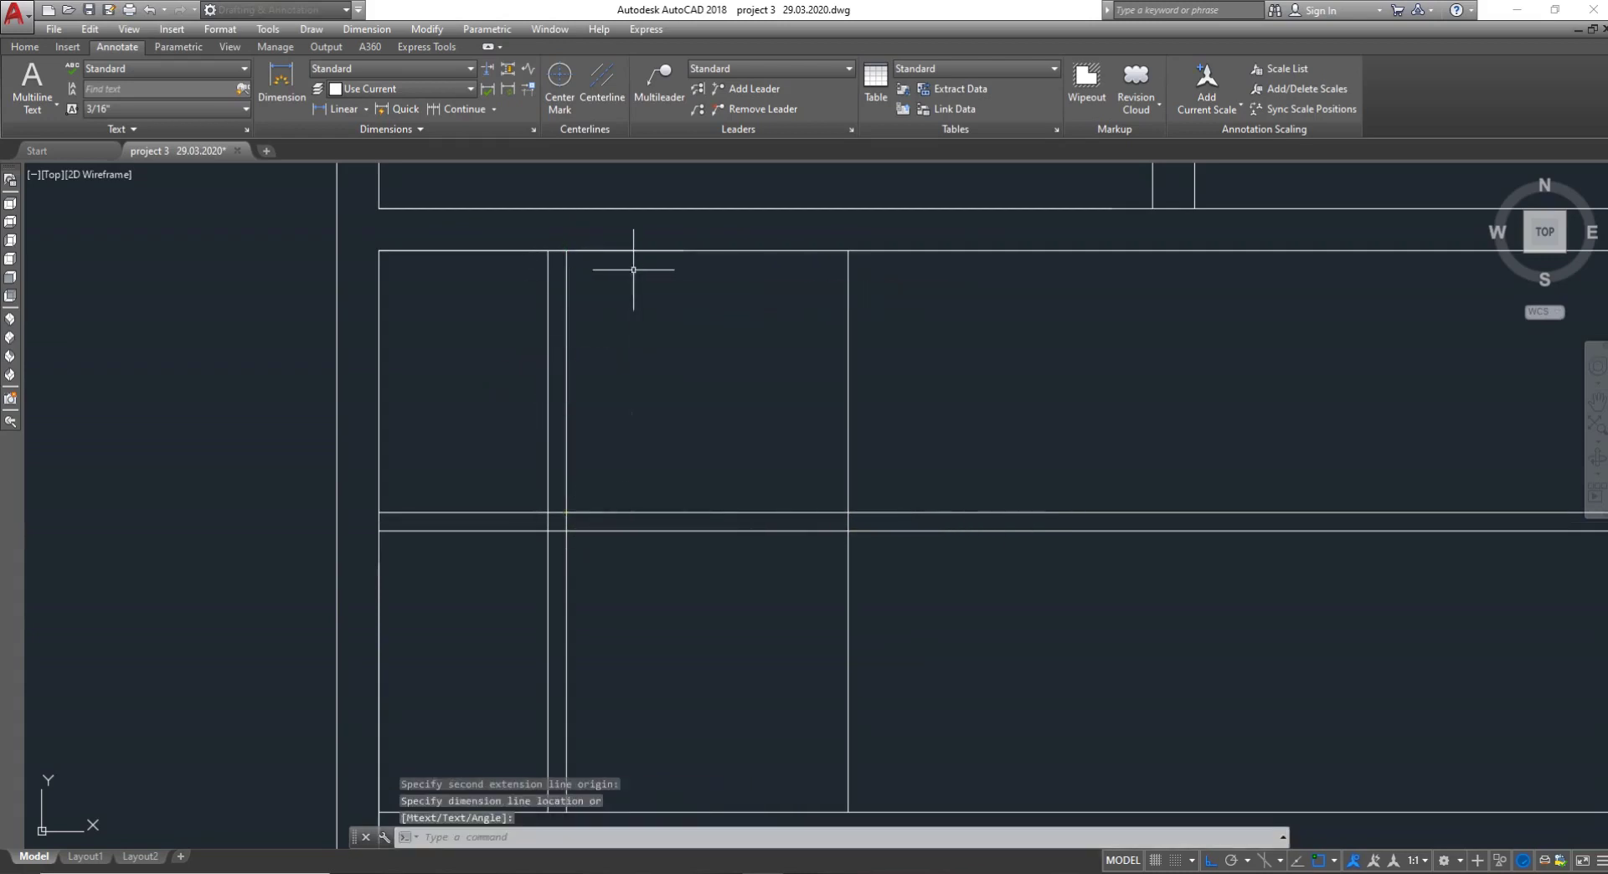
scroll(614, 507, "down", 2)
key("Return")
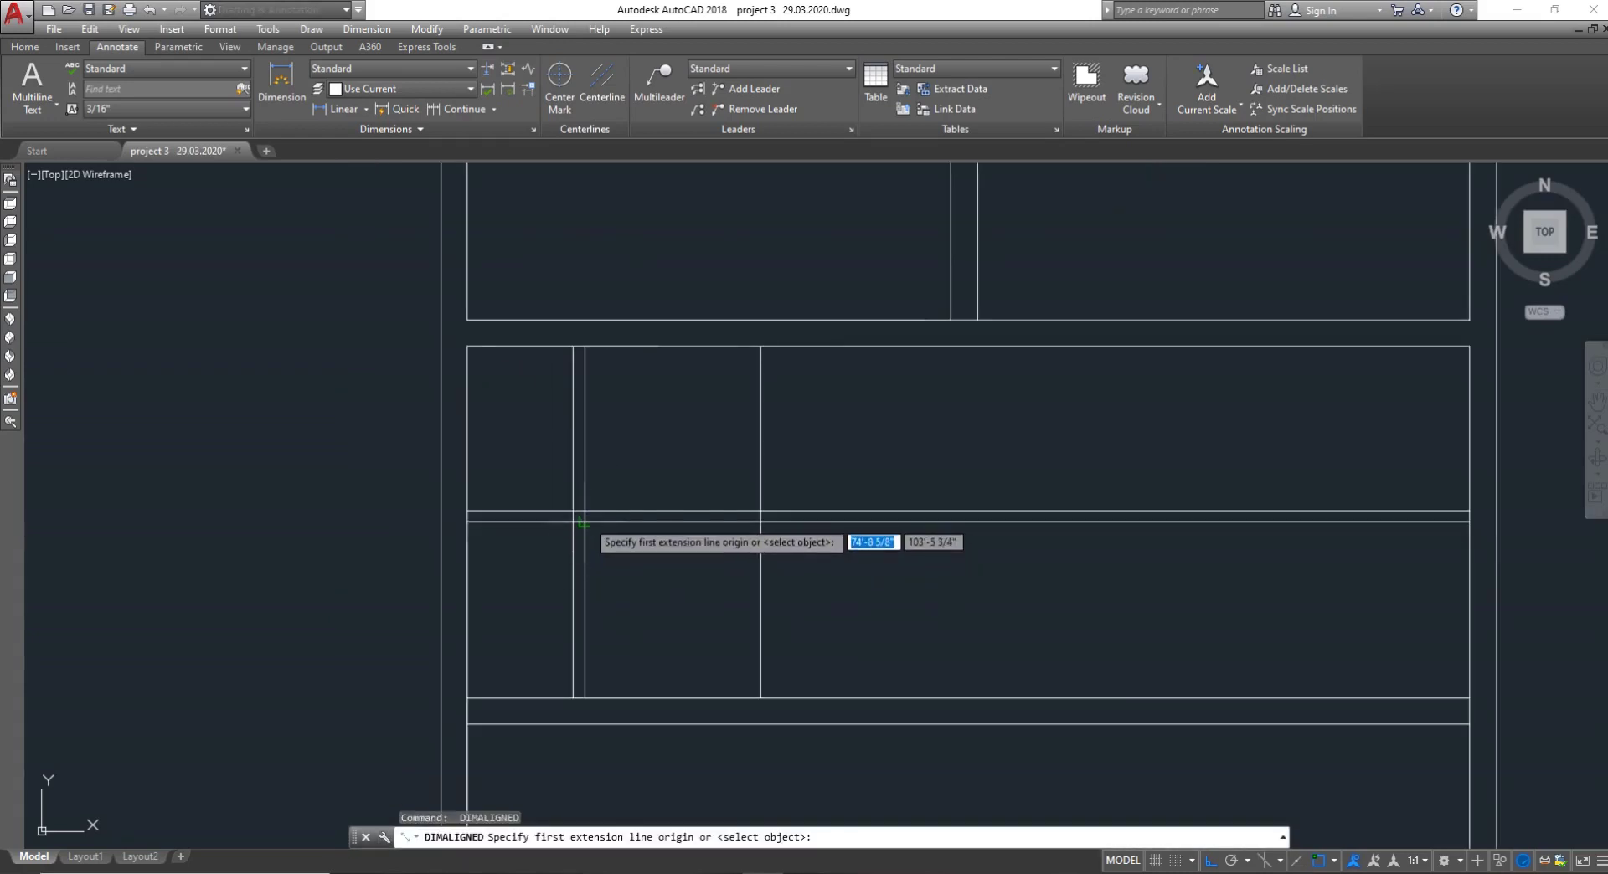
left_click(585, 698)
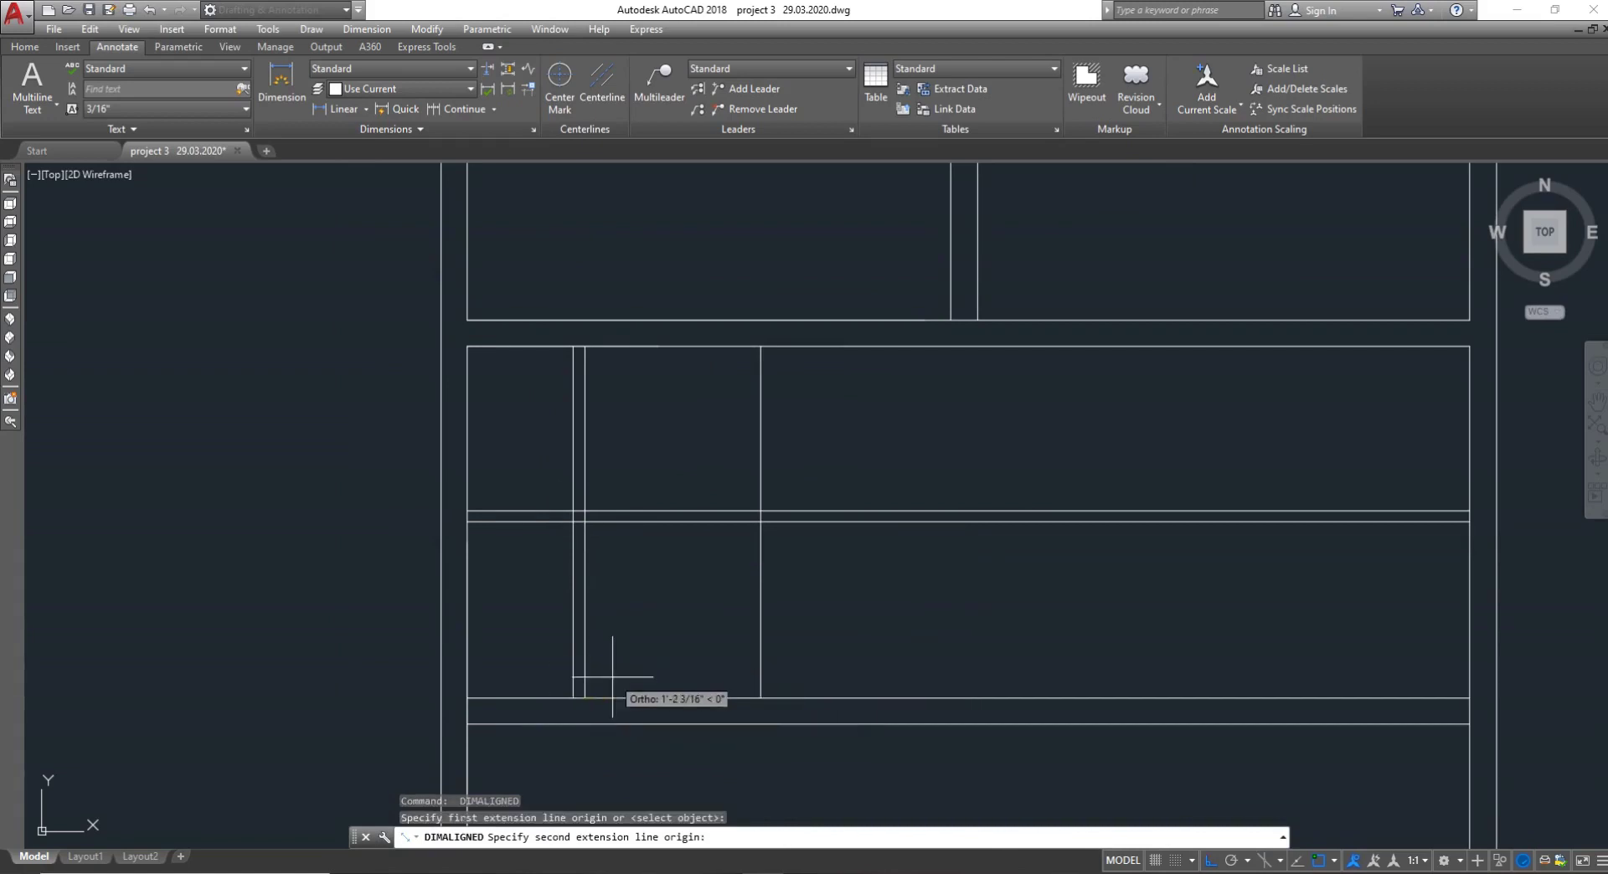
left_click(585, 522)
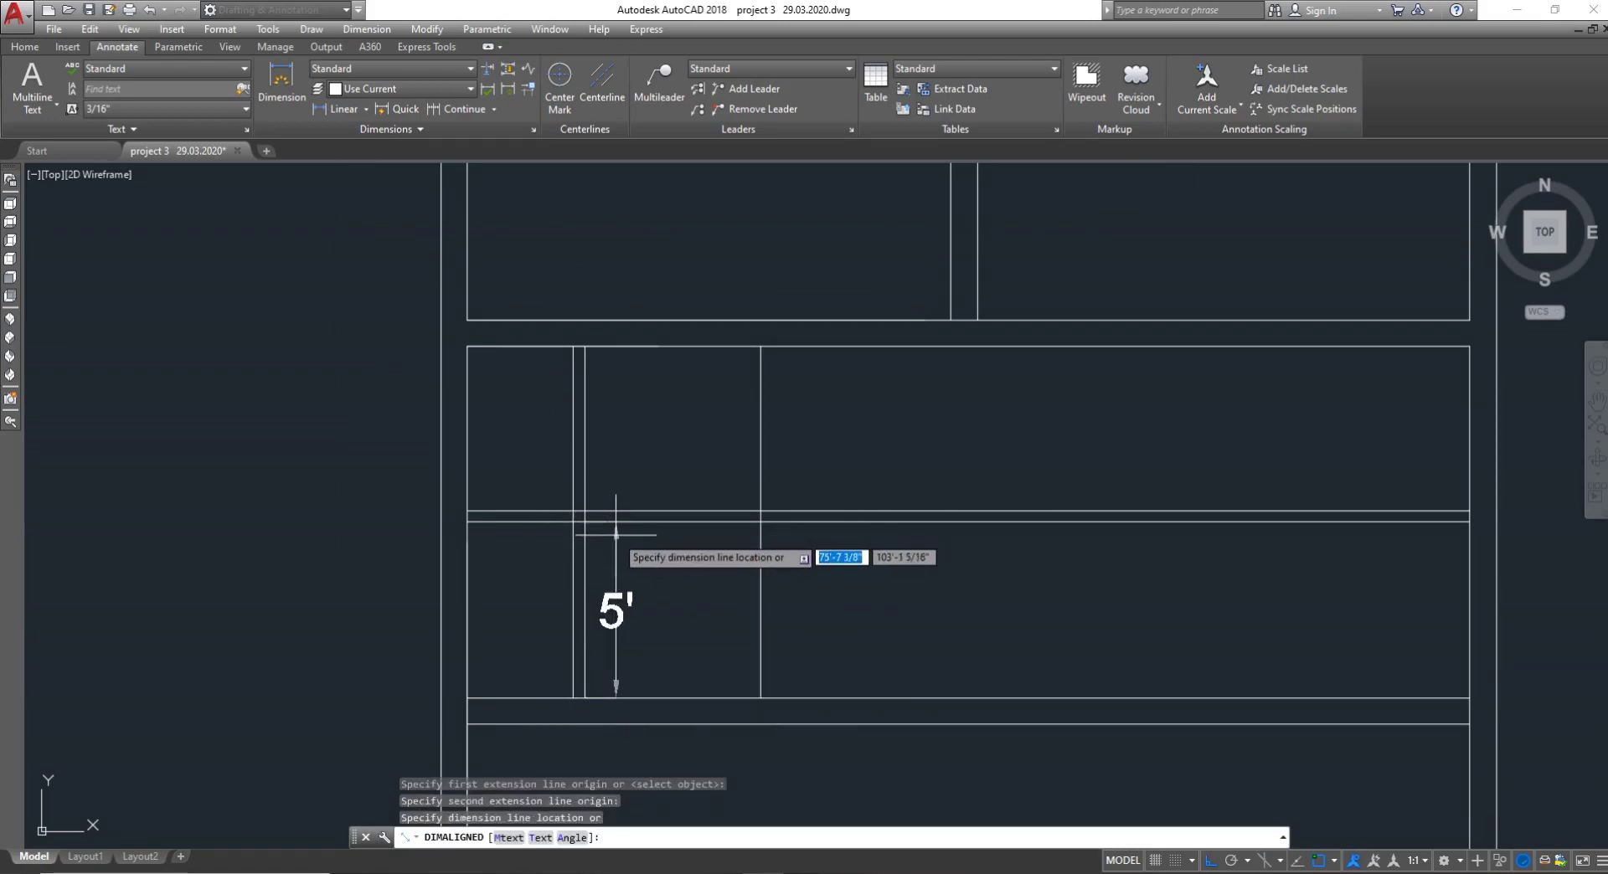
key("Escape")
Erase both horizontal lines of the wall dividing the two bathrooms
scroll(614, 536, "up", 2)
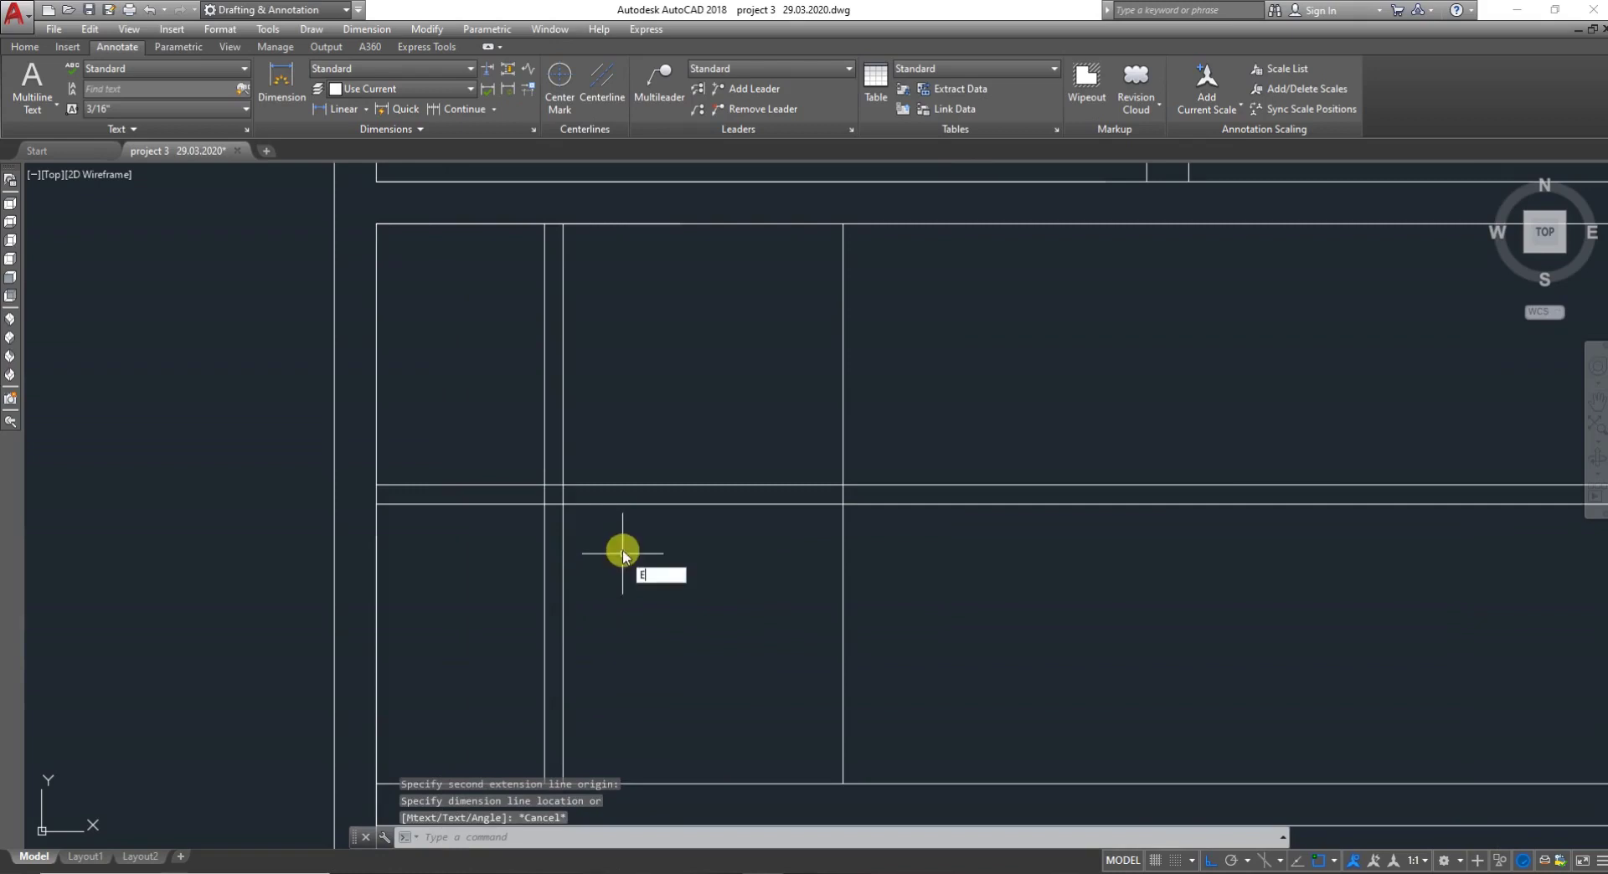
key("Return")
left_click(686, 574)
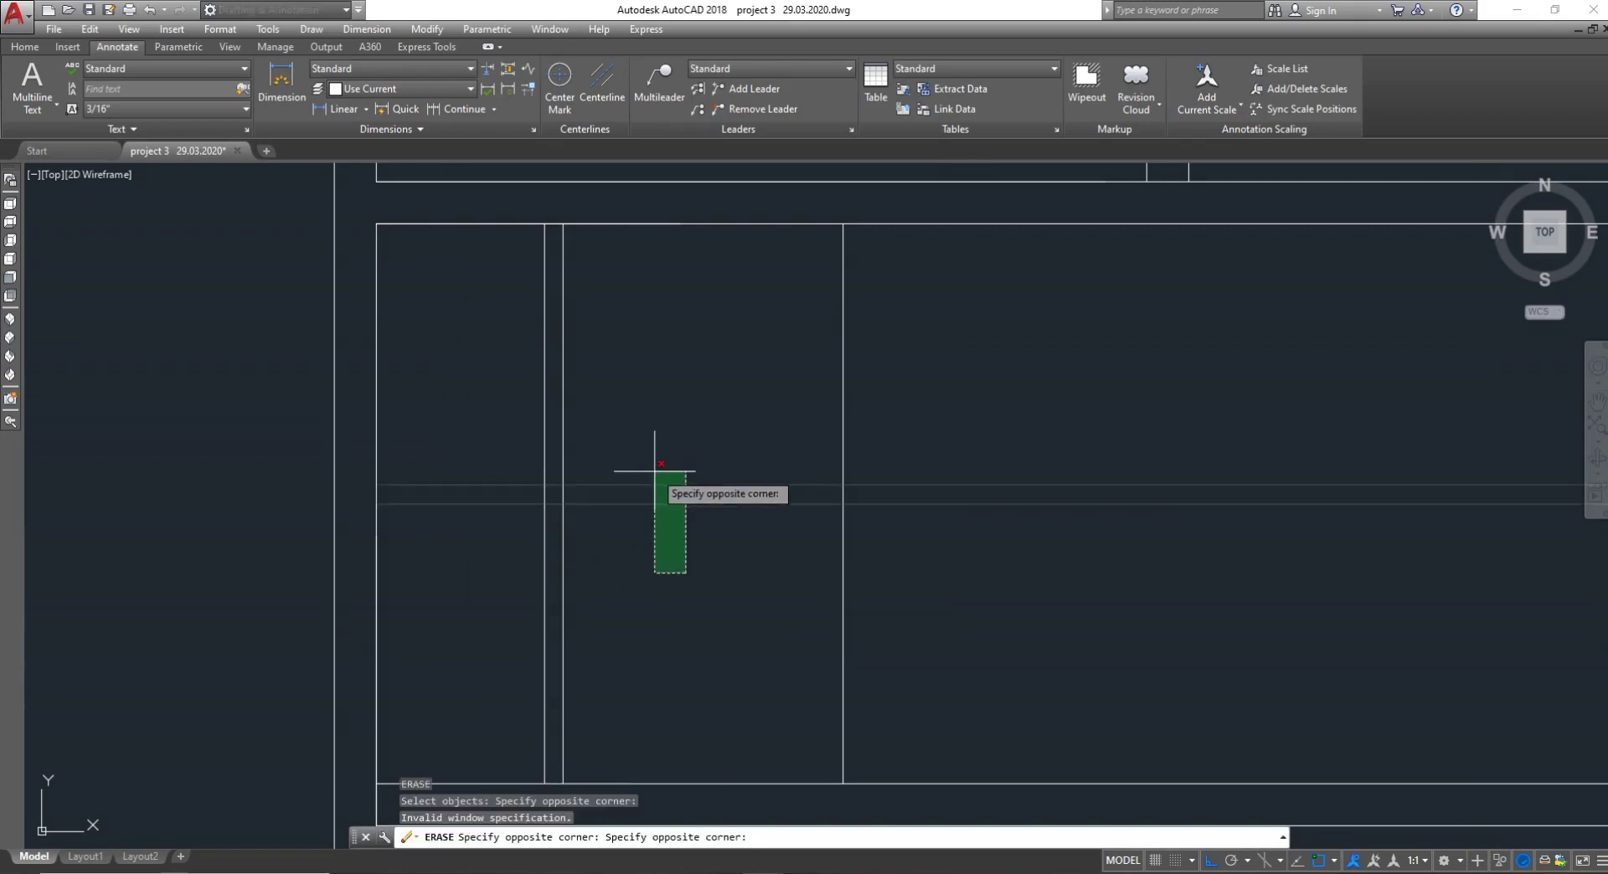
left_click(645, 438)
key("Return")
key("Escape")
Check the bathroom sizes and their dividing wall in the middle labelled plan above, and return to the new drawing
scroll(661, 460, "down", 2)
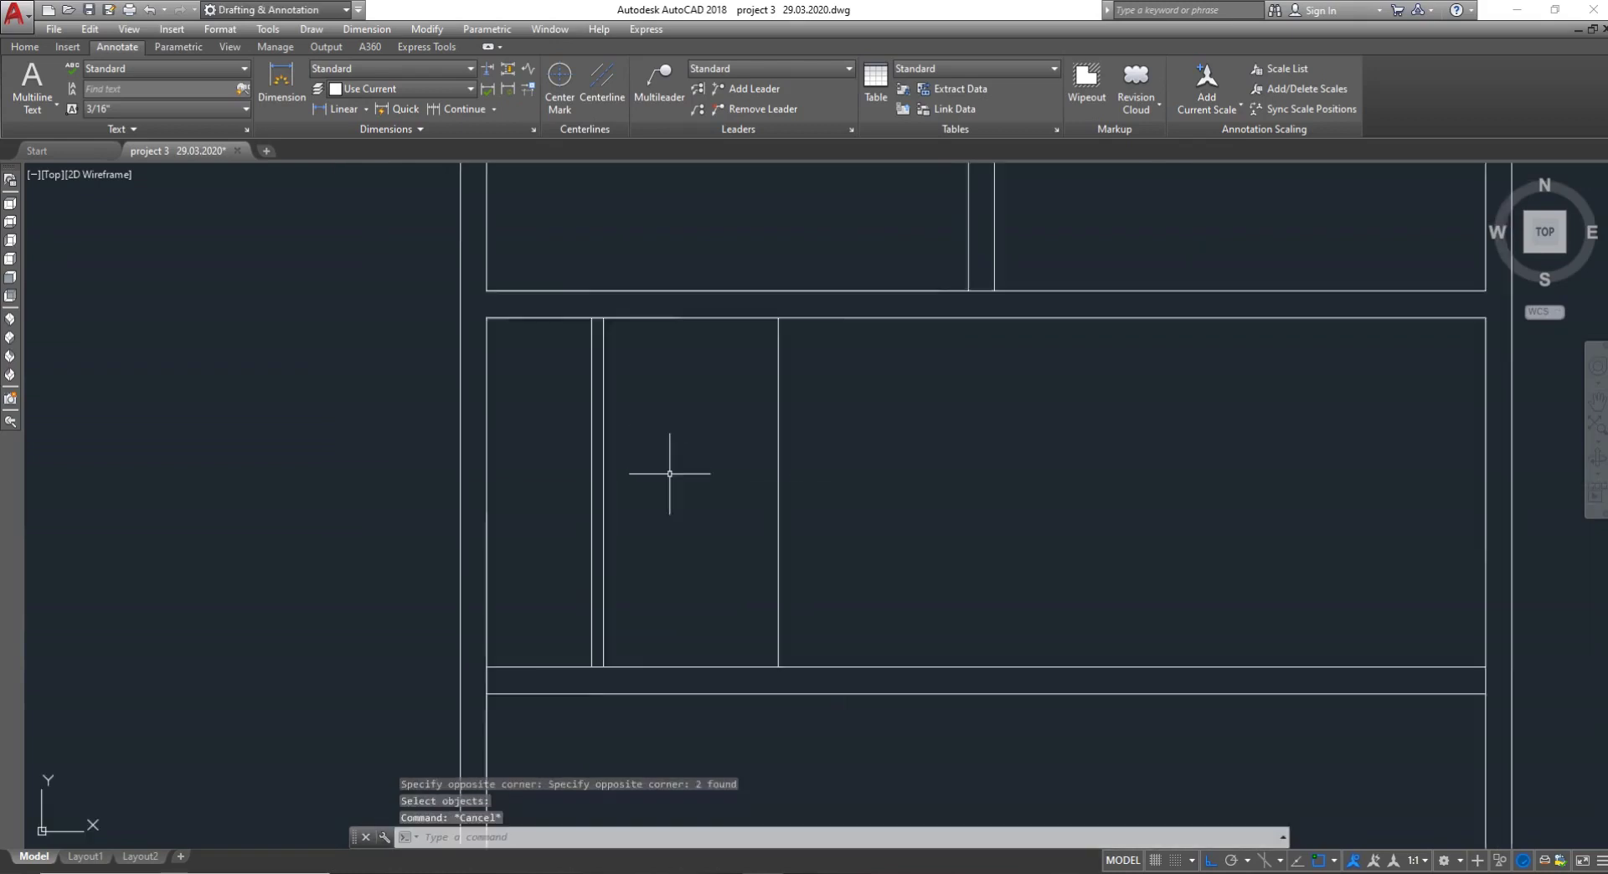
scroll(669, 473, "down", 3)
scroll(670, 629, "down", 4)
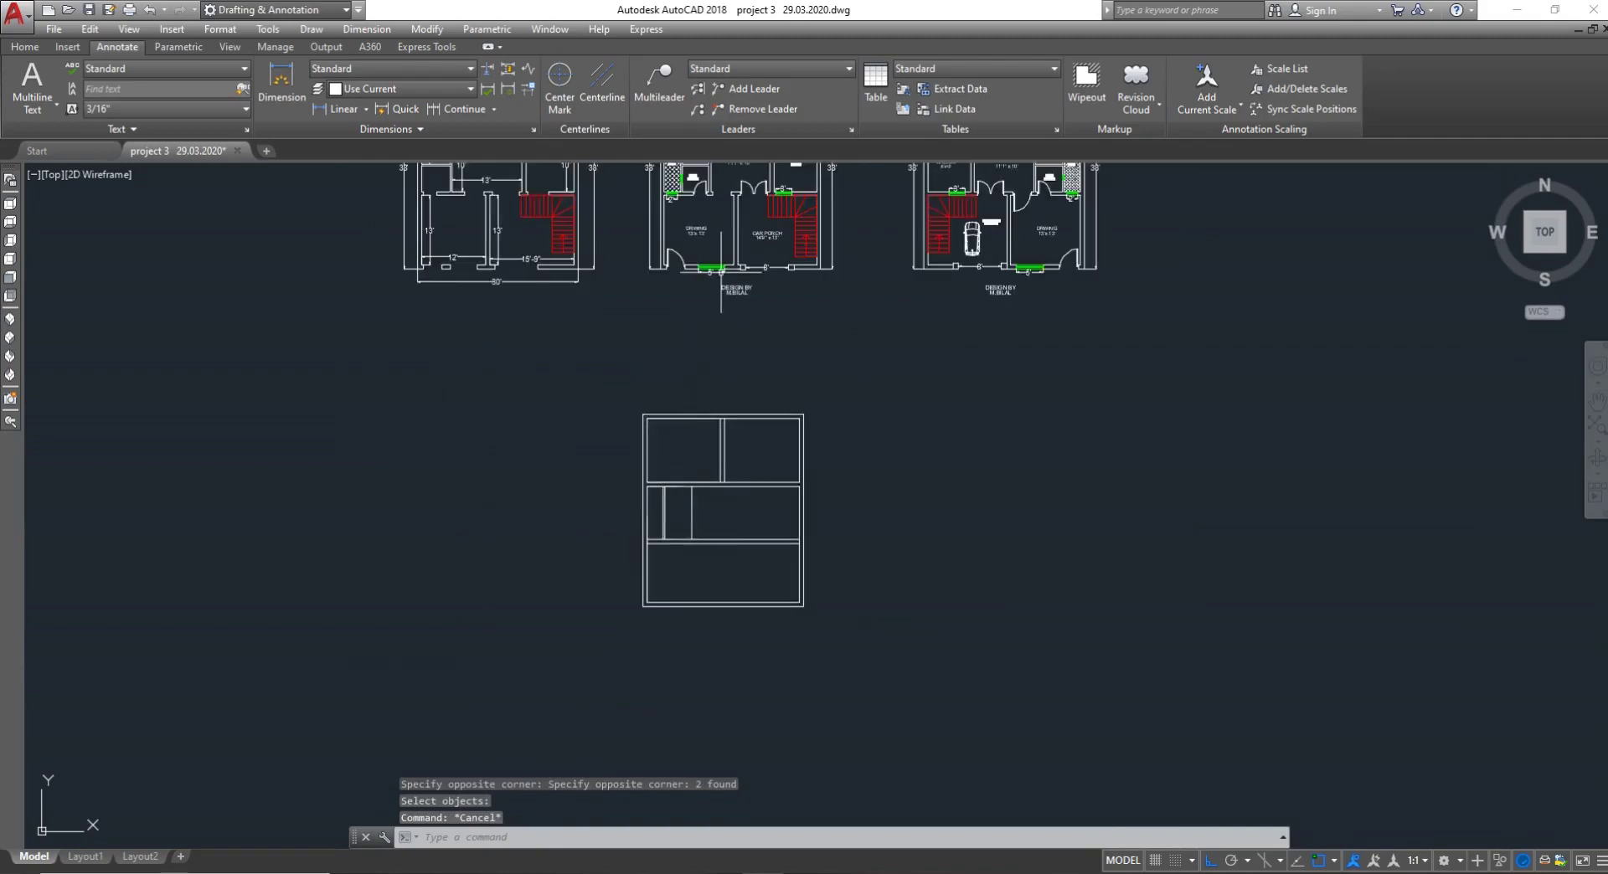
scroll(670, 586, "up", 7)
scroll(691, 389, "up", 8)
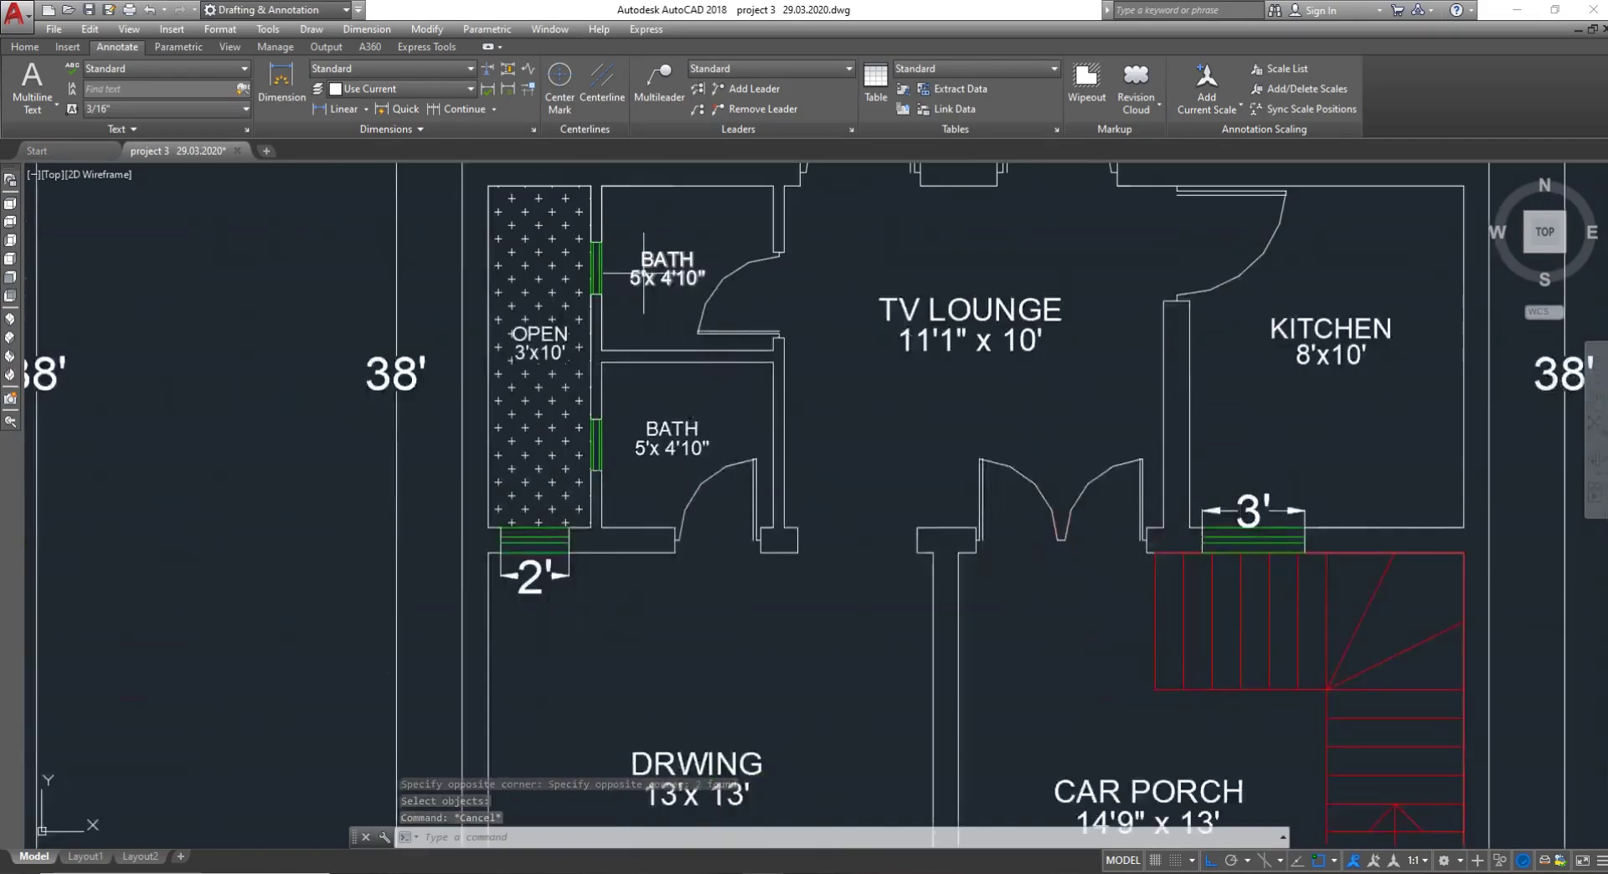
scroll(743, 361, "down", 8)
scroll(743, 419, "down", 6)
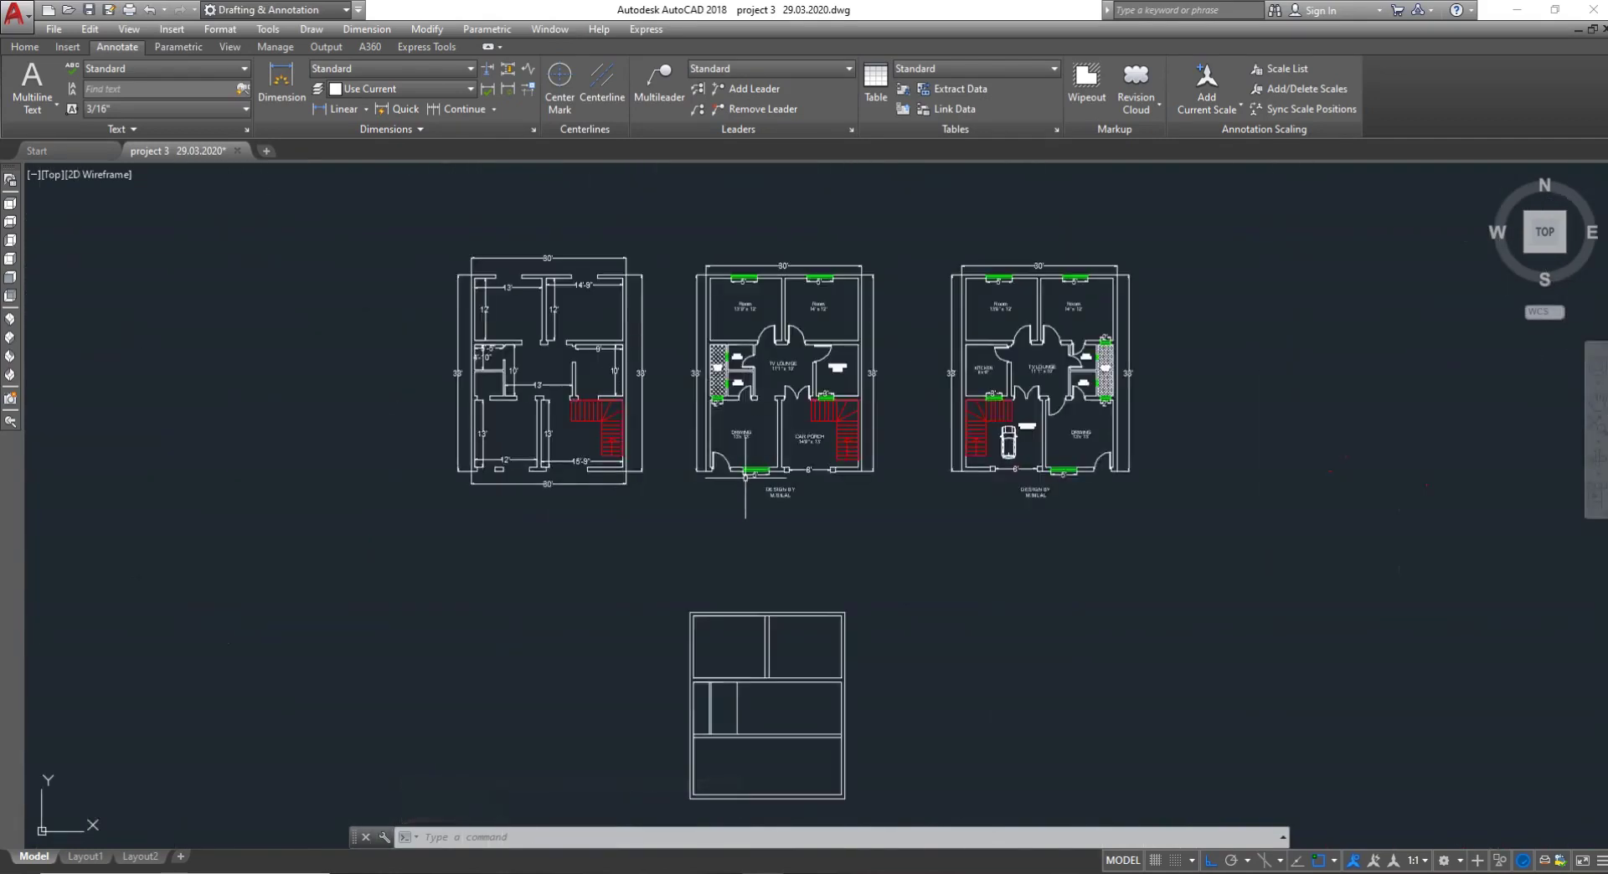
scroll(720, 519, "up", 10)
scroll(570, 494, "up", 2)
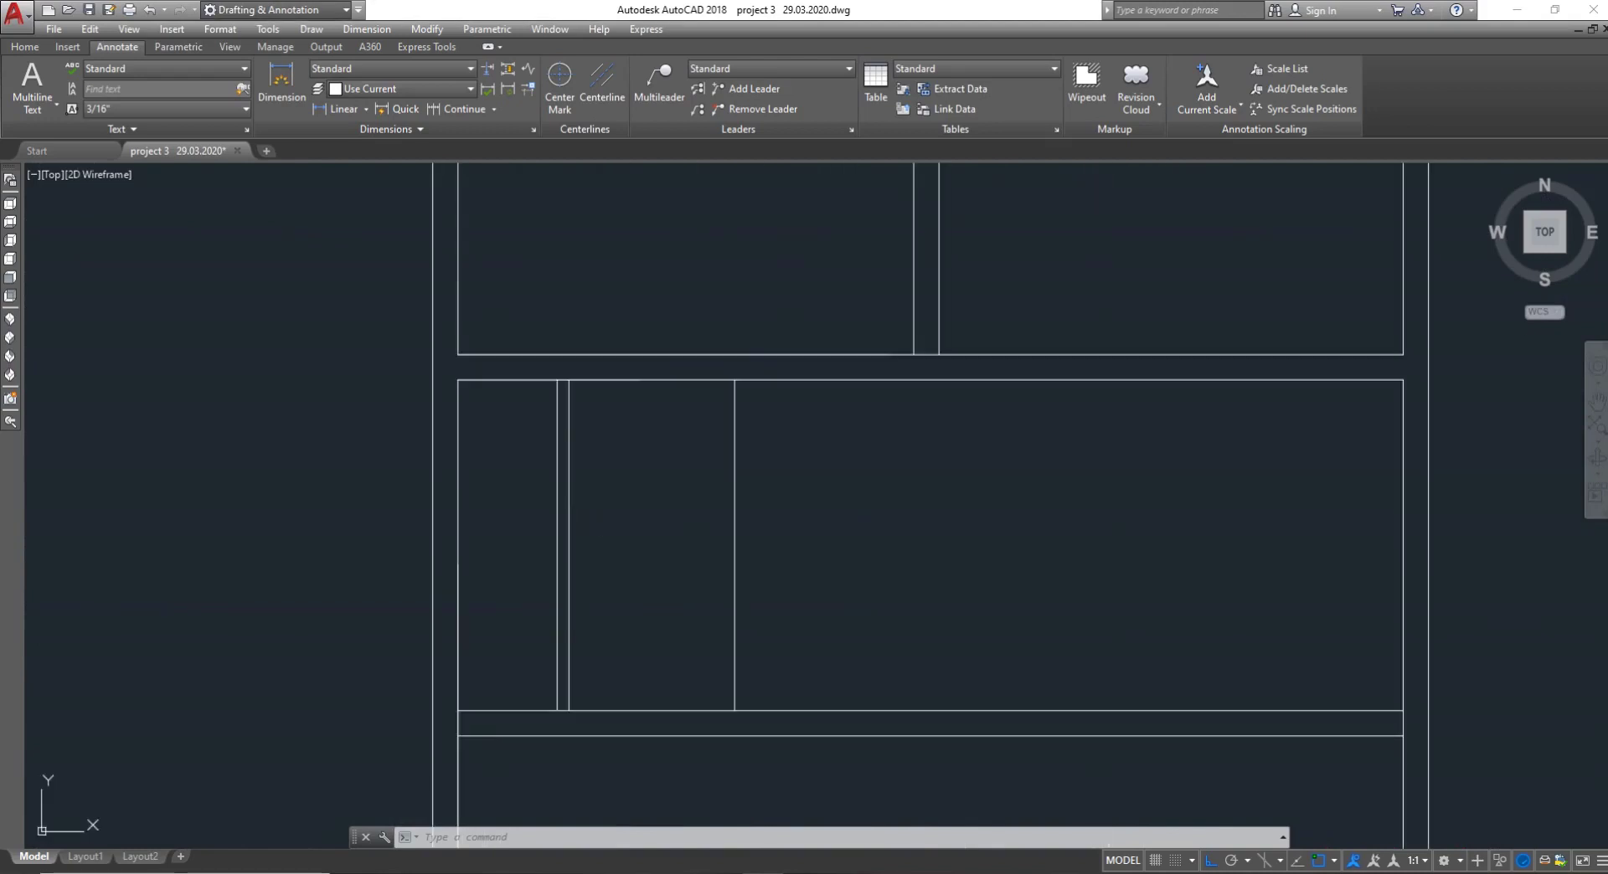
Offset the front line of the rear rooms' horizontal wall 5' into the bathroom area as the dividing wall's centerline
key("Escape")
key("Escape")
key("Return")
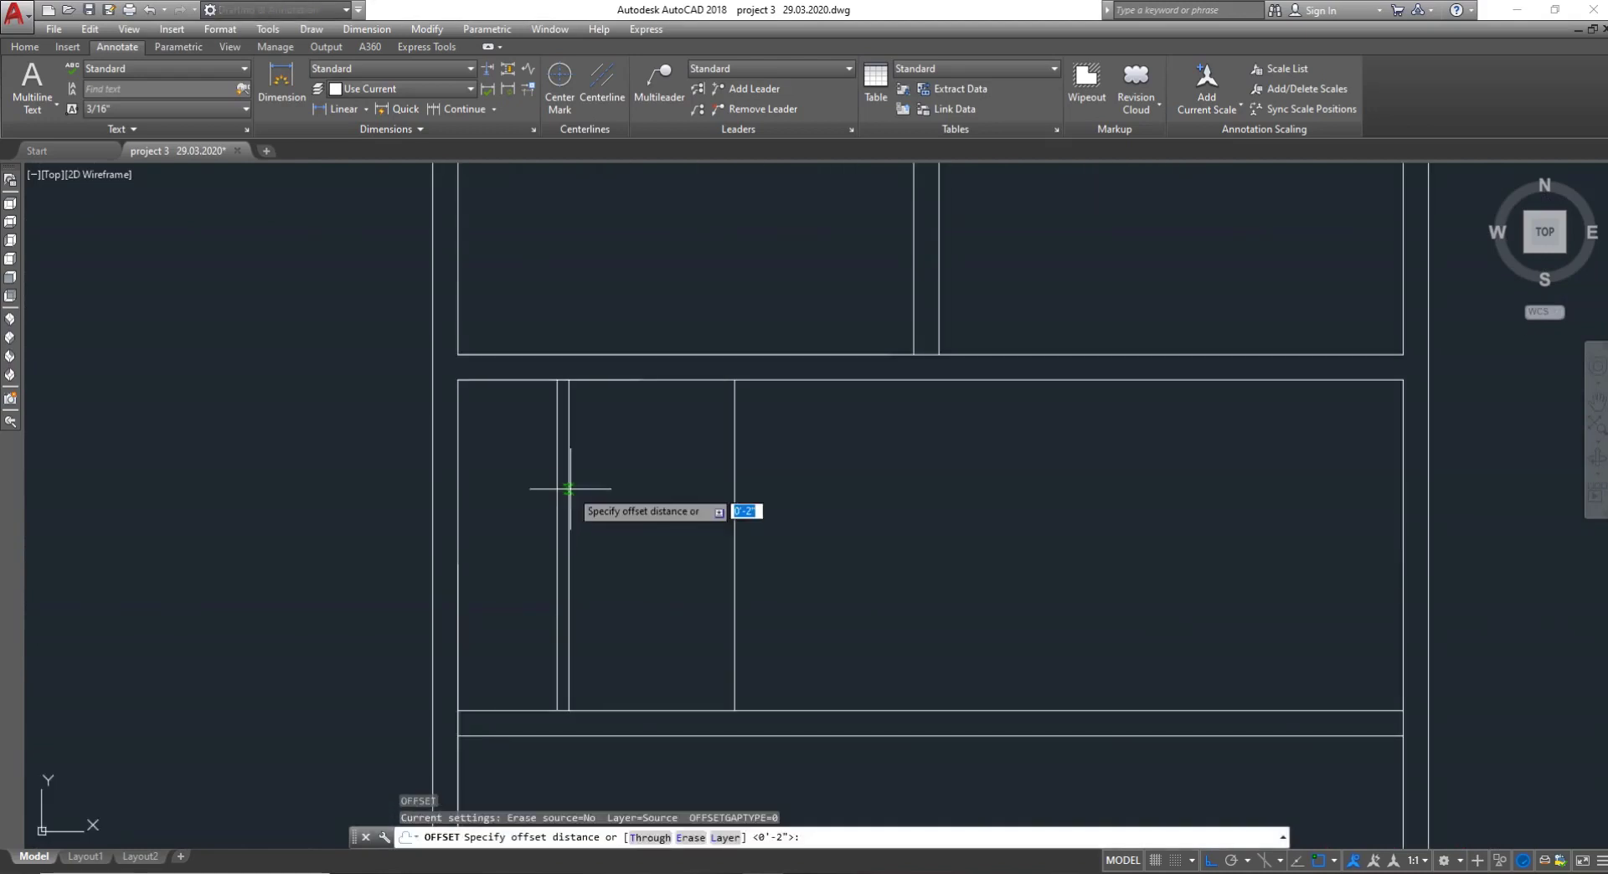
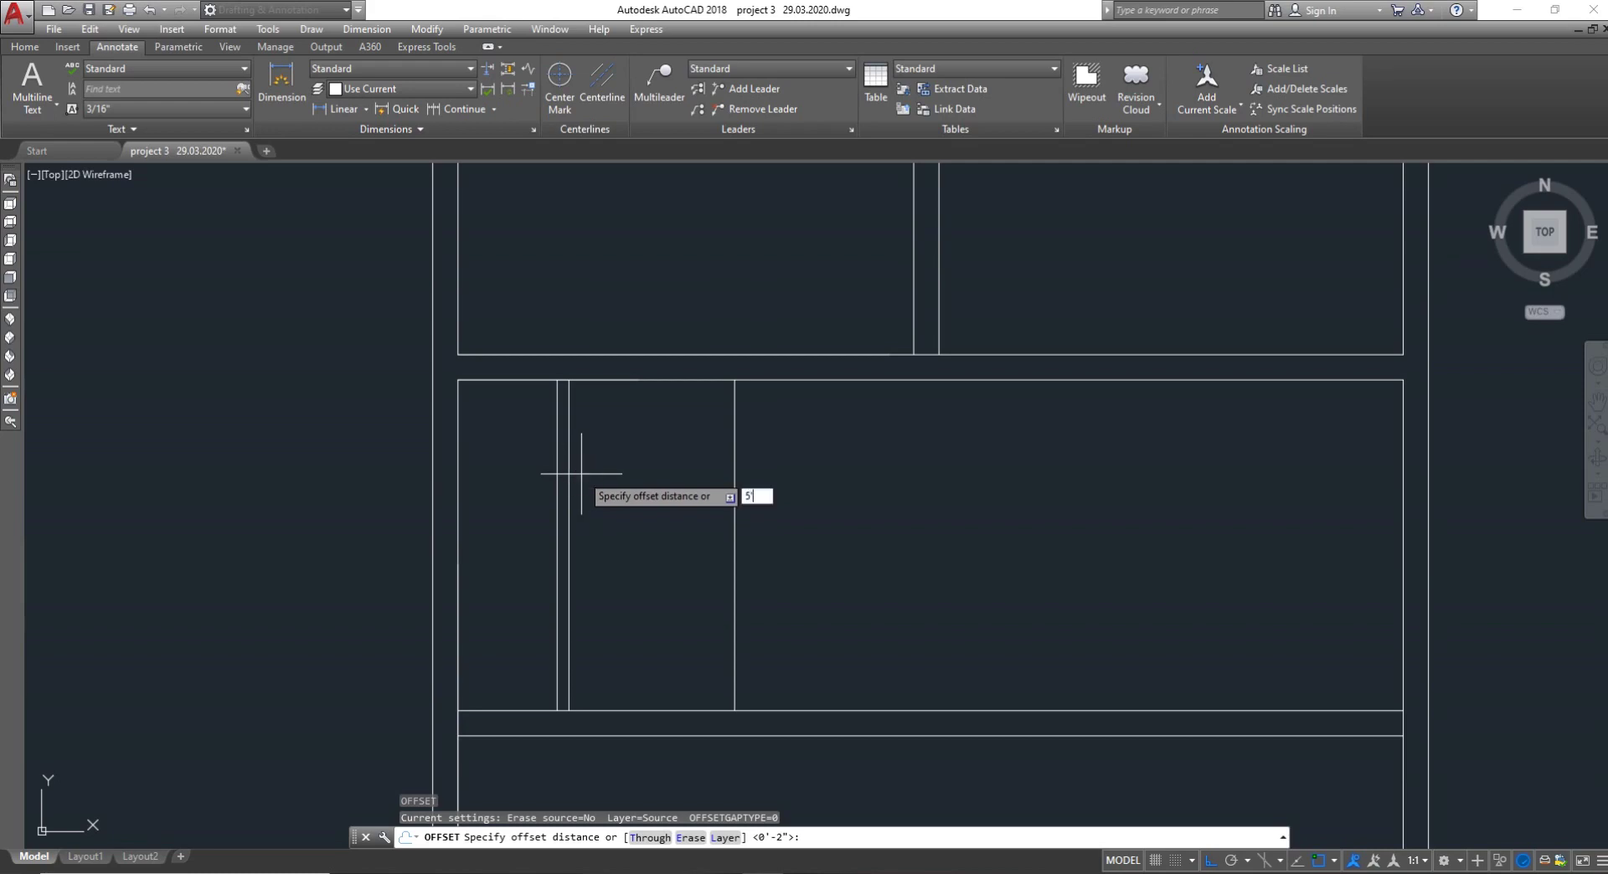
key("Return")
left_click(628, 380)
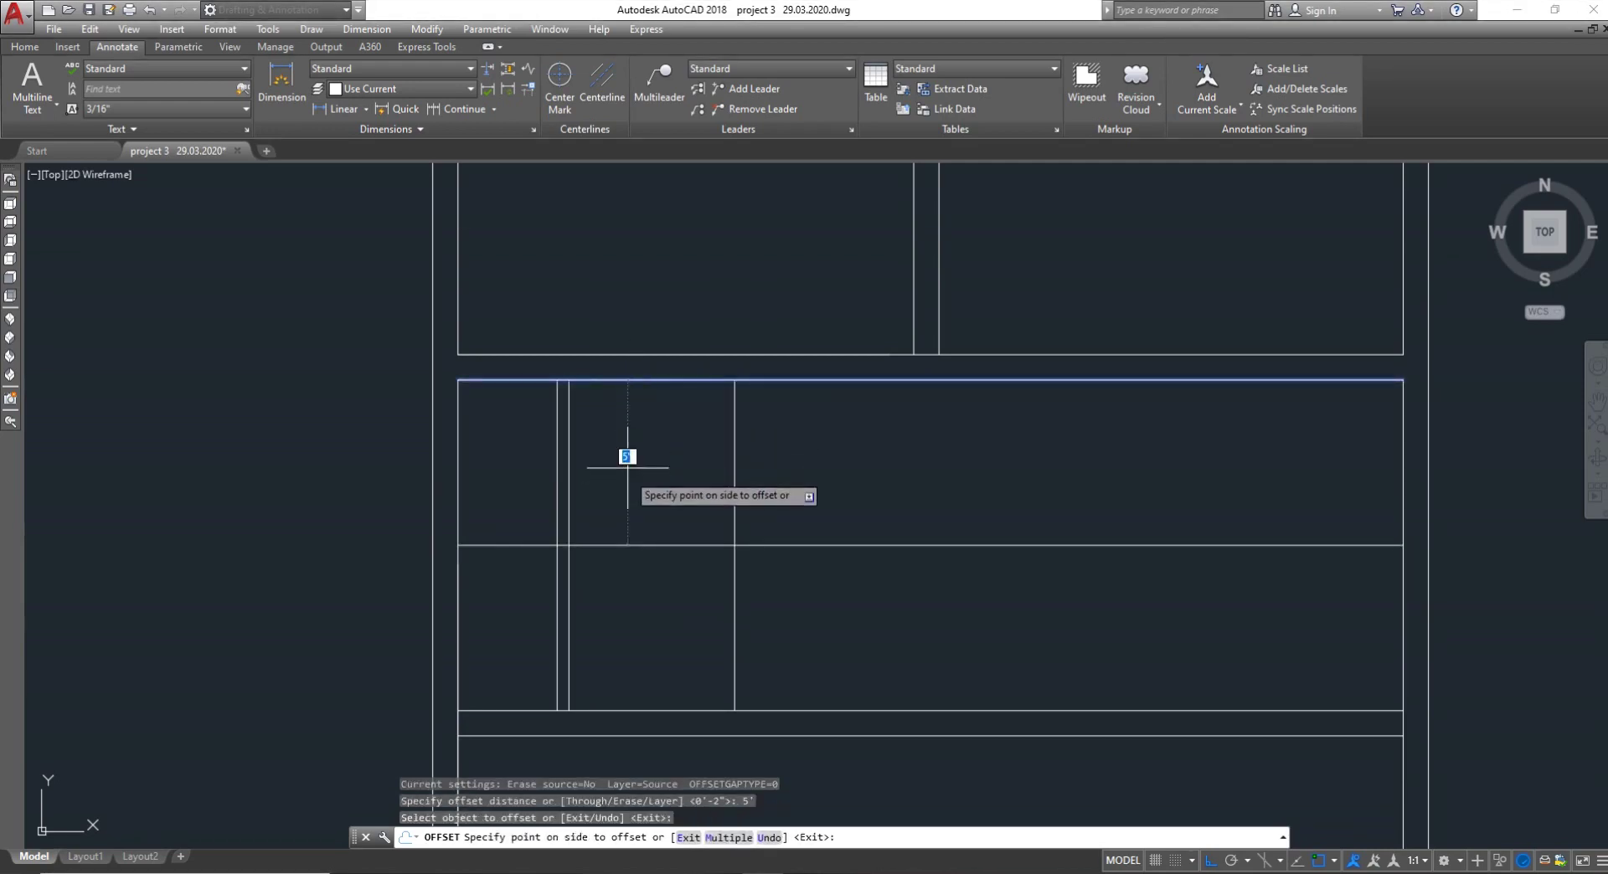
left_click(628, 462)
key("Return")
key("Return")
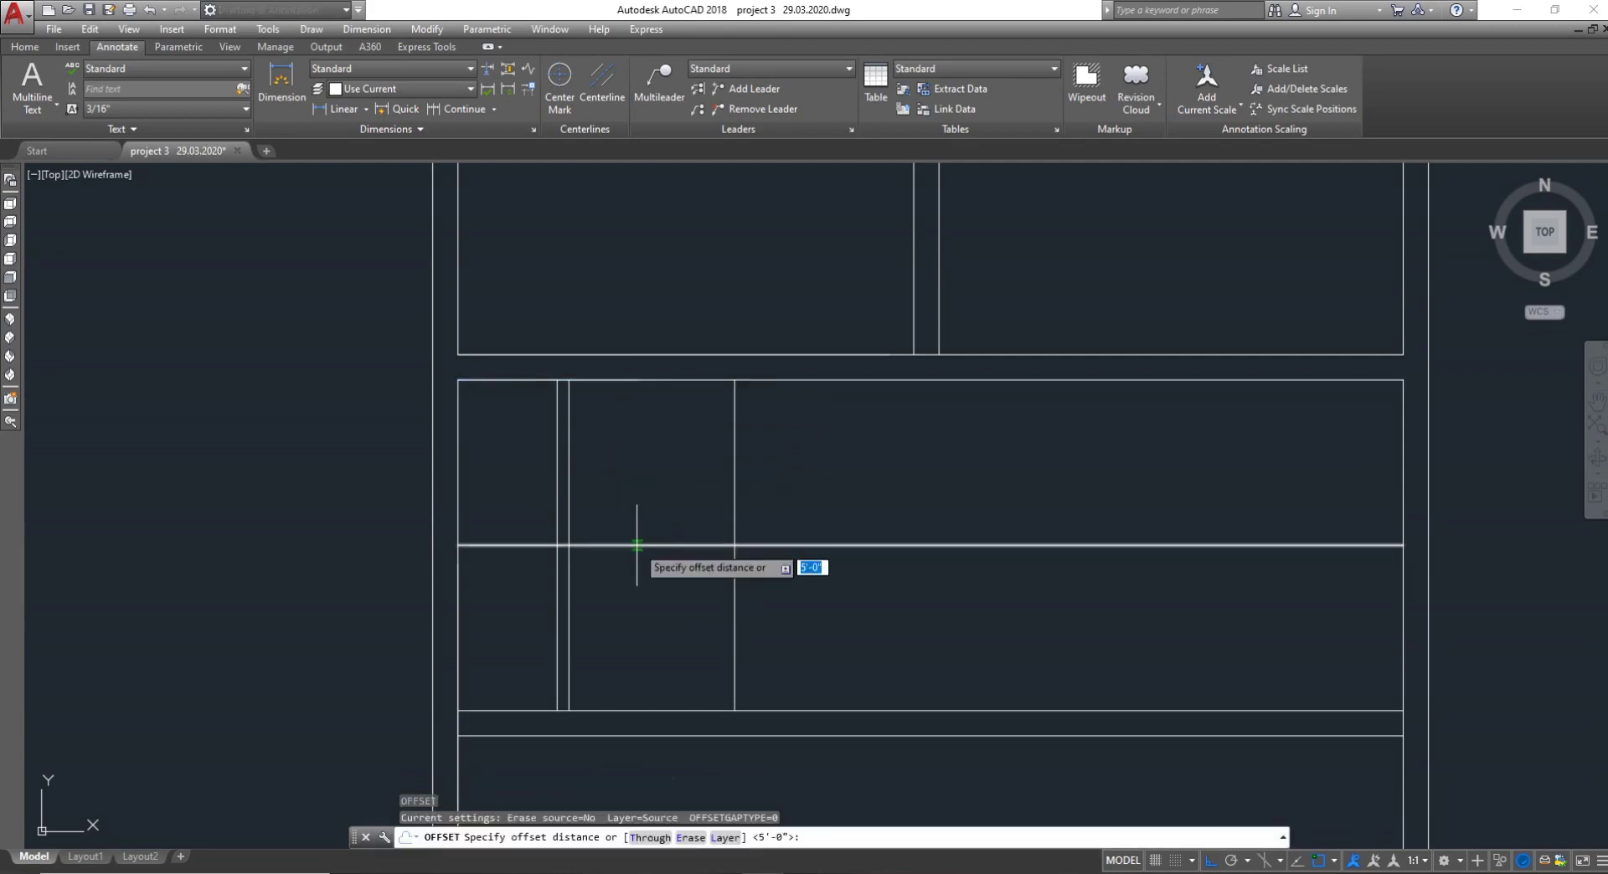
type("2")
key("Return")
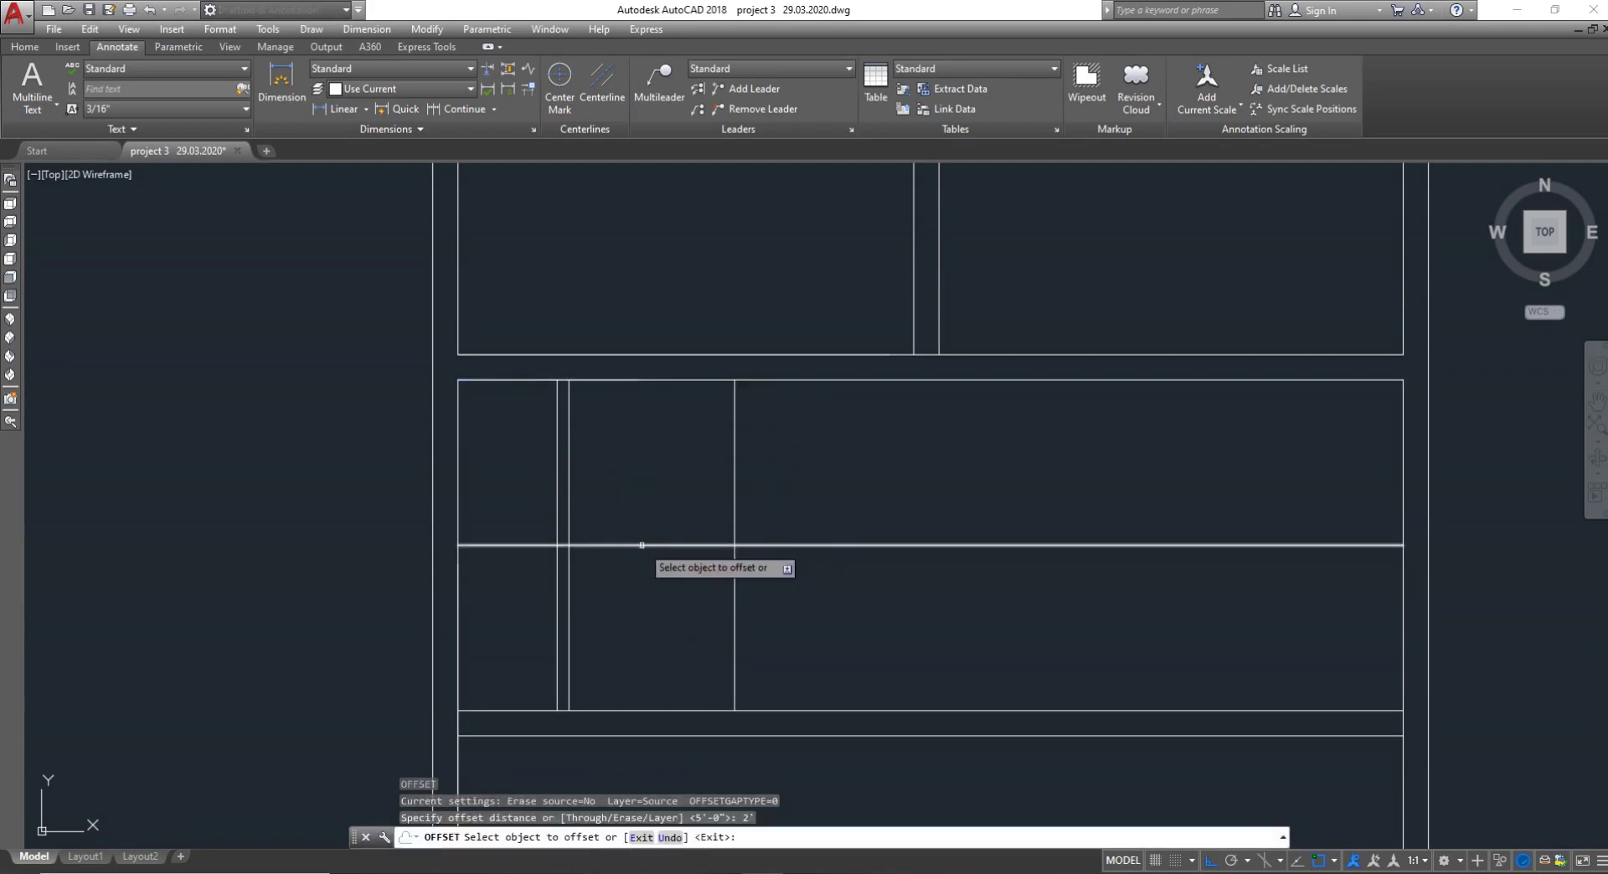
left_click(637, 546)
key("Escape")
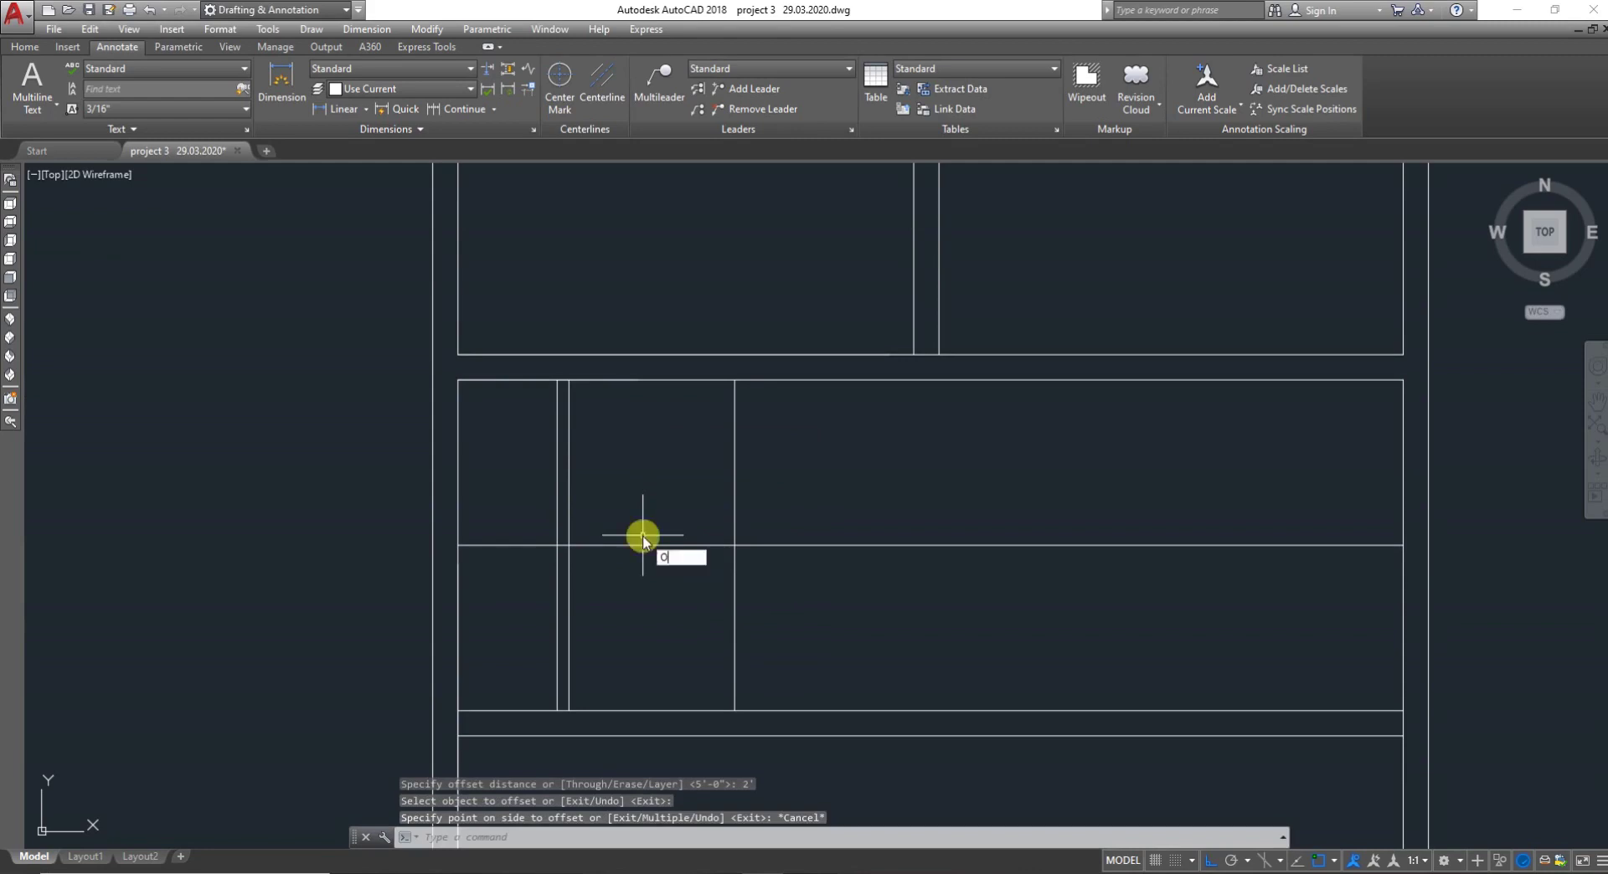
Offset the bathroom dividing wall's centerline 2" to both sides to form the wall faces
type("o")
key("Return")
key("Return")
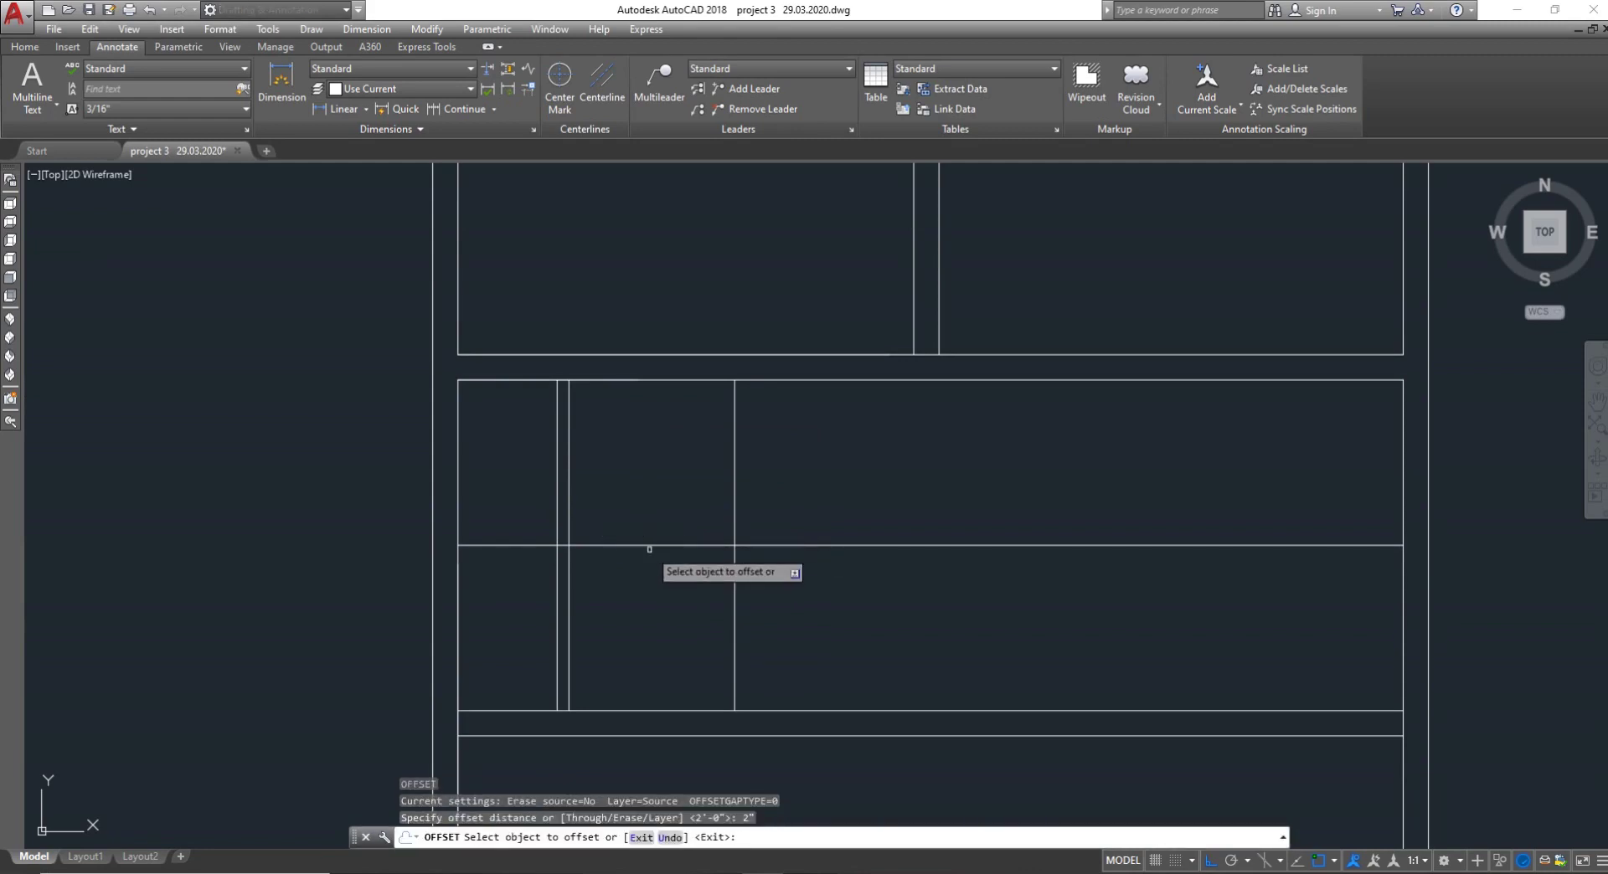
left_click(649, 547)
left_click(650, 534)
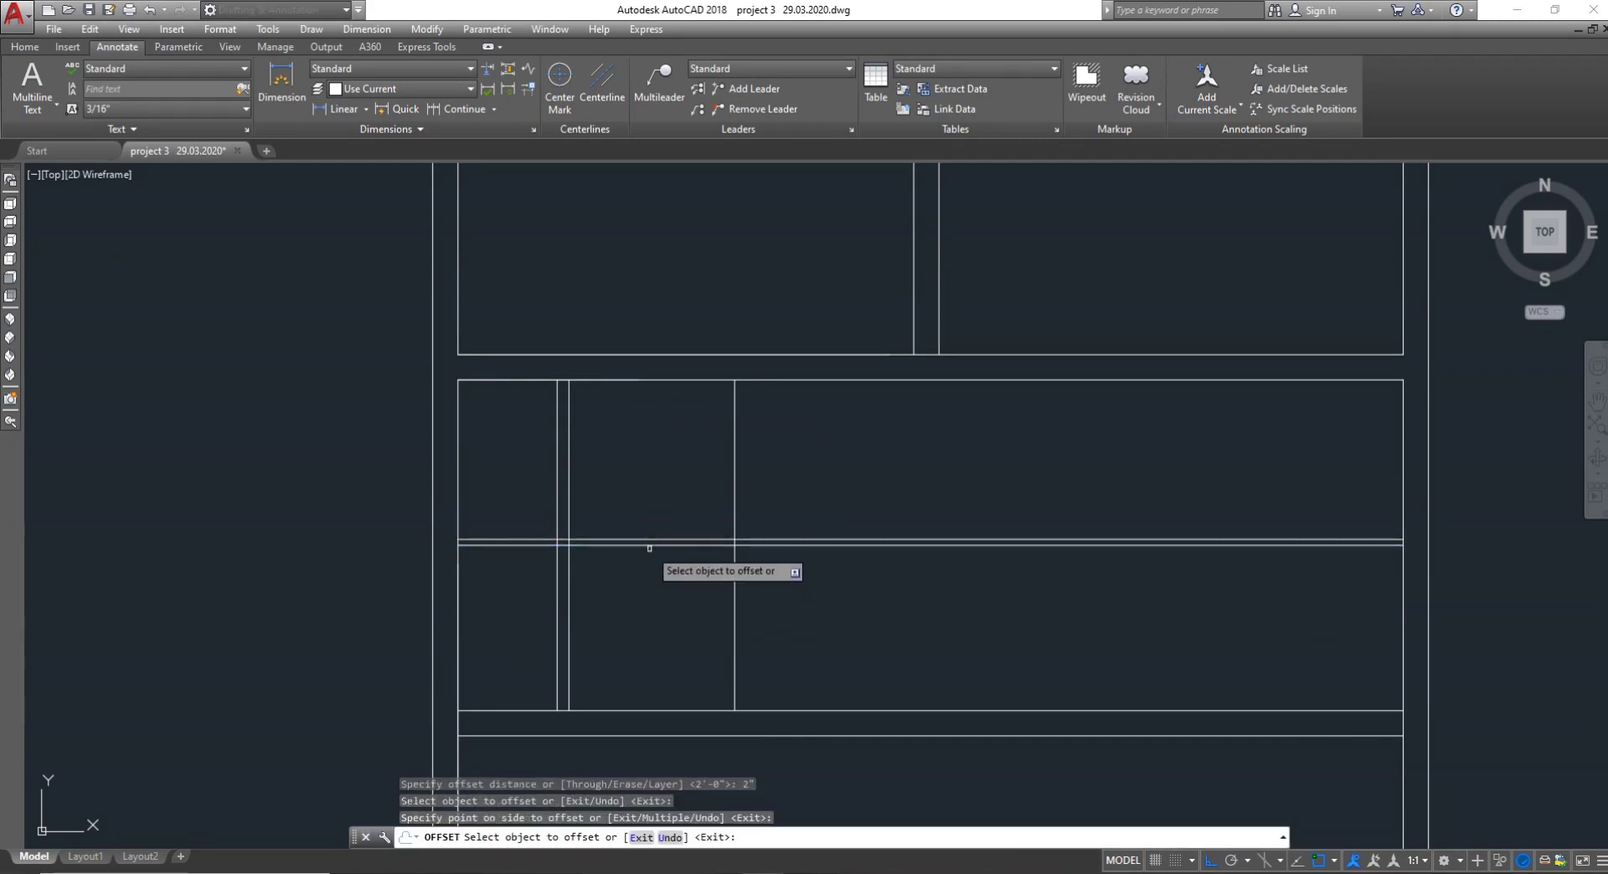
left_click(654, 546)
left_click(651, 554)
scroll(651, 555, "up", 4)
key("Escape")
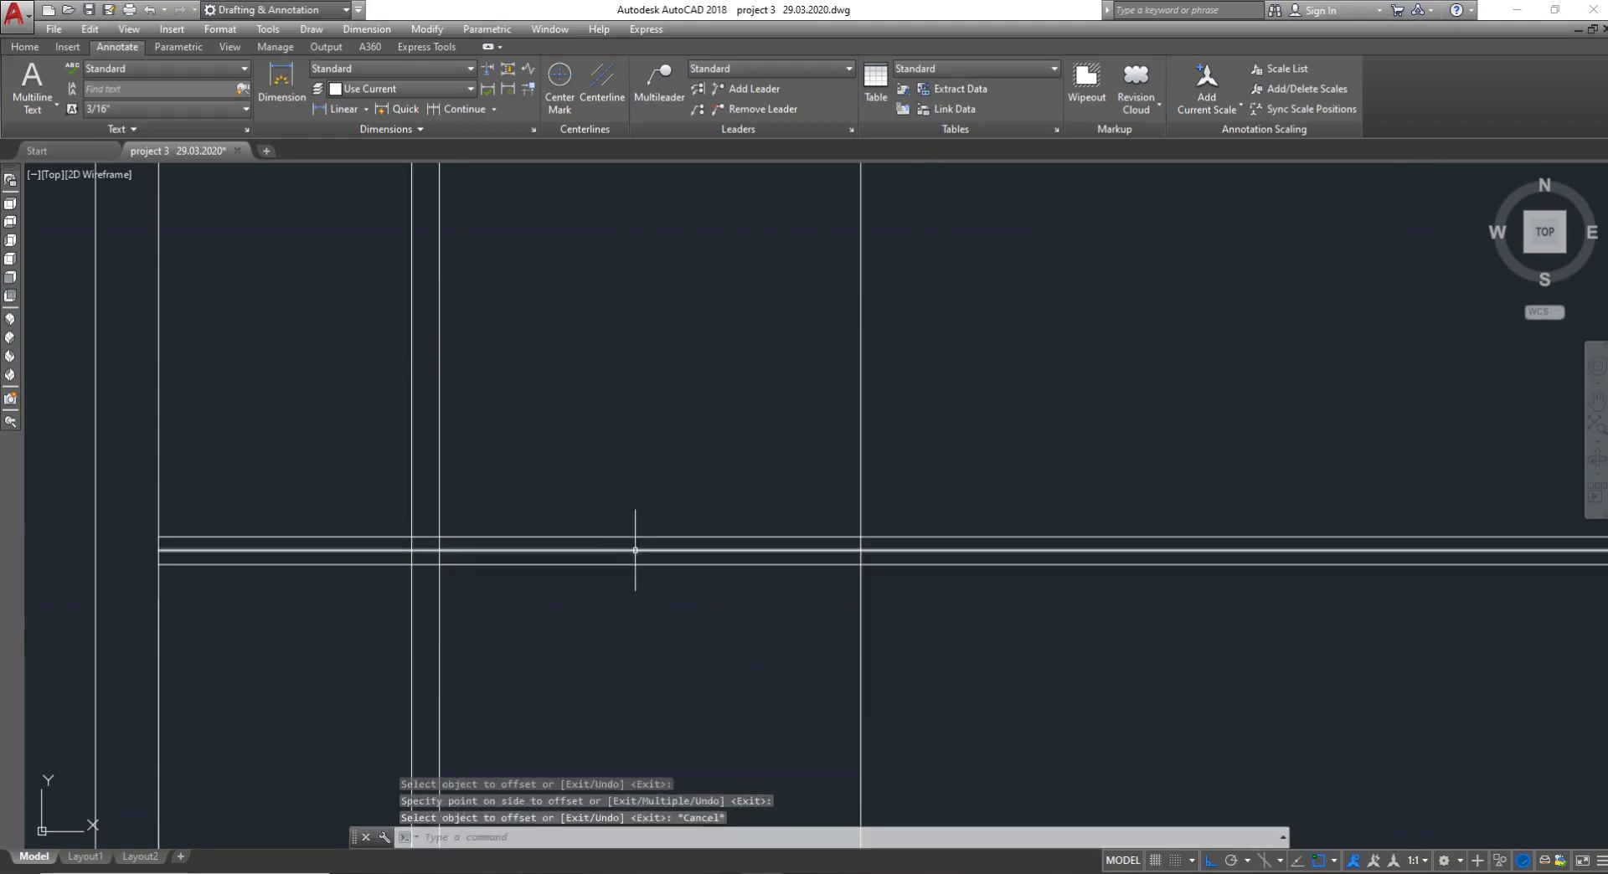
Erase the centerline between the two faces of the bathroom dividing wall
type("E")
key("Return")
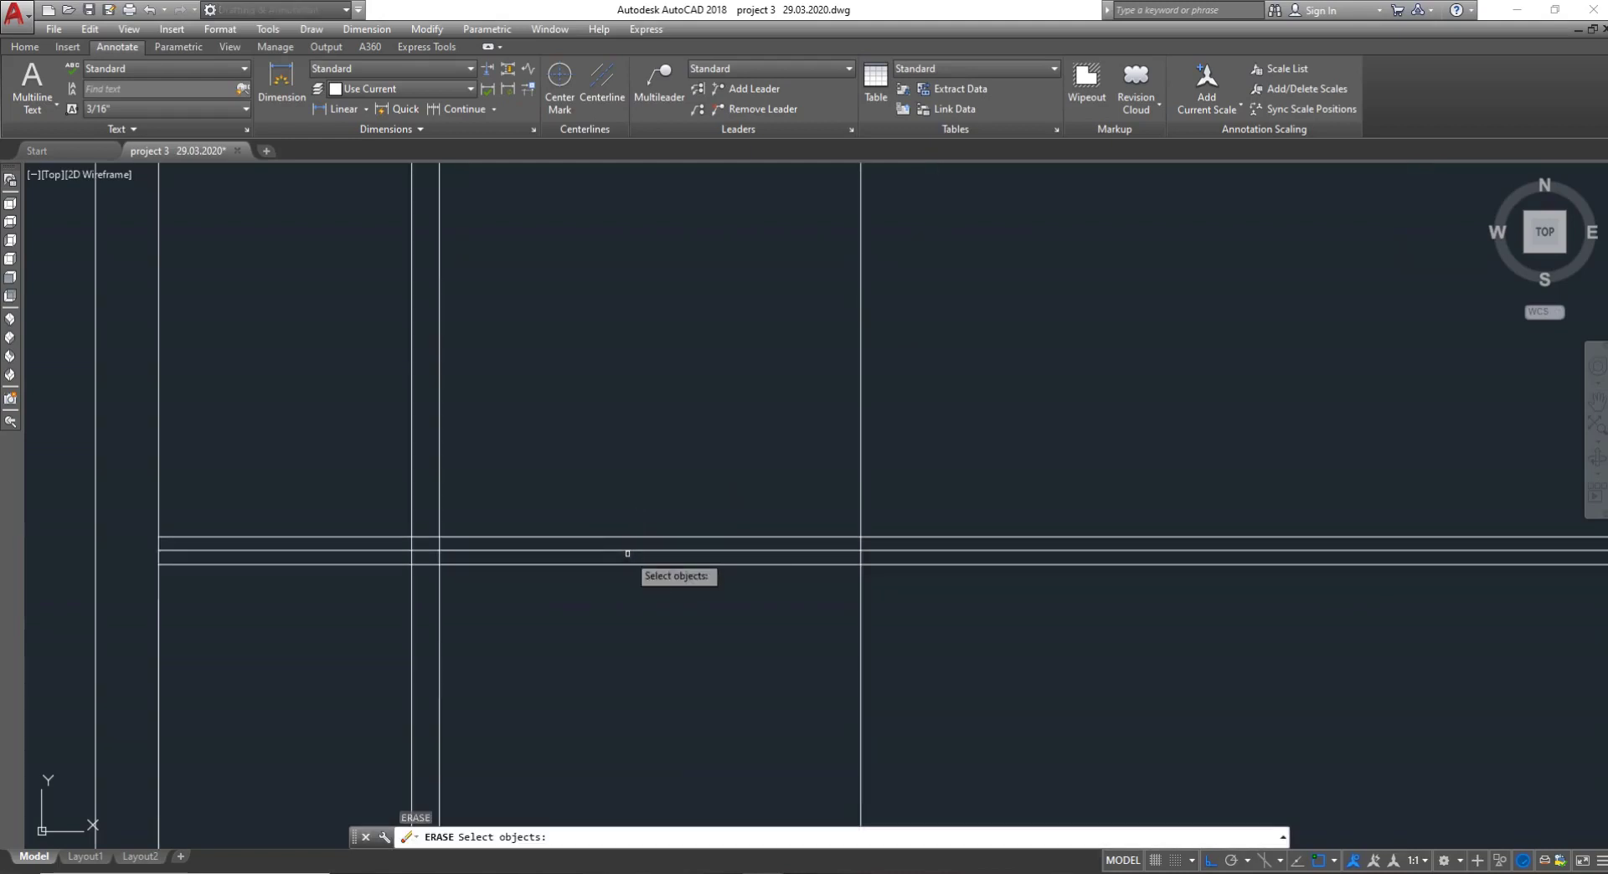
left_click(634, 550)
scroll(632, 549, "down", 5)
key("Escape")
Measure the clear depth of both bathrooms with temporary aligned dimensions, without placing them
scroll(607, 578, "up", 3)
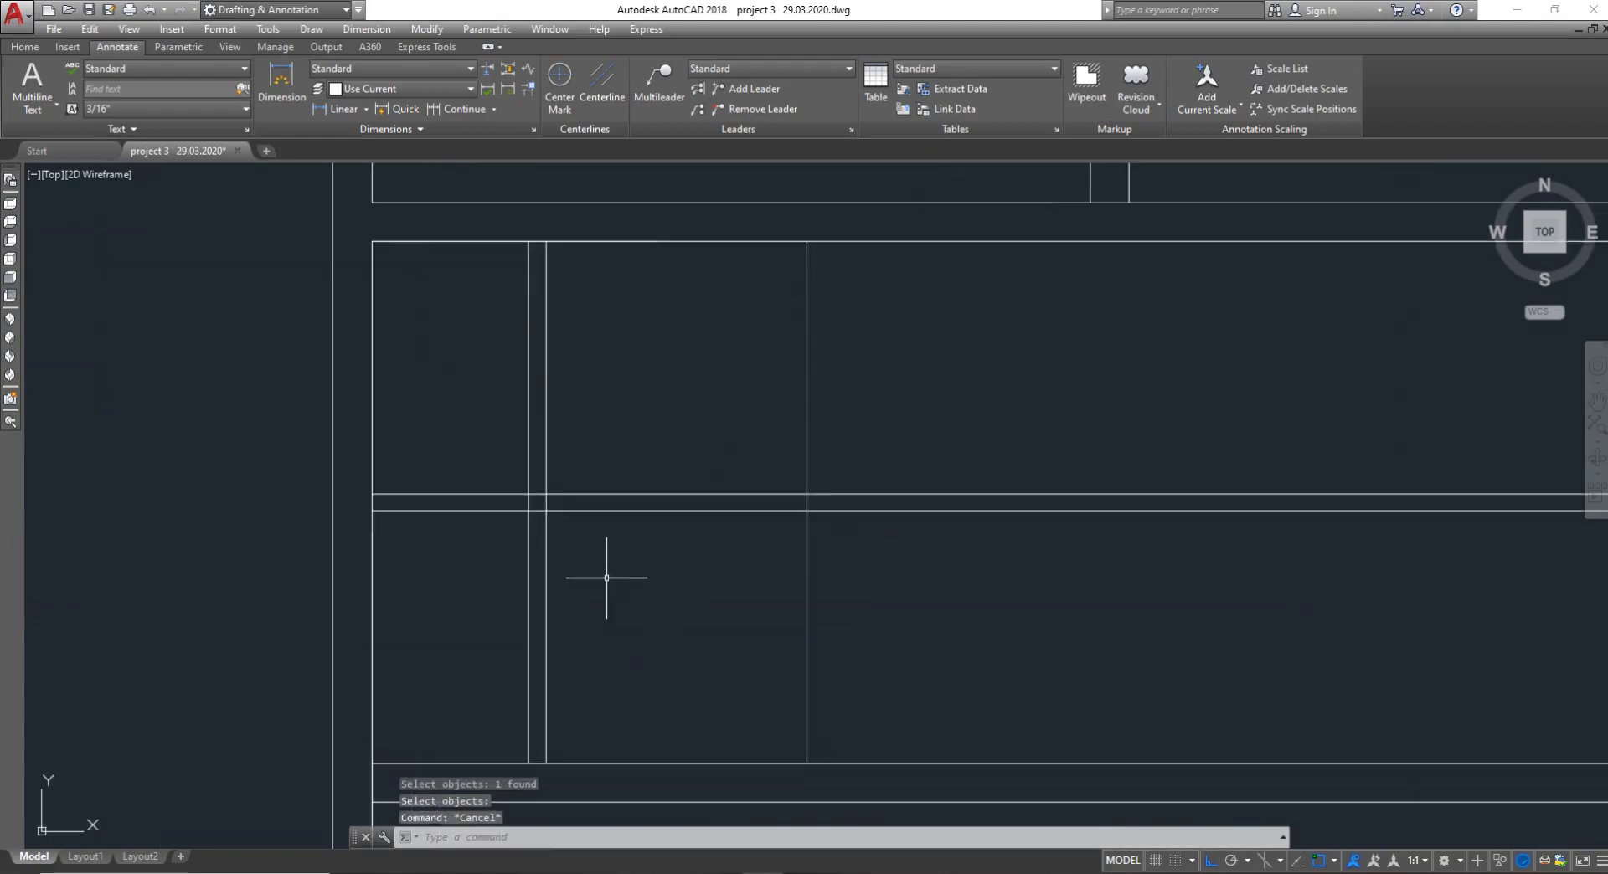
type("DAL")
key("Return")
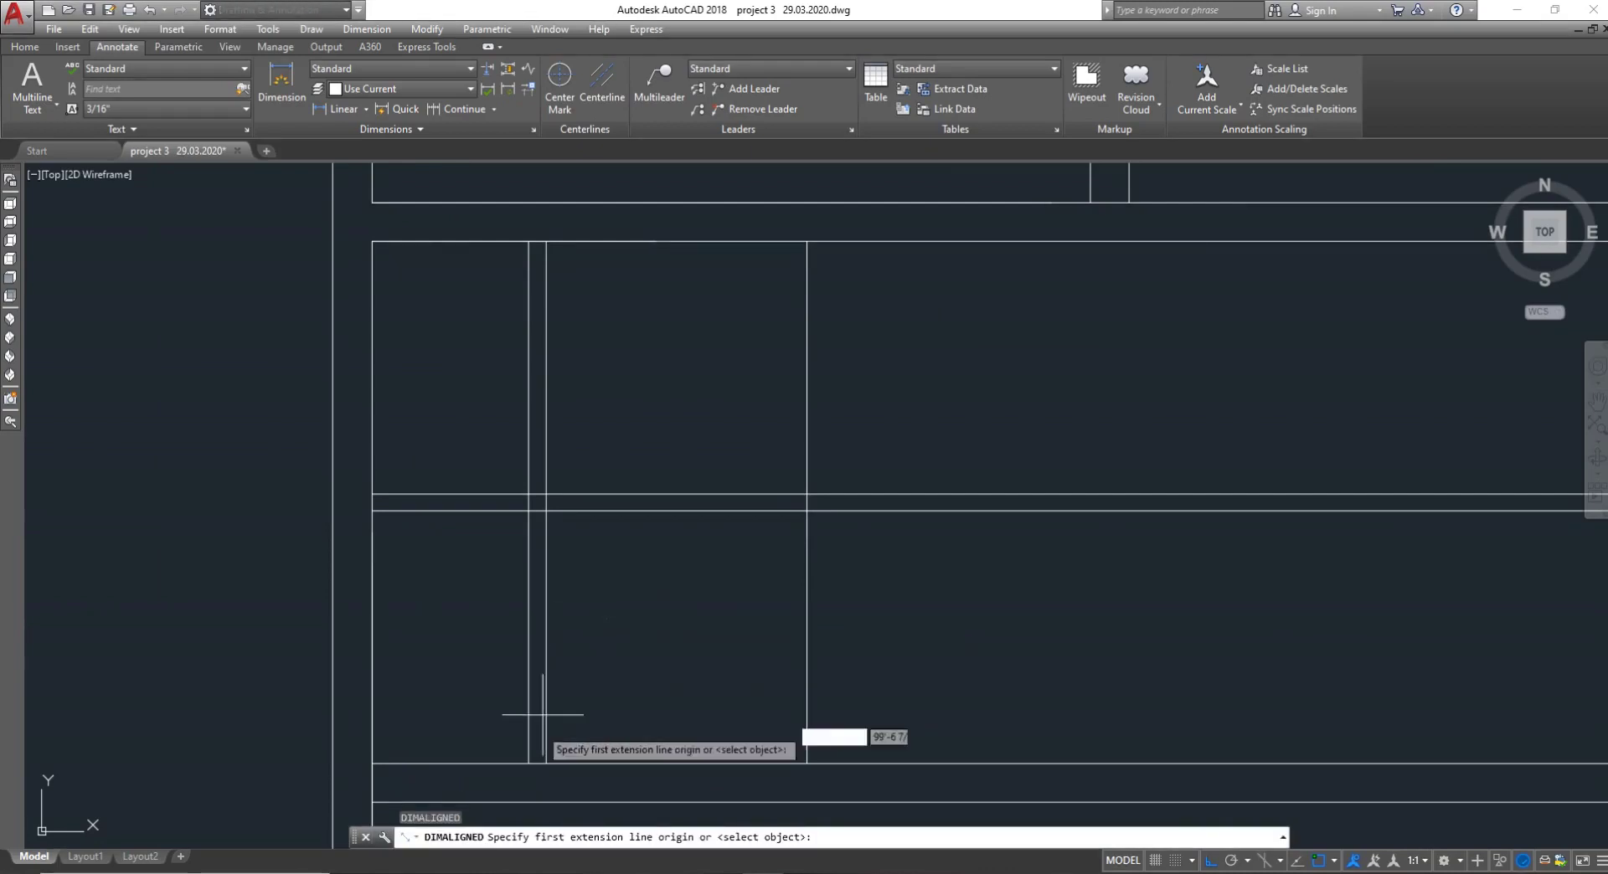
left_click(546, 763)
left_click(553, 500)
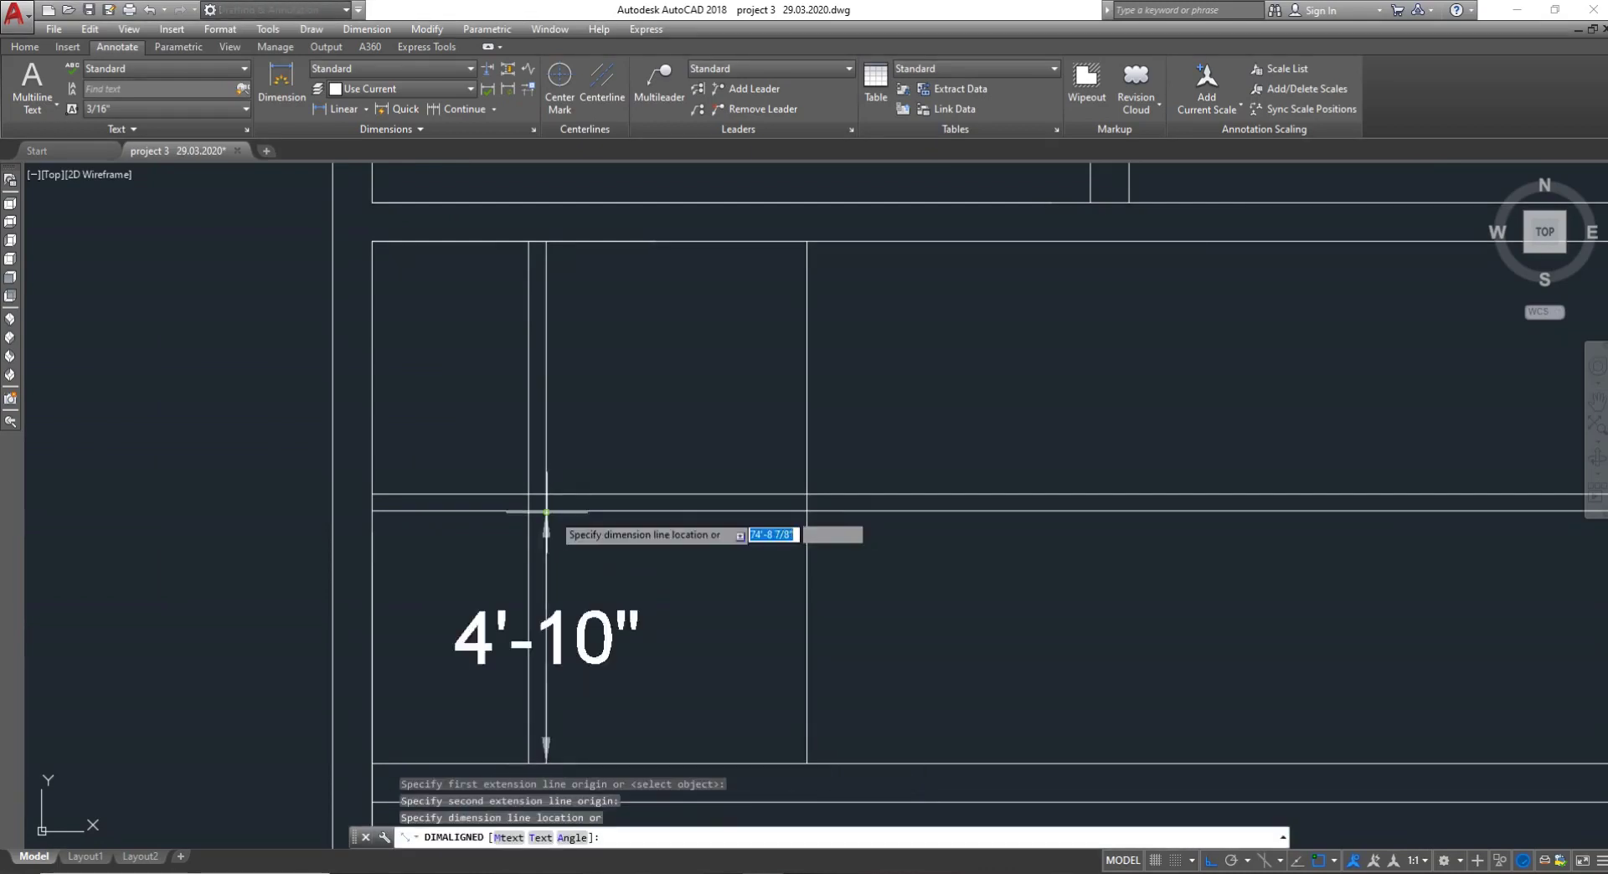
key("Escape")
key("Return")
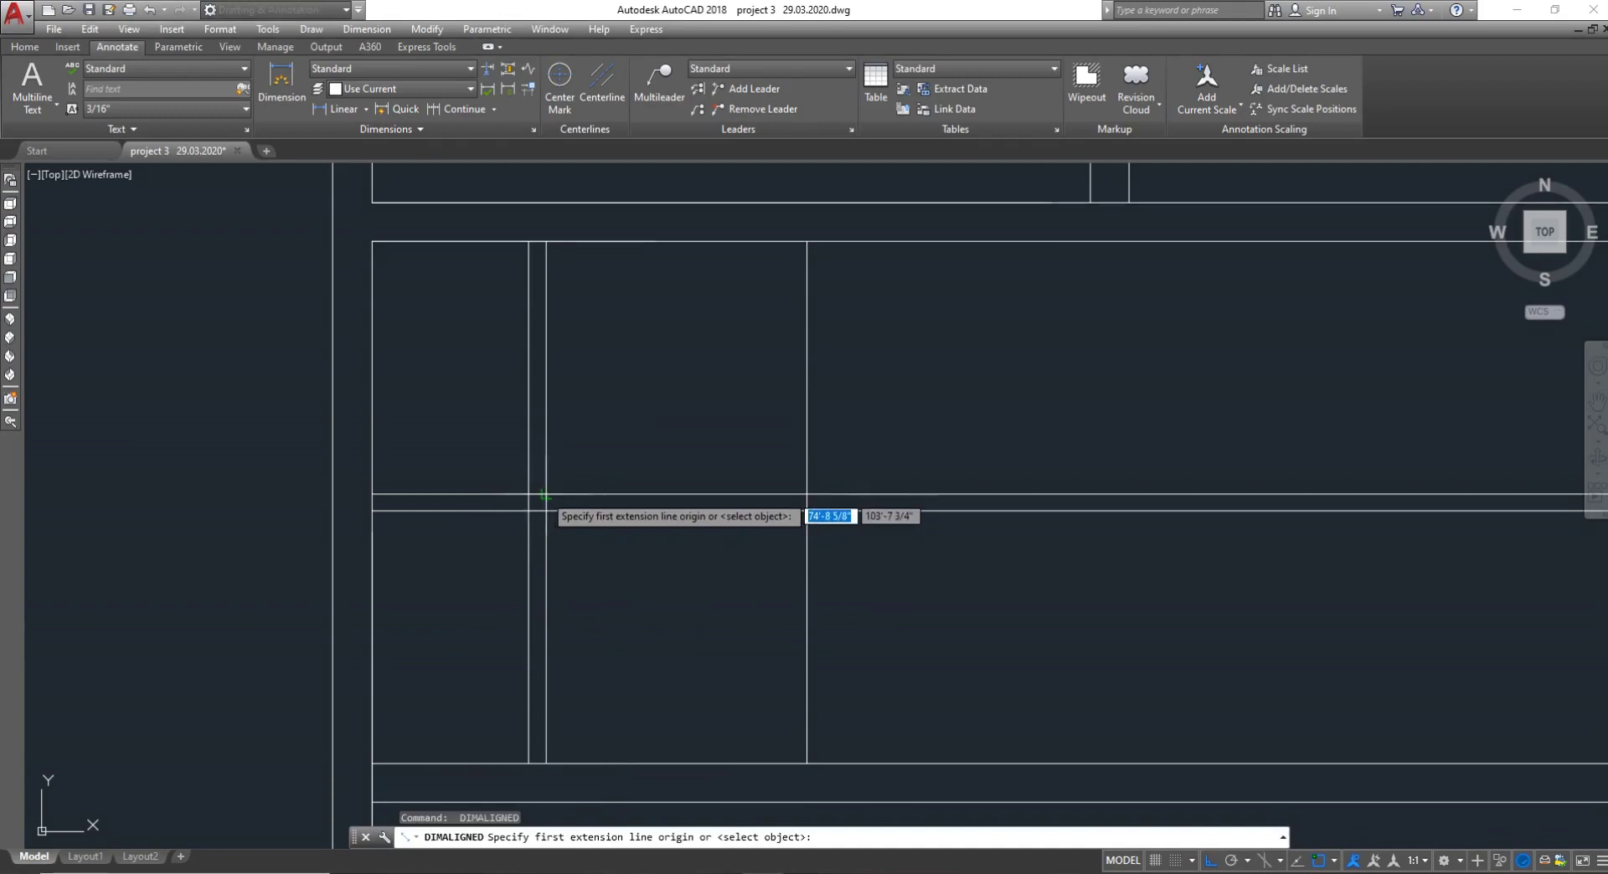
left_click(547, 494)
left_click(545, 251)
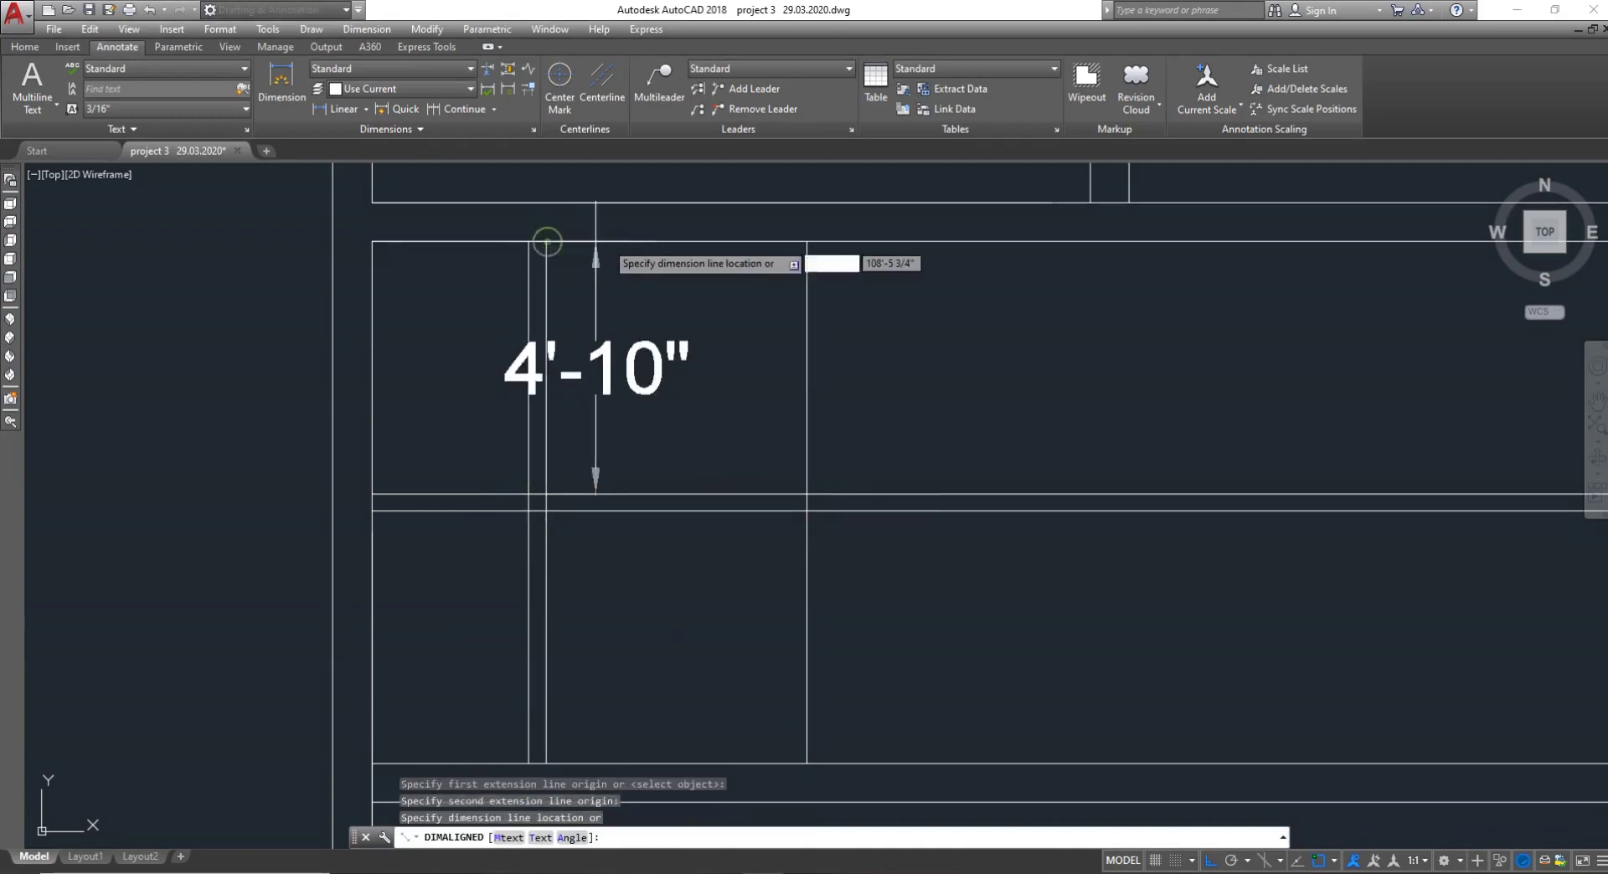
key("Escape")
scroll(648, 550, "down", 3)
key("Escape")
scroll(713, 519, "up", 4)
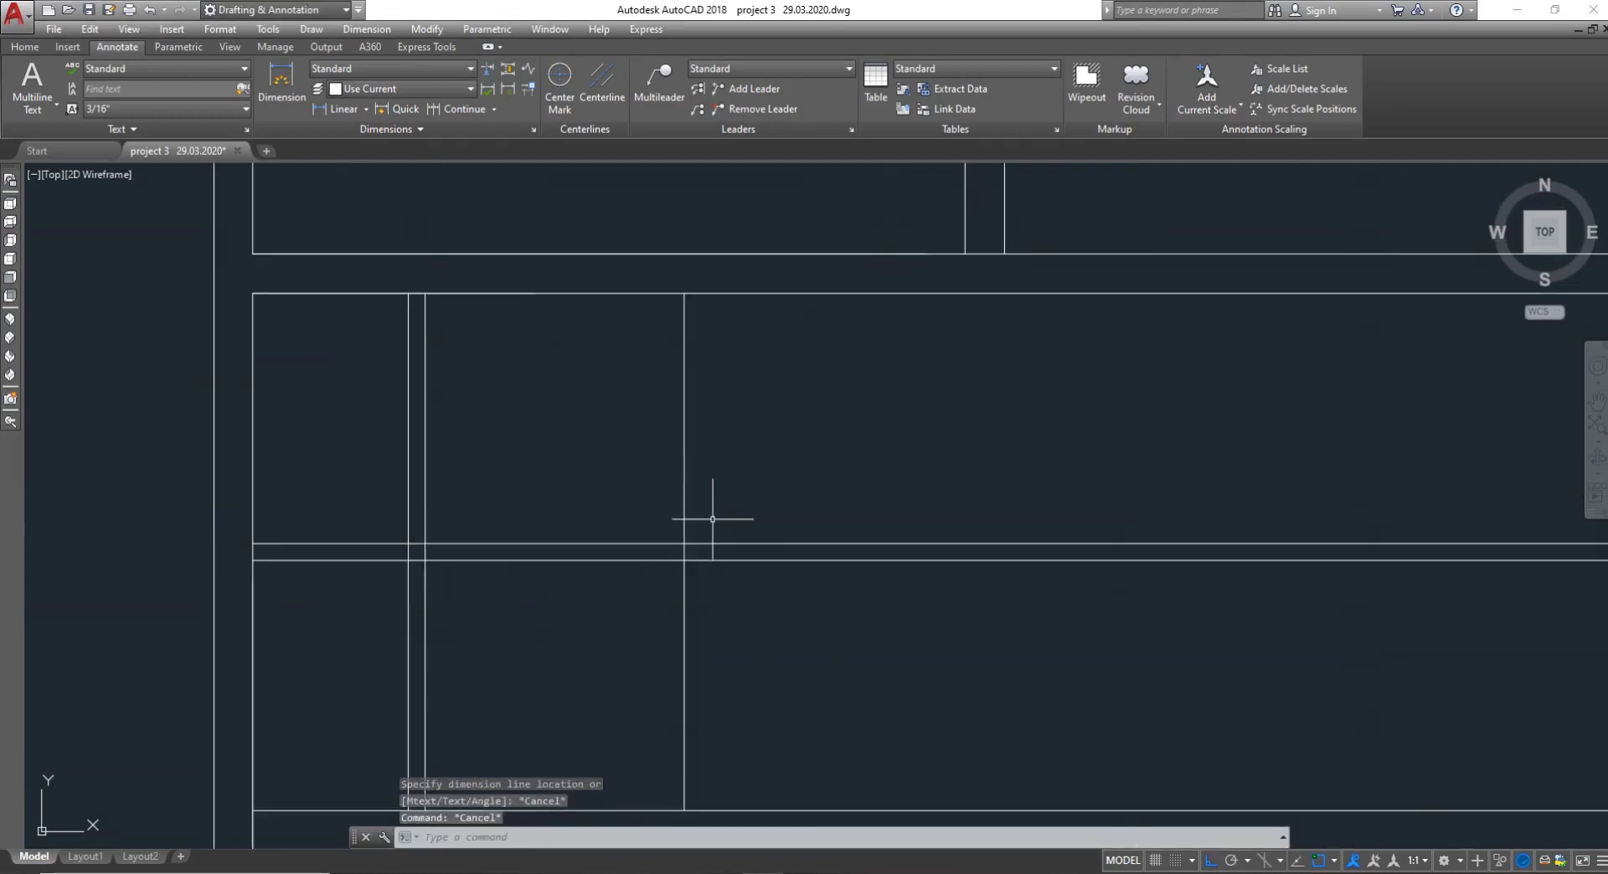
Look over the original plans above for the bathrooms' outer wall, and return to the new drawing
key("Return")
scroll(721, 503, "down", 5)
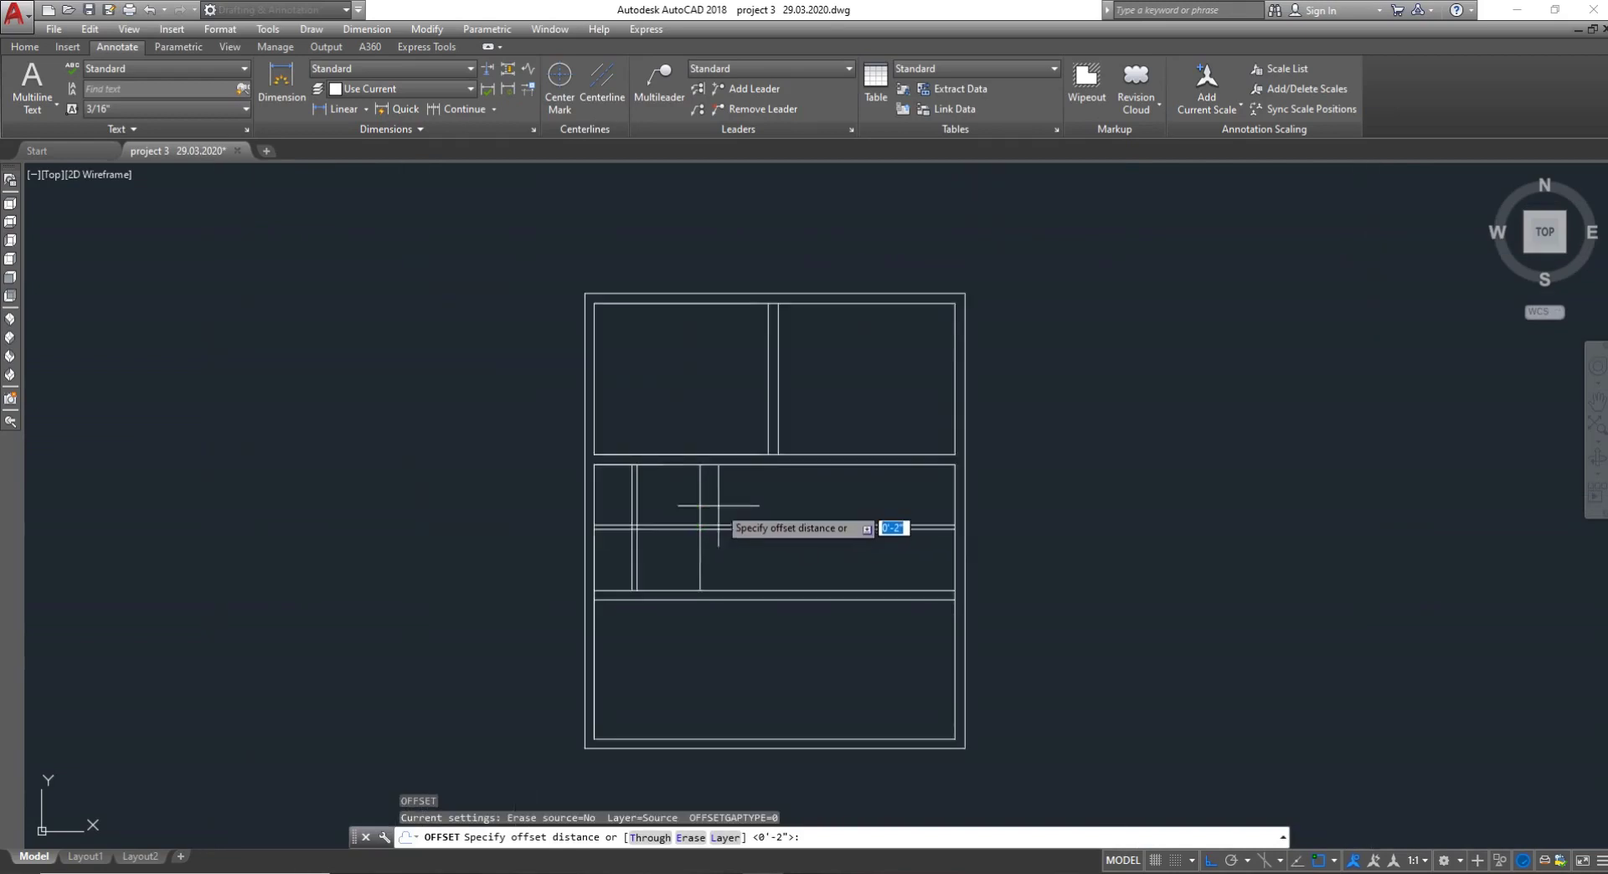
scroll(780, 262, "down", 2)
scroll(749, 237, "up", 2)
scroll(727, 240, "down", 4)
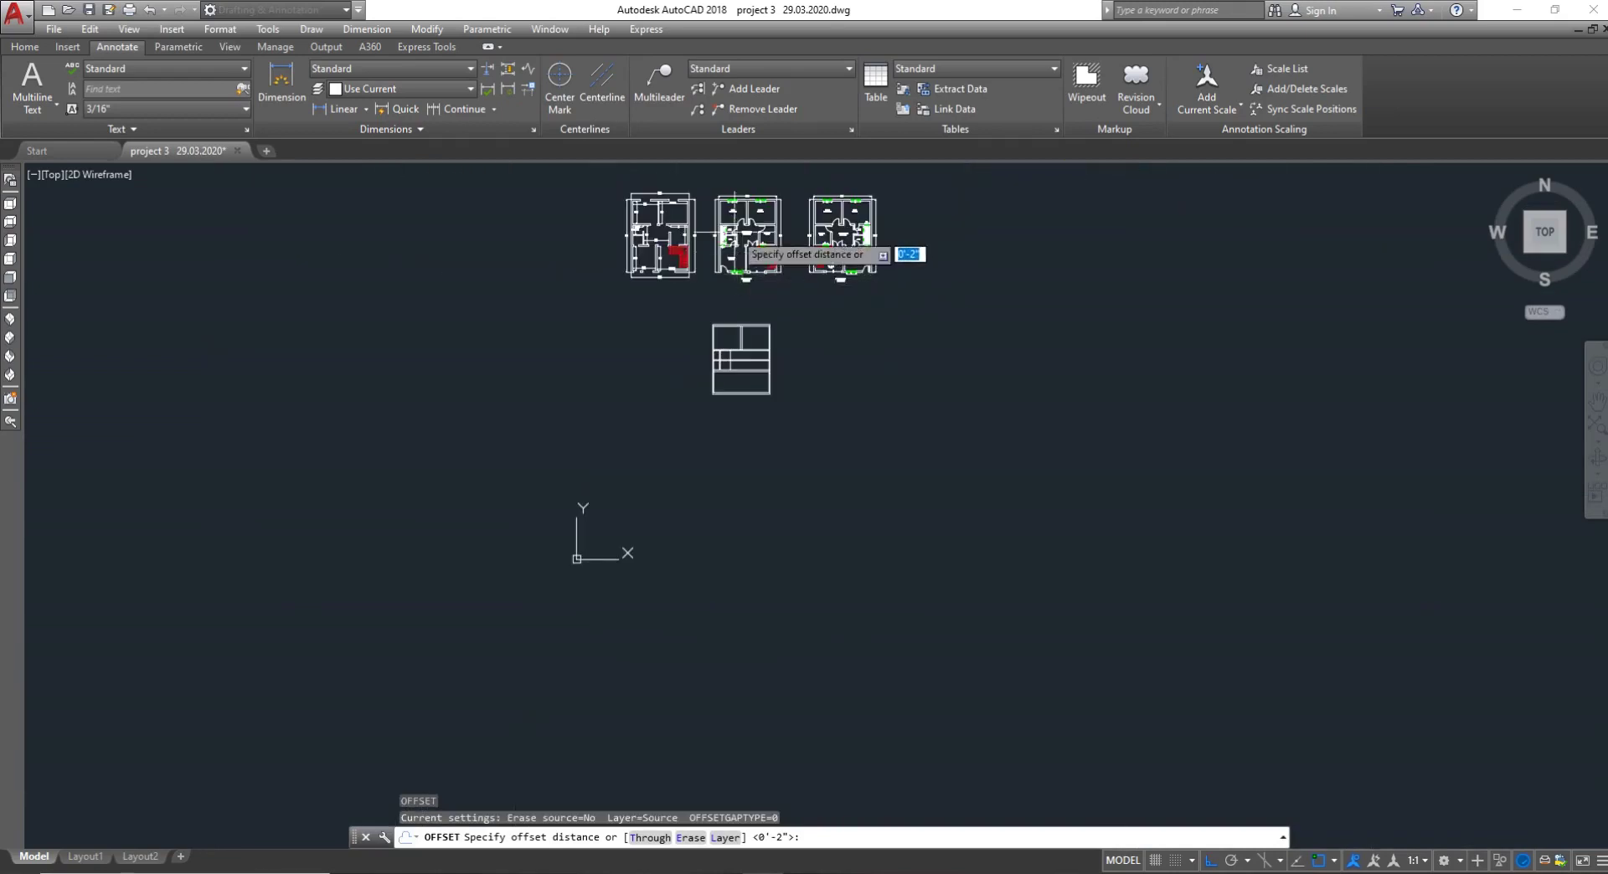
scroll(729, 269, "up", 3)
scroll(732, 272, "up", 3)
scroll(737, 335, "down", 5)
key("Escape")
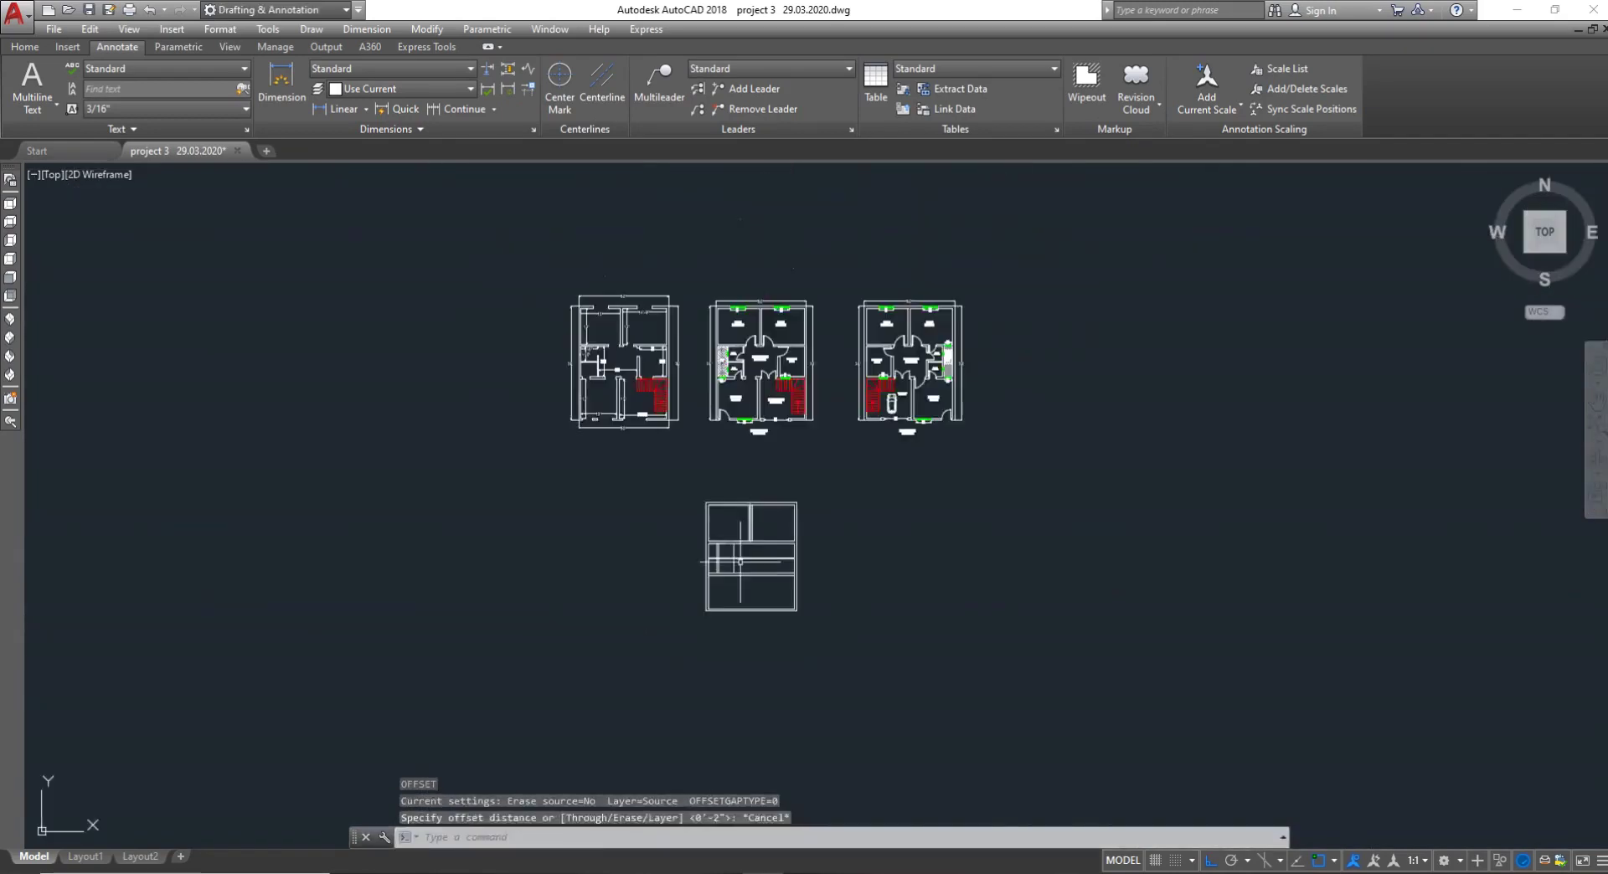
scroll(738, 538, "up", 3)
scroll(738, 539, "up", 6)
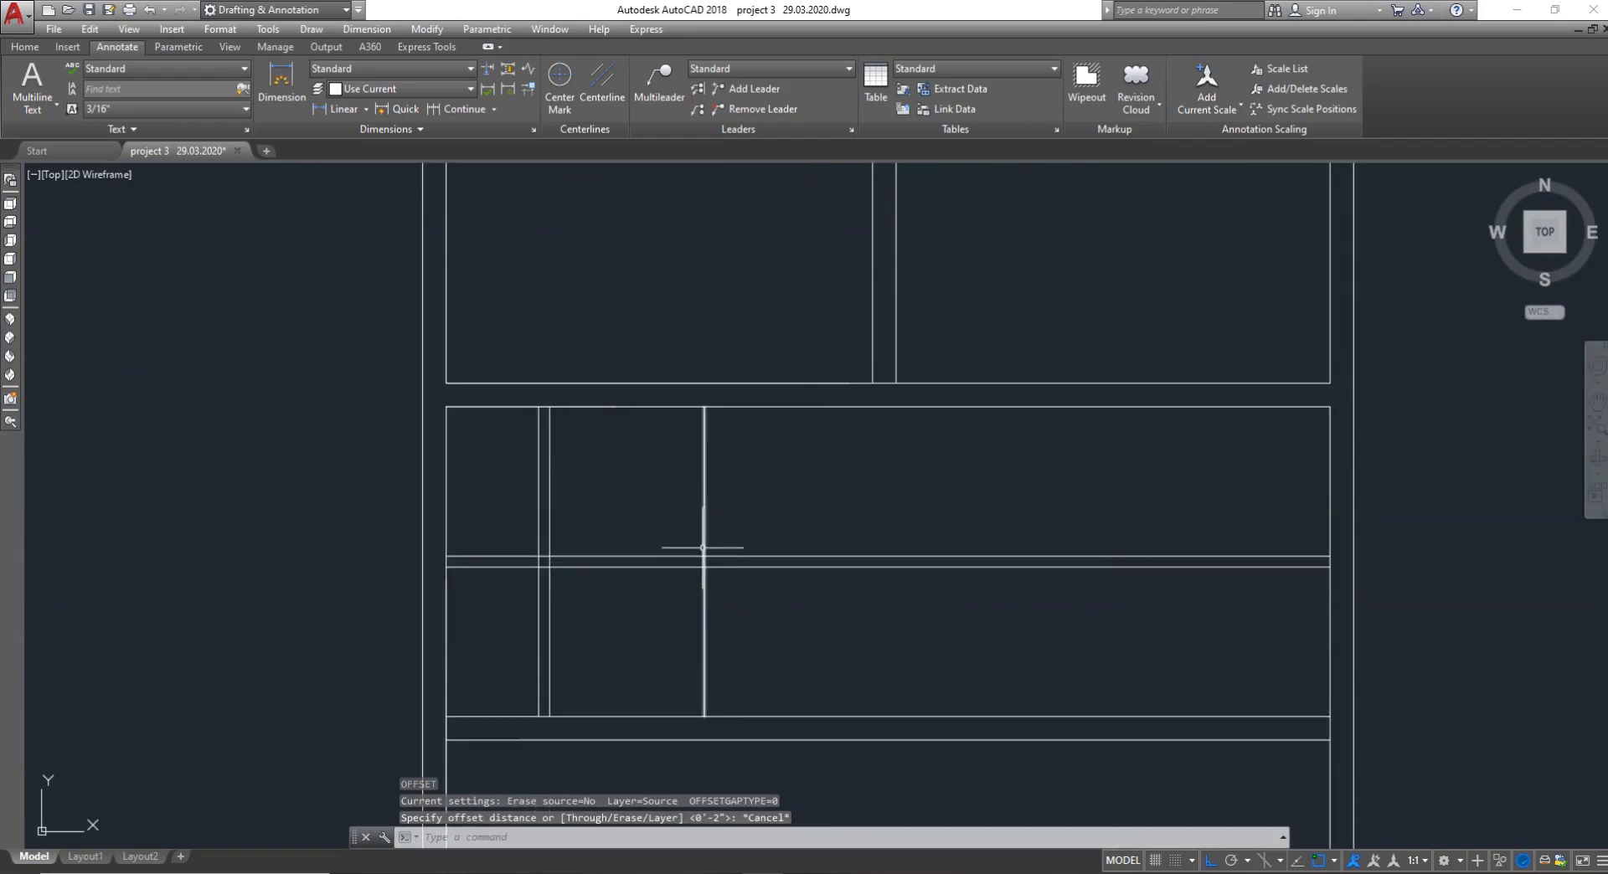
Offset the vertical line closing off the bathrooms 4" away from them to form their outer wall
type("o")
key("Return")
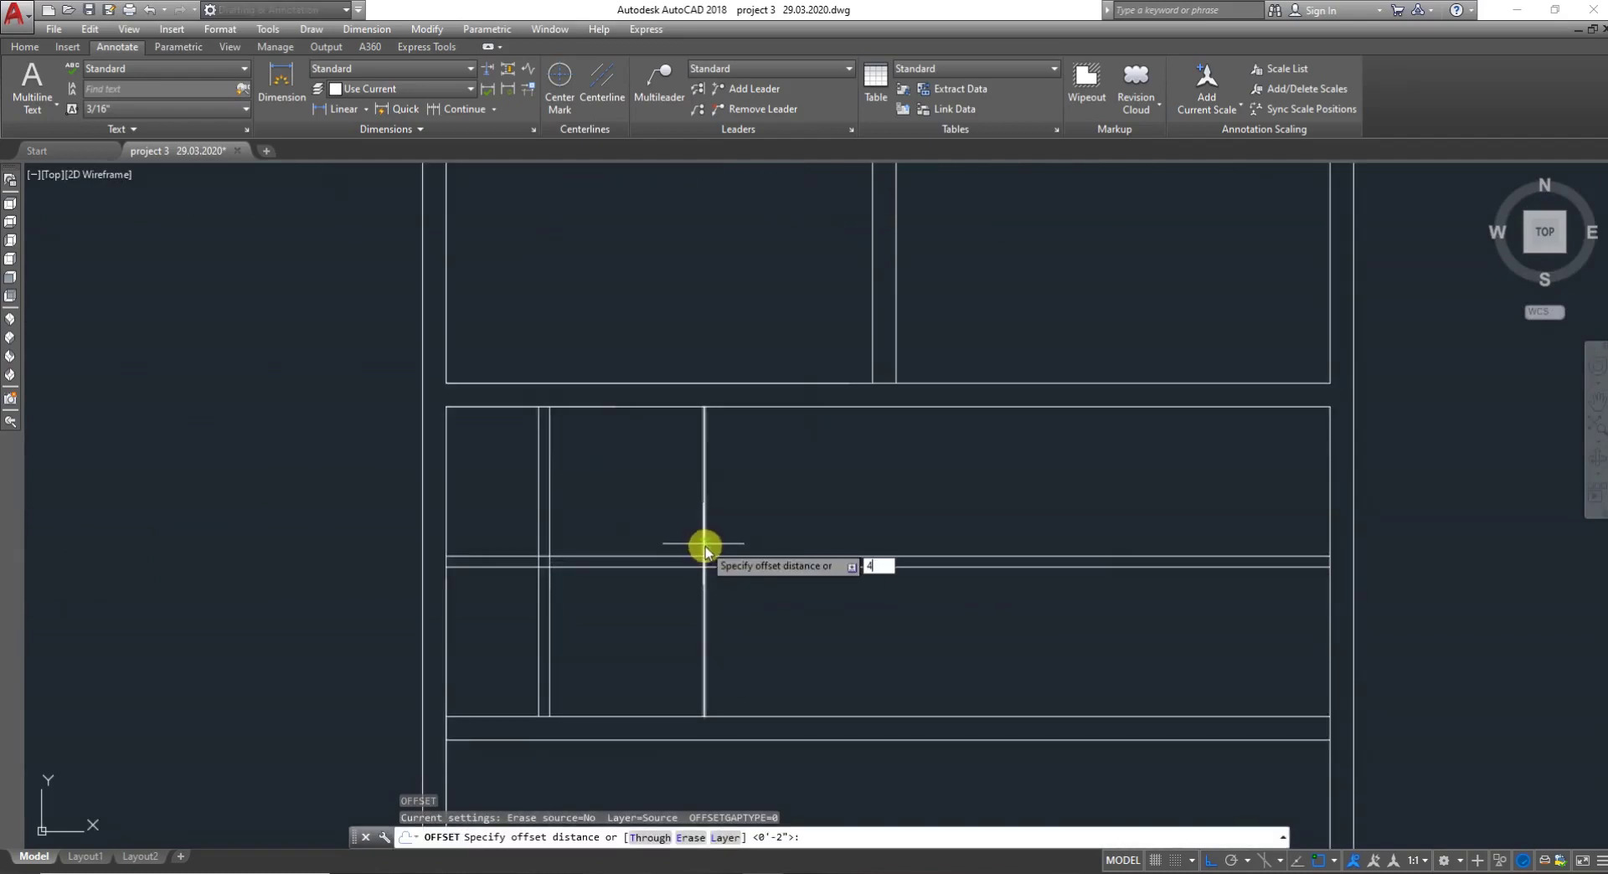
key("Return")
left_click(705, 546)
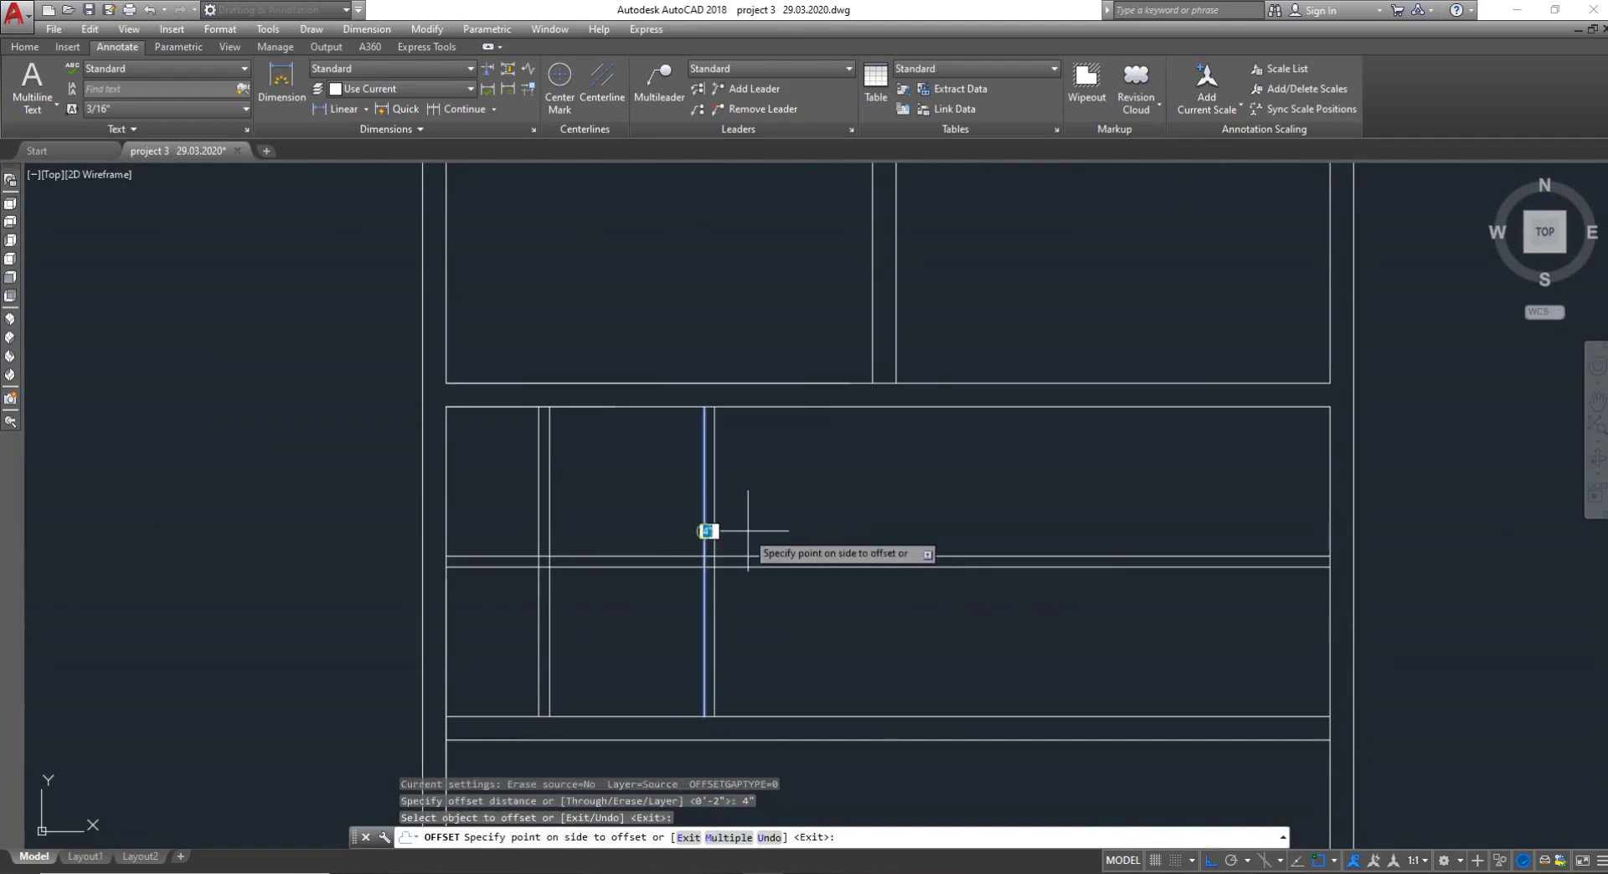
left_click(778, 533)
key("Escape")
Trim both faces of the bathroom dividing wall where they run past the bathrooms' outer wall
key("Return")
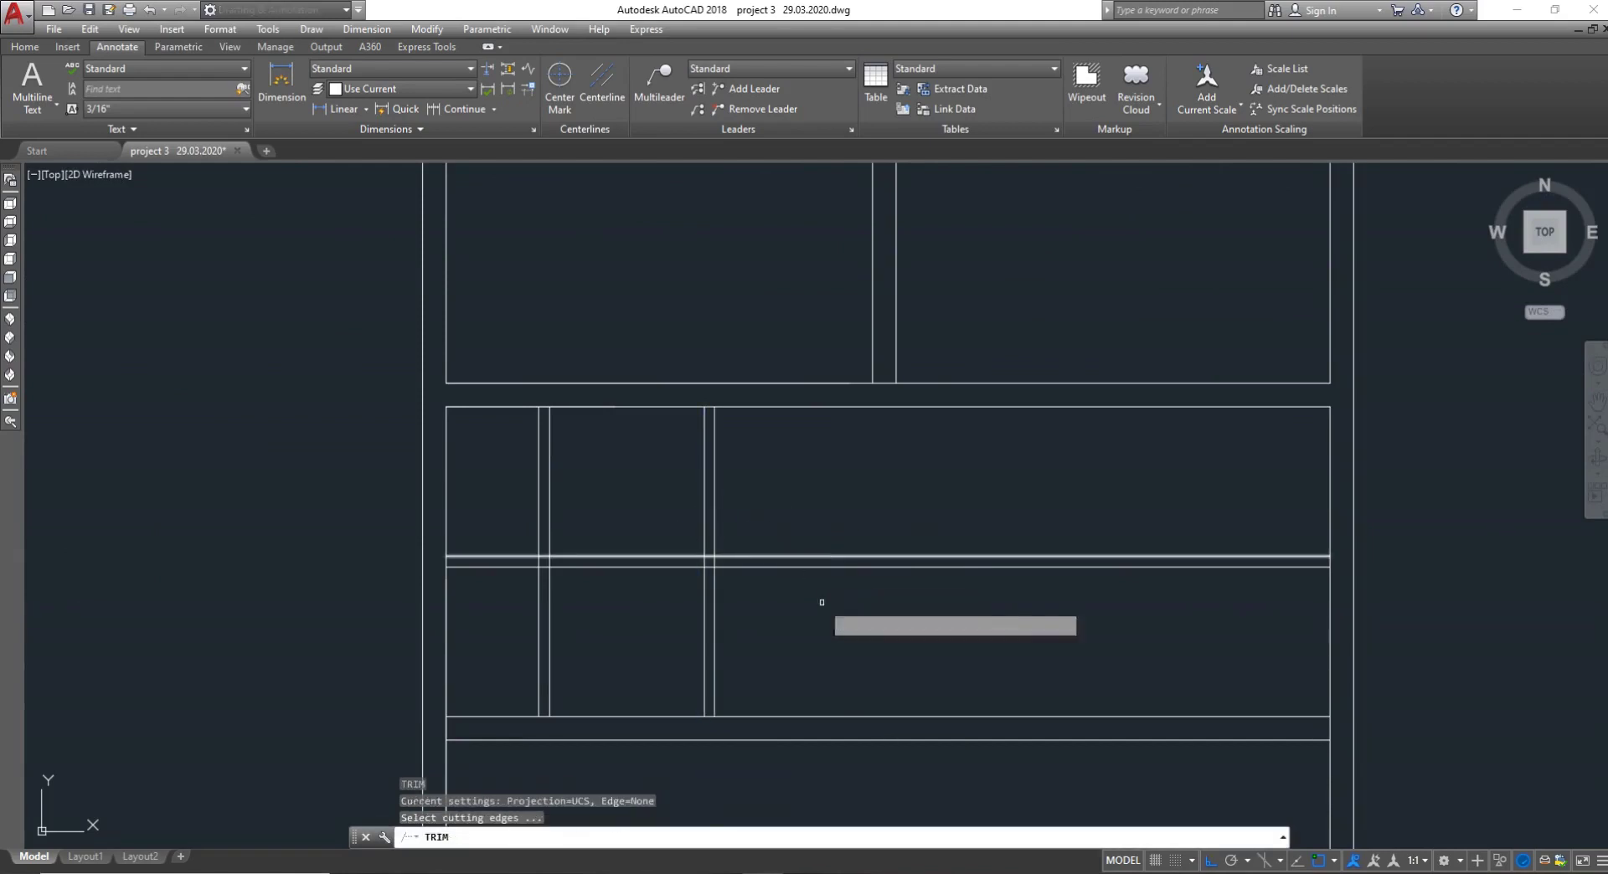
key("Return")
left_click(811, 637)
left_click(829, 513)
scroll(831, 573, "down", 4)
scroll(830, 573, "up", 2)
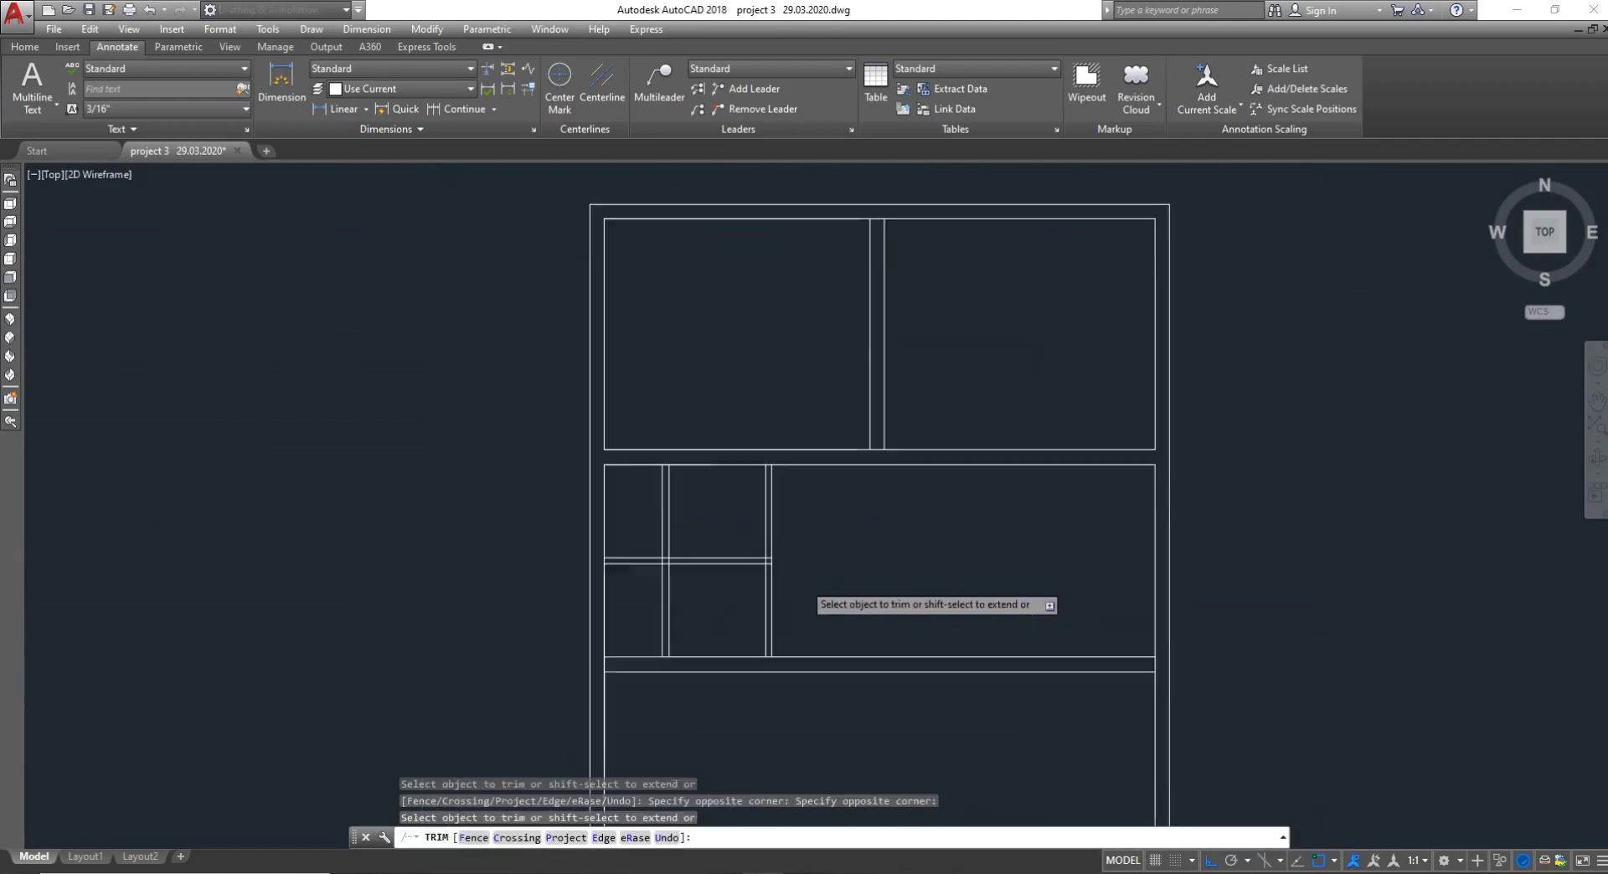
Trim the lines crossing inside the bathroom walls so the outer, dividing and open-space walls join cleanly
scroll(739, 585, "up", 4)
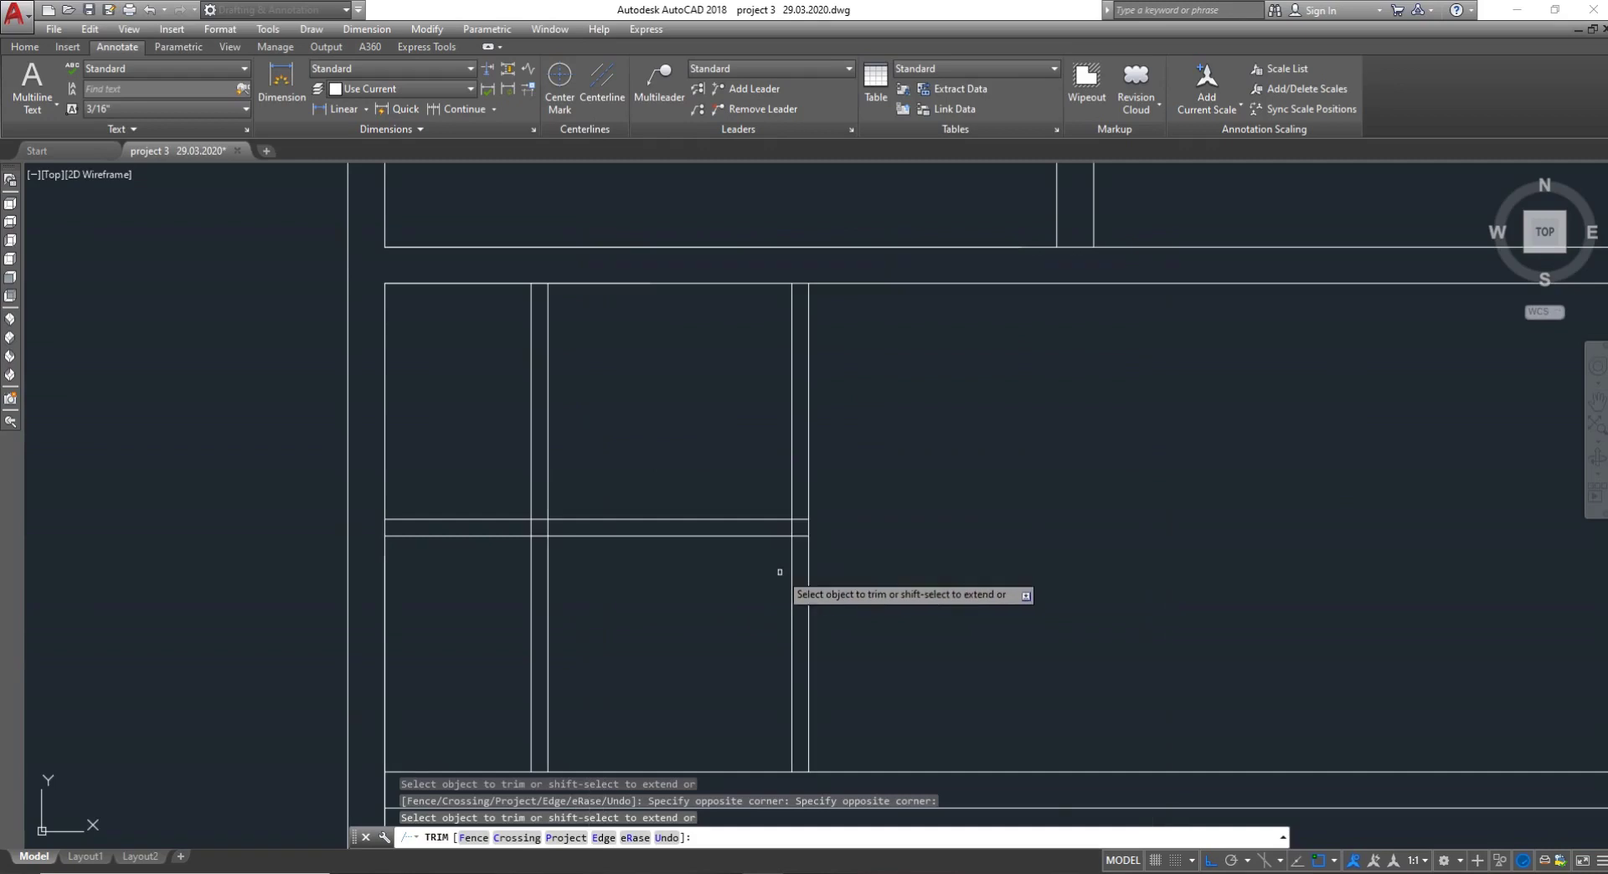
left_click(804, 783)
left_click(805, 273)
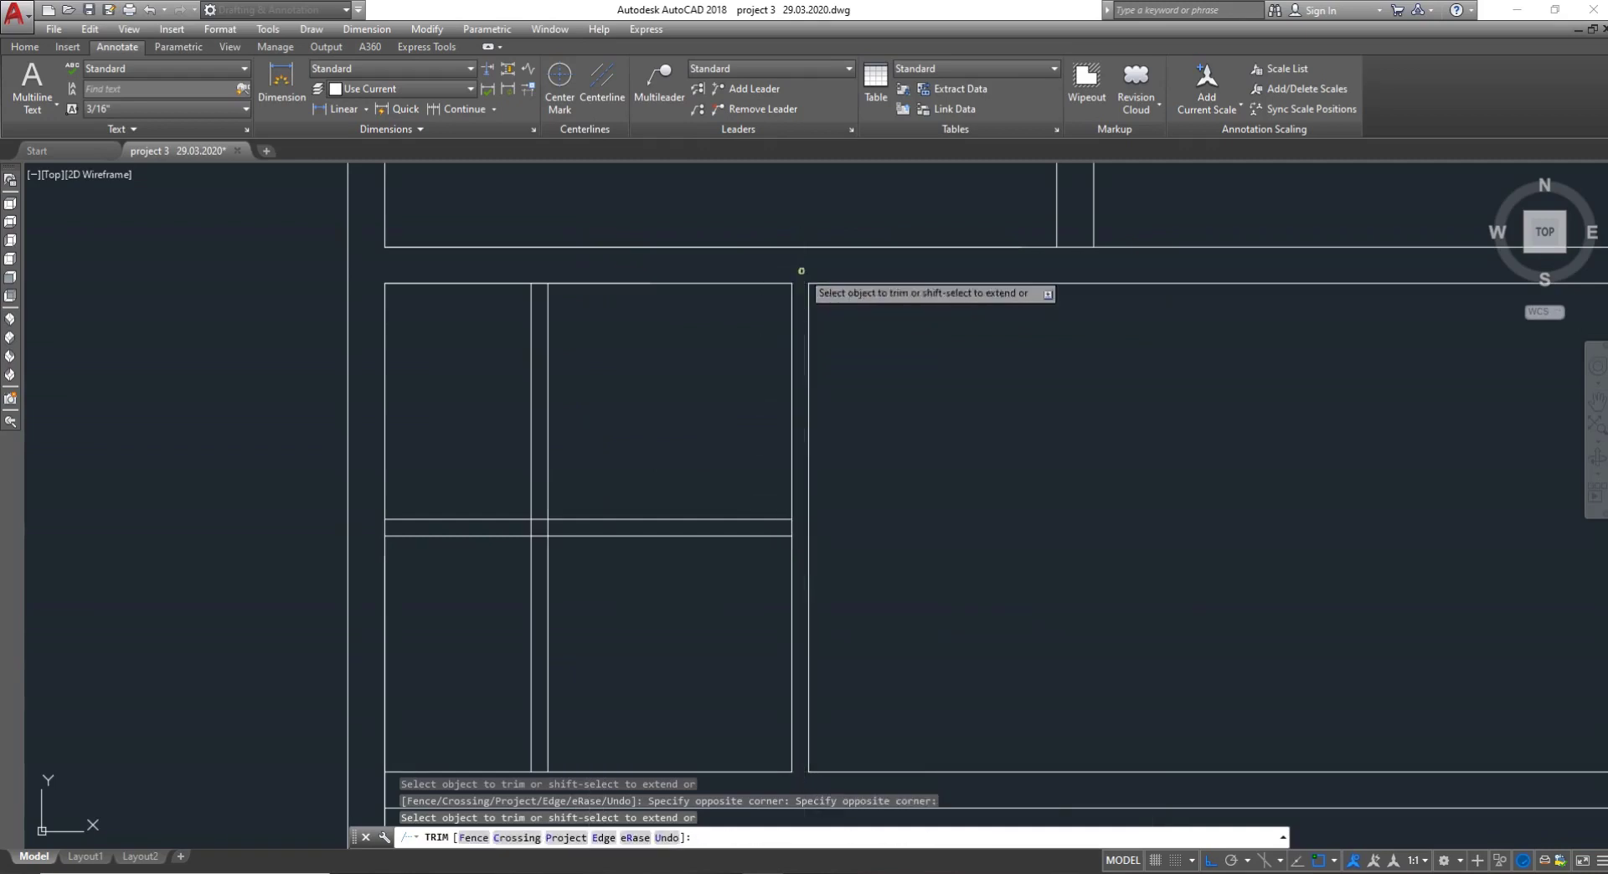
left_click(802, 527)
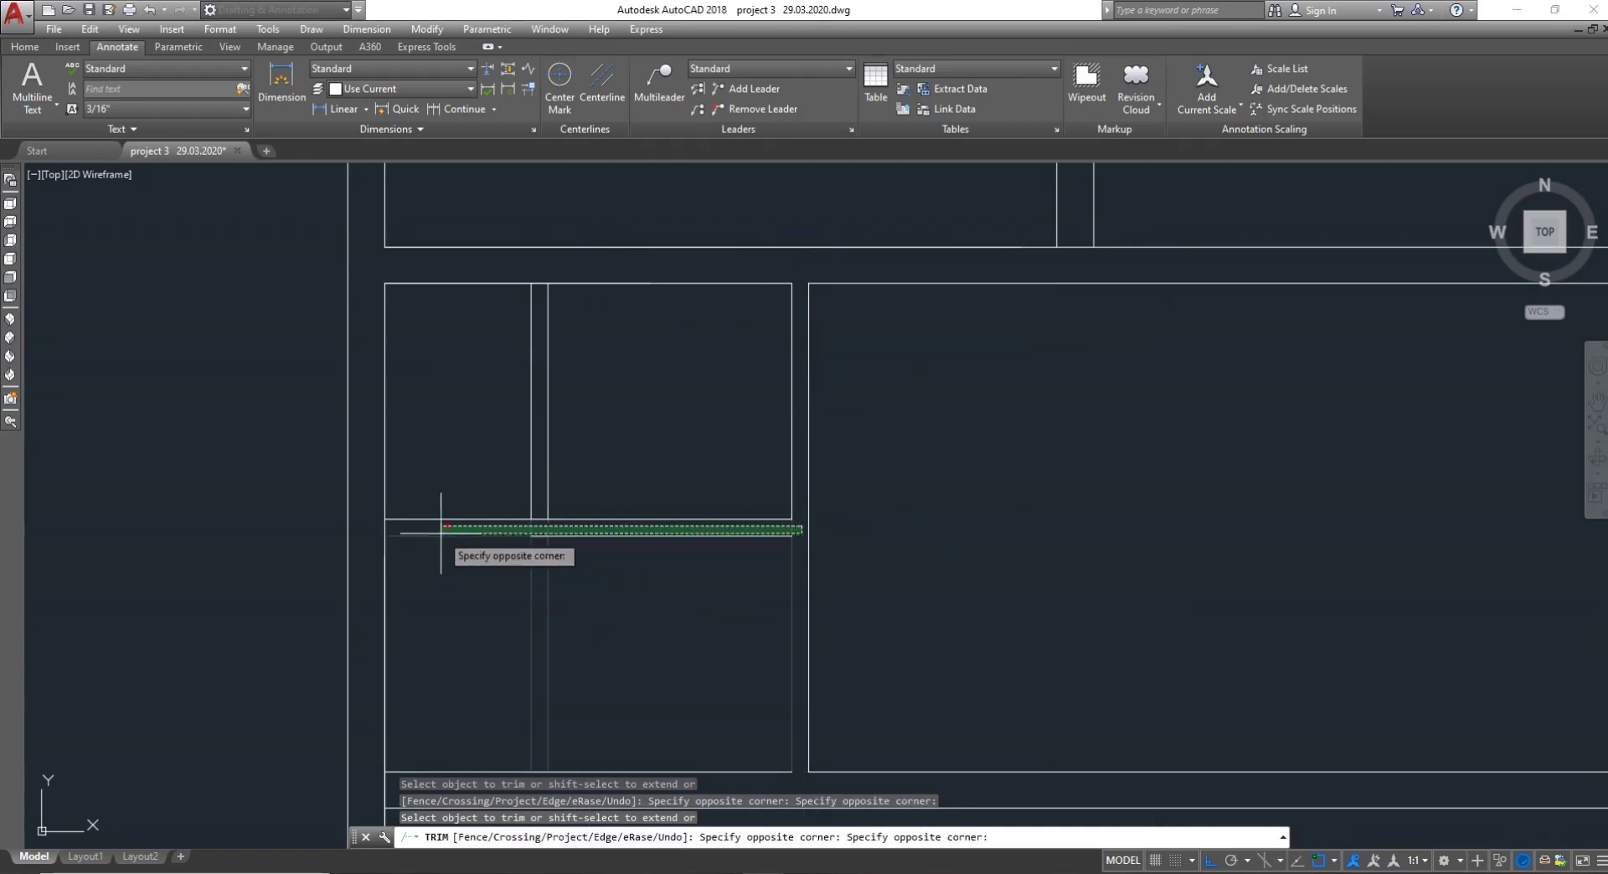
left_click(548, 528)
scroll(529, 731, "down", 2)
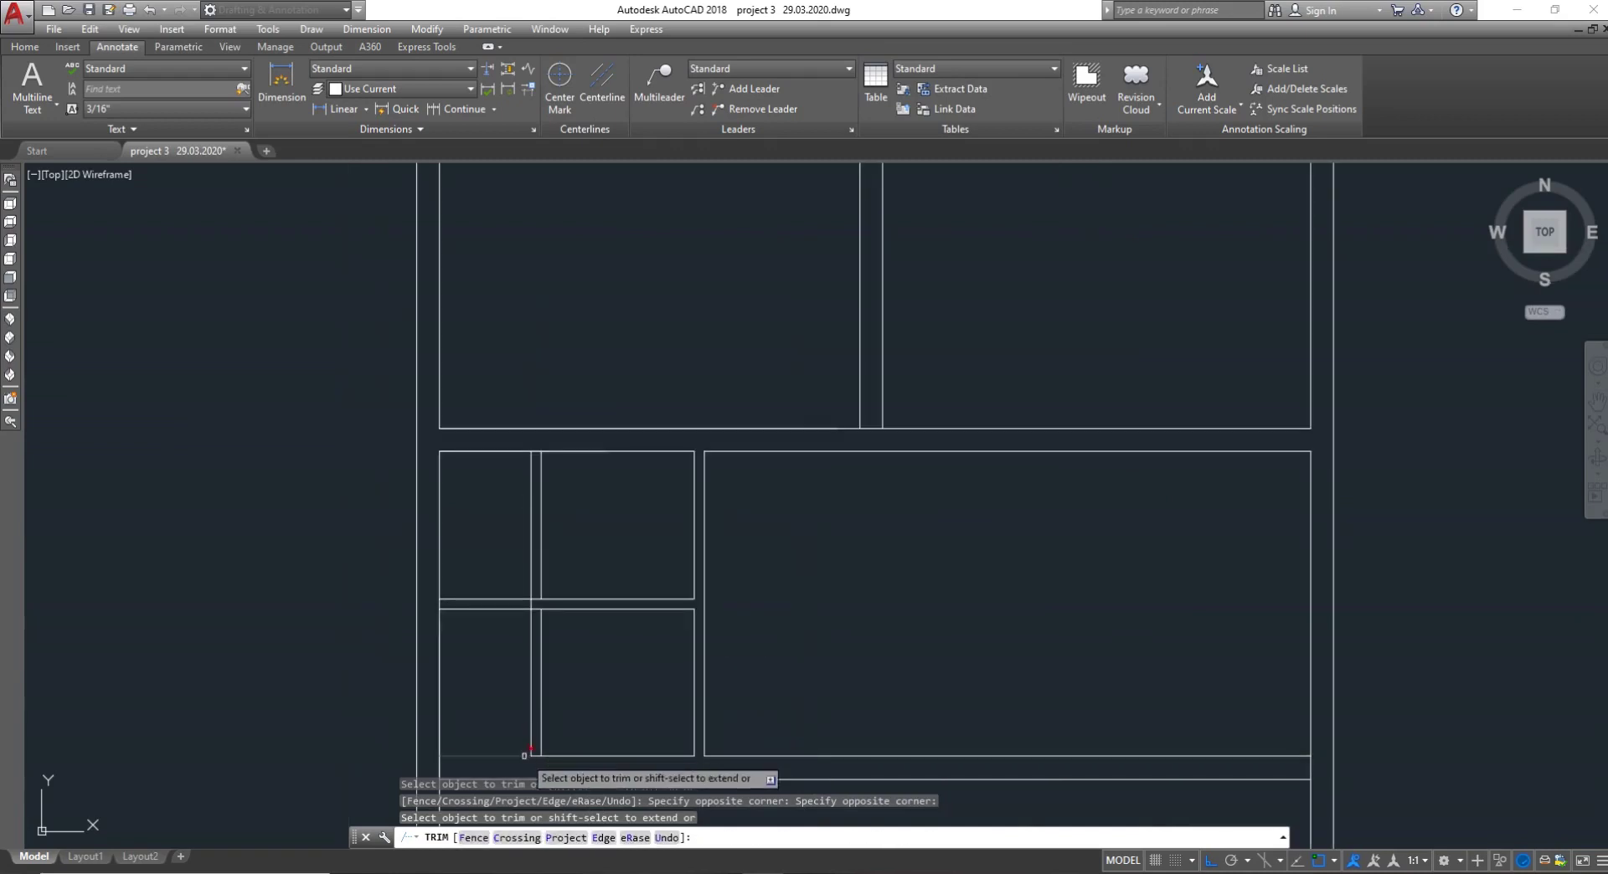
left_click(540, 769)
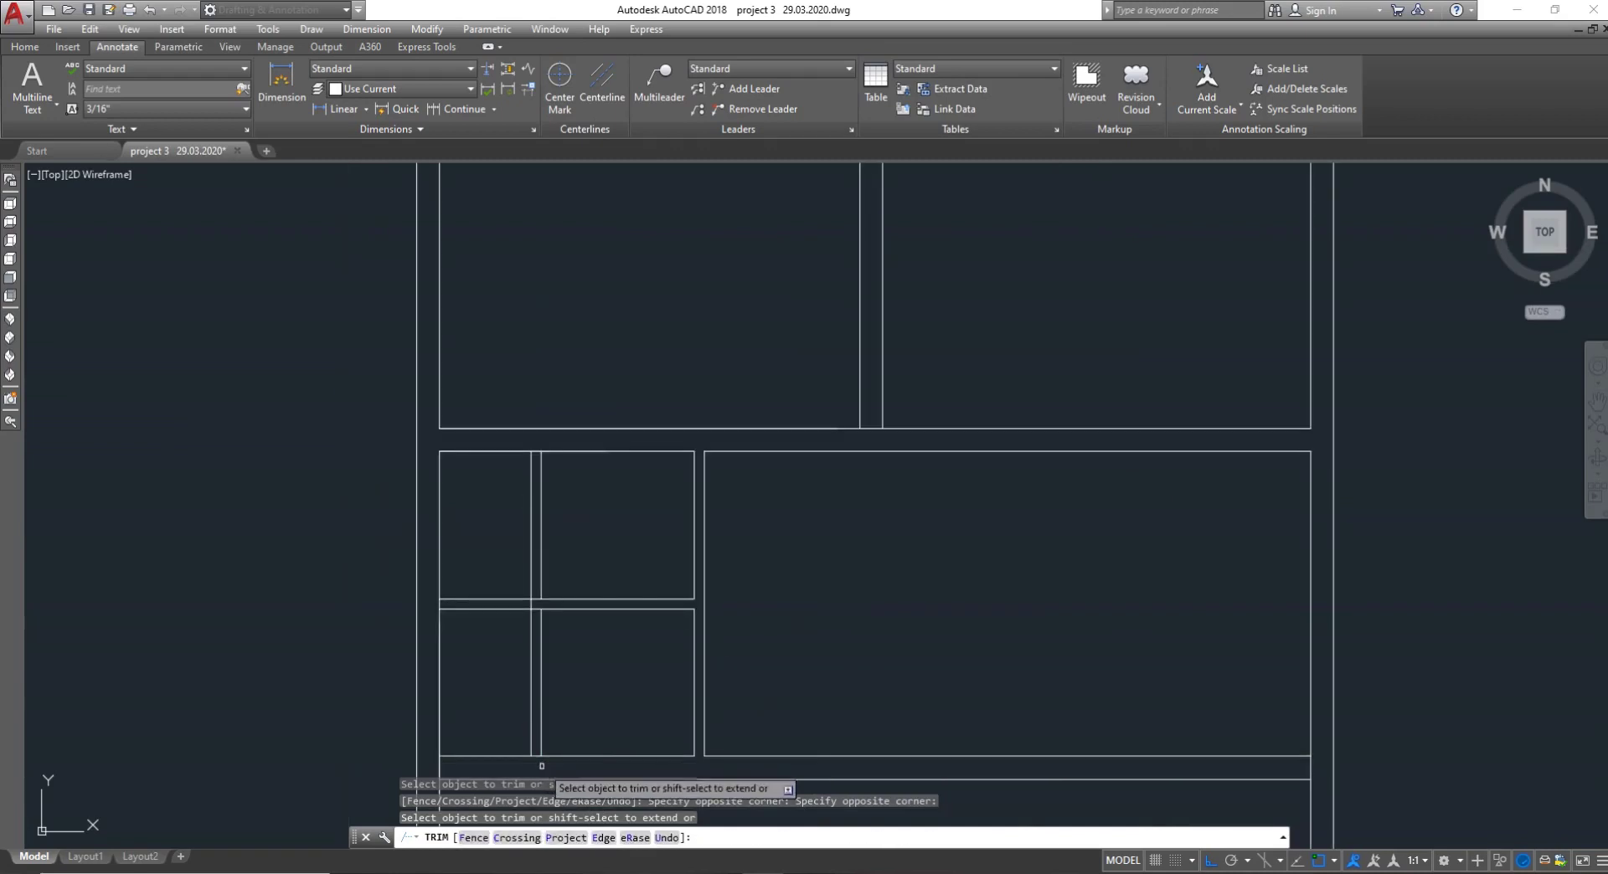
left_click(537, 442)
scroll(442, 634, "up", 2)
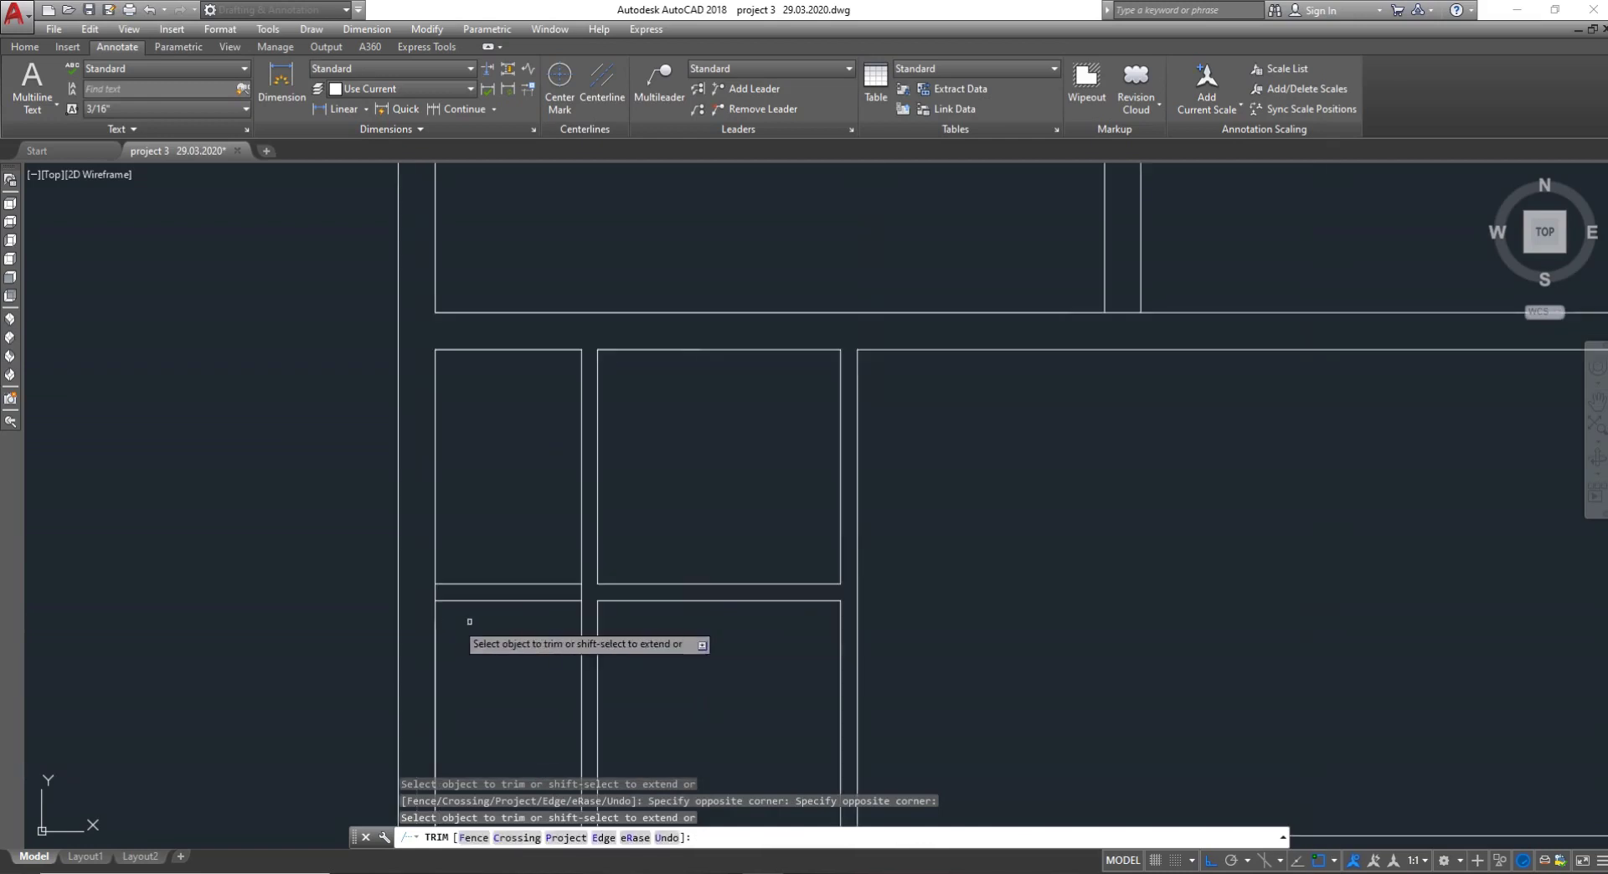
Erase the two leftover dividing-wall segments inside the open space and save the drawing
key("Escape")
key("Return")
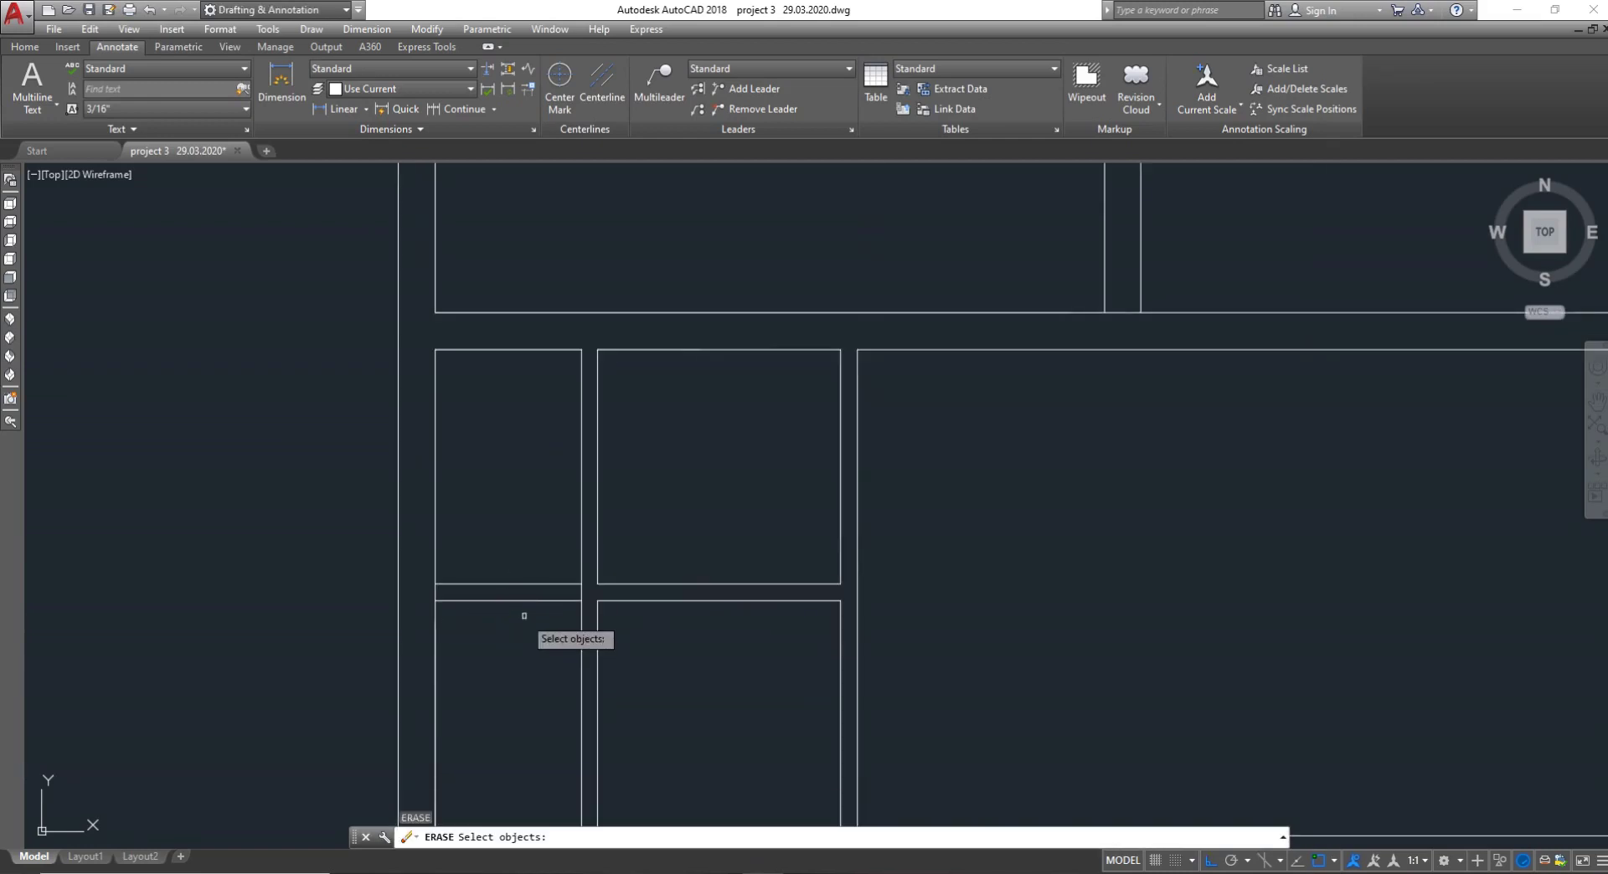
left_click(524, 629)
left_click(500, 551)
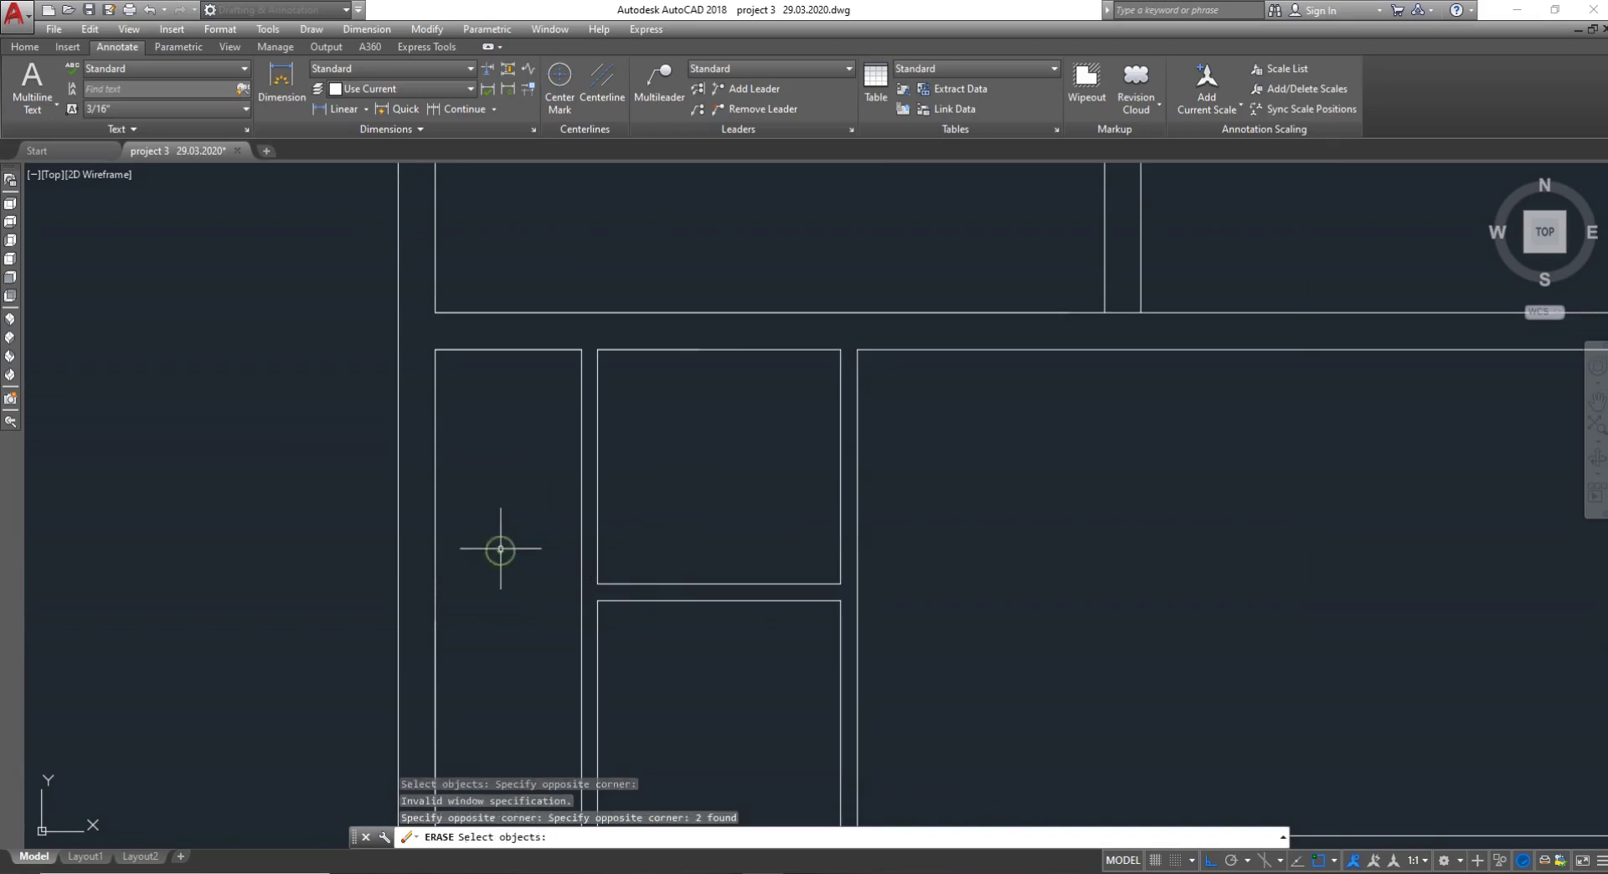
scroll(520, 602, "down", 5)
scroll(512, 599, "up", 2)
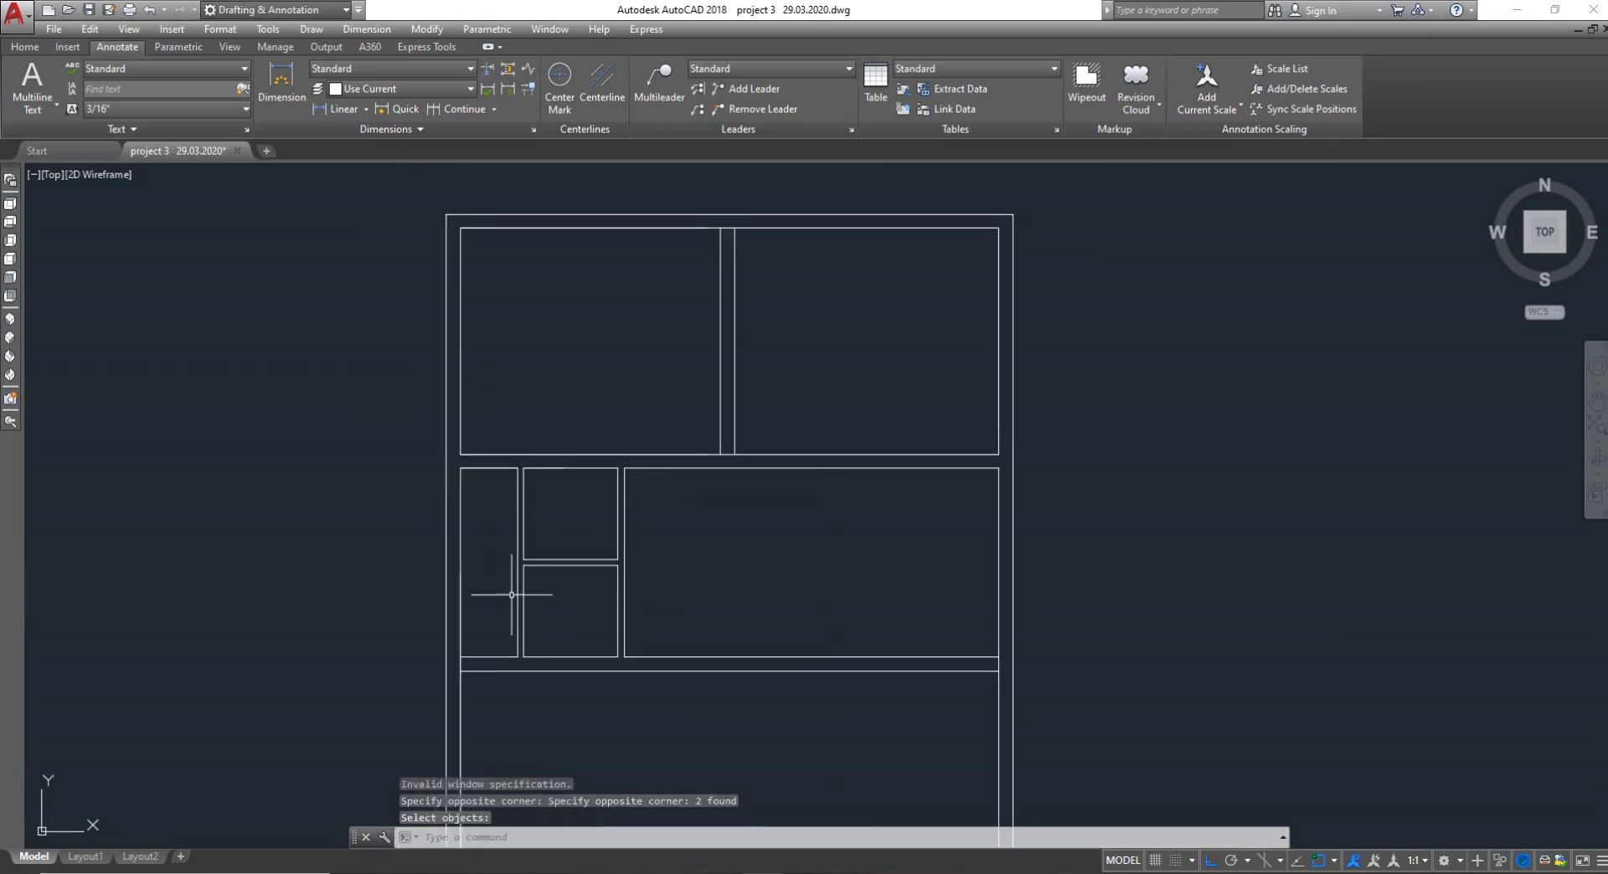
key("Escape")
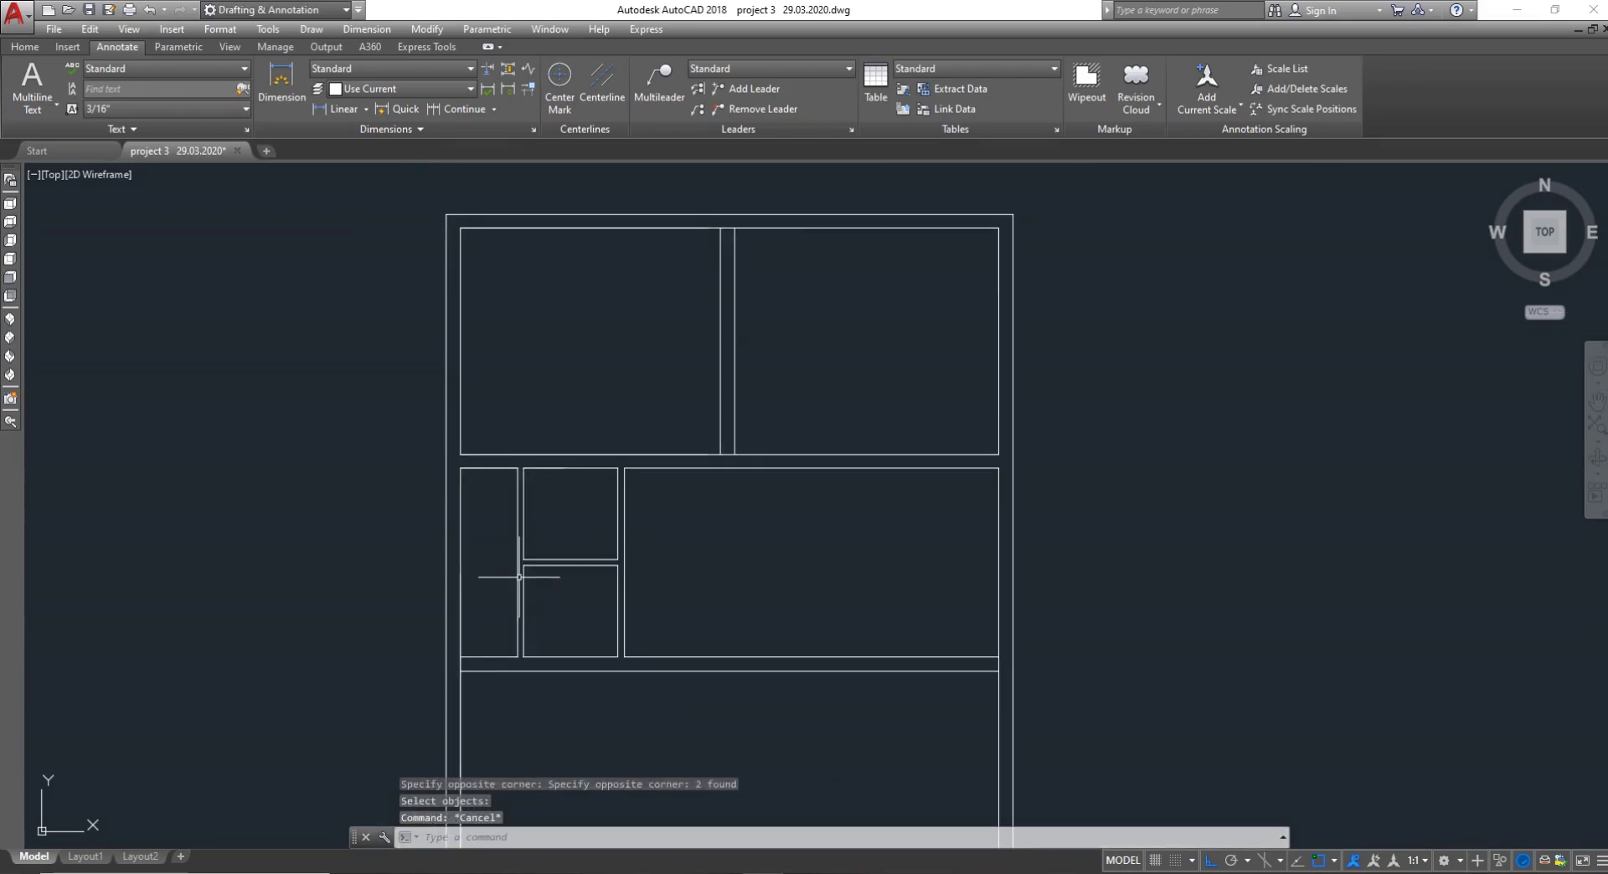
key("ctrl+s")
Check the TV lounge and kitchen sizes in the middle labelled plan, return to the new drawing and save it
scroll(675, 556, "down", 4)
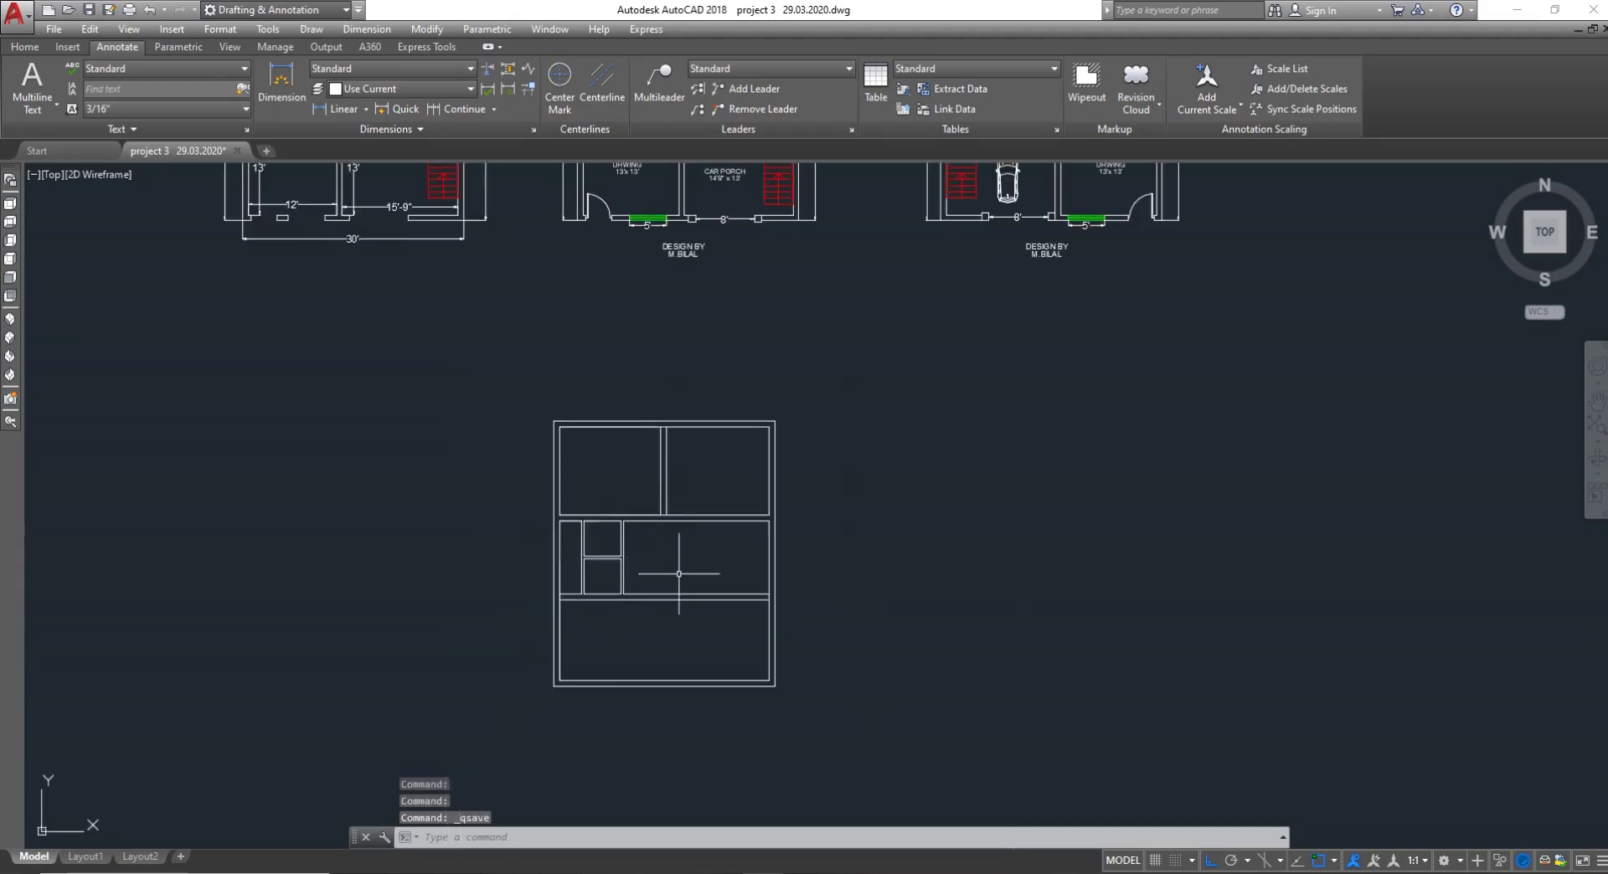
scroll(686, 573, "up", 2)
scroll(725, 661, "down", 4)
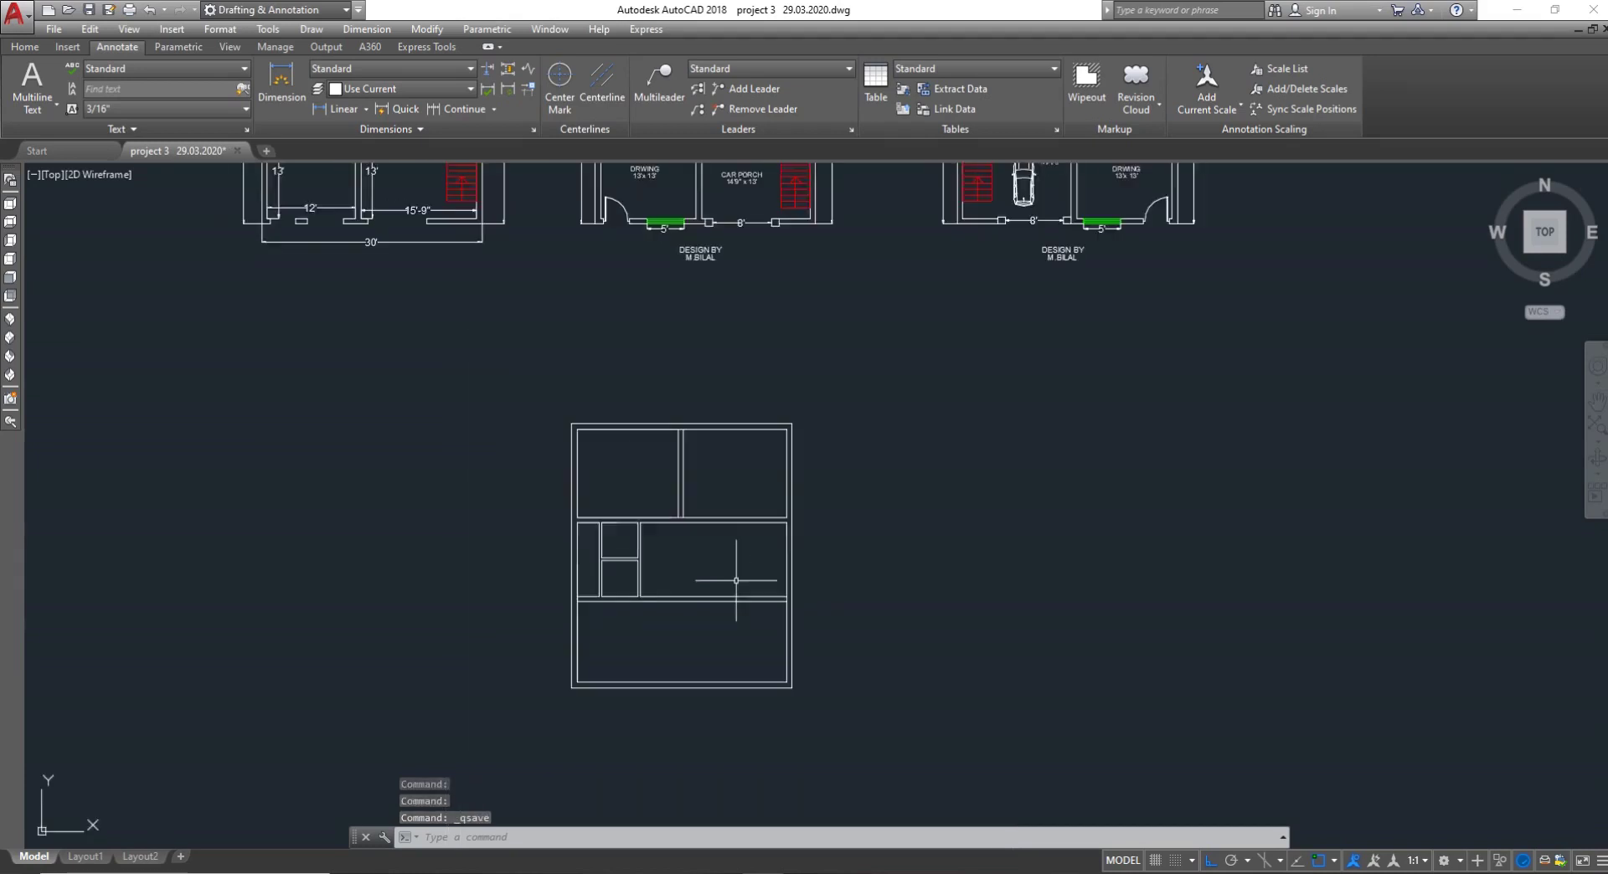
scroll(738, 553, "up", 2)
scroll(720, 358, "up", 2)
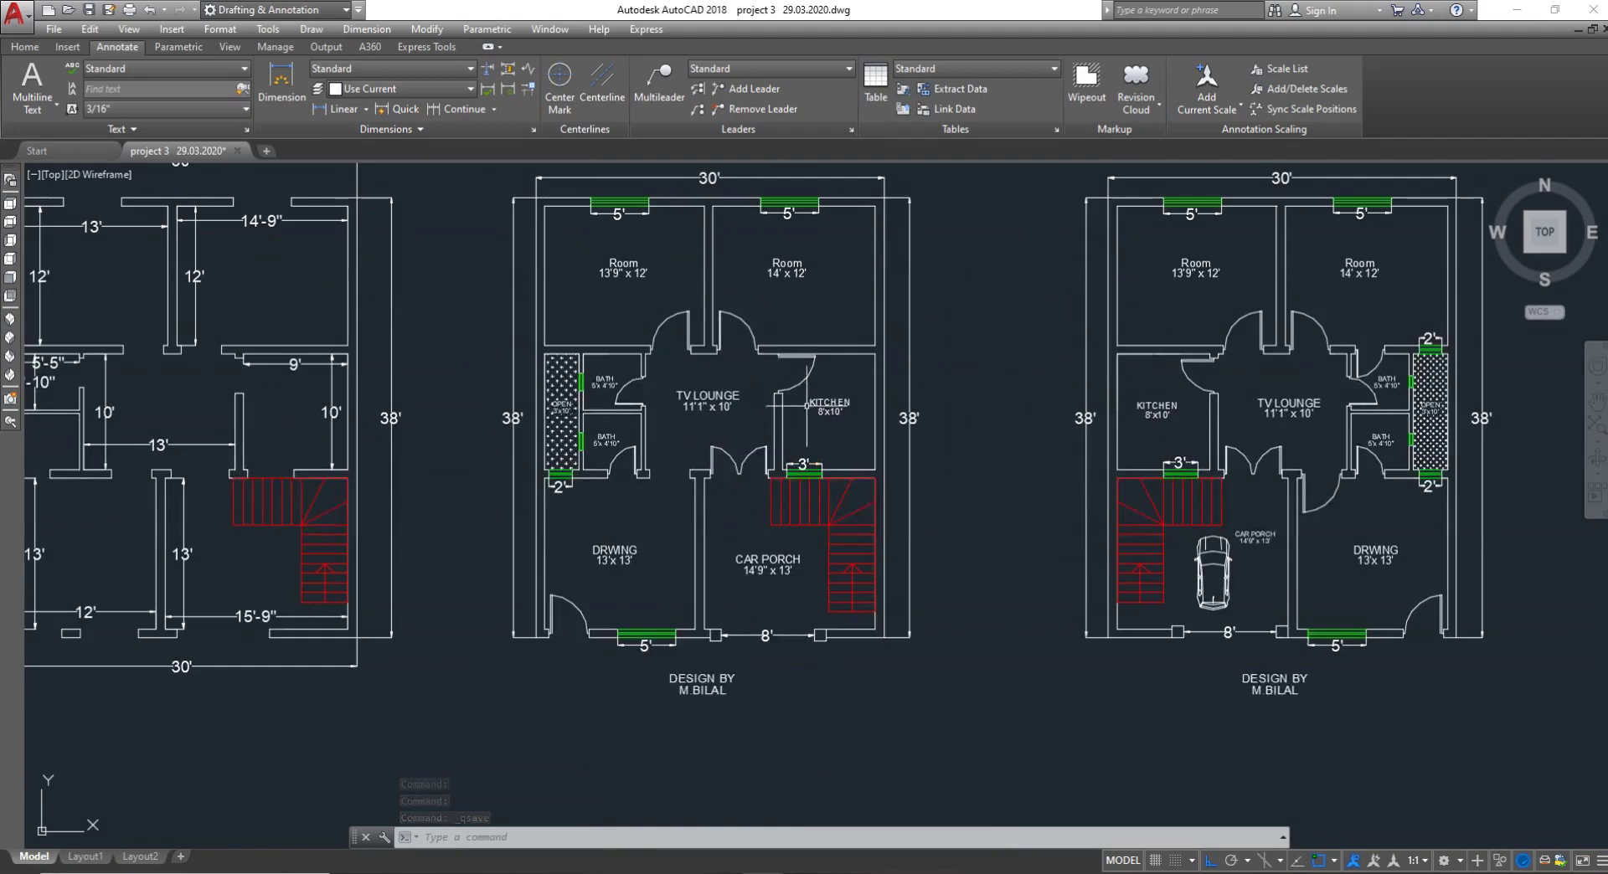
scroll(807, 407, "up", 2)
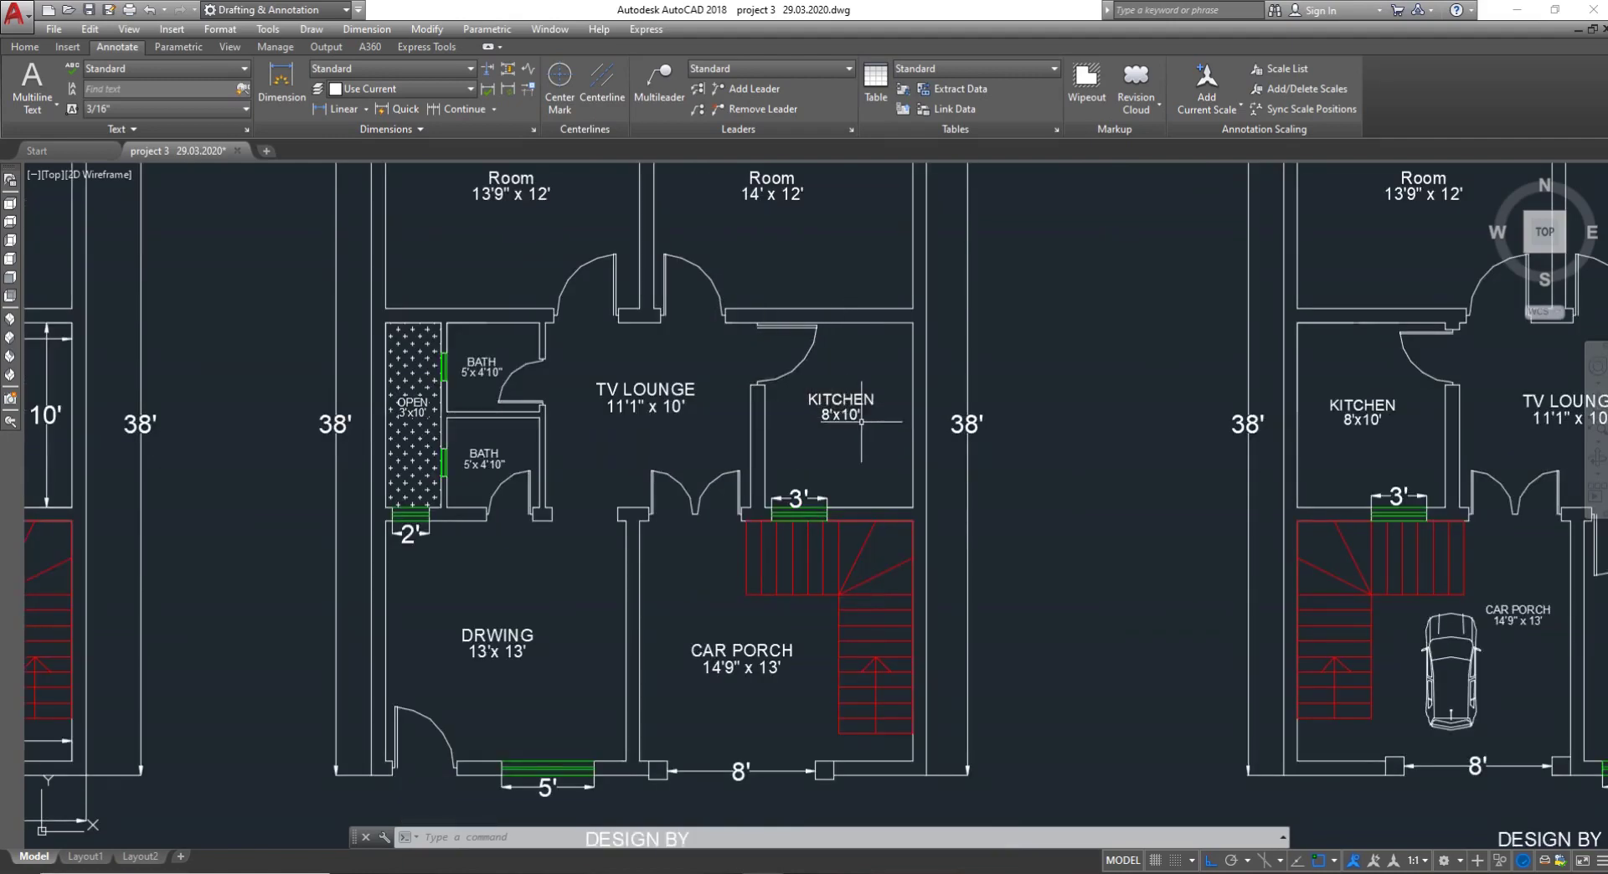
scroll(861, 421, "down", 10)
scroll(828, 620, "up", 6)
key("ctrl+s")
key("Escape")
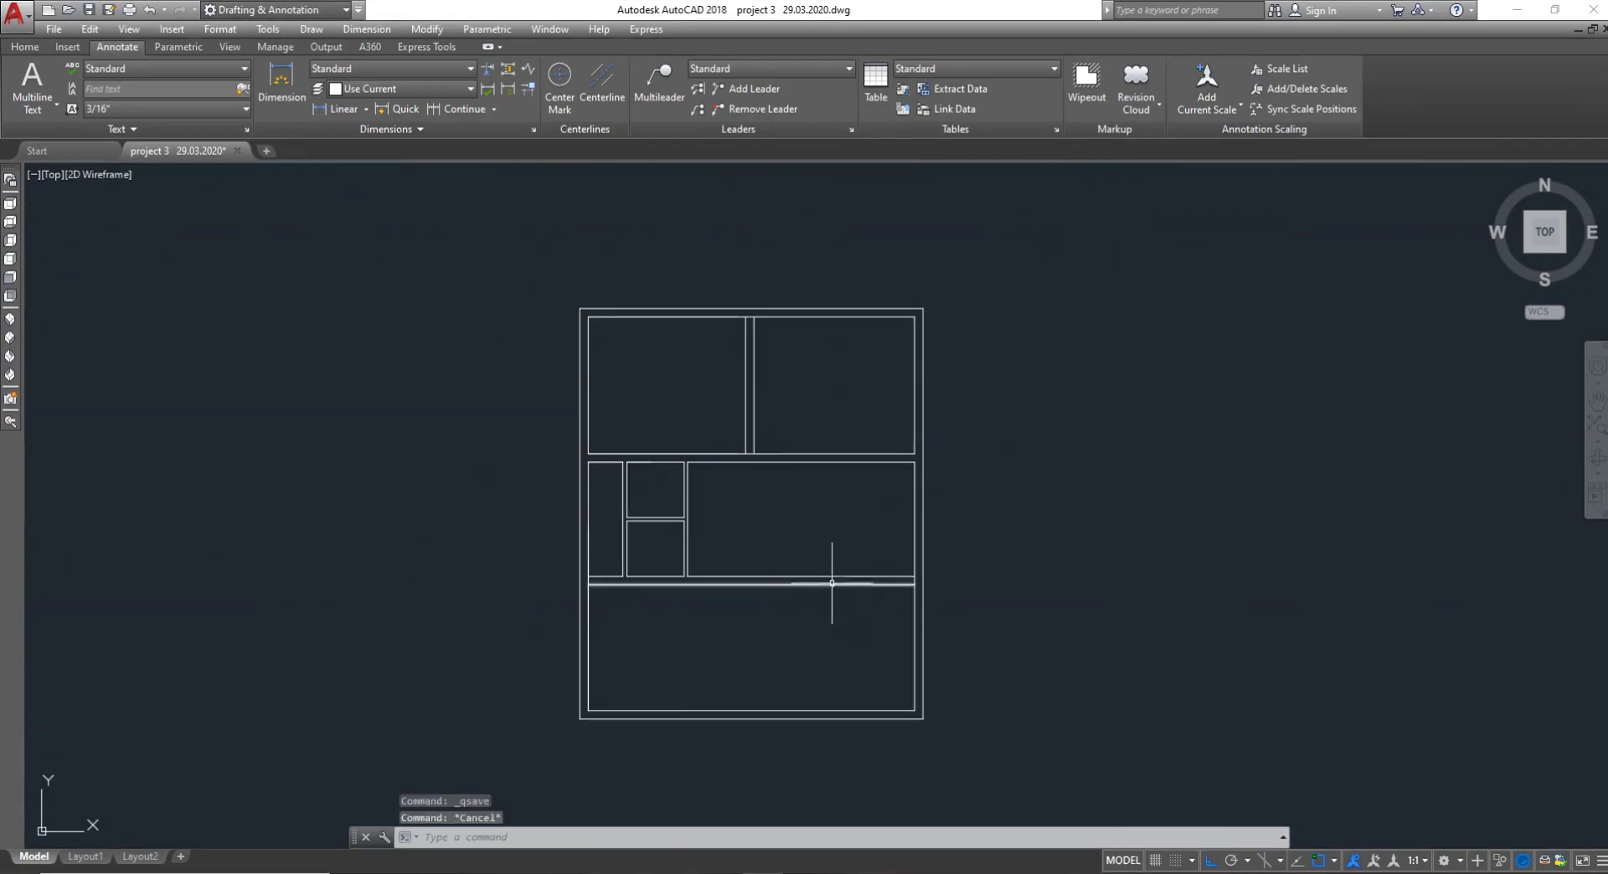
type("d")
key("BackSpace")
key("Escape")
Extend the outer face of the bathrooms' outer wall to the front line of the 9" horizontal wall
scroll(679, 583, "up", 4)
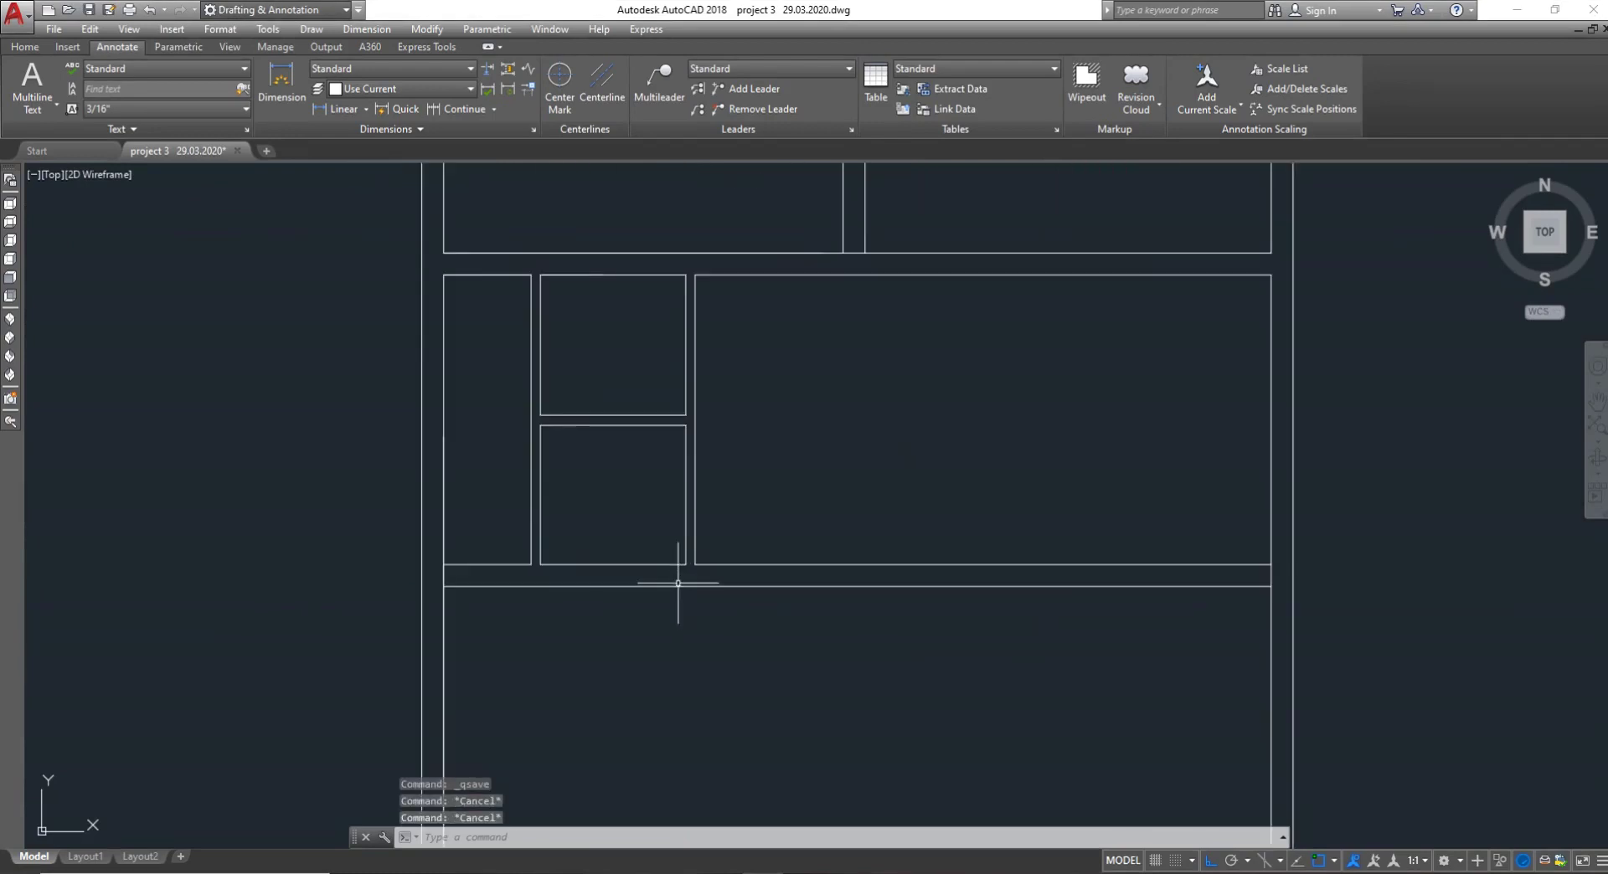
type("EX")
key("Return")
key("Return")
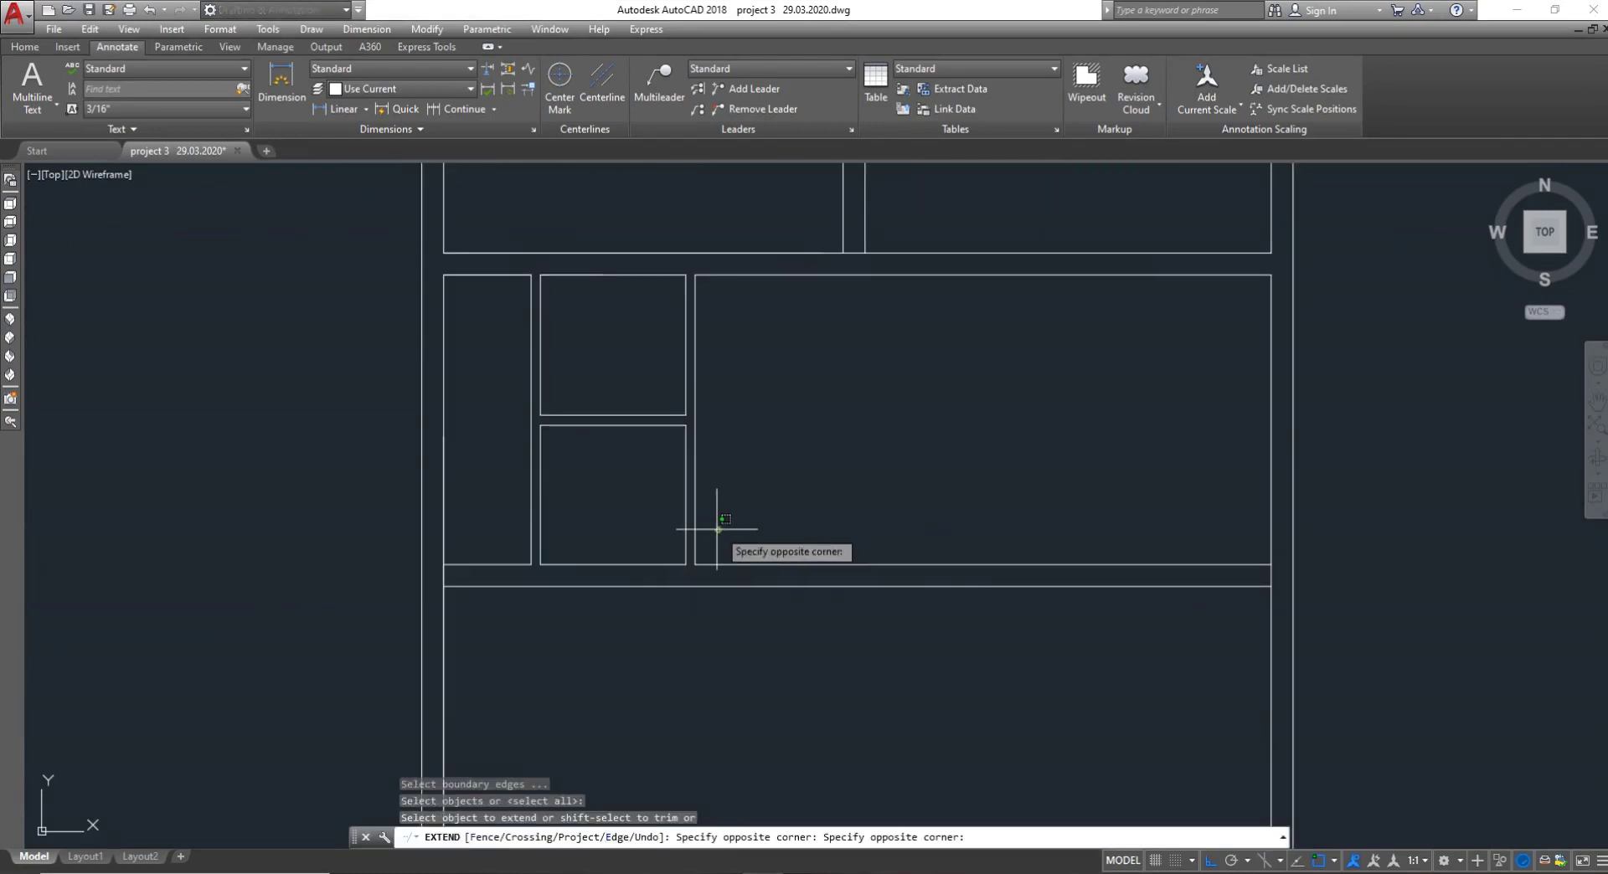
left_click(718, 530)
left_click(694, 543)
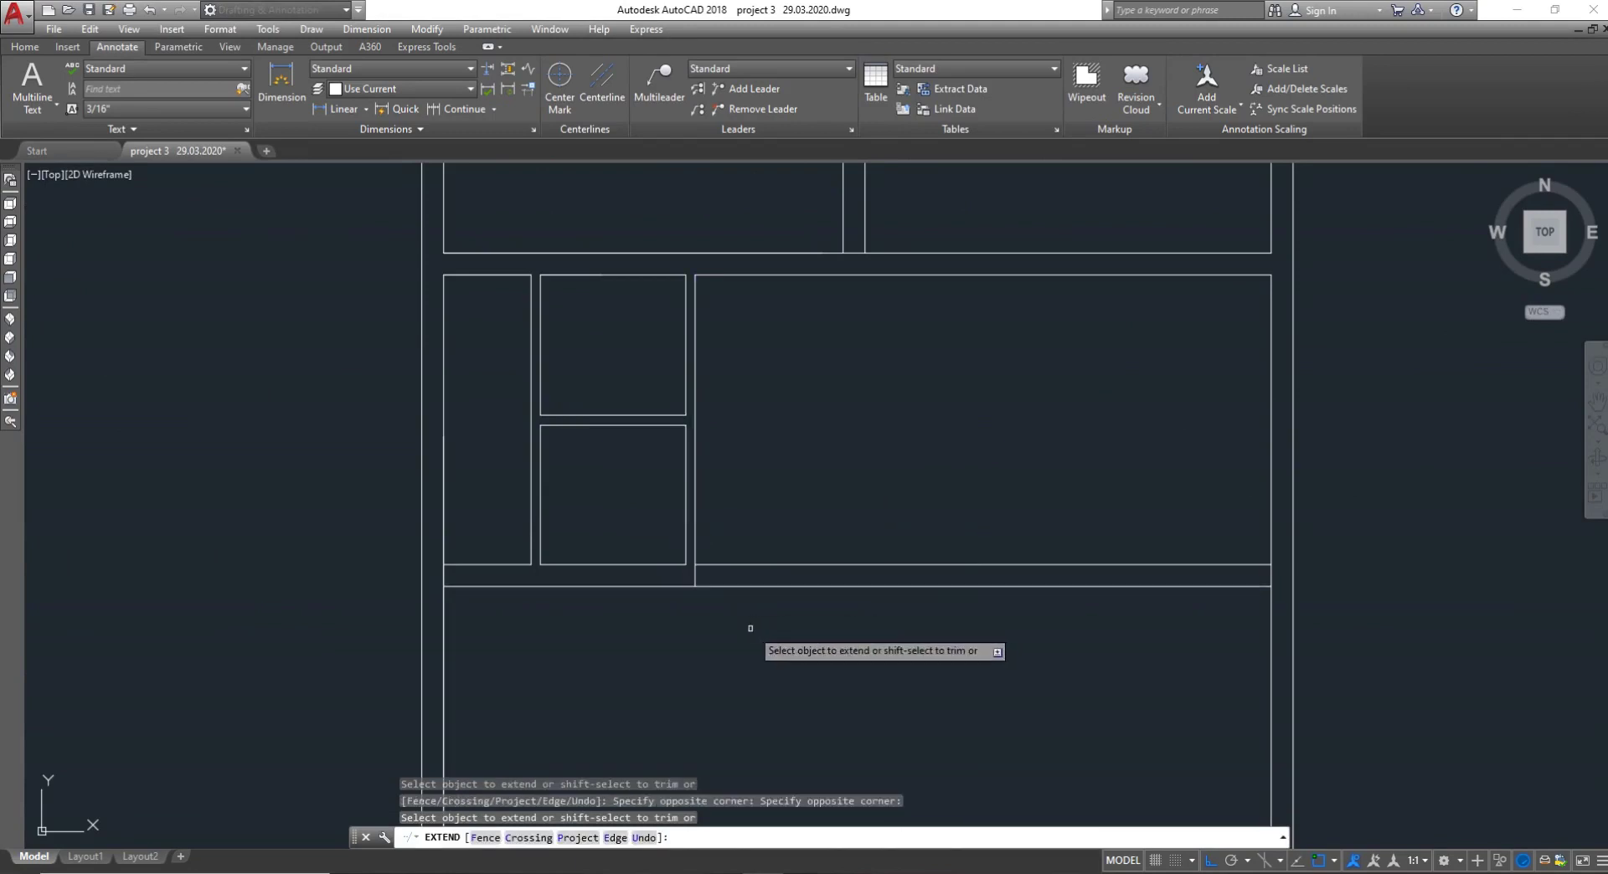
key("Escape")
Trim the horizontal wall's front line from the bathrooms' outer wall across the lounge and kitchen side
key("Return")
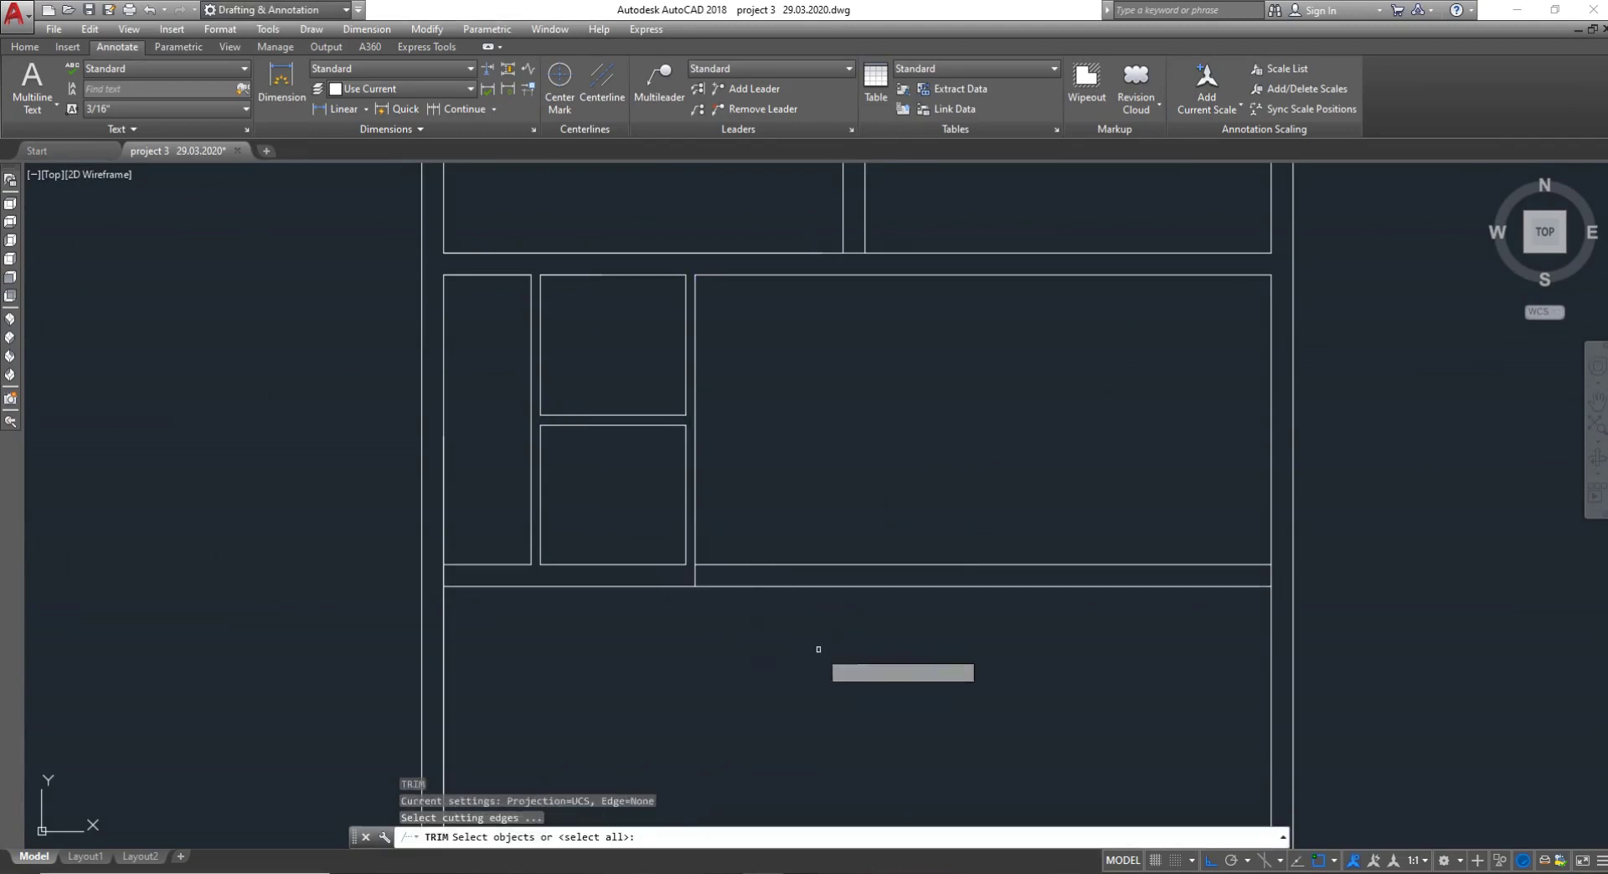
key("Return")
left_click(798, 586)
key("Escape")
Erase the horizontal wall's remaining rear line between the bathrooms' outer wall and the opposite exterior wall
type("E")
key("Return")
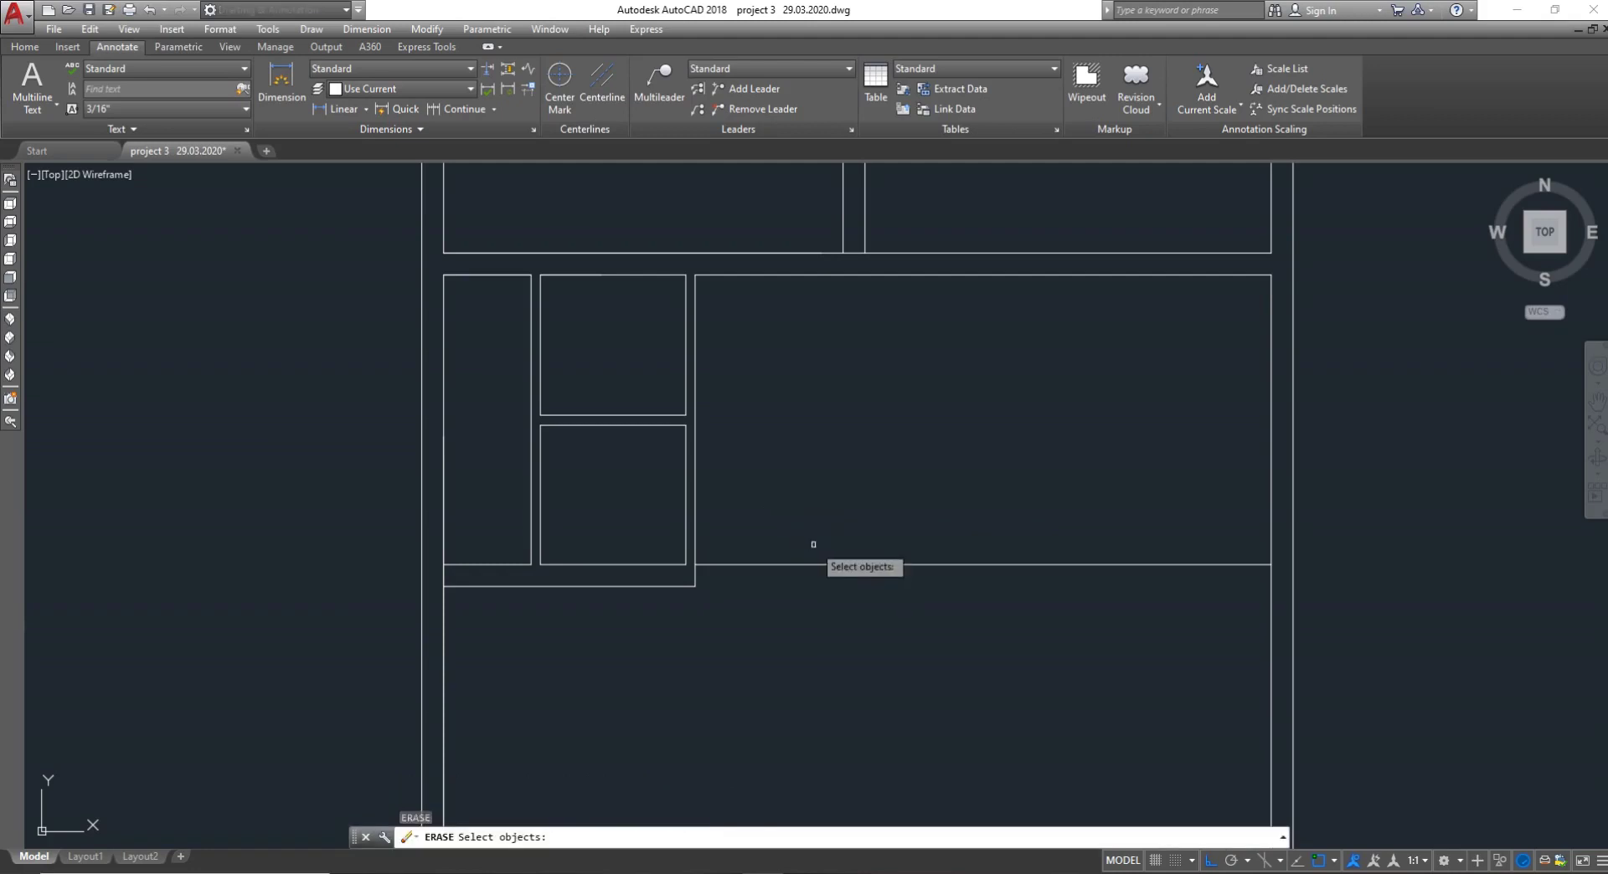
left_click(820, 564)
key("Return")
scroll(861, 546, "down", 3)
scroll(1017, 453, "up", 4)
key("Escape")
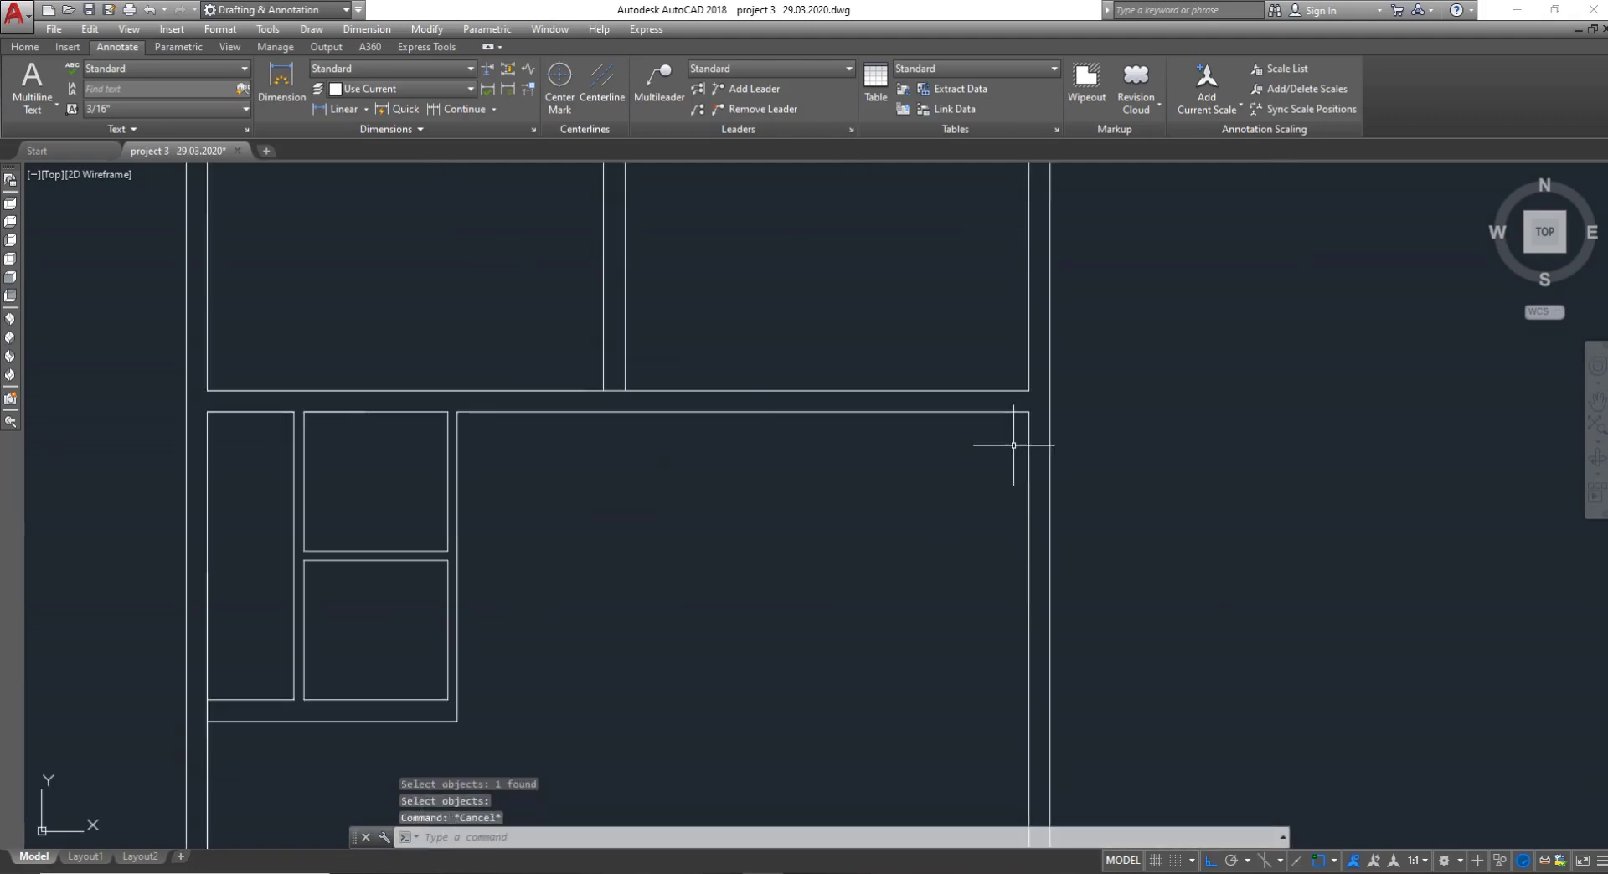
Offset the inner line of the exterior wall beside the kitchen 8' inward to set the kitchen's width
type("o")
key("Return")
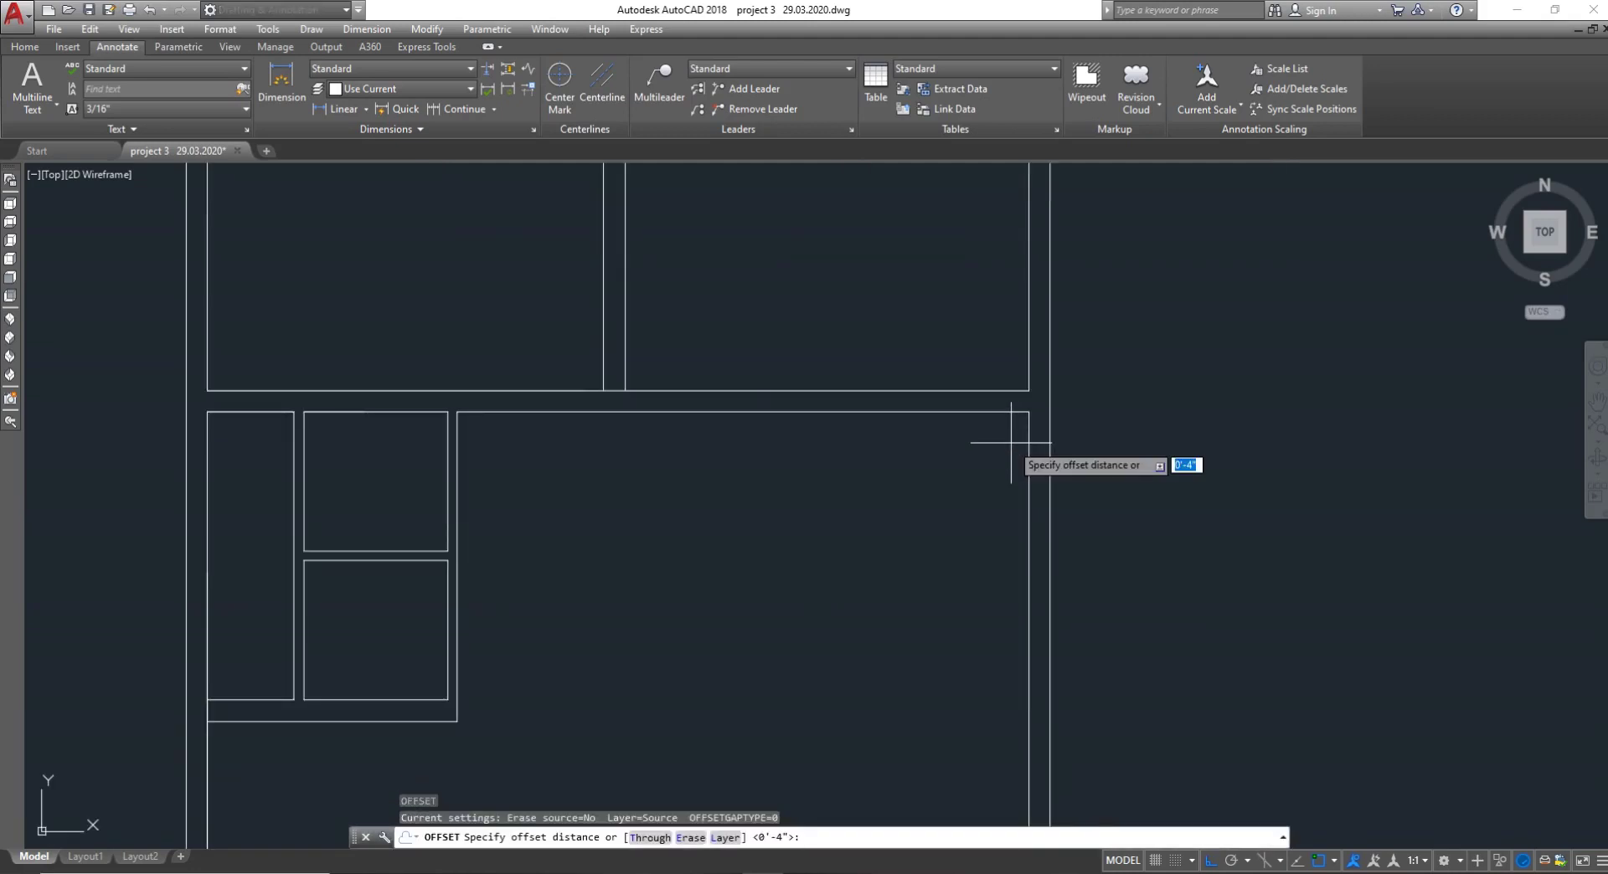
type("8'")
key("Return")
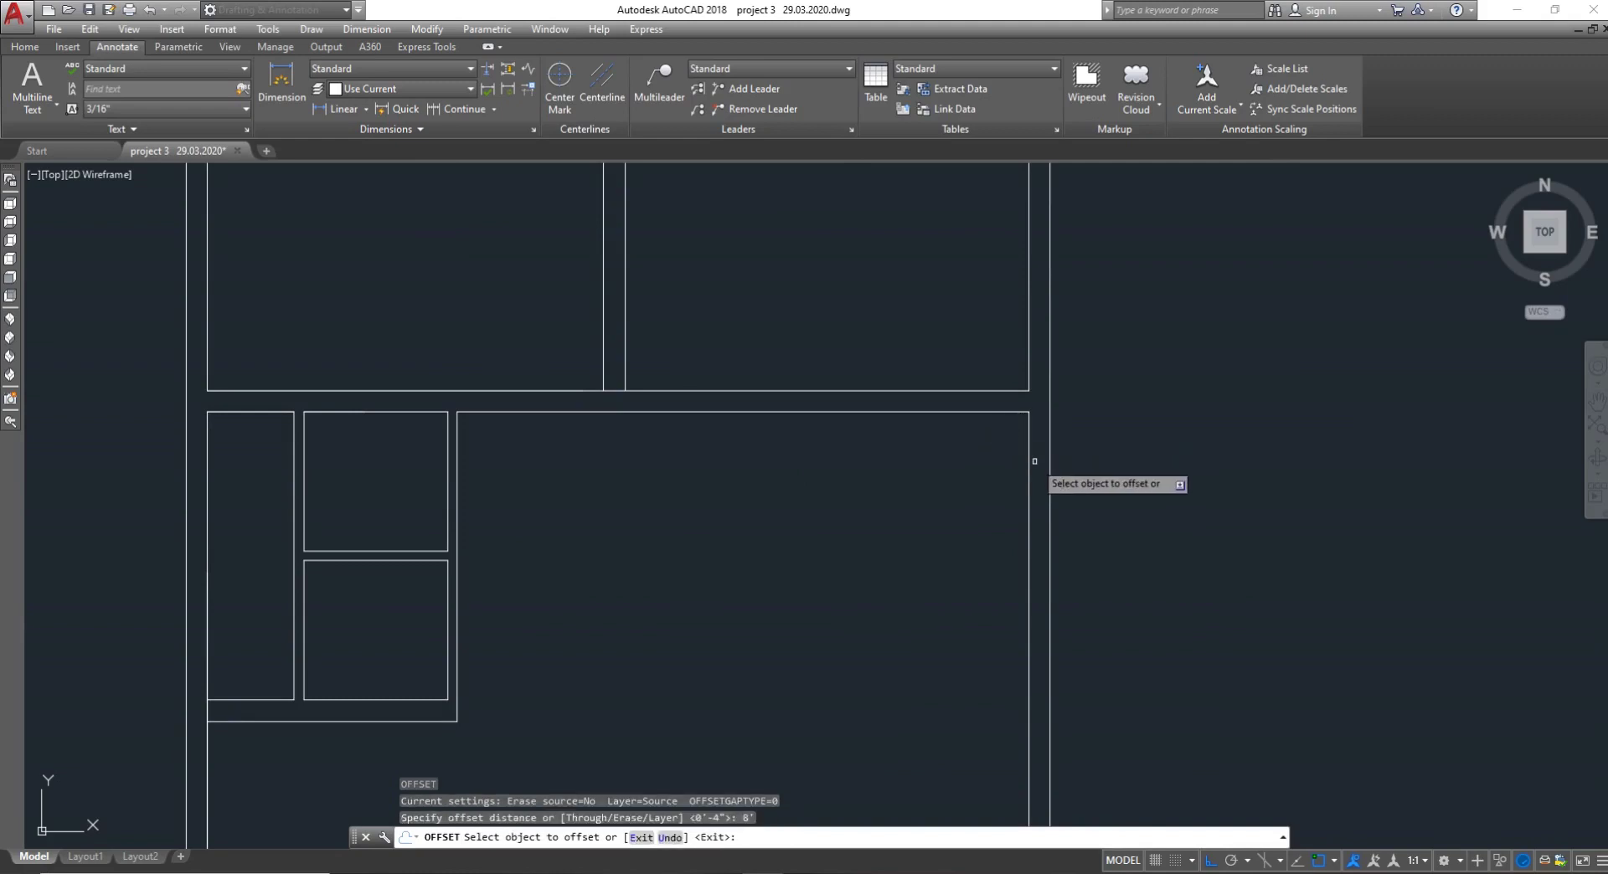
left_click(1028, 466)
left_click(888, 484)
key("Escape")
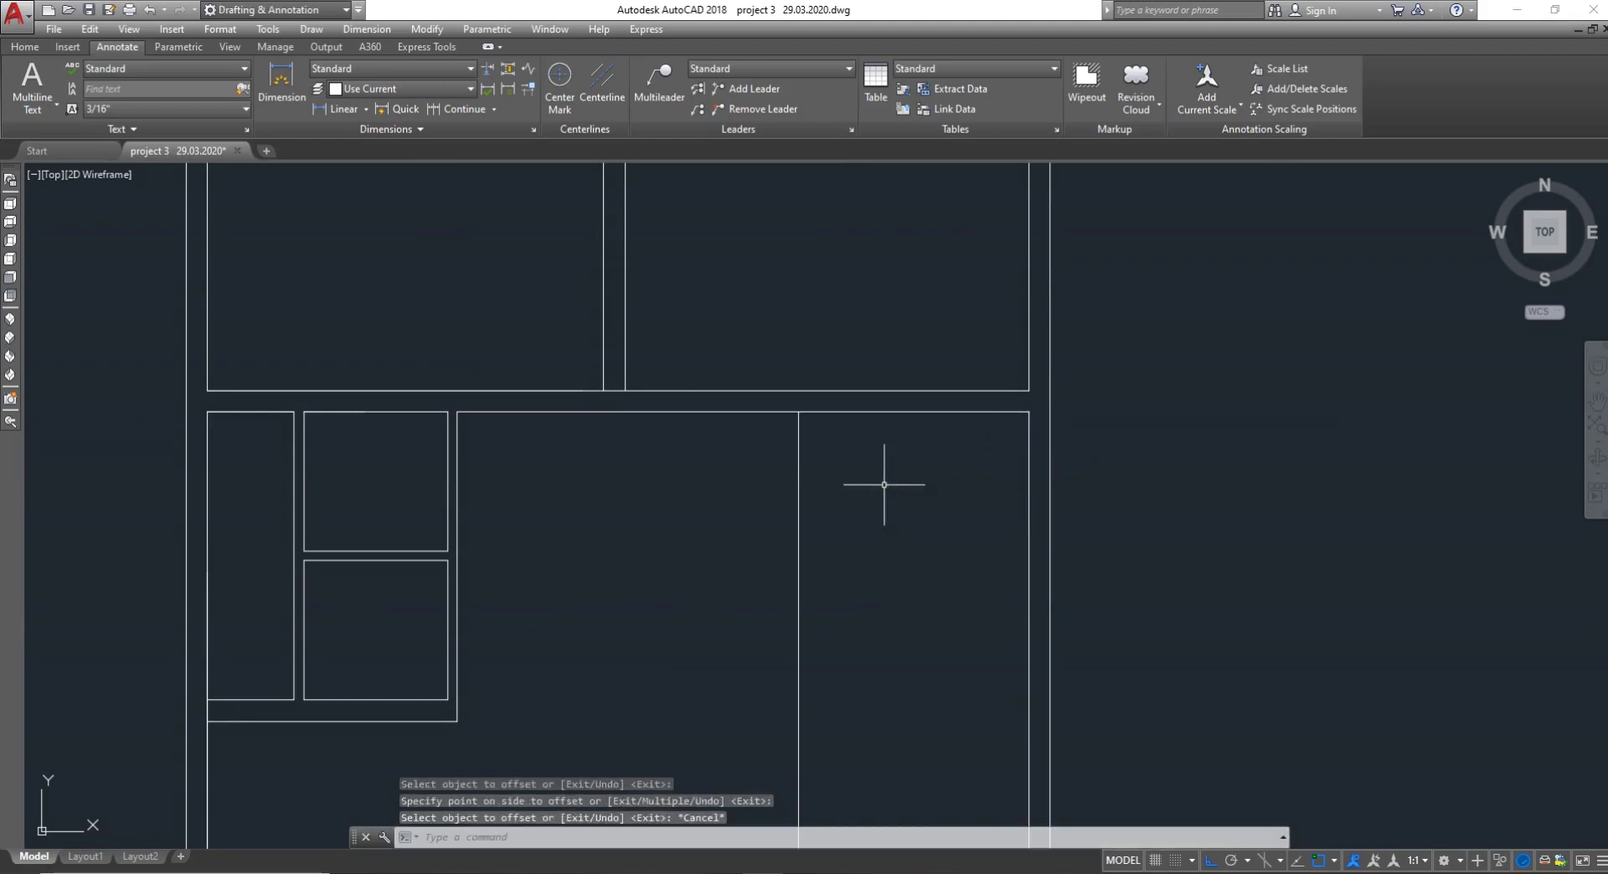
Offset the horizontal wall's front line 10' toward the front of the house to set the kitchen's depth
right_click(885, 484)
type("10'")
key("Return")
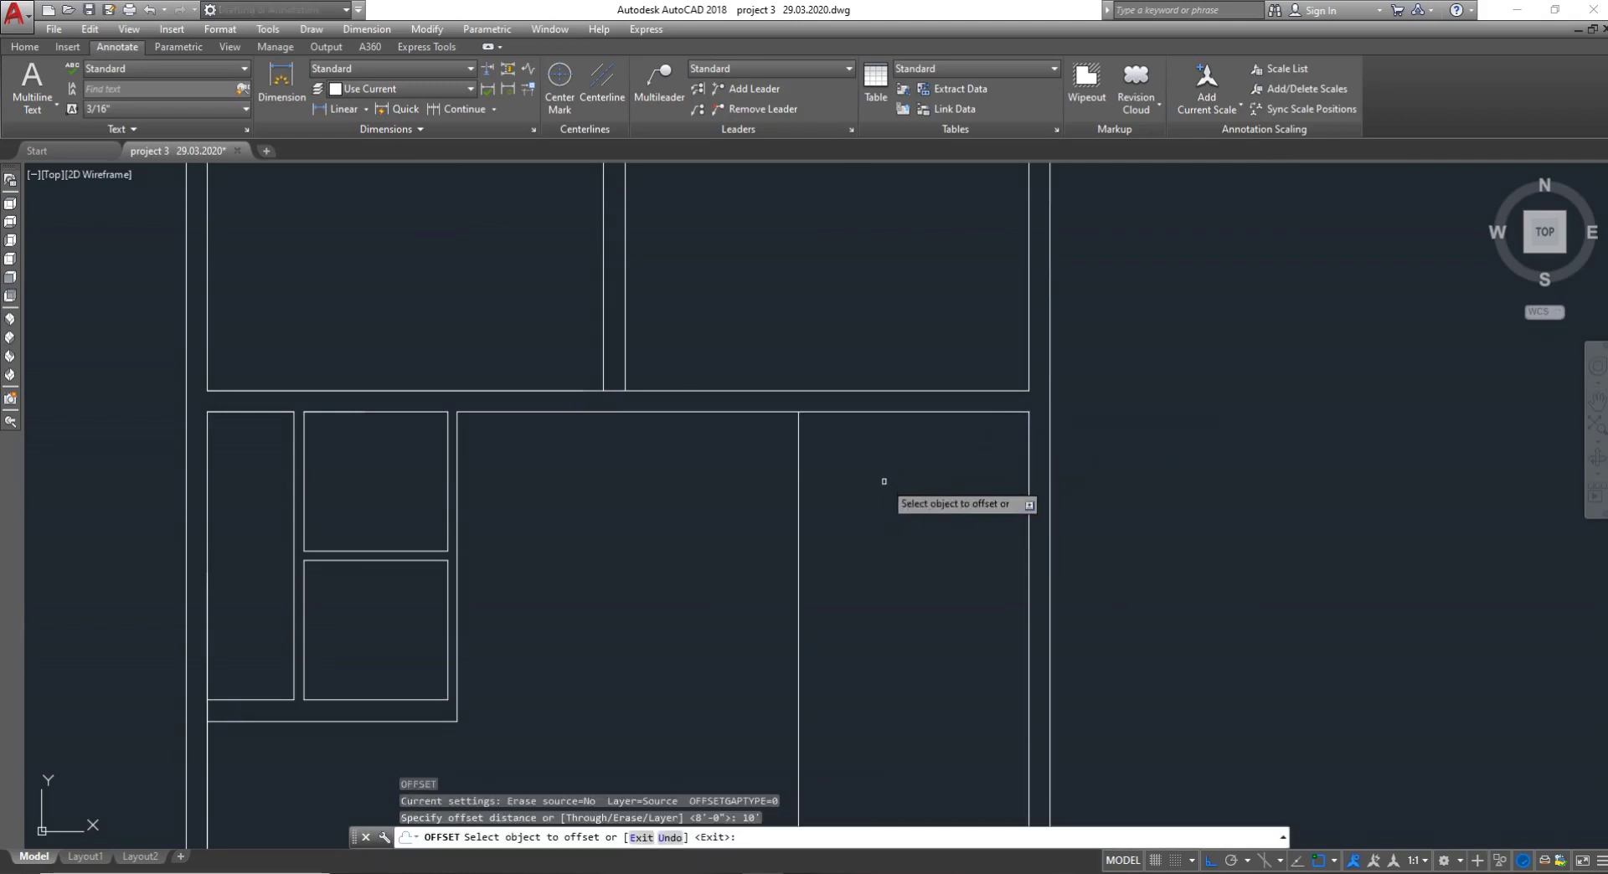
left_click(891, 412)
left_click(888, 572)
key("Escape")
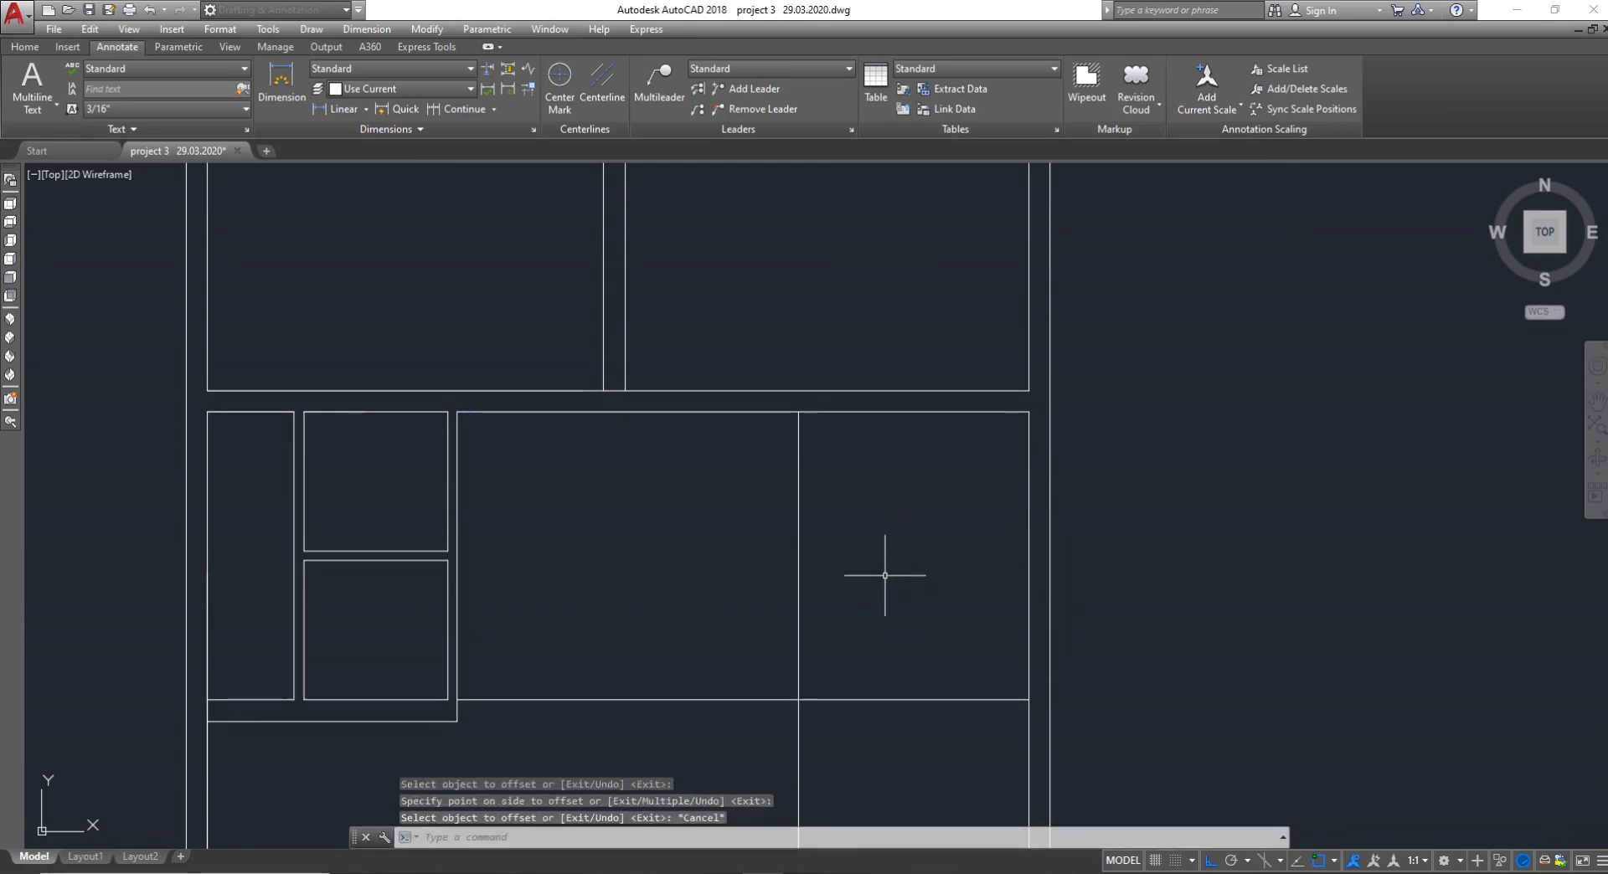
Offset the kitchen's side line toward the TV lounge and its front line toward the front by 9" for the wall thickness
key("Return")
type("9\"")
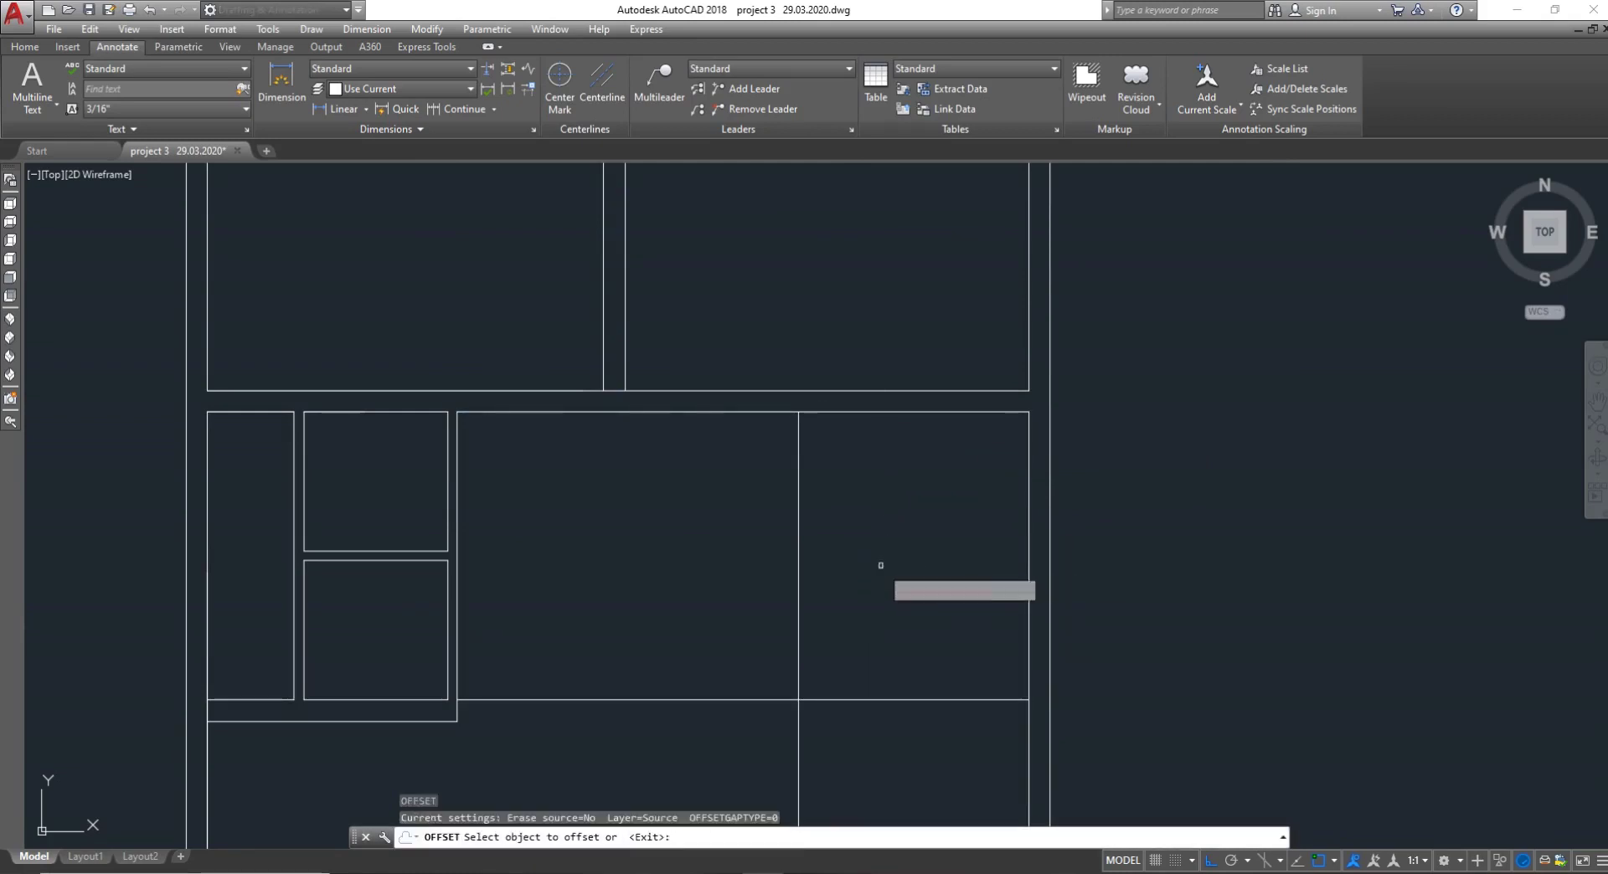
key("Return")
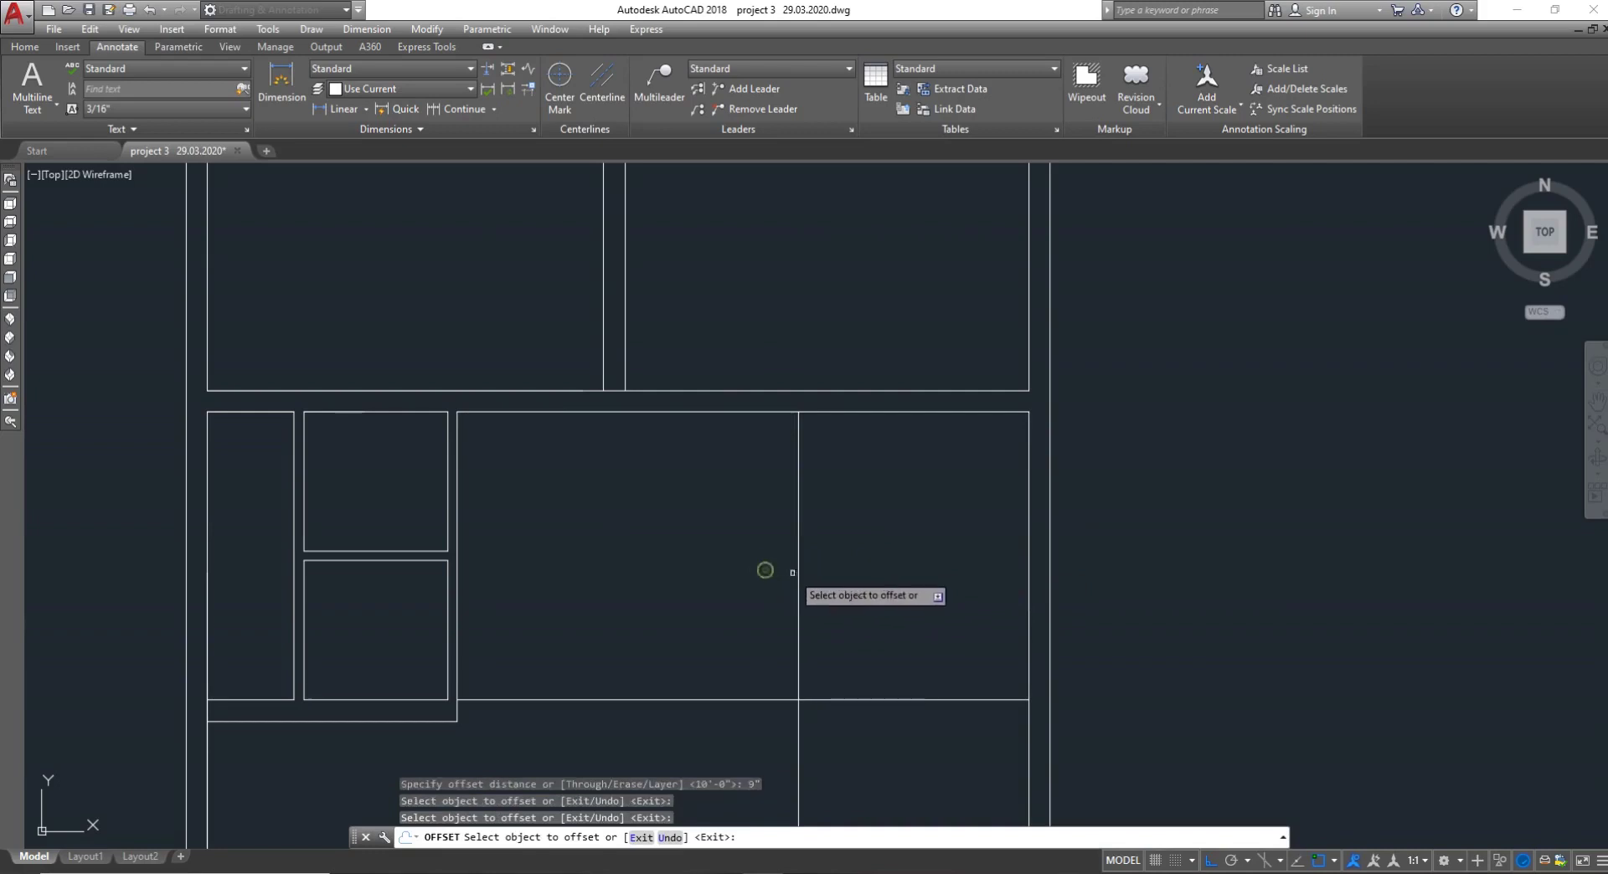
left_click(799, 564)
left_click(757, 582)
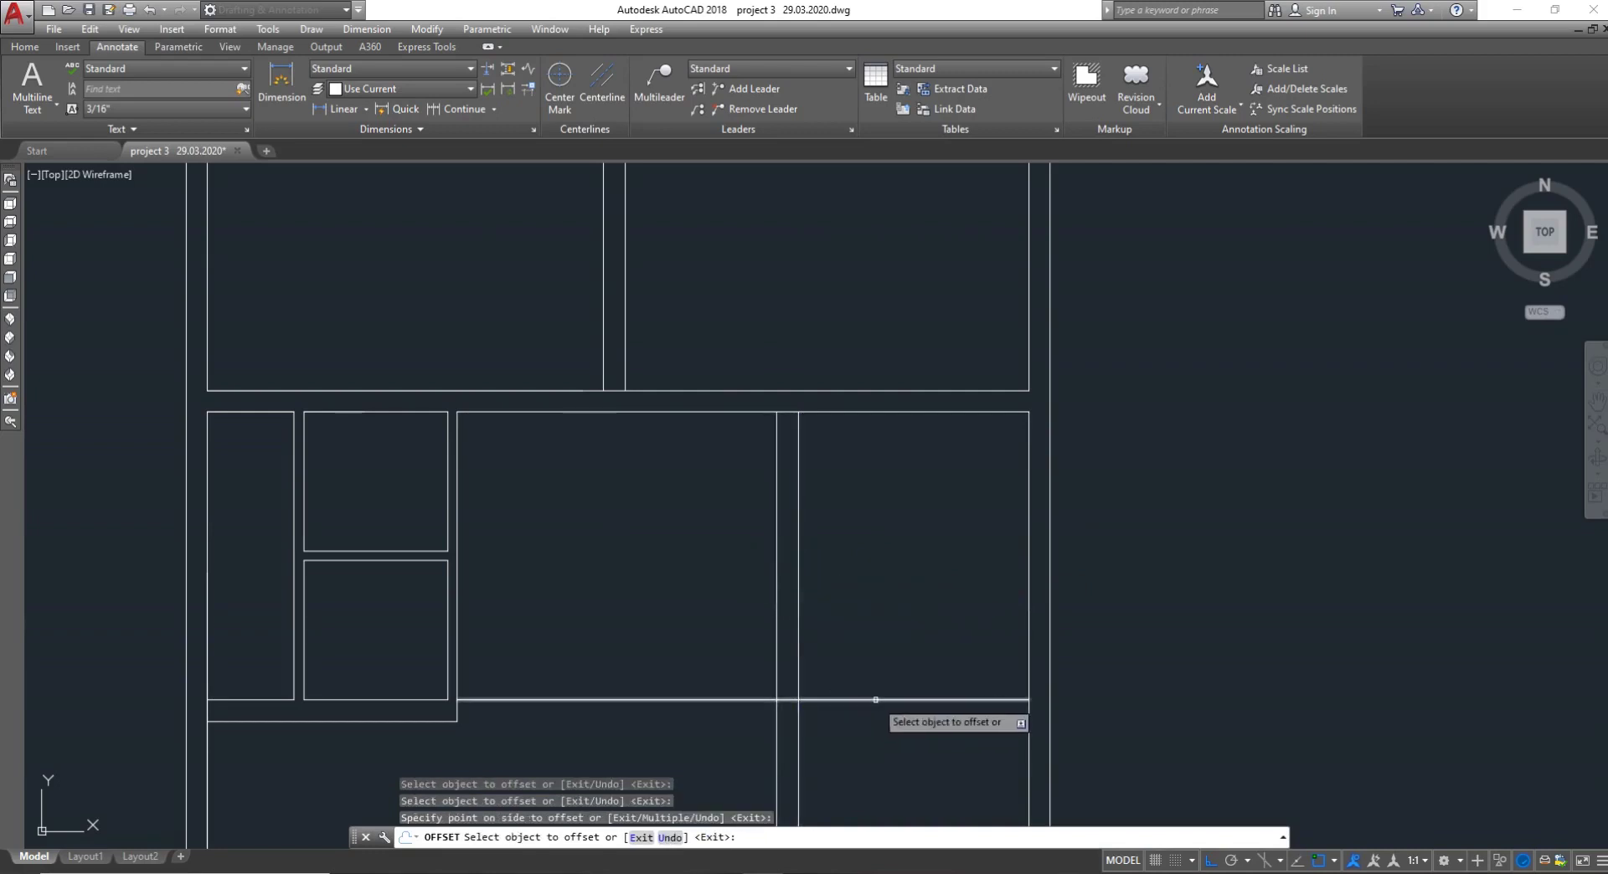
left_click(875, 700)
left_click(863, 727)
key("Escape")
Trim the kitchen side wall's lines in front of the kitchen and the front wall's lines across the TV lounge
scroll(806, 699, "down", 6)
scroll(806, 699, "up", 4)
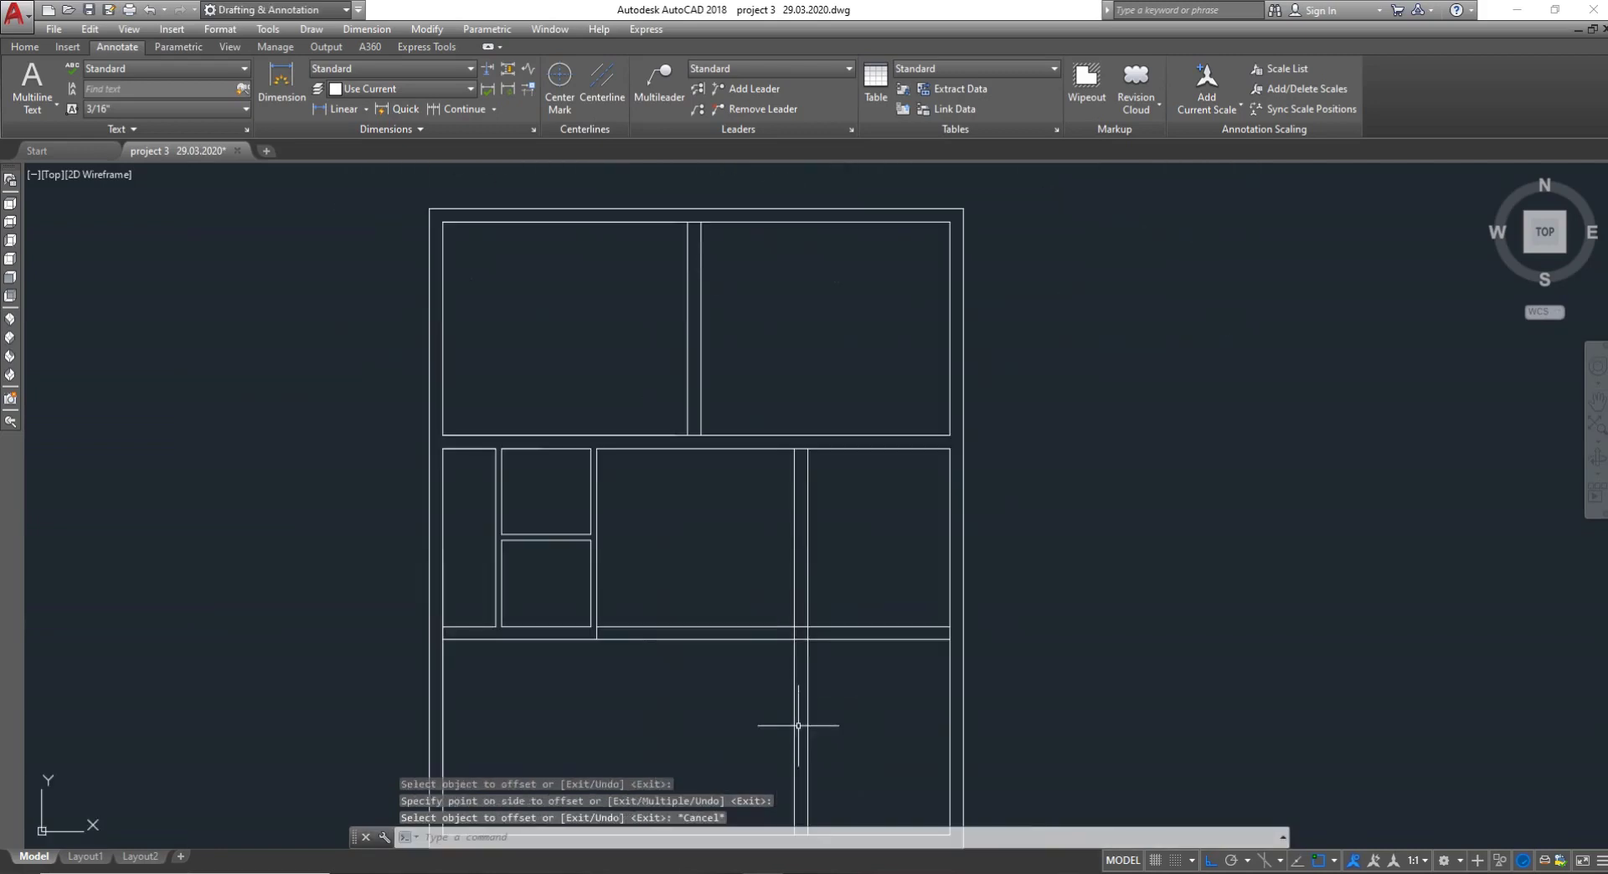
key("Return")
key("Return")
left_click(838, 710)
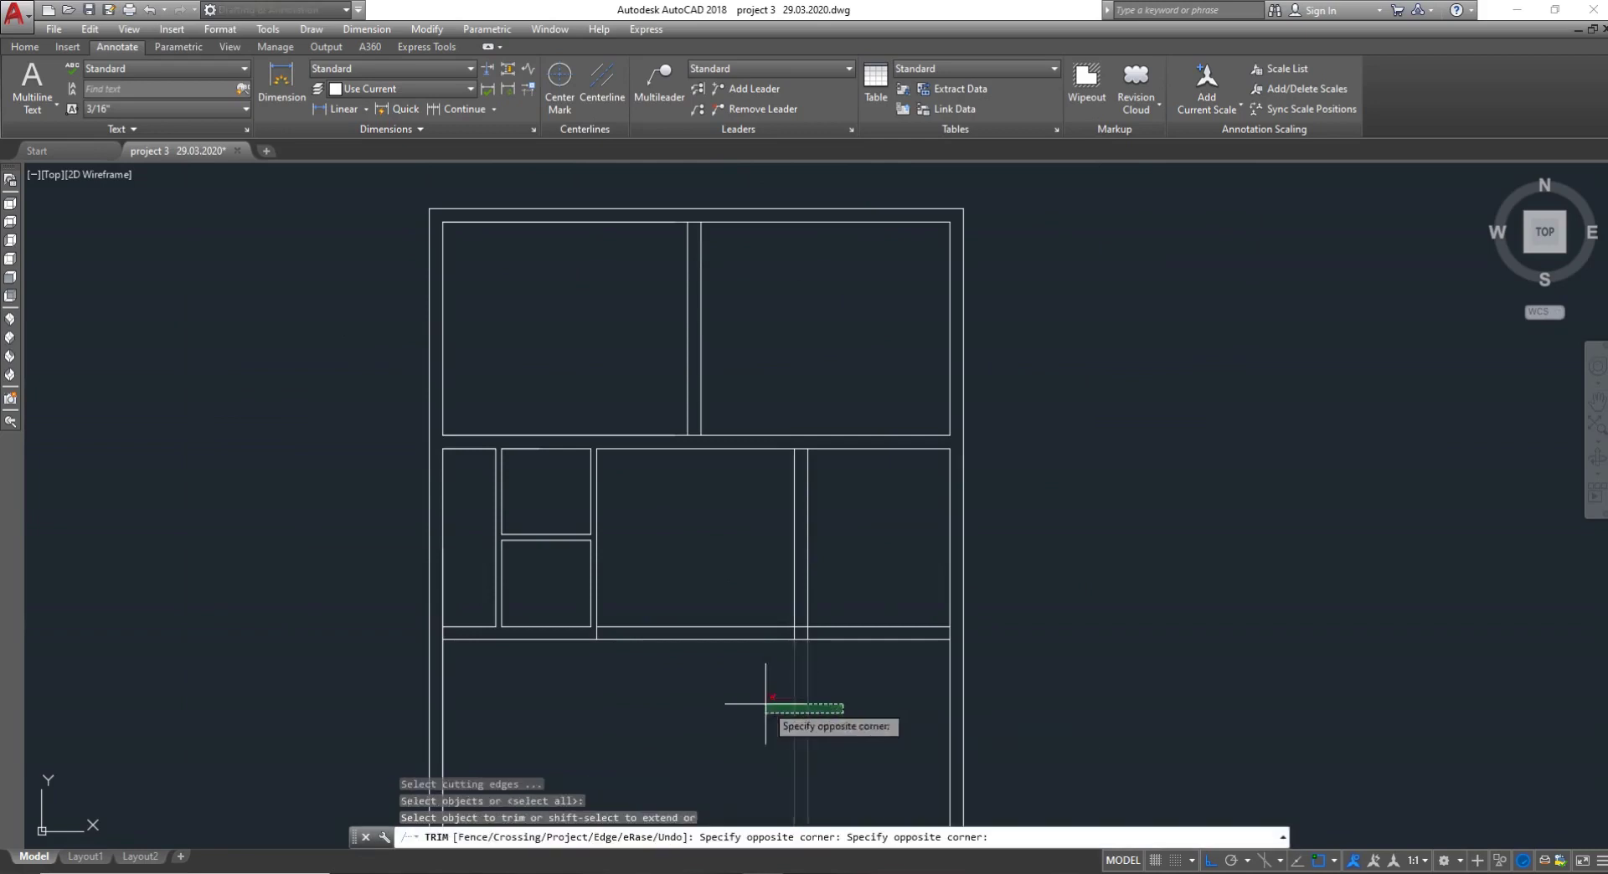
left_click(759, 702)
left_click(753, 698)
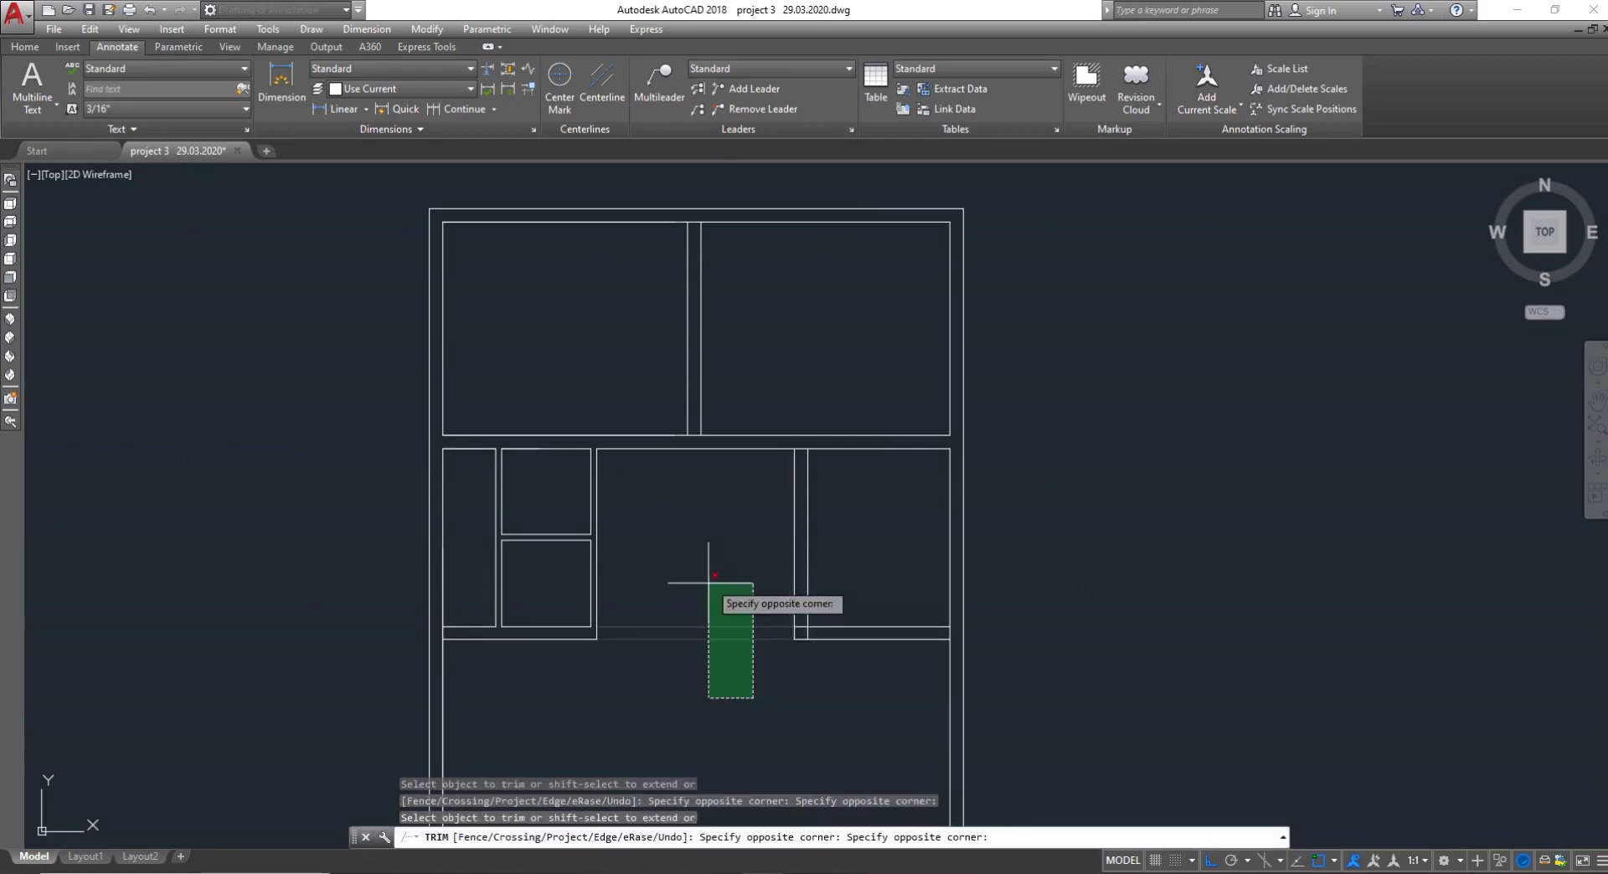
scroll(707, 596, "down", 4)
scroll(712, 591, "down", 3)
scroll(710, 586, "up", 1)
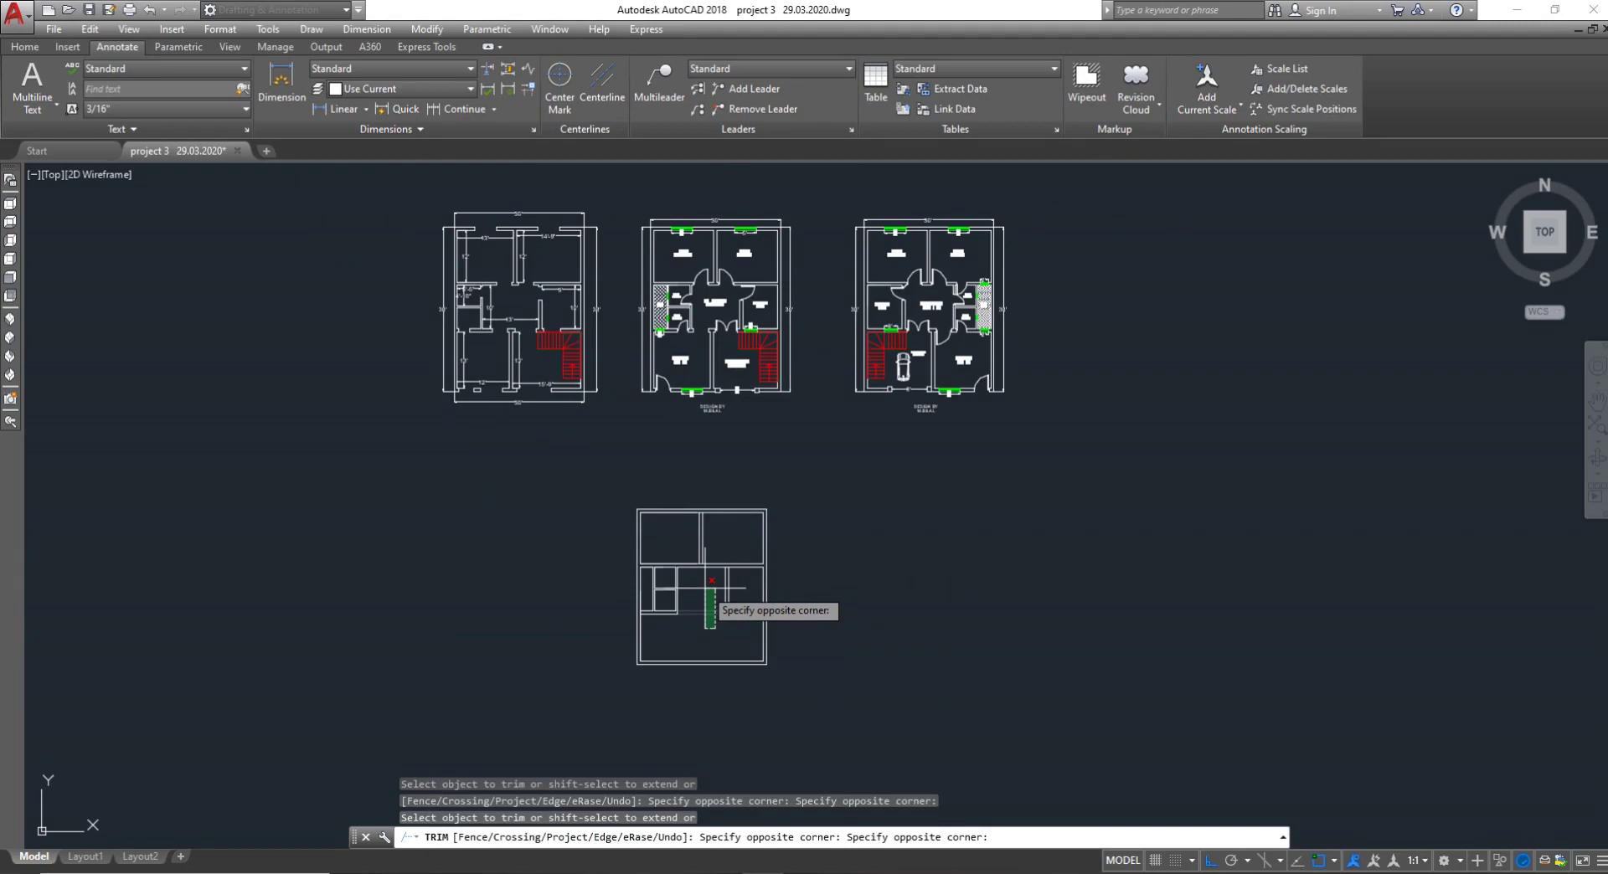
scroll(712, 580, "up", 3)
left_click(698, 601)
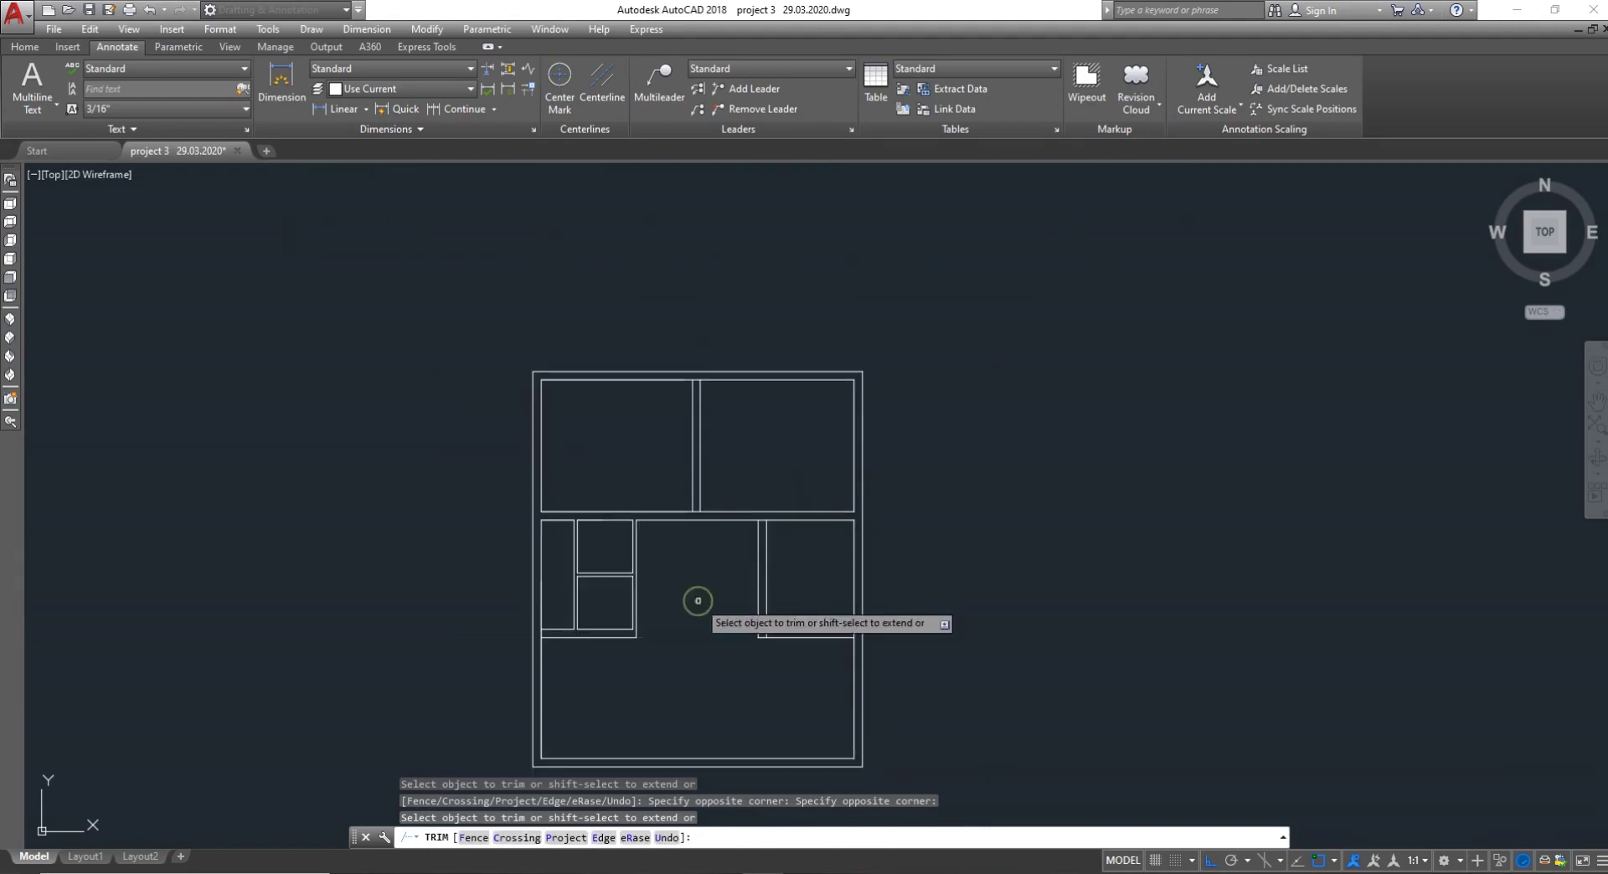
key("Escape")
scroll(781, 646, "up", 4)
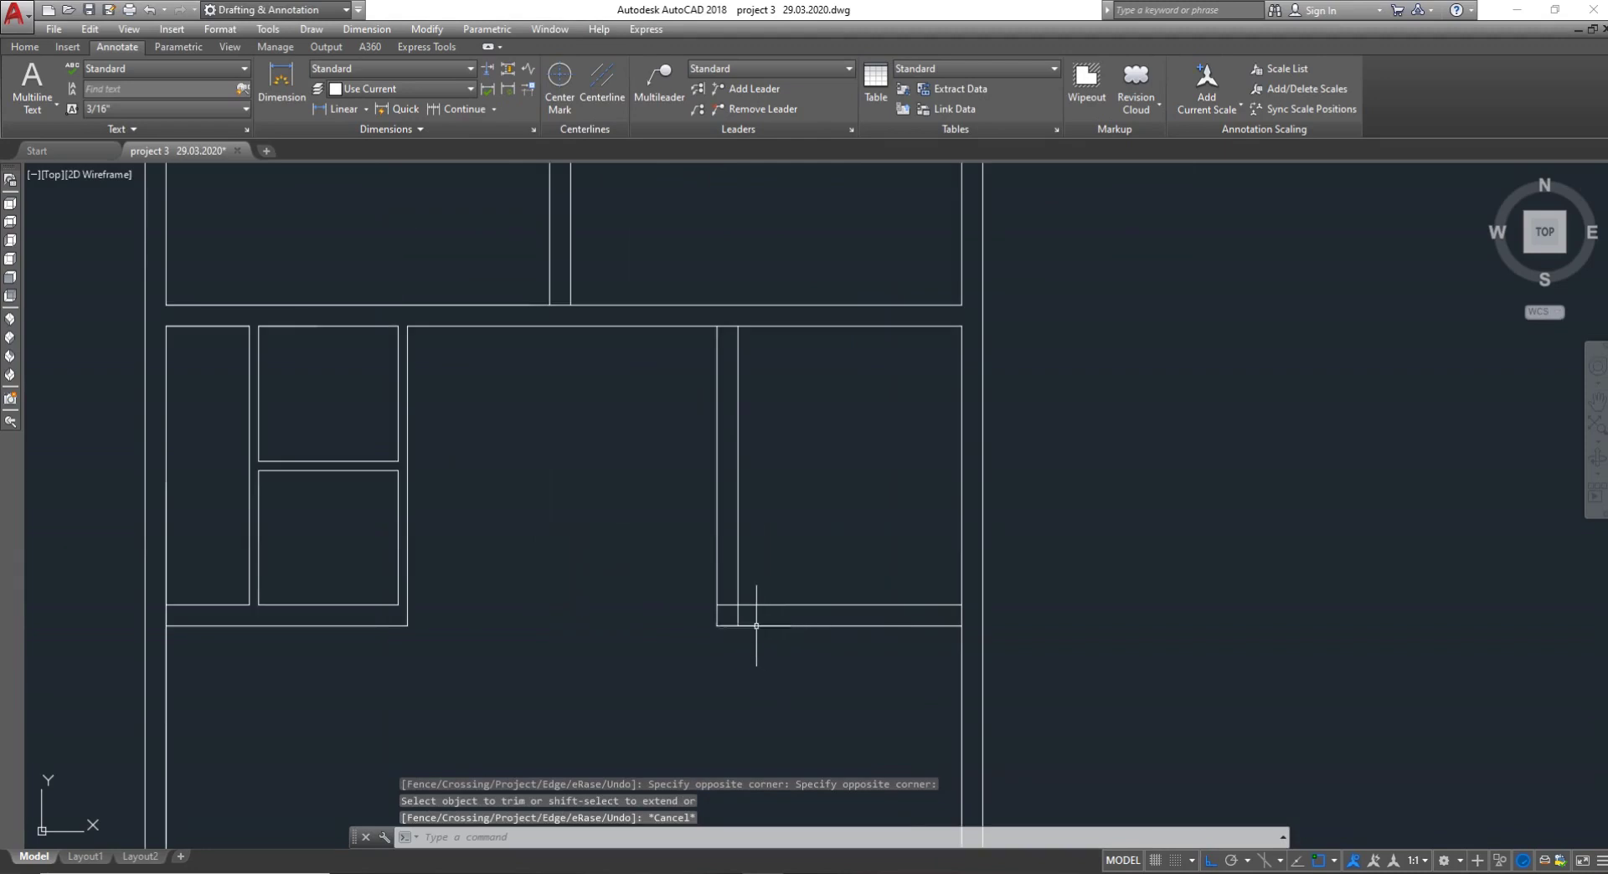
Trim the overlapping wall lines at the kitchen's corner and its junction with the exterior wall, then save the drawing
key("Return")
scroll(751, 624, "up", 3)
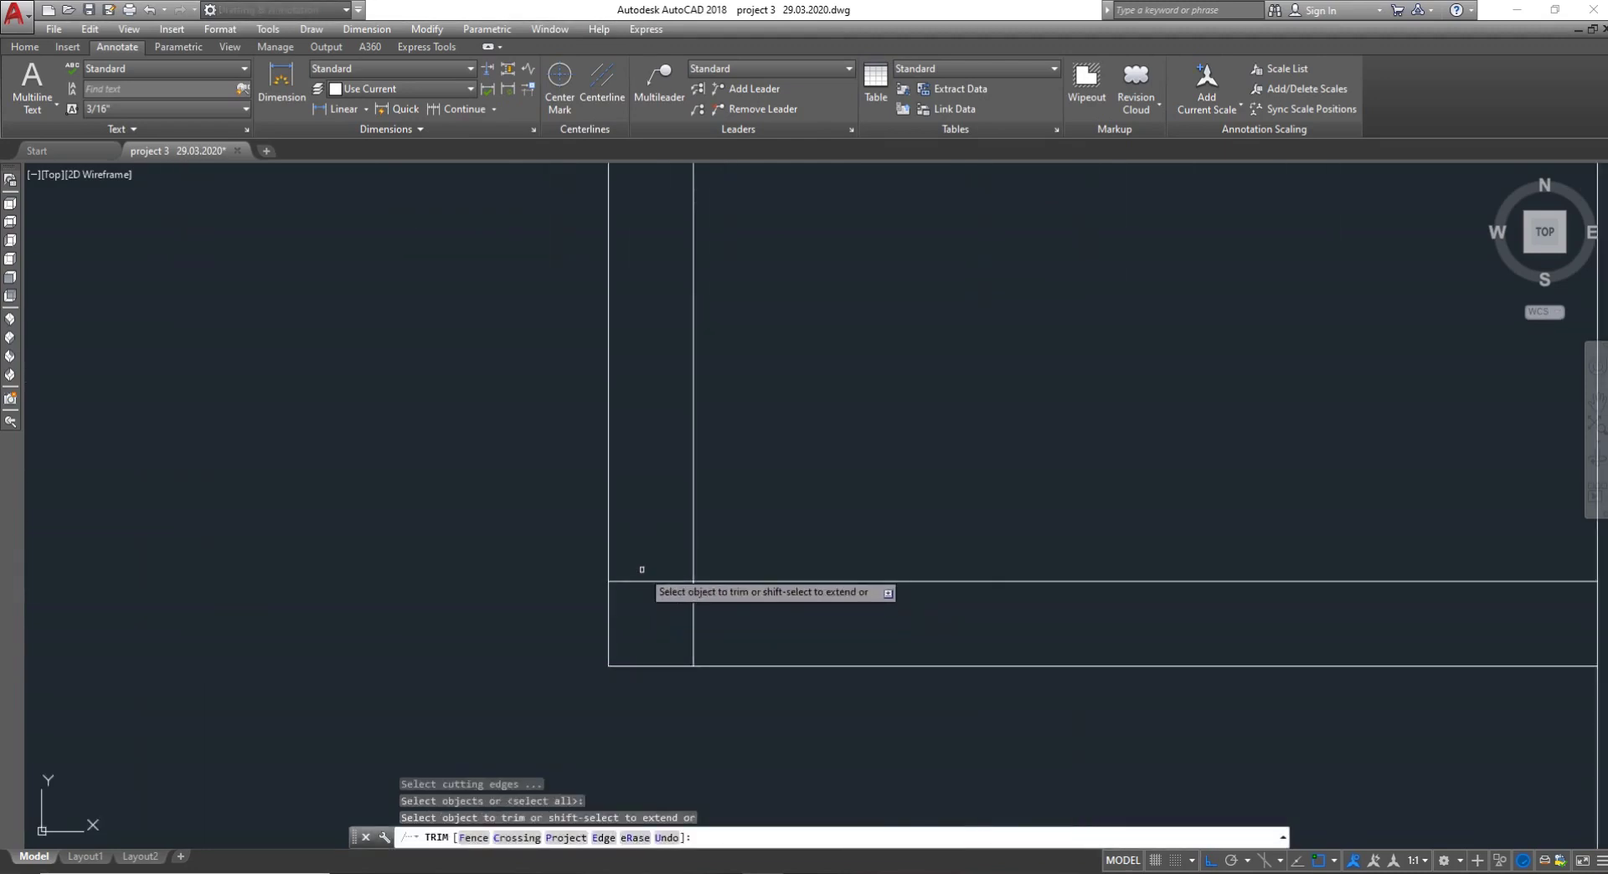
left_click_drag(641, 575, 645, 638)
scroll(646, 619, "down", 3)
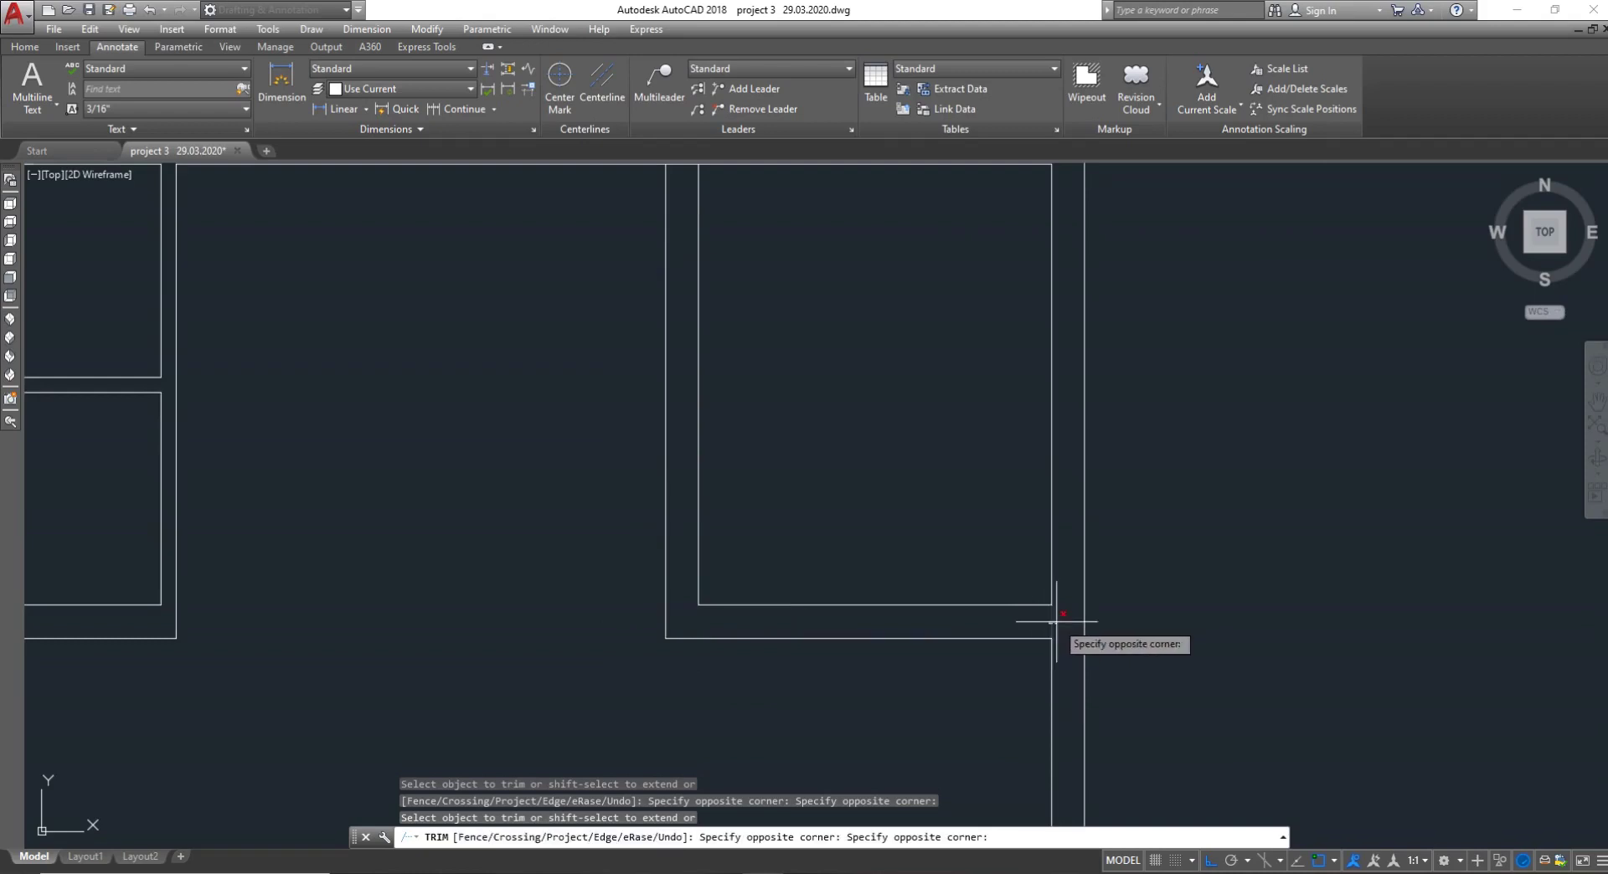
scroll(1047, 636, "down", 5)
scroll(913, 512, "up", 9)
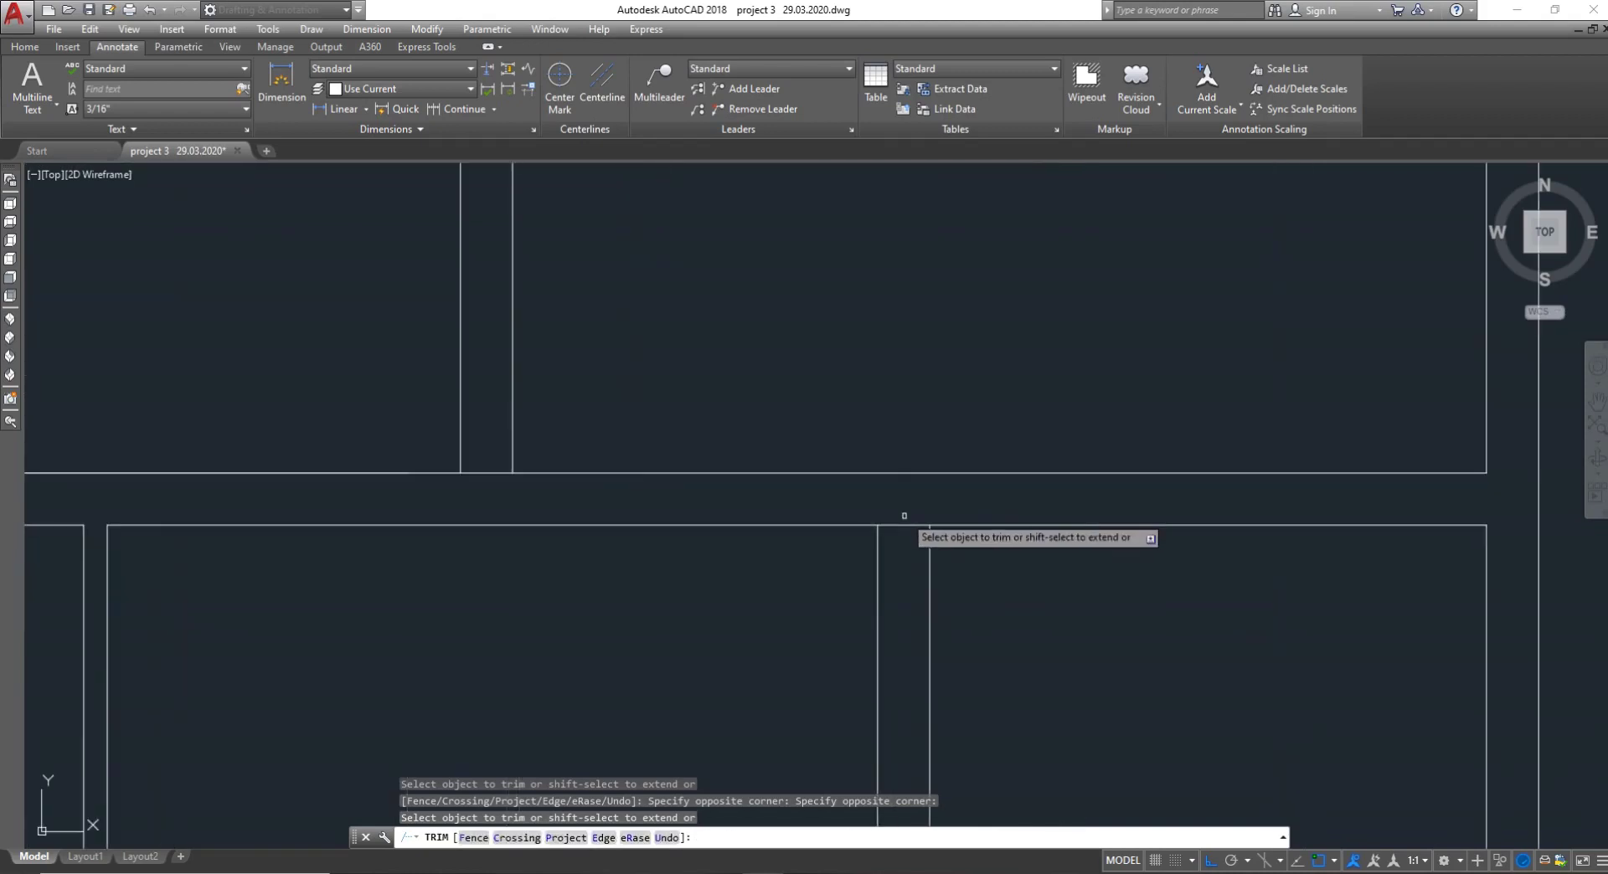
scroll(1029, 523, "down", 6)
key("Escape")
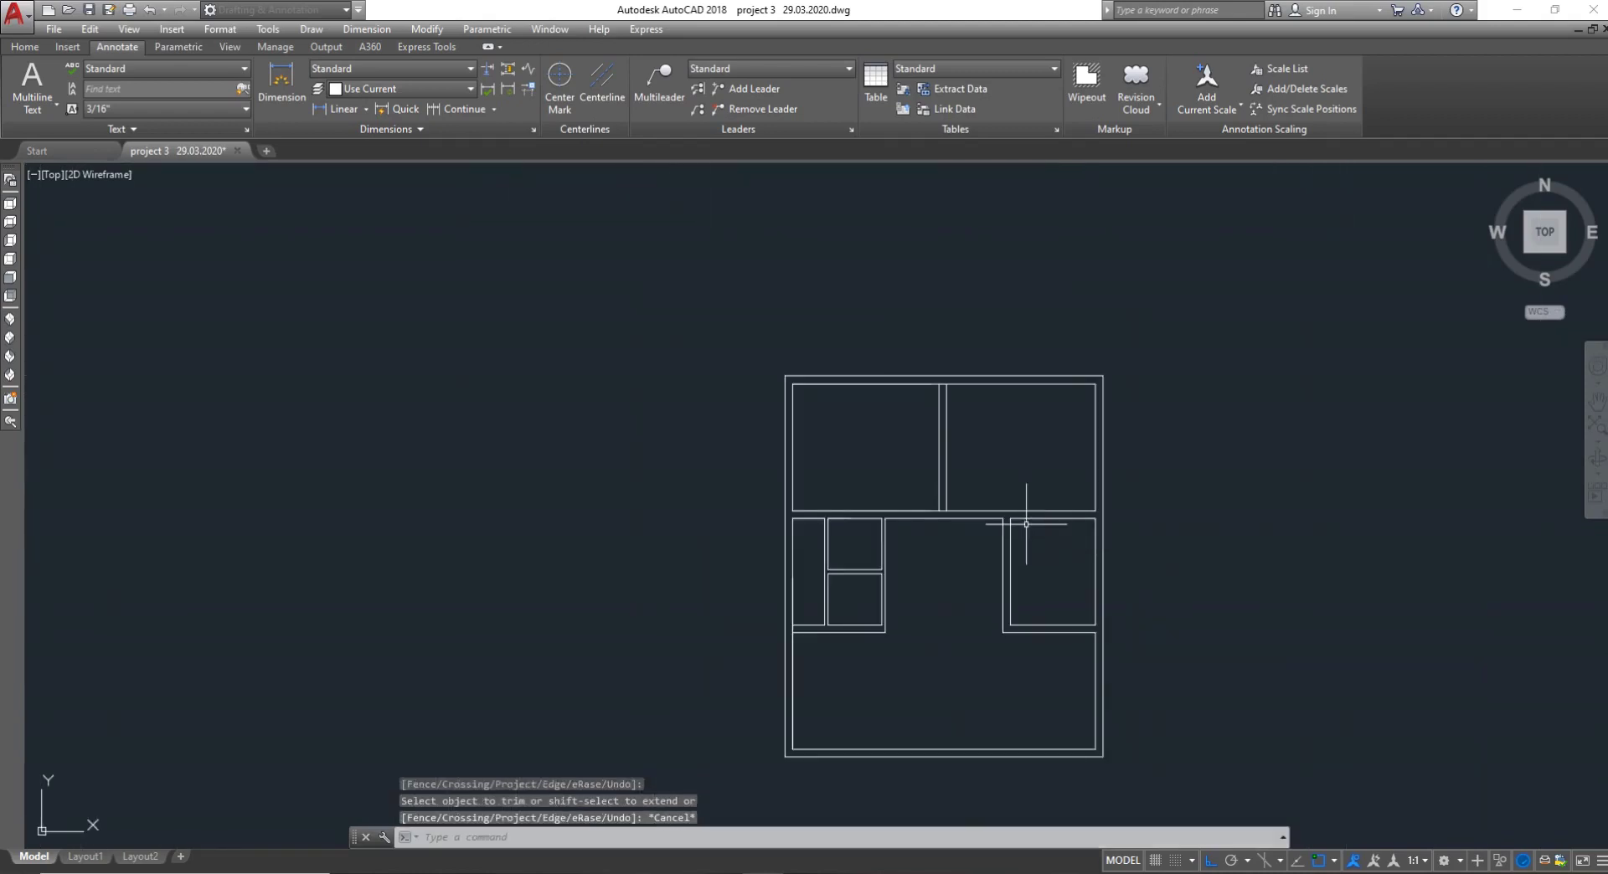
key("ctrl+s")
Compare the room layout and sizes of the dimensioned plan with those of the middle labelled plan
scroll(984, 540, "down", 4)
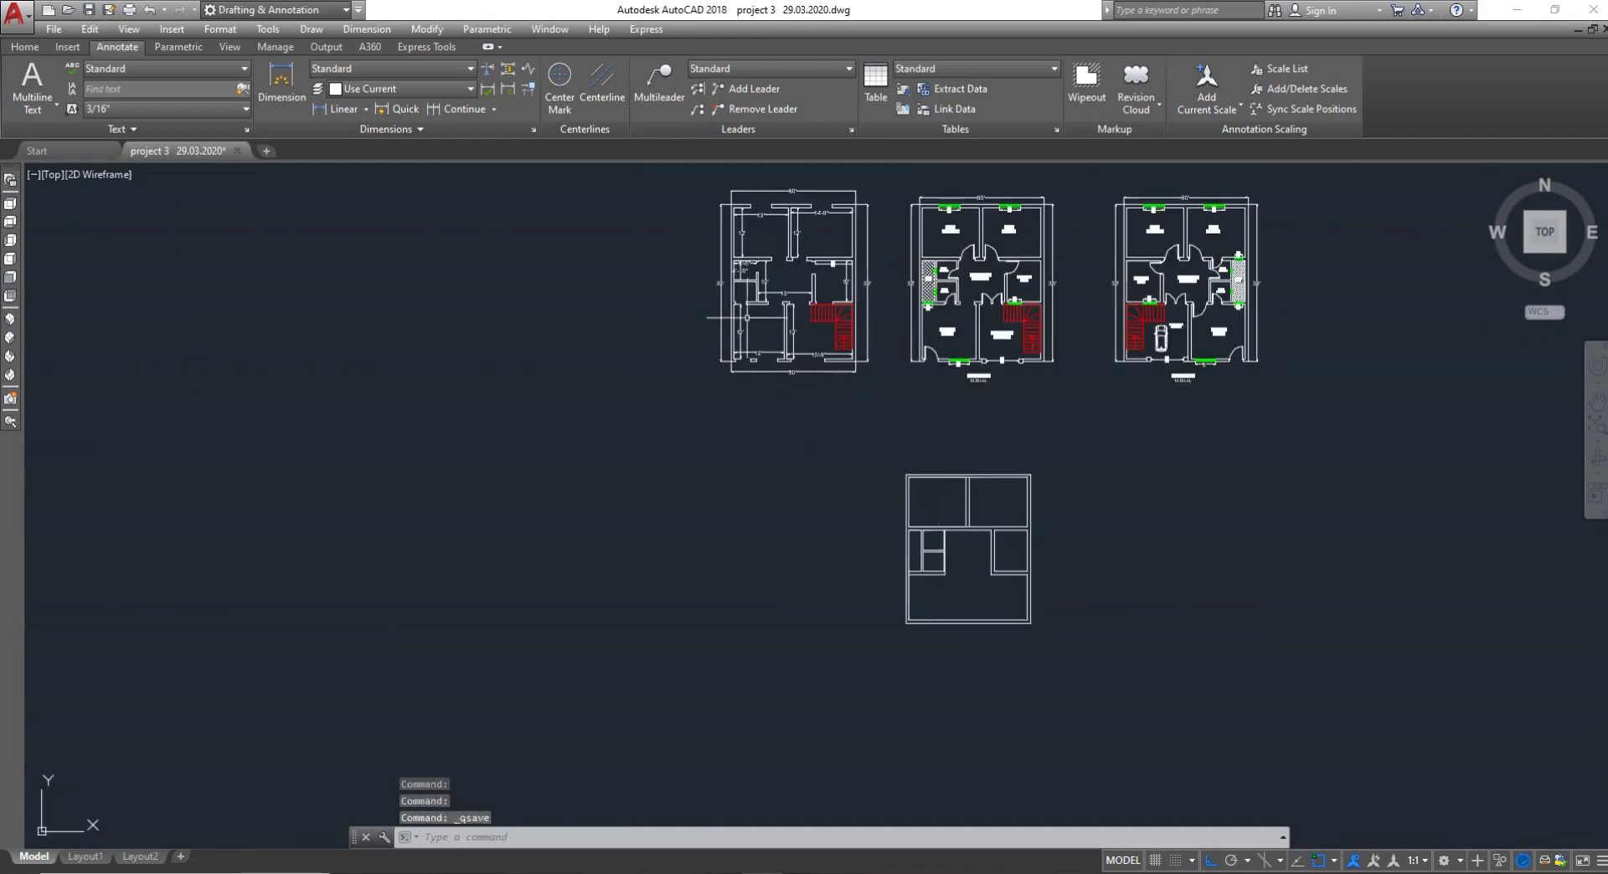
scroll(753, 252, "up", 4)
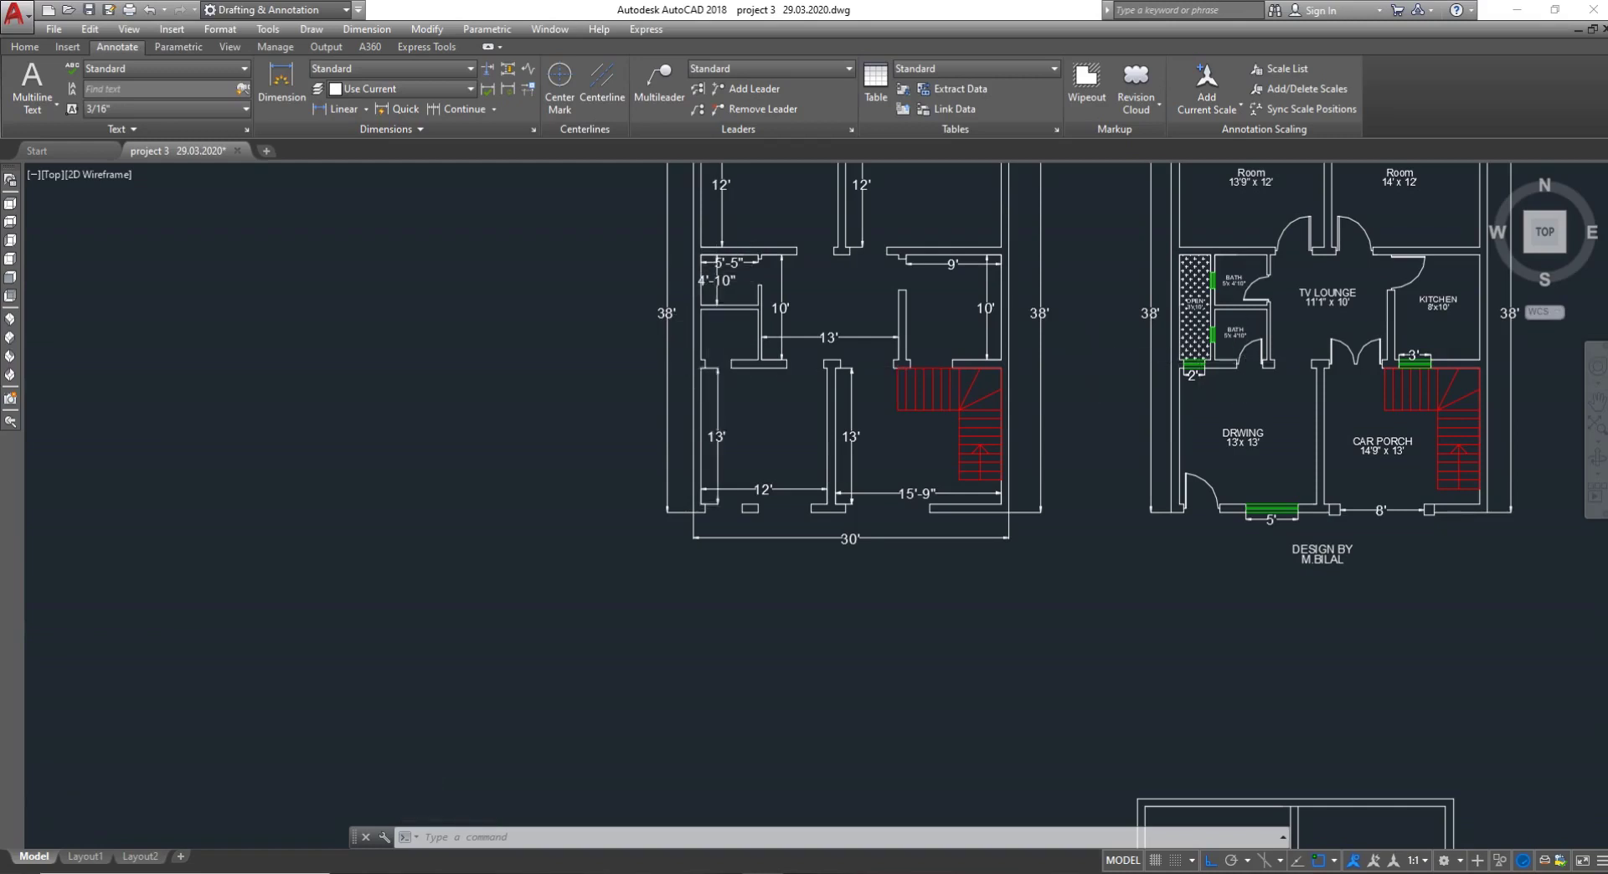
scroll(1200, 362, "down", 3)
scroll(1232, 274, "up", 5)
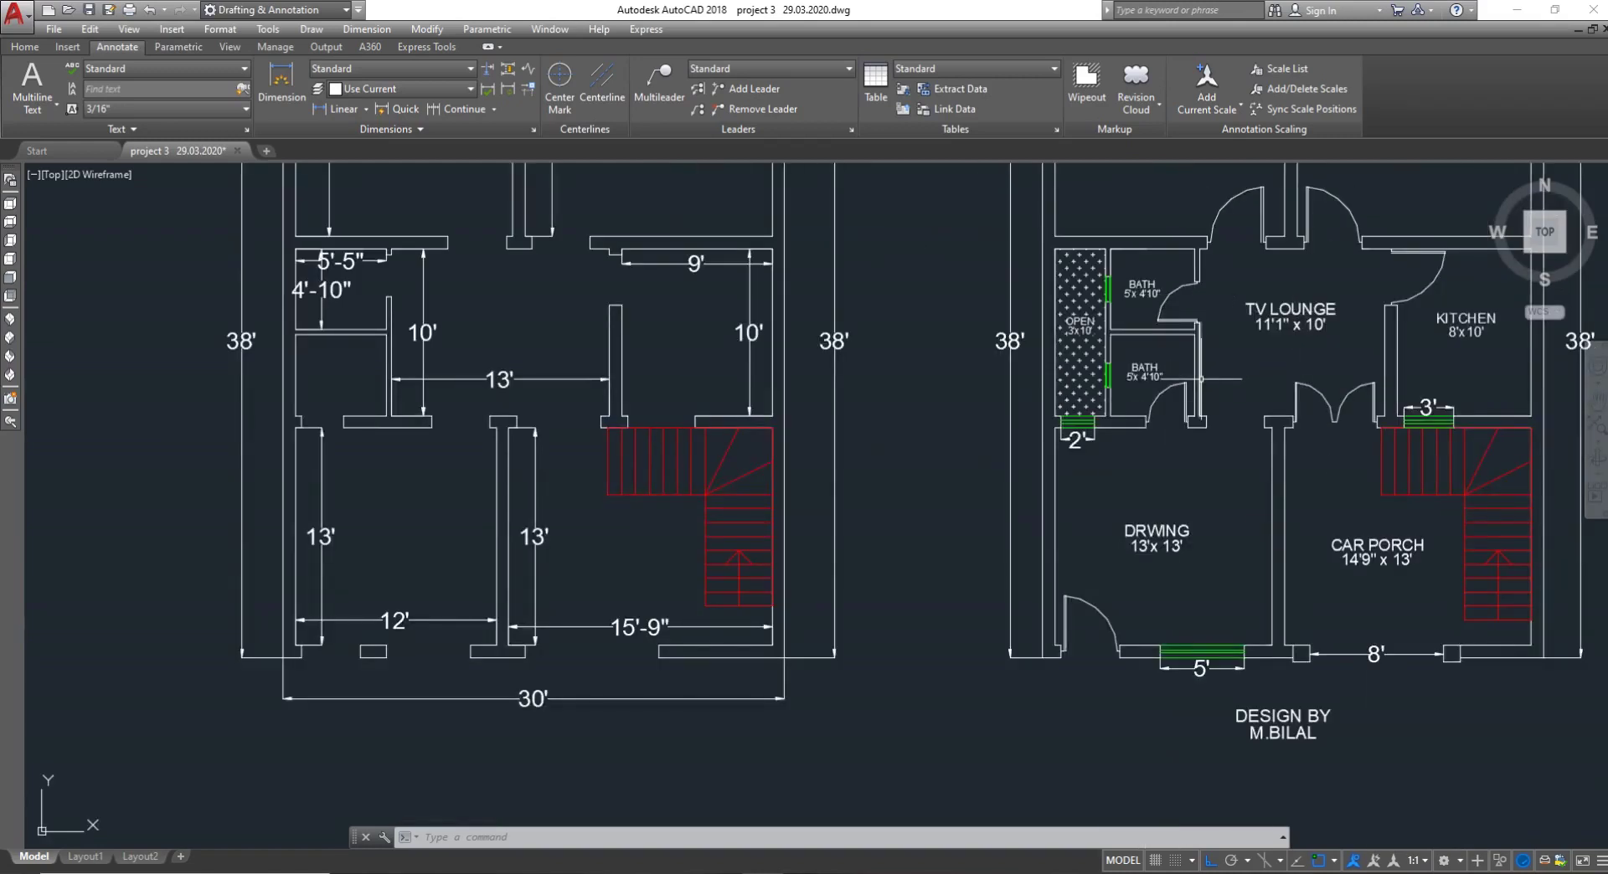
scroll(1183, 408, "down", 2)
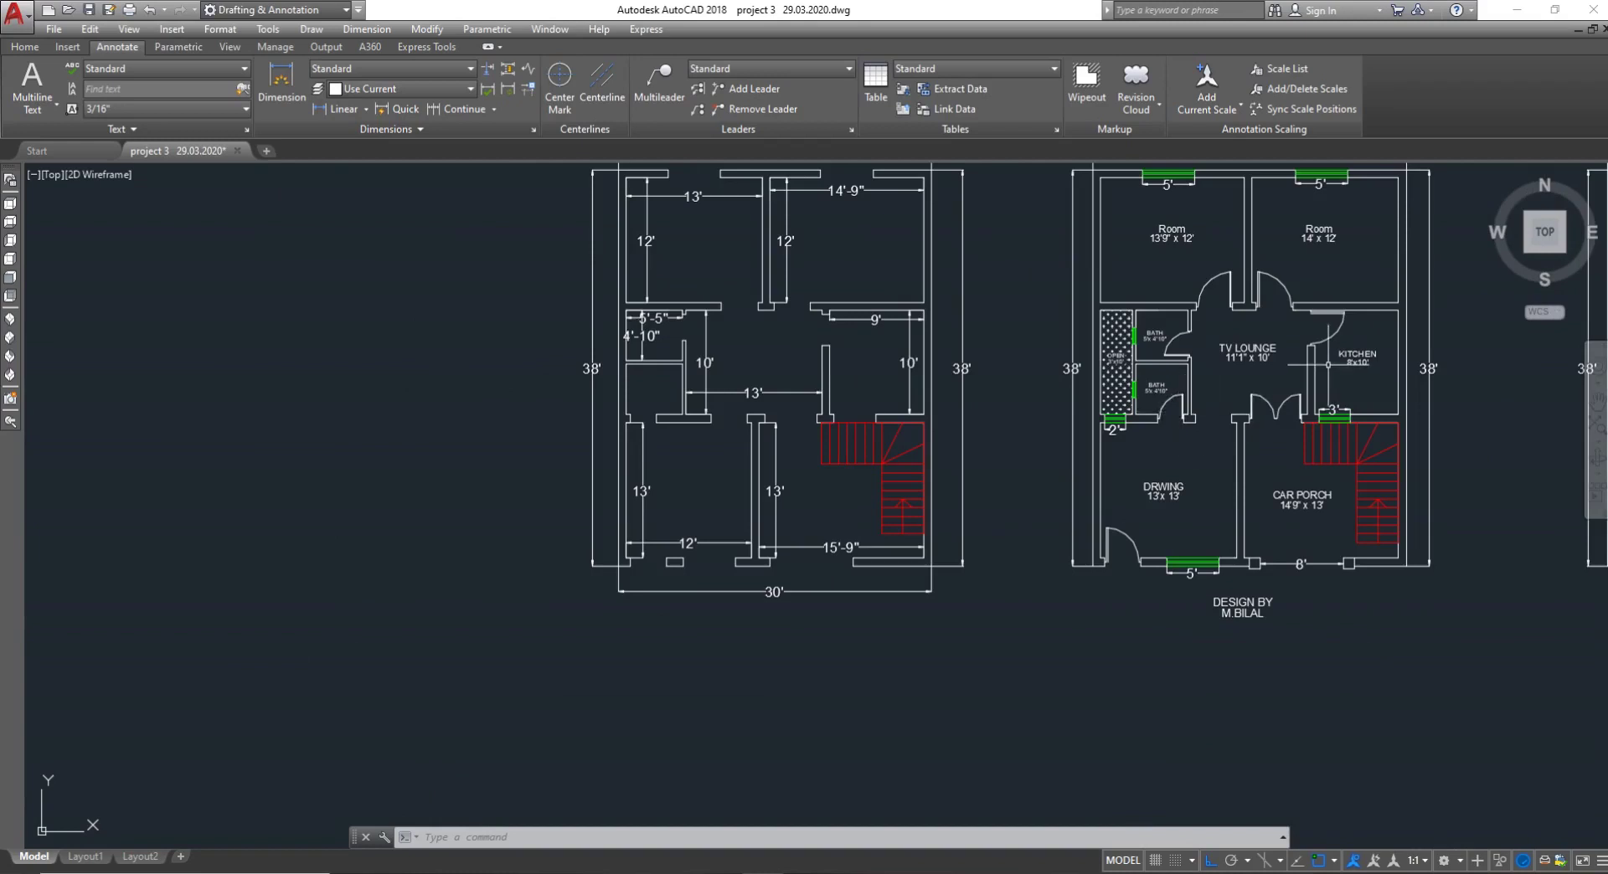
scroll(1191, 386, "down", 3)
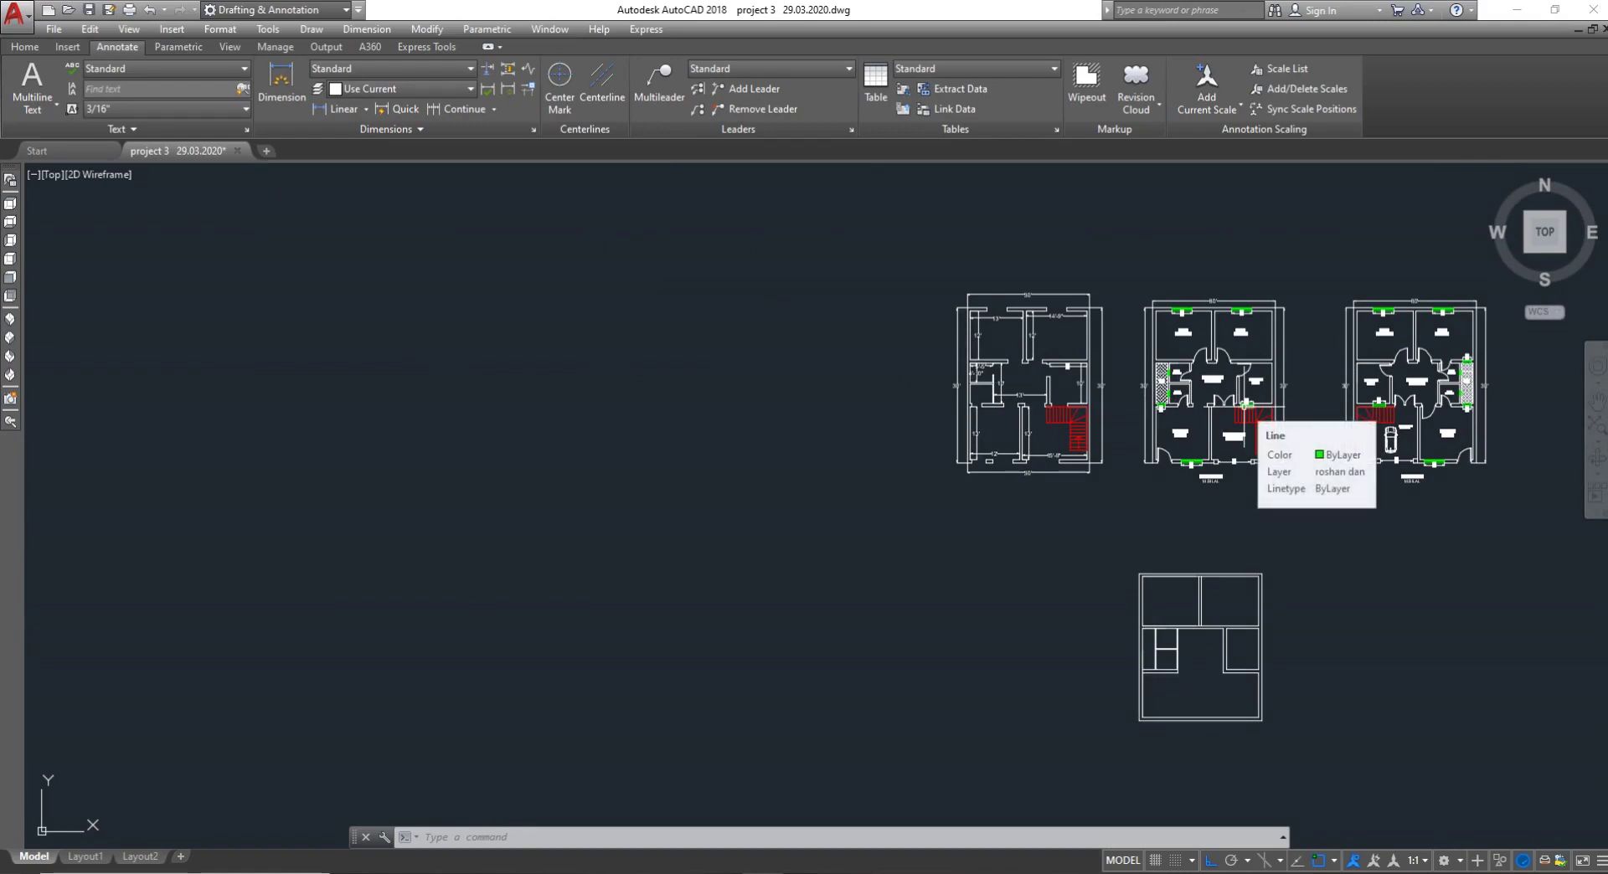
scroll(1230, 335, "up", 6)
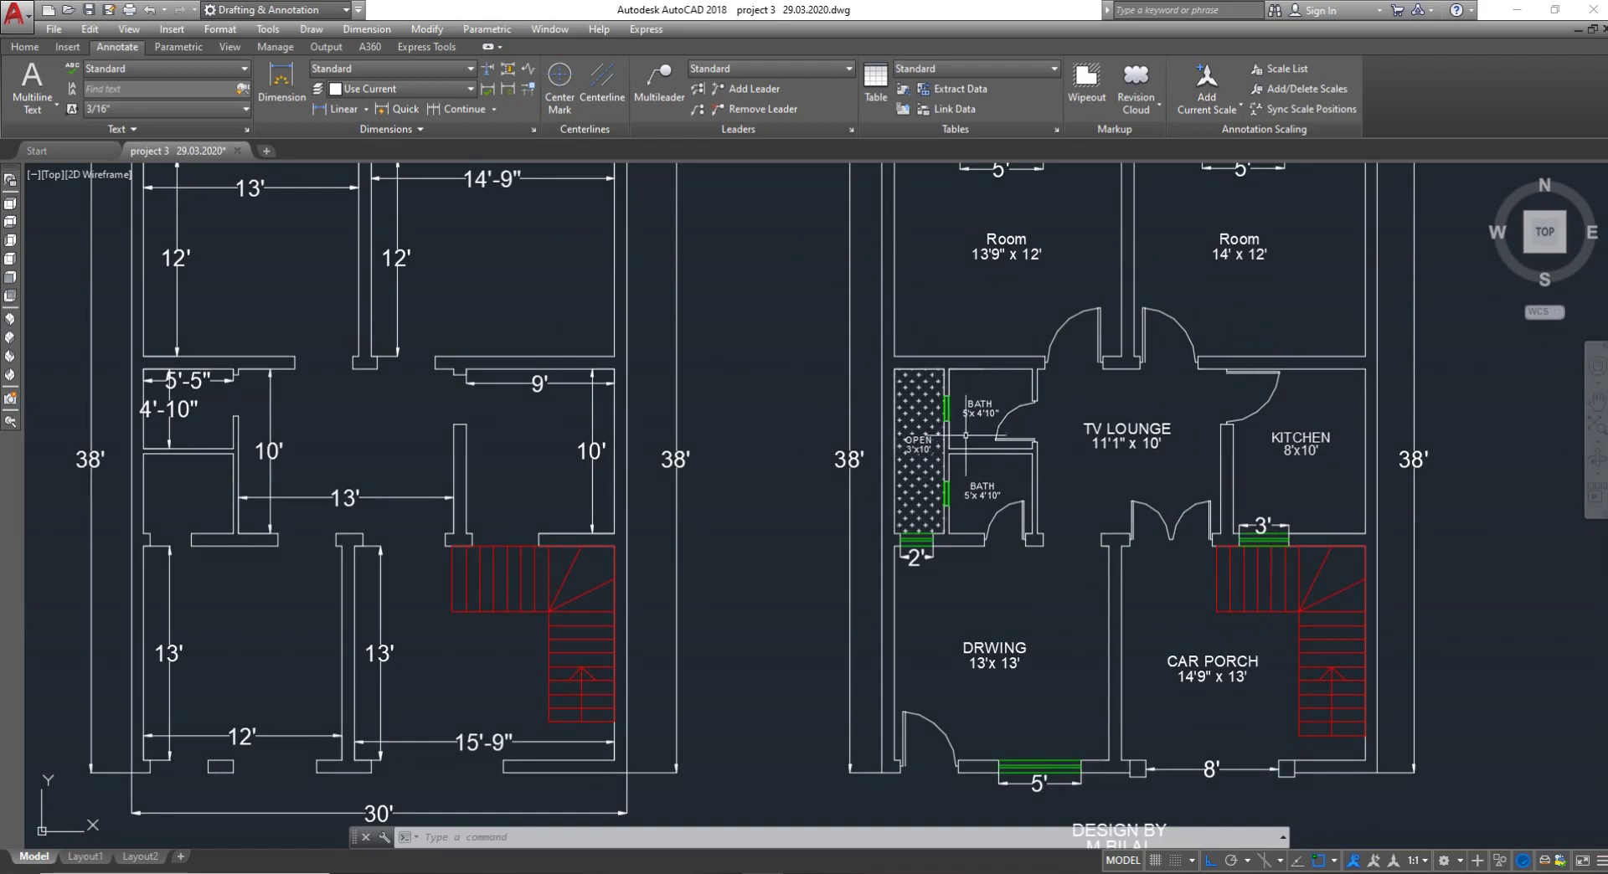
Examine the open space, the bathrooms and their windows in the middle labelled plan
scroll(966, 435, "up", 3)
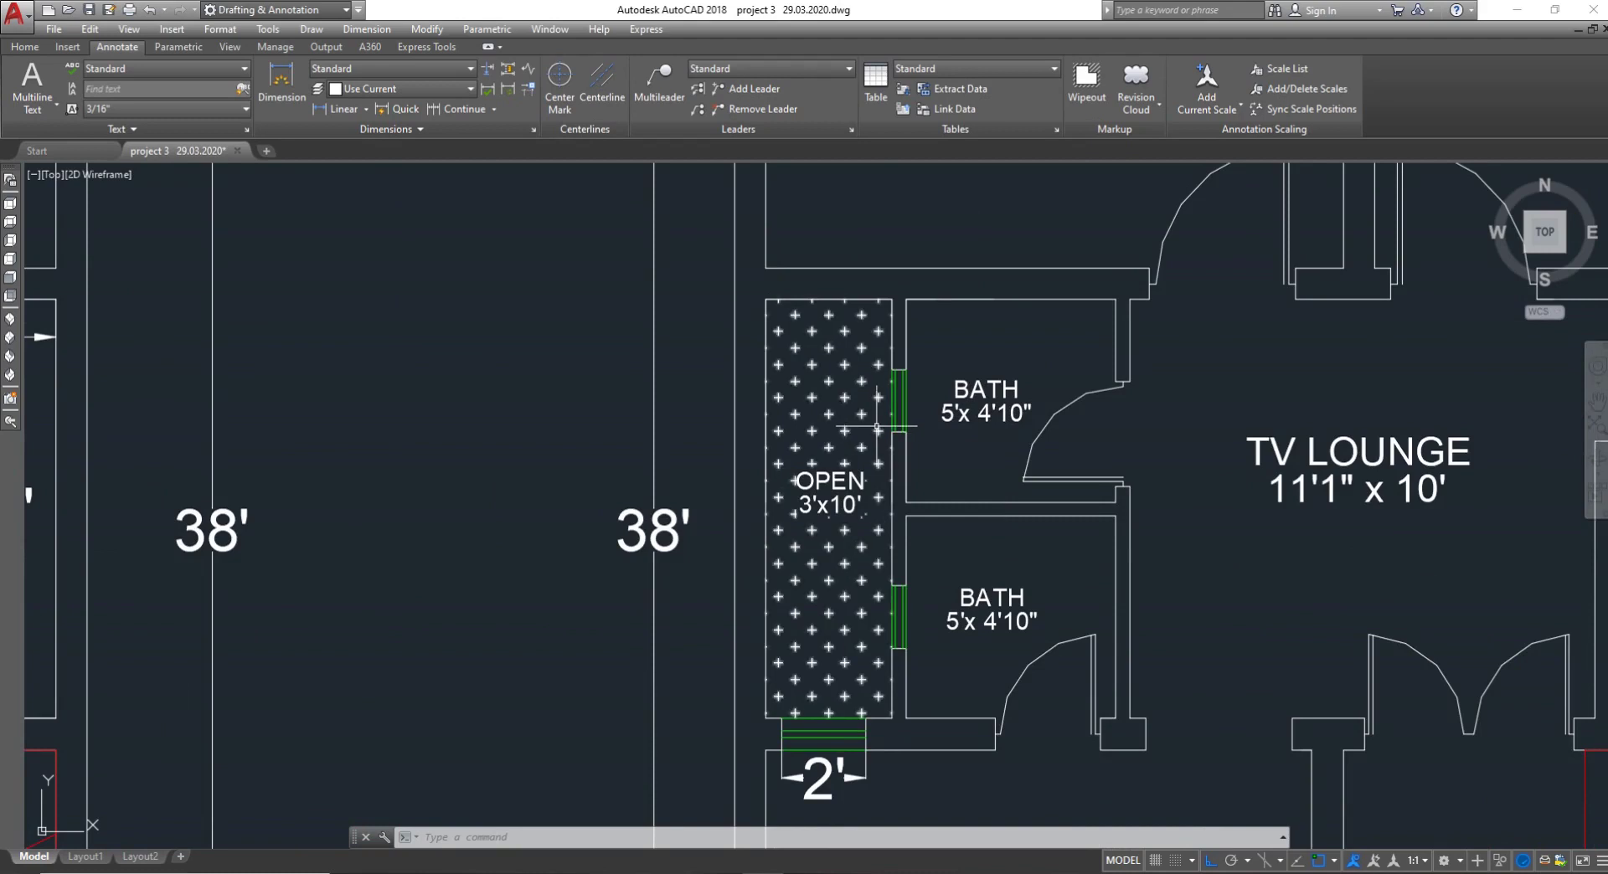
scroll(877, 427, "down", 4)
scroll(899, 413, "up", 4)
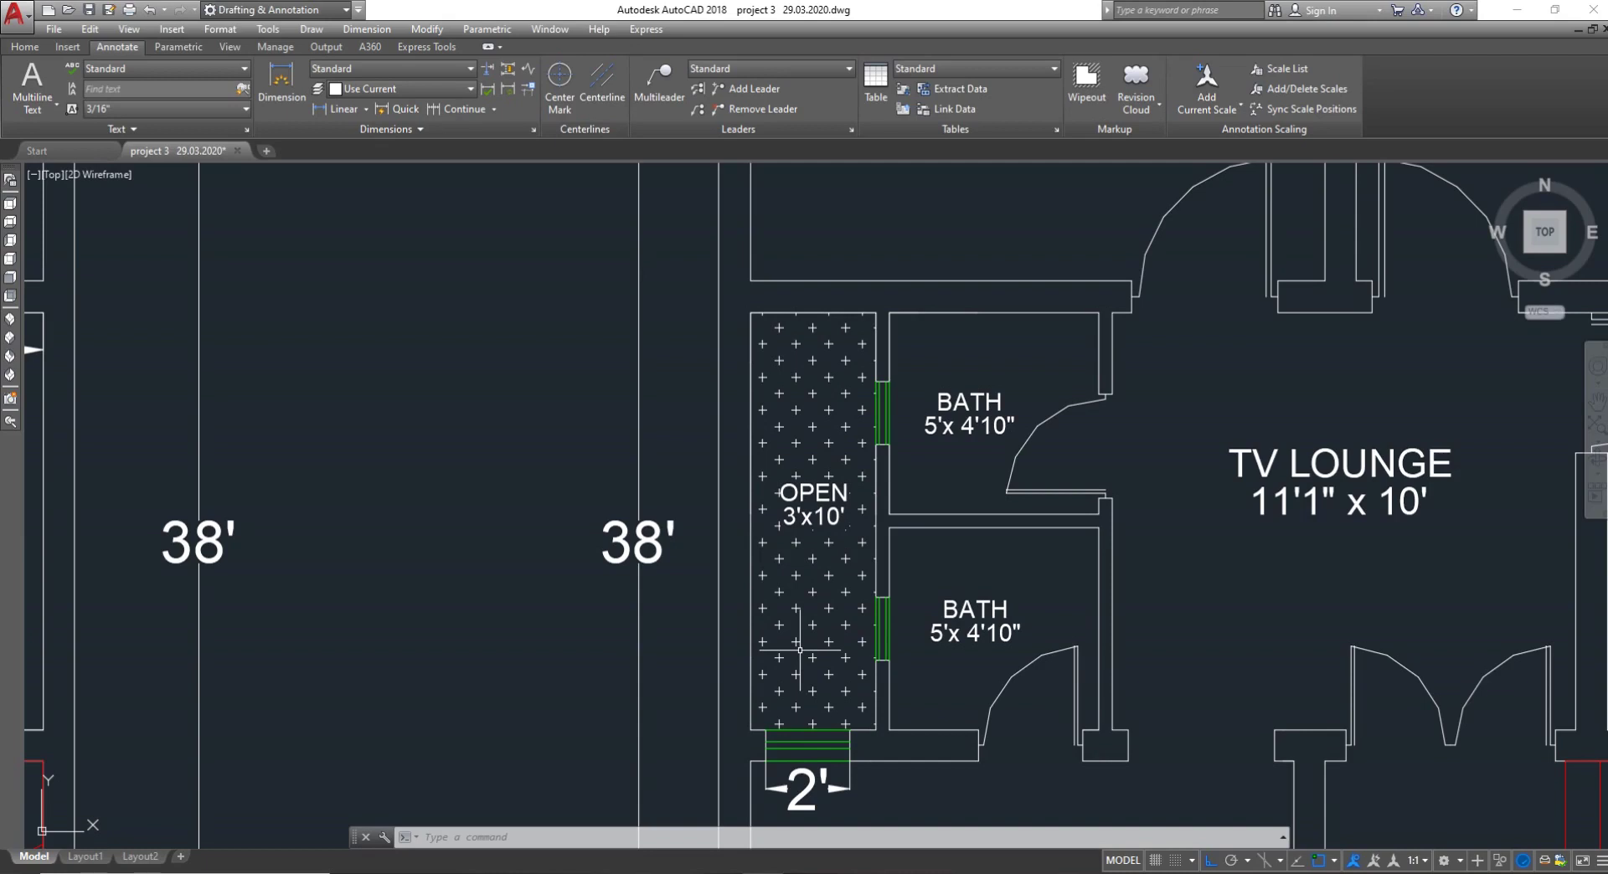
scroll(775, 515, "up", 4)
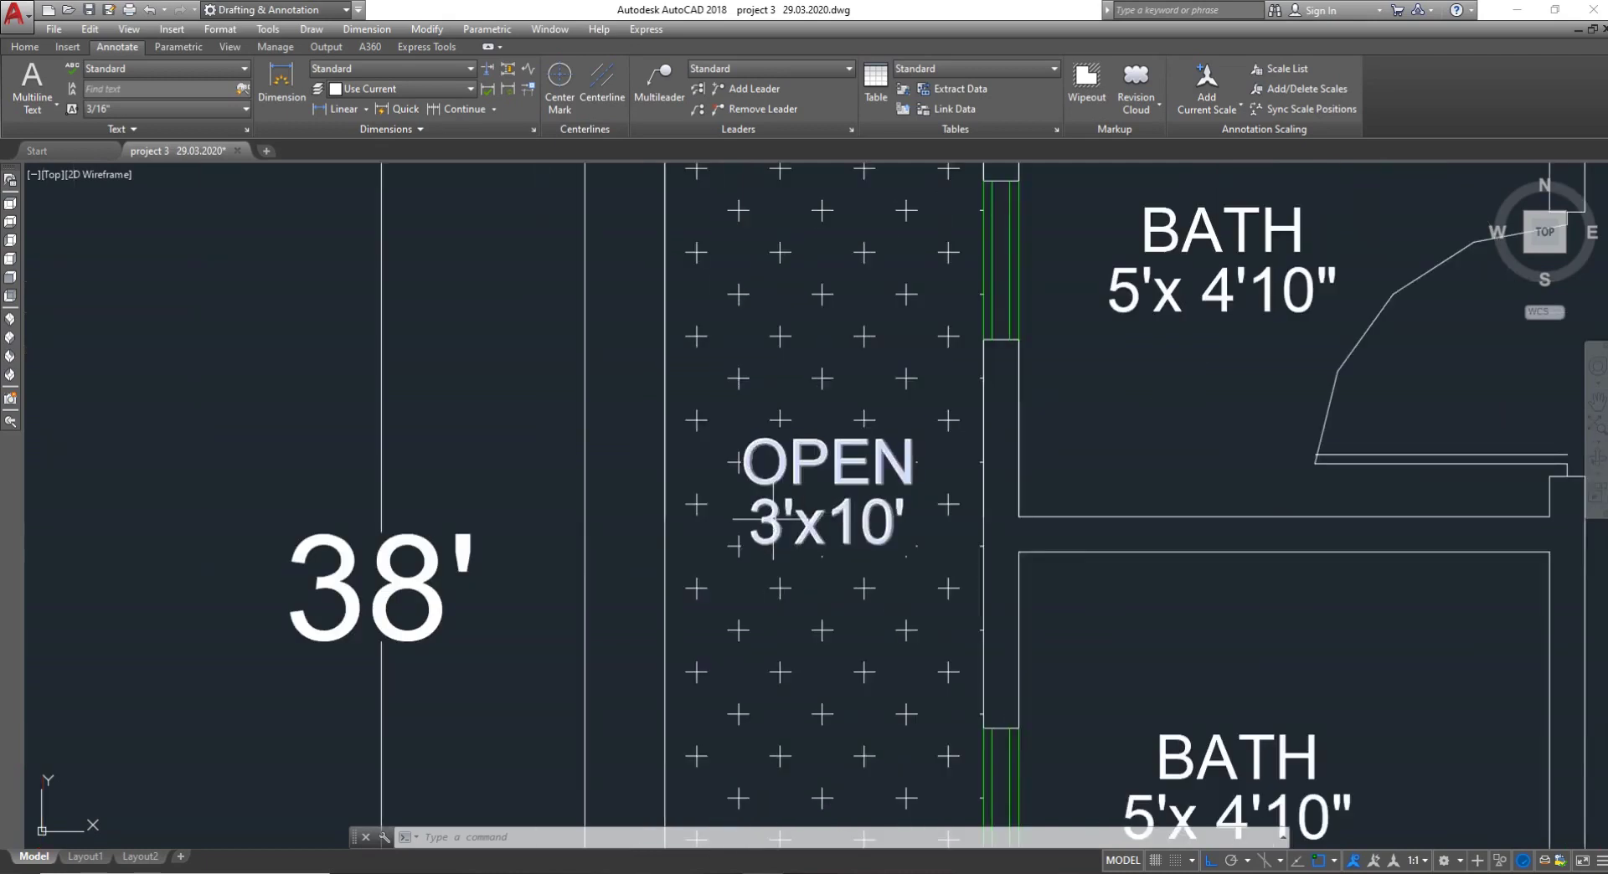
scroll(822, 528, "down", 4)
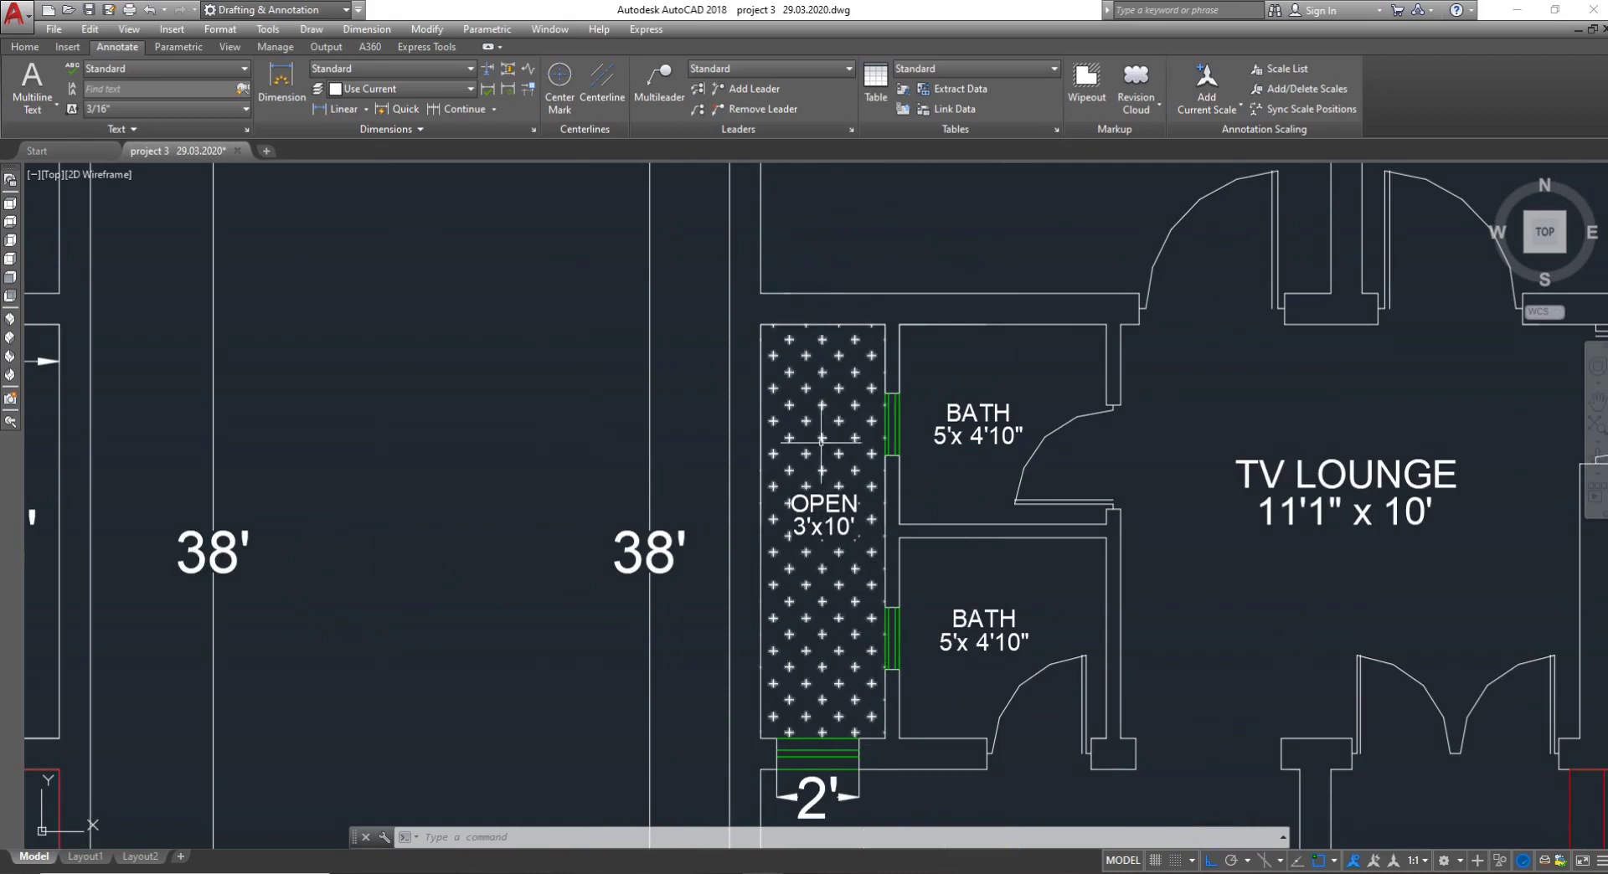
scroll(838, 507, "down", 2)
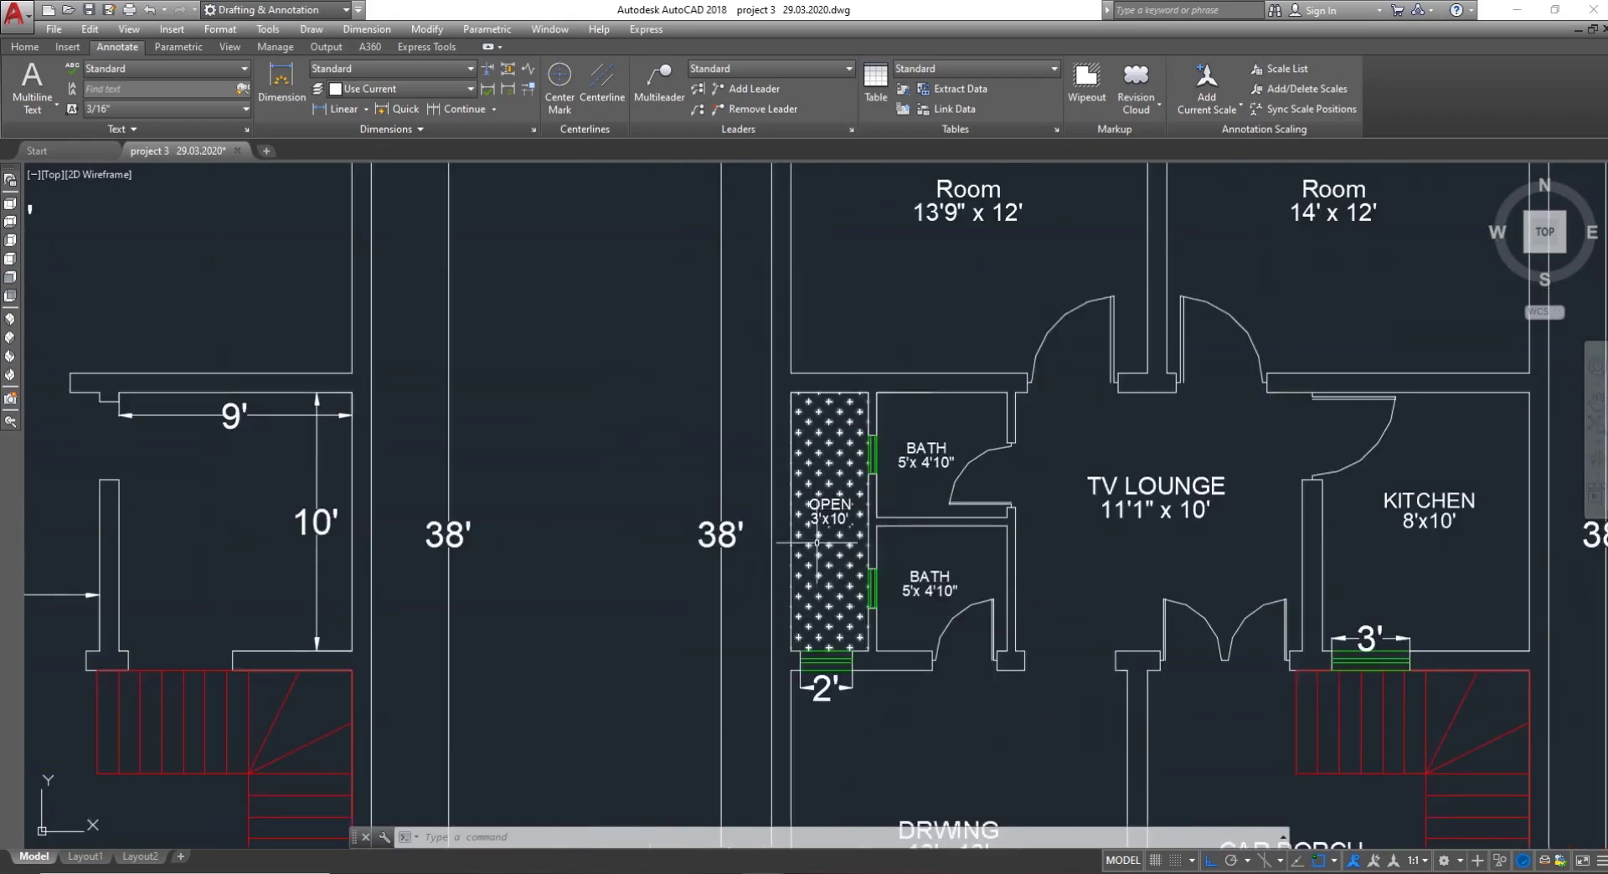
scroll(825, 453, "down", 2)
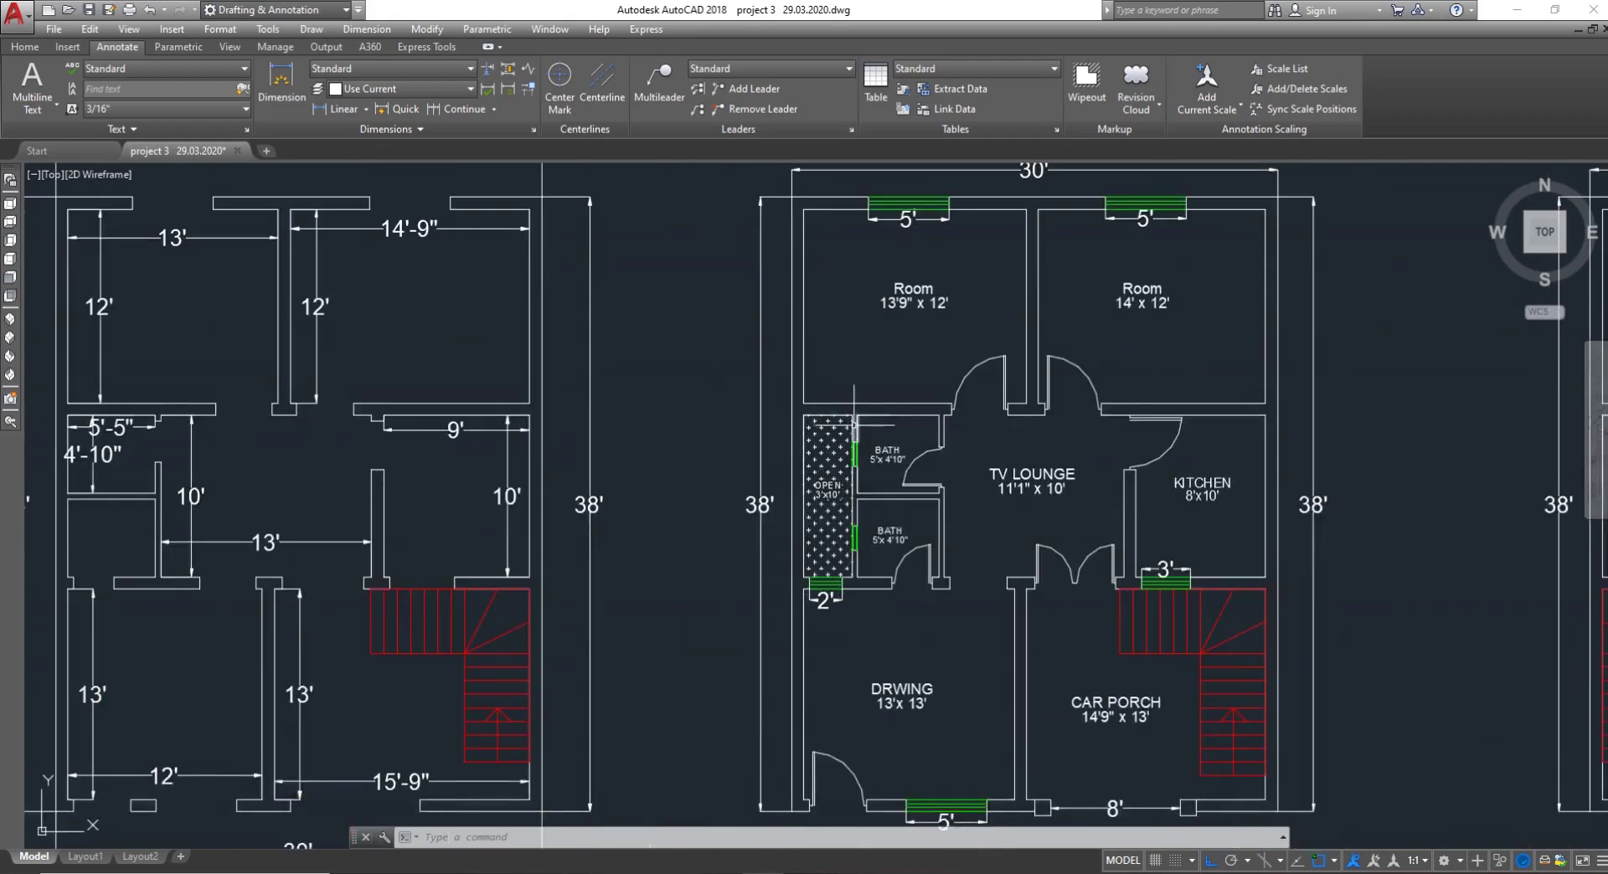
scroll(877, 426, "up", 2)
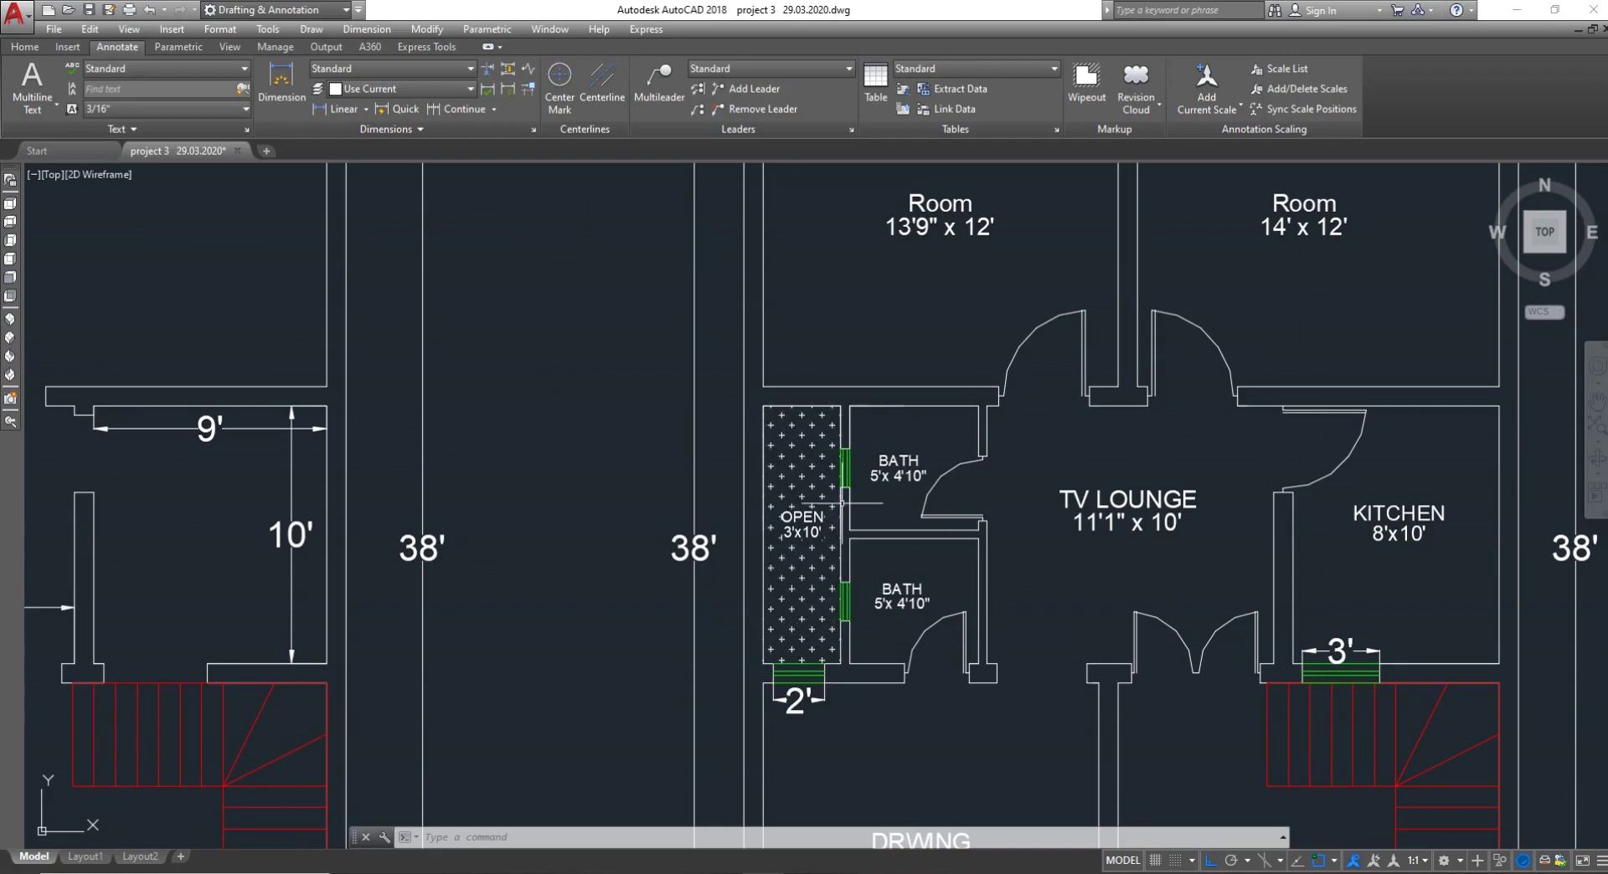
scroll(842, 658, "down", 6)
scroll(846, 667, "up", 8)
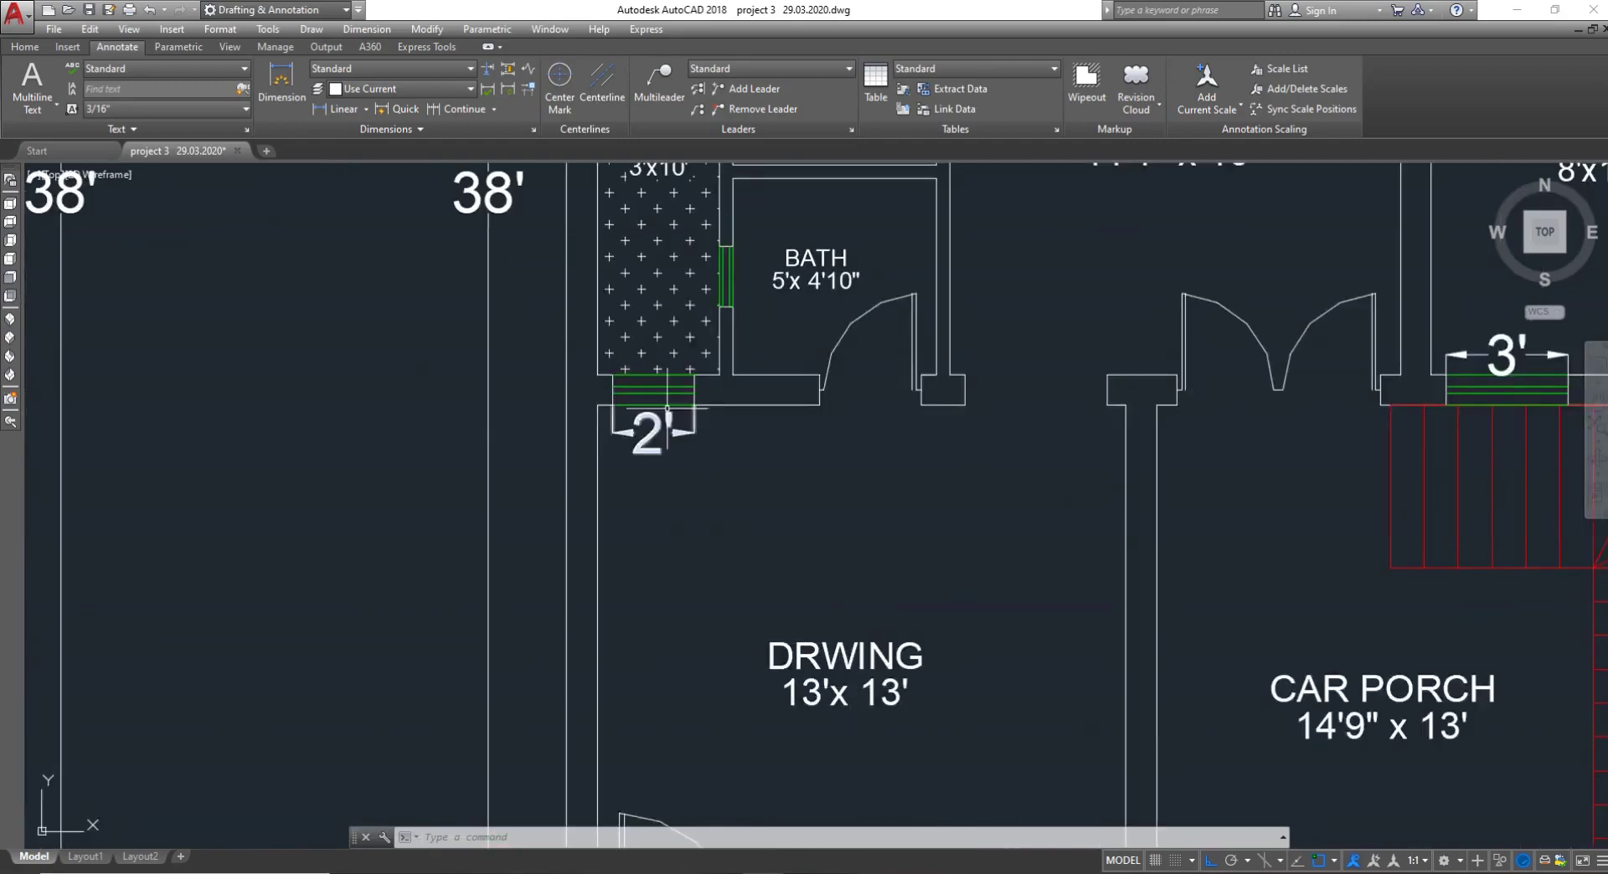
scroll(648, 527, "down", 2)
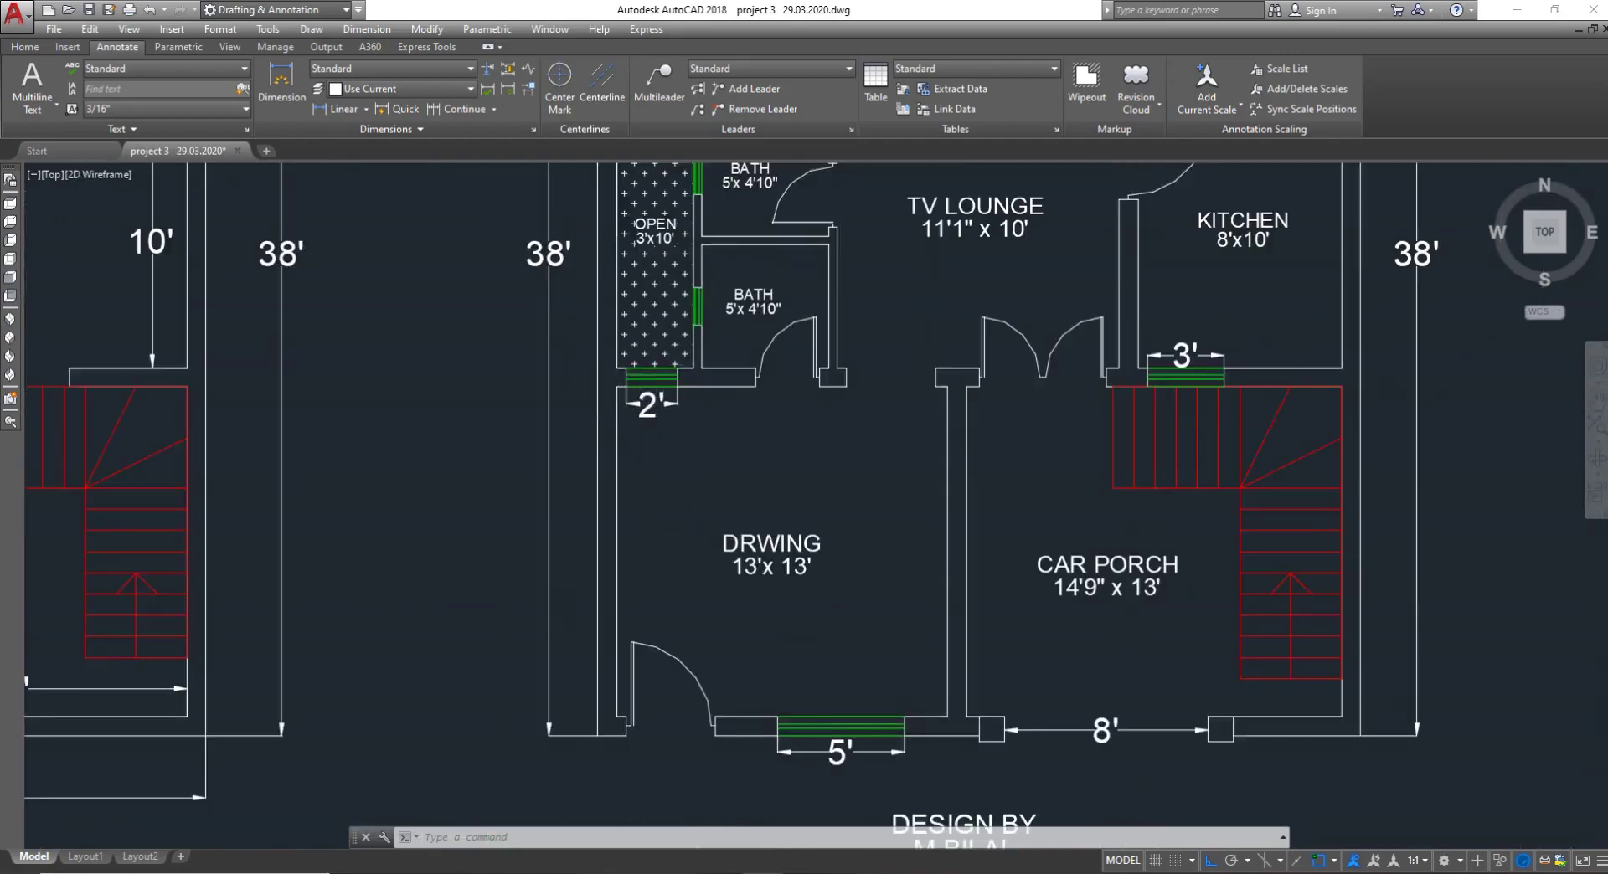
Compare the new drawing with the original plans and review the front rooms of the middle labelled plan
scroll(730, 642, "down", 6)
scroll(730, 642, "up", 6)
scroll(732, 695, "down", 2)
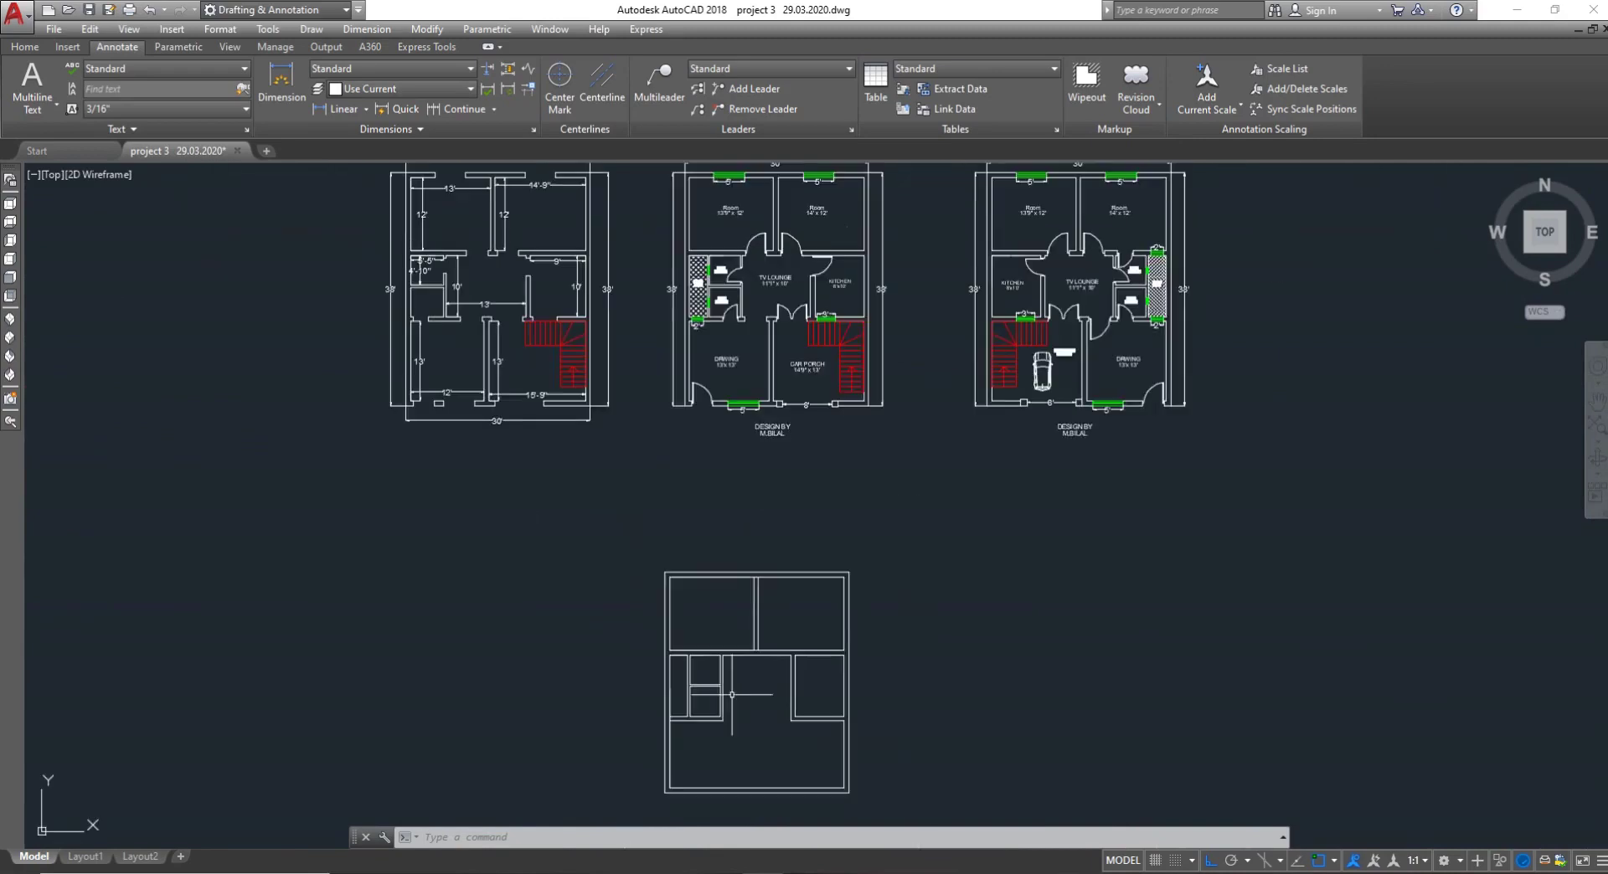
scroll(910, 559, "down", 2)
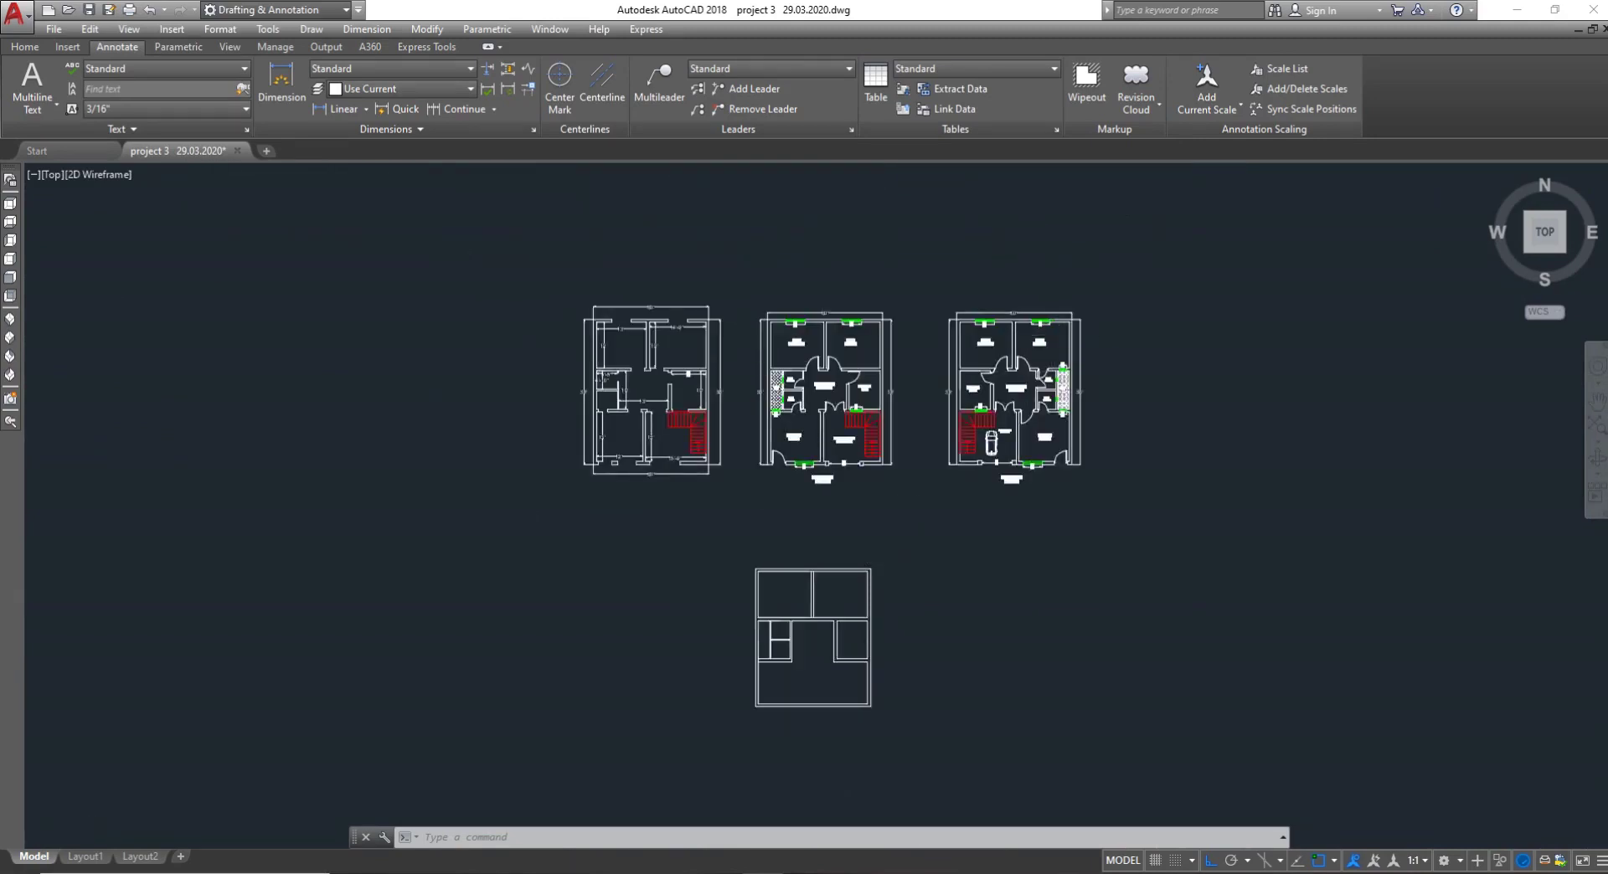
scroll(1026, 440, "up", 4)
scroll(996, 488, "down", 3)
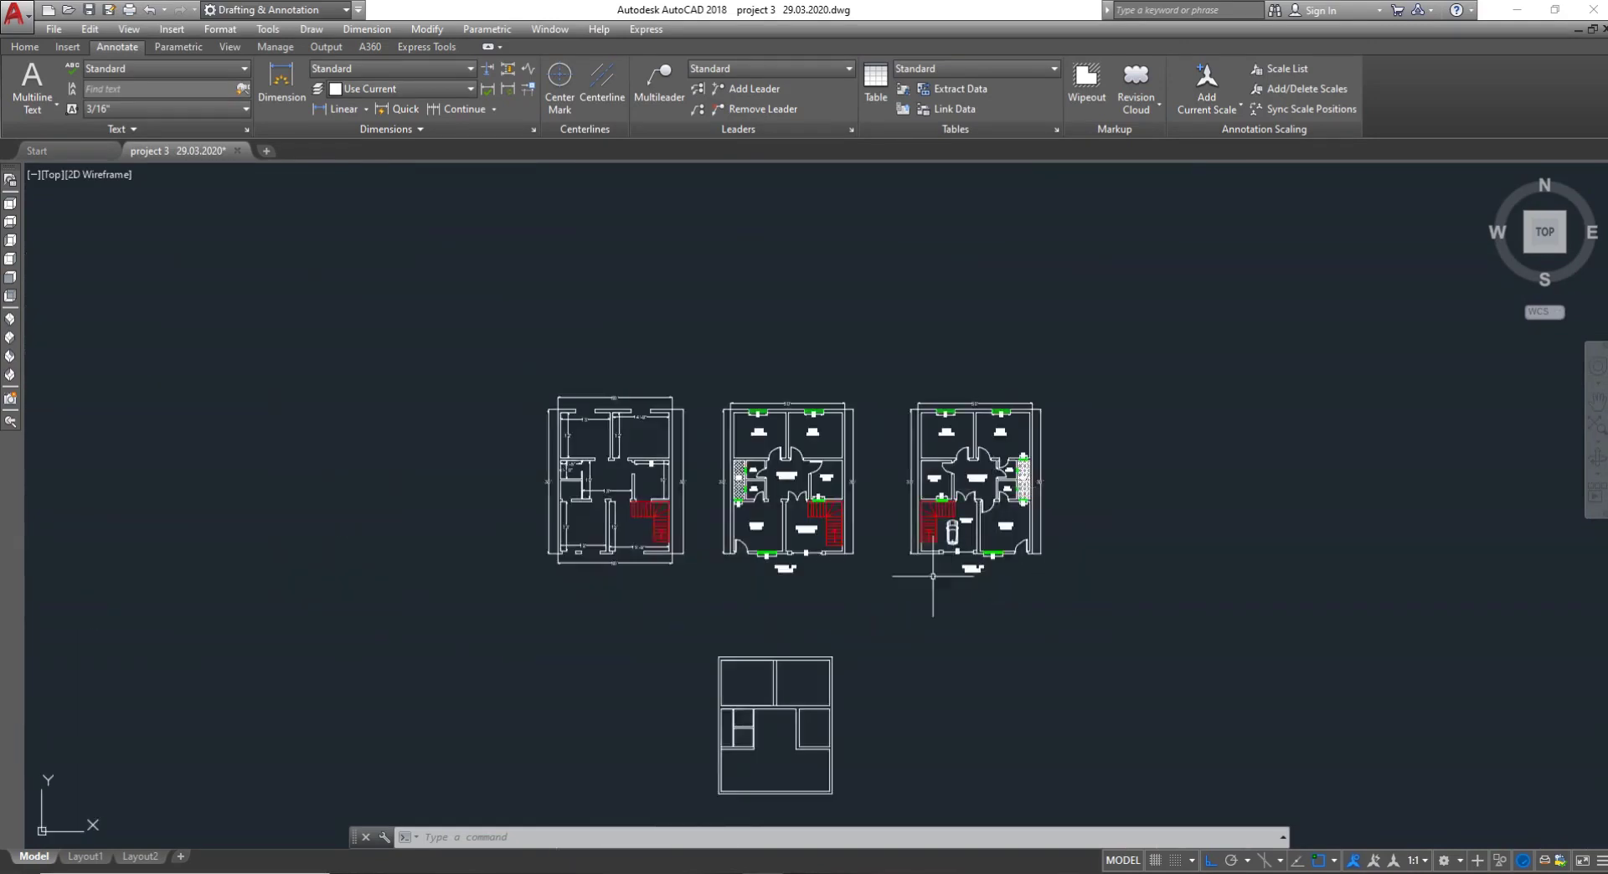
scroll(754, 754, "up", 2)
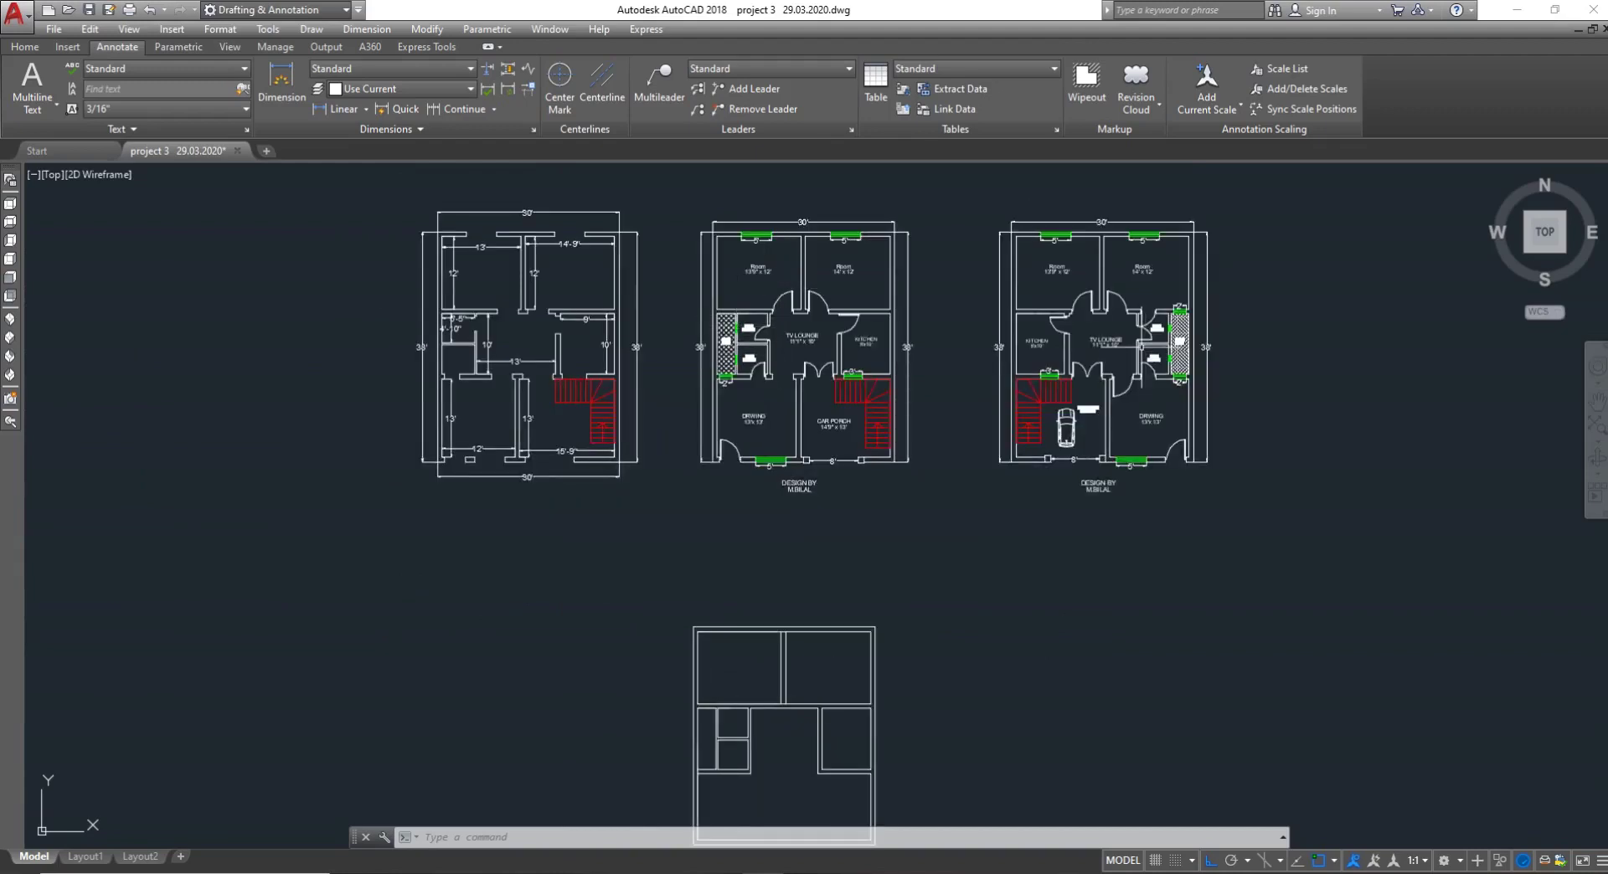
scroll(864, 361, "up", 4)
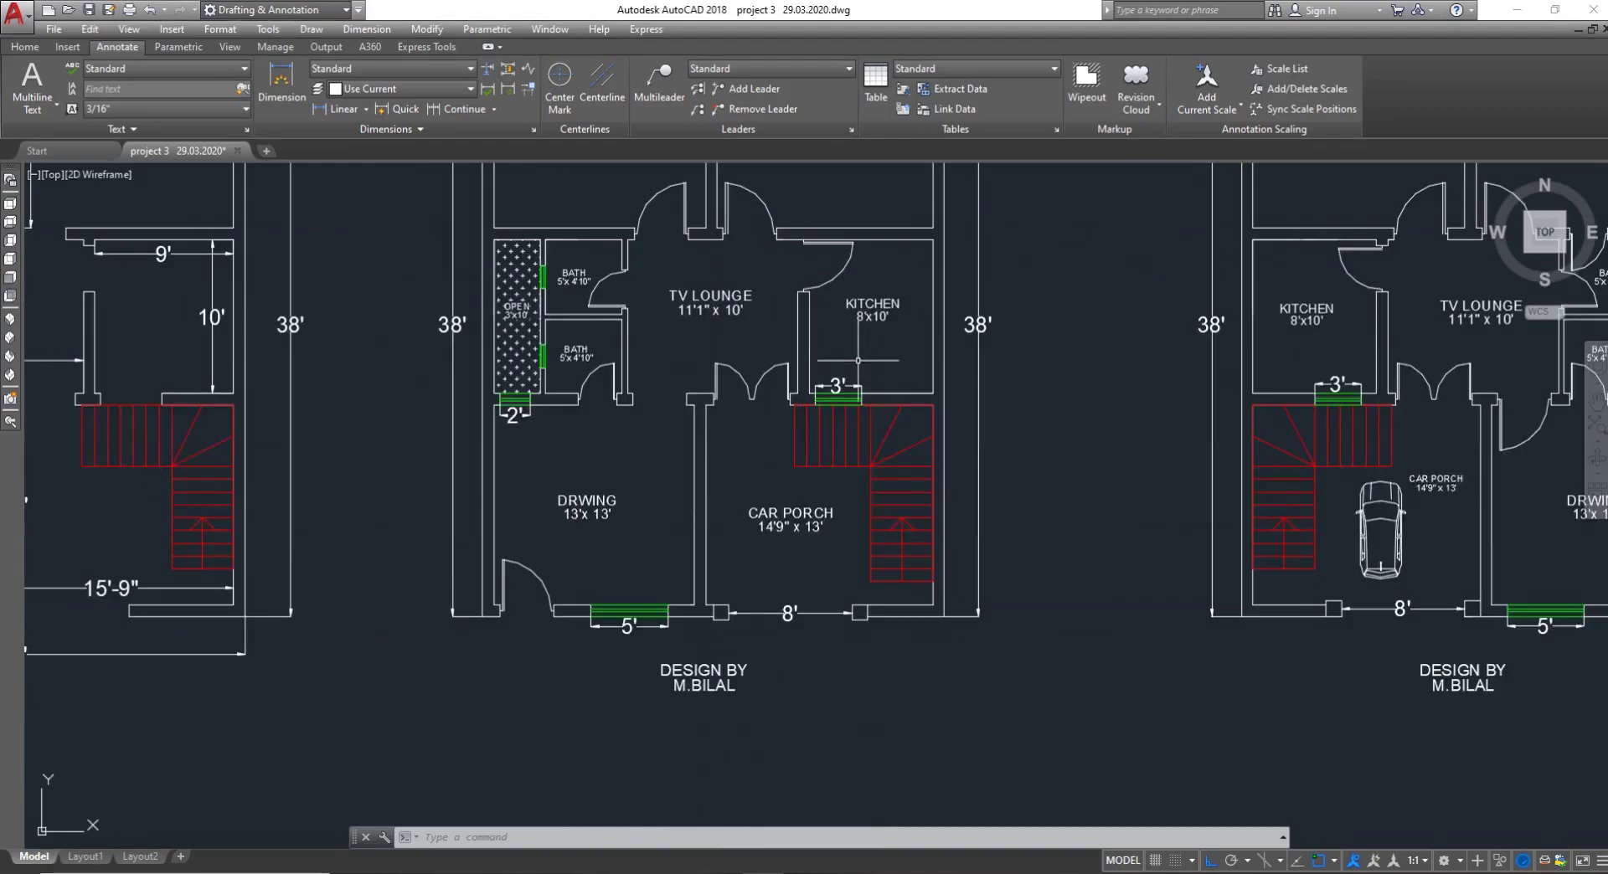
Examine the room arrangement and labelled sizes of the finished floor plans, plus the unfinished wall layout below them
scroll(1064, 421, "down", 2)
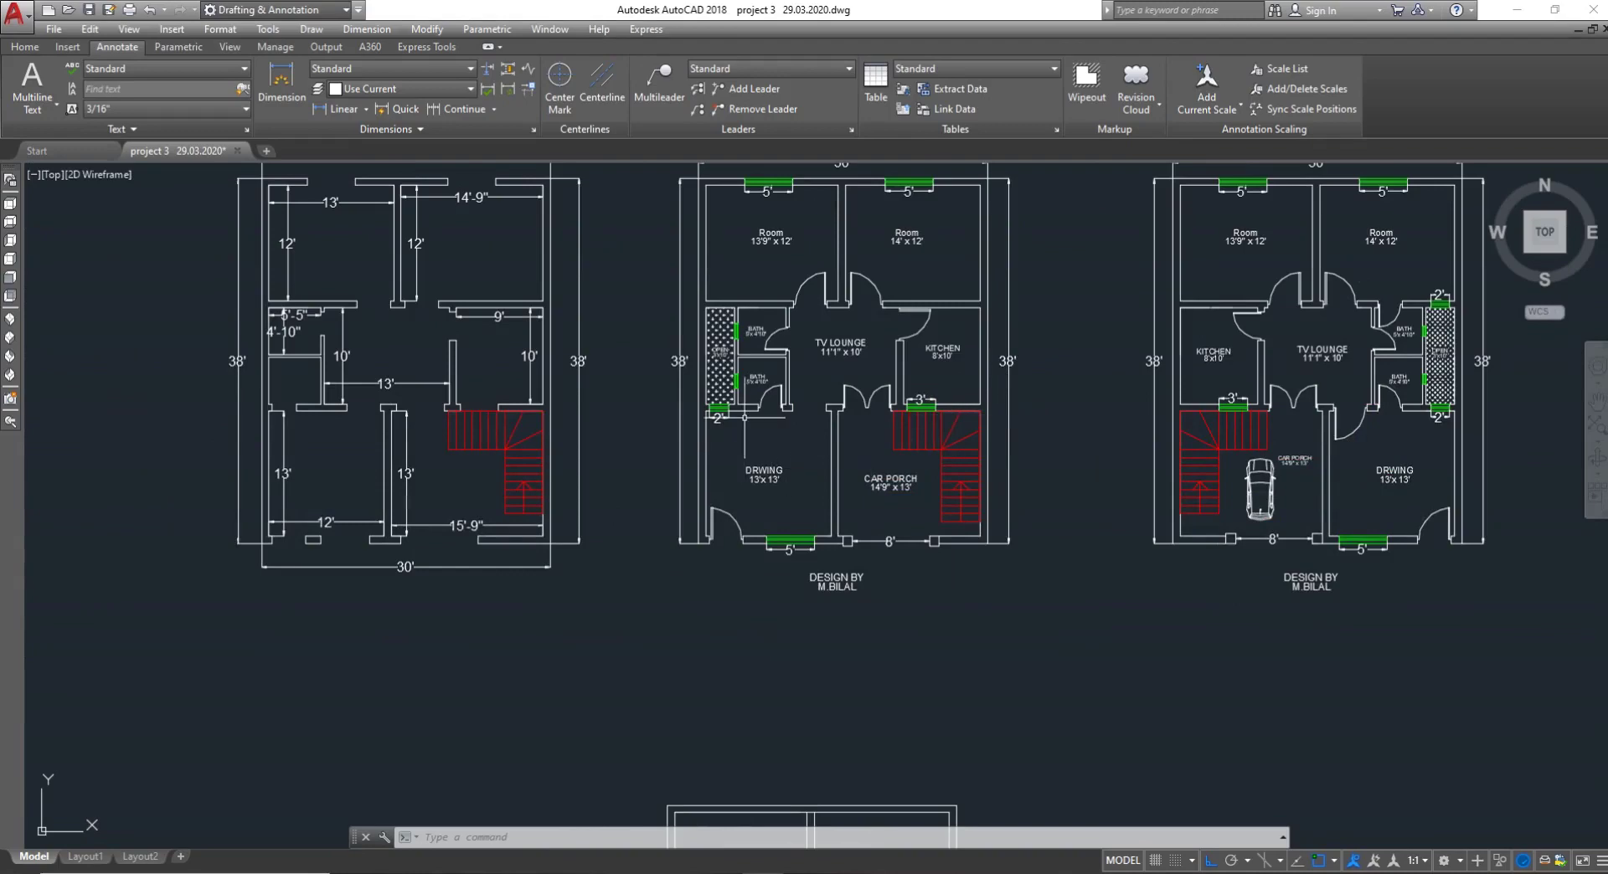
scroll(938, 358, "up", 4)
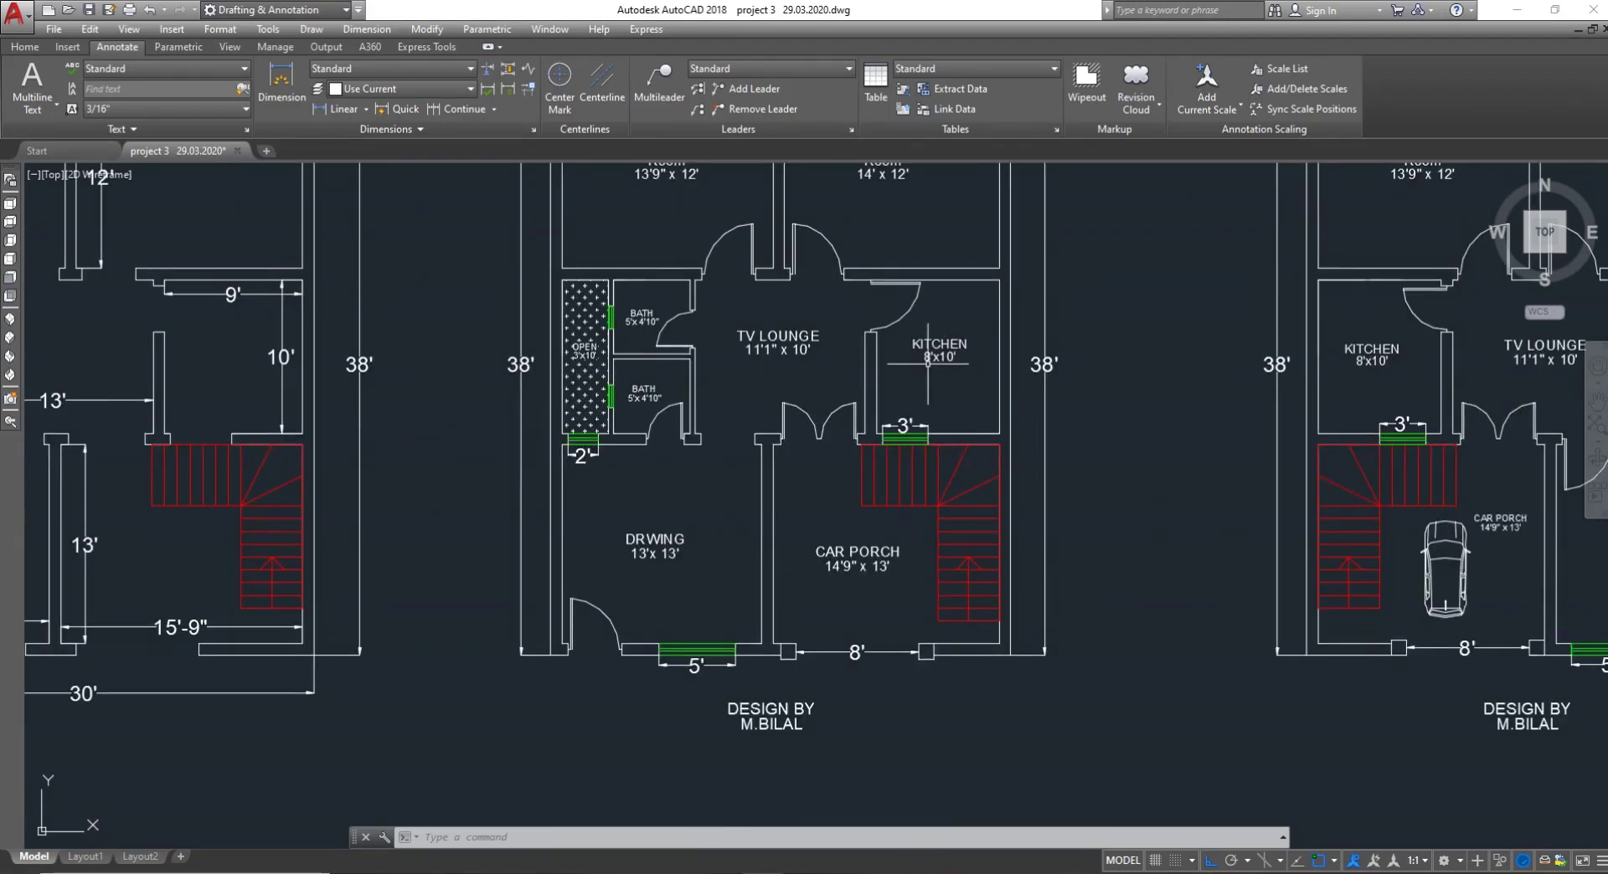
scroll(938, 359, "down", 5)
scroll(938, 359, "up", 5)
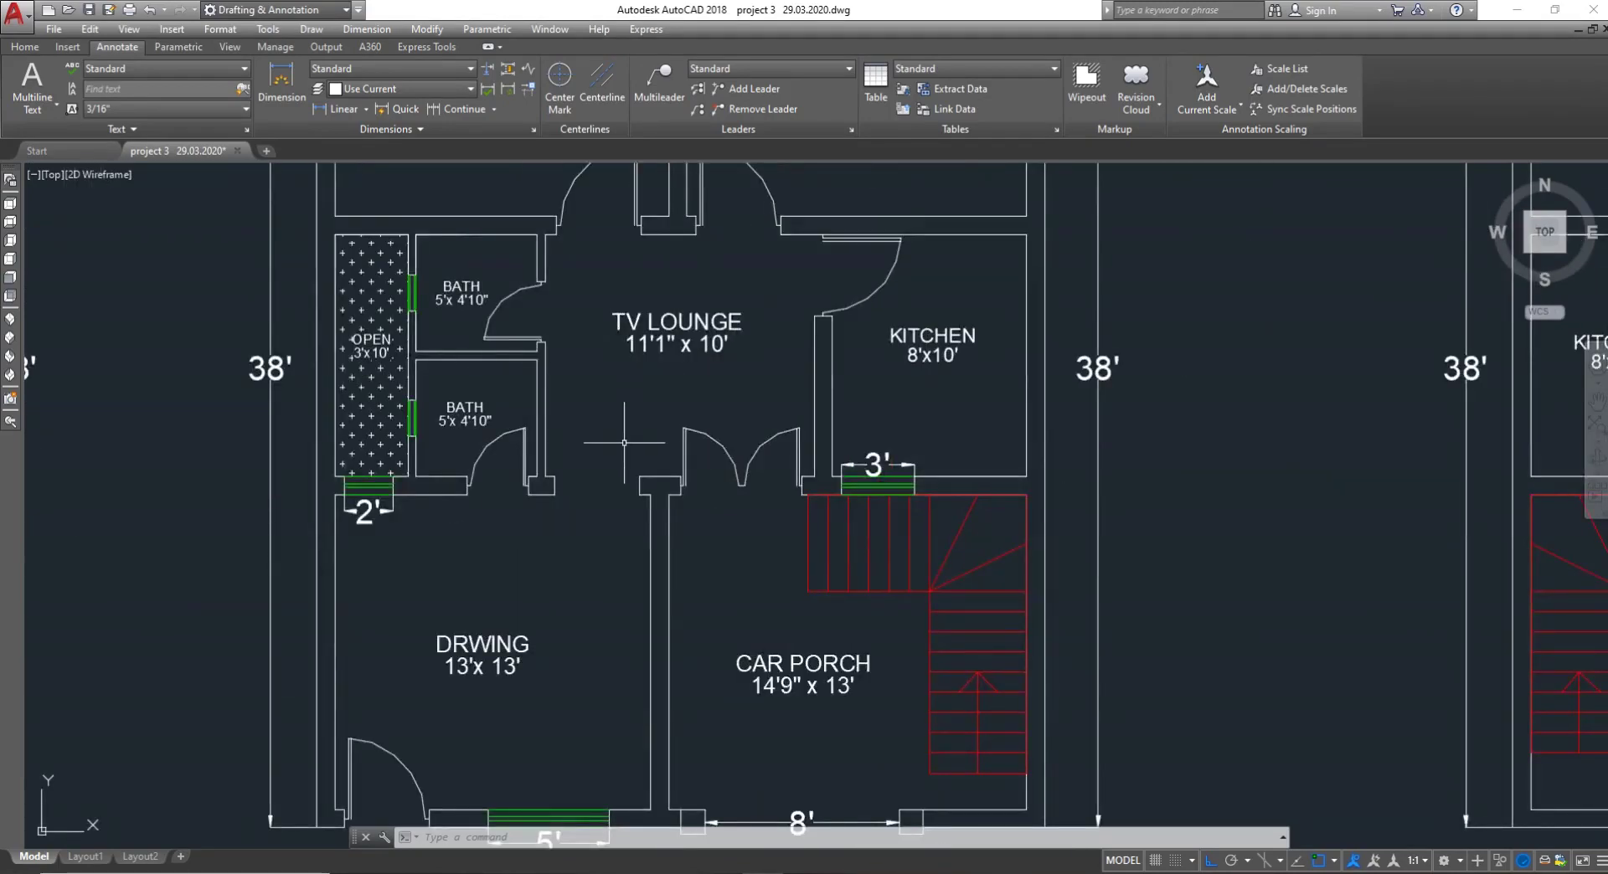
scroll(670, 478, "down", 2)
scroll(703, 574, "up", 4)
scroll(708, 600, "down", 5)
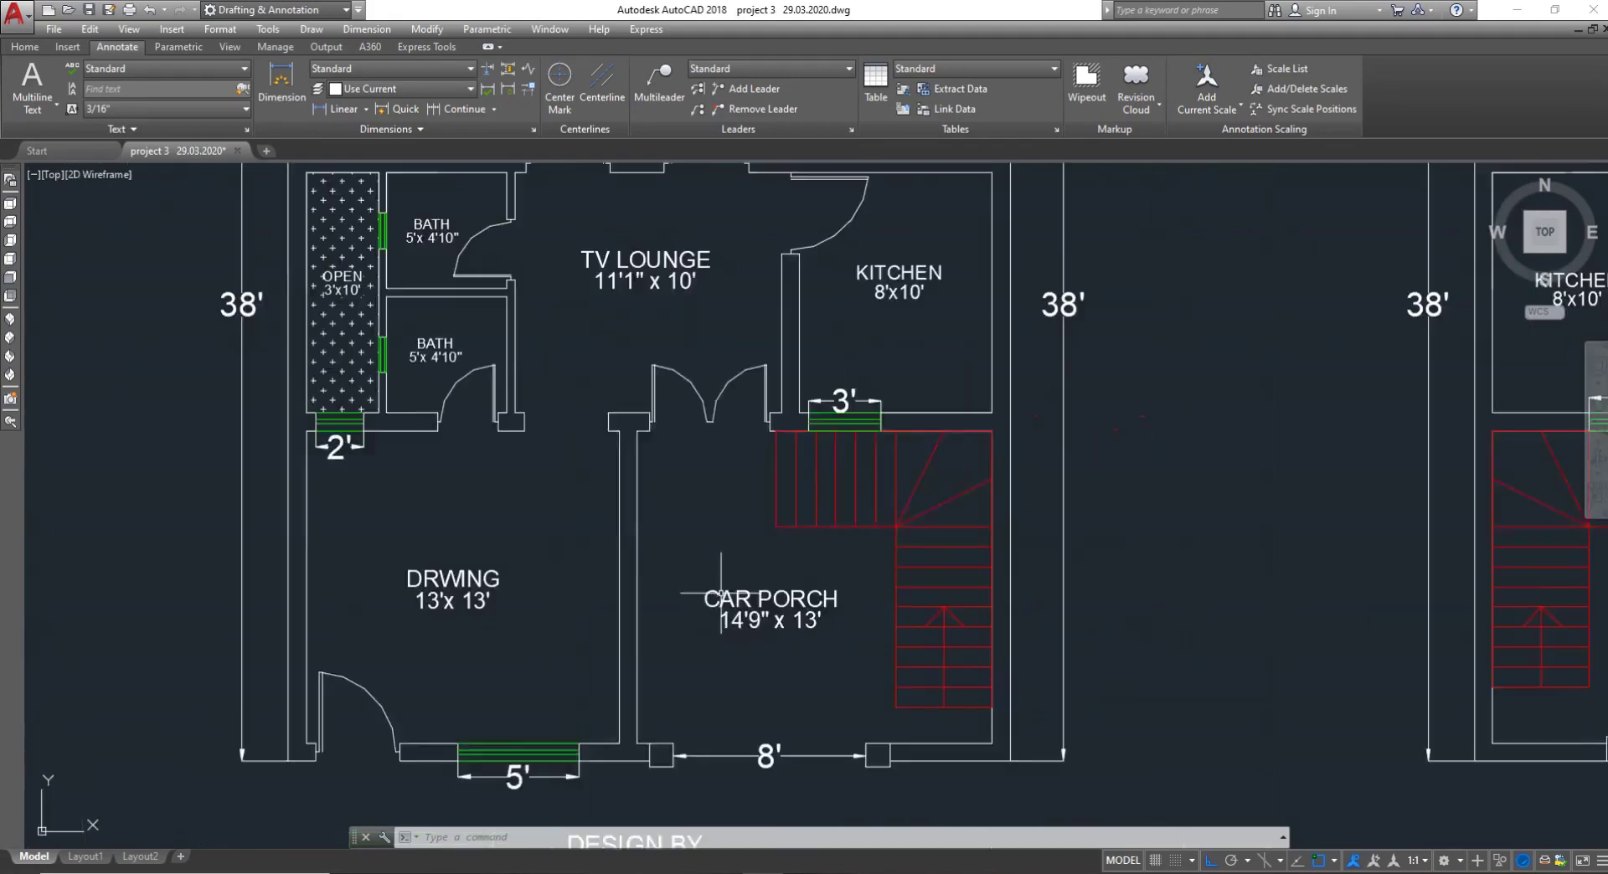
scroll(514, 601, "up", 2)
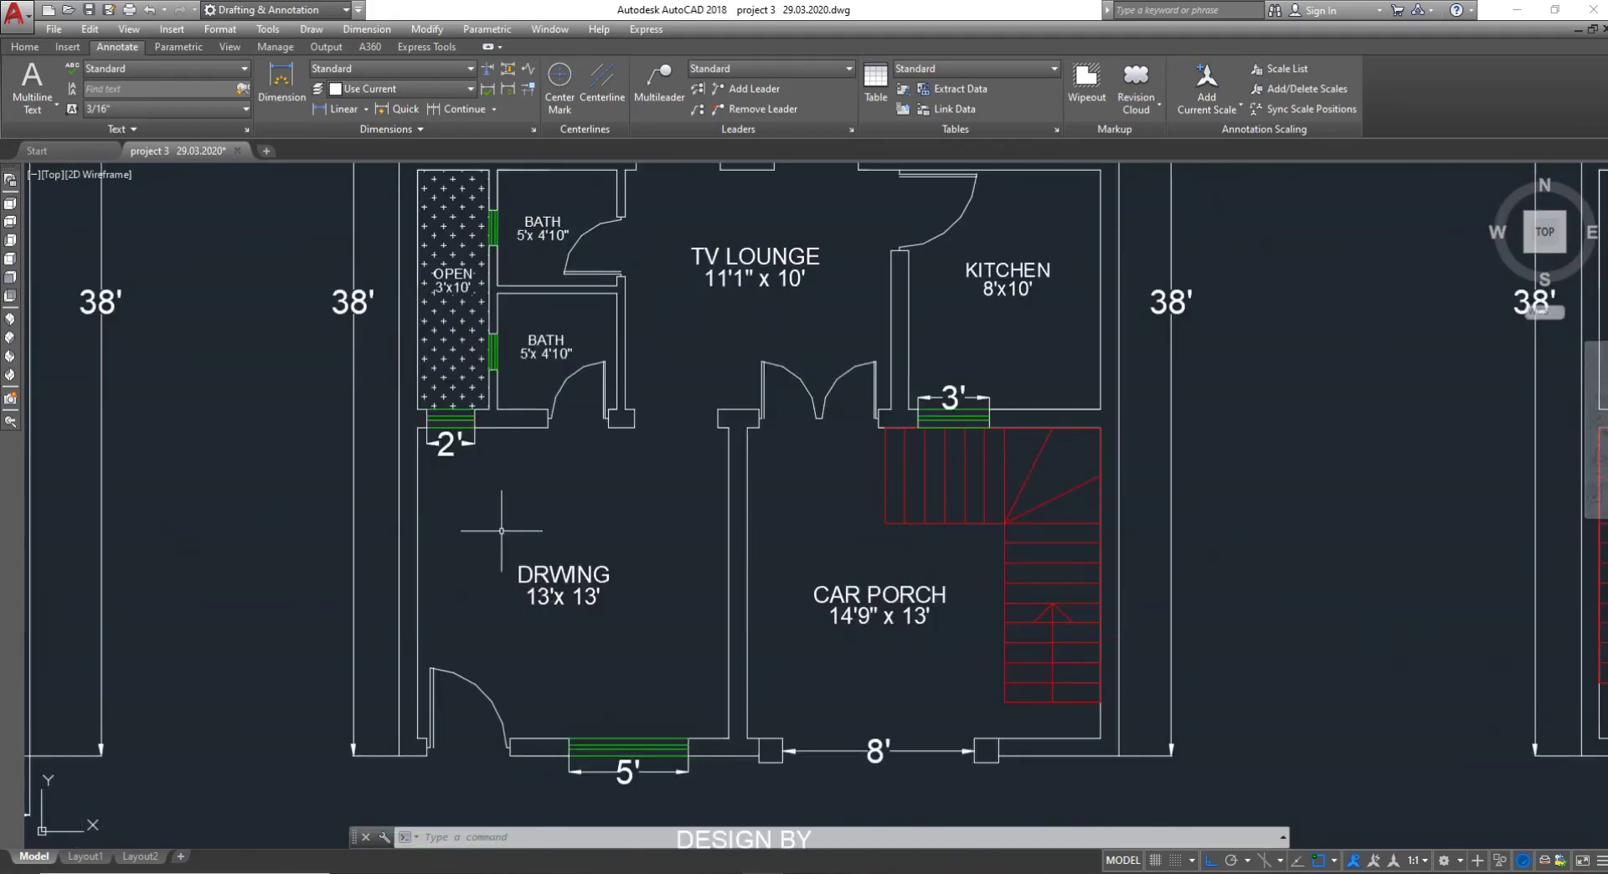
scroll(514, 532, "up", 1)
scroll(528, 560, "down", 3)
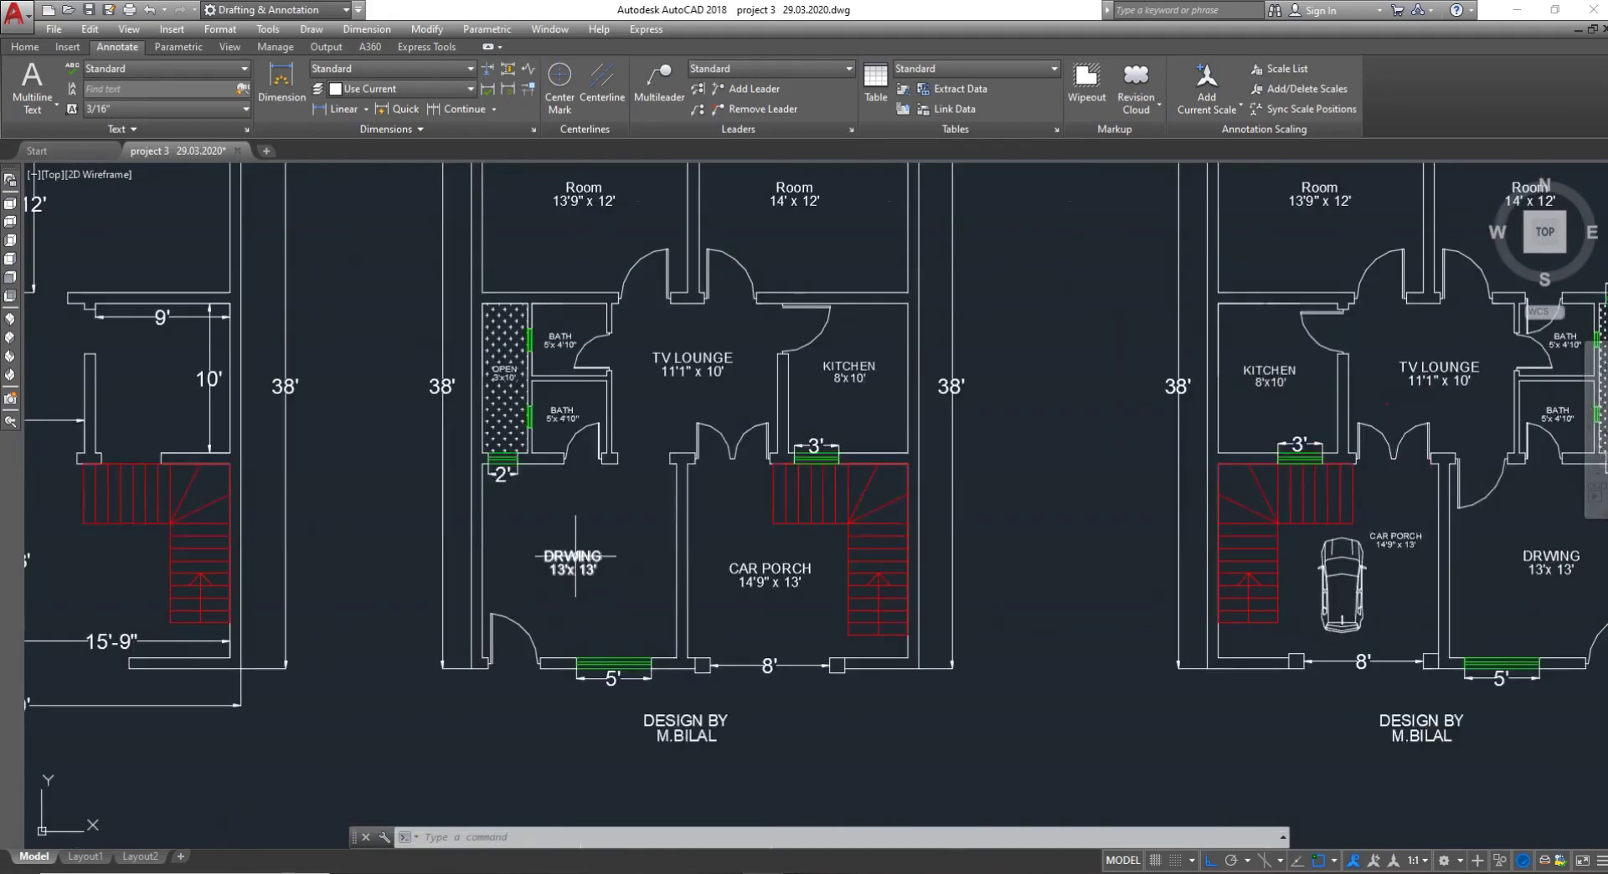
key("Escape")
scroll(578, 586, "down", 7)
scroll(595, 666, "up", 3)
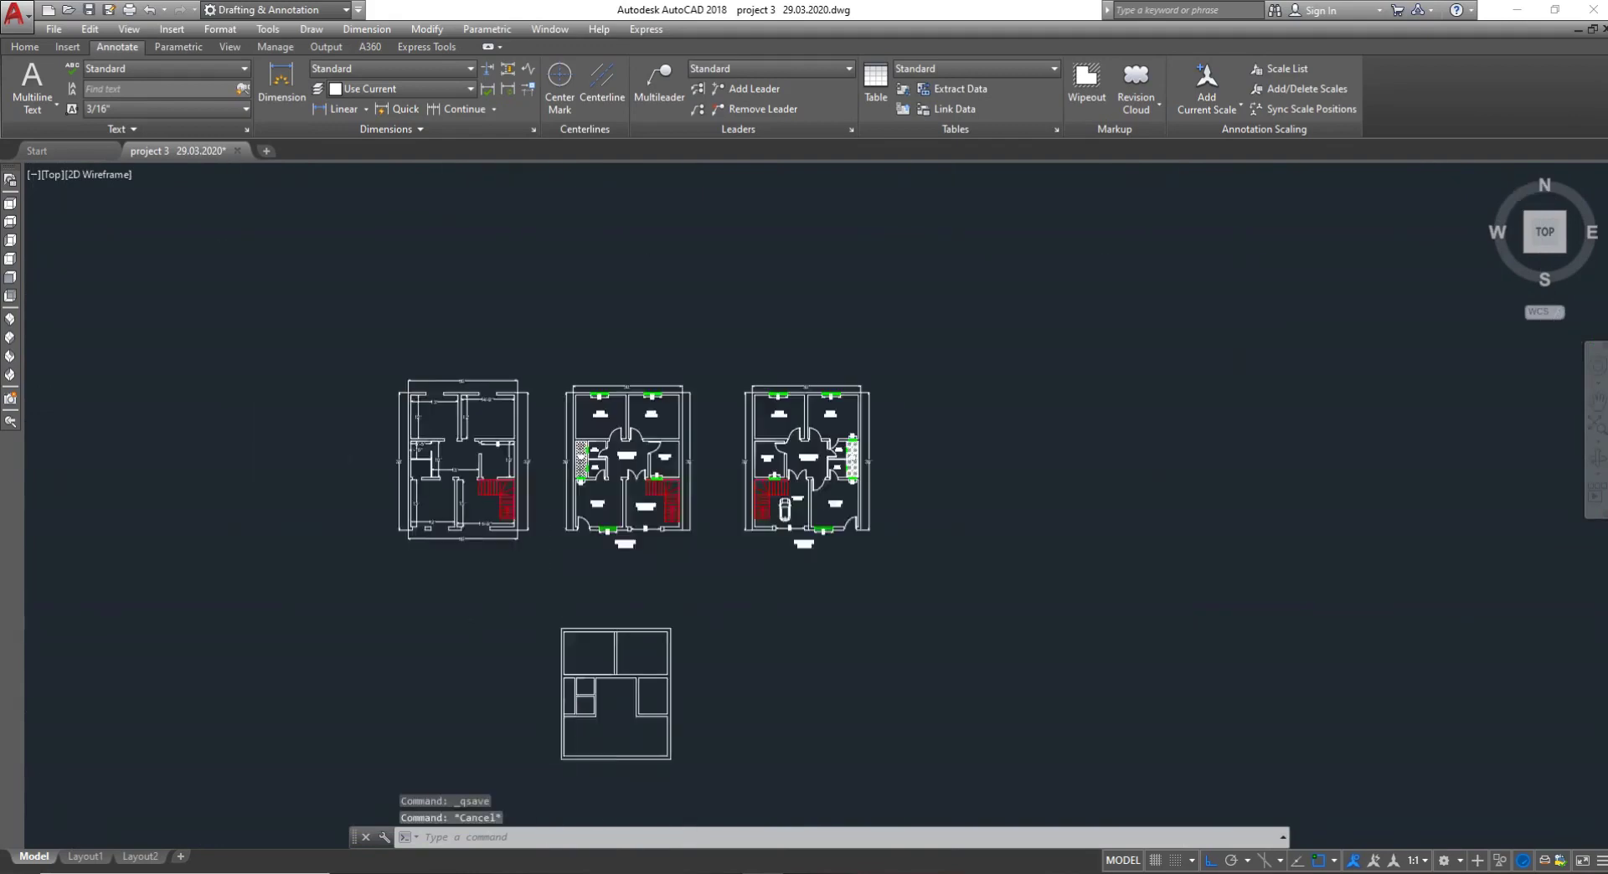
scroll(595, 665, "up", 4)
scroll(575, 737, "down", 5)
scroll(557, 728, "up", 5)
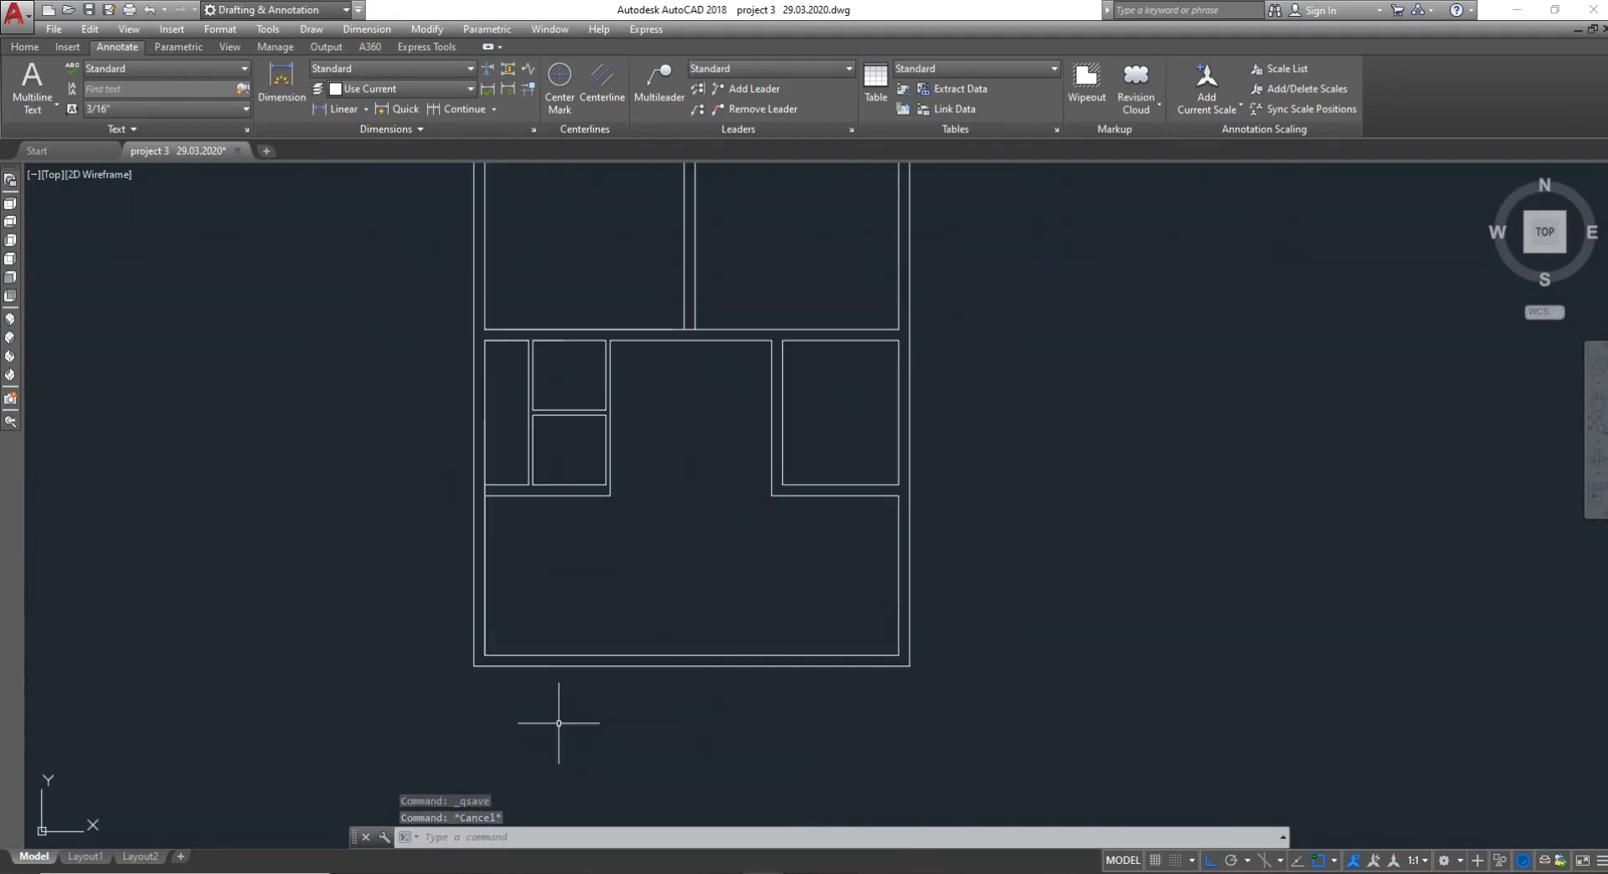
key("Escape")
scroll(540, 632, "down", 4)
scroll(553, 624, "up", 2)
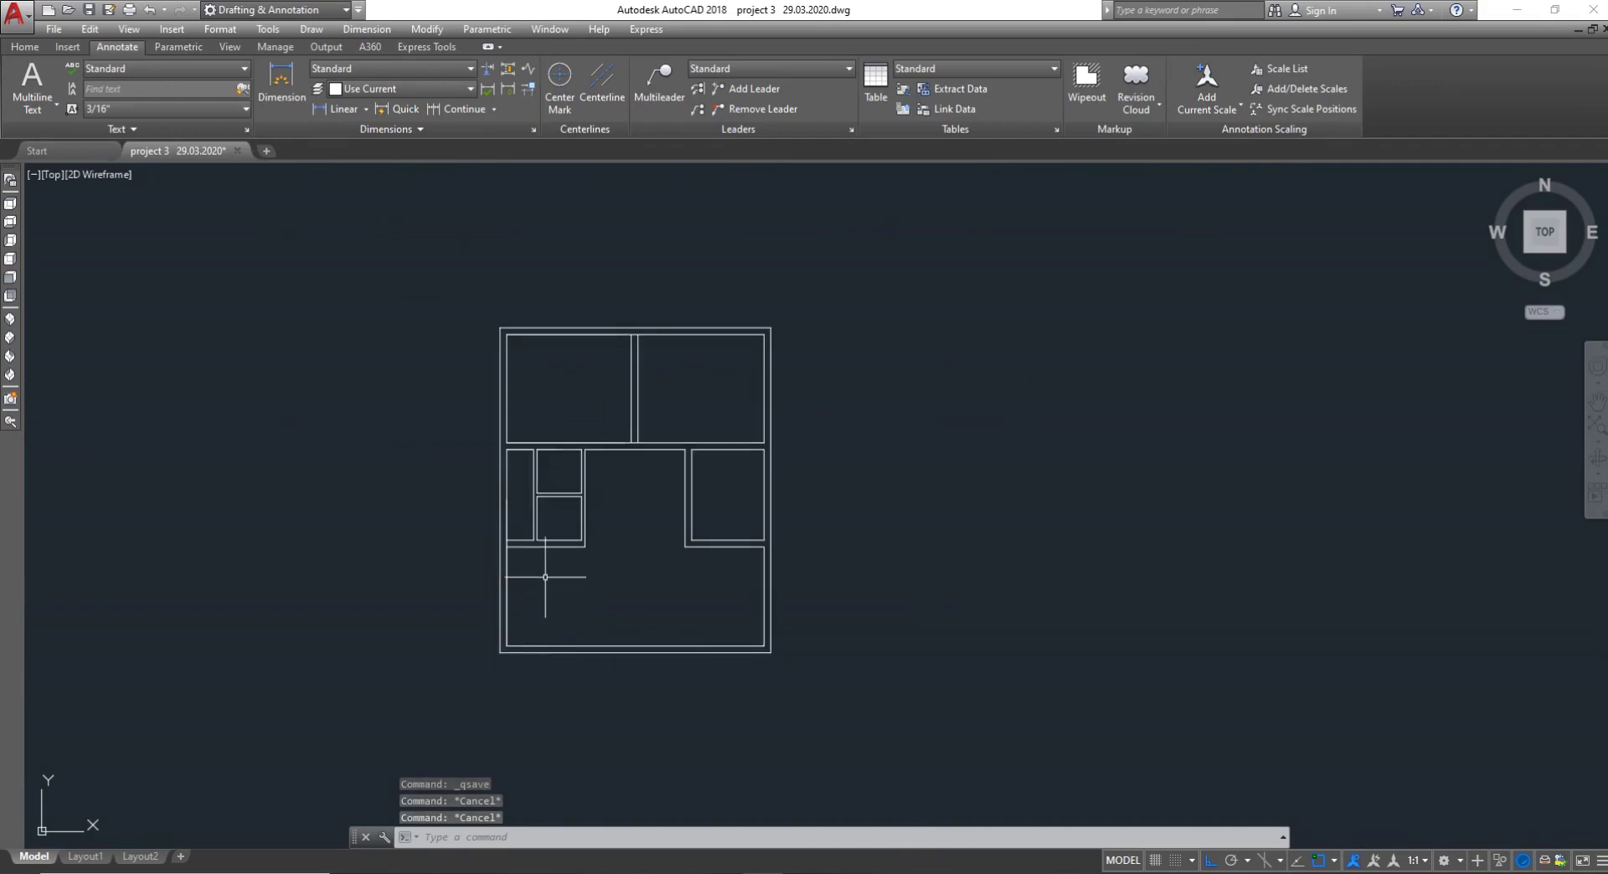
Measure the front room's inside depth in the unfinished wall layout in both directions with aligned dimensions, without placing them
key("Return")
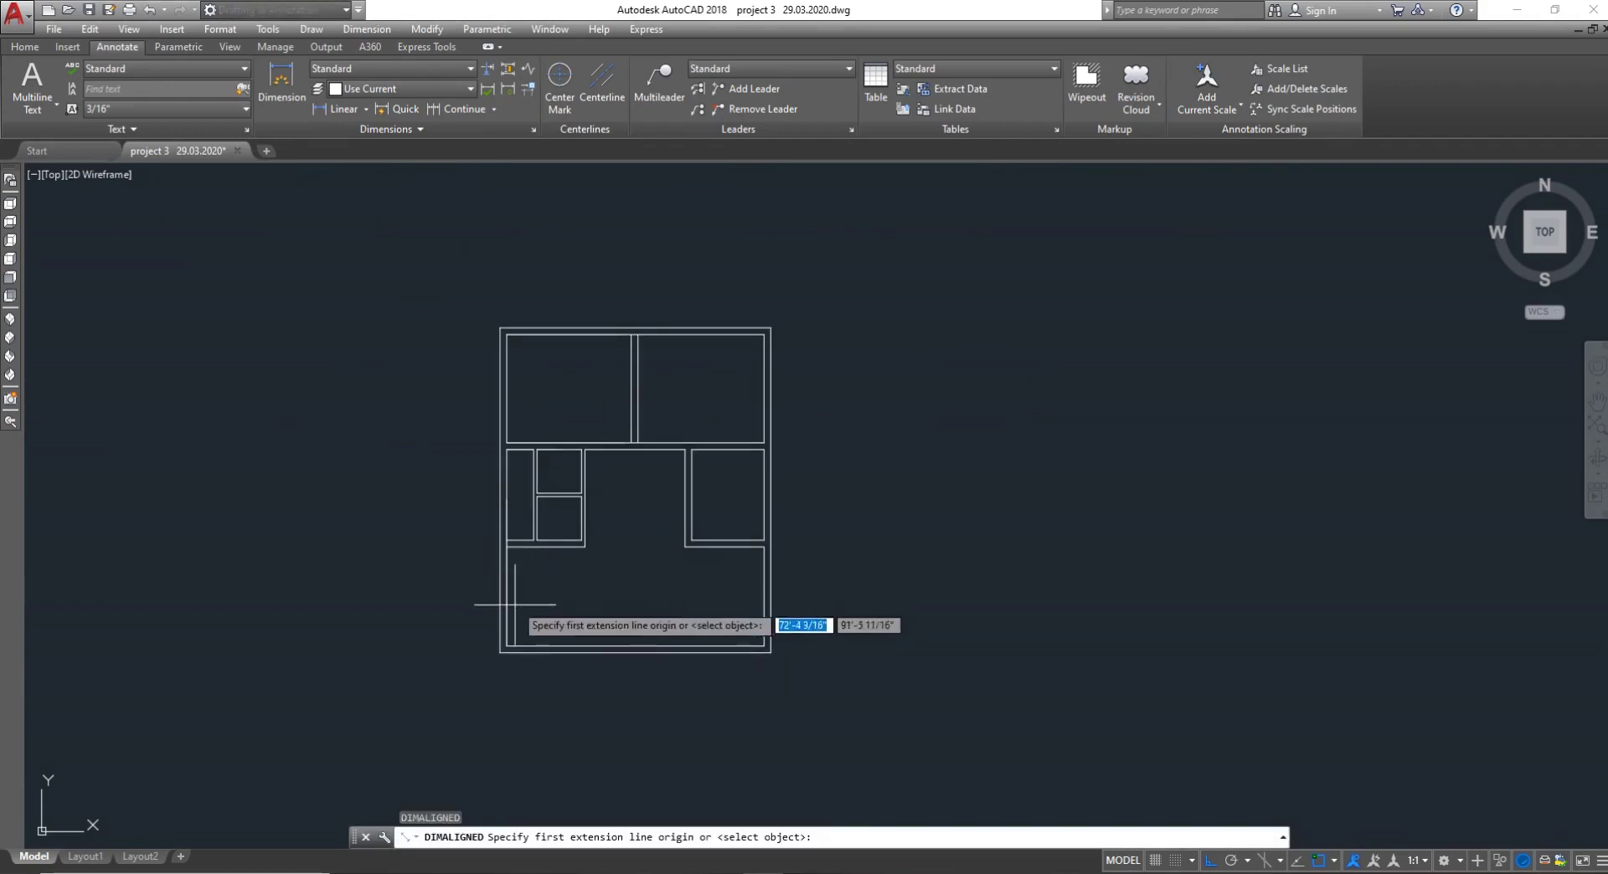
scroll(498, 618, "up", 4)
left_click(489, 695)
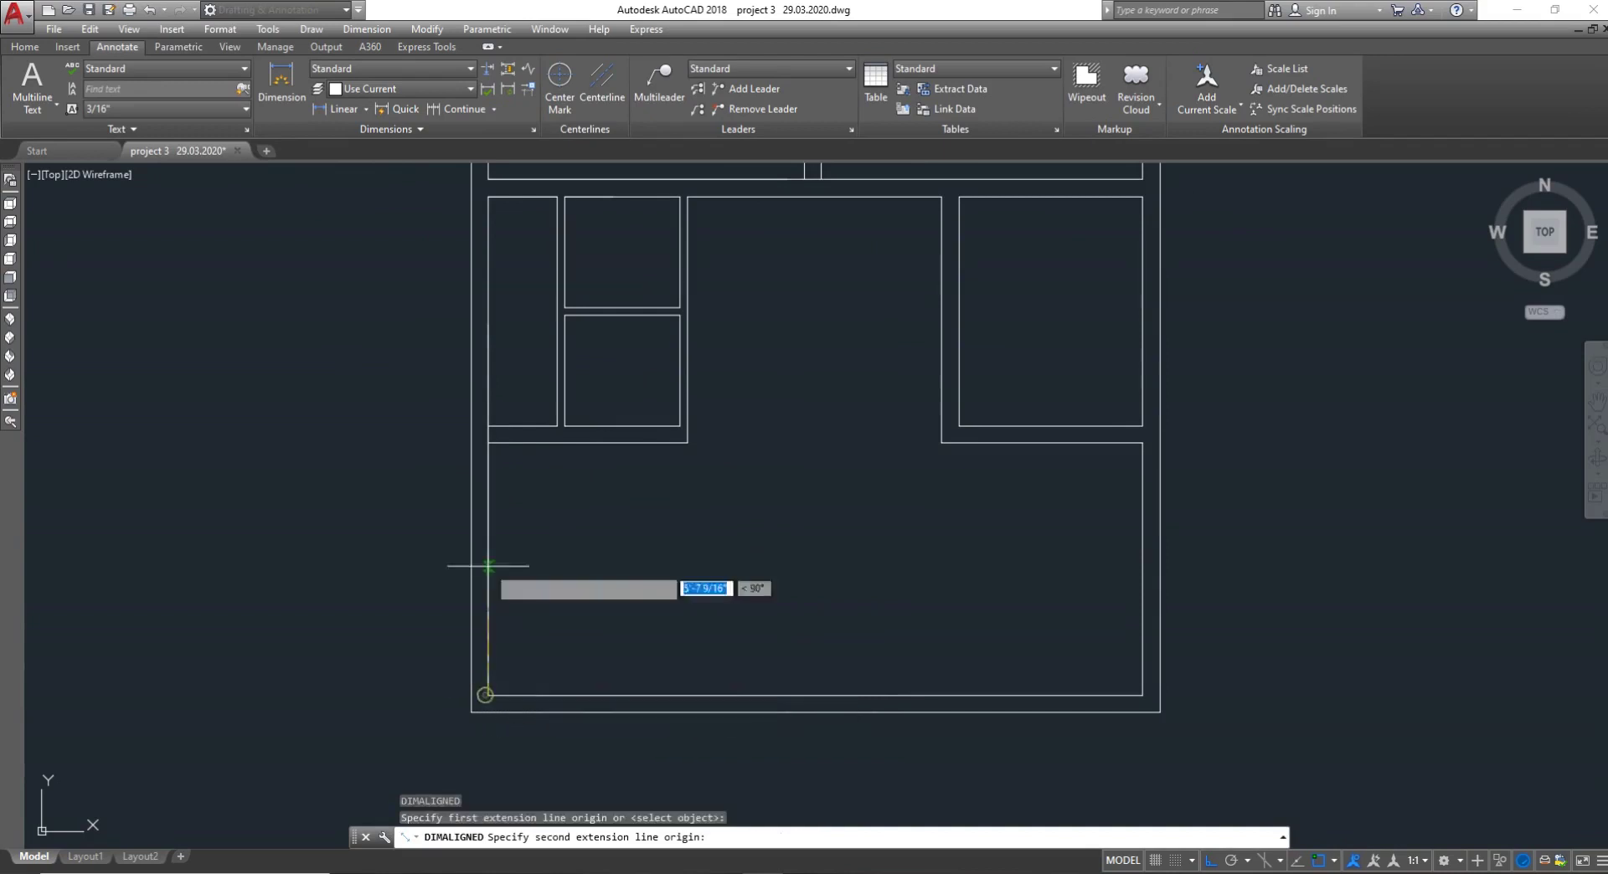
left_click(488, 442)
key("Escape")
key("Return")
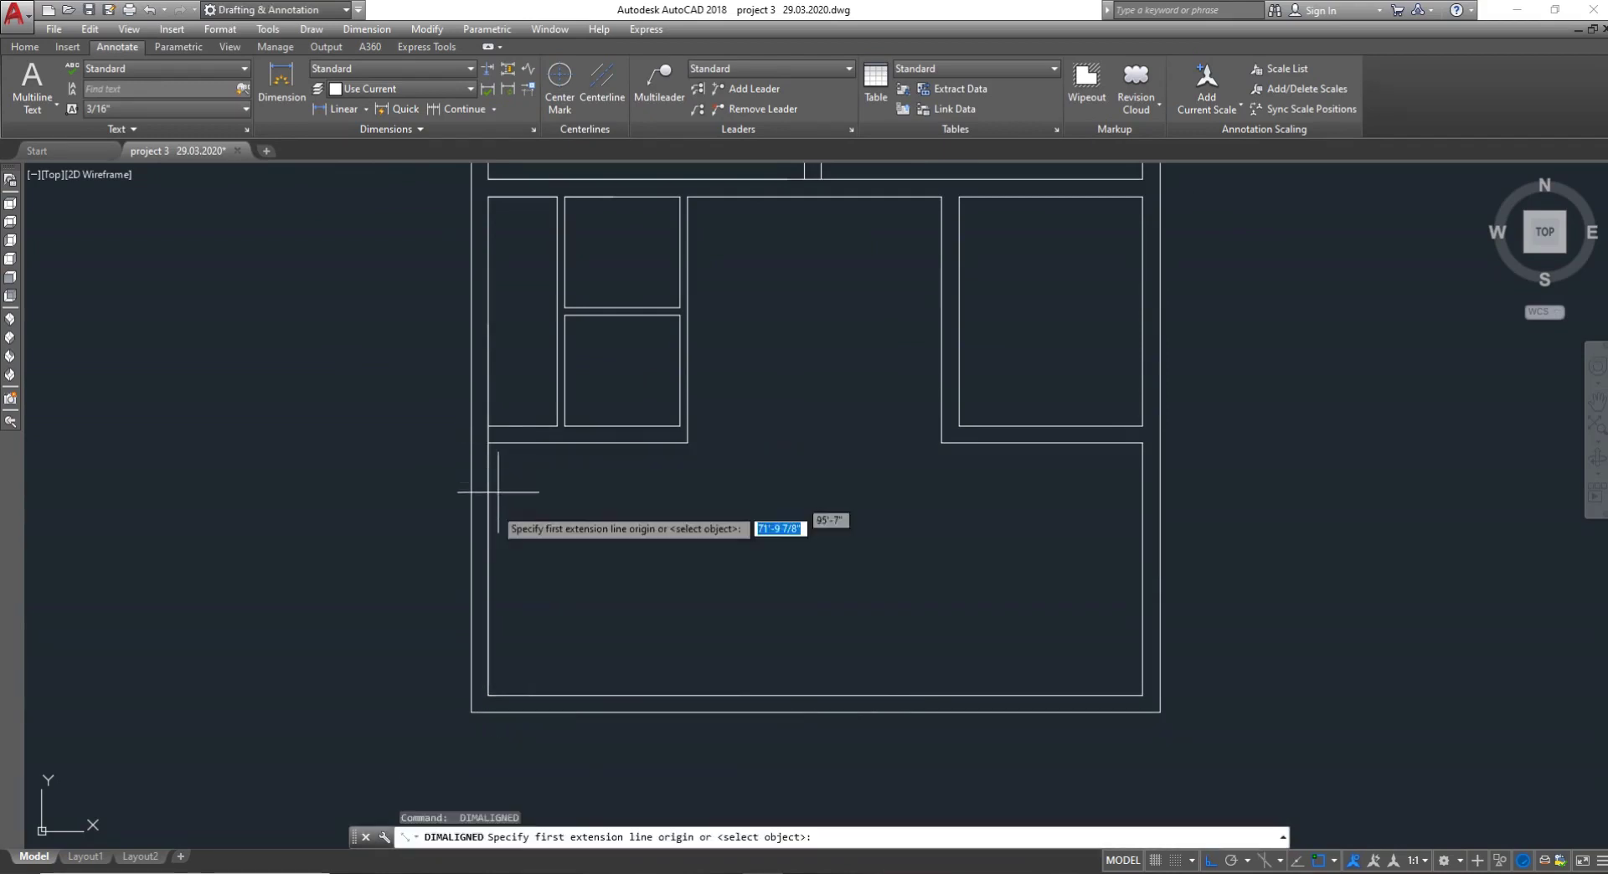
left_click(490, 447)
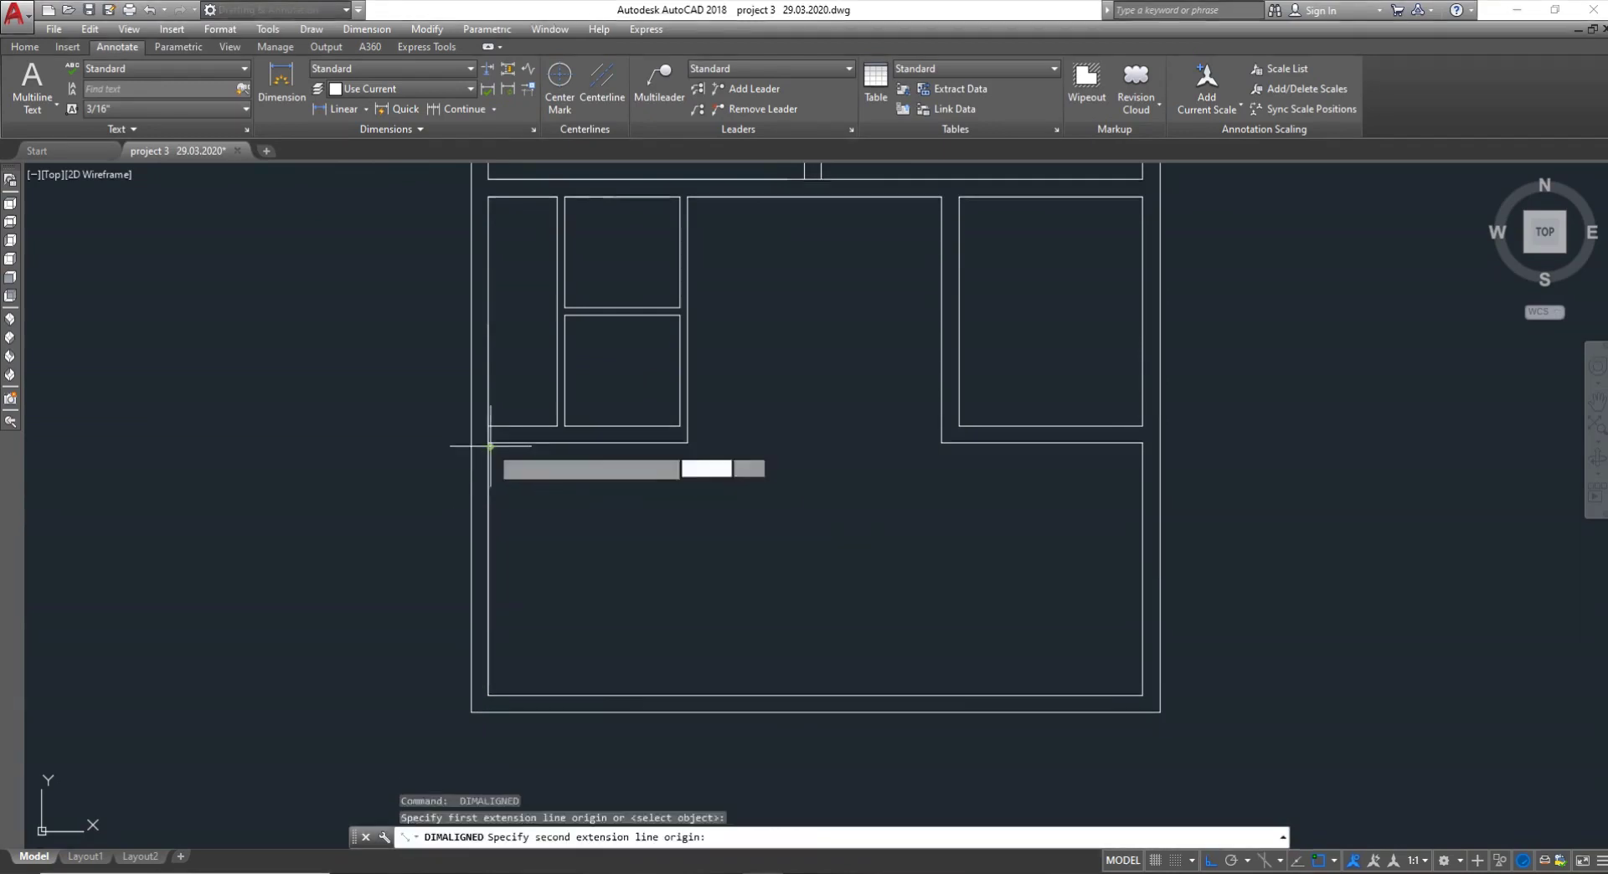
left_click(489, 695)
key("Escape")
scroll(534, 645, "down", 4)
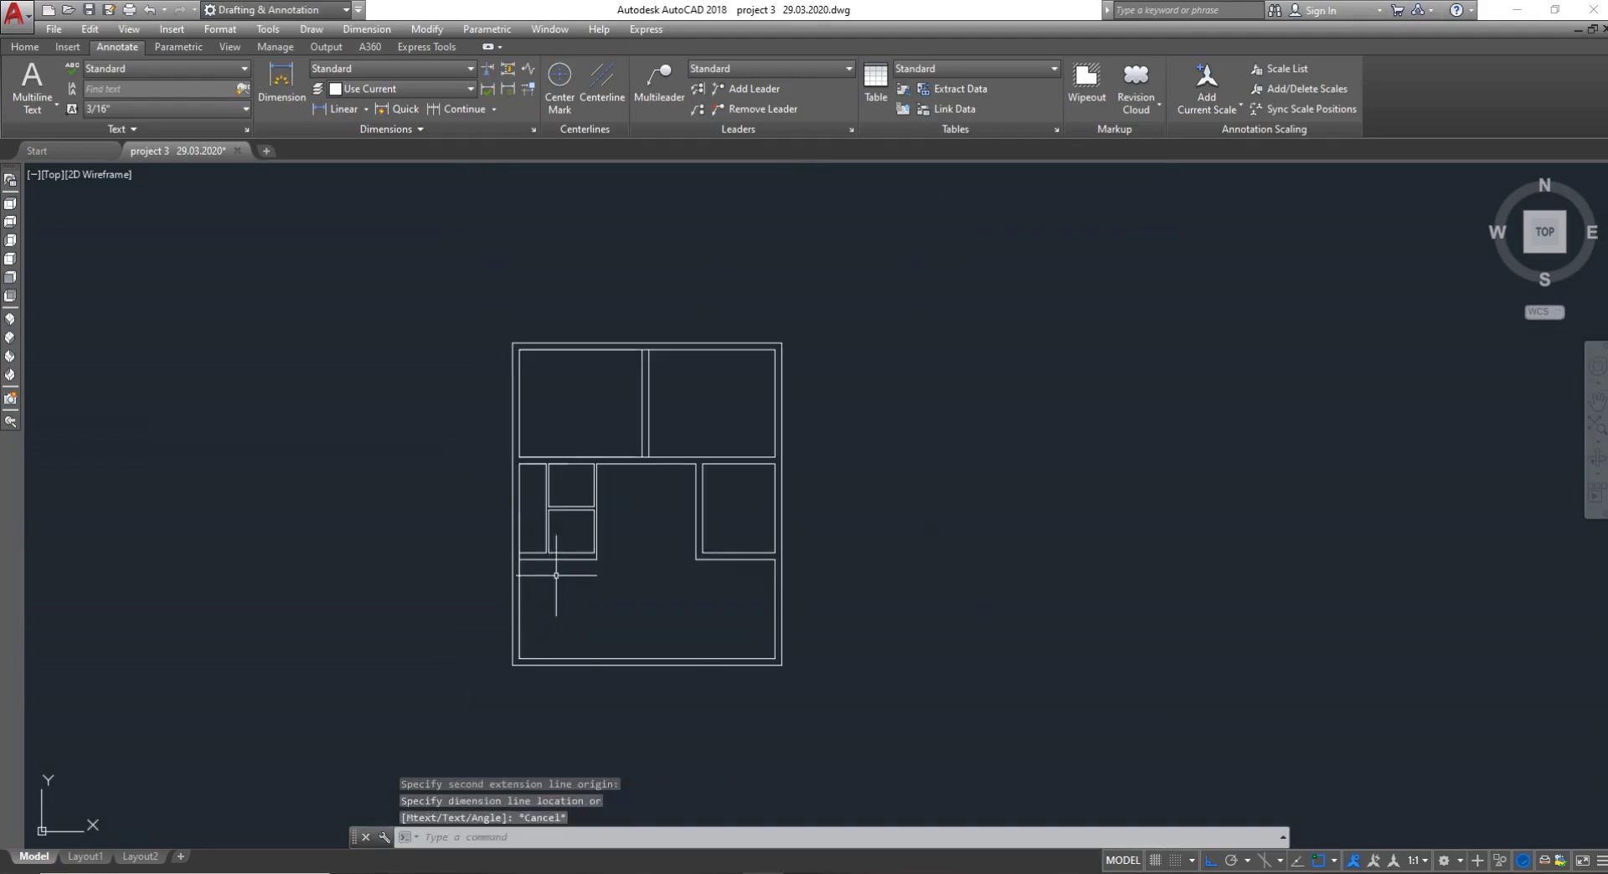
Measure the inside length of the narrow open space beside the two baths in the wall layout
scroll(536, 496, "up", 4)
key("Return")
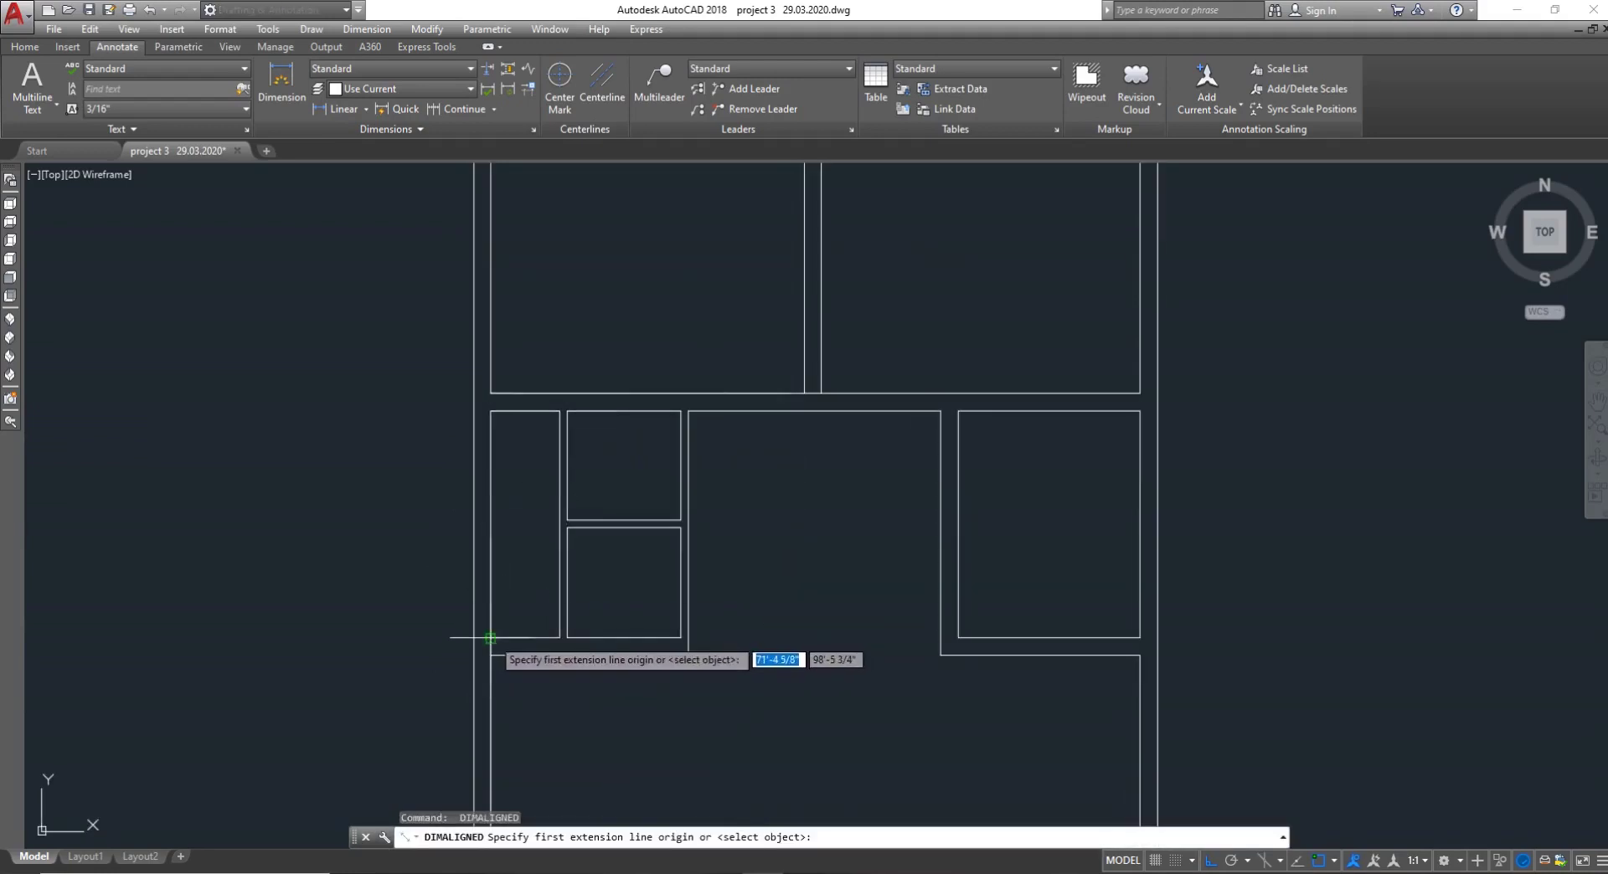
left_click(490, 639)
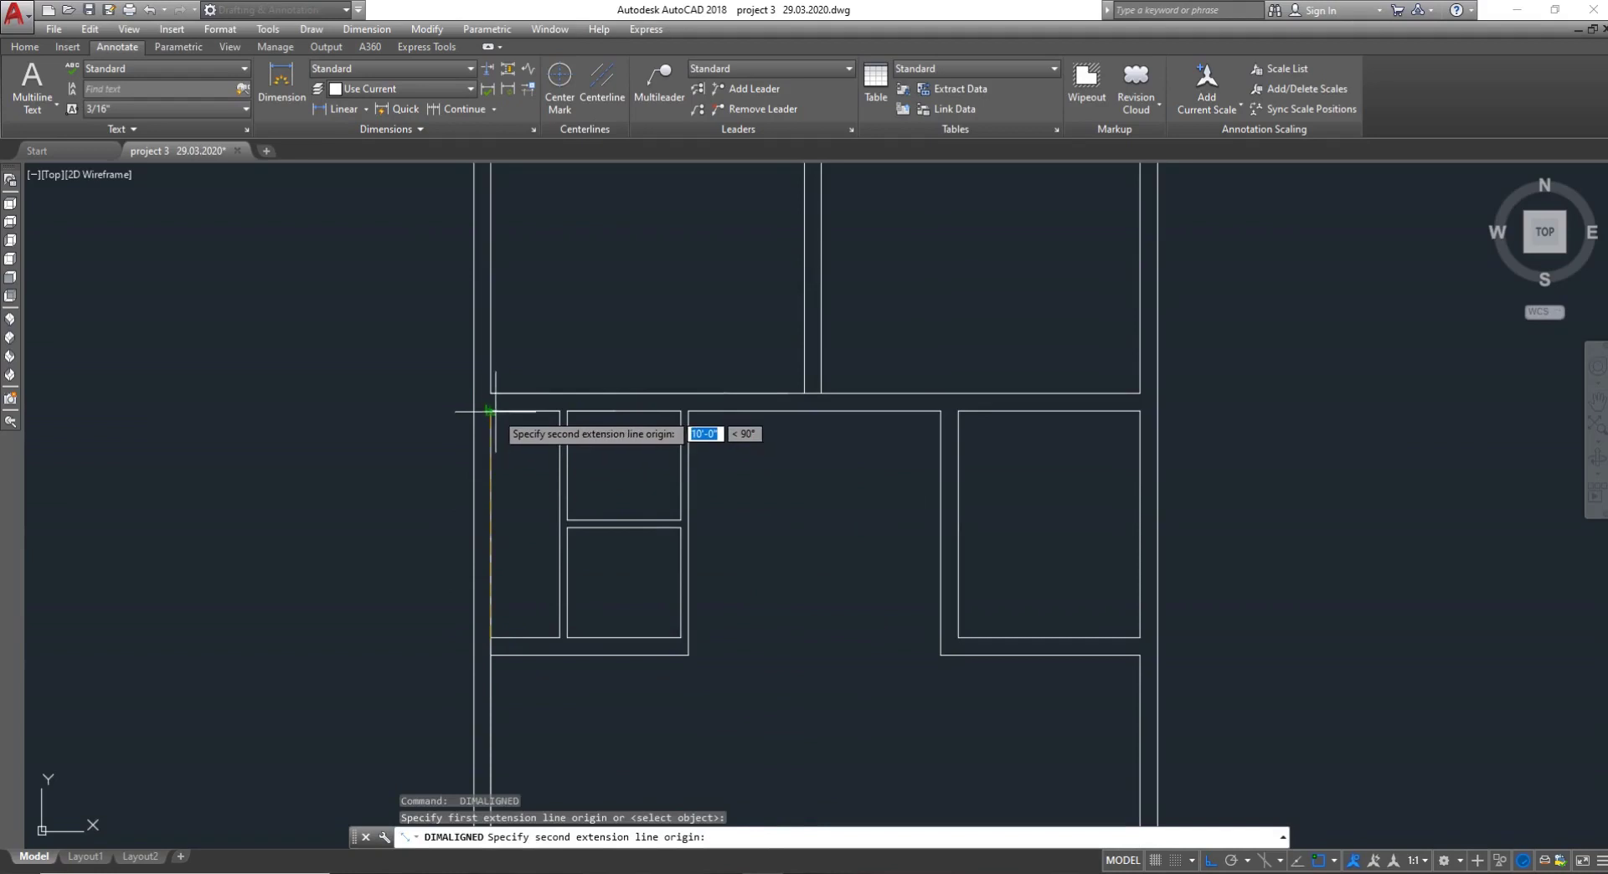
left_click(490, 411)
key("Escape")
scroll(553, 382, "down", 5)
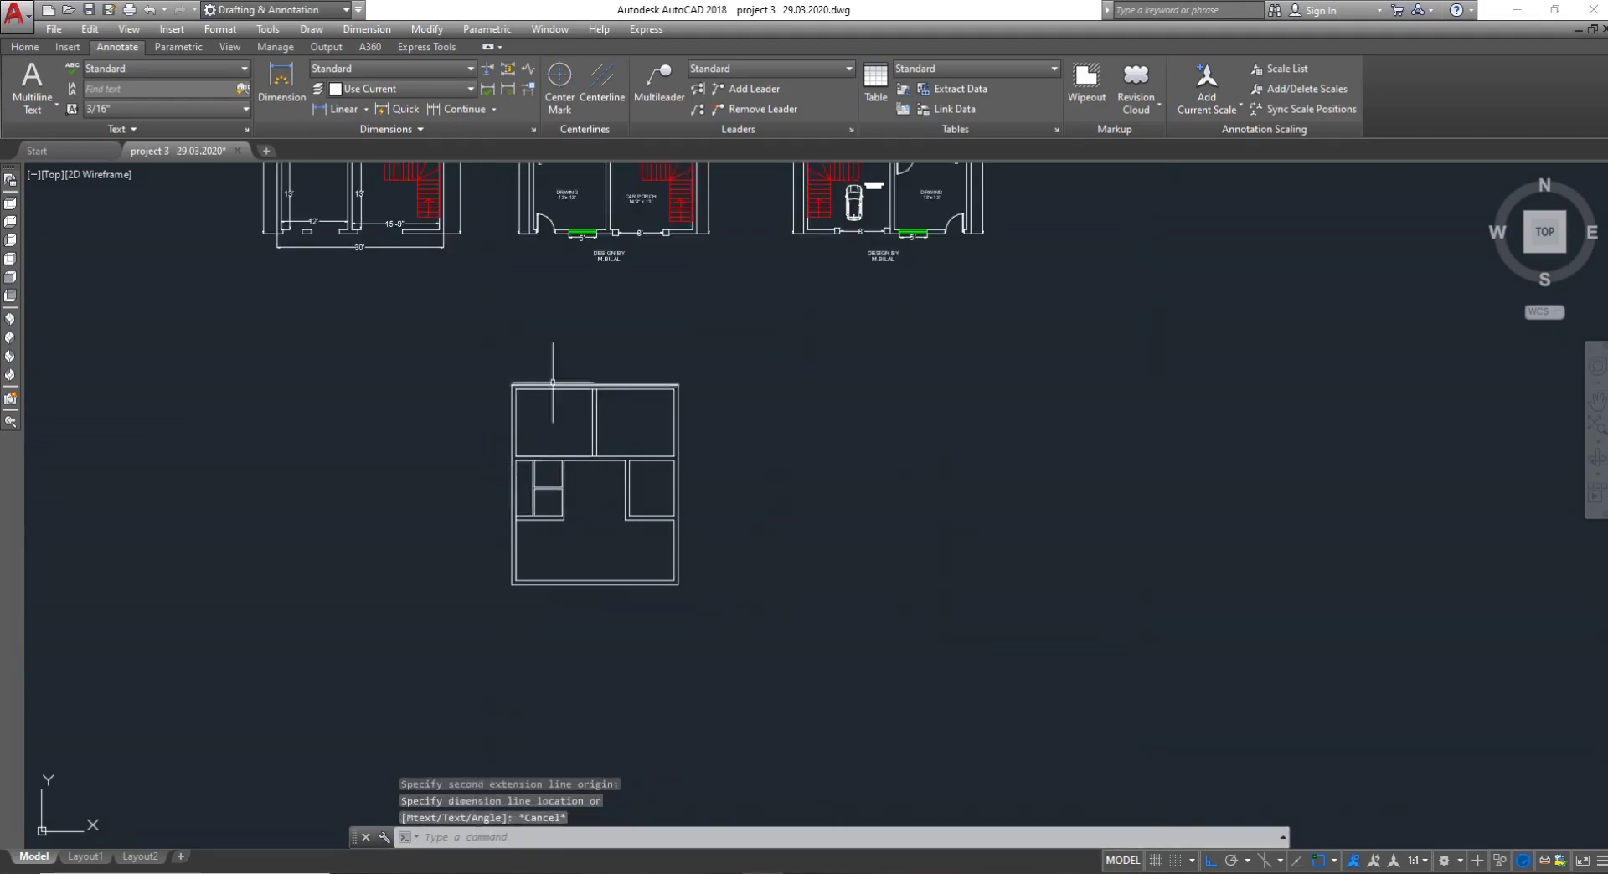
Measure the drawing room's depth in the middle finished plan, including the front wall, without placing the dimension
scroll(553, 382, "down", 3)
scroll(553, 349, "up", 10)
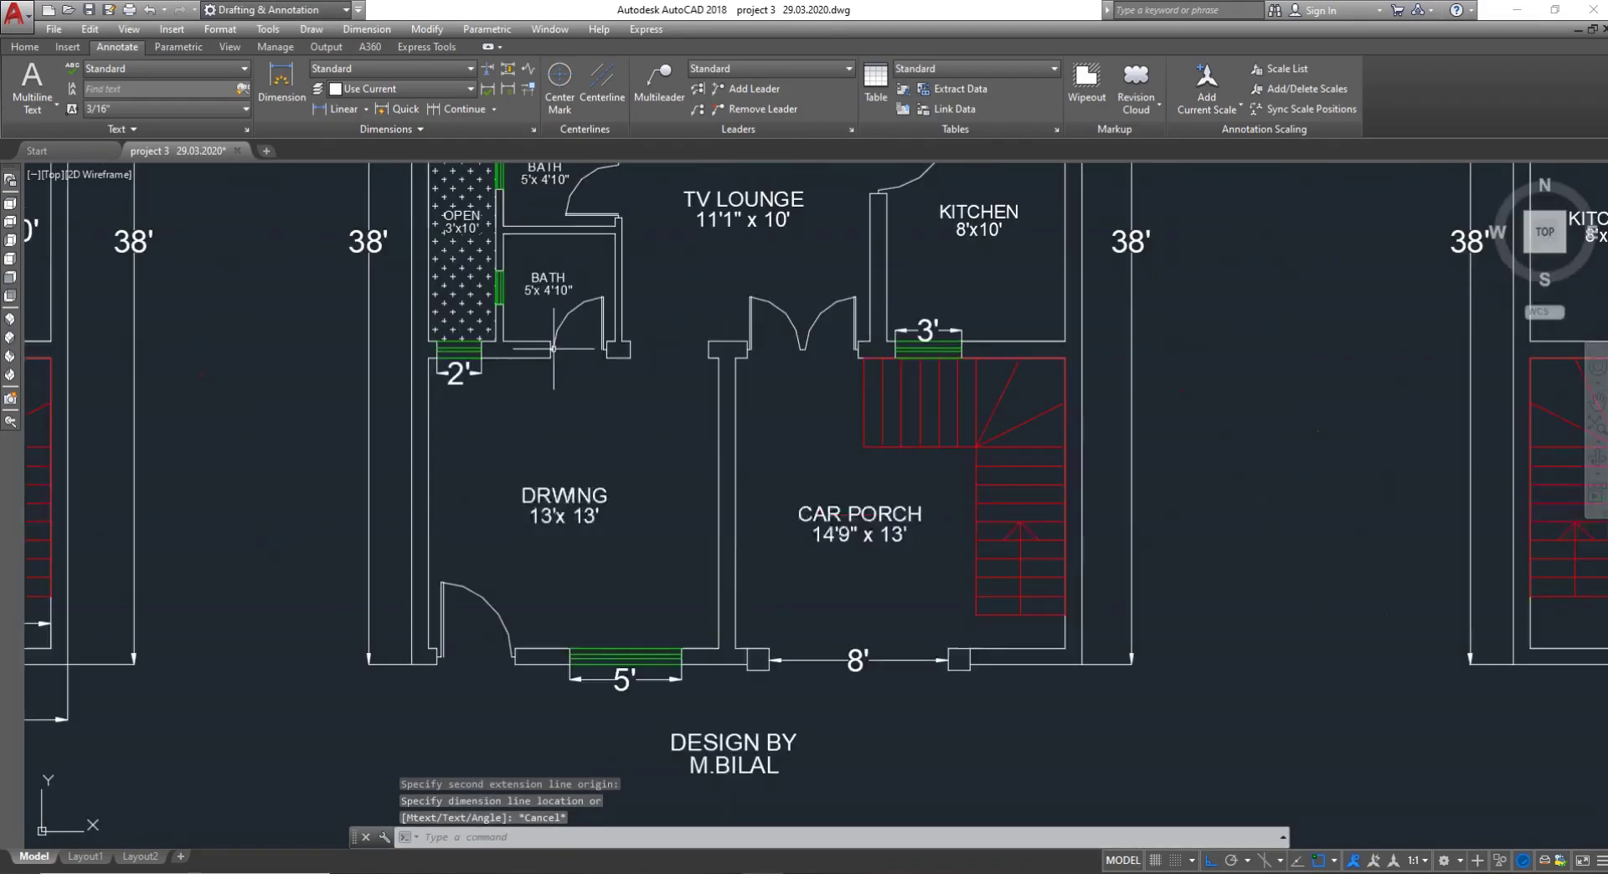
key("space")
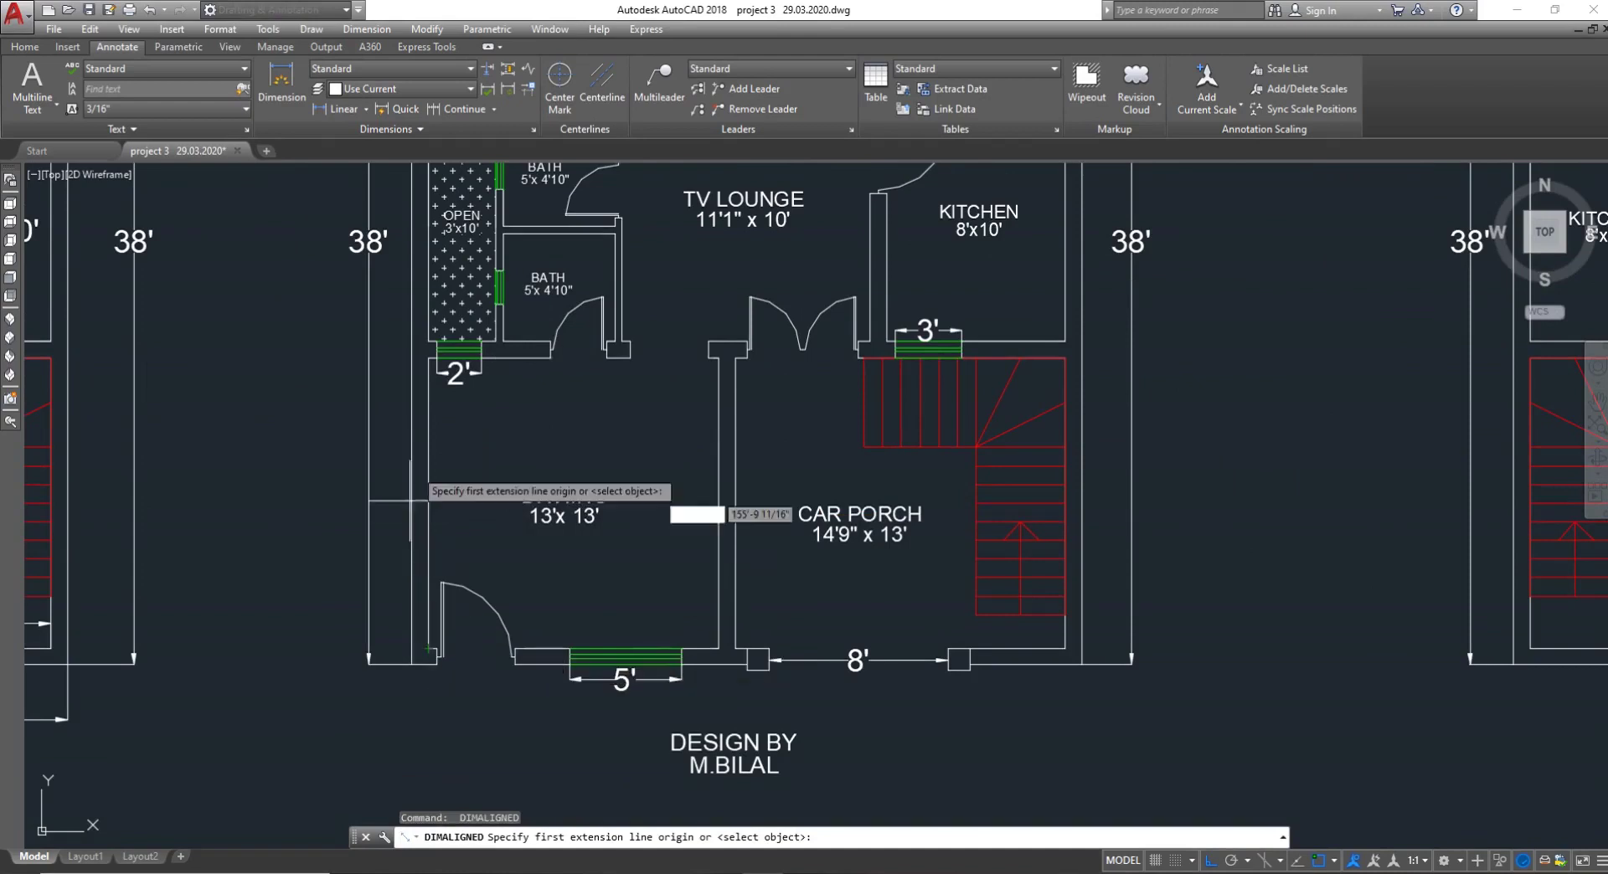
left_click(430, 353)
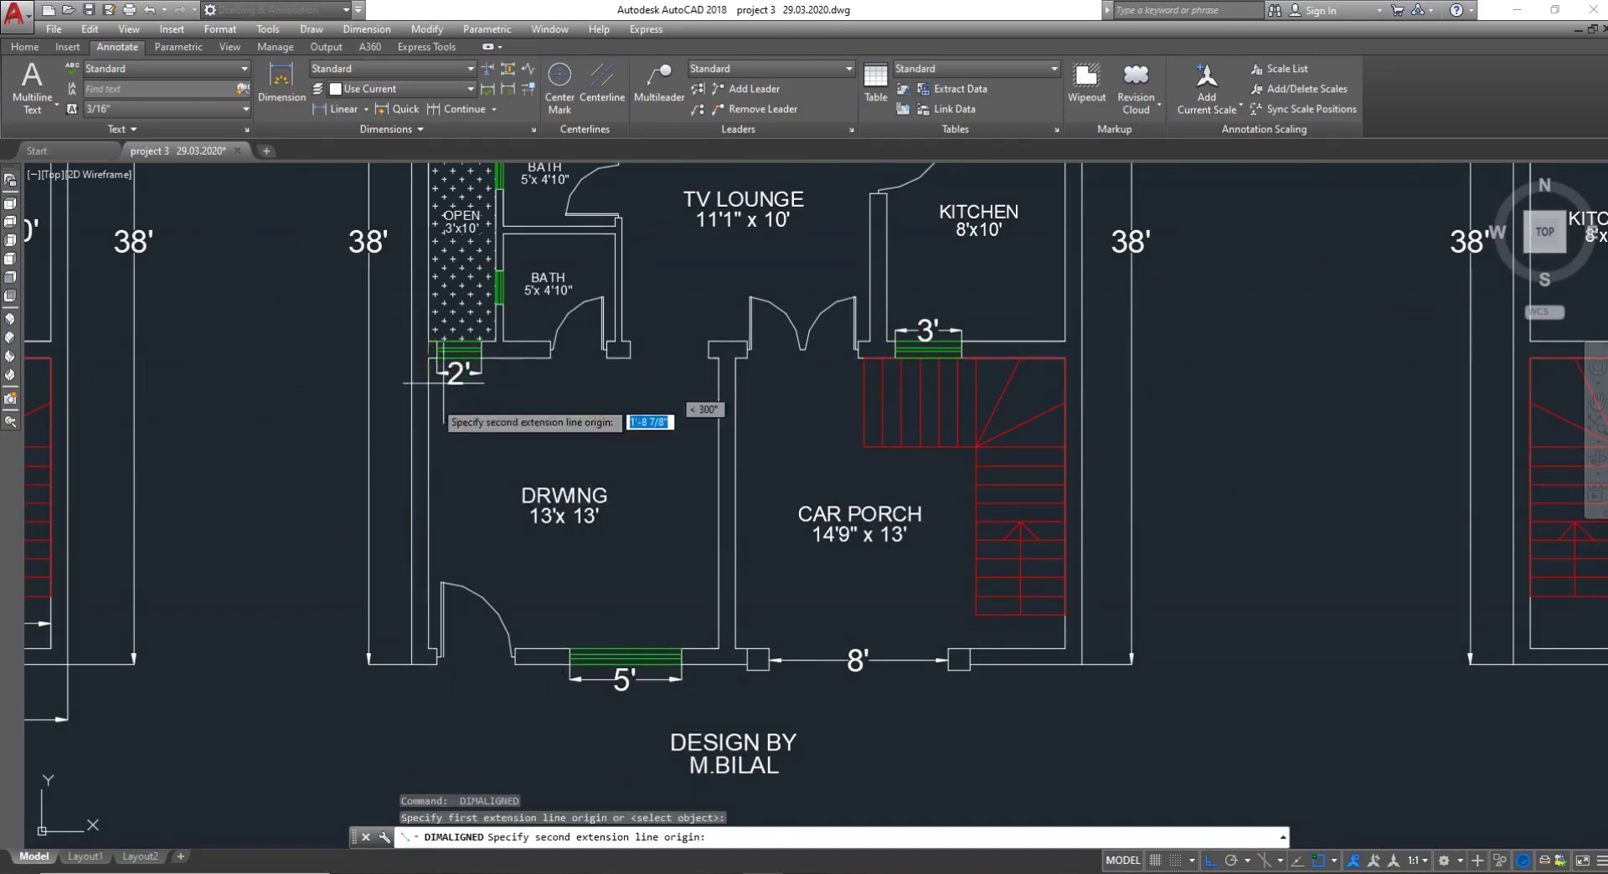
left_click(431, 660)
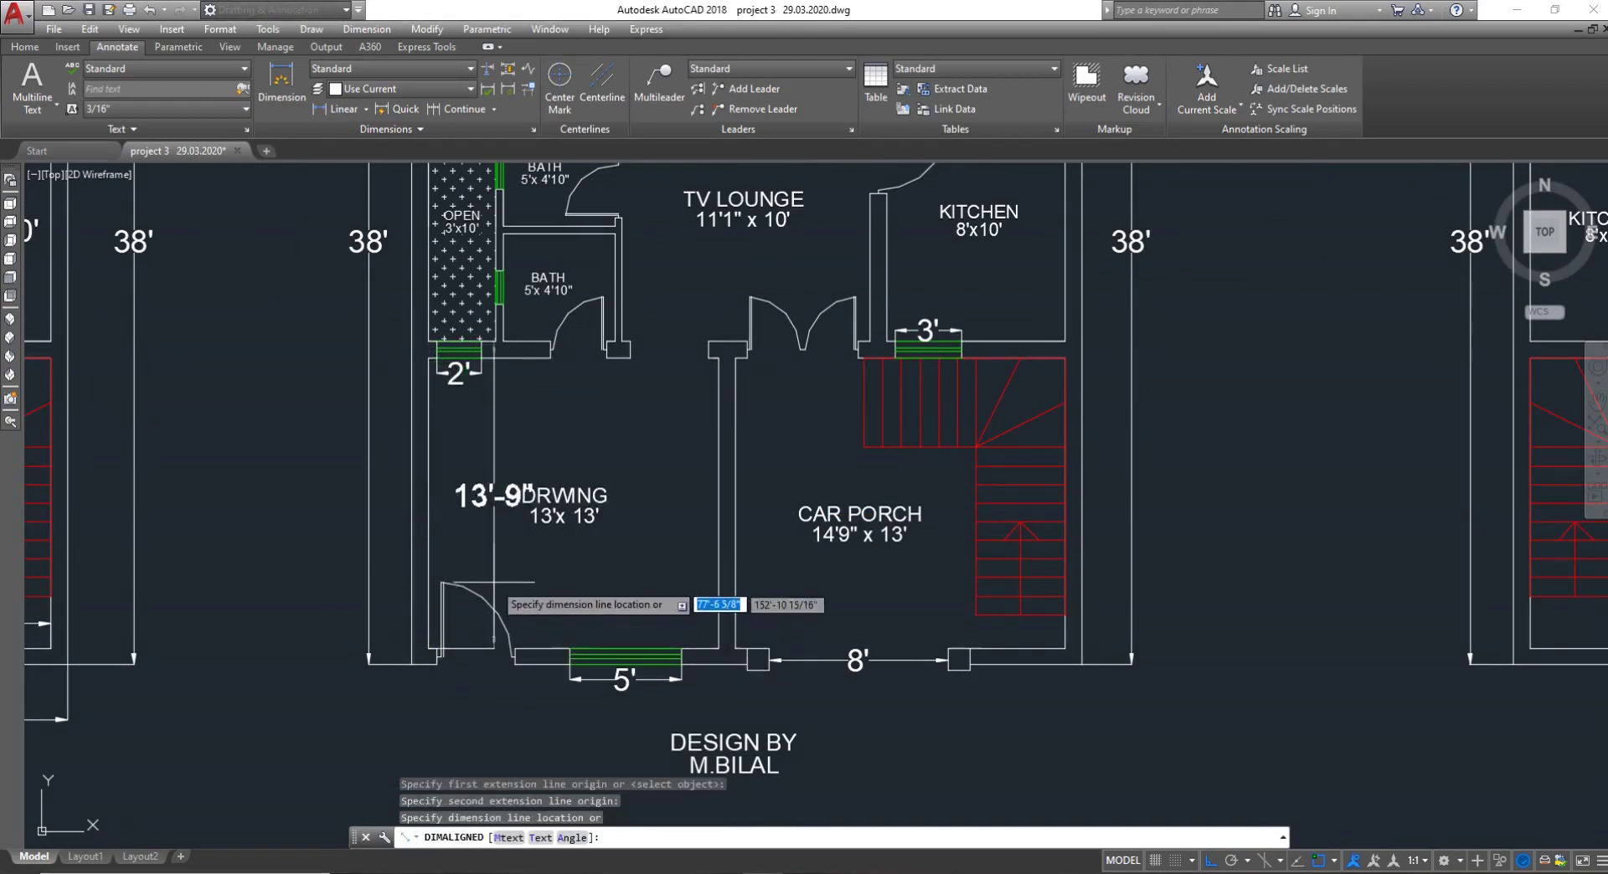
key("Escape")
scroll(495, 569, "down", 3)
scroll(495, 562, "up", 5)
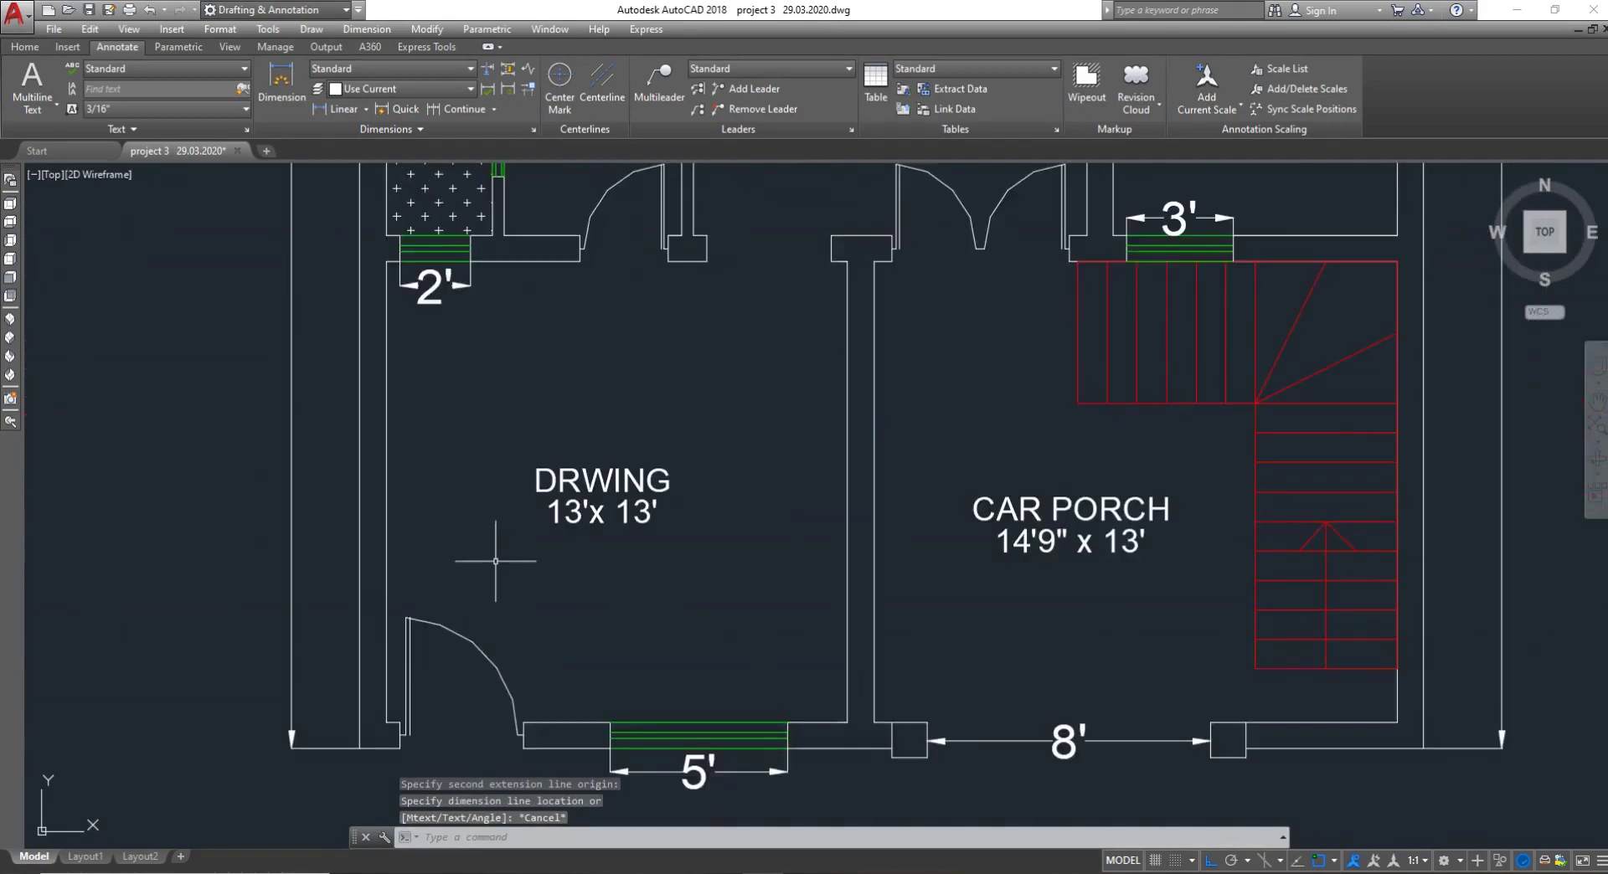
Measure the inside depth of the rear room on the west side of the unfinished wall layout
scroll(495, 561, "down", 4)
scroll(459, 299, "down", 4)
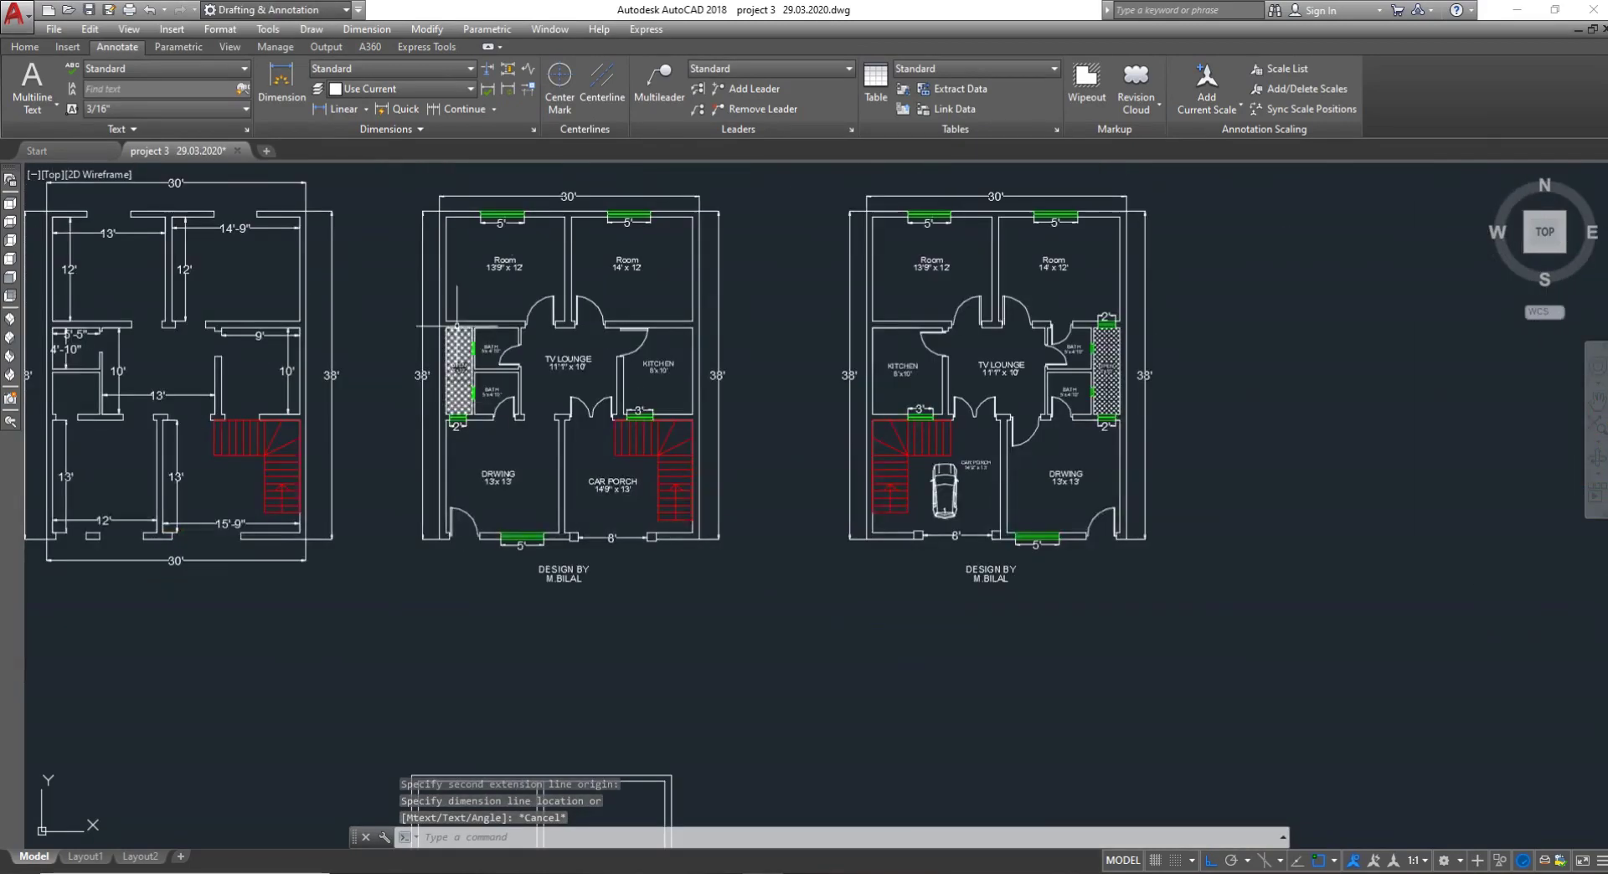
scroll(459, 268, "up", 6)
scroll(459, 243, "down", 3)
scroll(460, 260, "down", 3)
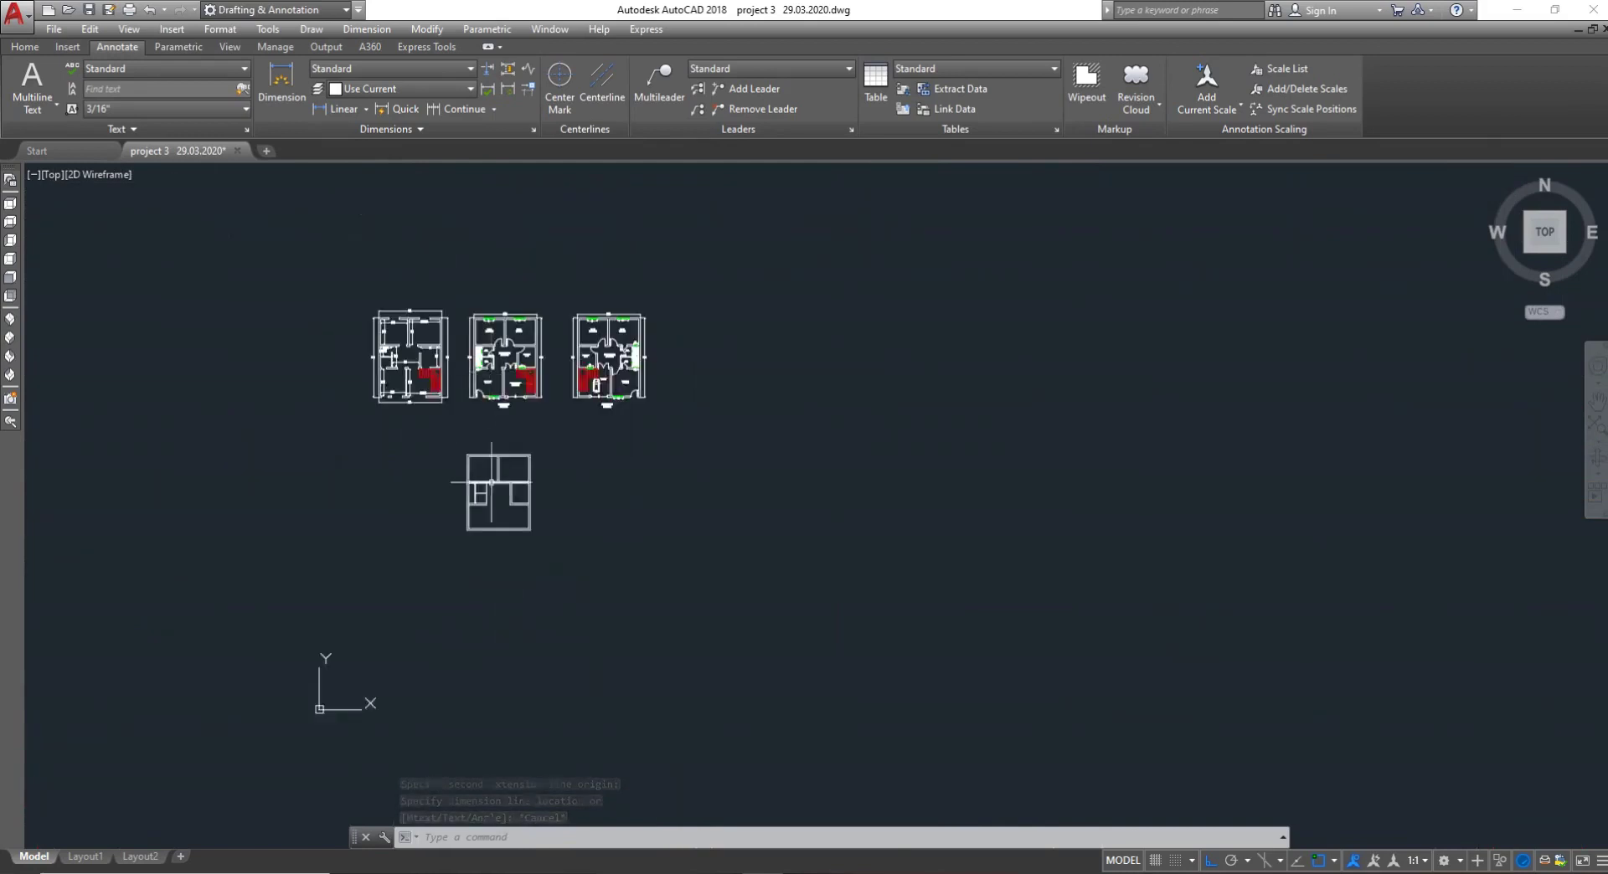
scroll(452, 402, "up", 5)
key("Return")
scroll(427, 469, "up", 4)
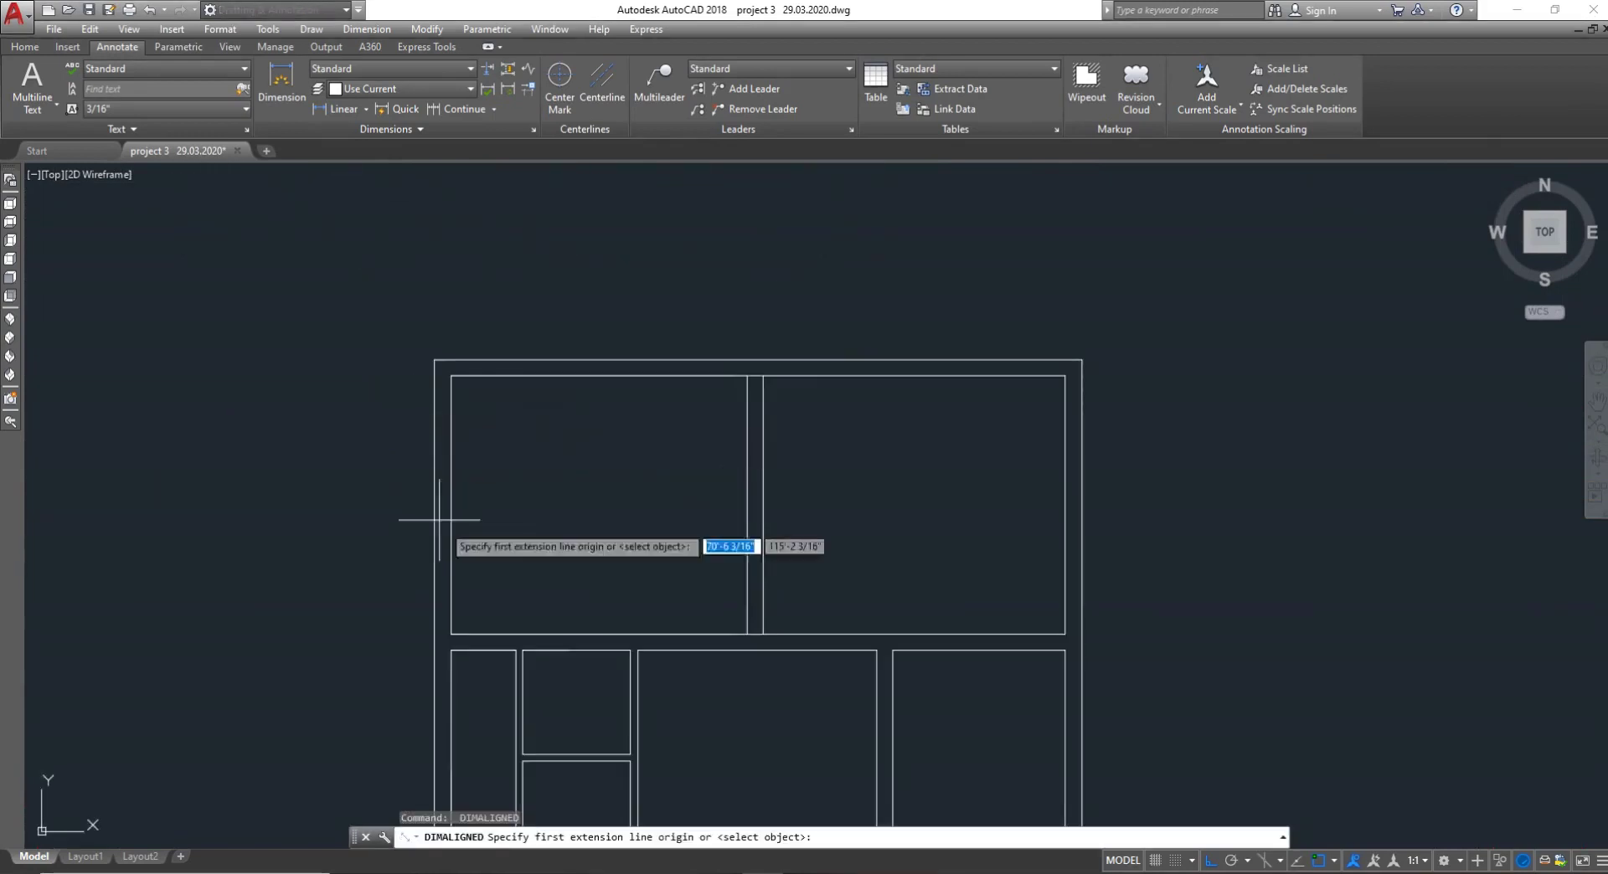
left_click(451, 634)
left_click(451, 378)
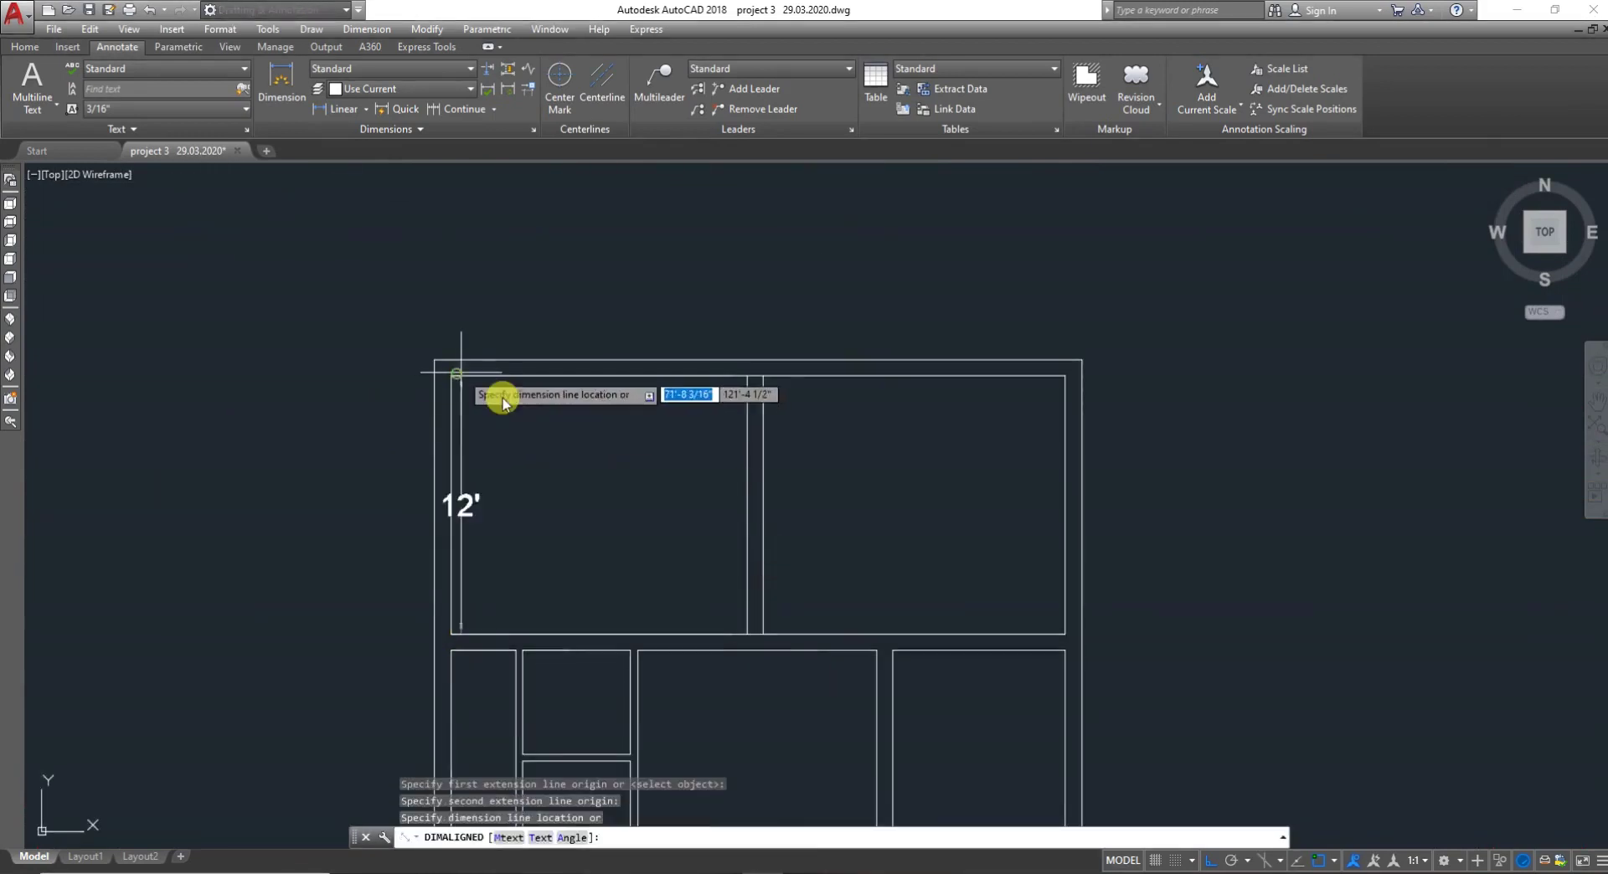
key("Escape")
Measure the narrow open space's length including the thickness of the wall separating it from the front room
scroll(531, 412, "down", 4)
scroll(509, 554, "up", 4)
key("Return")
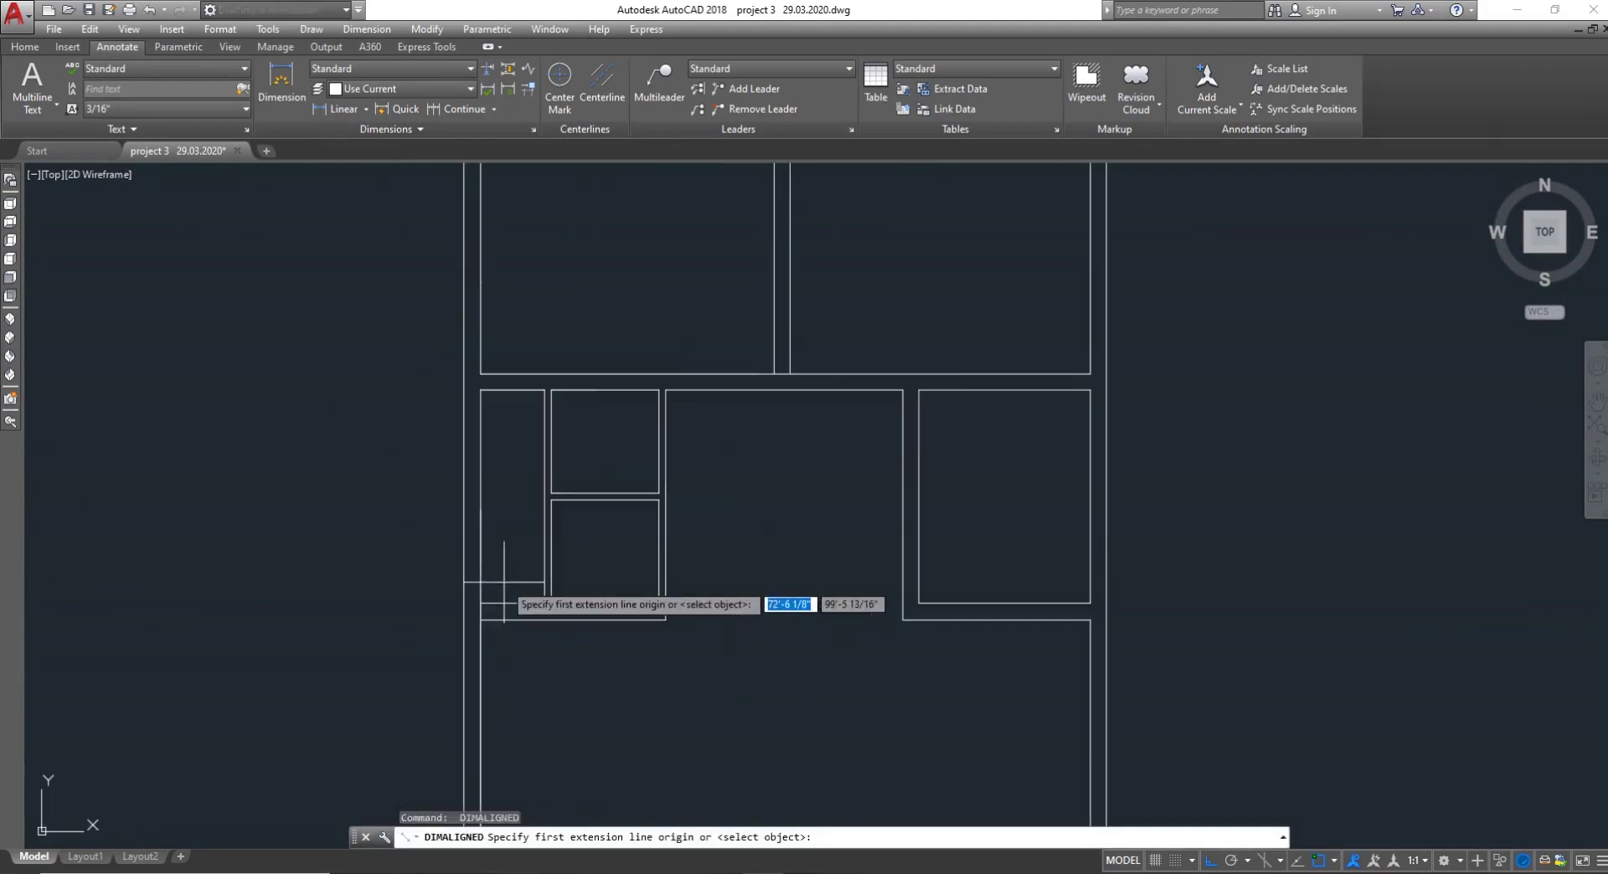
left_click(480, 620)
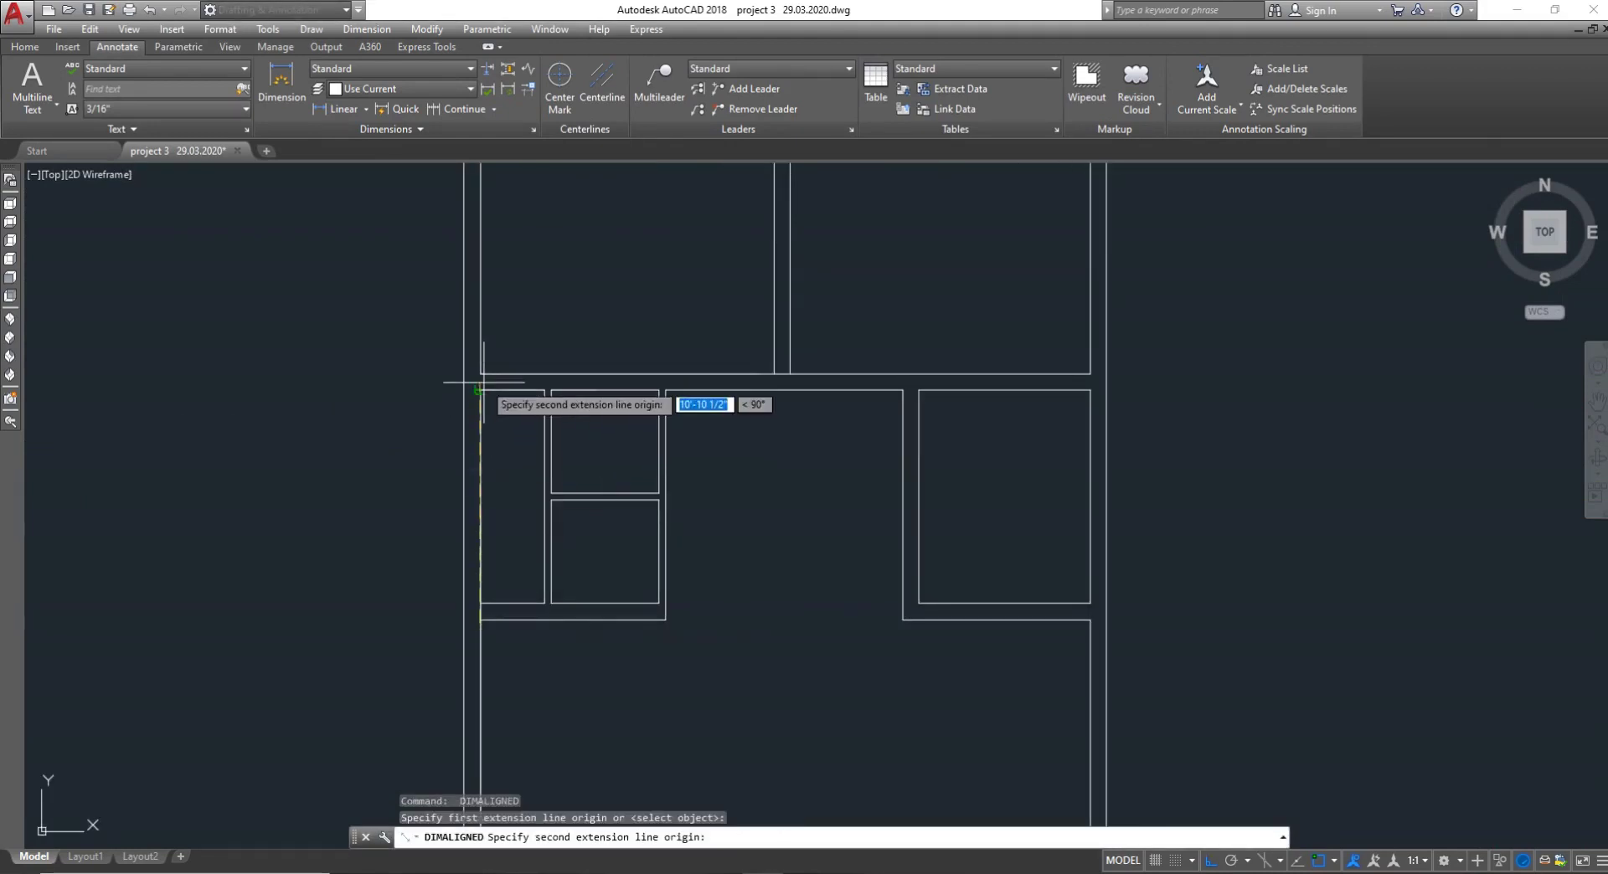
left_click(480, 391)
key("Escape")
scroll(510, 401, "down", 2)
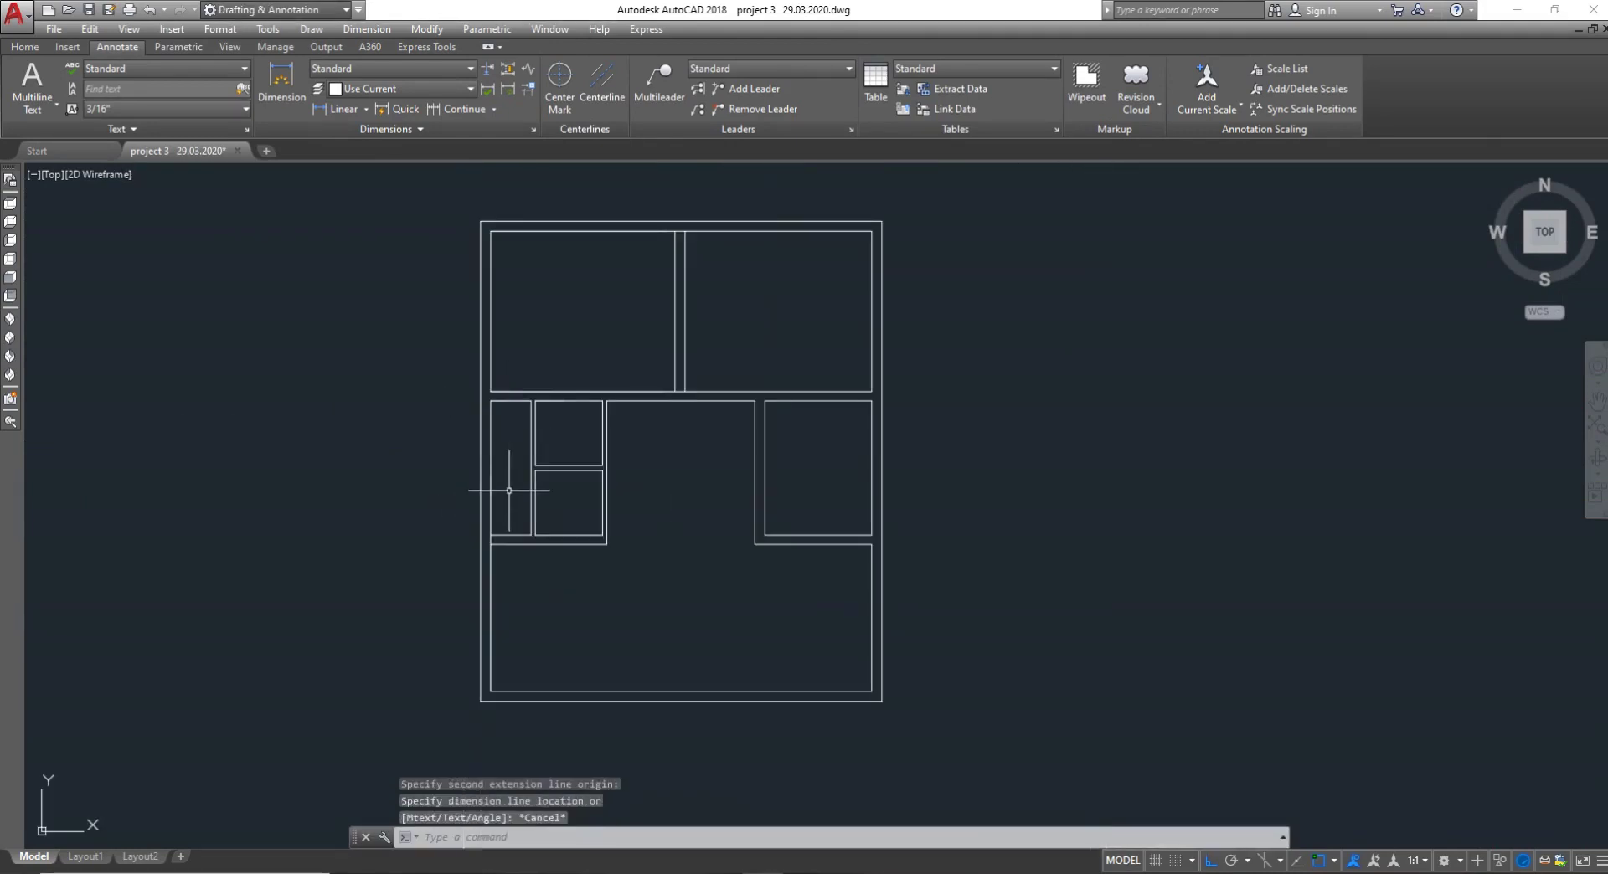
Measure from the front room's rear wall face to the inner face of the front outer wall
key("Return")
left_click(490, 546)
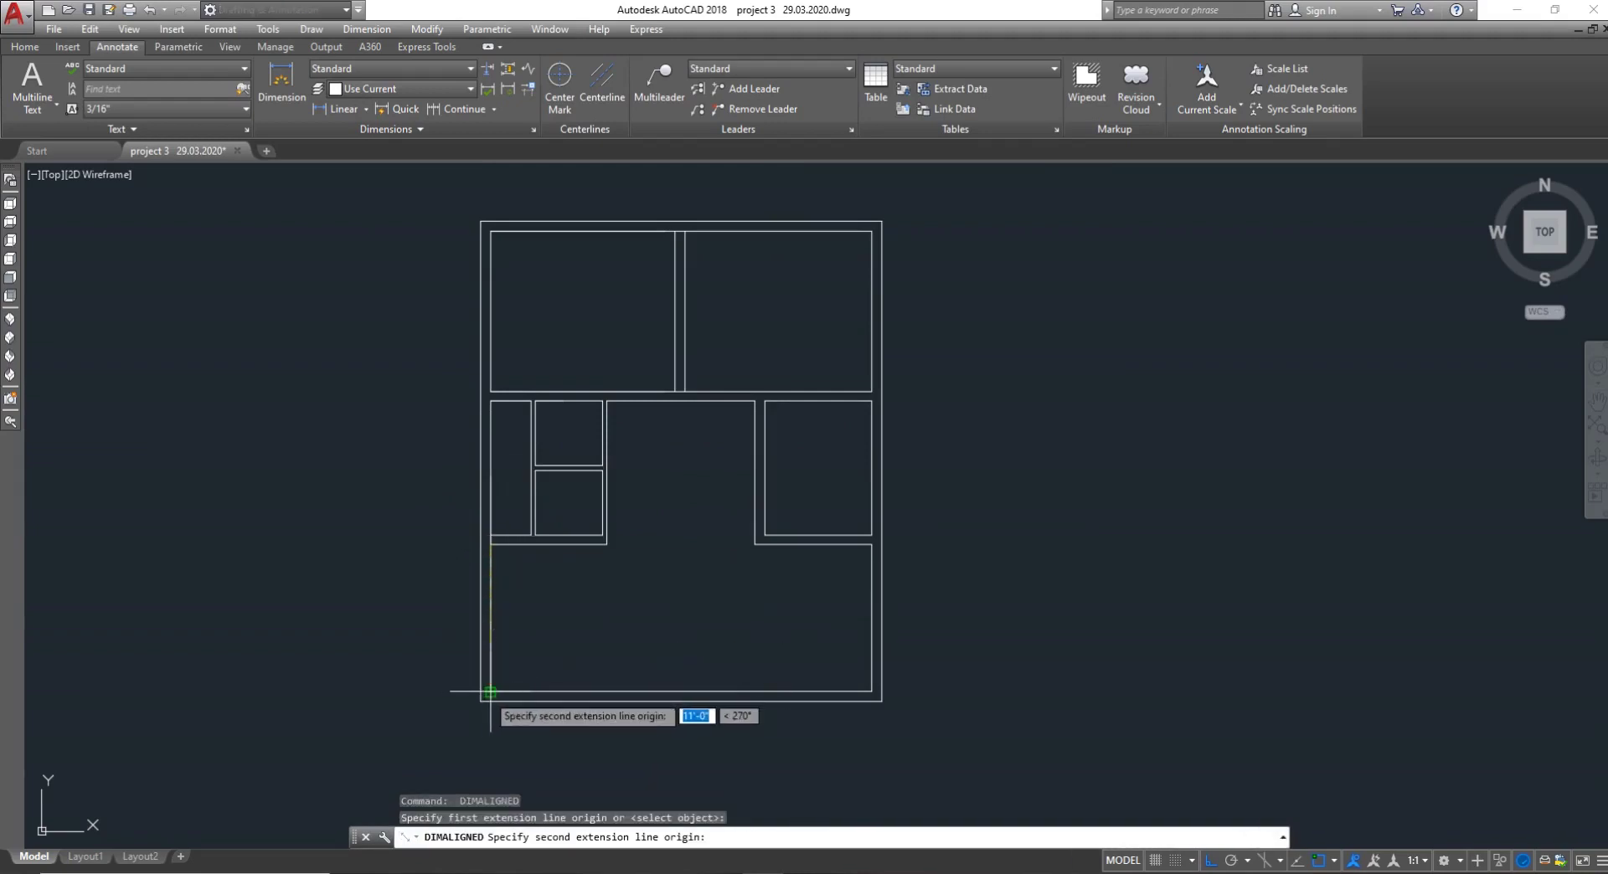
left_click(490, 692)
key("Escape")
scroll(521, 625, "down", 3)
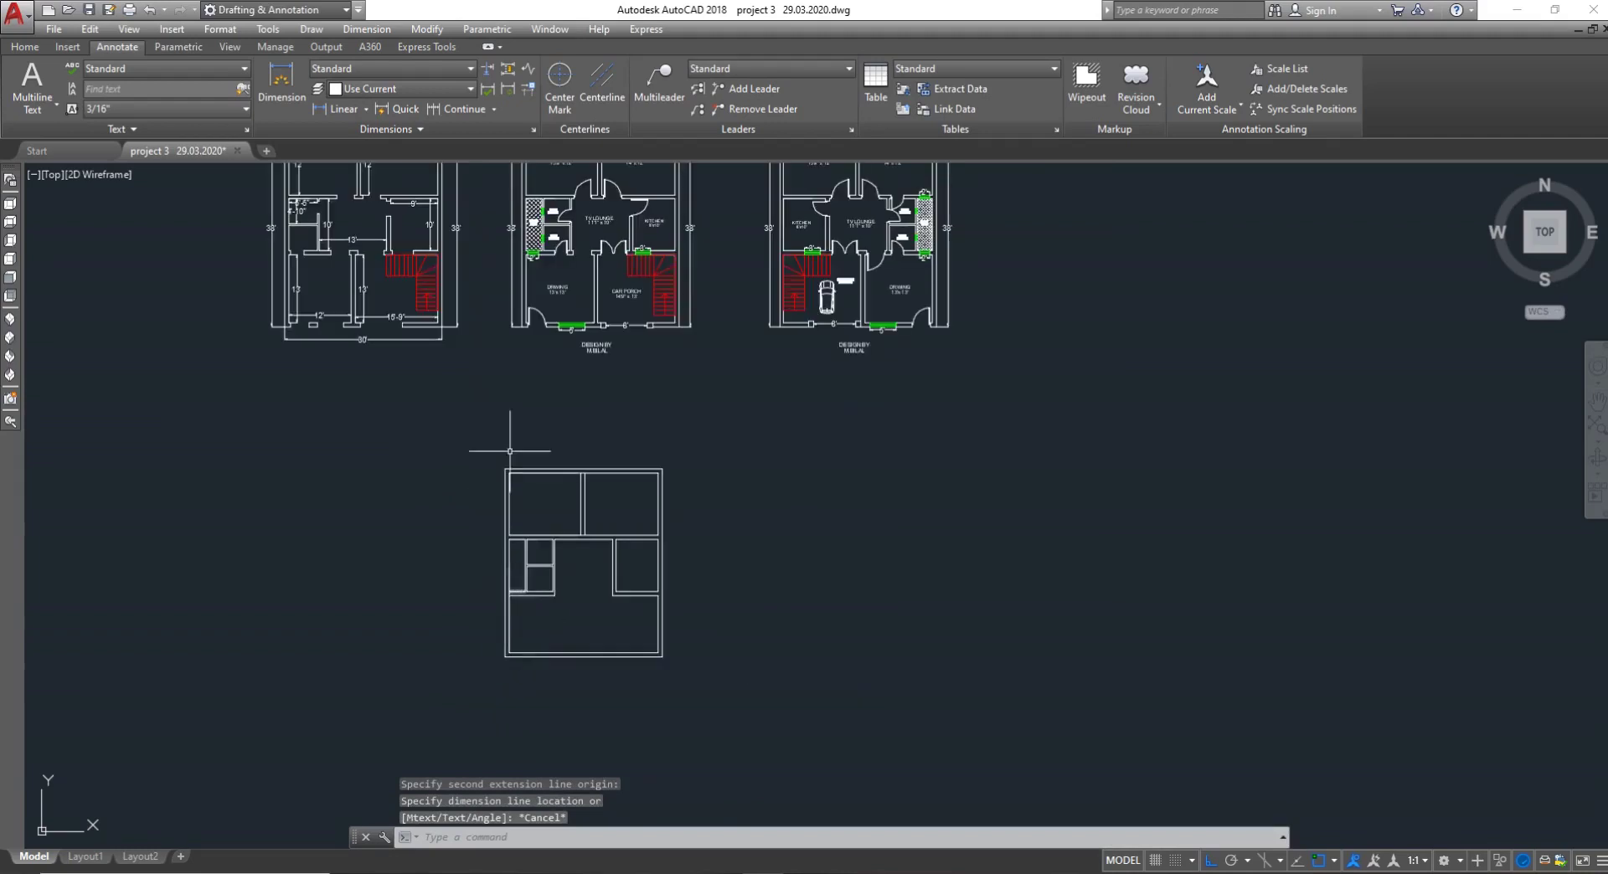
Measure the overall outside depth of the unfinished wall layout along its west outer wall, without placing the dimension
scroll(511, 452, "up", 4)
scroll(511, 452, "down", 2)
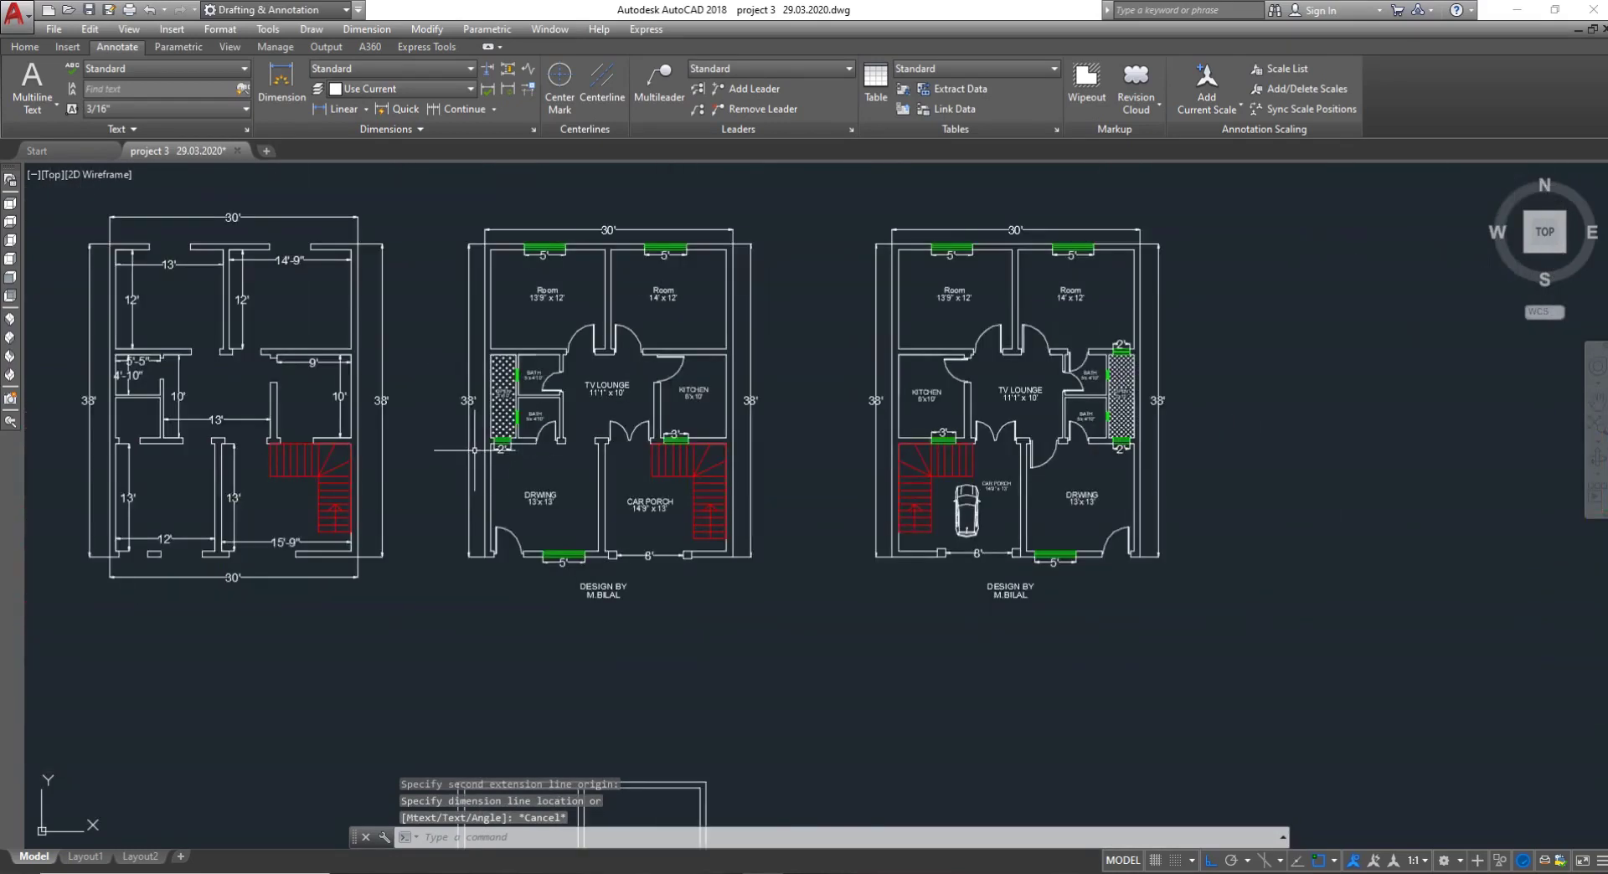
scroll(474, 450, "down", 5)
scroll(478, 586, "up", 4)
key("Return")
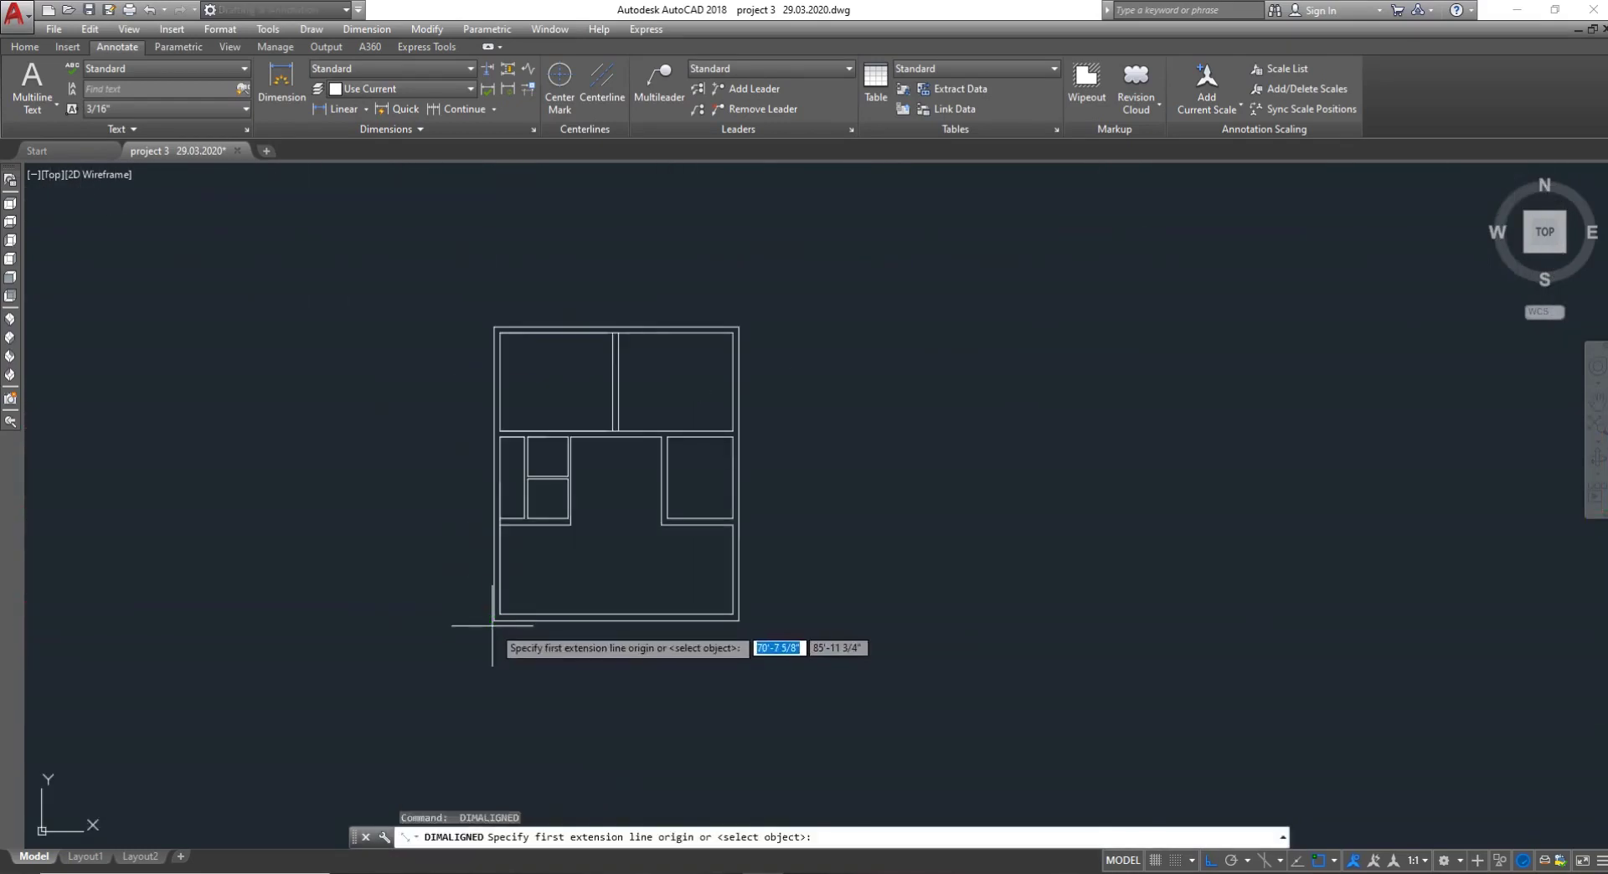
left_click(493, 620)
left_click(493, 328)
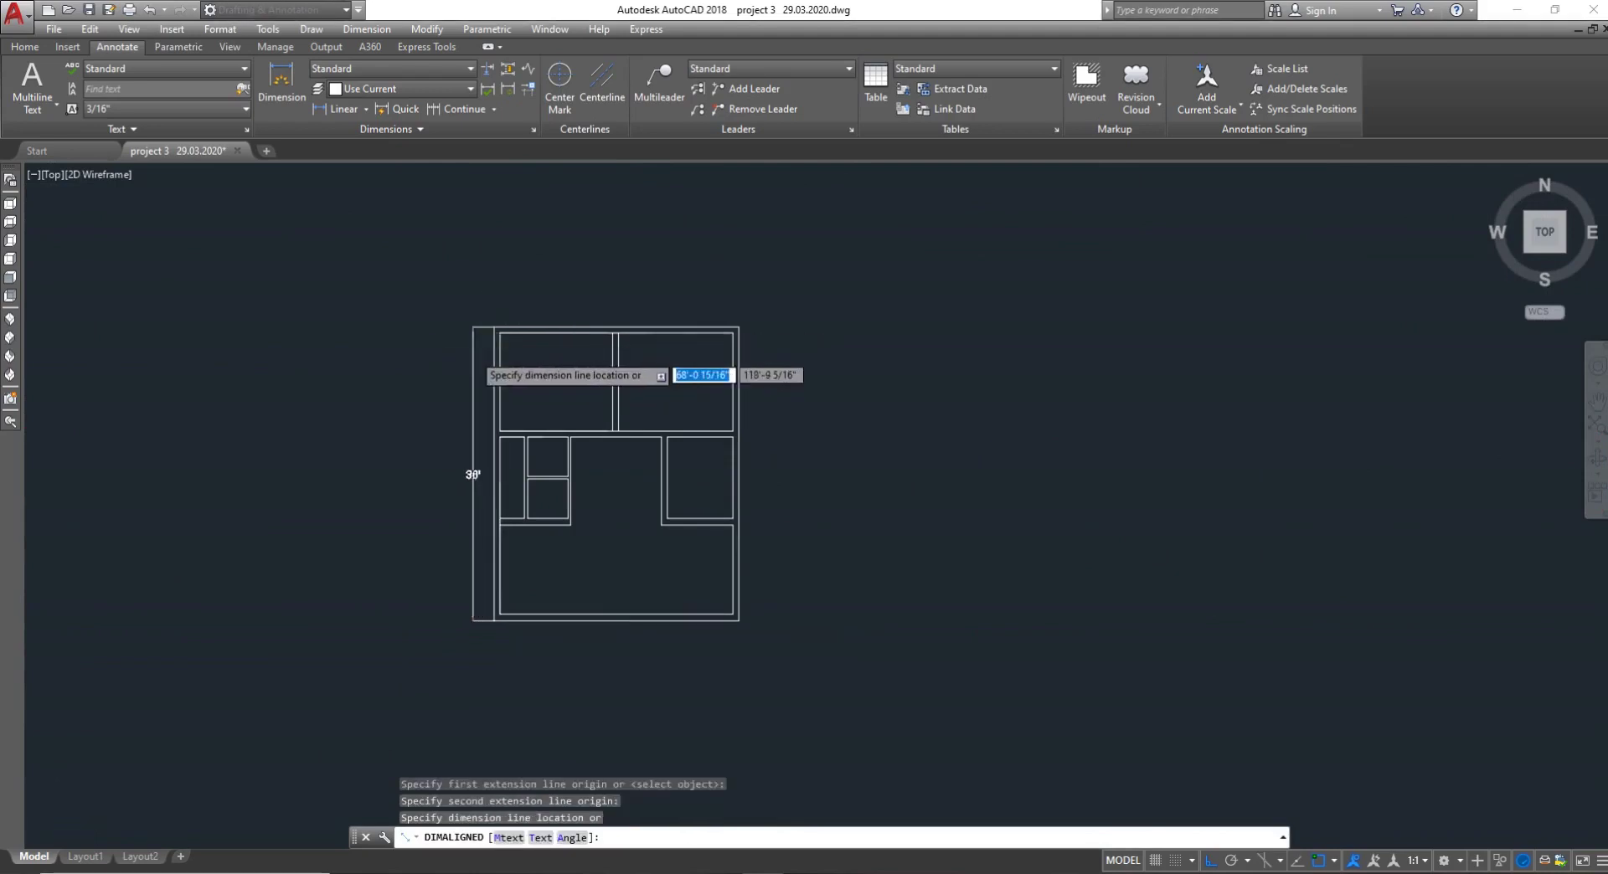
scroll(453, 351, "up", 2)
key("Escape")
scroll(456, 430, "down", 4)
scroll(484, 456, "up", 5)
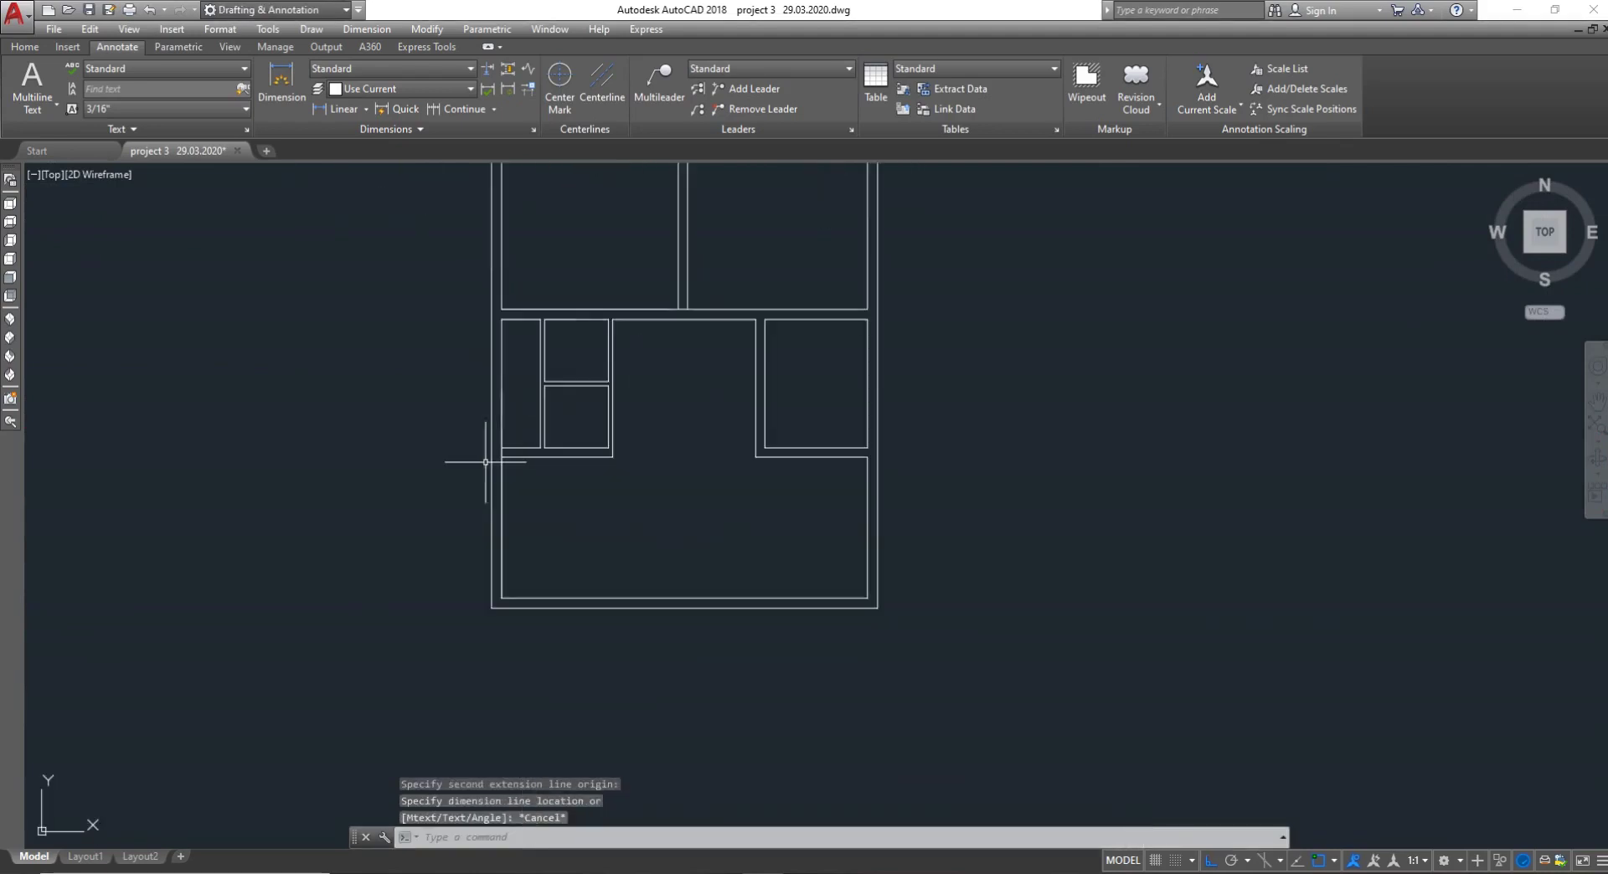
scroll(476, 441, "down", 3)
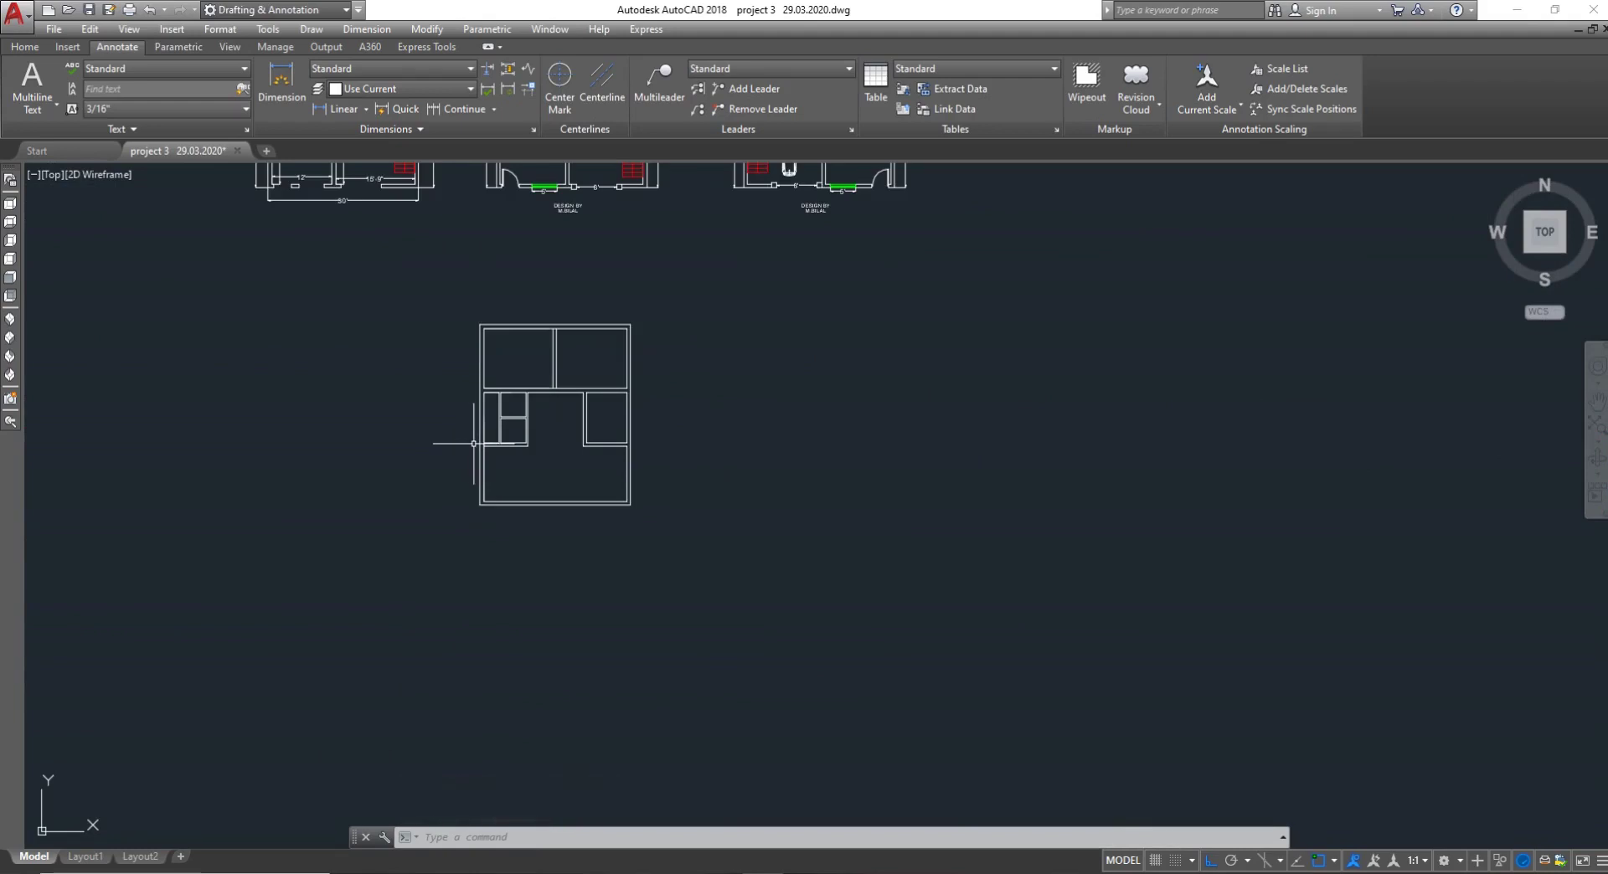
scroll(497, 476, "up", 4)
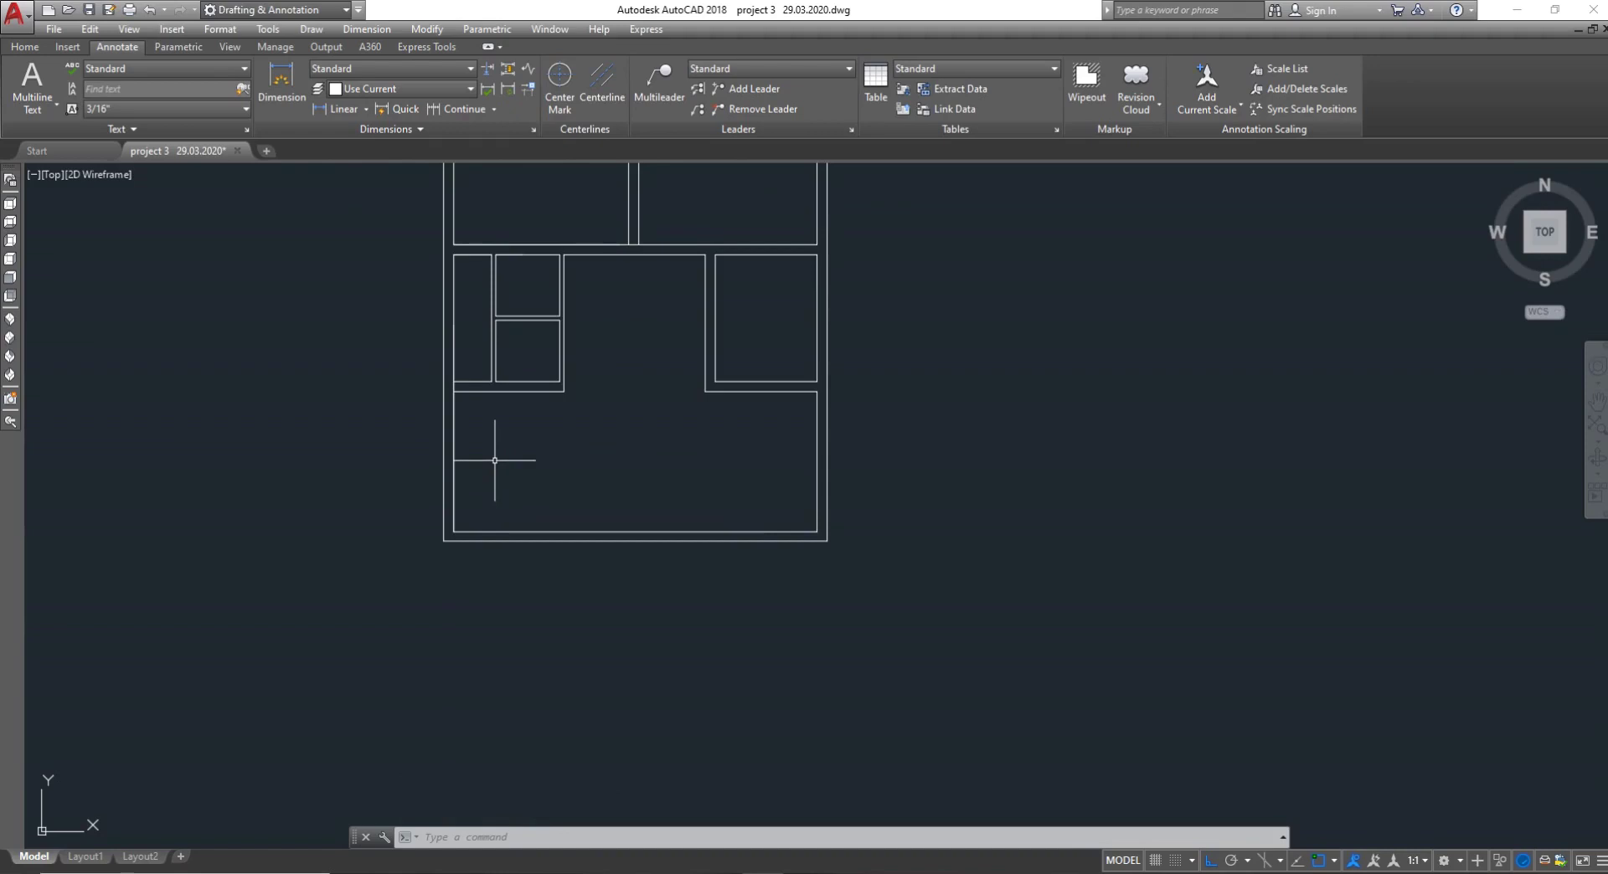
type("o")
key("Return")
key("Escape")
type("o")
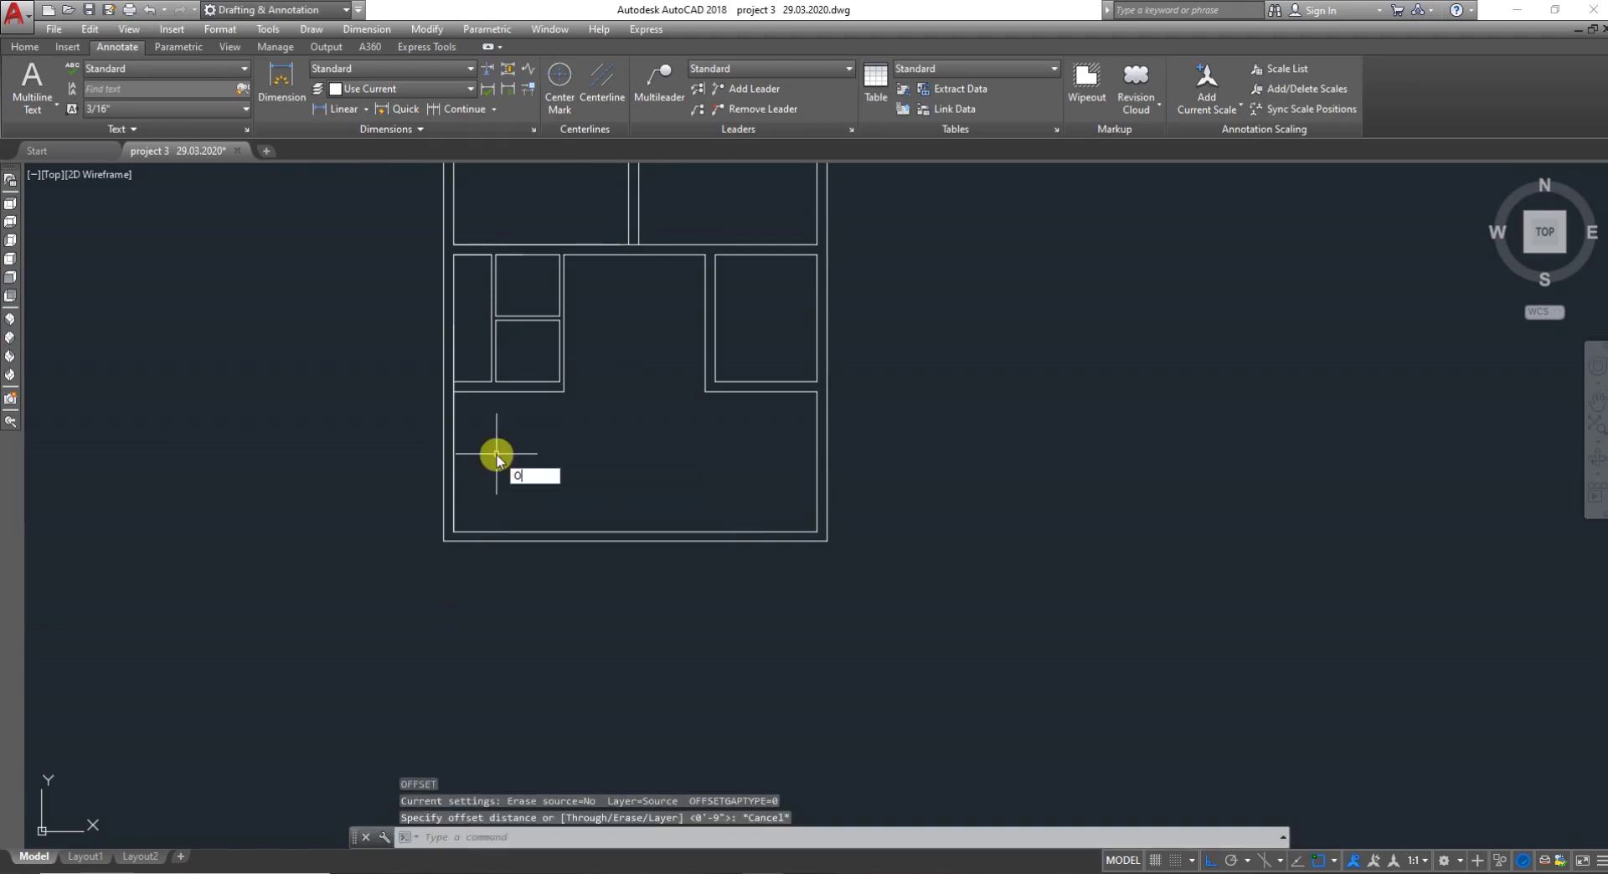
key("Return")
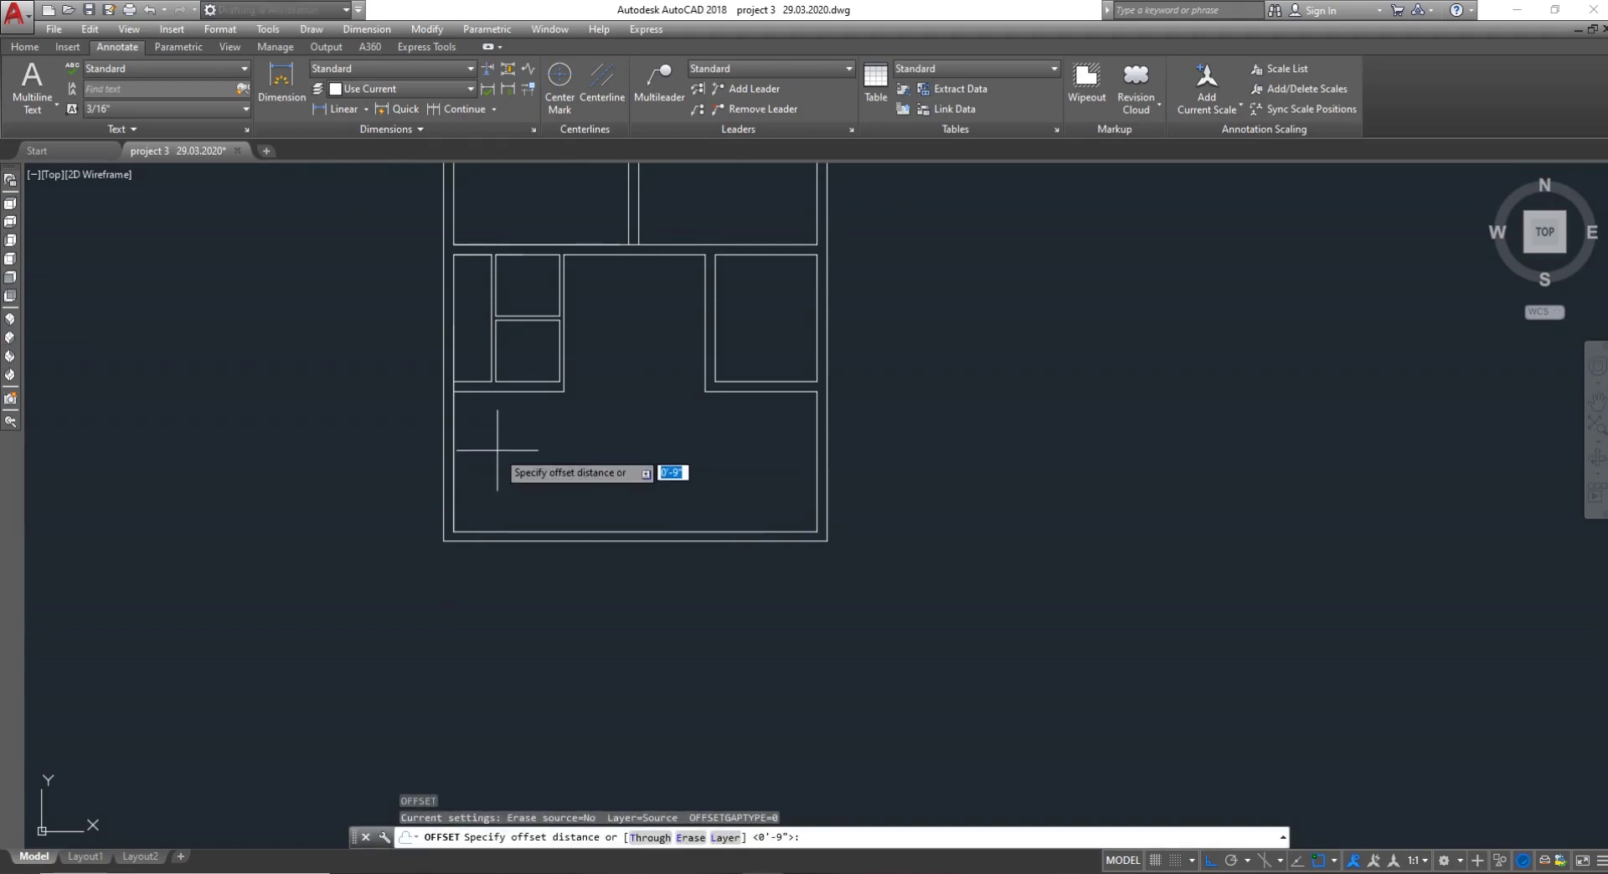
key("Escape")
Measure the front room's inside depth along its west wall, without placing the dimension
type("dal")
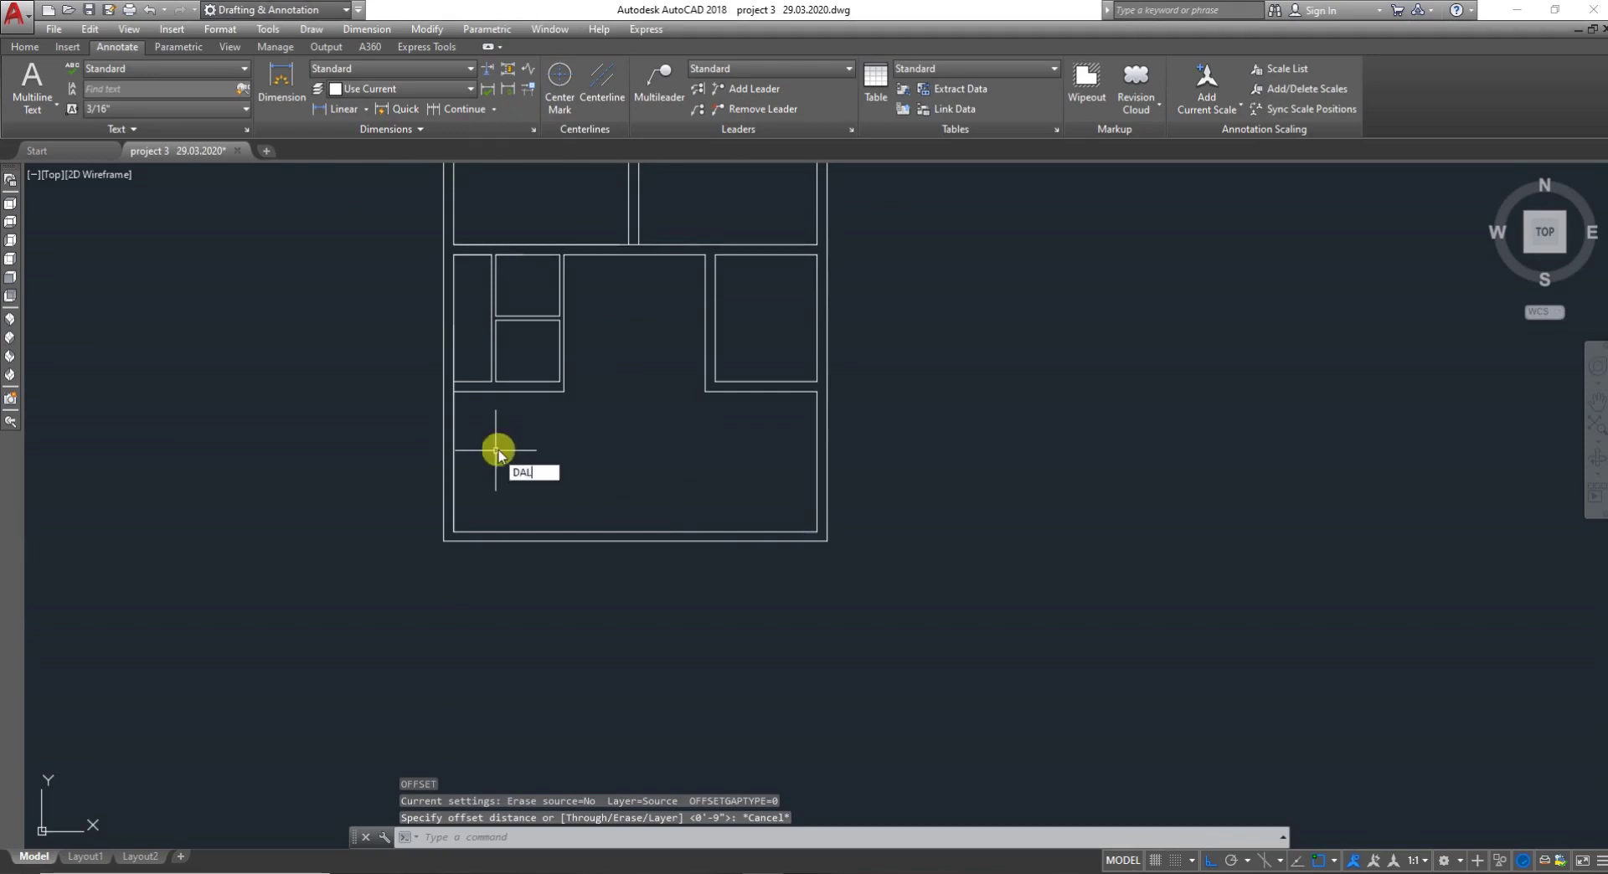
key("Return")
scroll(462, 517, "up", 4)
left_click(428, 553)
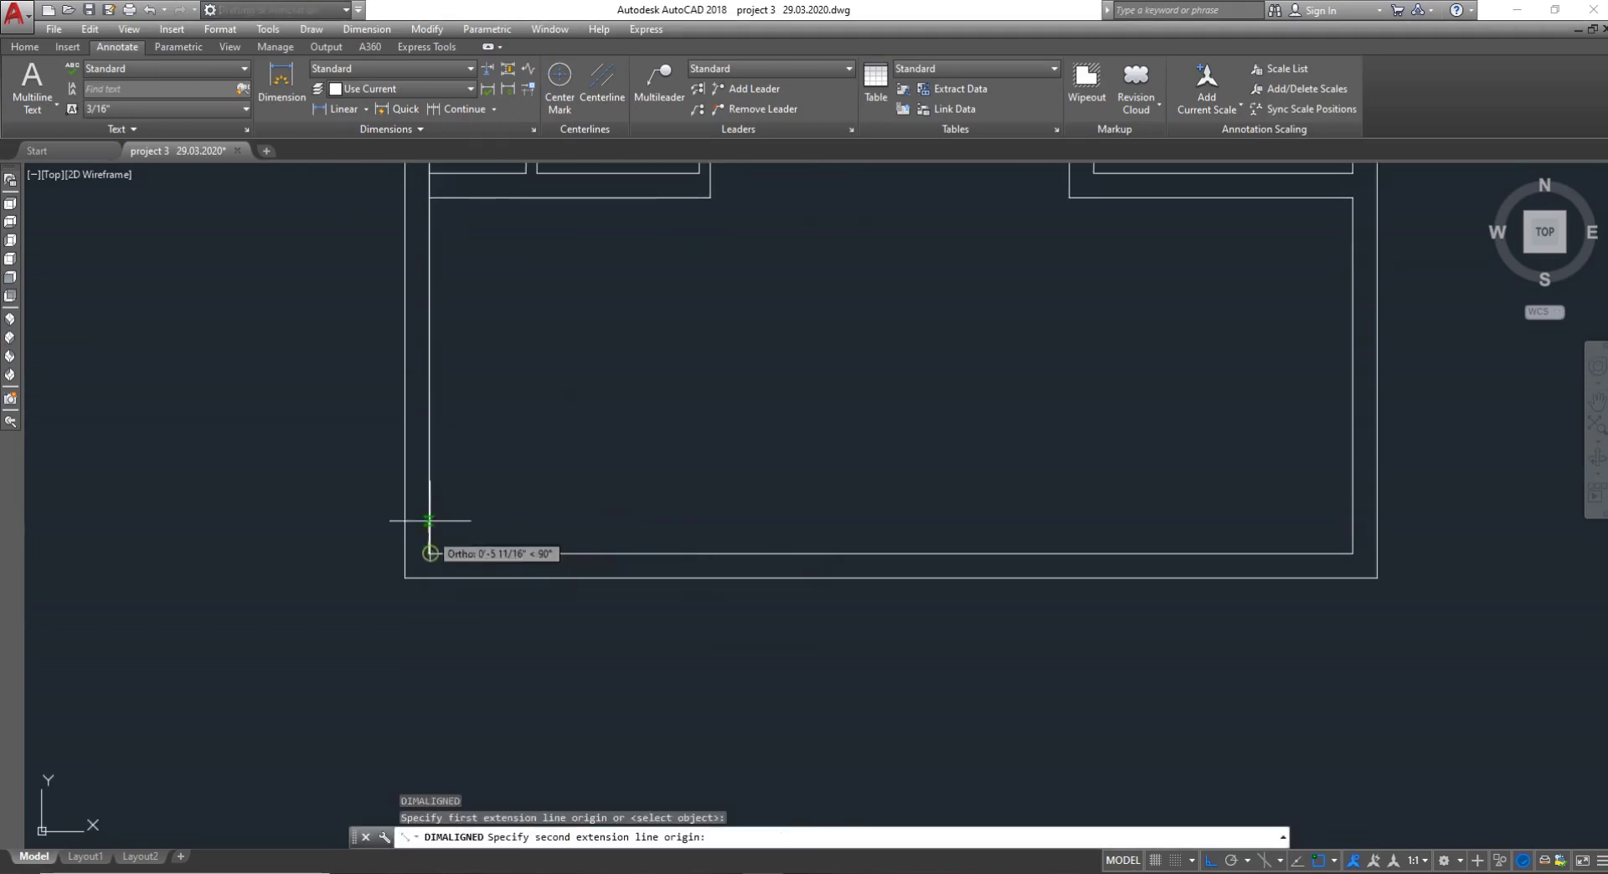
scroll(429, 310, "down", 4)
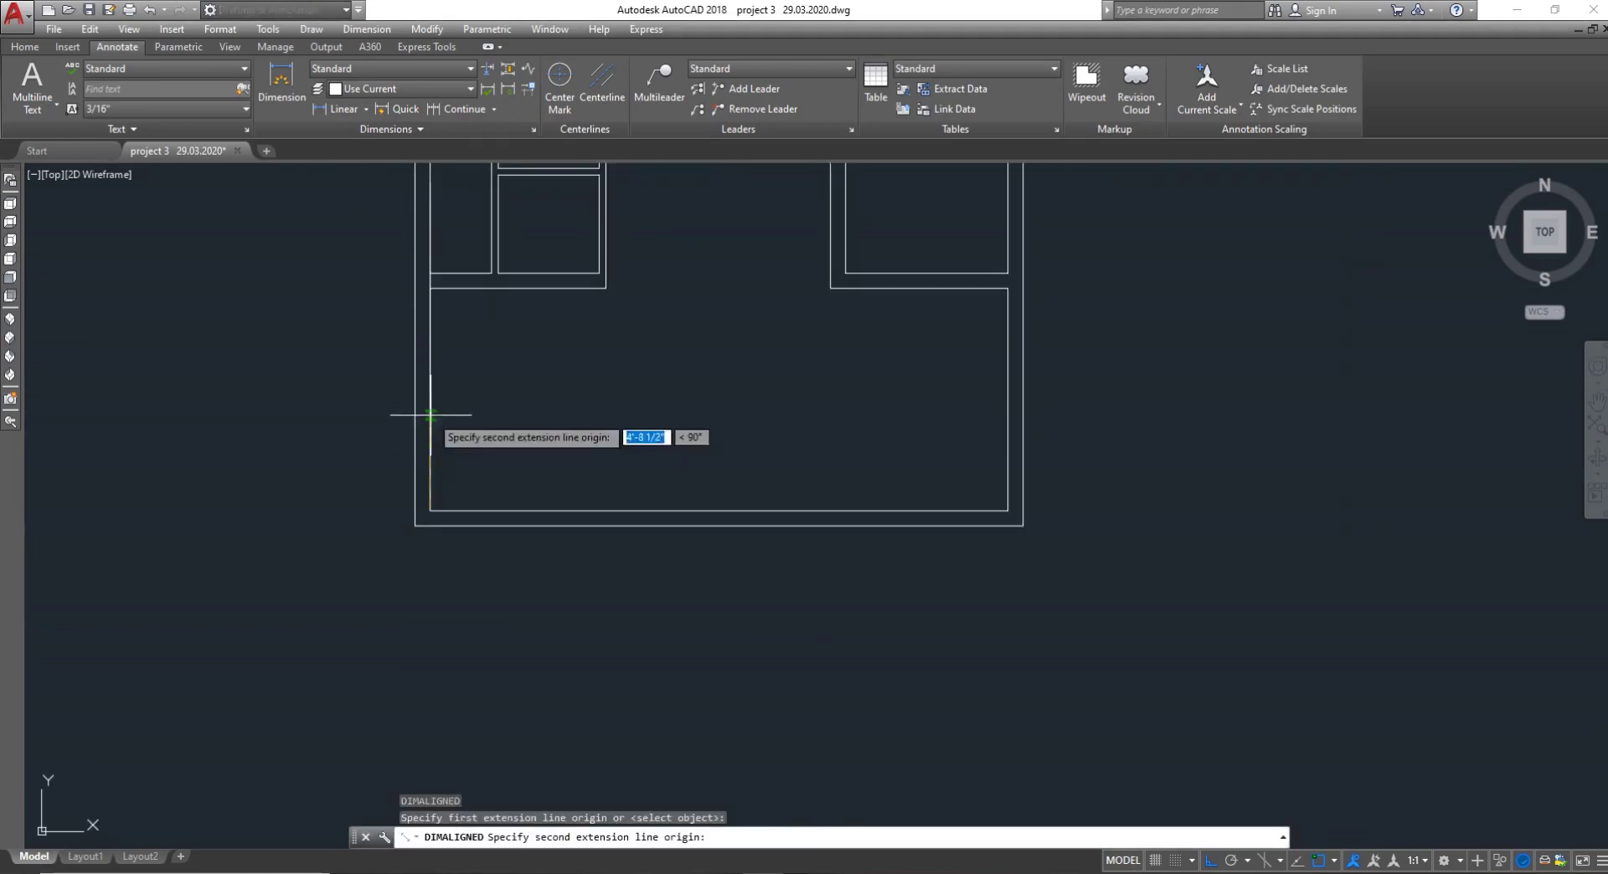
left_click(427, 300)
key("Escape")
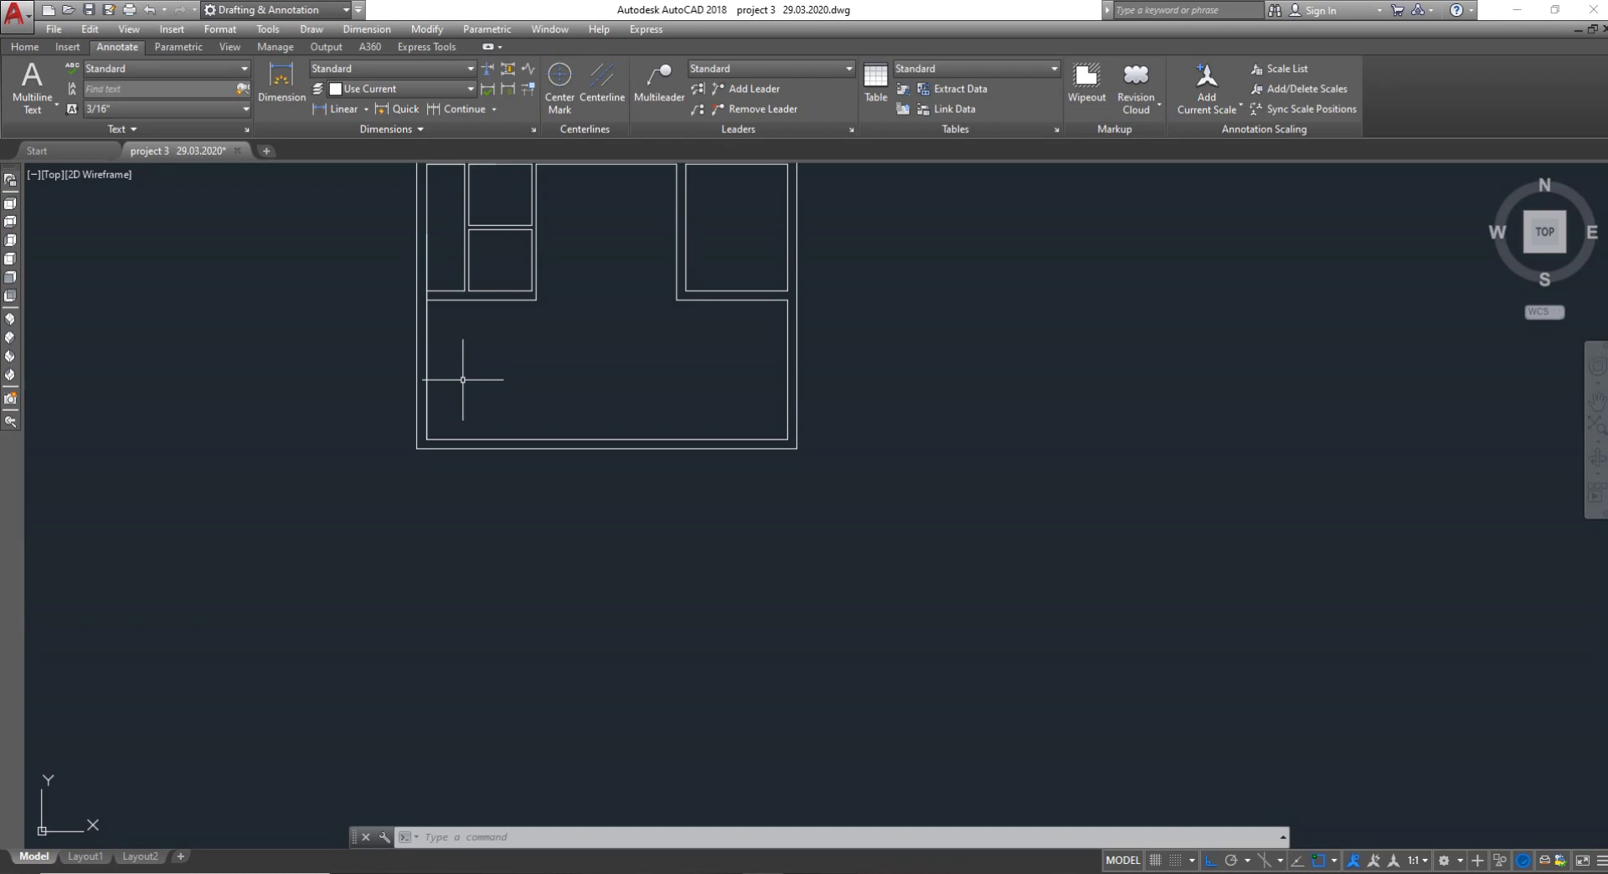
key("Escape")
Trim the west wall's inner line where it crosses the end of the front room's rear wall
scroll(466, 388, "down", 1)
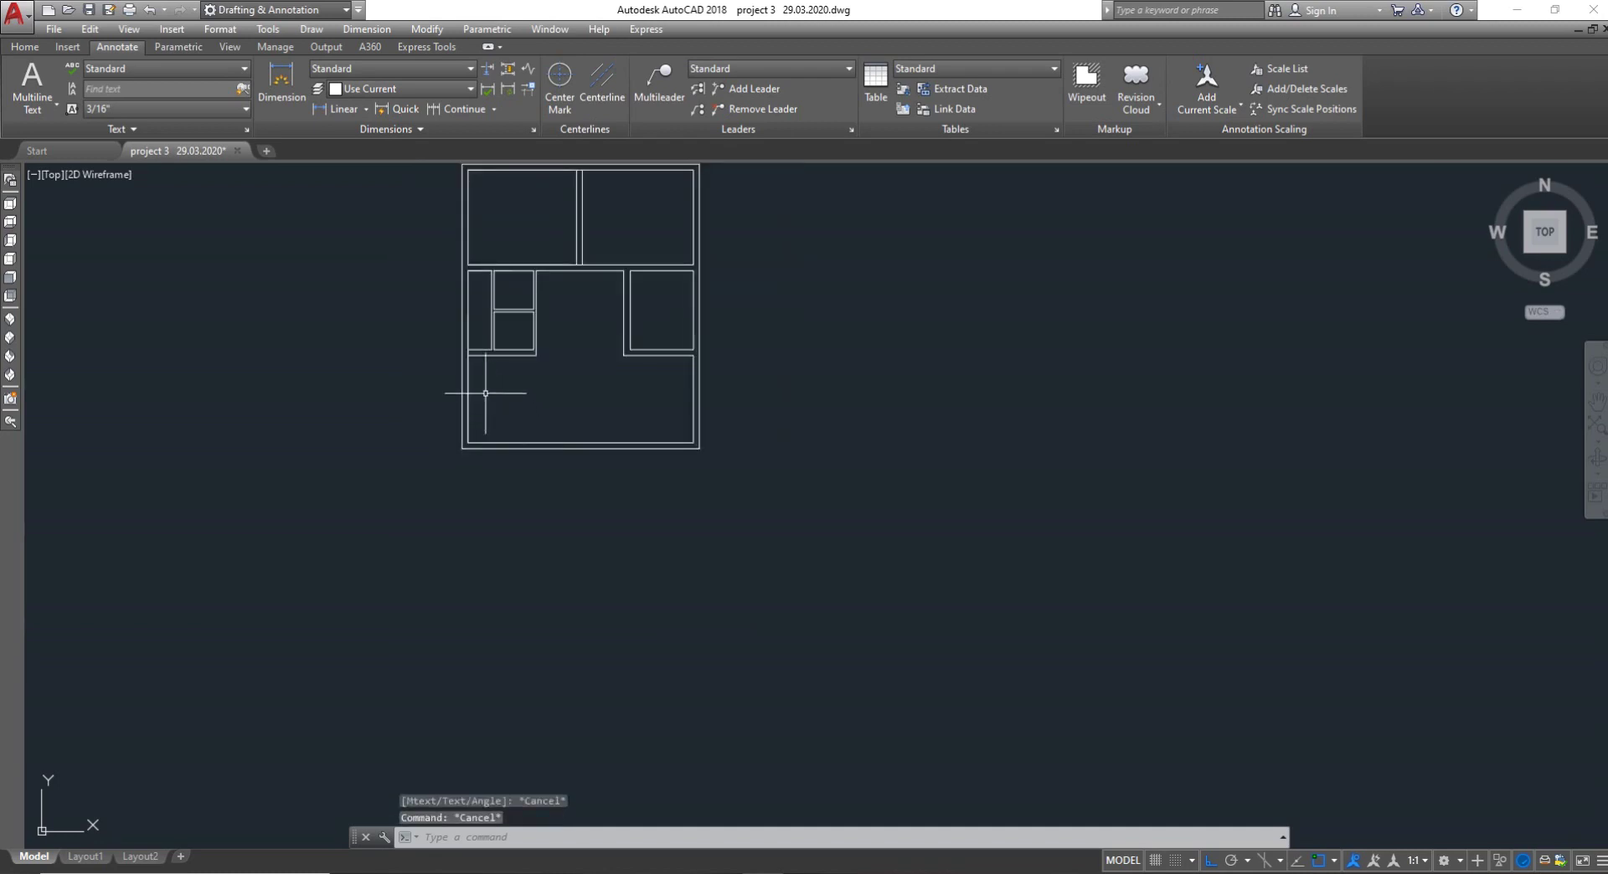
scroll(467, 388, "up", 1)
scroll(481, 398, "up", 4)
scroll(493, 393, "down", 2)
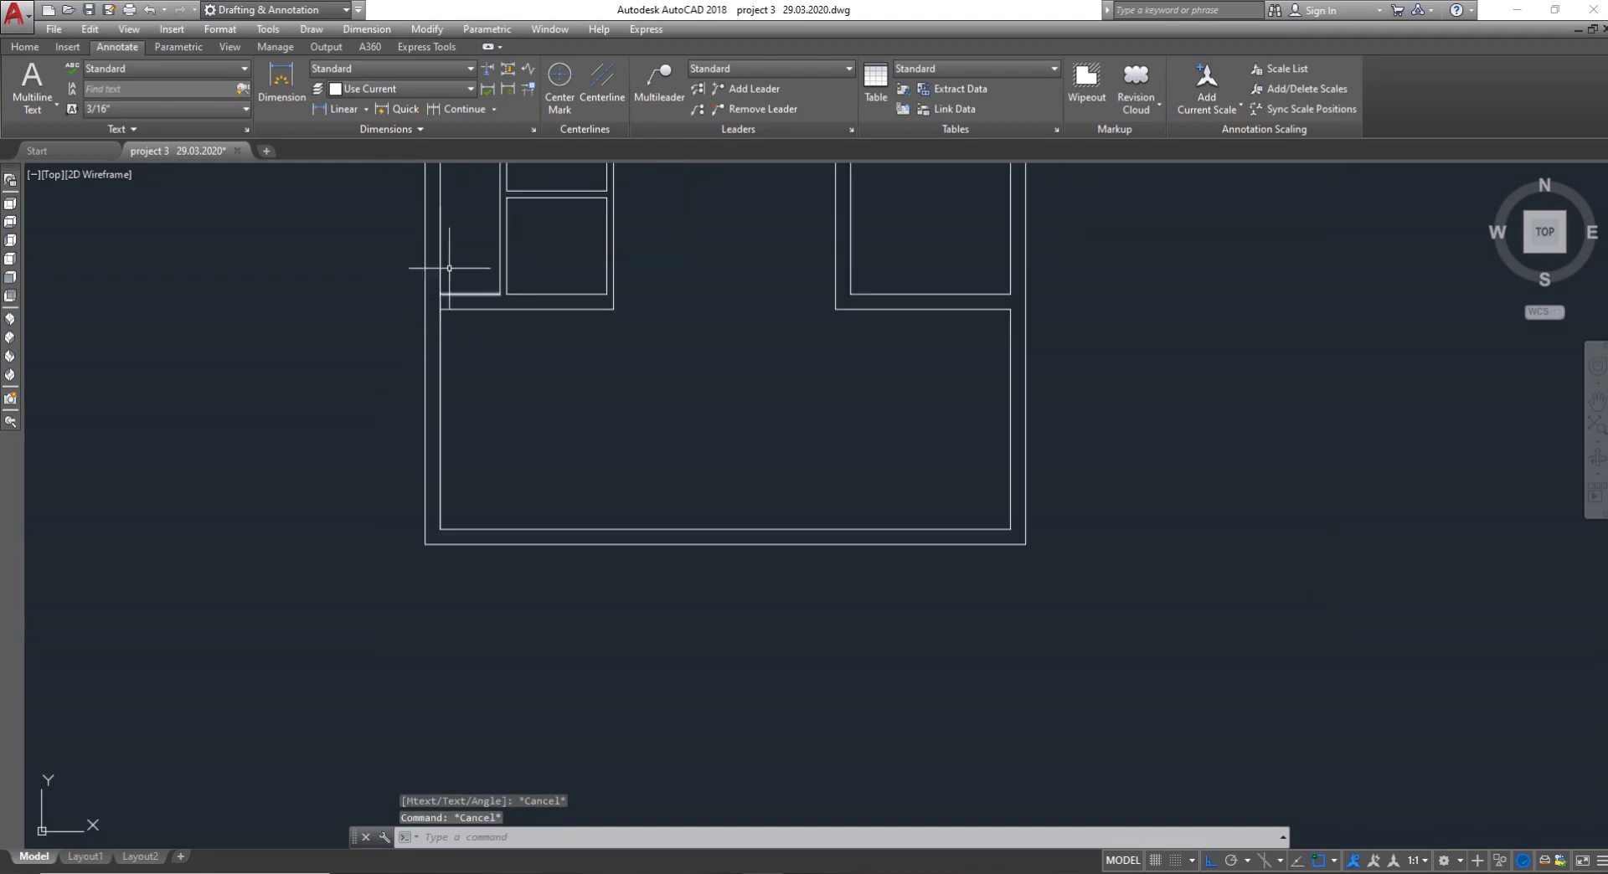
type("TR")
key("Return")
scroll(443, 305, "up", 3)
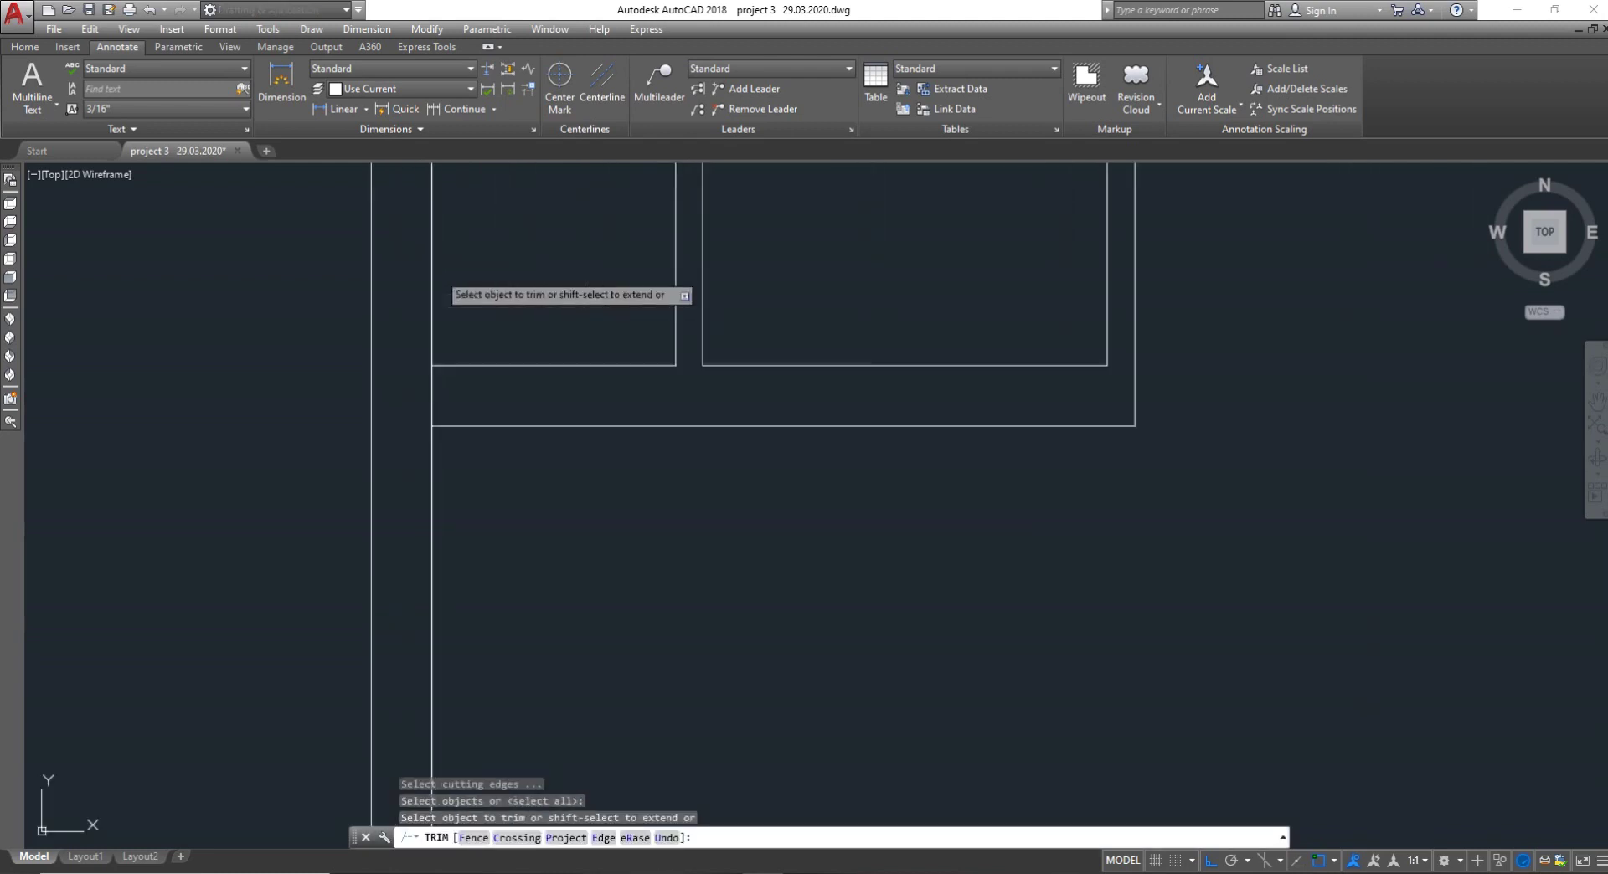
left_click(427, 399)
left_click(432, 399)
scroll(431, 400, "down", 5)
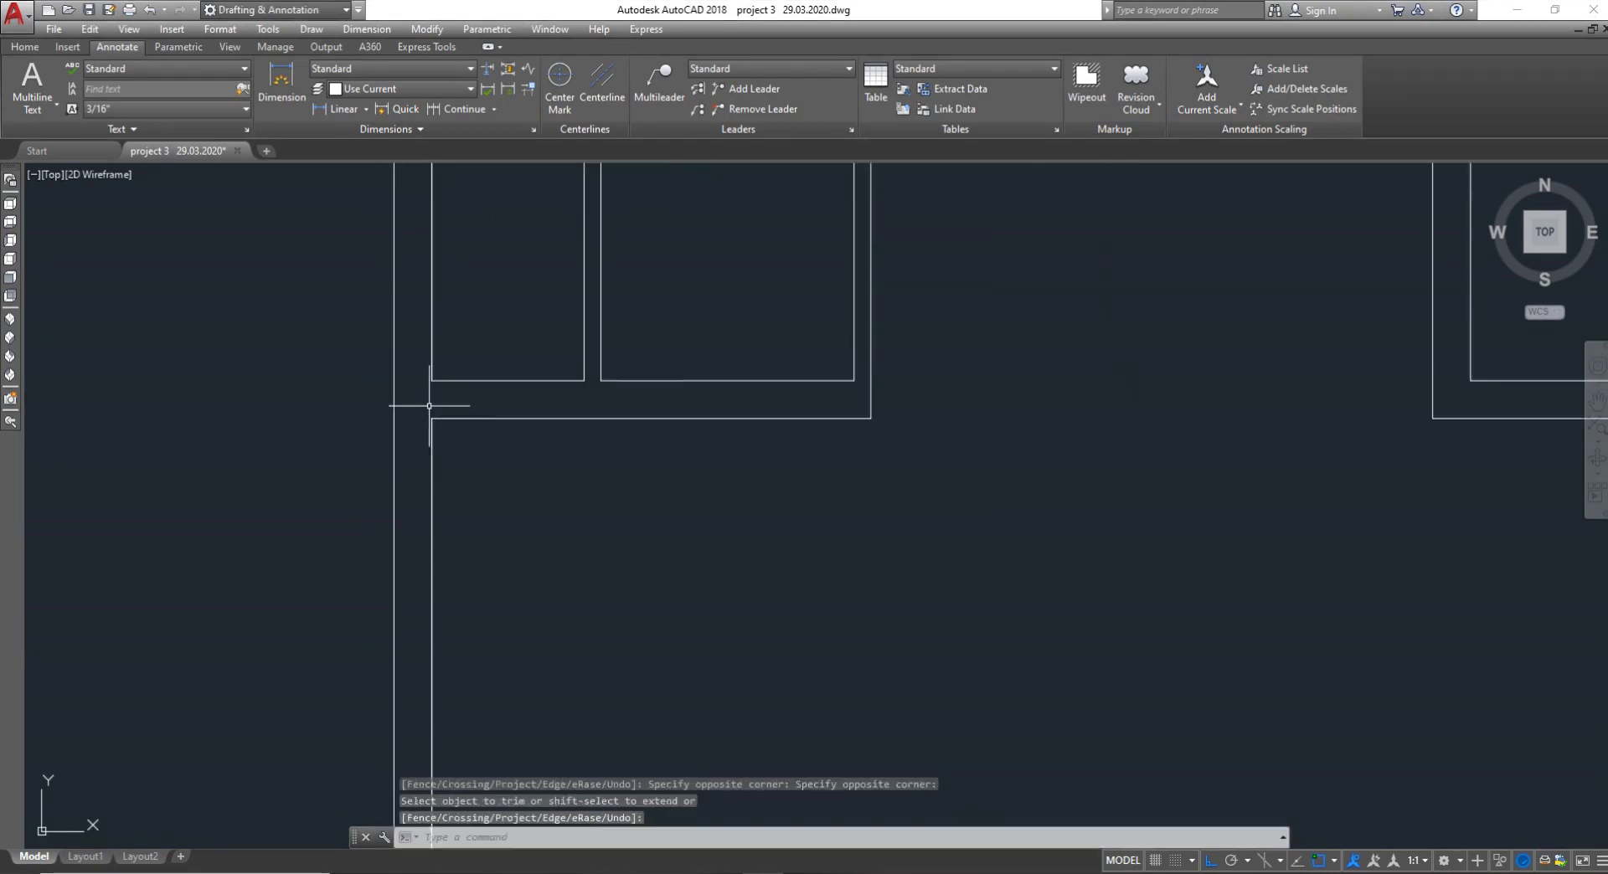
key("Escape")
scroll(503, 415, "up", 4)
scroll(522, 391, "down", 8)
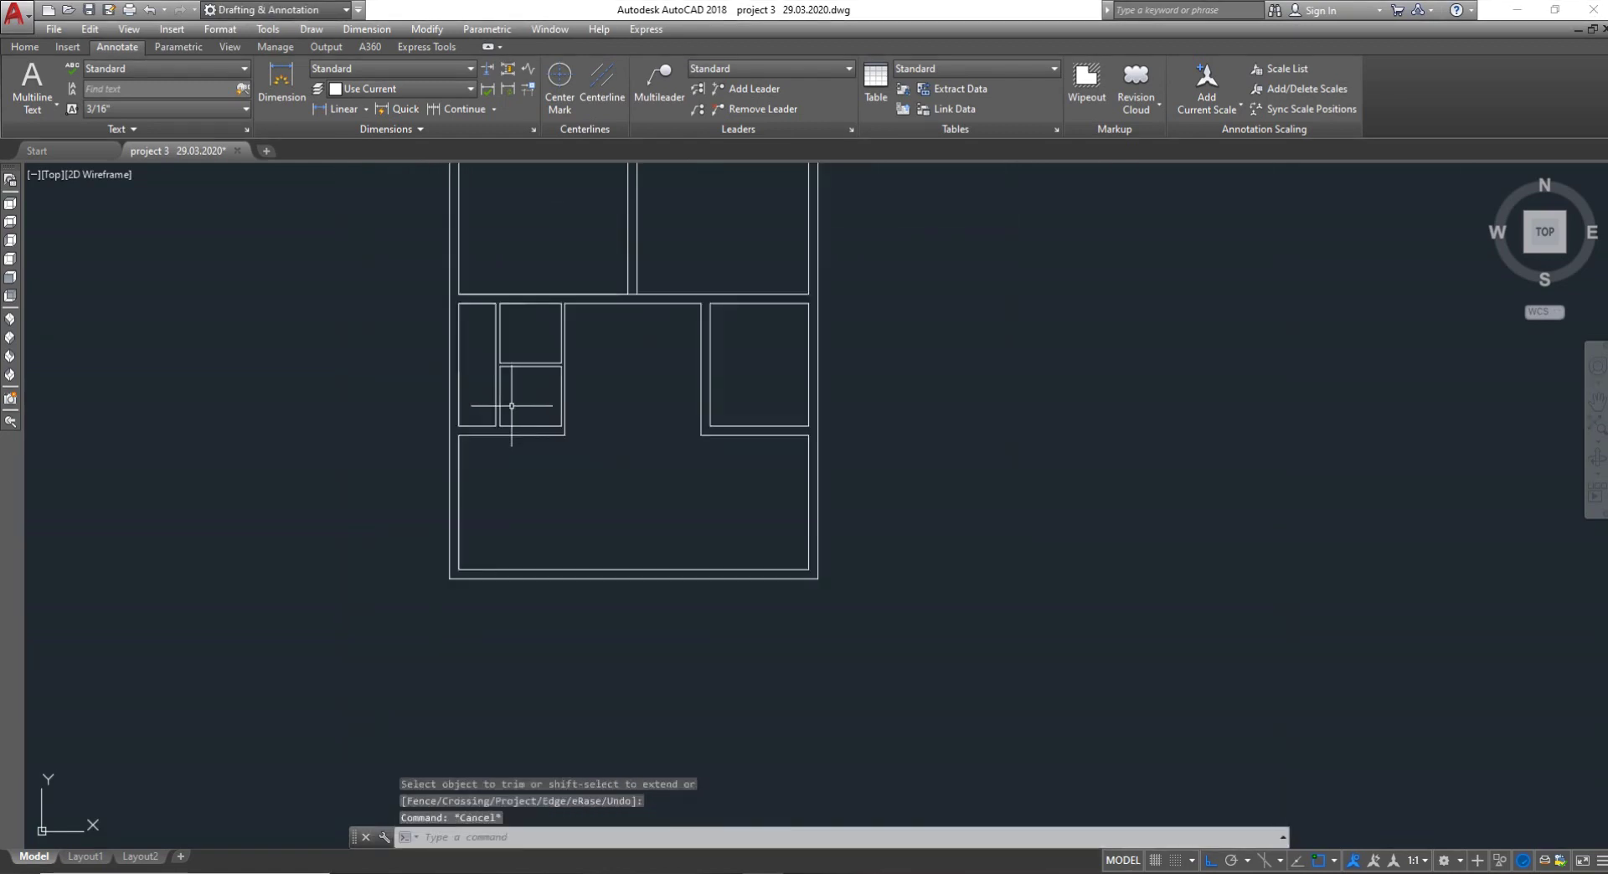
Check the labelled drawing room and car porch sizes in the finished floor plan
scroll(546, 383, "up", 10)
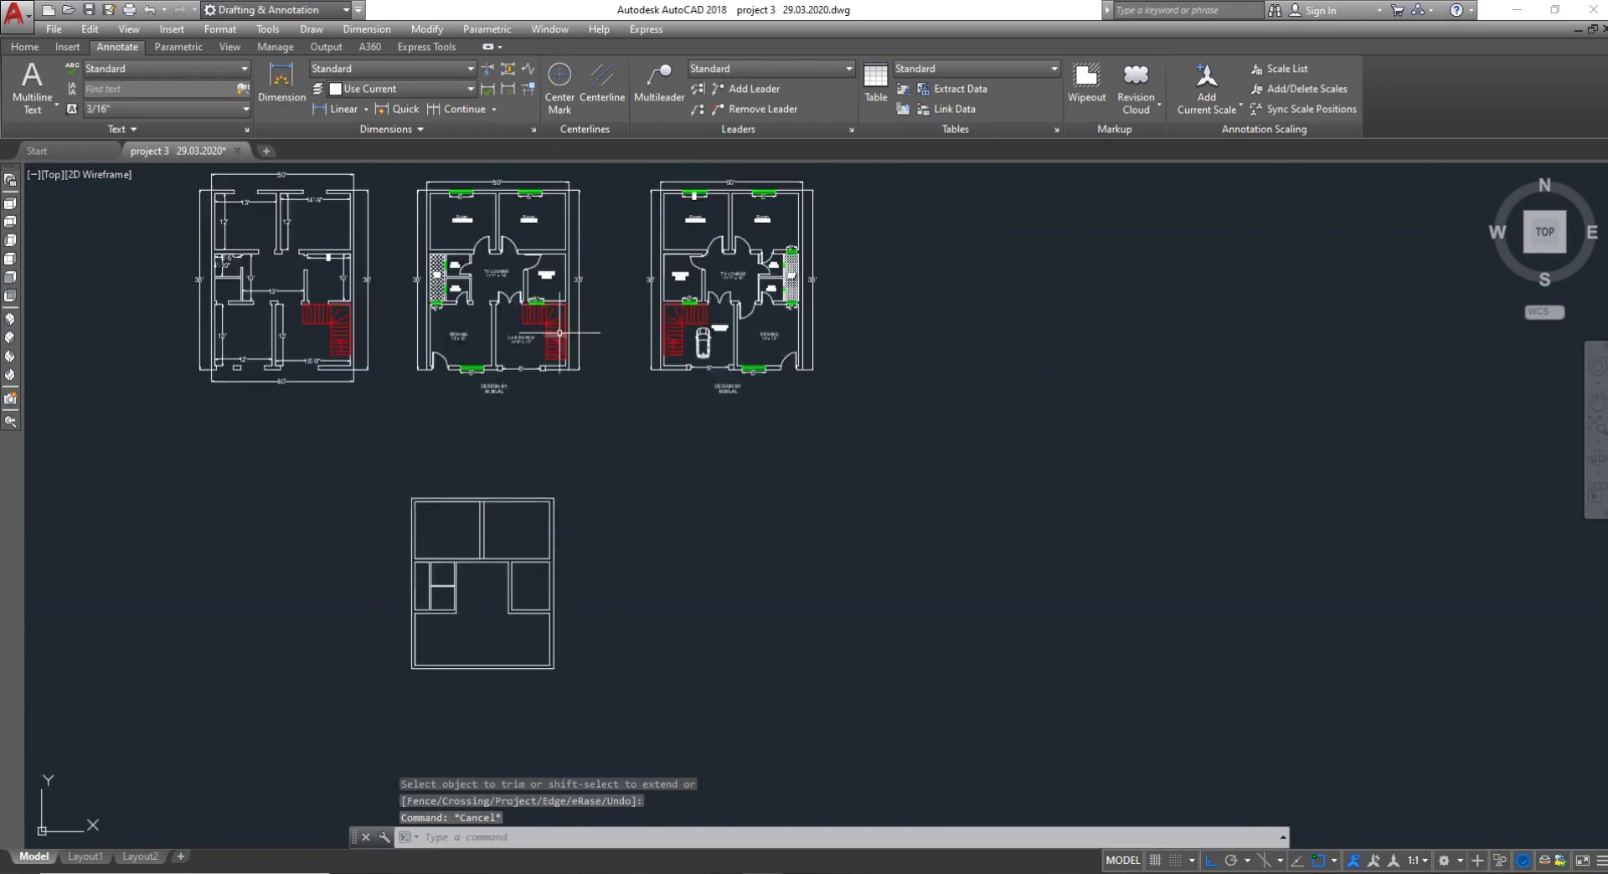
scroll(425, 361, "down", 8)
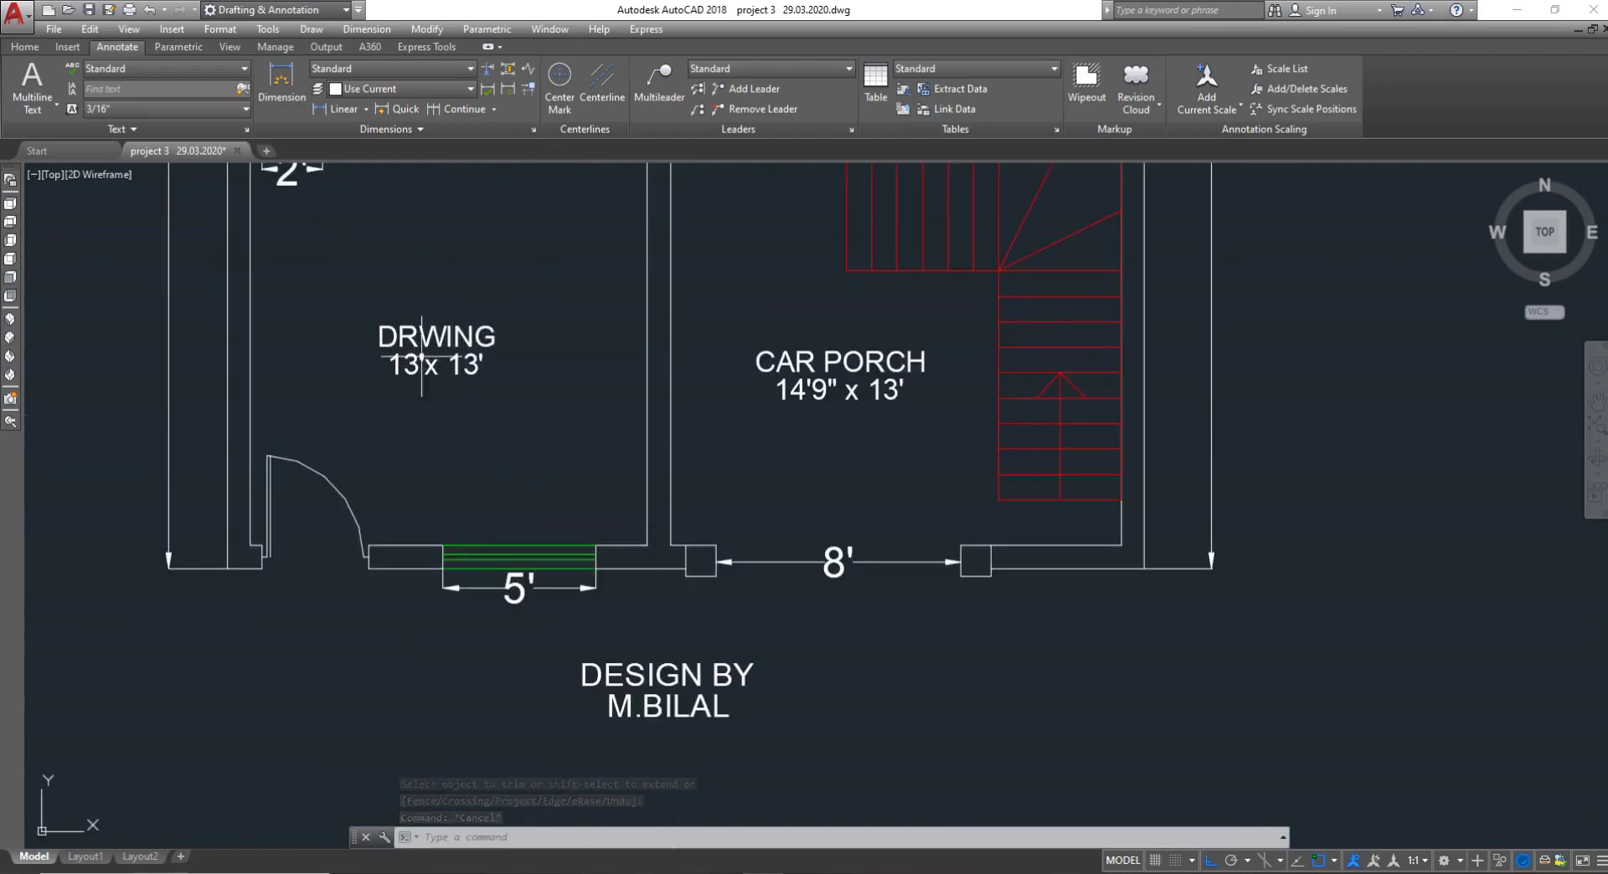
scroll(421, 554, "up", 5)
scroll(464, 416, "up", 4)
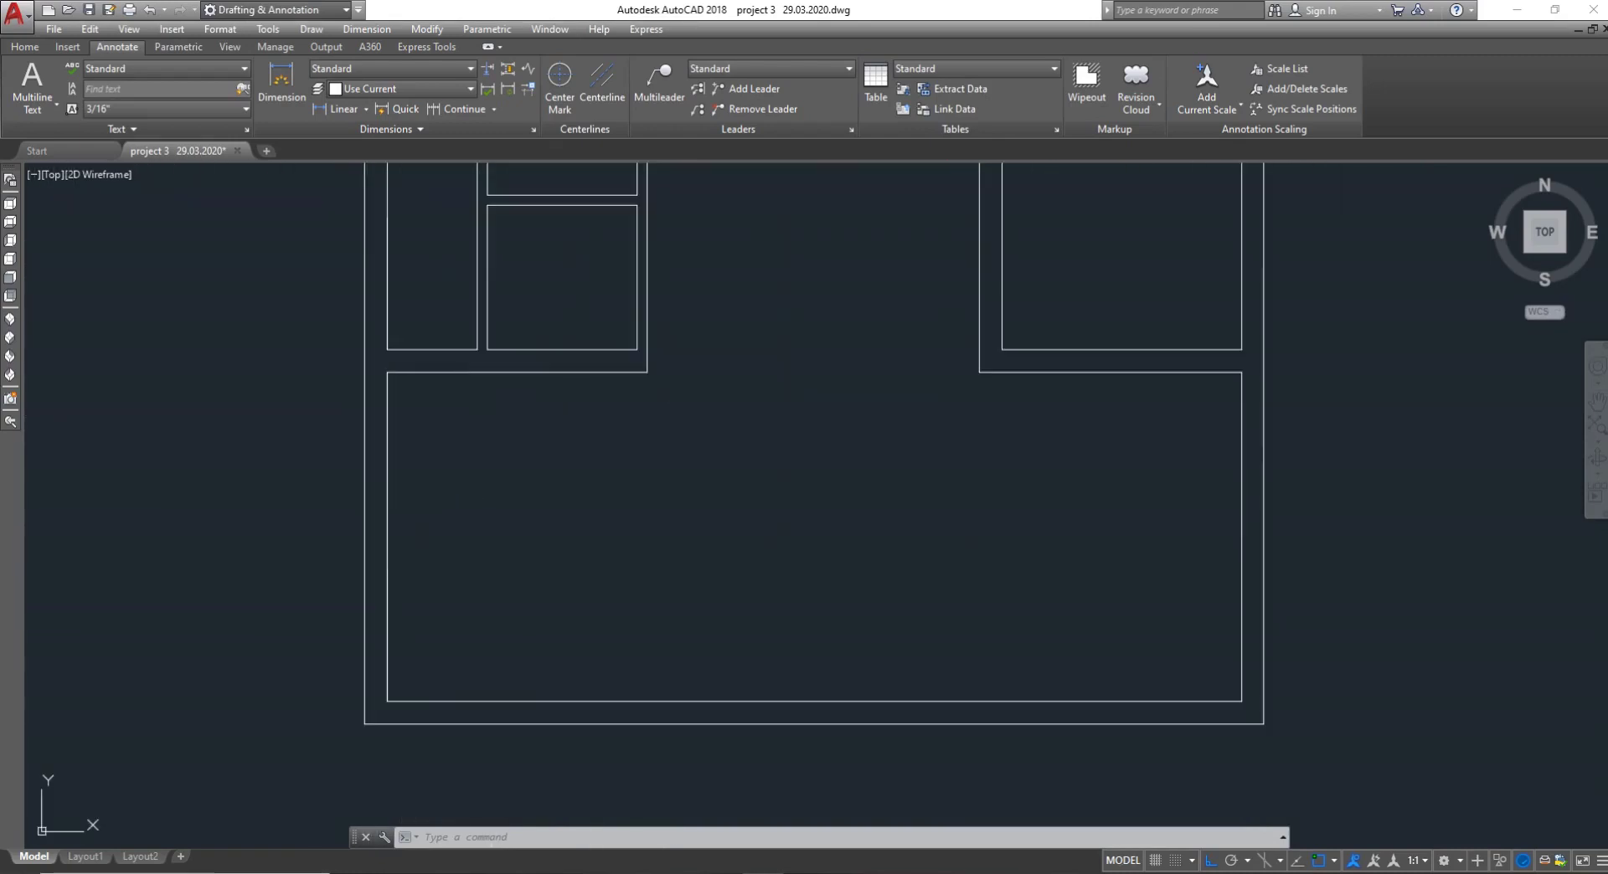
type("o")
key("Return")
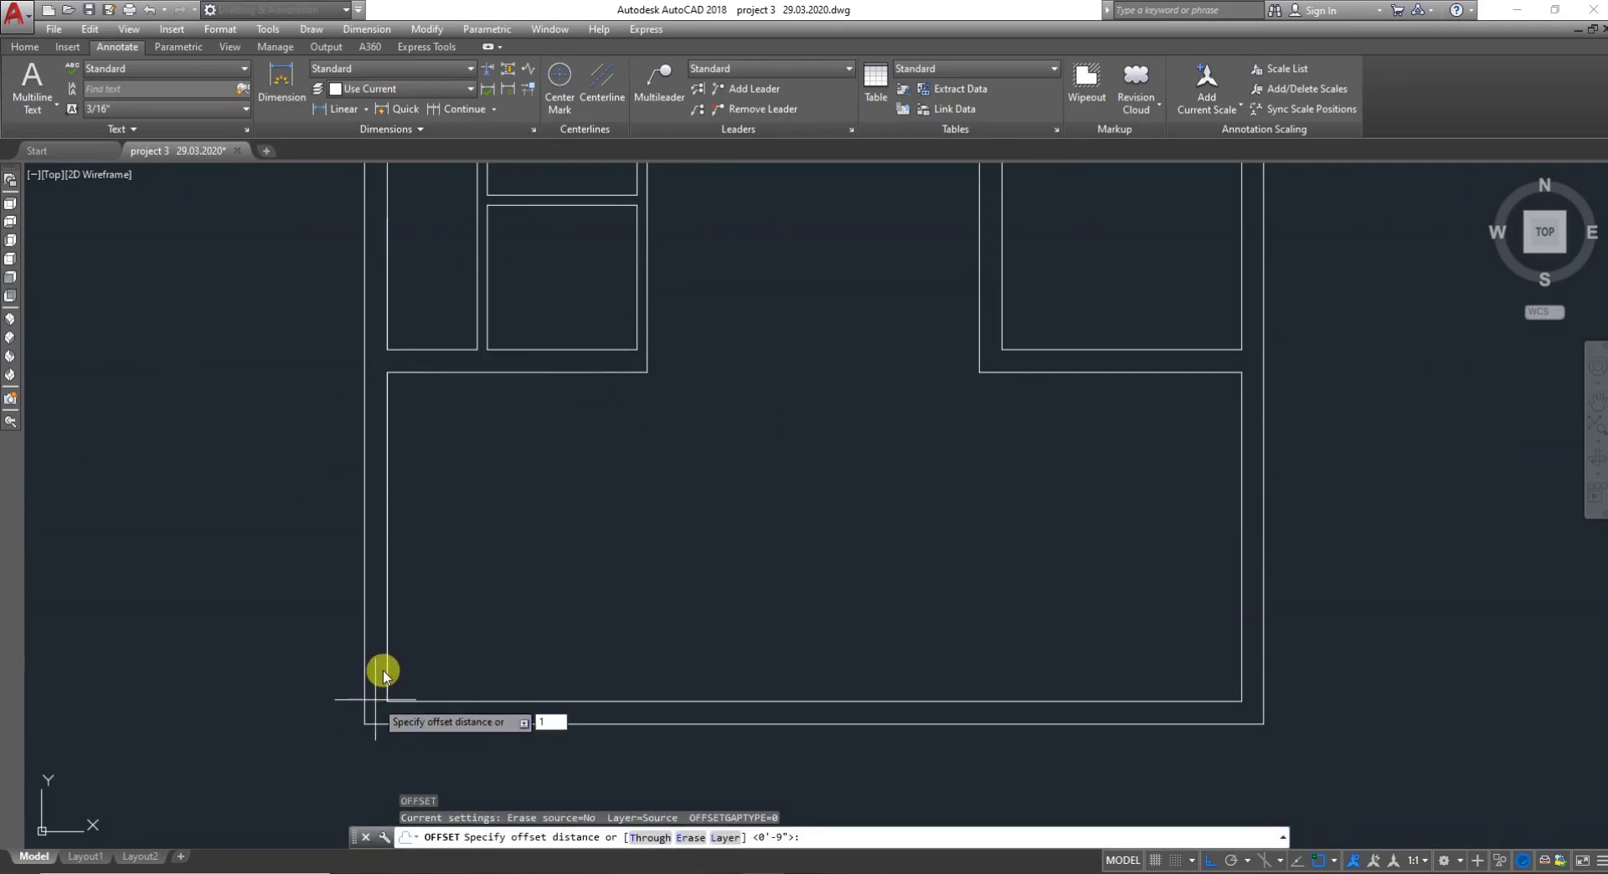
type("1")
scroll(385, 670, "down", 4)
key("Escape")
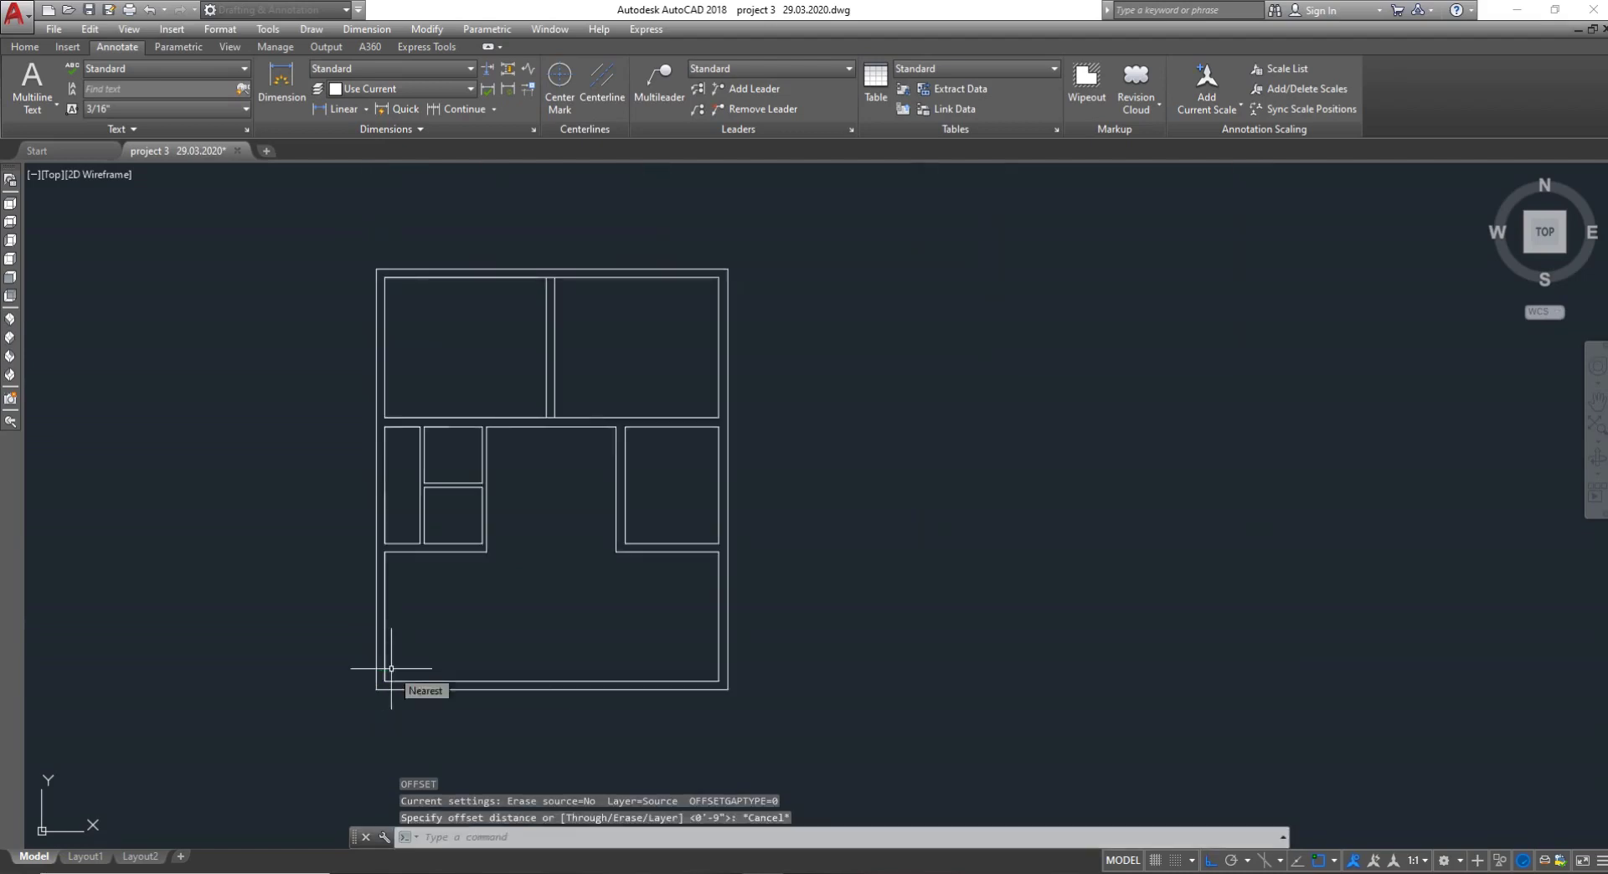
scroll(390, 687, "up", 2)
scroll(392, 695, "down", 2)
scroll(430, 715, "up", 2)
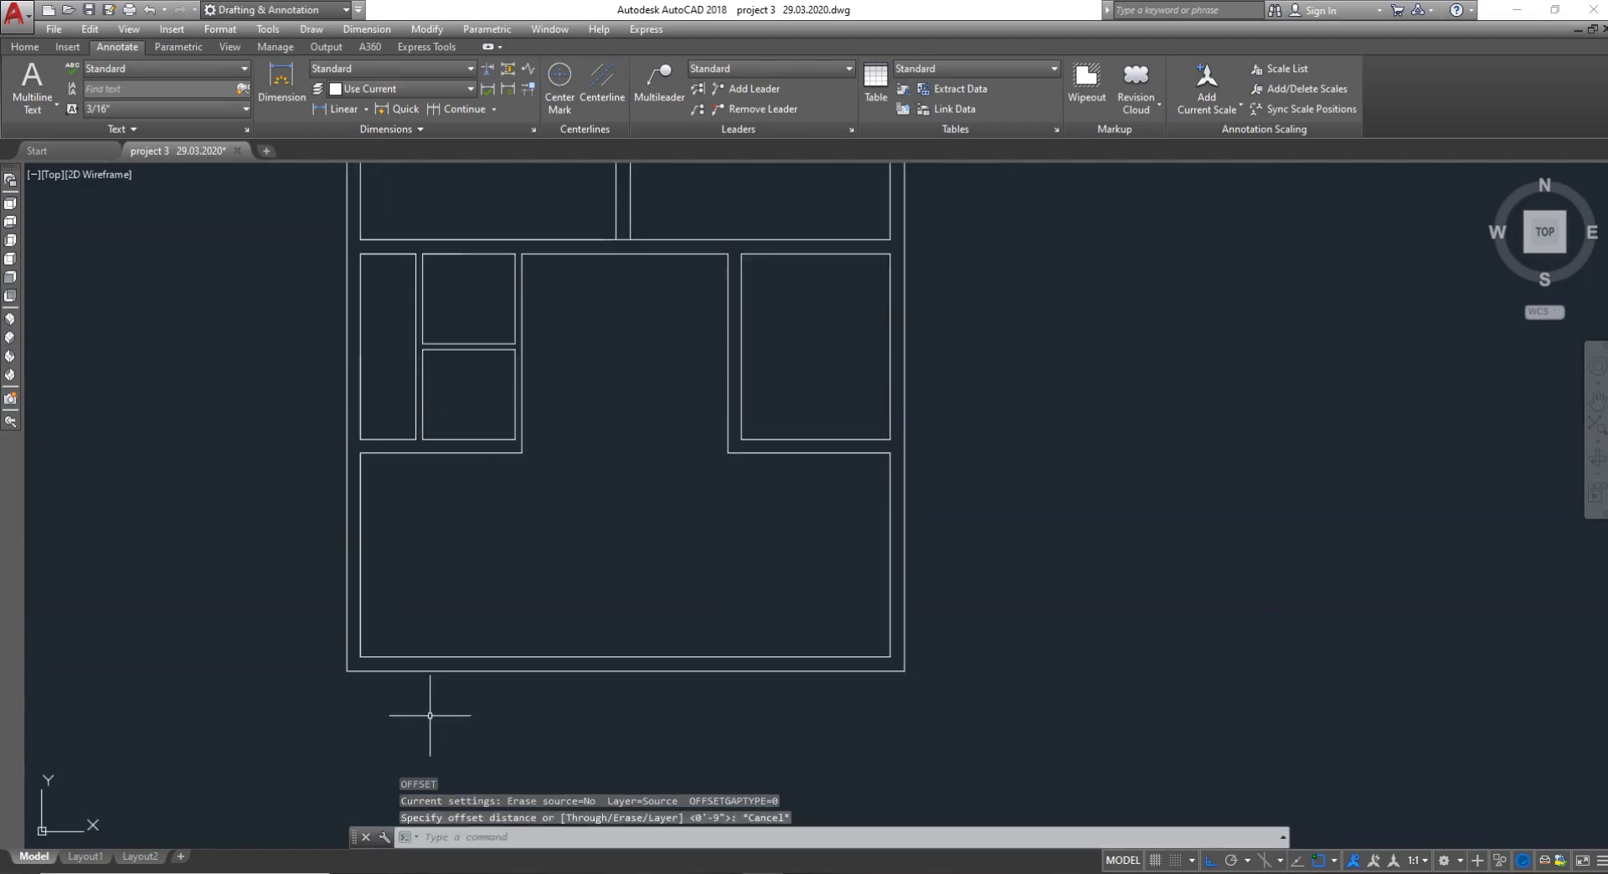
Offset the inner line of the front outer wall 2' outward, beyond the front of the layout
key("Return")
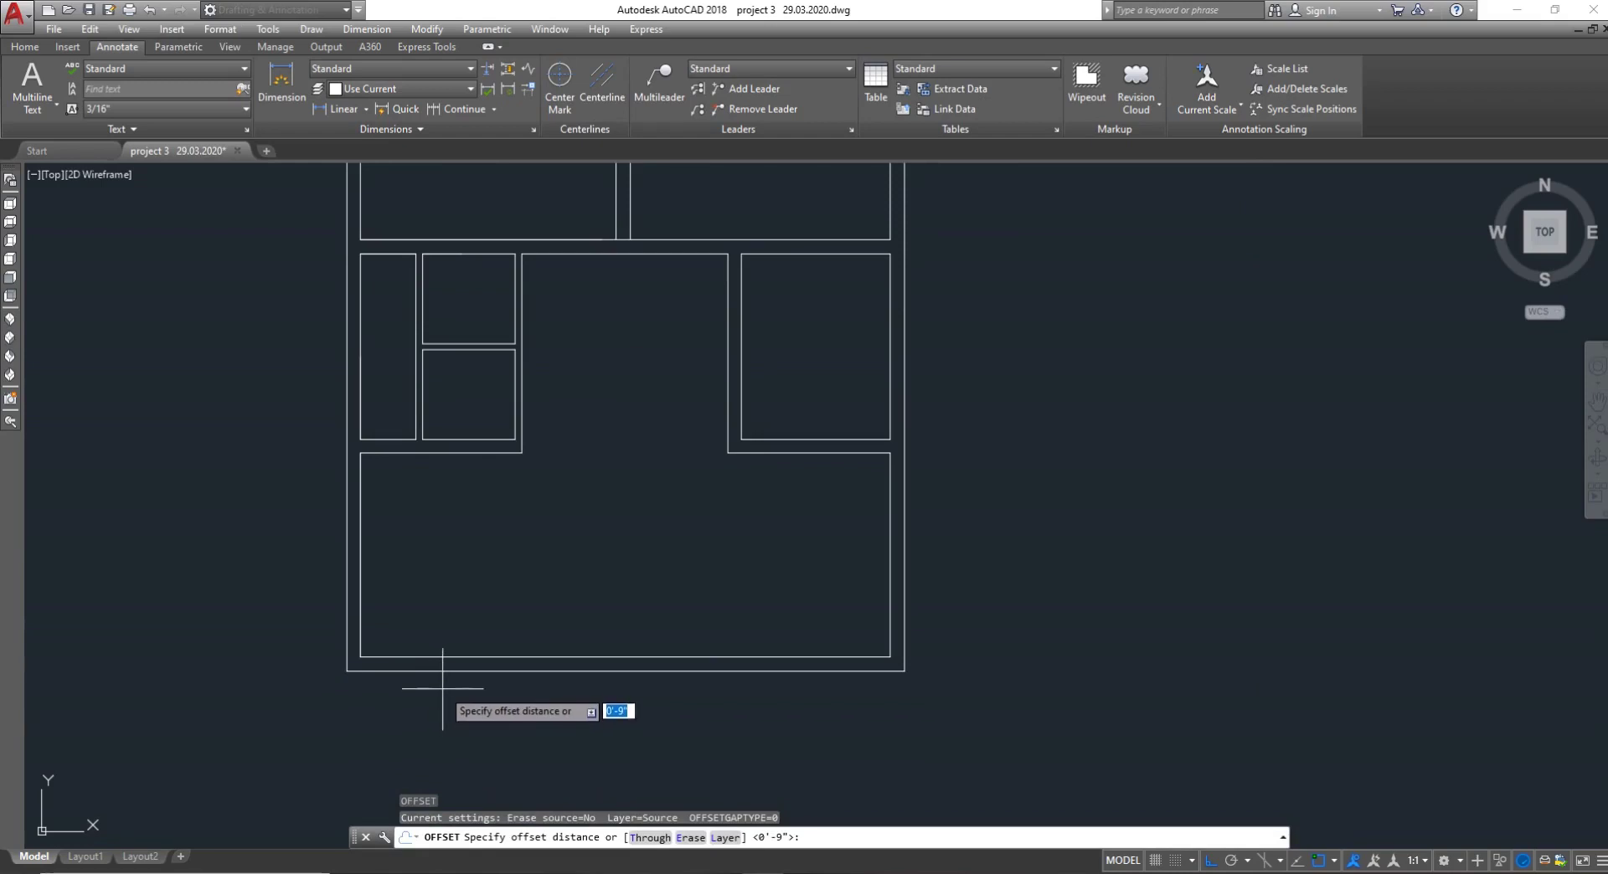
type("2'")
key("Return")
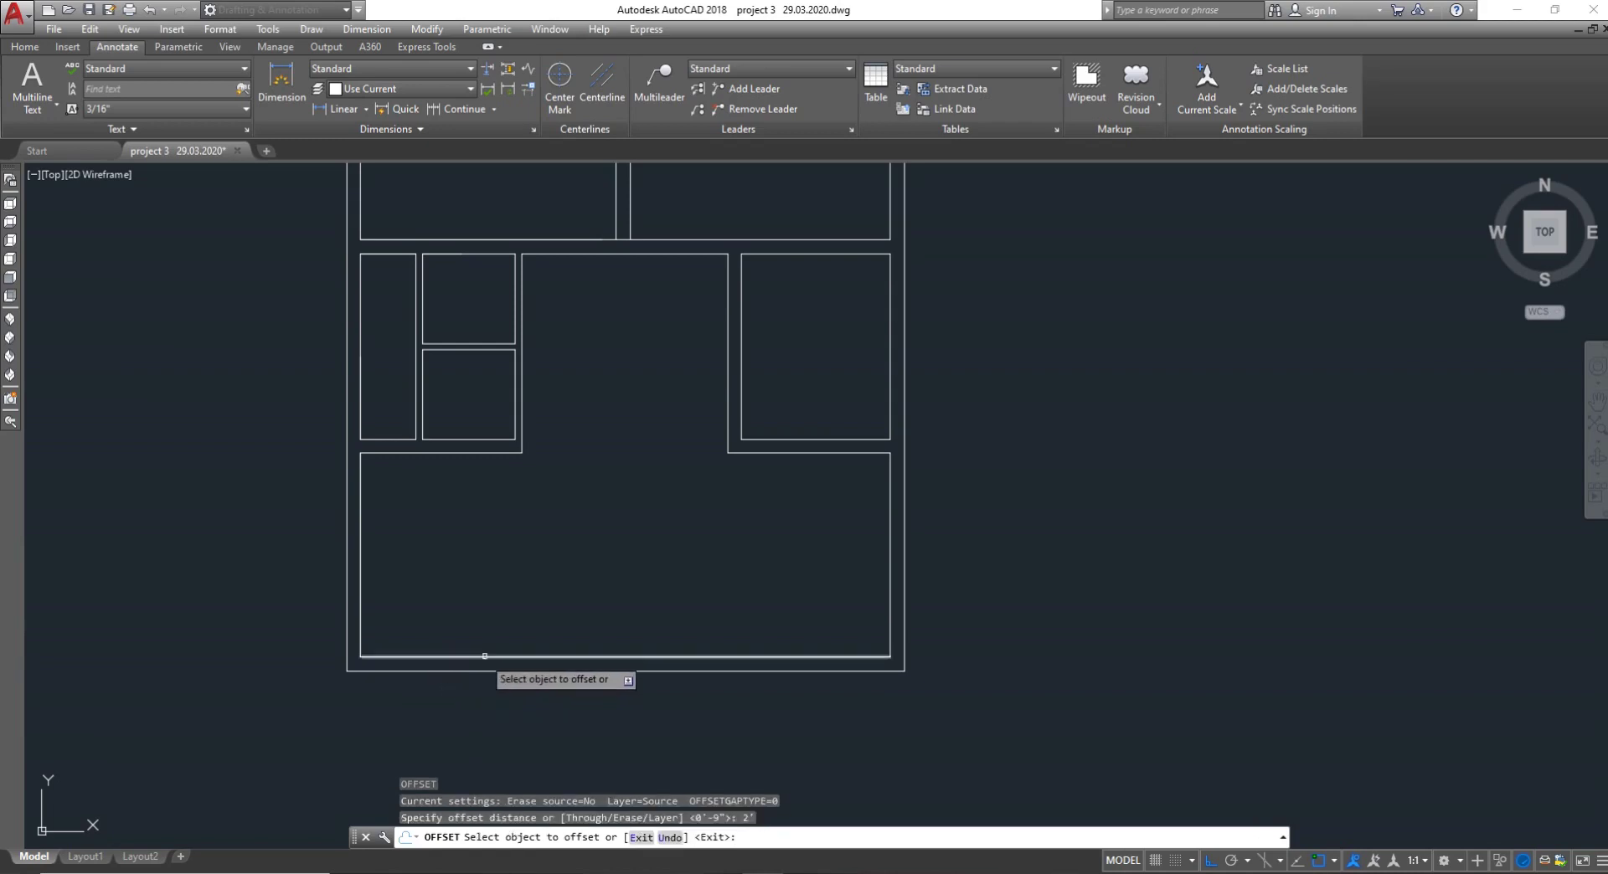
left_click(484, 658)
left_click(488, 709)
key("Escape")
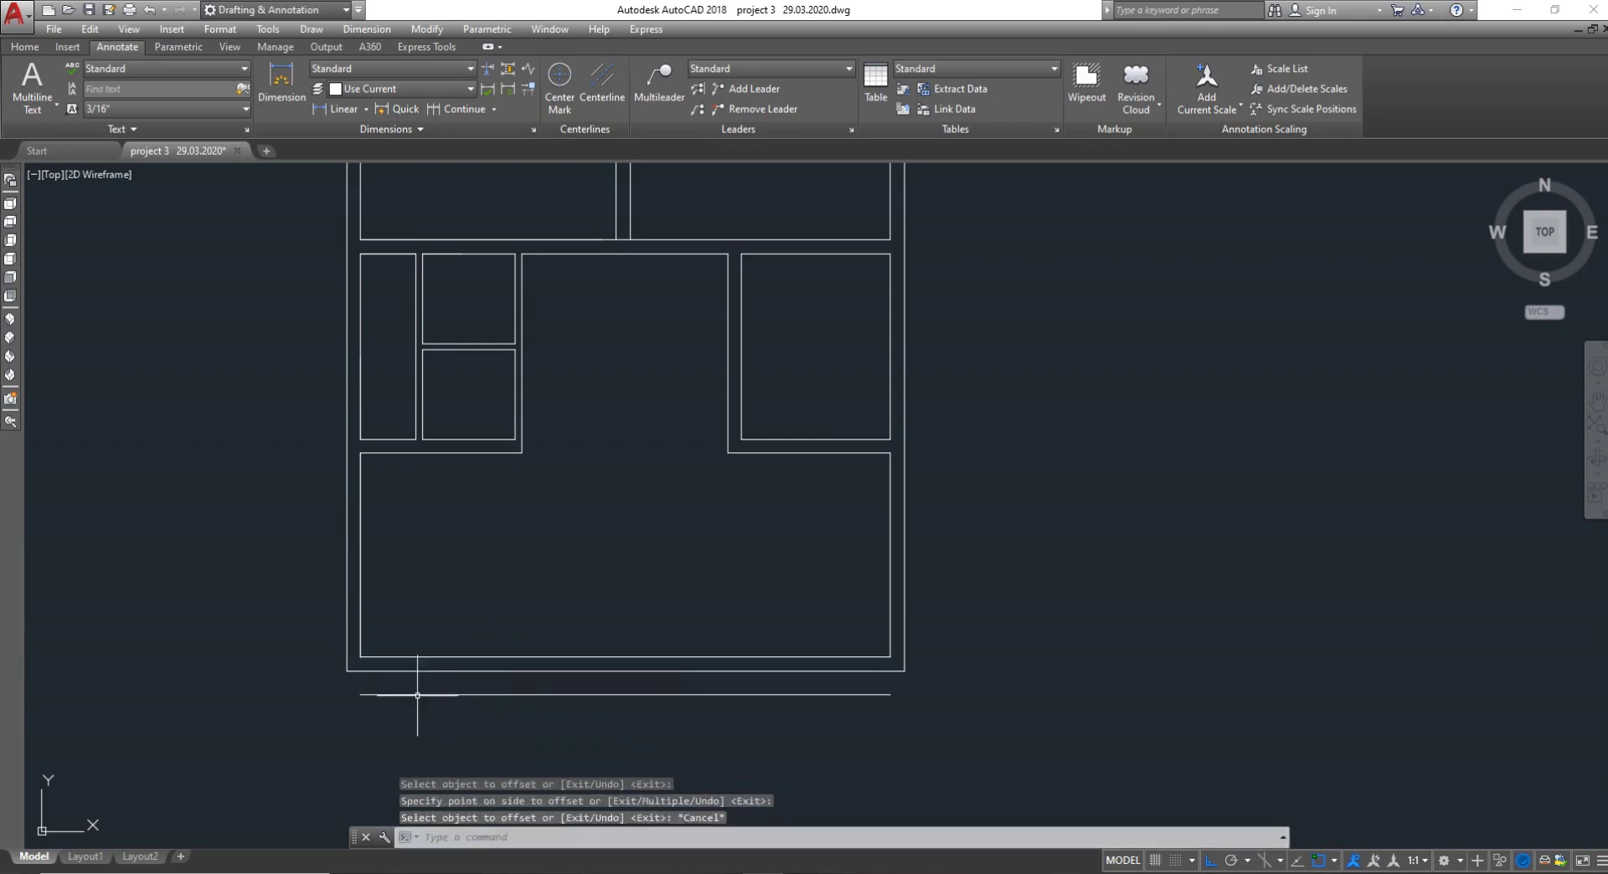
Measure from the new offset line to the front room's rear wall face, without placing the dimension
type("DIMA")
type("L")
key("Return")
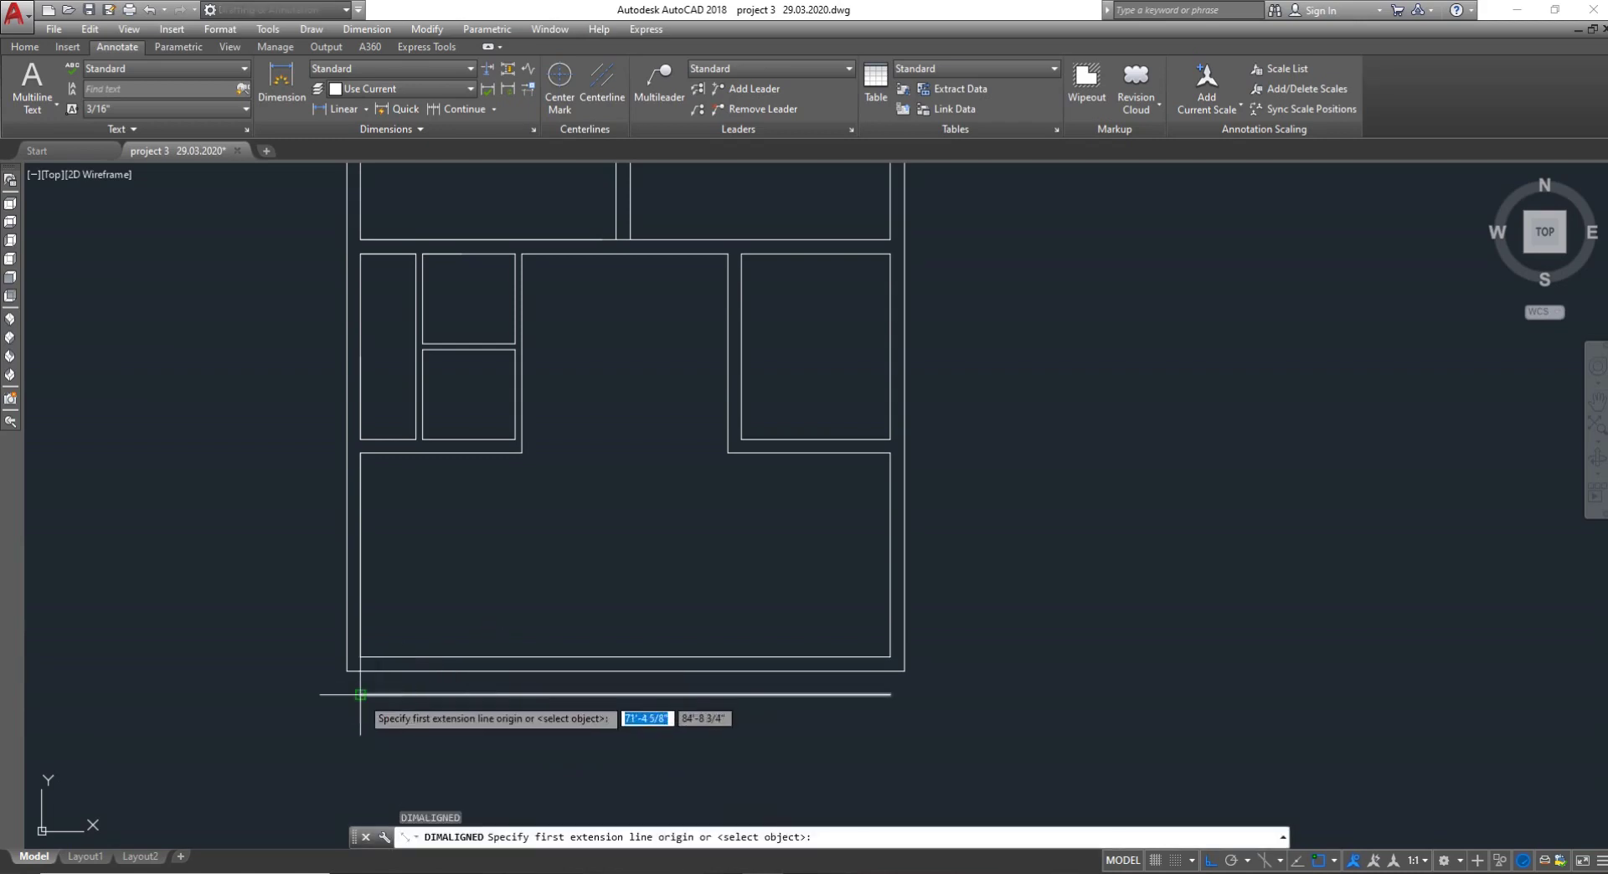
left_click(360, 695)
left_click(360, 453)
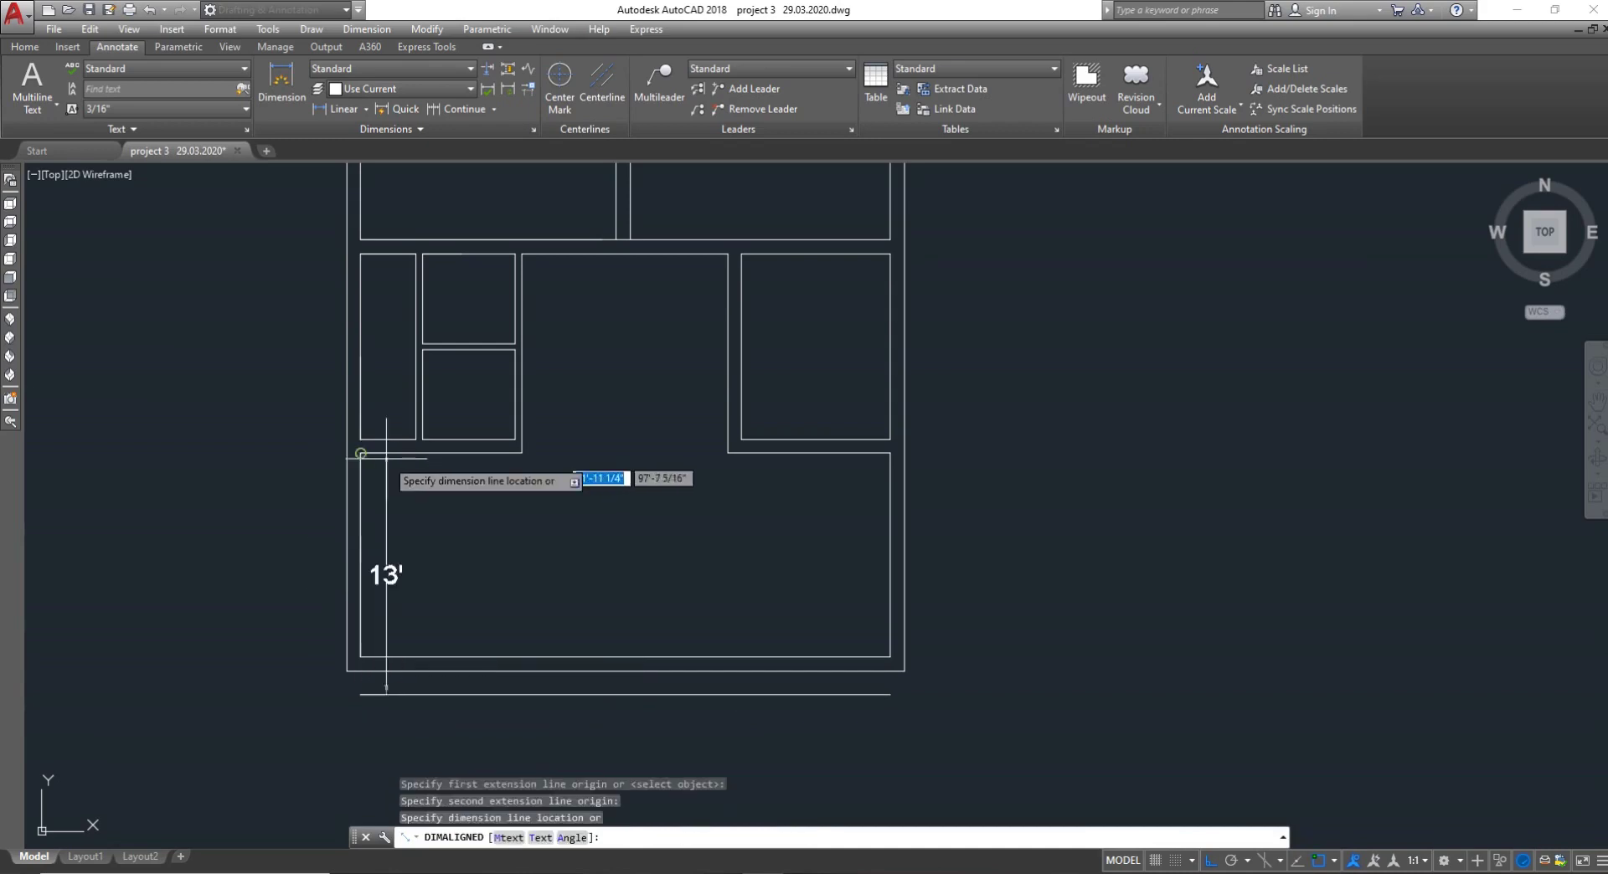
key("Escape")
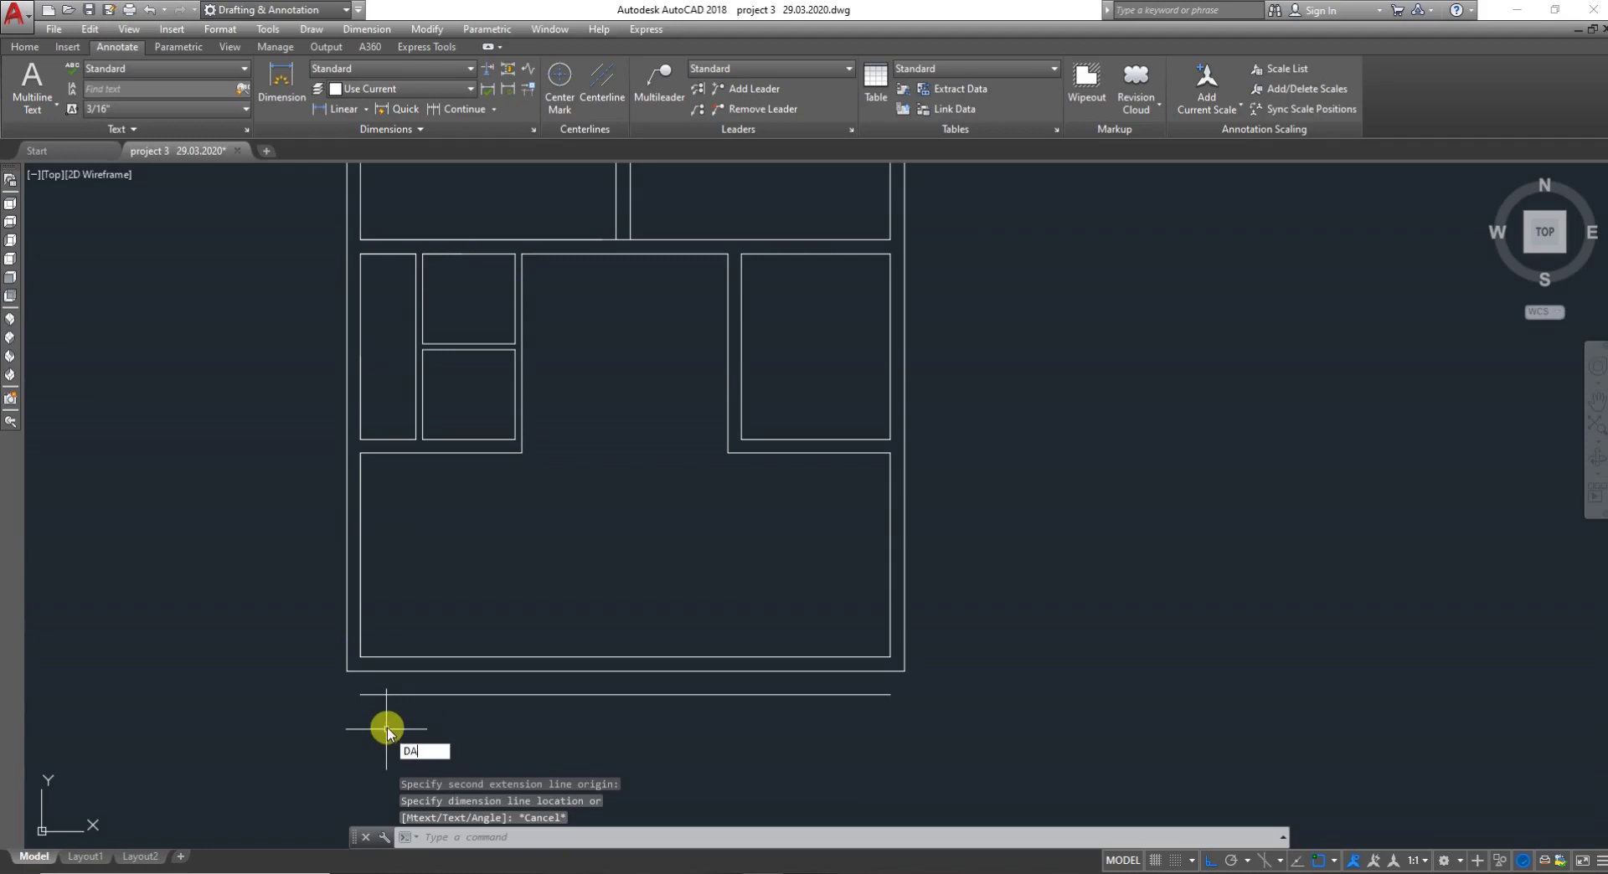
Measure from the new offset line to the outer face of the rear wall, without placing the dimension
type("L")
key("Return")
left_click(361, 693)
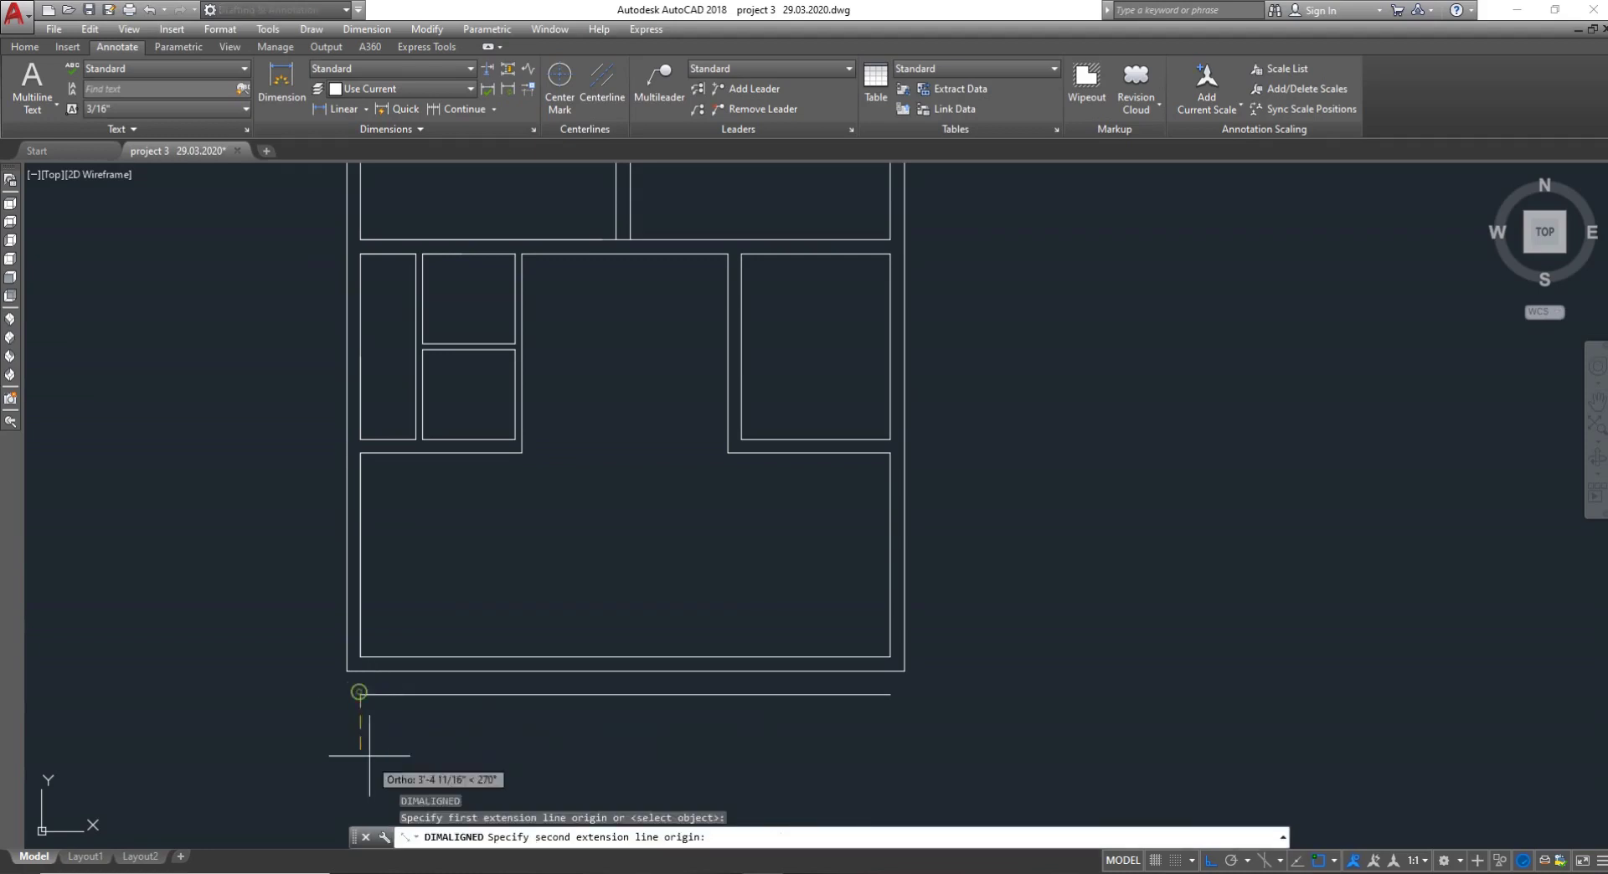
scroll(341, 575, "down", 5)
scroll(340, 587, "up", 3)
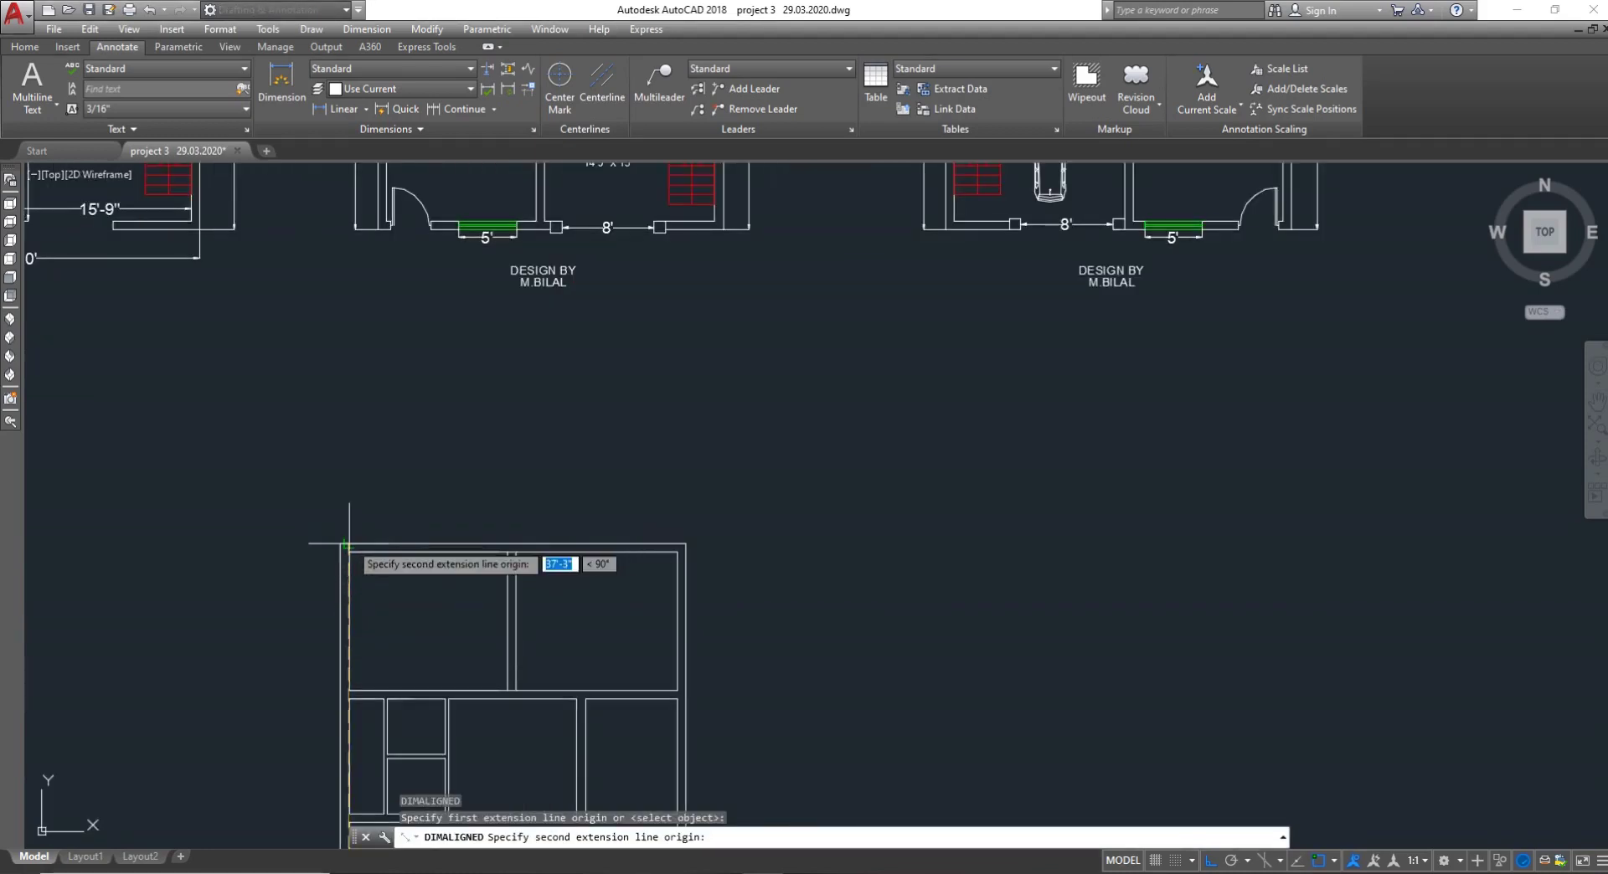
left_click(349, 544)
key("Escape")
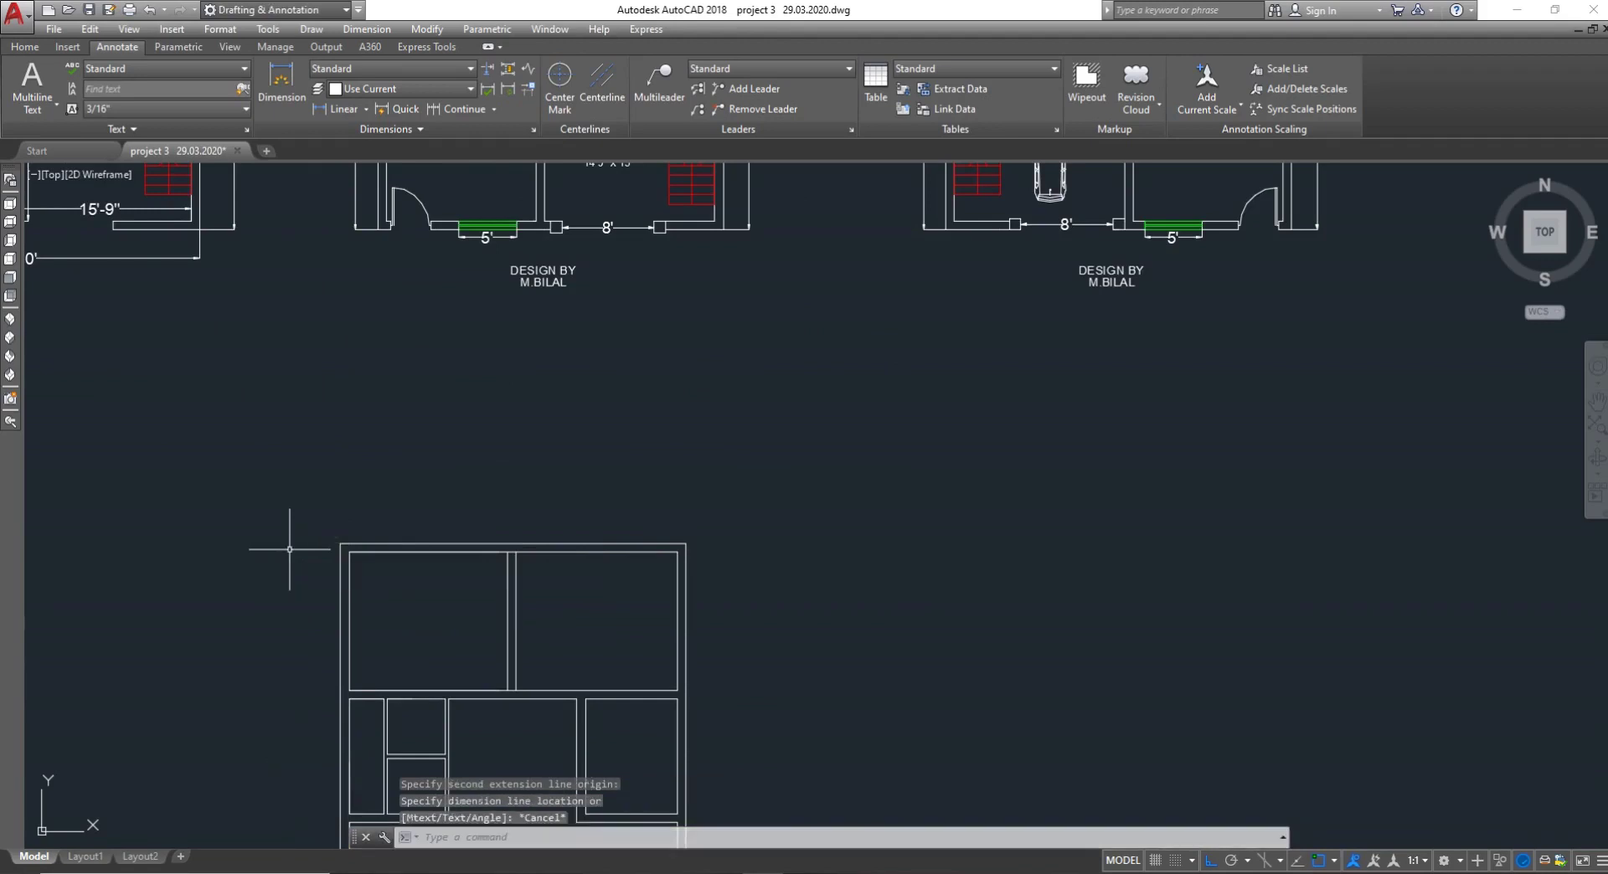
scroll(284, 586, "down", 5)
scroll(327, 561, "up", 7)
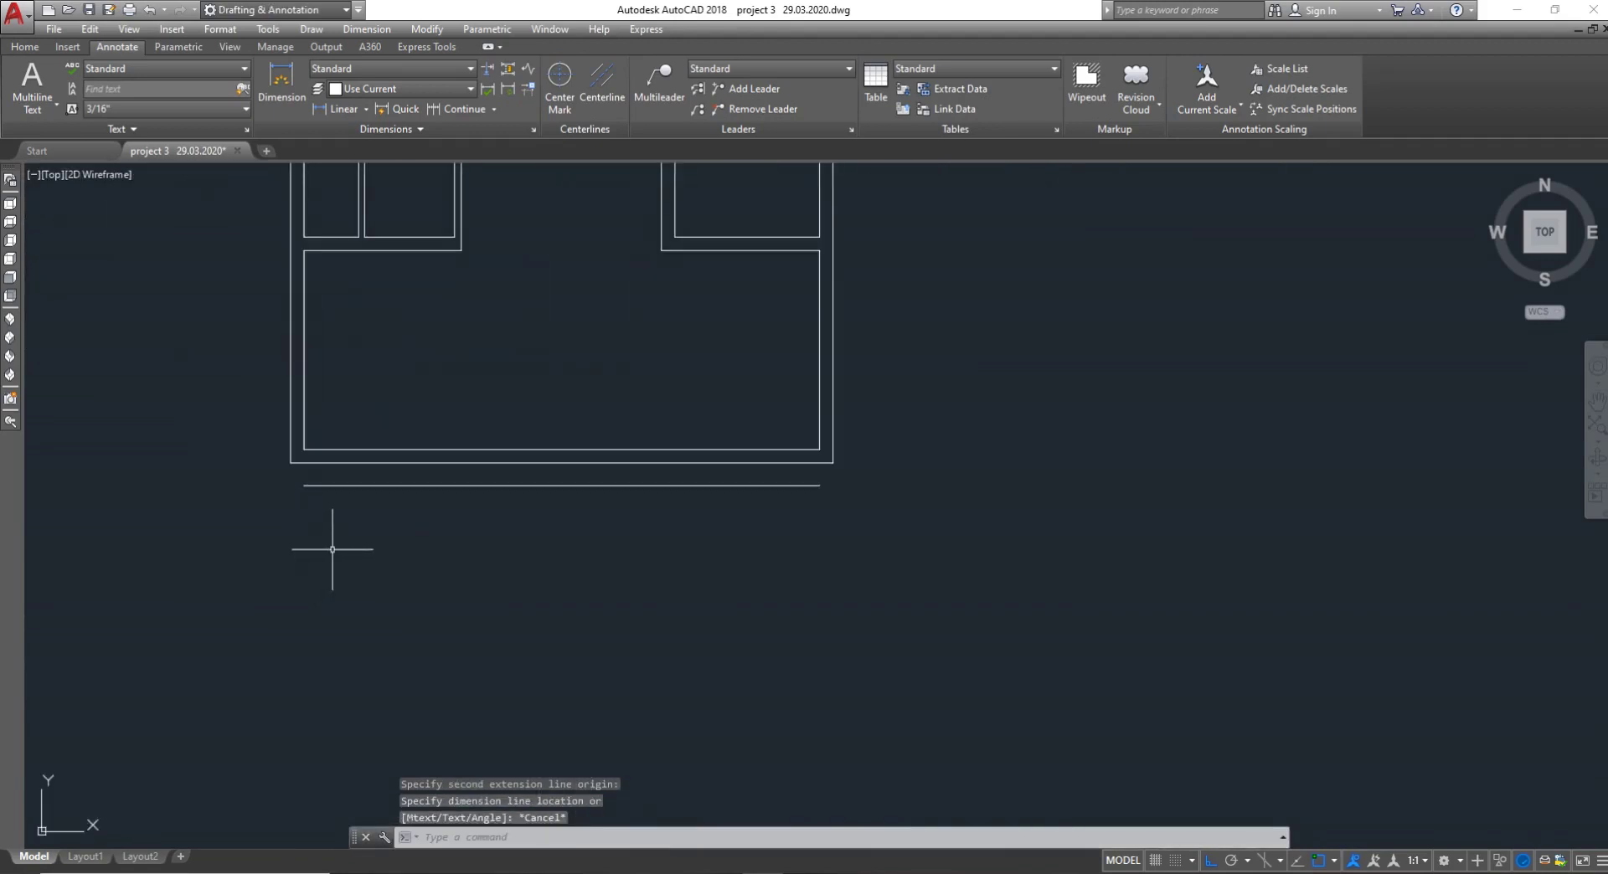
type("O9\"")
key("Return")
key("Escape")
key("Escape")
key("Escape")
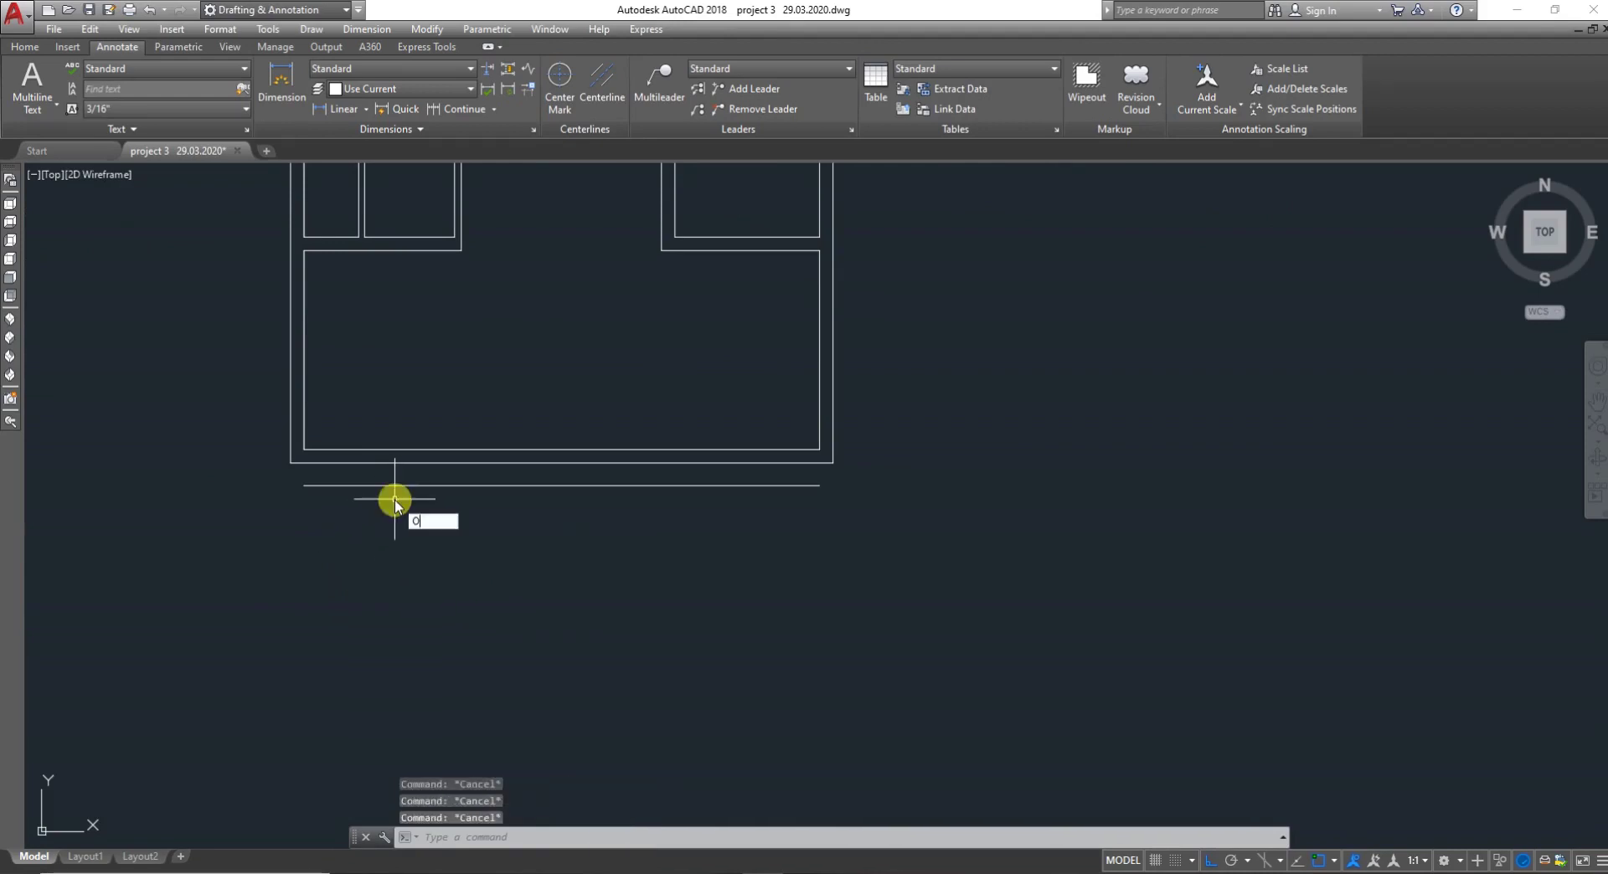
Offset the new front line 9" outward to form the outer face of the relocated front wall
key("Return")
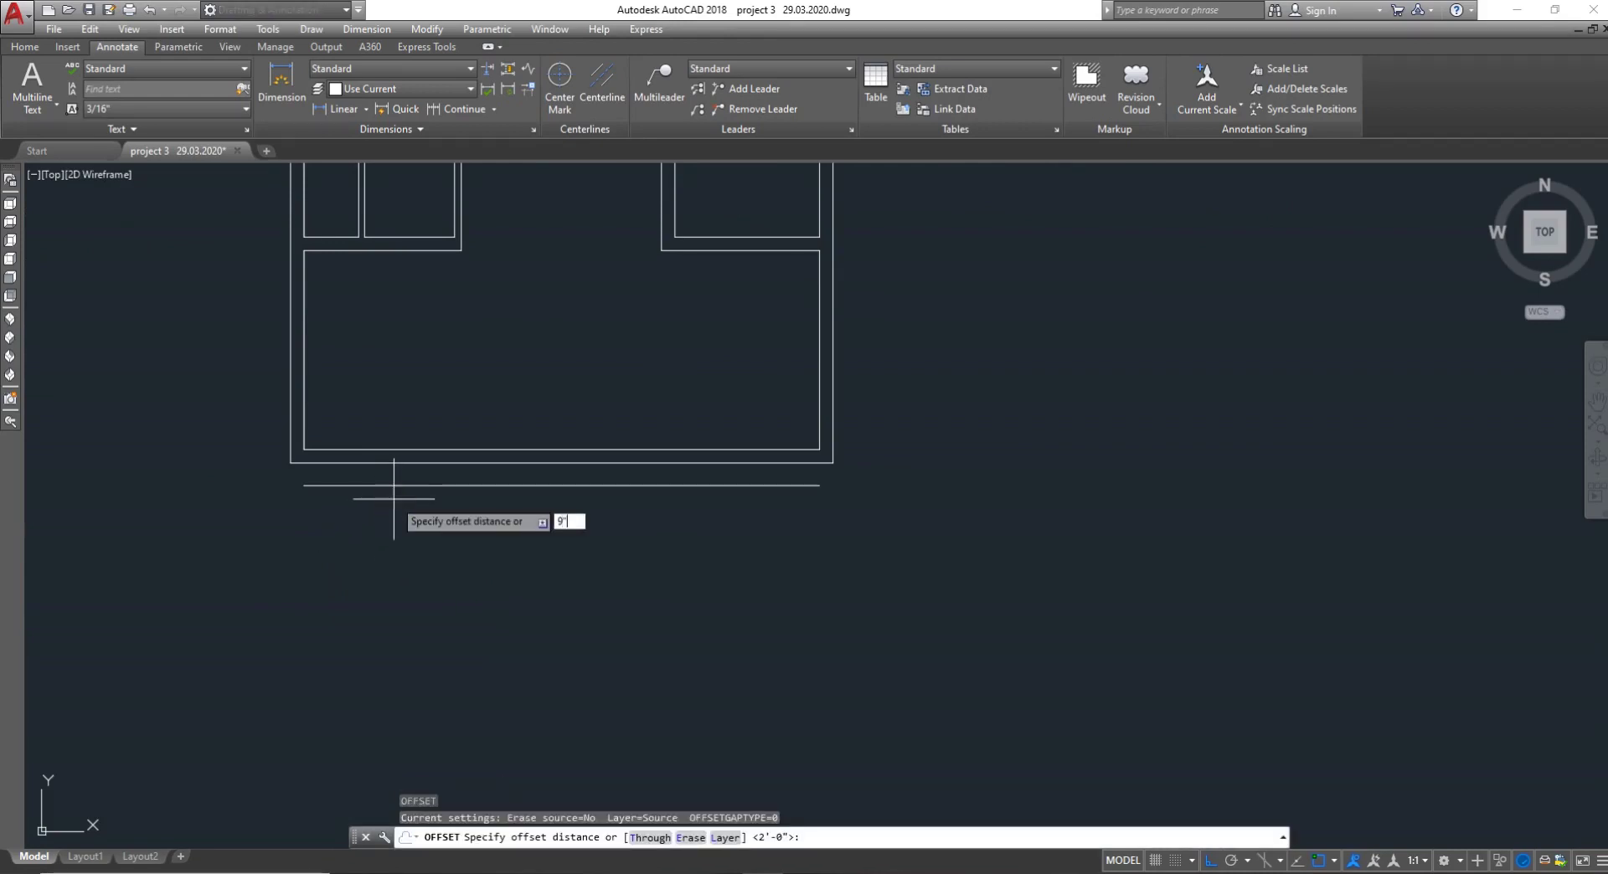
type("9\"")
key("Return")
left_click(423, 485)
left_click(419, 520)
key("Escape")
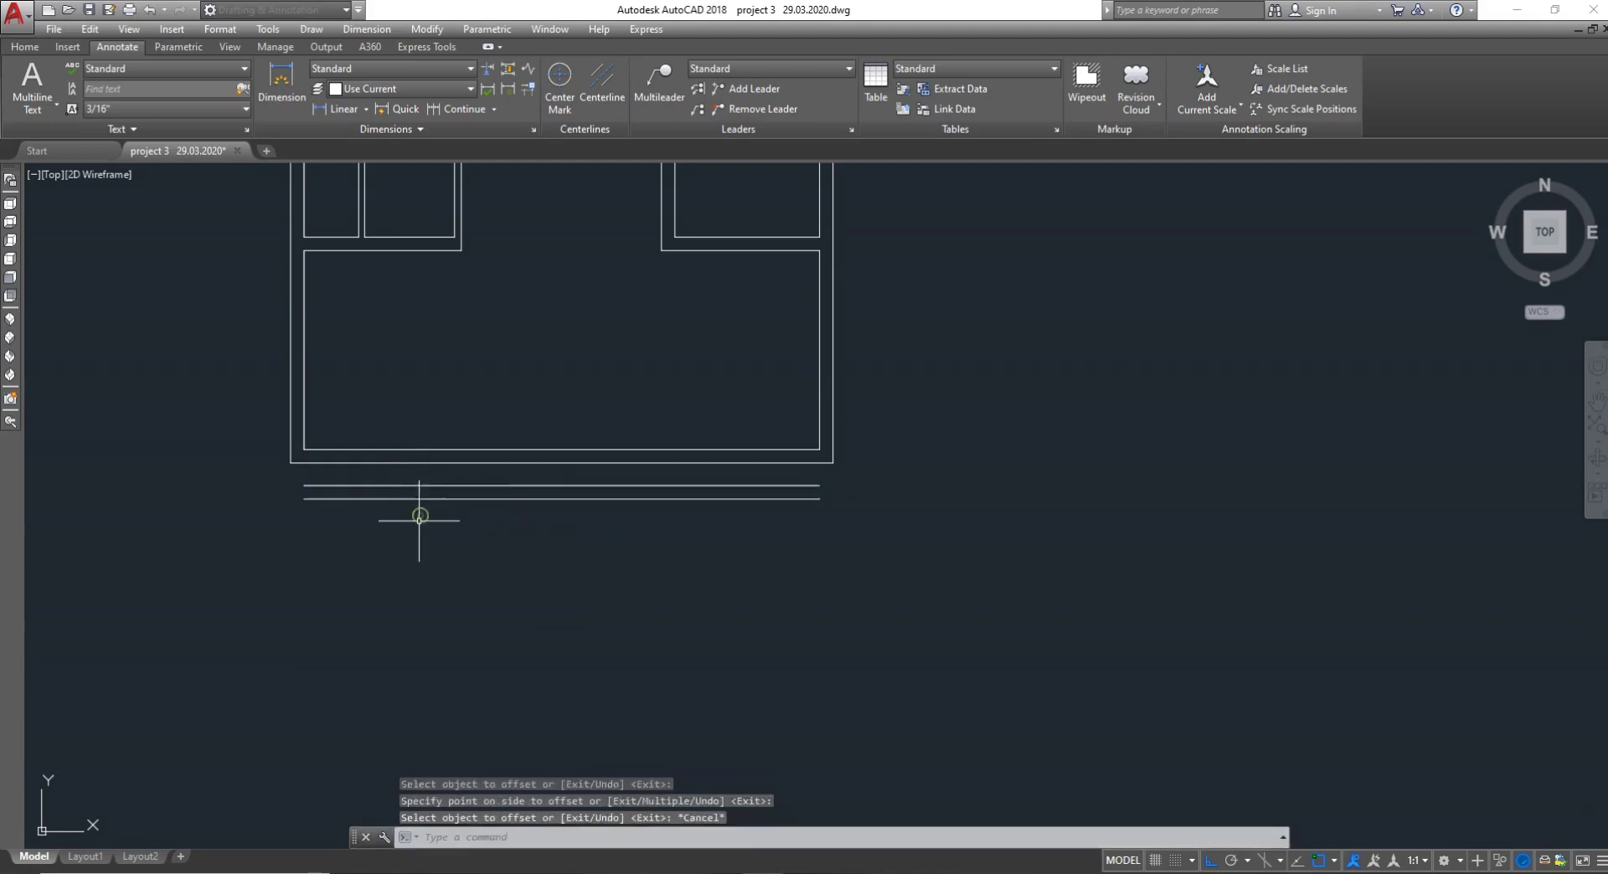
Erase both lines of the old front outer wall
type("E")
key("Return")
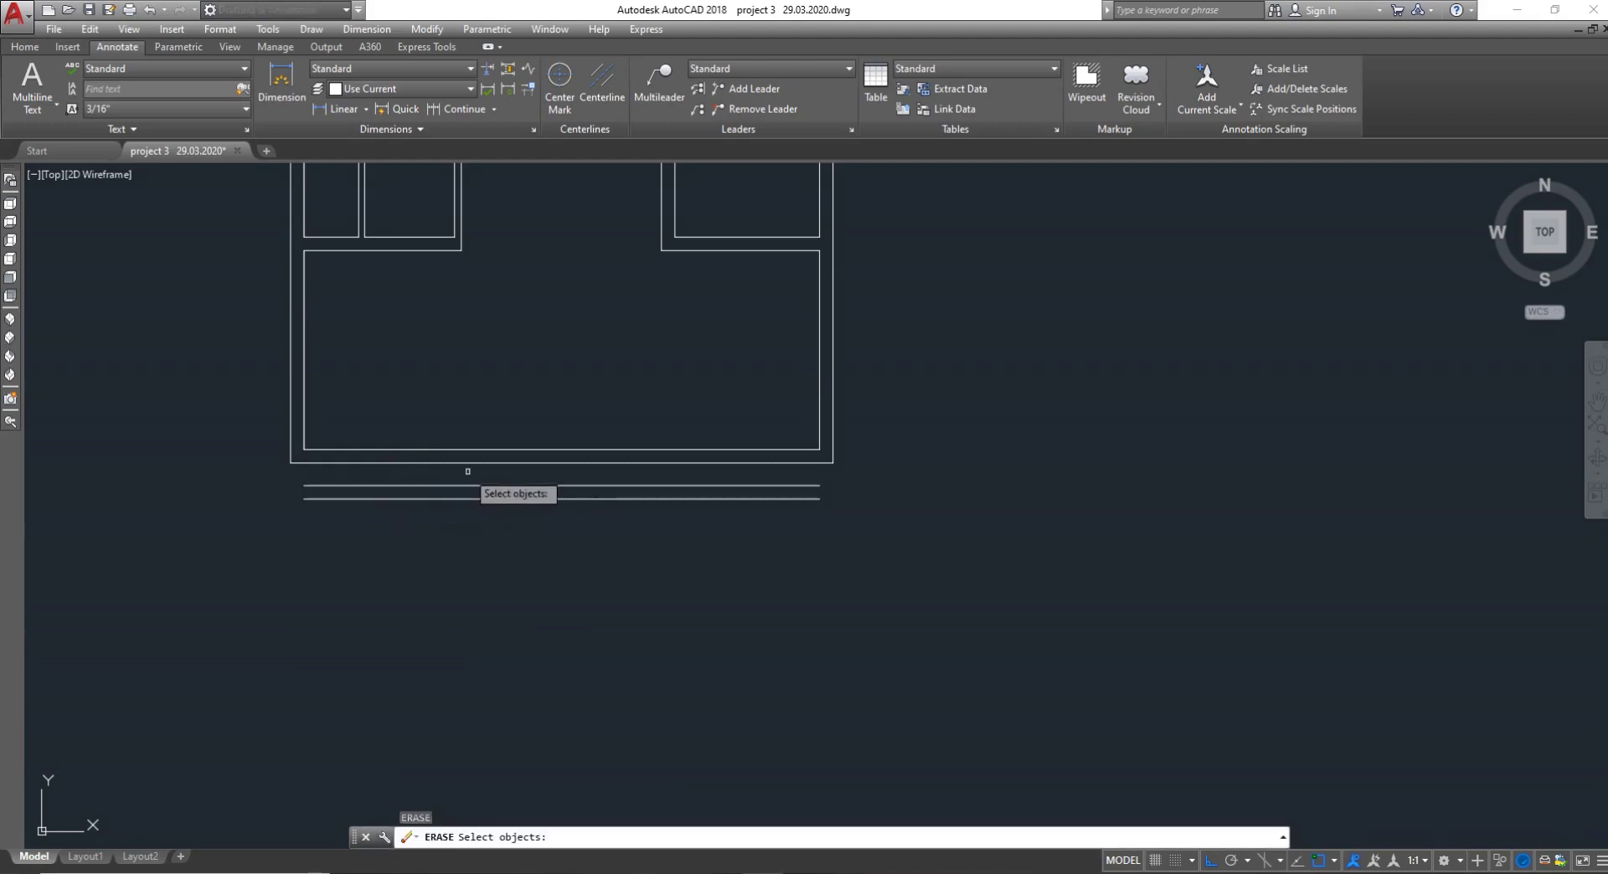
left_click(603, 469)
left_click(469, 430)
key("Escape")
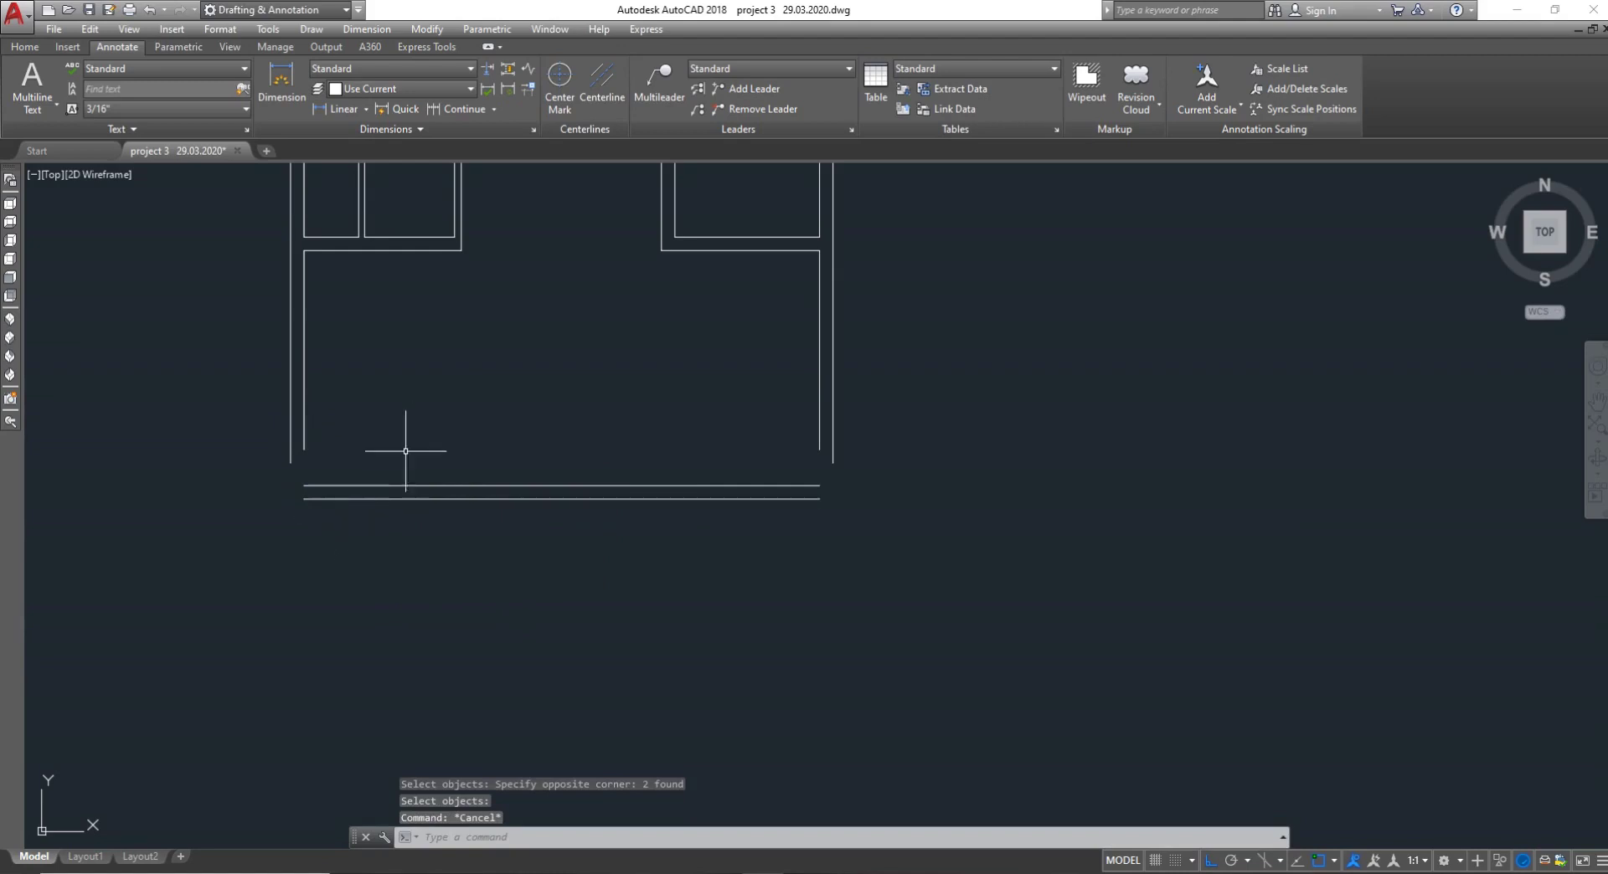
Extend the inner line of the left side wall to the inner face of the relocated front wall
type("EX")
key("Return")
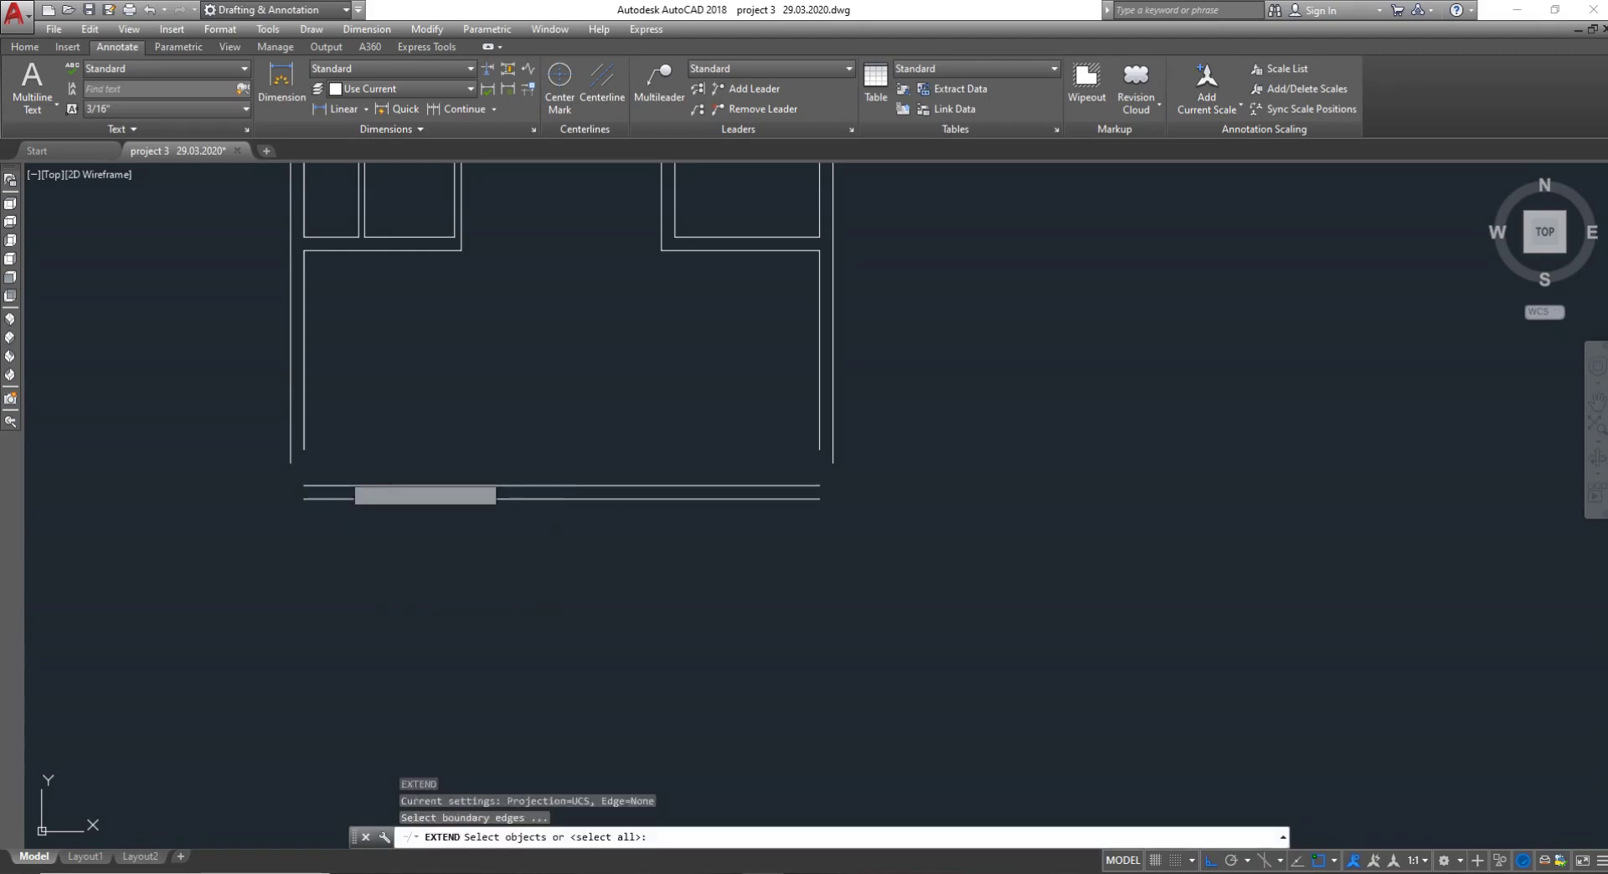
key("Return")
left_click(289, 449)
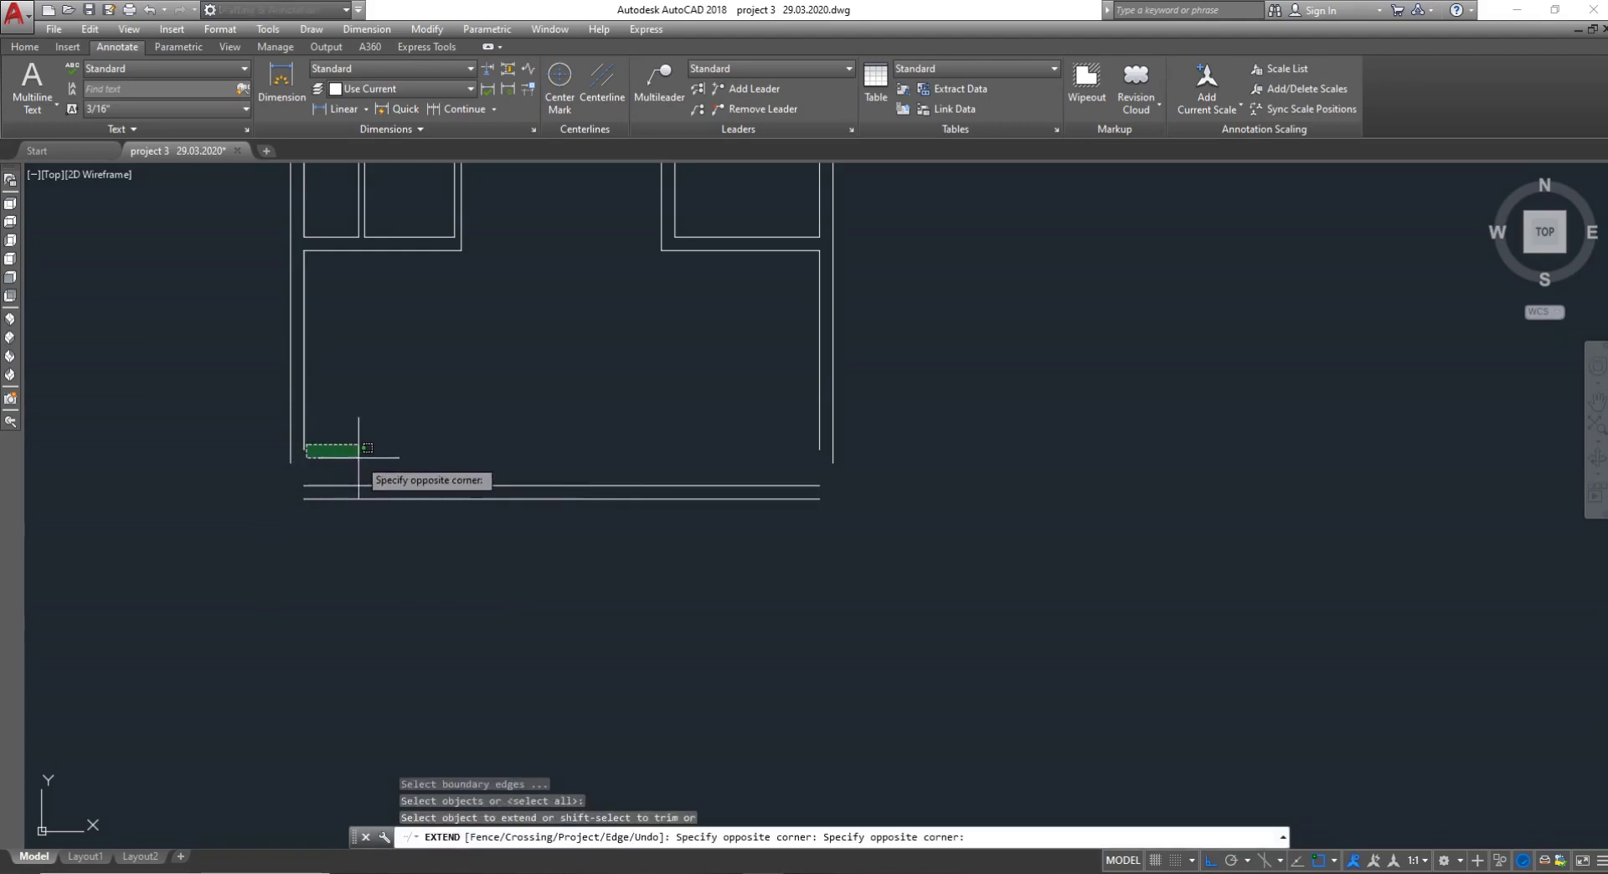
left_click(304, 444)
key("Escape")
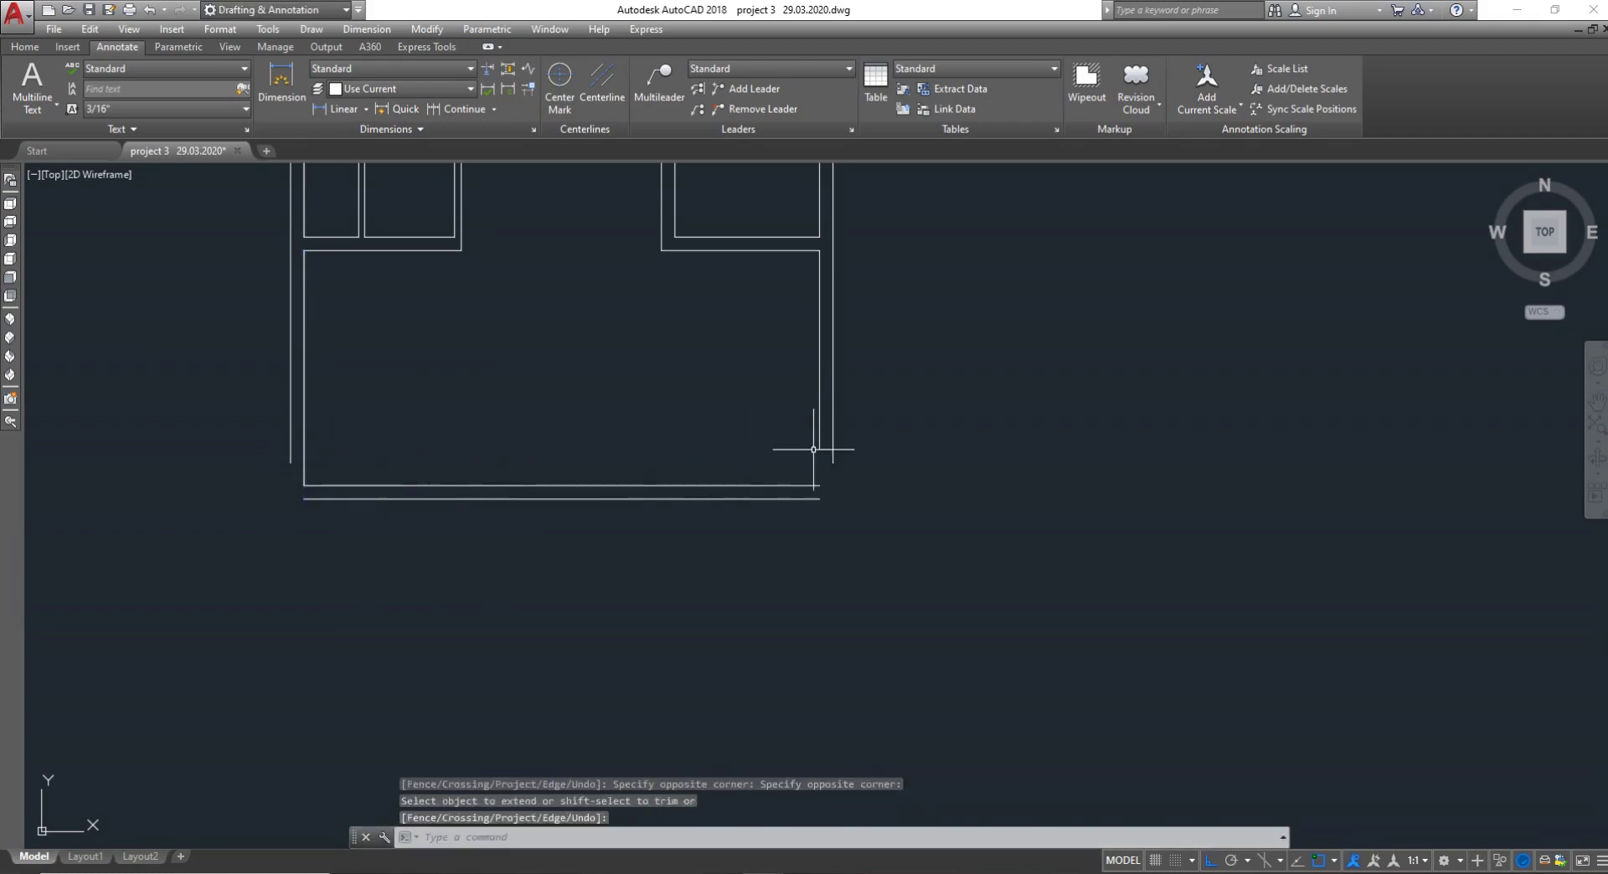
key("Return")
left_click(819, 440)
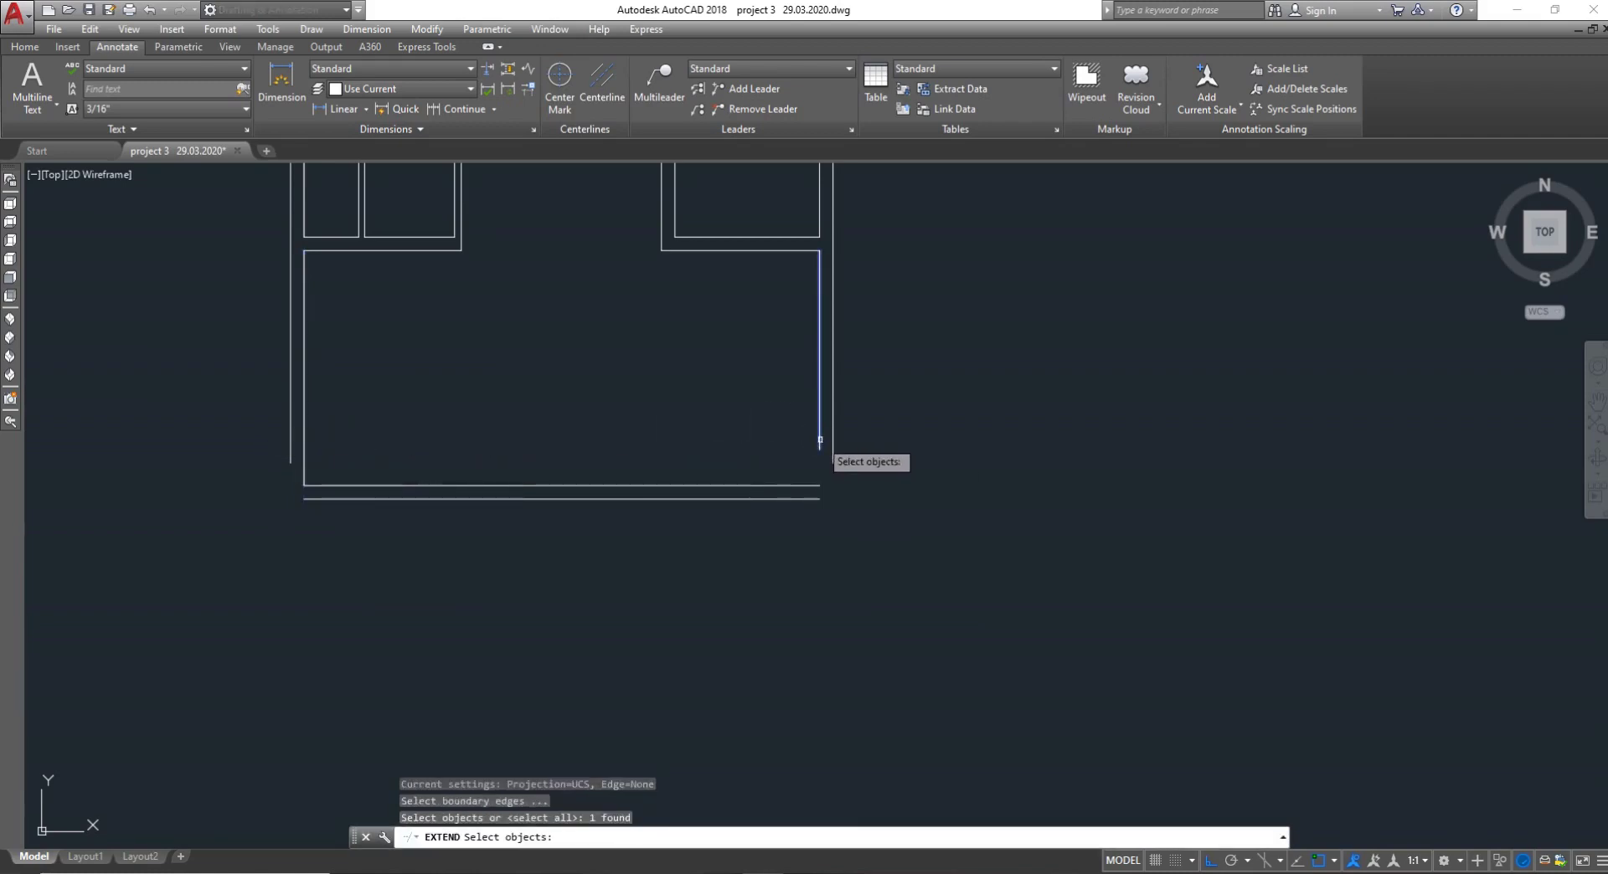
key("Escape")
key("Escape")
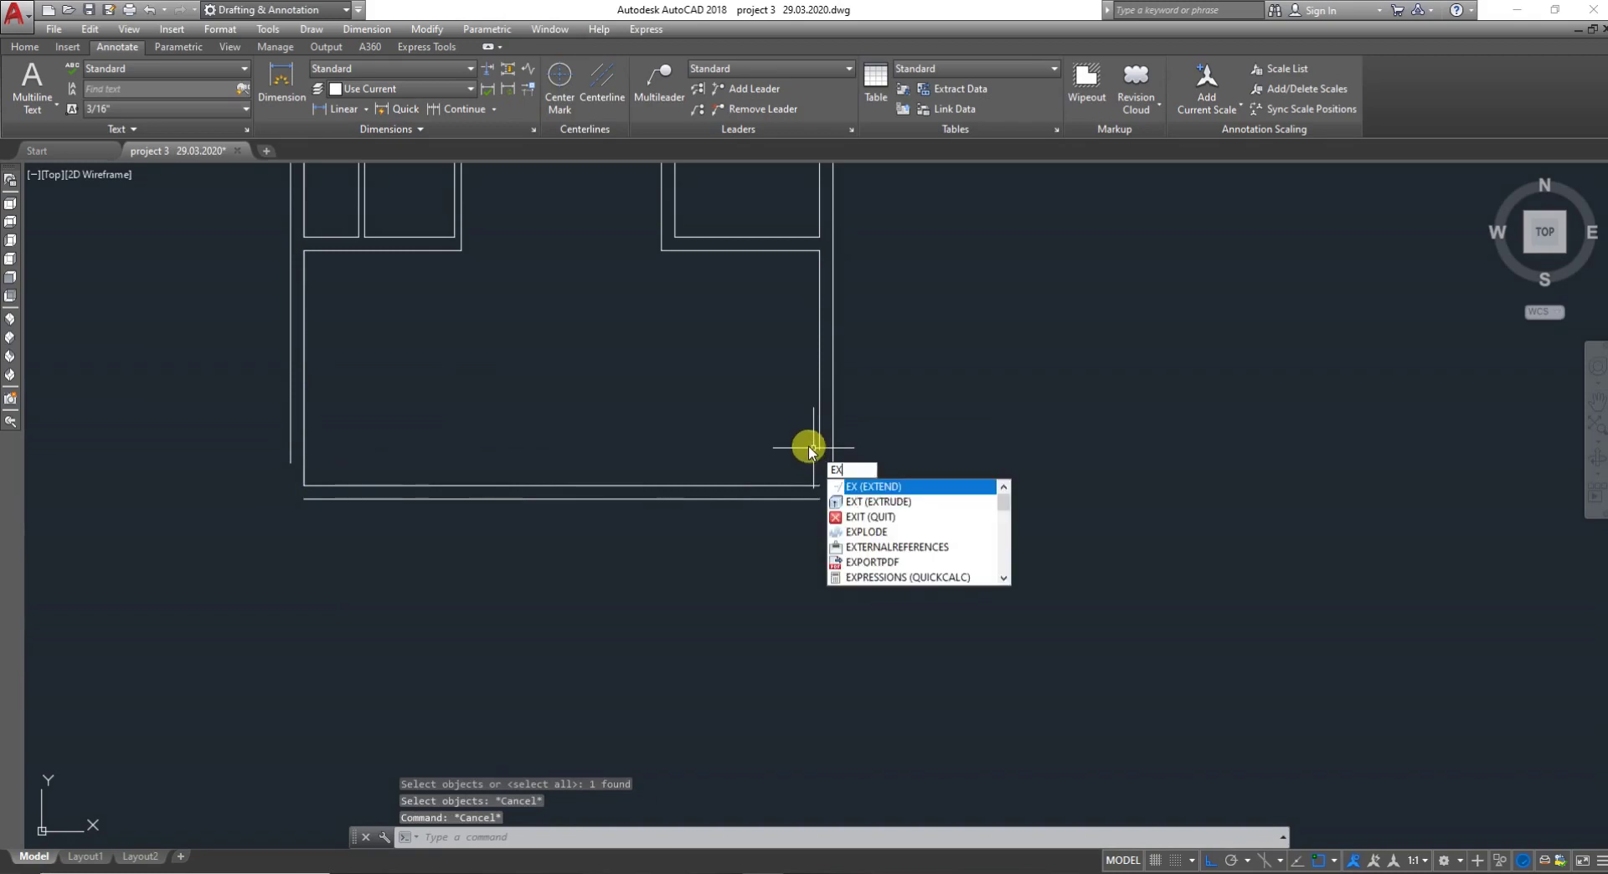
Extend the inner line of the right side wall to the inner face of the relocated front wall
key("Return")
key("Return")
left_click(821, 436)
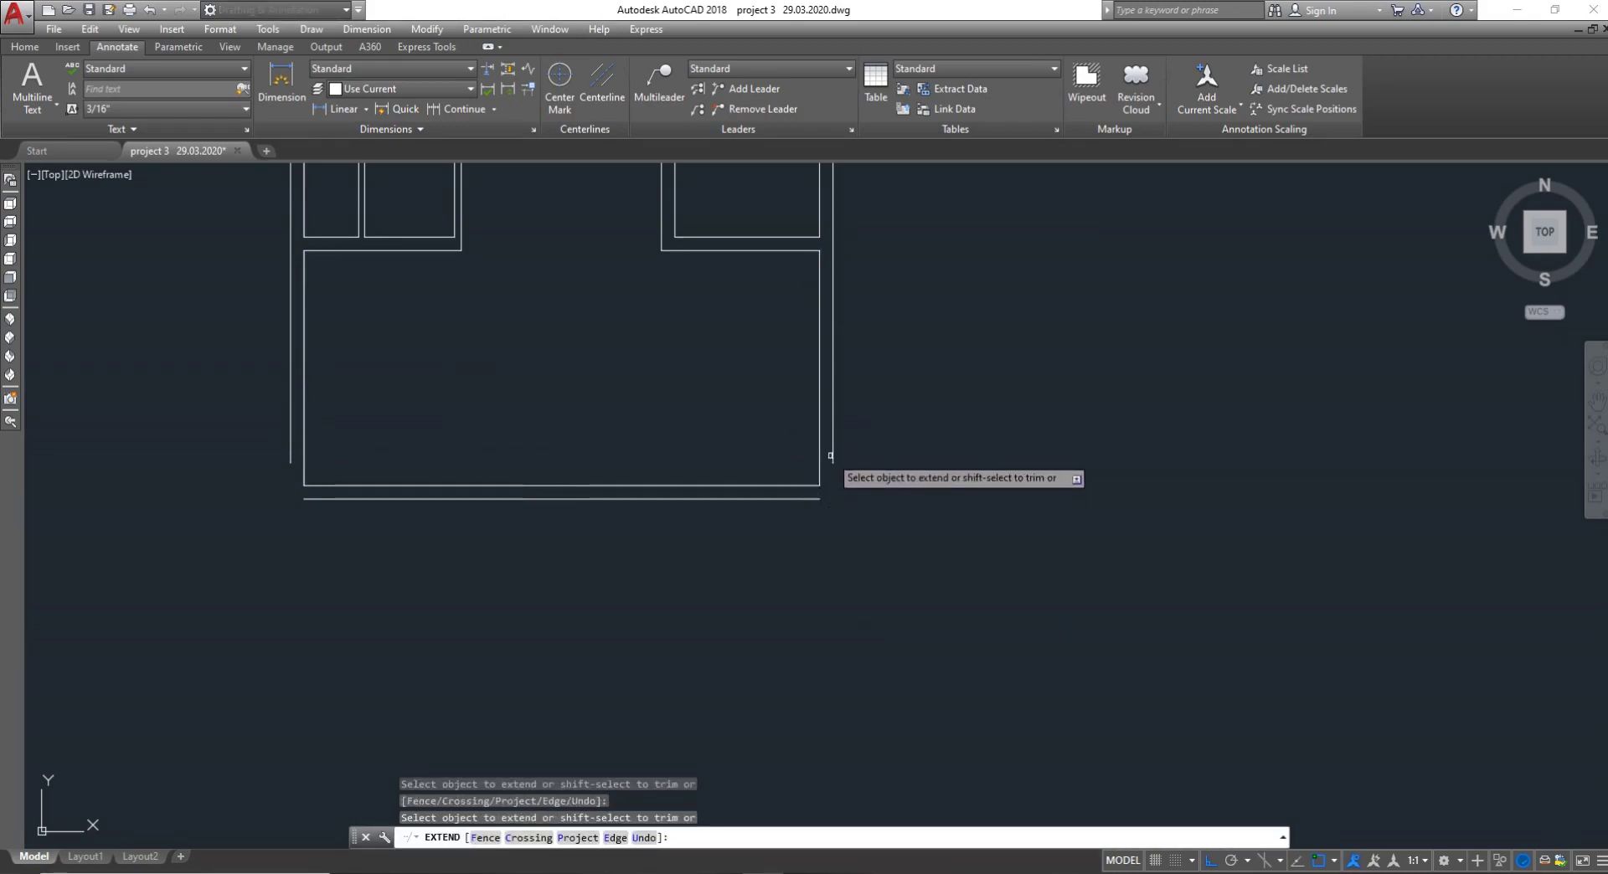
left_click(304, 470)
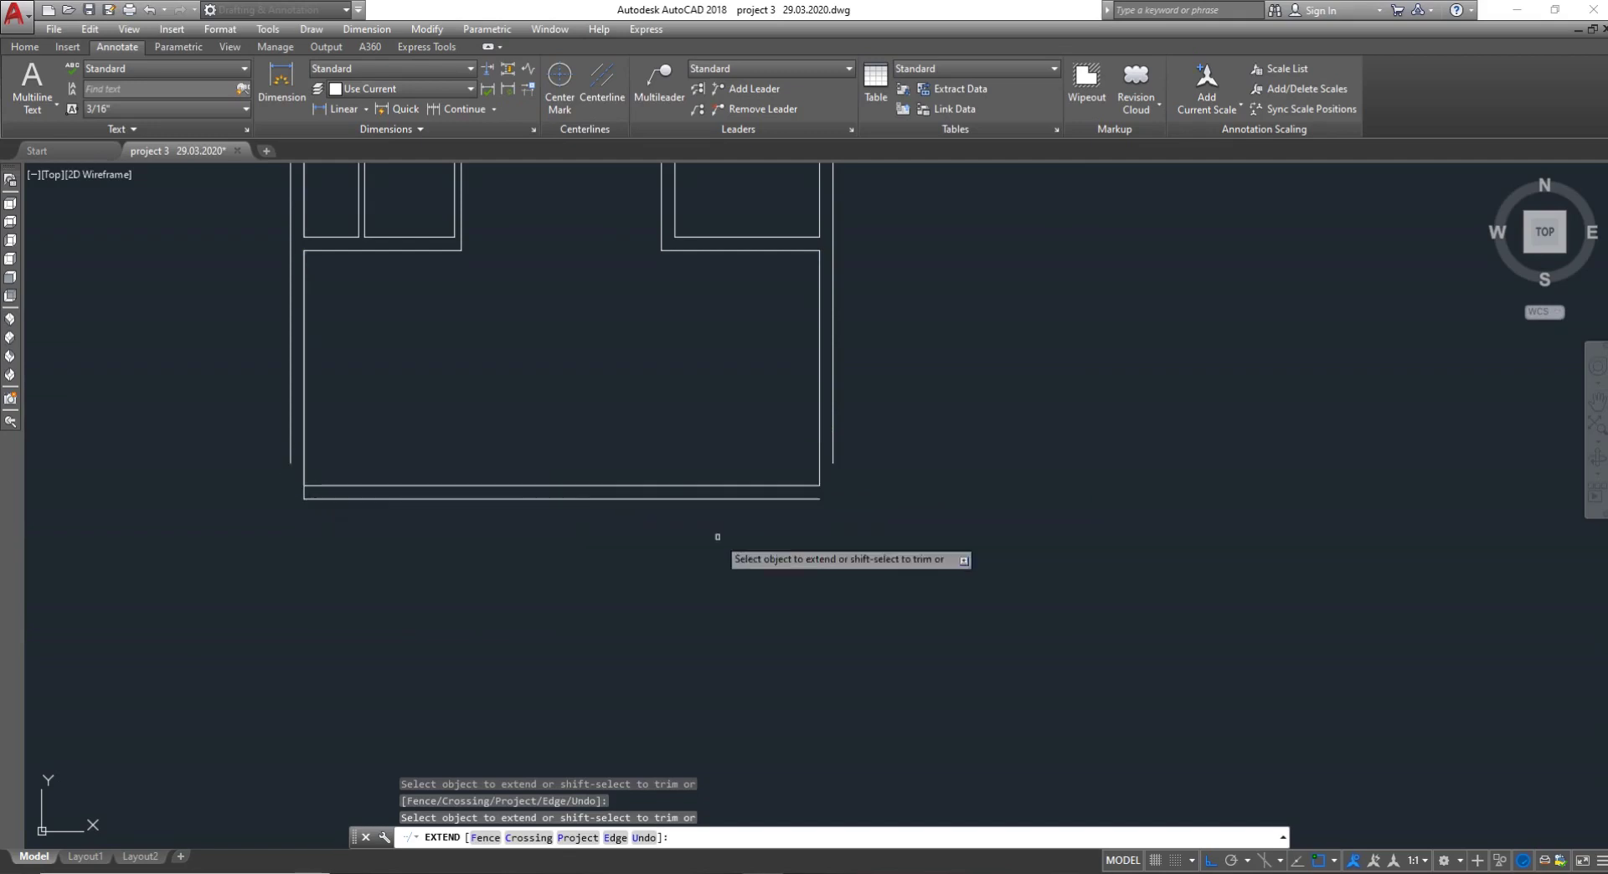
key("Escape")
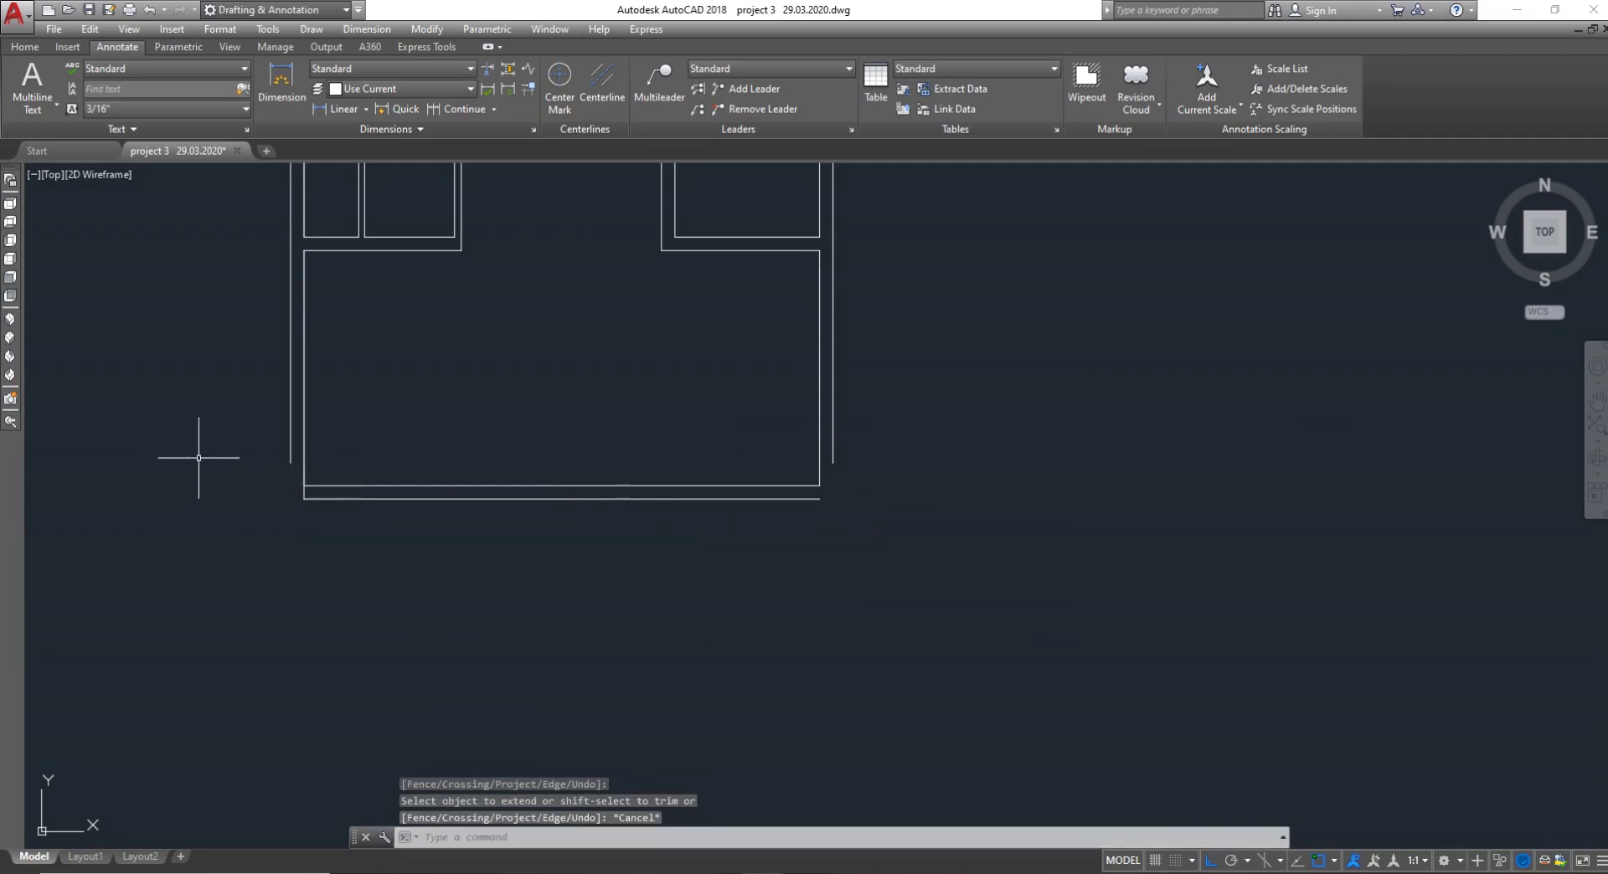
Close the front-left outer corner with lines from the left outer wall's end down and across to the new outer front line
type("L")
key("Return")
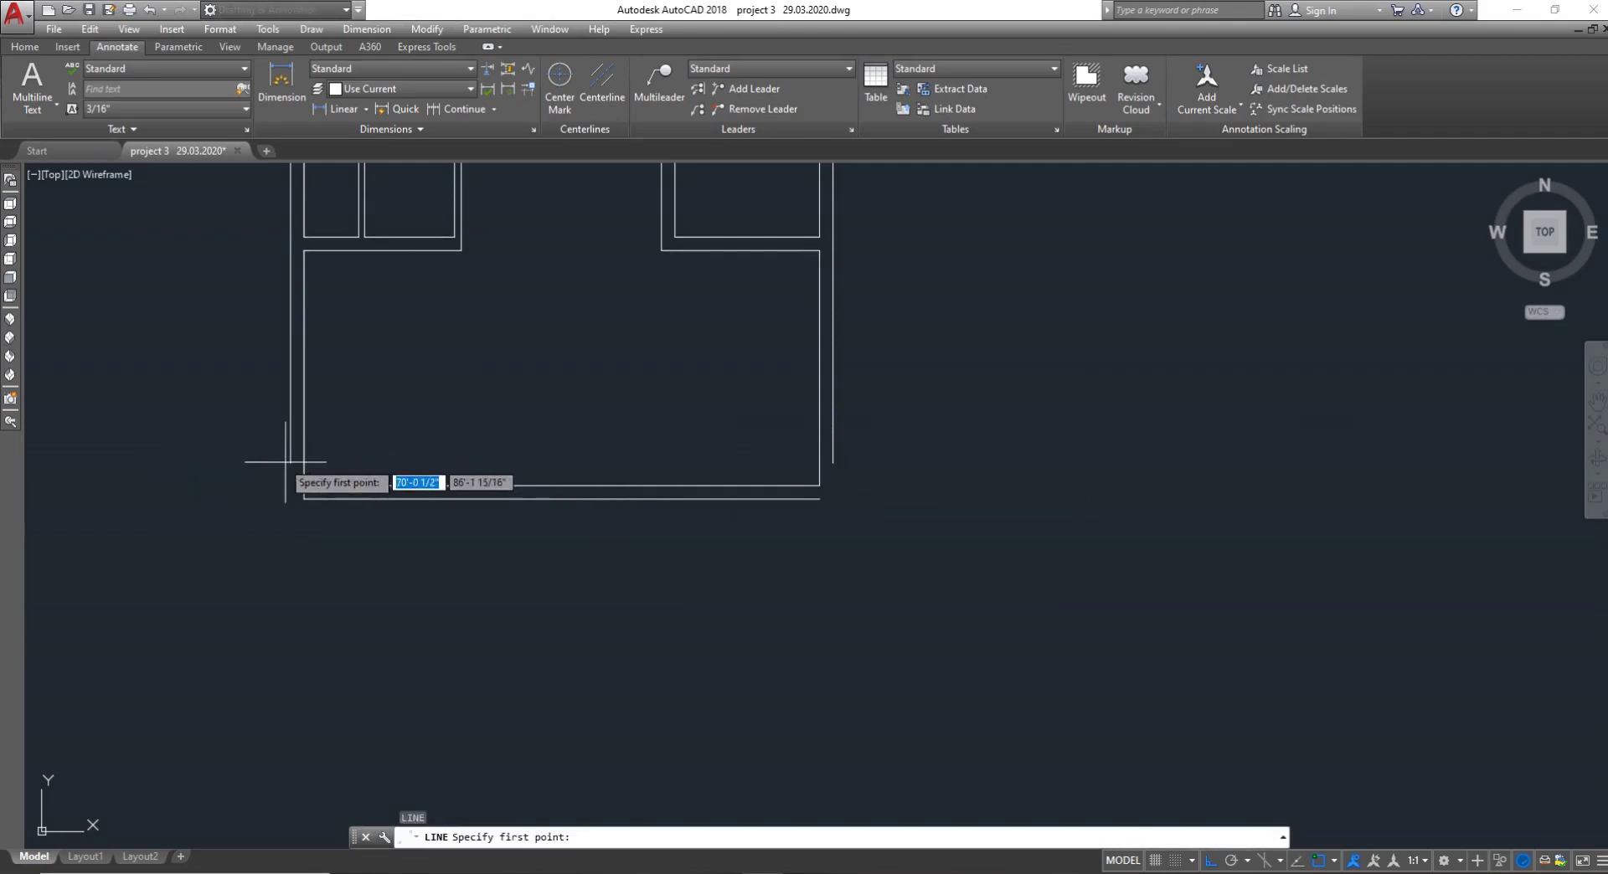
left_click(302, 500)
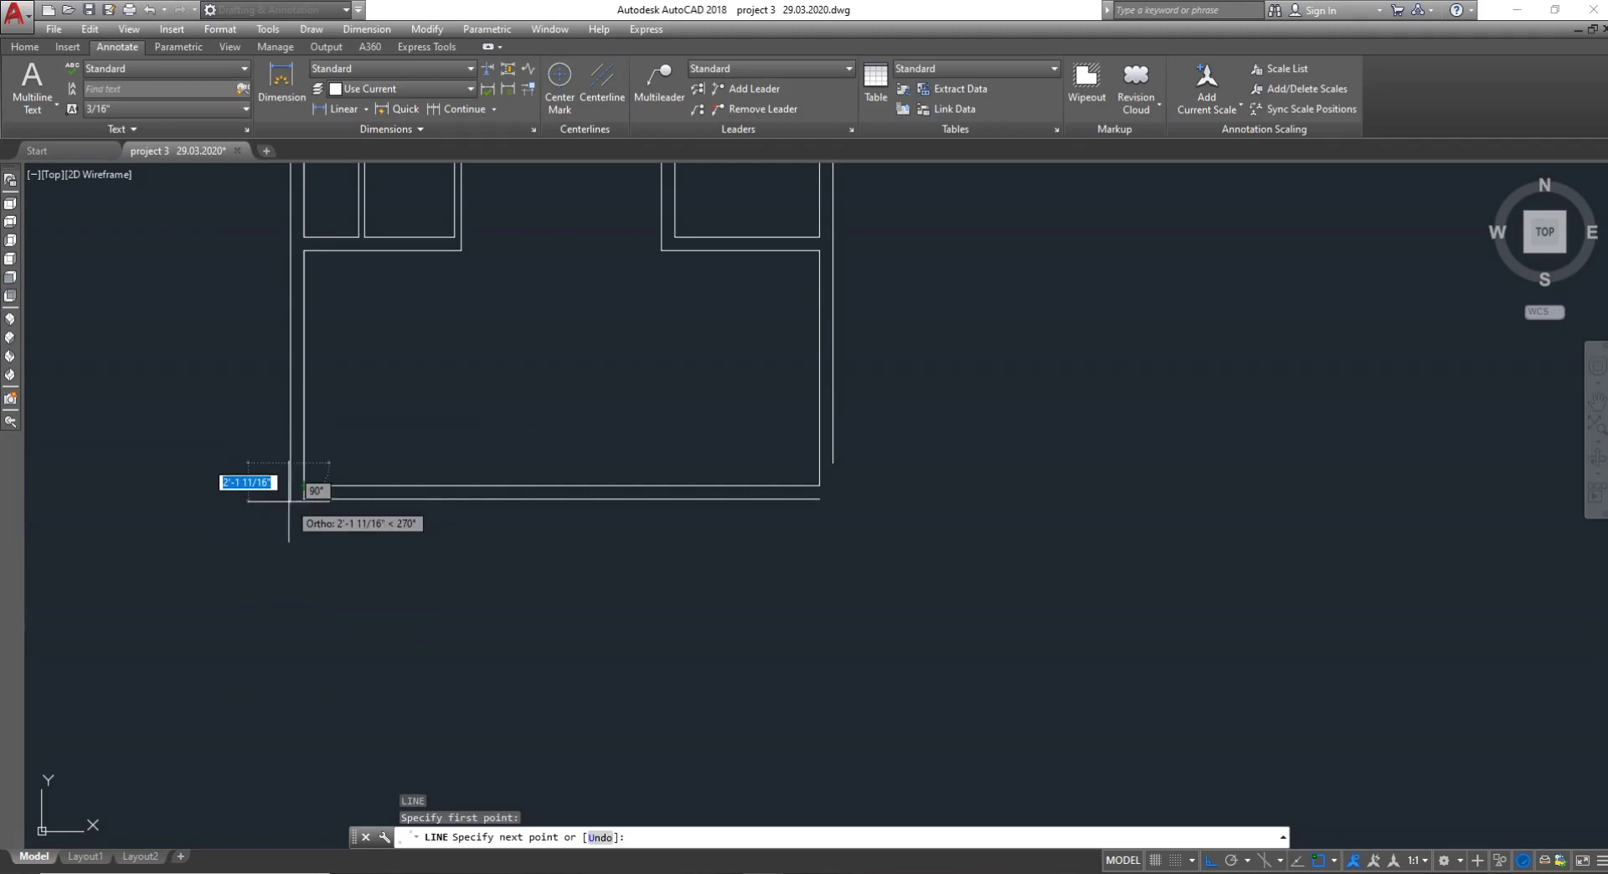
scroll(301, 499, "up", 4)
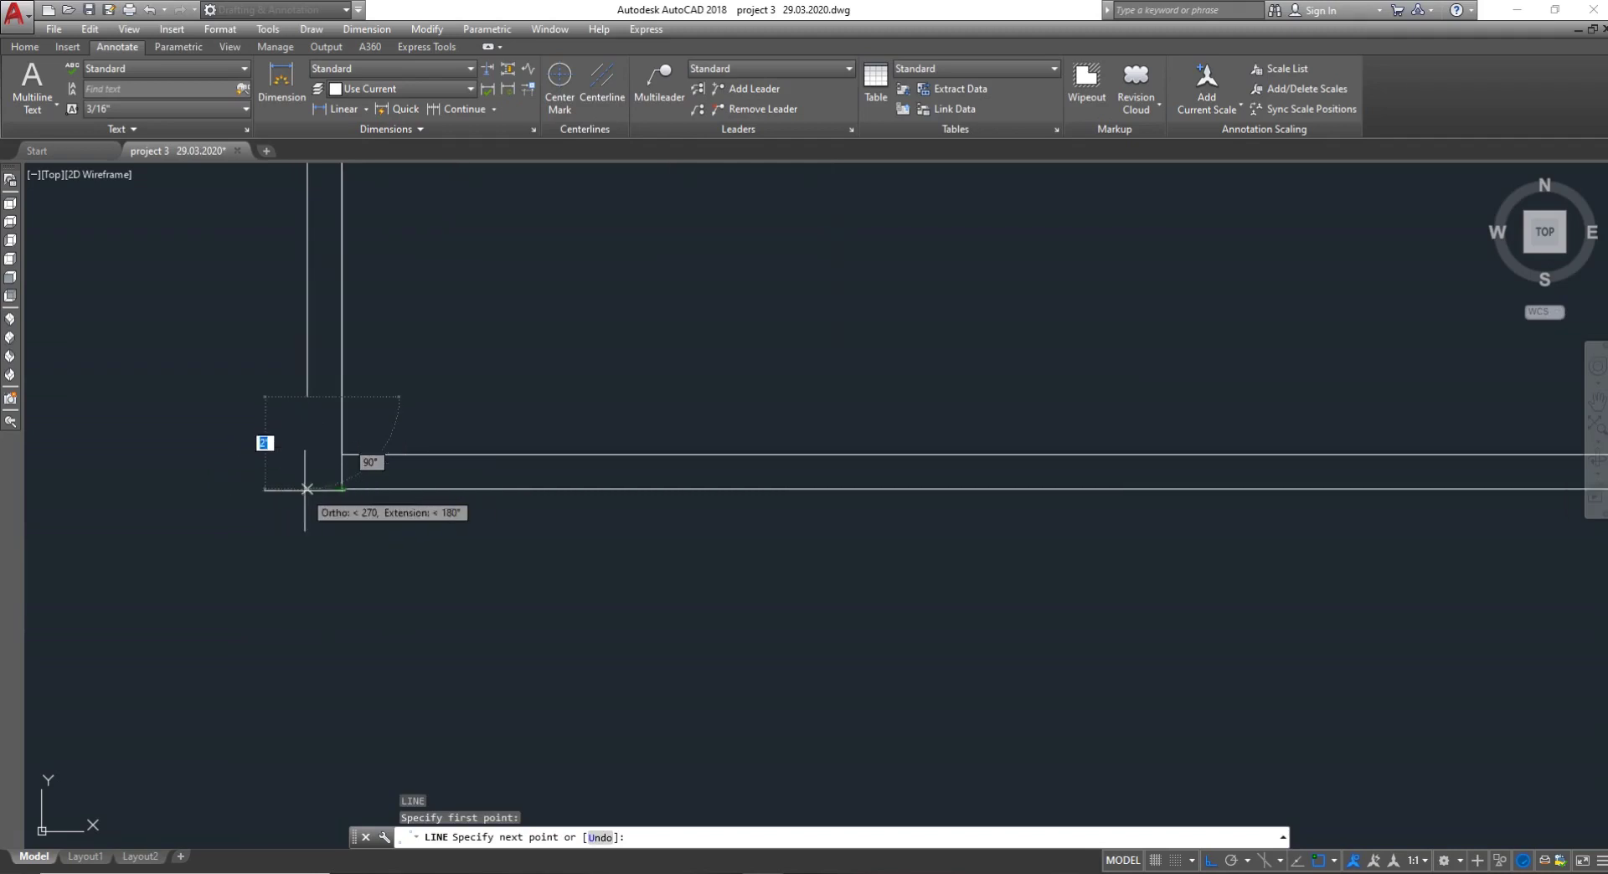
left_click(307, 489)
left_click(308, 495)
key("Return")
scroll(354, 497, "up", 2)
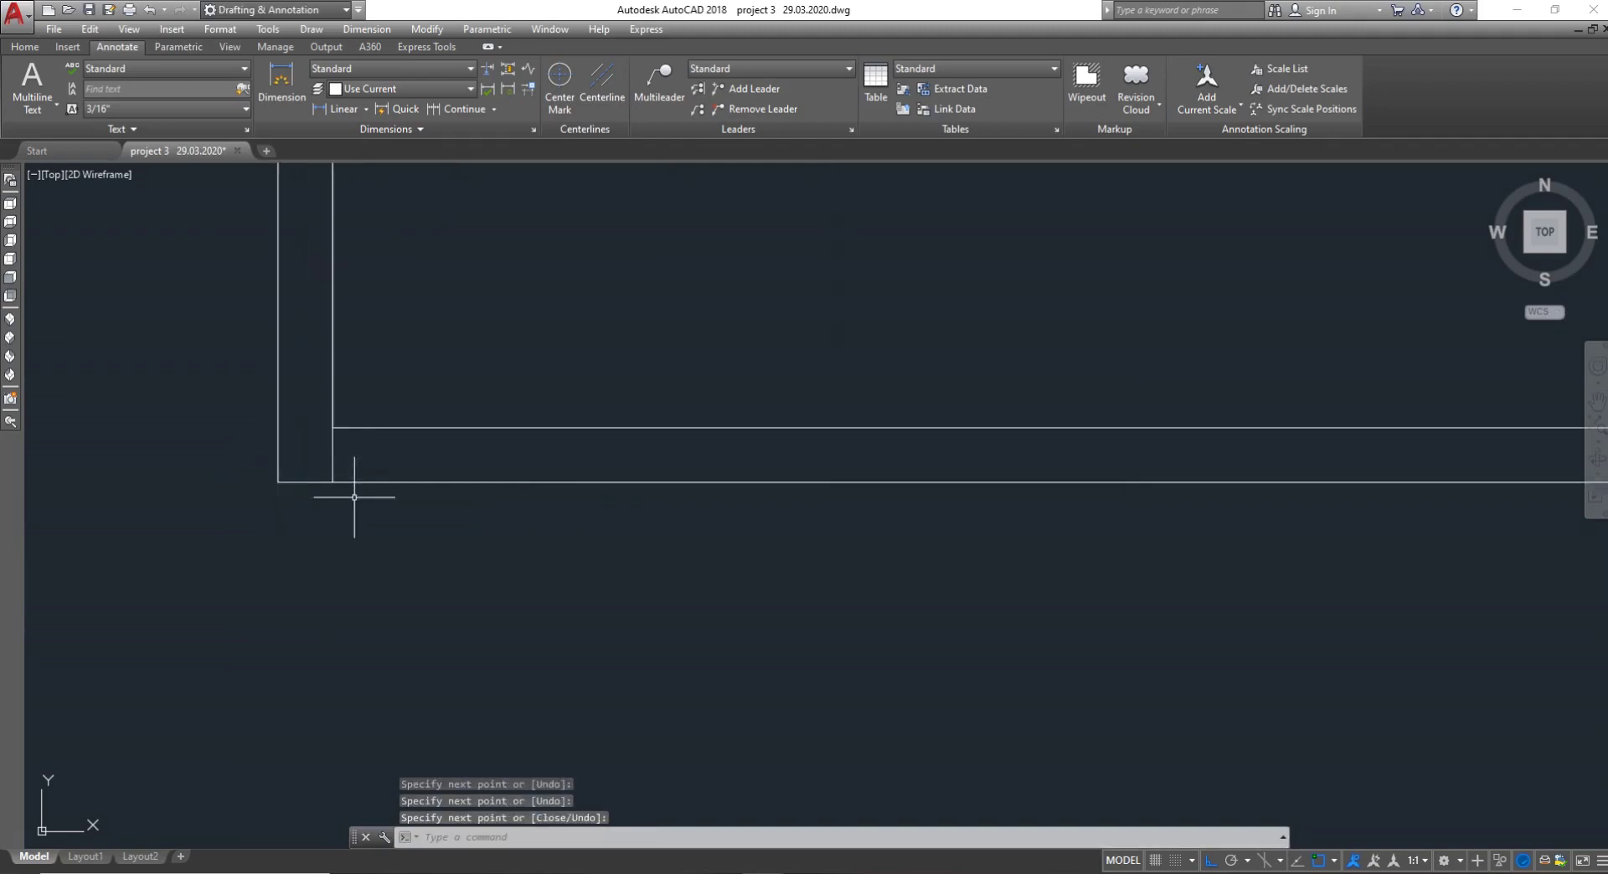
Close the front-right outer corner with lines from the right outer wall's end down and across to the new outer front line
scroll(783, 505, "down", 5)
scroll(962, 505, "up", 5)
key("Return")
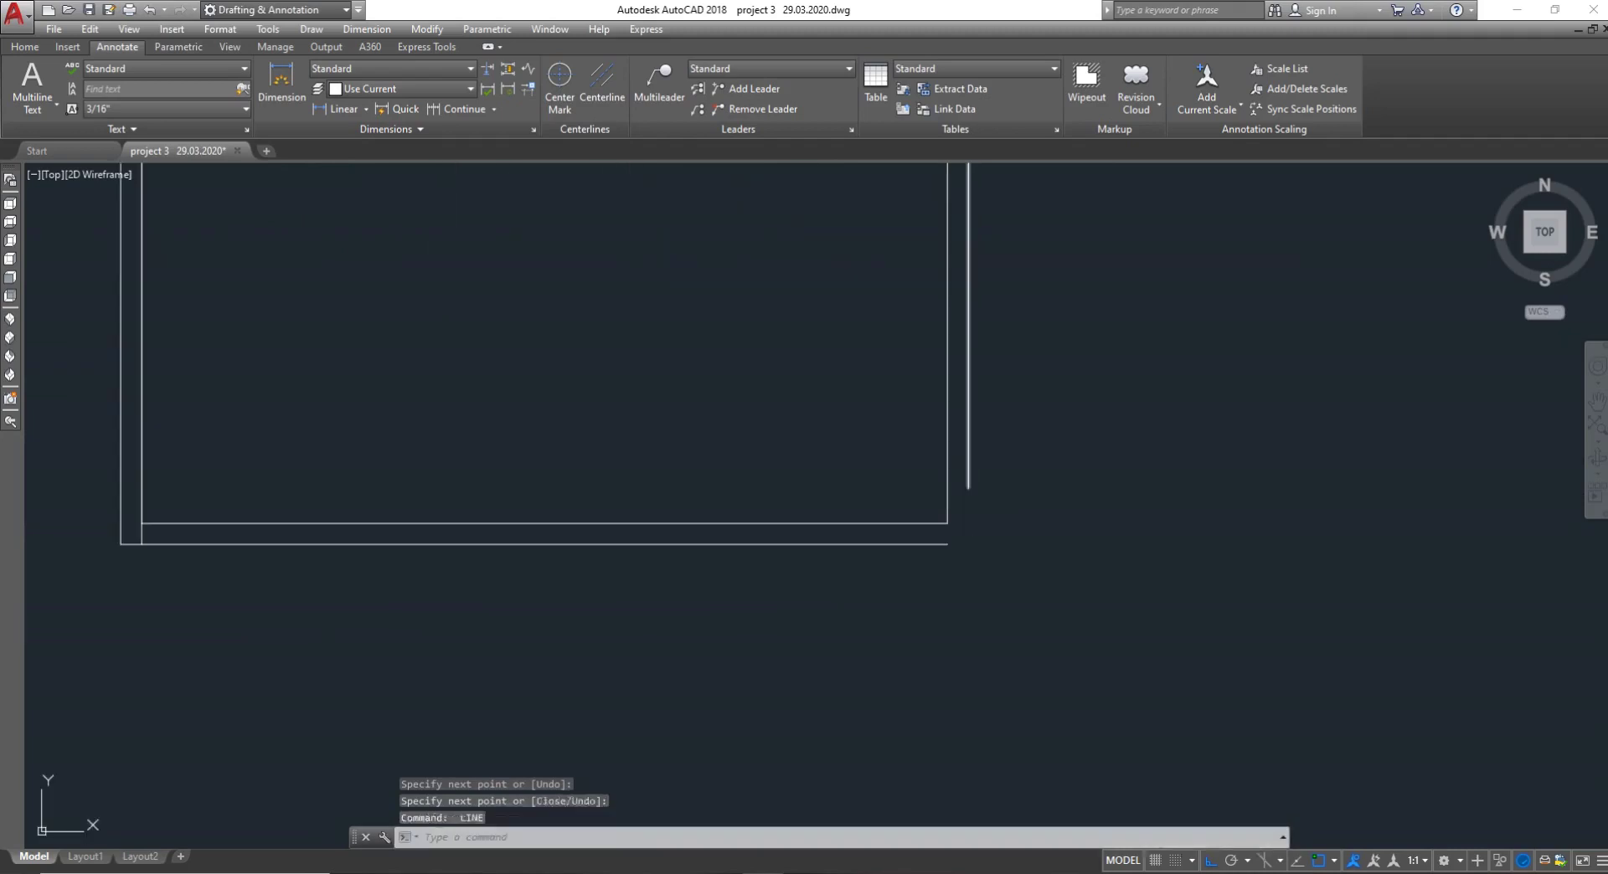
left_click(968, 489)
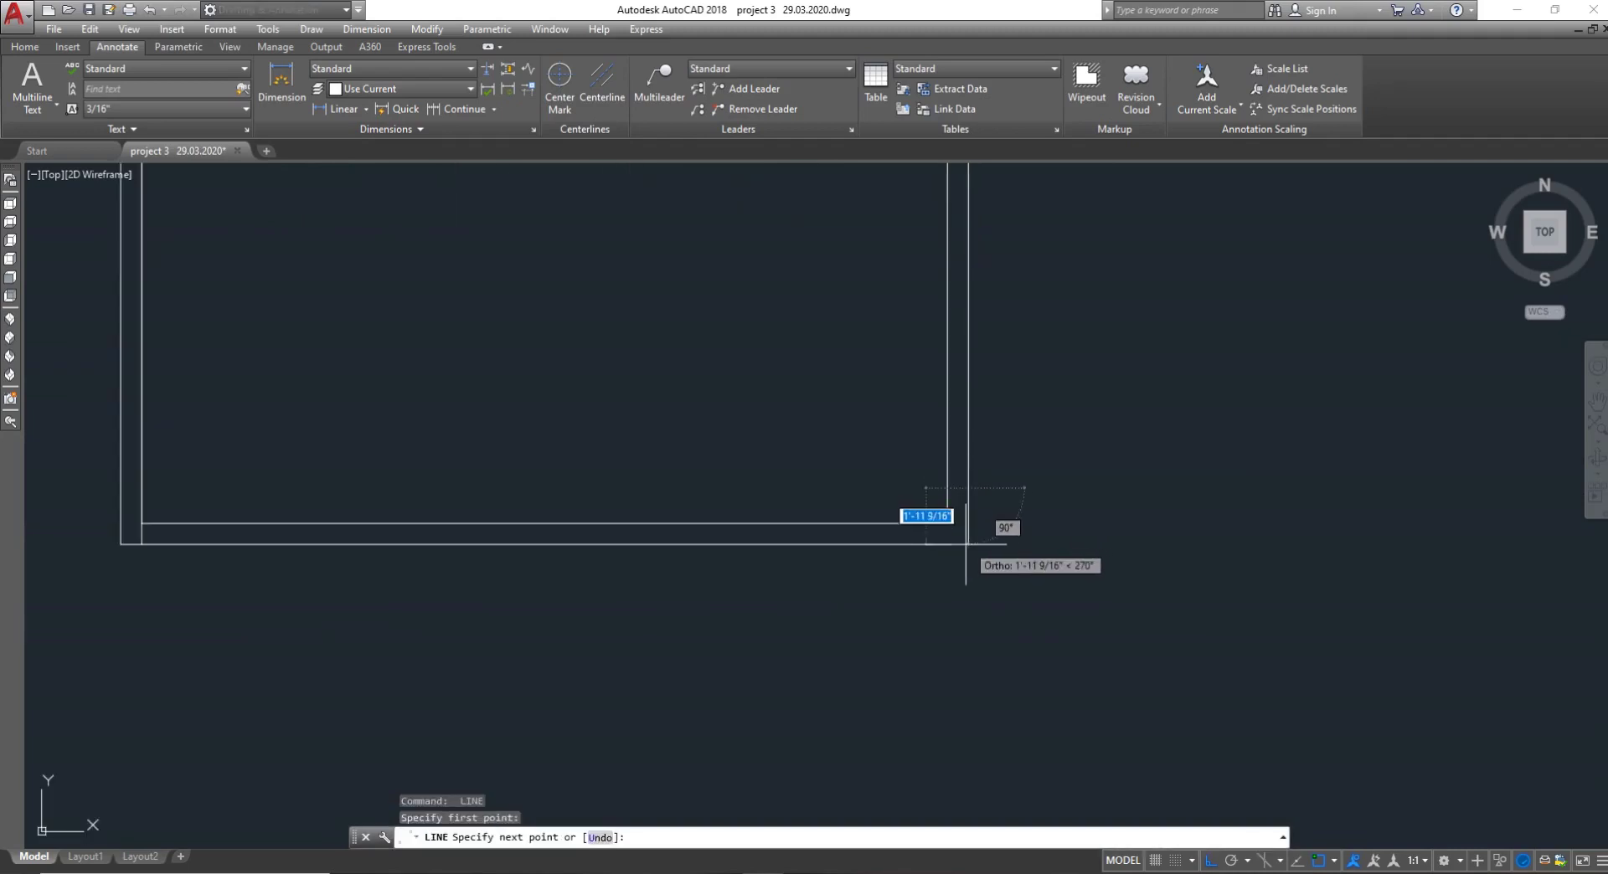
scroll(967, 545, "up", 6)
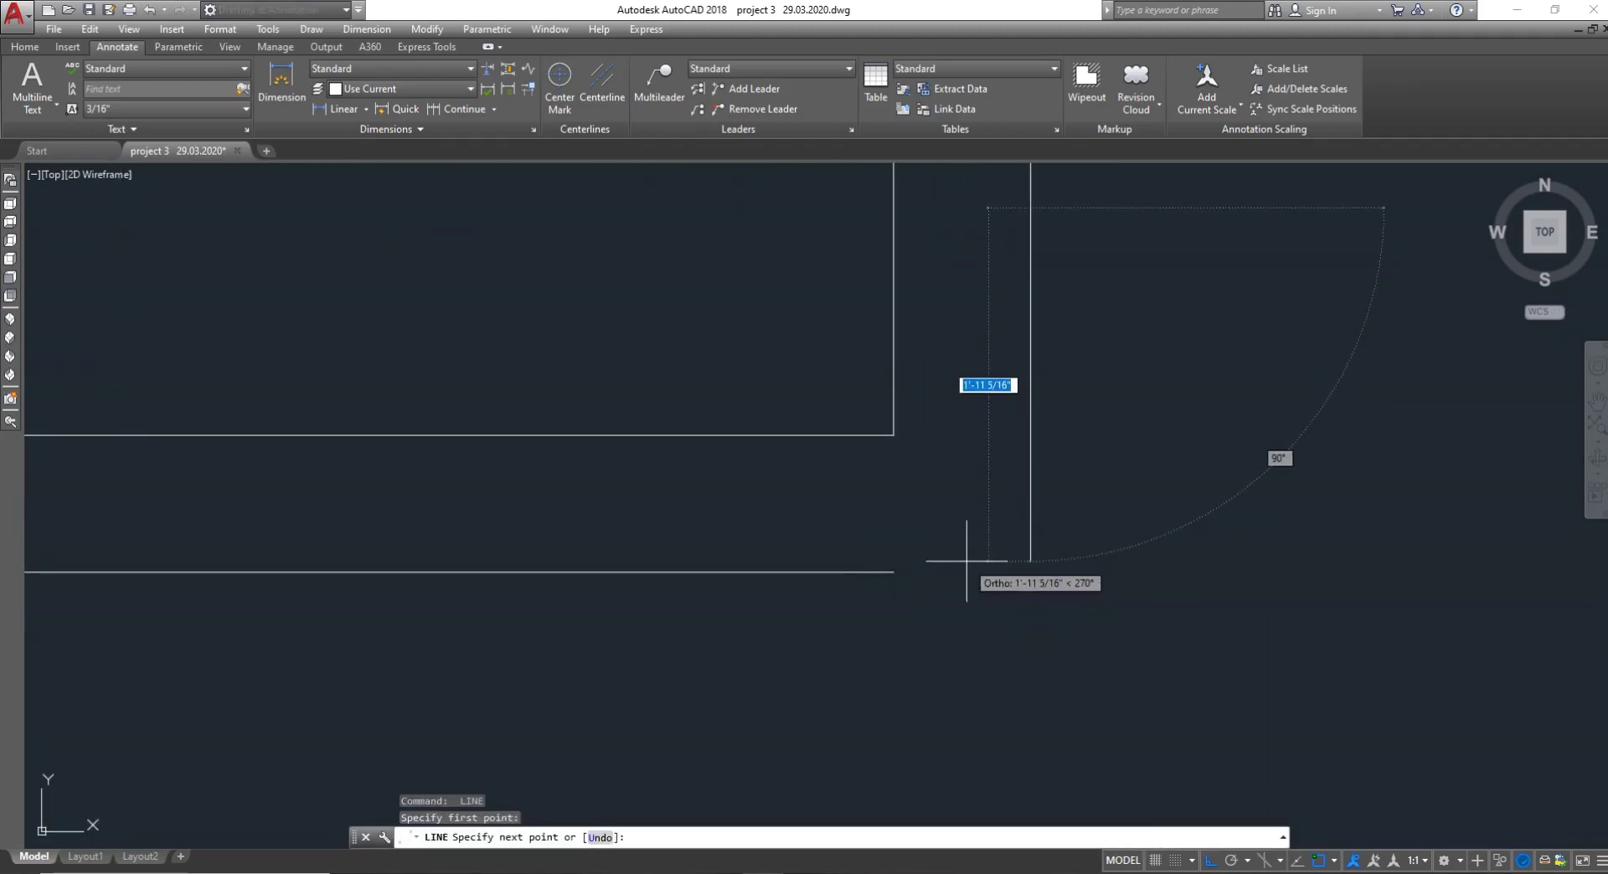
type("2")
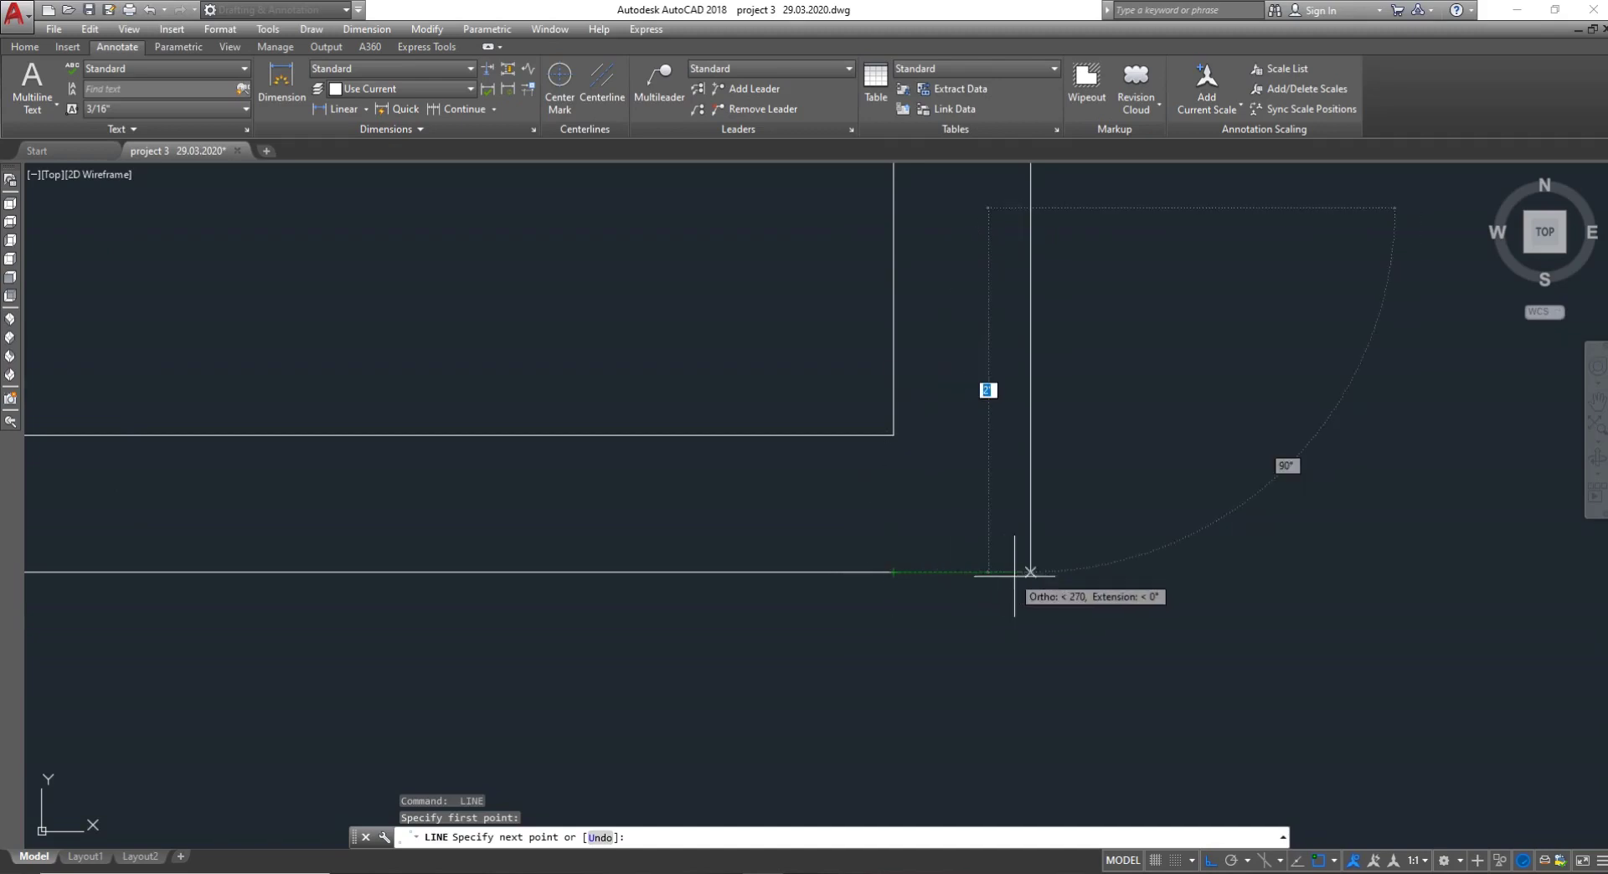
key("Return")
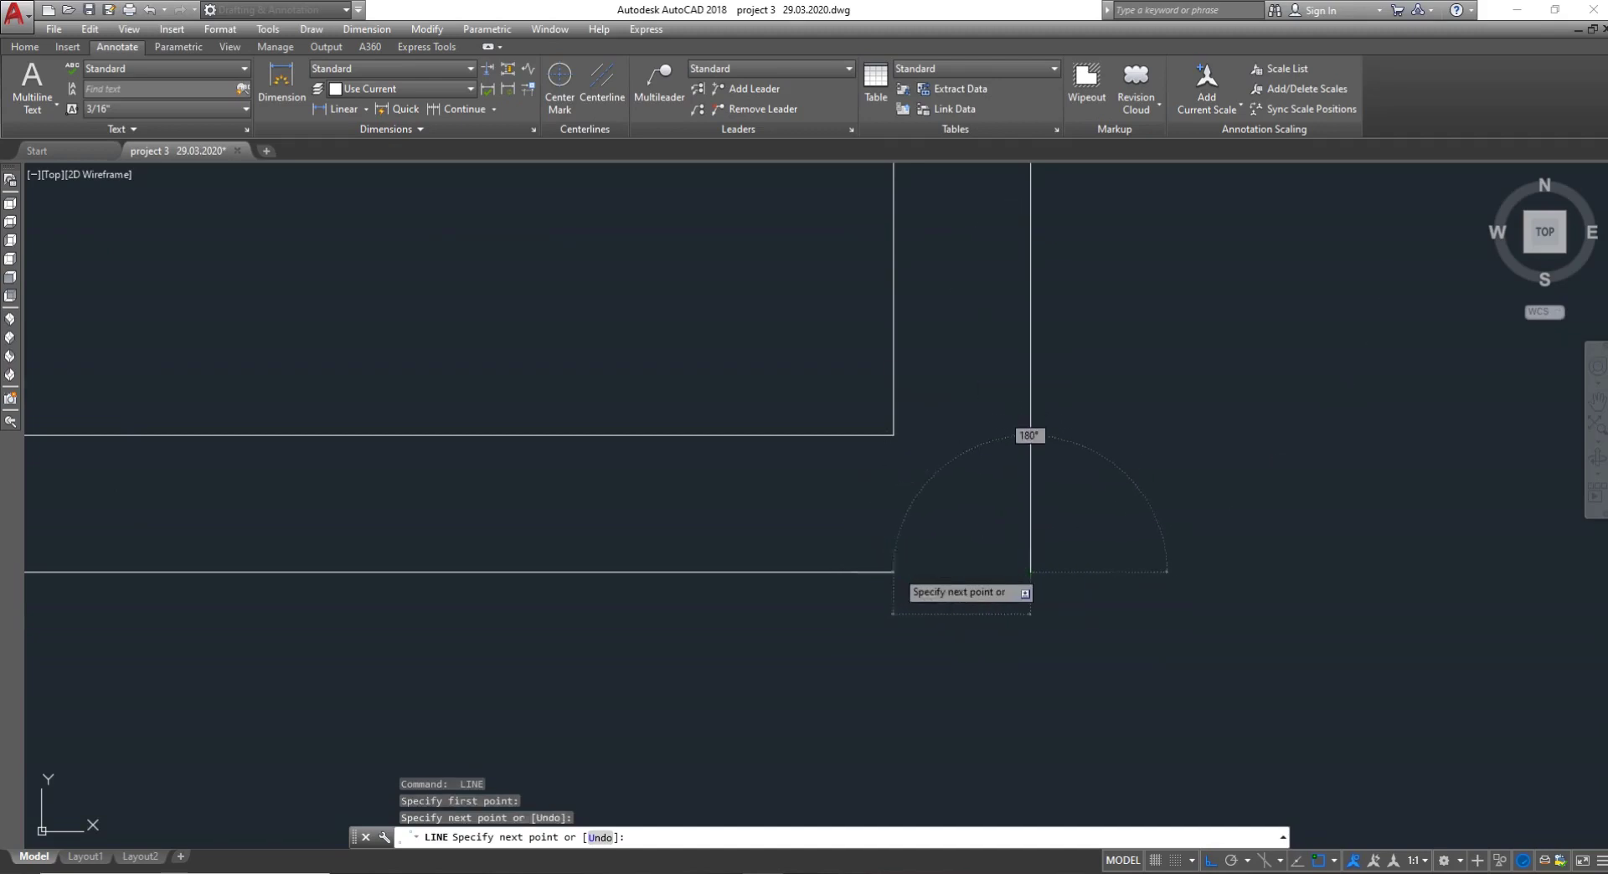
left_click(1030, 572)
key("Escape")
key("Escape")
key("Escape")
scroll(838, 565, "down", 6)
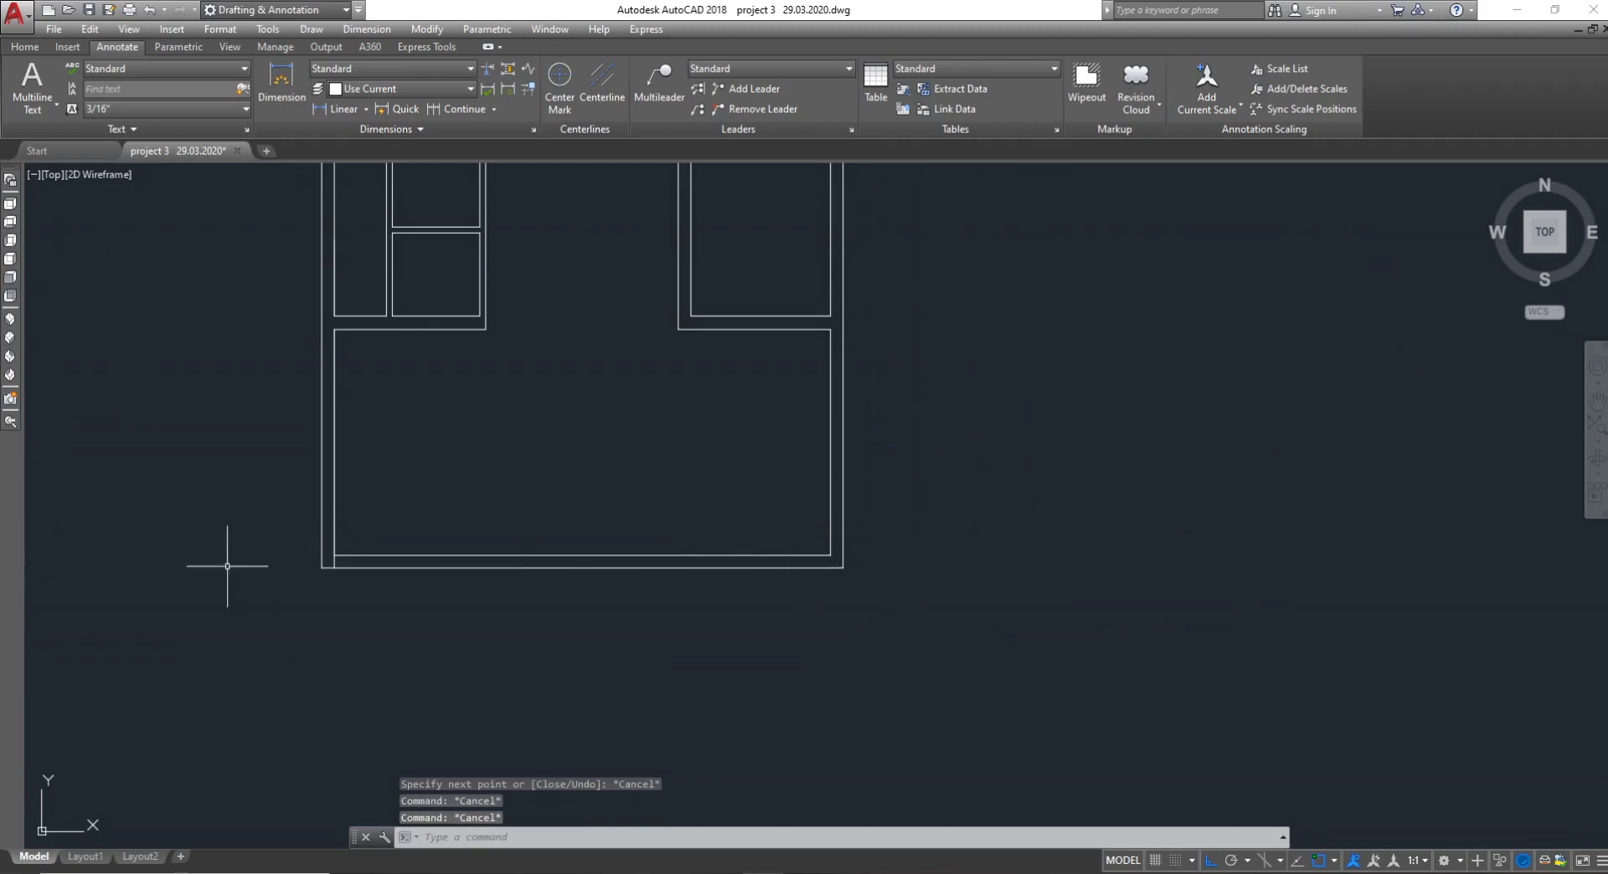
scroll(227, 566, "up", 4)
key("Return")
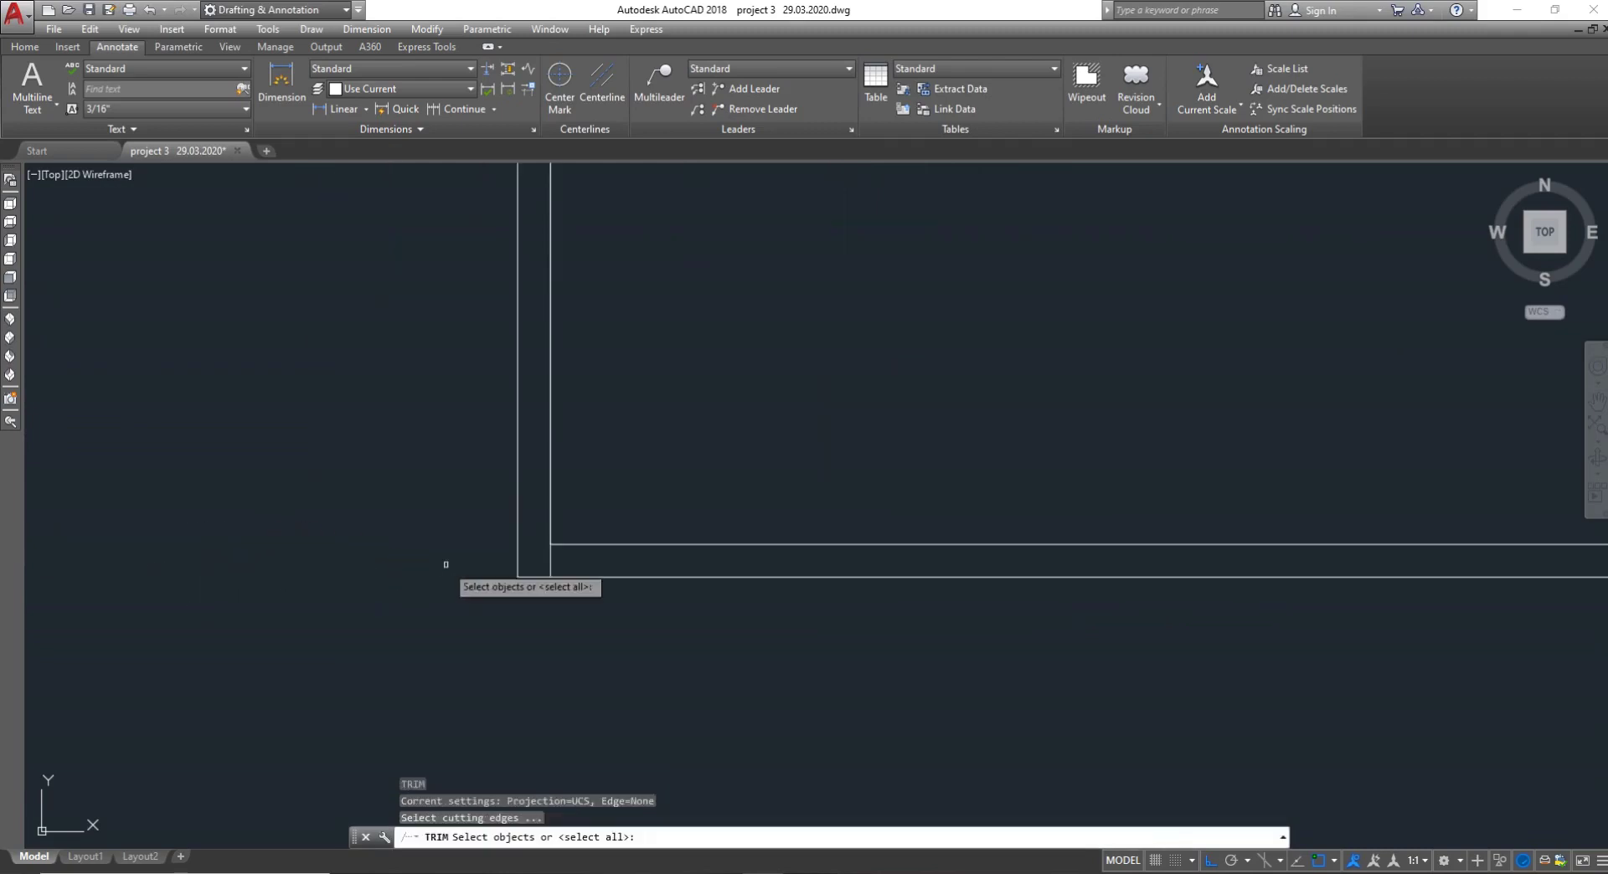
scroll(448, 564, "up", 8)
left_click_drag(1114, 590, 1033, 559)
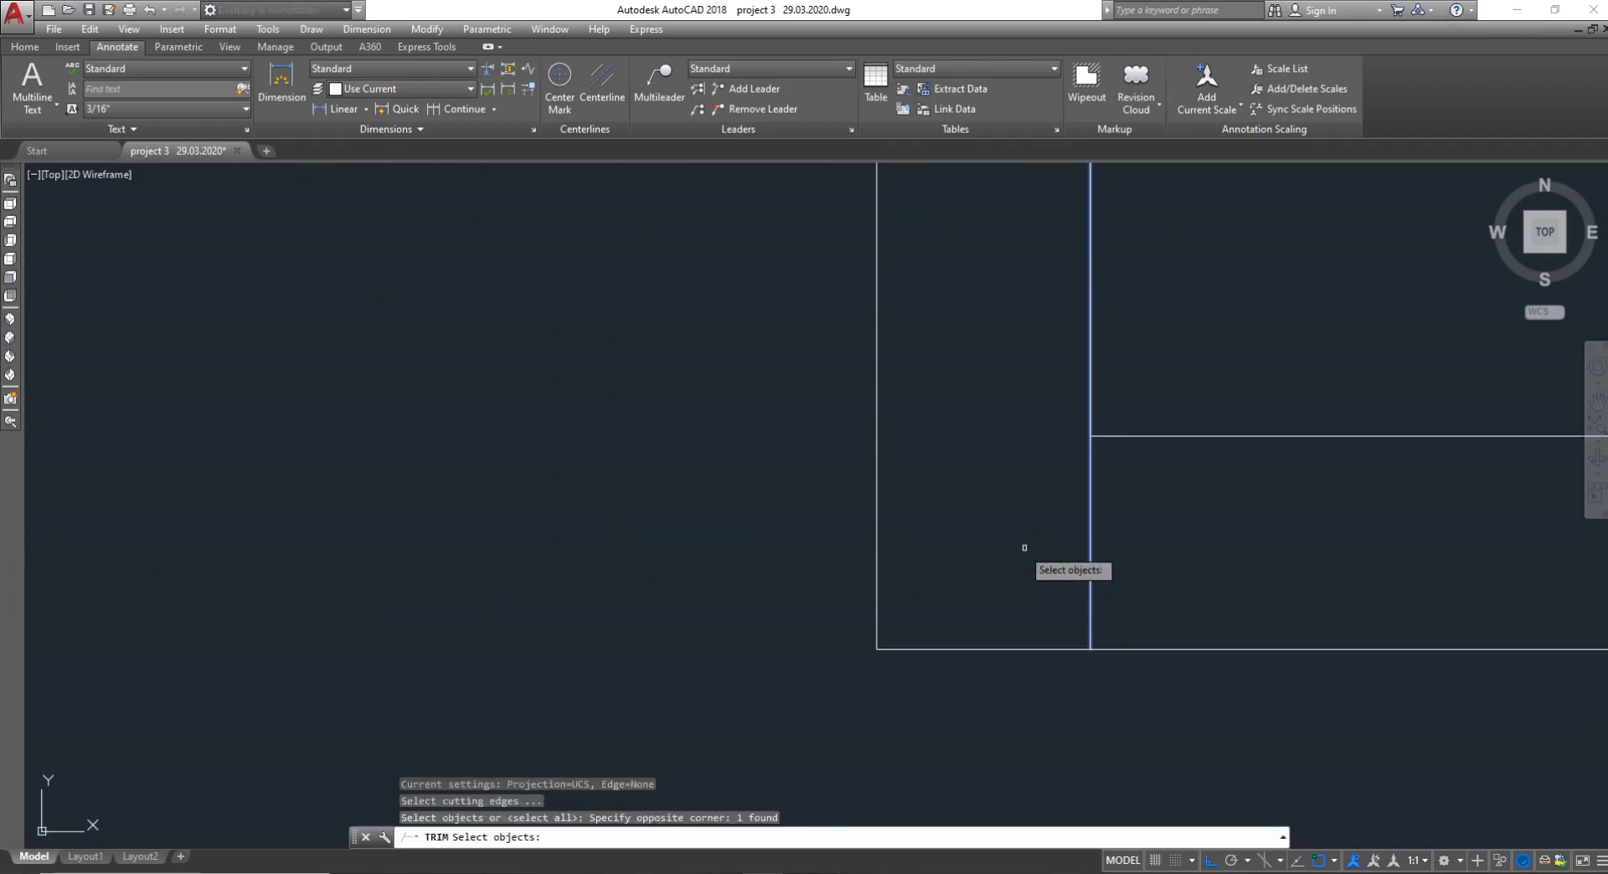
key("Escape")
key("Escape")
key("Escape")
Trim the left inner wall line's overrun between the inner and outer faces of the front wall
type("TR")
key("Return")
left_click_drag(1228, 540, 1048, 545)
key("Escape")
Offset the front room's left inner wall line 13' inward to mark a partition face
scroll(1048, 545, "down", 3)
scroll(1077, 505, "down", 2)
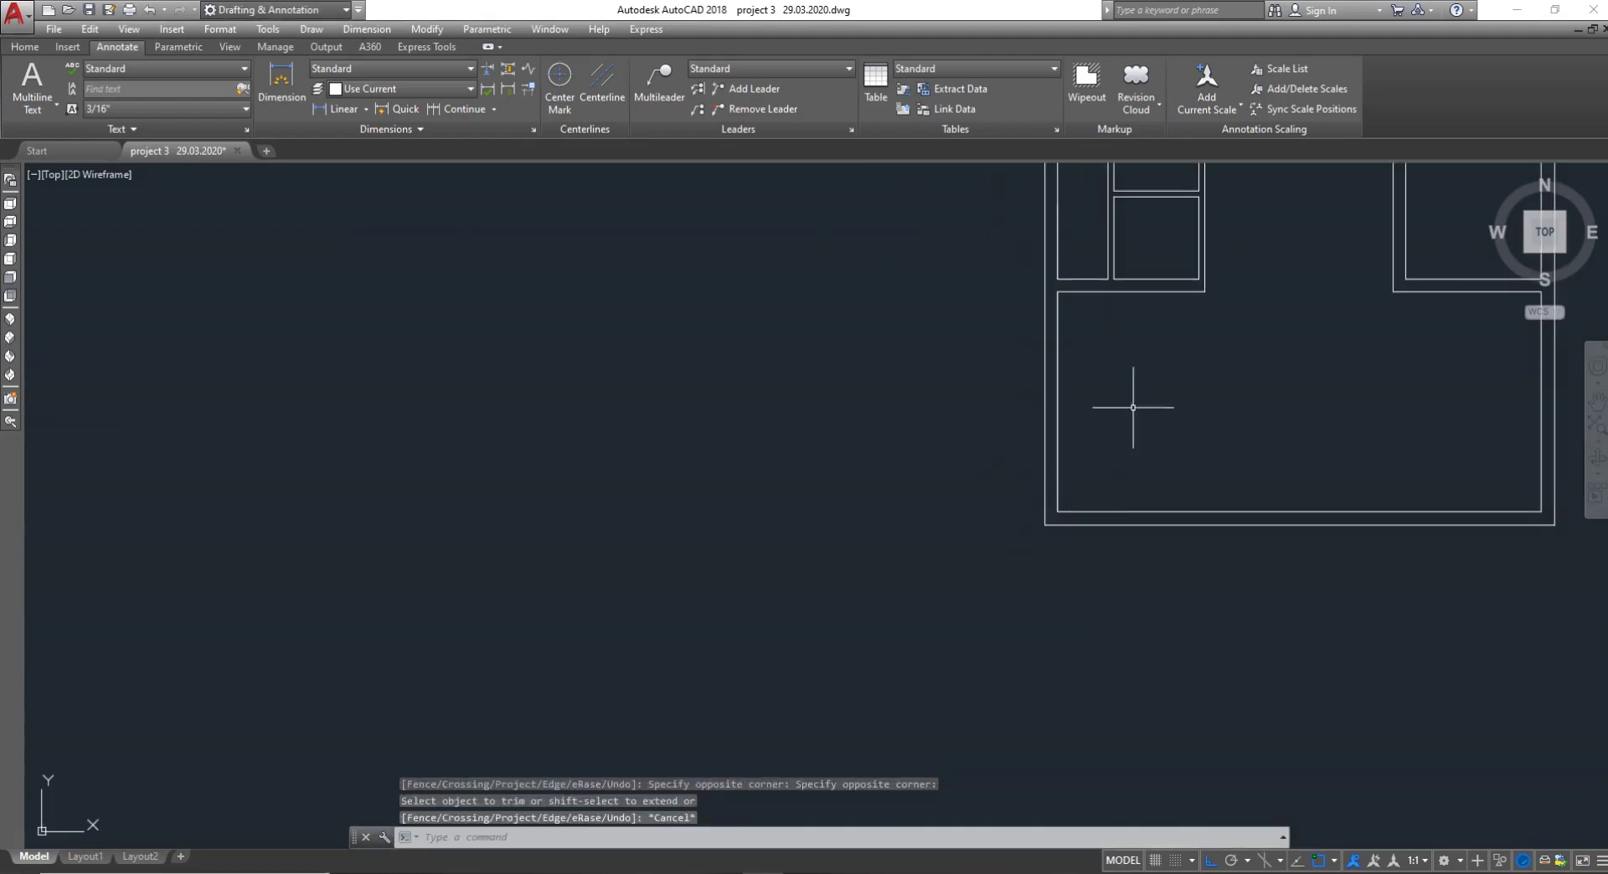
scroll(1184, 287, "up", 2)
key("Escape")
key("Return")
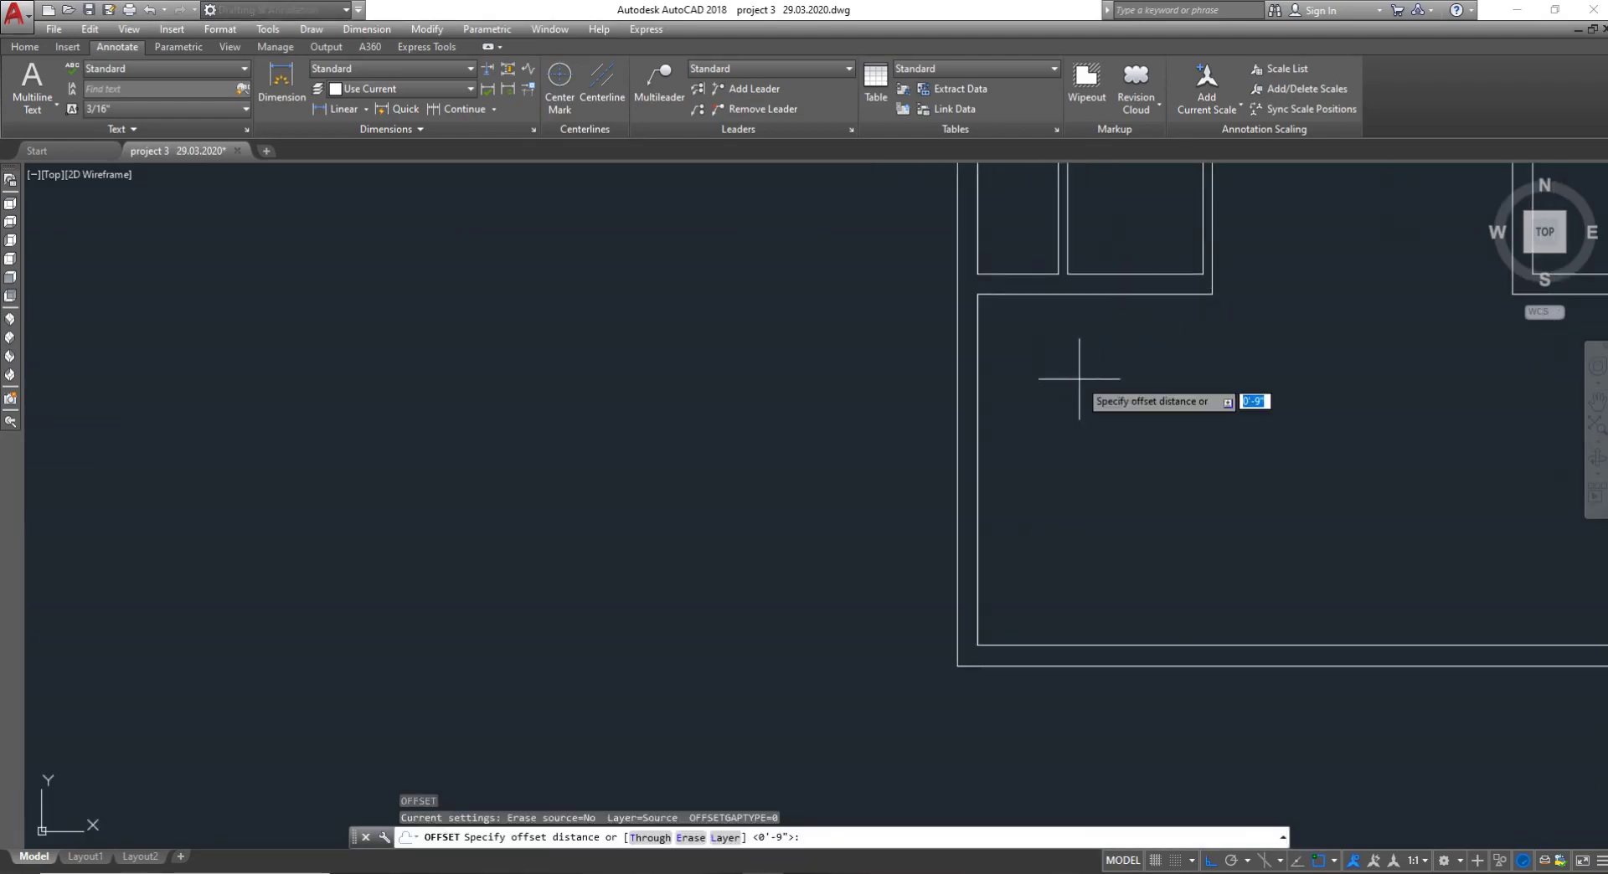
type("13'")
key("Return")
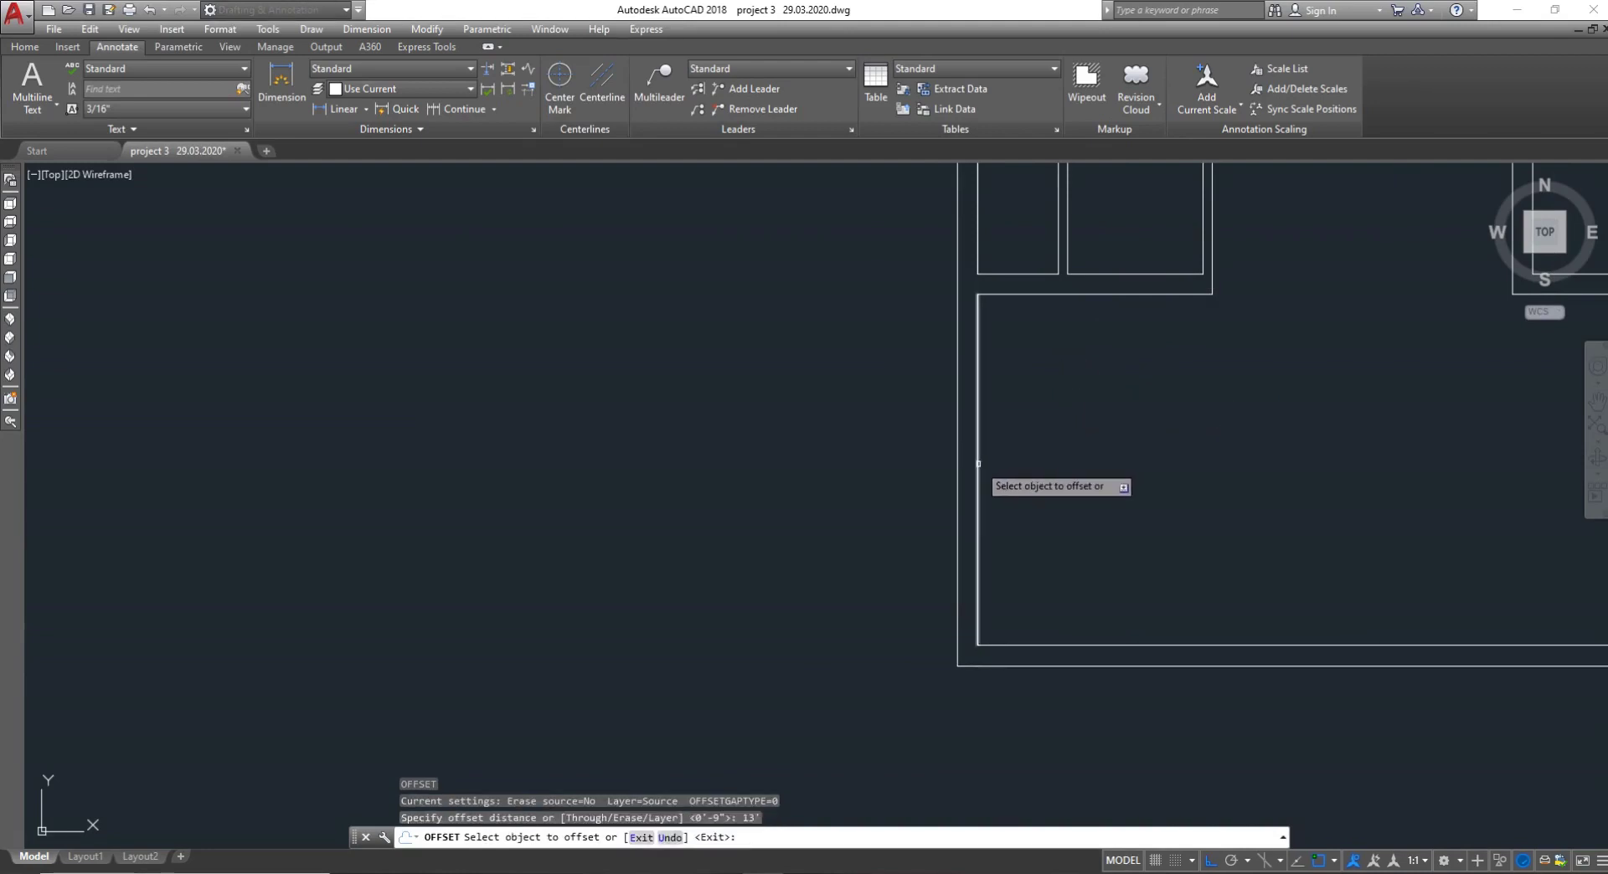
left_click(978, 463)
left_click(1095, 459)
key("Escape")
Extend the left rear wall's lower line to the partition line and its upper line across to the right block's wall
scroll(1108, 459, "down", 5)
scroll(1150, 411, "up", 5)
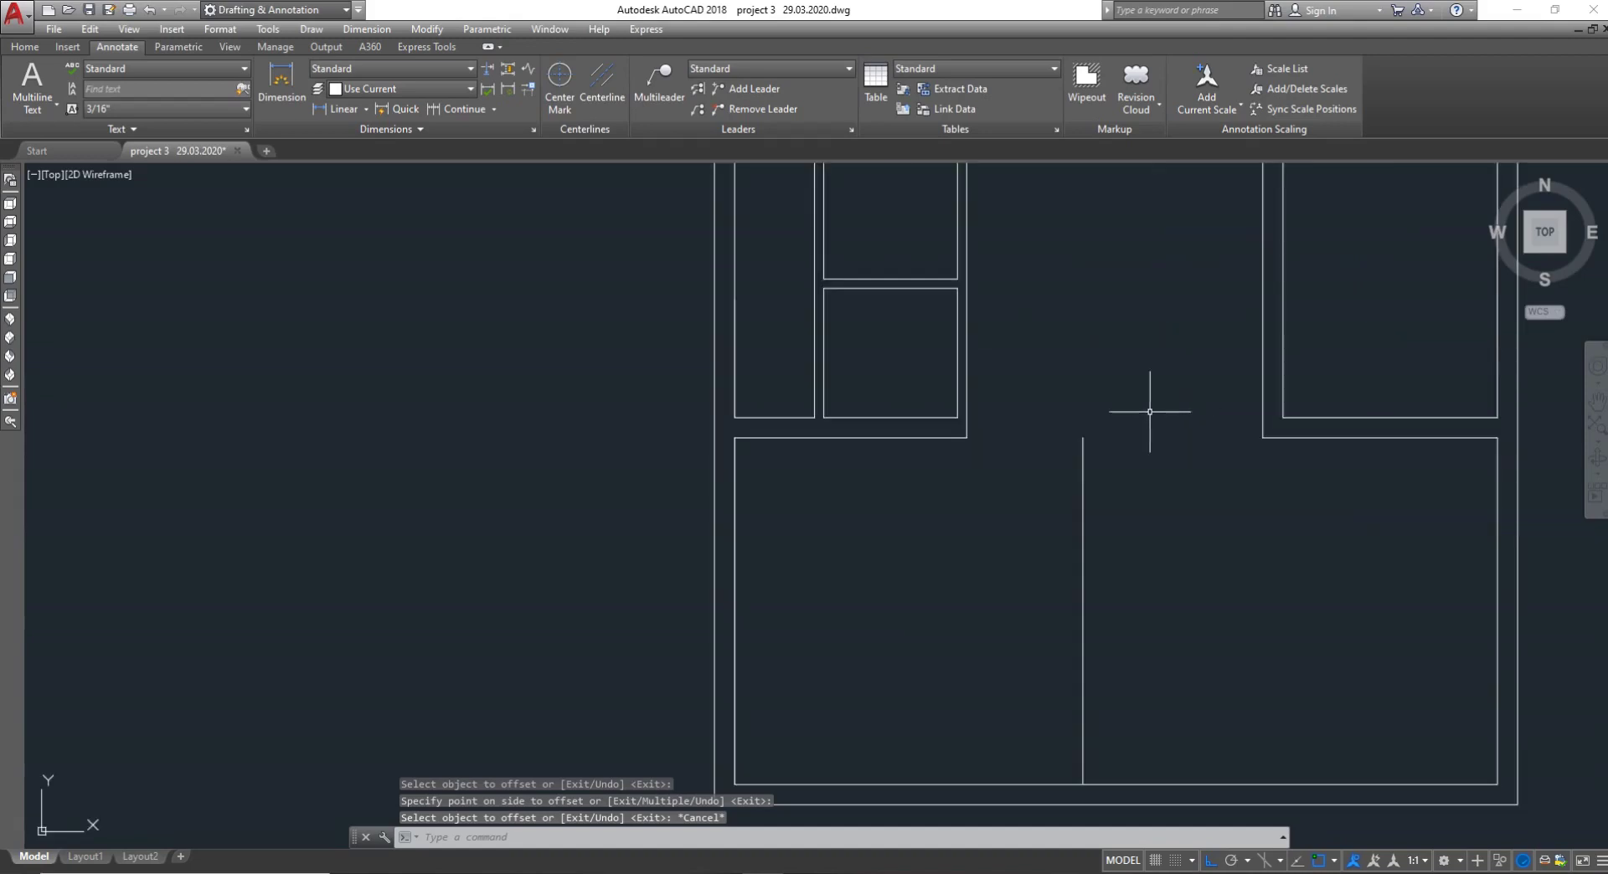
type("EX")
key("Return")
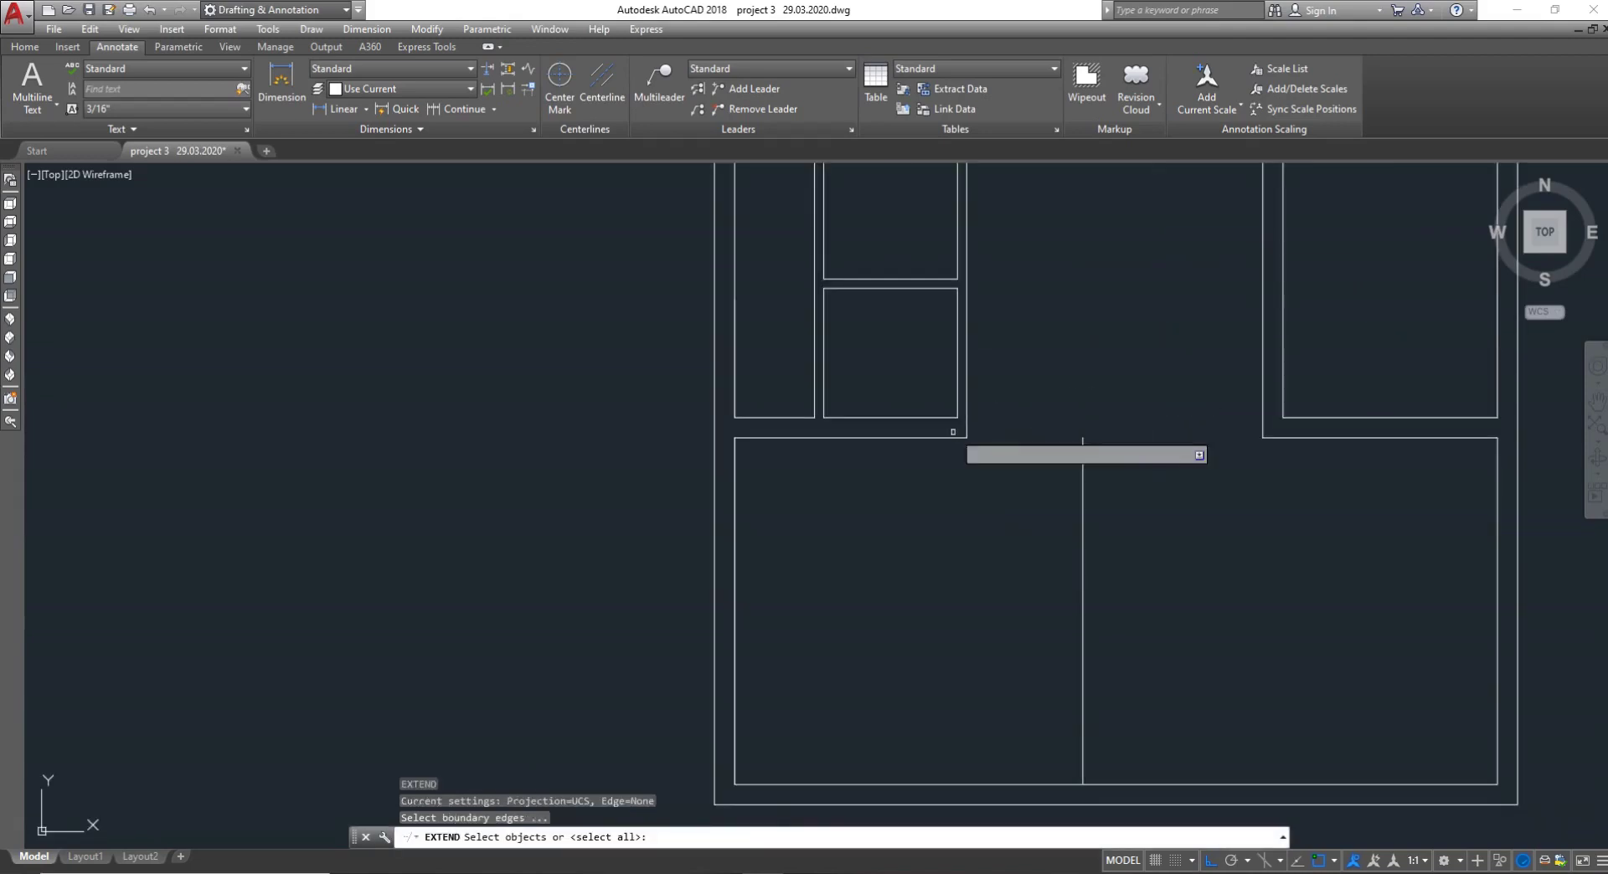
key("Return")
left_click(943, 438)
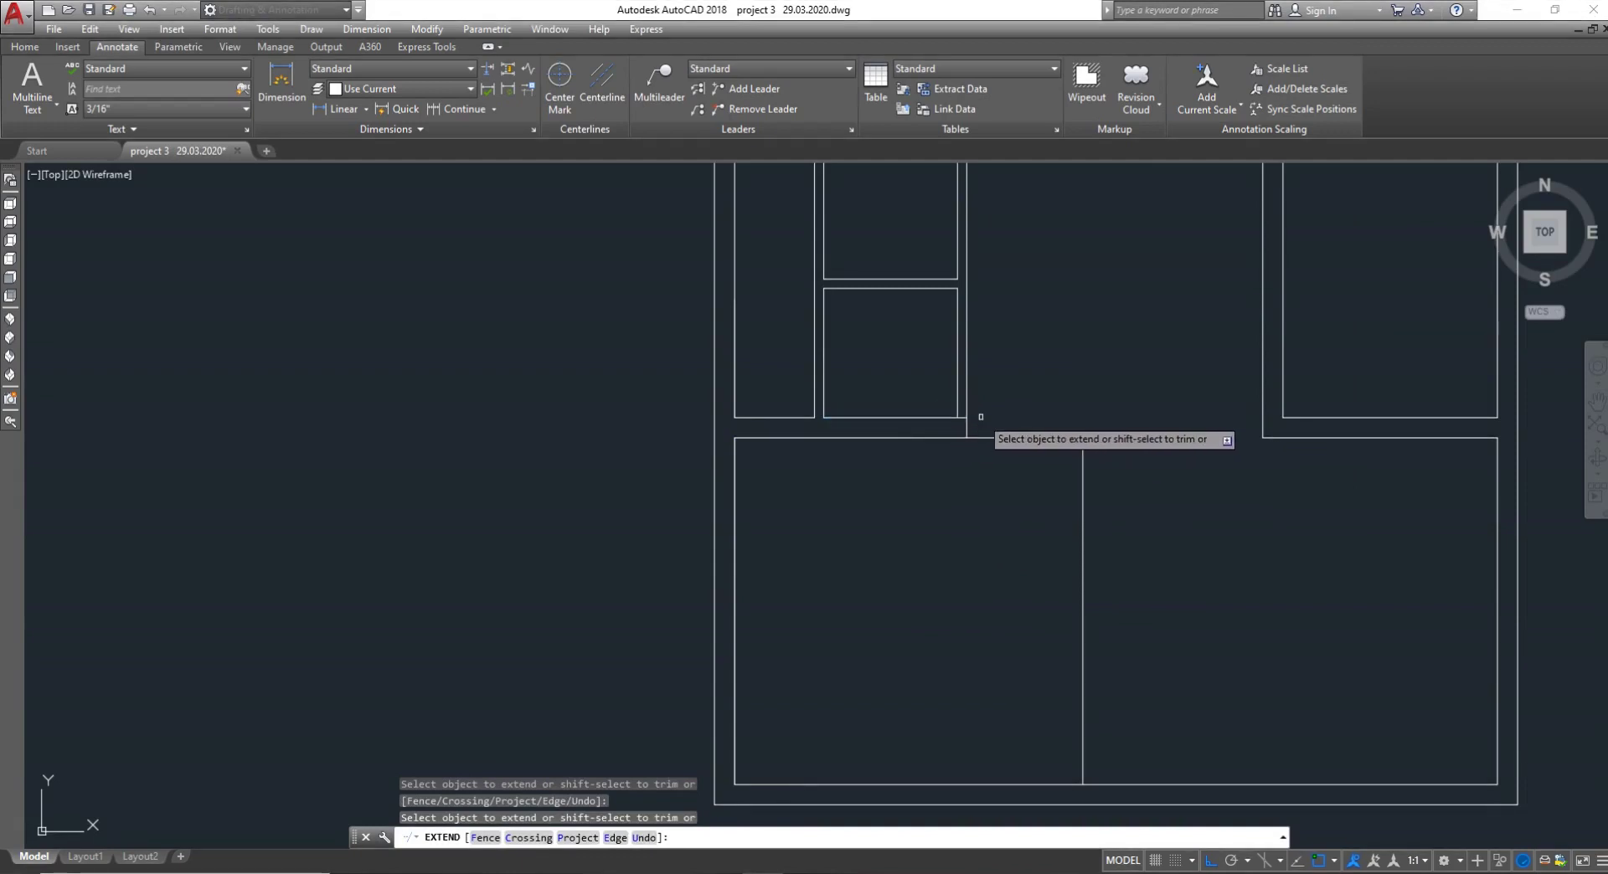
left_click(976, 419)
left_click(943, 416)
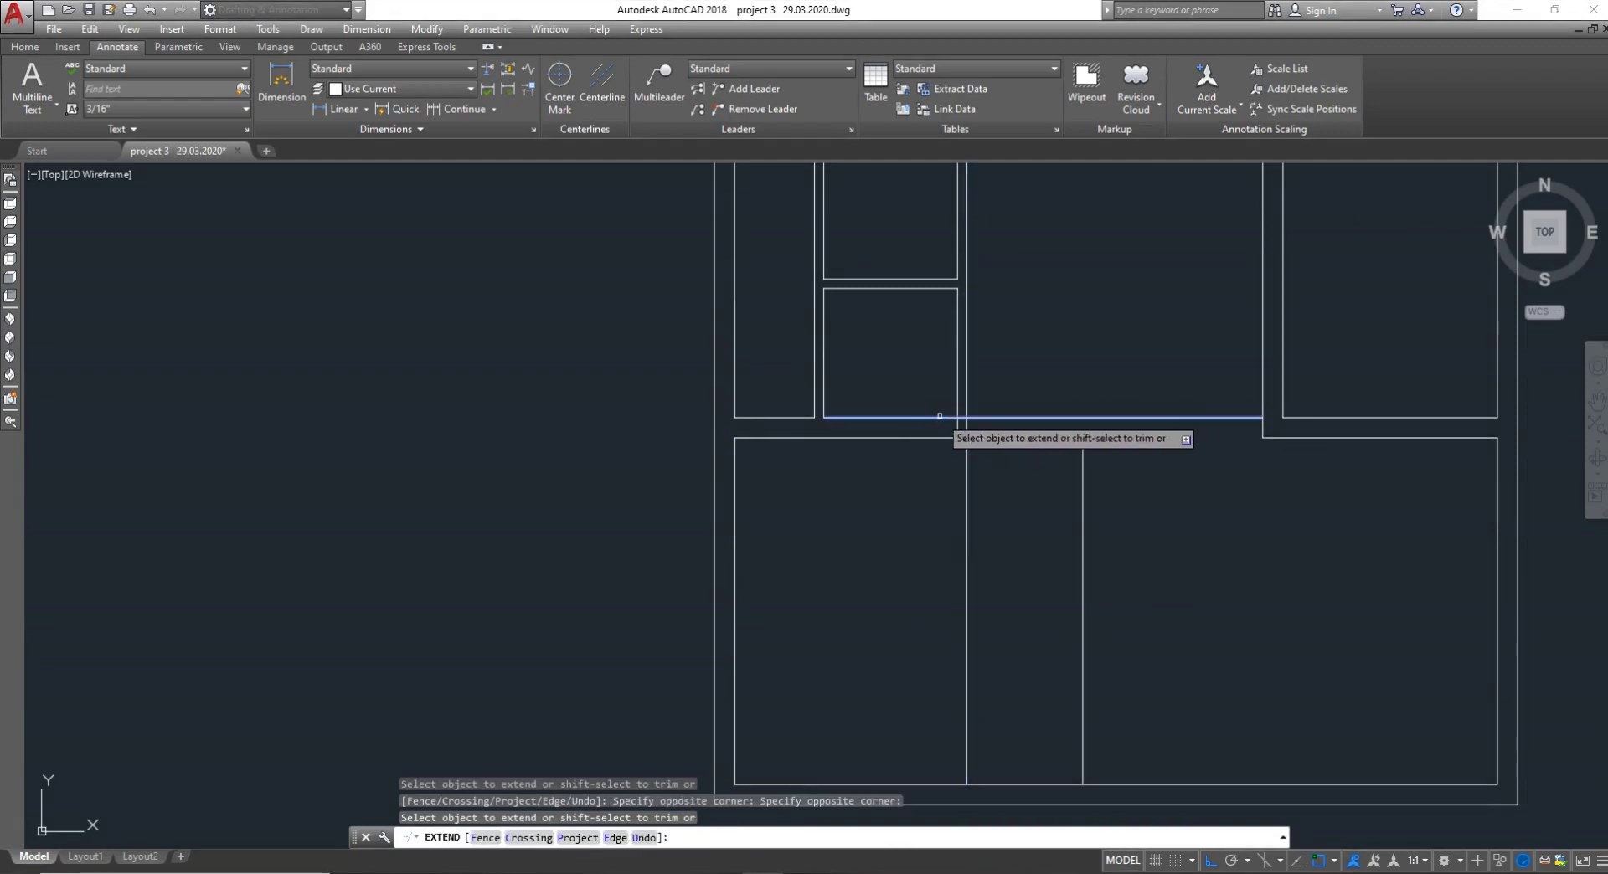
left_click(940, 417)
key("Escape")
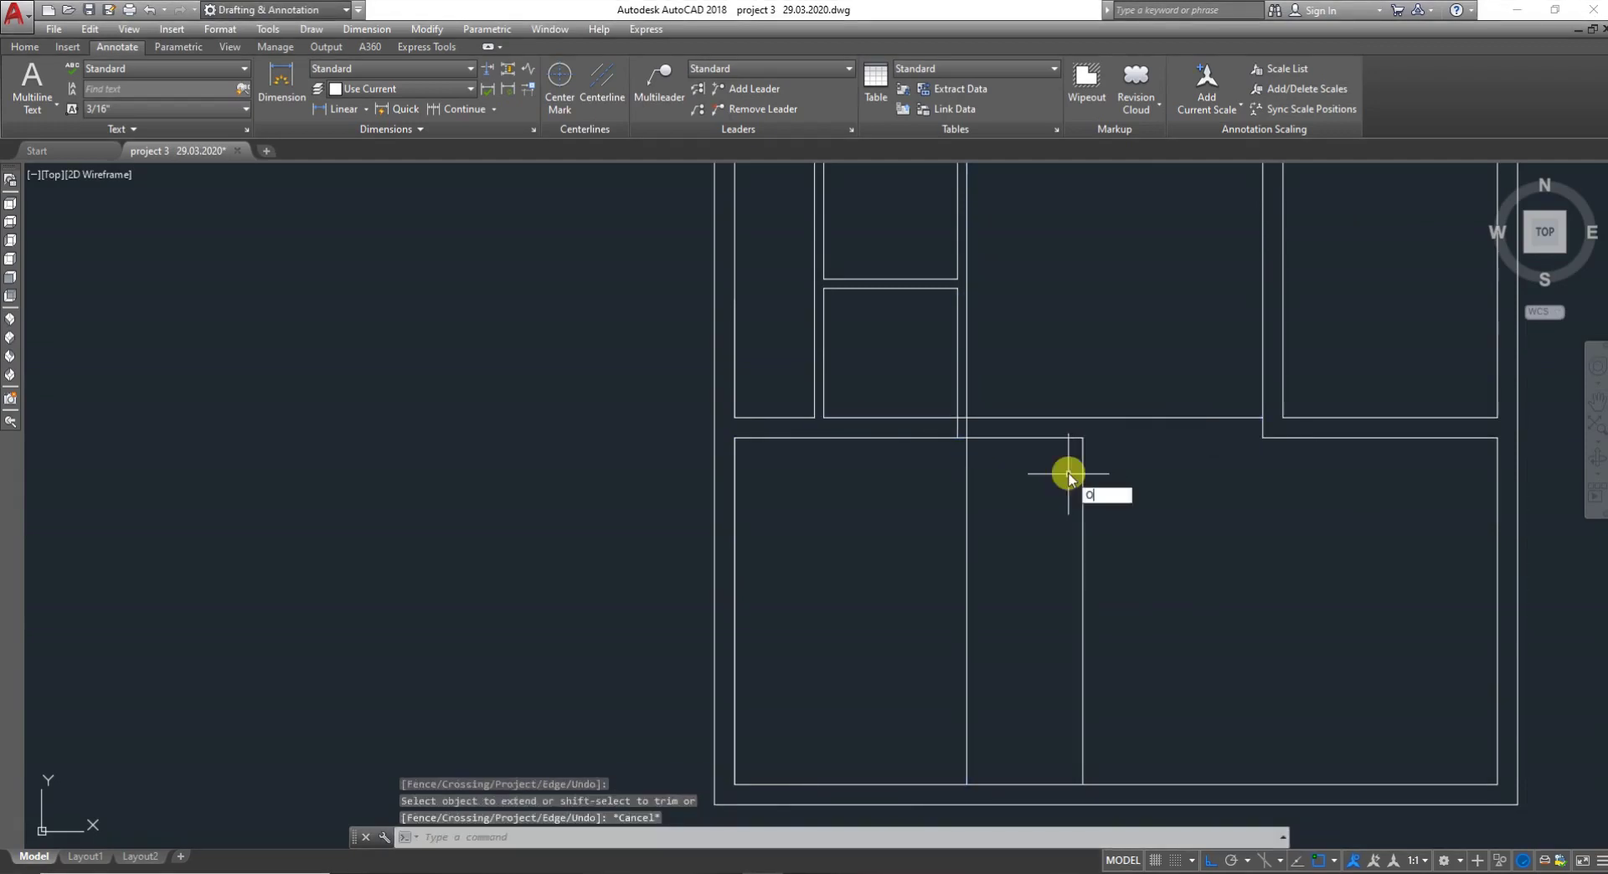
Offset the partition line 9" to the right to form the partition's second face
type("O")
key("Return")
key("Return")
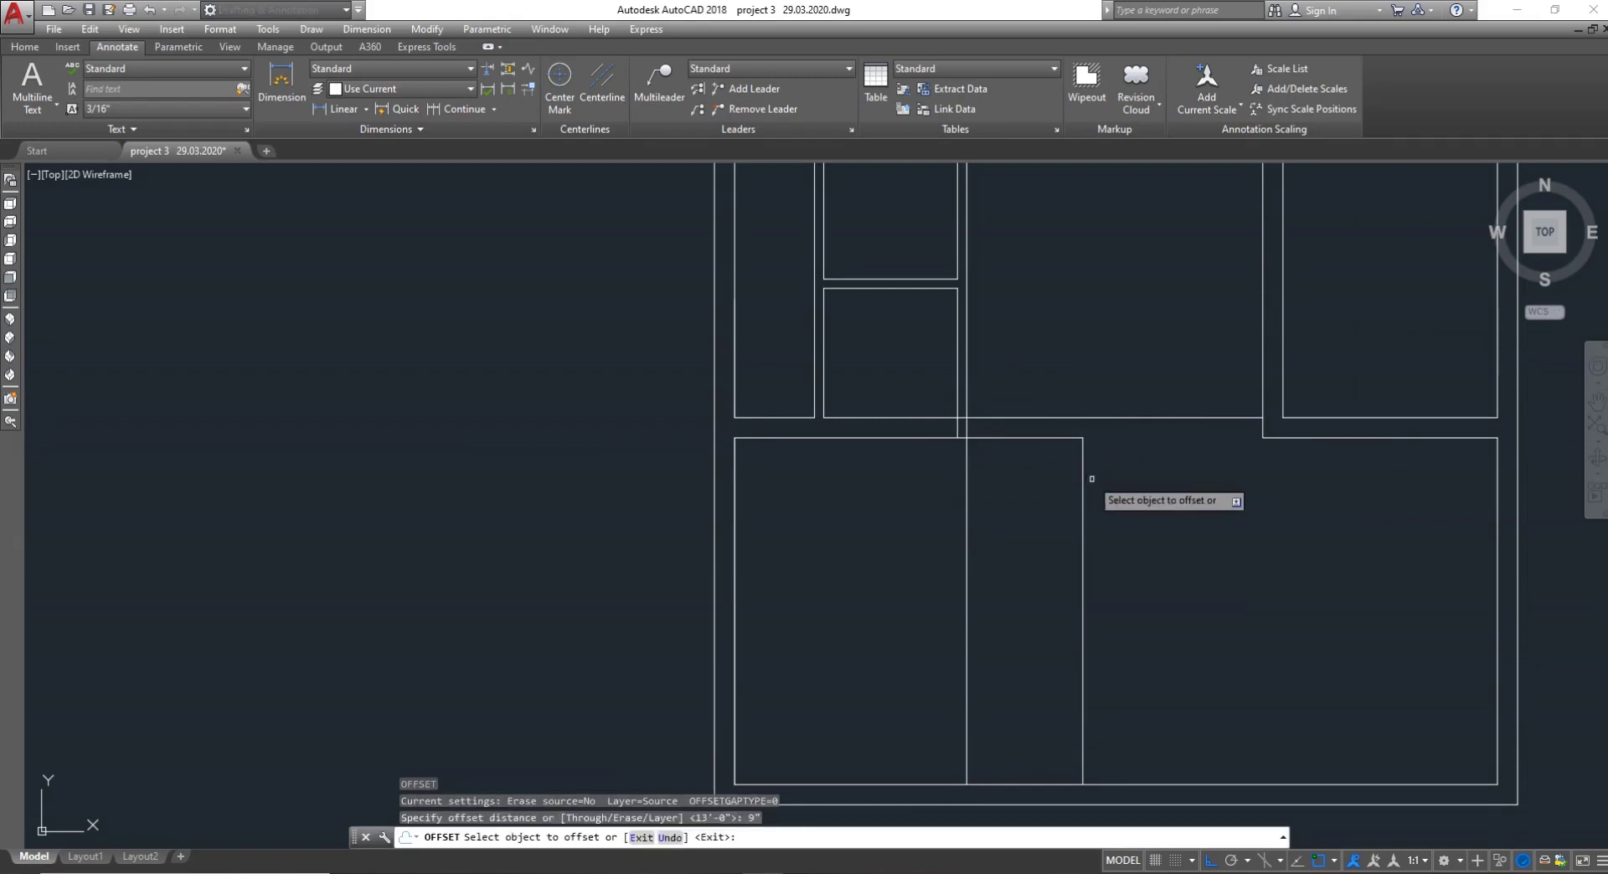
left_click(1083, 480)
left_click(1114, 477)
key("Escape")
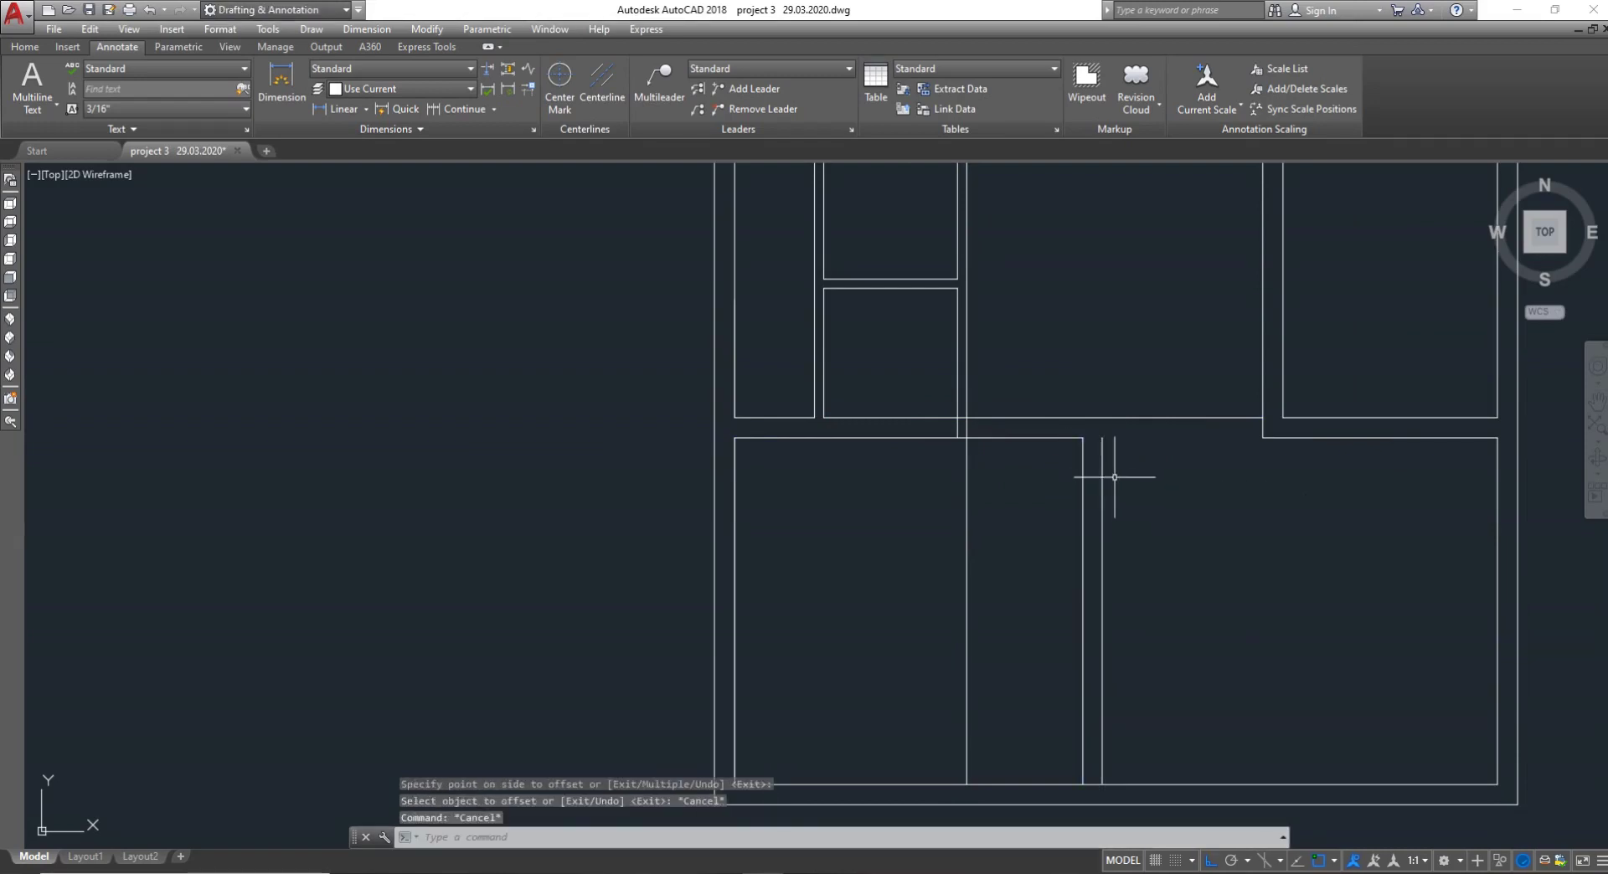
Extend the partition's second face line up to the extended upper line of the rear wall
key("Return")
key("Return")
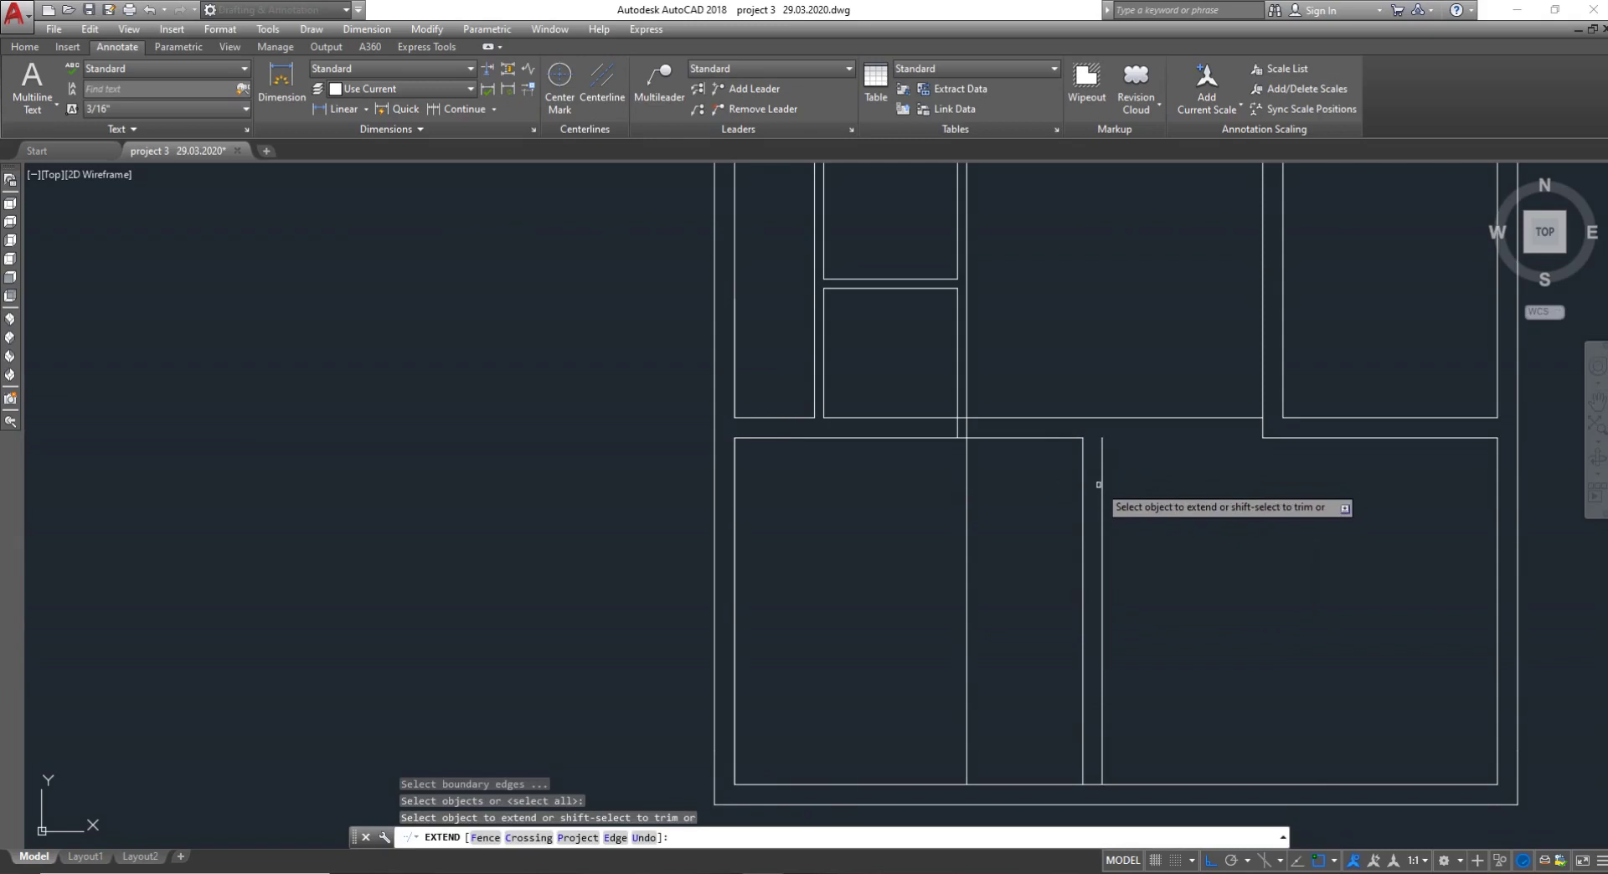
left_click(1103, 484)
key("Escape")
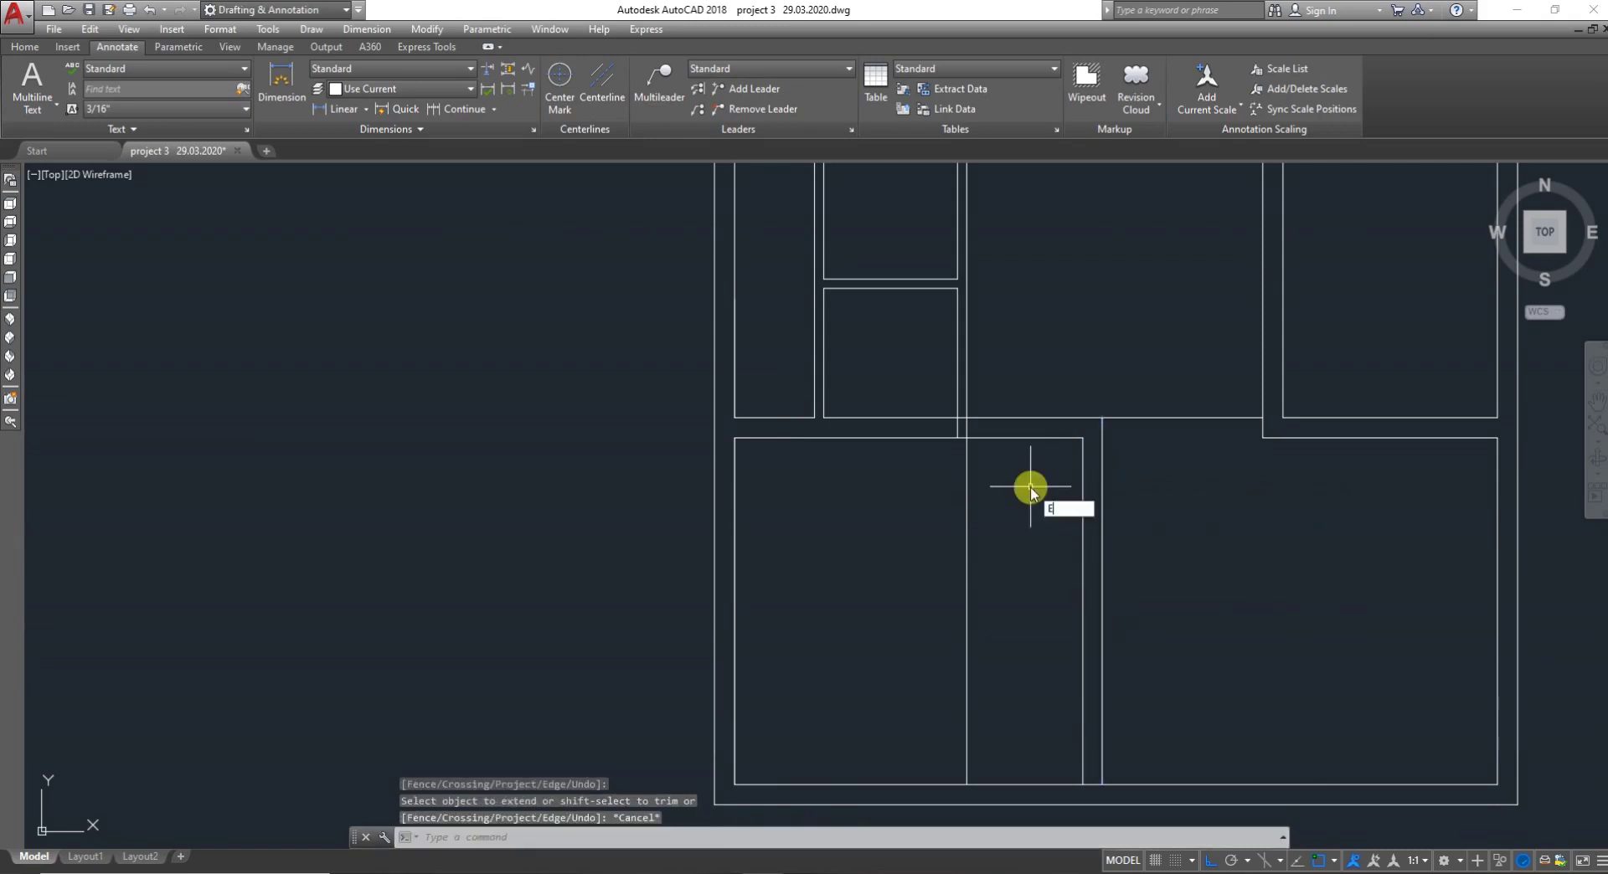
type("E")
key("Return")
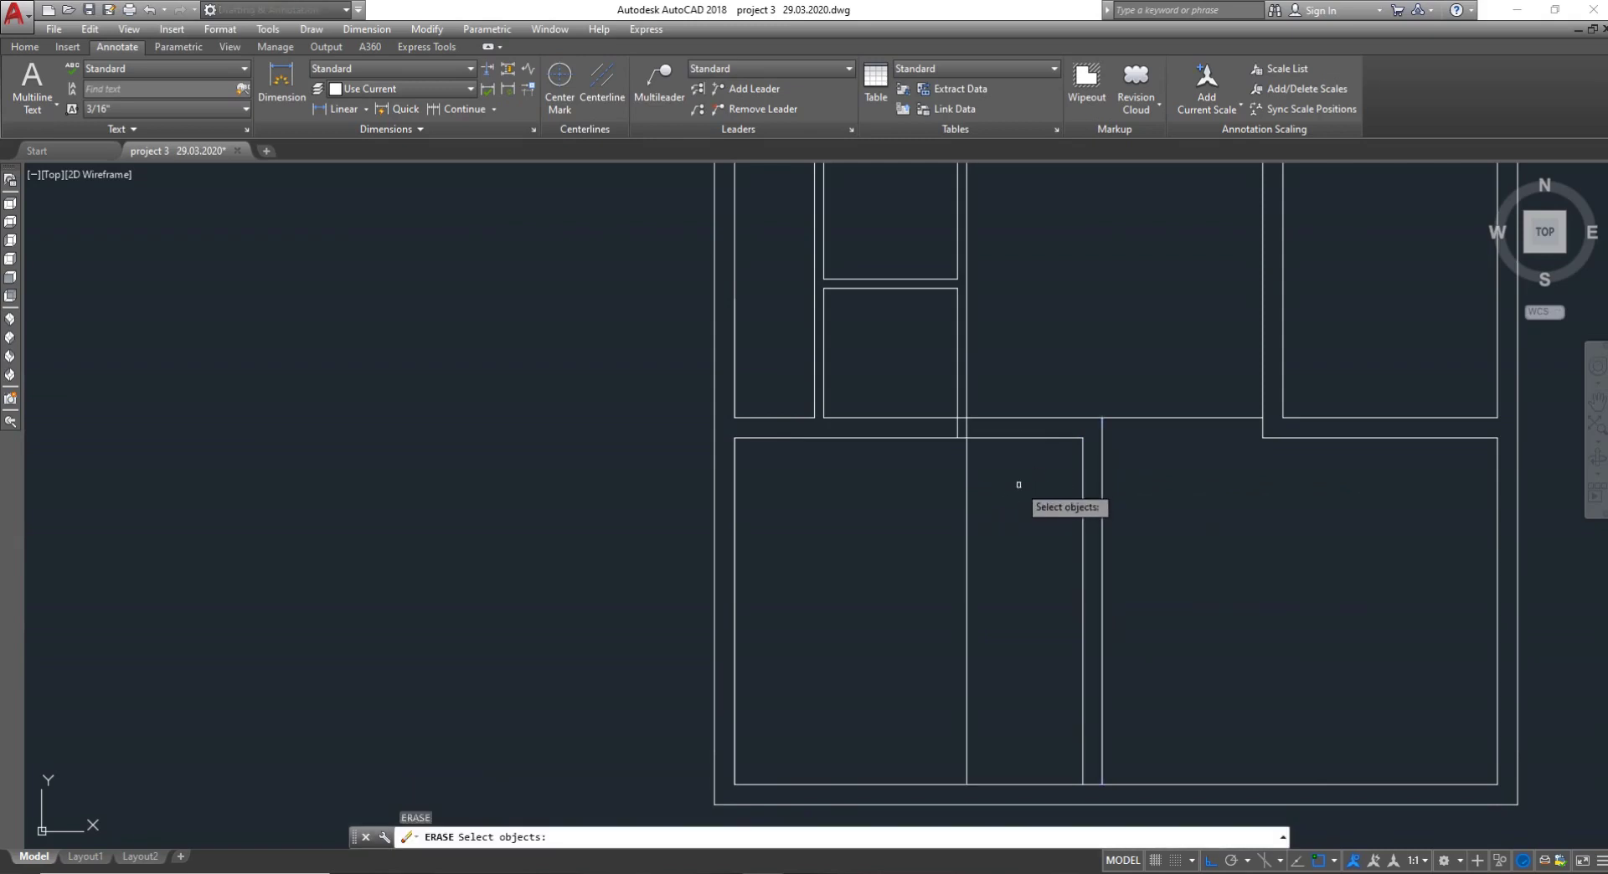
key("Escape")
Trim the bath wall lines that run through the cross wall's thickness and down across the left front room
key("Return")
left_click(988, 496)
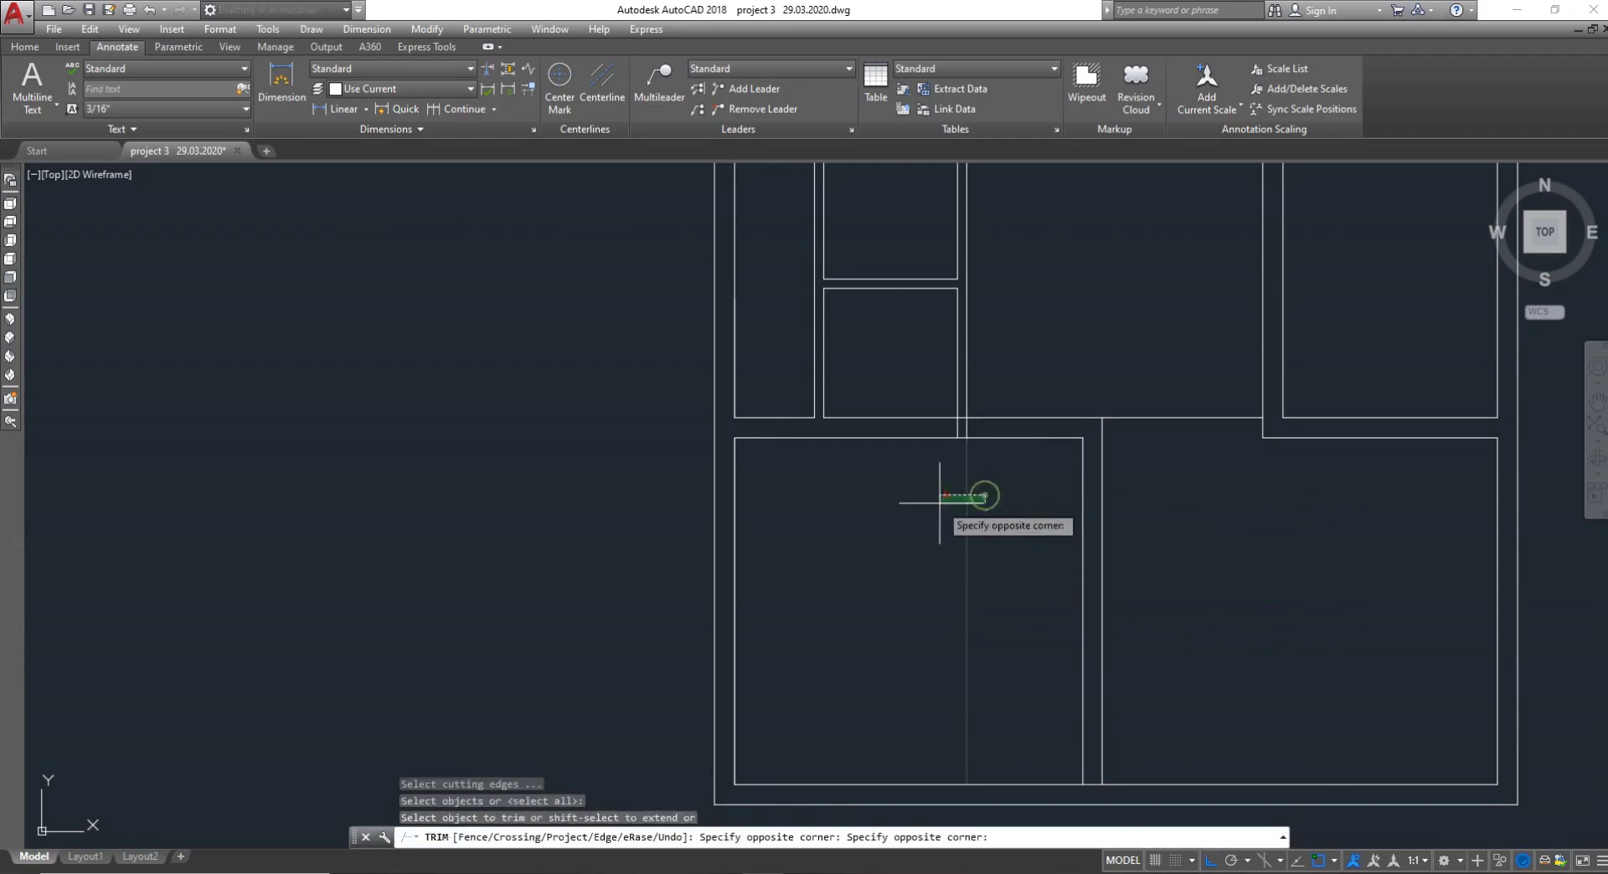
left_click(937, 495)
key("Return")
scroll(998, 433, "up", 3)
left_click(1093, 455)
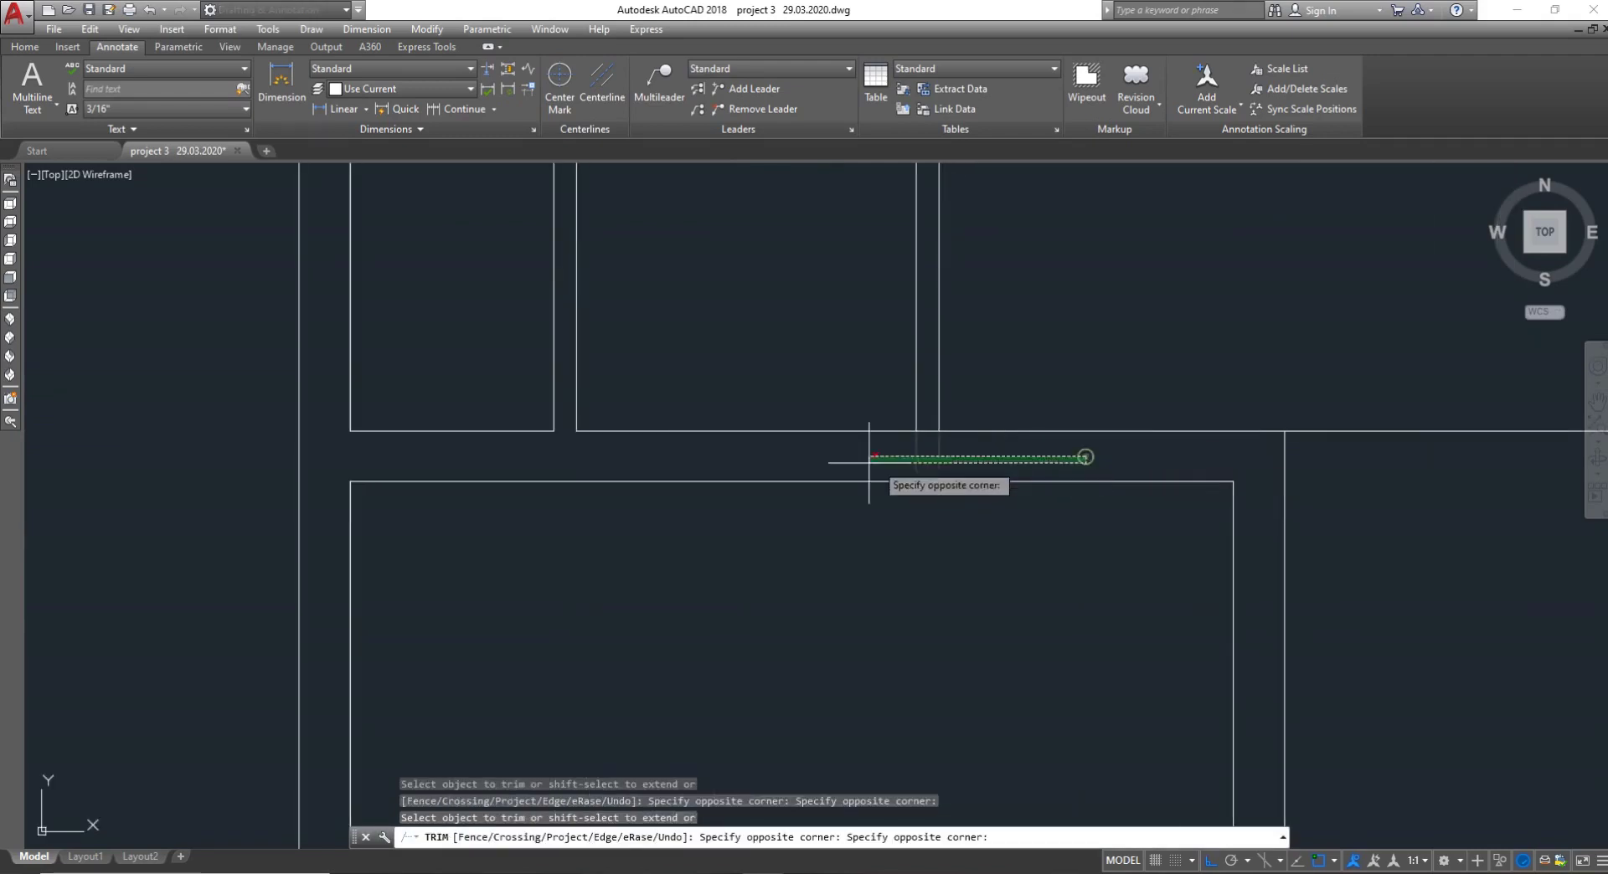
left_click(692, 456)
scroll(1059, 469, "down", 3)
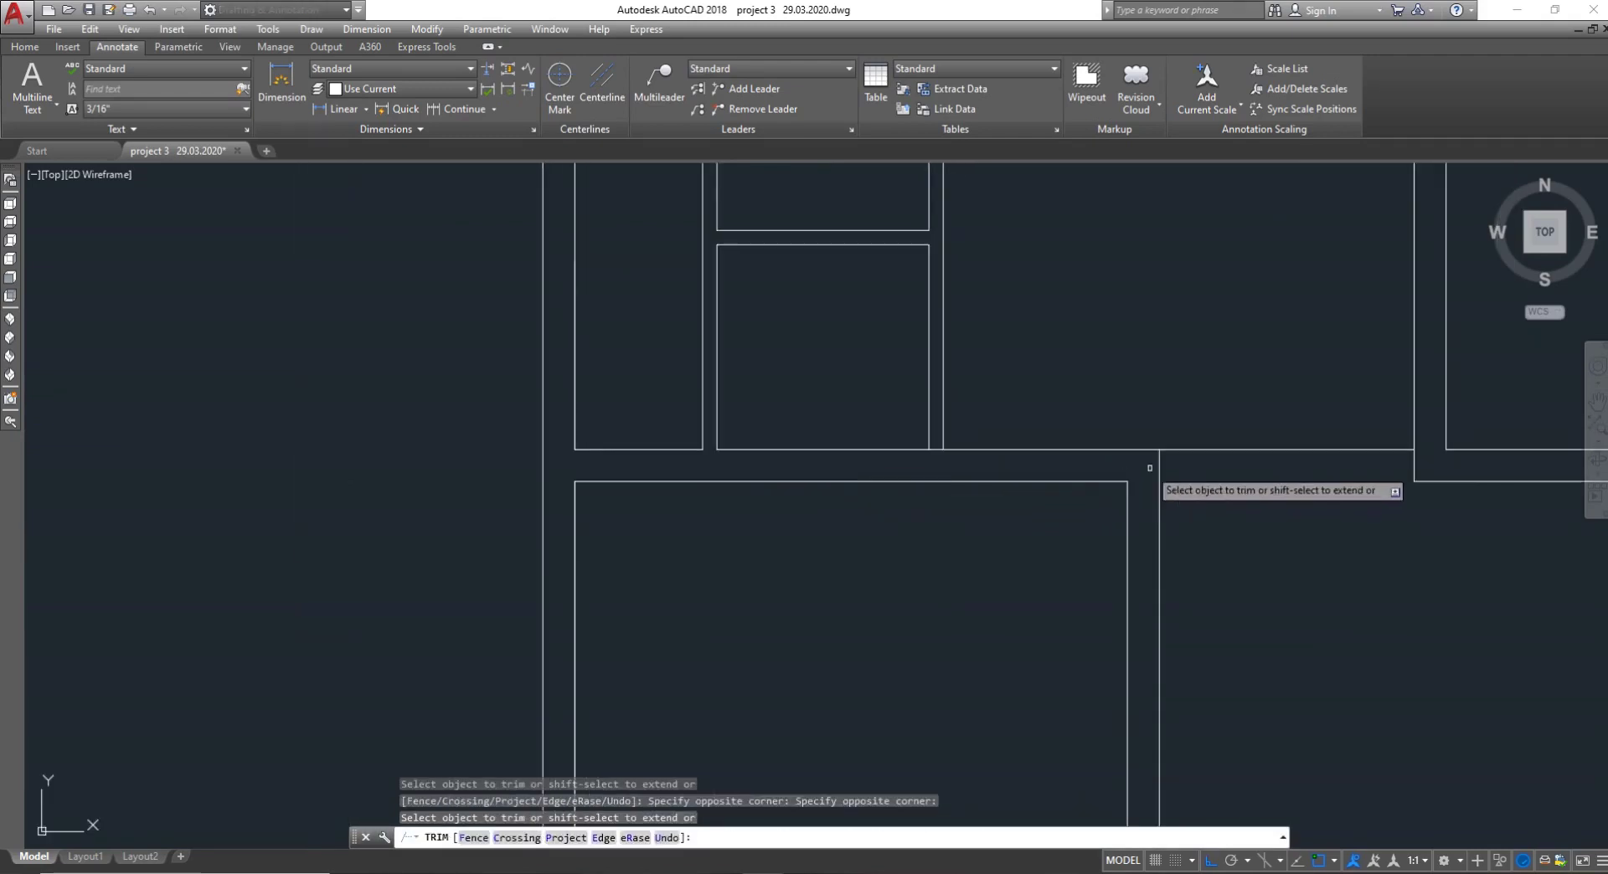
scroll(1237, 478, "down", 6)
scroll(1236, 478, "up", 5)
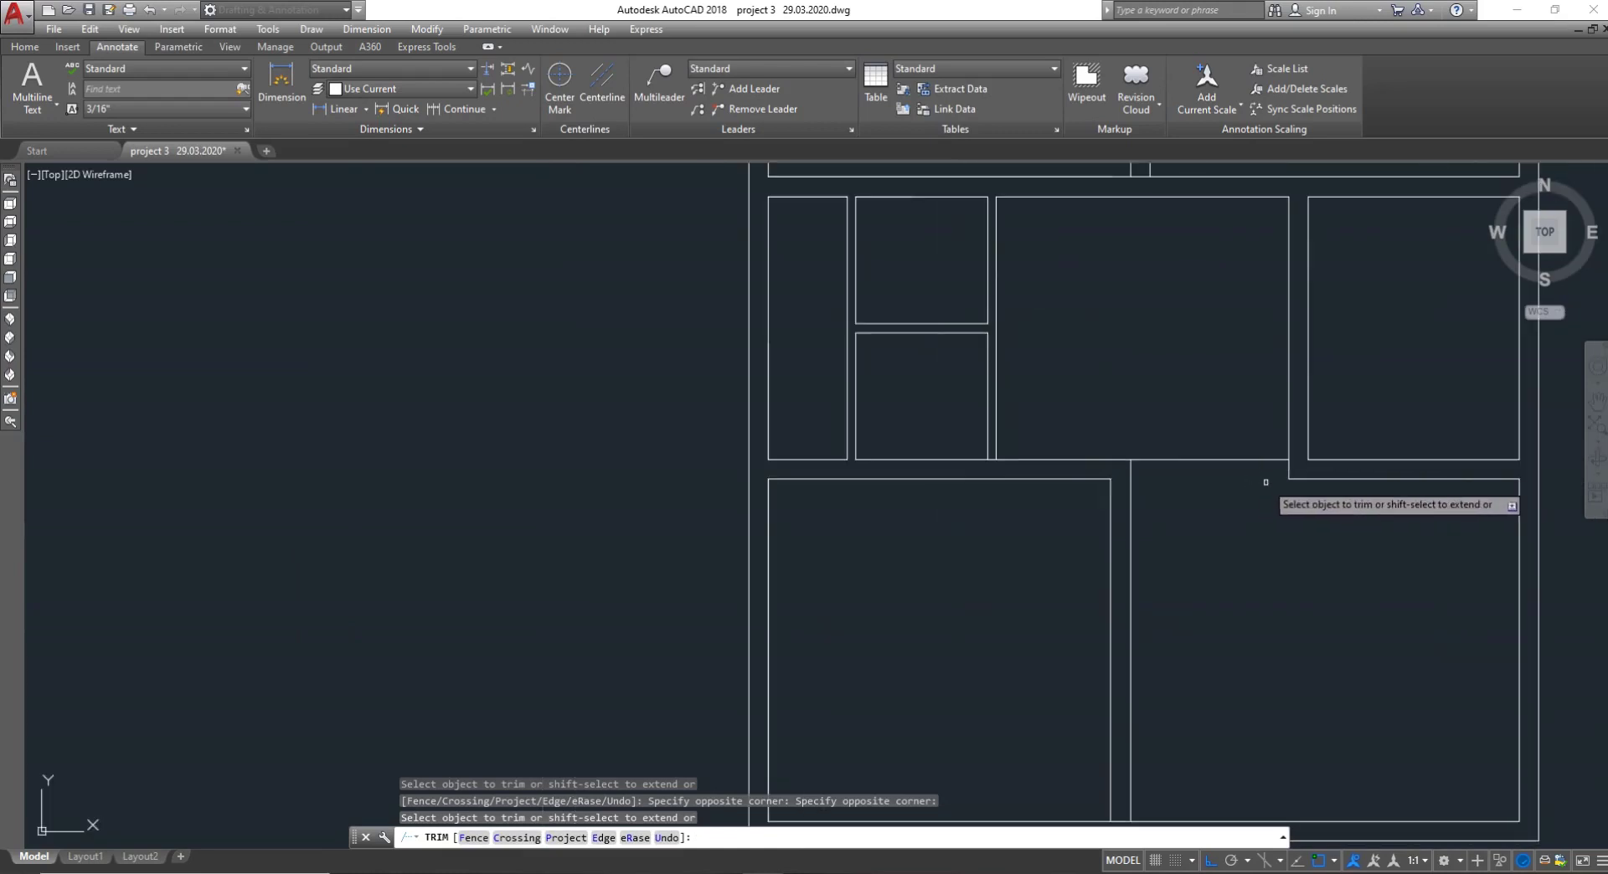
key("Escape")
Offset the cross wall's upper line 9" downward to form its lower face over the right front room
type("o")
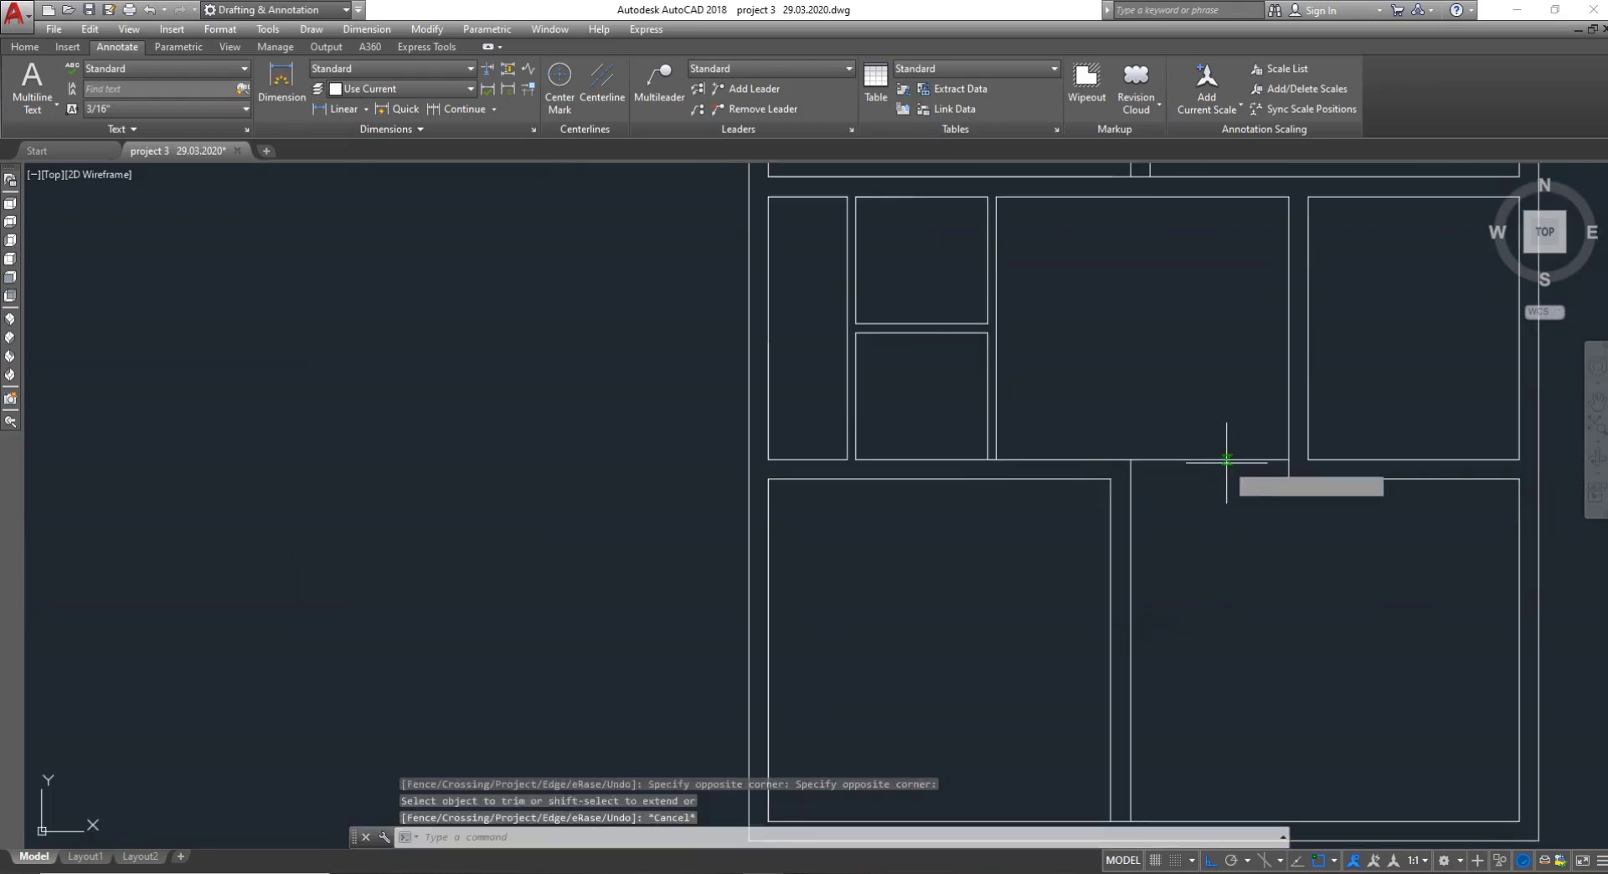
key("Return")
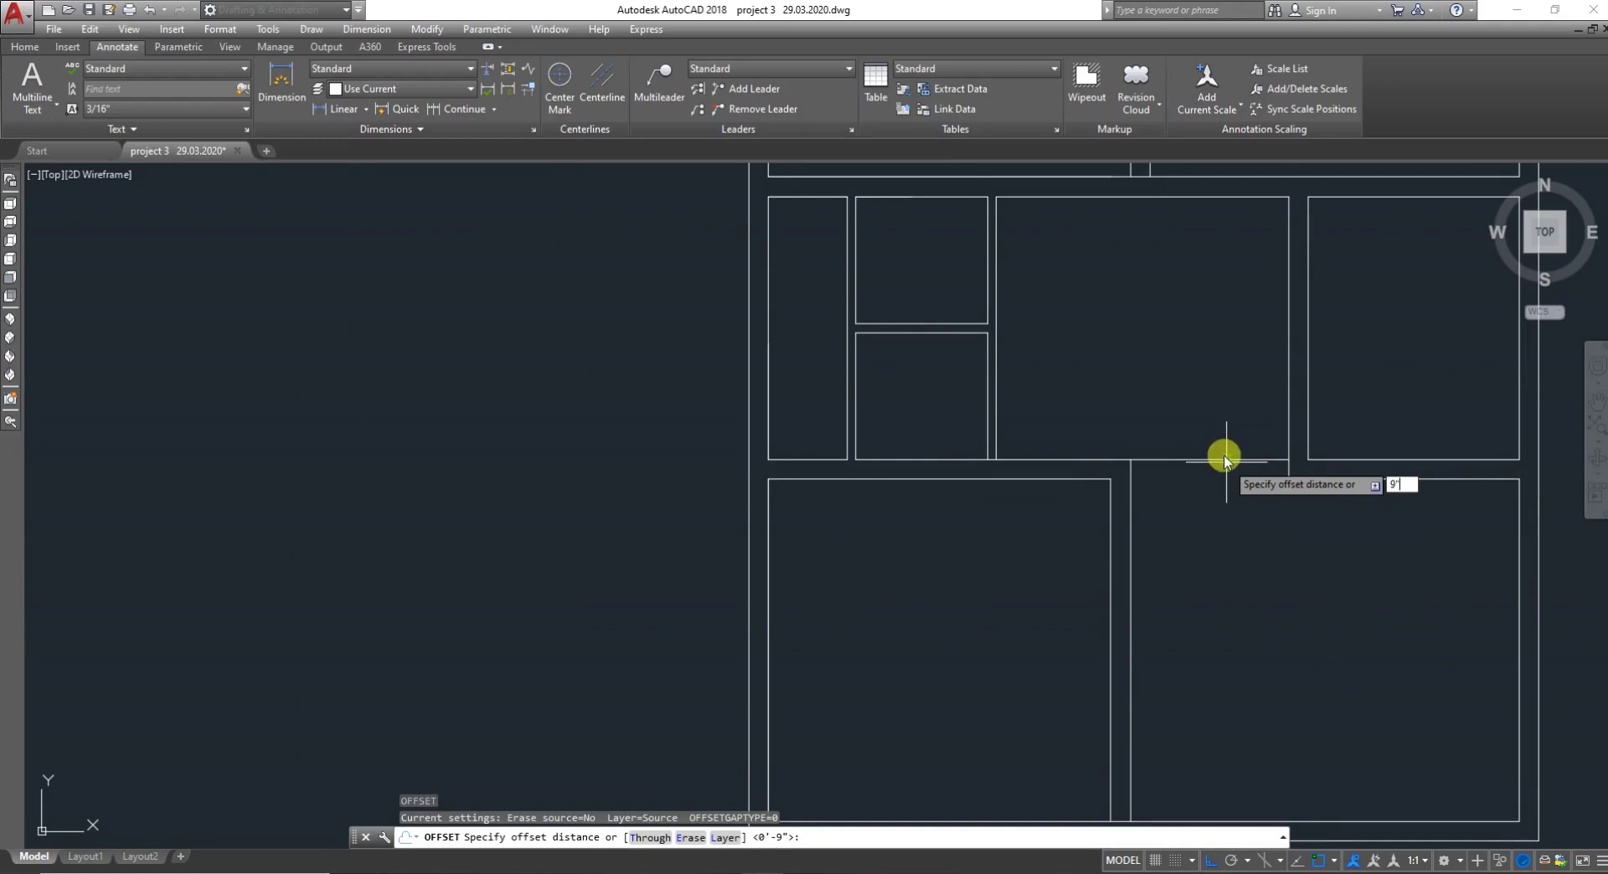
type("9\"")
key("Return")
left_click(1222, 459)
left_click(1220, 477)
key("Escape")
Trim the new lower face line where it crosses the front partition between its two faces
scroll(1130, 479, "up", 4)
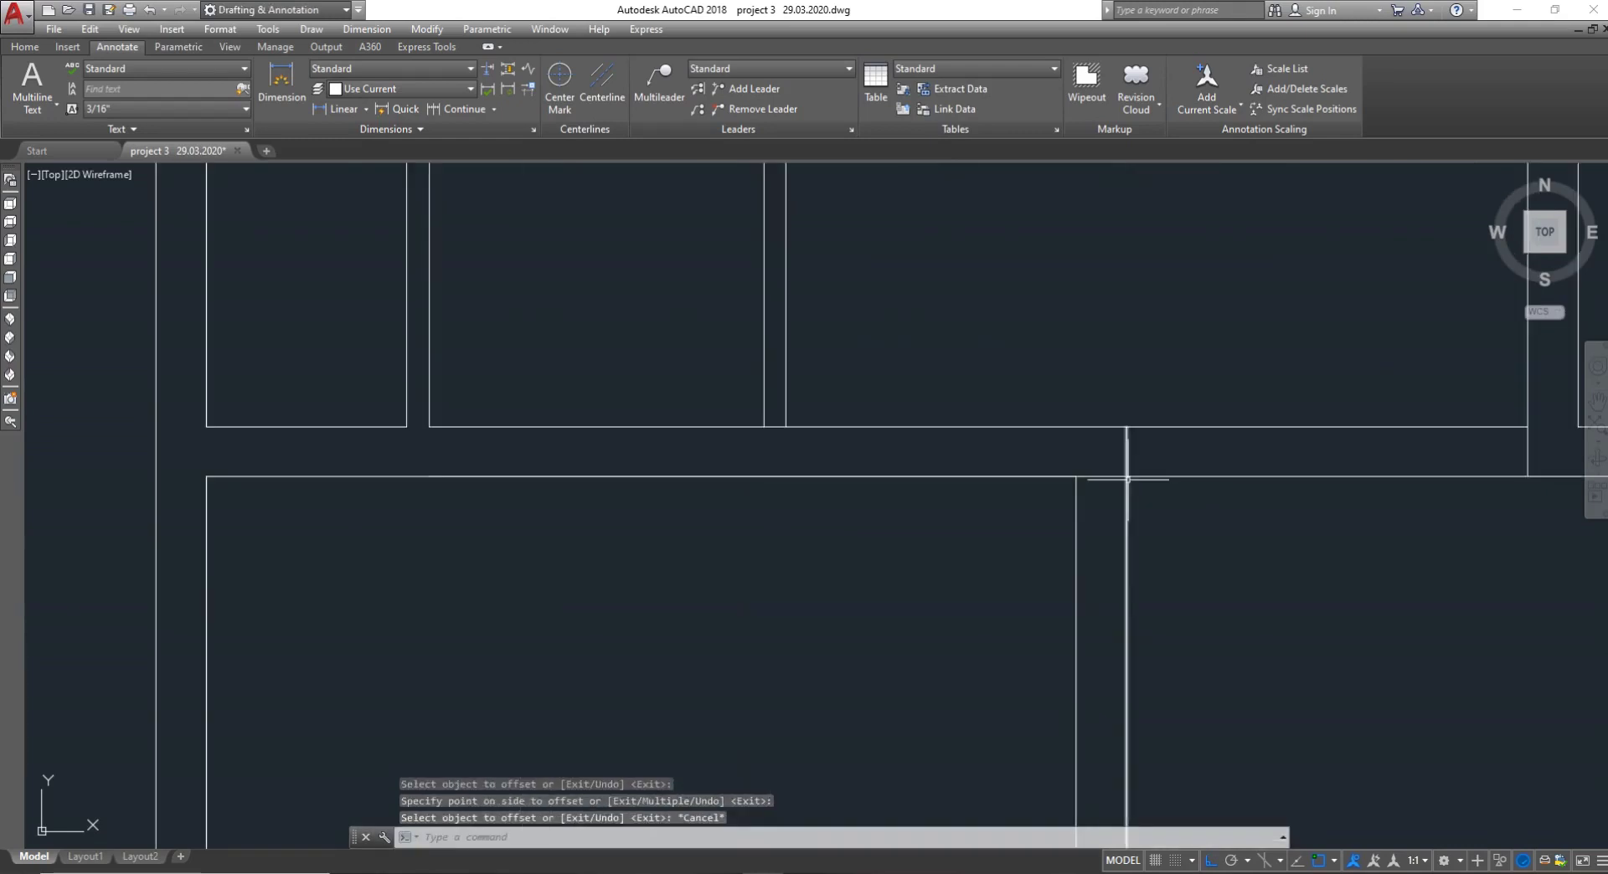
key("Escape")
key("Return")
key("Return")
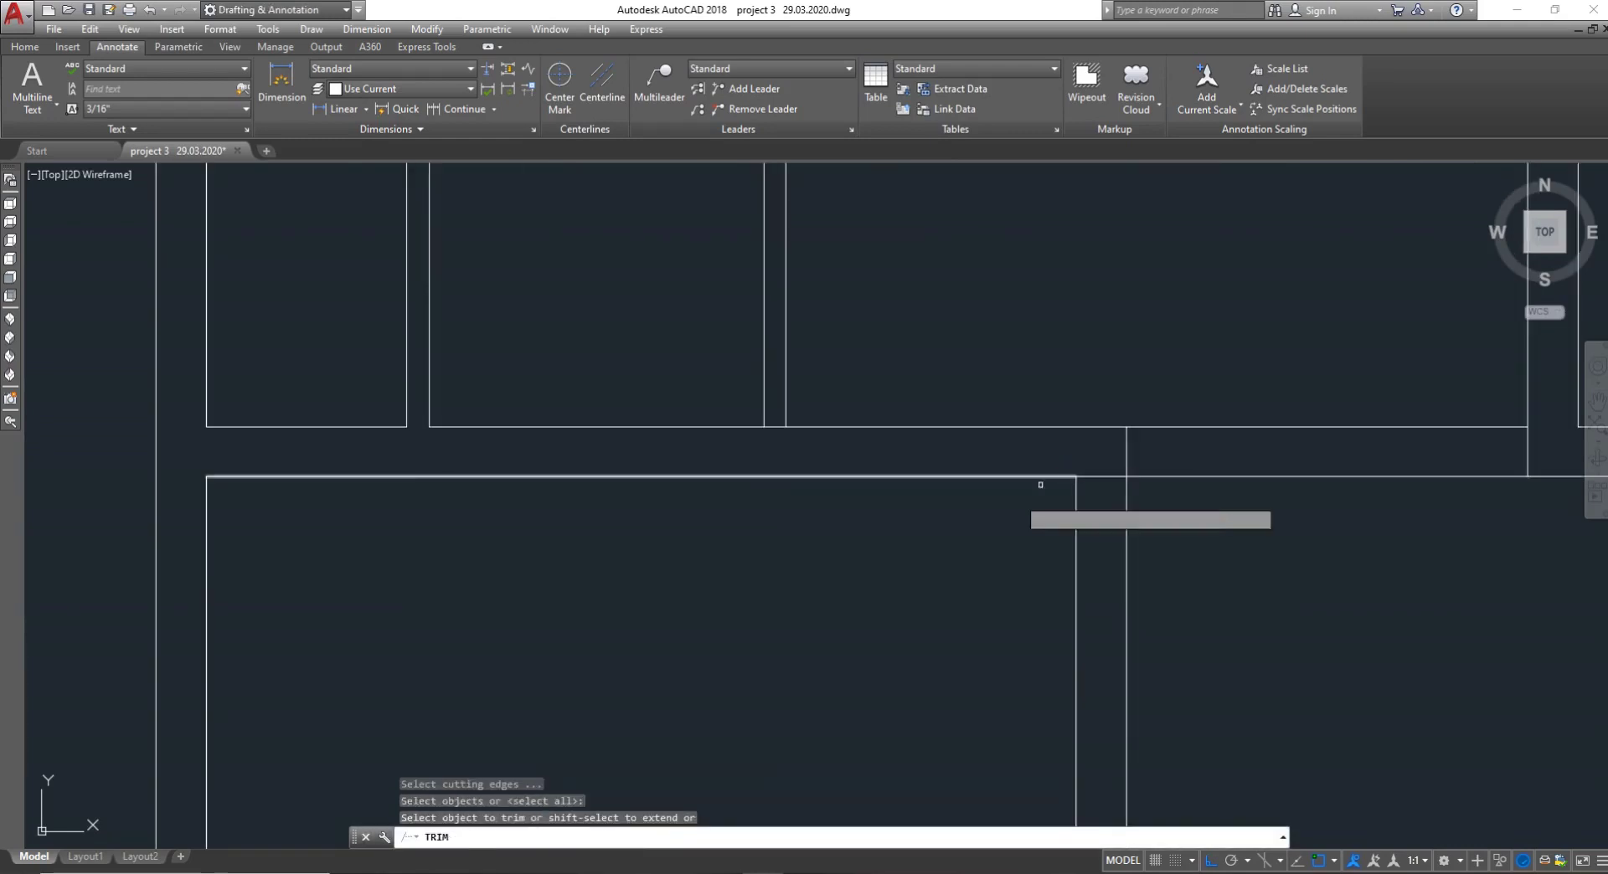
left_click(994, 502)
left_click(971, 465)
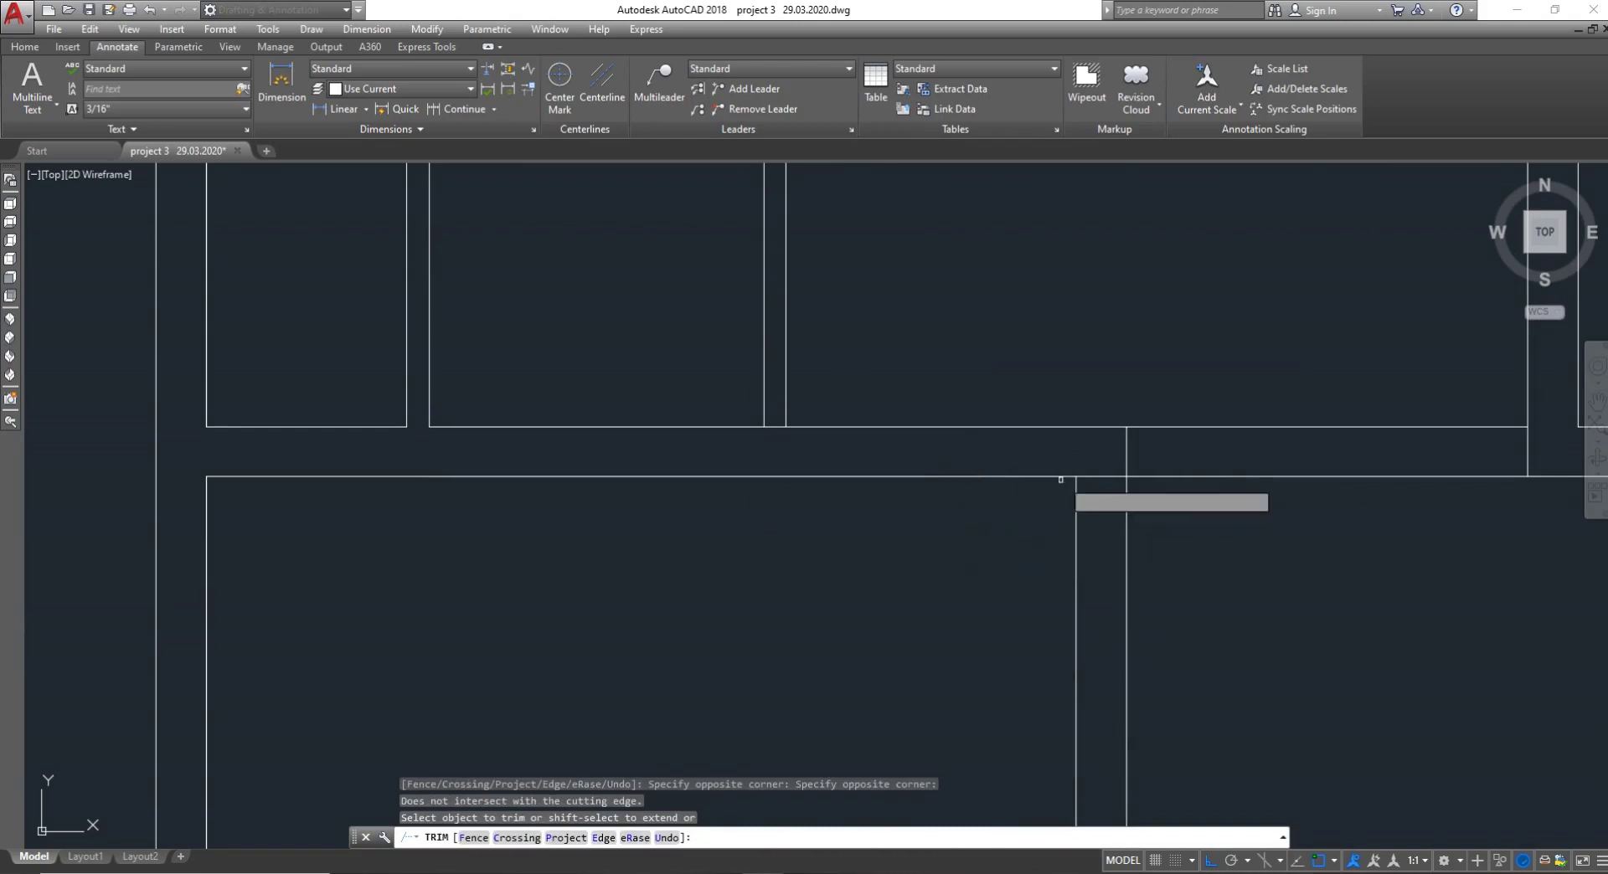
scroll(1090, 492, "down", 4)
left_click(1079, 491)
left_click(1079, 469)
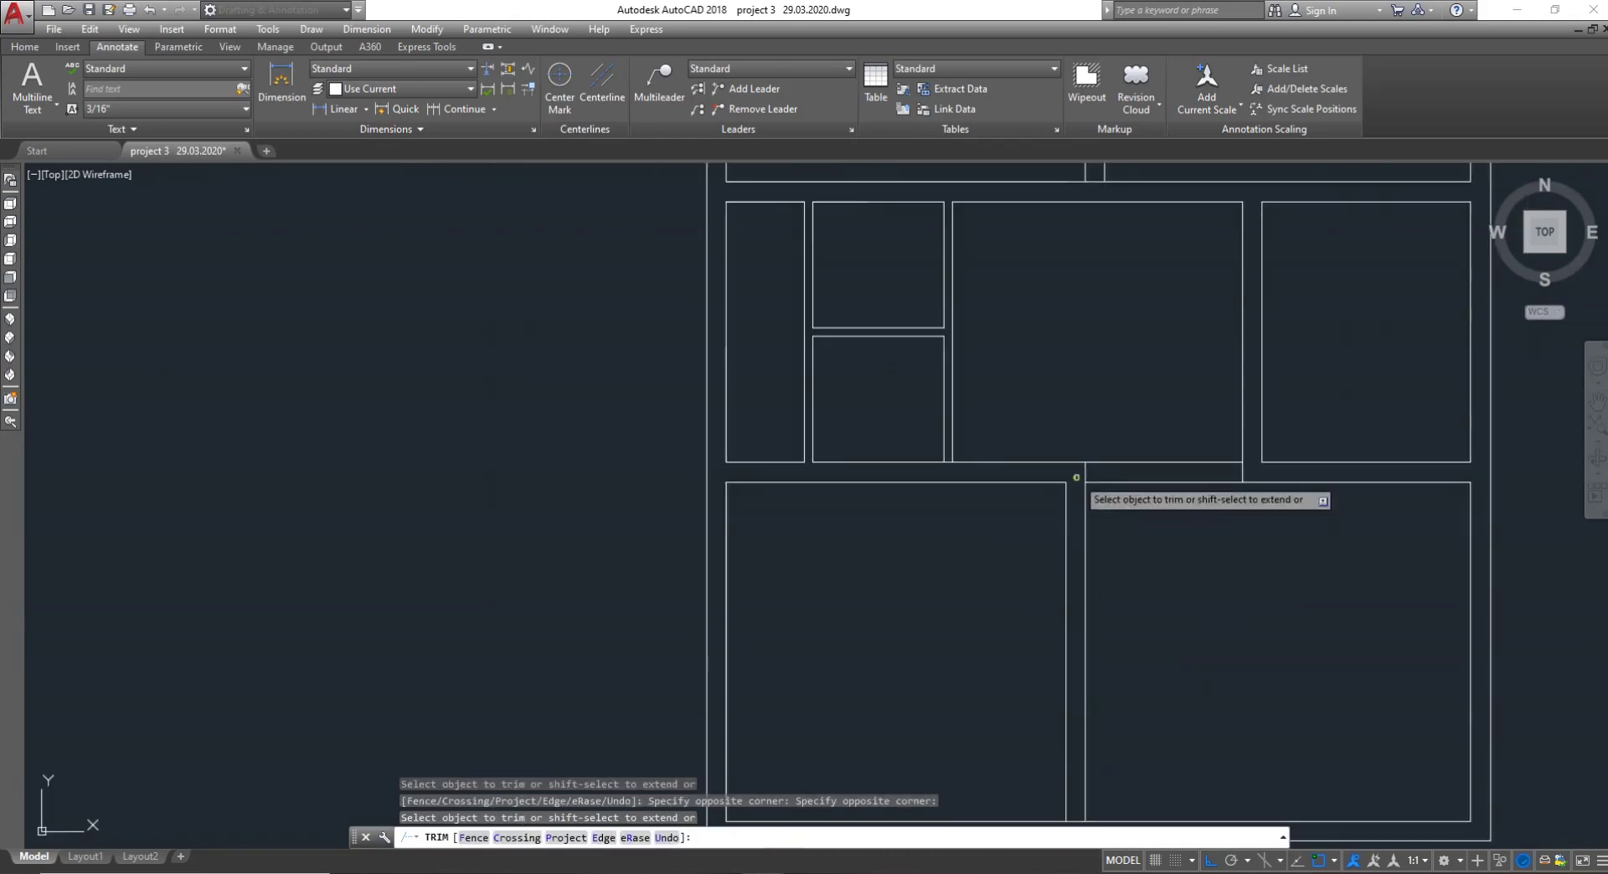
Trim the front partition and kitchen wall stubs inside the cross wall's thickness
left_click(1256, 466)
left_click(1071, 471)
scroll(1172, 503, "down", 4)
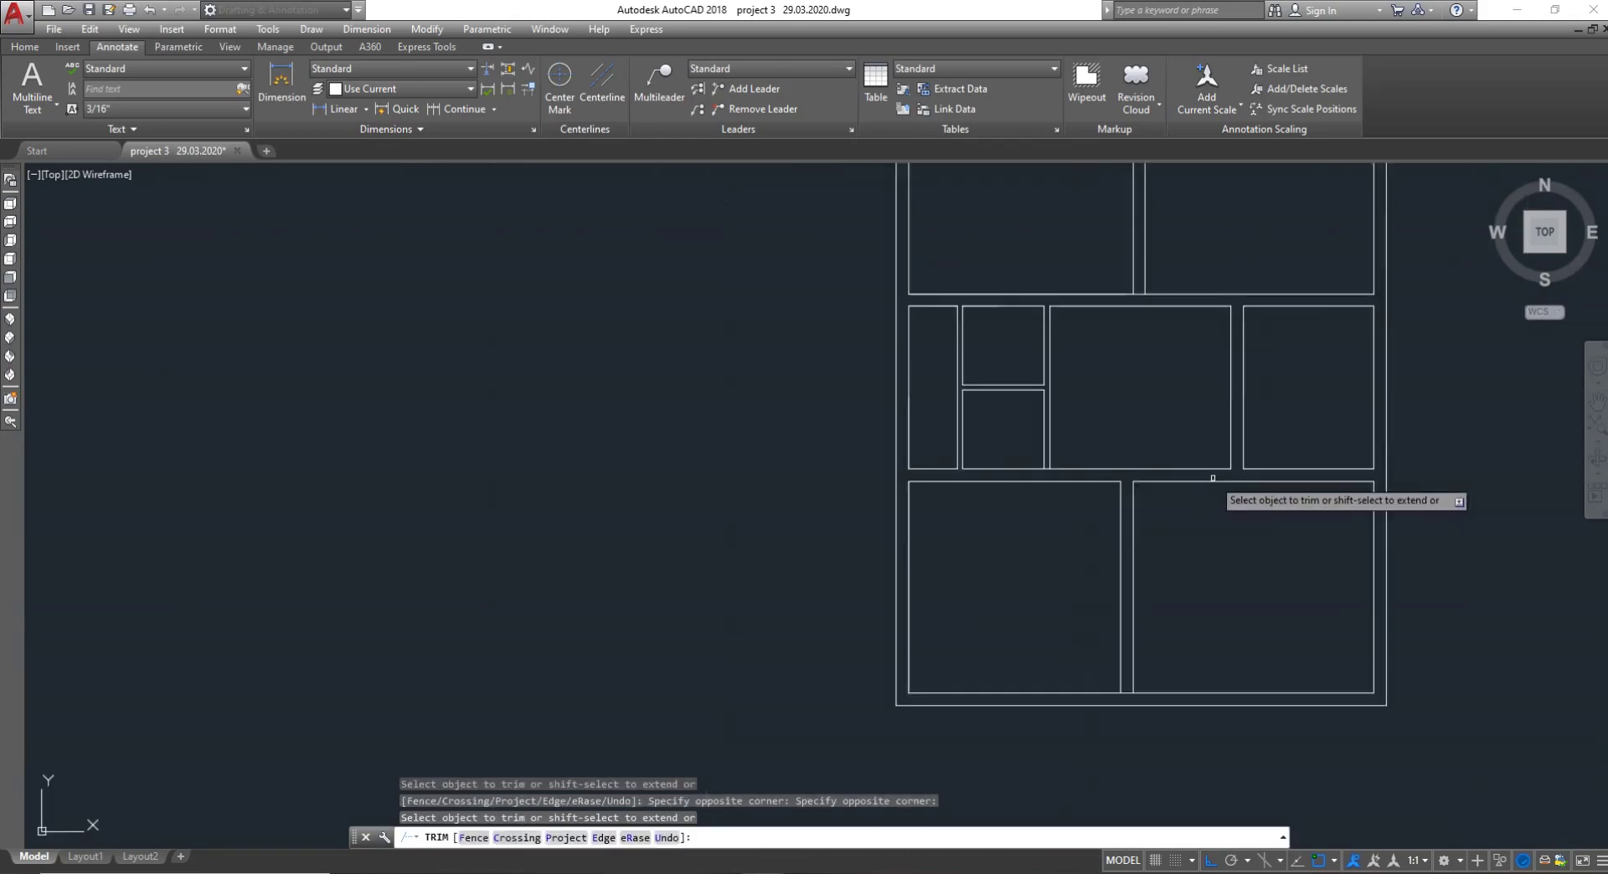
scroll(1149, 634, "up", 4)
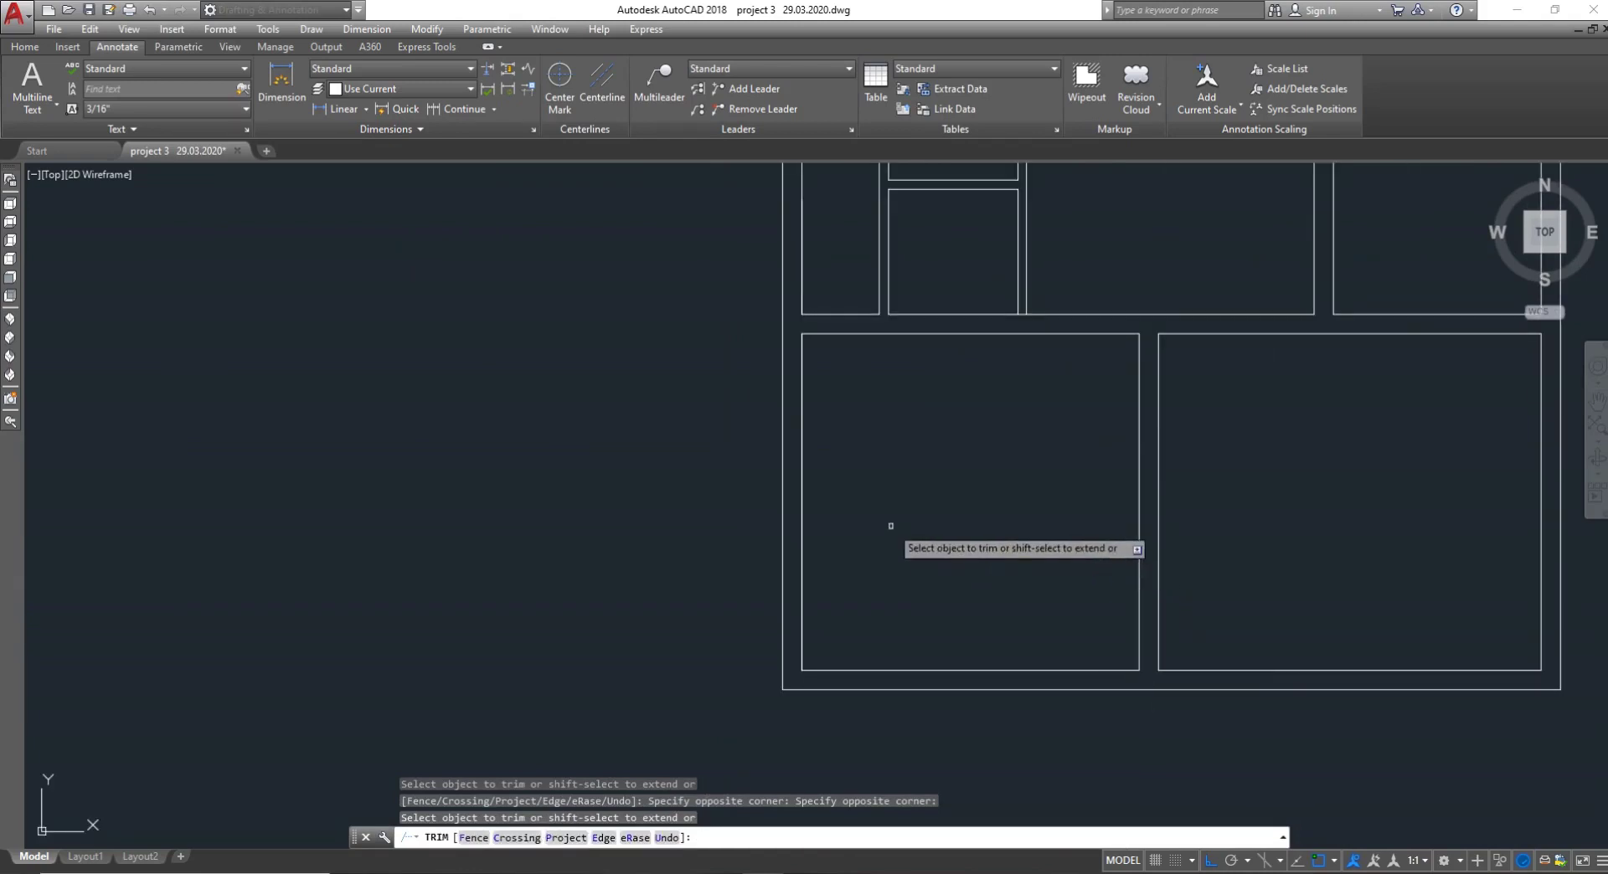
key("Escape")
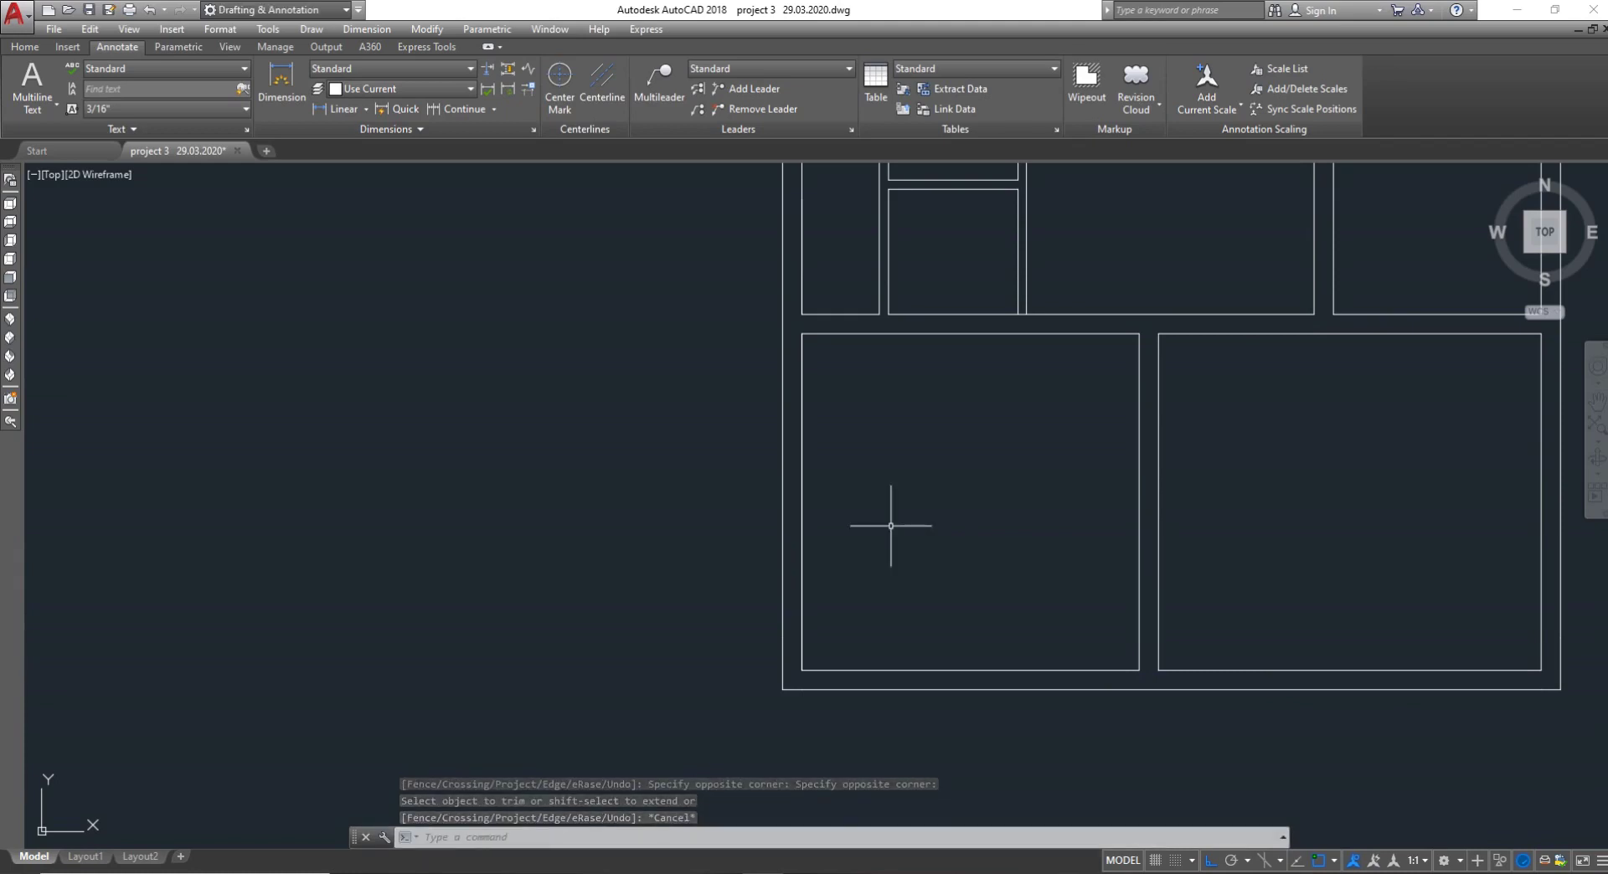
Compare the wall layout with the finished floor plans above, including the windows in the rear rooms
scroll(1095, 514, "down", 2)
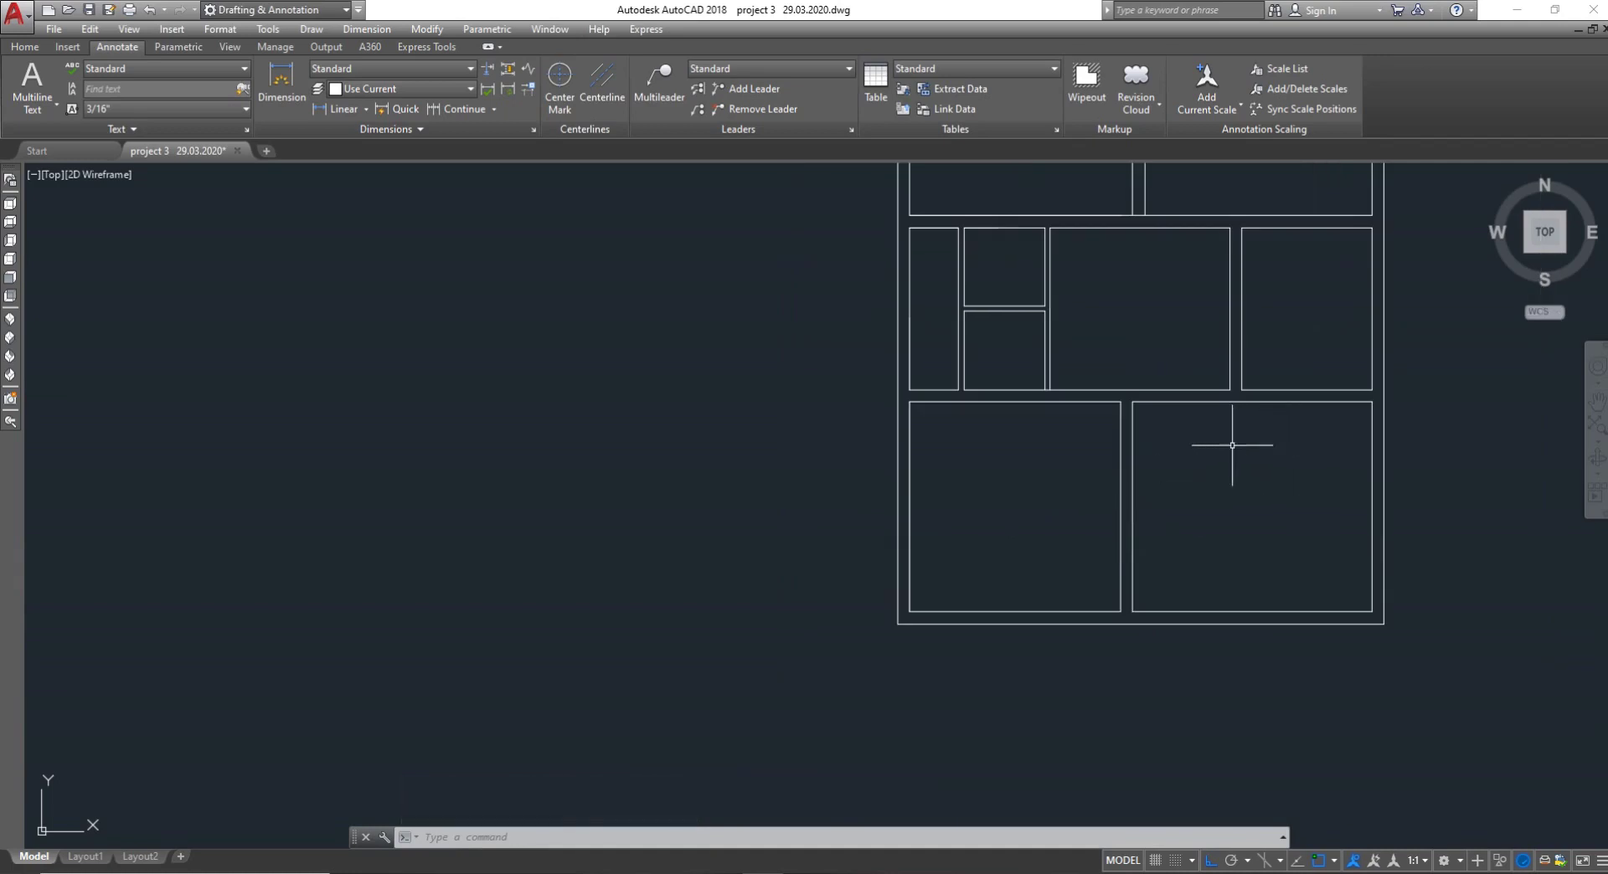
scroll(1192, 471, "down", 4)
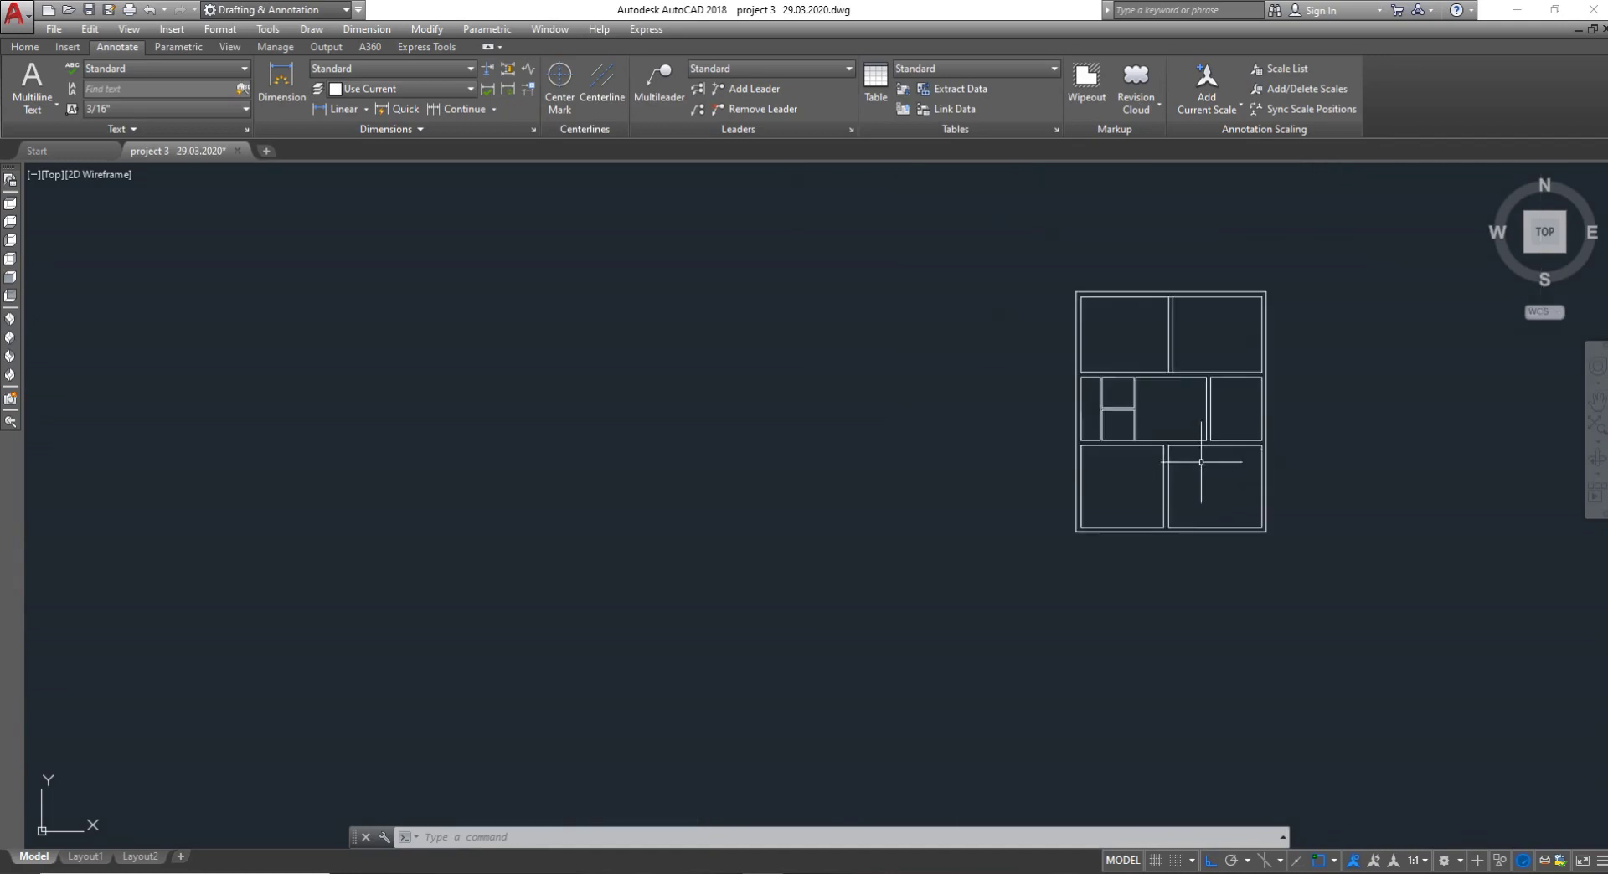
scroll(1262, 403, "up", 4)
scroll(1171, 545, "down", 4)
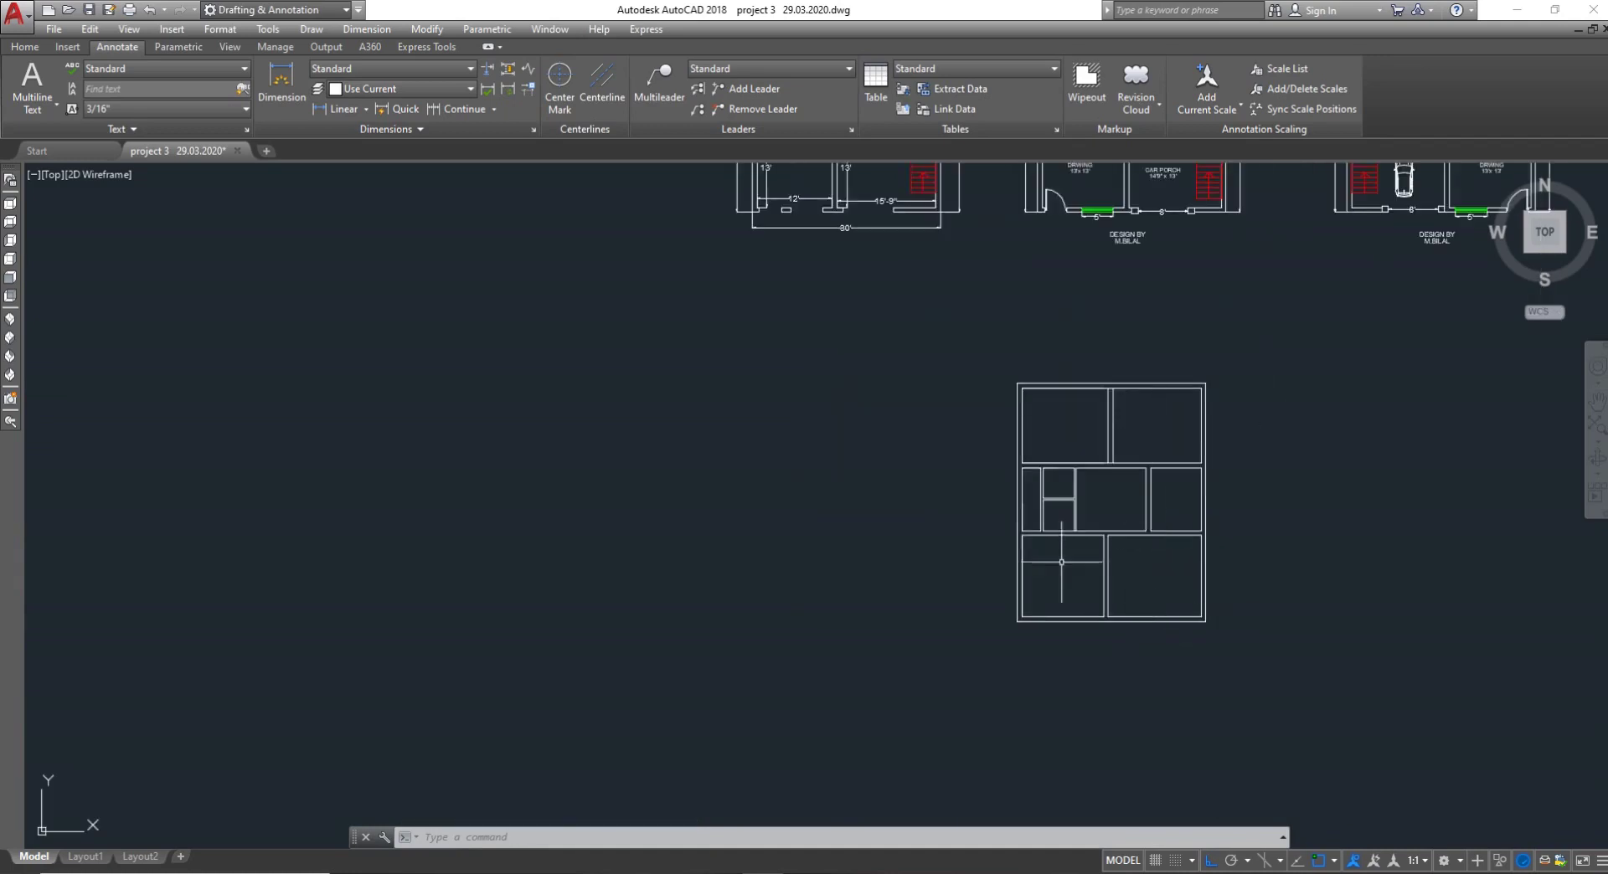
scroll(1183, 496, "up", 4)
scroll(1099, 553, "down", 4)
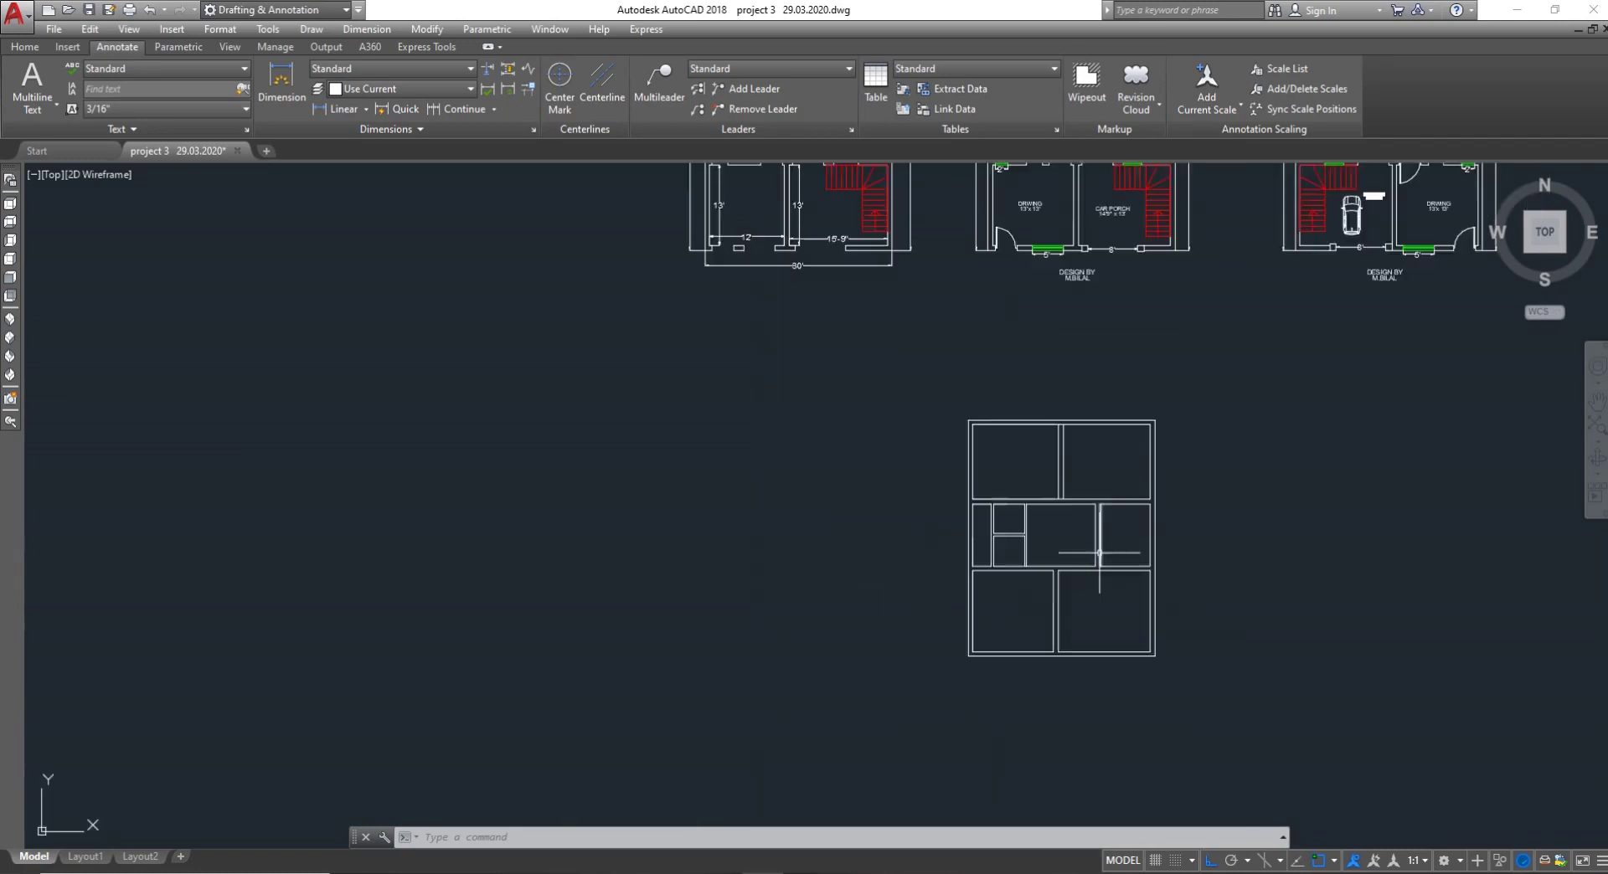
scroll(1109, 597, "down", 2)
scroll(1101, 463, "up", 2)
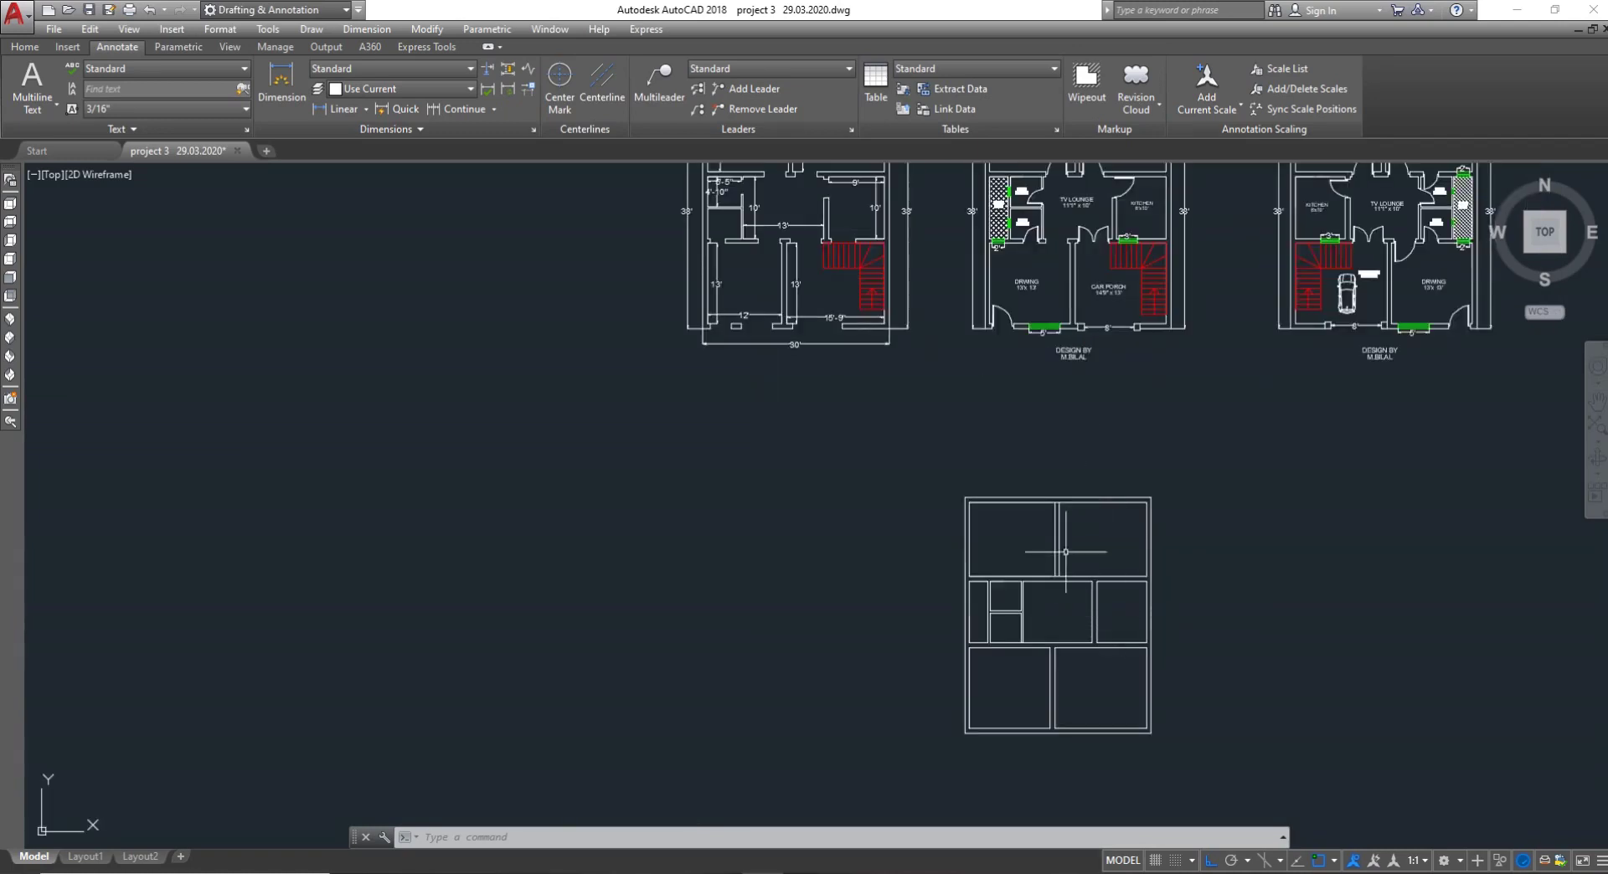
scroll(1074, 615, "up", 2)
scroll(1072, 621, "down", 2)
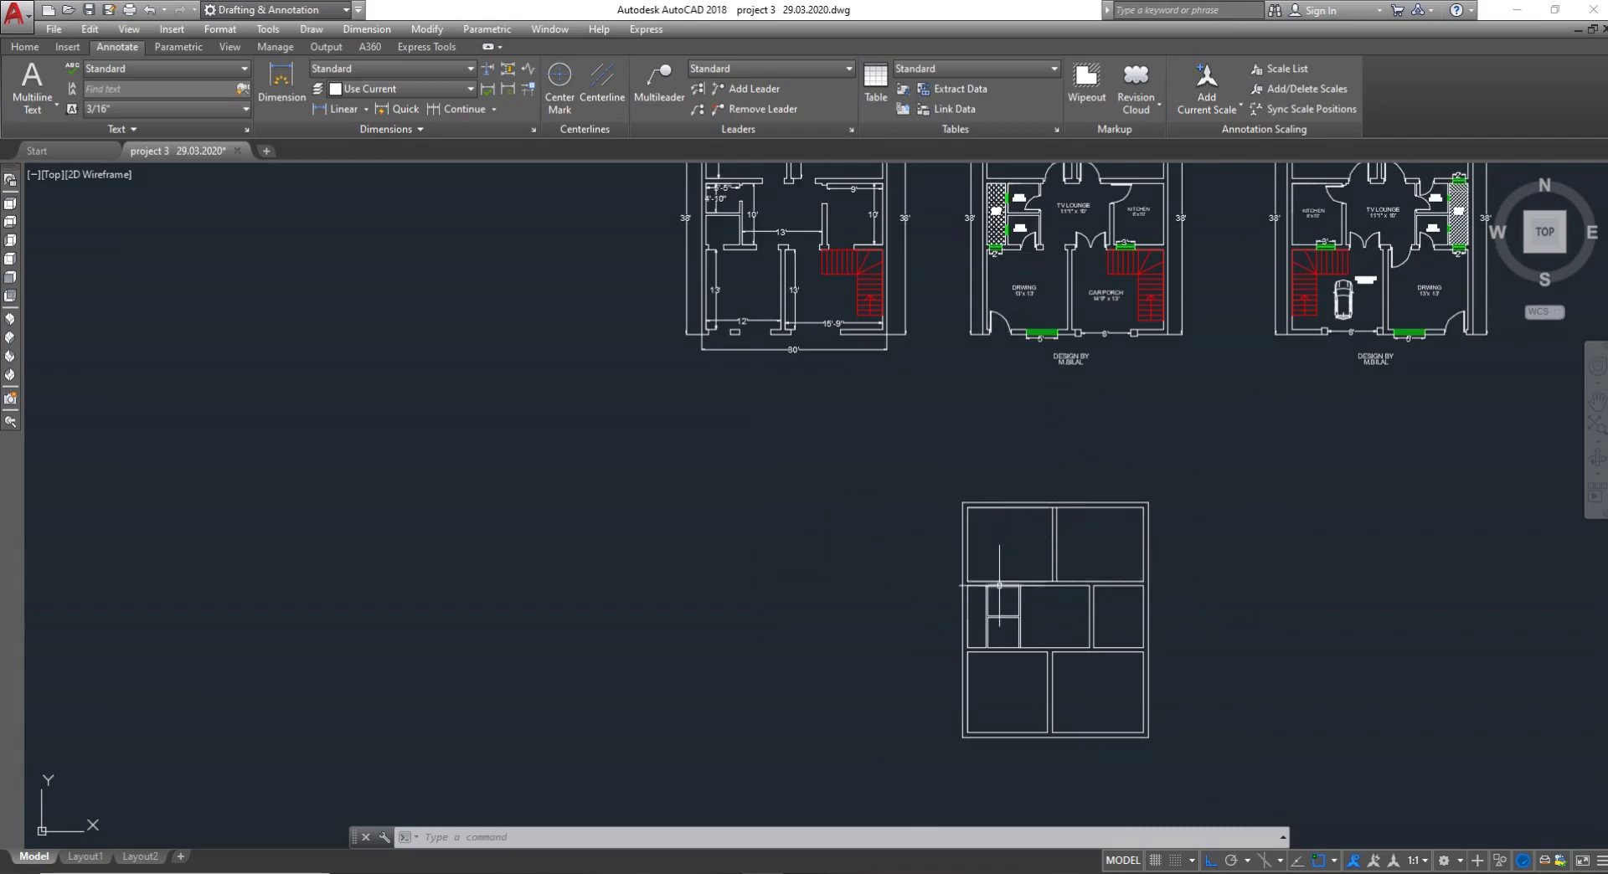
scroll(999, 585, "down", 4)
scroll(1036, 414, "up", 4)
scroll(1028, 351, "up", 4)
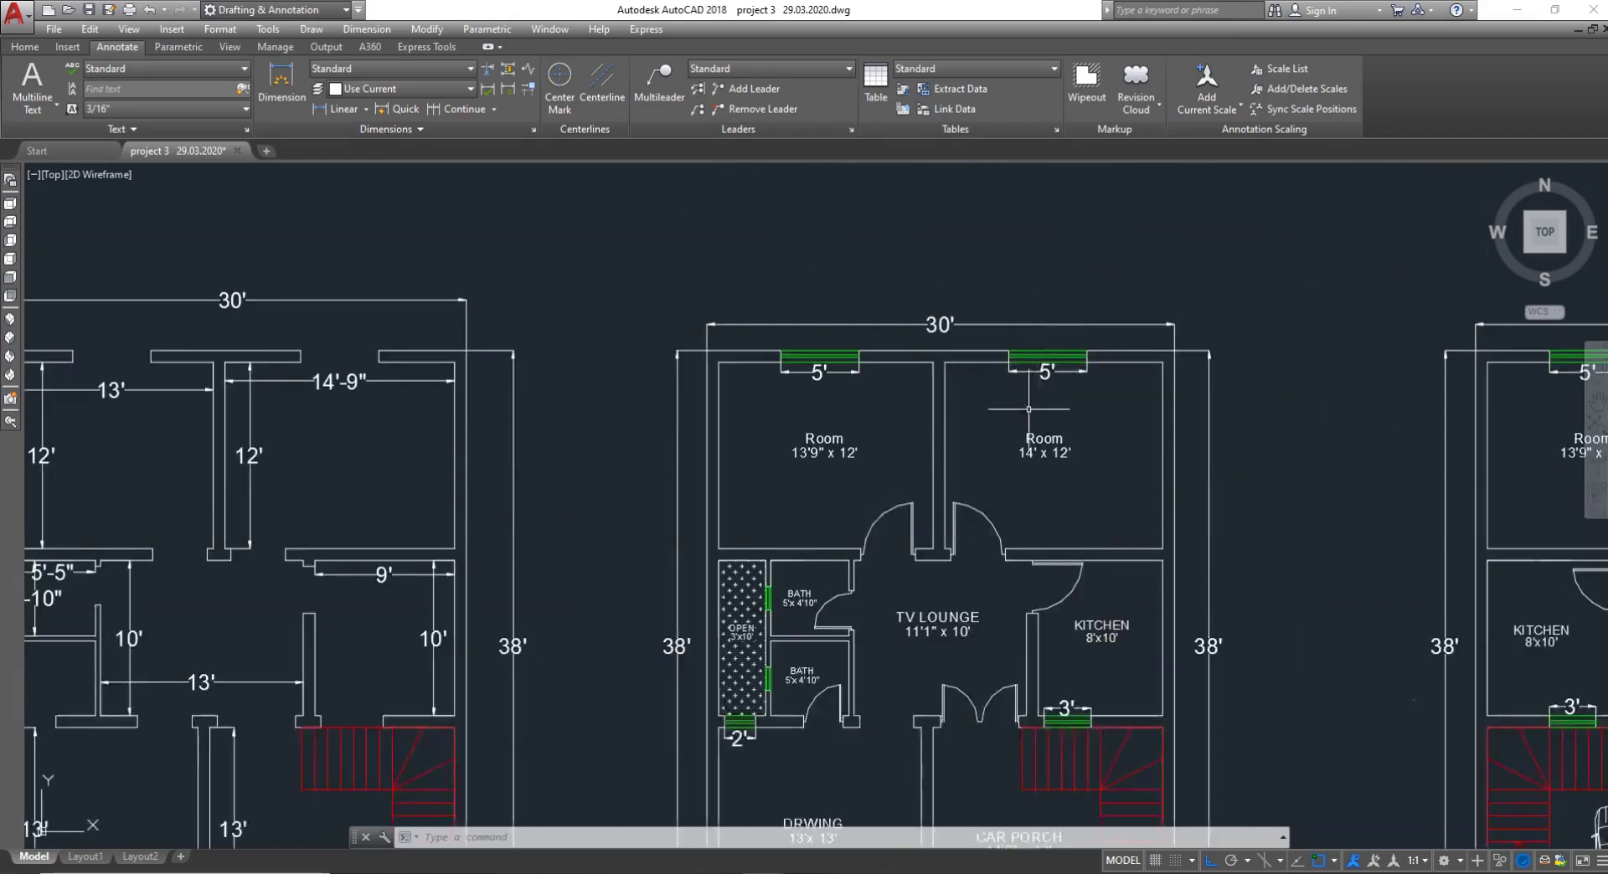
scroll(1024, 404, "down", 7)
scroll(975, 653, "up", 3)
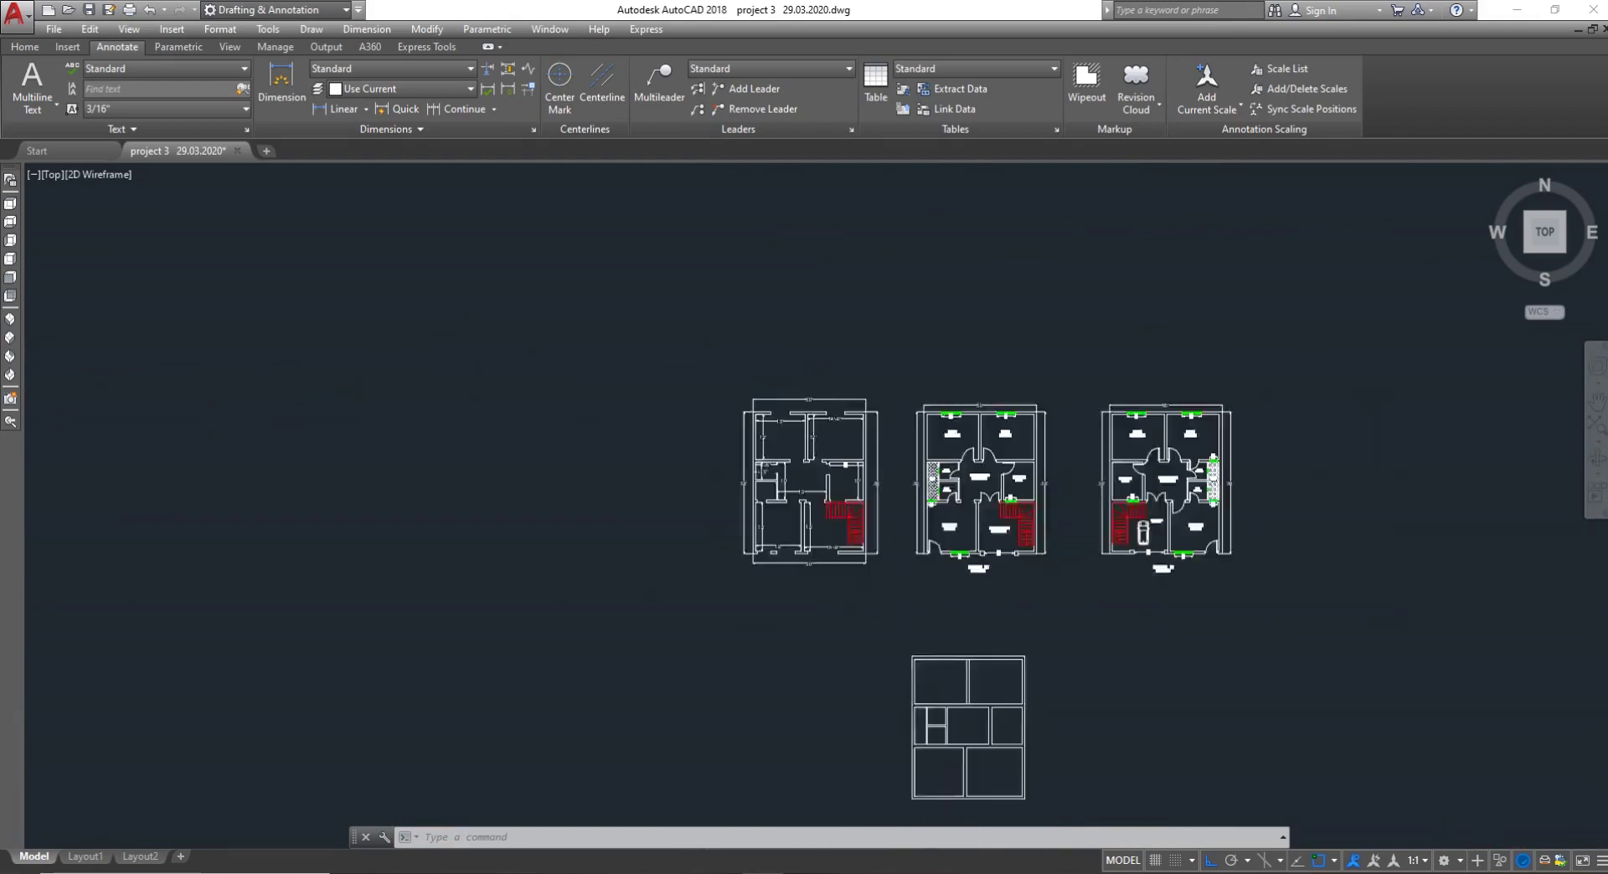
scroll(973, 705, "up", 4)
scroll(969, 700, "down", 4)
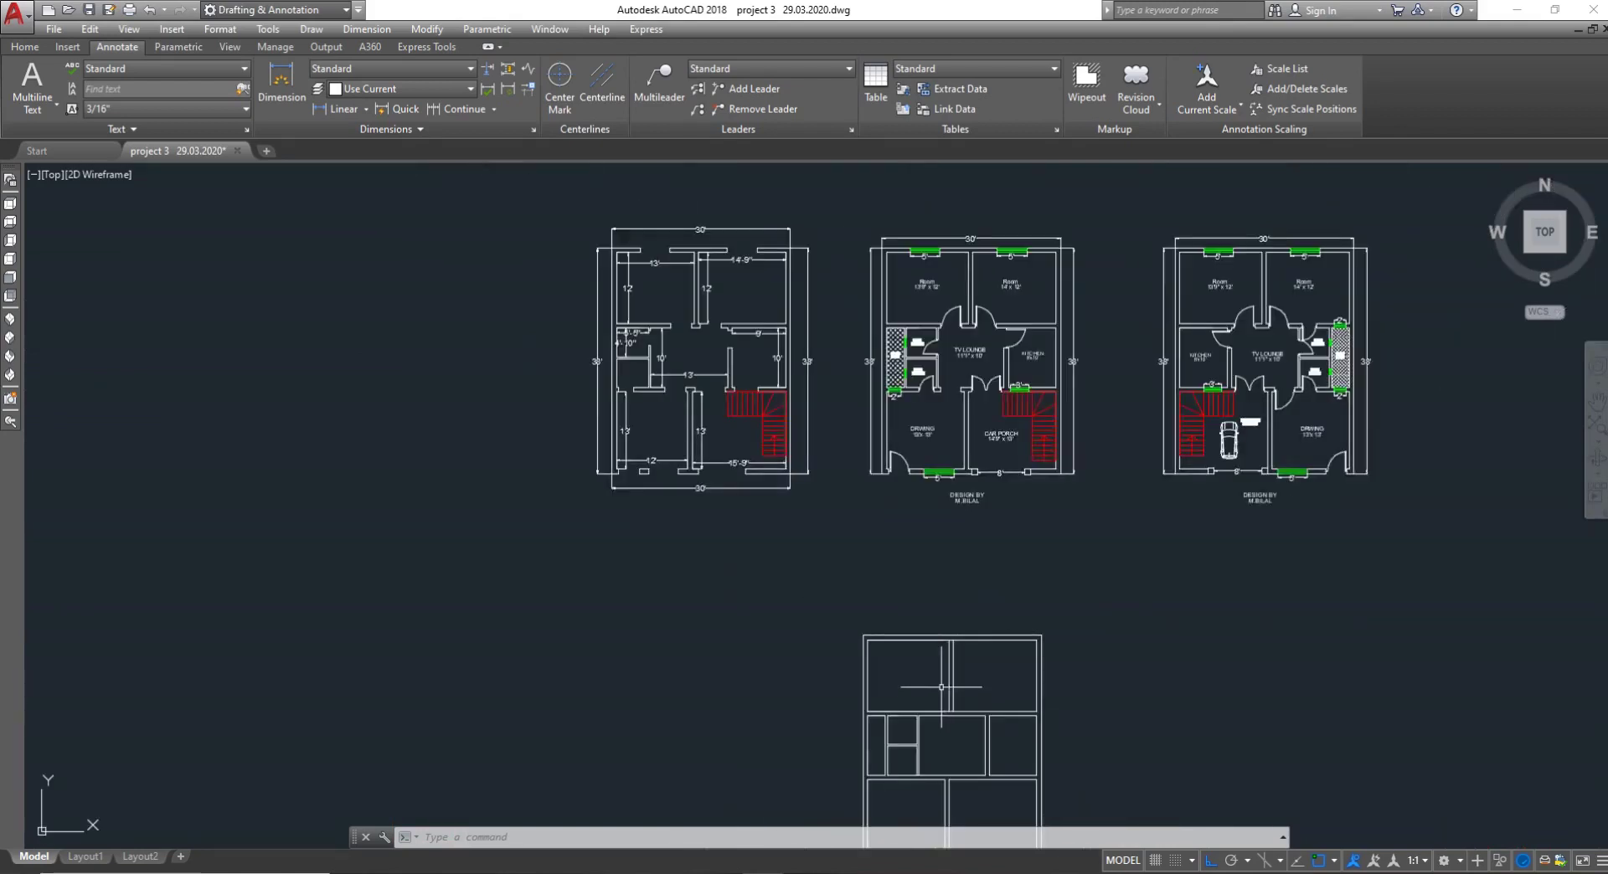
scroll(967, 660, "up", 4)
scroll(938, 616, "down", 2)
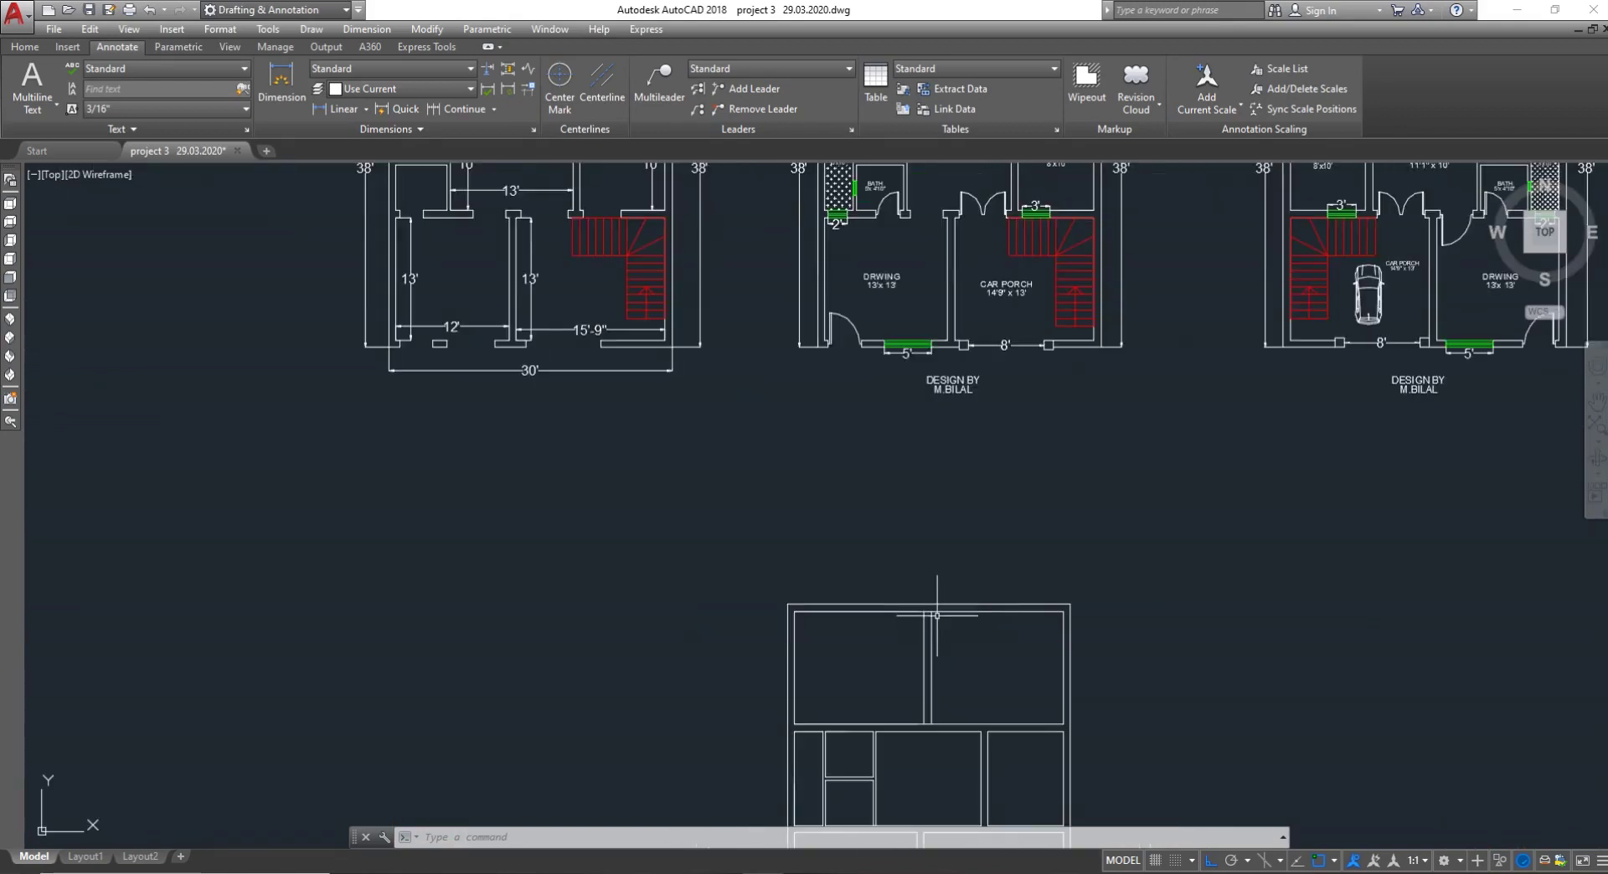
Trim the rear wall's inner line between the rear partition's two faces and save the drawing
key("Escape")
key("Escape")
type("TR")
key("Return")
key("Return")
scroll(926, 620, "up", 3)
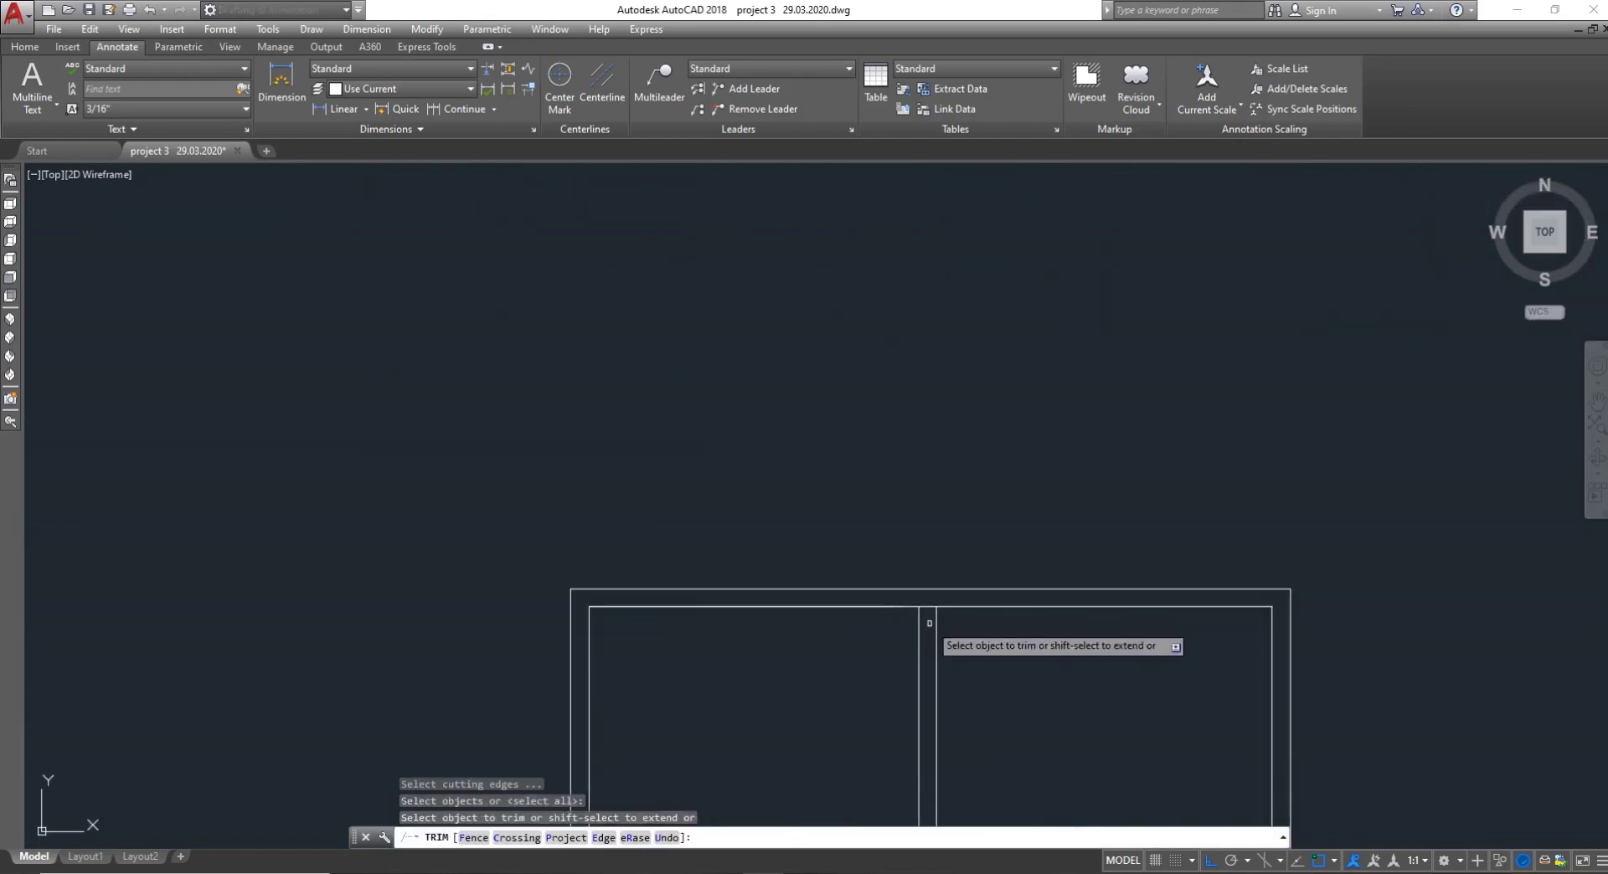
scroll(925, 629, "up", 3)
left_click(931, 612)
left_click(913, 519)
key("Return")
scroll(925, 553, "down", 6)
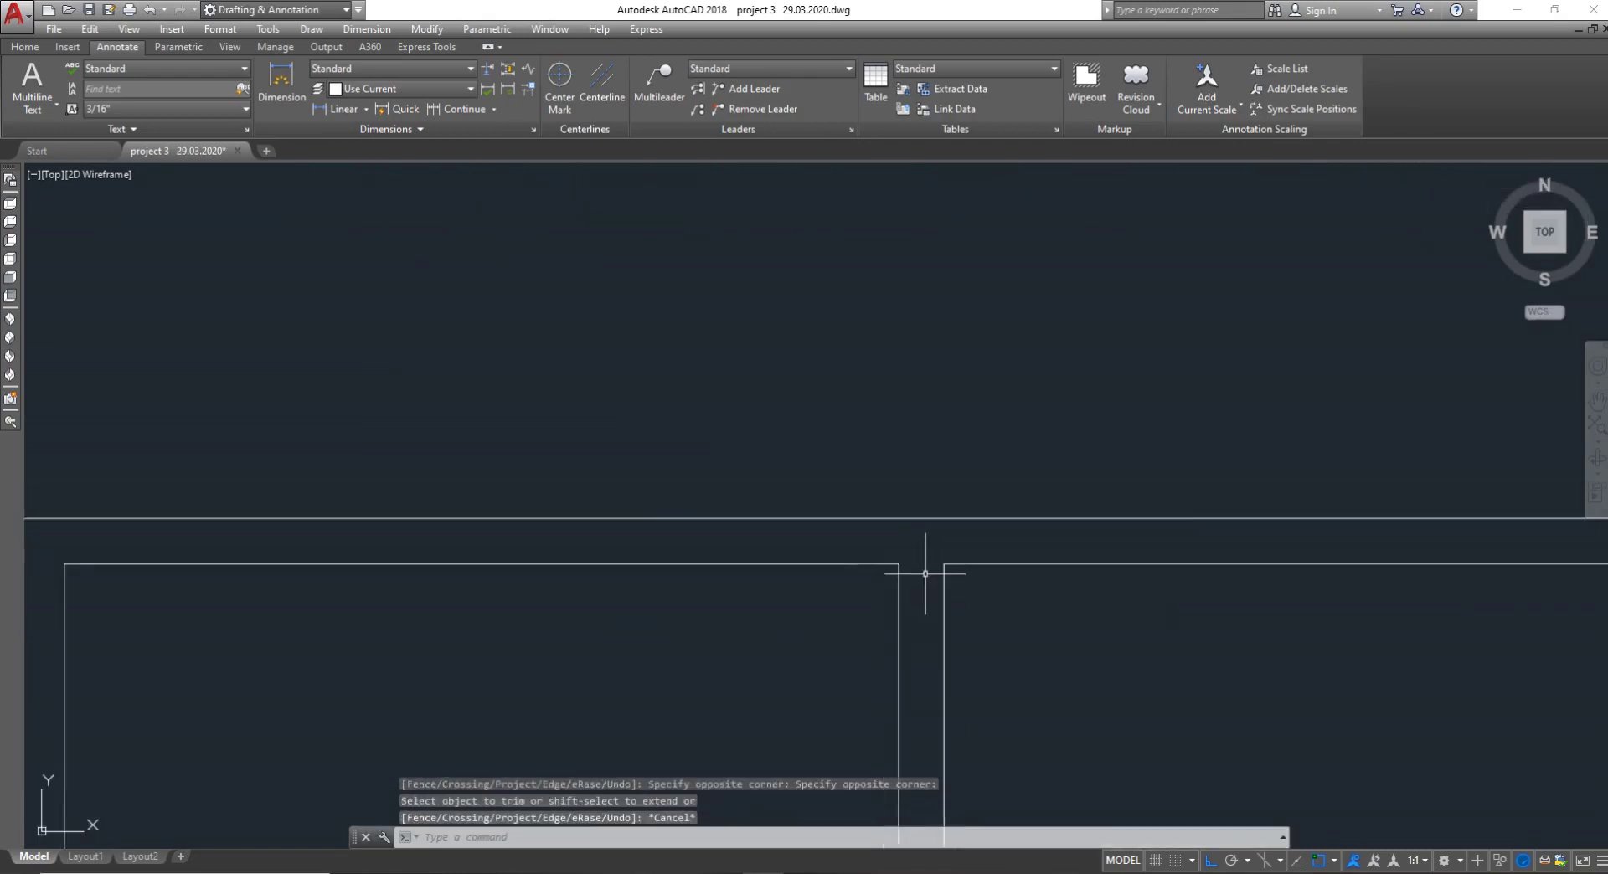
key("ctrl+s")
Draw a short line across the rear wall from the midpoint of the right rear room's inner wall line
scroll(995, 612, "up", 4)
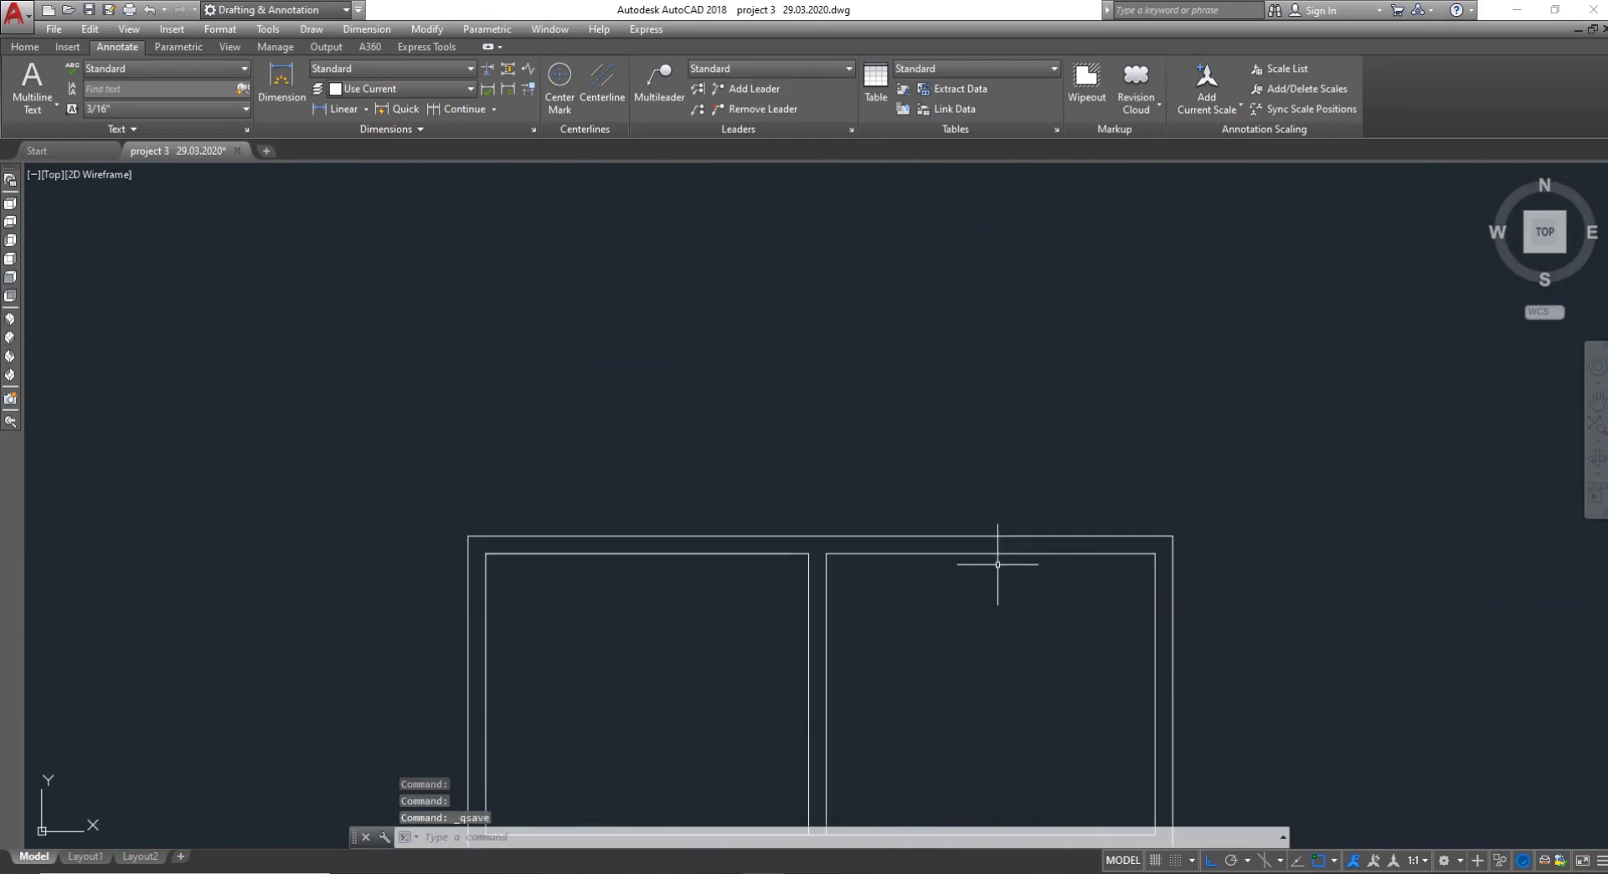
type("l")
key("Return")
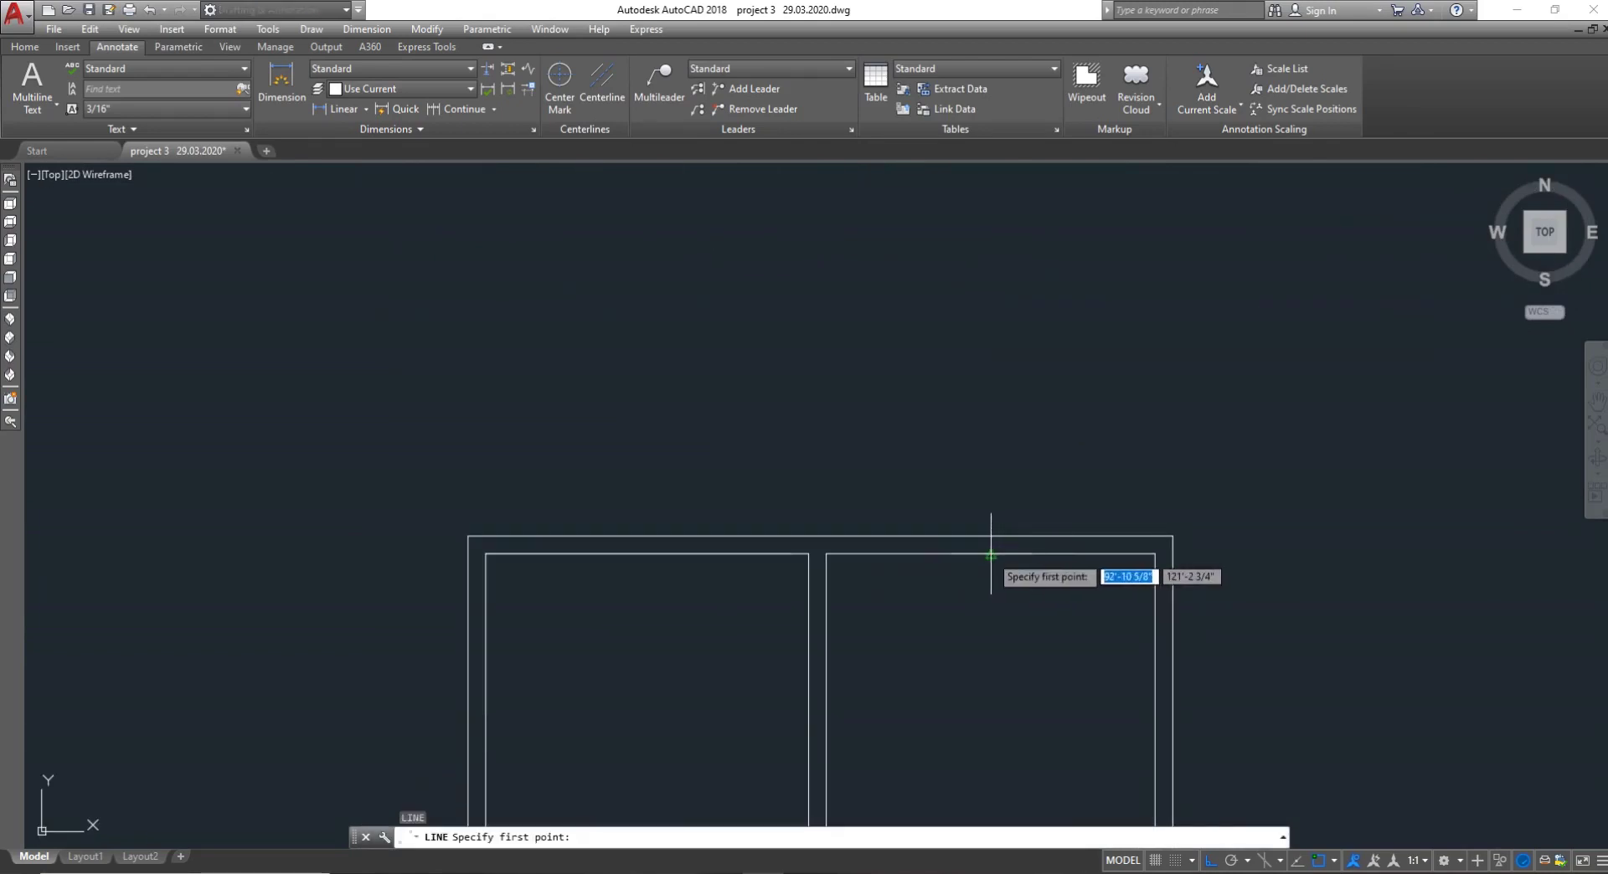
left_click(990, 555)
key("Escape")
Offset the short line across the rear wall 2.5' to each side to mark the window's edges
scroll(991, 546, "up", 6)
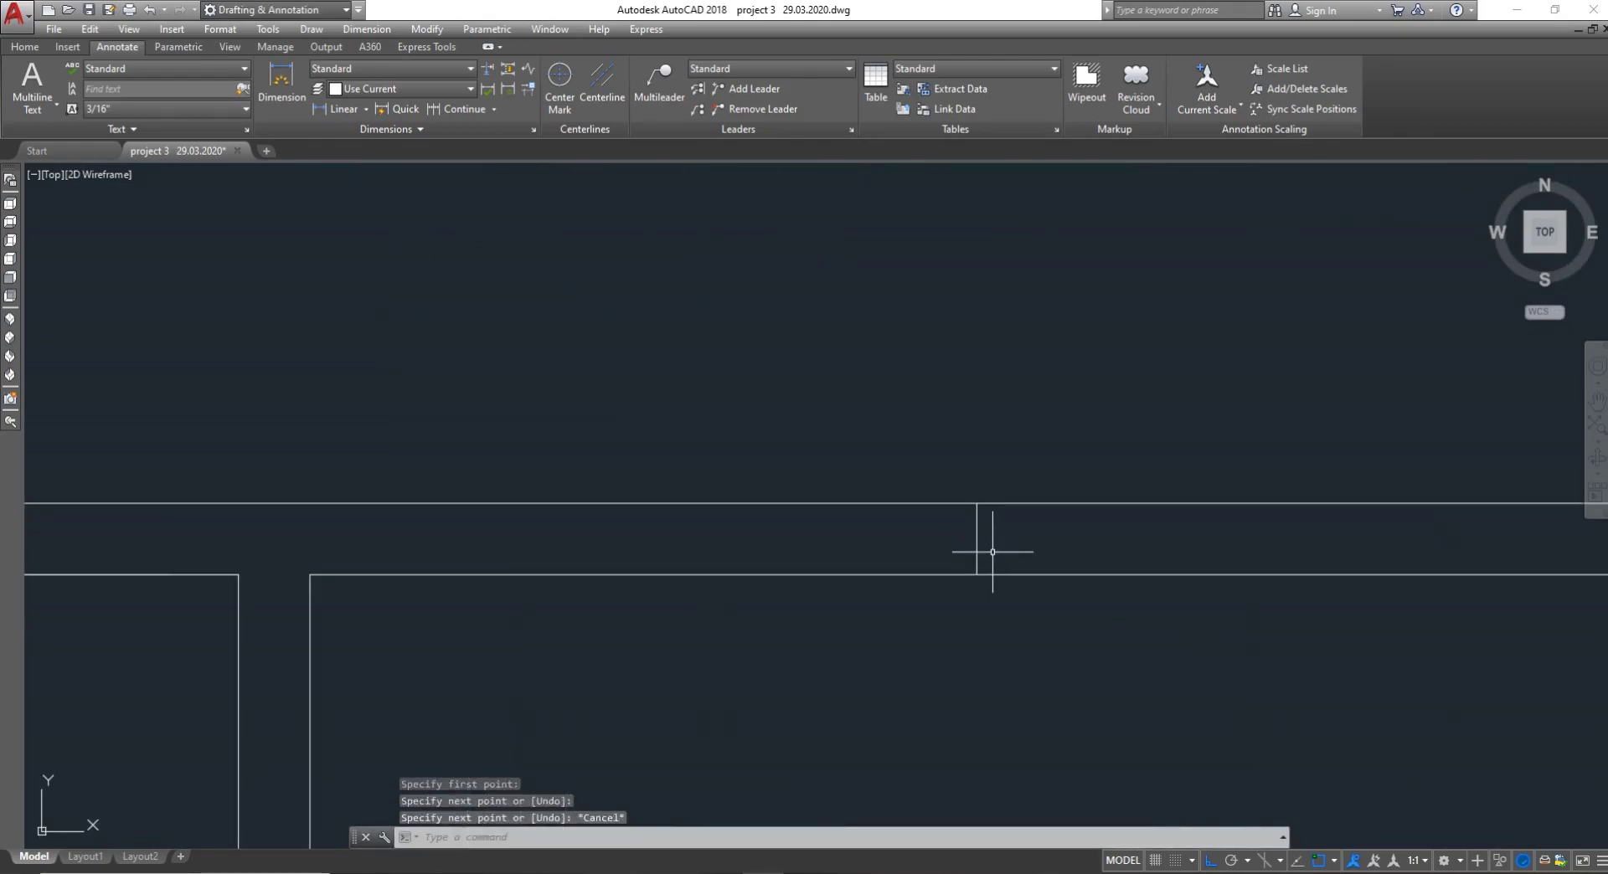
key("Return")
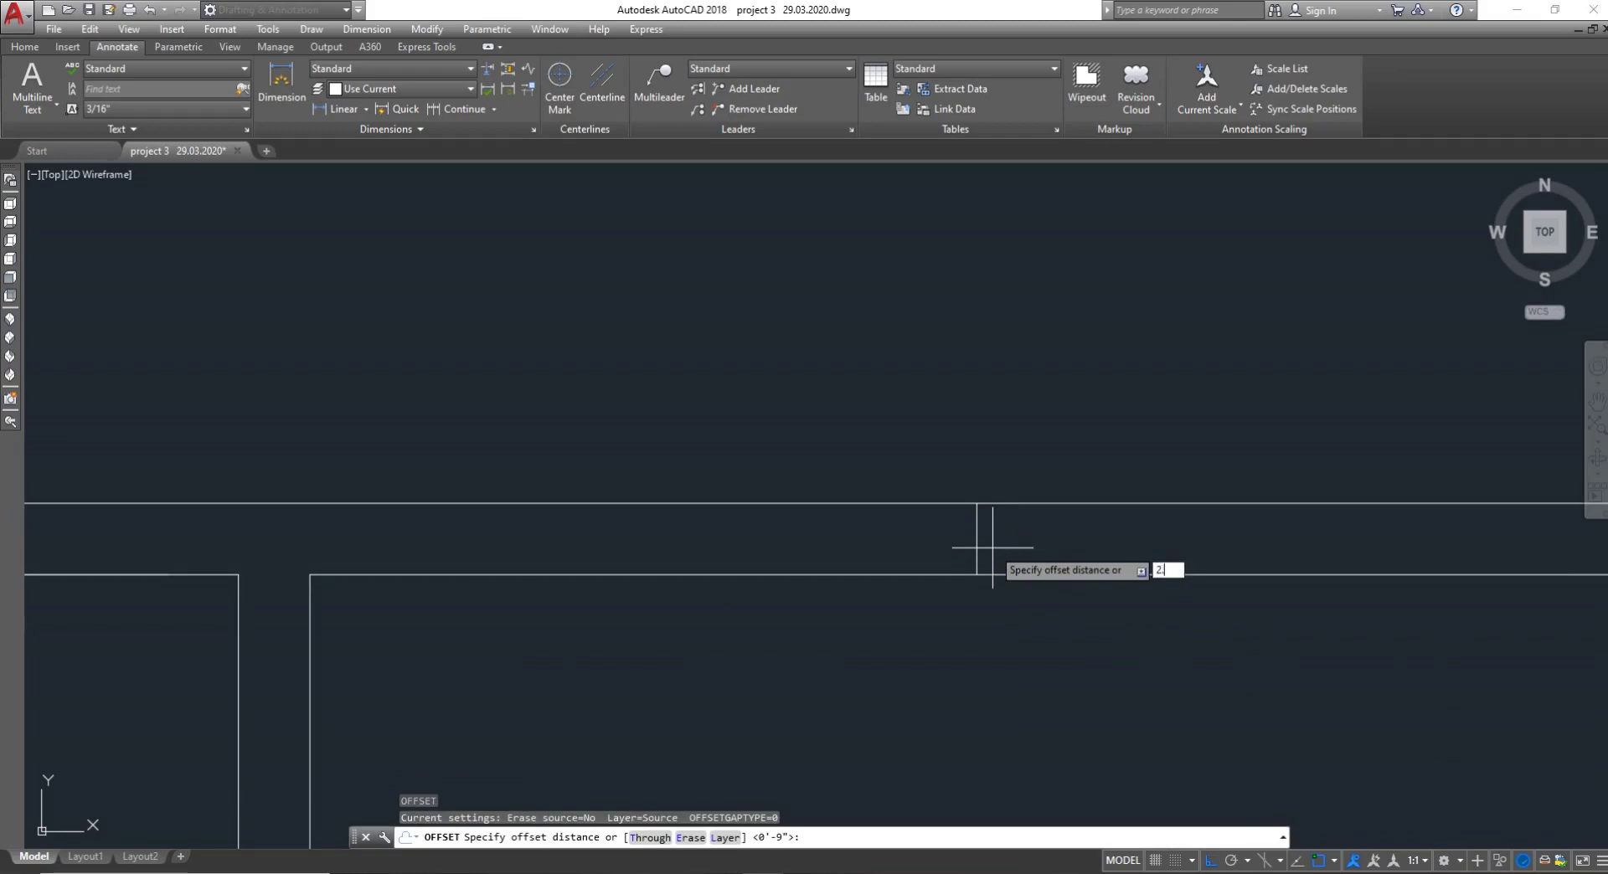
key("Return")
left_click(977, 542)
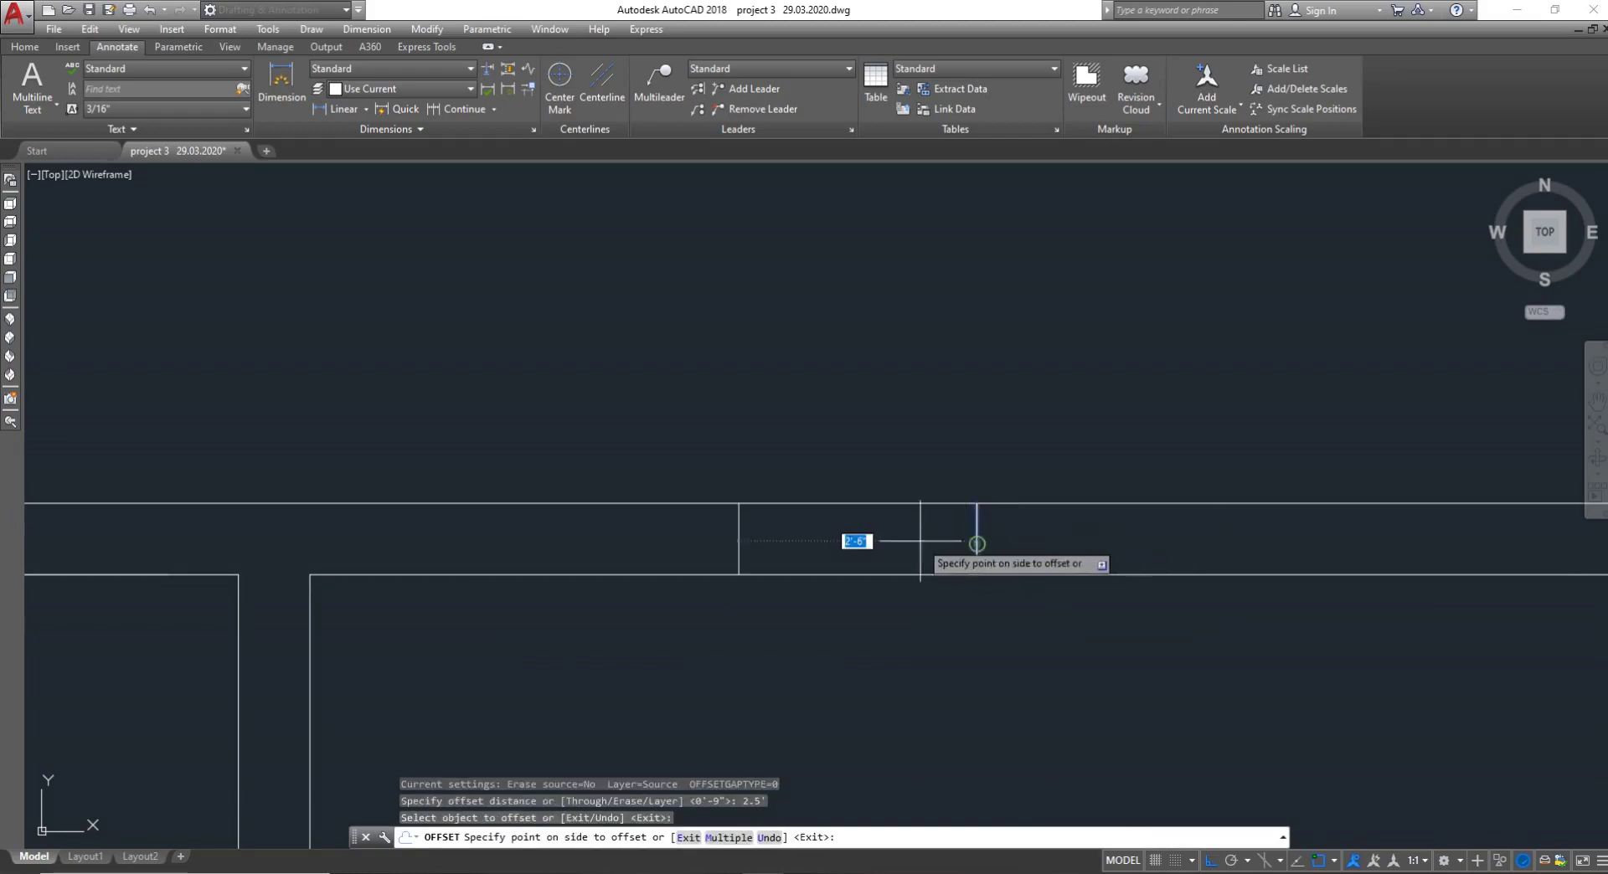
left_click(920, 541)
key("Escape")
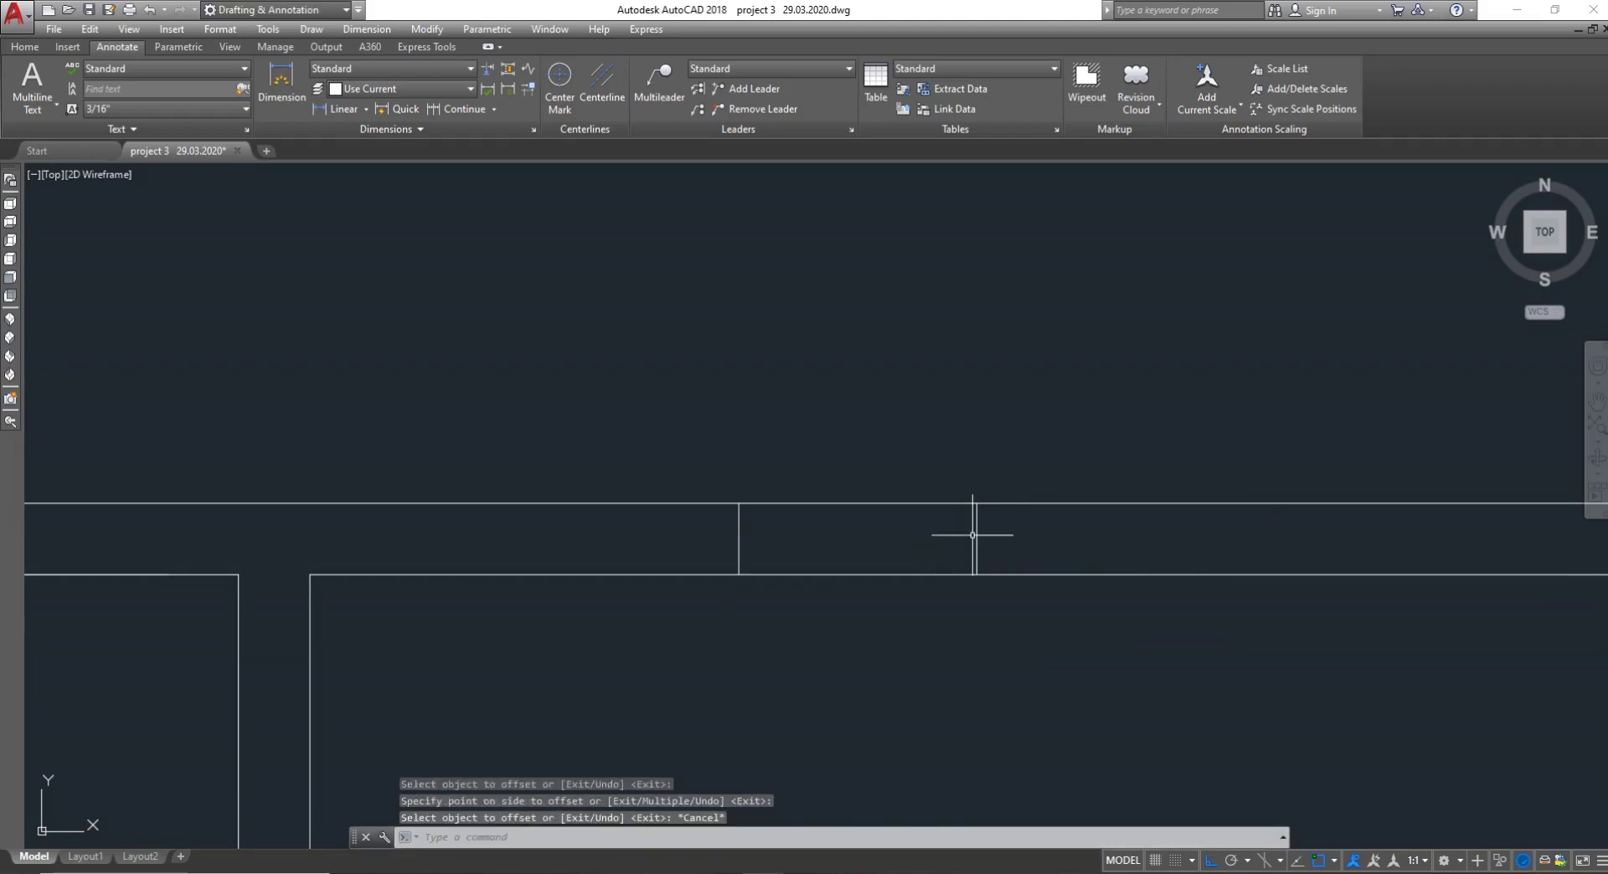
key("Return")
key("Return")
left_click(977, 541)
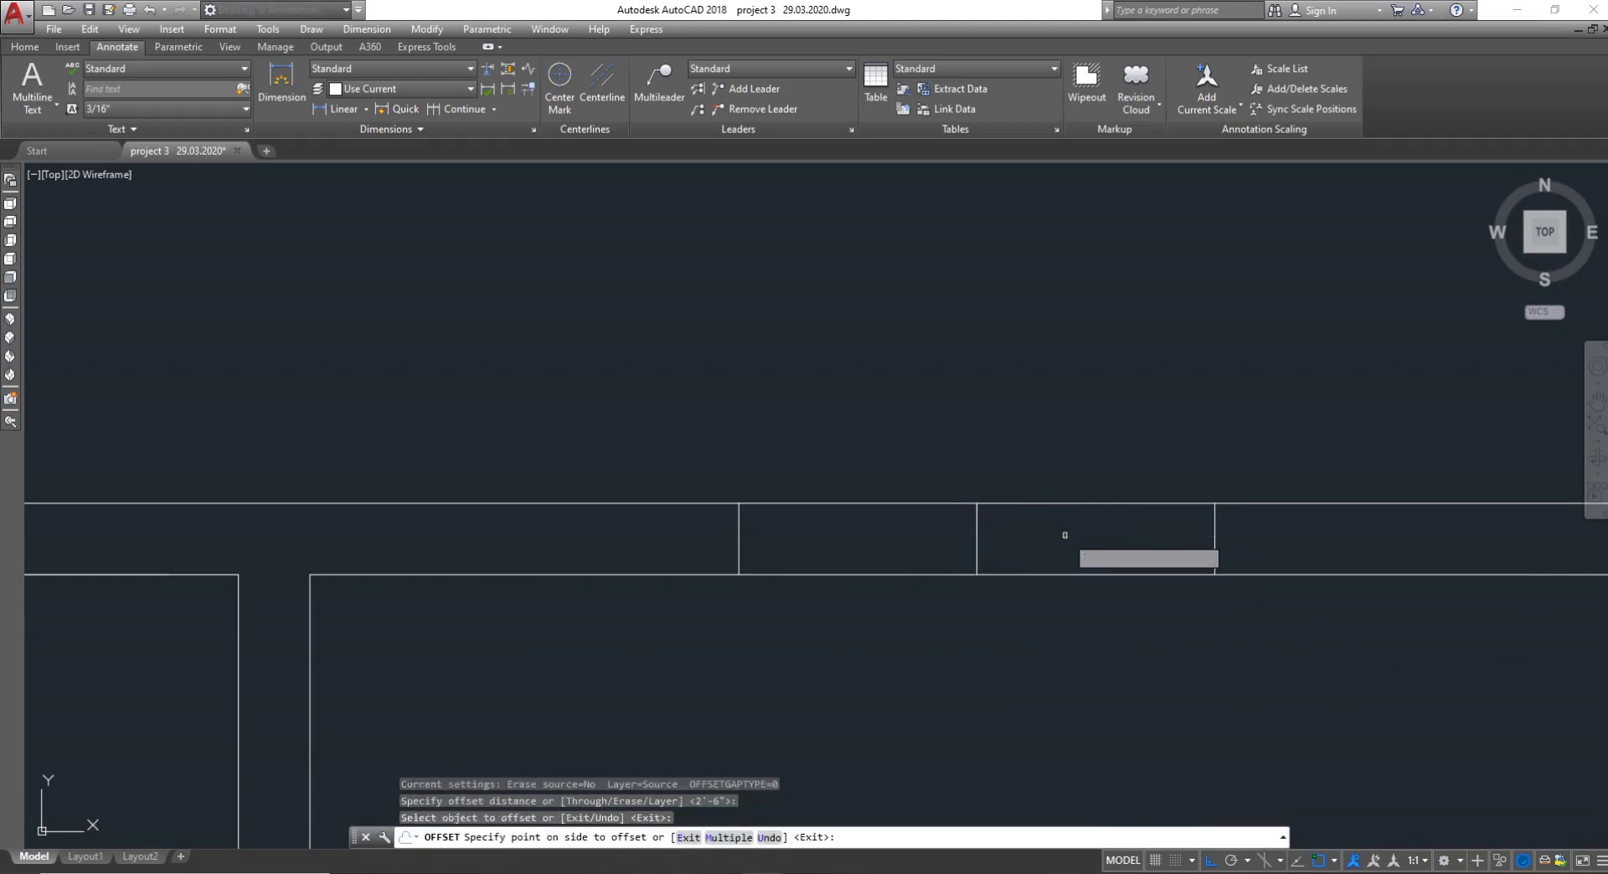
left_click(1066, 540)
key("Escape")
Erase the middle construction line between the two window edge lines
type("e")
key("Return")
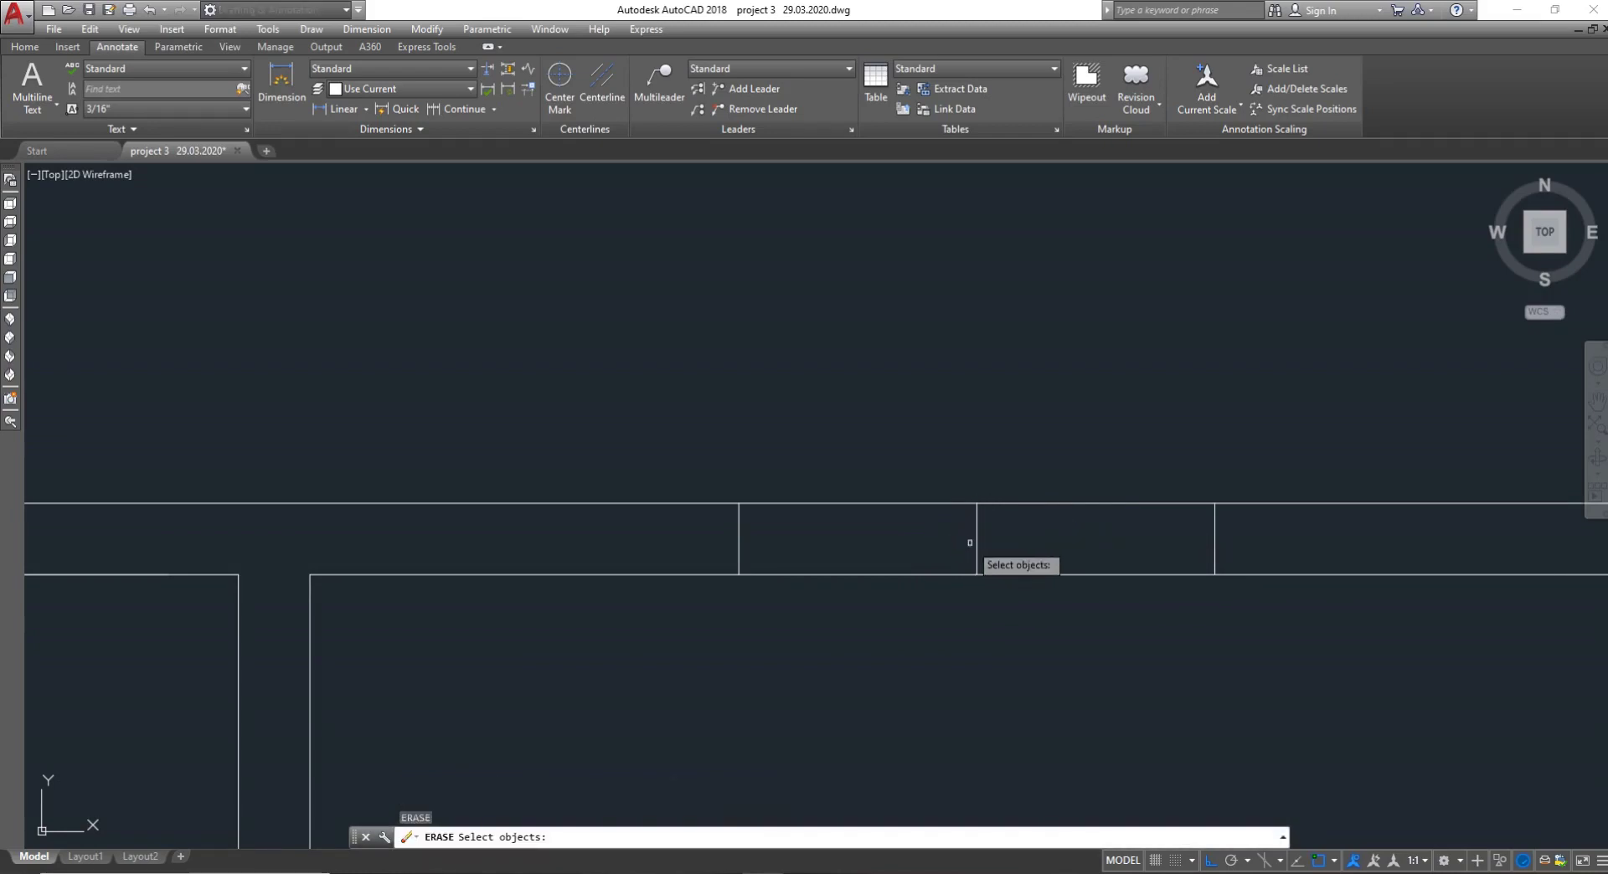
double_click(979, 542)
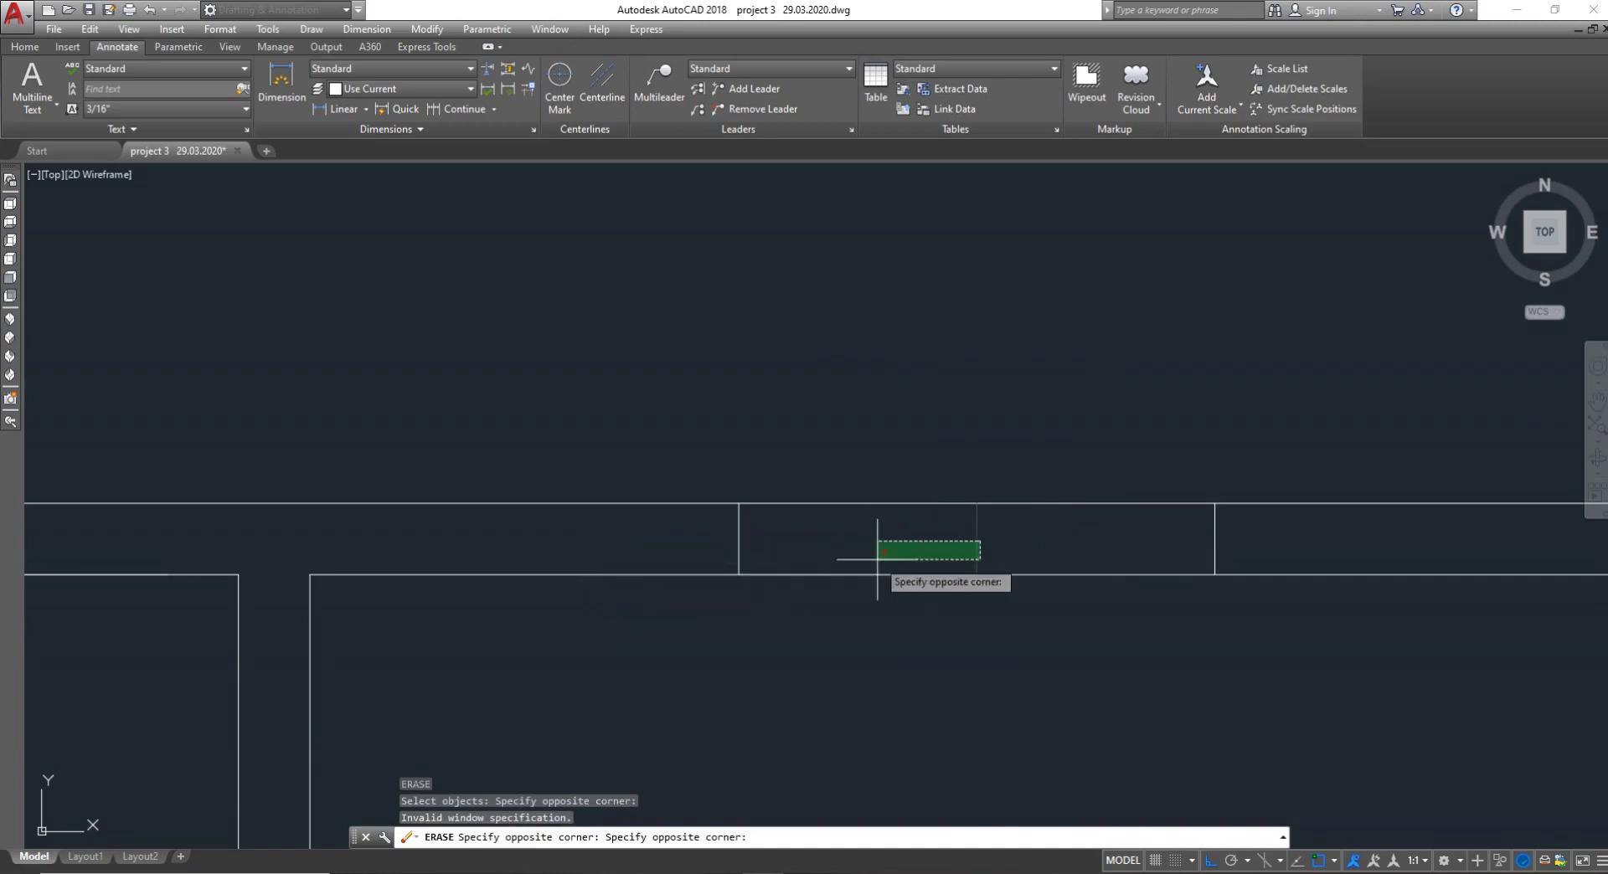
left_click(961, 558)
key("Escape")
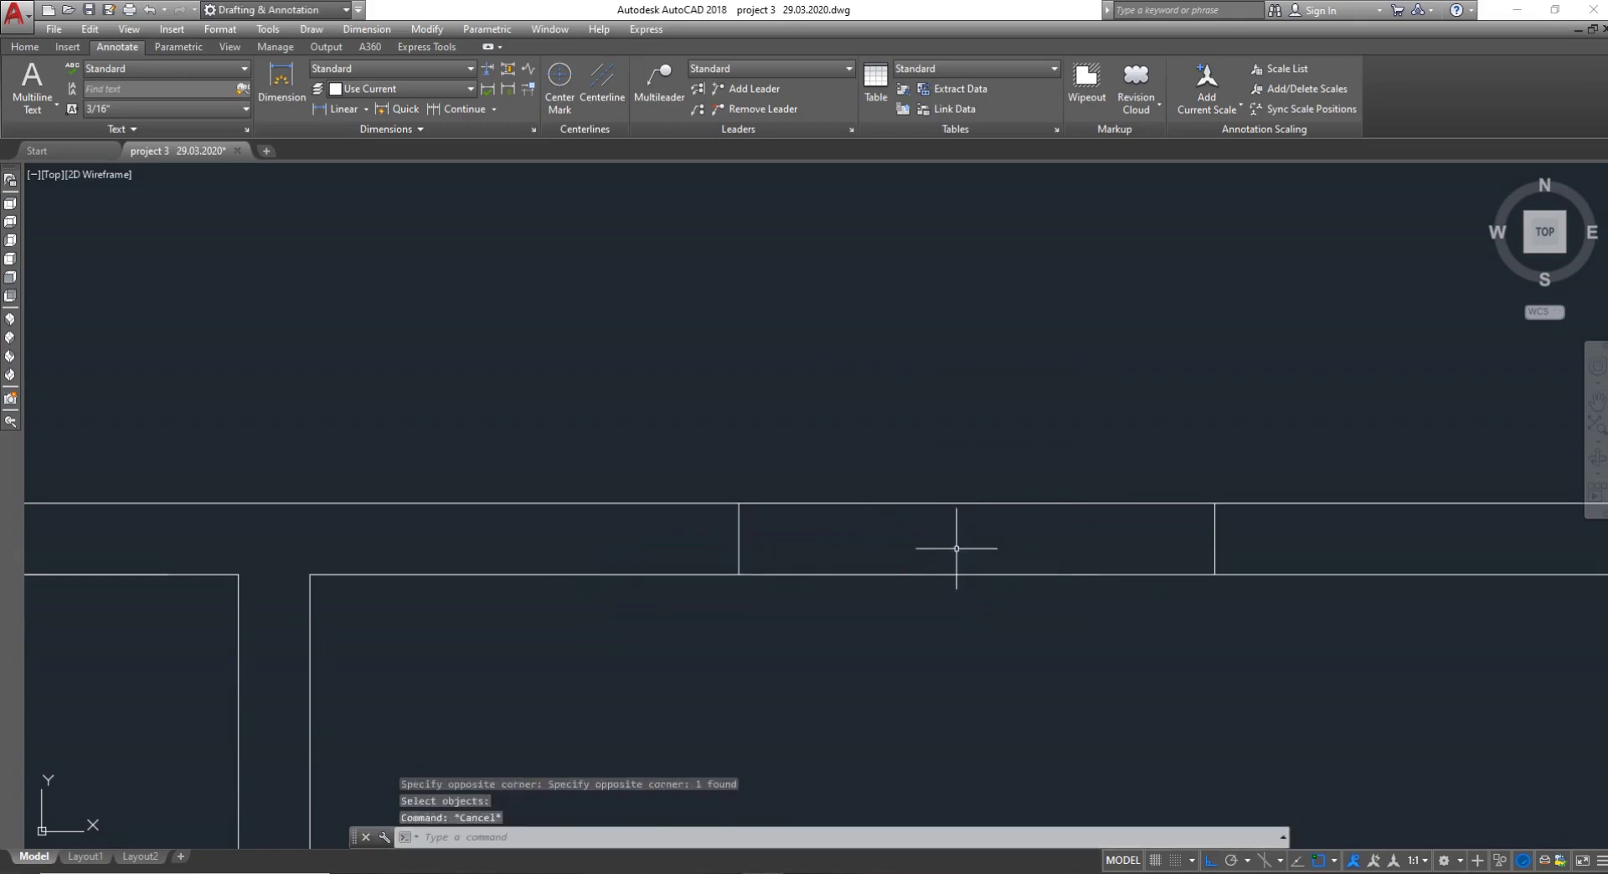
Measure the distance between the two window edge lines in the rear wall with an aligned dimension
key("Return")
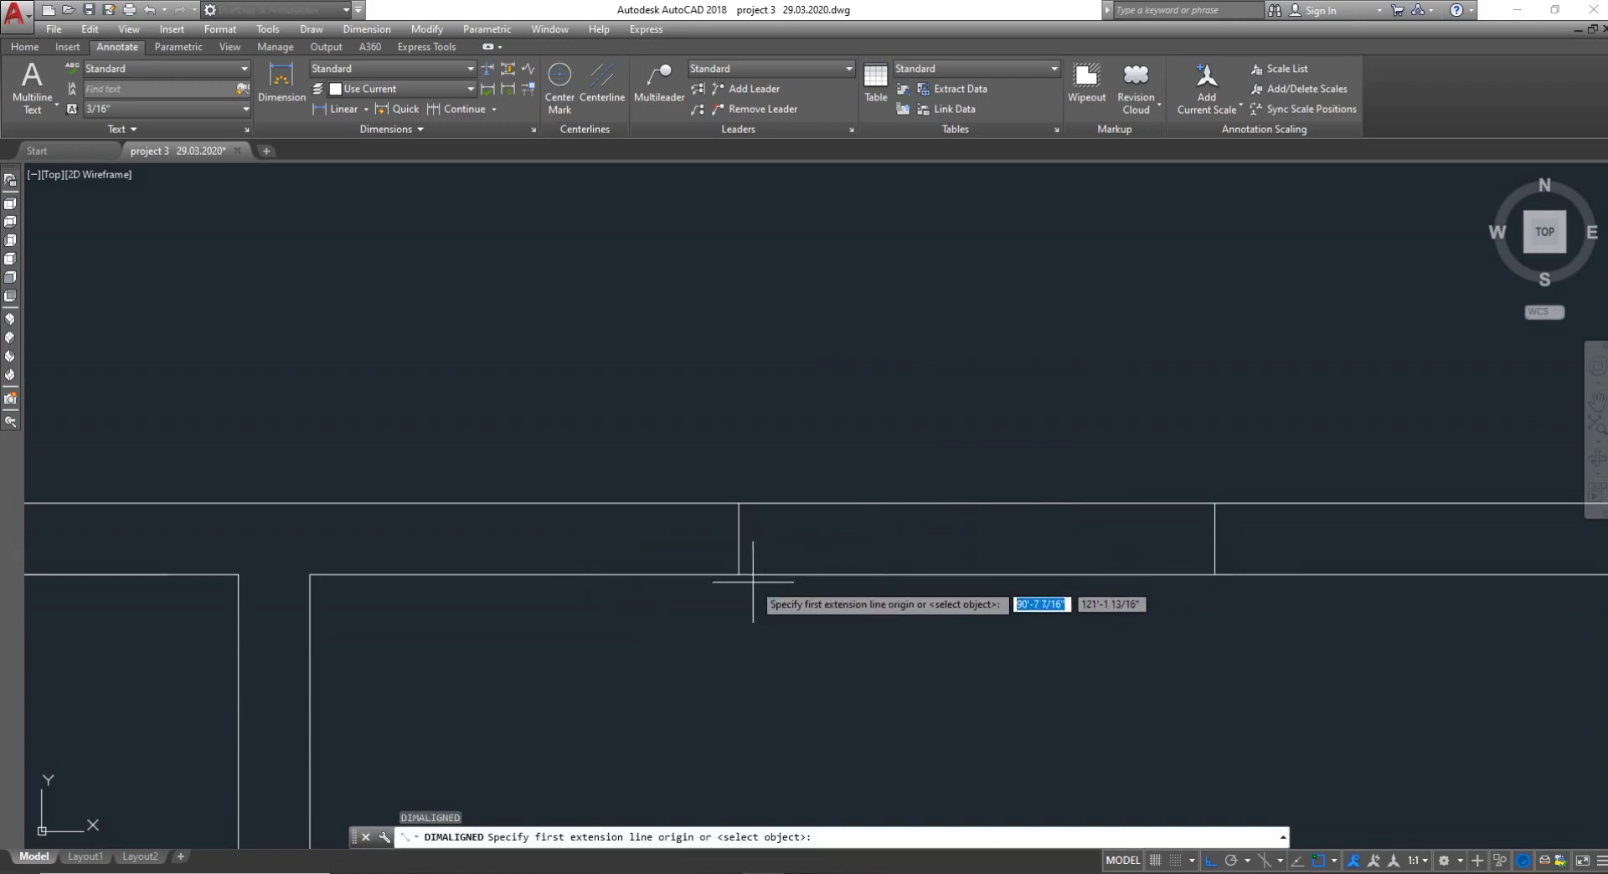
left_click(737, 576)
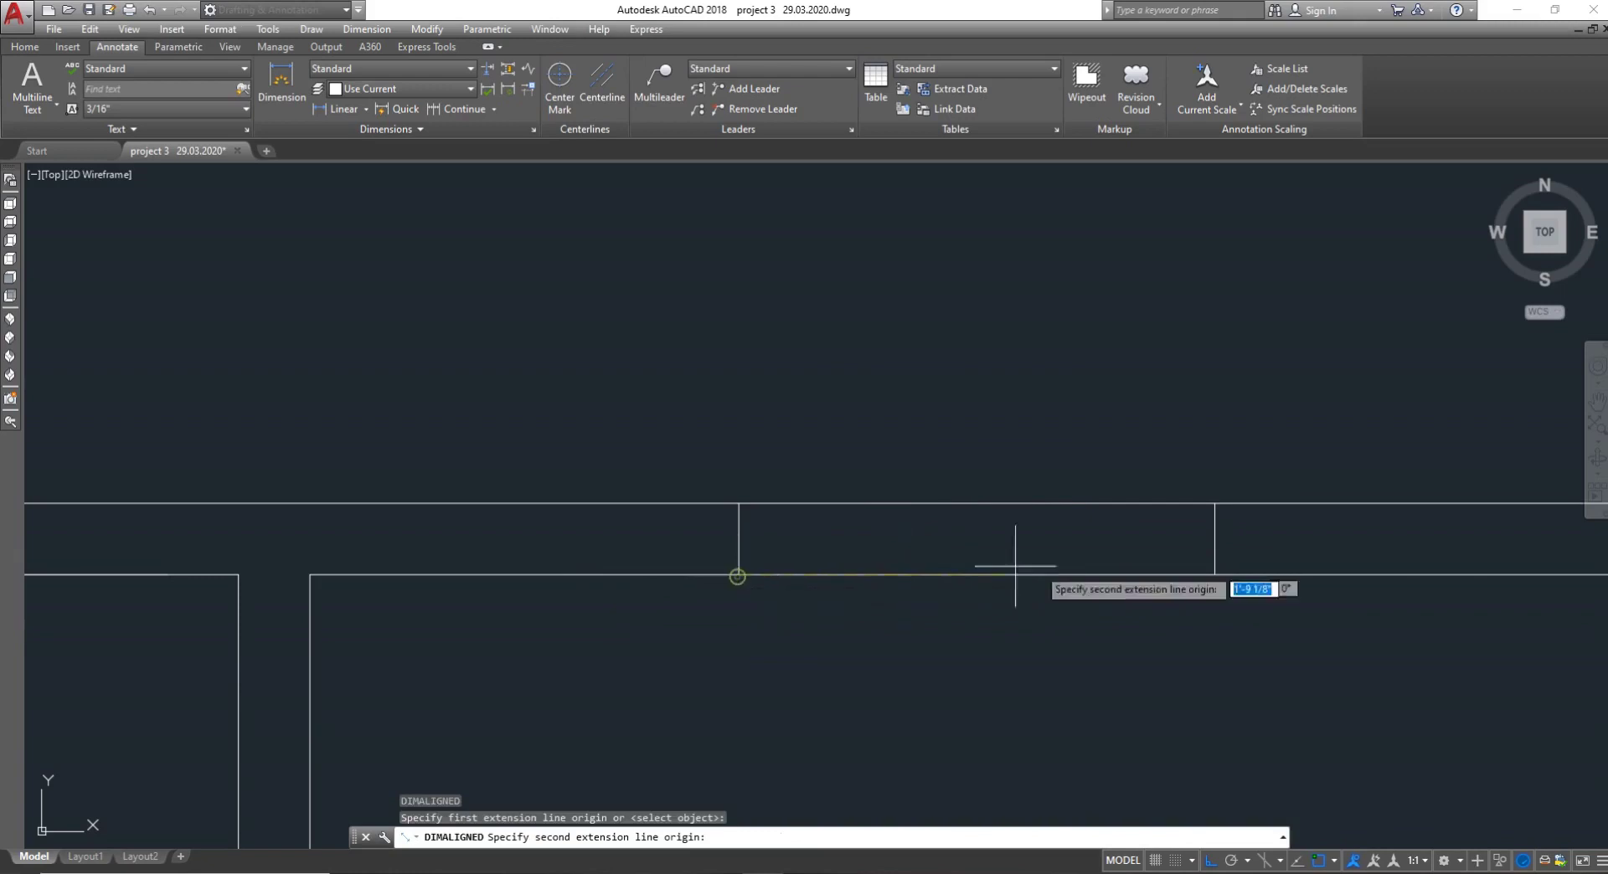
left_click(1214, 575)
key("Escape")
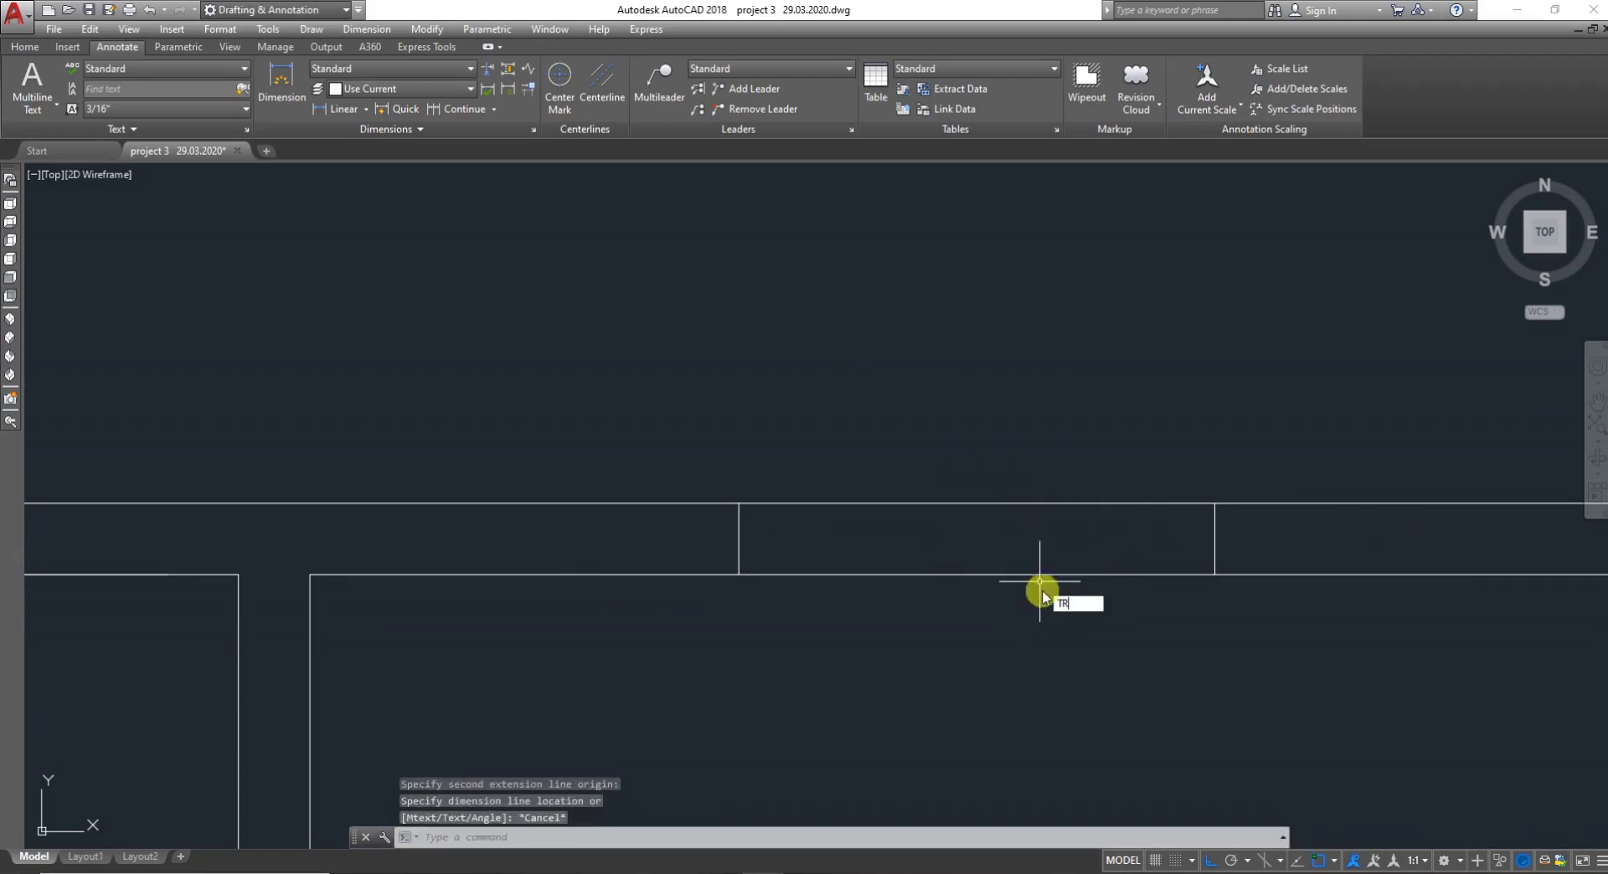
Trim both rear wall lines between the right rear room's window edges to open the window, and save the drawing
type("TR")
key("Return")
left_click_drag(1045, 650, 988, 424)
key("Escape")
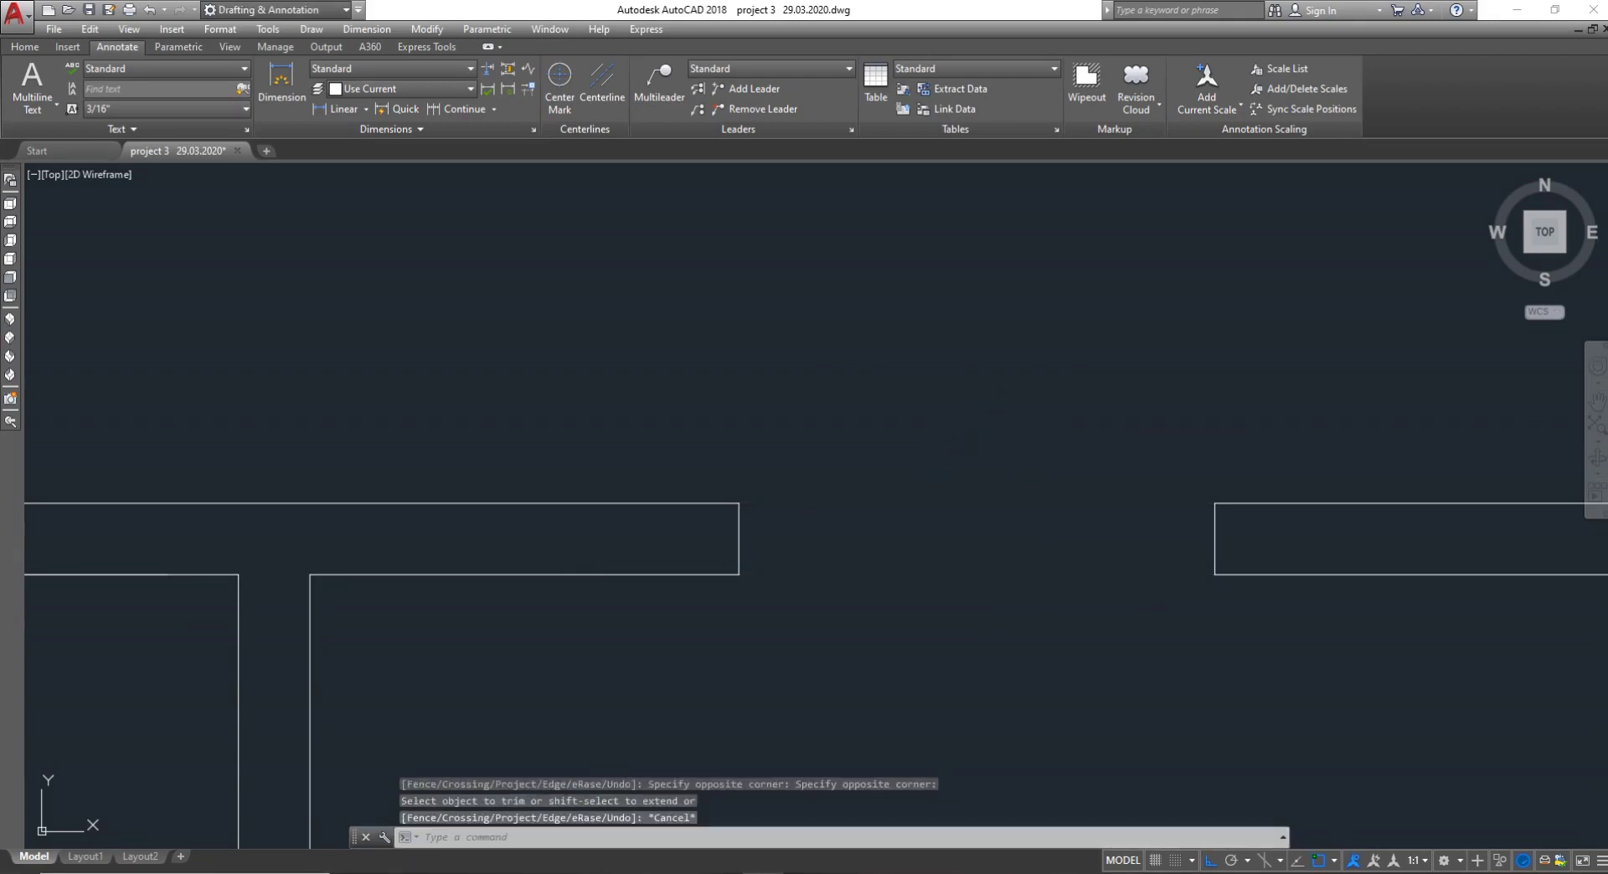
scroll(876, 525, "down", 4)
key("ctrl+s")
Draw a short line across the rear wall from the midpoint of the left rear room's inner wall line
scroll(457, 561, "up", 2)
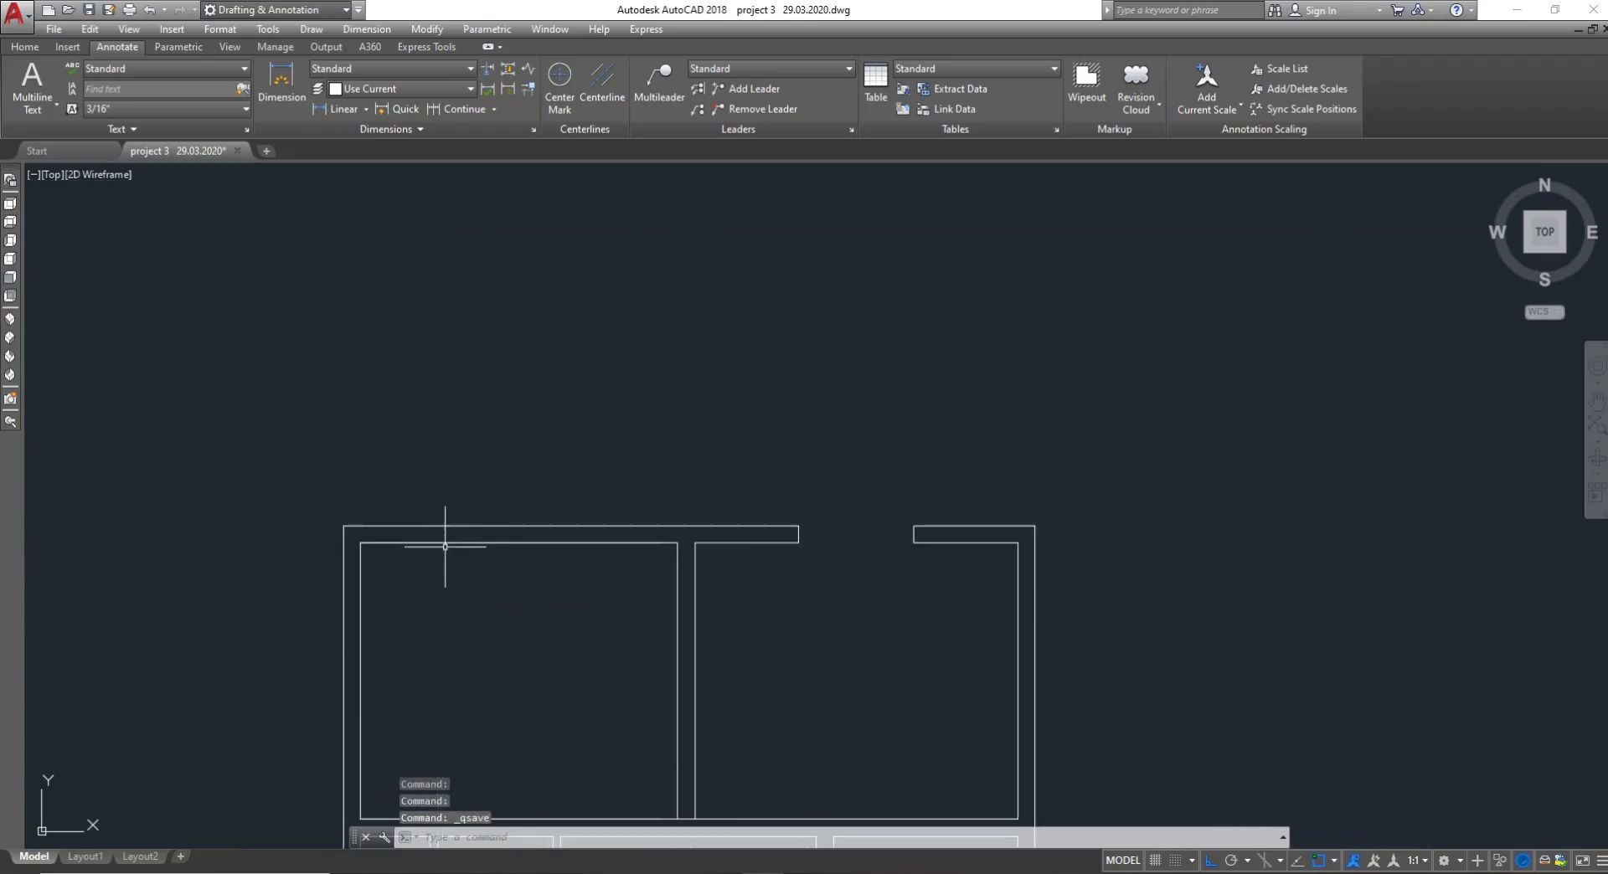
type("L")
key("Return")
scroll(441, 539, "up", 2)
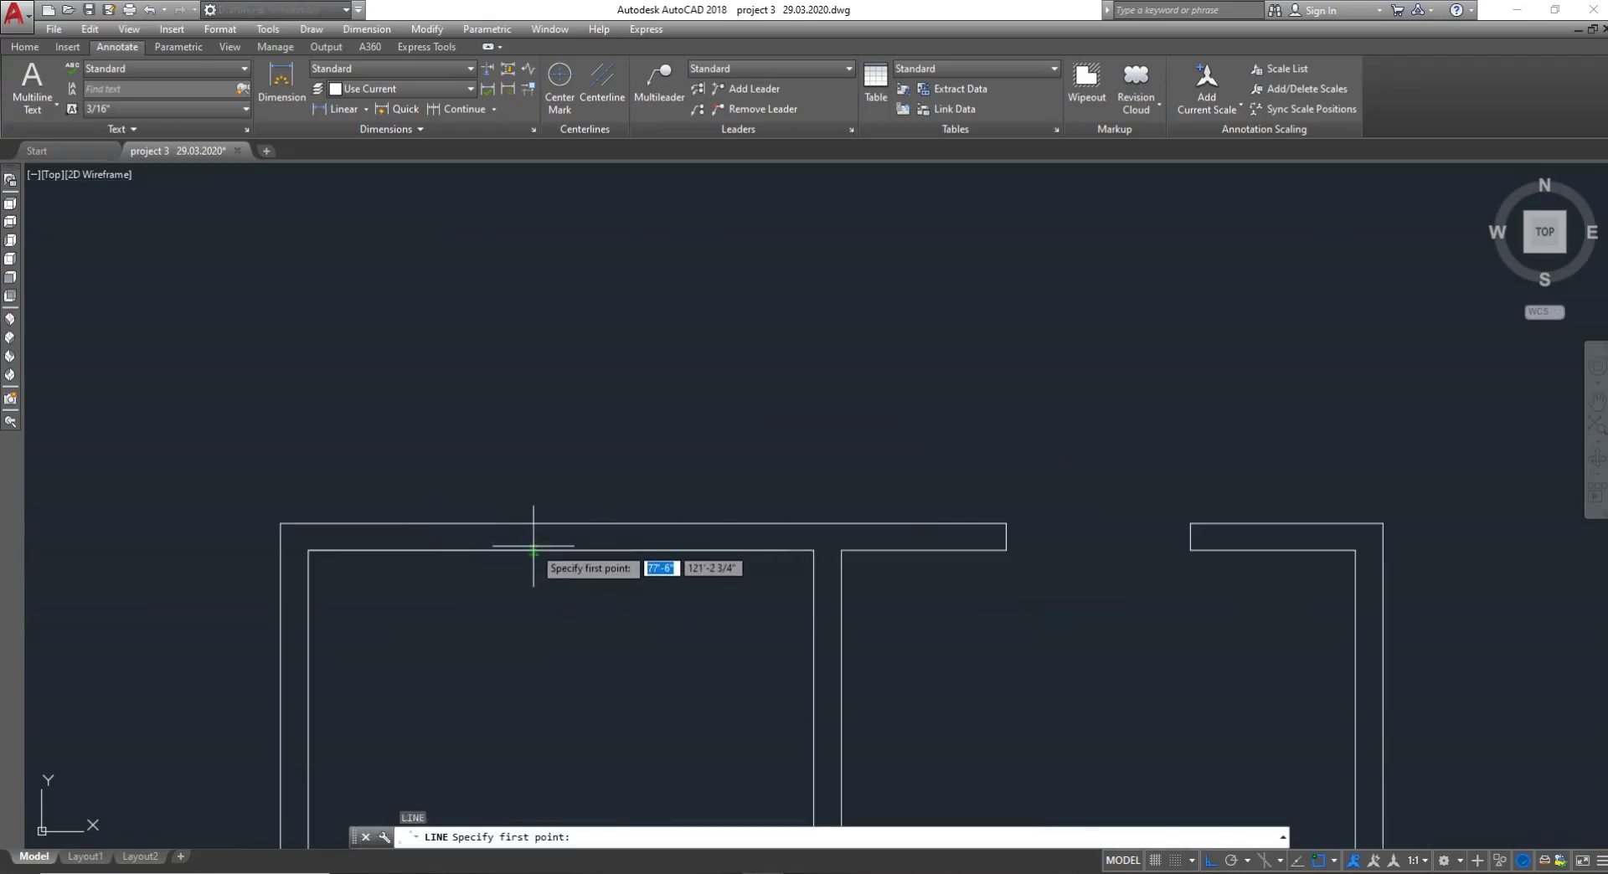
left_click(546, 550)
left_click(546, 524)
key("Escape")
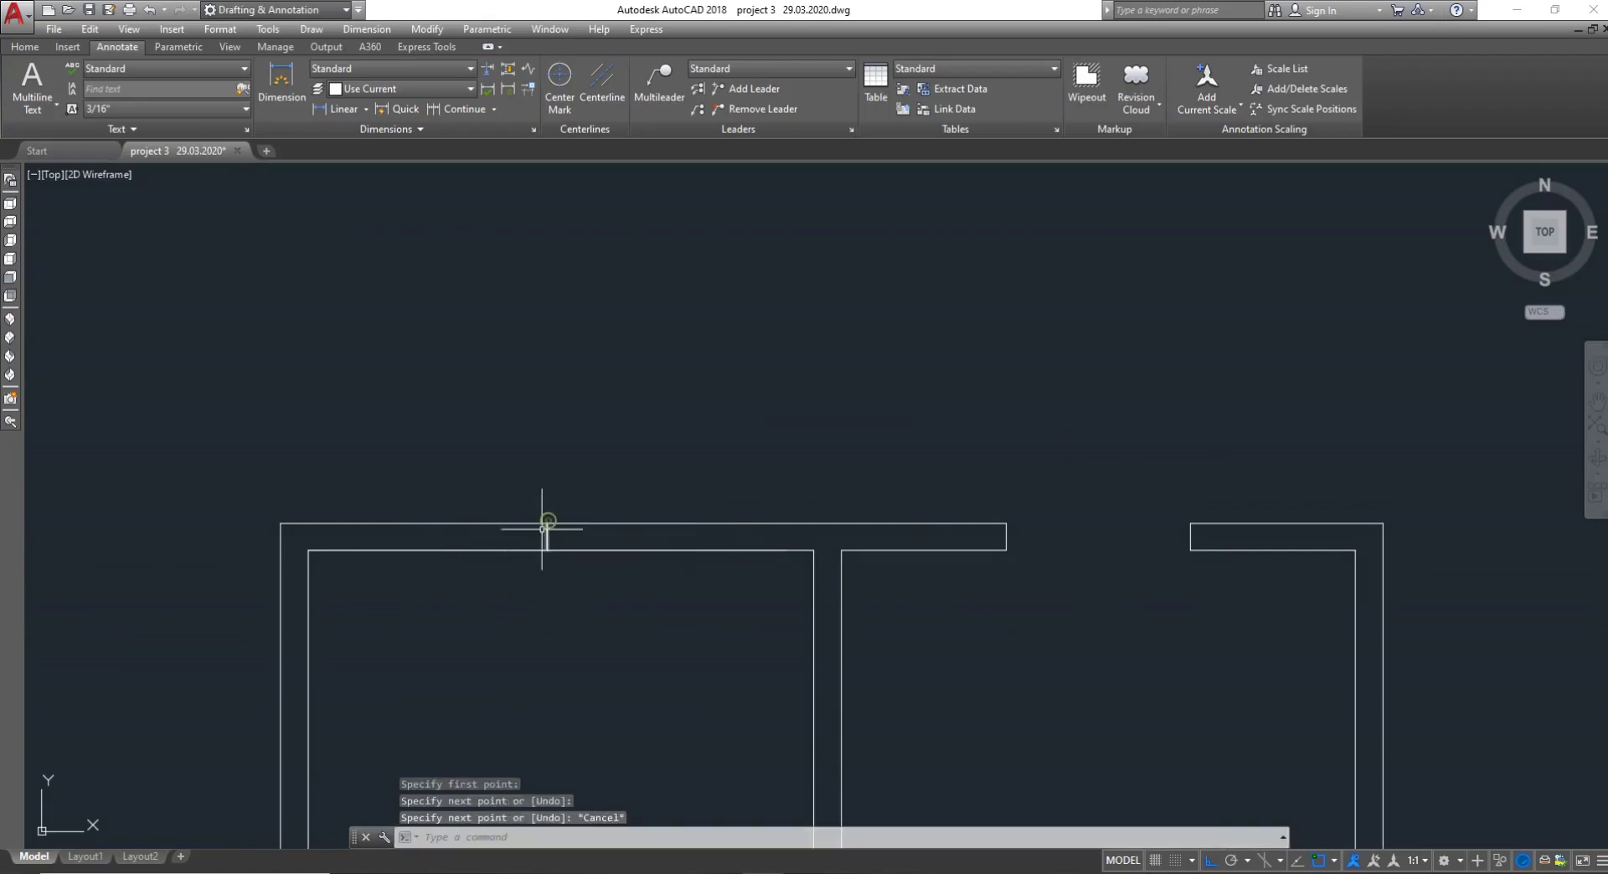
Offset the left rear room's midpoint line 2'-6" to each side to mark the window's edges
scroll(541, 529, "up", 5)
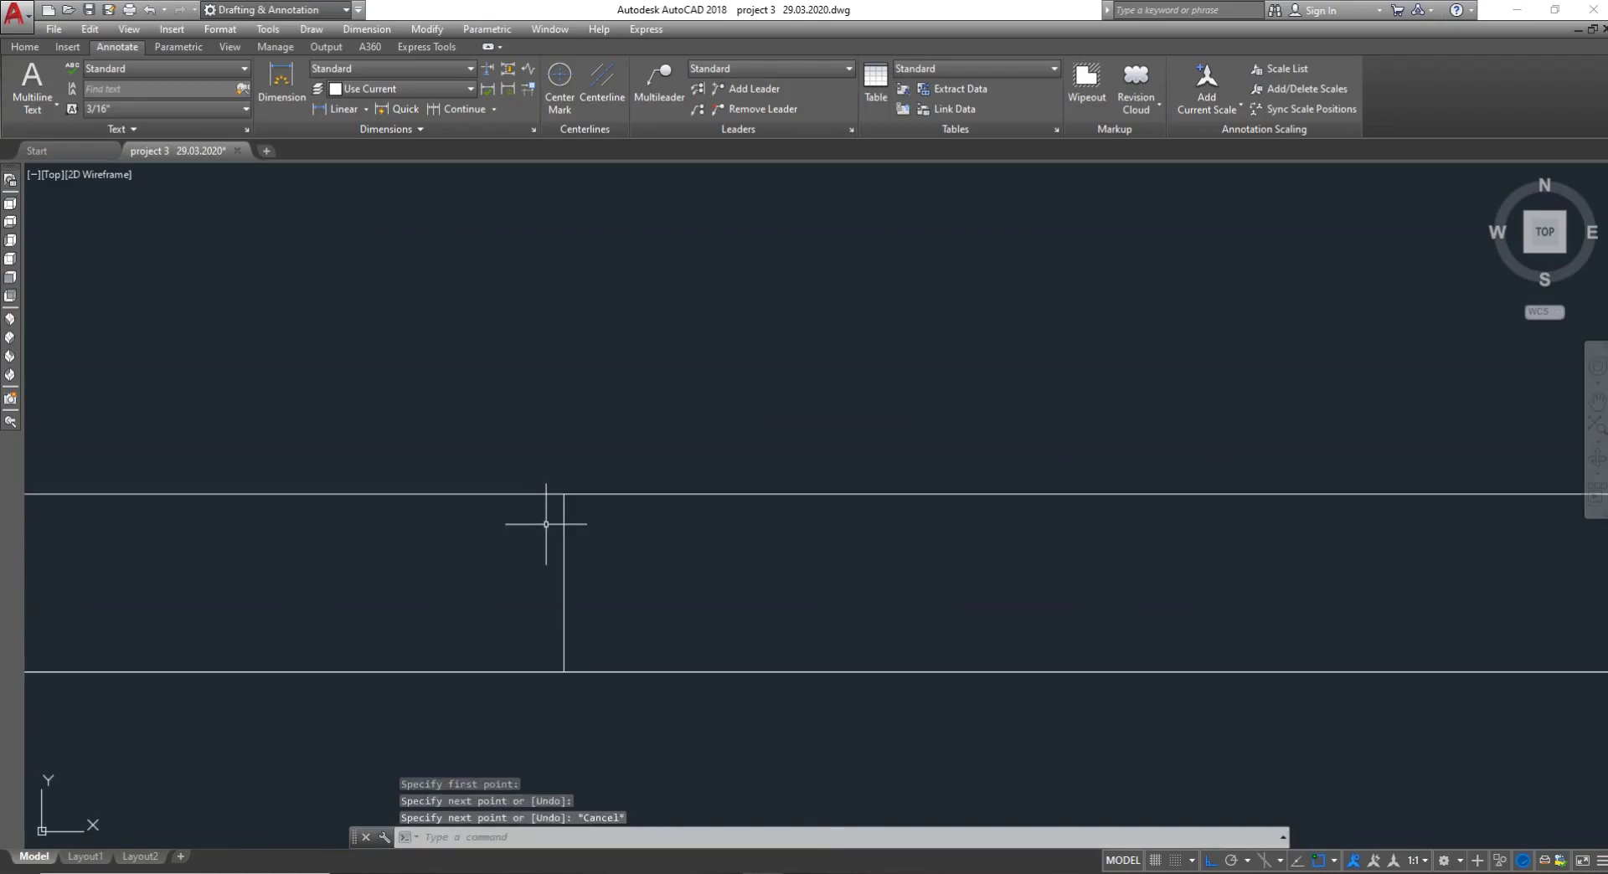
type("o")
key("Return")
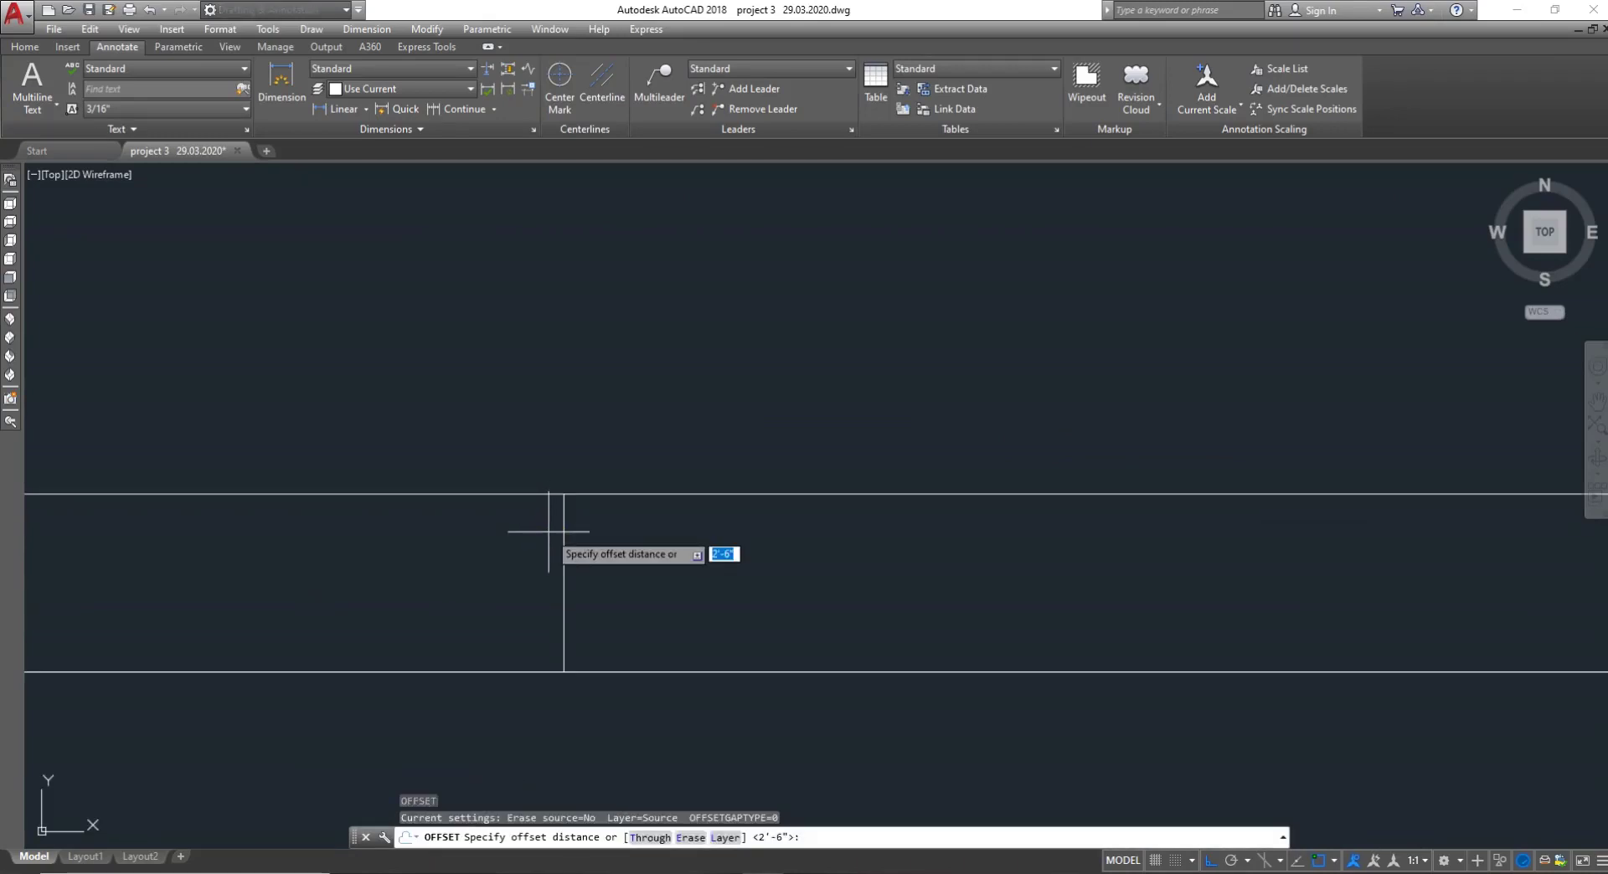
key("Return")
left_click(565, 552)
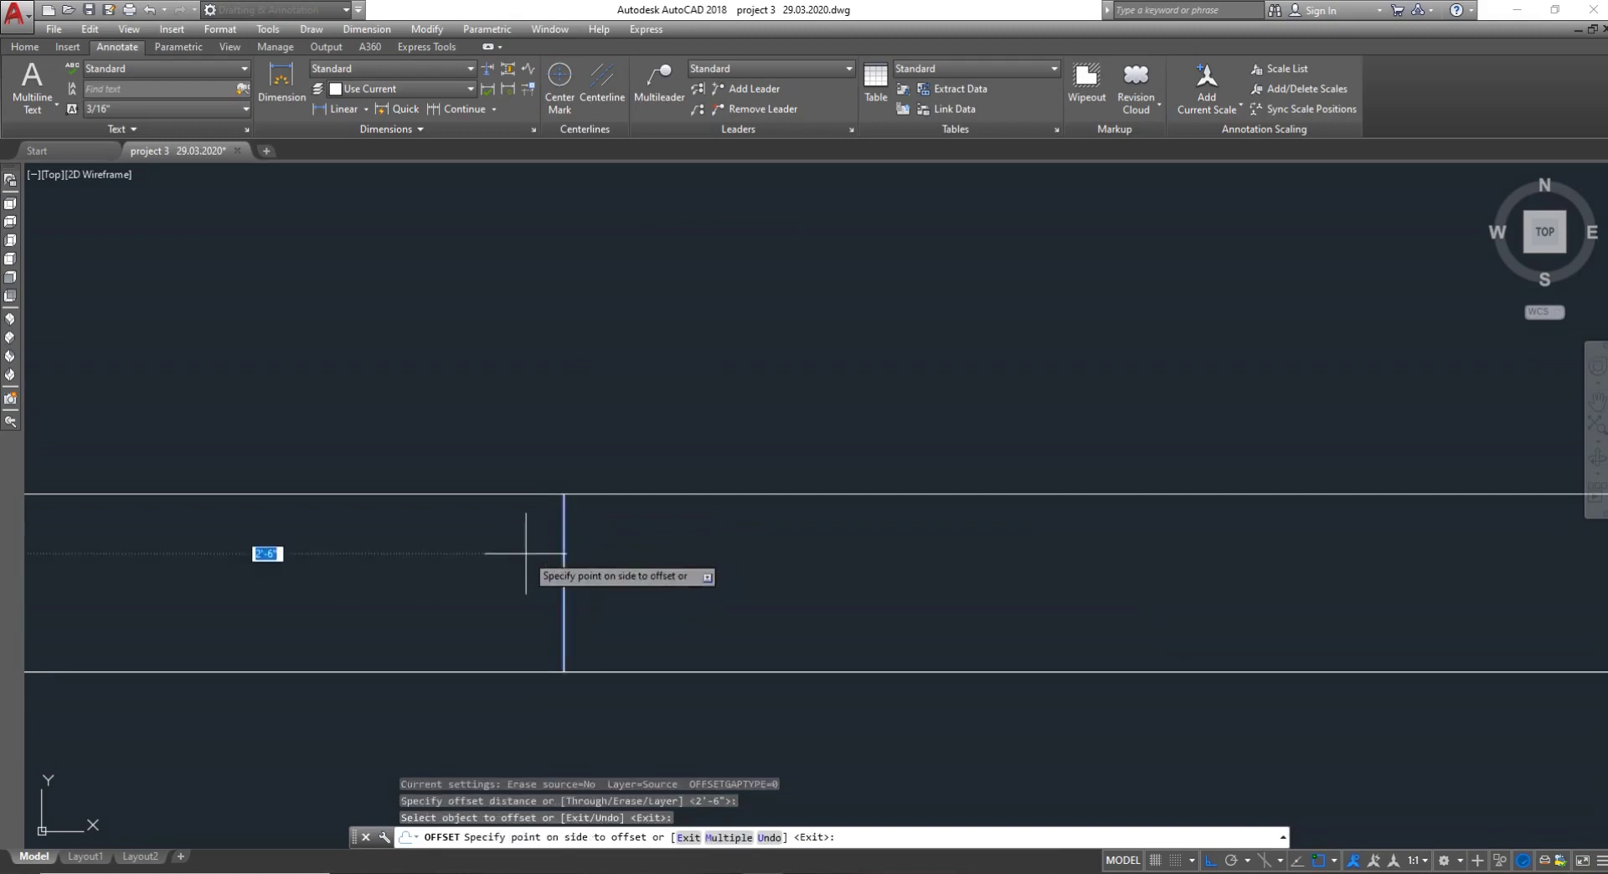
left_click(477, 564)
scroll(475, 556, "down", 5)
left_click(494, 561)
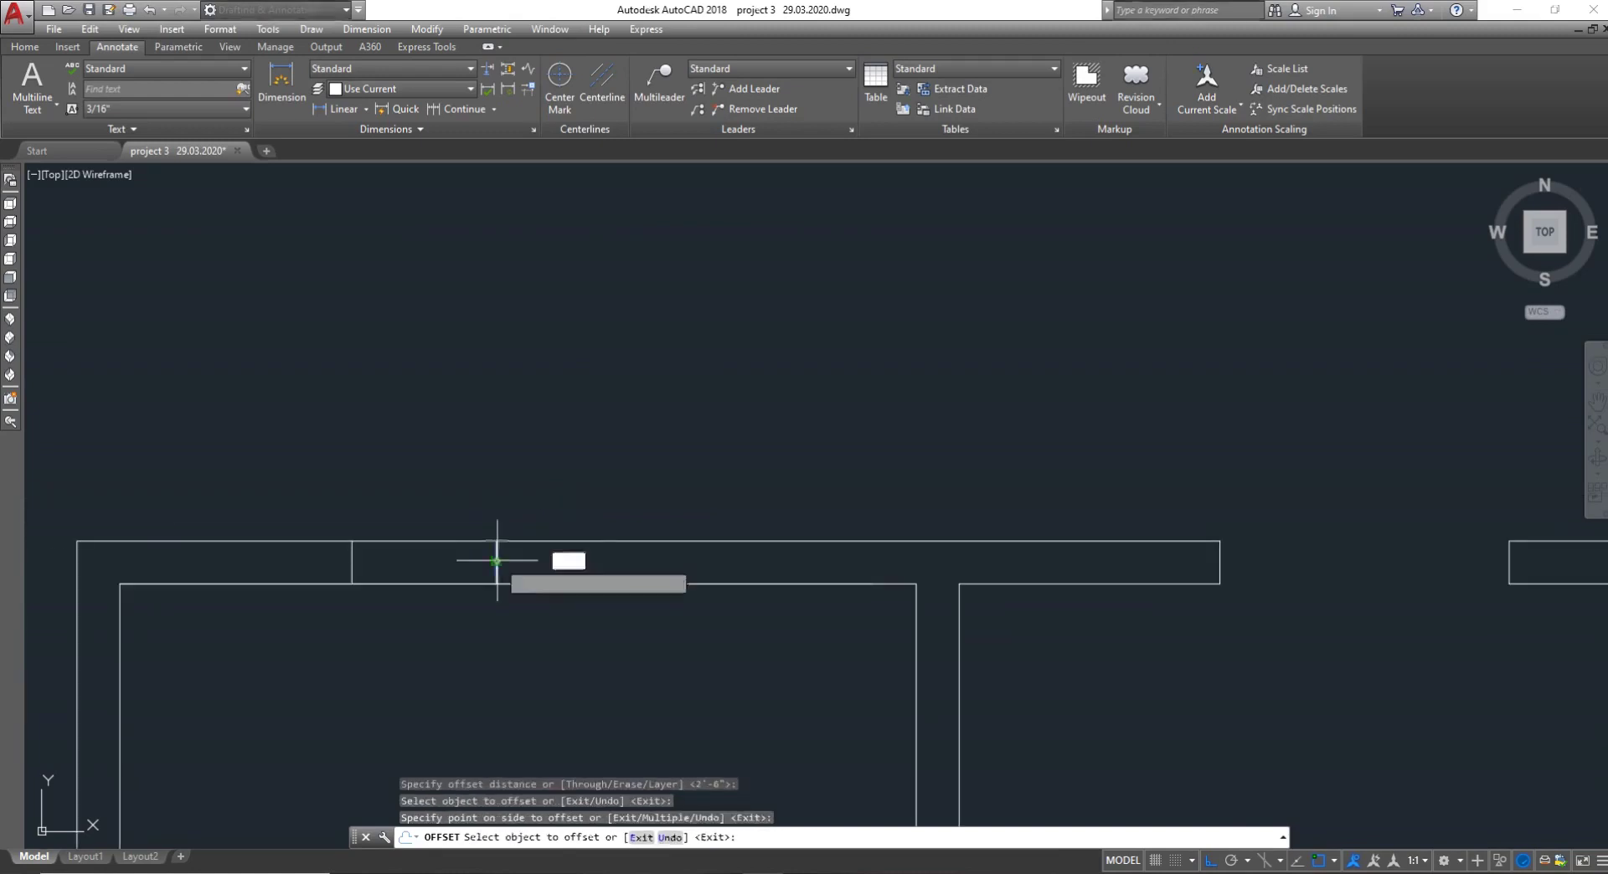
left_click(603, 555)
key("Escape")
Erase the middle construction line between the left rear room's window edge lines
type("E")
key("Return")
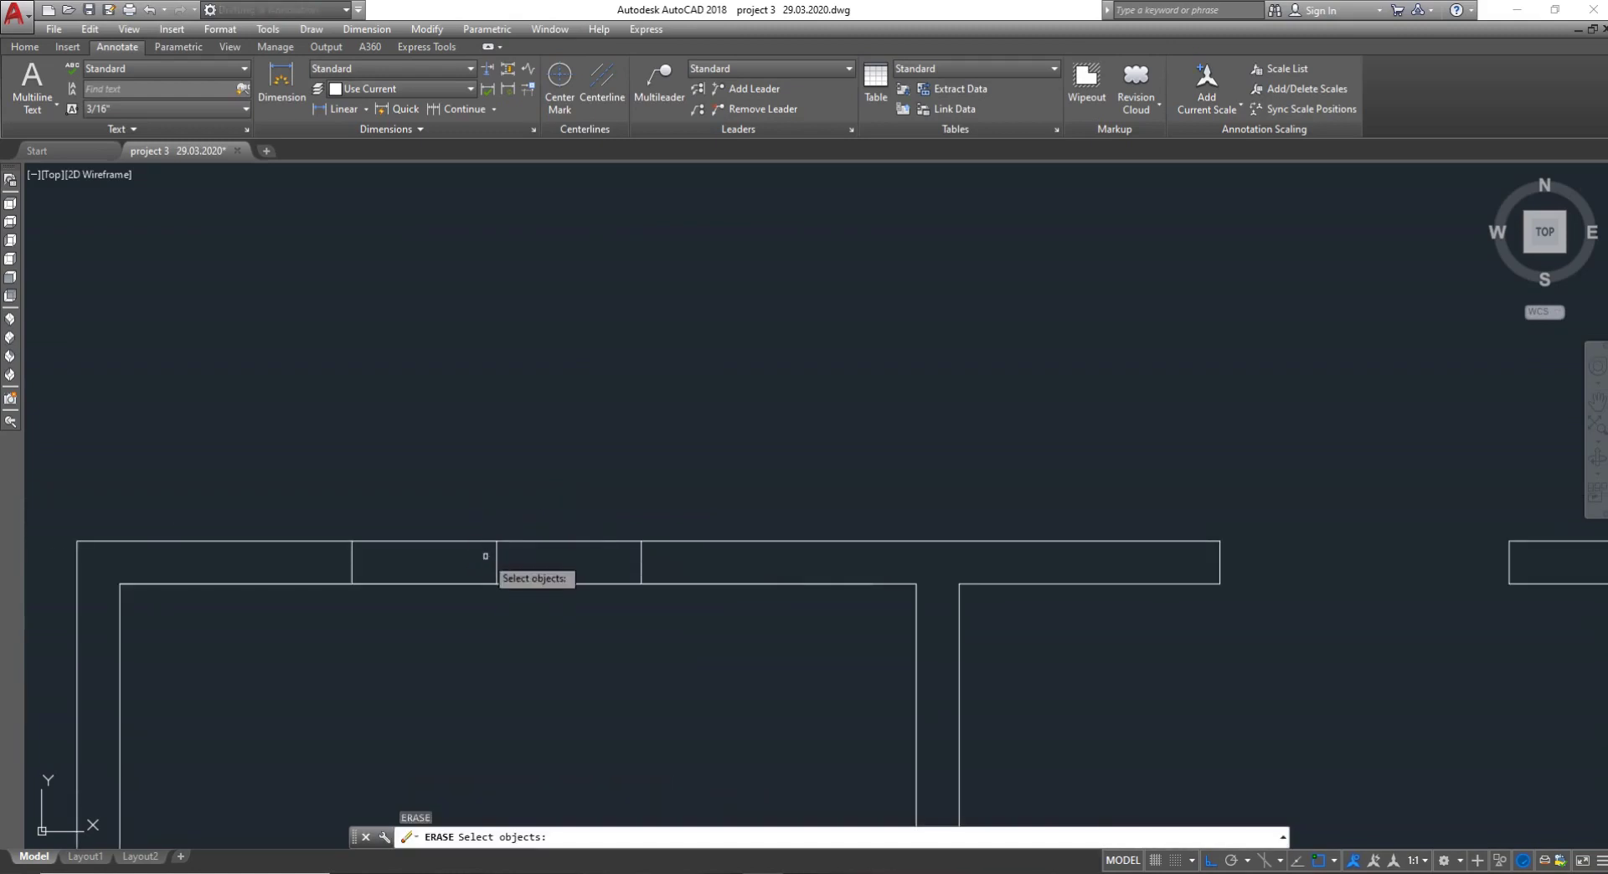
left_click(494, 560)
key("Escape")
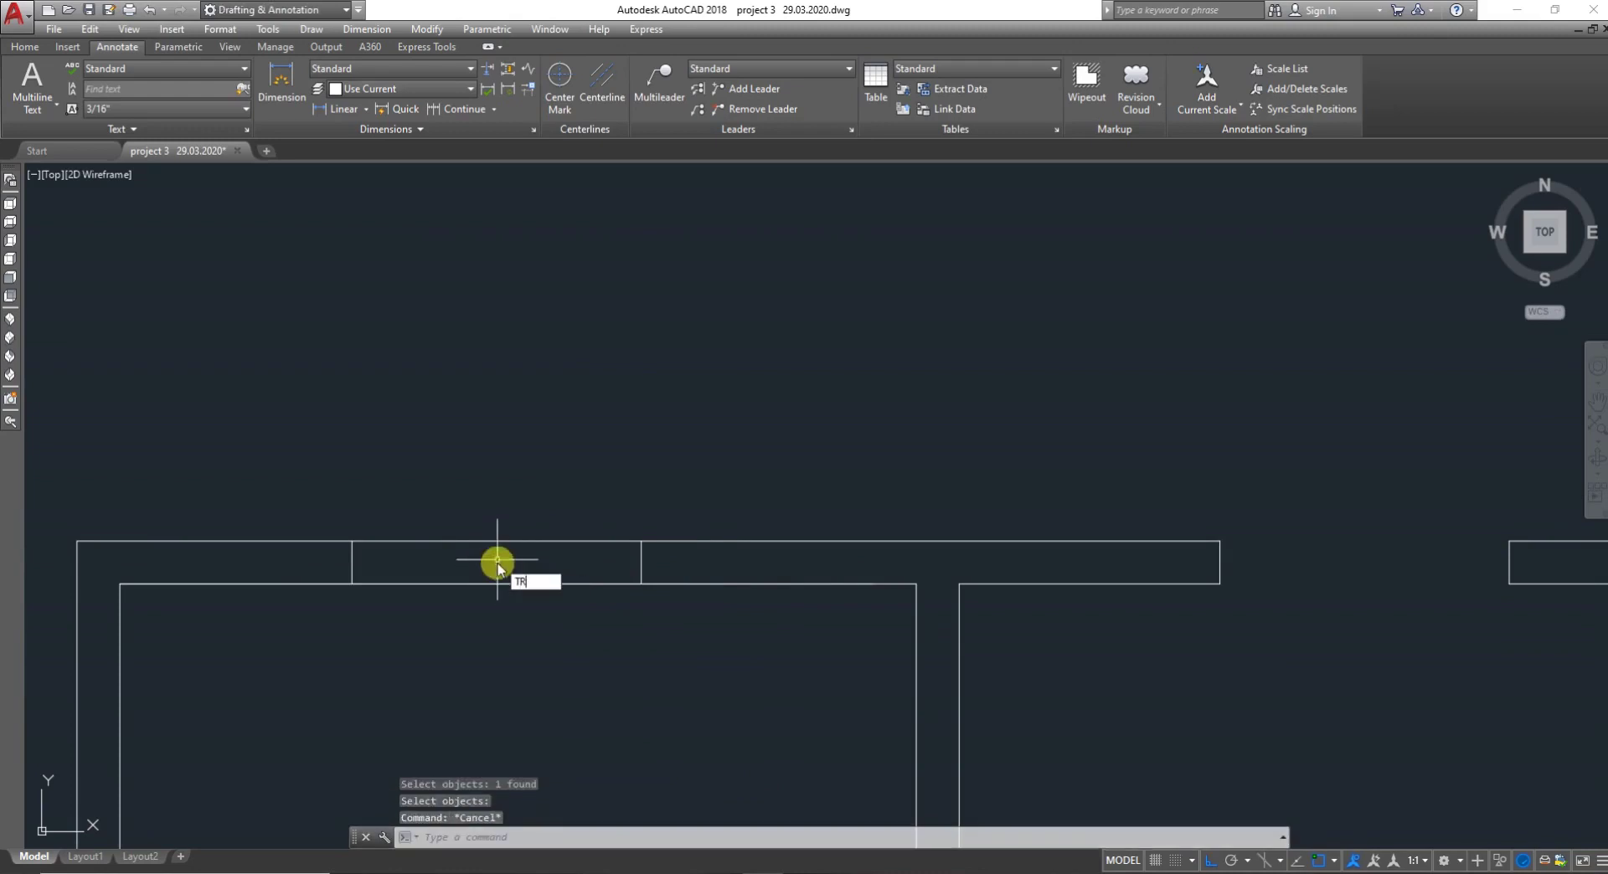
Trim both rear wall lines between the left rear room's window edges to open the window, and save the drawing
type("TR")
key("Return")
key("Return")
left_click(507, 624)
left_click(506, 505)
key("Escape")
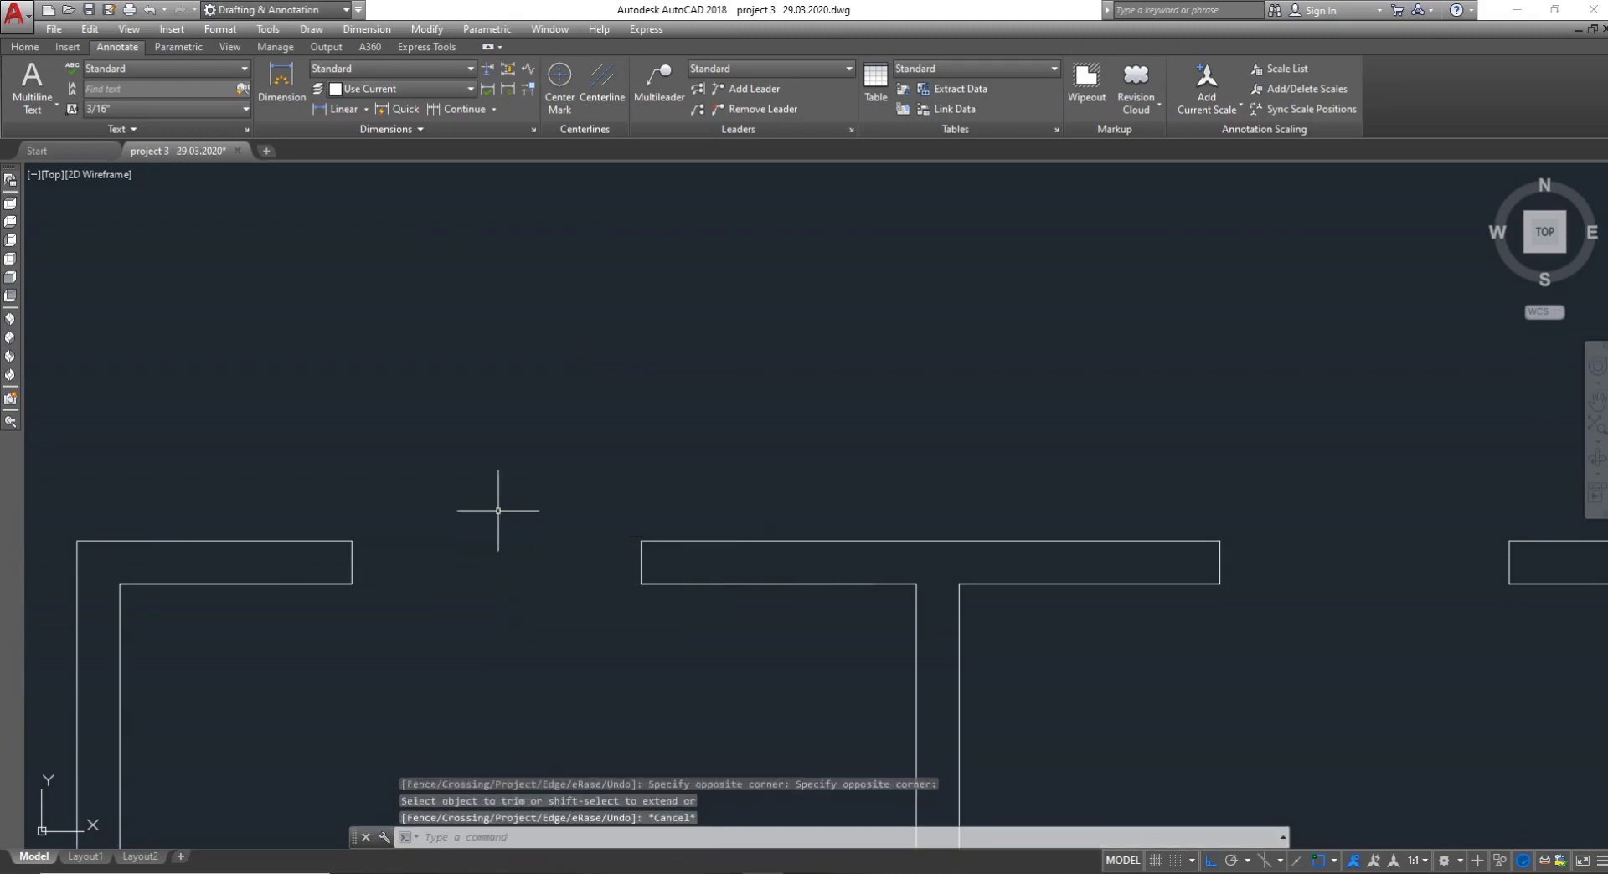
key("ctrl+s")
Draw a short line across the thin partition from the upper small room's lower right corner to the partition's opposite face
scroll(498, 510, "down", 5)
scroll(536, 586, "up", 4)
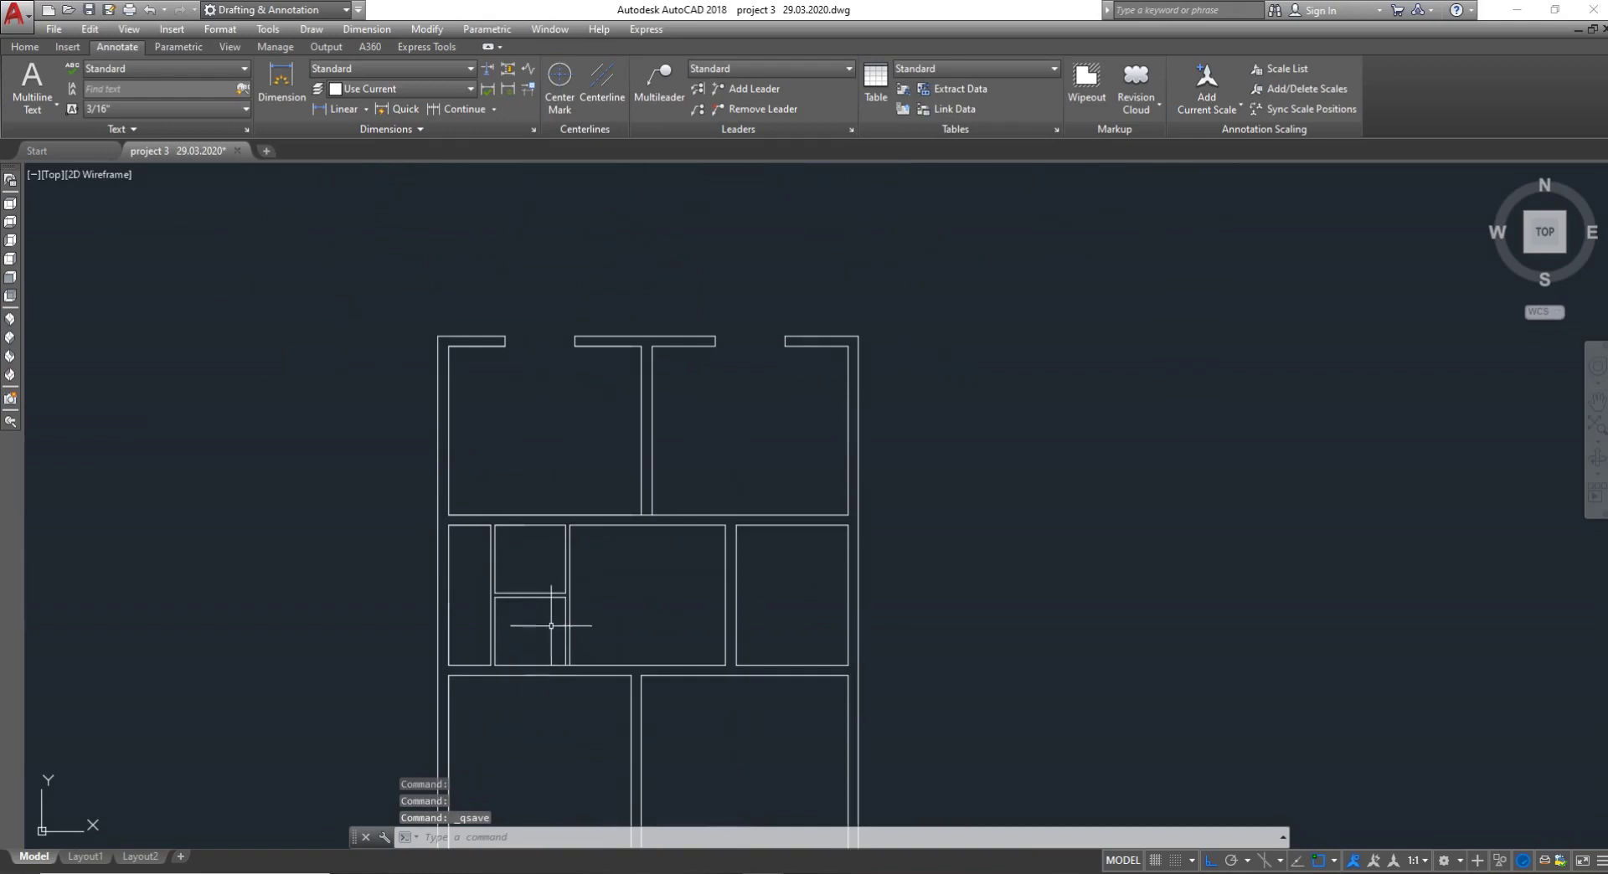
scroll(552, 612, "down", 3)
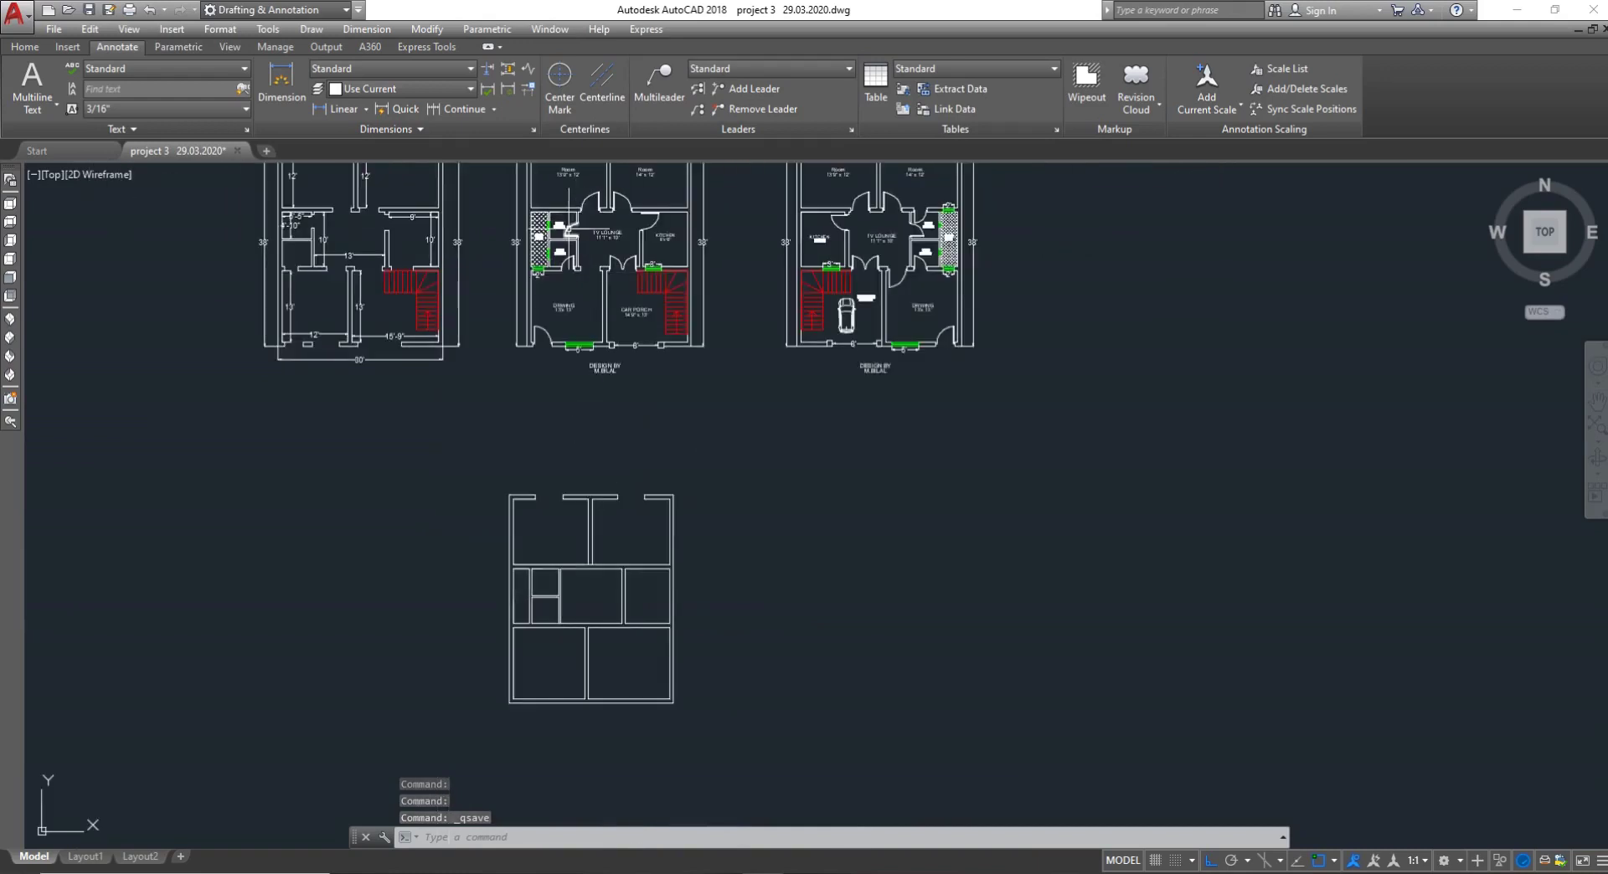
scroll(562, 453, "up", 4)
scroll(553, 678, "down", 2)
scroll(552, 679, "up", 4)
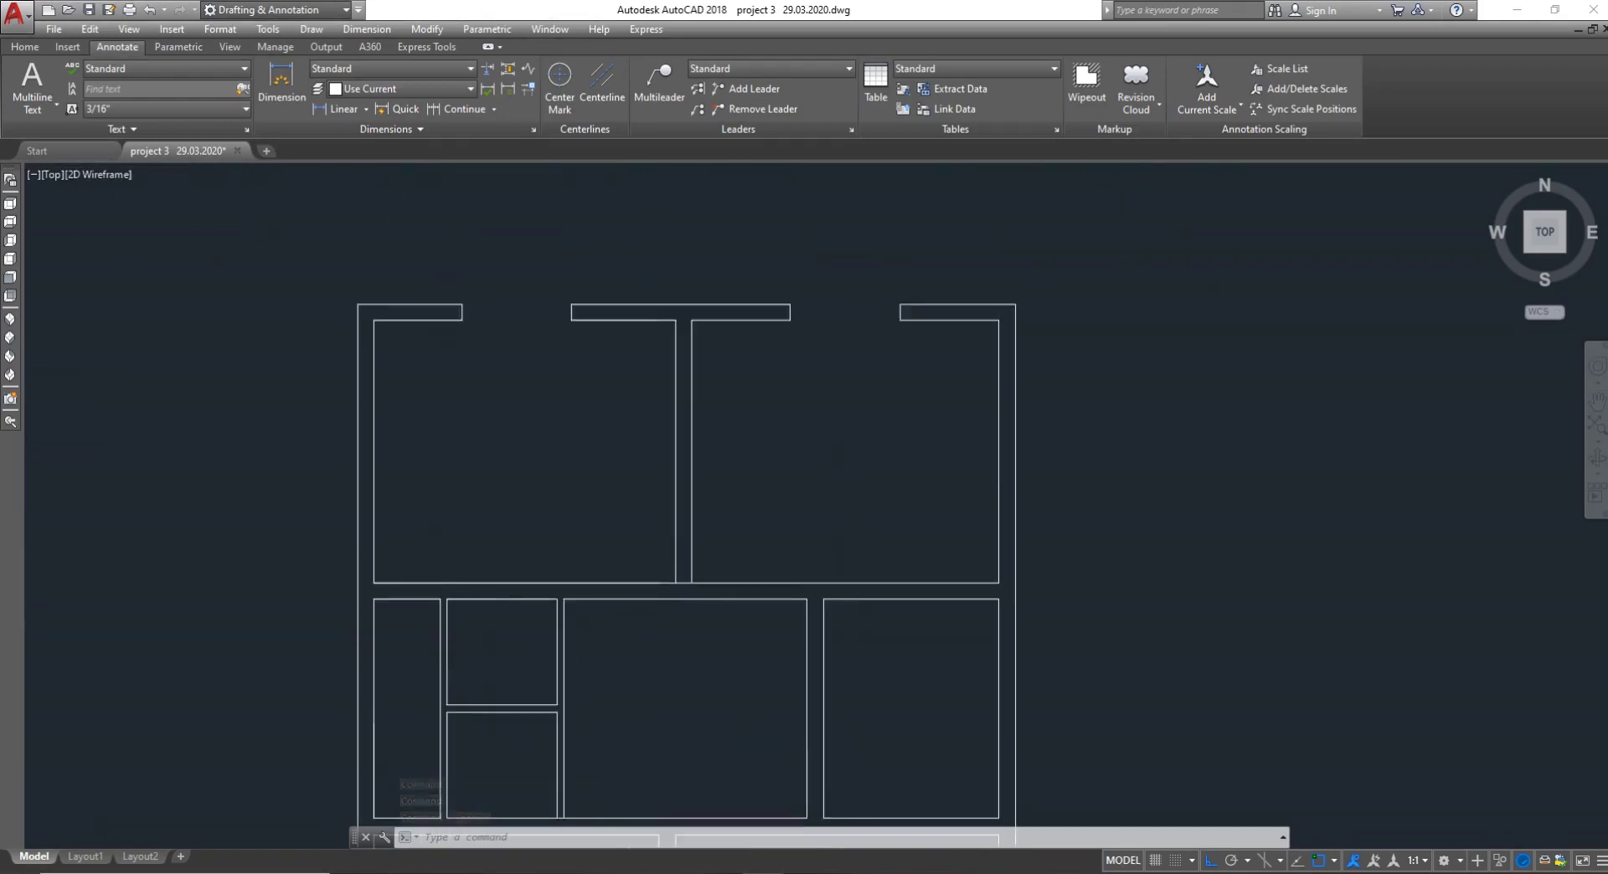
scroll(539, 675, "up", 3)
type("l")
key("Return")
scroll(536, 745, "up", 1)
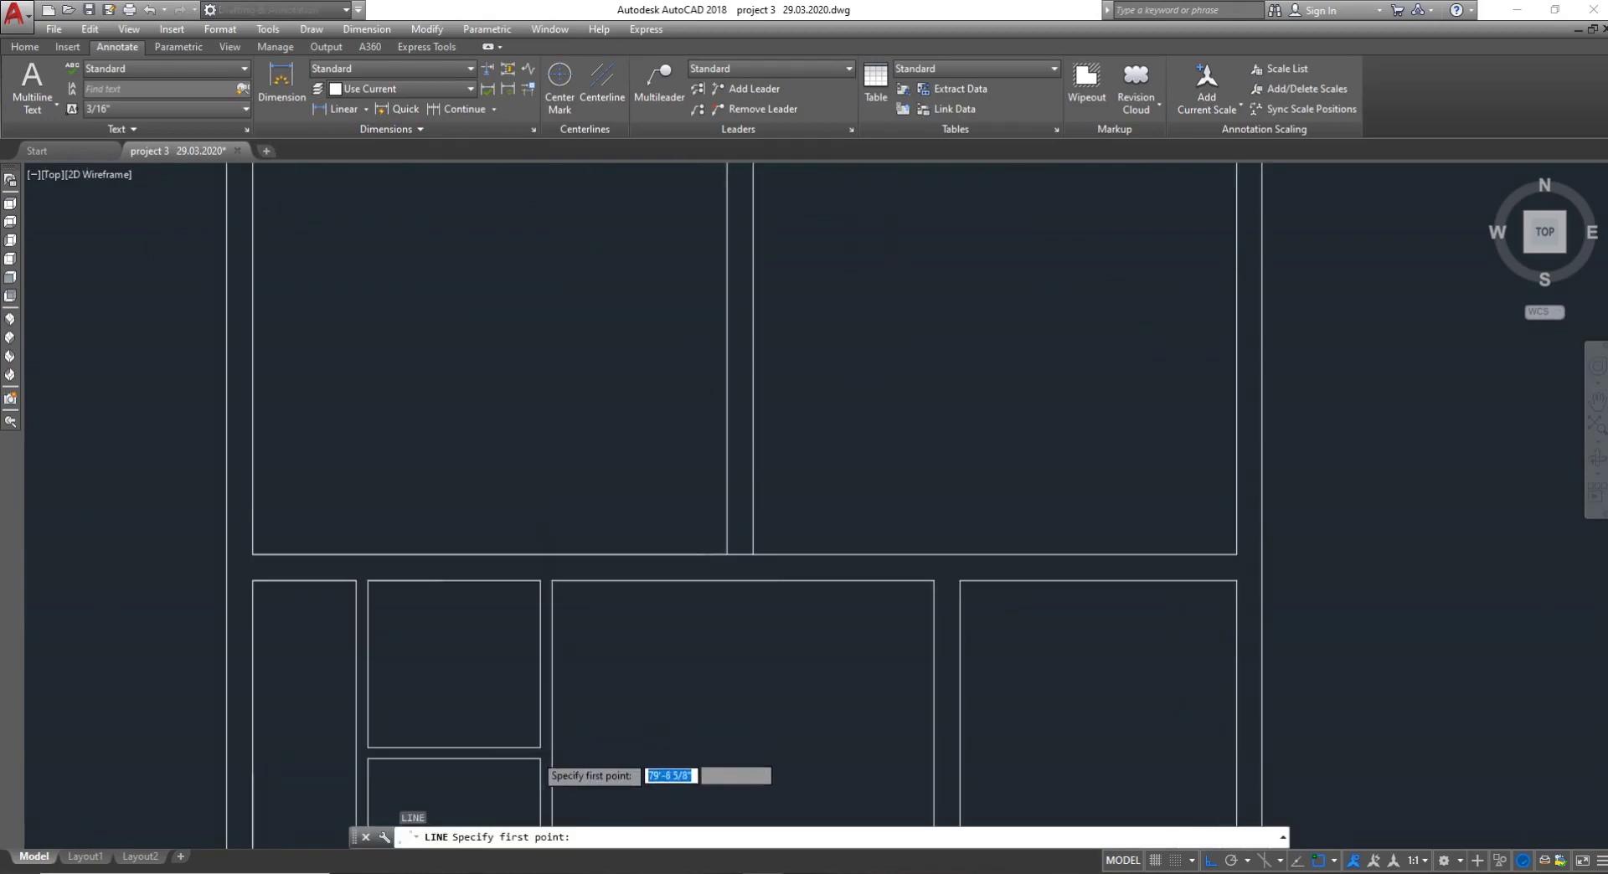
scroll(536, 754, "up", 3)
left_click(548, 722)
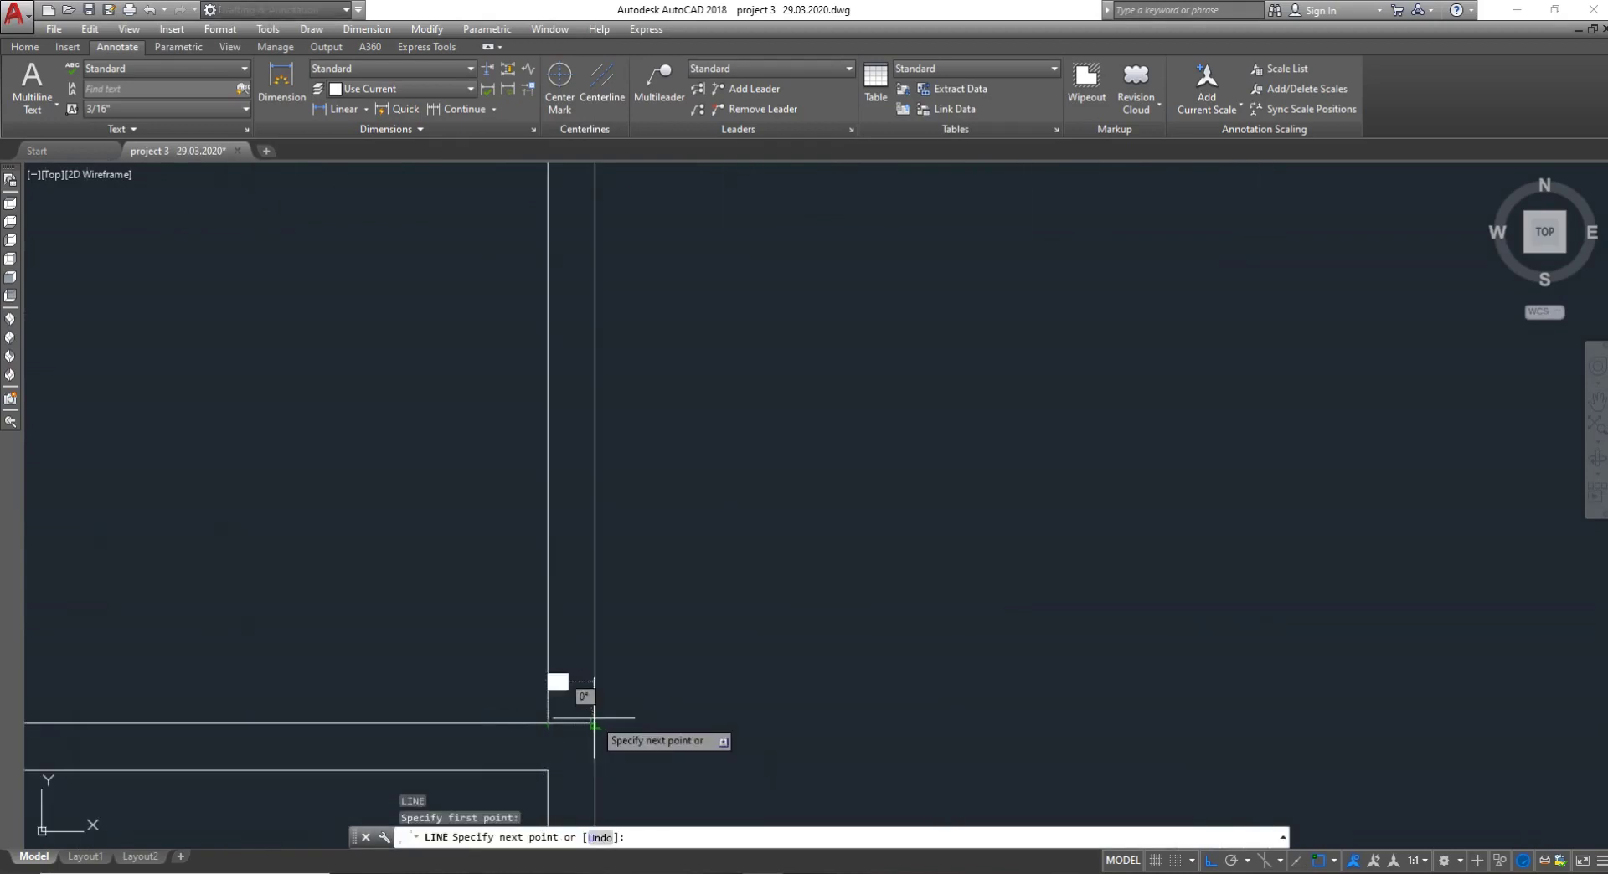
key("Escape")
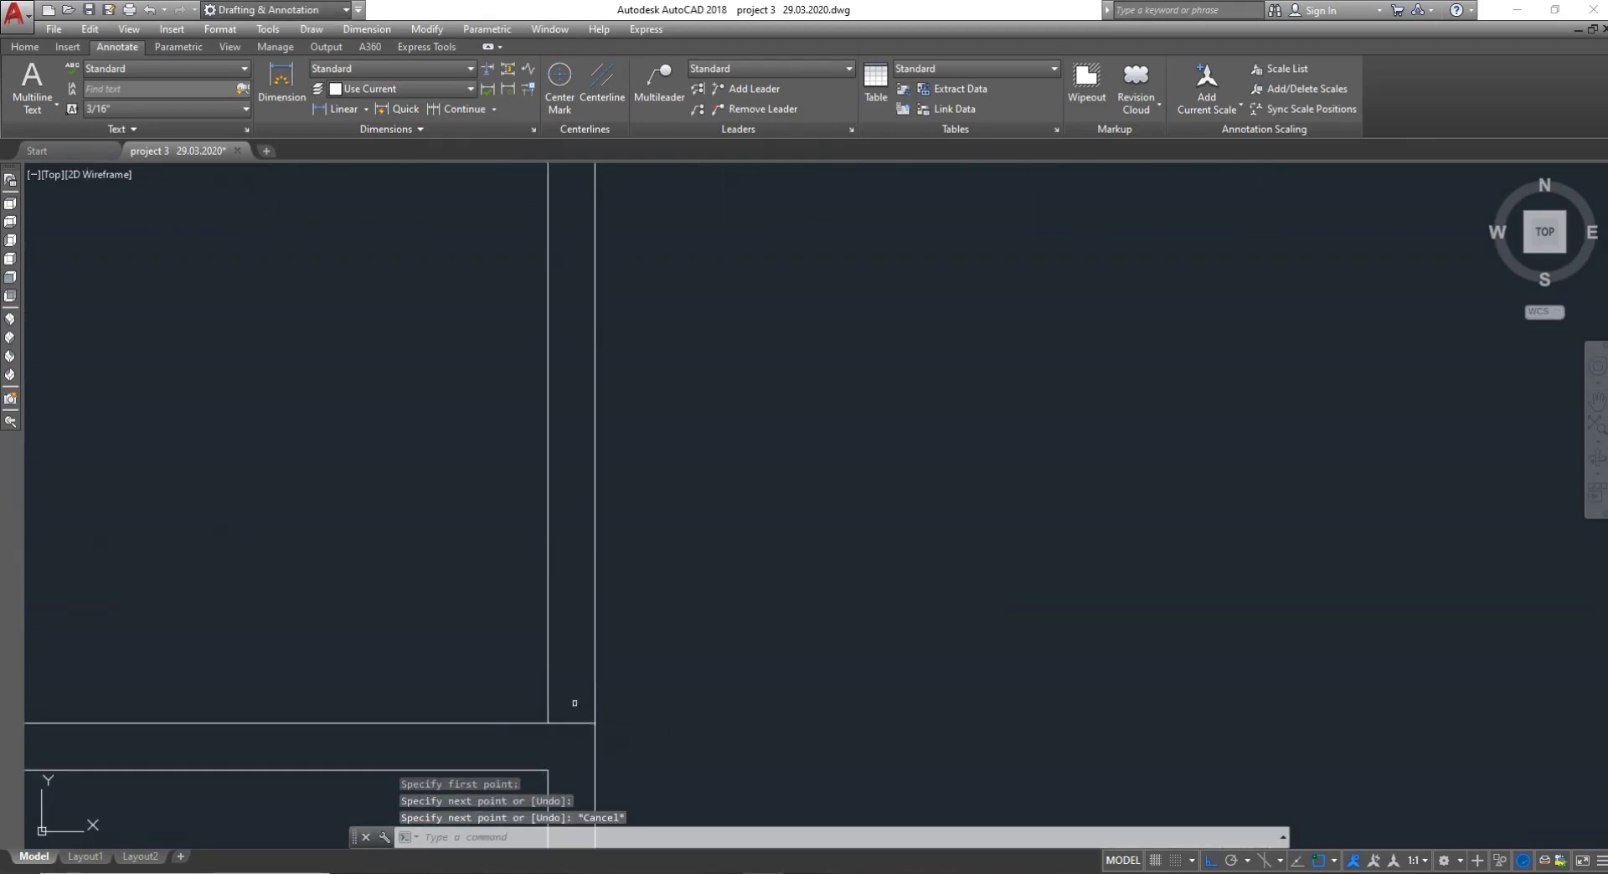
Move the short line across the partition 4.5" straight up from the upper small room's corner
type("m")
key("Return")
scroll(560, 728, "up", 2)
left_click(566, 737)
key("Return")
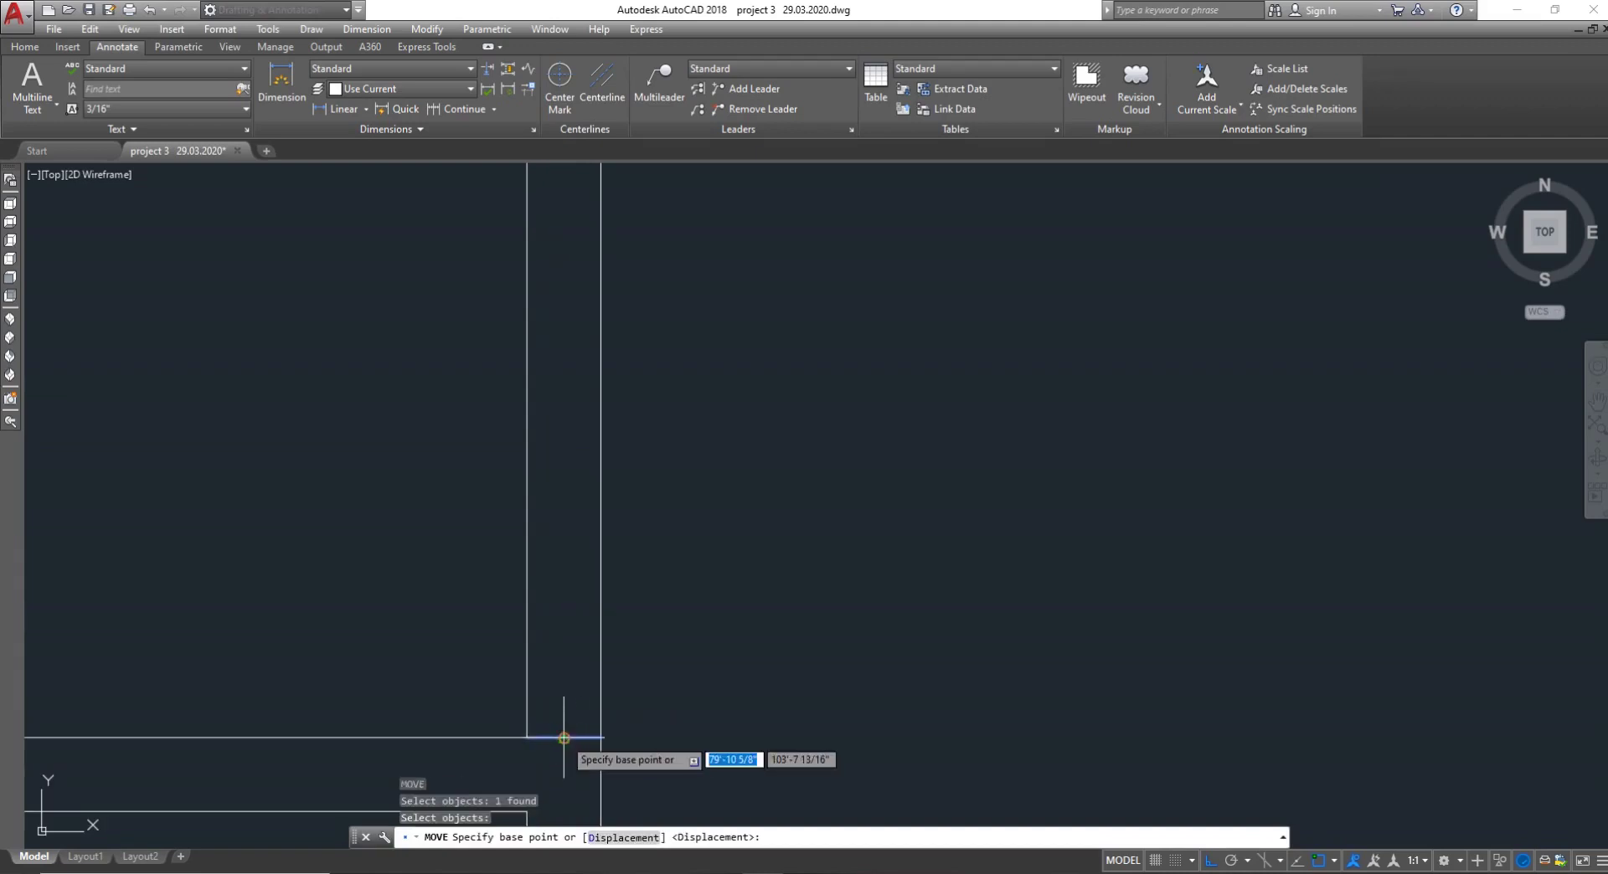
left_click(564, 737)
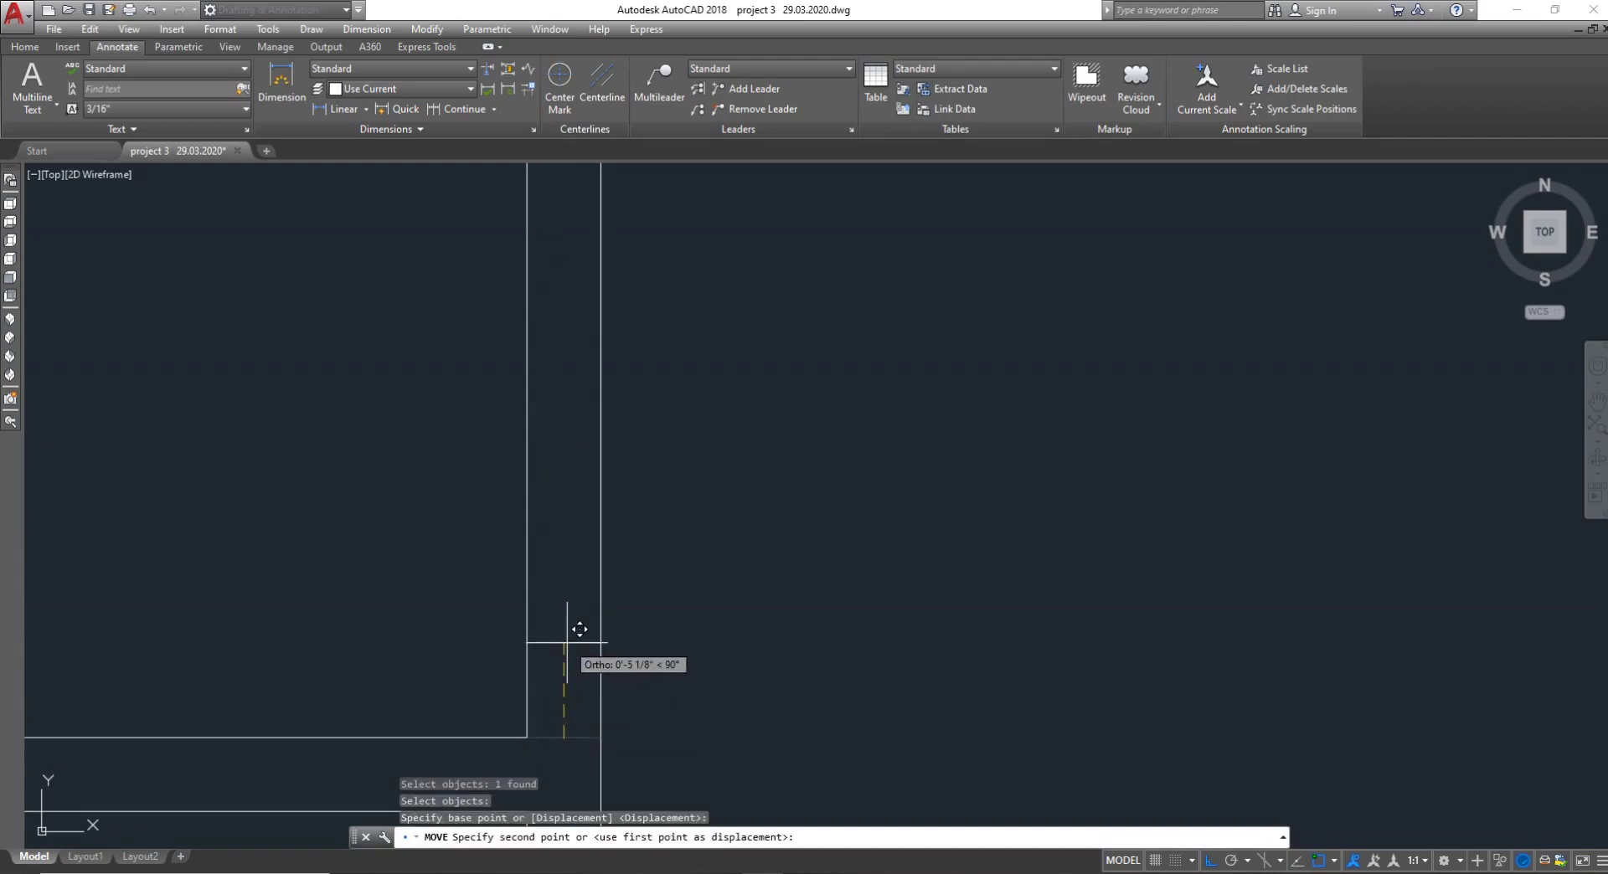
type("4")
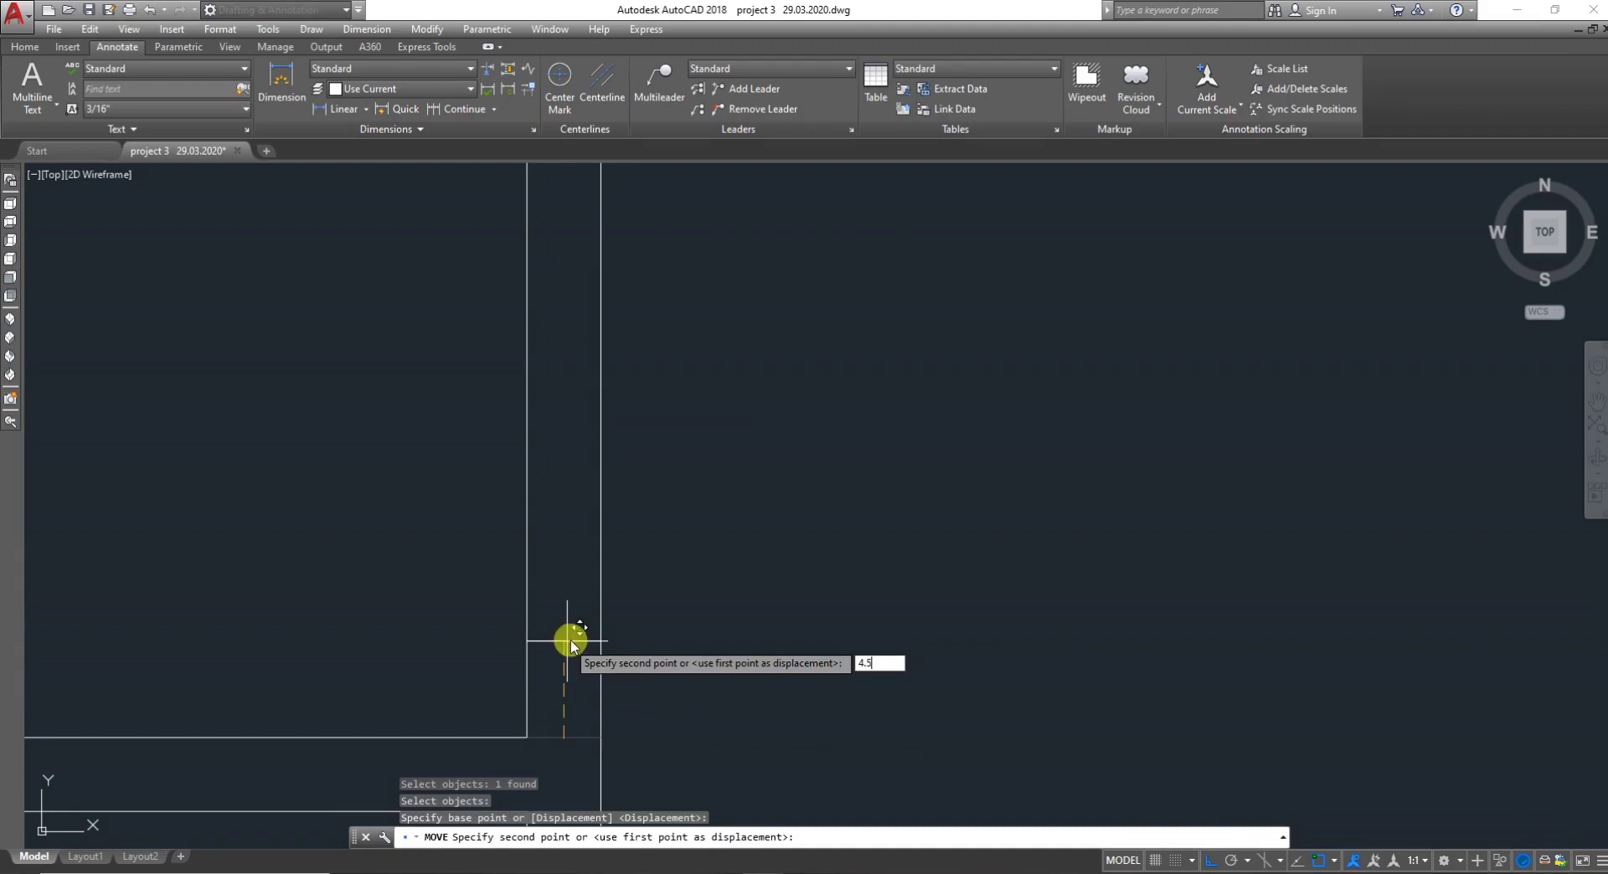
type(".5")
key("Return")
key("Escape")
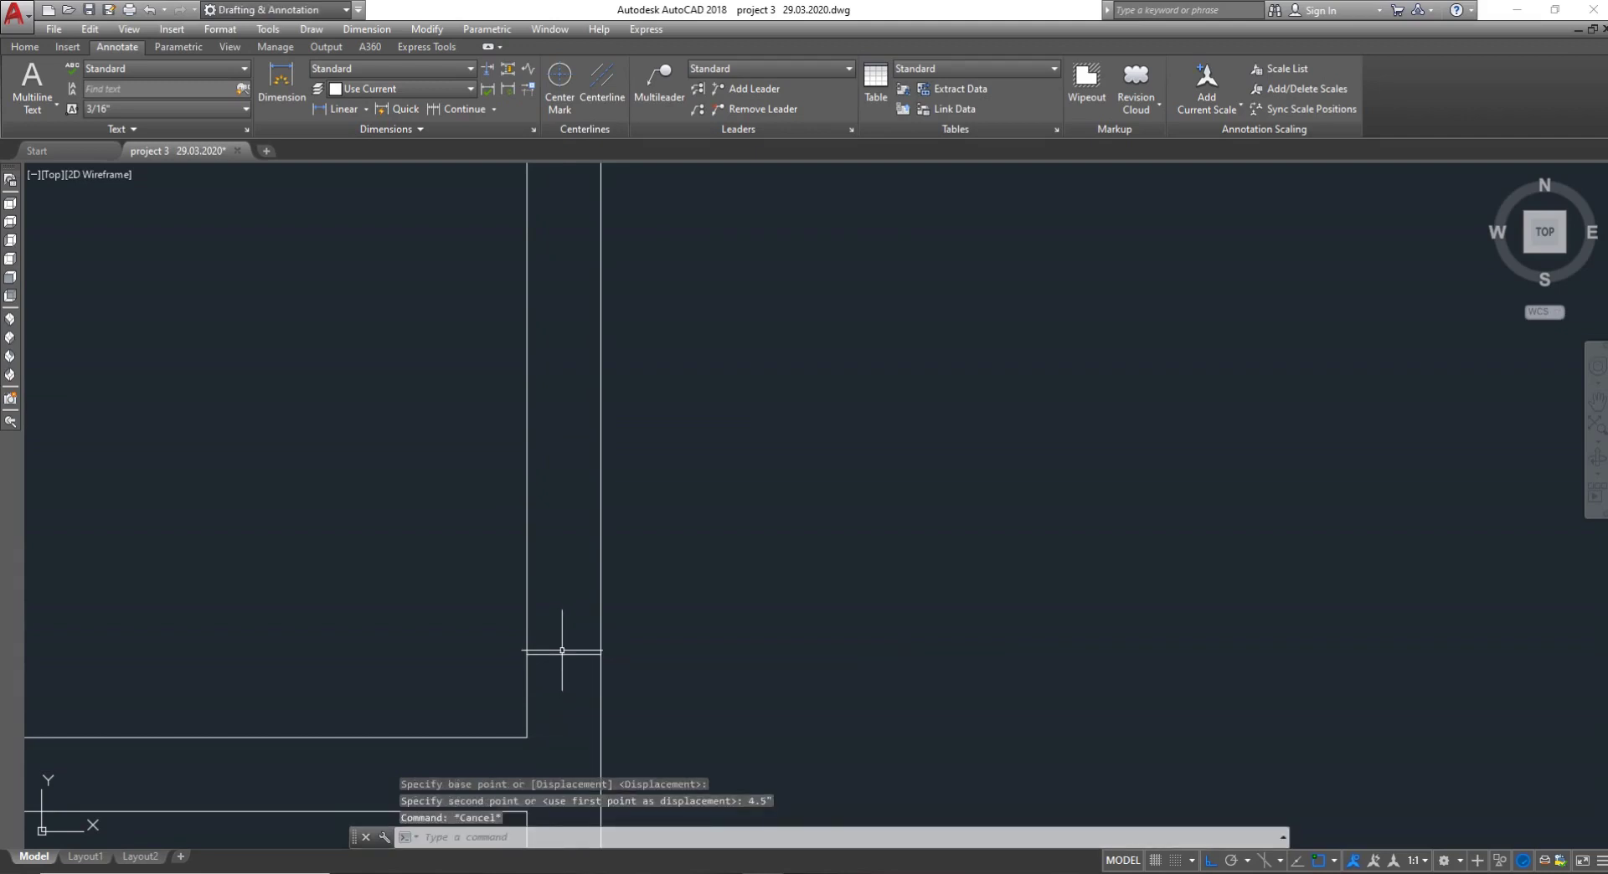
Offset the moved line 2'-6" upward to mark the other edge of the upper small room's door opening
type("o")
key("Return")
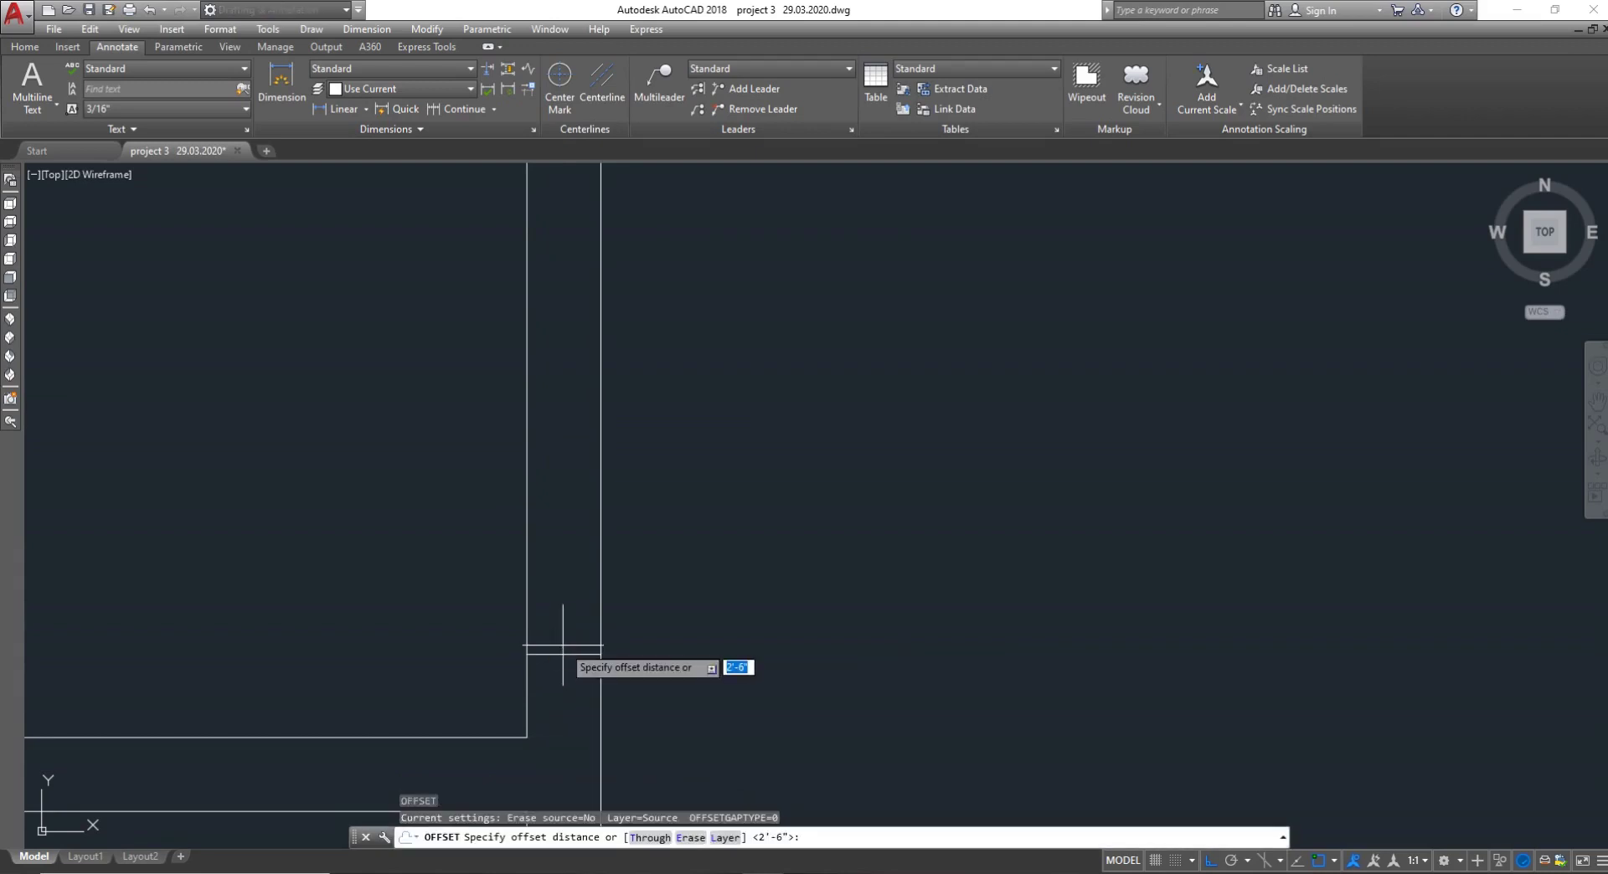
key("Return")
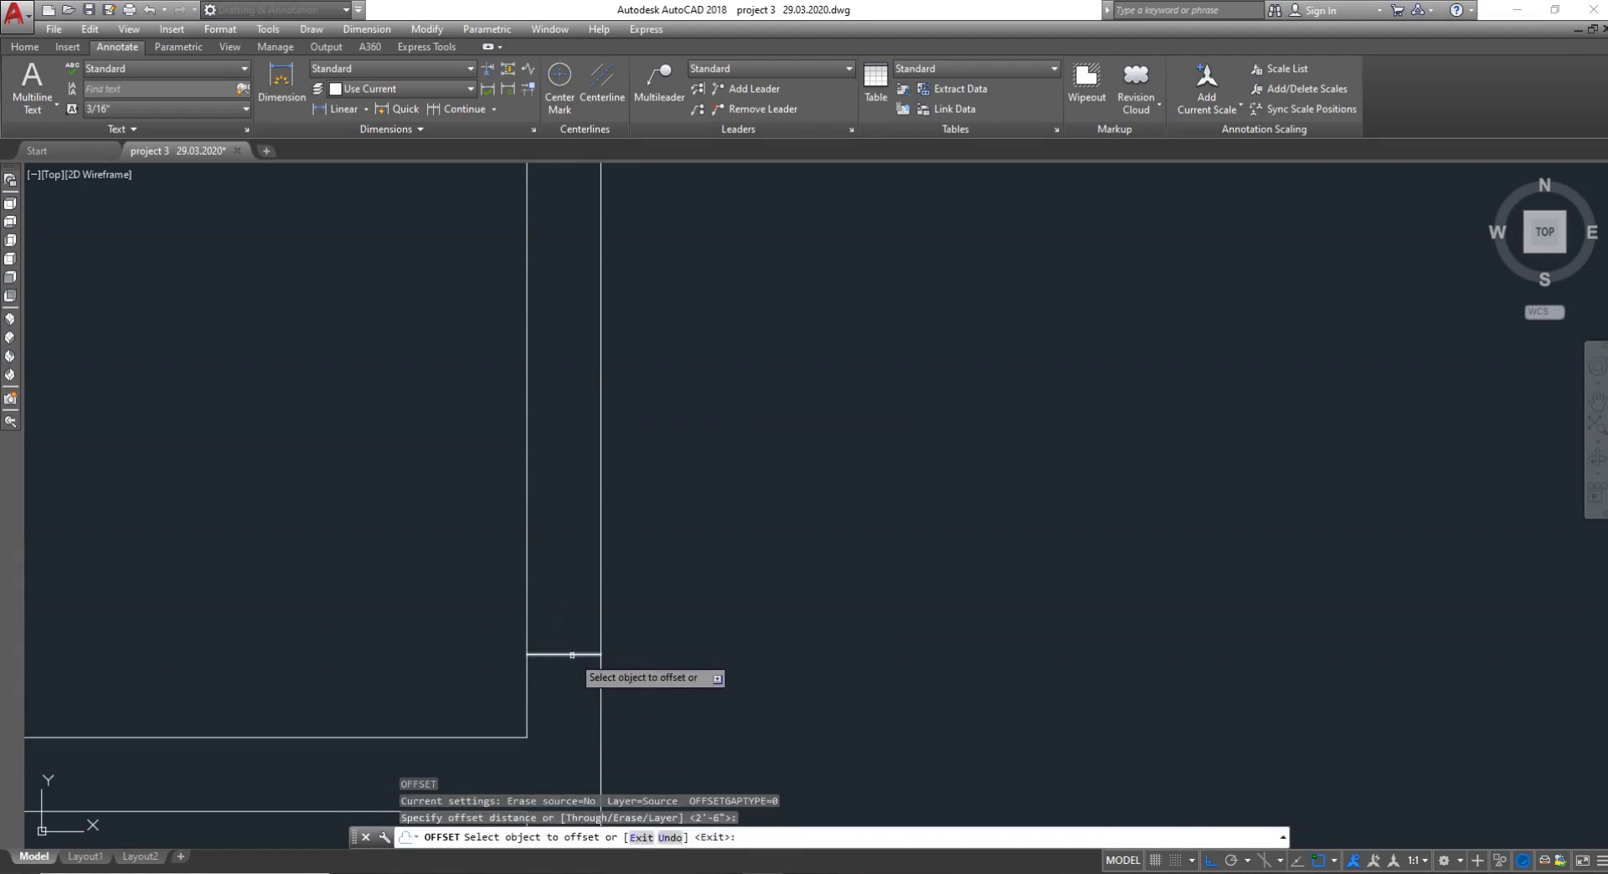
left_click(572, 655)
left_click(557, 546)
scroll(575, 599, "down", 5)
key("Escape")
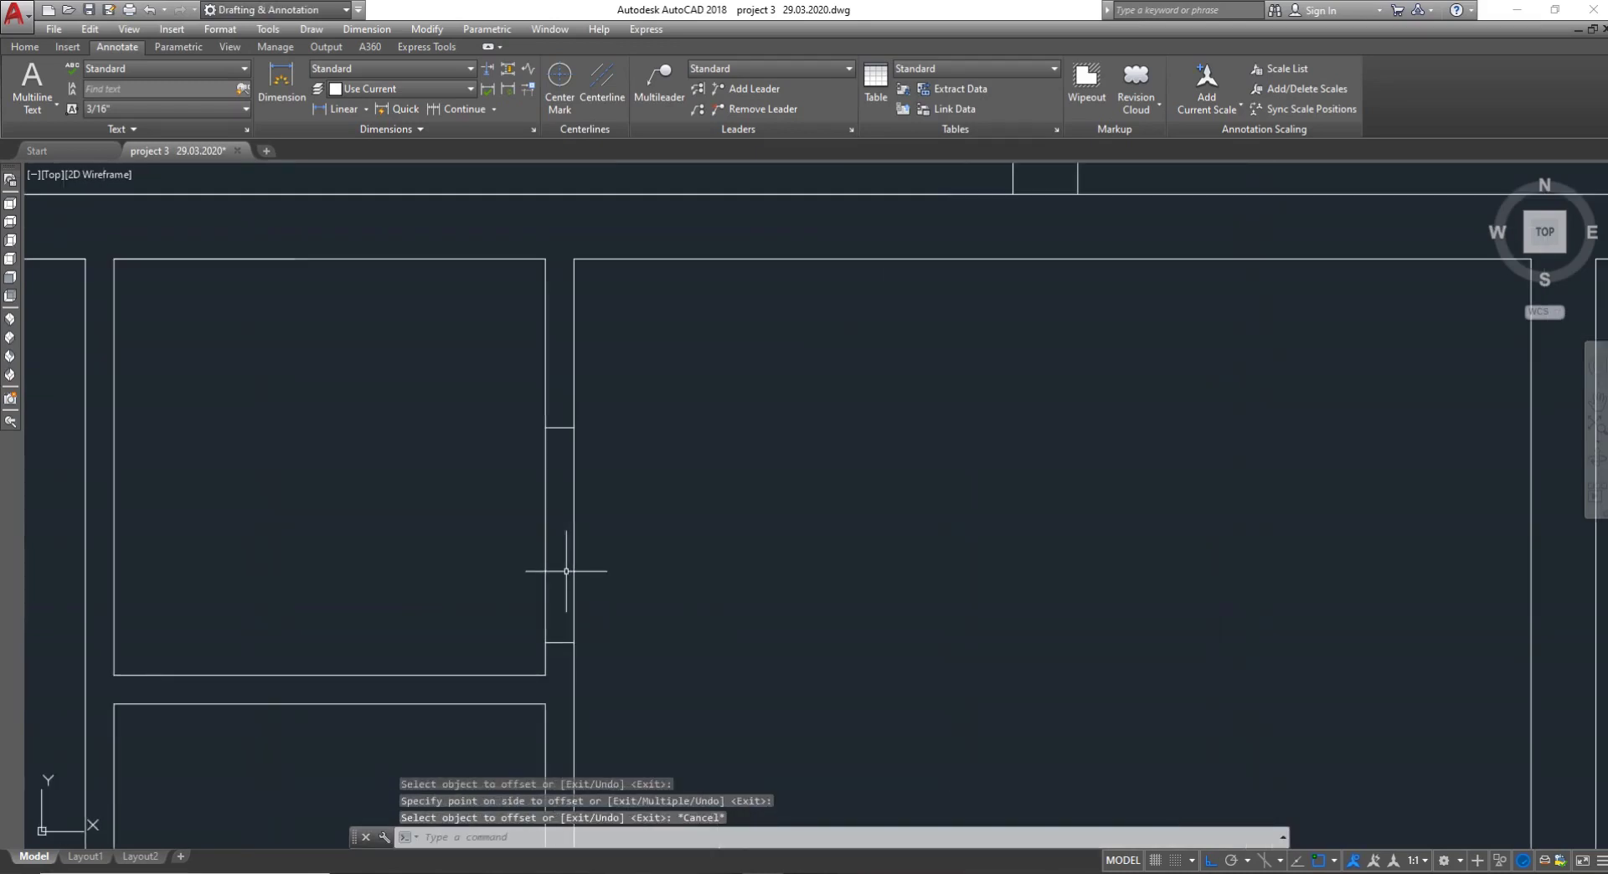
type("TR")
key("Return")
left_click_drag(664, 546, 456, 531)
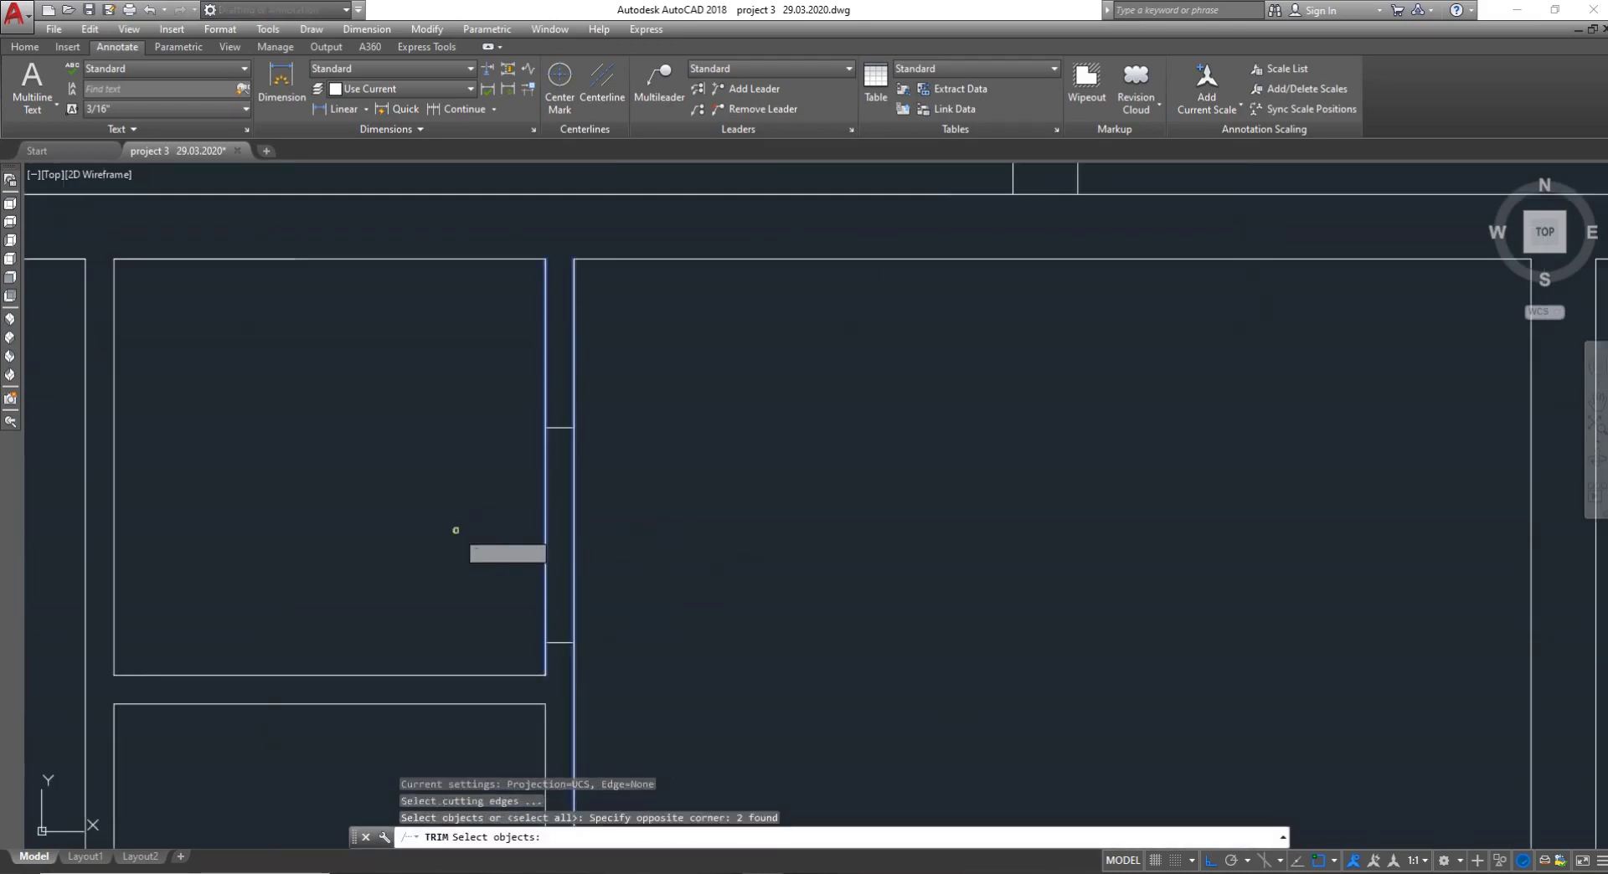
key("Escape")
Trim both partition lines between the two door edge lines of the upper small room, and save the drawing
key("Return")
key("Return")
left_click_drag(661, 545, 449, 539)
key("Return")
key("ctrl+s")
key("Escape")
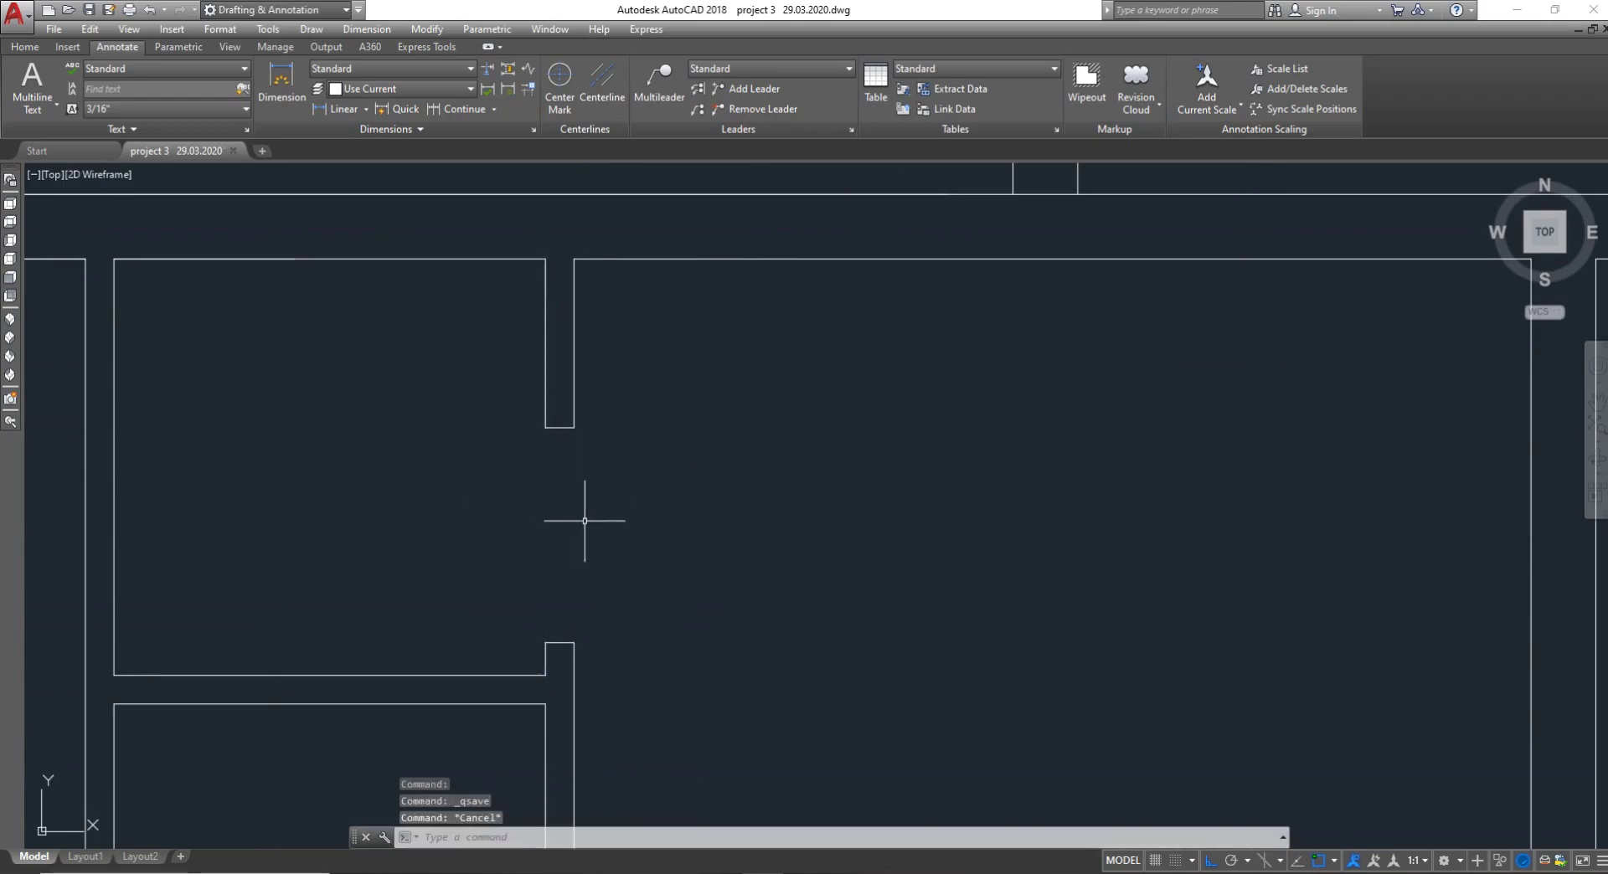
Draw a short line across the thin partition from the lower small room's upper right corner to the partition's opposite face
scroll(614, 507, "down", 2)
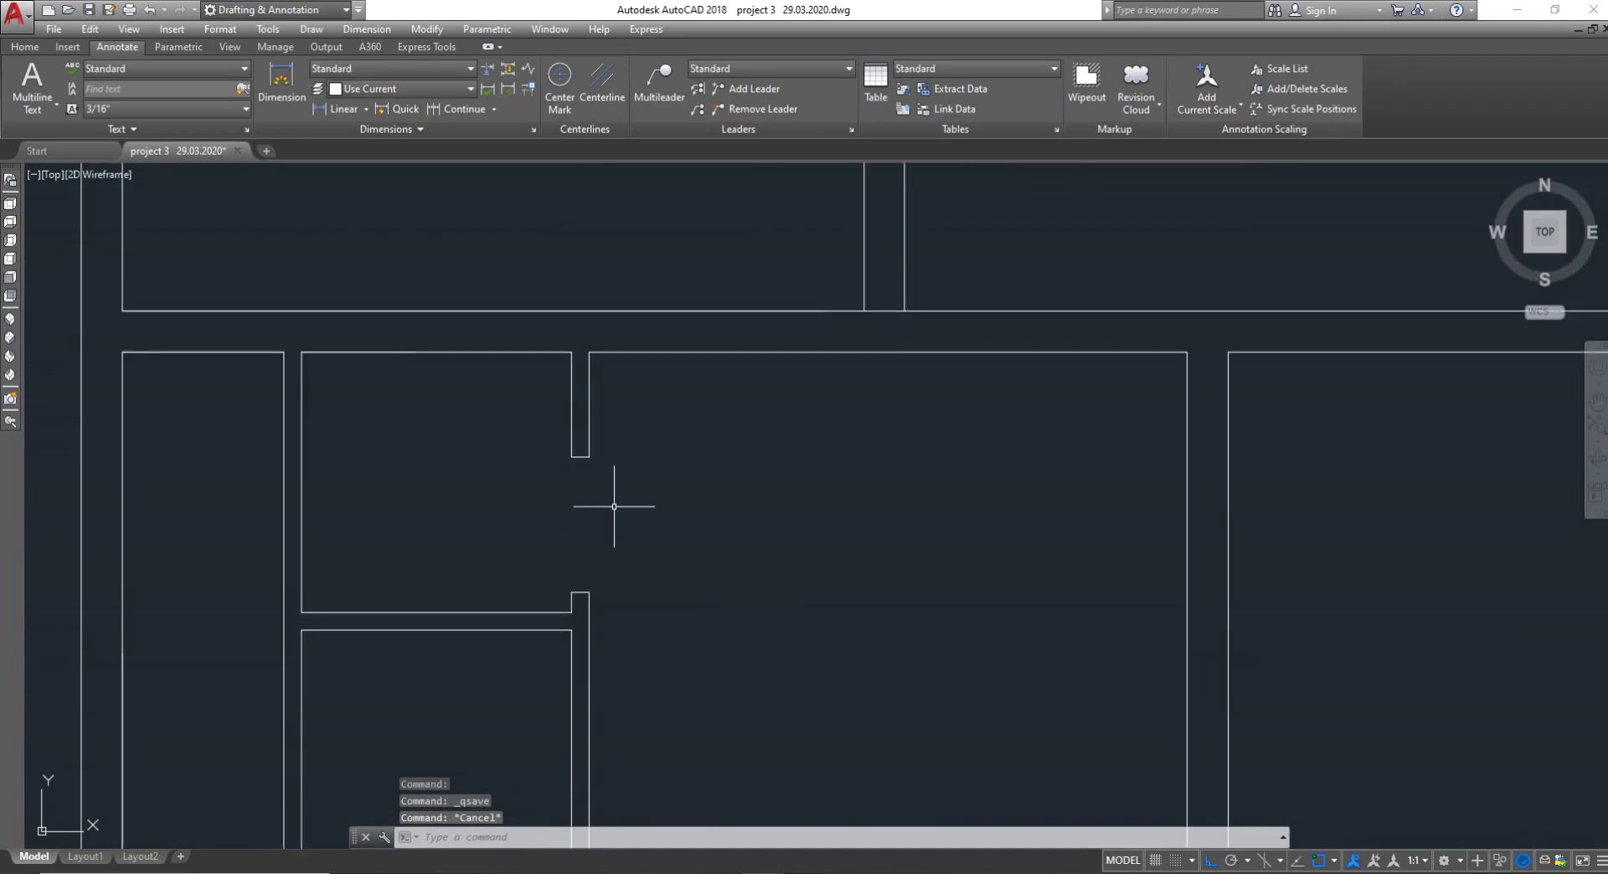
scroll(549, 656, "up", 5)
scroll(567, 617, "down", 7)
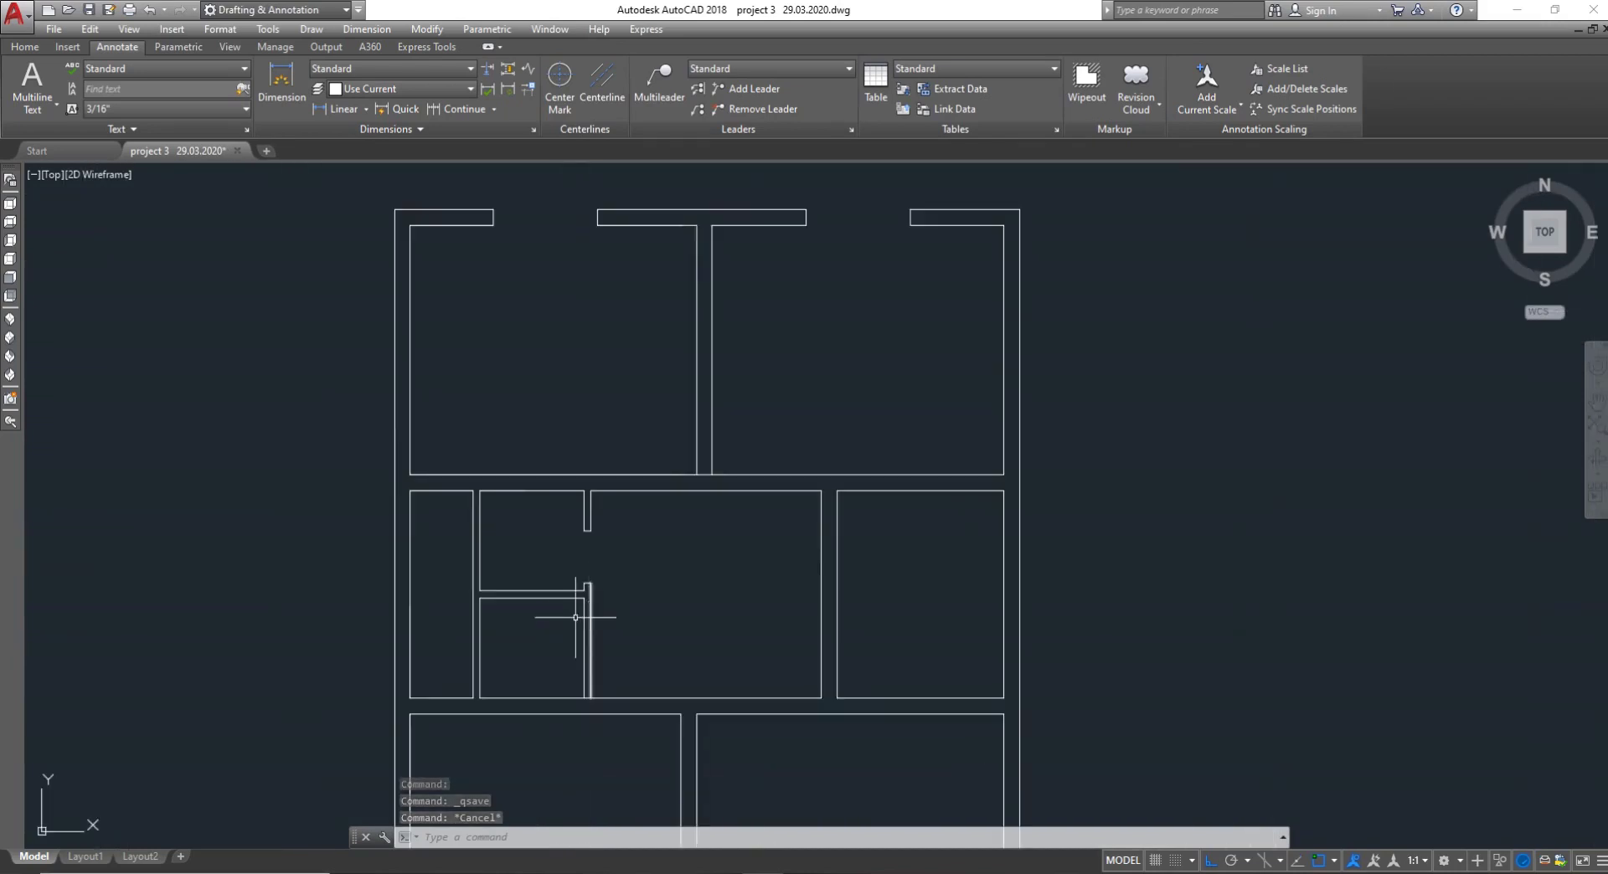
scroll(578, 611, "up", 3)
key("Escape")
scroll(616, 571, "up", 5)
type("l")
key("Return")
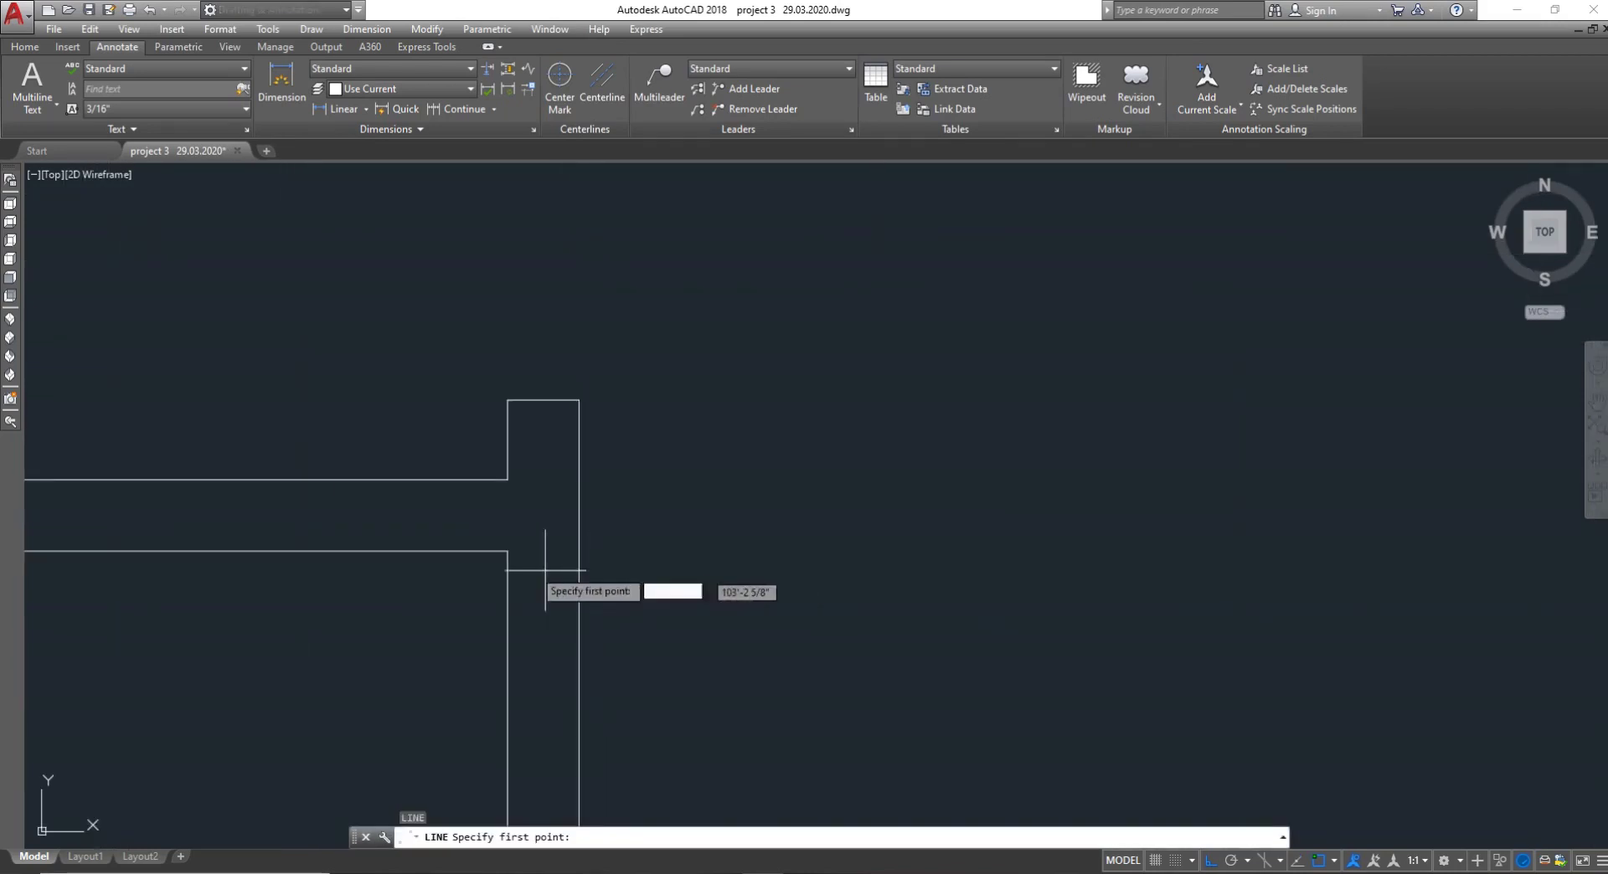
left_click(507, 552)
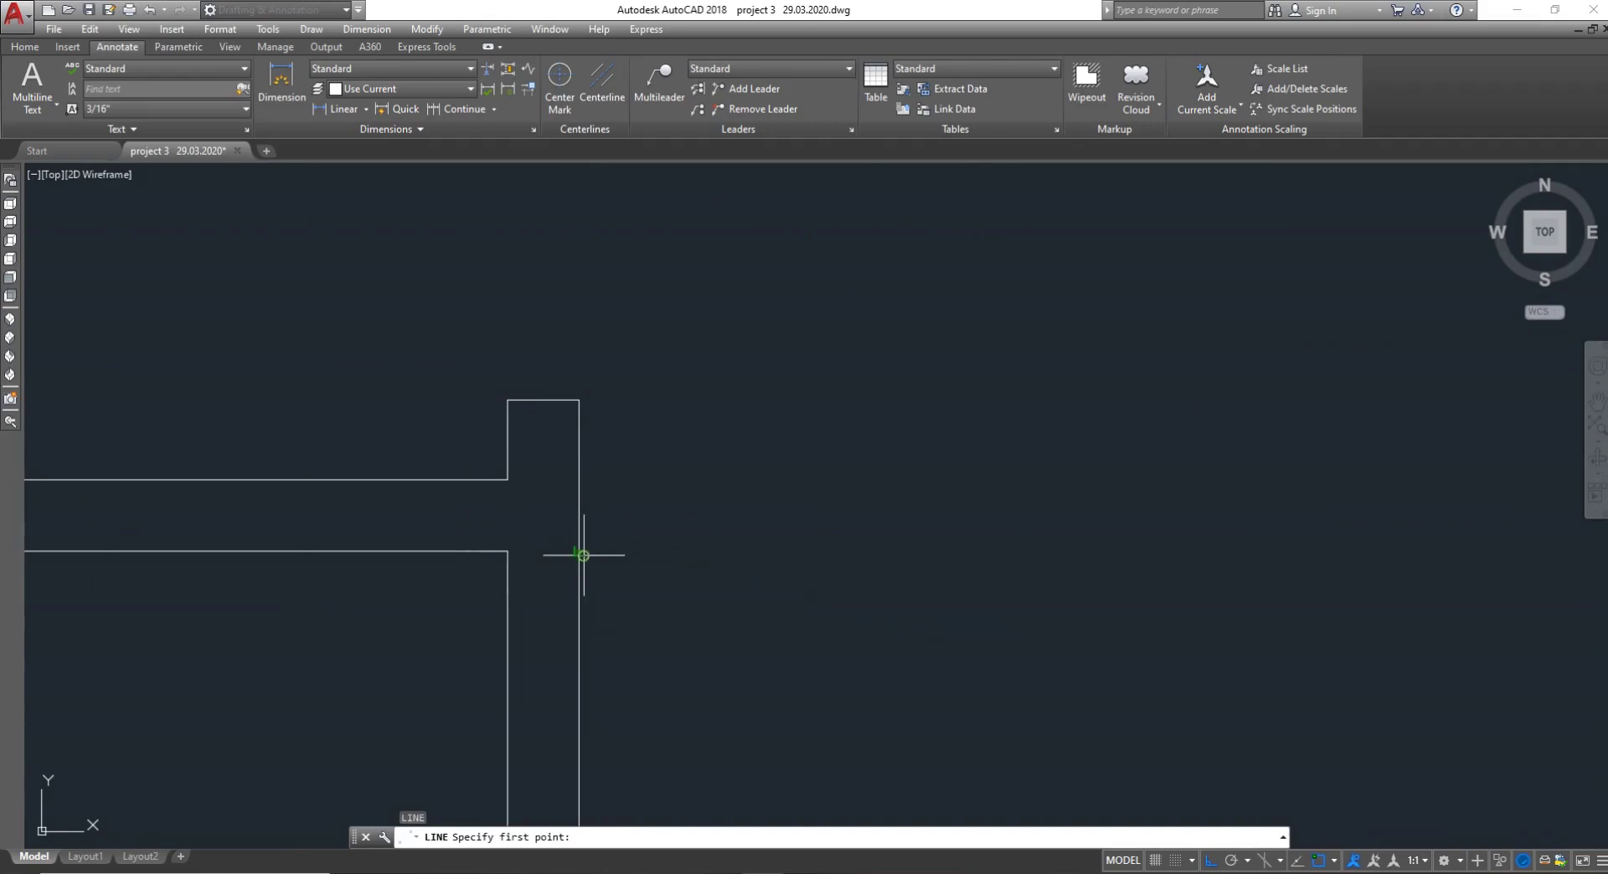
key("Escape")
key("Return")
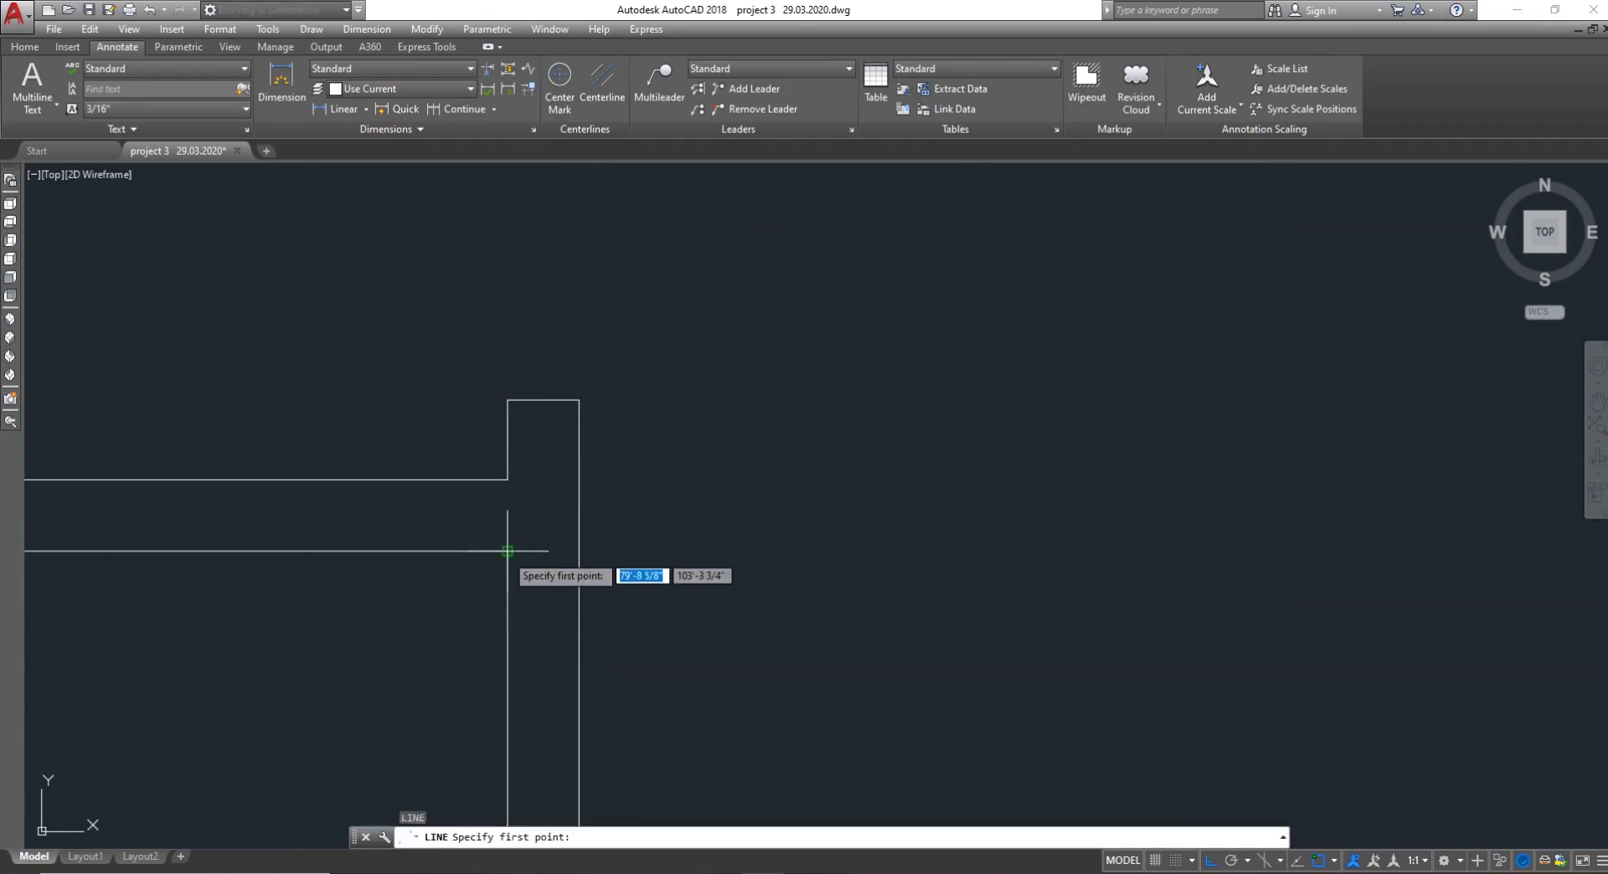
left_click(508, 551)
key("Escape")
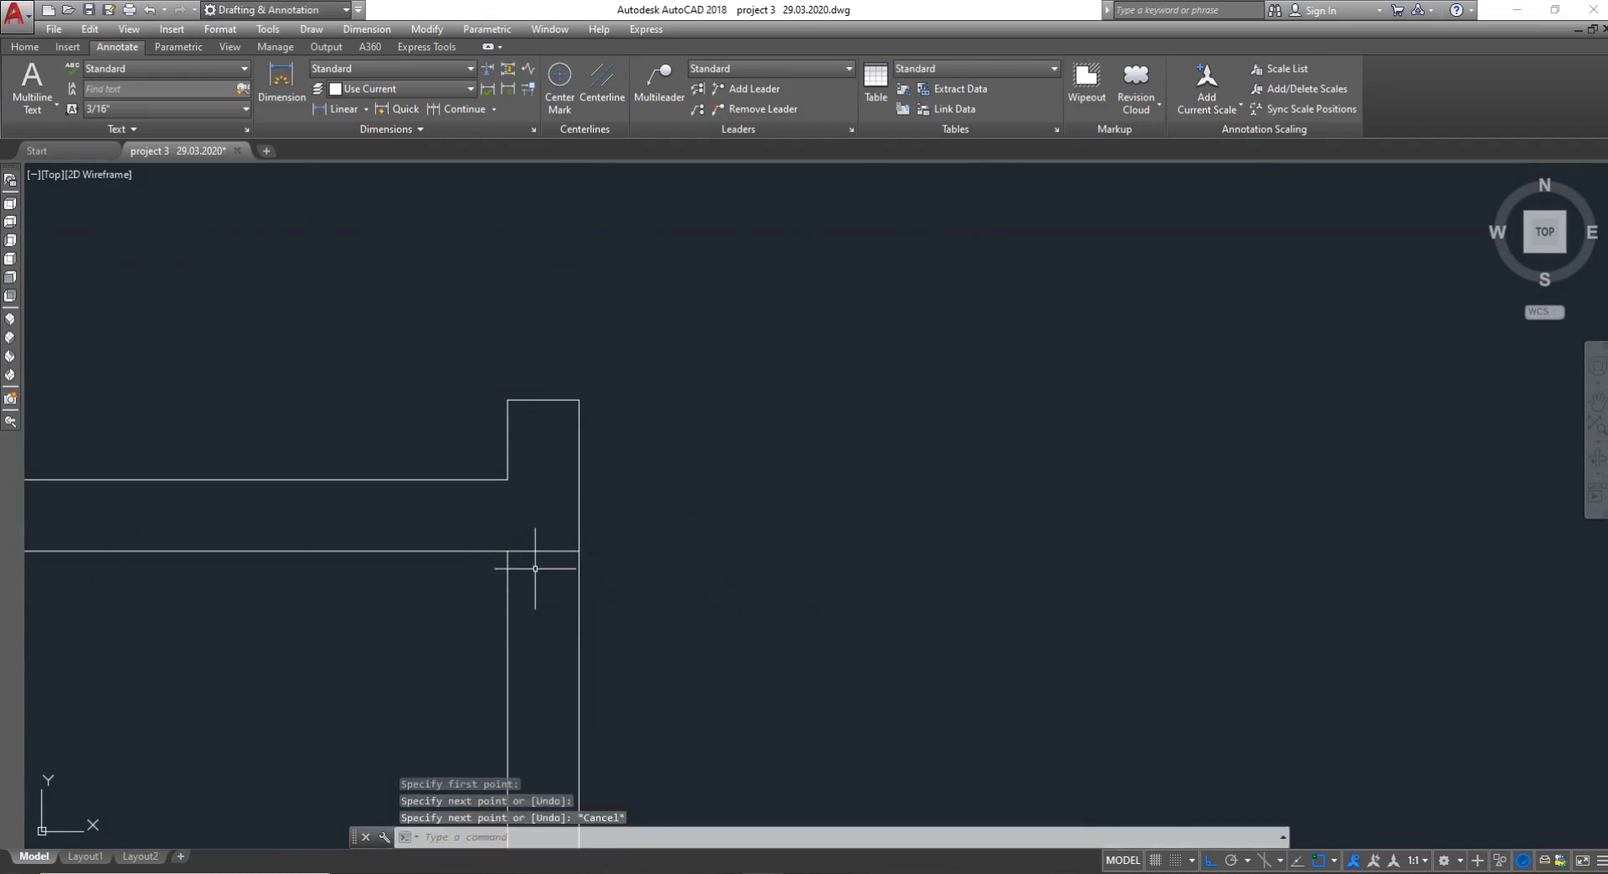
Move the short line across the partition 4.5" straight down from the lower small room's corner
type("M'")
key("Return")
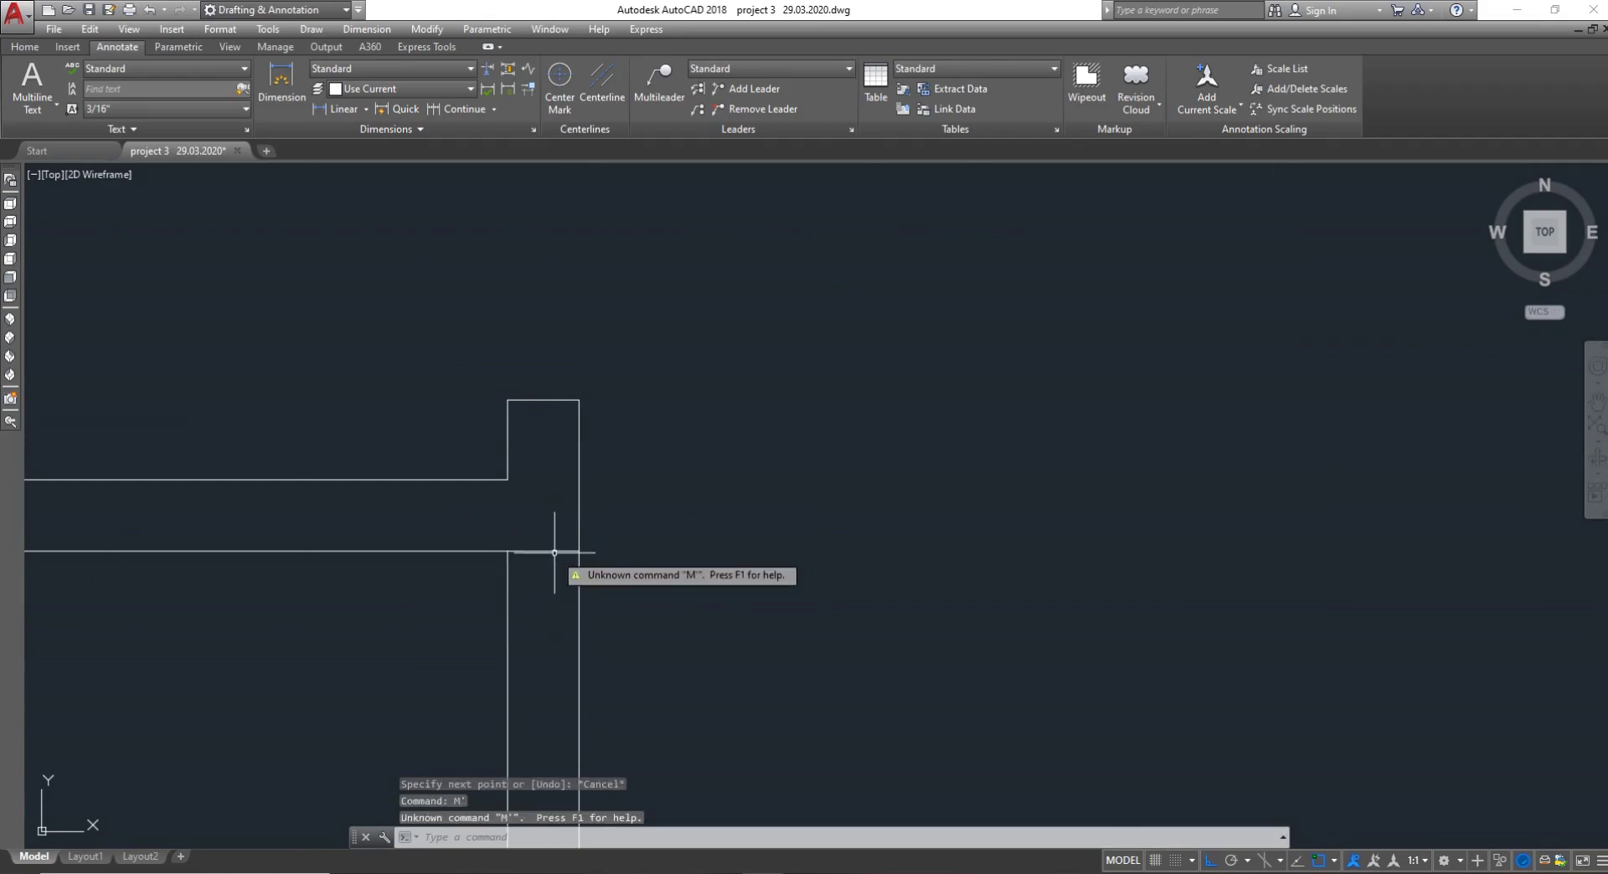
key("Escape")
type("M")
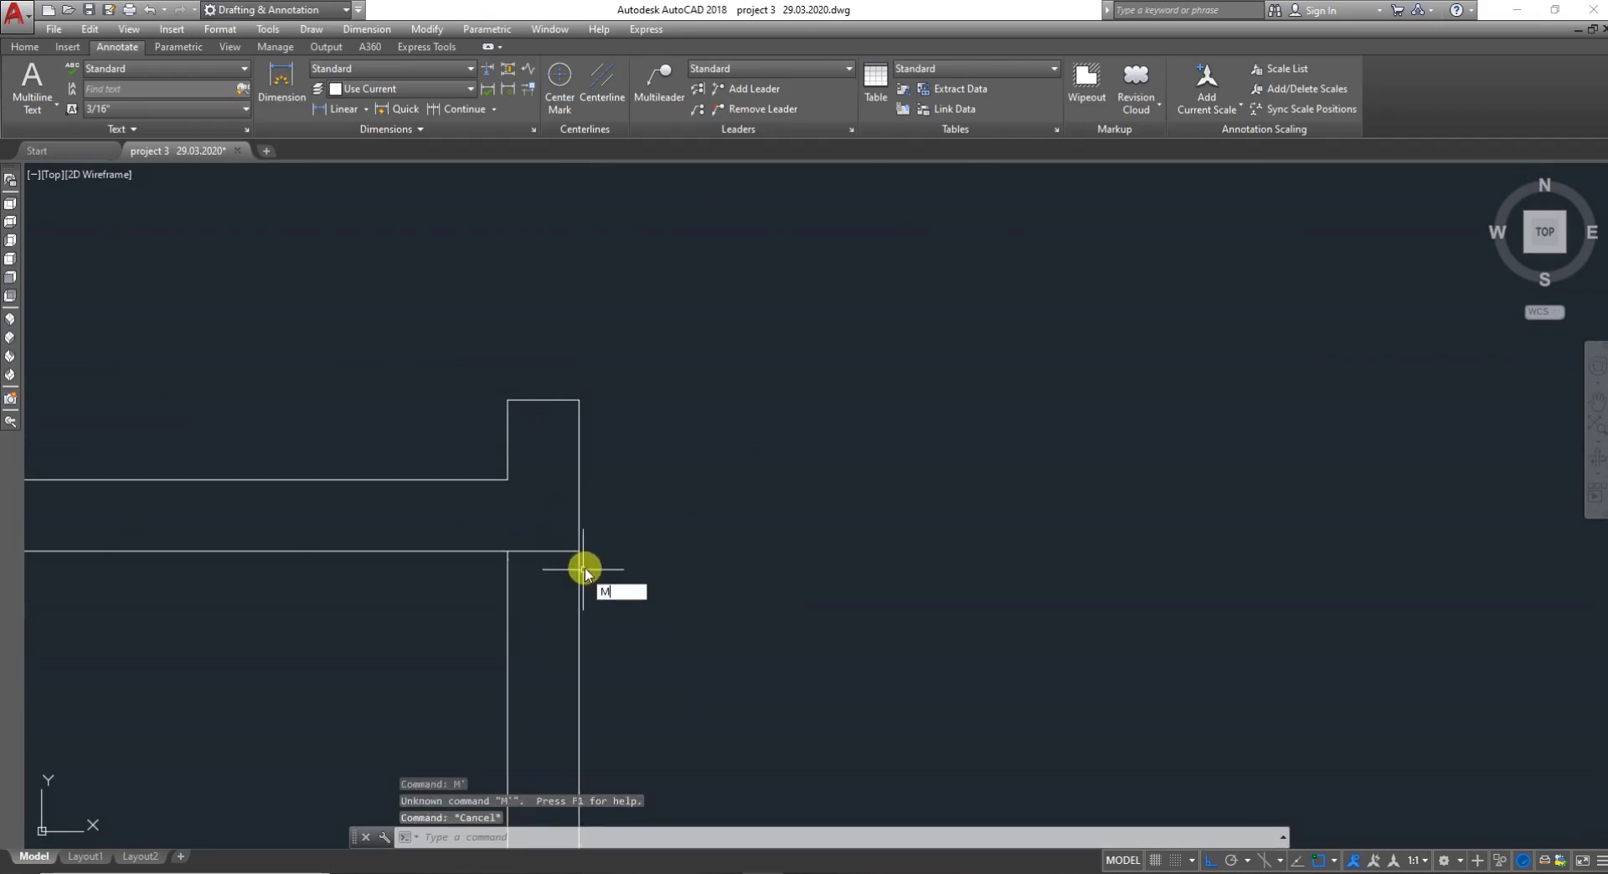
key("Return")
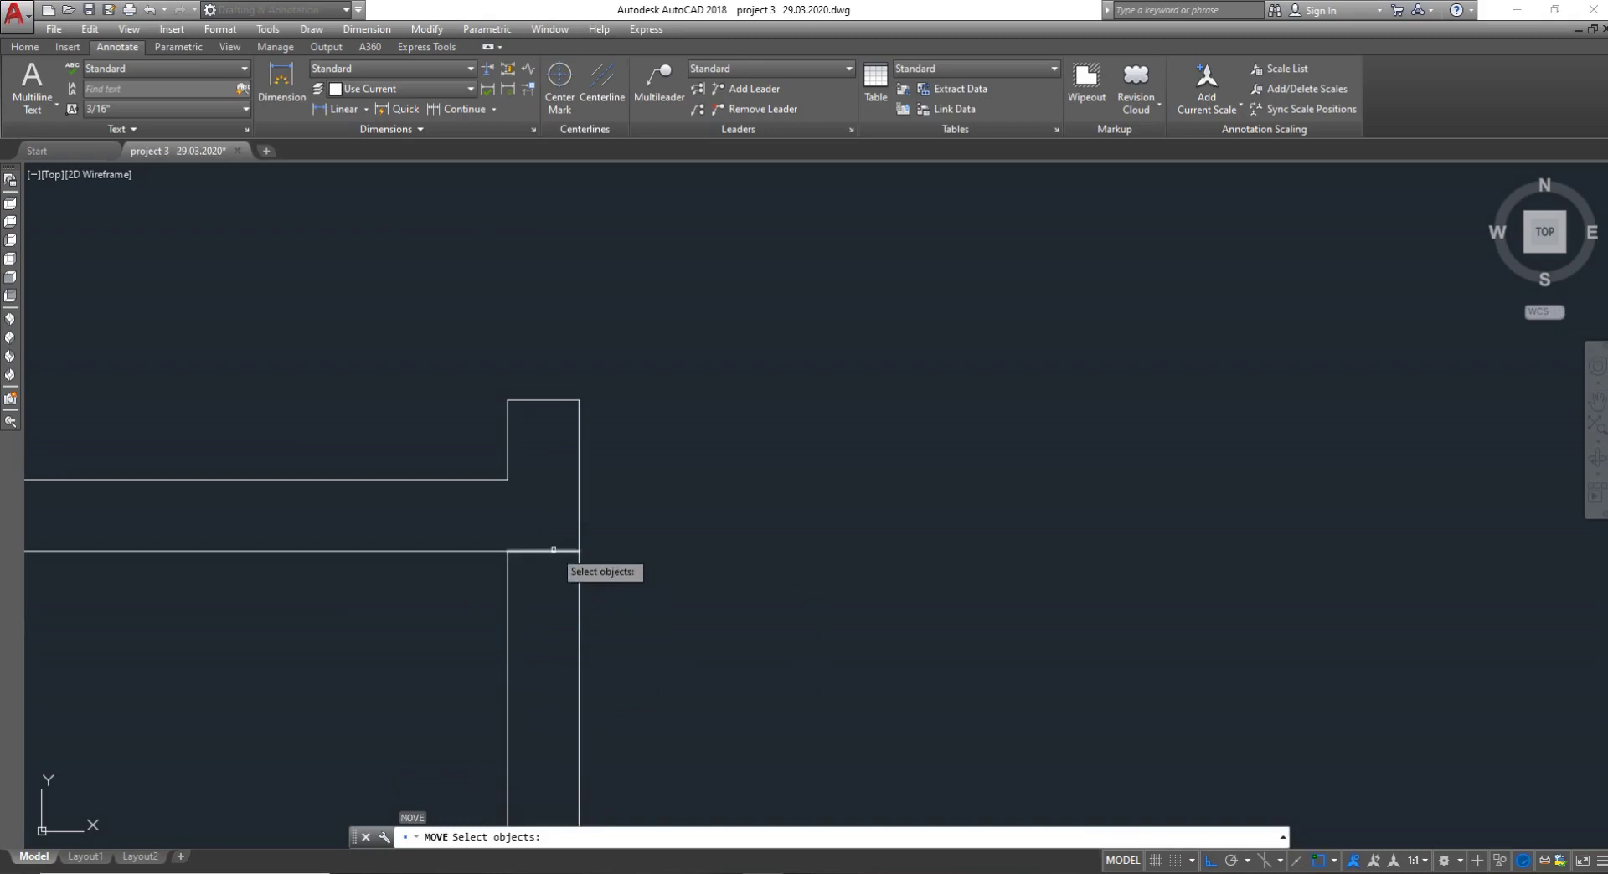
left_click(549, 551)
key("Return")
left_click(542, 551)
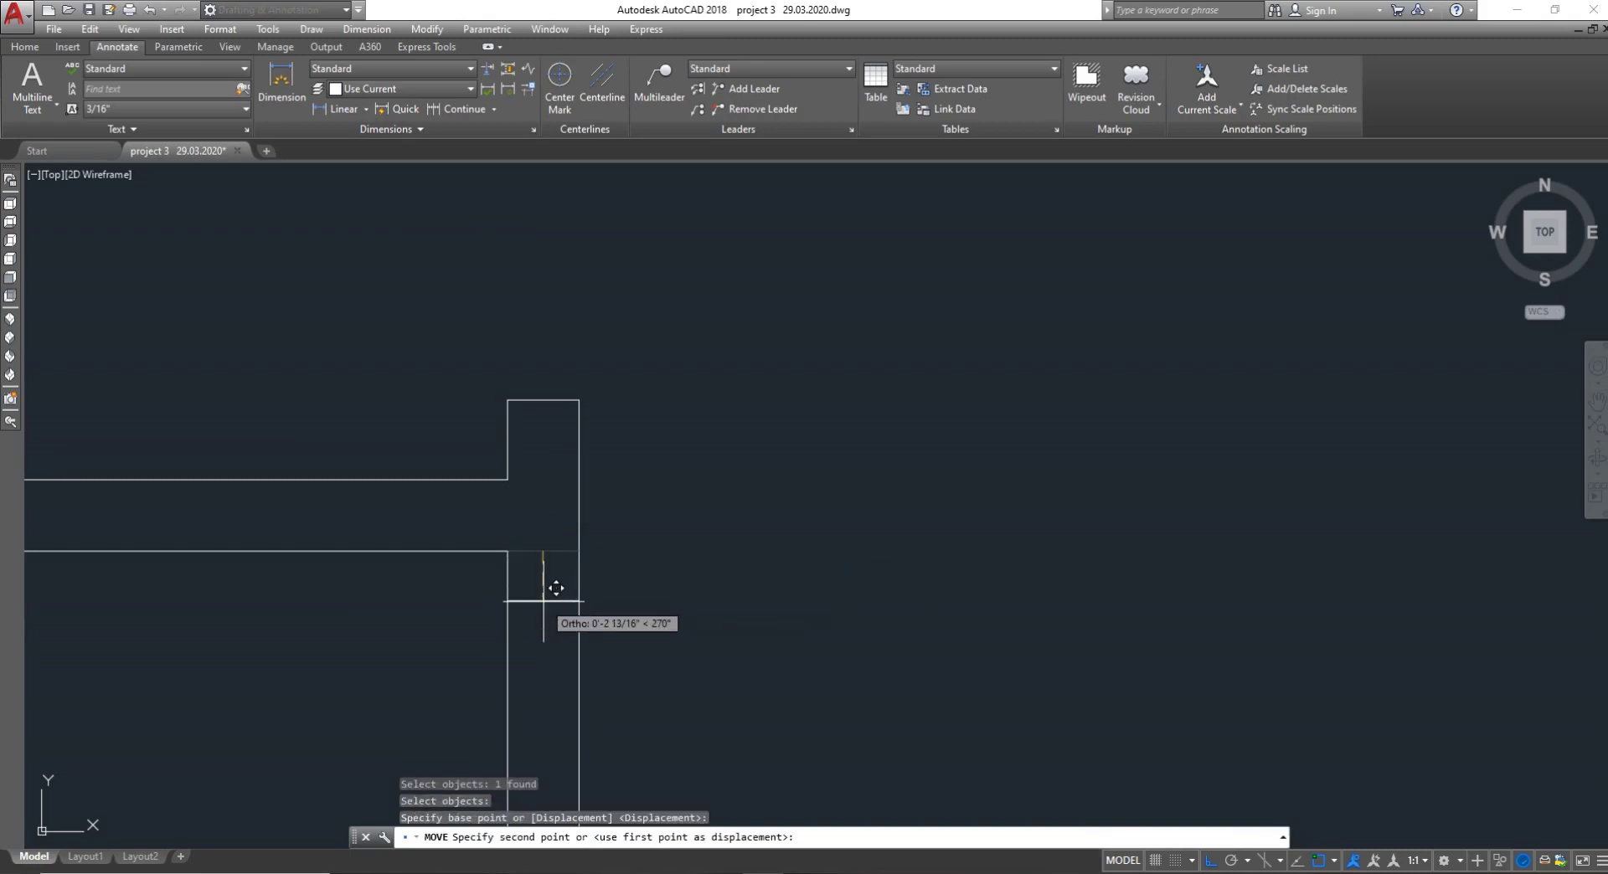
type("4.5\"")
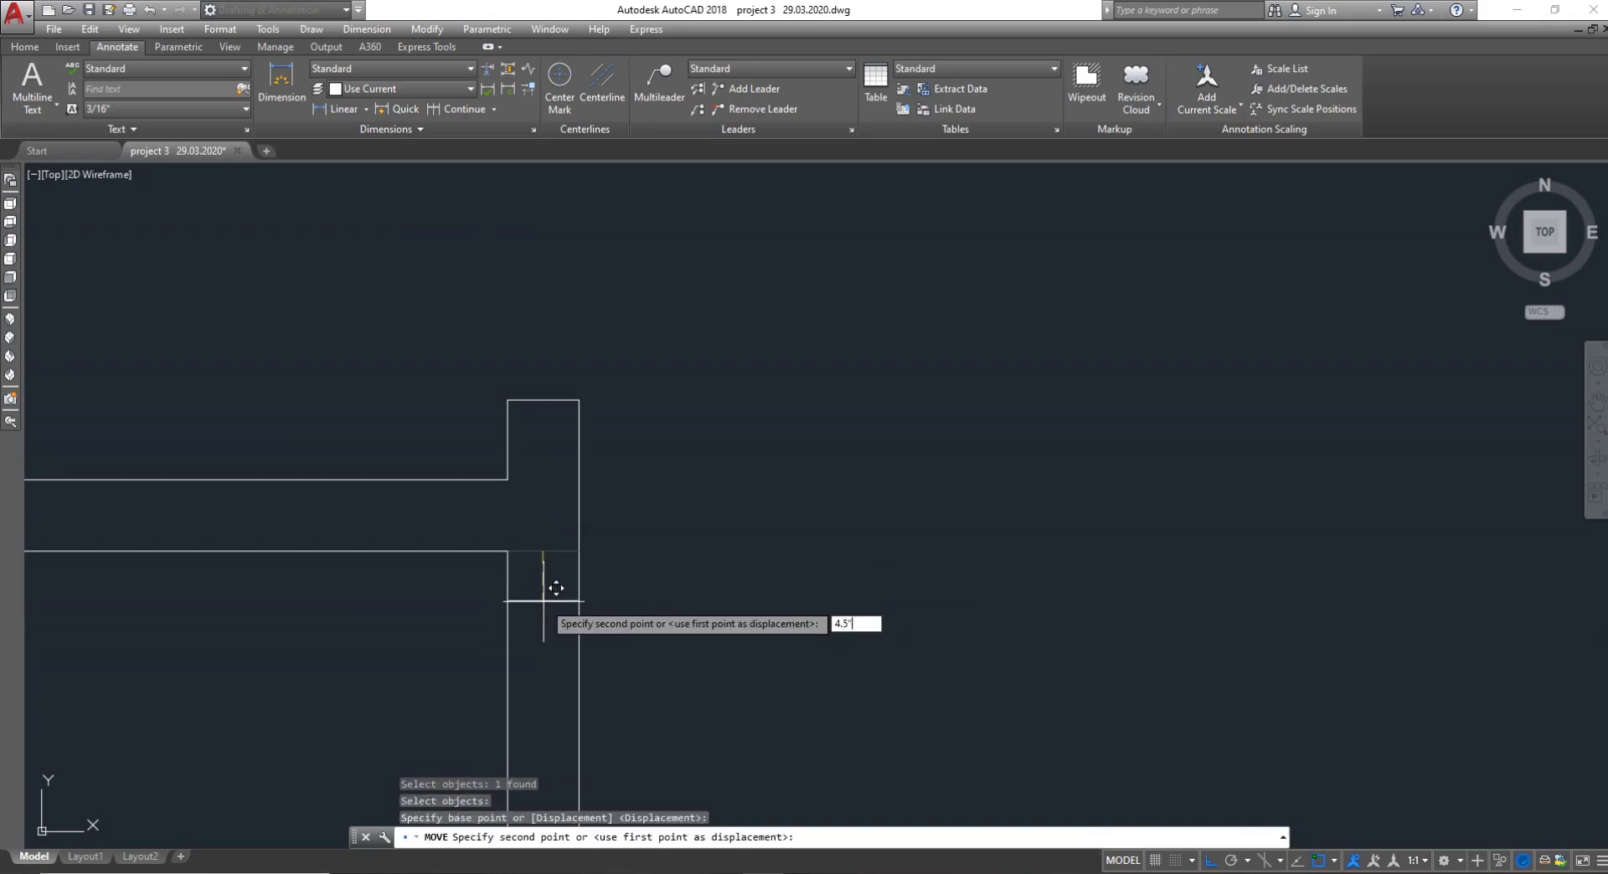
key("Return")
key("Escape")
Offset the moved line 2'-6" downward to mark the other edge of the lower small room's door opening
type("o")
key("Return")
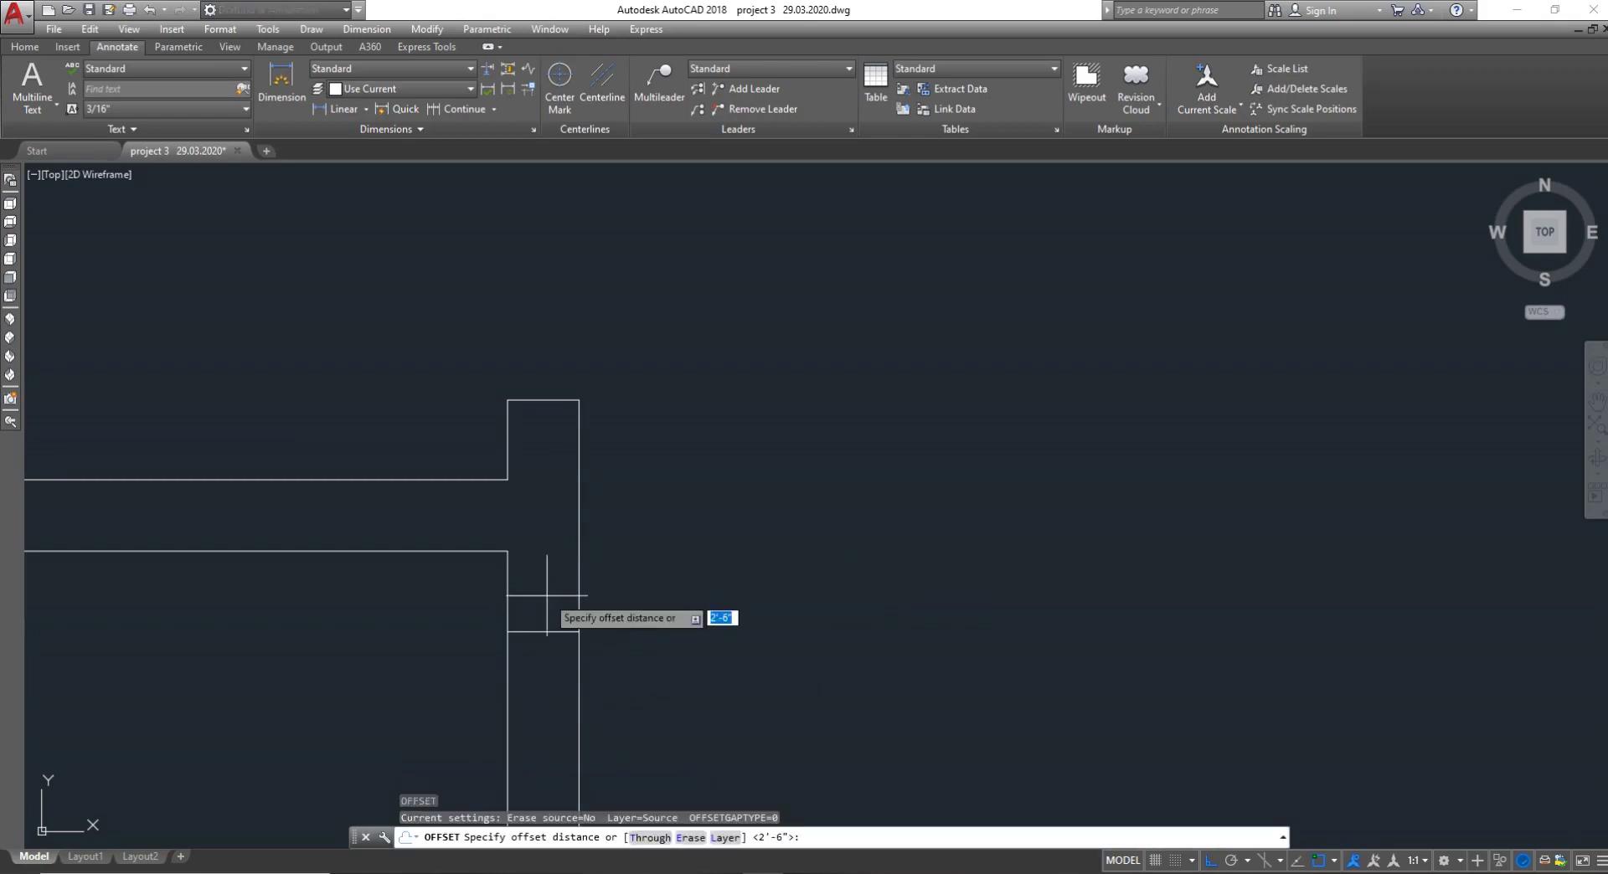
key("Return")
scroll(542, 605, "down", 4)
left_click(540, 615)
left_click(533, 661)
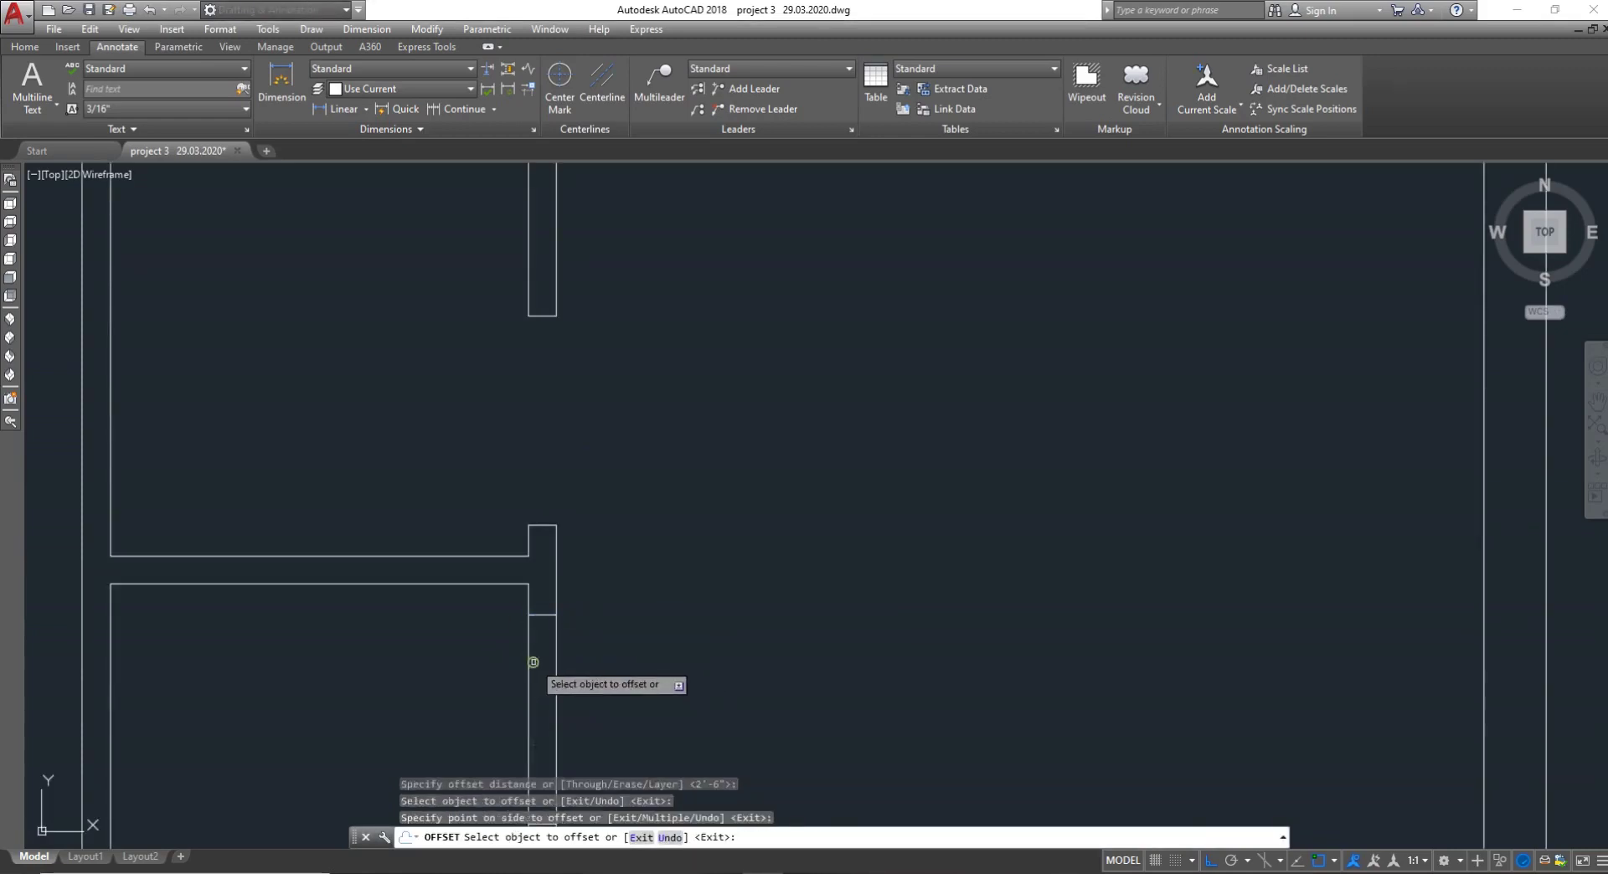
key("Escape")
scroll(533, 661, "down", 3)
scroll(531, 687, "up", 3)
type("tr")
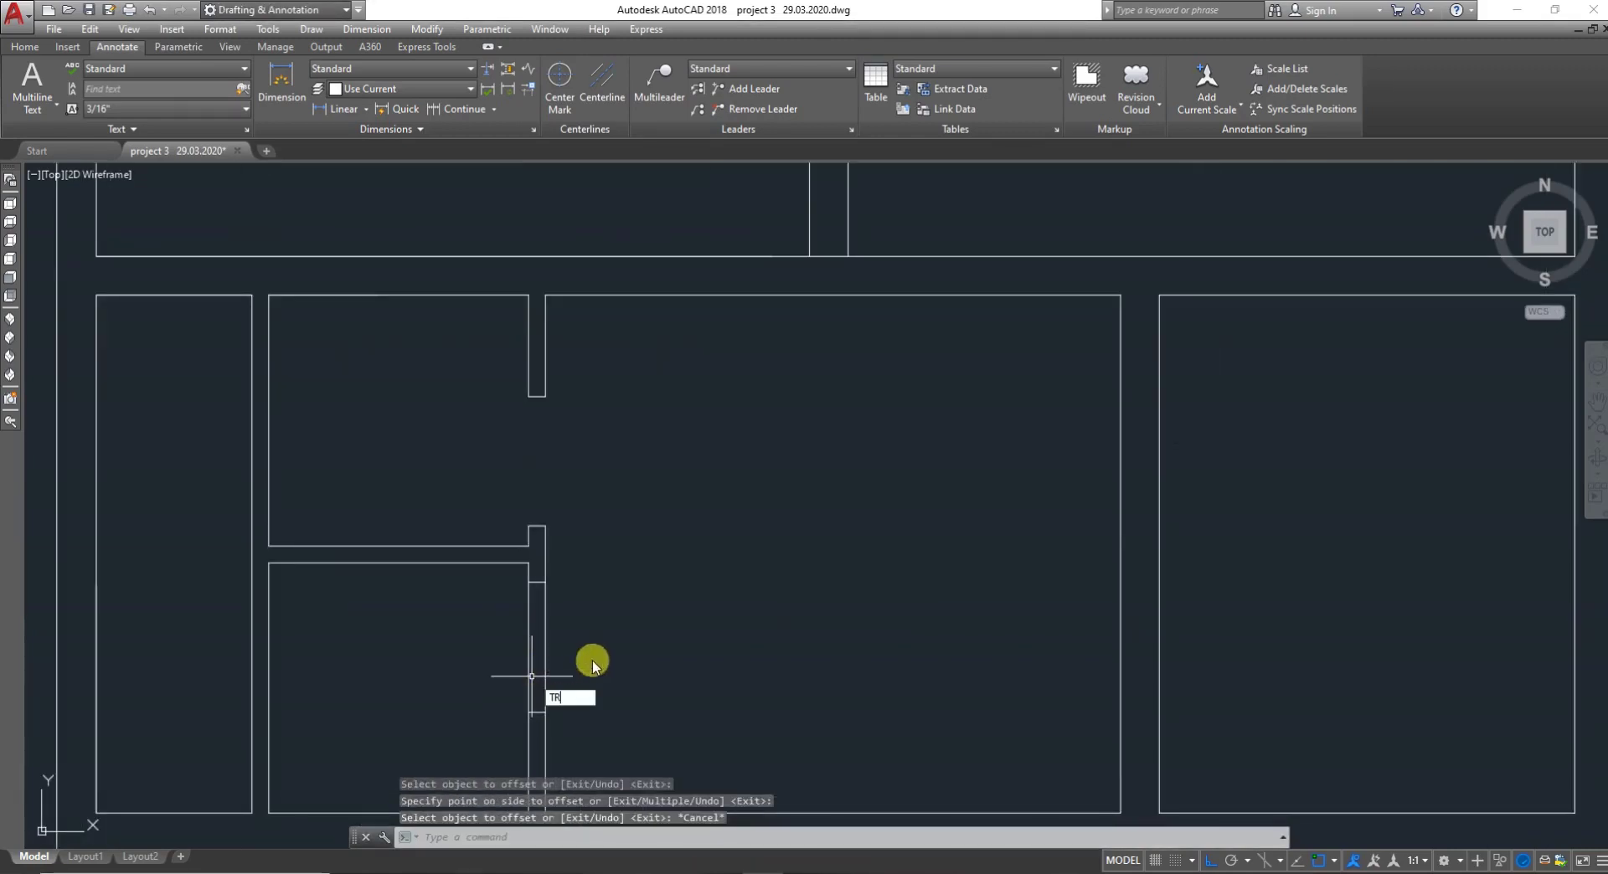
key("Return")
key("Escape")
key("Escape")
key("Escape")
type("t")
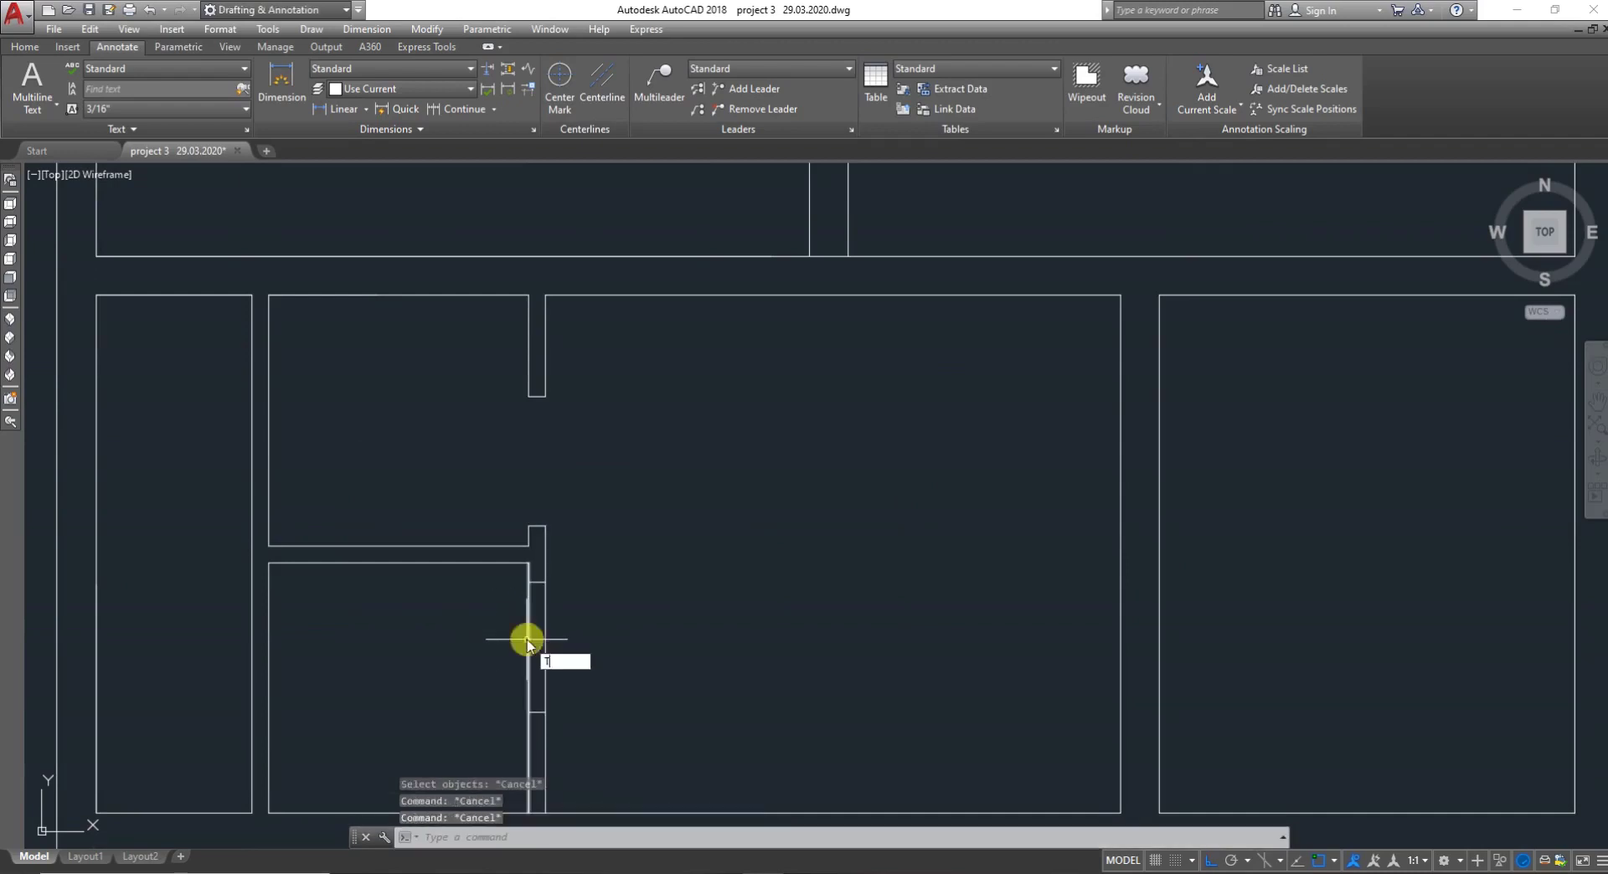
key("Return")
left_click(628, 621)
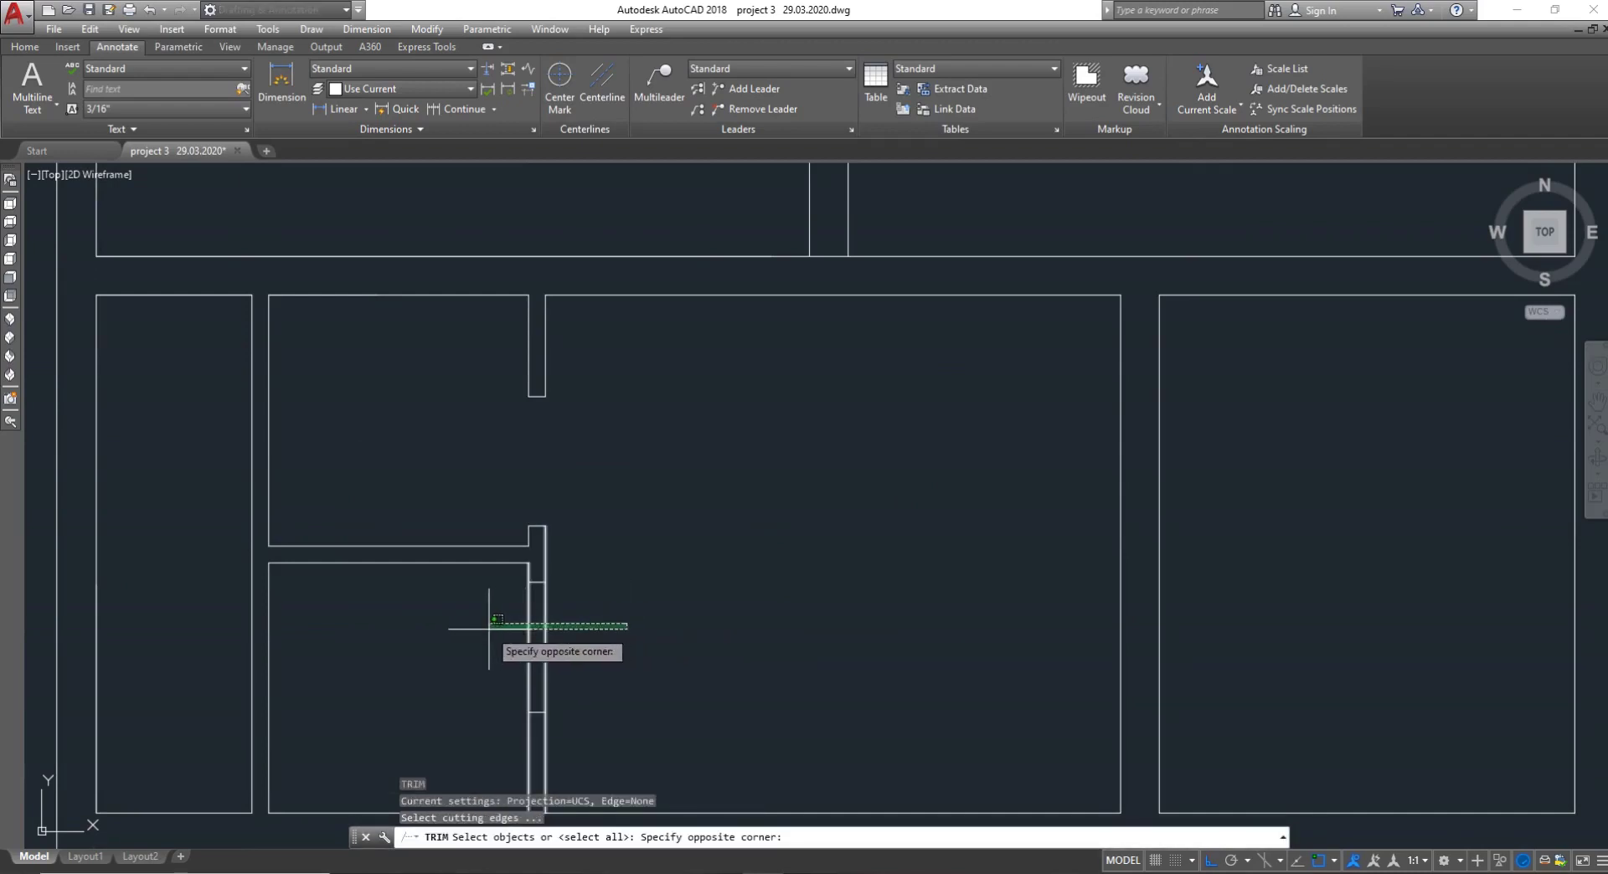
key("Escape")
key("Return")
left_click(460, 631)
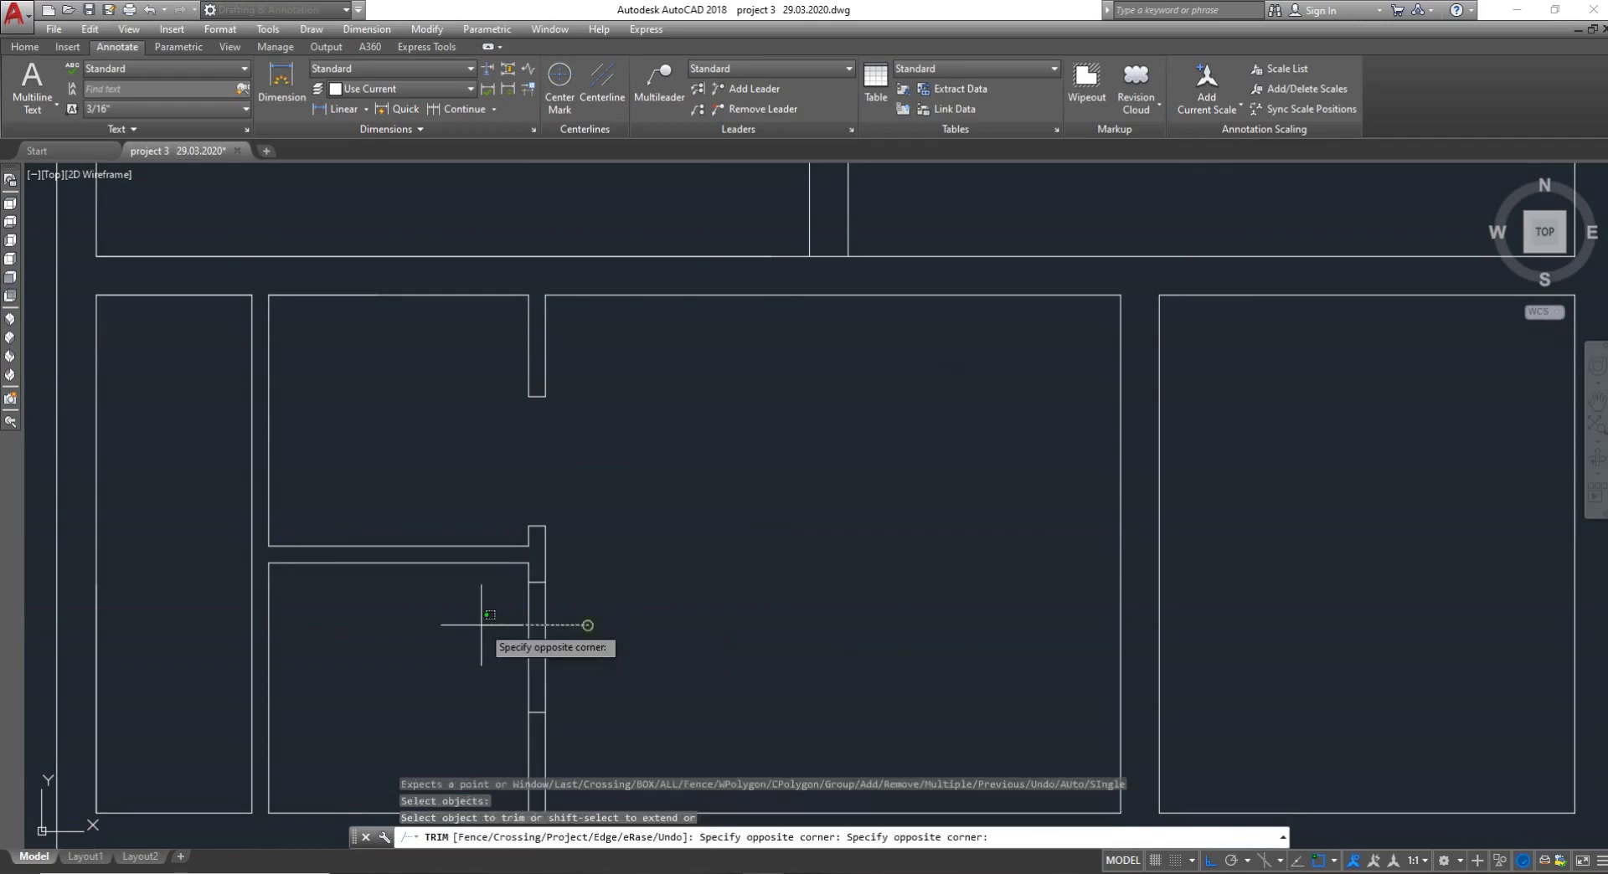
left_click(466, 631)
key("Escape")
scroll(519, 634, "down", 2)
scroll(519, 634, "up", 4)
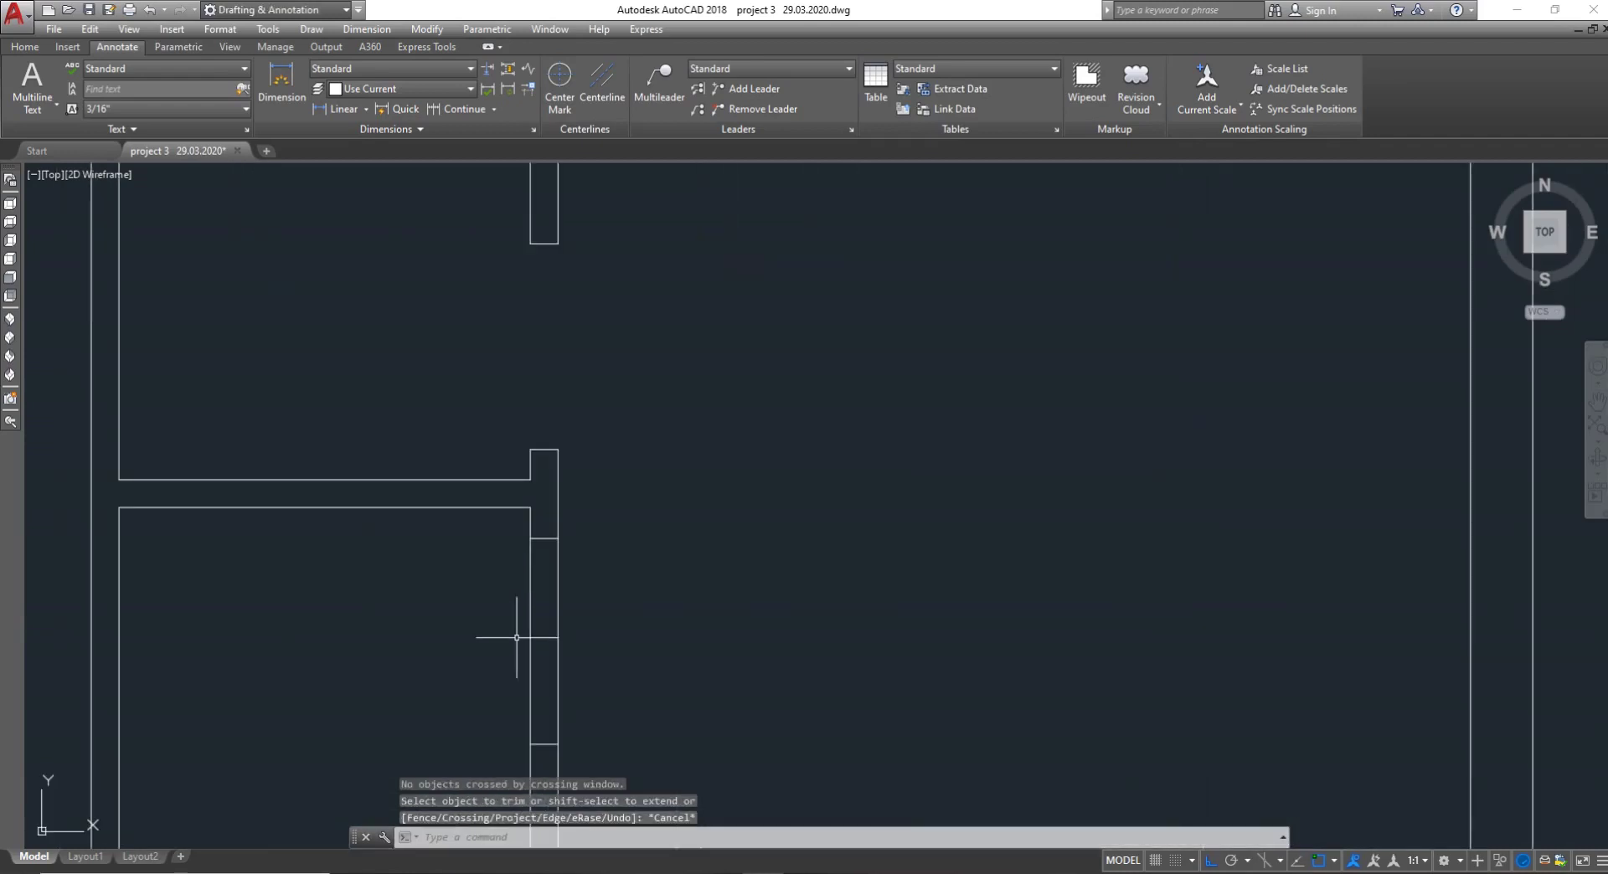
key("Escape")
key("Return")
left_click(603, 611)
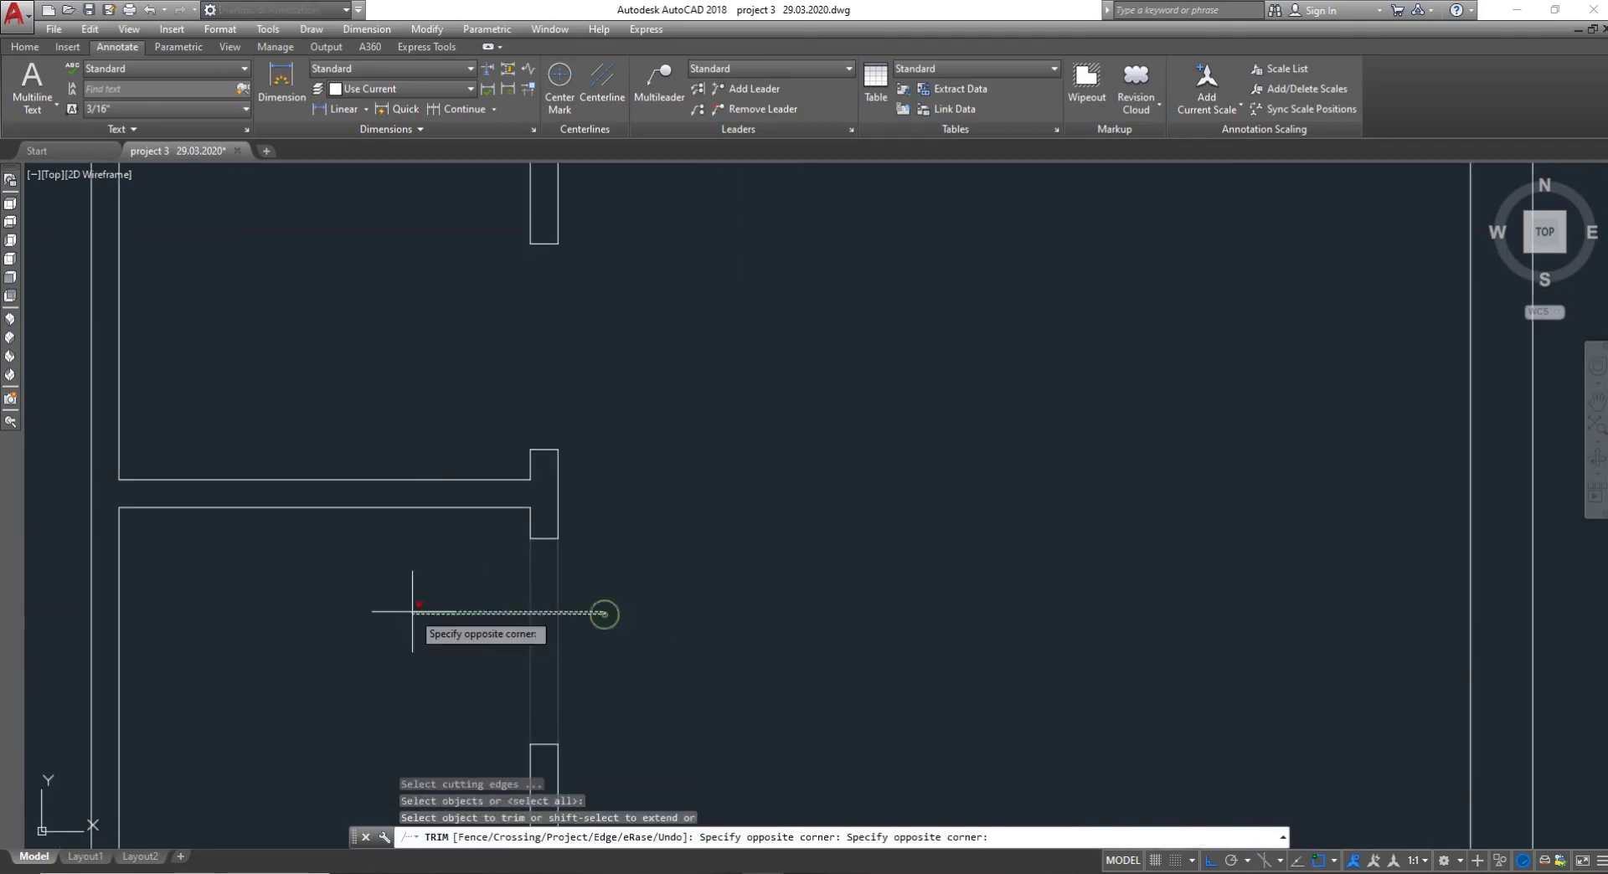
key("Escape")
mouse_move(456, 601)
left_mouse_down()
mouse_move(421, 608)
mouse_move(446, 611)
left_mouse_up()
left_click(657, 617)
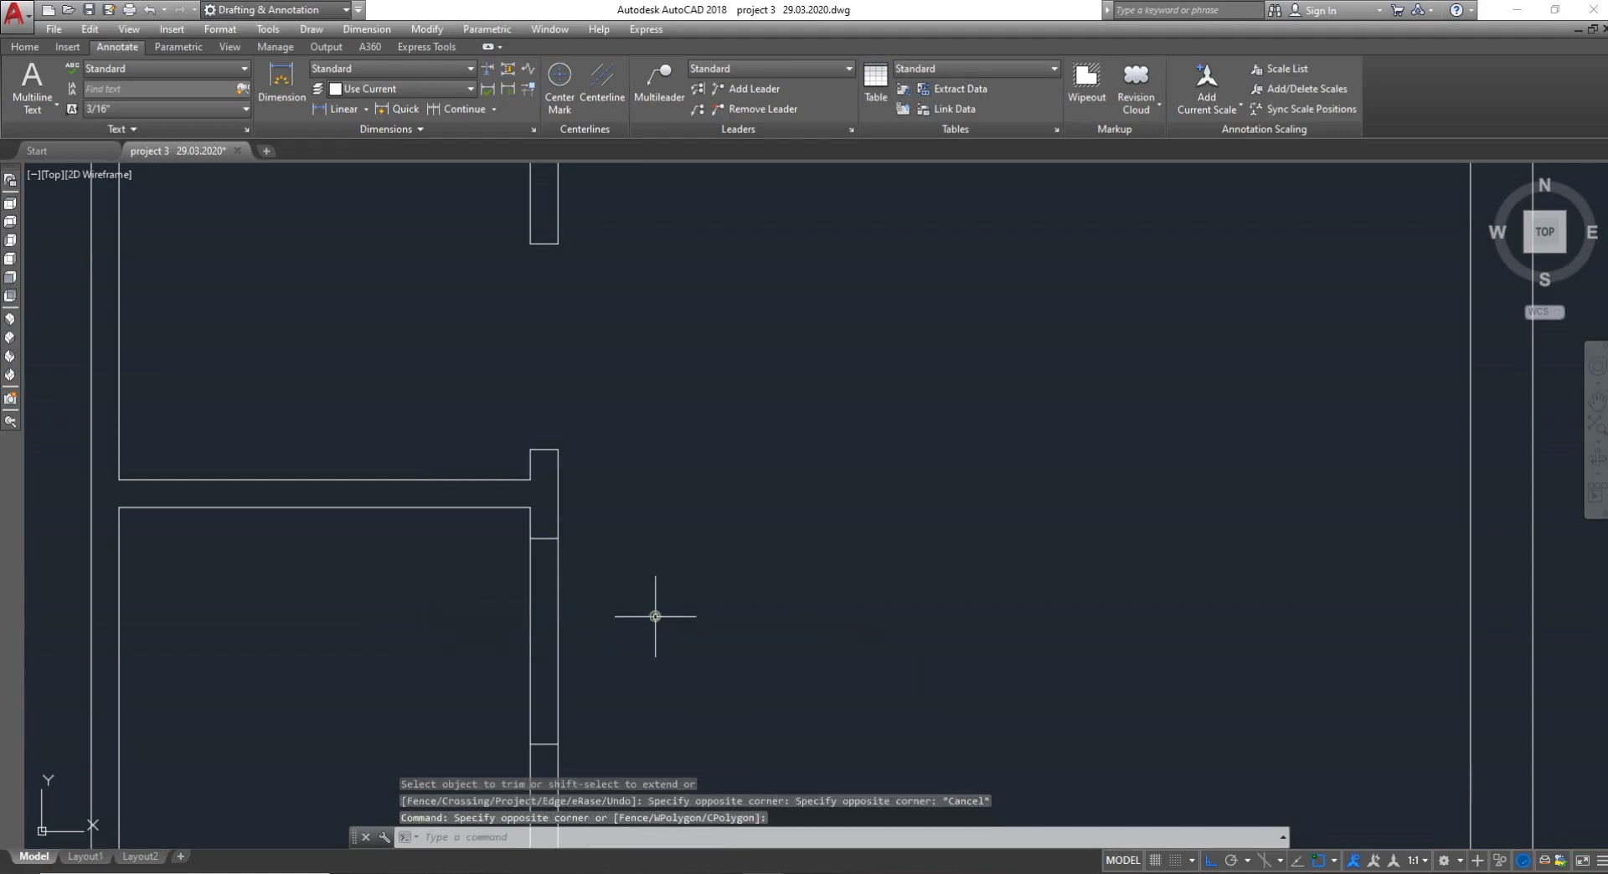
left_click(654, 618)
left_click(454, 638)
key("Escape")
key("Escape")
Trim both partition lines between the two door edge lines of the lower small room, and save the drawing
type("T")
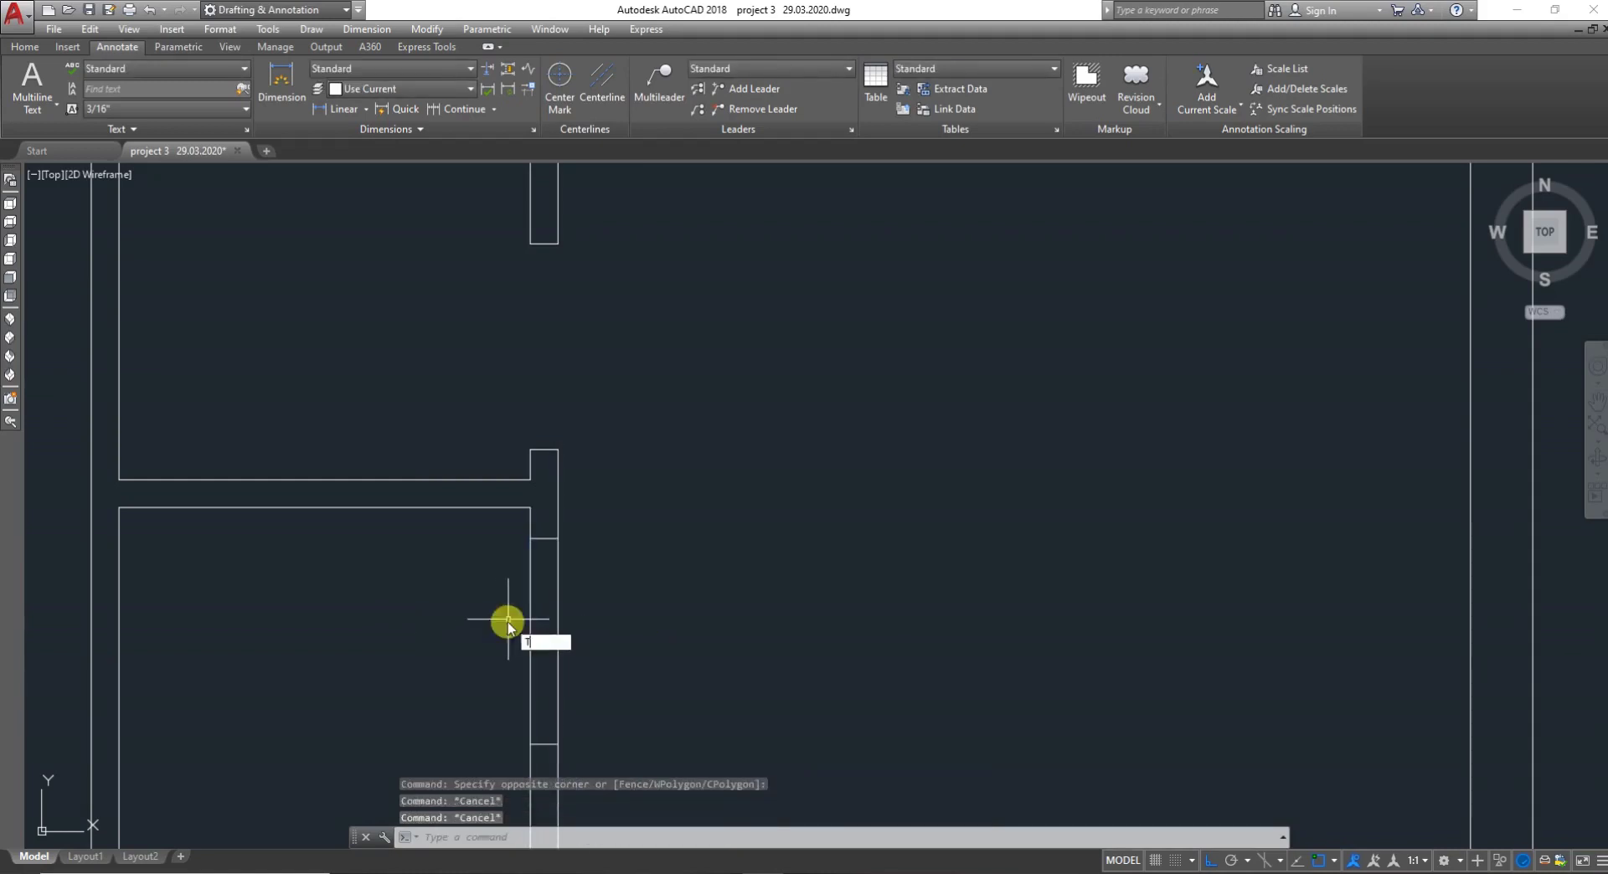
type("R")
key("Return")
left_click(450, 617)
left_click(406, 619)
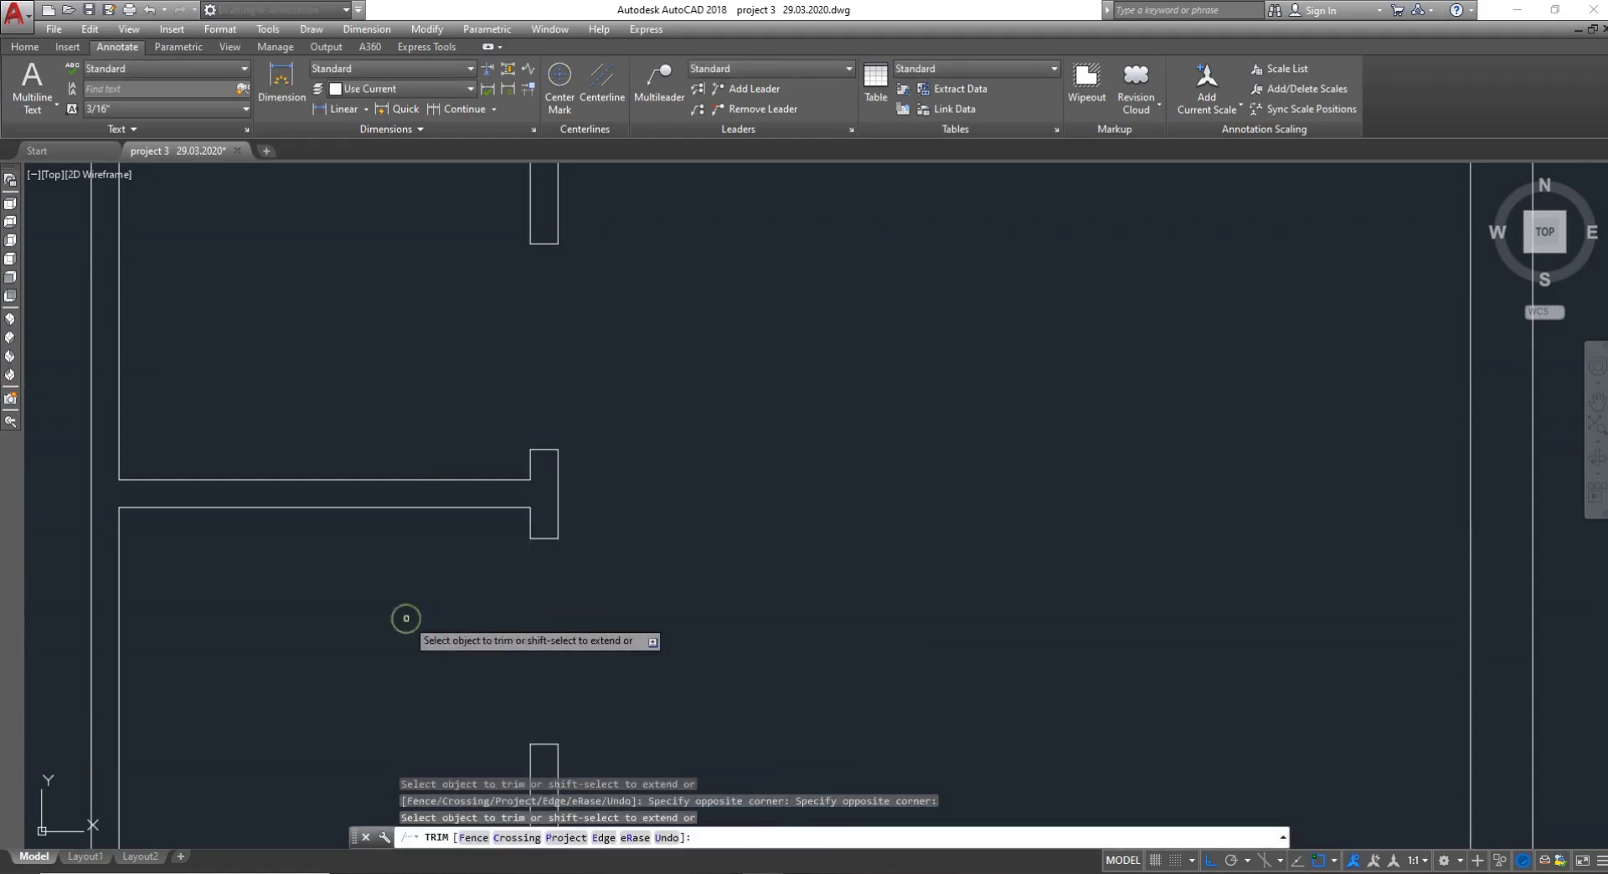
key("Escape")
scroll(444, 575, "down", 4)
key("ctrl+s")
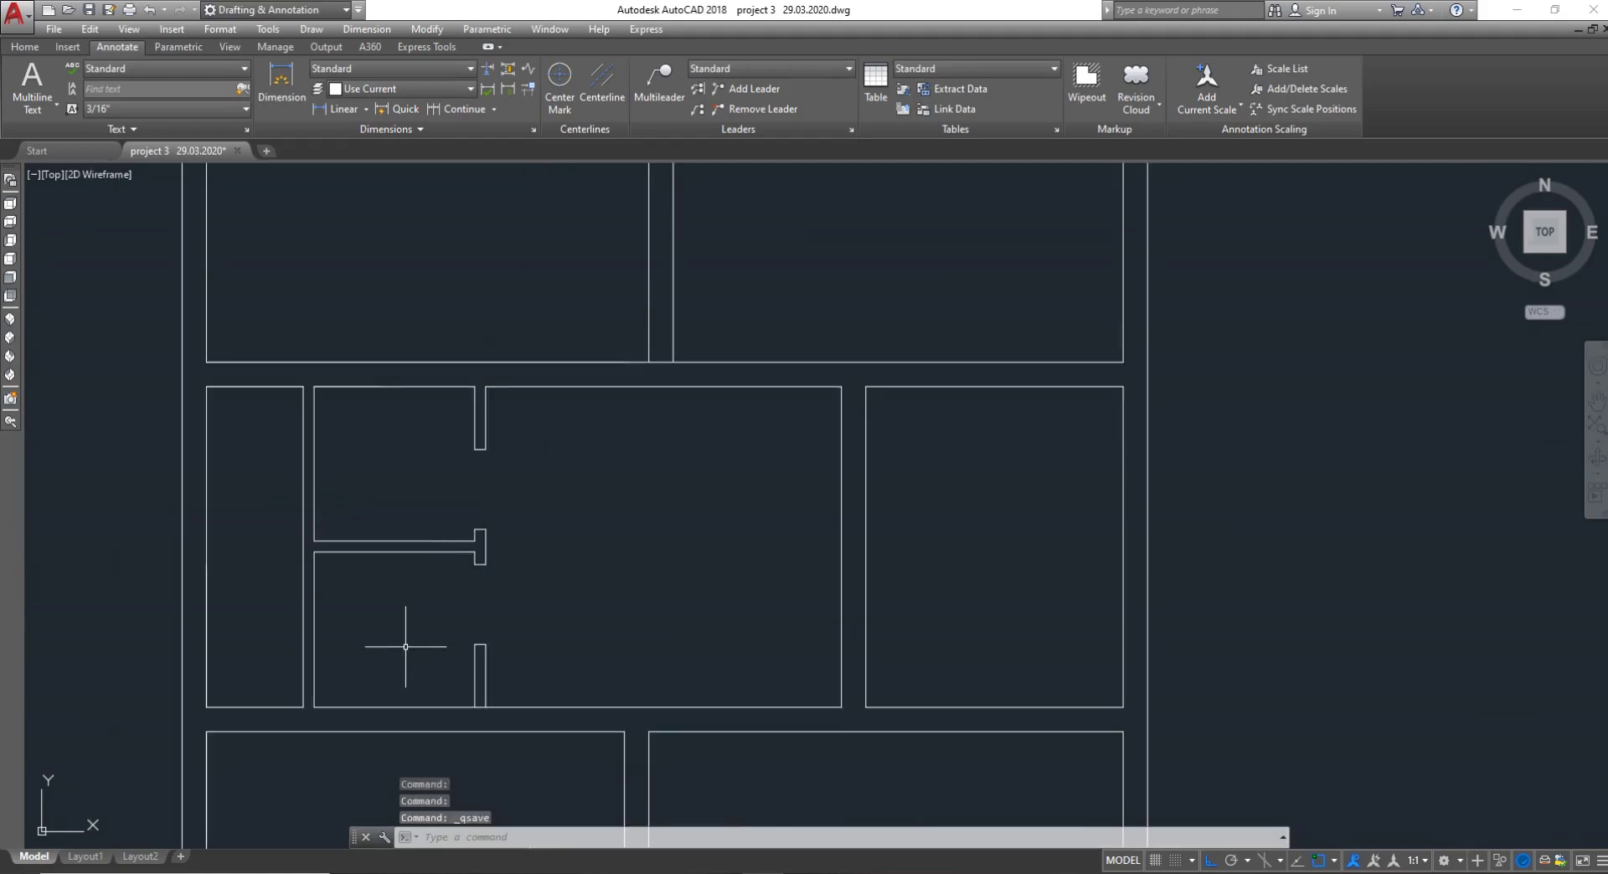
Trim the piece of wall line between the two partition faces where the small rooms' partition meets the lower horizontal wall
scroll(419, 653, "down", 3)
scroll(461, 666, "up", 5)
scroll(444, 628, "down", 4)
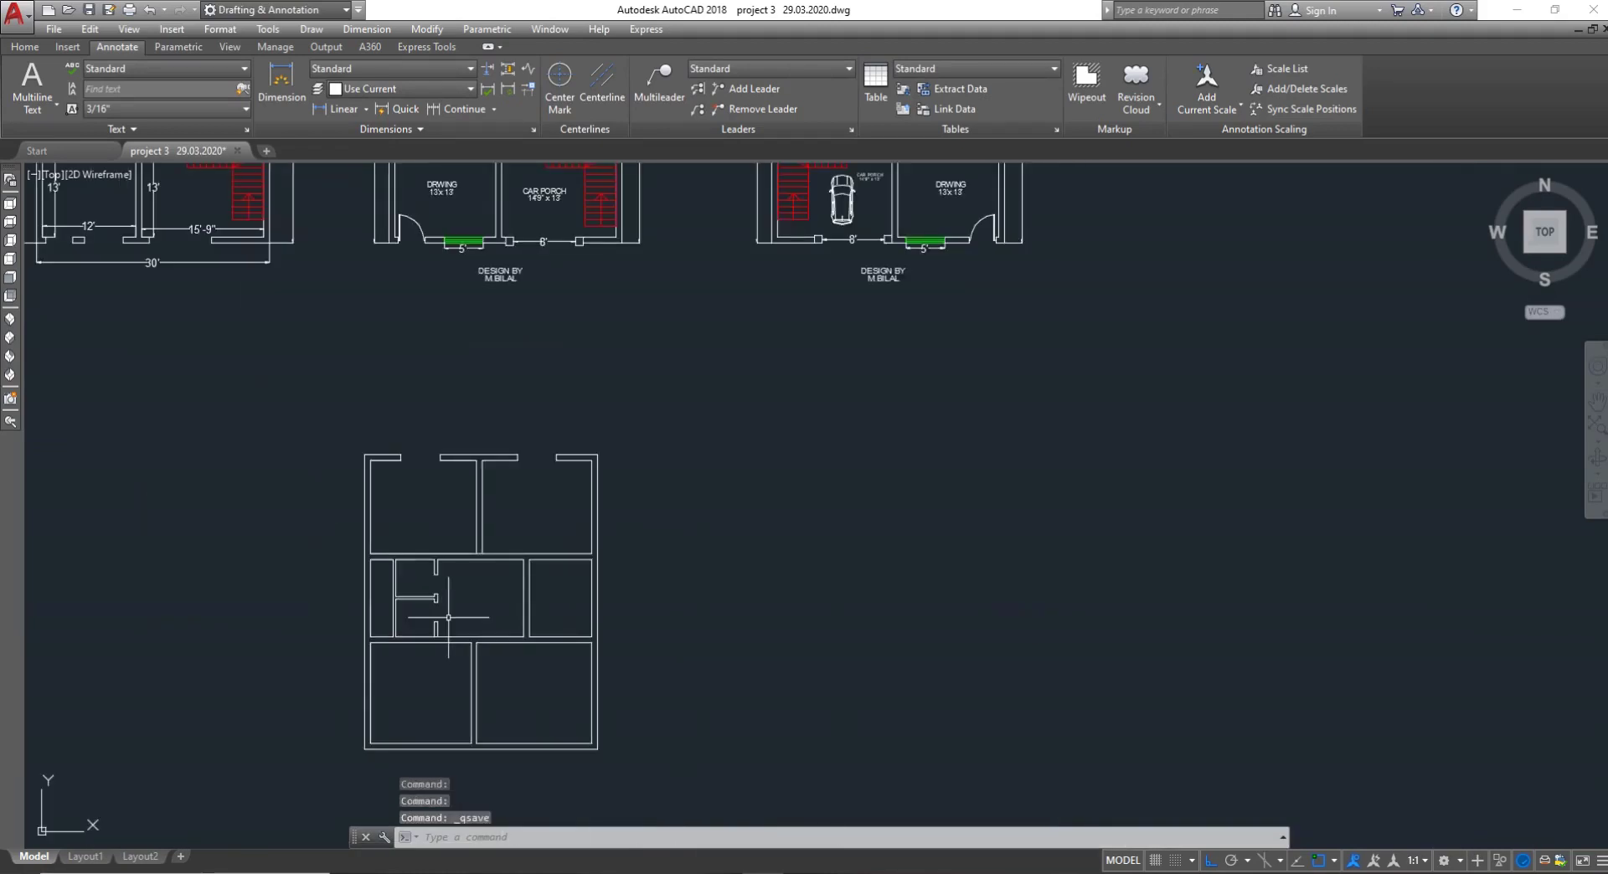
scroll(494, 459, "down", 2)
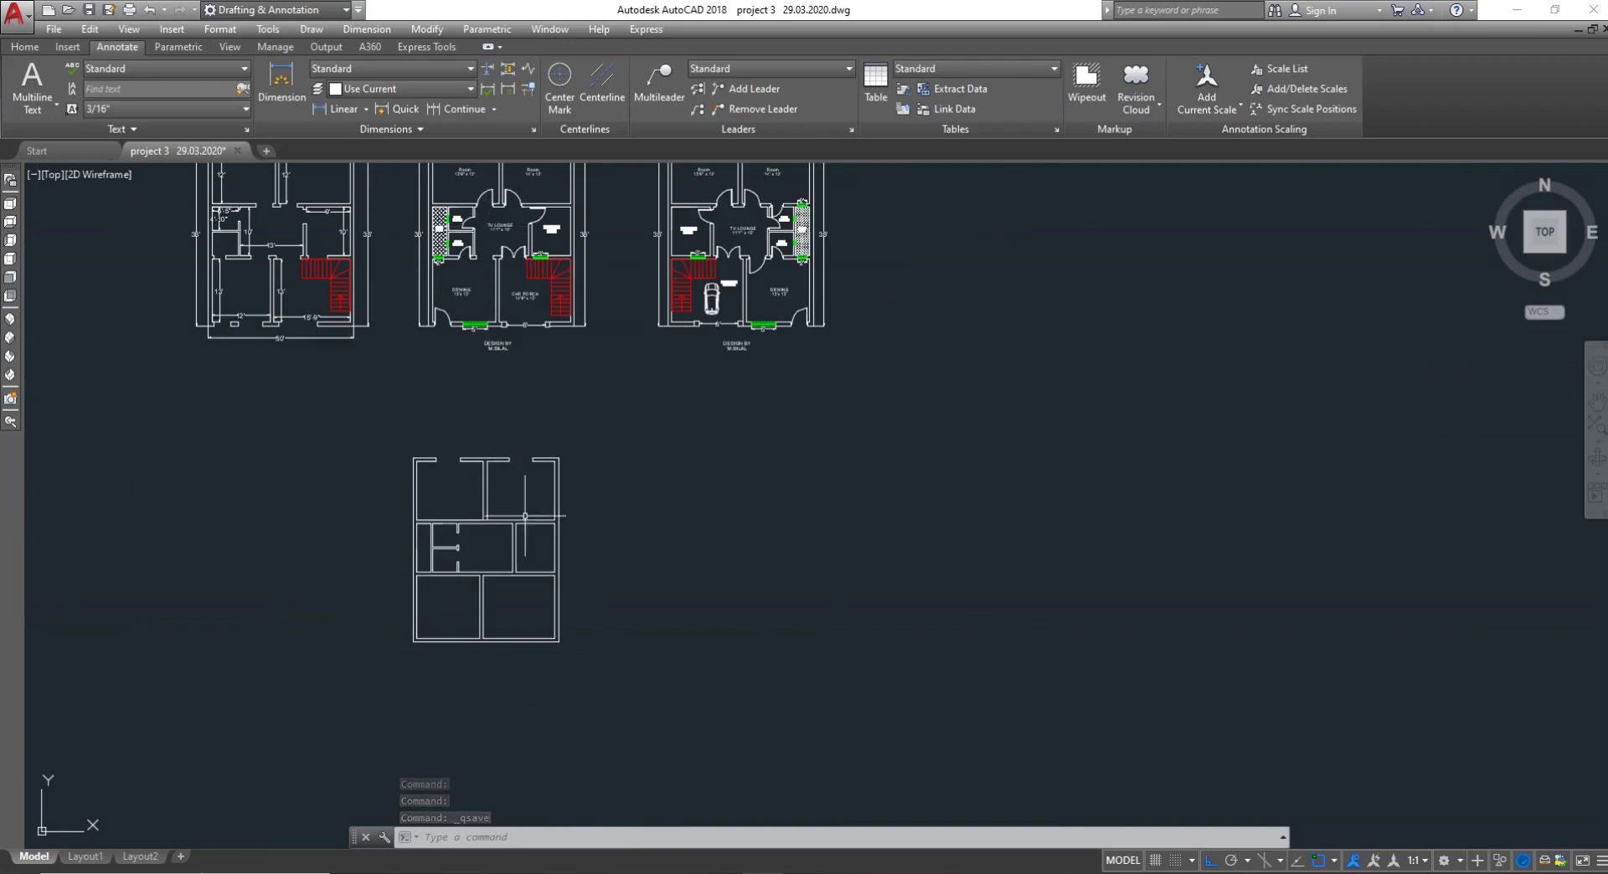
scroll(477, 661, "up", 10)
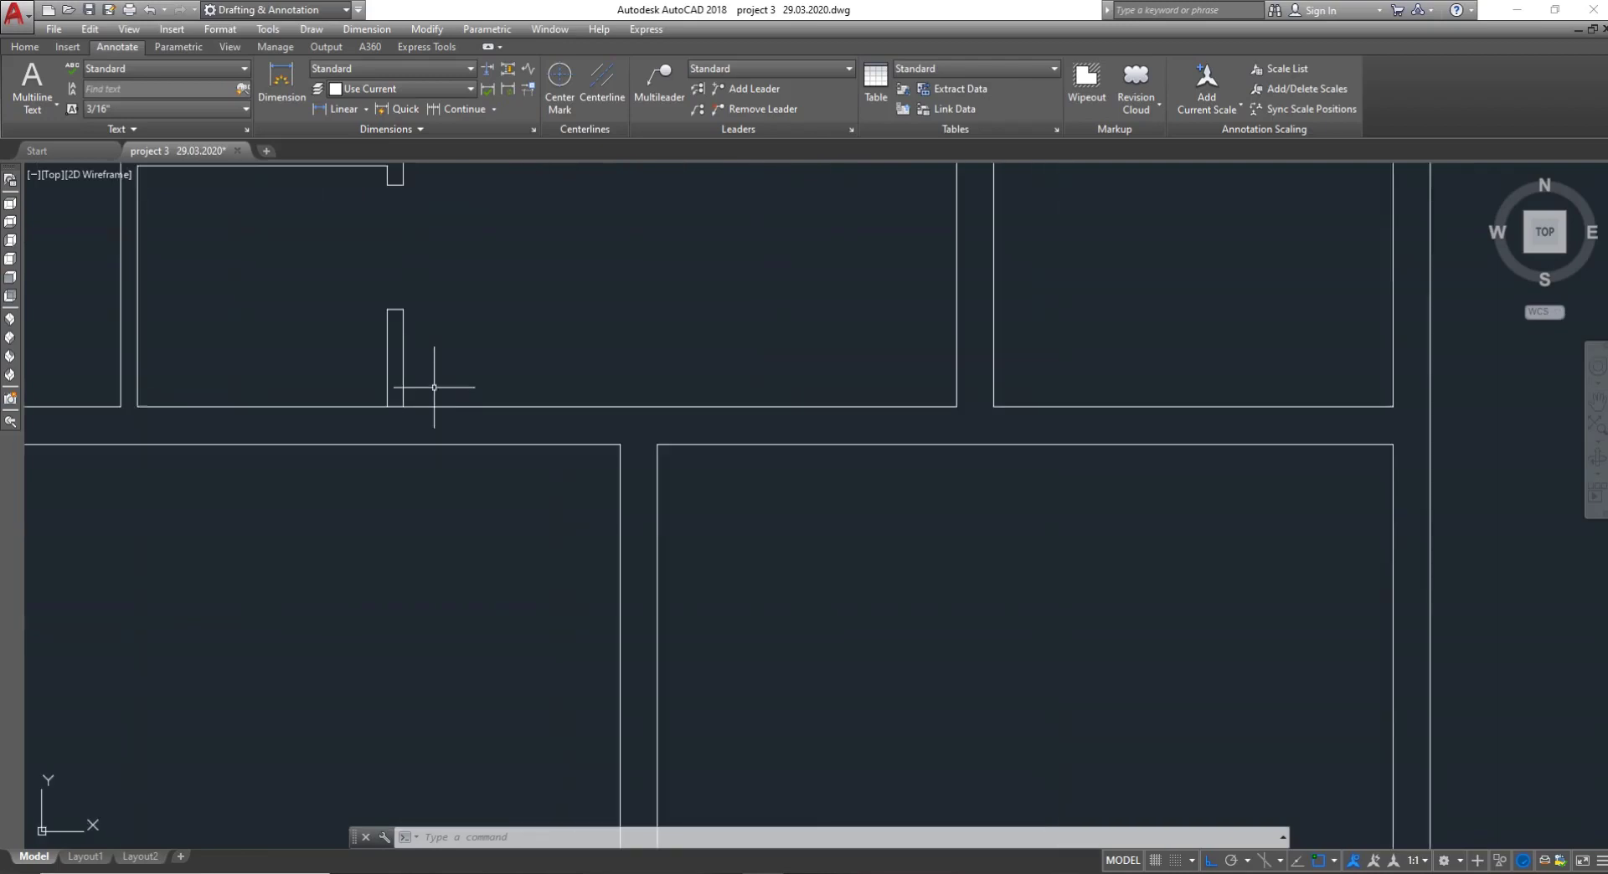
type("tr")
key("Return")
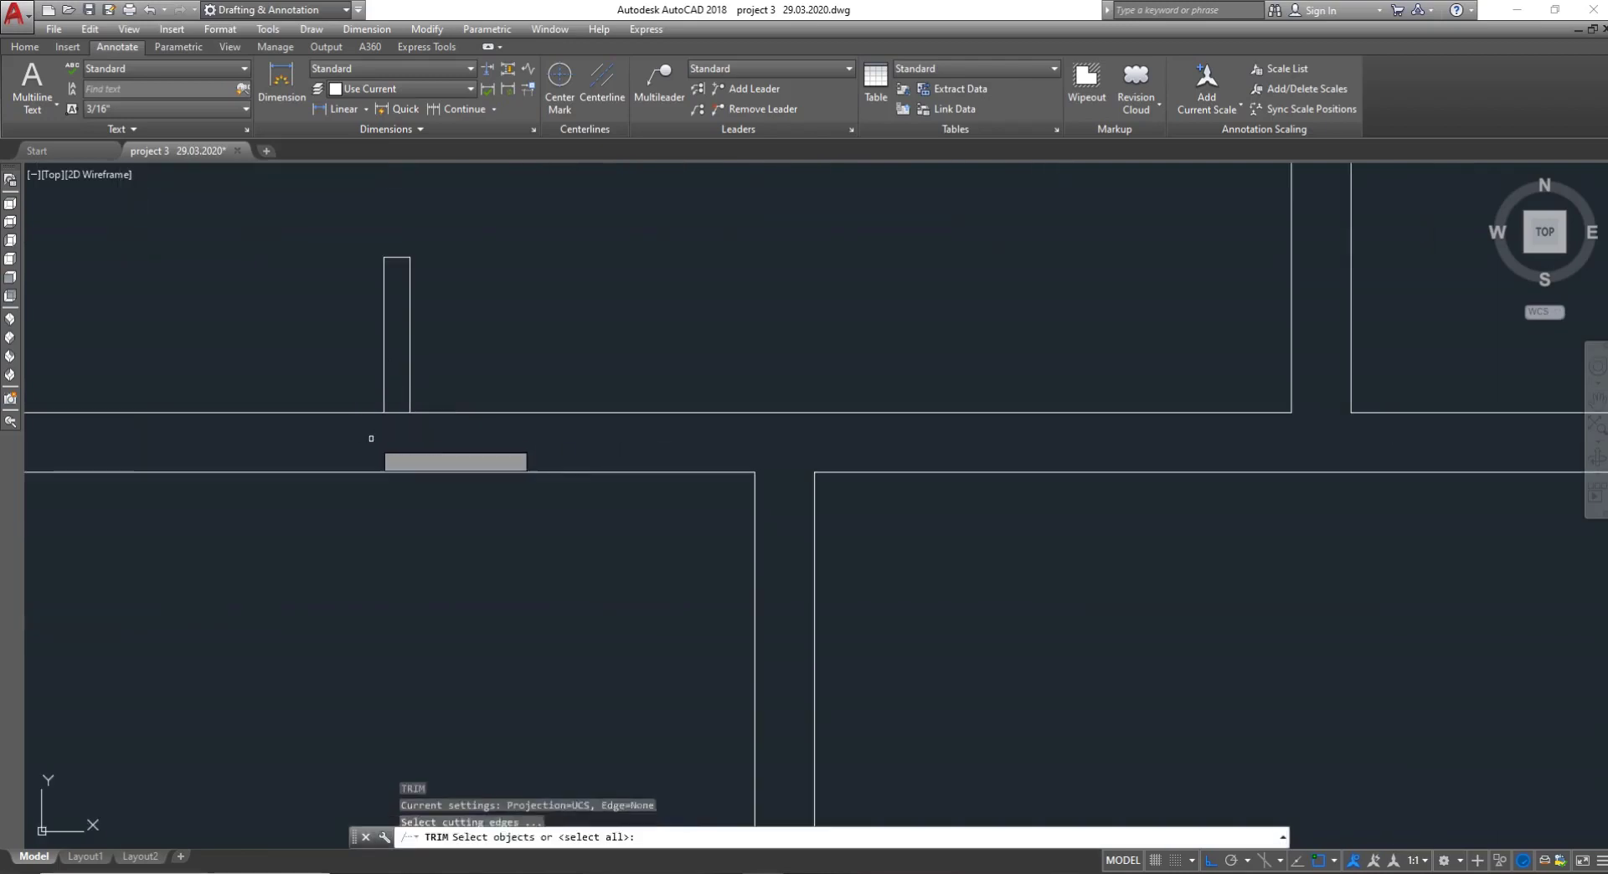
key("Return")
left_click(396, 434)
left_click(406, 390)
key("Escape")
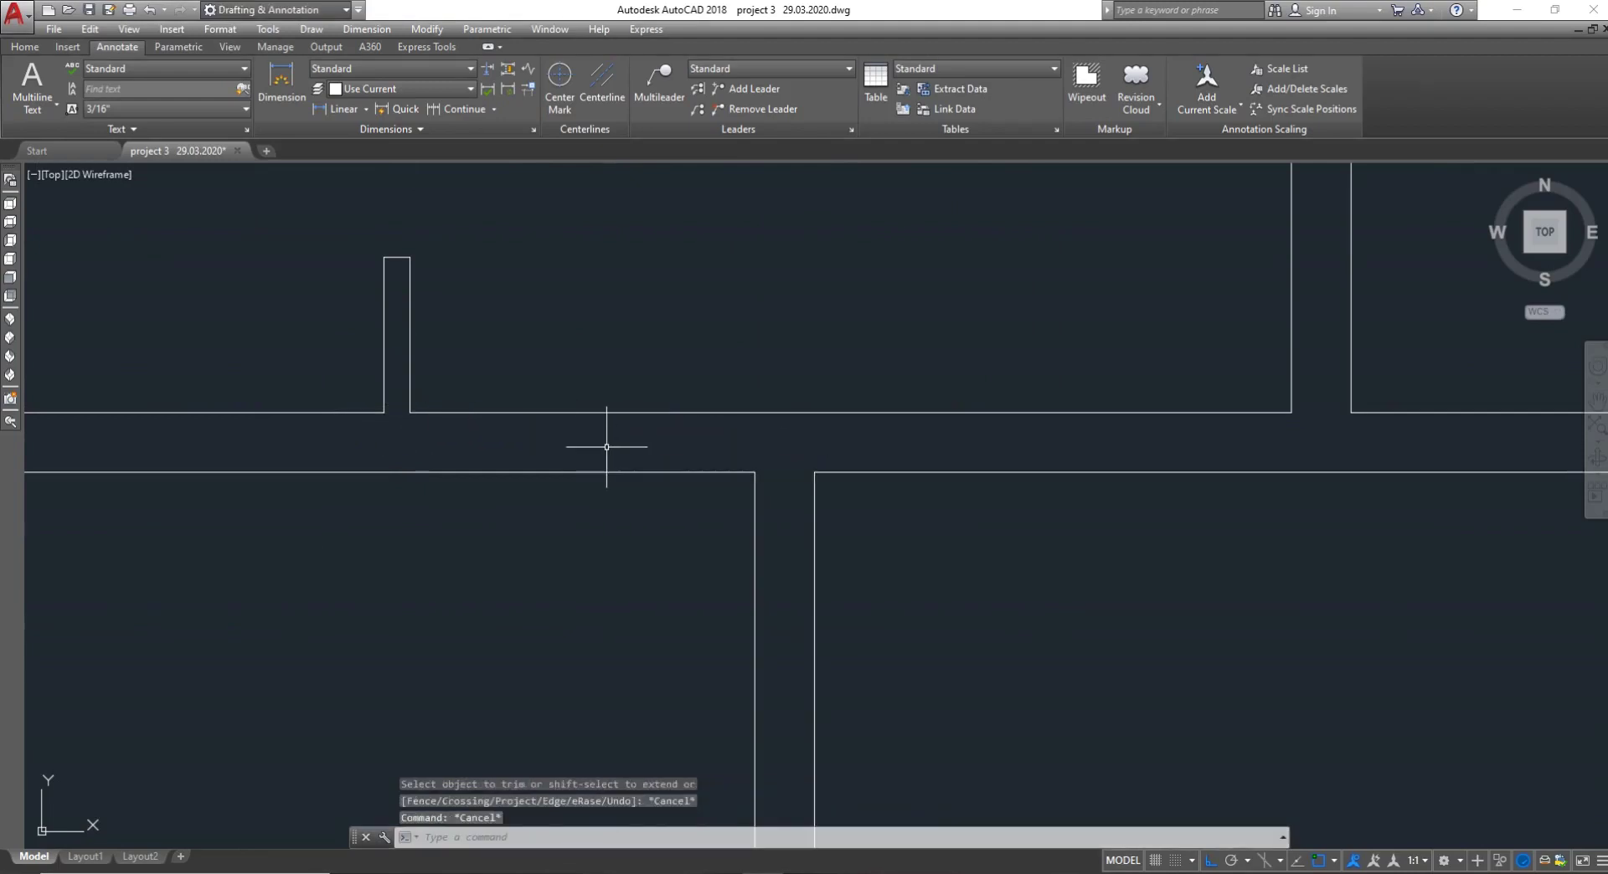
Draw a short line across the lower horizontal wall, from the front left room's upper right corner straight up to the opposite wall face
key("Return")
left_click(754, 472)
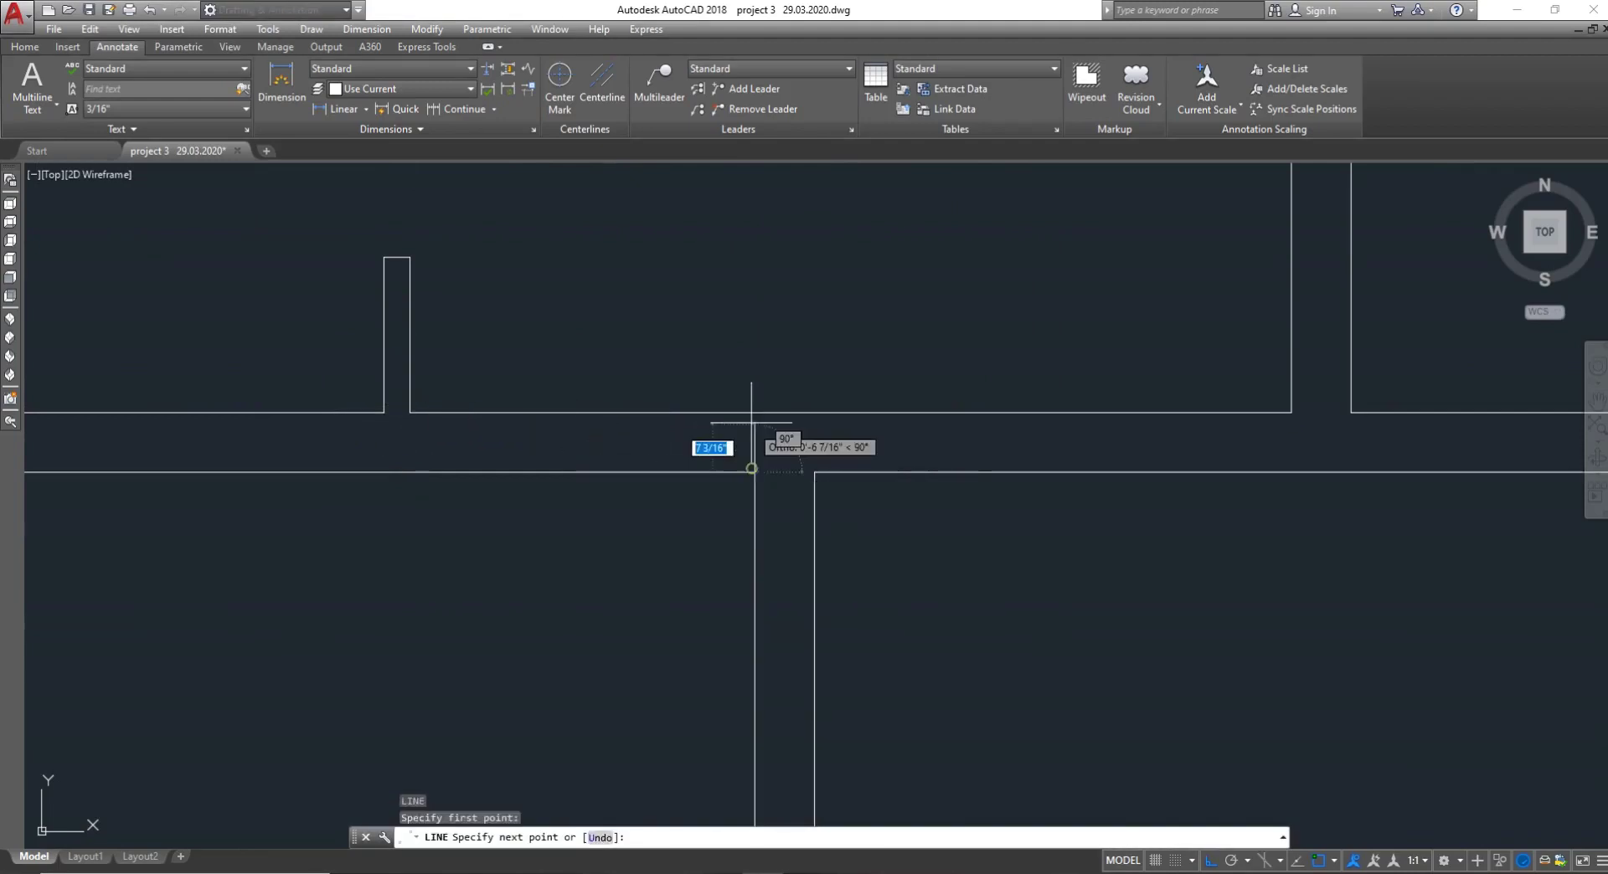
left_click(755, 412)
key("Escape")
Move the short line across the horizontal wall 4.5" to the left of the front left room's corner
type("m")
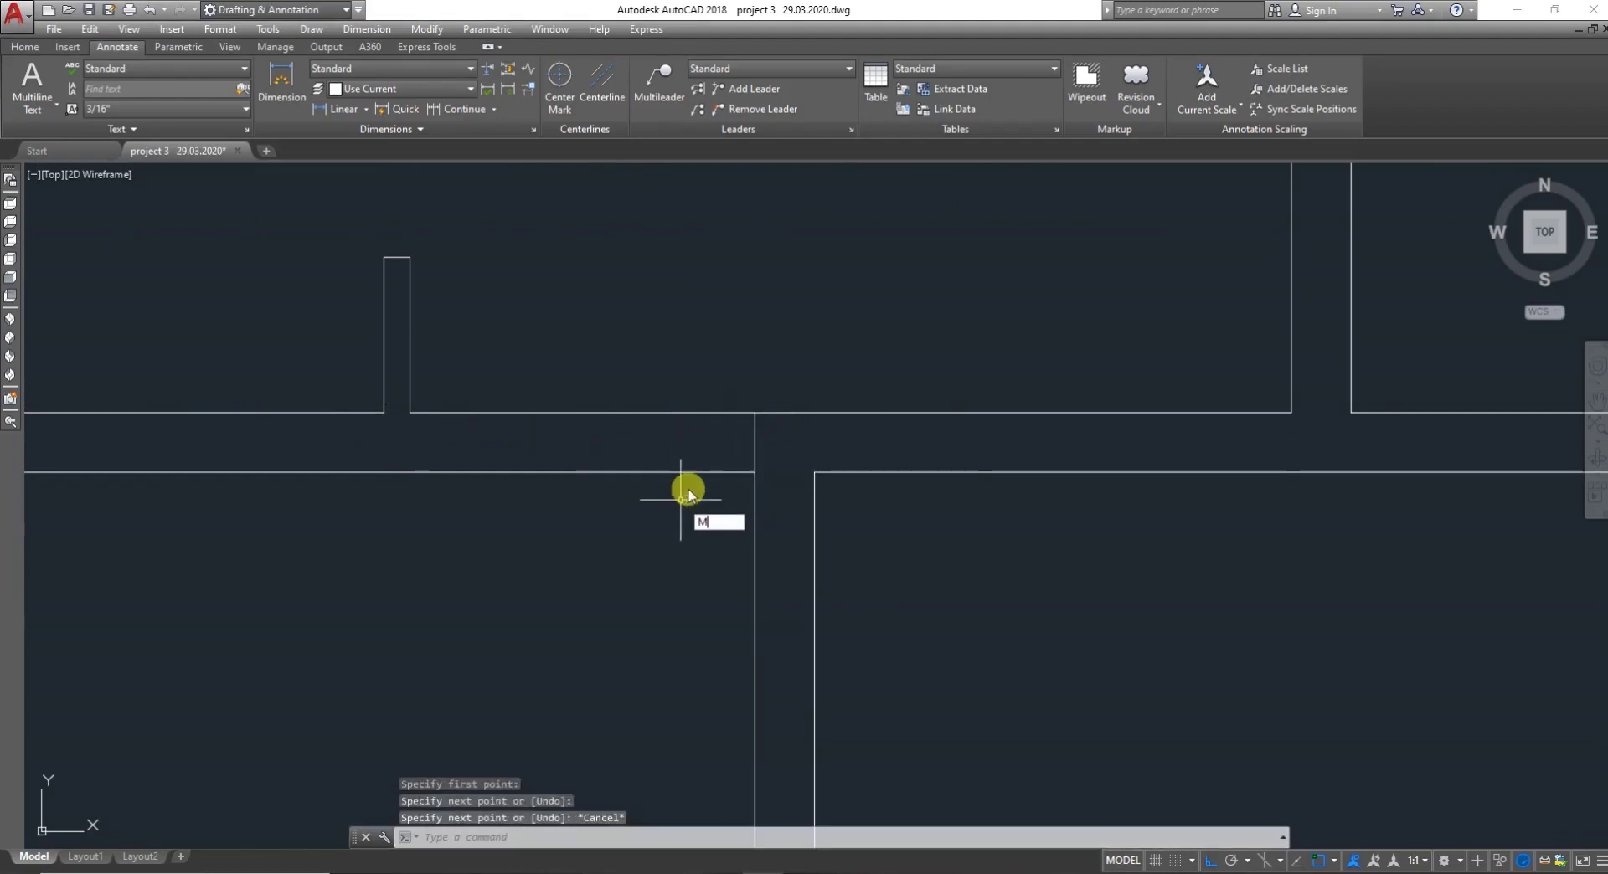
key("Return")
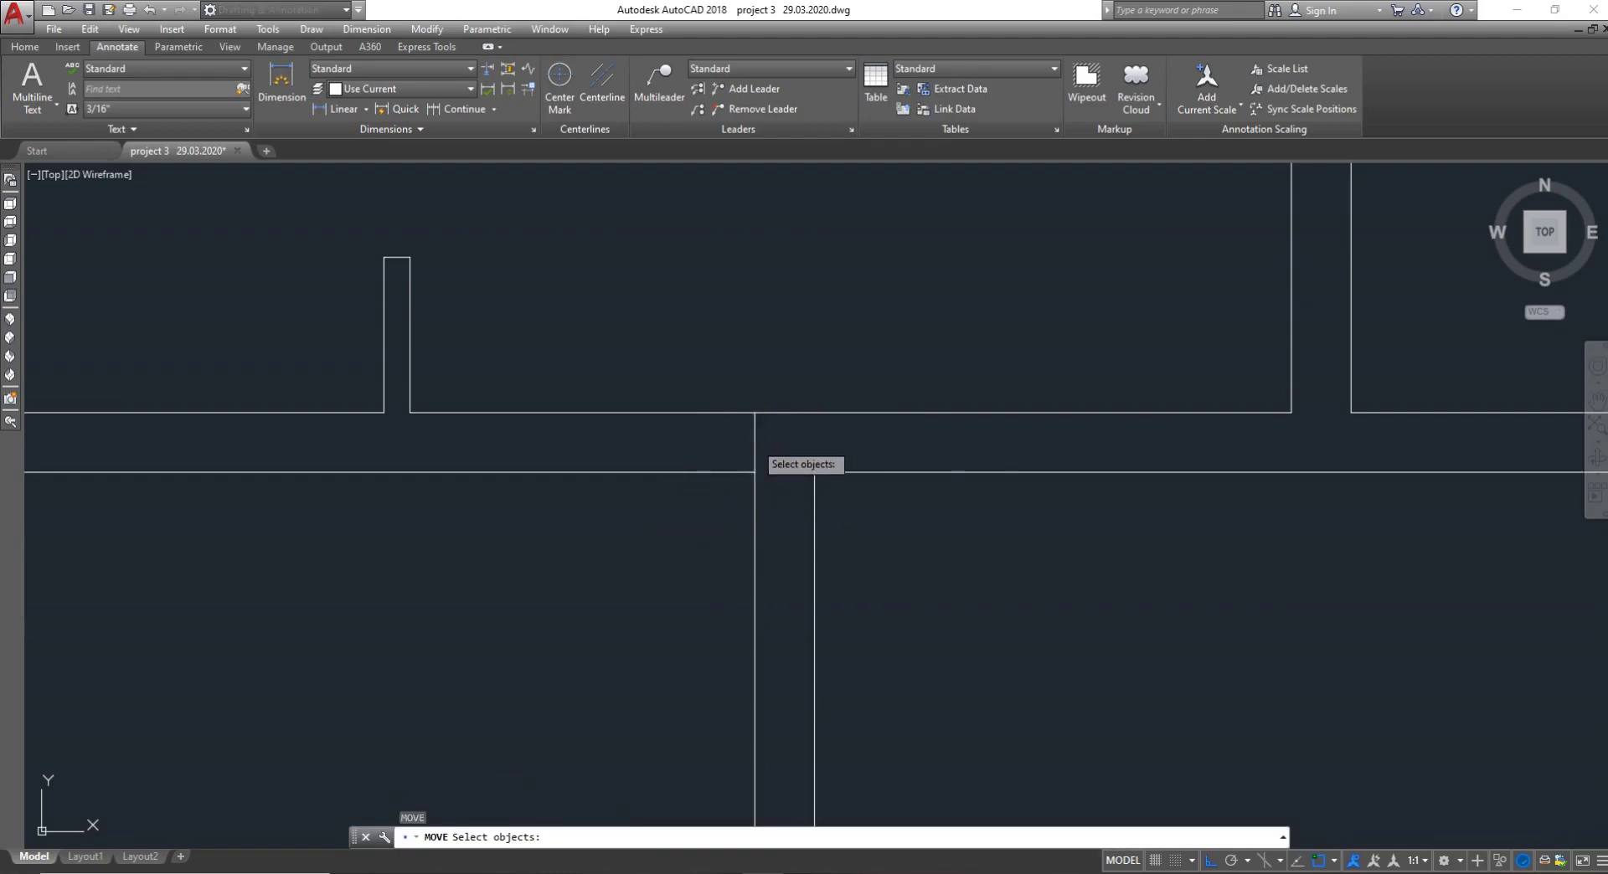
left_click(754, 452)
key("Return")
left_click(755, 443)
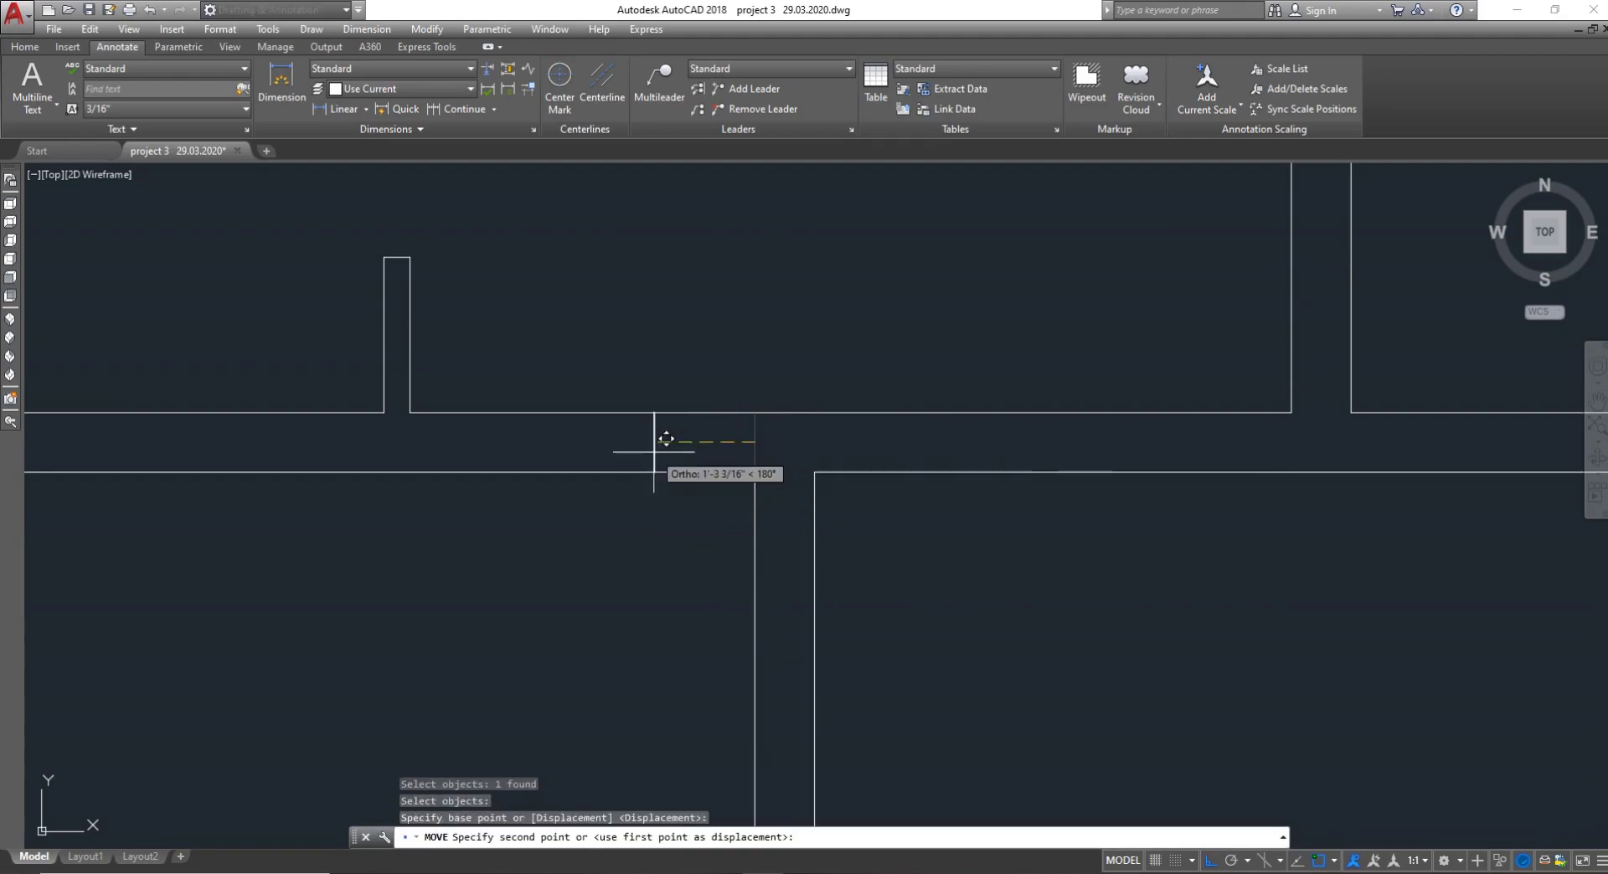
type("4.5")
key("Return")
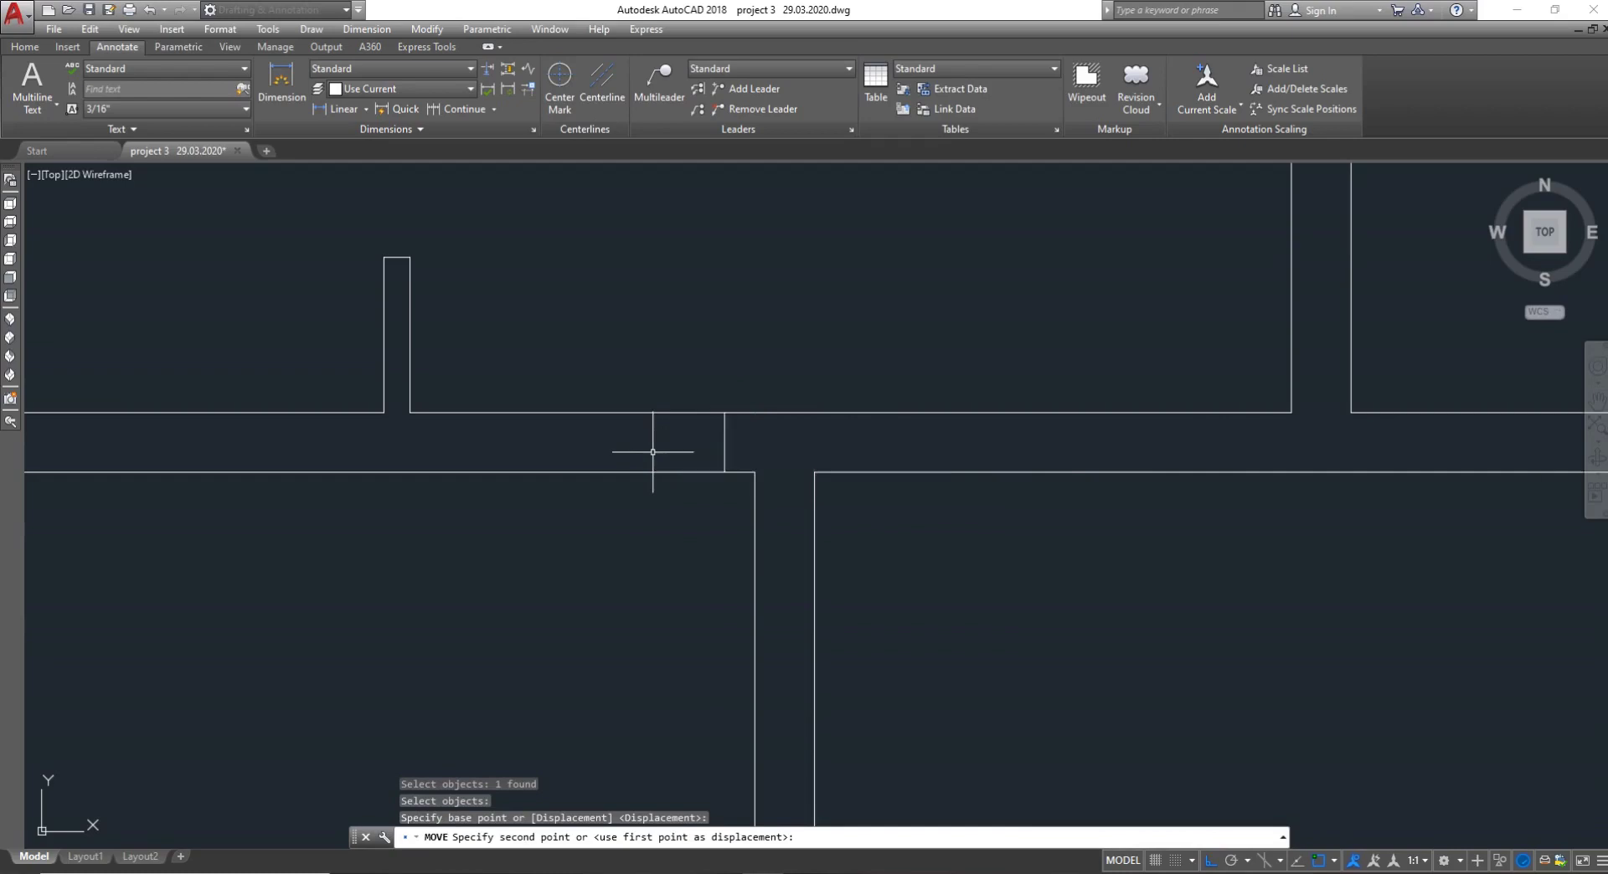
type("o")
key("Return")
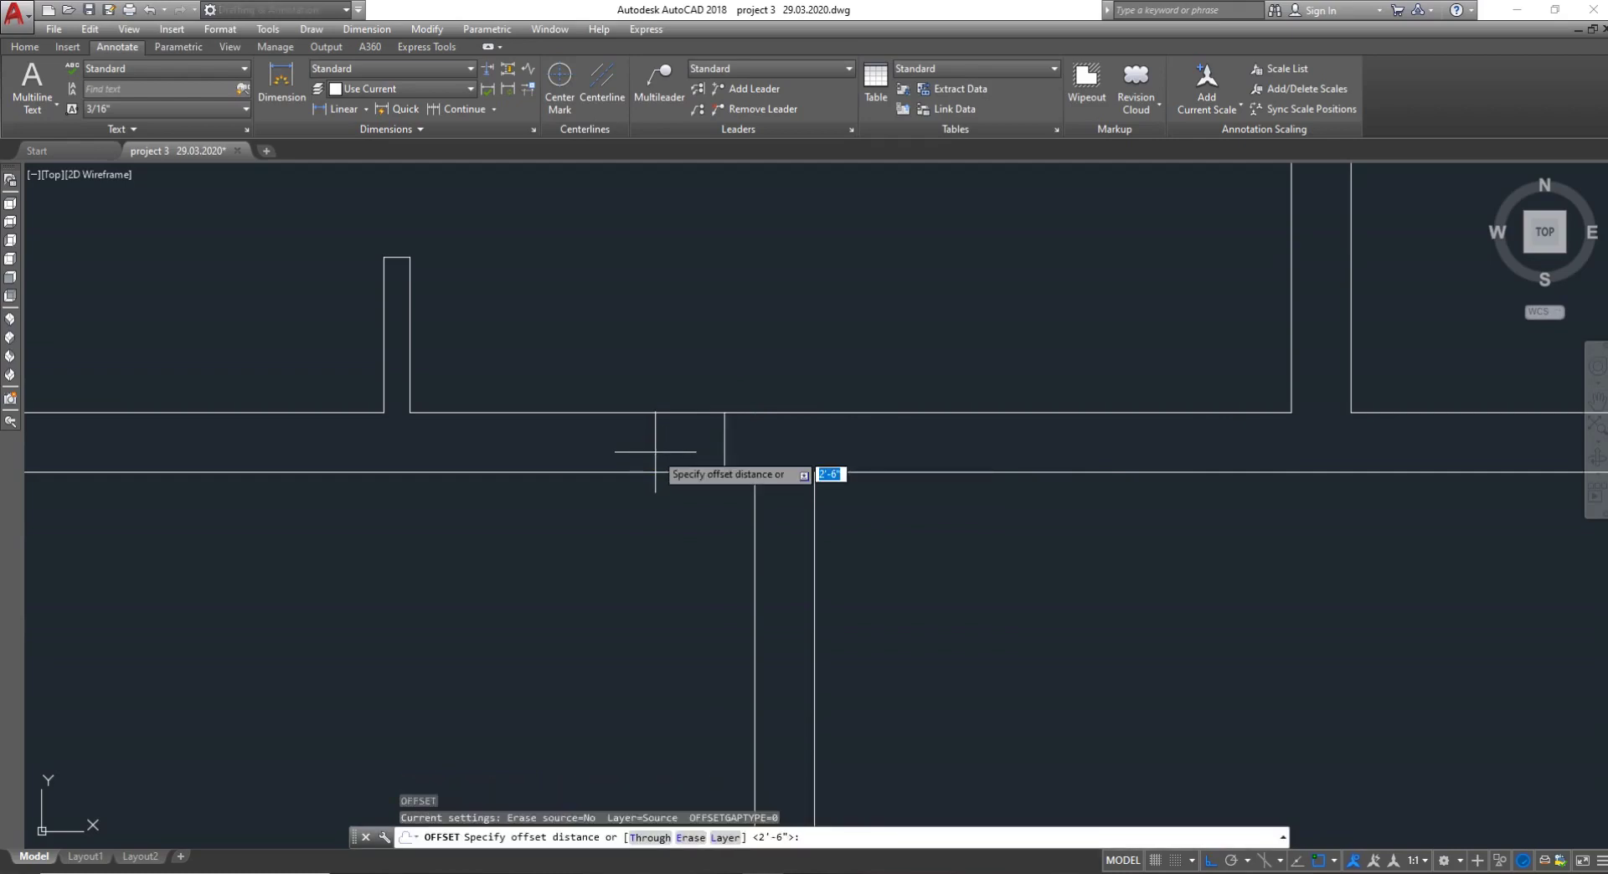
type("3'")
key("Return")
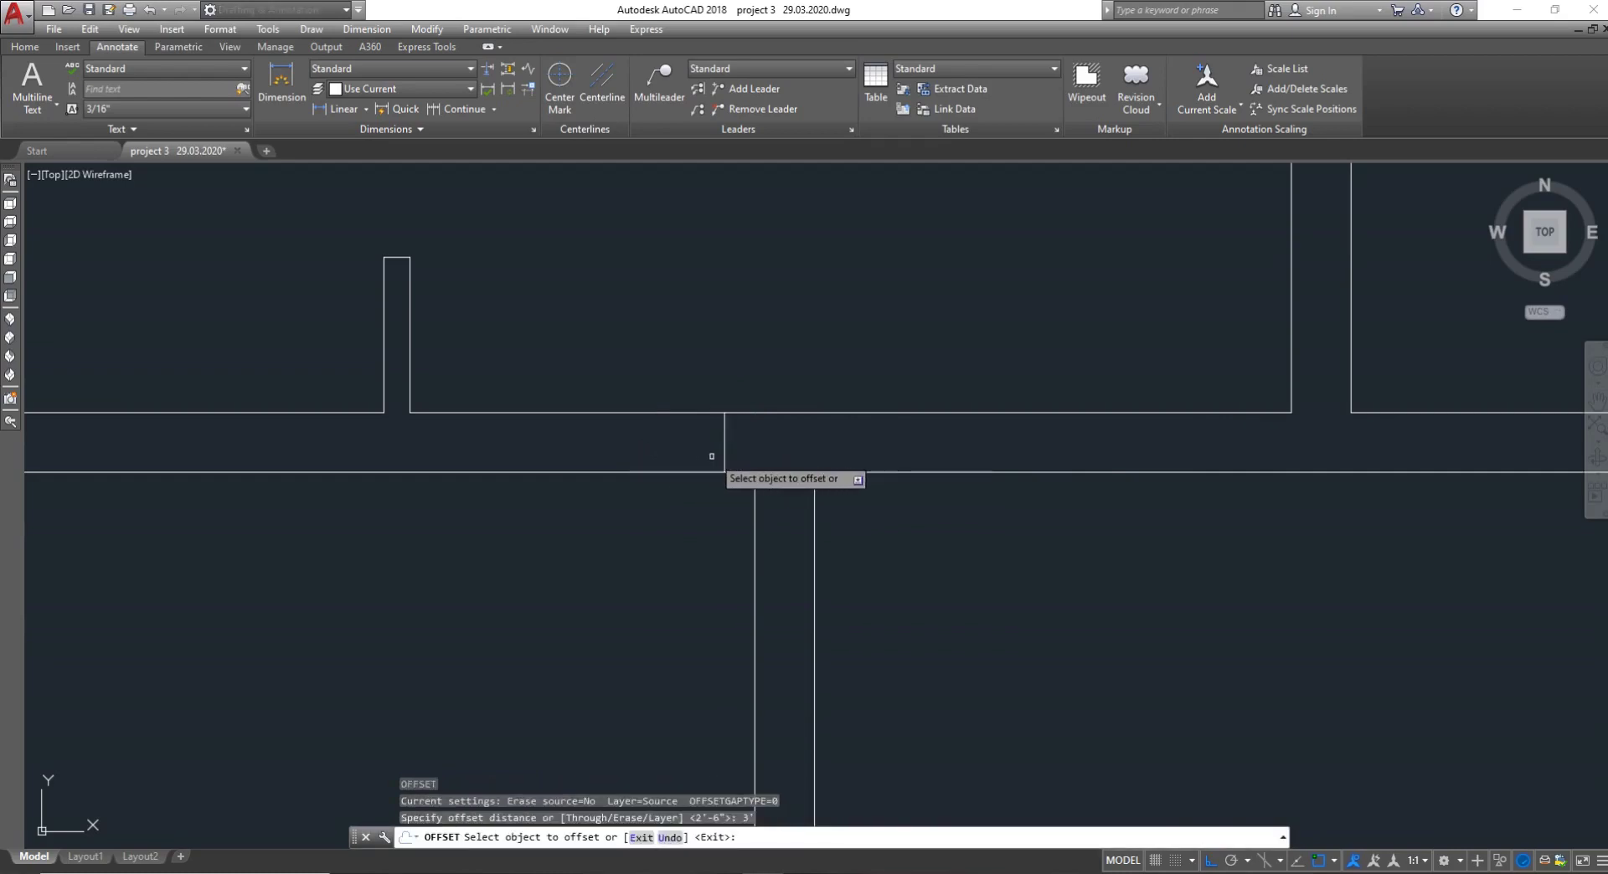
left_click(726, 454)
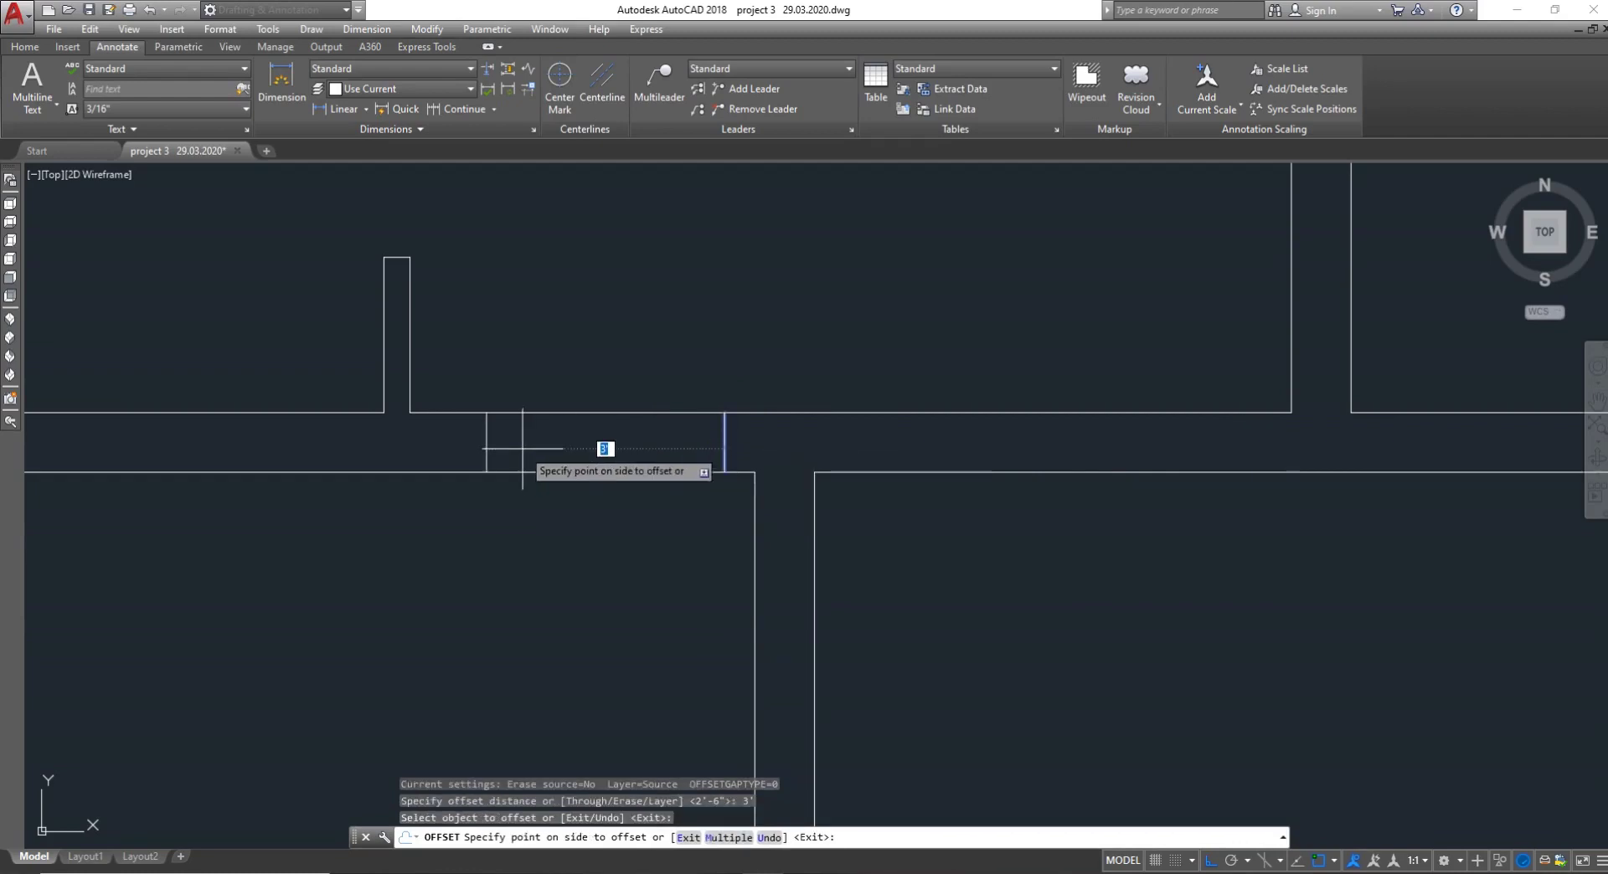
key("Escape")
type("o")
key("Return")
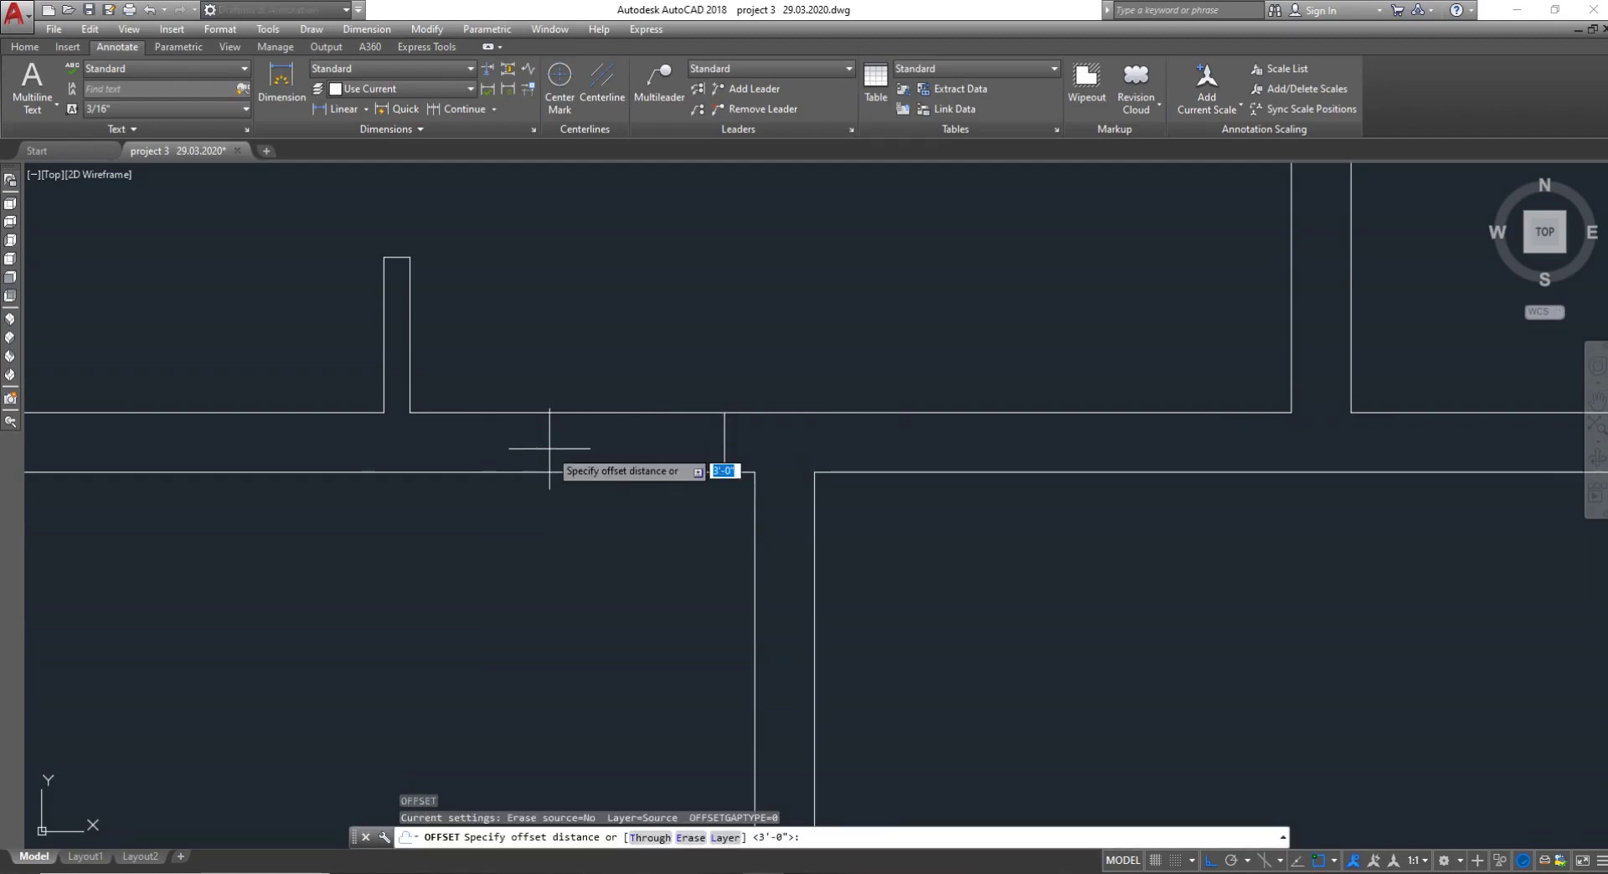
type("3")
key("Tab")
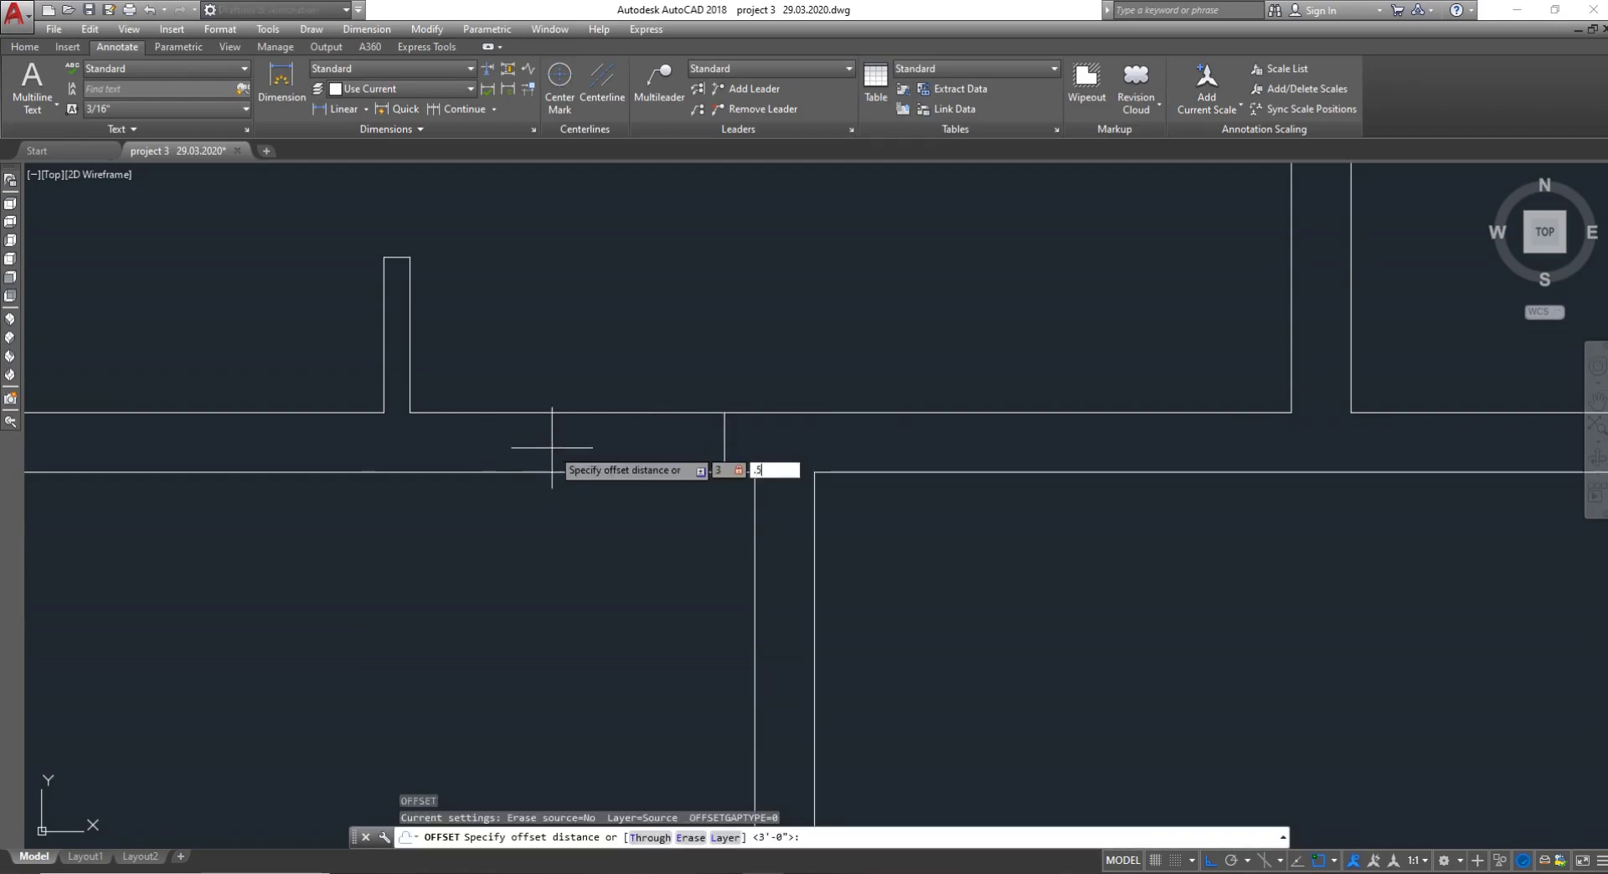
left_click(554, 449)
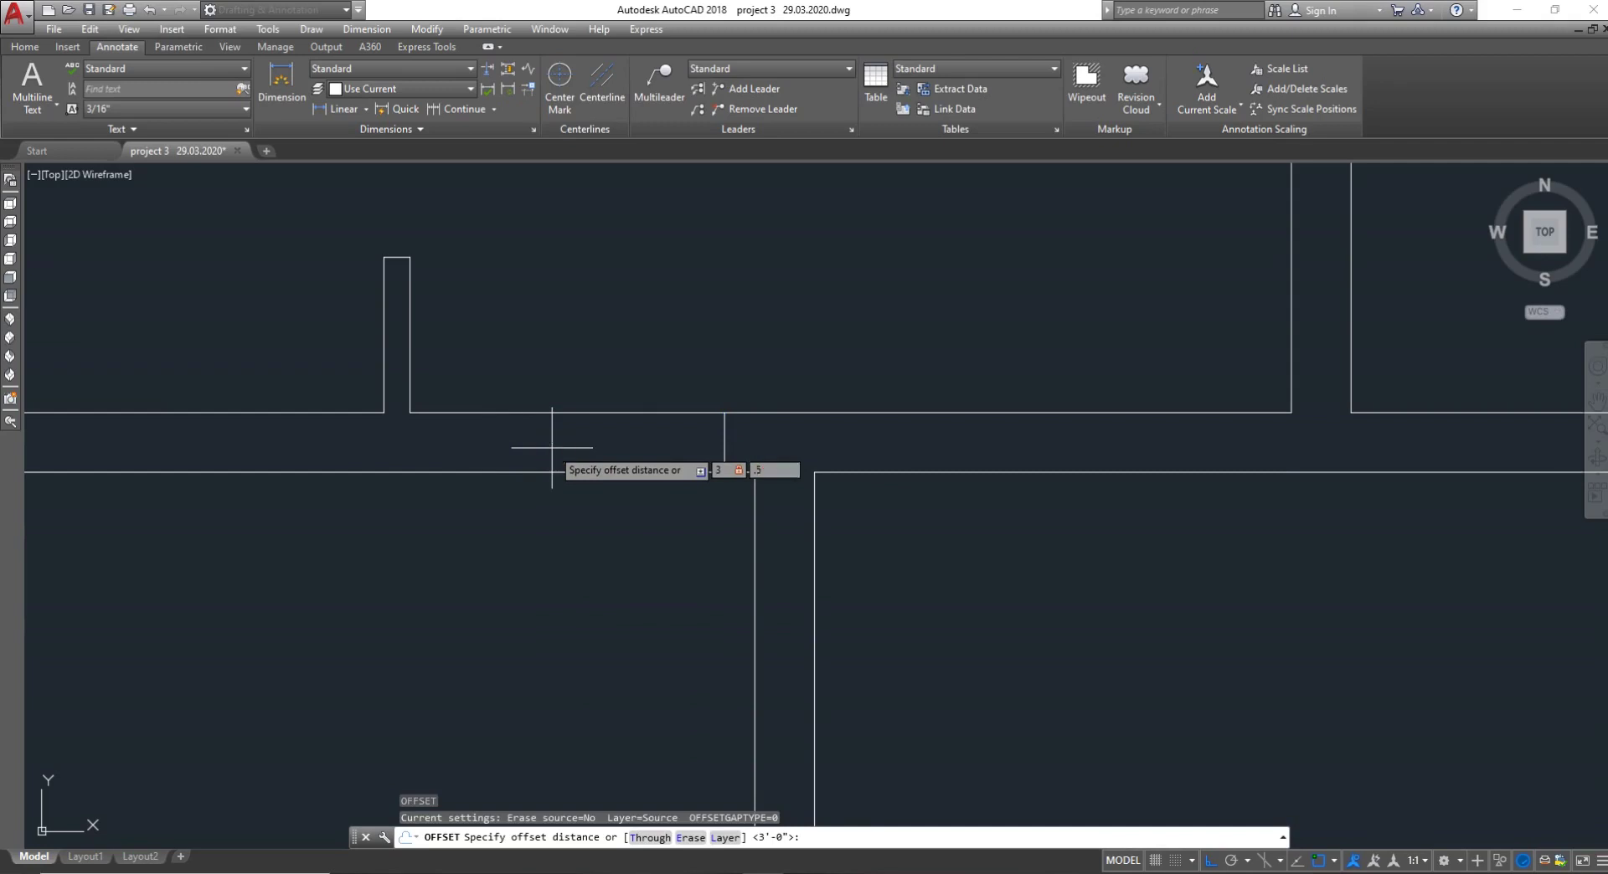
key("Escape")
key("Escape")
key("Escape")
Offset the short door edge line across the lower horizontal wall 3.5' to the left
type("o")
key("Return")
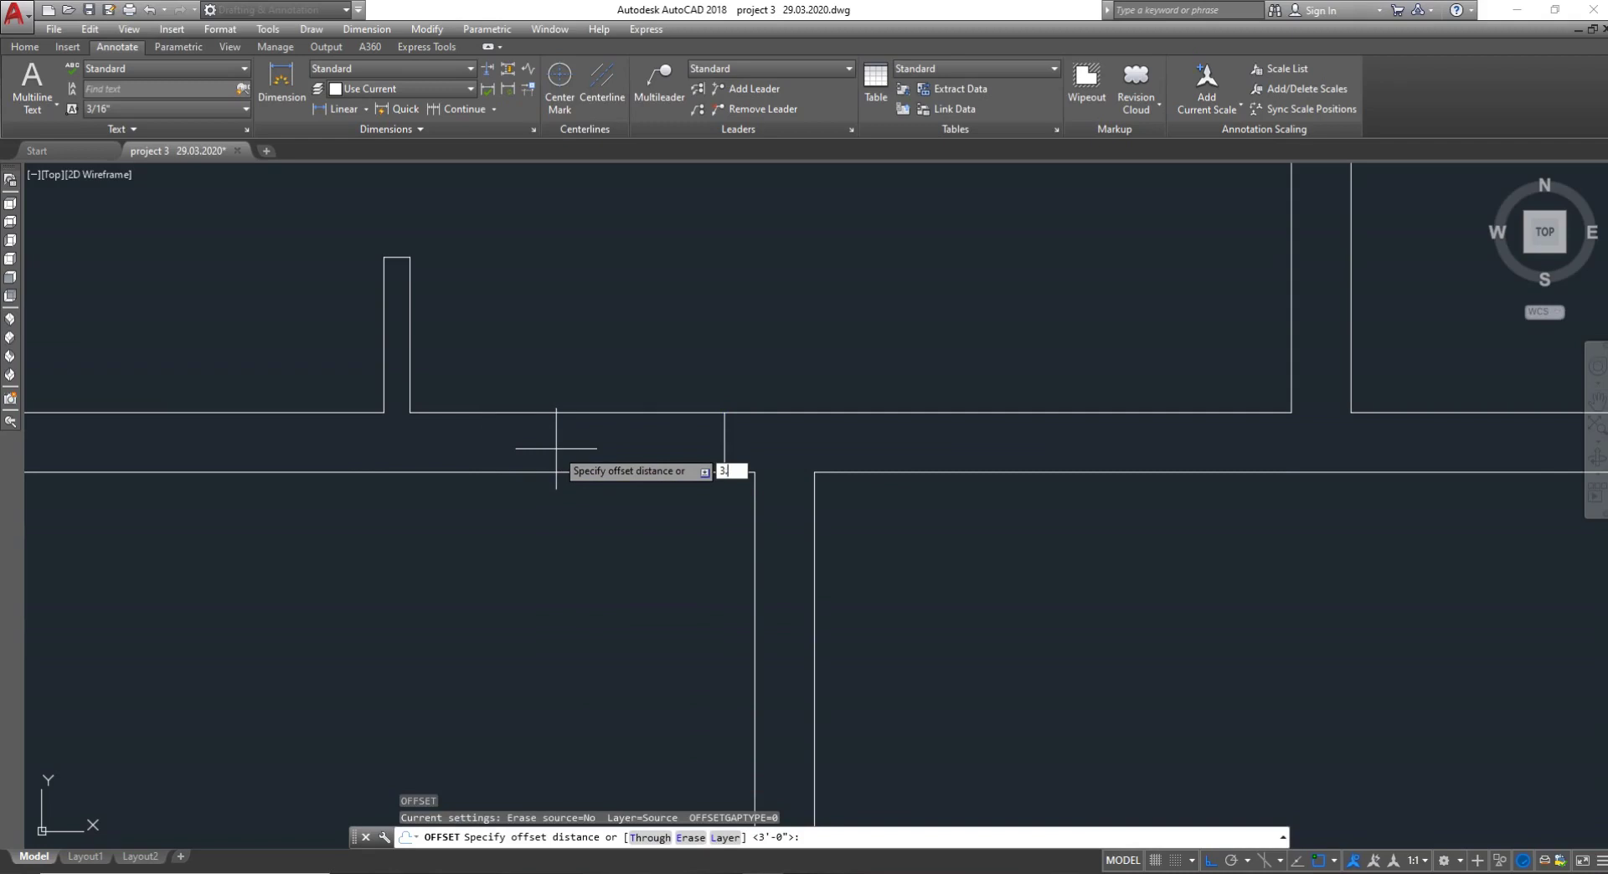
key("Return")
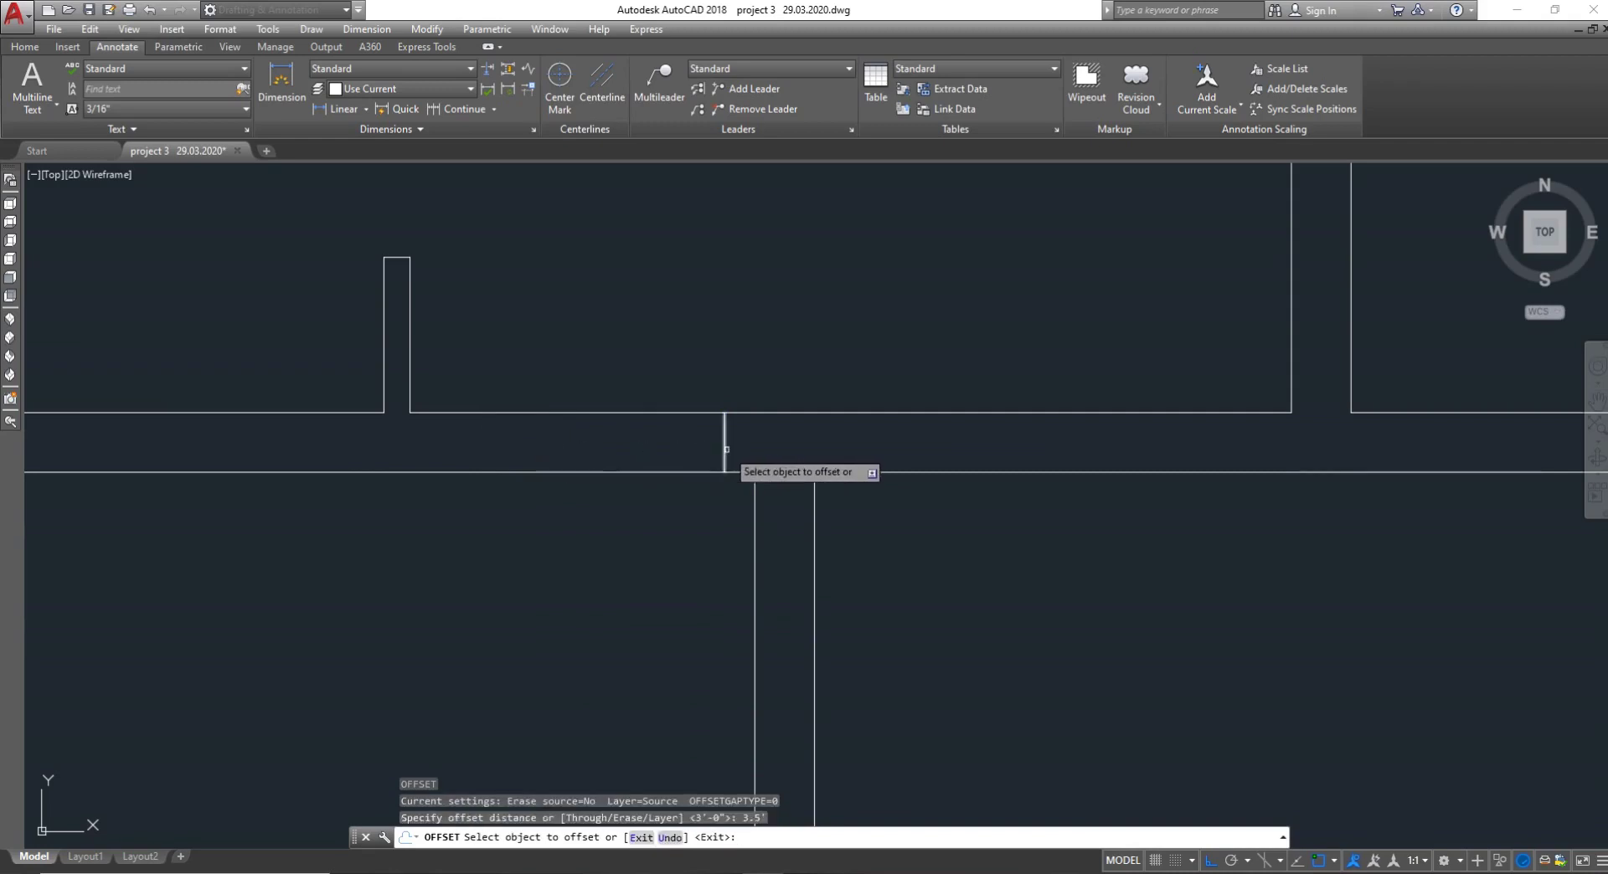
left_click(724, 449)
left_click(575, 442)
key("Escape")
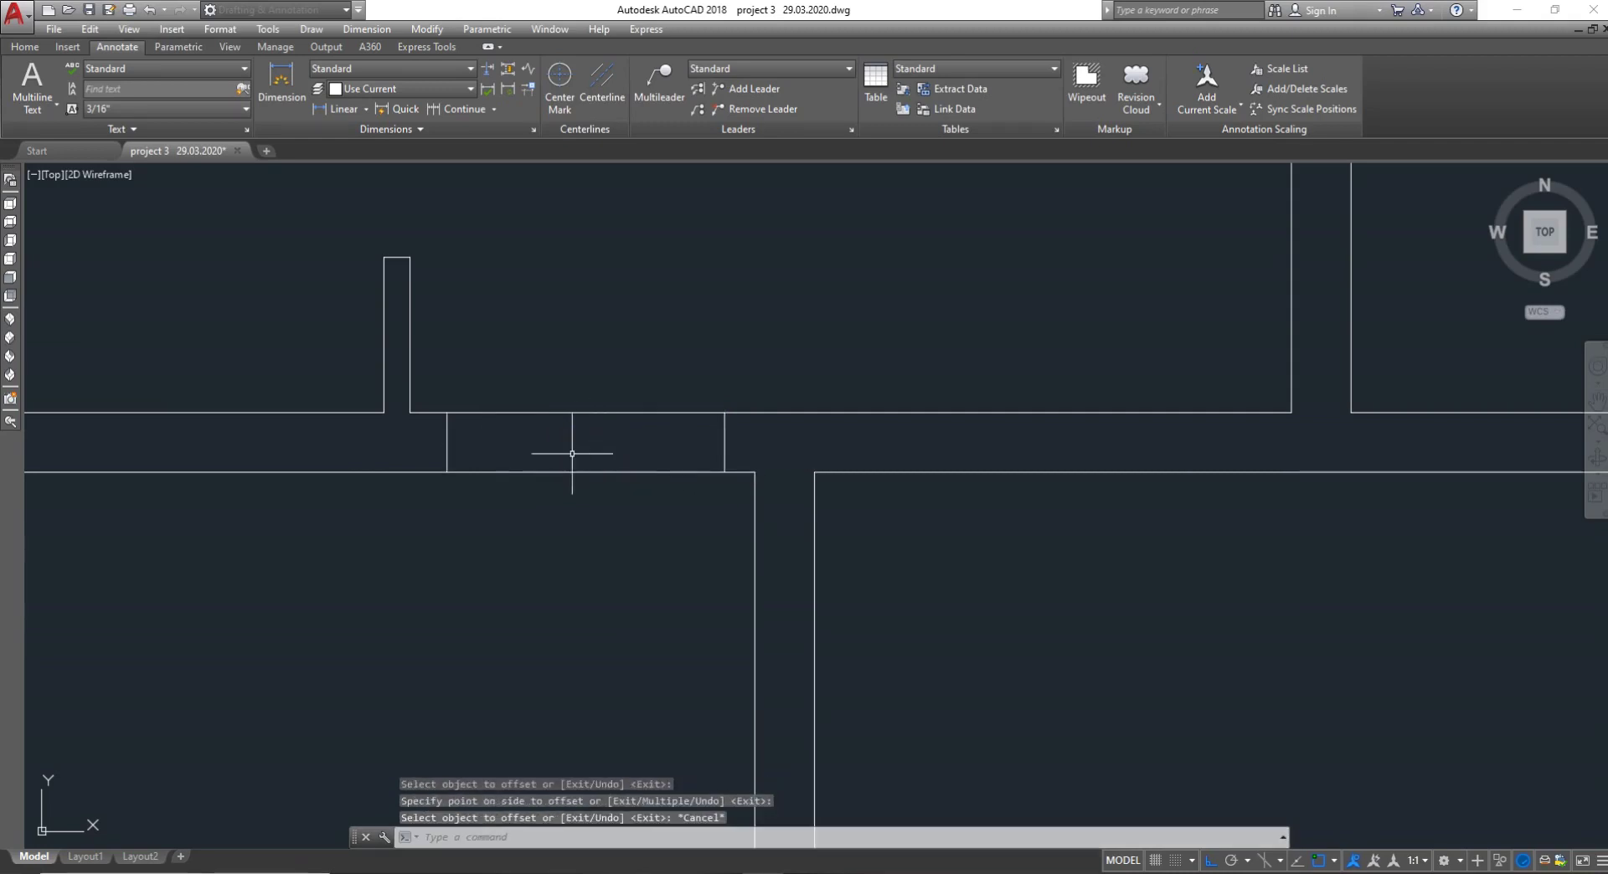
Trim both wall lines between the two door edge lines above the front left room, and save the drawing
type("TR")
key("Return")
left_click(576, 554)
left_click(574, 449)
left_click(574, 444)
left_click(564, 359)
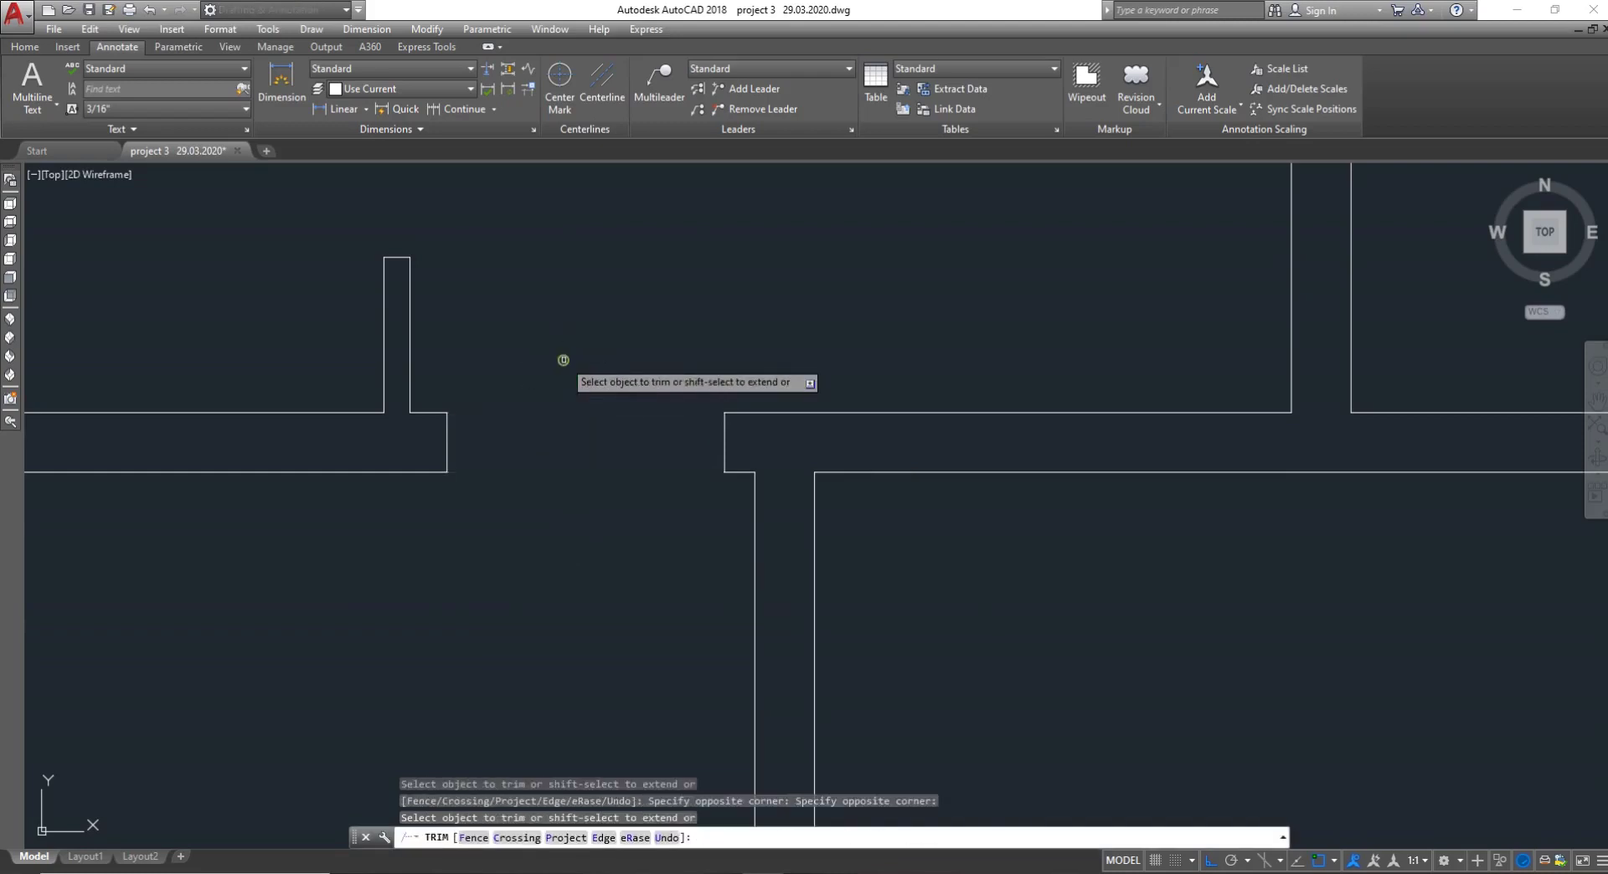
key("Escape")
key("ctrl+s")
scroll(563, 430, "down", 8)
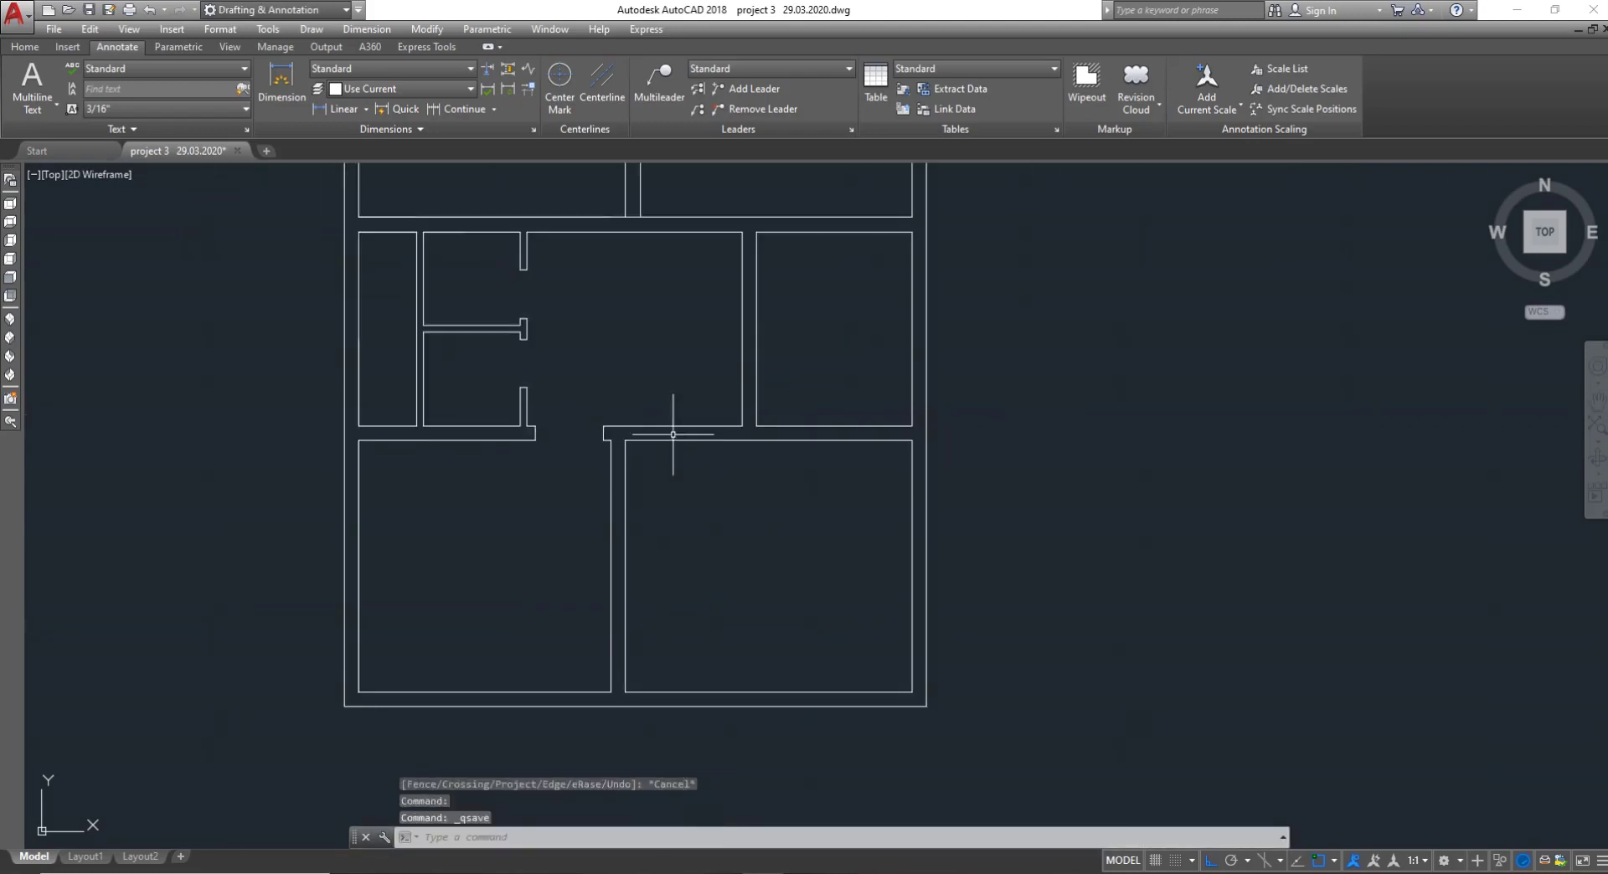
Draw a short vertical line across the front right room's upper wall, midway between the front rooms' partition and the vertical wall above
scroll(673, 434, "up", 7)
key("Return")
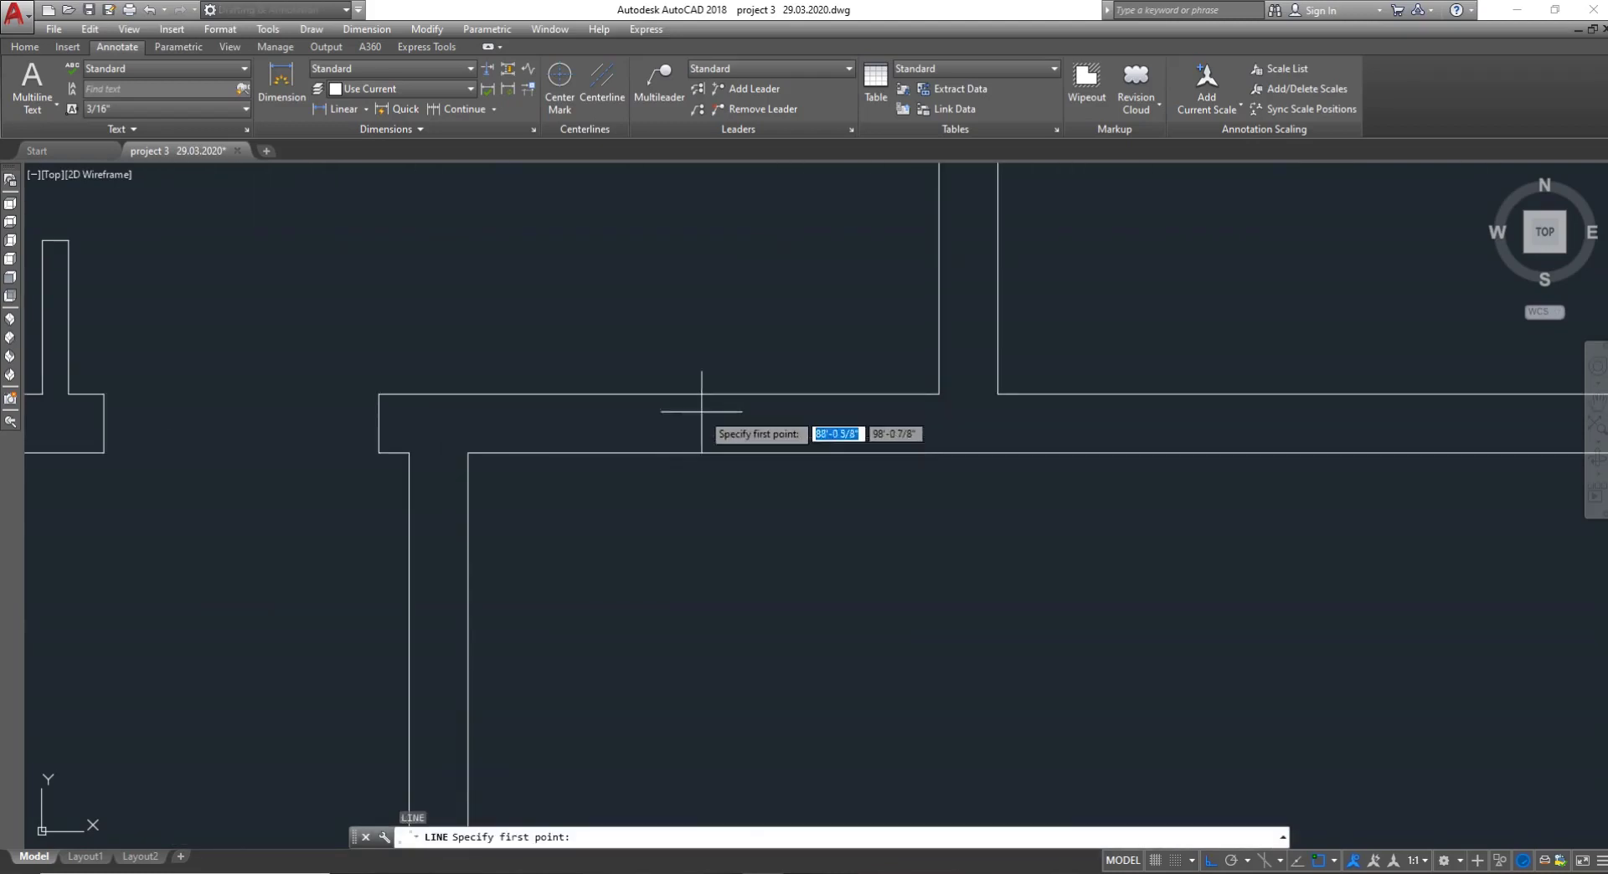
left_click(703, 453)
left_click(704, 393)
key("Escape")
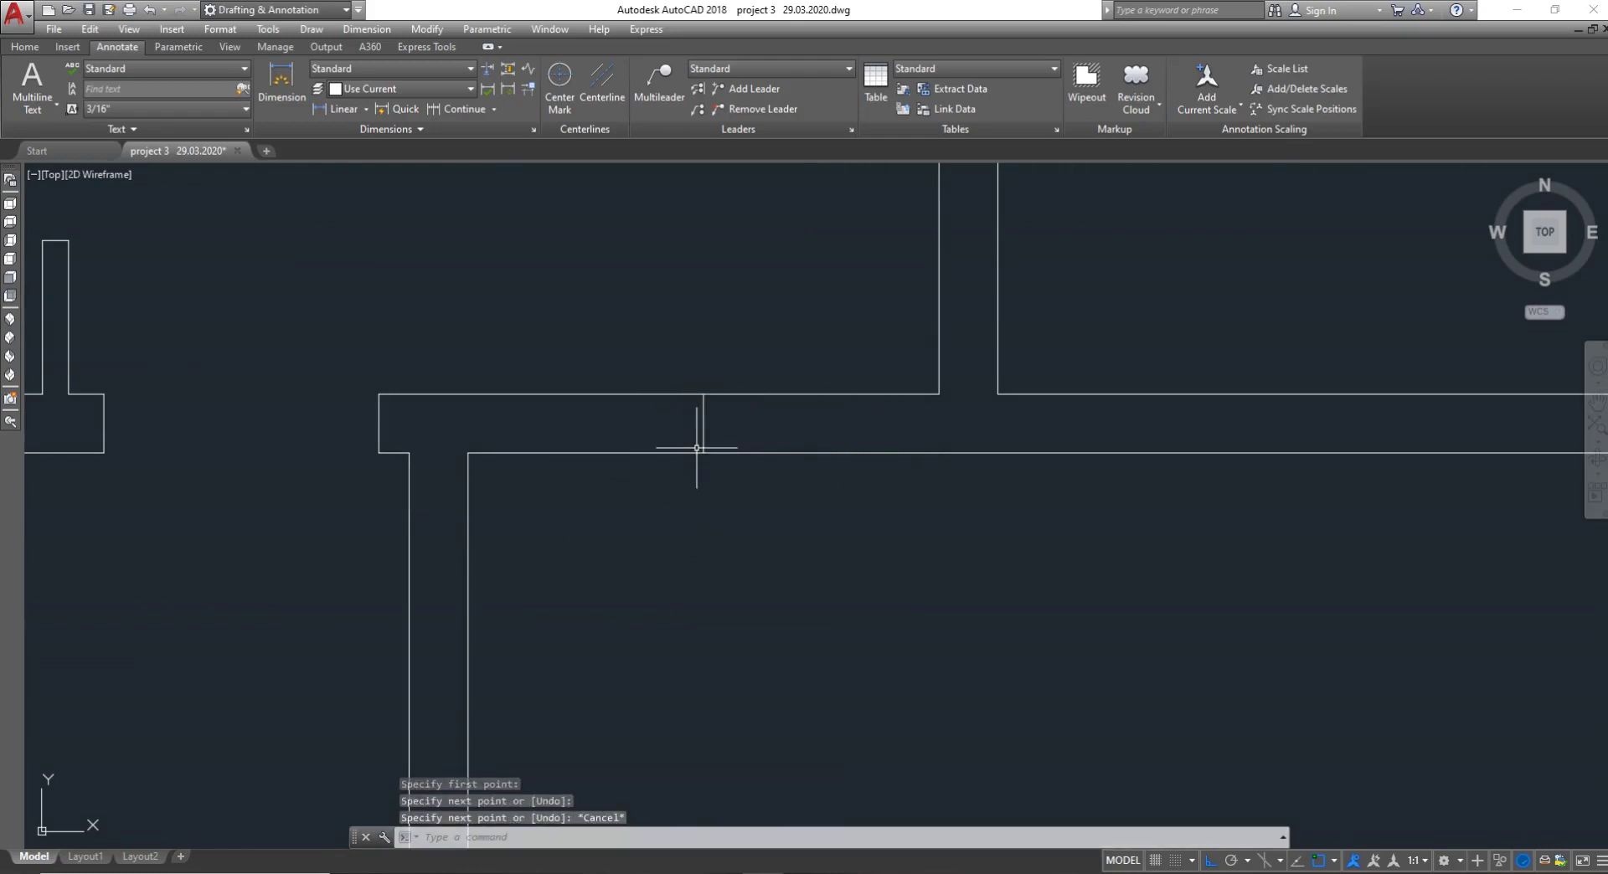
Offset the short line across the front right room's upper wall 2.5' to both the left and the right
key("Return")
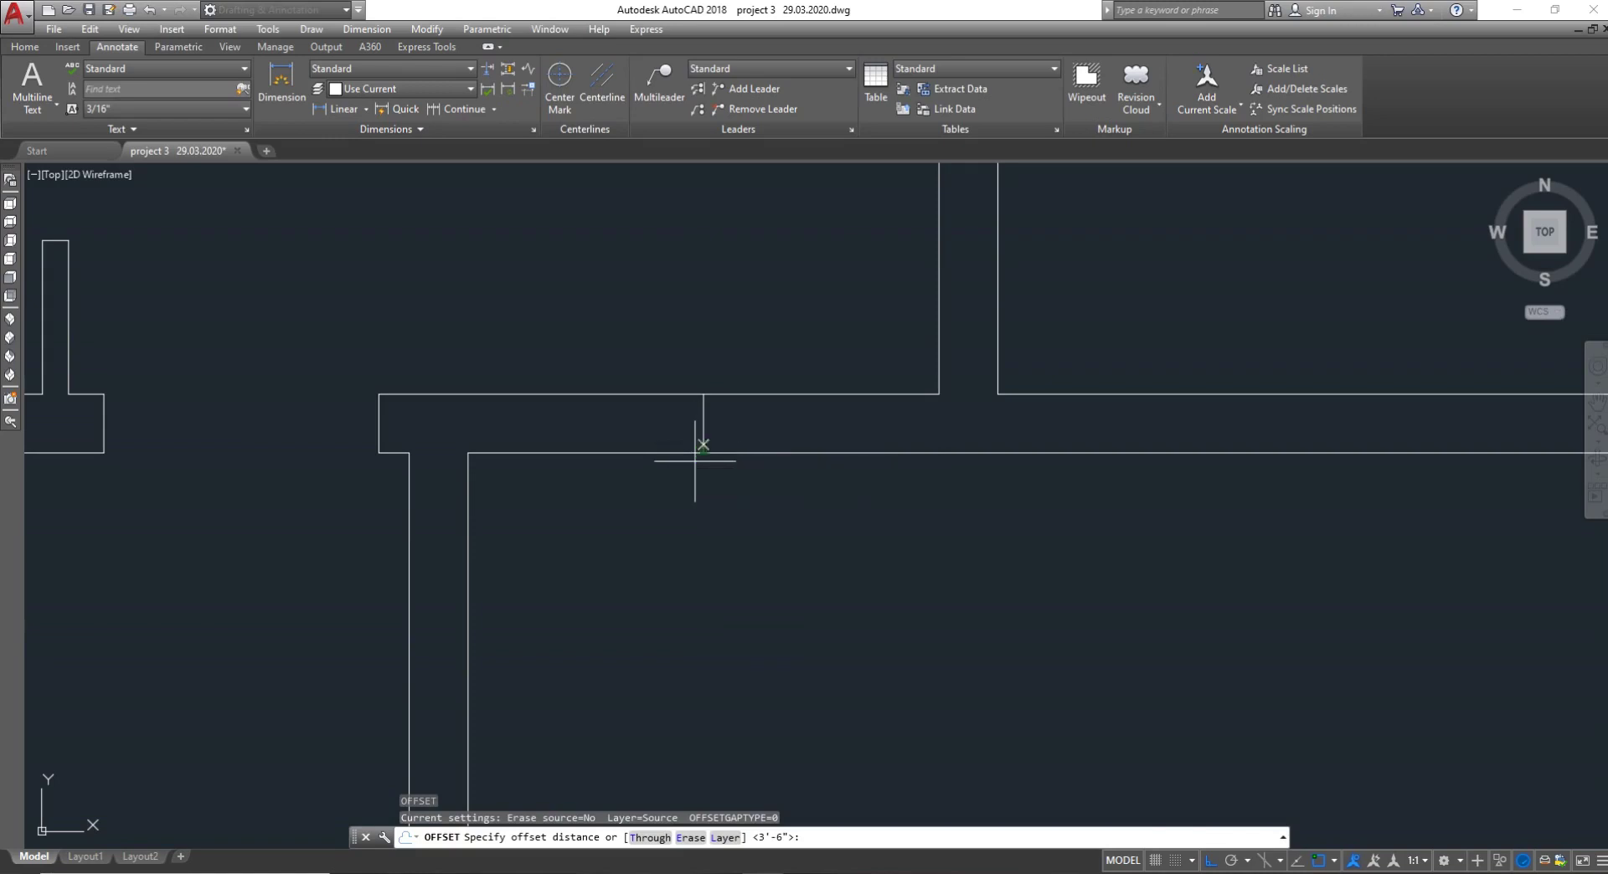
type("2")
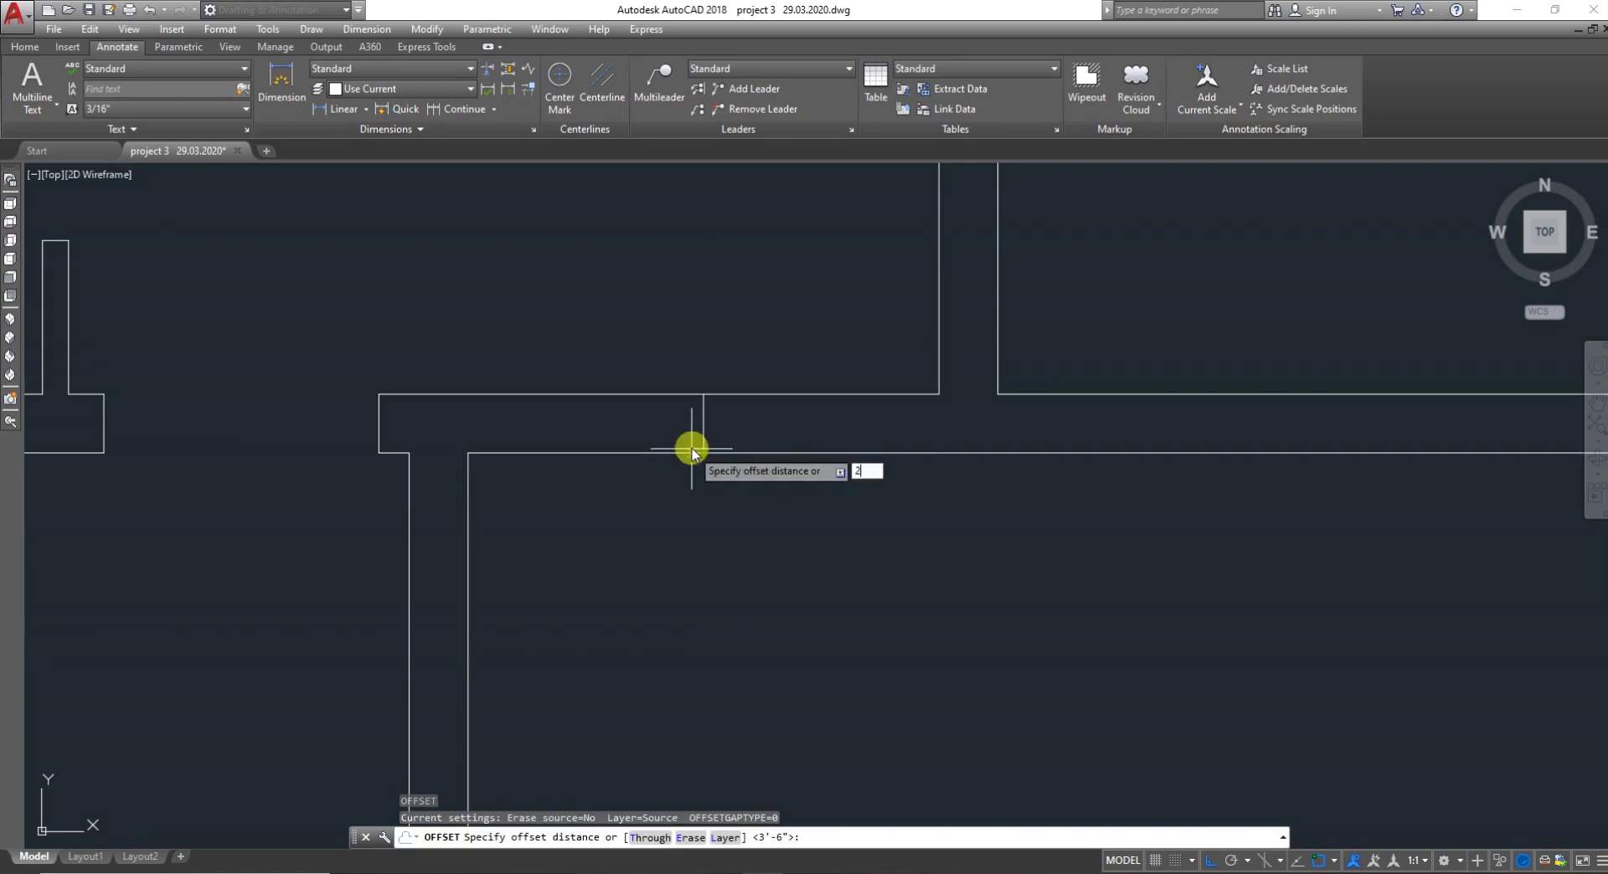
type(".5")
key("Return")
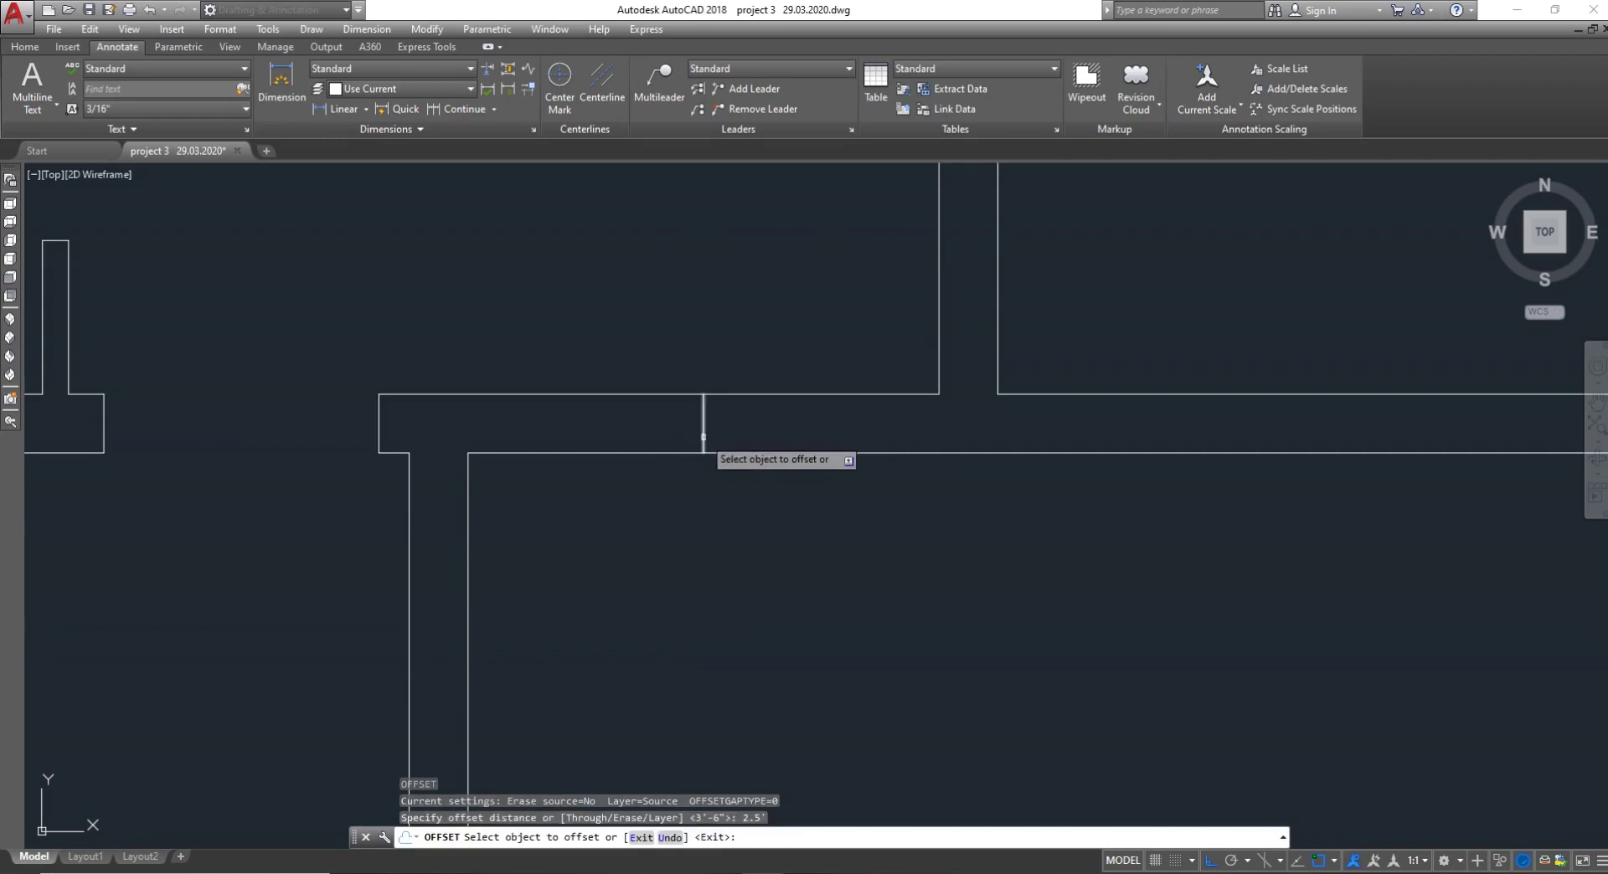
left_click(703, 438)
left_click(665, 433)
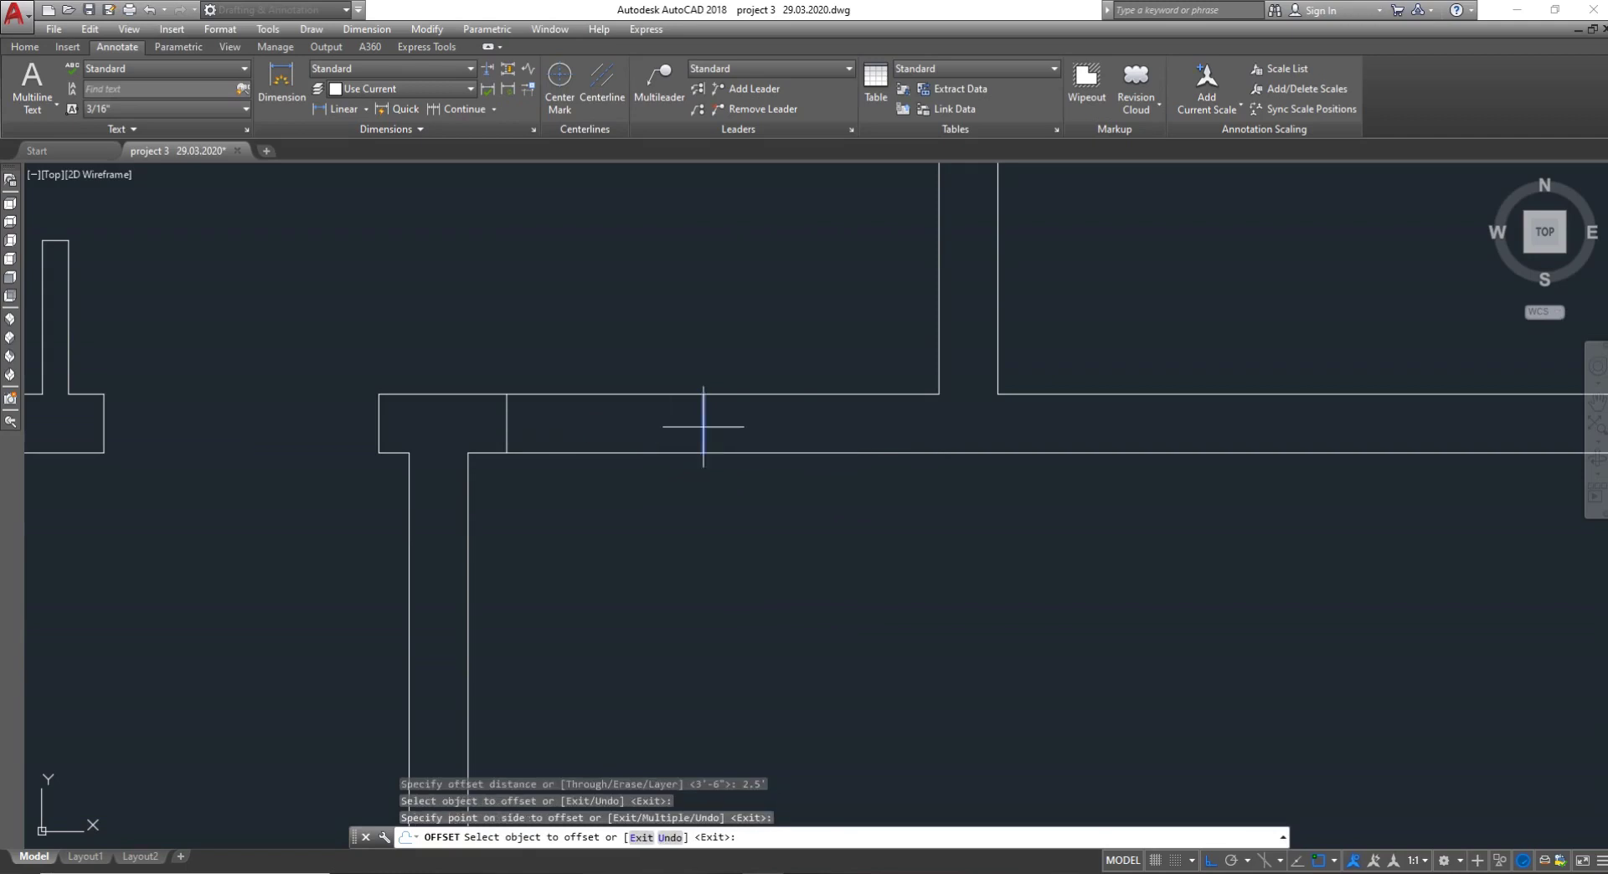
left_click(704, 426)
left_click(788, 419)
key("Escape")
type("e")
key("Return")
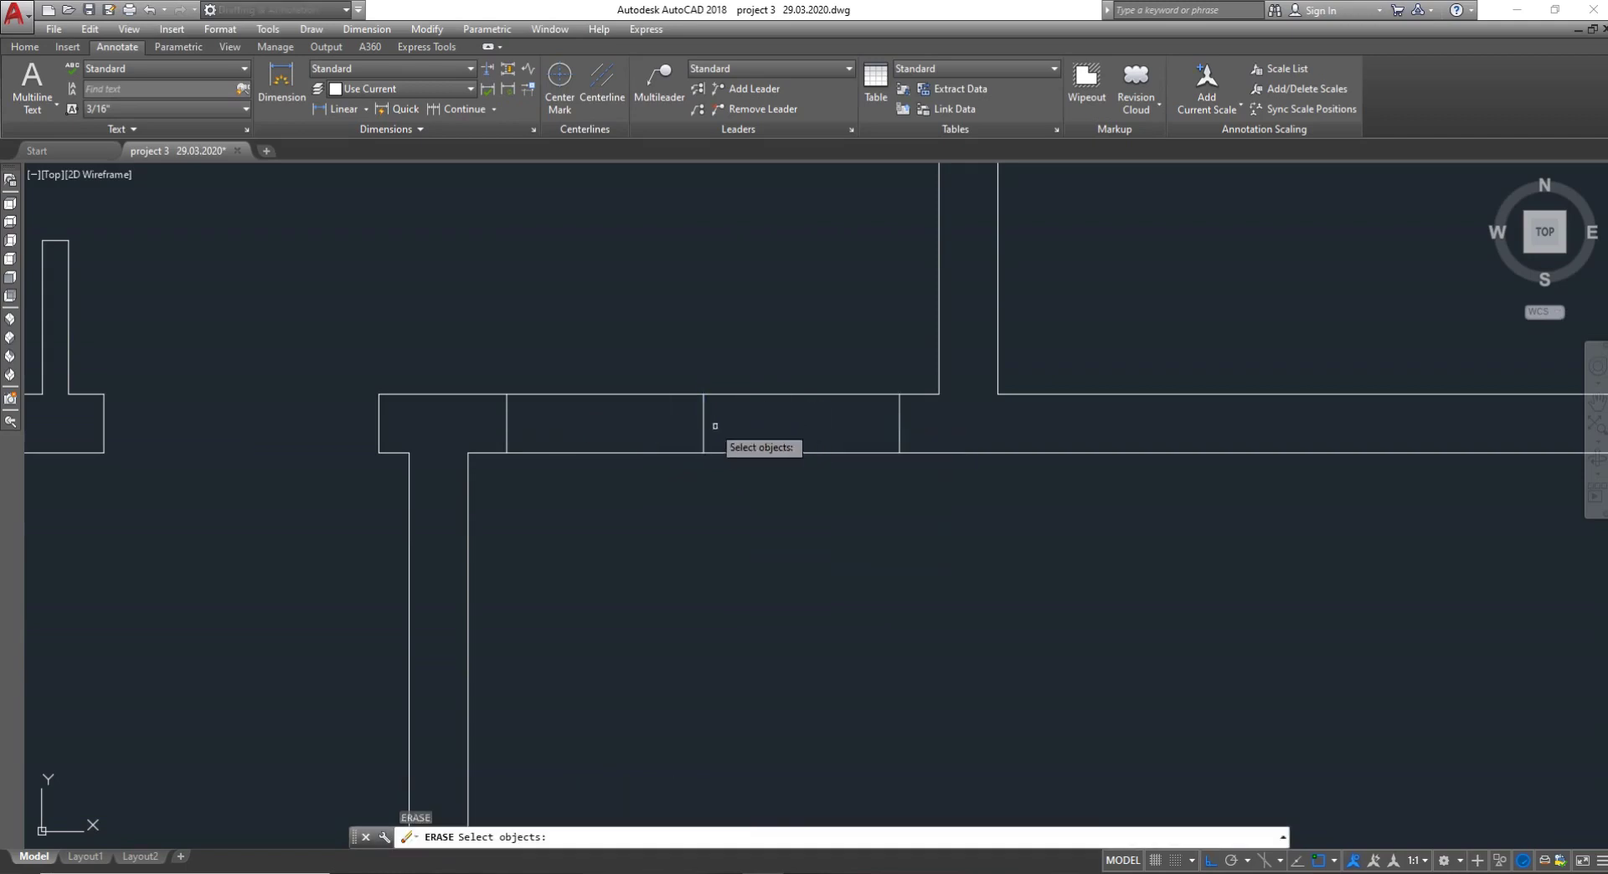
key("Return")
left_click(704, 426)
key("Escape")
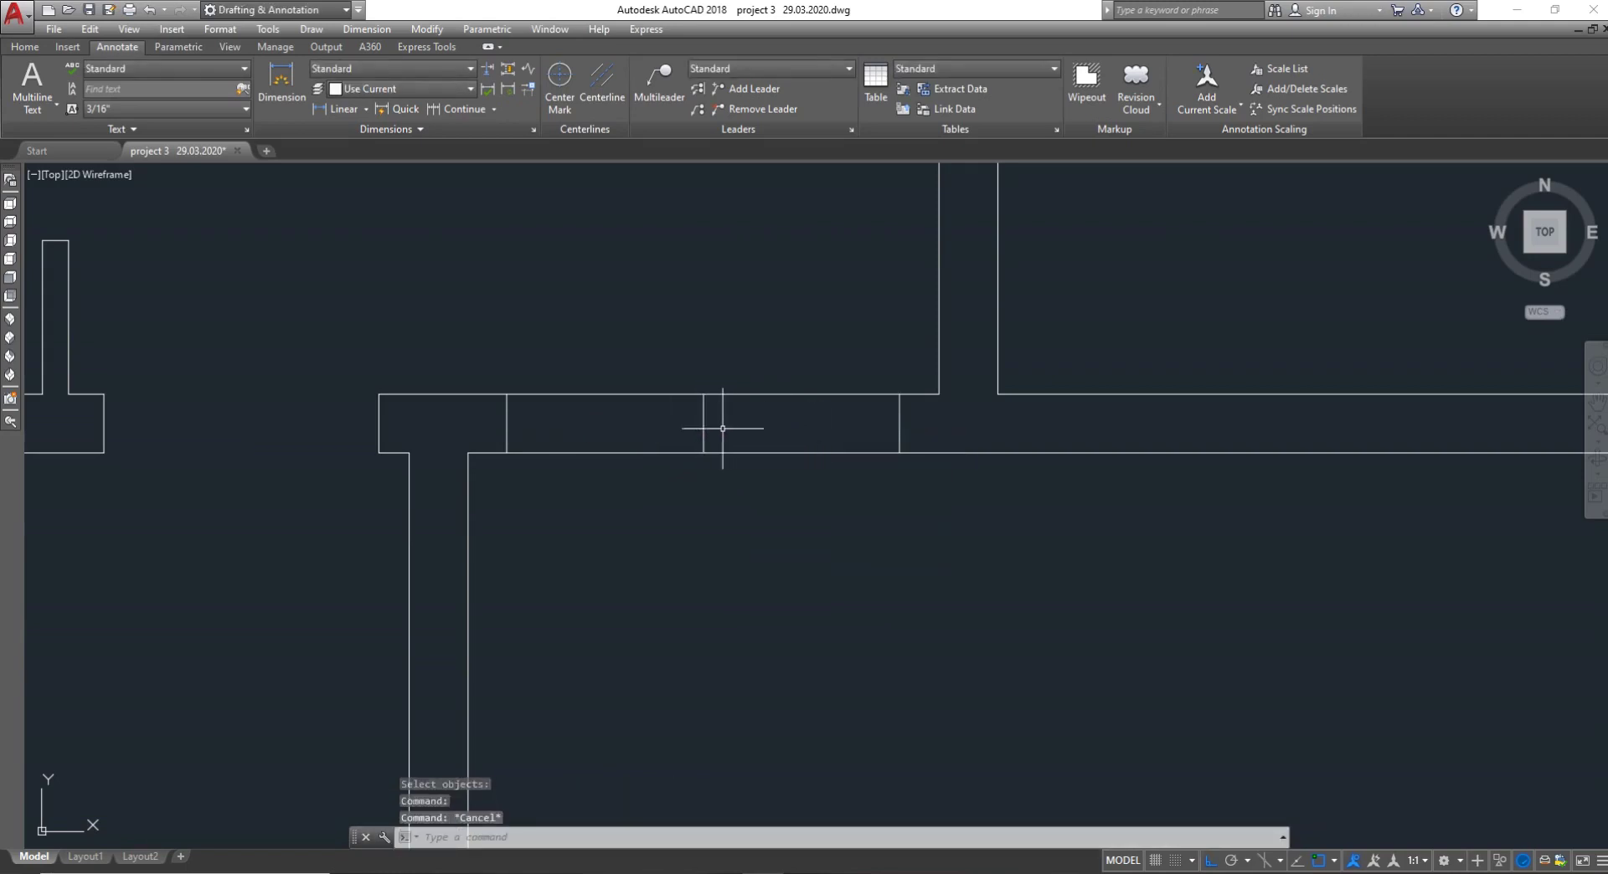
Erase the middle construction line between the two offset edge lines in the front right room's upper wall
type("e")
key("Return")
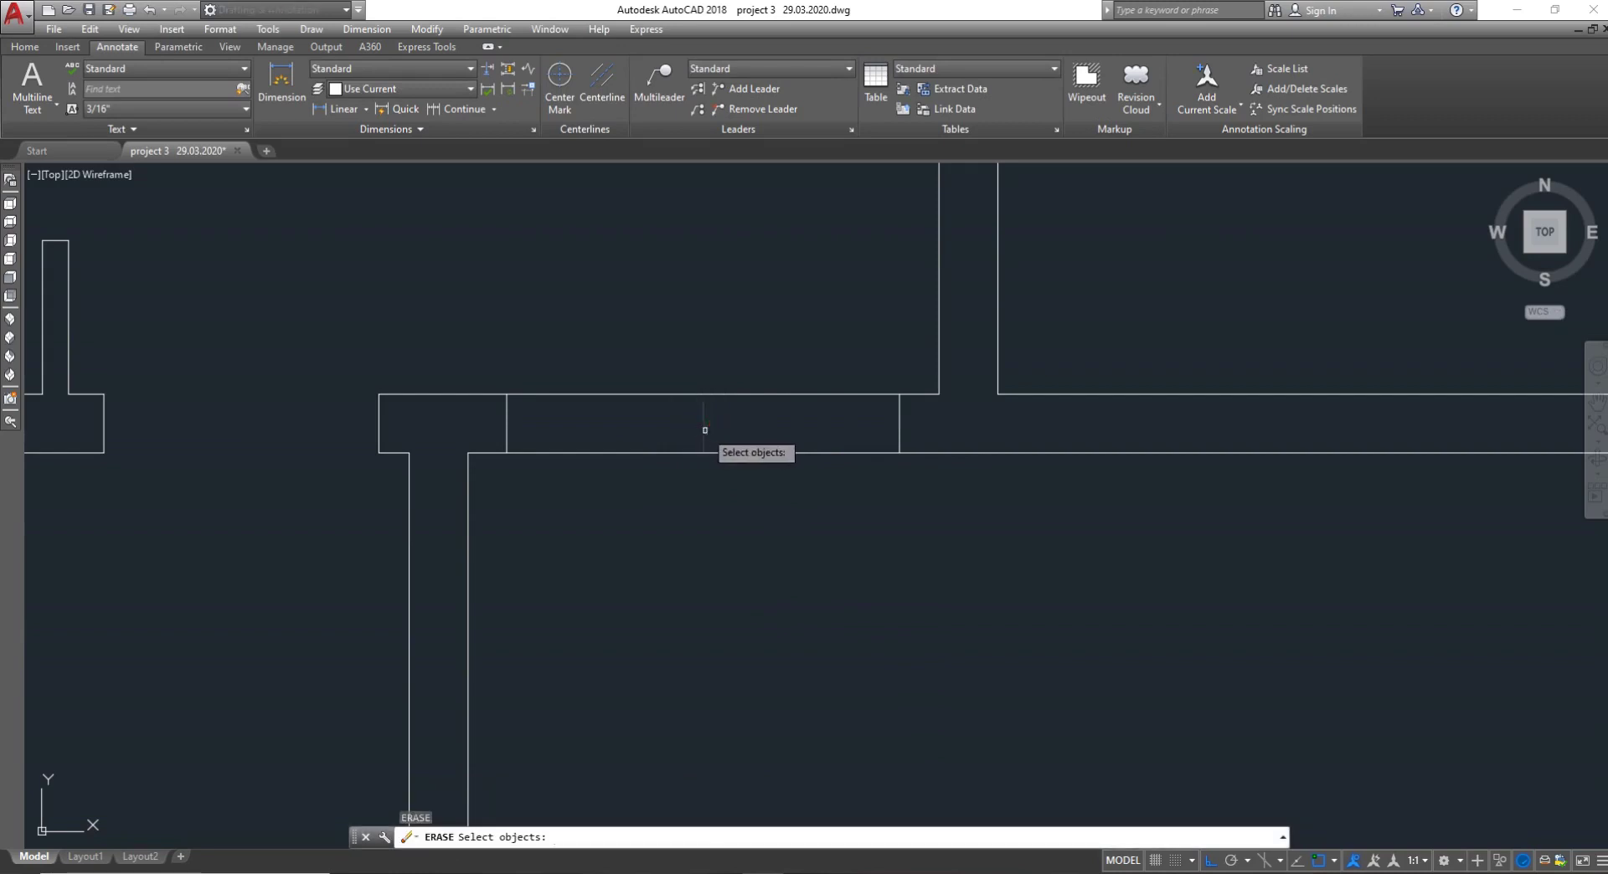
left_click(705, 430)
key("Escape")
Trim both wall lines between the two opening edge lines above the front right room, and save the drawing
type("TR")
key("Return")
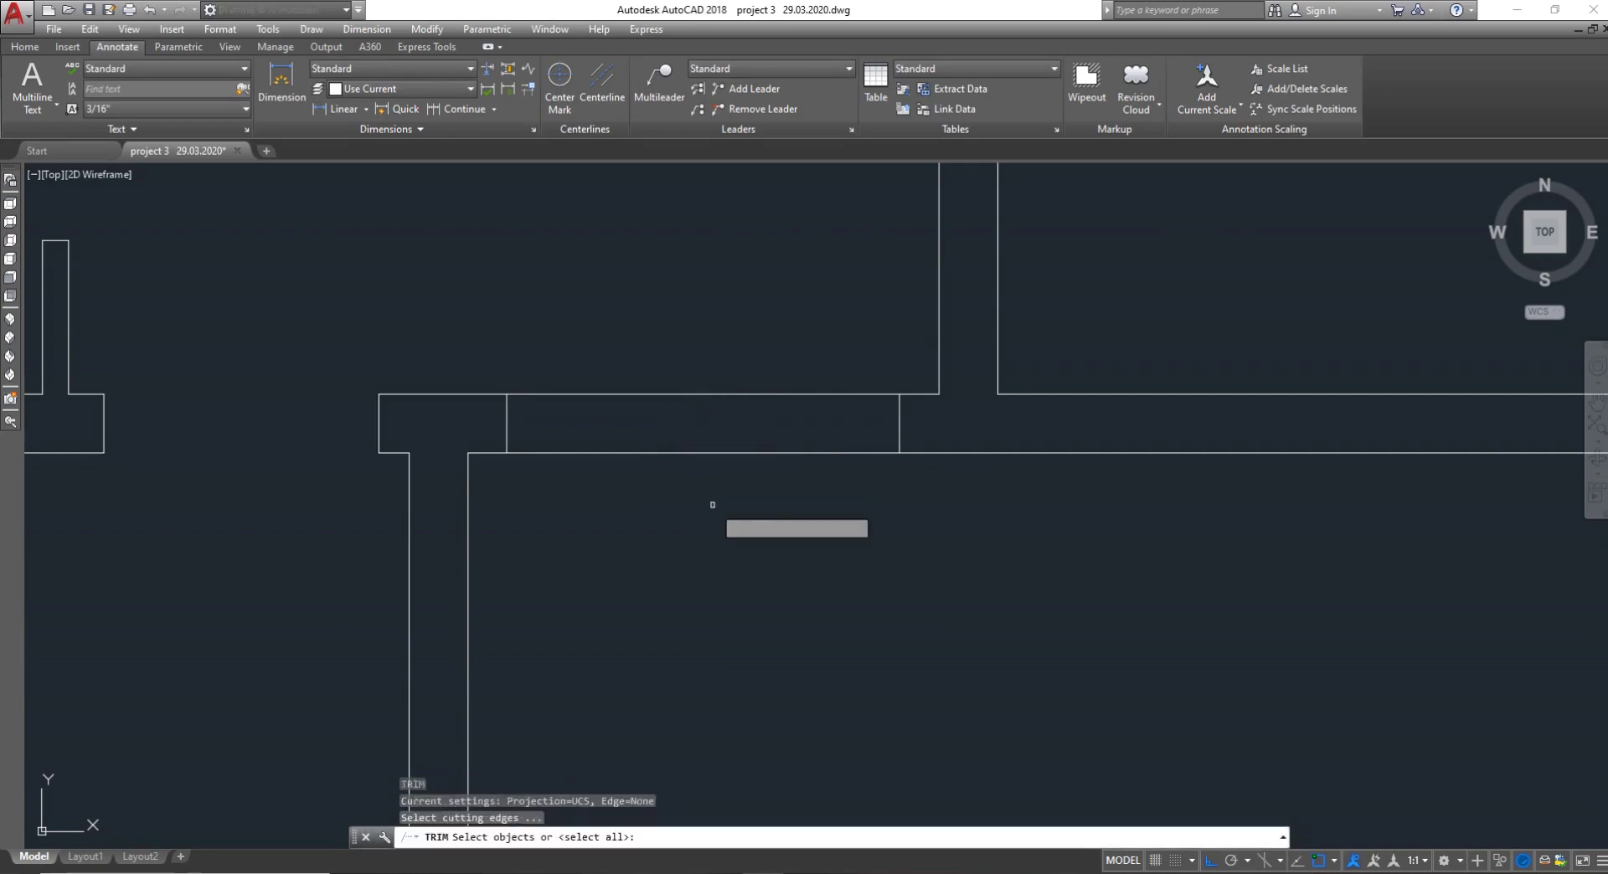
key("Return")
left_click_drag(712, 503, 716, 360)
key("Escape")
scroll(703, 390, "down", 4)
key("ctrl+s")
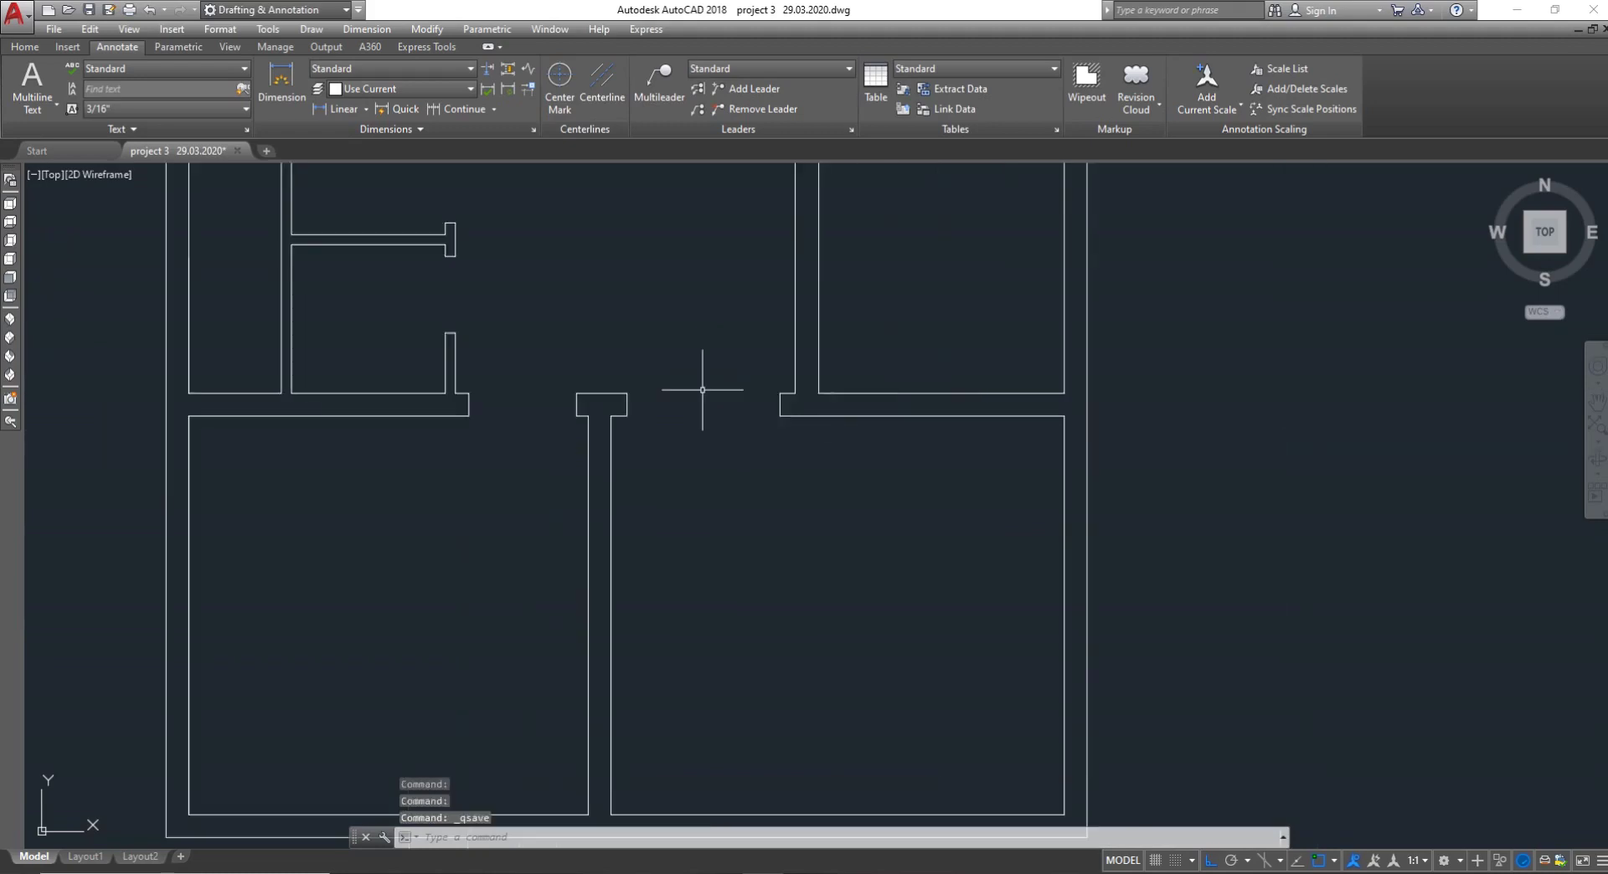
Draw a short line from the front left room's inner lower left corner straight down to the outer face of the front wall
scroll(691, 446, "down", 3)
scroll(667, 516, "up", 3)
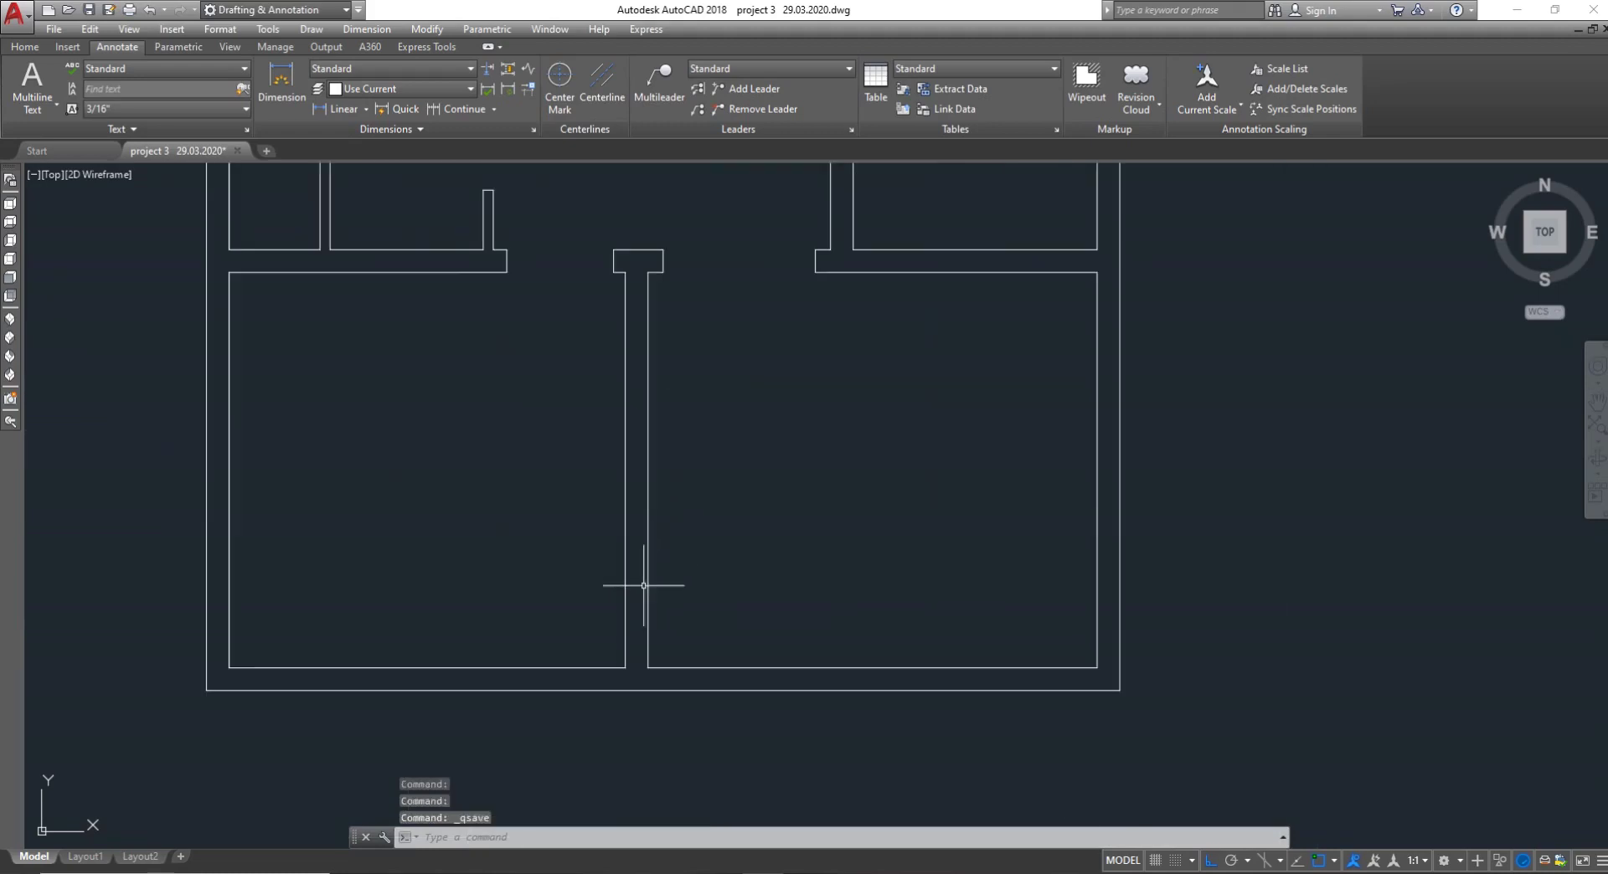
scroll(639, 584, "down", 8)
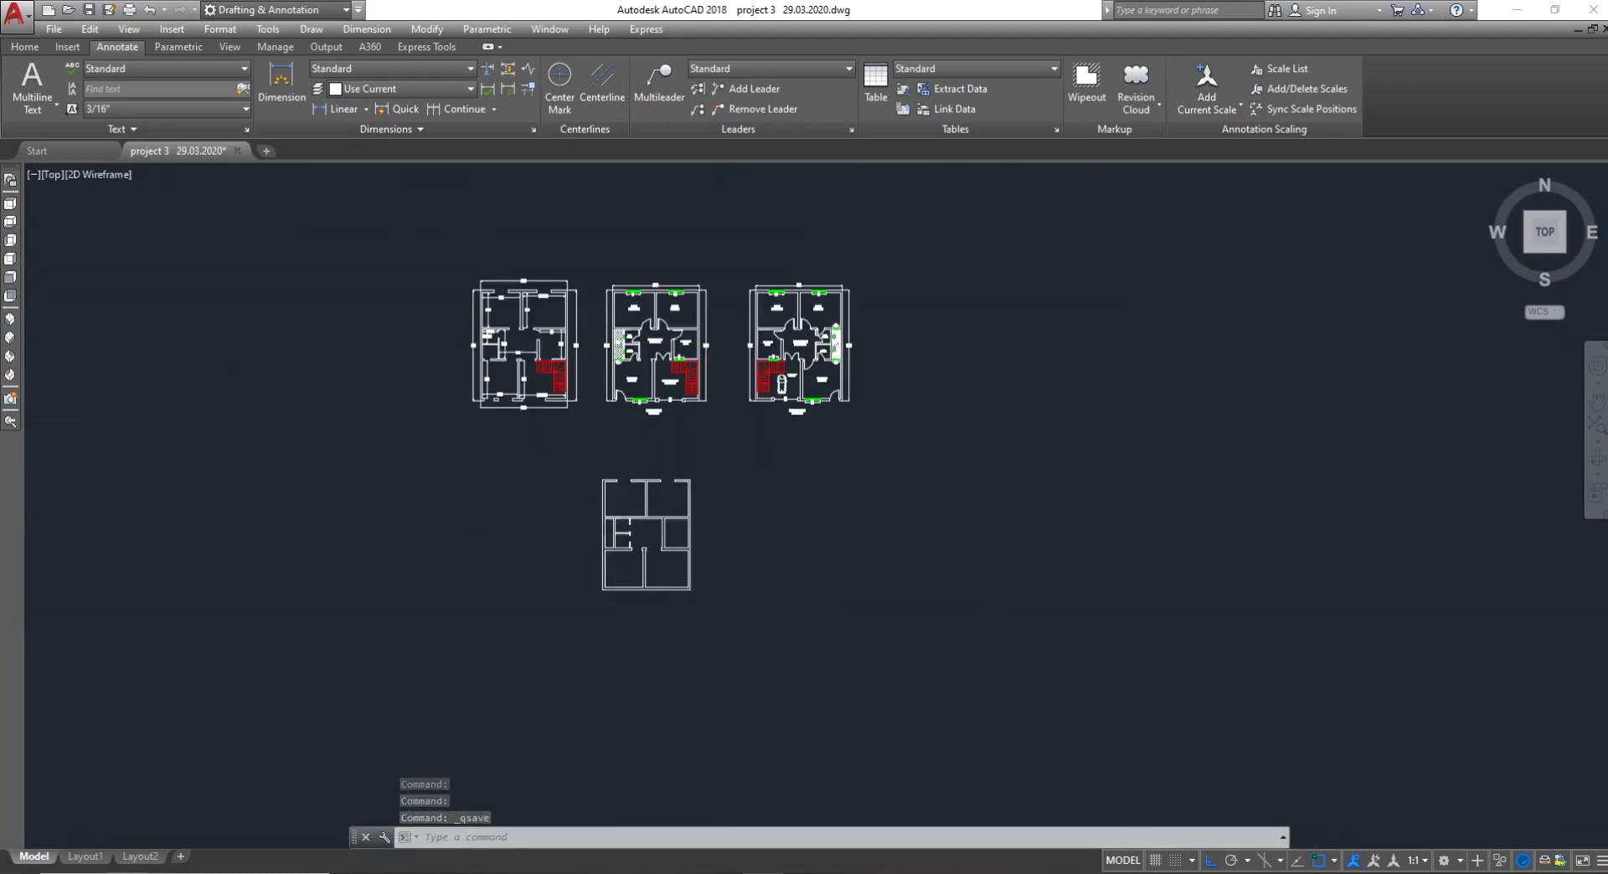
scroll(625, 394, "up", 6)
scroll(586, 596, "down", 8)
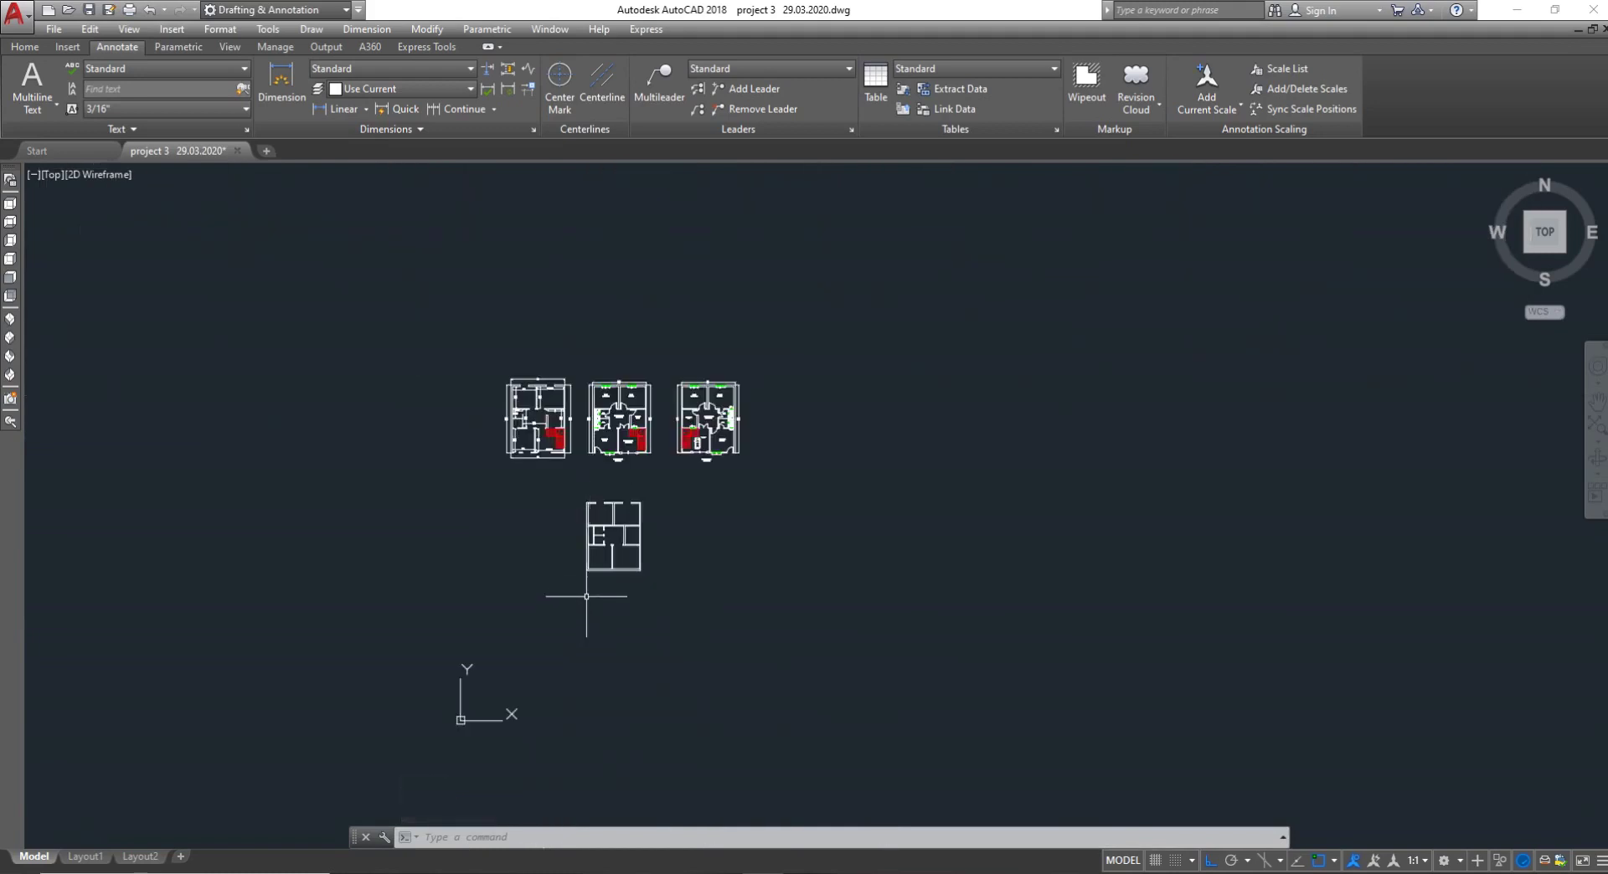
scroll(586, 597, "up", 7)
type("l")
key("Return")
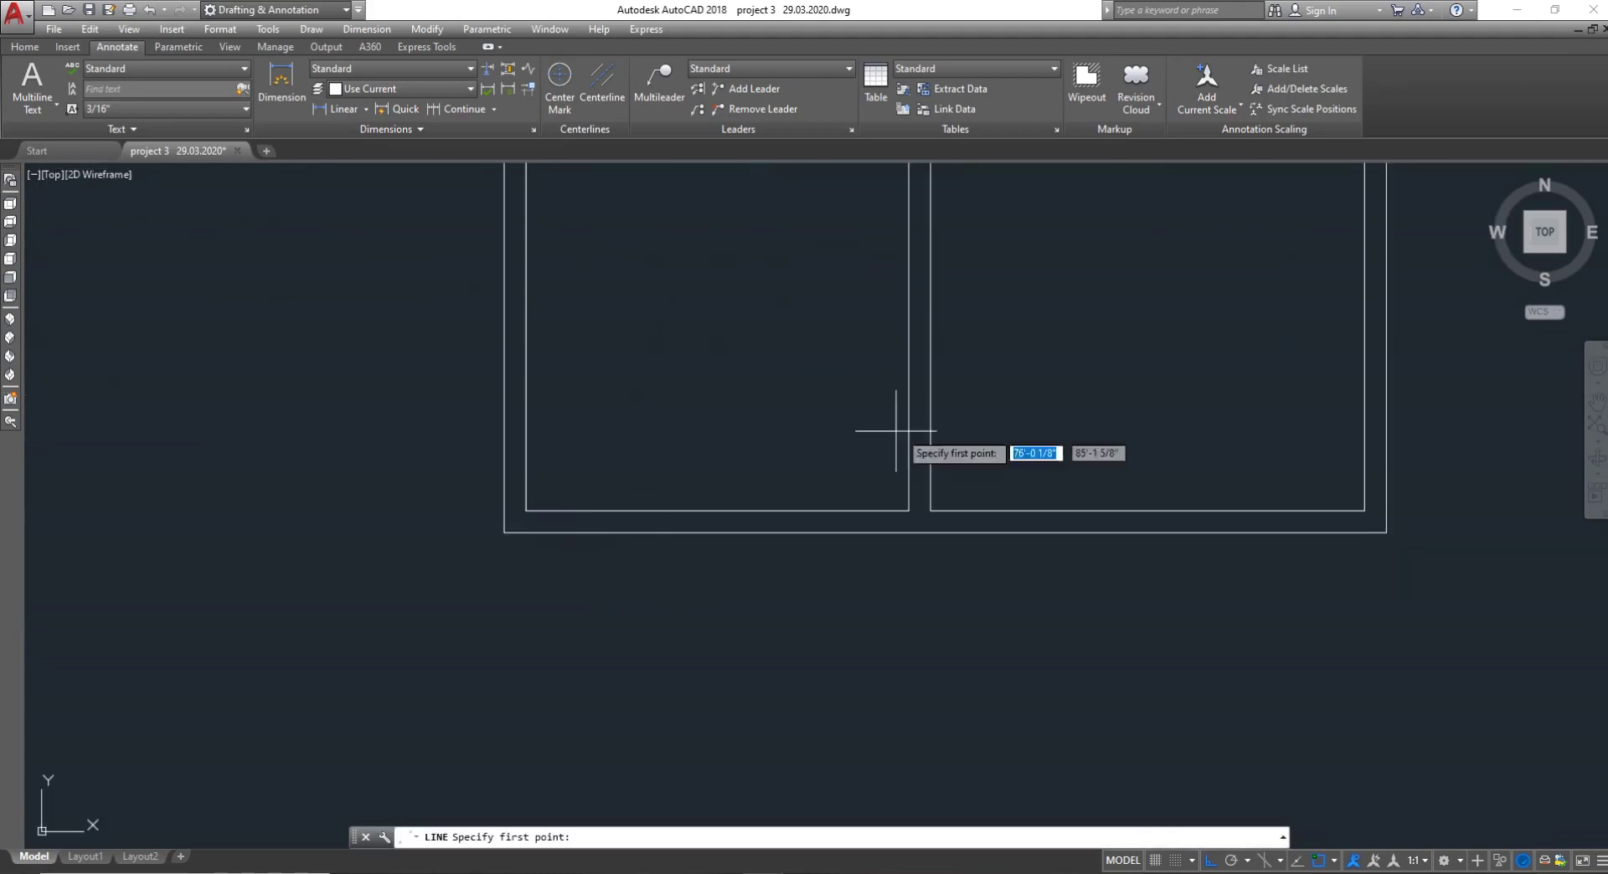
scroll(486, 515, "up", 4)
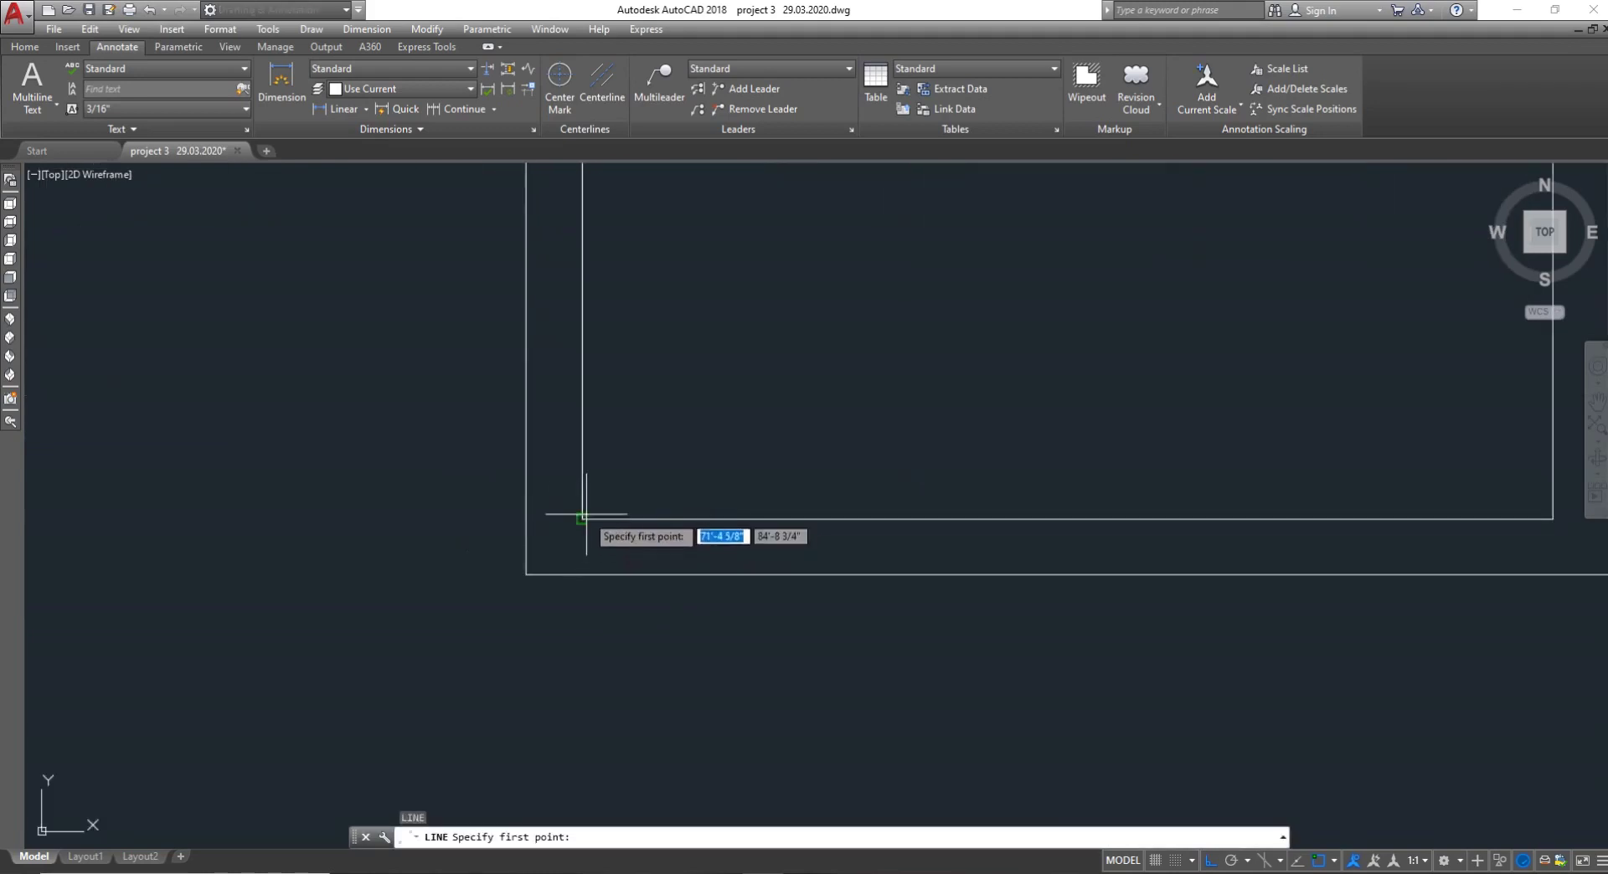
left_click(578, 576)
key("Escape")
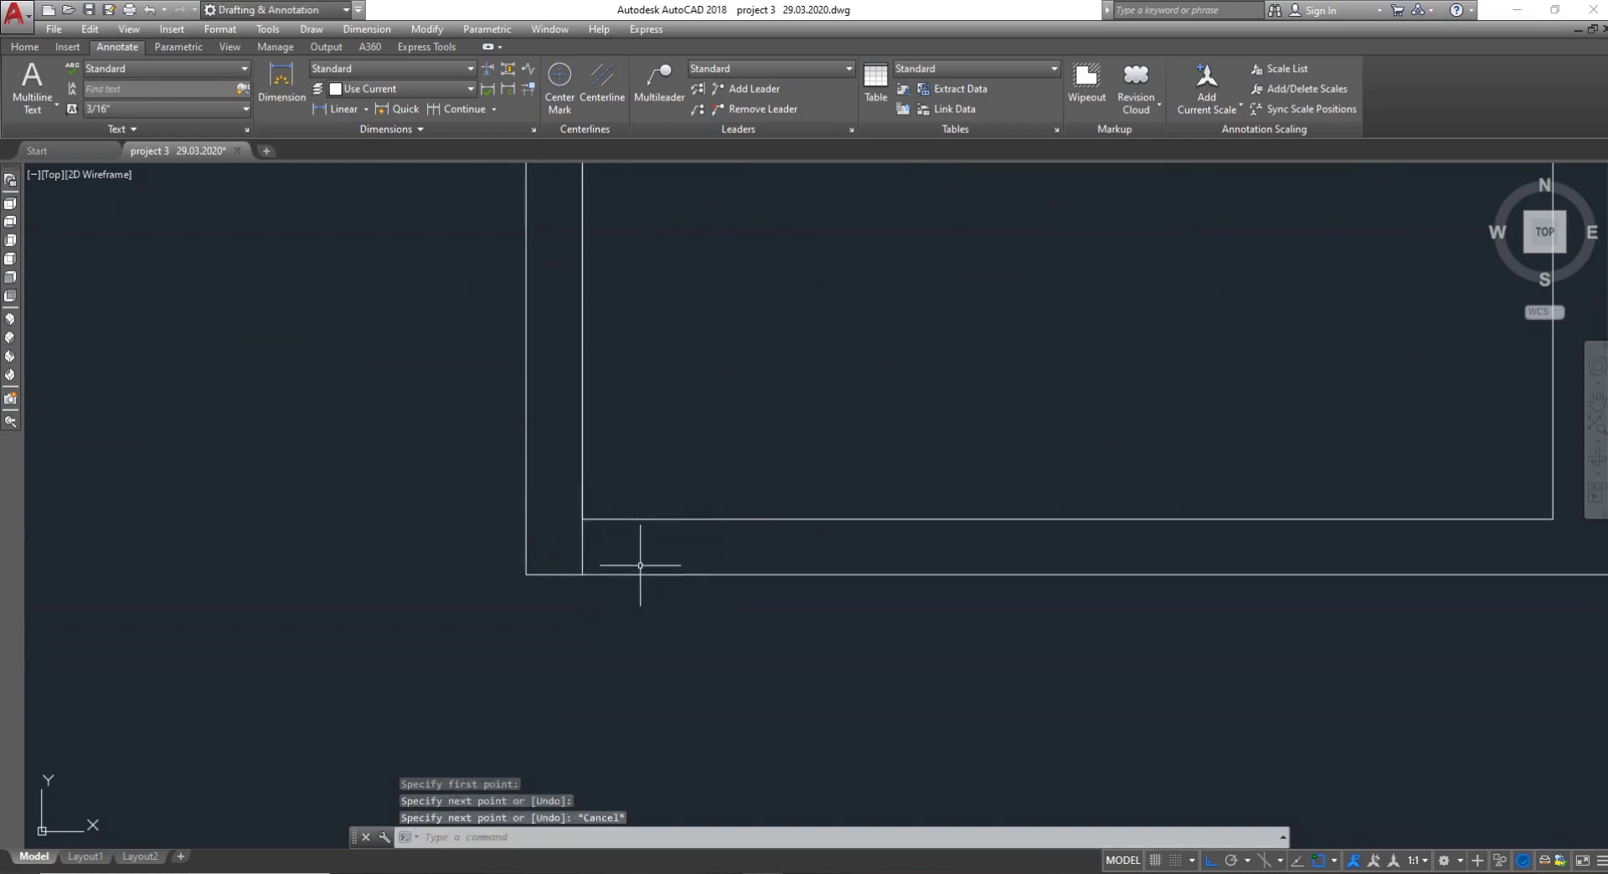
Move the short line across the front wall 4.5" to the right of the room's inner lower left corner
key("Return")
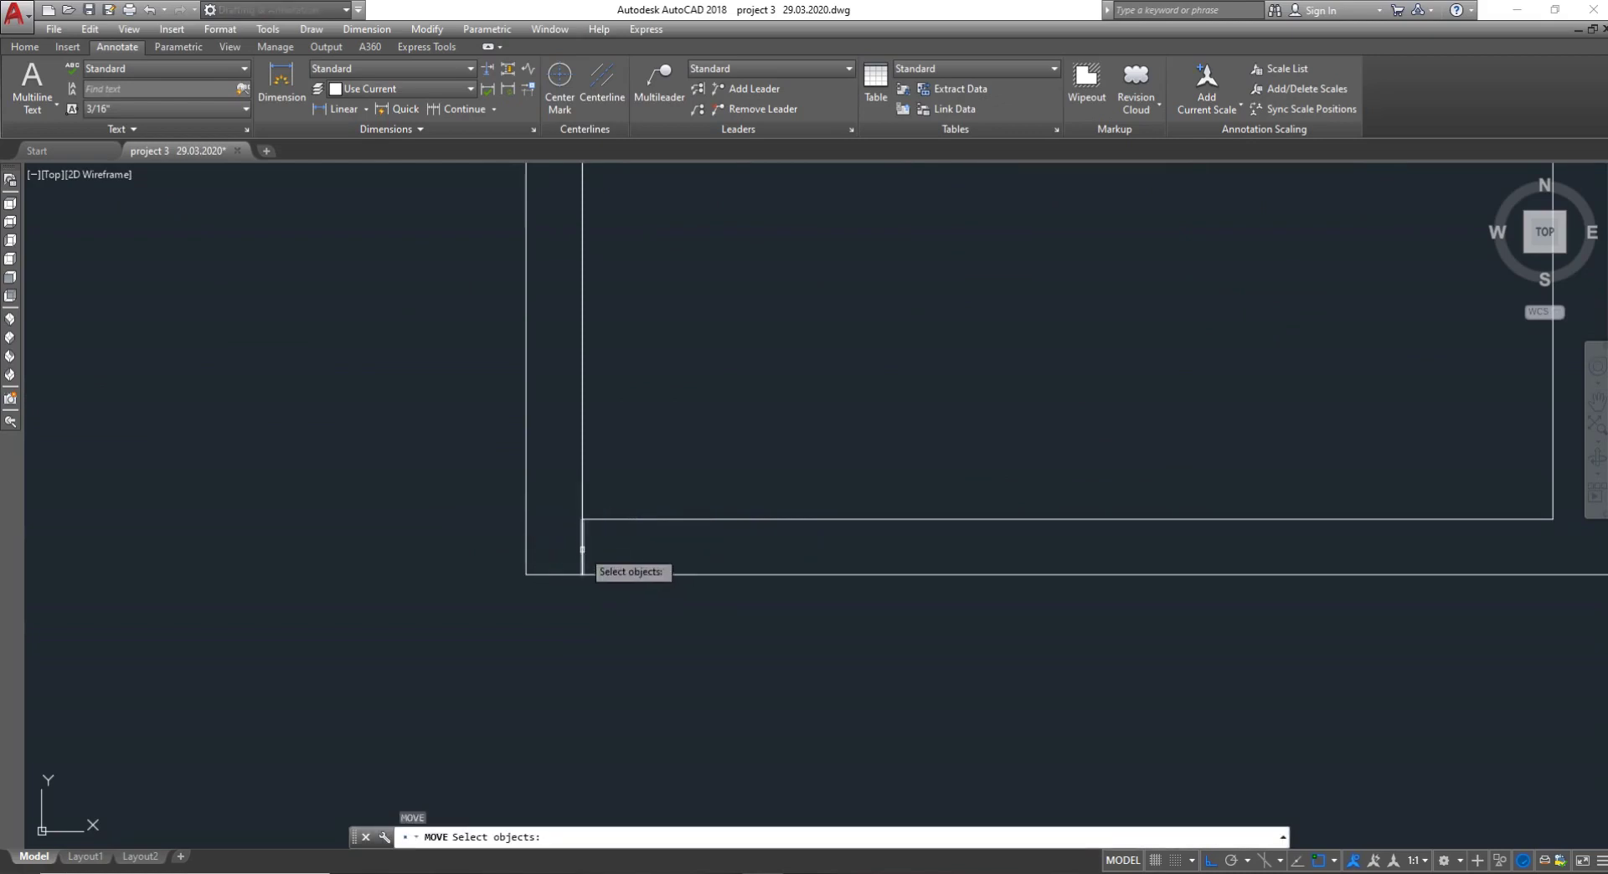
left_click(582, 549)
key("Return")
left_click(582, 550)
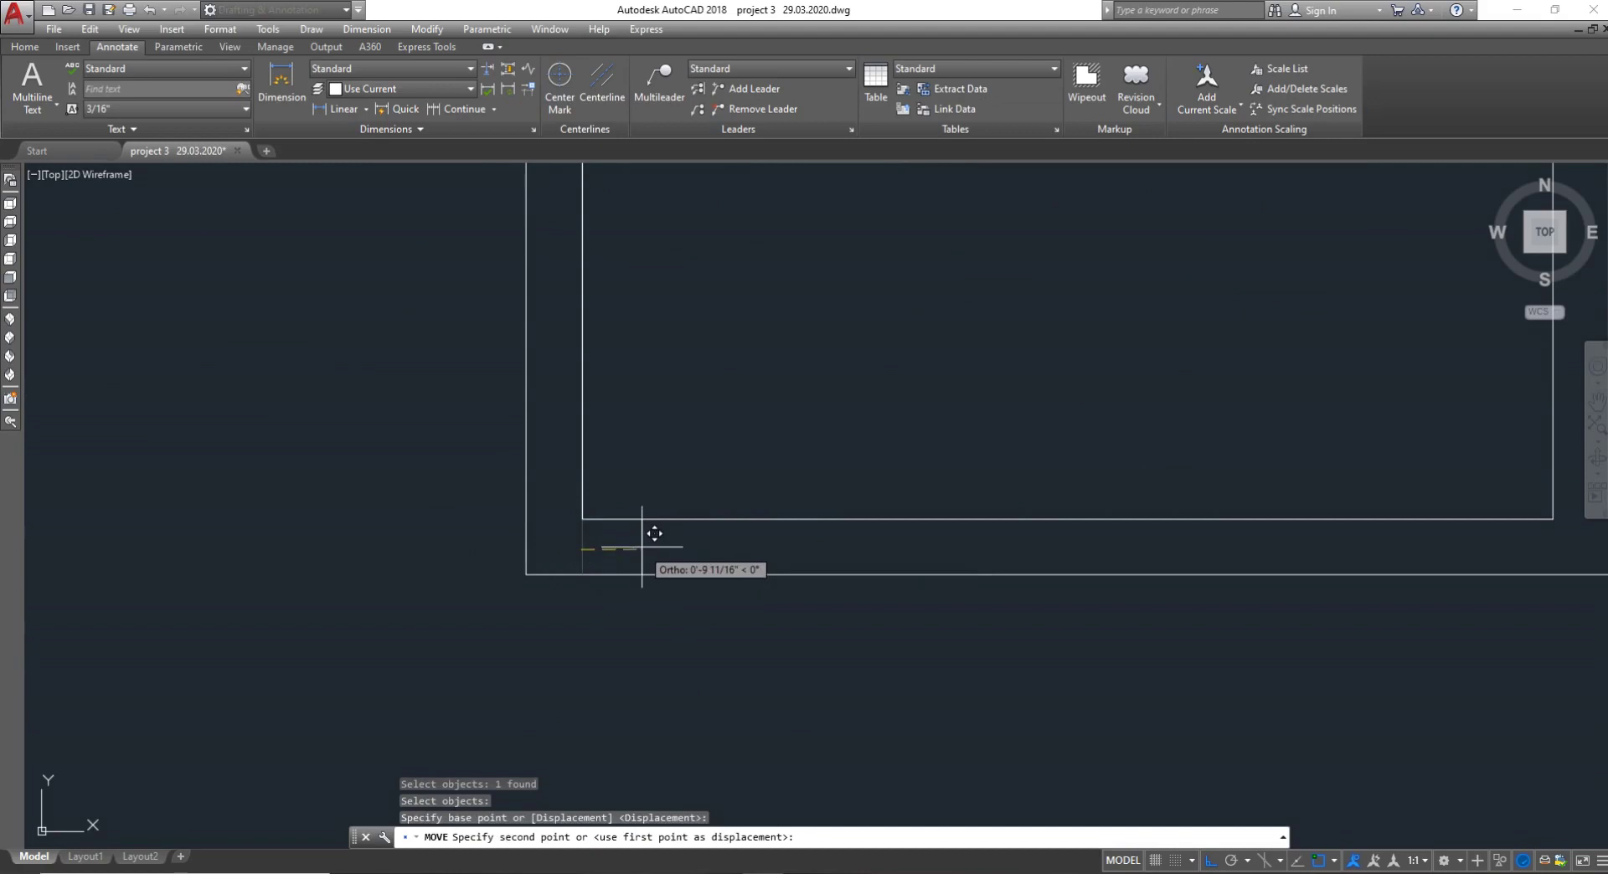
type("4.5\"")
key("Return")
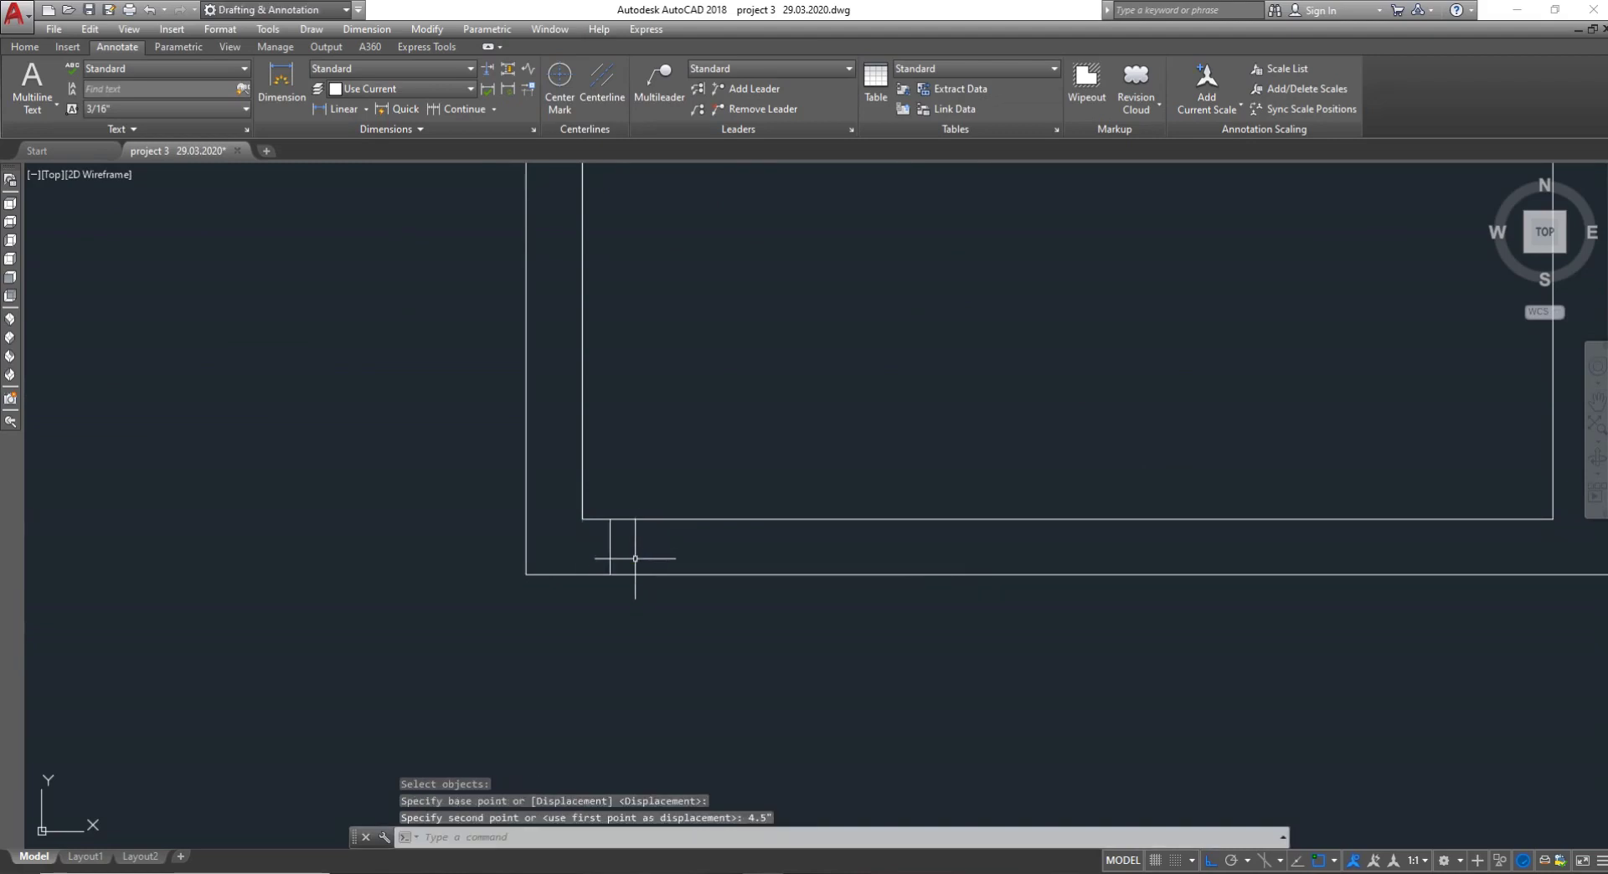
key("Escape")
Offset the short line across the front wall 3.5' to the right
key("Return")
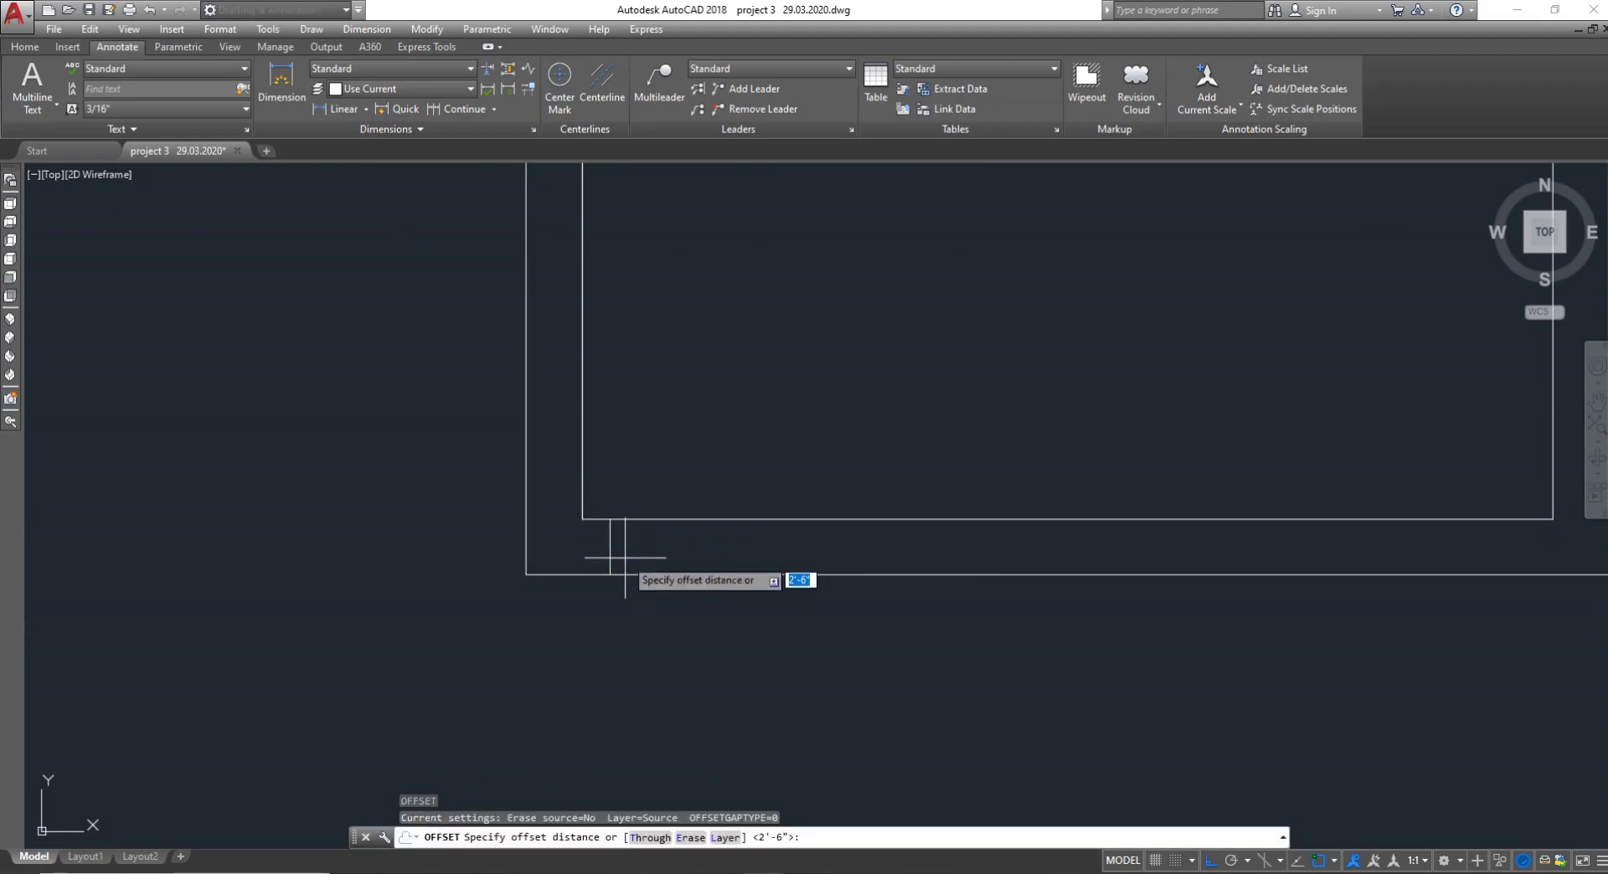
type("3.5")
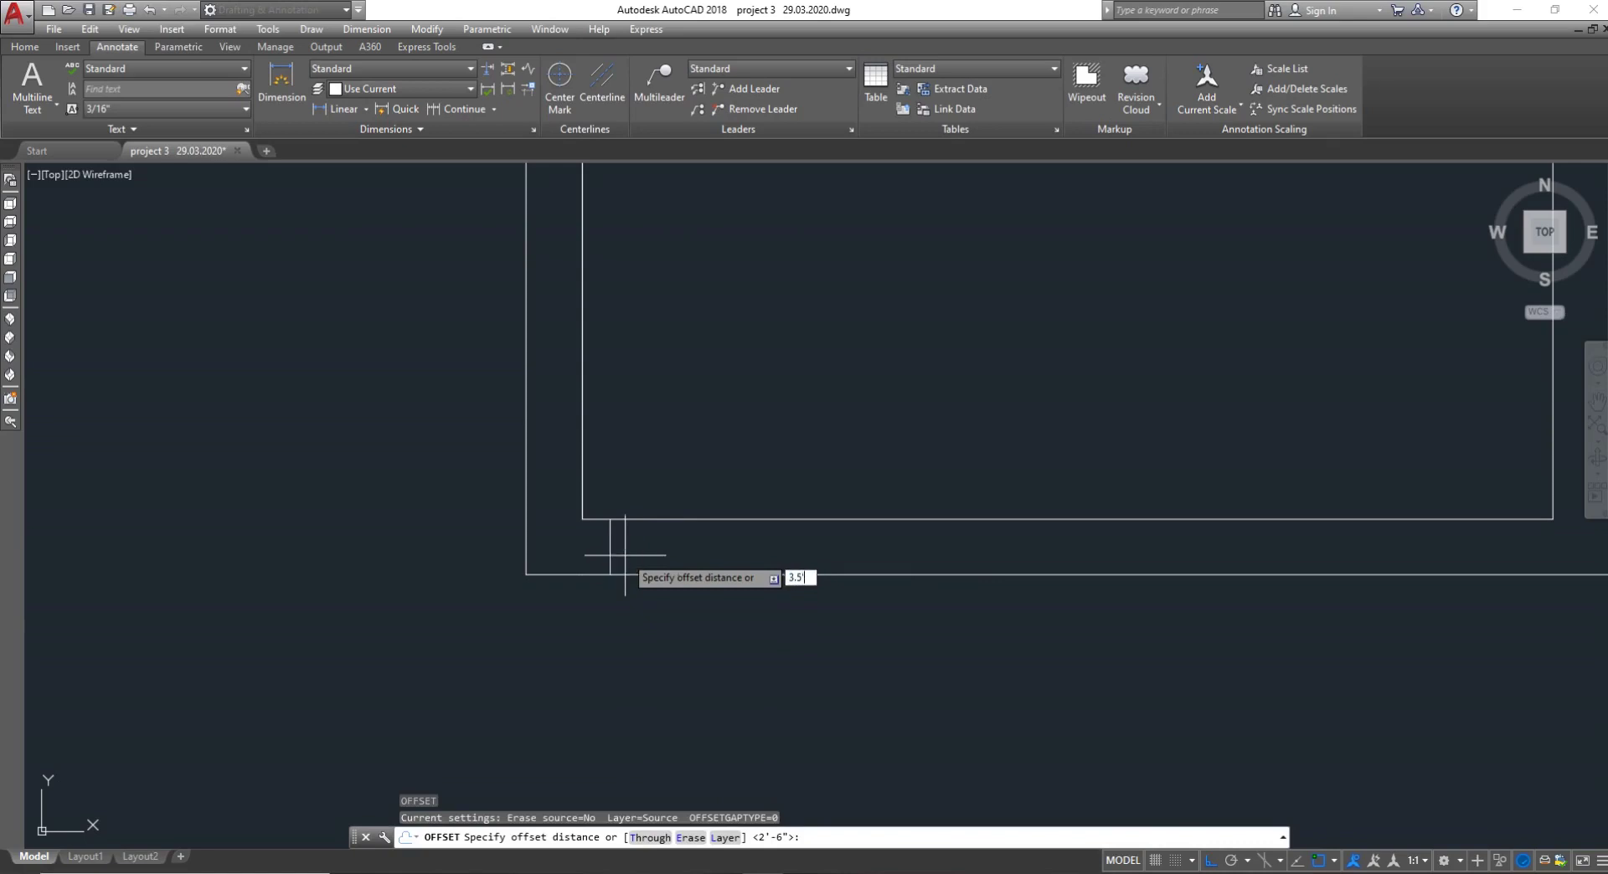
key("Return")
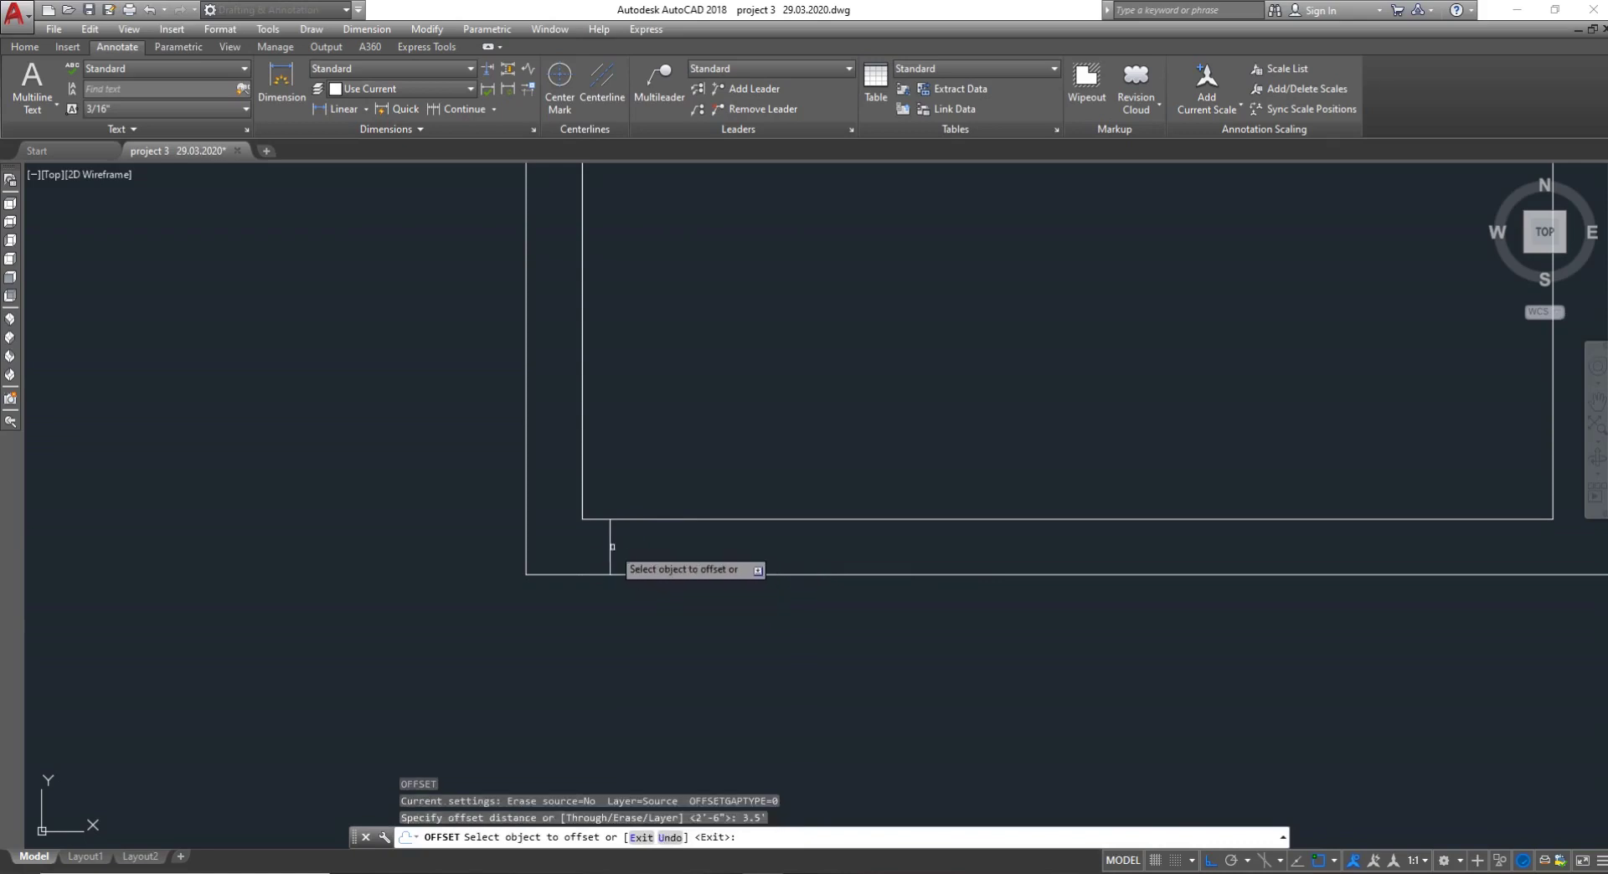
left_click(628, 543)
left_click(611, 544)
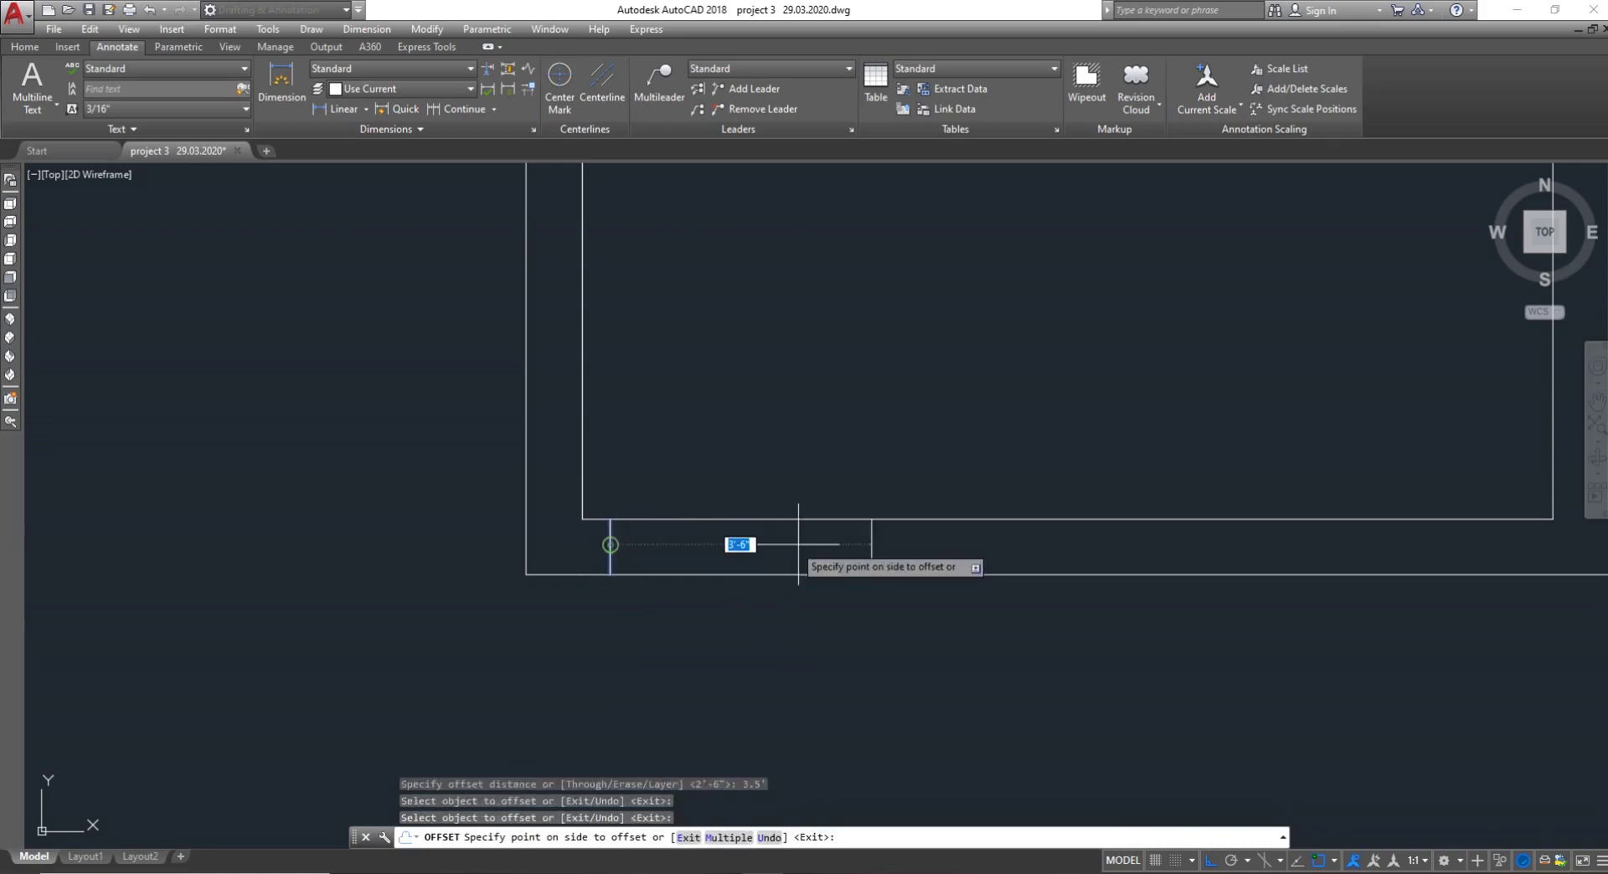
left_click(804, 545)
key("Escape")
type("TR")
key("Return")
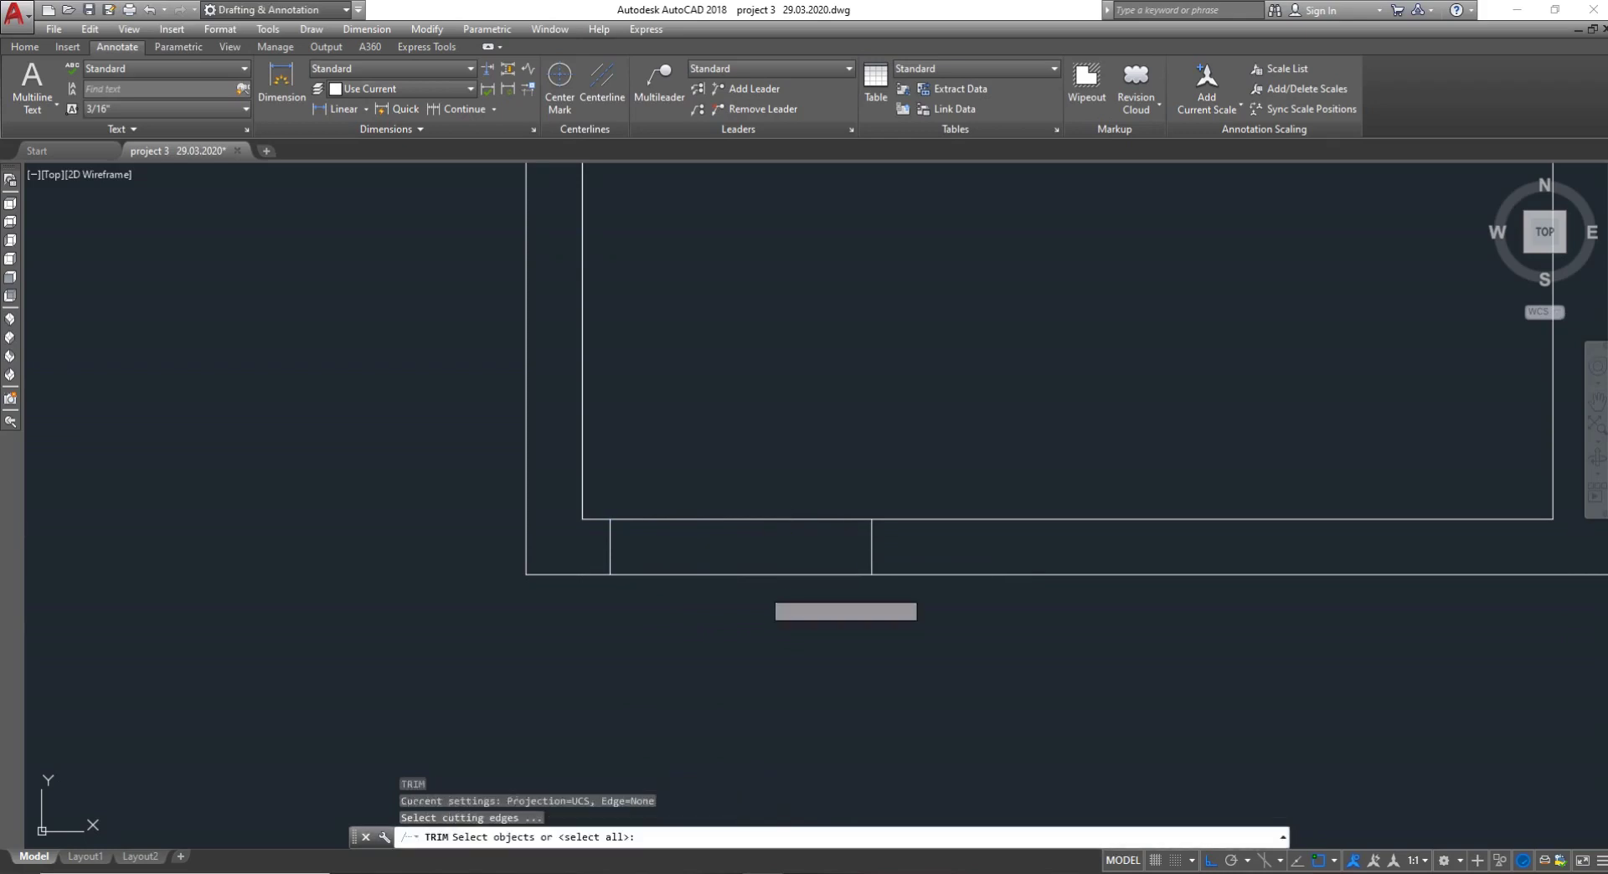
key("Return")
left_click(763, 615)
key("Escape")
left_click(732, 474)
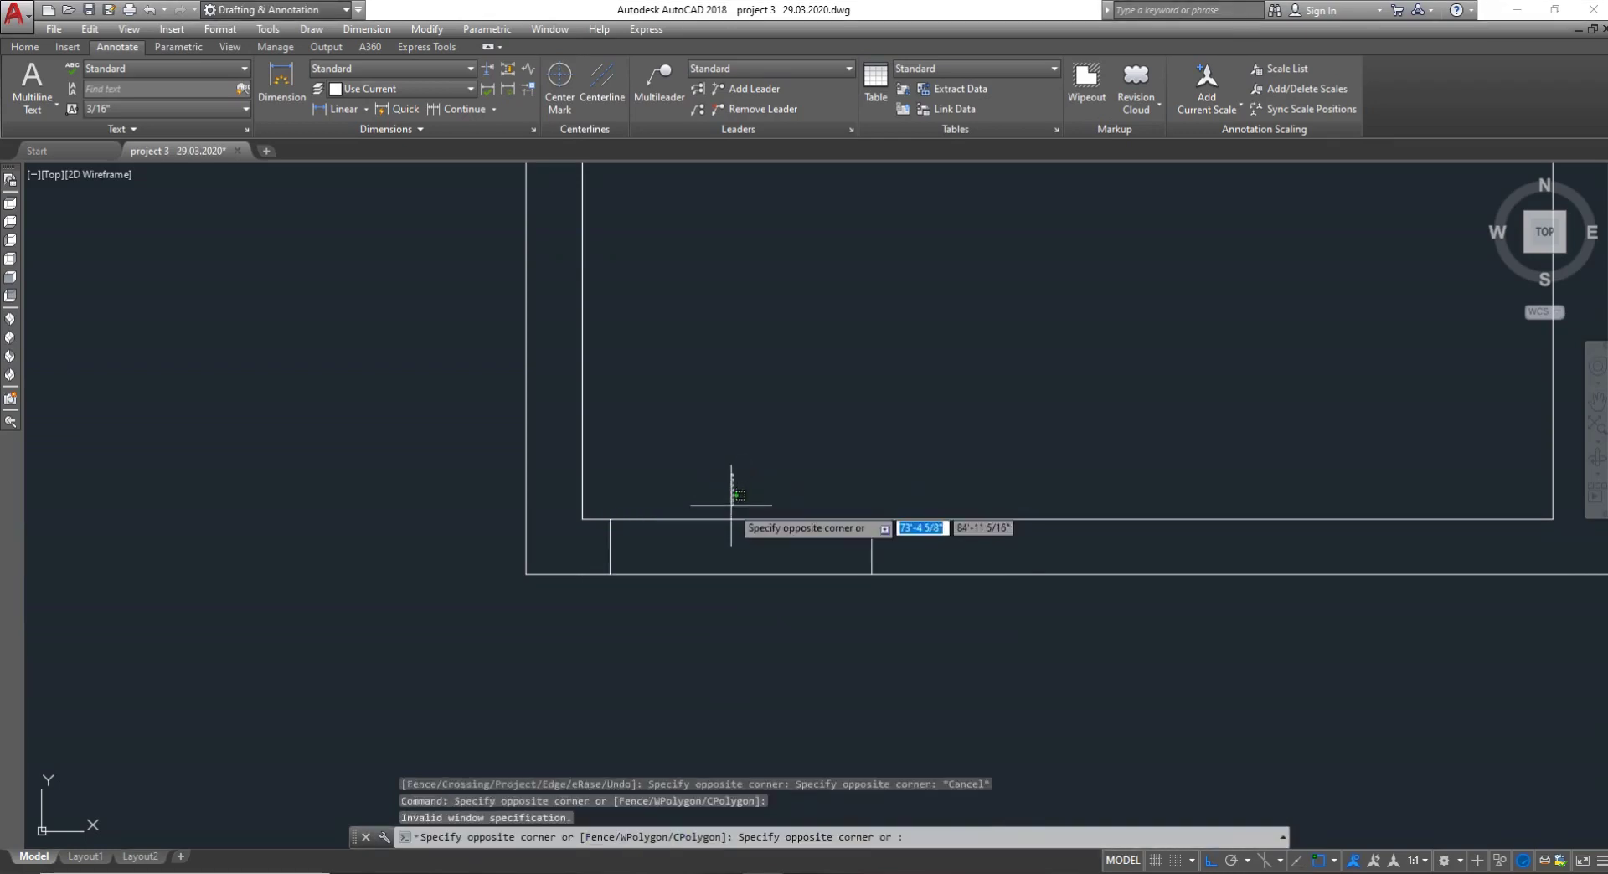
key("Escape")
key("Return")
left_click(754, 643)
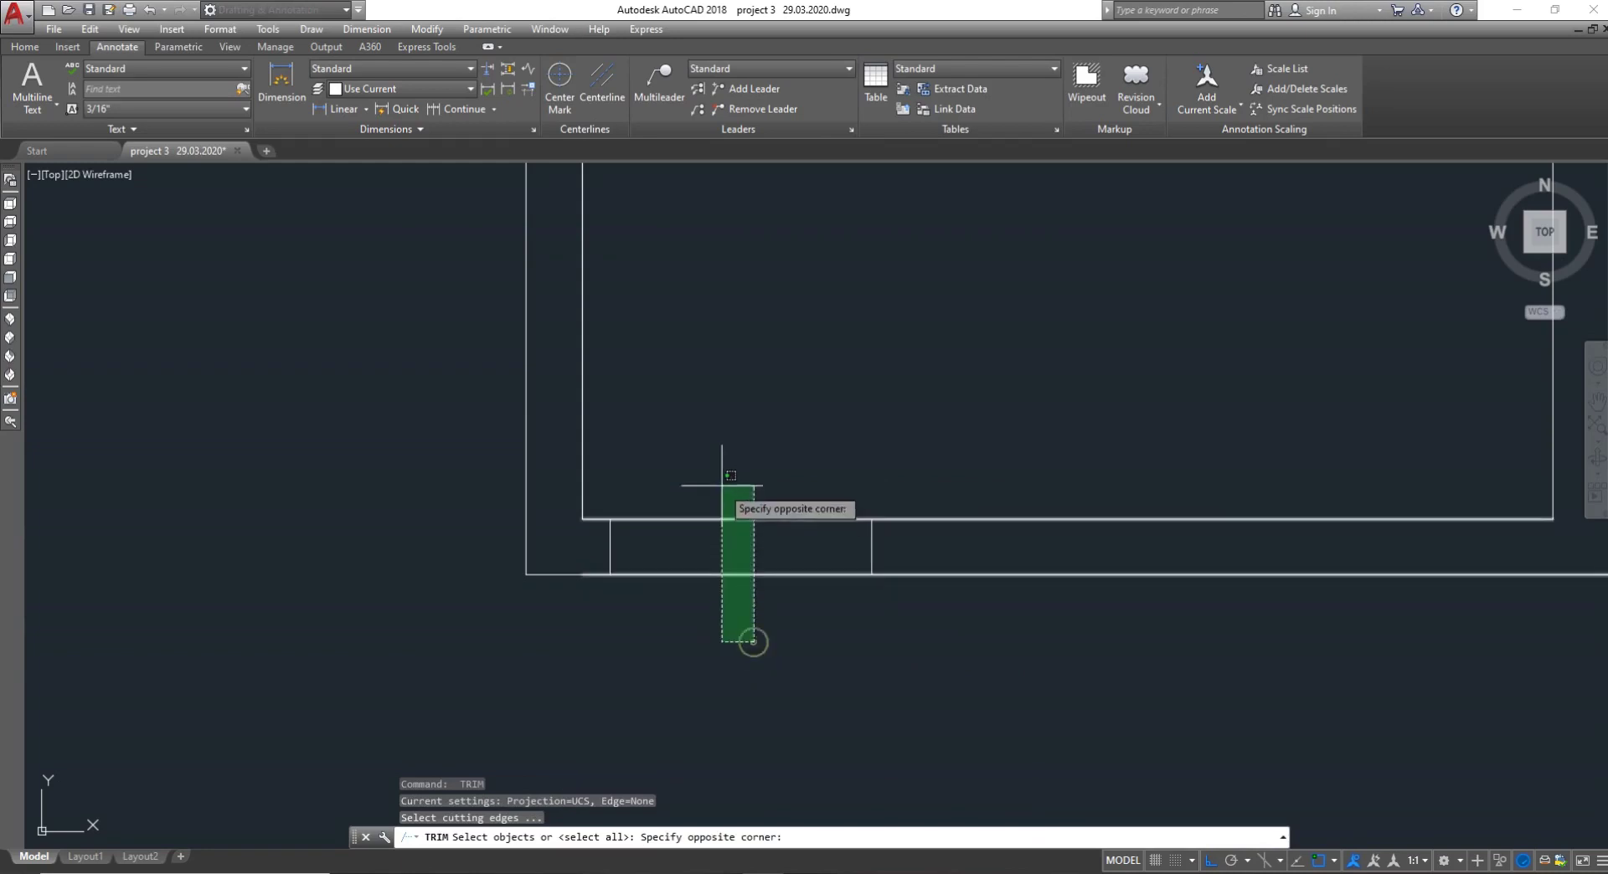
left_click(721, 490)
key("Escape")
key("Escape")
key("Escape")
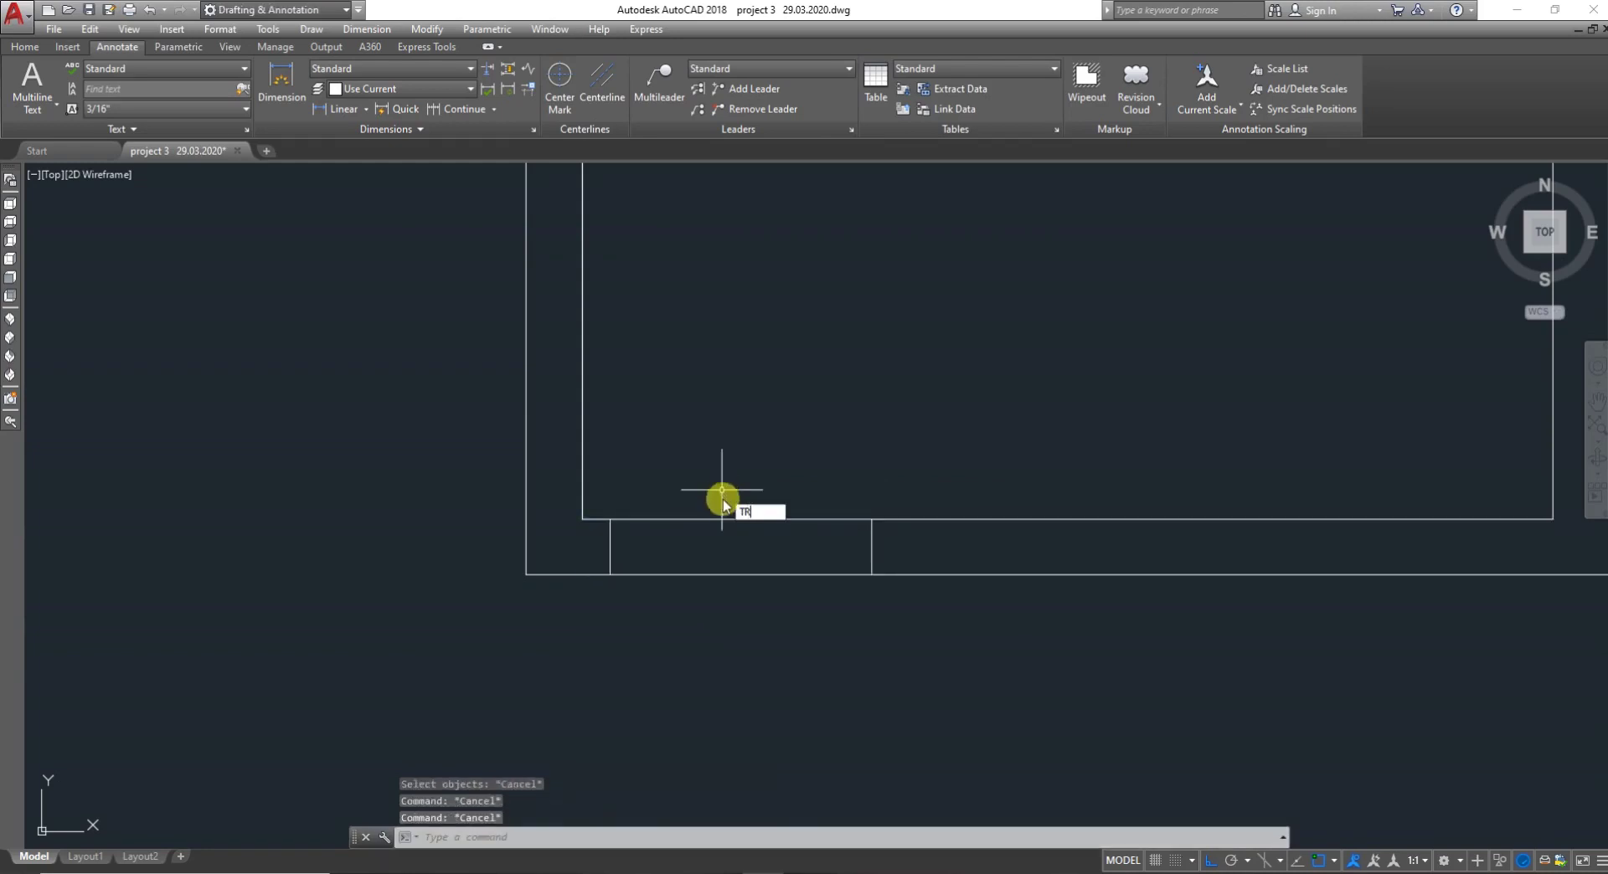
Trim both front wall lines between the two door edge lines of the front left room
type("TR")
key("Return")
key("Return")
left_click(754, 633)
left_click(734, 491)
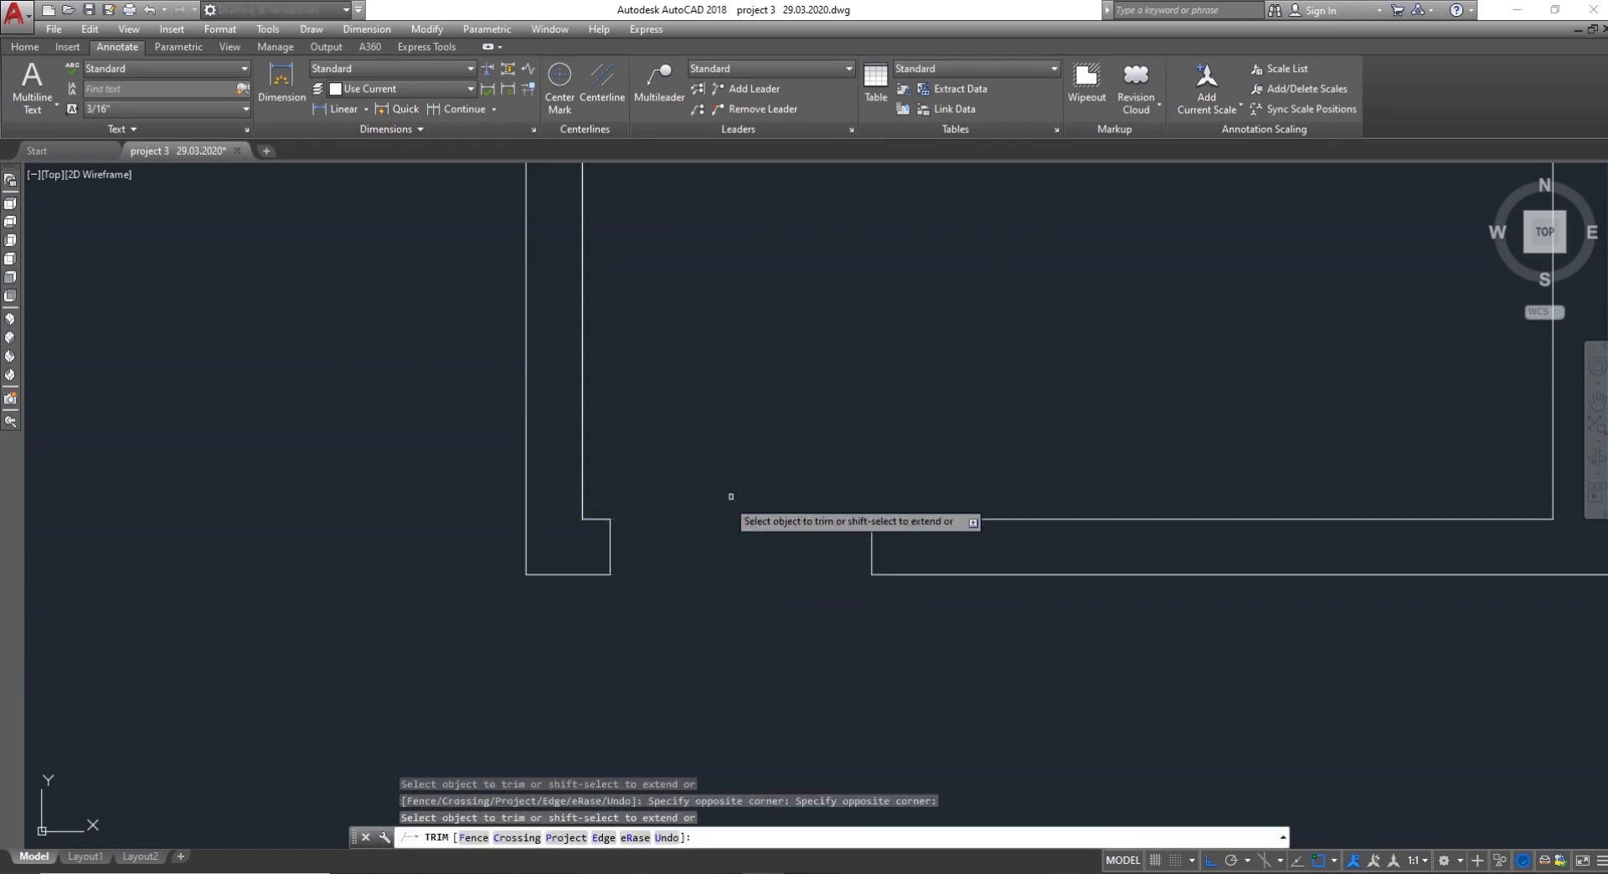
key("Escape")
scroll(701, 506, "down", 5)
scroll(896, 506, "up", 2)
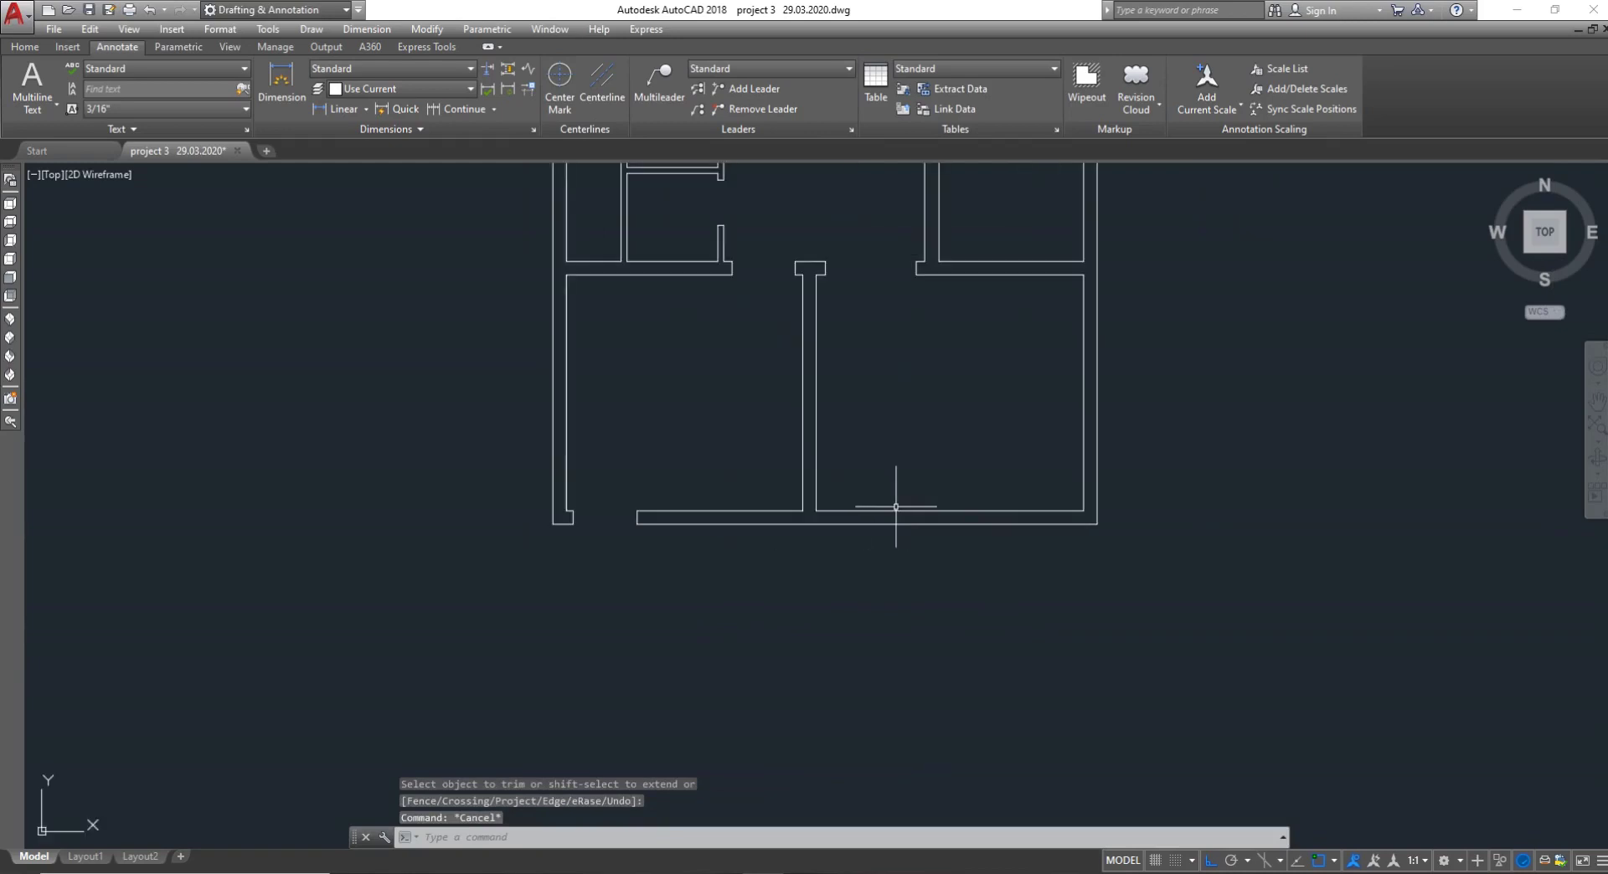
Draw a short line across the upper end of the wall beside the middle right room, joining its two faces at the horizontal wall
scroll(895, 506, "down", 2)
scroll(926, 514, "down", 3)
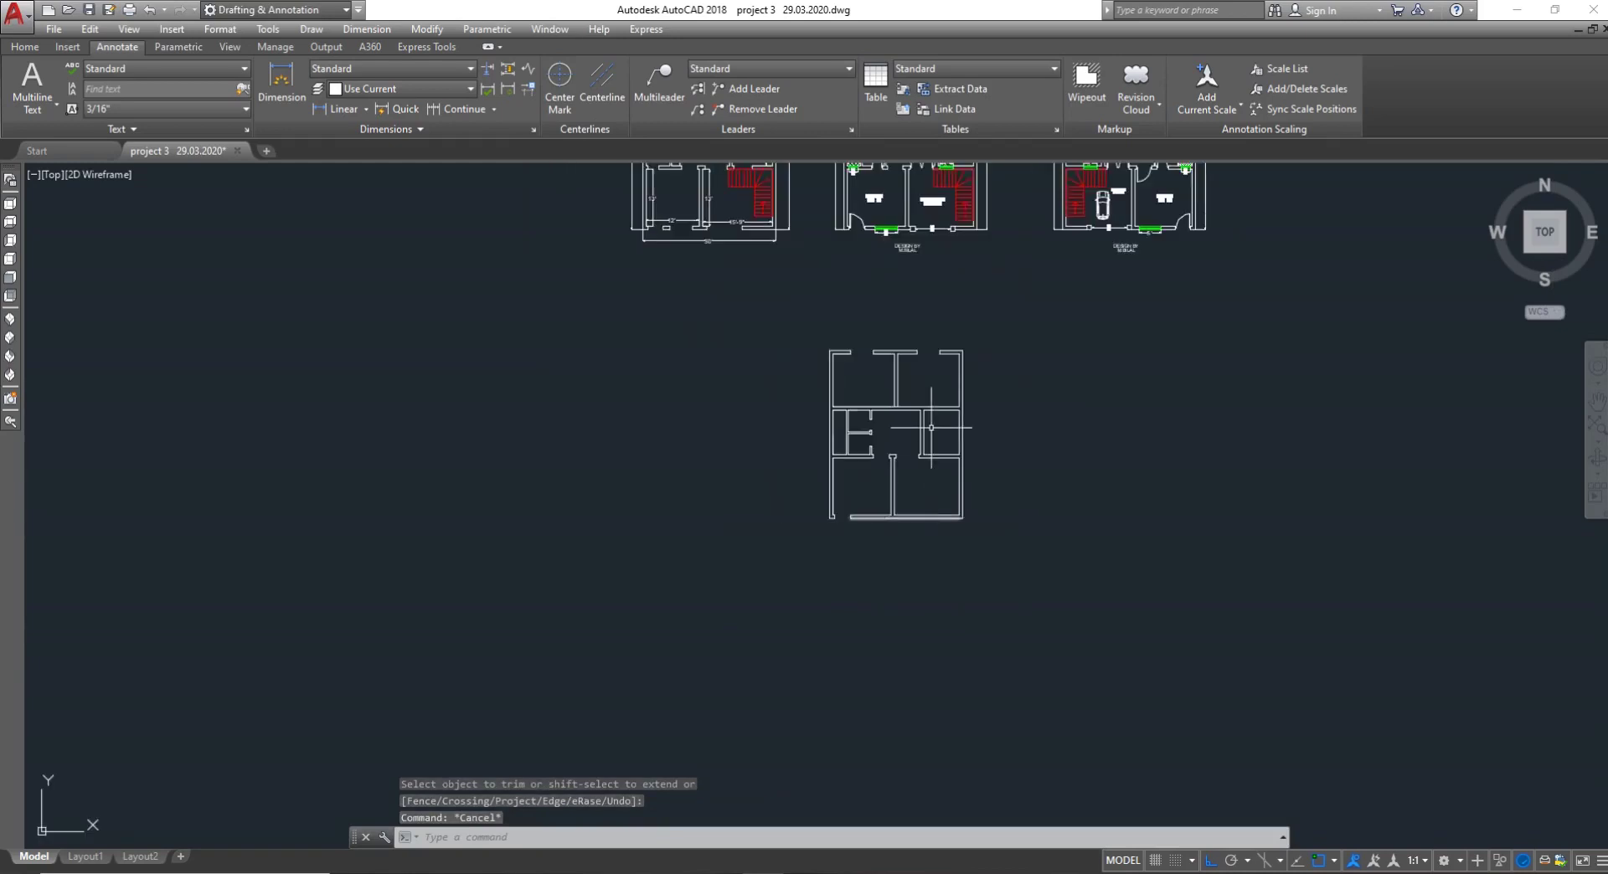
scroll(934, 423, "up", 8)
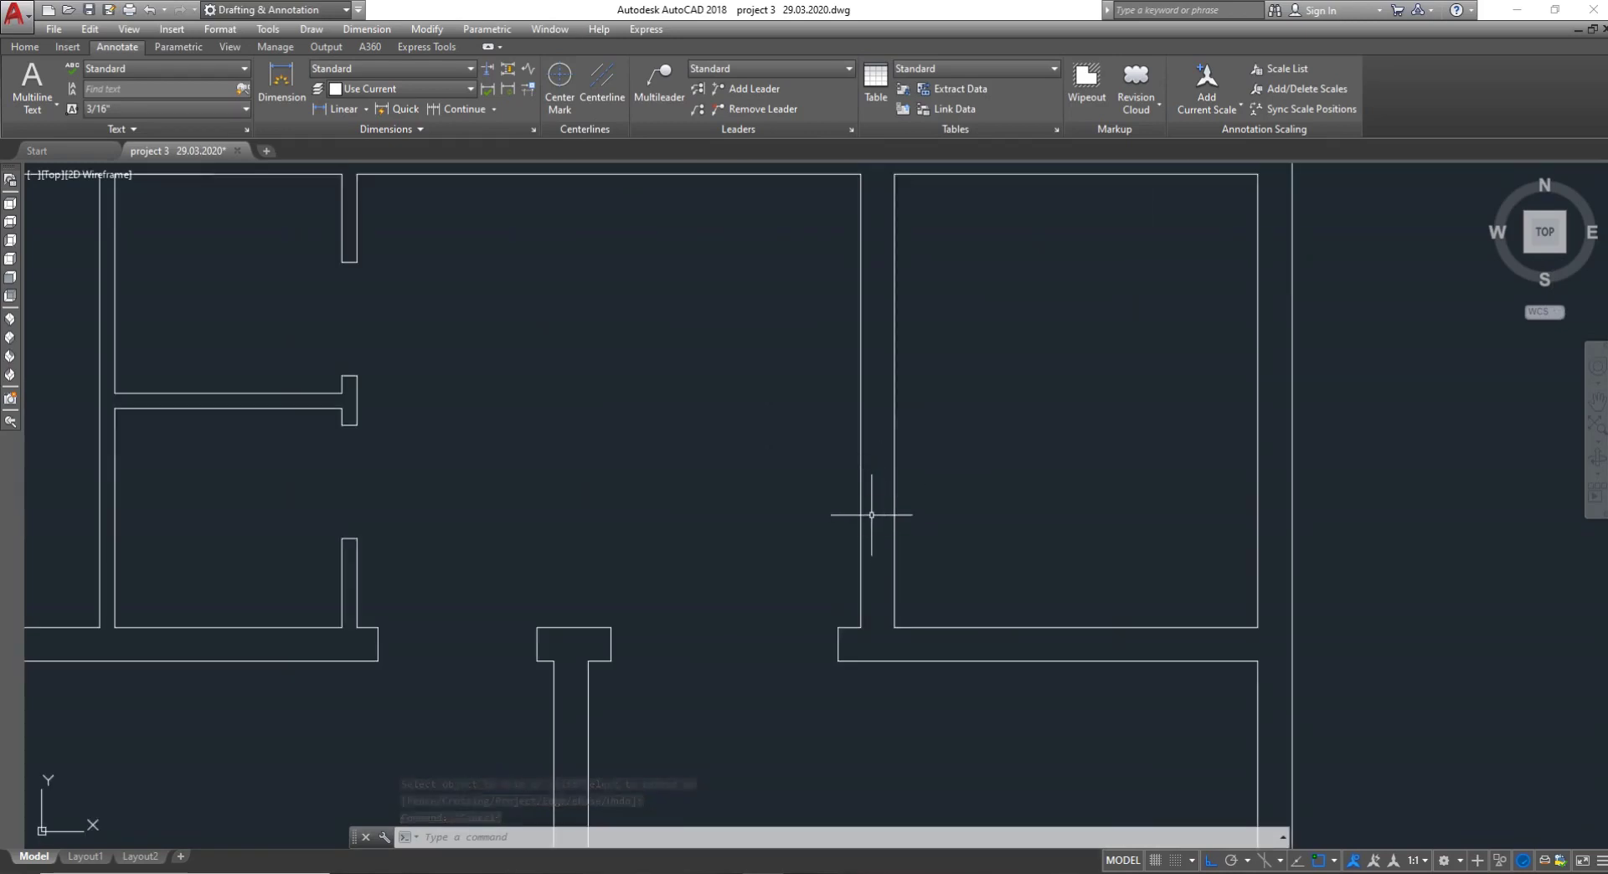
type("l")
key("Return")
scroll(863, 528, "down", 6)
scroll(878, 318, "up", 5)
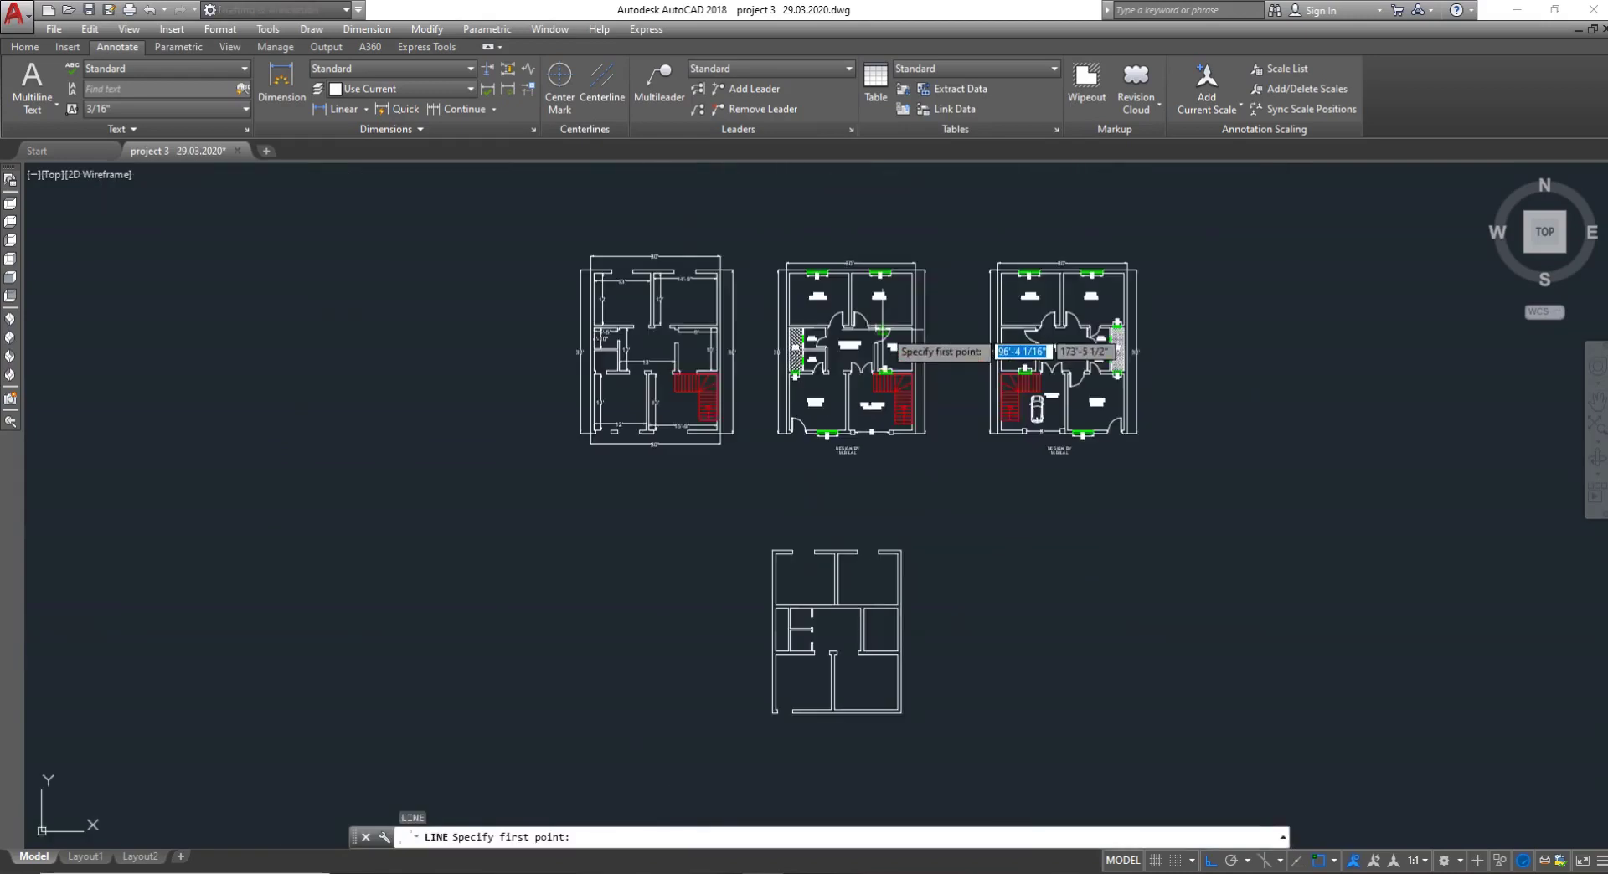
scroll(871, 504, "down", 5)
scroll(862, 603, "up", 6)
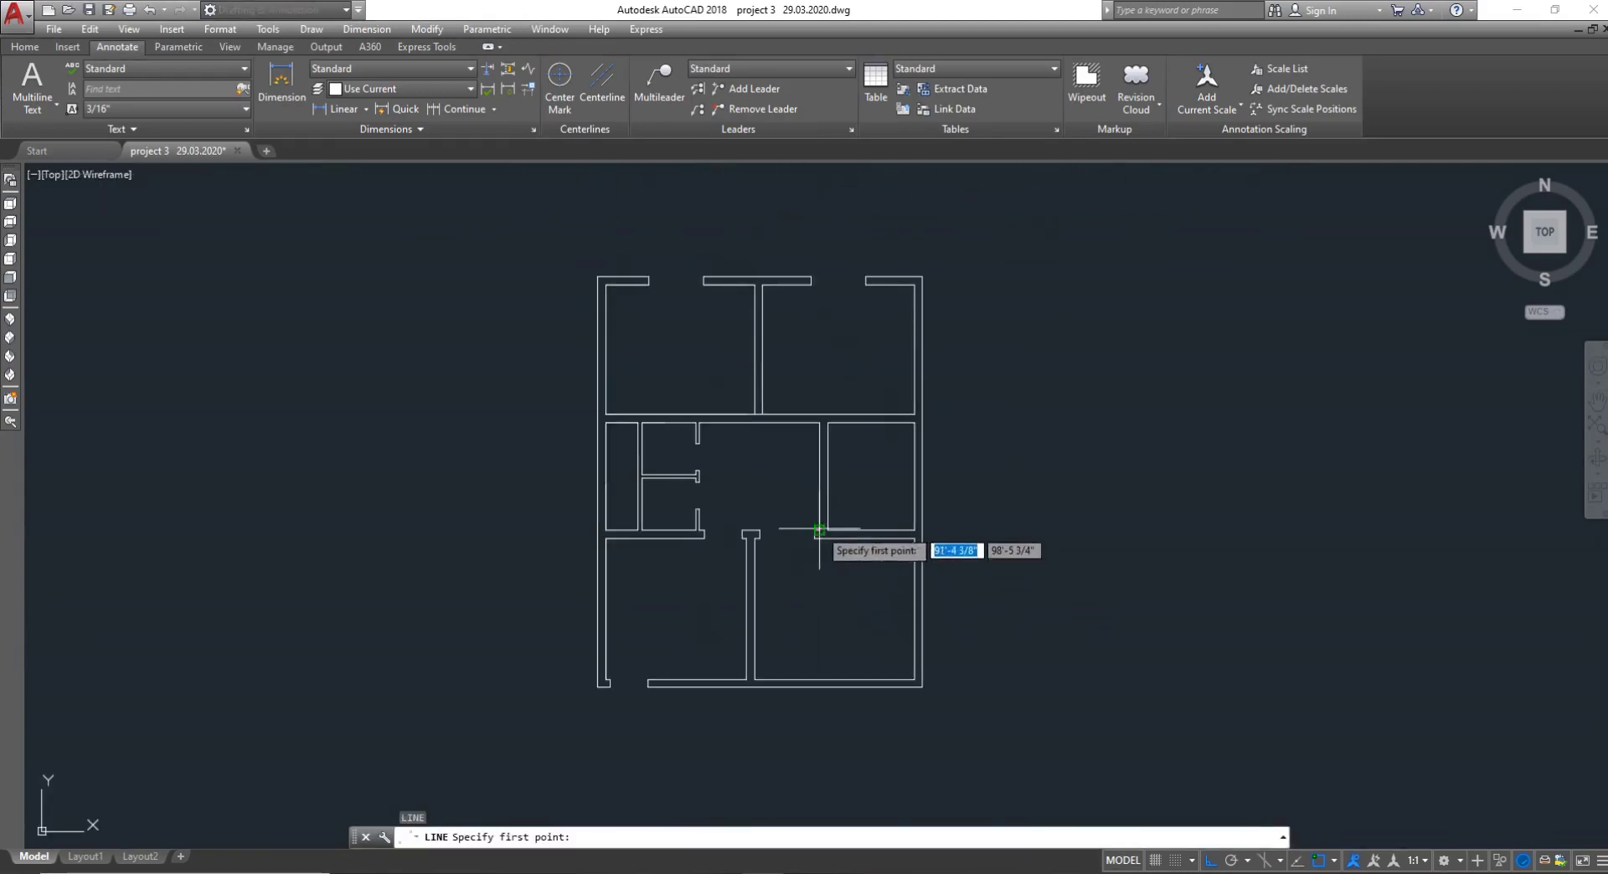
scroll(821, 515, "up", 4)
scroll(810, 282, "up", 4)
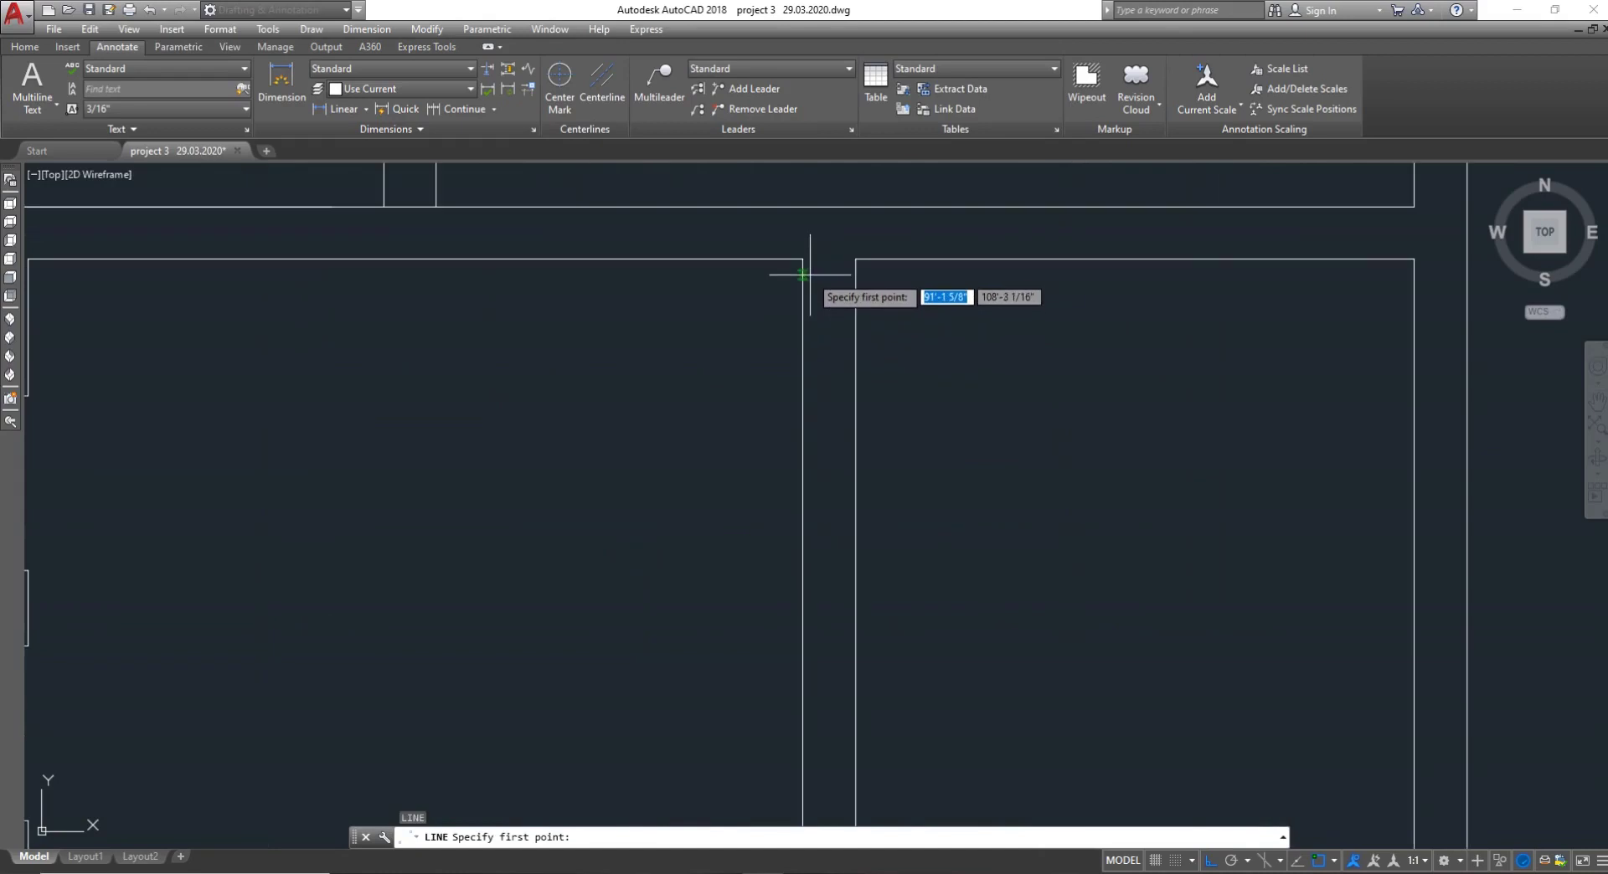
left_click(802, 260)
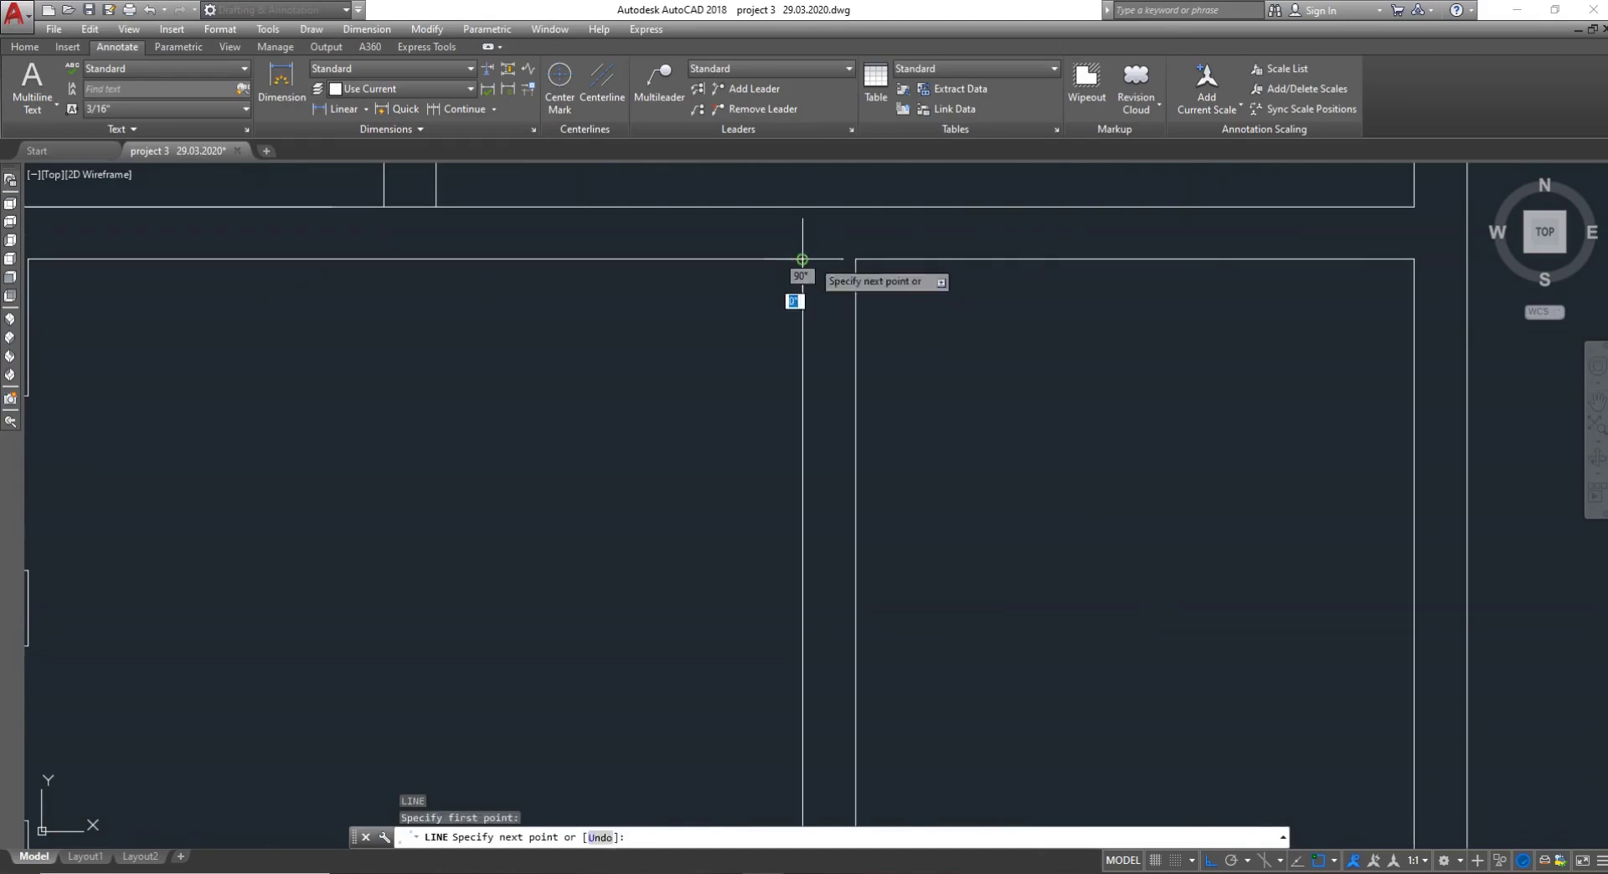
left_click(855, 259)
key("Escape")
Move the short line 4.5" straight down the wall beside the middle right room
scroll(825, 178, "up", 4)
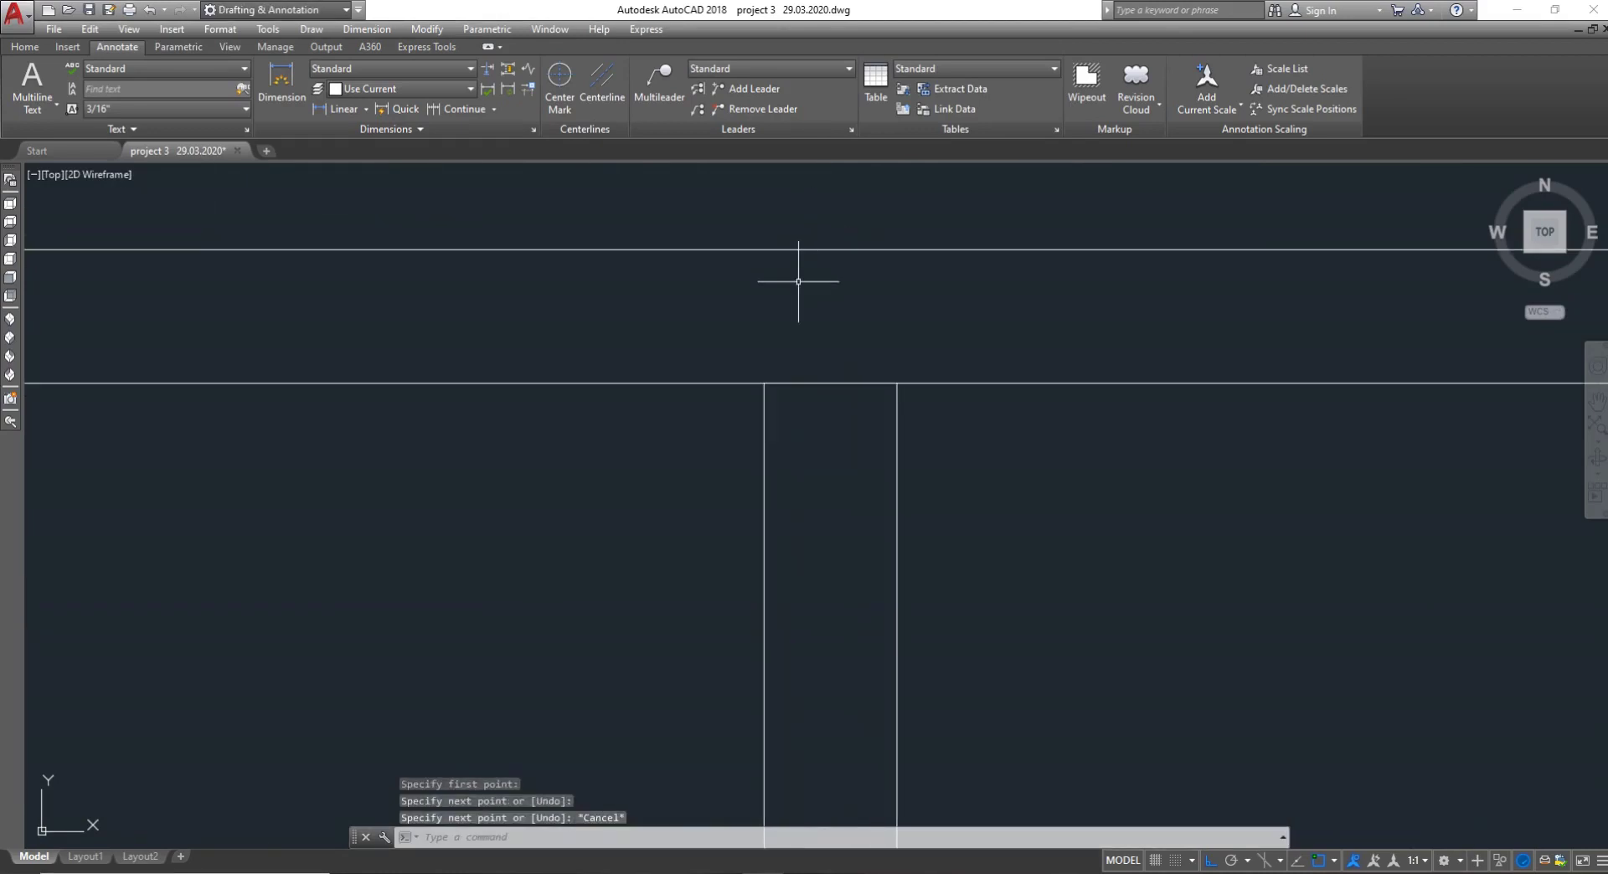
key("Return")
left_click(832, 383)
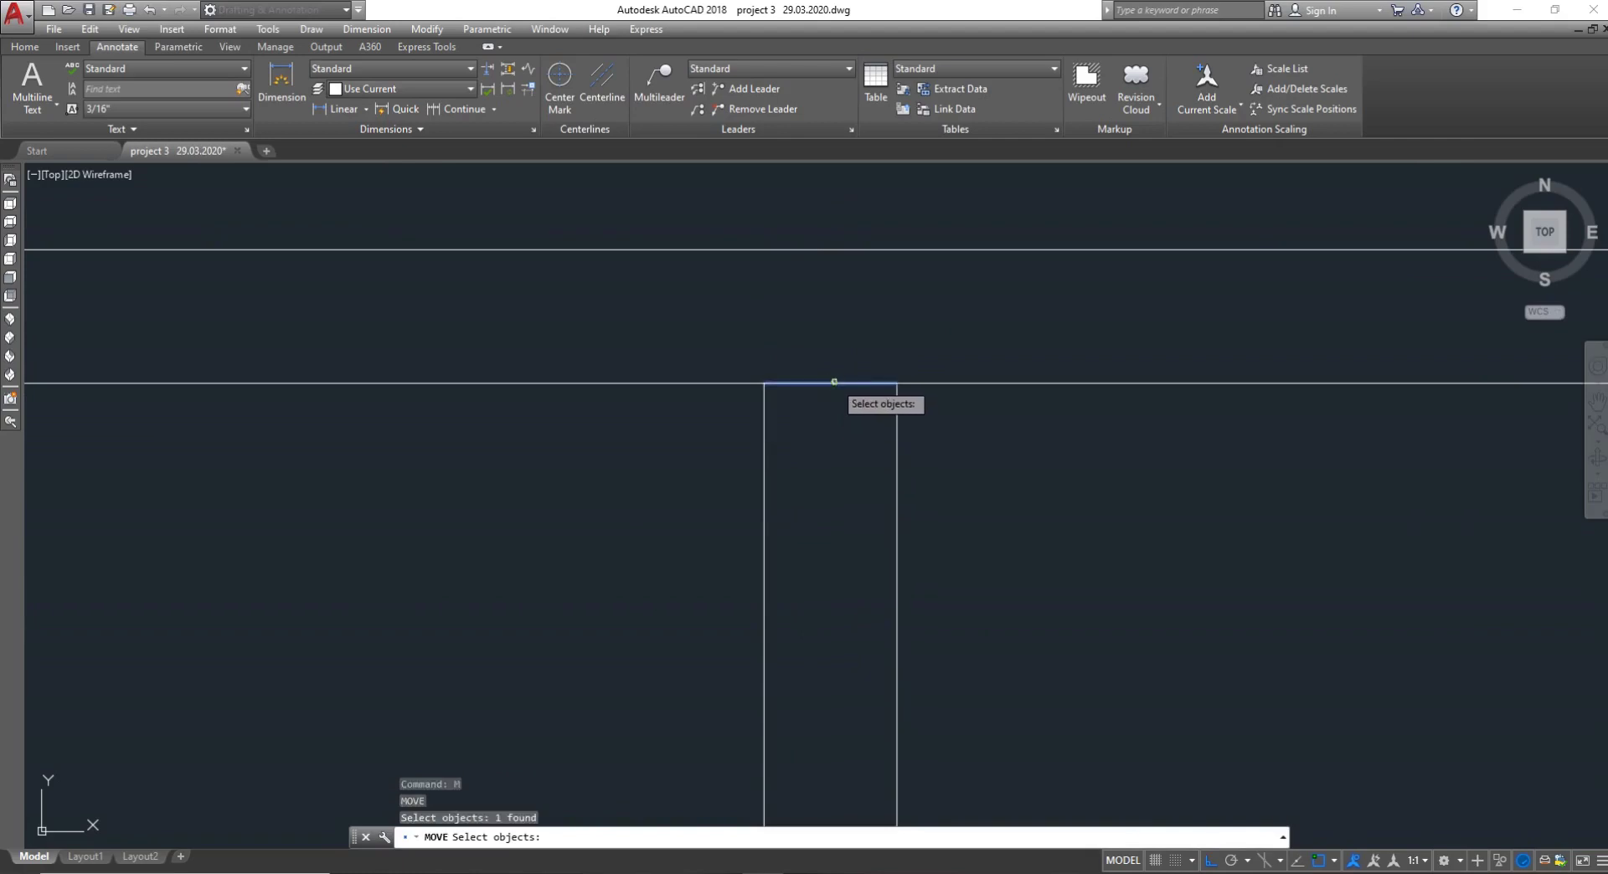
key("Return")
left_click(831, 383)
type("3")
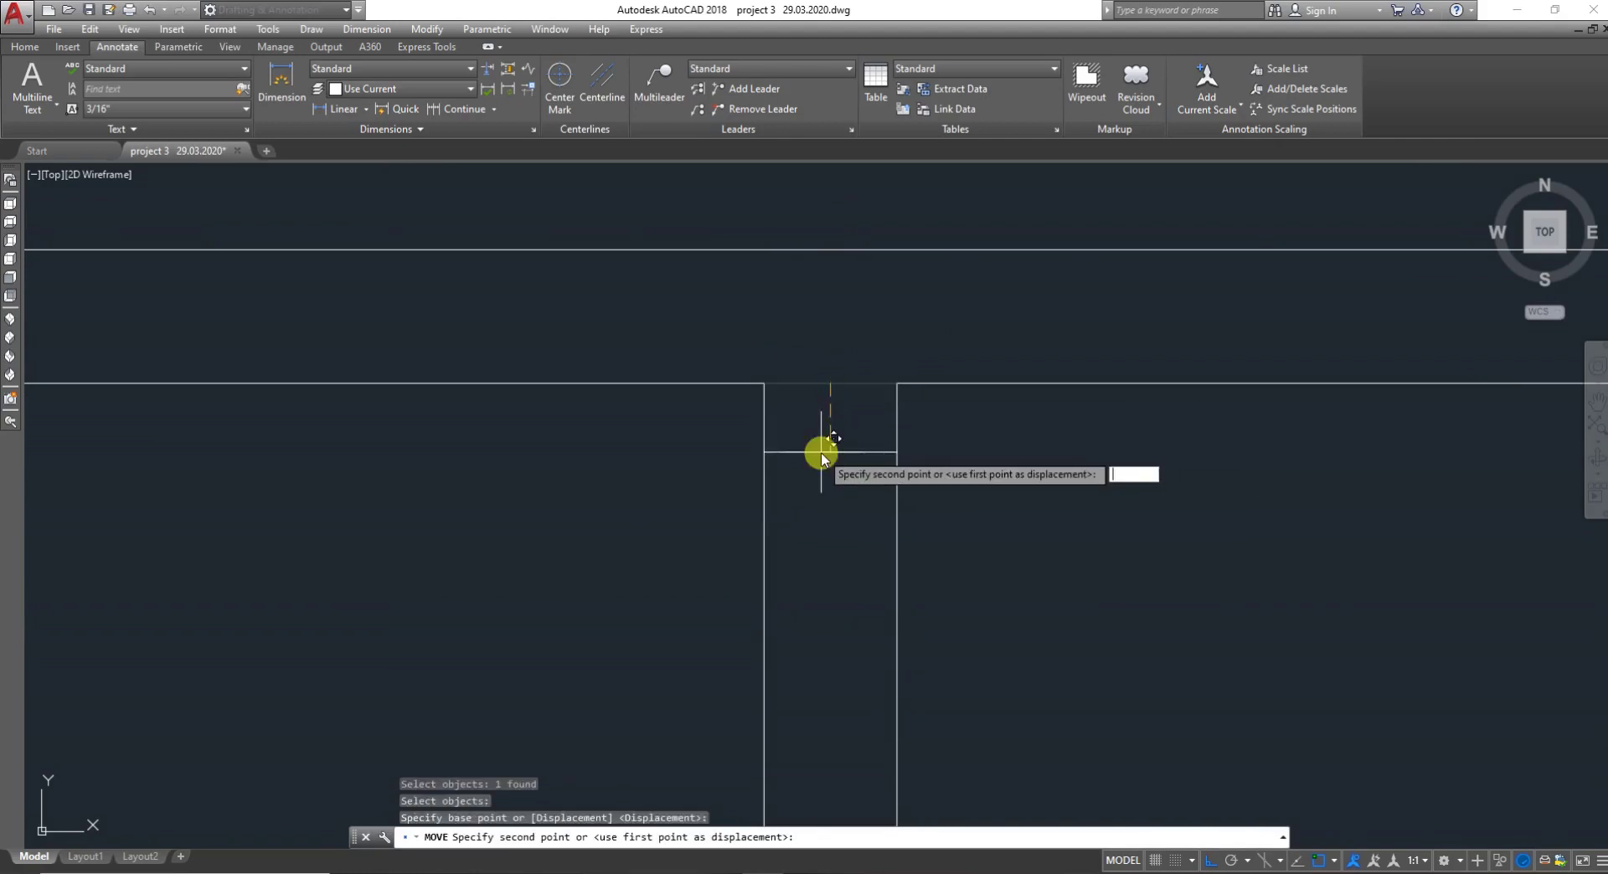
key("Return")
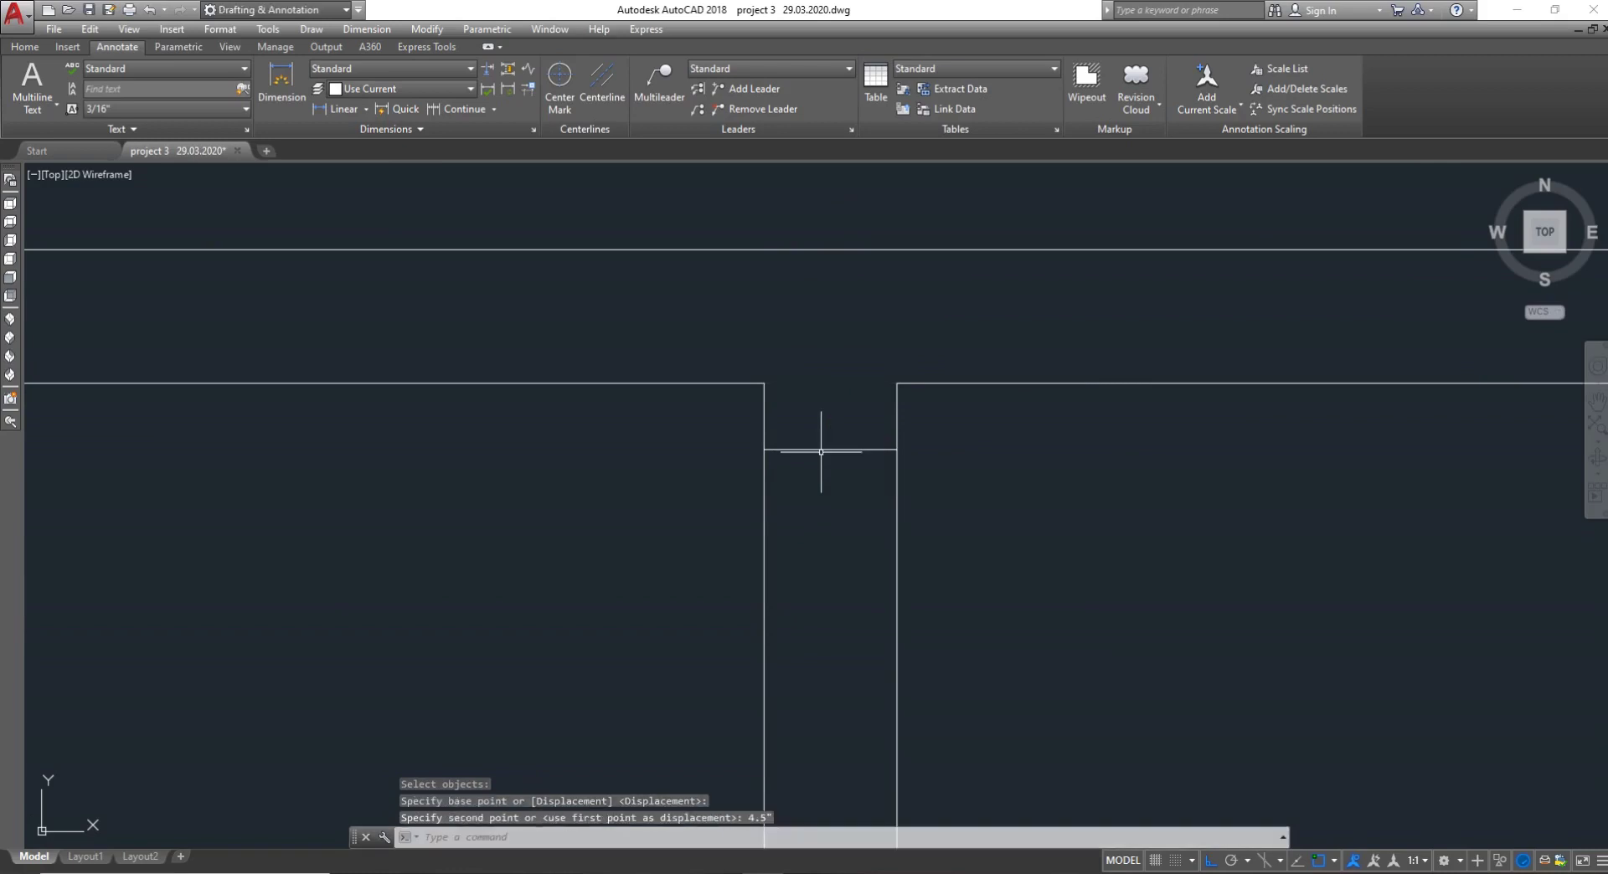
Offset the short line 3' downward to mark the other edge of the middle right room's door
type("o")
key("Return")
scroll(817, 450, "down", 2)
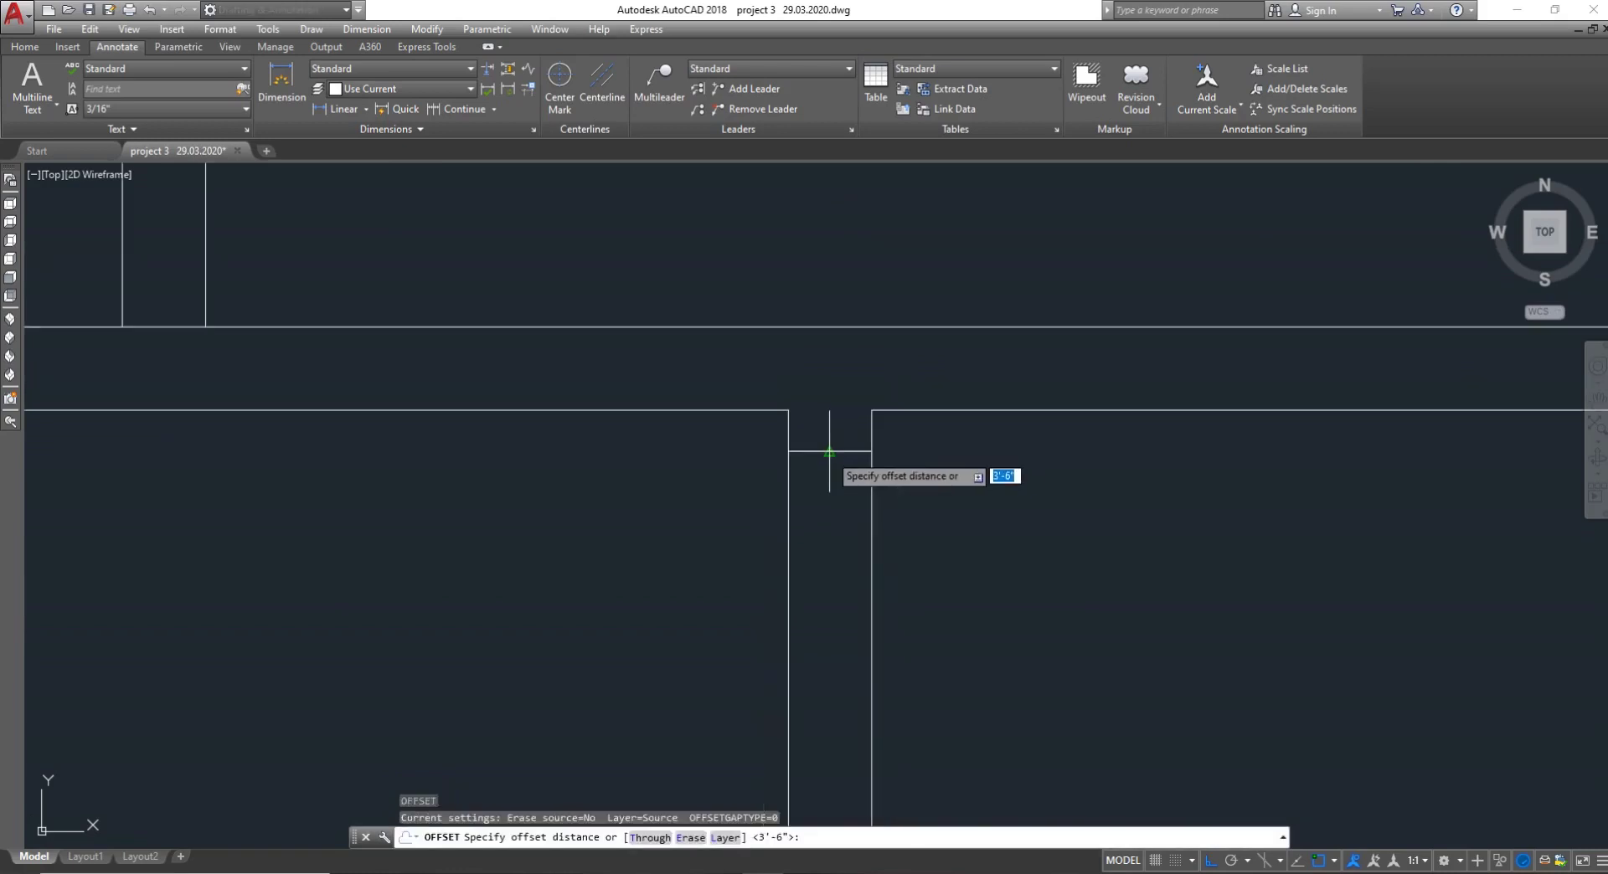
type("3")
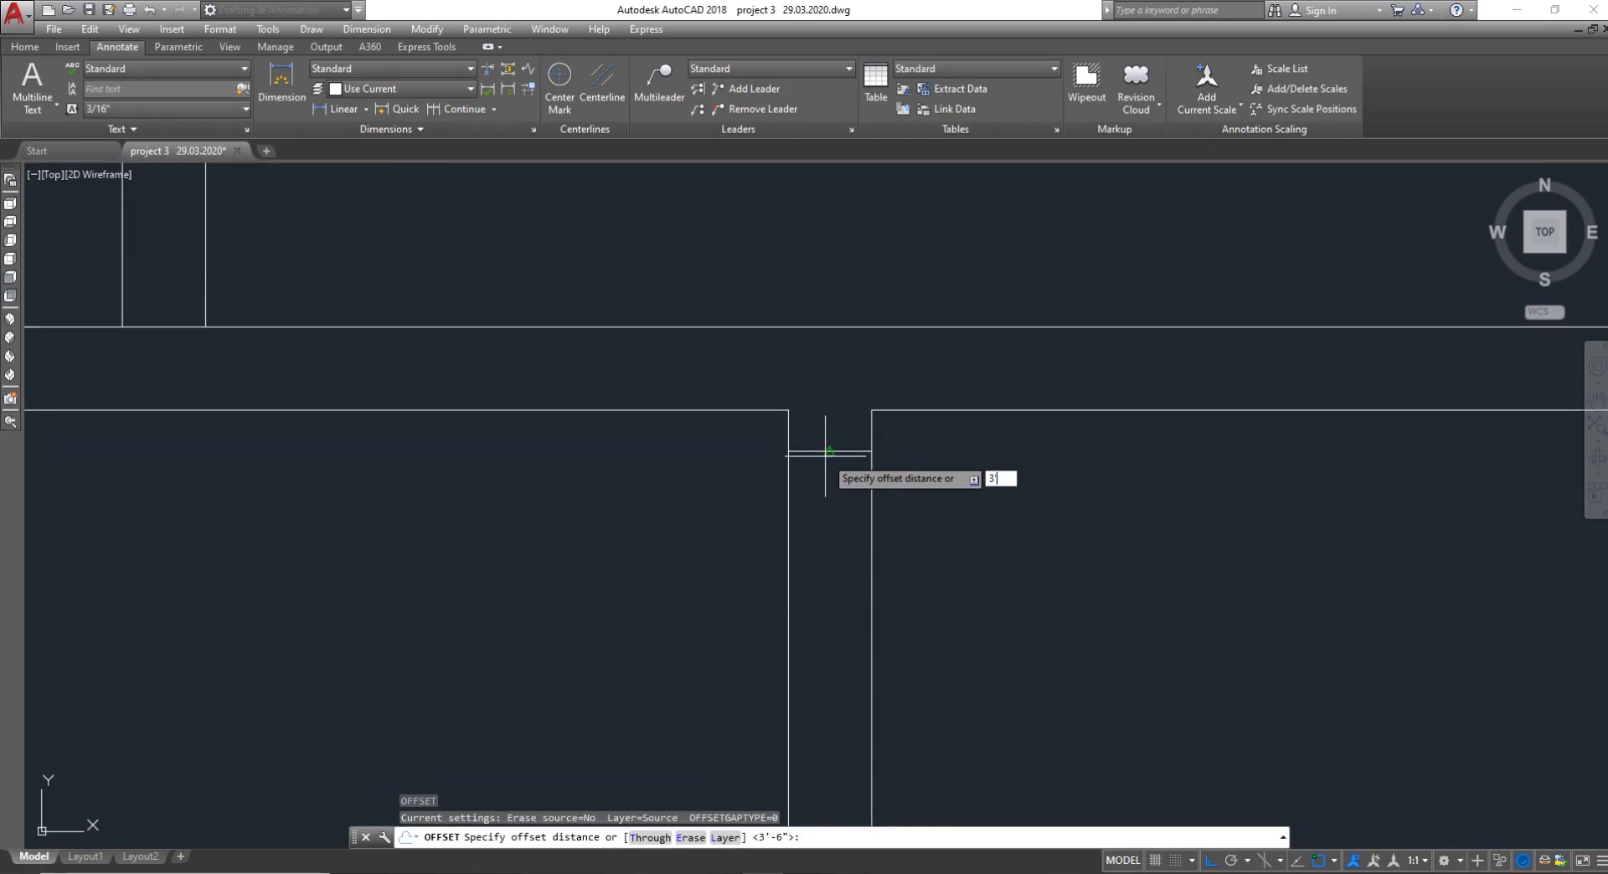
key("Return")
left_click(825, 452)
left_click(826, 578)
key("Escape")
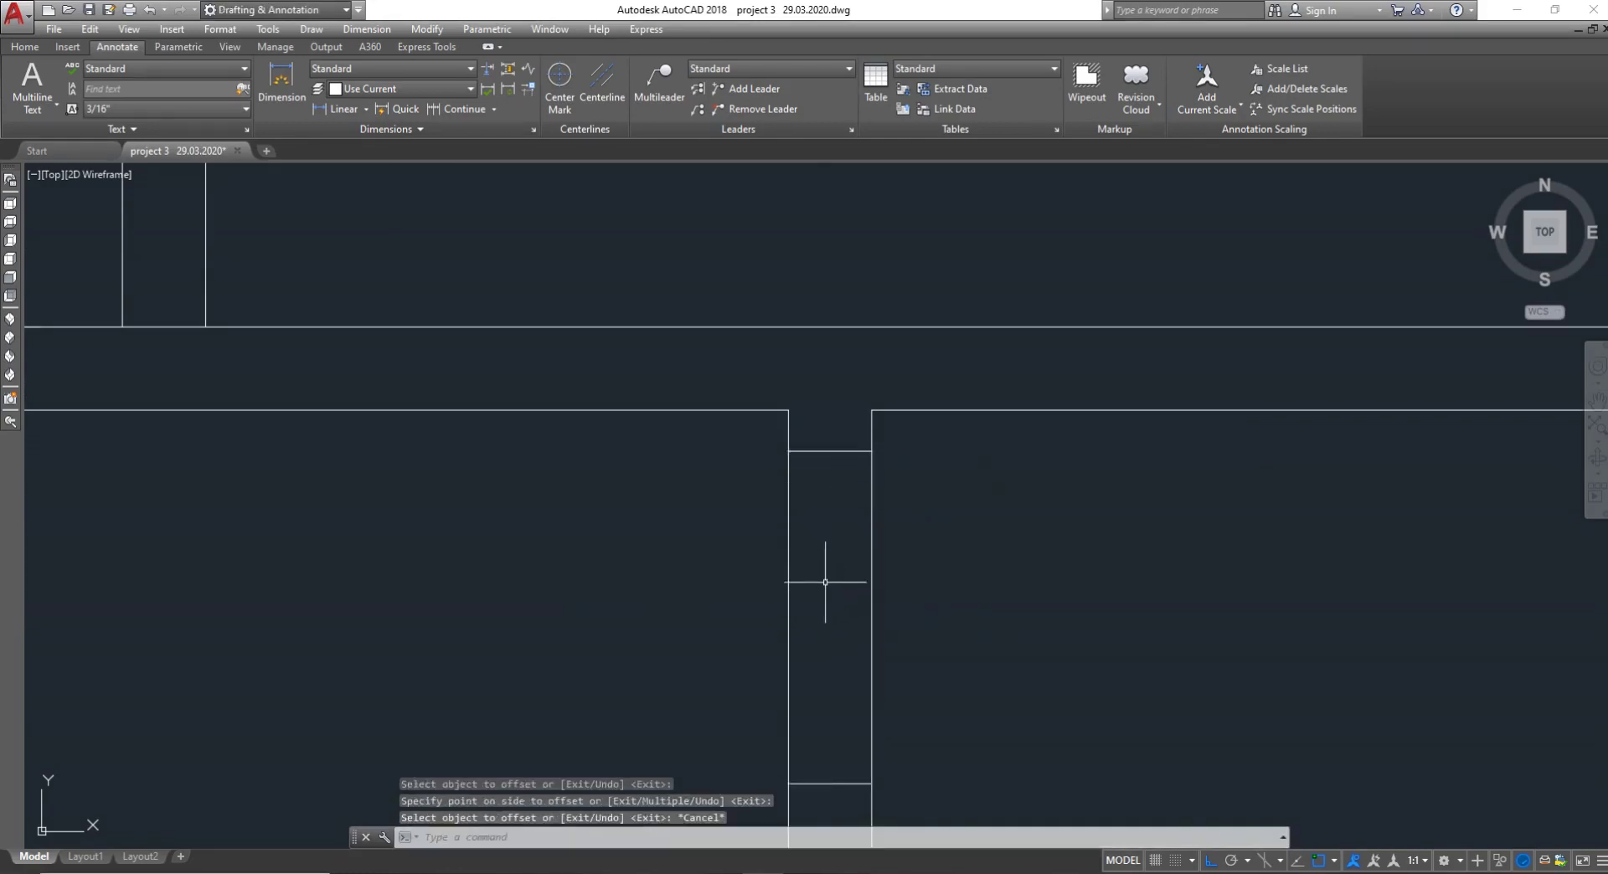
Trim both wall lines between the two door edges of the middle right room and save the drawing
type("tr")
key("Return")
left_click(938, 585)
left_click(649, 581)
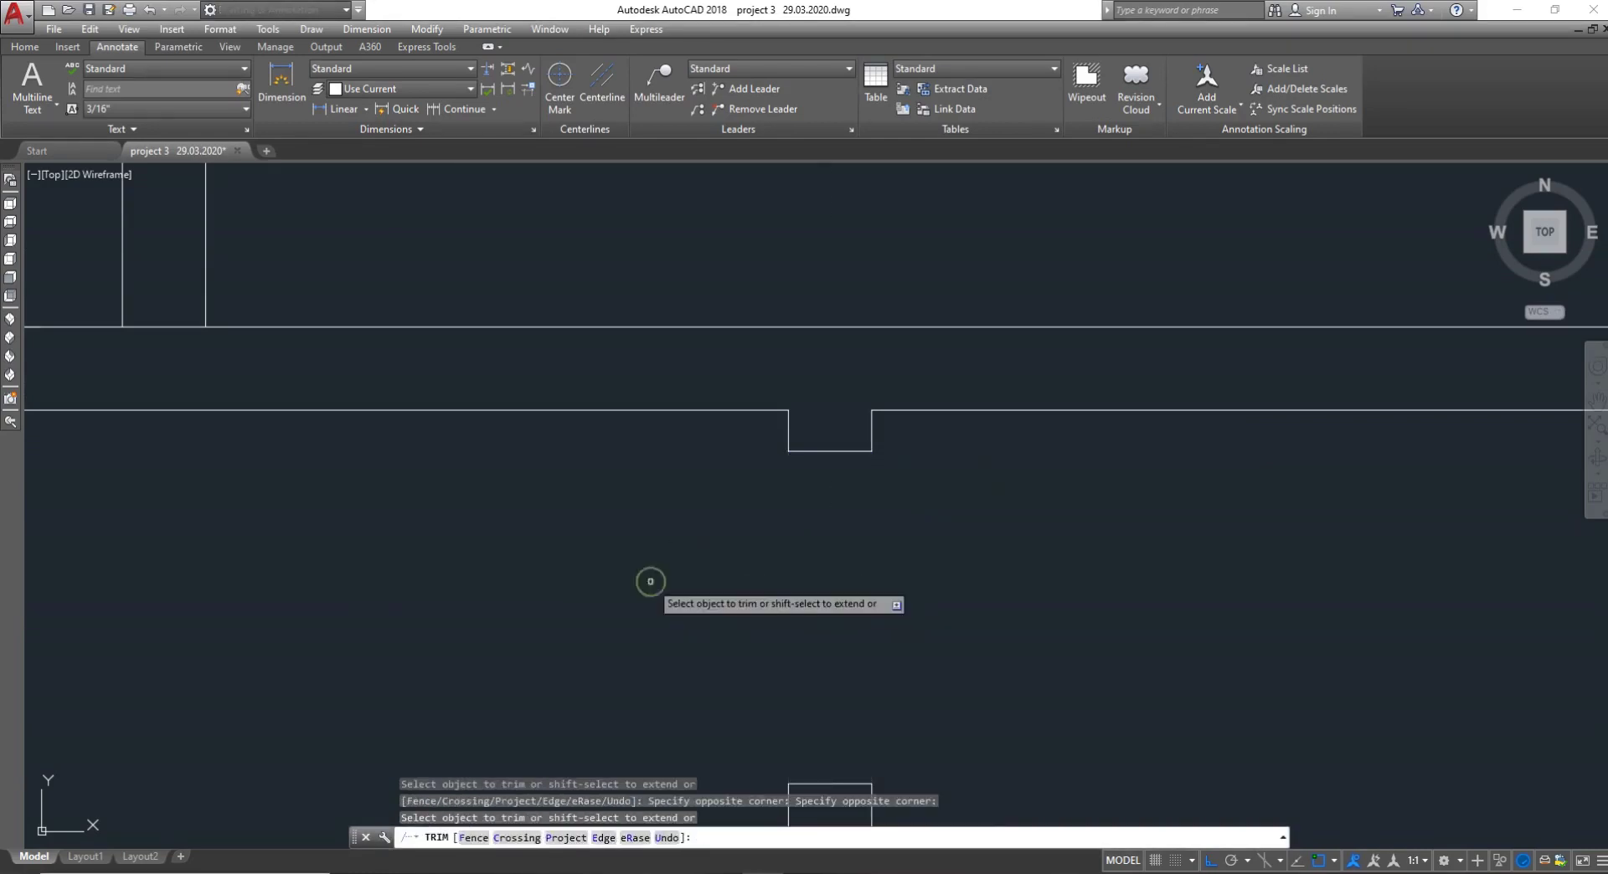
key("Escape")
scroll(662, 569, "down", 3)
key("ctrl+s")
Draw a short line across the wall below the narrow left room, from the midpoint of the room's lower edge to the opposite face
scroll(700, 532, "down", 5)
scroll(736, 682, "up", 4)
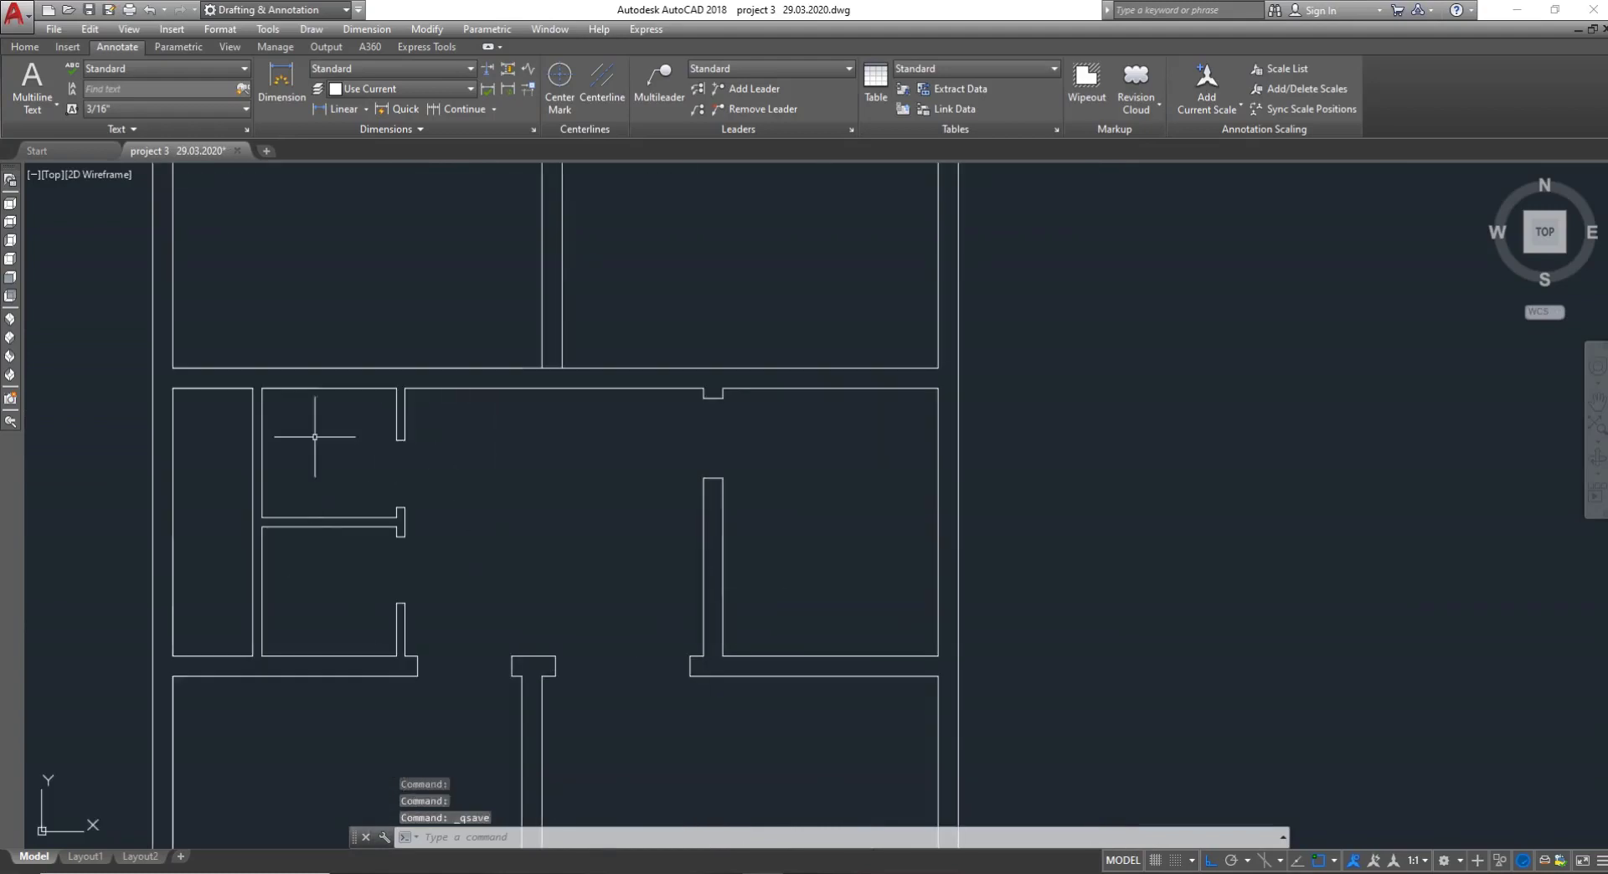
scroll(275, 530, "down", 2)
scroll(230, 628, "up", 4)
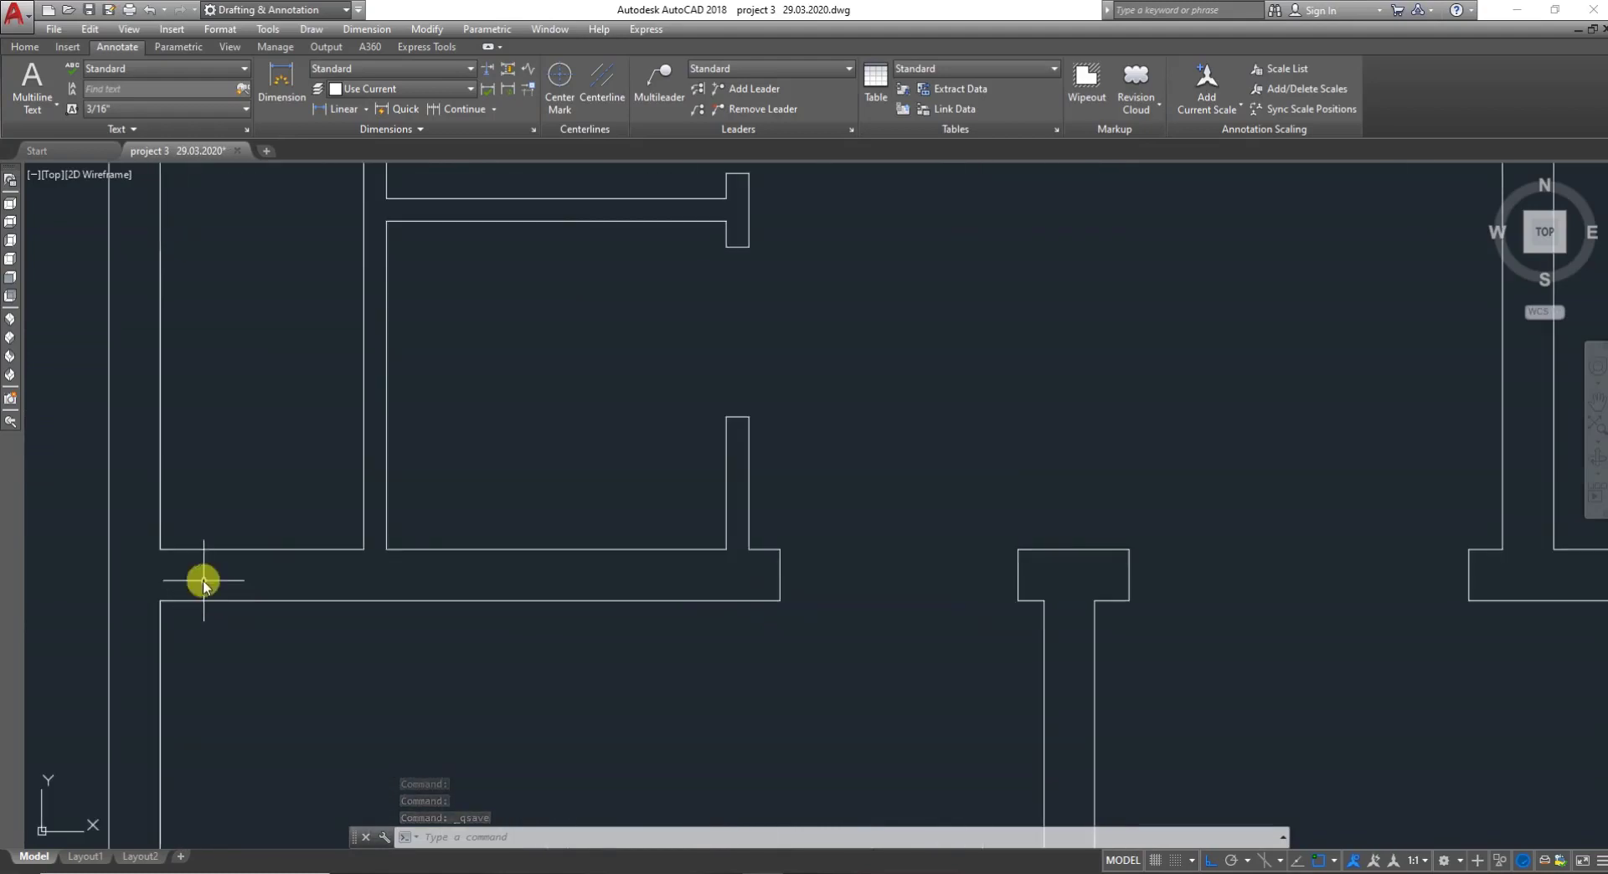
type("l")
key("Return")
left_click(261, 550)
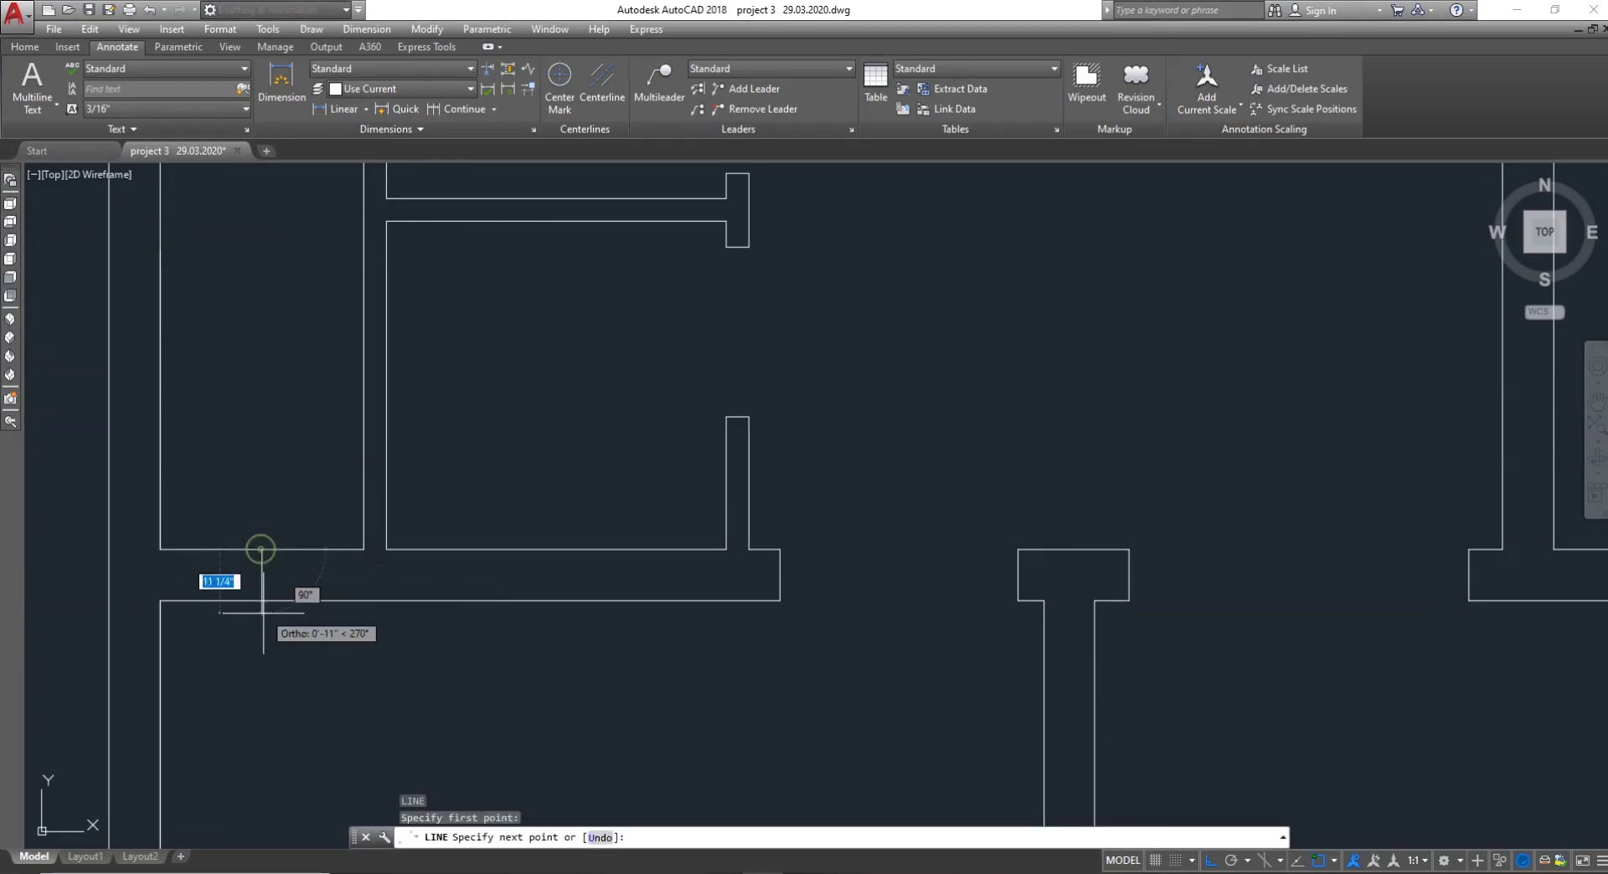
left_click(262, 601)
key("Escape")
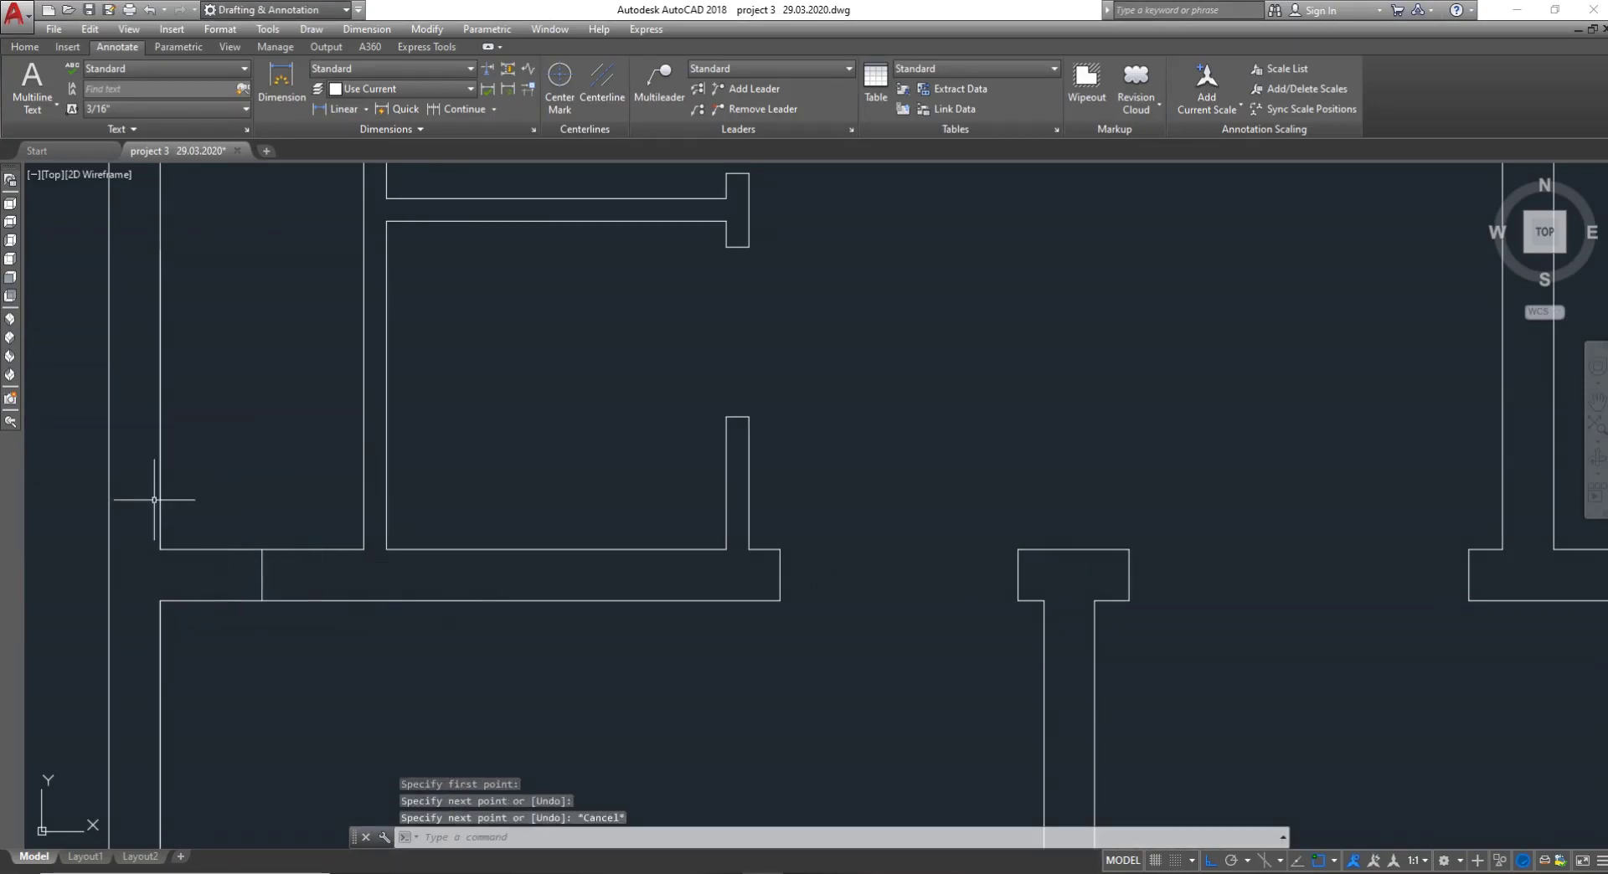
scroll(154, 500, "up", 2)
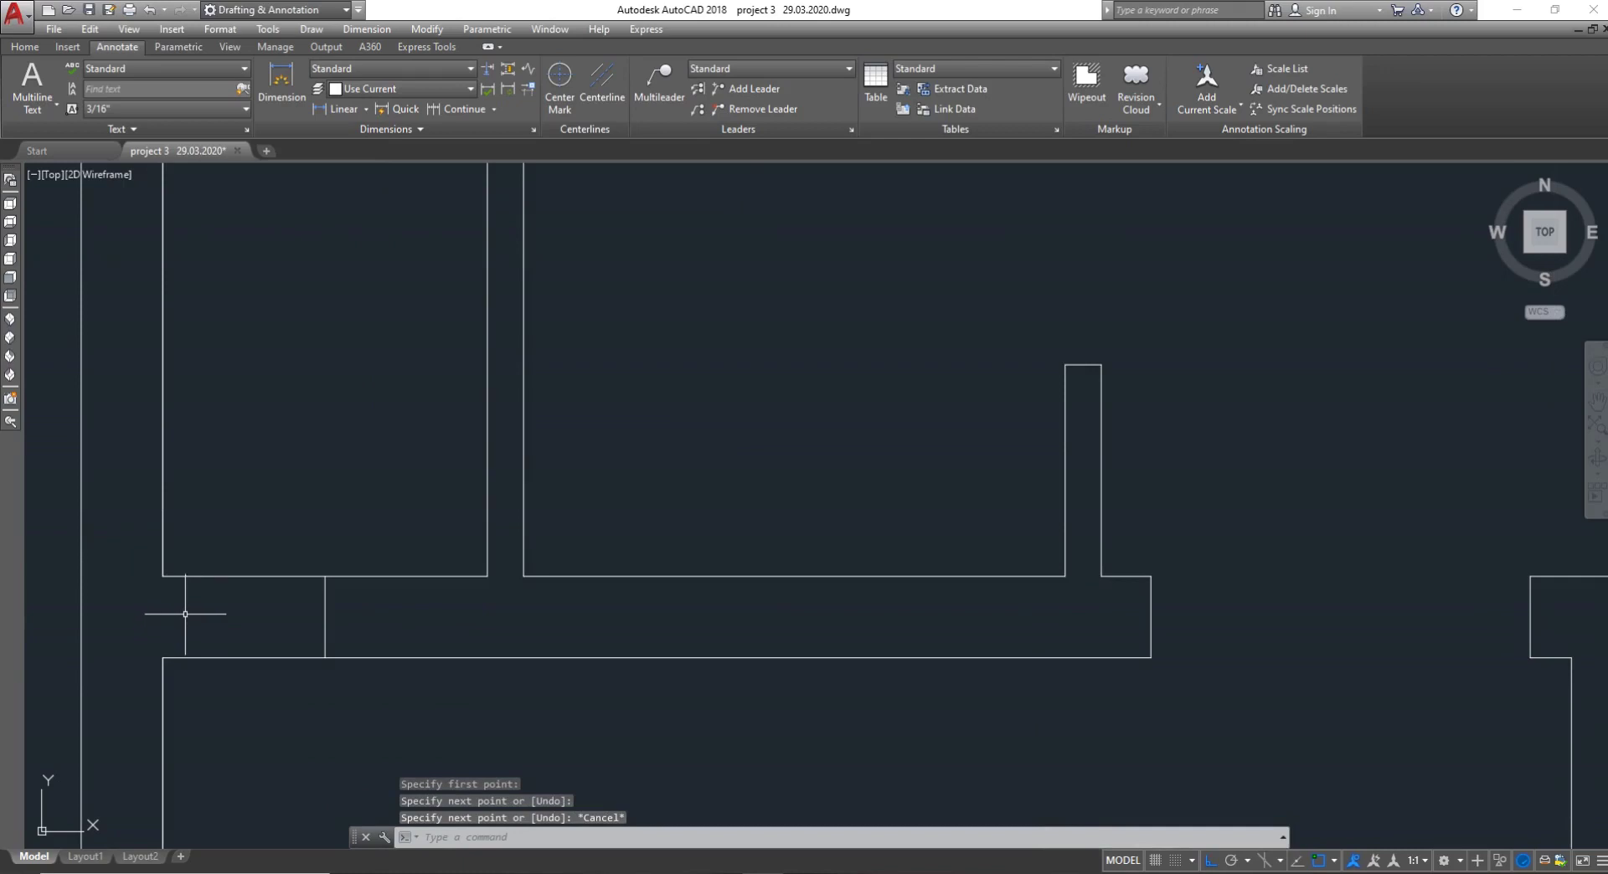
type("2")
key("Return")
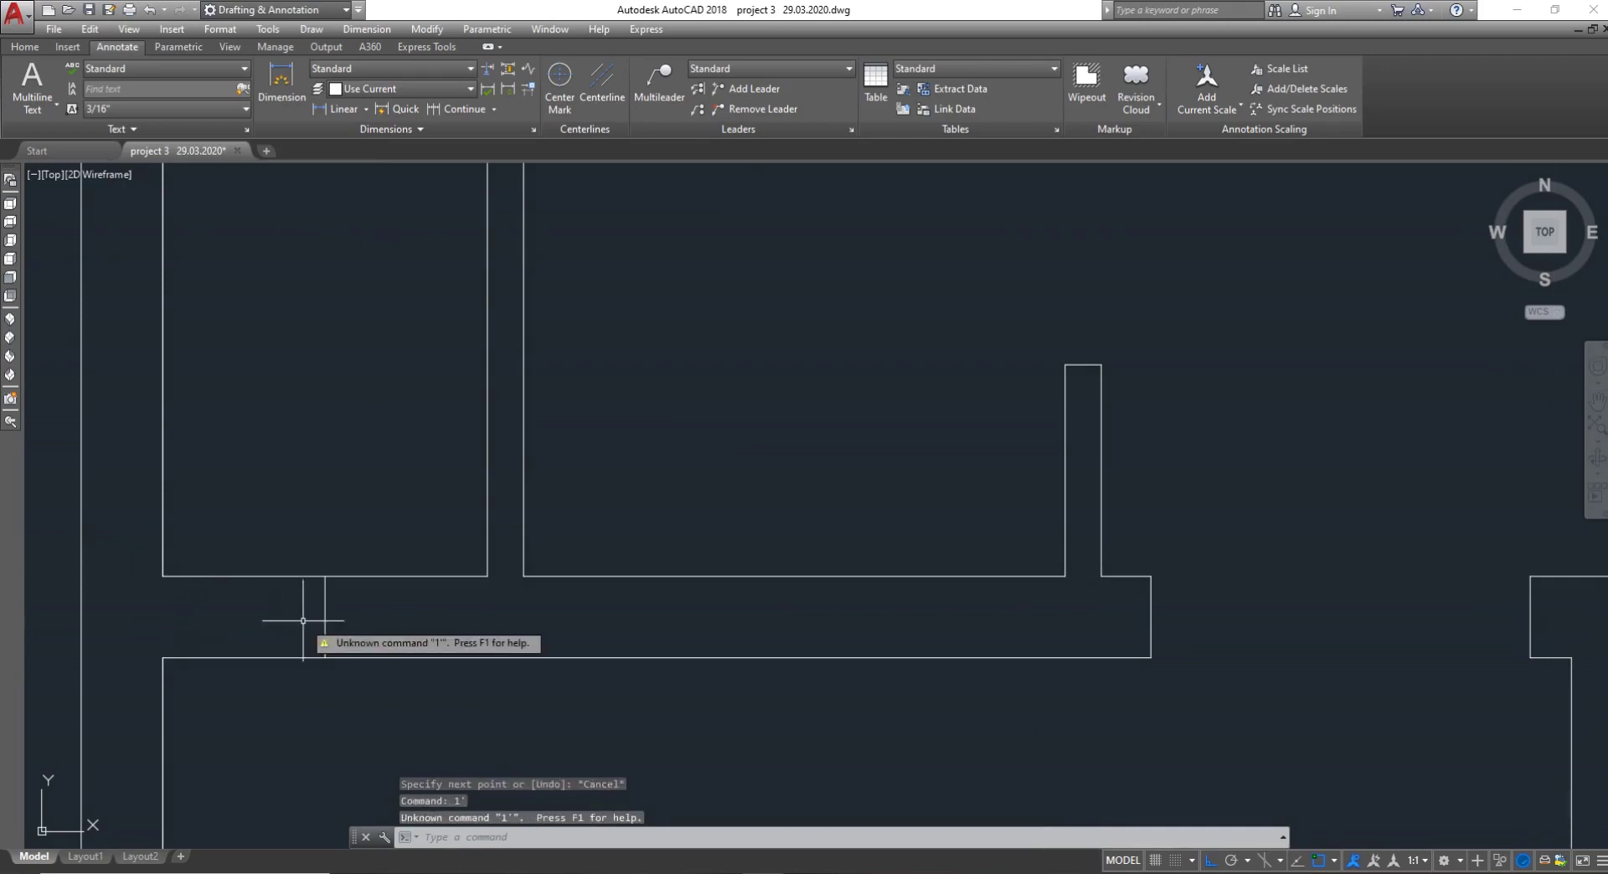
key("Escape")
key("Escape")
key("Escape")
Offset the short centre line in the wall below the narrow left room by 1' to each side
type("o")
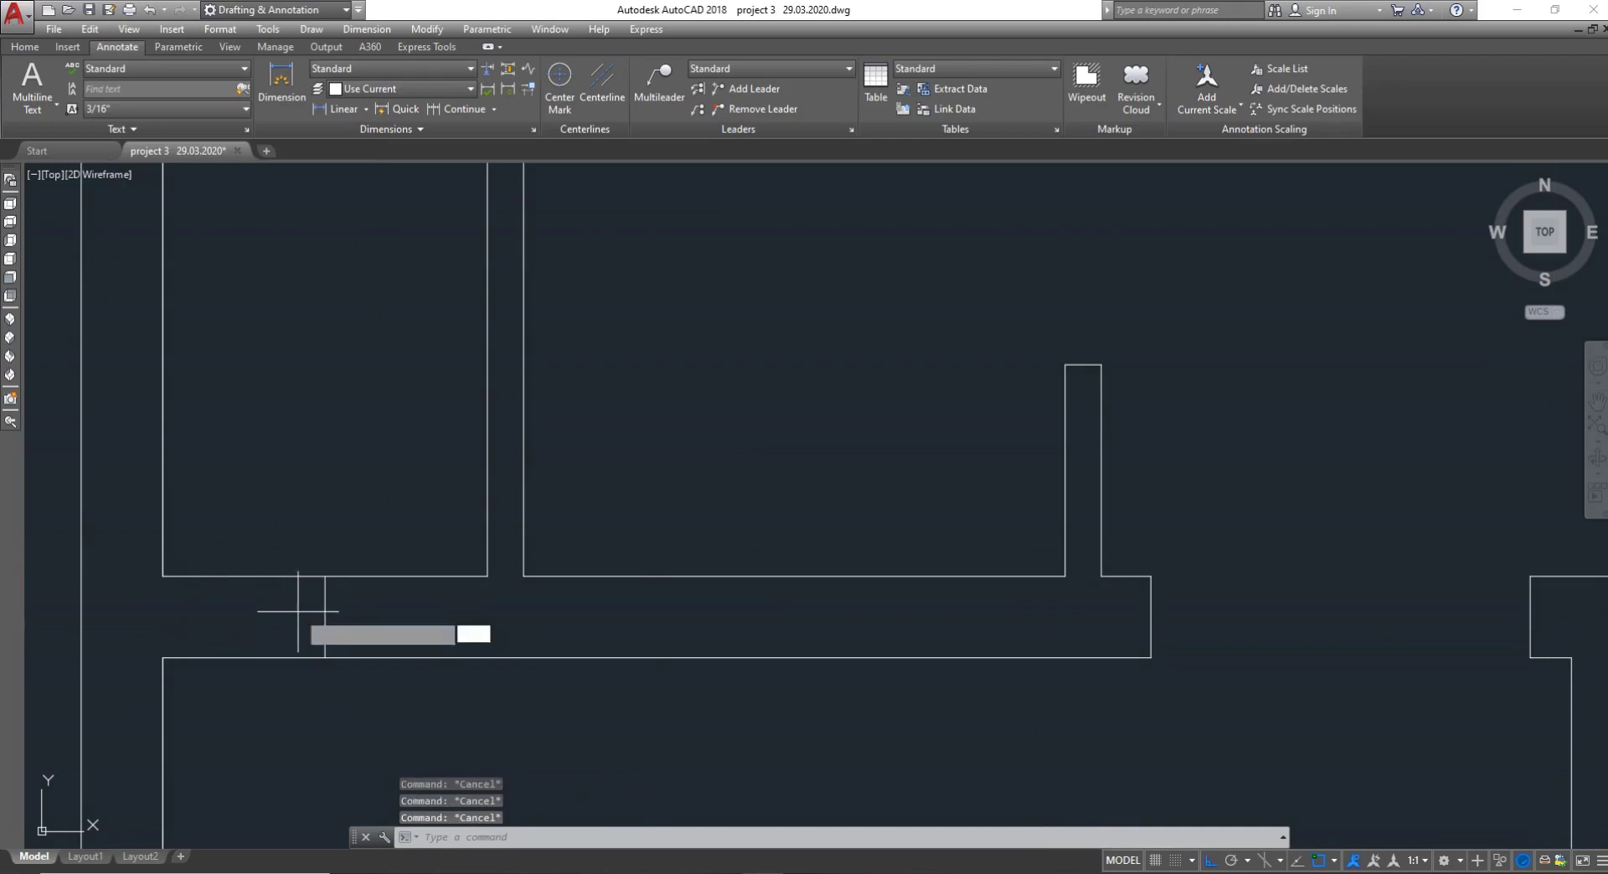
key("Return")
type("1'")
key("Return")
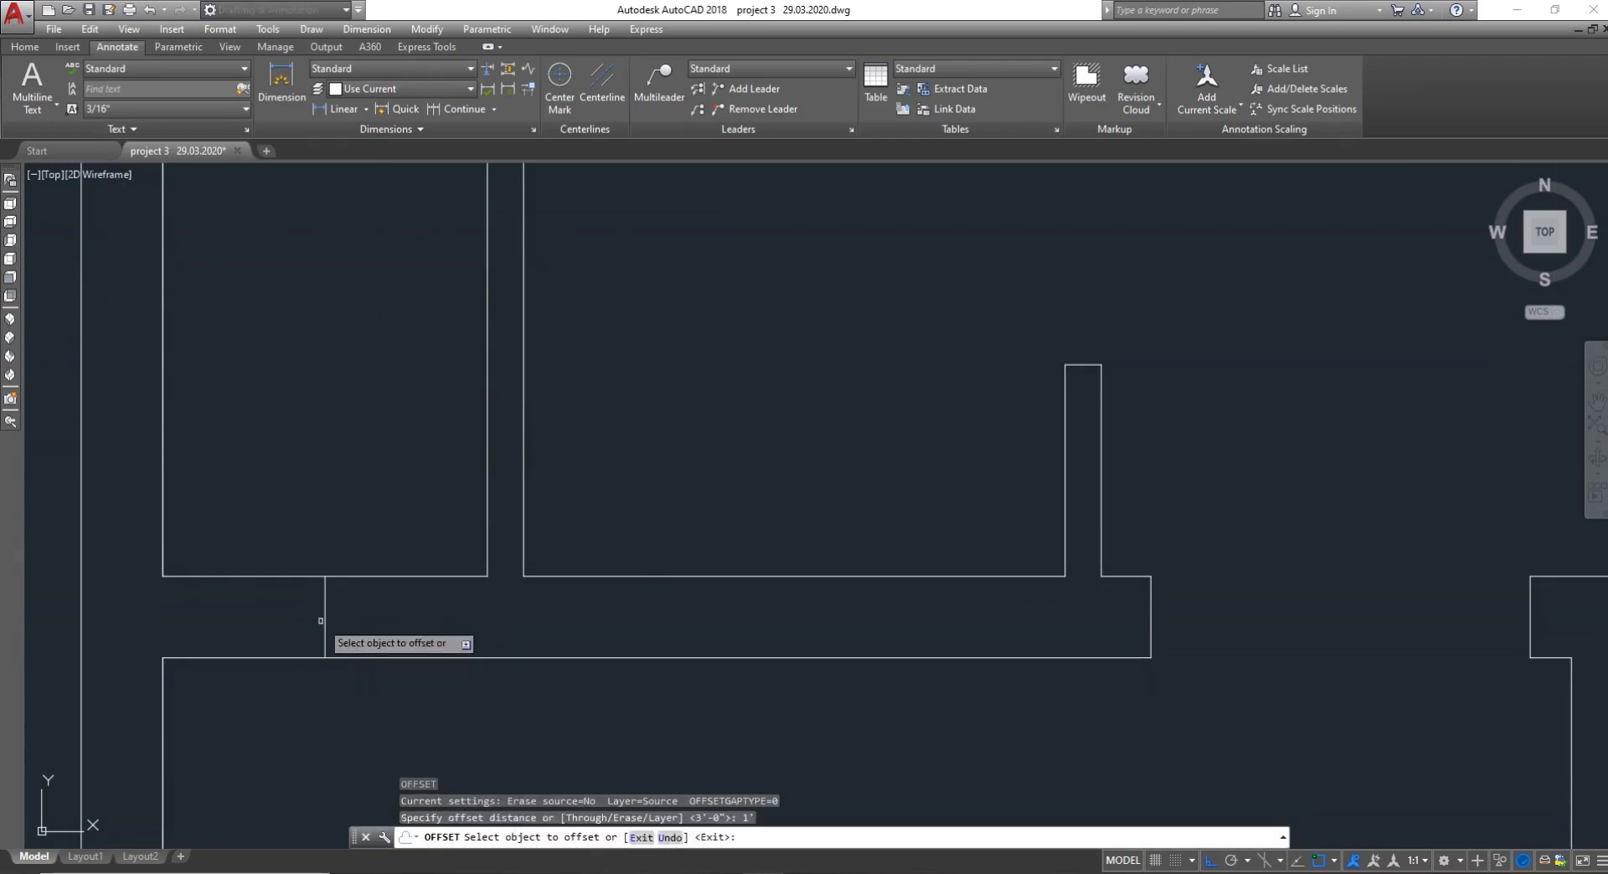
left_click(325, 627)
left_click(293, 619)
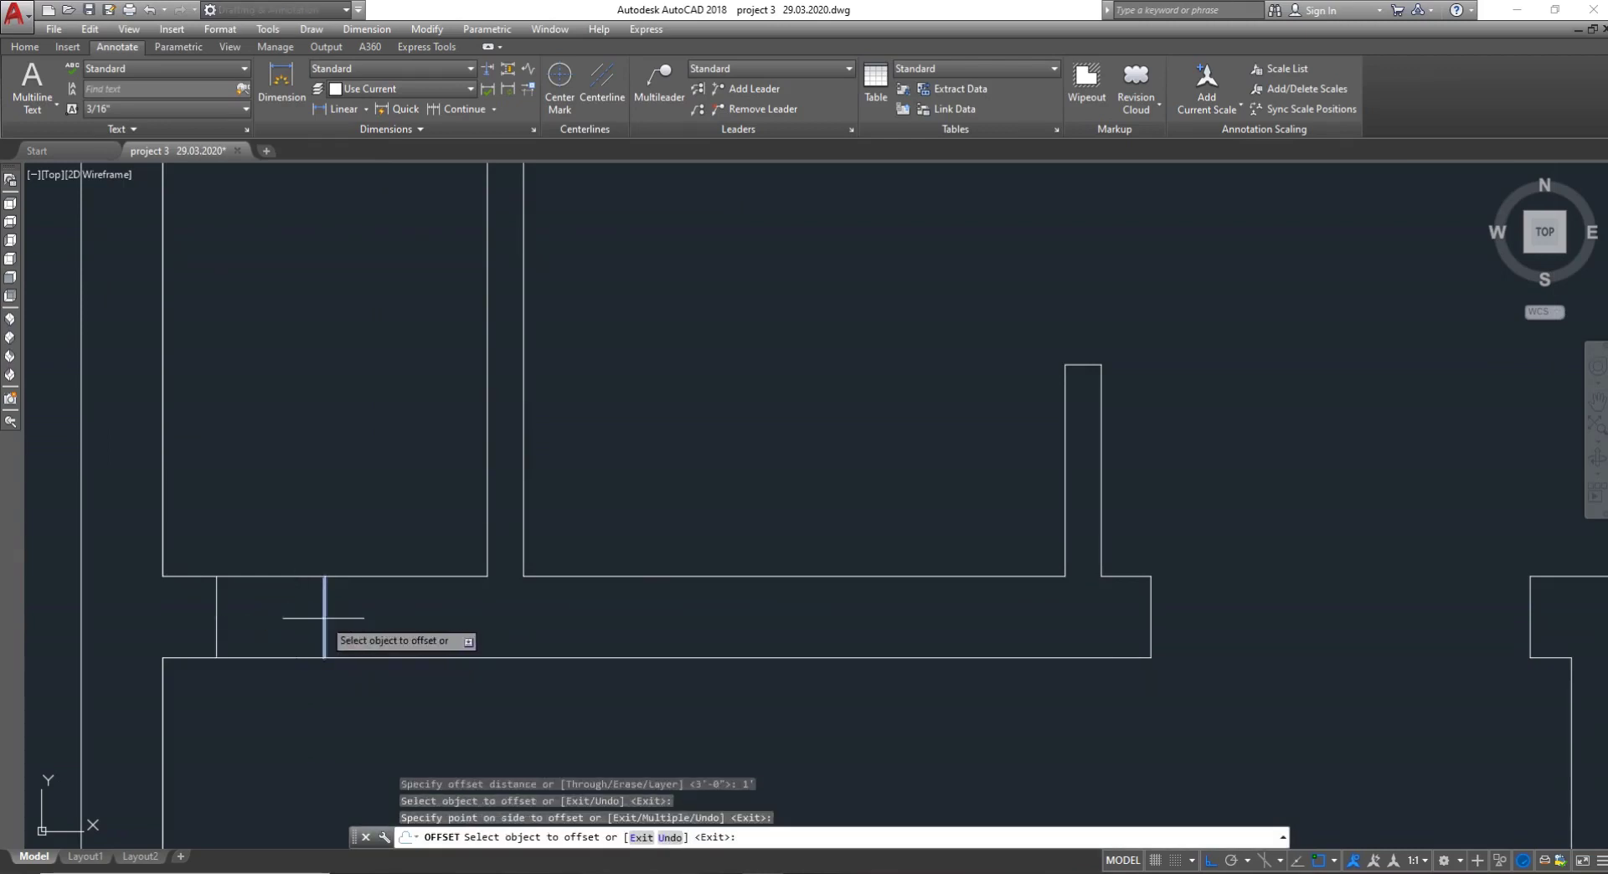
left_click(325, 620)
left_click(385, 617)
key("Escape")
Erase the centre line between the two opening edges below the narrow left room
type("e")
key("Return")
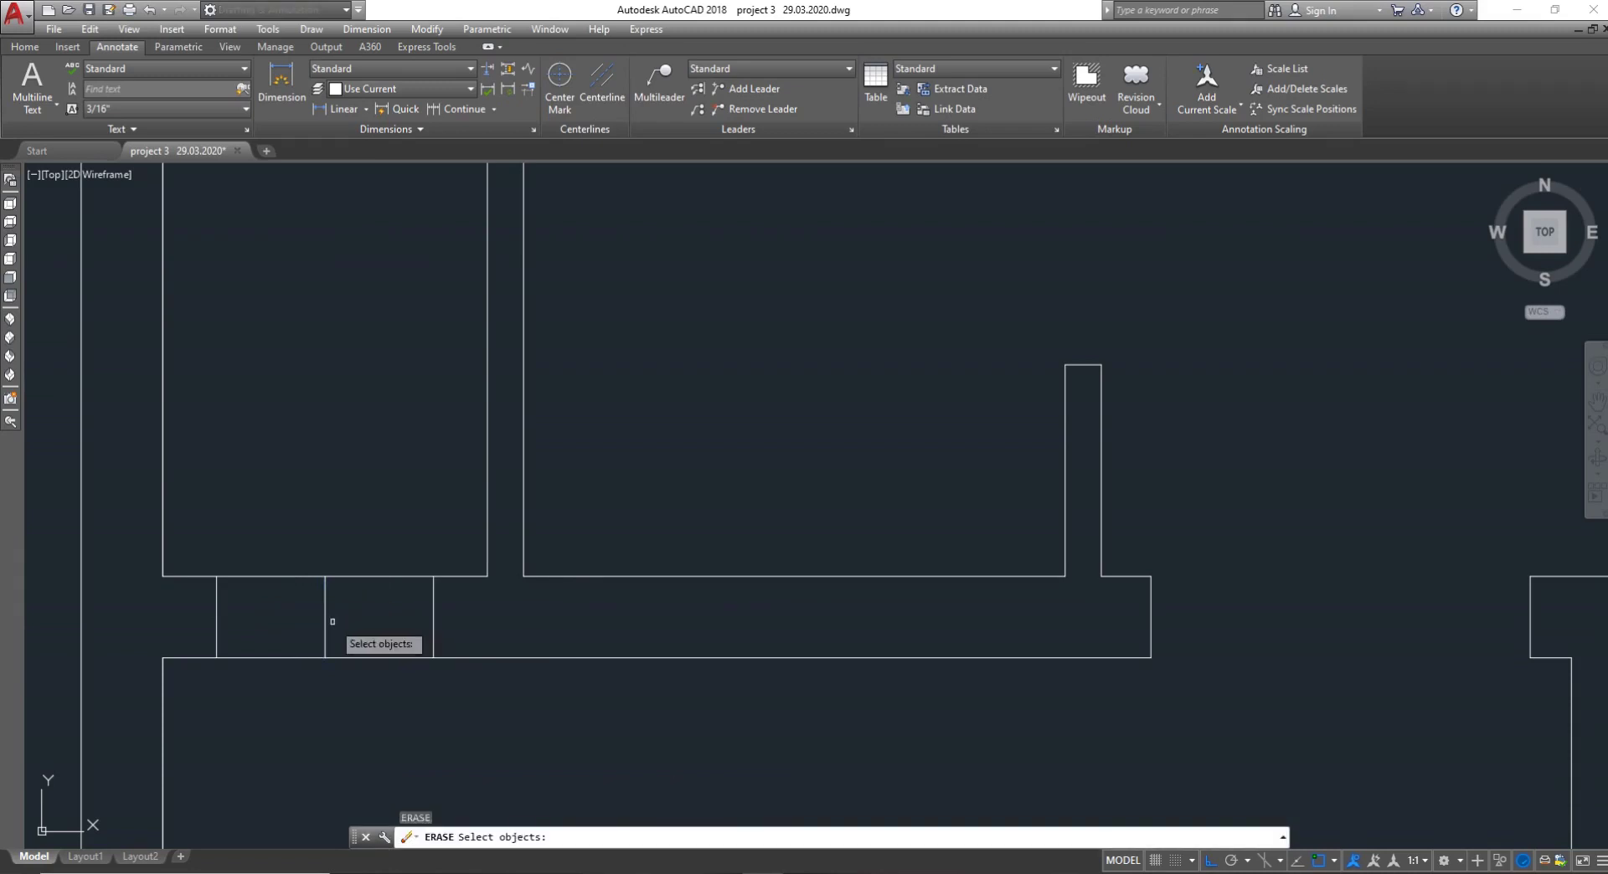
left_click(324, 622)
key("Return")
Trim both wall lines between the opening edges below the narrow left room and save the drawing
type("tr")
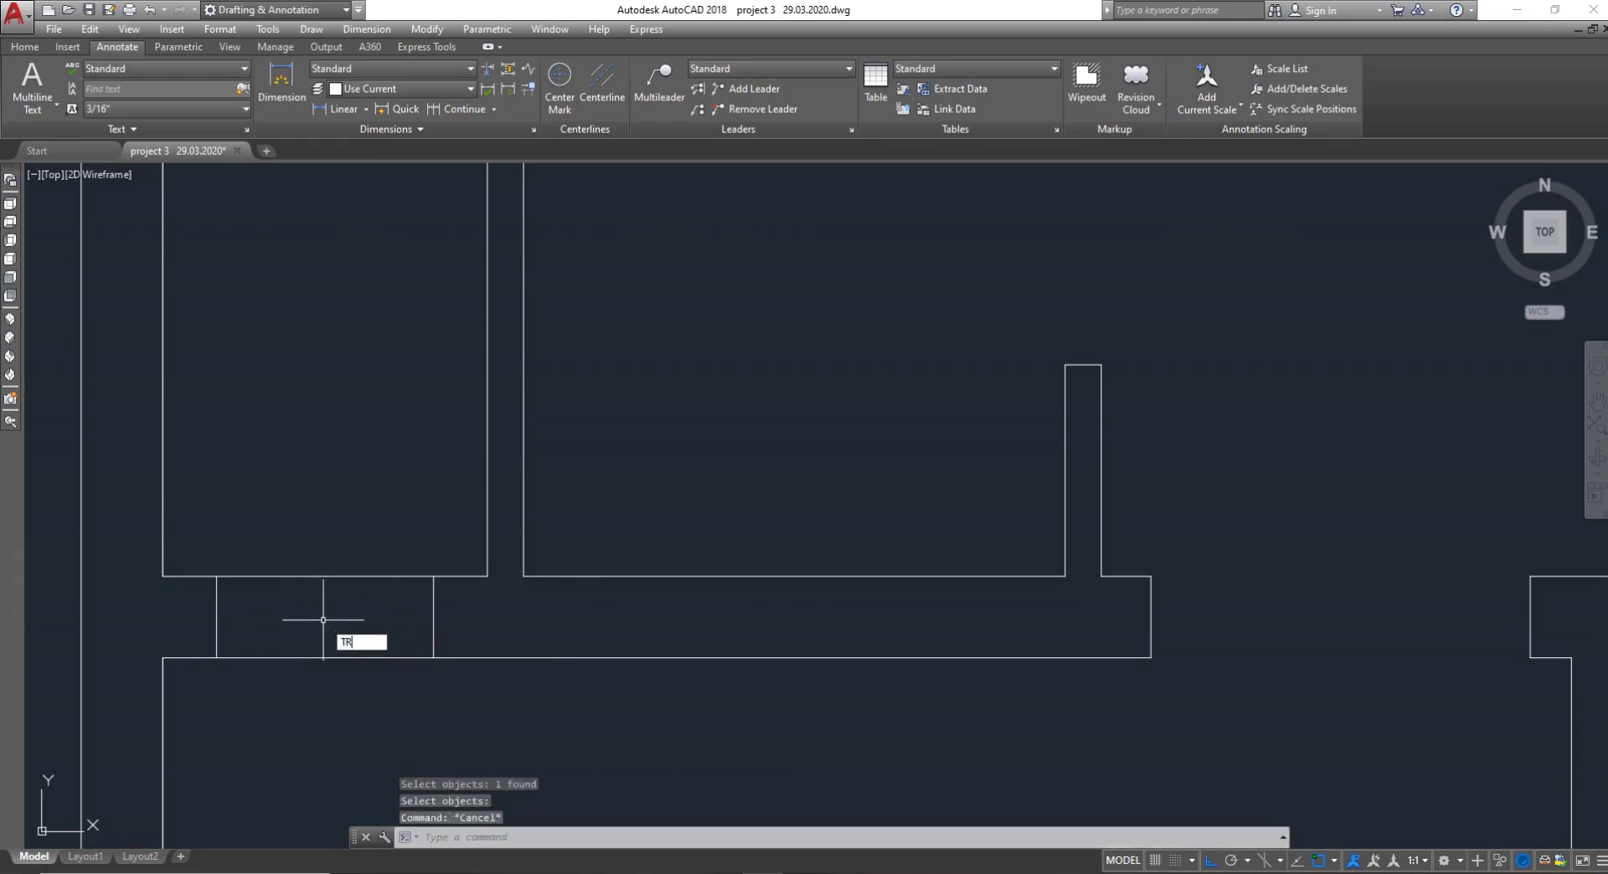
key("Return")
key("Return")
left_click(333, 699)
left_click(323, 538)
key("Escape")
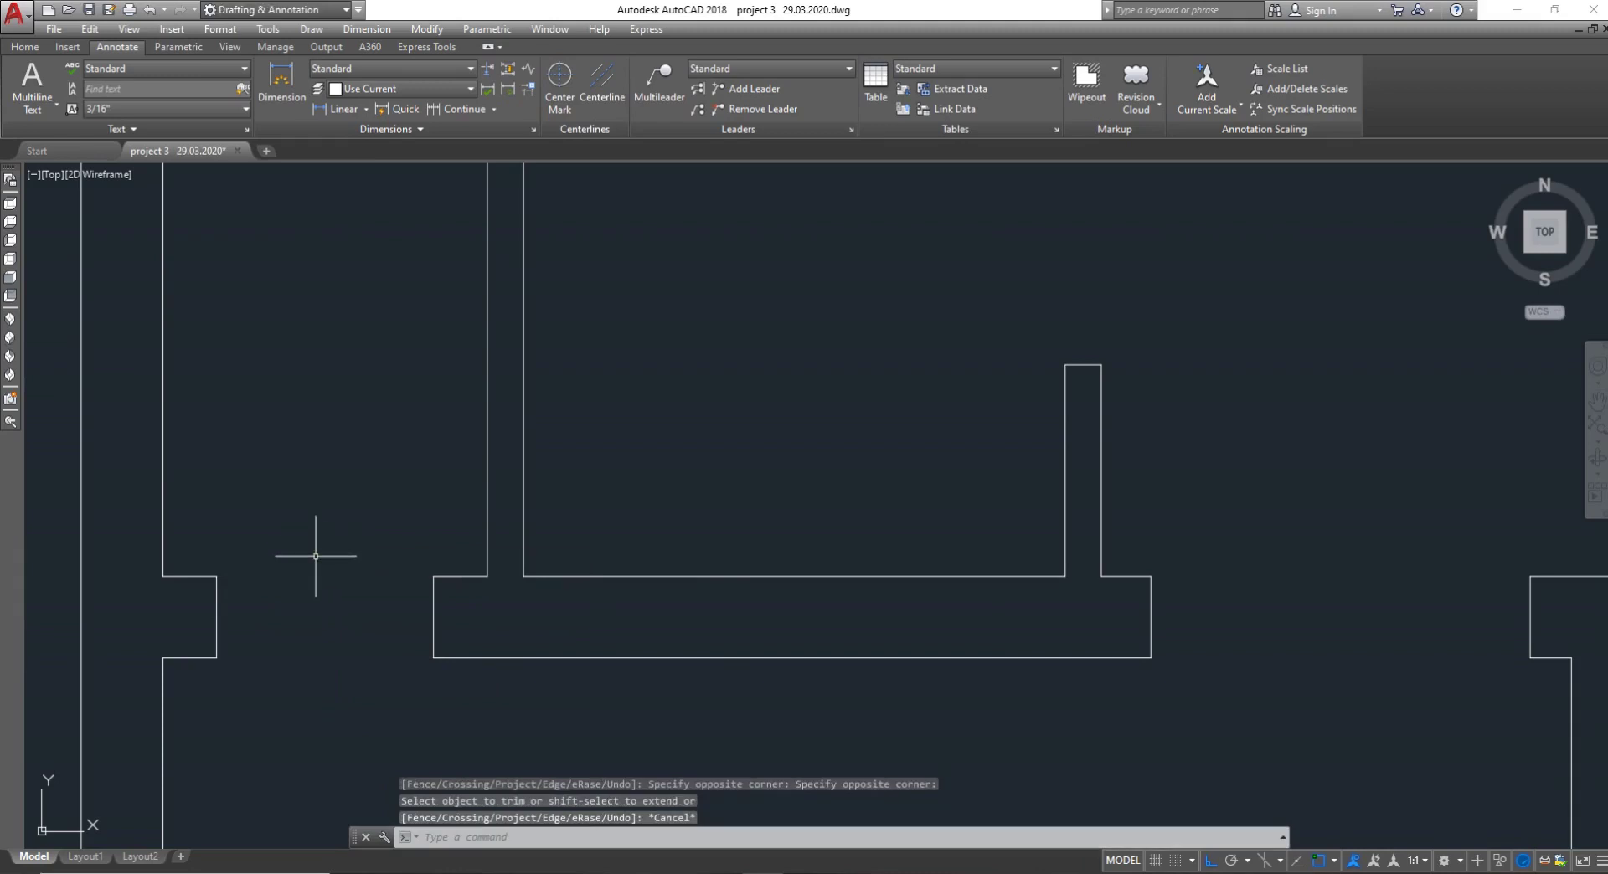
scroll(319, 548, "down", 5)
key("ctrl+s")
Draw a short line across the wall above the narrow left room, from the midpoint of the room's upper edge to the opposite face
scroll(265, 294, "up", 6)
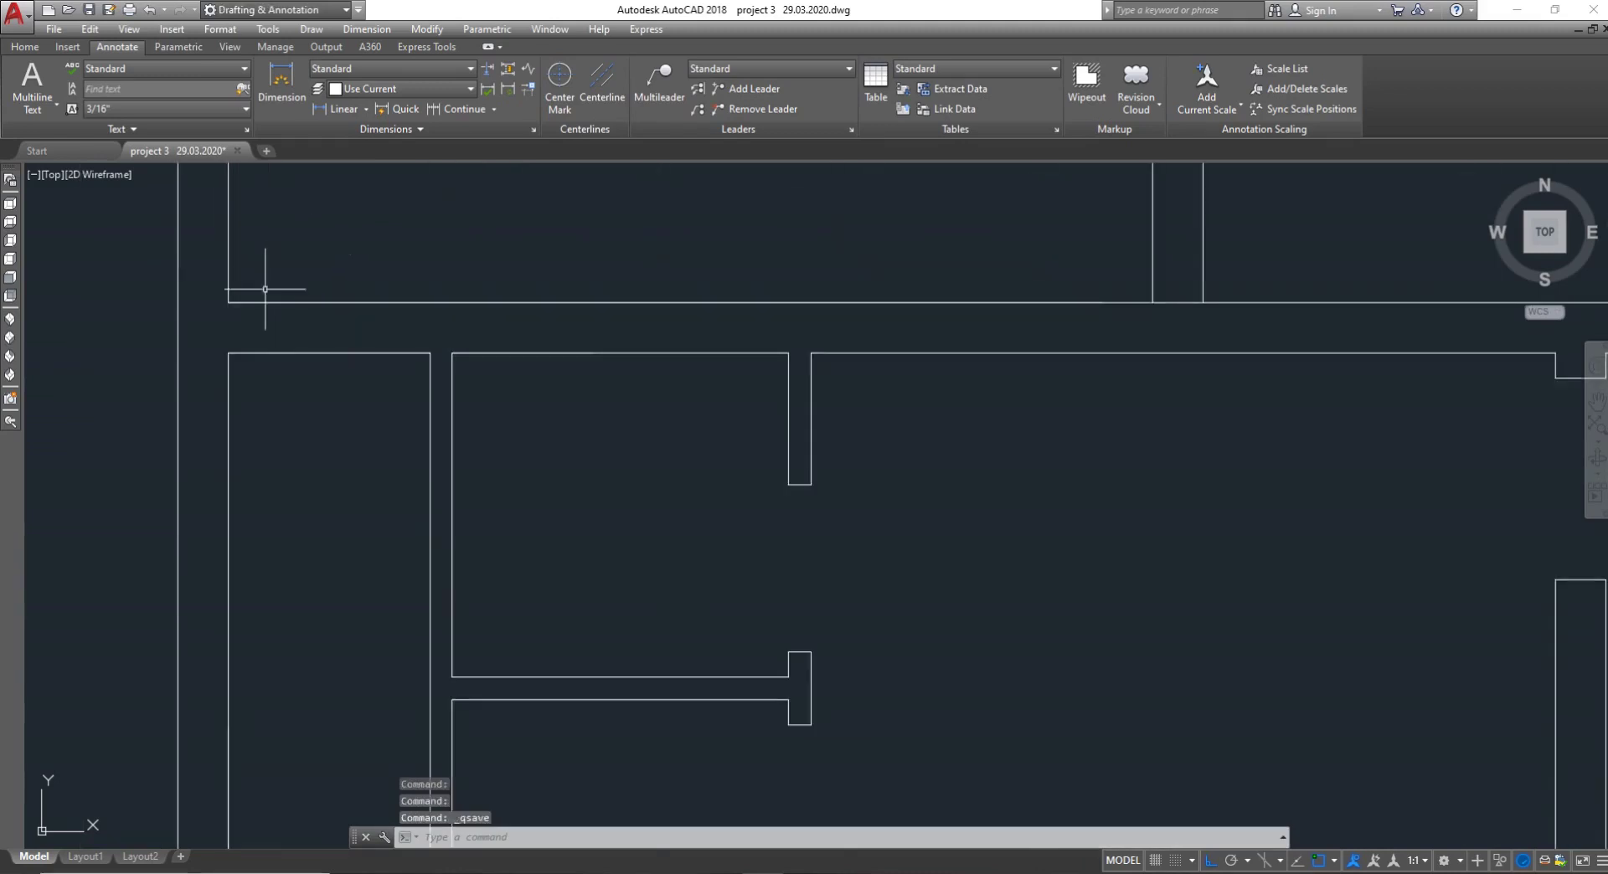
type("l")
key("Return")
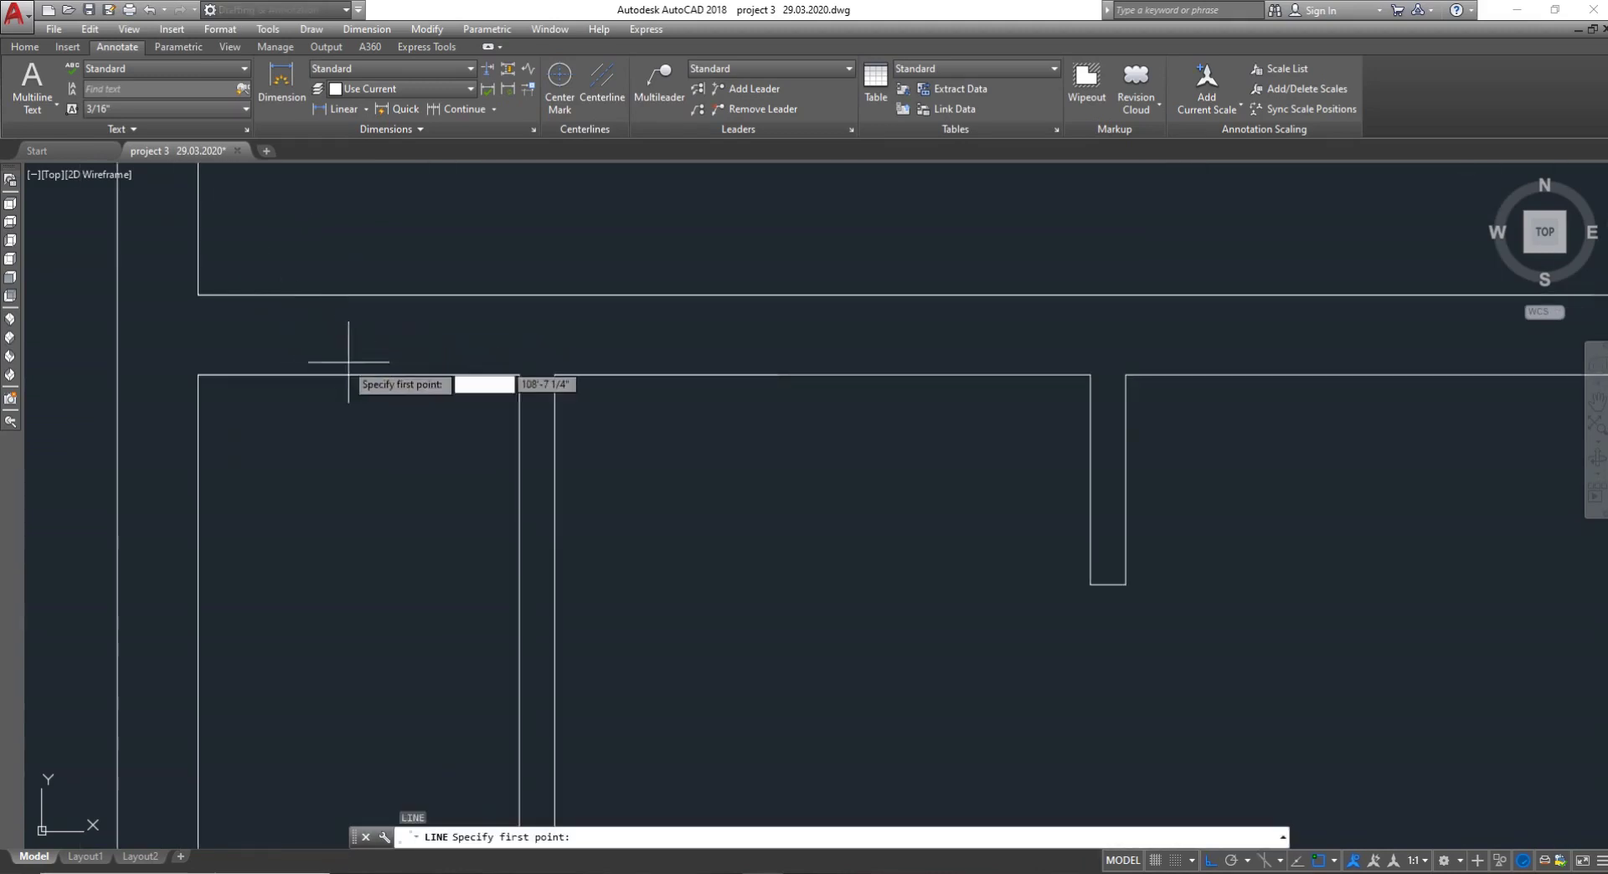
left_click(358, 375)
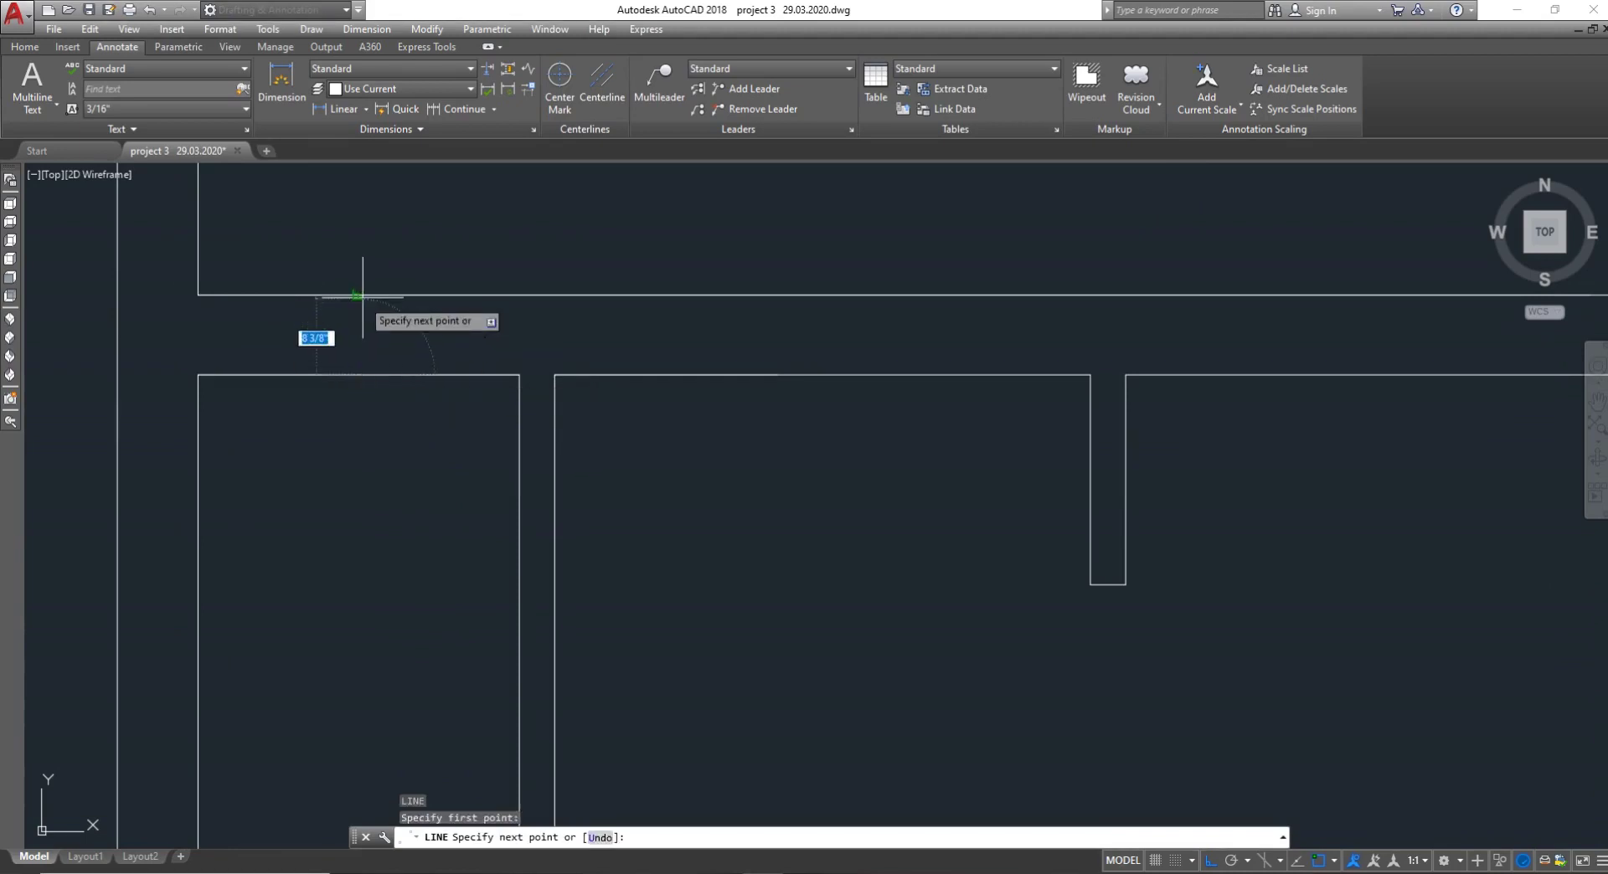
left_click(358, 294)
key("Escape")
Offset the short centre line in the wall above the narrow left room by 1' to each side
type("o")
key("Return")
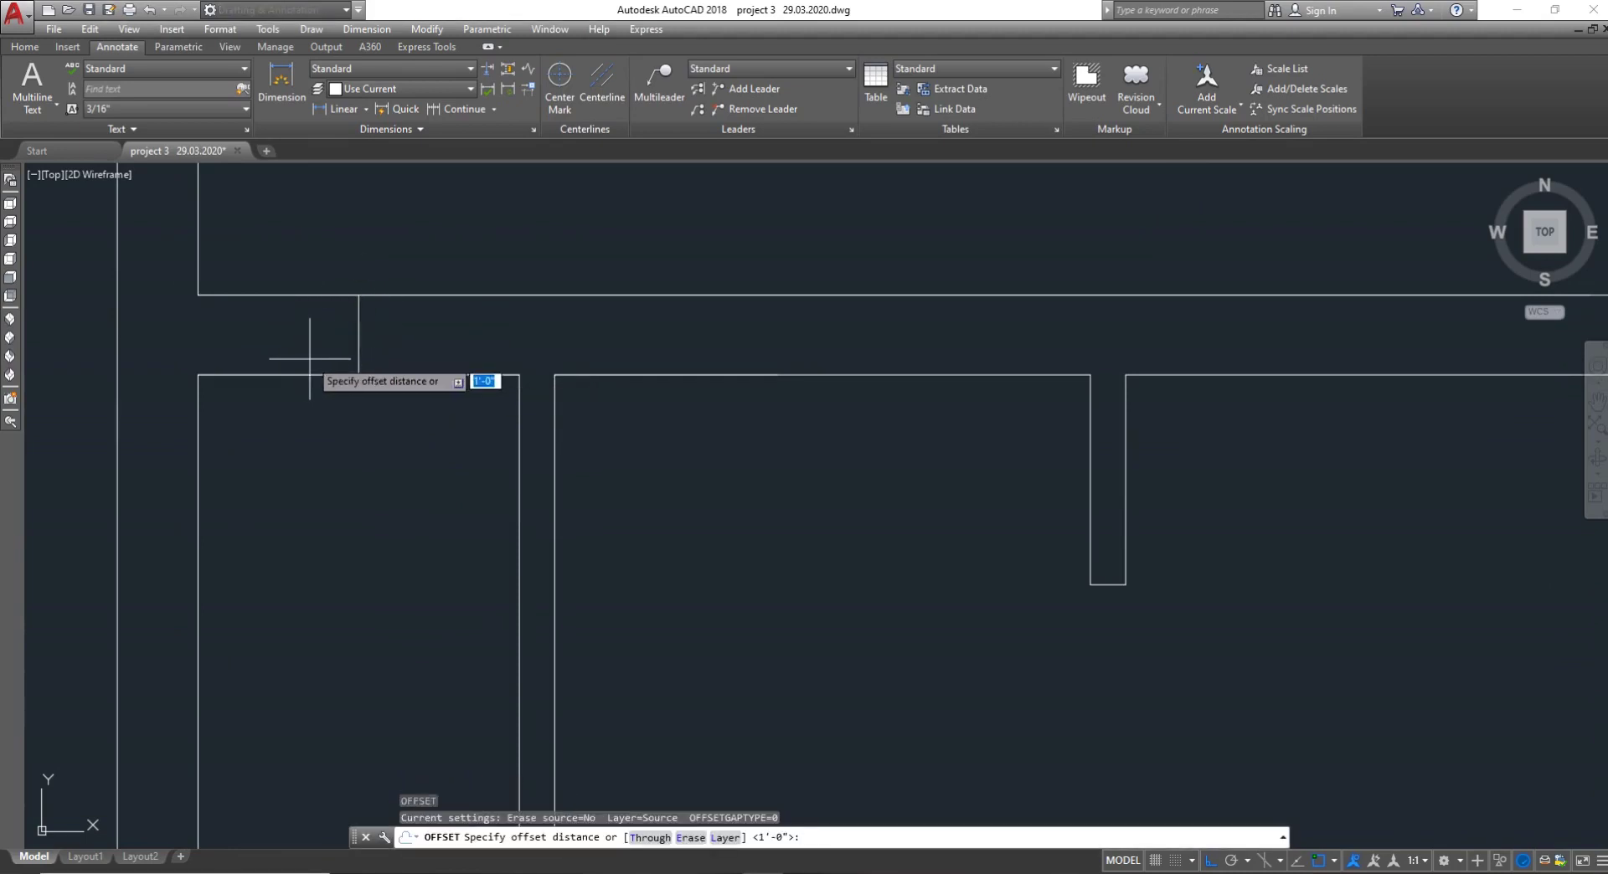
key("Return")
left_click(358, 339)
left_click(334, 343)
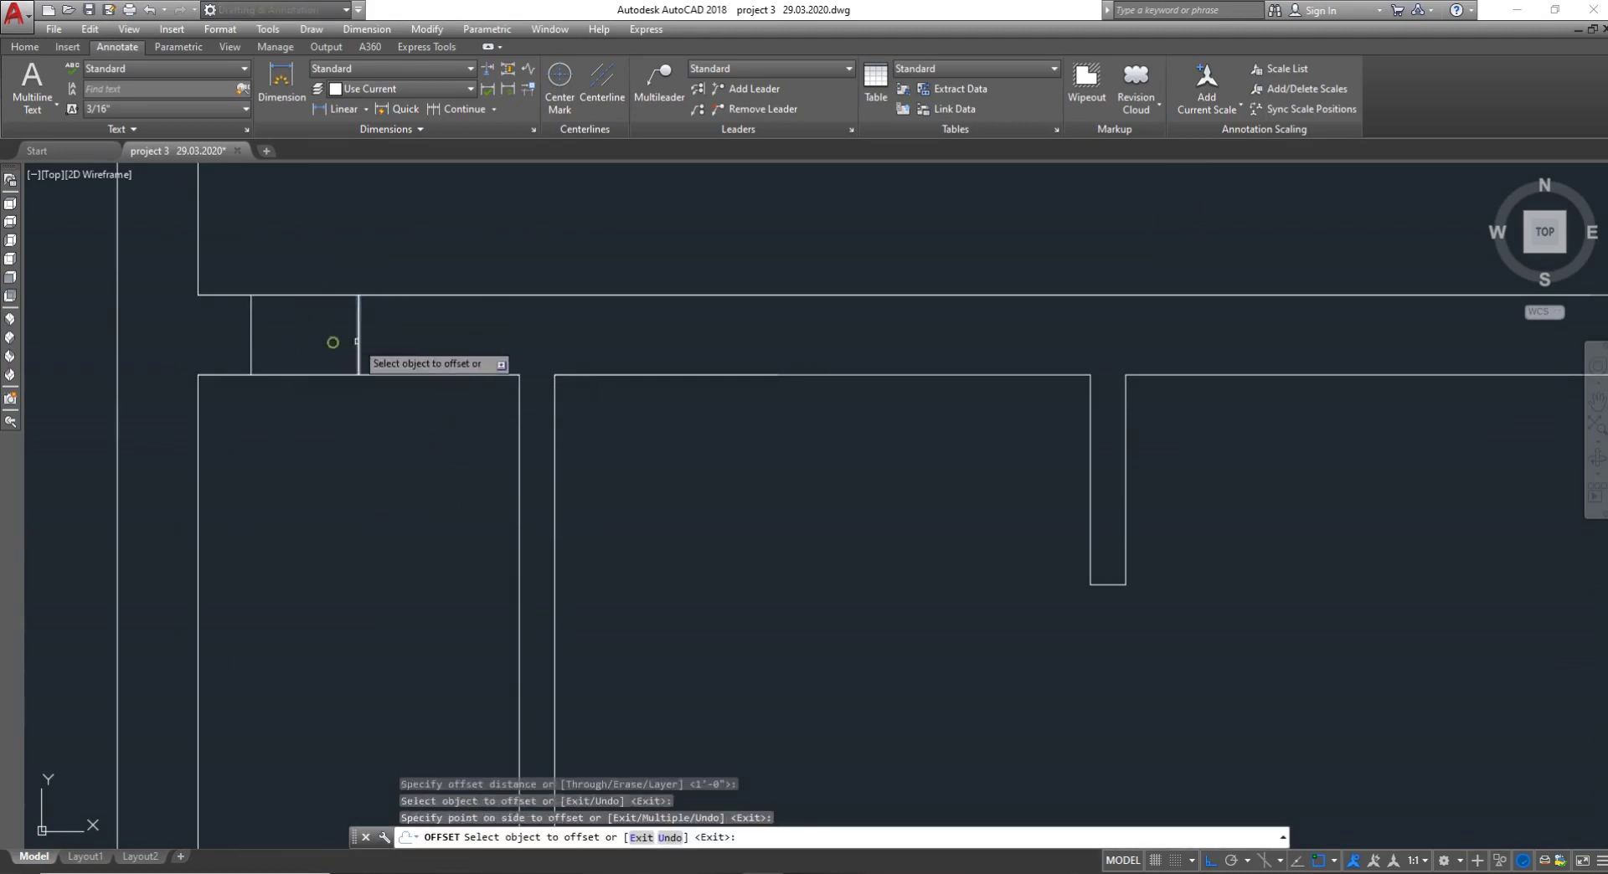
left_click(357, 342)
left_click(393, 340)
key("Escape")
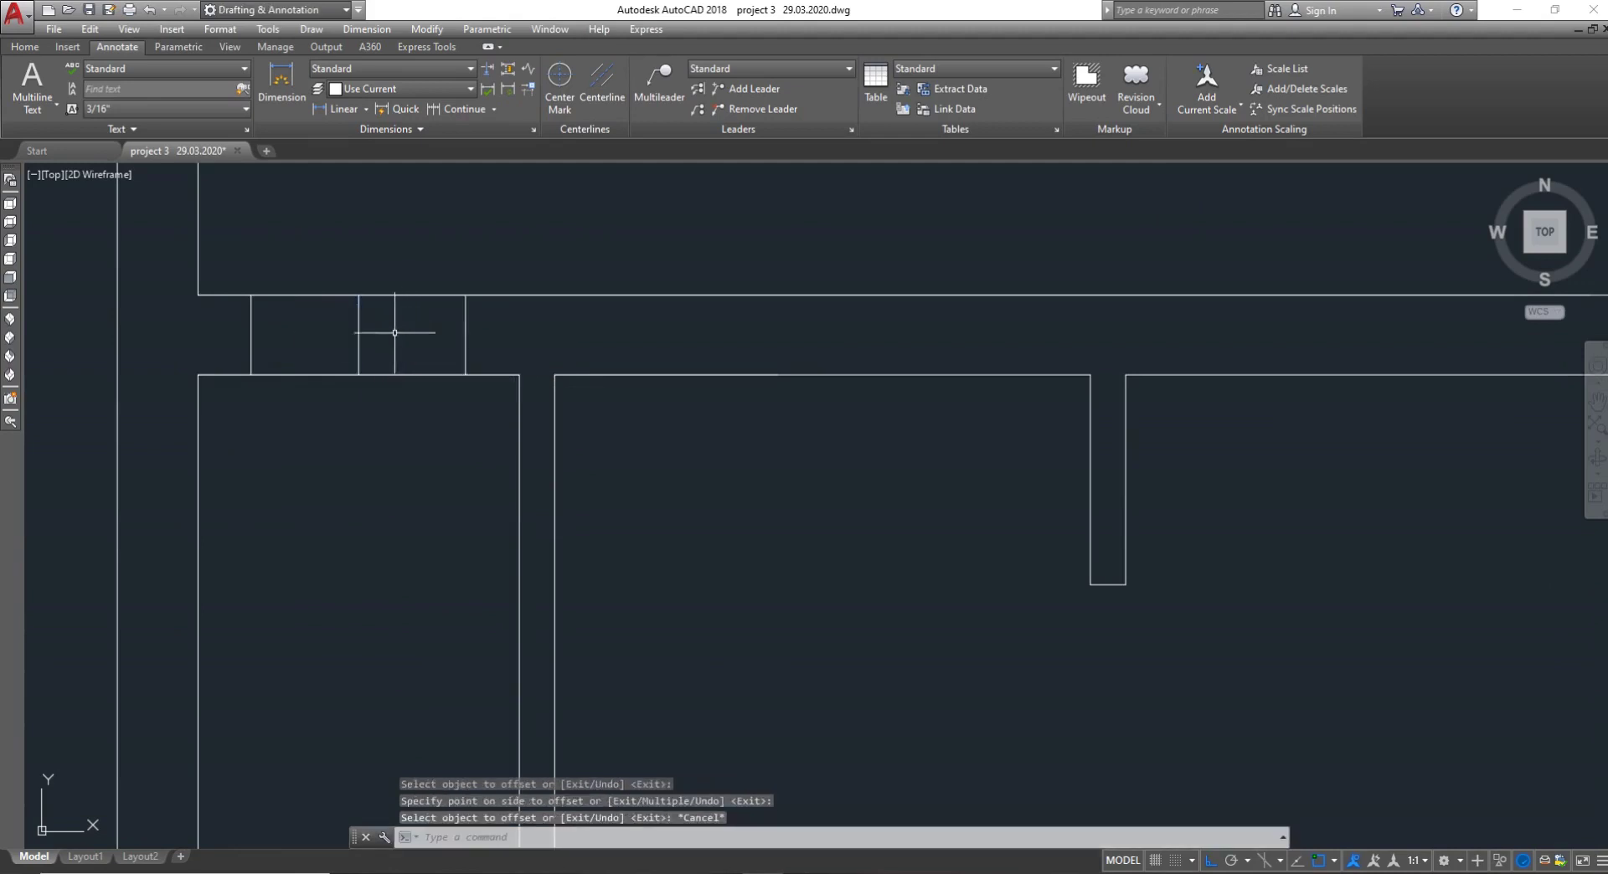
Erase the centre line between the two opening edges above the narrow left room
type("e")
key("Return")
left_click(359, 337)
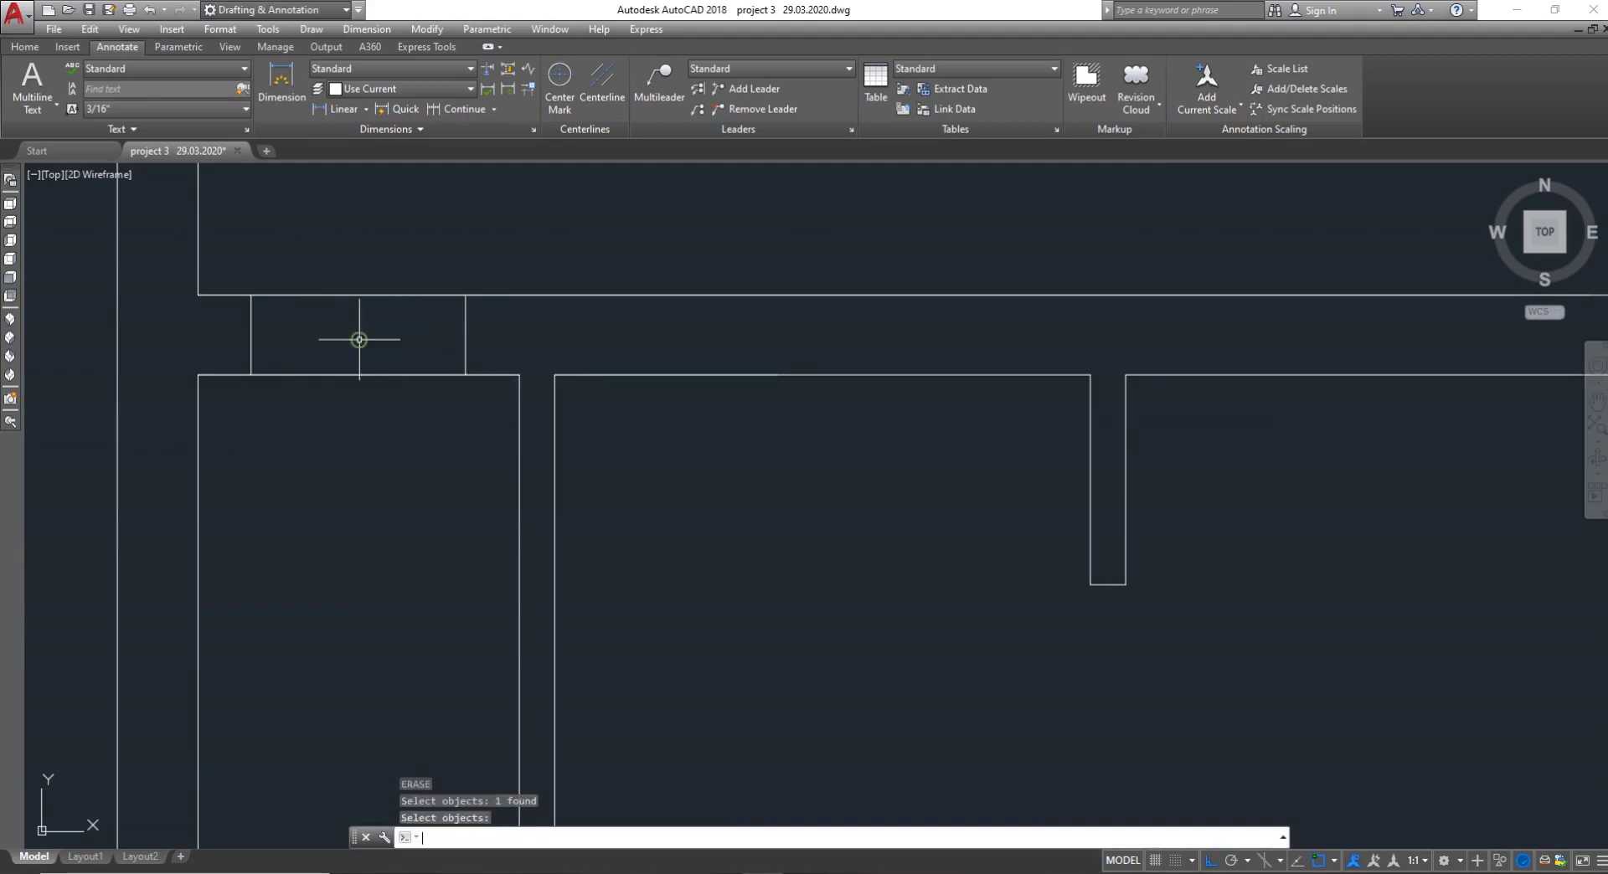
key("Return")
key("Escape")
Trim both wall lines between the opening edges above the narrow left room
type("tr")
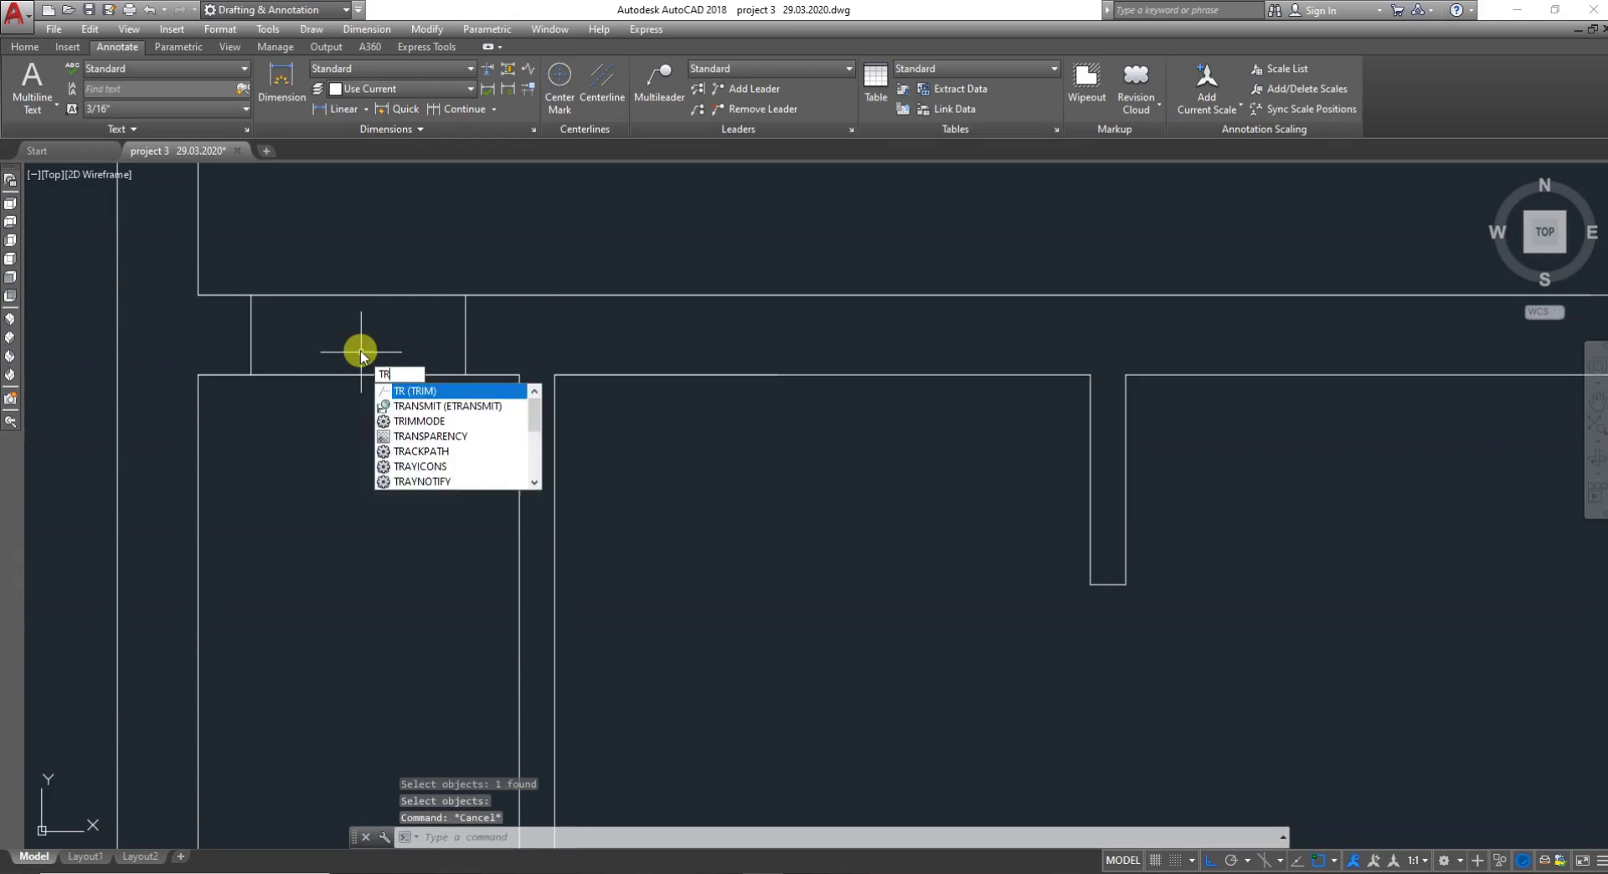
key("Return")
key("Return")
left_click(370, 408)
left_click(350, 279)
key("Escape")
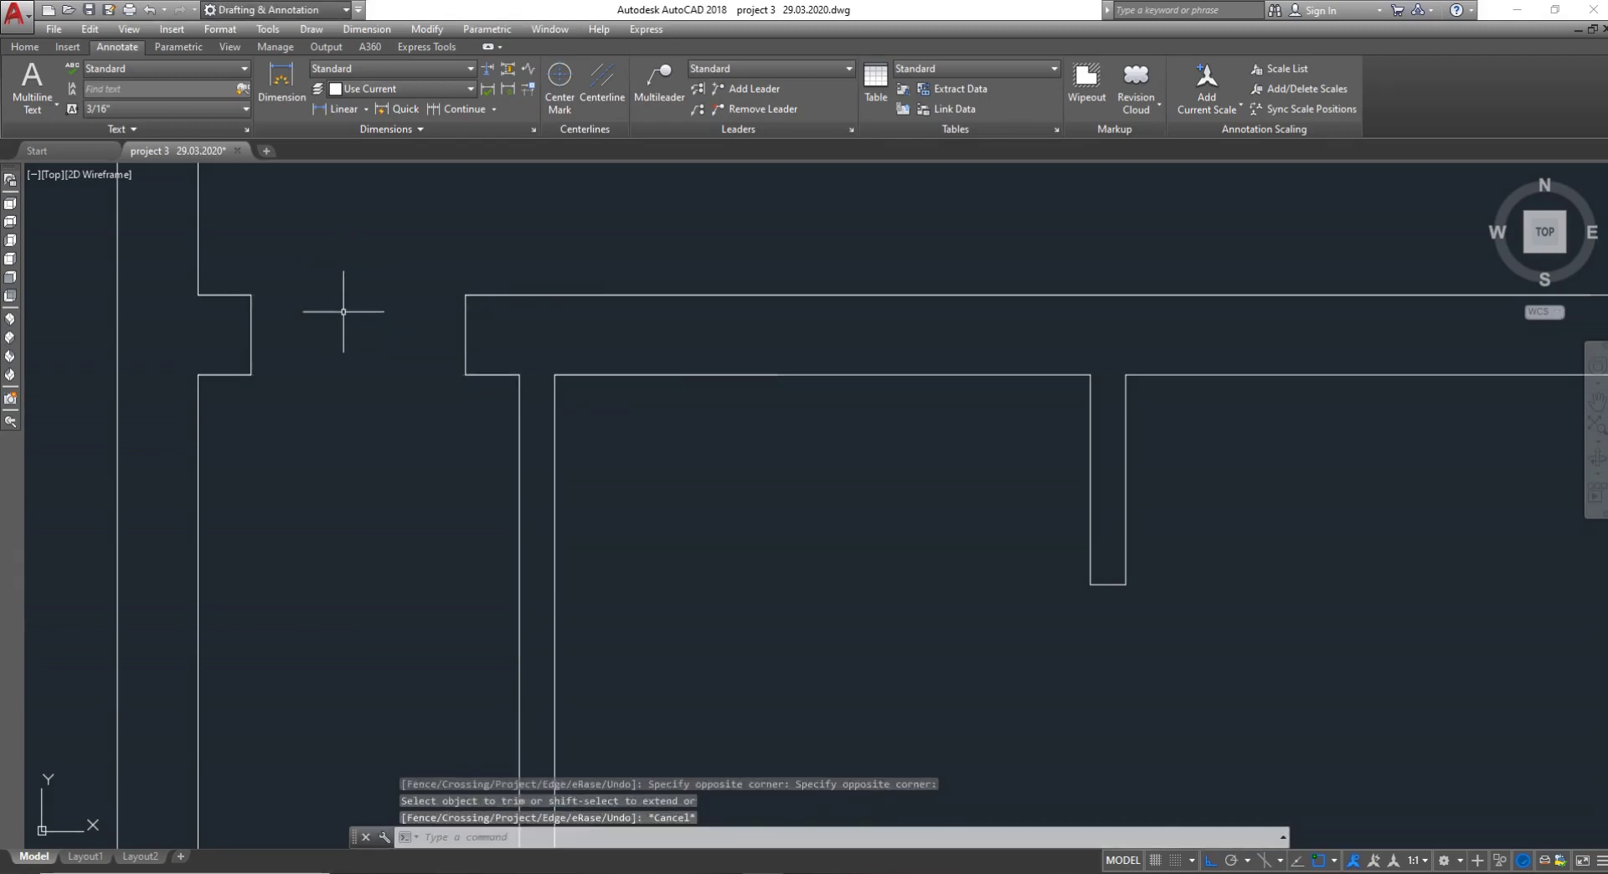
Save the drawing, and draw a short line across the left wall of the lower small room from its inner face's midpoint
scroll(371, 374, "down", 4)
key("ctrl+s")
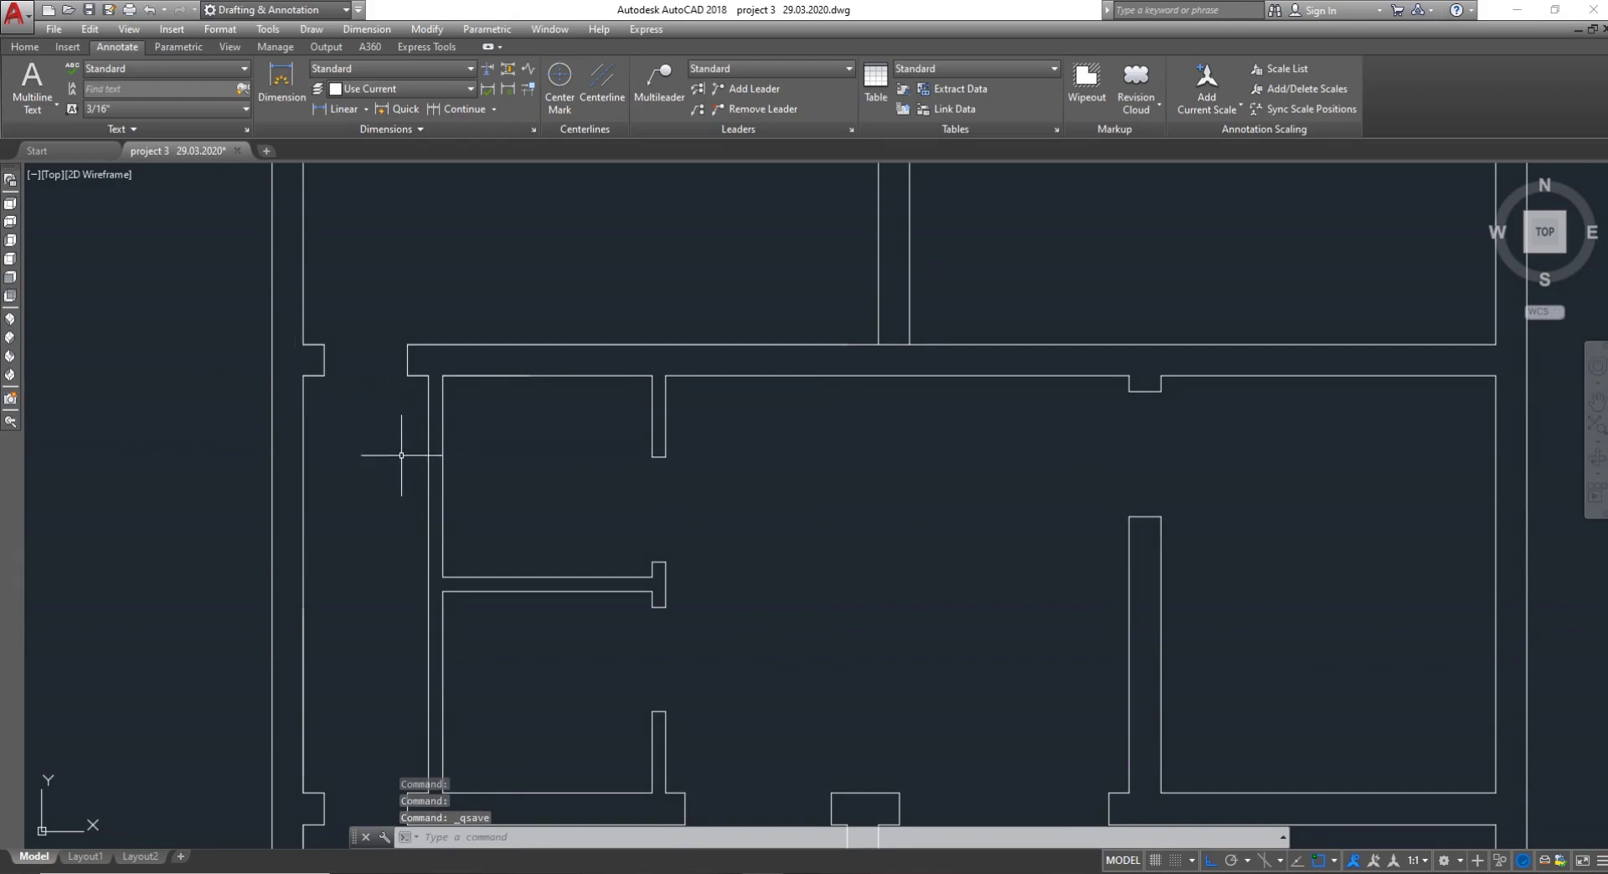
scroll(401, 455, "down", 3)
scroll(408, 629, "up", 4)
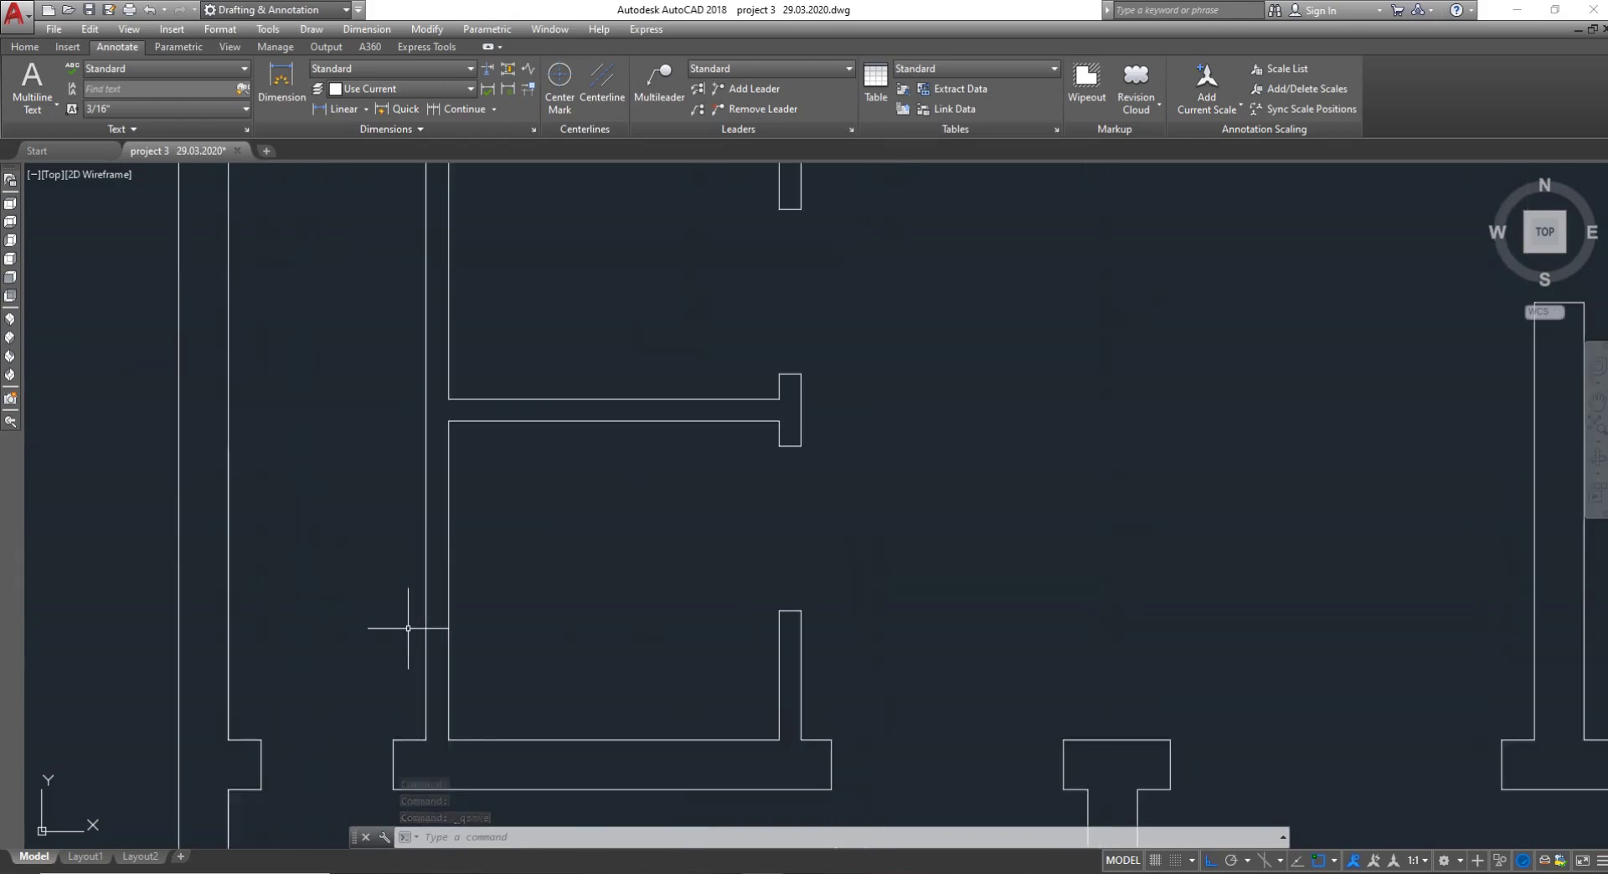
type("l")
key("Return")
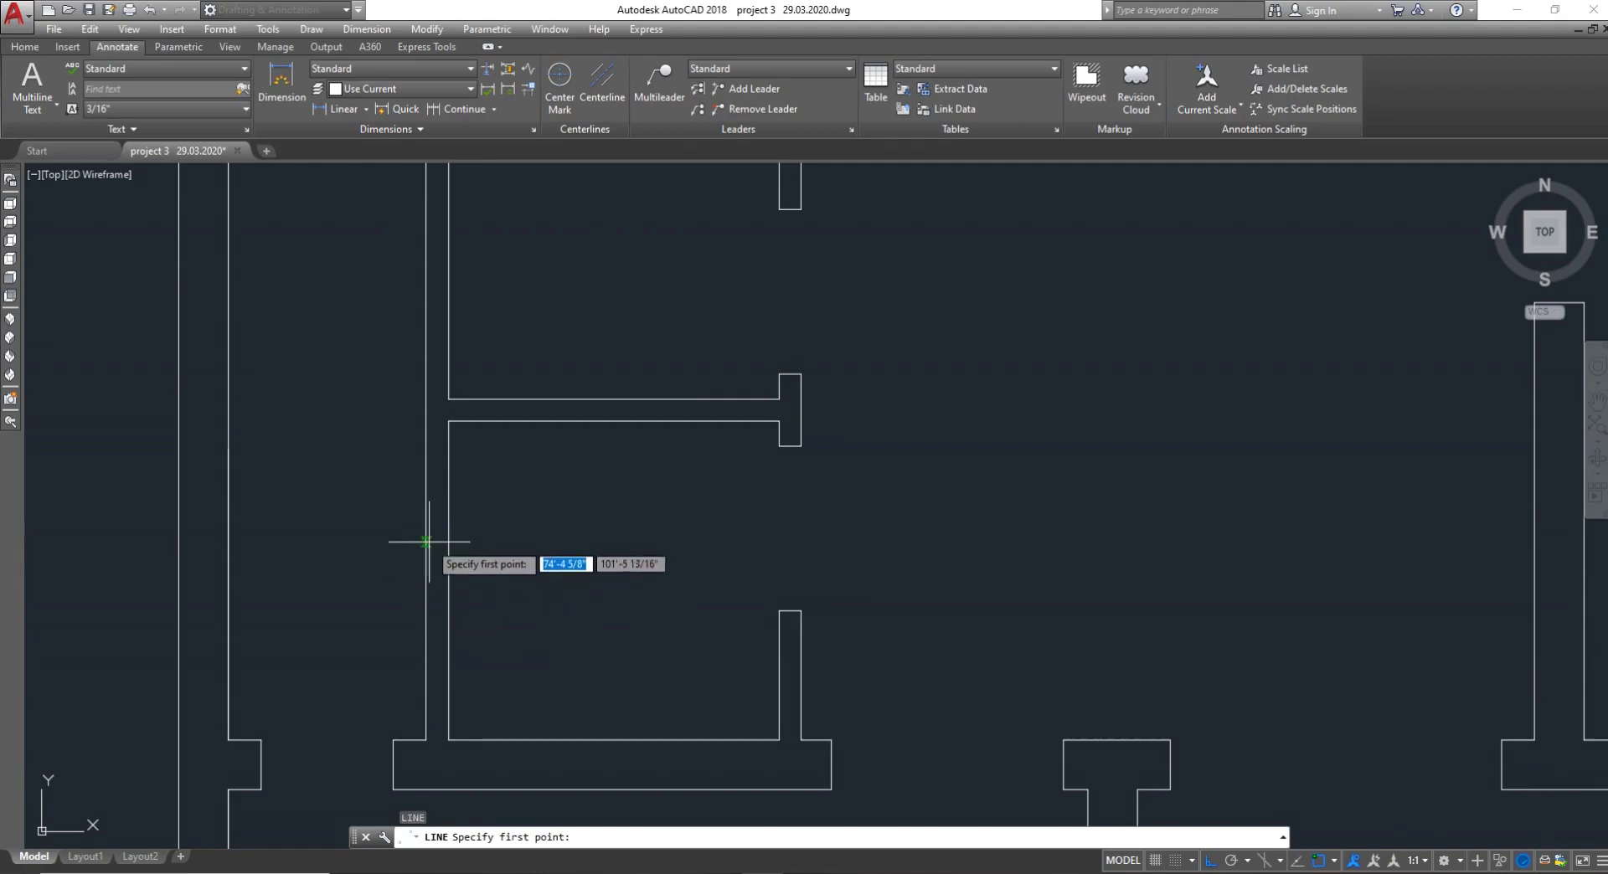
left_click(448, 580)
key("Escape")
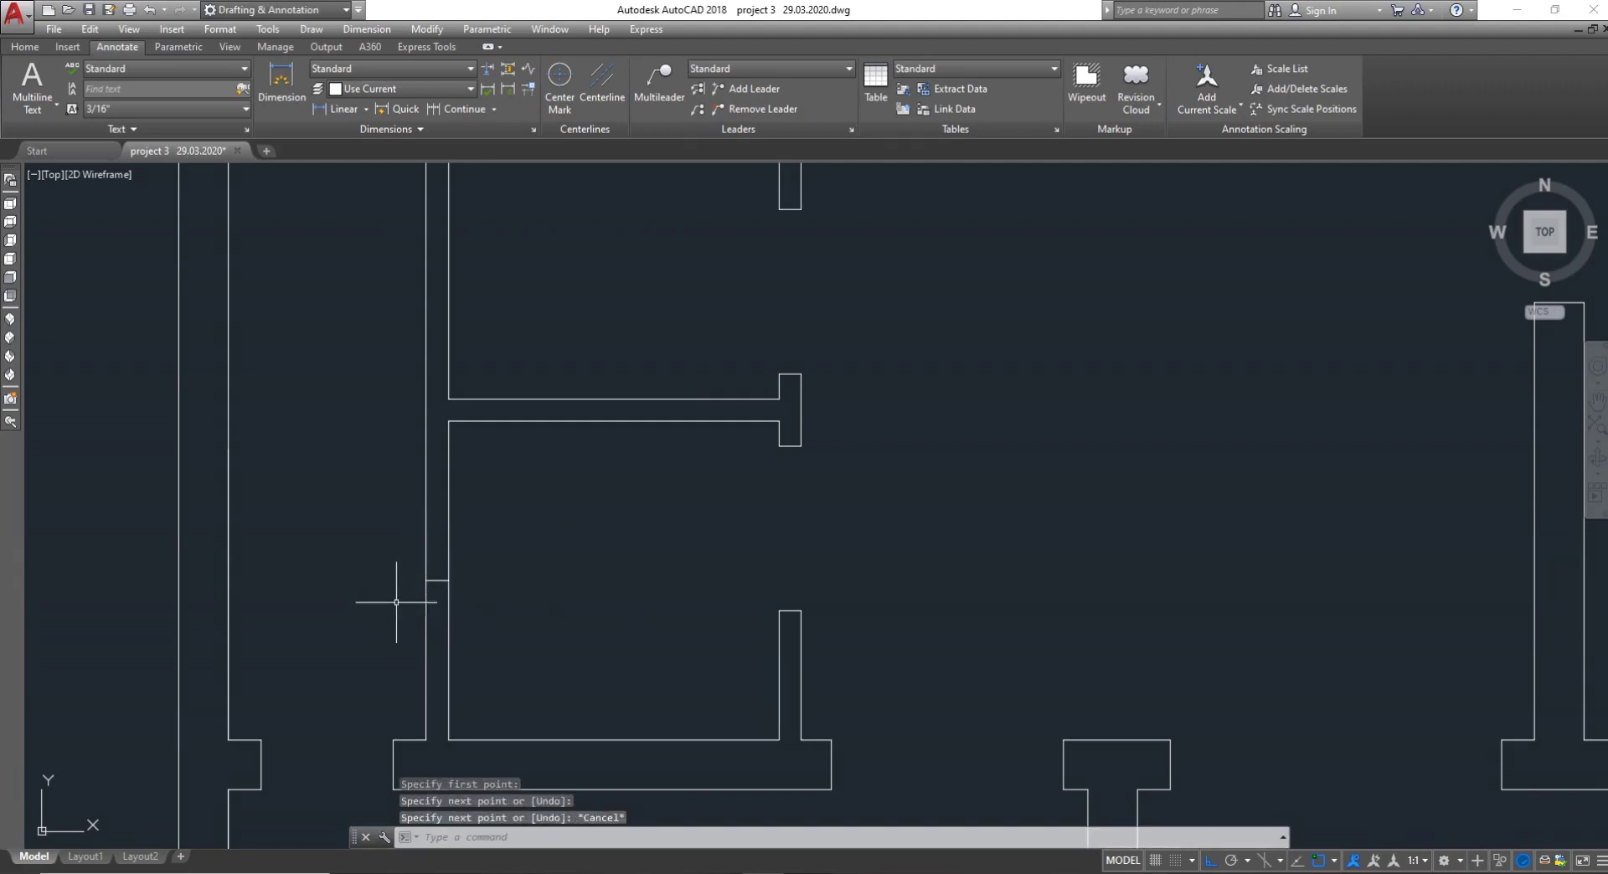
Offset the short centre line in the lower small room's left wall by 9" to each side
scroll(439, 580, "up", 2)
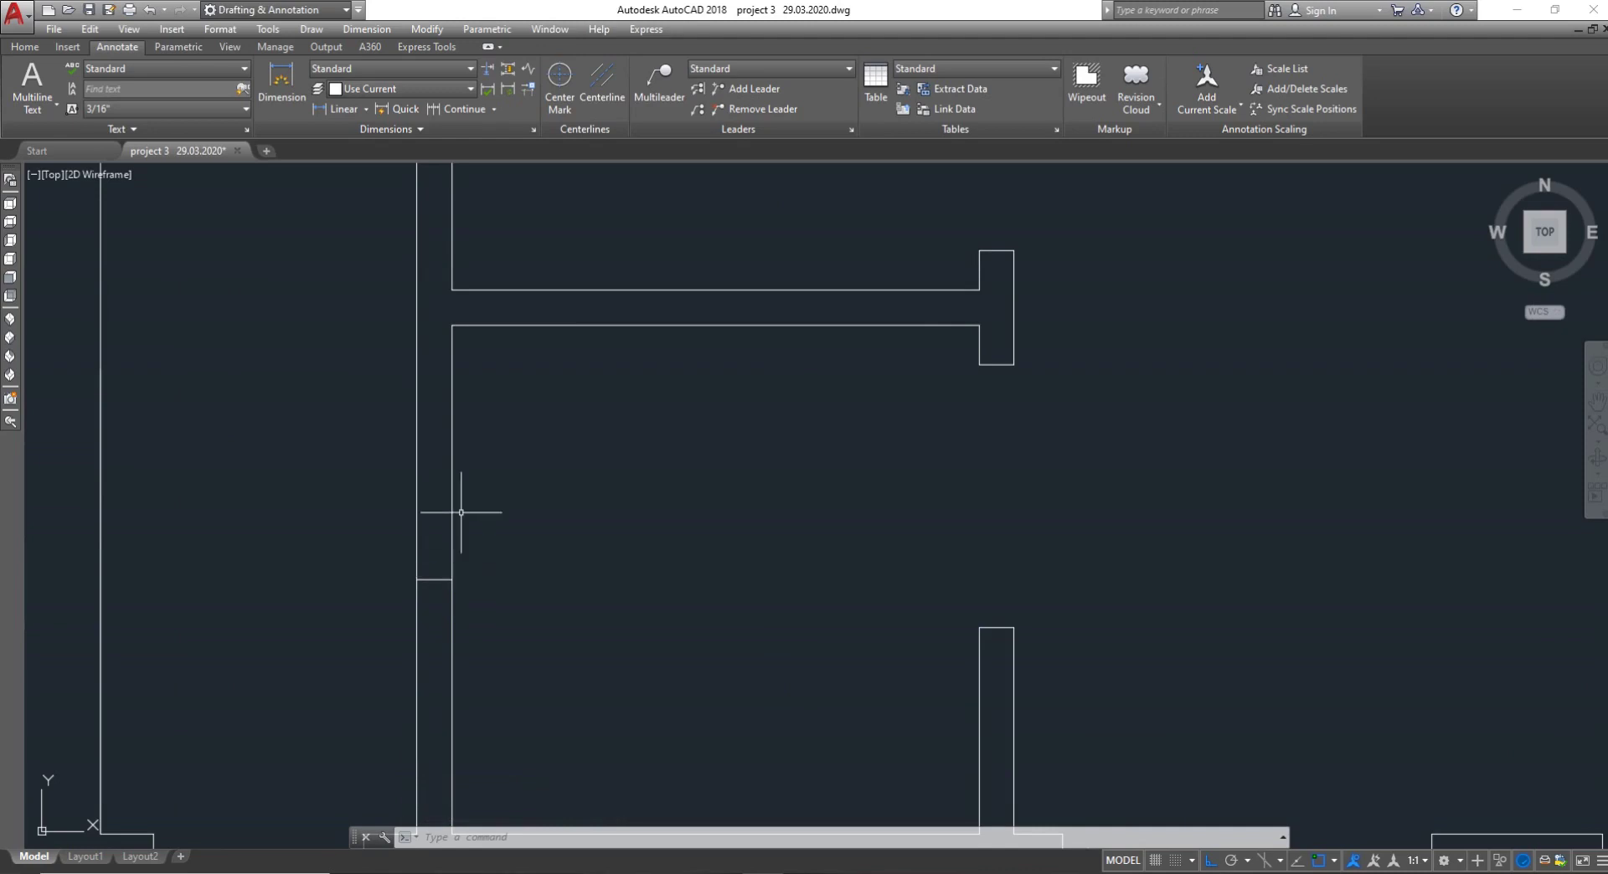
type("o")
key("Return")
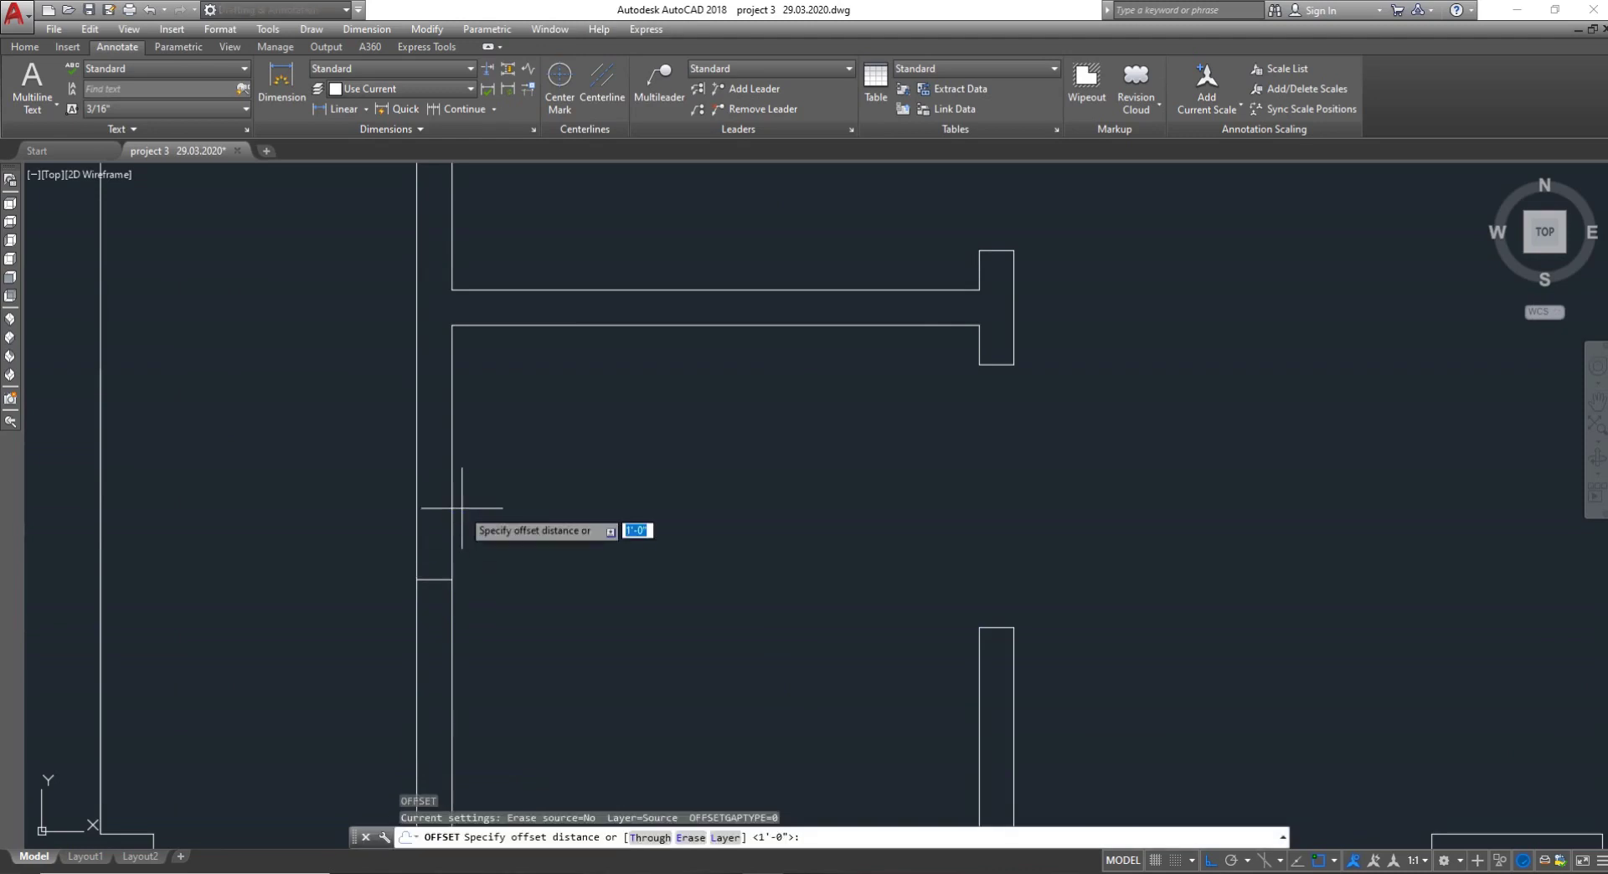
type("9")
key("Return")
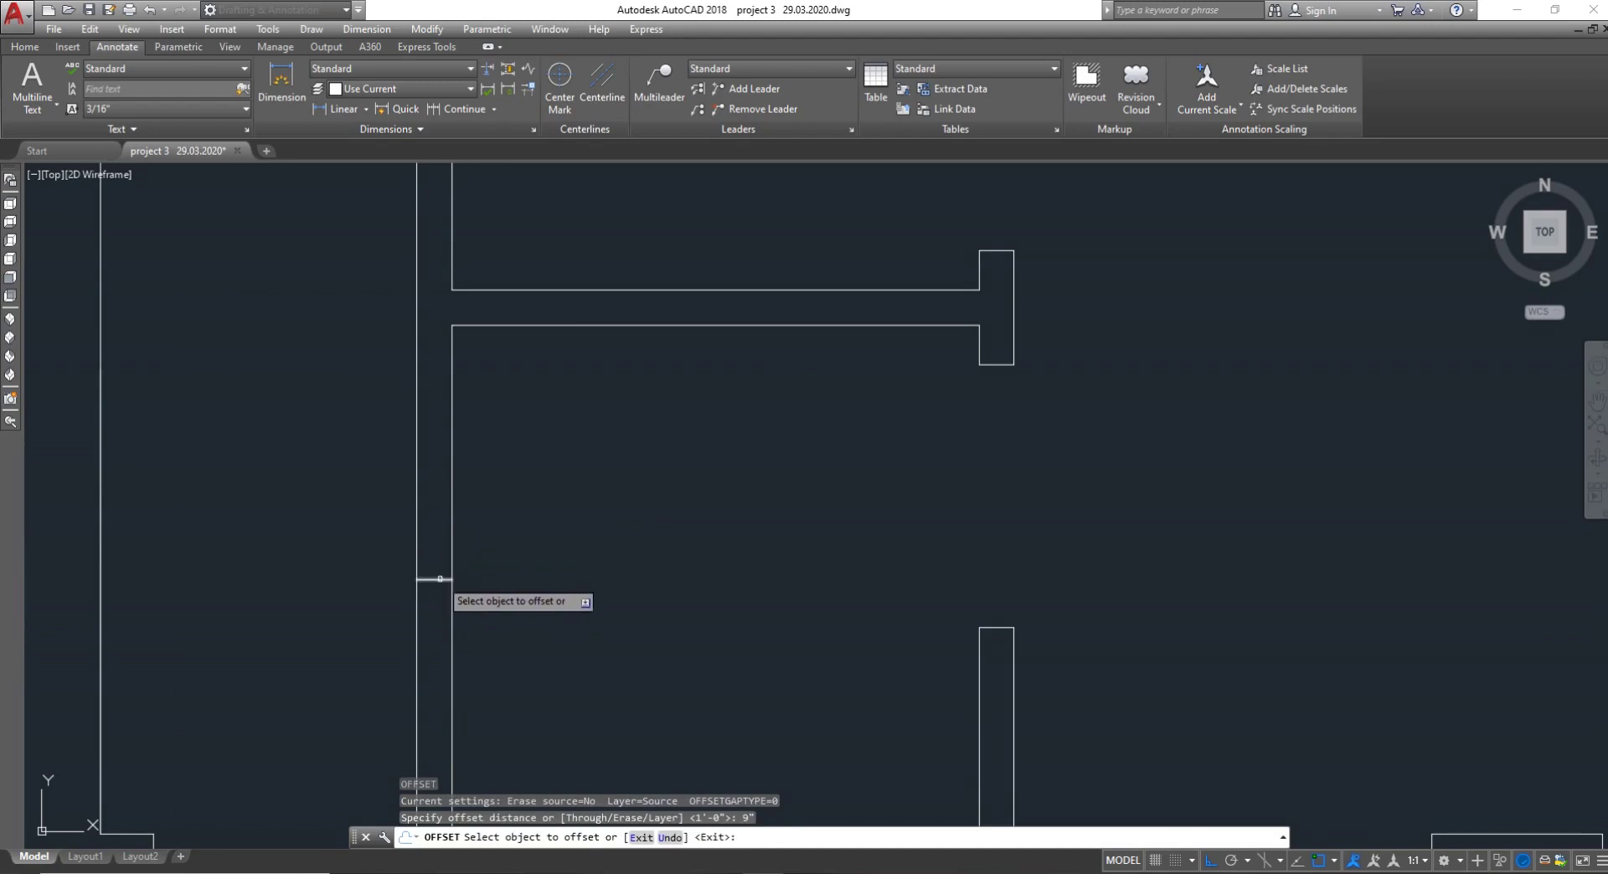
left_click(436, 580)
left_click(444, 526)
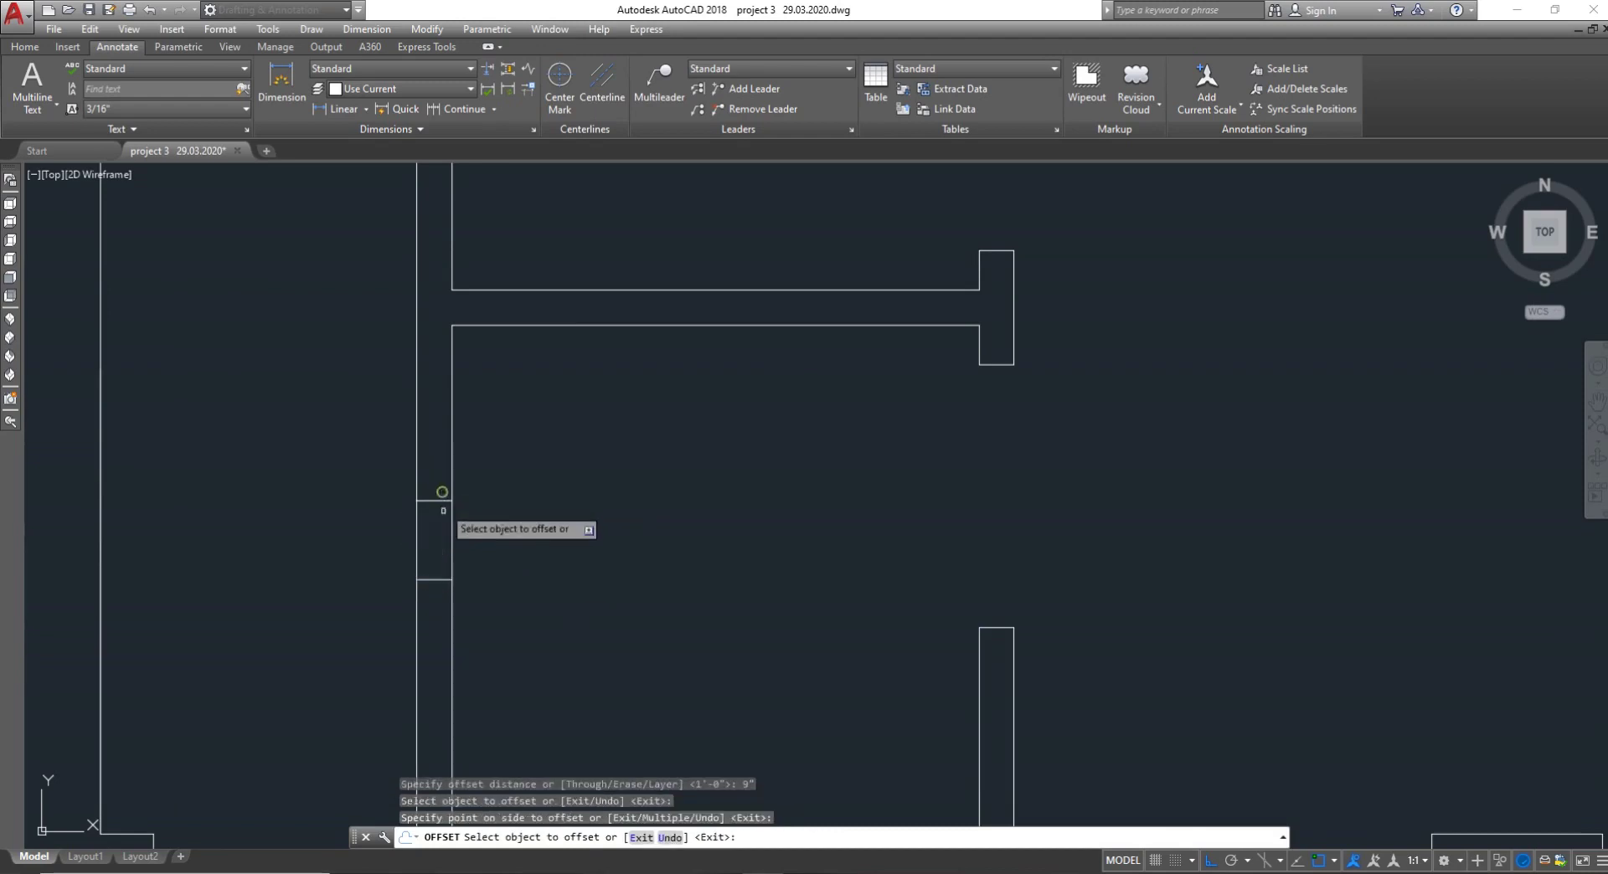
left_click(437, 586)
left_click(432, 674)
key("Escape")
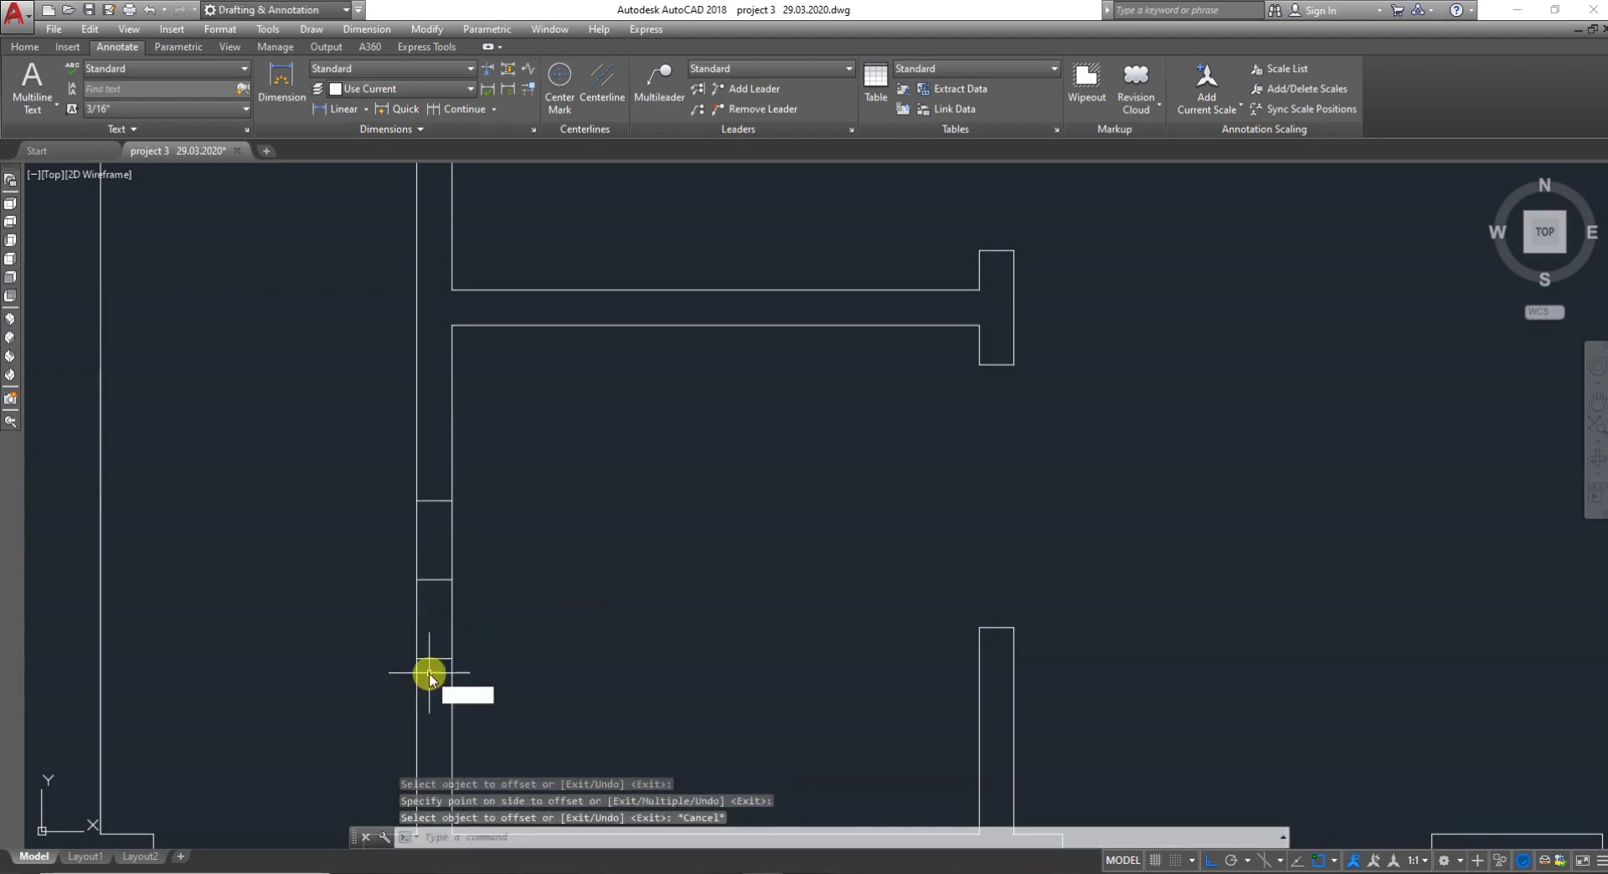
Erase the centre line between the two opening edges in the lower small room's left wall
type("e")
key("Return")
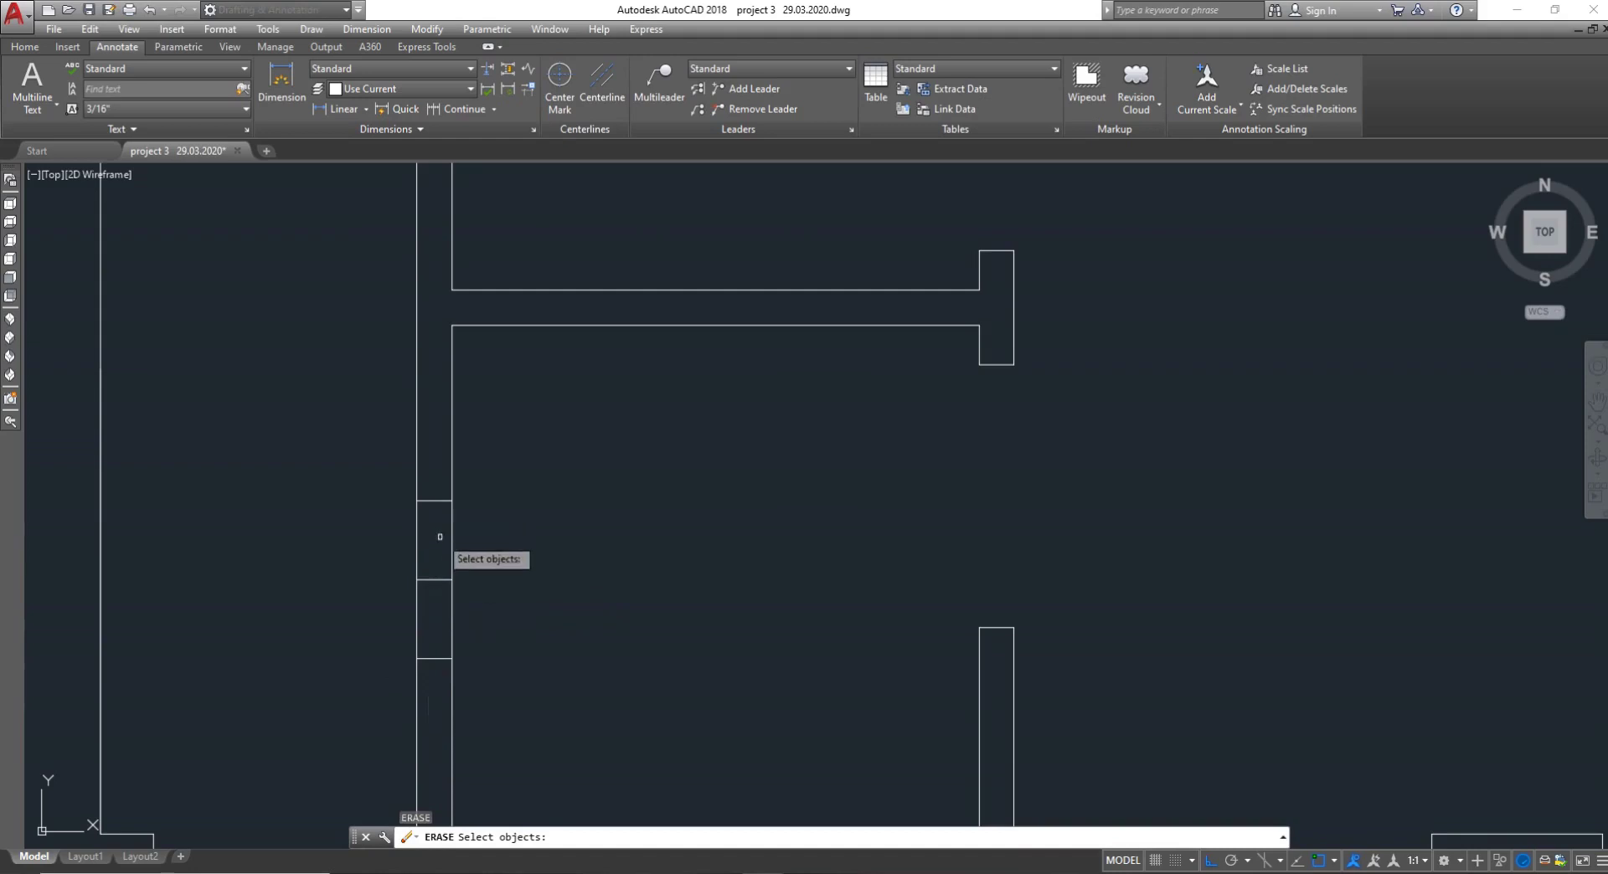
left_click(435, 578)
key("Return")
key("Escape")
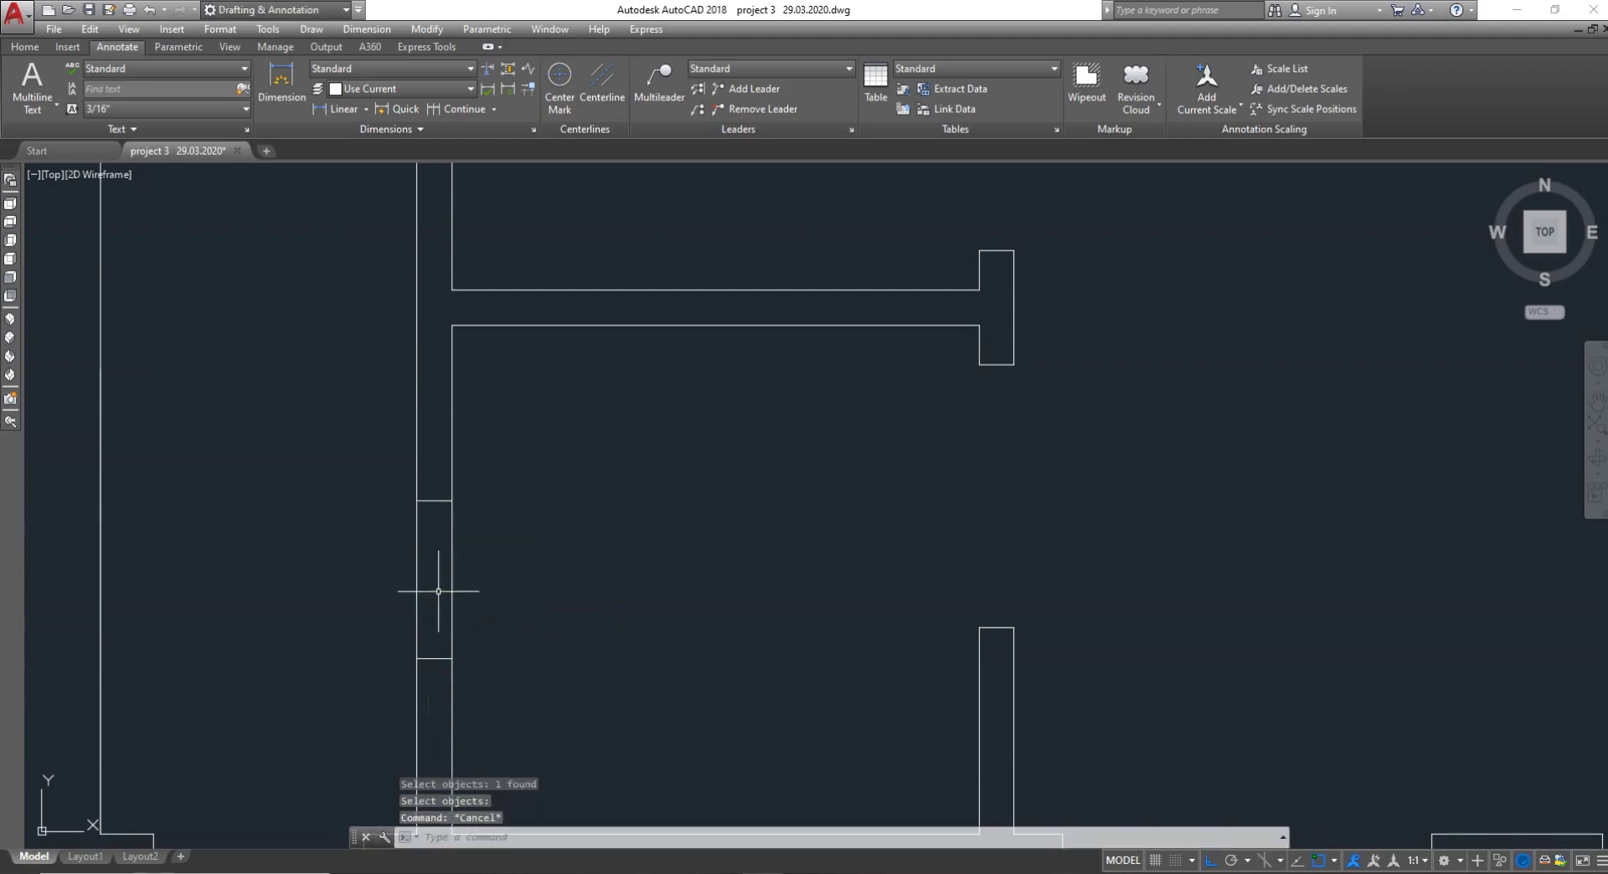
Trim both wall lines between the opening edges in the lower small room's left wall
key("Return")
key("Return")
left_click_drag(469, 544, 394, 624)
key("Escape")
Draw a short line across the left wall of the upper small room, from its inner face's midpoint to the opposite face
scroll(401, 586, "down", 5)
scroll(402, 312, "up", 4)
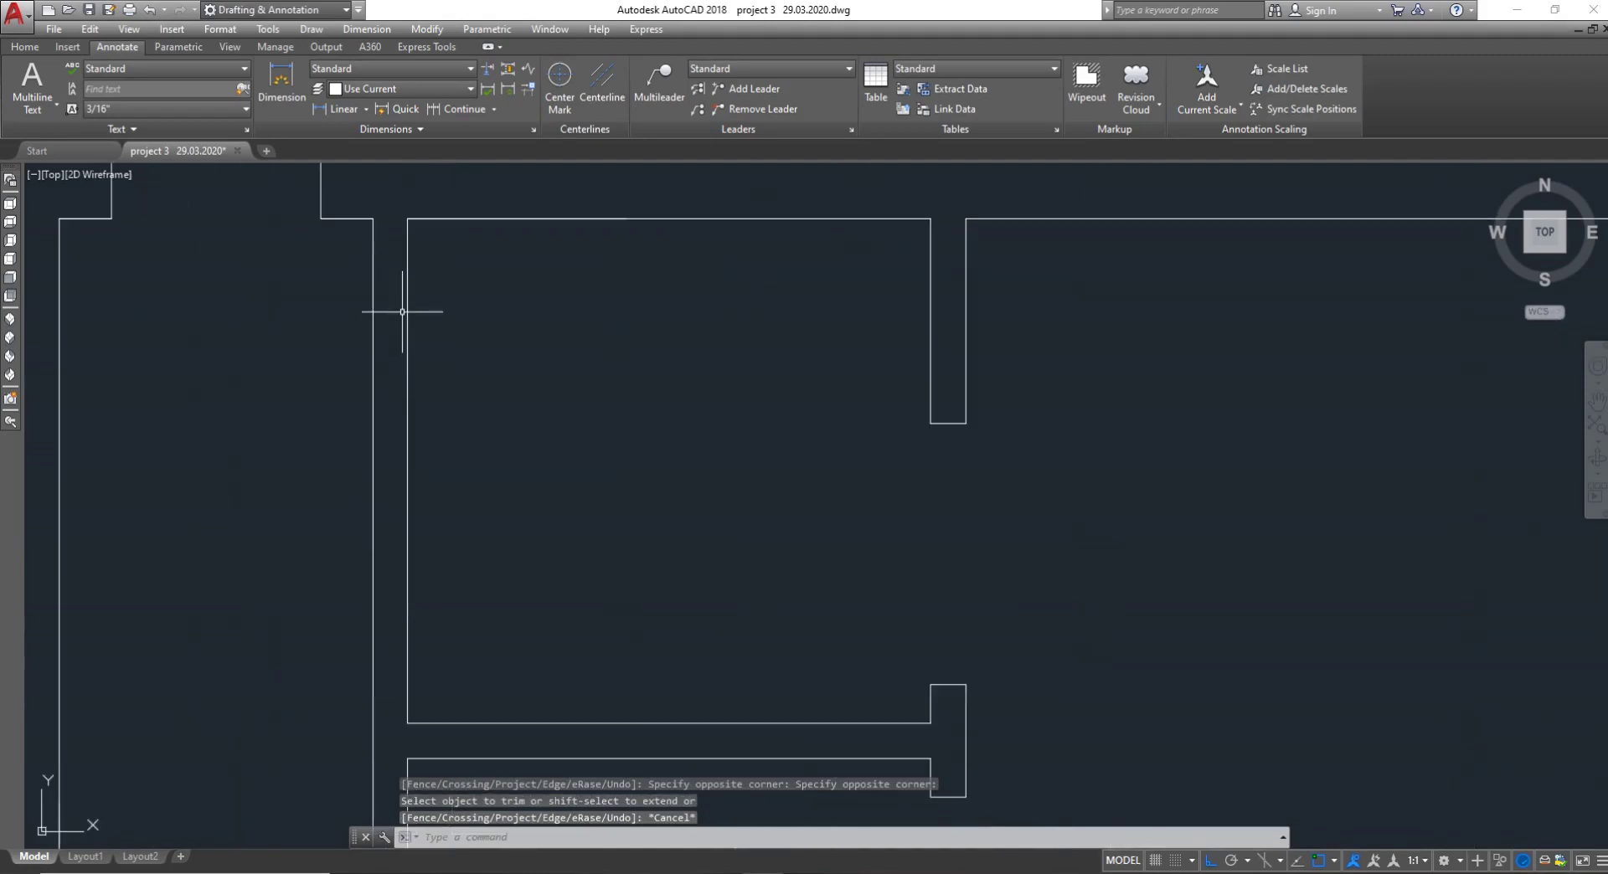
type("l")
key("Return")
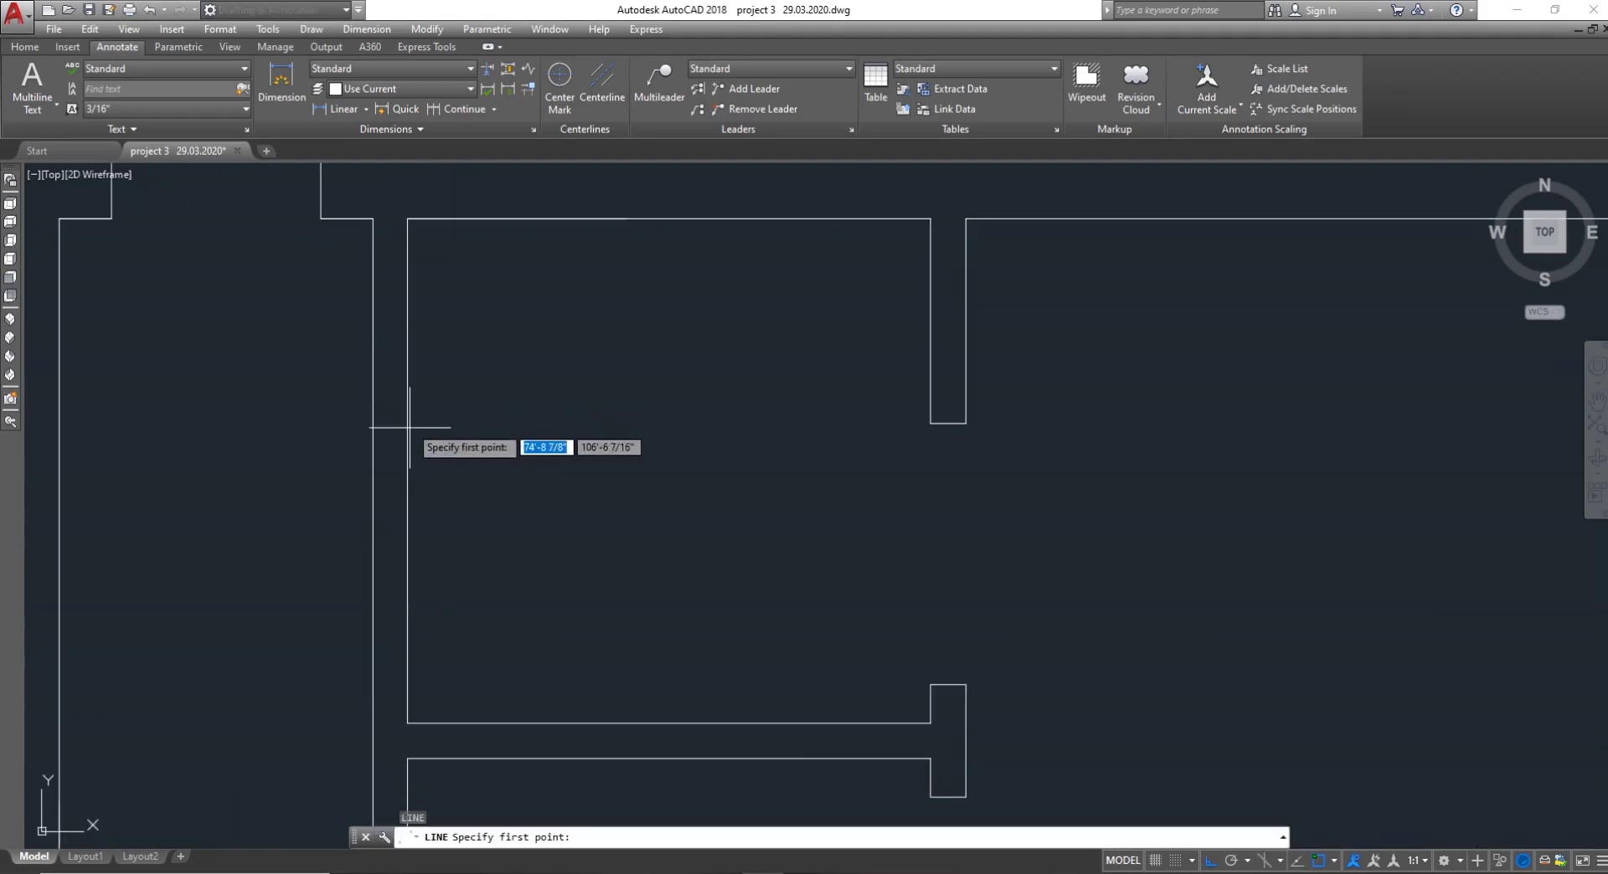
left_click(407, 472)
left_click(362, 469)
key("Escape")
scroll(359, 466, "up", 4)
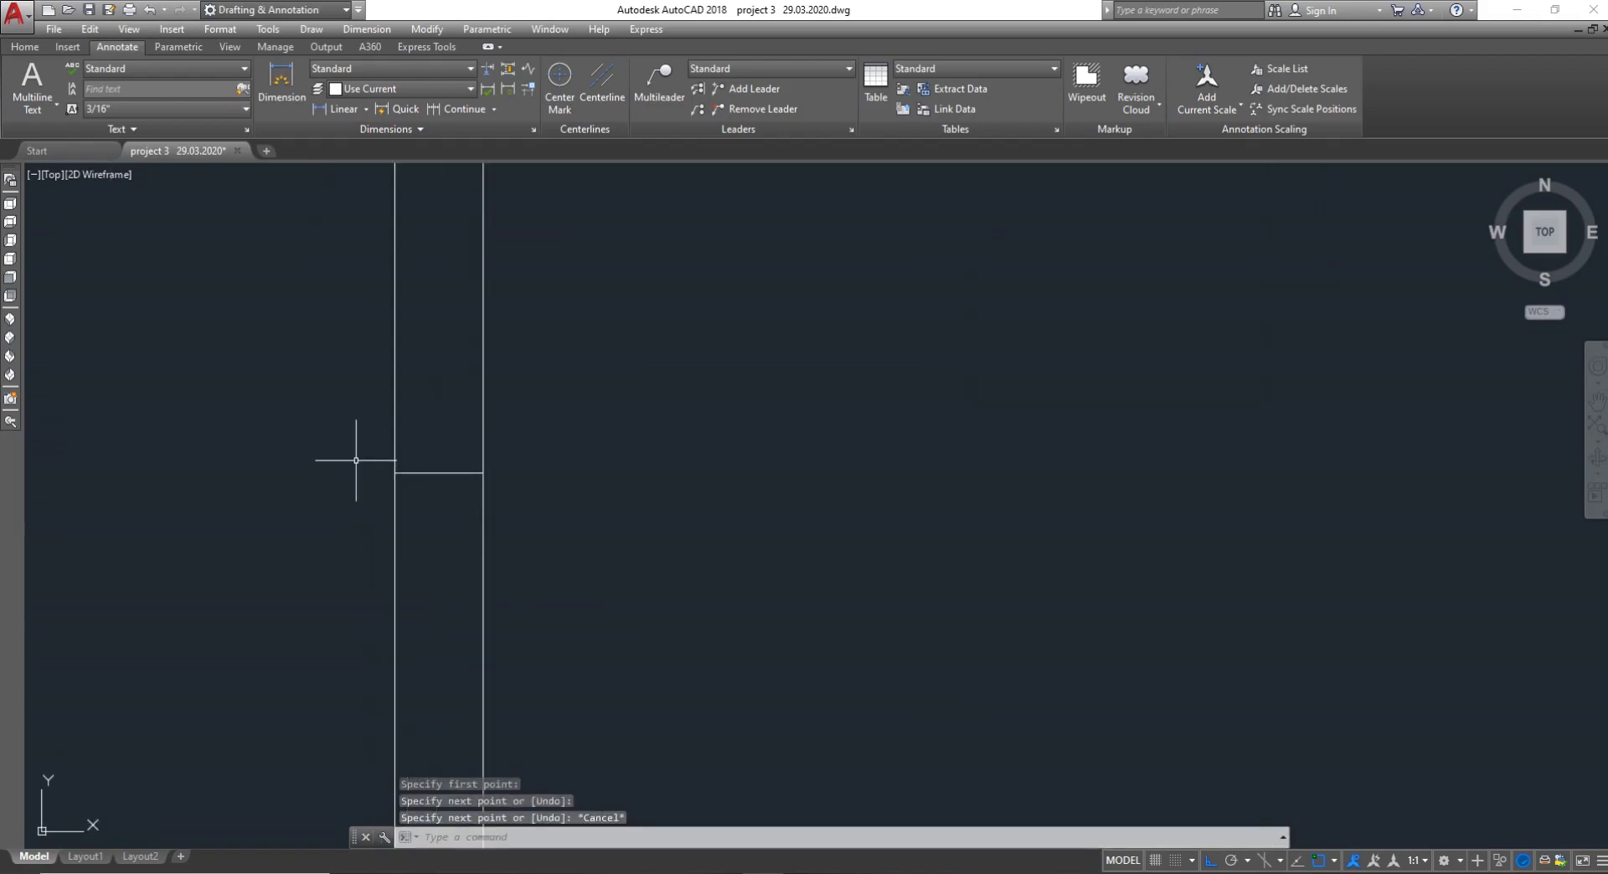
type("o")
key("Return")
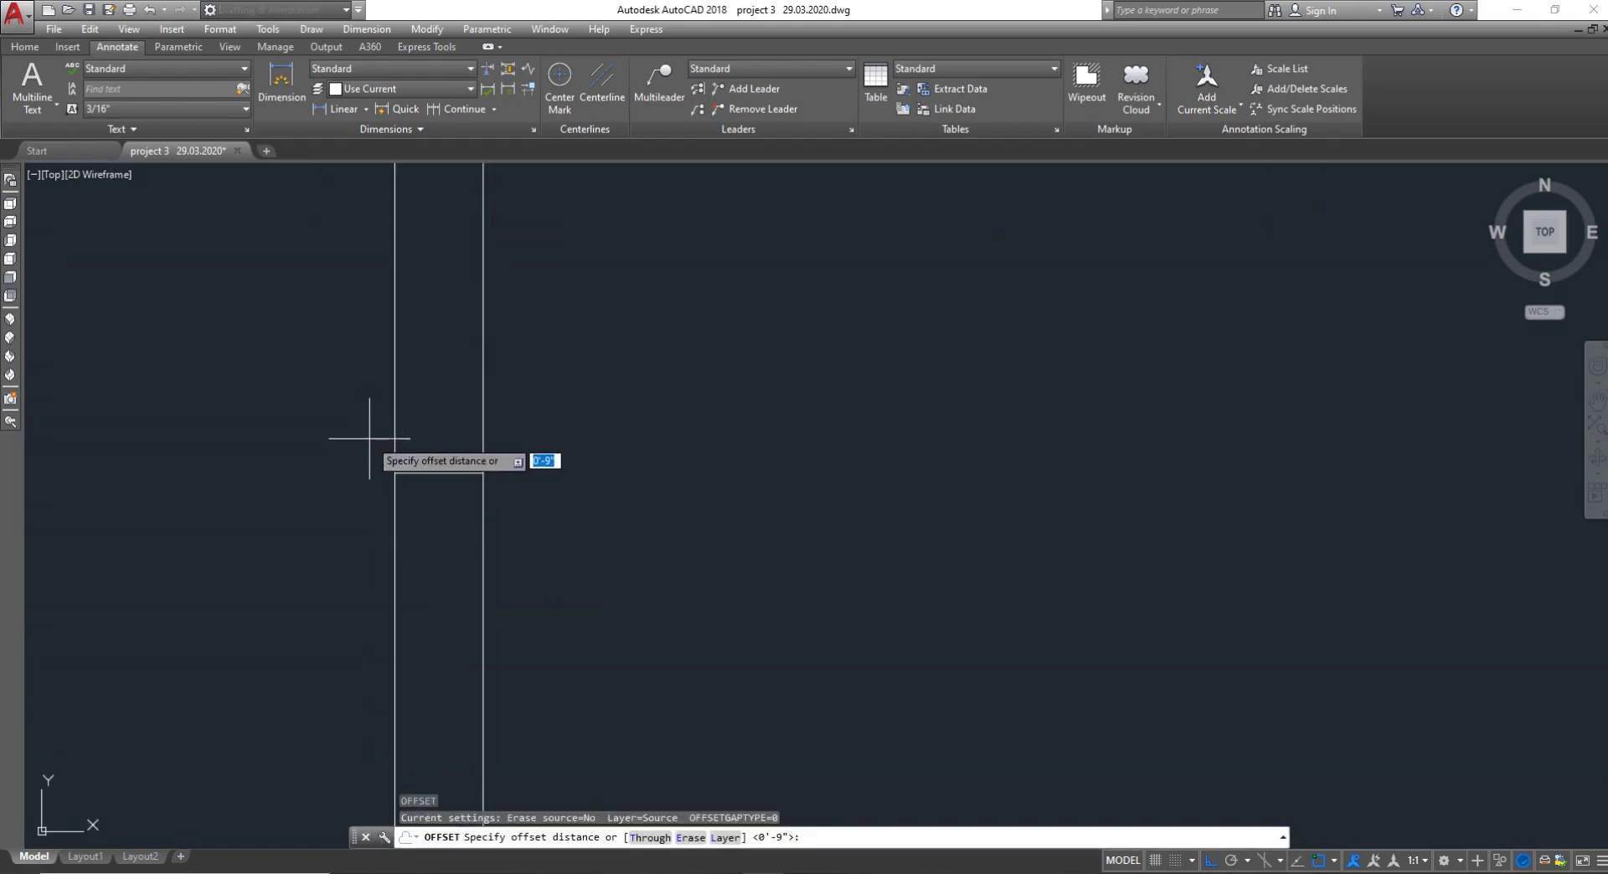
type("9'")
key("Return")
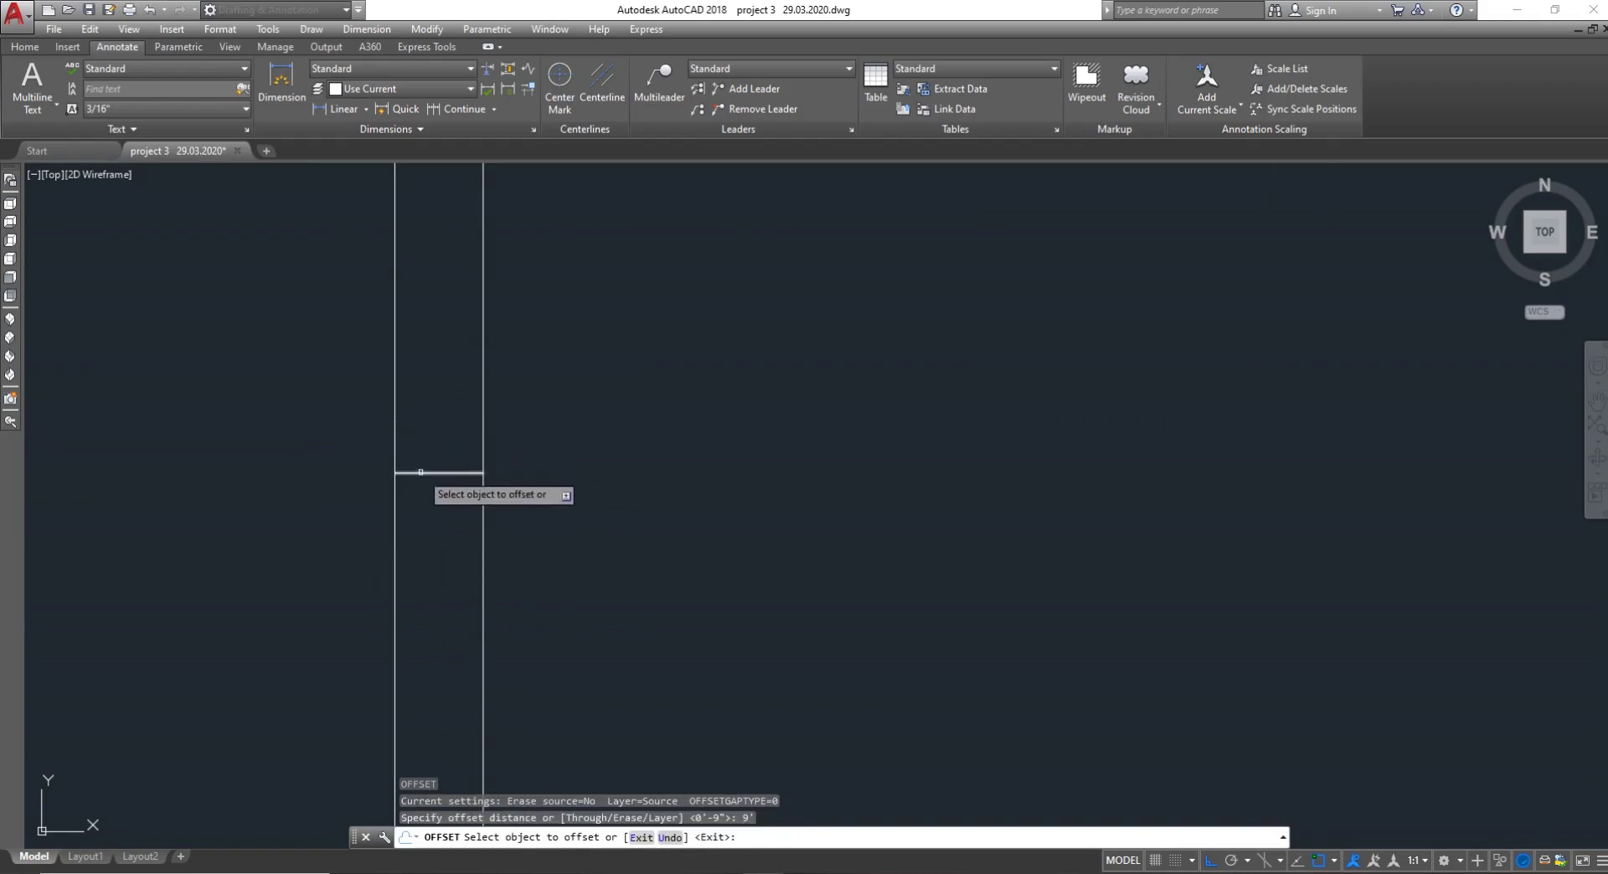
key("Escape")
key("Escape")
Offset the short centre line in the upper small room's left wall by 9" to each side
key("Return")
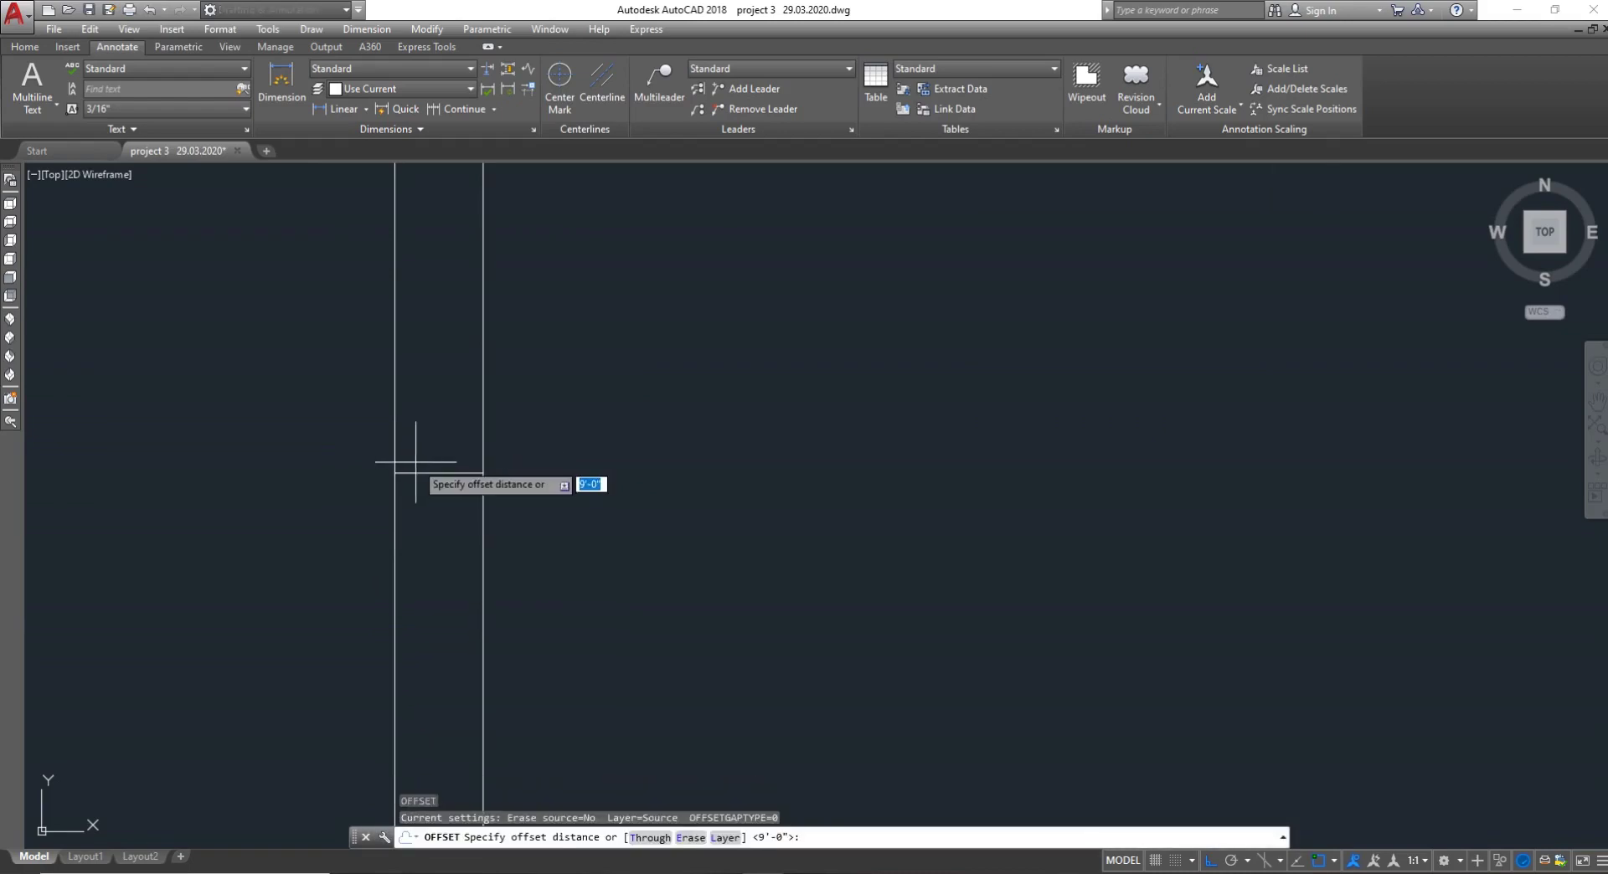
type("9\"")
key("Return")
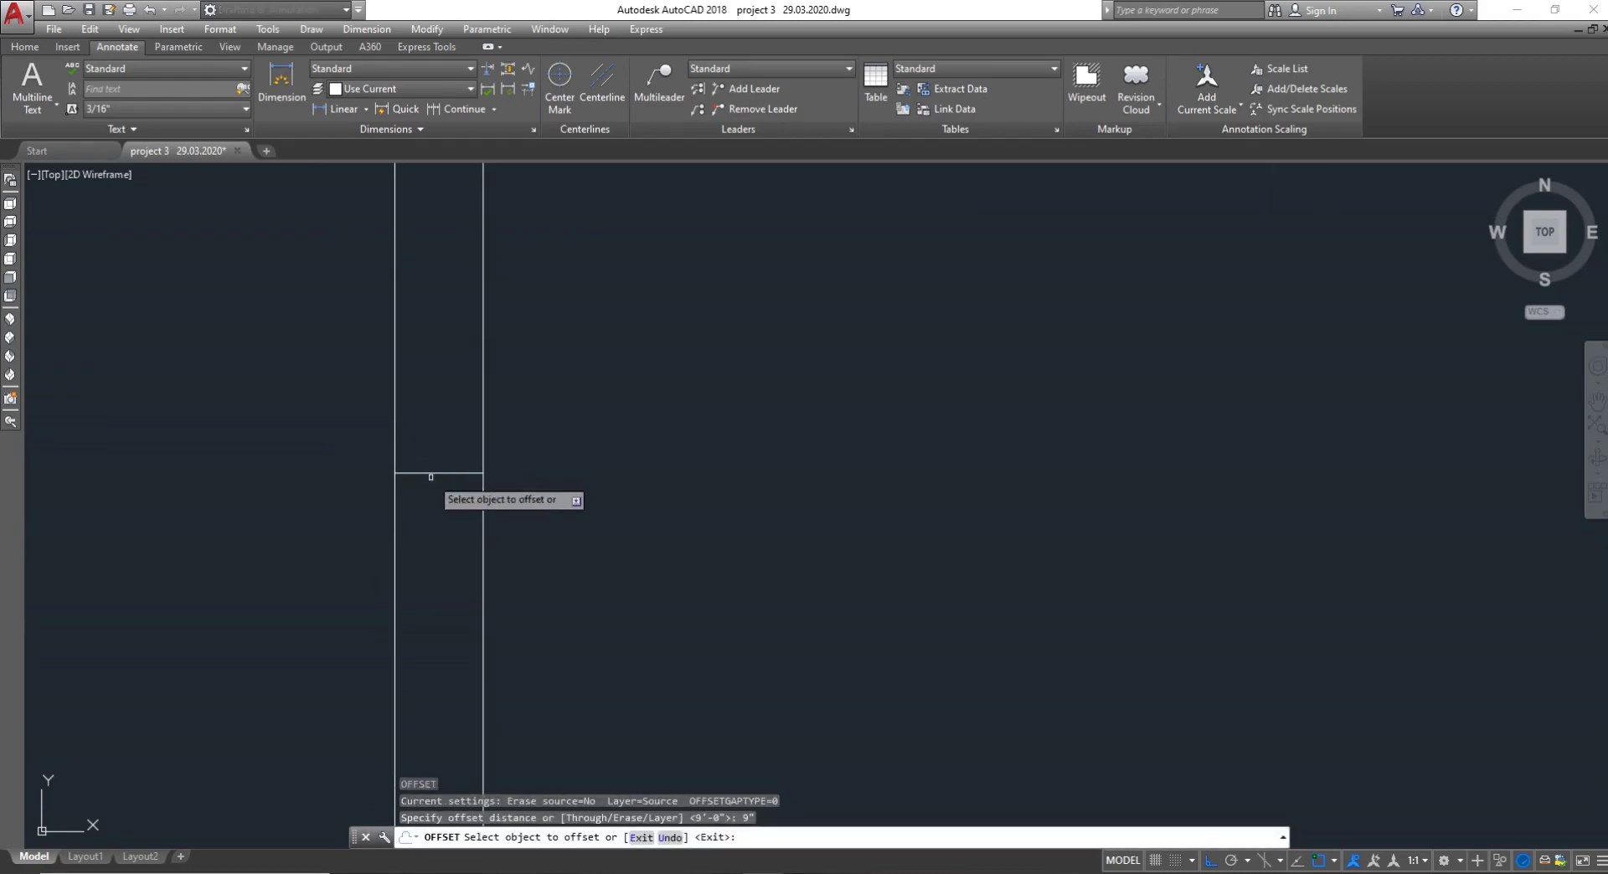
left_click(438, 472)
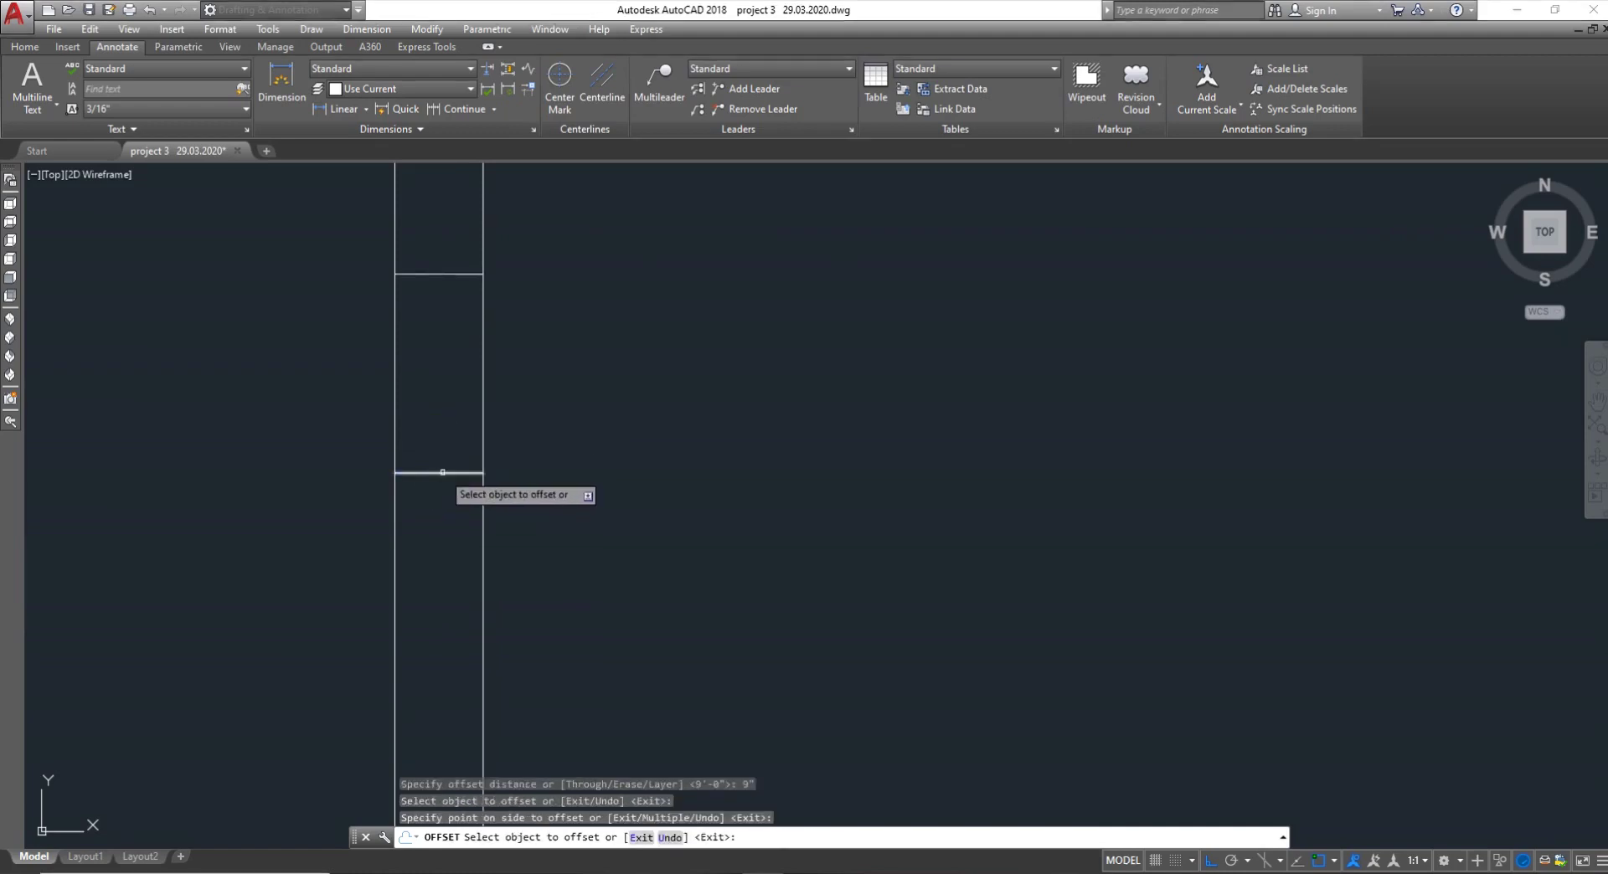
left_click(427, 544)
key("Escape")
Erase the centre line between the two opening edges in the upper small room's left wall
type("e")
key("Return")
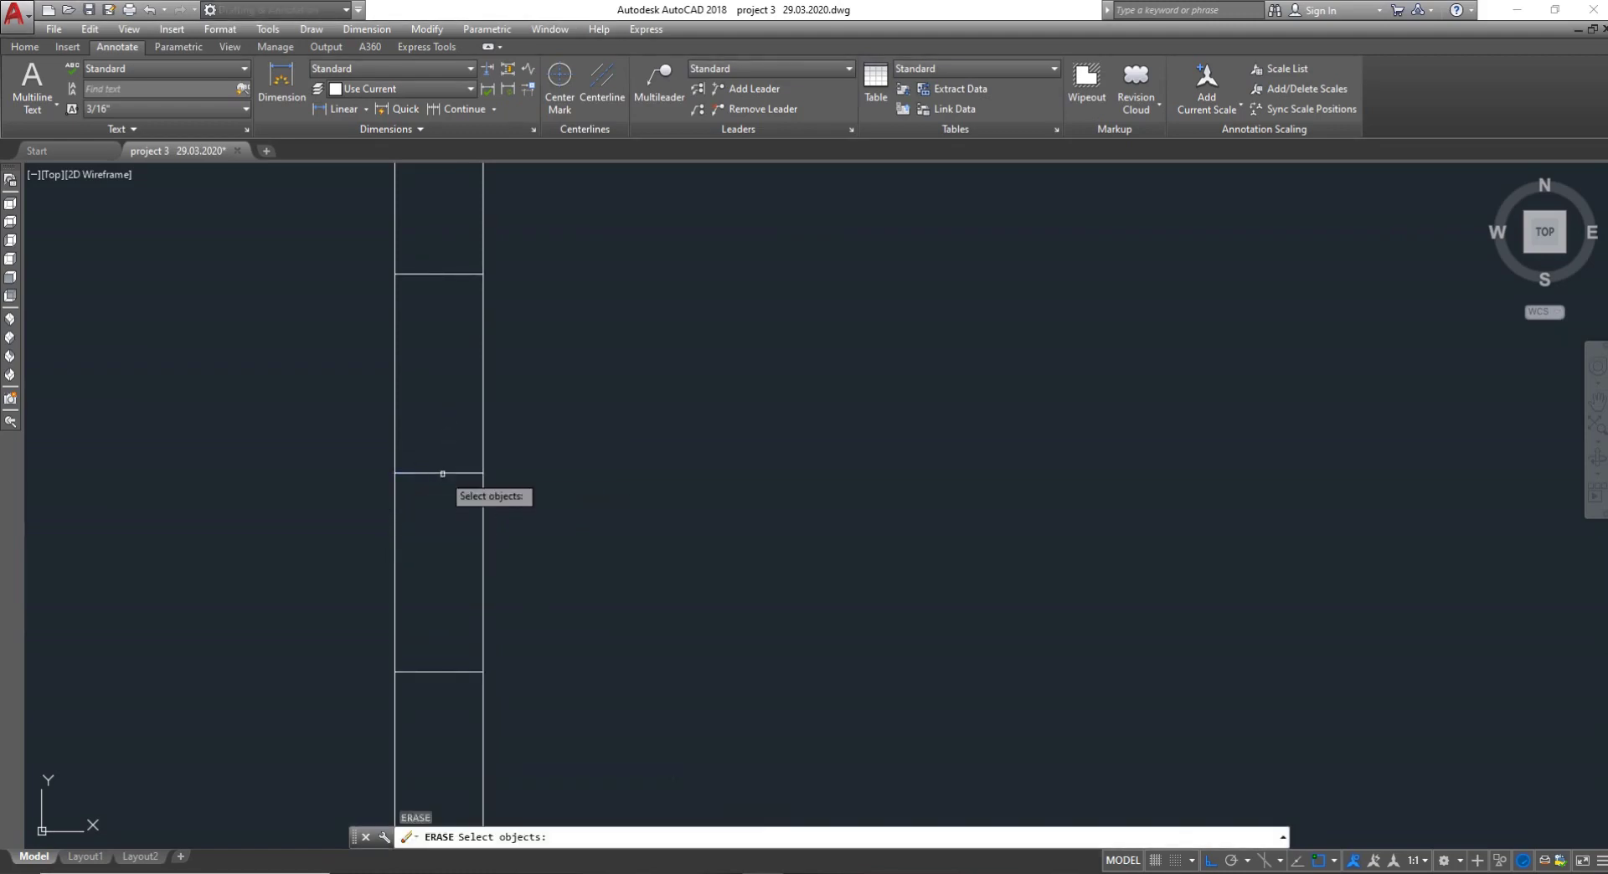
left_click(442, 473)
key("Escape")
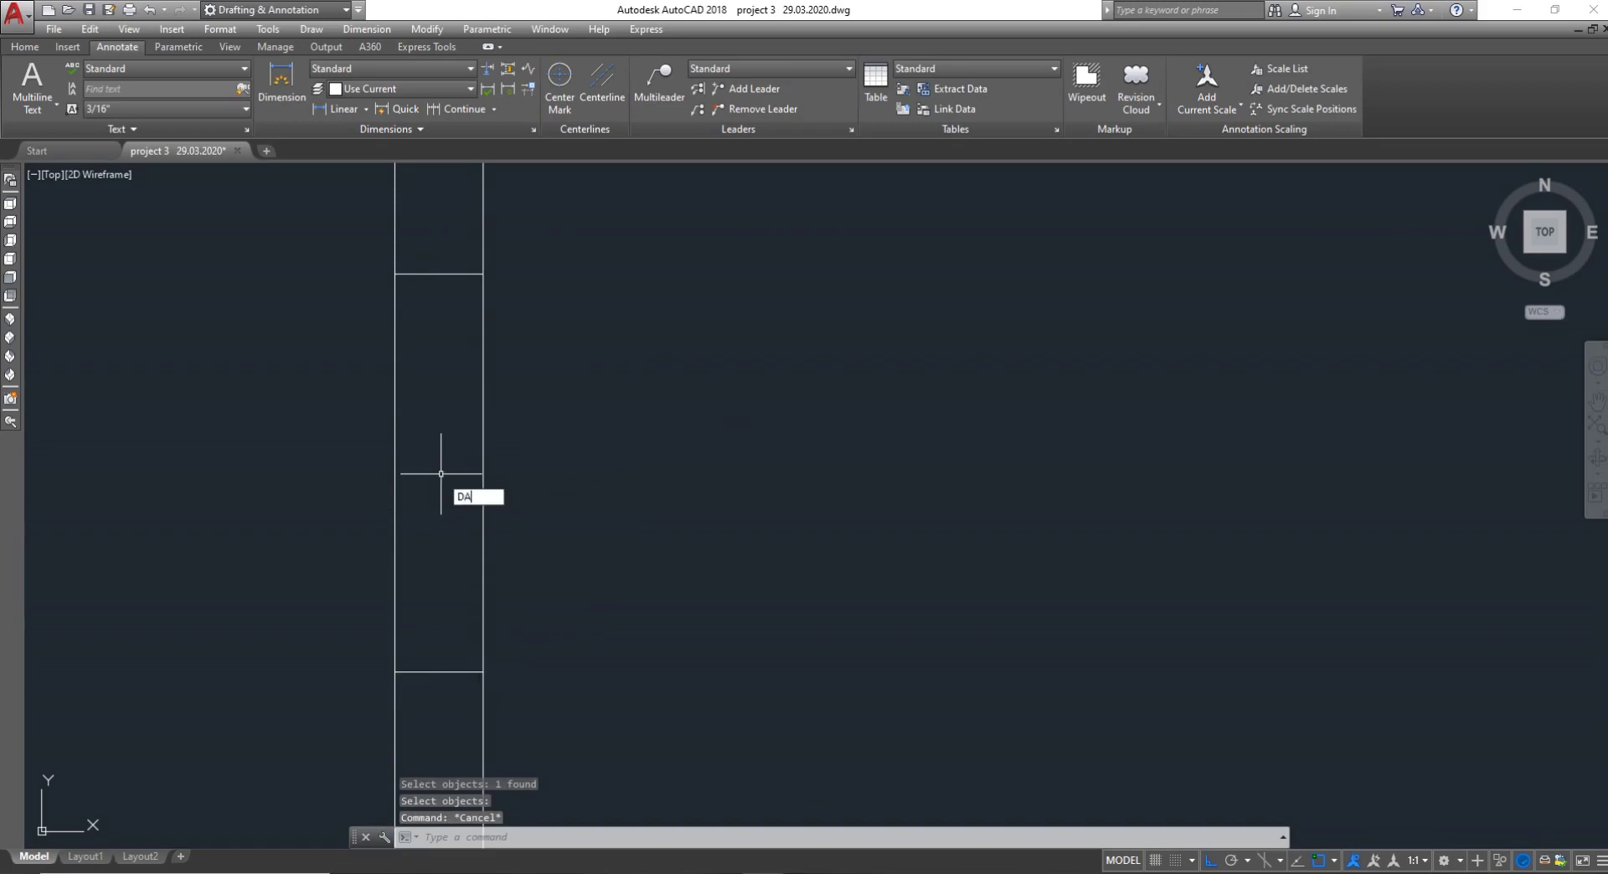
Measure the distance between the upper small room's opening edges with an aligned dimension, without placing it
type("DA")
key("Return")
left_click(437, 670)
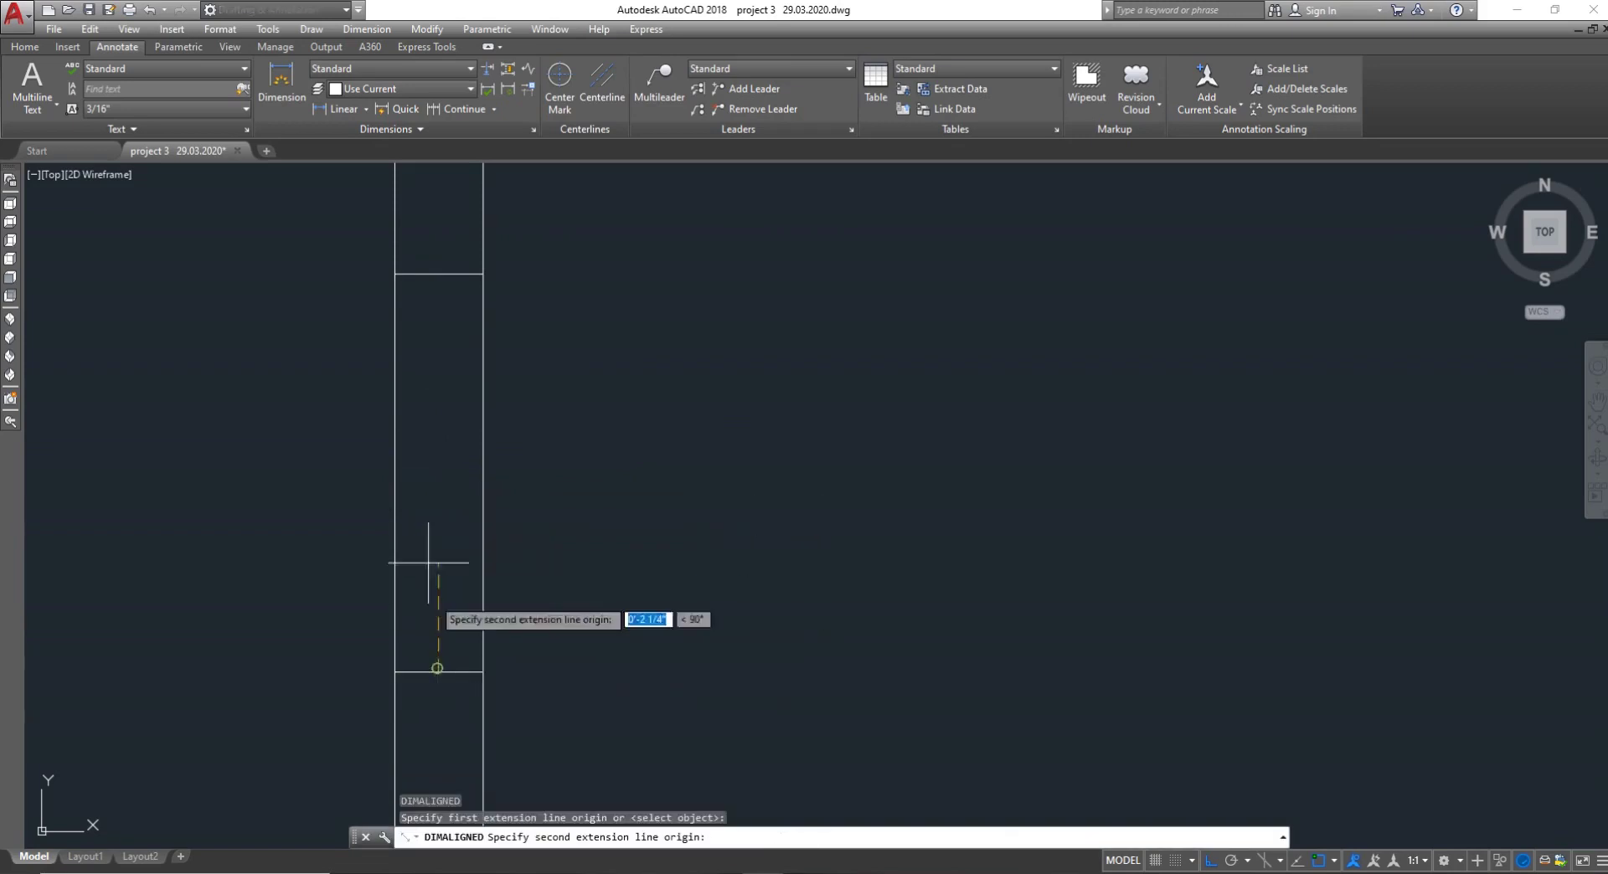
left_click(394, 274)
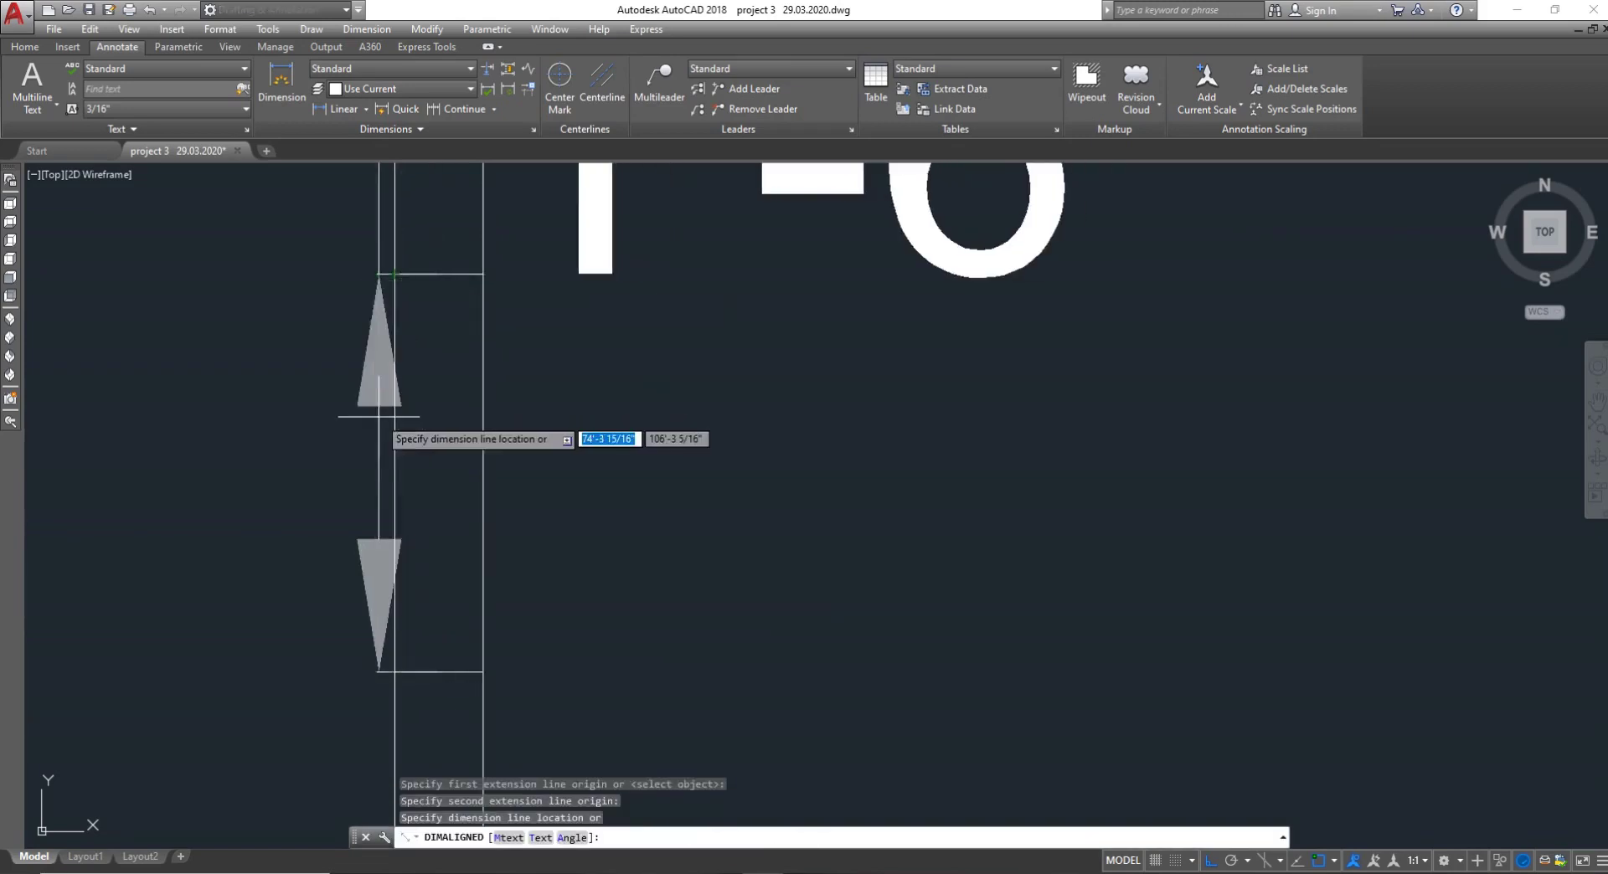
scroll(380, 416, "down", 2)
key("Escape")
scroll(367, 404, "up", 2)
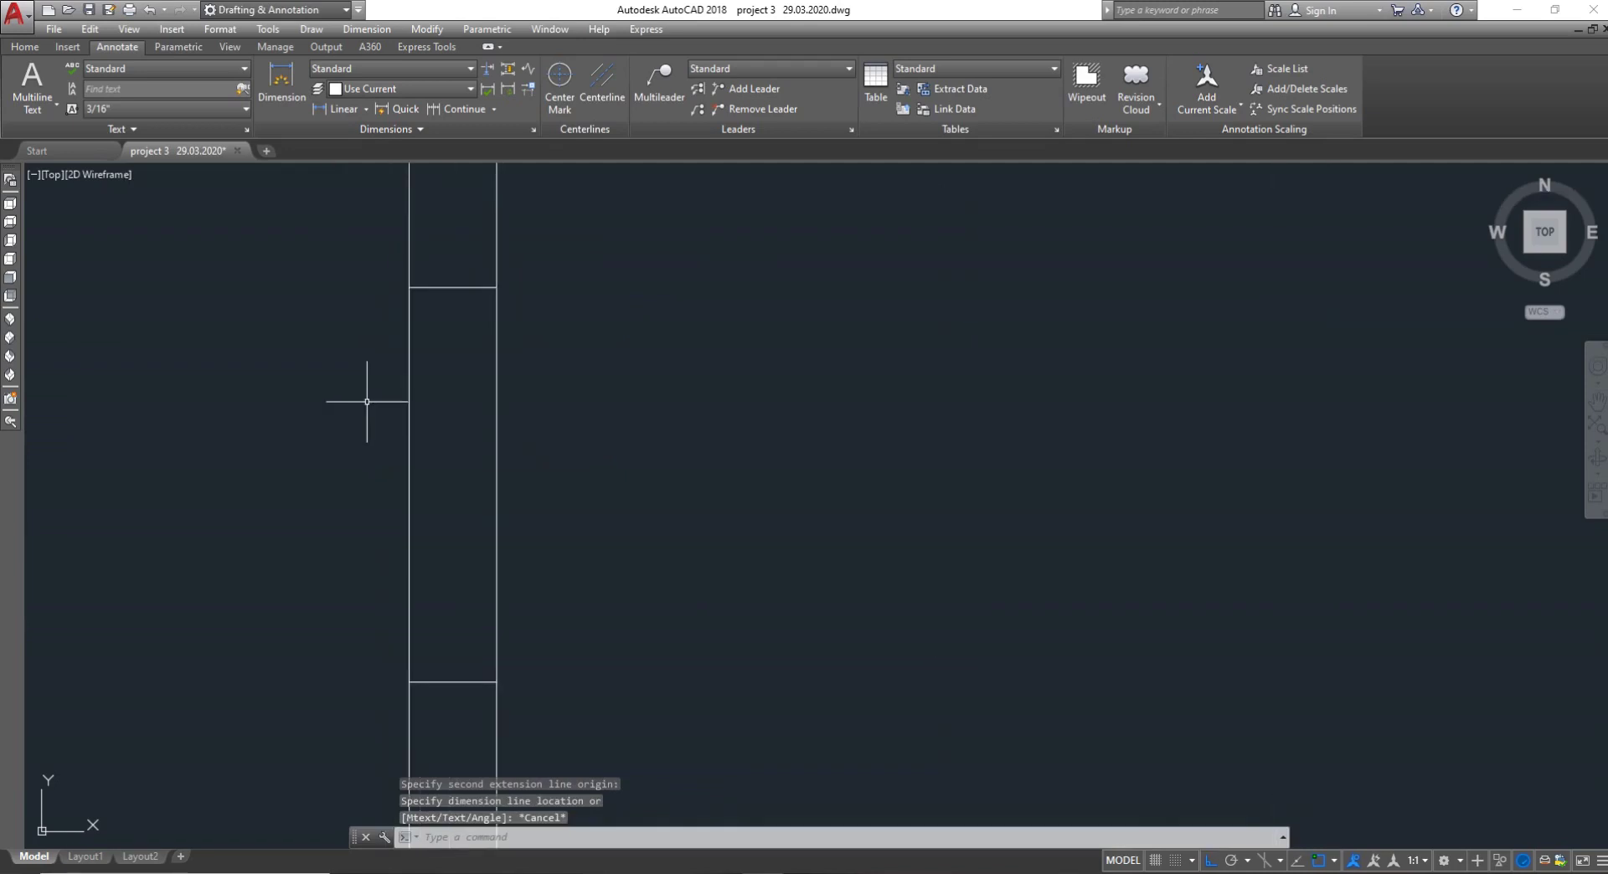
Trim both wall lines between the opening edges in the upper small room's left wall, and save the drawing
key("Return")
key("Return")
left_click(578, 427)
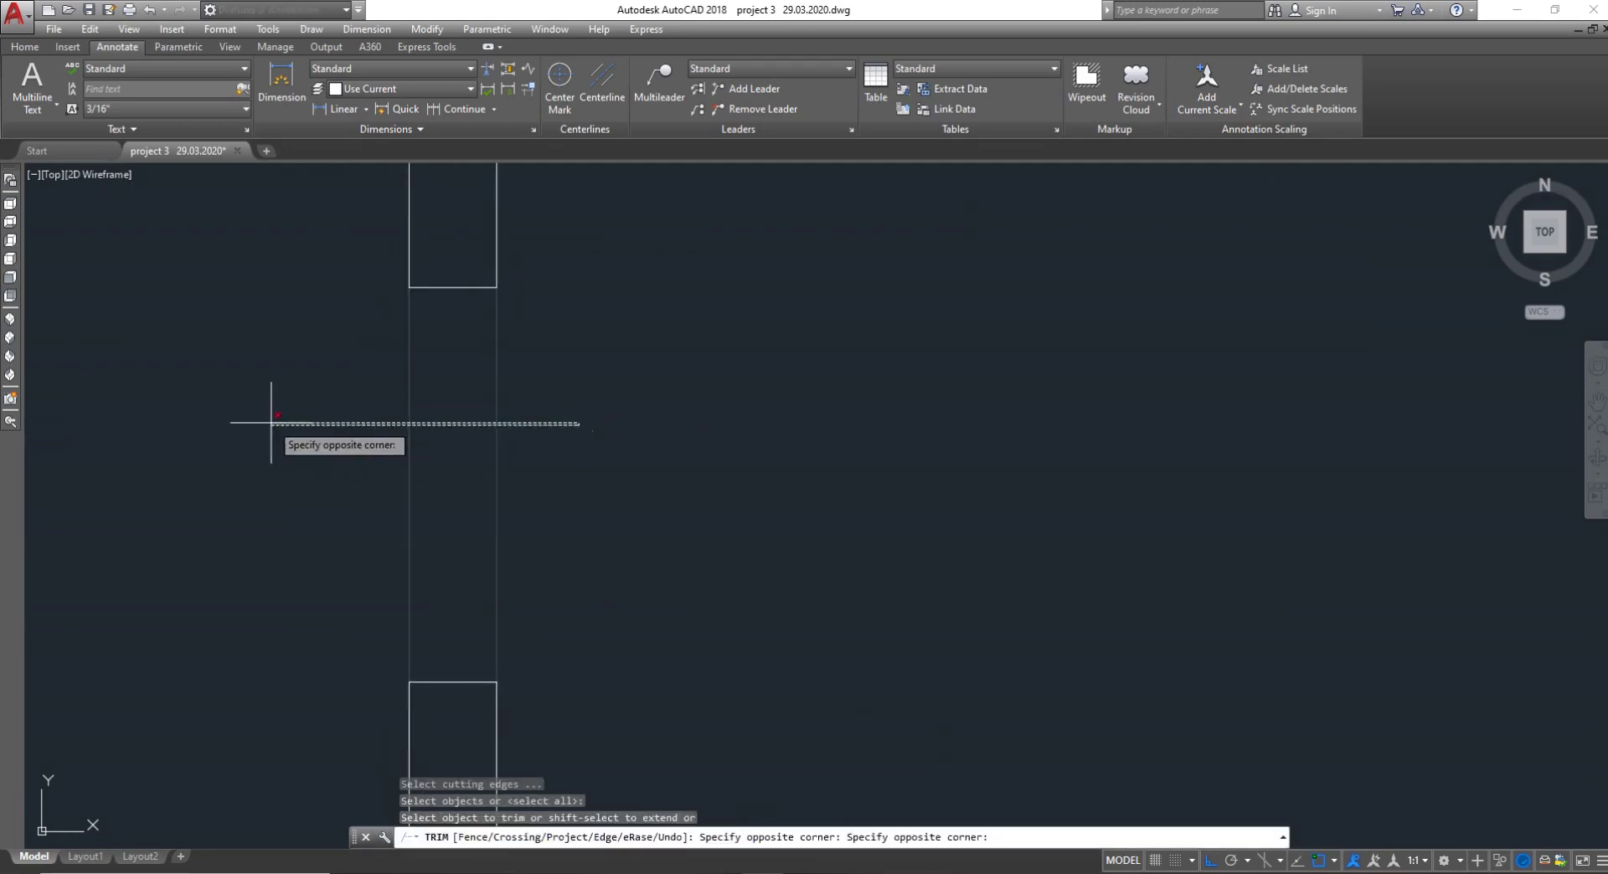
left_click(270, 424)
key("Escape")
scroll(266, 421, "down", 3)
scroll(344, 413, "down", 4)
key("ctrl+s")
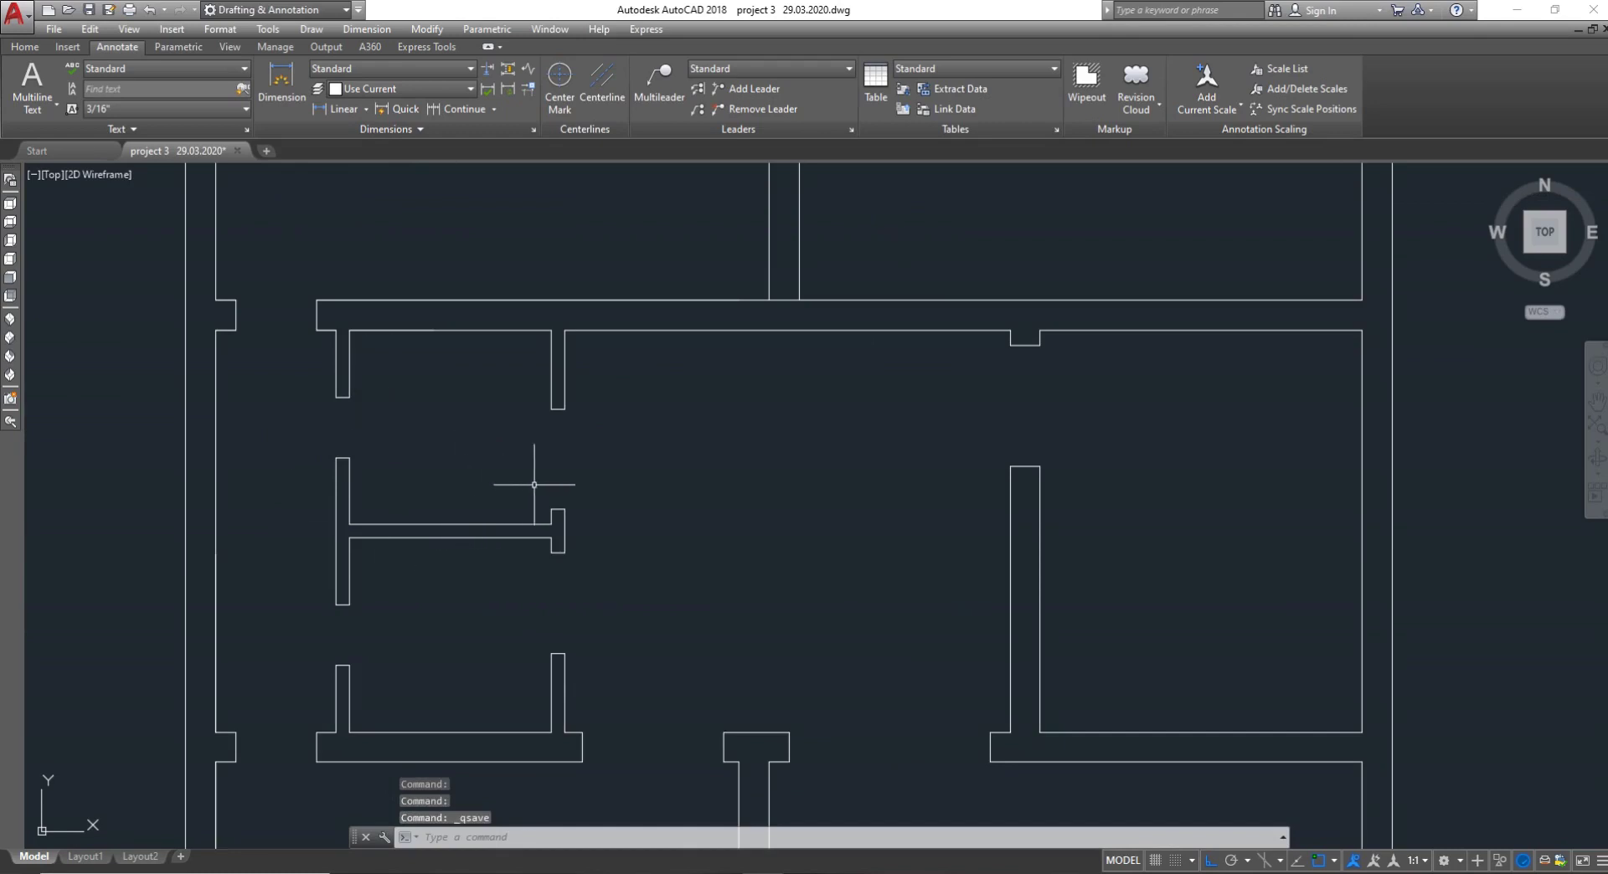
Trim the horizontal wall line between the two faces of the vertical wall dividing the two upper rooms
scroll(534, 484, "down", 4)
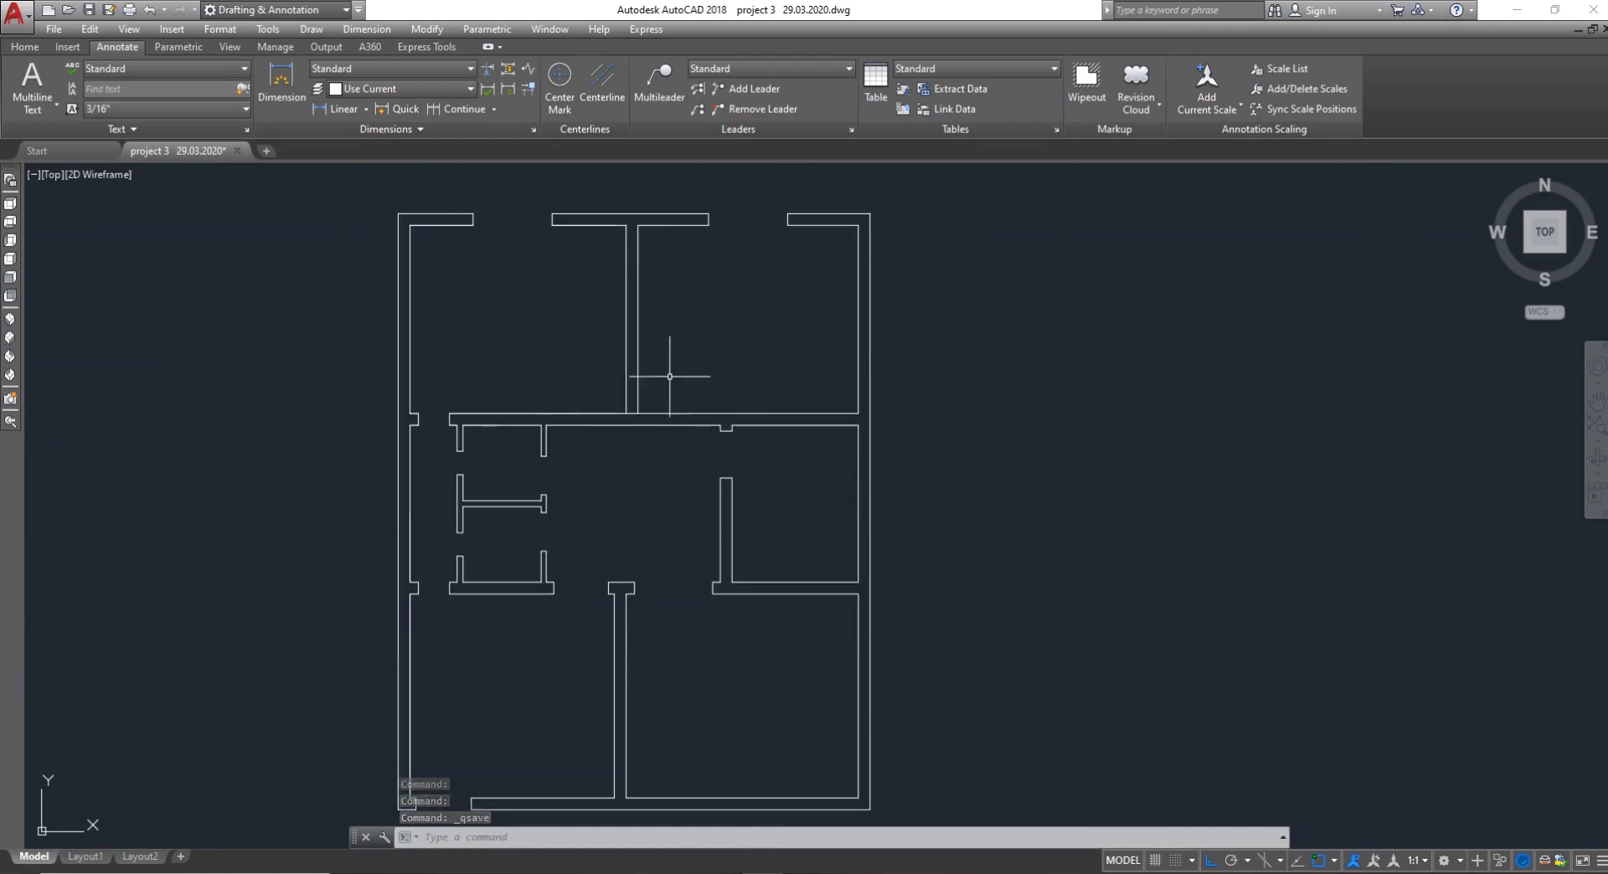
scroll(669, 376, "up", 8)
type("TR")
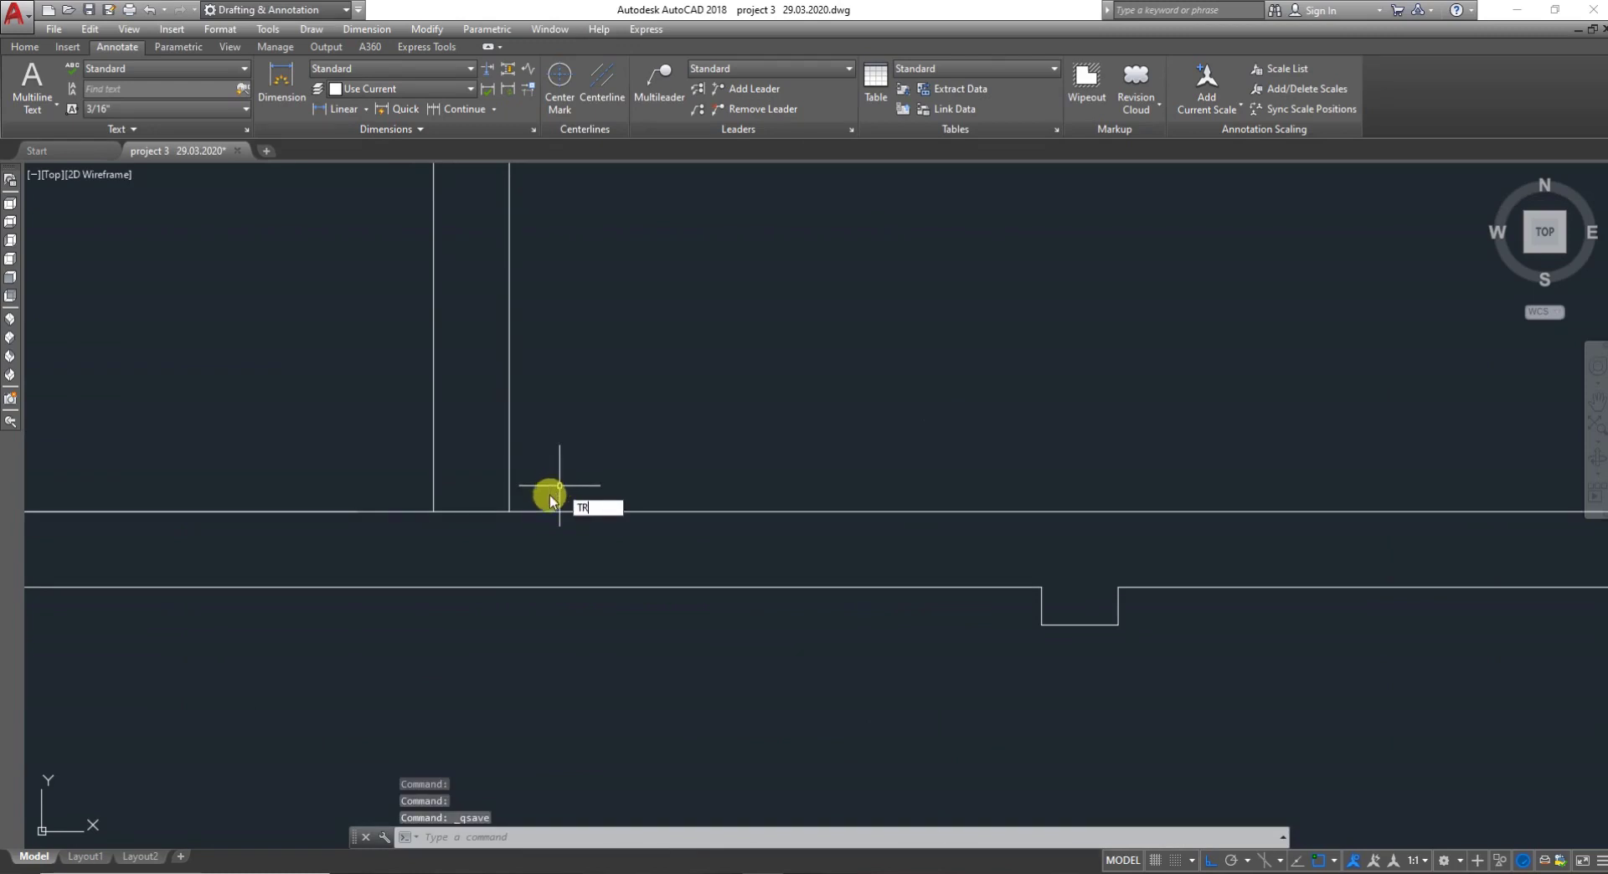
key("Return")
left_click(490, 541)
left_click(492, 482)
key("Escape")
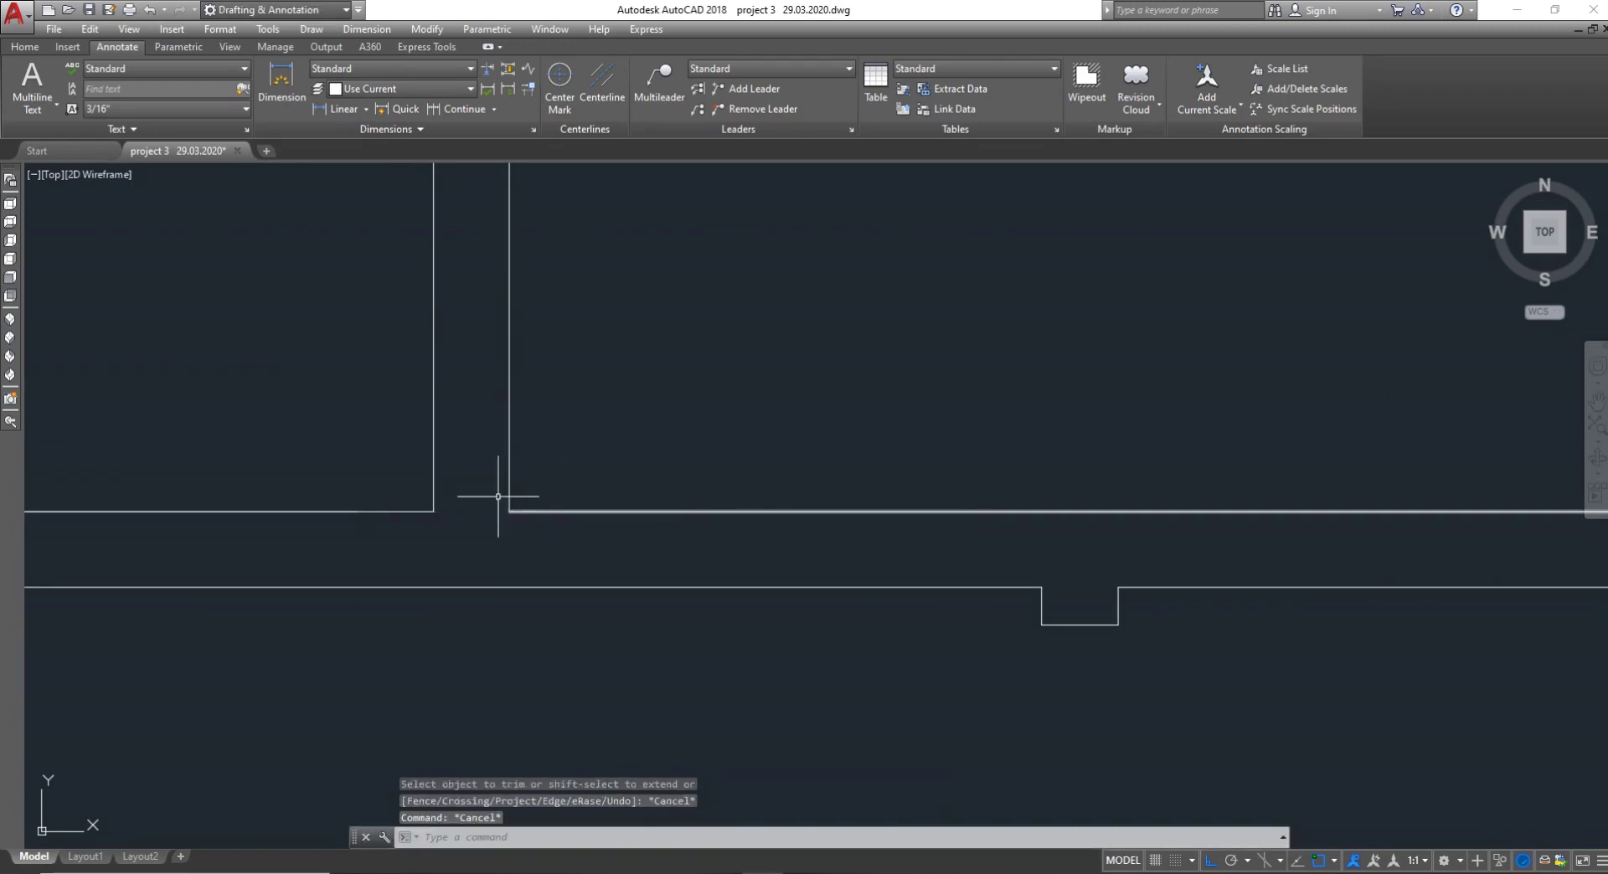
Draw a short line across the horizontal wall from the lower end of the upper dividing wall's right face
type("l")
key("Return")
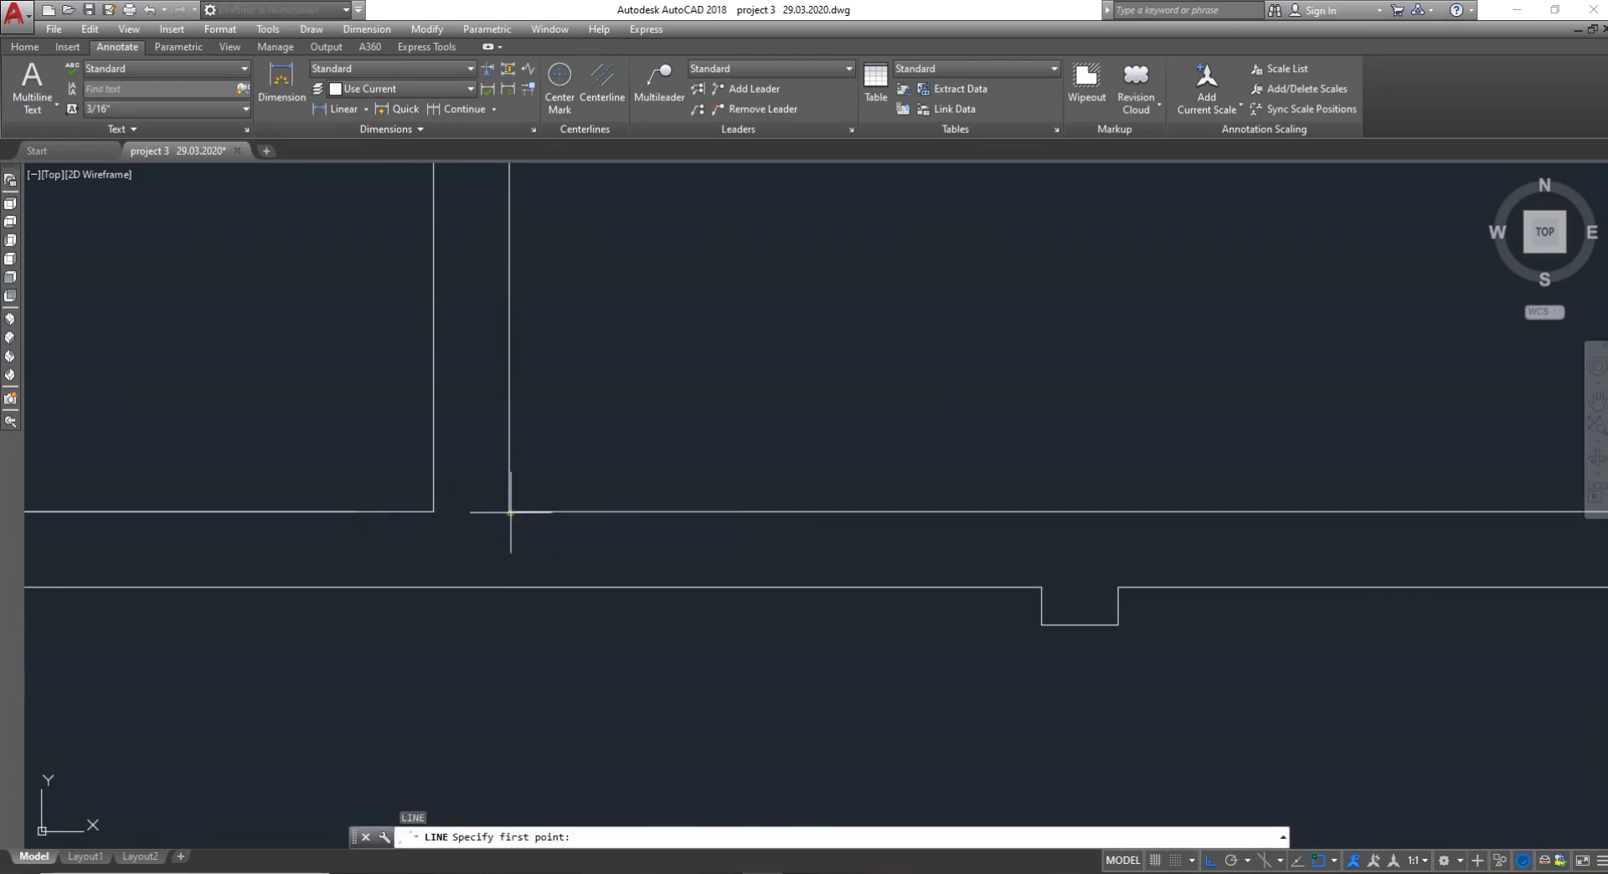
left_click(511, 512)
left_click(510, 587)
key("Escape")
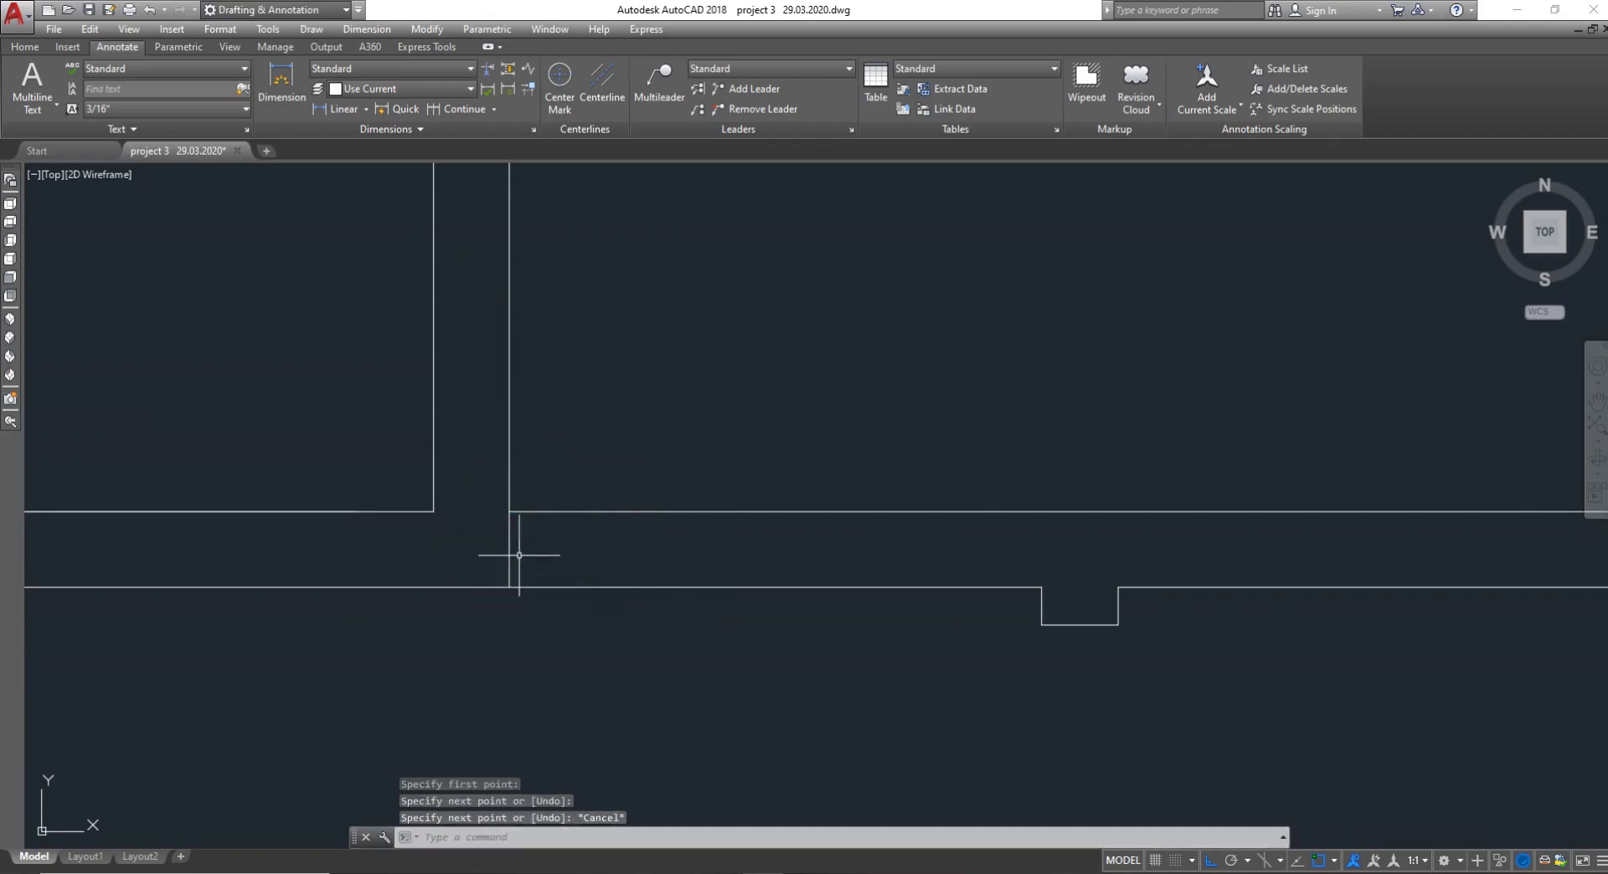
Move the short line along the horizontal wall, away from the upper dividing wall, to mark the upper right room's door edge
type("m")
key("Return")
left_click(507, 553)
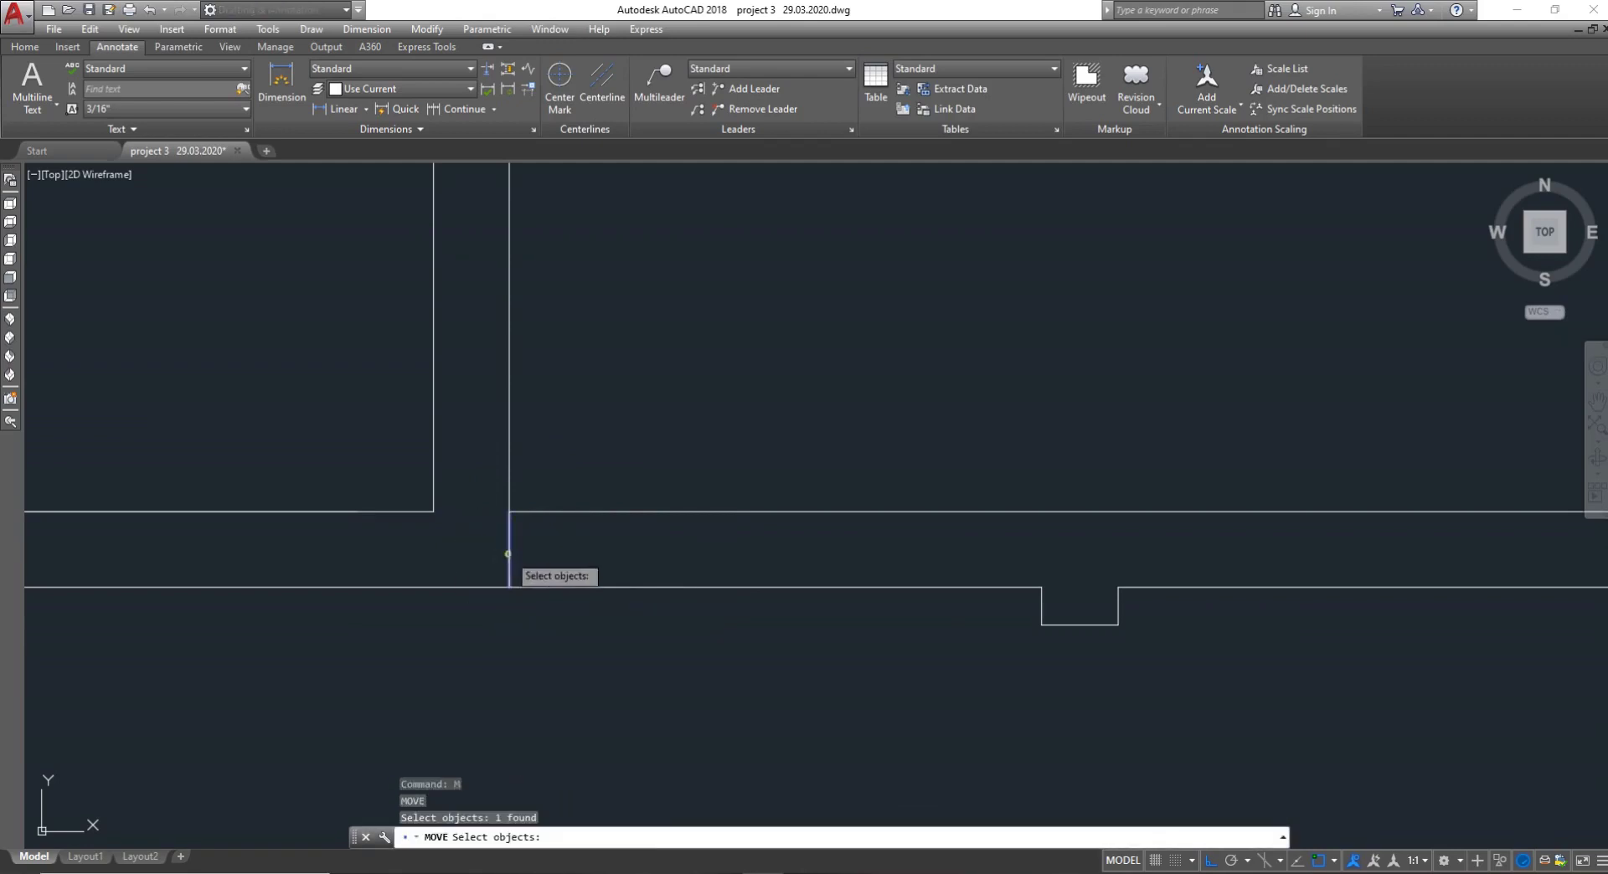
key("Return")
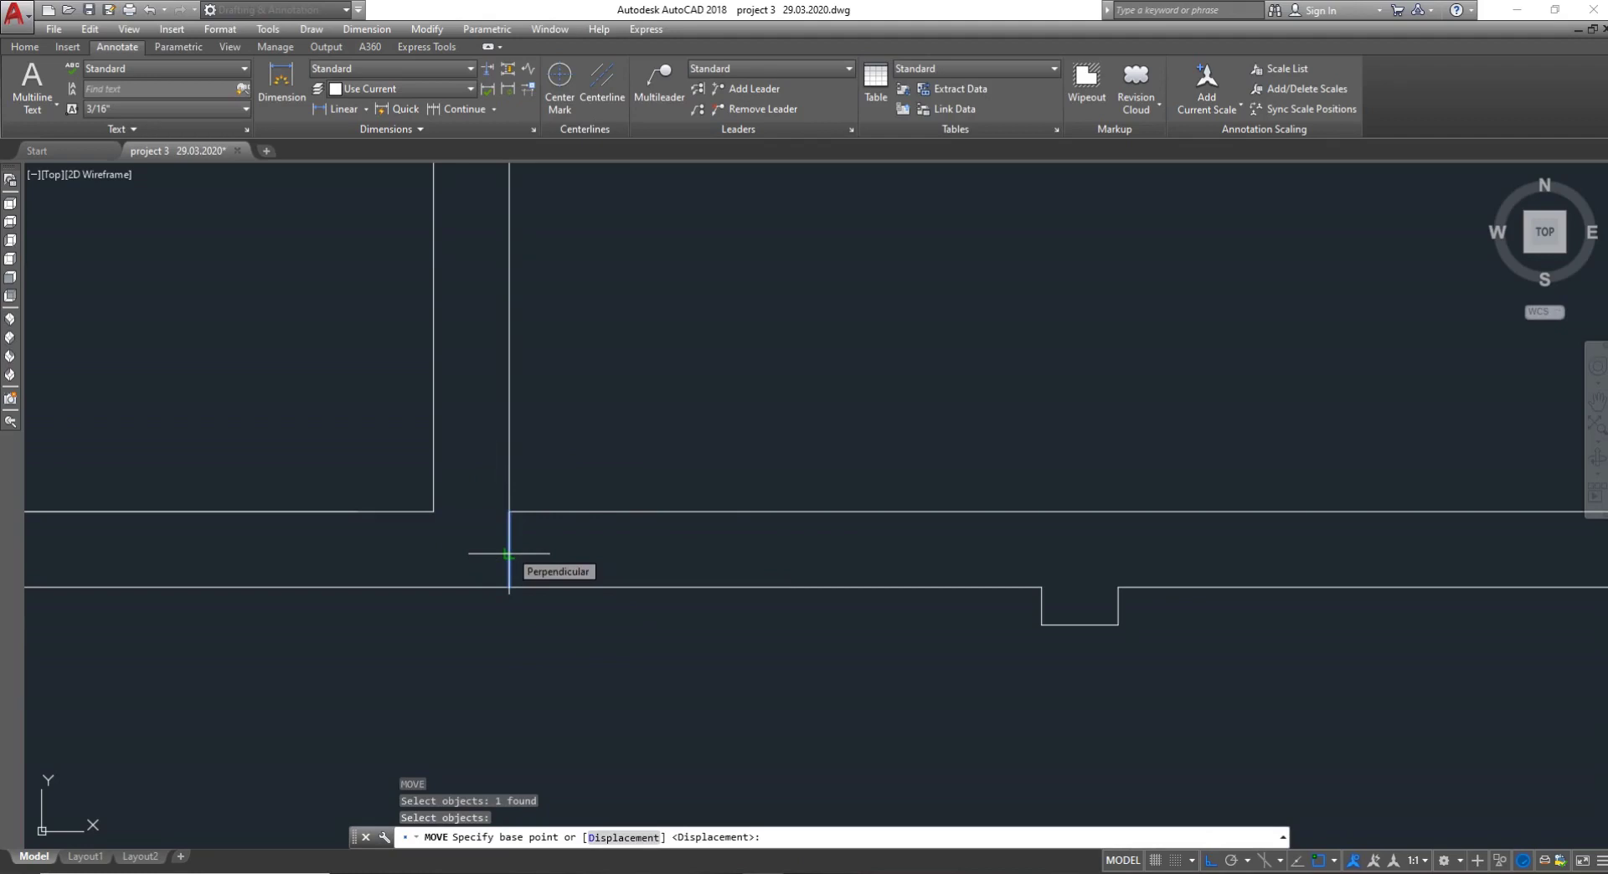
left_click(507, 554)
scroll(577, 528, "down", 2)
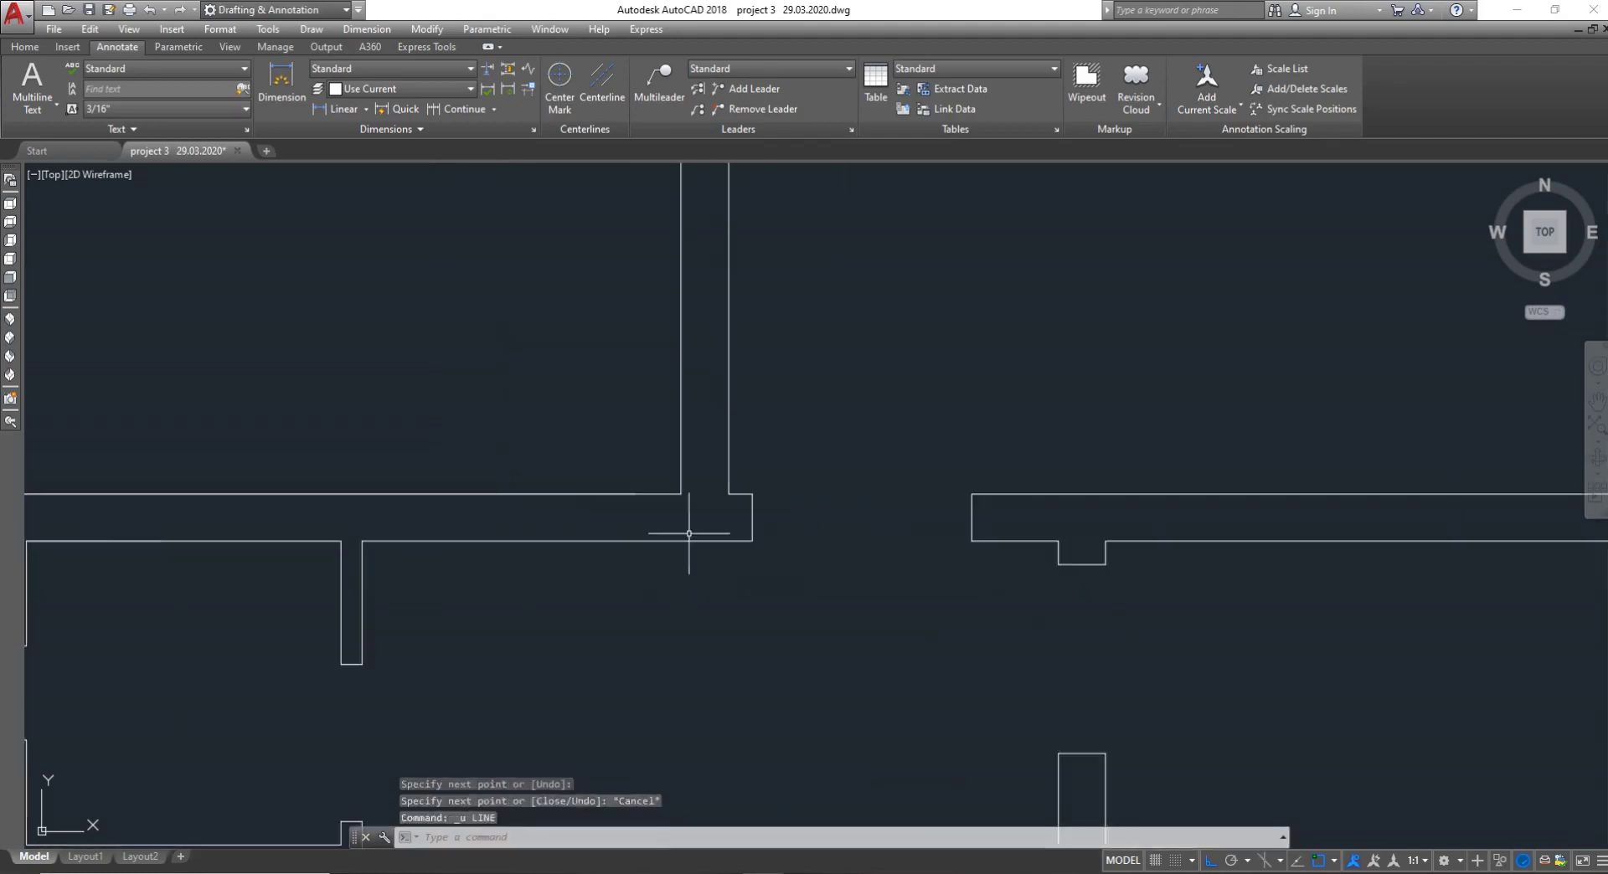
scroll(598, 509, "up", 3)
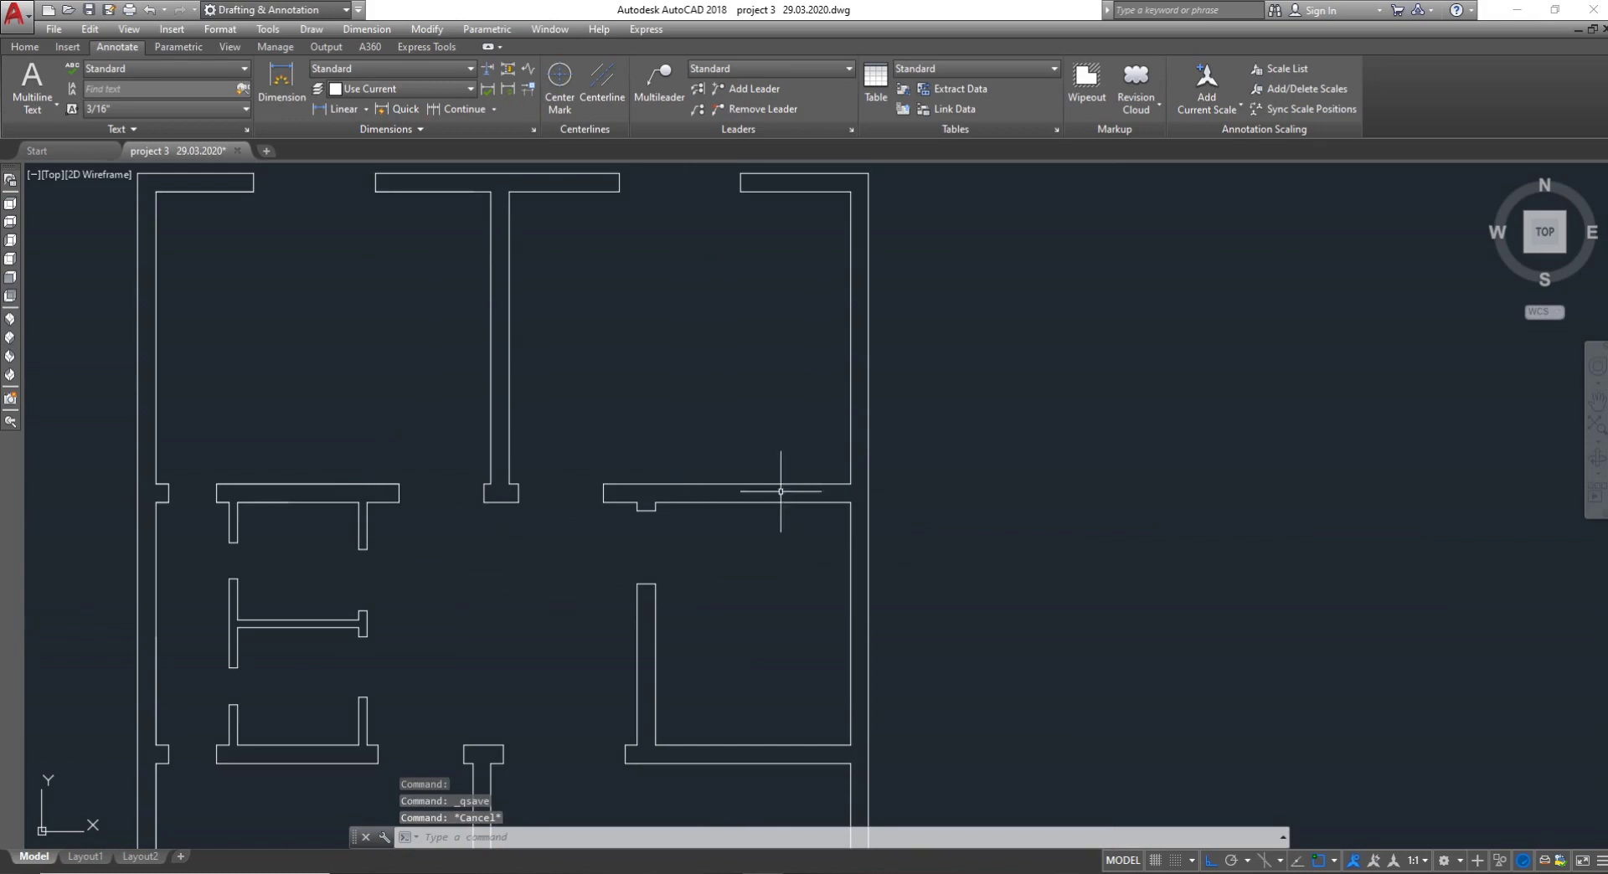
scroll(502, 544, "down", 2)
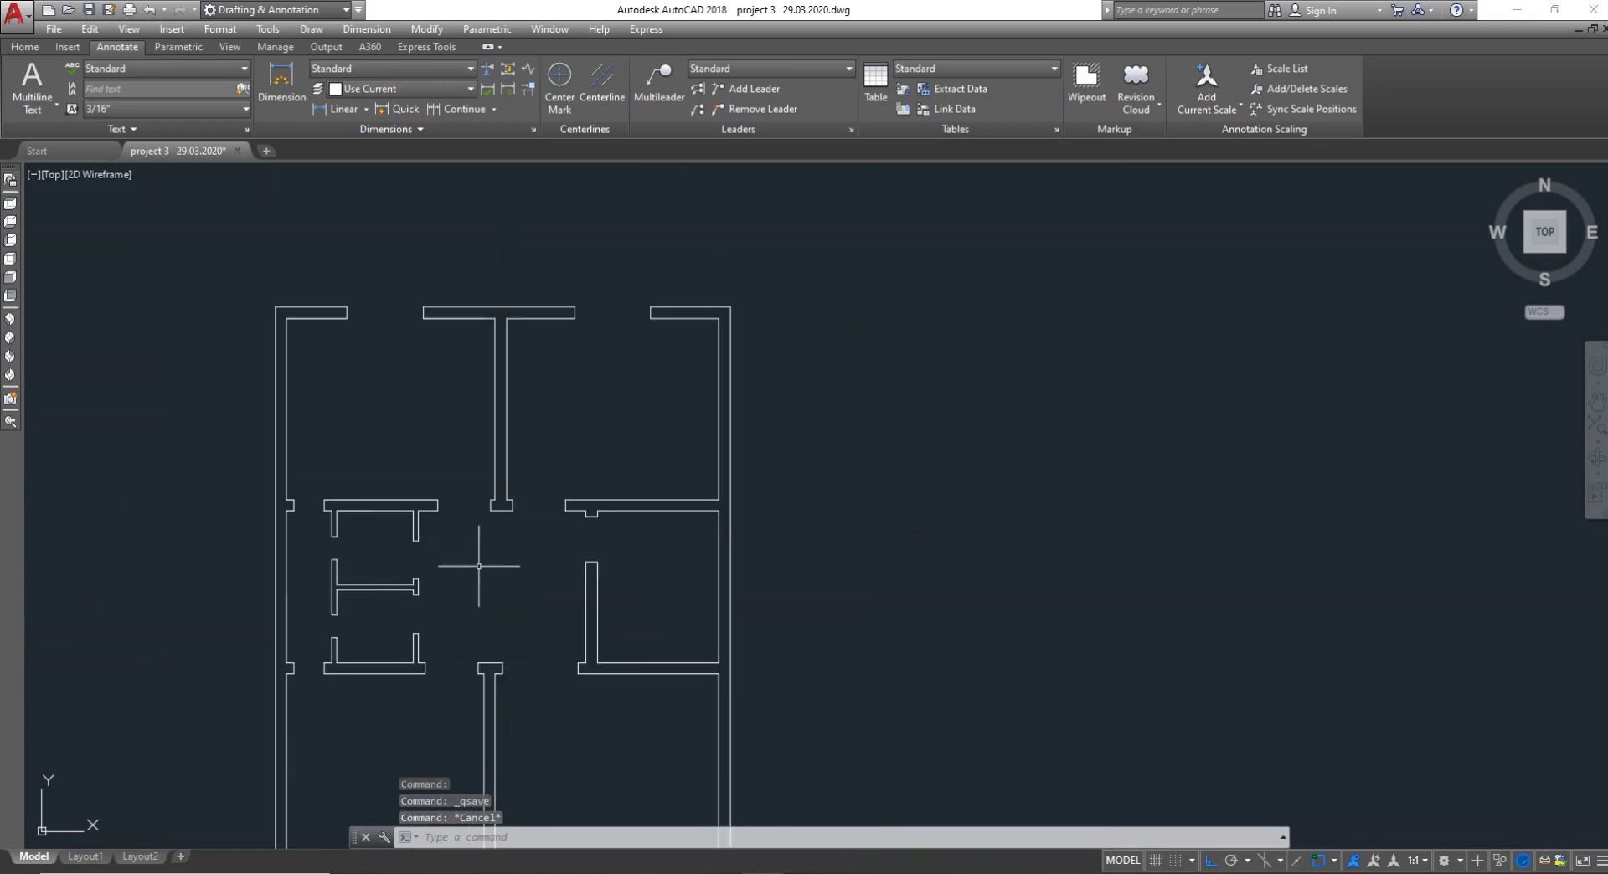
scroll(521, 503, "up", 2)
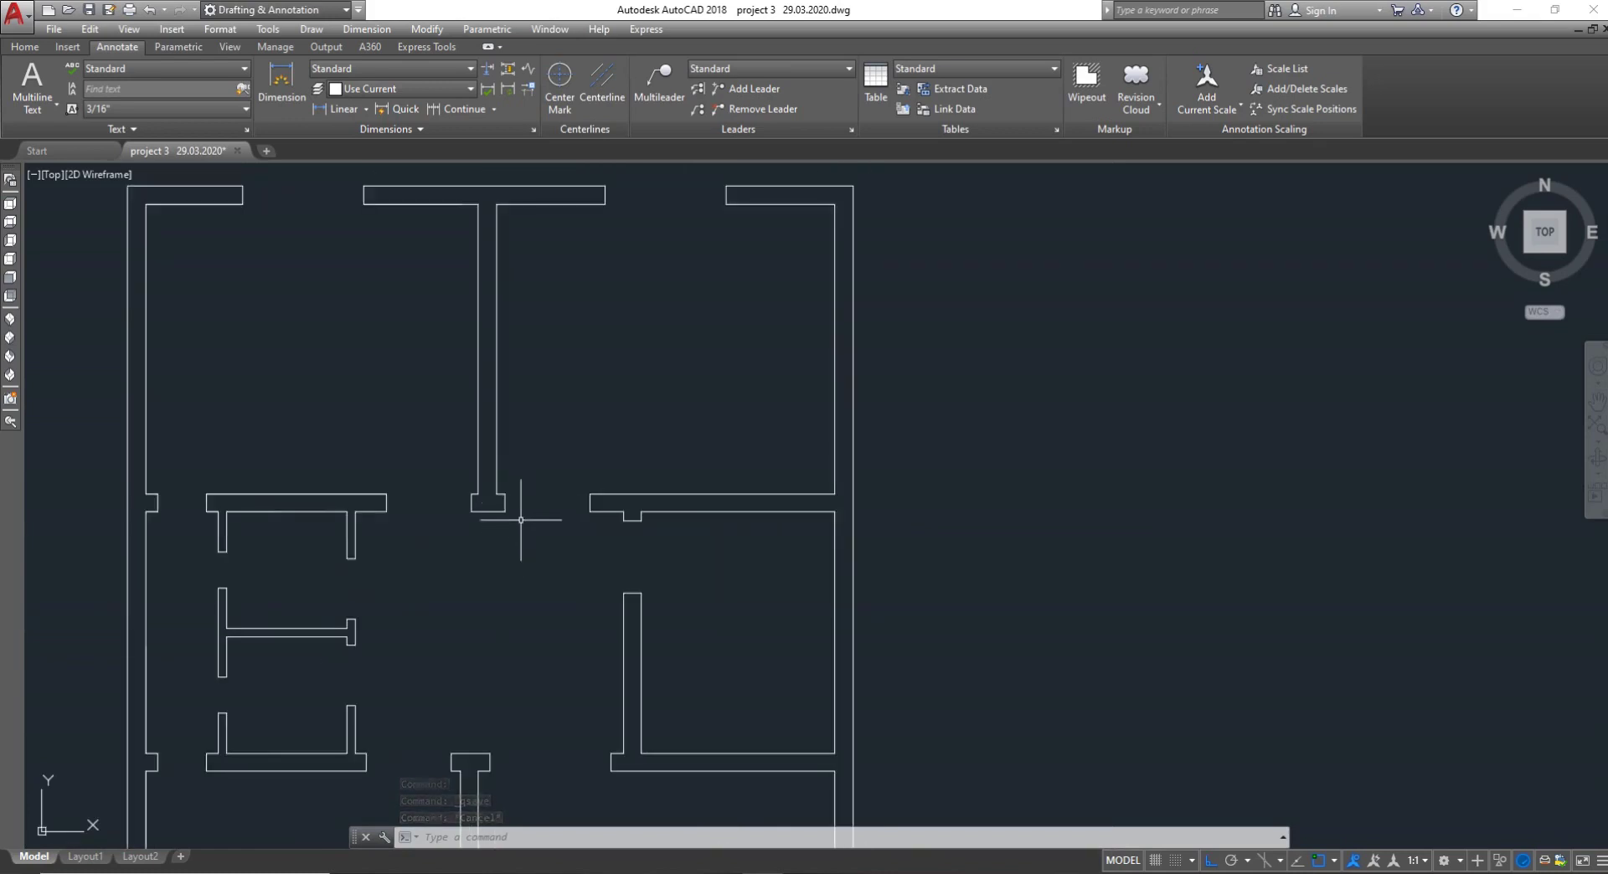
scroll(525, 467, "up", 3)
scroll(527, 481, "down", 3)
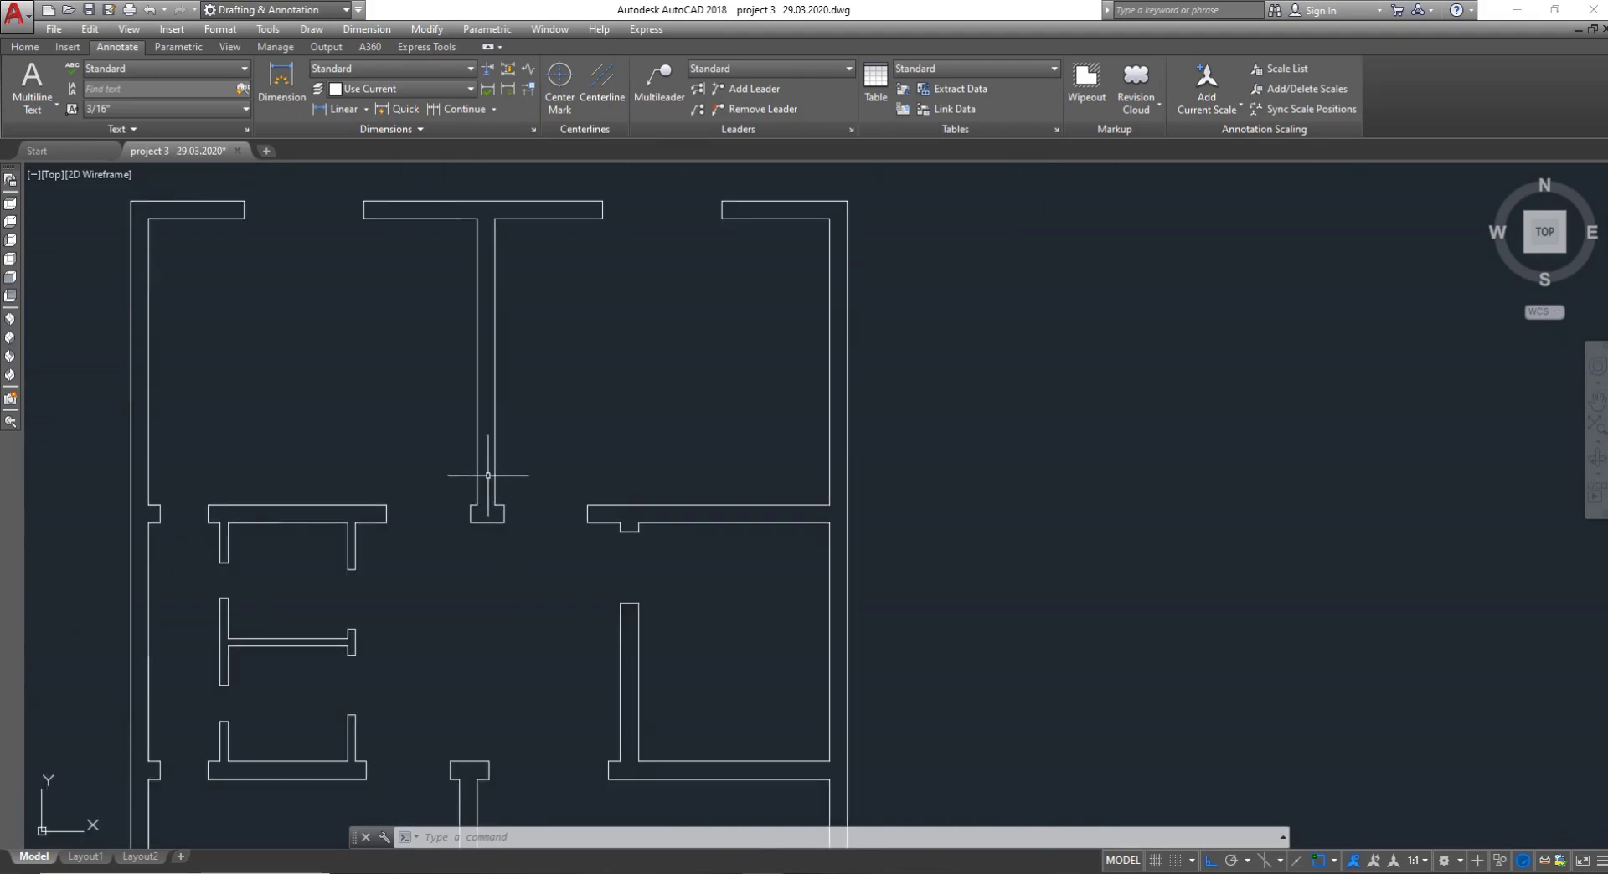
scroll(488, 475, "up", 2)
type("l")
key("Return")
scroll(545, 536, "up", 3)
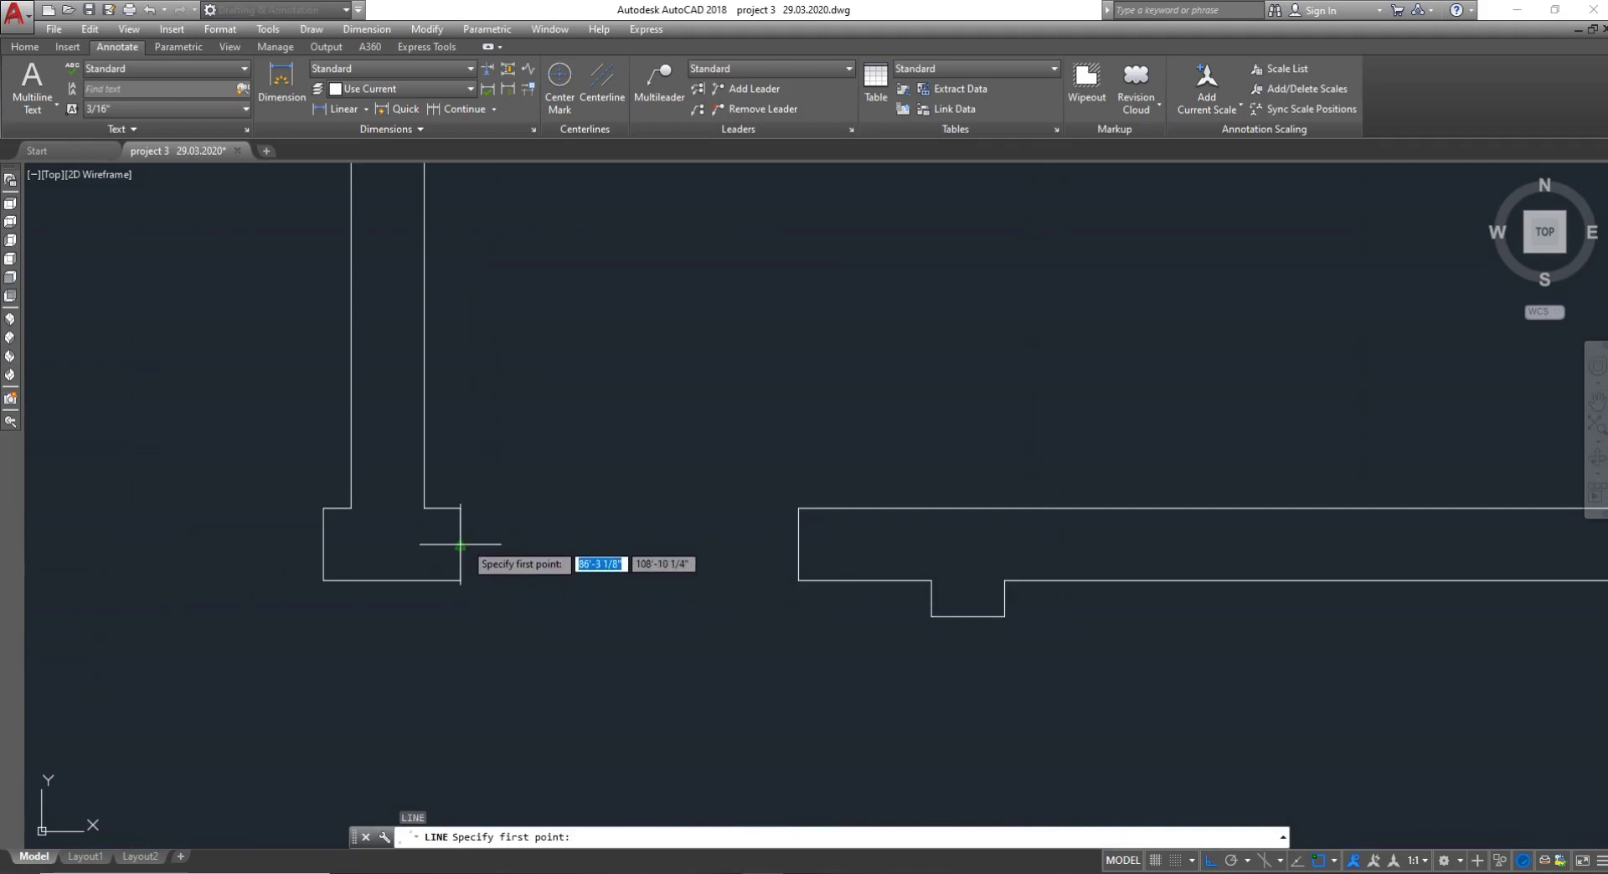
key("Escape")
Create a layer named 2D DOORS and make it the current layer
key("Return")
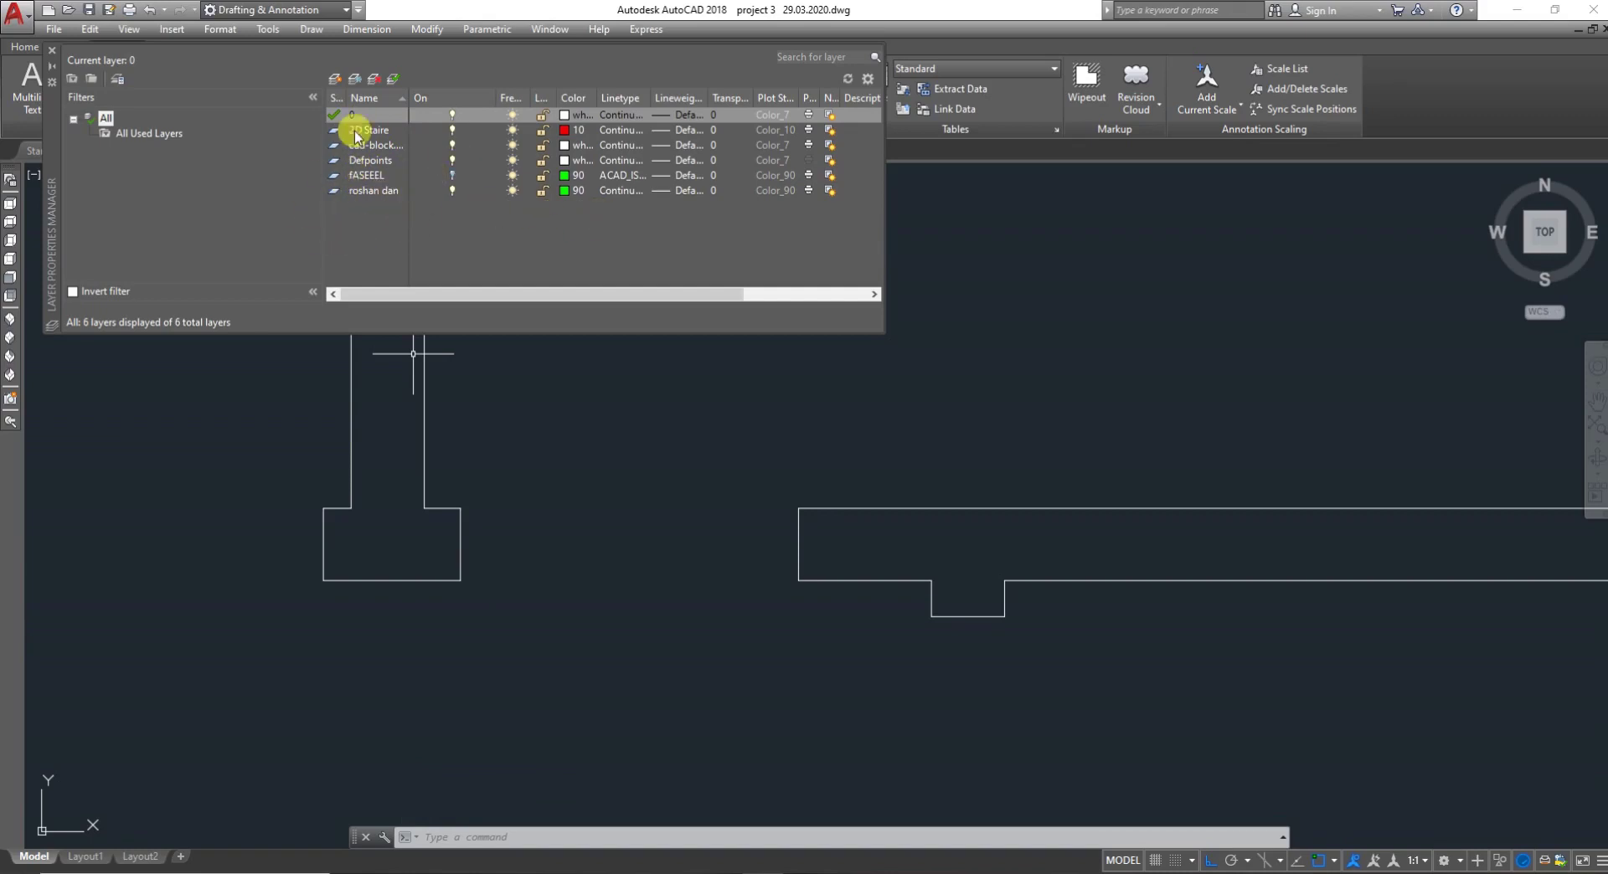
left_click(335, 79)
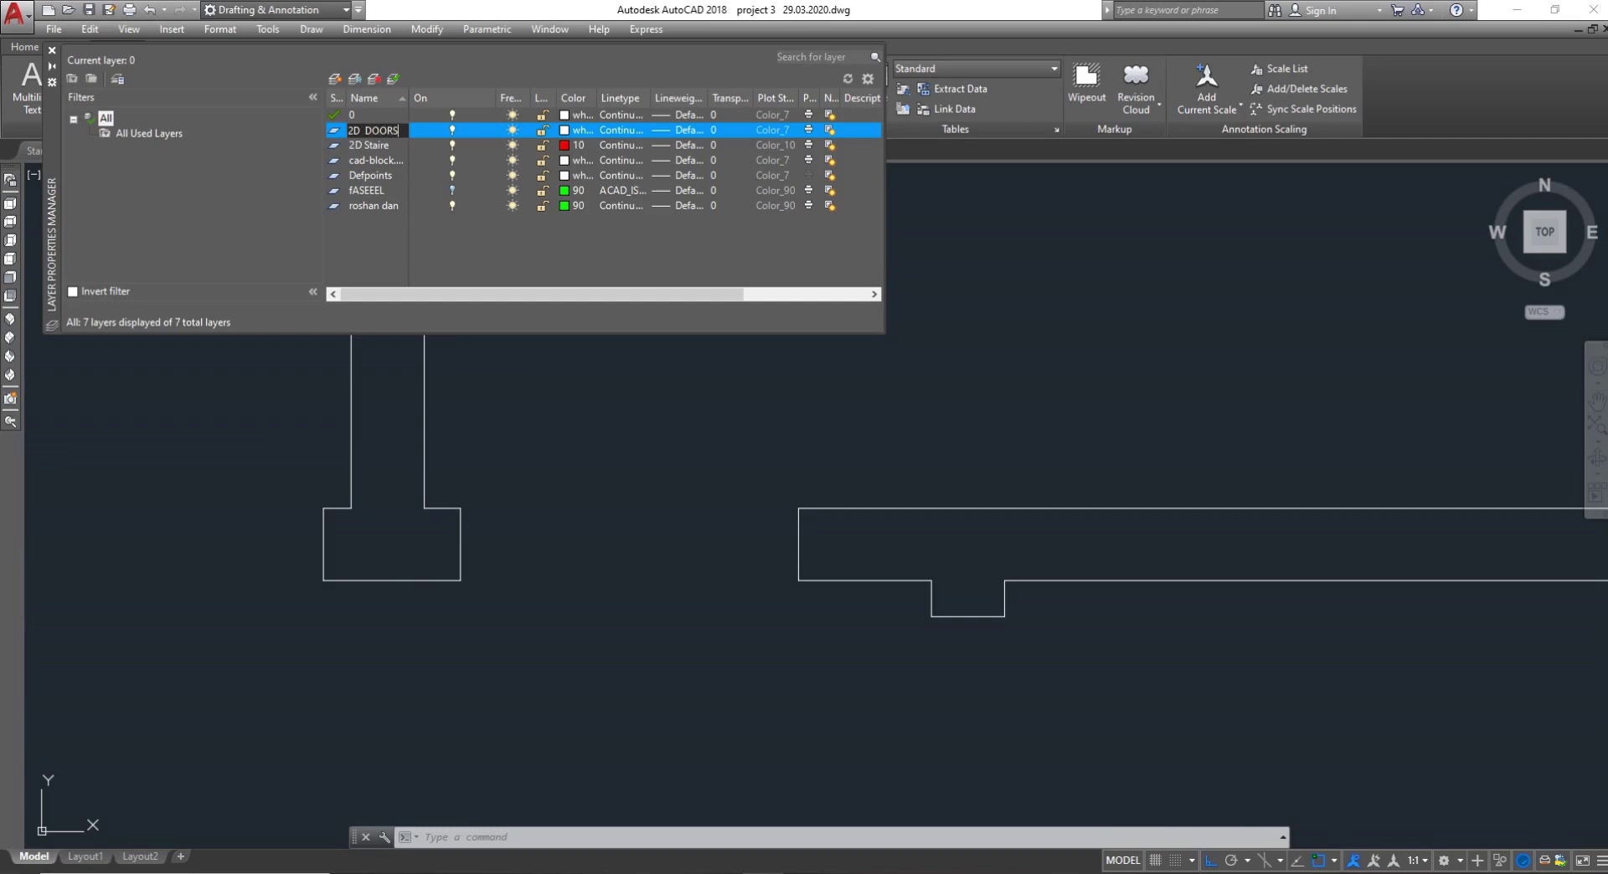
left_click(393, 78)
left_click(52, 56)
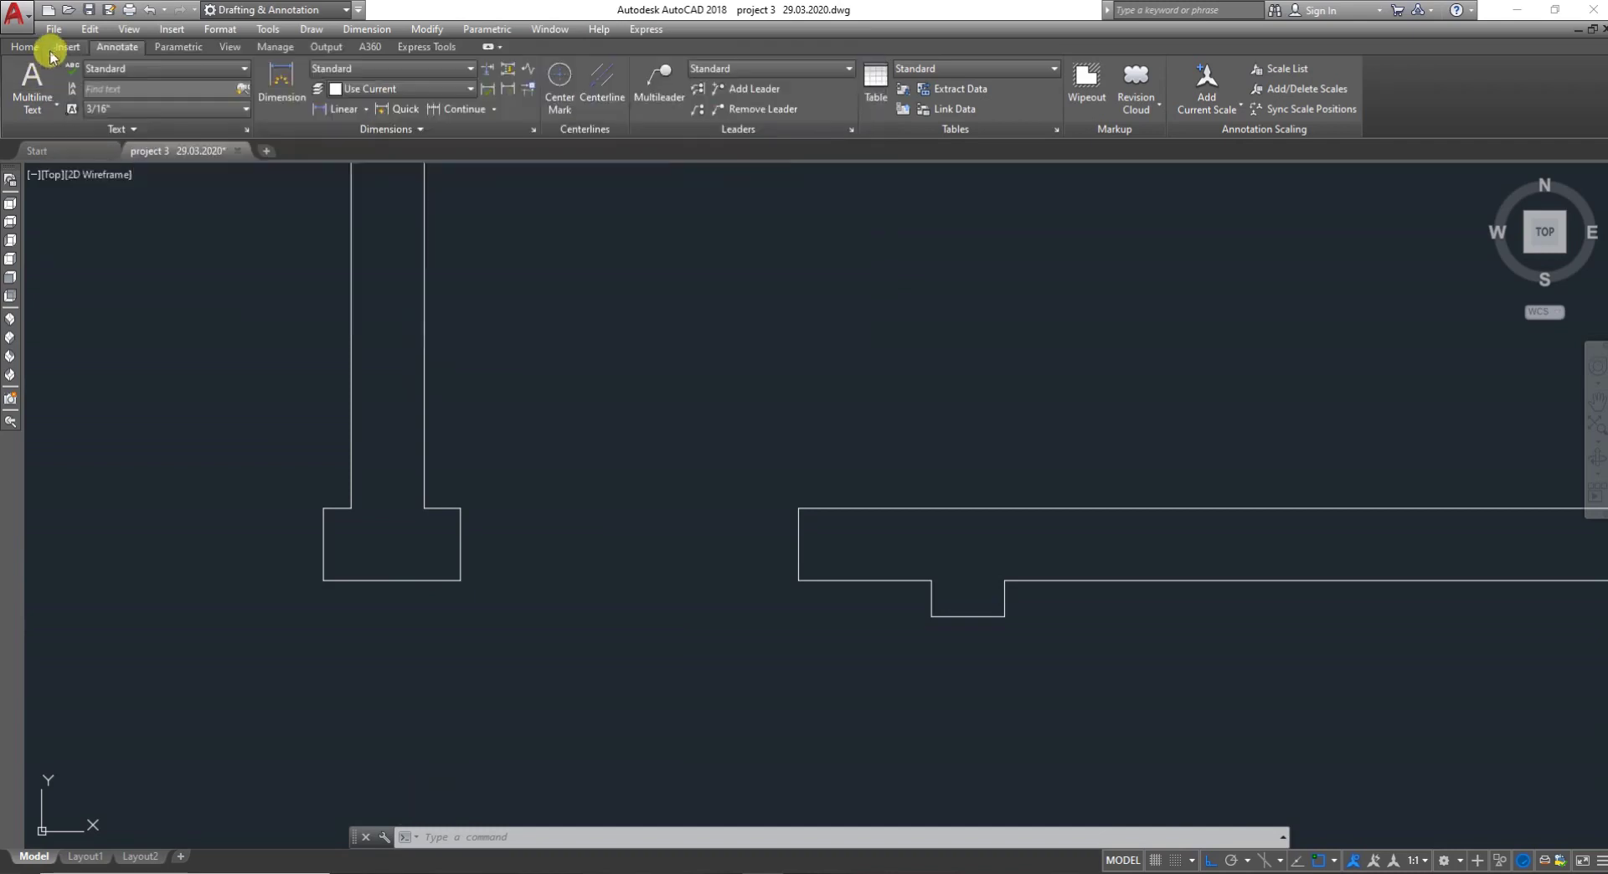
Draw a 2-inch horizontal line into the upper right room's door opening from the midpoint of the wall end beside the dividing wall
scroll(600, 557, "down", 2)
scroll(509, 559, "up", 3)
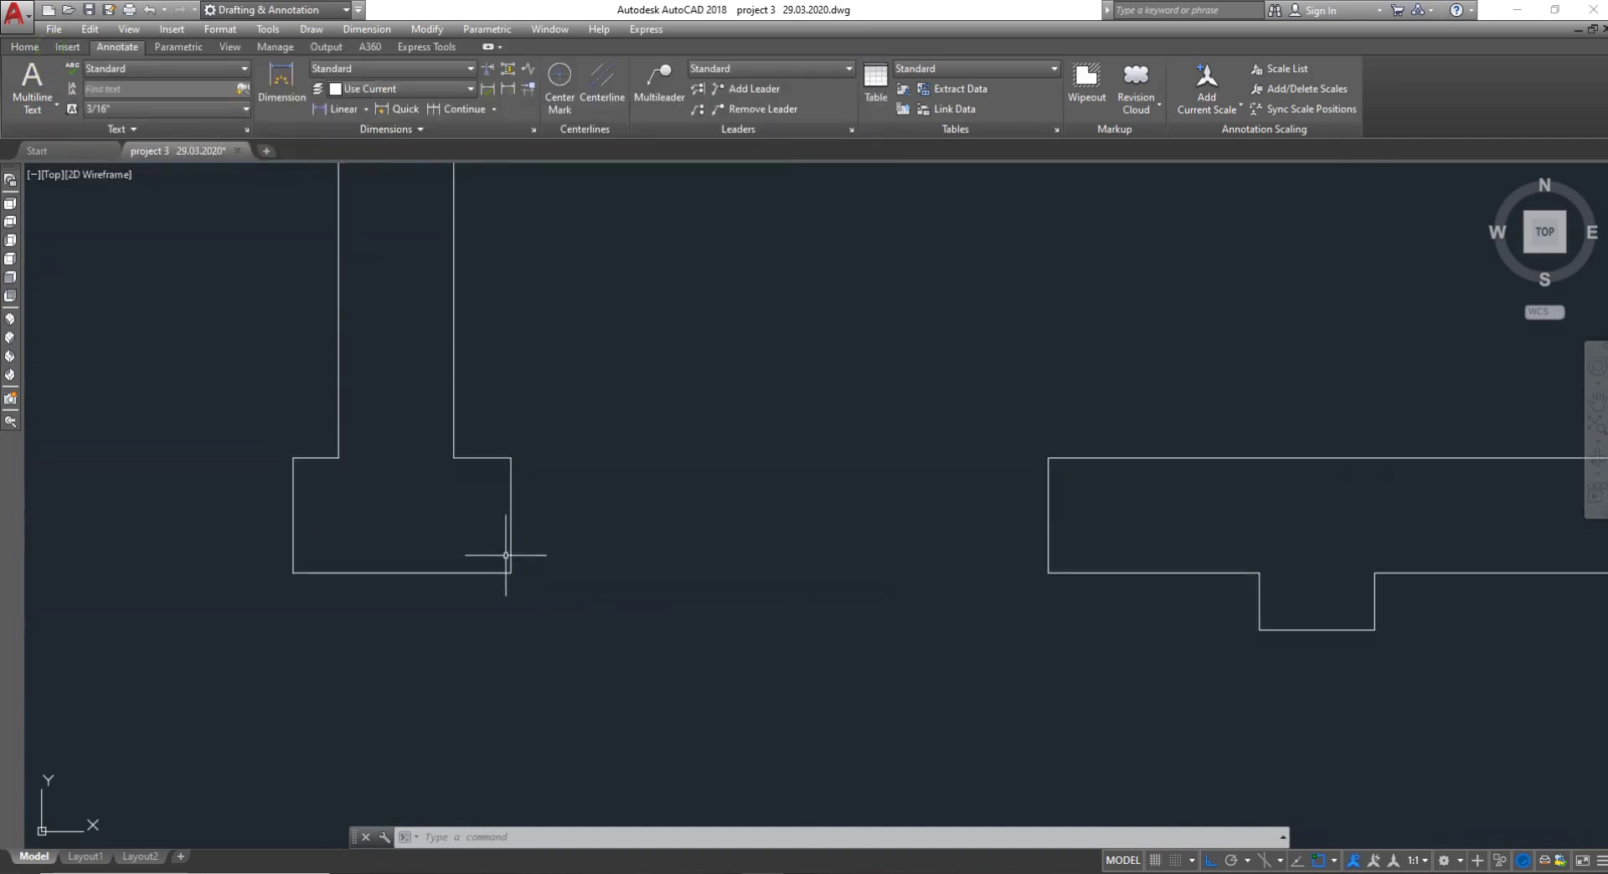
type("l")
key("Return")
scroll(492, 548, "up", 2)
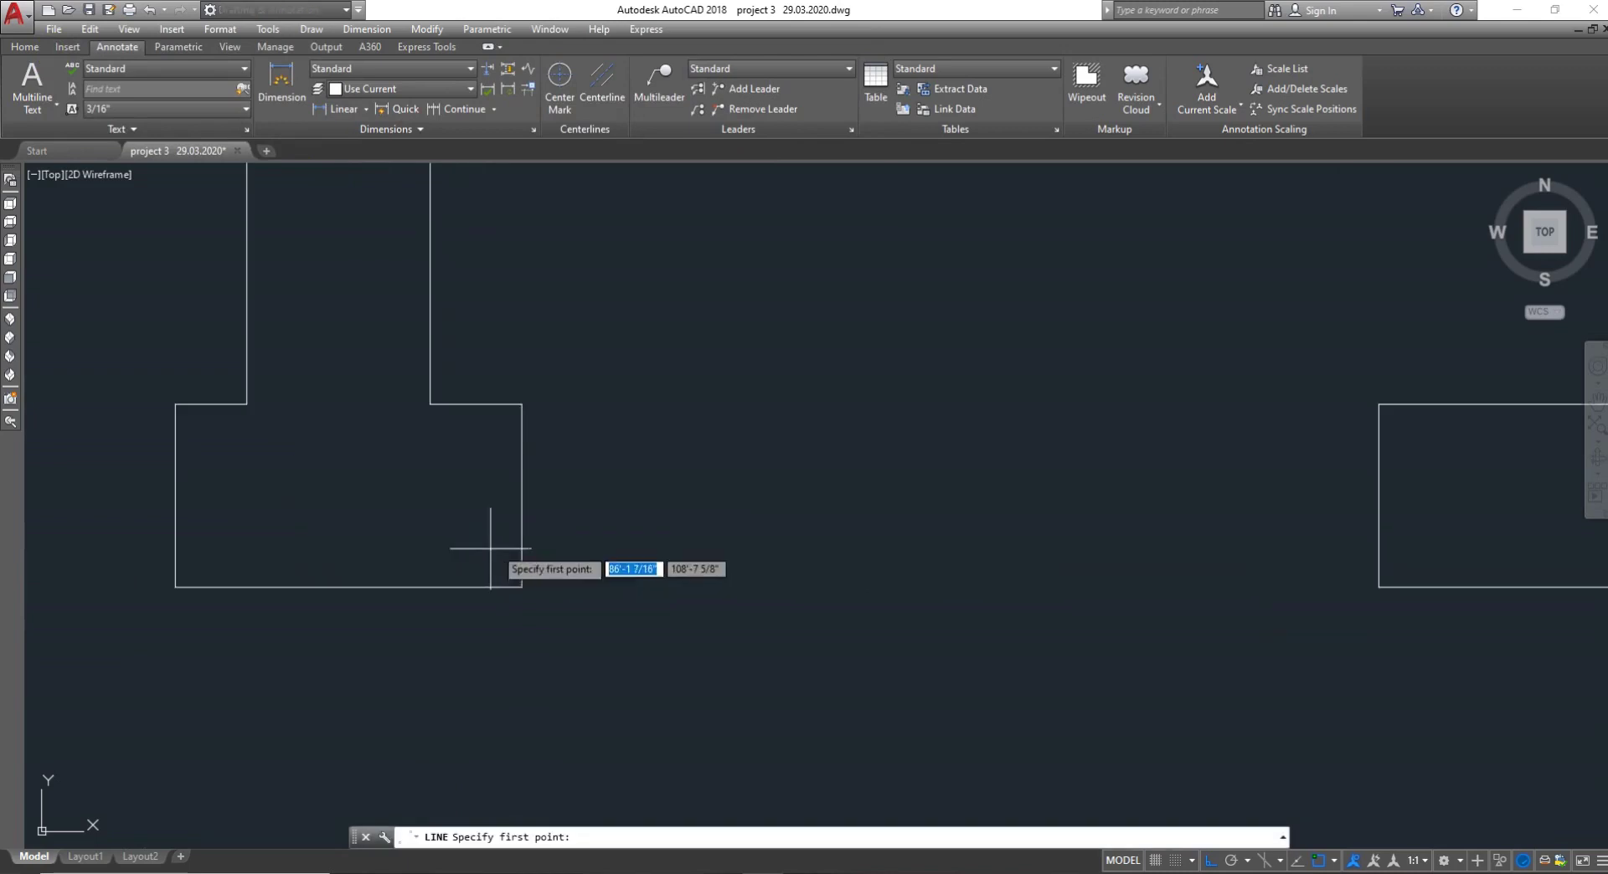
left_click(521, 496)
type("2")
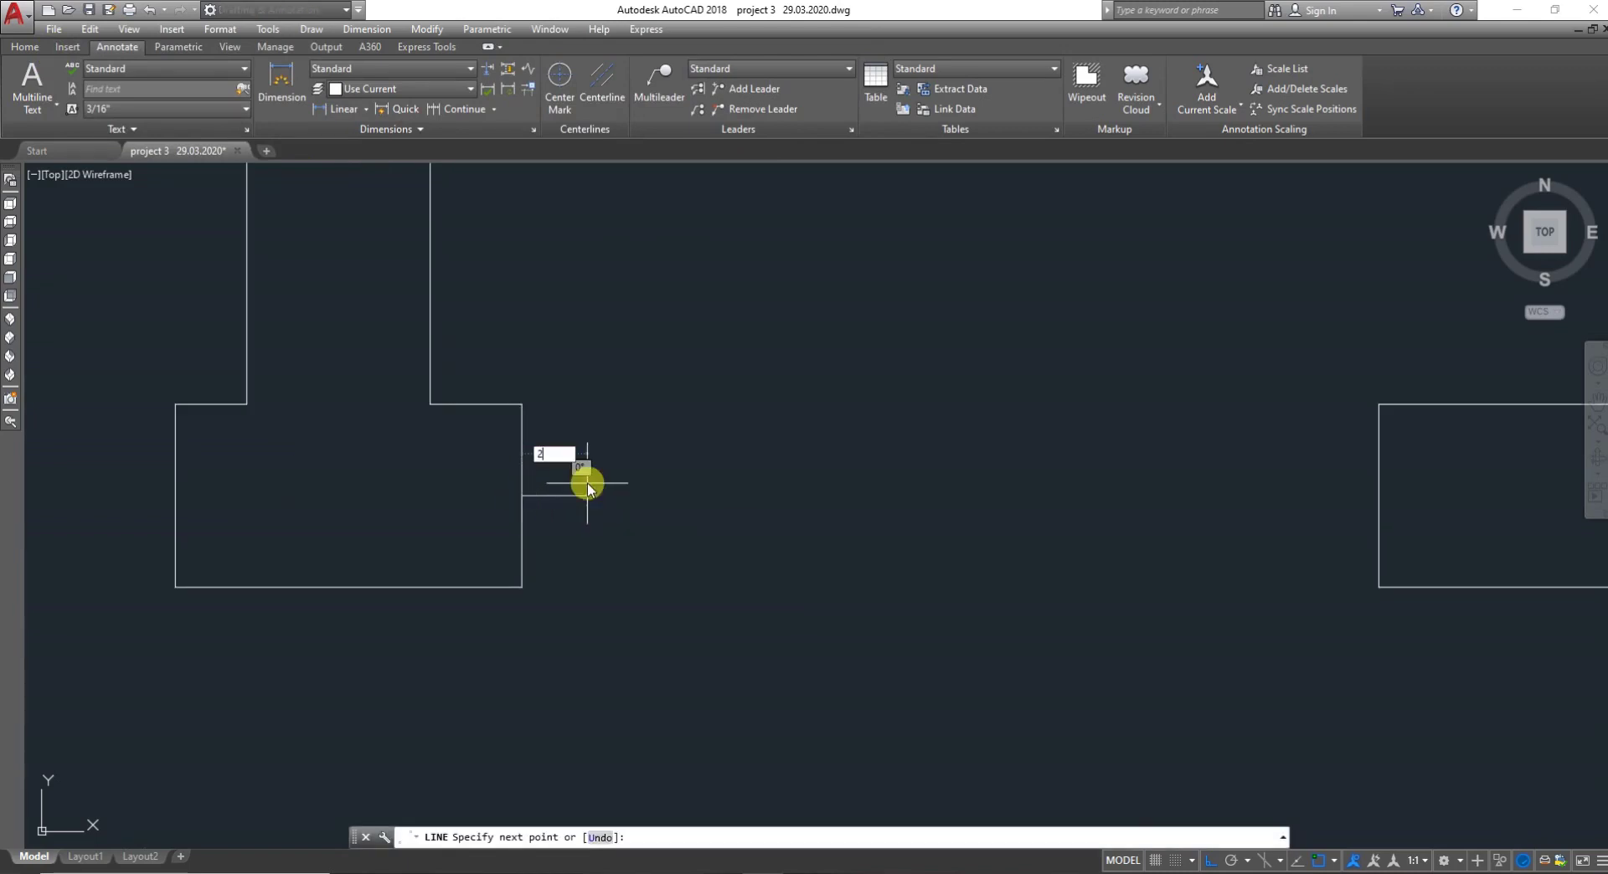
key("Return")
key("Return")
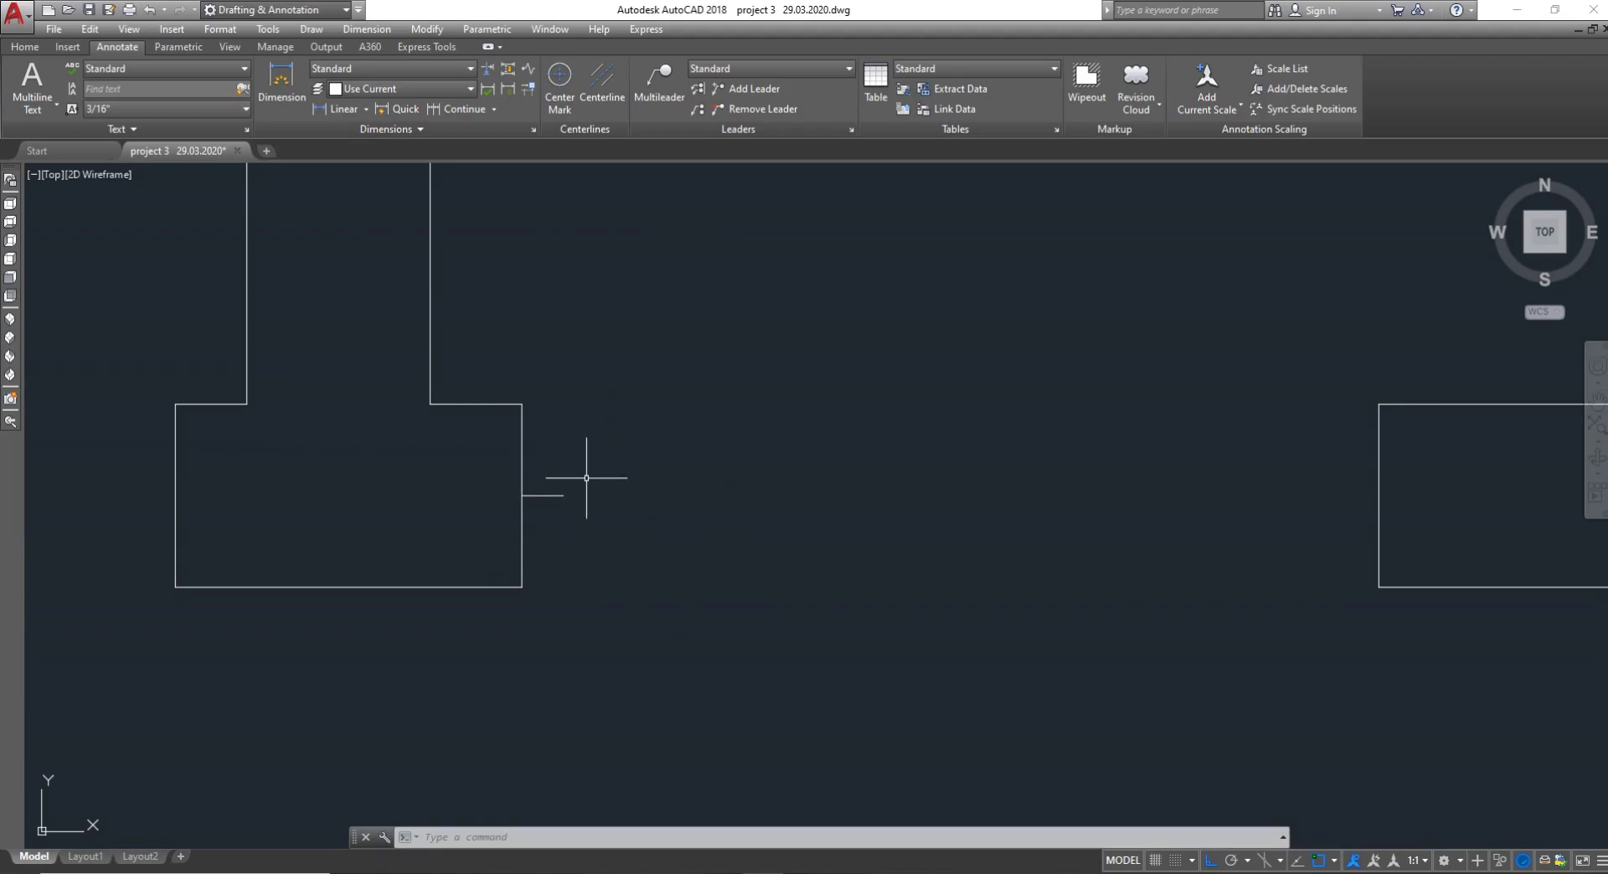
Draw a matching 2-inch line into the opening from the midpoint of the opposite wall end
type("l")
key("Return")
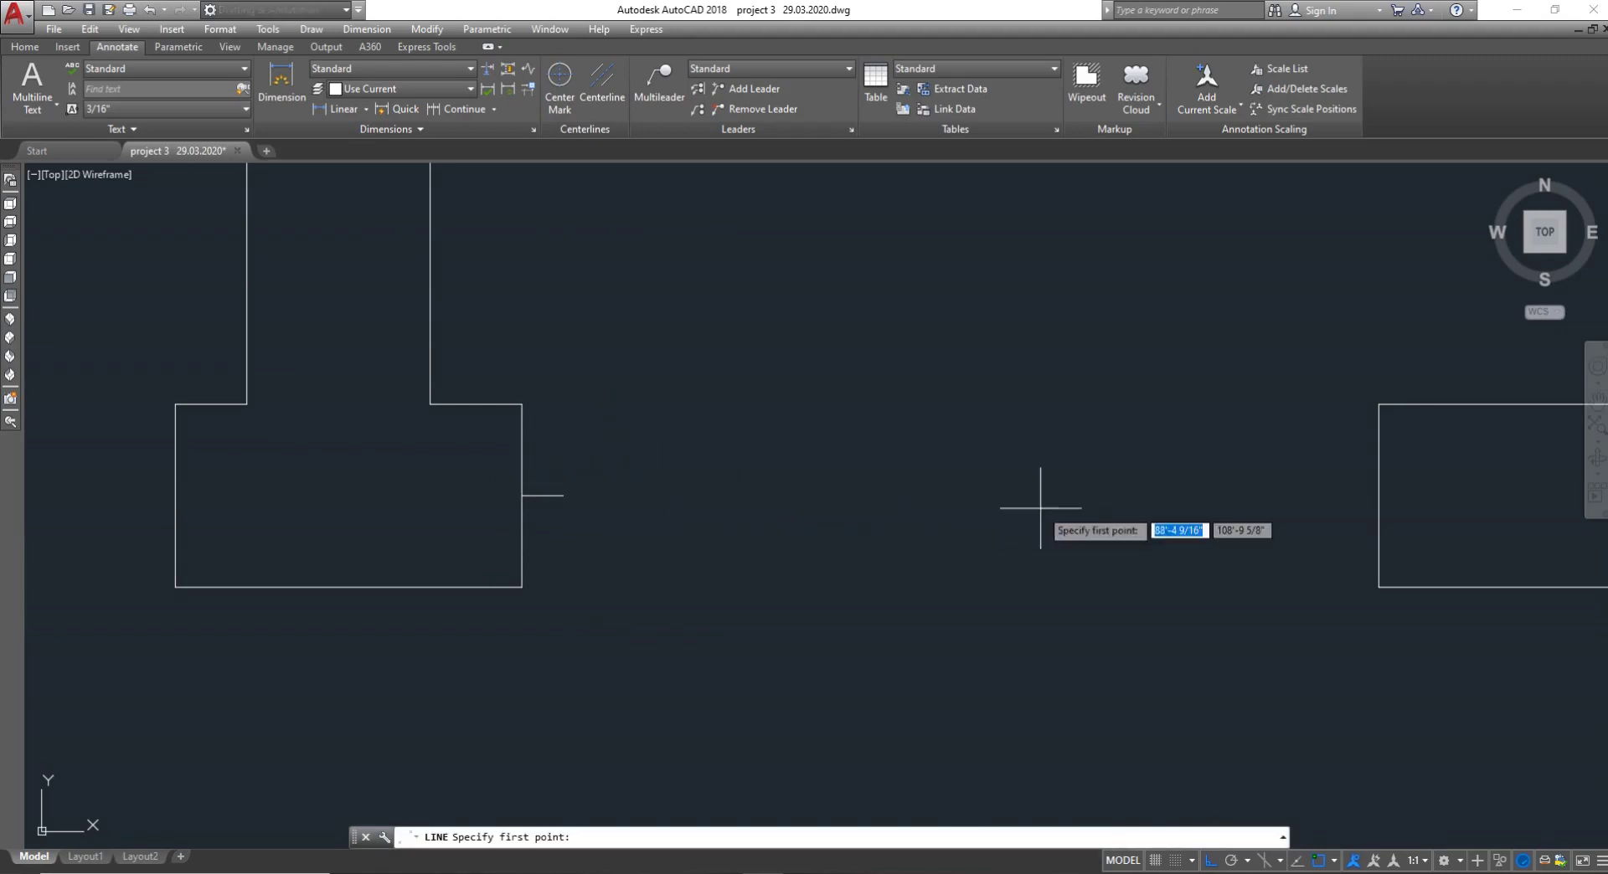
left_click(1379, 495)
type("2")
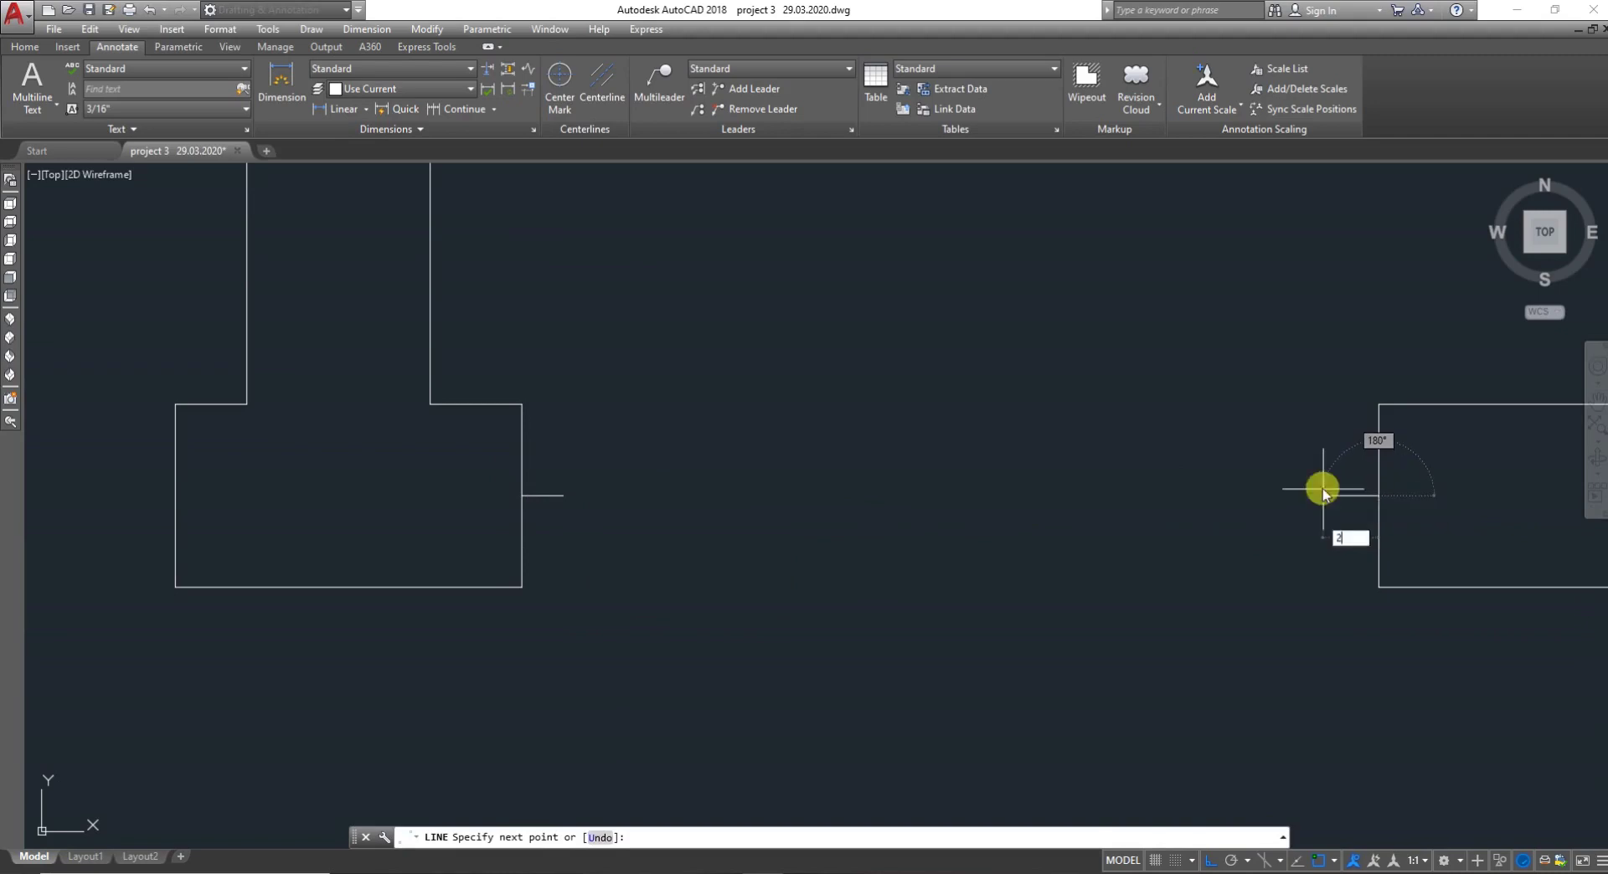
key("Return")
key("Return")
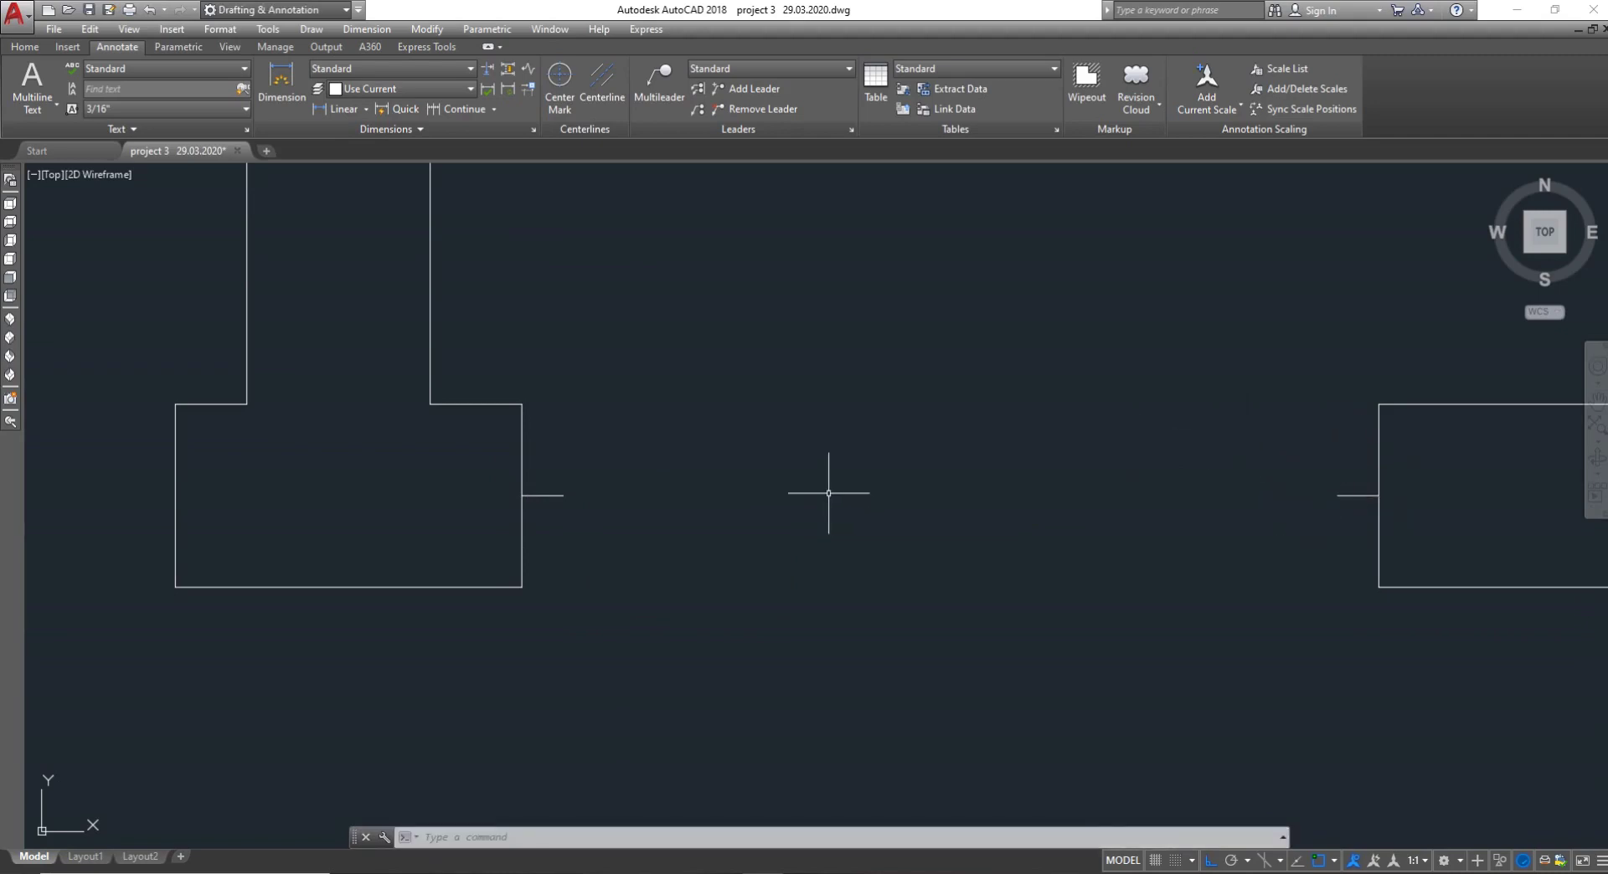
type("c")
key("Return")
key("Escape")
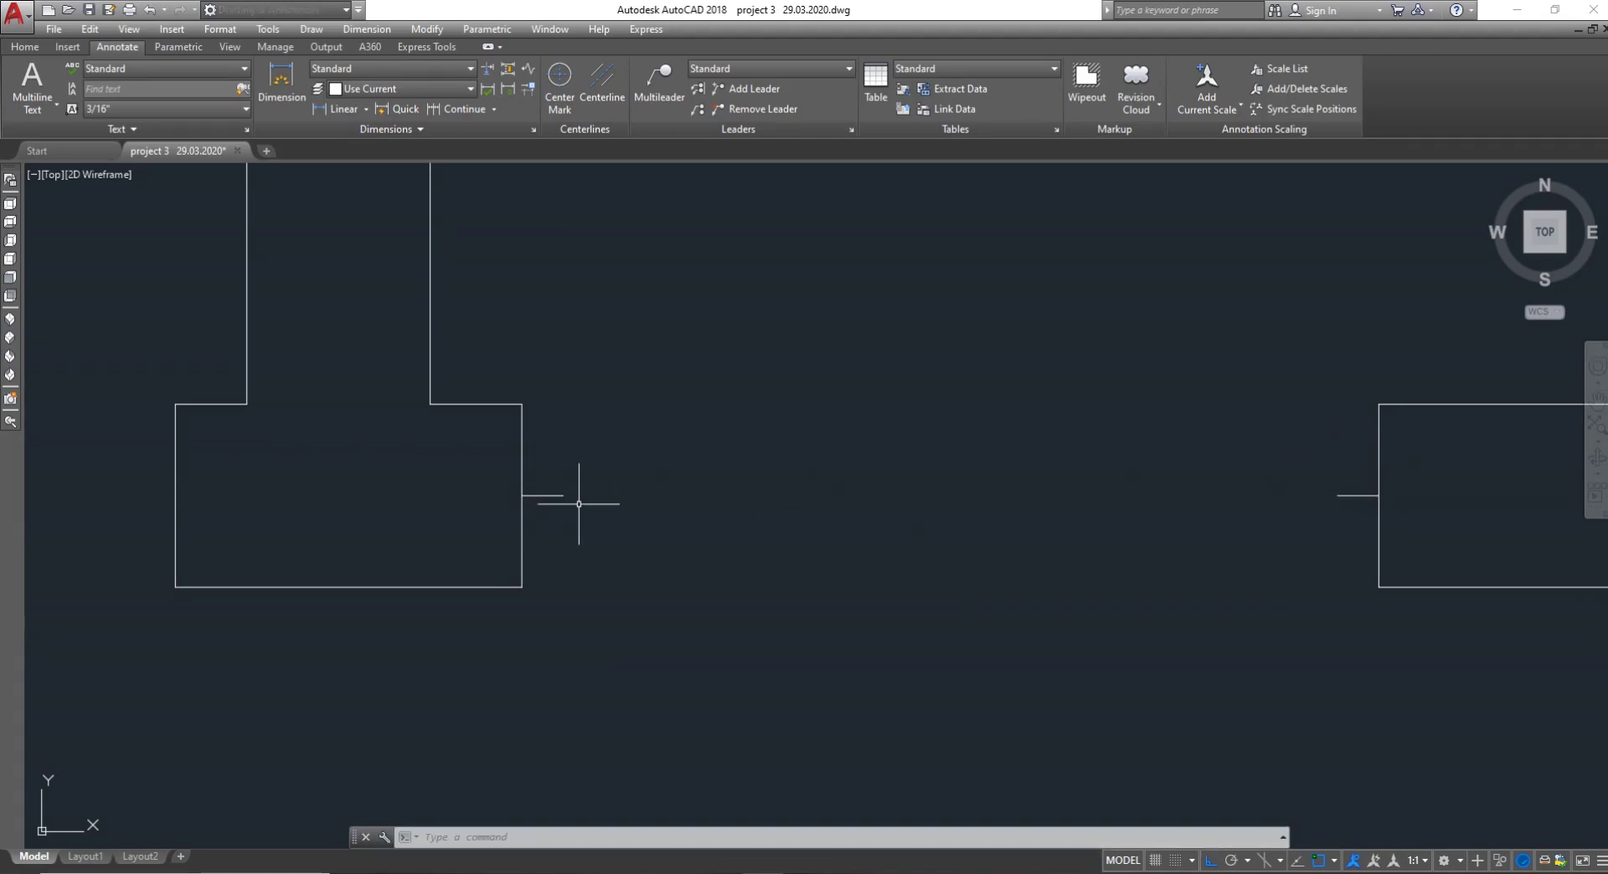
Draw a 3.5' vertical line up into the room from the free end of the short line beside the dividing wall
type("l")
key("Return")
scroll(557, 513, "down", 4)
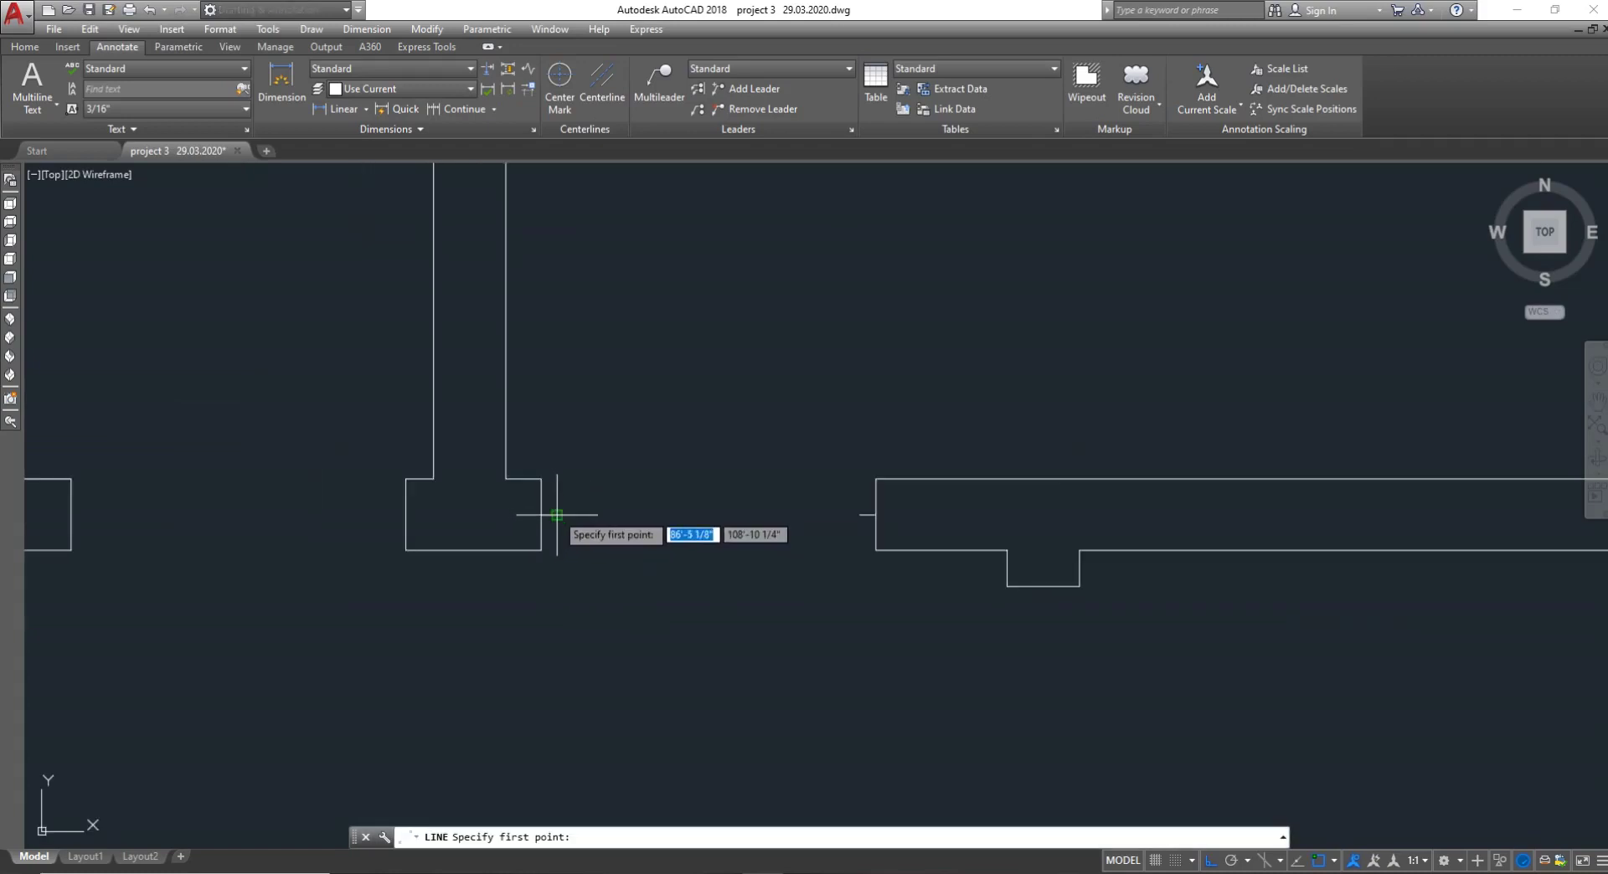
left_click(557, 514)
type("3.5")
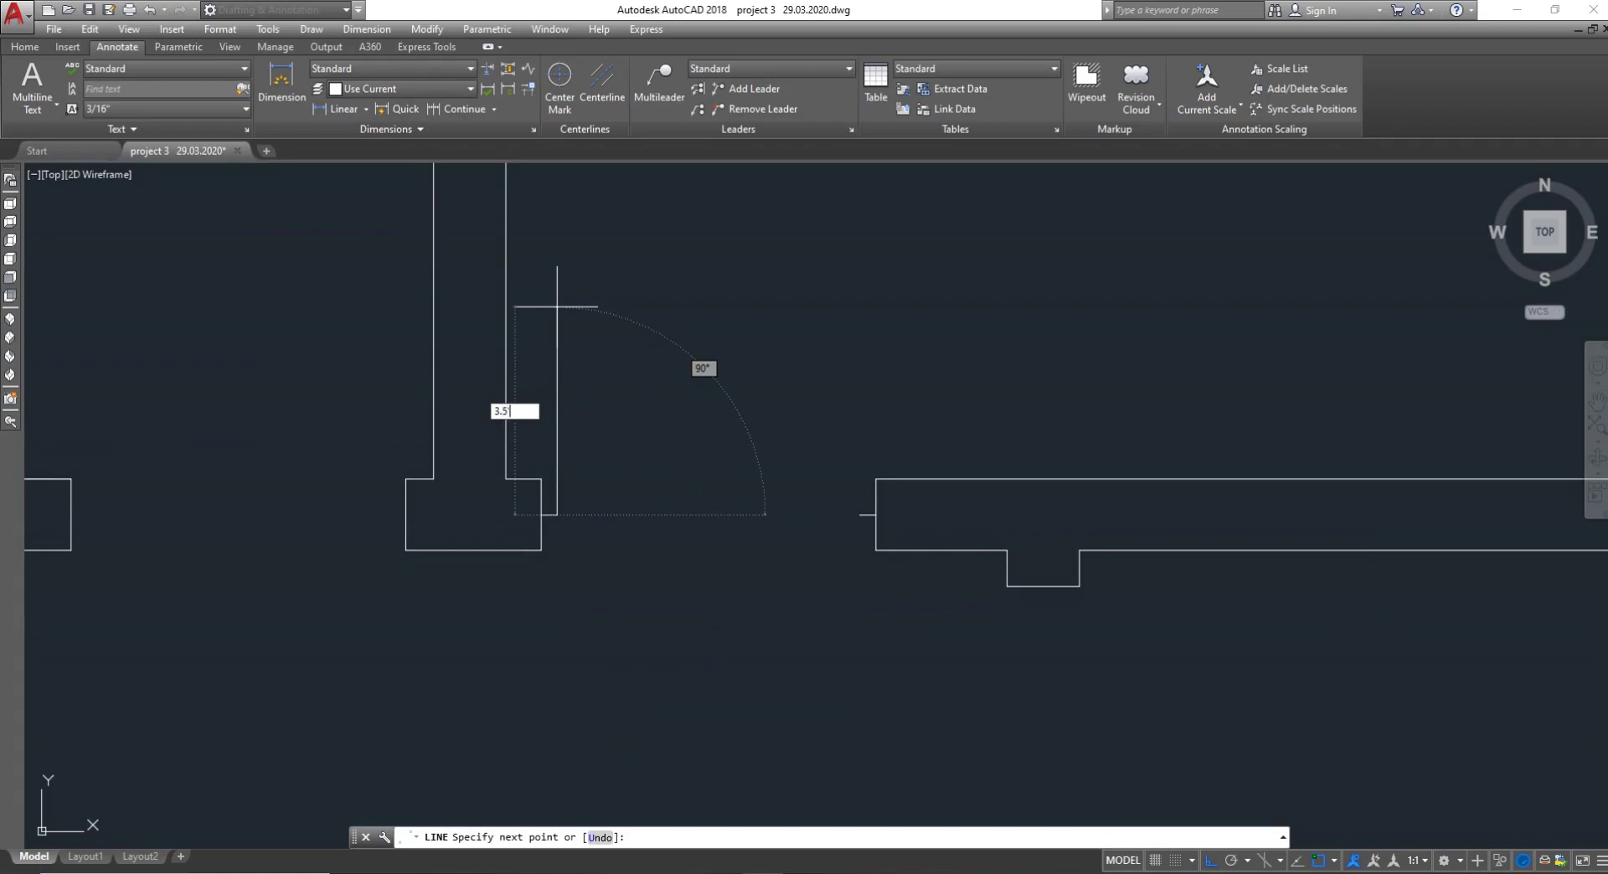
key("Return")
key("Return")
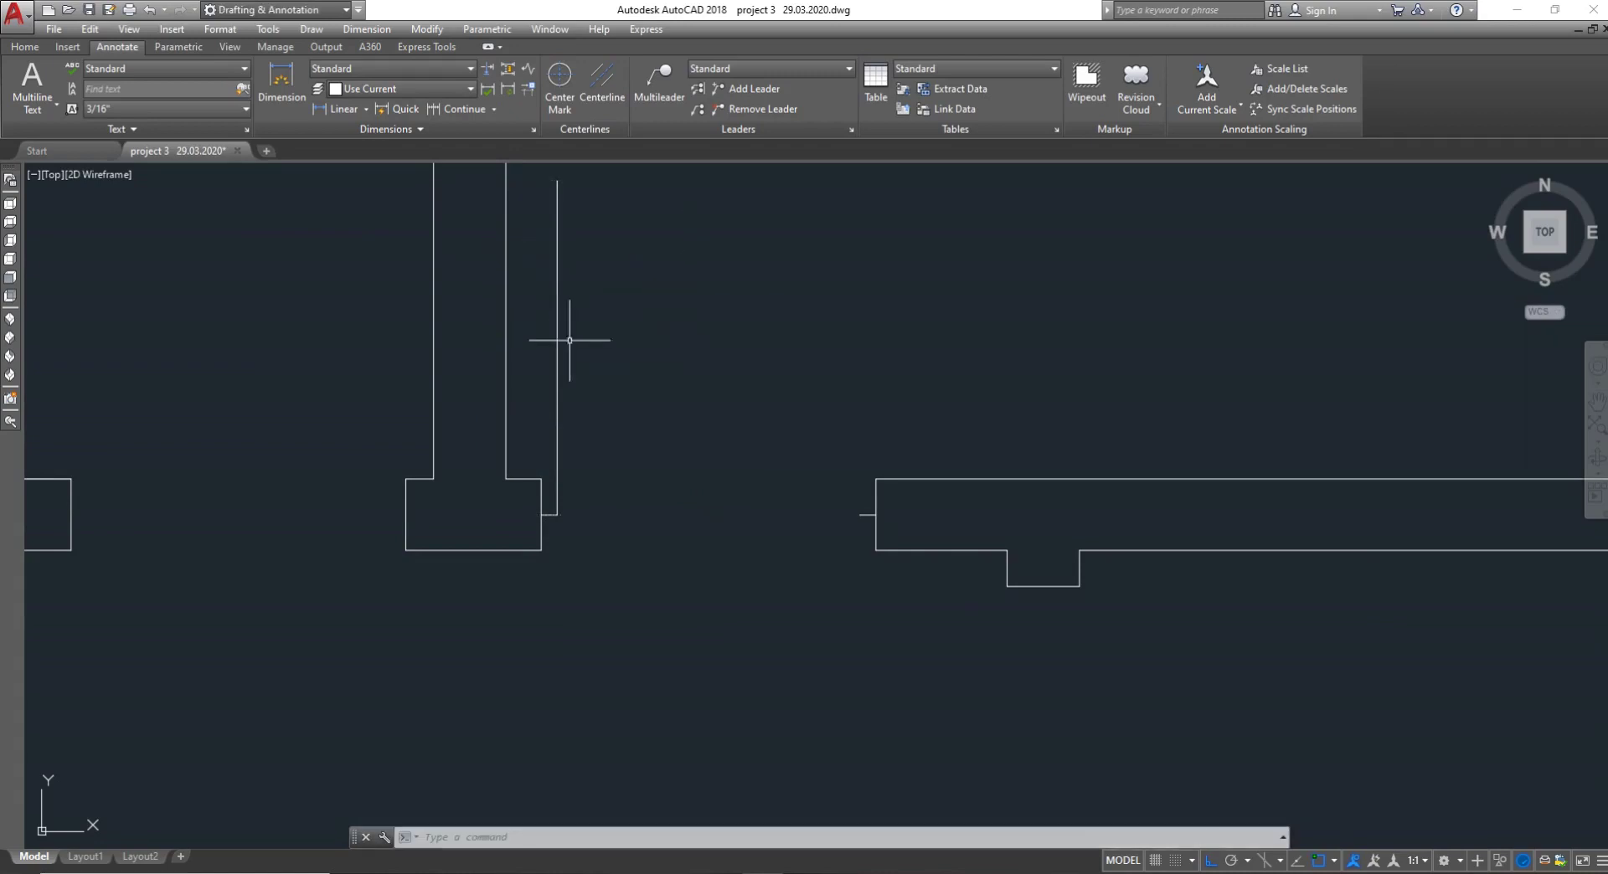
Offset the vertical door line by 1.5 inches toward the opening to give the door leaf its thickness
type("o")
key("Return")
type("1")
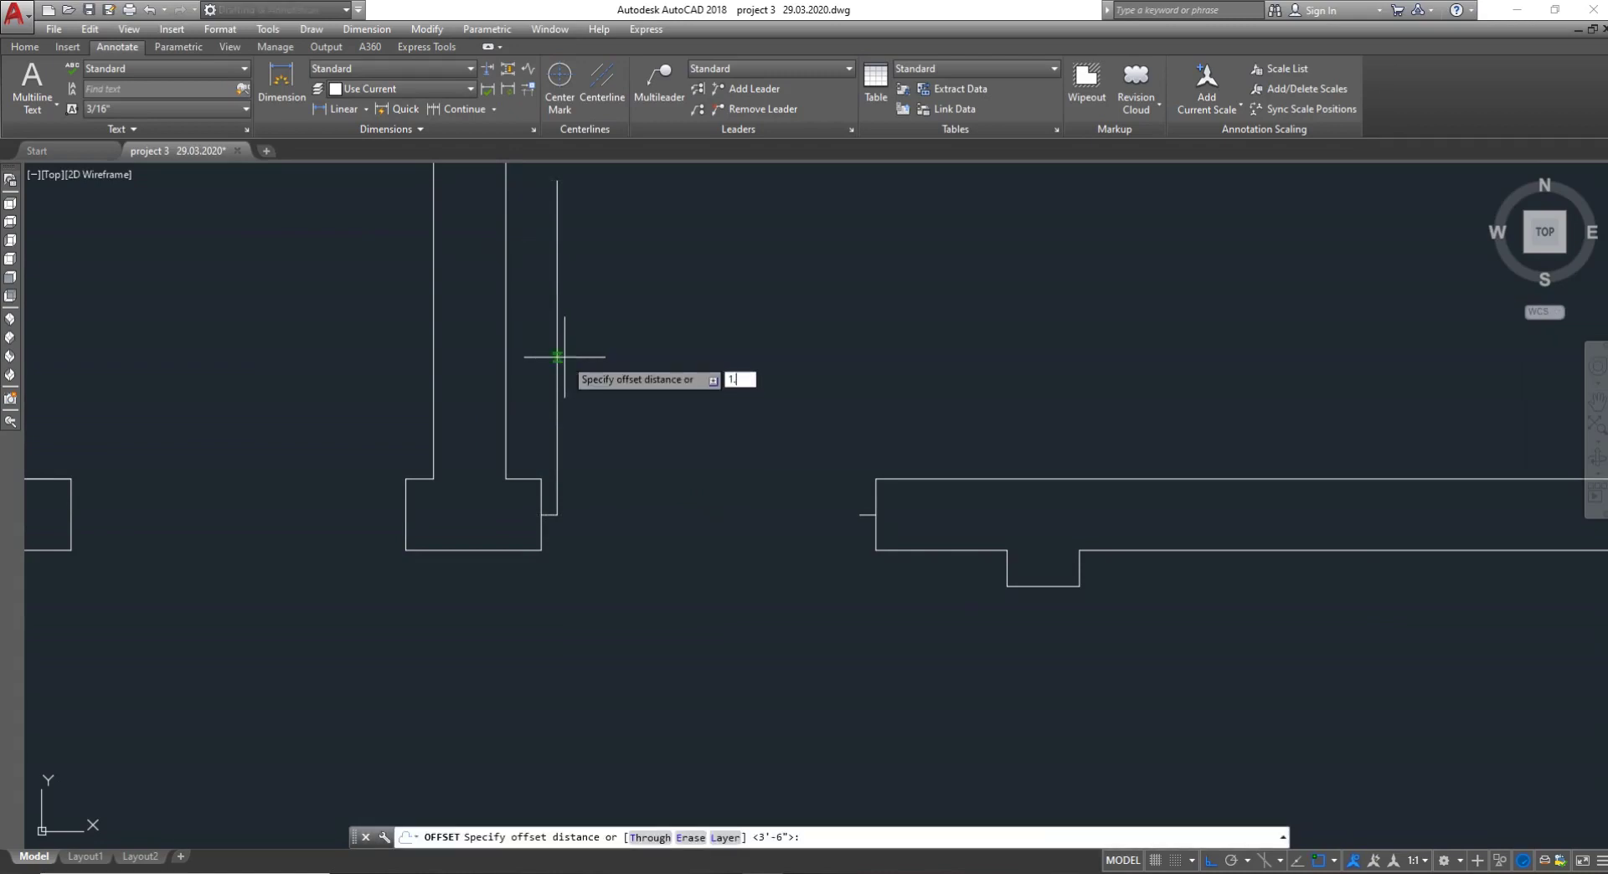
type(".5")
key("Return")
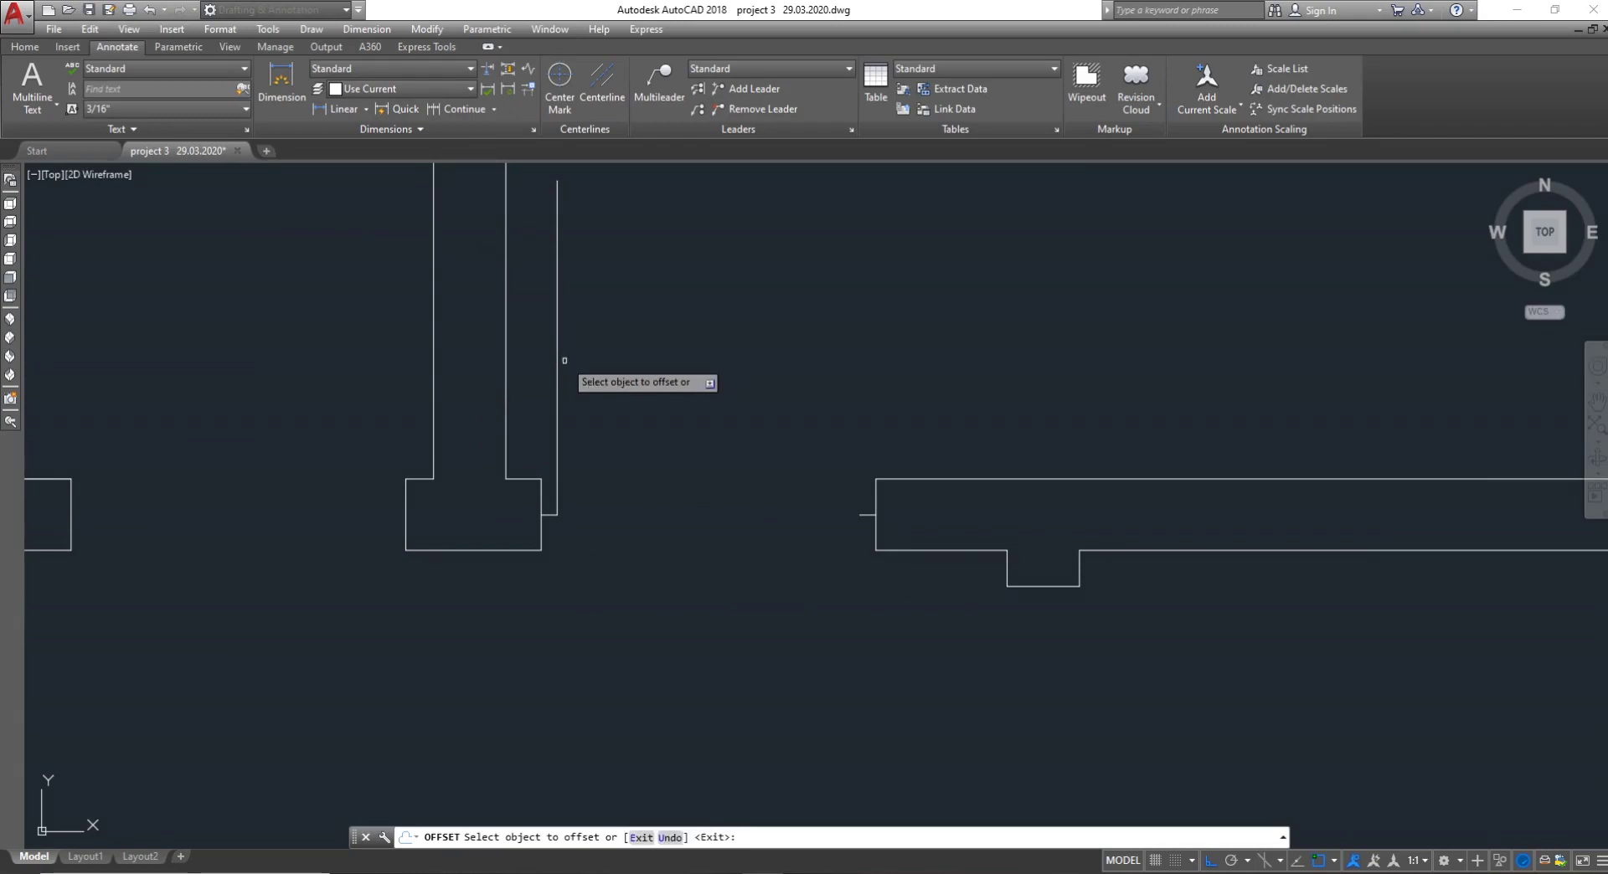
left_click(557, 369)
left_click(583, 367)
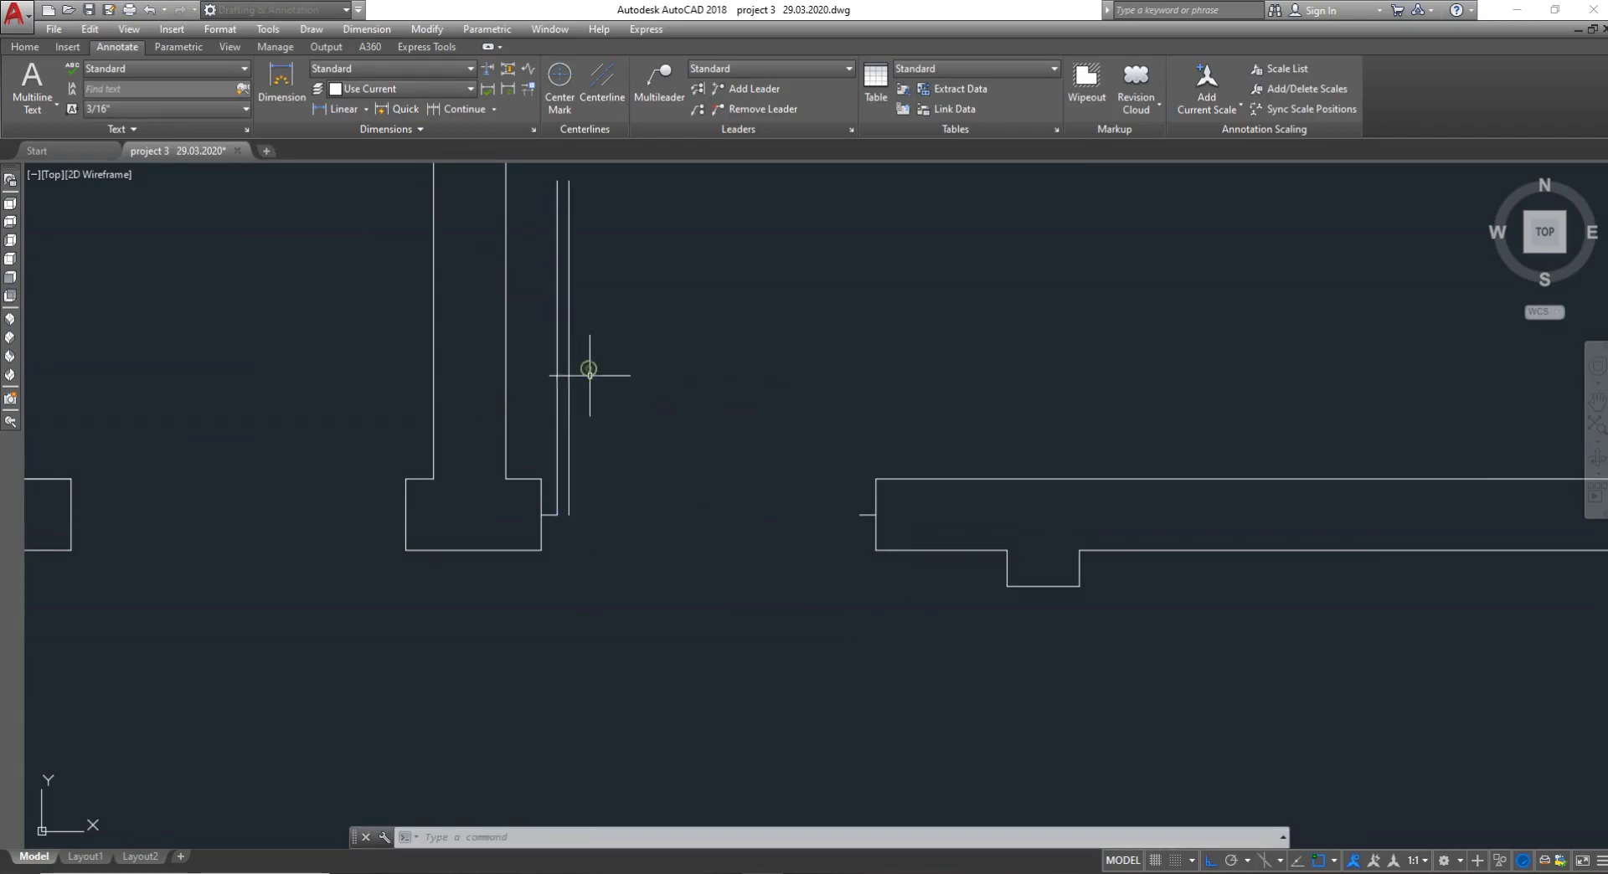
key("Return")
Draw a circle centred on the wall end's midpoint beside the dividing wall, reaching the tip of the opposite short line
type("c")
key("Return")
scroll(540, 501, "up", 2)
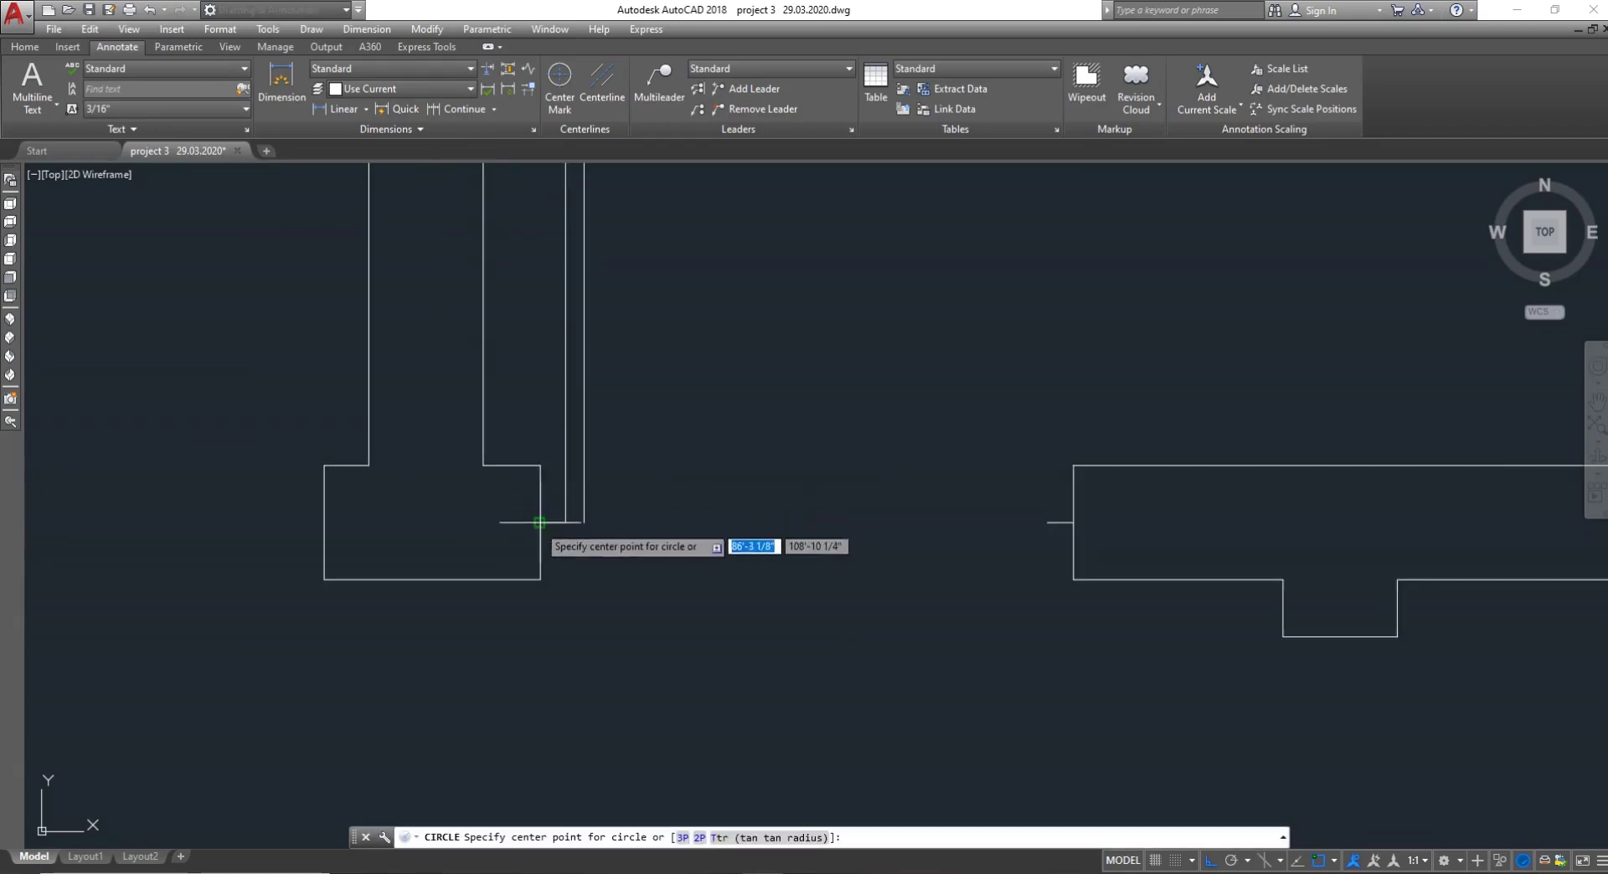
left_click(540, 523)
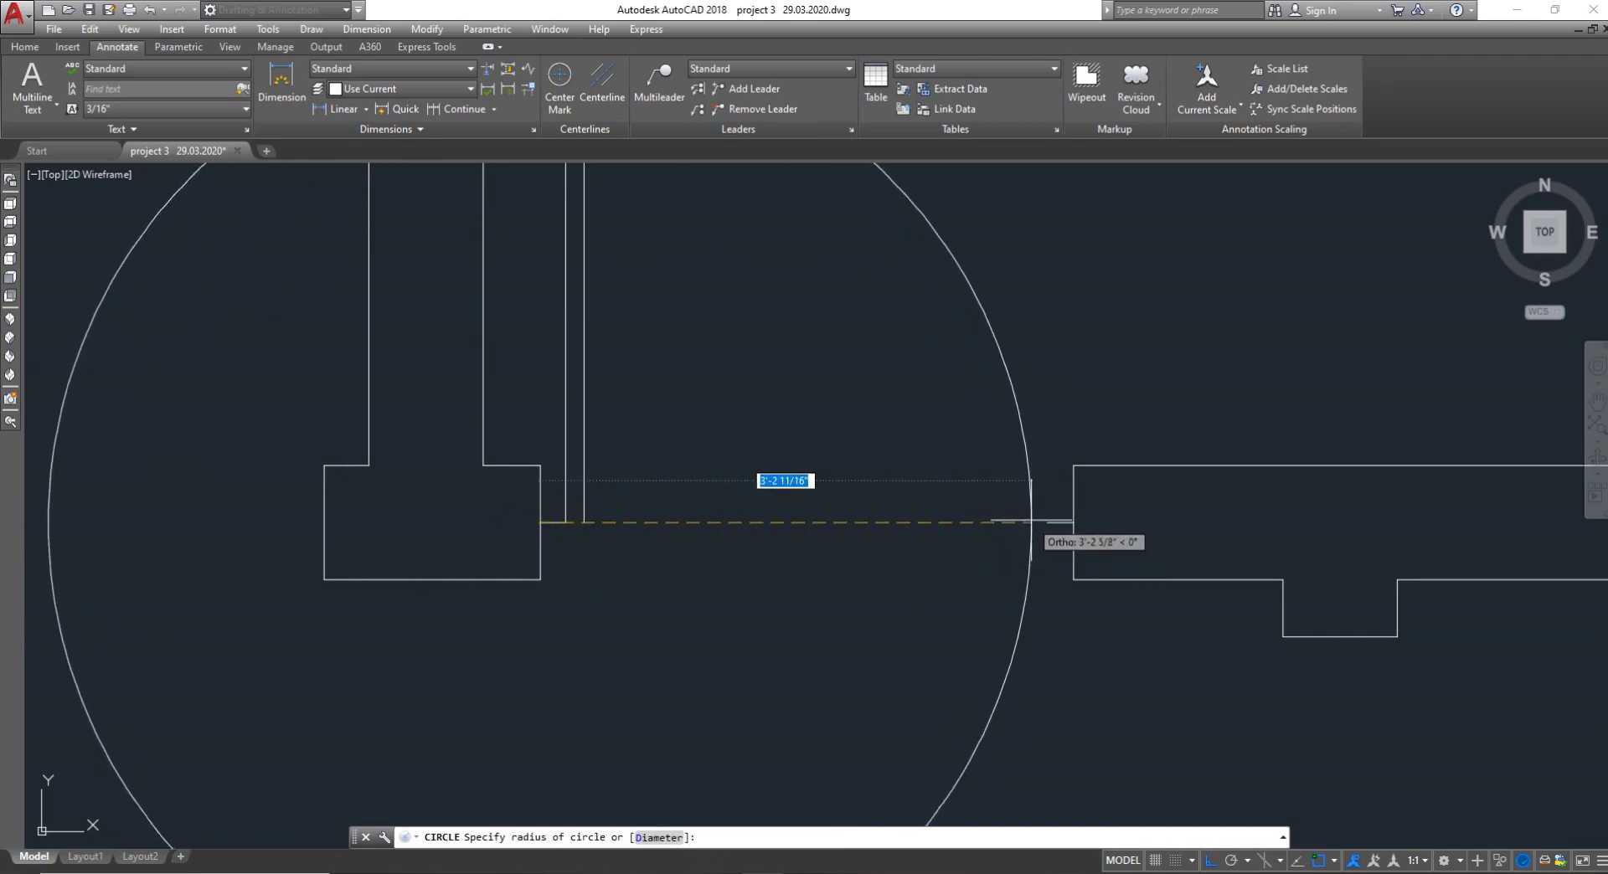
left_click(1037, 523)
scroll(799, 515, "down", 2)
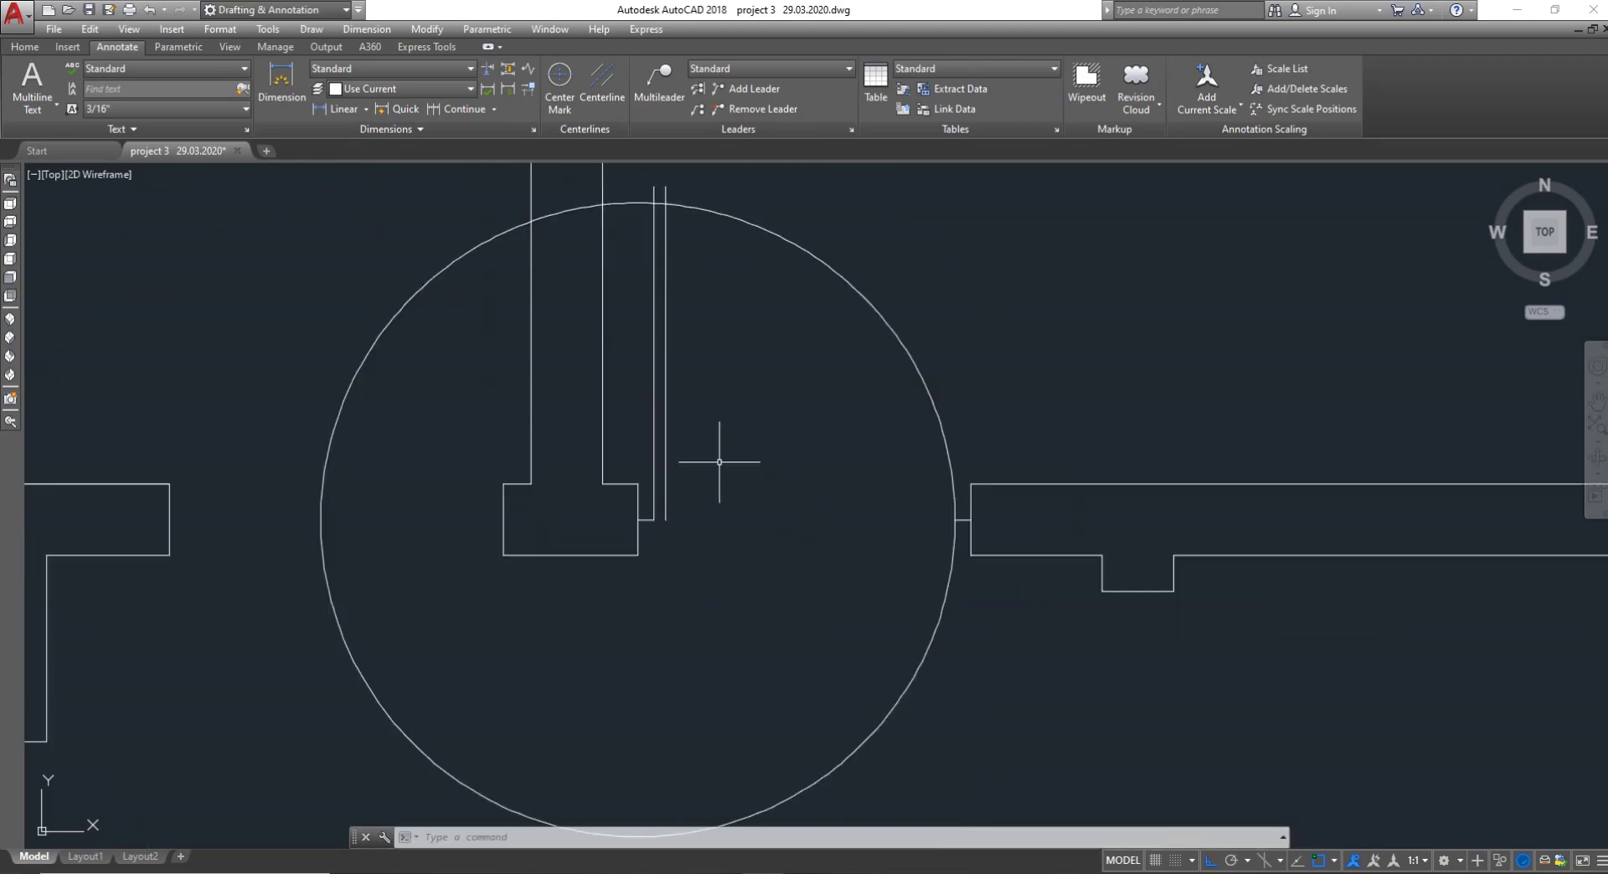
Trim away the circle's lower and outer left part, and cut both door leaf lines off at the circle
type("T")
key("Return")
key("Return")
left_click(359, 503)
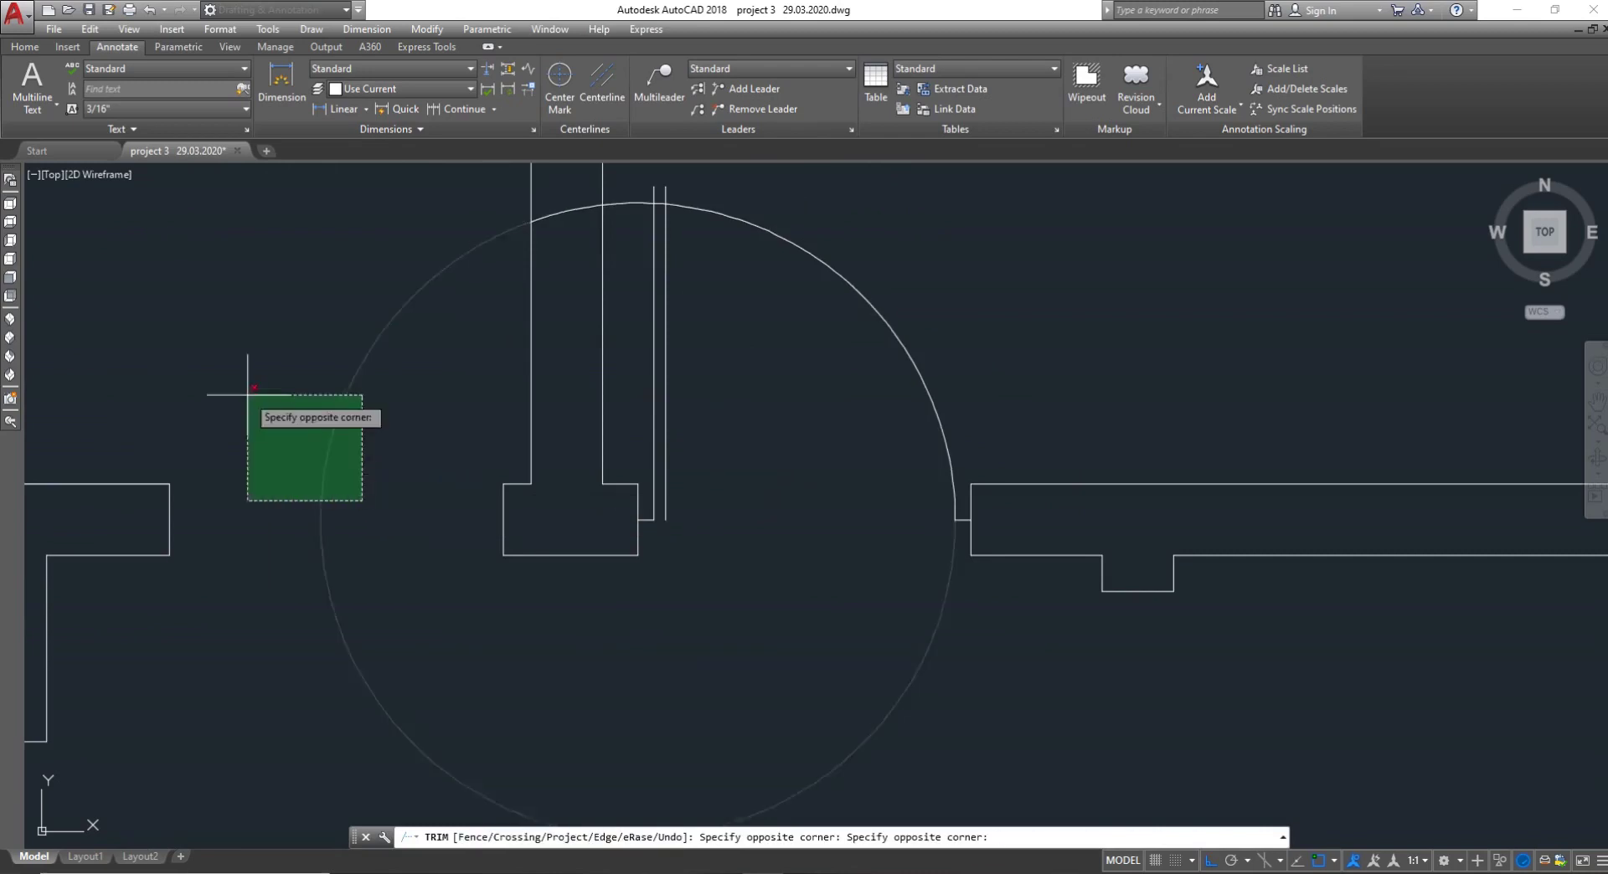
left_click(244, 449)
left_click(566, 233)
left_click(563, 201)
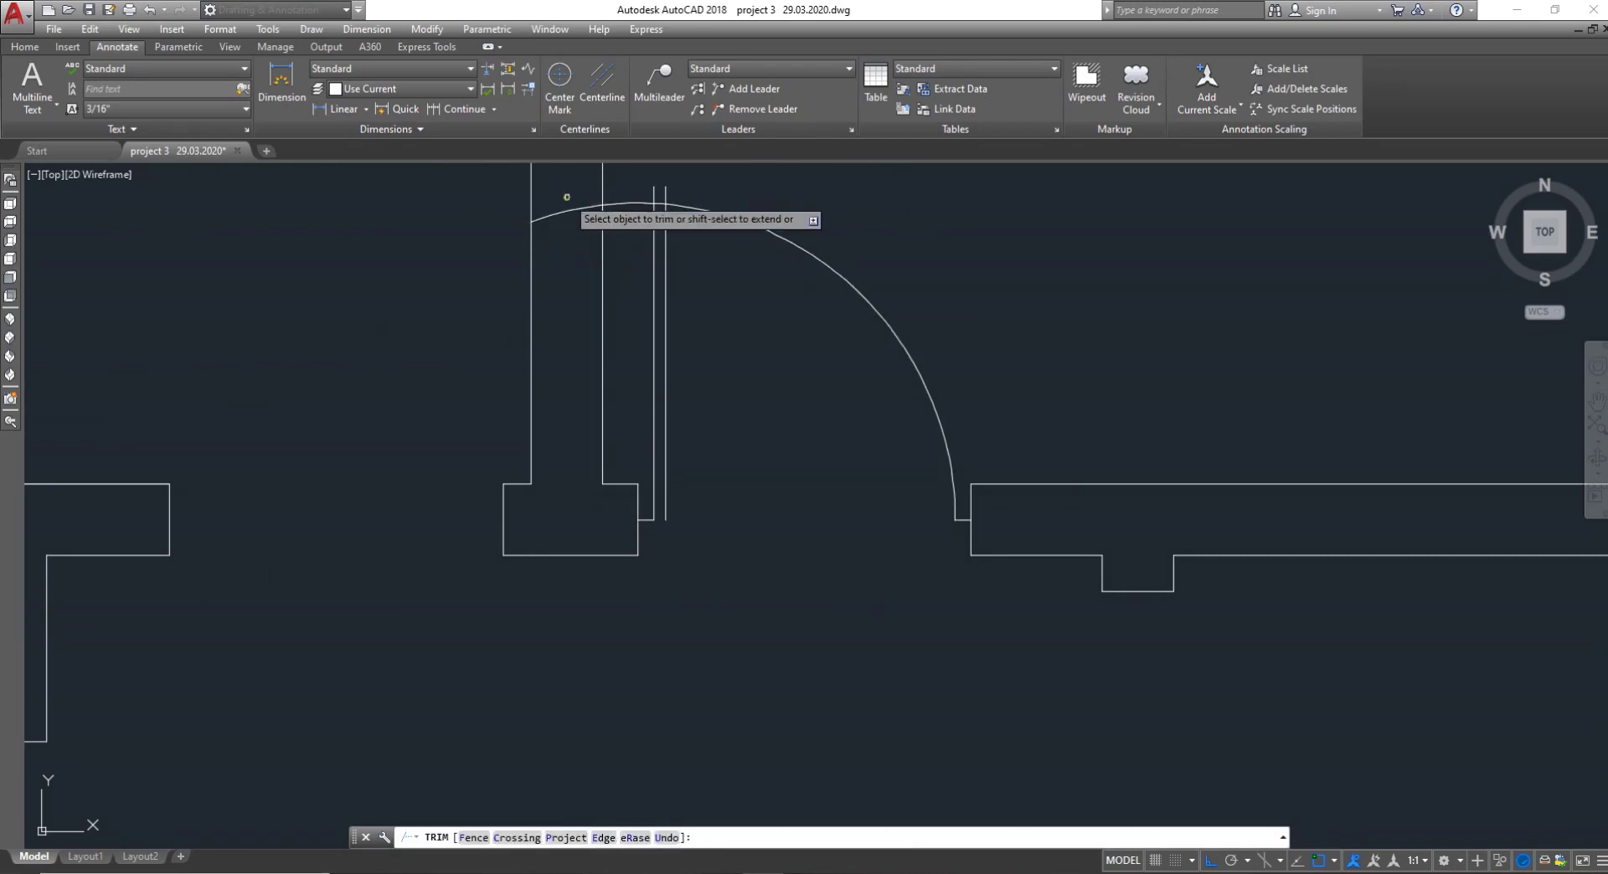
left_click(637, 207)
left_click(630, 204)
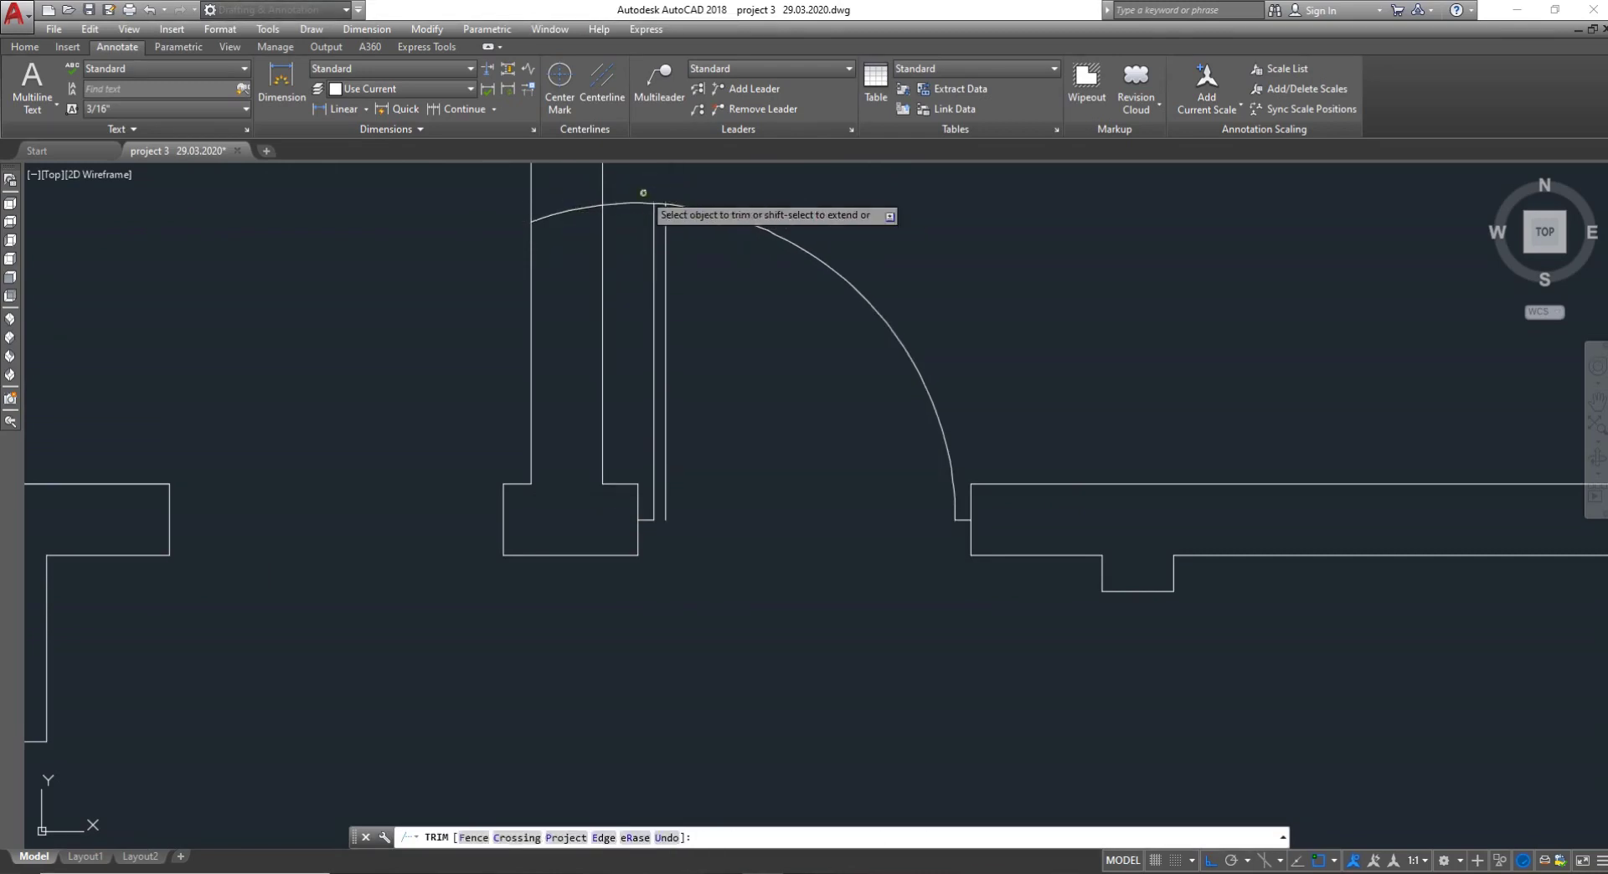
key("Escape")
Try to erase the leftover arc piece crossing the dividing wall, and undo the erasure
type("e")
key("Return")
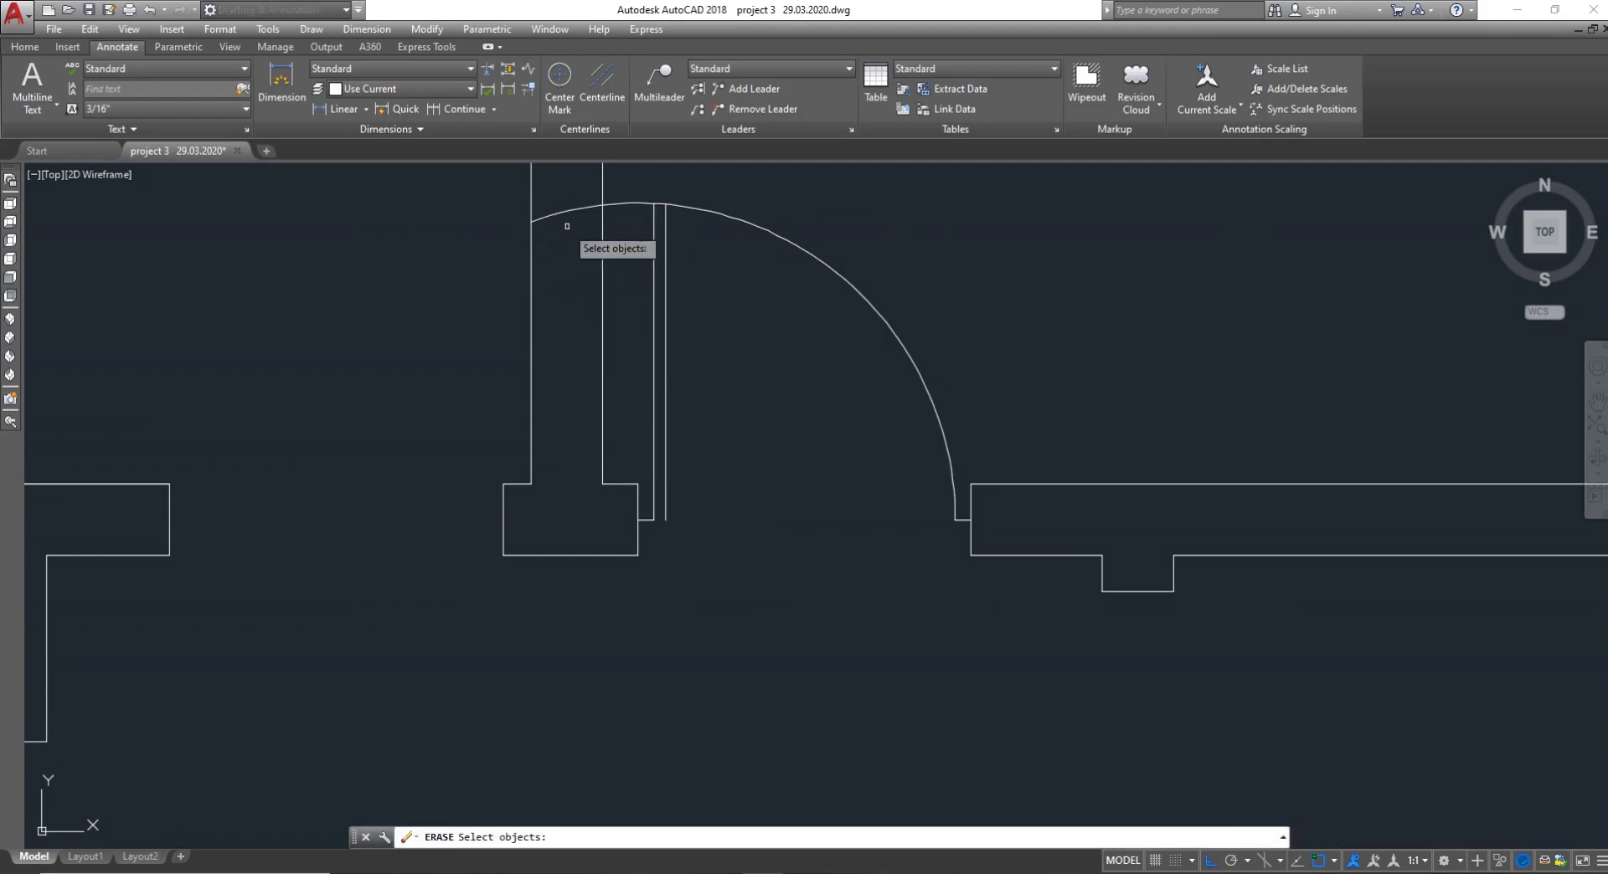
left_click(568, 209)
key("Return")
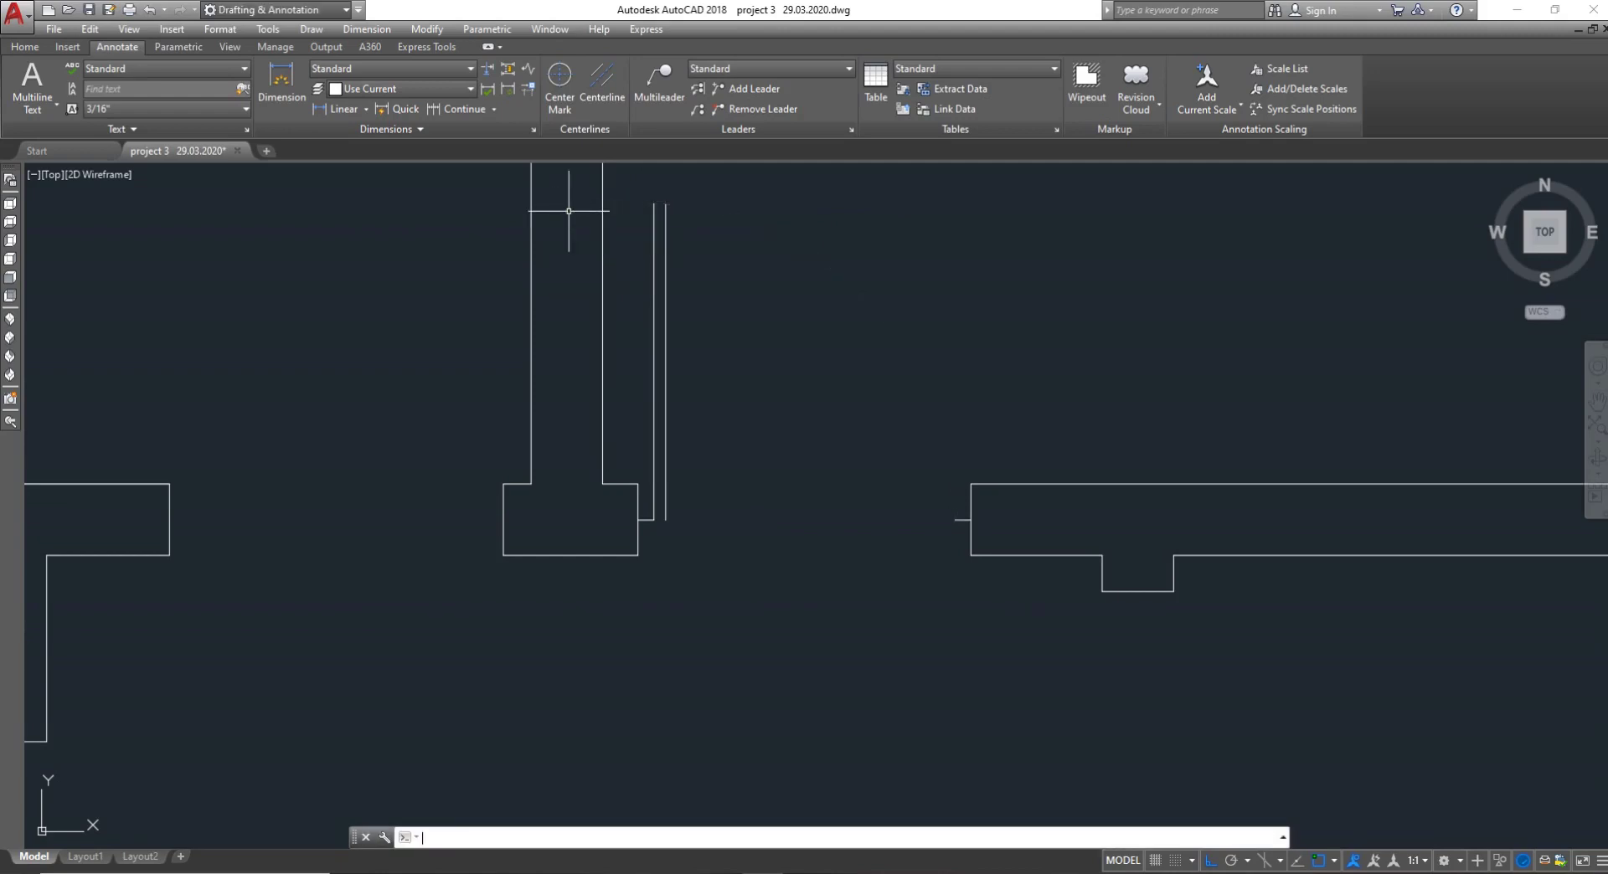
key("ctrl+z")
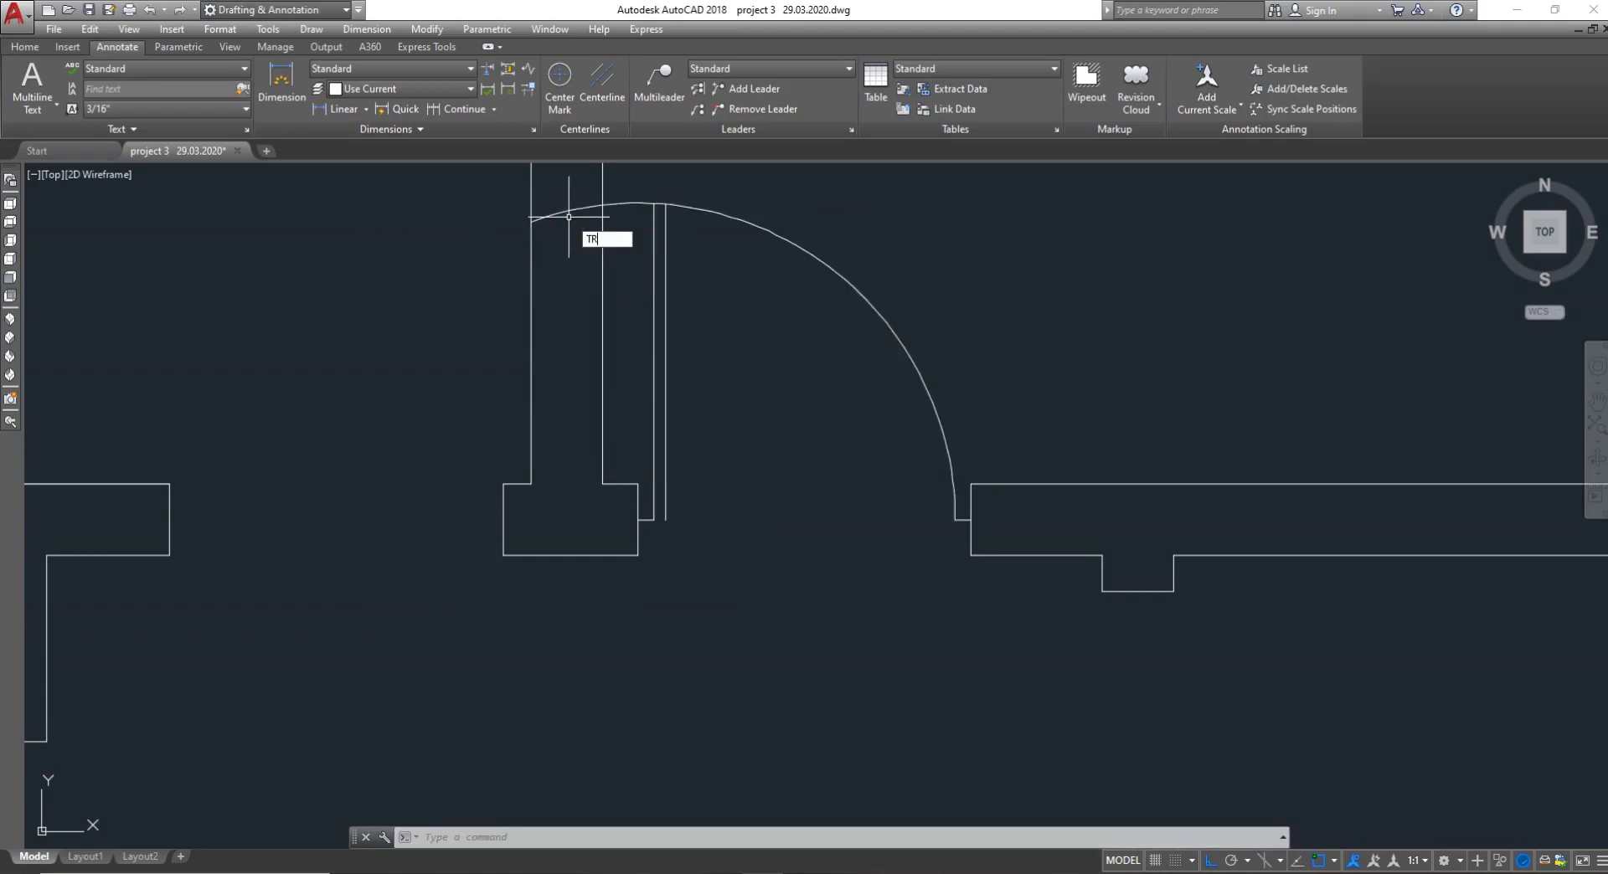
Trim the arc inside the dividing wall and between that wall and the door leaf, leaving only the door swing
type("TR")
key("Return")
key("Return")
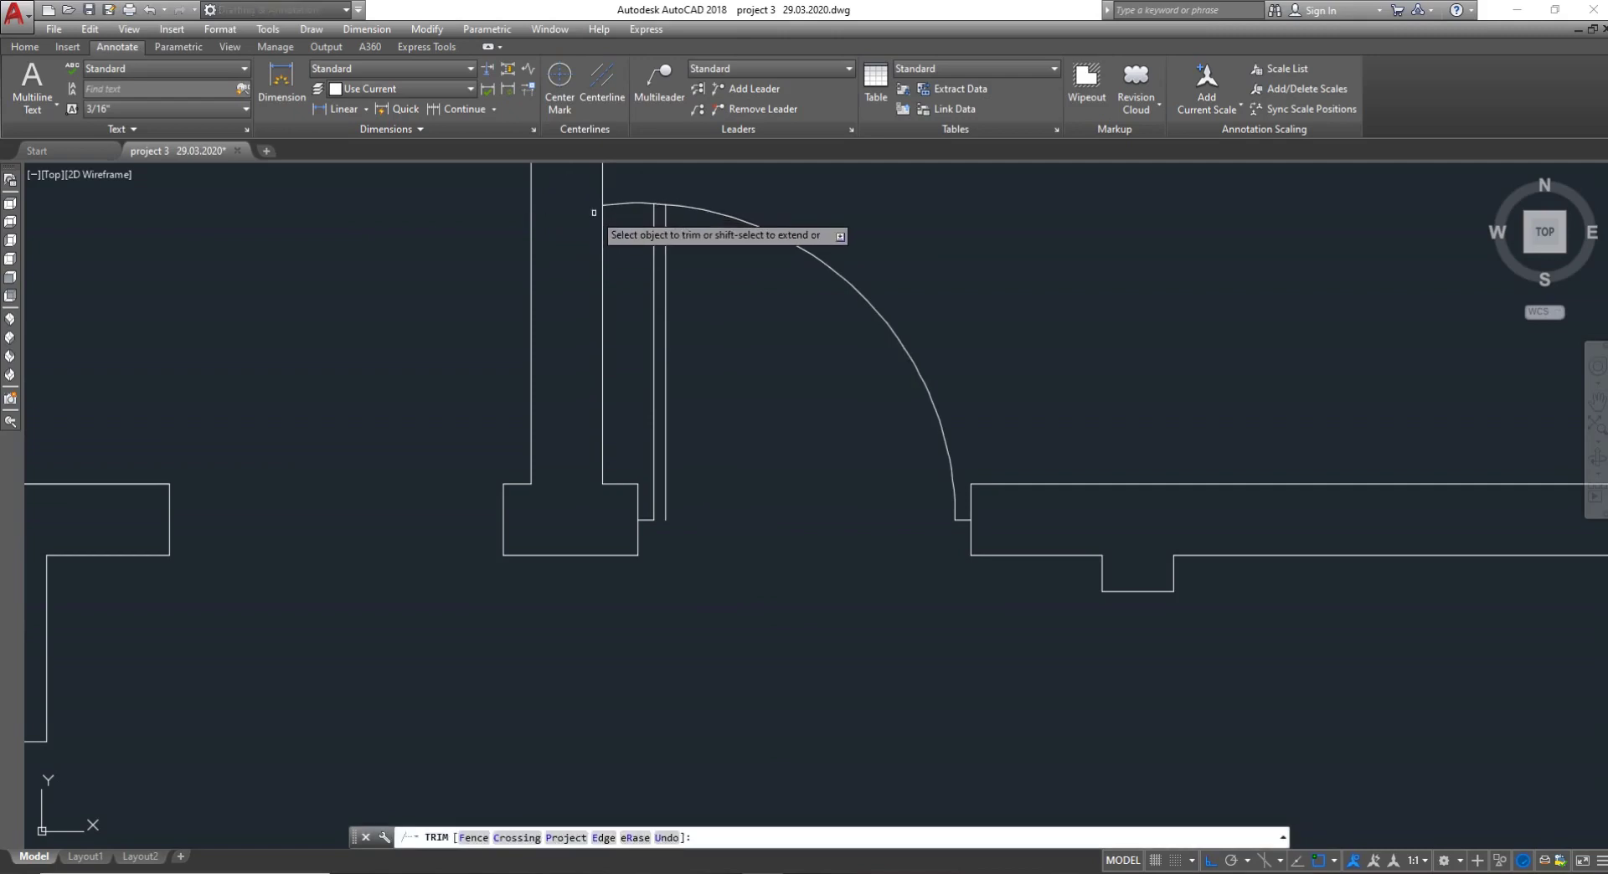
key("Return")
type("TR")
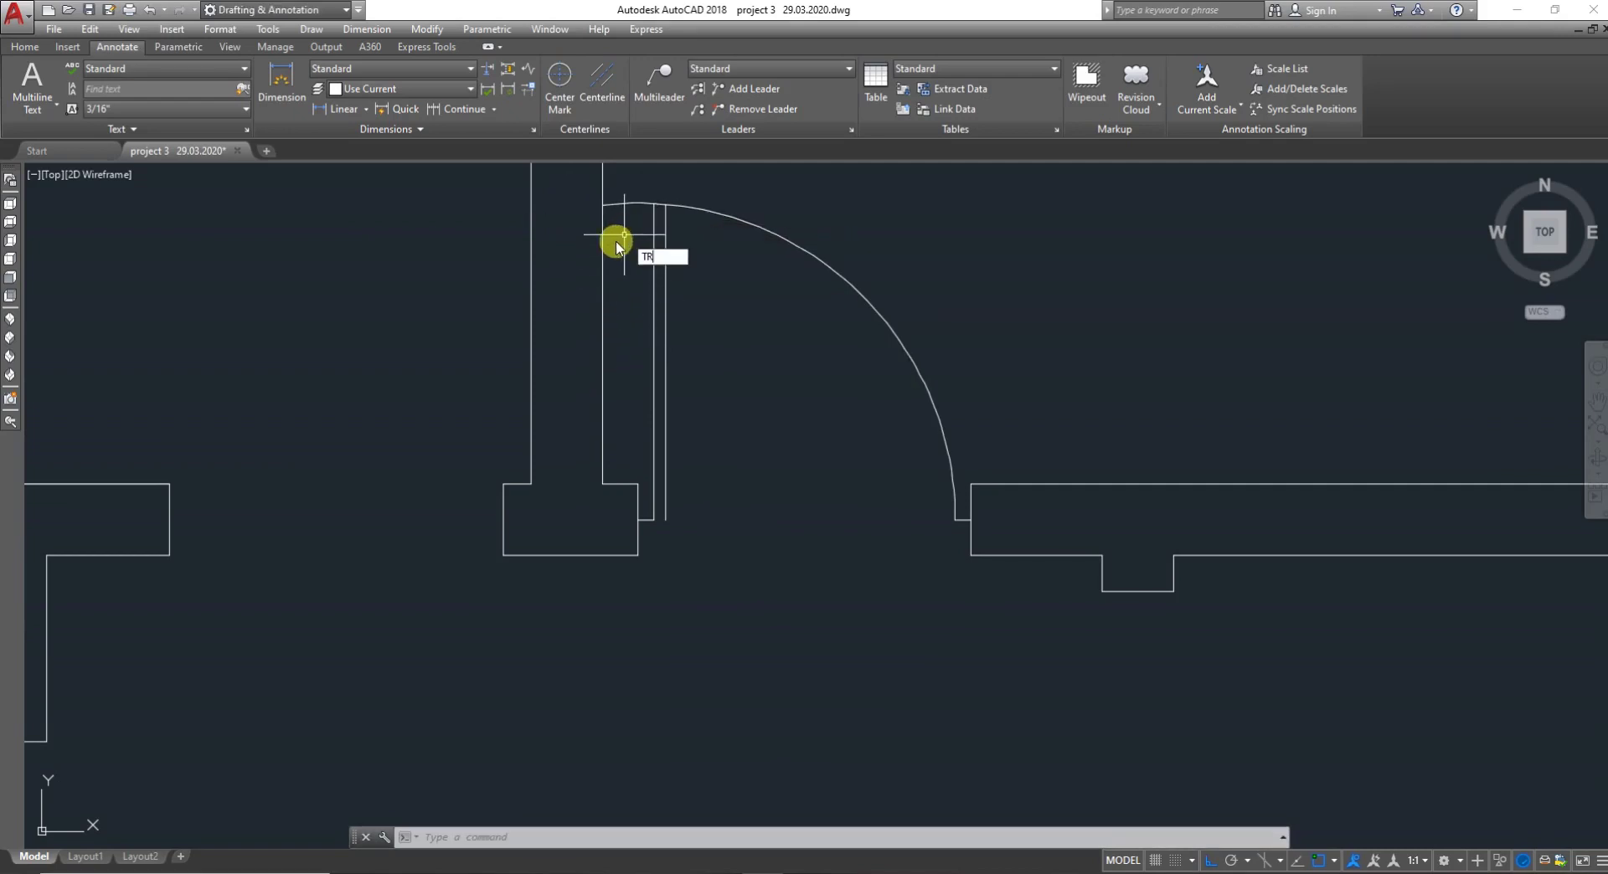
key("Return")
key("Return")
left_click(620, 204)
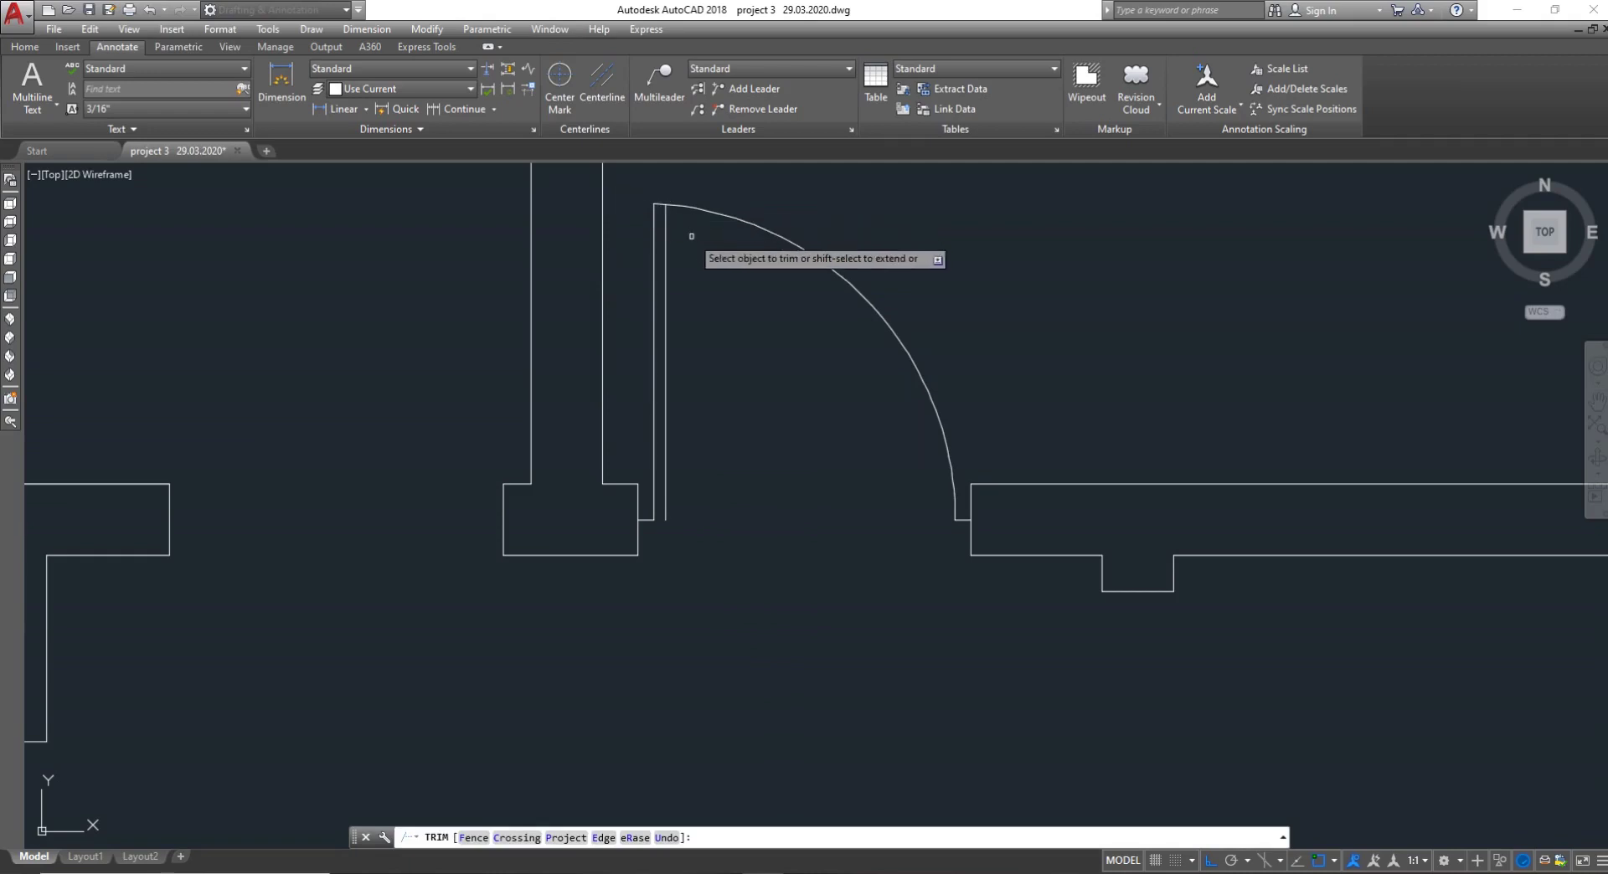
key("Return")
Start a block definition for the door symbol and name it dOOR
scroll(658, 455, "down", 3)
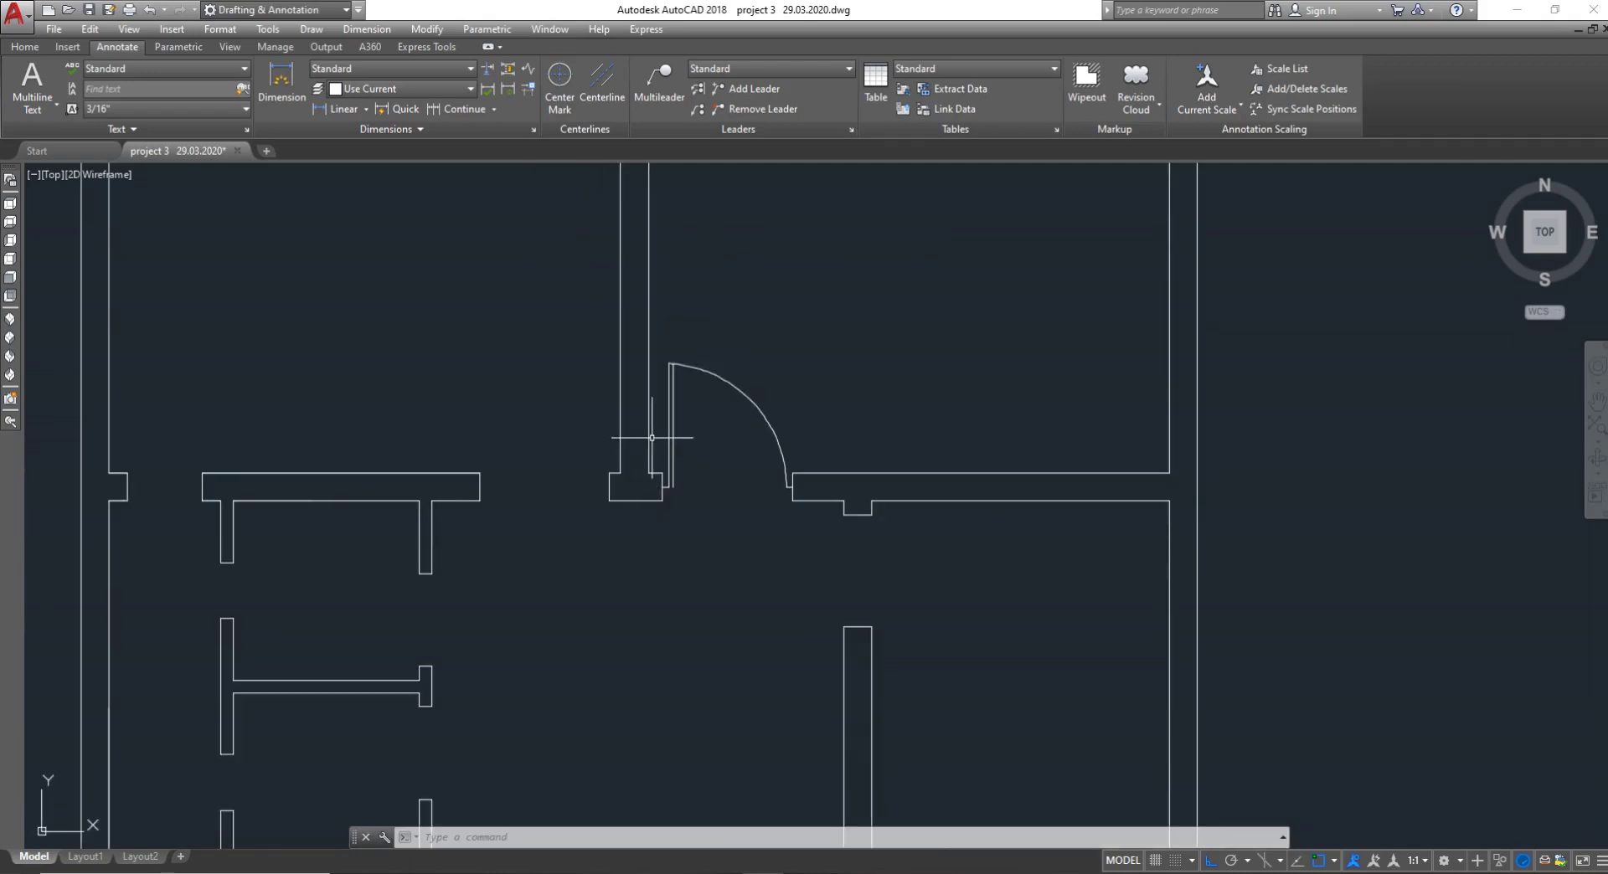
type("B")
key("Return")
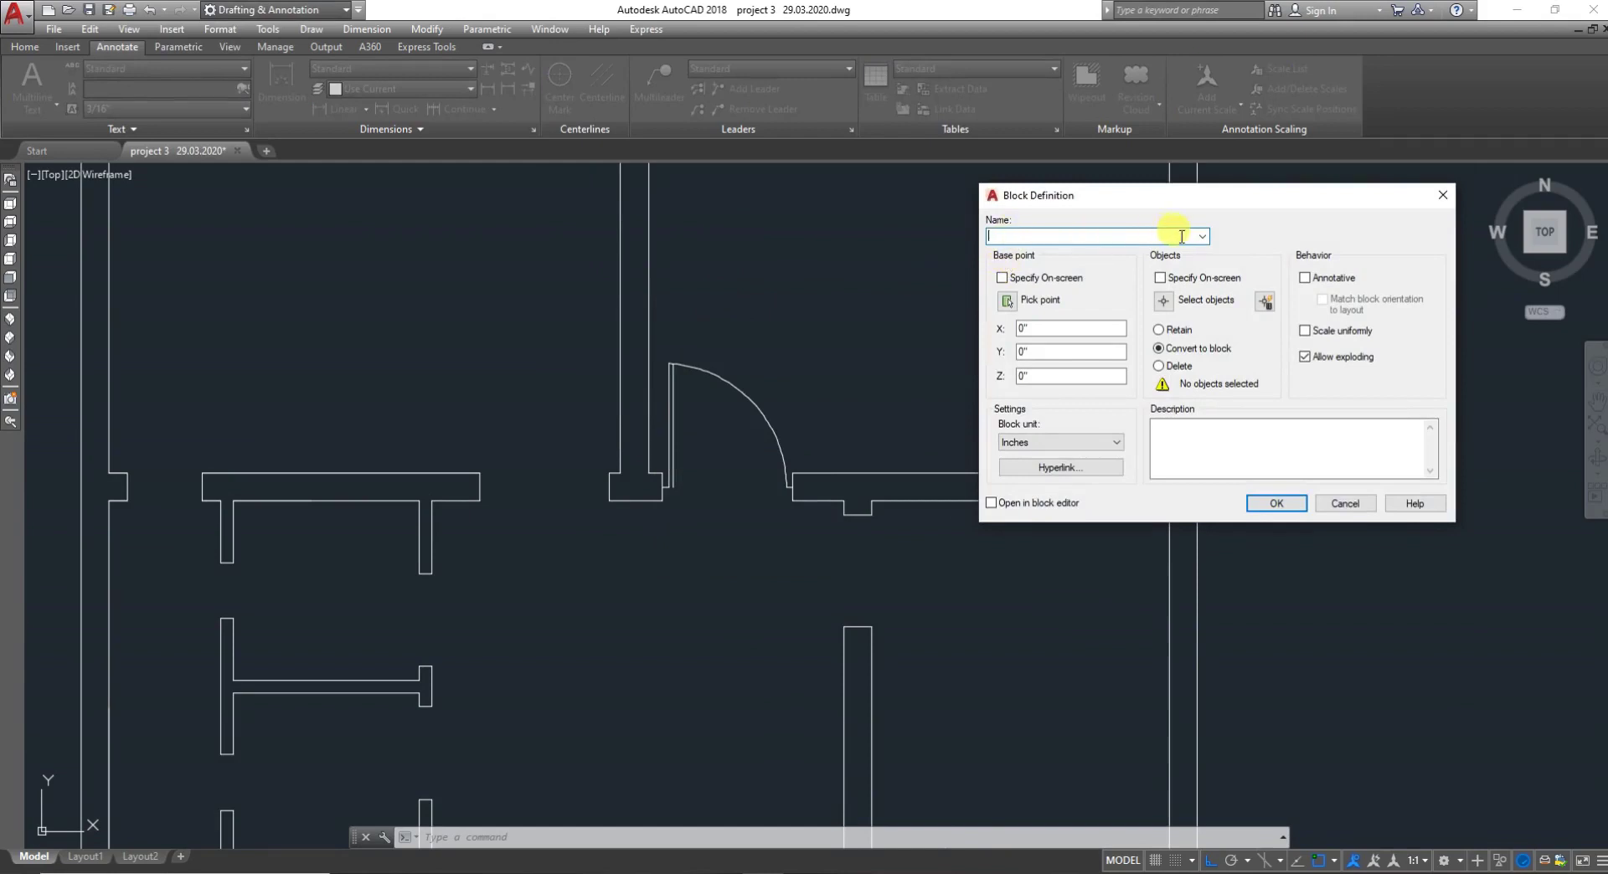
left_click(1202, 237)
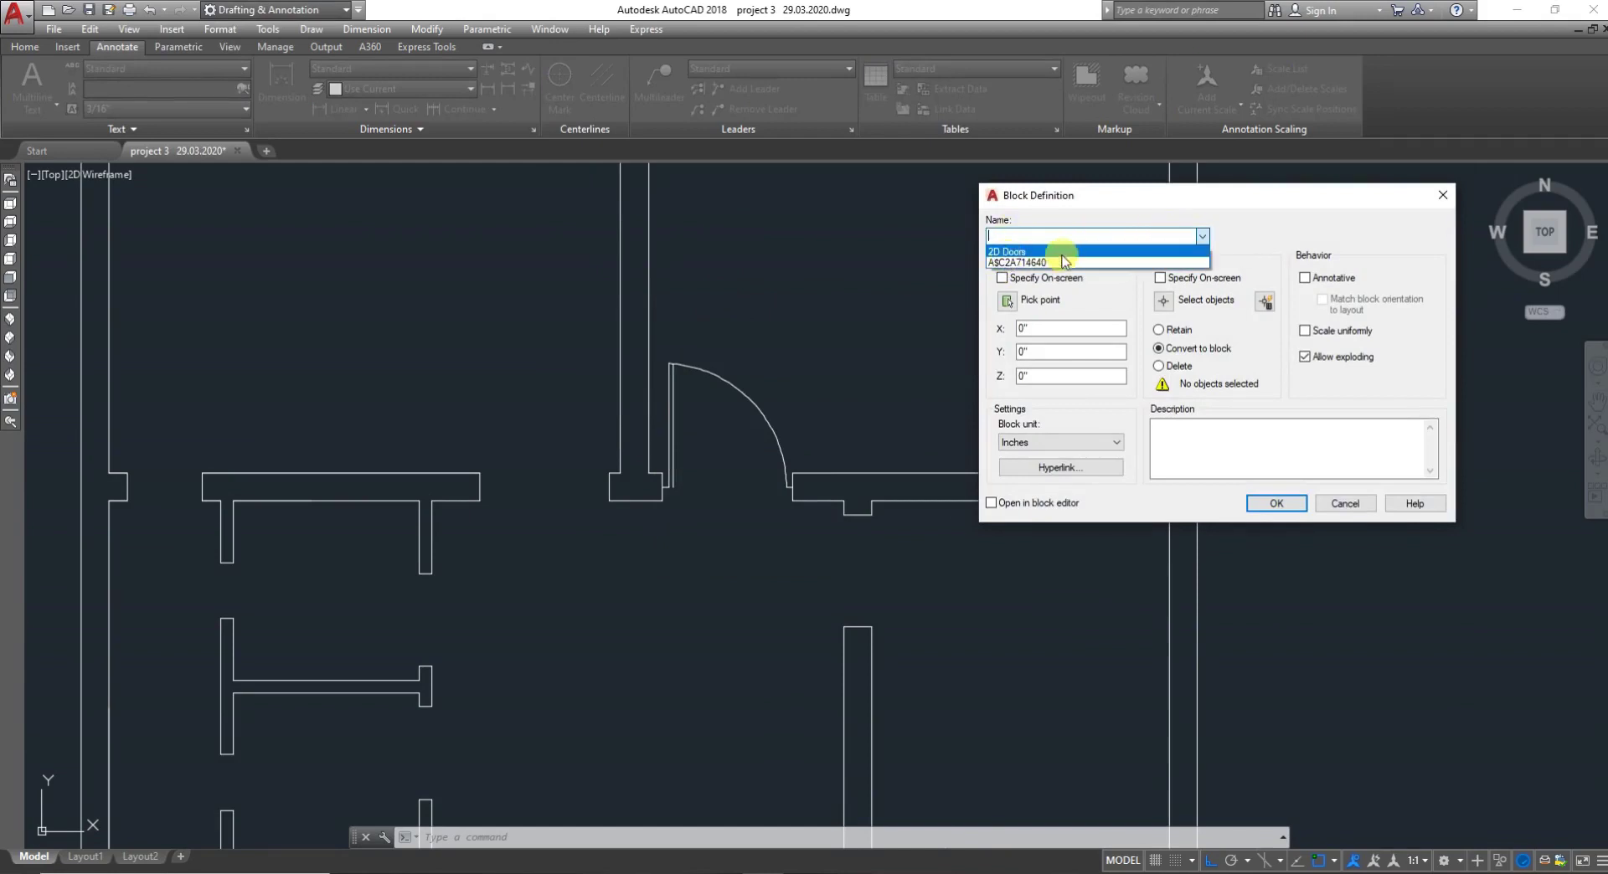
left_click(1203, 236)
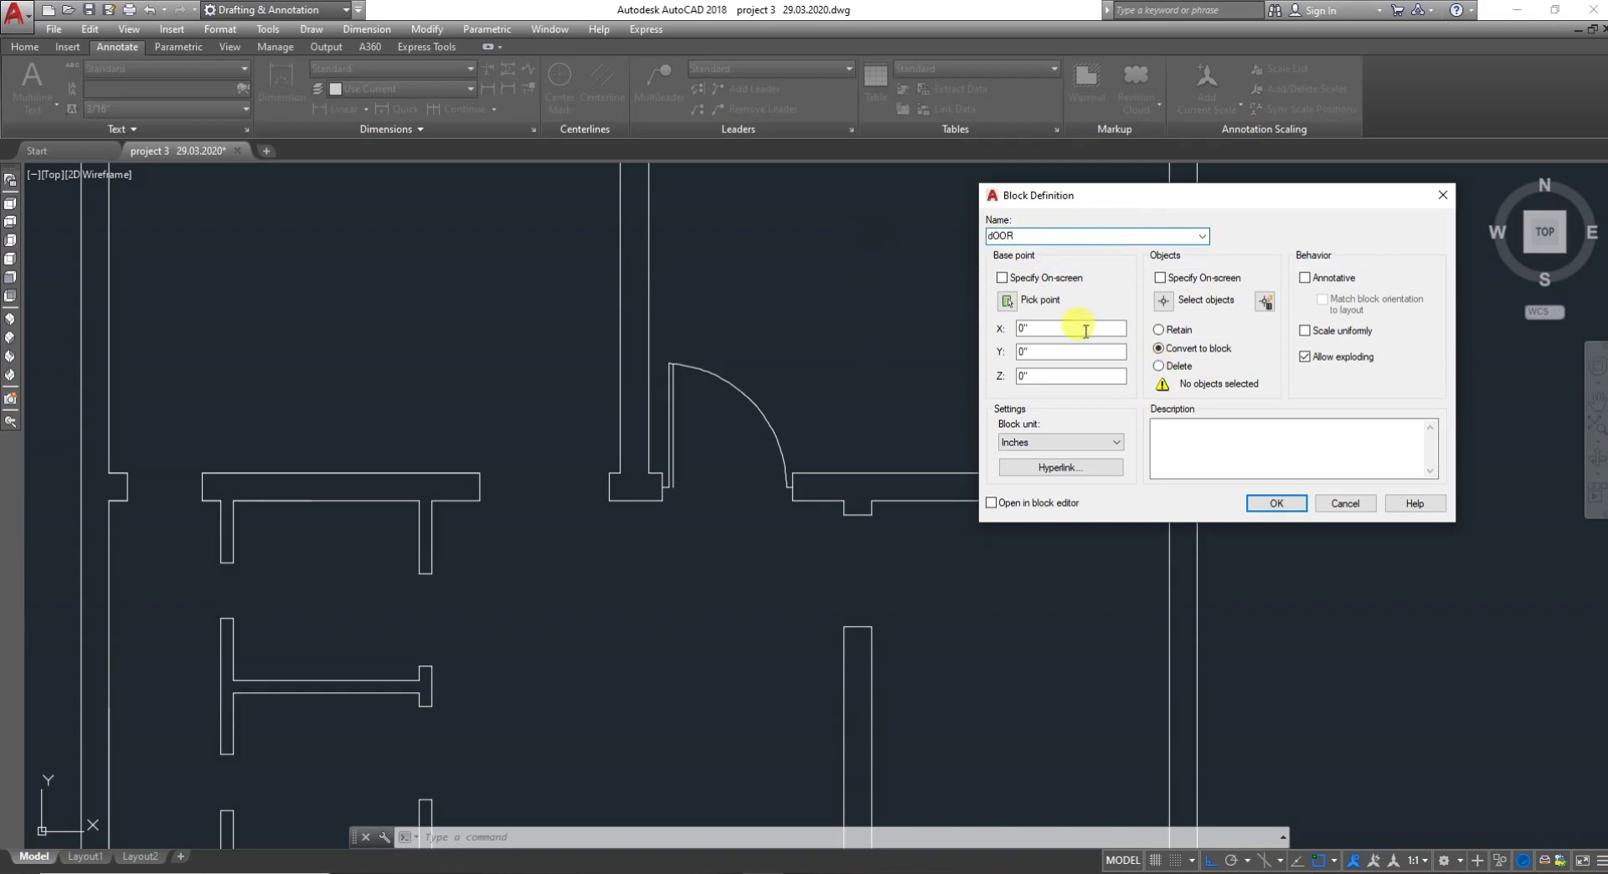
Define the dOOR block with its base point at the wall end's midpoint, converting the door leaf, swing arc and both short jamb lines
left_click(1010, 301)
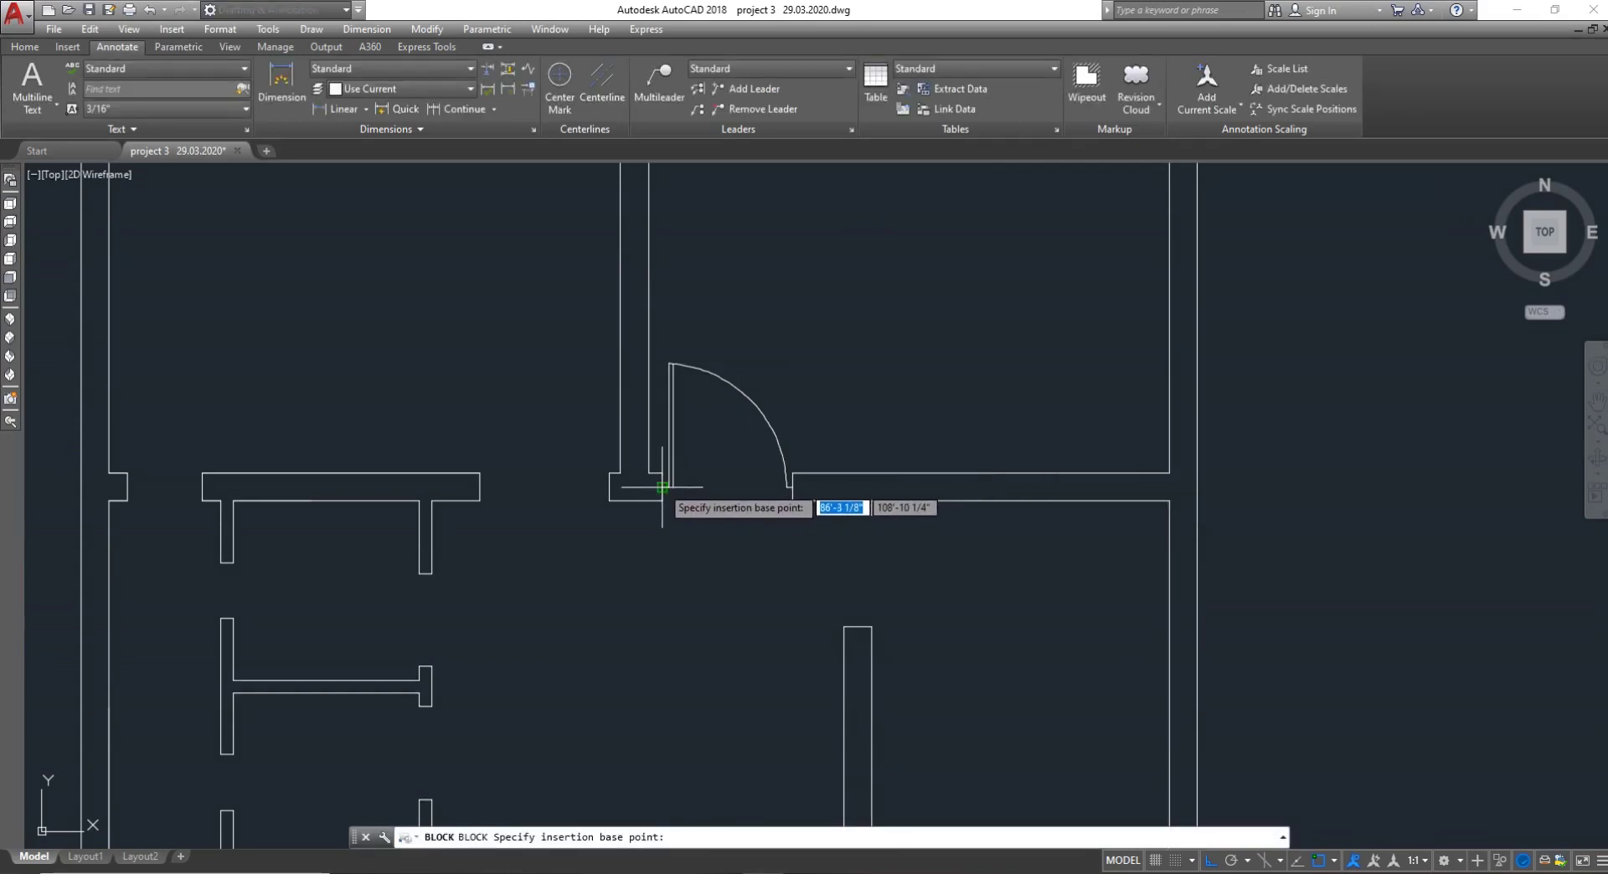
left_click(697, 491)
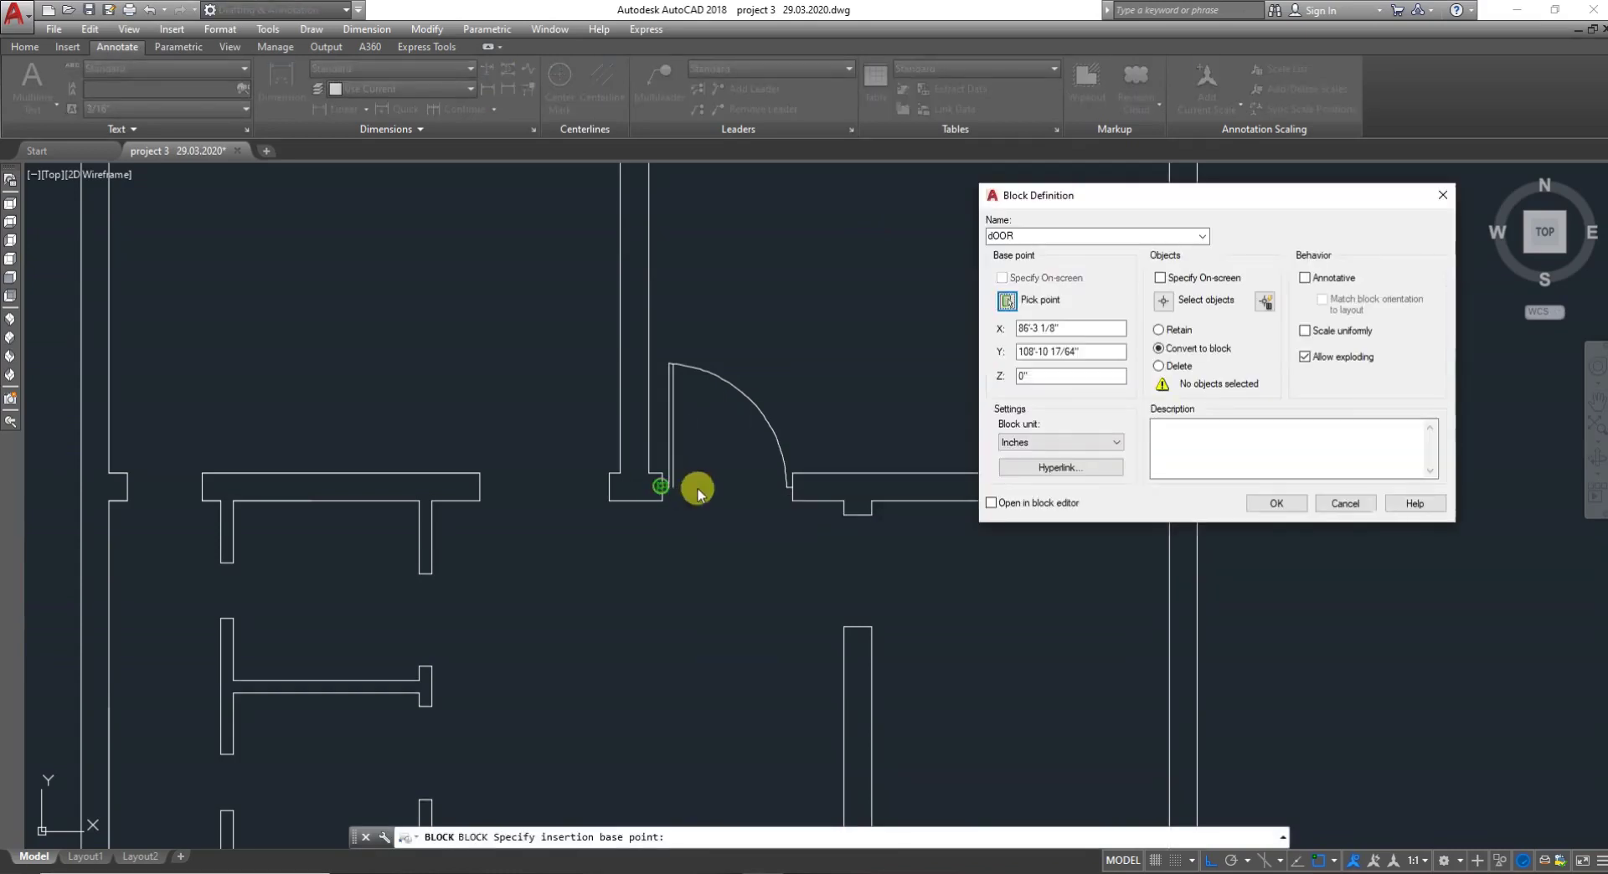
left_click(1165, 301)
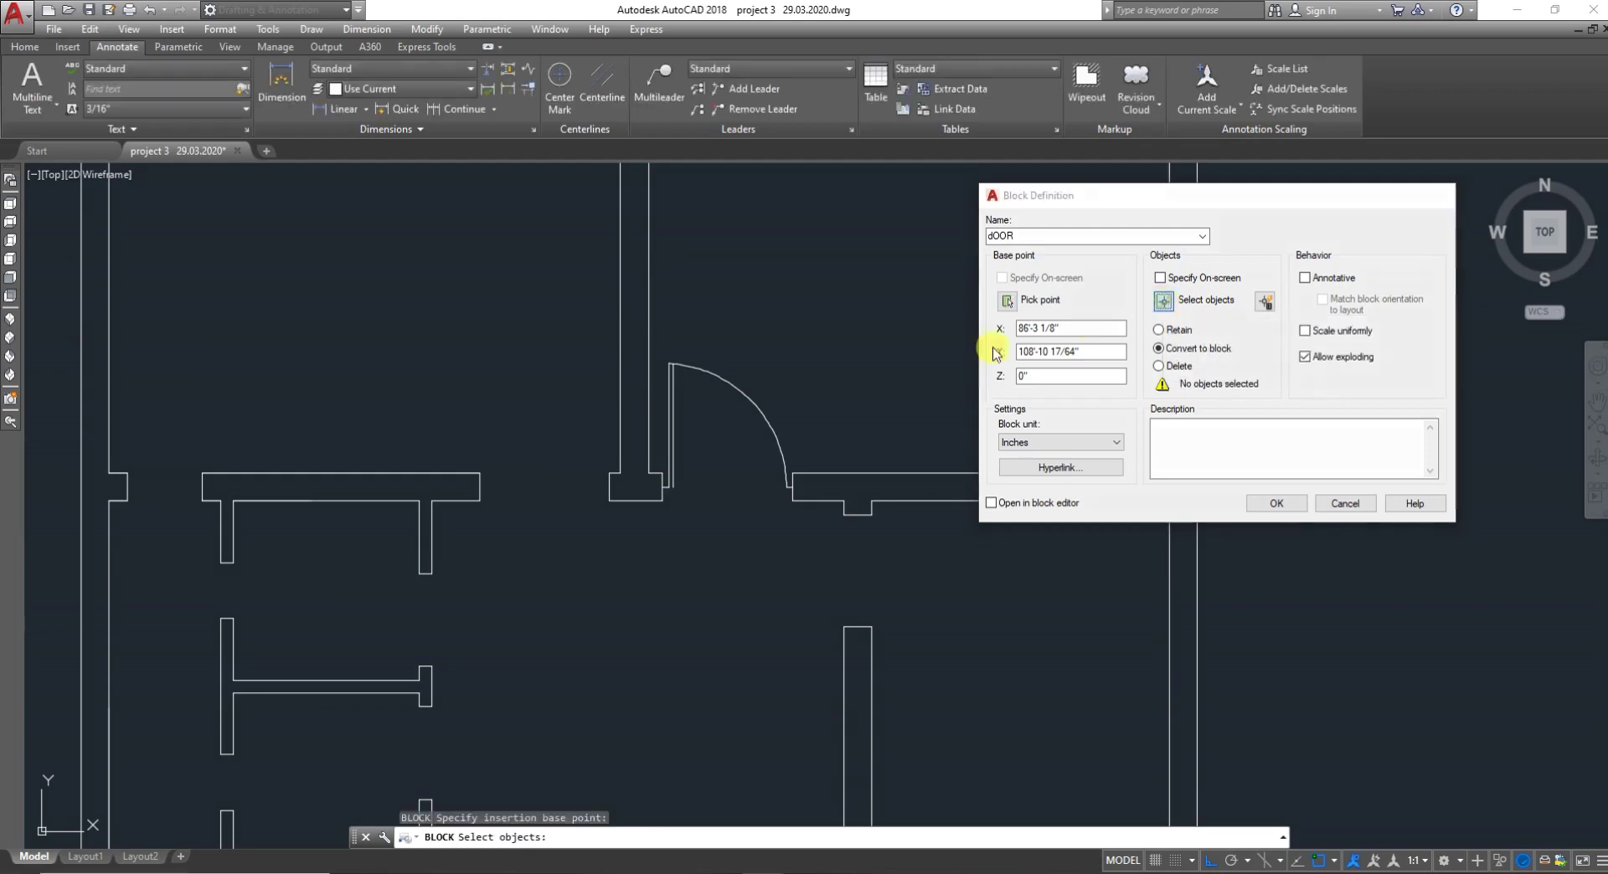
scroll(838, 404, "up", 4)
left_click(851, 386)
left_click(379, 485)
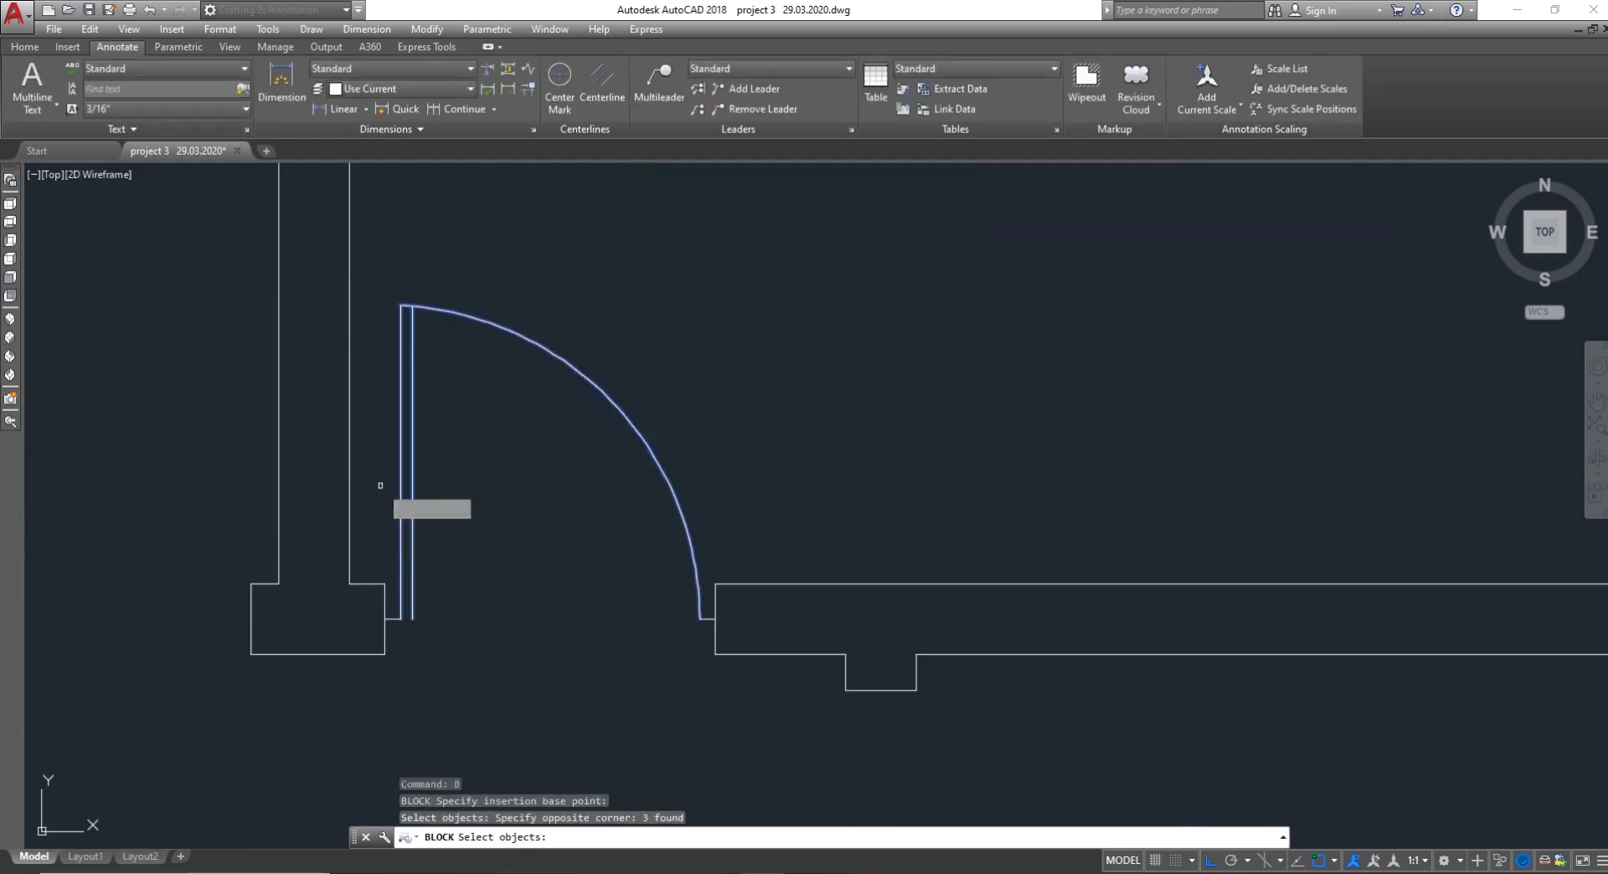
left_click(705, 620)
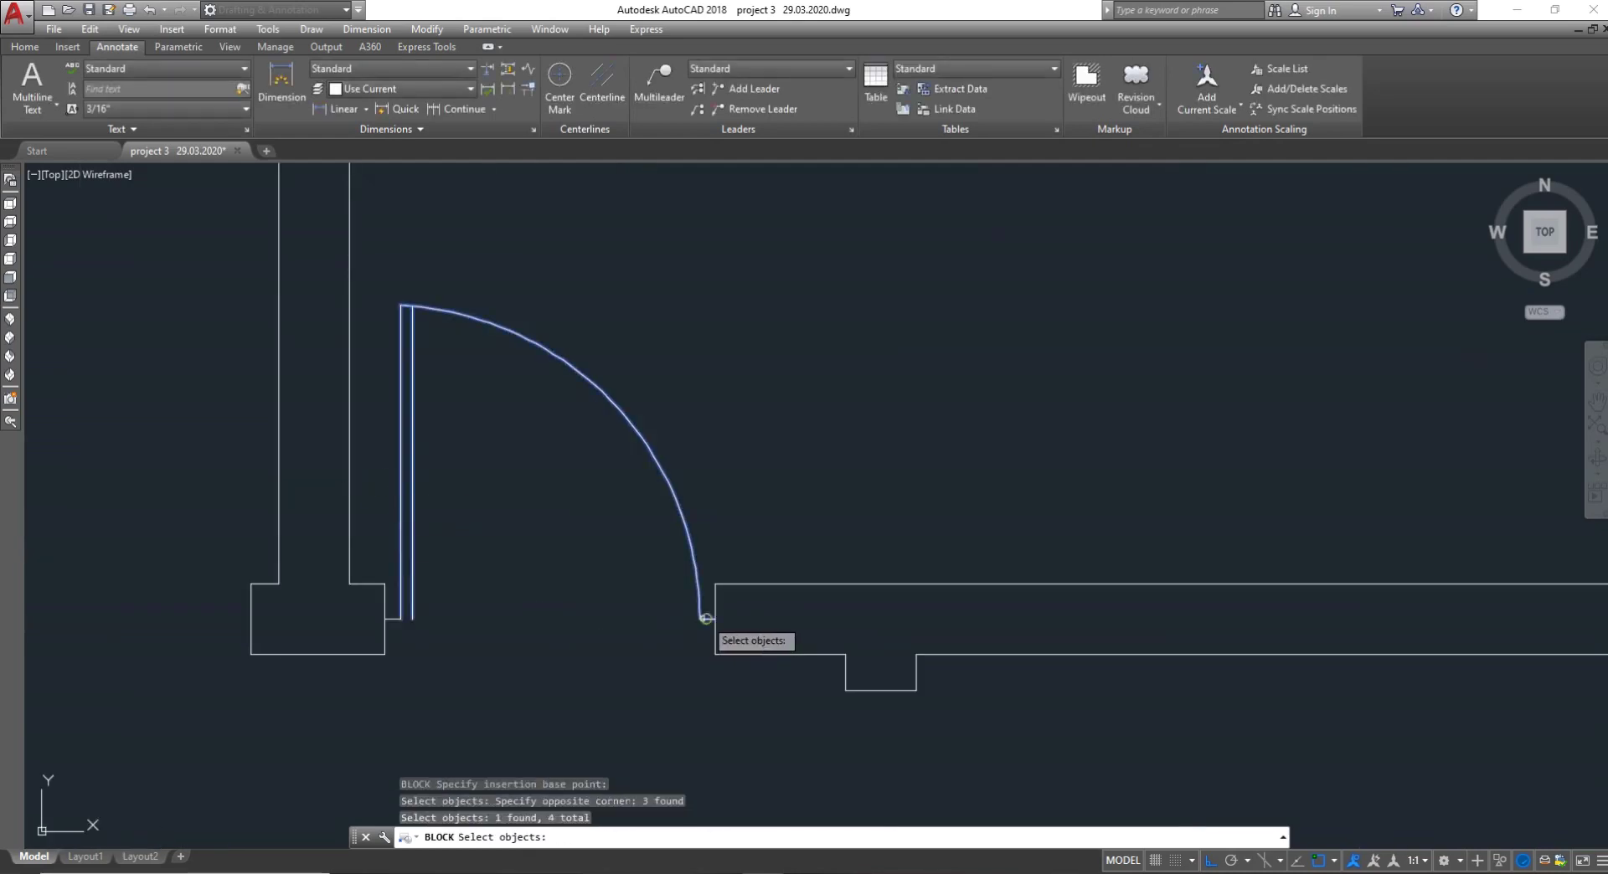
left_click(394, 619)
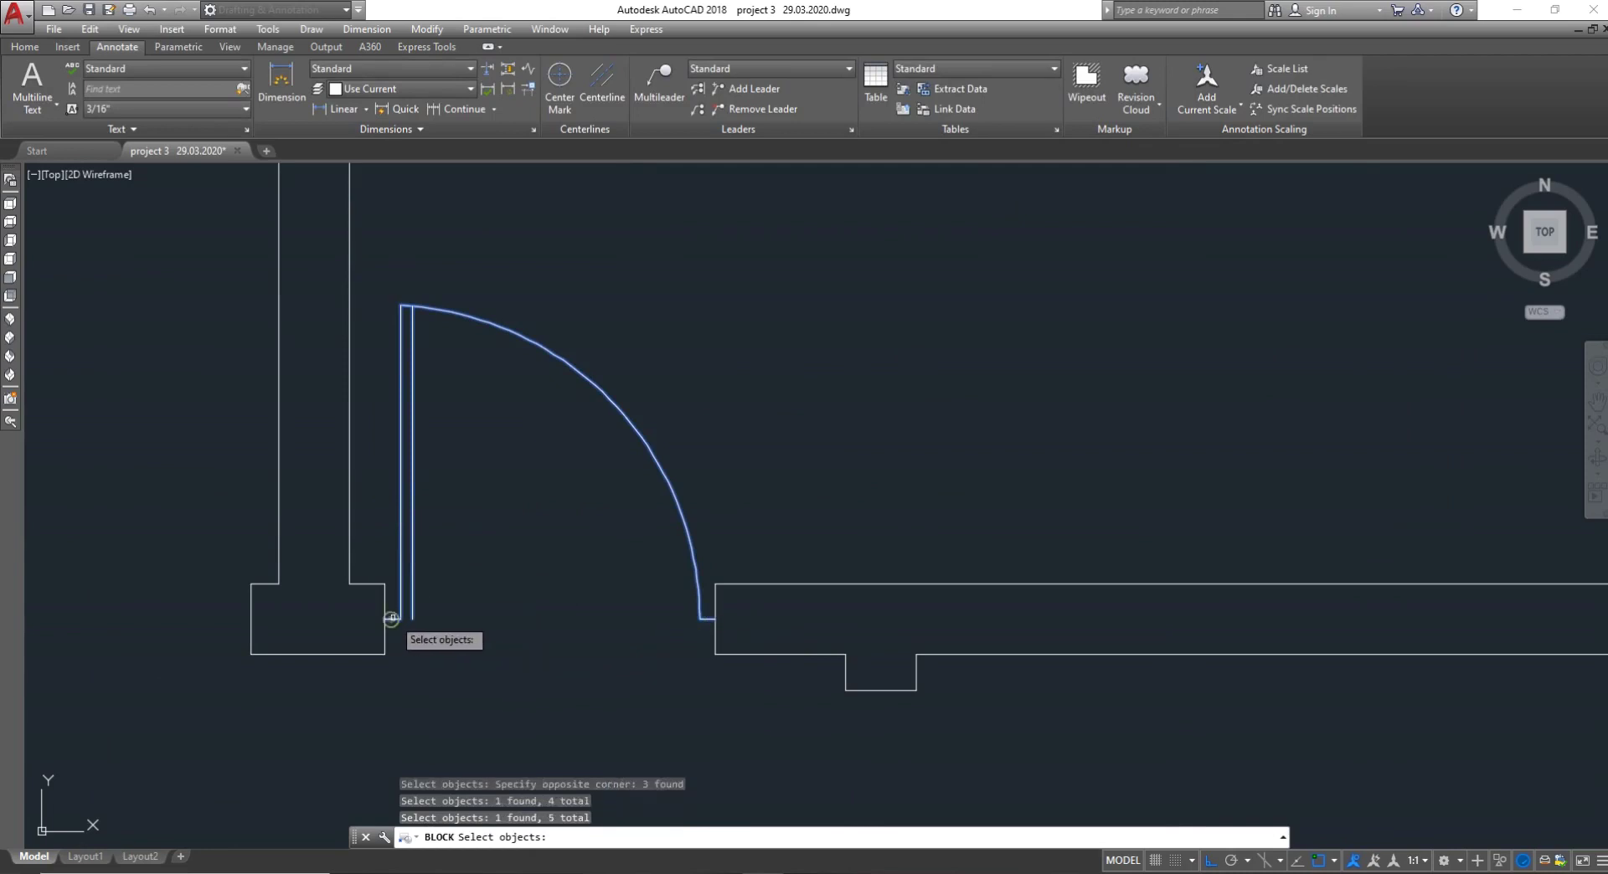
key("Return")
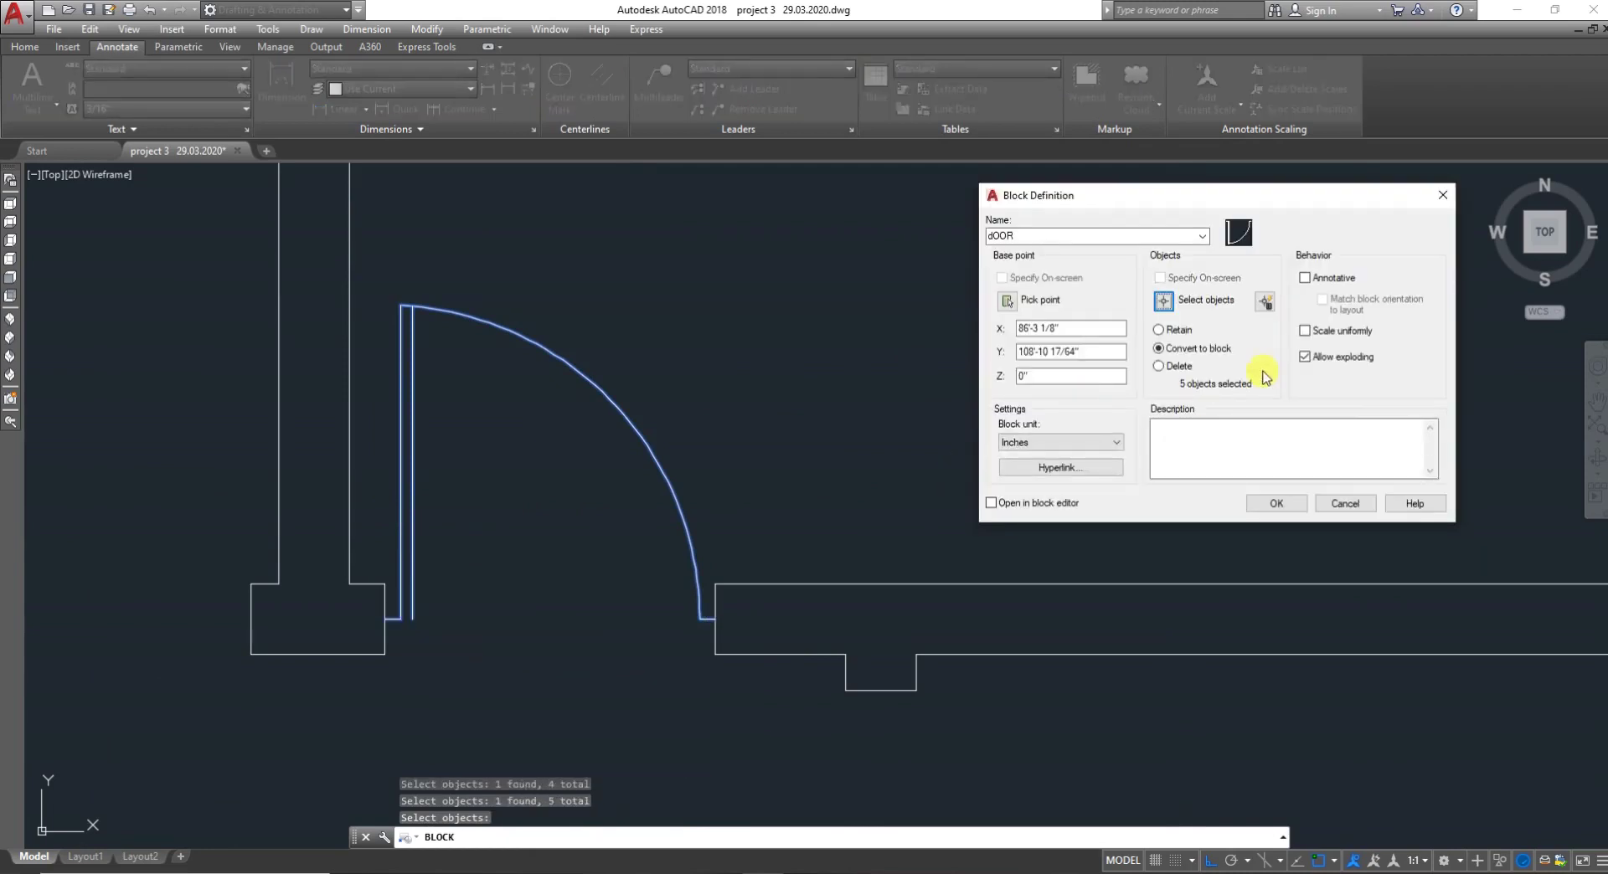
left_click(1277, 504)
Insert the dOOR block at the midpoint of the opposite end of the short wall stub between the two upper rooms
scroll(1237, 491, "down", 4)
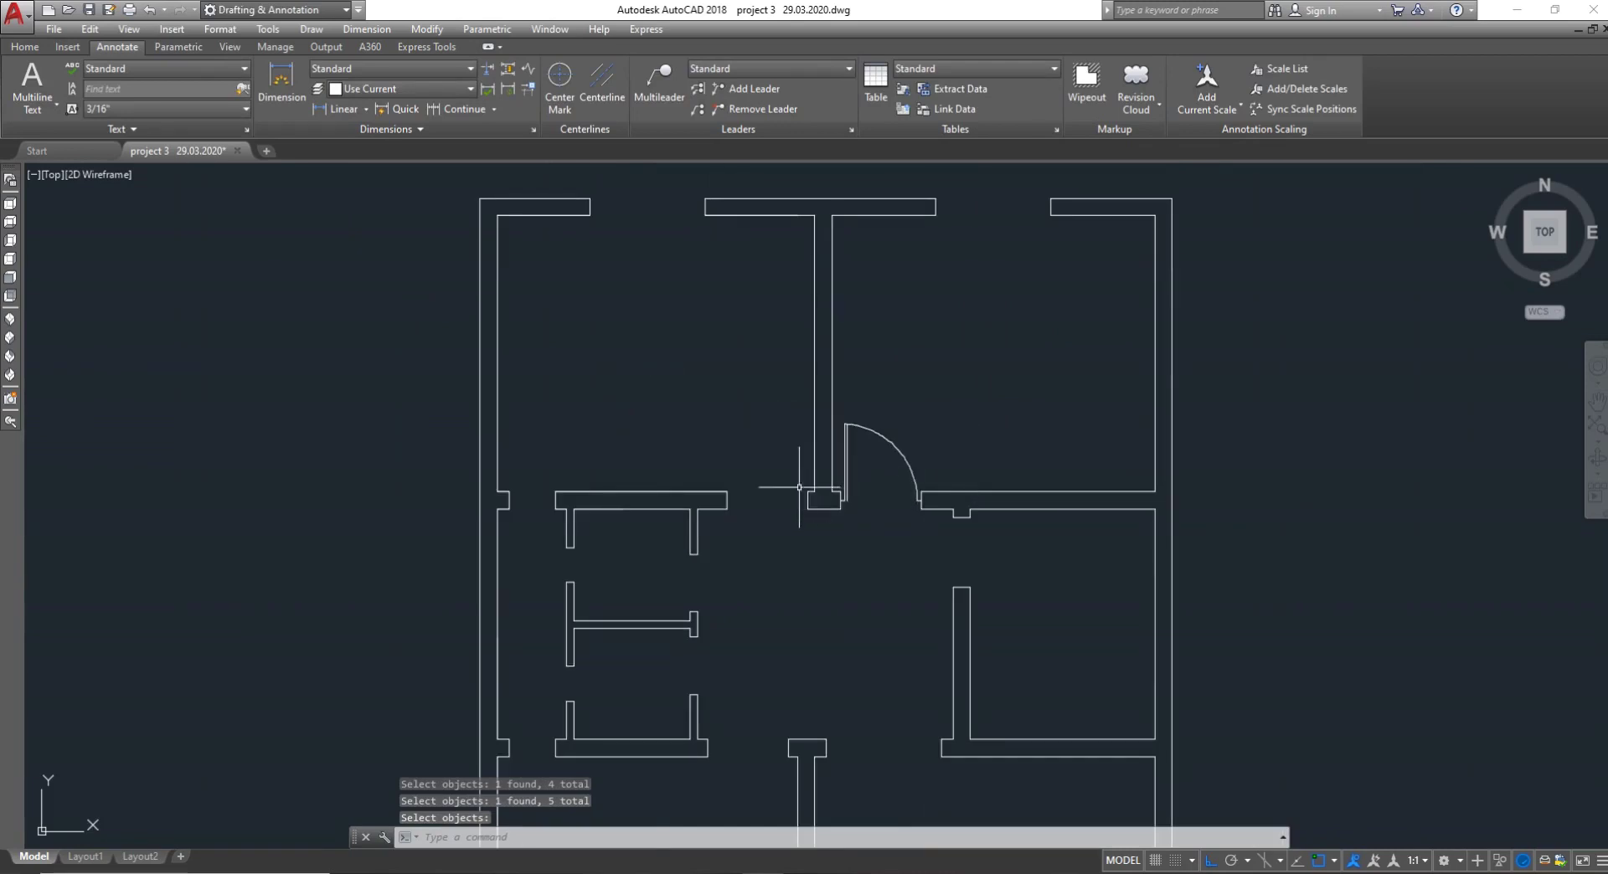
scroll(762, 501, "up", 2)
type("I")
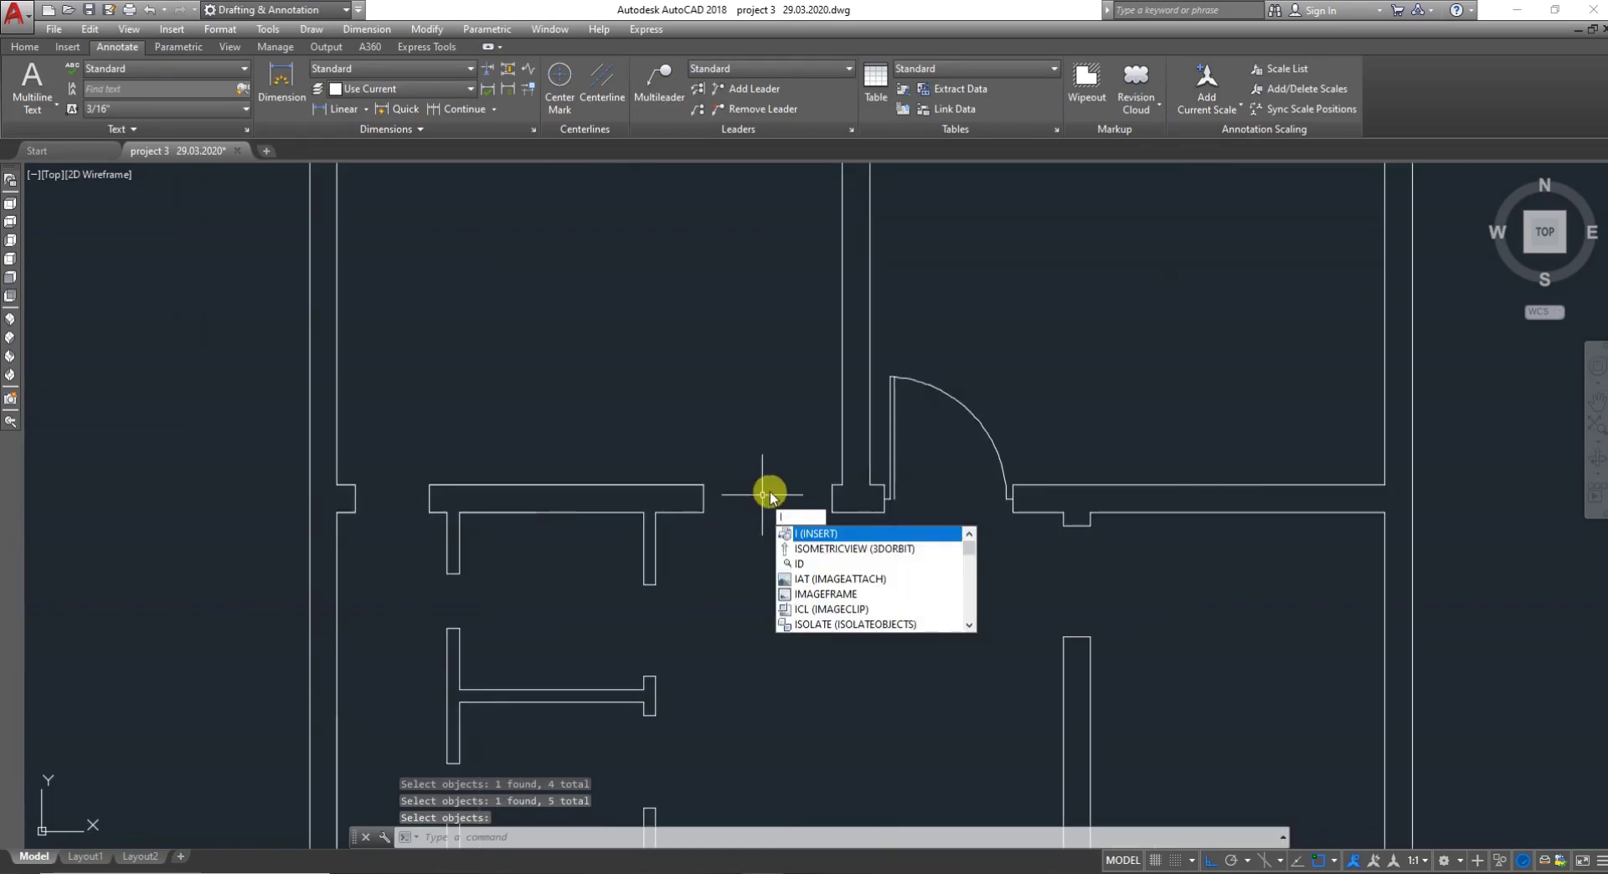
key("Return")
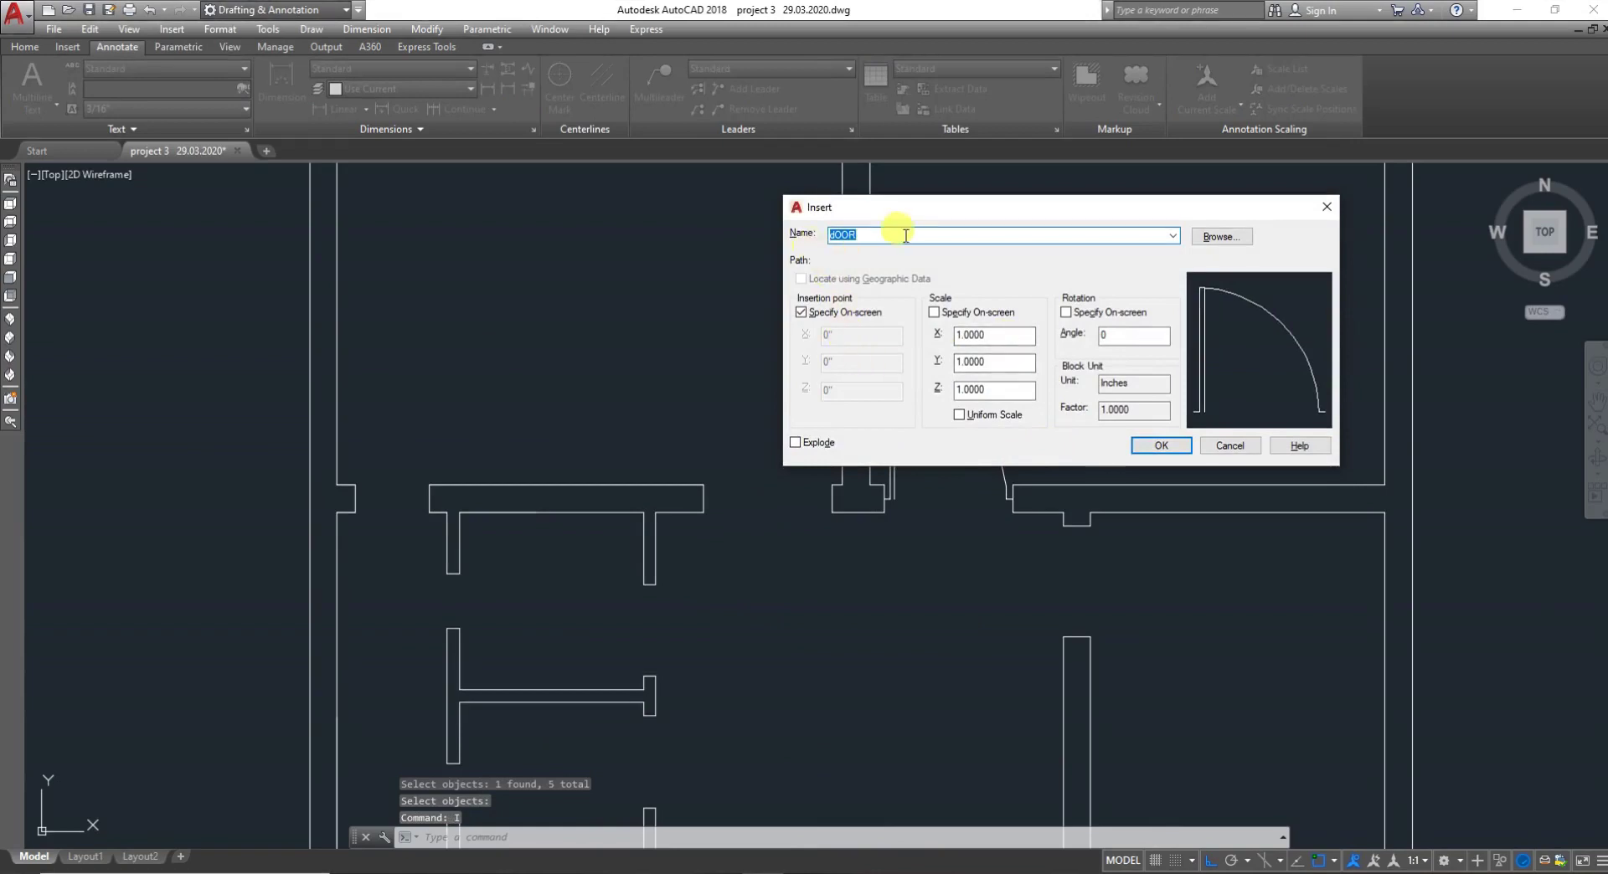
left_click(1161, 445)
scroll(828, 496, "up", 4)
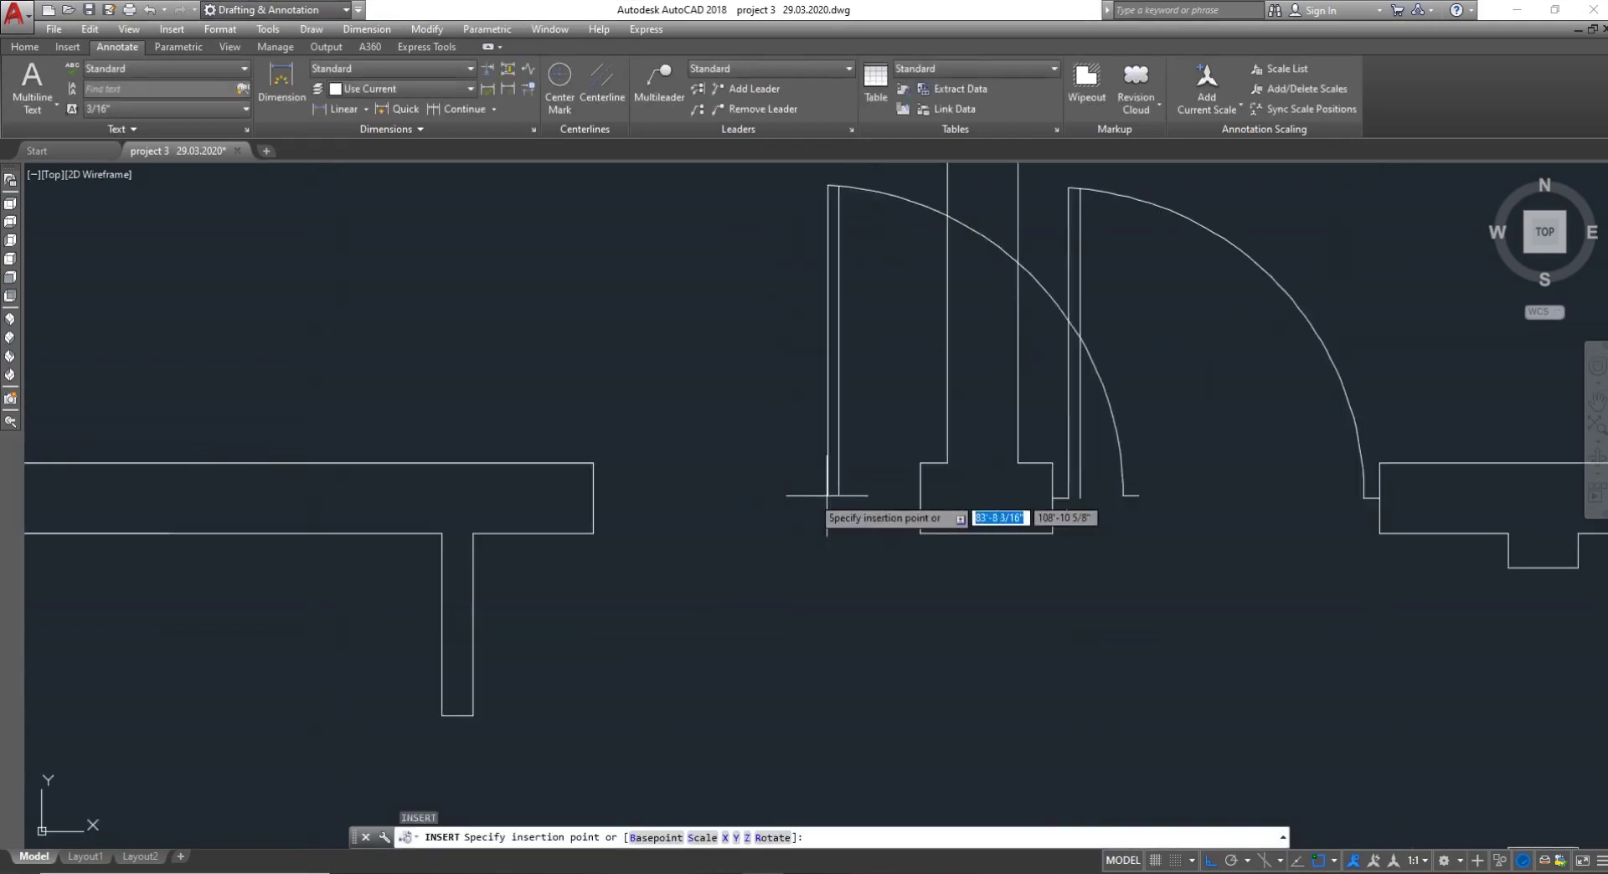
key("Escape")
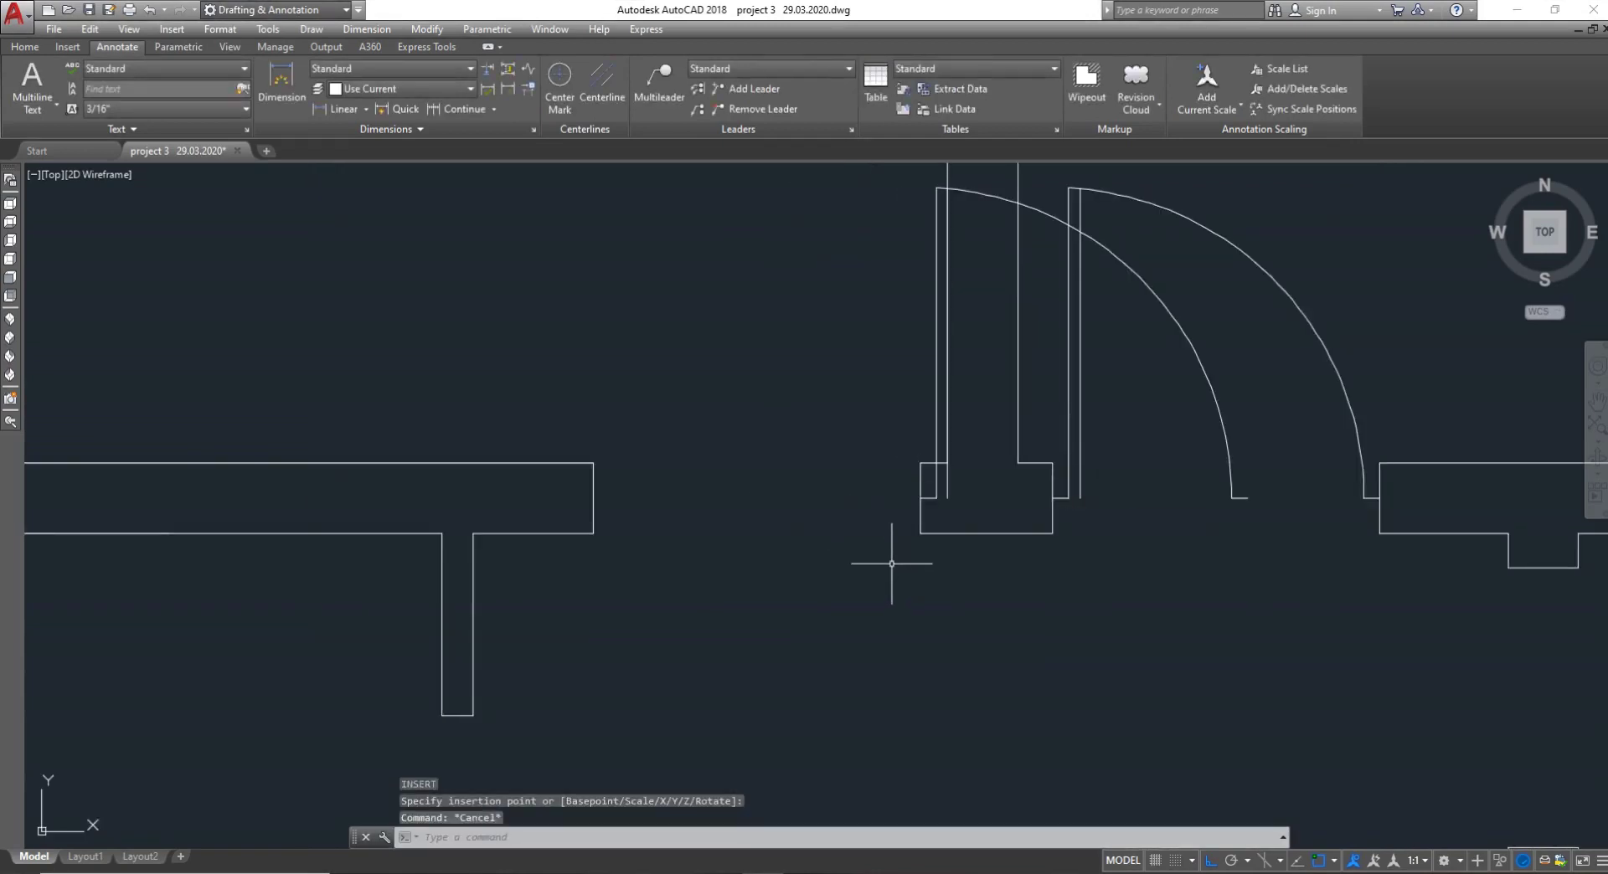
Mirror the inserted door about a vertical line through its insertion point into the adjacent opening, erasing the source door
type("MI")
key("Return")
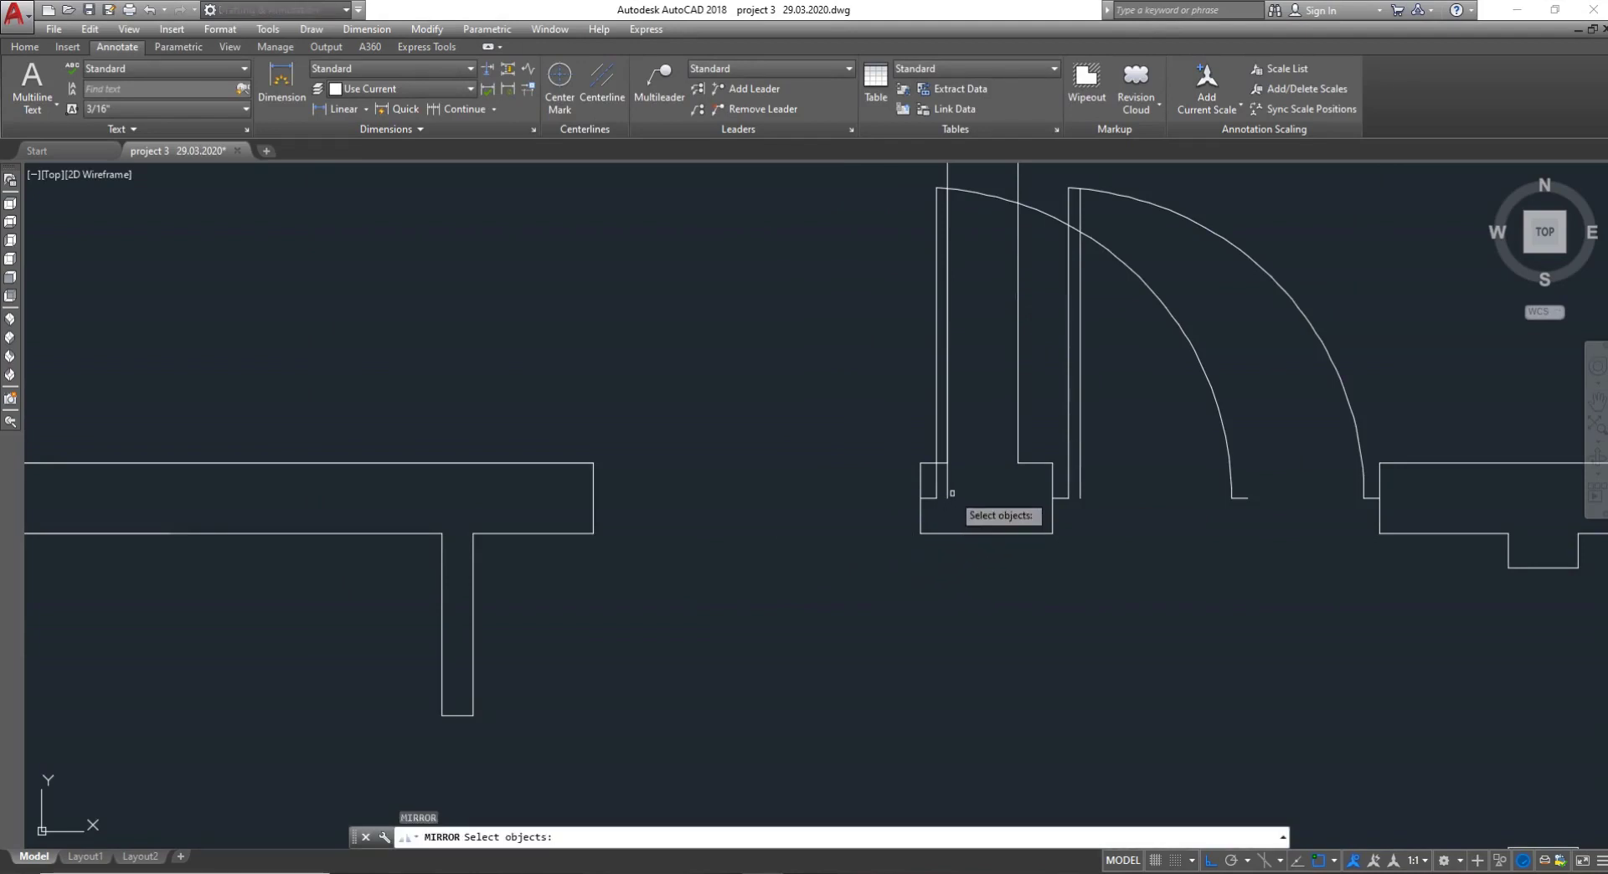
left_click(938, 490)
key("Return")
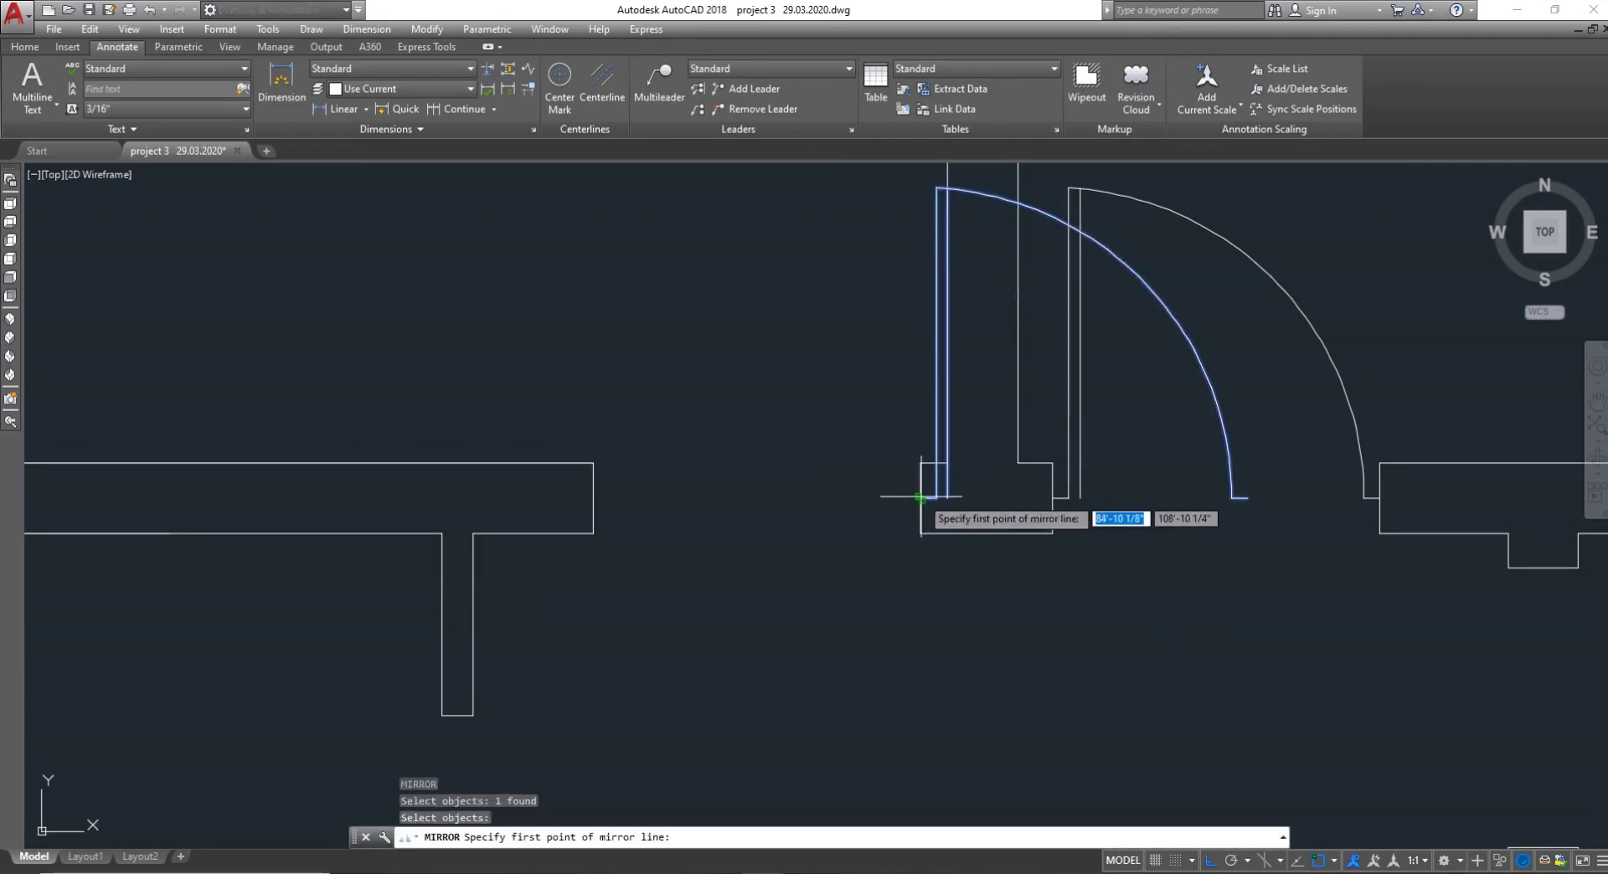
left_click(920, 497)
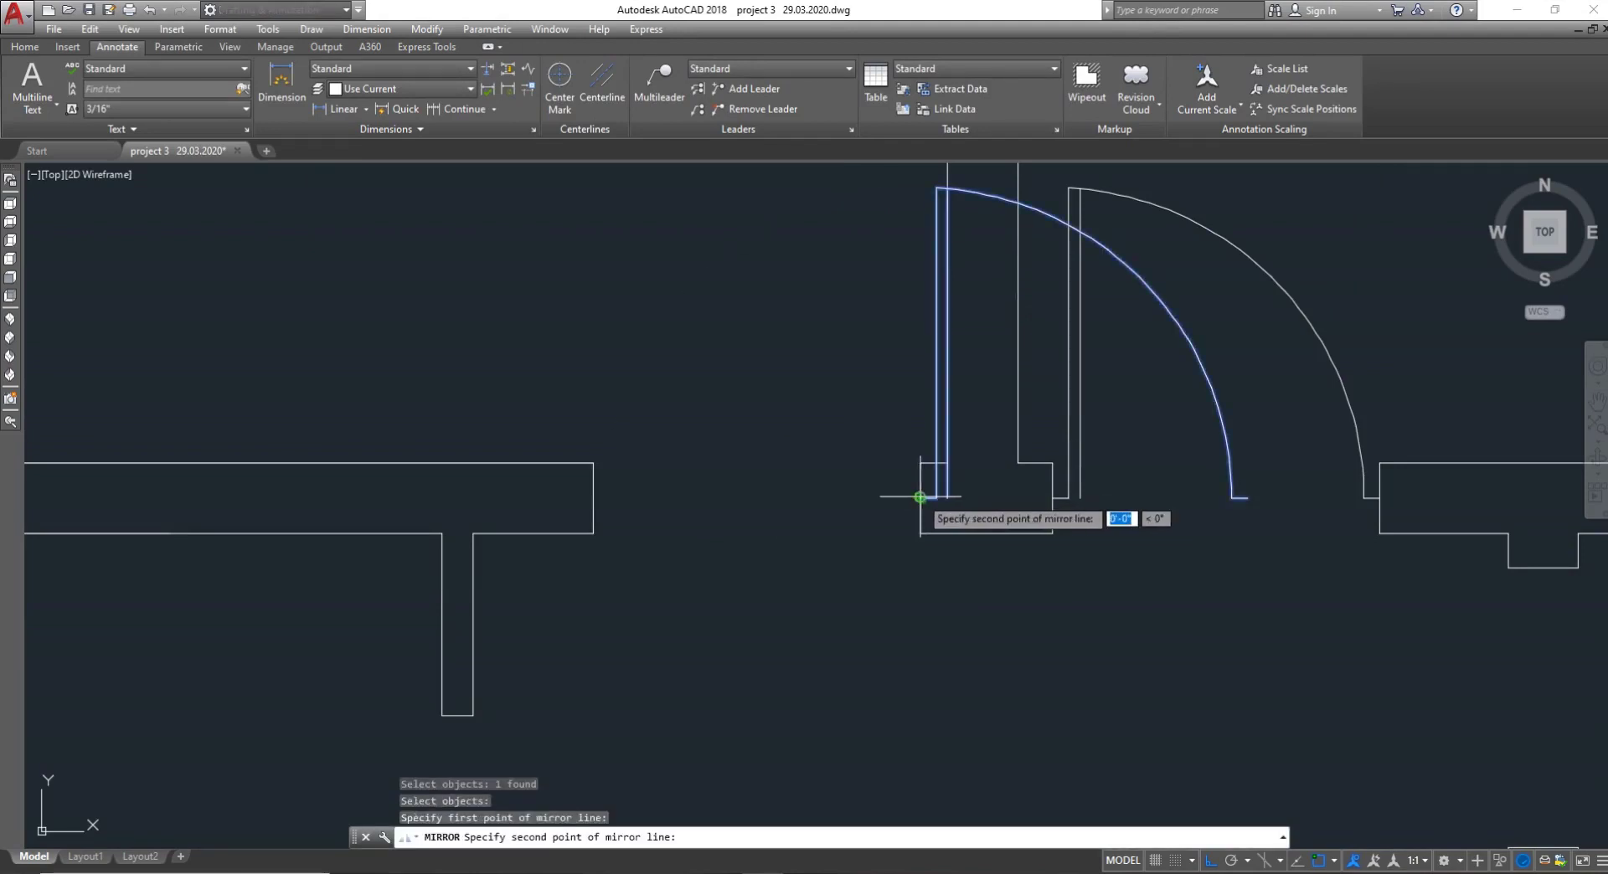
left_click(861, 362)
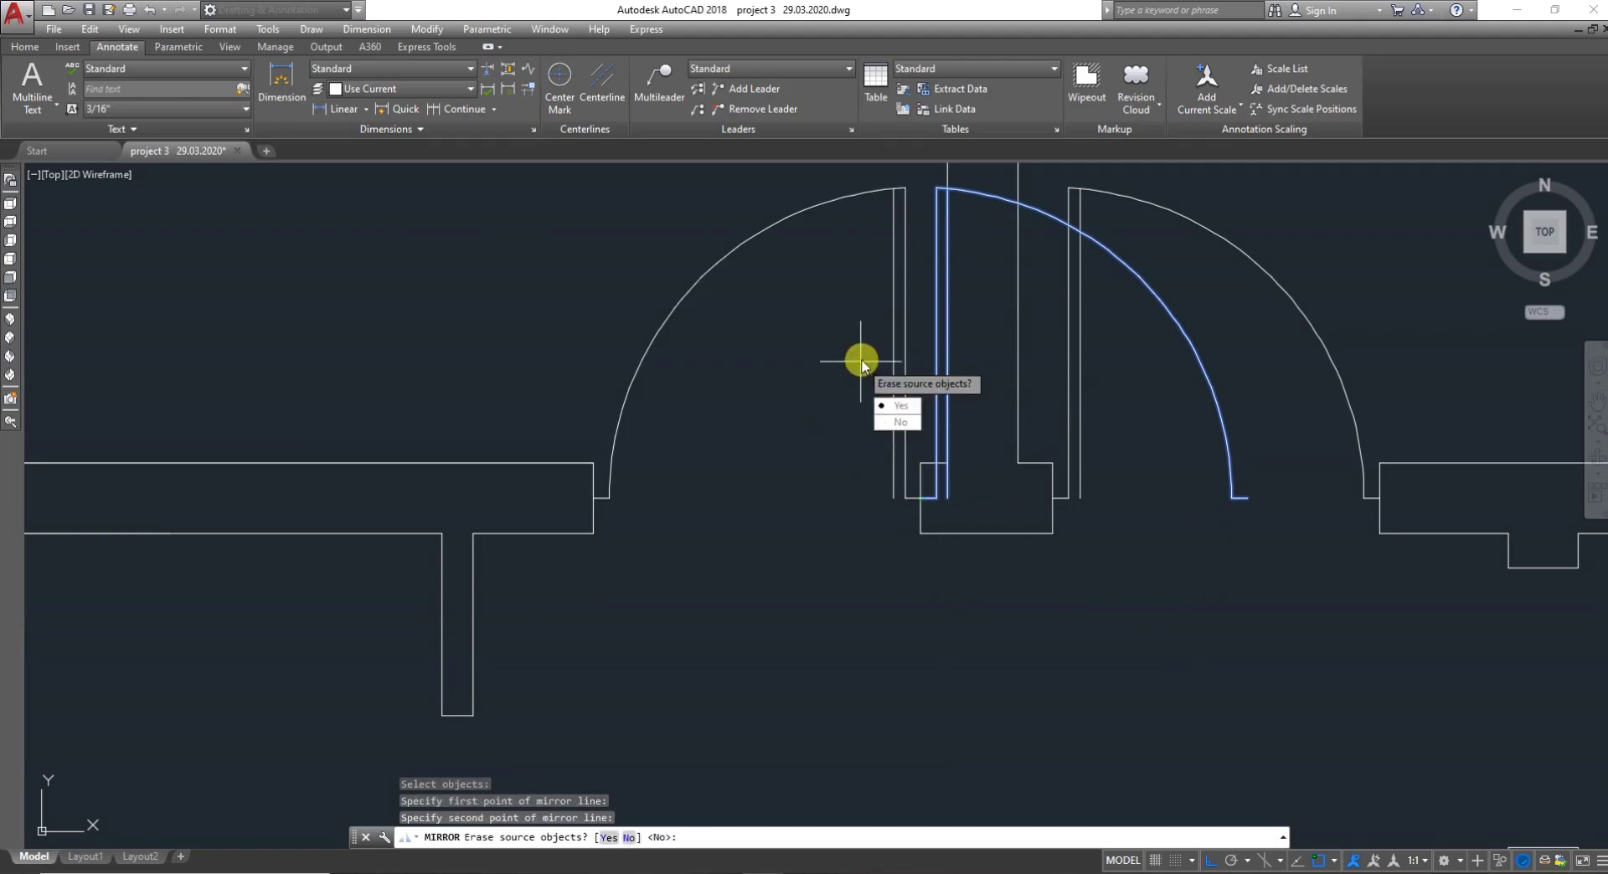
type("y")
key("Return")
key("Escape")
Scale the door block in the wide opening below the hall by reference, using its jamb-to-jamb width as the reference length
scroll(919, 385, "down", 3)
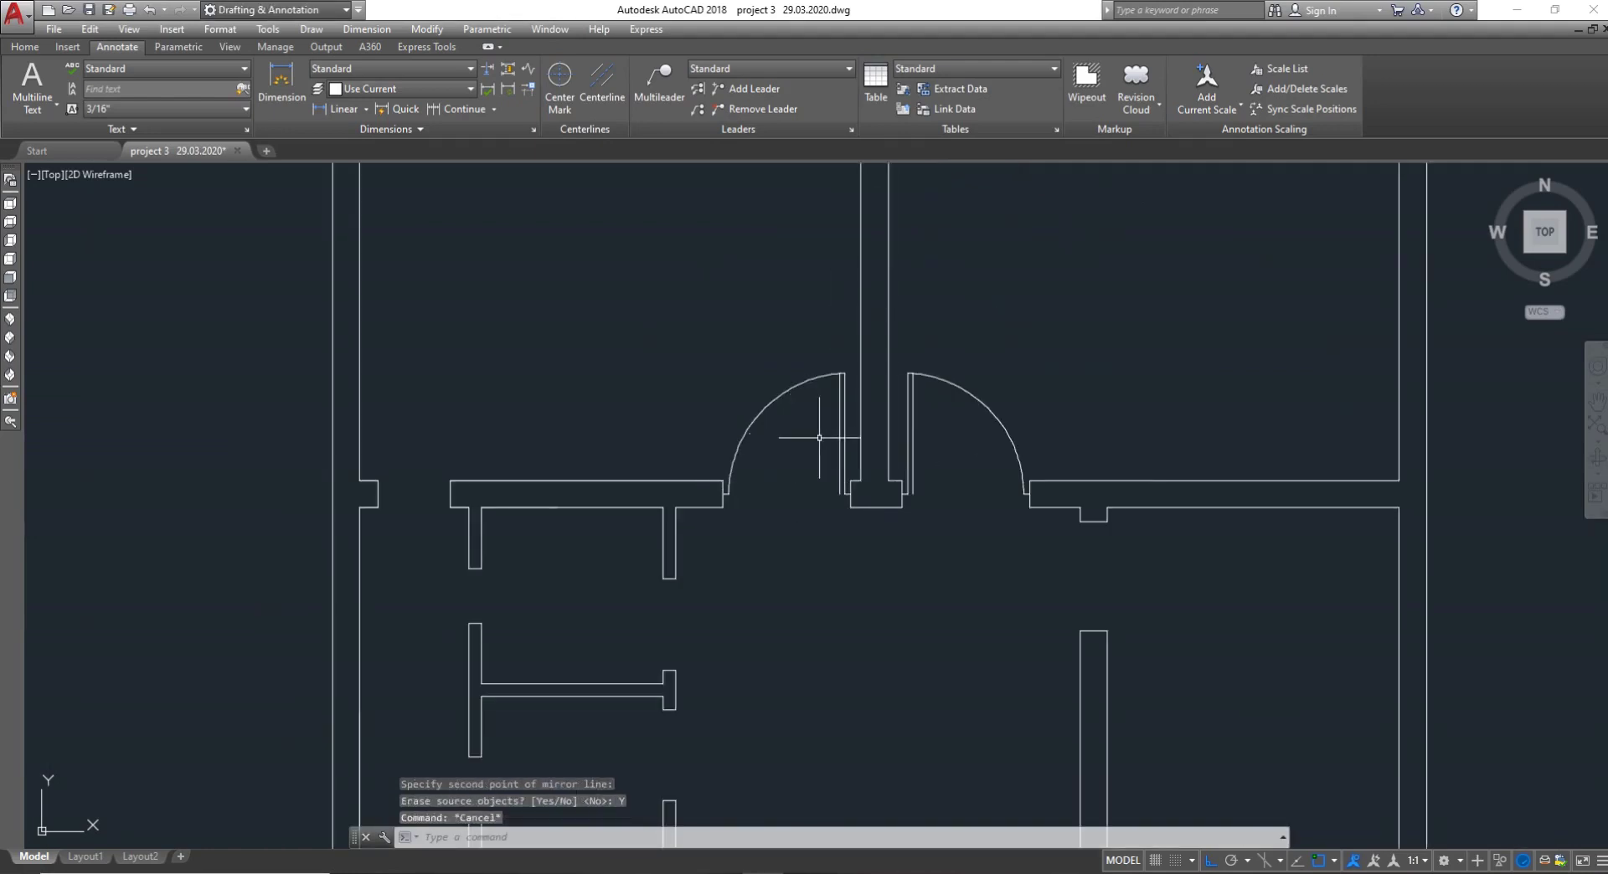
scroll(765, 545, "down", 3)
scroll(768, 612, "up", 1)
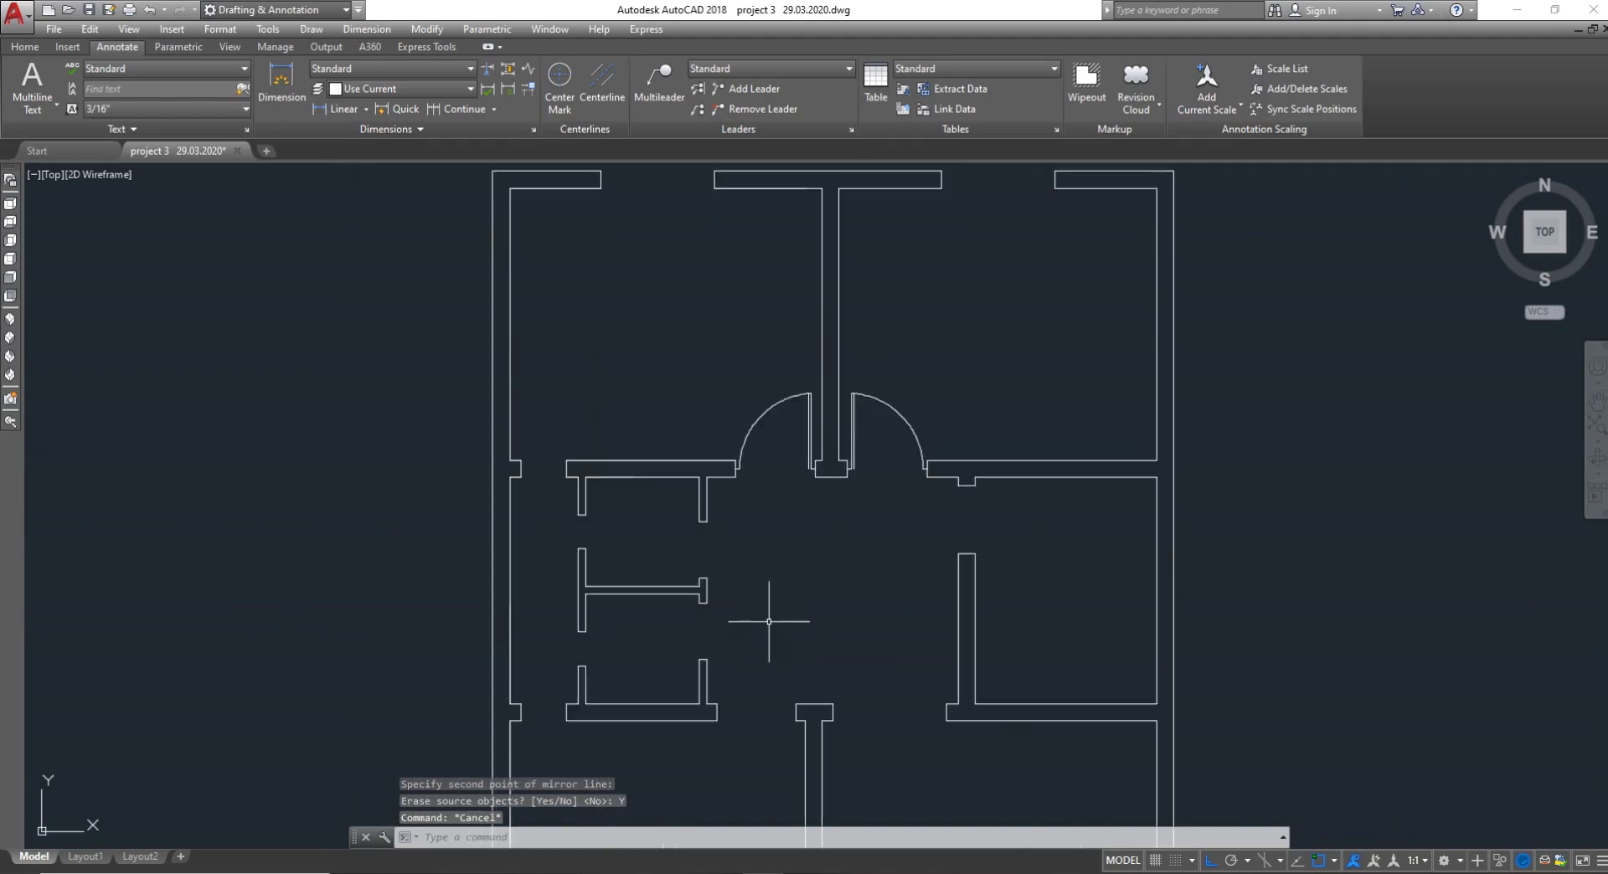
scroll(767, 605, "down", 5)
scroll(754, 588, "up", 3)
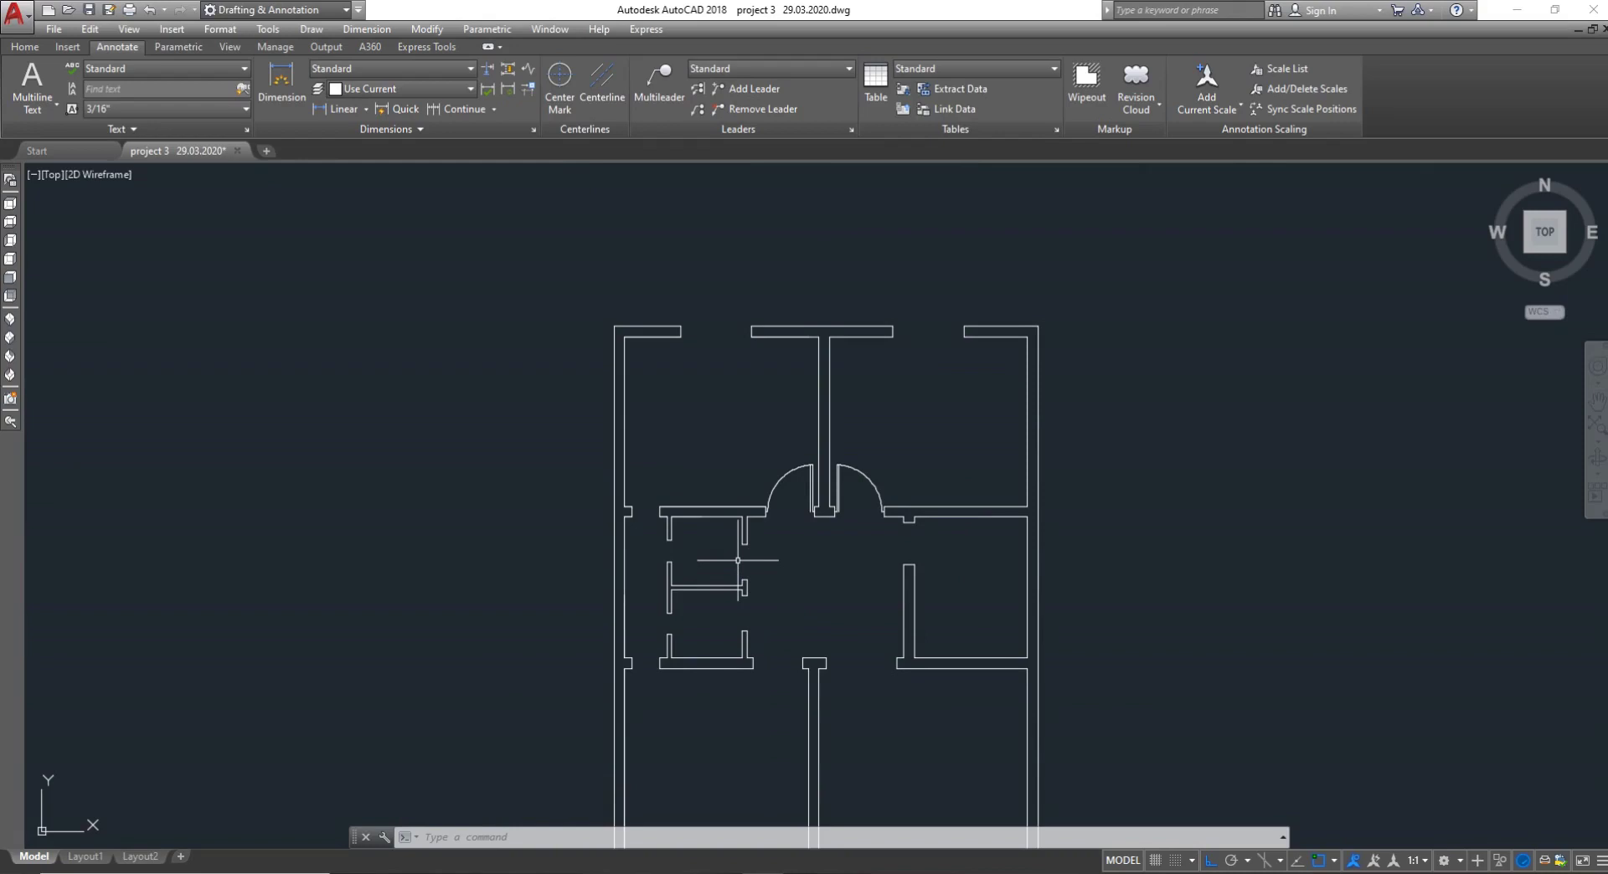
scroll(737, 560, "up", 6)
type("point")
key("Return")
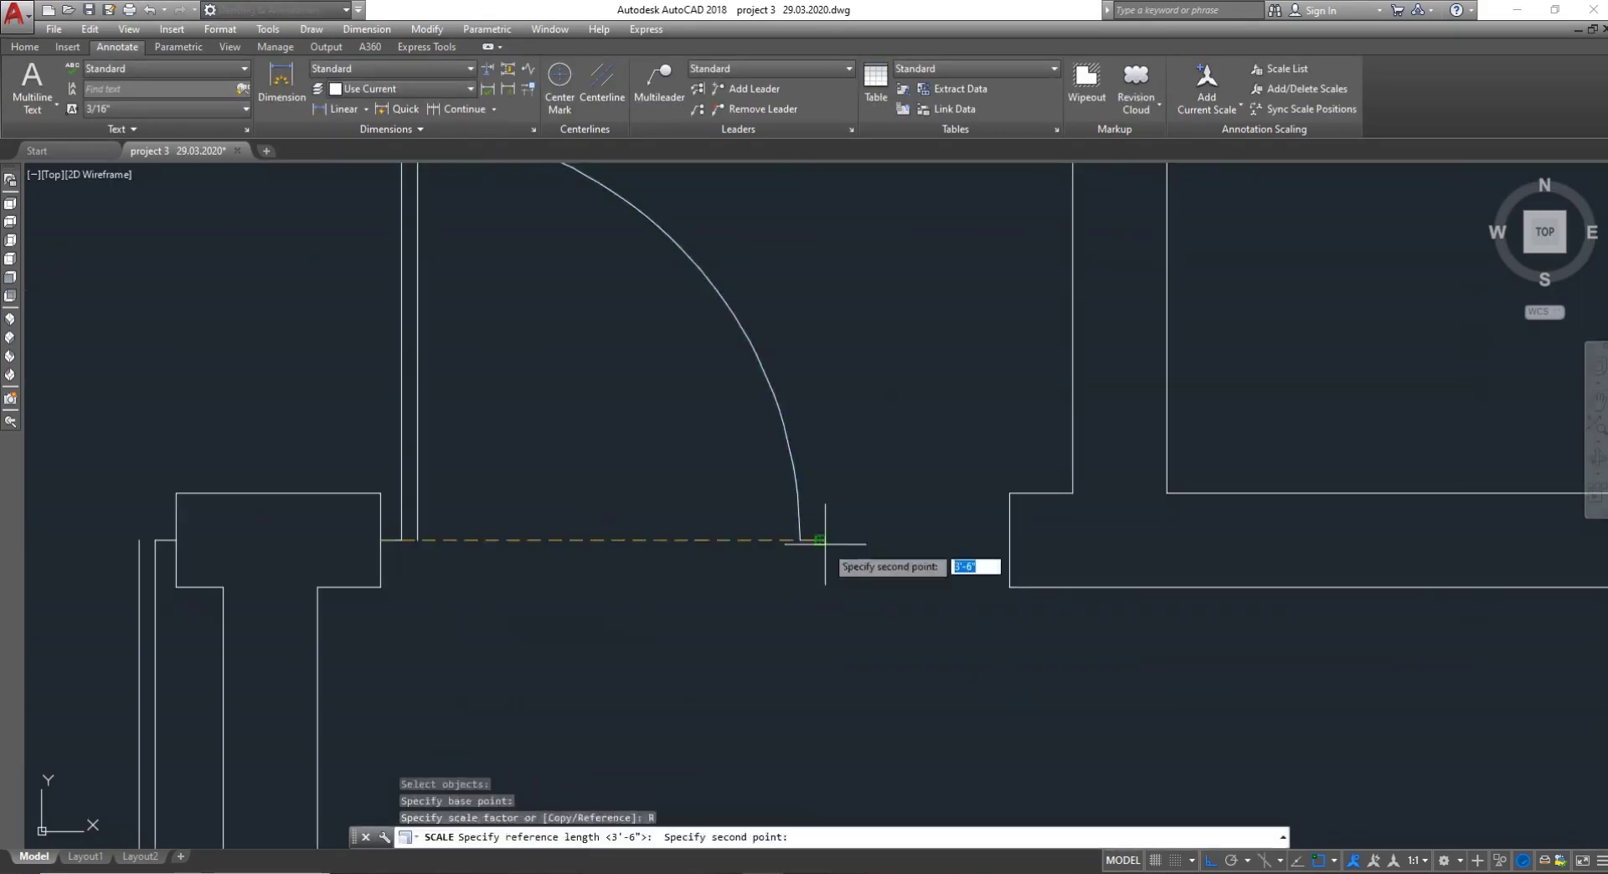
key("Escape")
Create a new layer named 2D WINODWS
scroll(746, 486, "down", 4)
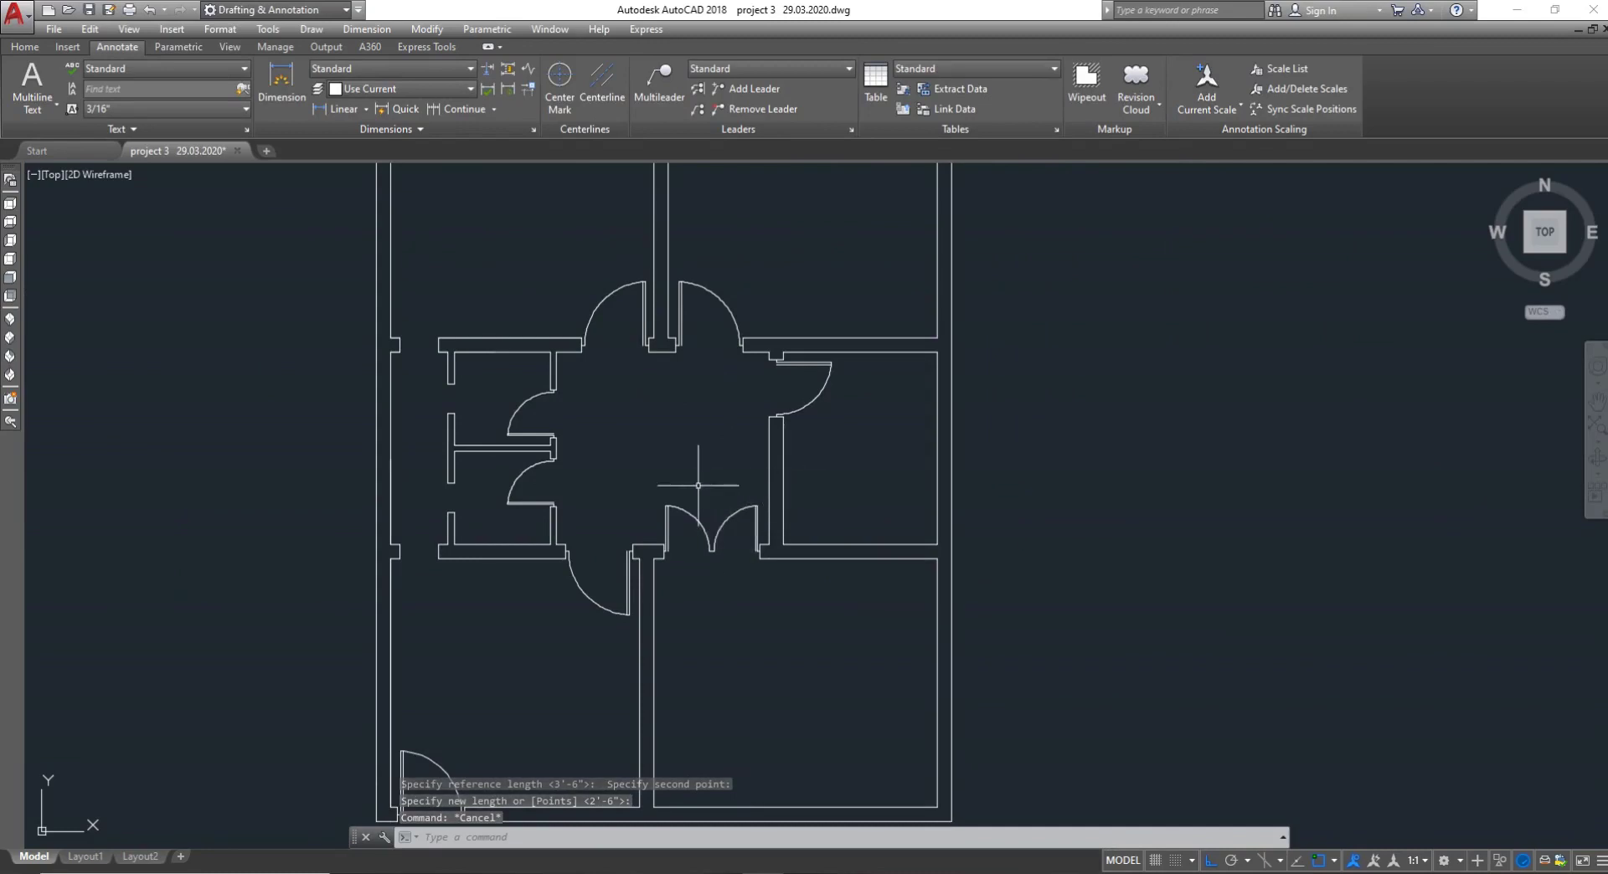
scroll(712, 368, "down", 4)
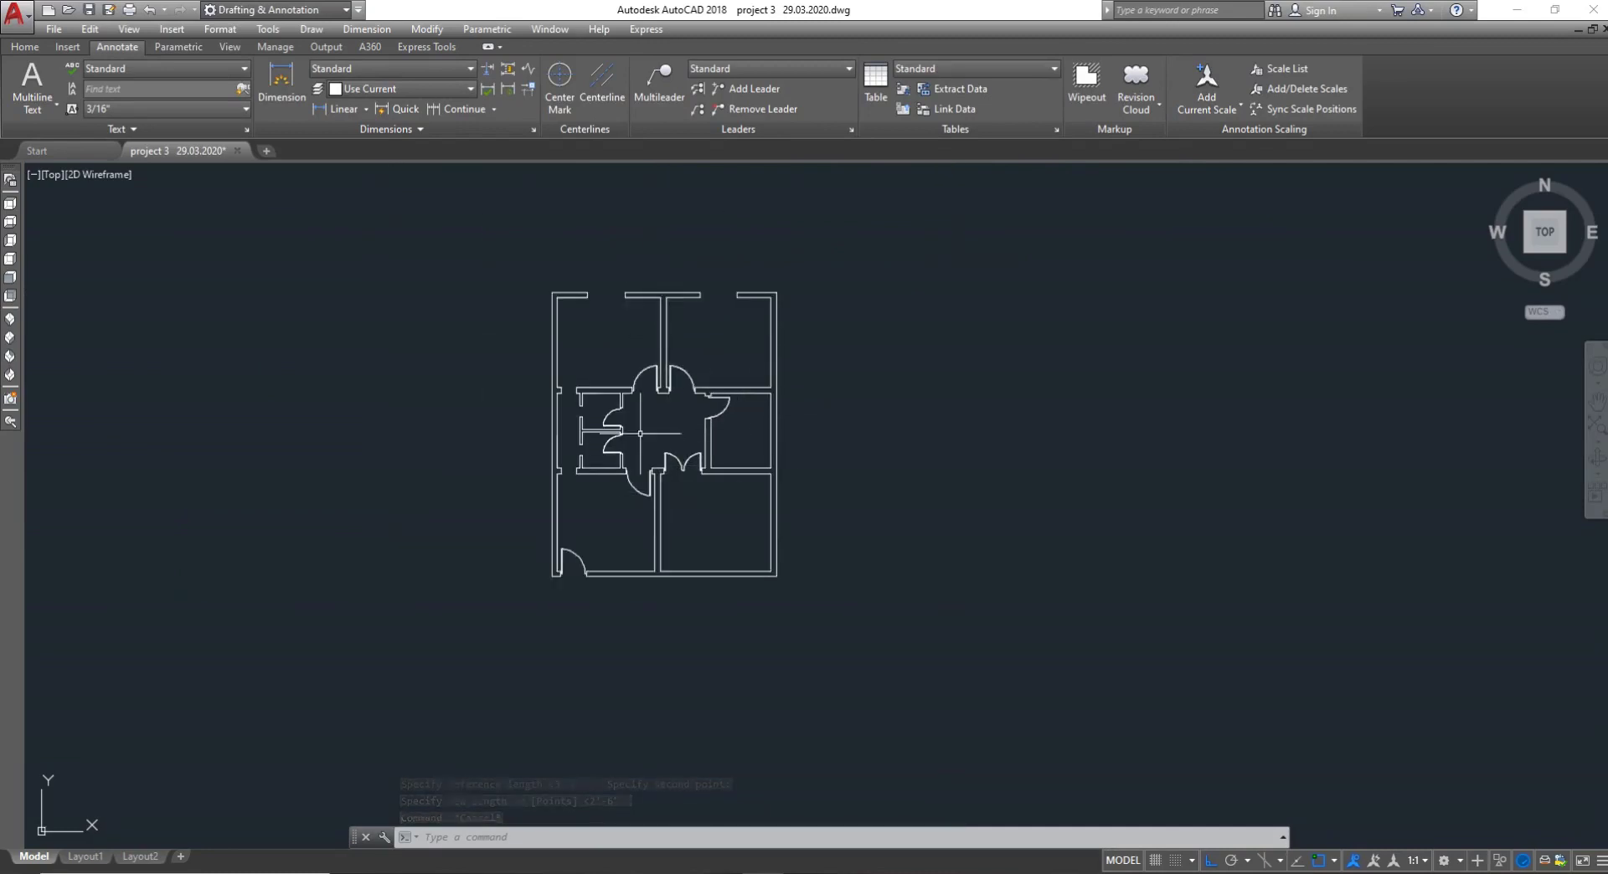
scroll(642, 400, "up", 2)
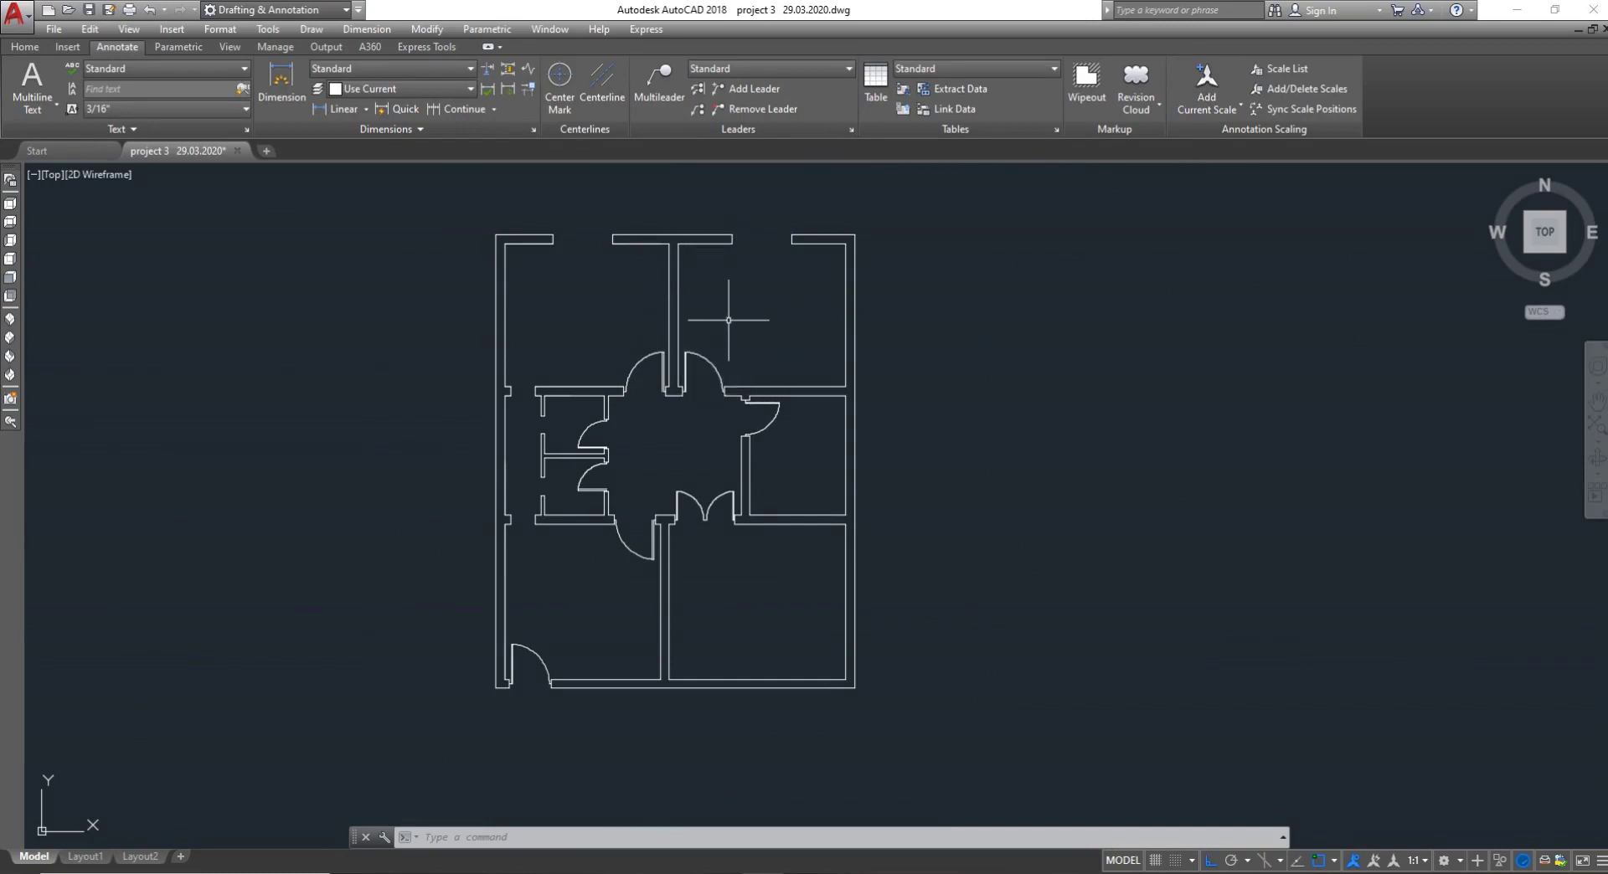
scroll(757, 177, "up", 6)
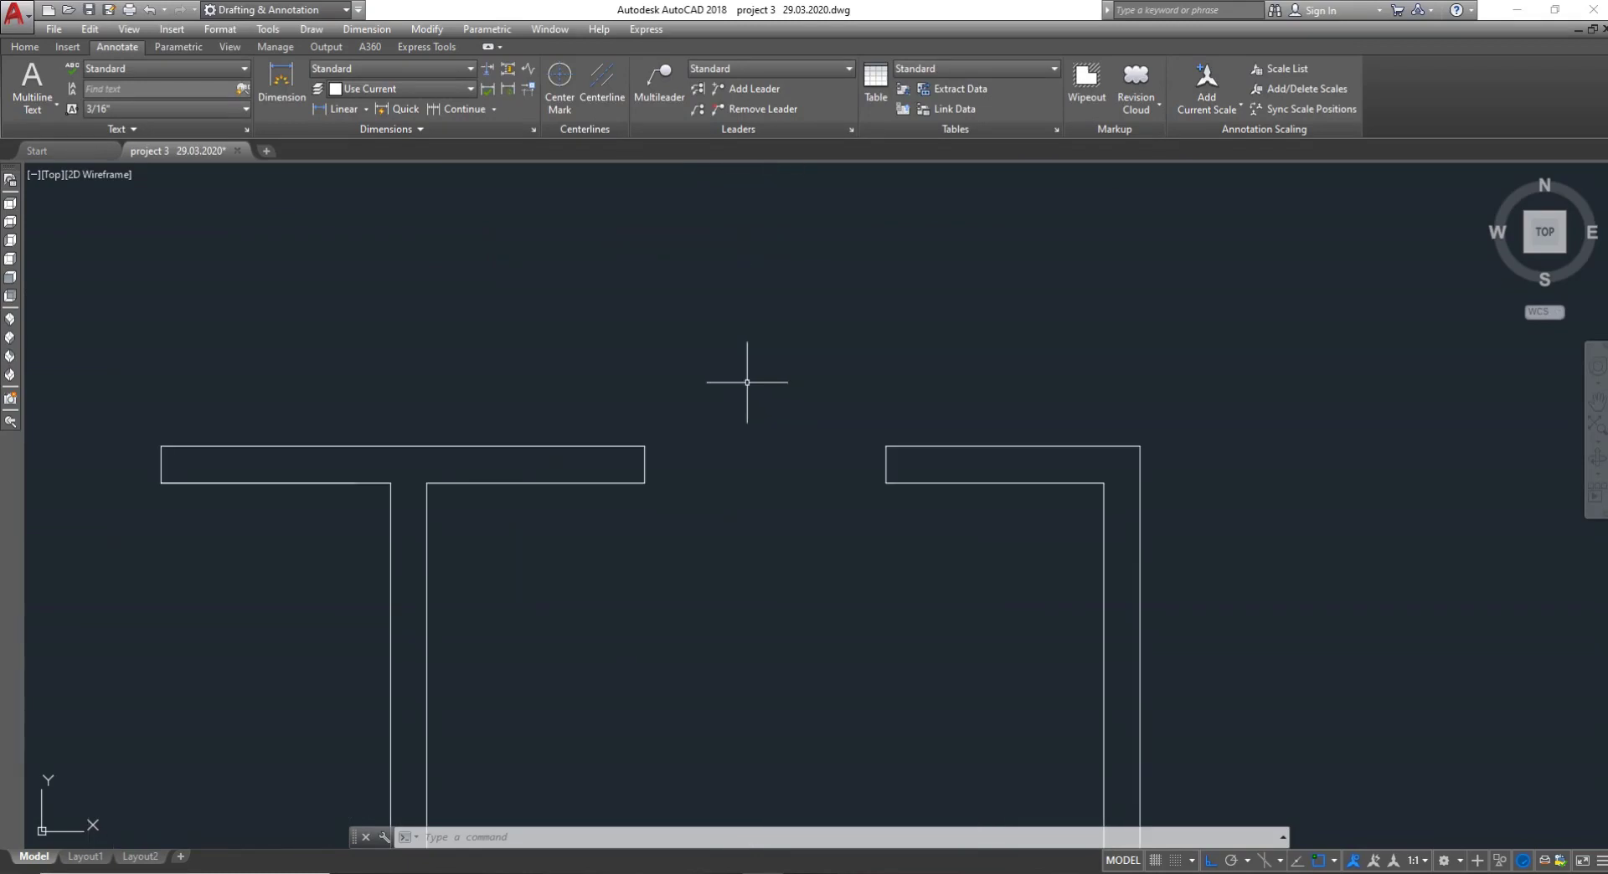
key("Escape")
key("Escape")
type("LA")
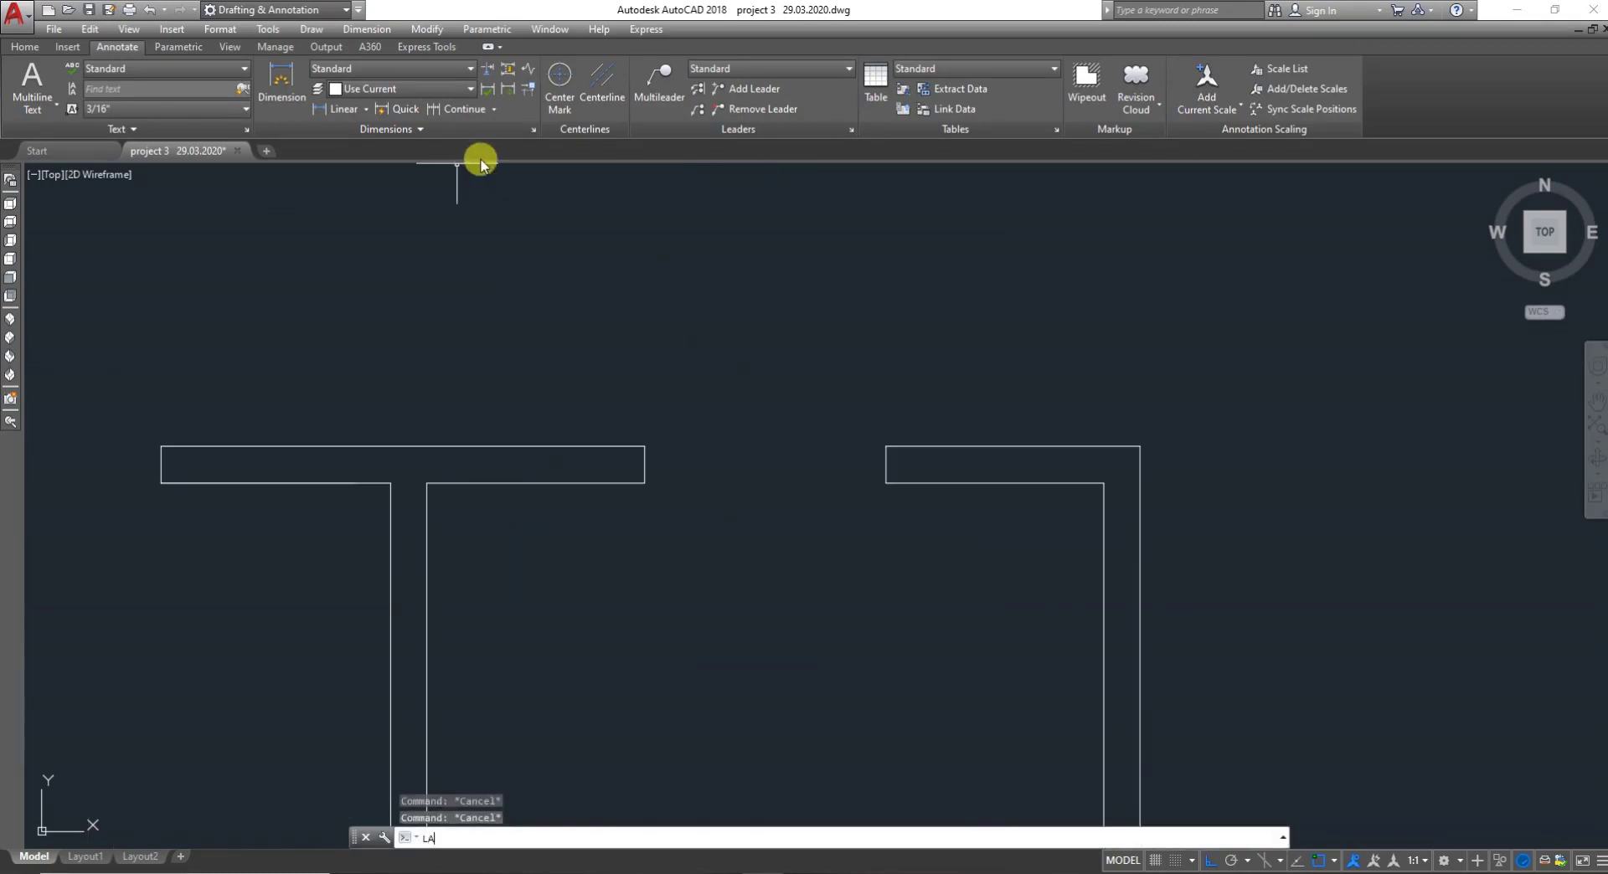
key("Return")
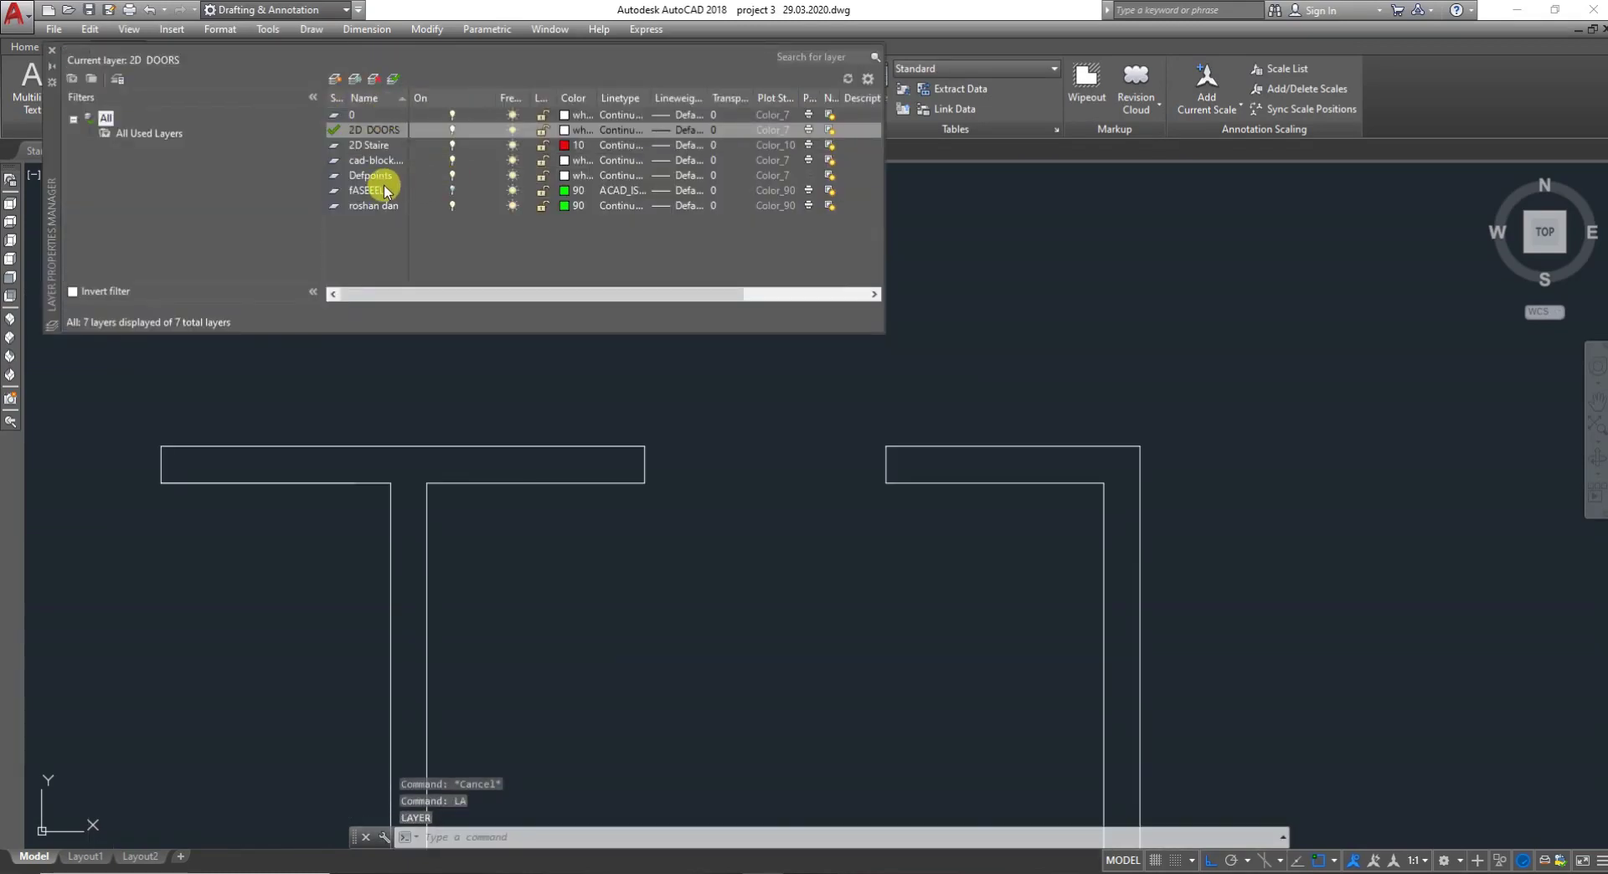
left_click(335, 79)
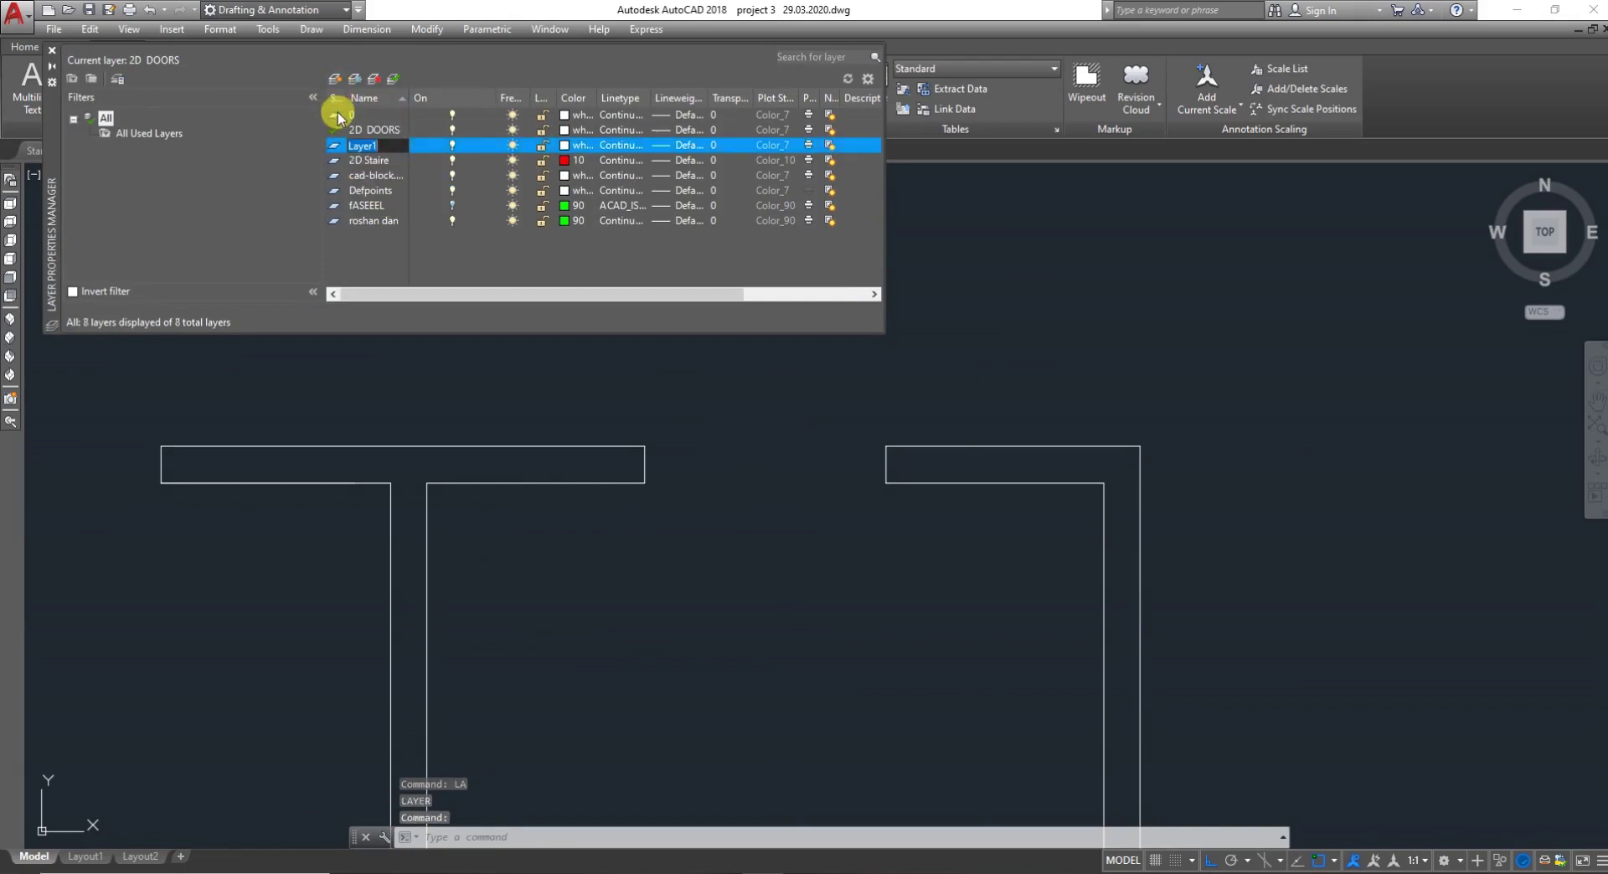
type("2d W")
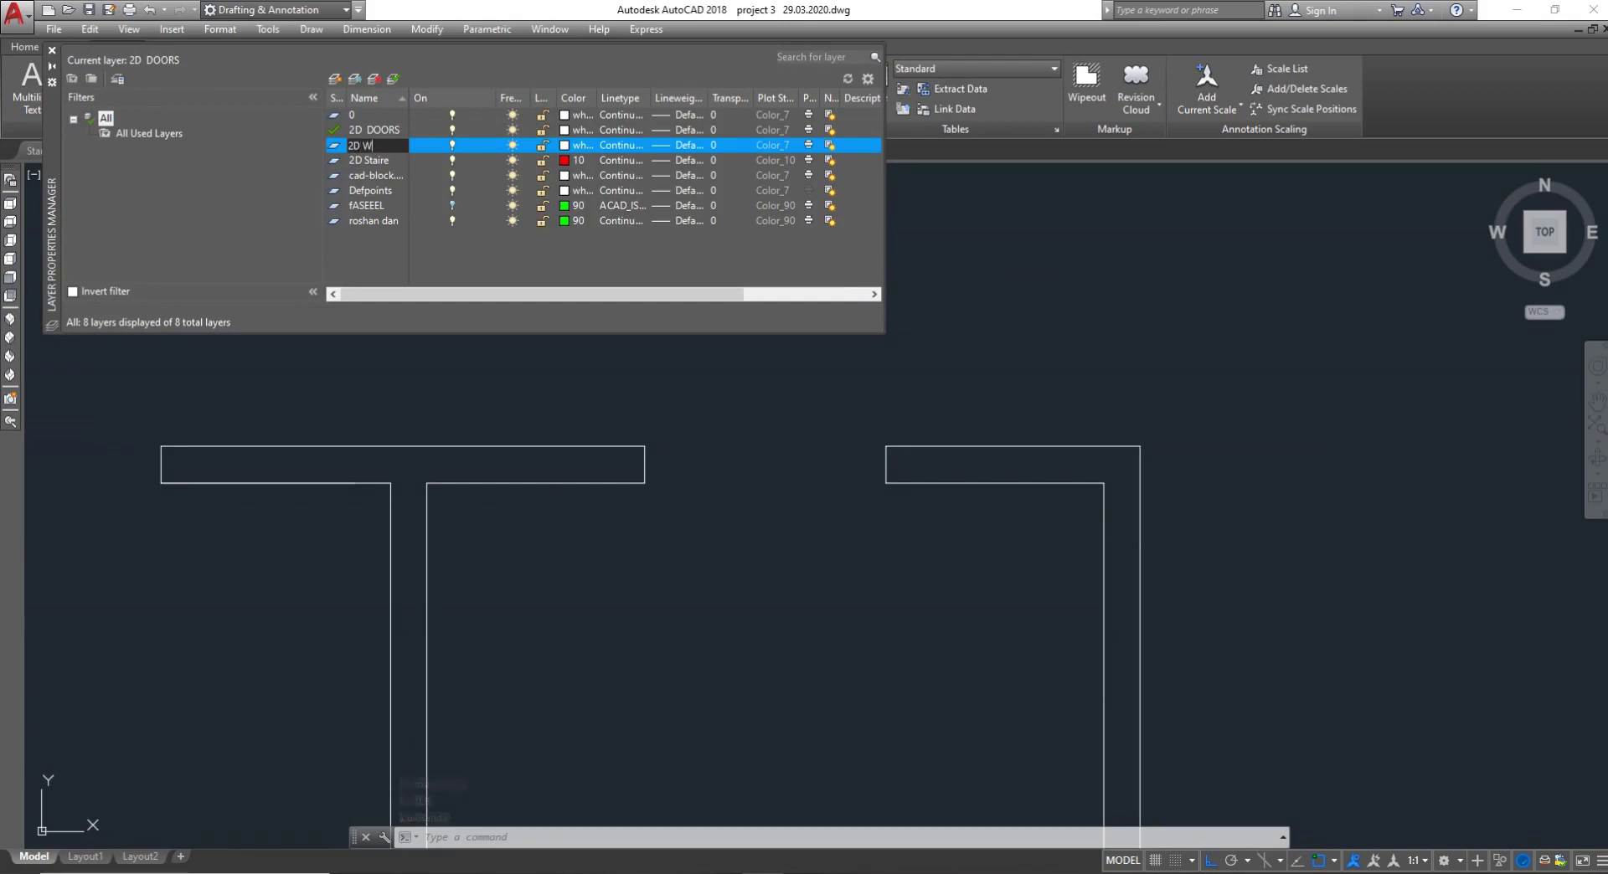
type("INODWS")
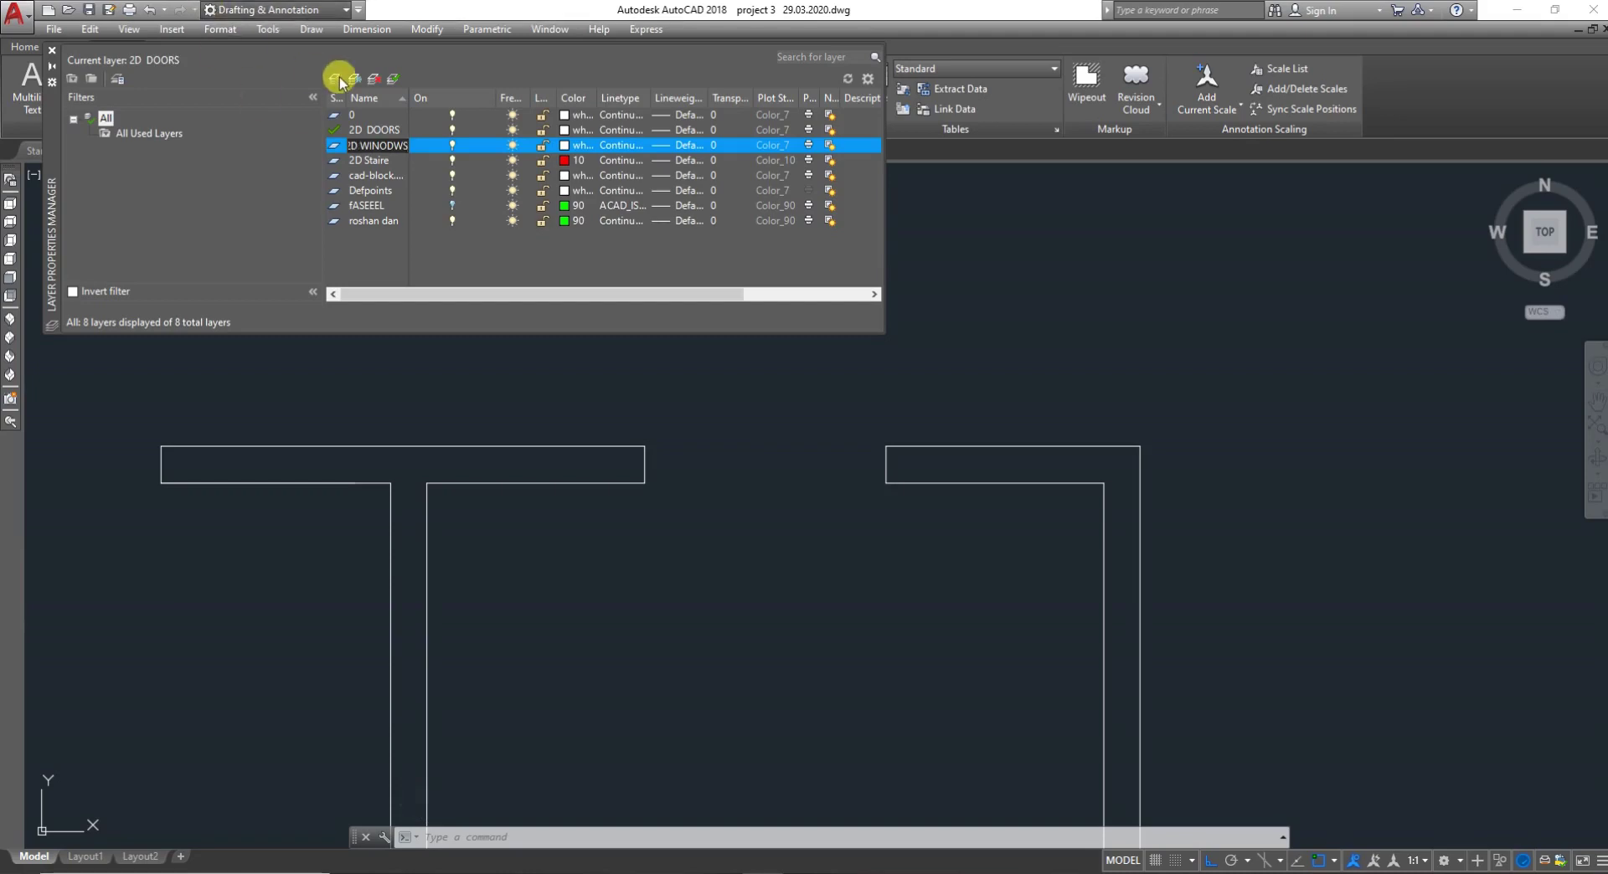
Assign index color 80 to the 2D WINODWS layer and make it the current layer
left_click(560, 147)
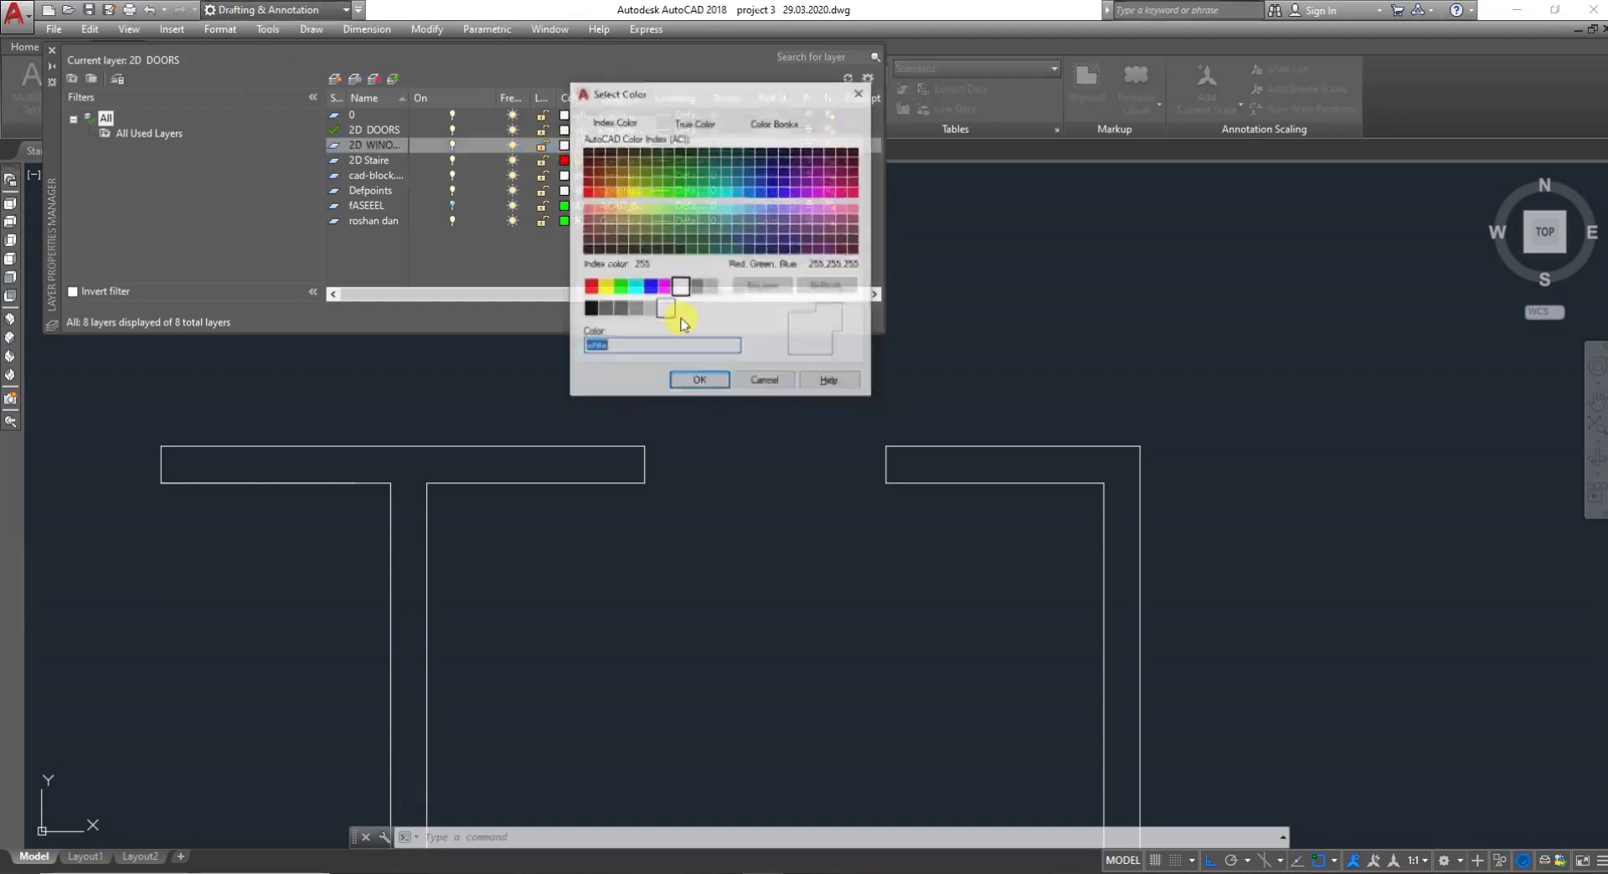
left_click(667, 199)
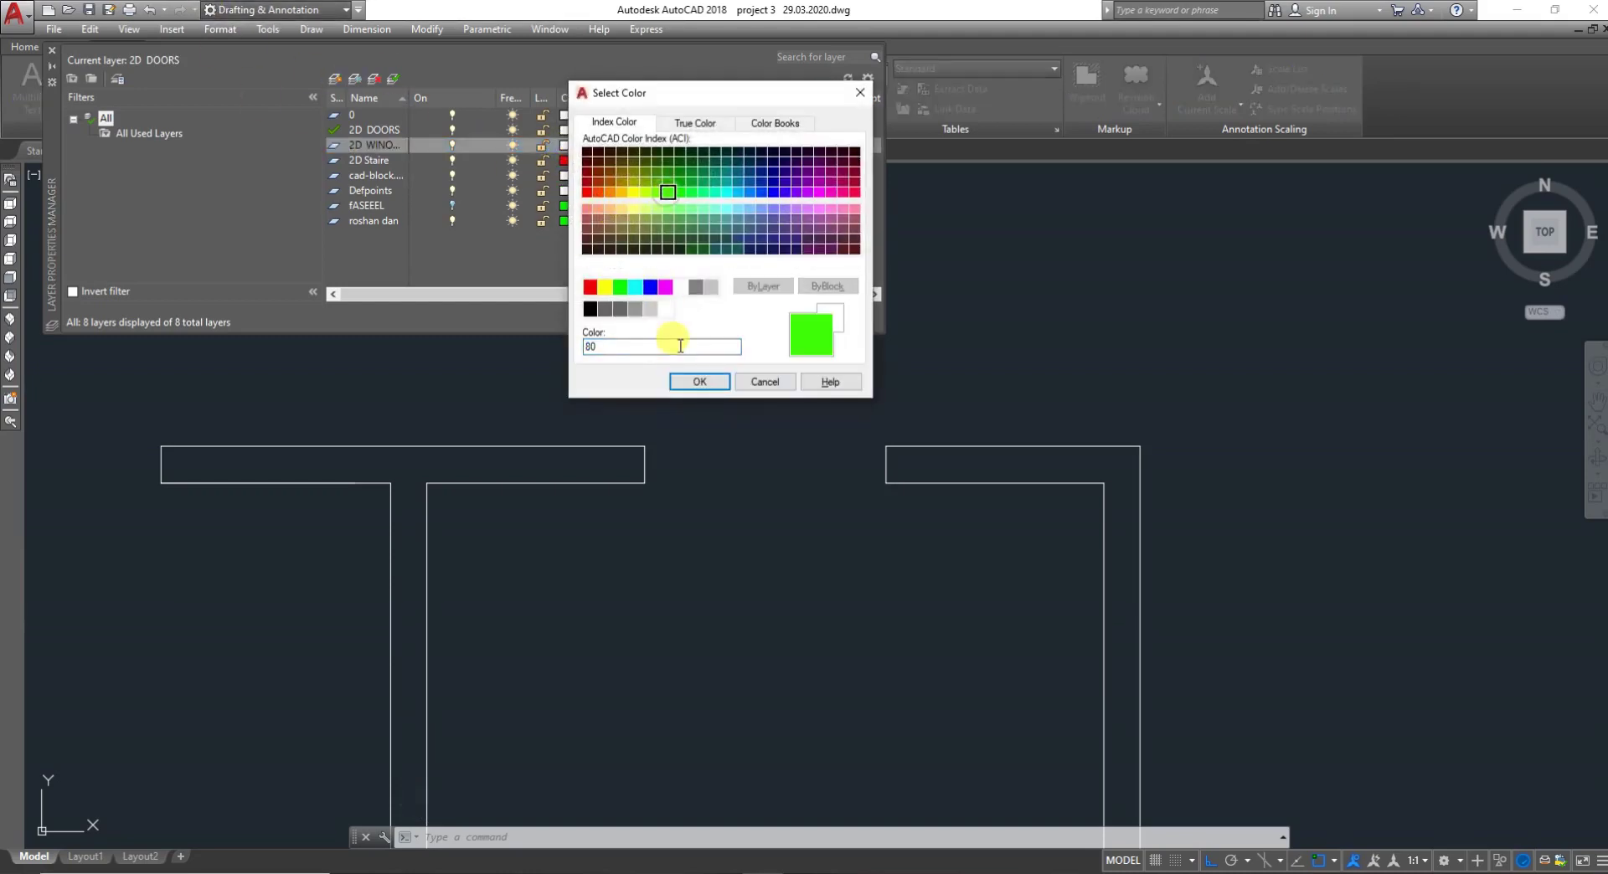
left_click(695, 381)
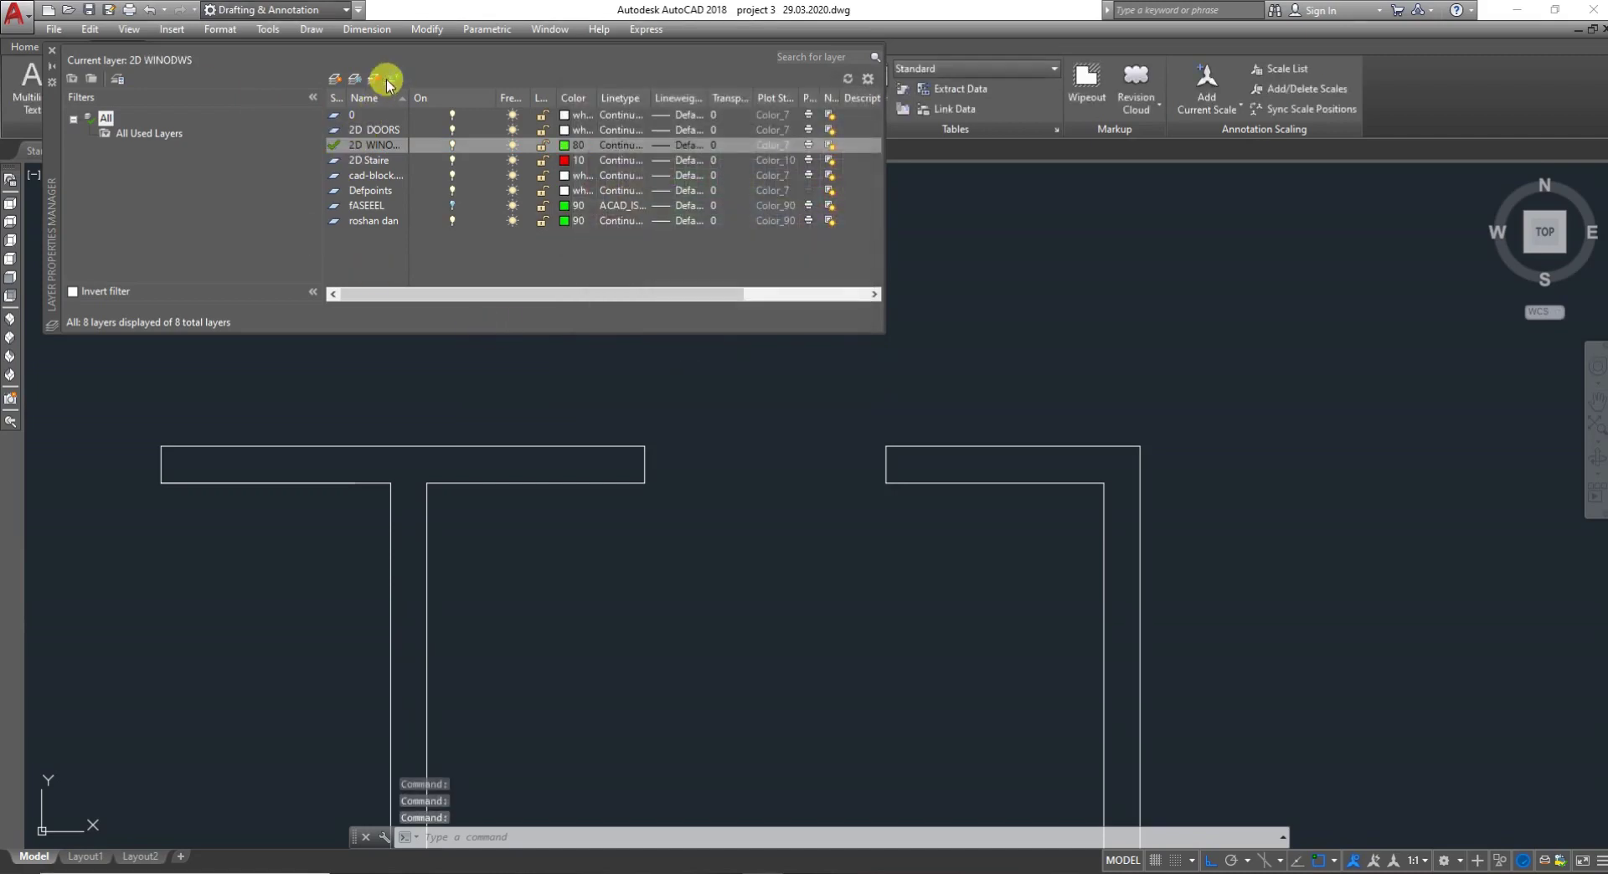
left_click(51, 49)
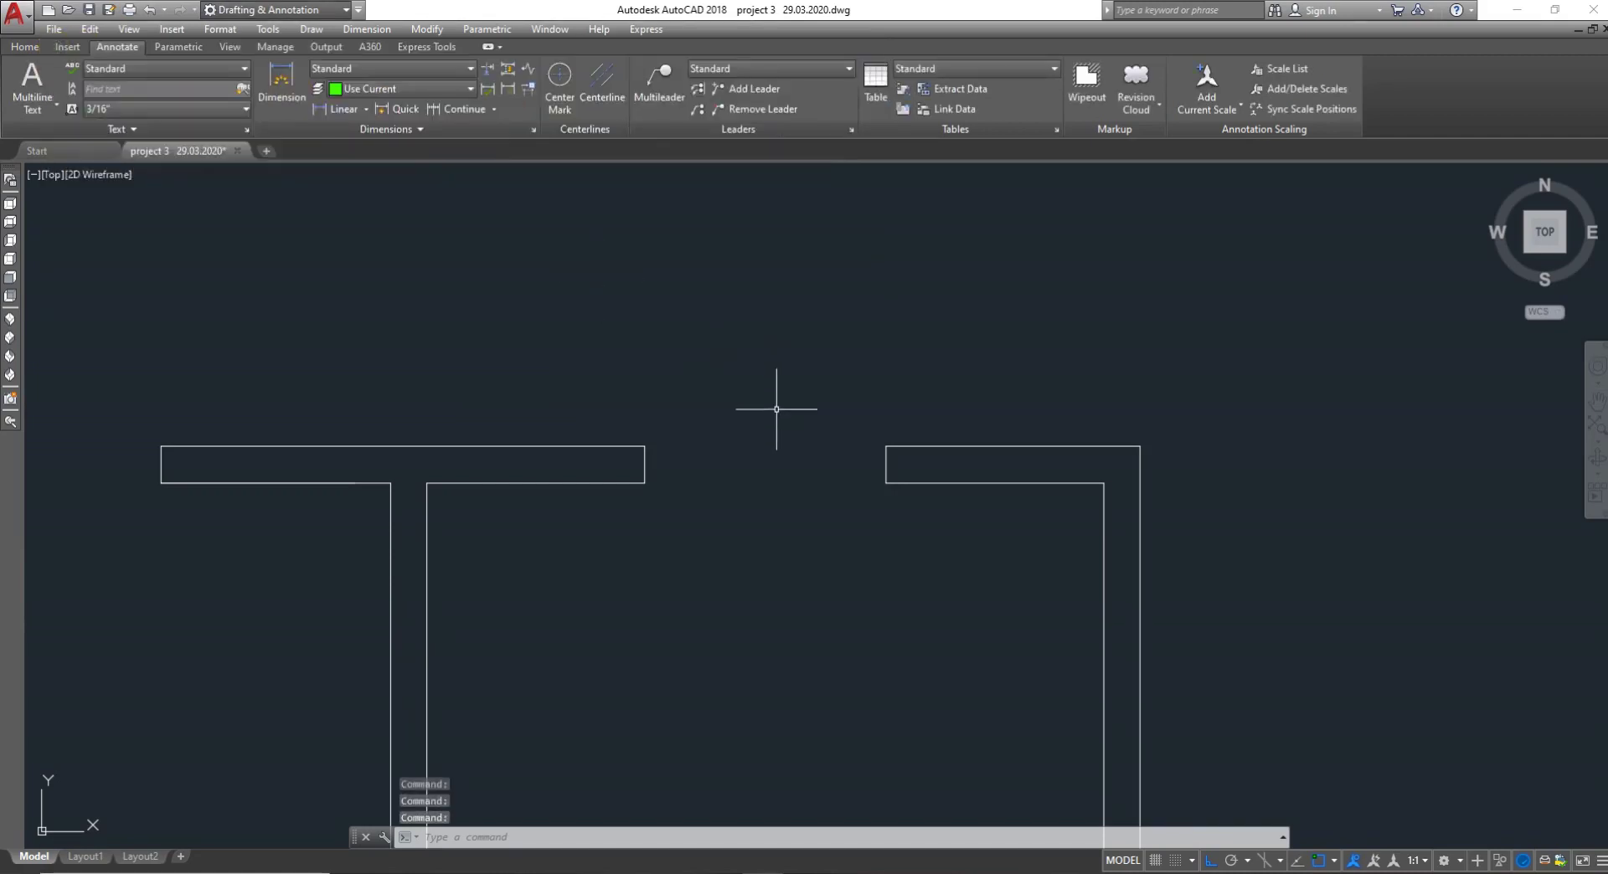
Draw a line across the outer face of the right-hand window opening in the plan's top wall, from jamb to jamb
scroll(777, 410, "up", 2)
type("l")
key("Return")
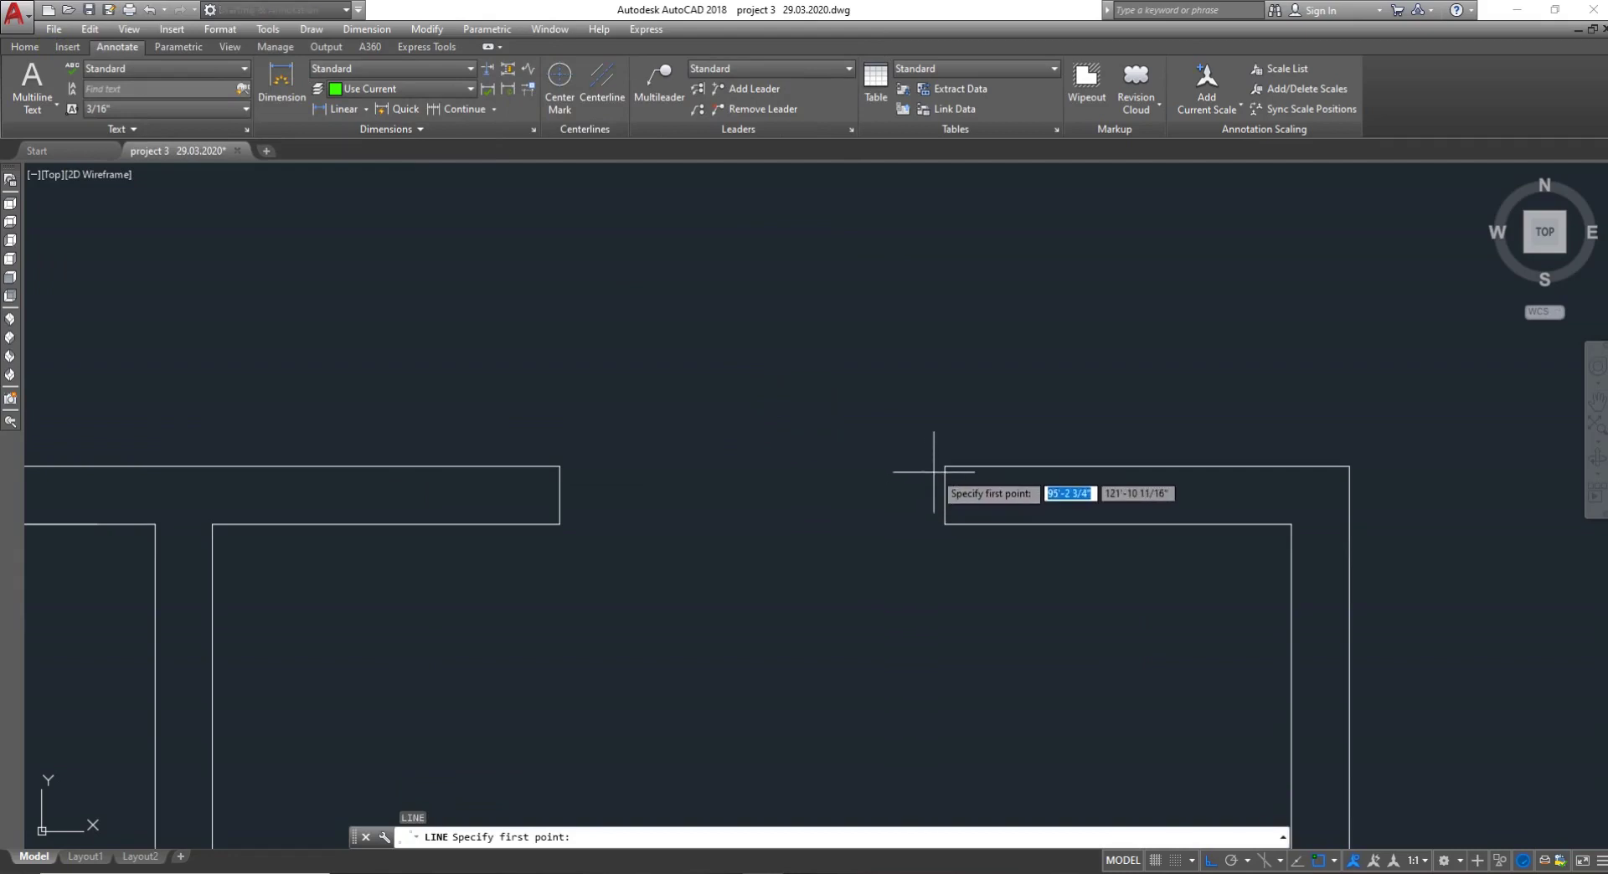
left_click(945, 467)
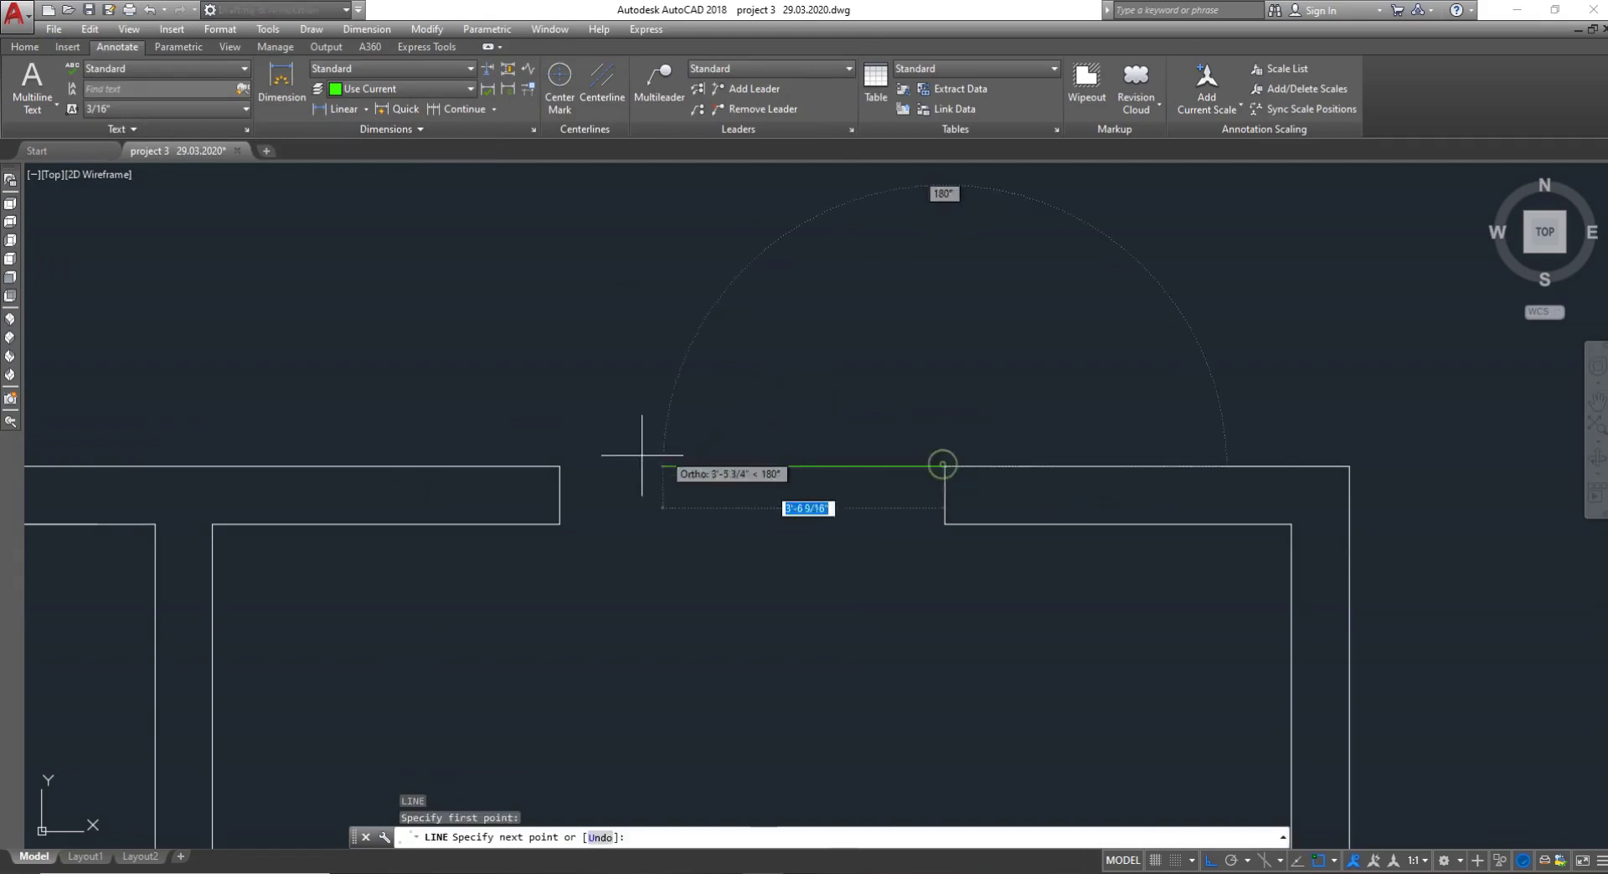
left_click(559, 466)
key("Return")
Offset the outer window line 9" inward to close the opening along the wall's inner face
type("o")
key("Return")
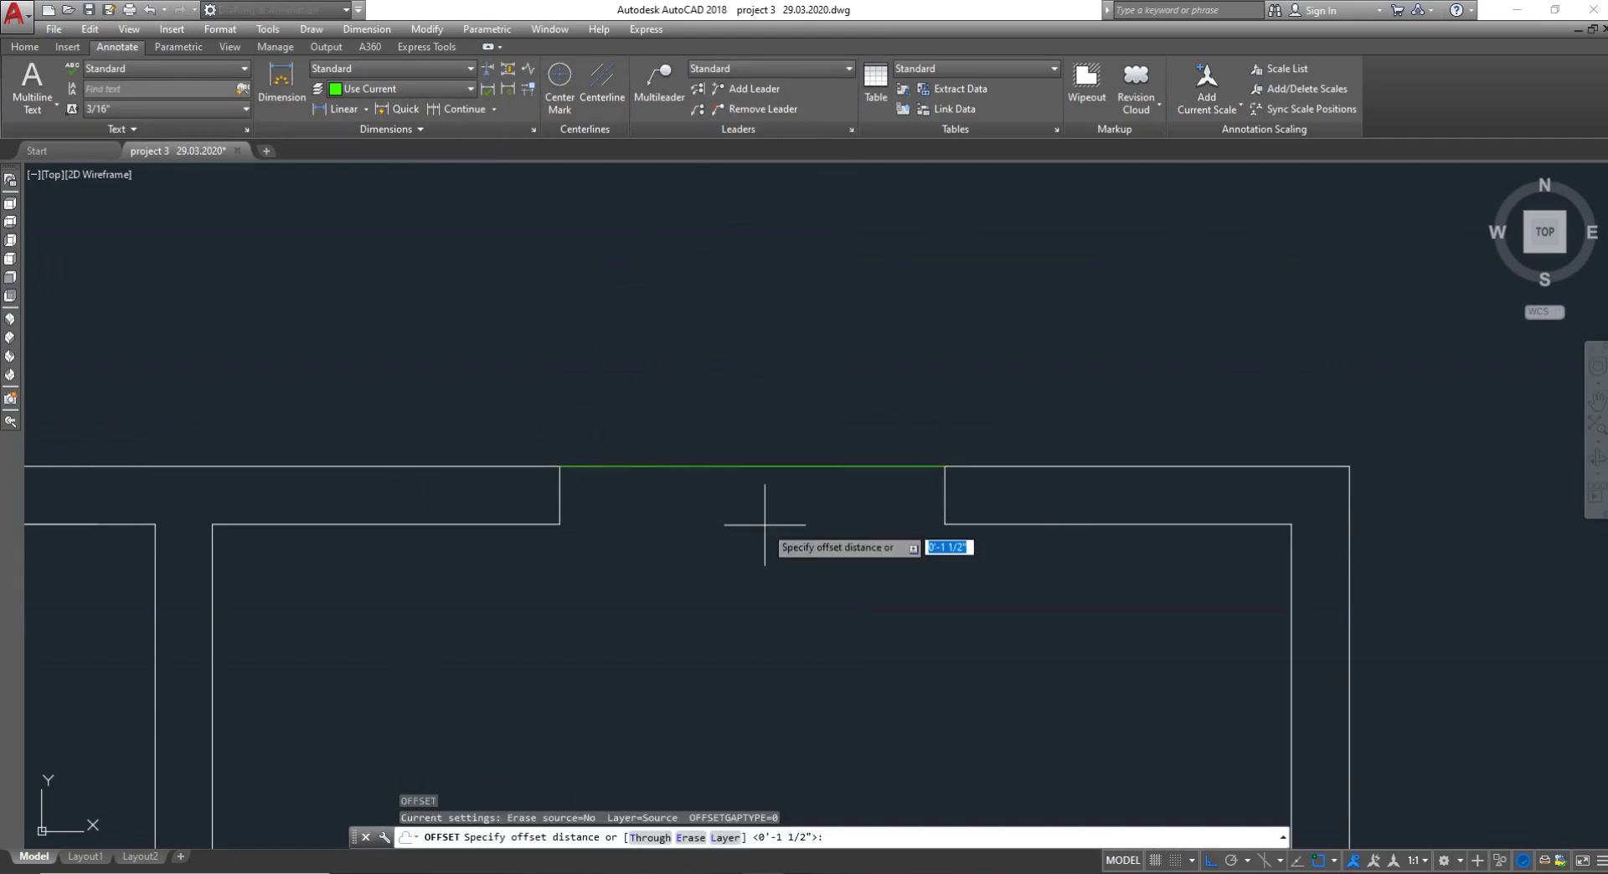
type("9\"")
key("Return")
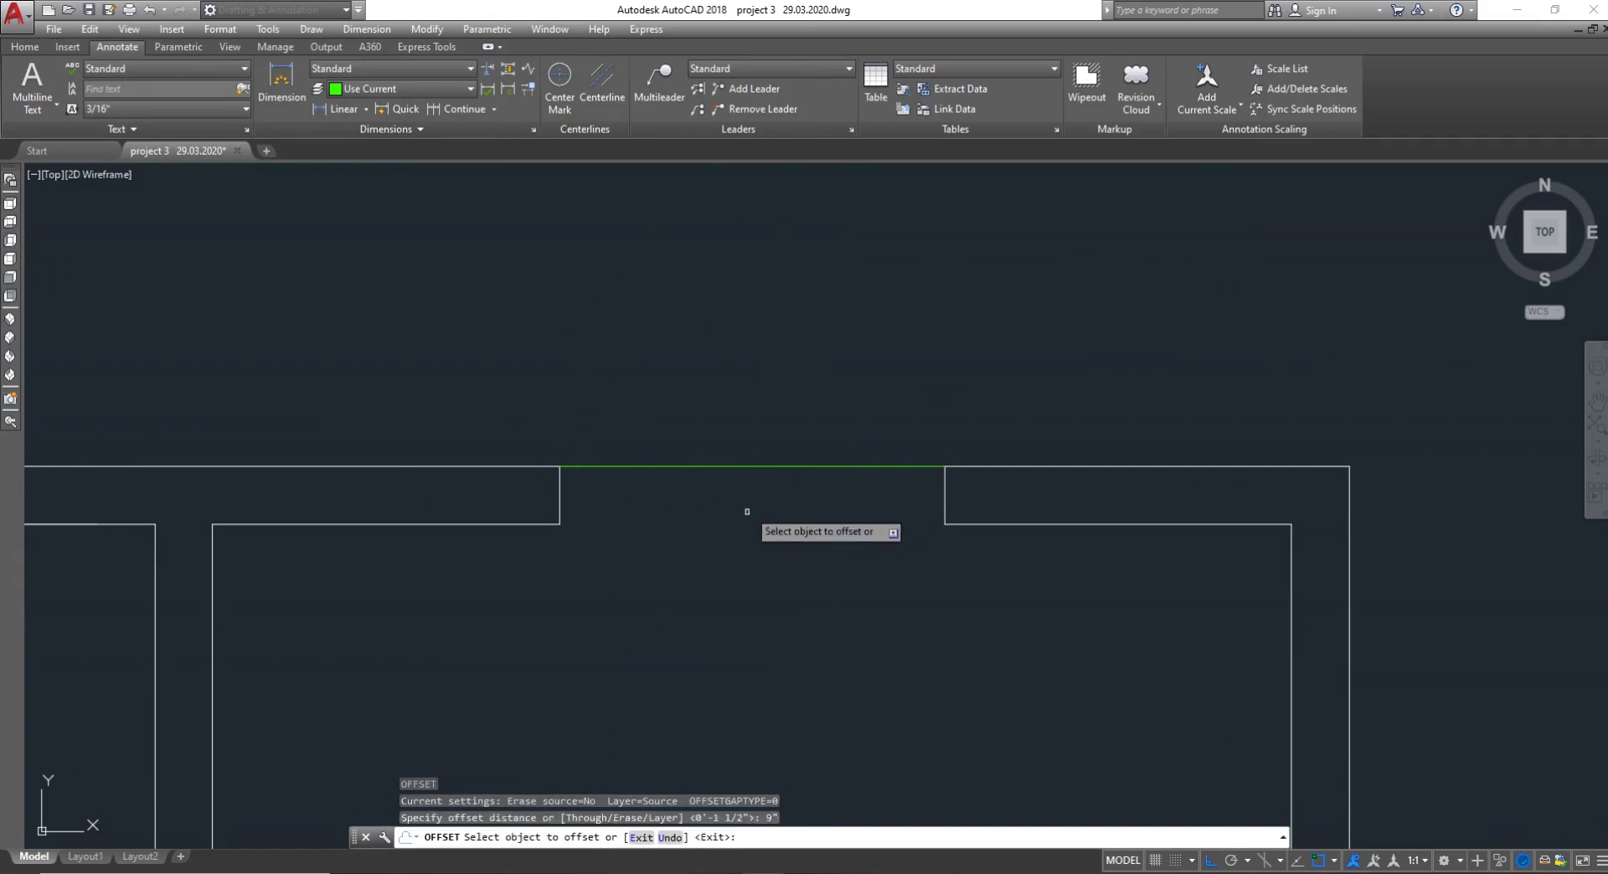
left_click(762, 466)
left_click(780, 507)
key("Escape")
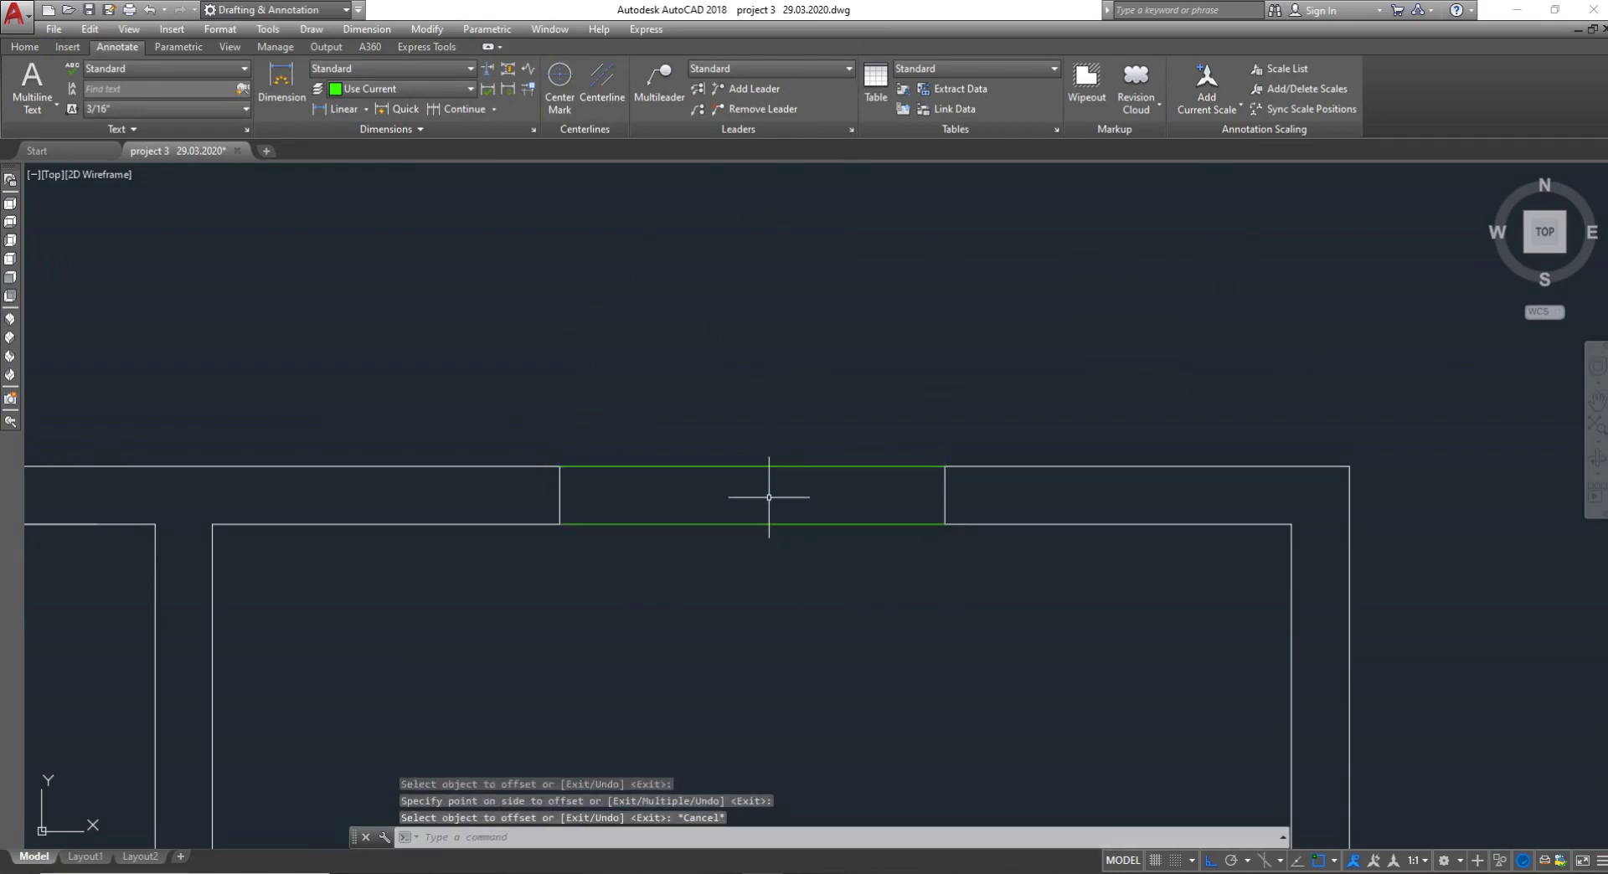
Offset the outer line of the top-wall window 5.5" inward to form the first glass line
type("o")
key("Return")
type("5")
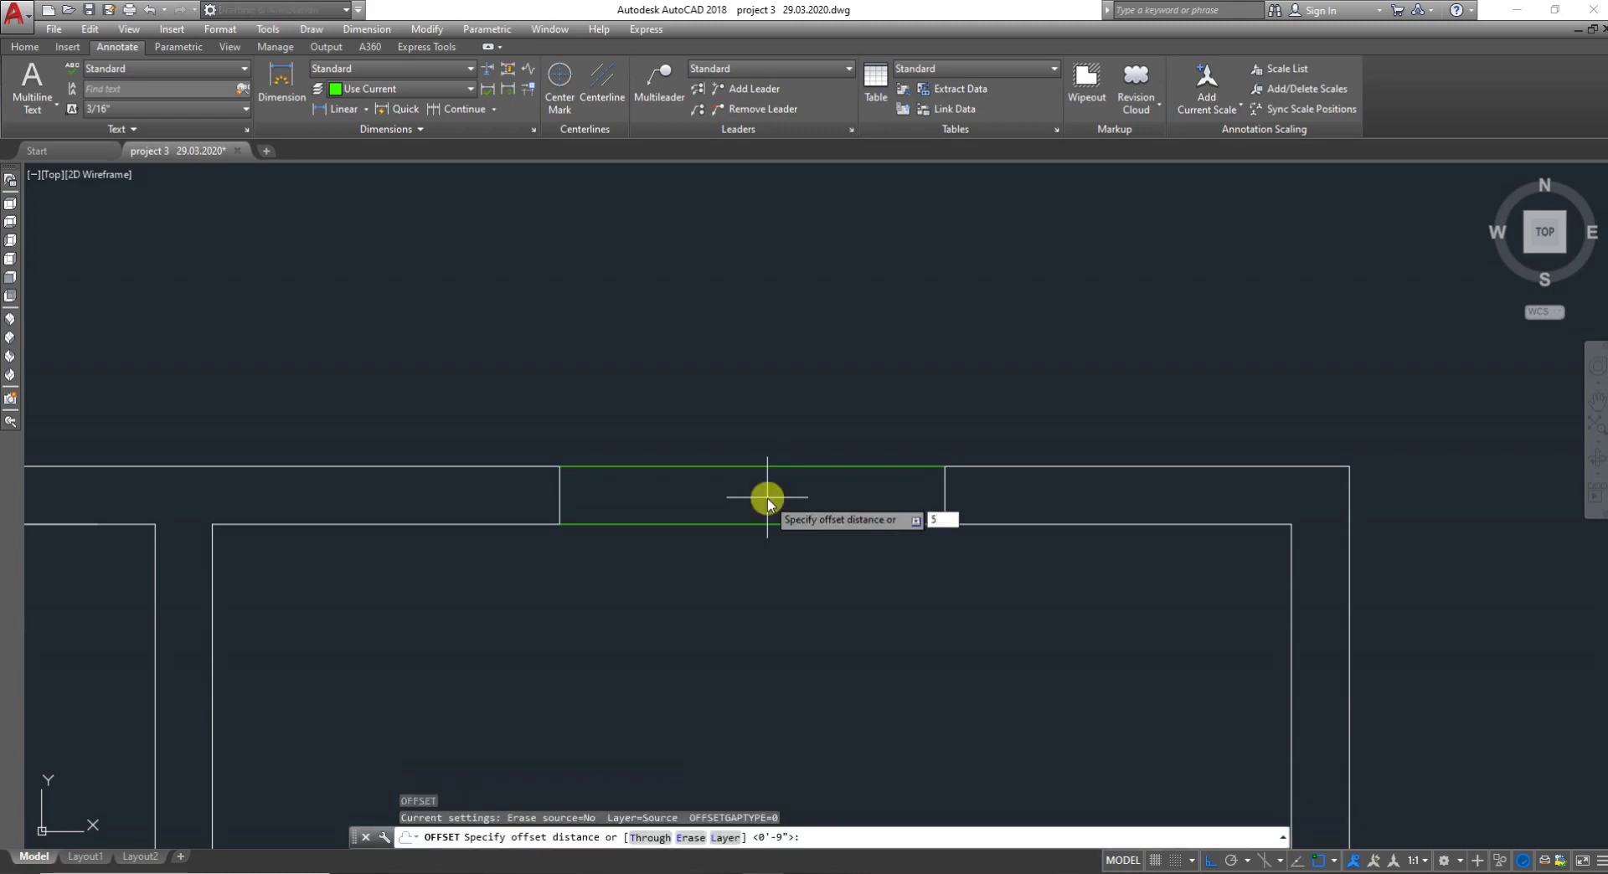
type(".5\"")
key("Return")
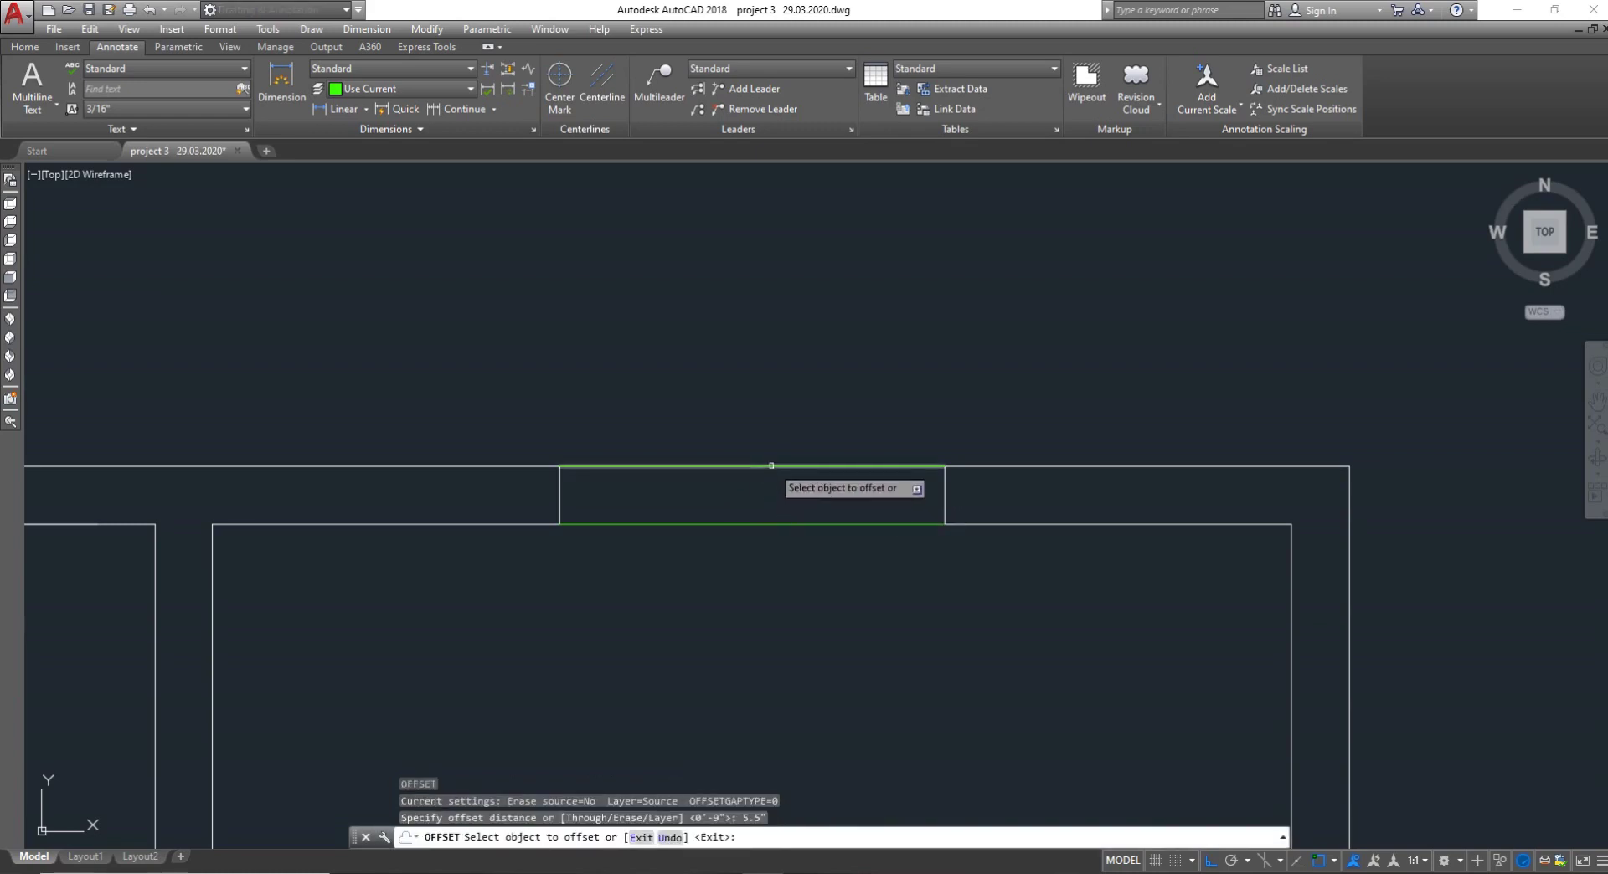
left_click(769, 467)
left_click(770, 496)
key("Escape")
Offset the outer line of the top-wall window 3.5" inward to form the second glass line
type("o")
key("Return")
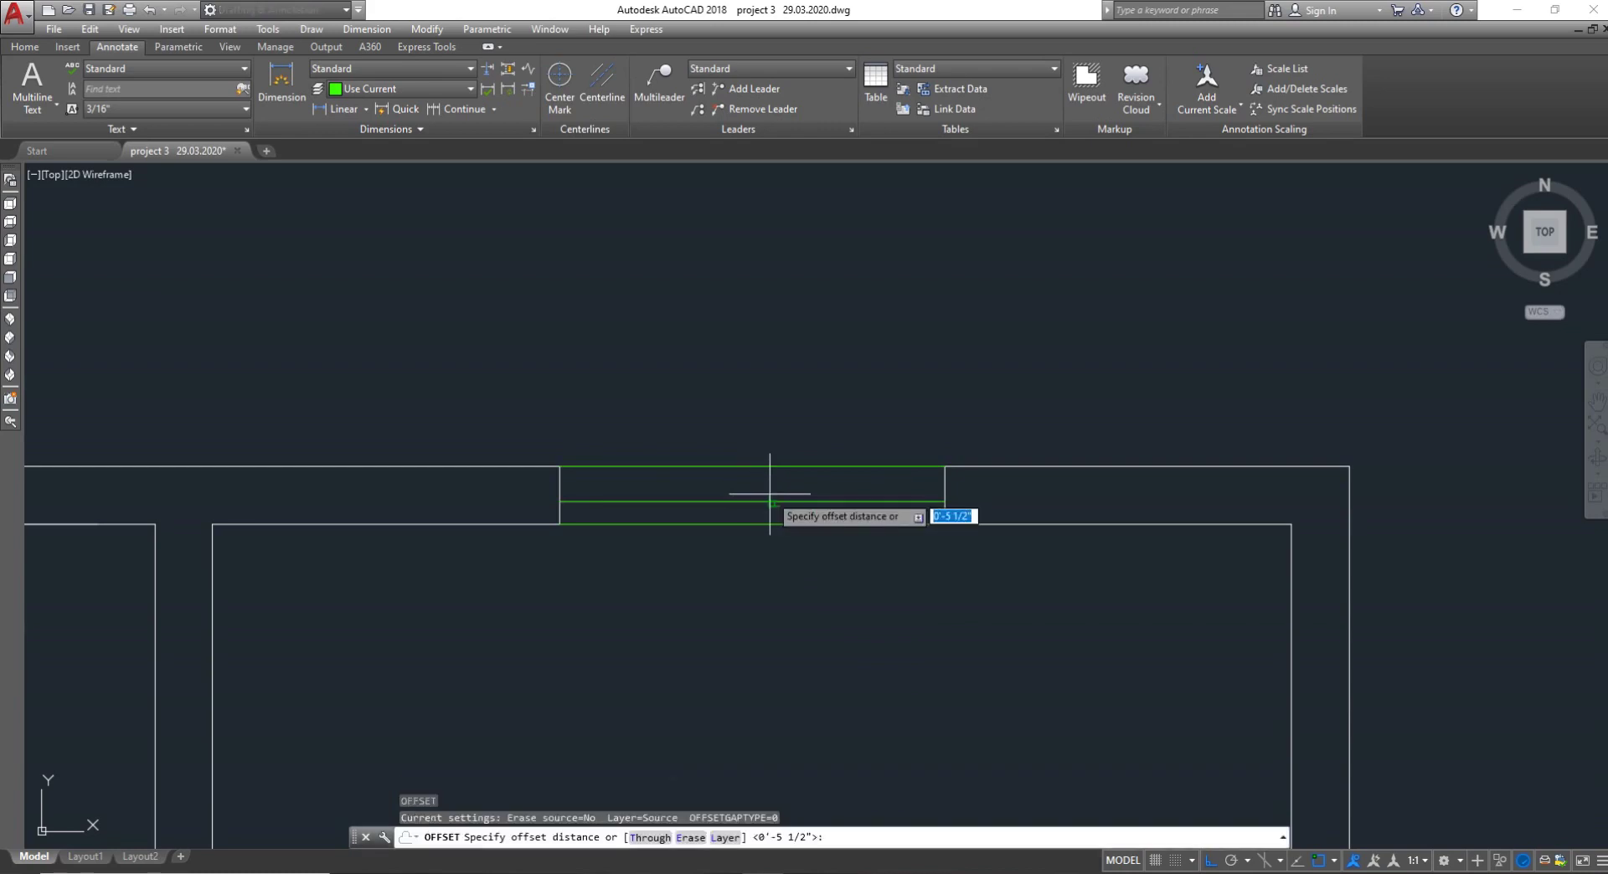
type("3.5")
key("Return")
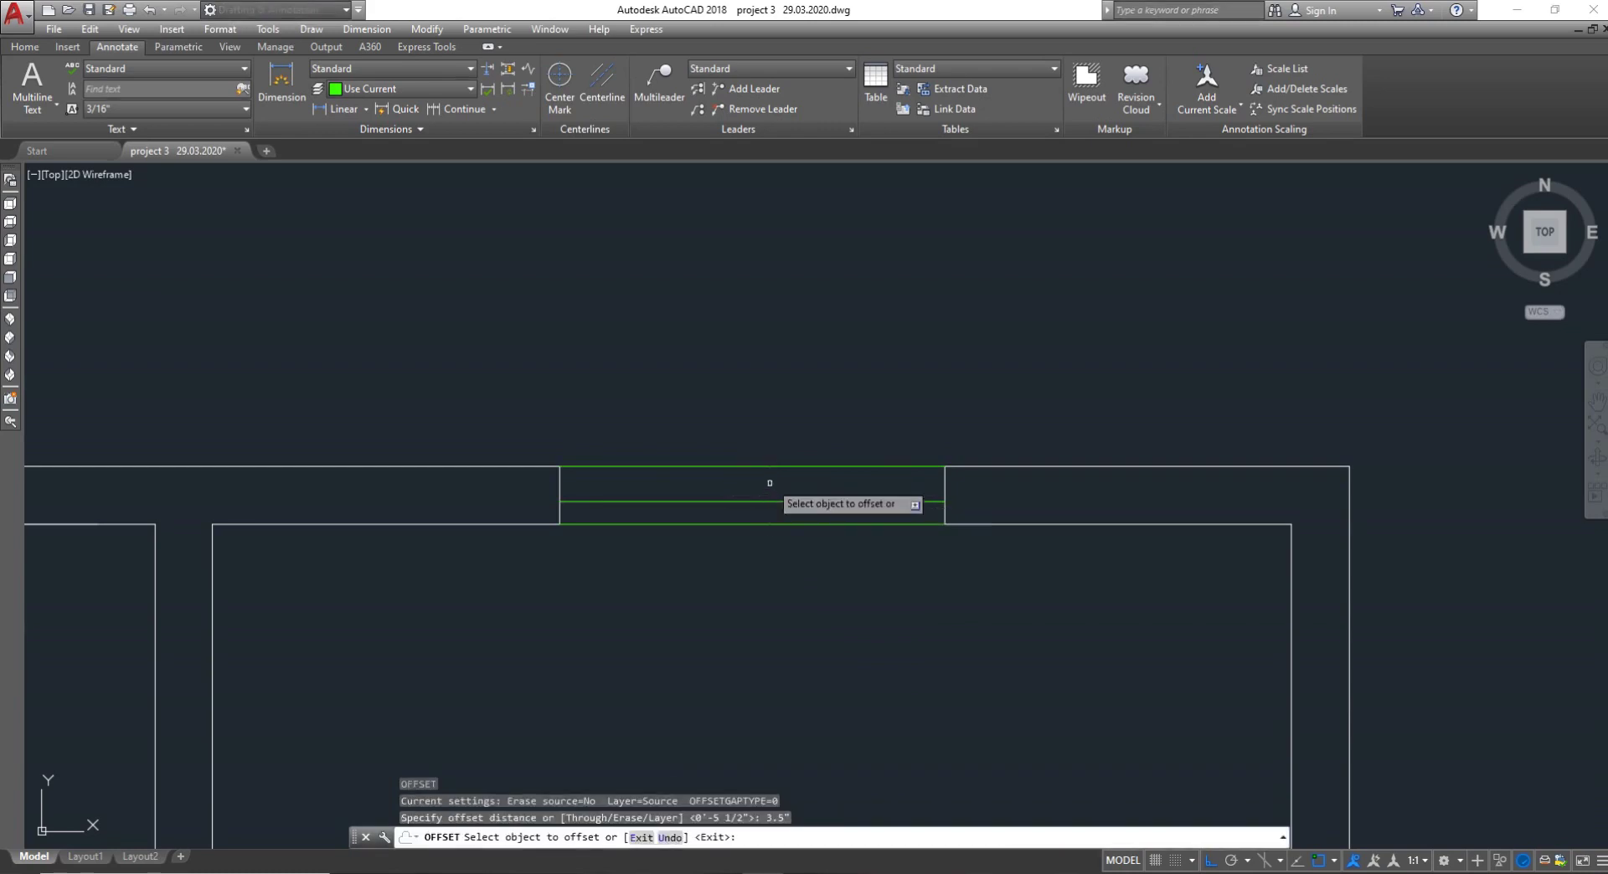
left_click(769, 467)
left_click(759, 502)
key("Escape")
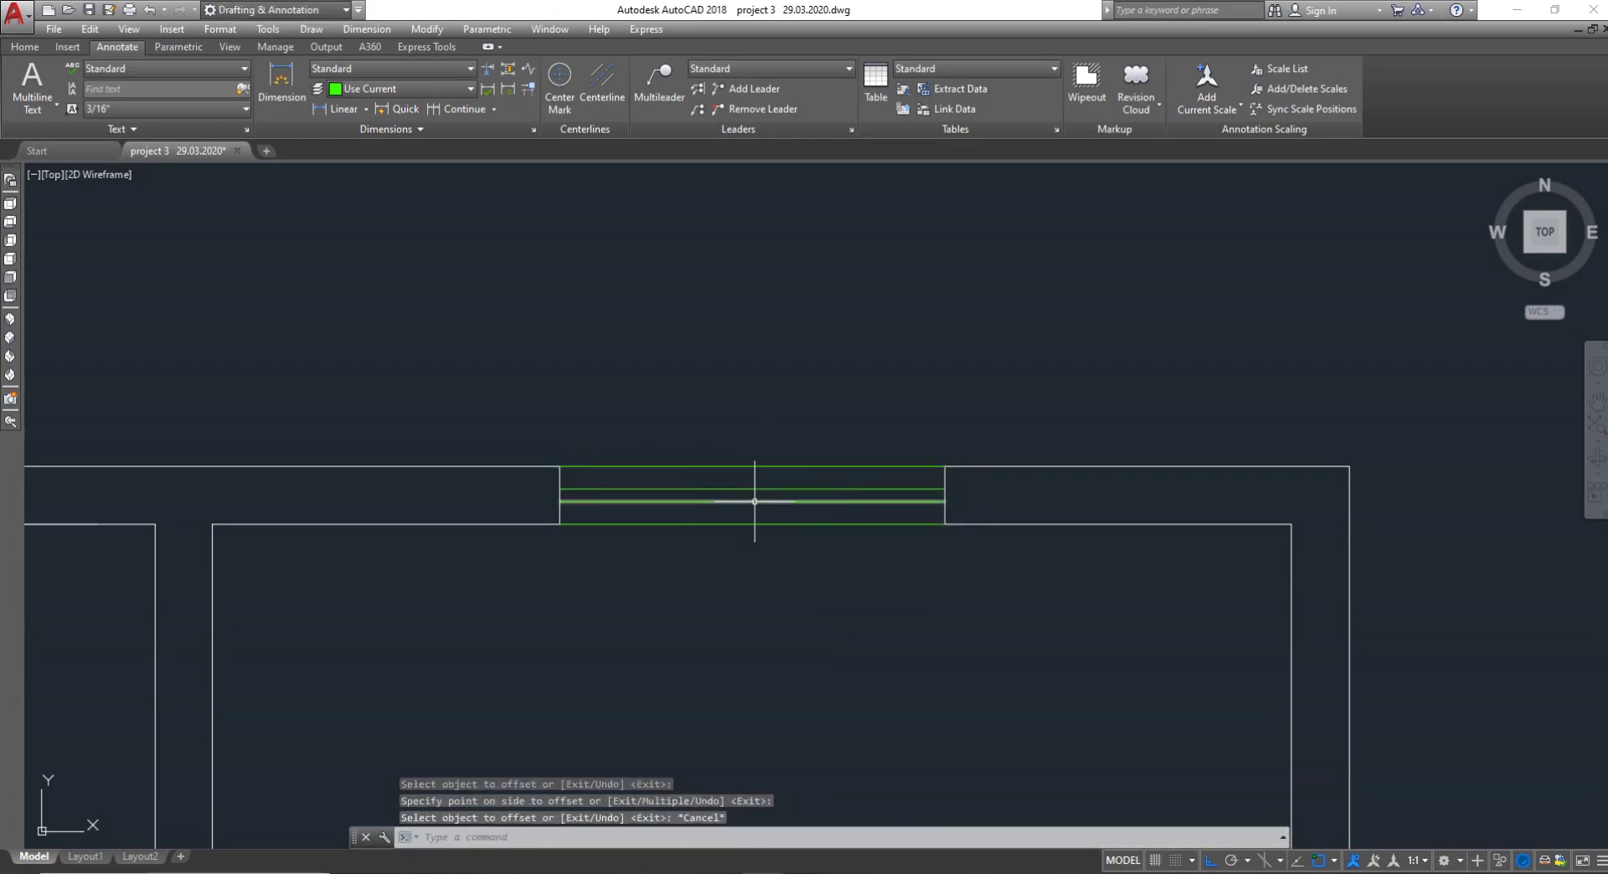
Copy the four window lines from their lower-left jamb corner to the matching corner of the other top-wall opening
type("co")
key("Return")
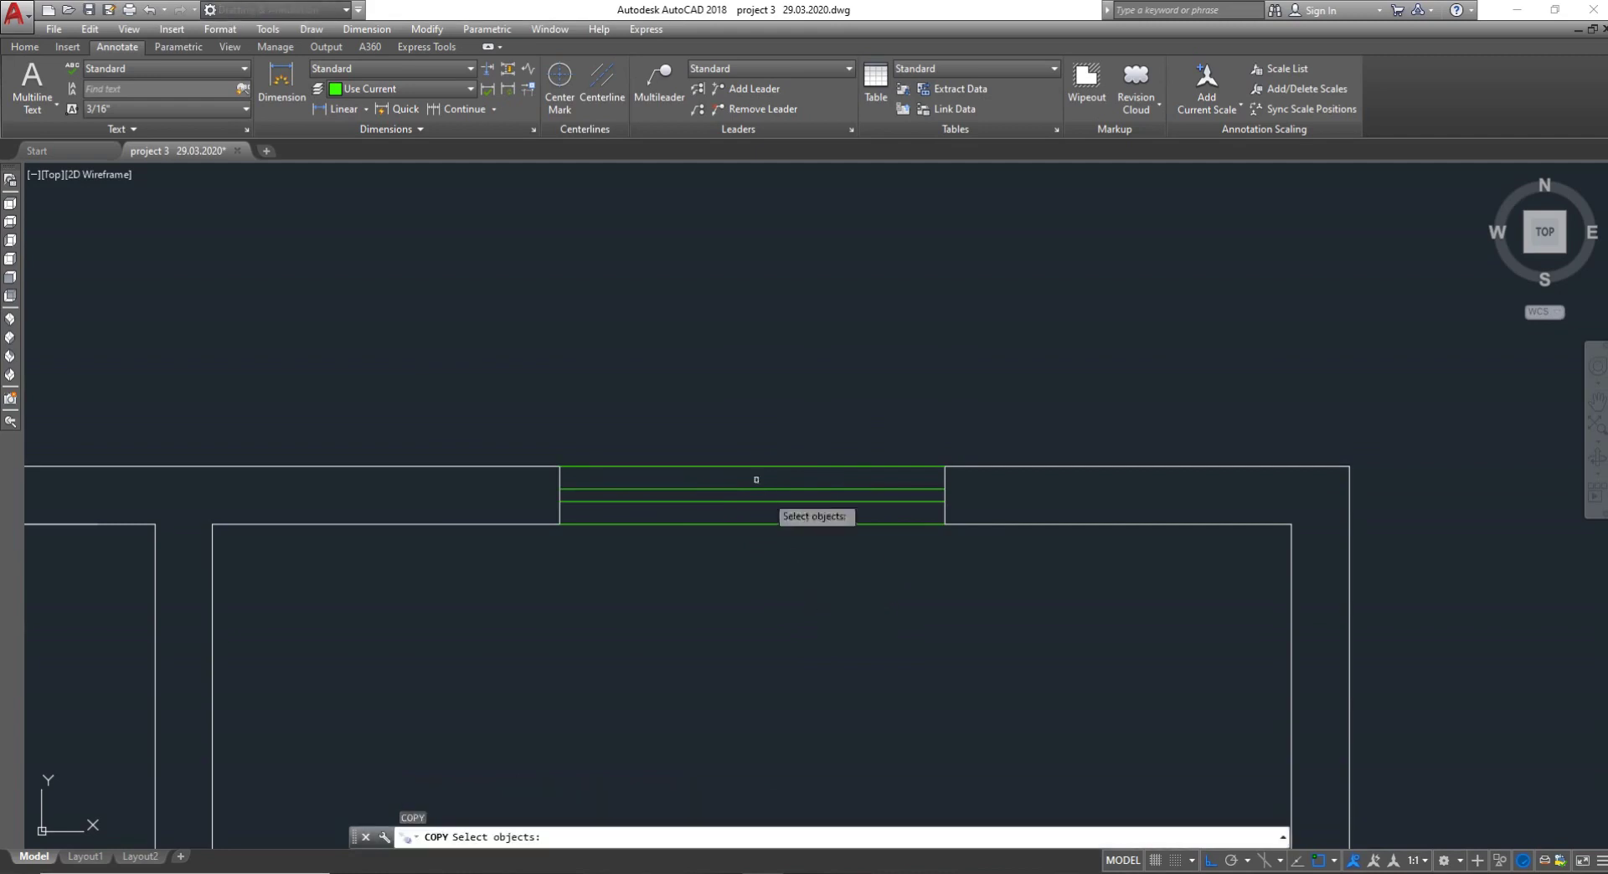
left_click(736, 423)
left_click(782, 585)
left_click(795, 575)
left_click(662, 397)
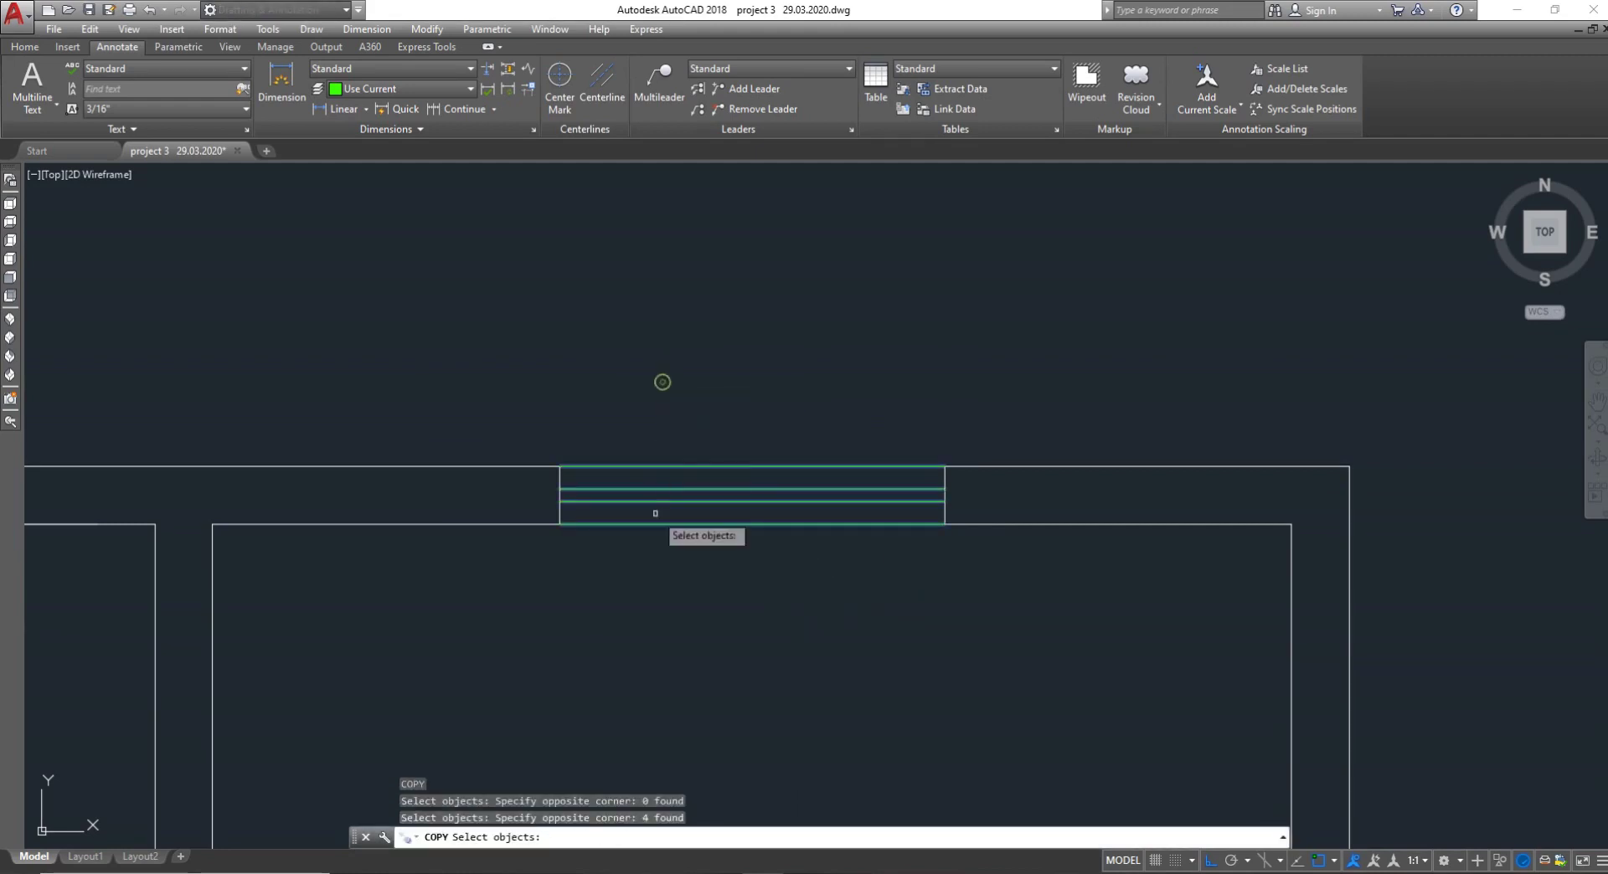
key("Return")
left_click(559, 524)
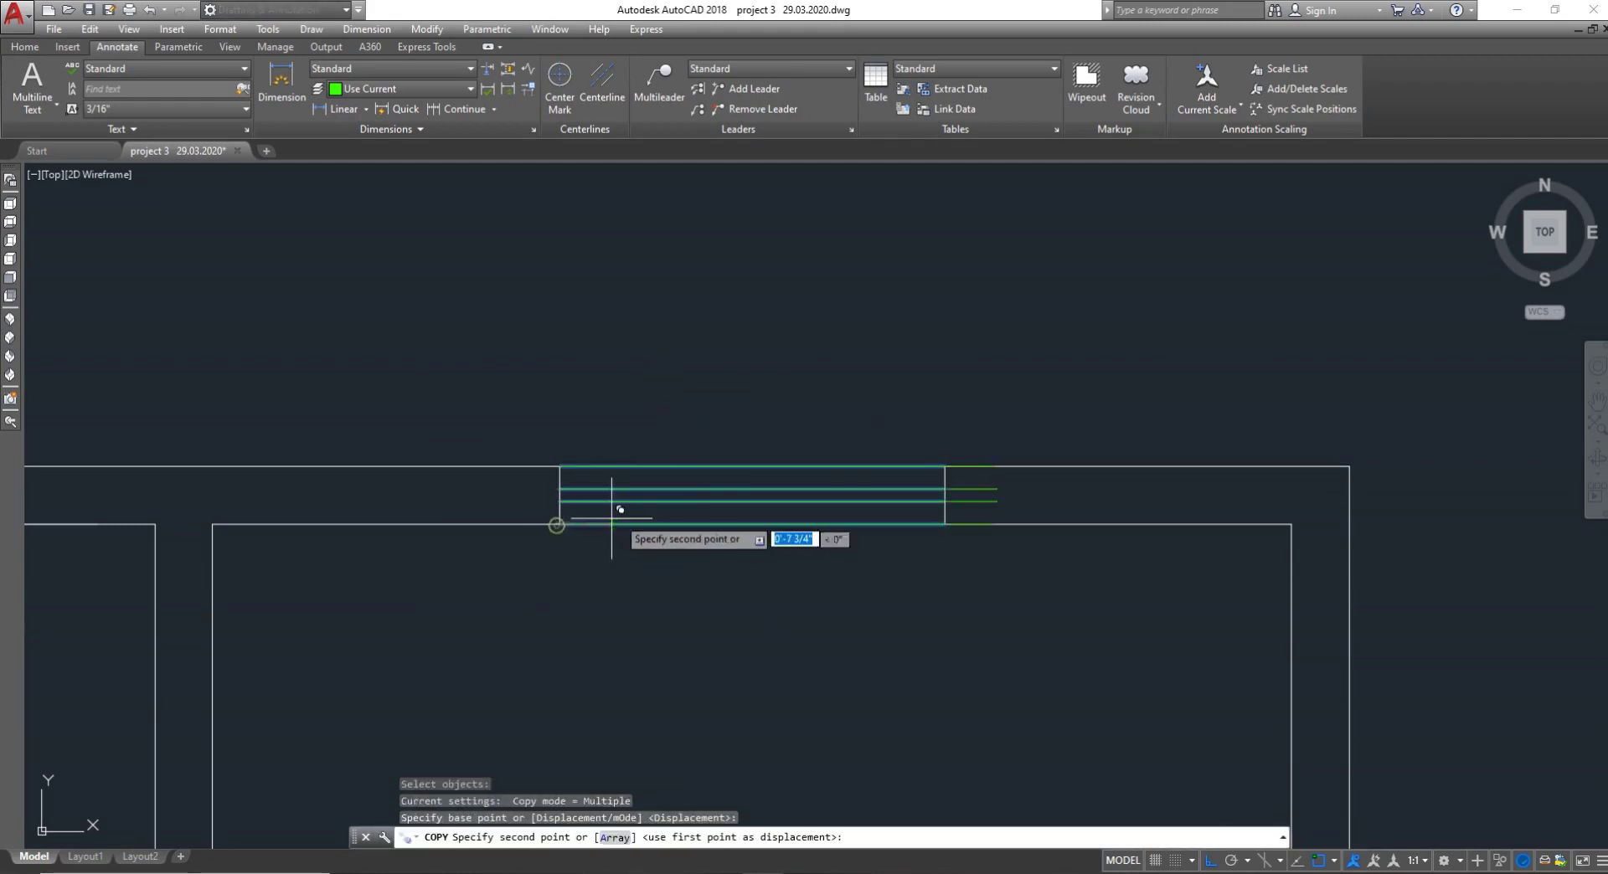
scroll(624, 515, "down", 4)
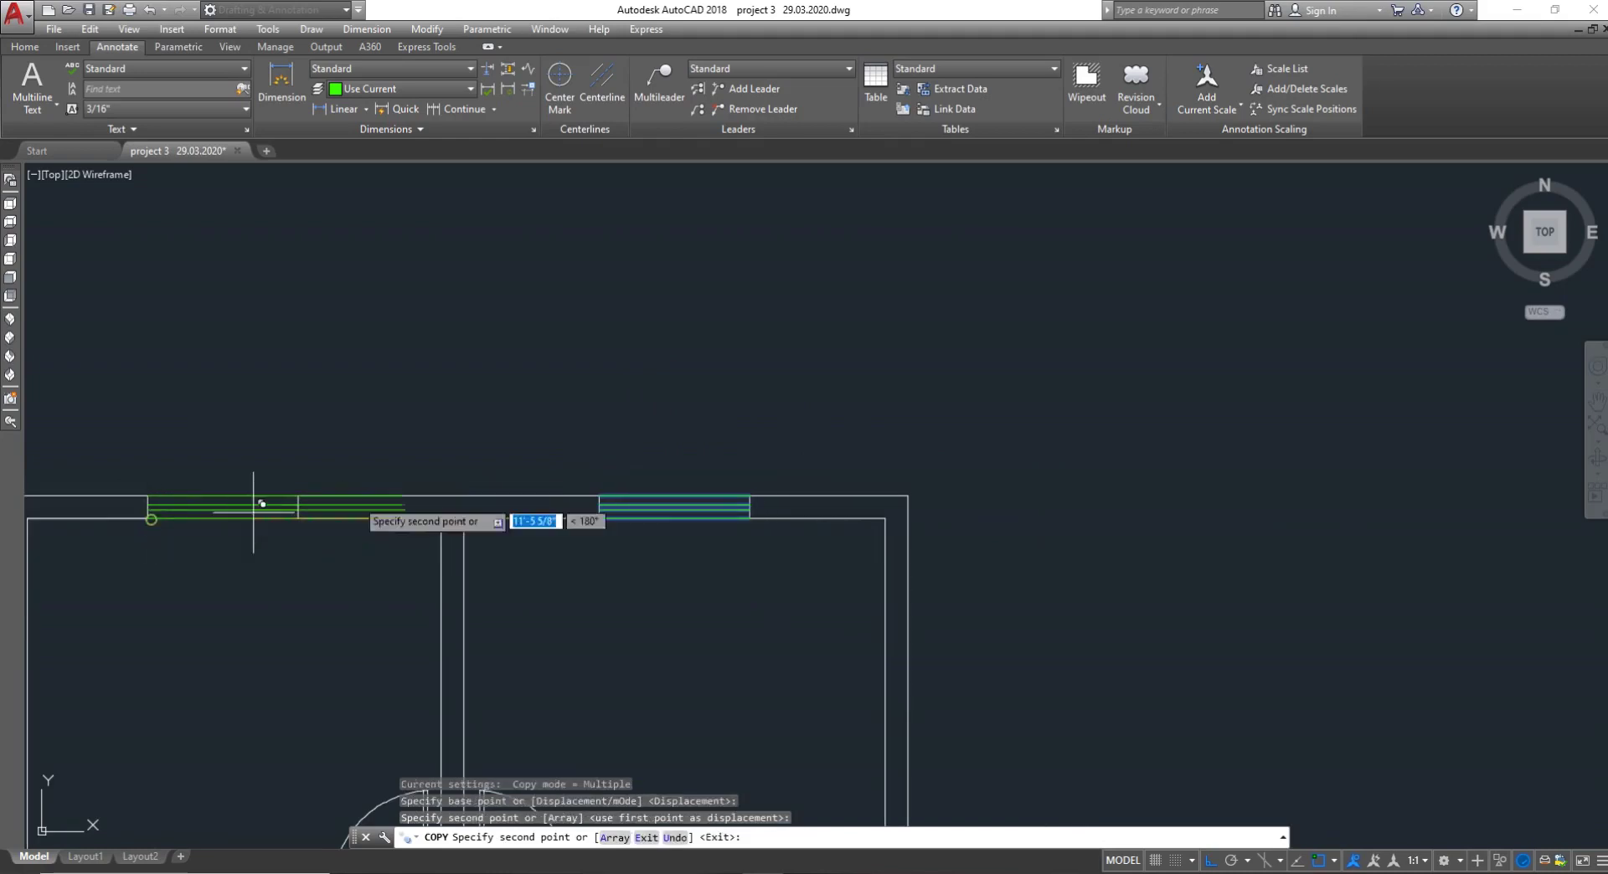
left_click(556, 459)
key("Escape")
Draw a line across the upper face of the small opening beside the left outer wall, below the upper-left room
scroll(539, 465, "down", 5)
scroll(534, 467, "up", 1)
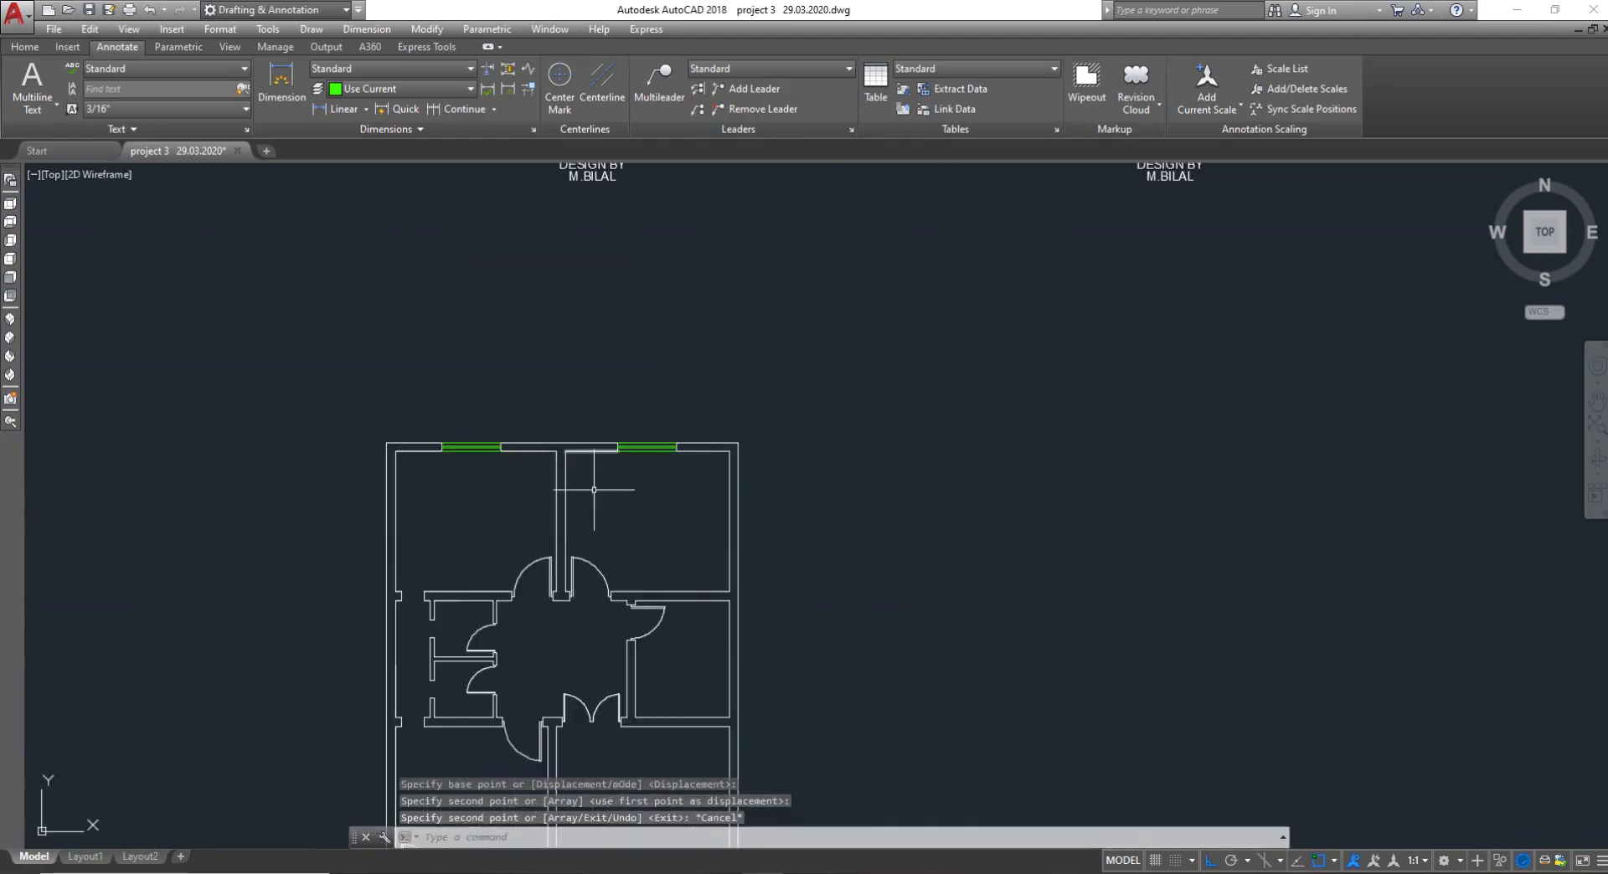
scroll(564, 529, "up", 2)
scroll(445, 626, "up", 4)
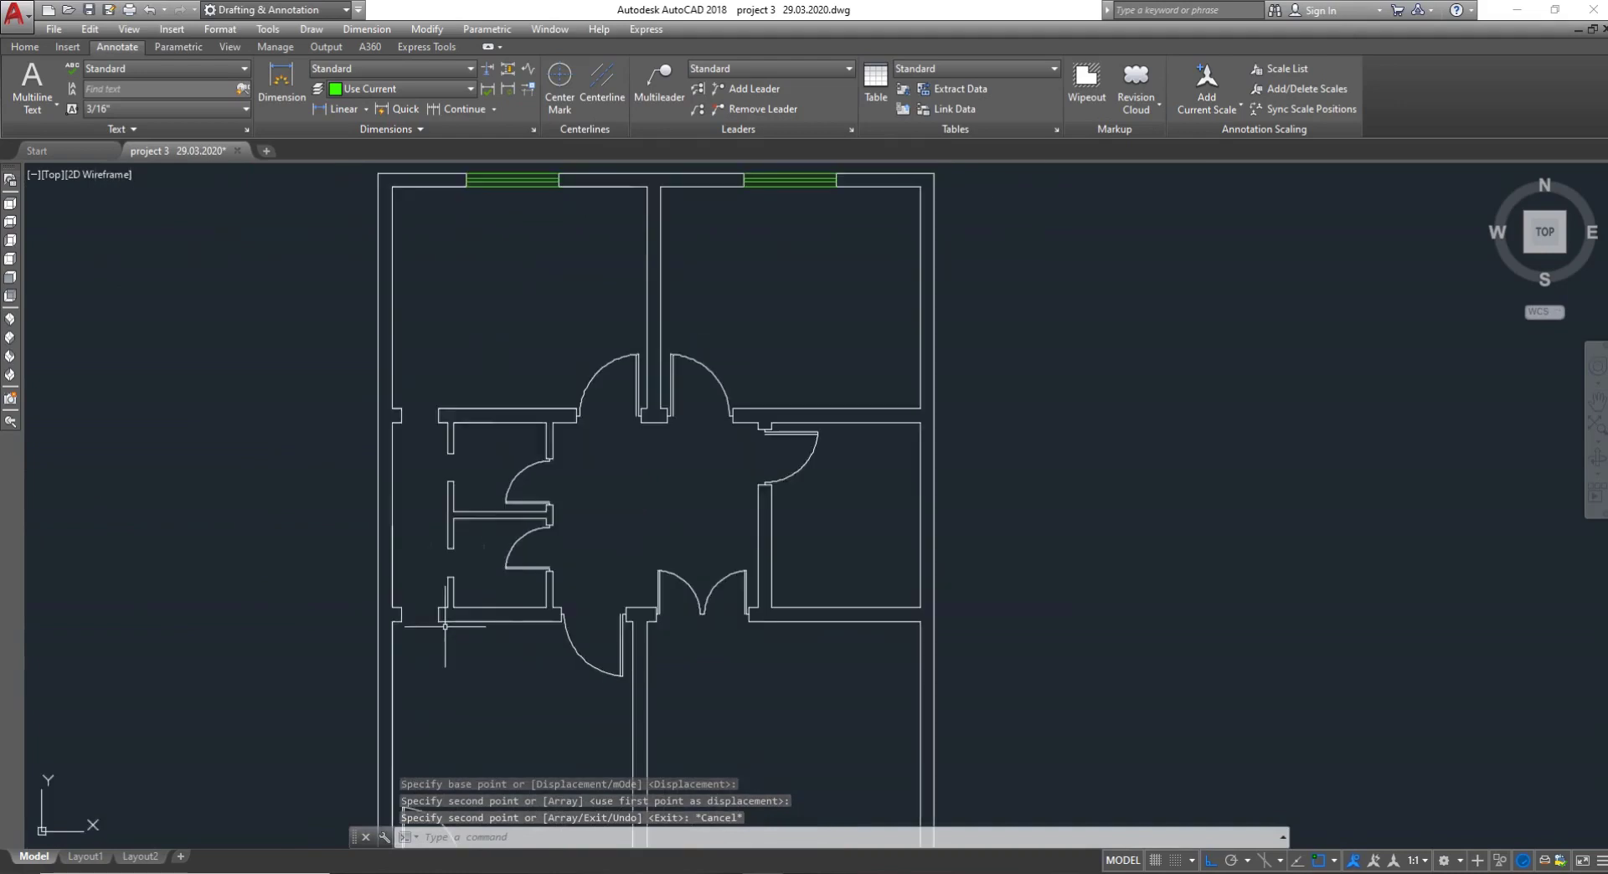
scroll(377, 403, "up", 5)
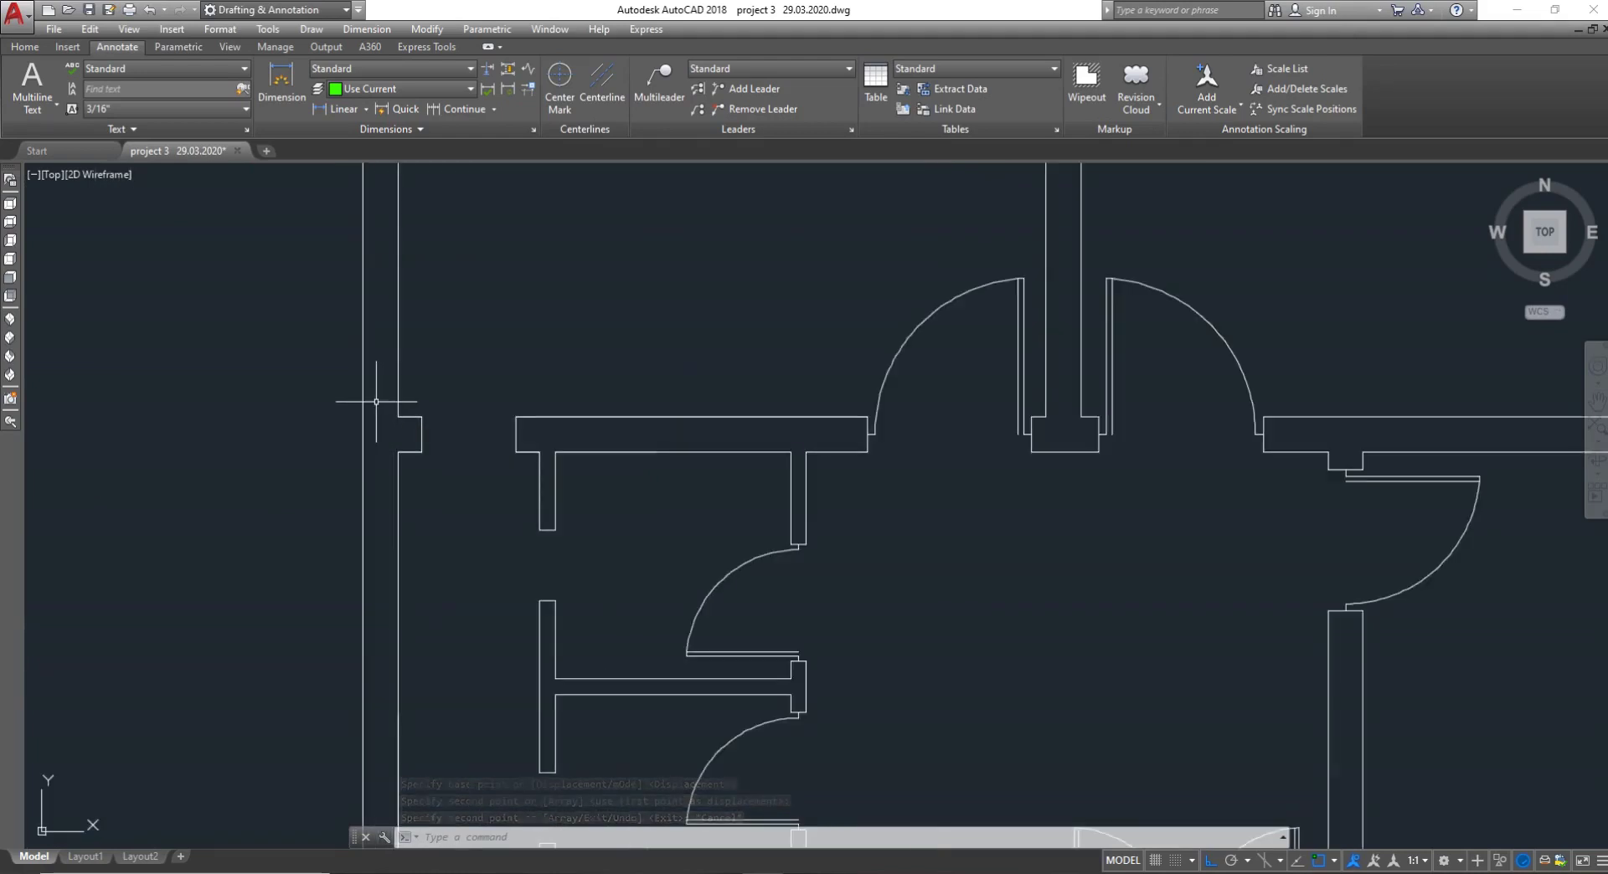
scroll(376, 402, "up", 3)
type("l")
key("Return")
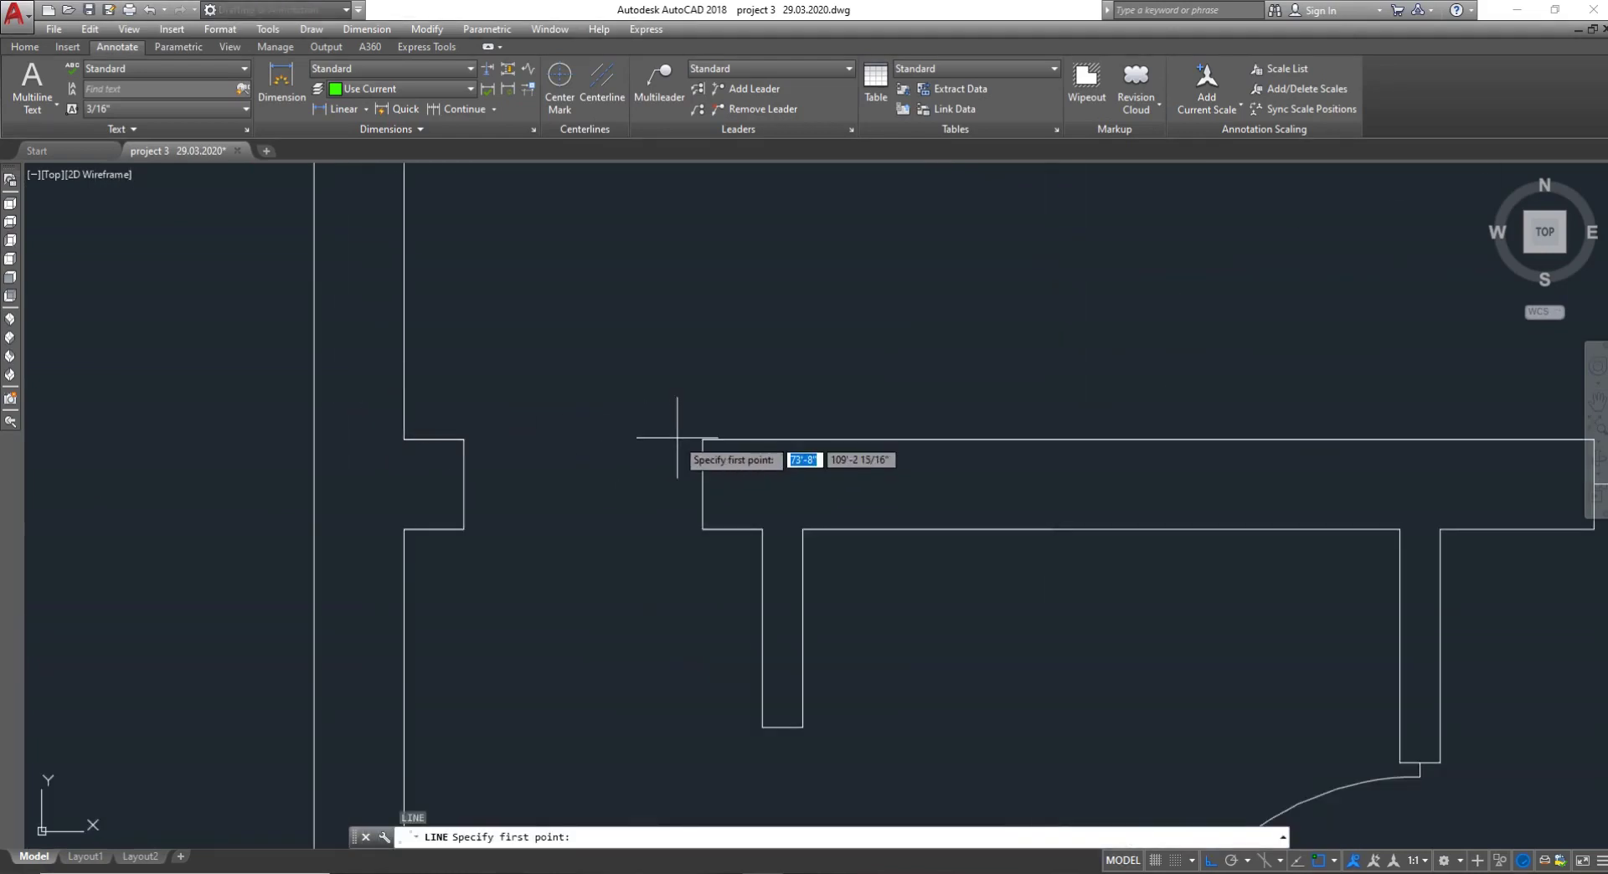
left_click(464, 439)
key("Escape")
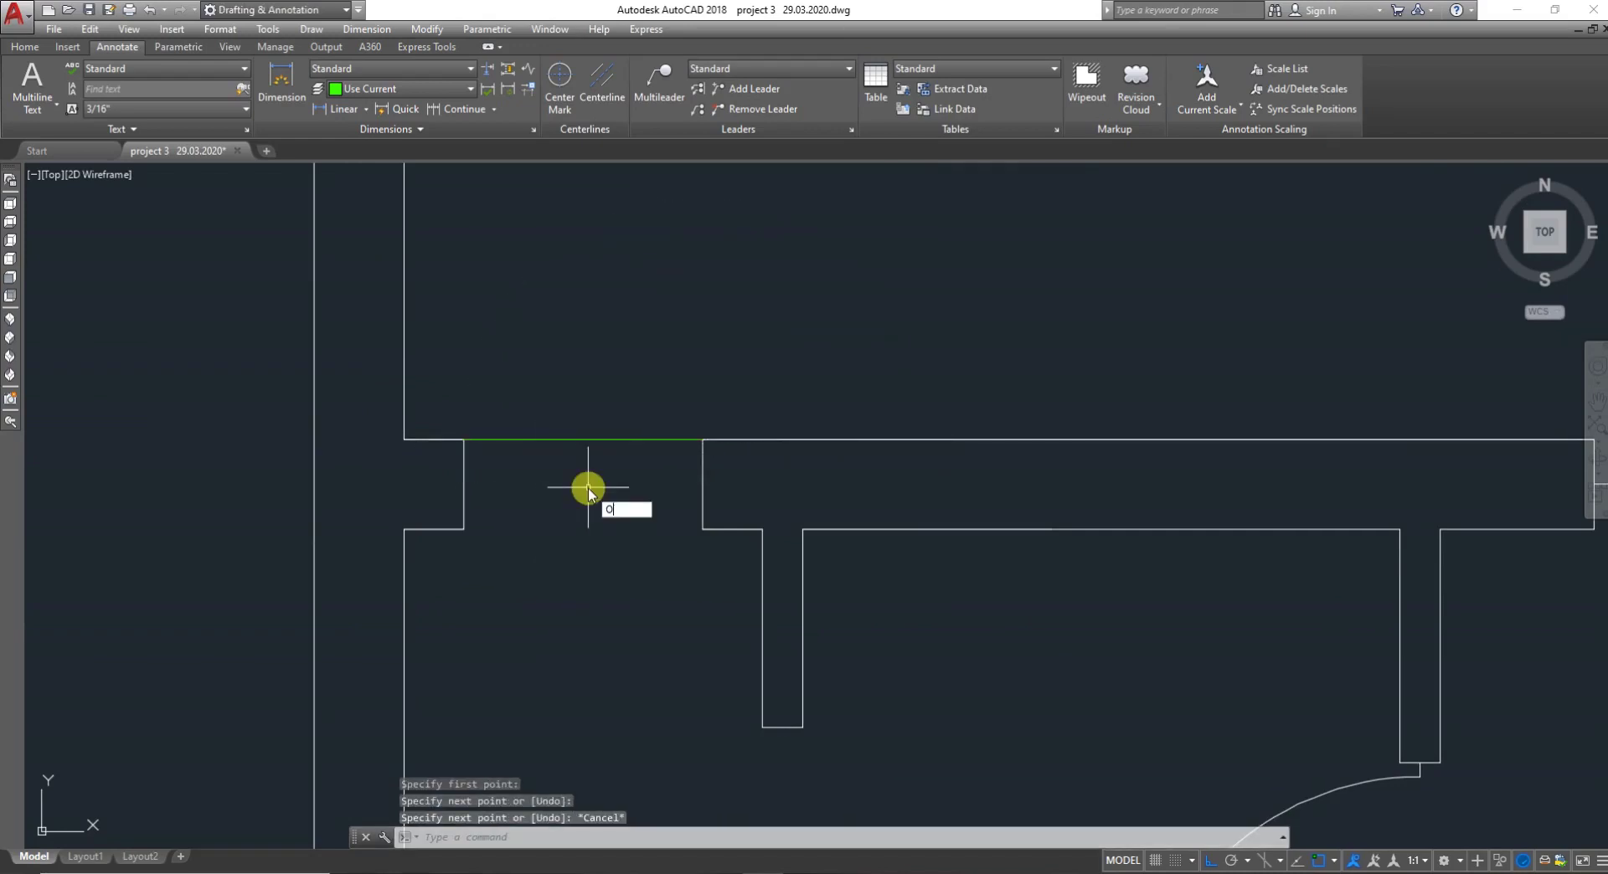
Offset the small opening's upper line 9" downward to the opposite face of the wall
key("Return")
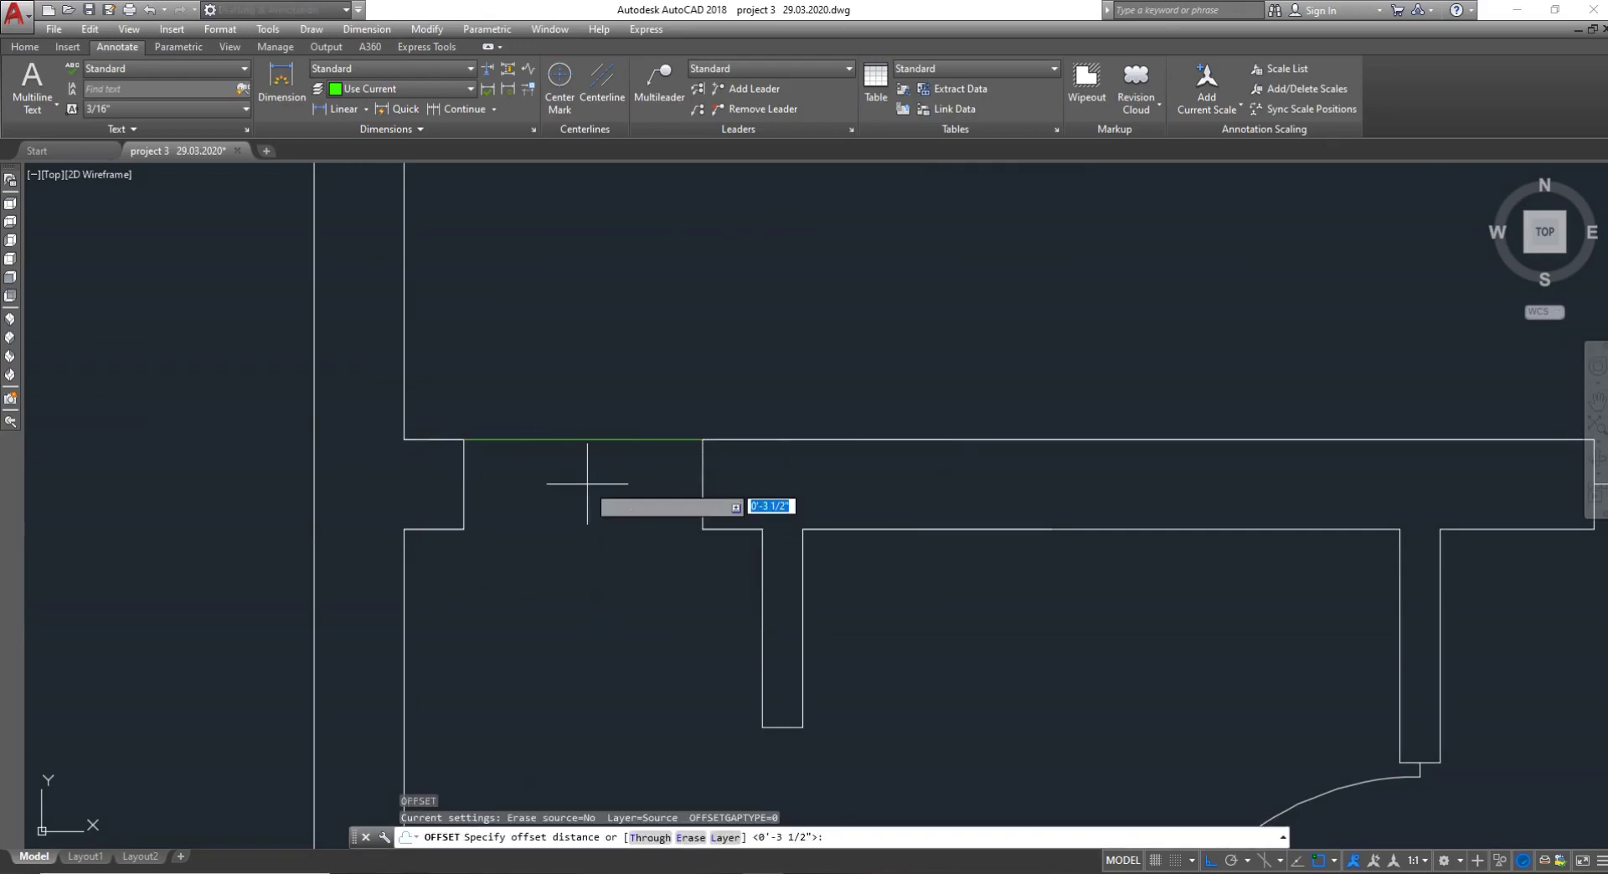
type("9\"")
key("Return")
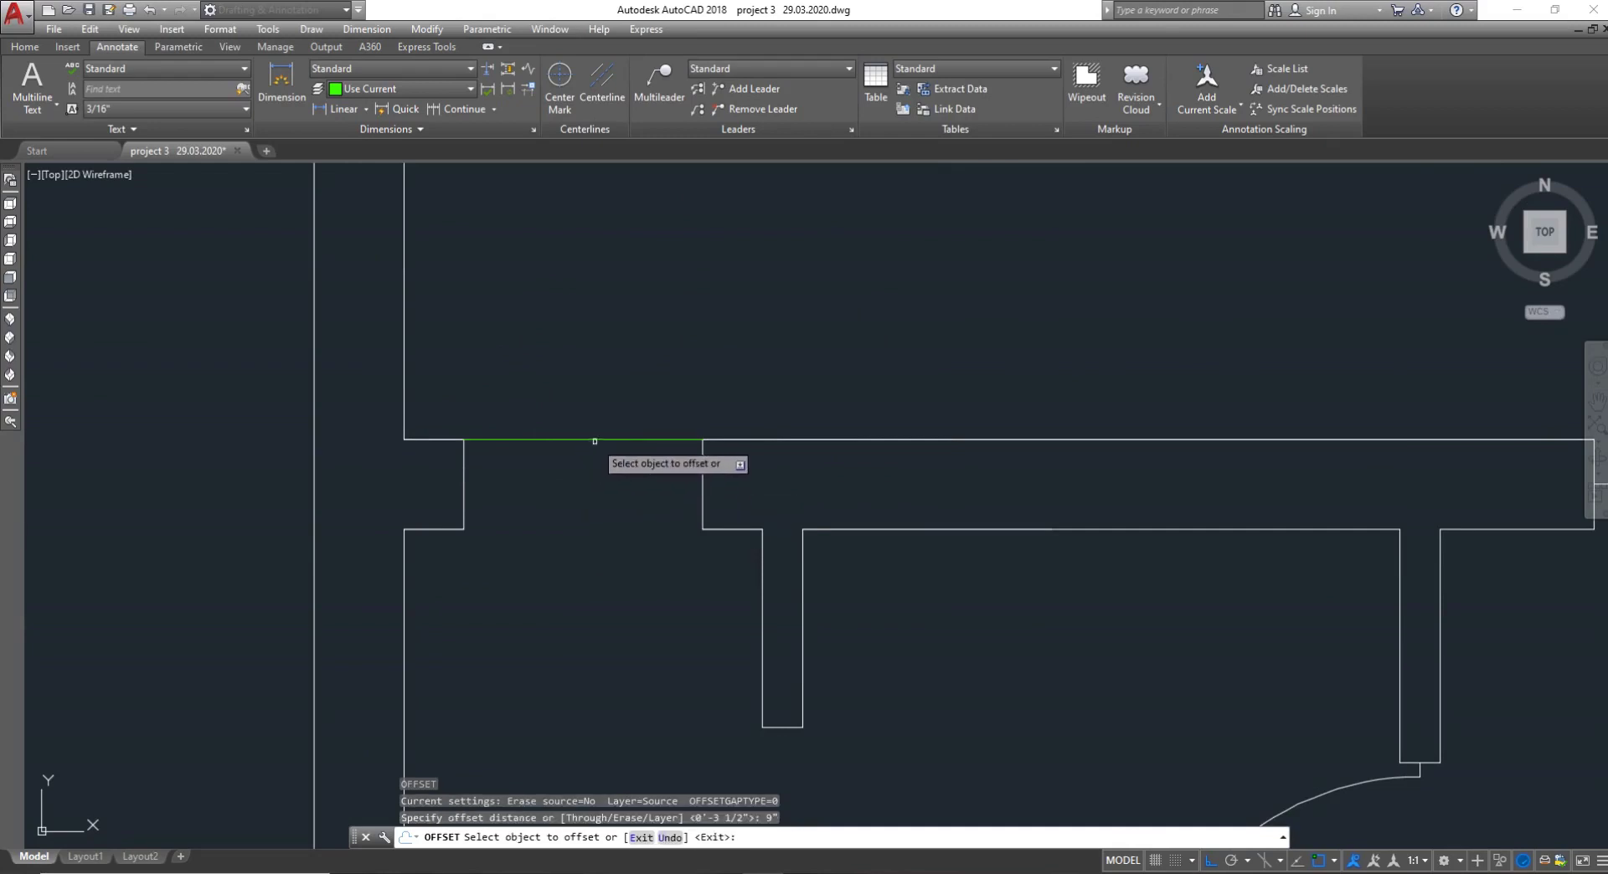
left_click(588, 439)
key("Escape")
scroll(599, 501, "down", 2)
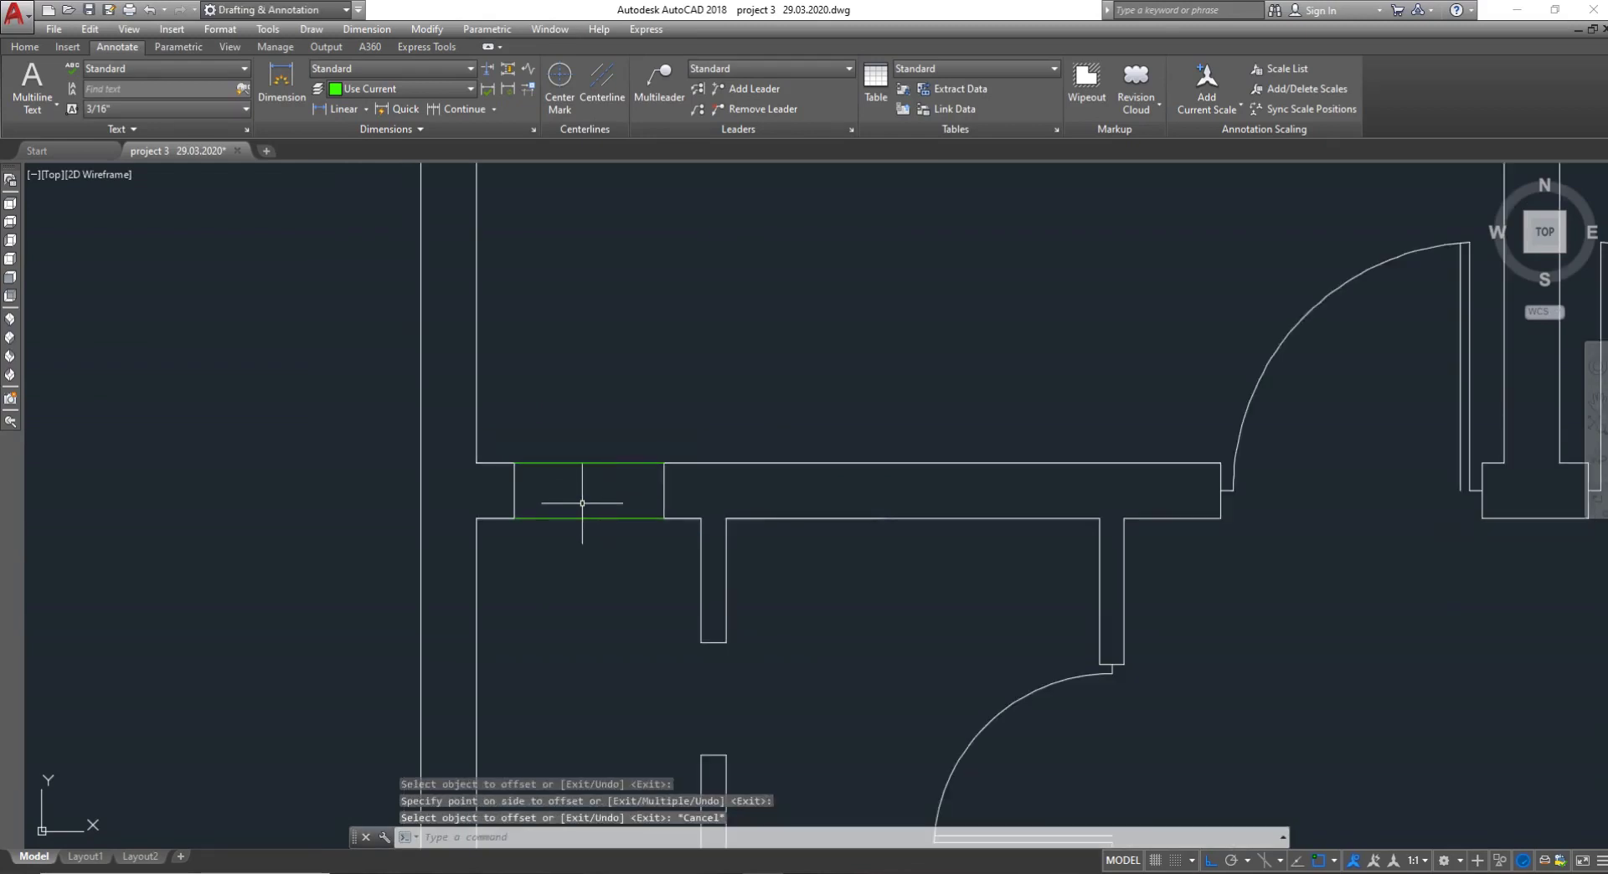
Offset the small window's upper line 5.5" into the wall thickness
right_click(583, 503)
scroll(584, 498, "up", 2)
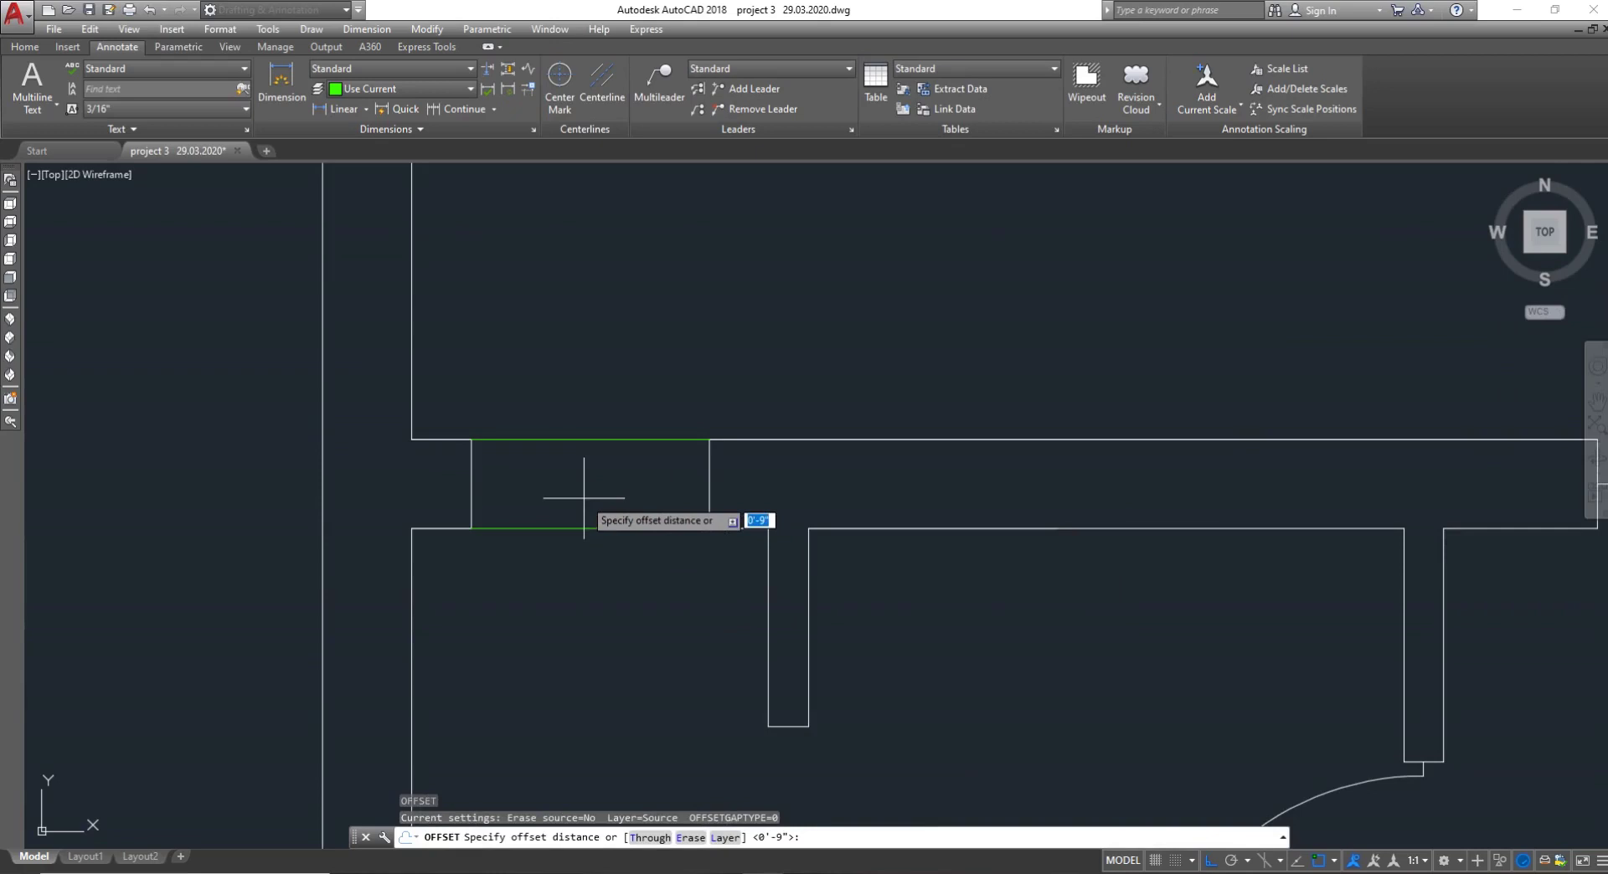
key("Return")
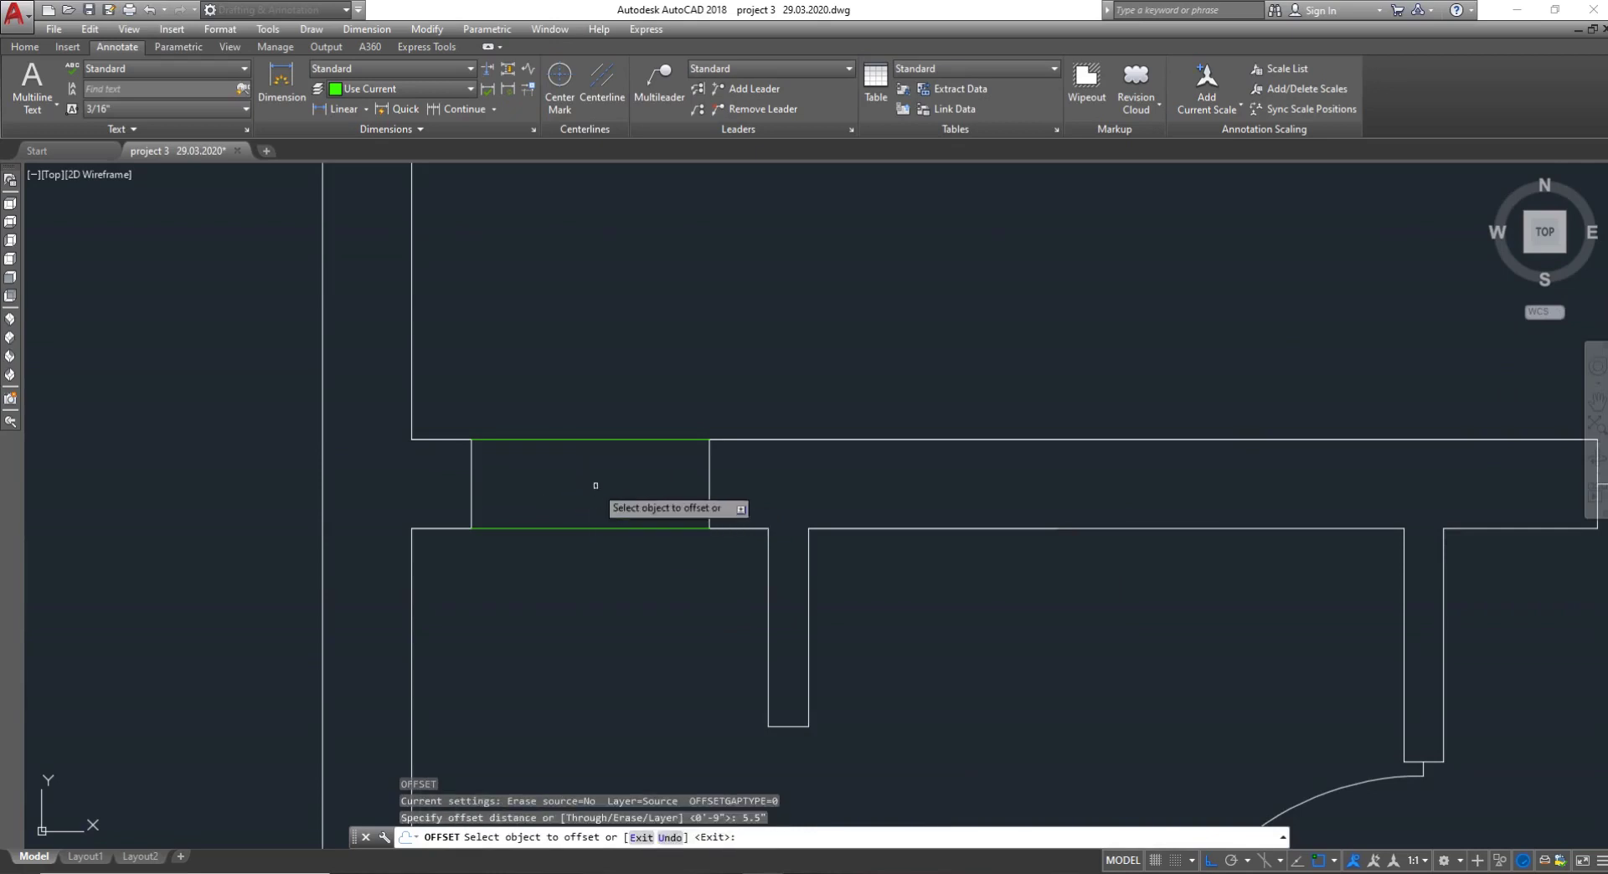
left_click(592, 440)
left_click(610, 492)
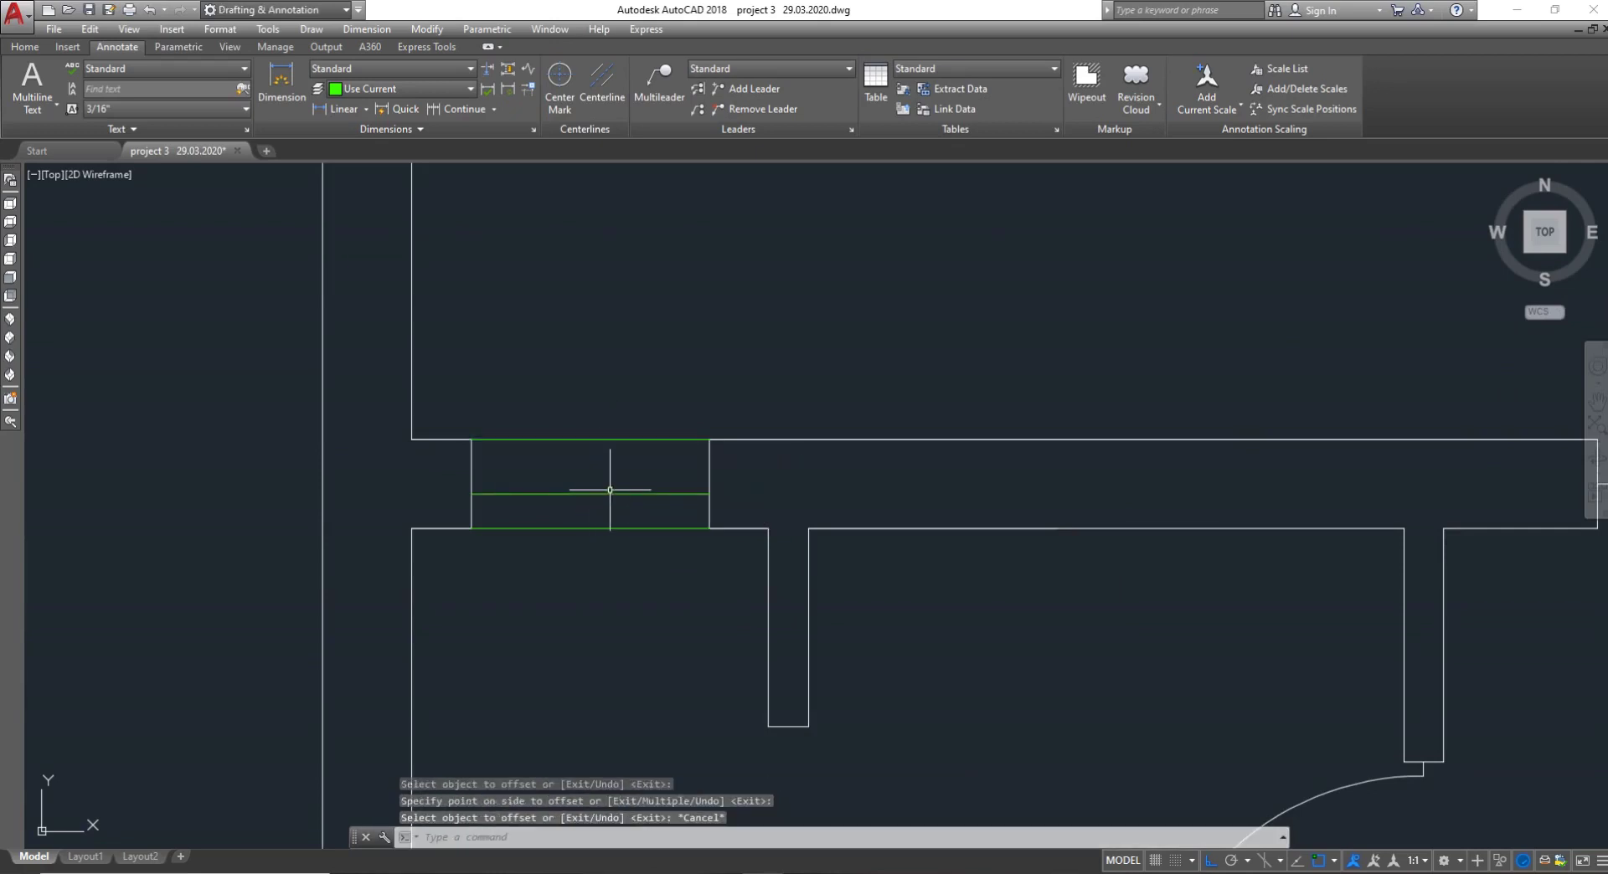
Offset the small window's upper line 3.5" into the wall to complete its pair of glass lines
right_click(609, 491)
right_click(609, 491)
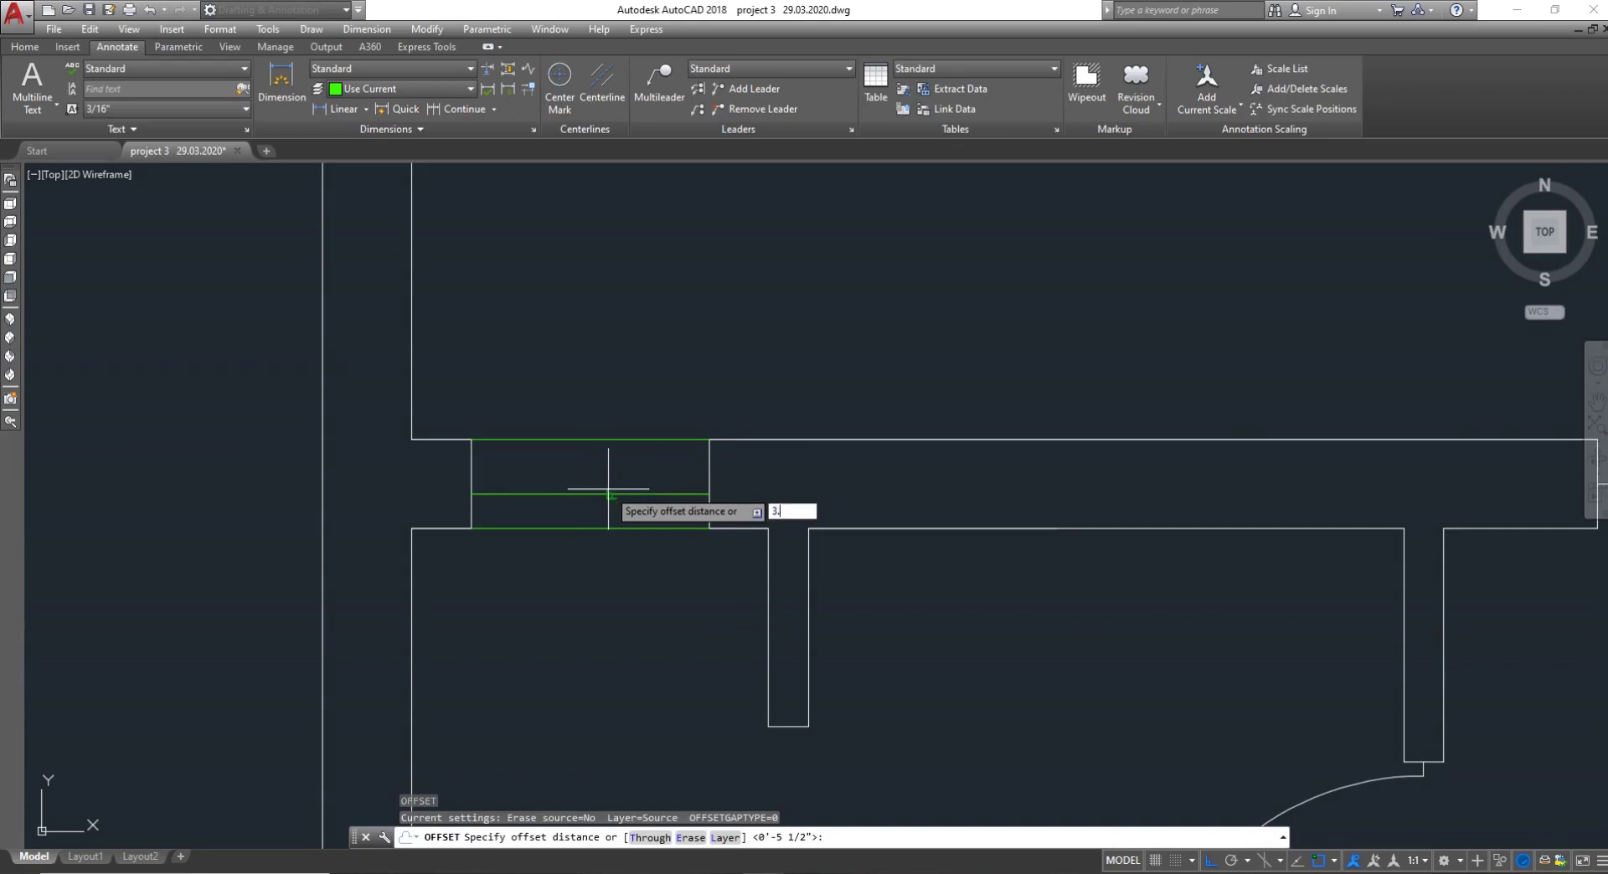
type("3.5\"")
key("Return")
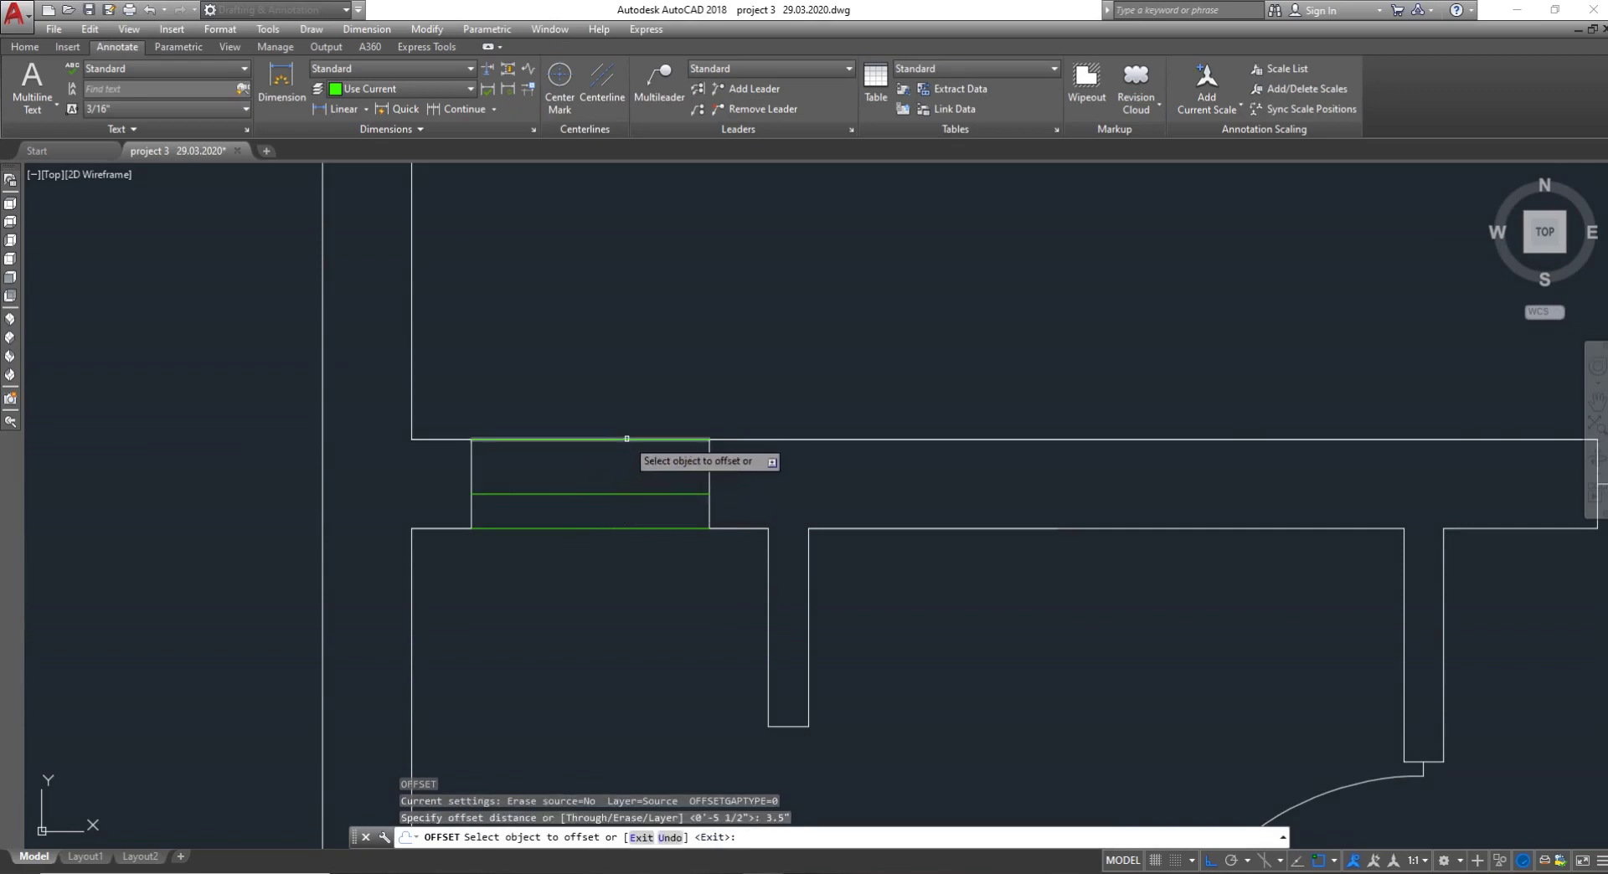
left_click(628, 441)
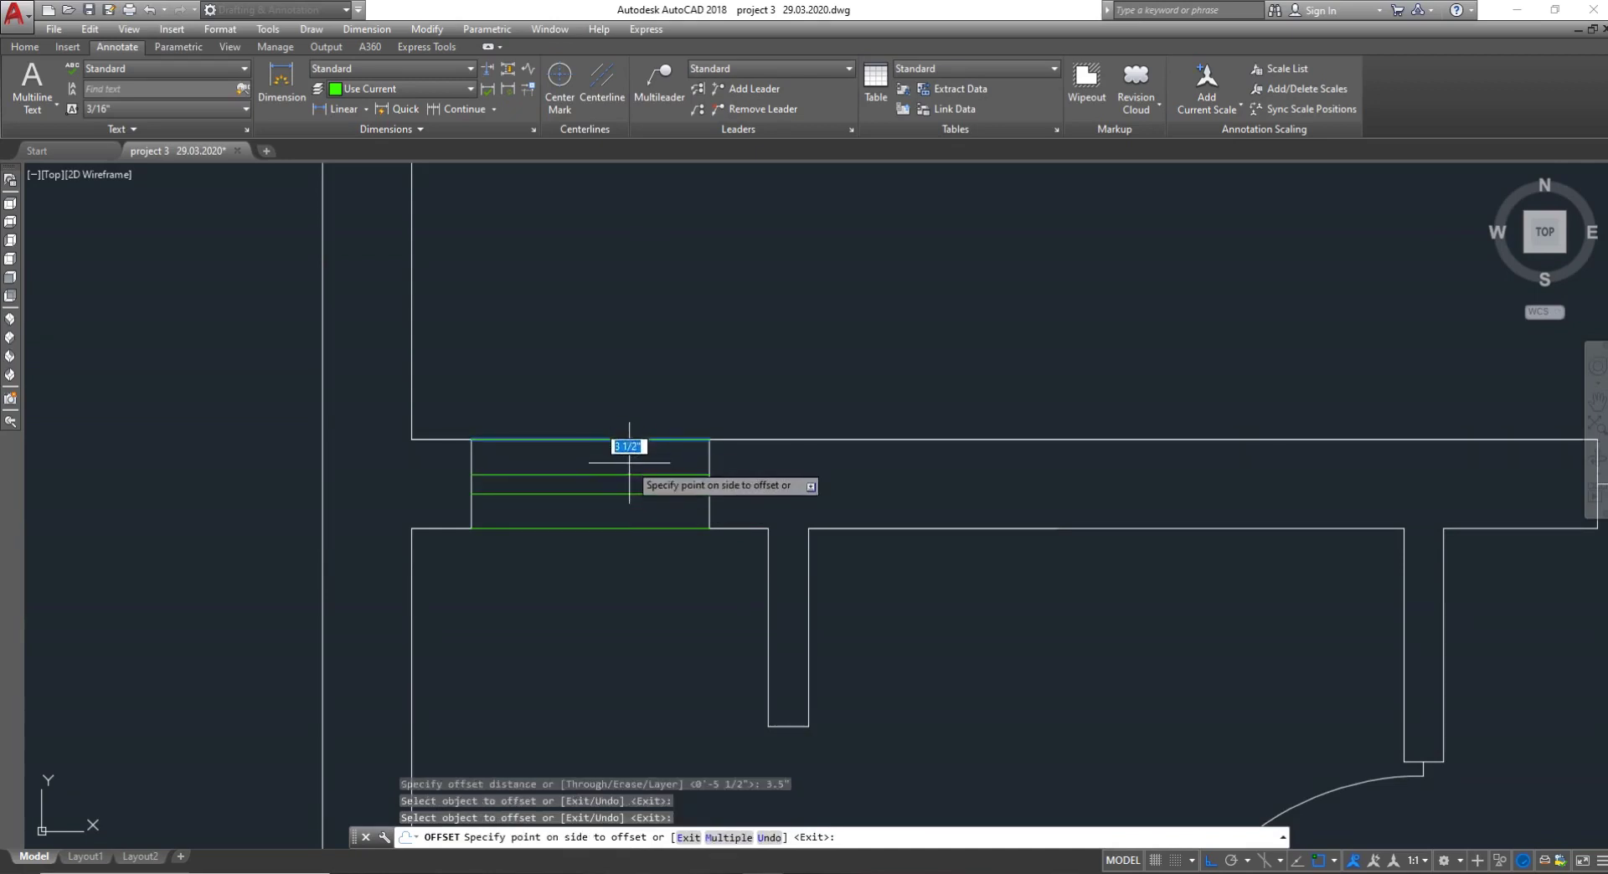
left_click(628, 463)
key("Escape")
scroll(625, 503, "down", 6)
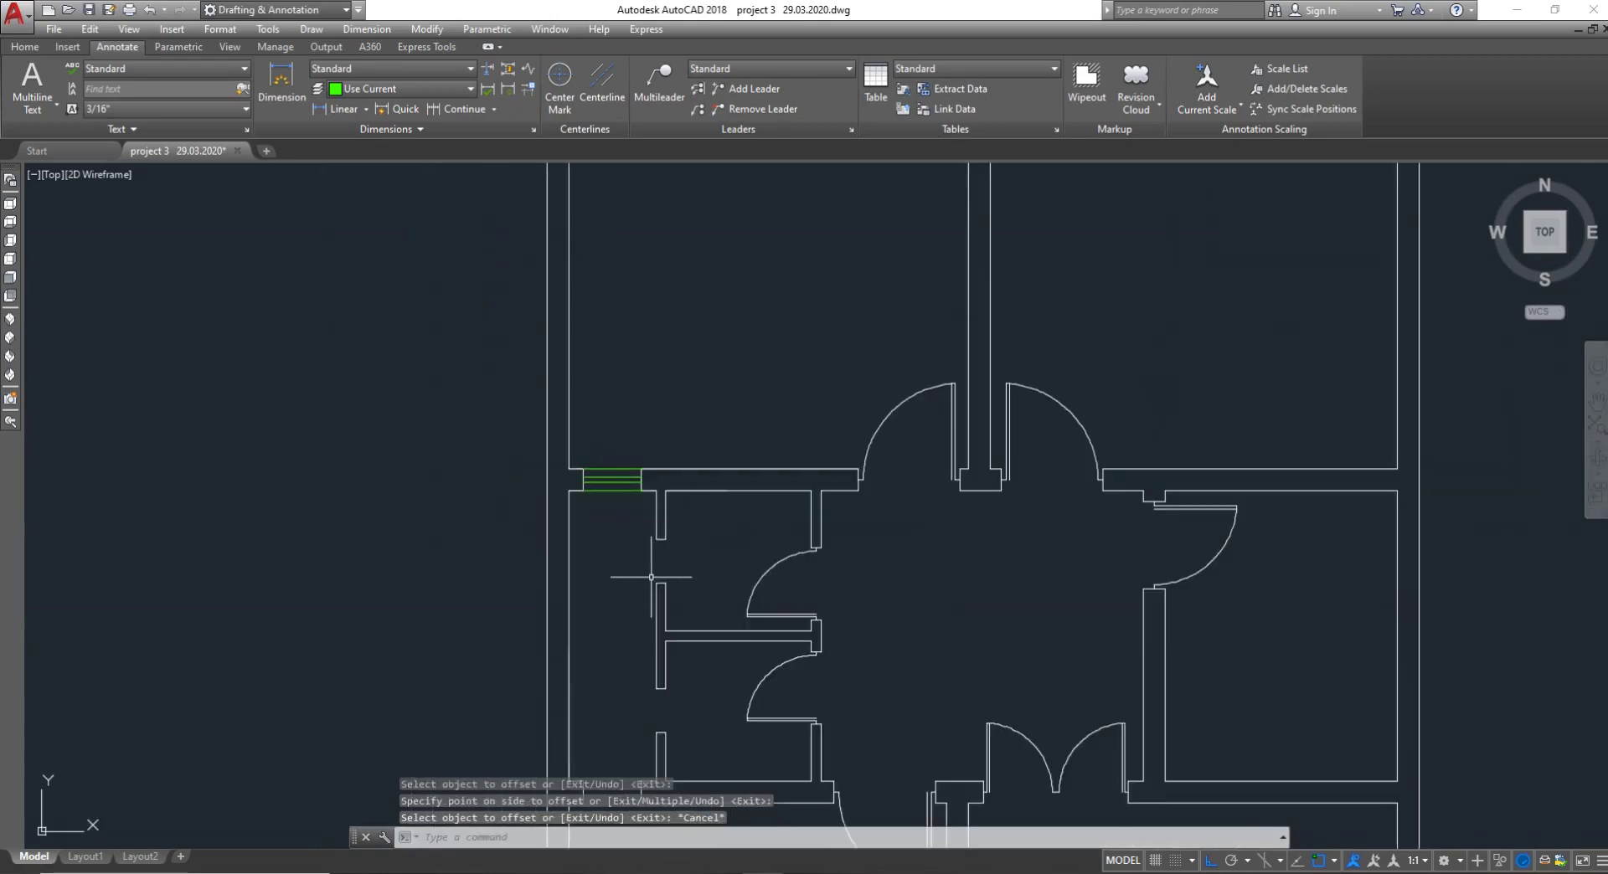
Copy the small window from its lower-left corner into the matching opening in the wall above the lower-left room
scroll(650, 577, "down", 6)
scroll(645, 562, "up", 6)
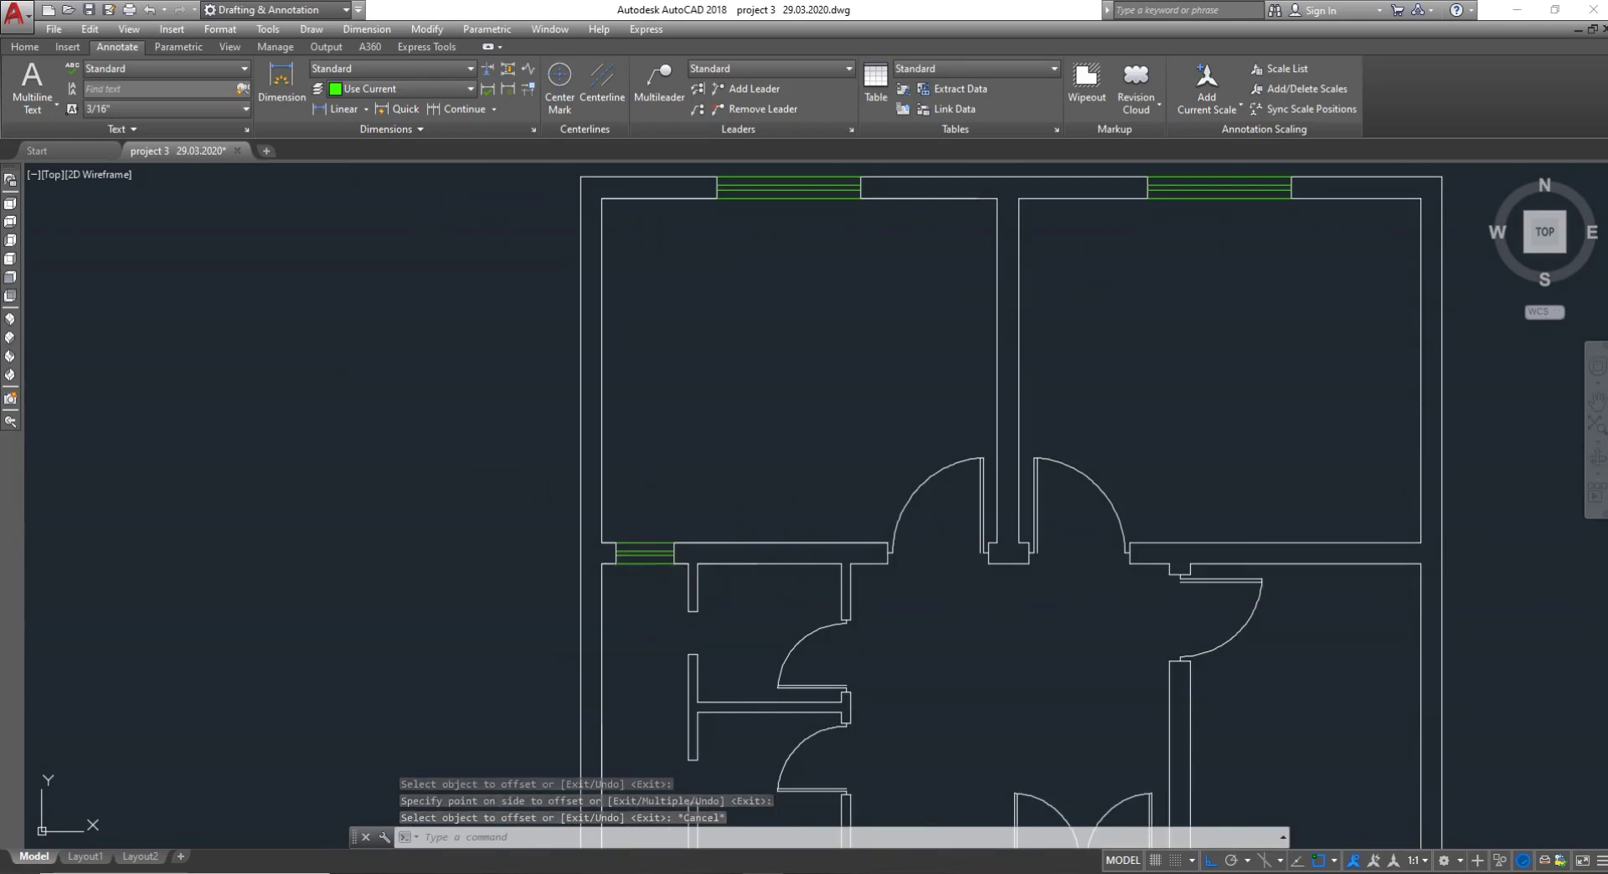
type("co")
key("Return")
left_click(655, 594)
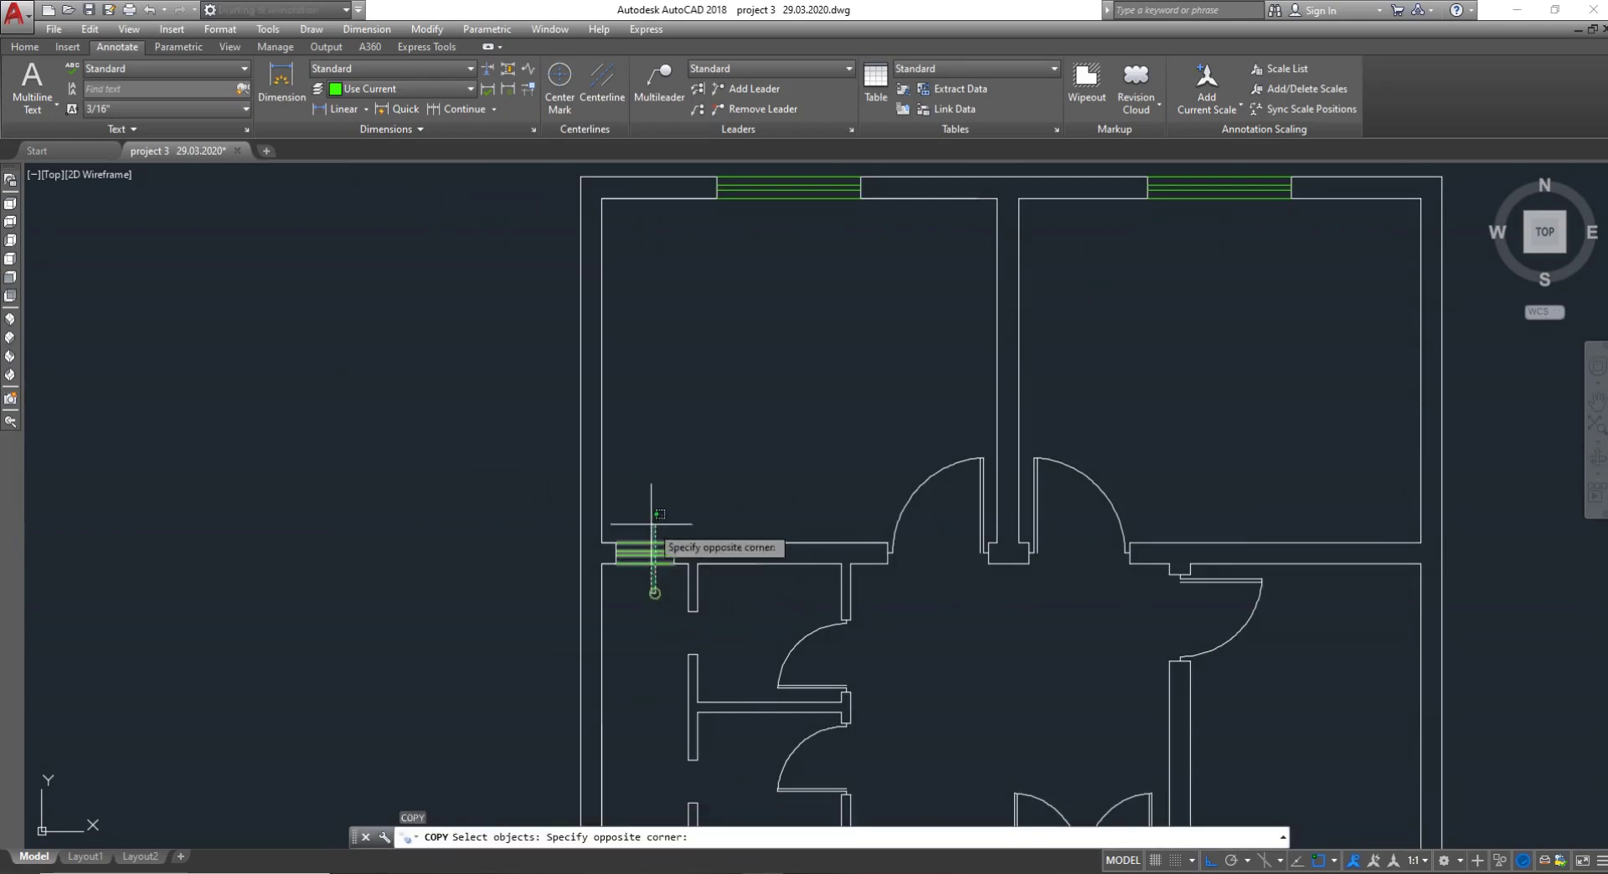
left_click(652, 525)
key("Return")
left_click(619, 563)
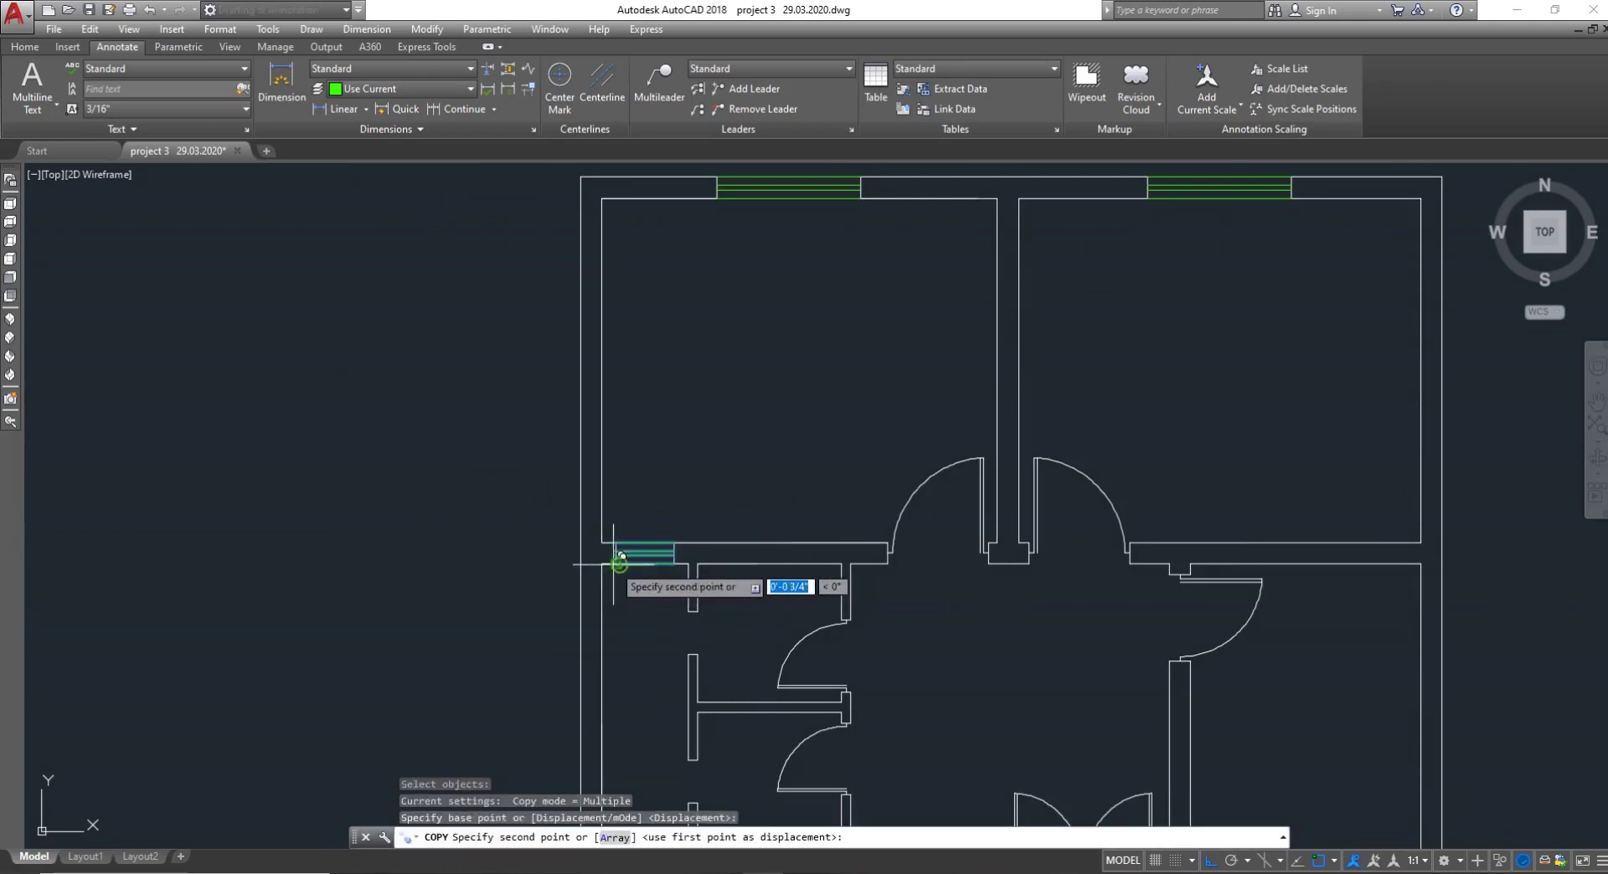
scroll(620, 557, "down", 4)
left_click(617, 681)
key("Escape")
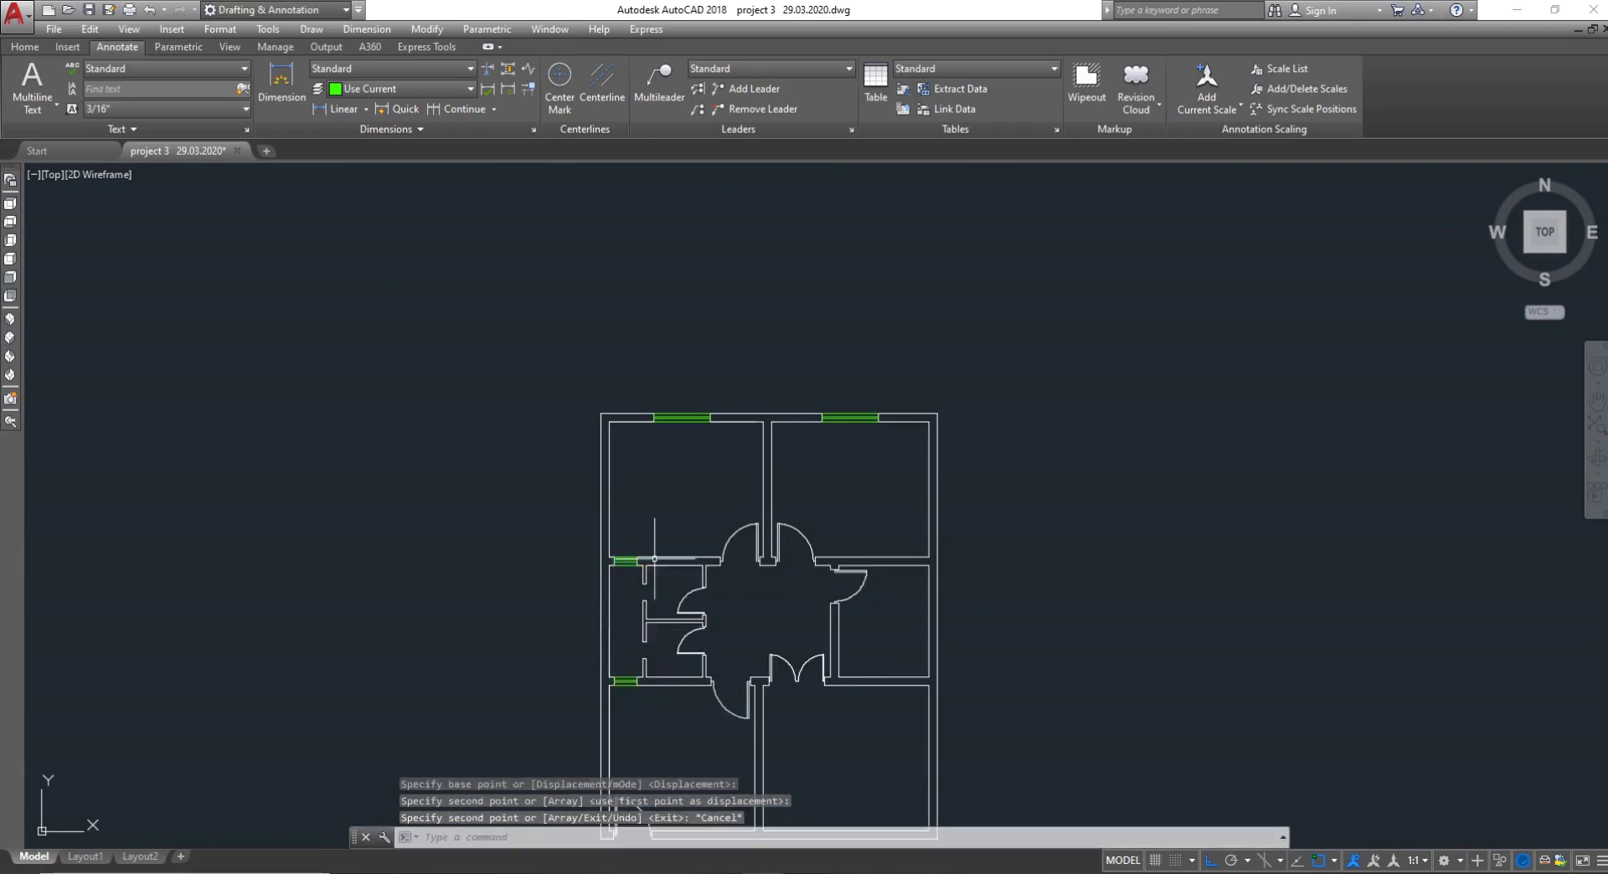
Draw a line across the upper opening of the narrow room's partition wall, along the wall's left face
scroll(652, 652, "up", 2)
scroll(624, 528, "up", 6)
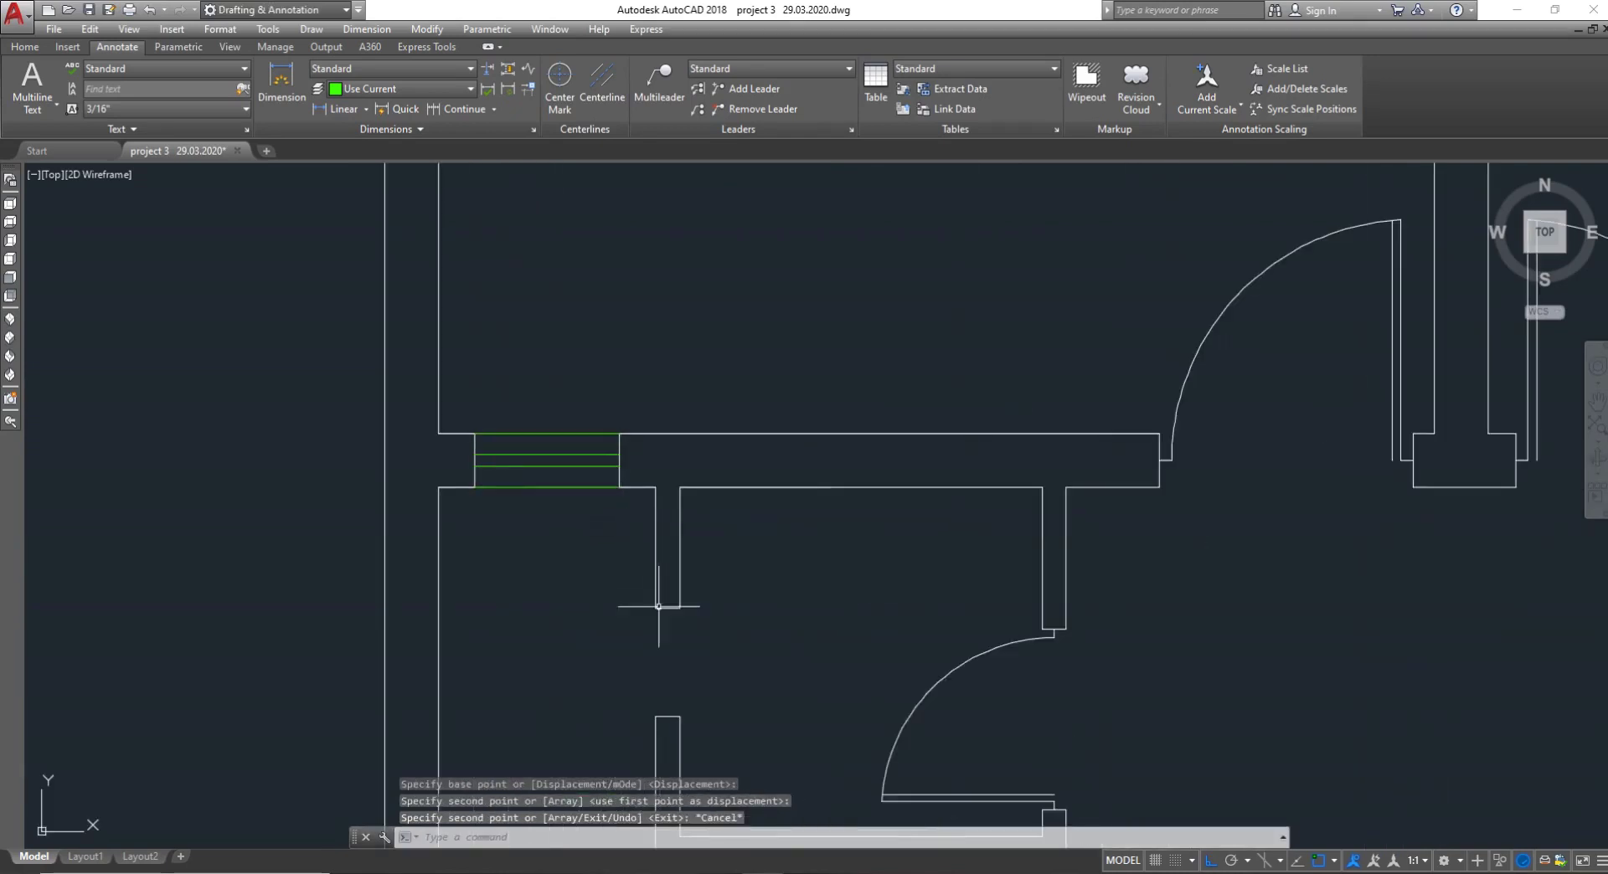
type("l")
key("Return")
scroll(687, 651, "up", 2)
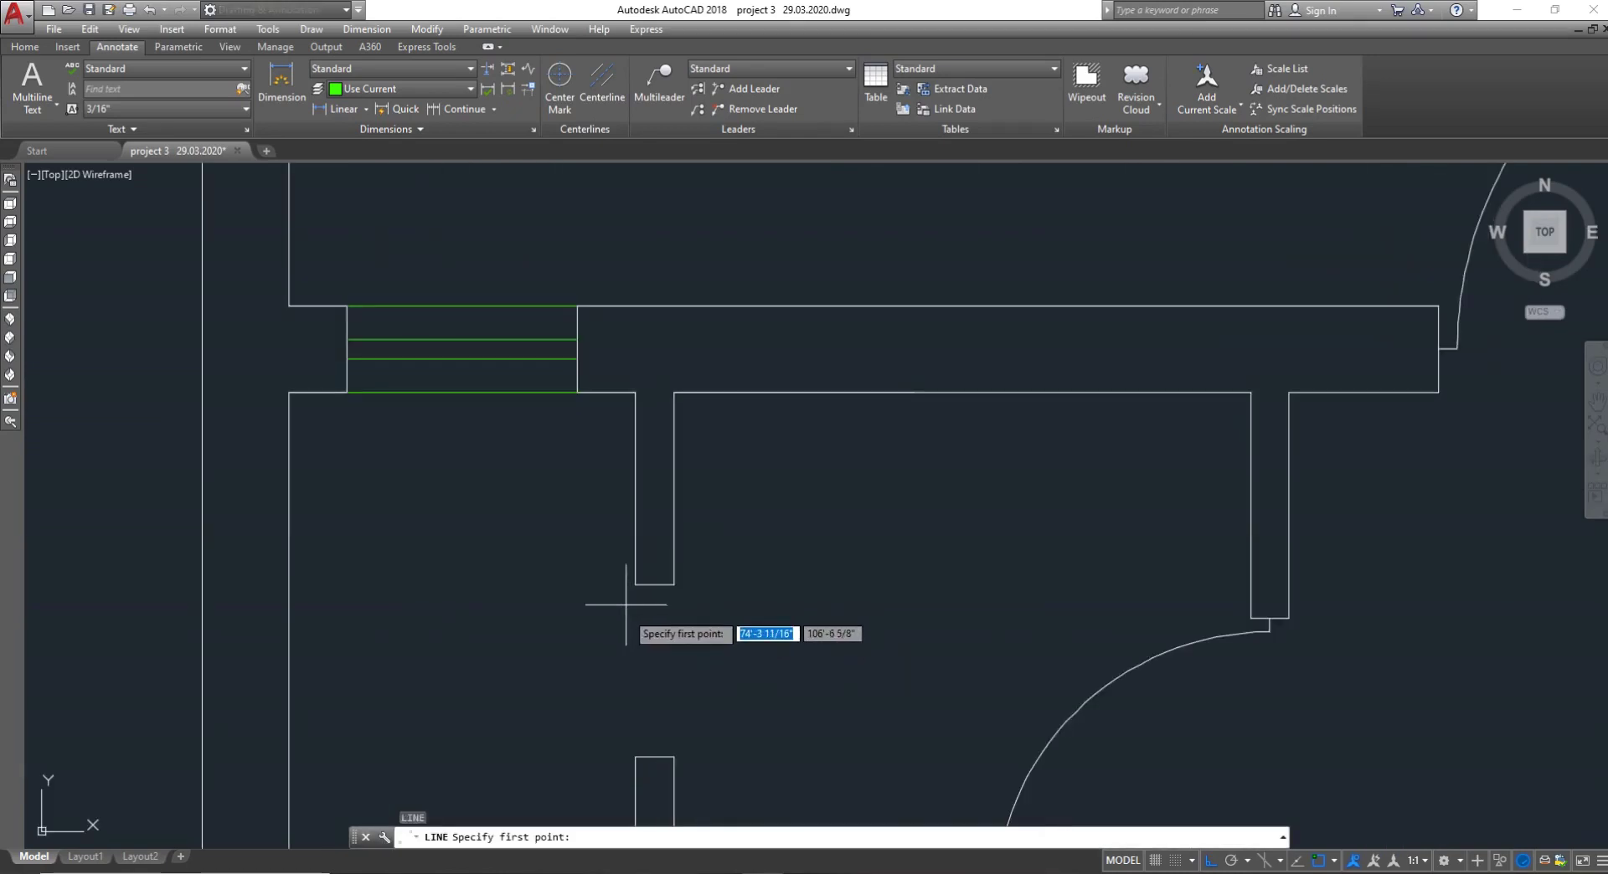
left_click(635, 581)
left_click(636, 757)
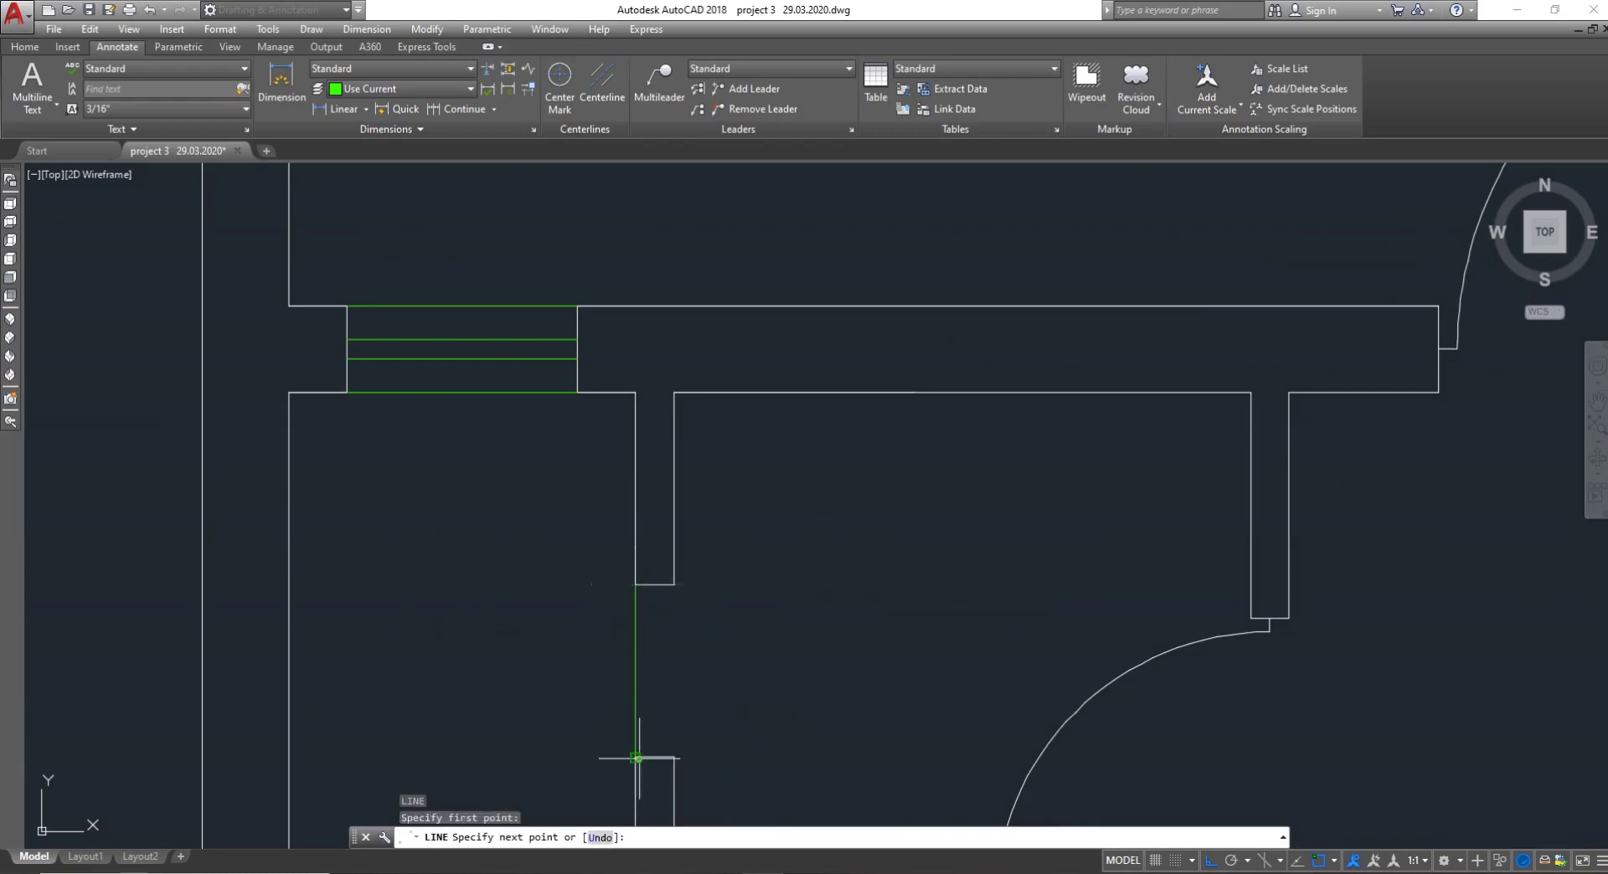
key("Return")
Draw a second line closing the same partition opening along the wall's right face
key("Return")
left_click(674, 574)
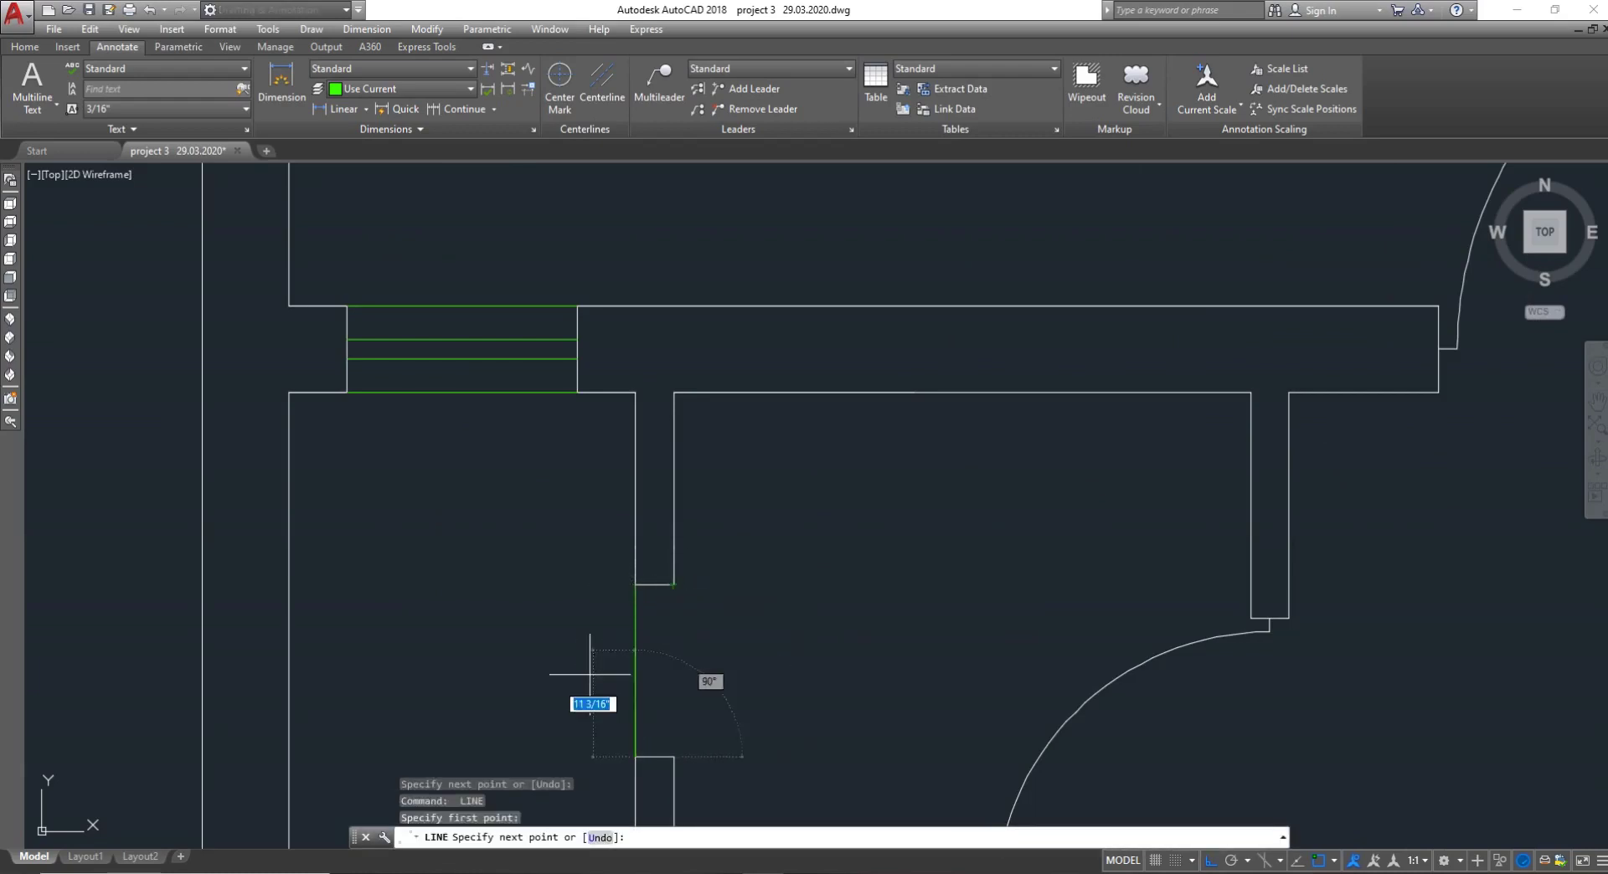
key("Return")
key("Return")
left_click(673, 762)
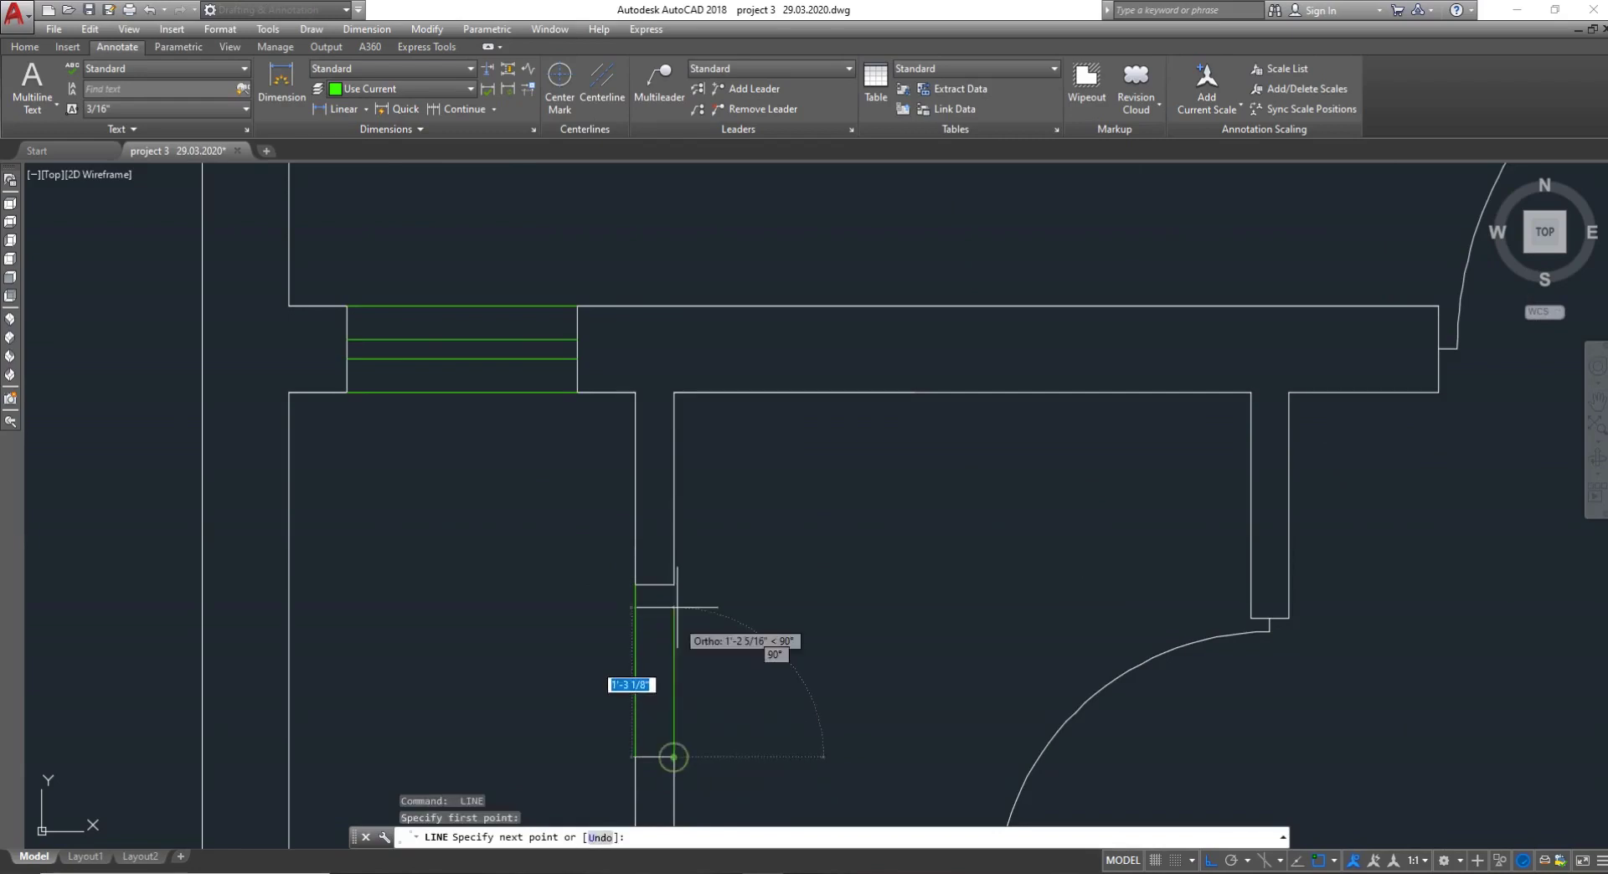
scroll(659, 627, "up", 4)
key("Escape")
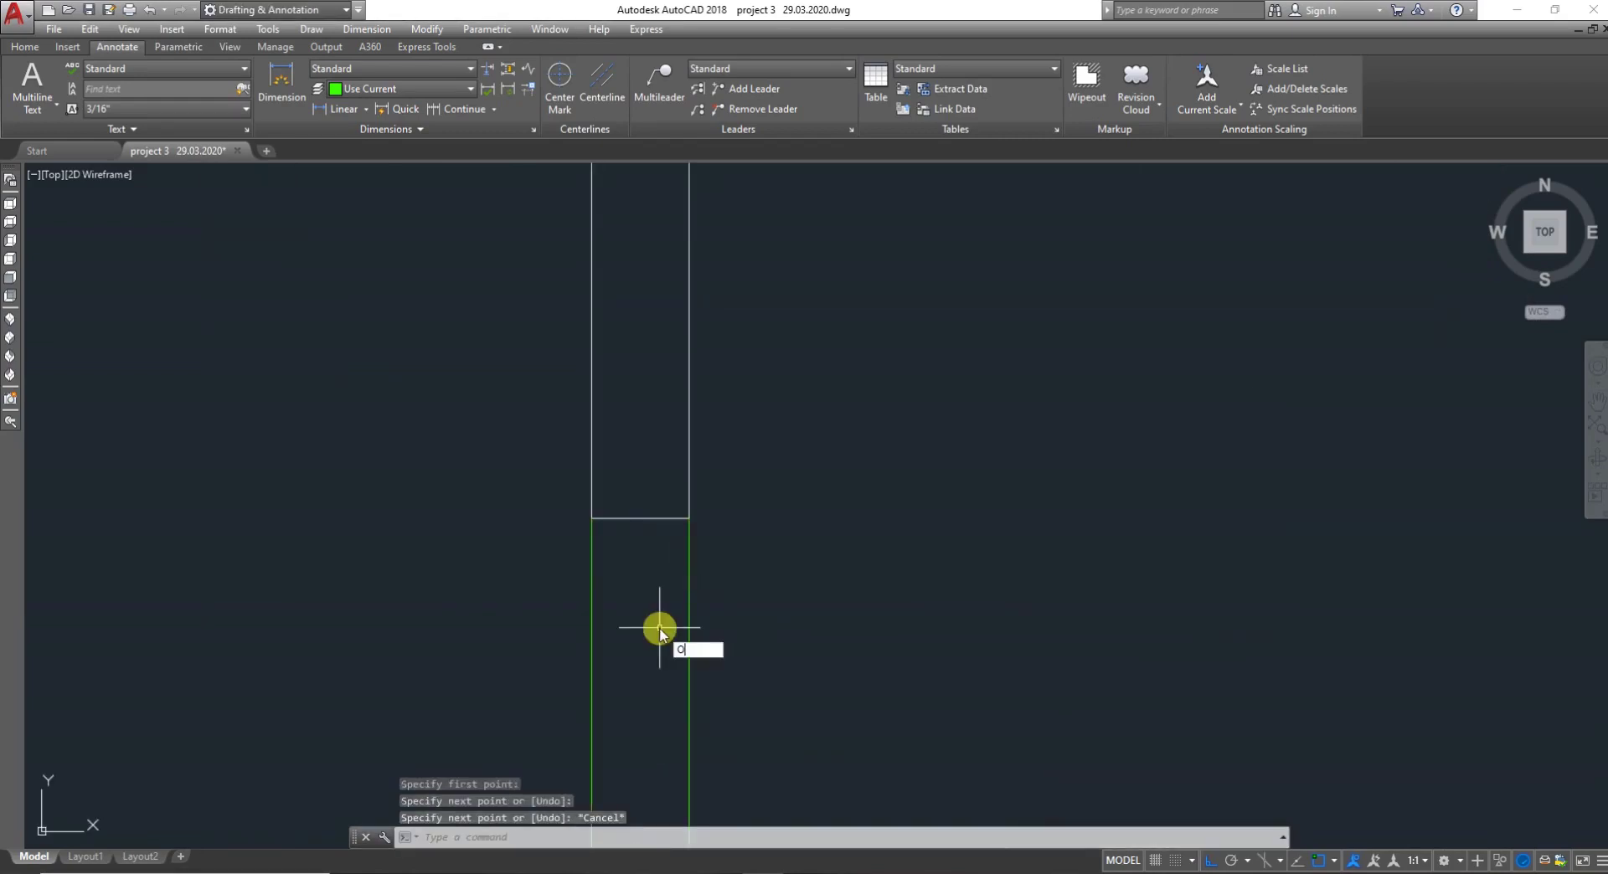
Offset the partition opening's left line 2" inward to the middle of the wall
key("Return")
type("1")
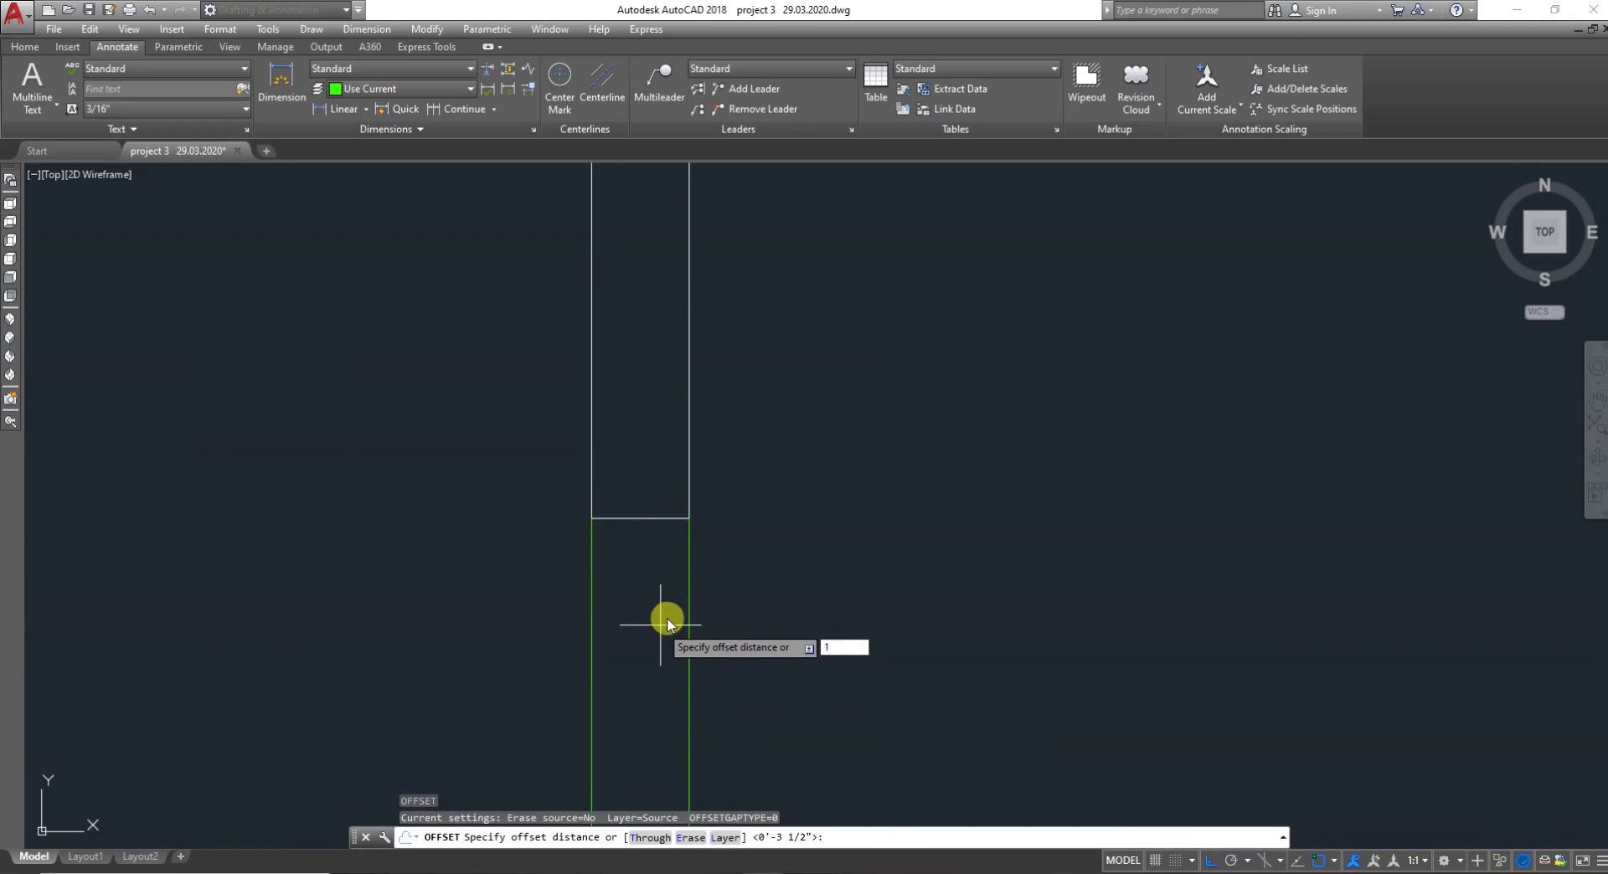
type("2")
key("Return")
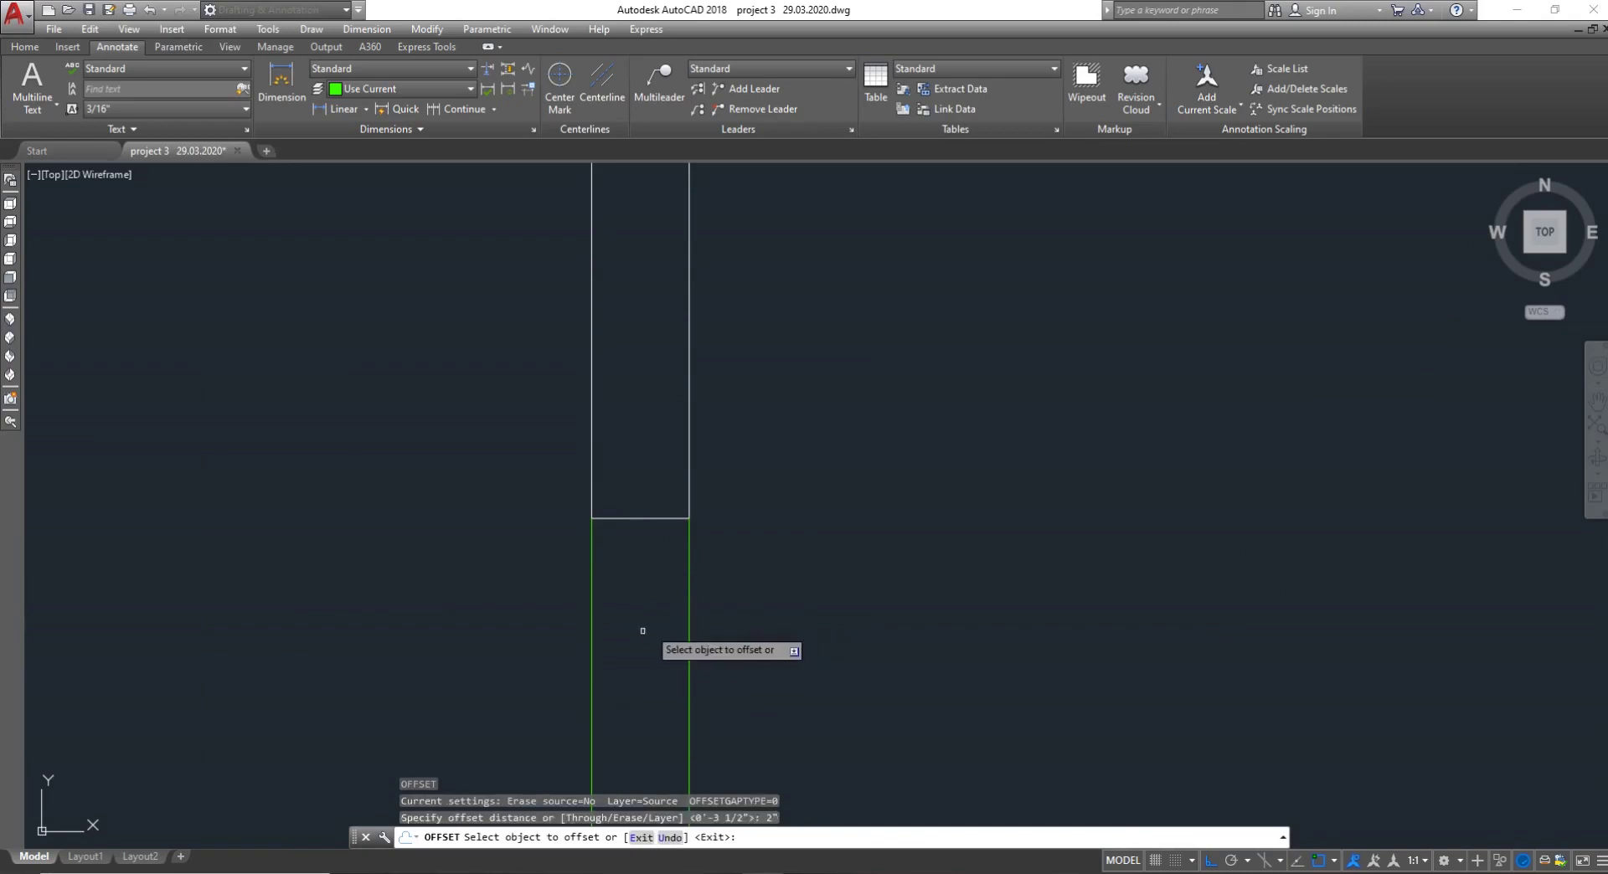
left_click(593, 655)
left_click(624, 648)
key("Escape")
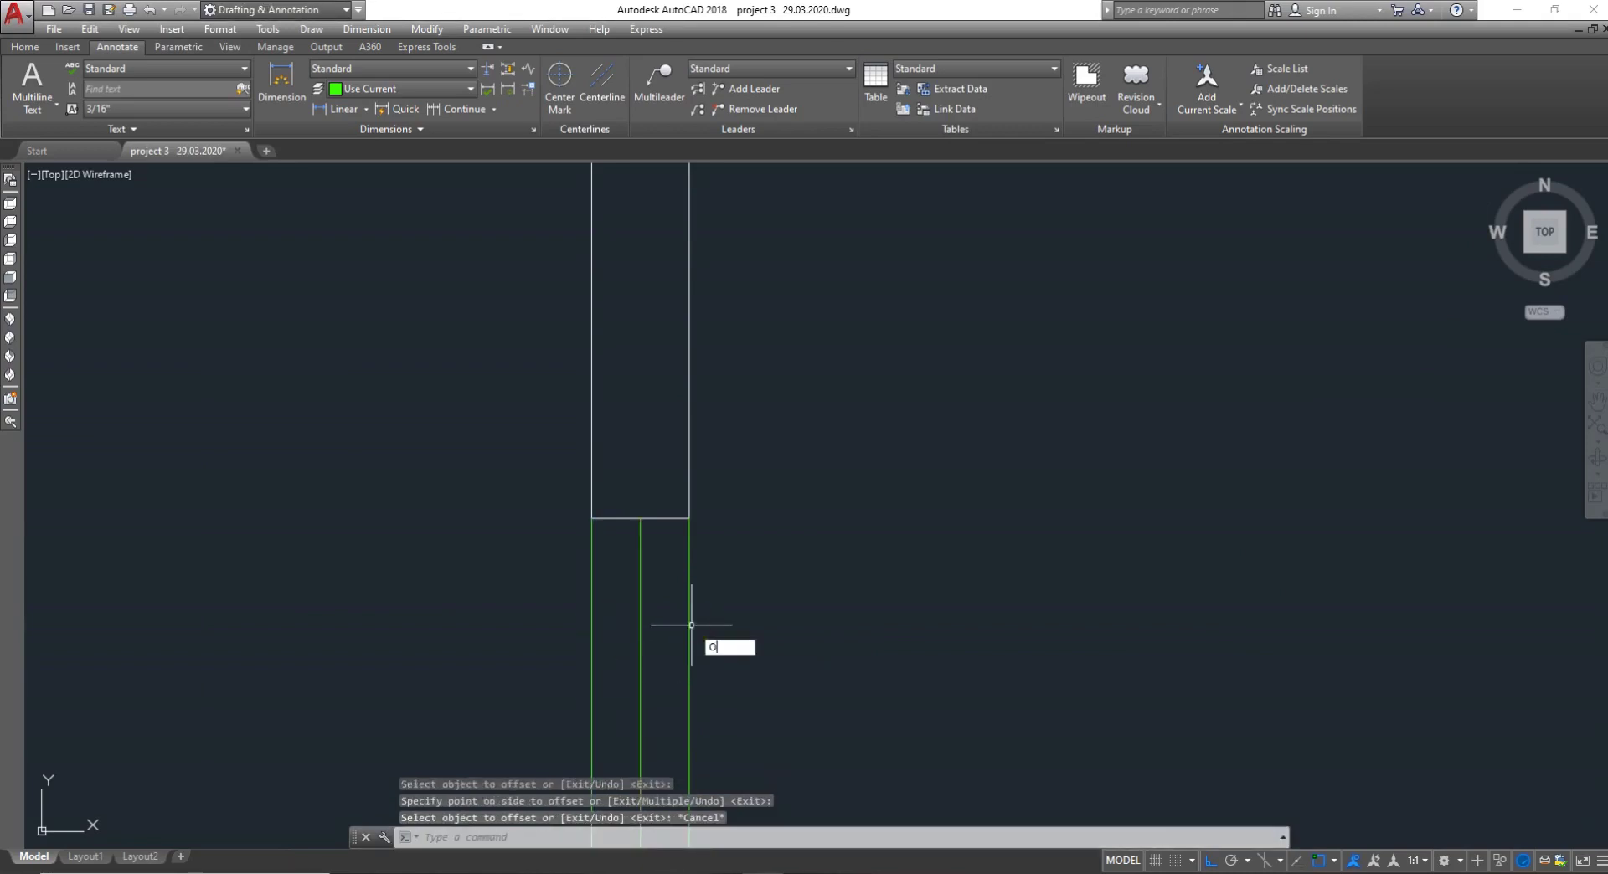
Offset both outer lines of the partition window 1" into the wall to complete its glass lines
type("O")
key("Return")
type("1")
key("Return")
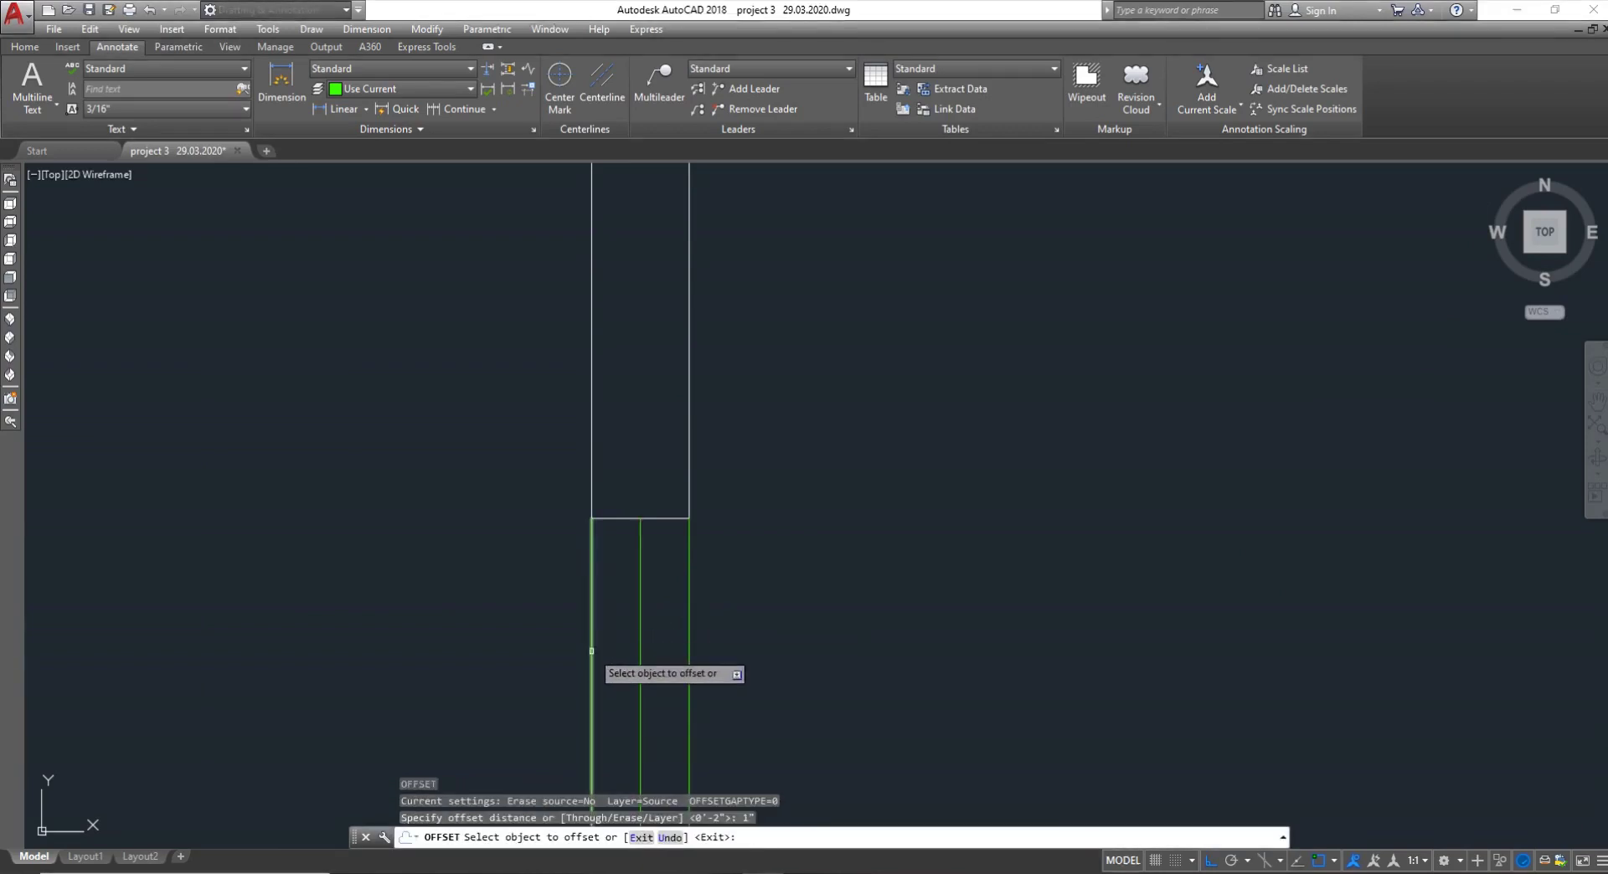
left_click(591, 652)
left_click(607, 651)
left_click(689, 651)
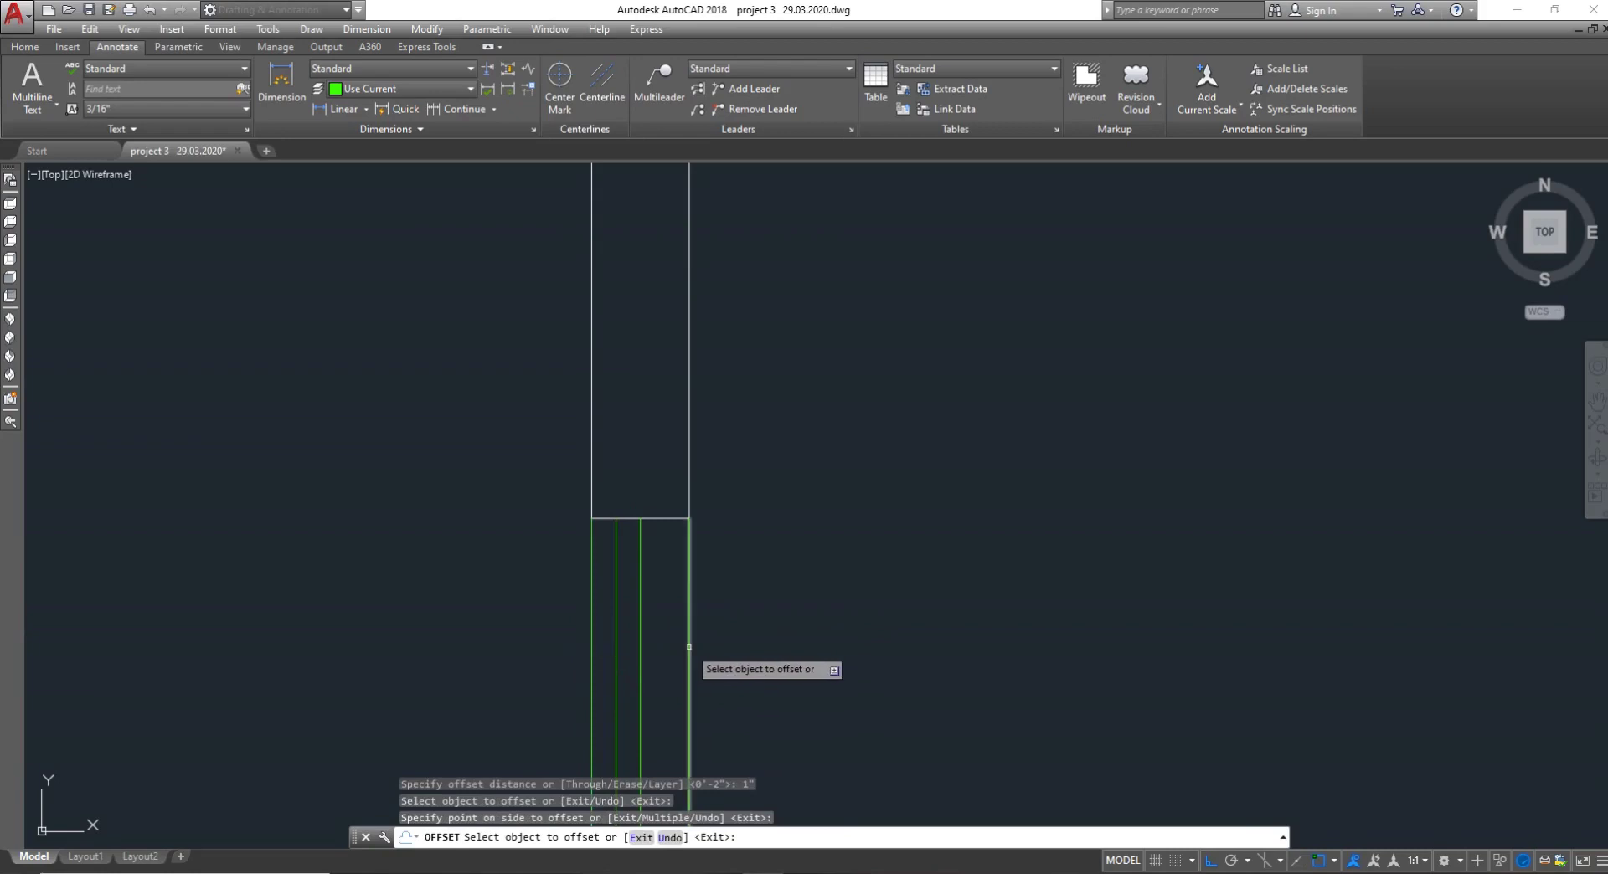
left_click(656, 639)
key("Escape")
Copy the five-line partition window into the matching lower opening of the same partition wall
scroll(656, 639, "down", 8)
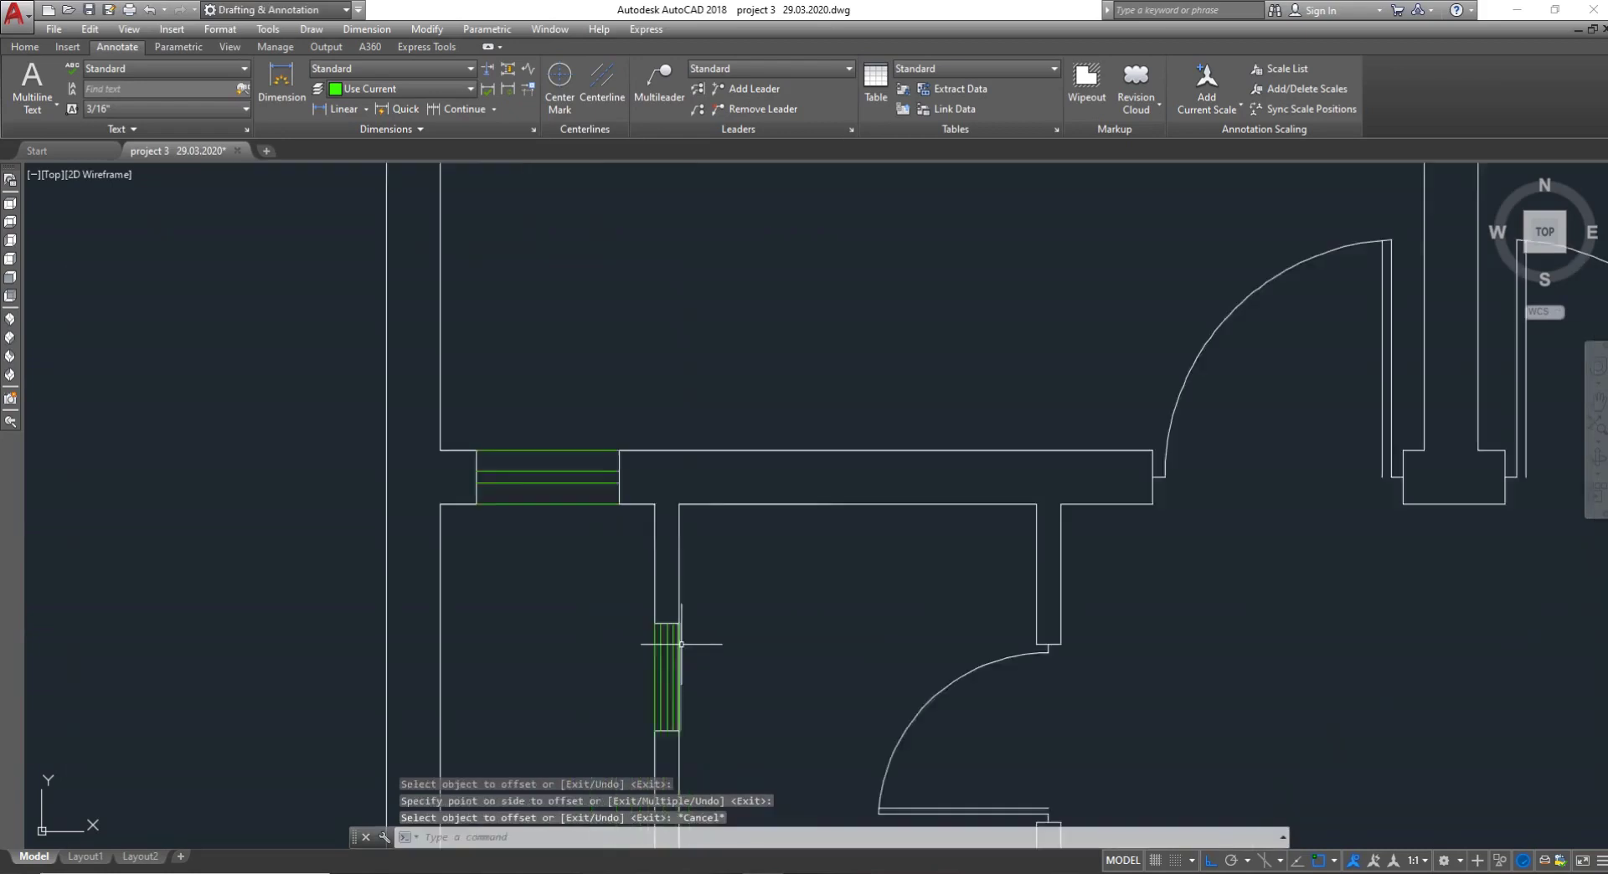
scroll(682, 672, "up", 3)
type("CO")
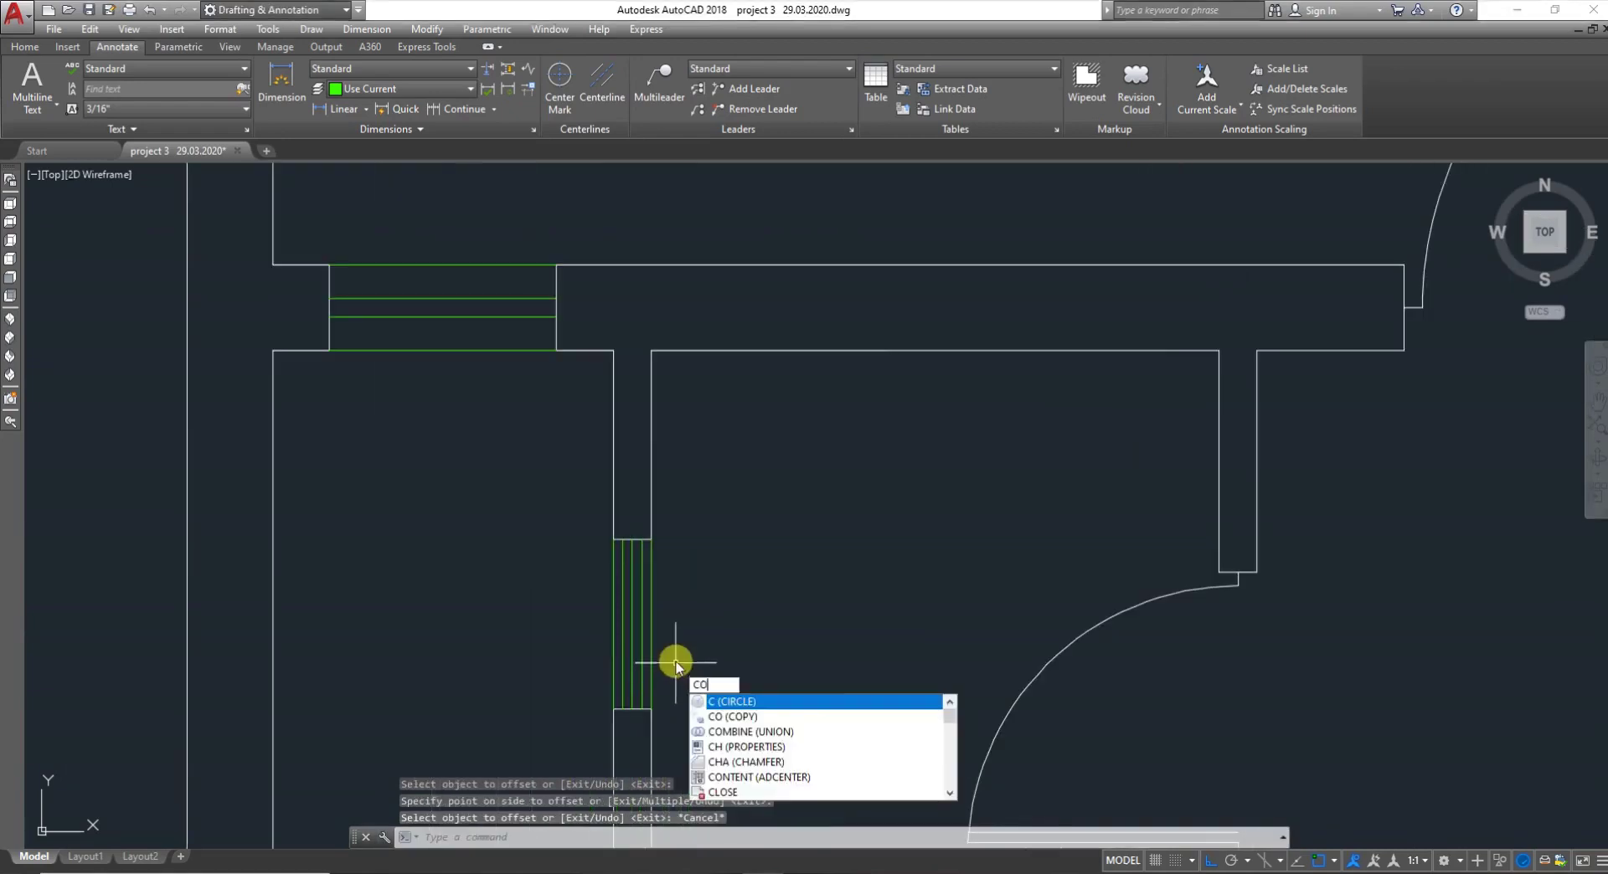
key("Return")
left_click(676, 662)
left_click(599, 706)
key("Return")
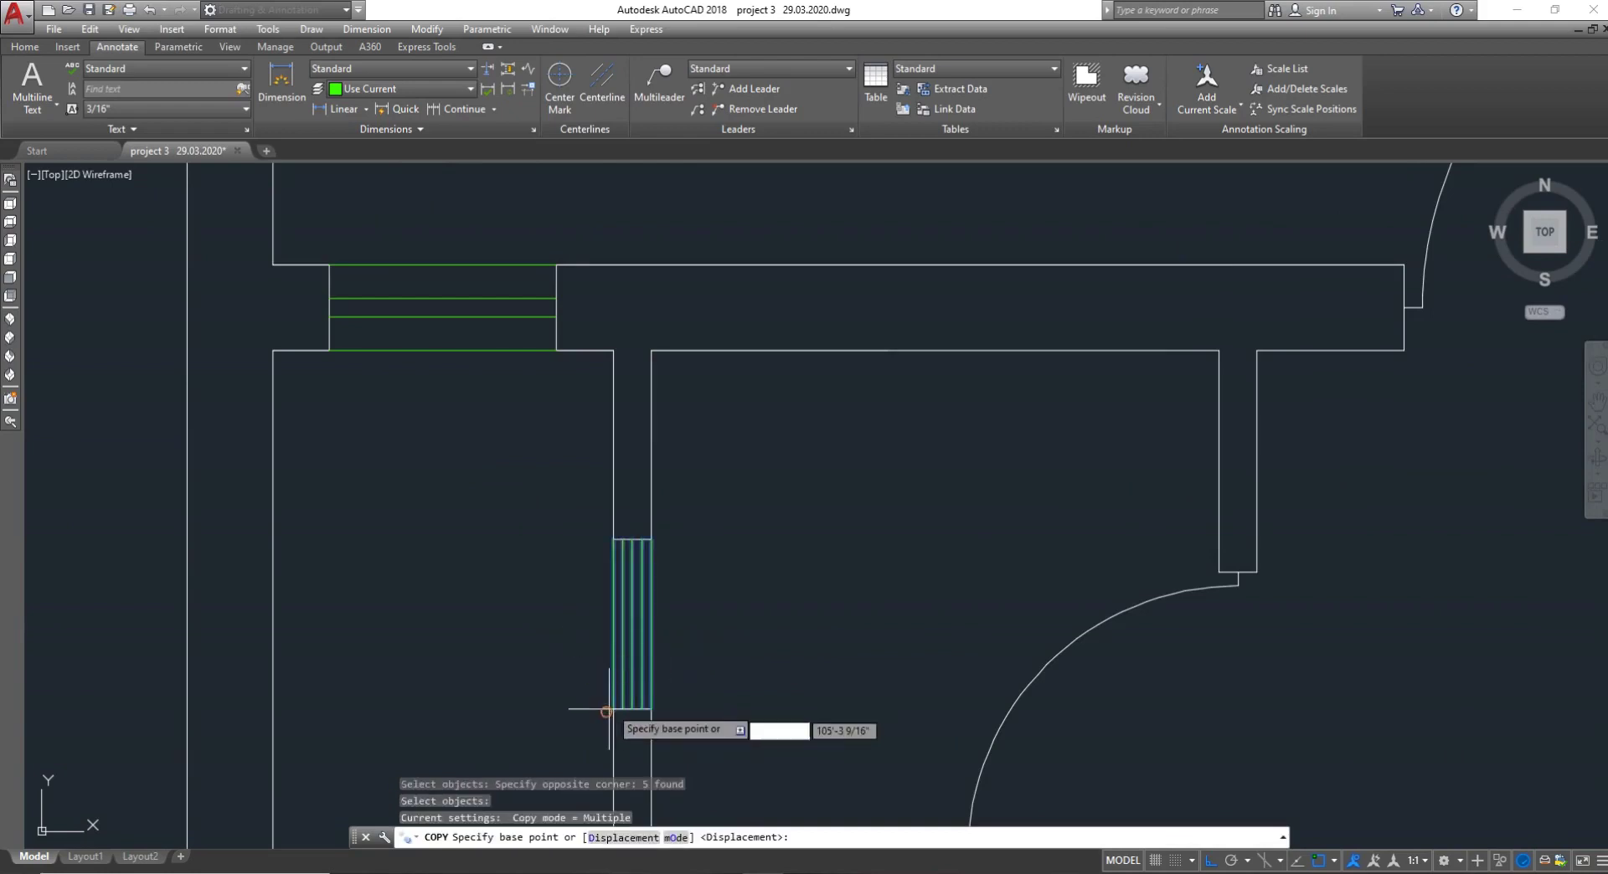
left_click(632, 695)
scroll(640, 644, "down", 5)
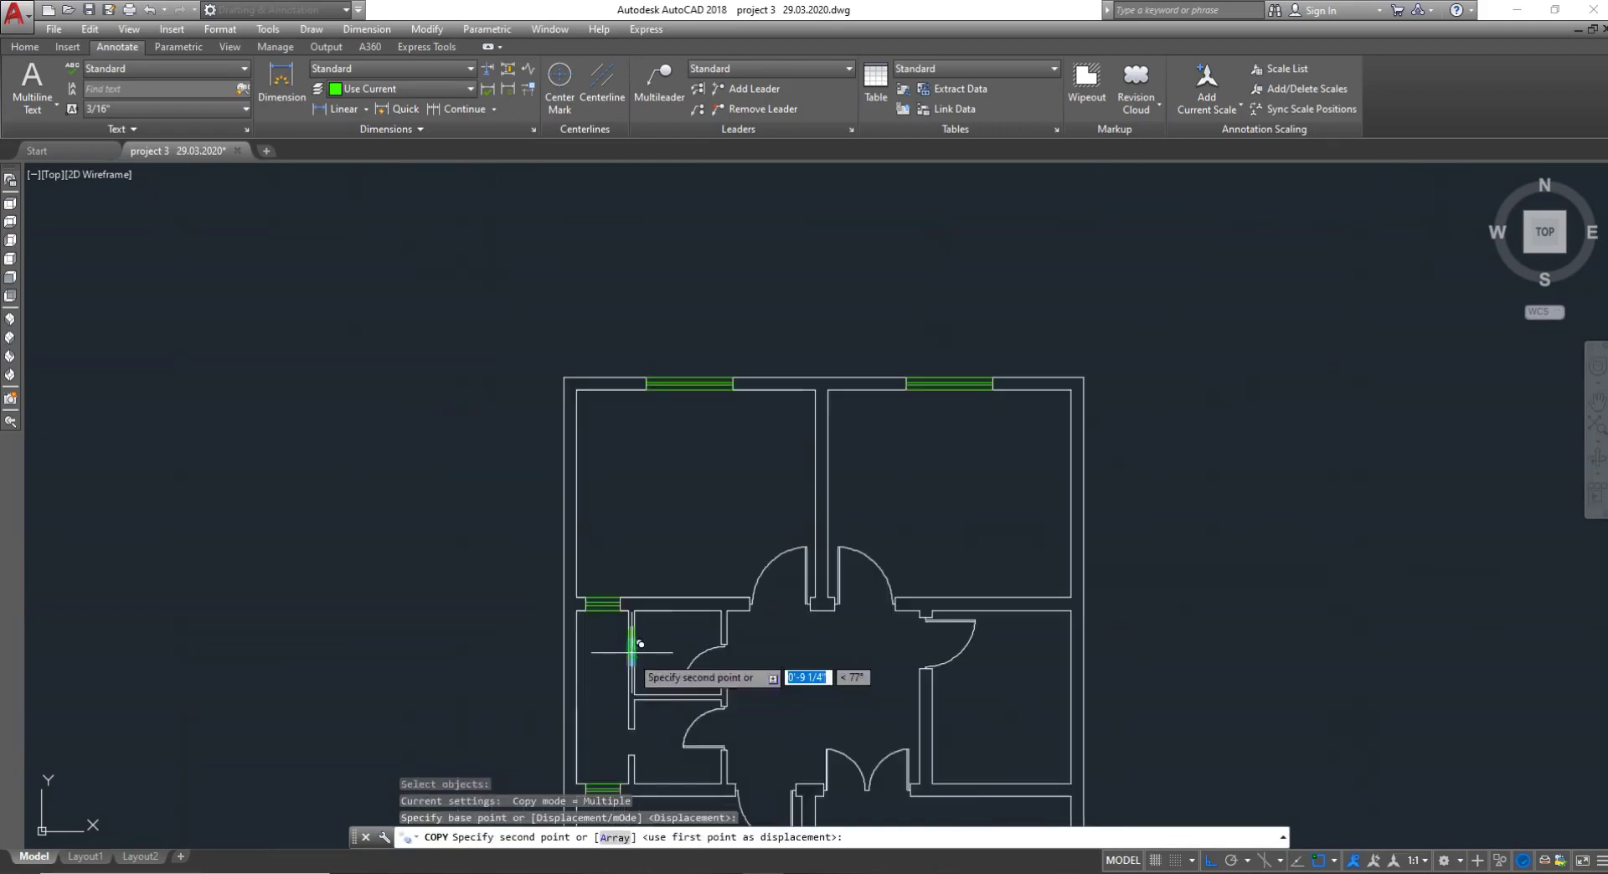
left_click(644, 736)
key("Escape")
Examine the floor plan's walls and openings to check the placed windows
scroll(649, 752, "up", 2)
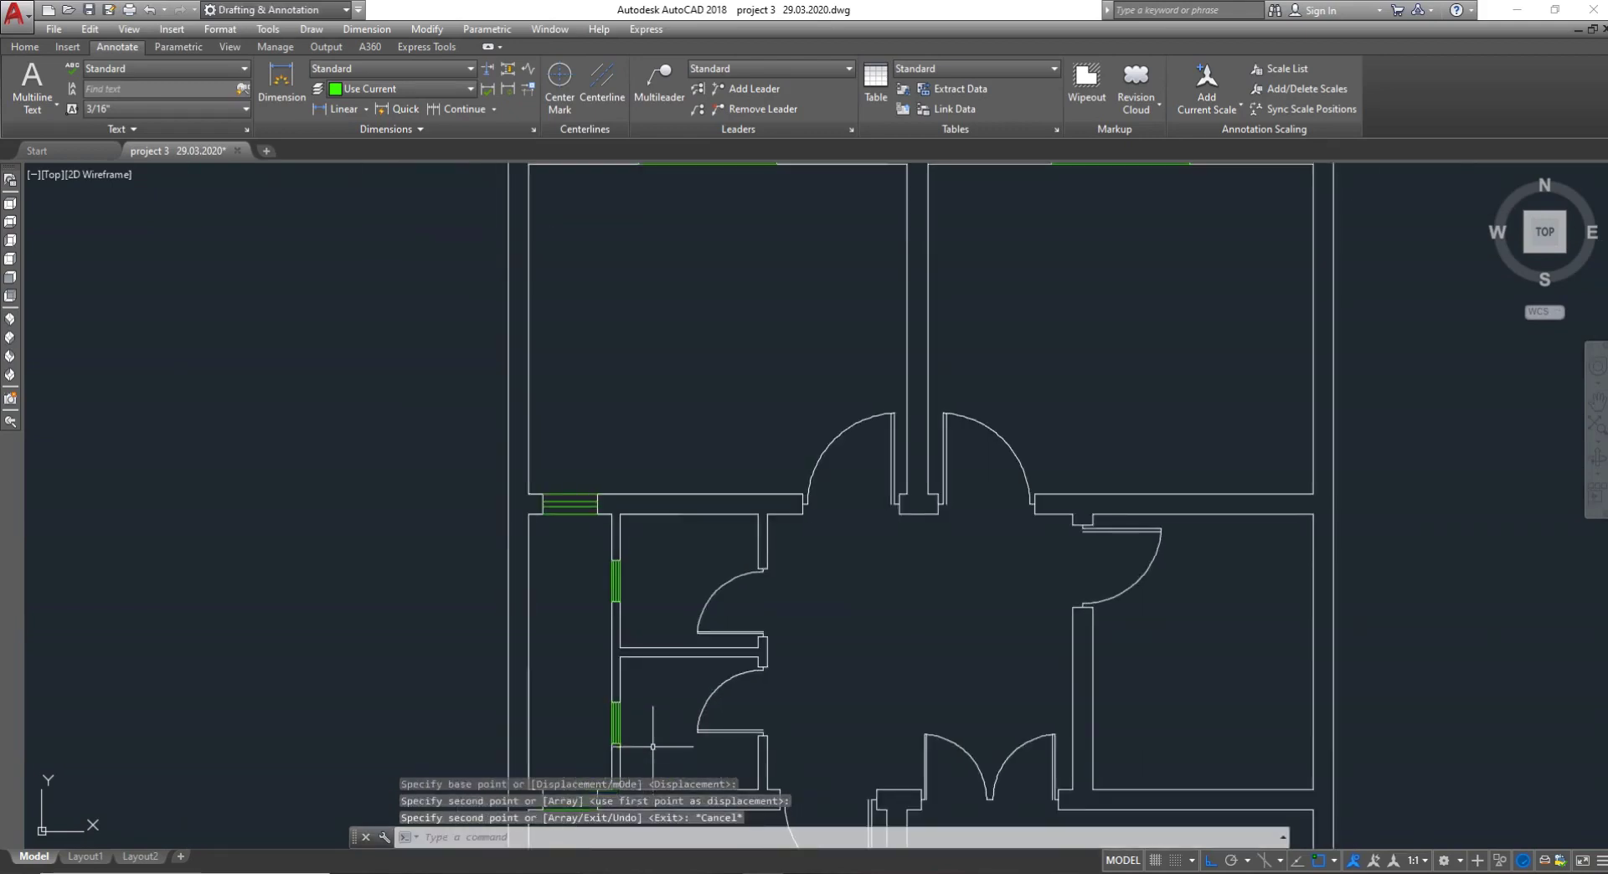
scroll(779, 598, "down", 6)
scroll(819, 553, "up", 4)
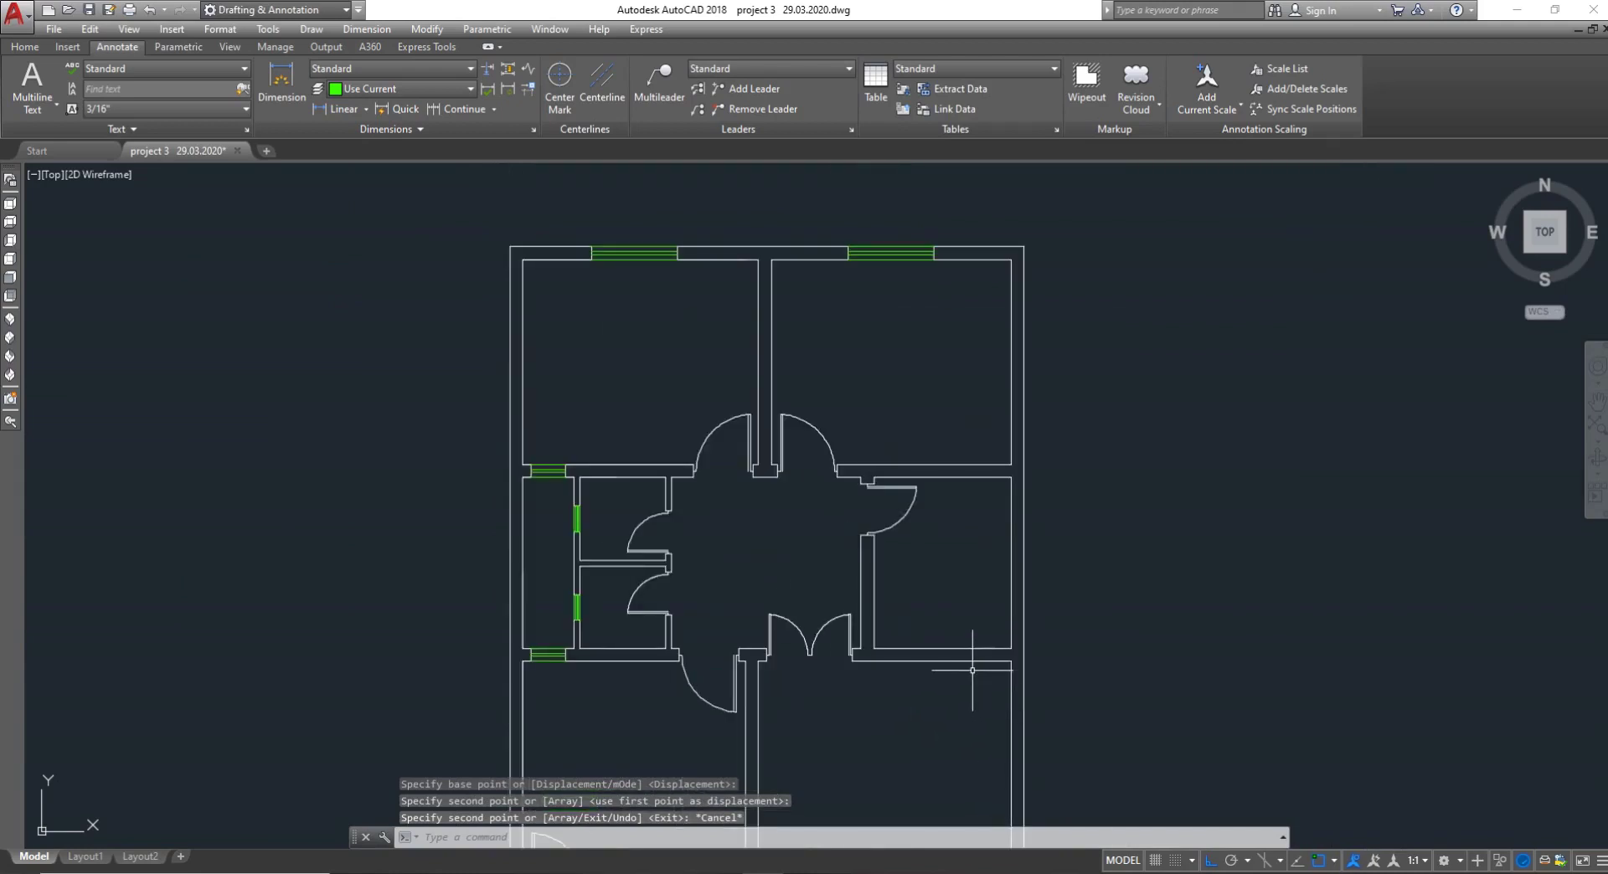
scroll(933, 657, "up", 4)
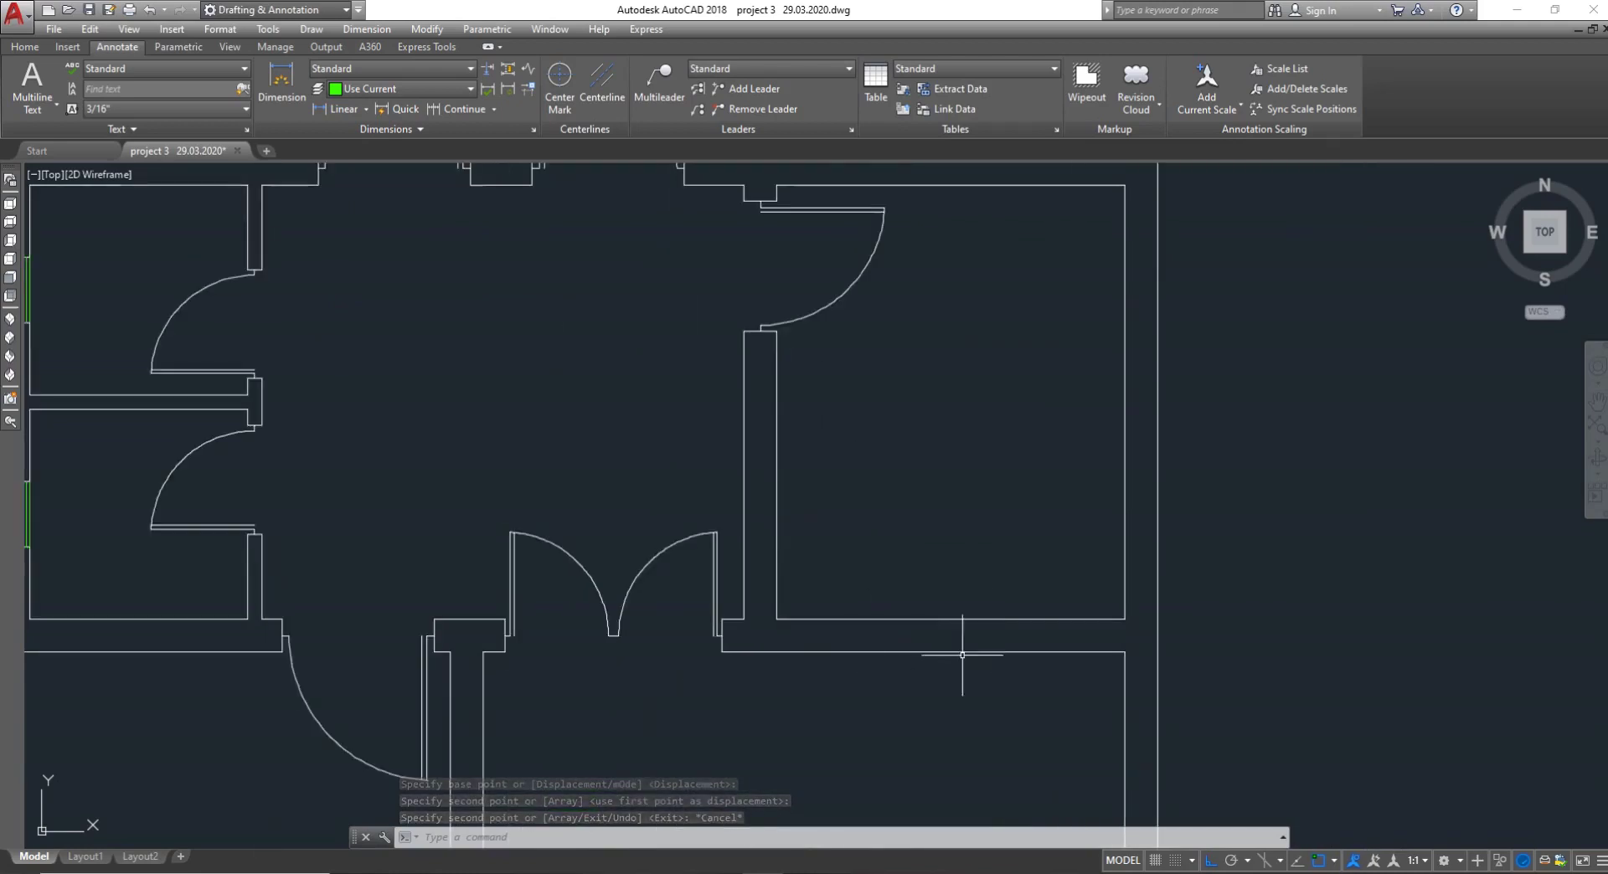
scroll(969, 593, "down", 6)
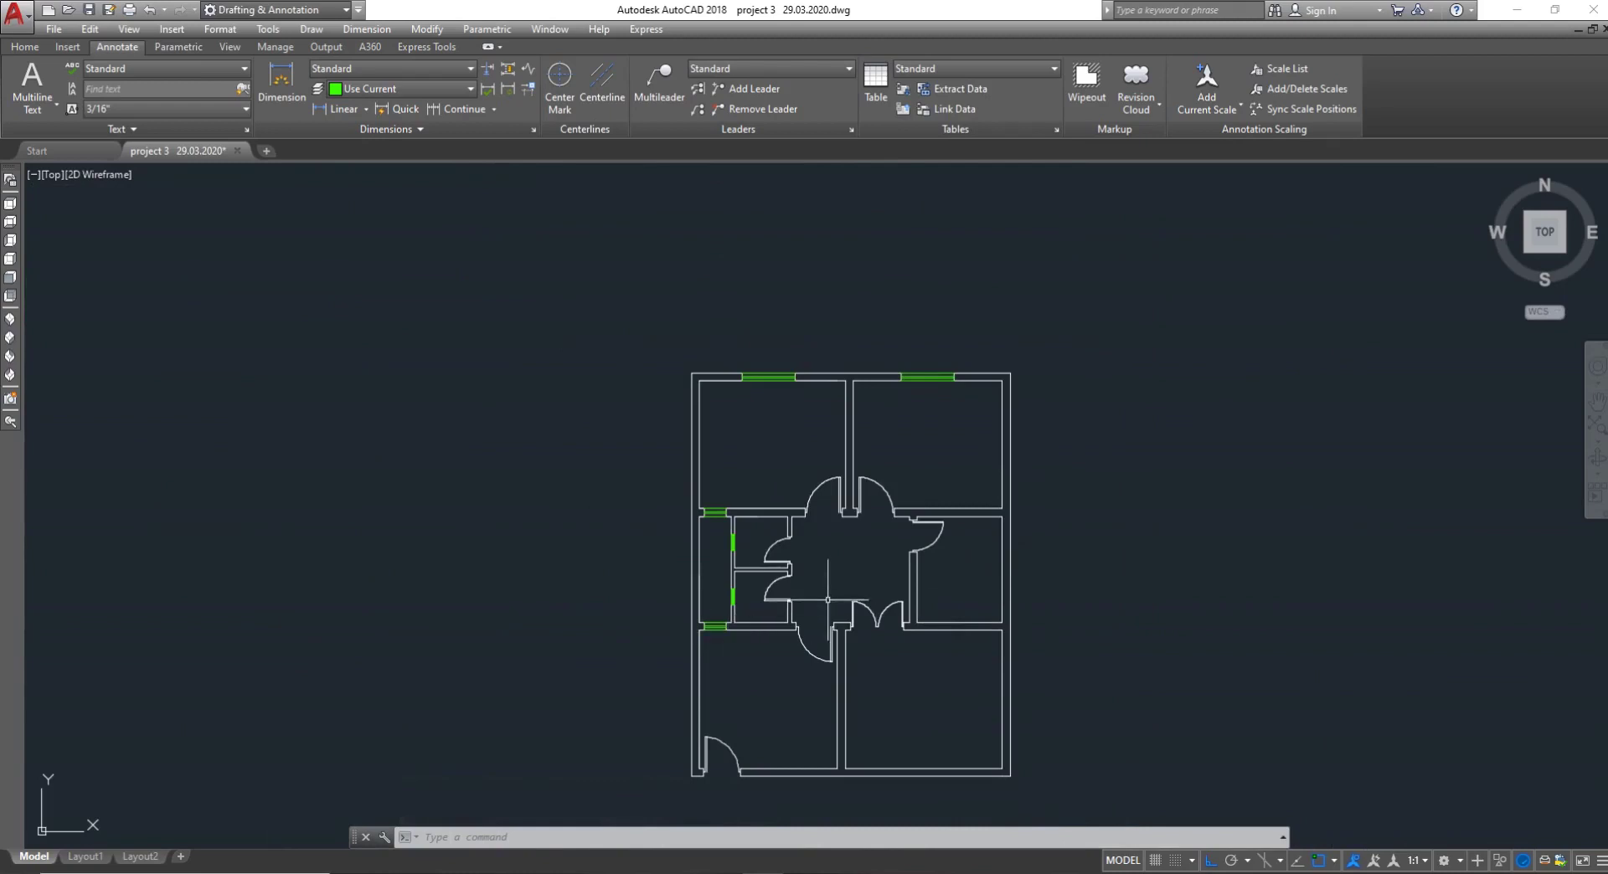
scroll(751, 607, "up", 4)
key("Escape")
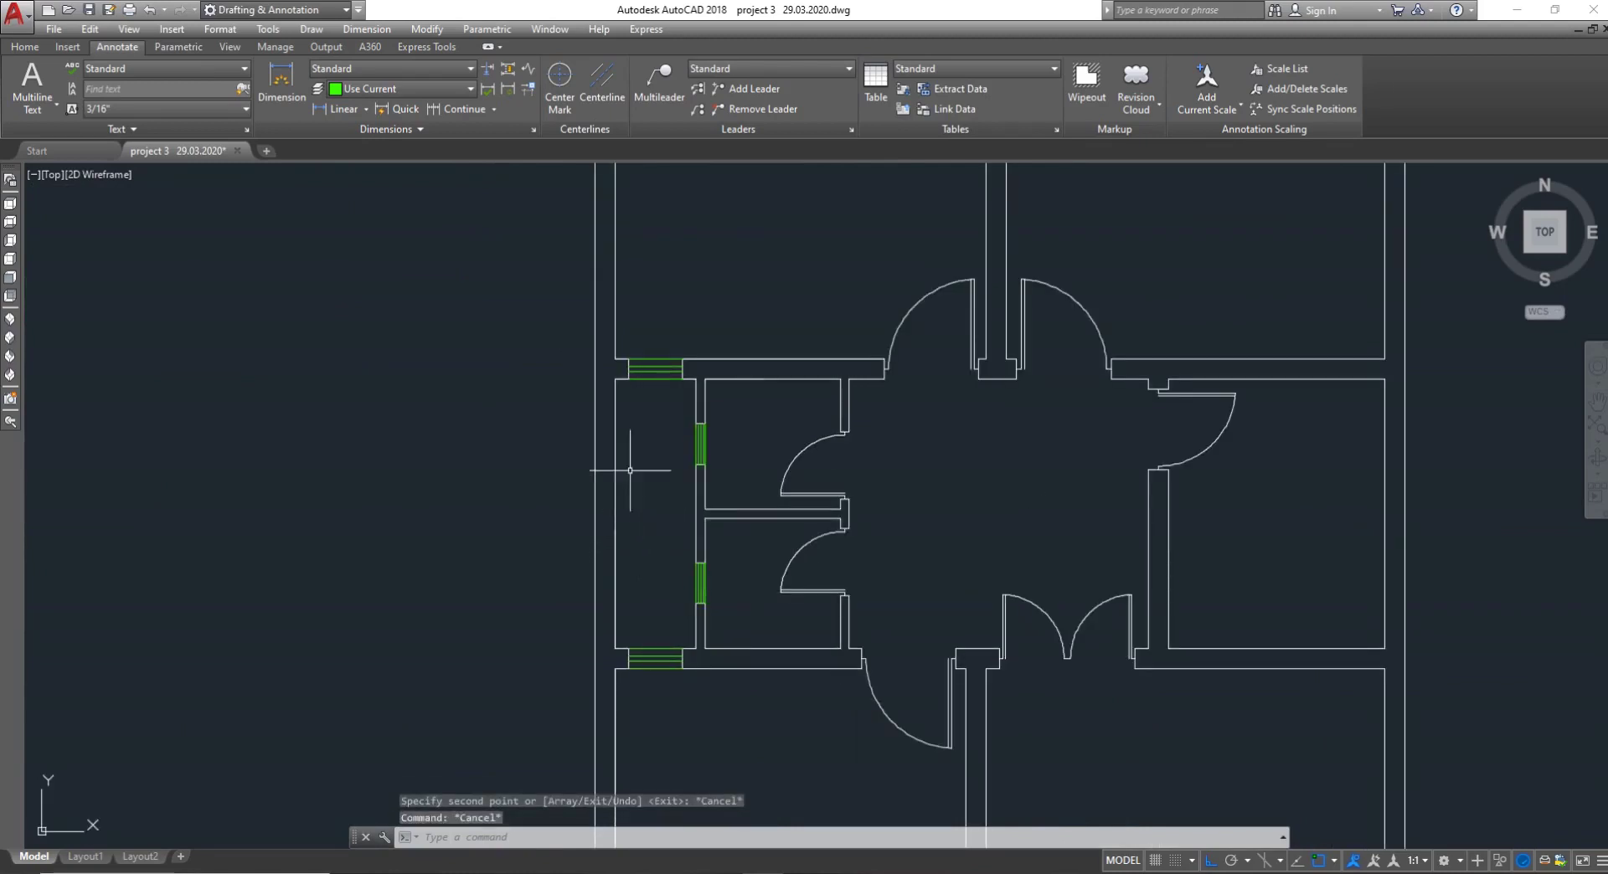
scroll(644, 487, "down", 4)
scroll(646, 456, "up", 2)
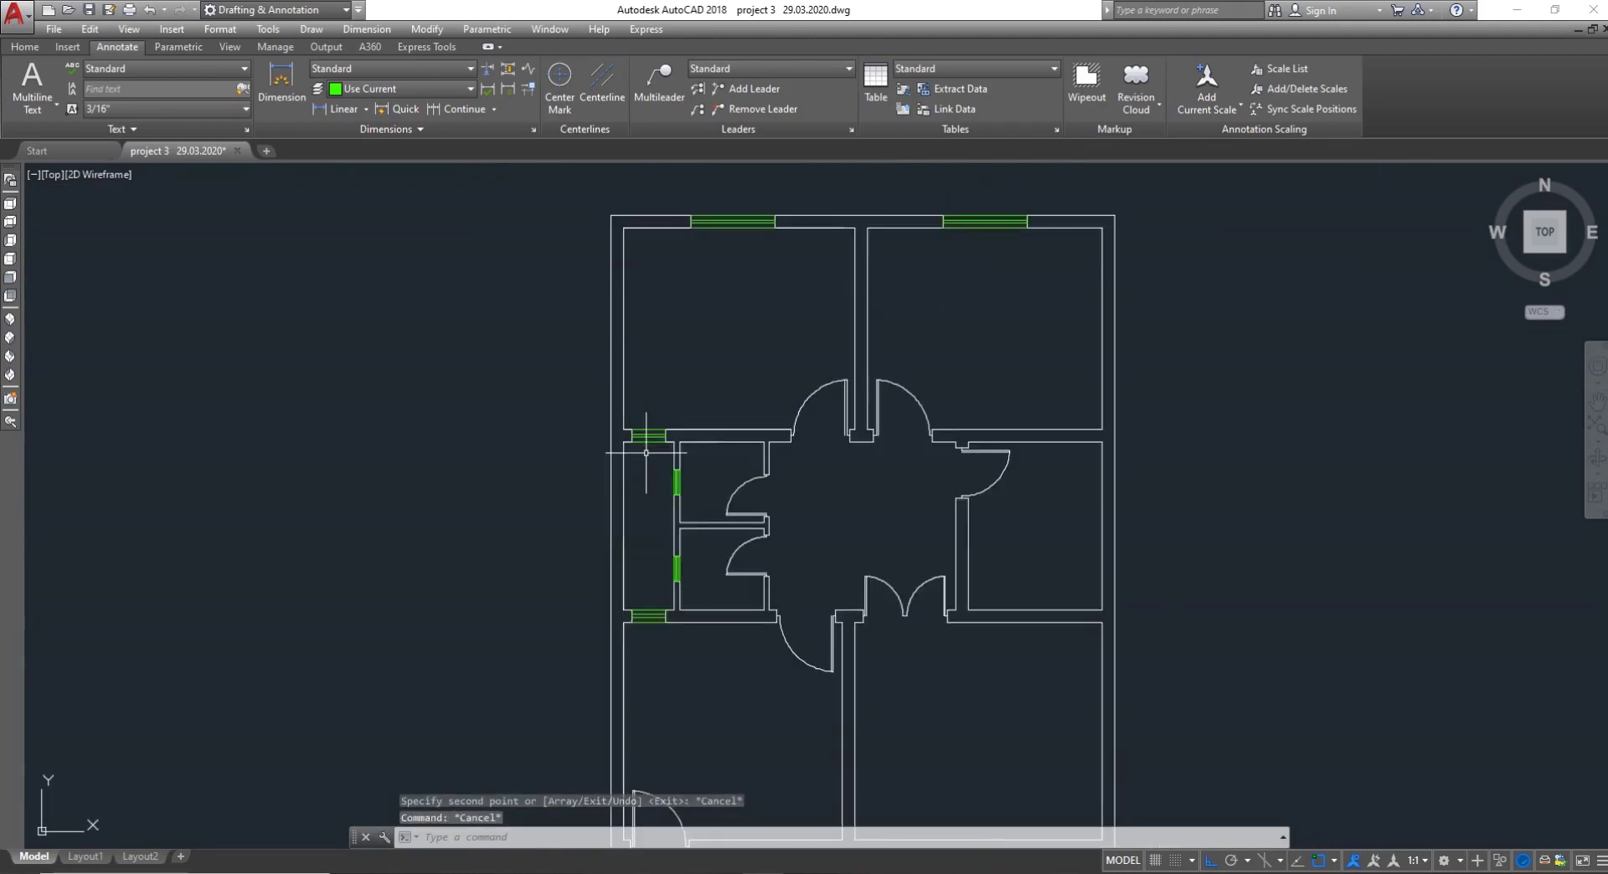
Hatch the narrow room between the four small windows with the GOST_GLASS pattern
type("H")
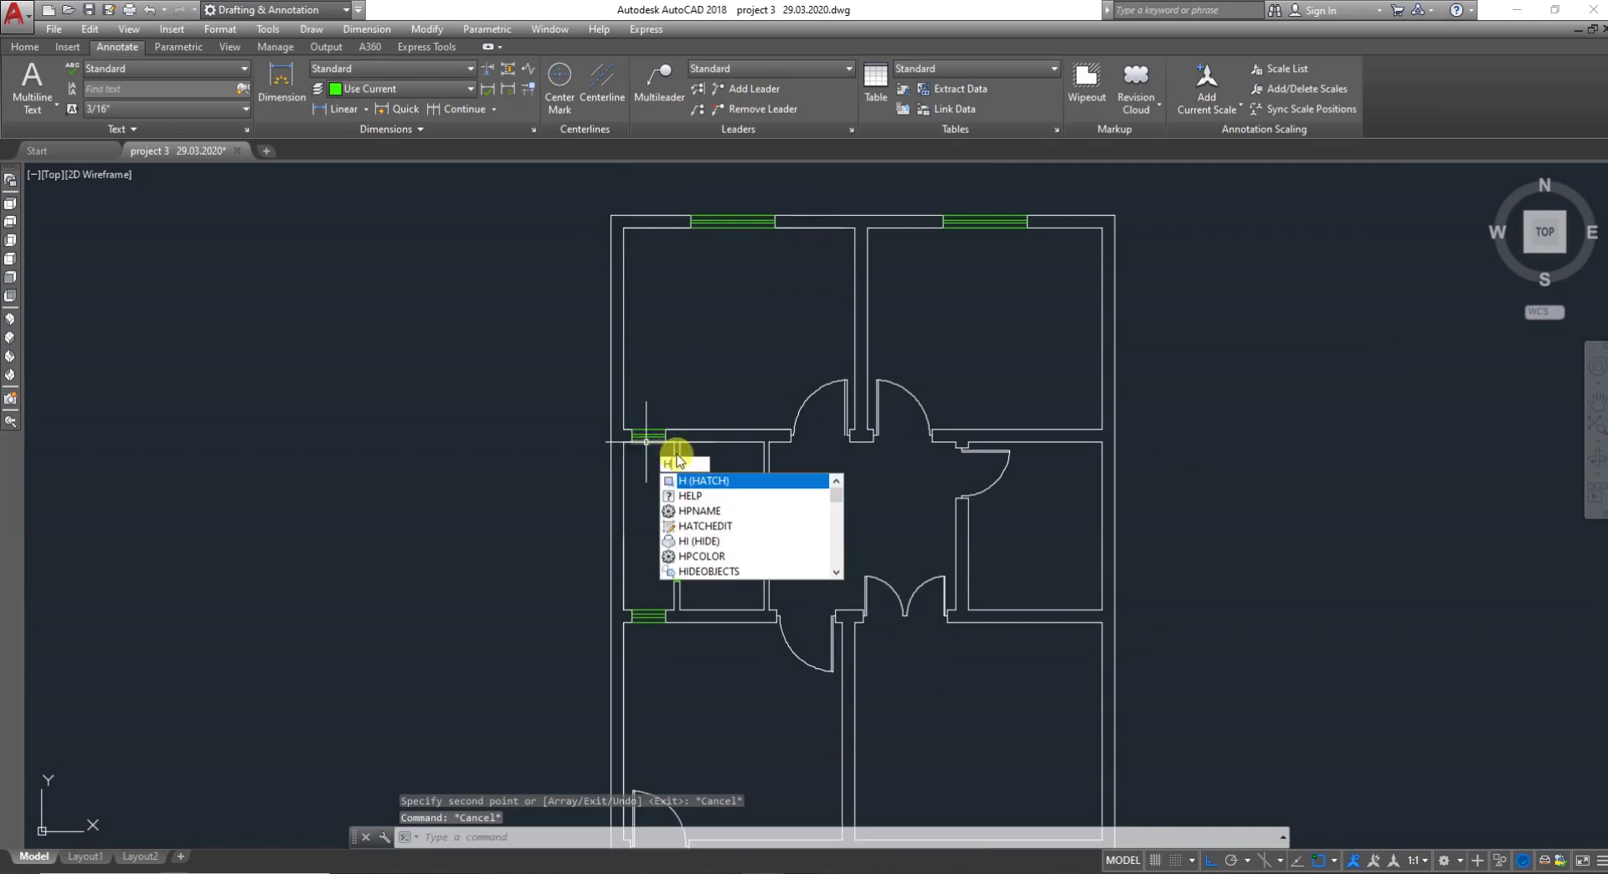
key("Return")
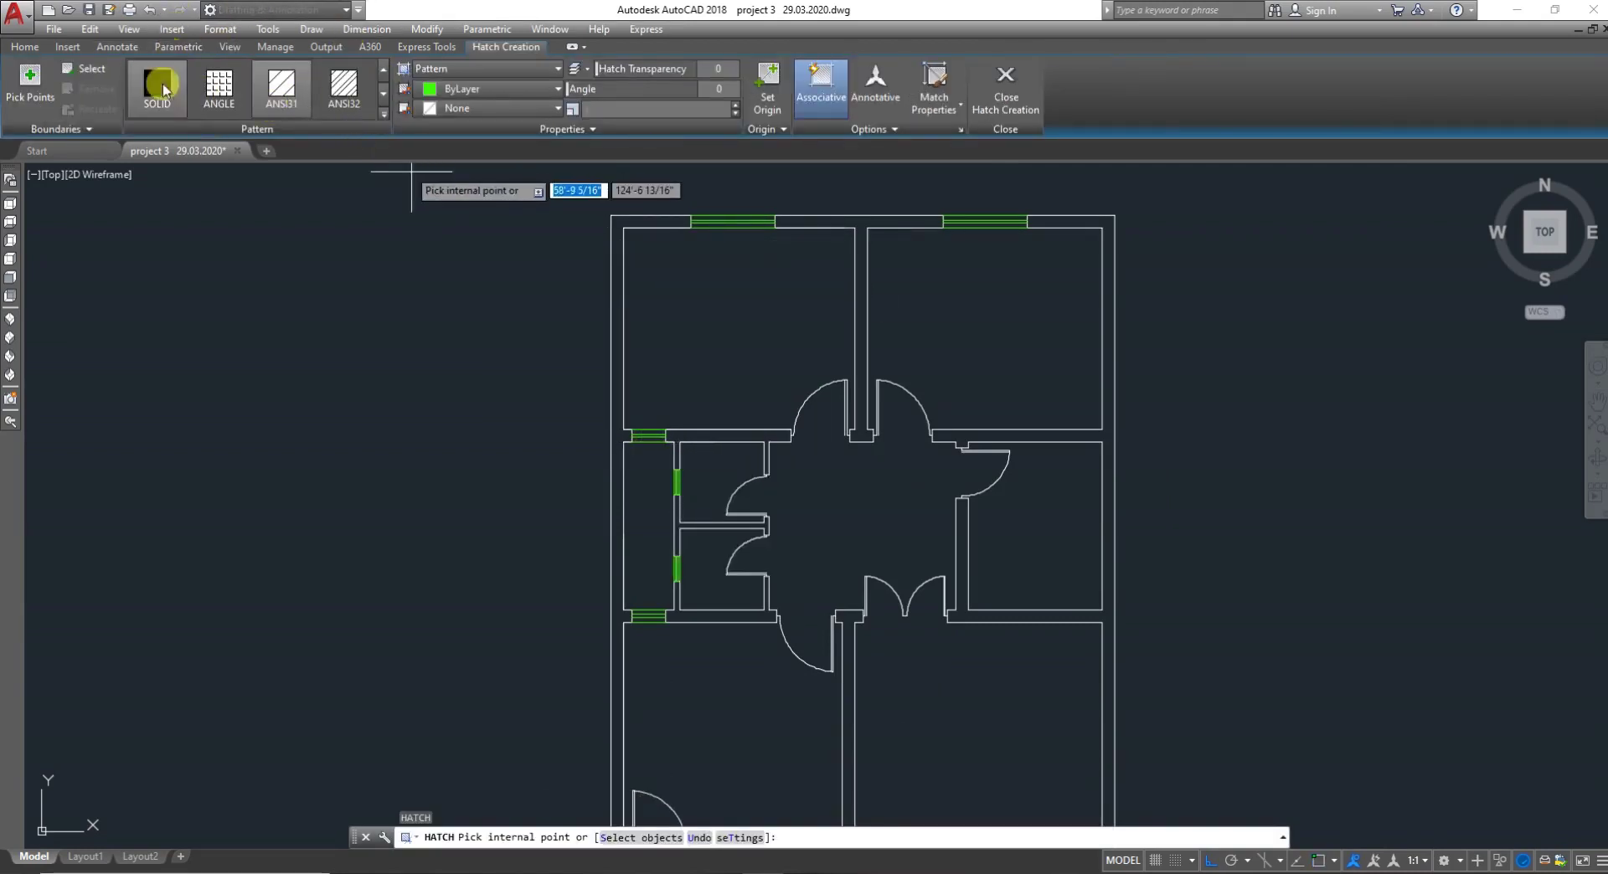
left_click(383, 112)
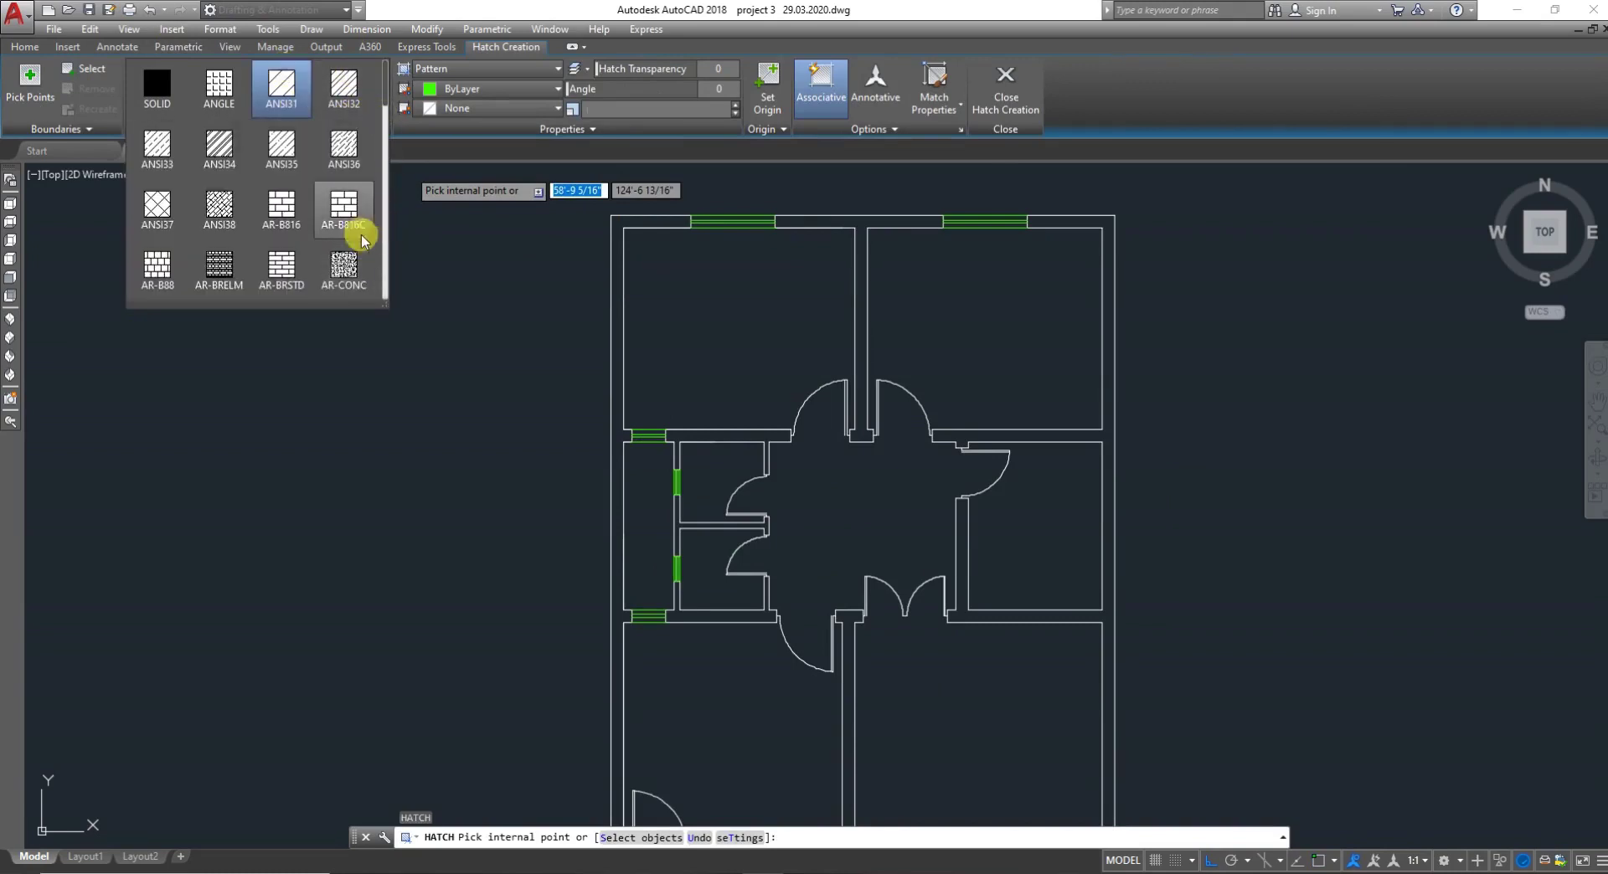
scroll(317, 206, "down", 2)
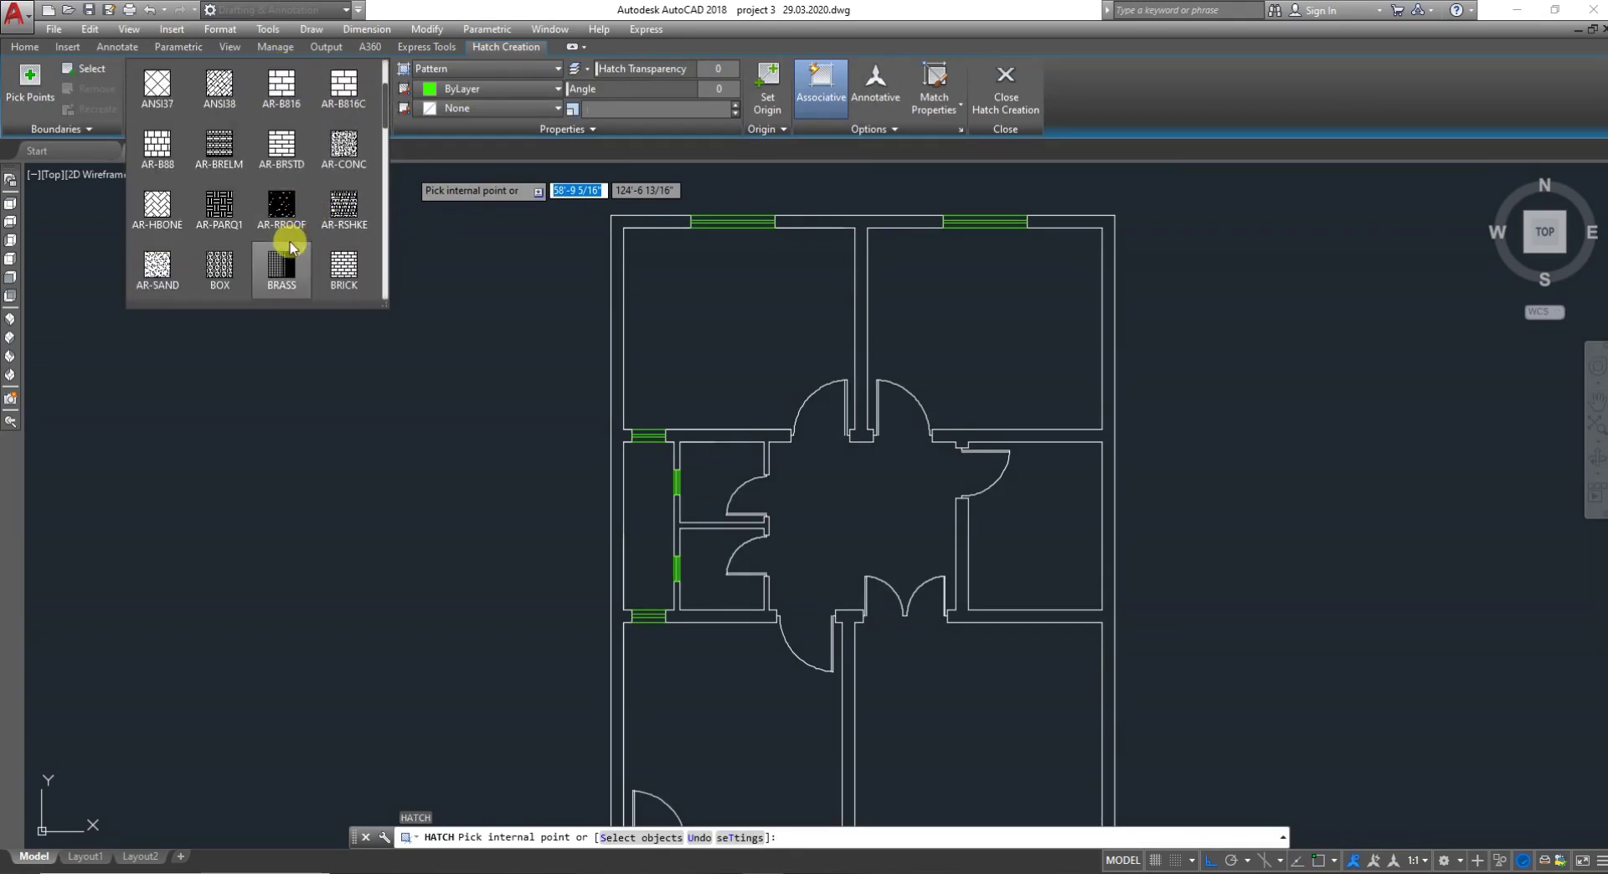
scroll(277, 222, "down", 1)
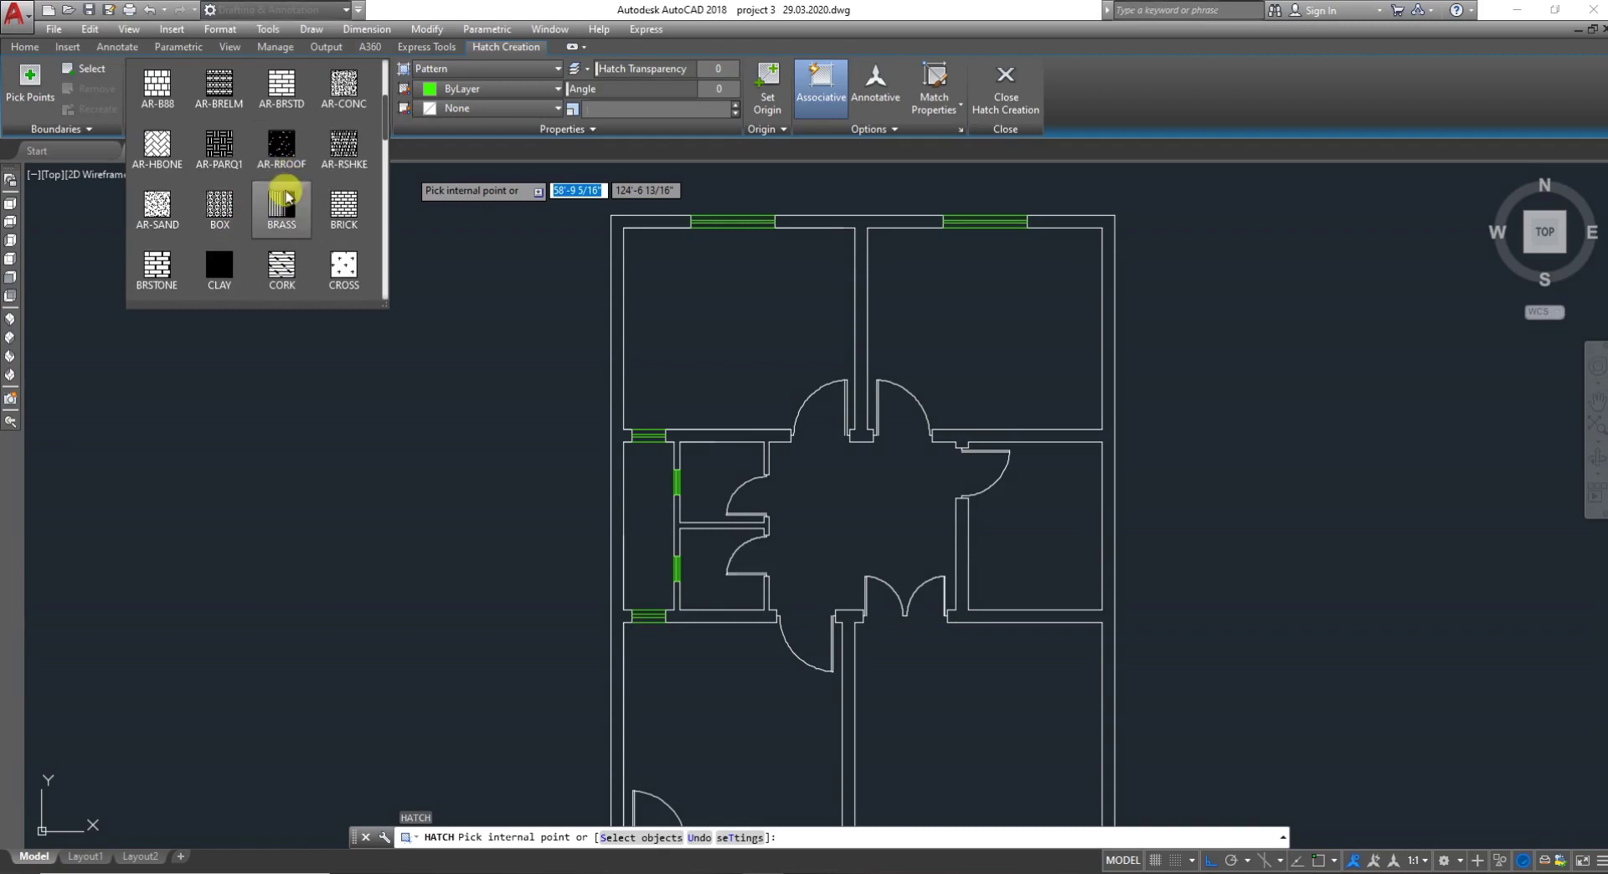
scroll(289, 233, "down", 1)
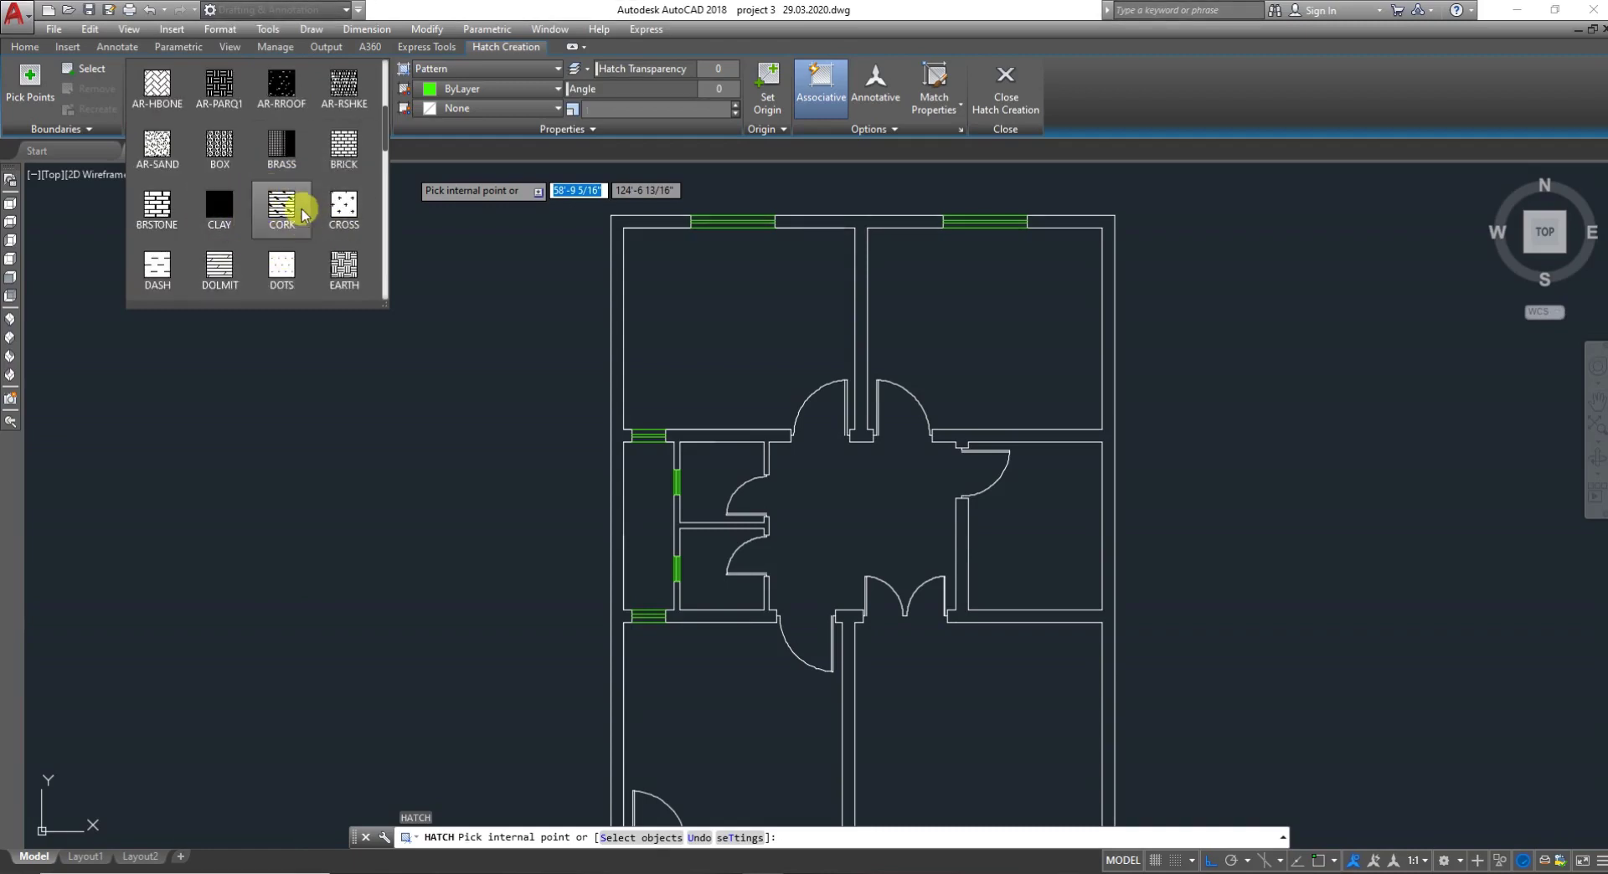
scroll(289, 242, "down", 1)
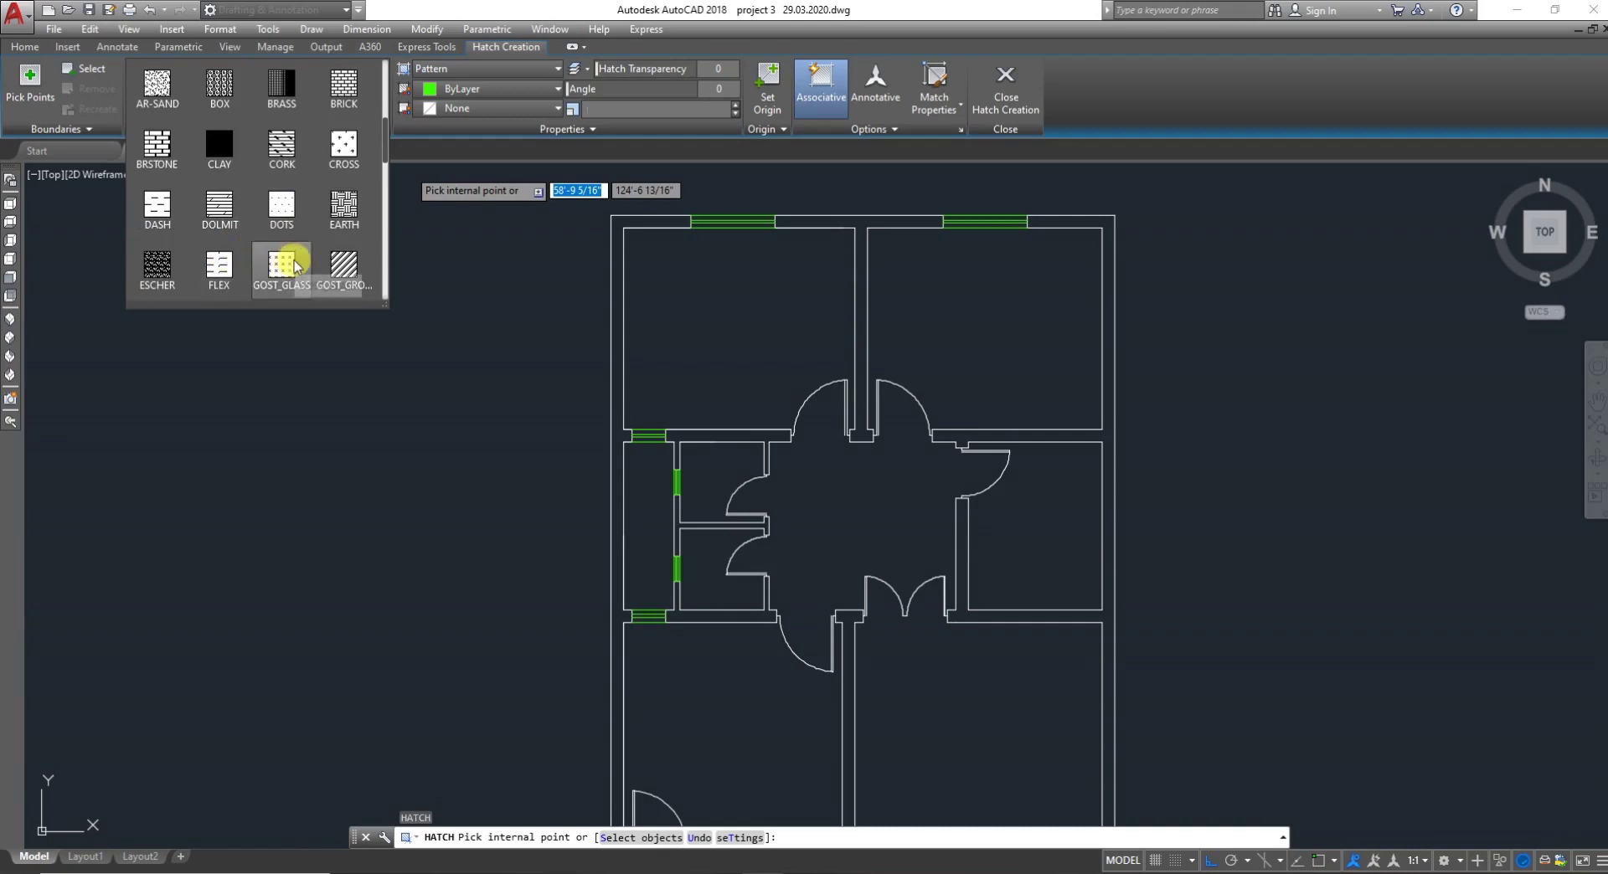
left_click(285, 266)
left_click(647, 512)
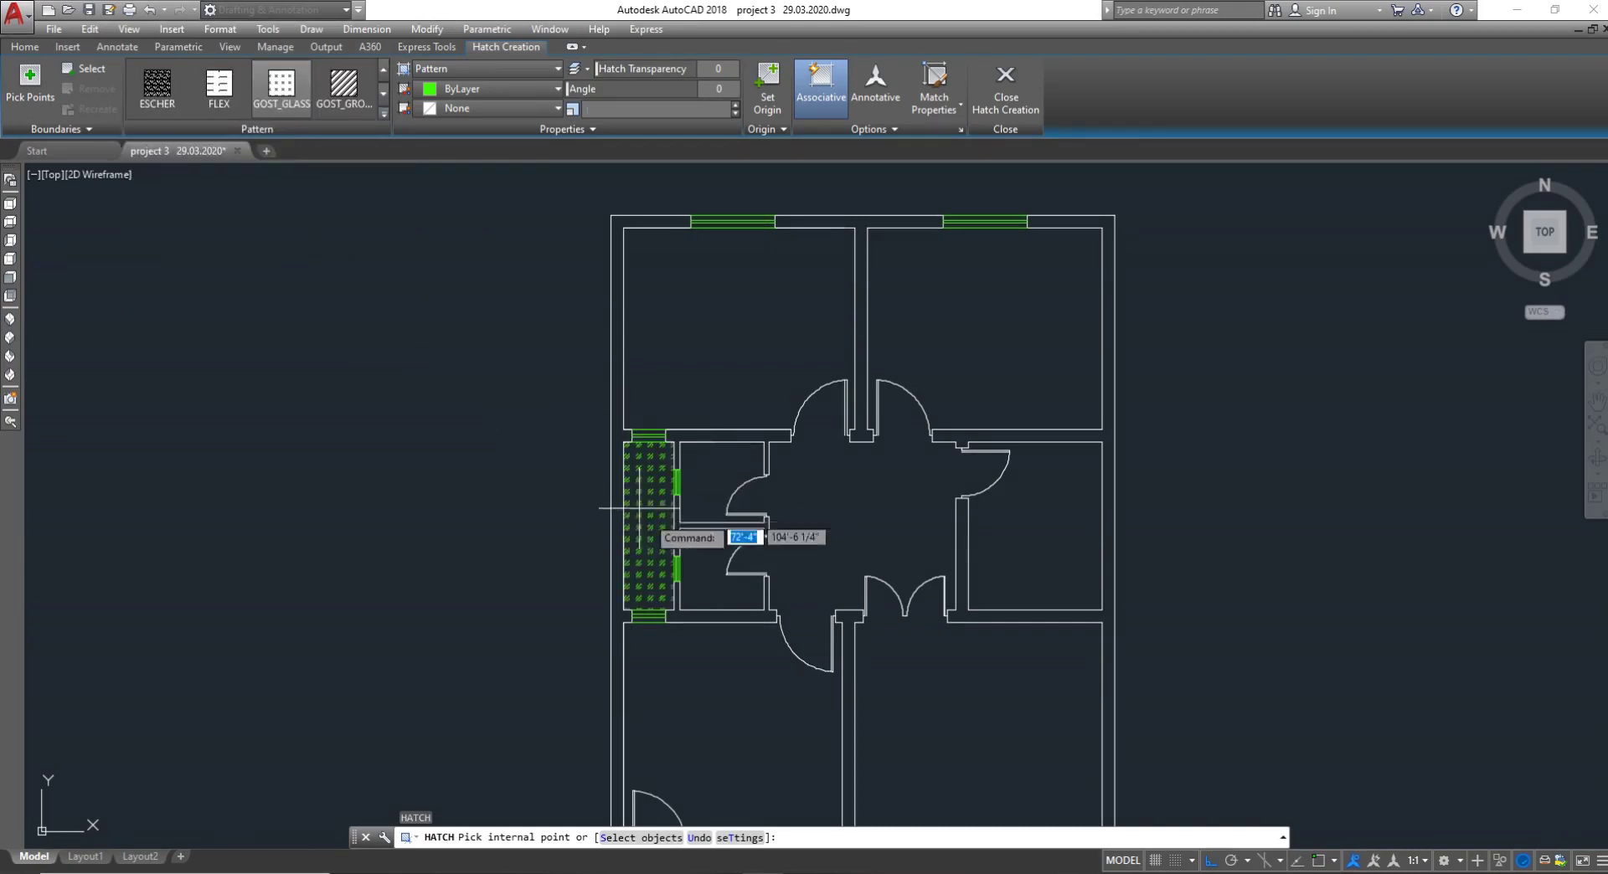
Set the narrow room's hatch scale to 0.8900 and finish the hatch
scroll(649, 511, "up", 4)
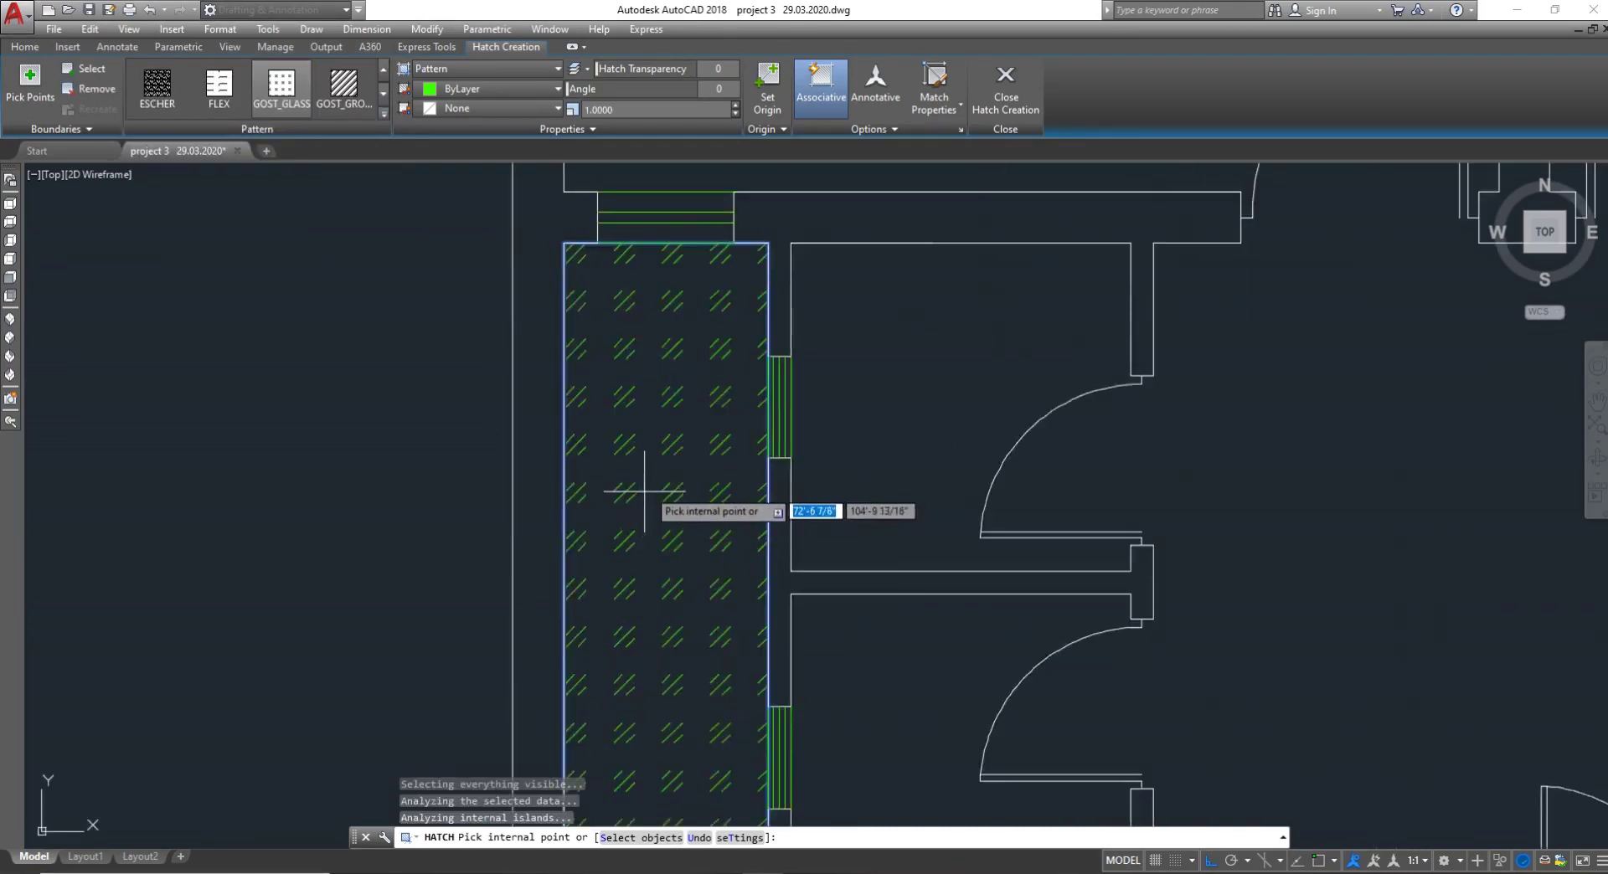
scroll(652, 479, "down", 2)
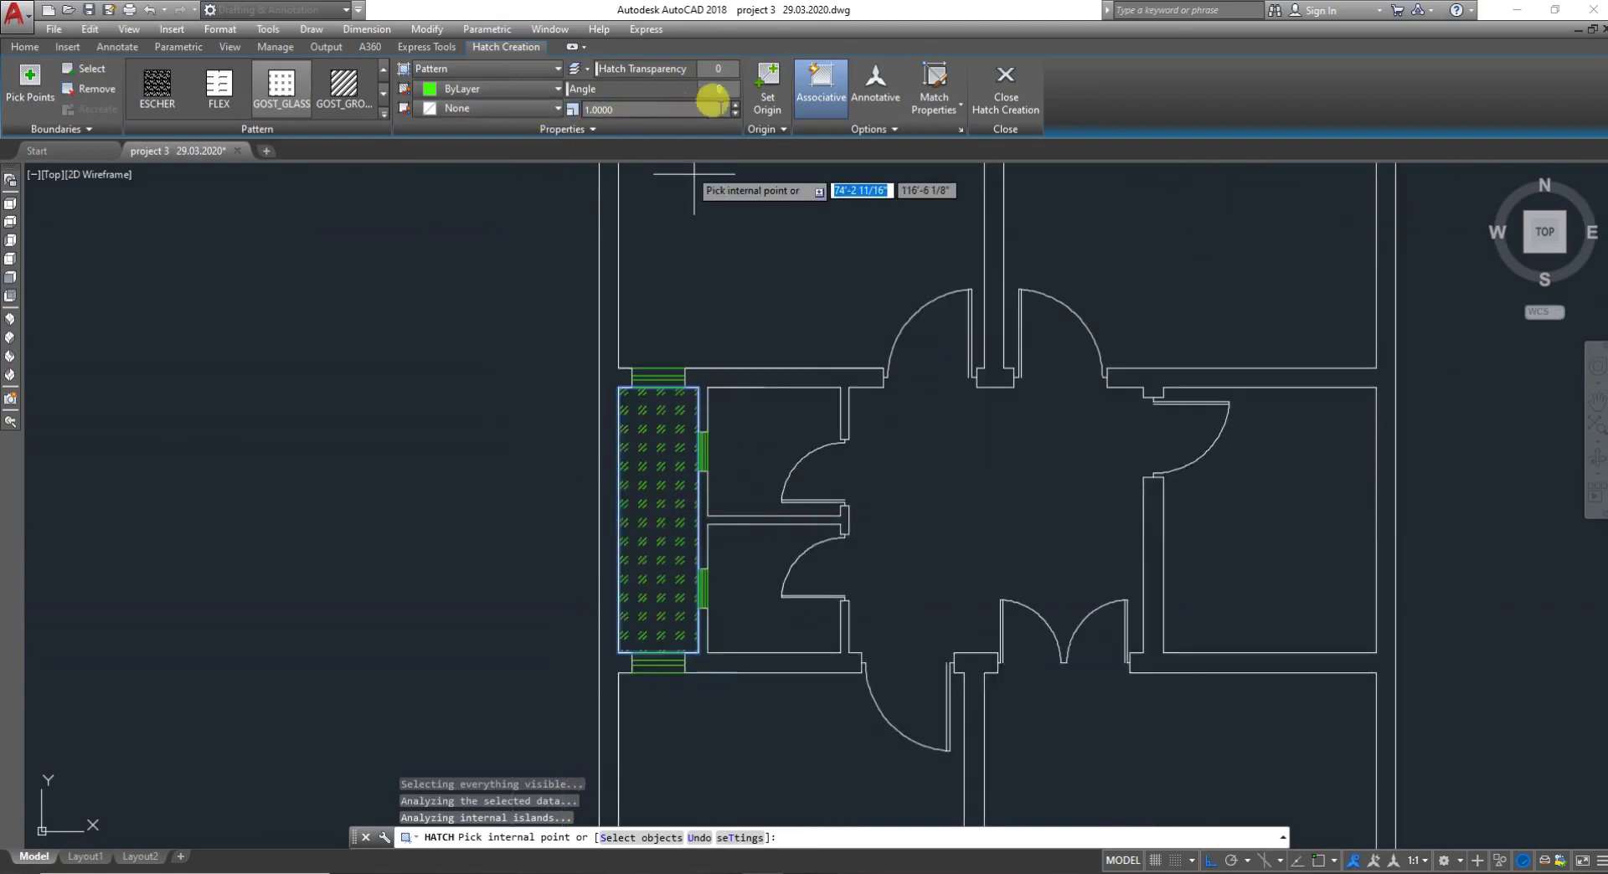
left_click(737, 106)
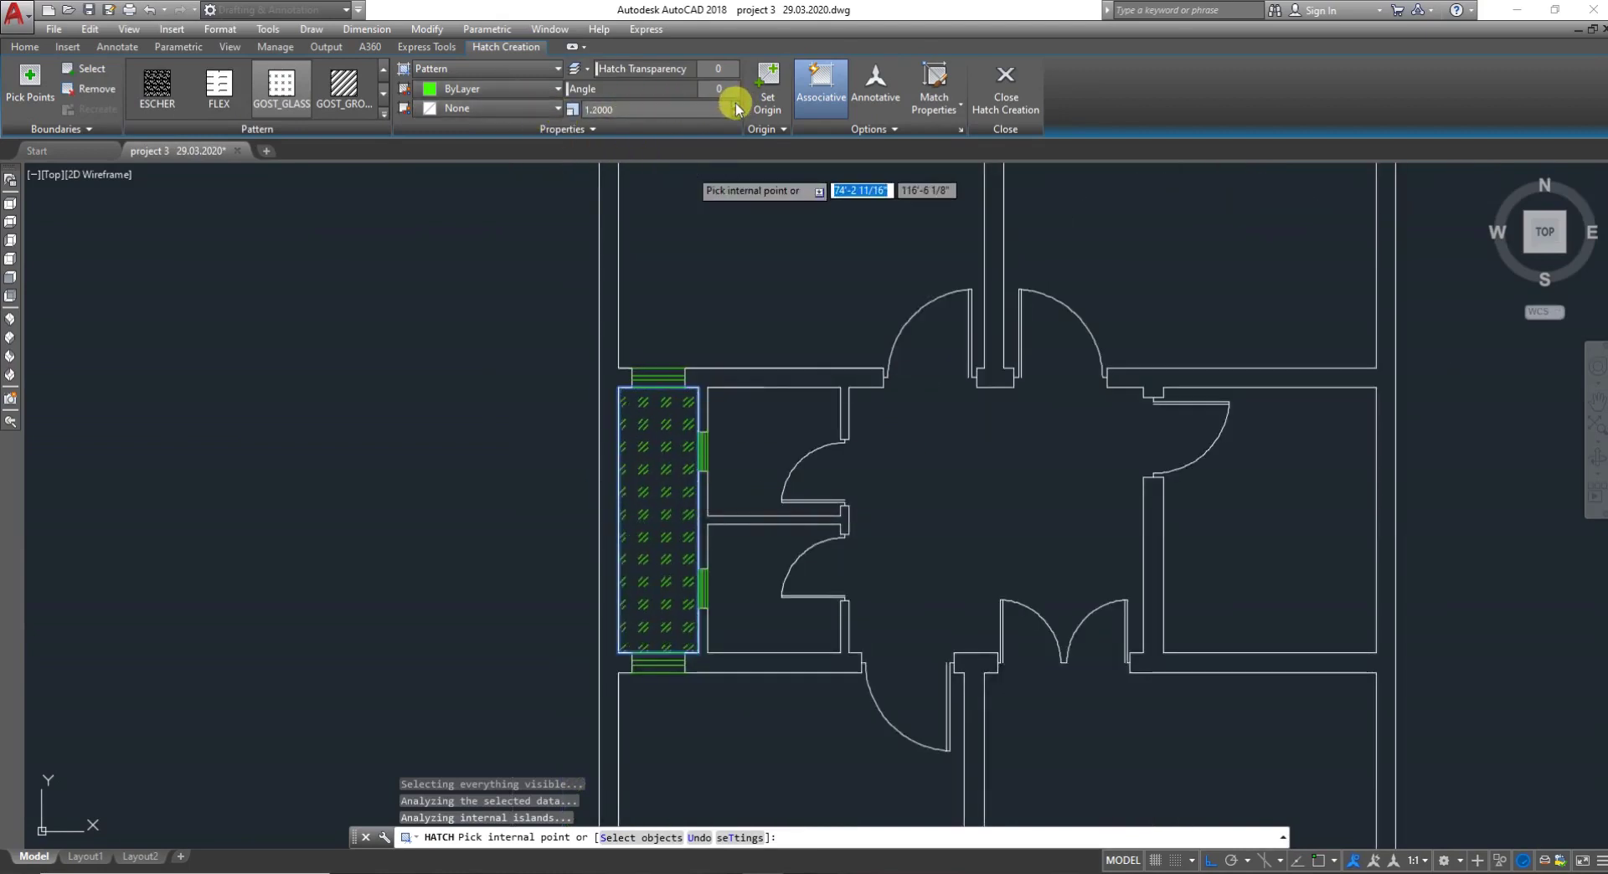
left_click(737, 105)
left_click(737, 106)
left_click(735, 113)
left_click(735, 112)
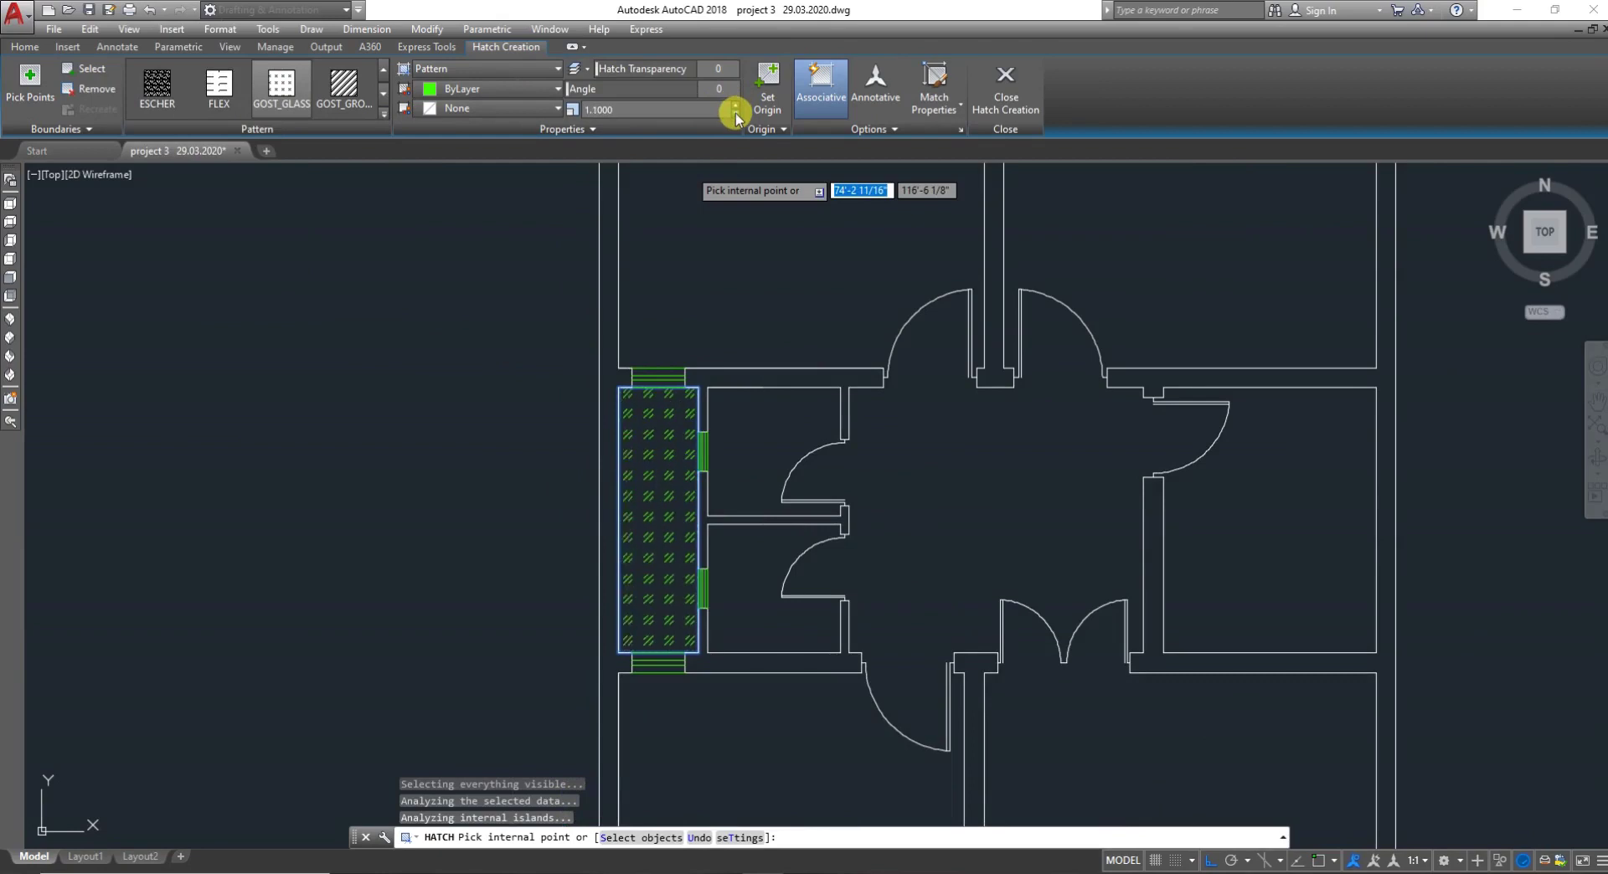
left_click(735, 113)
left_click(736, 113)
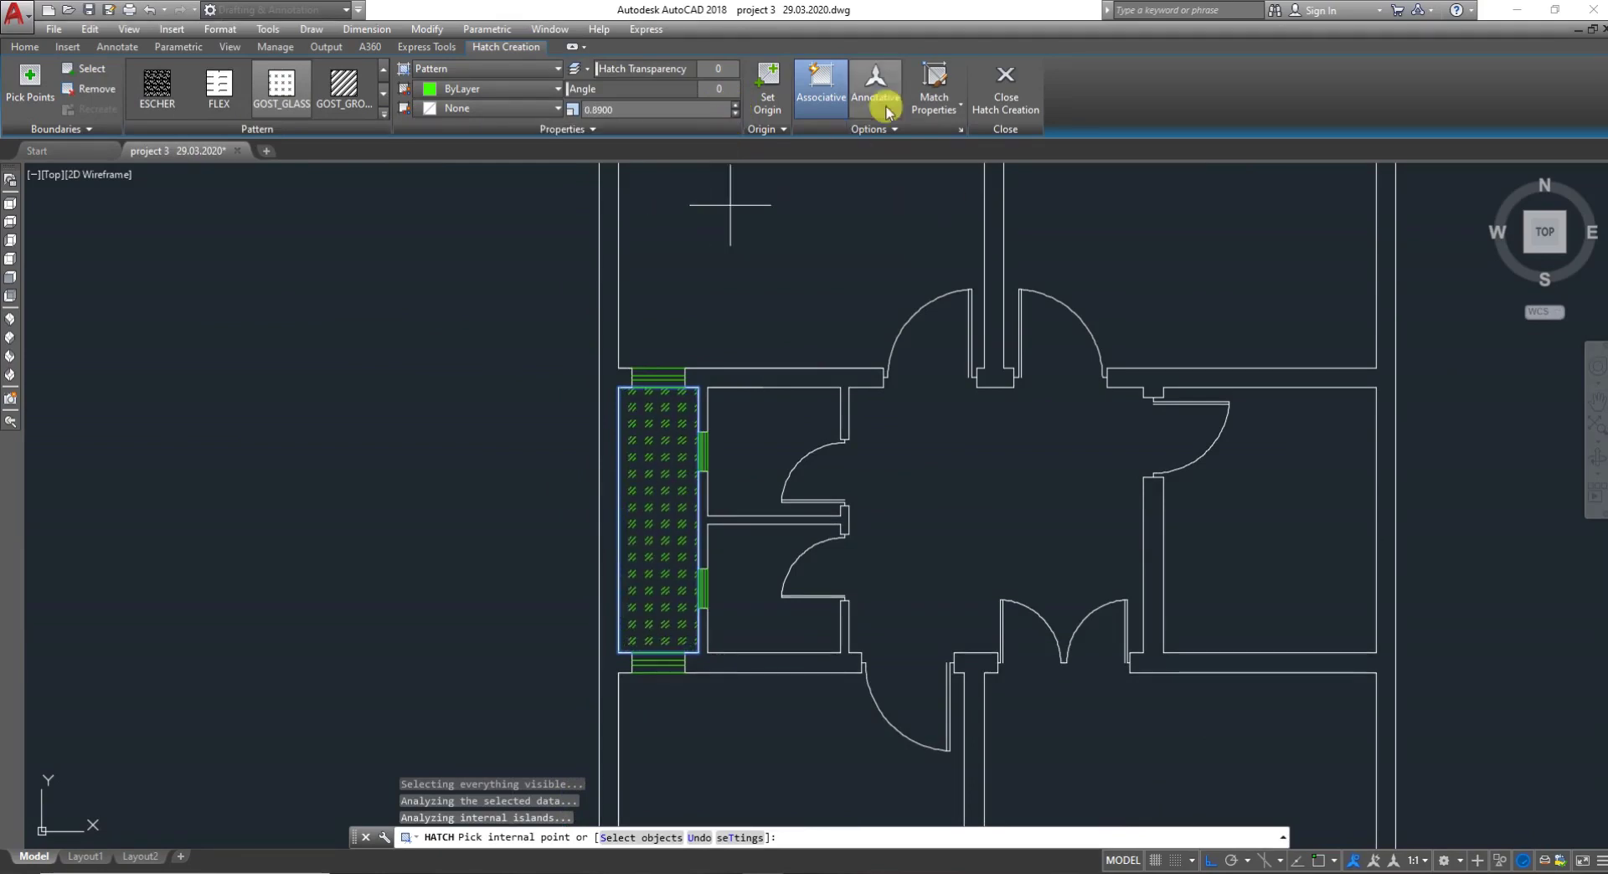
left_click(999, 94)
scroll(721, 388, "down", 2)
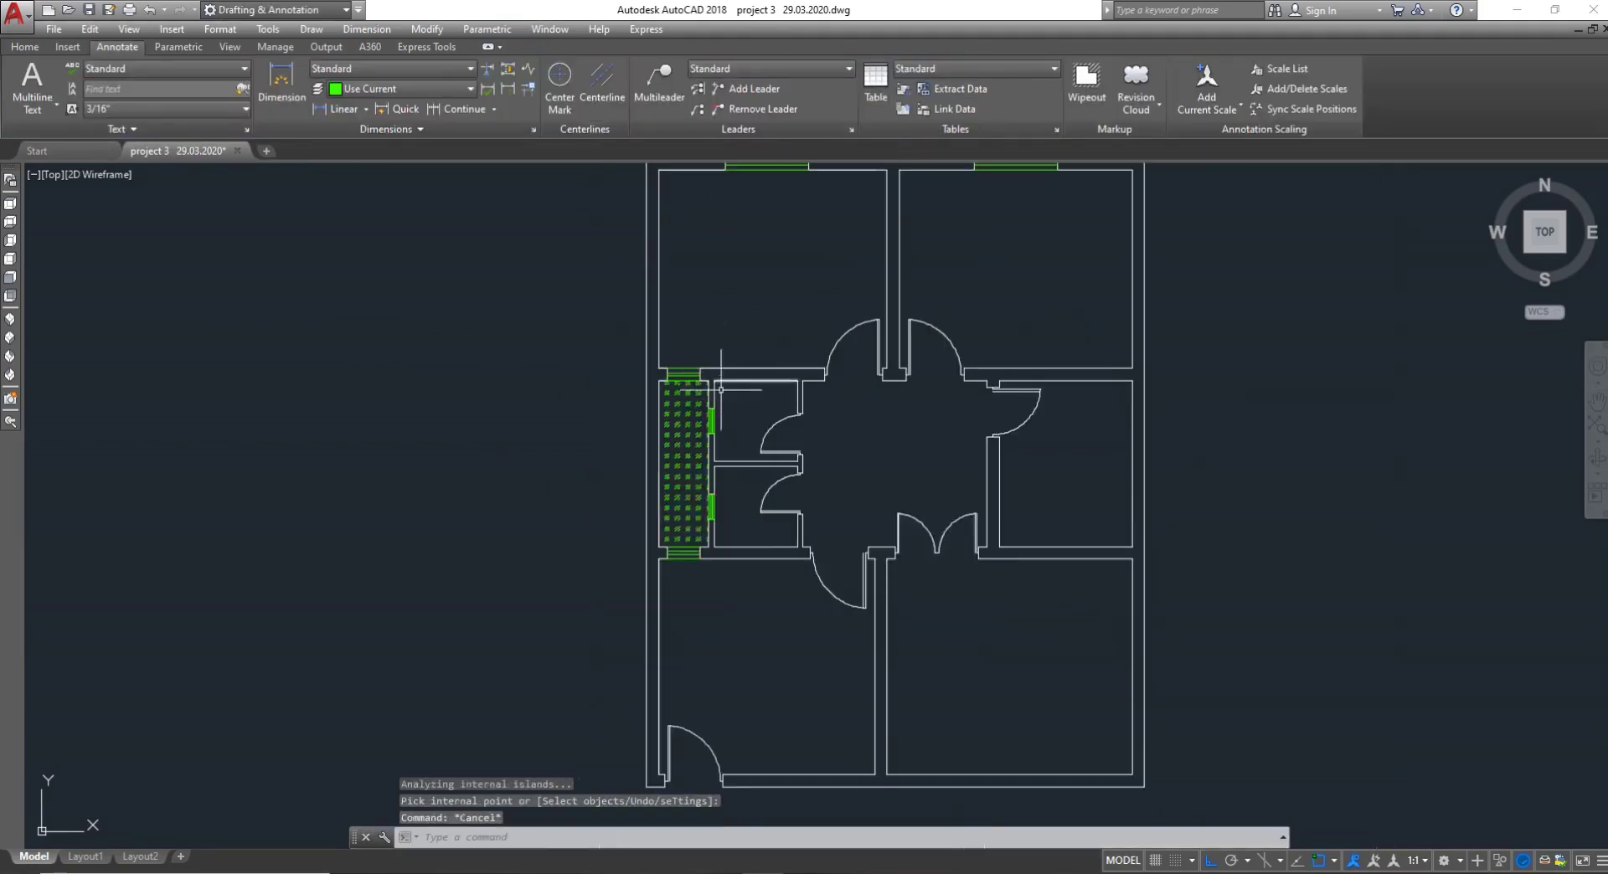
Make layer 0 the current layer
scroll(743, 476, "down", 2)
scroll(812, 440, "up", 2)
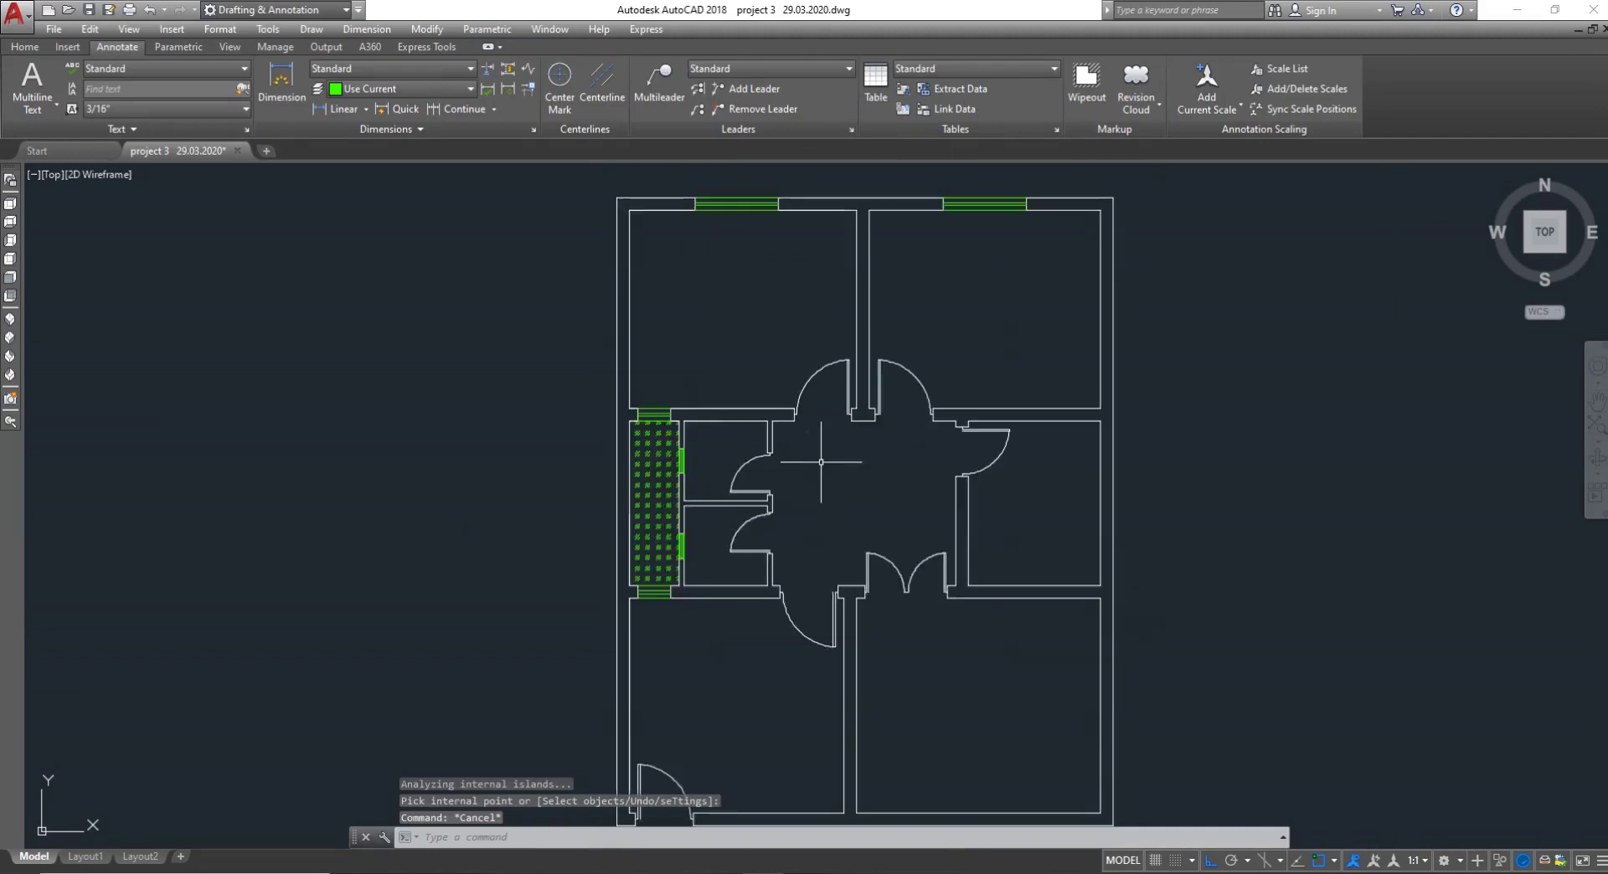
key("Escape")
type("LA")
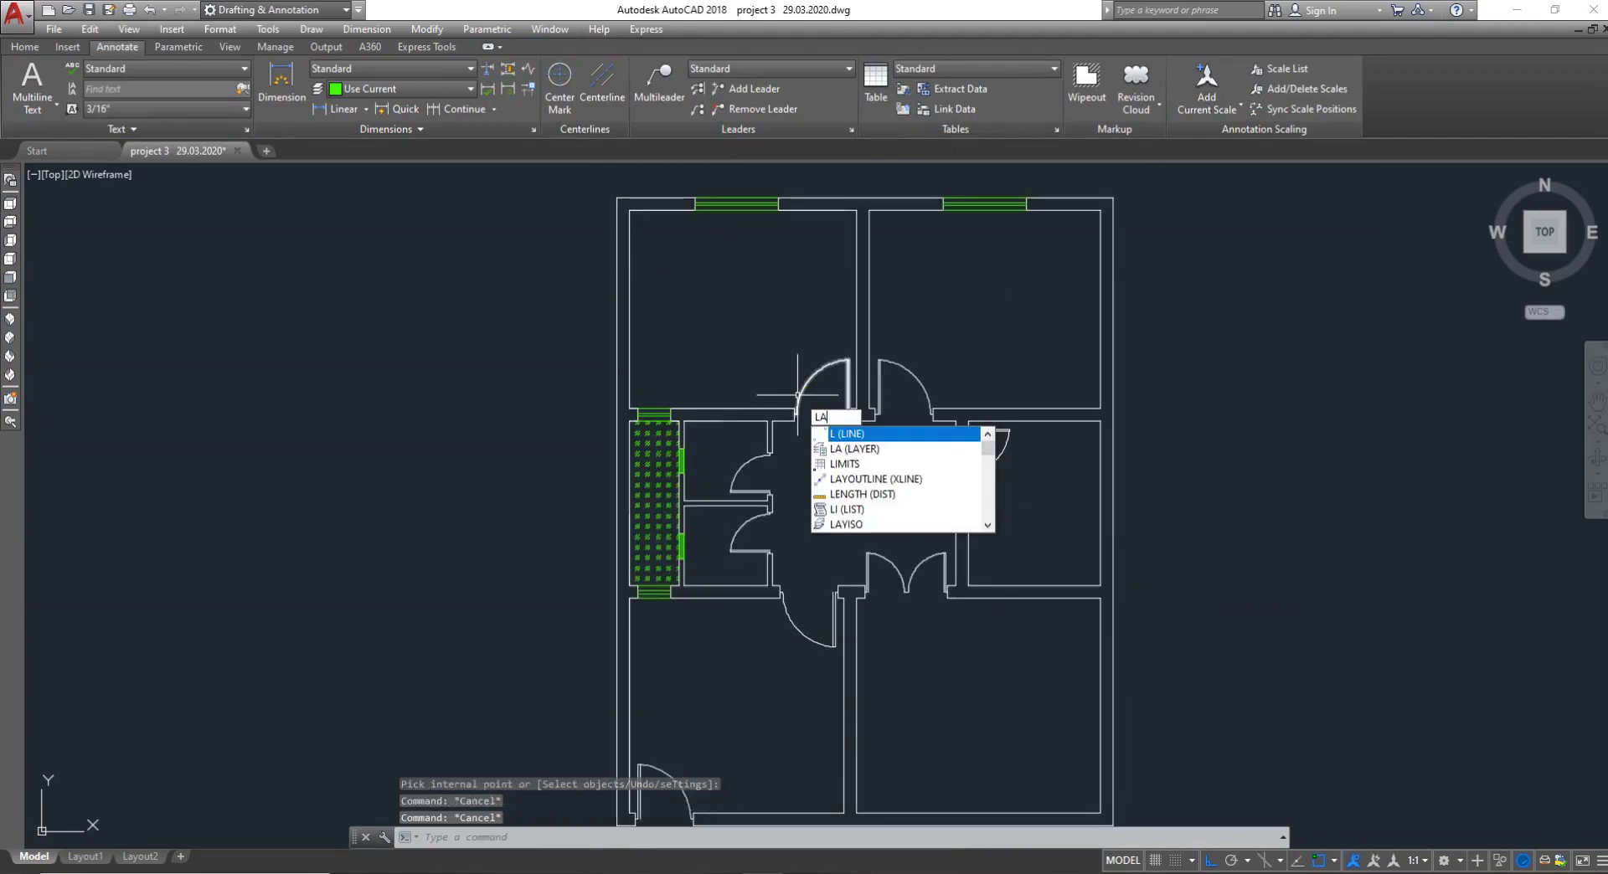
key("Return")
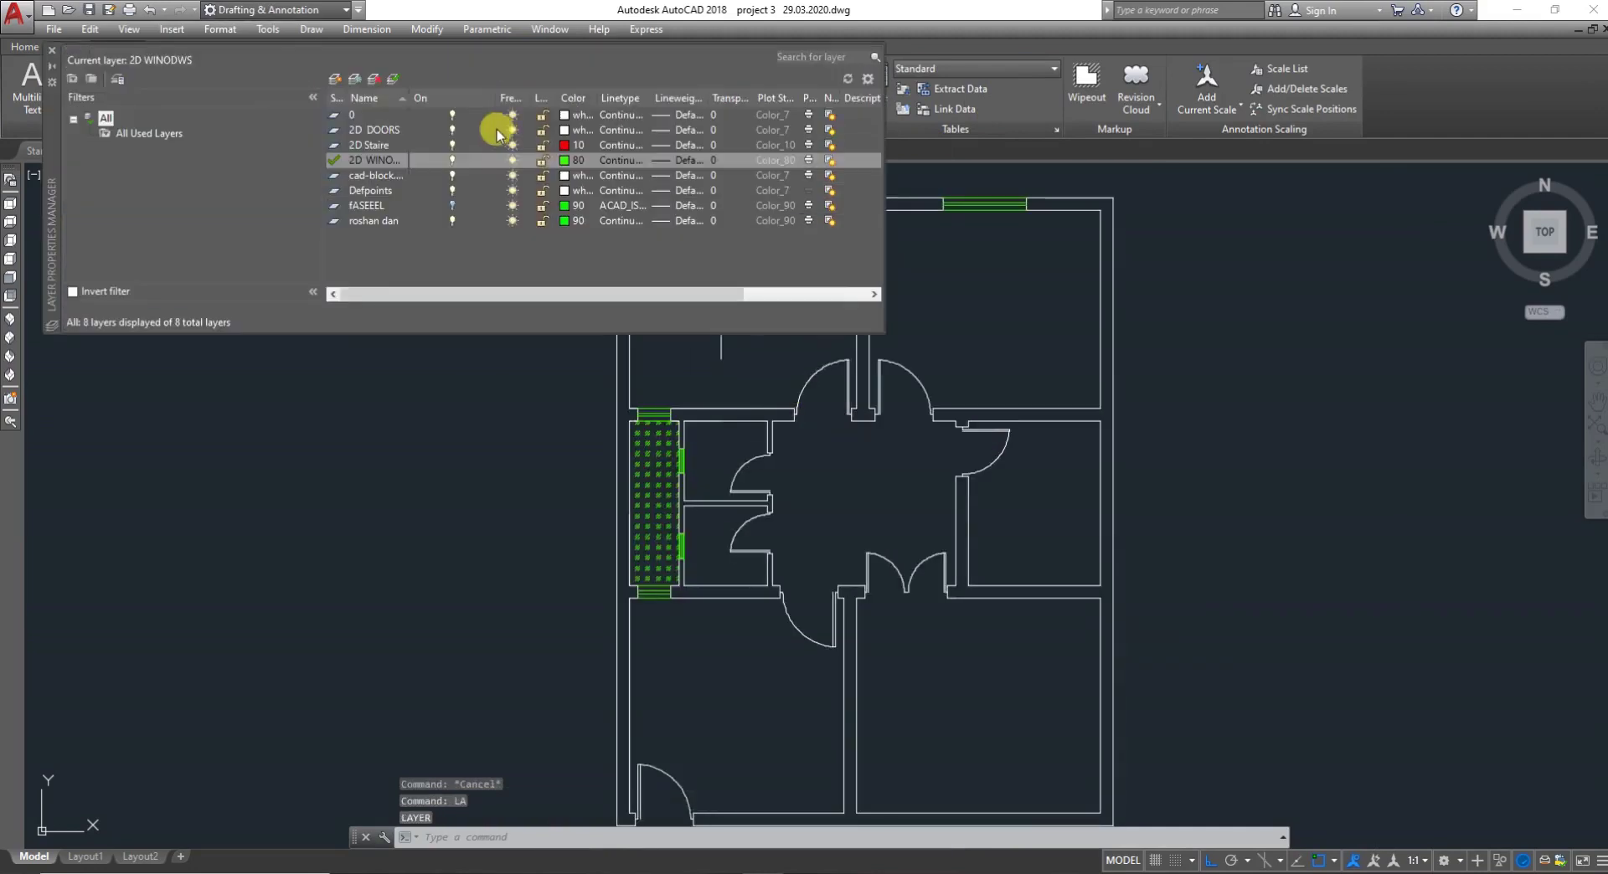
left_click(372, 115)
left_click(394, 78)
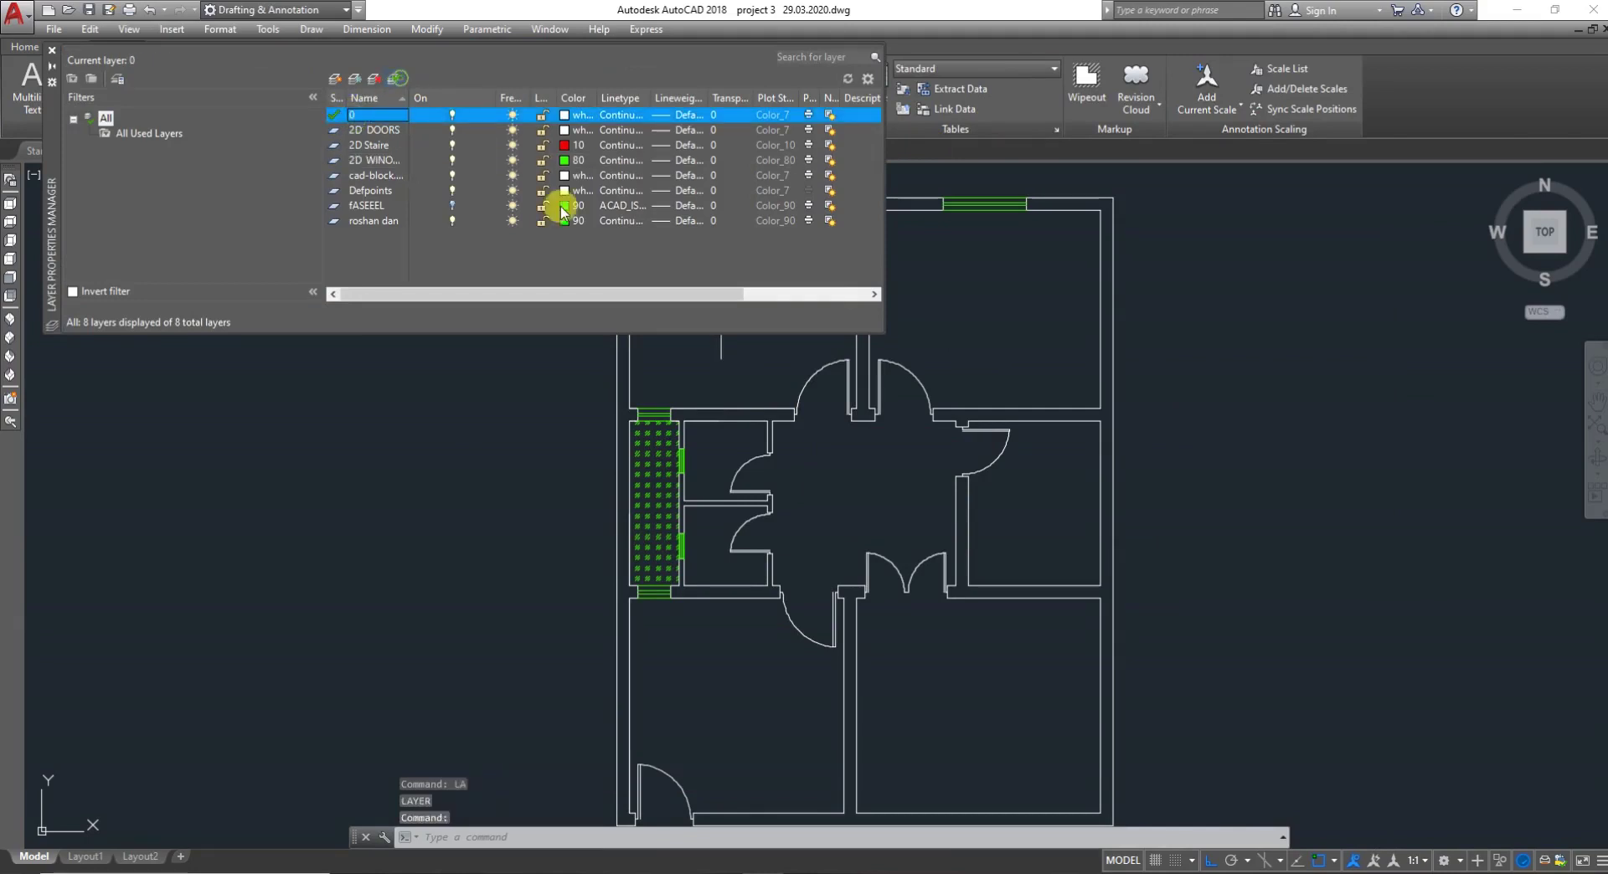
left_click(52, 51)
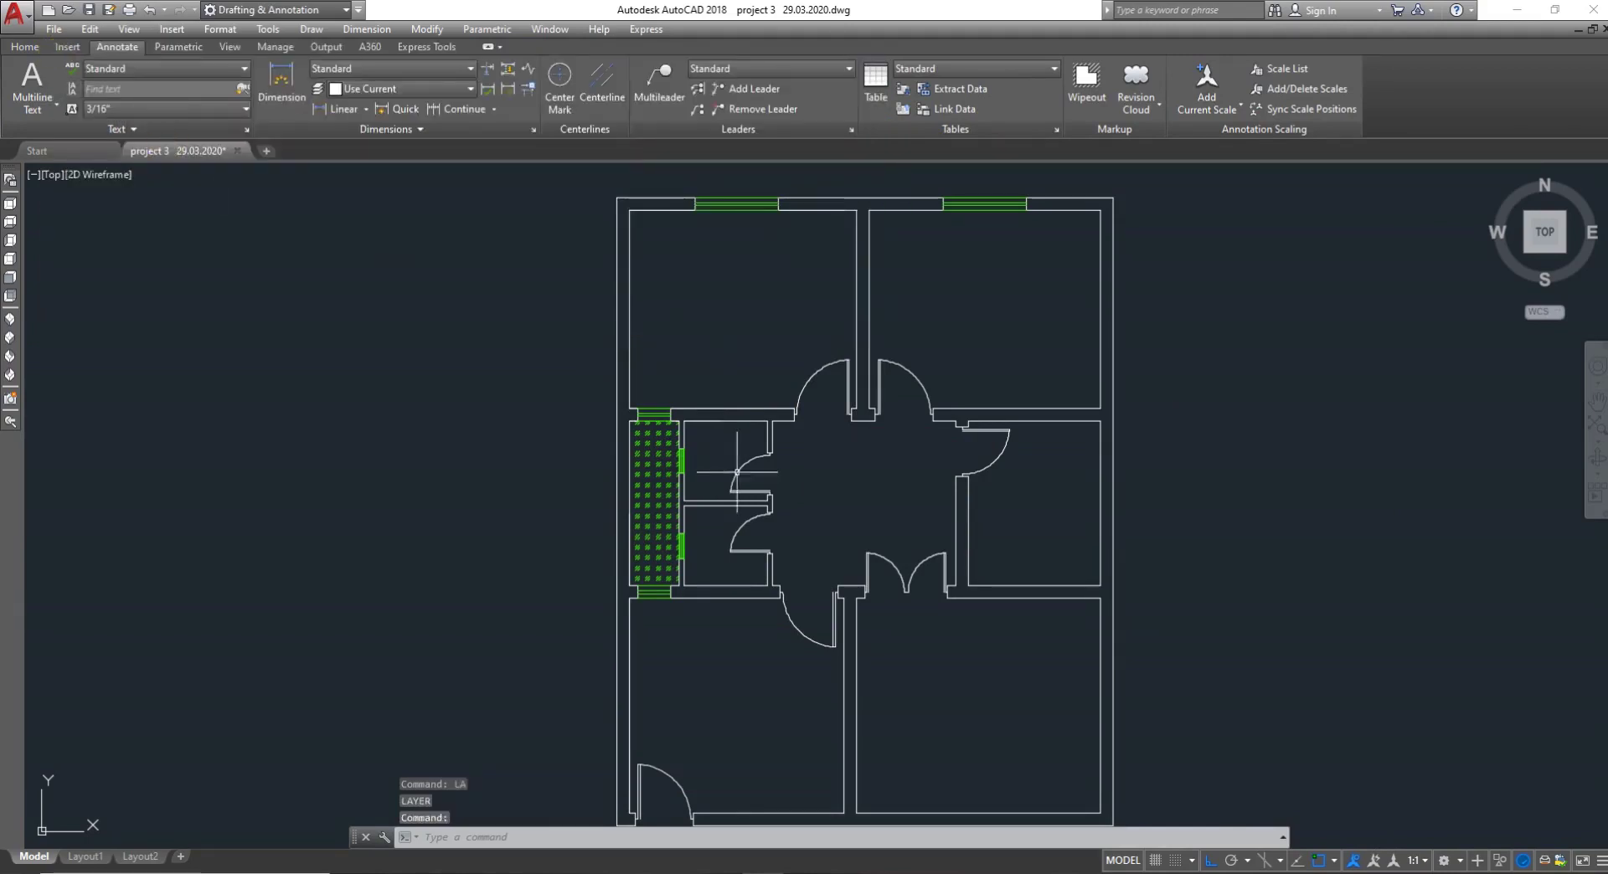
key("Escape")
scroll(872, 500, "down", 4)
scroll(906, 478, "up", 2)
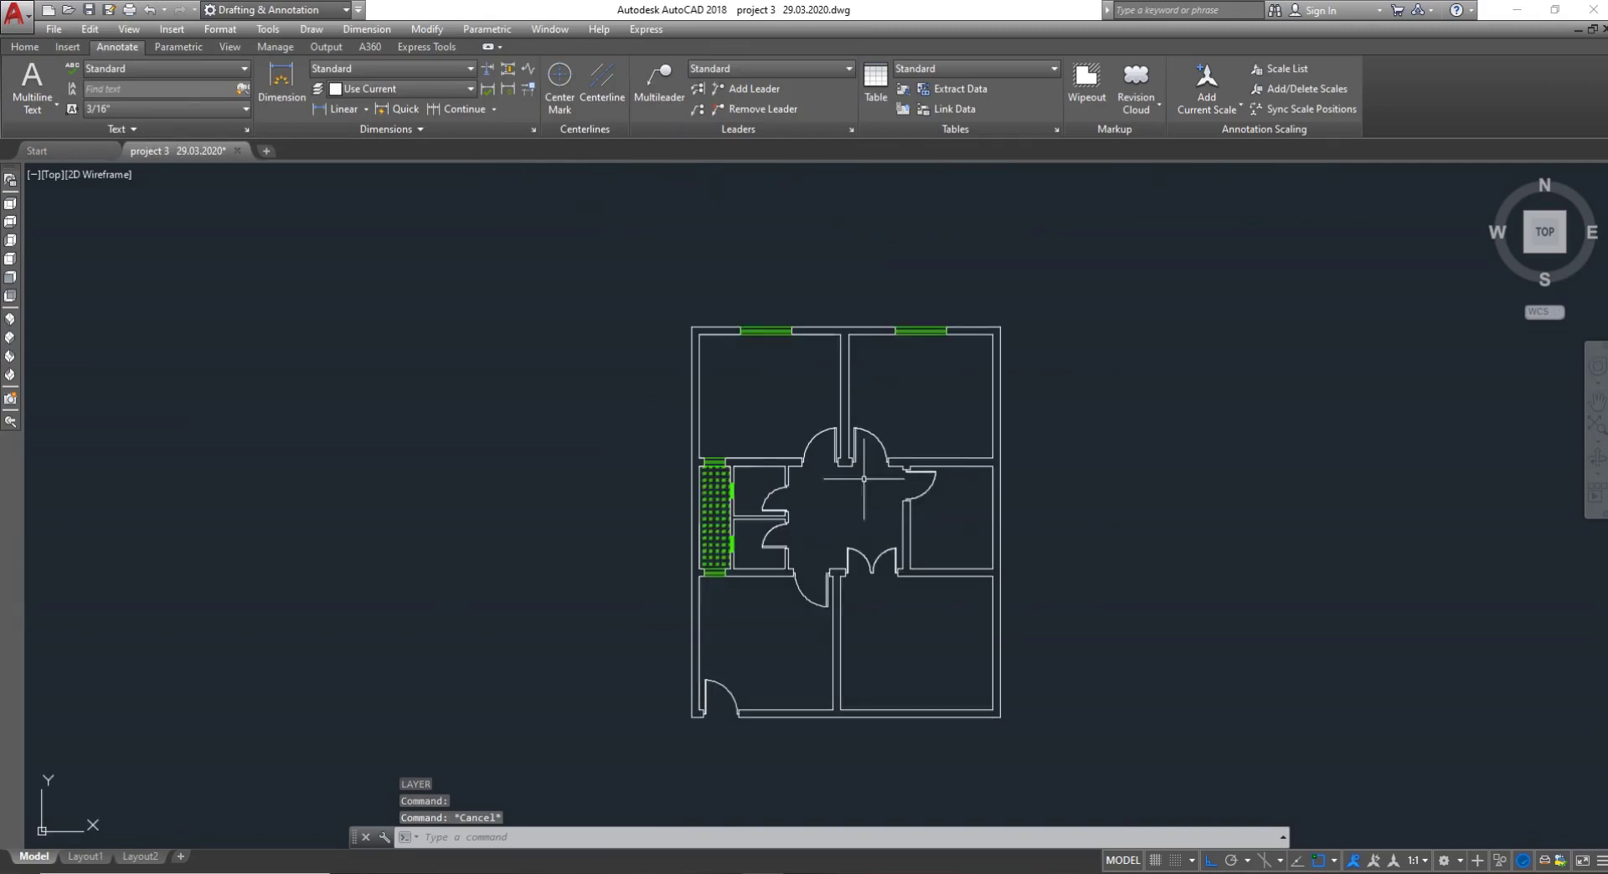
scroll(871, 533, "down", 2)
scroll(885, 454, "up", 3)
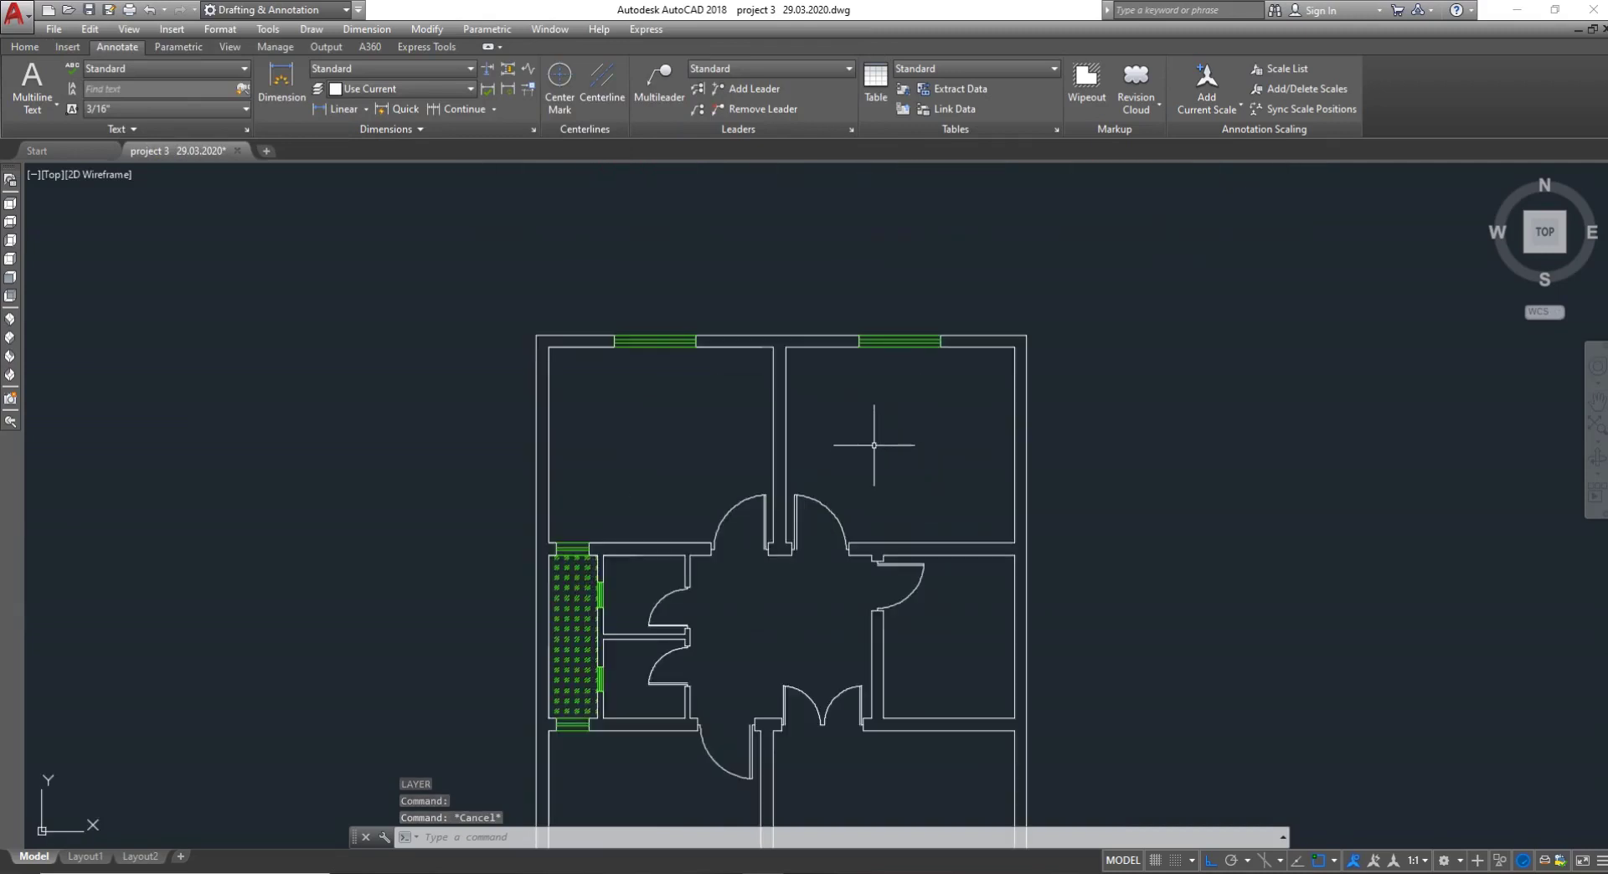
key("Return")
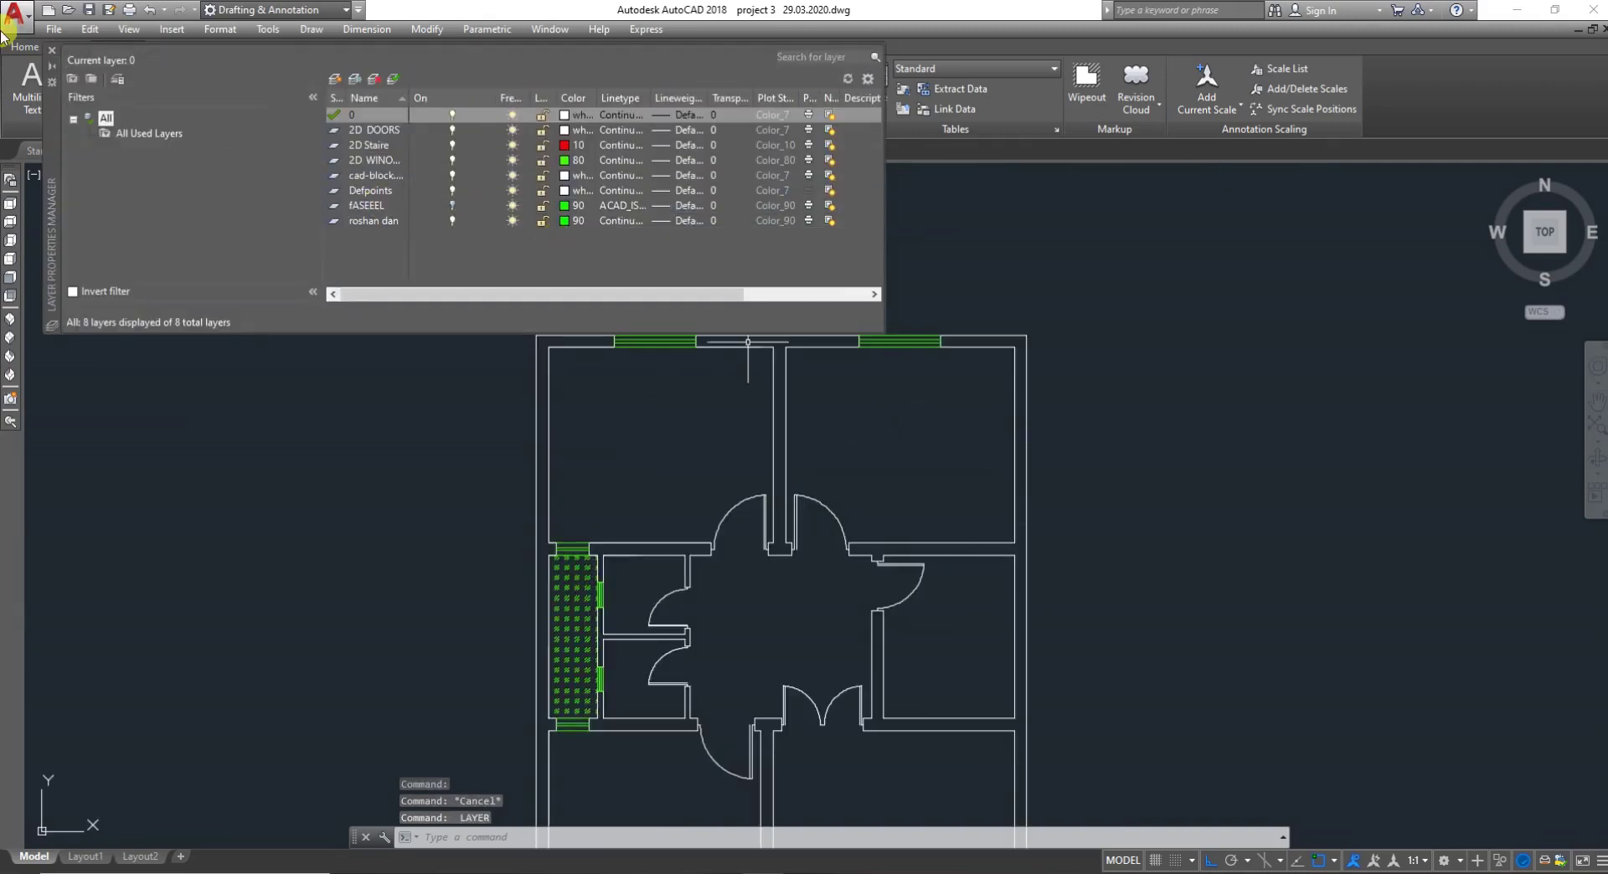
left_click(52, 51)
Create a multiline text box spanning the upper-right room between its opposite inside corners
type("MT")
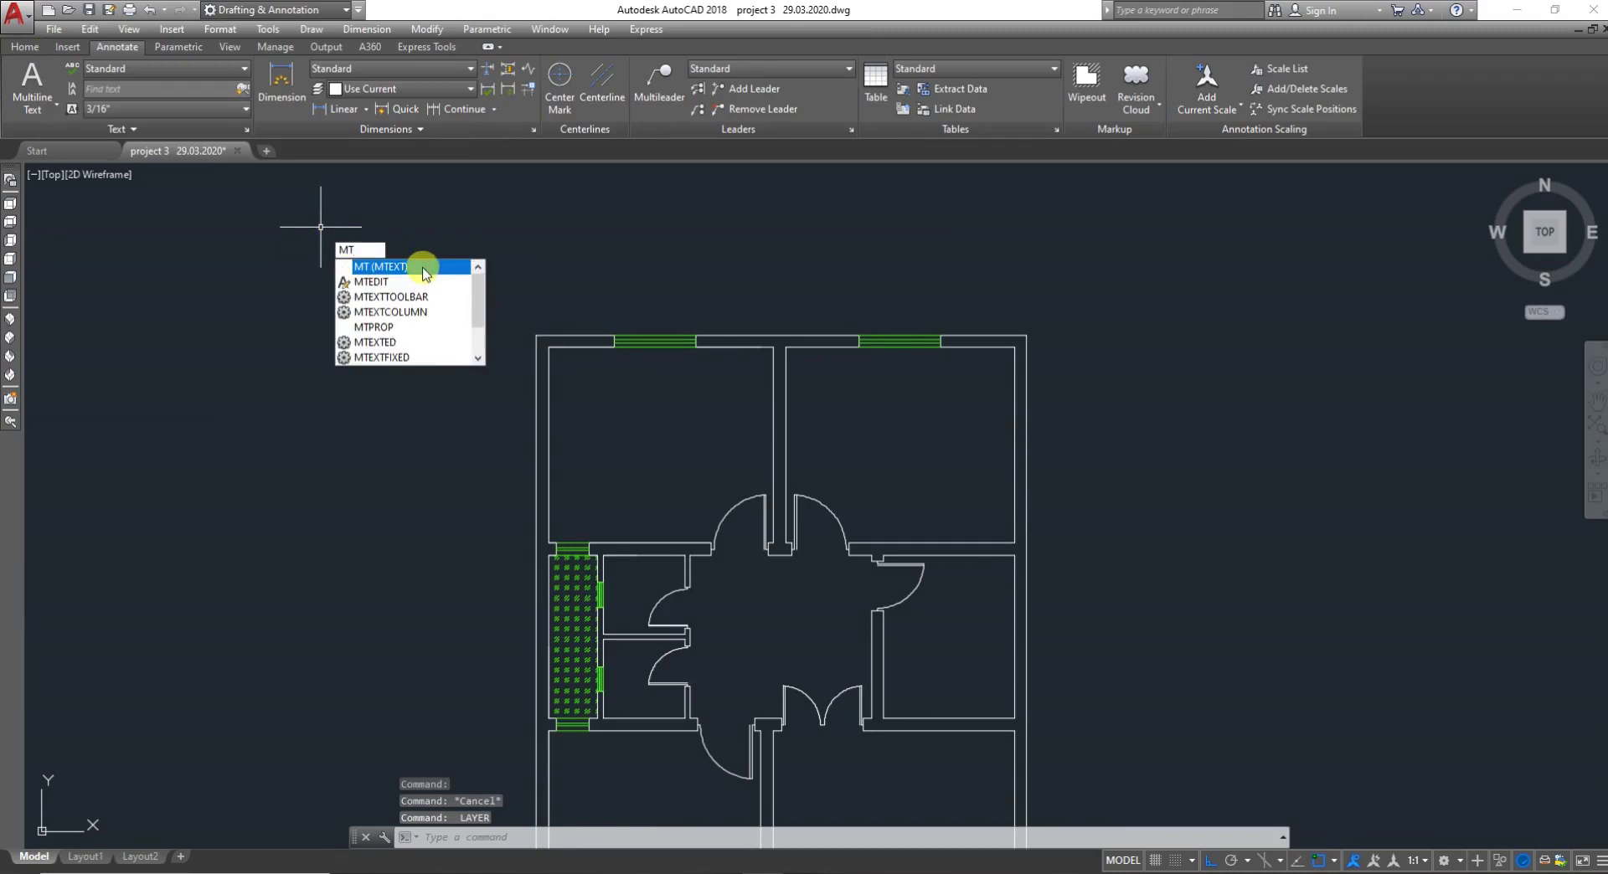
left_click(425, 273)
scroll(888, 394, "up", 2)
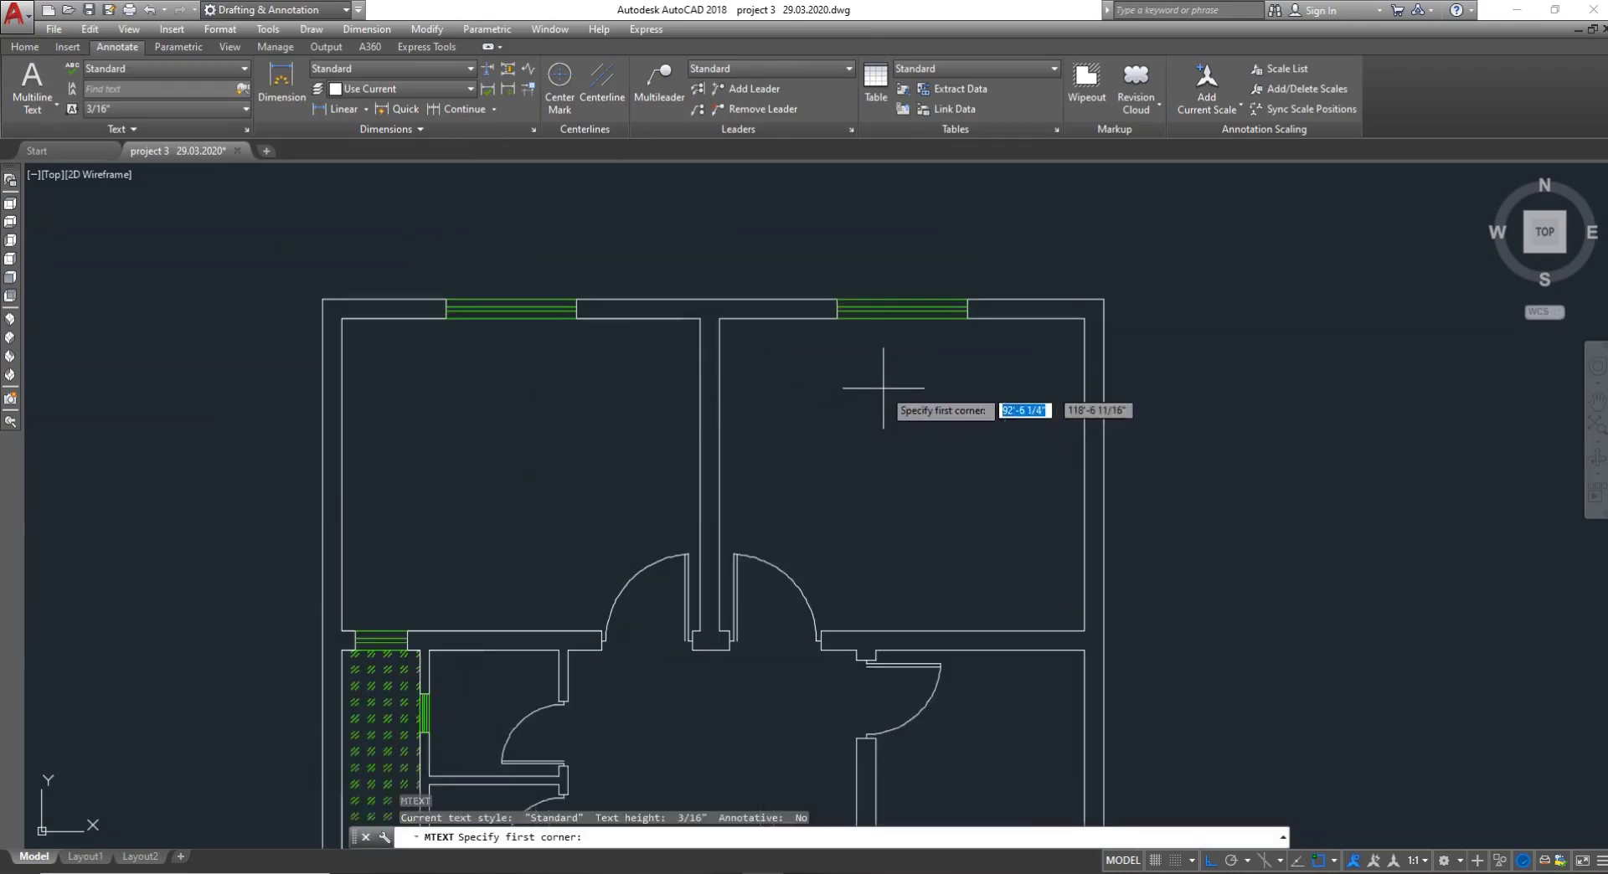
left_click(721, 321)
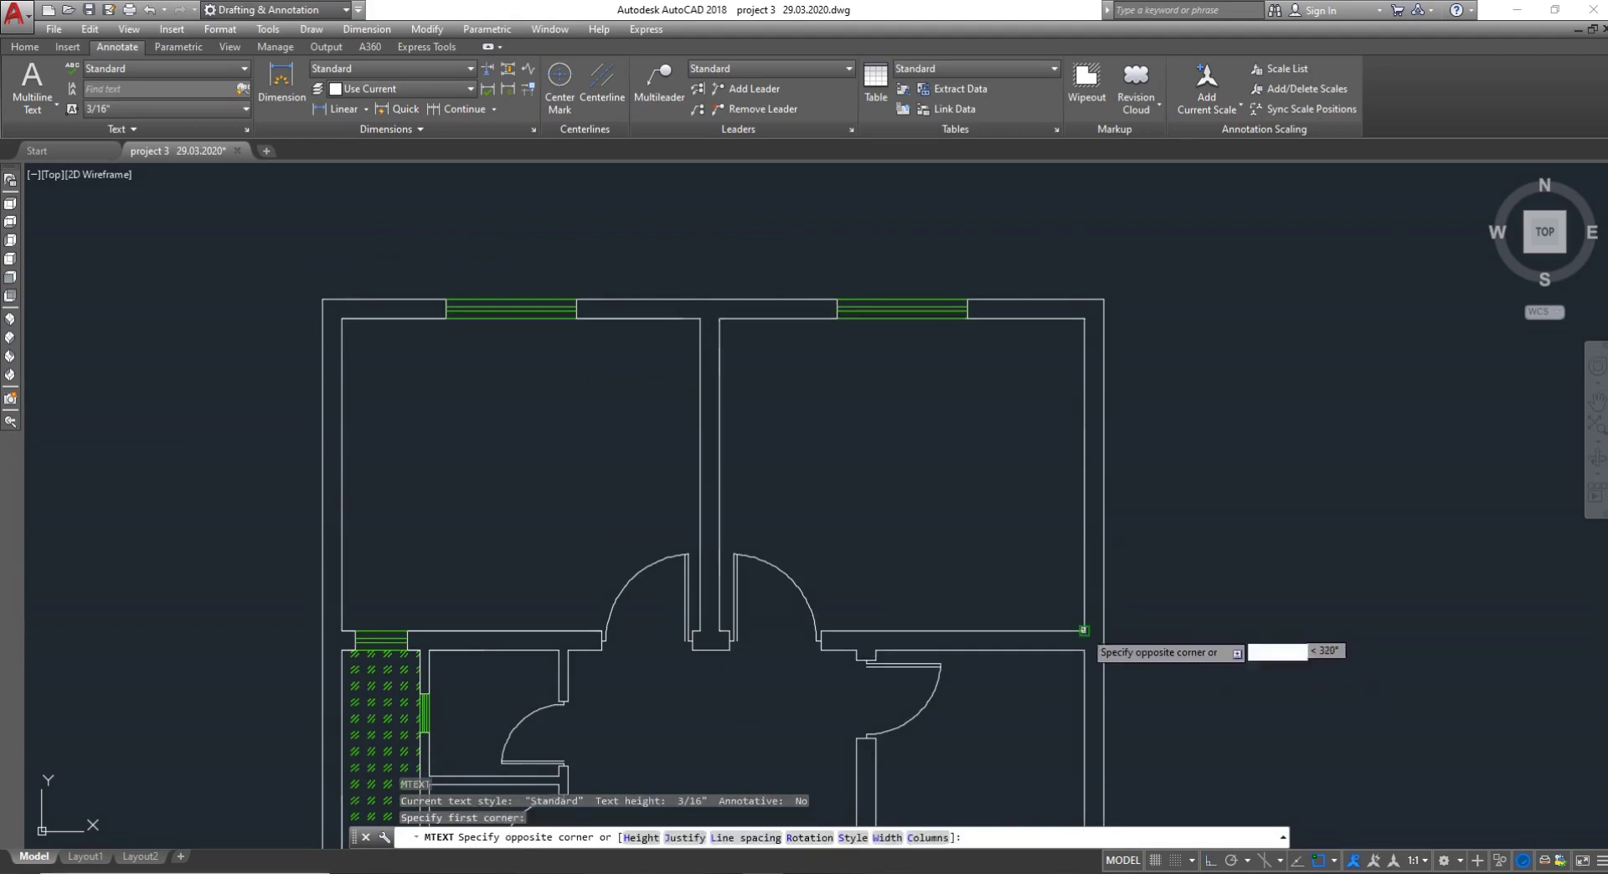
left_click(1083, 630)
scroll(894, 500, "down", 3)
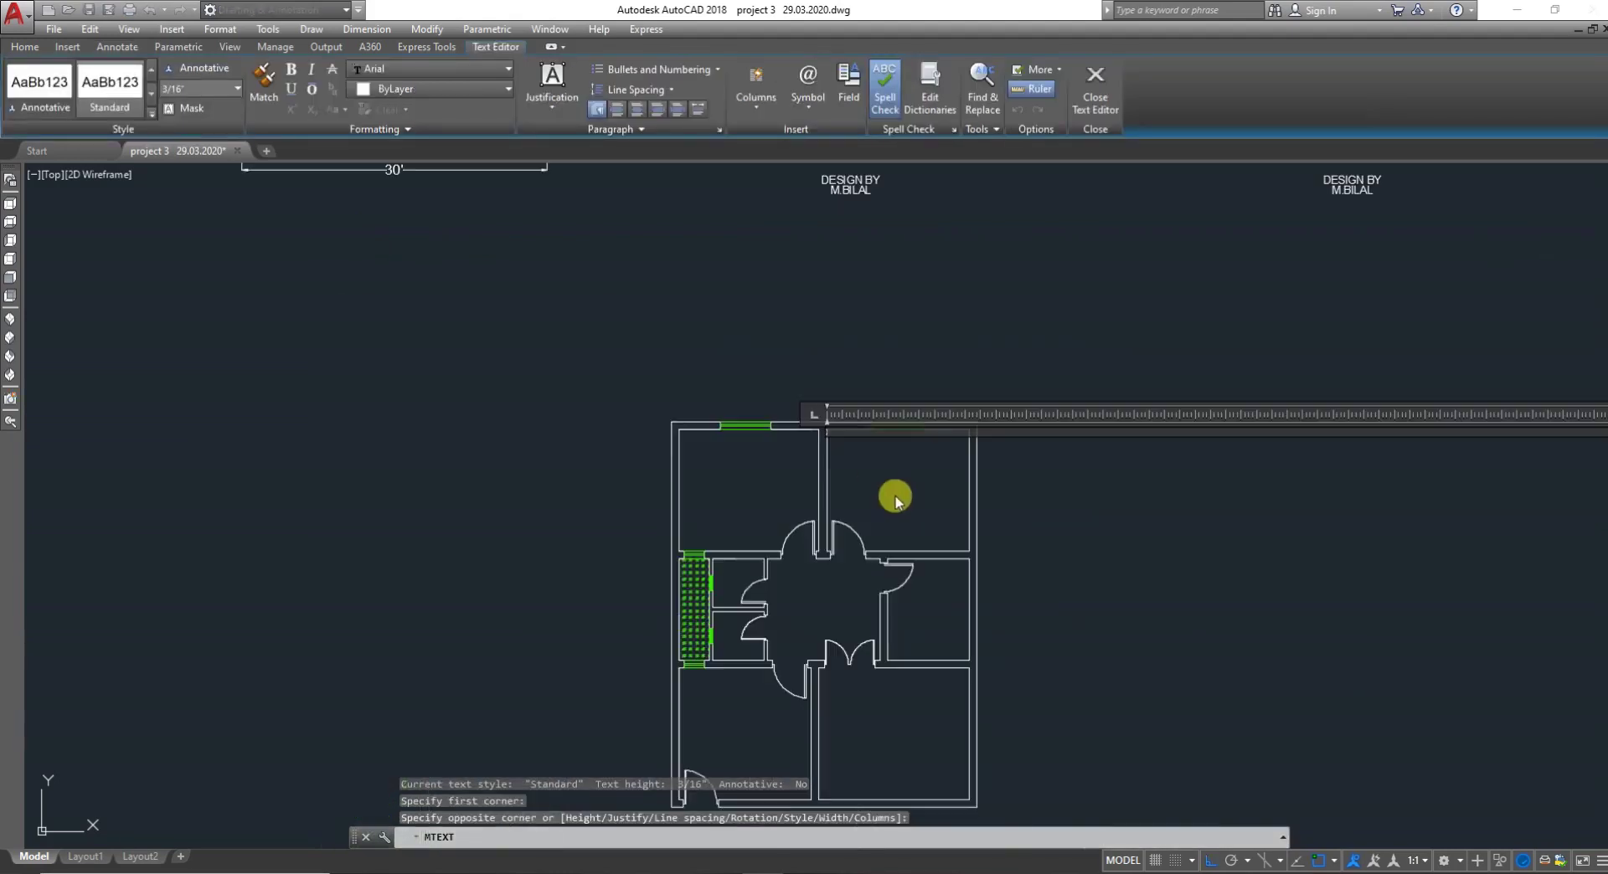
scroll(1399, 573, "down", 2)
scroll(1520, 549, "up", 1)
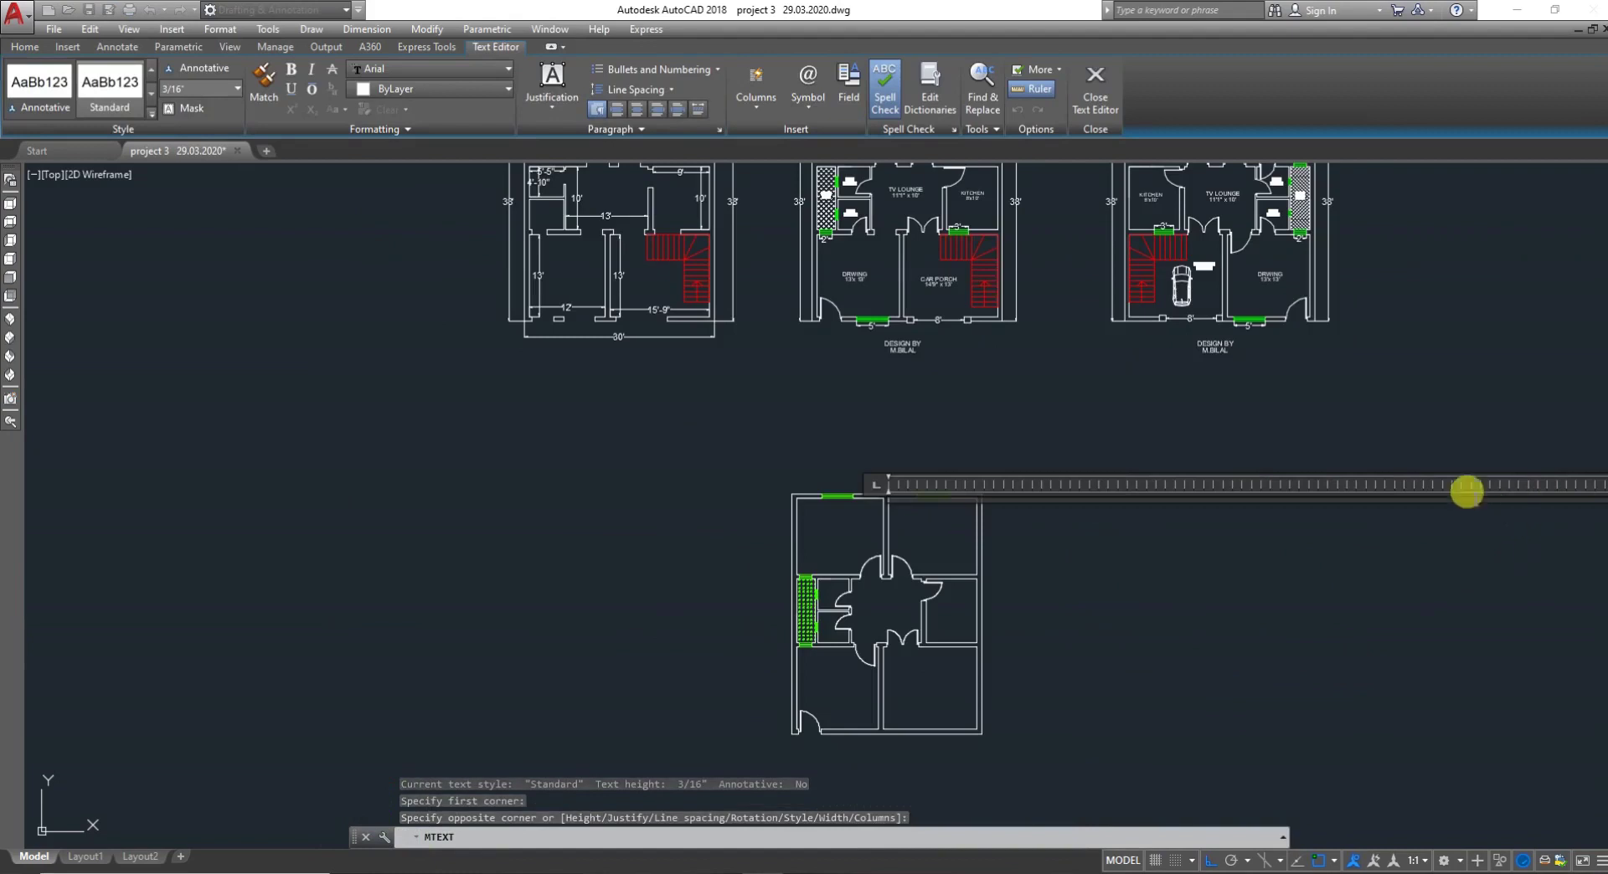
Centre the multiline text and write ROOM with 14'X12' on the line below
left_click(638, 110)
scroll(832, 405, "down", 3)
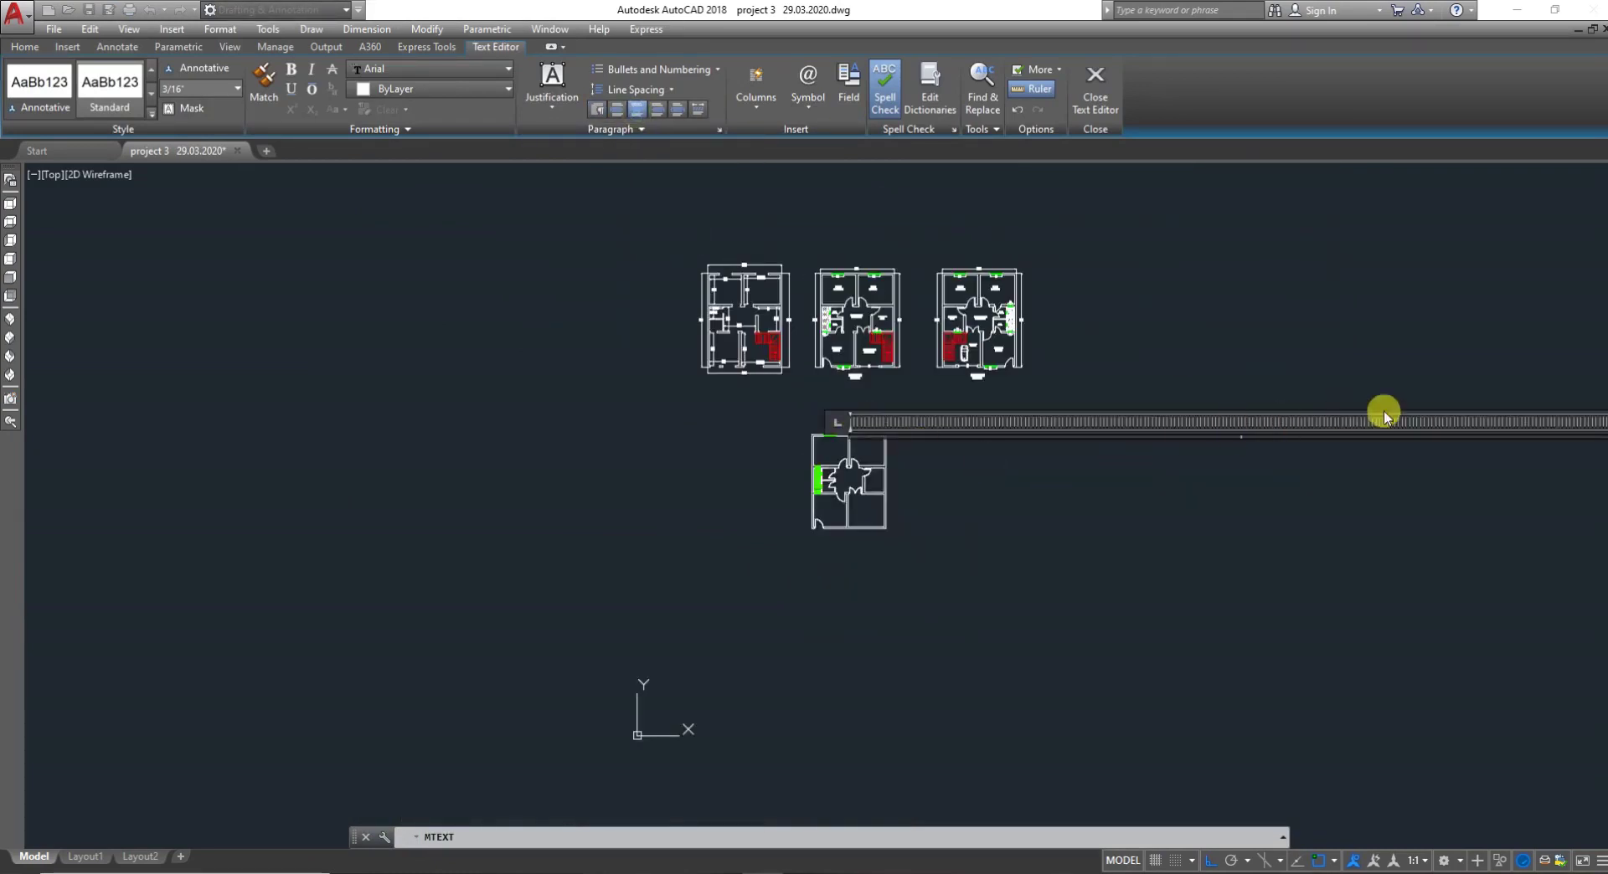
scroll(1384, 415, "up", 6)
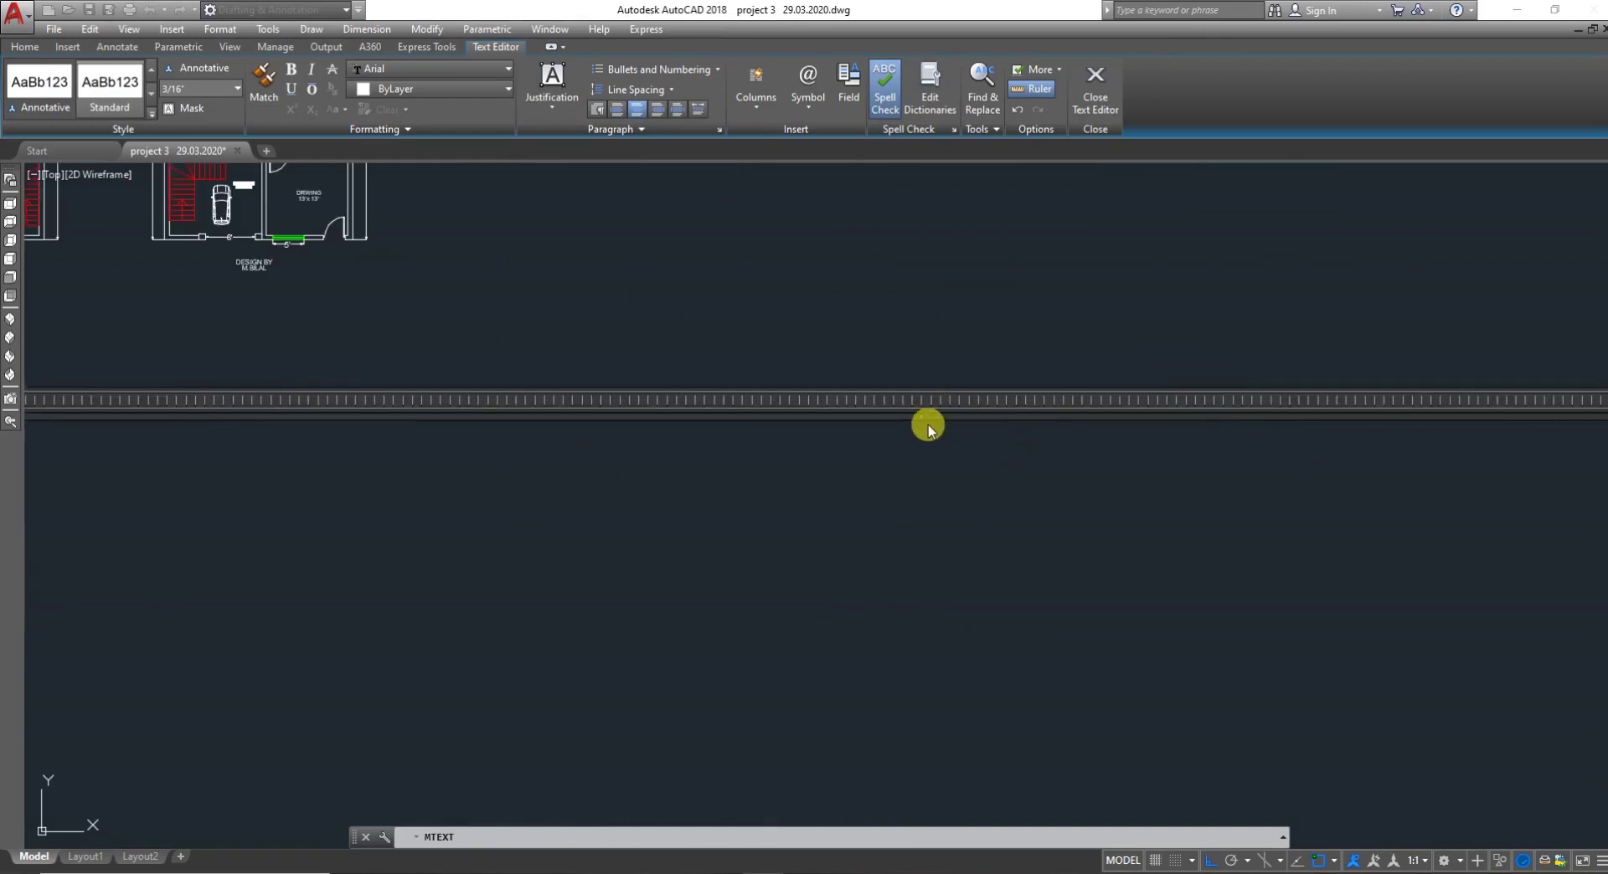
scroll(928, 425, "up", 3)
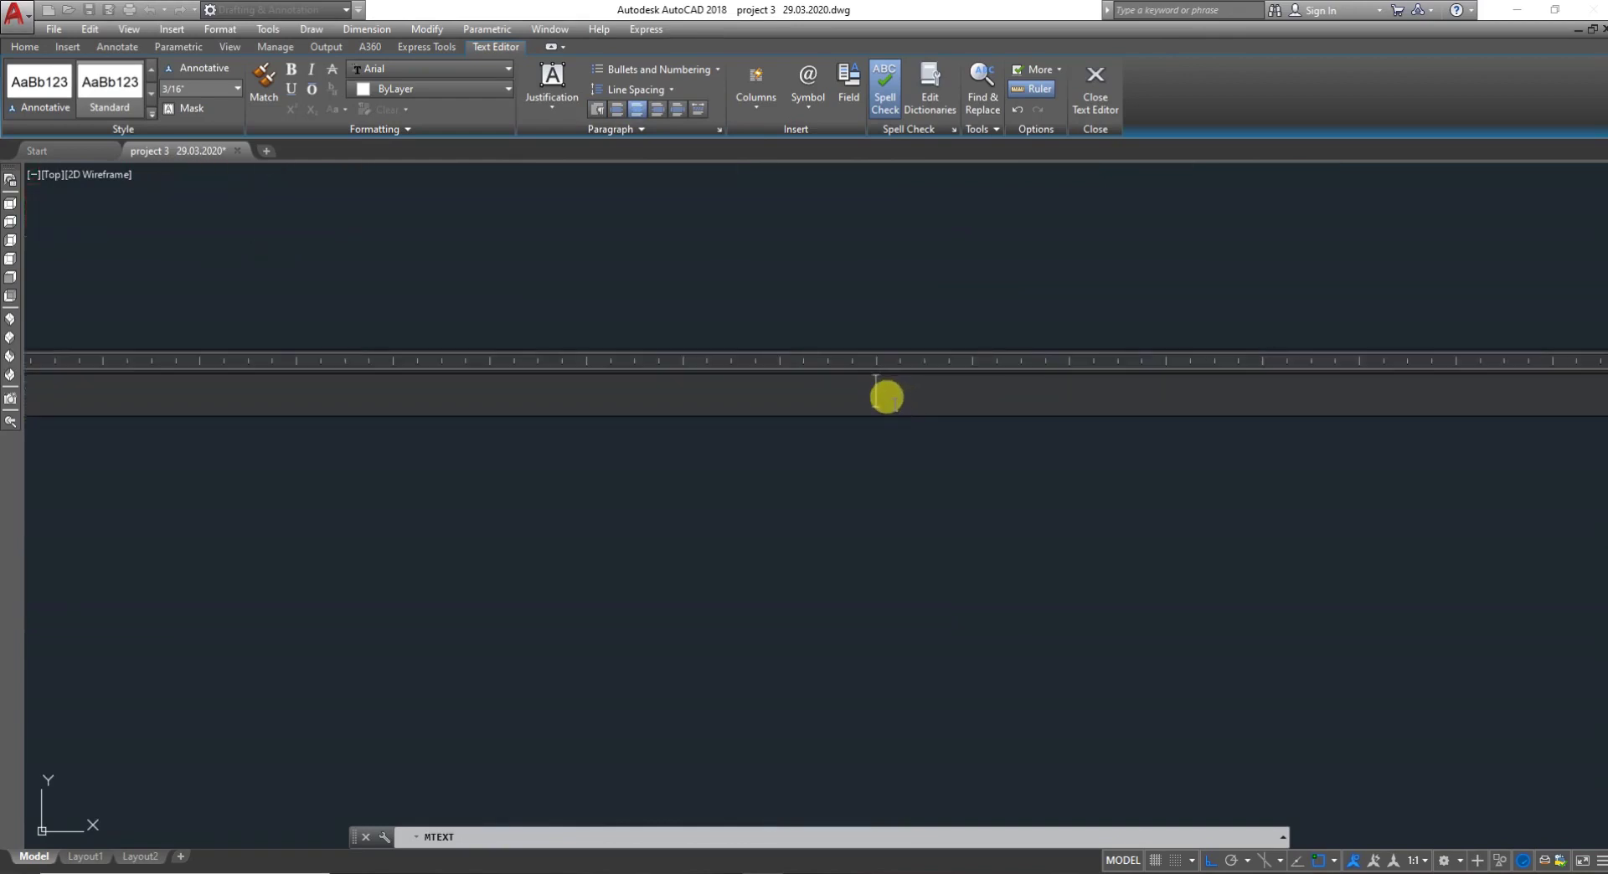
left_click_drag(894, 403, 877, 673)
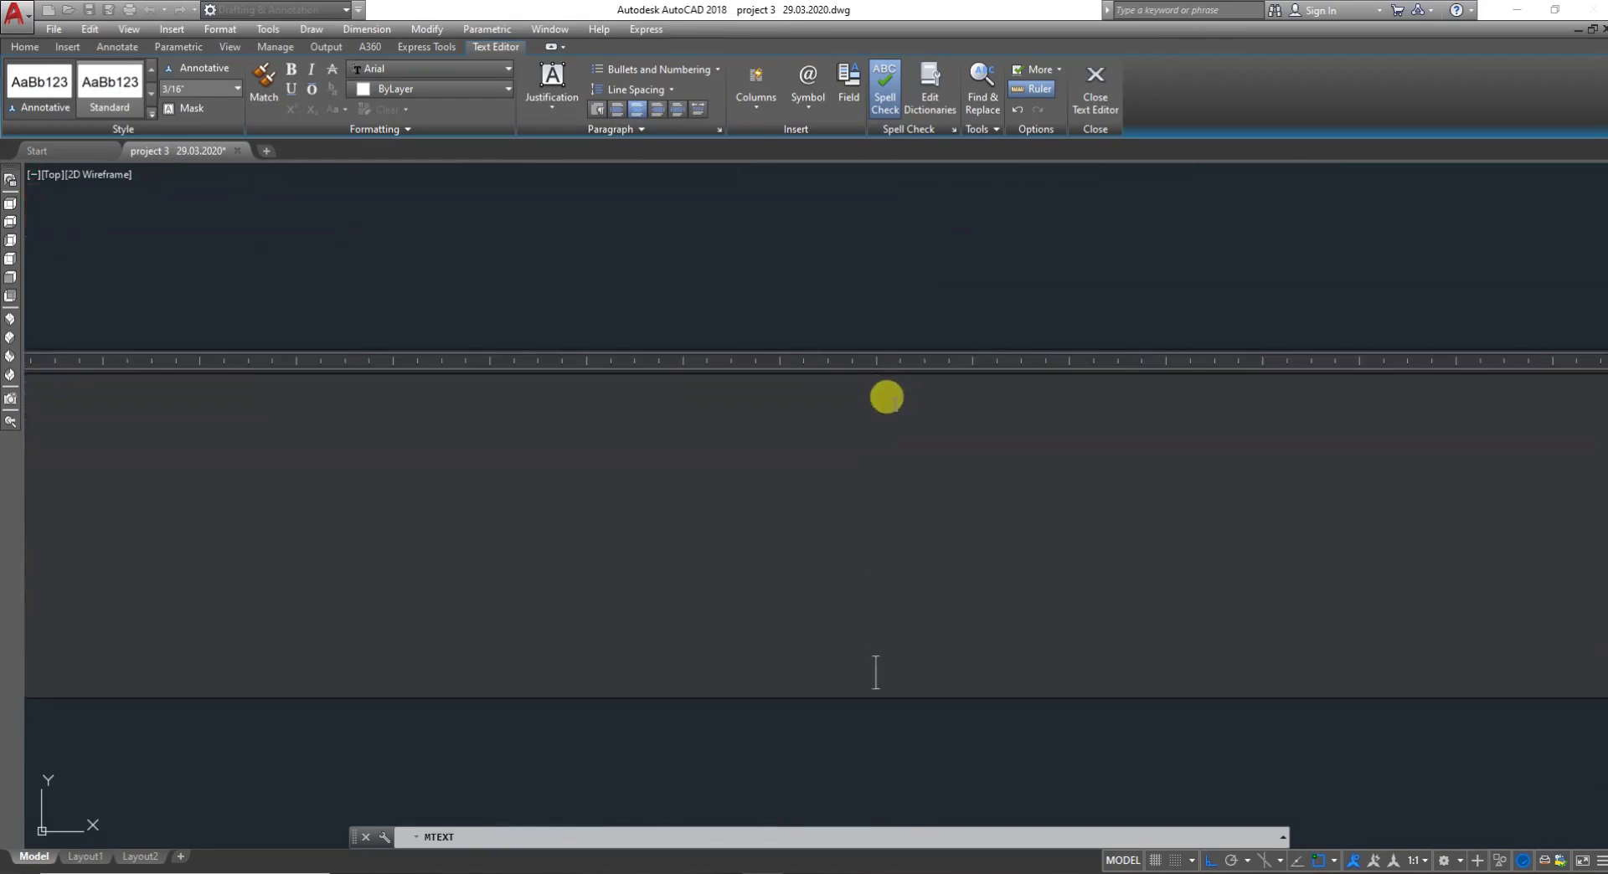
scroll(875, 386, "down", 3)
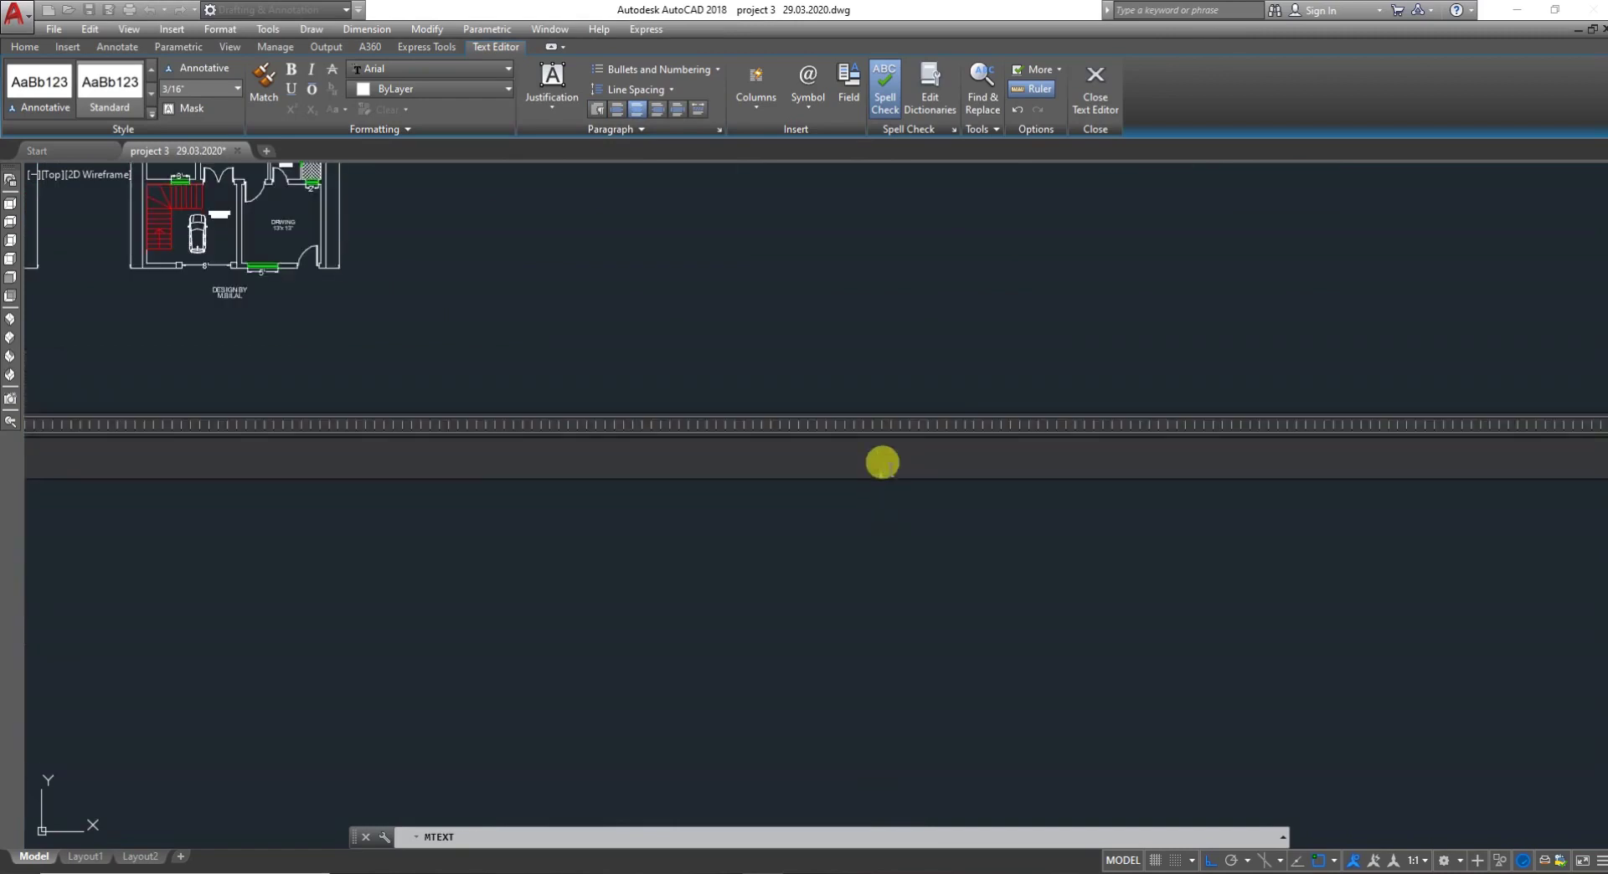
scroll(880, 460, "up", 1)
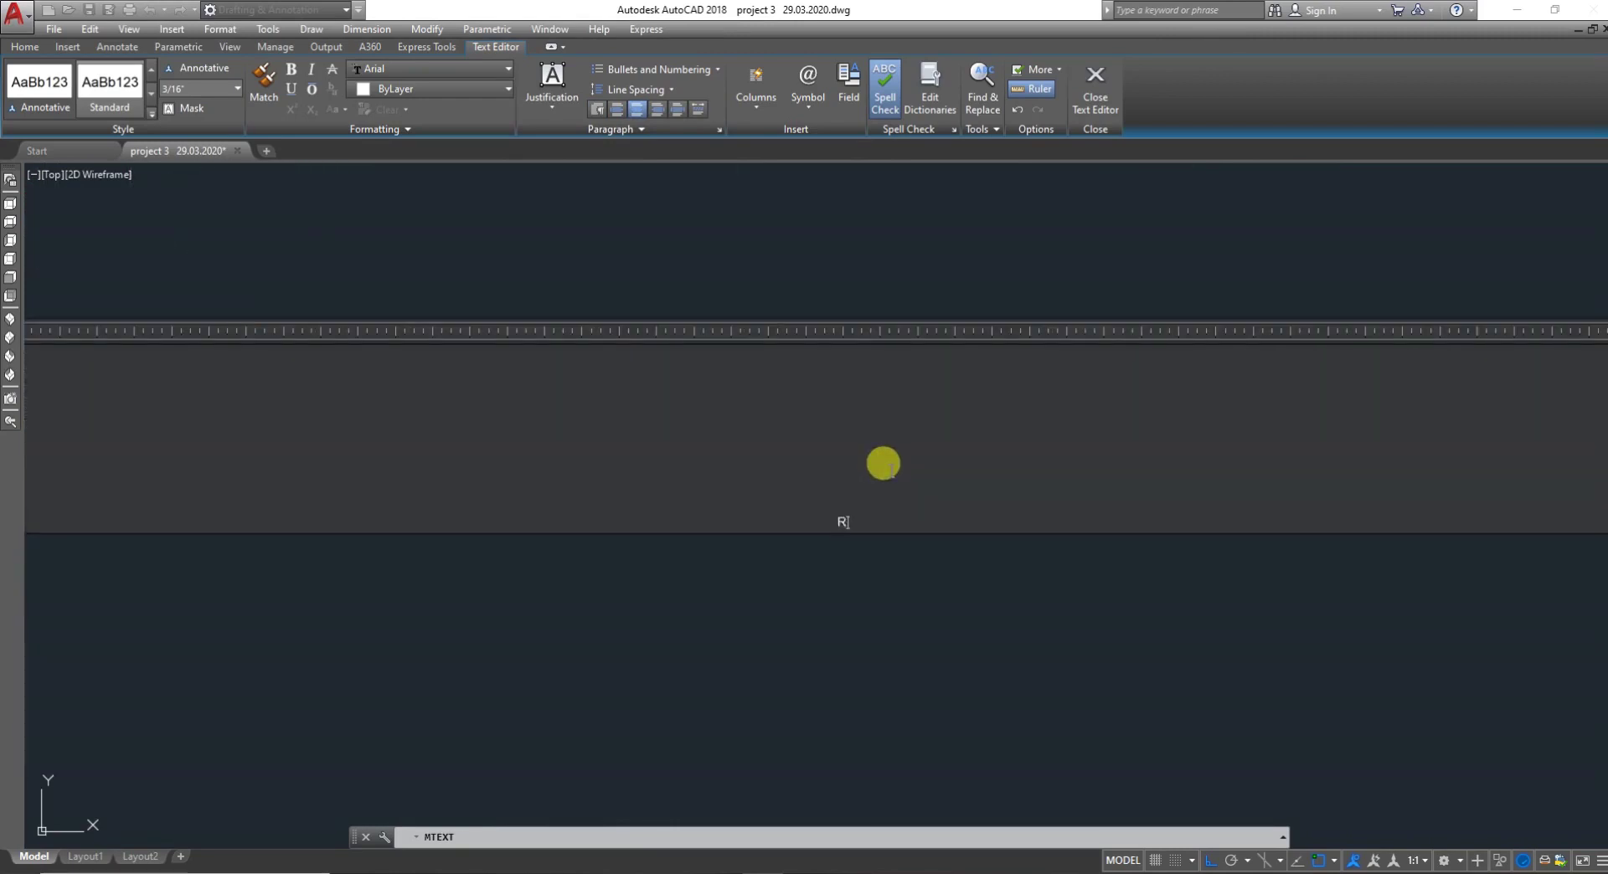
key("Return")
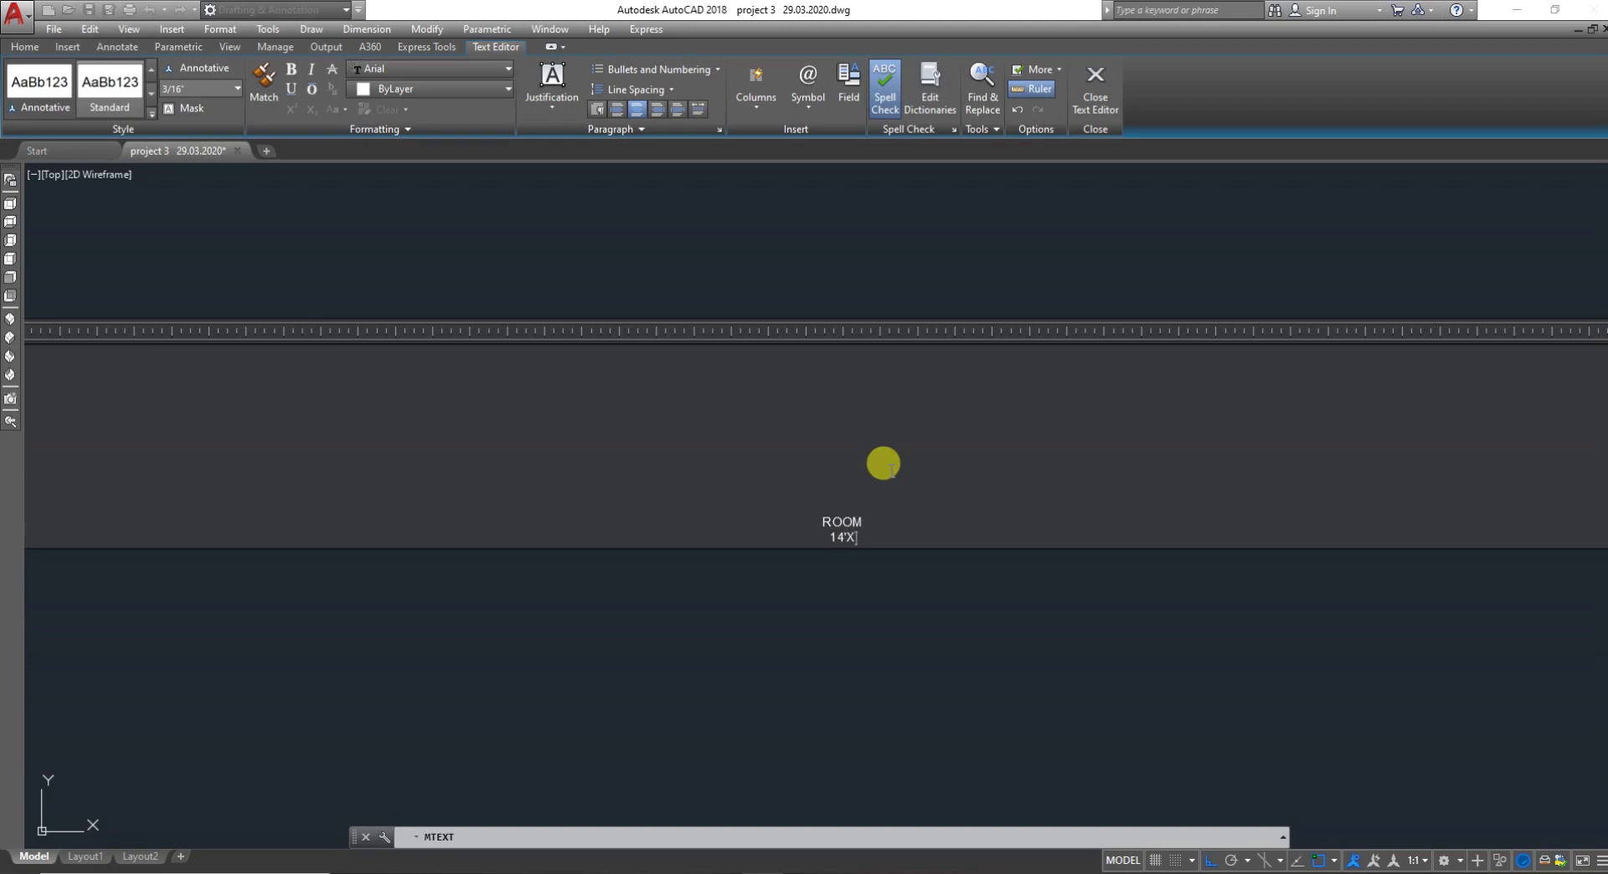
Set the height of both lines of the room label to 7" and finish the text
scroll(825, 526, "up", 4)
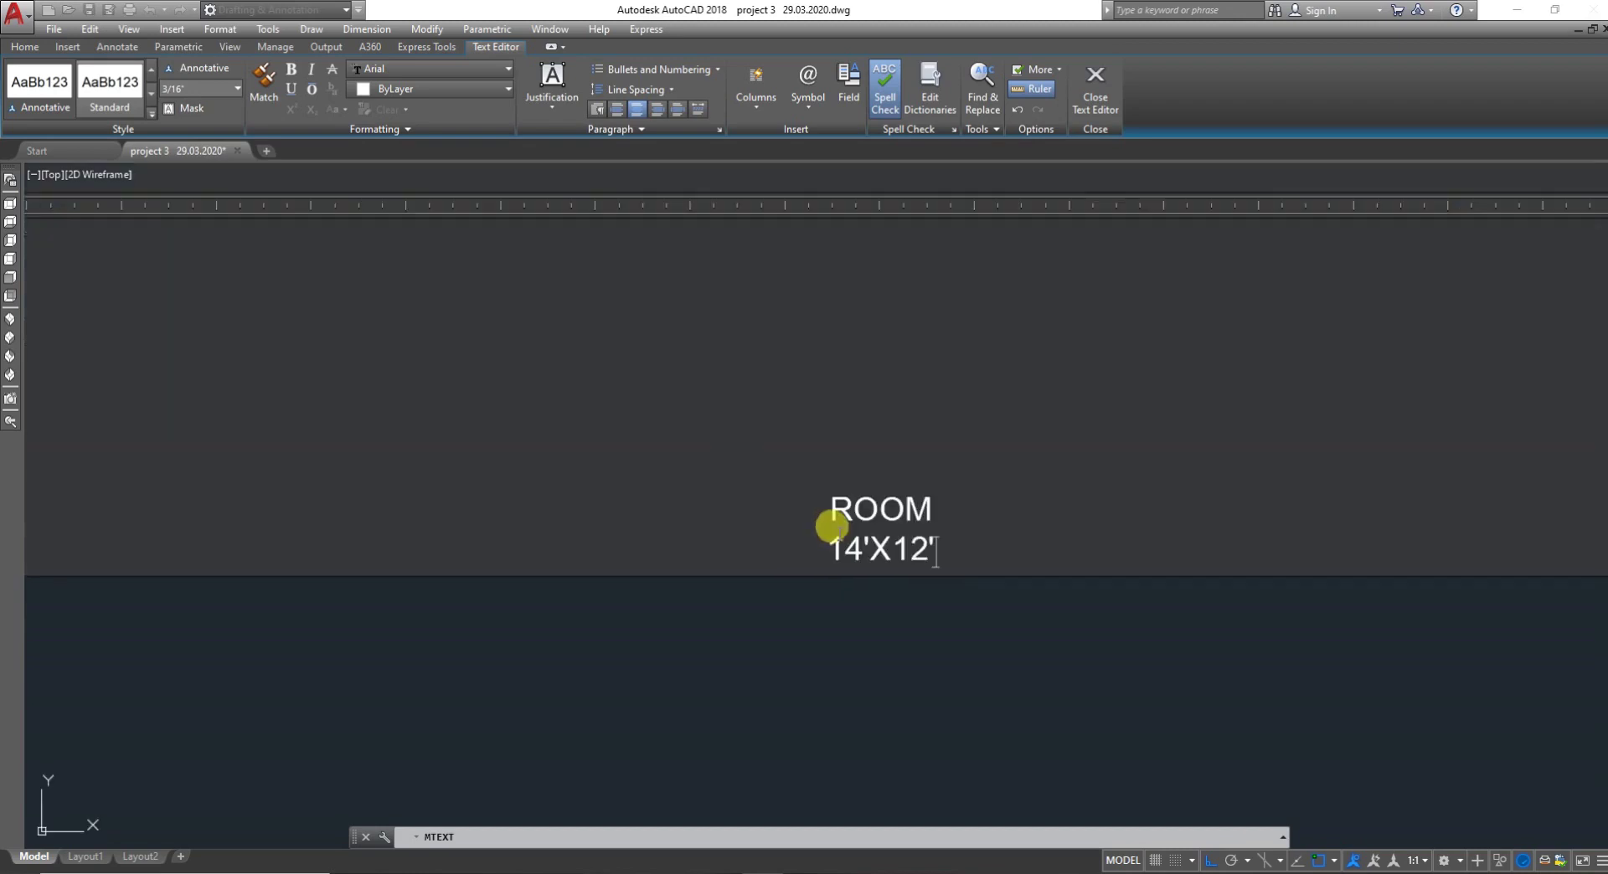
left_click_drag(965, 545, 768, 466)
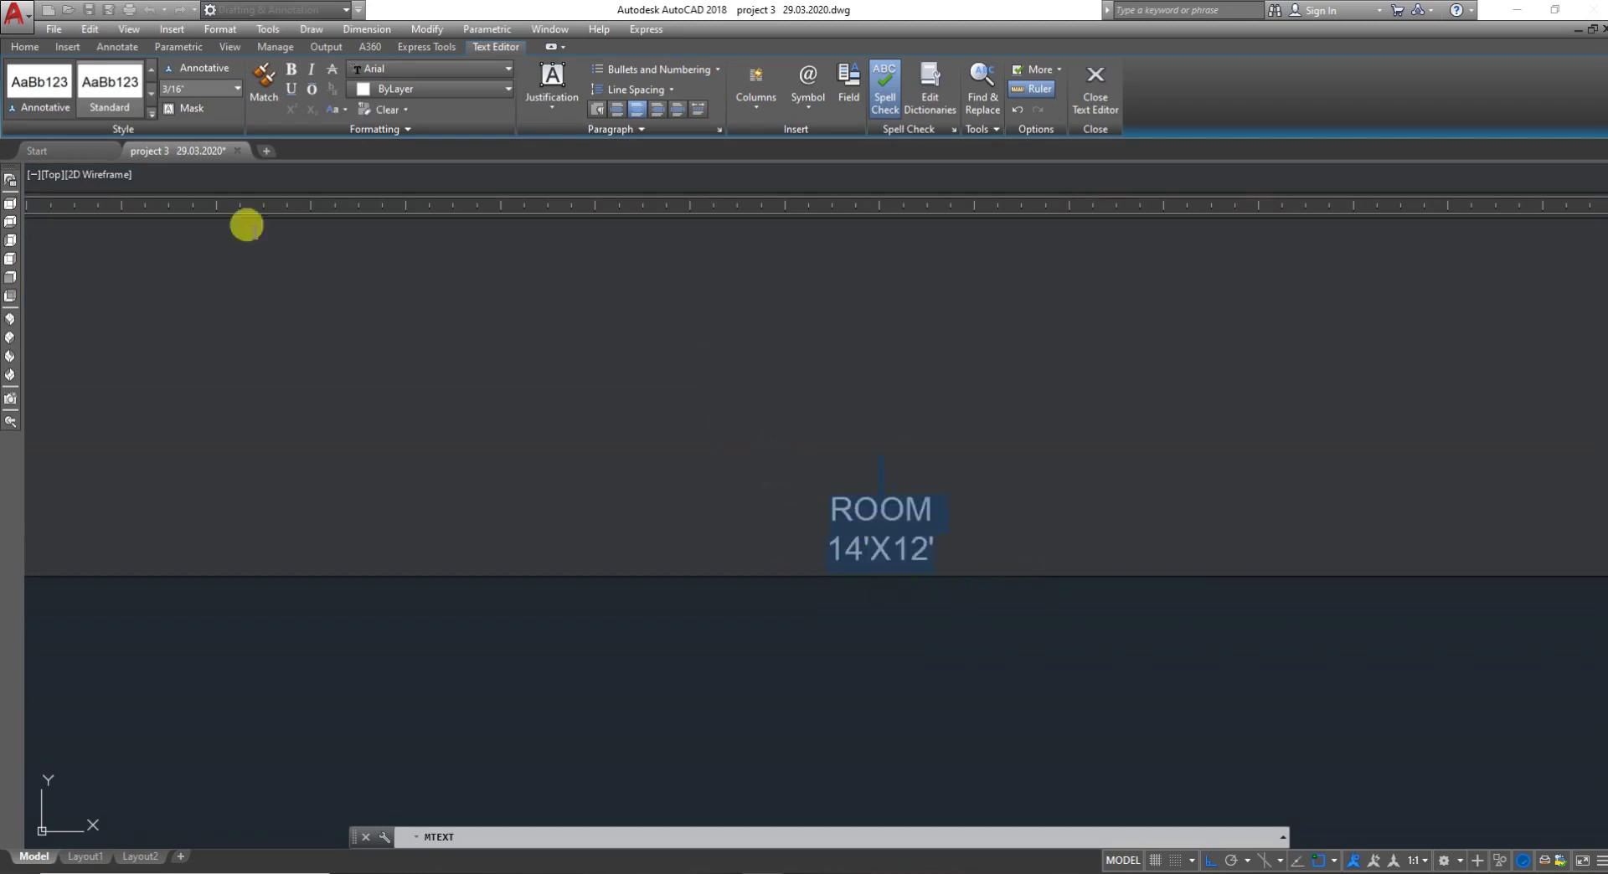
left_click(197, 87)
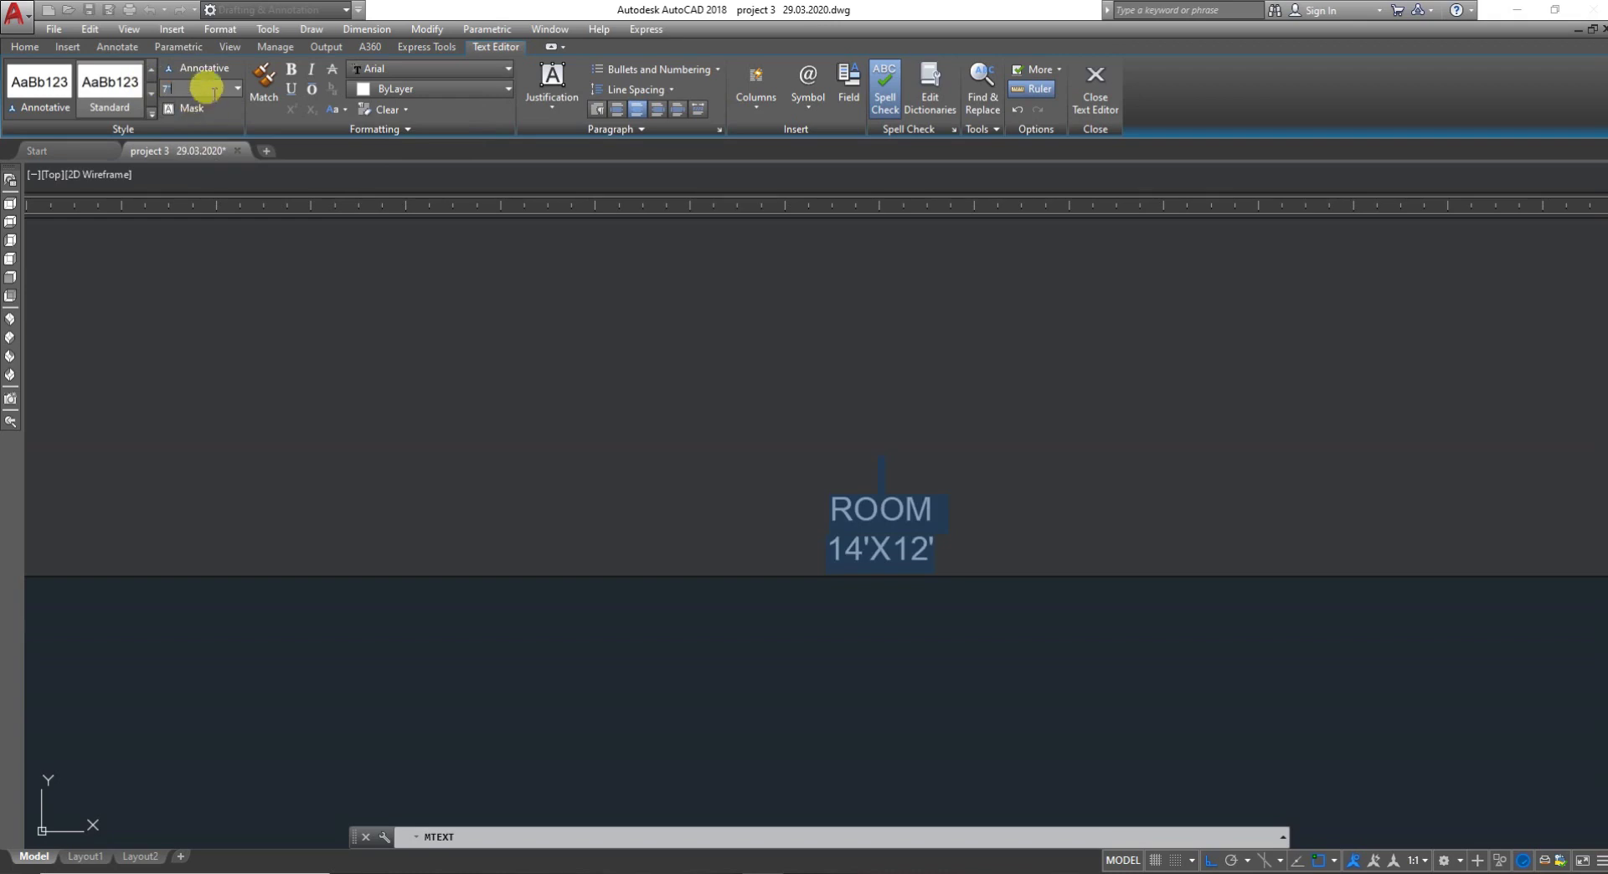
type("7")
key("Return")
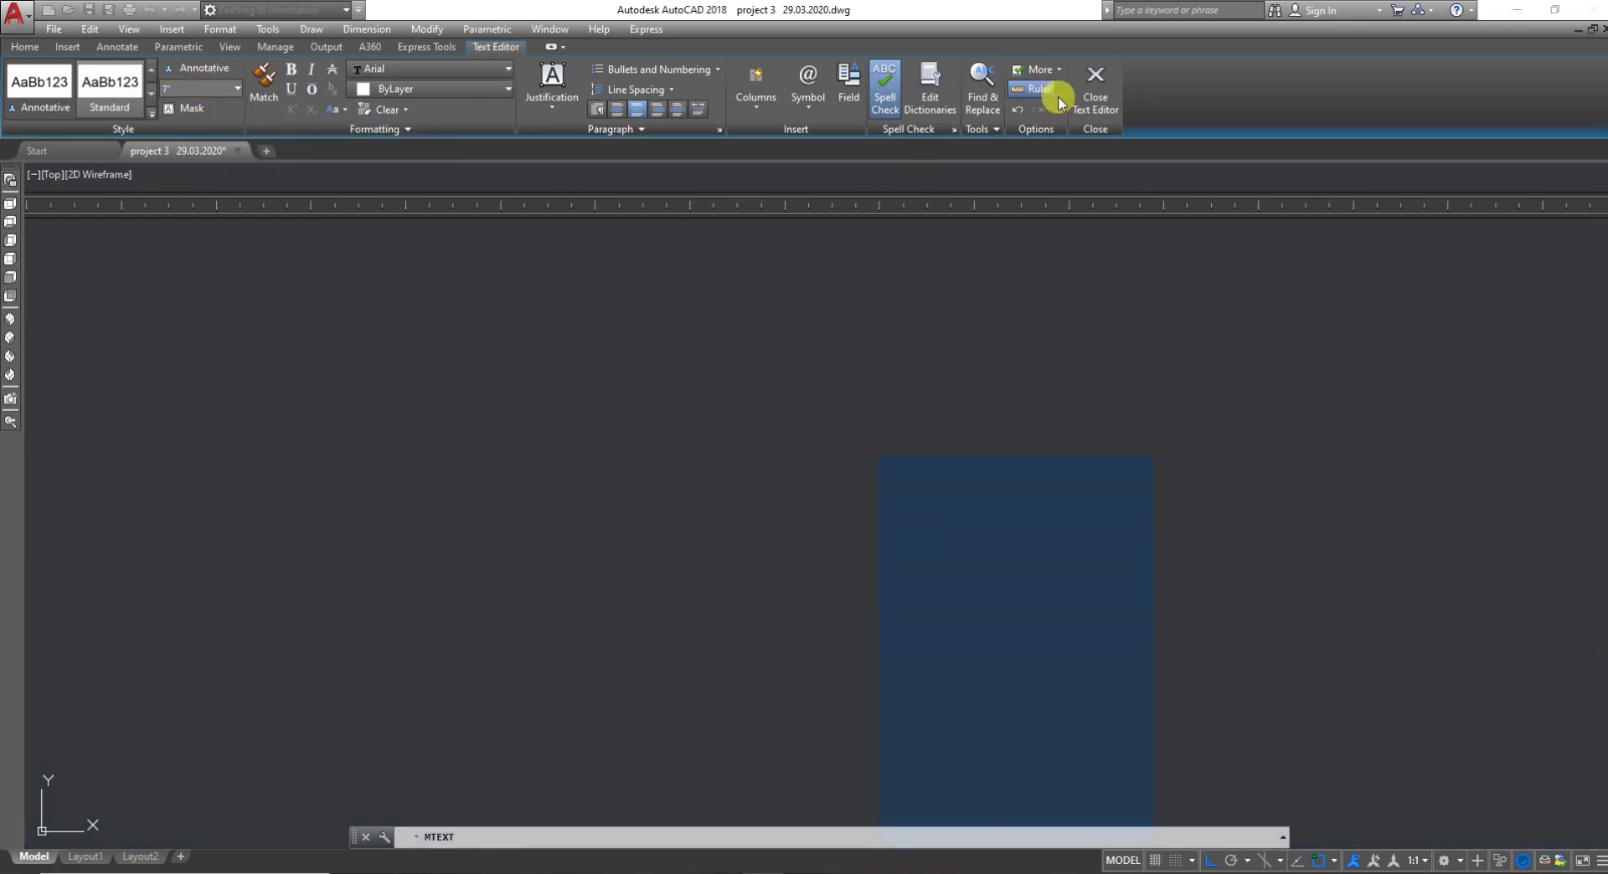
left_click(1102, 84)
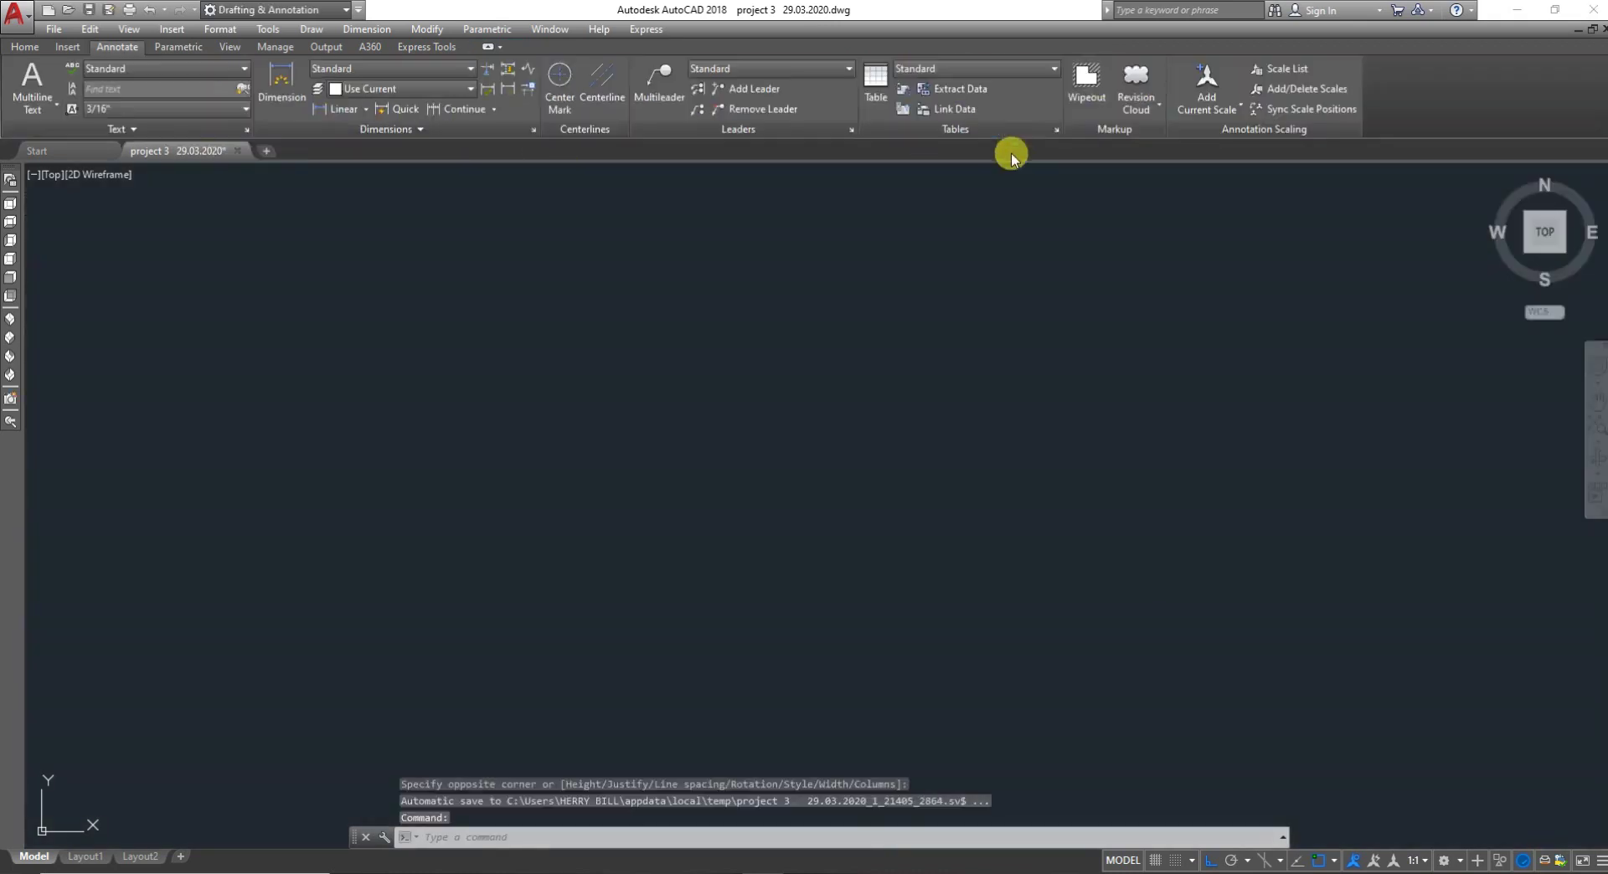
Move the ROOM 14'X12' label straight down to the middle of the upper-right room
scroll(829, 375, "down", 5)
scroll(494, 370, "up", 5)
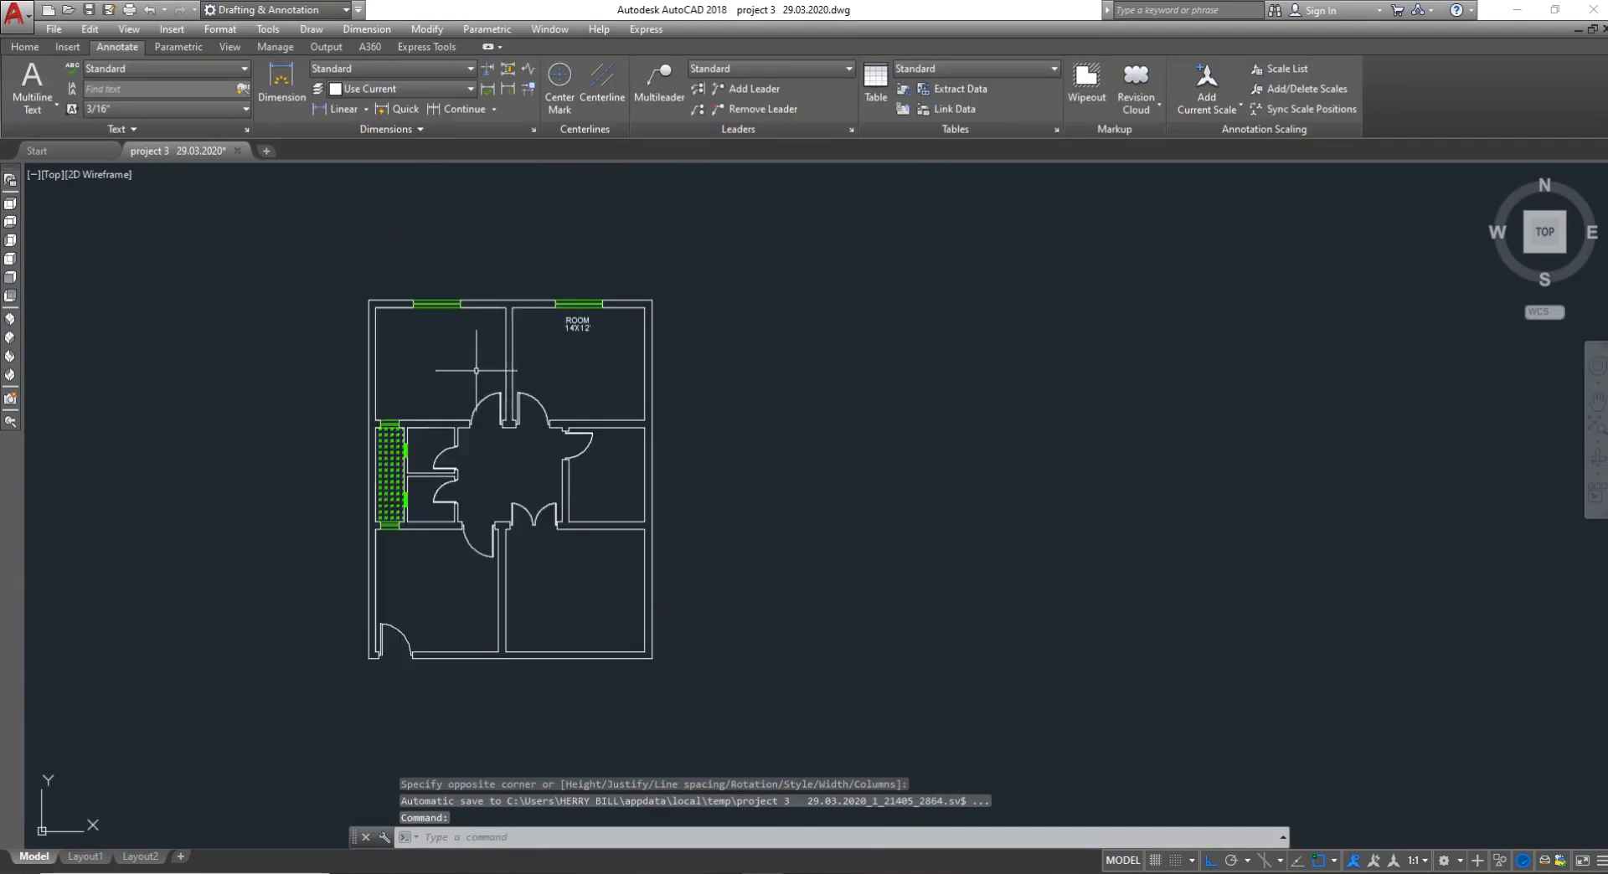
scroll(577, 321, "up", 5)
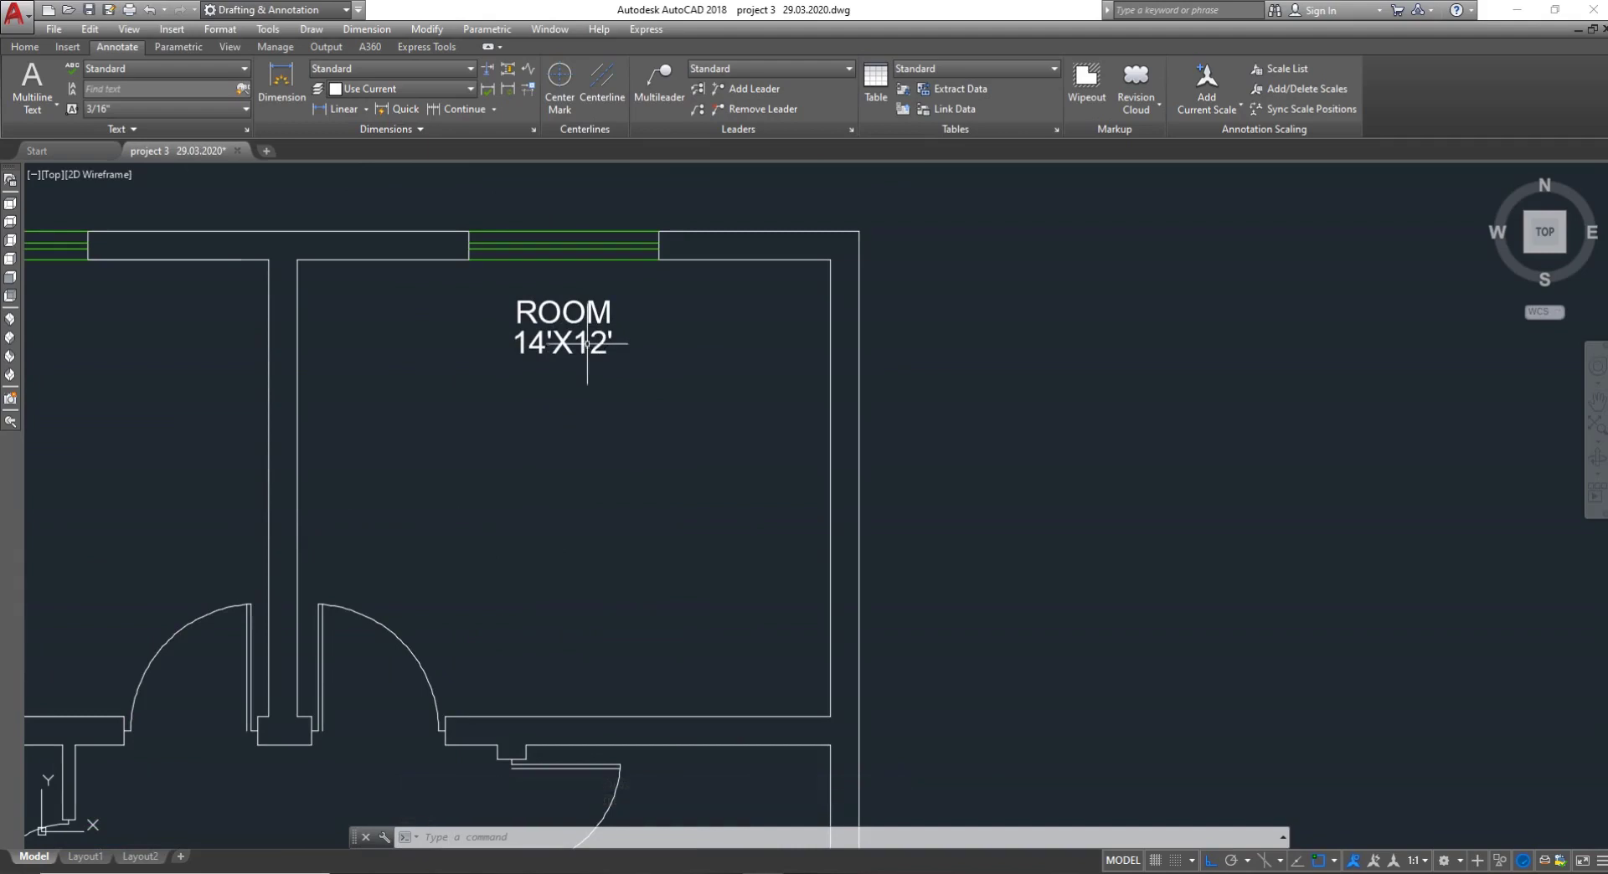
type("M")
key("Return")
left_click(589, 315)
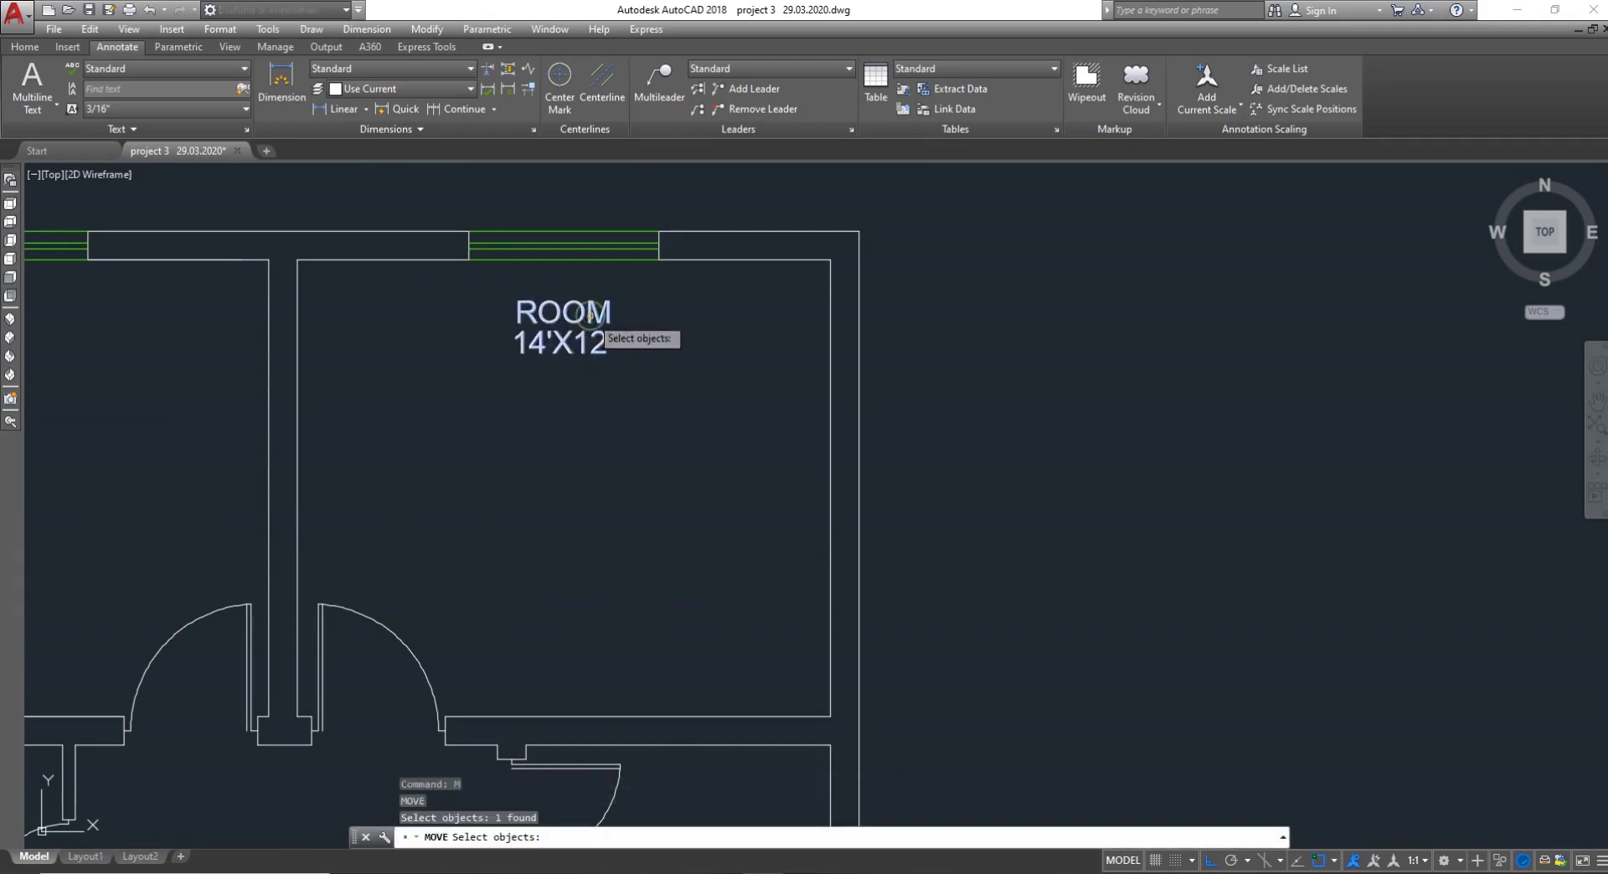
key("Return")
left_click(589, 315)
left_click(584, 457)
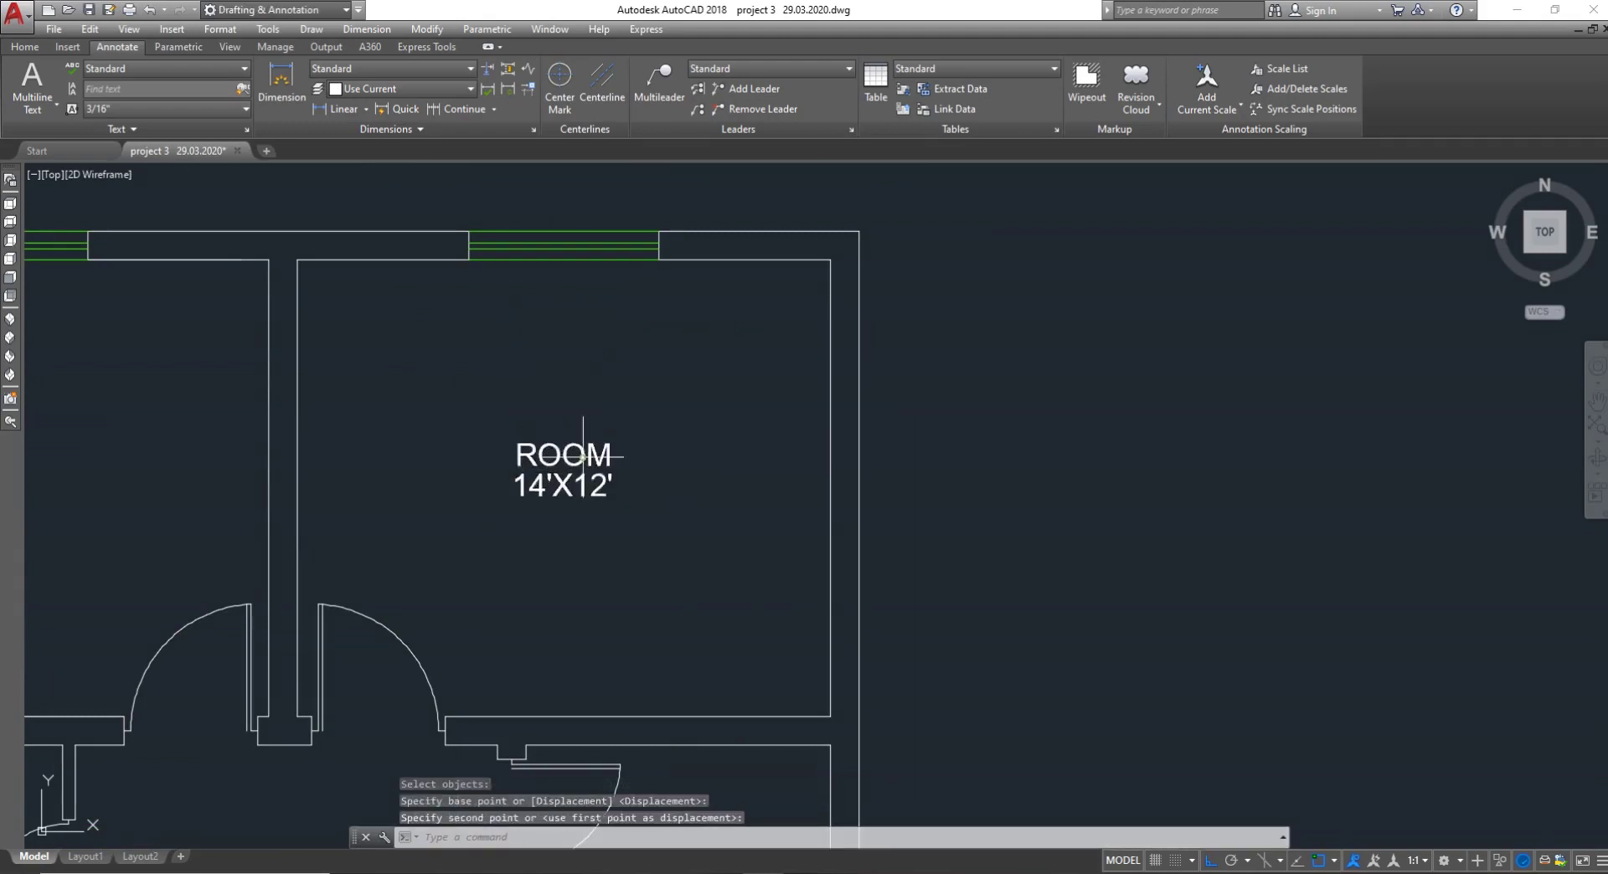
Measure the upper-right room's inside width and depth with aligned dimensions, without placing them
key("Escape")
type("DAL")
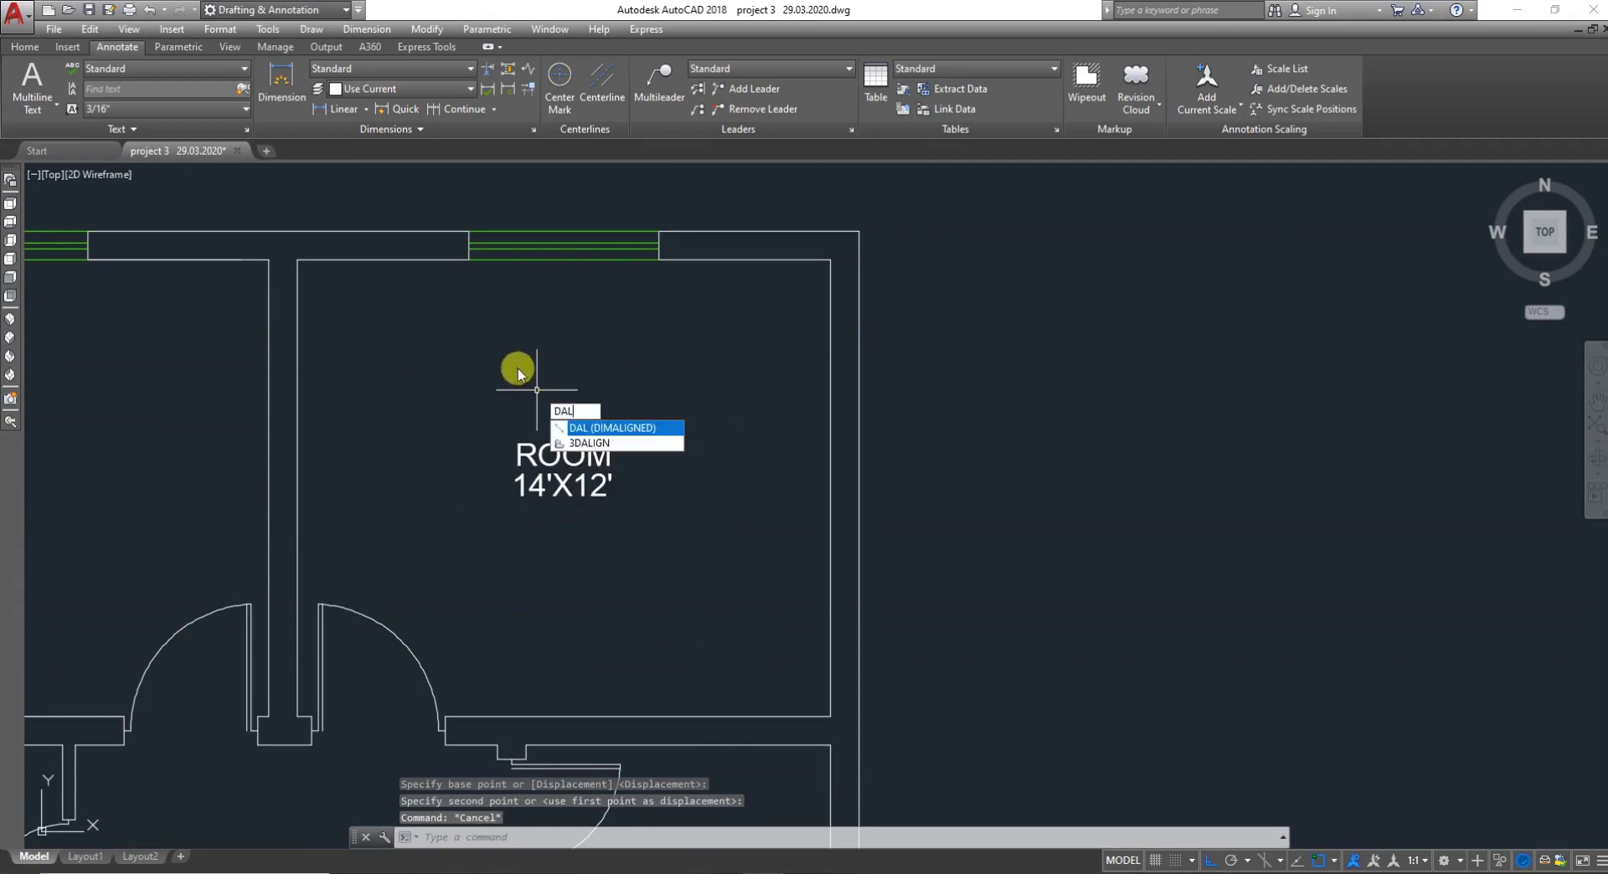
left_click(297, 261)
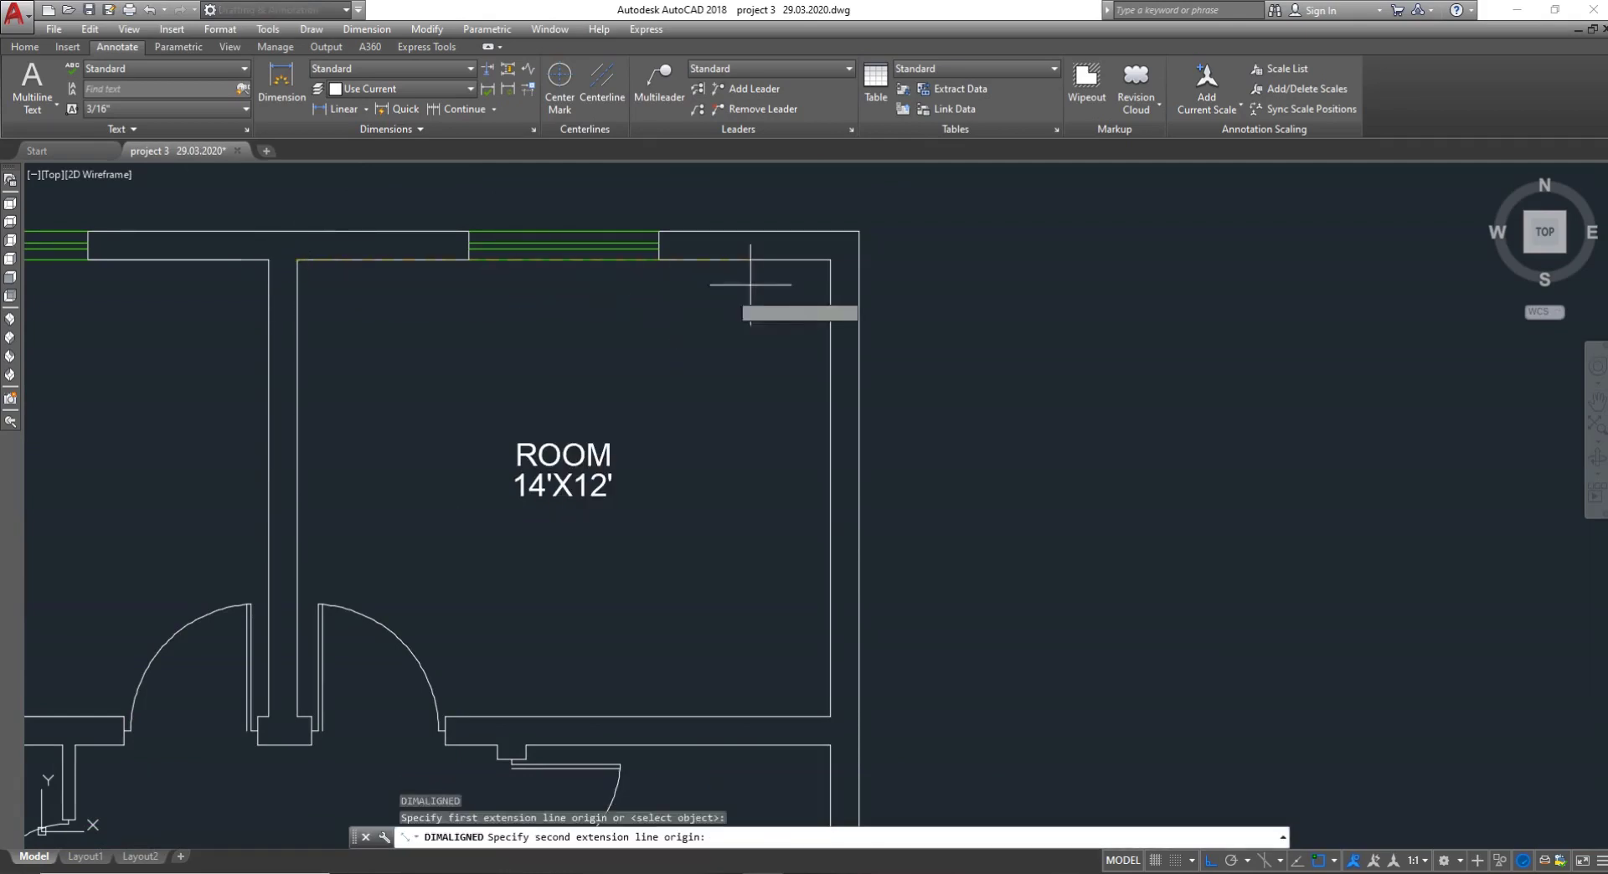
left_click(830, 260)
key("Escape")
key("Return")
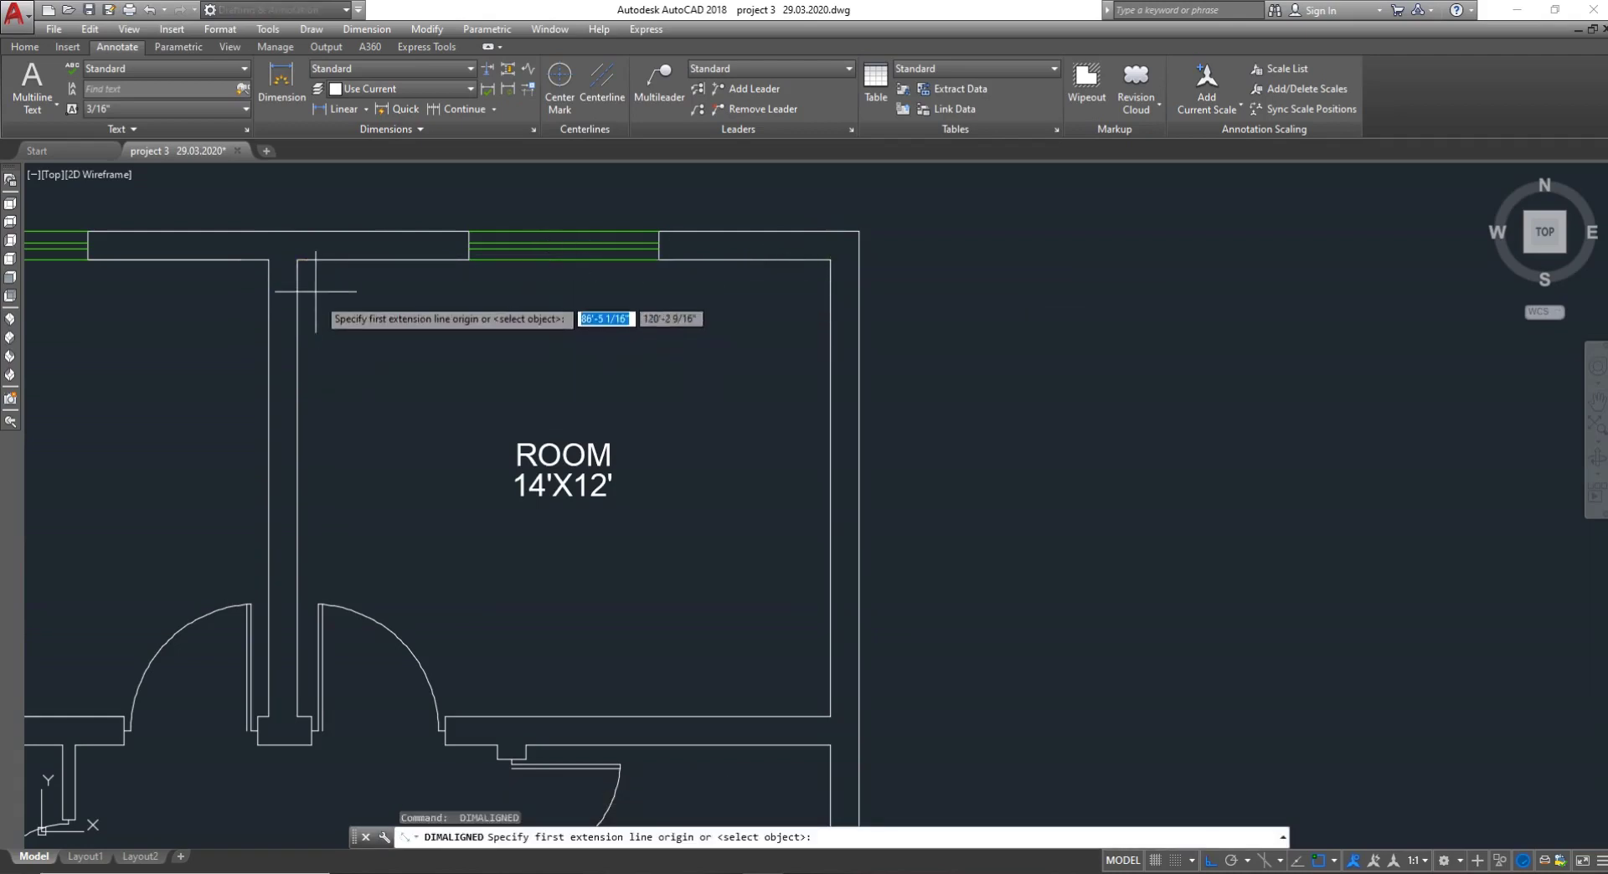
left_click(297, 261)
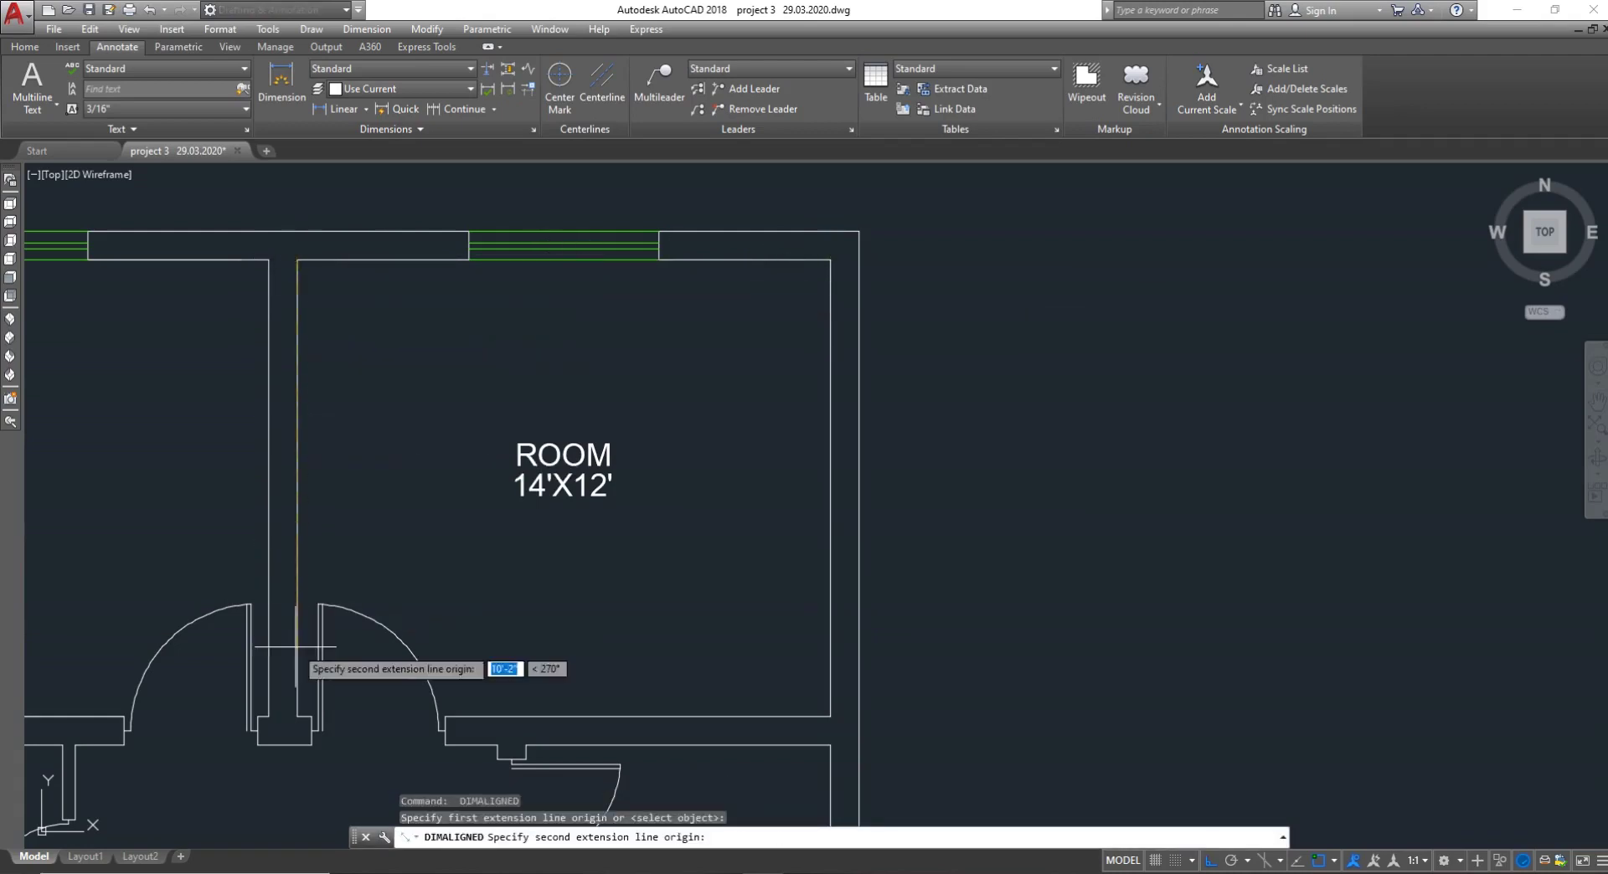
left_click(297, 717)
key("Escape")
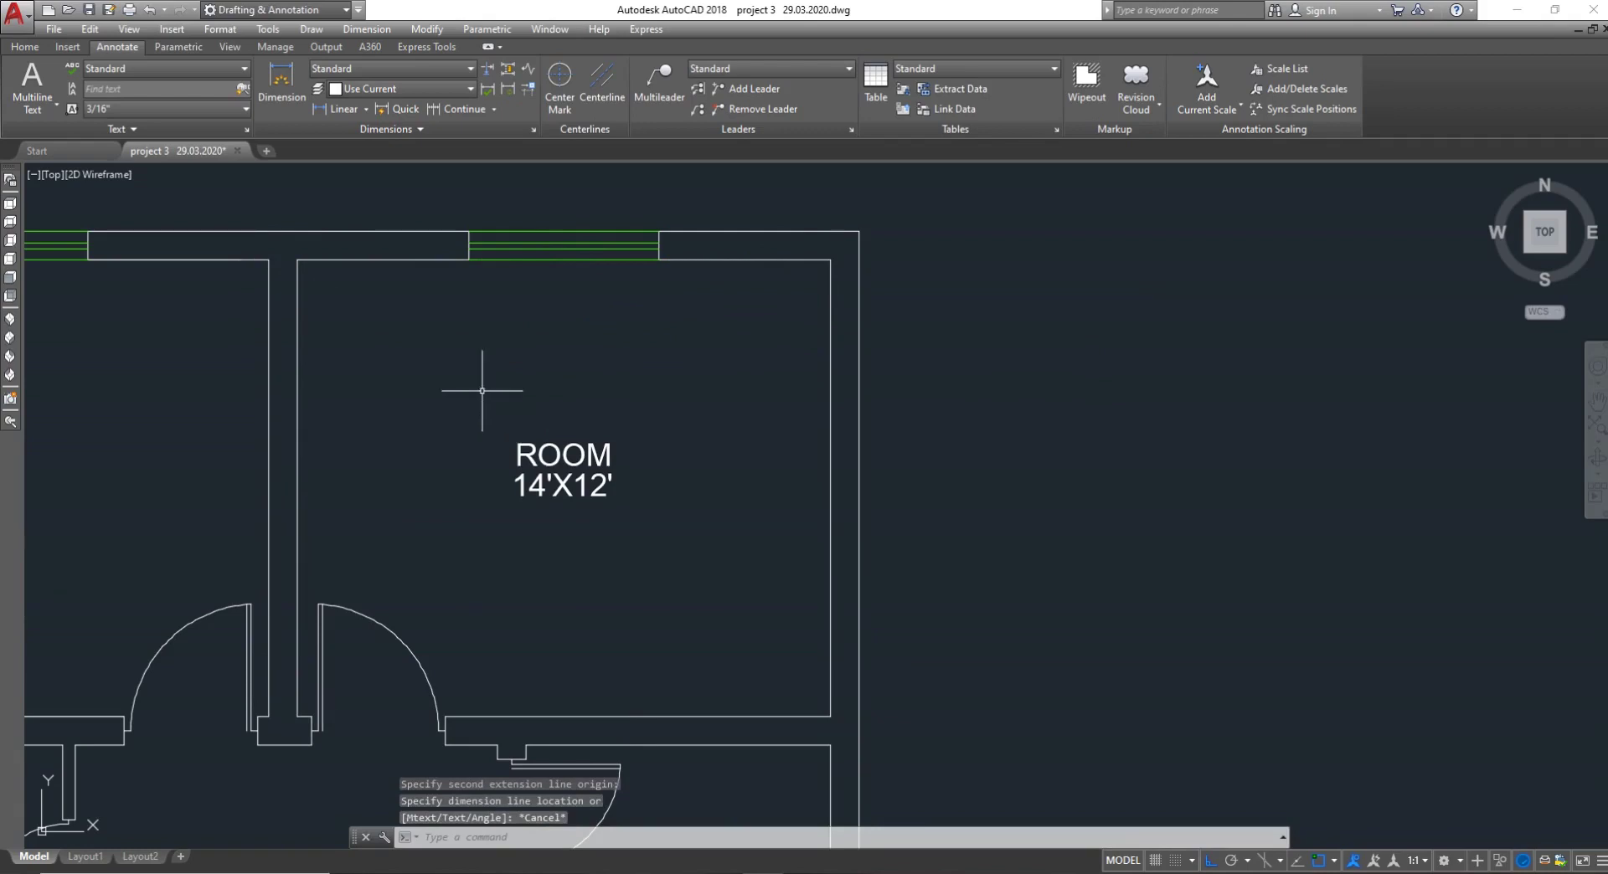
Copy the ROOM 14'X12' label from the upper-right room to the middle of the upper-left room
key("Return")
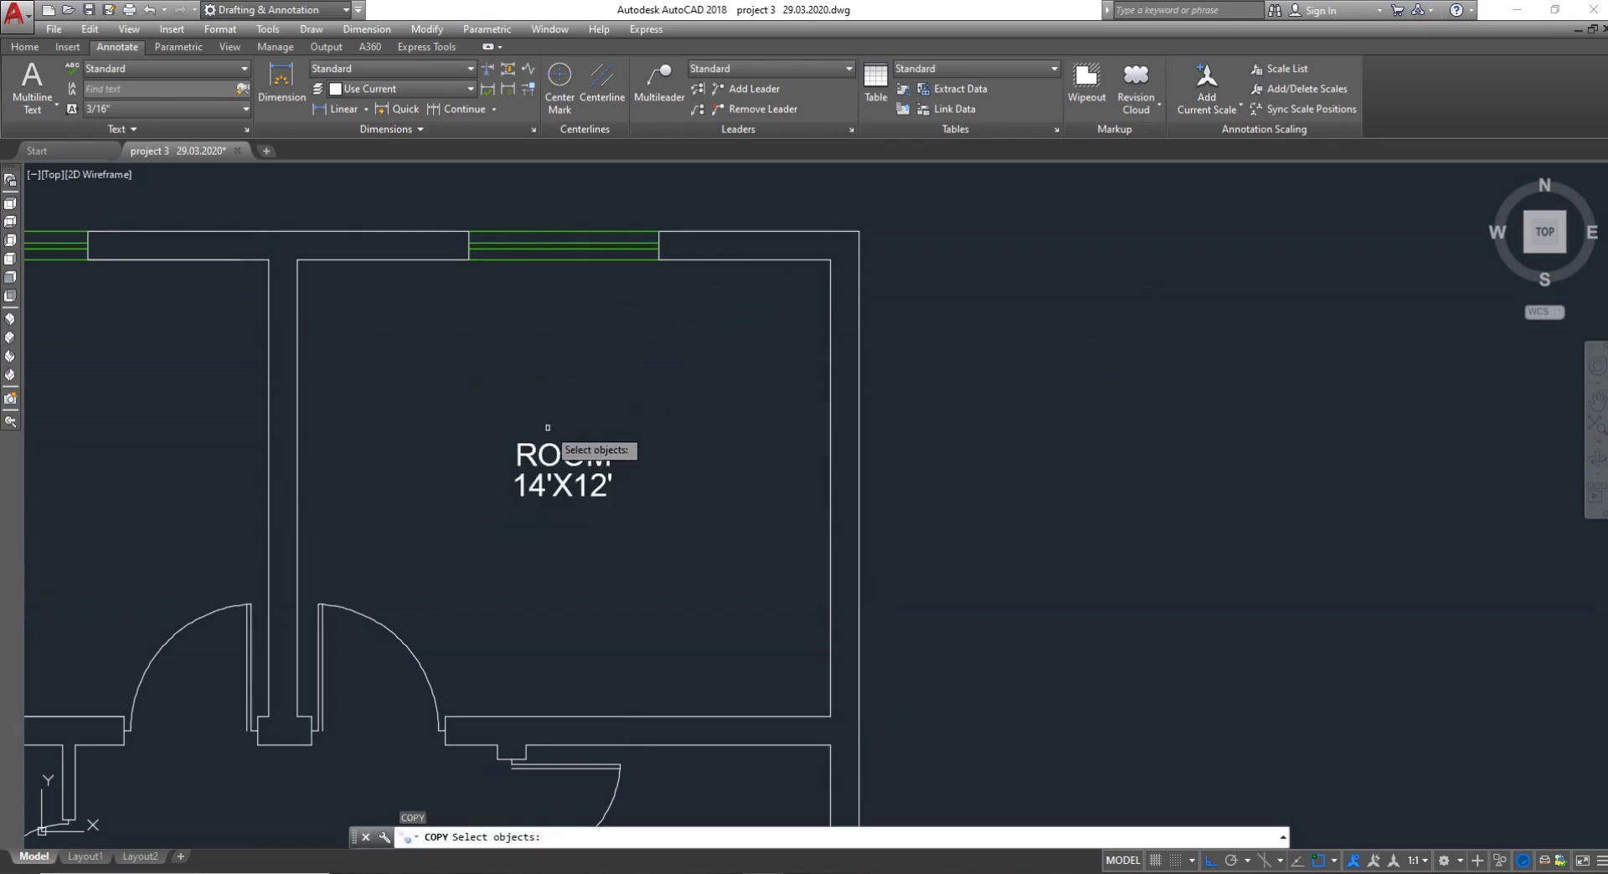
left_click(553, 454)
key("Return")
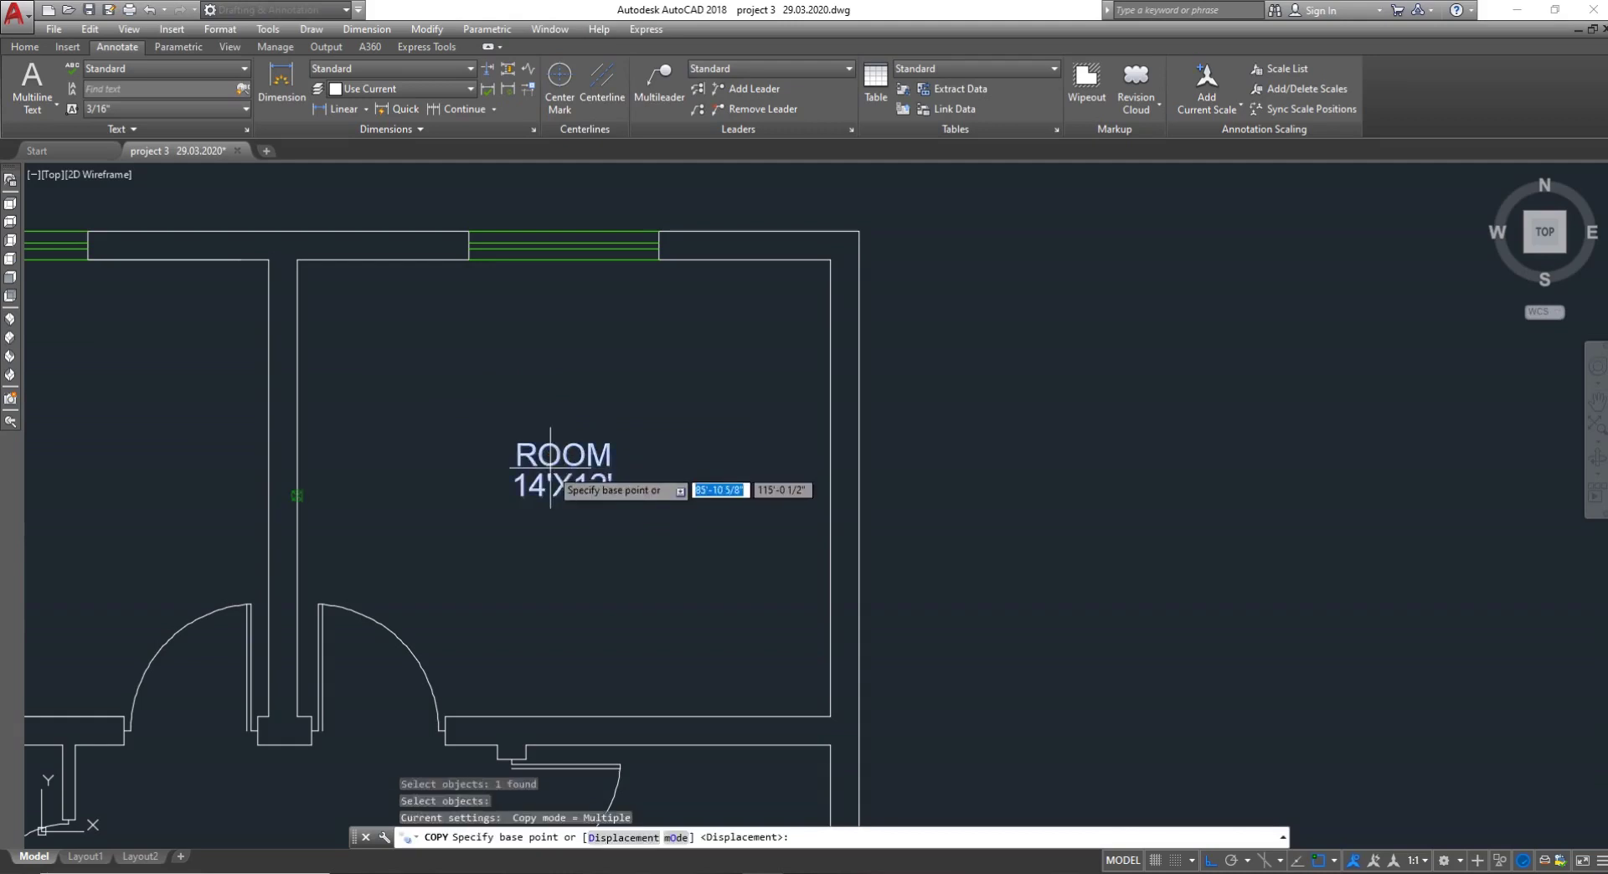
left_click(297, 494)
scroll(525, 485, "down", 2)
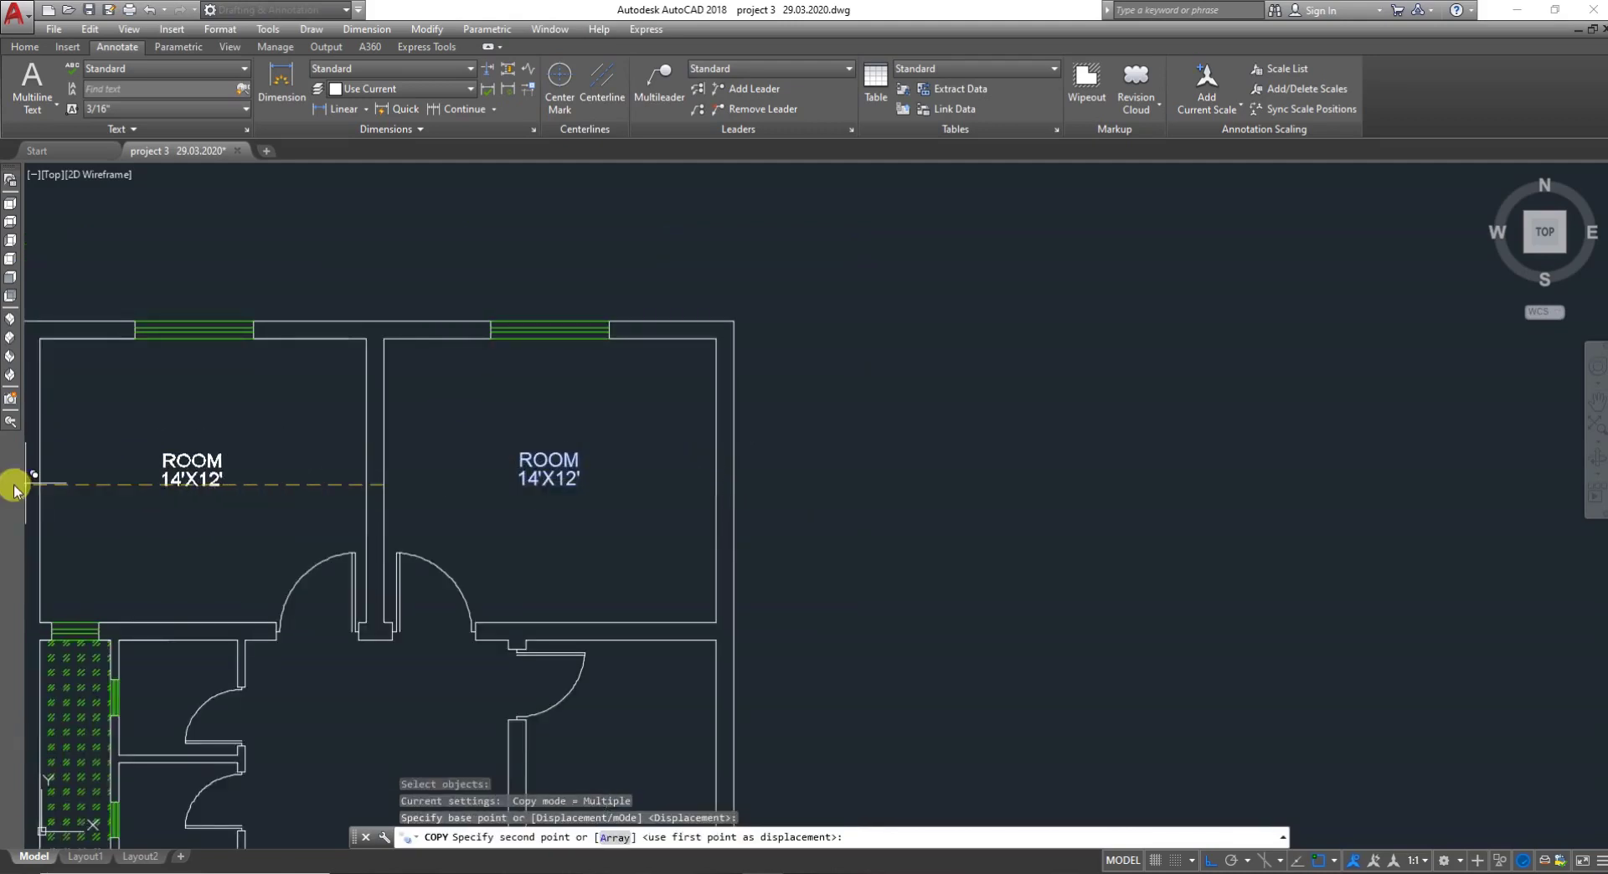
scroll(377, 427, "down", 3)
scroll(231, 442, "up", 2)
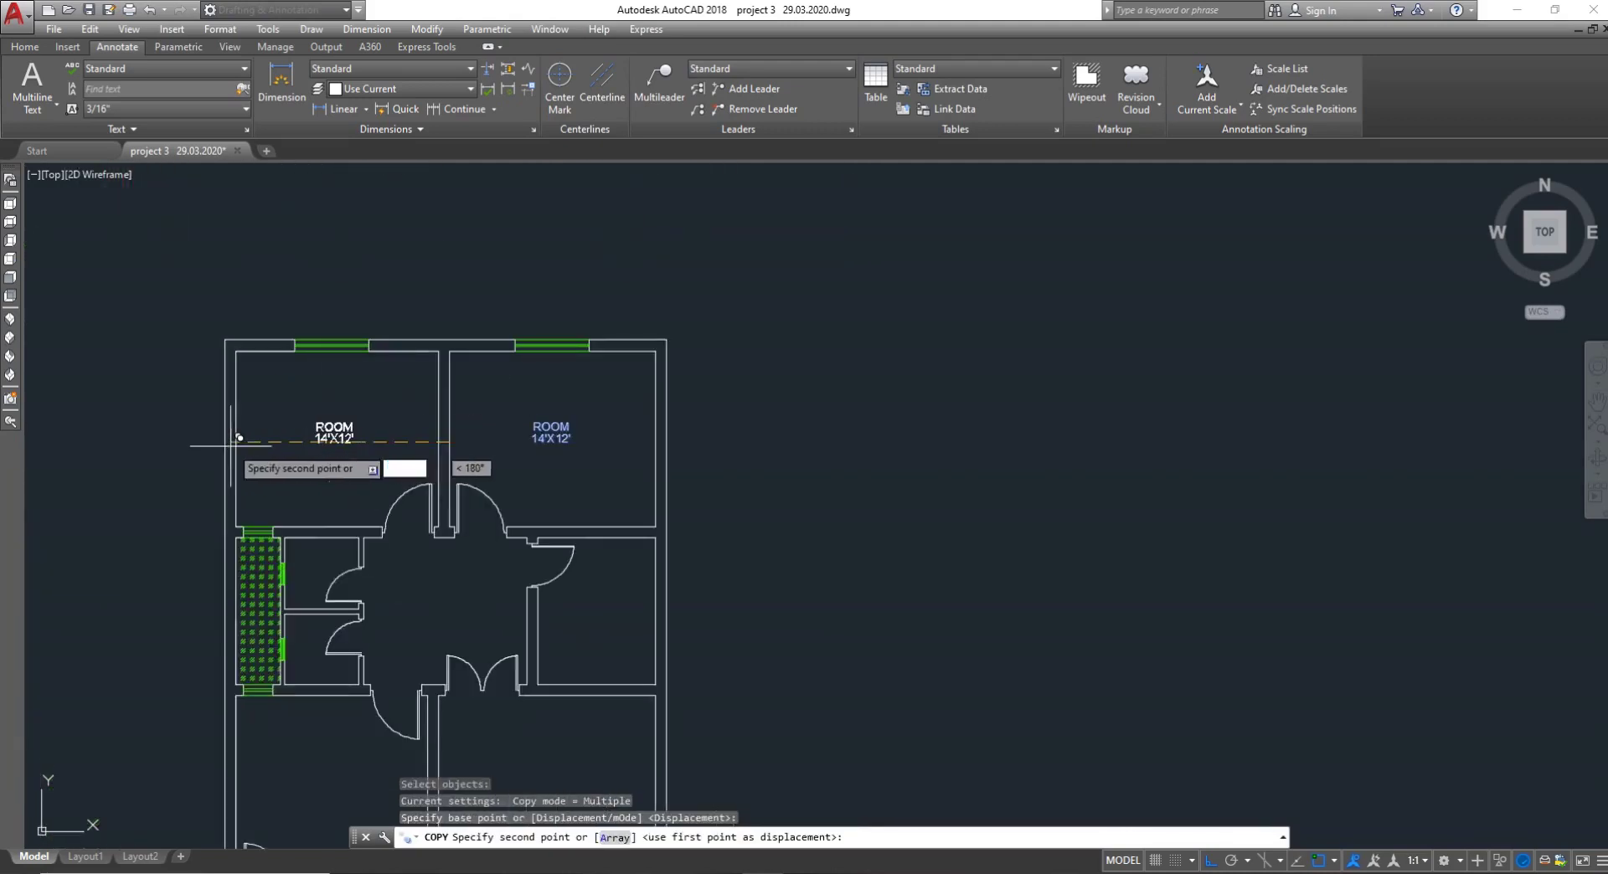
left_click(233, 440)
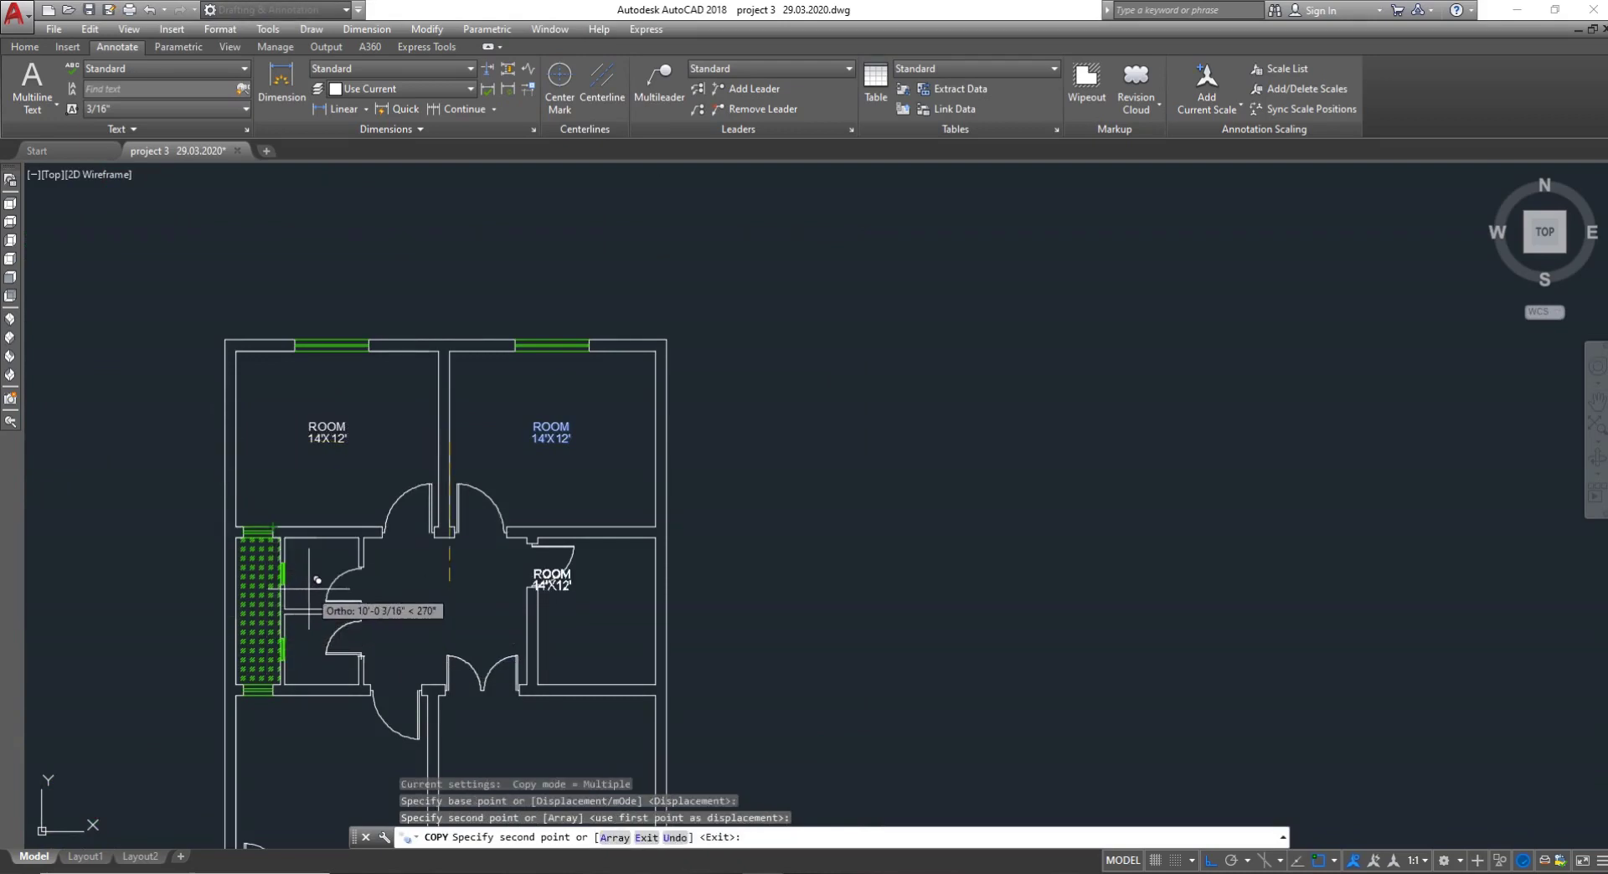
Turn Ortho off and copy the ROOM 14'X12' label into the central room, the middle-right room and the two small rooms beside the hatch
key("F8")
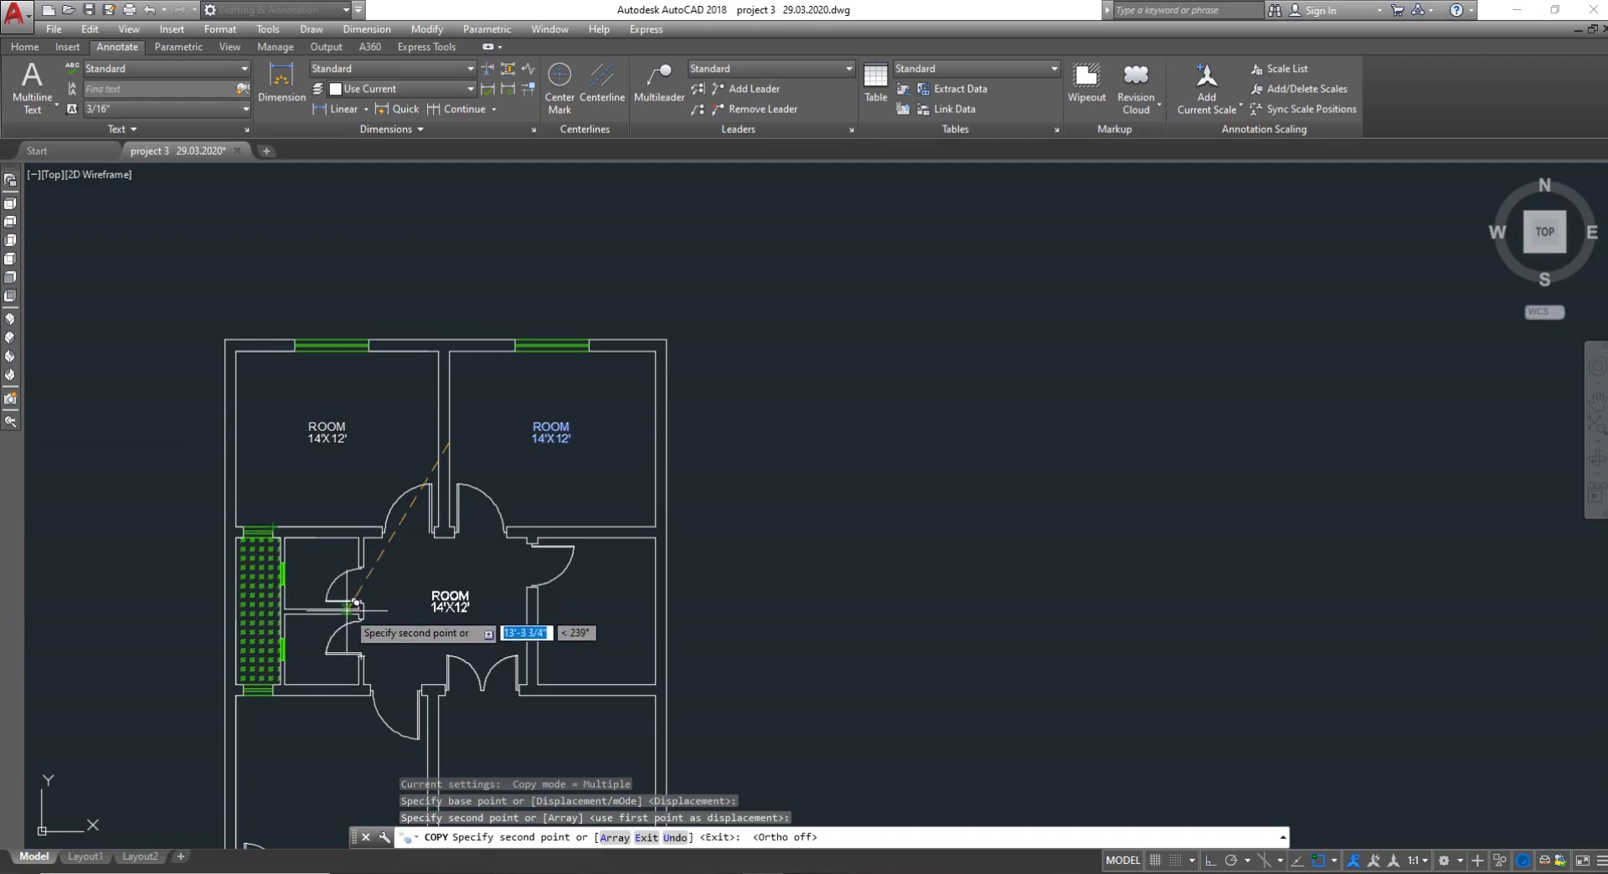
left_click(505, 610)
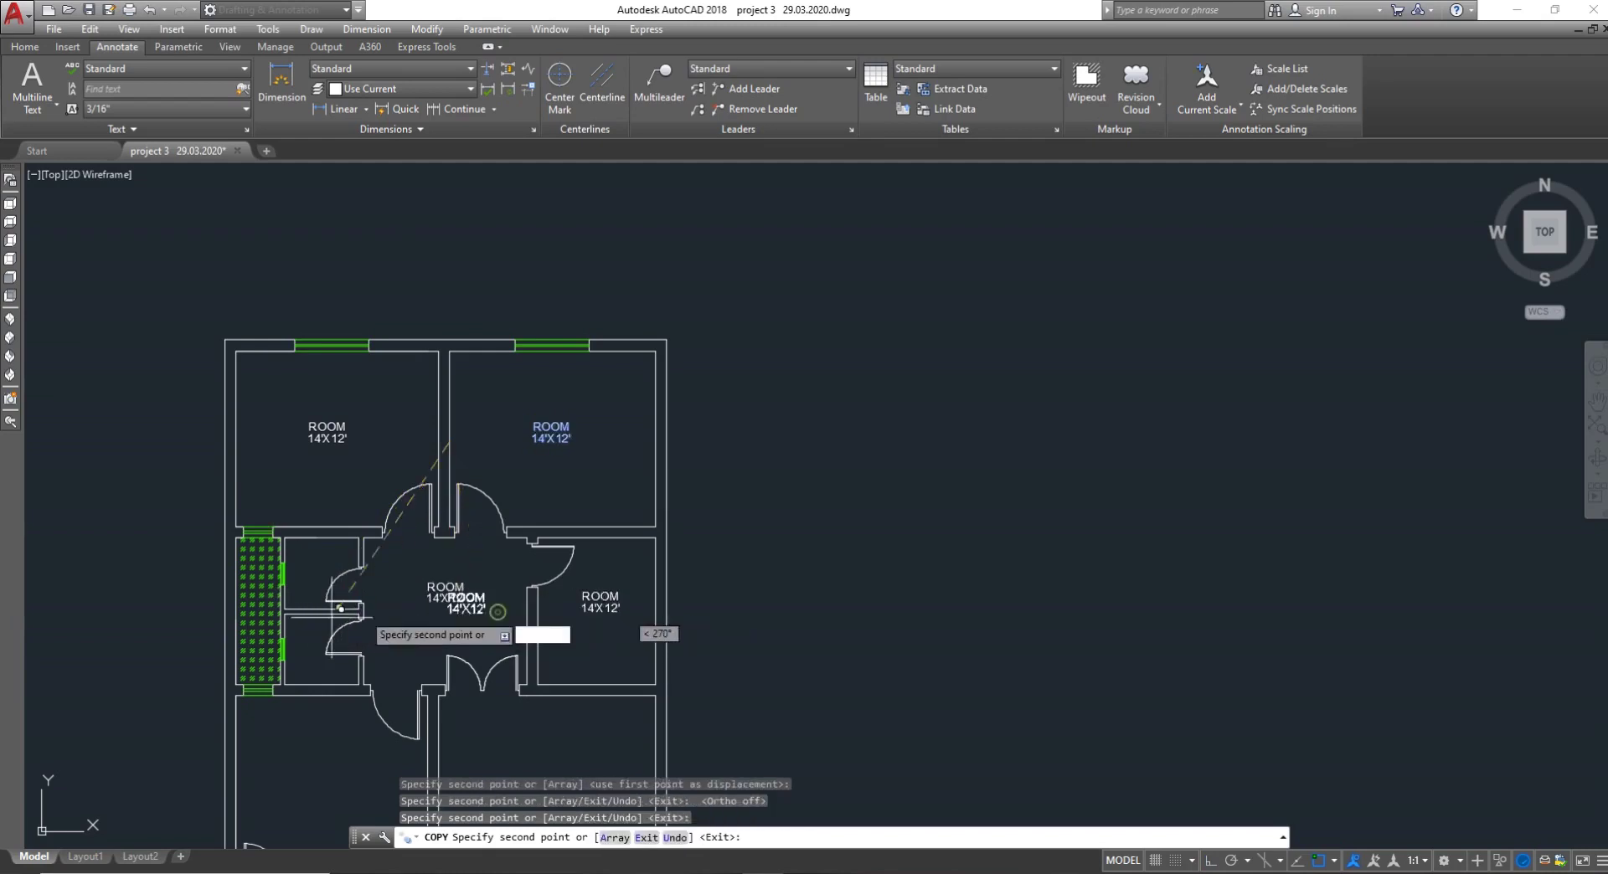
scroll(200, 655, "up", 2)
left_click(207, 649)
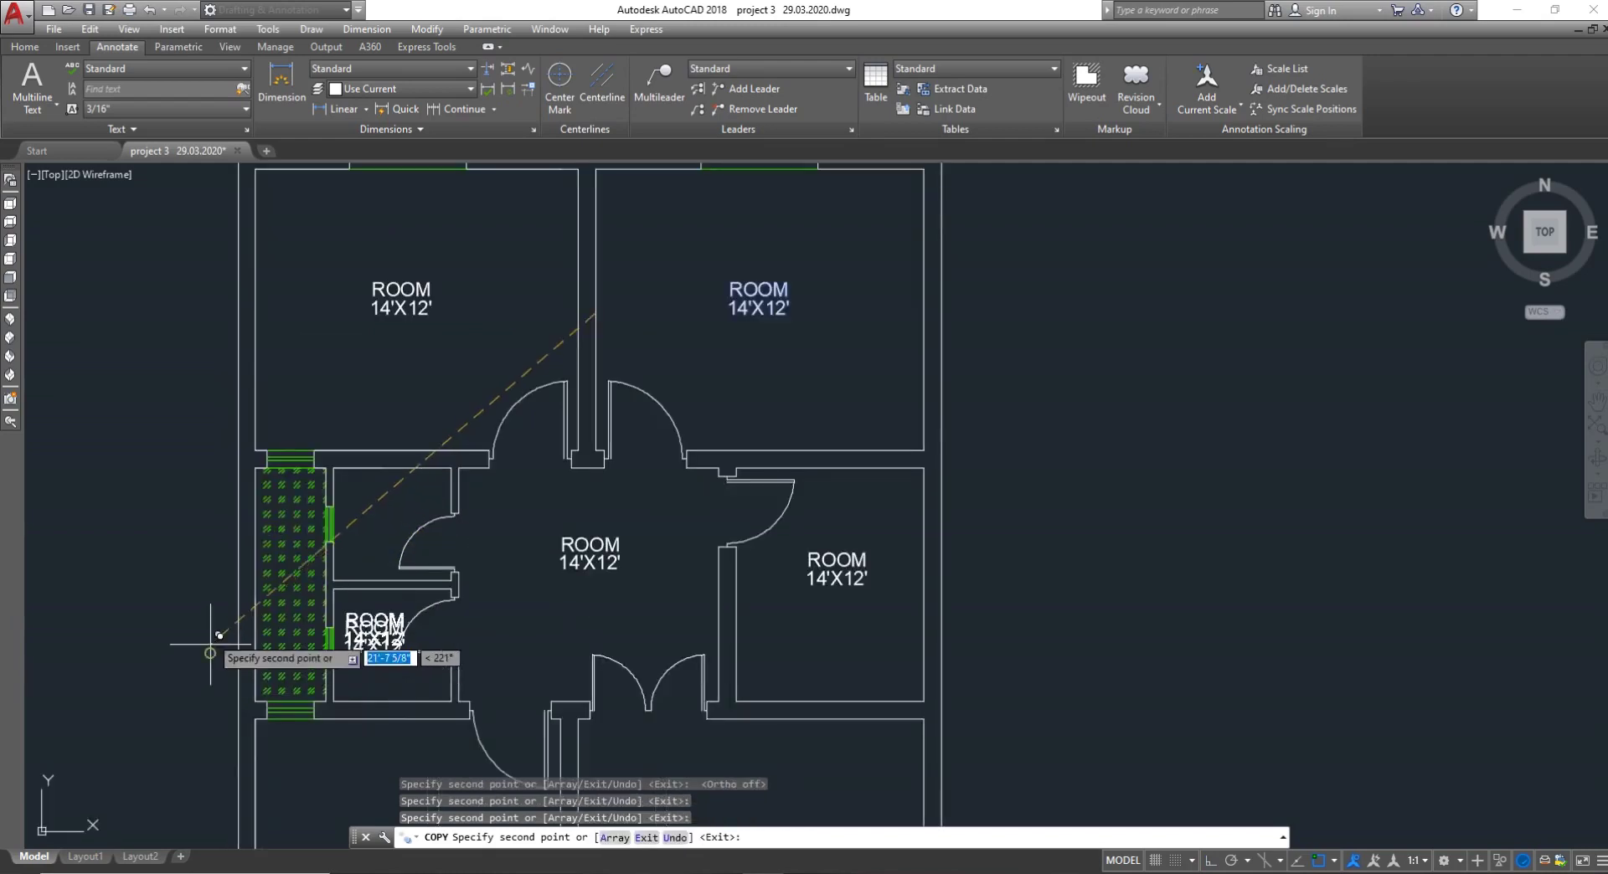
left_click(210, 527)
Copy the ROOM 14'X12' label into the lower-right and lower-left rooms and finish copying
scroll(241, 540, "down", 2)
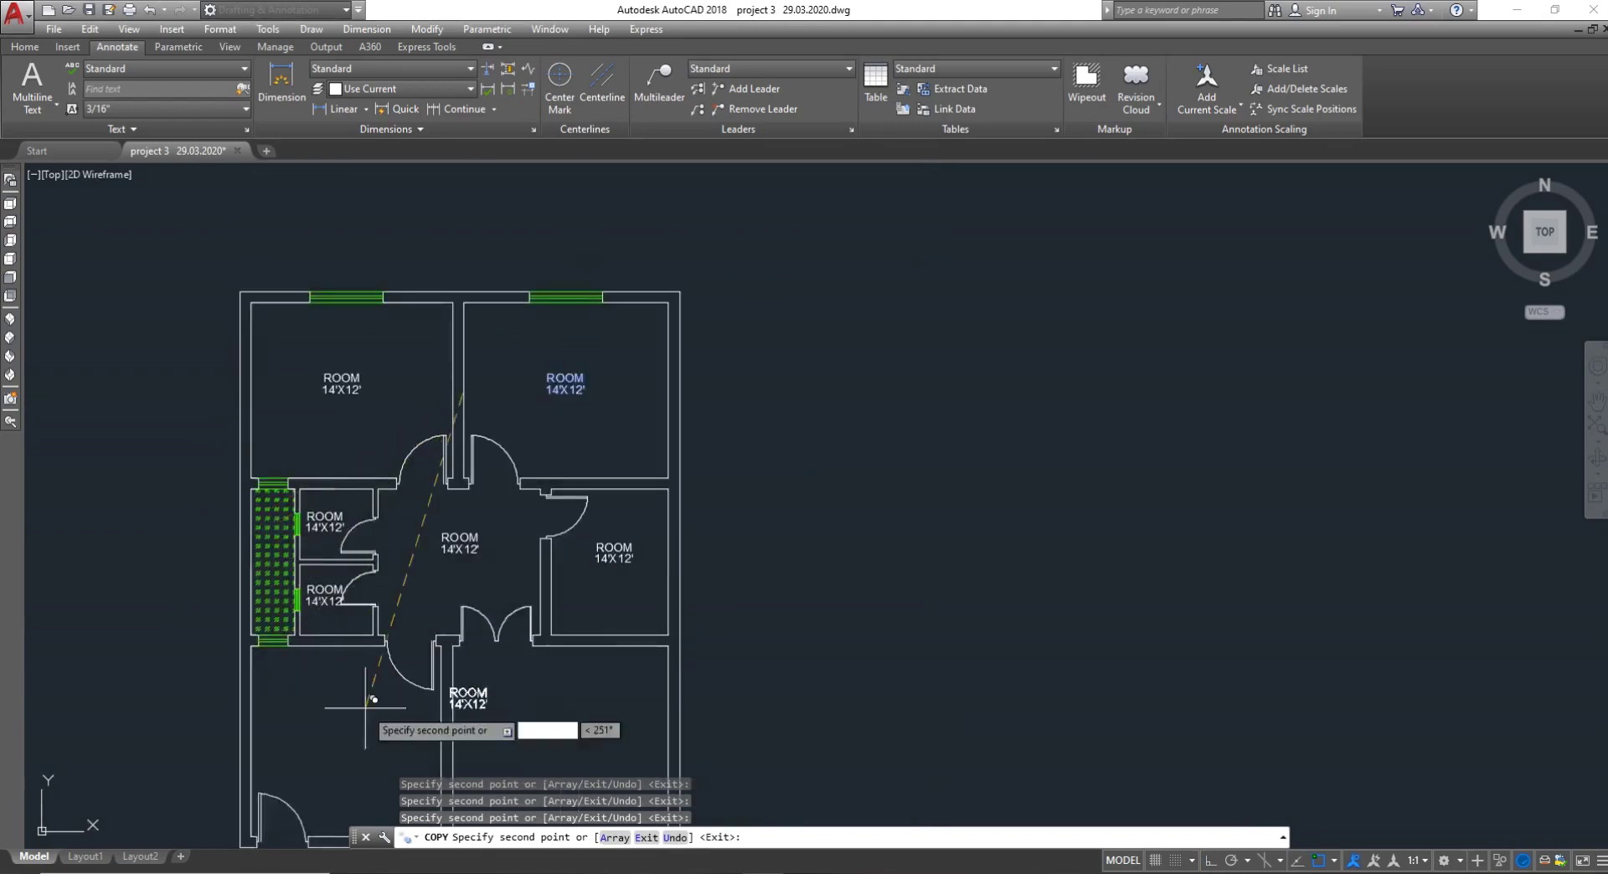
scroll(374, 698, "down", 3)
scroll(419, 661, "up", 1)
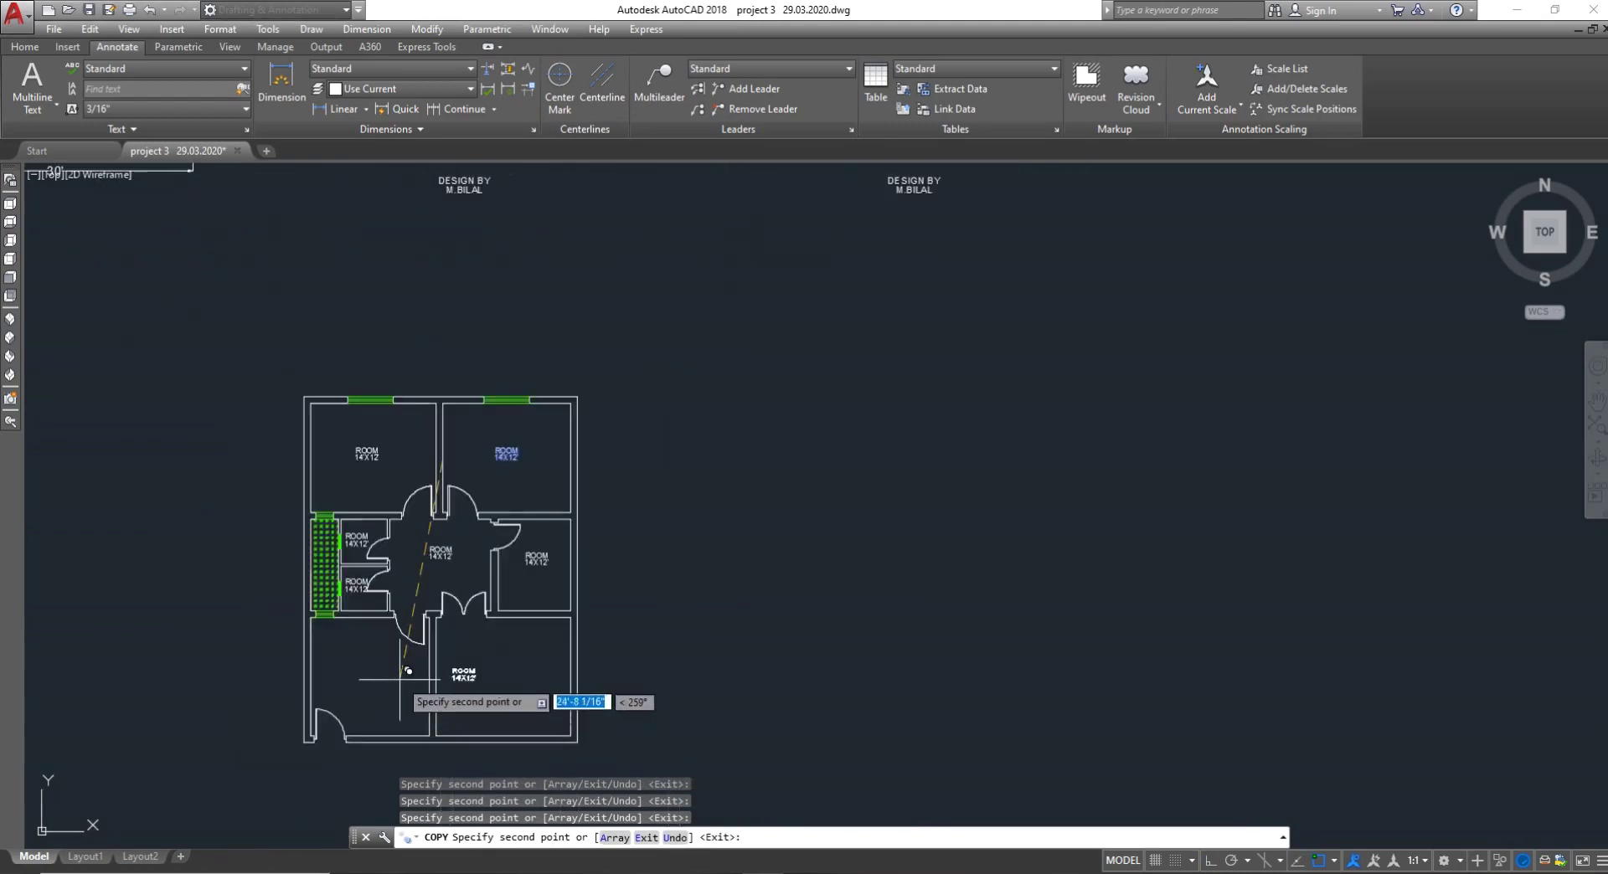
left_click(444, 667)
left_click(315, 668)
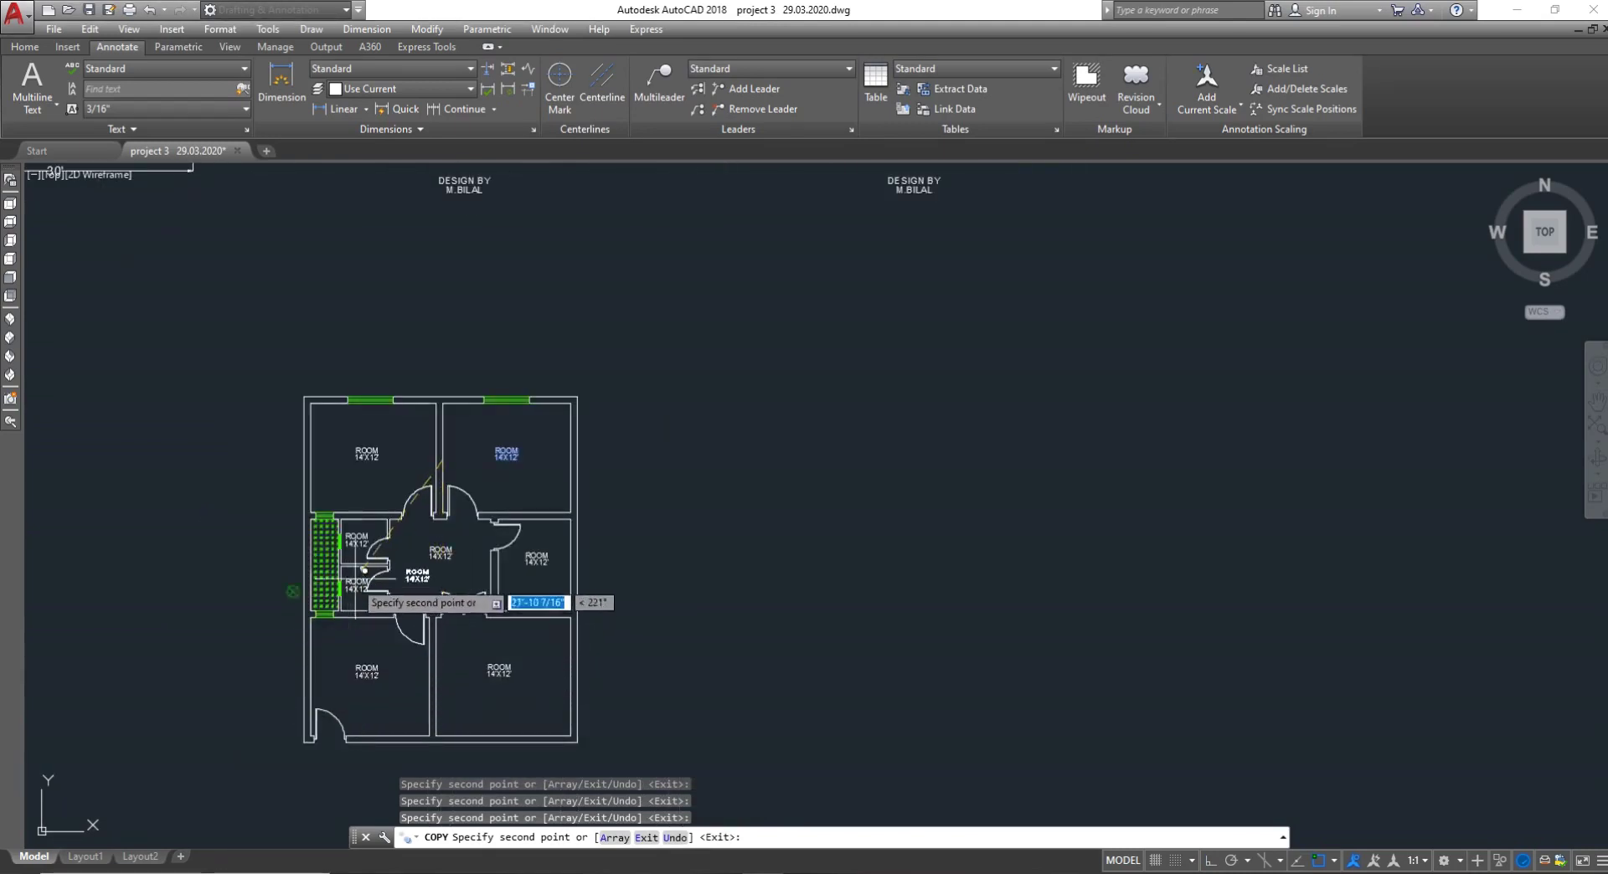
key("Escape")
Change the size line of the upper-left room's label to 13'9'X12'
scroll(433, 478, "up", 4)
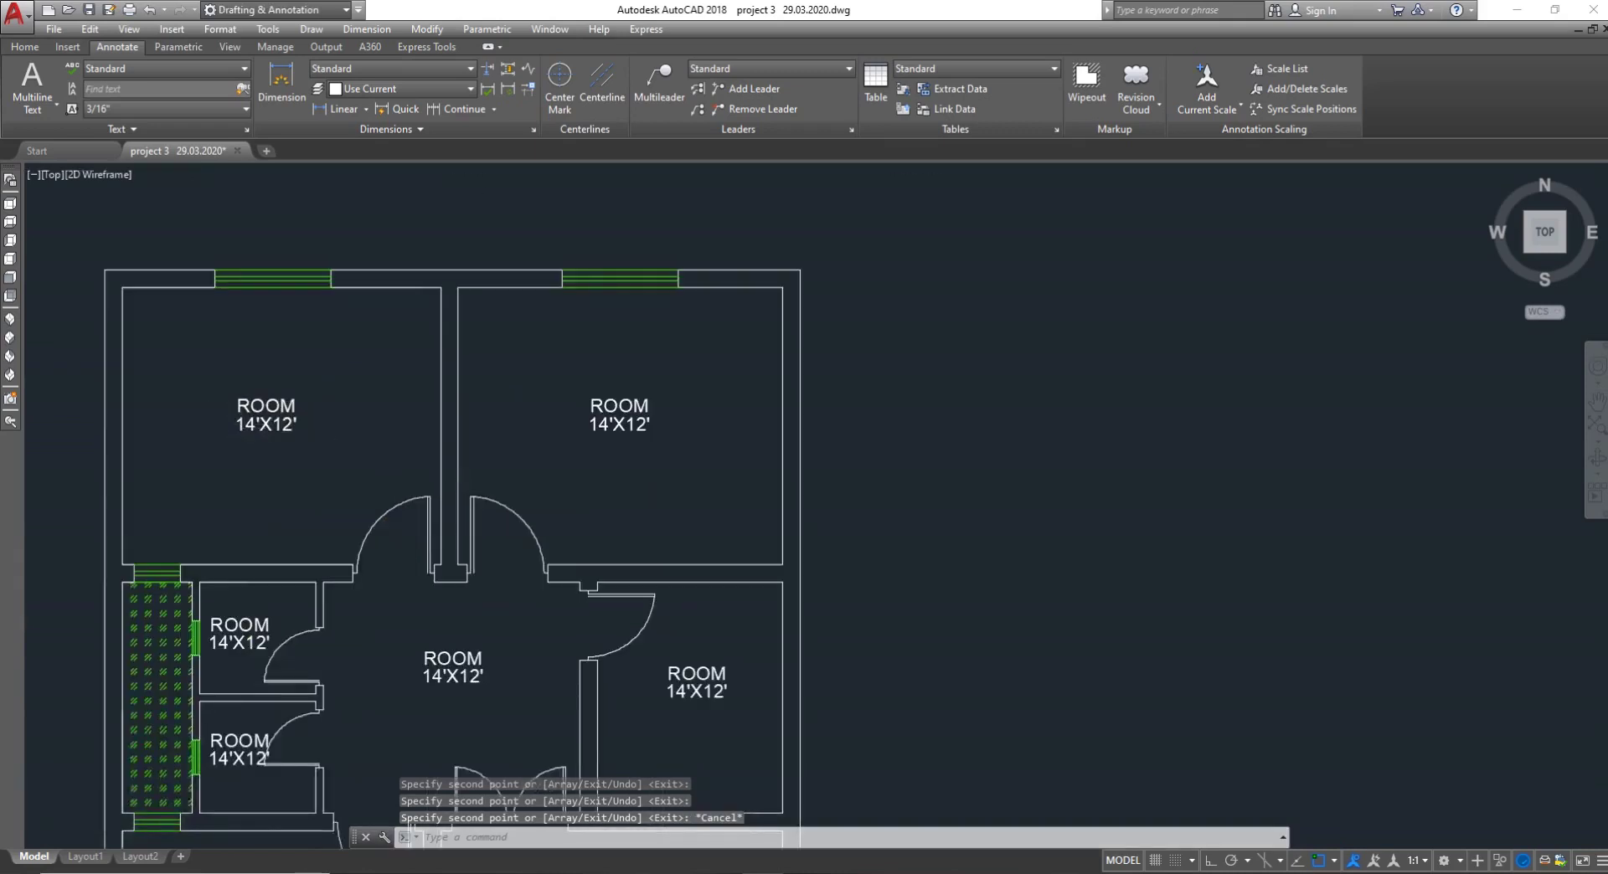
scroll(226, 410, "up", 6)
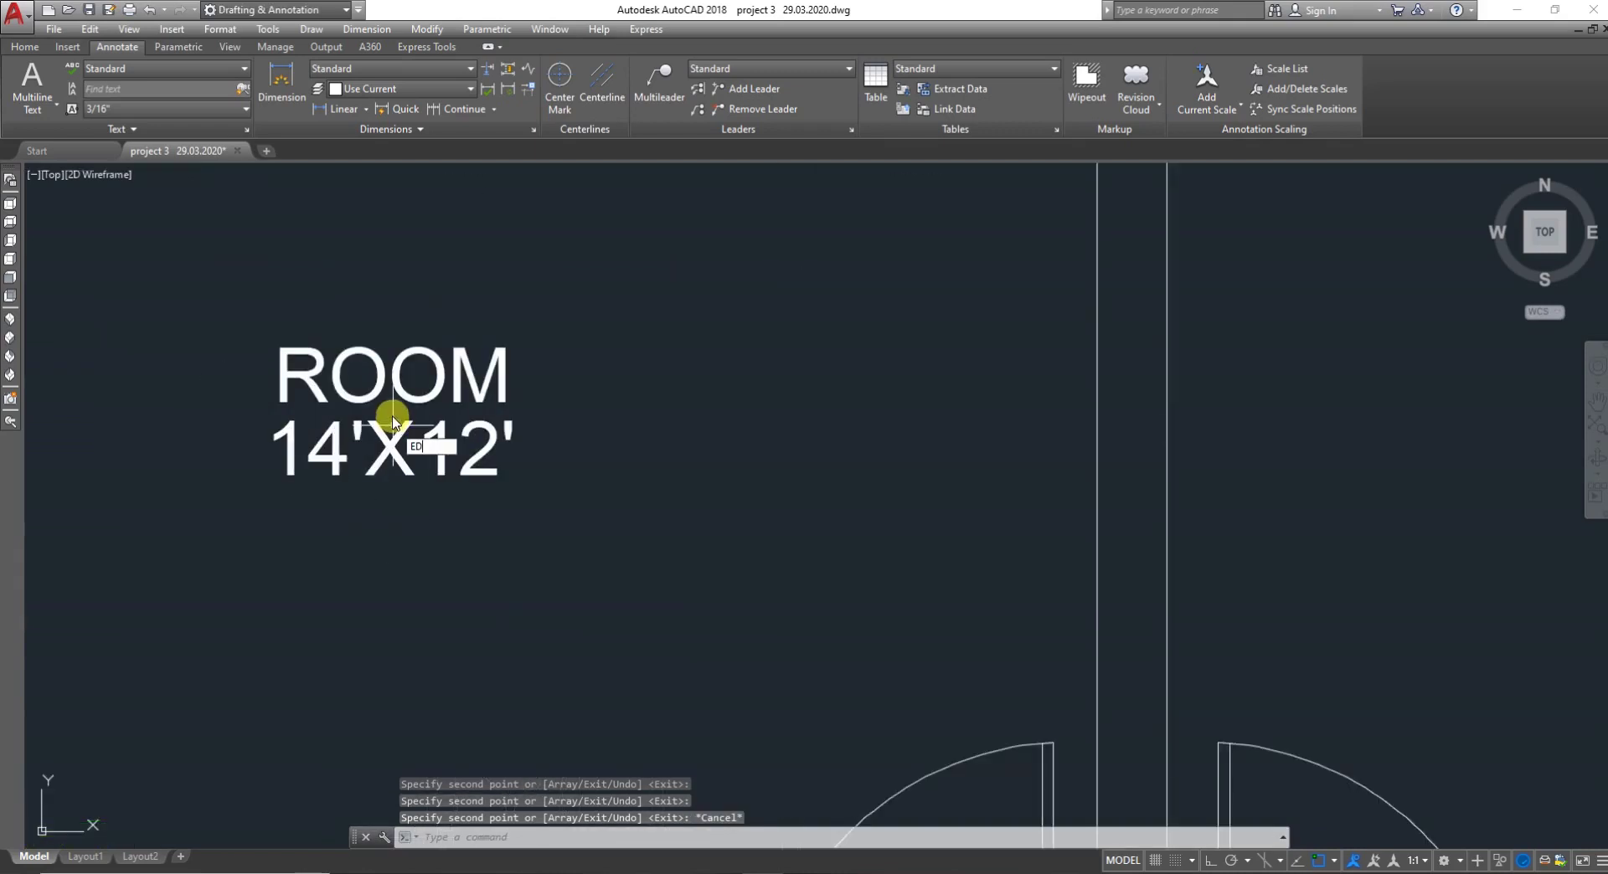
key("Return")
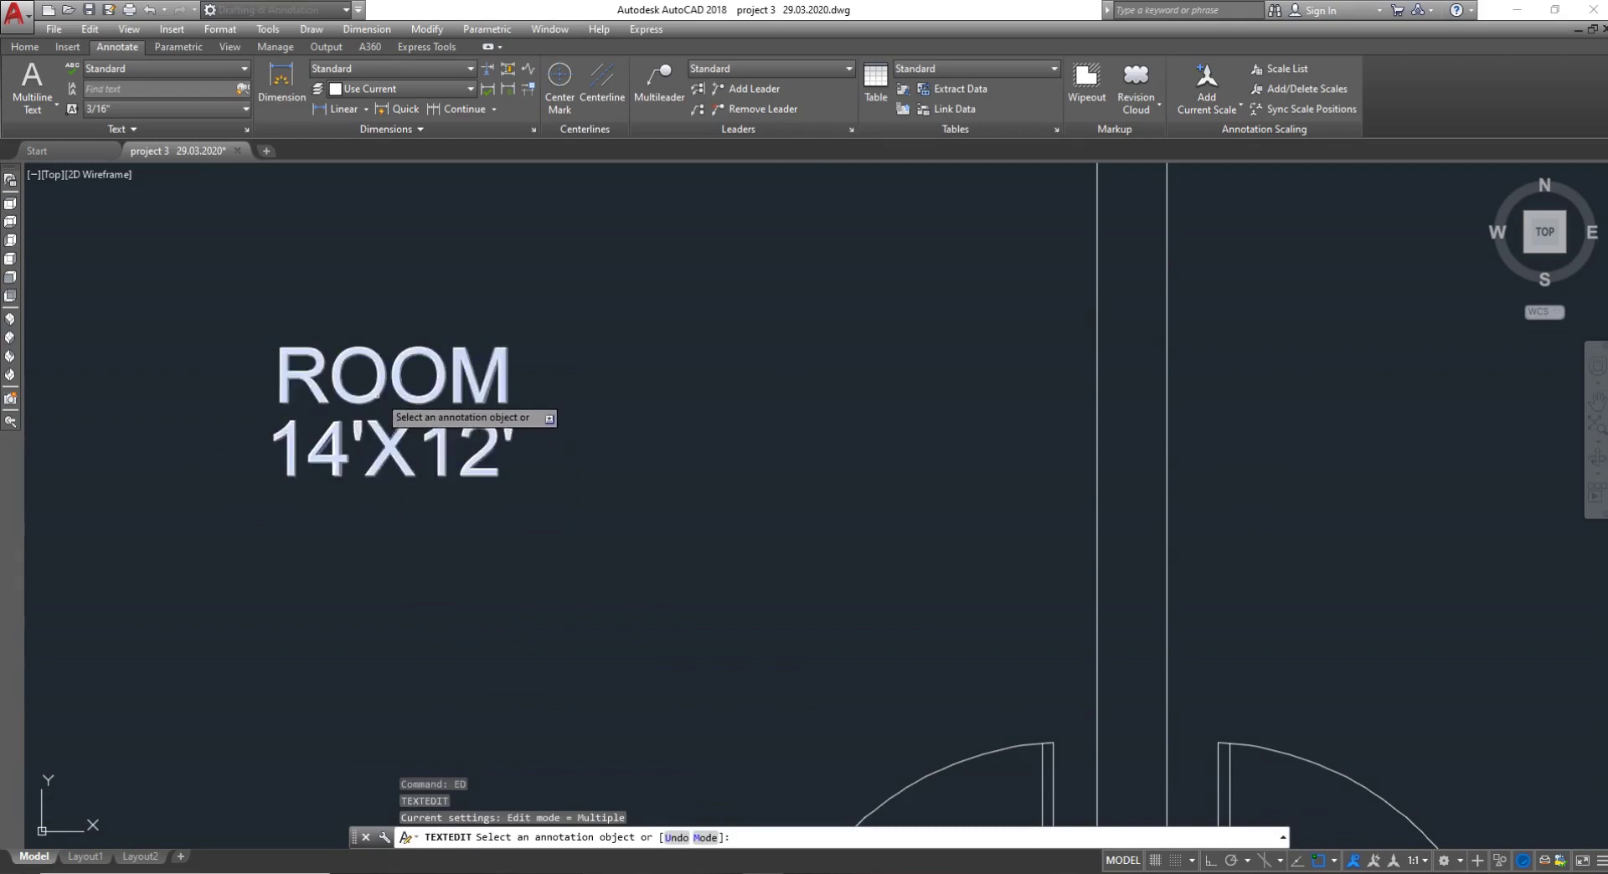
left_click(373, 410)
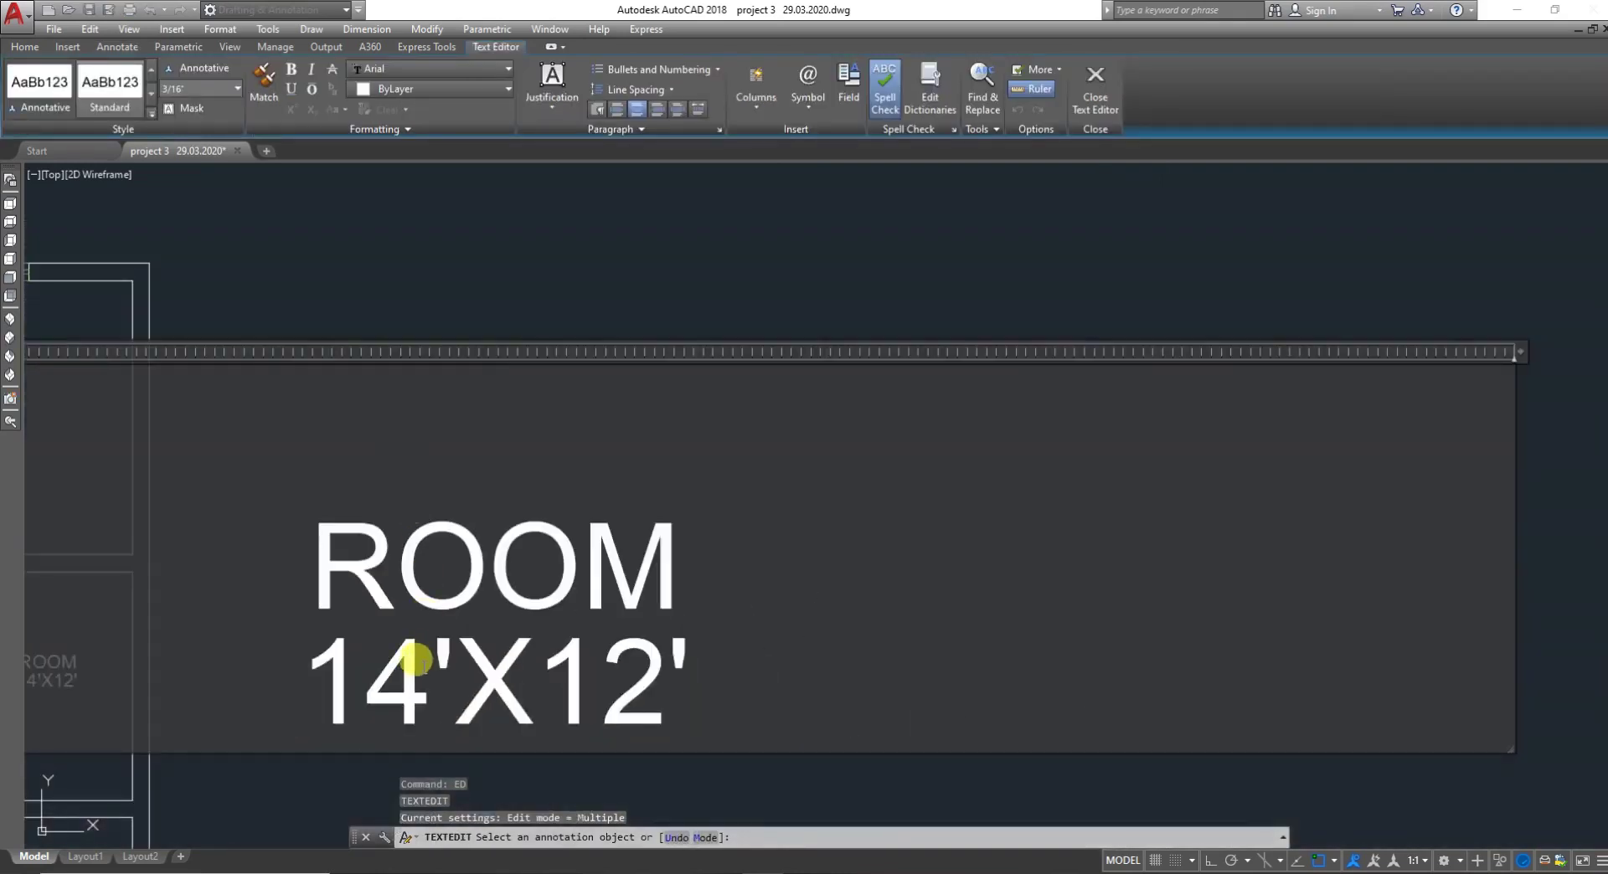
key("BackSpace")
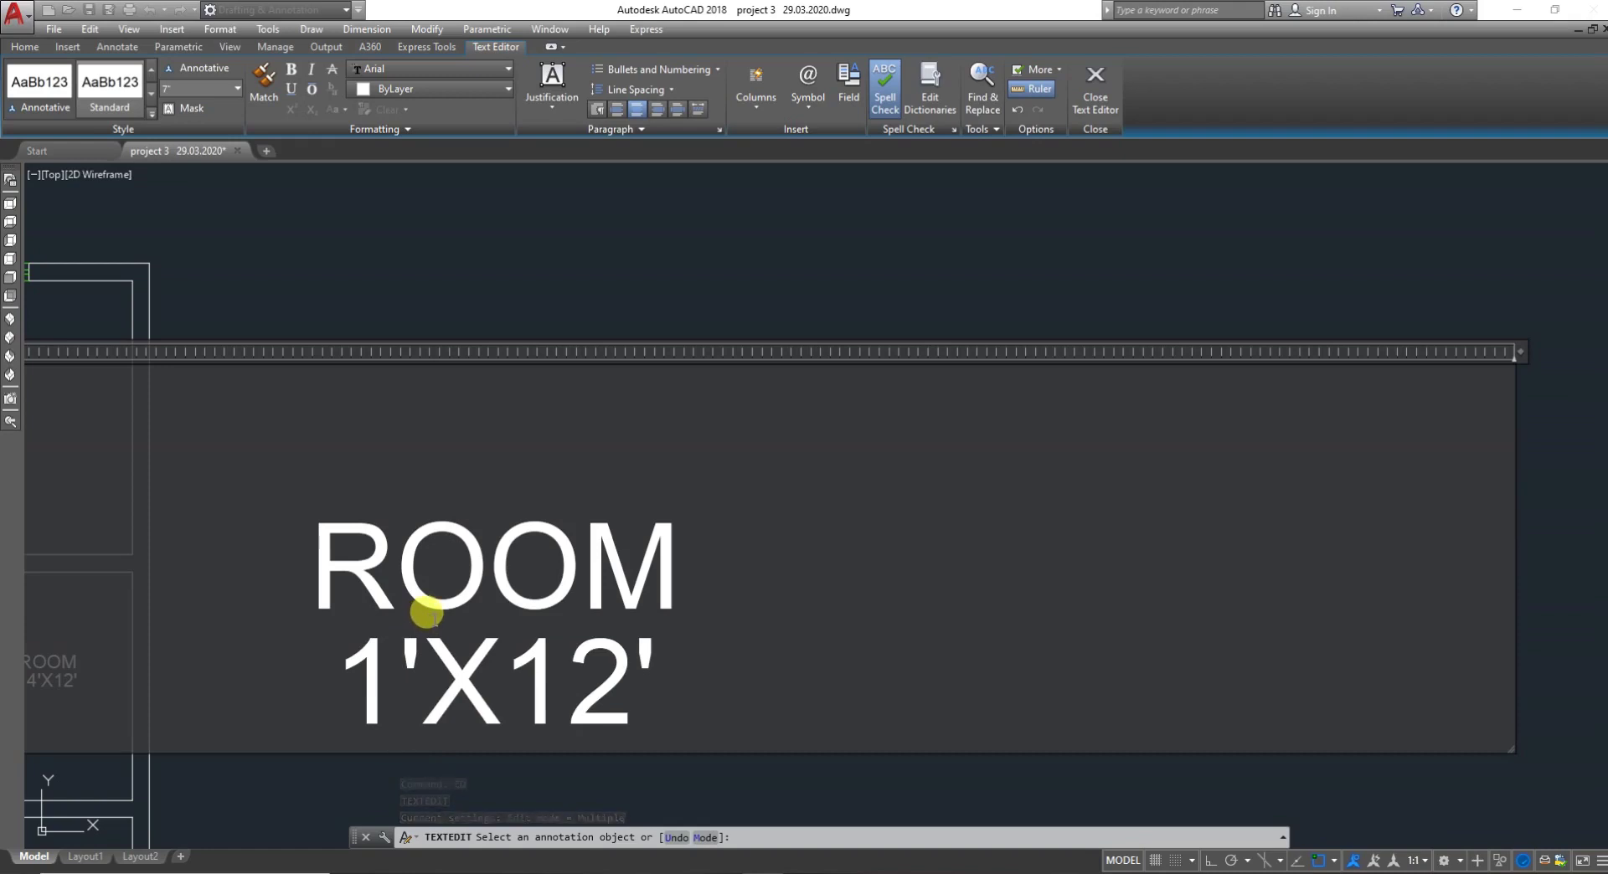
type("3'")
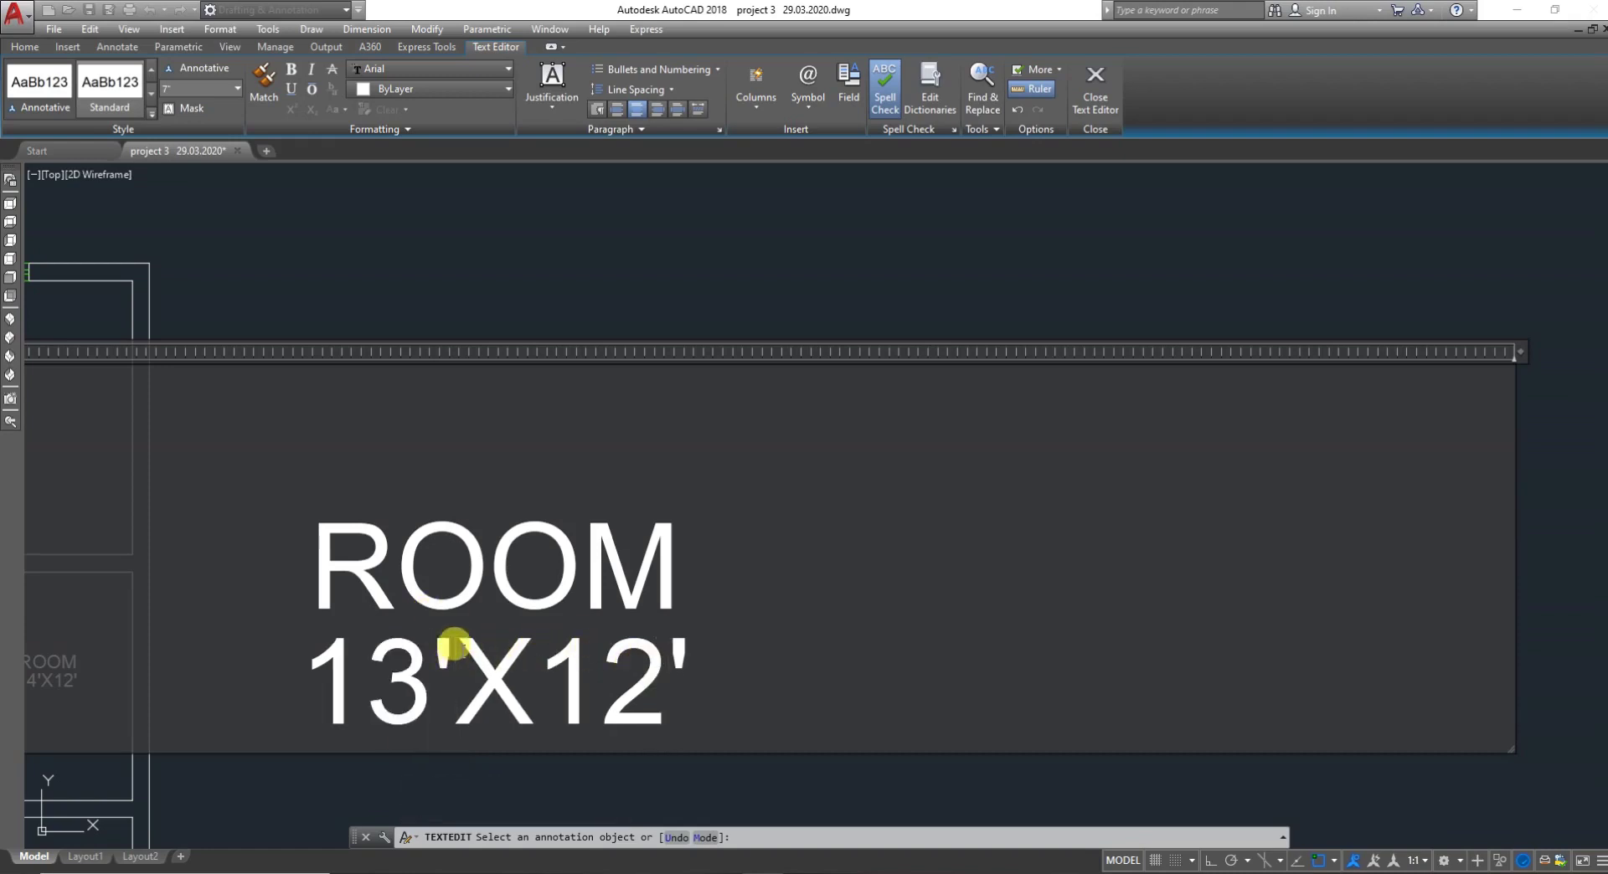
type("9'")
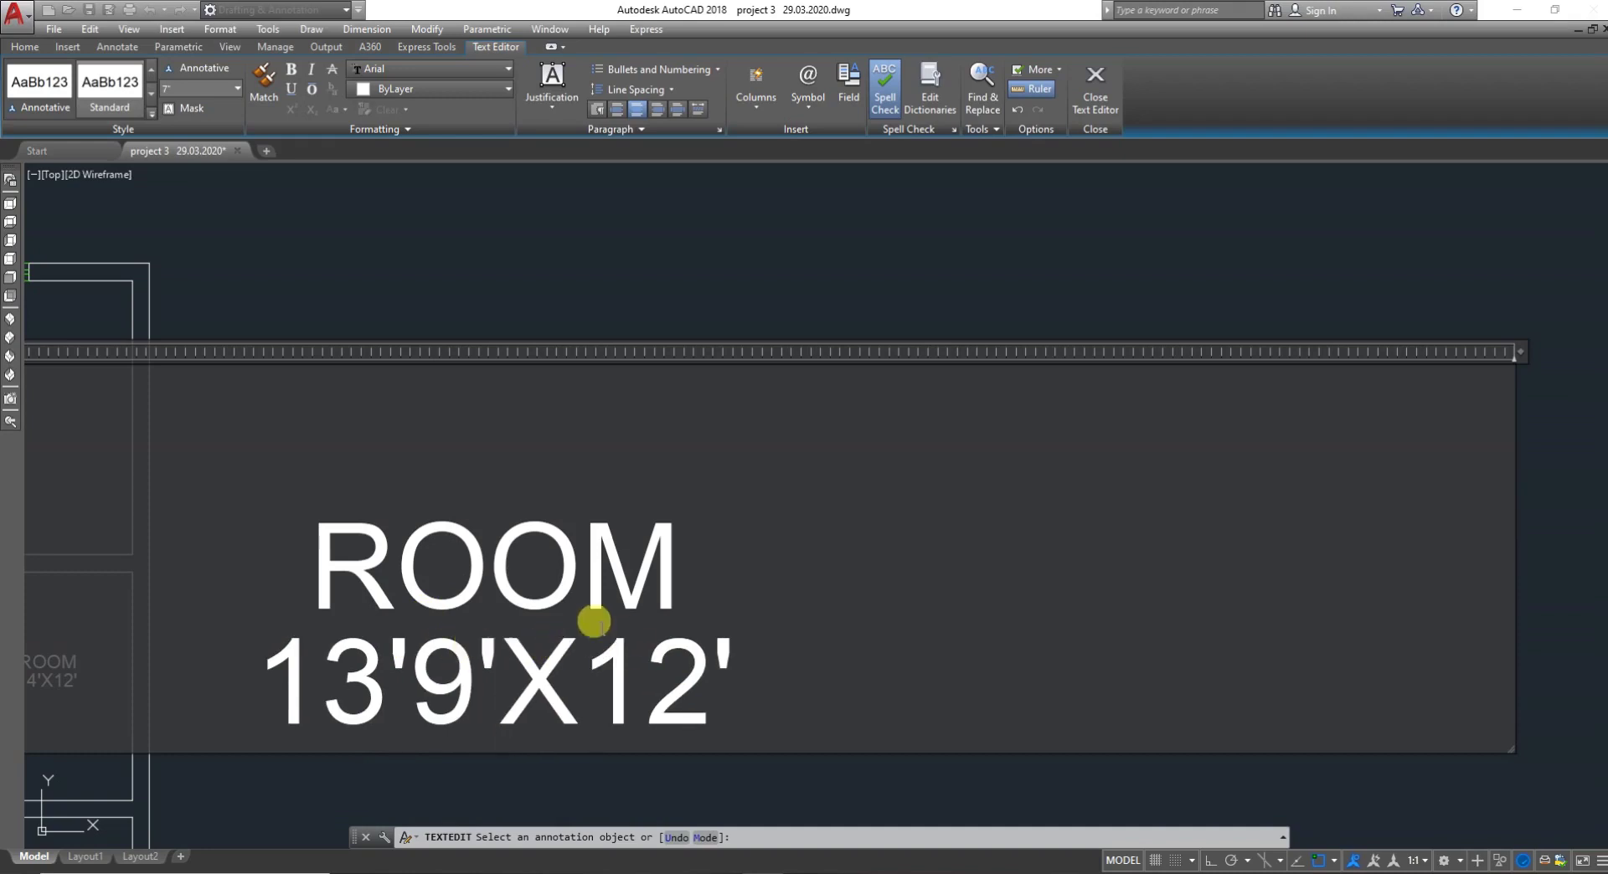
left_click(1093, 83)
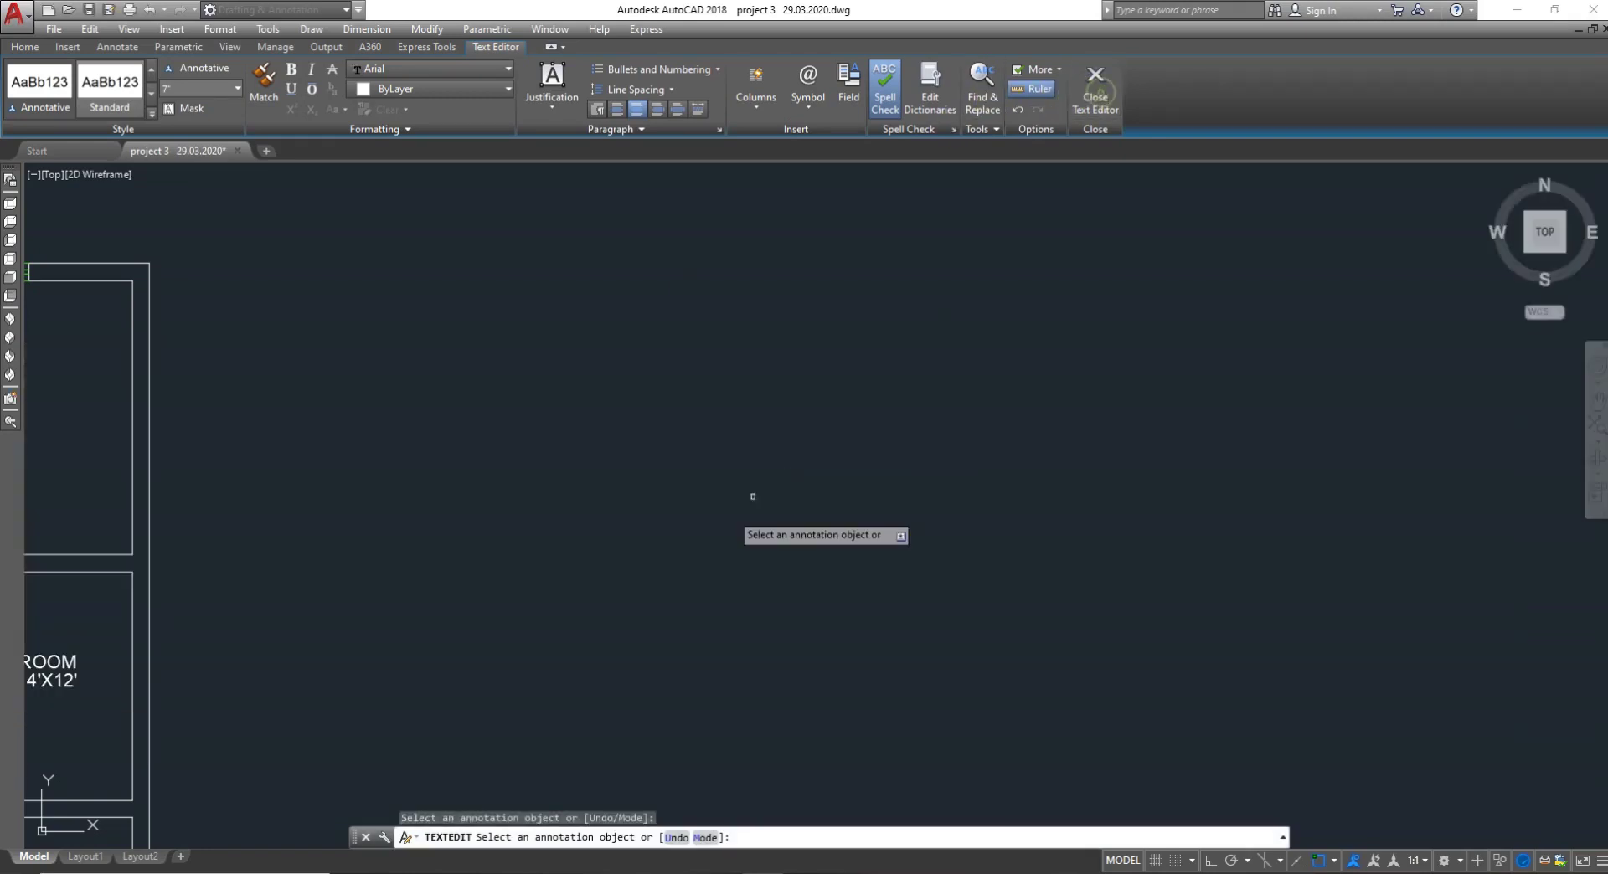
Examine the room names and sizes in the completed floor plans, especially the room matching the unlabelled middle-right one
scroll(751, 495, "down", 5)
scroll(440, 517, "up", 5)
scroll(701, 645, "down", 4)
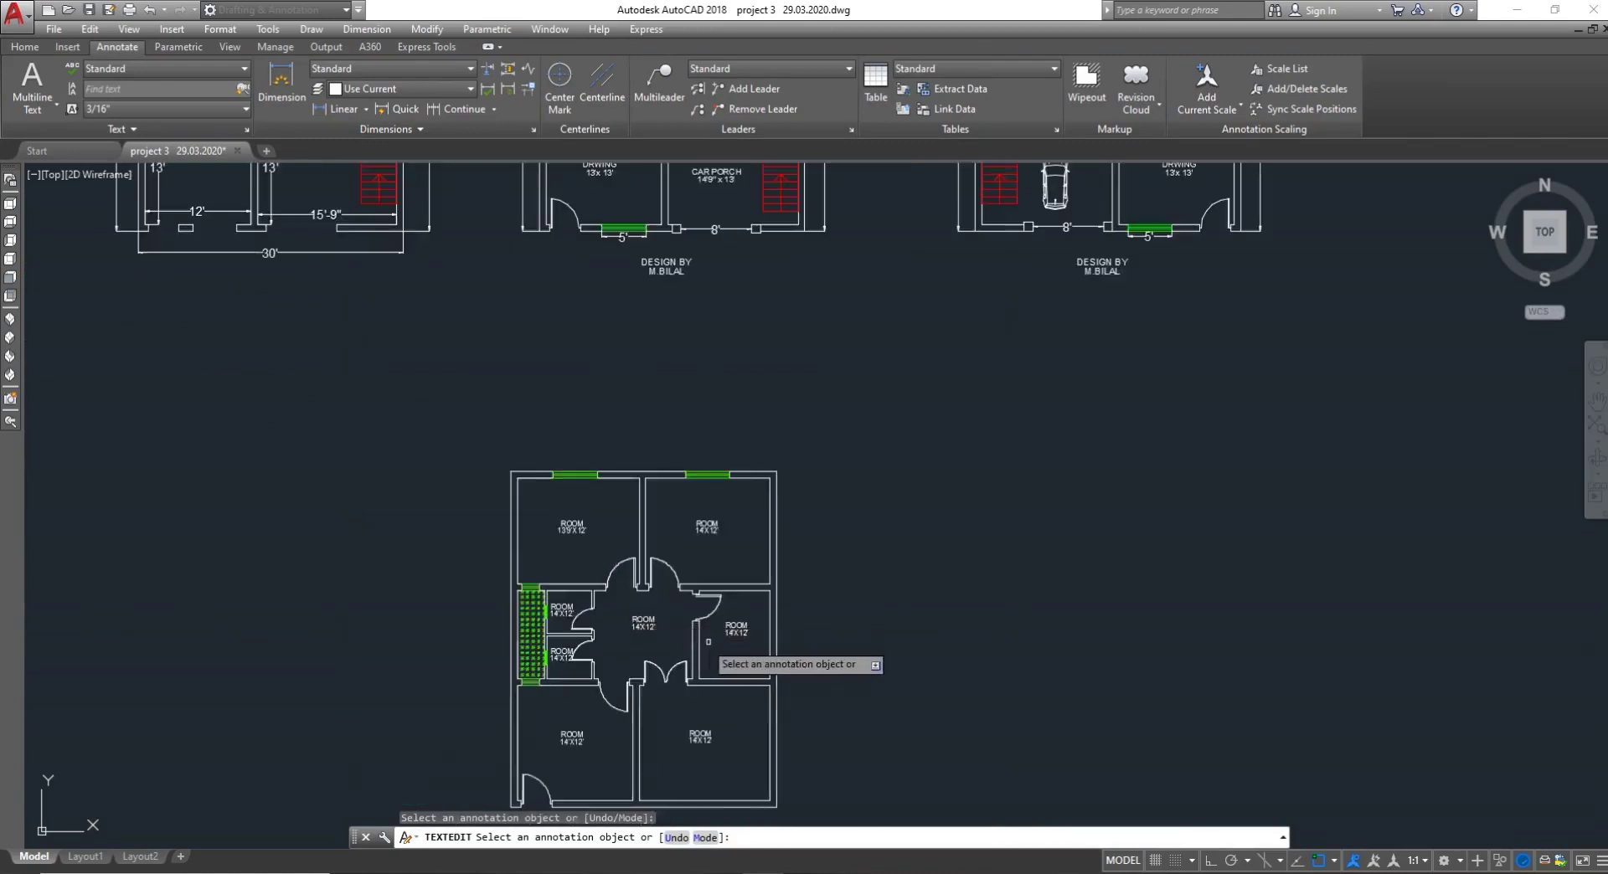
scroll(715, 626, "up", 3)
scroll(715, 625, "down", 4)
scroll(736, 248, "up", 2)
scroll(748, 277, "up", 2)
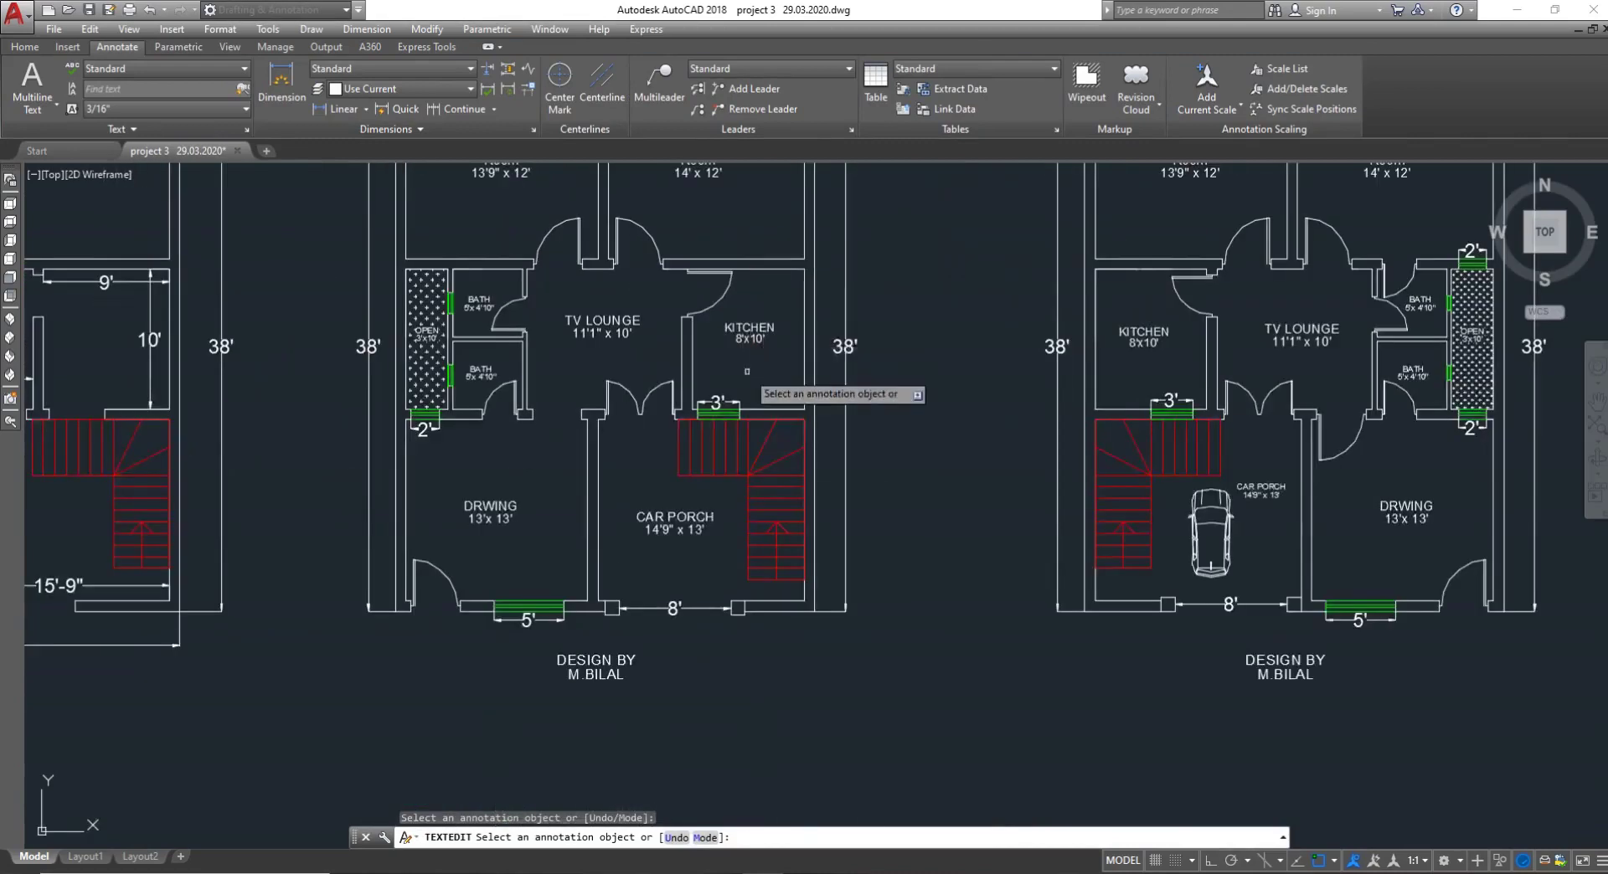
scroll(748, 360, "up", 3)
scroll(721, 607, "down", 5)
scroll(733, 578, "up", 6)
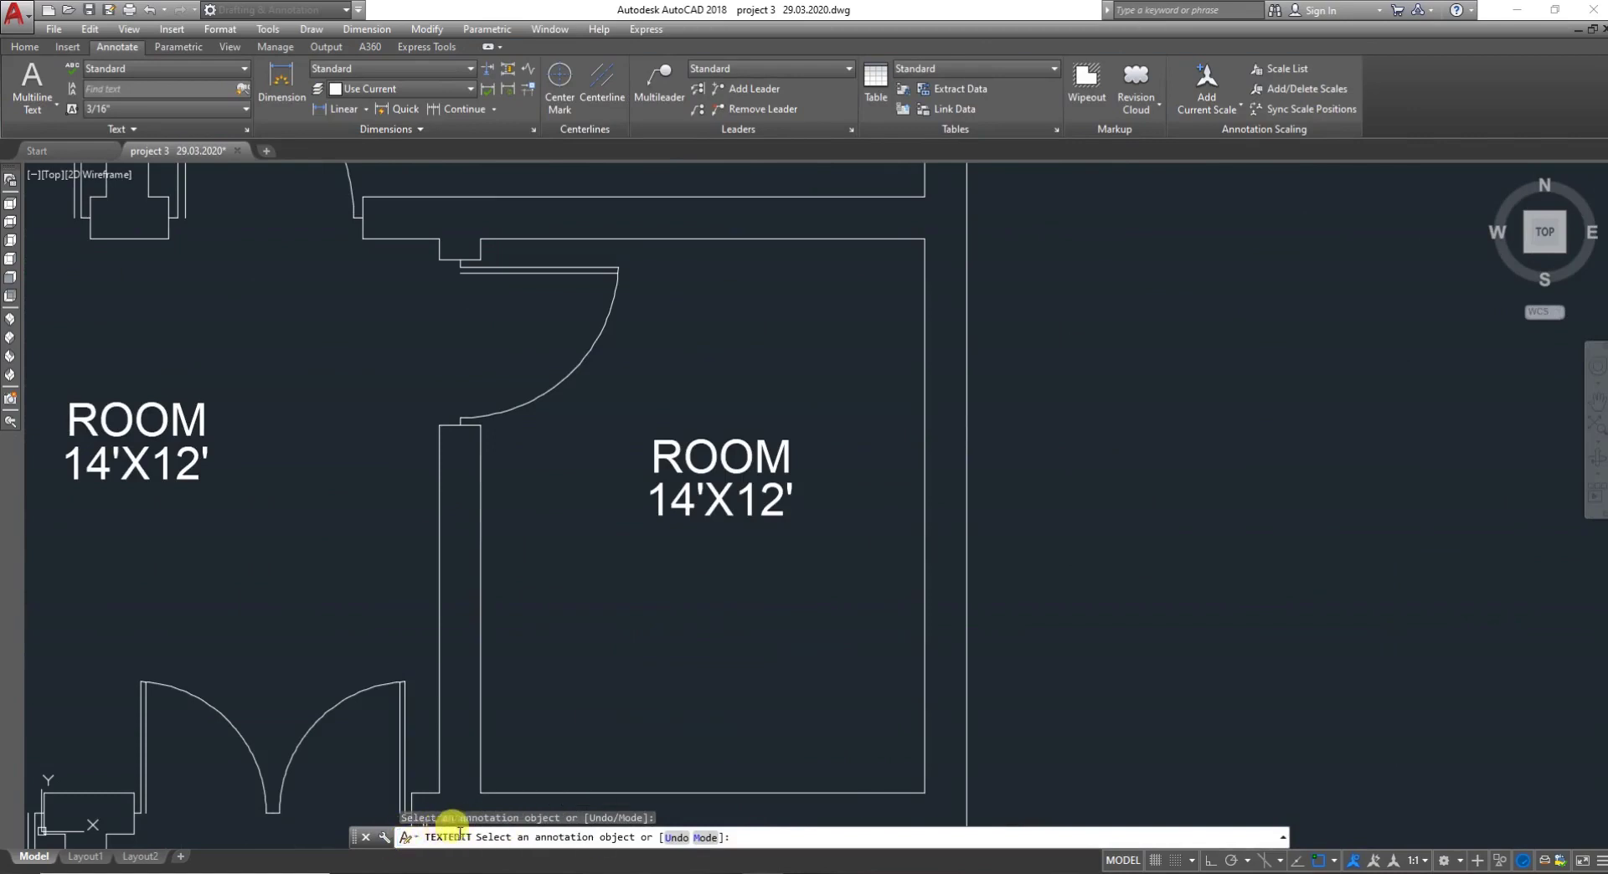
Edit the middle-right room's label and replace the name ROOM with KITCHEN
key("Escape")
type("ED")
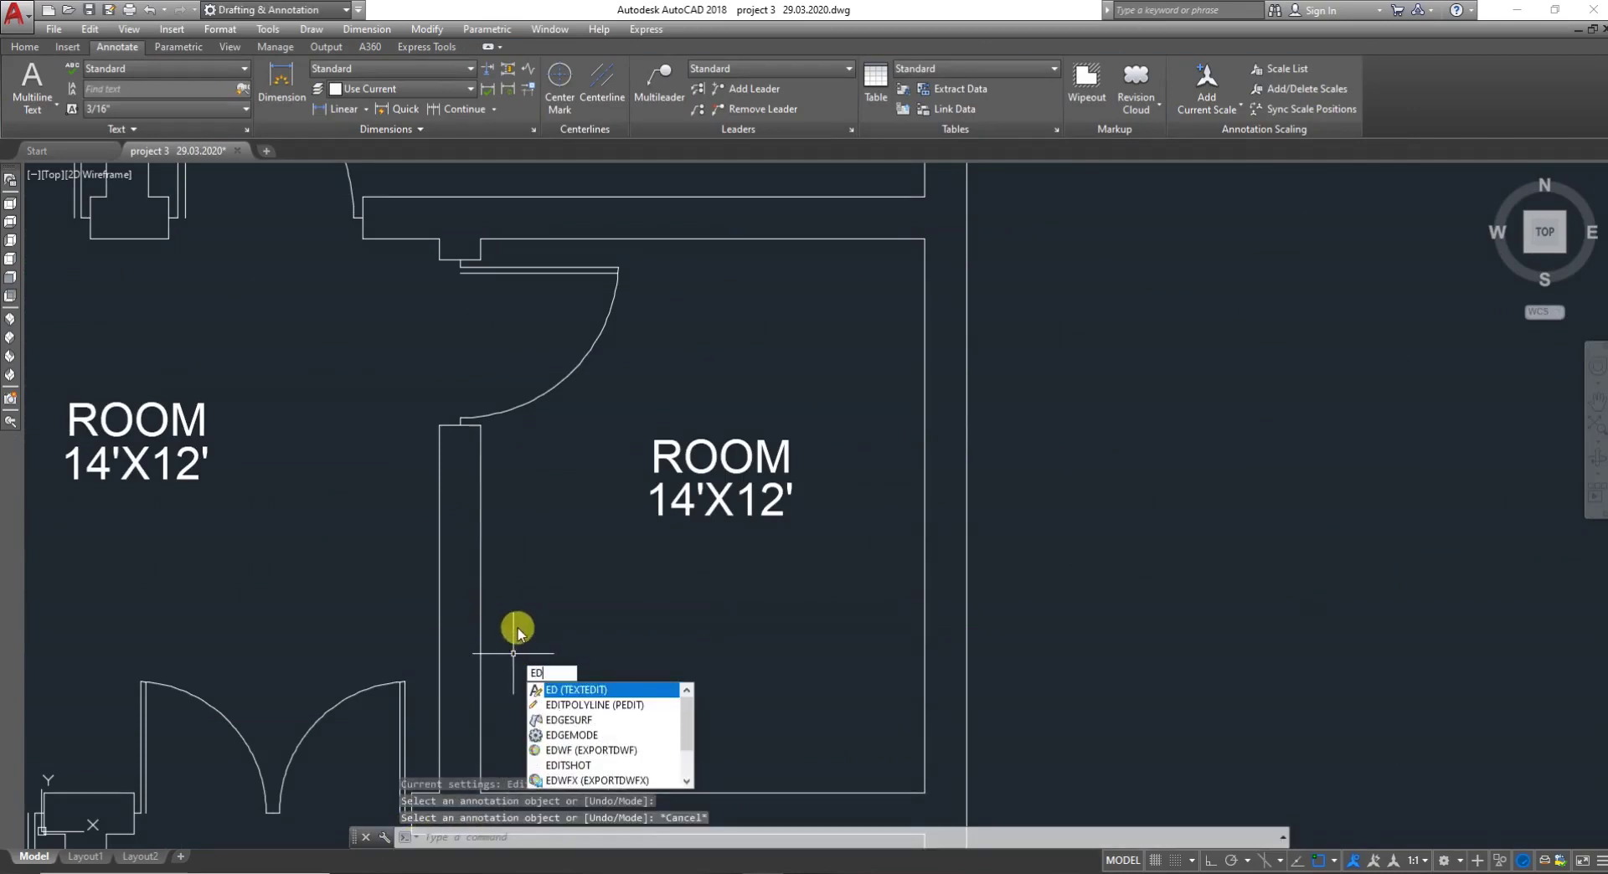
key("Return")
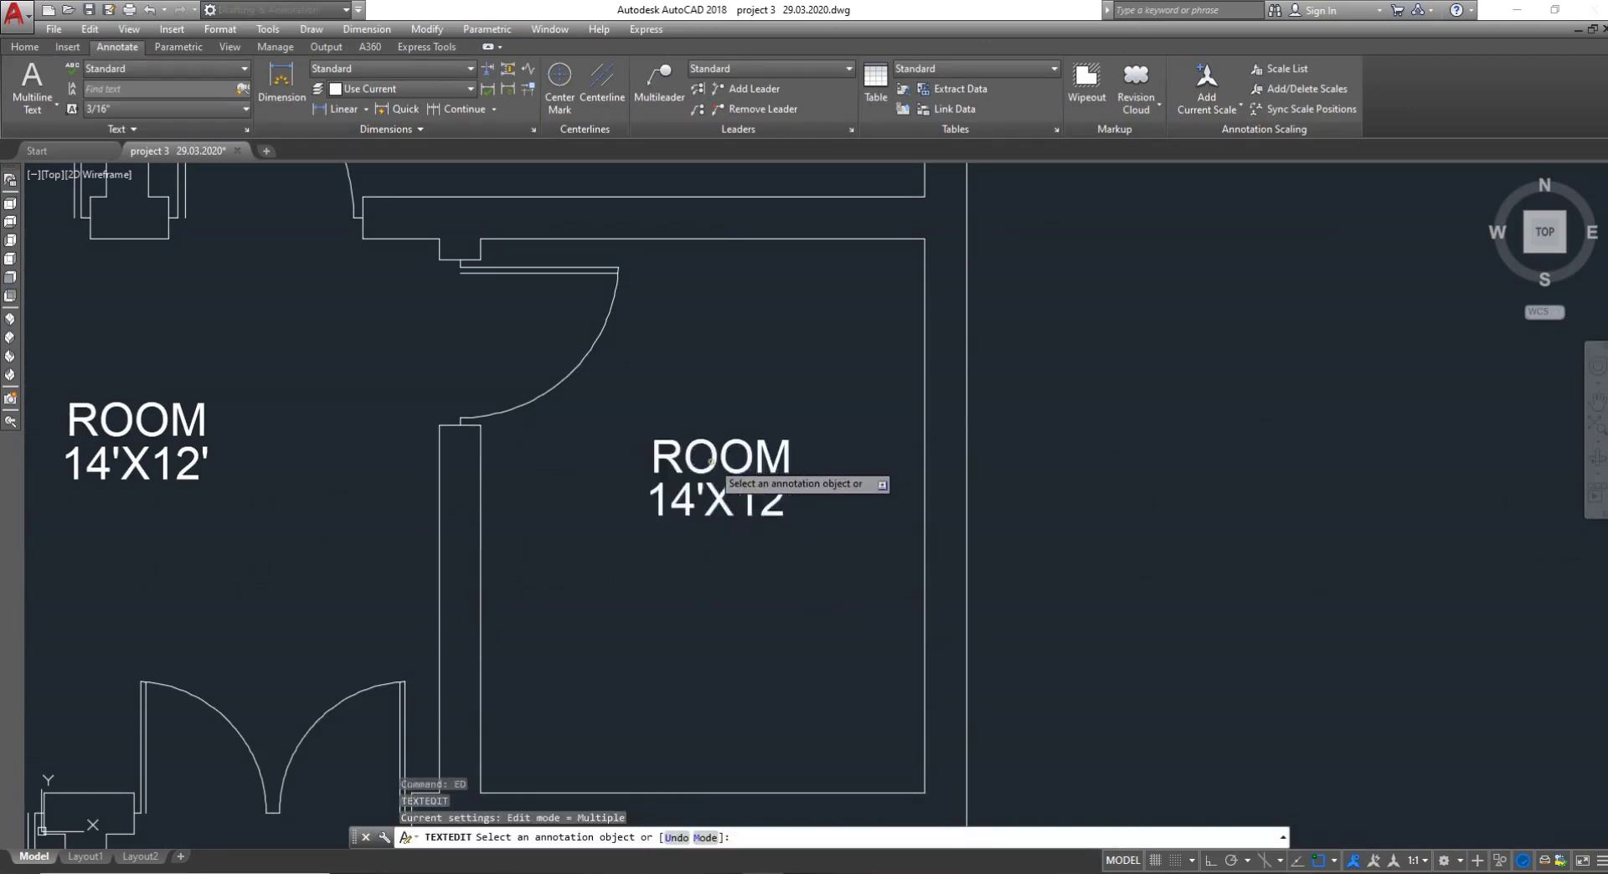
left_click(705, 453)
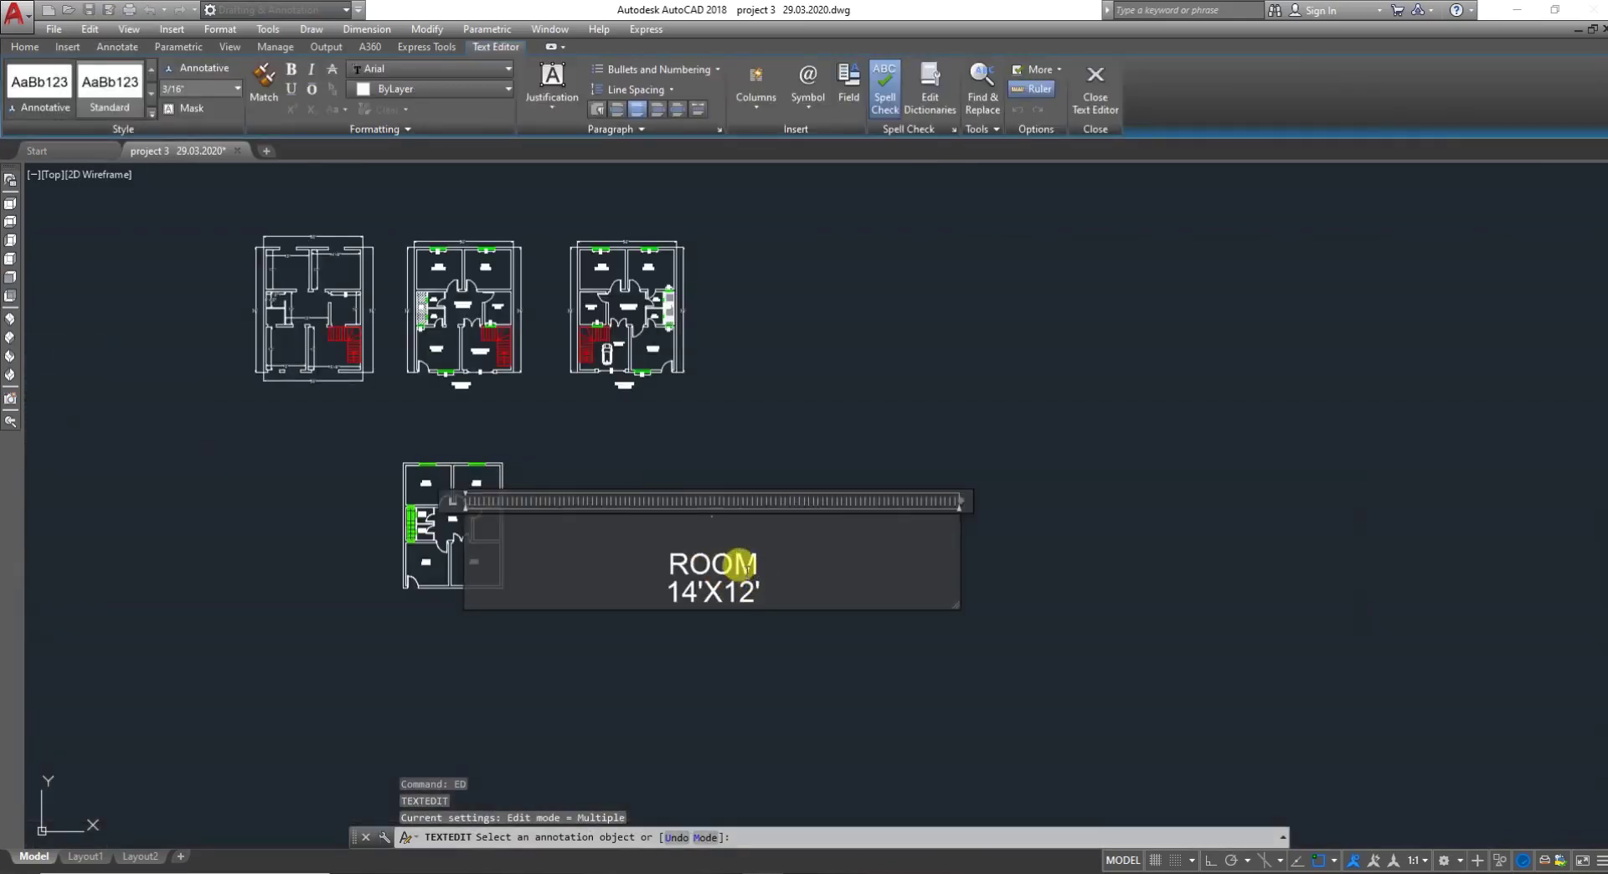
scroll(743, 566, "up", 2)
key("BackSpace")
key("BackSpace")
key("BackSpace")
key("BackSpace")
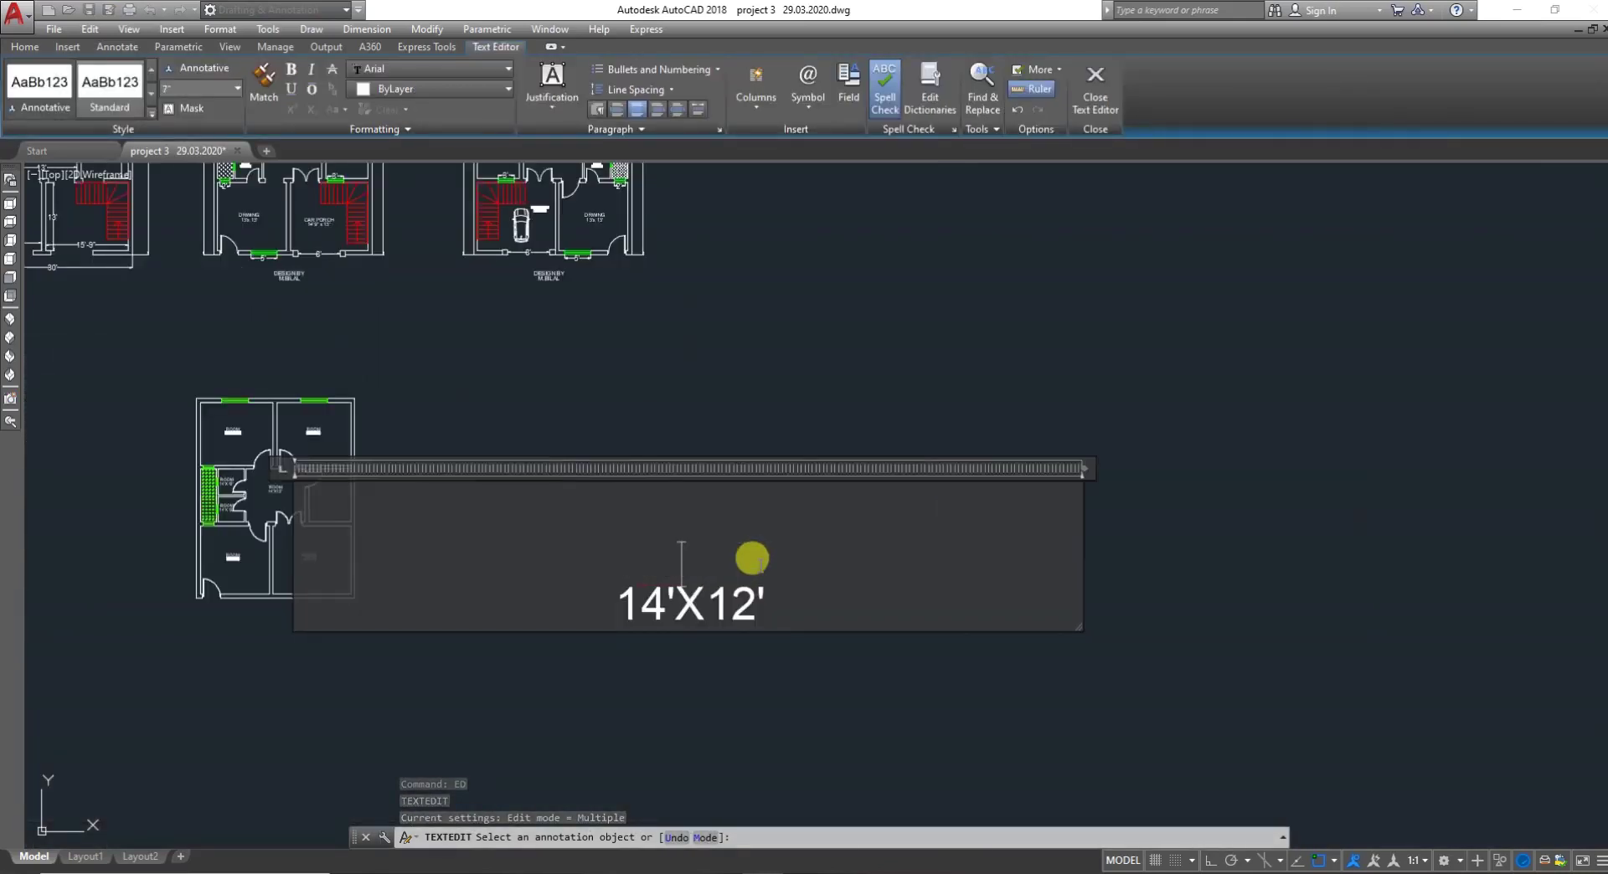
type("KITCHEN")
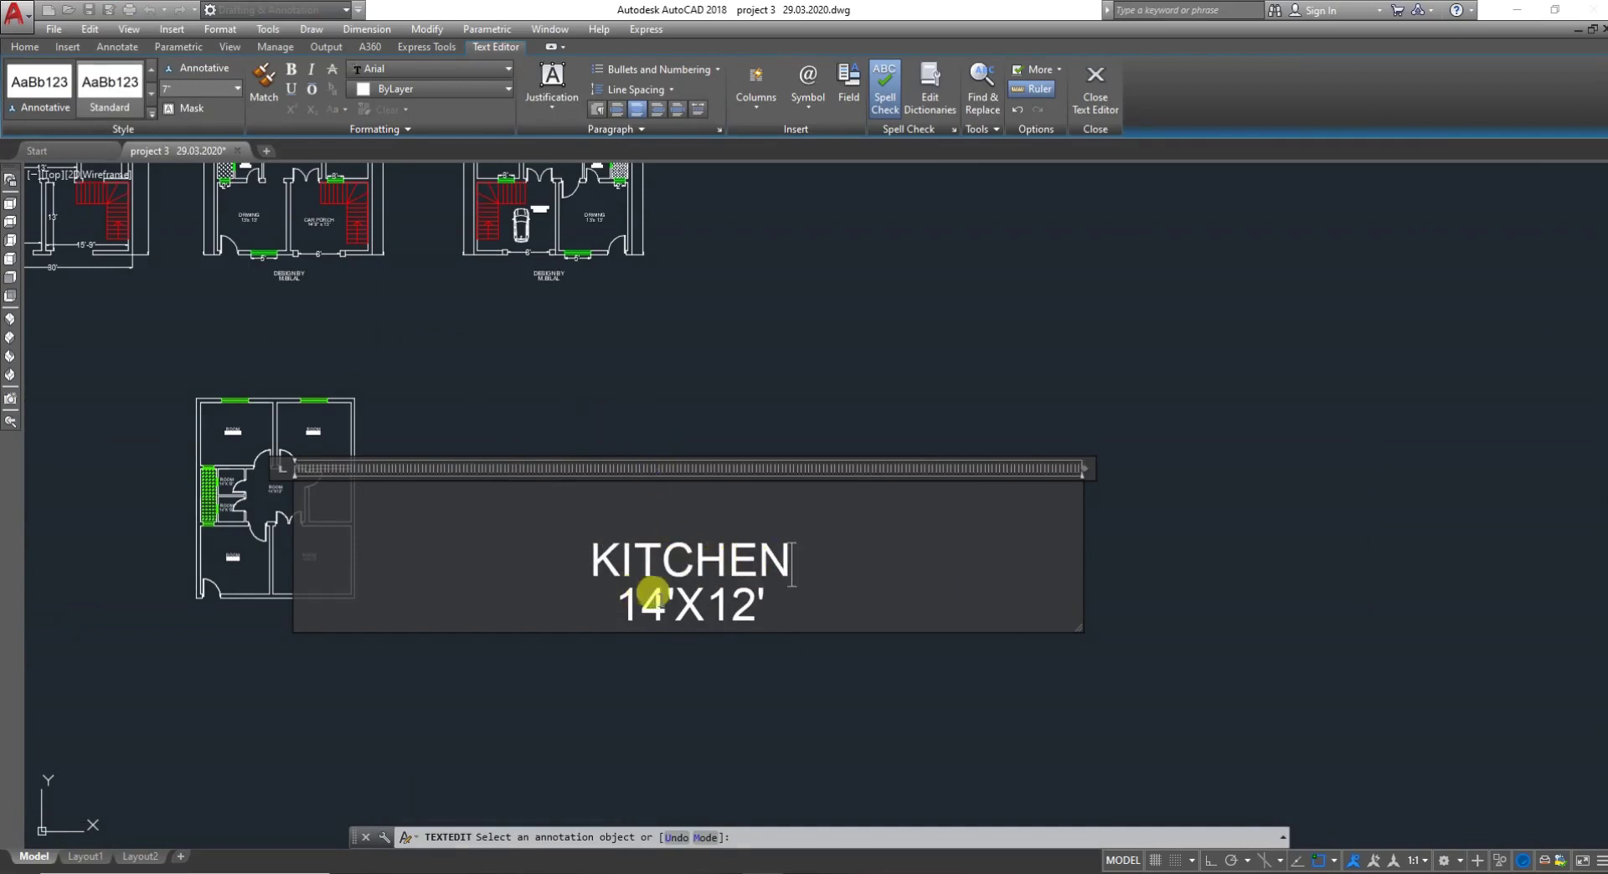
Set the size line of the KITCHEN label to 8'X10' and finish text editing
key("BackSpace")
key("BackSpace")
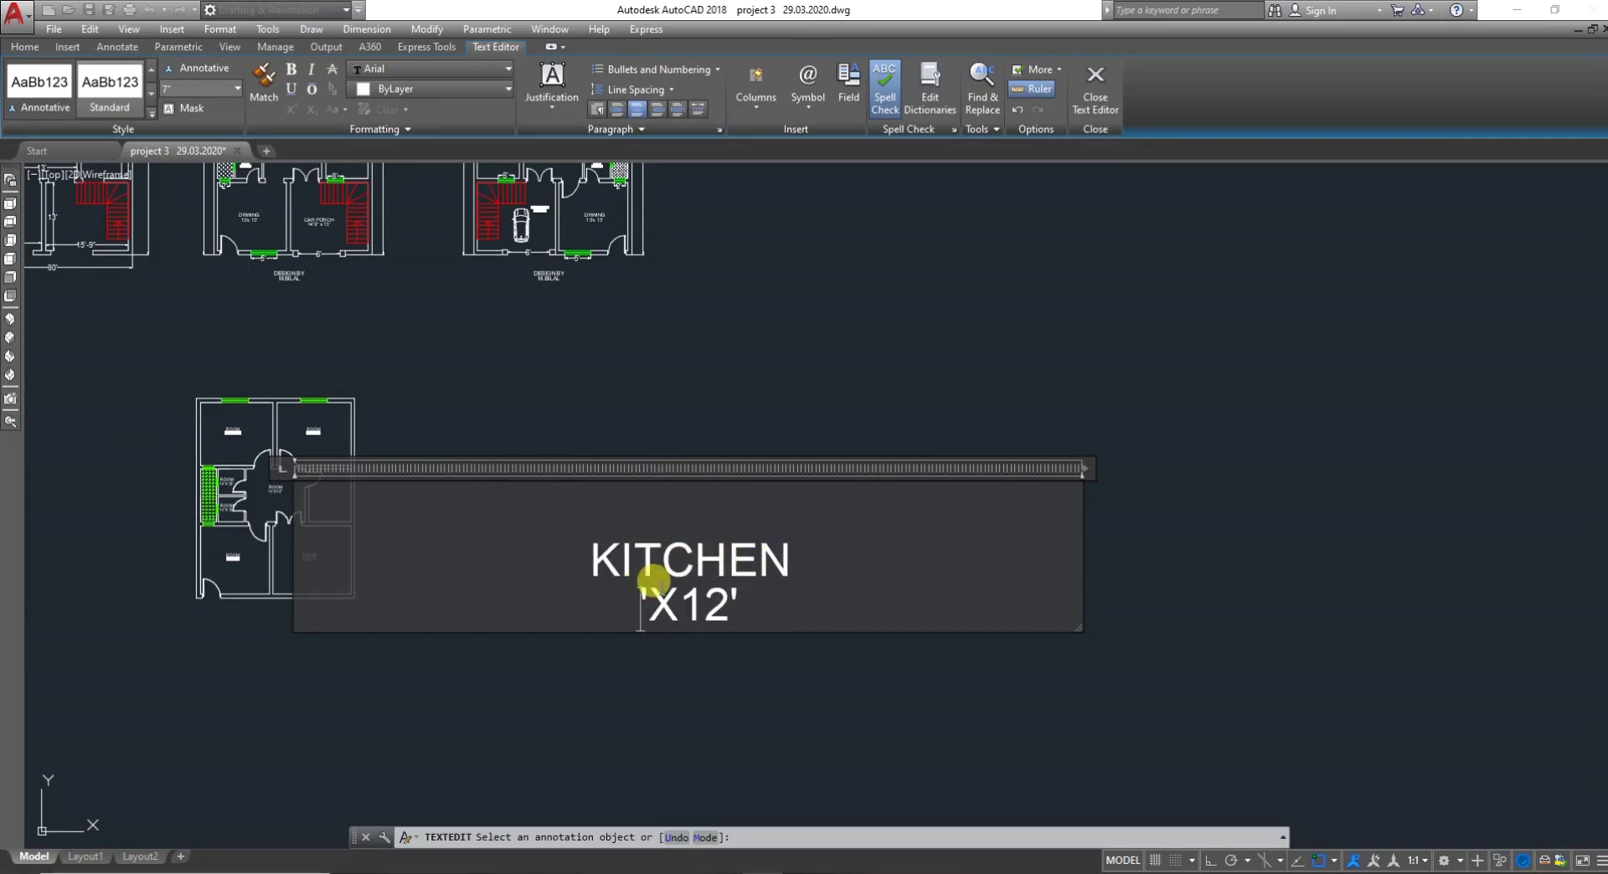
type("8")
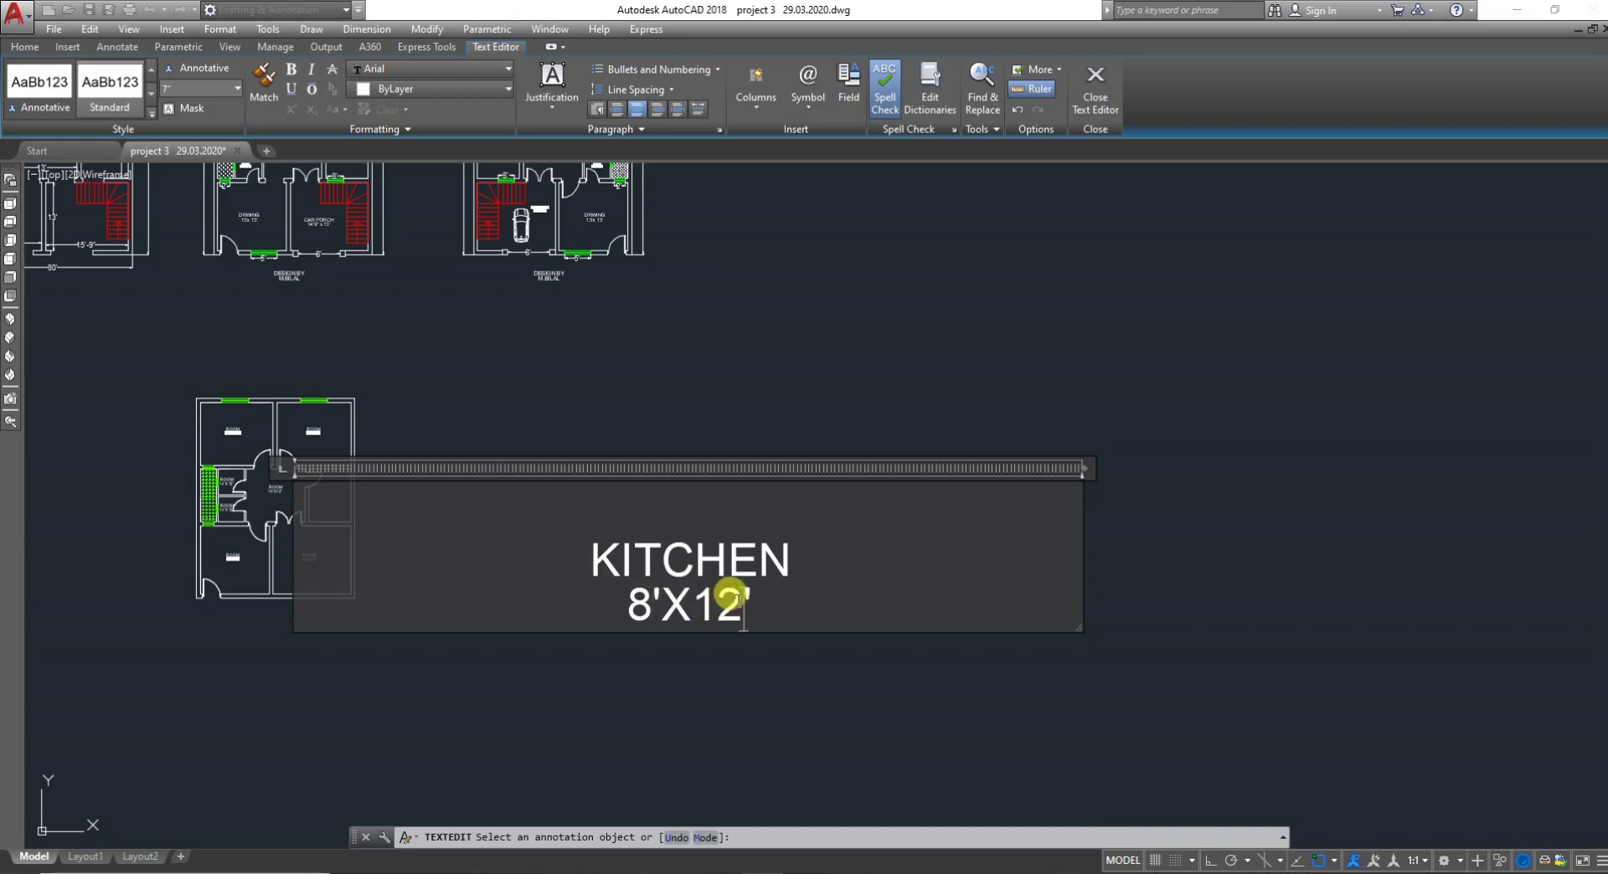
key("BackSpace")
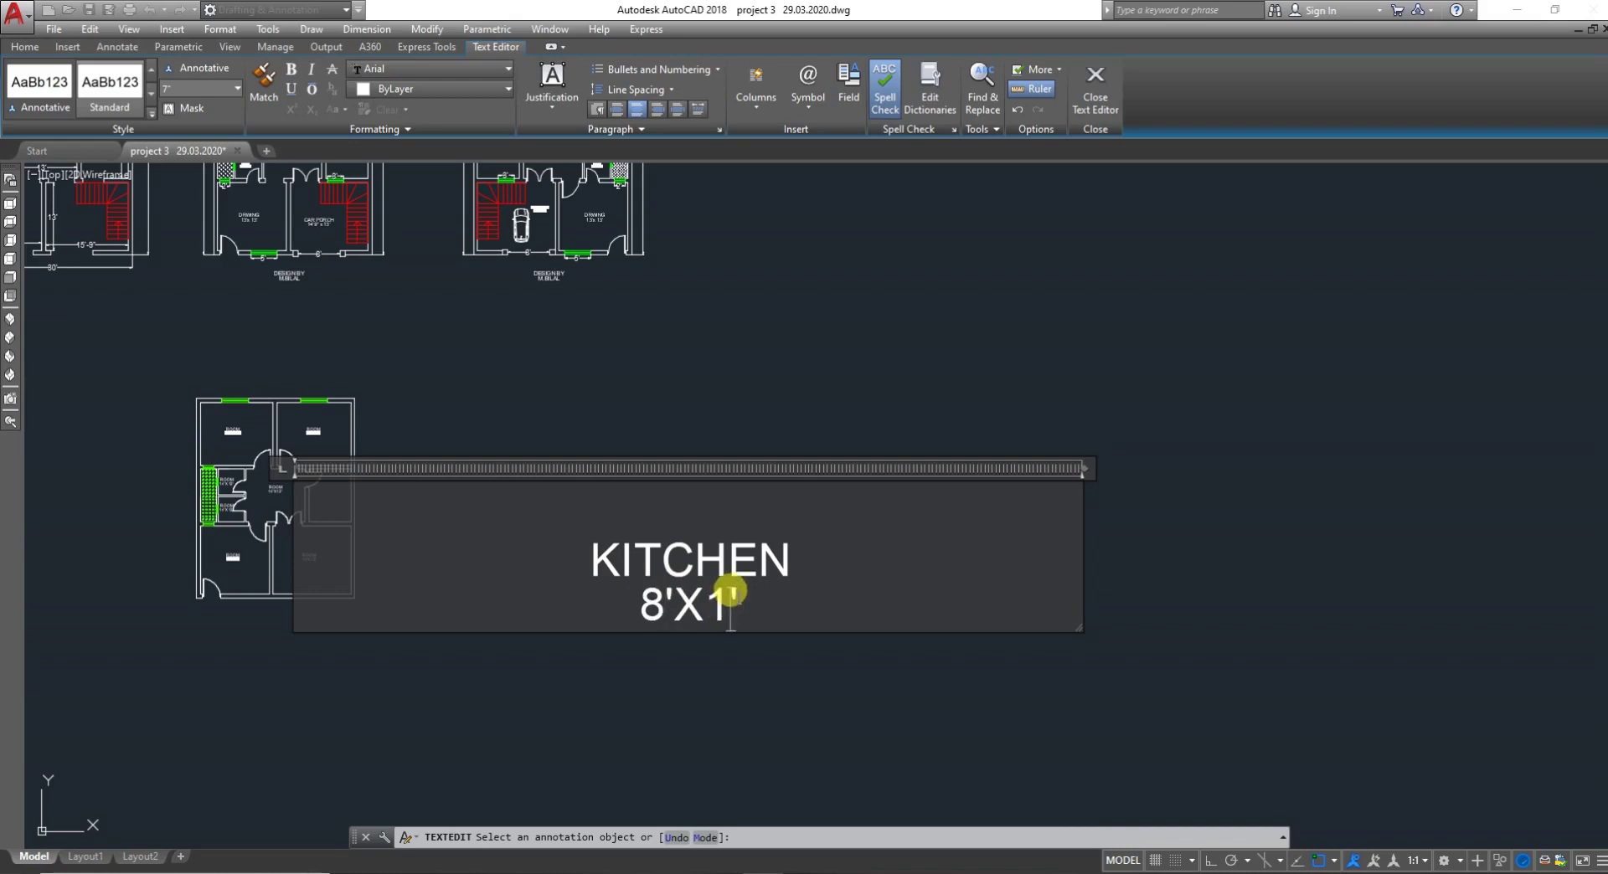
type("0")
left_click(1094, 84)
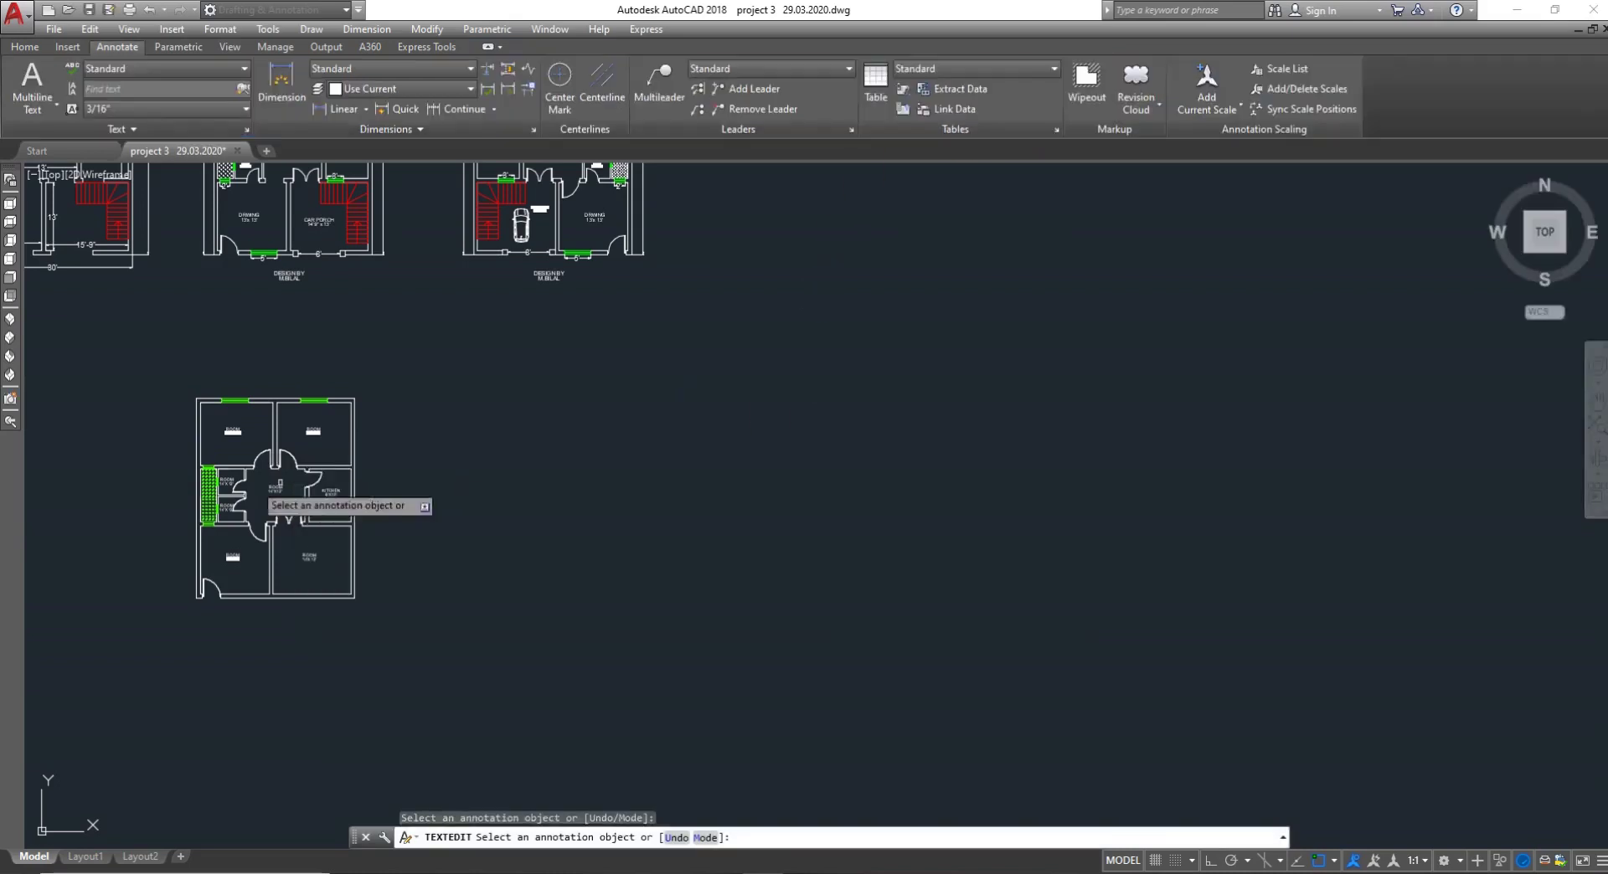
scroll(235, 498, "up", 4)
key("Escape")
Compare the new plan with the completed floor plans, checking the names and sizes of the remaining rooms
scroll(345, 656, "down", 4)
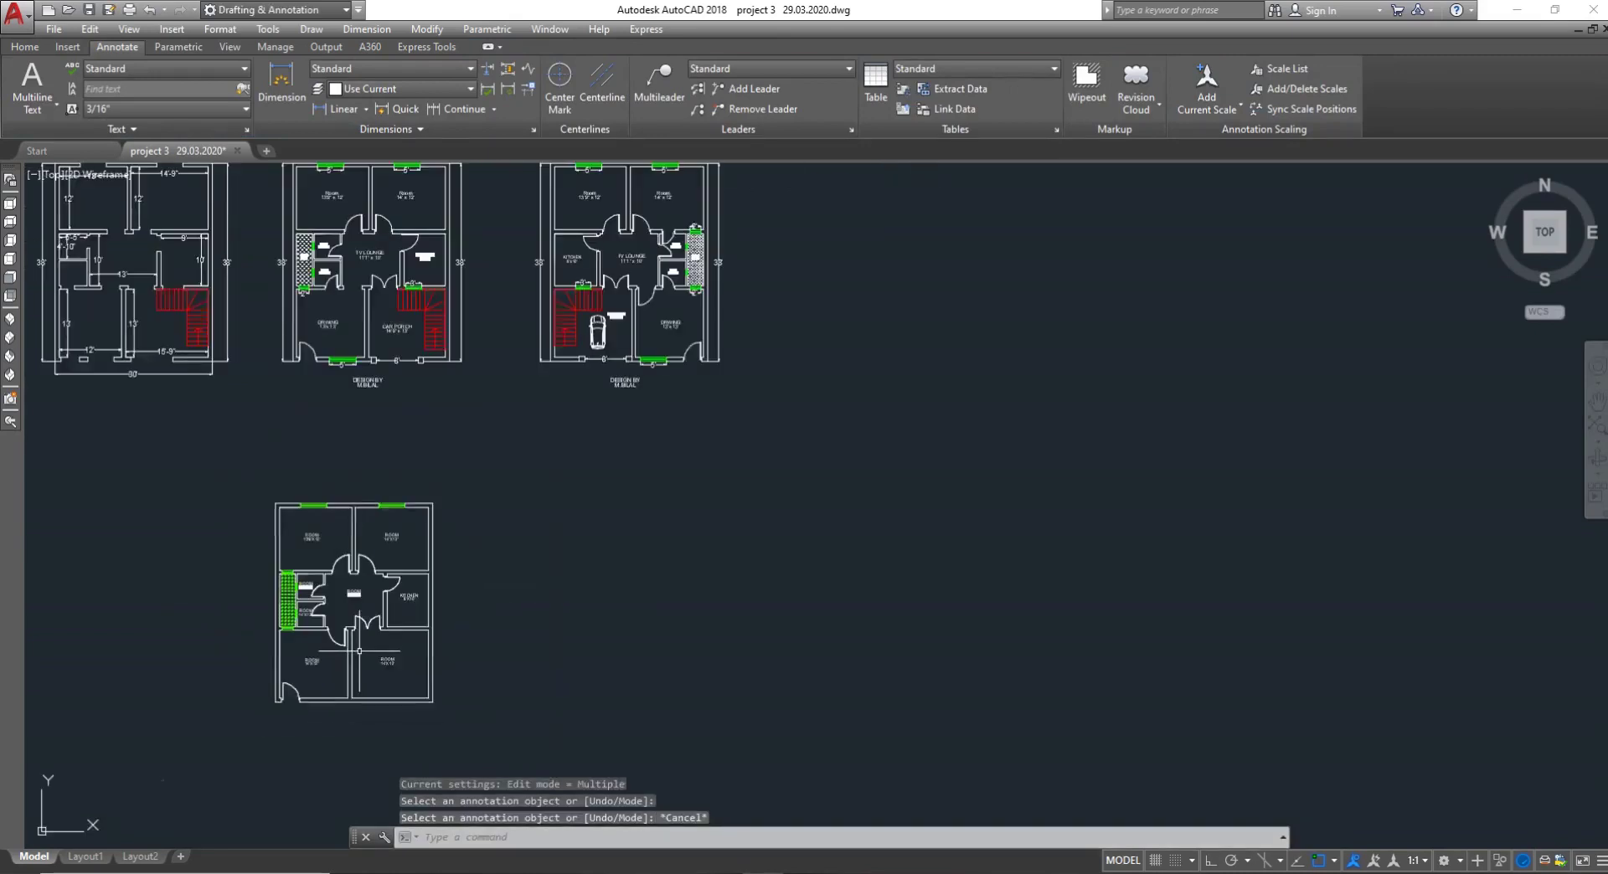
scroll(350, 664, "up", 2)
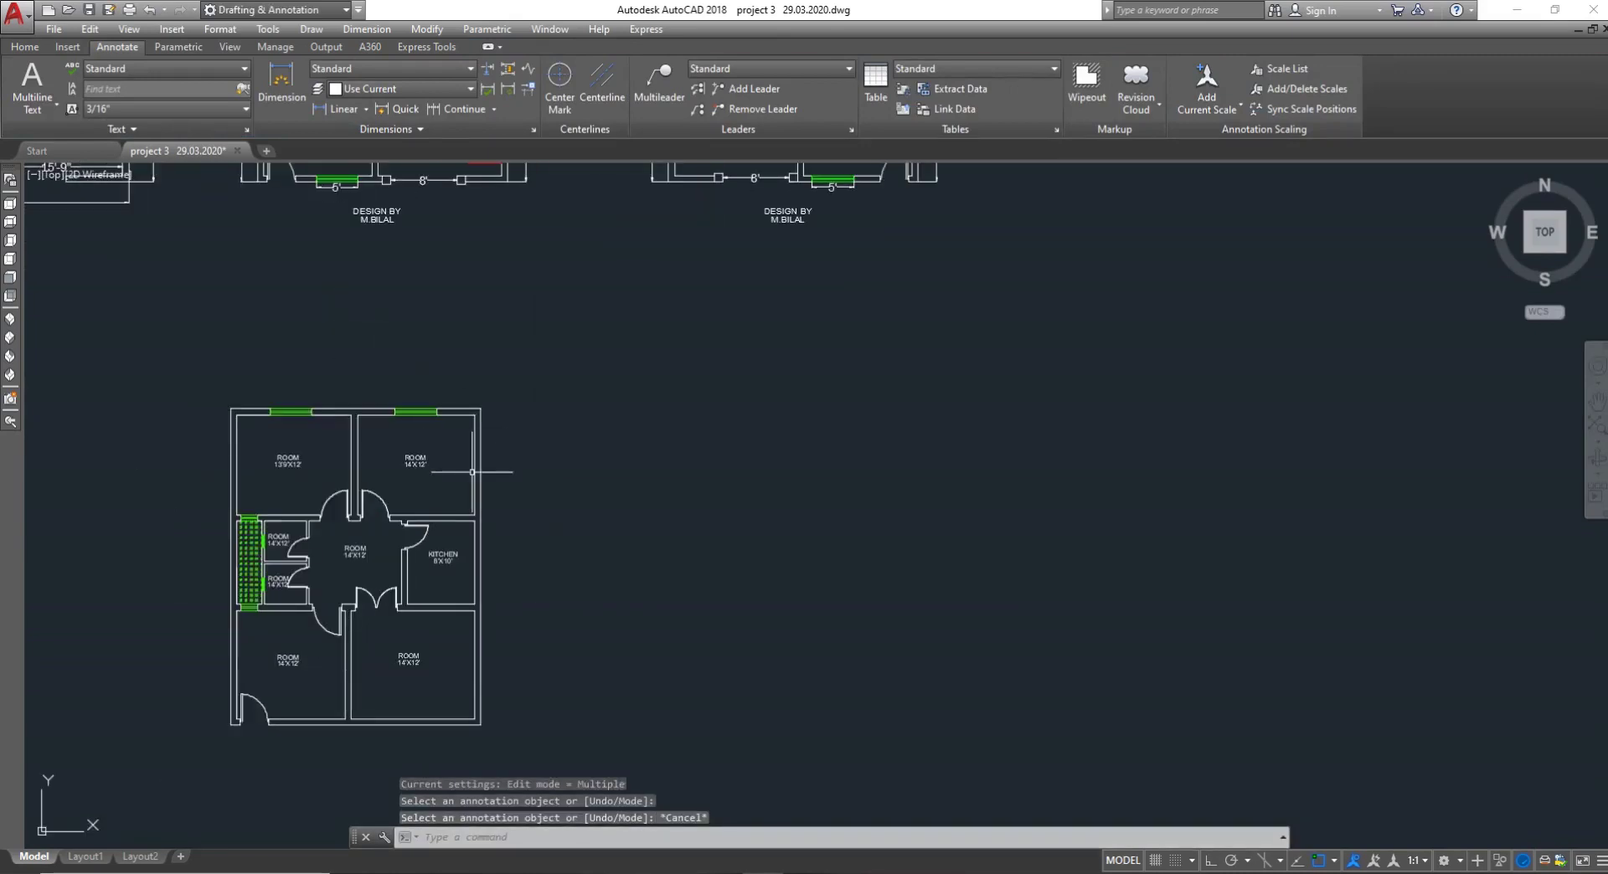
scroll(390, 598, "down", 4)
scroll(410, 461, "up", 4)
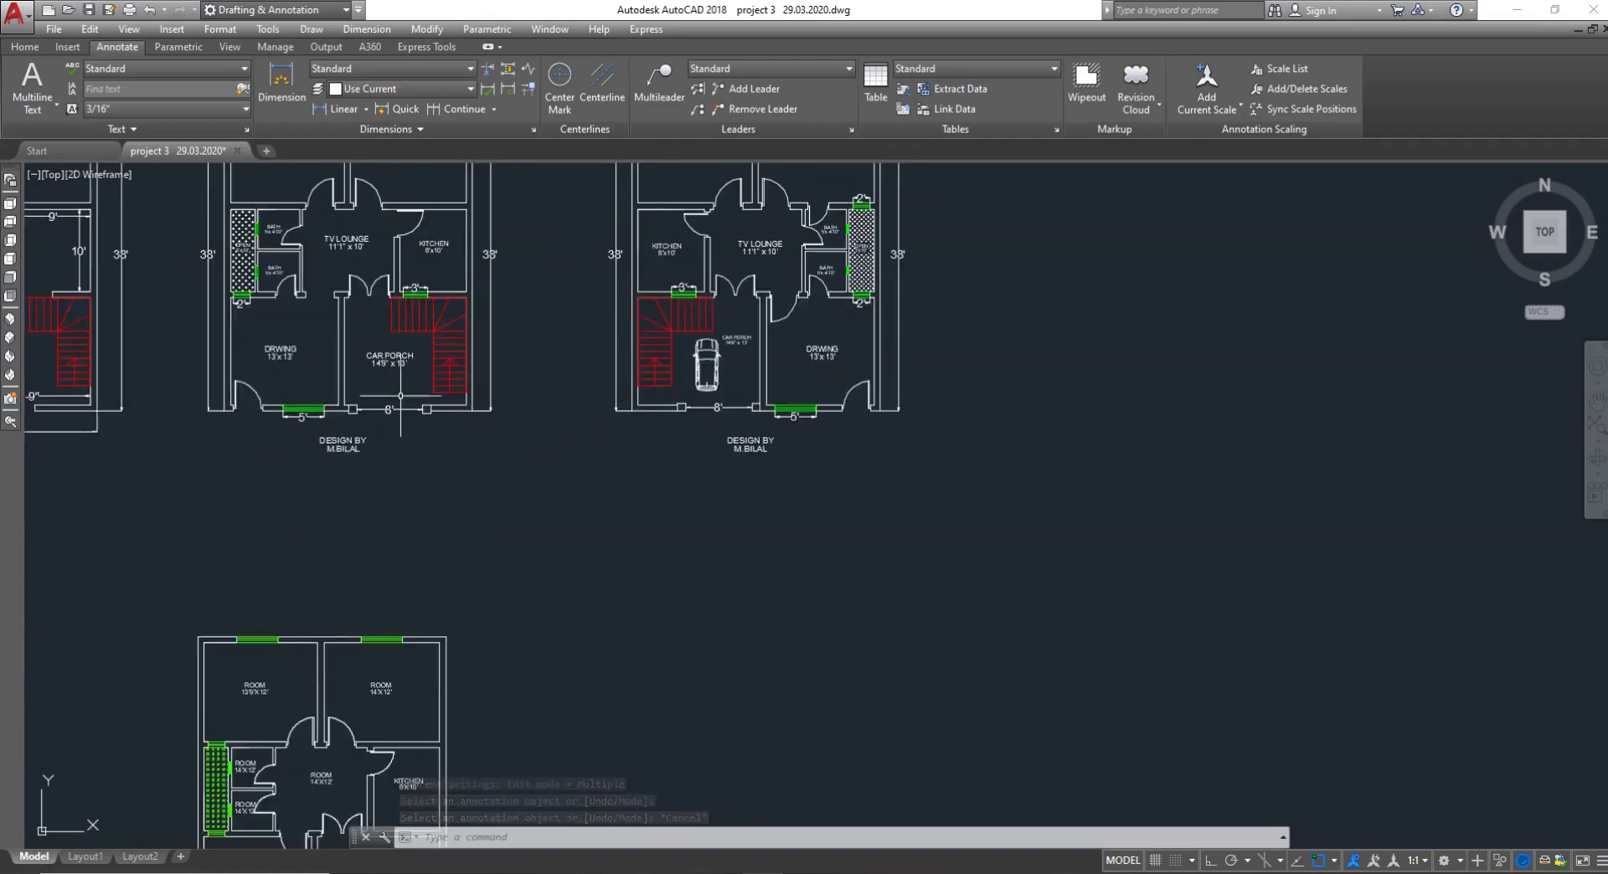
scroll(423, 452, "down", 3)
scroll(393, 451, "up", 5)
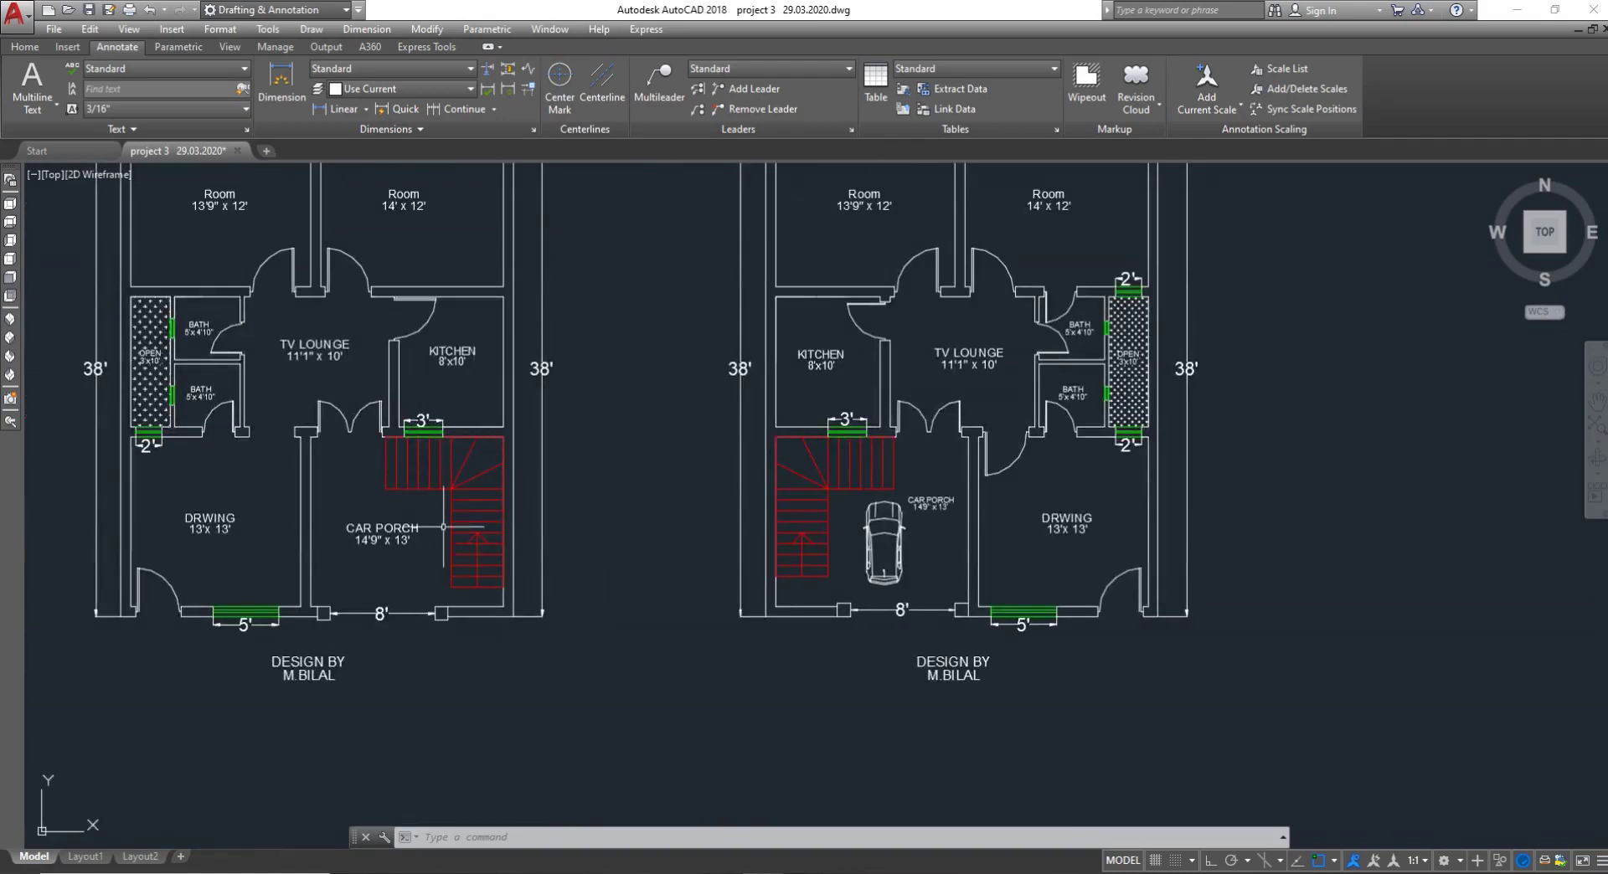
Create a new layer named 2D STAIRES
scroll(432, 522, "down", 2)
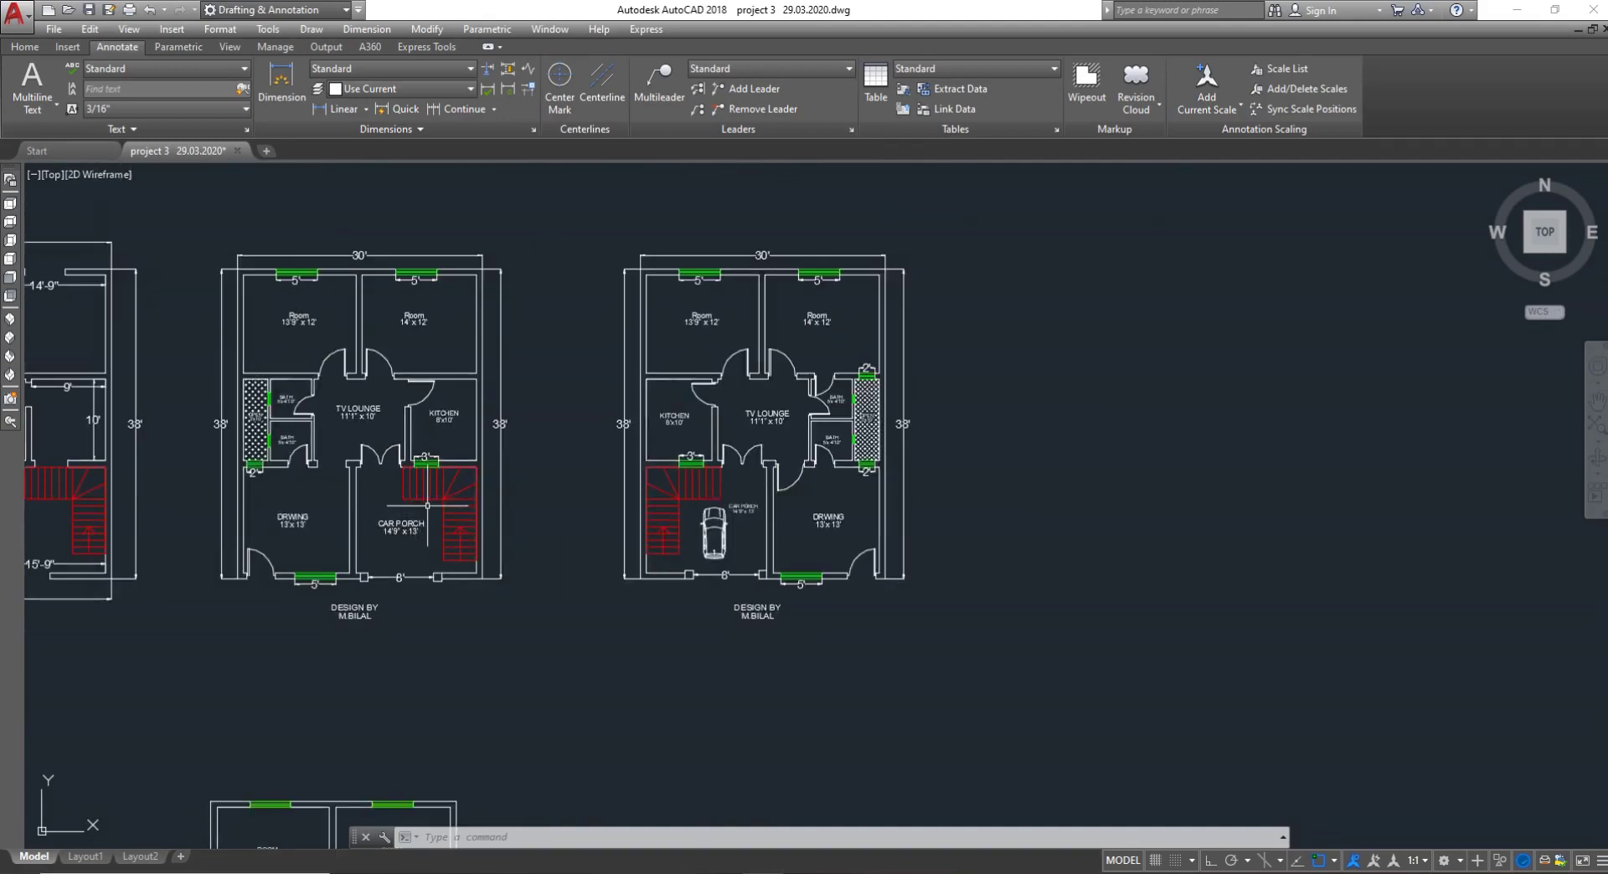
scroll(410, 552, "down", 6)
scroll(420, 583, "up", 6)
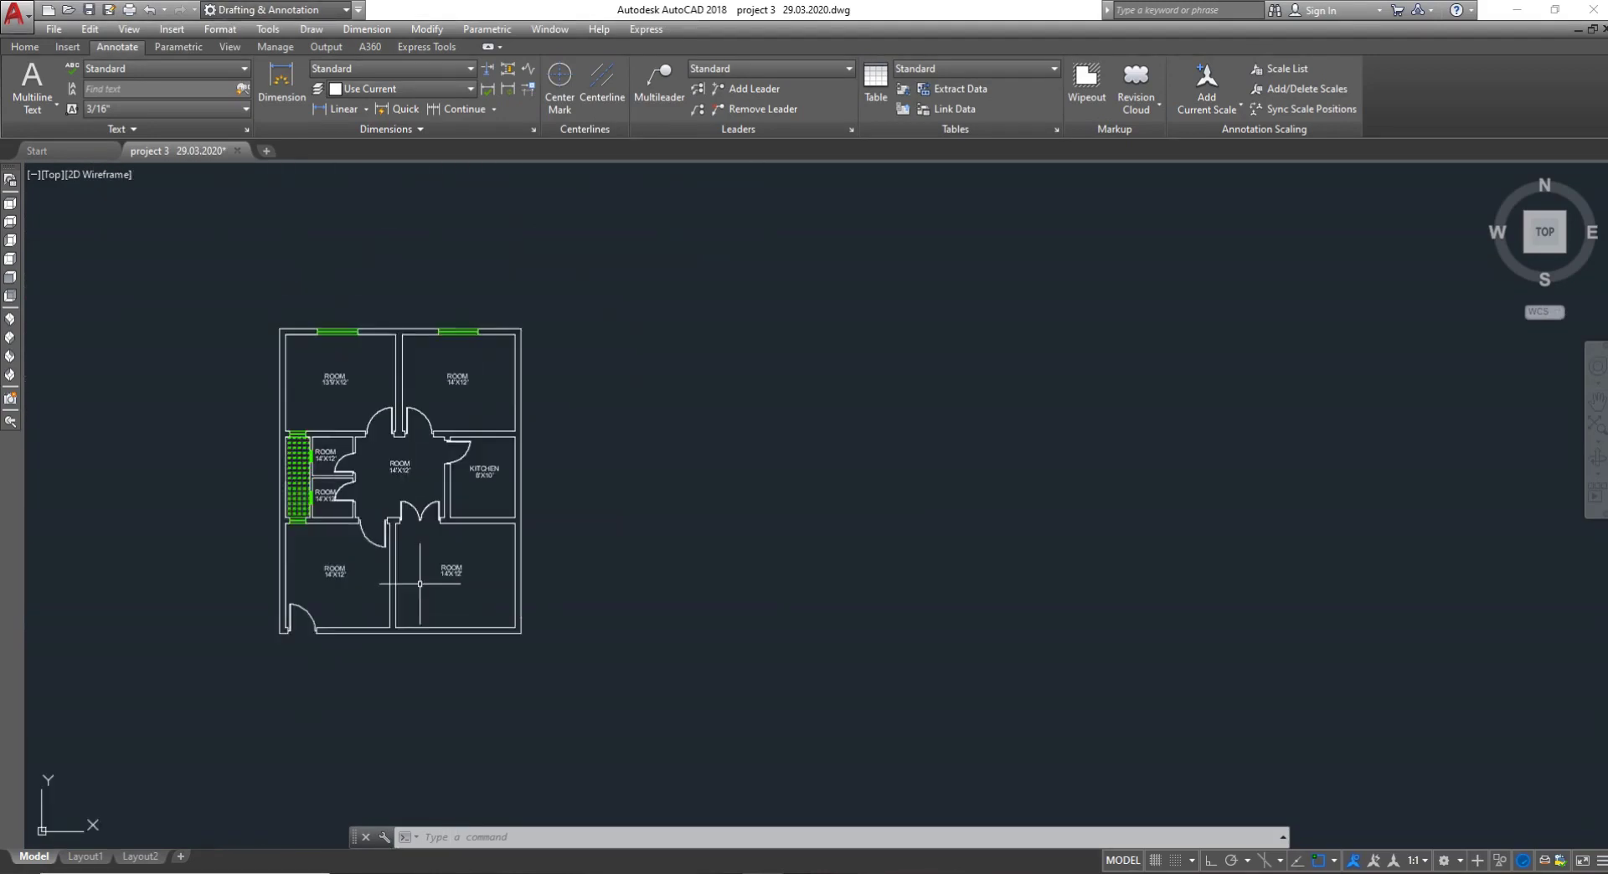
scroll(479, 592, "up", 5)
key("Escape")
key("Escape")
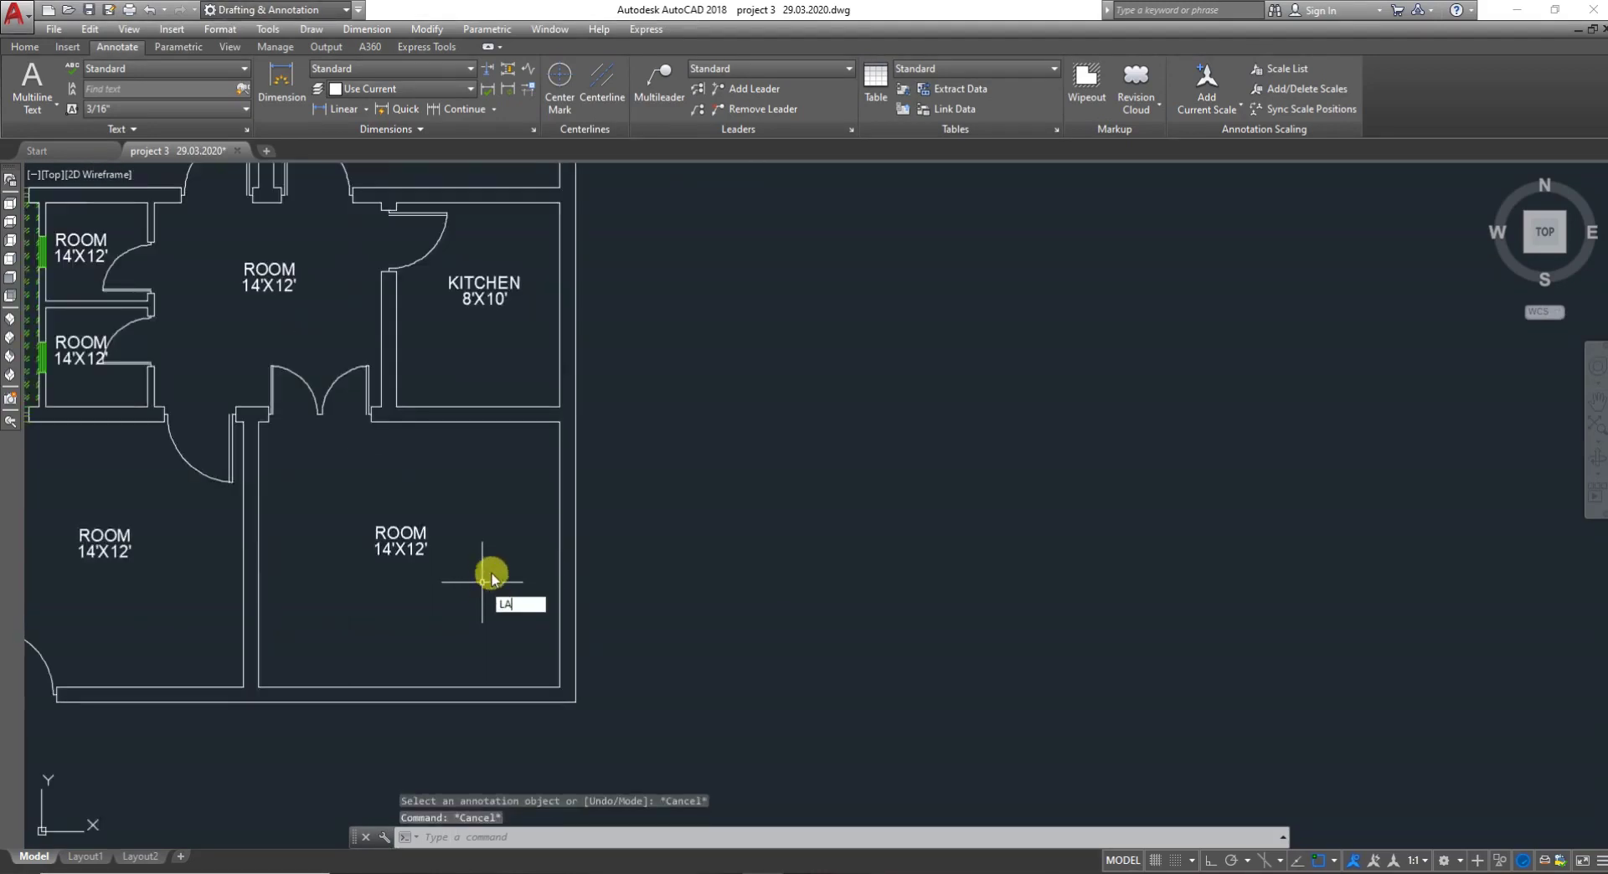
key("Return")
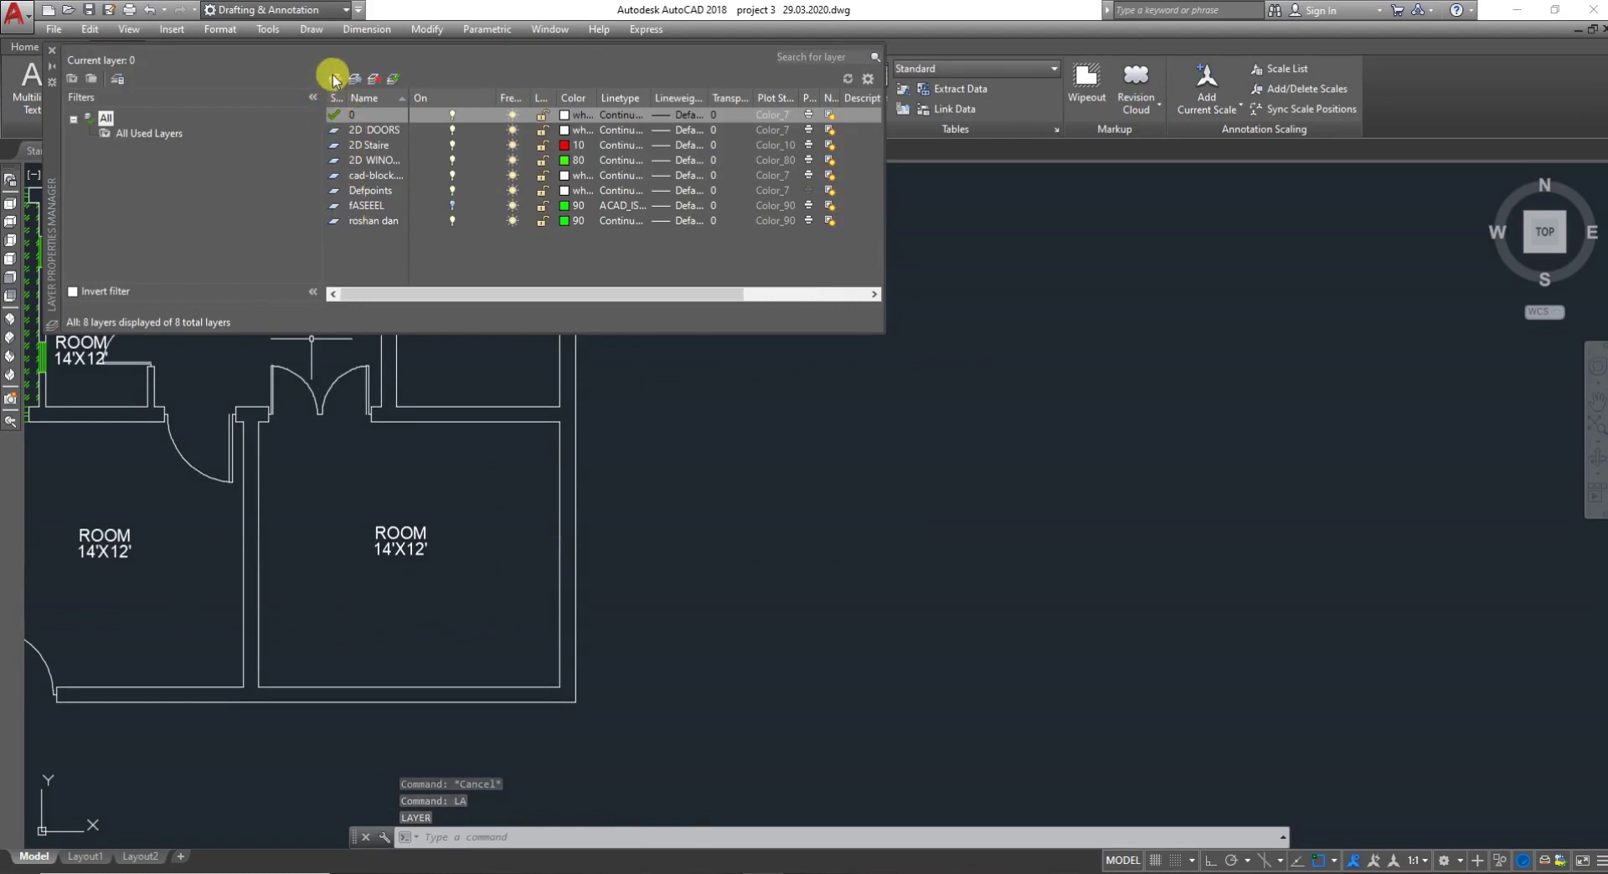
left_click(333, 78)
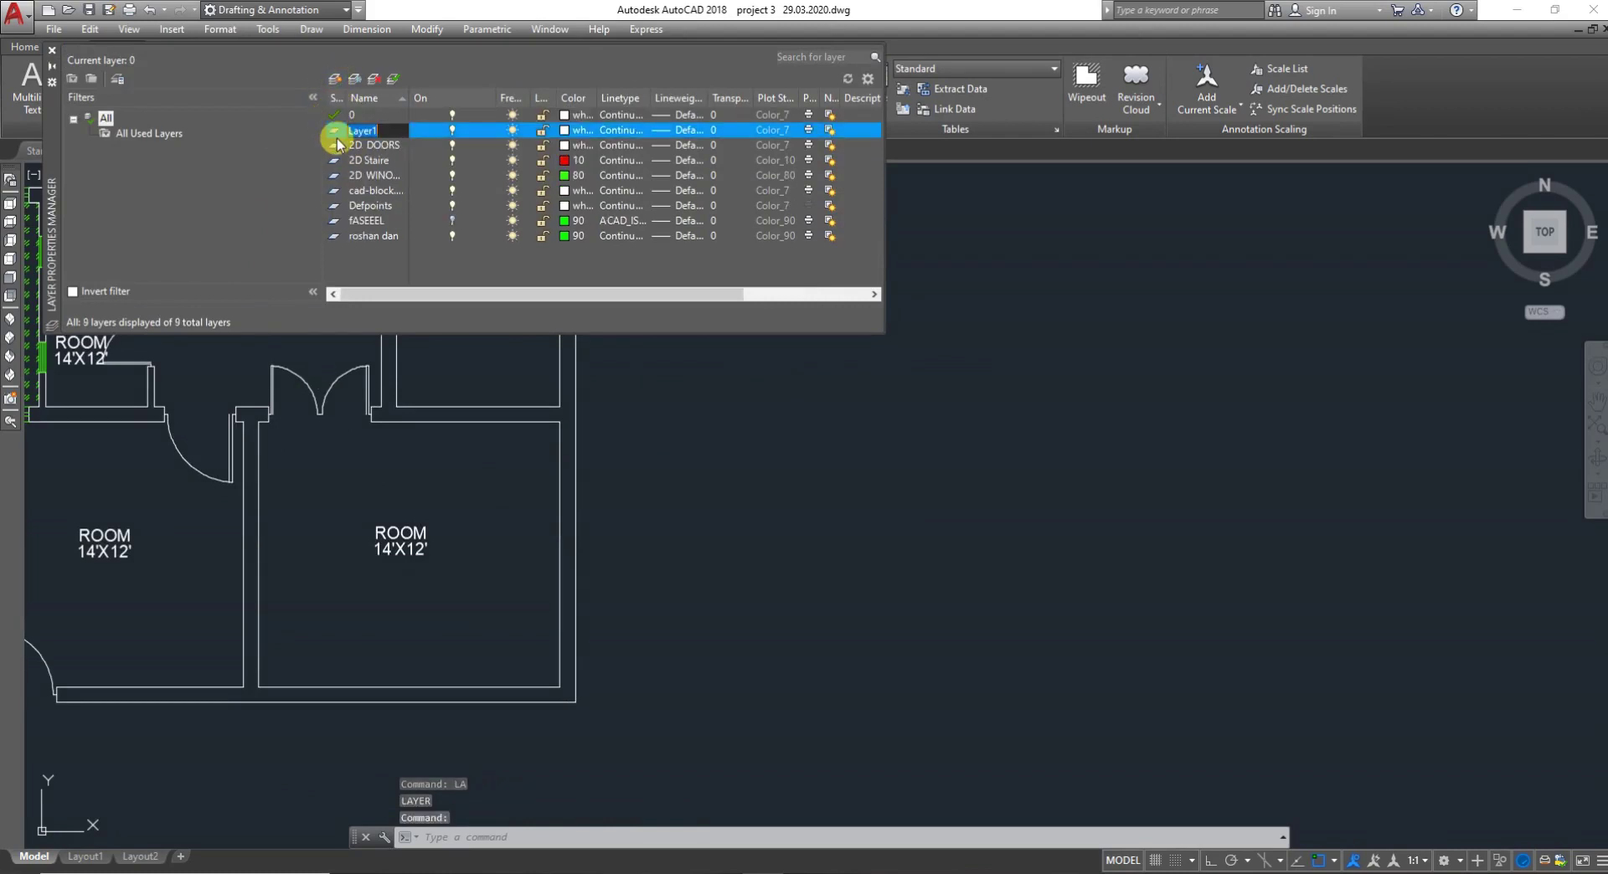
type("2D STAIRES")
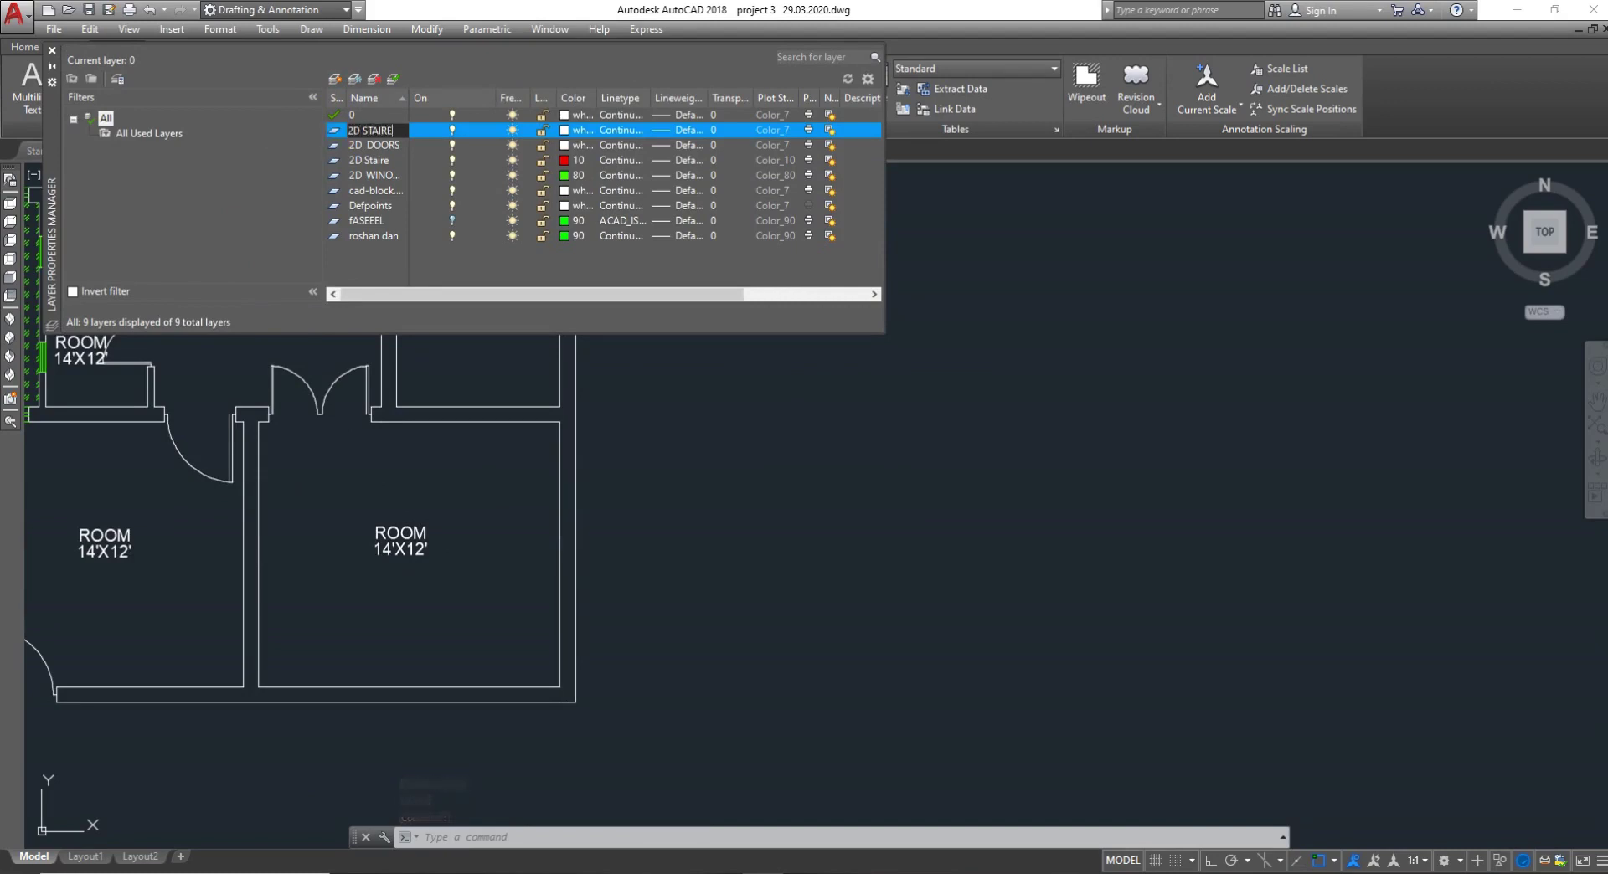
Assign index color 221 to the 2D STAIRES layer, make it the current layer, and close the layer manager
left_click(565, 130)
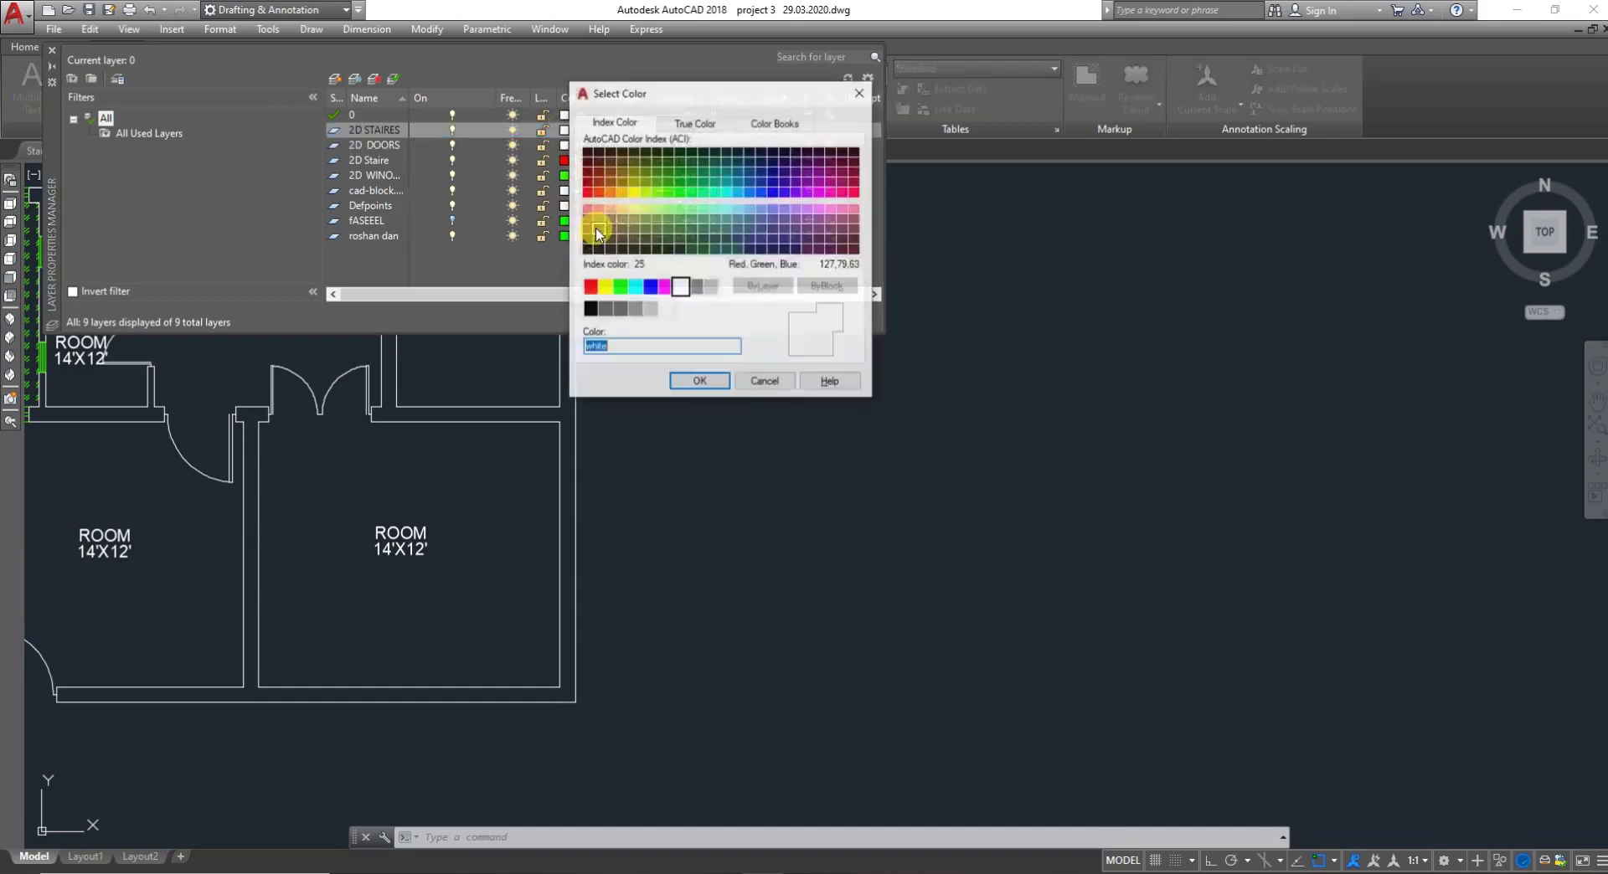
left_click(778, 193)
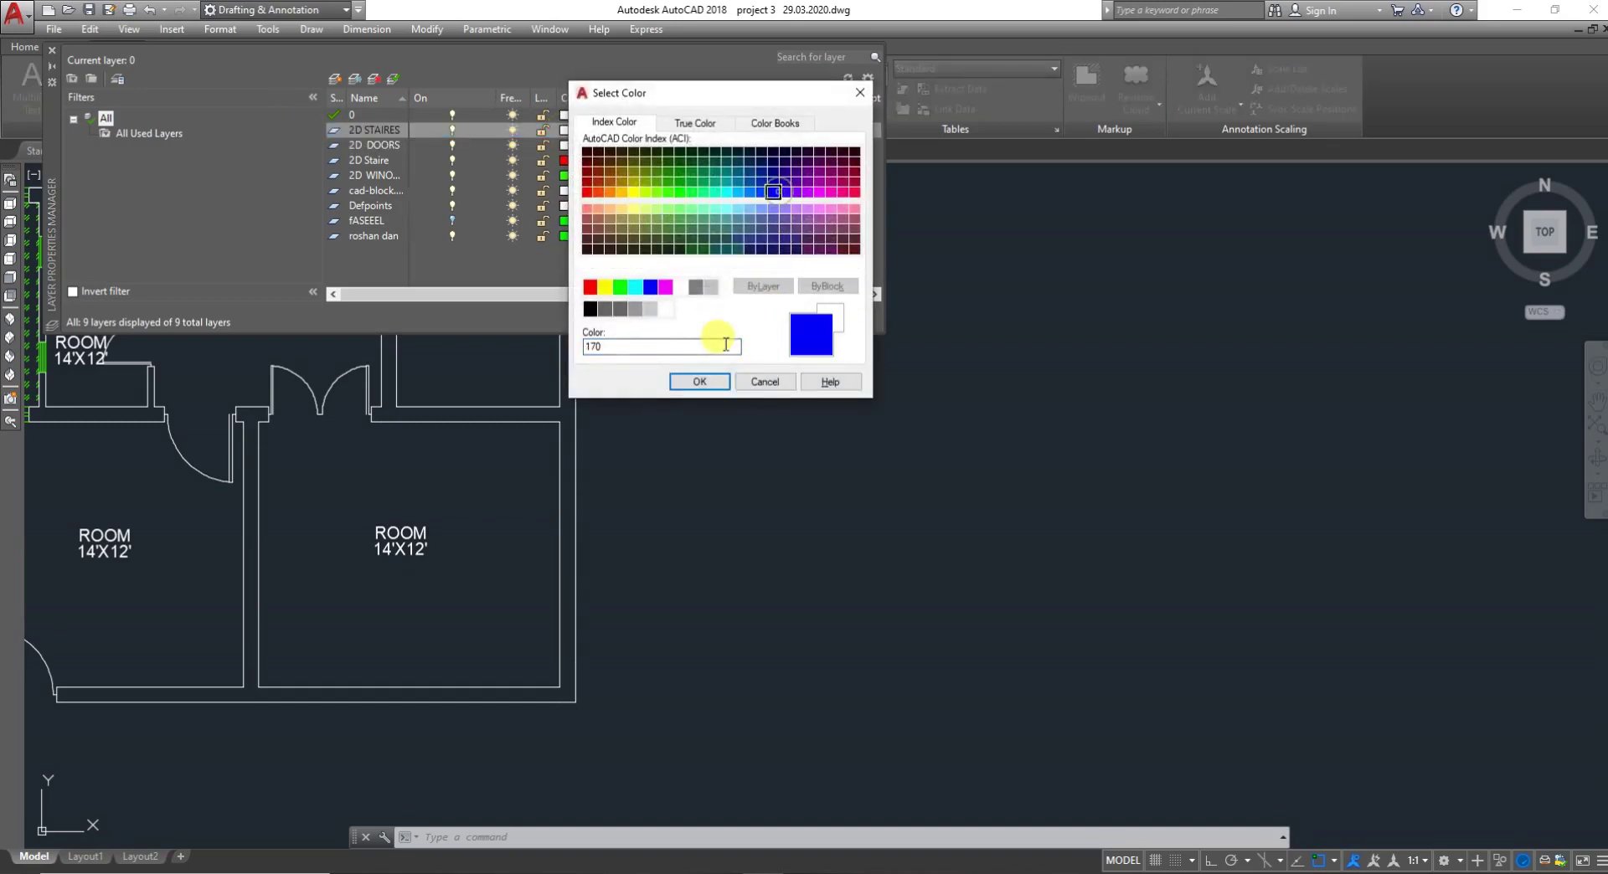
left_click(830, 209)
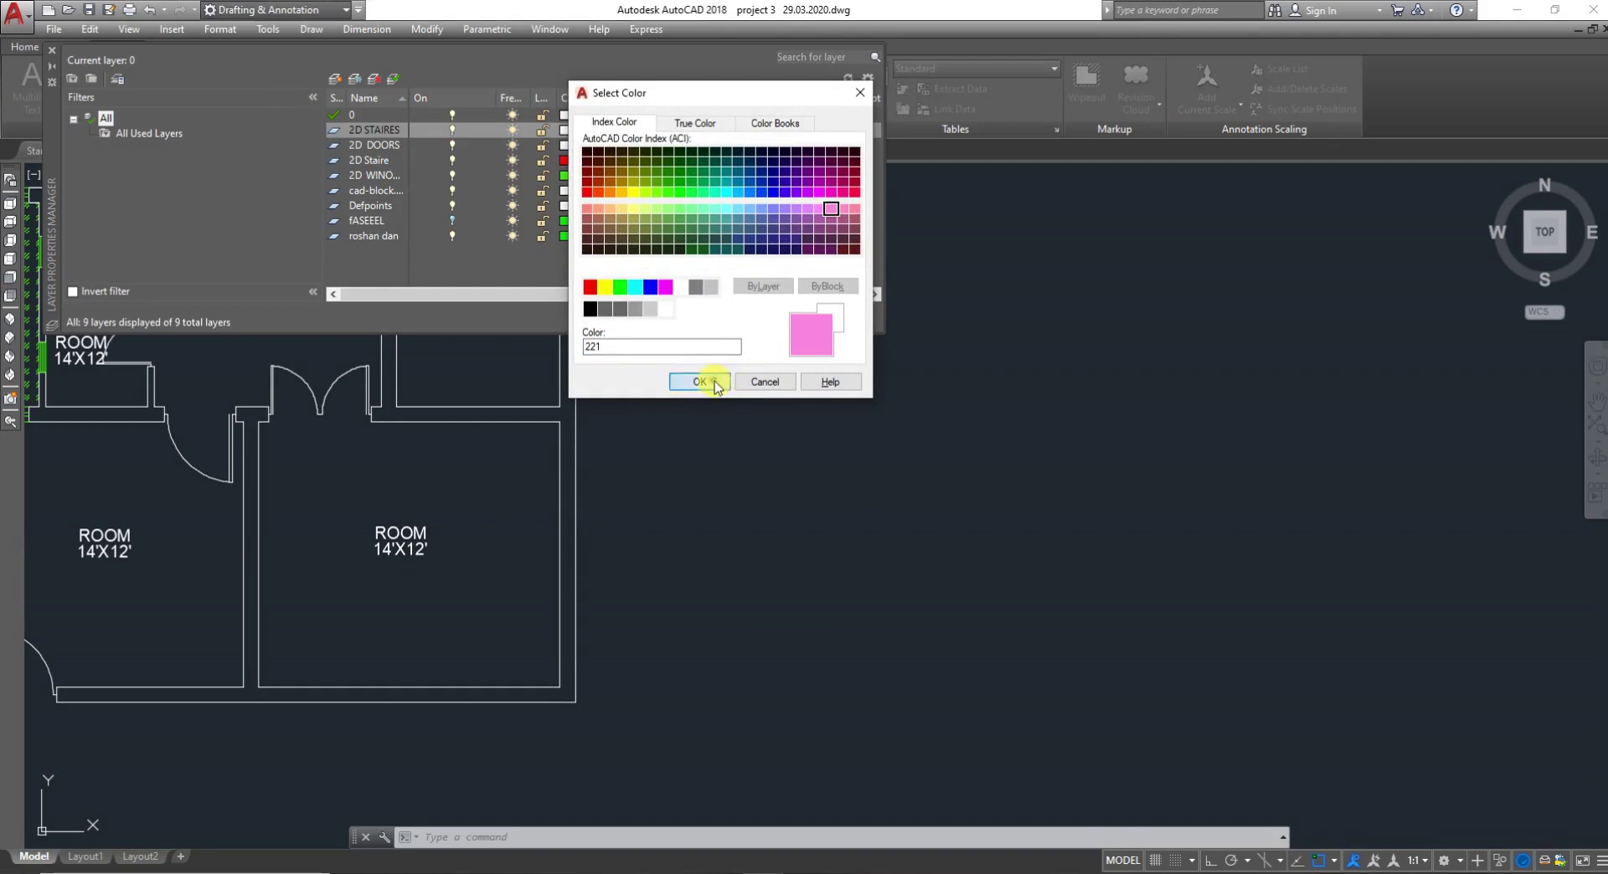
left_click(699, 382)
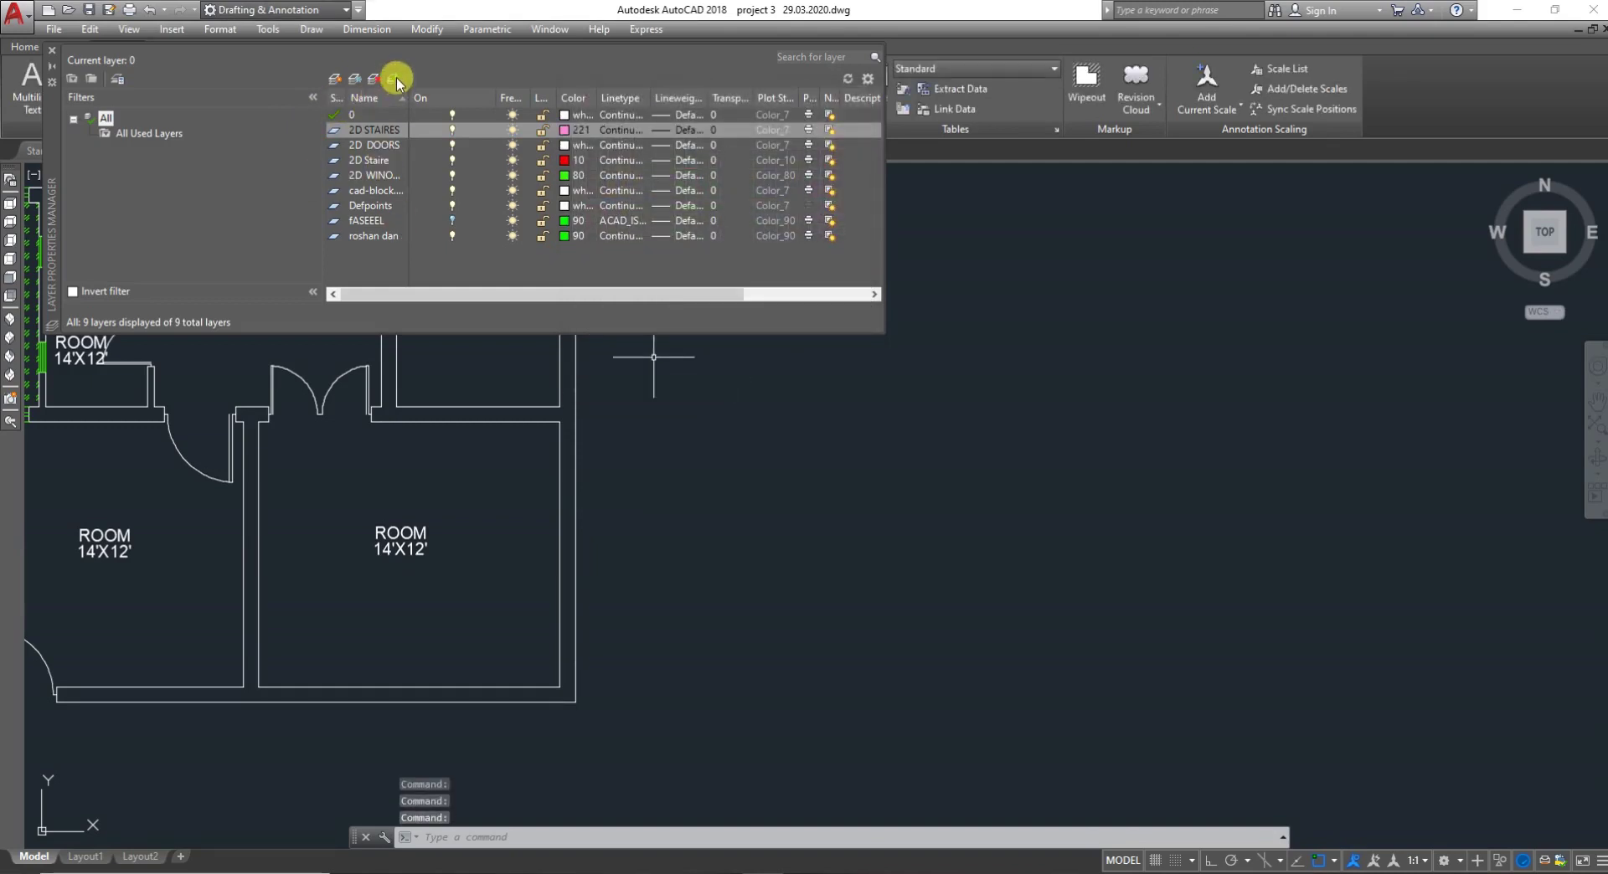
left_click(53, 50)
Check the staircase in the finished plans and draw a line down the full inner right wall of the new plan's lower-right room
scroll(388, 387, "down", 8)
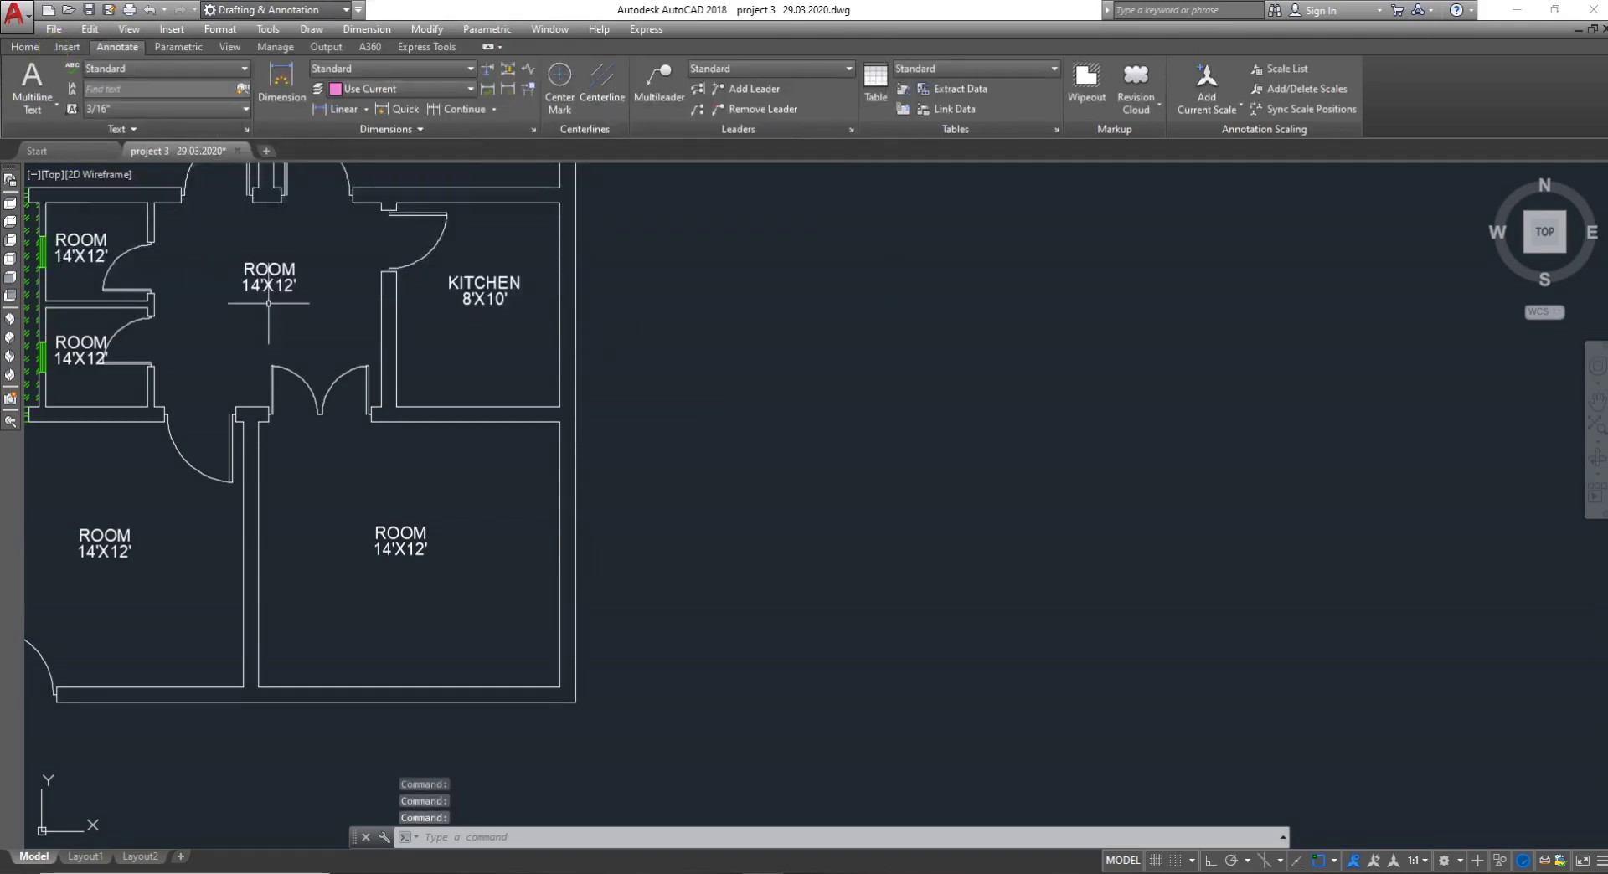
scroll(437, 283, "up", 8)
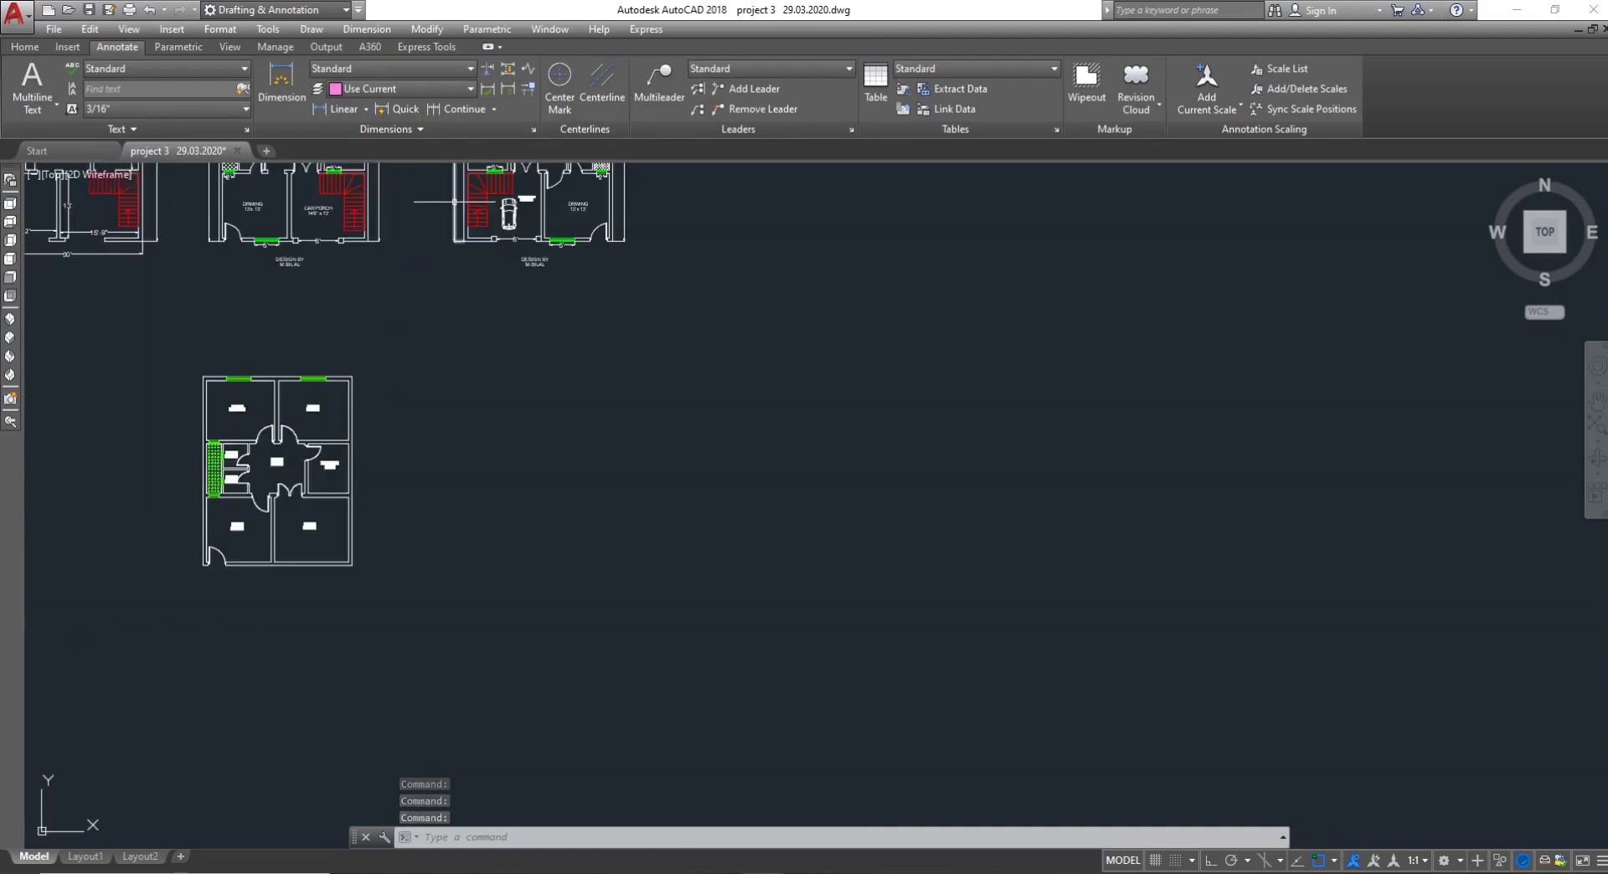
scroll(343, 243, "down", 8)
scroll(344, 255, "up", 8)
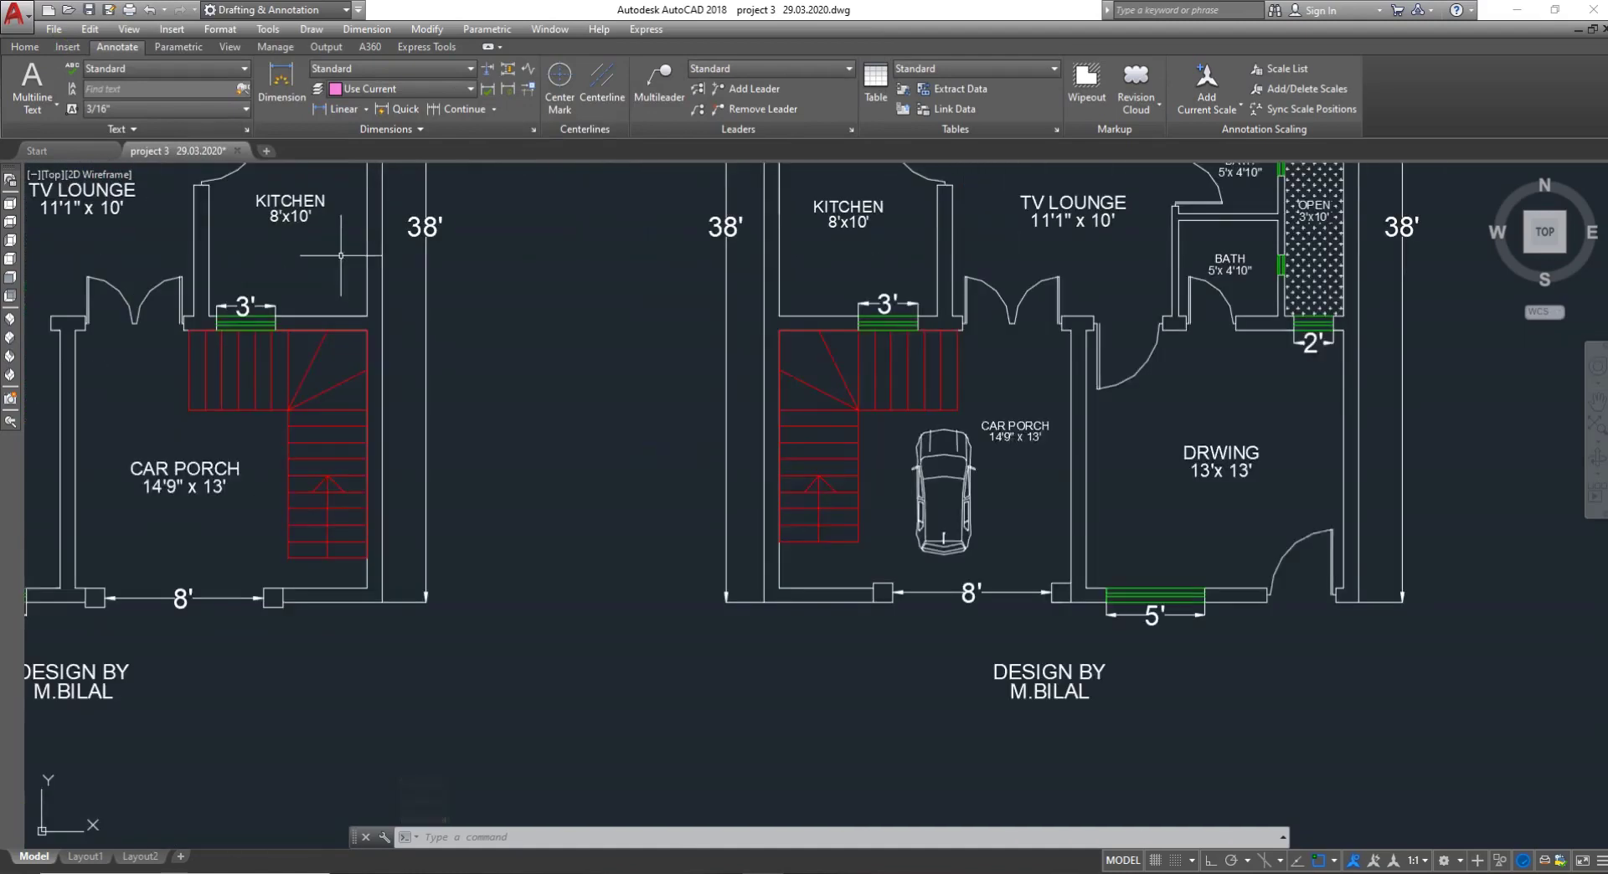
scroll(207, 353, "down", 10)
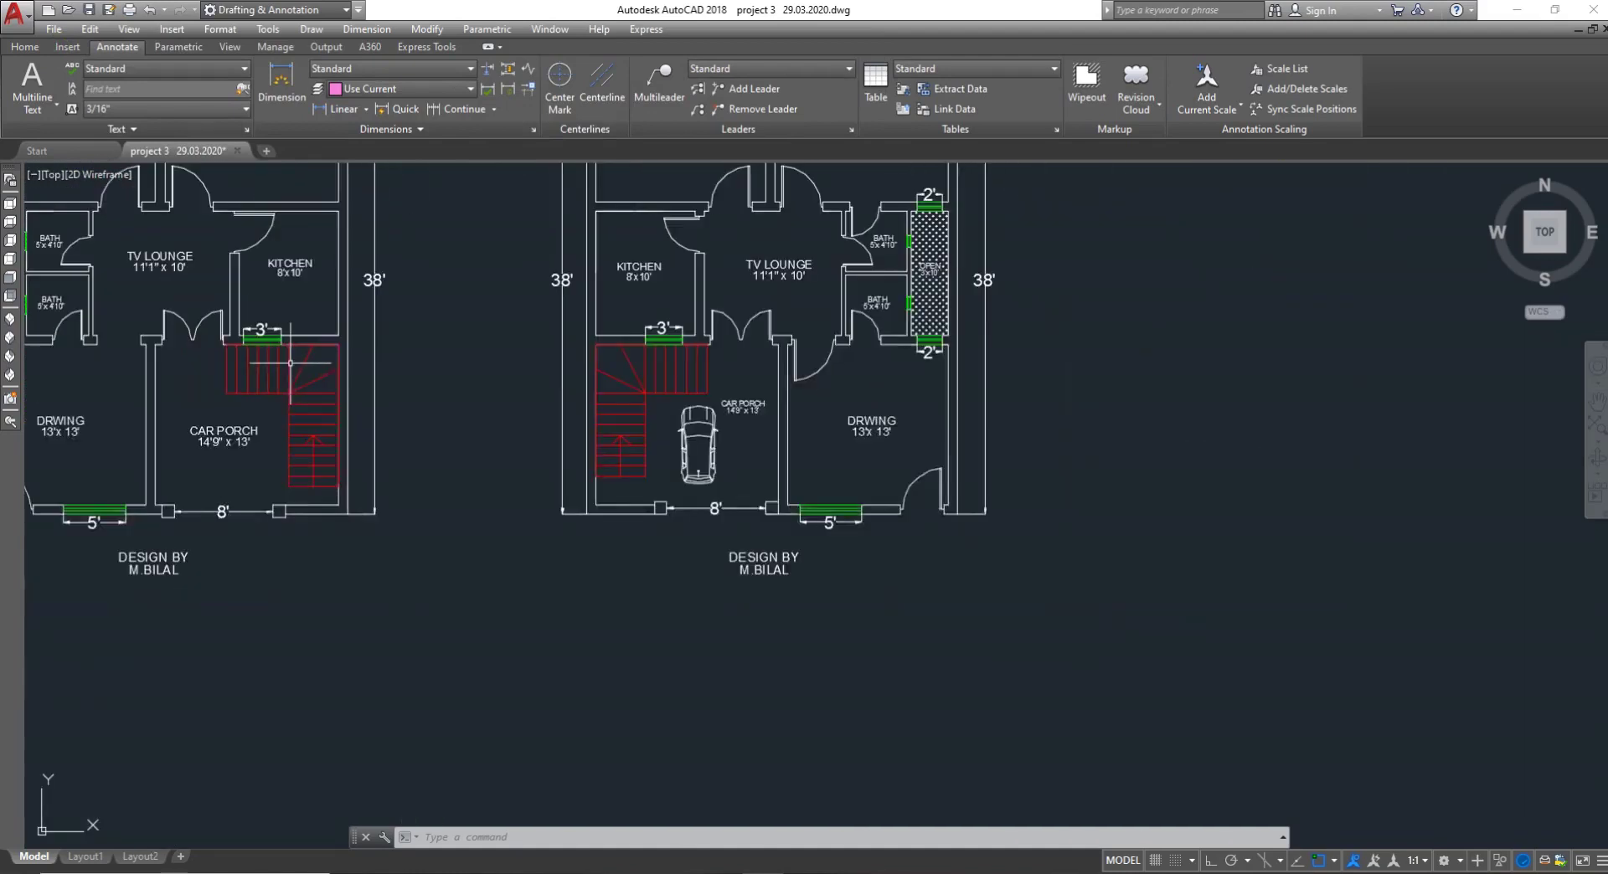
scroll(263, 666, "up", 6)
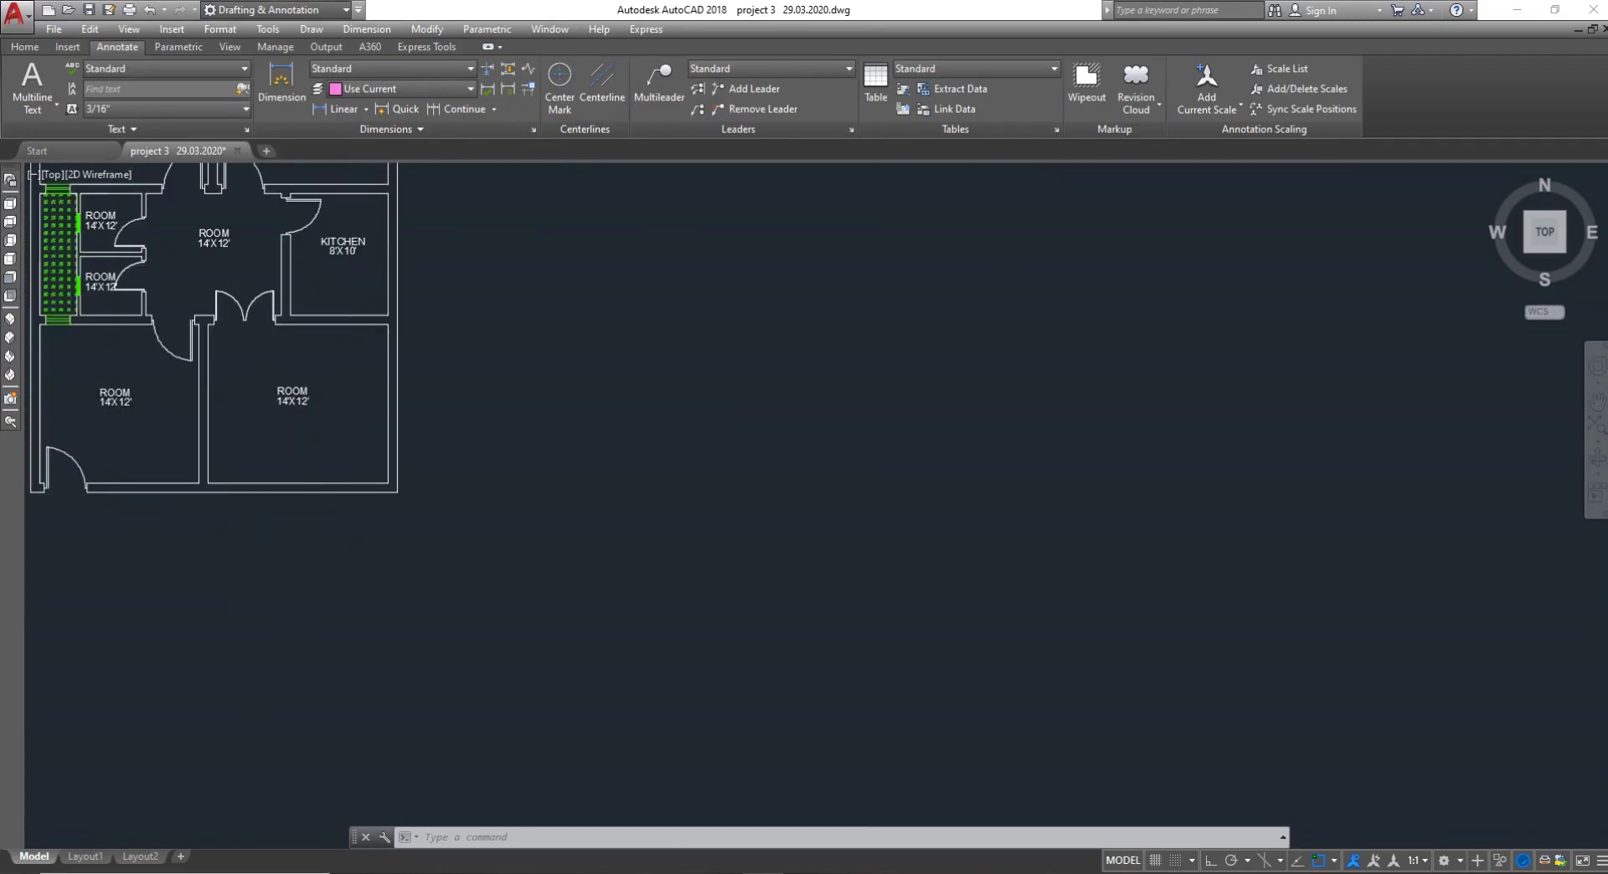
scroll(350, 339, "up", 4)
key("Return")
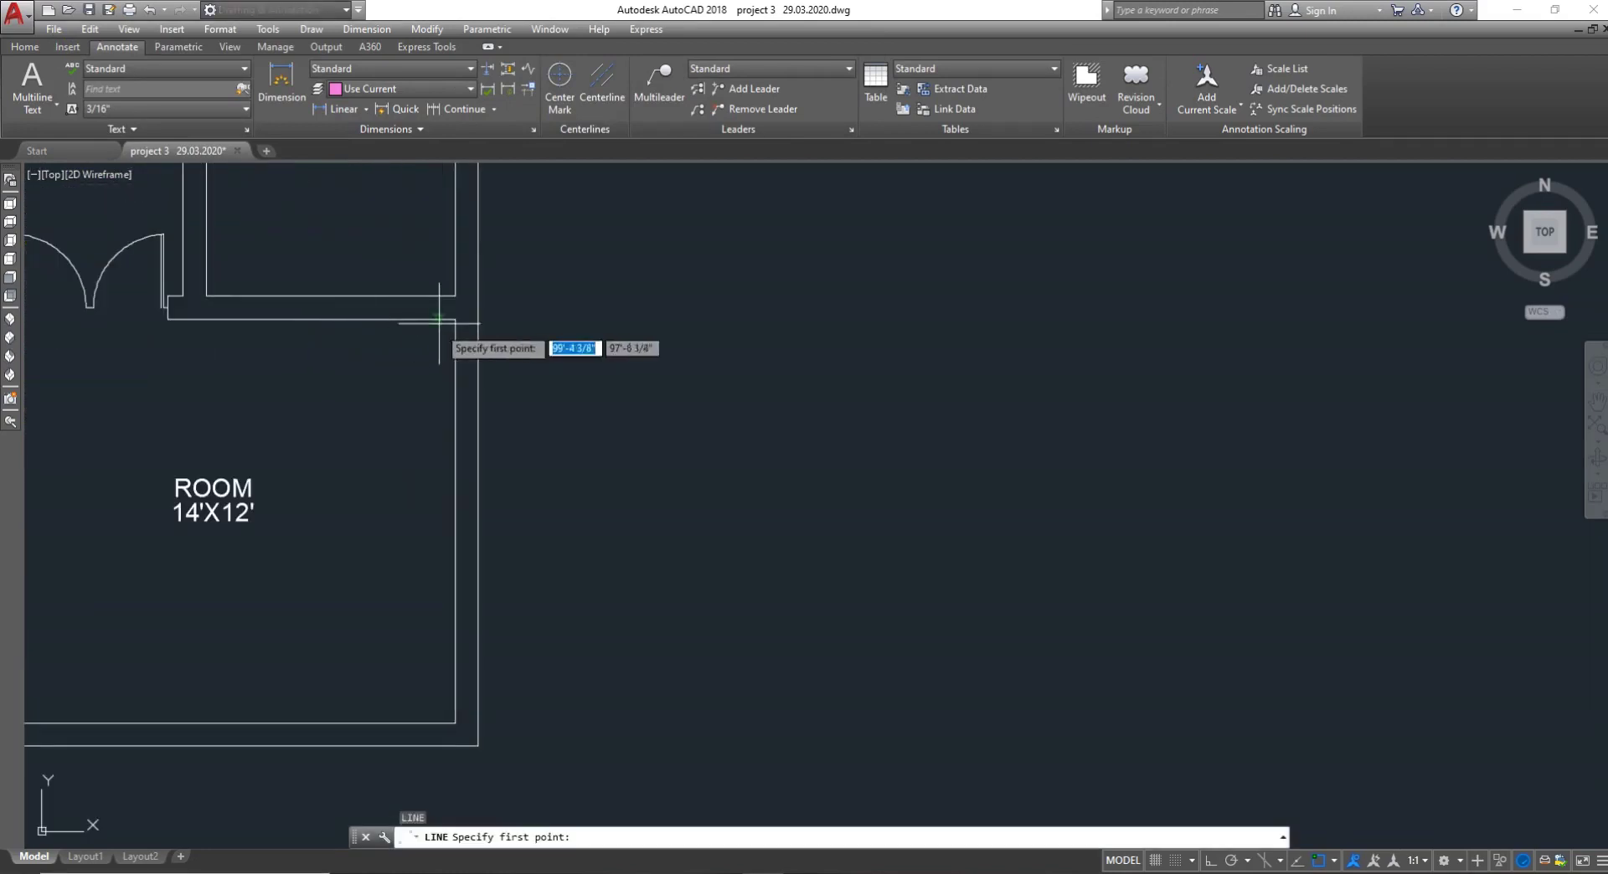
left_click(454, 320)
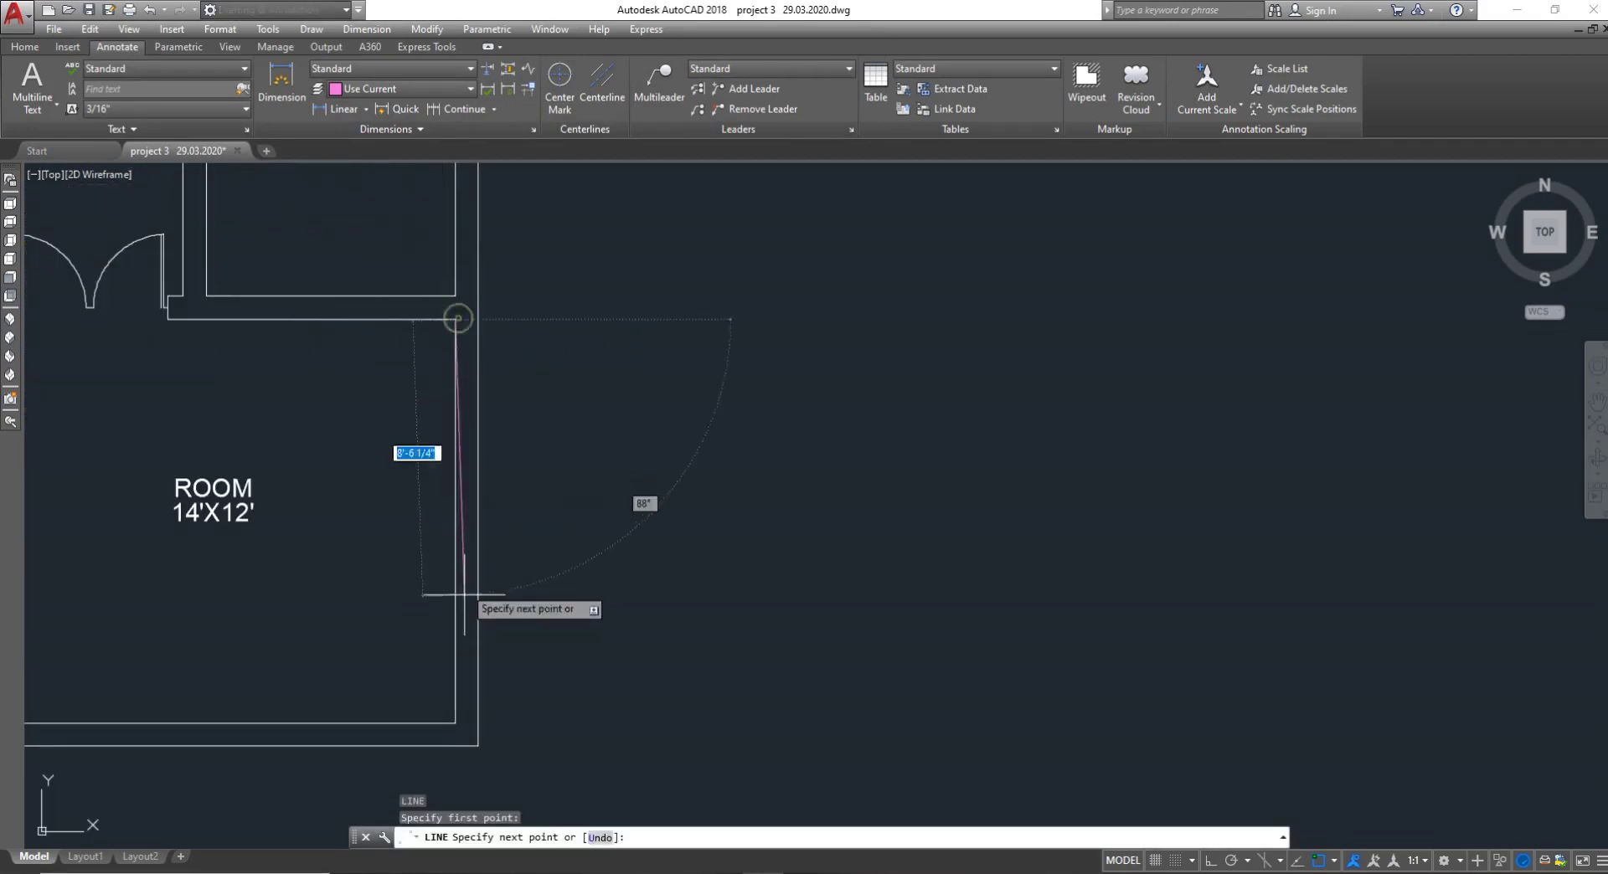
left_click(454, 723)
key("Escape")
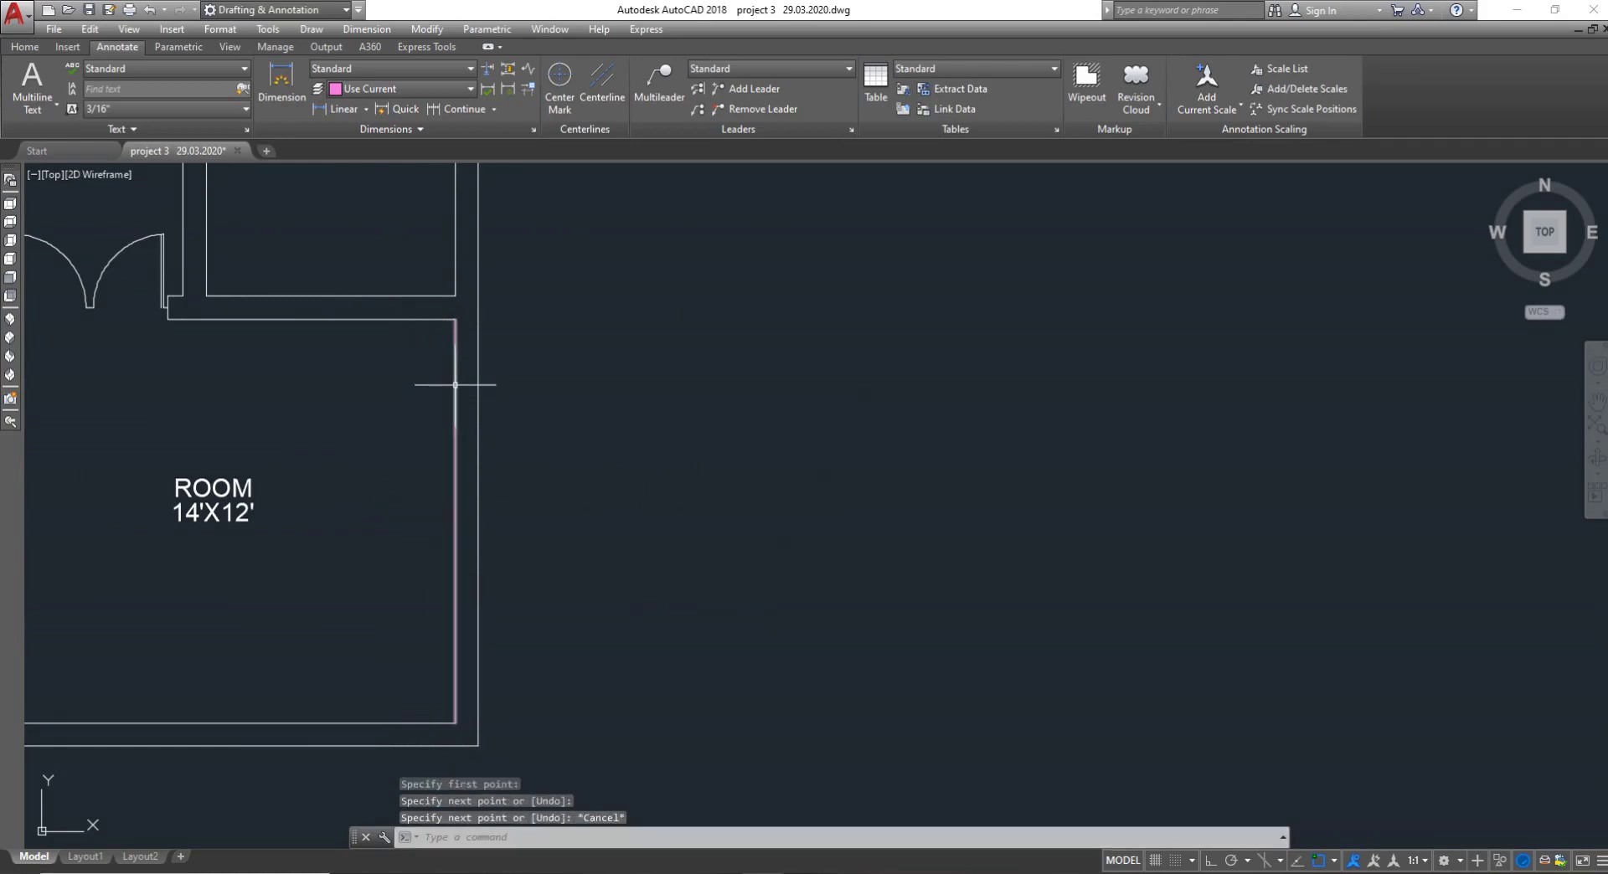
Turn on Ortho and draw a line along the lower-right room's upper inner wall, from the right corner to the wall end at the double door
key("F8")
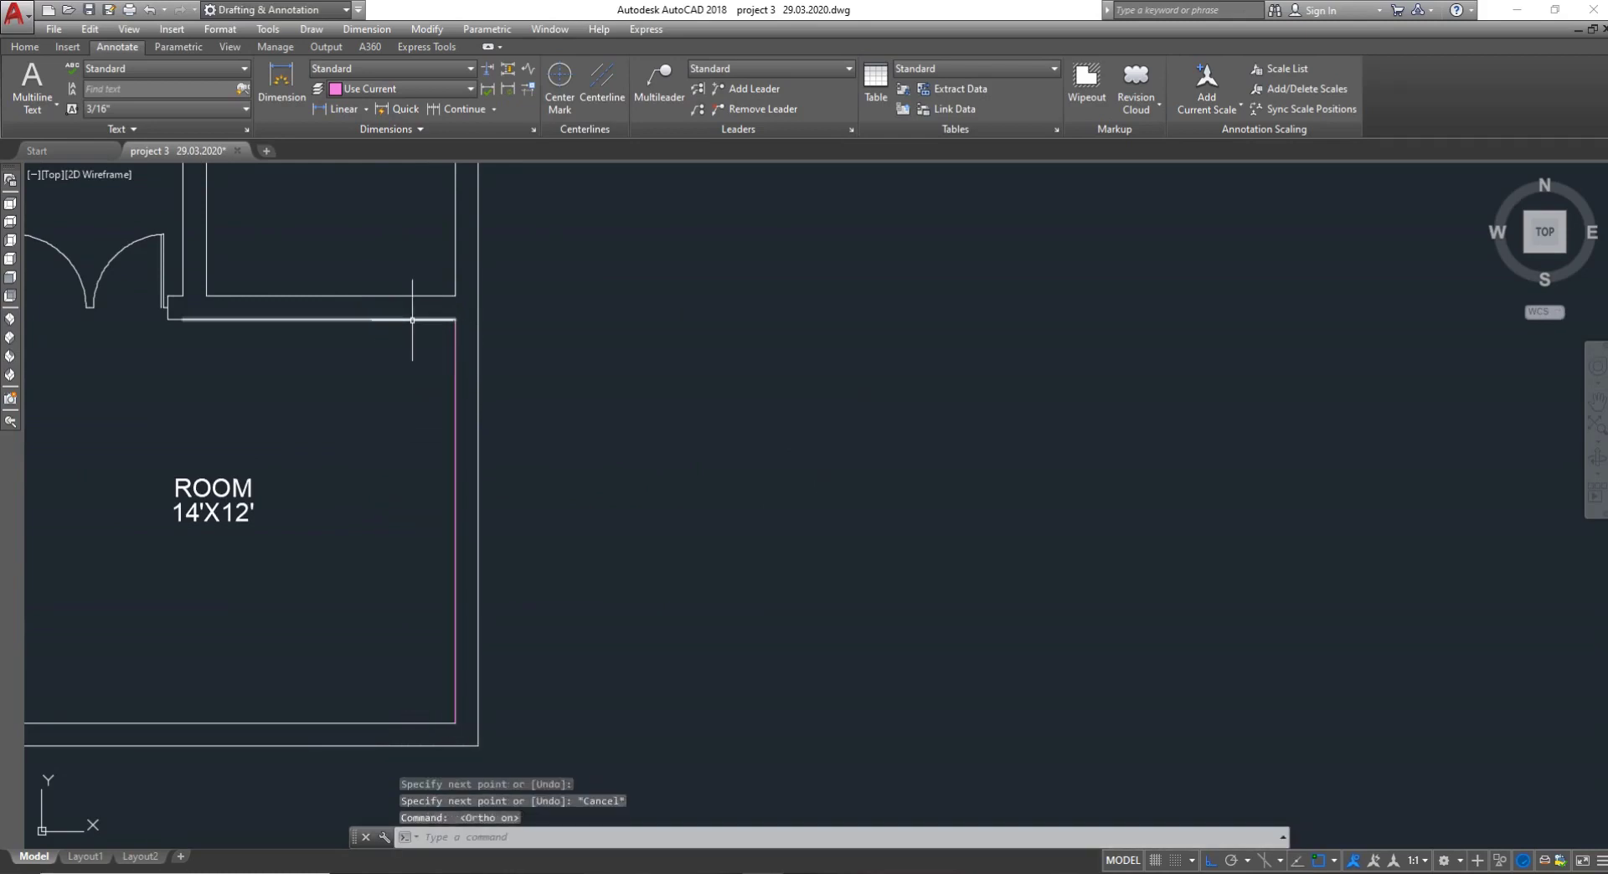
type("L")
key("Return")
left_click(455, 319)
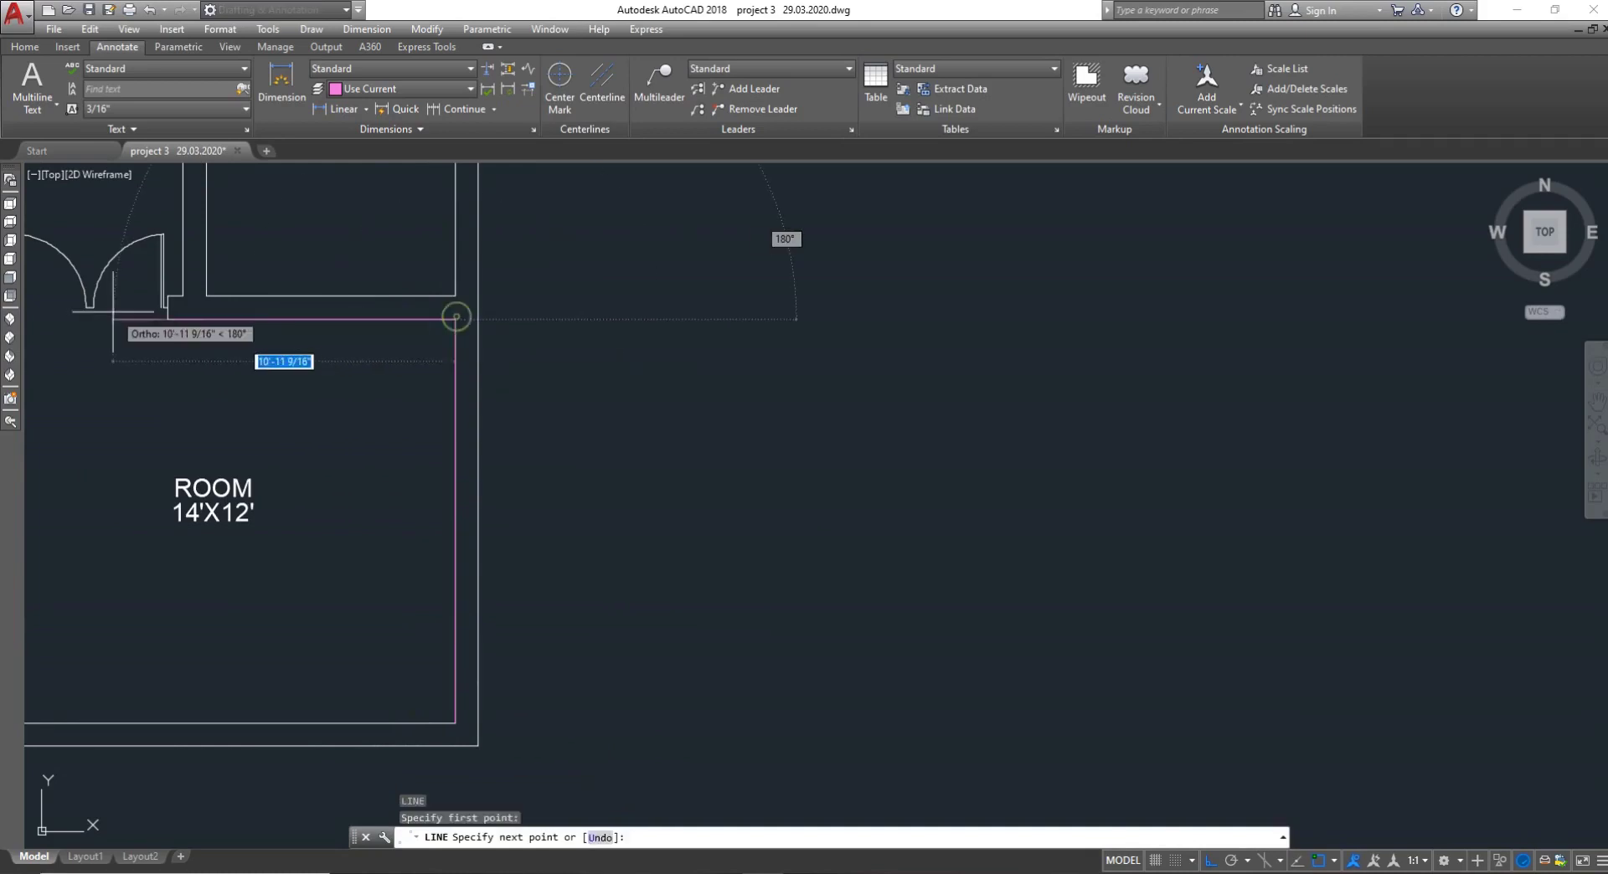
key("Escape")
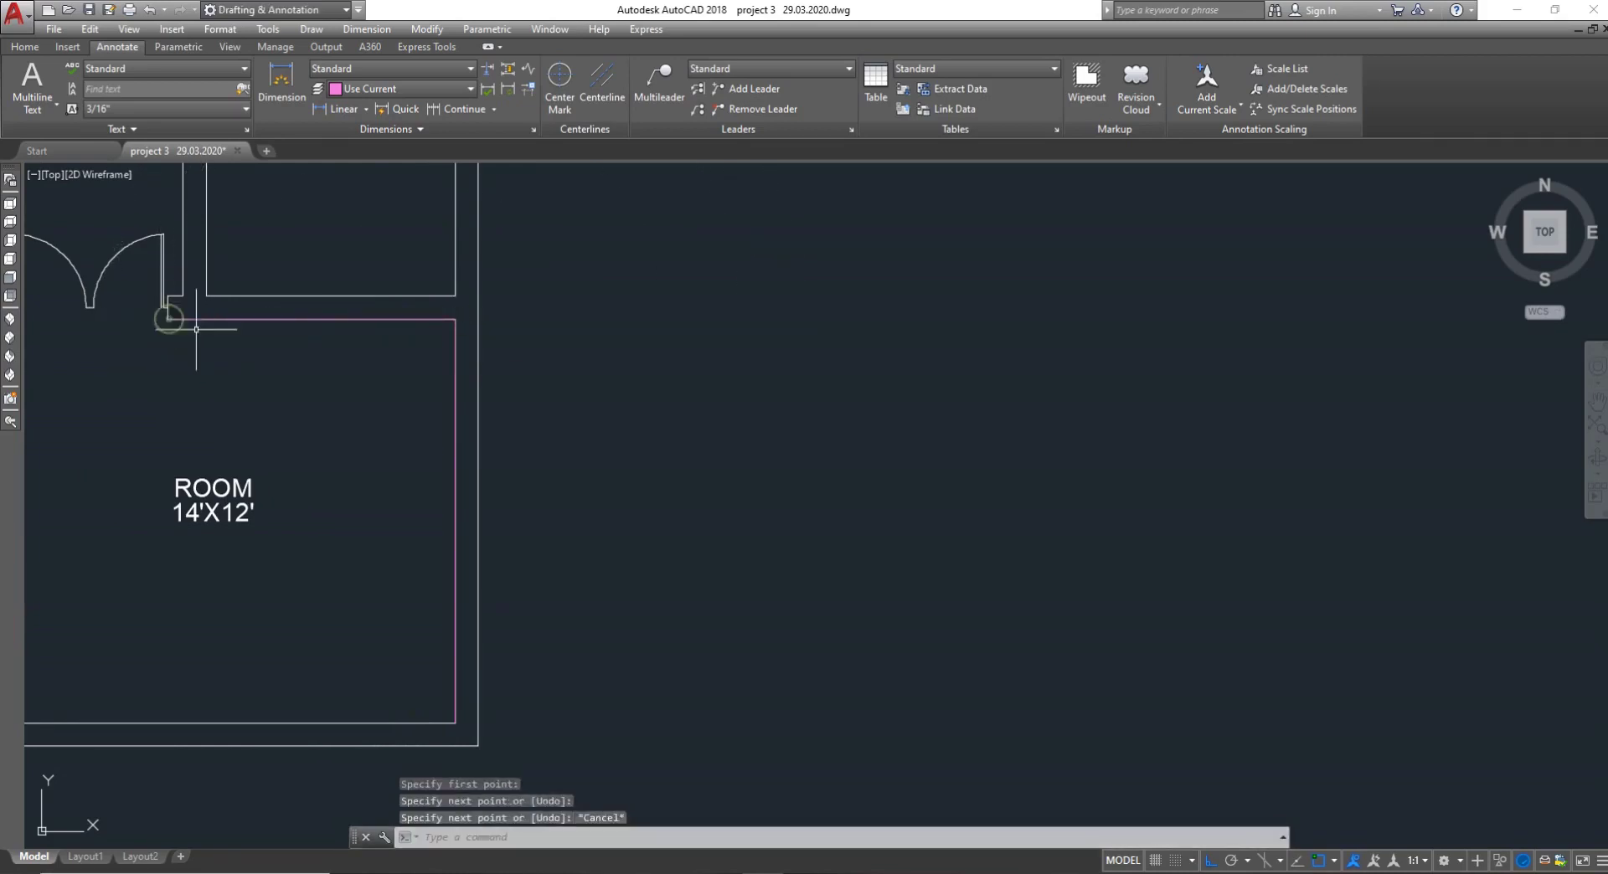
Offset the upper and right wall lines 3.5' into the lower-right room to set the stair width
type("O")
key("Return")
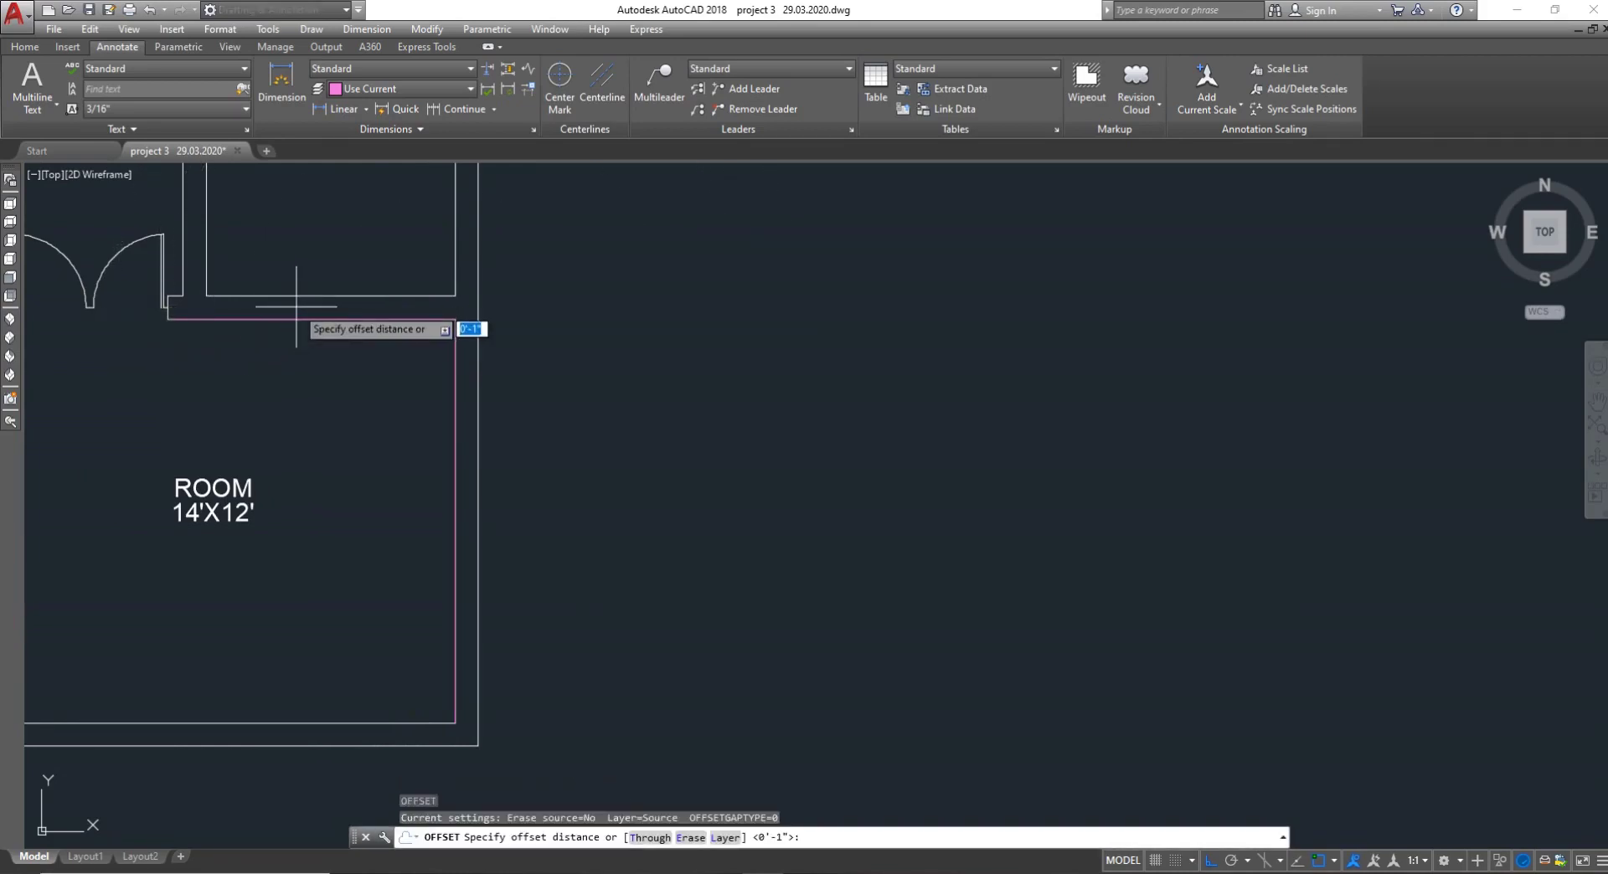
type("3.5")
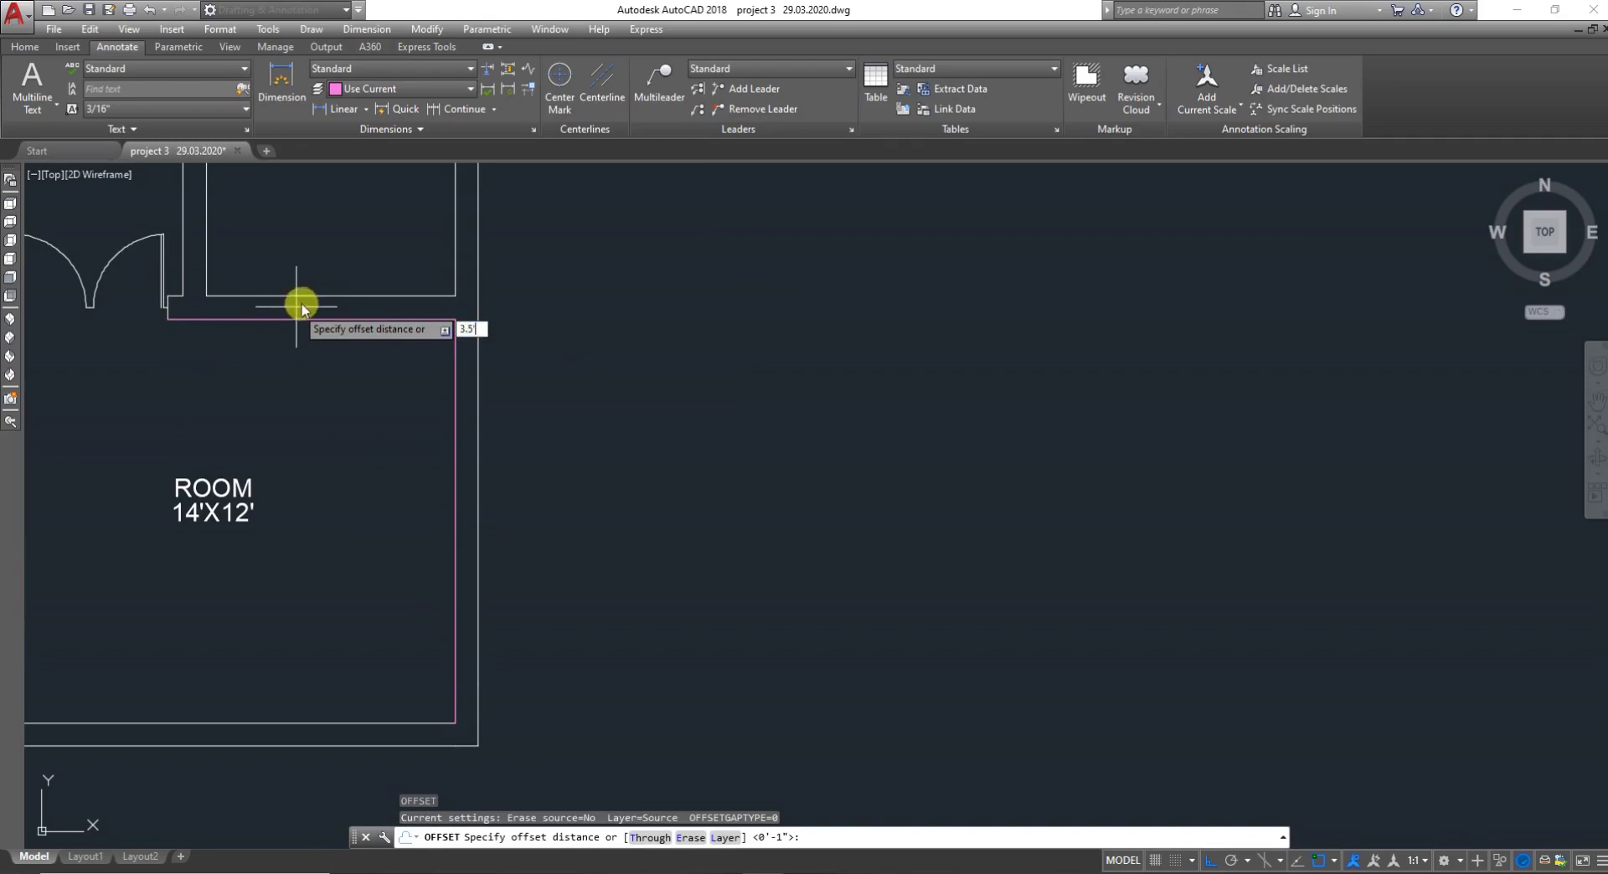
type("'")
key("Return")
left_click(370, 319)
left_click(412, 428)
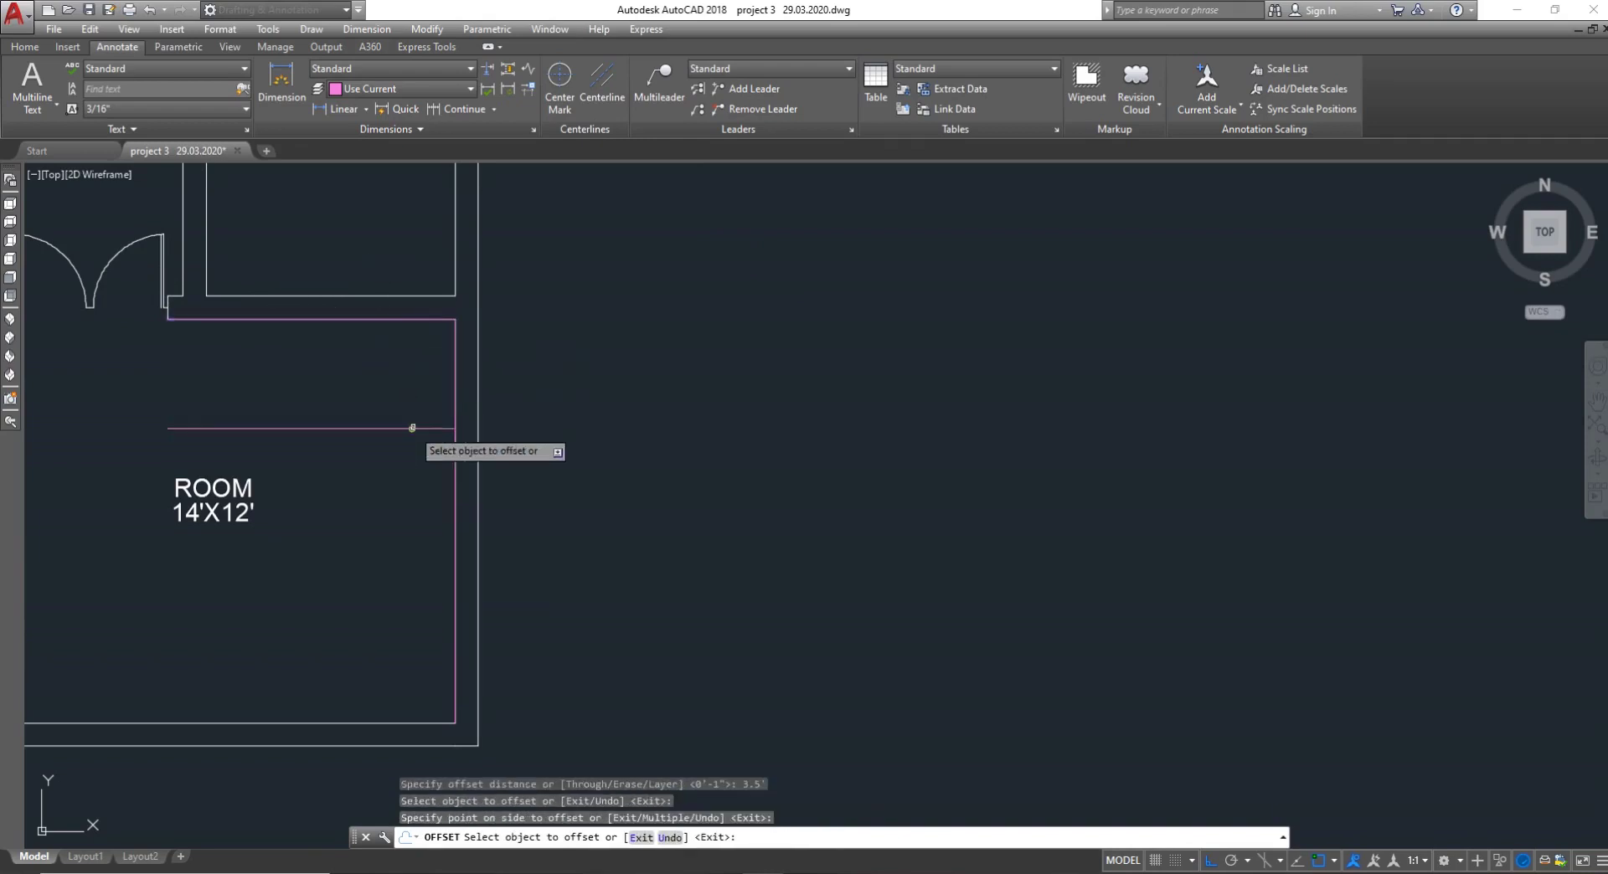
left_click(456, 424)
left_click(379, 398)
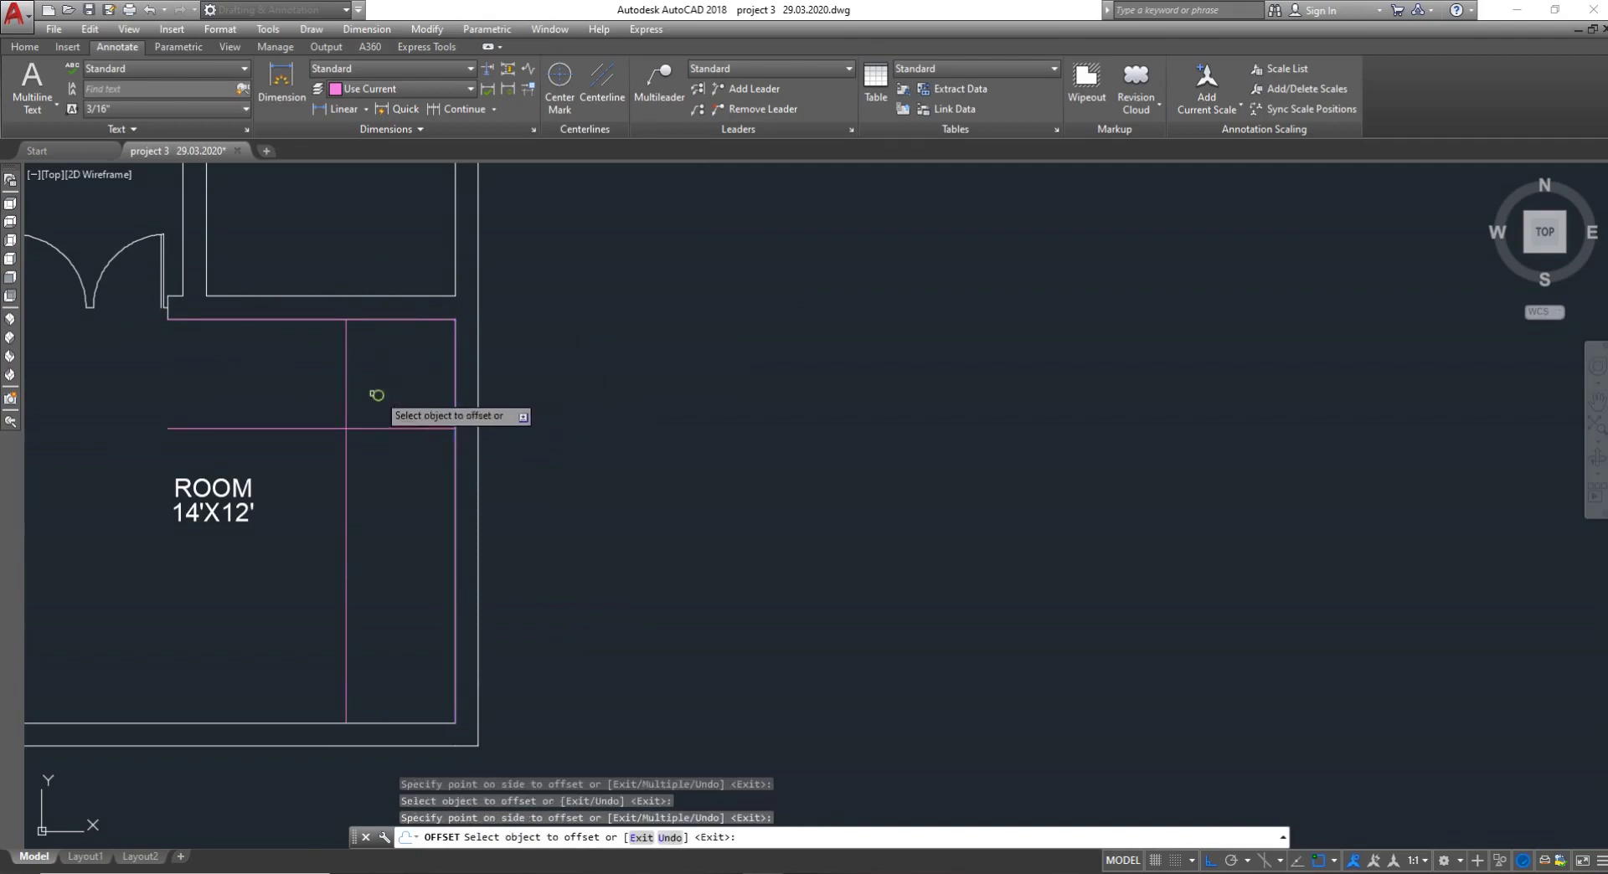
Offset the horizontal stair-width line downward seven times at 10" spacing to make the treads of the lower flight
key("Escape")
key("Return")
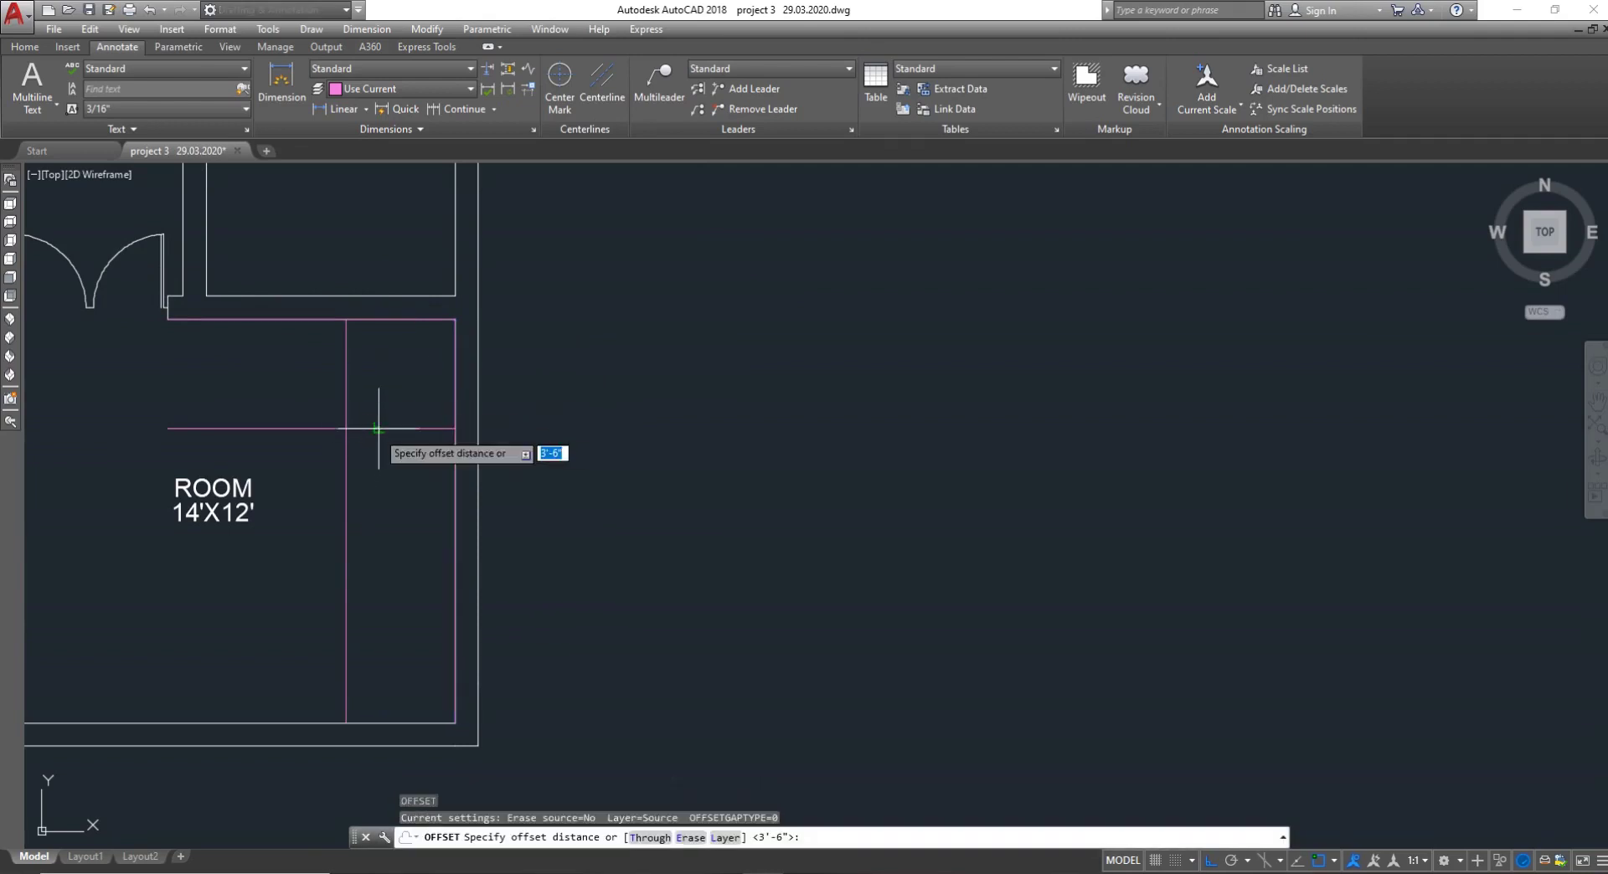
key("Return")
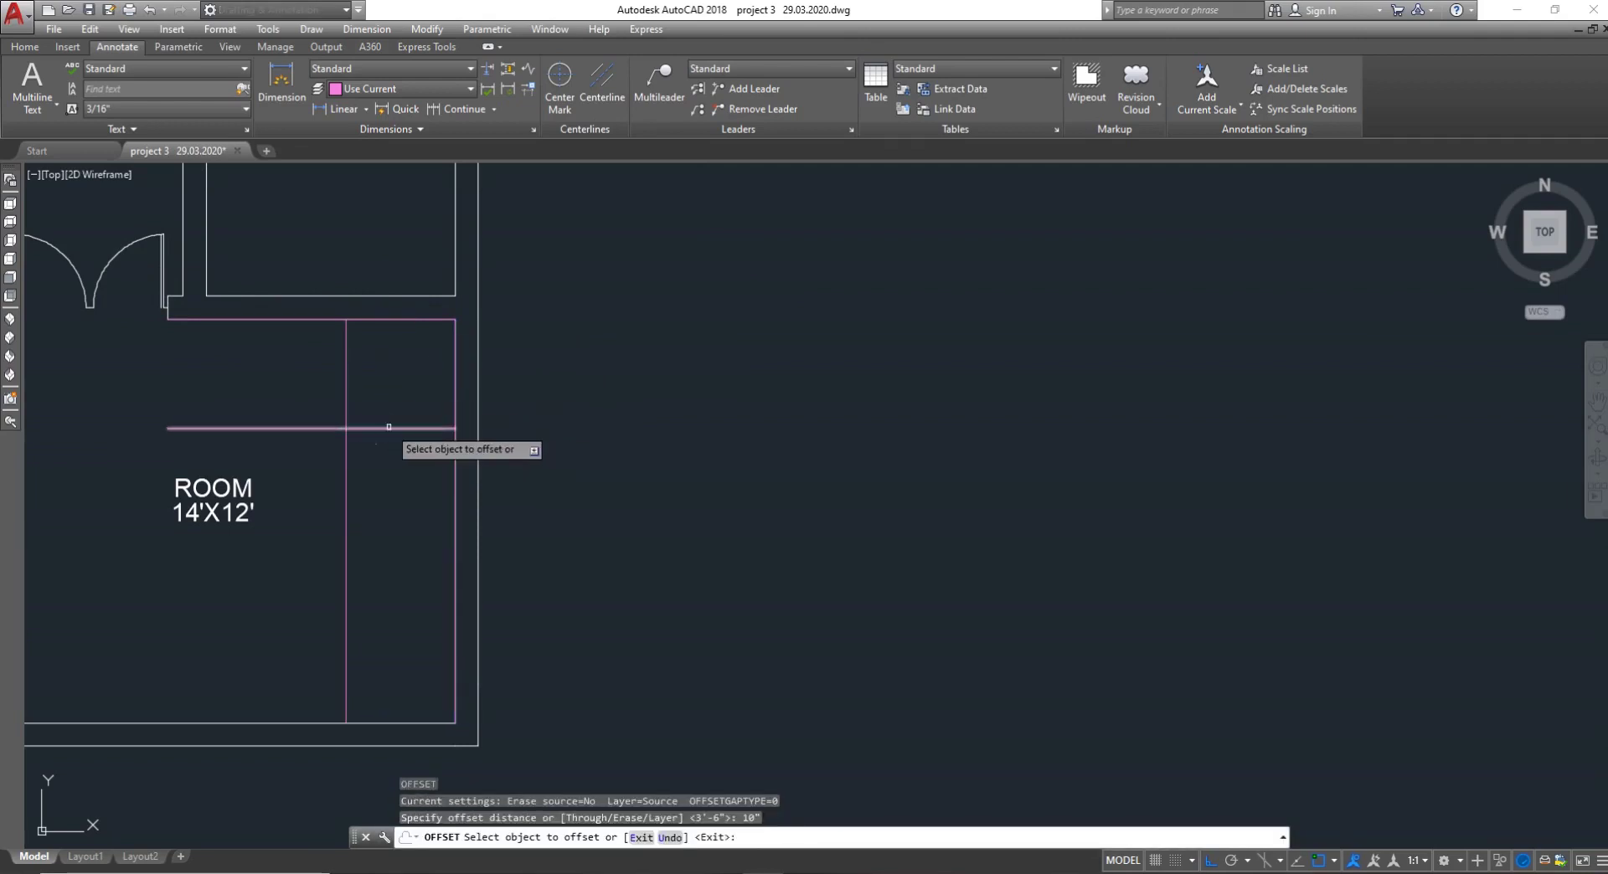
left_click(391, 429)
left_click(398, 482)
left_click(405, 454)
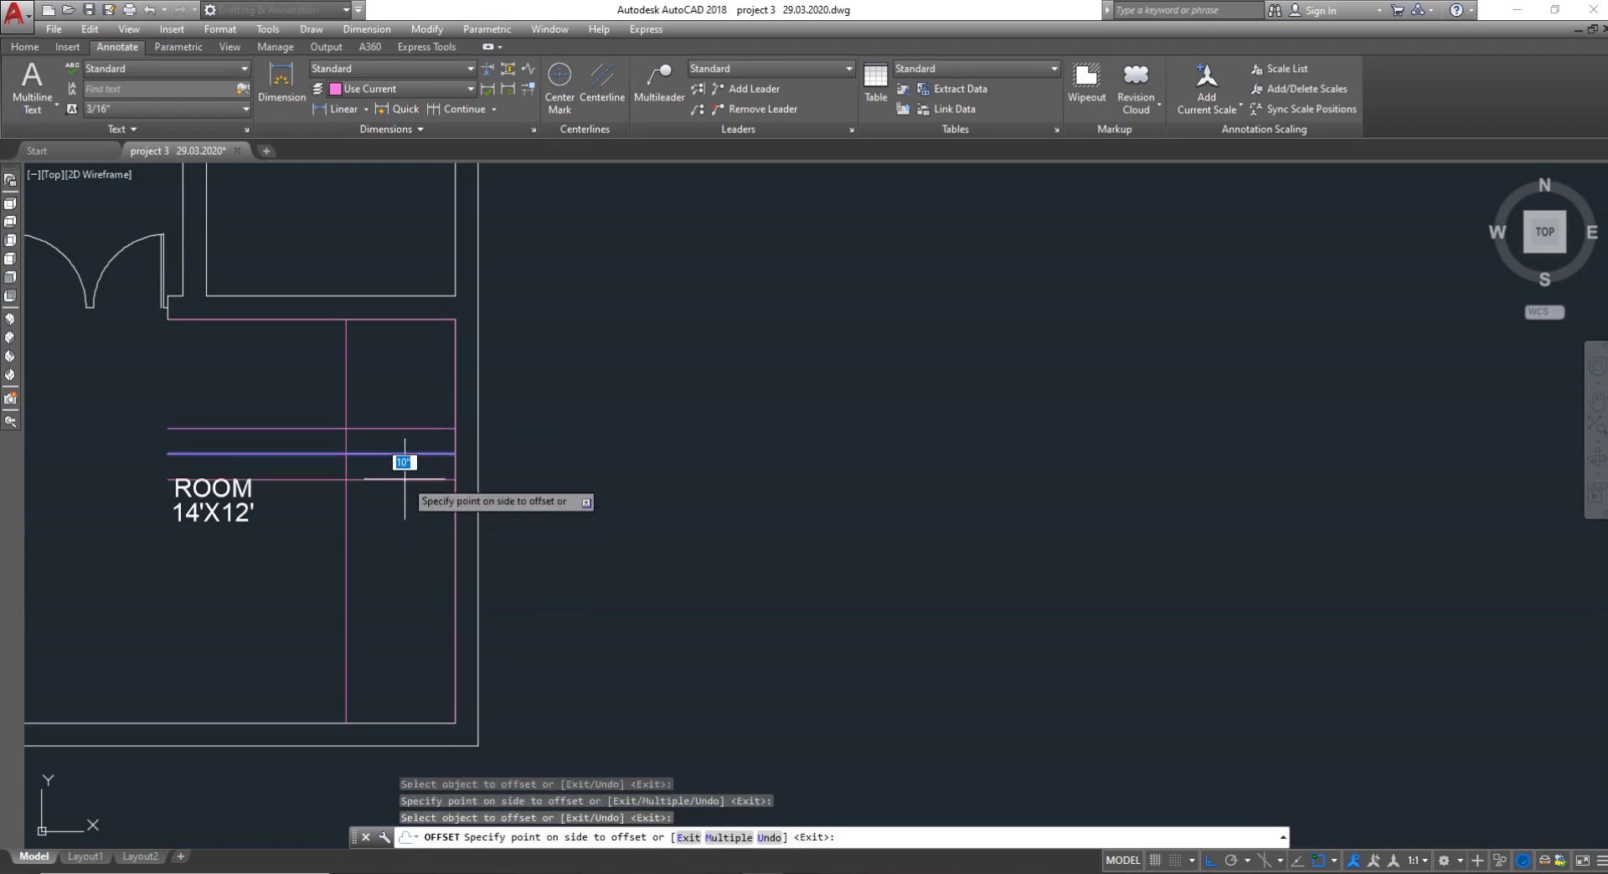
left_click(407, 489)
left_click(408, 482)
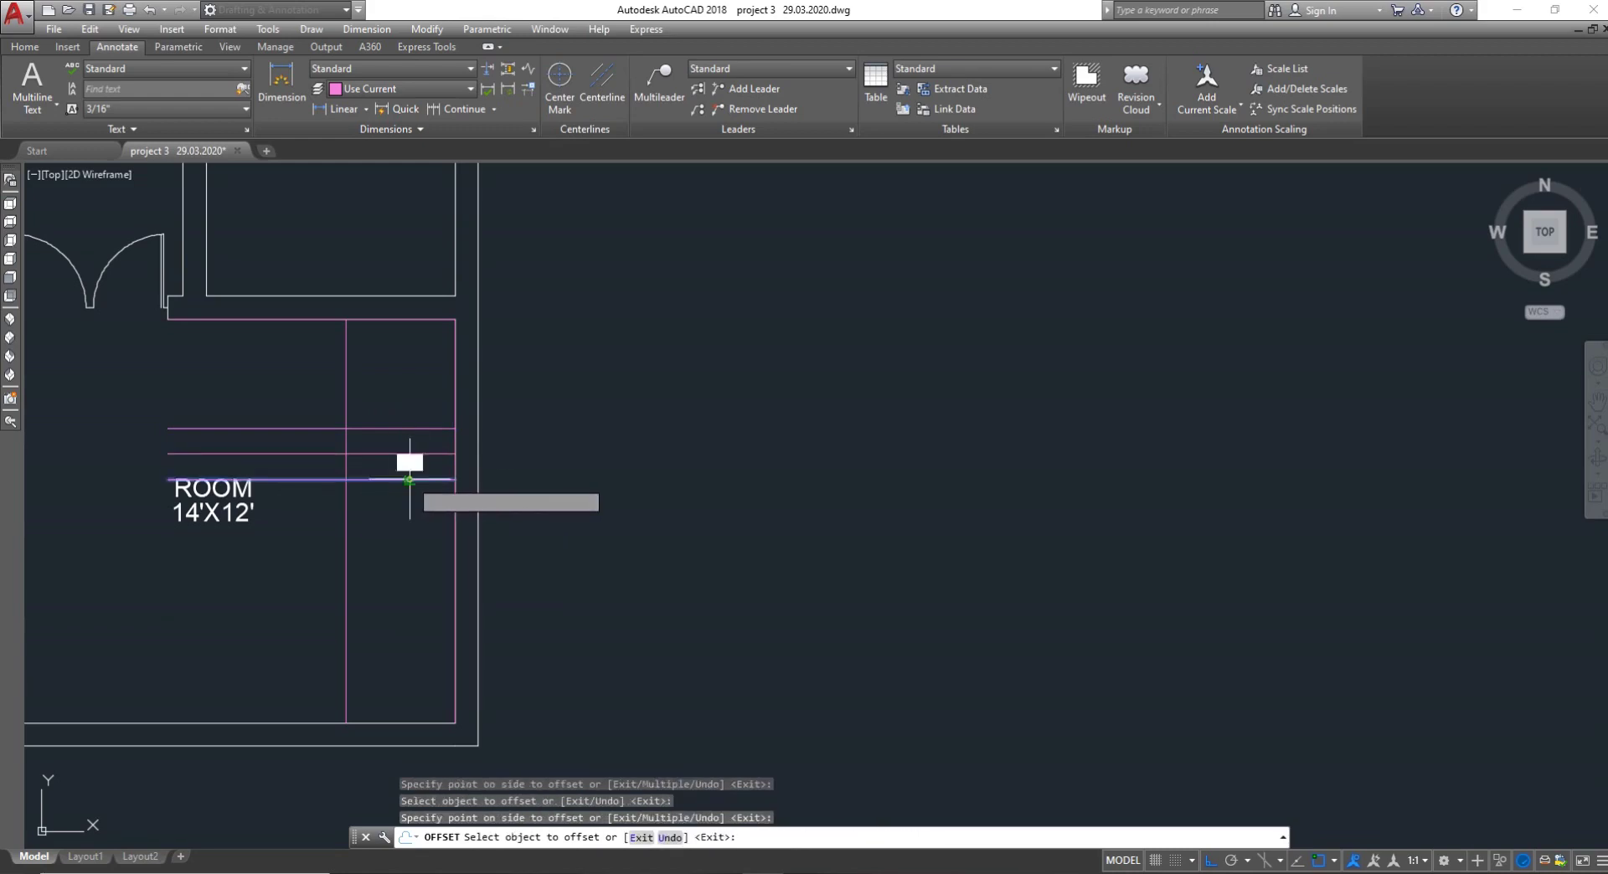
left_click(401, 541)
left_click(408, 506)
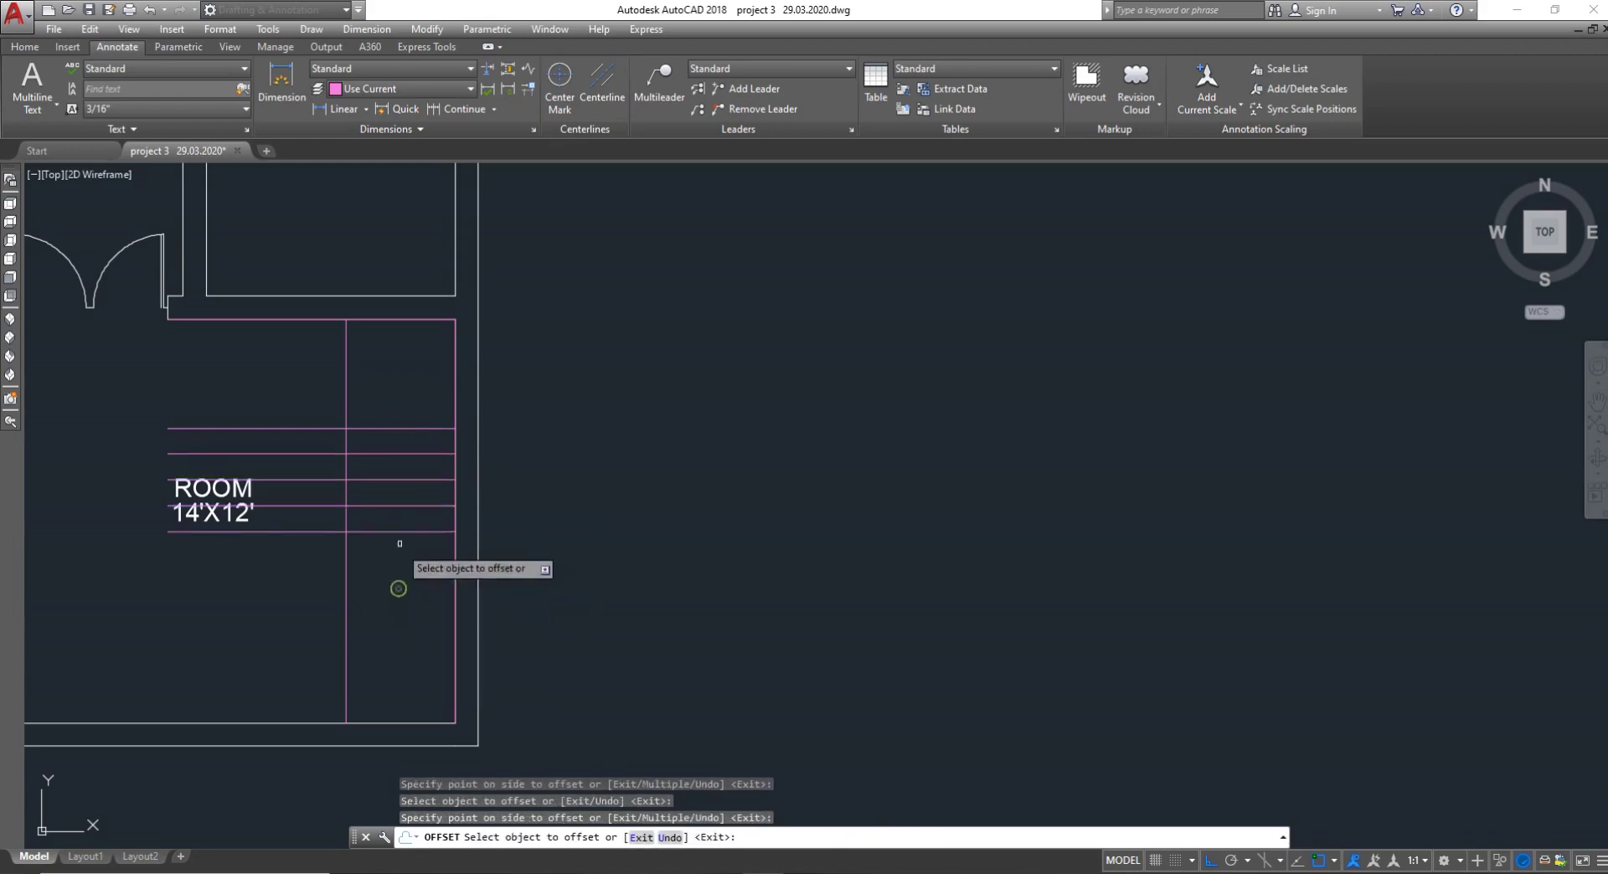
left_click(405, 549)
left_click(402, 532)
left_click(393, 586)
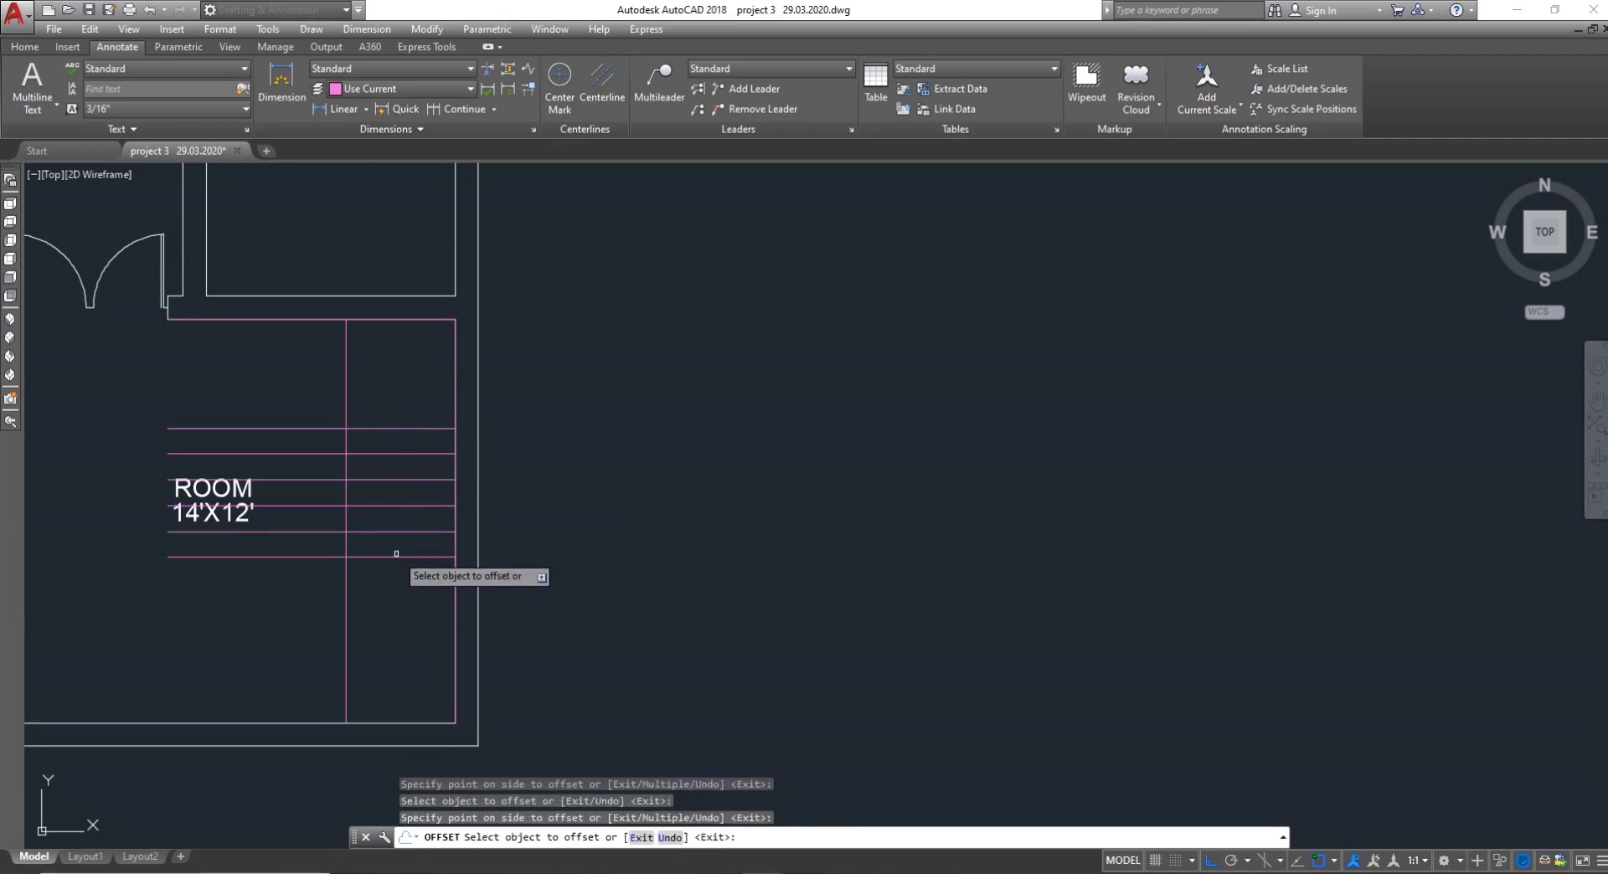
left_click(390, 557)
left_click(390, 615)
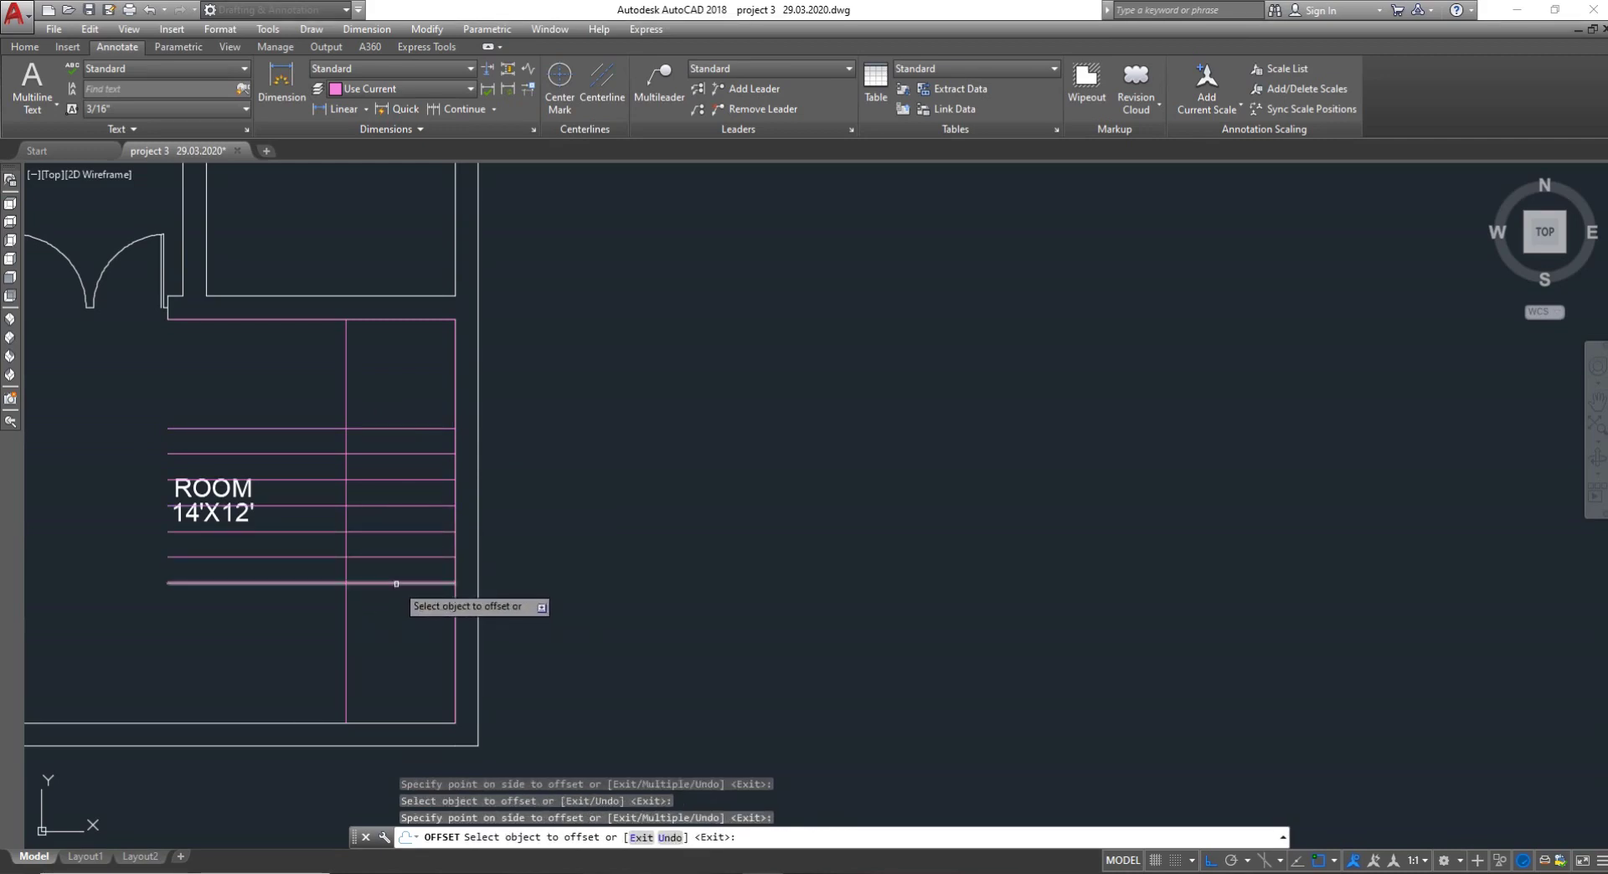
left_click(394, 584)
left_click(390, 624)
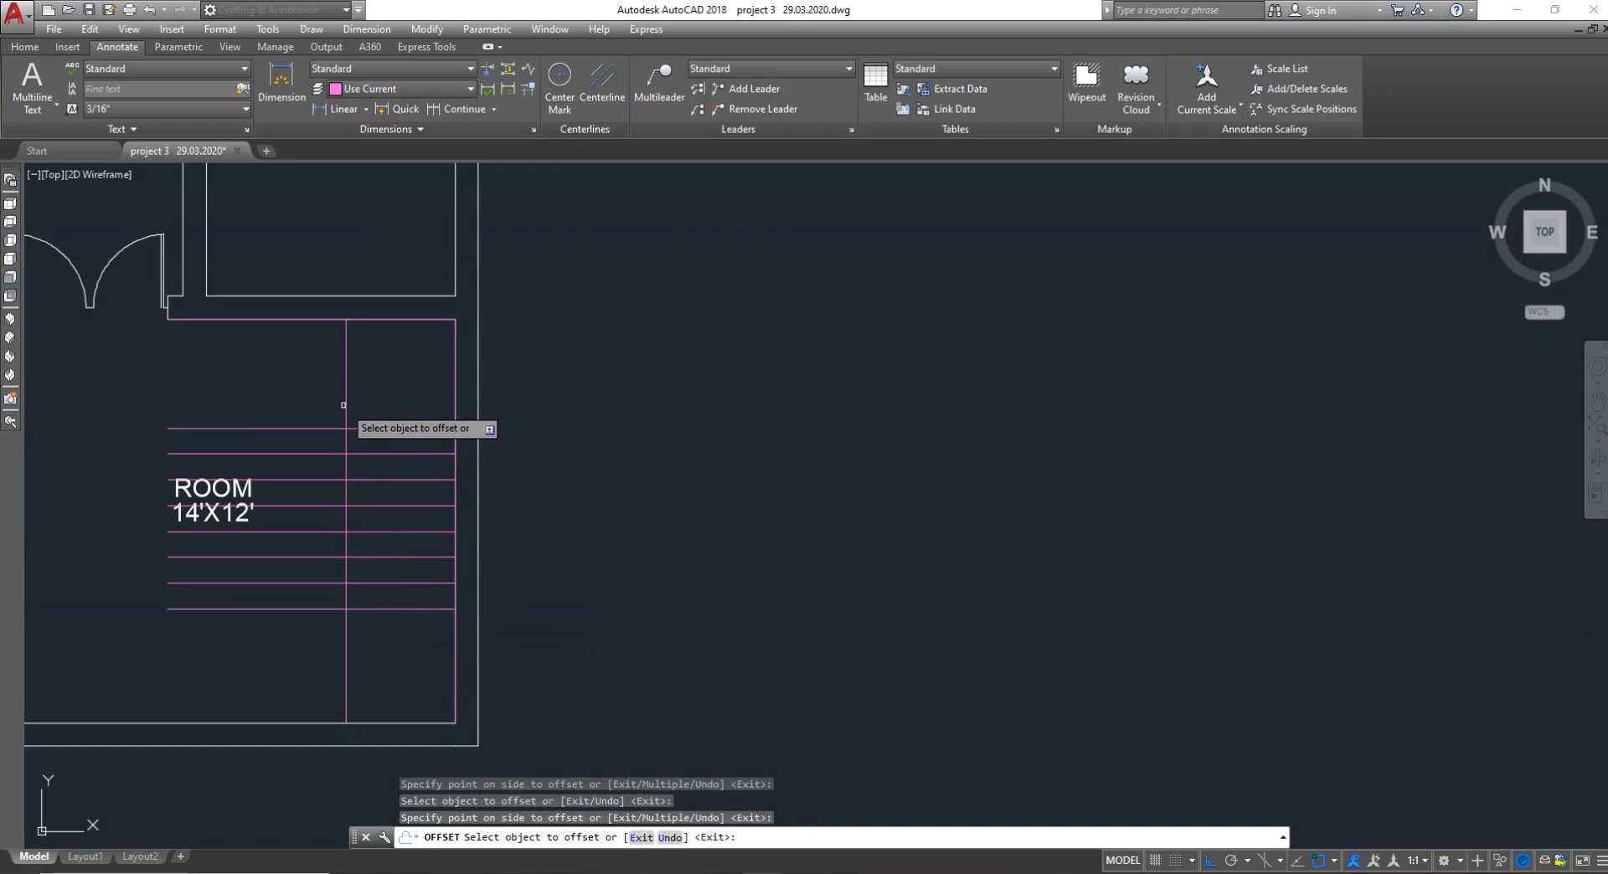
Offset the vertical stair-width line seven times to the left at 10" spacing to make the treads of the upper flight
left_click(346, 406)
left_click(325, 417)
left_click(320, 415)
left_click(303, 403)
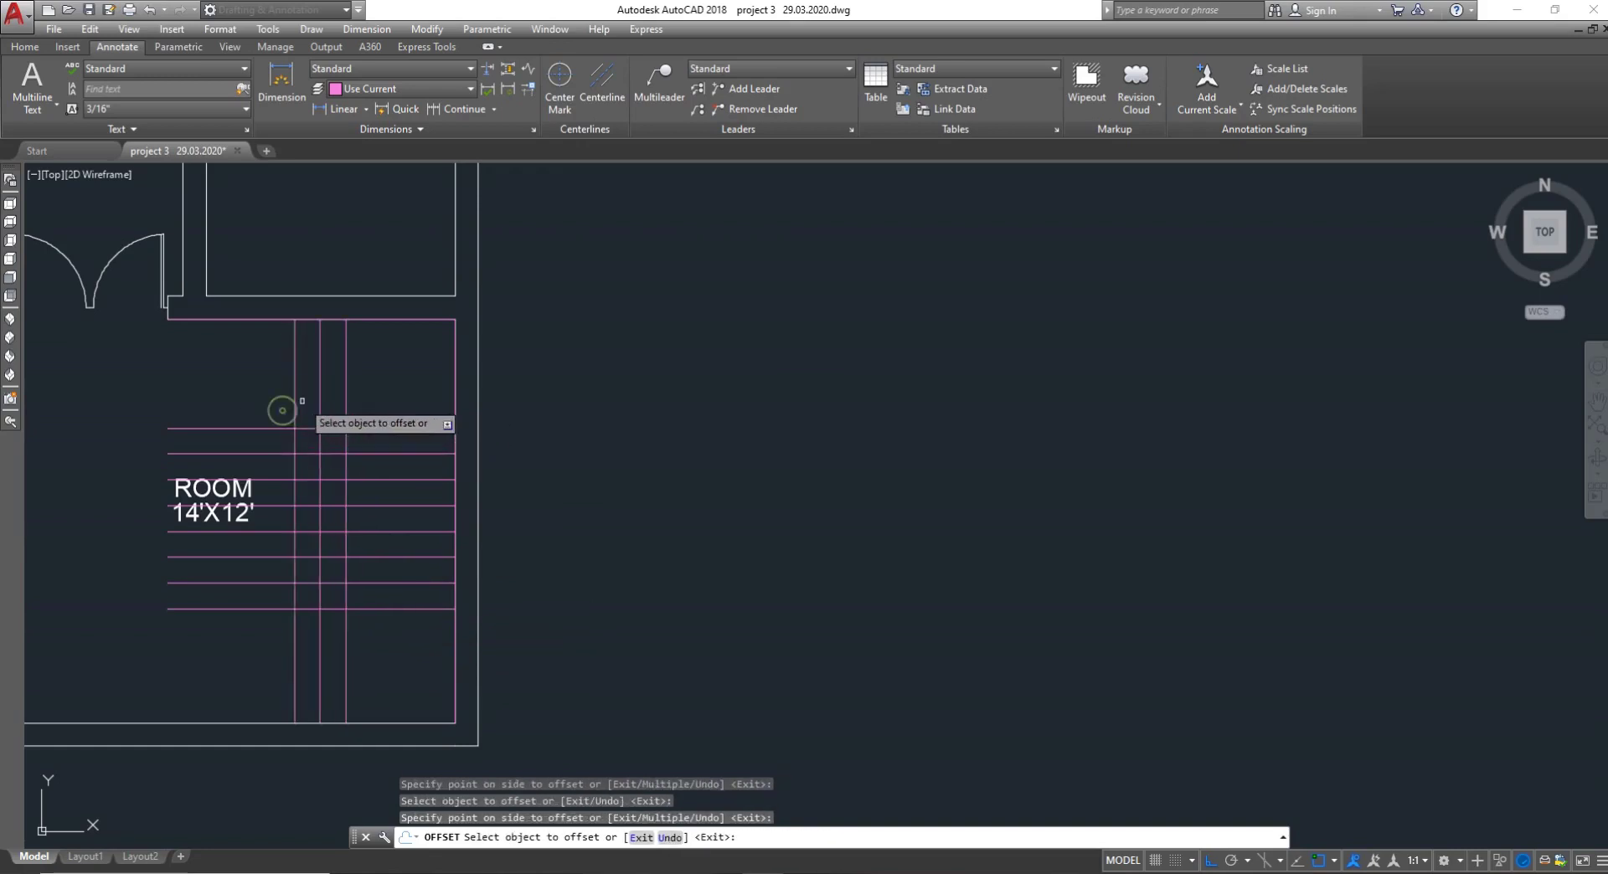
left_click(295, 401)
left_click(266, 394)
left_click(269, 405)
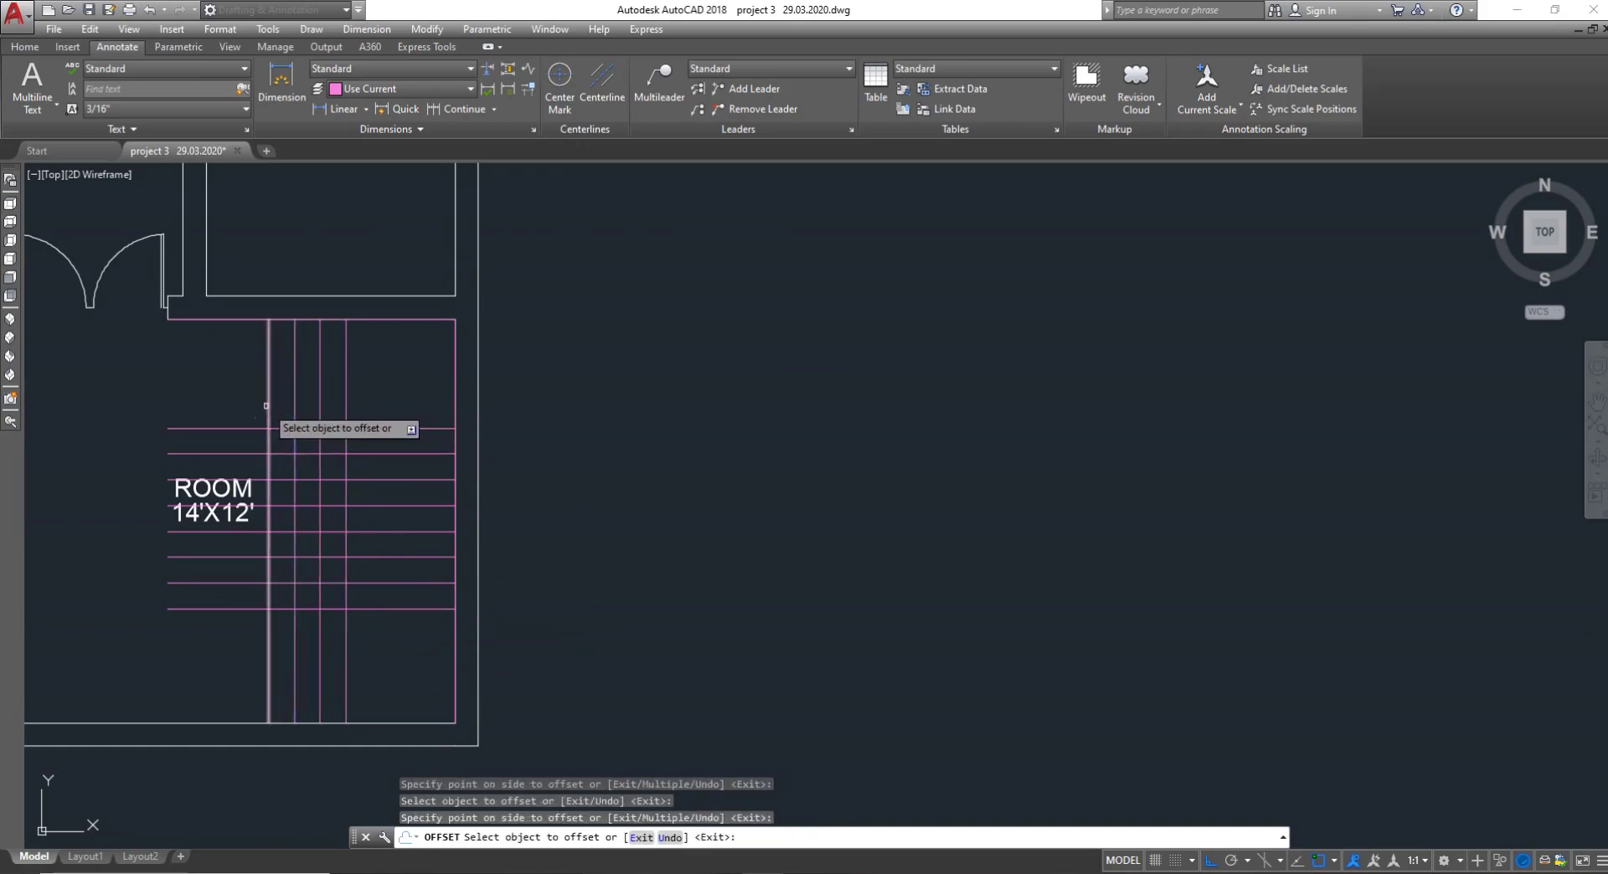
left_click(253, 406)
left_click(243, 405)
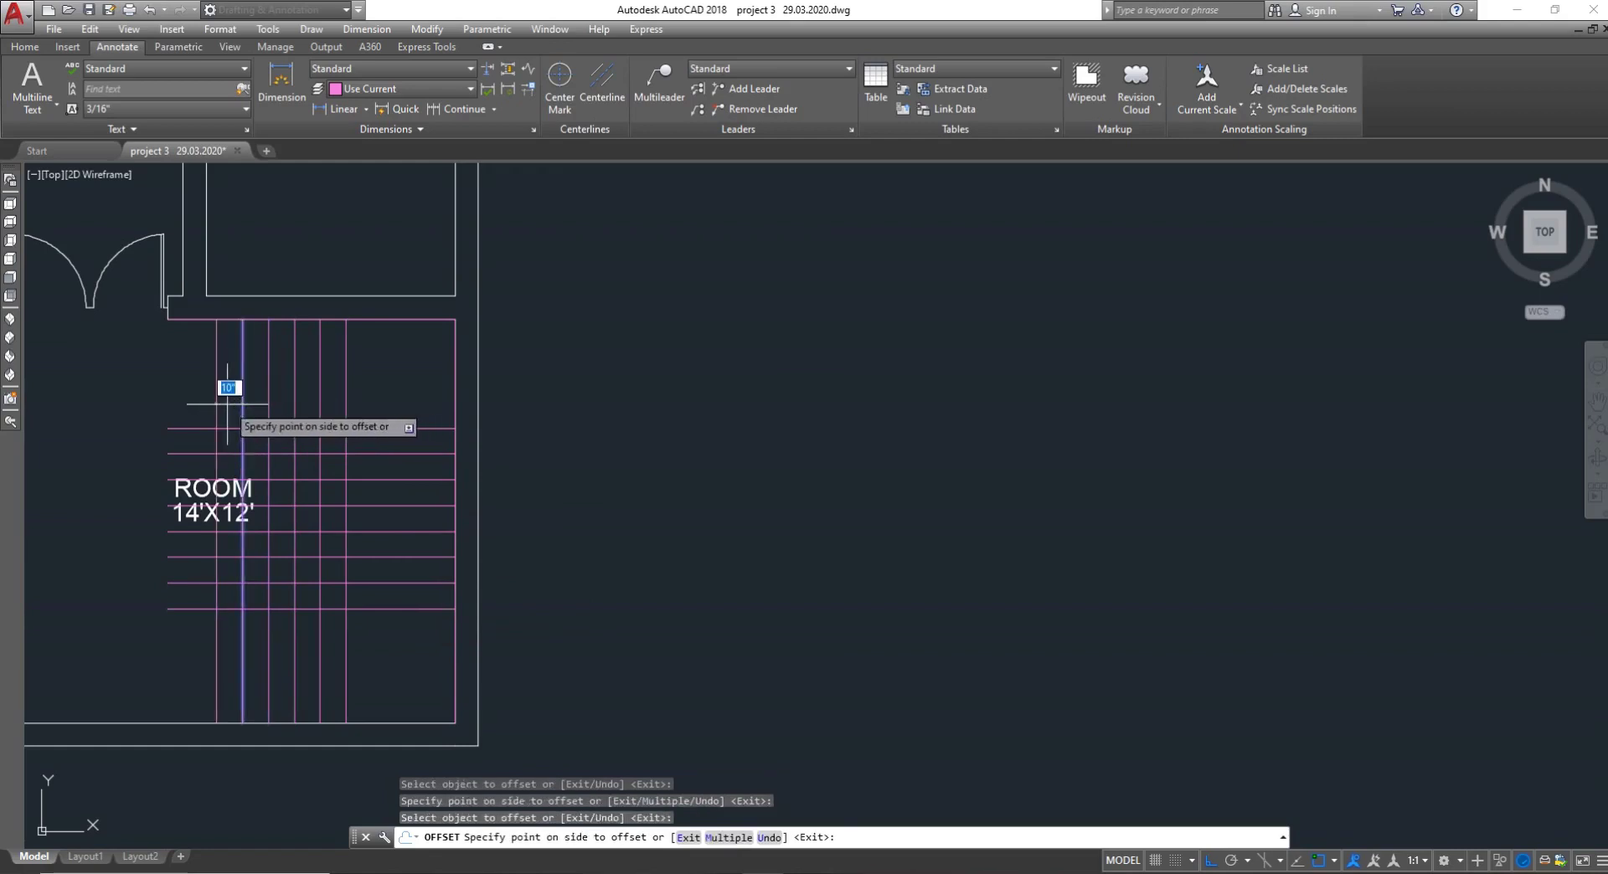
left_click(217, 402)
left_click(216, 407)
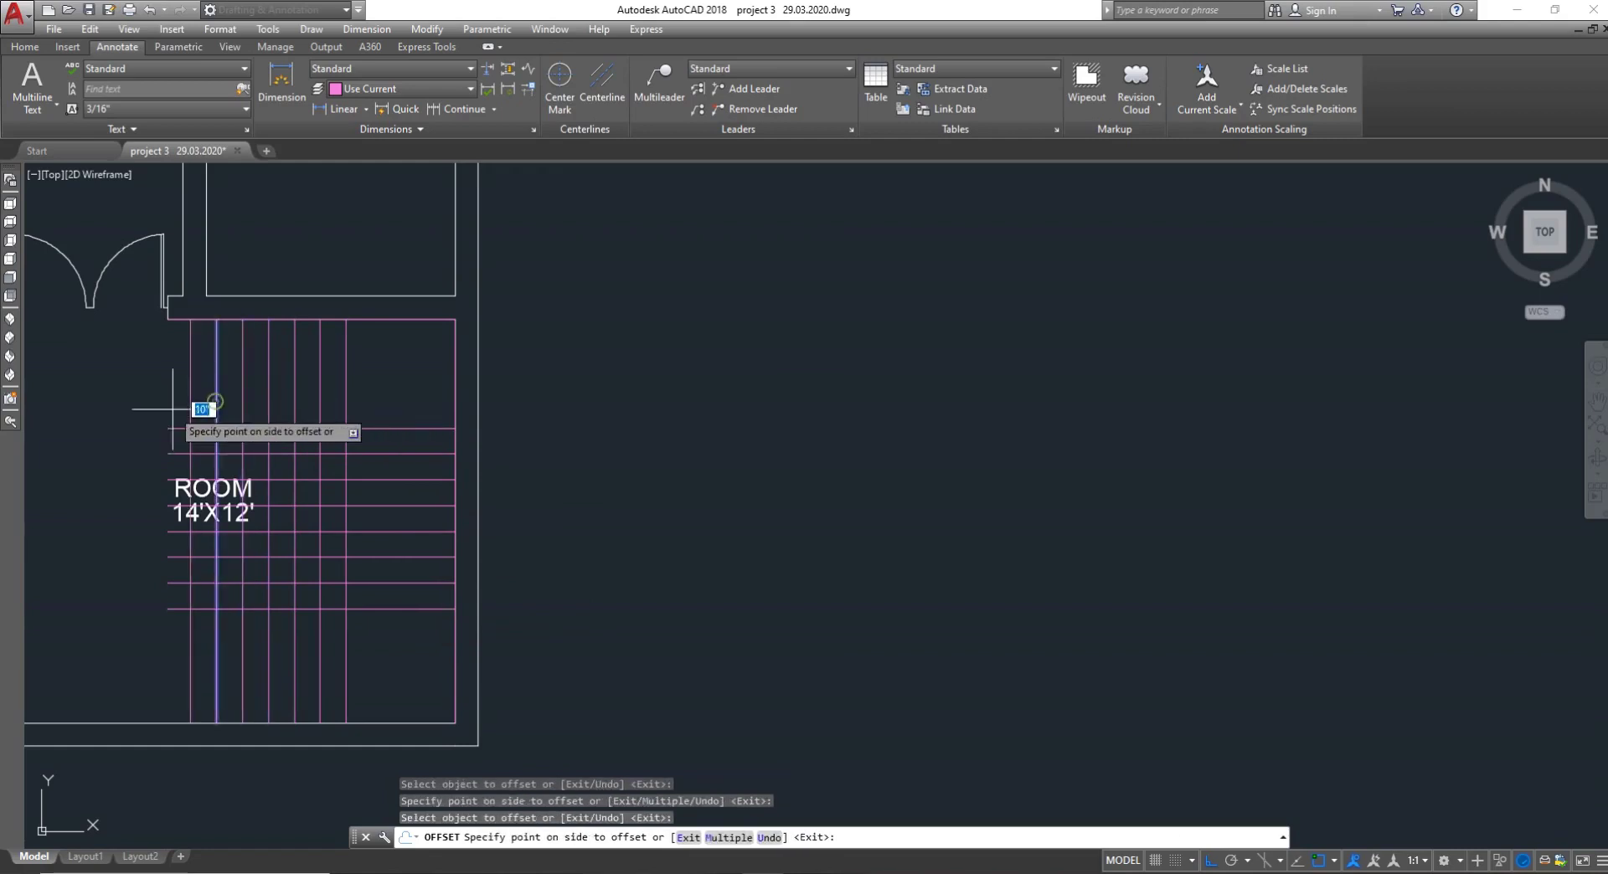
left_click(173, 410)
left_click(190, 397)
left_click(178, 396)
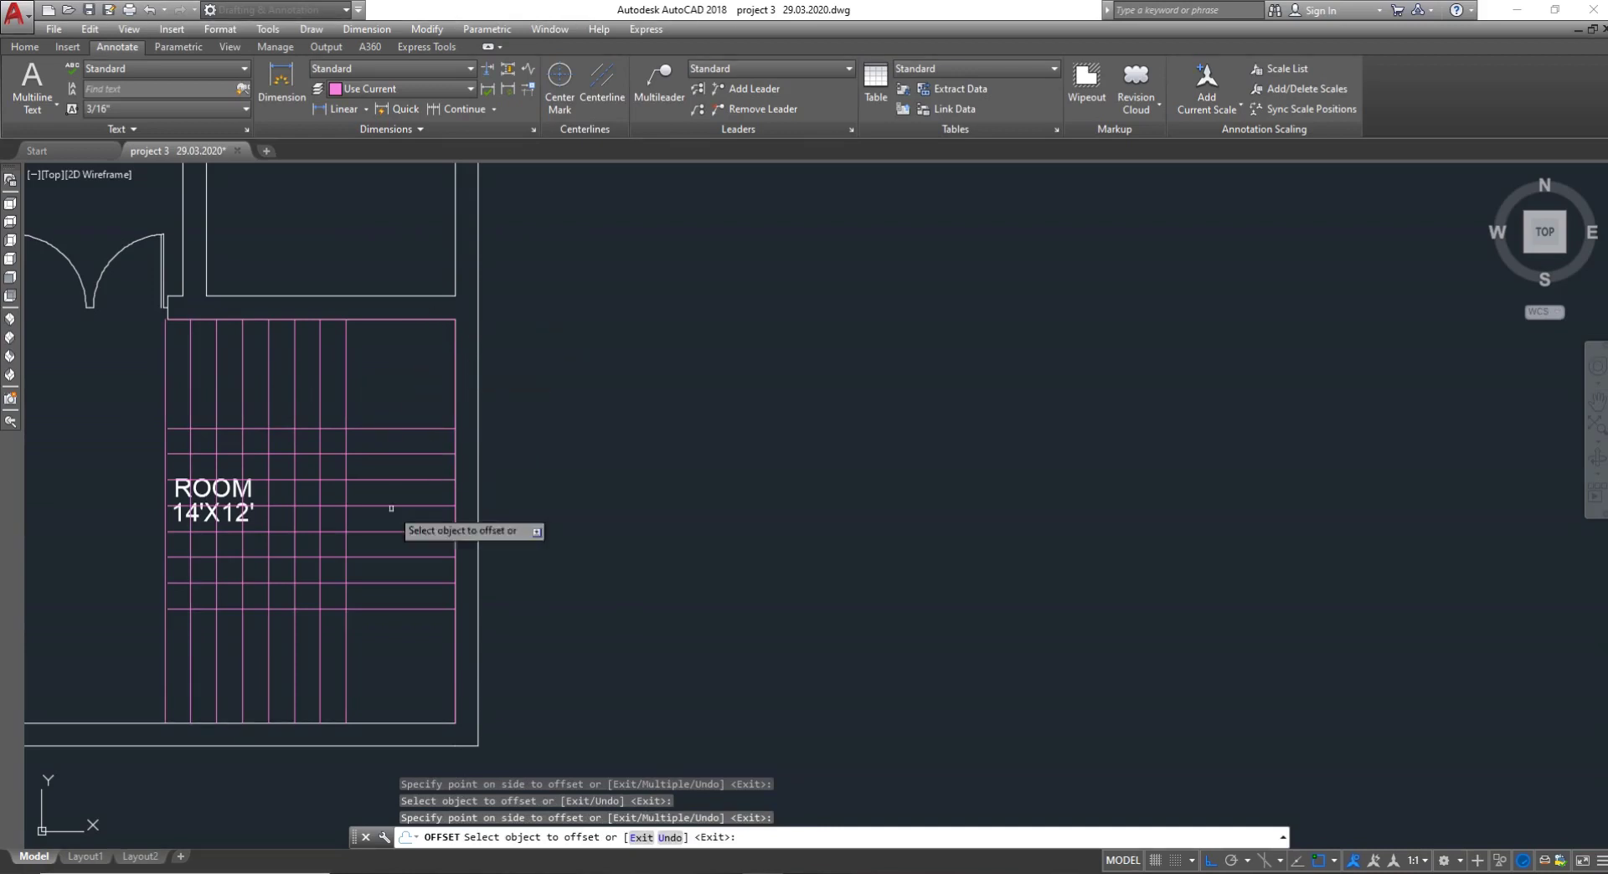
Offset the lowest horizontal tread line downward two more times at 10" spacing to lengthen the lower flight
left_click(406, 657)
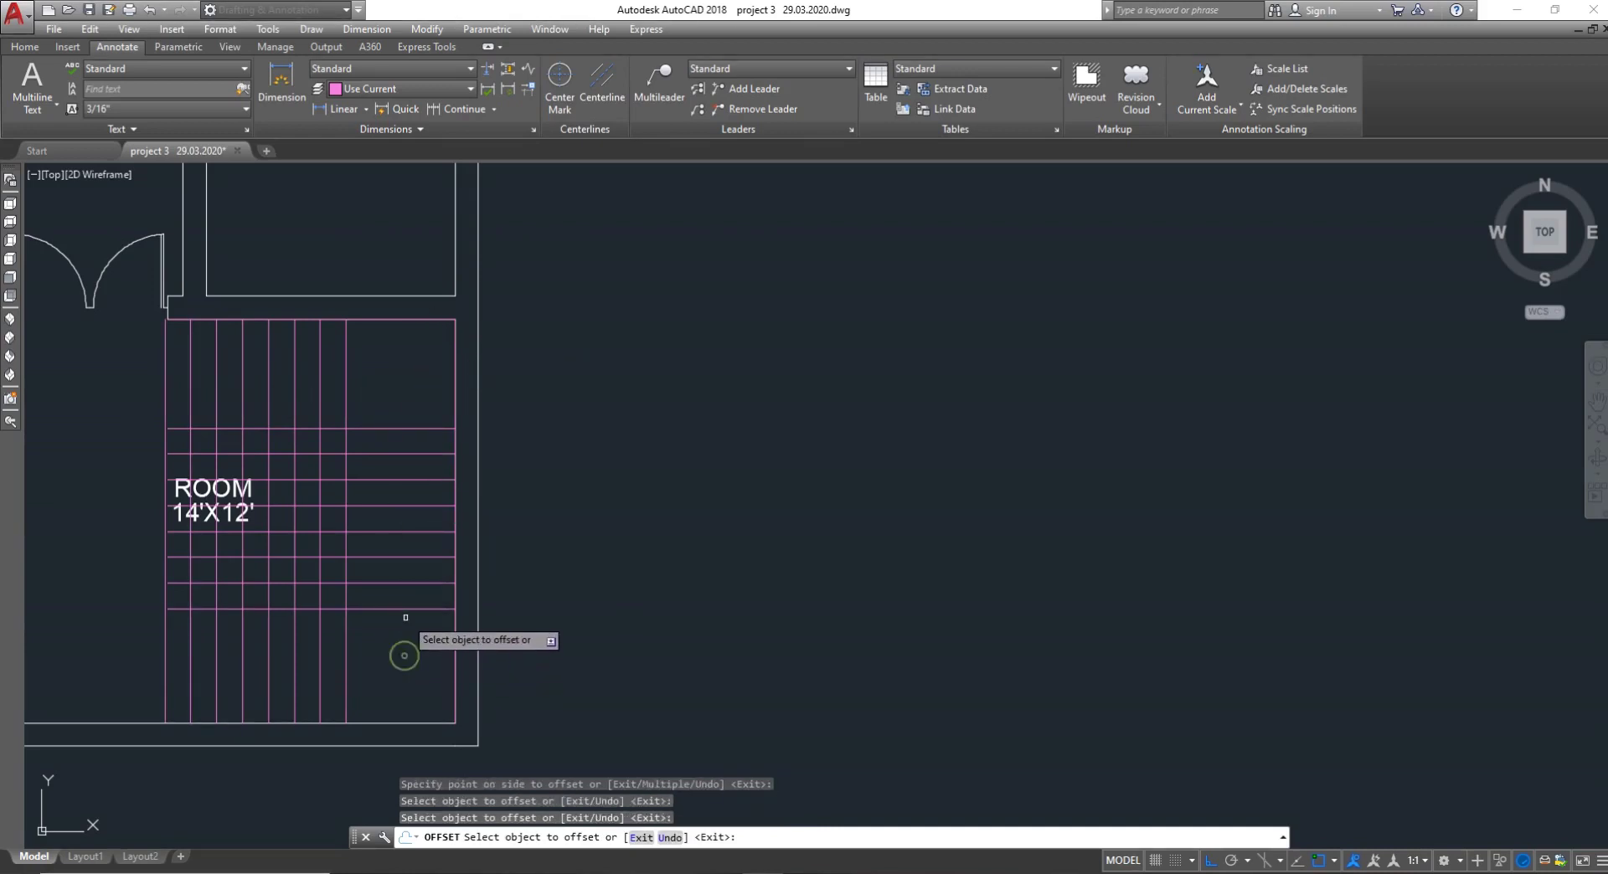
left_click(411, 609)
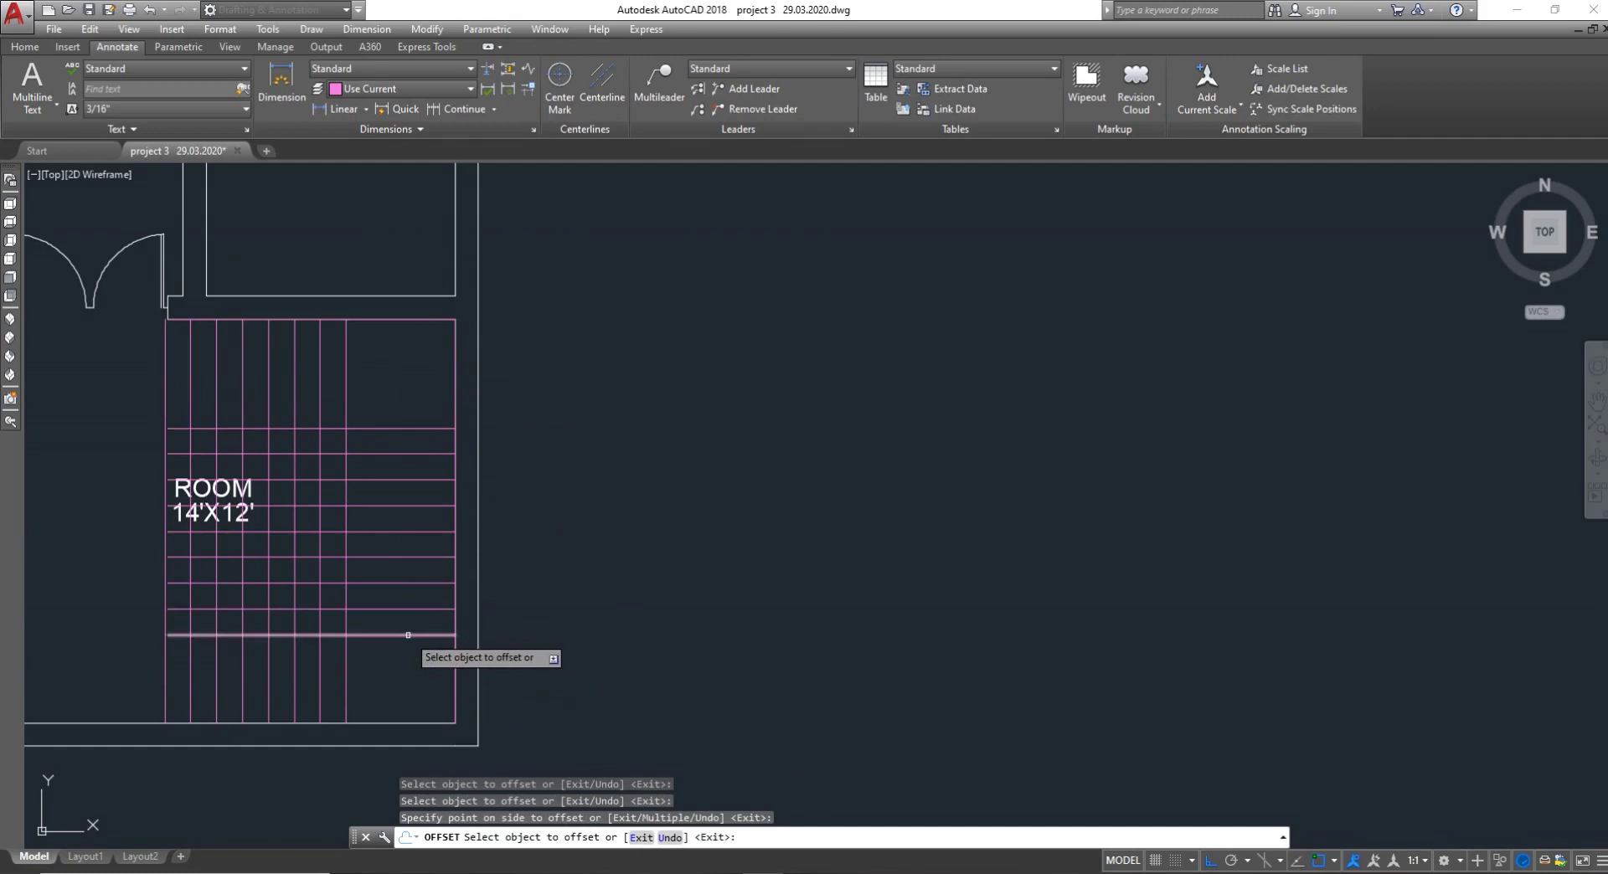
left_click(402, 669)
key("Escape")
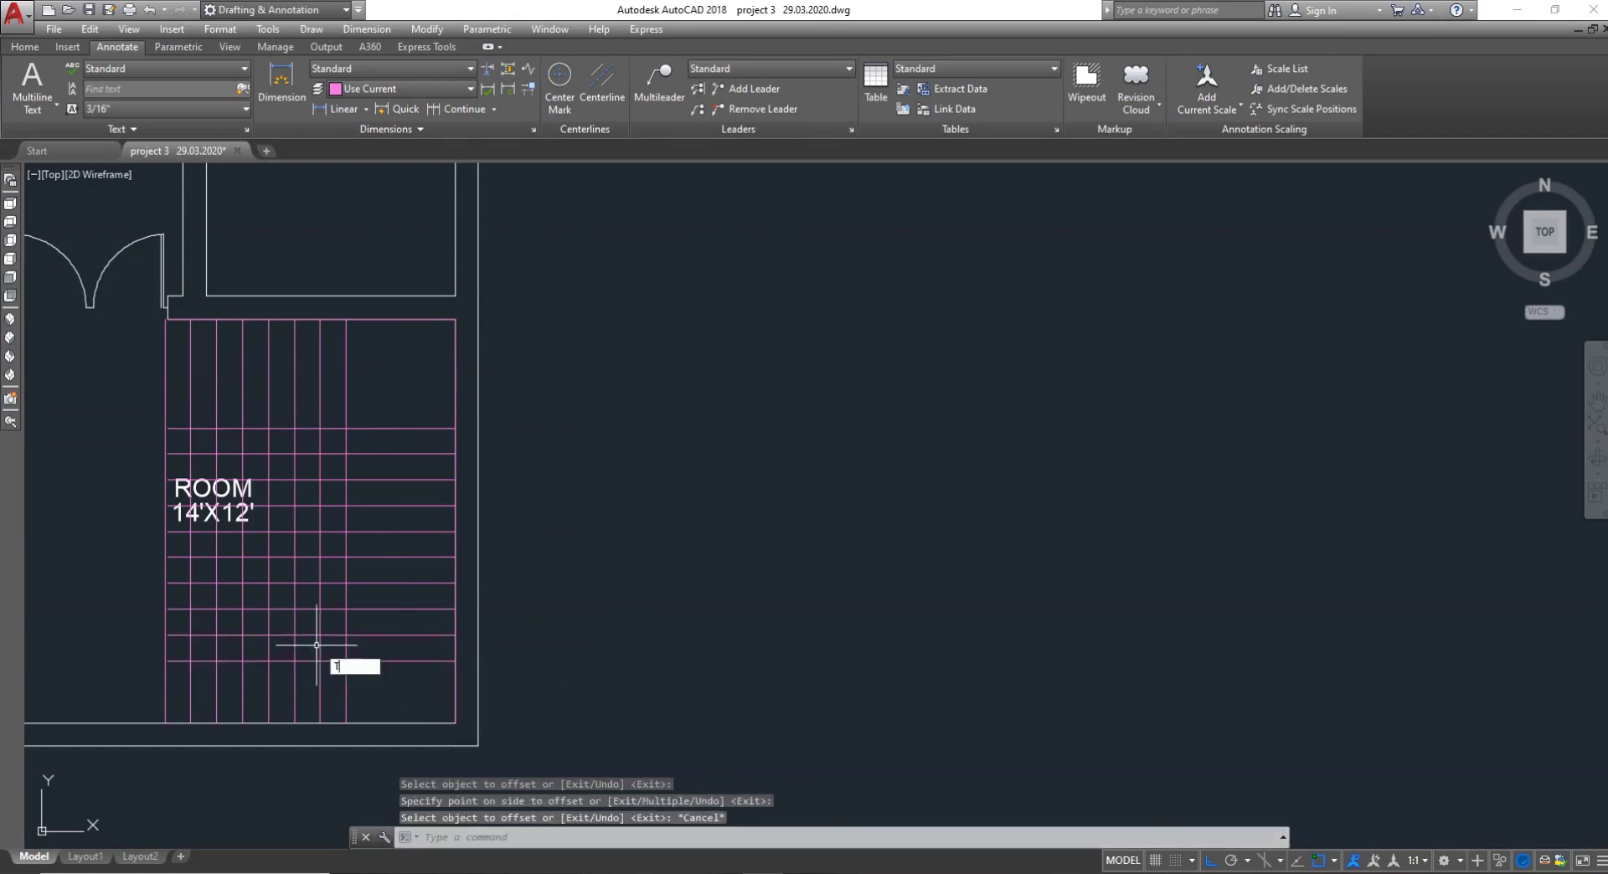
Trim the crossing tread lines in the open area between the two flights to separate them from the staircase
key("Return")
key("Return")
left_click(128, 658)
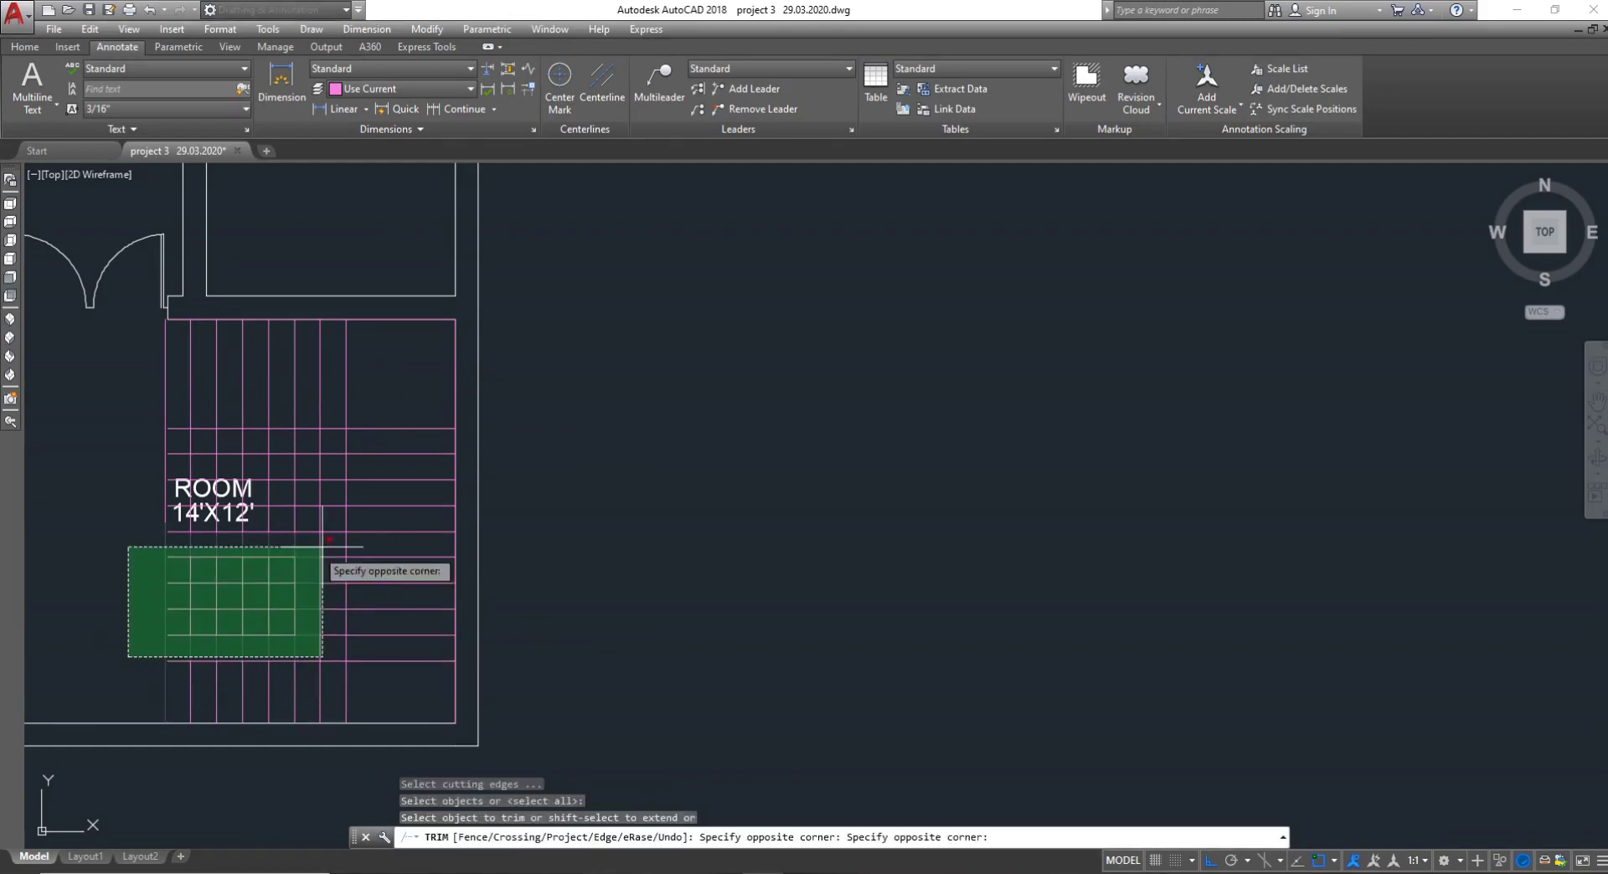
left_click(340, 452)
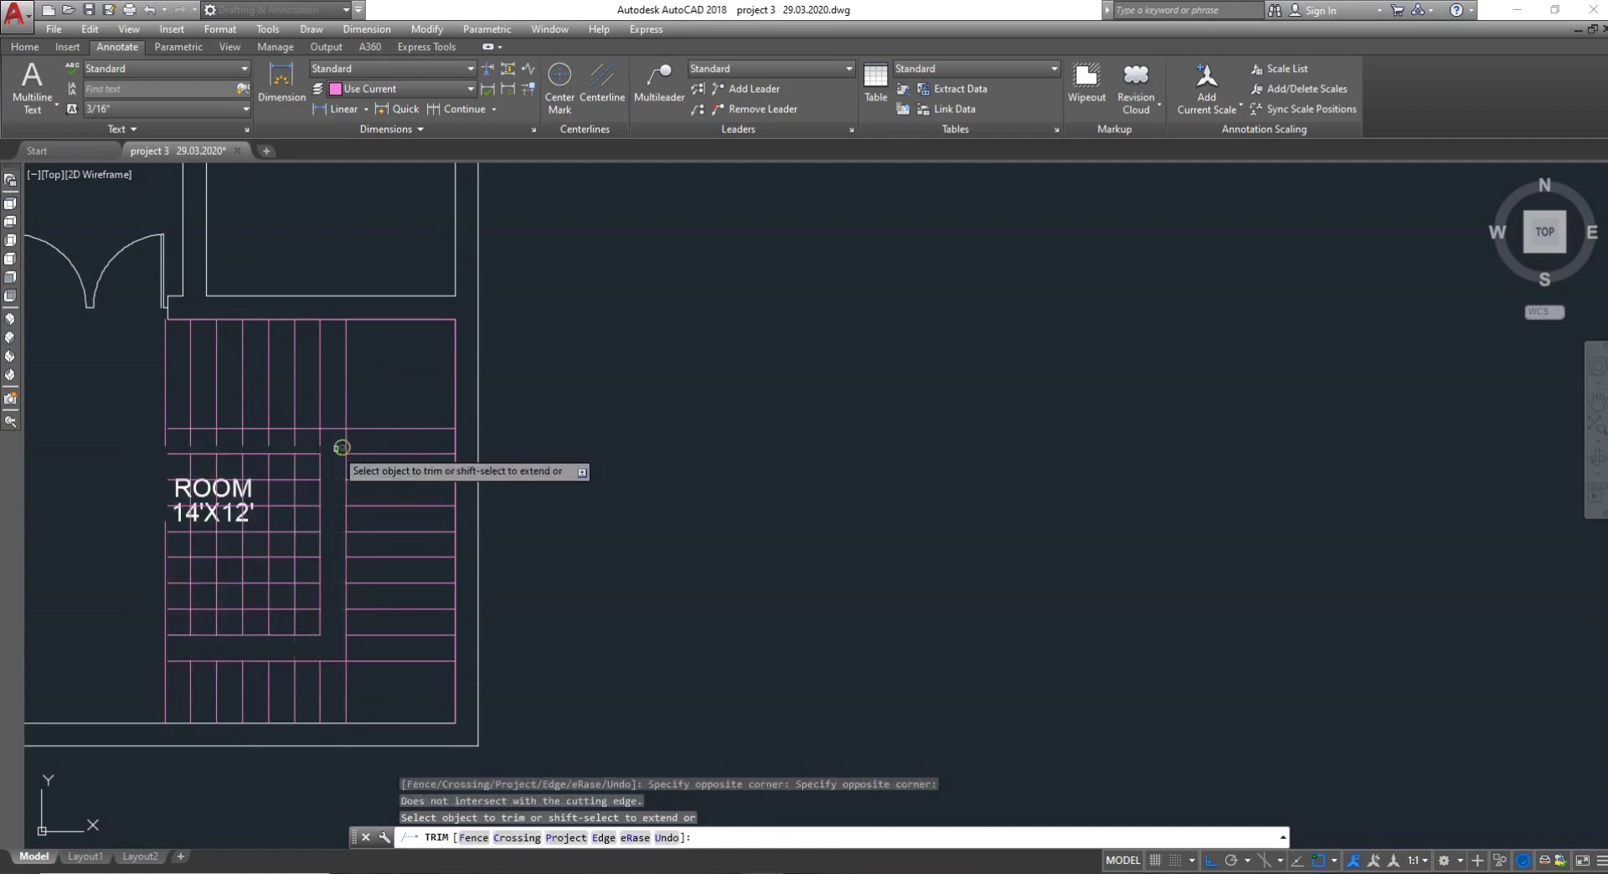
key("Escape")
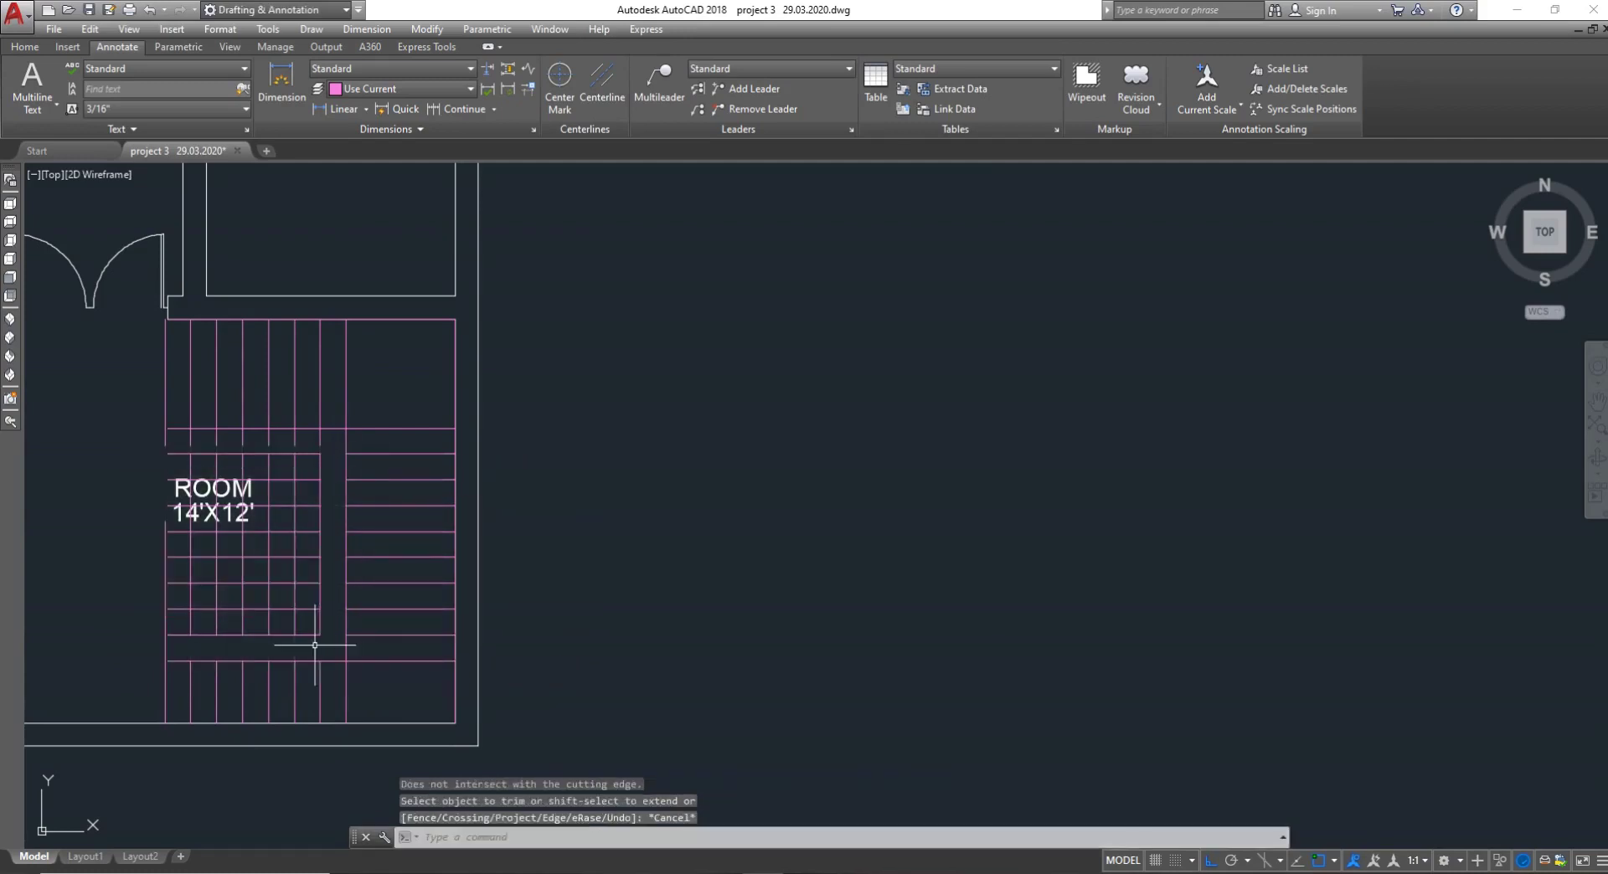
Erase the leftover grid of line pieces and the ROOM 14'X12' label beside the lower flight
type("E")
key("Return")
left_click(329, 647)
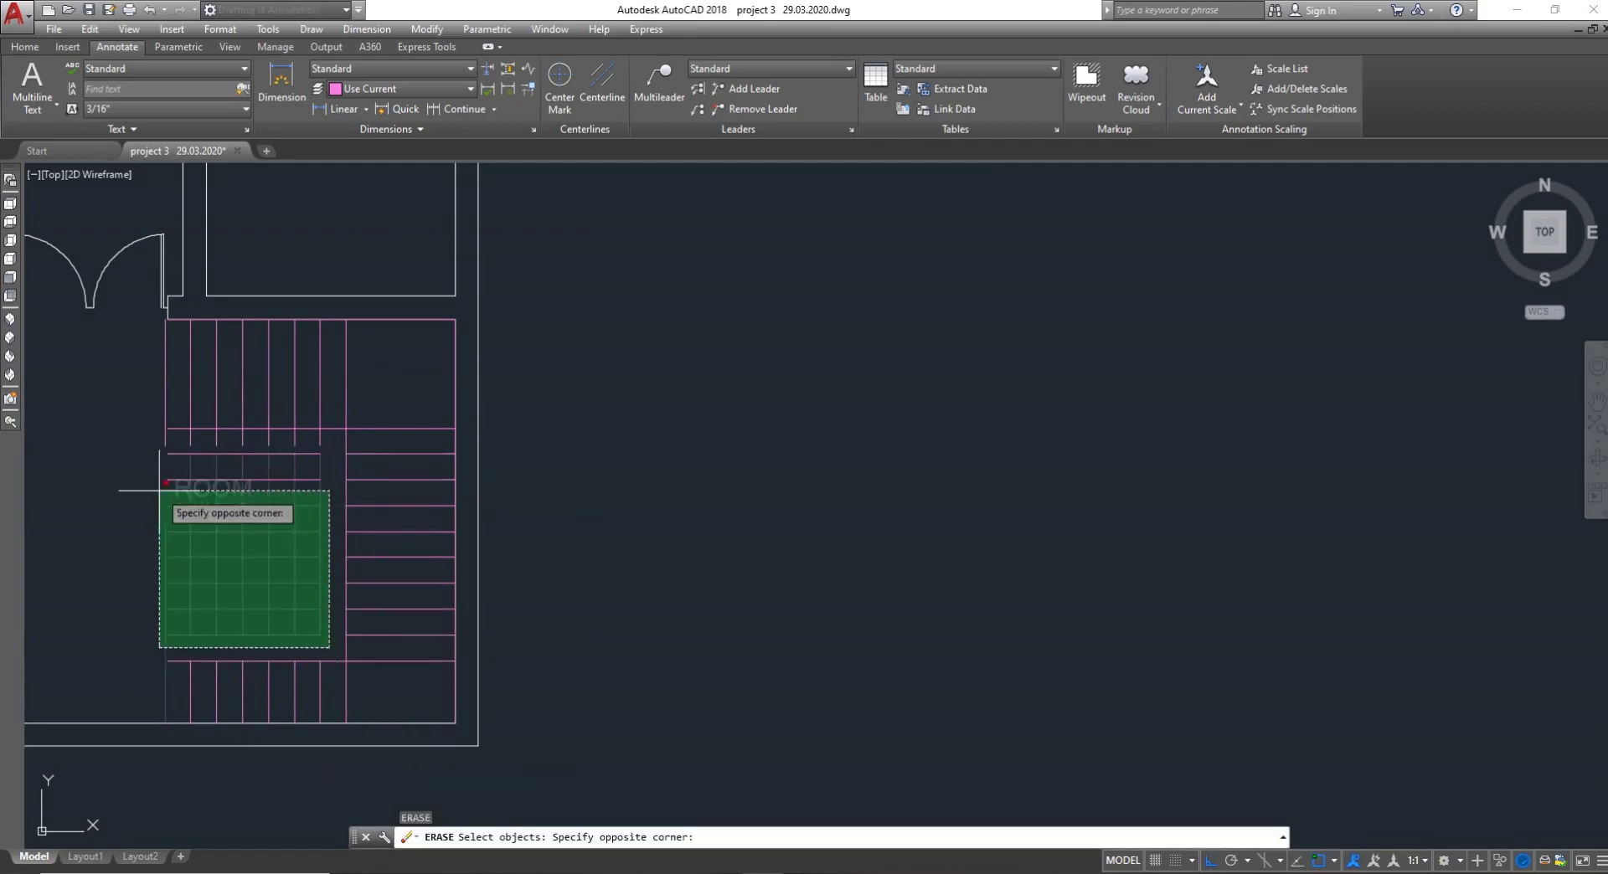
left_click(140, 457)
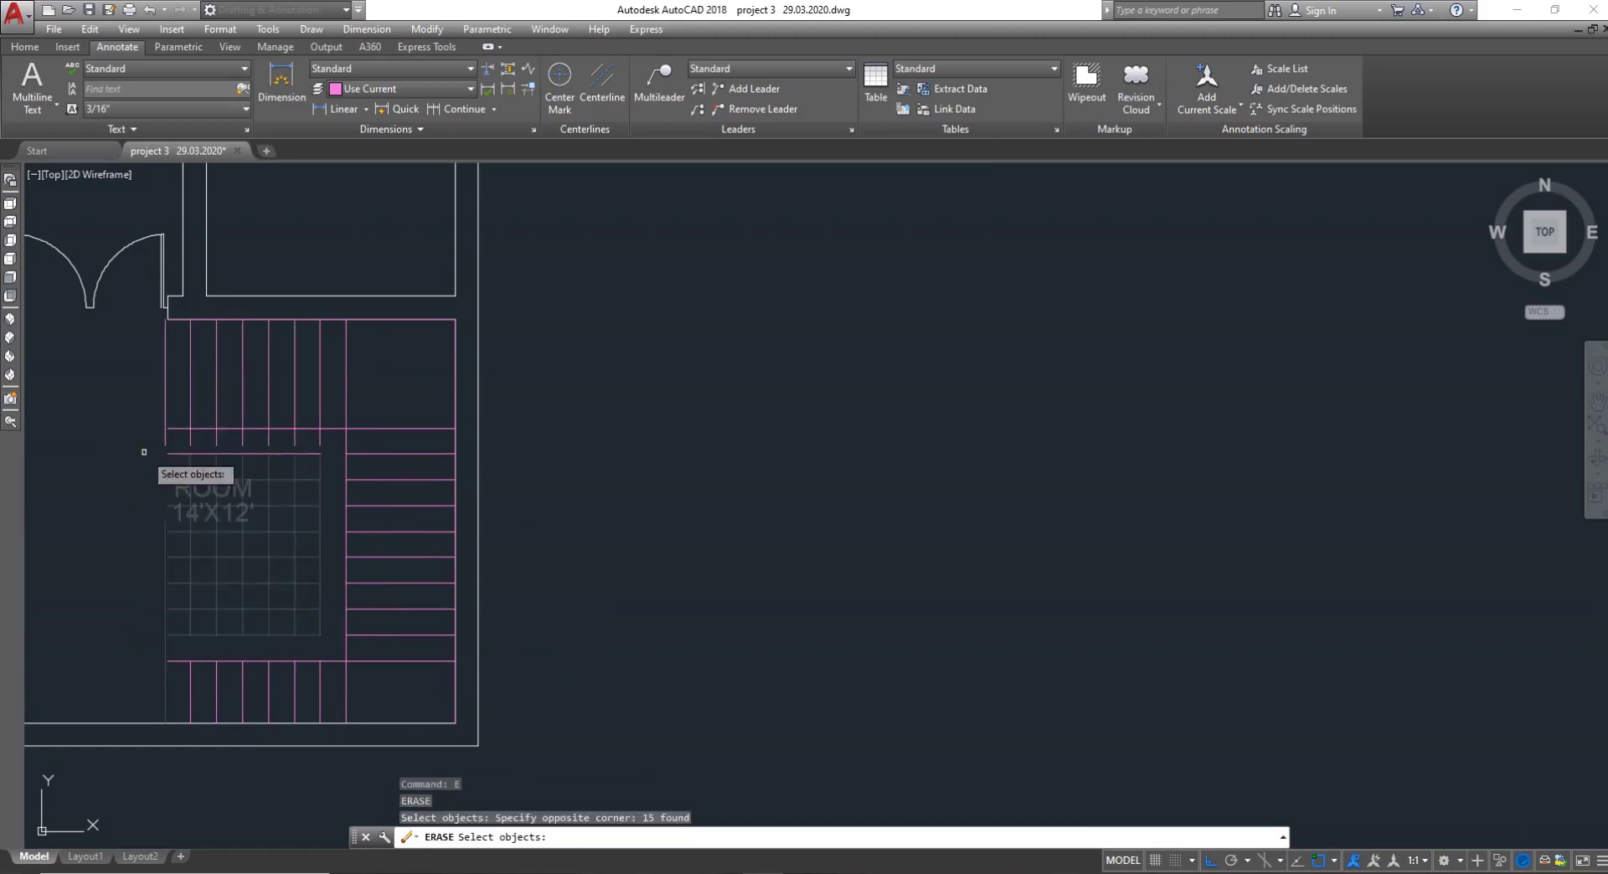
key("Return")
key("Escape")
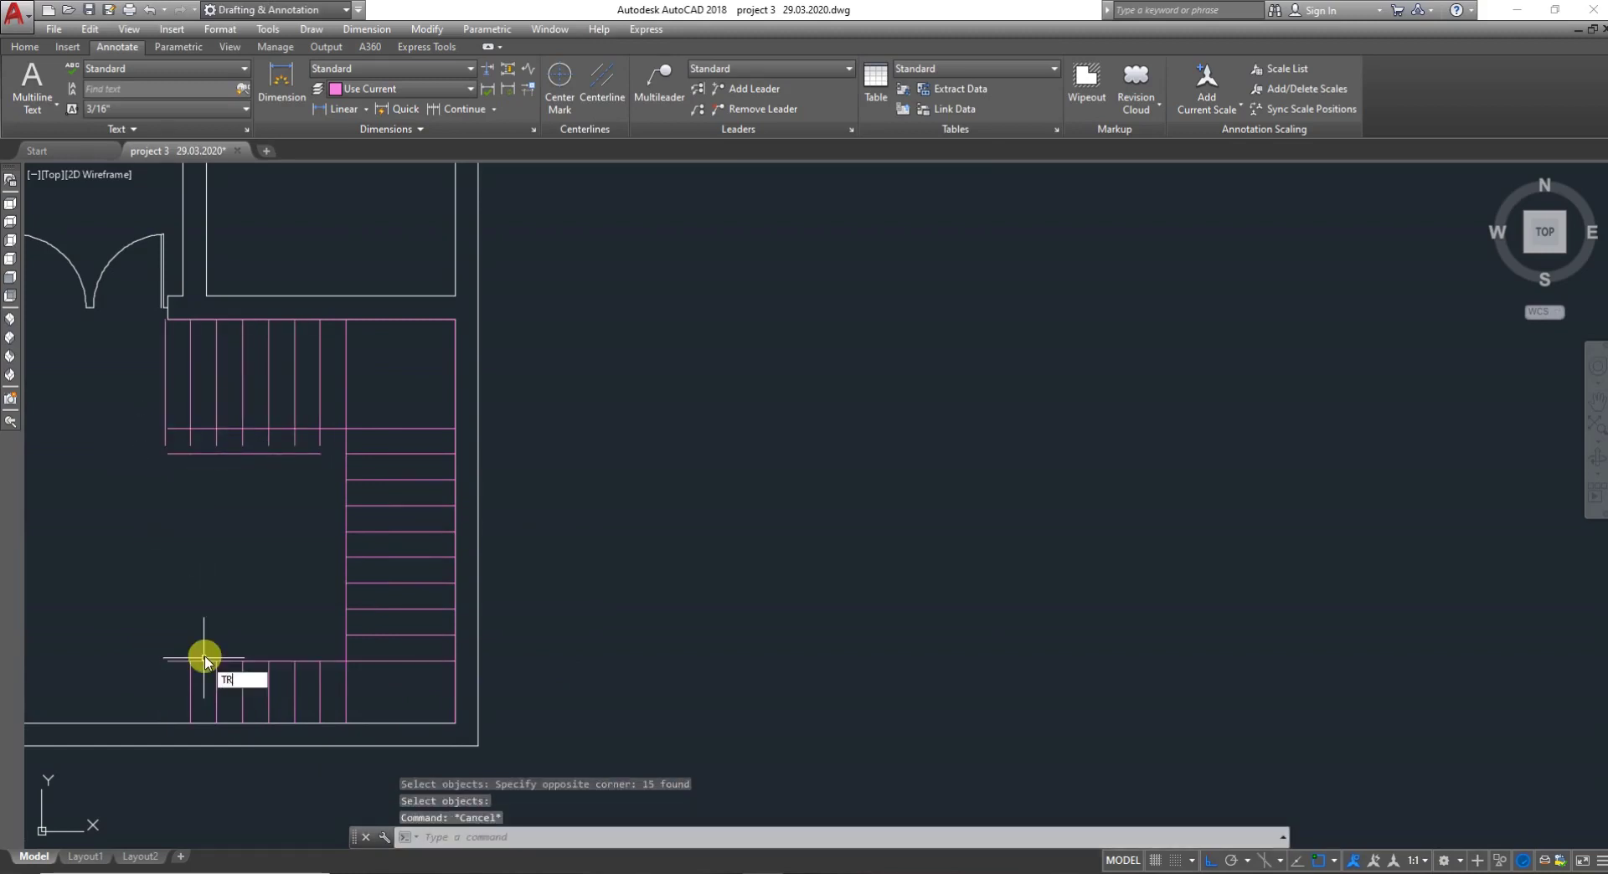
Trim the last tread line to the left of the lower flight and the stair-width line below that tread
type("TR")
key("Return")
key("Return")
left_click(141, 611)
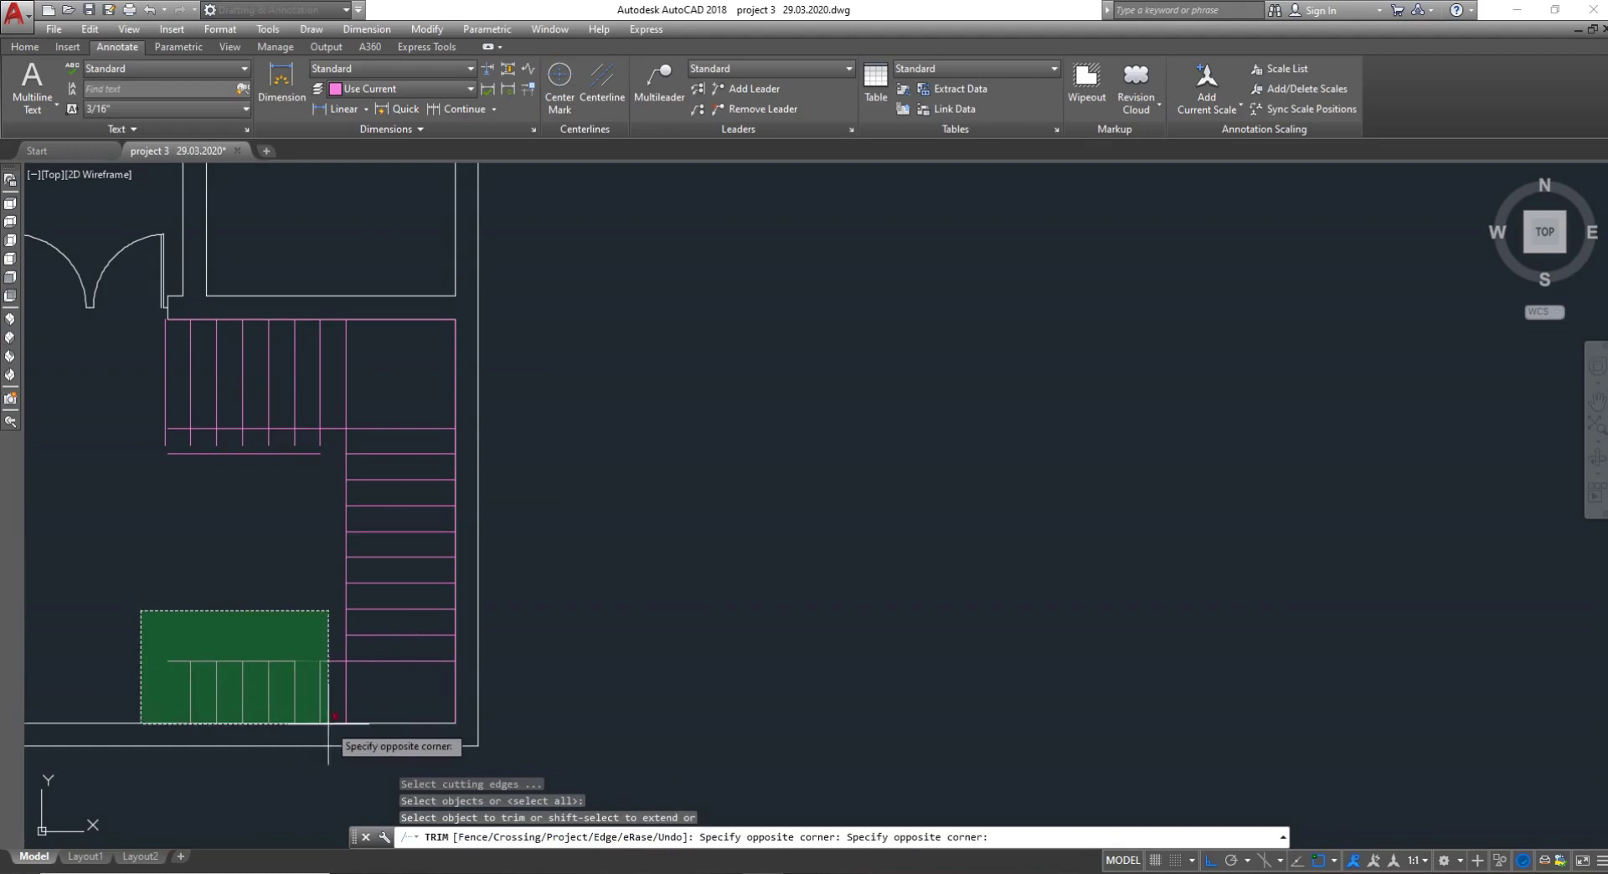
left_click(330, 712)
left_click(361, 713)
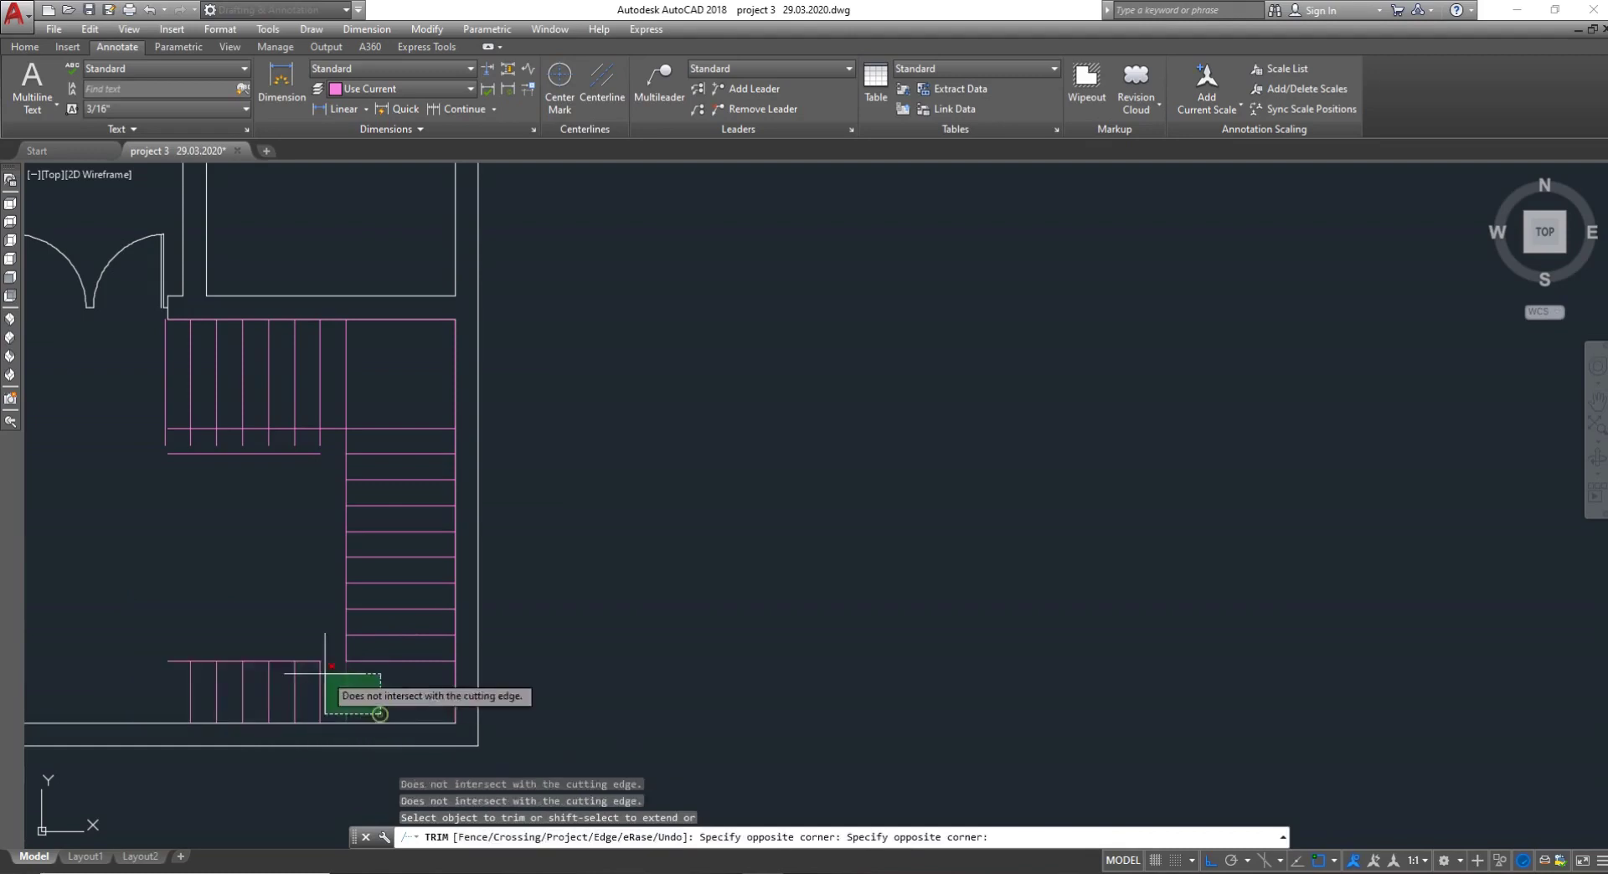
left_click(325, 667)
key("Escape")
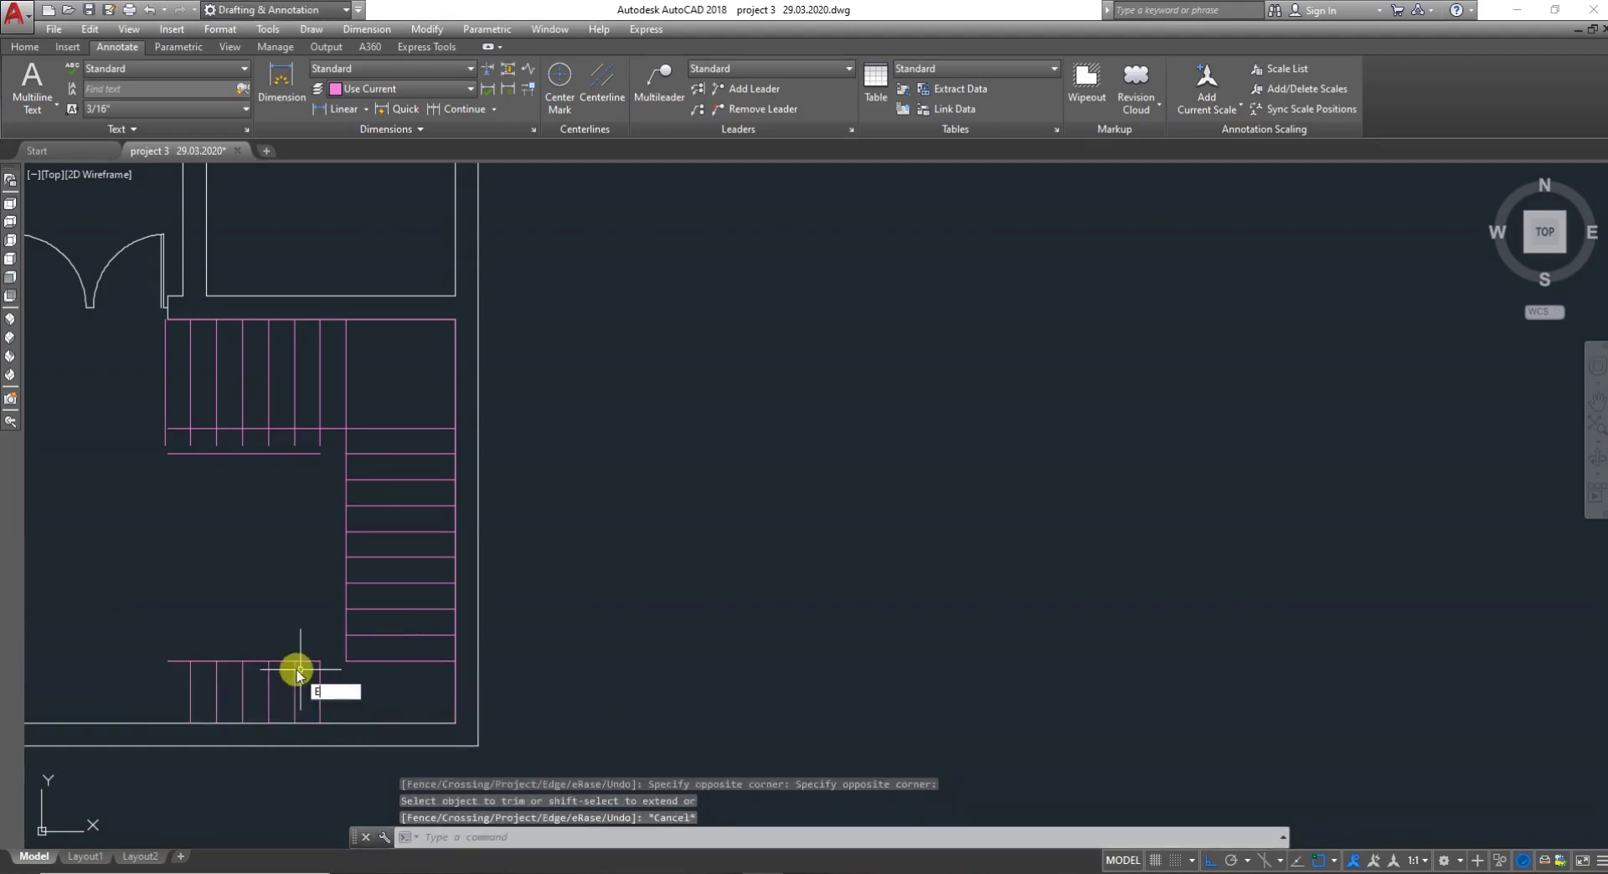
Erase the leftover horizontal and vertical line pieces near the room's lower wall, left of the lower flight
type("E")
key("Return")
left_click(137, 640)
left_click(328, 717)
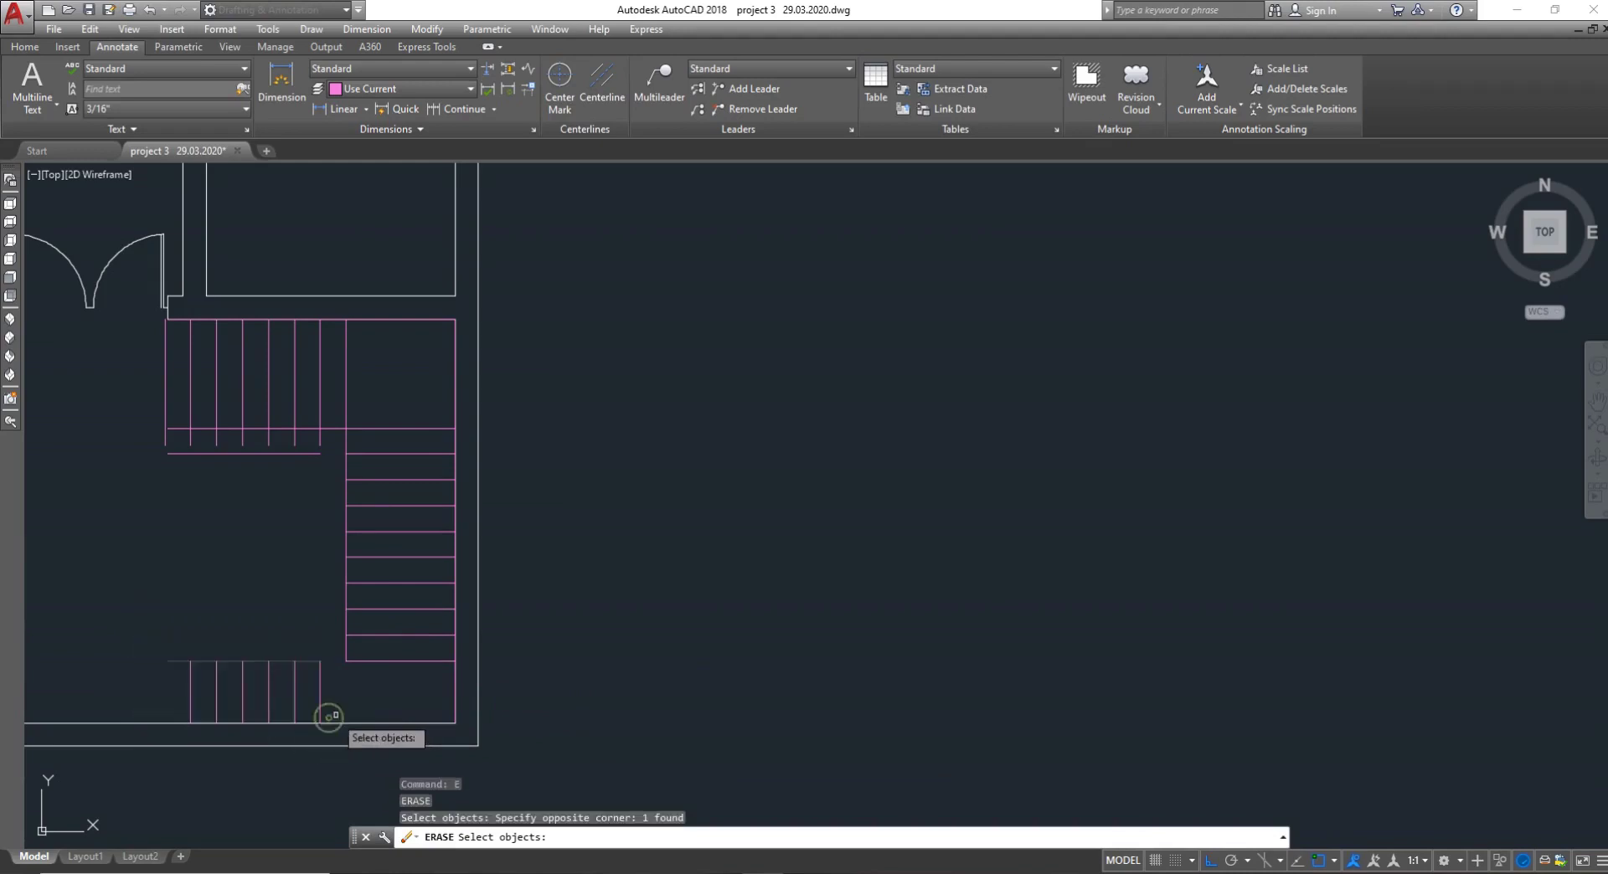
left_click(339, 718)
left_click(150, 636)
key("Return")
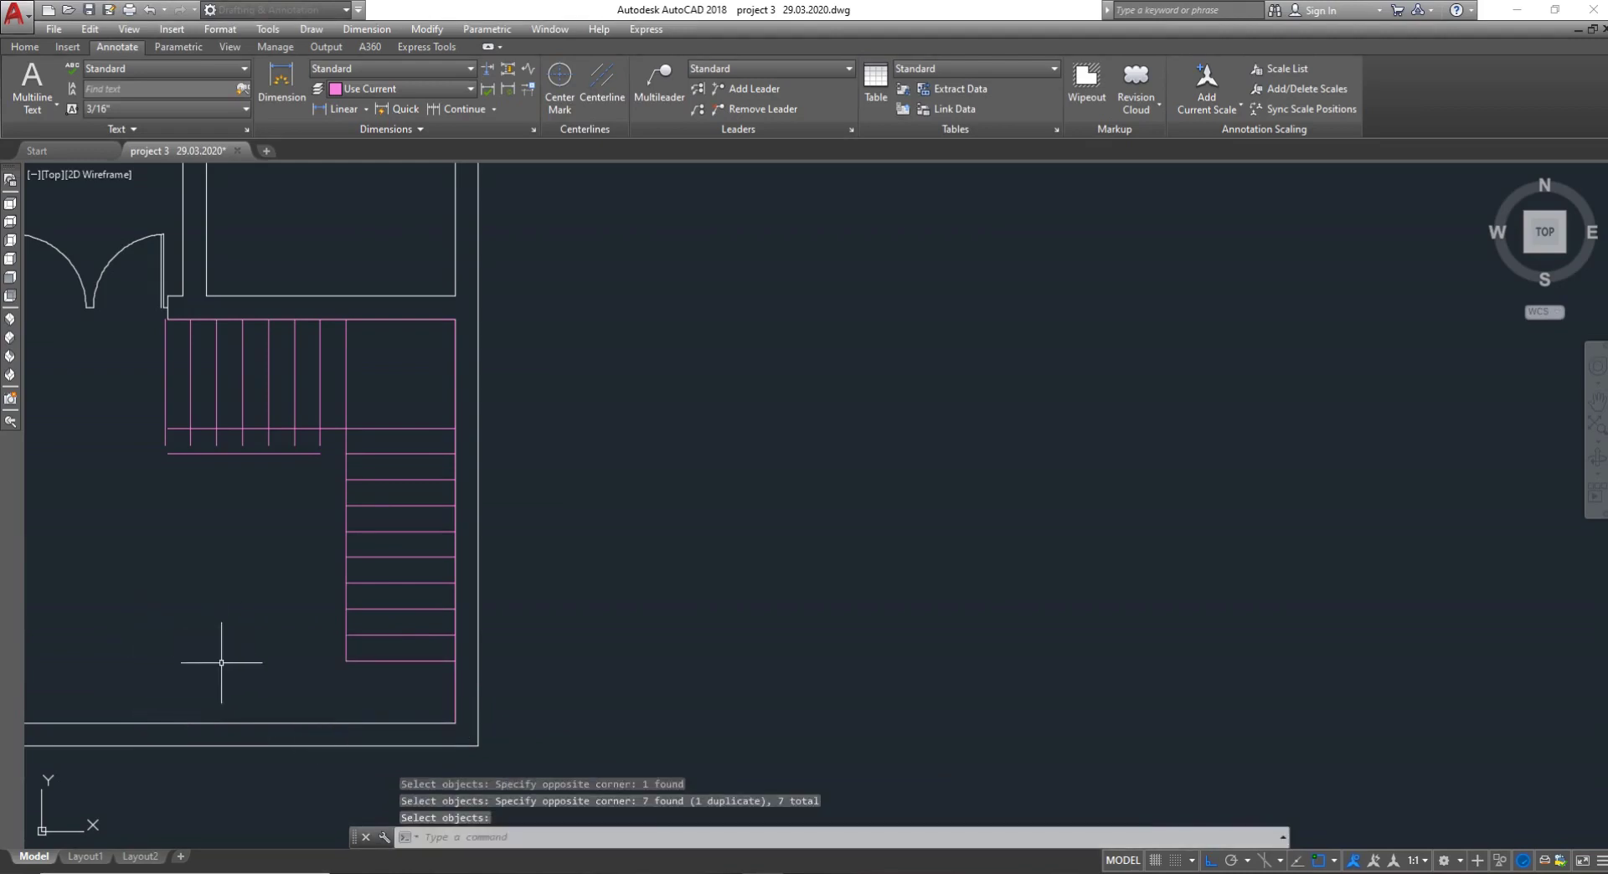
key("Escape")
Trim the upper flight's vertical tread lines where they overshoot the flight's lower edge
scroll(244, 625, "down", 7)
scroll(231, 533, "up", 9)
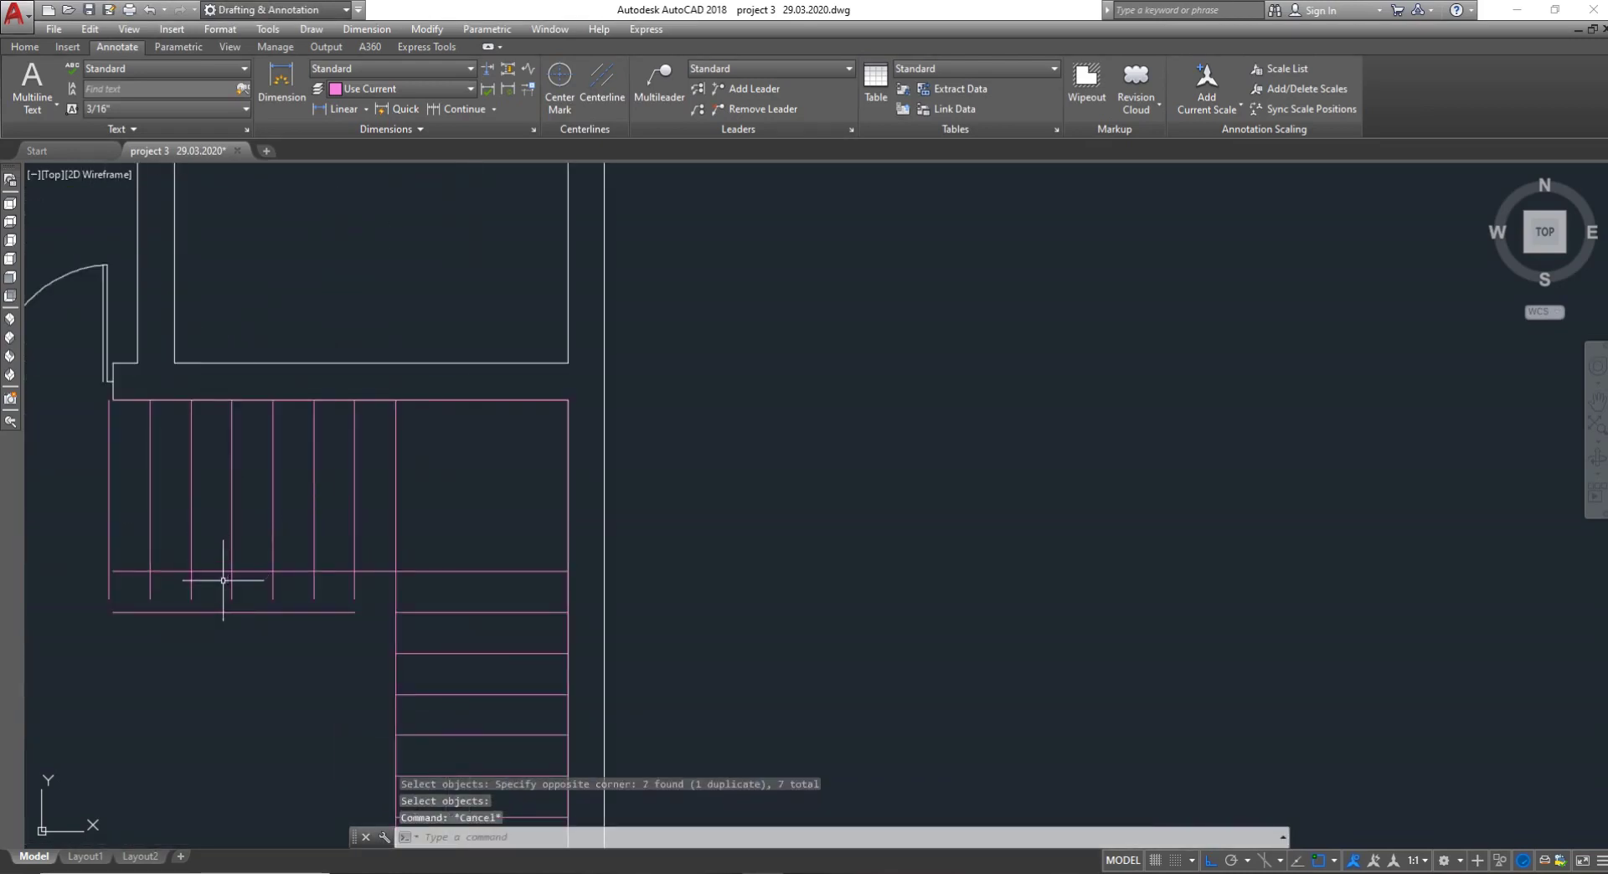
key("Return")
key("Return")
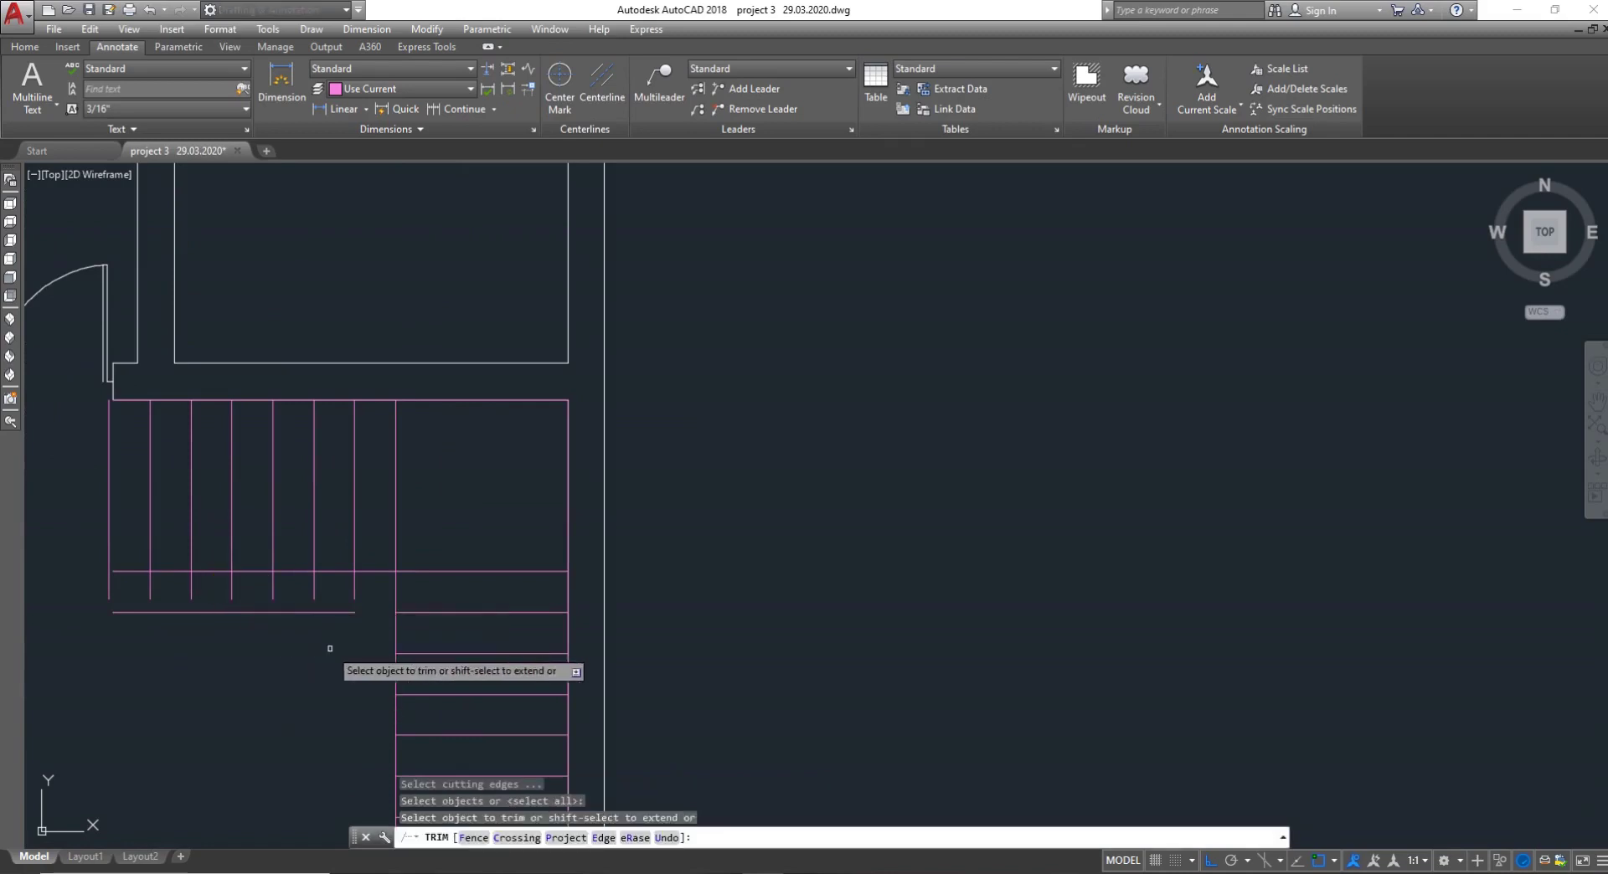
left_click(374, 609)
left_click(34, 583)
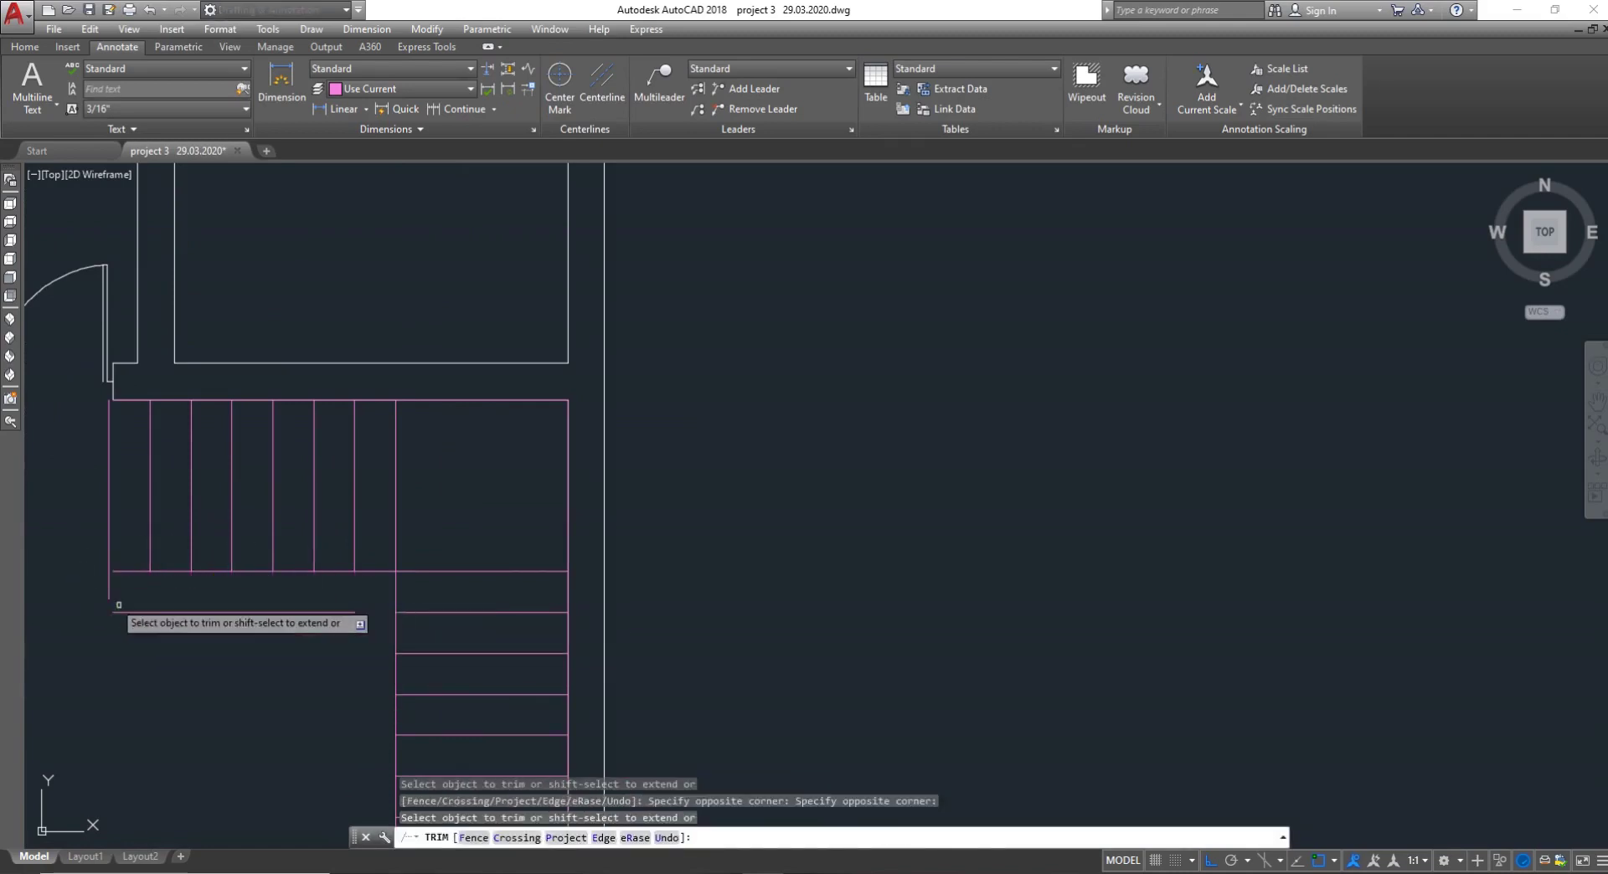
left_click(132, 601)
key("Escape")
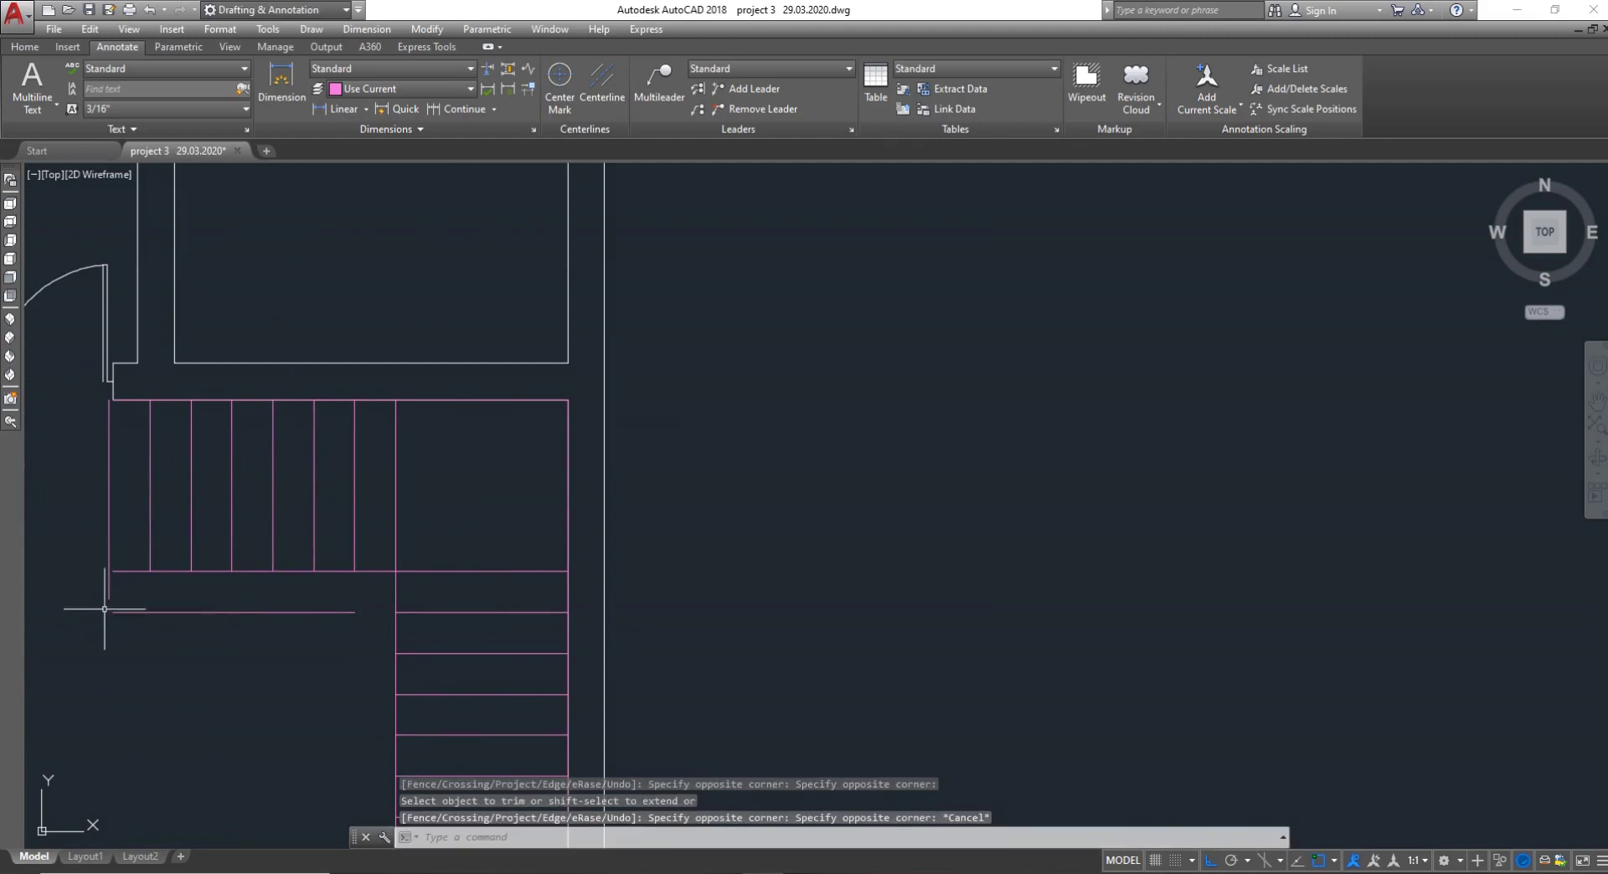
Erase the leftover horizontal line just below the upper flight
key("Return")
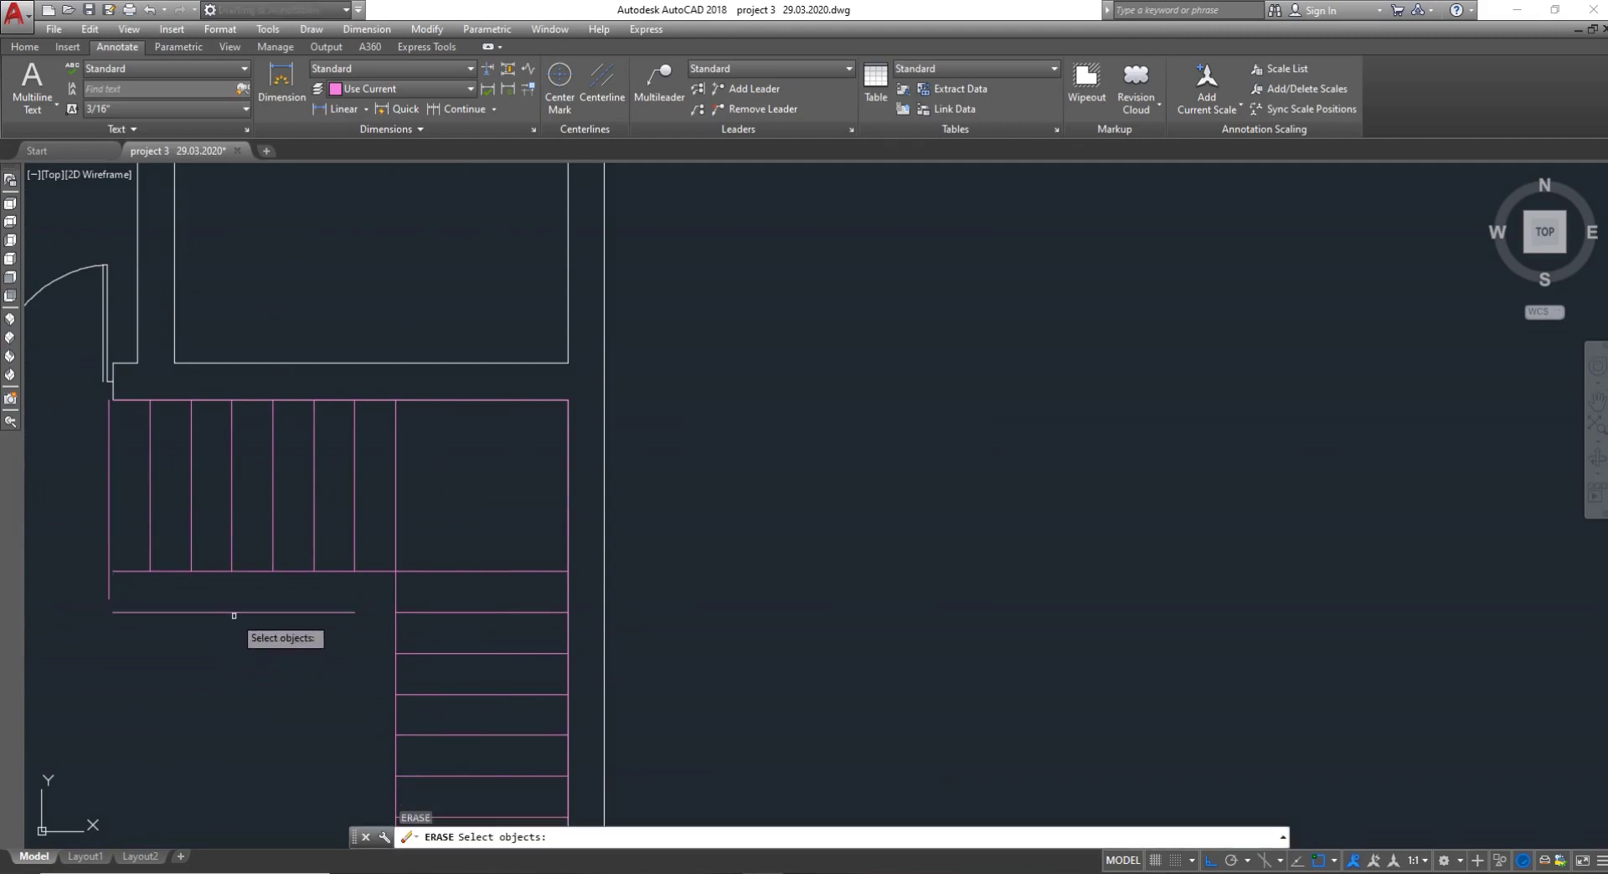
left_click(109, 585)
key("Escape")
scroll(107, 585, "up", 2)
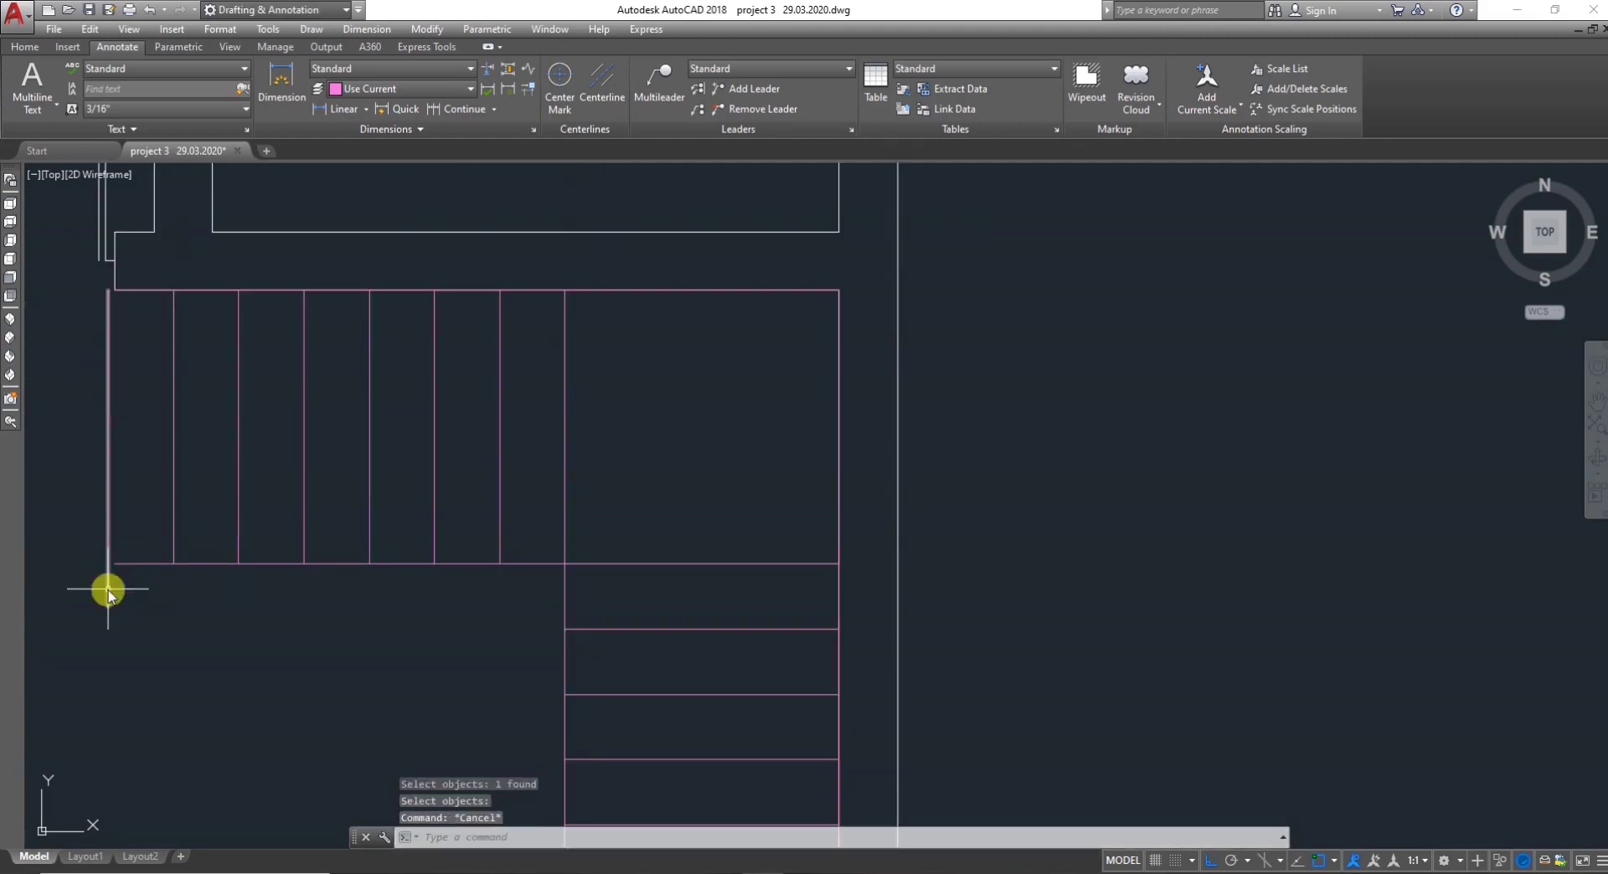
Extend the upper flight's lower edge to the leftmost tread line and trim that tread's overshoot below the edge
type("EX")
key("Return")
key("Return")
left_click(138, 564)
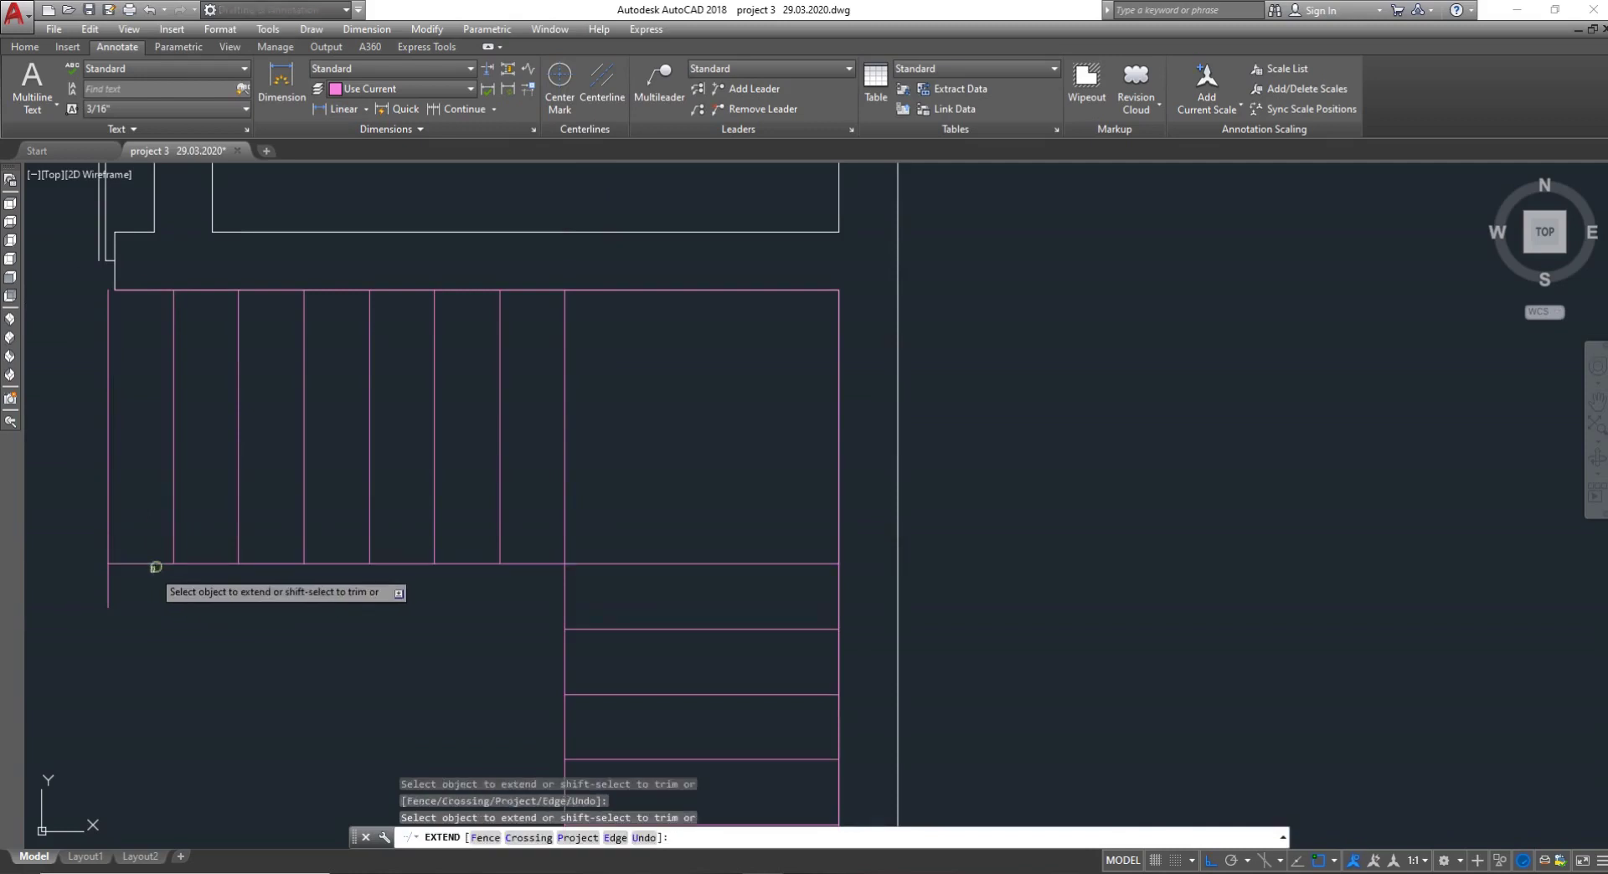
key("Escape")
key("Return")
key("Return")
left_click(88, 586)
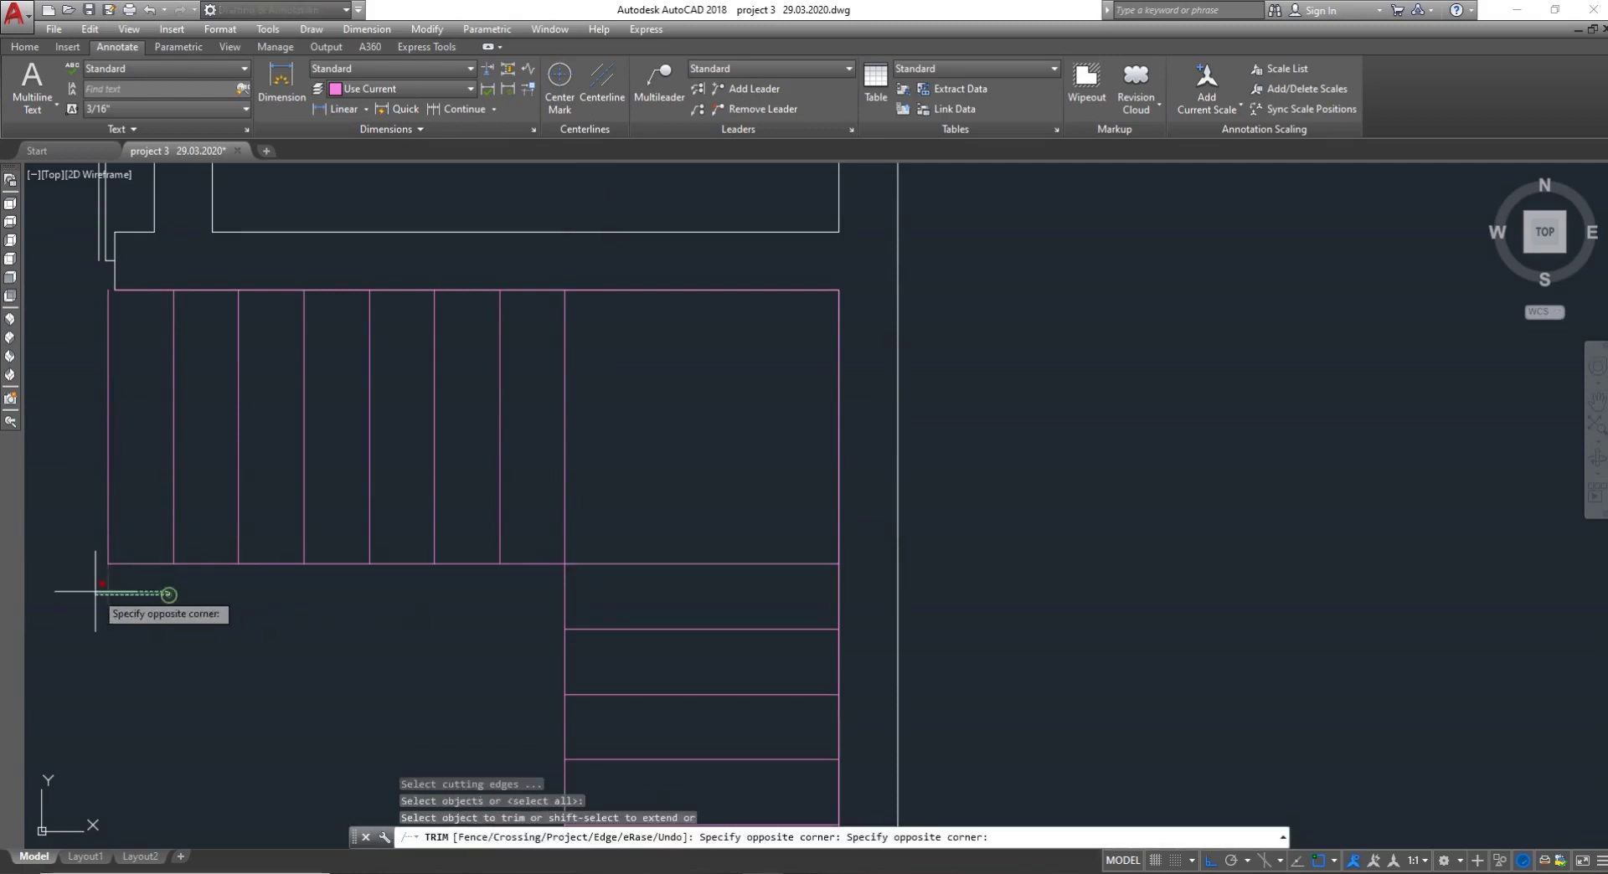
left_click(86, 577)
key("Escape")
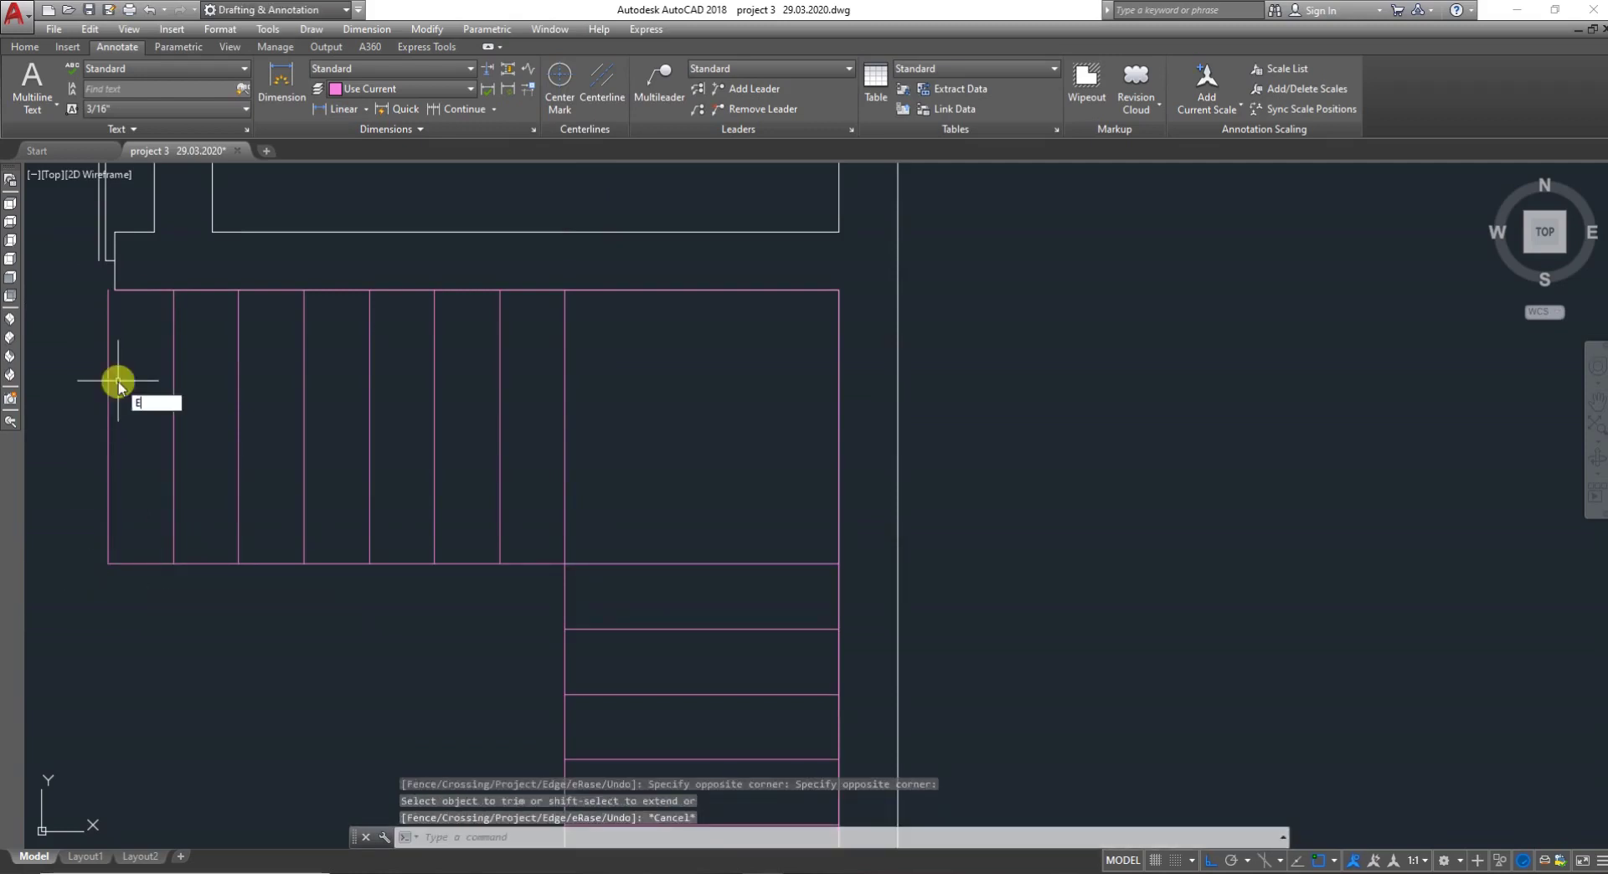
Extend the upper flight's top edge line to the leftmost tread line
key("Return")
key("Return")
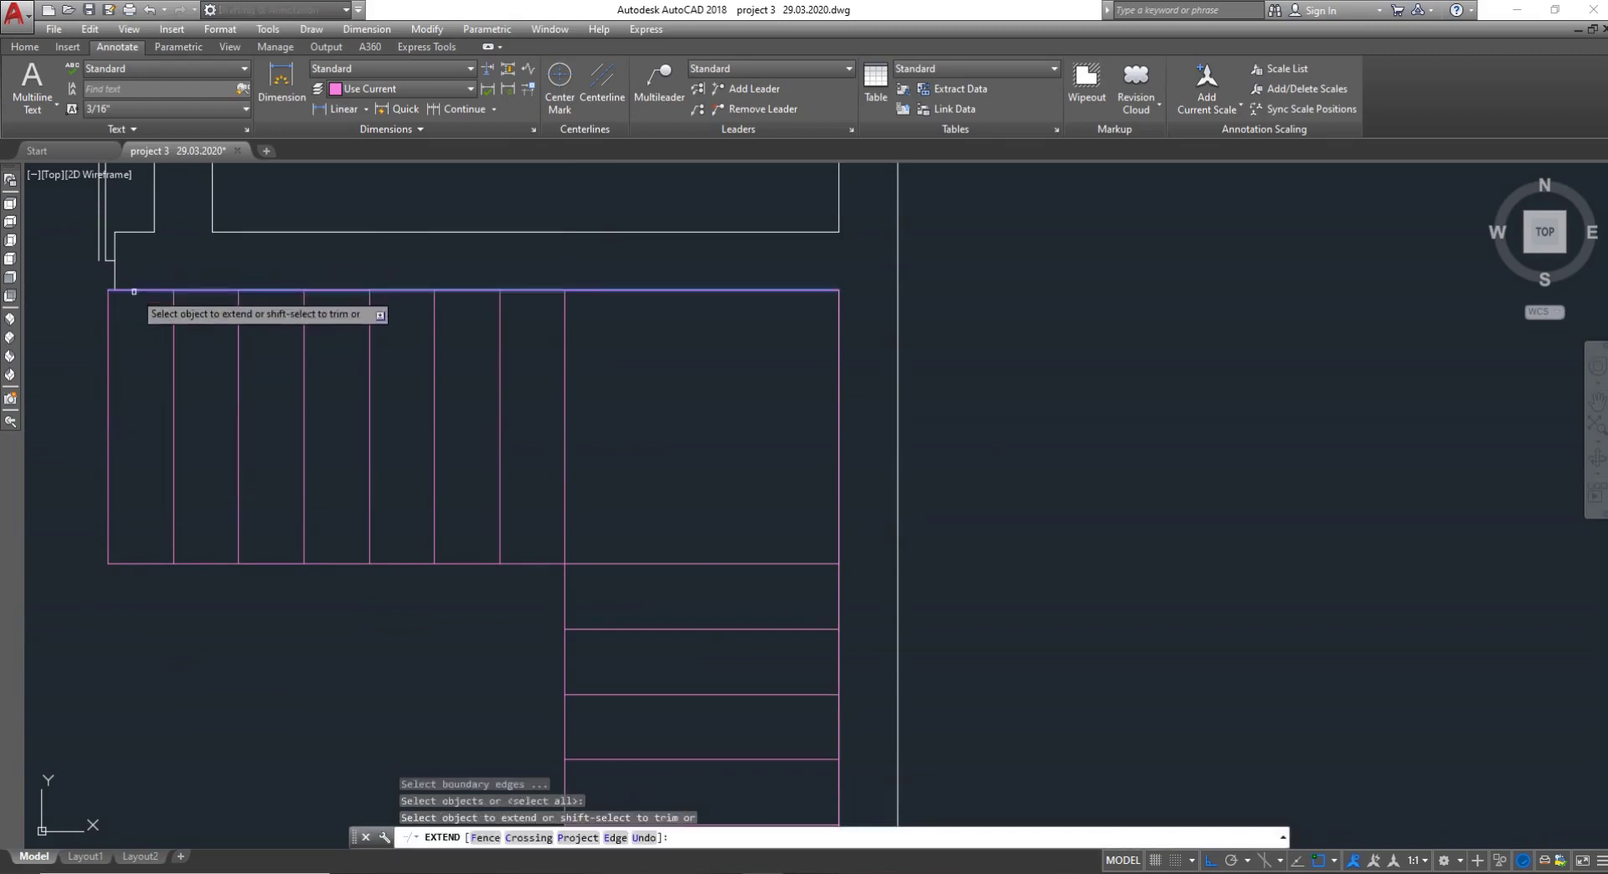
key("Escape")
Draw a diagonal winder line from the corner landing's inner corner to the midpoint of its upper edge
type("l")
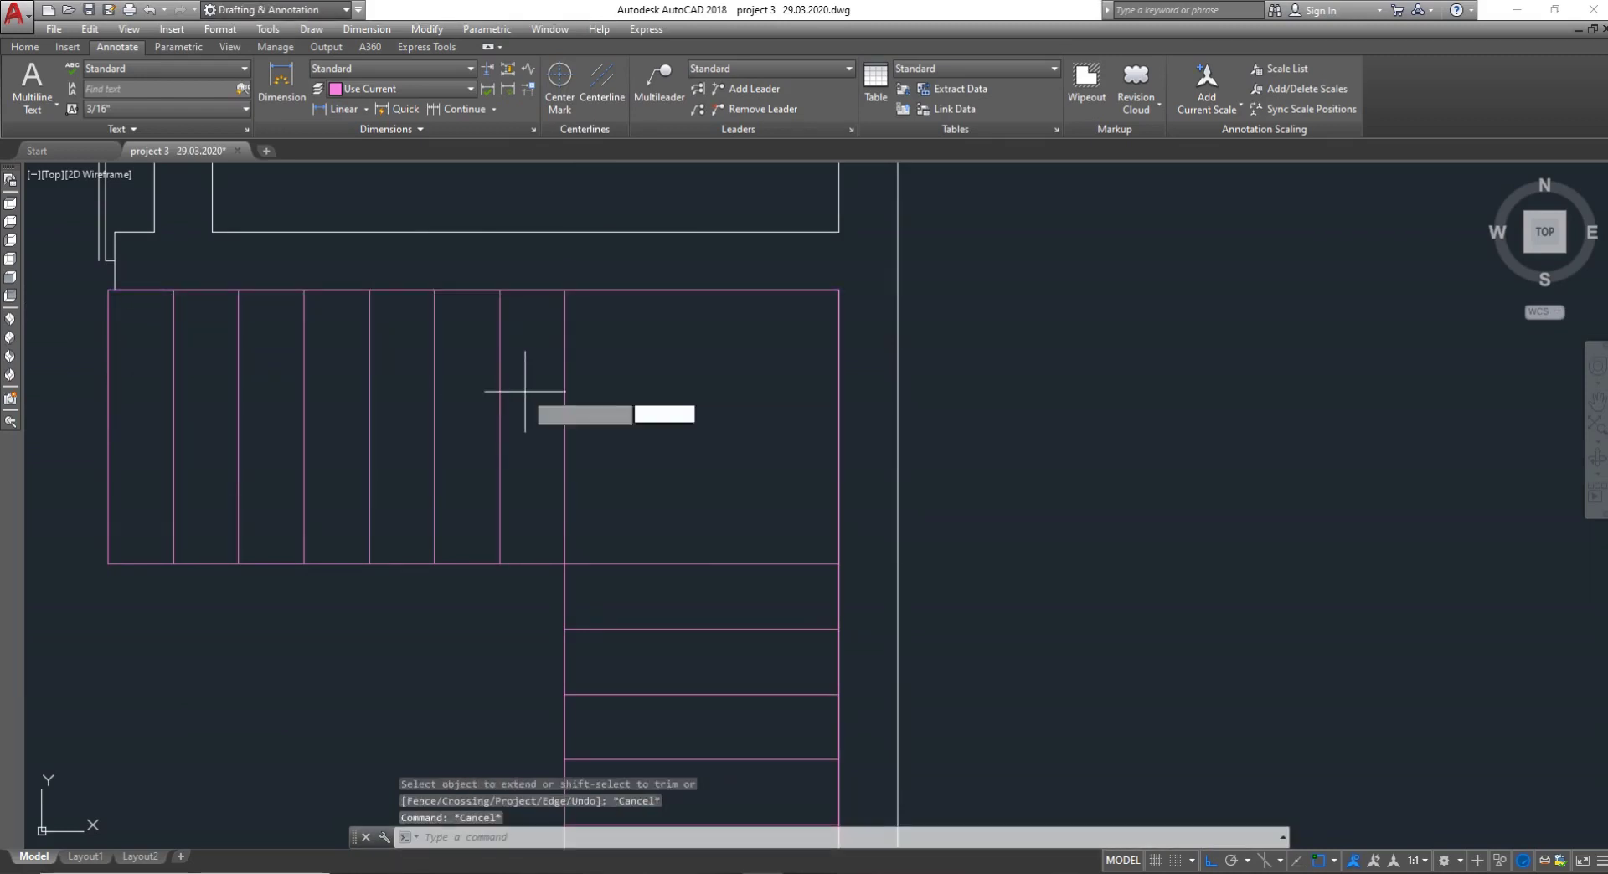
key("Return")
left_click(523, 563)
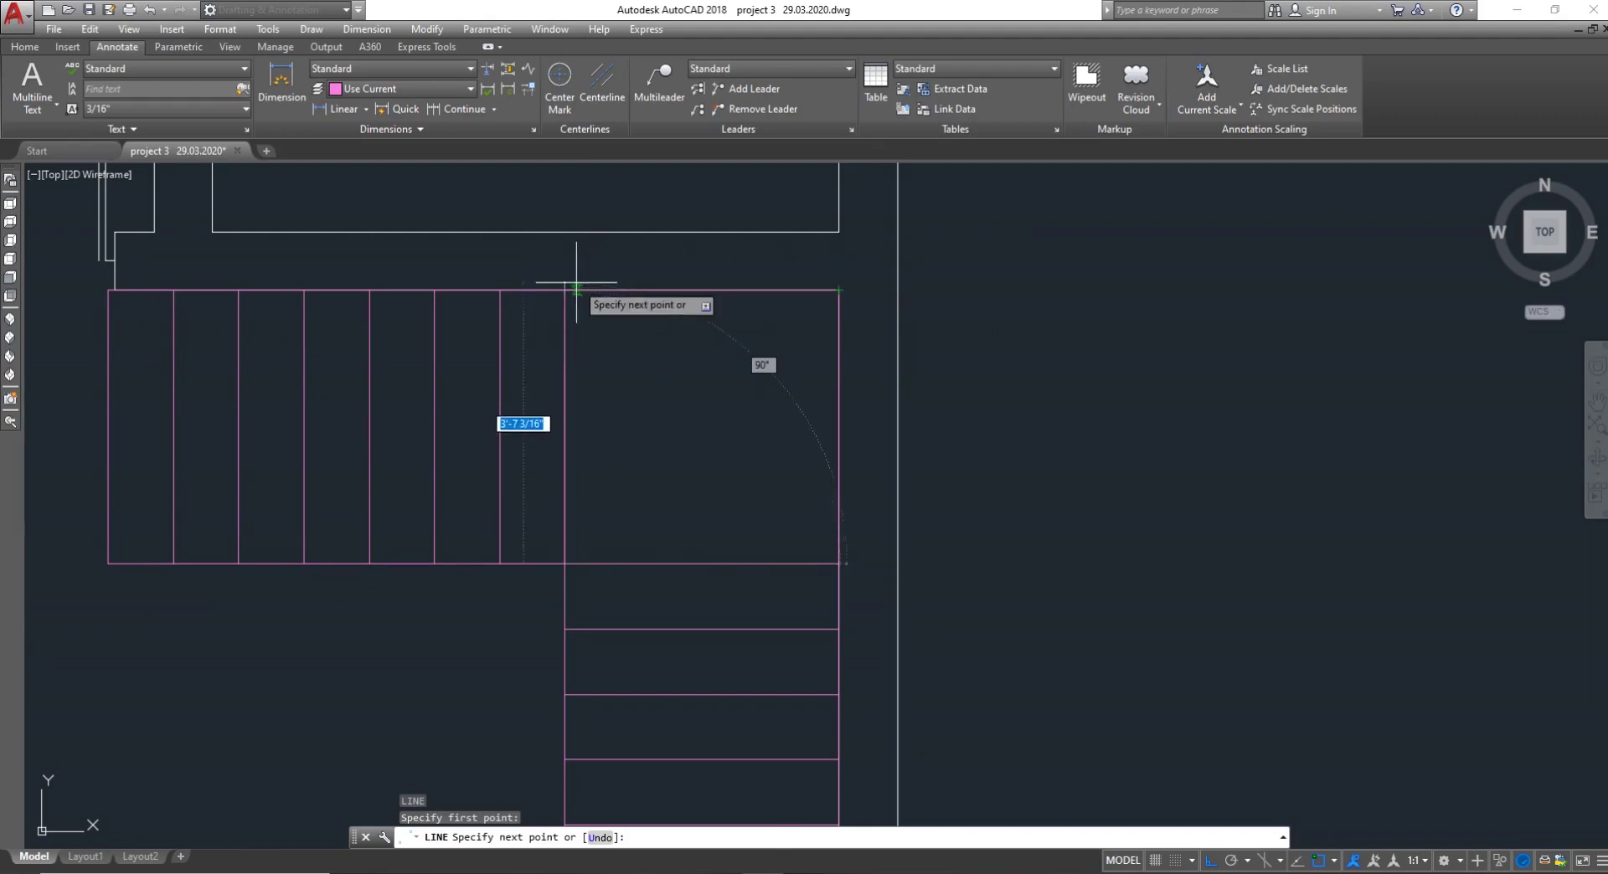
left_click(702, 291)
key("Return")
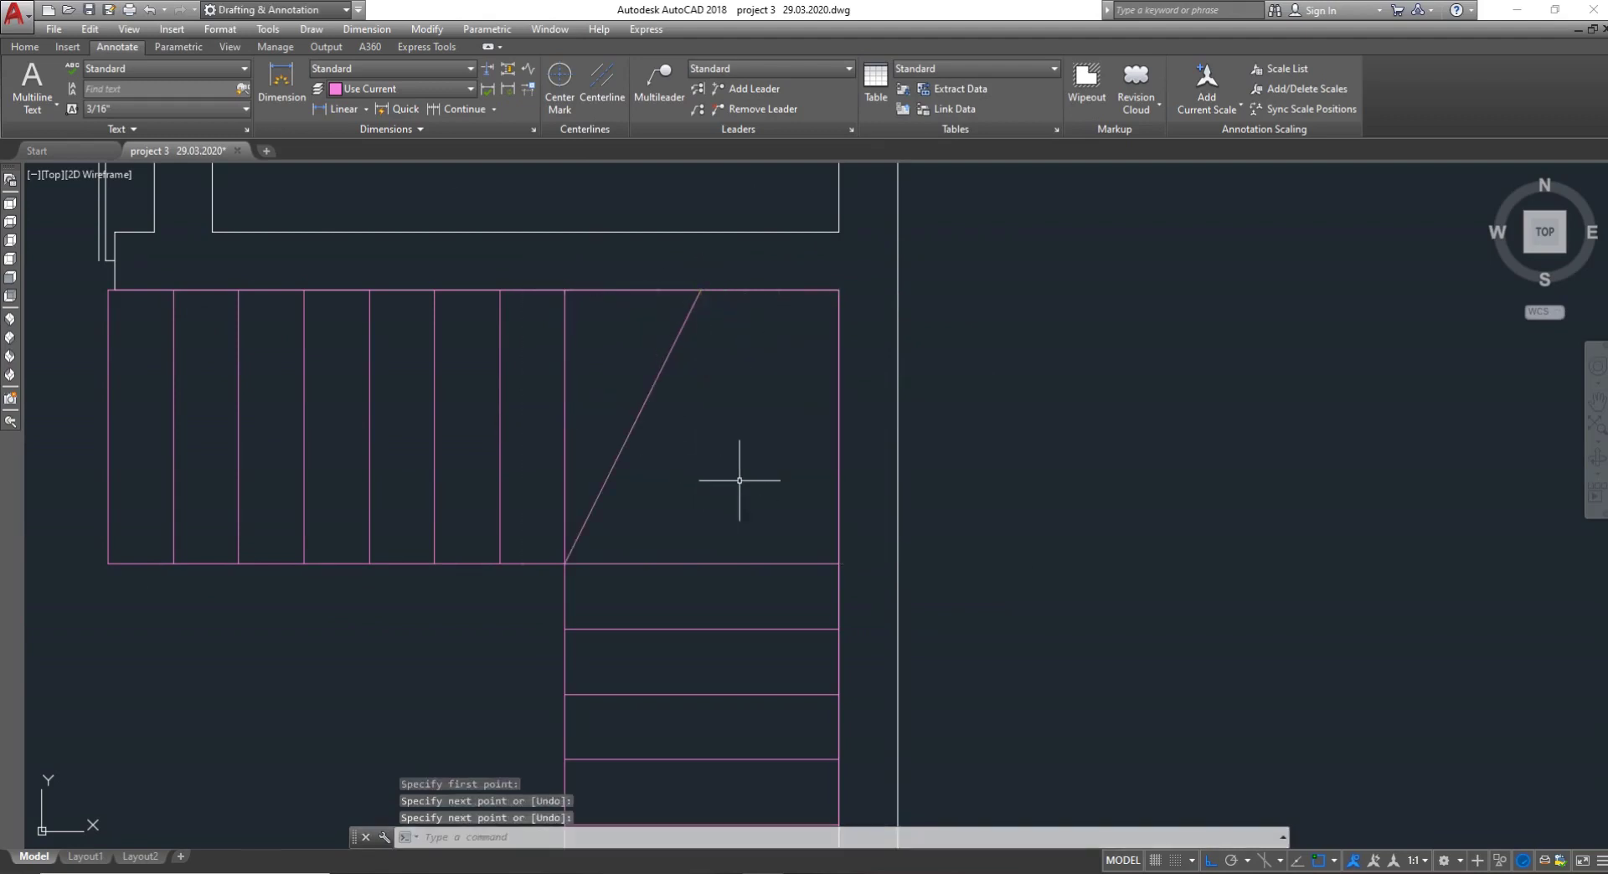
key("Return")
left_click(839, 290)
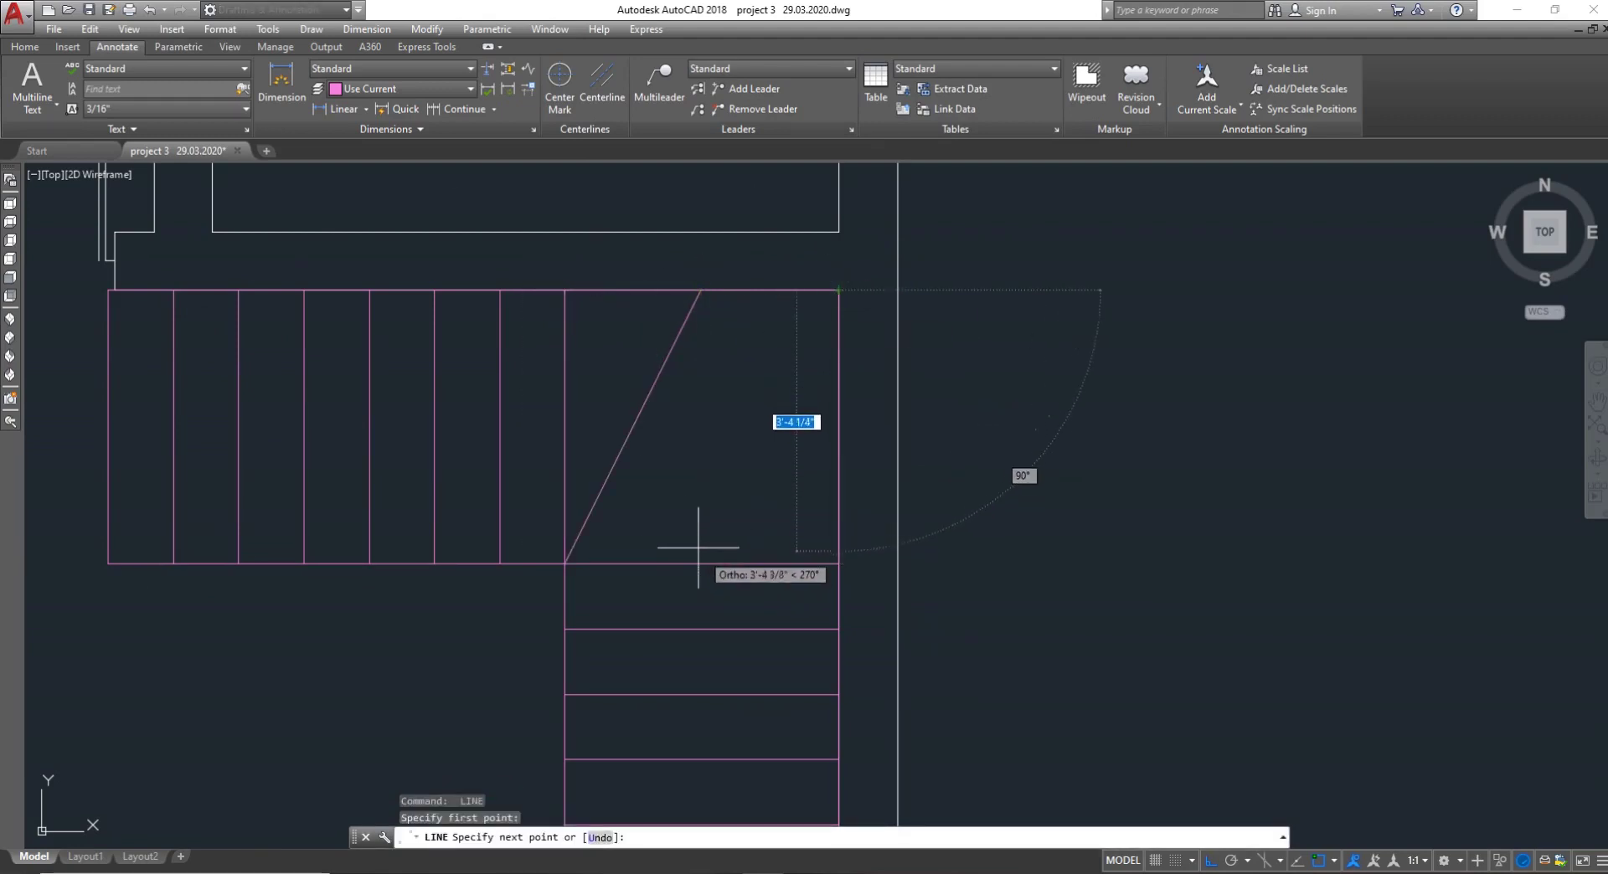
key("Escape")
Draw a second diagonal winder line from the corner landing's inner corner to its right edge
key("Return")
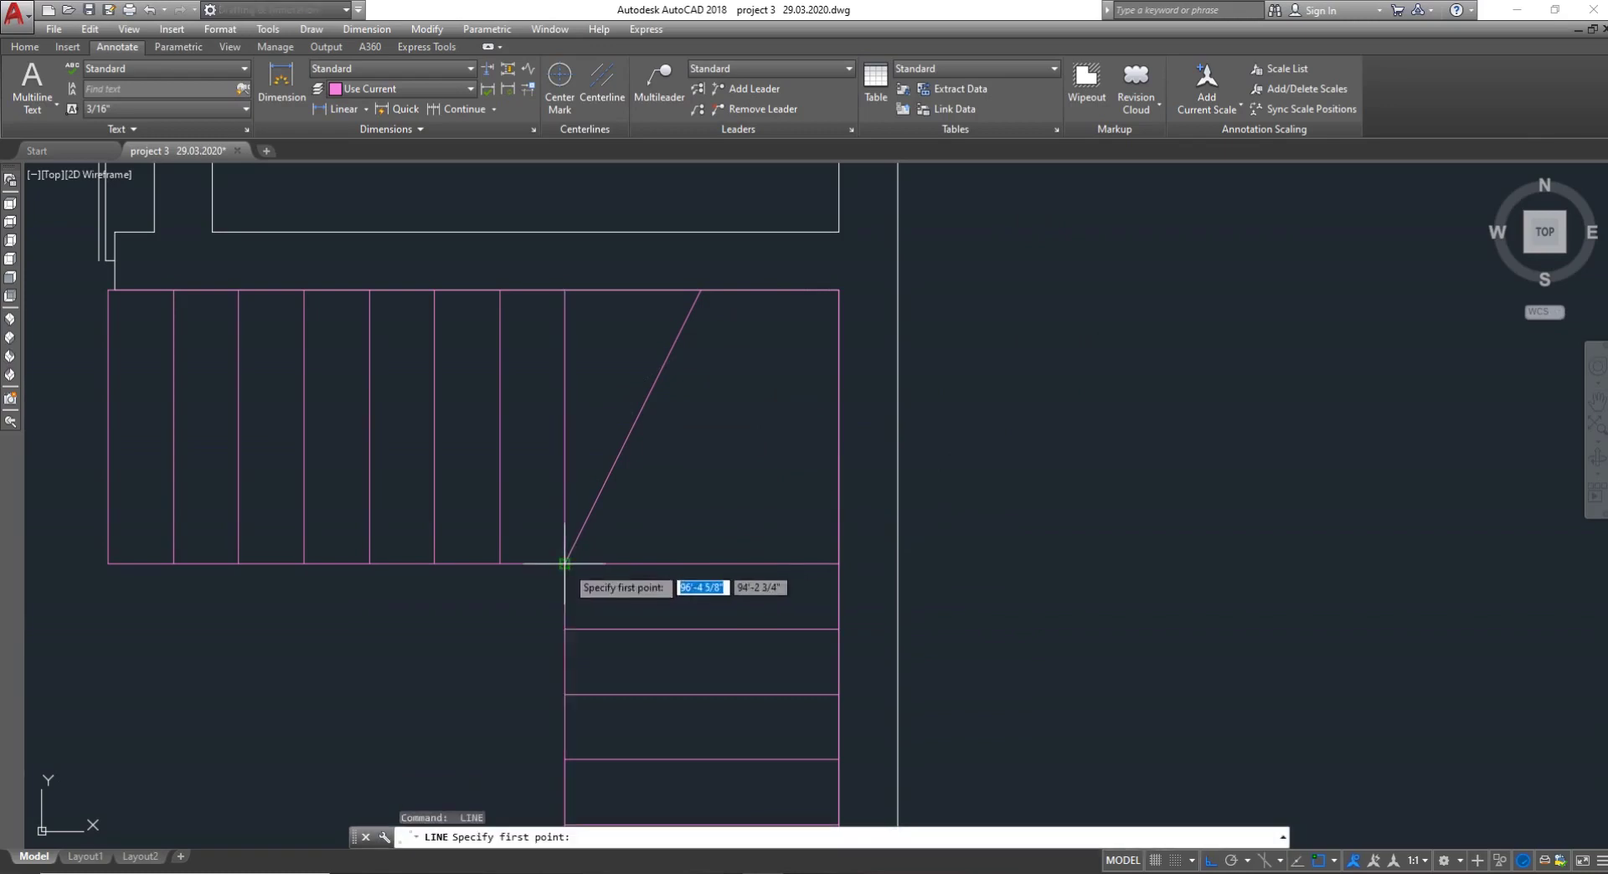
left_click(564, 562)
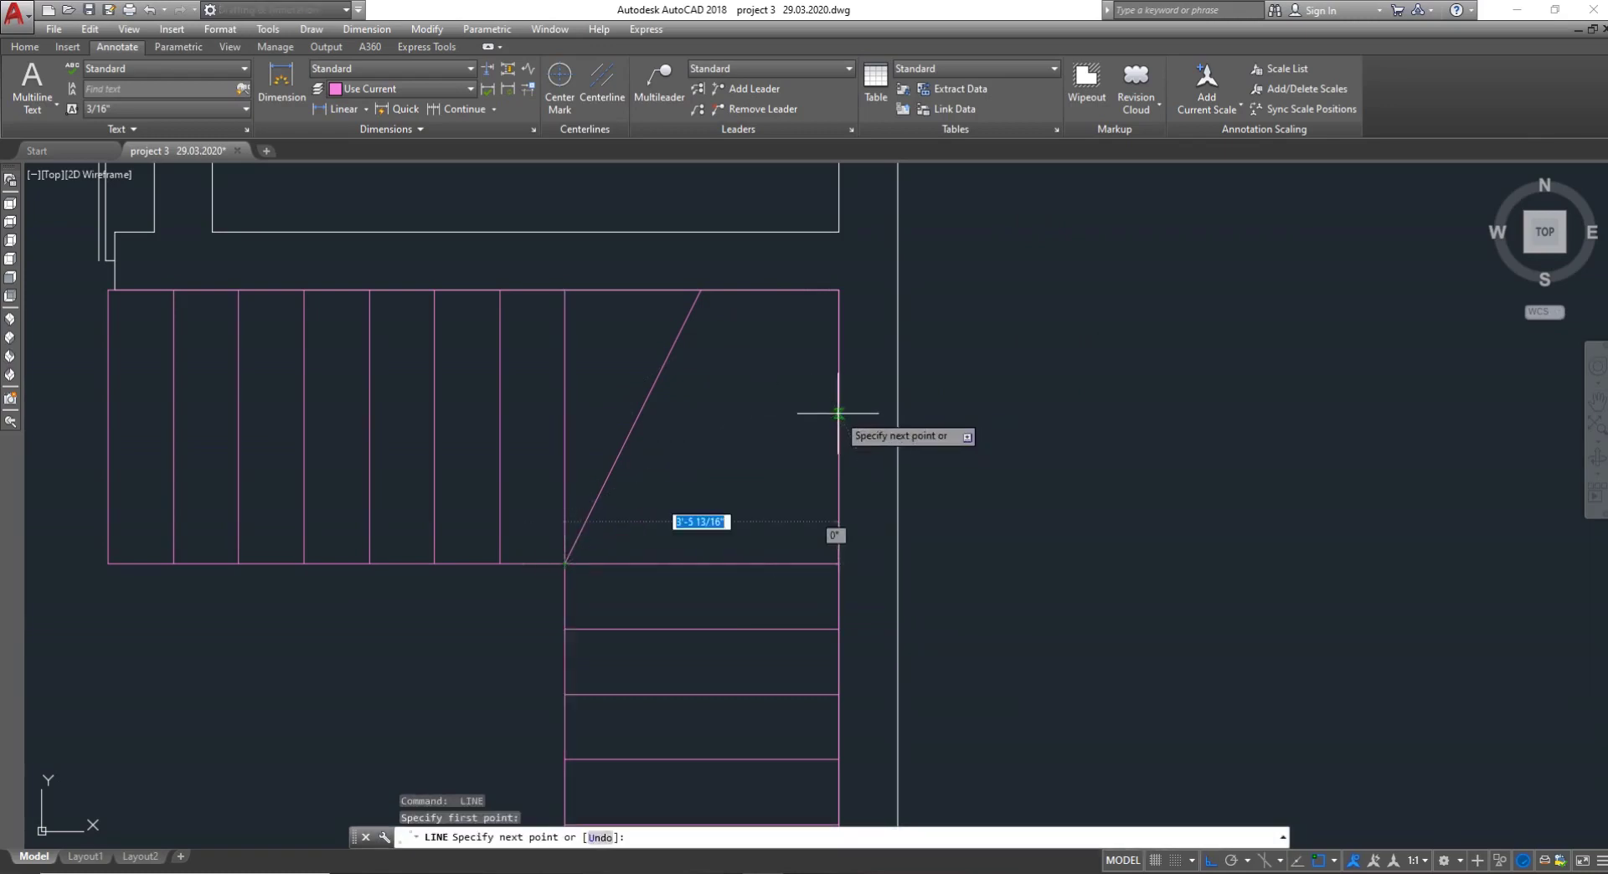
left_click(838, 415)
key("Escape")
Draw the direction arrow's shaft up the lower flight's centre from the bottom edge to the fifth tread line, plus its left barb spanning two treads
scroll(694, 664, "down", 2)
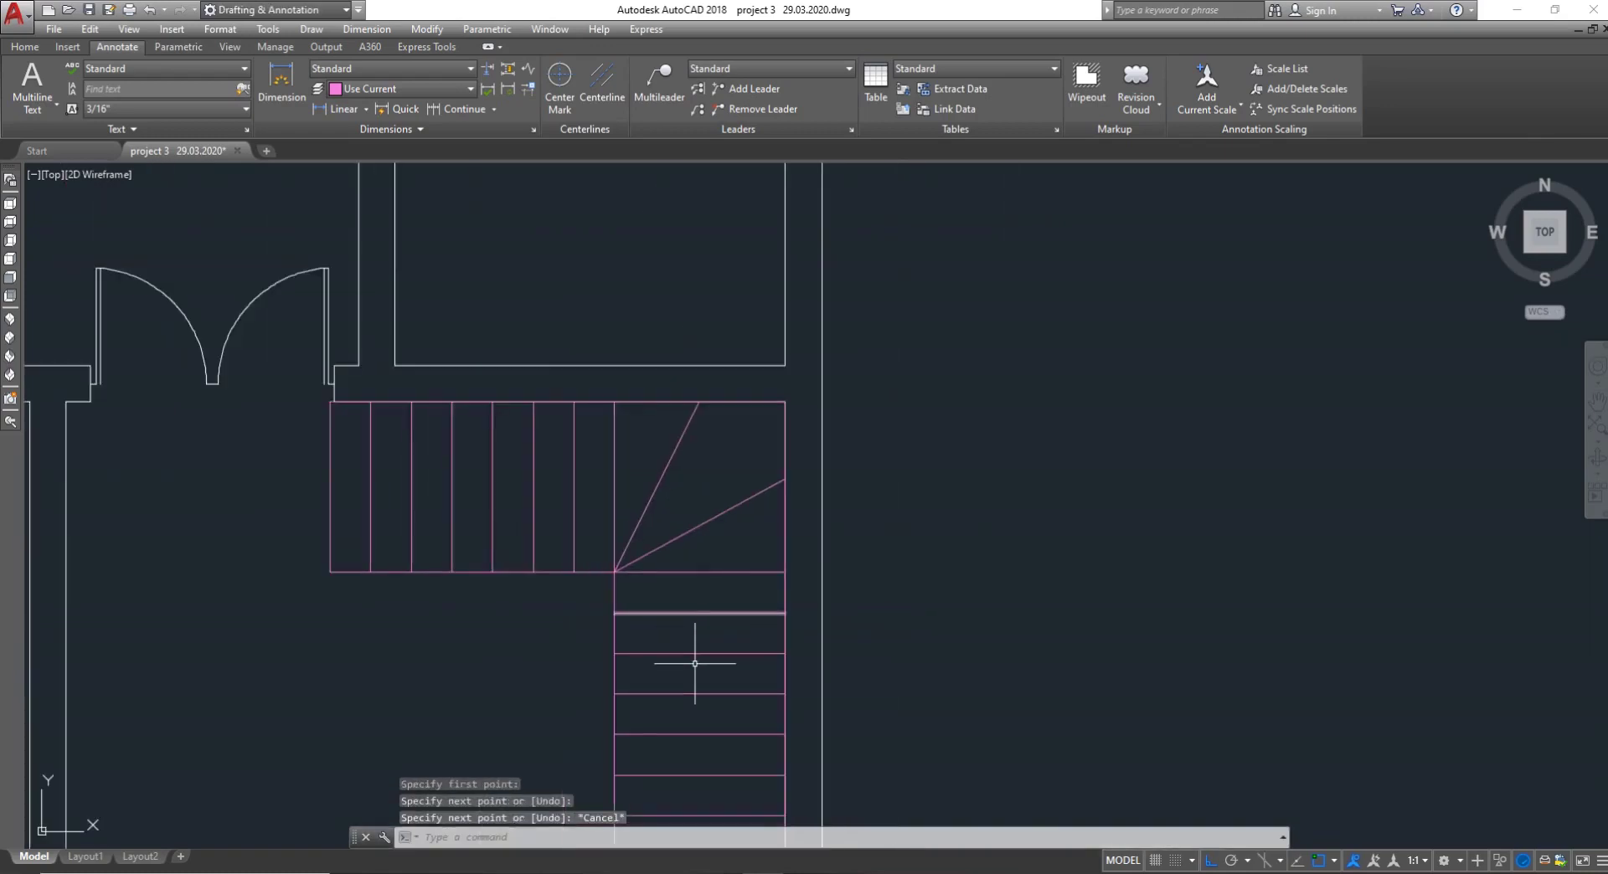
scroll(695, 664, "down", 6)
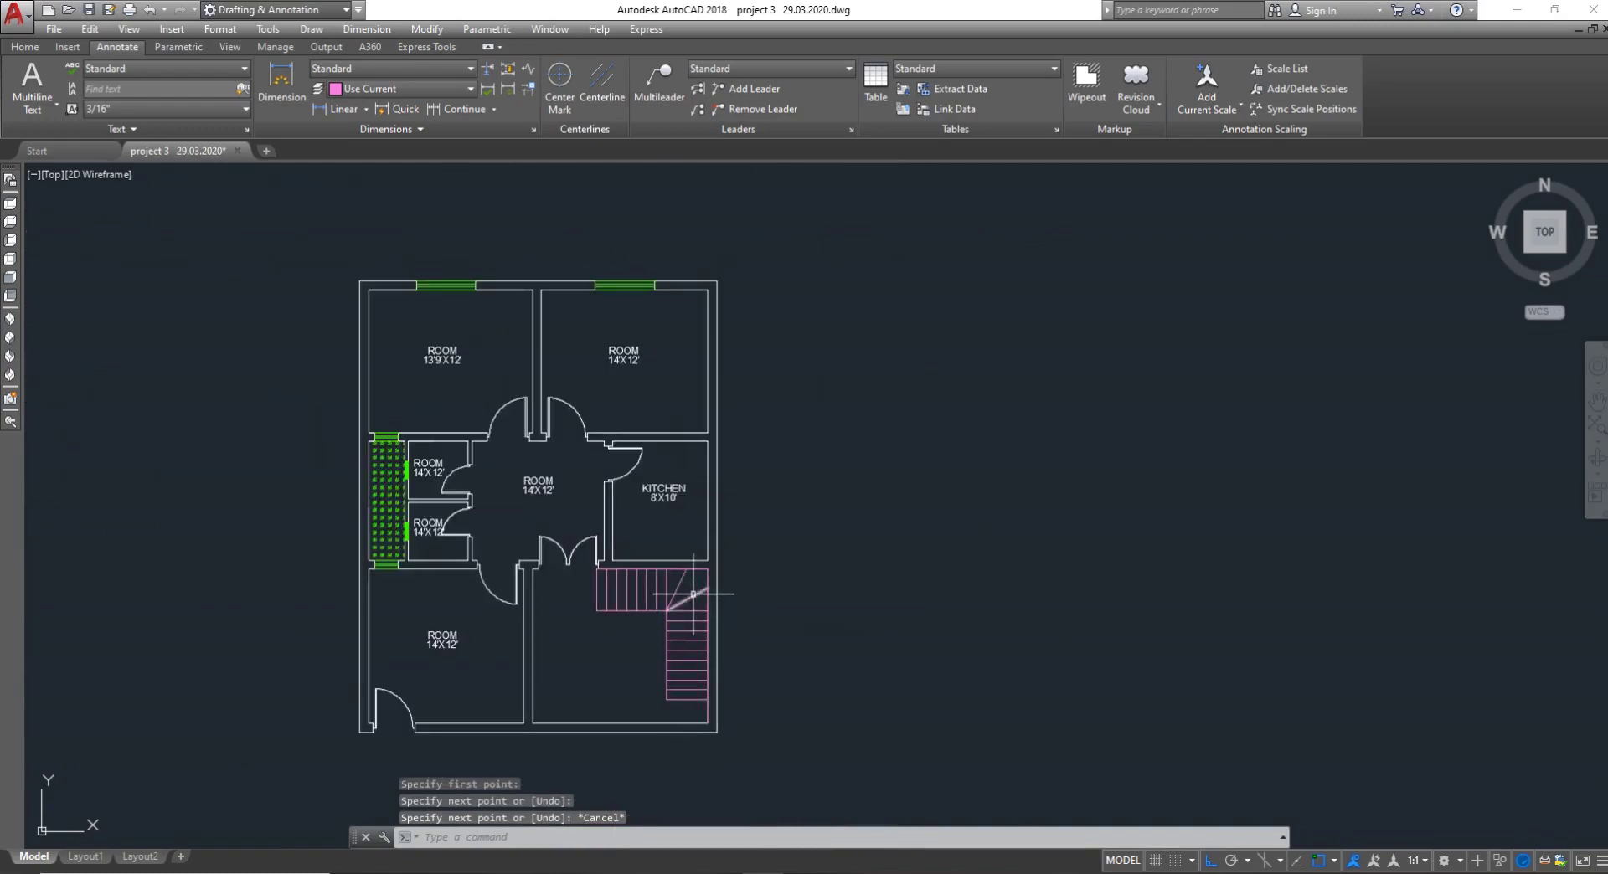
scroll(669, 696, "up", 4)
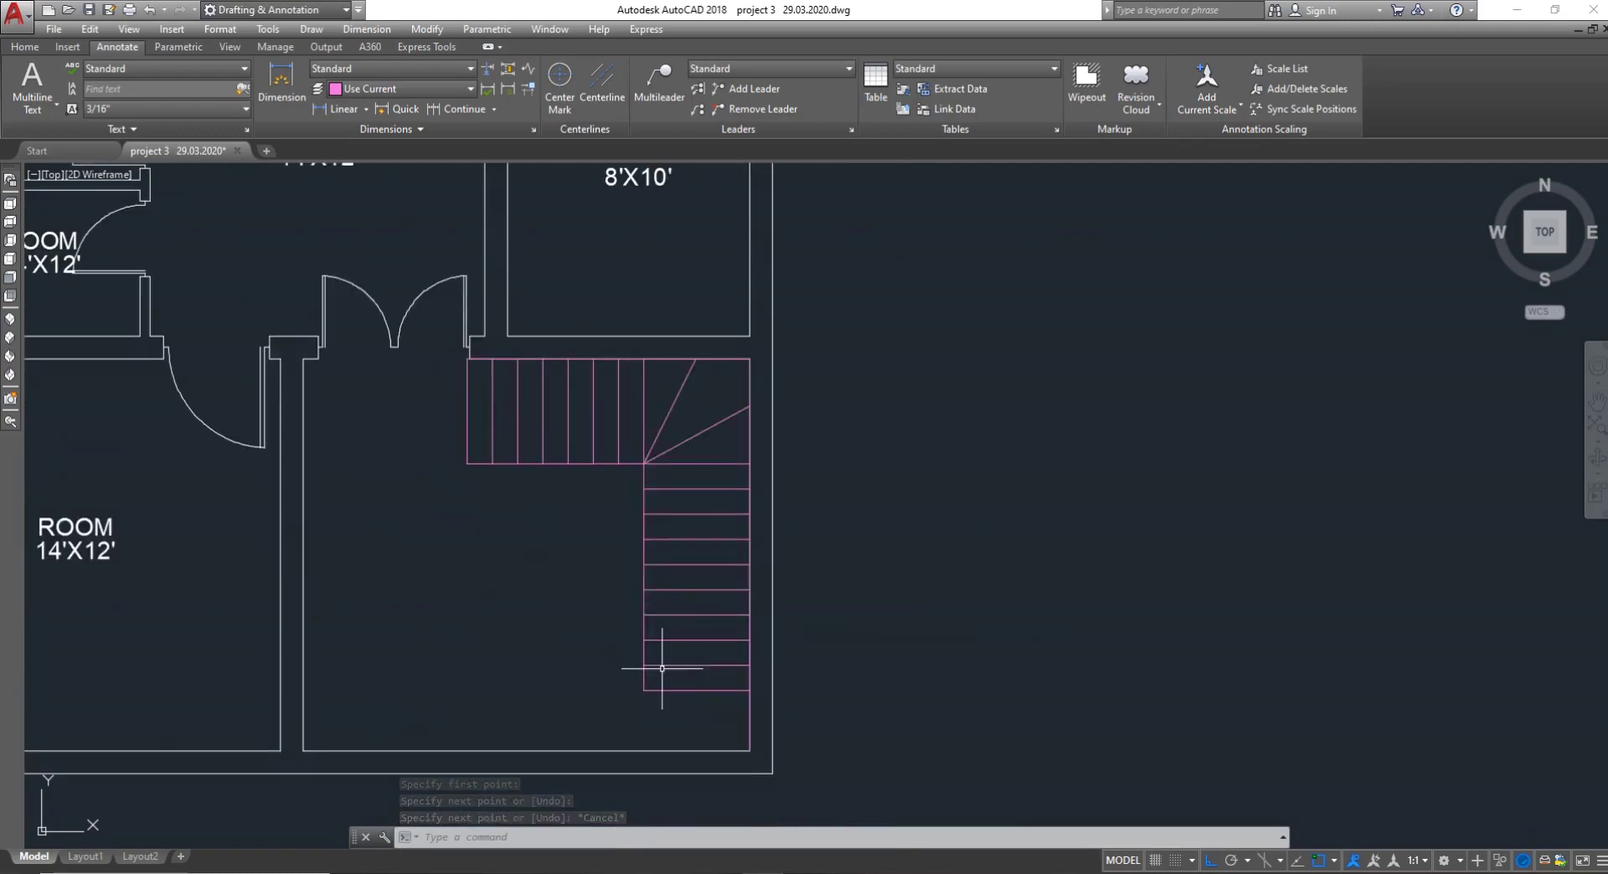
key("Escape")
type("l")
key("Return")
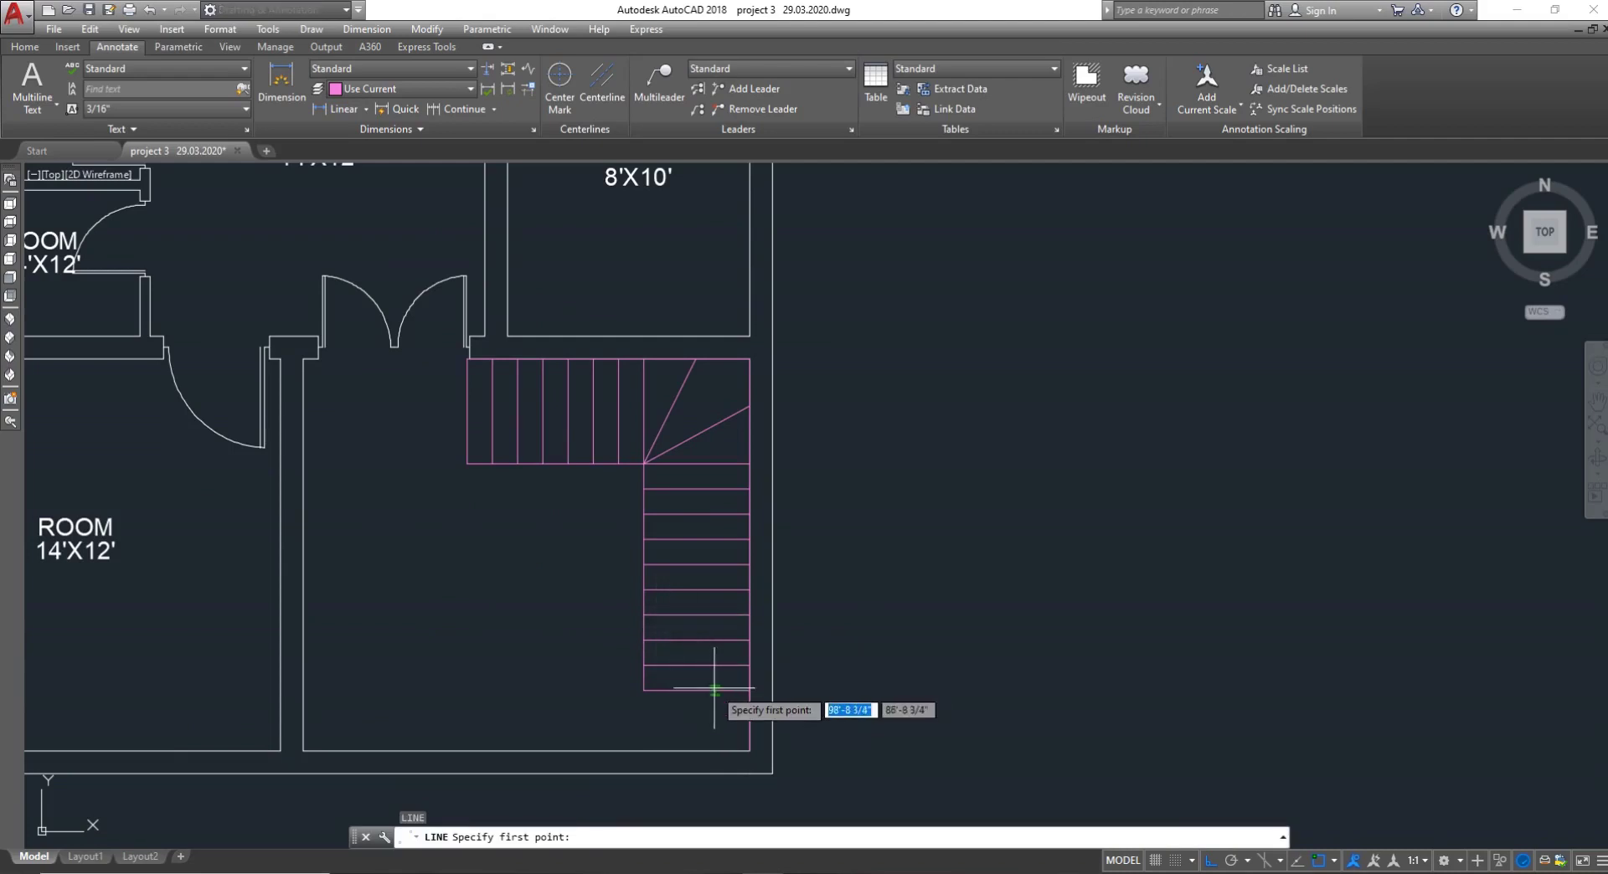
left_click(695, 691)
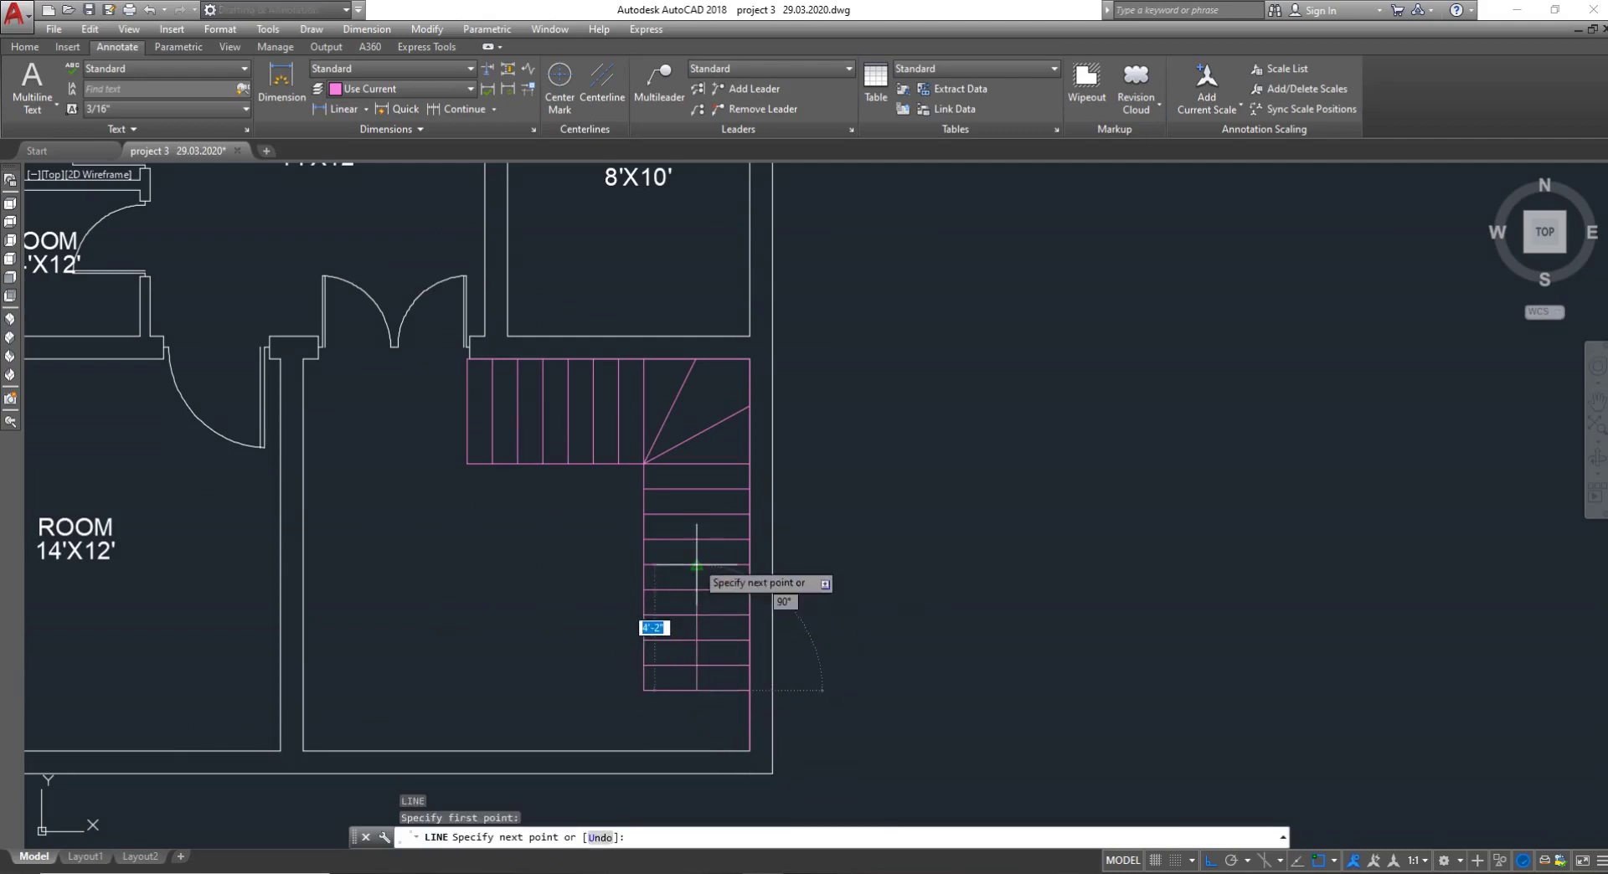
left_click(694, 568)
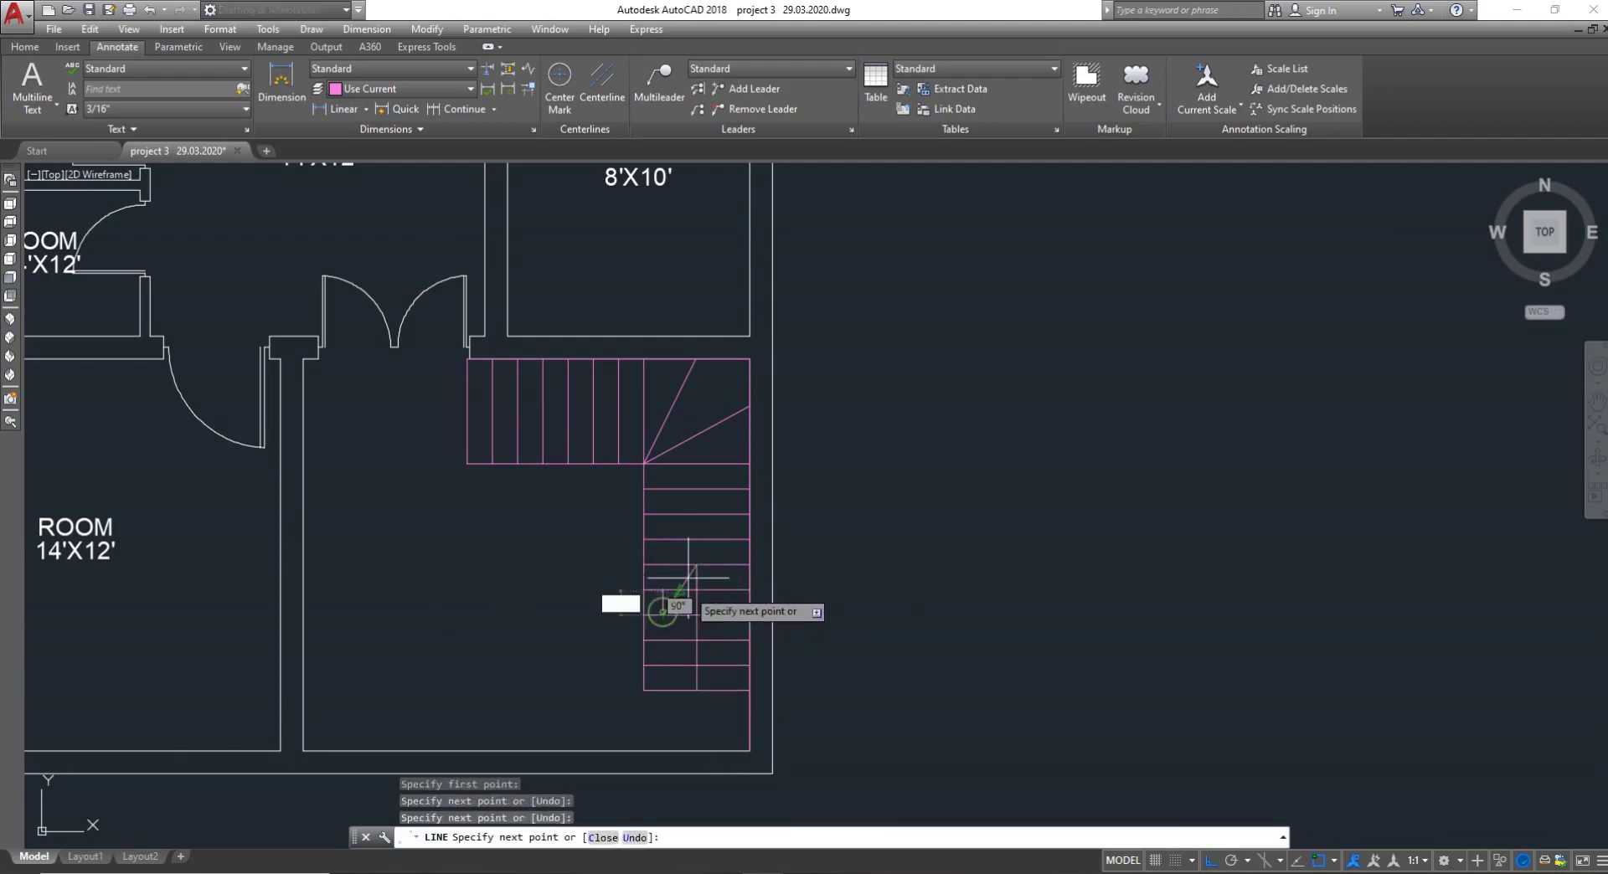
left_click(663, 619)
key("Return")
Draw the arrowhead's right barb from the shaft's upper end down to the tread line two treads below
scroll(694, 585, "up", 2)
scroll(692, 582, "up", 2)
key("Return")
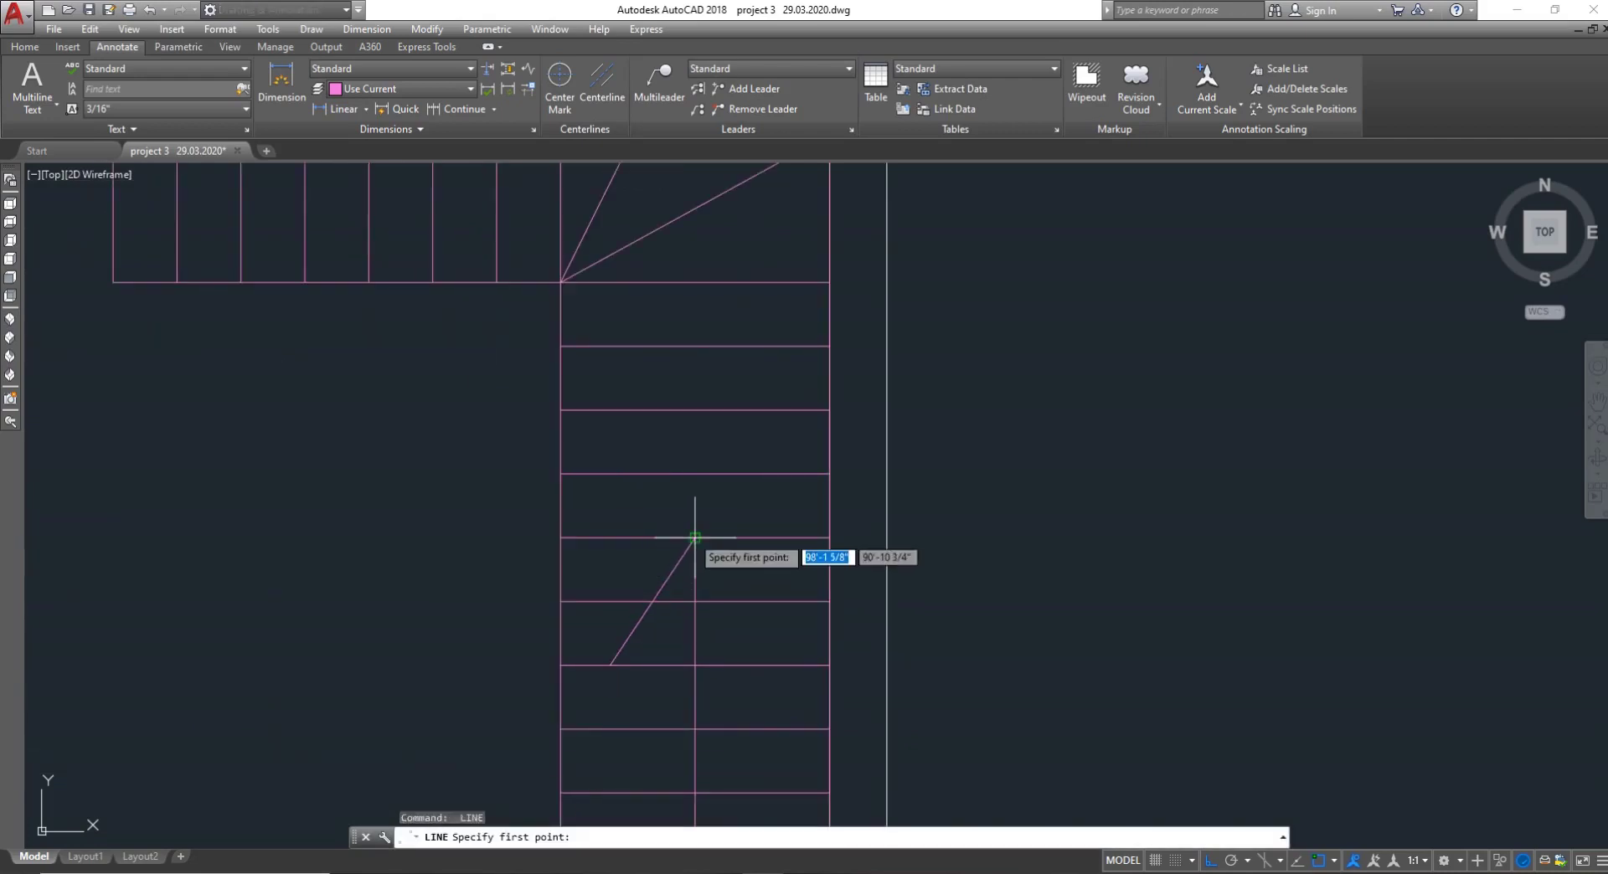
left_click(696, 537)
left_click(786, 664)
key("Escape")
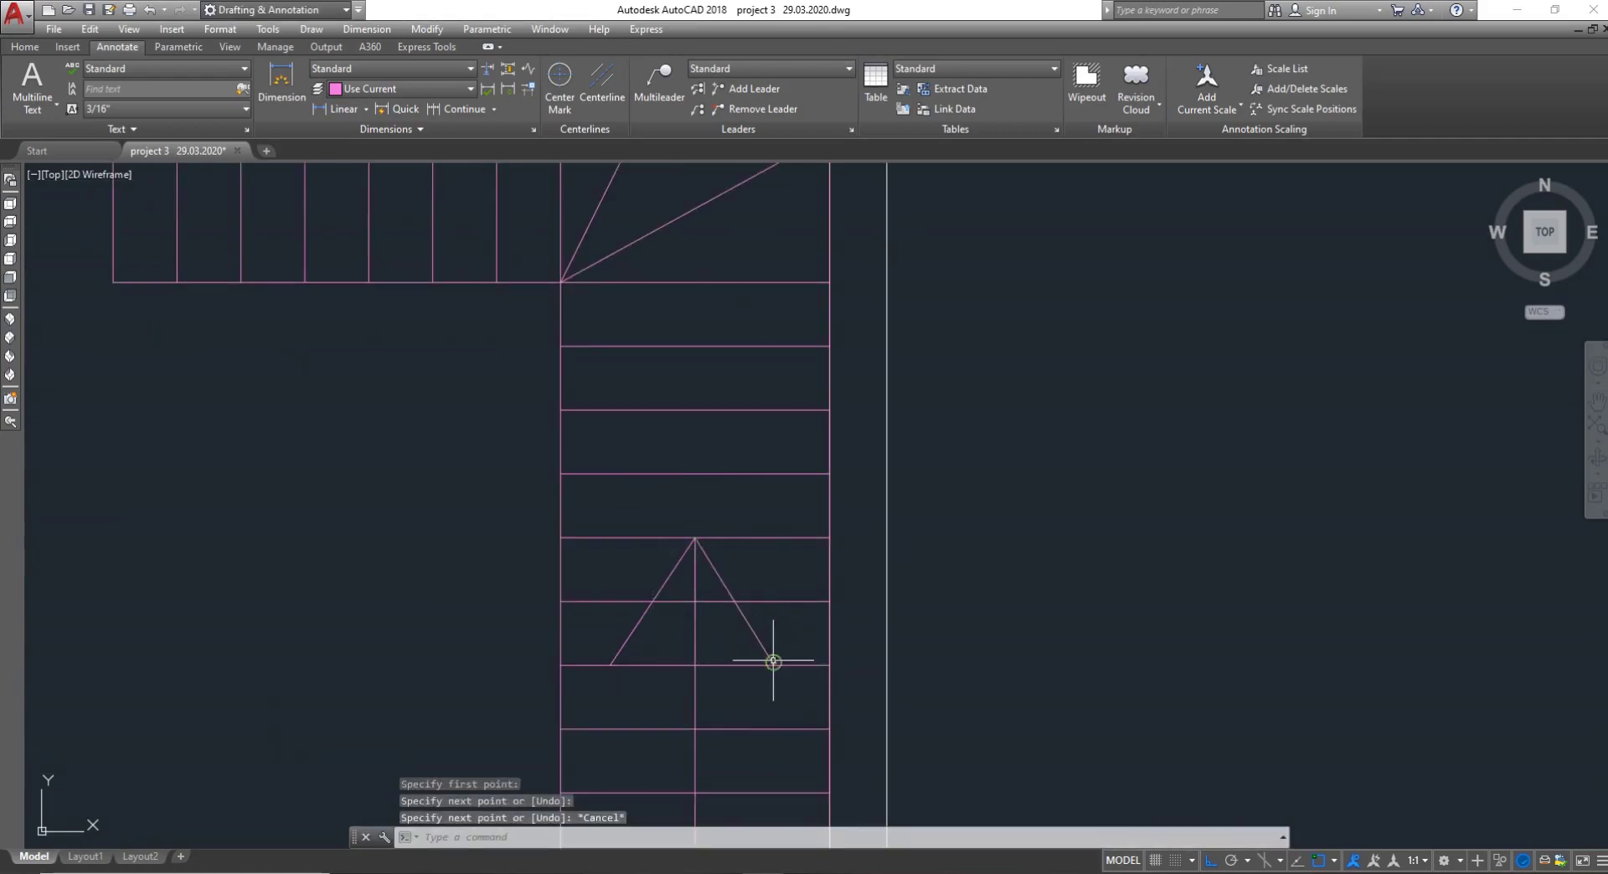
Make layer 0 the current layer
scroll(758, 657, "down", 4)
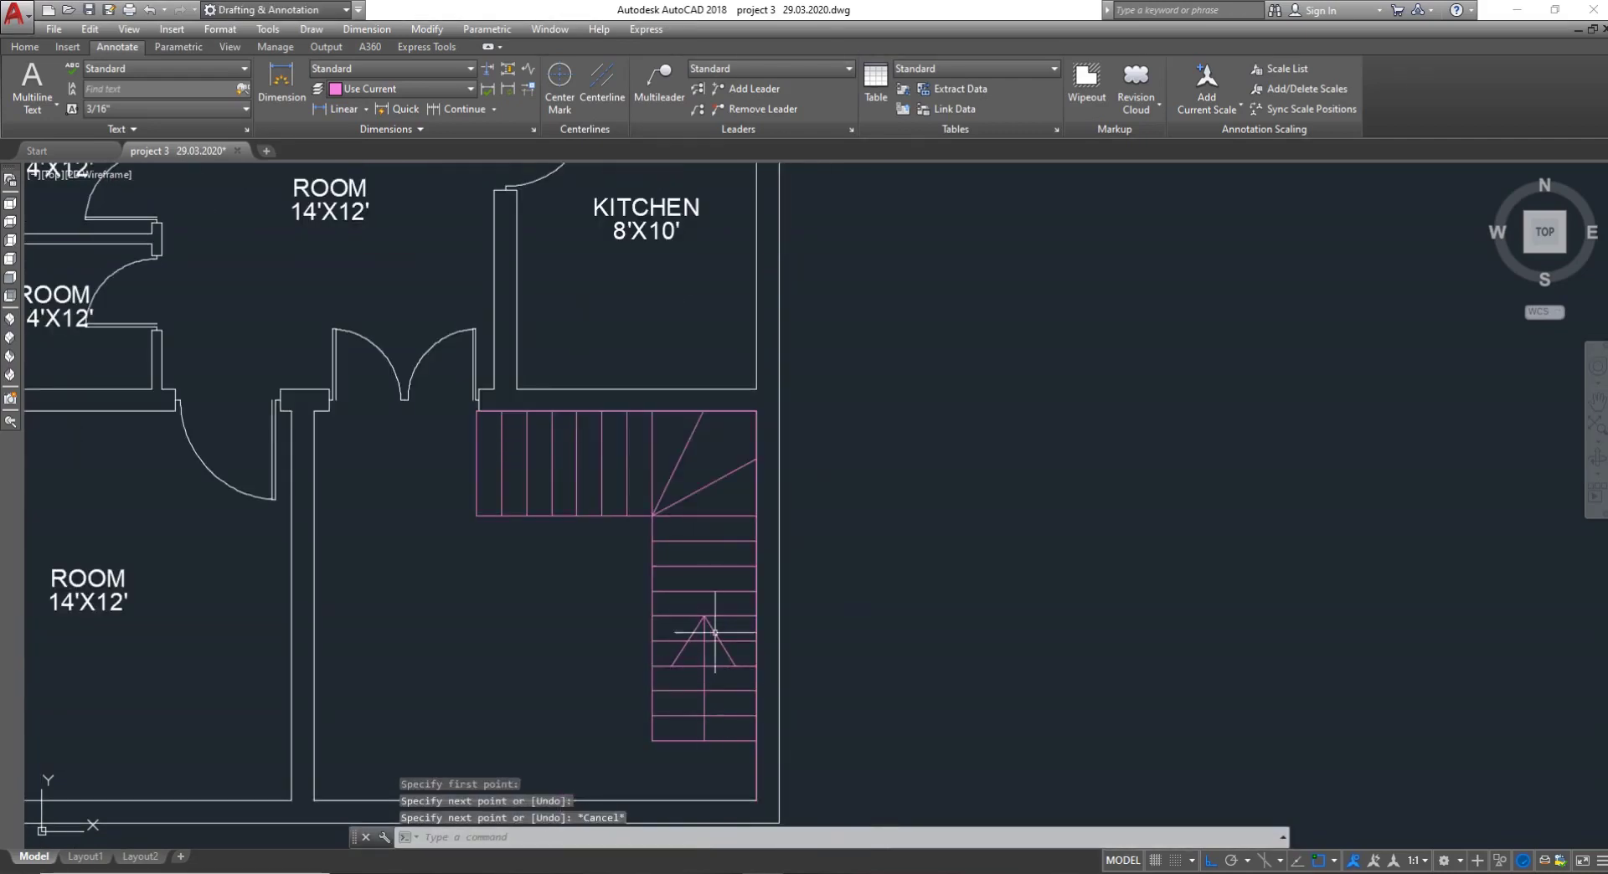
scroll(580, 498, "down", 4)
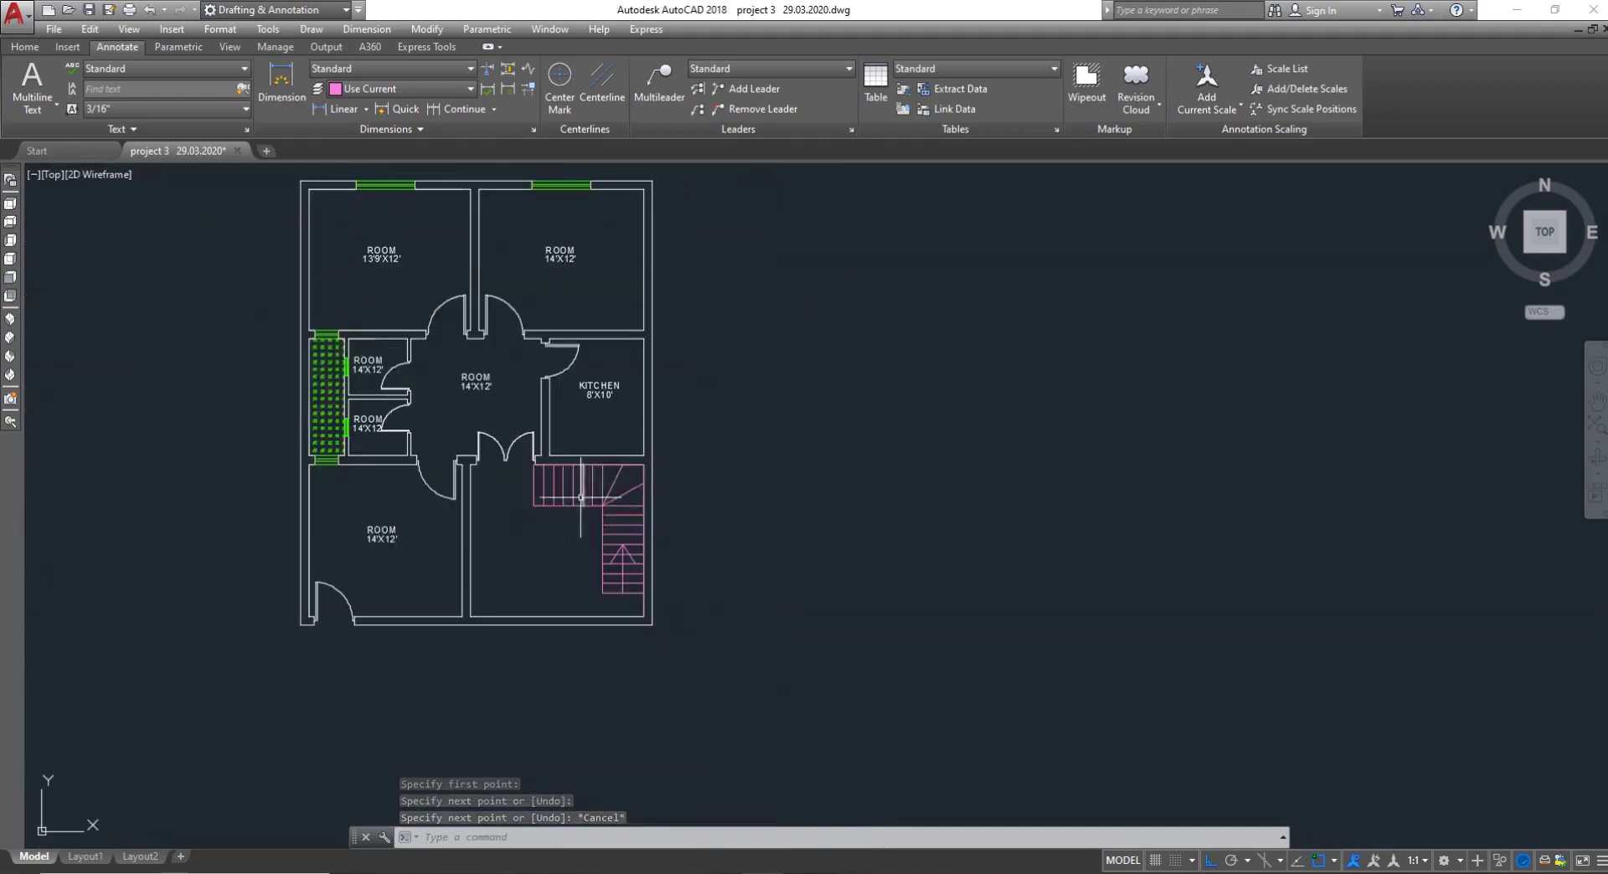
scroll(565, 662, "down", 6)
scroll(575, 417, "up", 8)
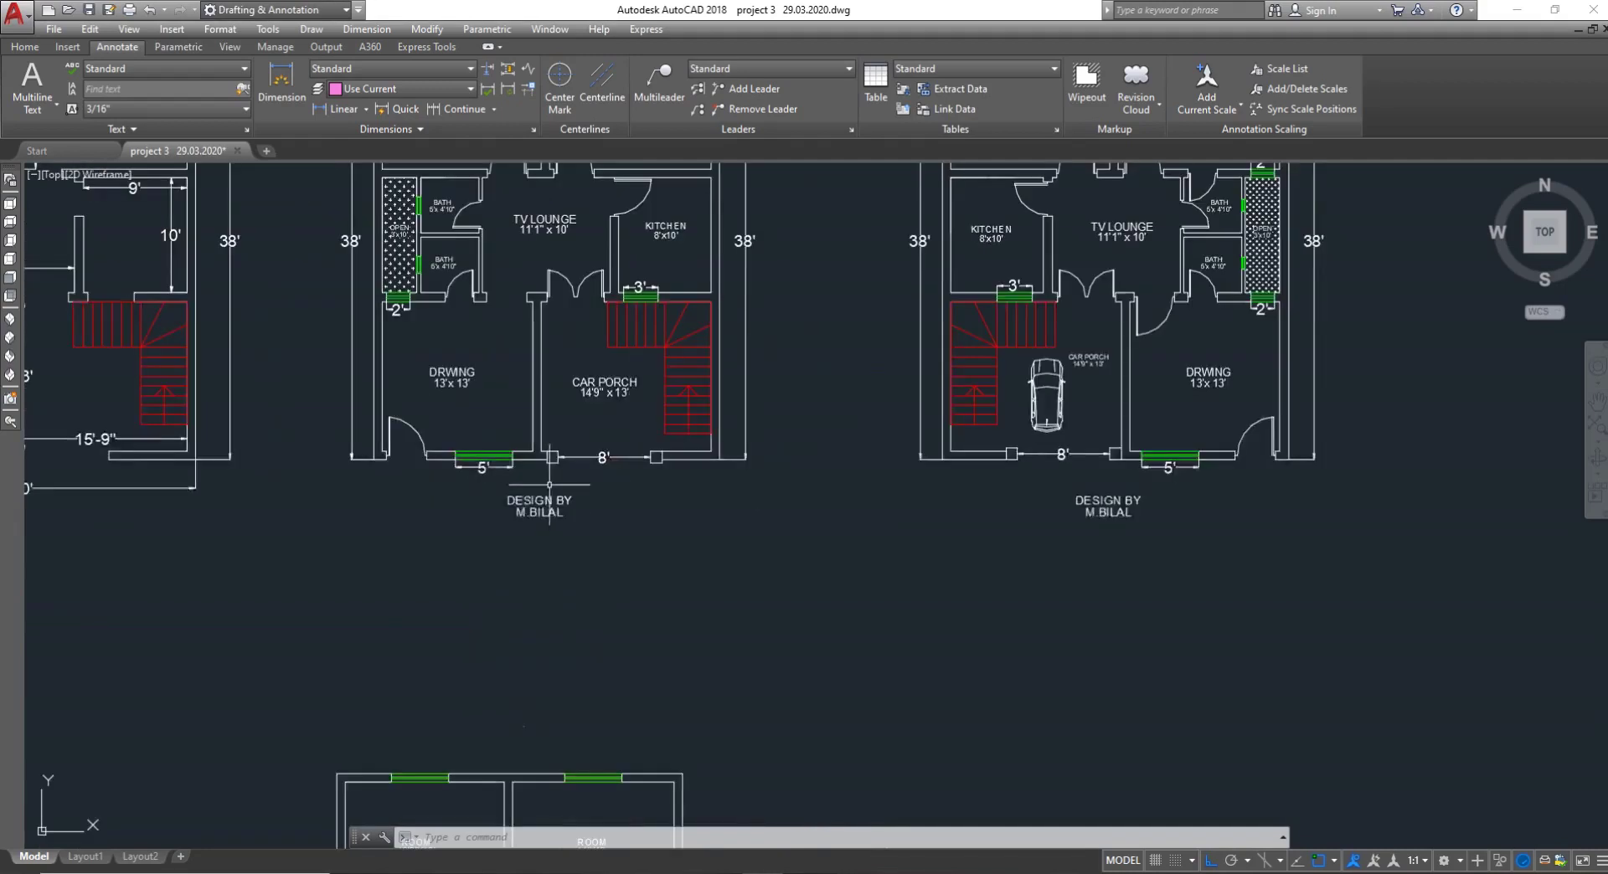
scroll(603, 486, "down", 8)
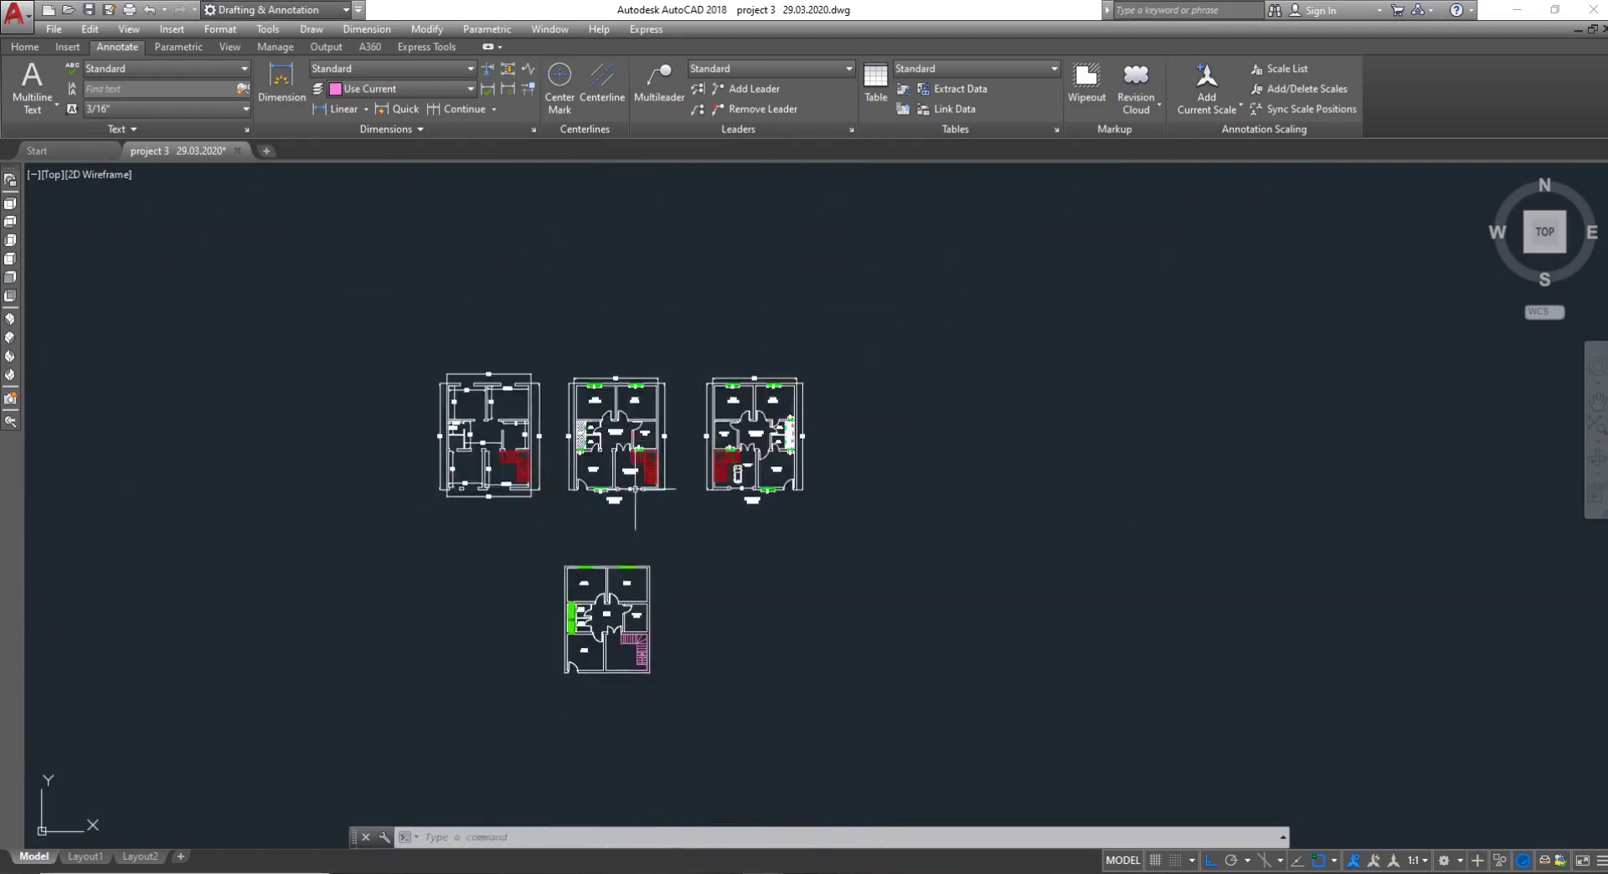
scroll(640, 634, "up", 4)
type("A")
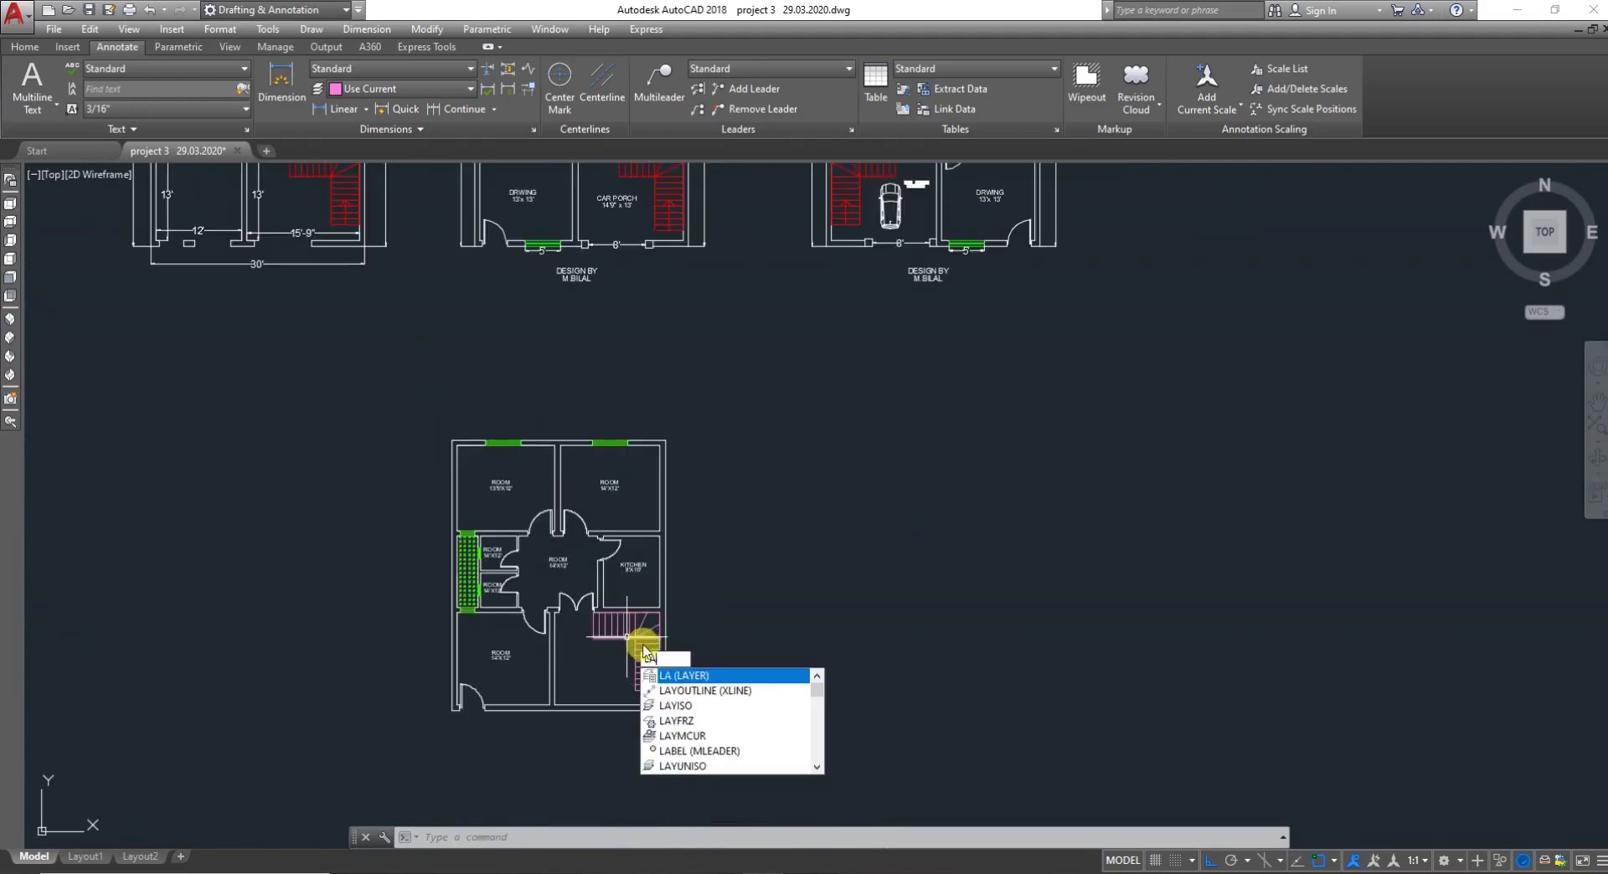
key("Return")
double_click(359, 115)
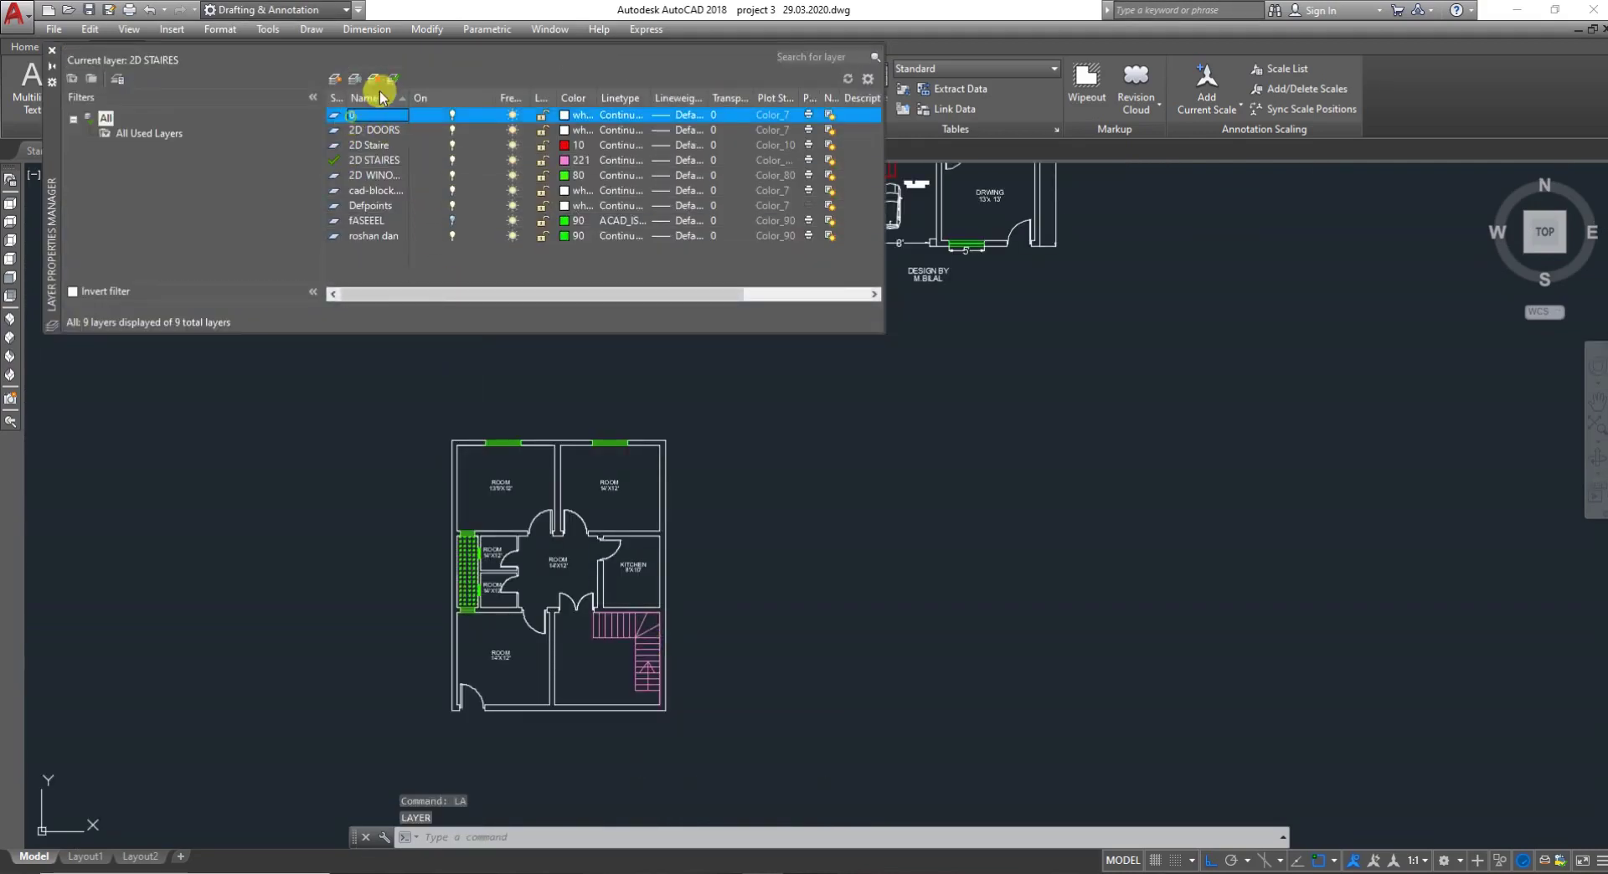
left_click(392, 79)
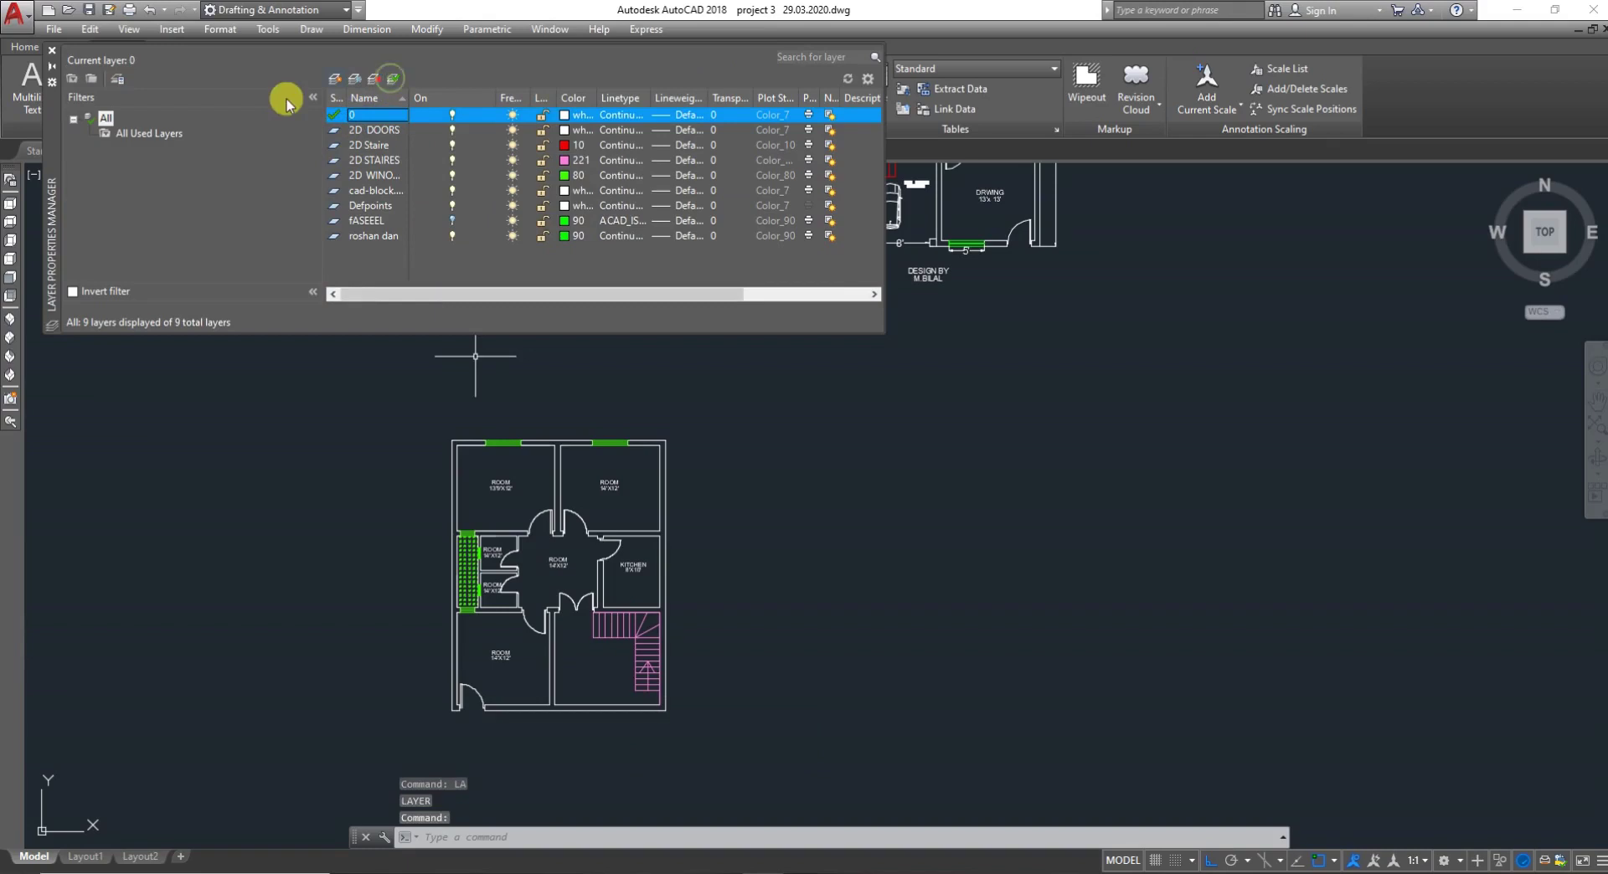
left_click(53, 52)
key("Escape")
Draw a short line across the front wall's thickness at the car porch's lower-left inner corner
scroll(558, 712, "up", 8)
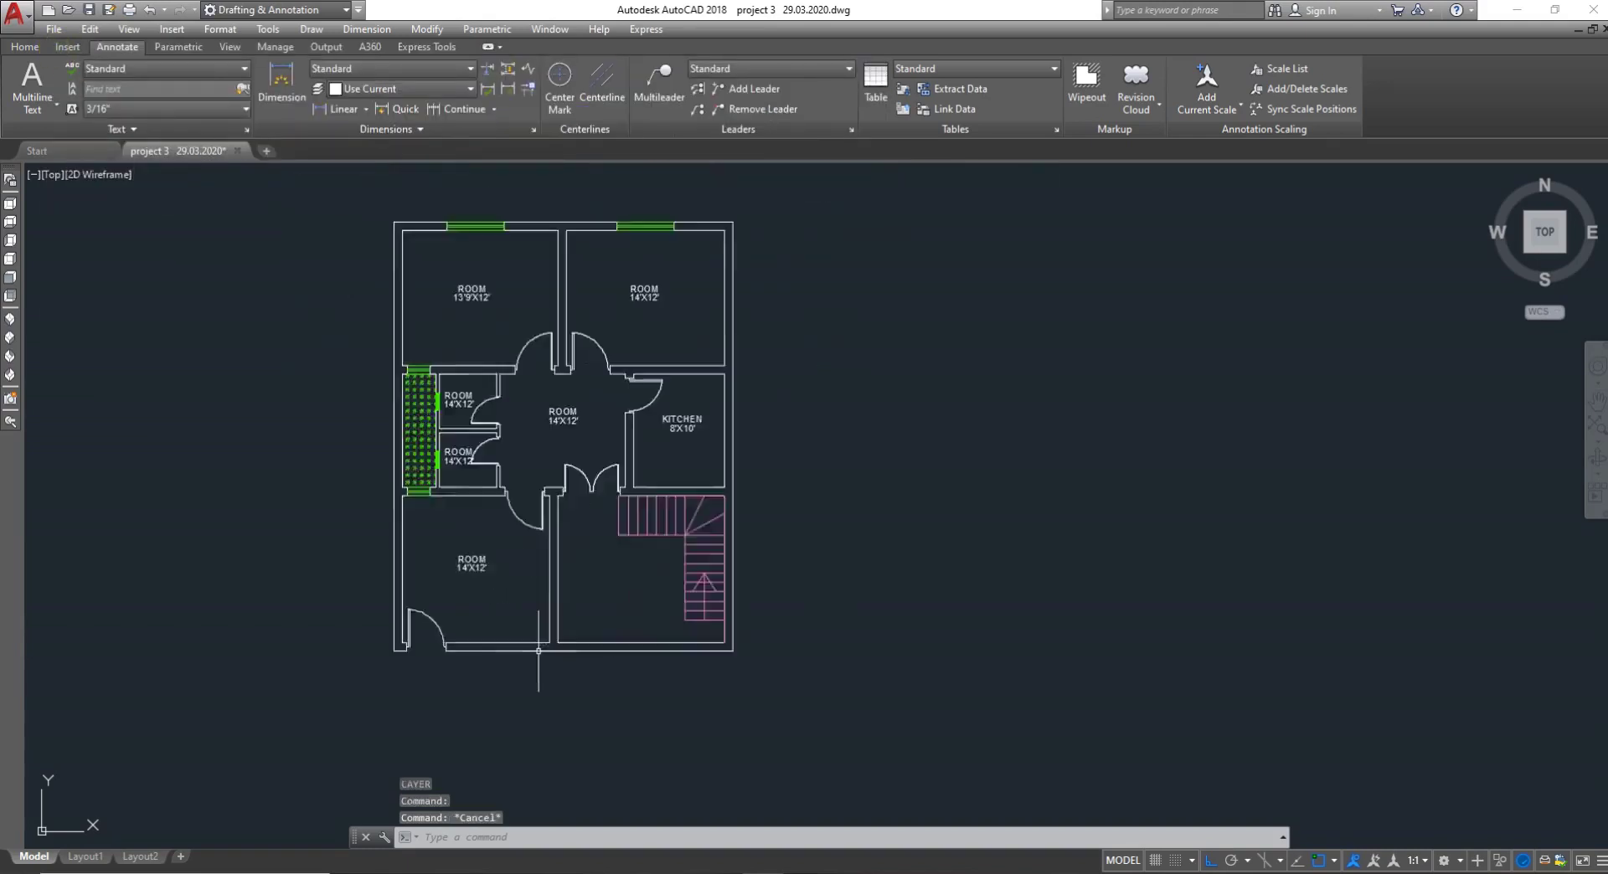
scroll(591, 642, "down", 10)
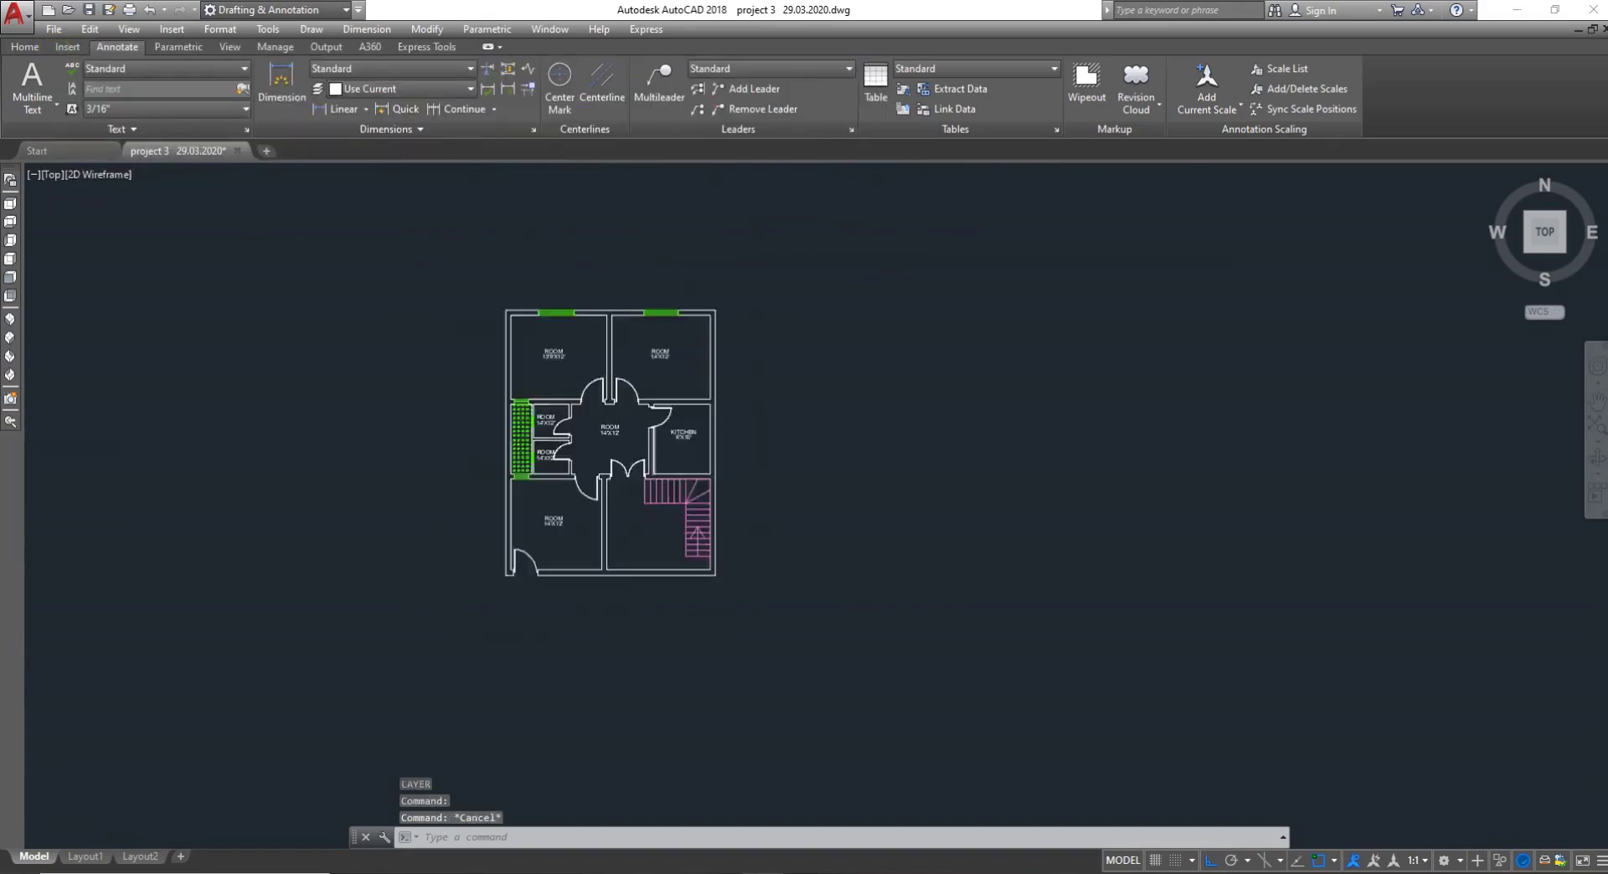
scroll(645, 241, "up", 5)
scroll(554, 237, "down", 5)
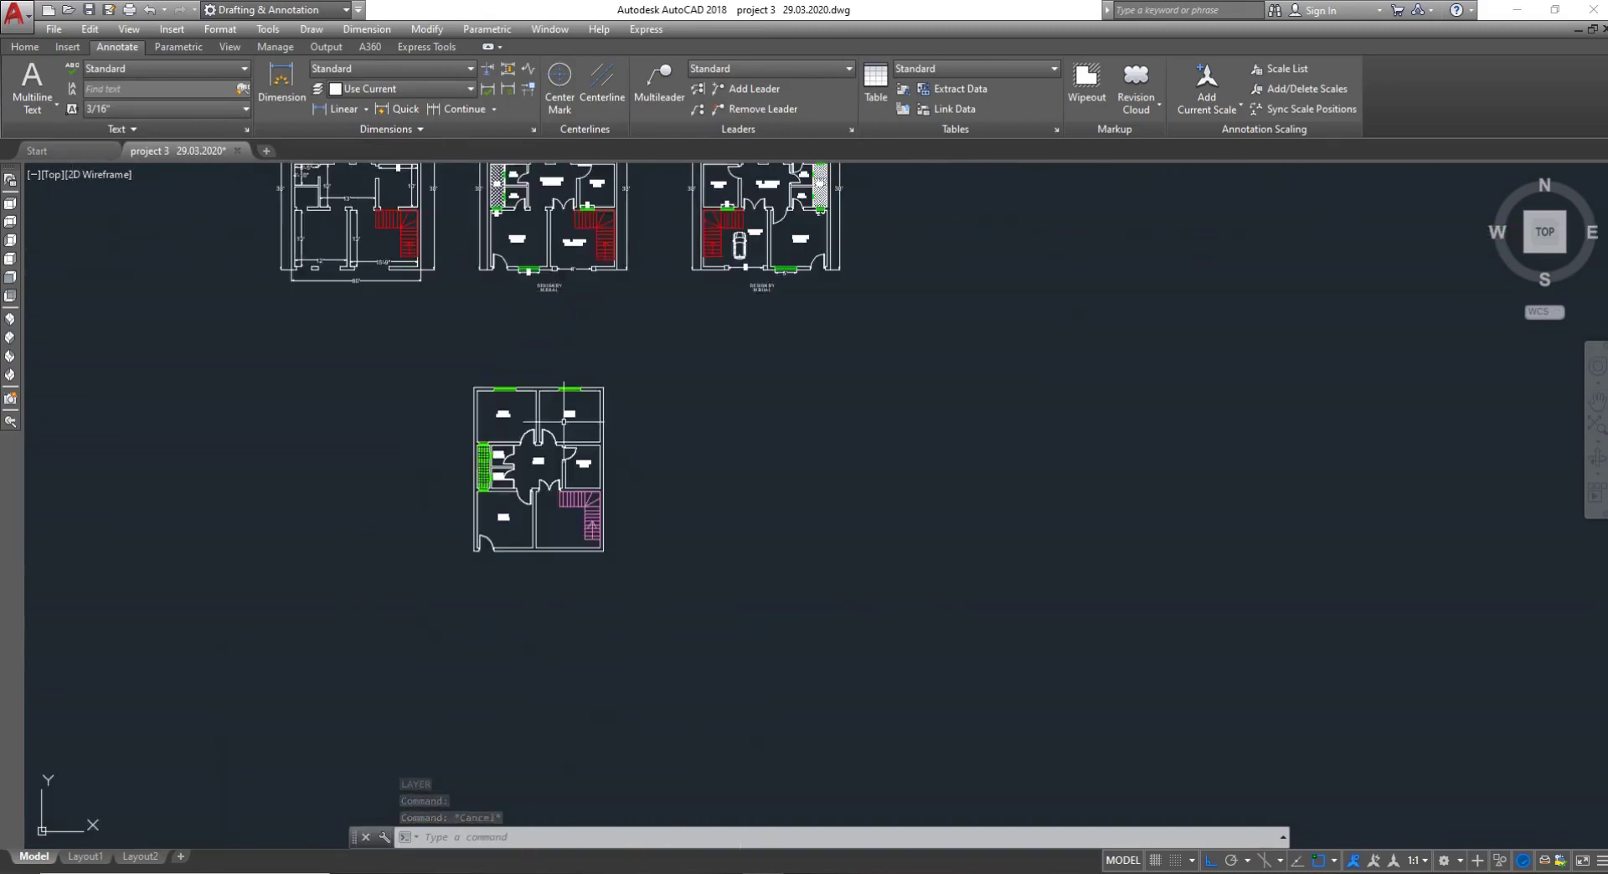
scroll(546, 630, "up", 10)
scroll(450, 512, "up", 2)
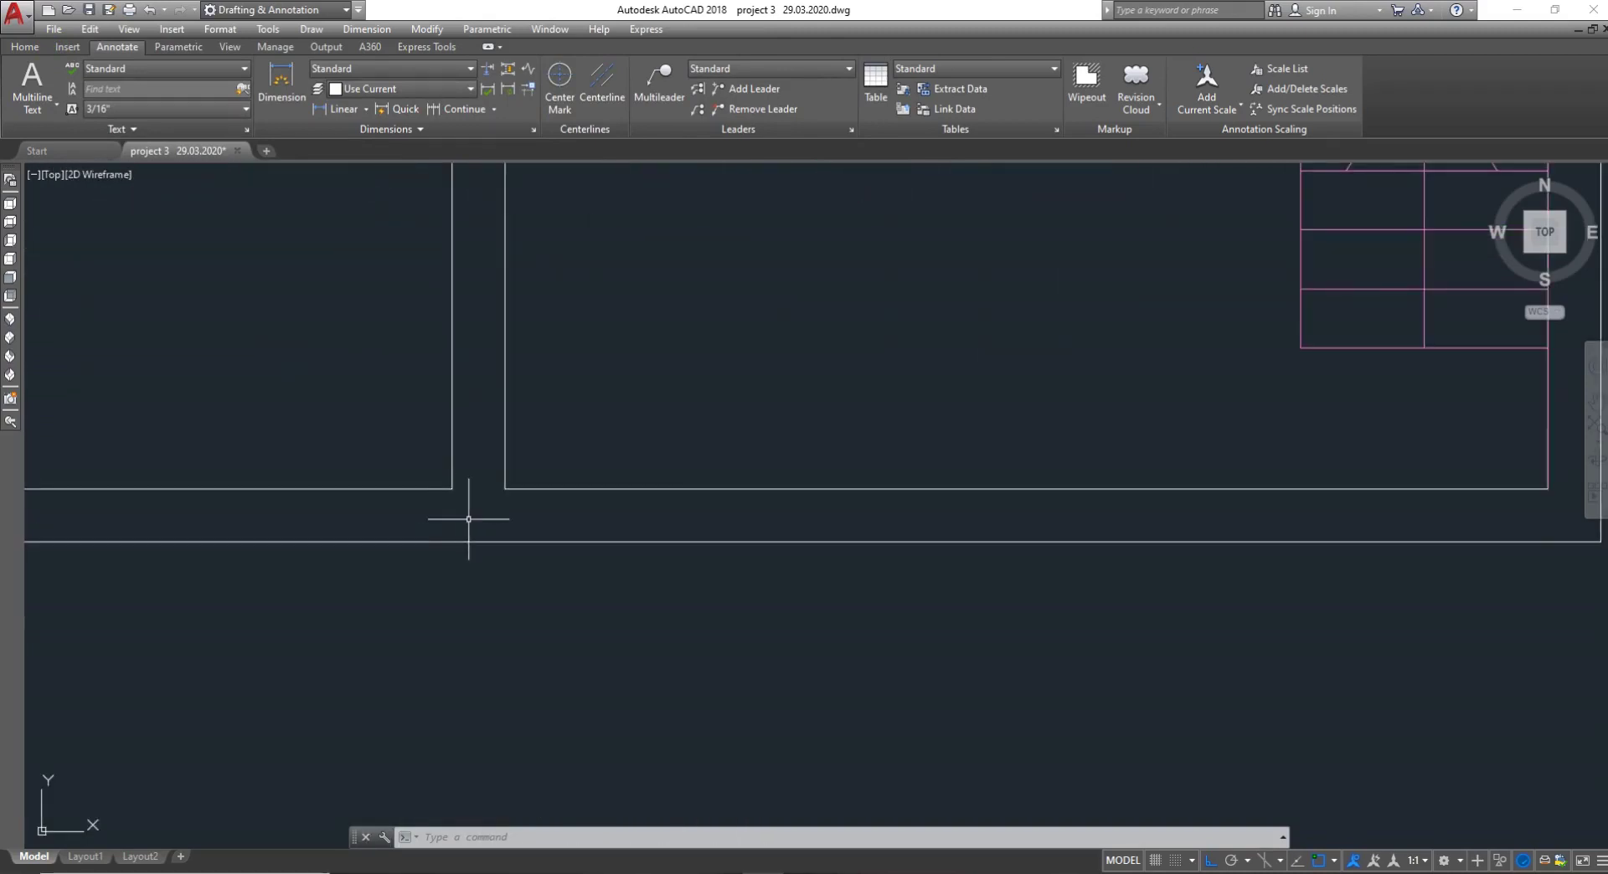
key("Return")
left_click(504, 489)
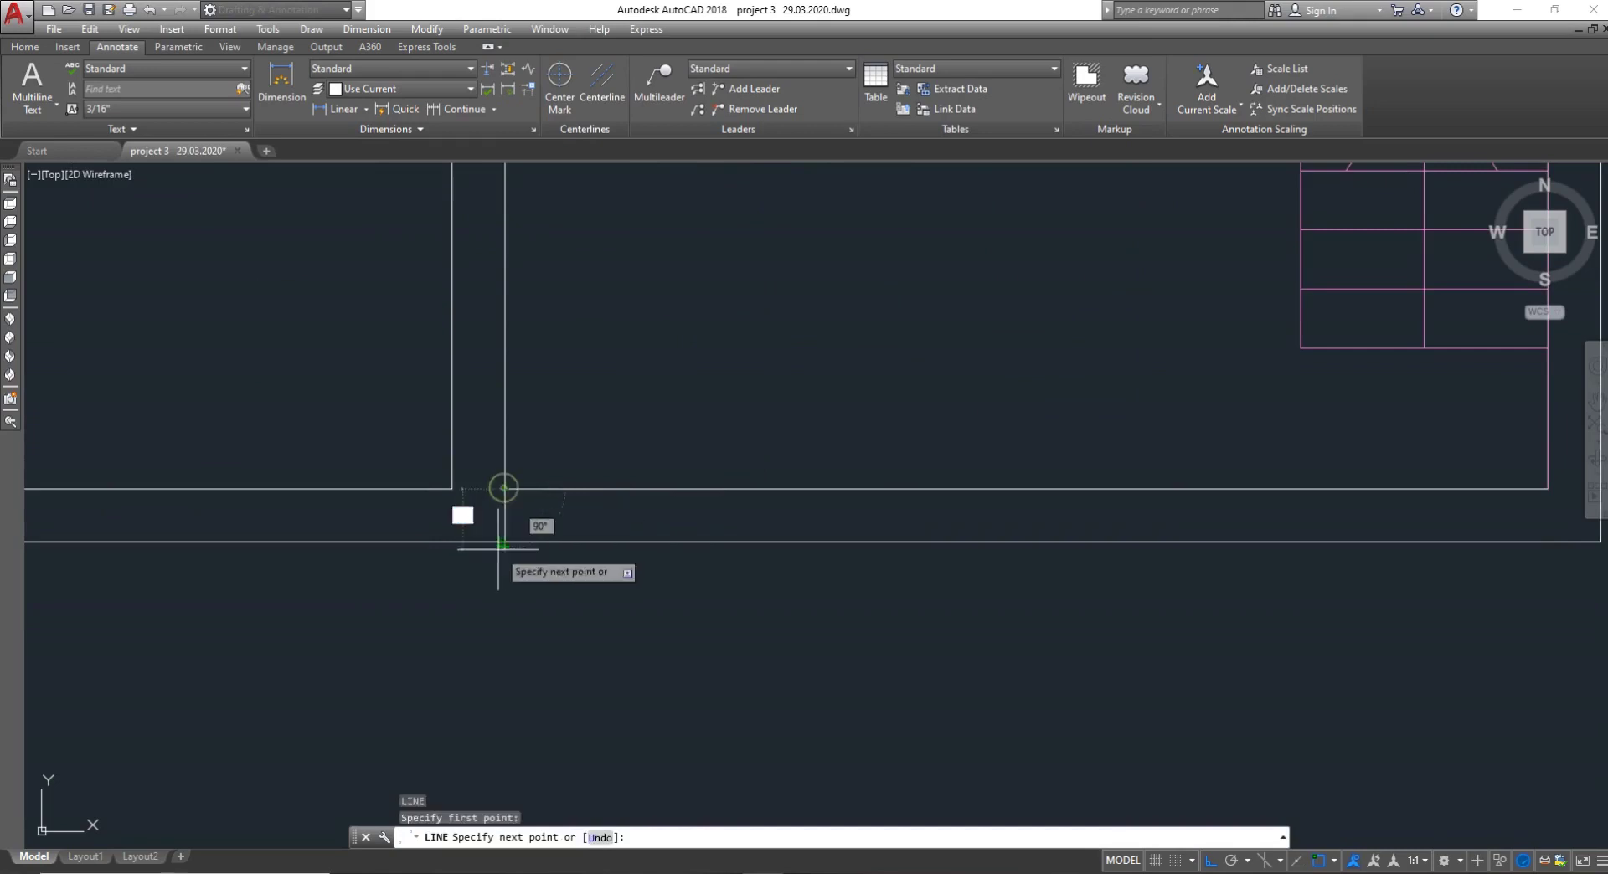
left_click(505, 542)
key("Escape")
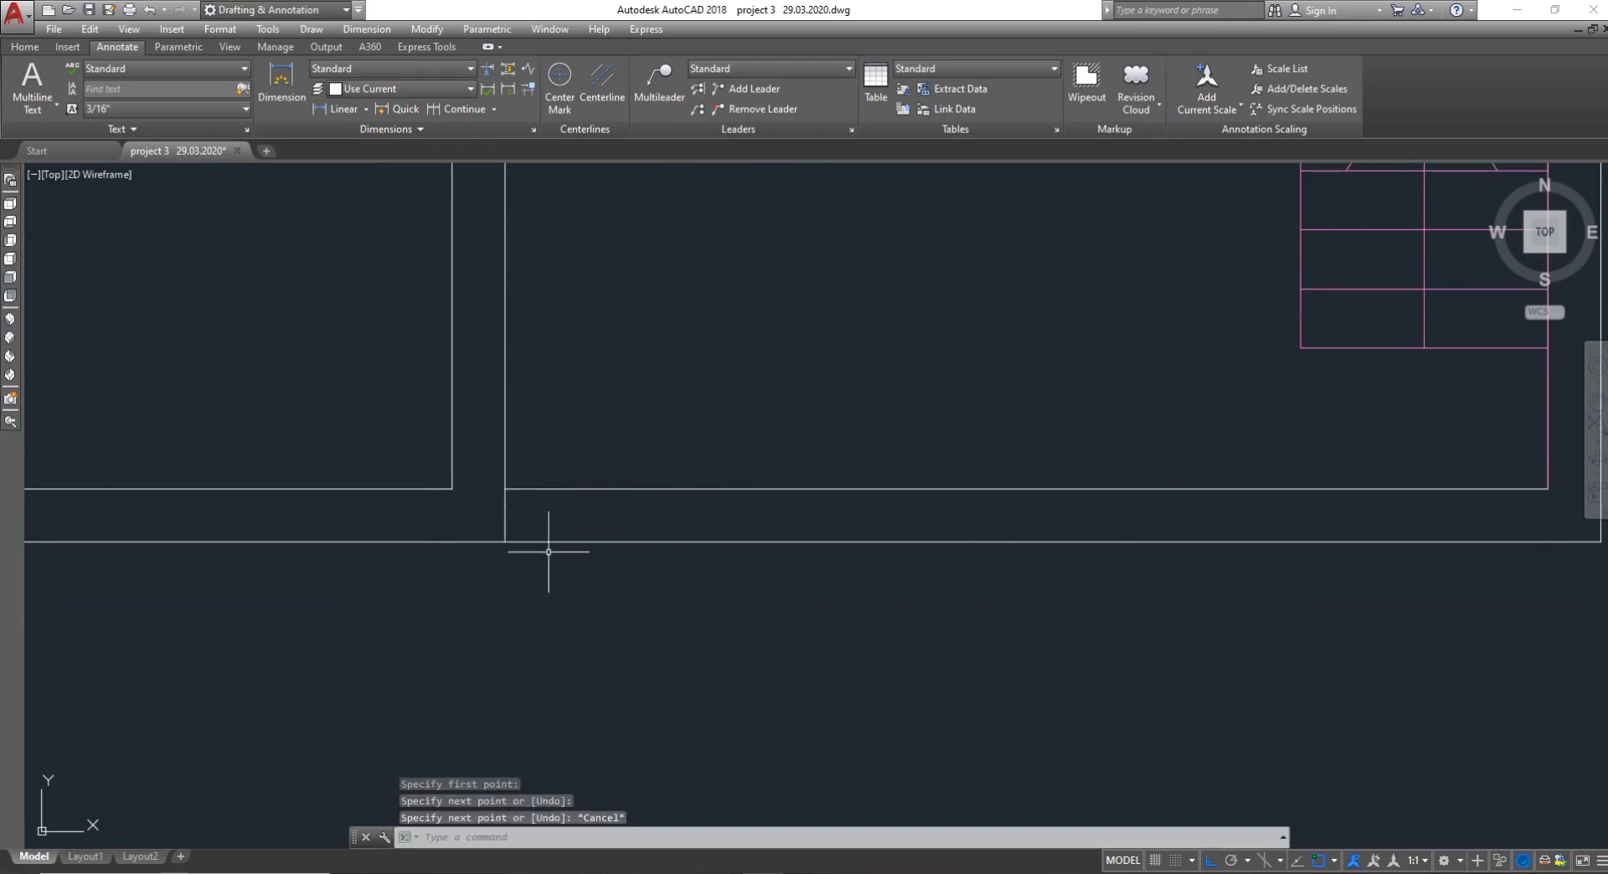
Move the short wall-thickness line 1' to the right along the front wall
type("M")
key("Return")
left_click(503, 514)
key("Return")
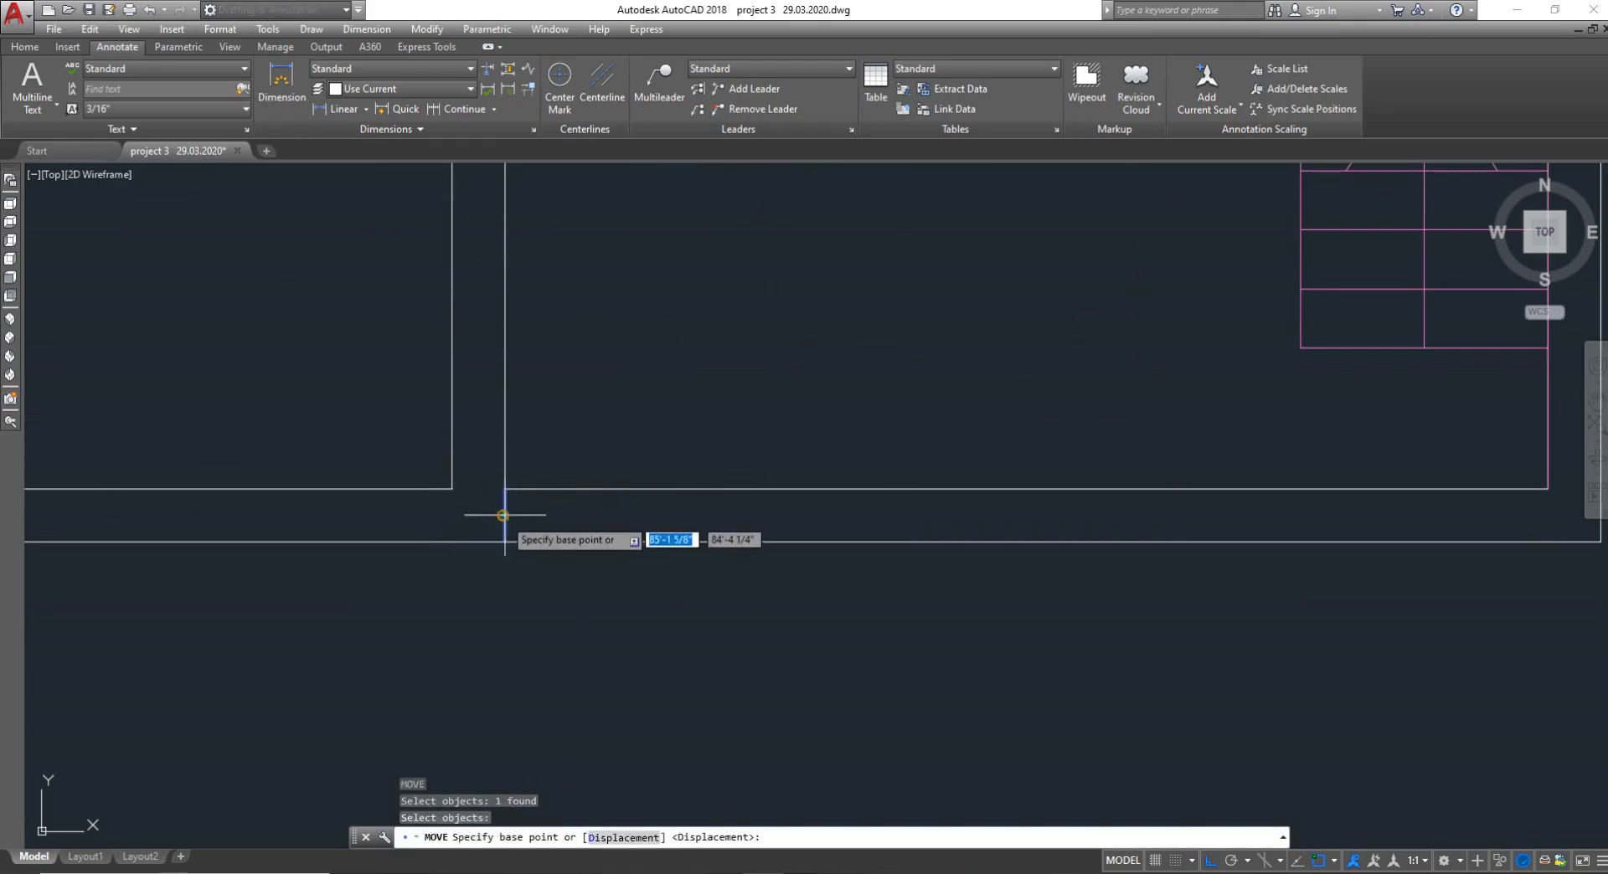
left_click(503, 515)
type("1")
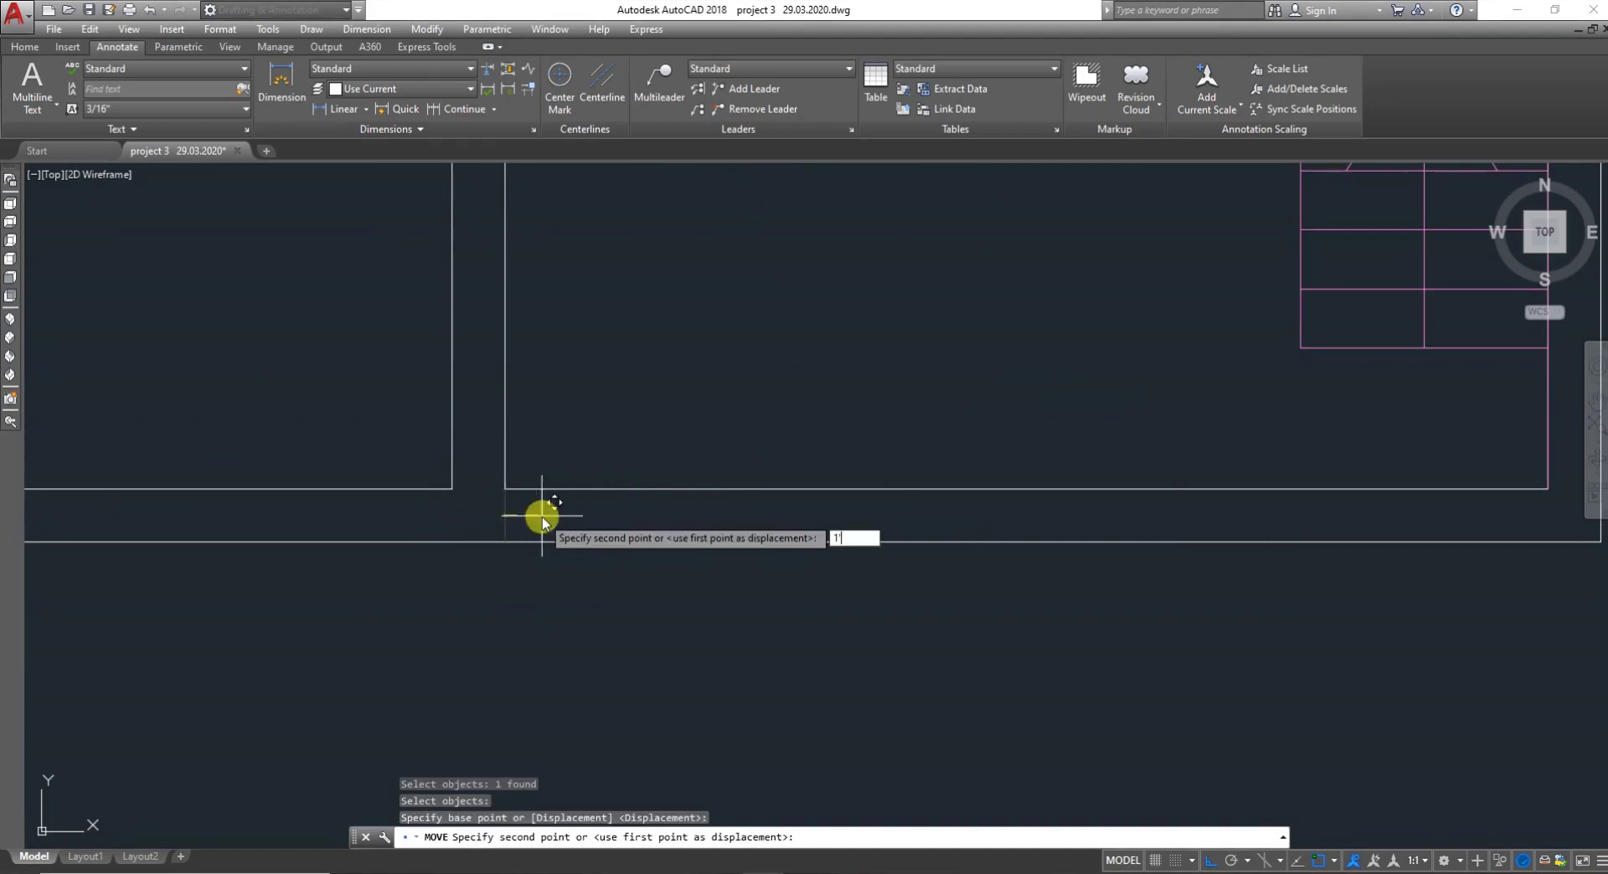
key("Return")
key("Escape")
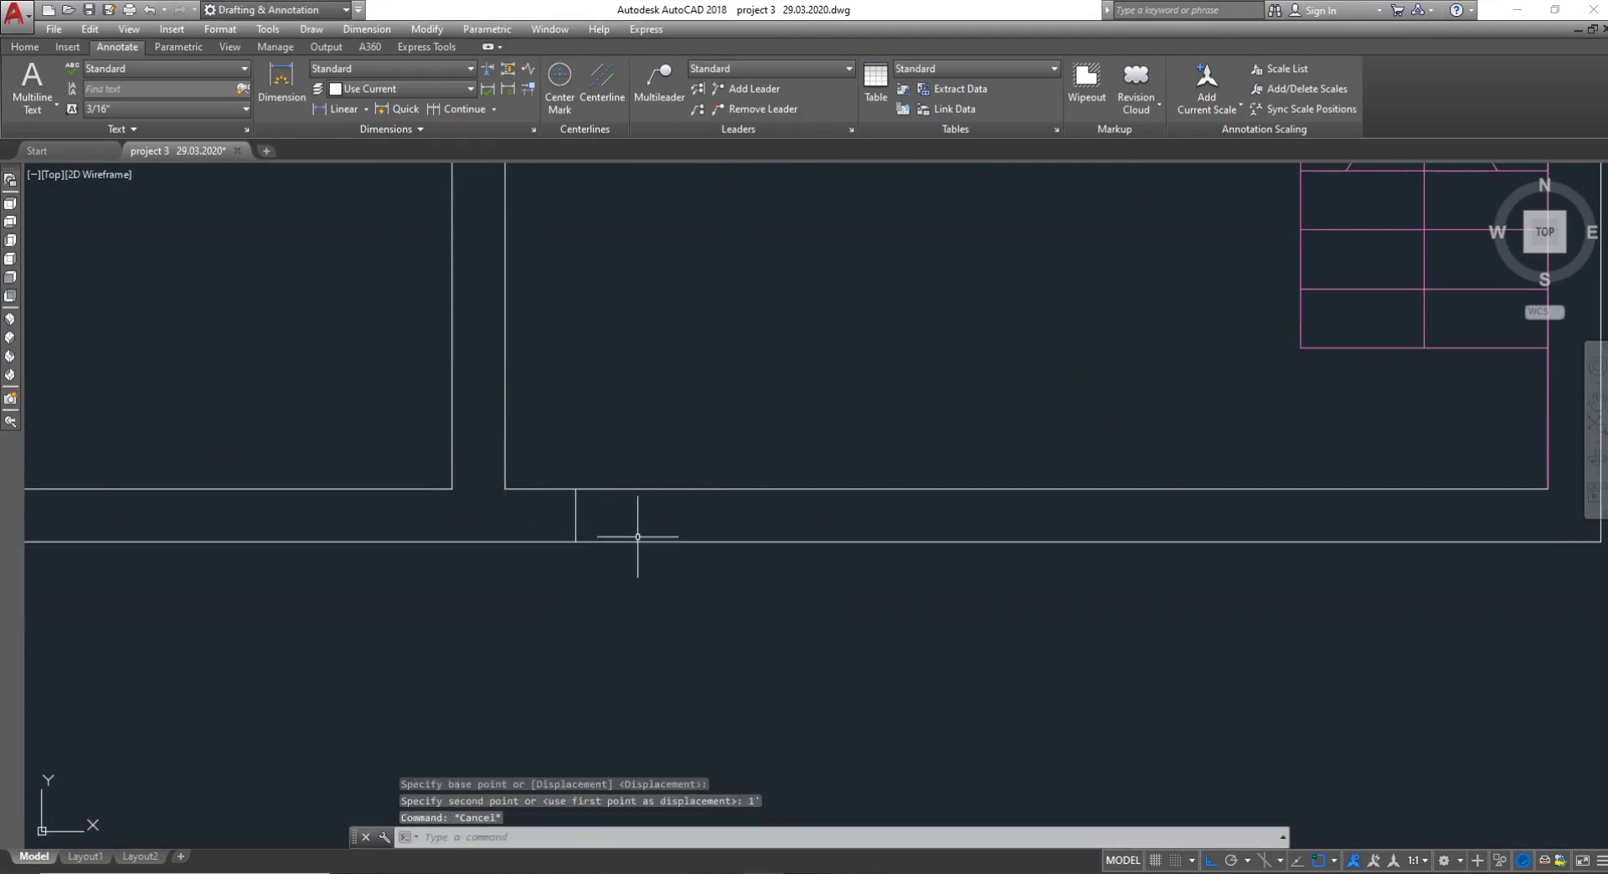
Offset the short line across the front wall 10' to the right for the car porch opening's other side
key("Escape")
type("o")
key("Return")
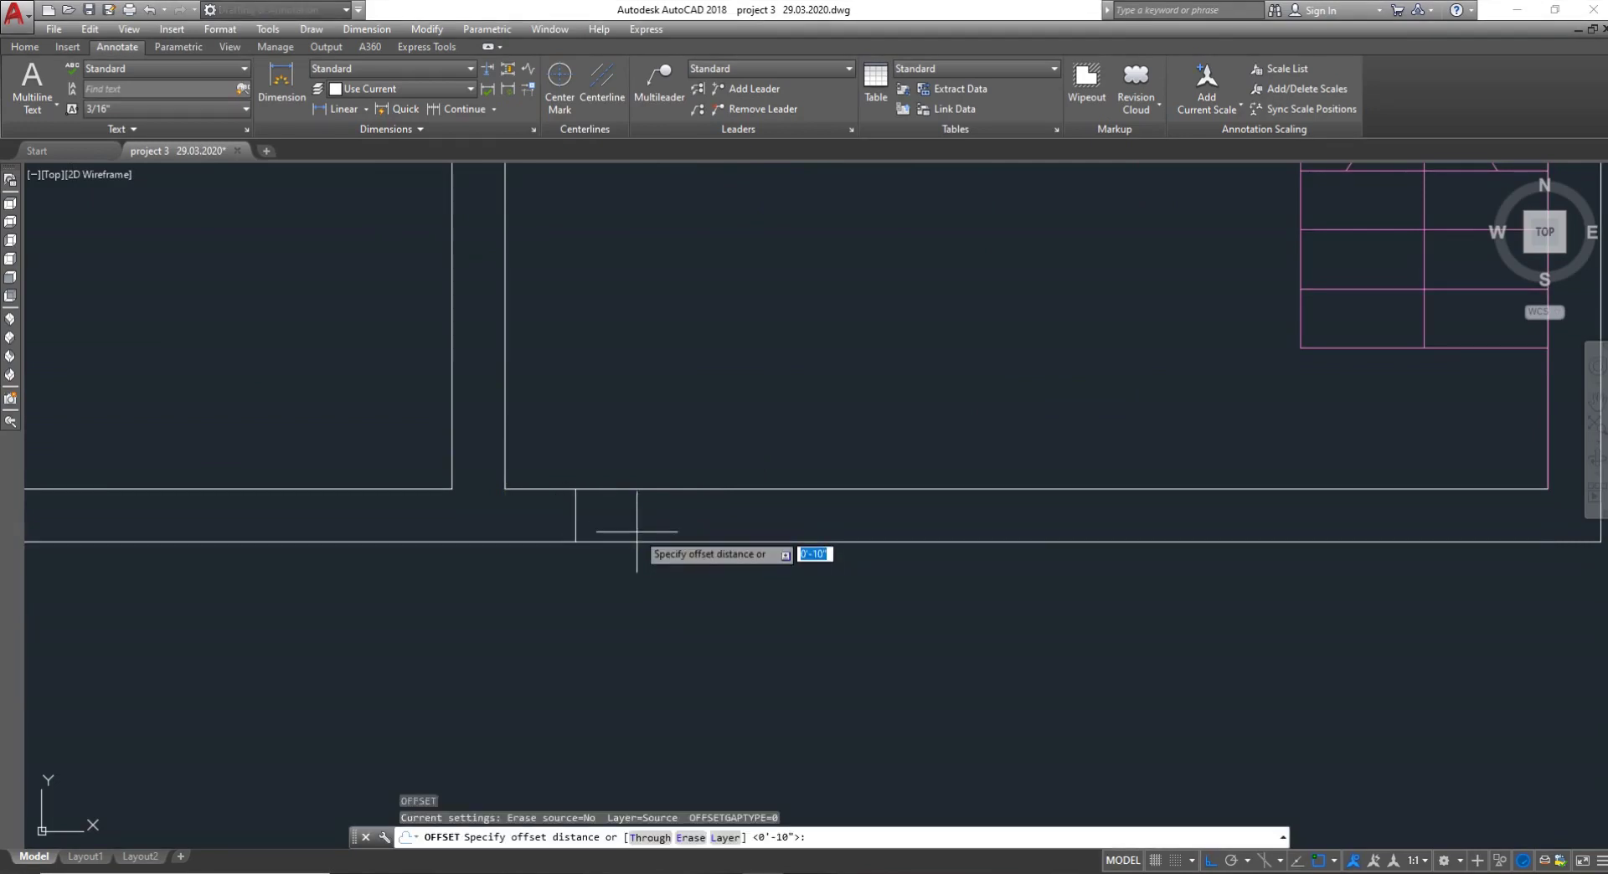
type("10'")
key("Return")
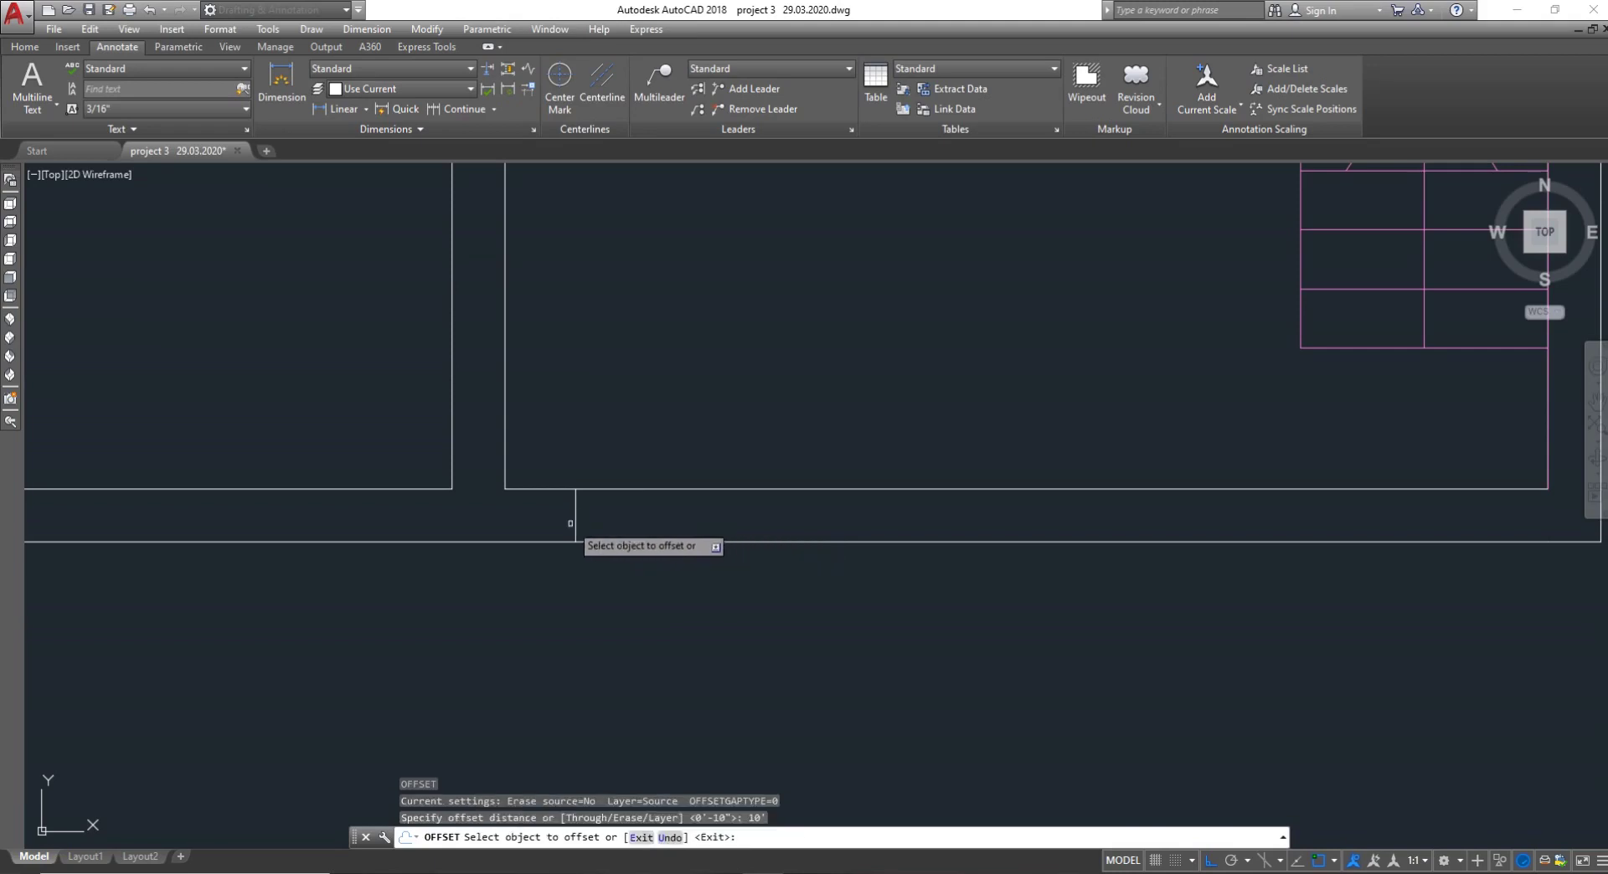
left_click(574, 523)
left_click(735, 531)
key("Escape")
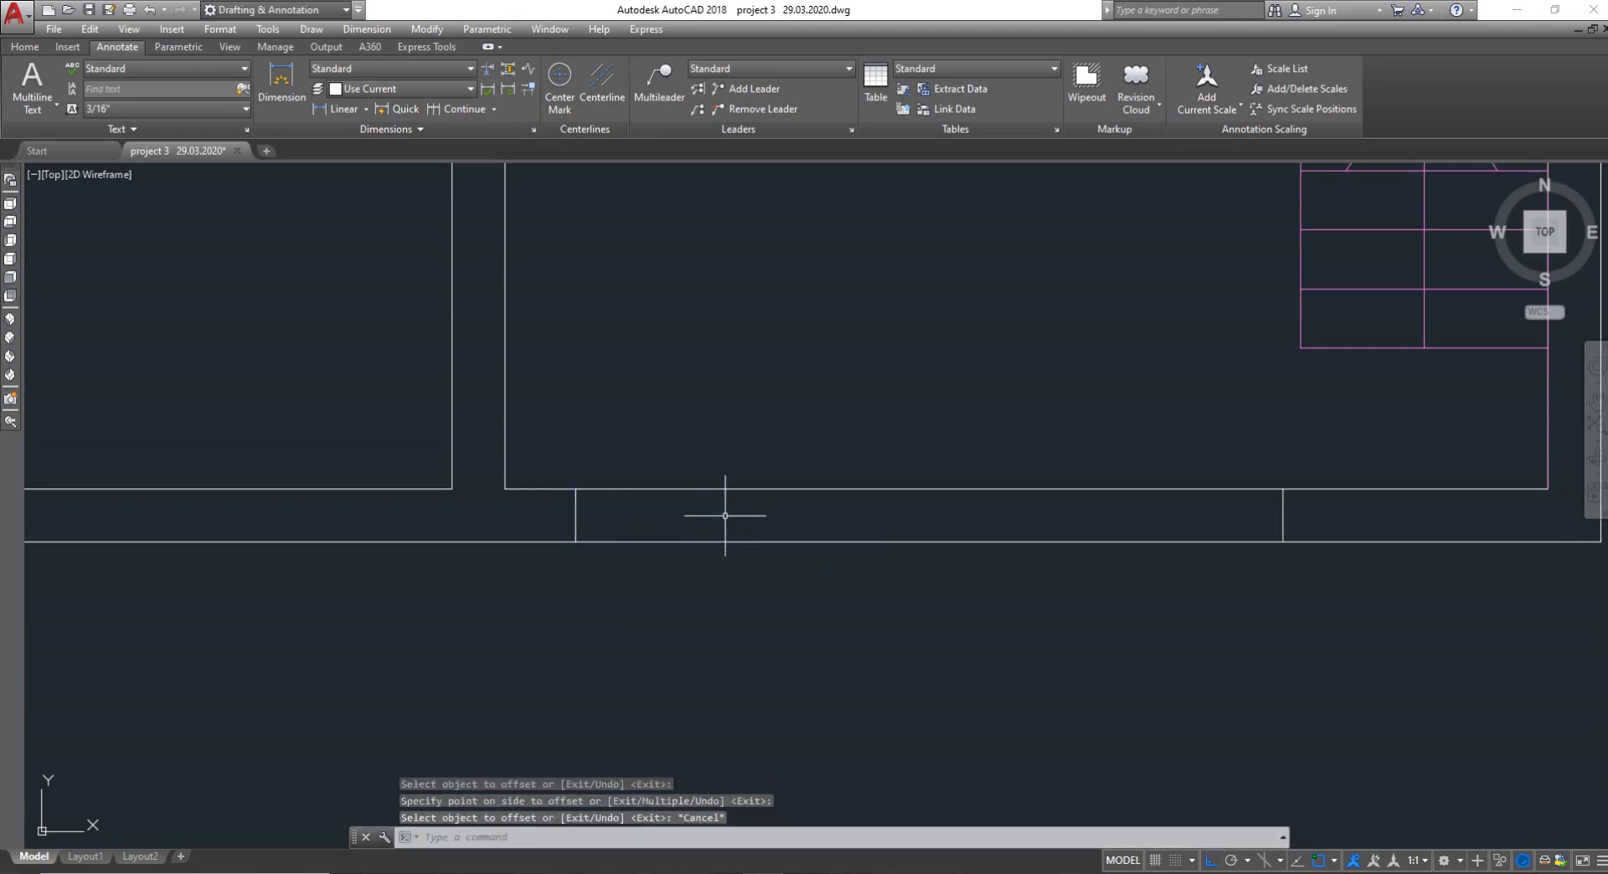
Trim both front wall lines between the two opening edges to open the car porch entrance, and save the drawing
type("tr")
key("Return")
left_click_drag(797, 618, 797, 448)
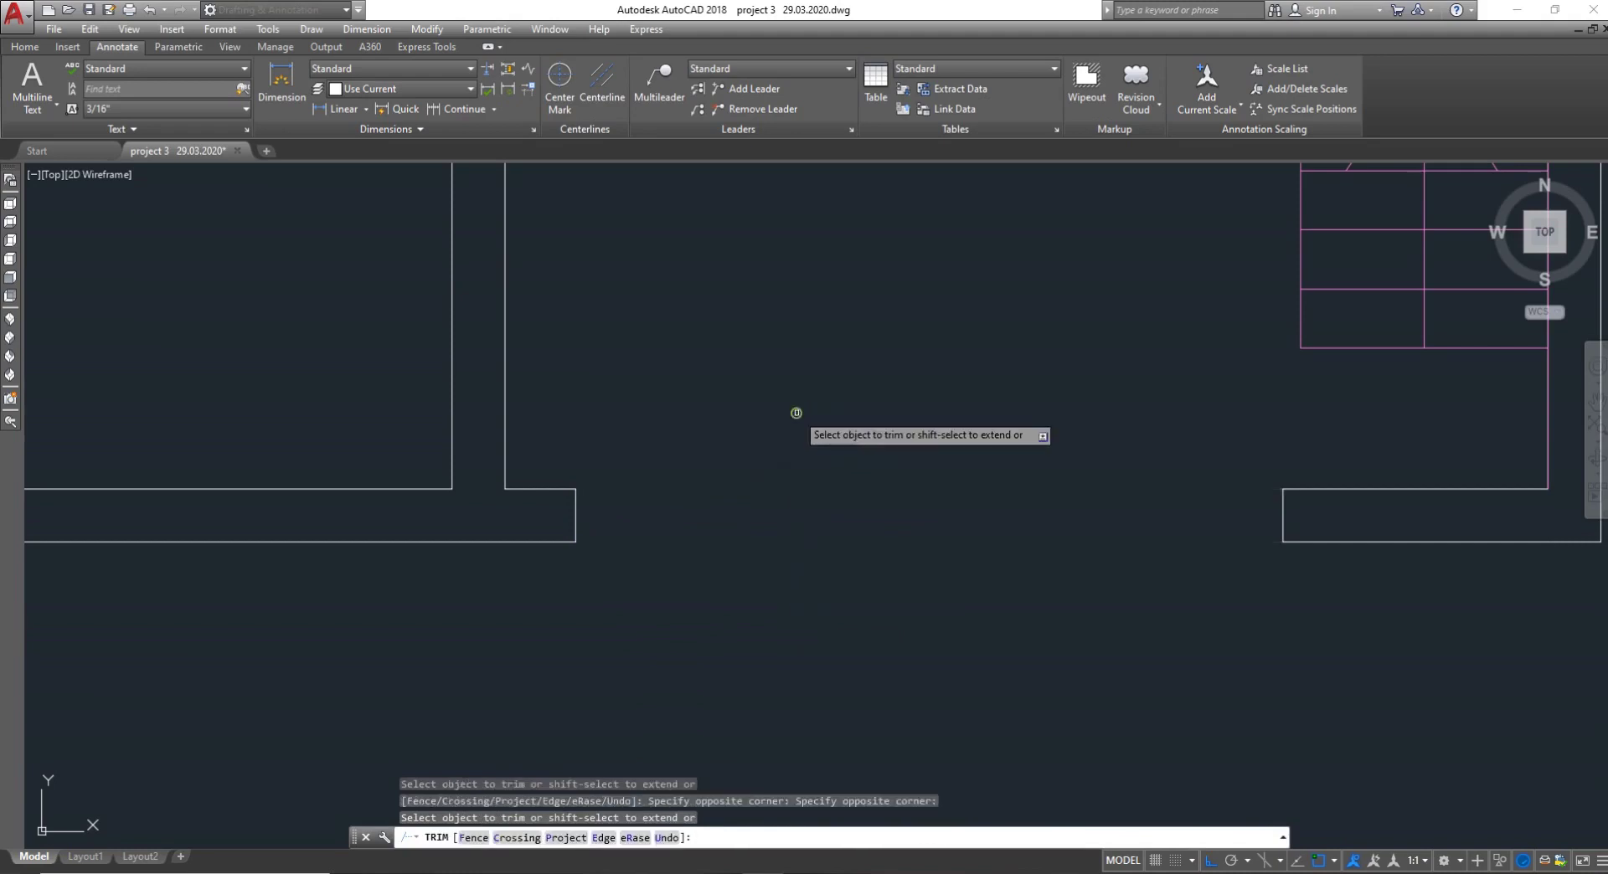
key("Escape")
scroll(775, 479, "down", 2)
scroll(766, 481, "down", 4)
key("ctrl+s")
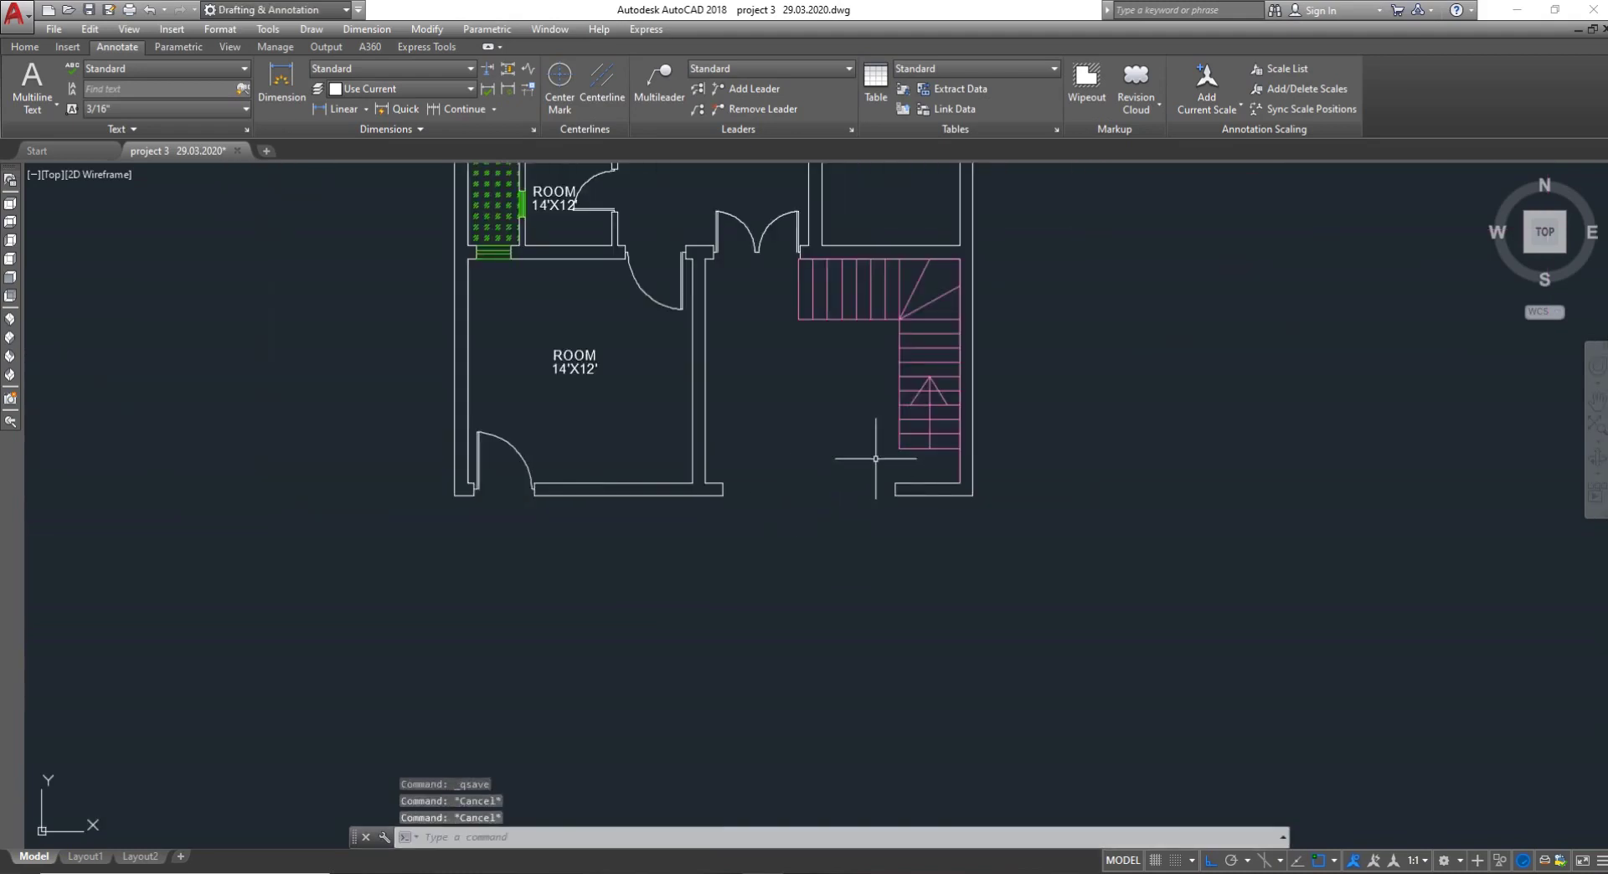
Try offsetting the short inner wall line at the left side of the car porch opening 3' upward, and undo it
scroll(864, 509, "up", 10)
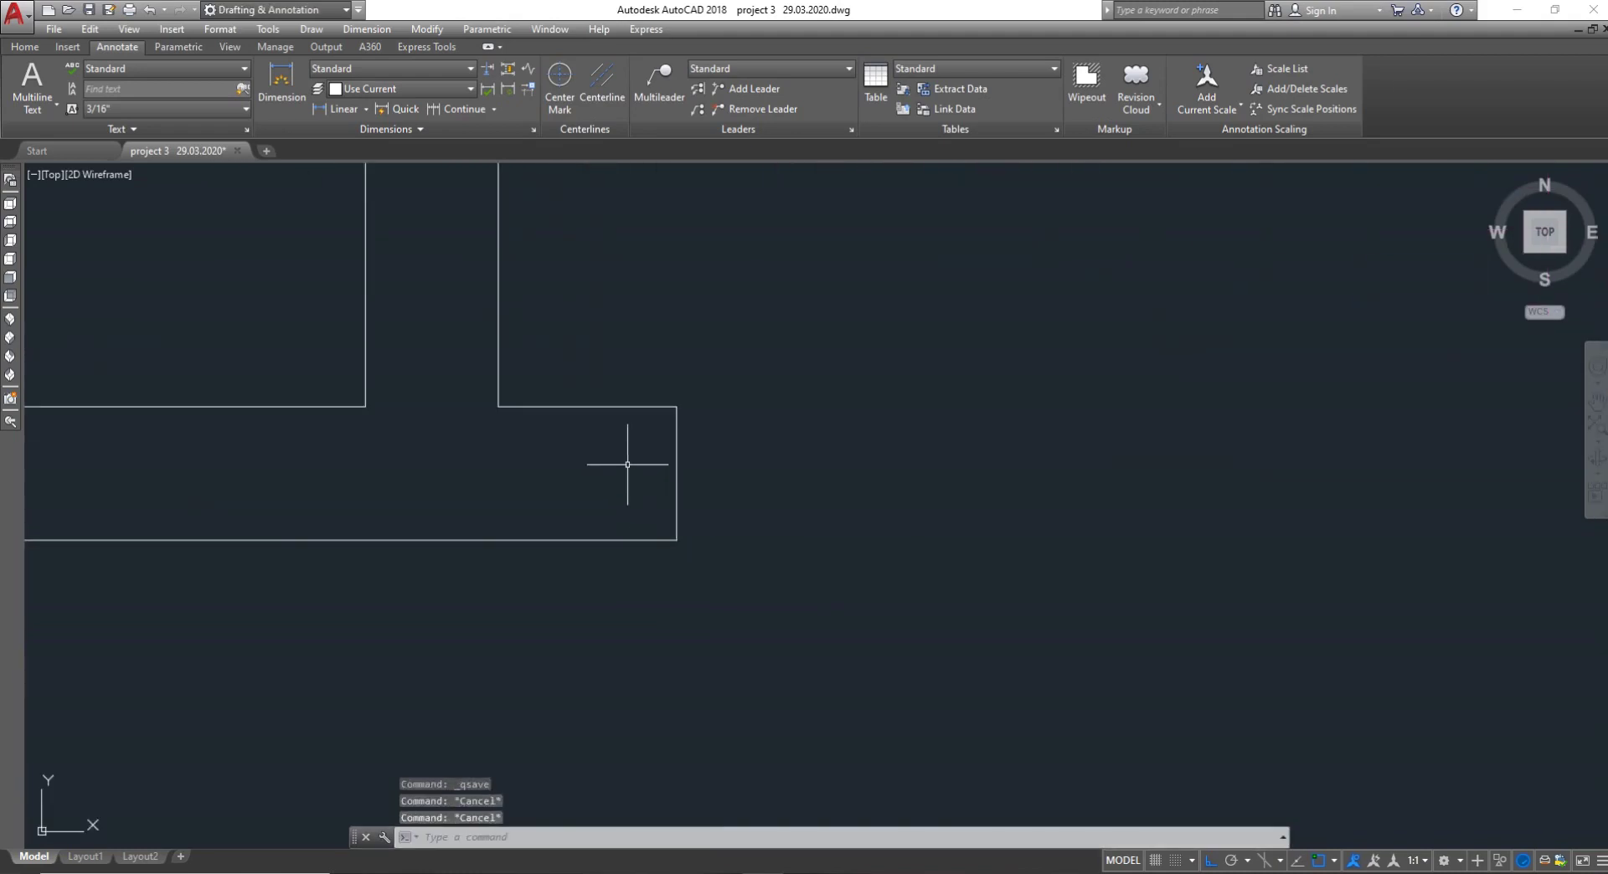
key("Return")
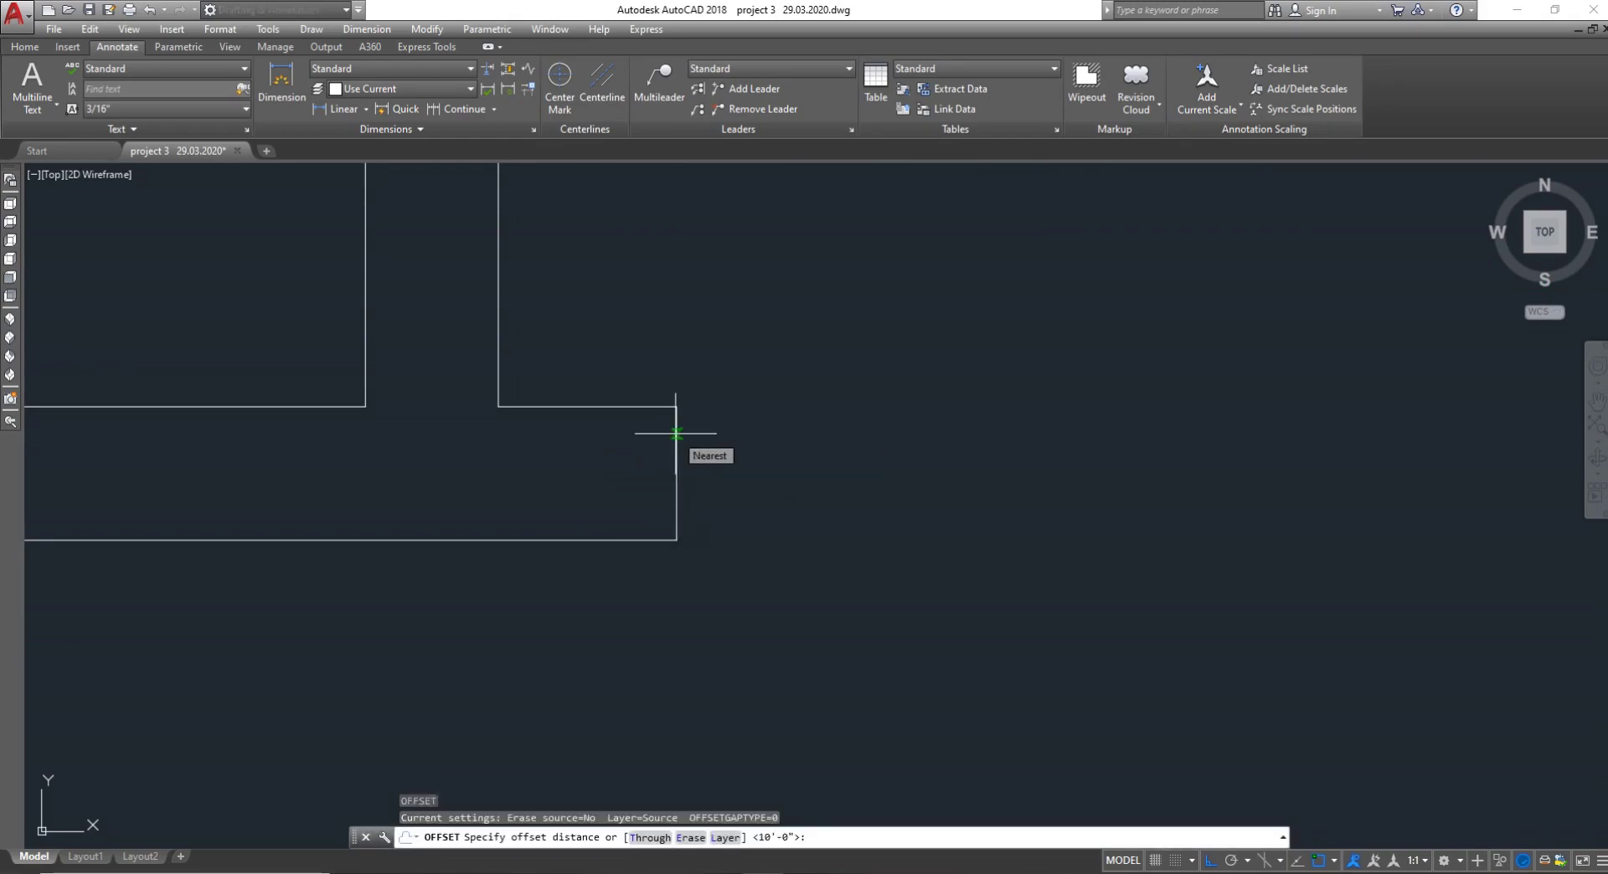
key("Escape")
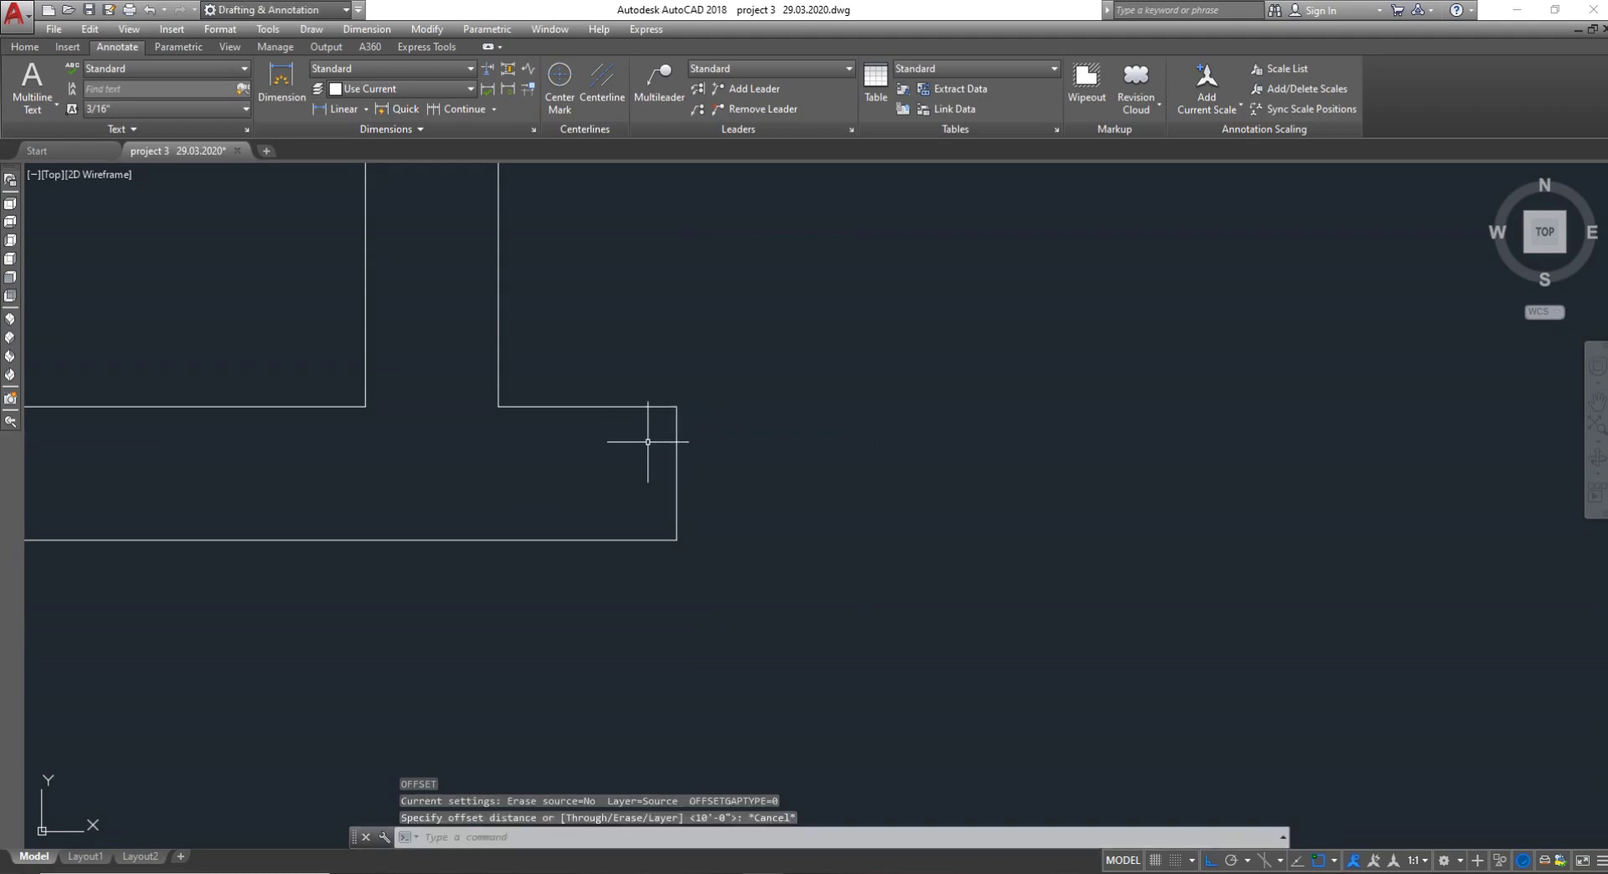
type("O")
key("Return")
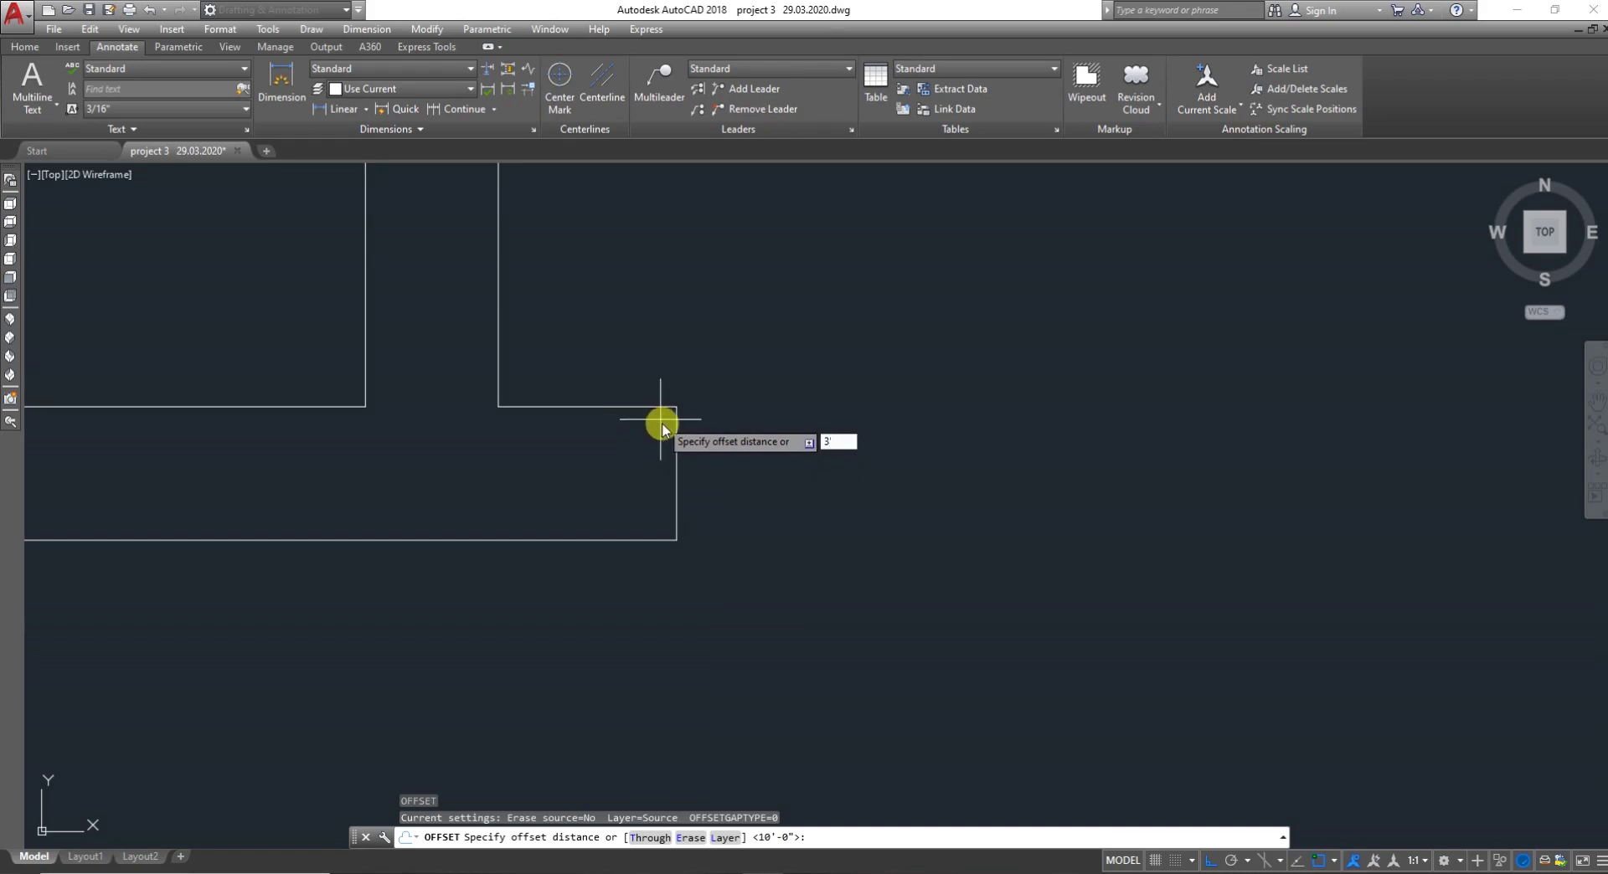
key("Return")
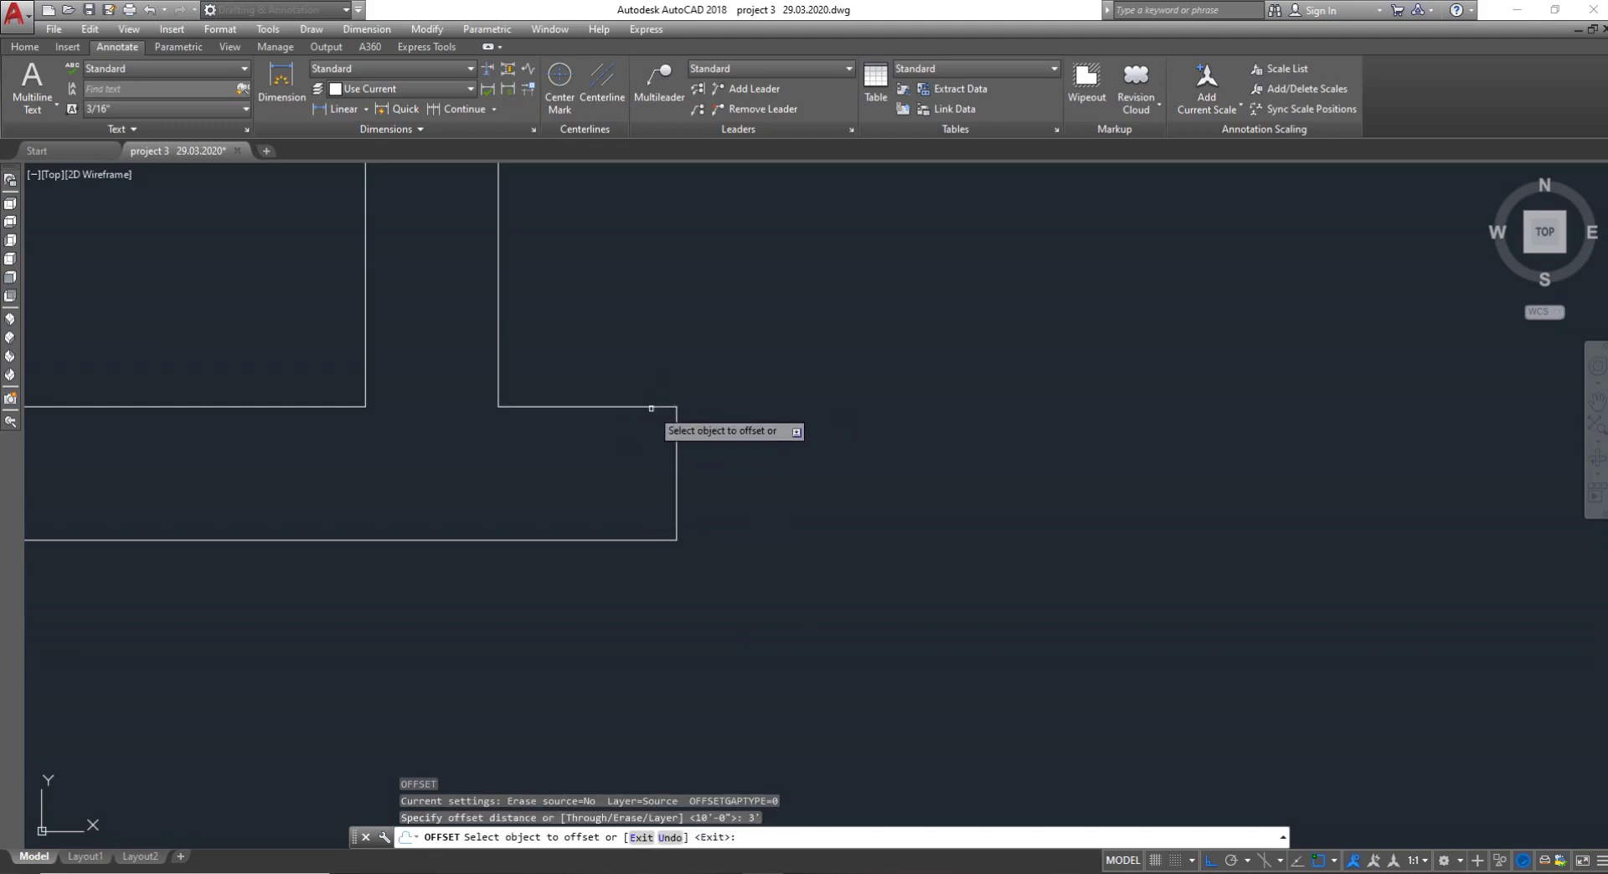
left_click(651, 408)
left_click(656, 382)
key("Escape")
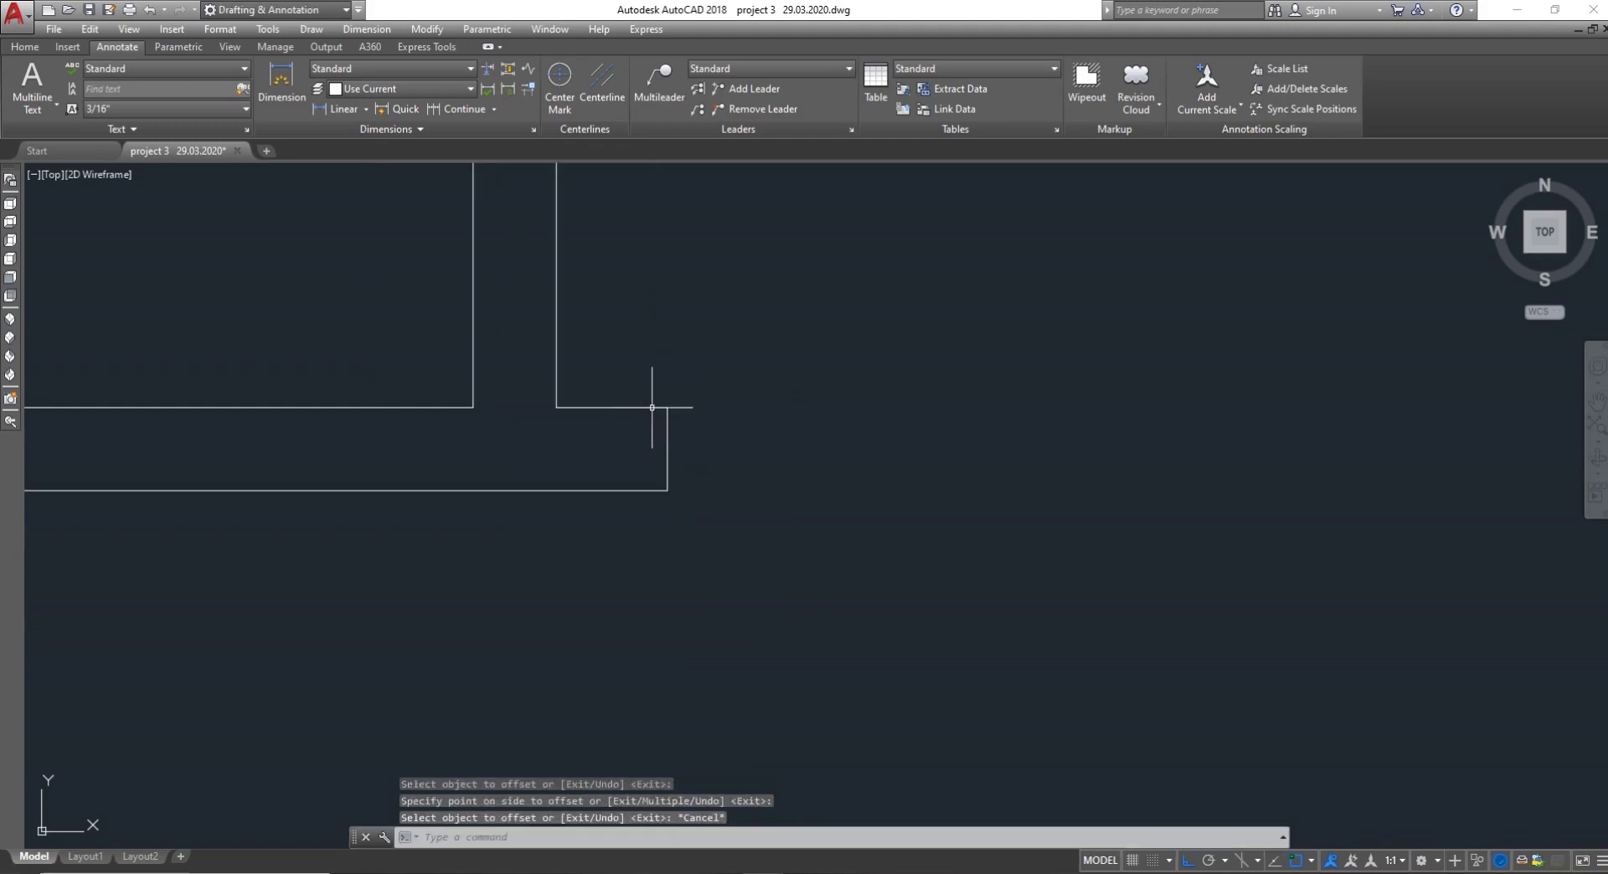
key("ctrl+z")
key("Escape")
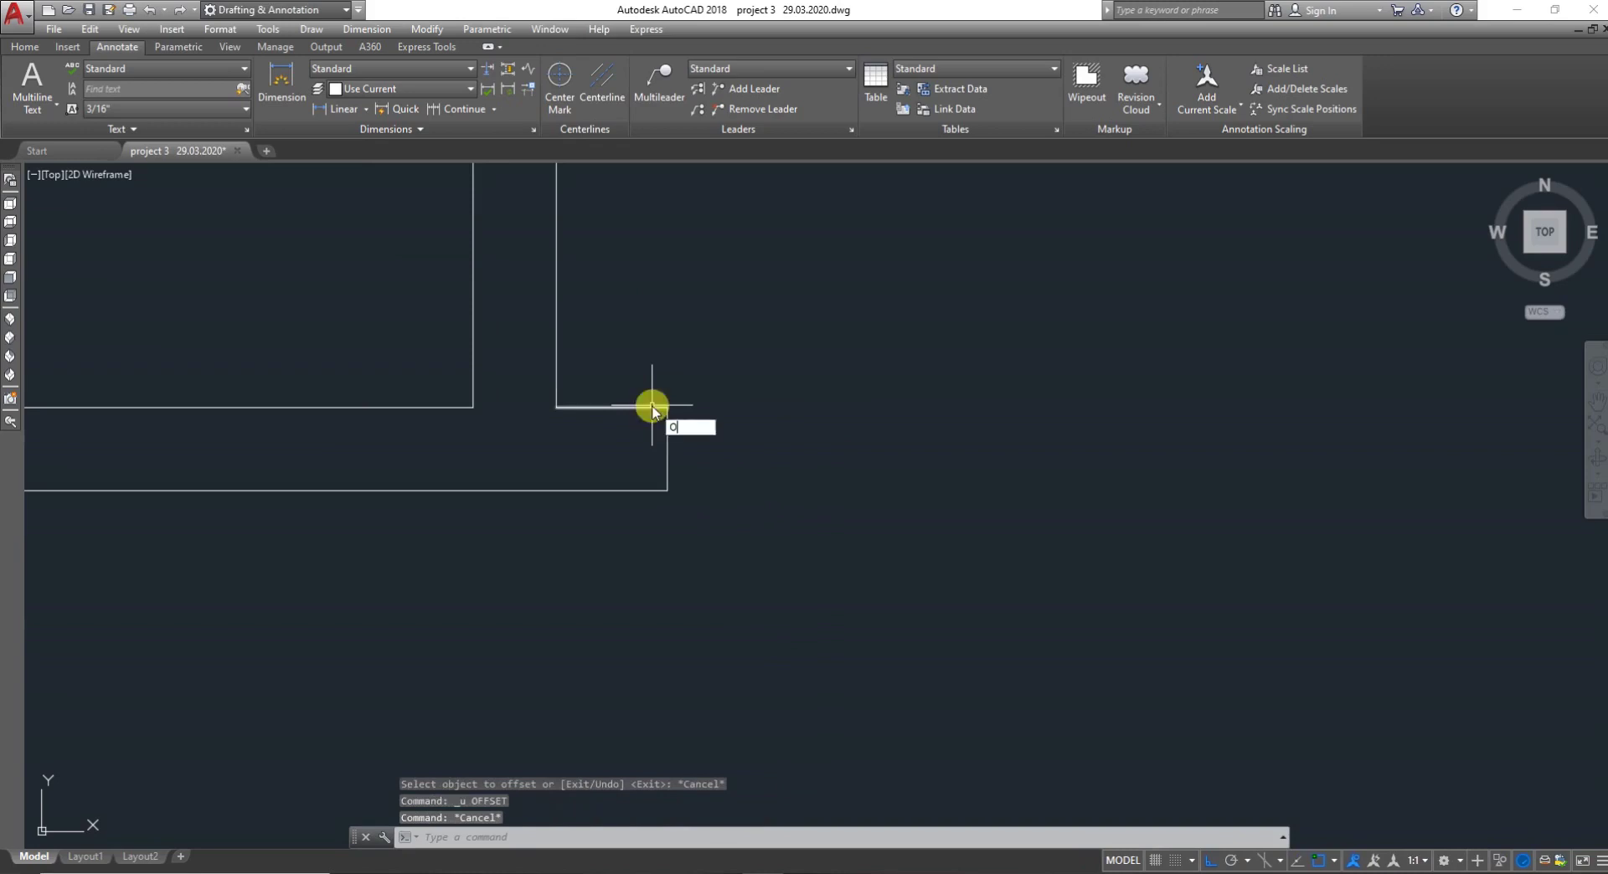
Offset the inner and outer front wall lines 3" outward from the wall at the car porch opening's left side
key("Return")
type("3\"")
key("Return")
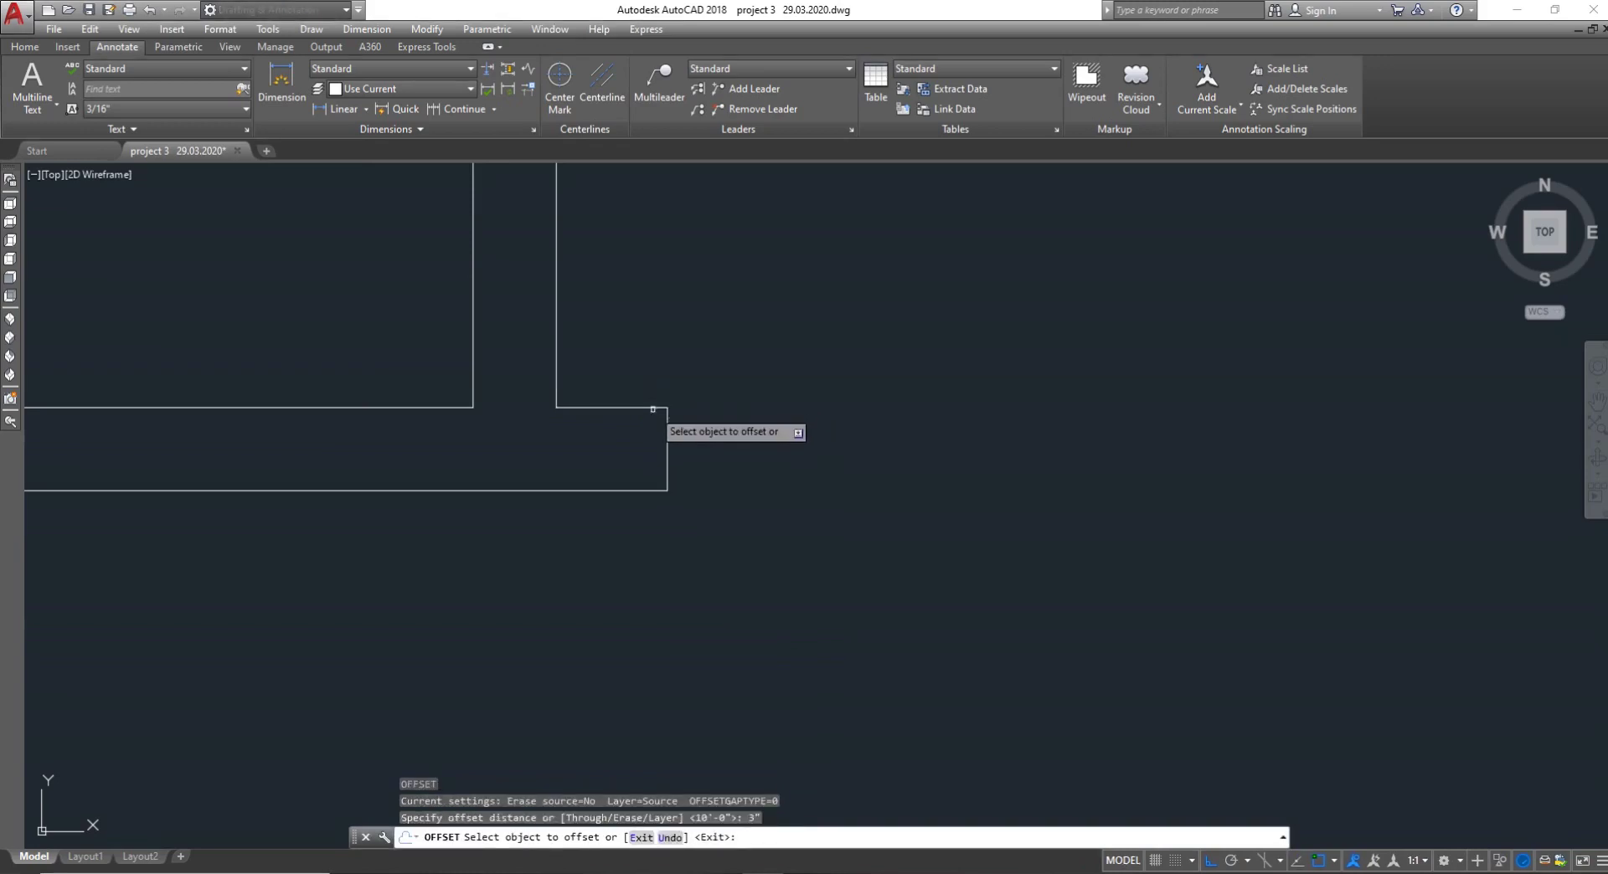
left_click(651, 408)
left_click(658, 390)
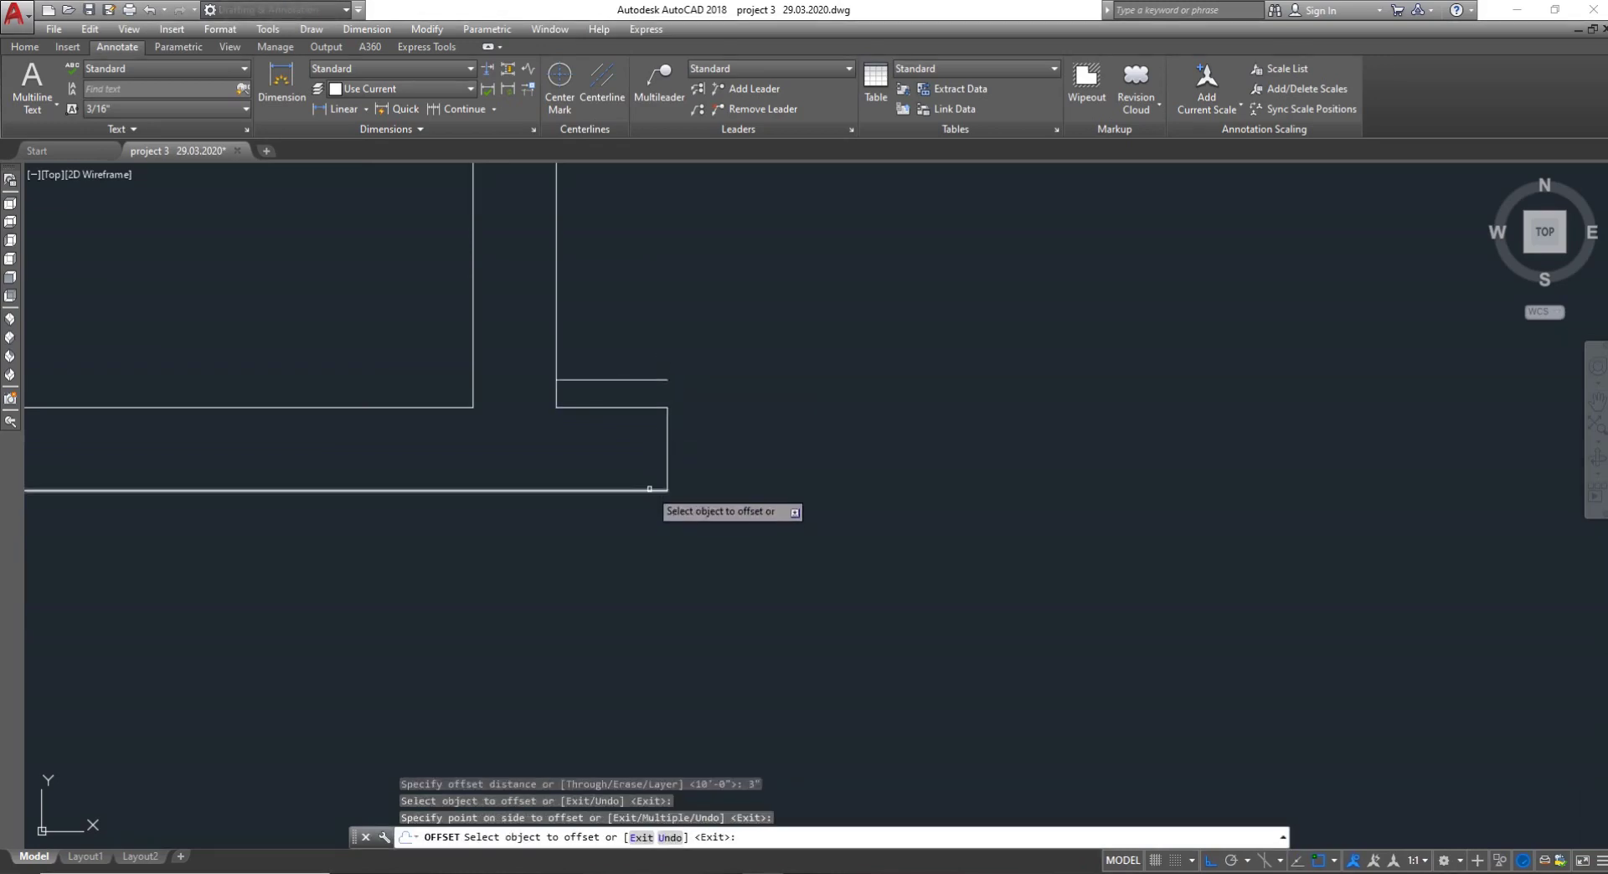
left_click(650, 485)
left_click(650, 539)
left_click(646, 492)
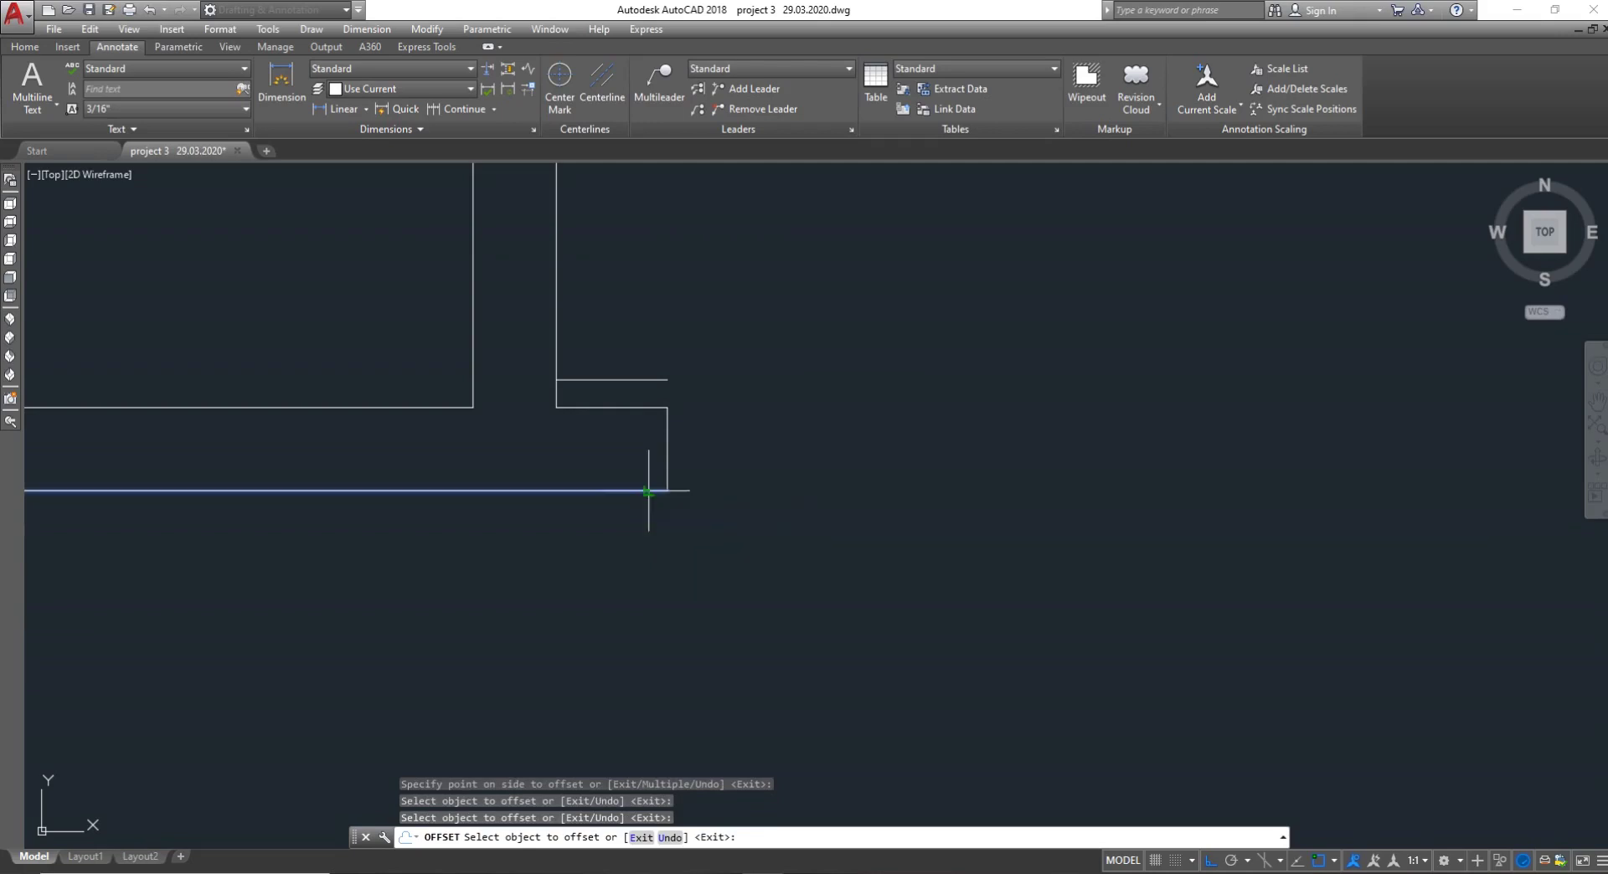
left_click(646, 546)
key("Escape")
Offset the car porch opening's left edge line 9" to the left, into the front wall
key("Return")
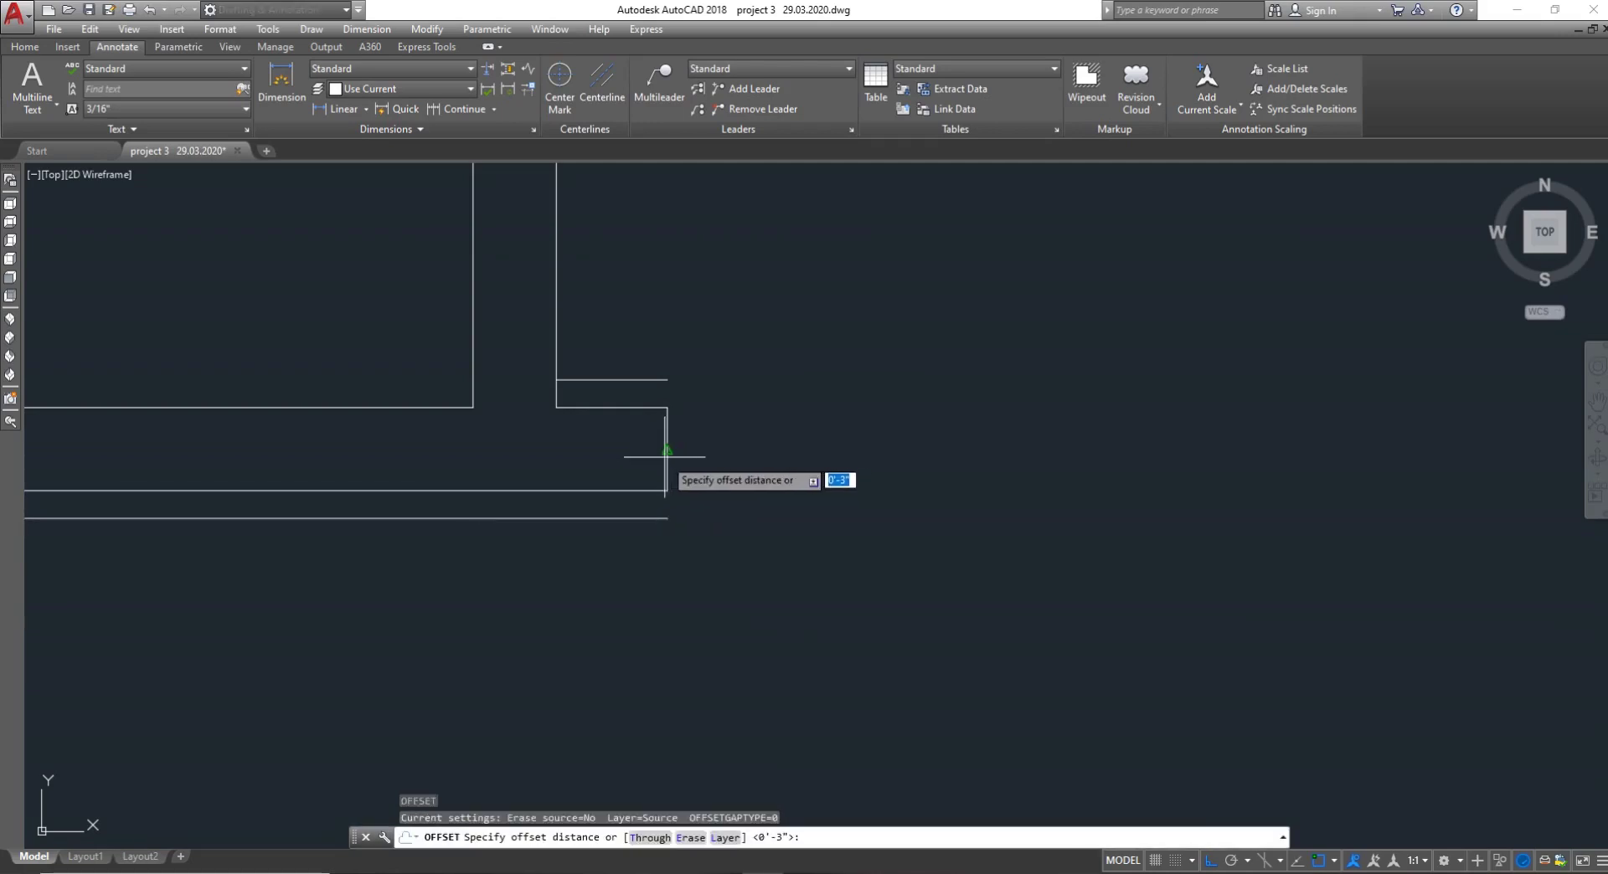
type("9\"")
key("Return")
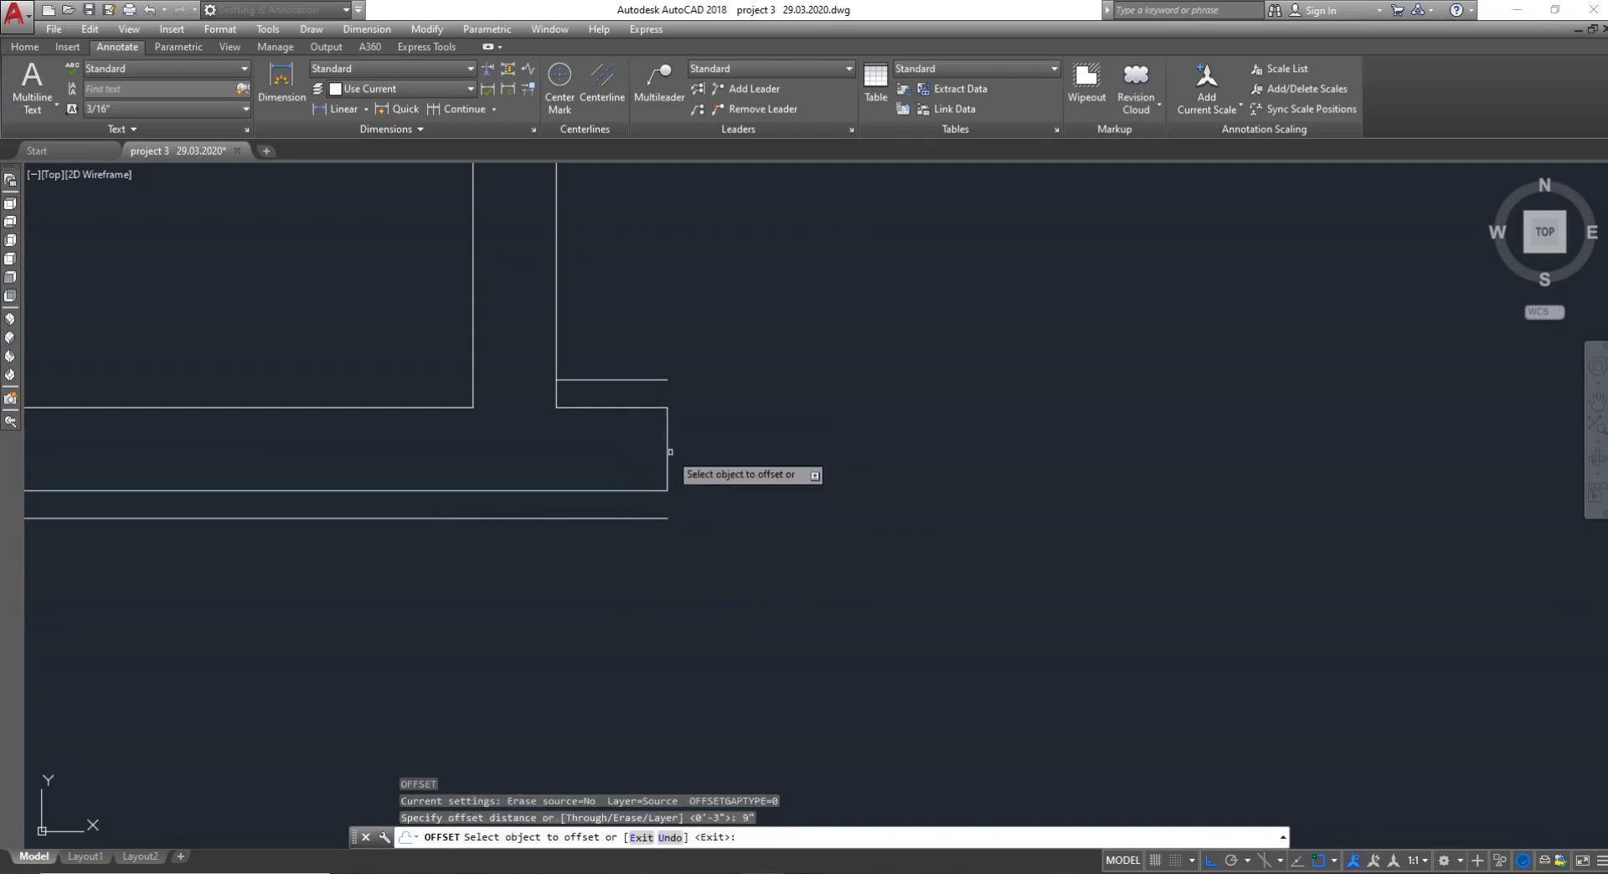
left_click(667, 449)
left_click(633, 444)
key("Escape")
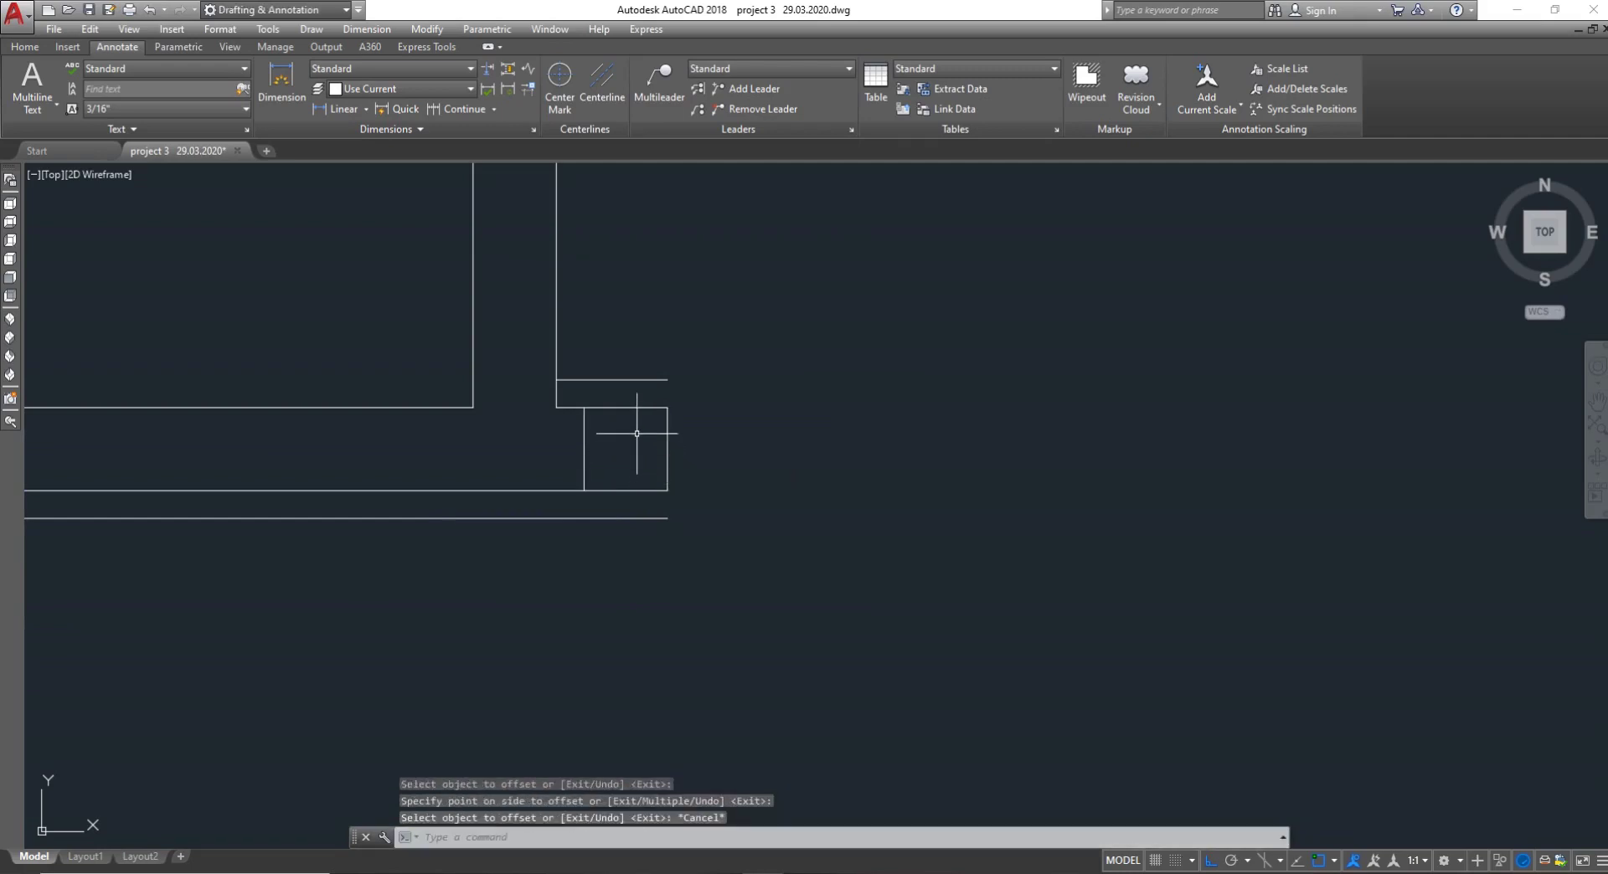
Extend both short vertical lines at the opening's left side up and down to the 3" offset lines
type("EX")
key("Return")
key("Return")
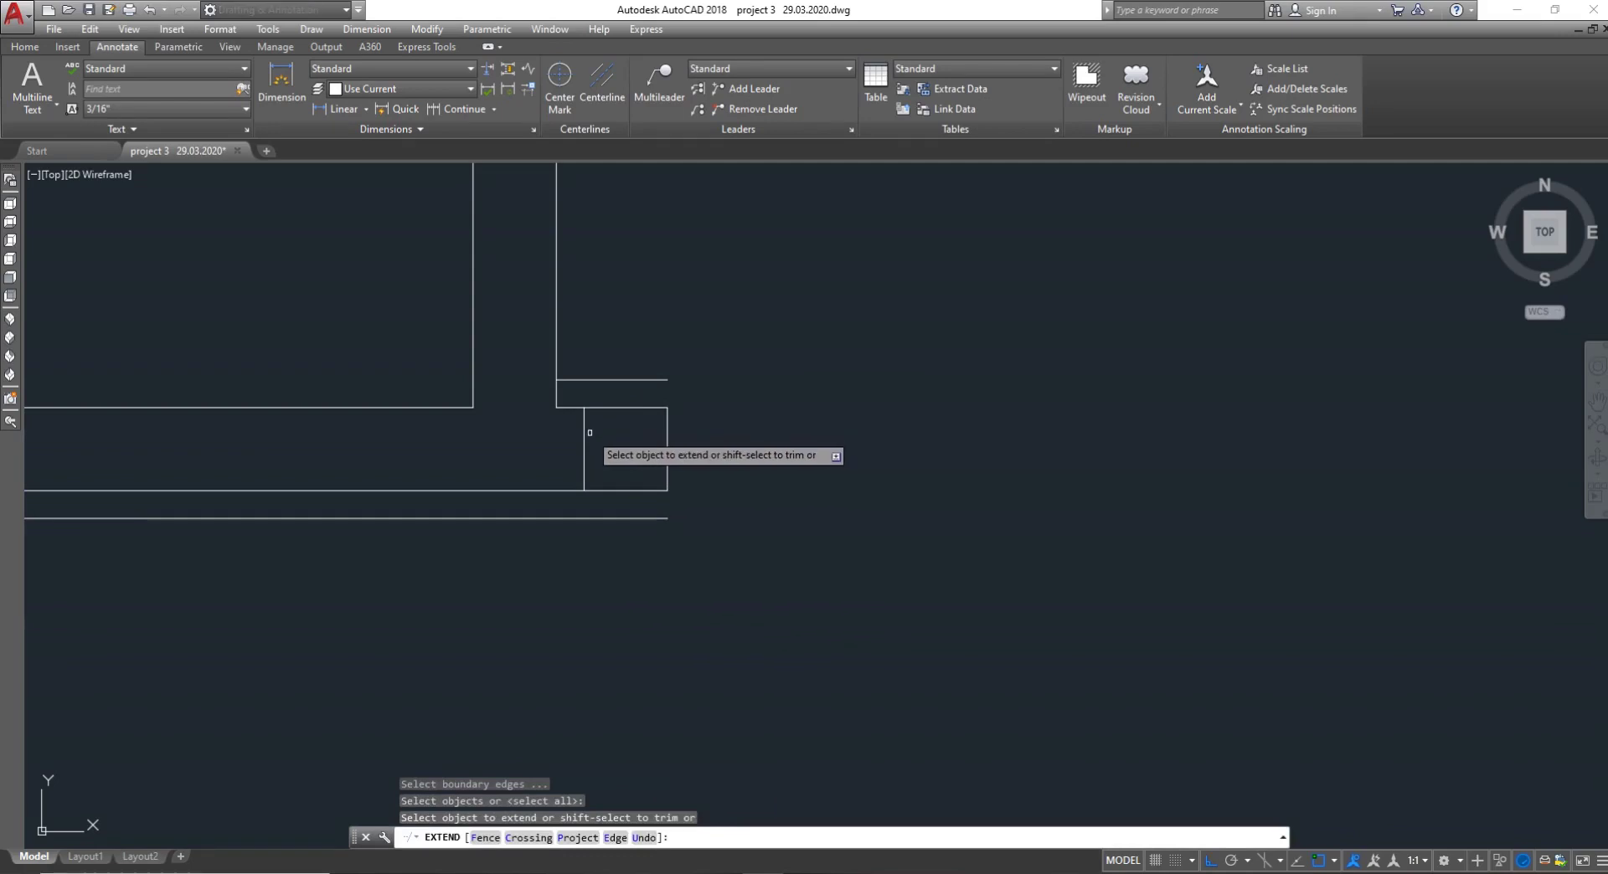
left_click(584, 450)
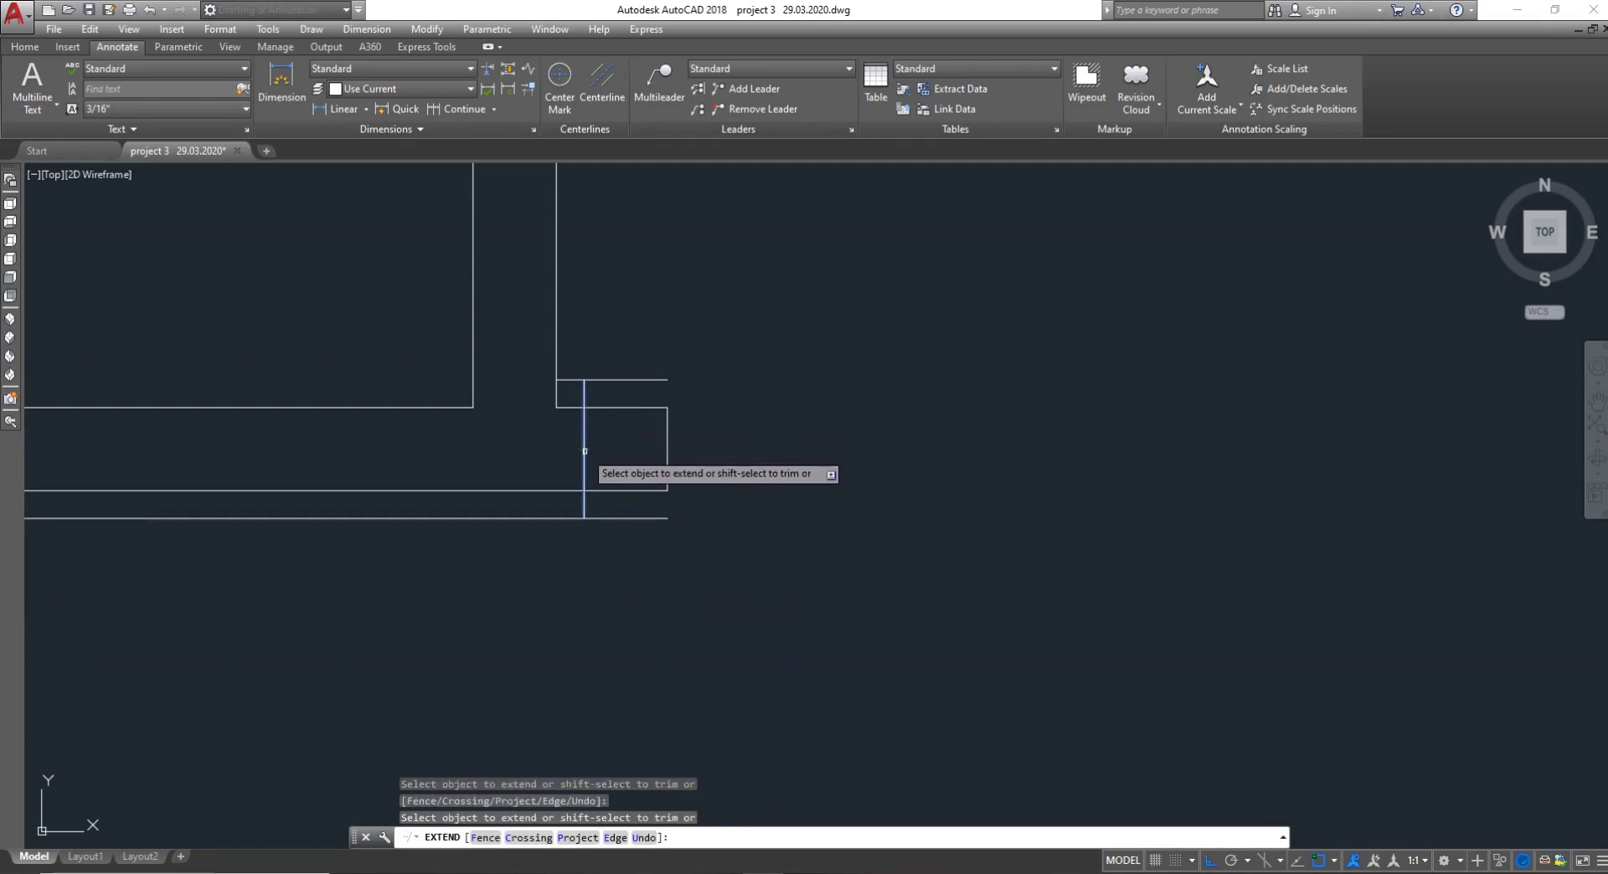
left_click(668, 449)
key("Escape")
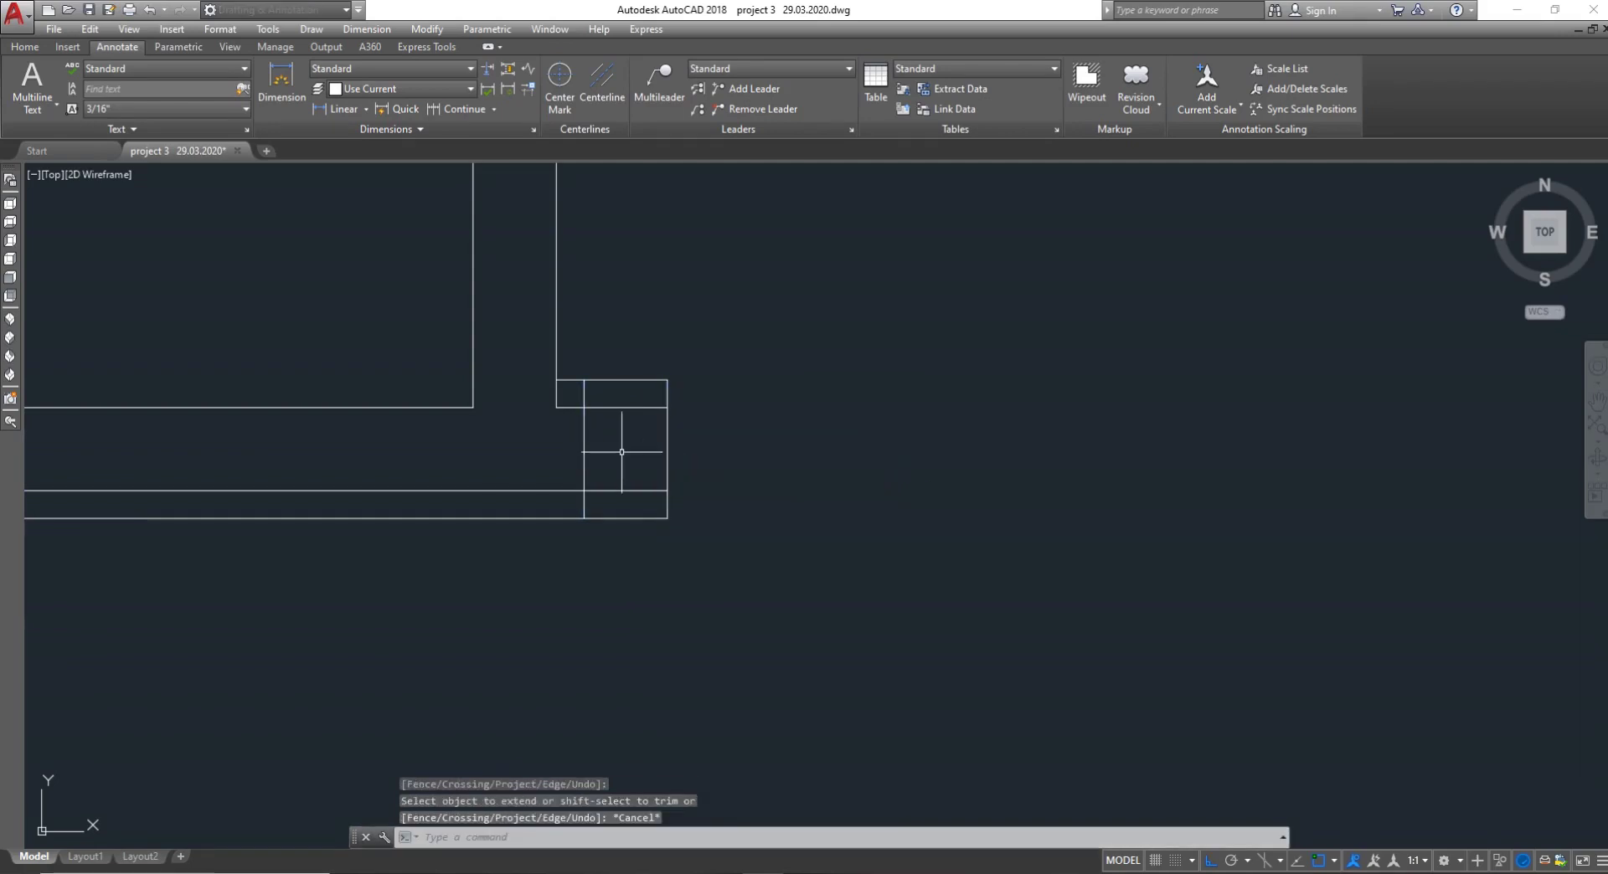
Trim the upper and lower offset lines where they run past the left side of the new pillar
type("TR")
key("Return")
key("Return")
left_click(636, 436)
left_click(603, 461)
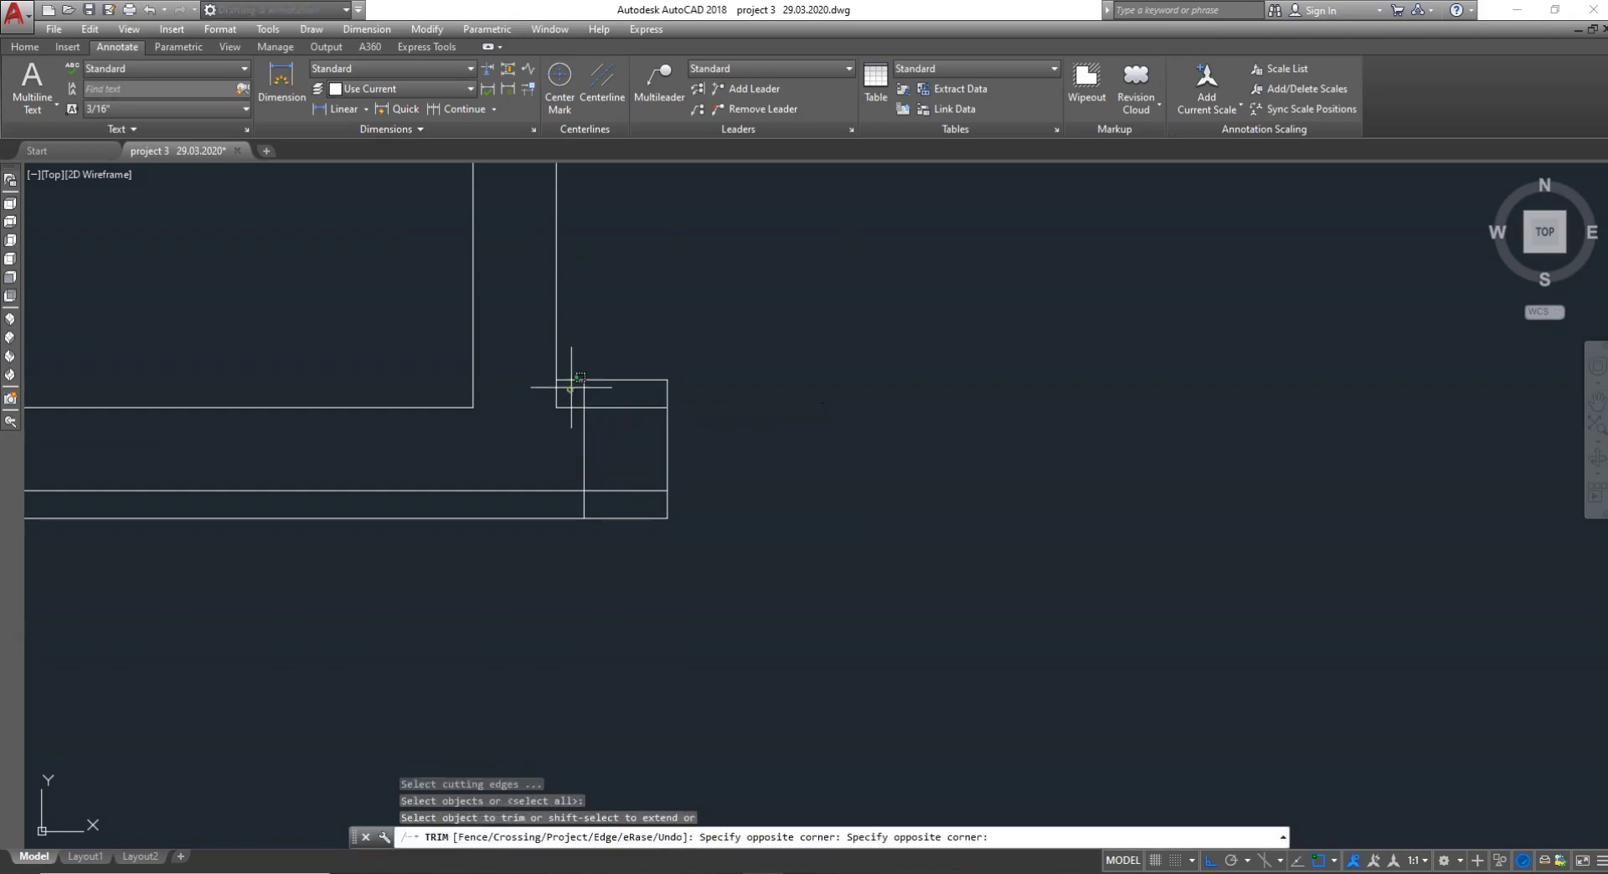
left_click(568, 388)
left_click(567, 370)
left_click(569, 518)
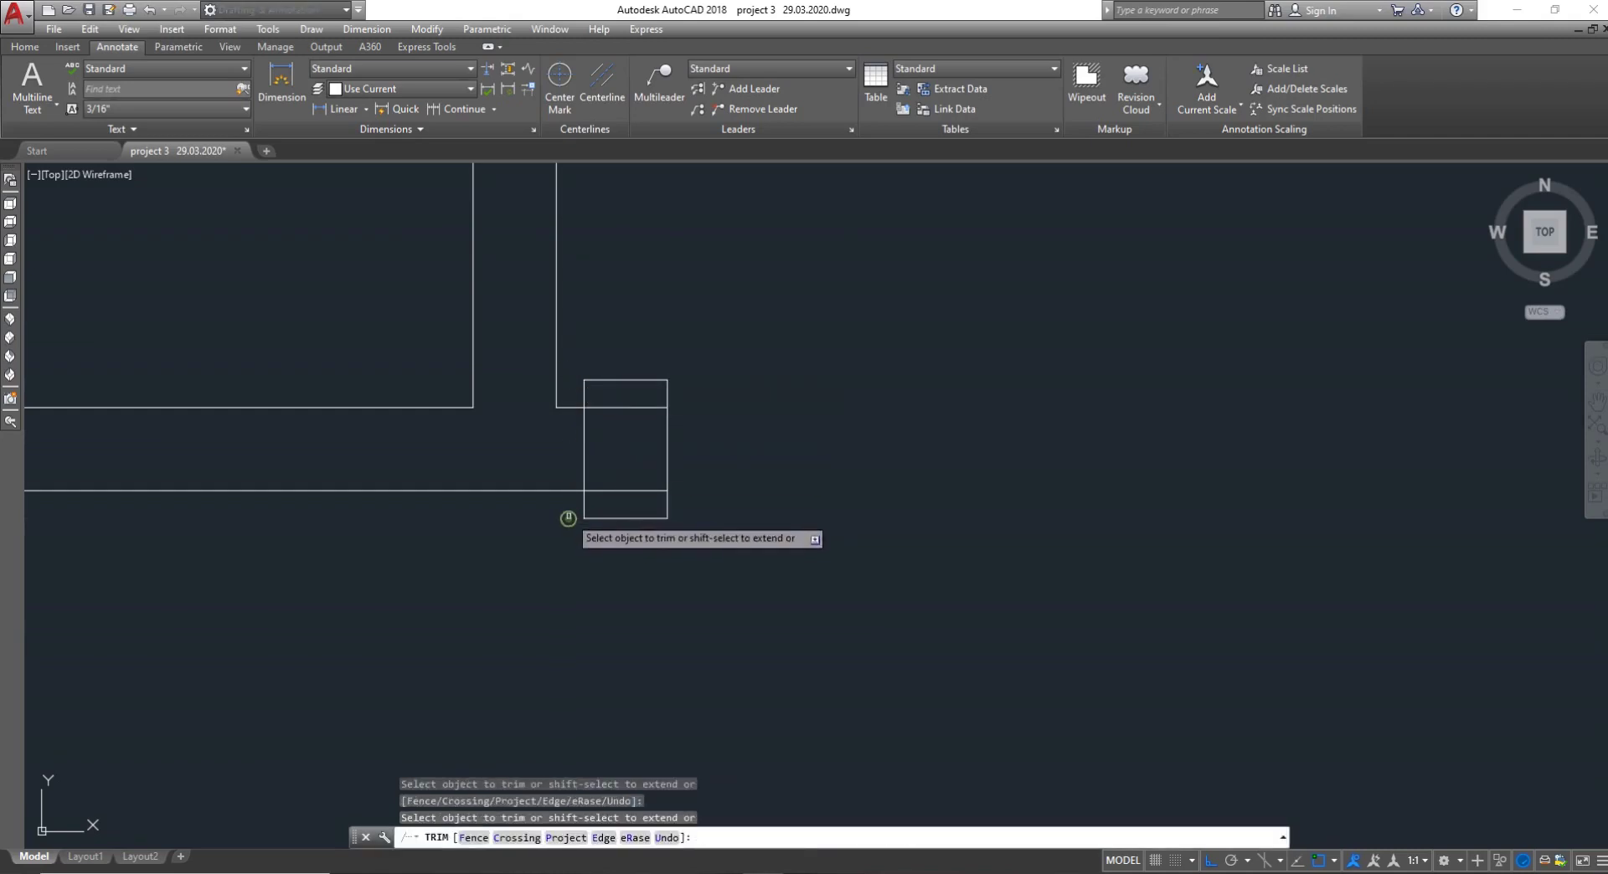
key("Escape")
Trim the two front wall lines inside the pillar to leave a clean rectangular outline
type("T")
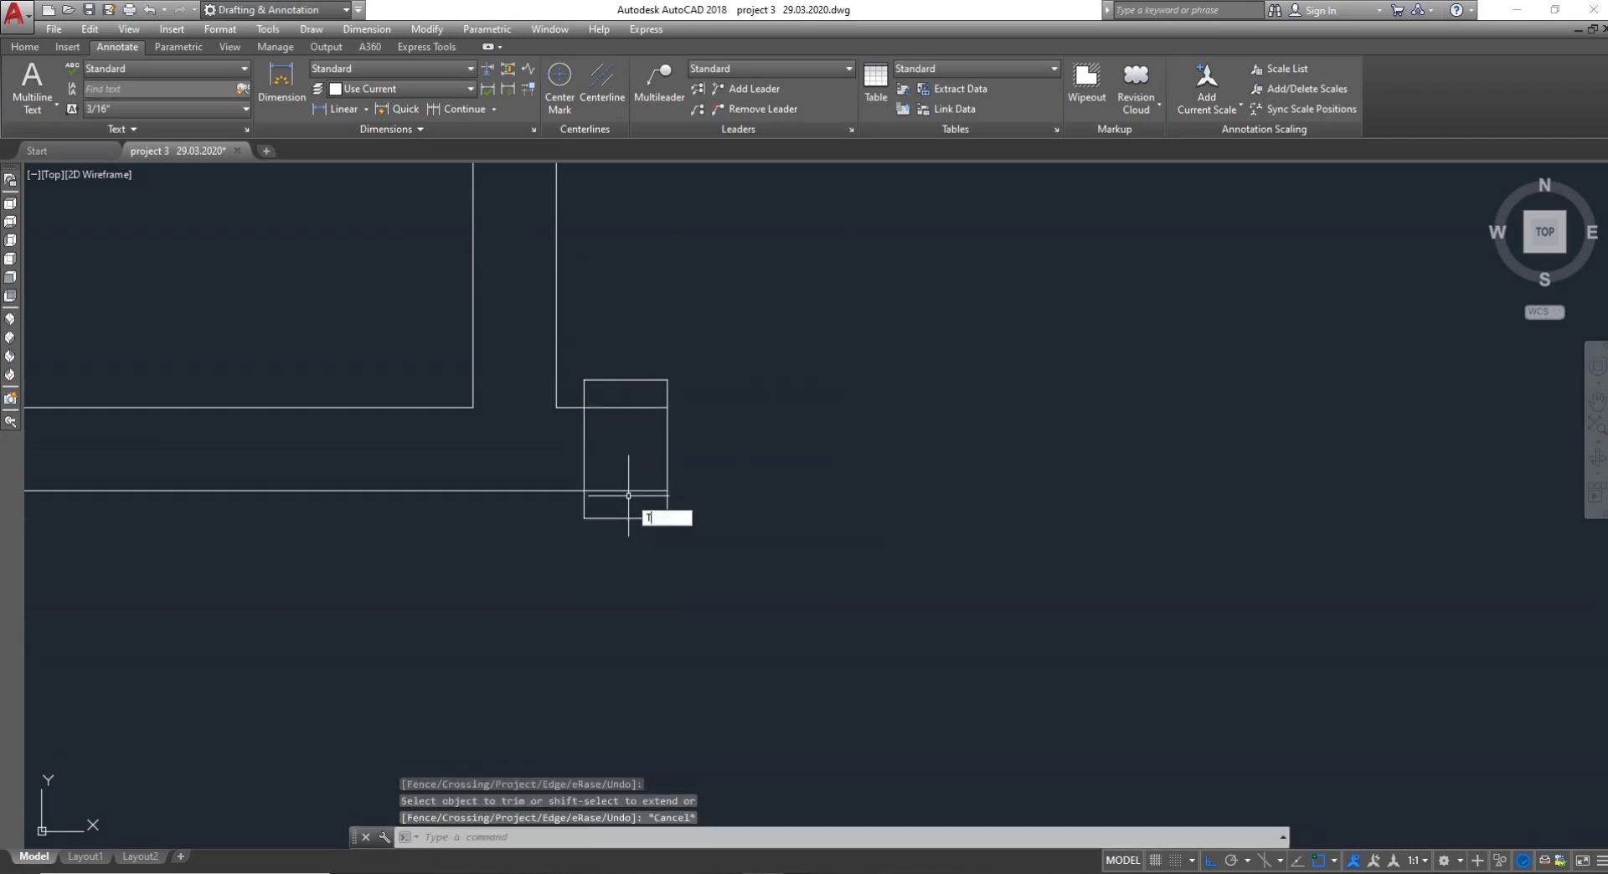
type("R")
key("Return")
key("Return")
left_click(628, 503)
left_click(630, 470)
left_click(630, 431)
key("Escape")
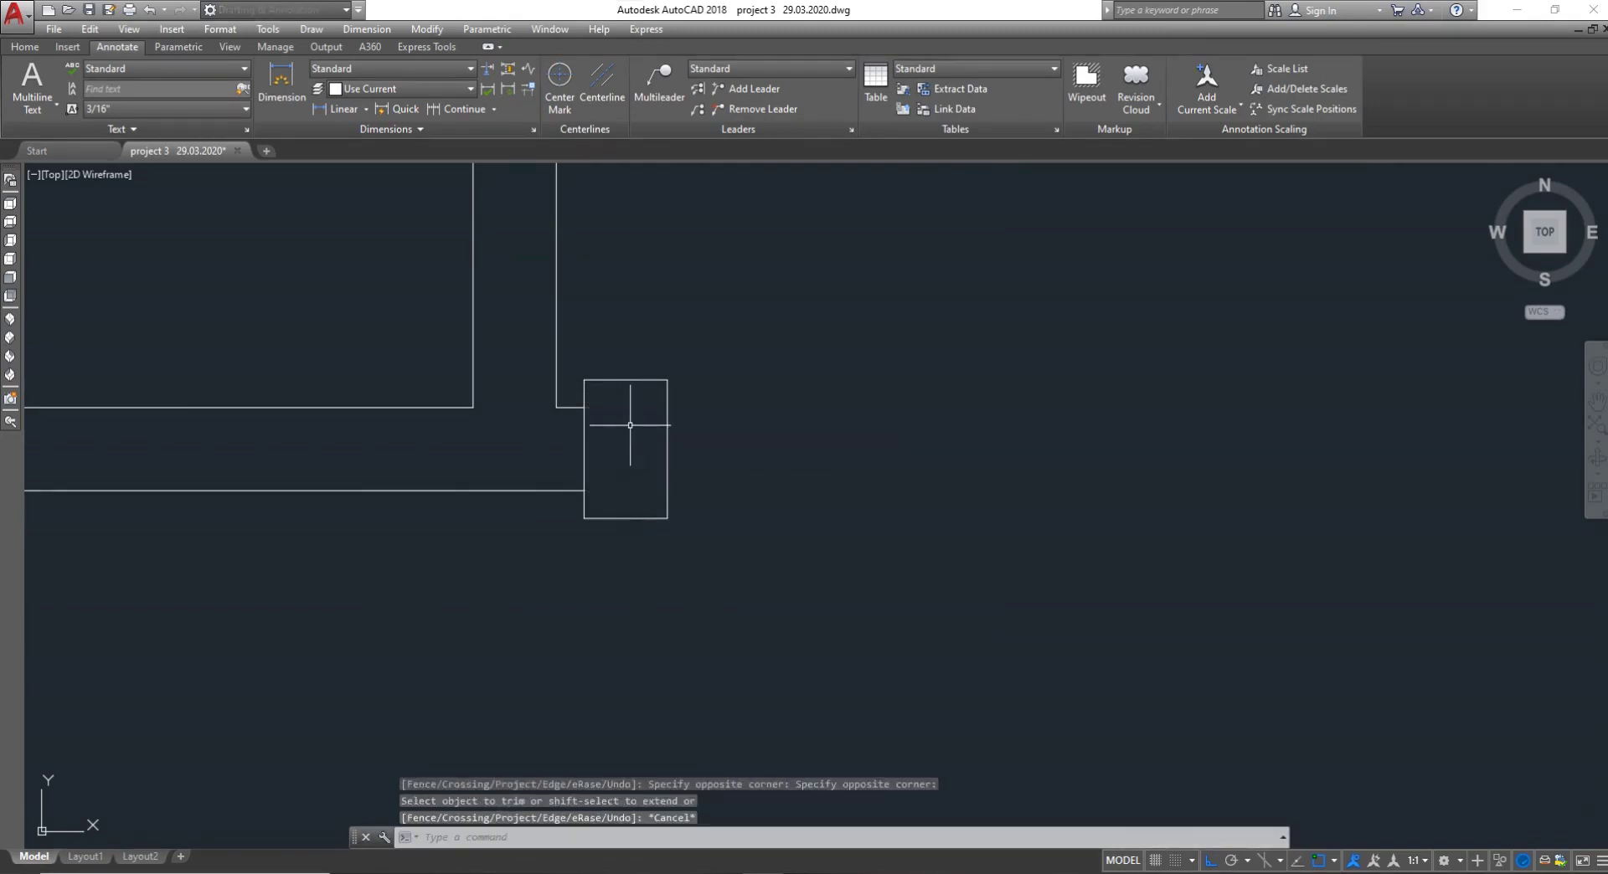
Copy the pillar rectangle about 10' straight to the right, against the wall end on the opening's other side
scroll(630, 426, "down", 4)
key("Escape")
scroll(764, 433, "up", 2)
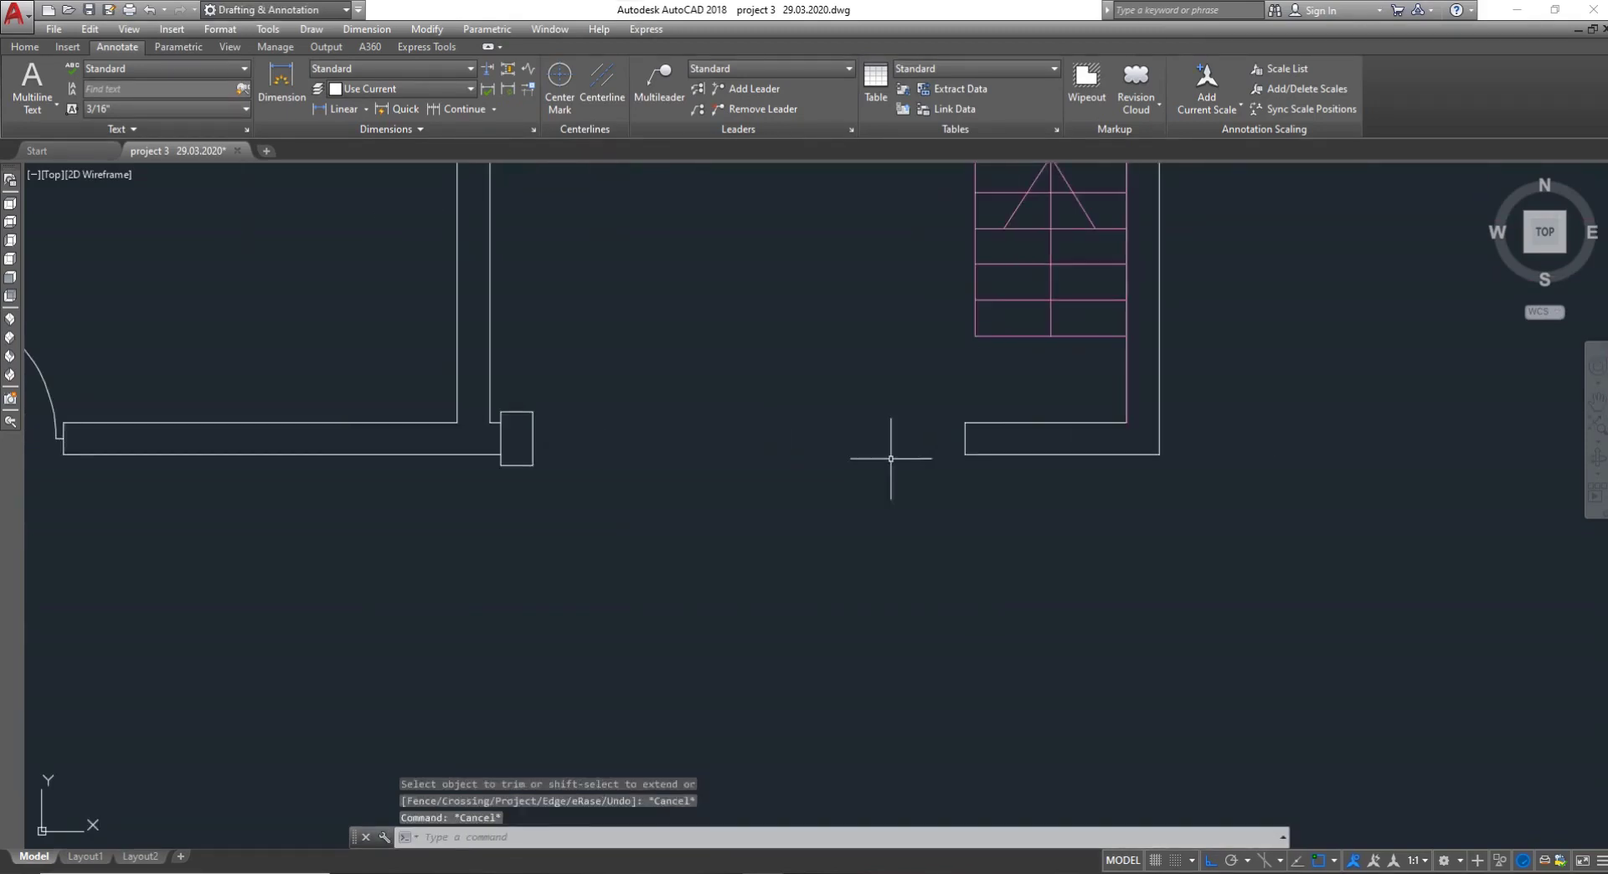
scroll(1002, 431, "up", 2)
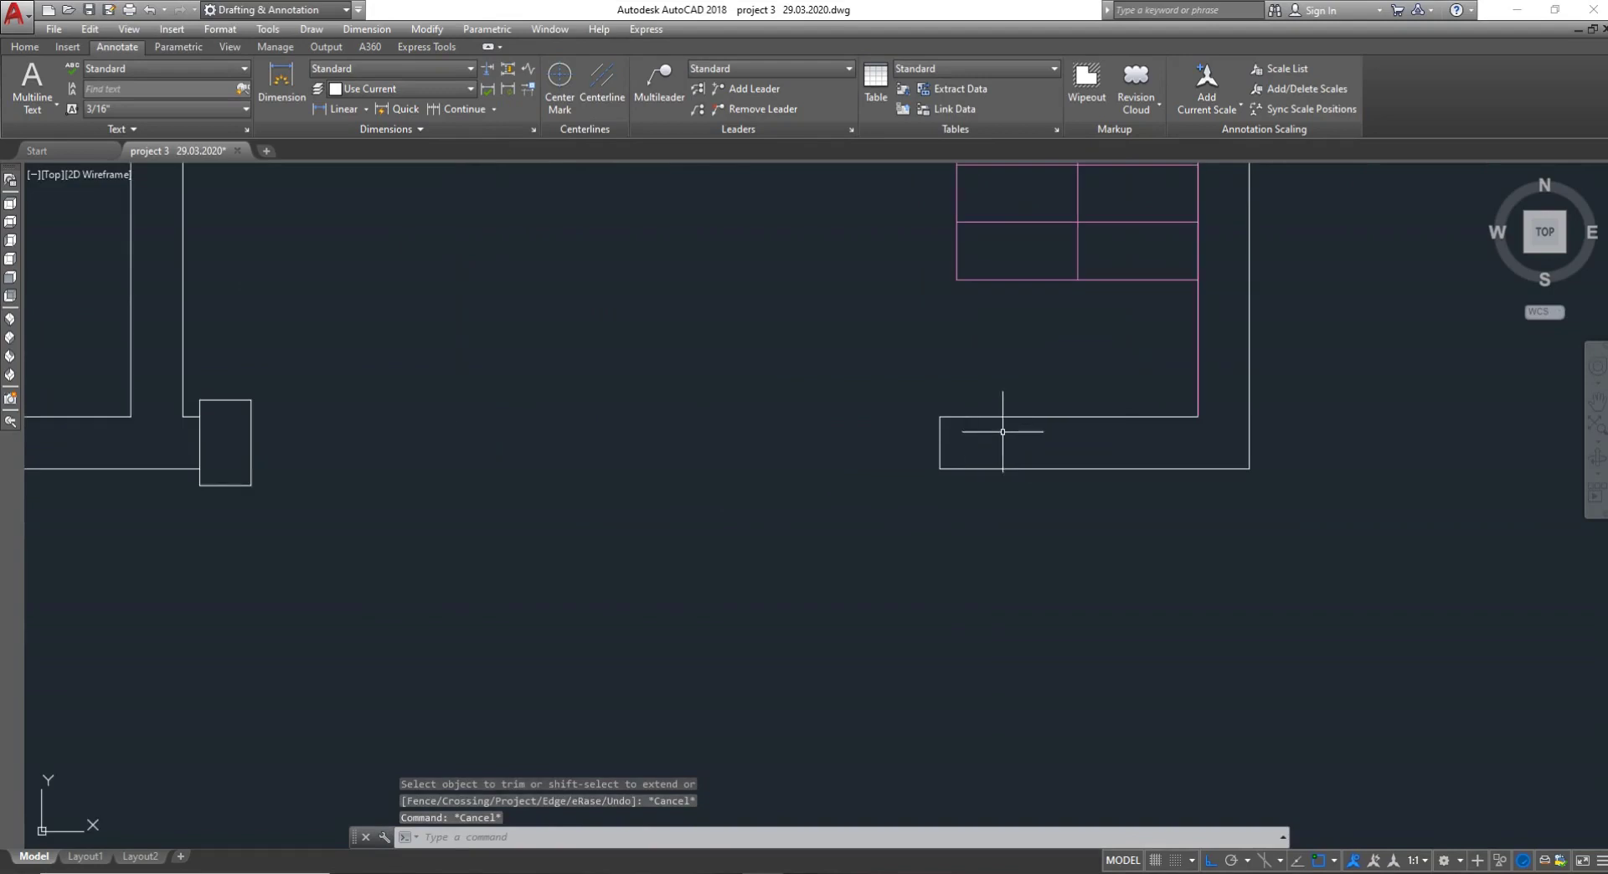
type("C")
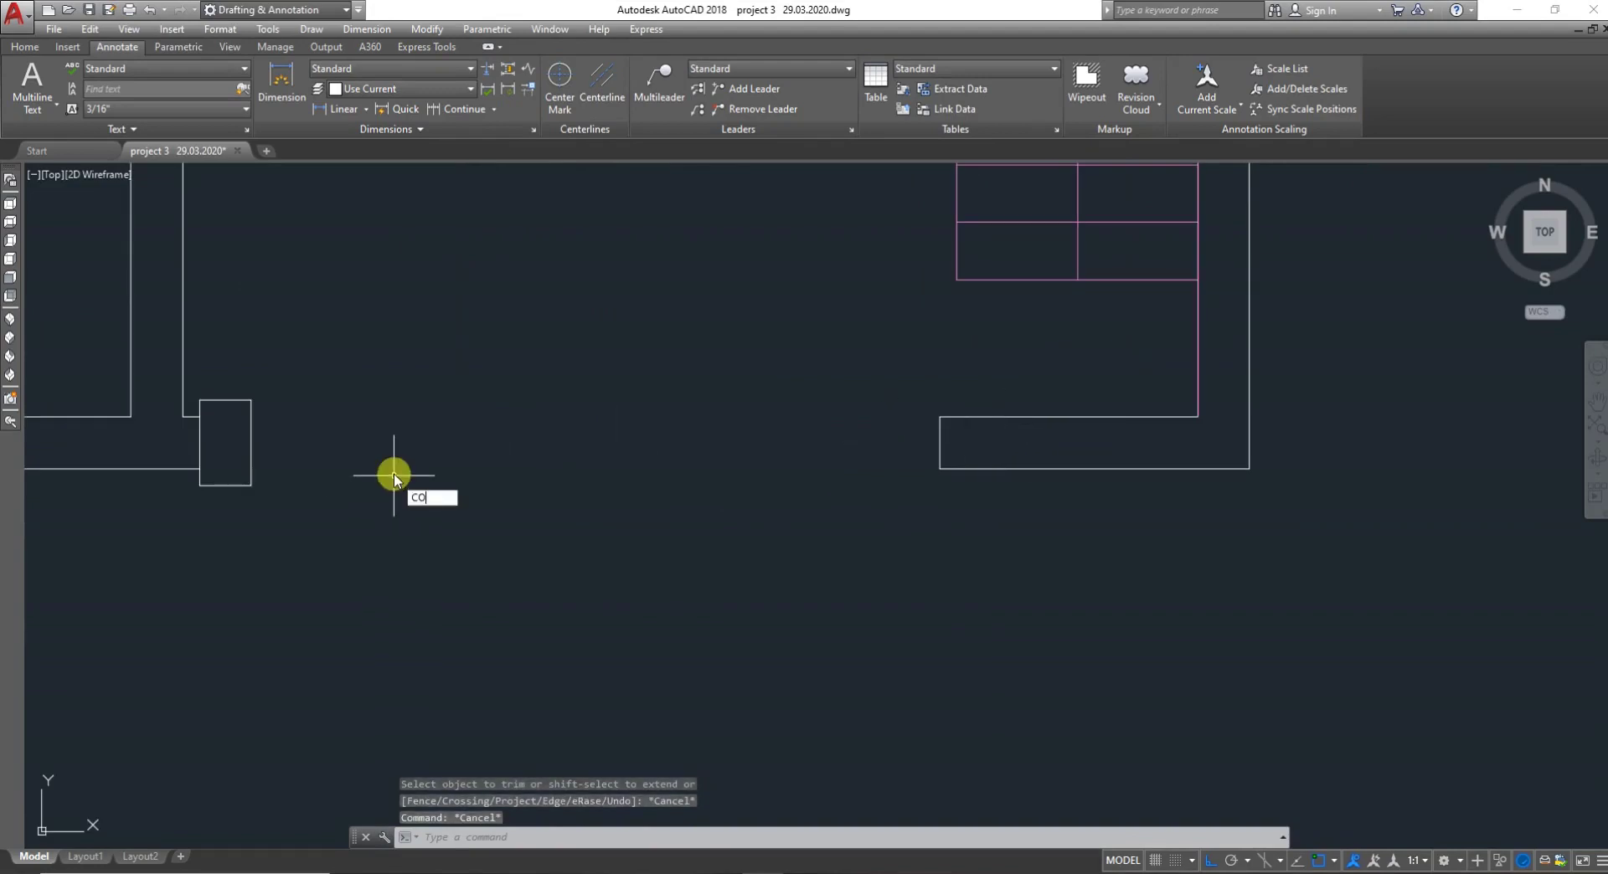
type("O")
key("Return")
left_click(413, 532)
left_click(204, 382)
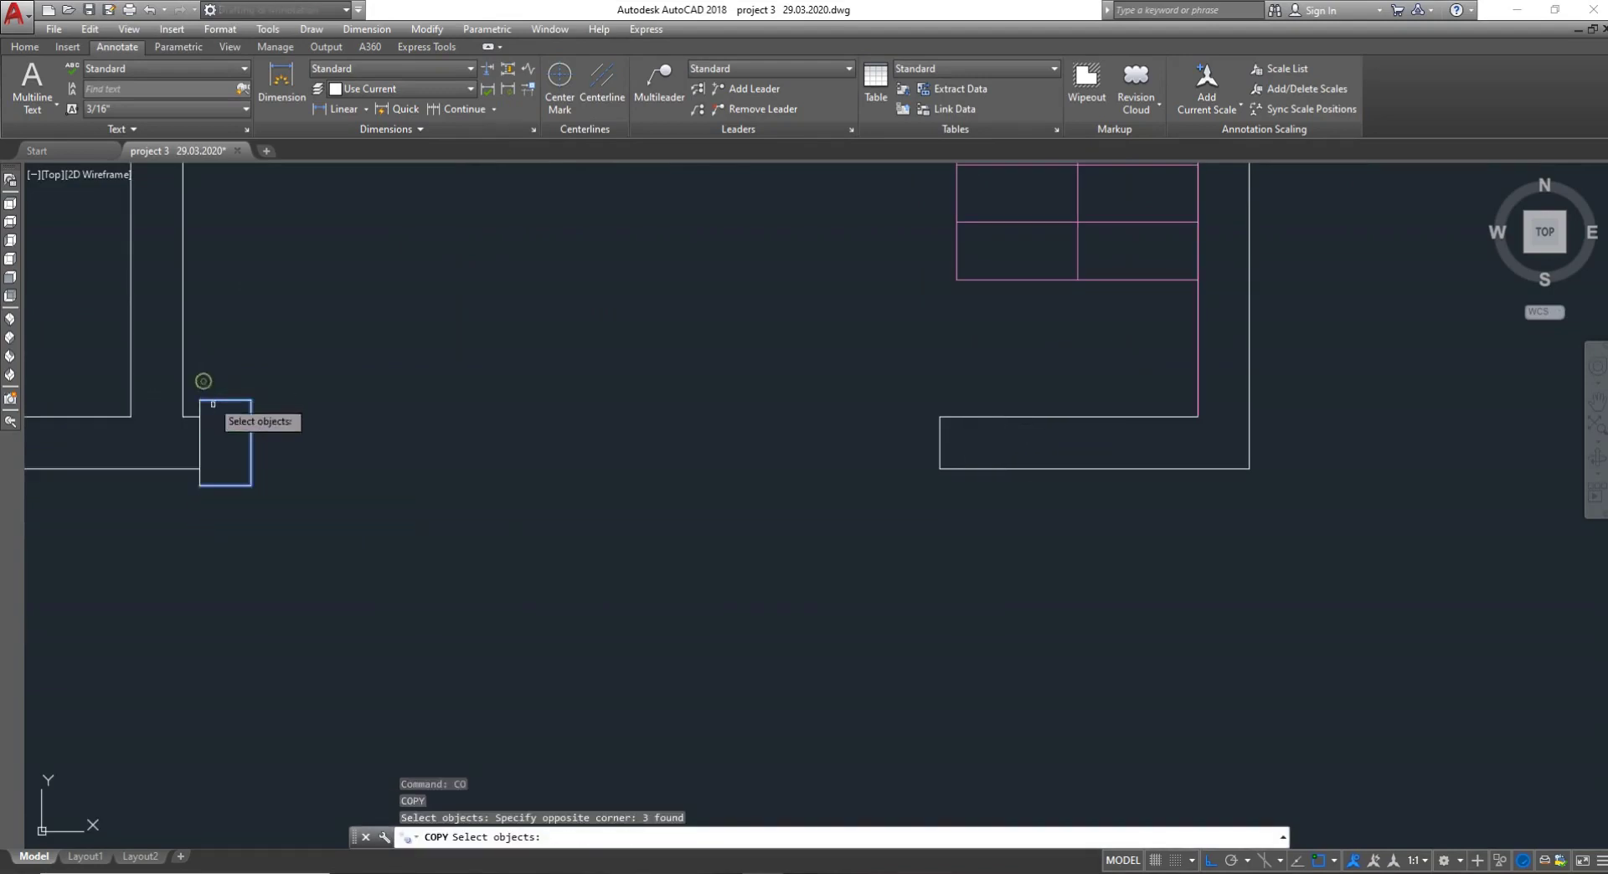
left_click(202, 457)
key("Return")
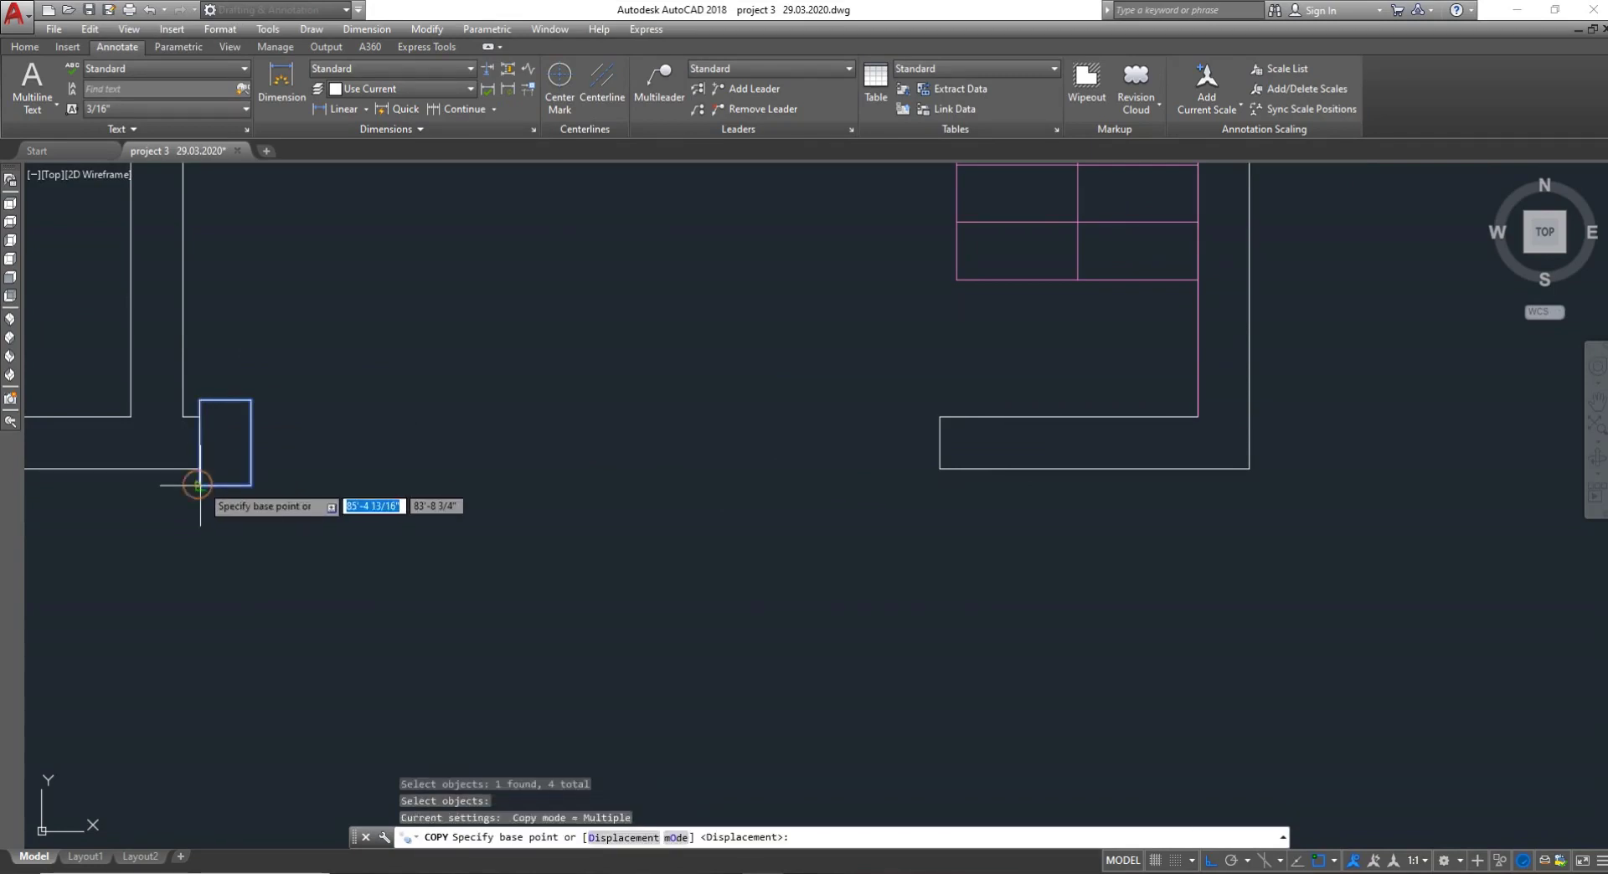
left_click(199, 485)
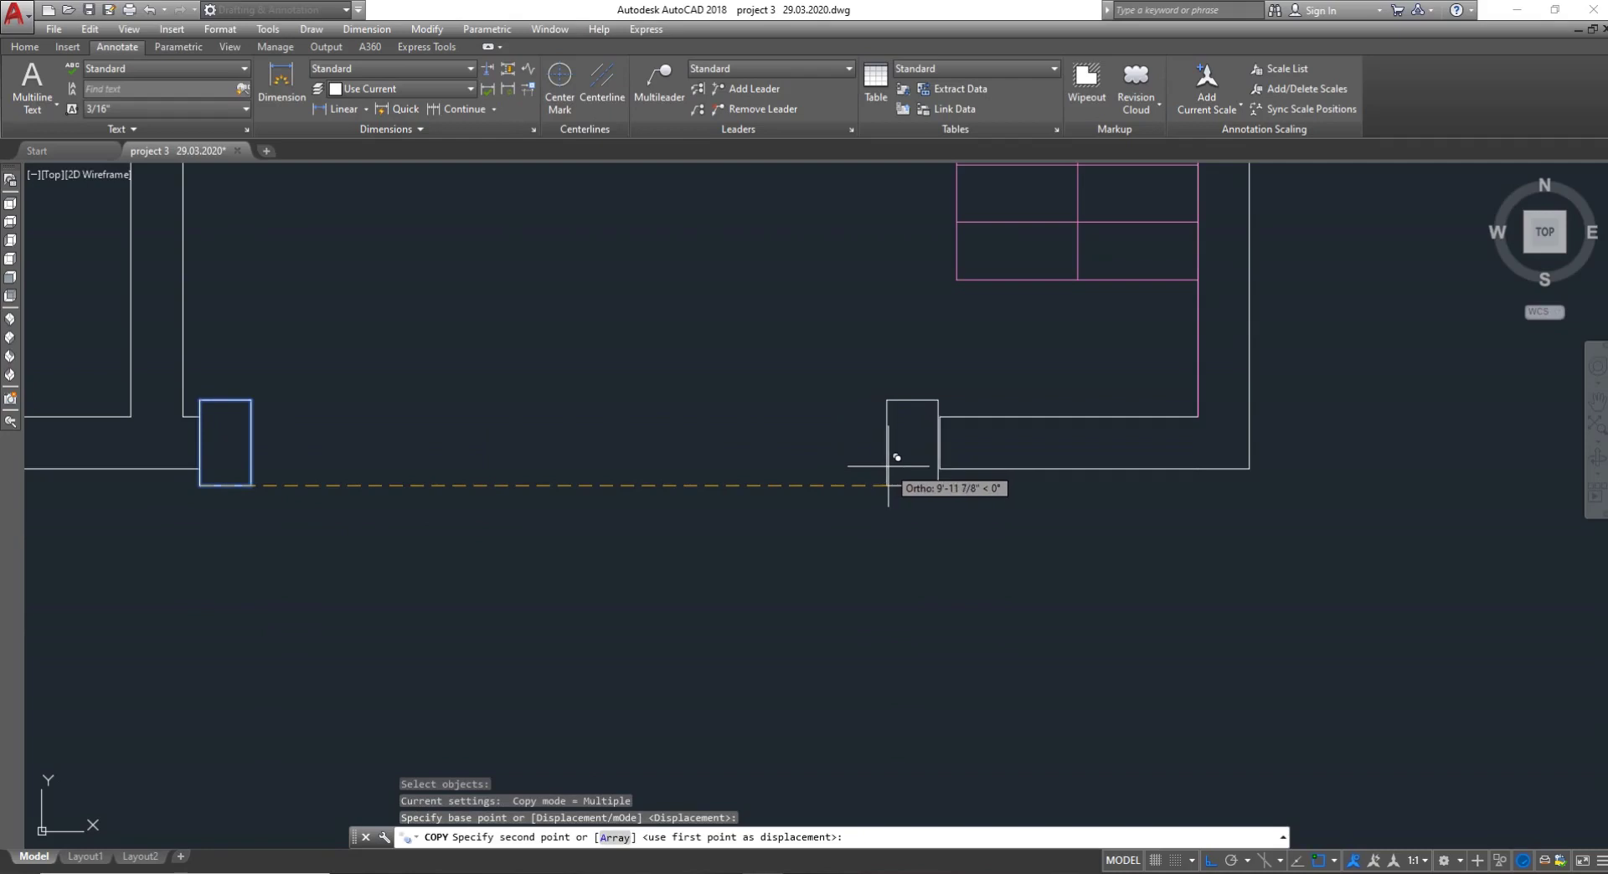
left_click(888, 467)
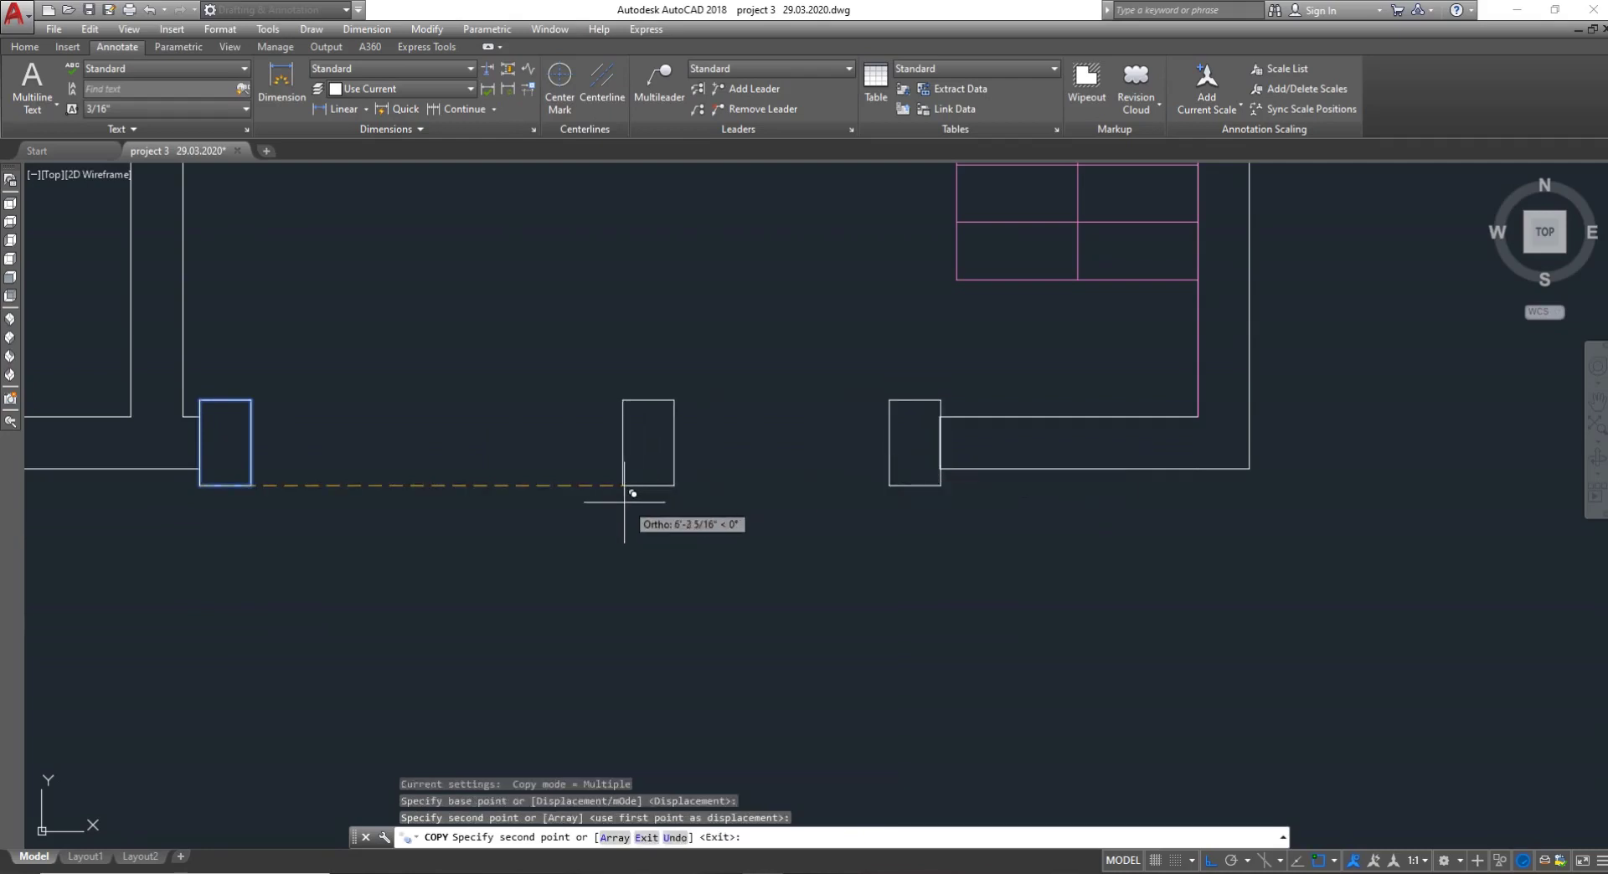
key("Escape")
Check the clear distance between the two pillars with an aligned dimension, without placing it
scroll(624, 503, "down", 4)
type("dal")
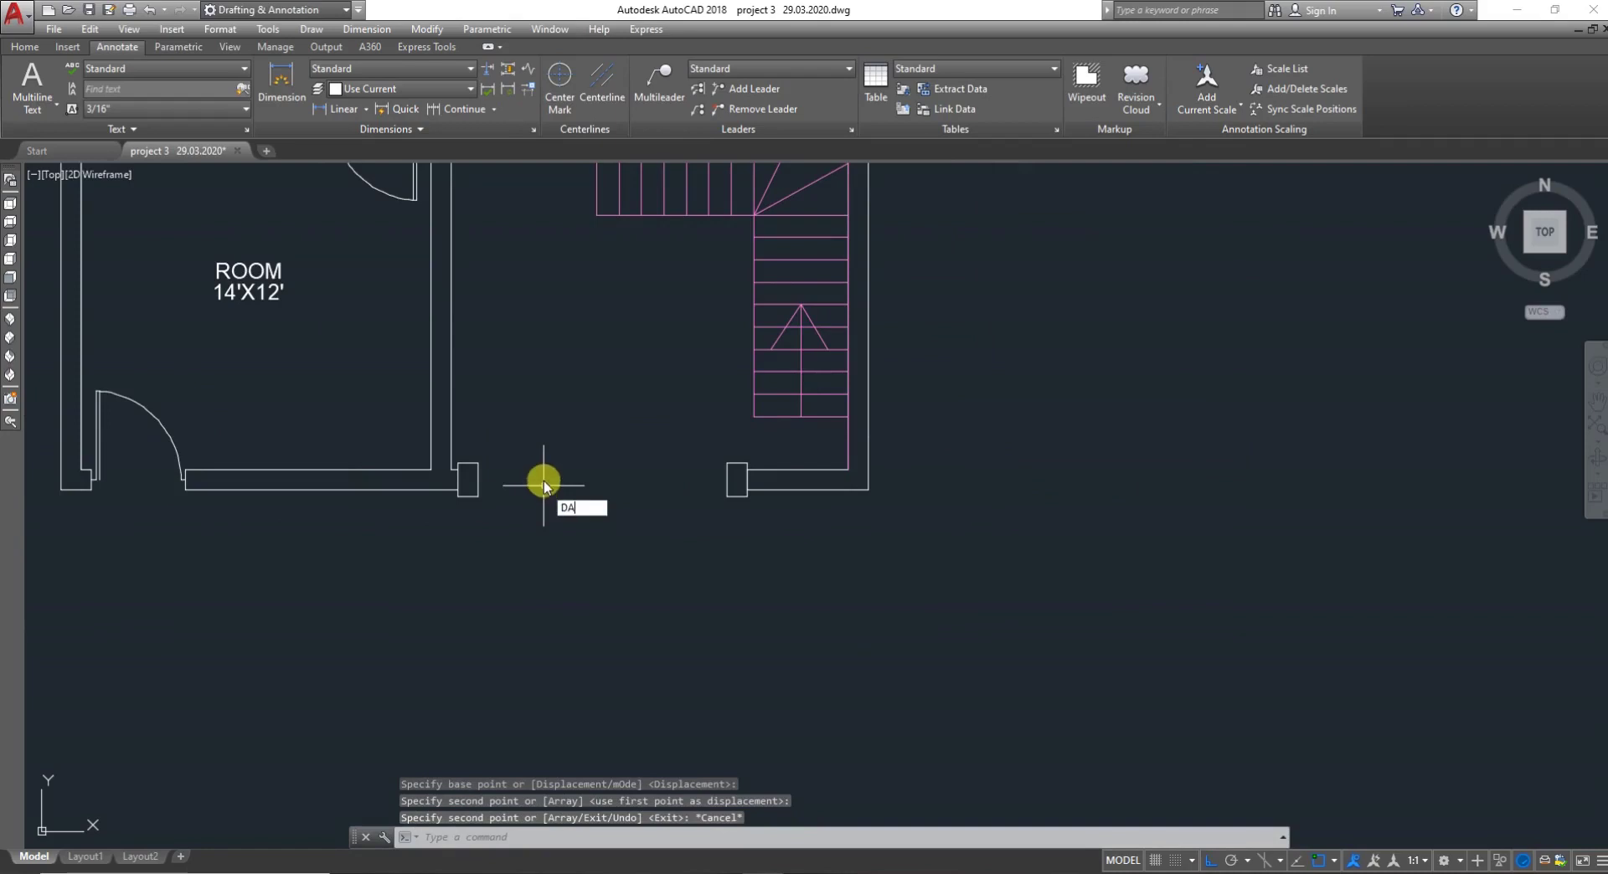
key("Return")
left_click(478, 482)
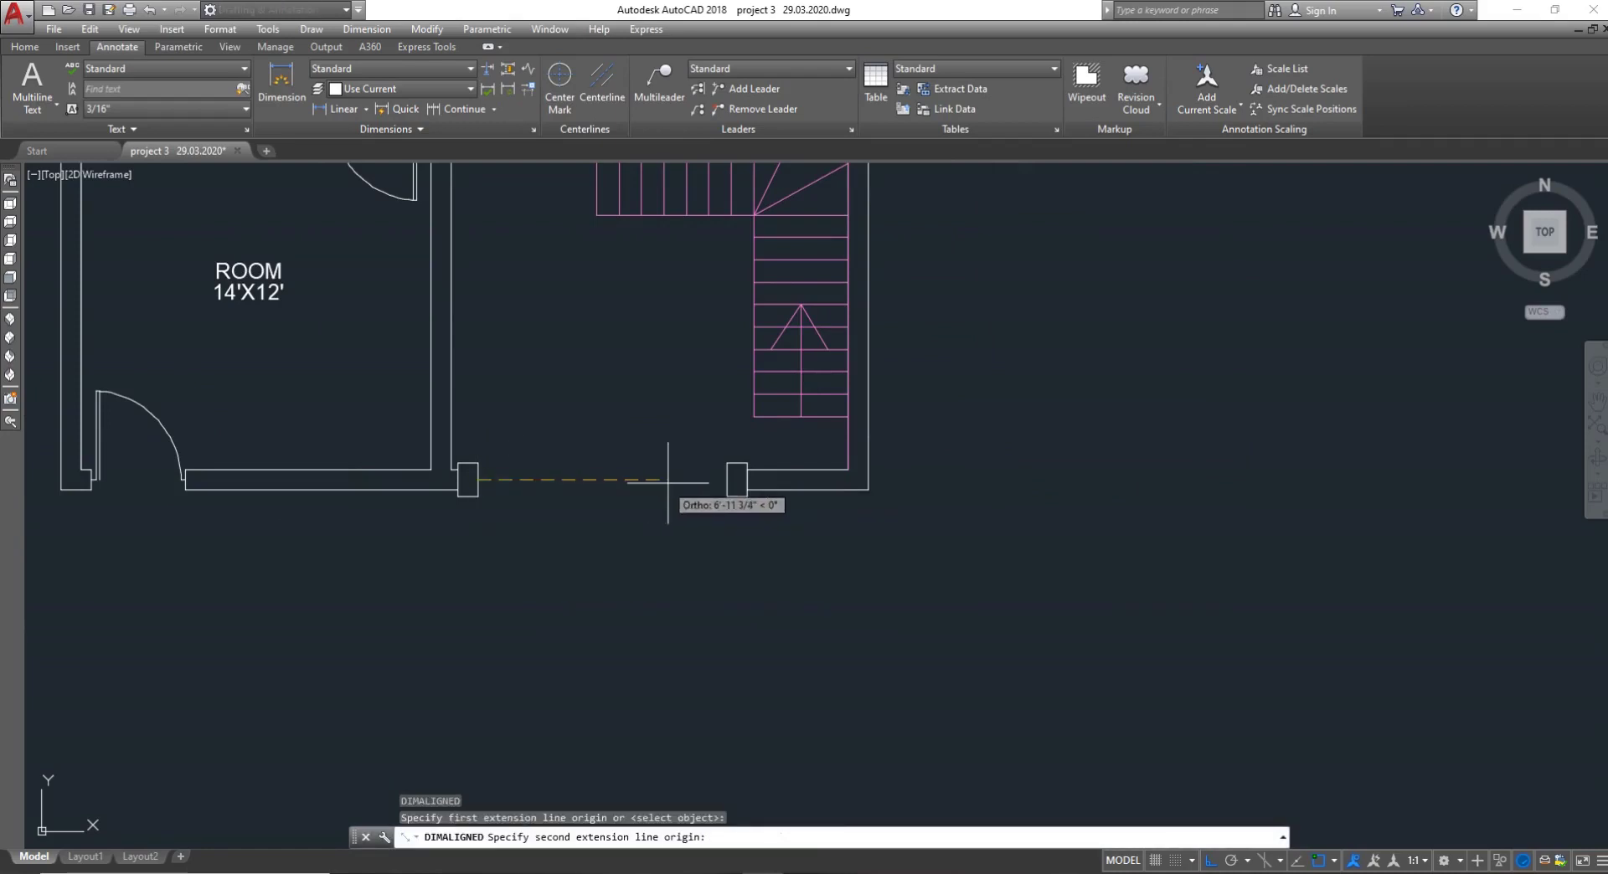
left_click(725, 476)
key("Escape")
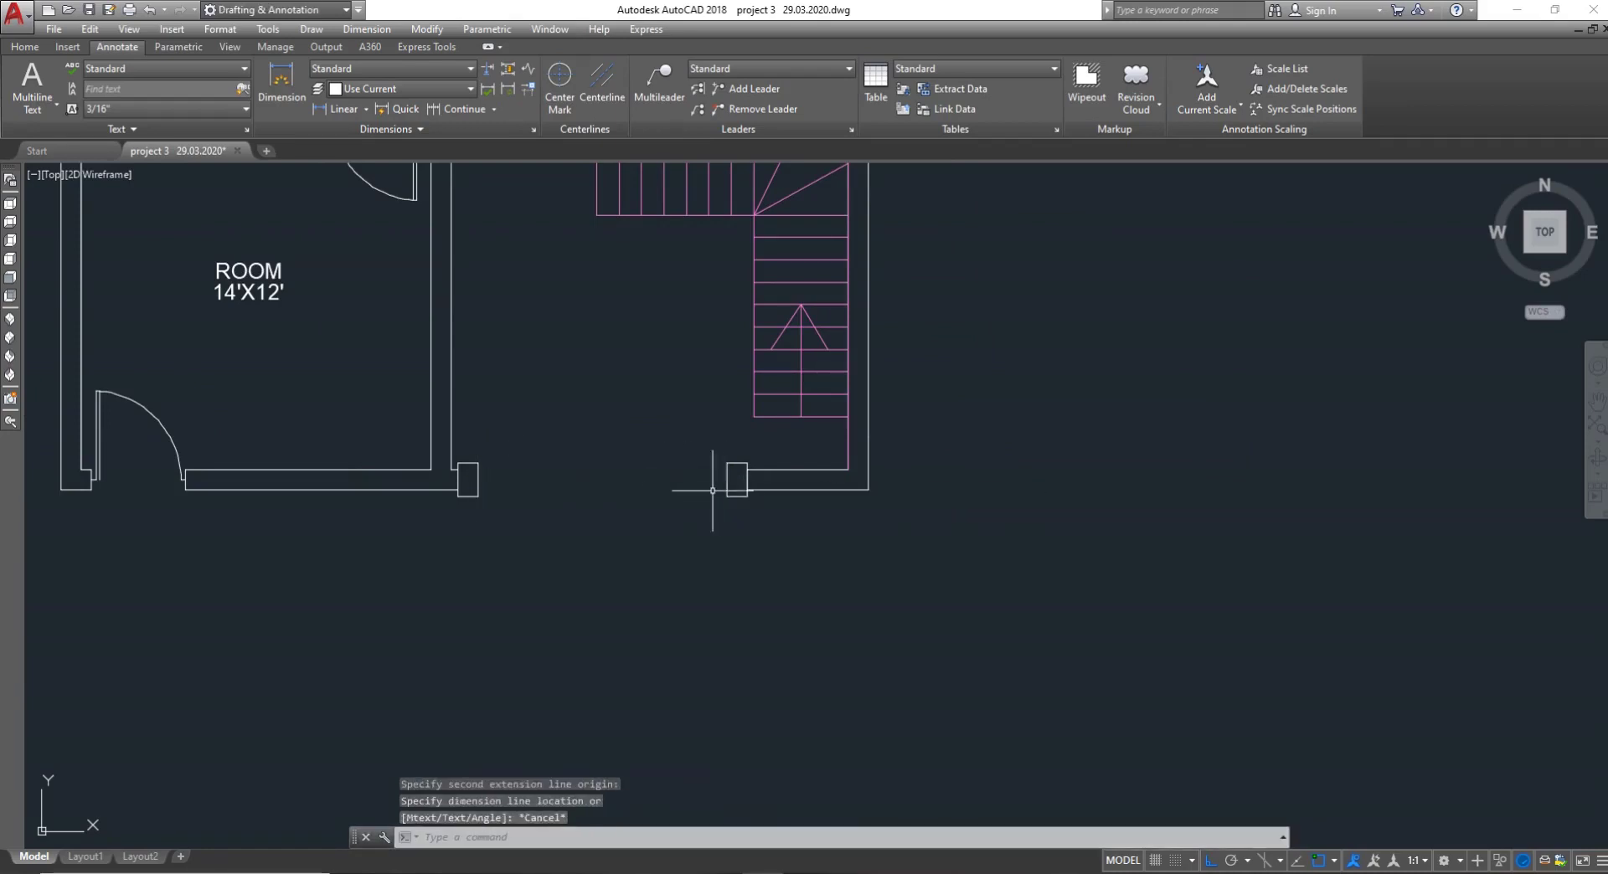
Move the pillar rectangle beside the stairs about 9" to the right so it sits over the front wall's end
scroll(727, 484, "up", 4)
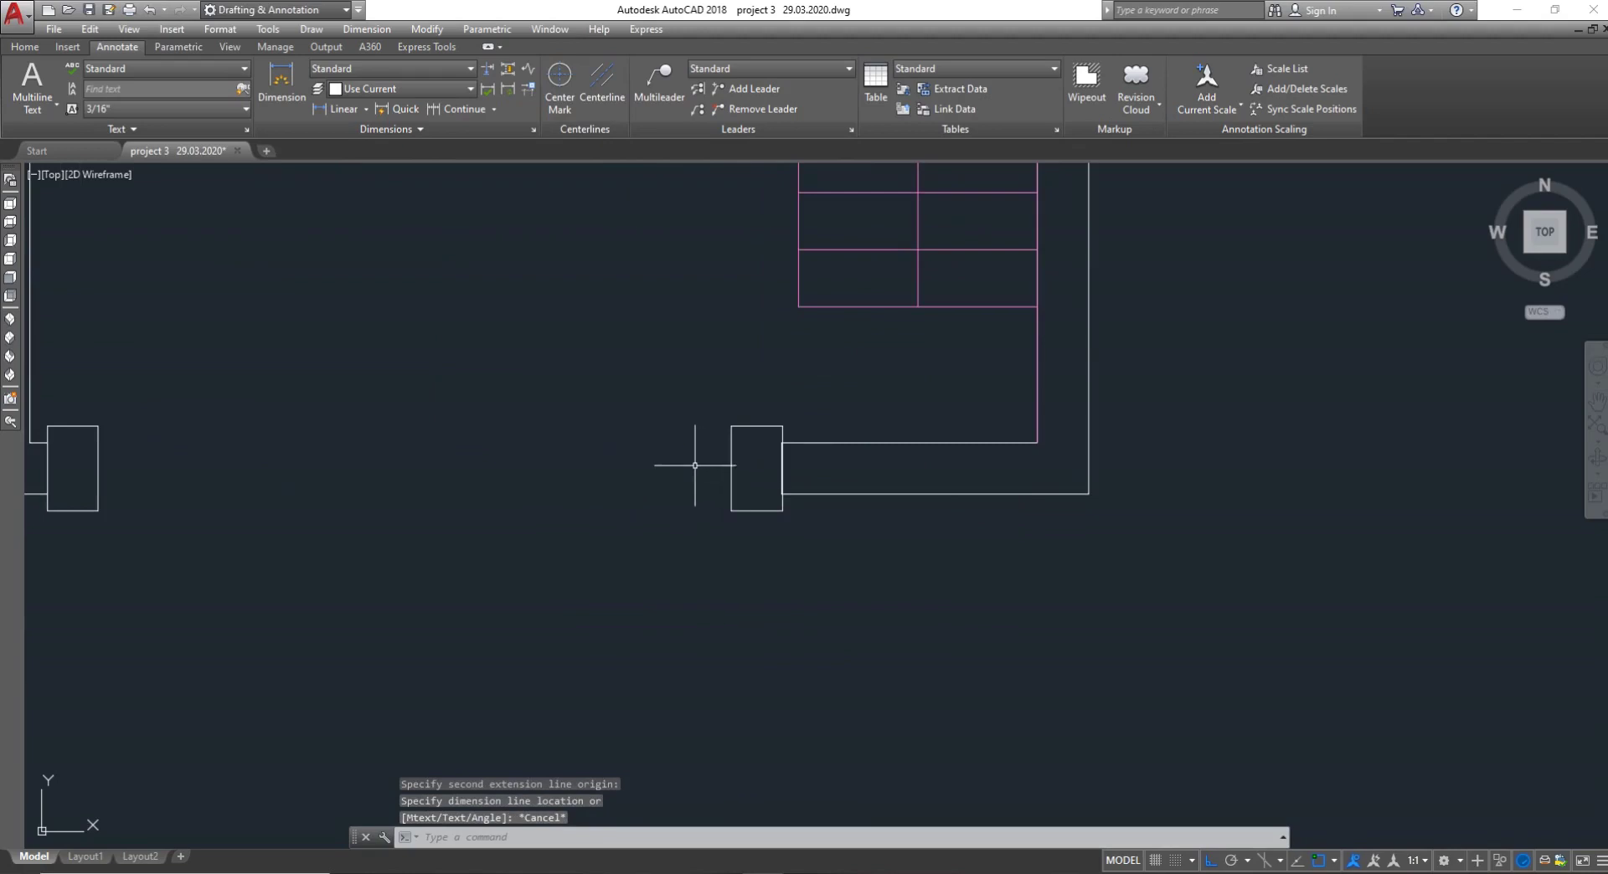
type("m")
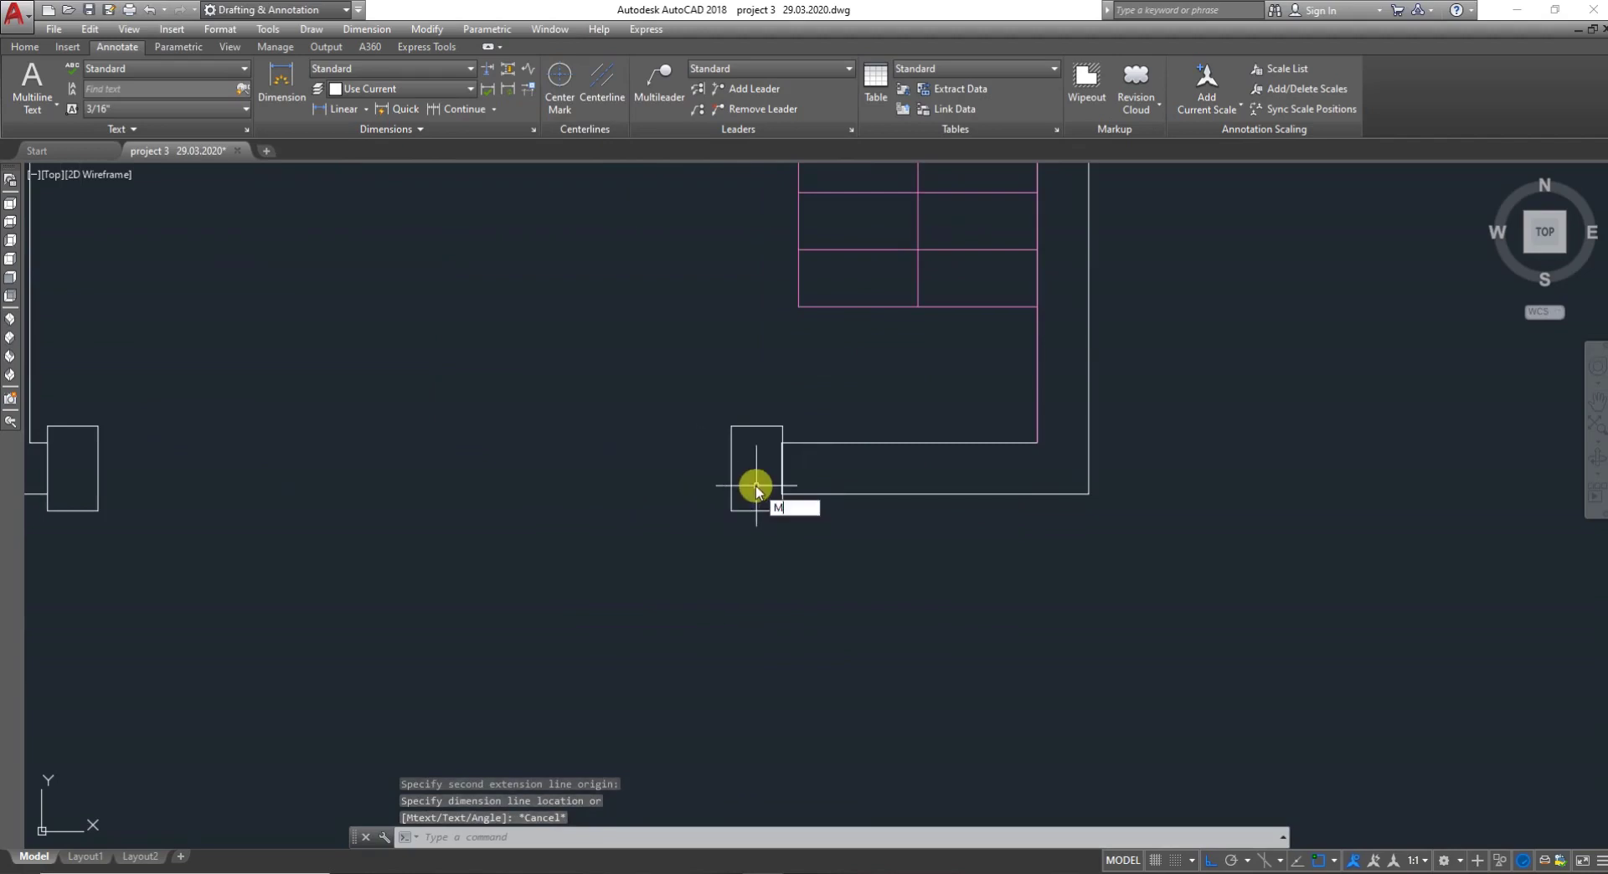
key("Return")
left_click(786, 552)
left_click(730, 431)
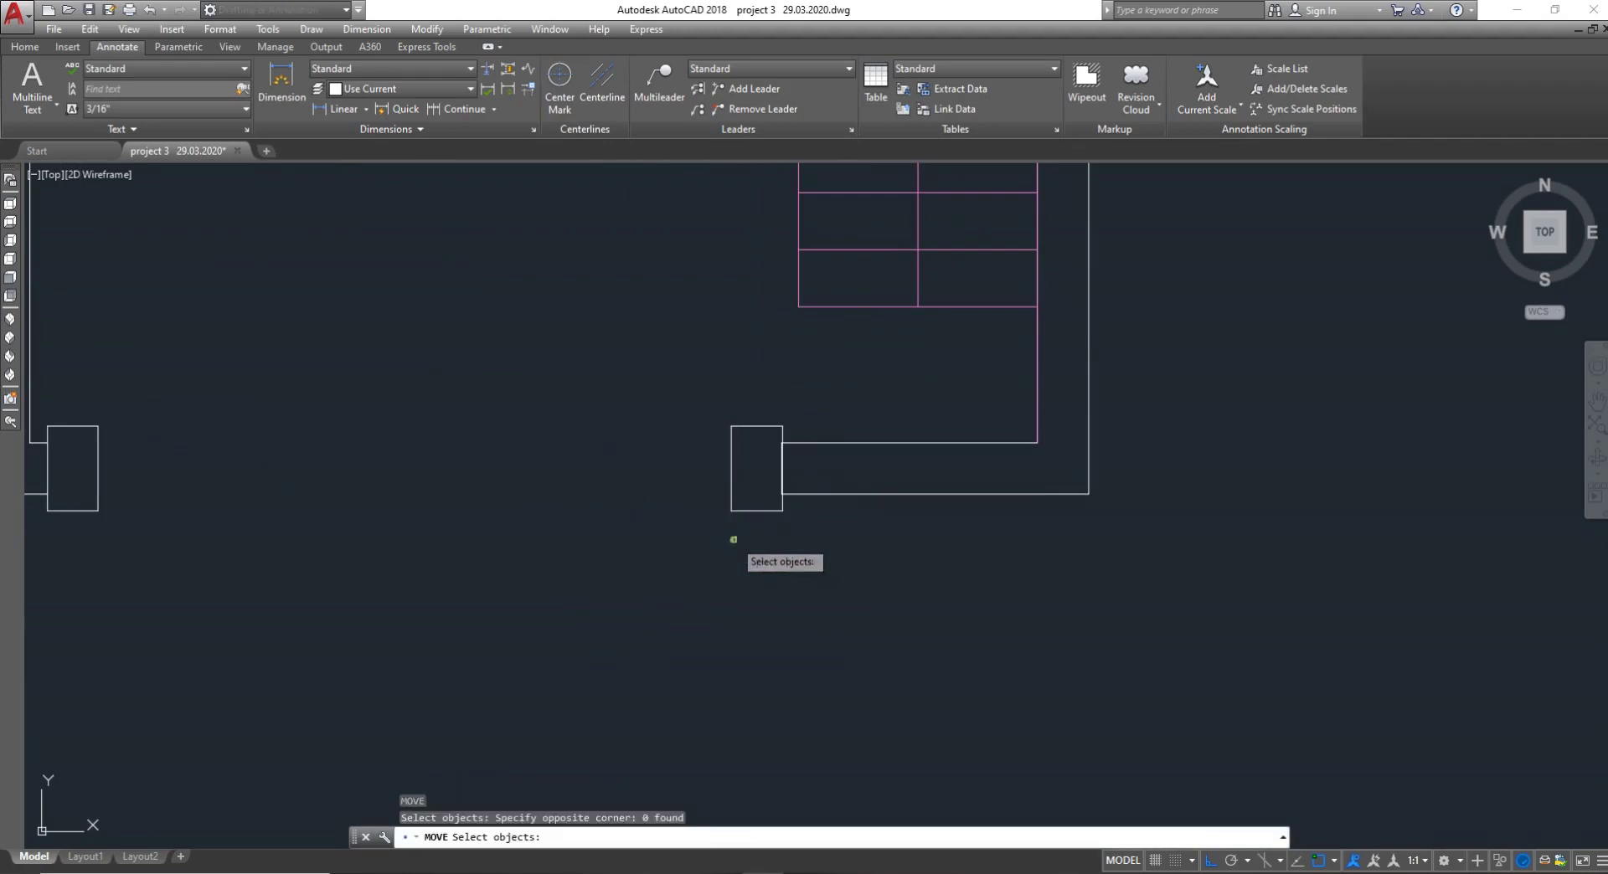
left_click(702, 391)
left_click(785, 545)
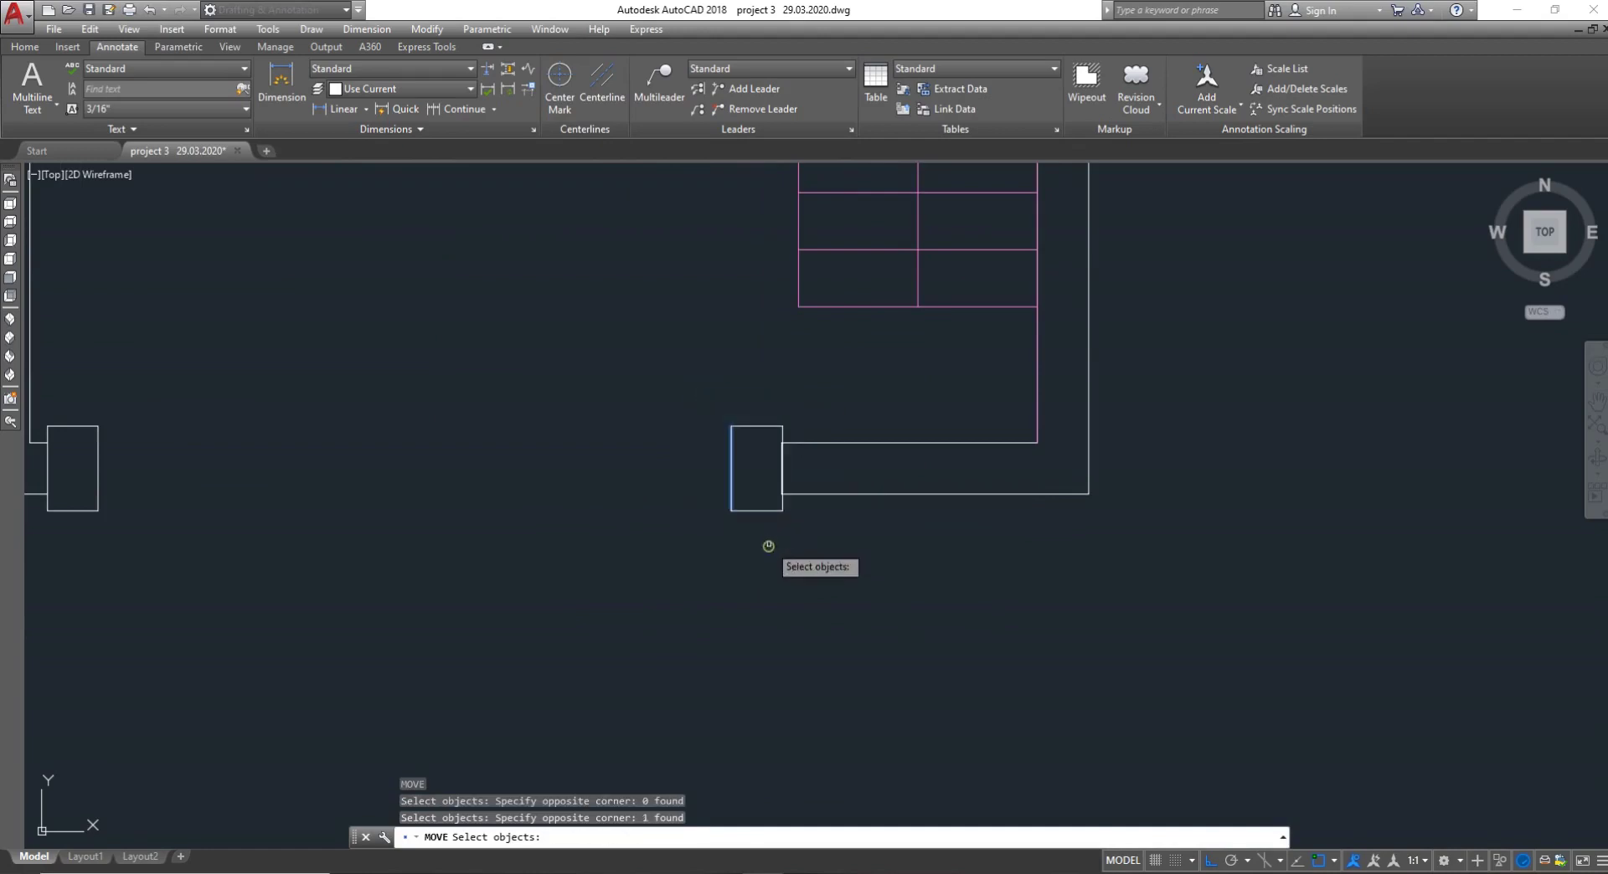
scroll(762, 508, "up", 3)
left_click(748, 499)
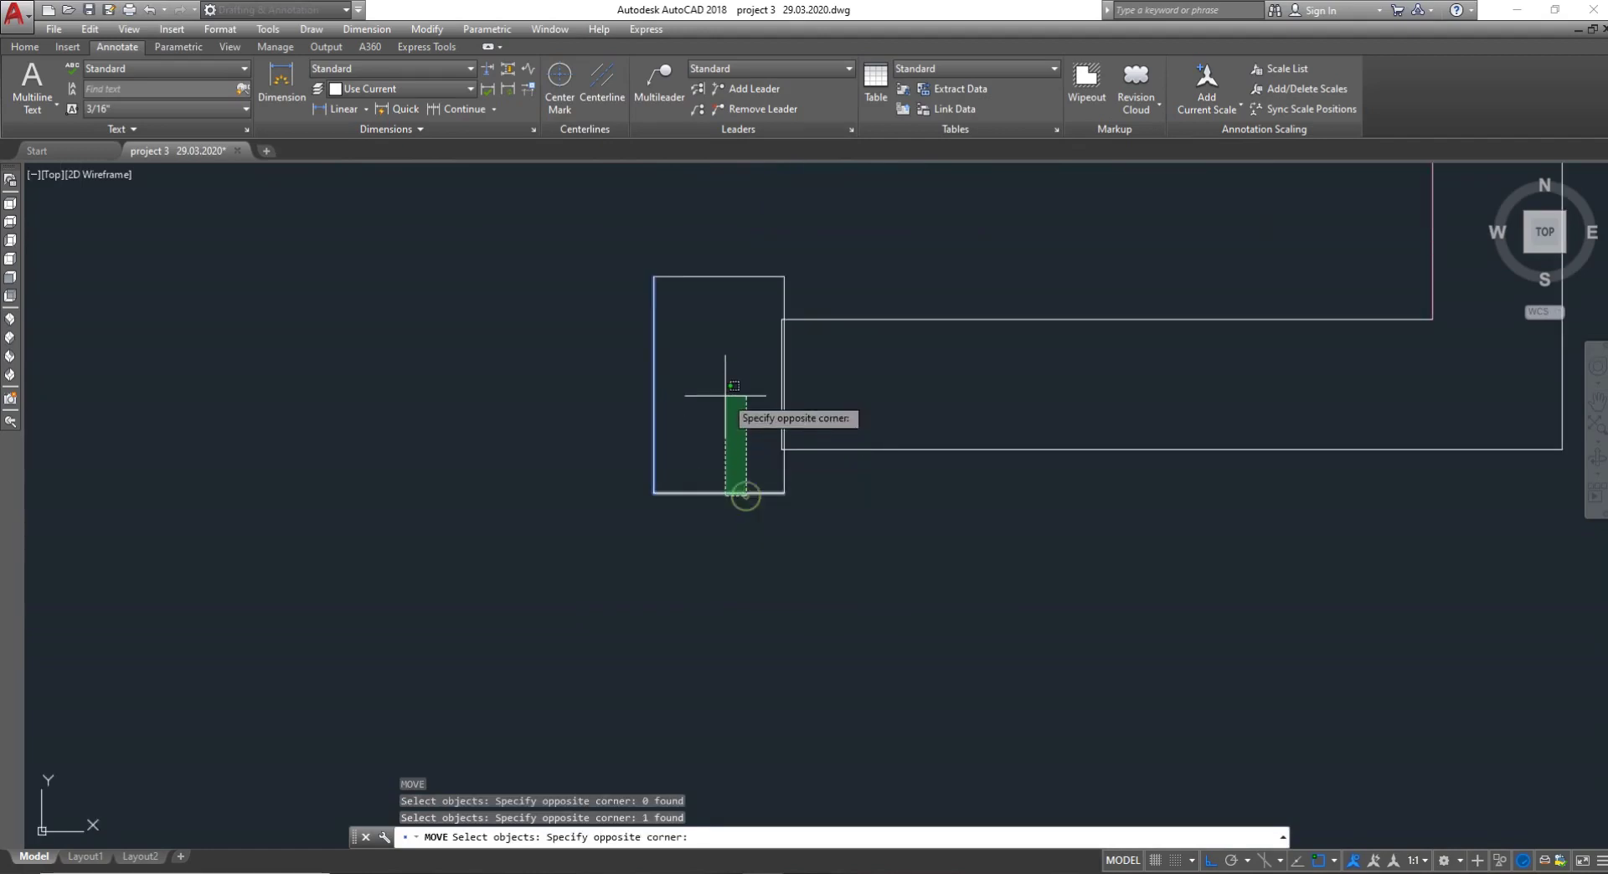
left_click(699, 240)
left_click(784, 469)
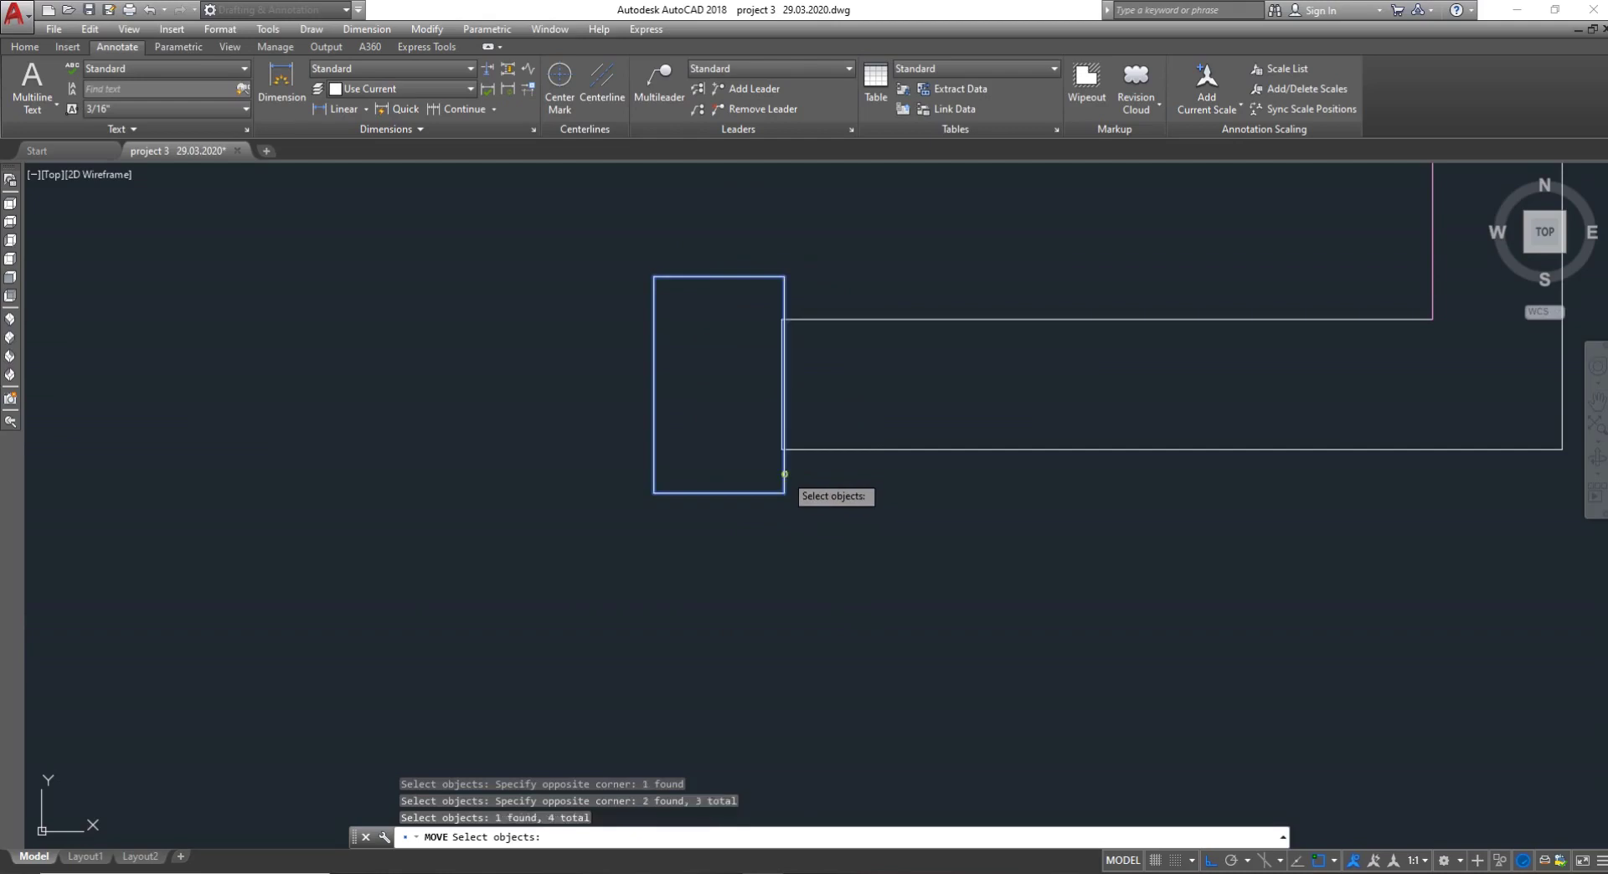
key("Return")
left_click(784, 493)
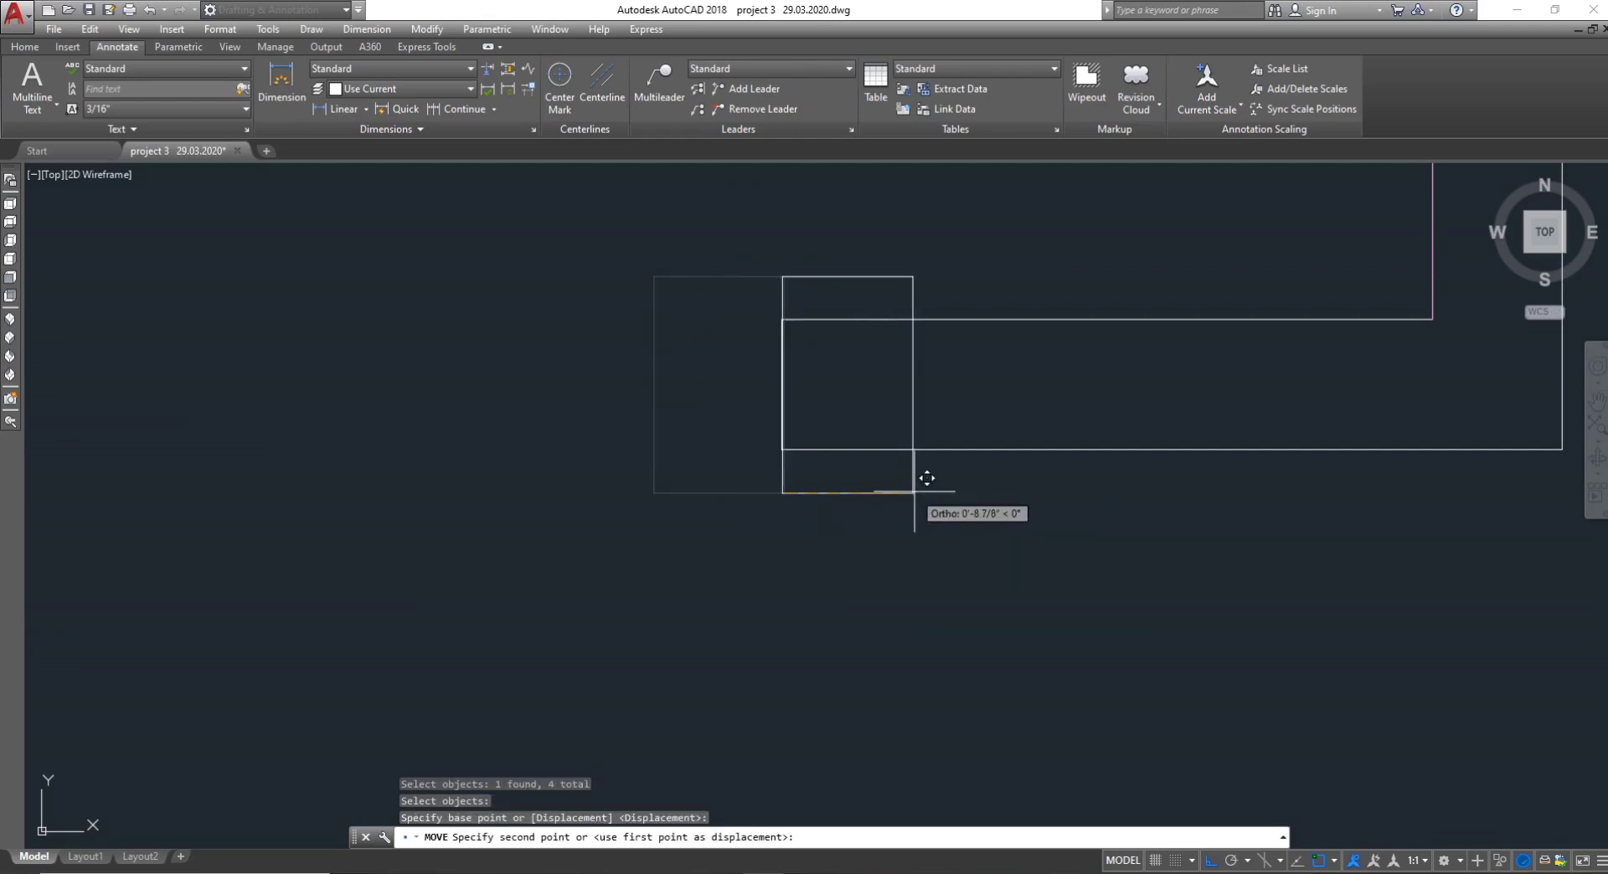
key("Escape")
Trim the two front wall lines inside the moved pillar
scroll(855, 539, "down", 3)
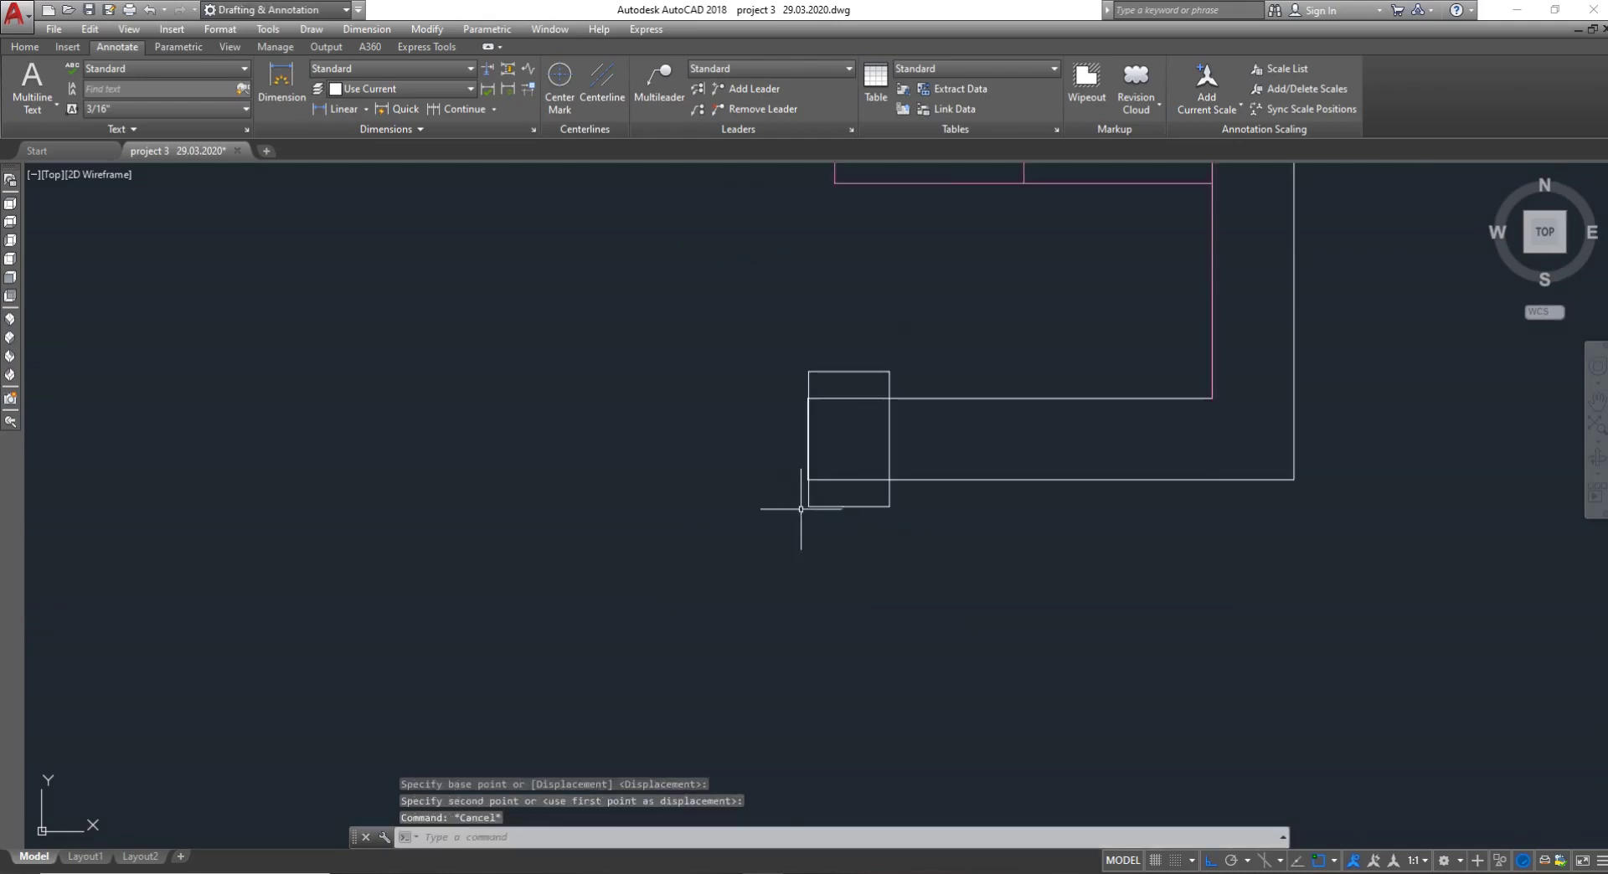
scroll(825, 477, "down", 2)
type("TR")
key("Return")
key("Return")
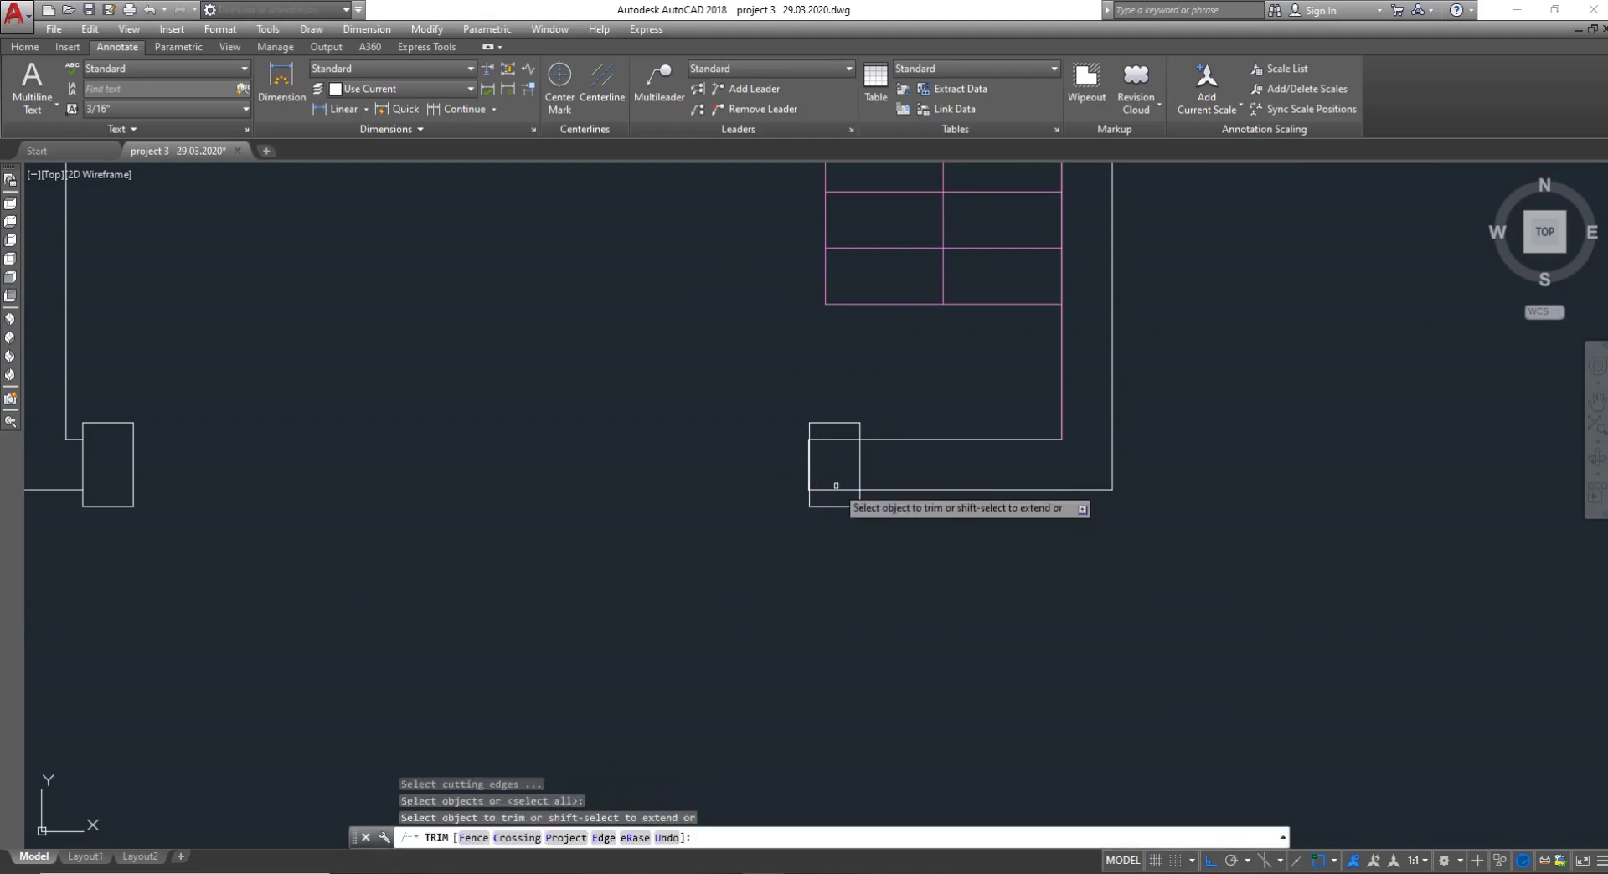
left_click(833, 484)
left_click(833, 424)
scroll(807, 473, "up", 3)
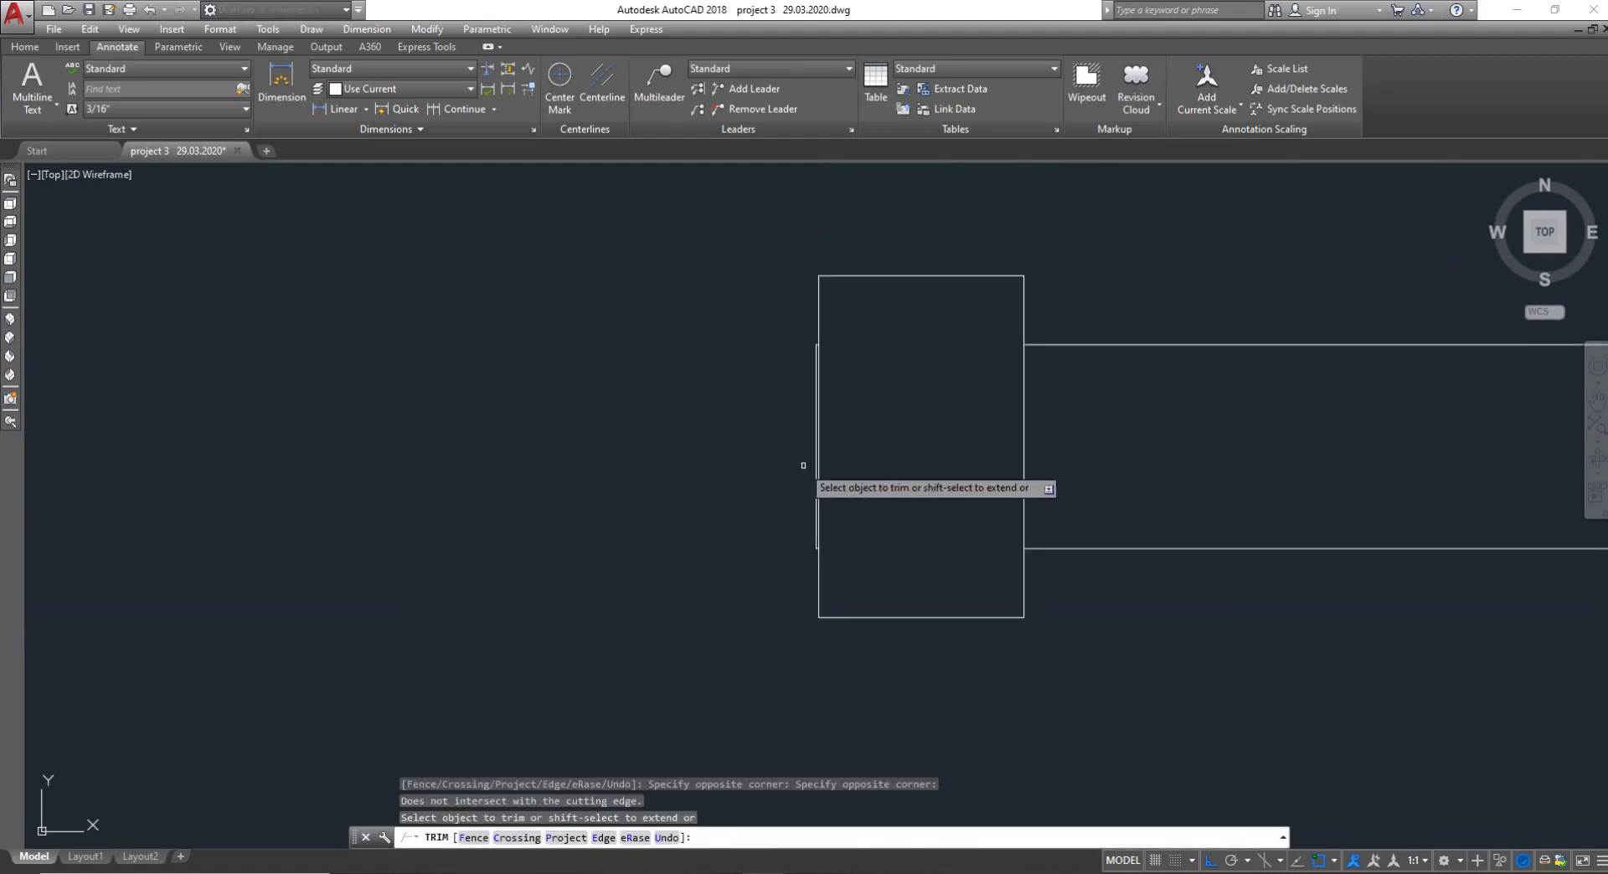
key("Escape")
Erase the leftover short wall-end line along the left side of the moved pillar
type("e")
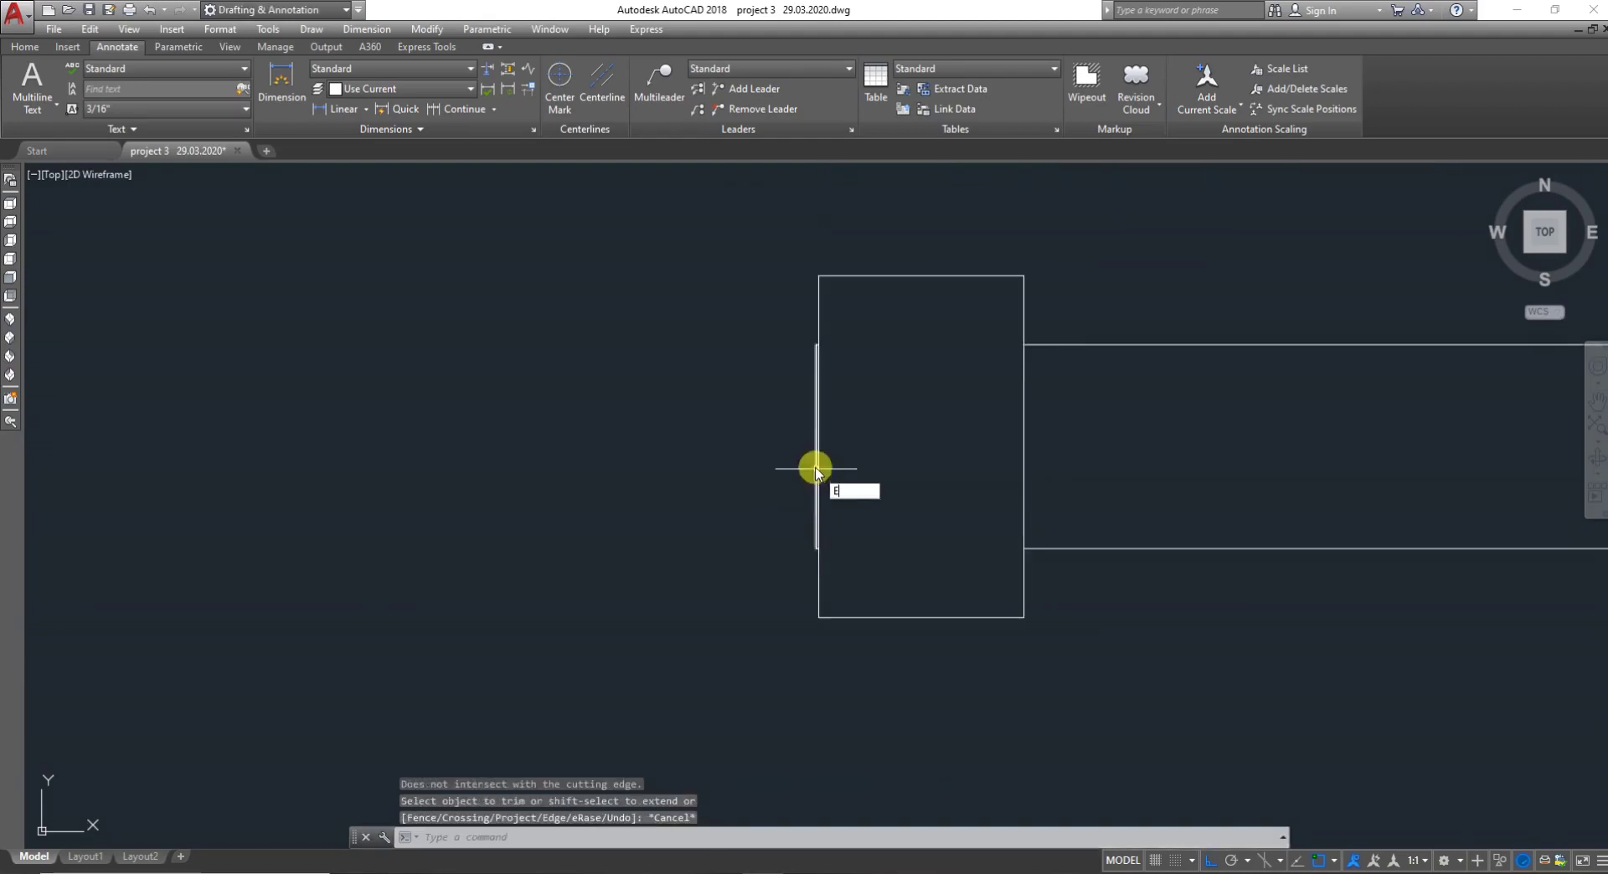
key("Return")
key("Return")
left_click(815, 474)
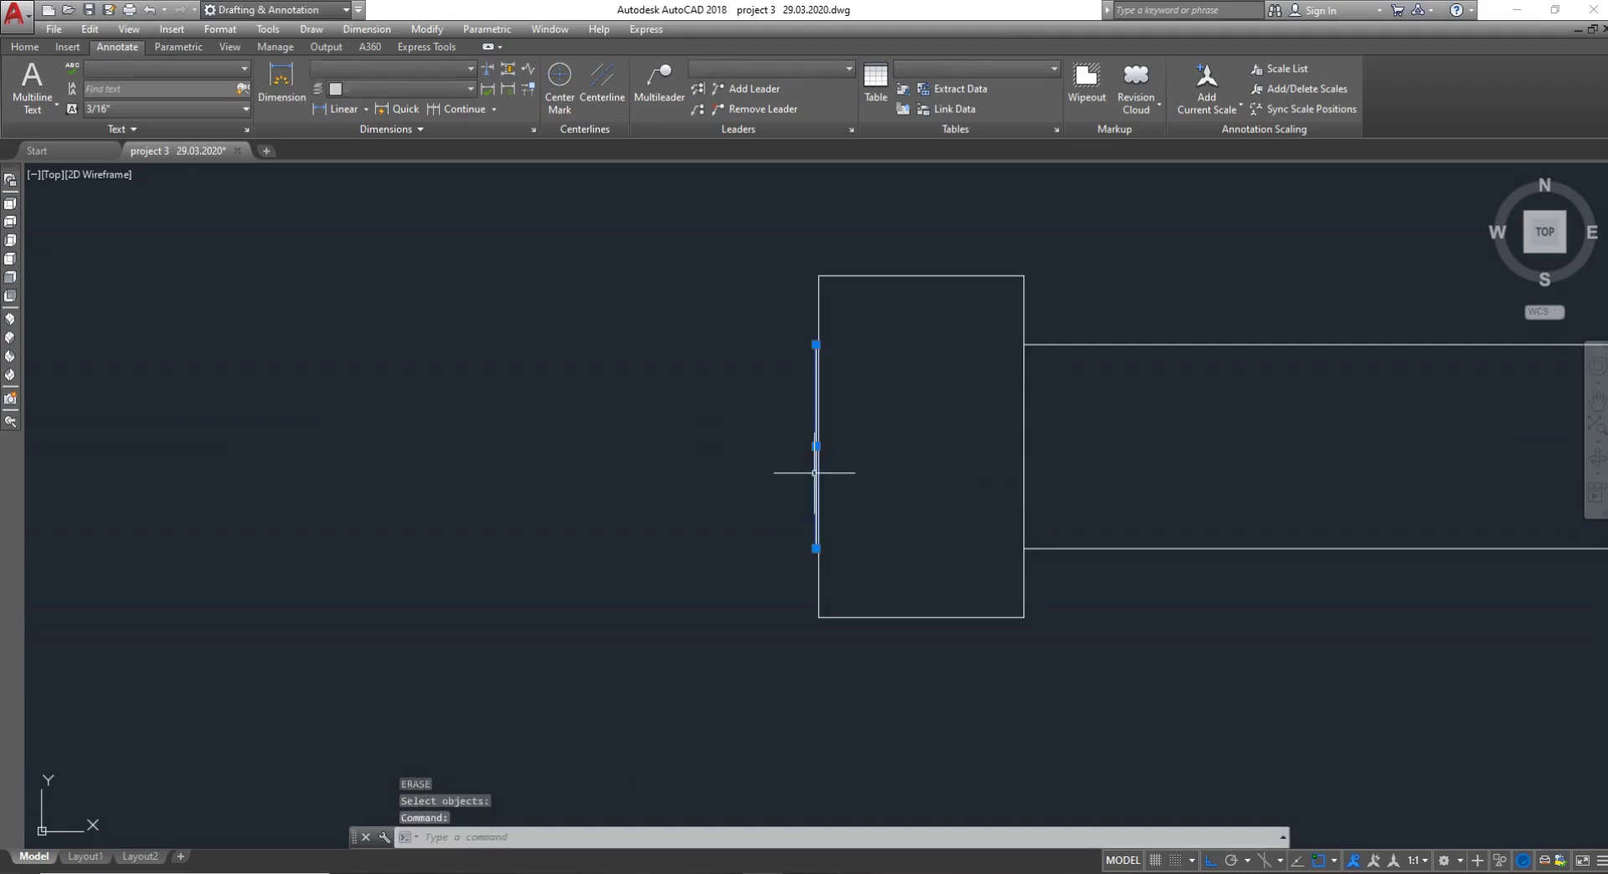
key("Delete")
key("Escape")
scroll(829, 476, "down", 3)
scroll(809, 498, "down", 3)
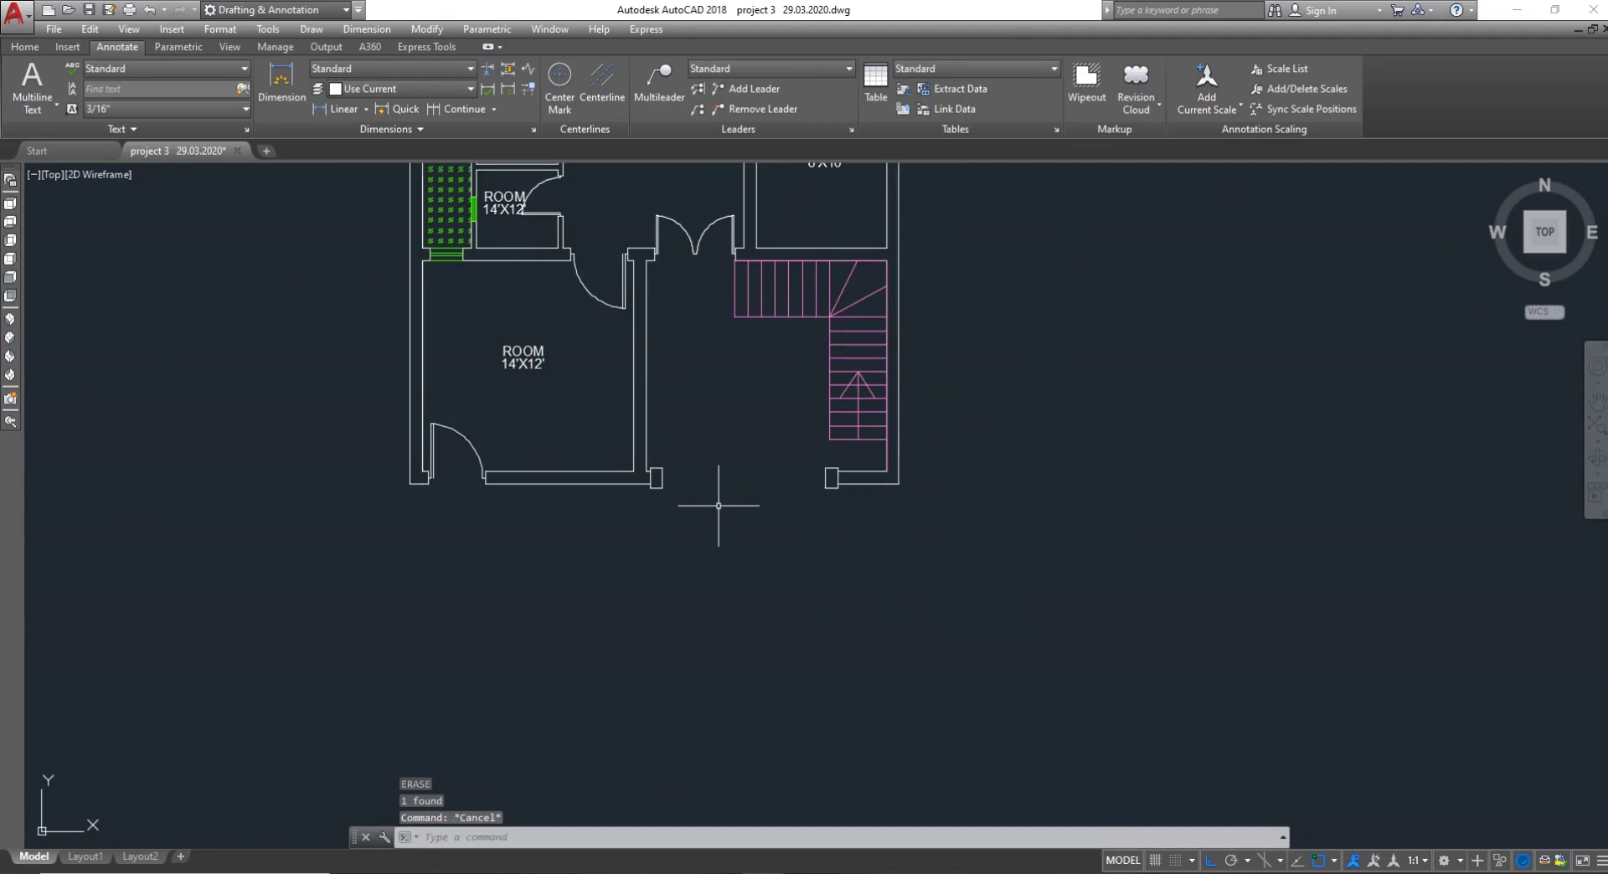
Check the opening between the inner faces of the two pillars with an aligned dimension, without placing it
type("dal")
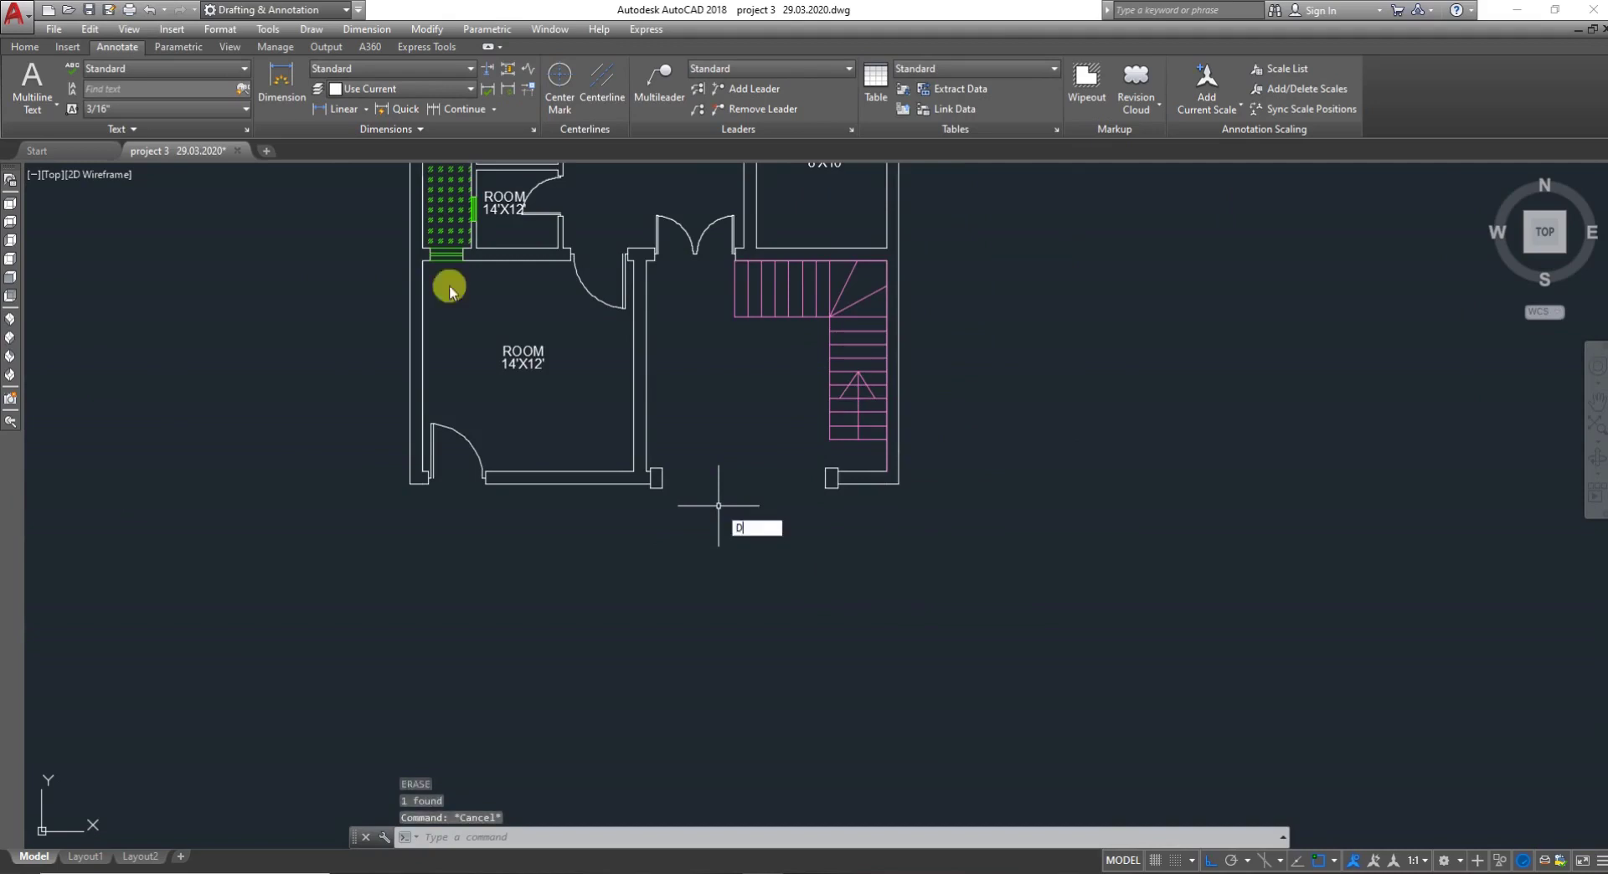
key("Return")
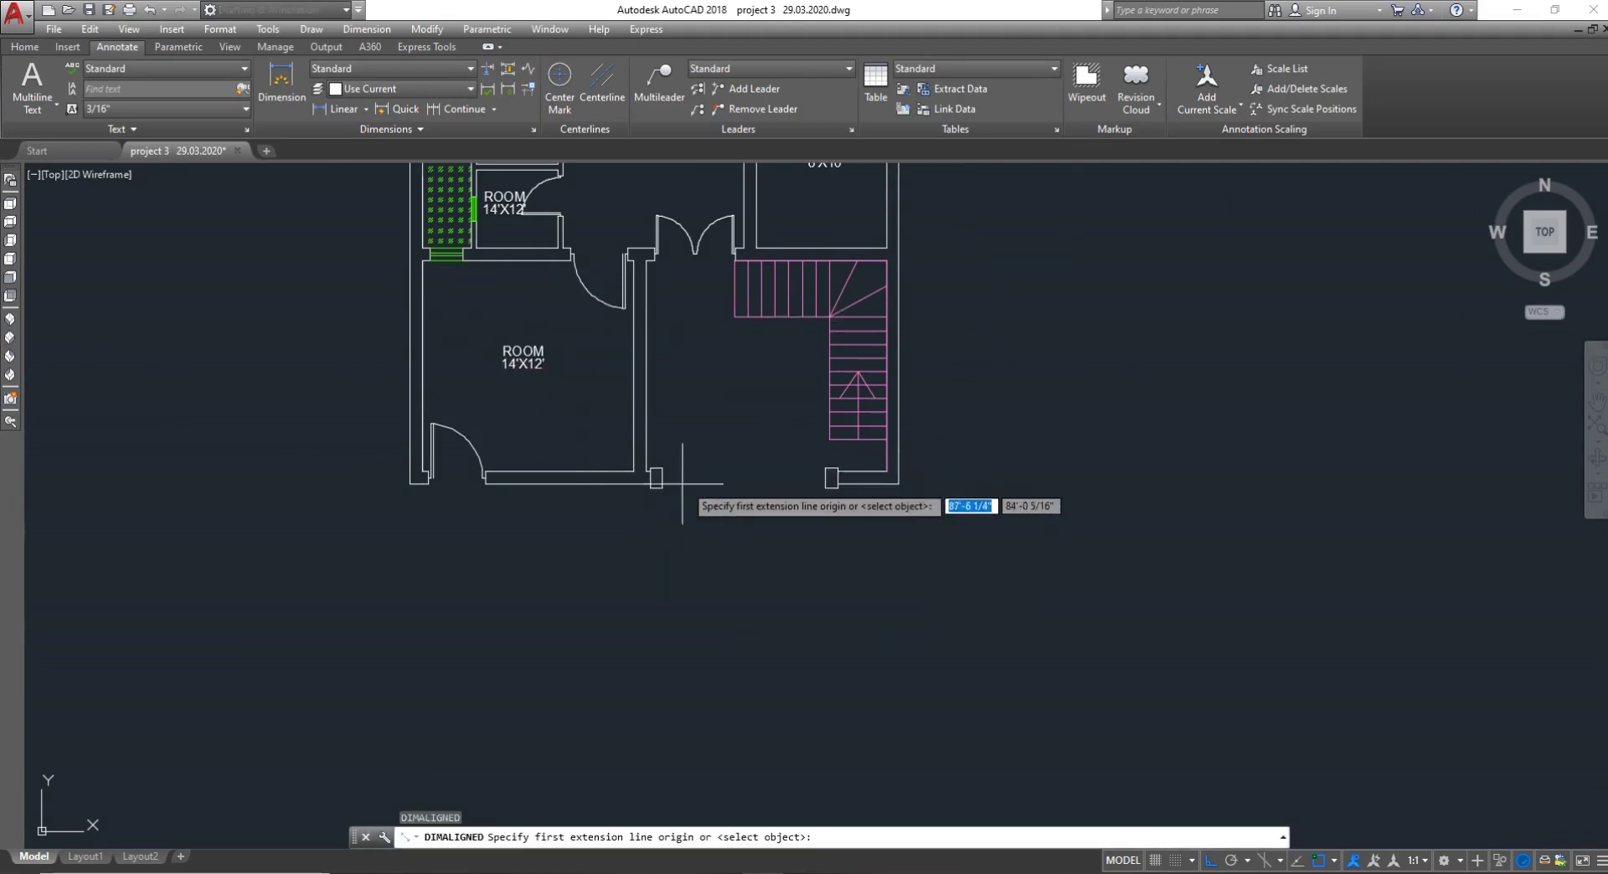
scroll(675, 475, "up", 2)
left_click(643, 477)
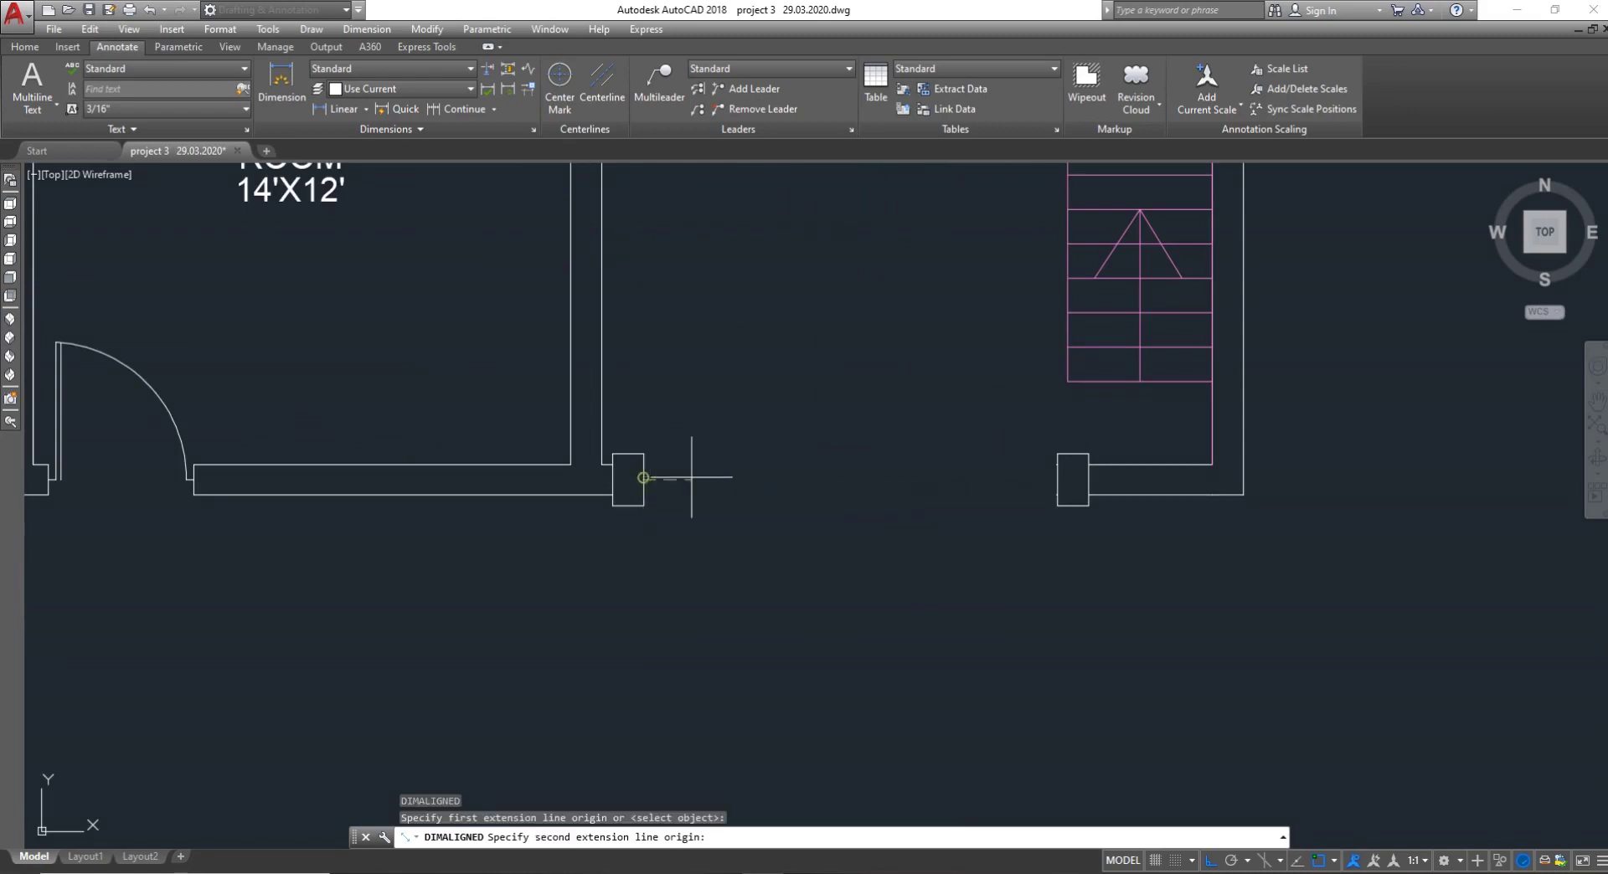
left_click(1057, 478)
key("Escape")
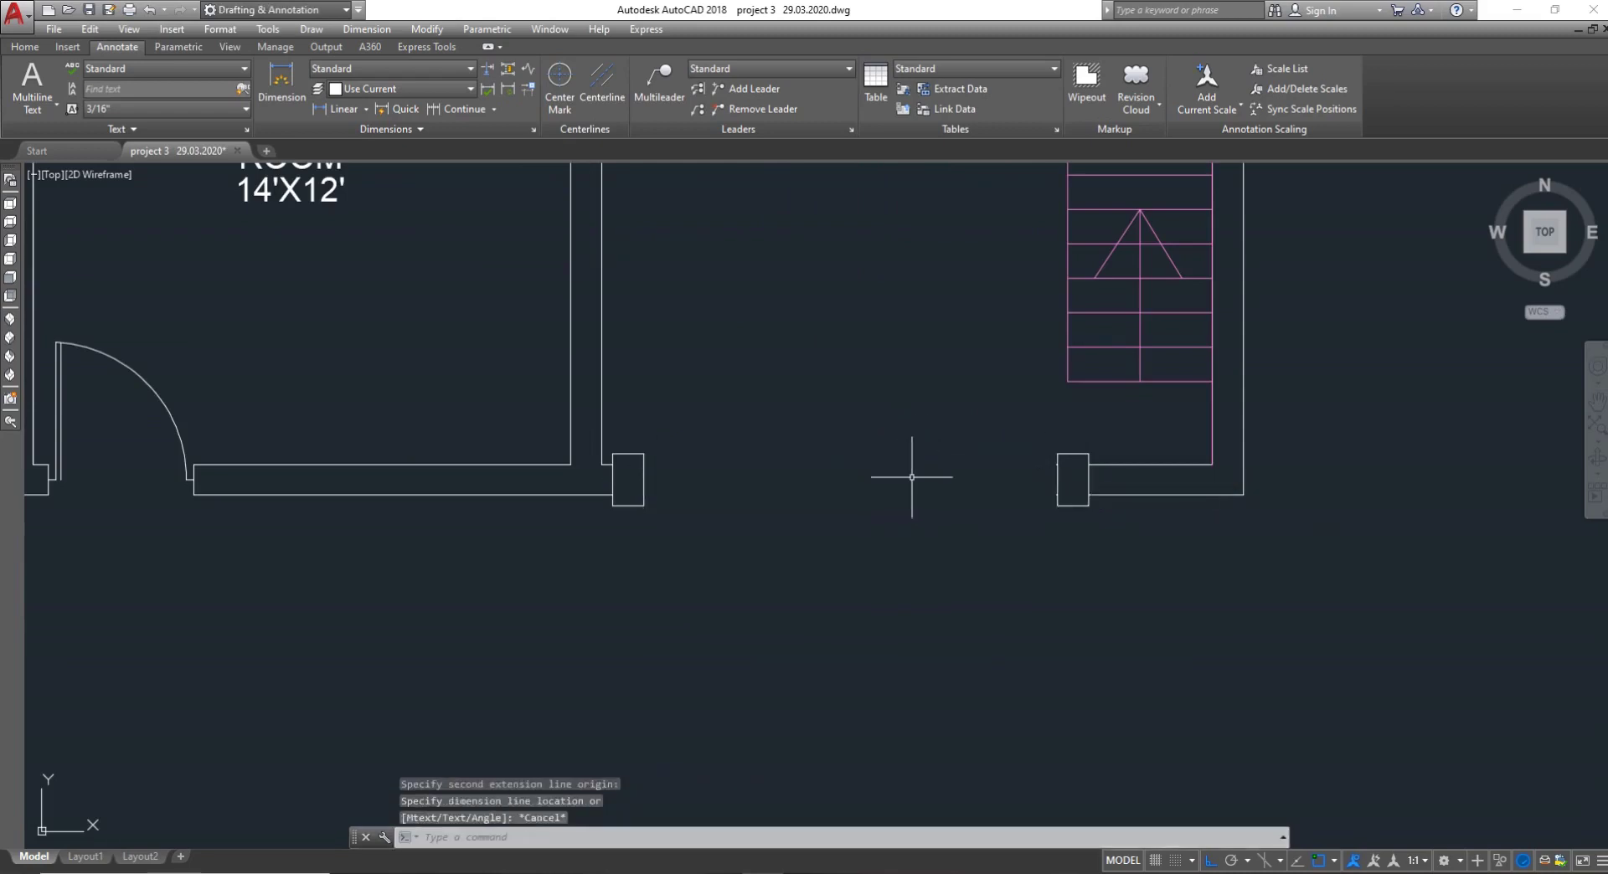
Add an aligned dimension above the rear wall window of the 14'X12' room, spanning the window's full width
scroll(879, 474, "down", 3)
scroll(792, 438, "down", 2)
scroll(792, 438, "down", 2)
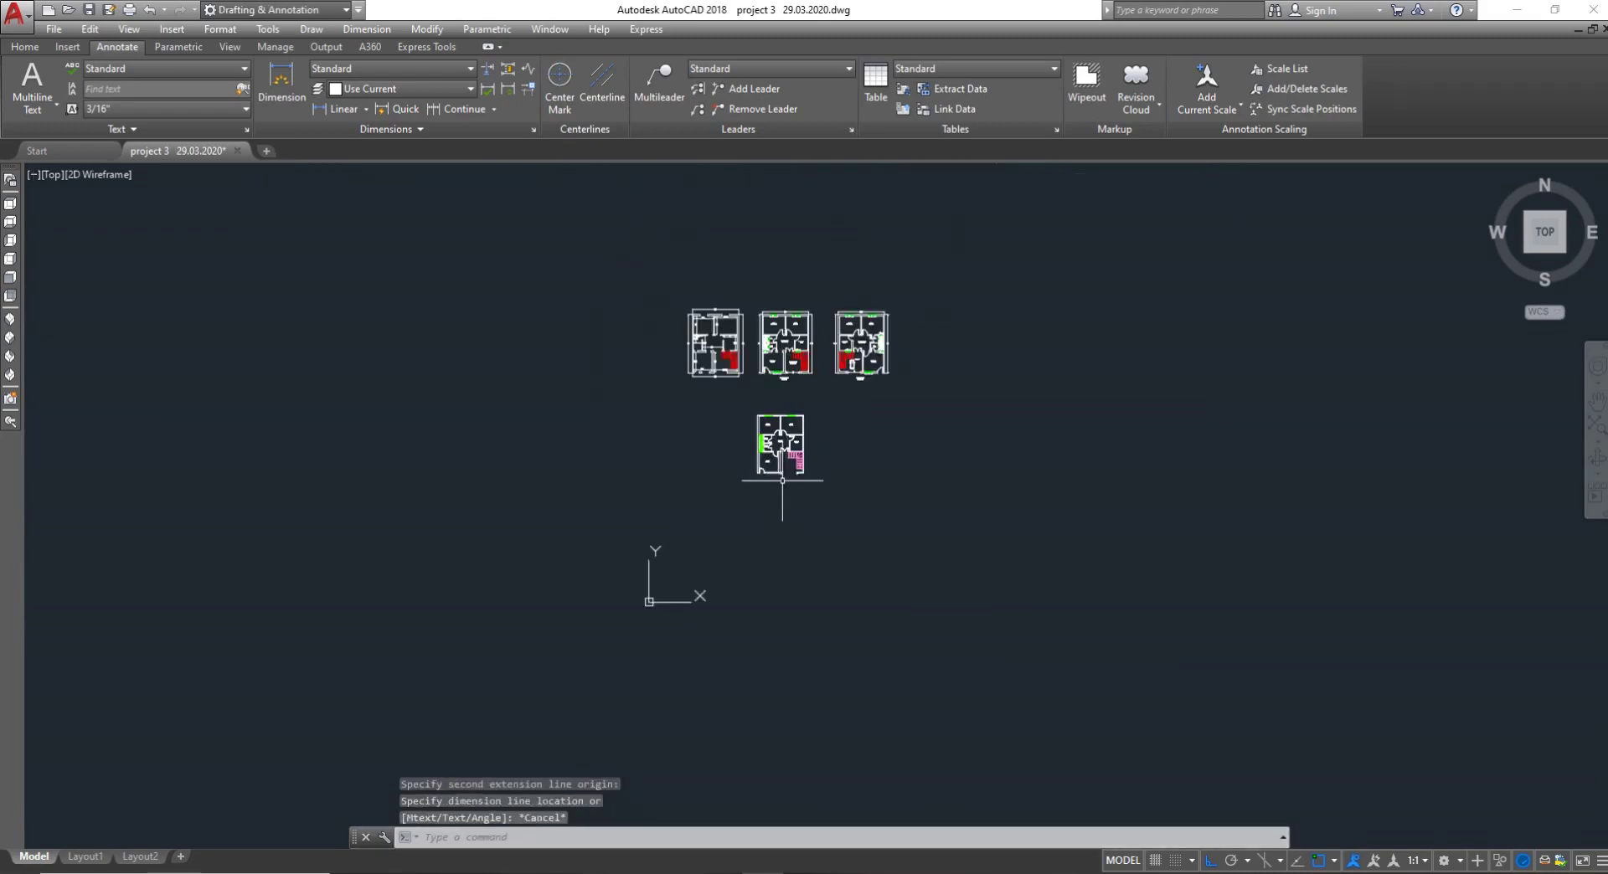
scroll(829, 316, "up", 3)
scroll(892, 293, "up", 4)
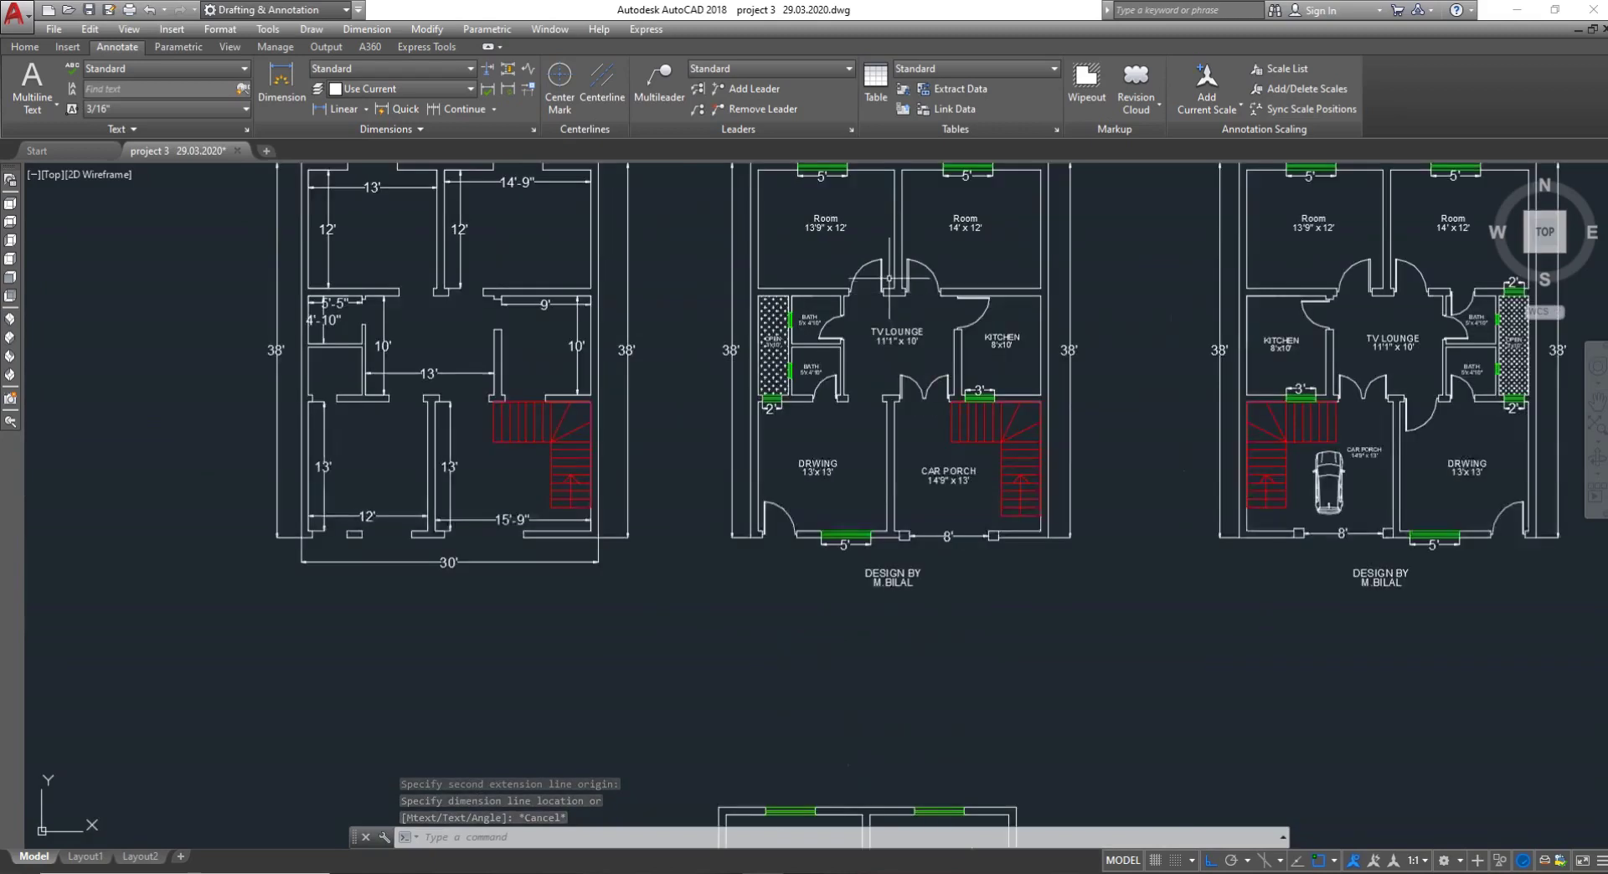
scroll(875, 368, "down", 2)
key("Return")
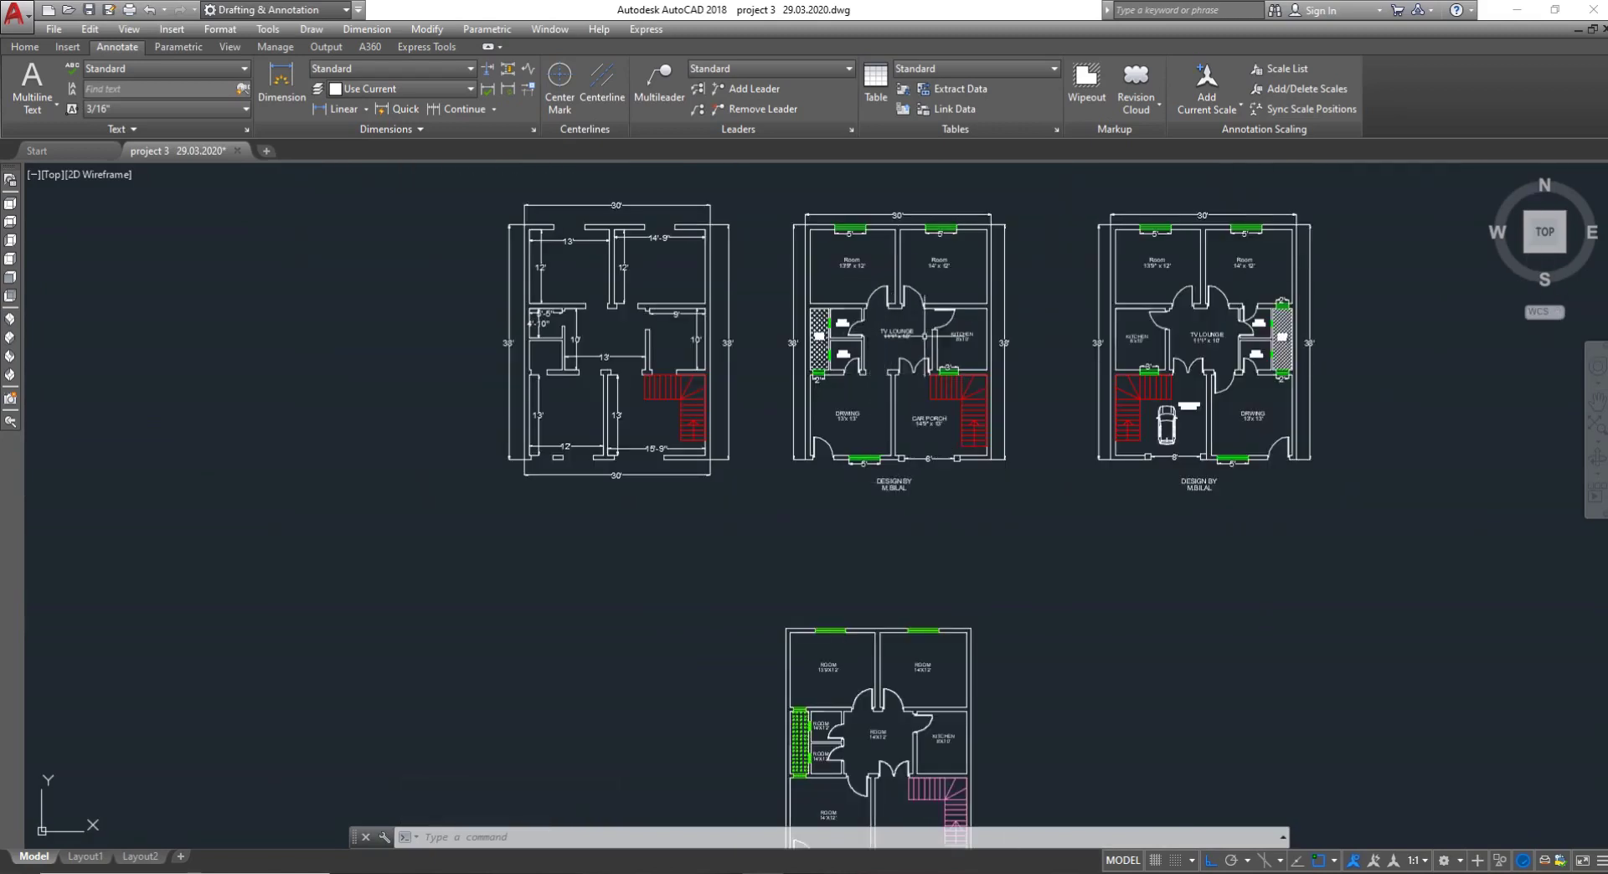
scroll(934, 652, "up", 4)
scroll(931, 653, "up", 4)
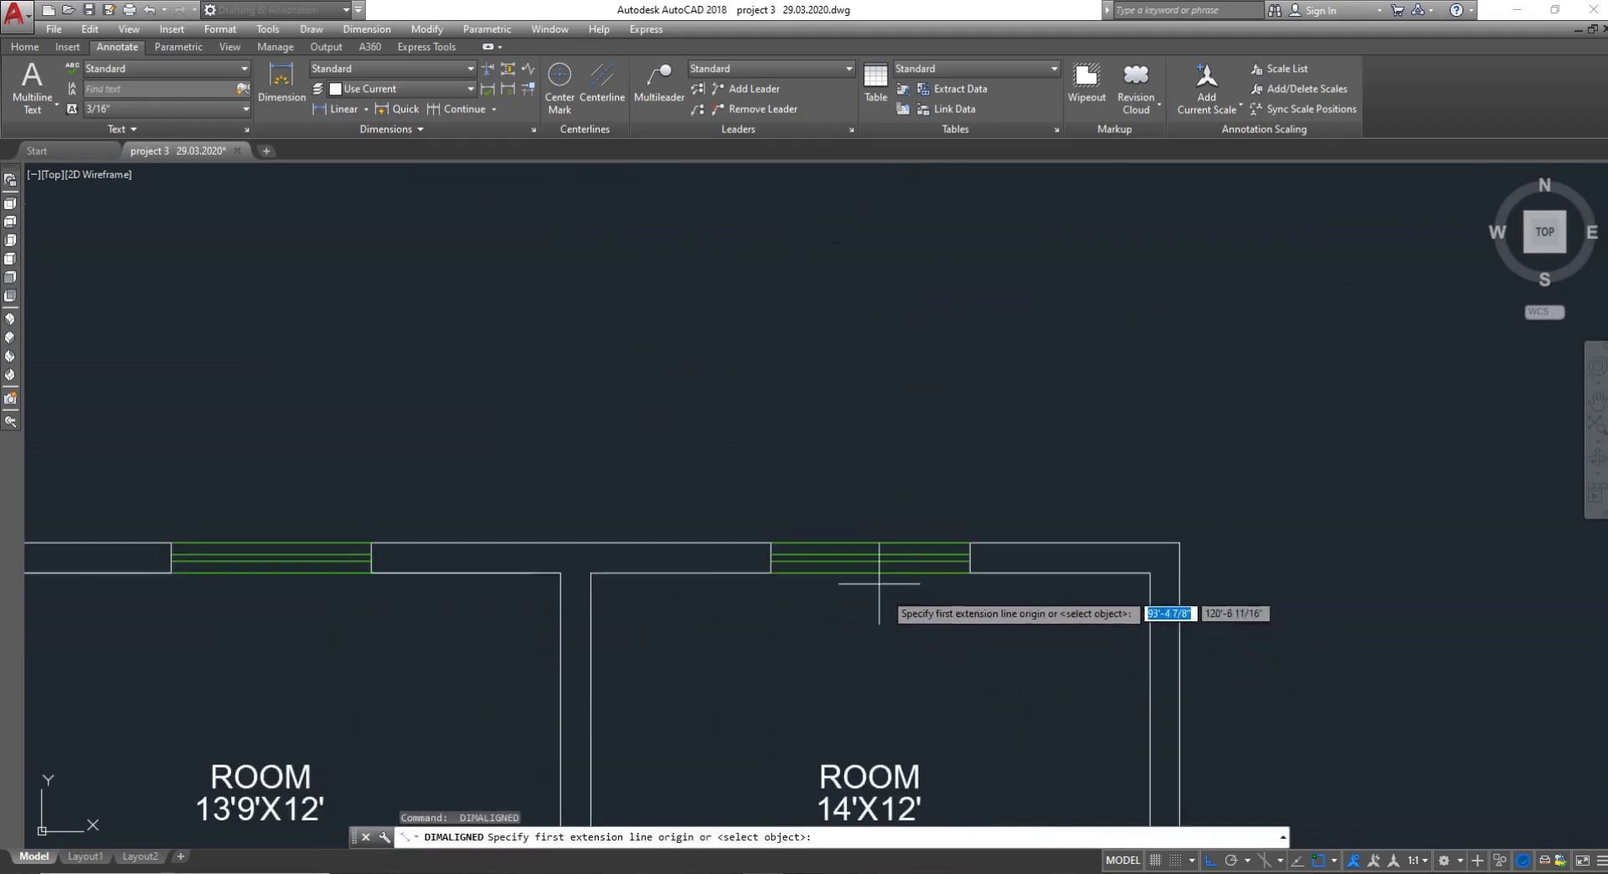
left_click(769, 543)
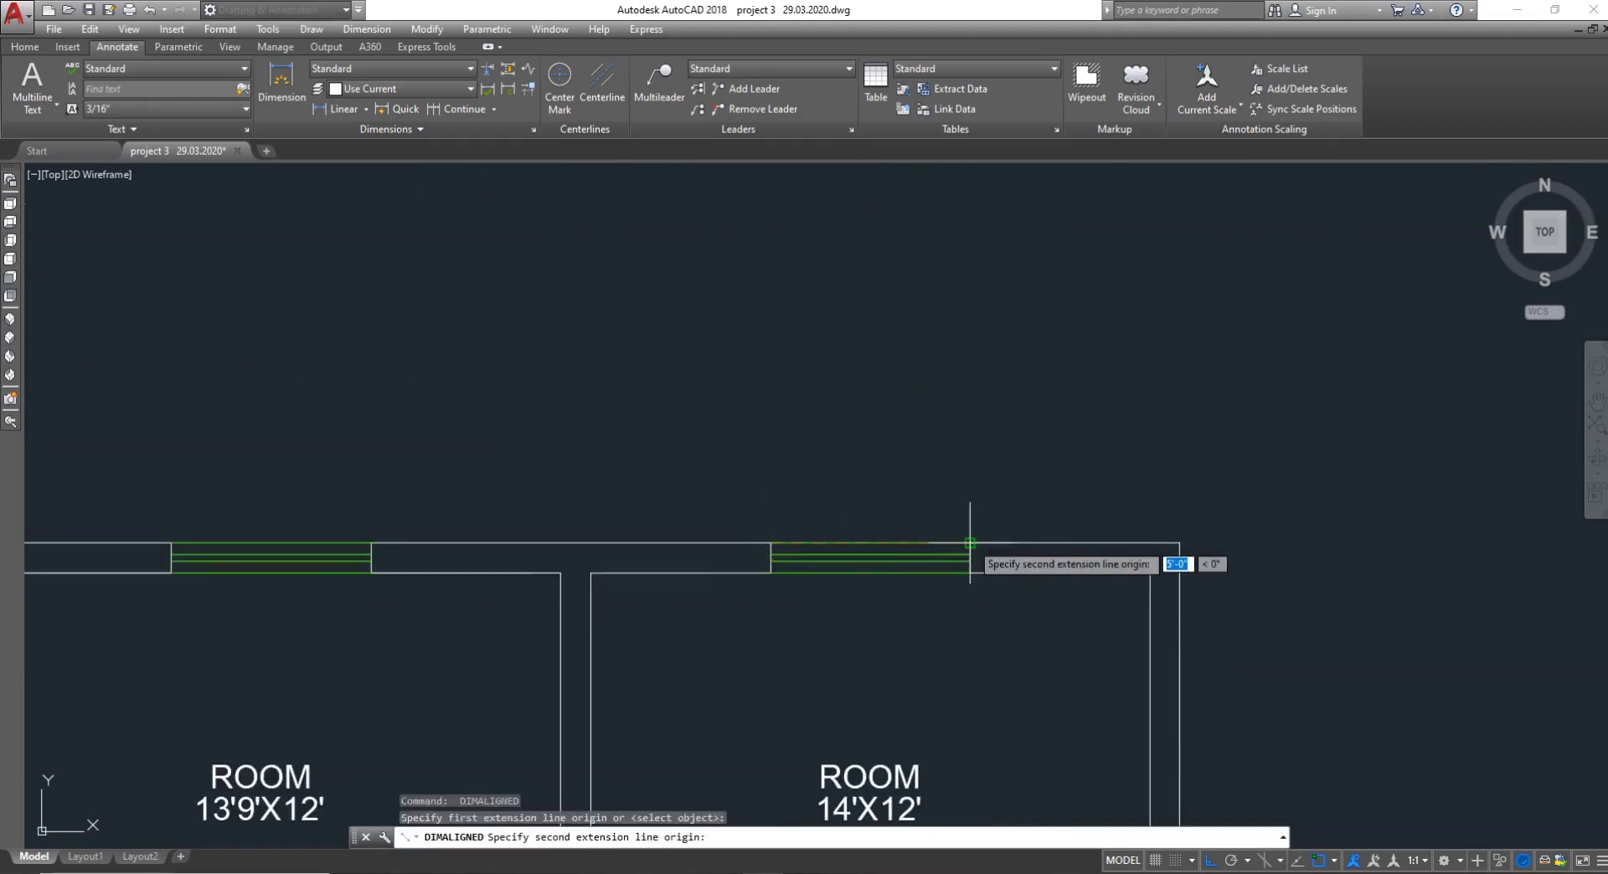
left_click(970, 542)
left_click(948, 515)
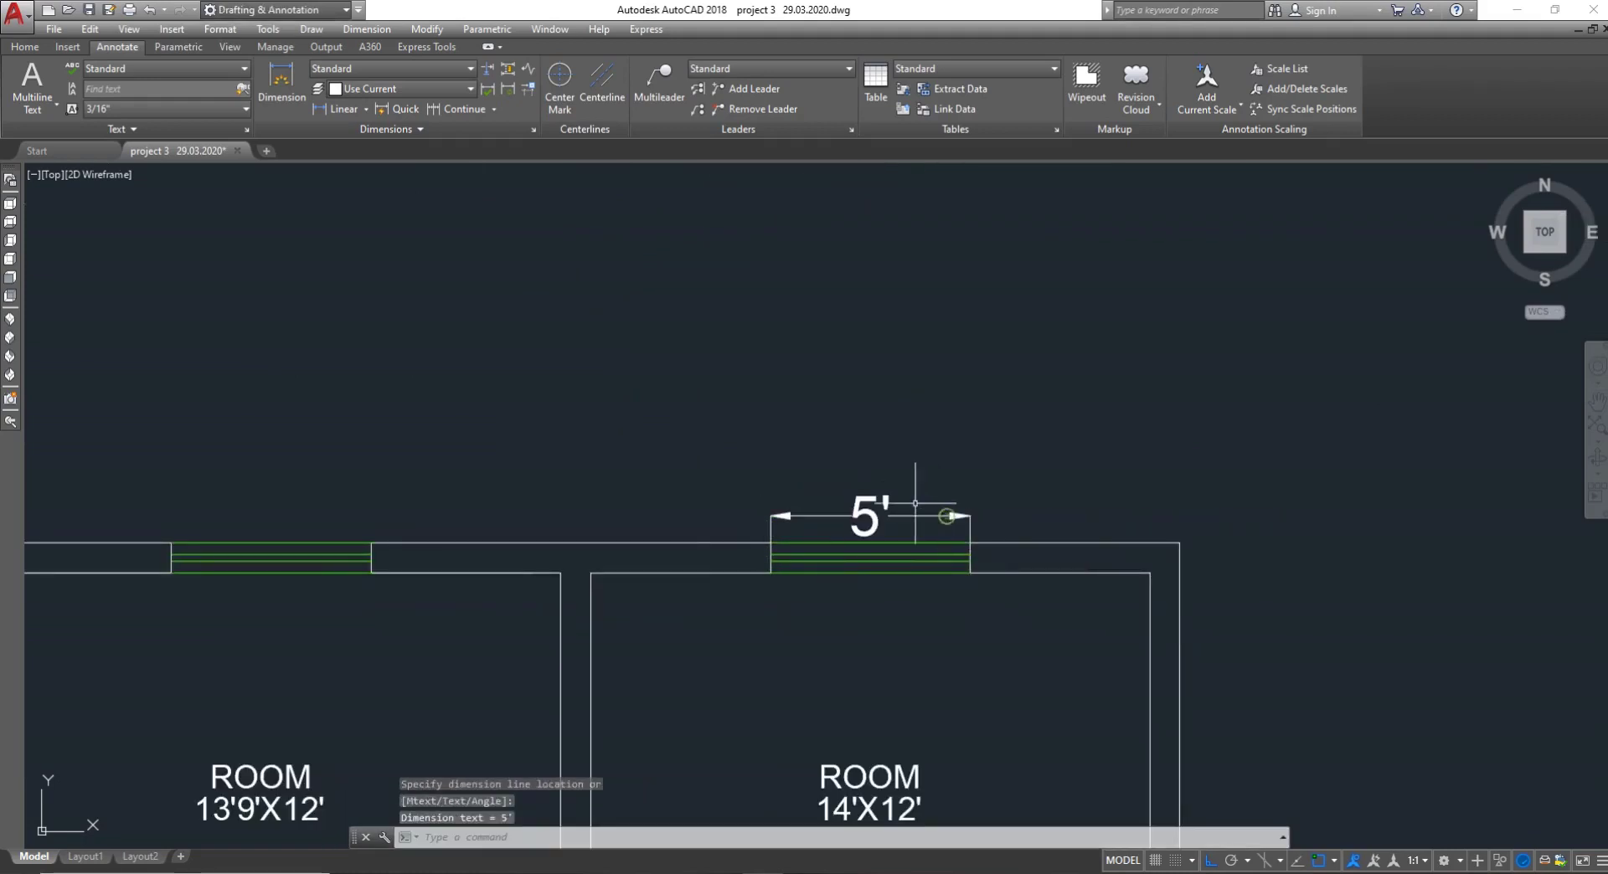
Add an aligned dimension above the rear wall window of the 13'9"X12' room
scroll(707, 537, "down", 3)
scroll(420, 538, "up", 5)
key("Return")
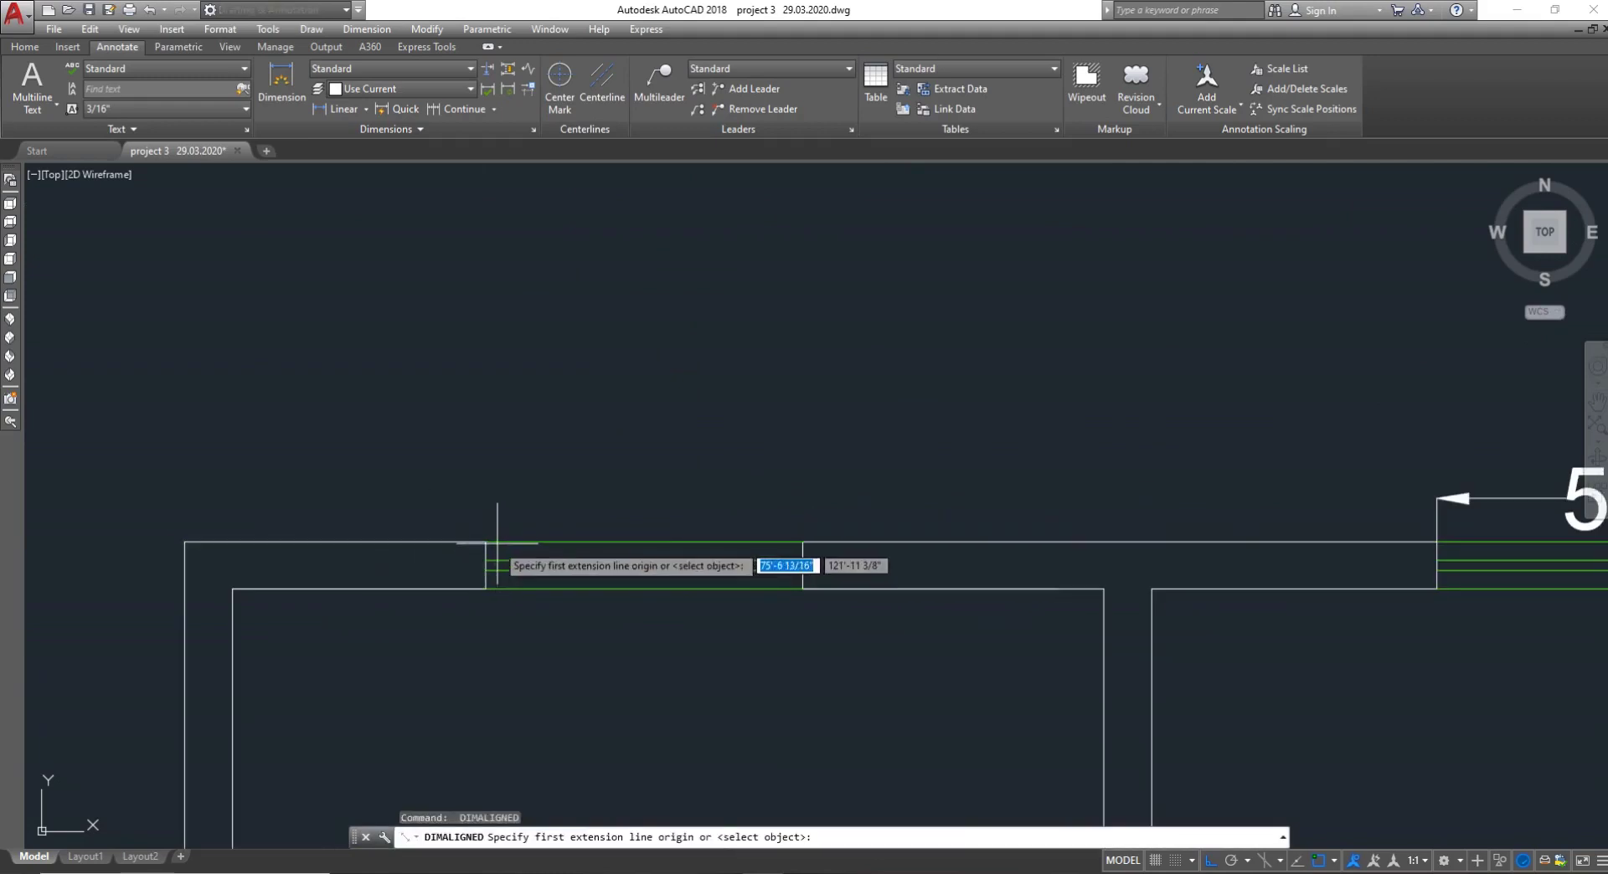
left_click(485, 543)
left_click(802, 543)
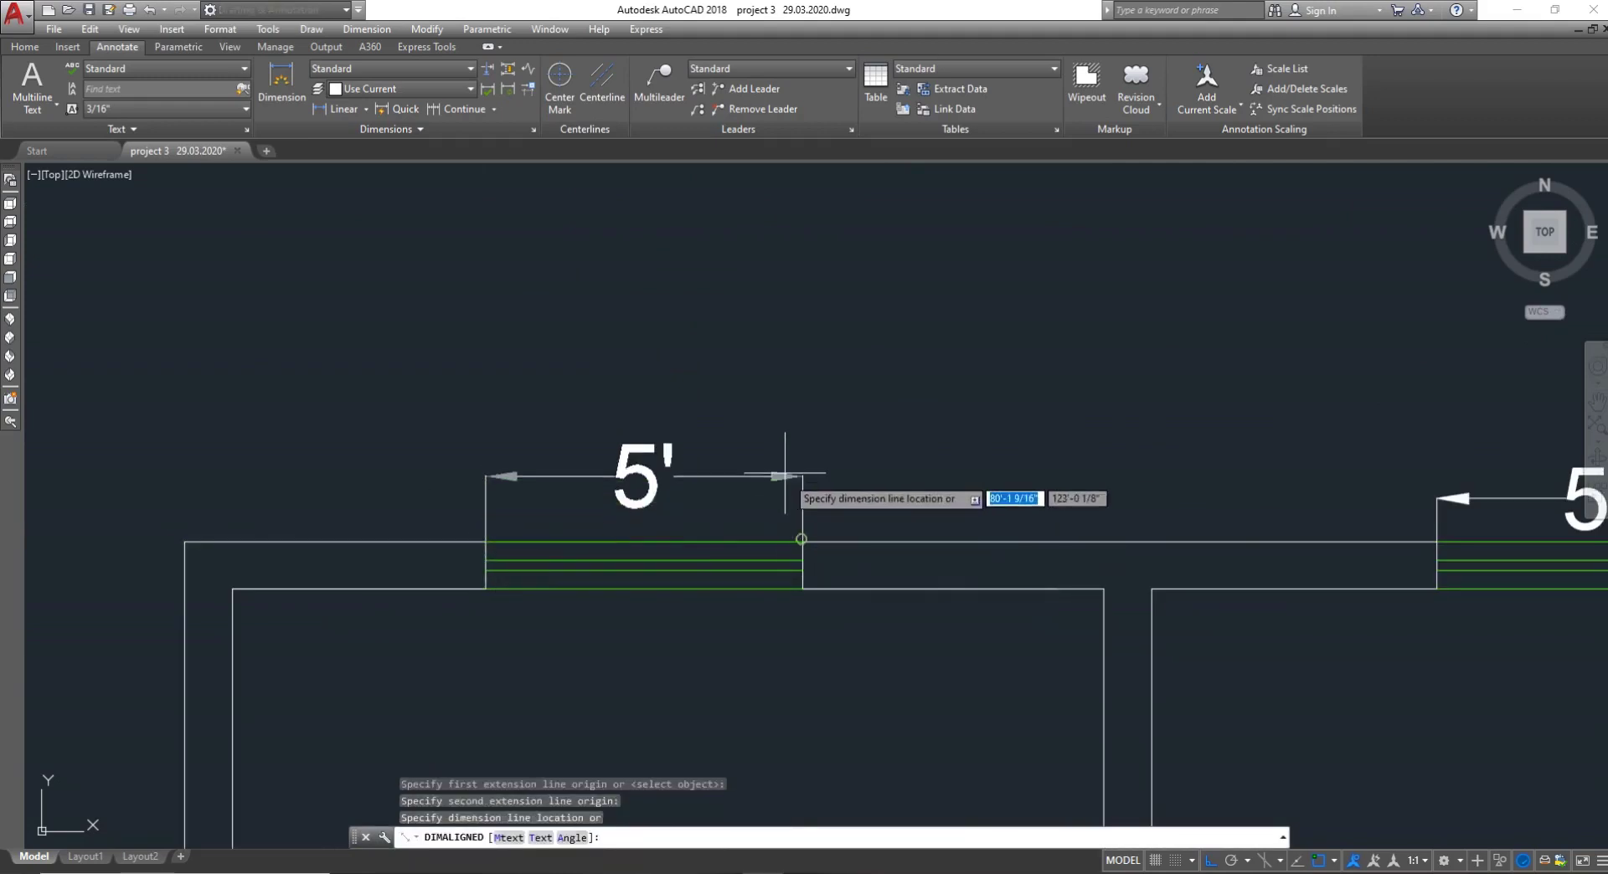
left_click(796, 452)
Add an aligned dimension across the car porch opening between the two pillars, placed in line with the front wall
scroll(797, 455, "down", 5)
key("Return")
scroll(708, 662, "up", 5)
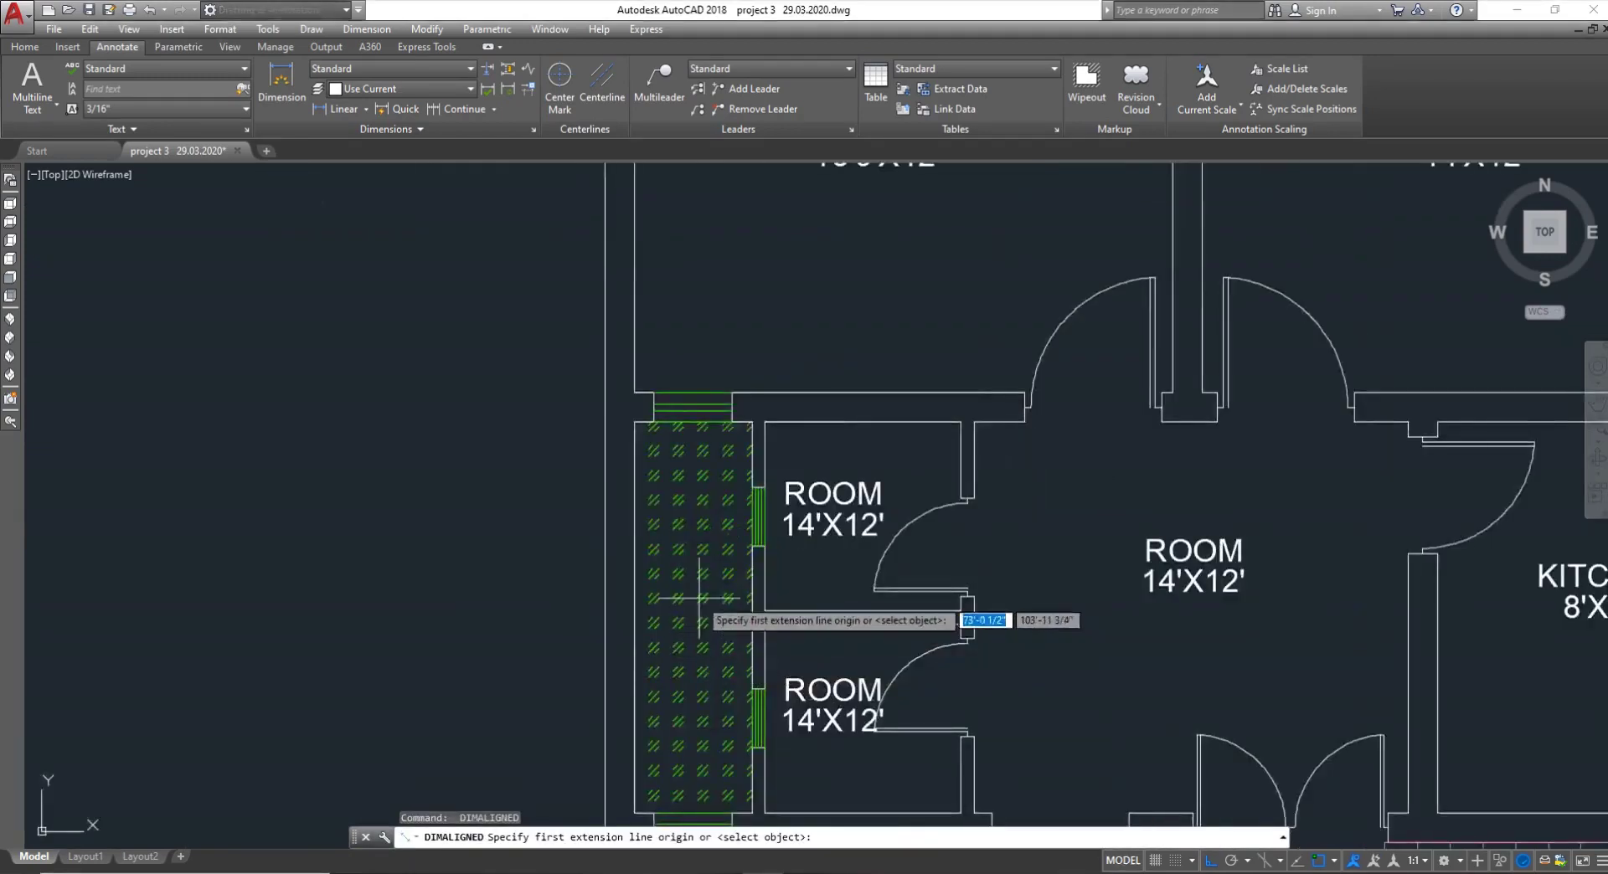
scroll(926, 617, "down", 6)
scroll(862, 645, "up", 5)
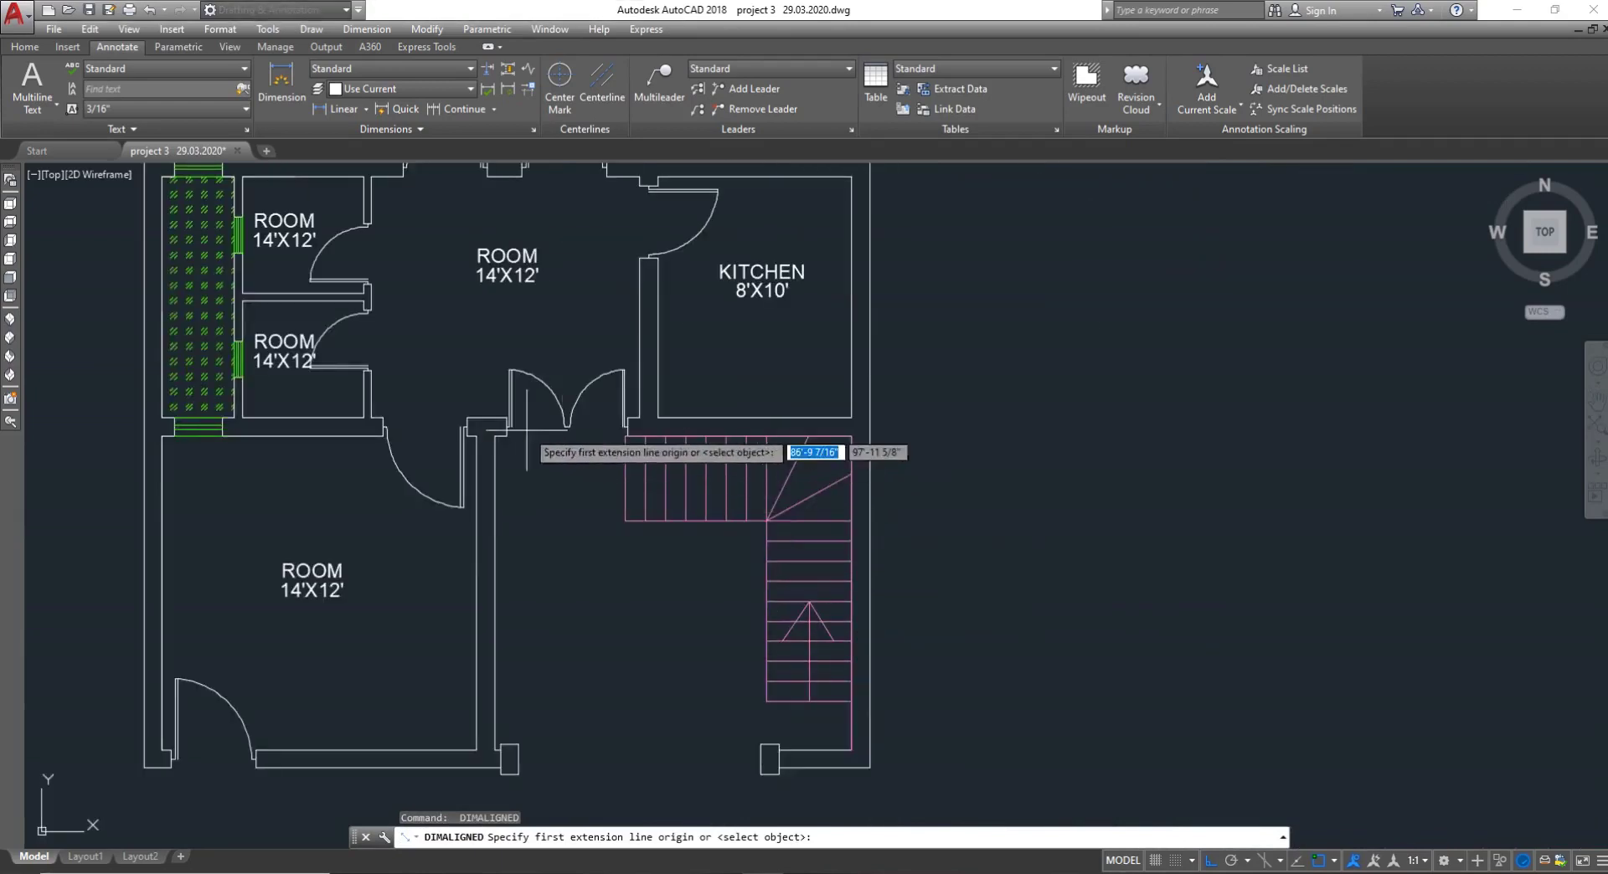
scroll(591, 683, "up", 3)
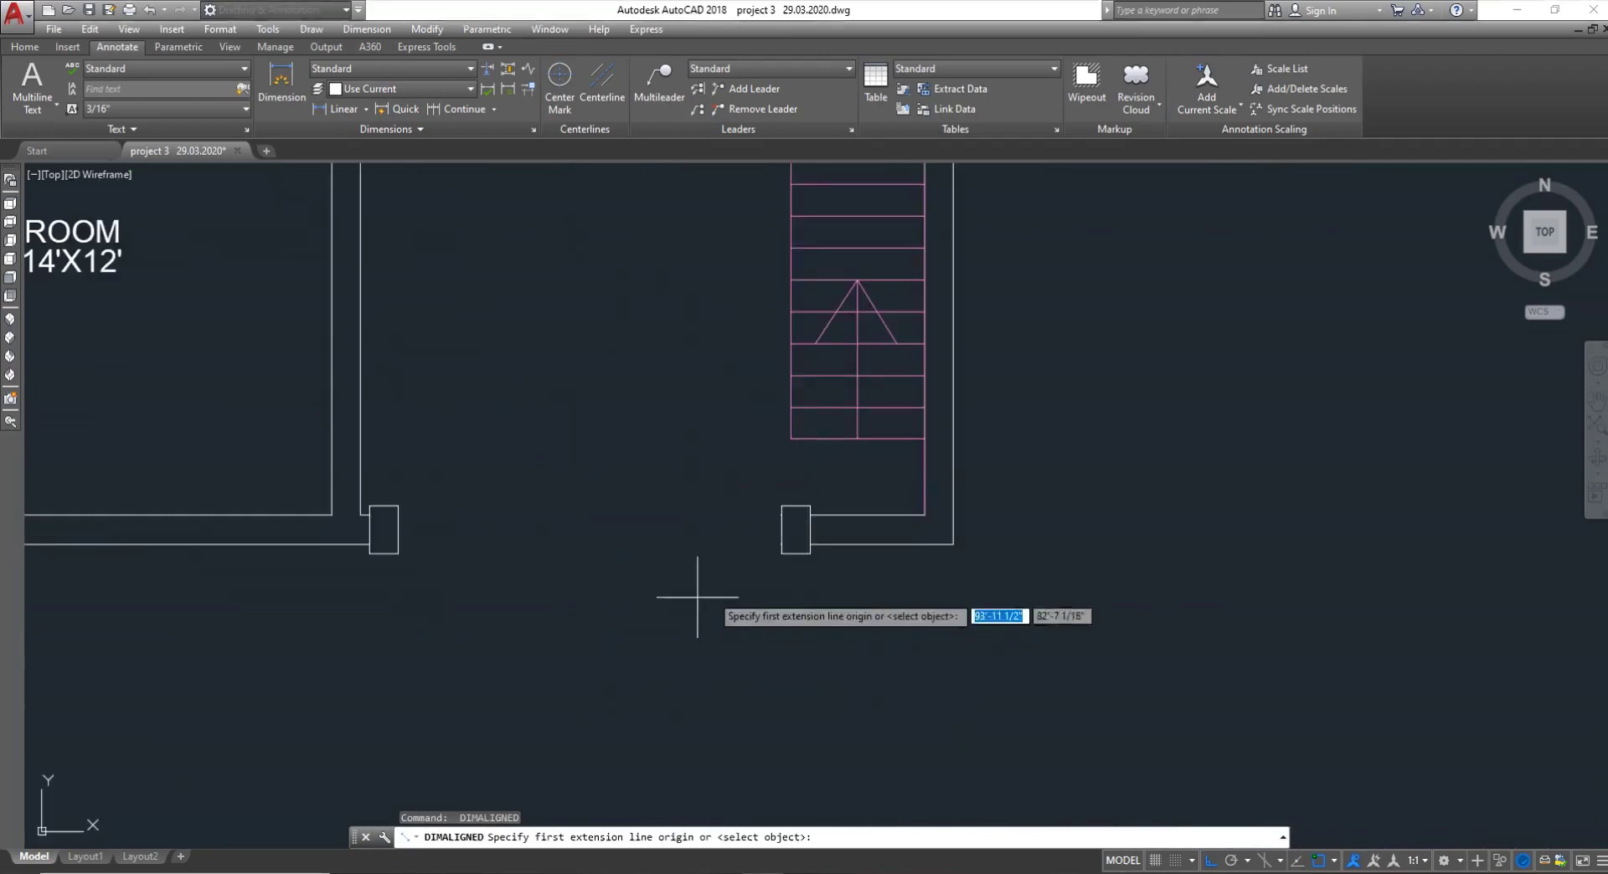
left_click(779, 530)
left_click(398, 529)
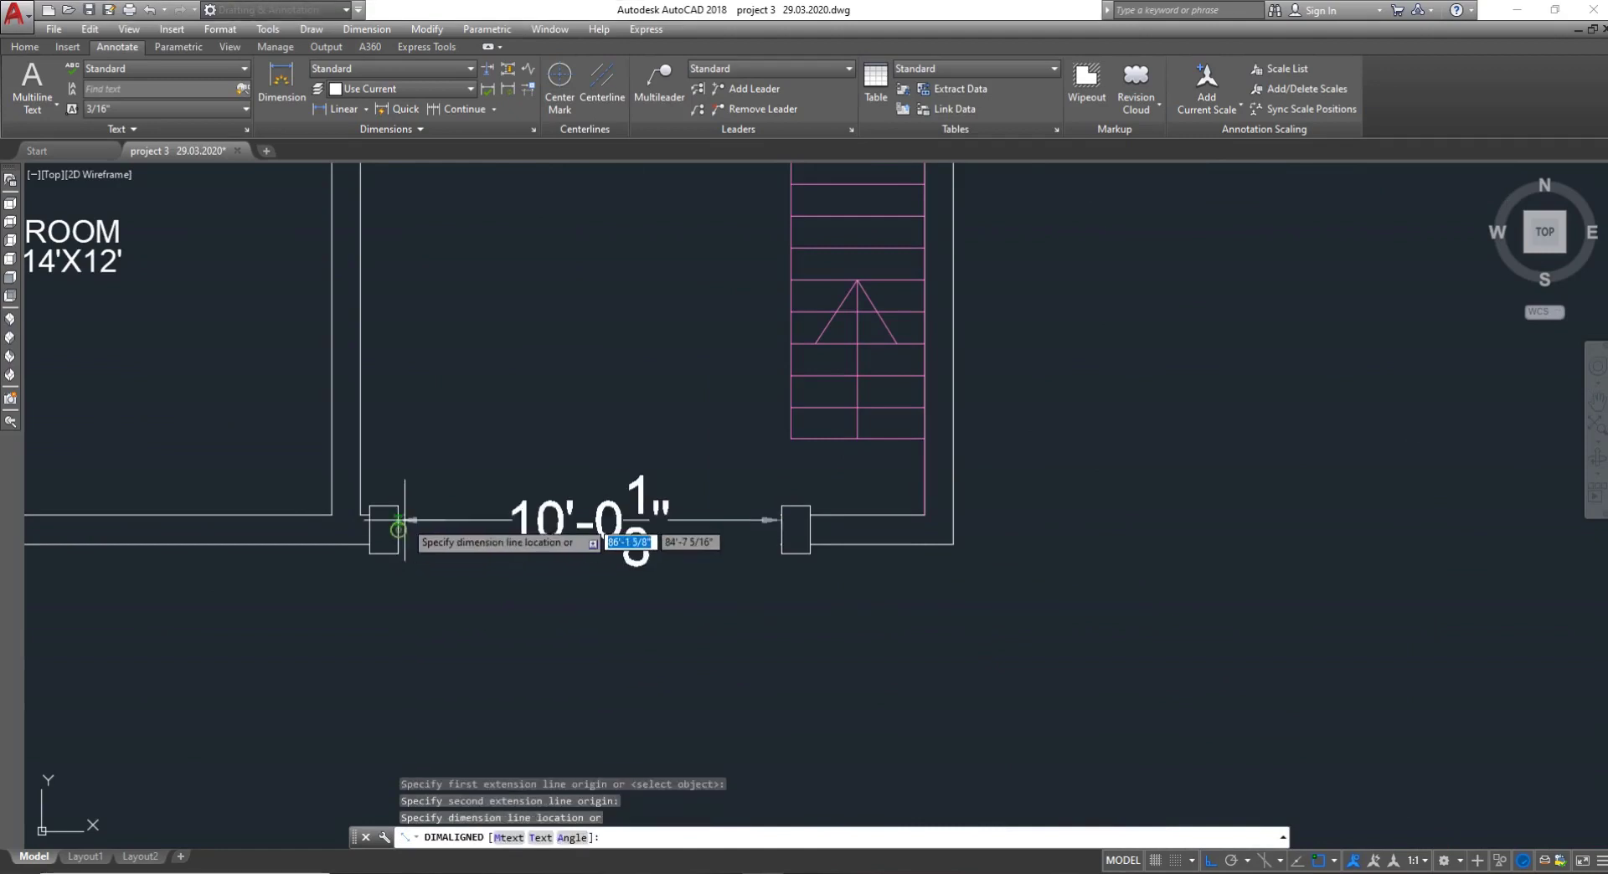
left_click(553, 529)
Examine the finished reference plans for their window dimensions, overall dimensions and room labels
scroll(550, 578, "down", 4)
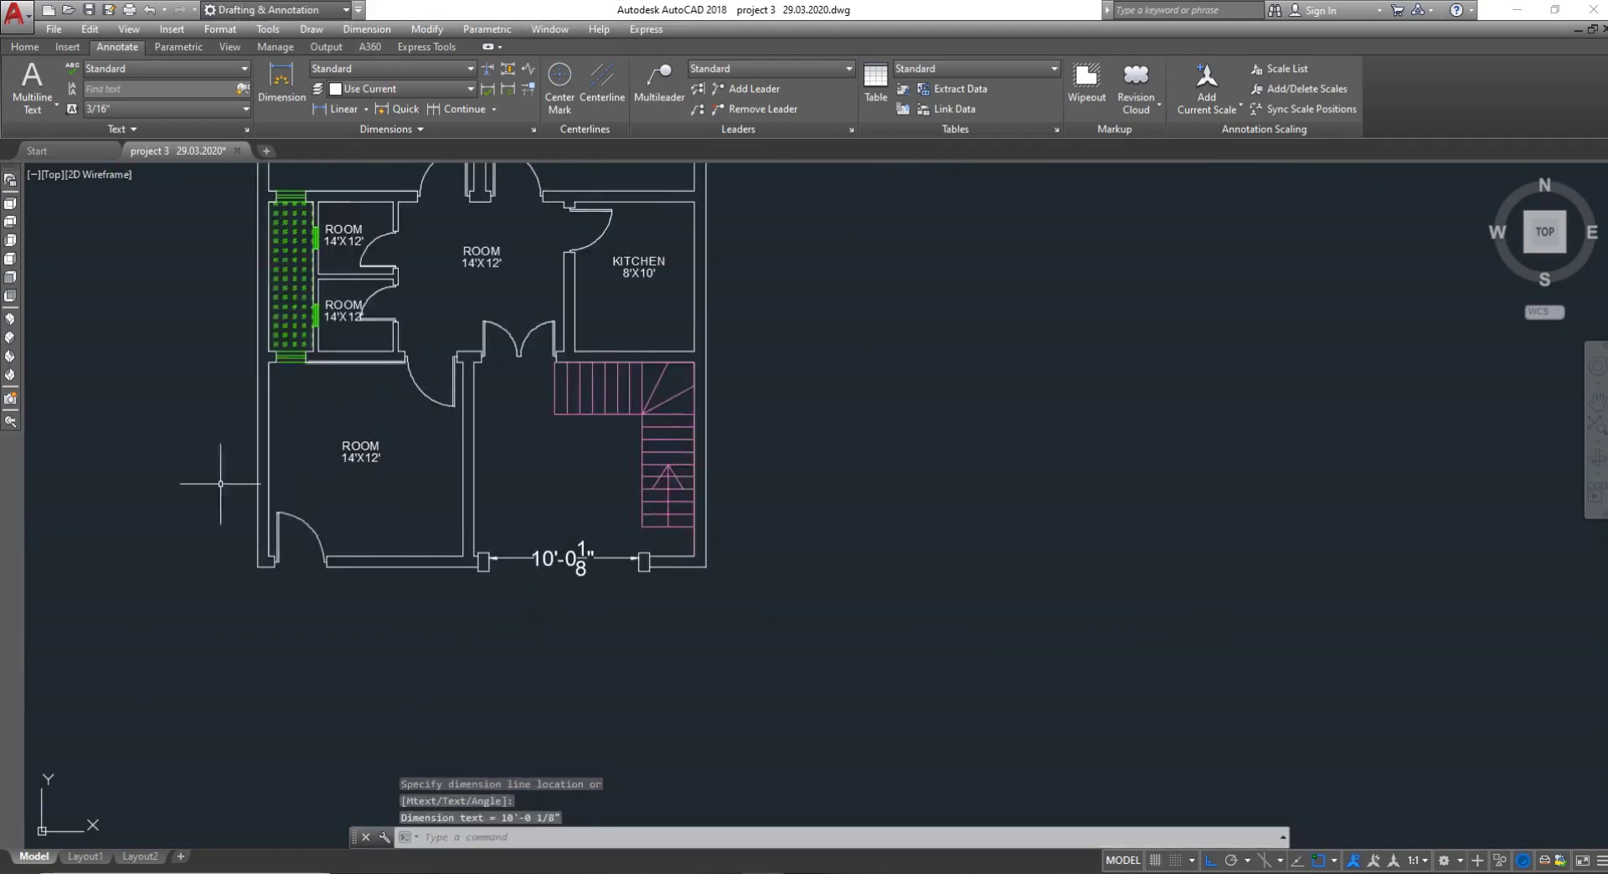
scroll(531, 428, "down", 6)
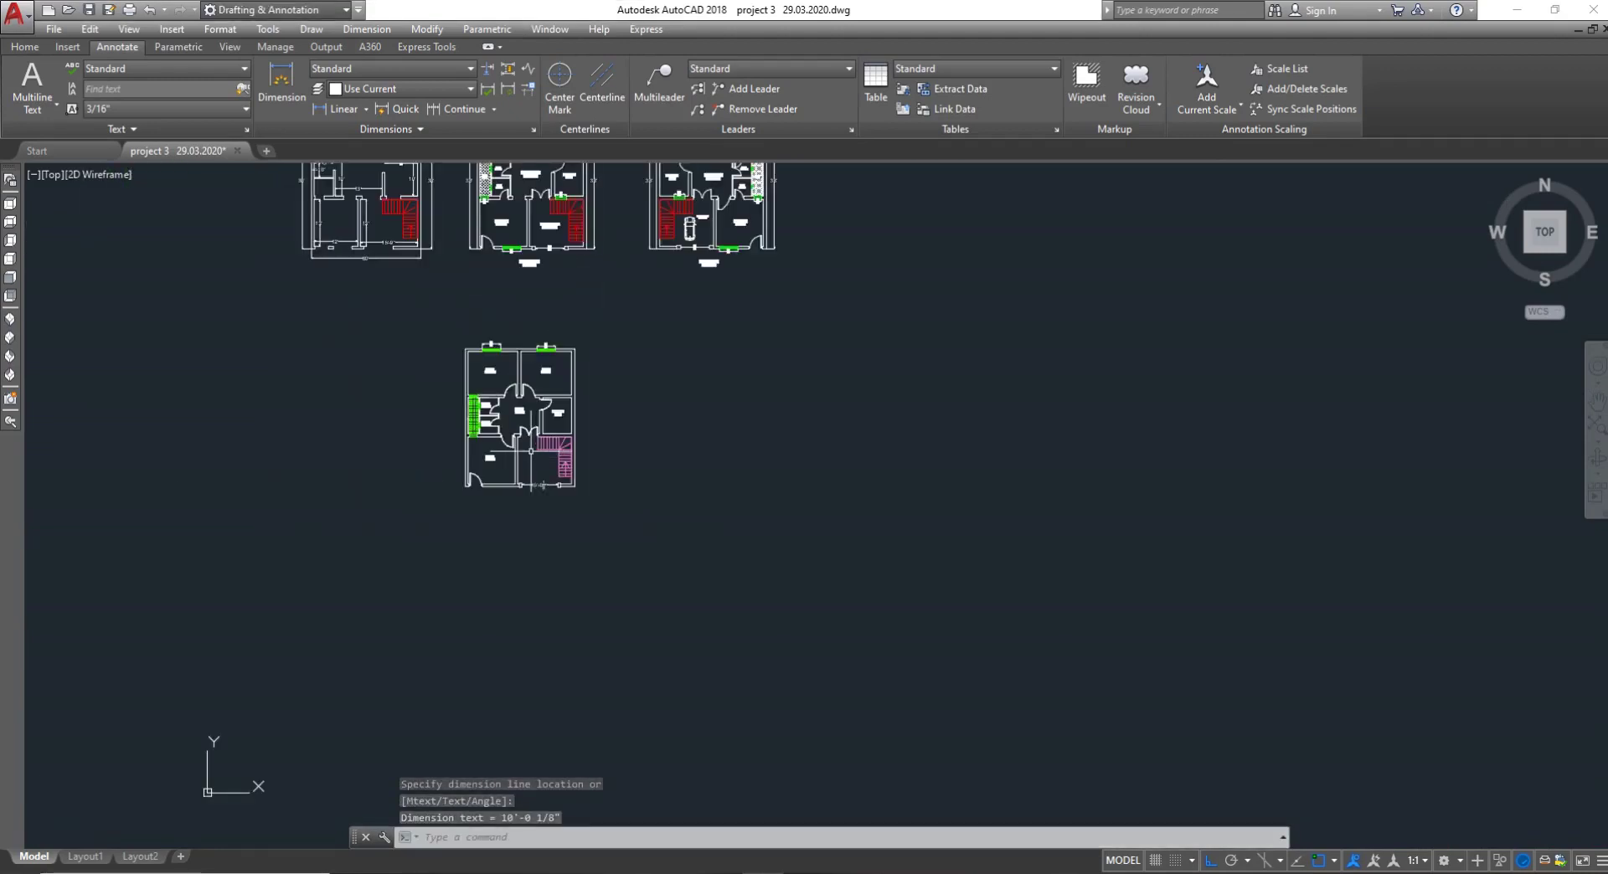
scroll(519, 419, "up", 4)
scroll(507, 410, "down", 4)
scroll(638, 263, "down", 3)
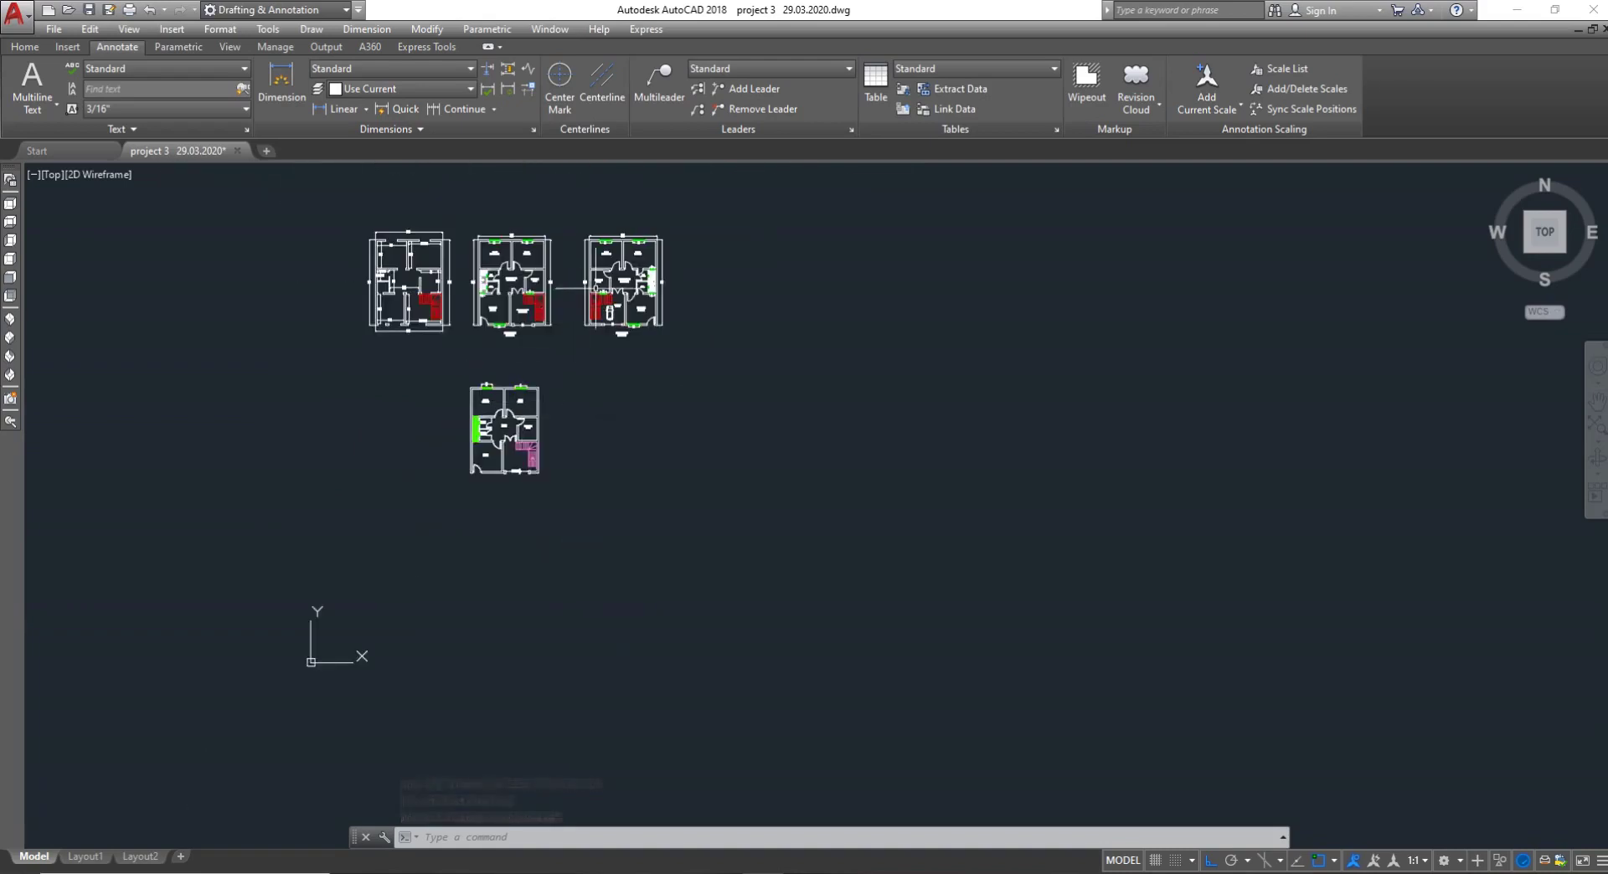
scroll(639, 263, "up", 8)
scroll(639, 263, "down", 6)
scroll(638, 263, "up", 3)
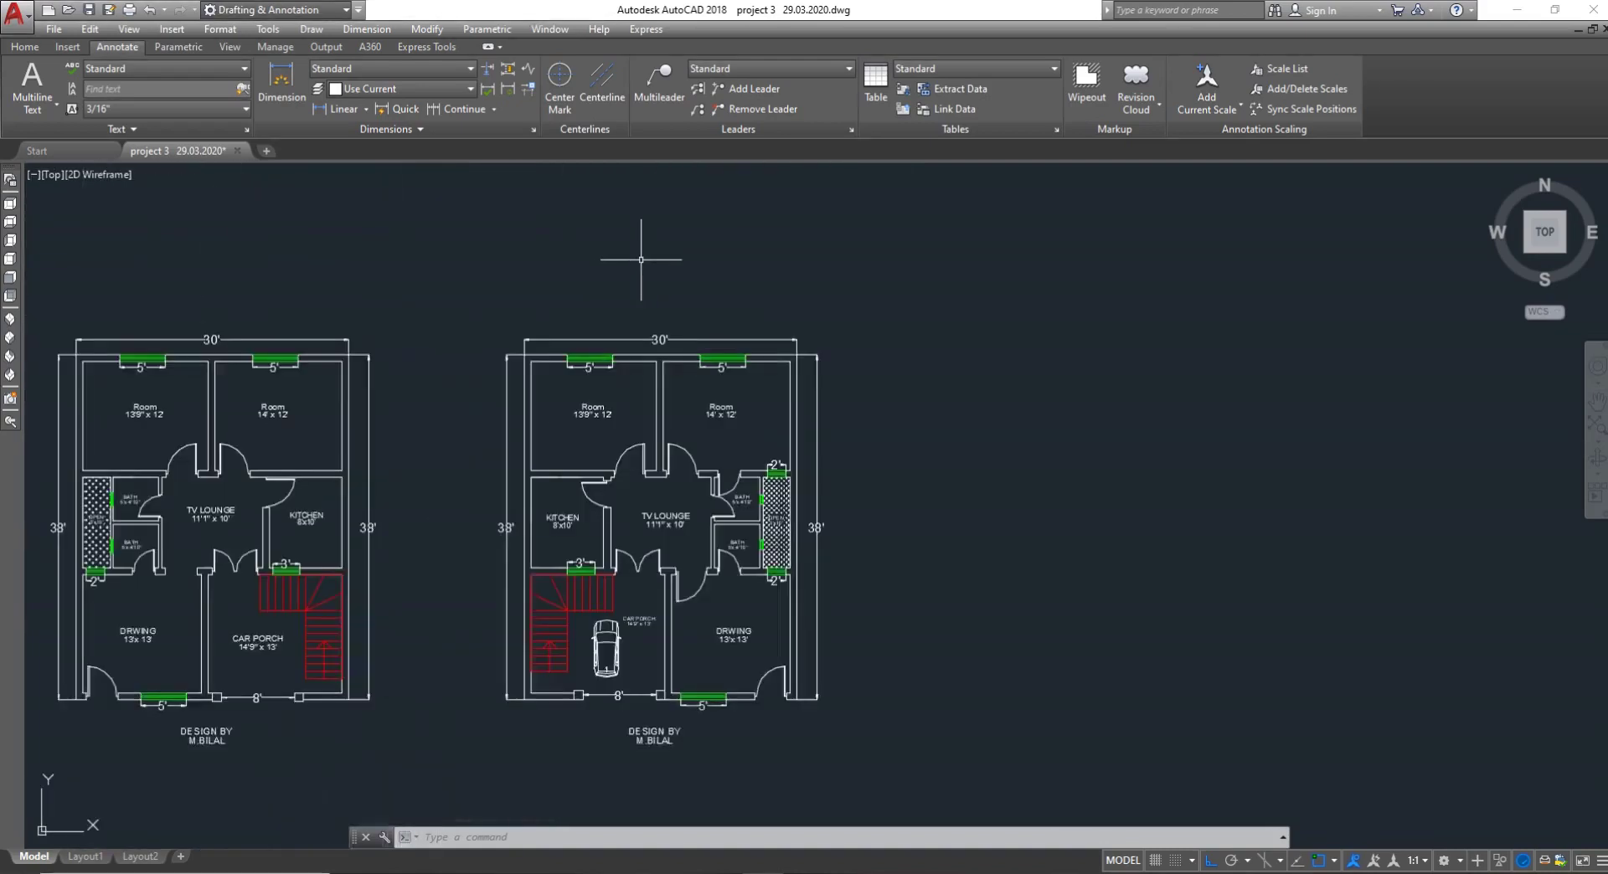
scroll(642, 260, "up", 3)
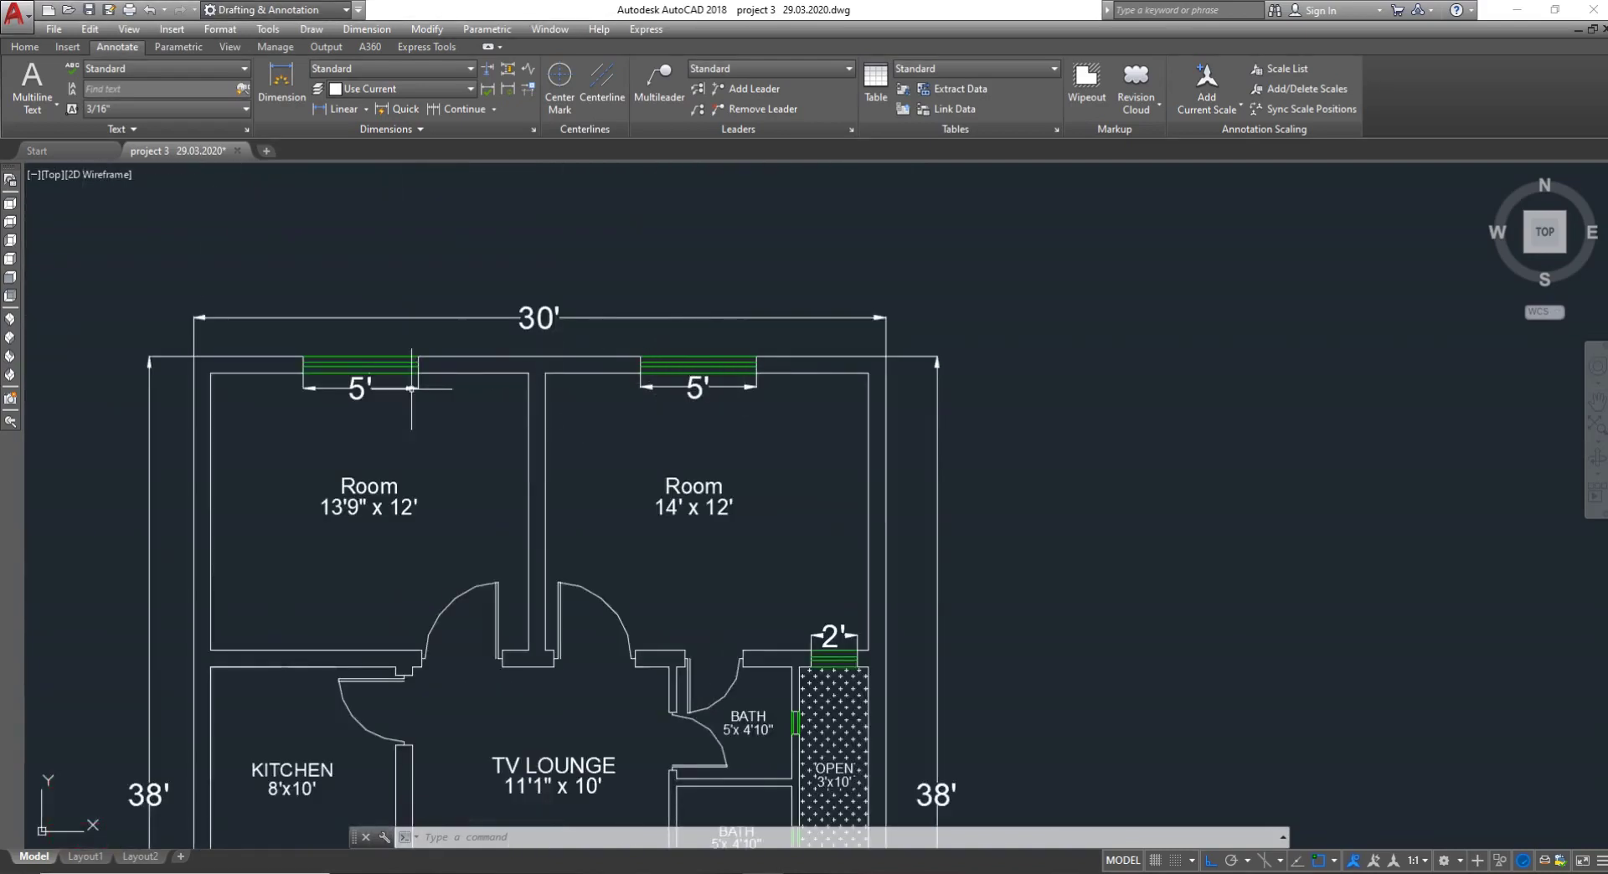
scroll(709, 416, "down", 2)
scroll(709, 417, "up", 2)
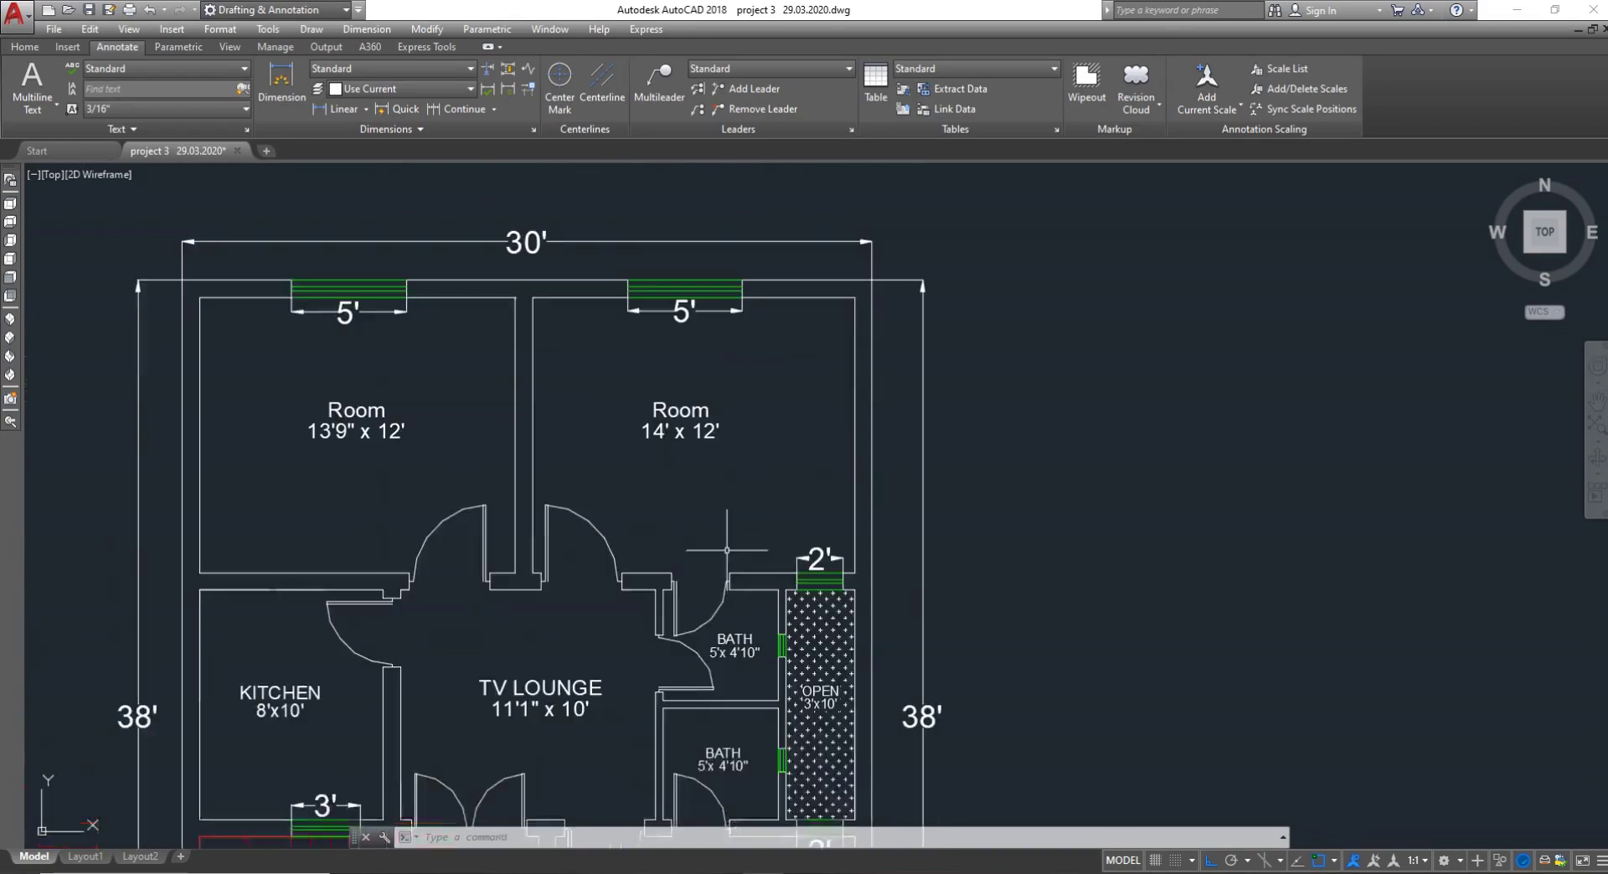
Add an aligned dimension along the full length of the new plan's stair-side exterior wall, placed outside the wall
scroll(720, 435, "down", 5)
scroll(362, 513, "up", 3)
scroll(362, 513, "down", 4)
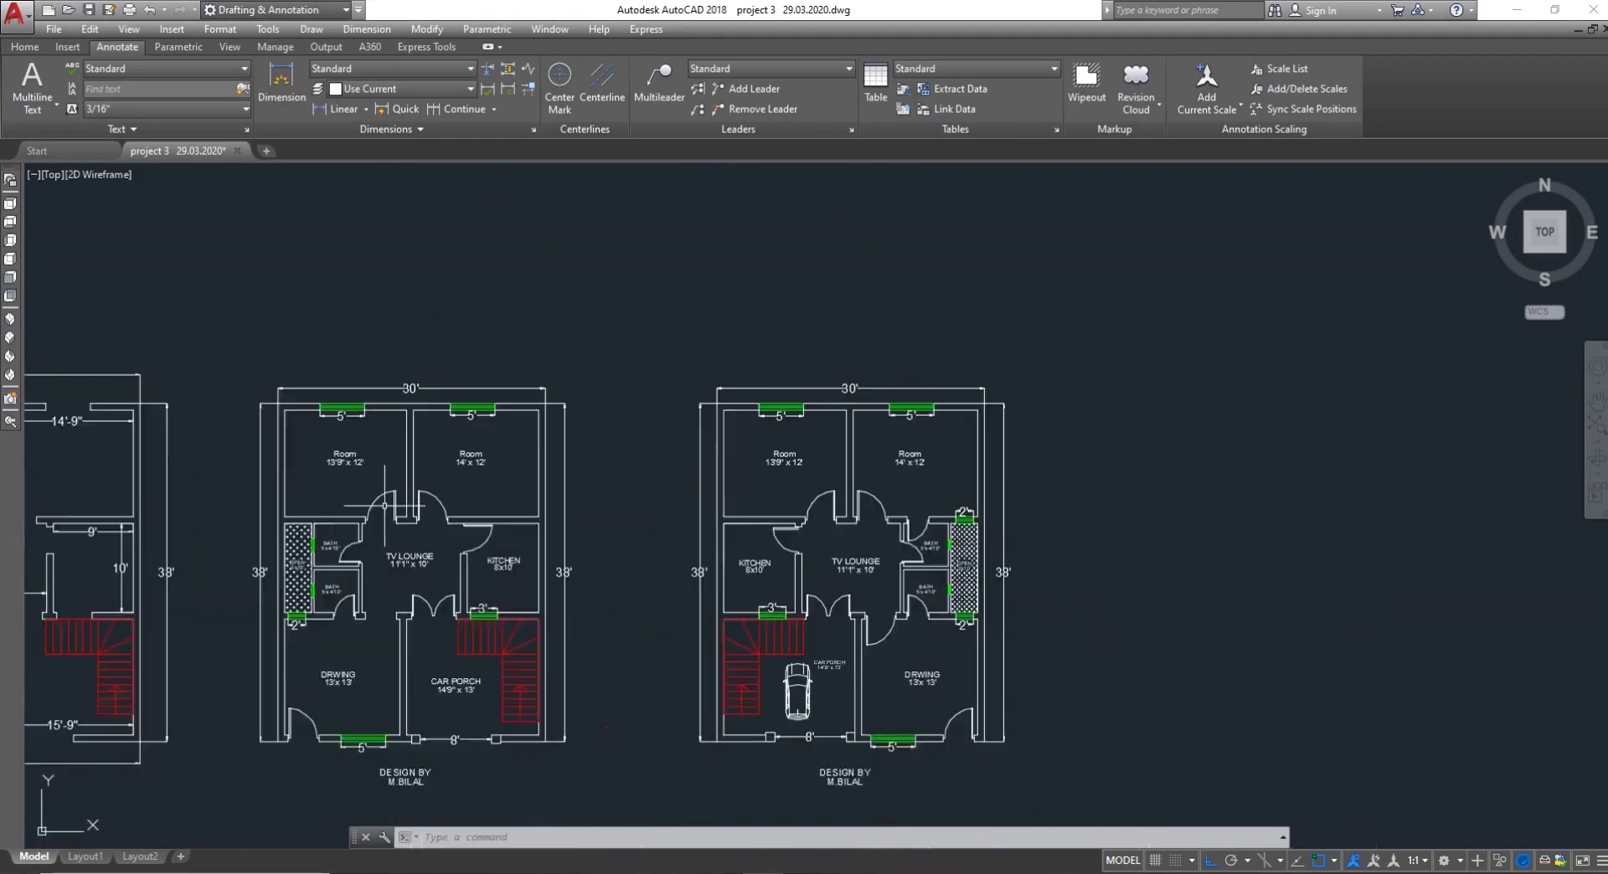
key("Escape")
scroll(394, 767, "down", 2)
scroll(391, 713, "down", 2)
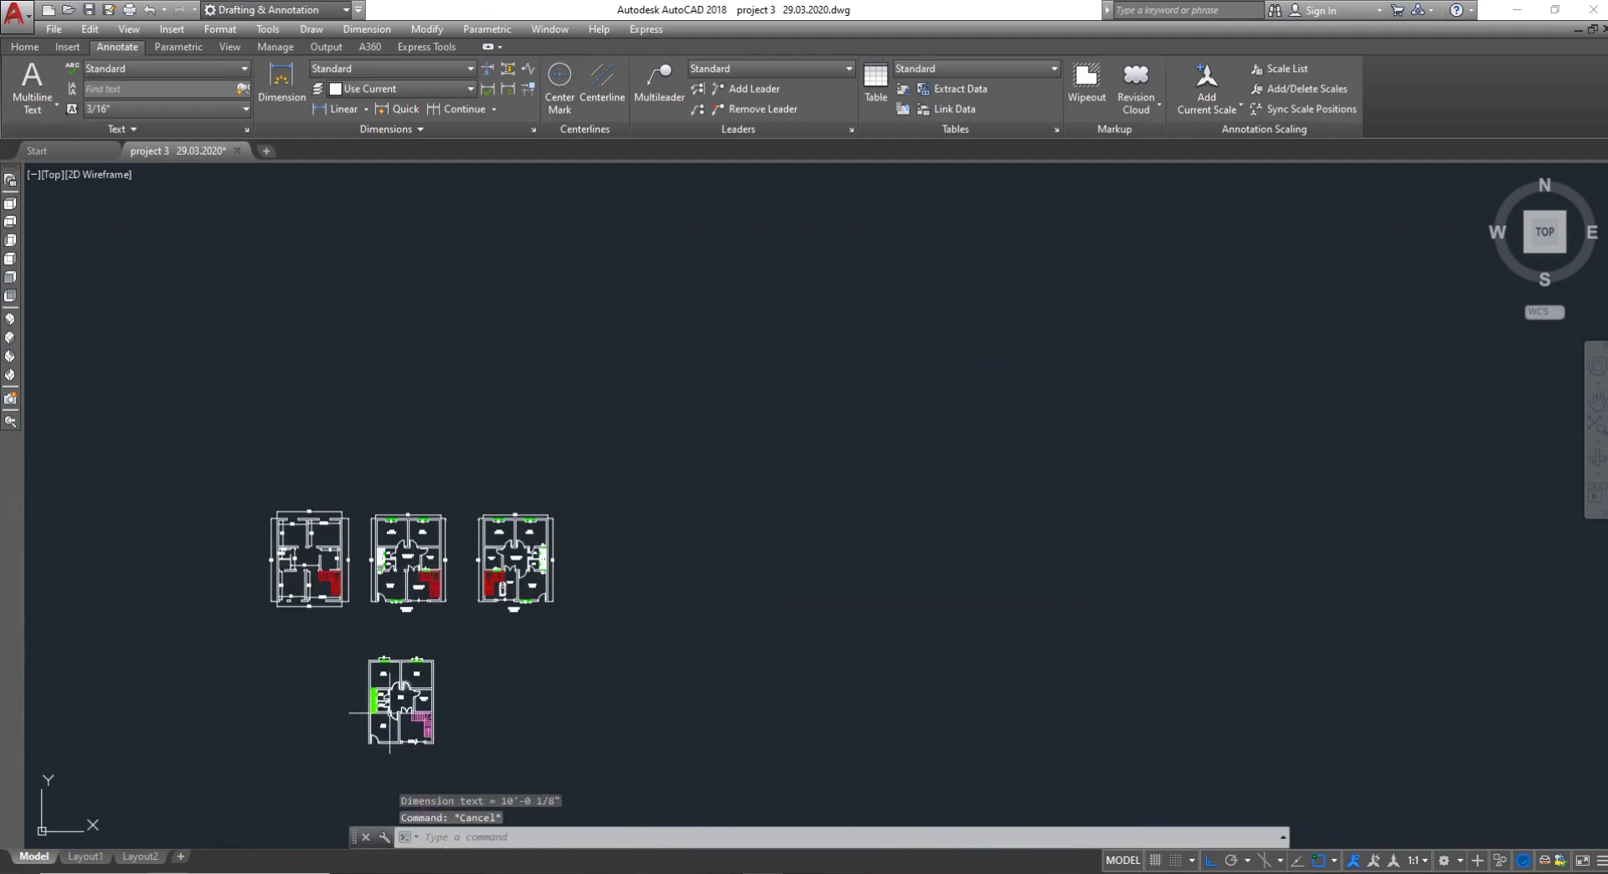
scroll(394, 745, "up", 5)
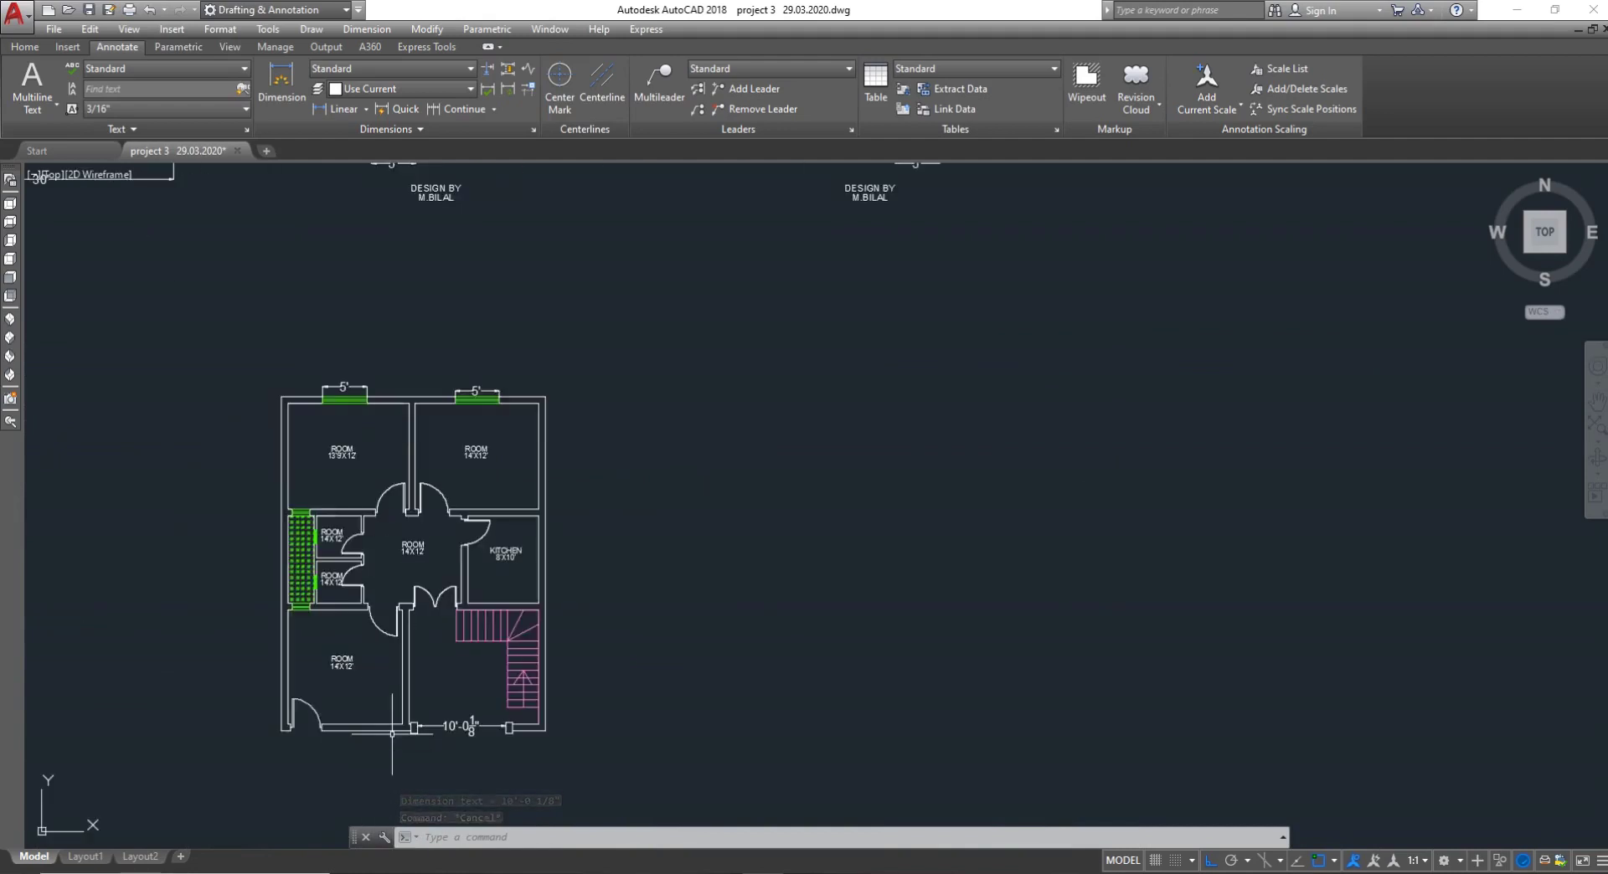
type("dal")
key("Return")
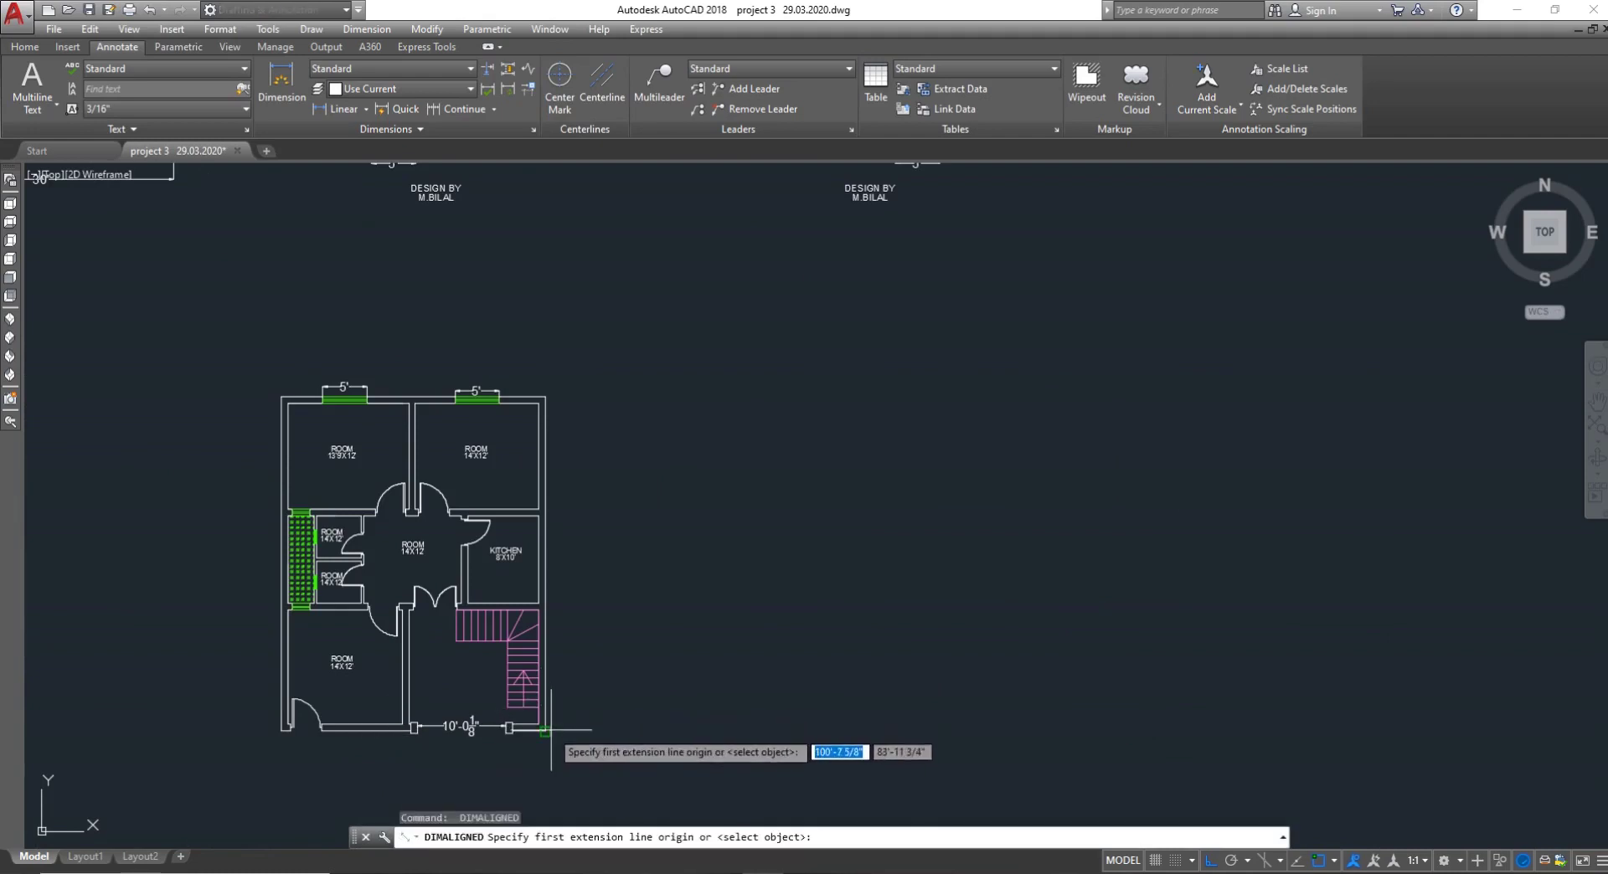
left_click(546, 730)
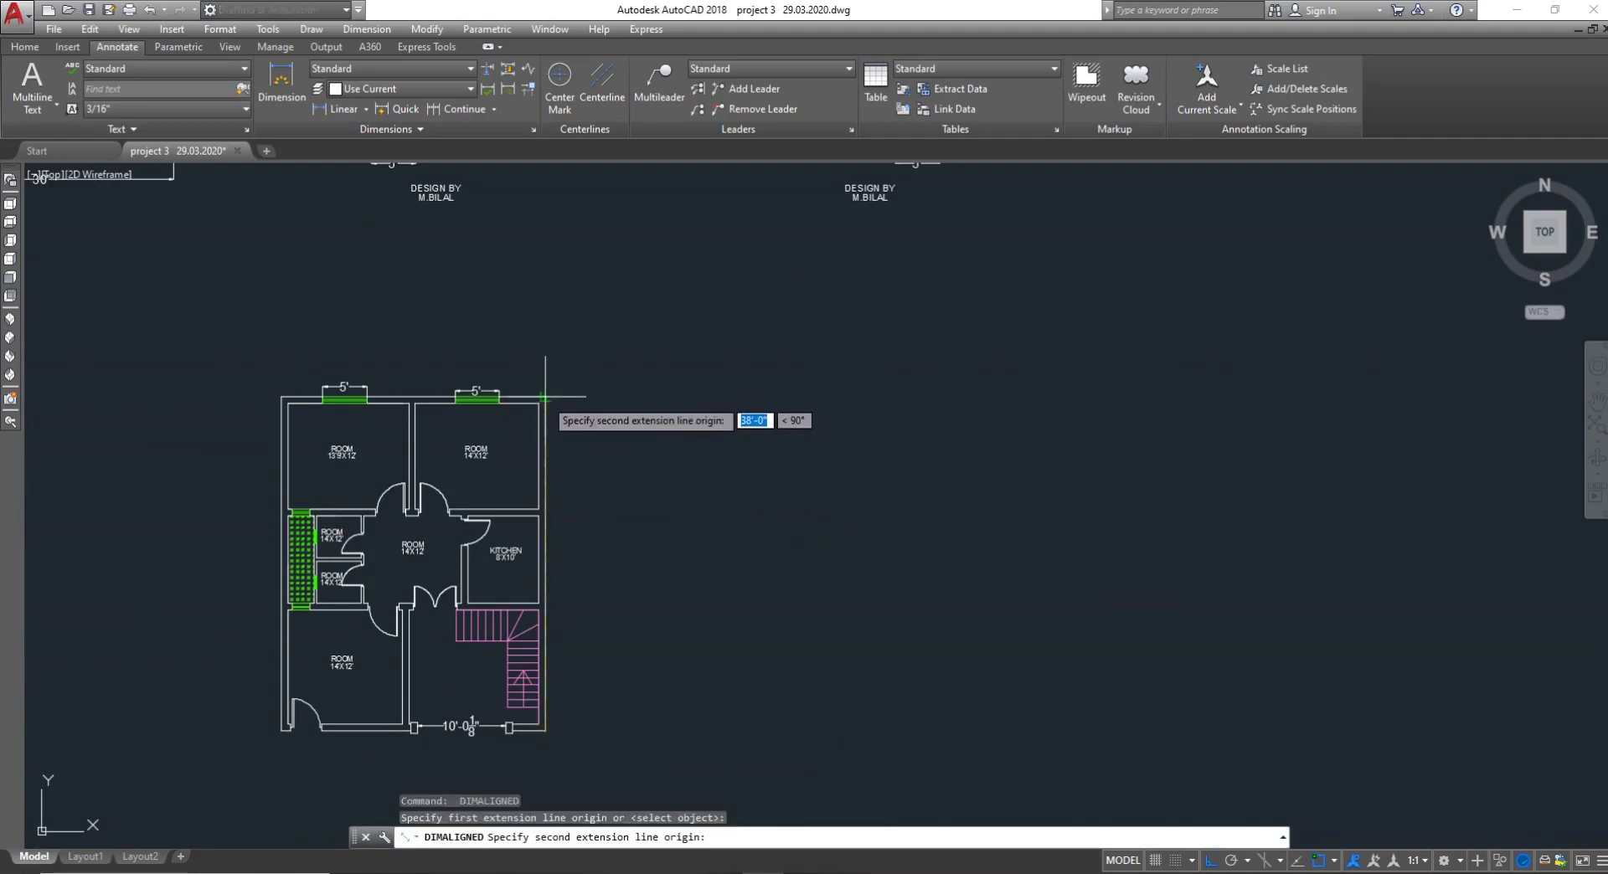
left_click(545, 397)
left_click(570, 394)
Add an aligned dimension along the full length of the opposite exterior wall, beside the hatched open area, placed outside the plan
key("Return")
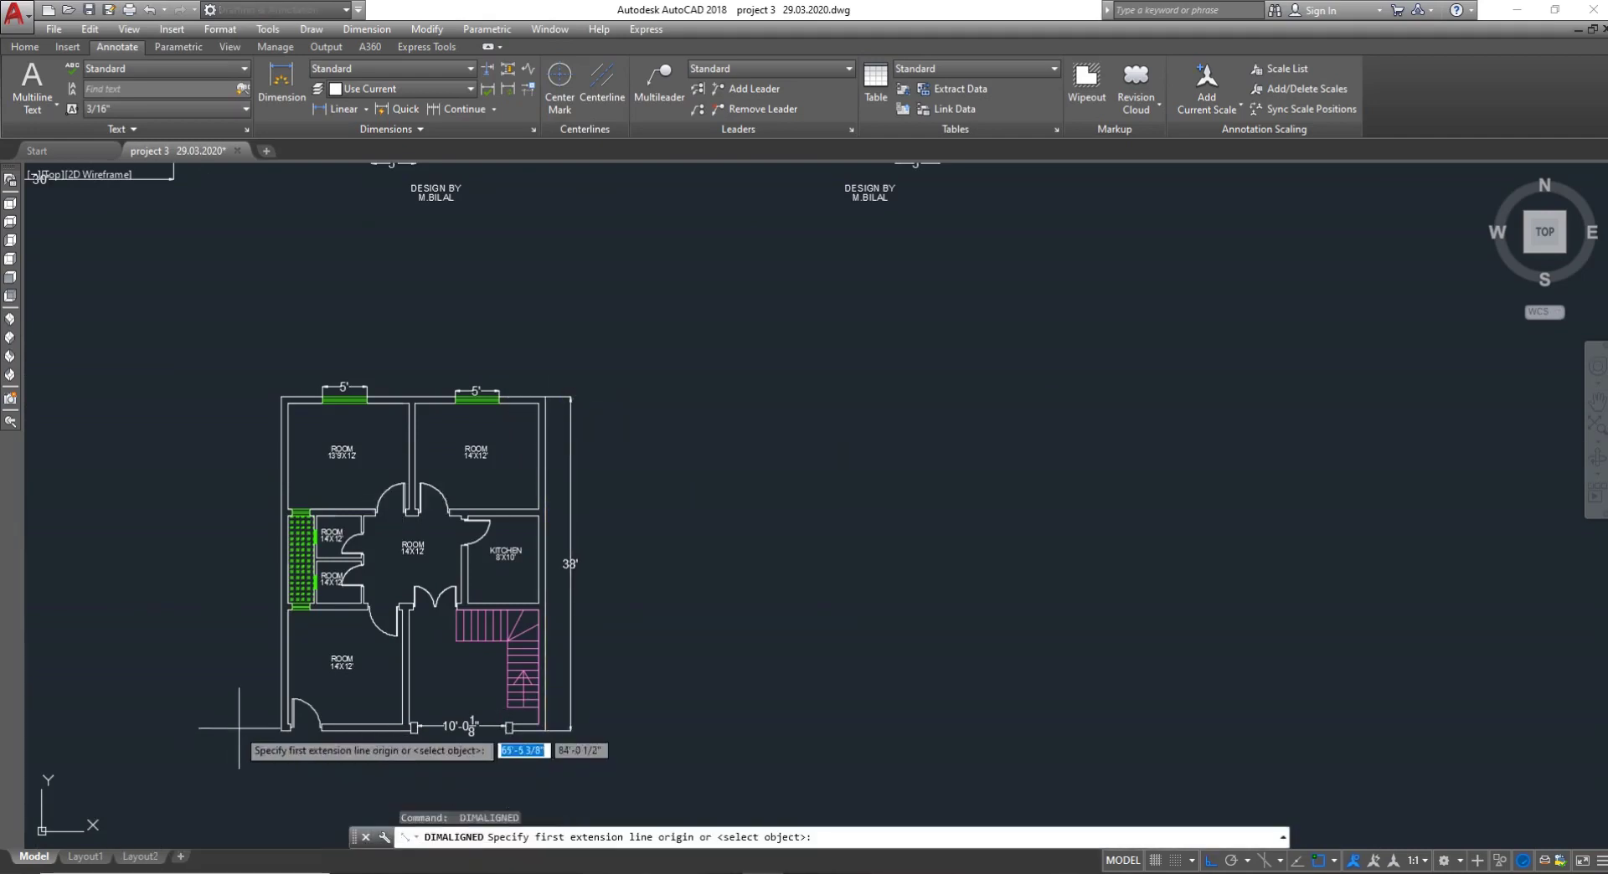
left_click(280, 730)
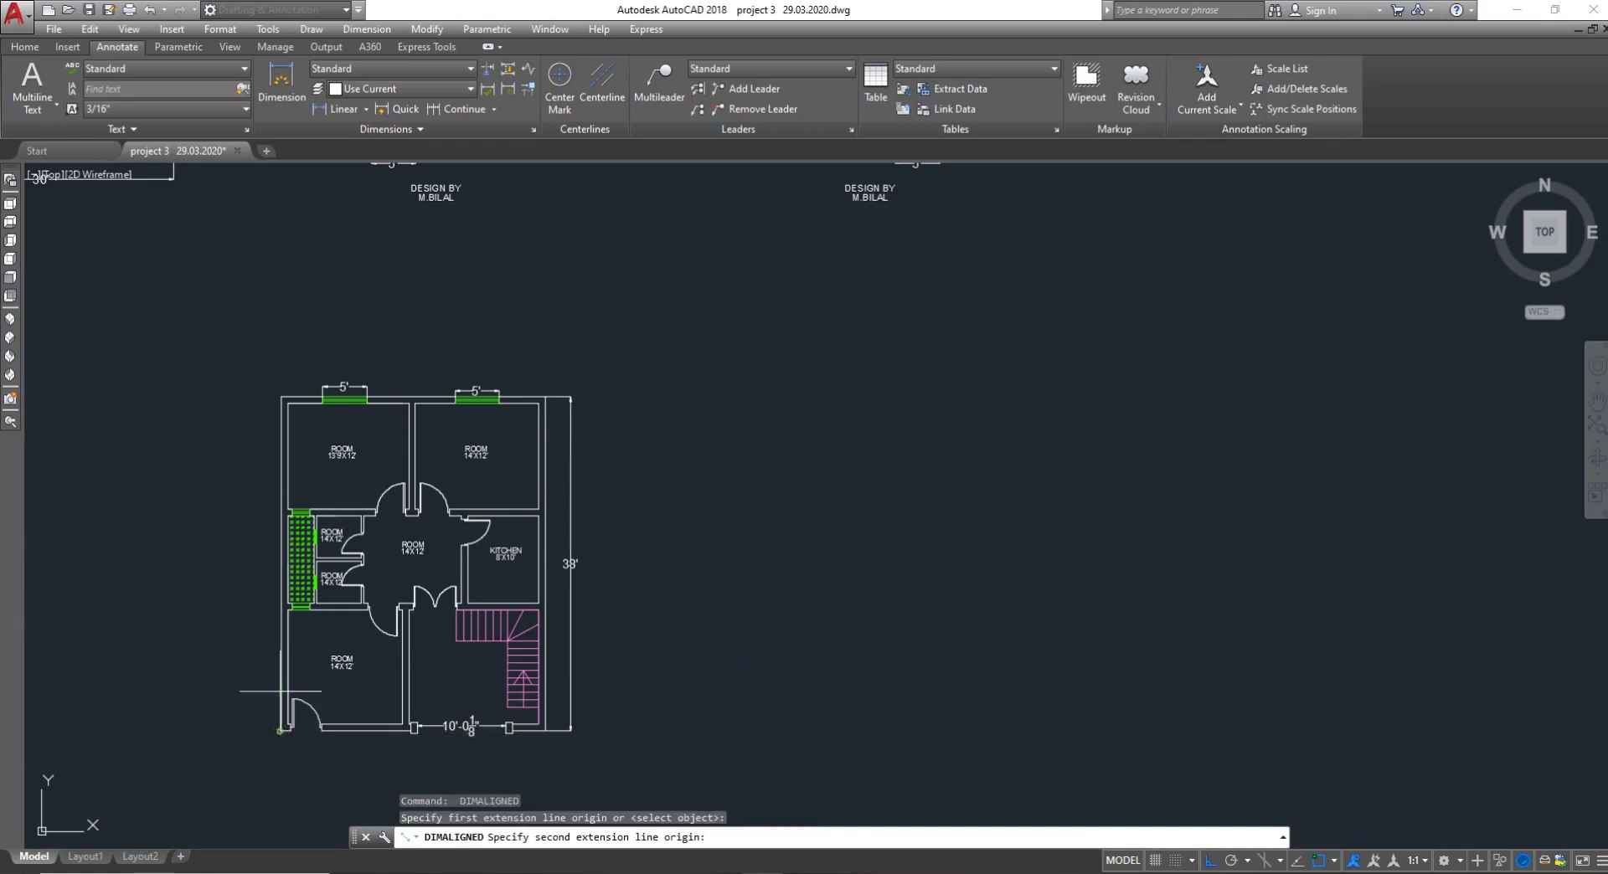
left_click(284, 394)
left_click(264, 501)
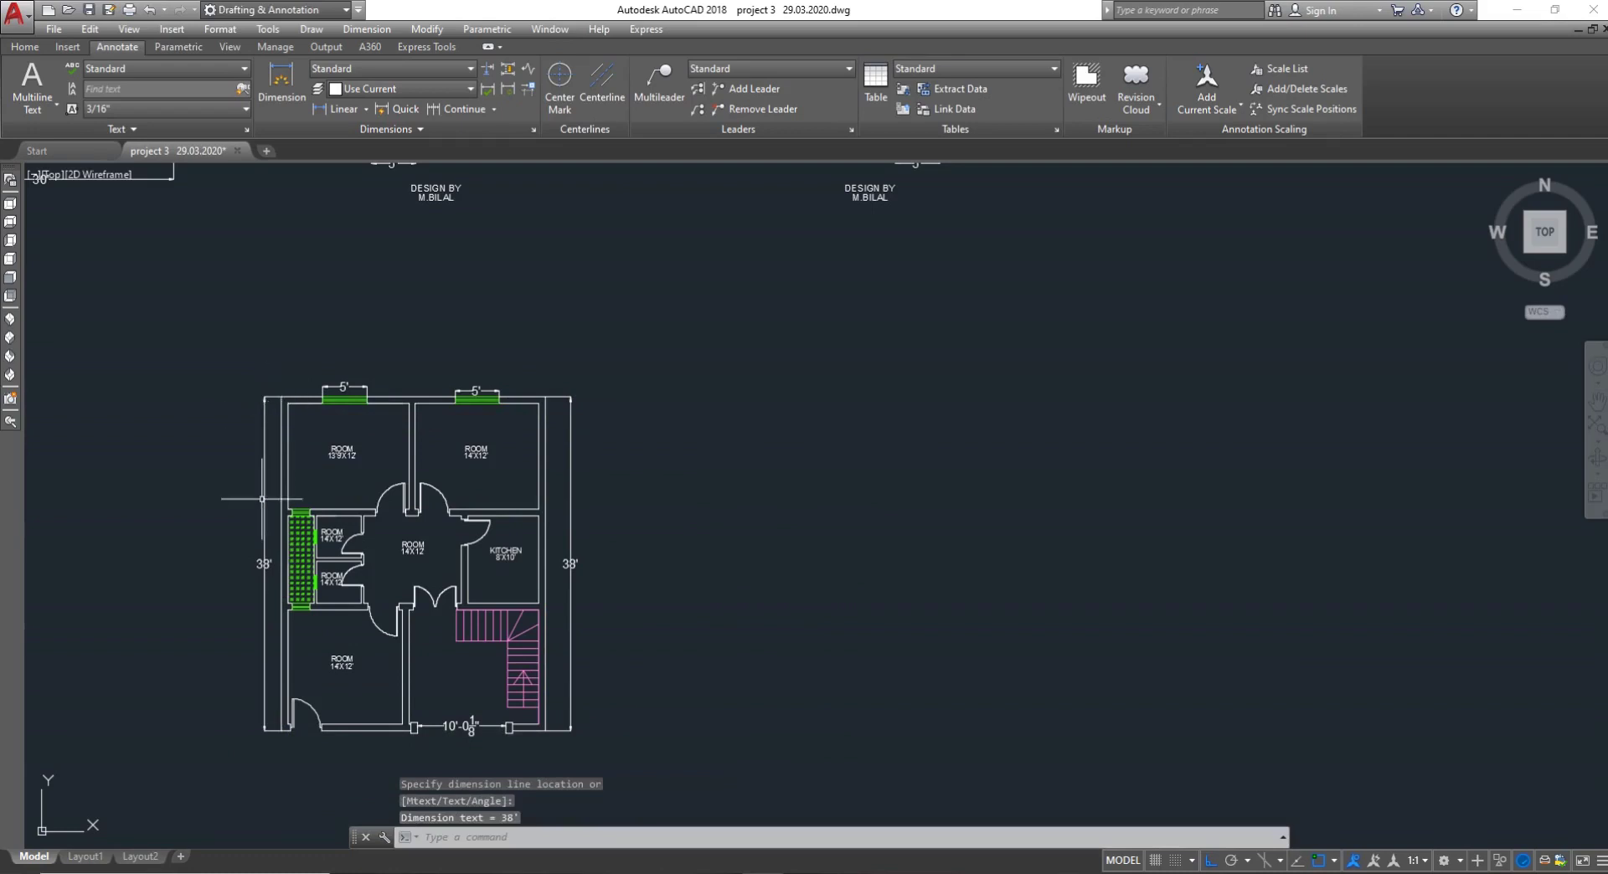
Add an aligned dimension across the plan's full rear width, placed beyond the two window dimensions
key("Return")
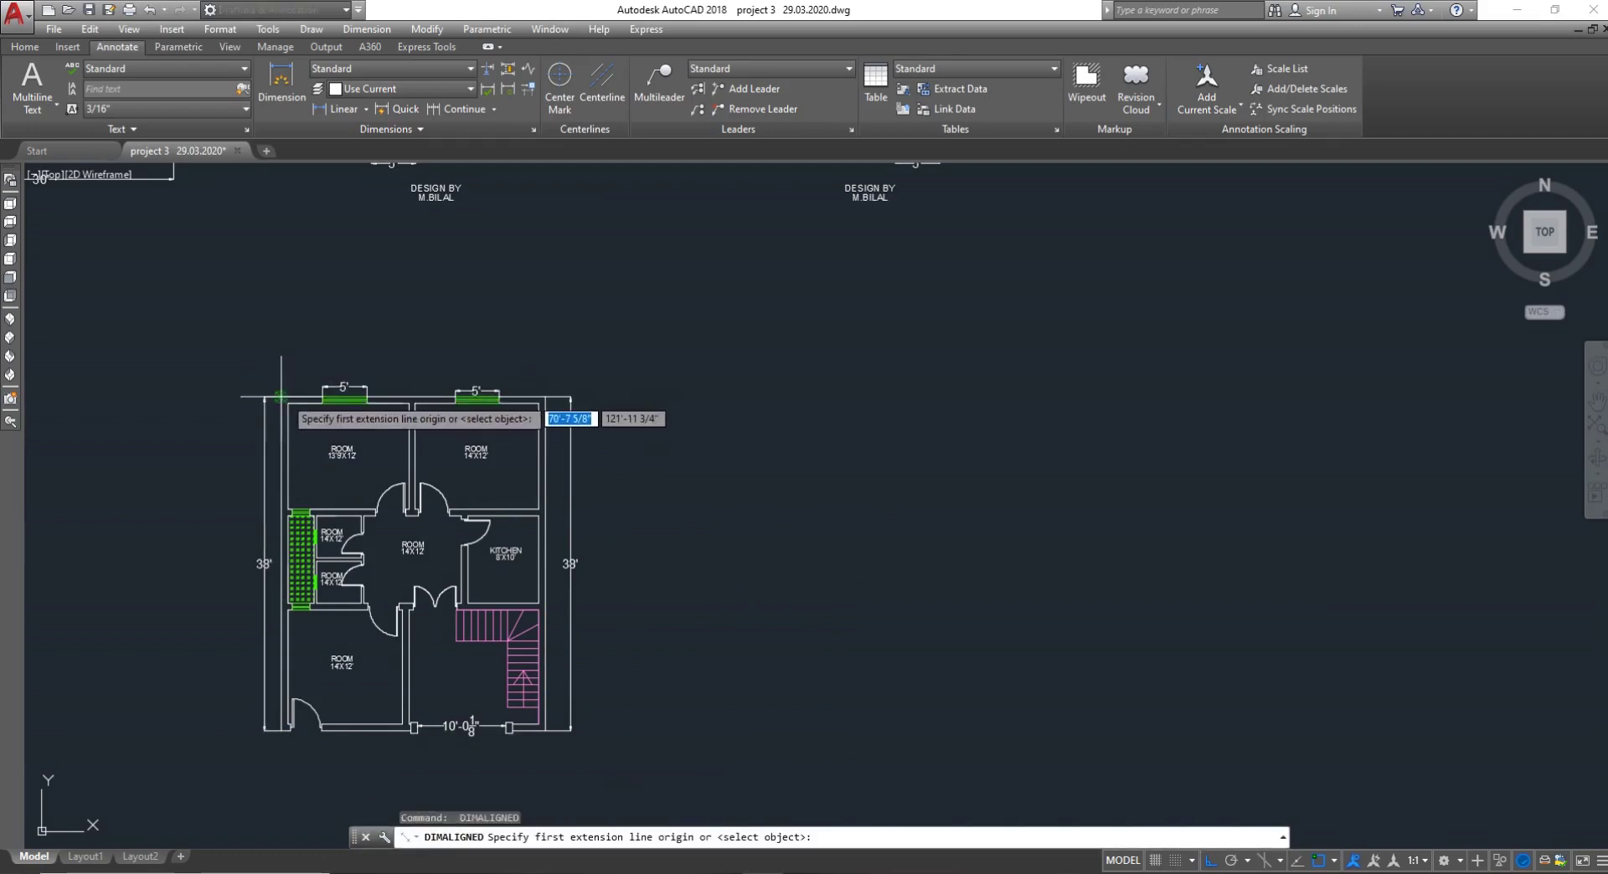
left_click(280, 397)
left_click(541, 399)
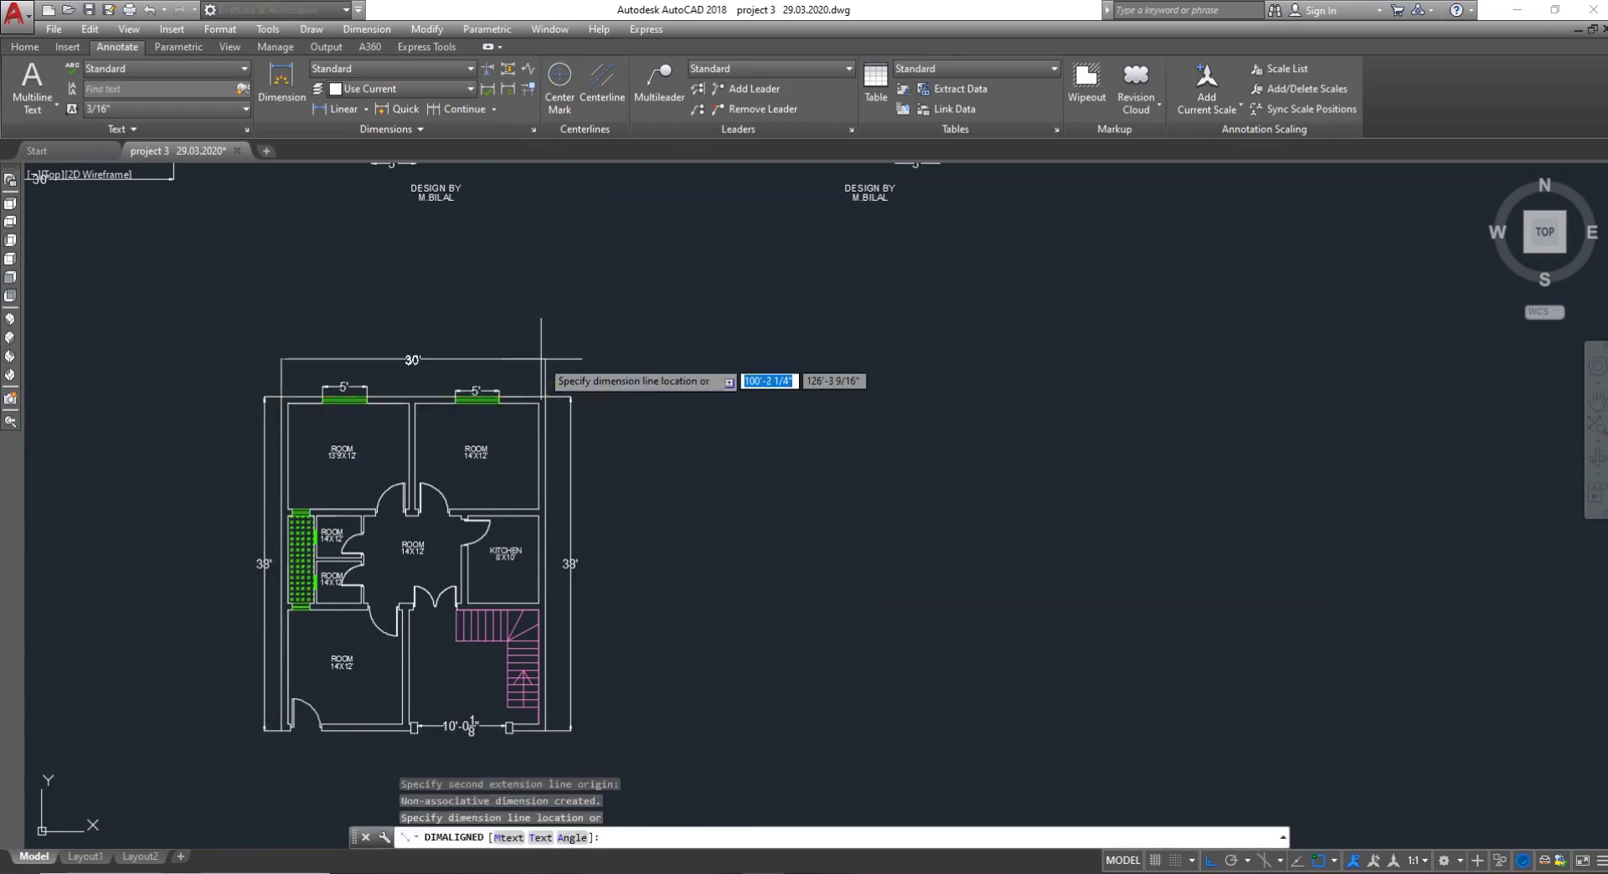
left_click(541, 360)
Add an aligned dimension across the plan's full front width, placed just outside the front wall and porch opening
scroll(460, 656, "down", 4)
scroll(477, 616, "up", 6)
key("Return")
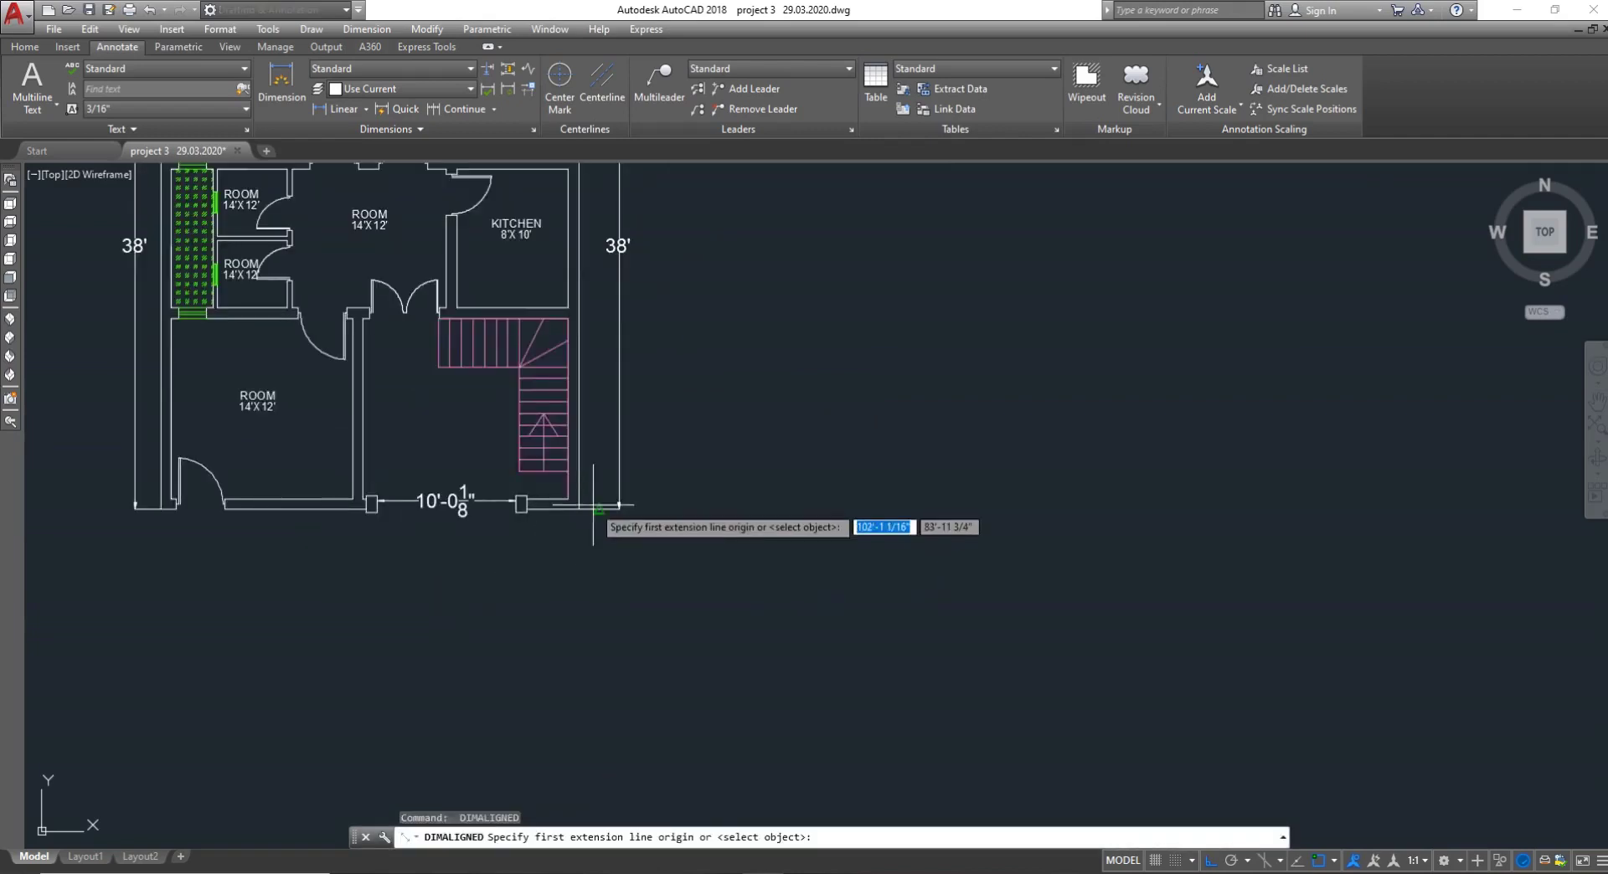
left_click(617, 506)
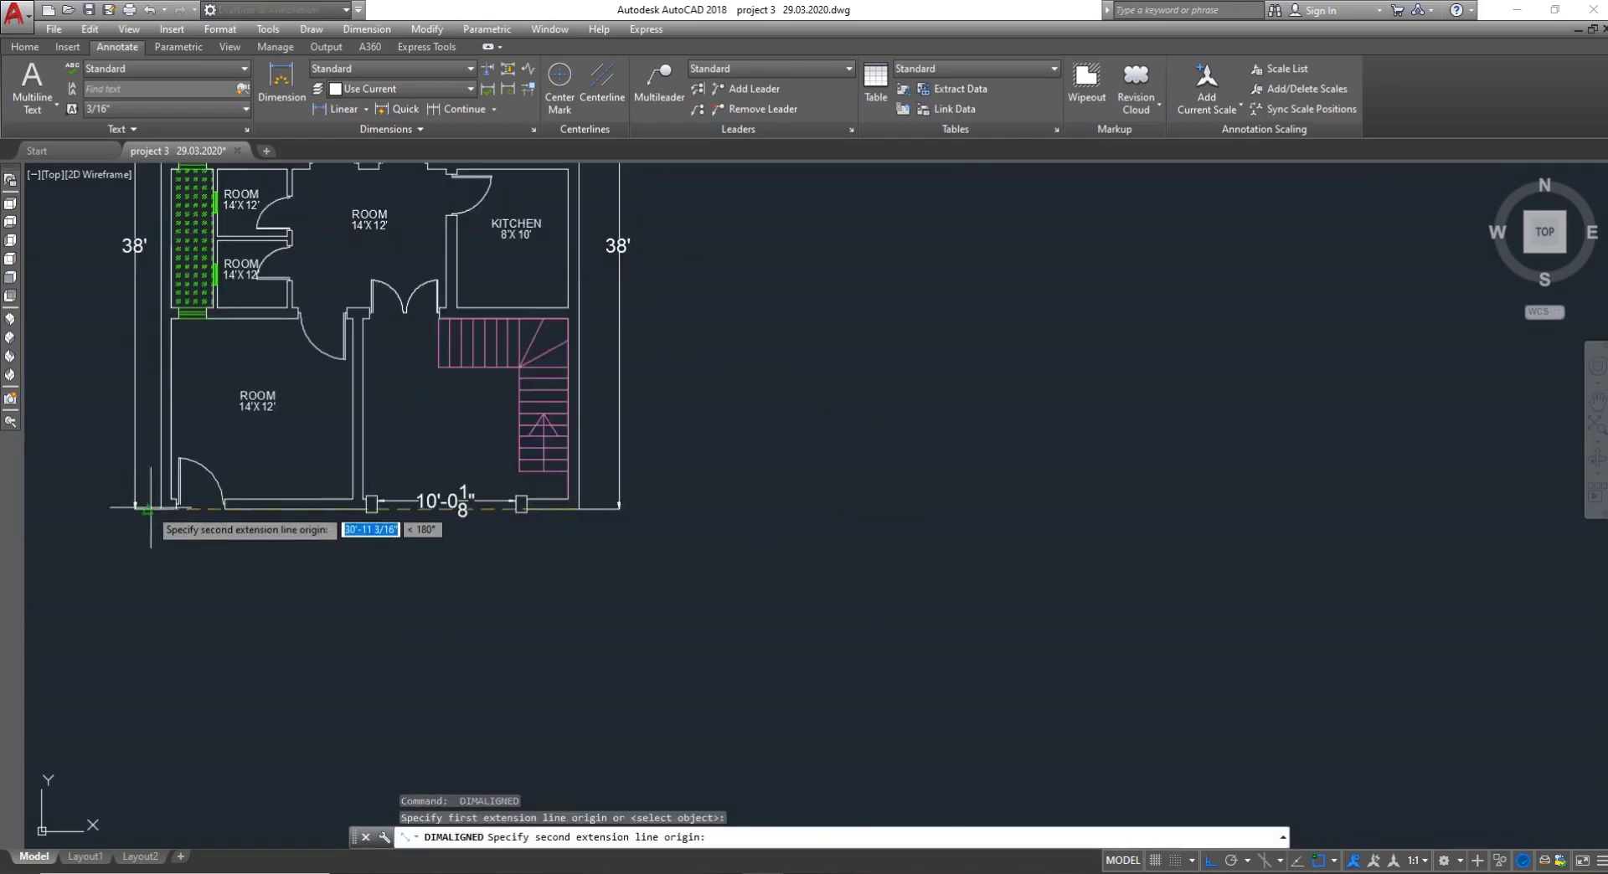
left_click(148, 508)
left_click(151, 529)
key("Escape")
scroll(351, 586, "down", 4)
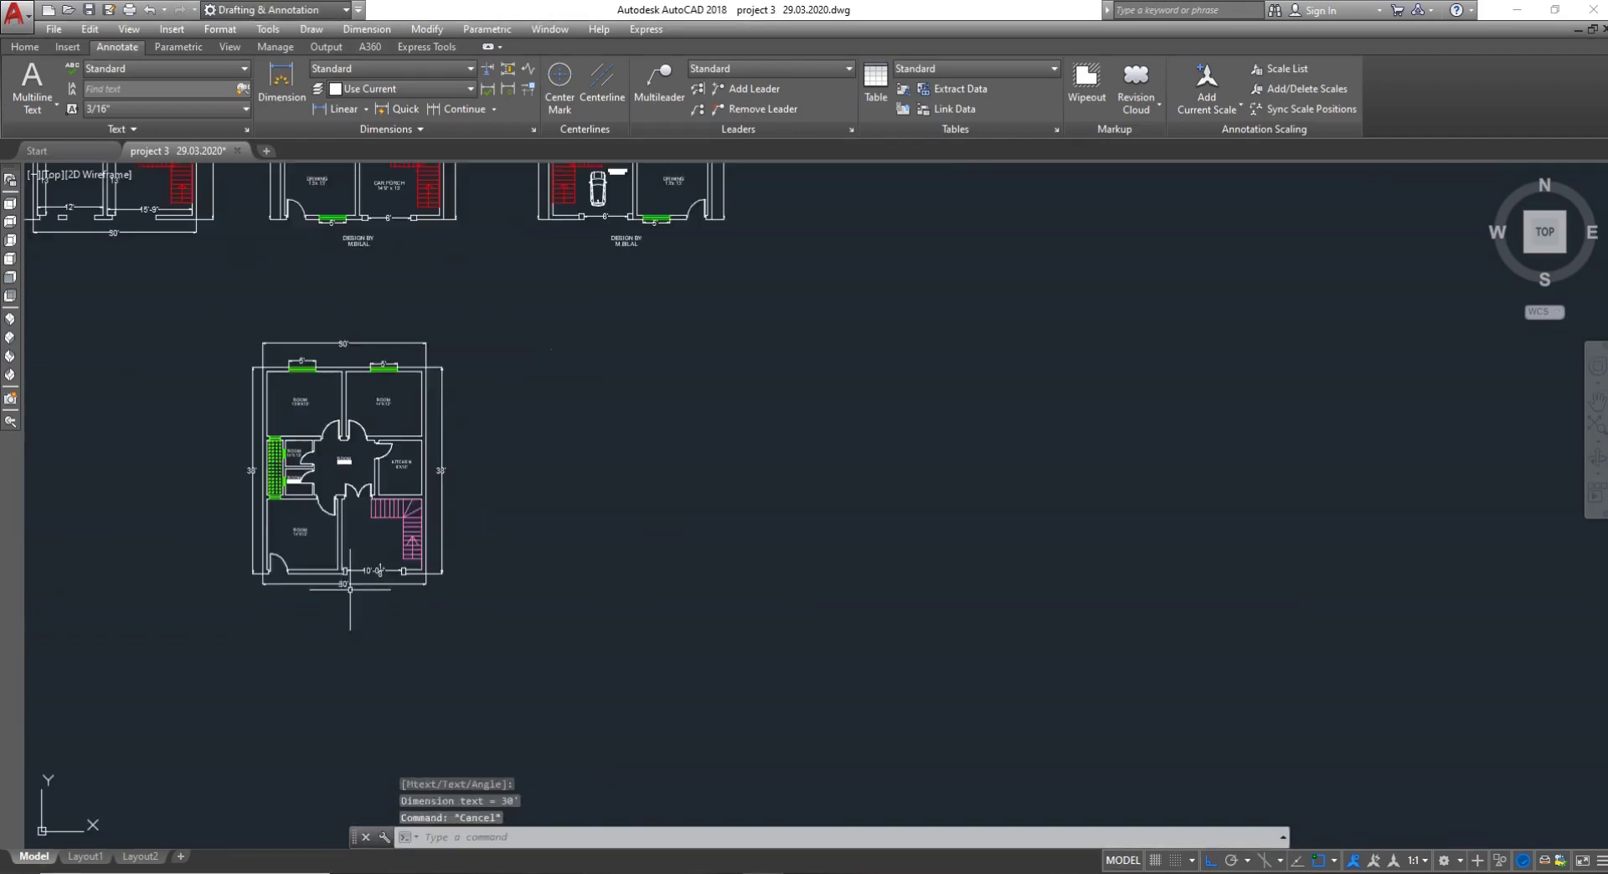
scroll(352, 483, "up", 2)
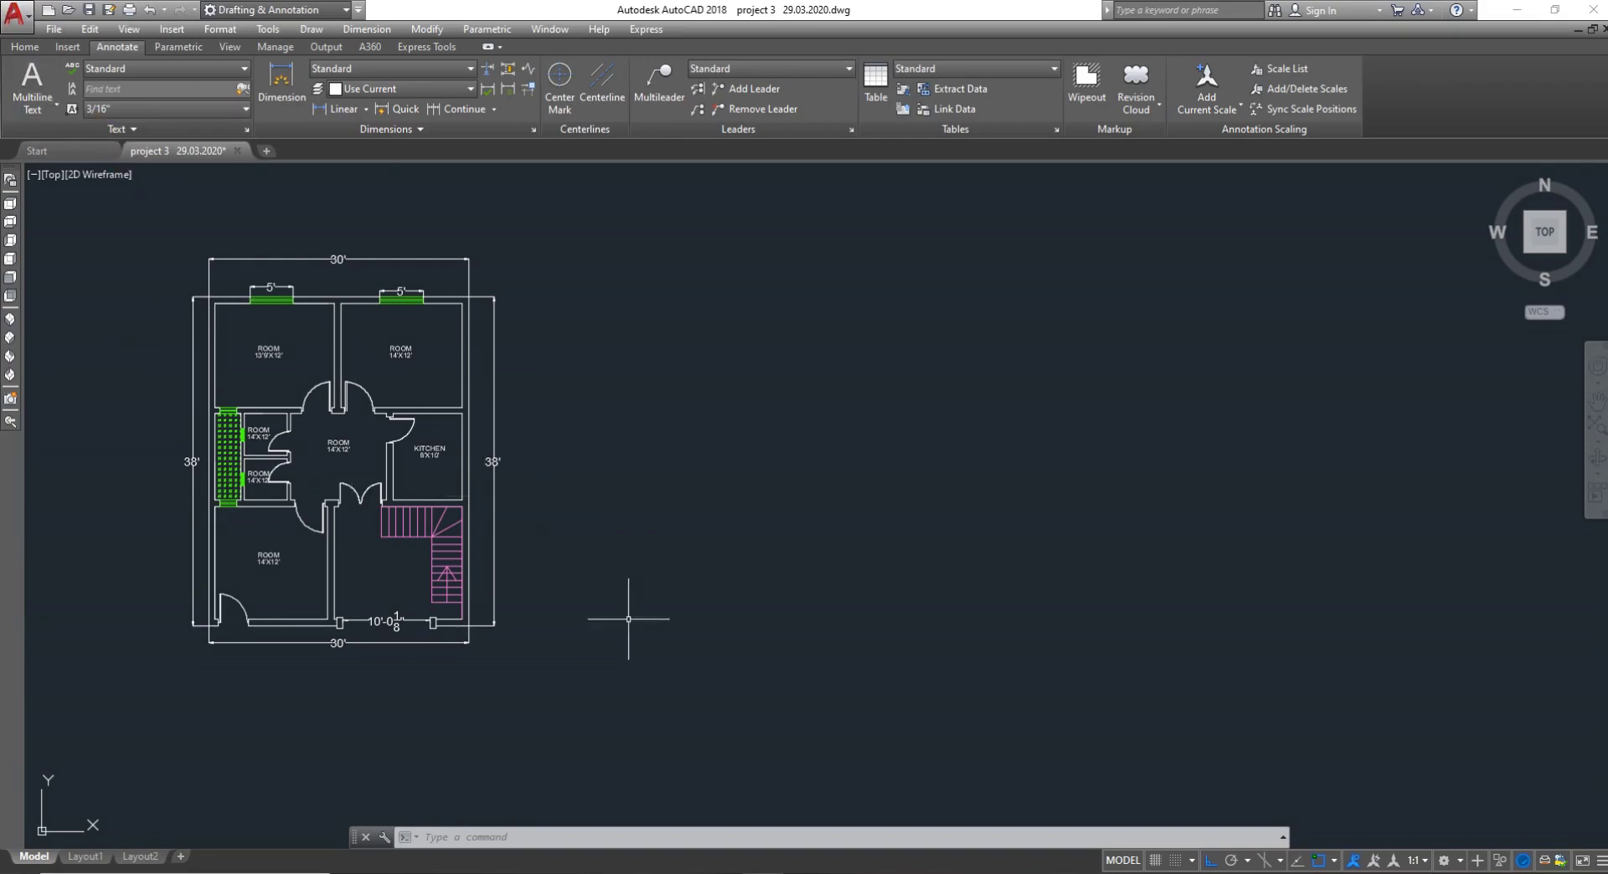
left_click(633, 662)
left_click(147, 223)
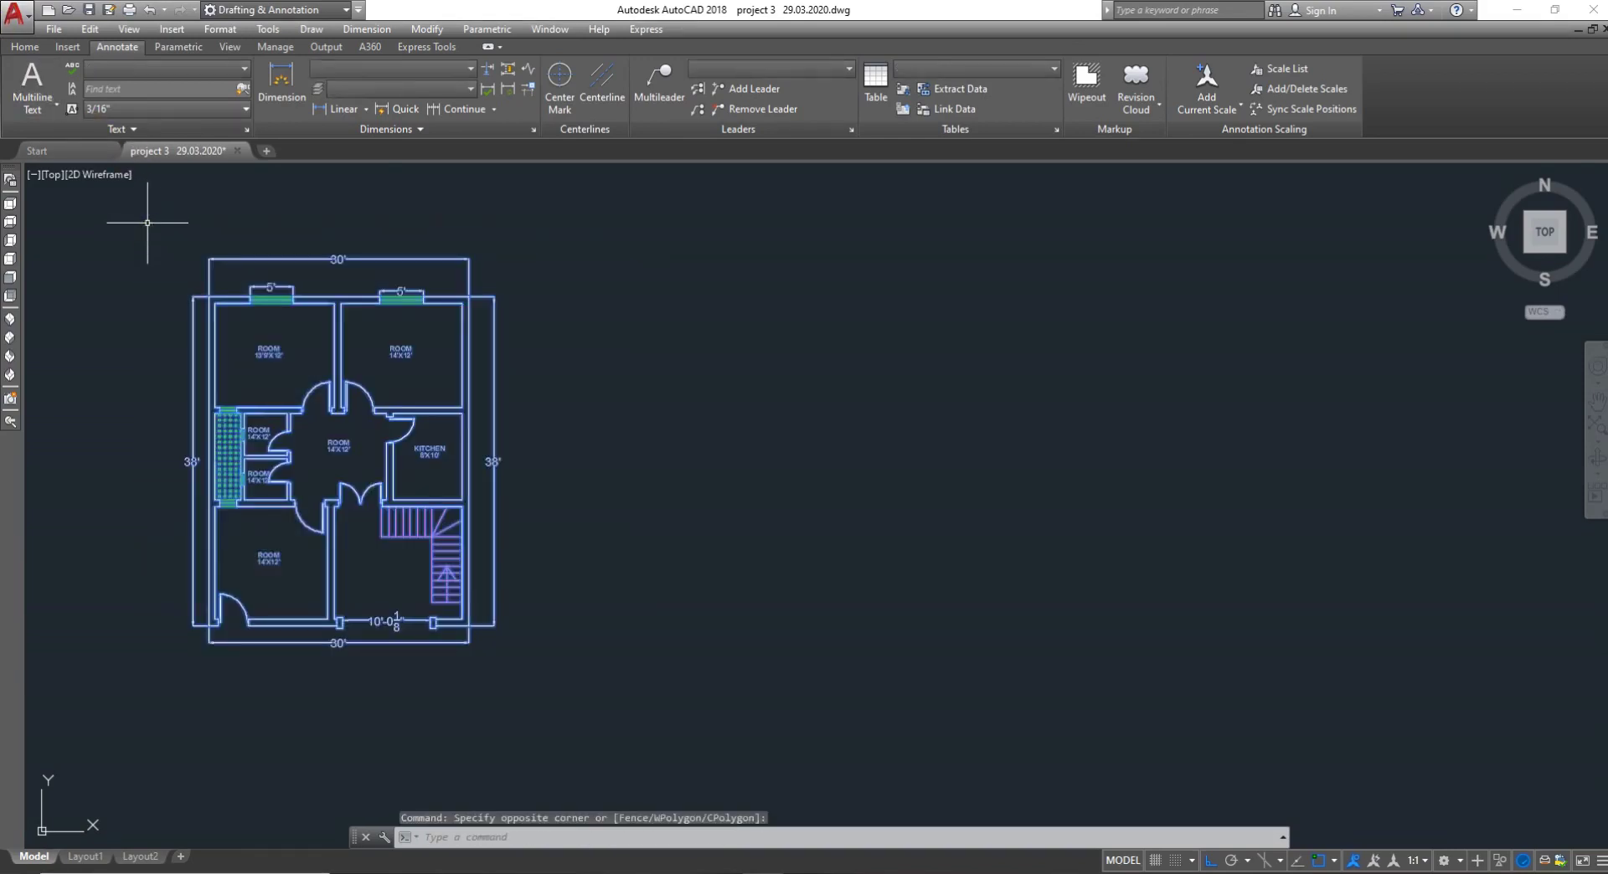
key("Escape")
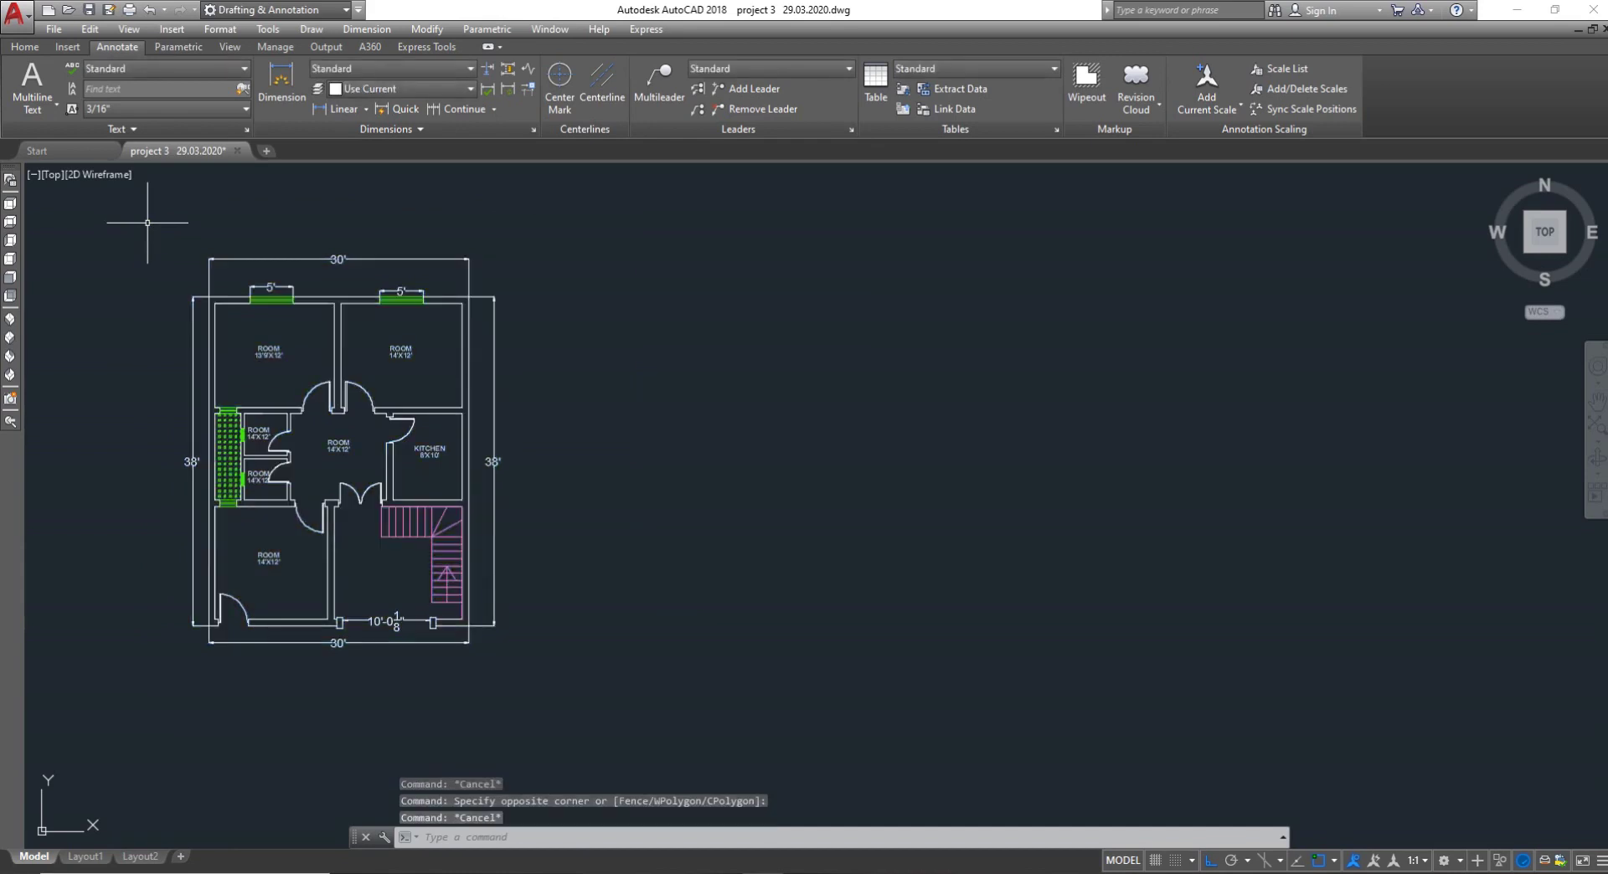